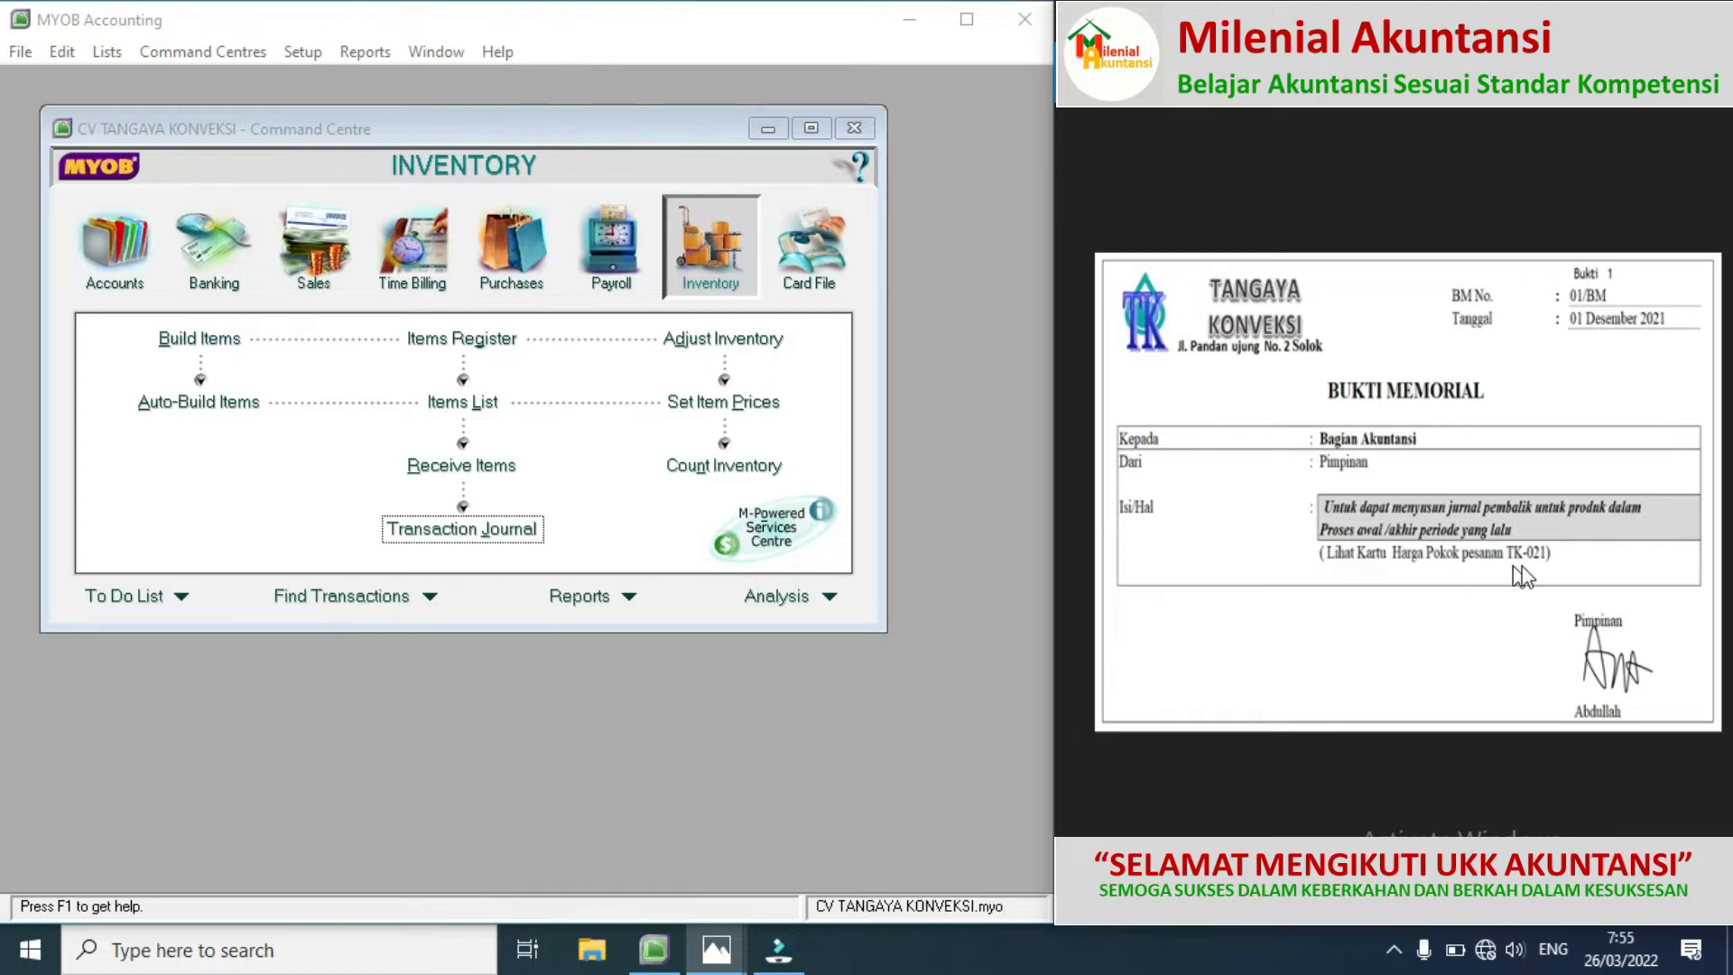
# Step: Examine the in-process cost data for order TK-021 and the account balances as of 30 November 2021 in the source document images
pyautogui.click(1105, 499)
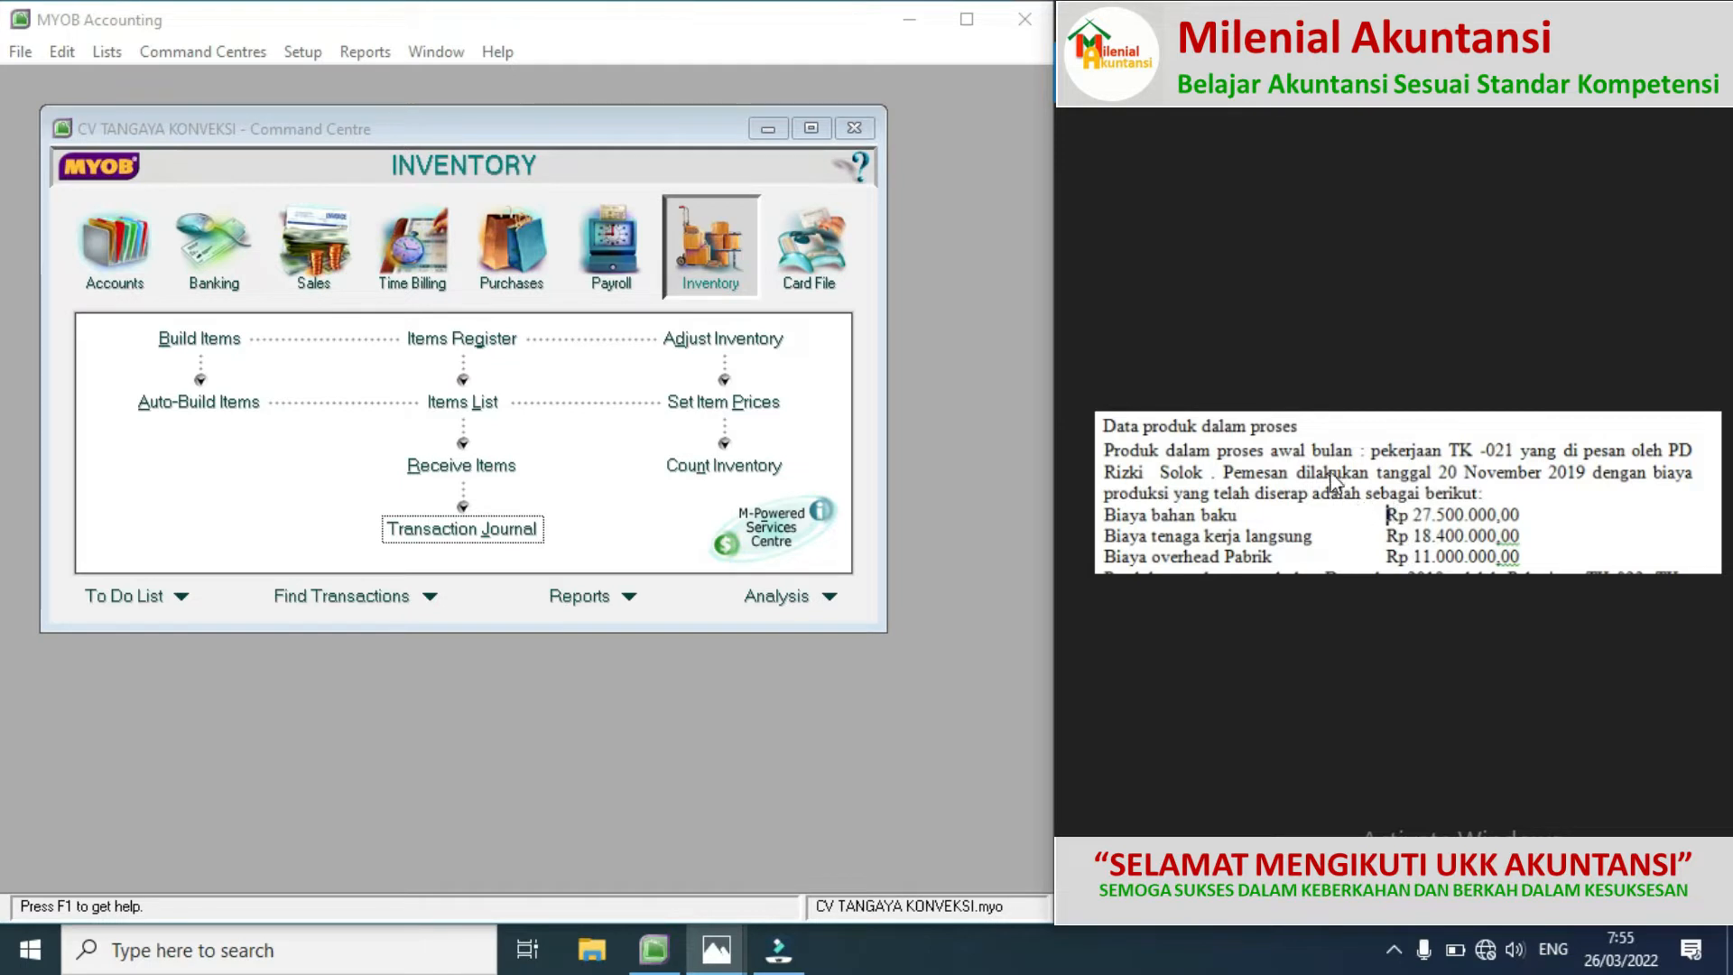
pyautogui.click(1102, 492)
pyautogui.click(1109, 496)
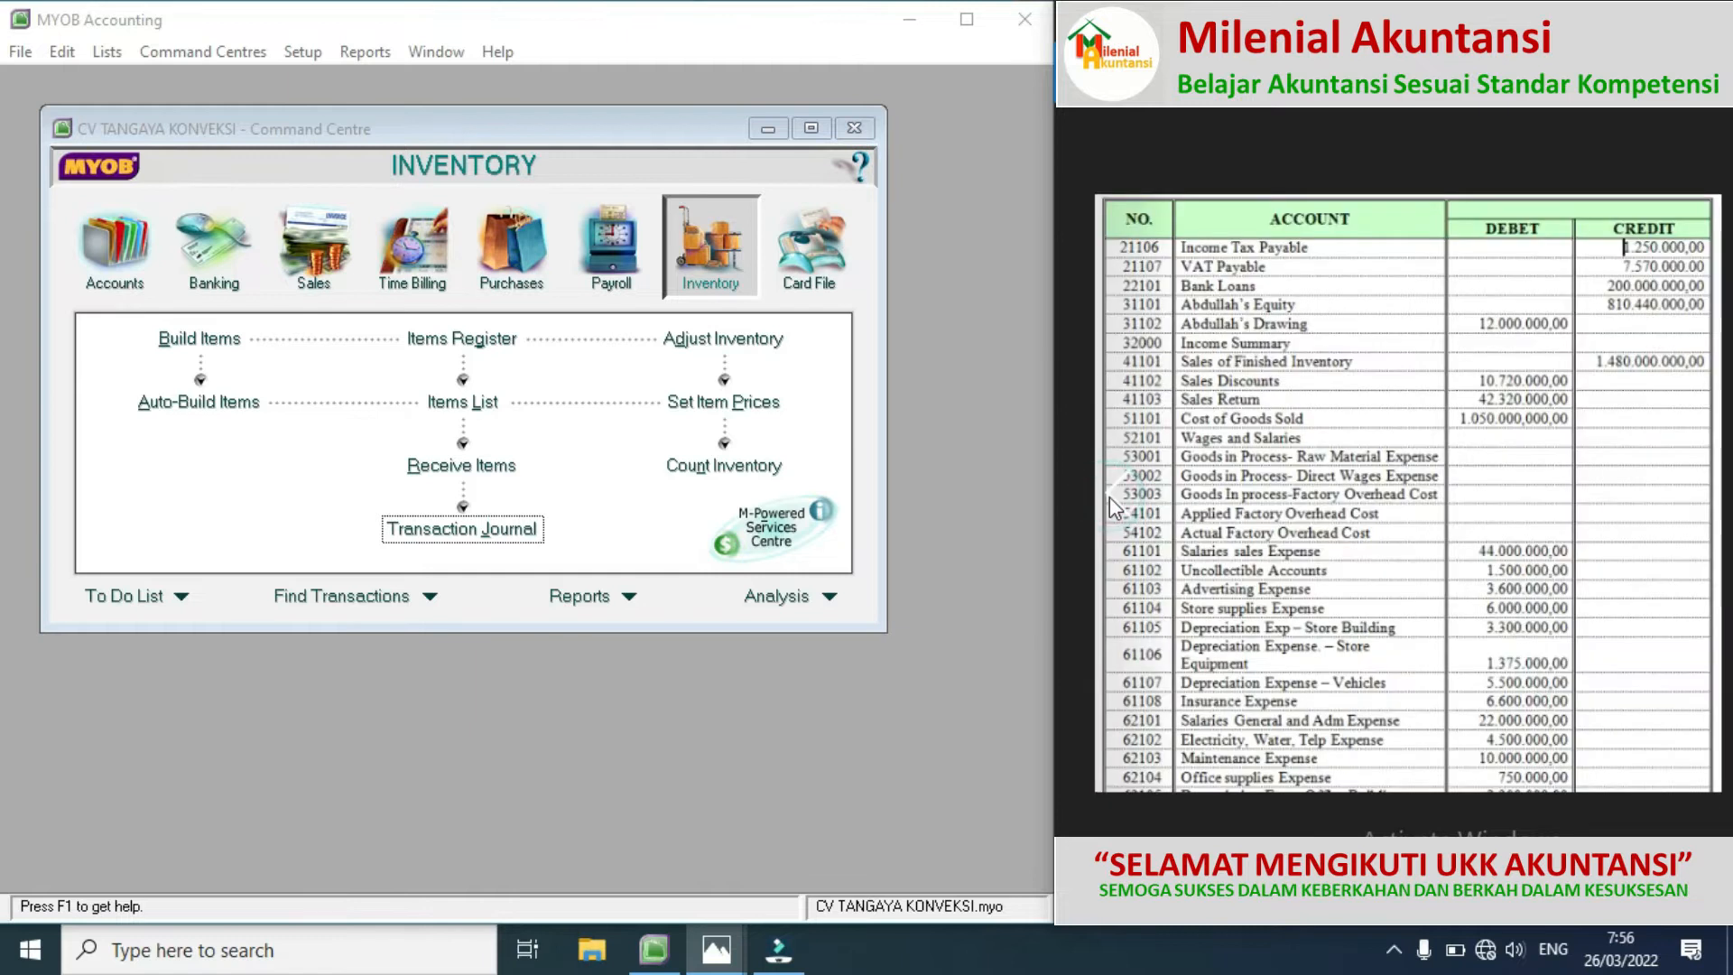
pyautogui.click(1108, 496)
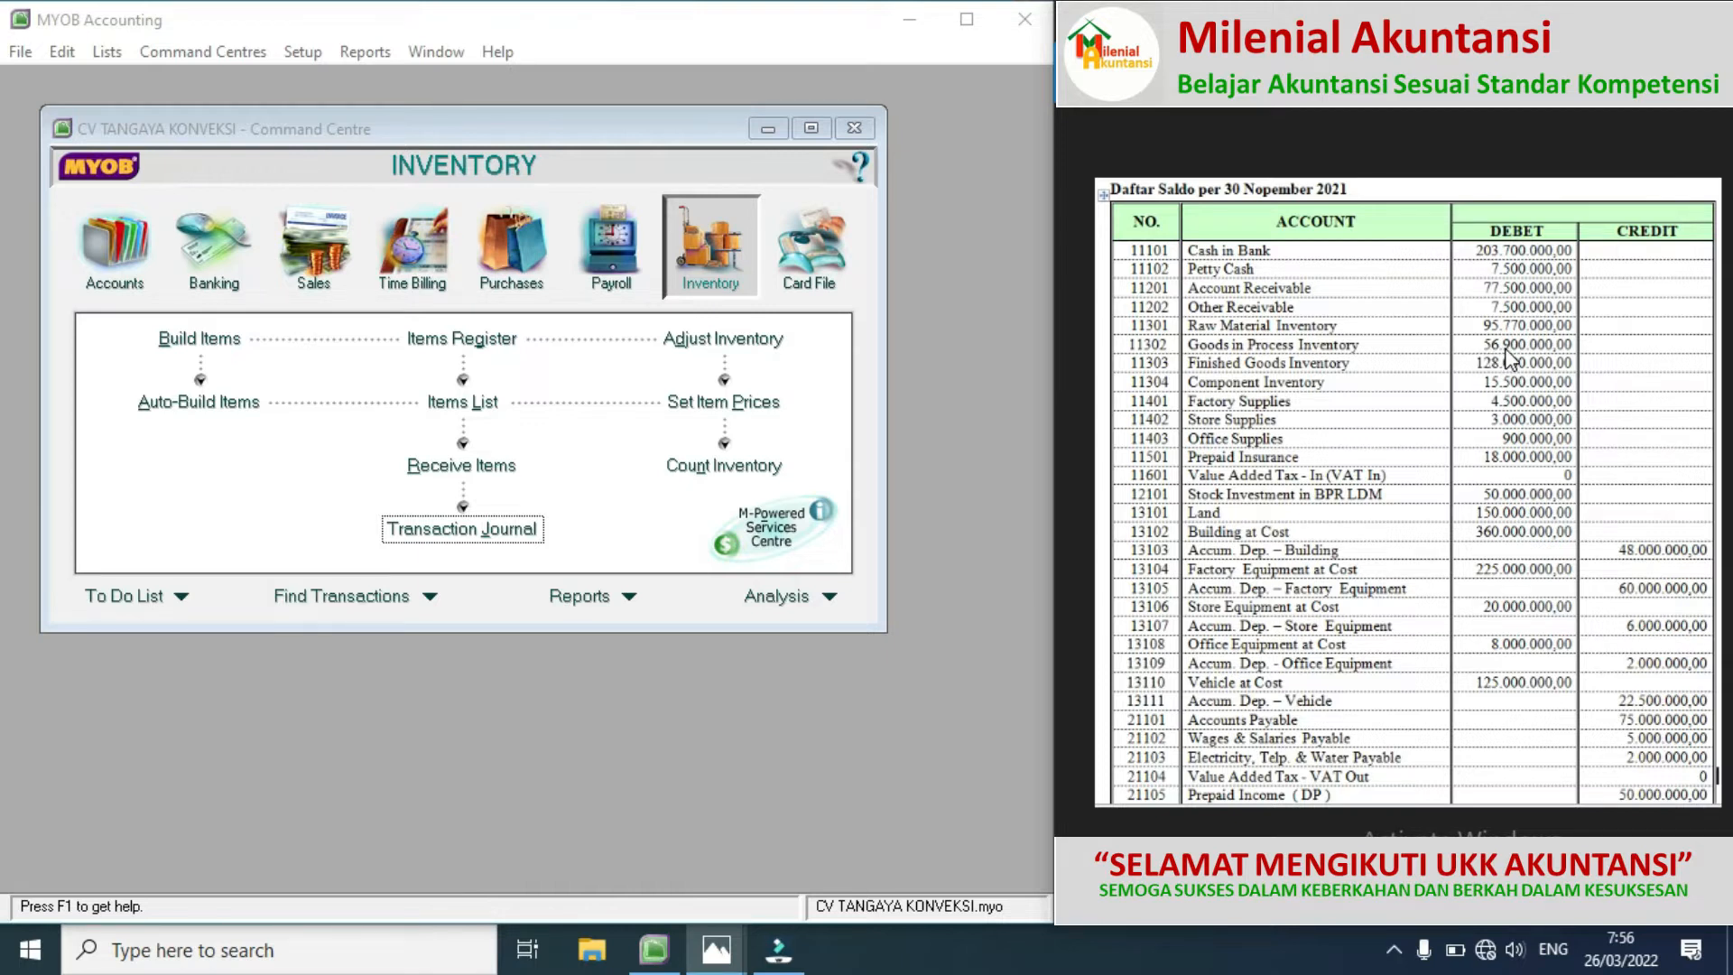
pyautogui.click(1705, 506)
pyautogui.click(1705, 505)
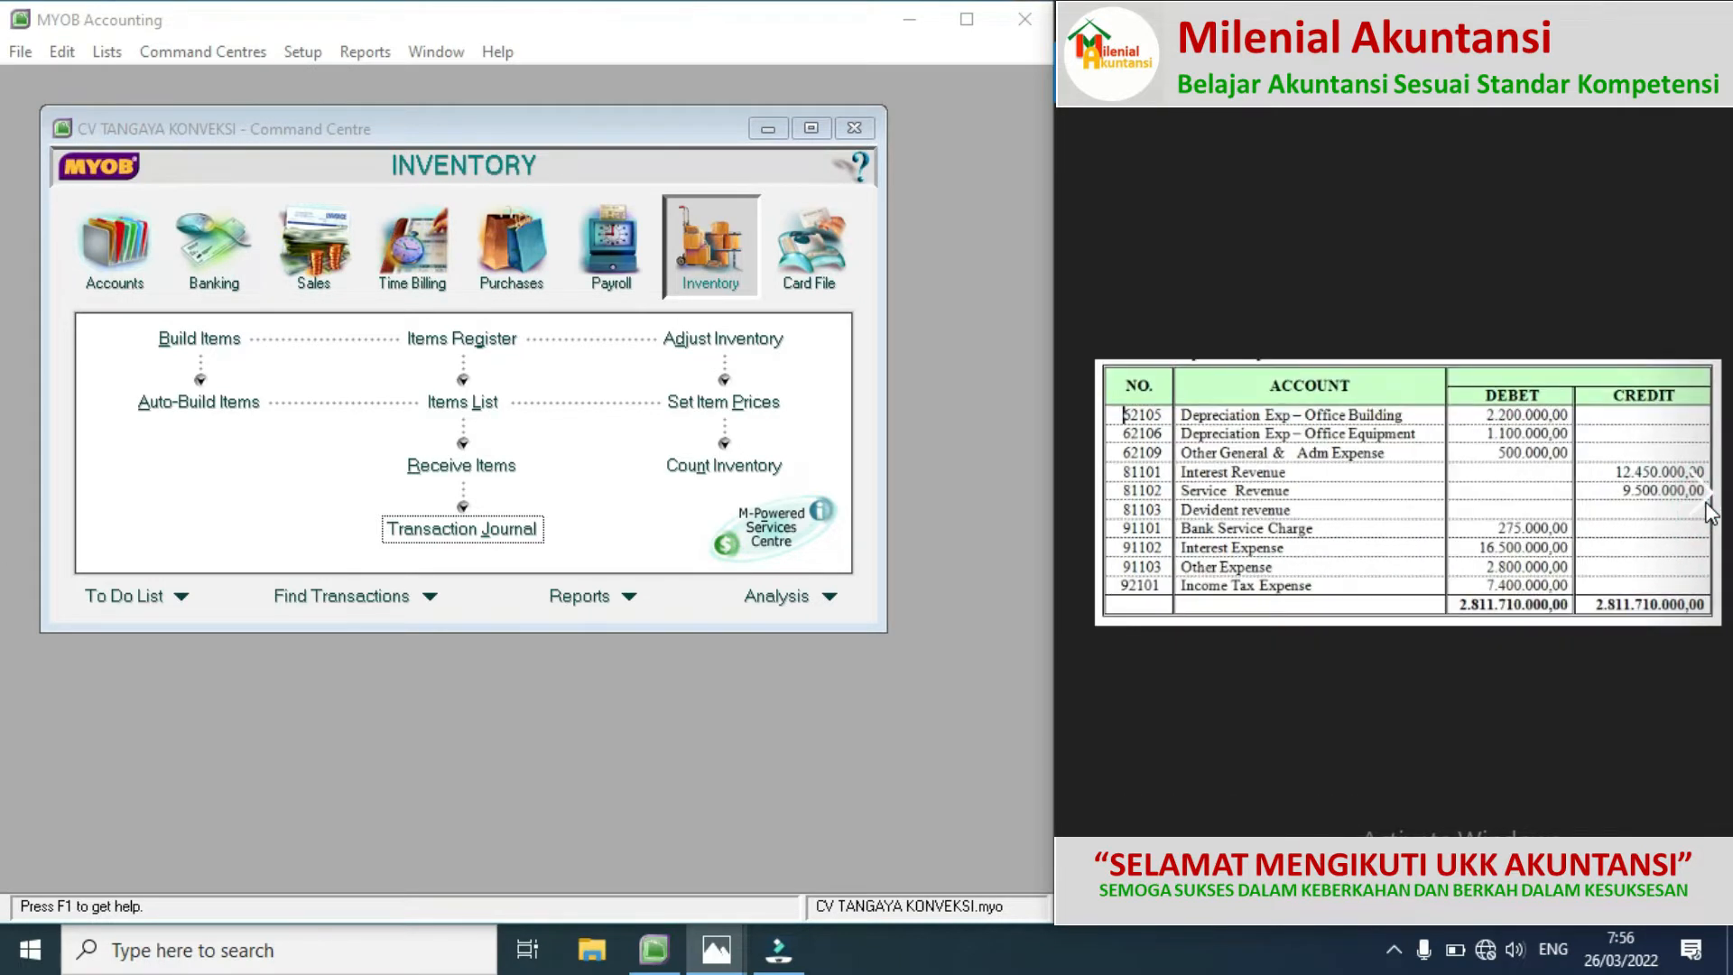
pyautogui.click(1706, 505)
pyautogui.click(1706, 506)
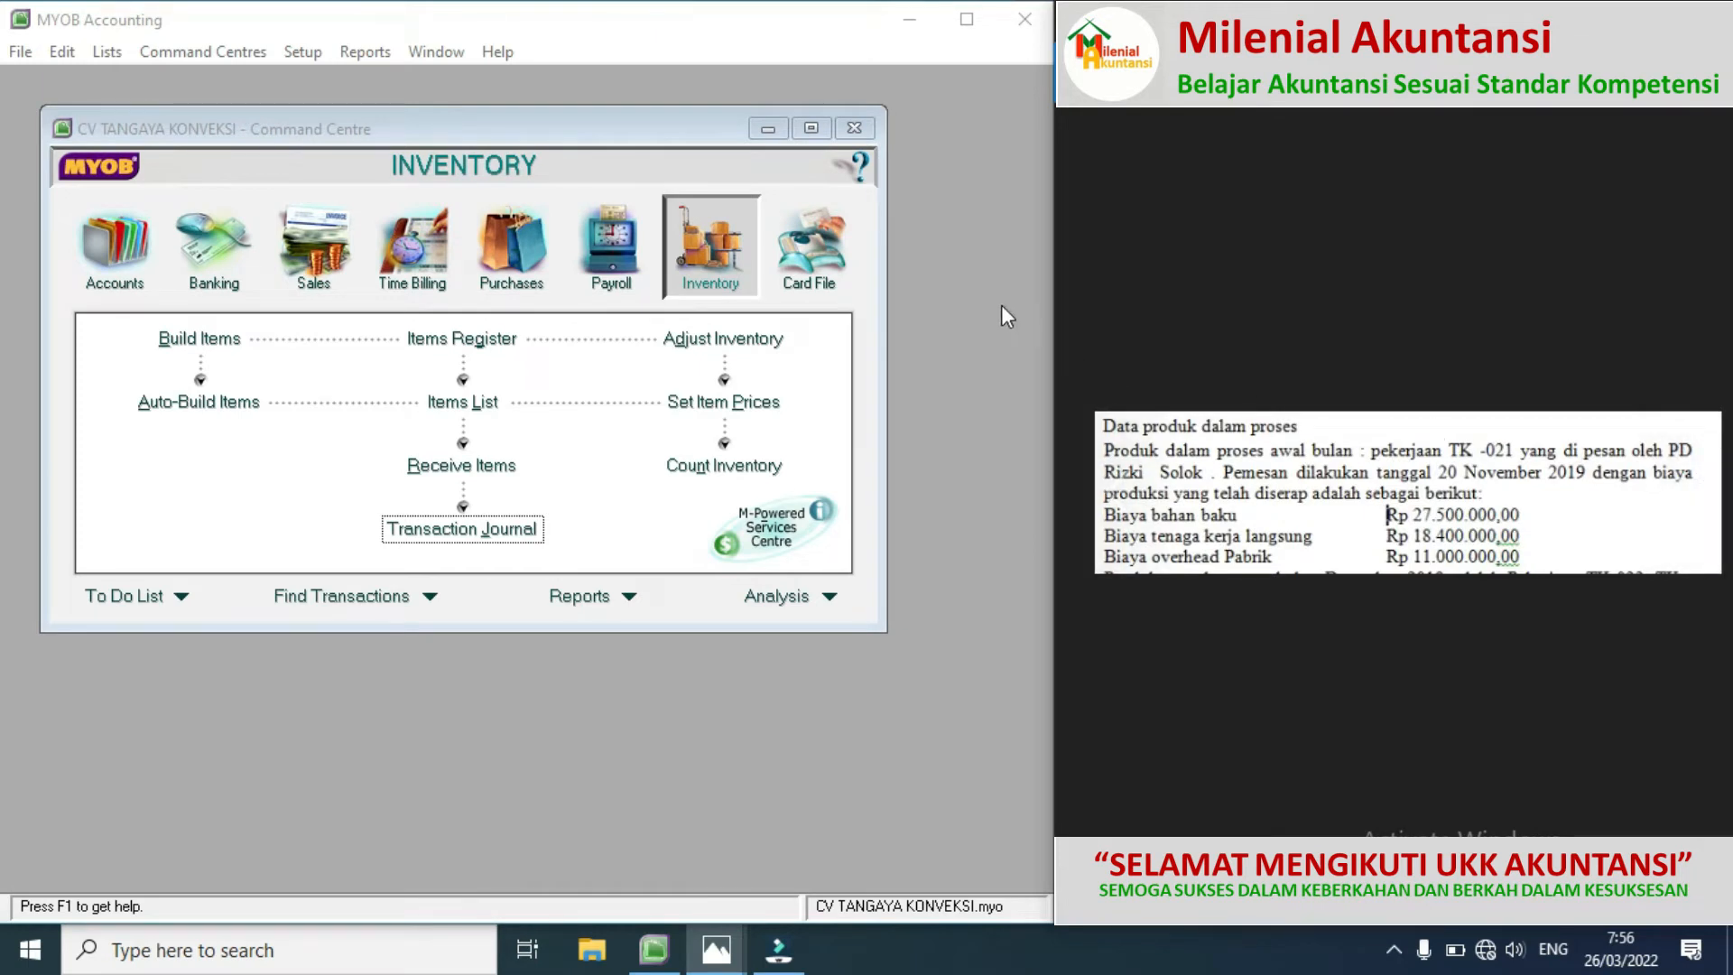
# Step: Start a new general journal entry and set its journal number to 01/BM, as on the memorial voucher
pyautogui.click(111, 271)
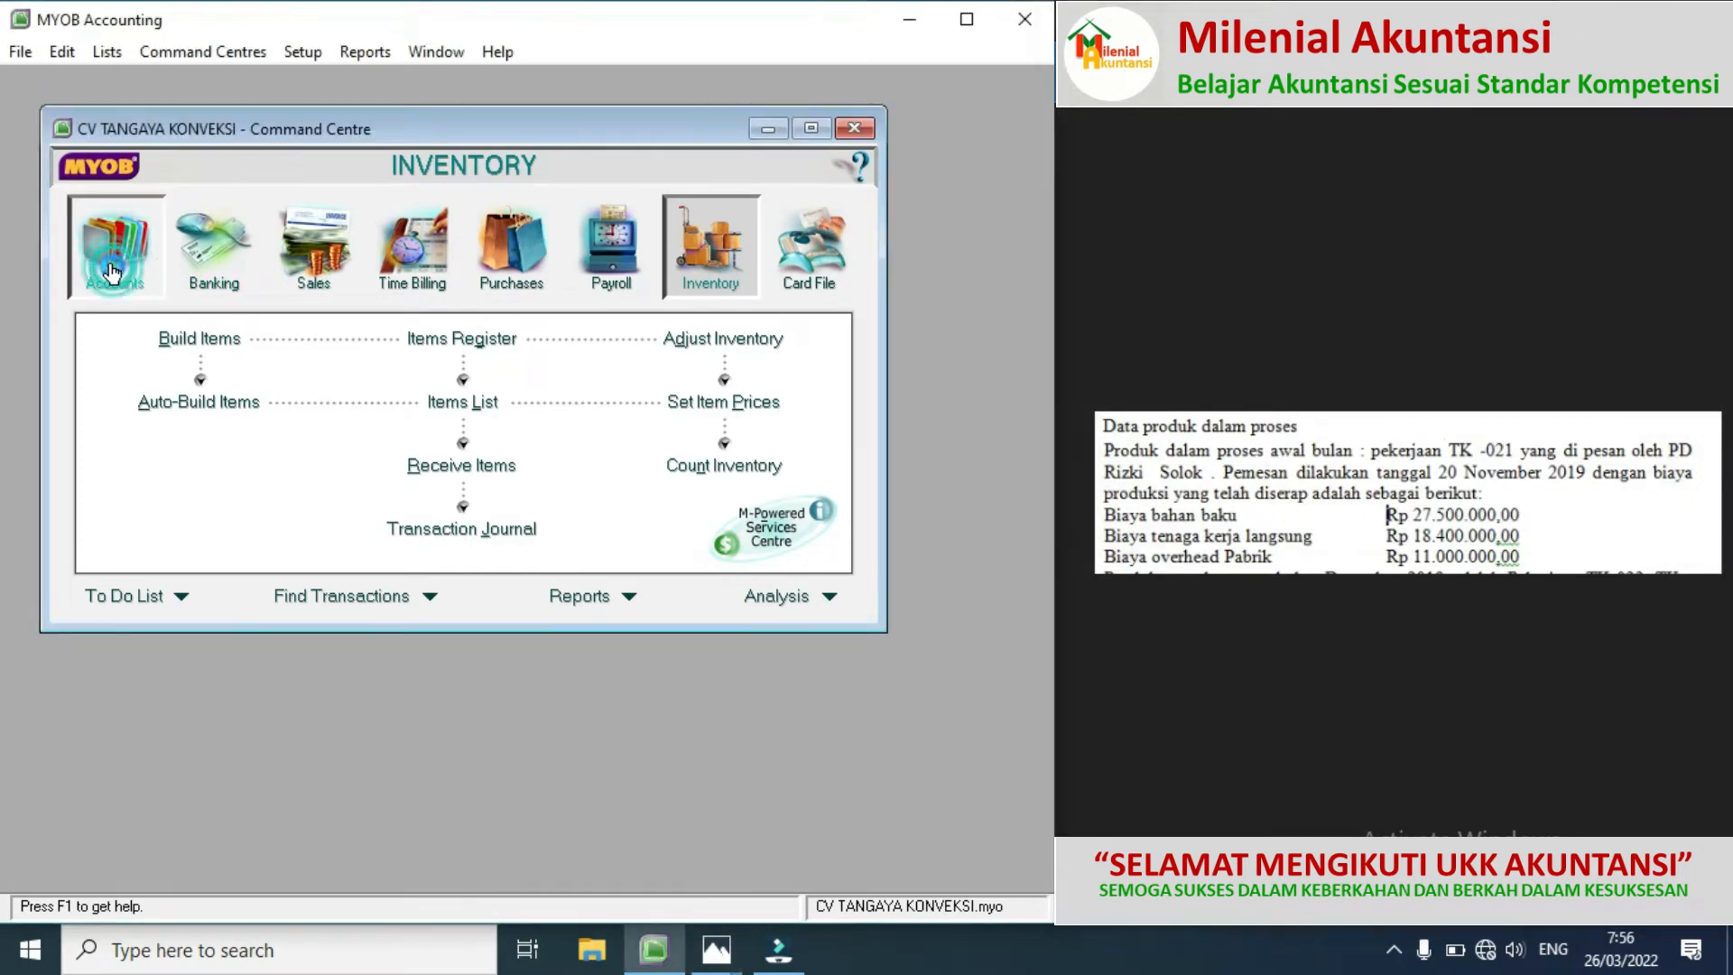
pyautogui.click(452, 441)
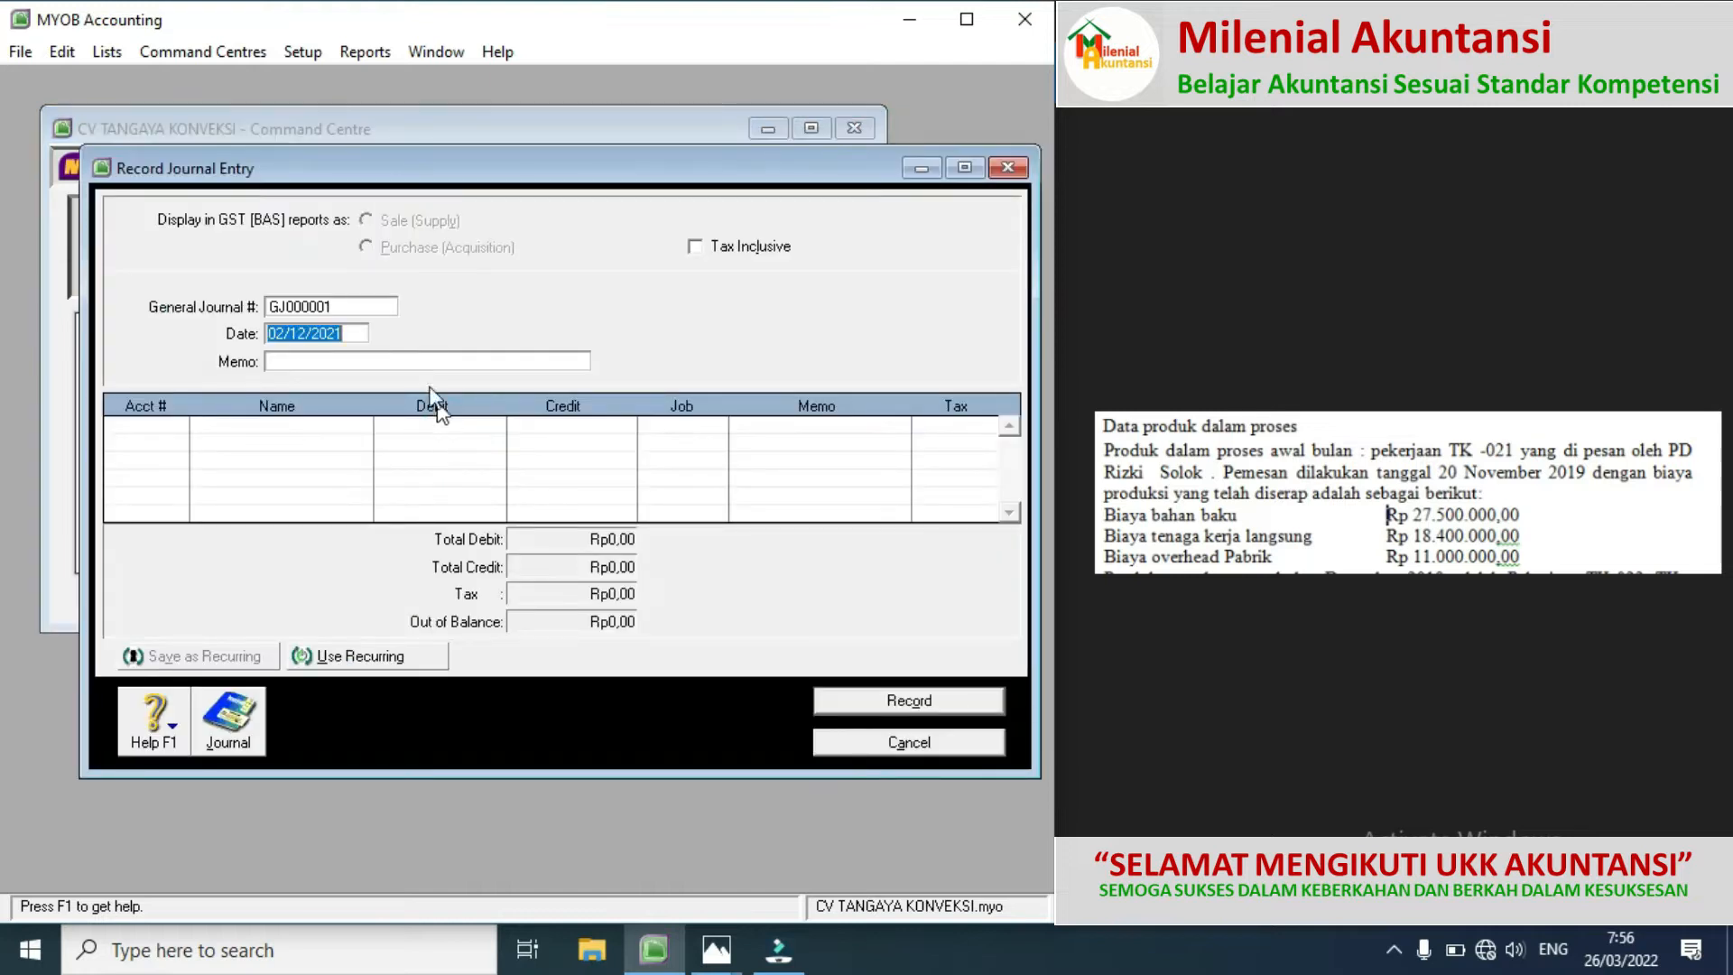
pyautogui.click(347, 307)
pyautogui.doubleClick(291, 306)
pyautogui.click(318, 306)
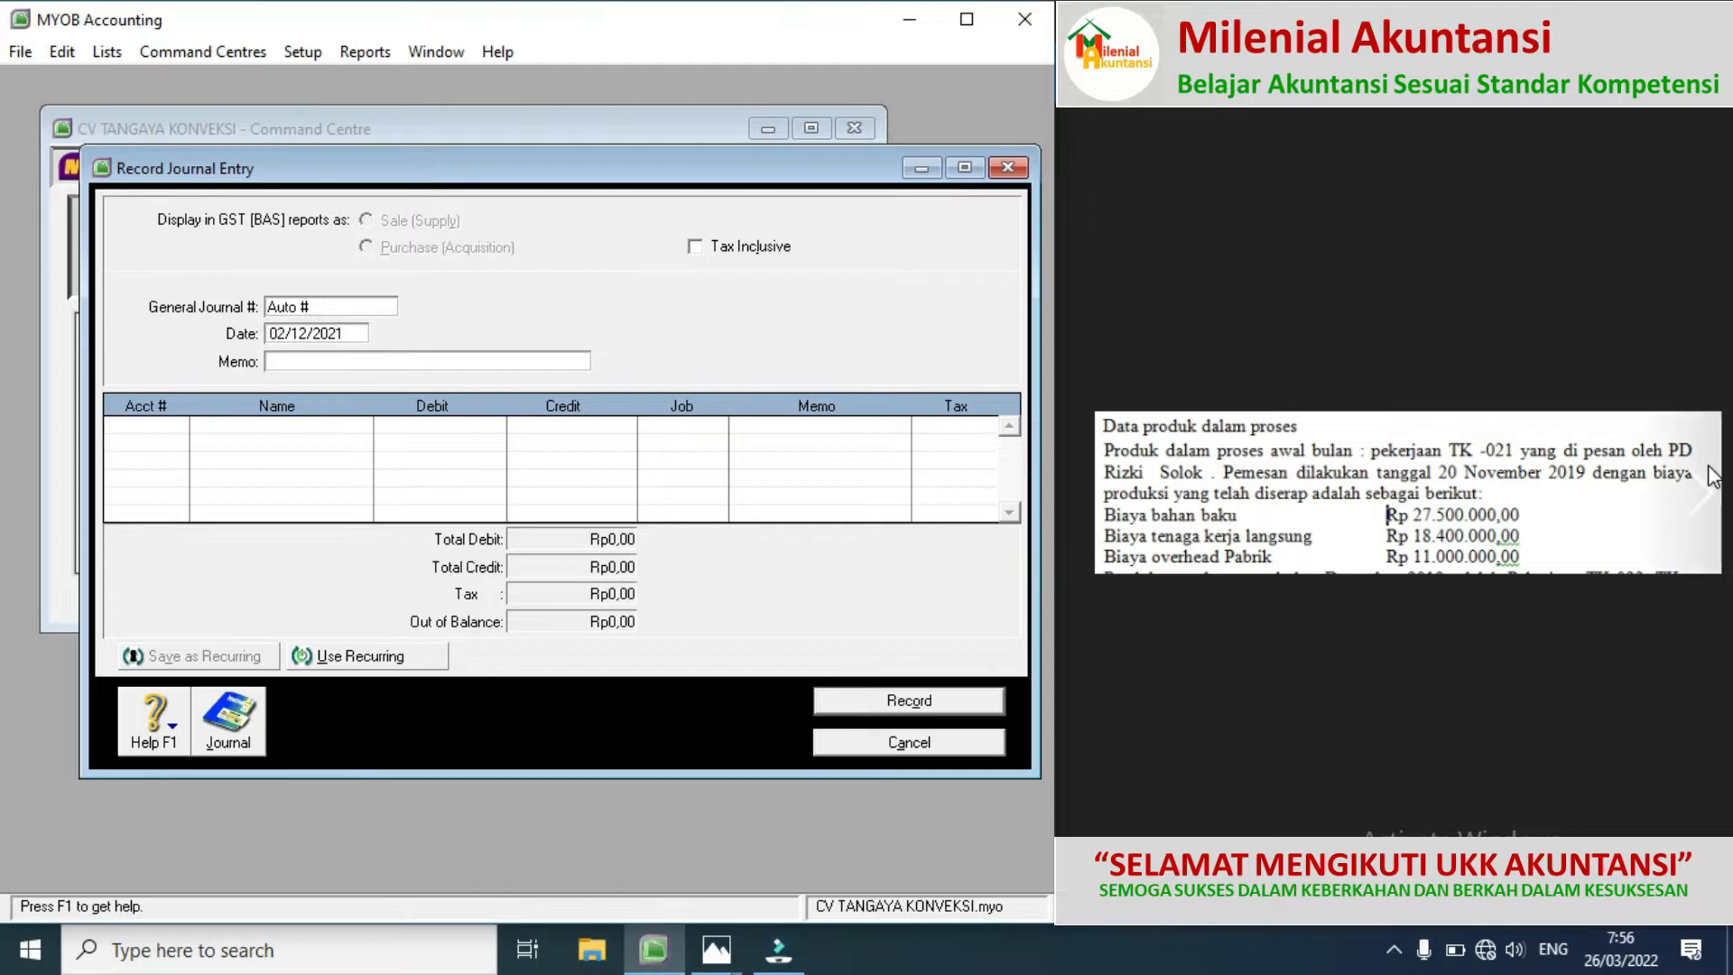
pyautogui.click(1711, 496)
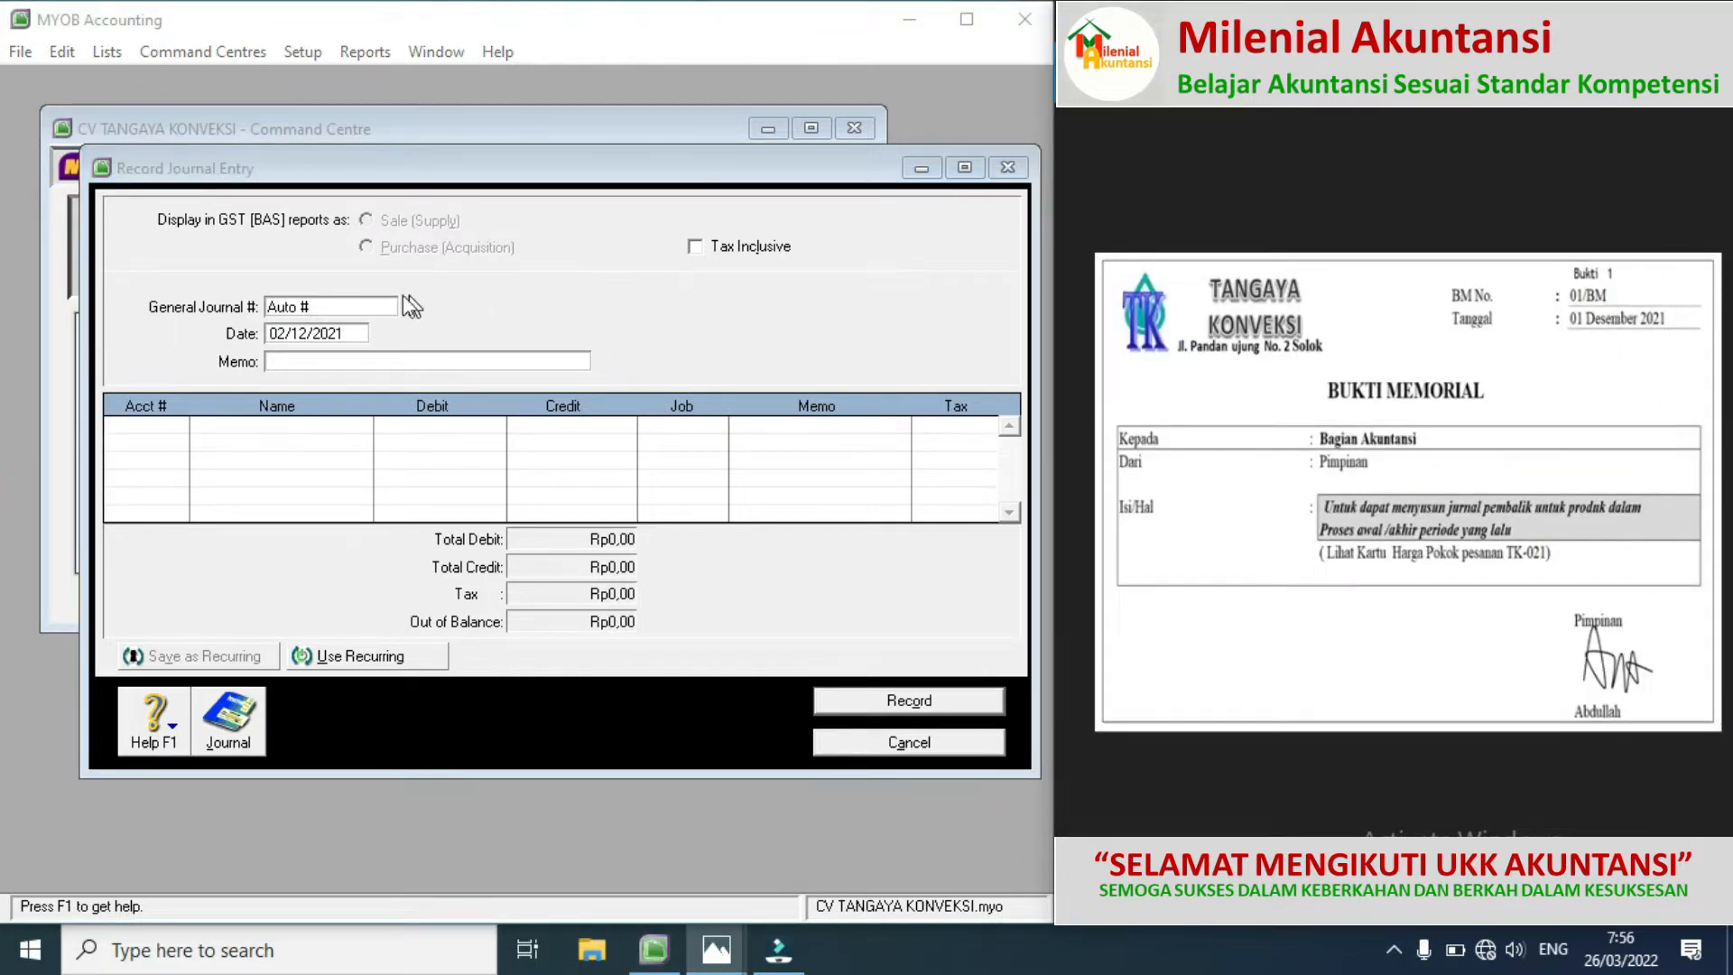
pyautogui.click(323, 308)
pyautogui.write('01/BM')
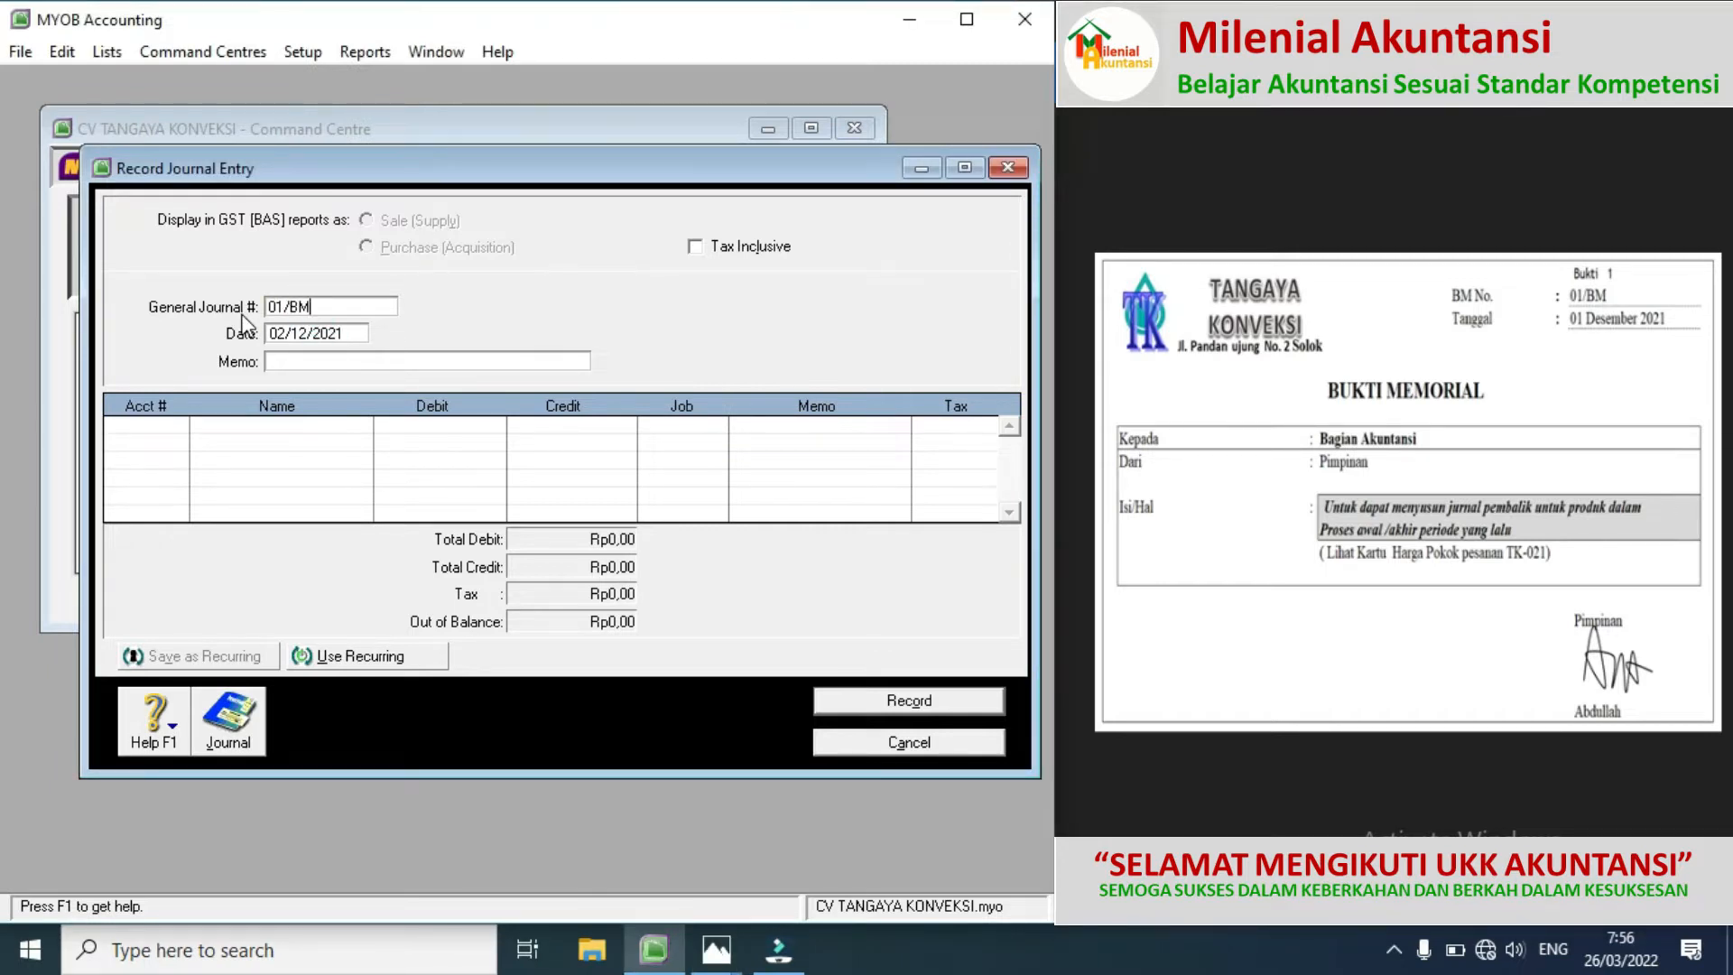
# Step: Set the journal entry's date to 01/12/2021 and its memo to PEMBALIK
pyautogui.click(281, 336)
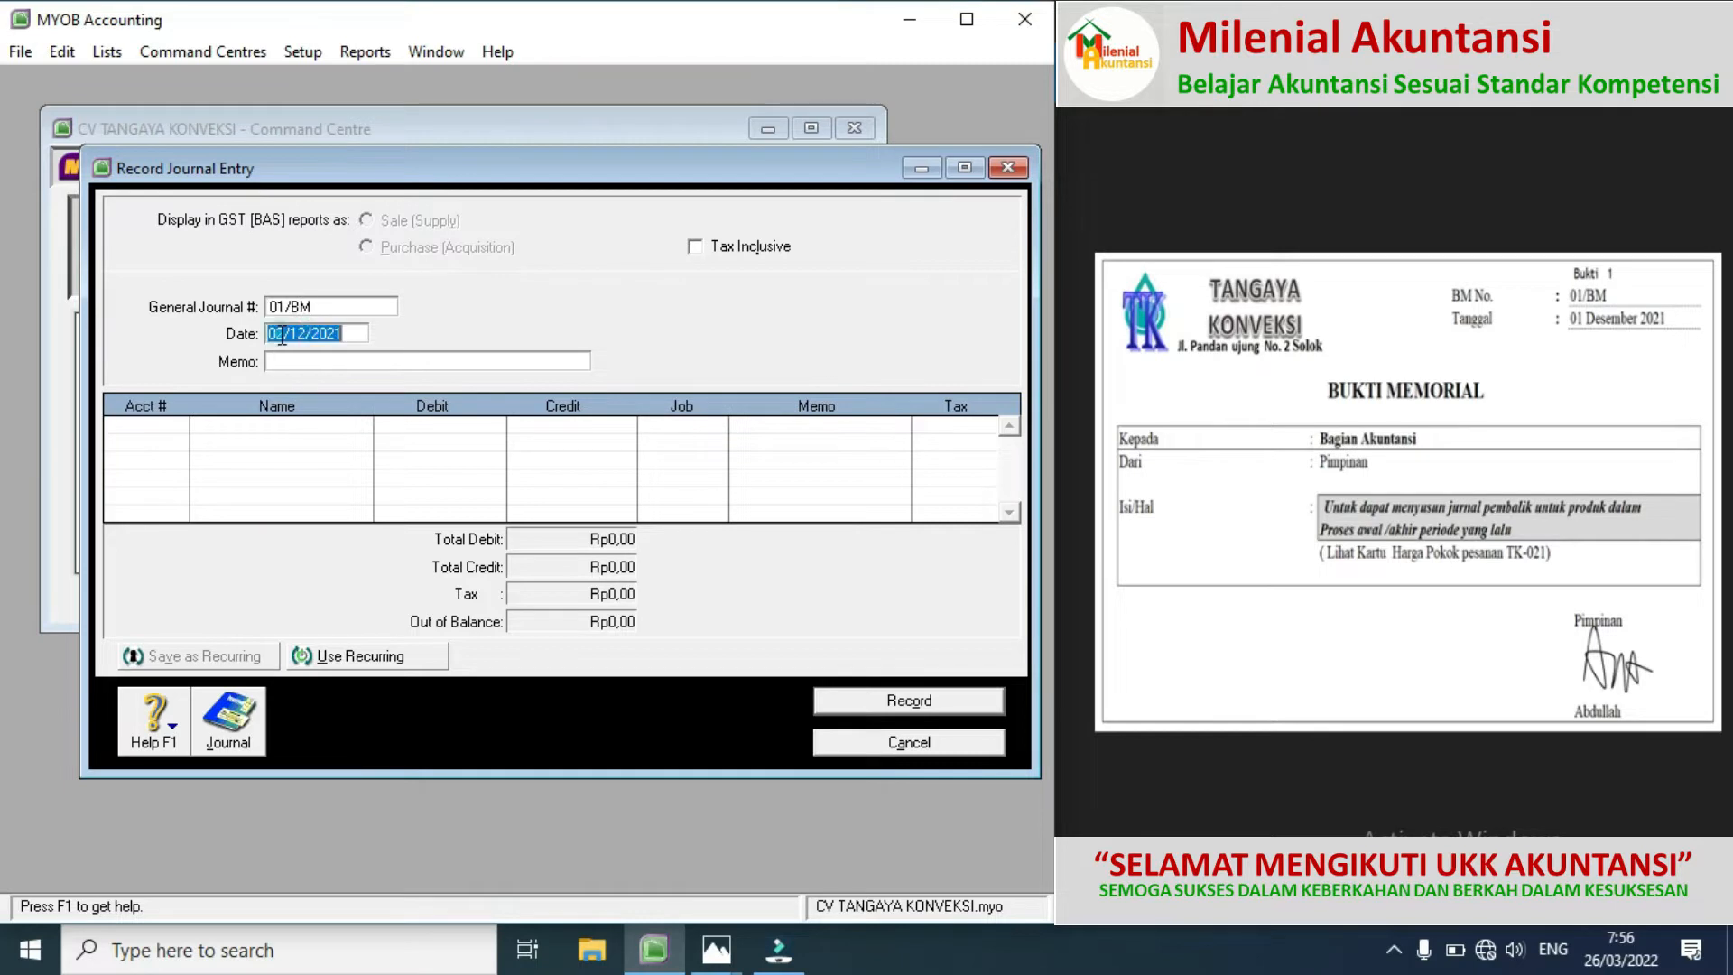
pyautogui.click(282, 336)
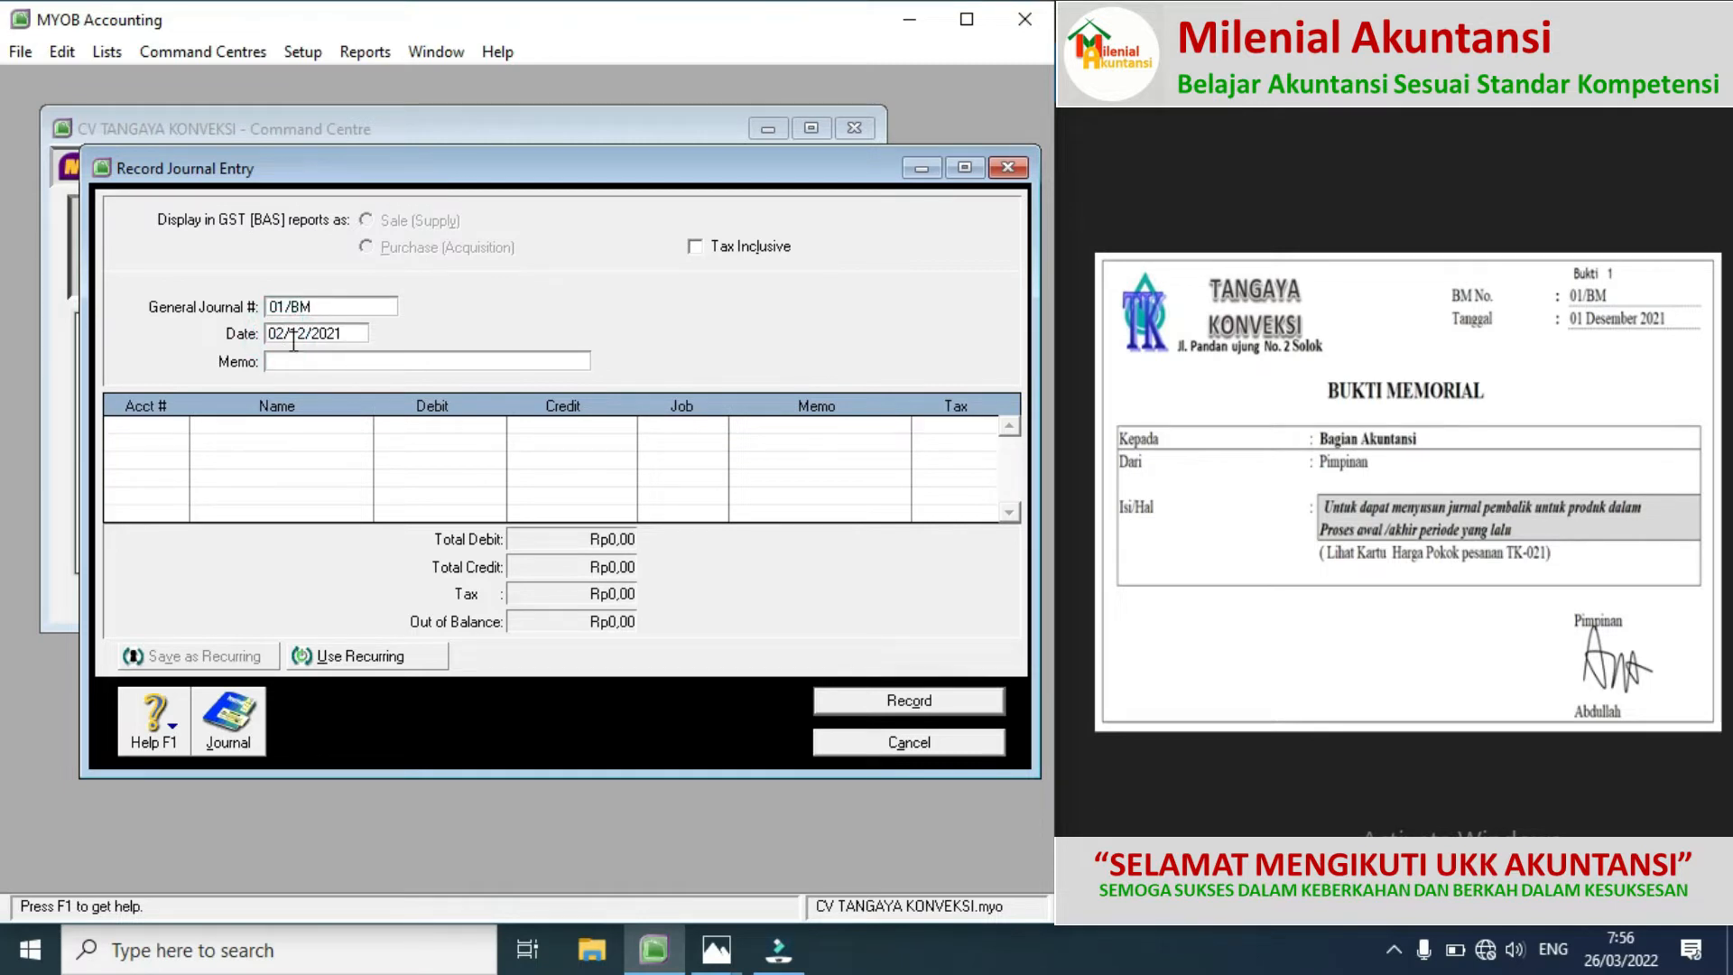
pyautogui.press('BackSpace')
pyautogui.write('1')
pyautogui.click(285, 365)
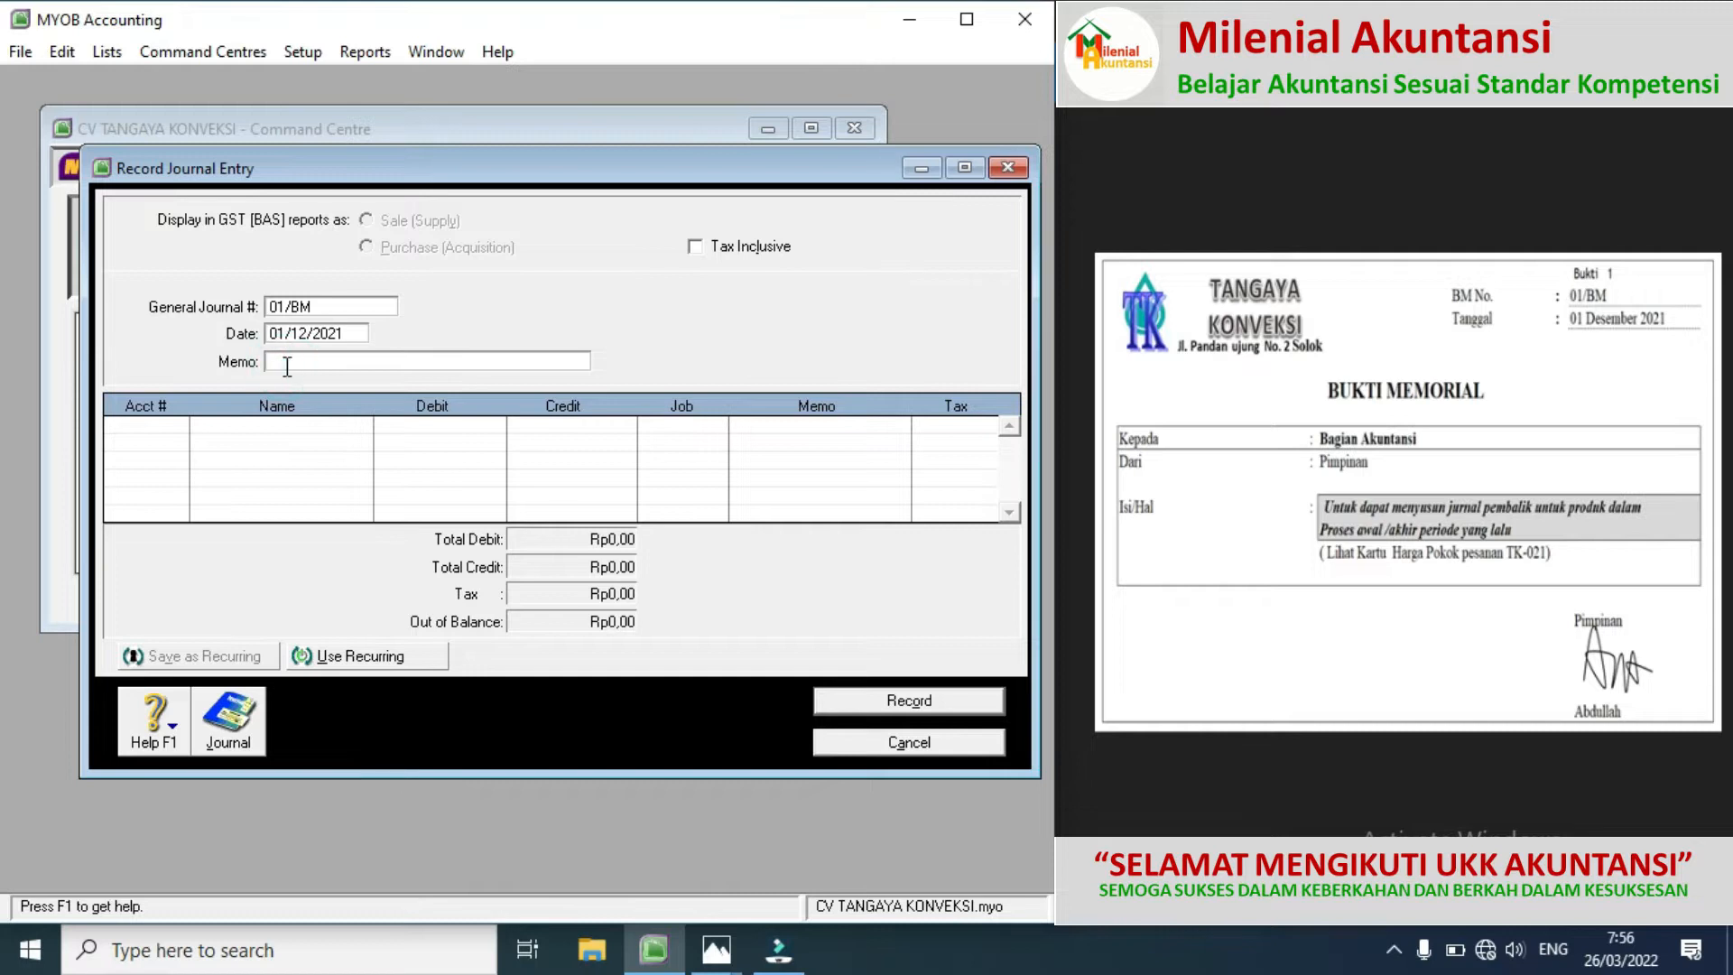
pyautogui.write('PEMBALIK')
# Step: Add a journal line debiting account 5-3001 GIP - Raw Material Expense with 27500000, using the TK-021 cost data
pyautogui.click(180, 440)
pyautogui.click(1116, 498)
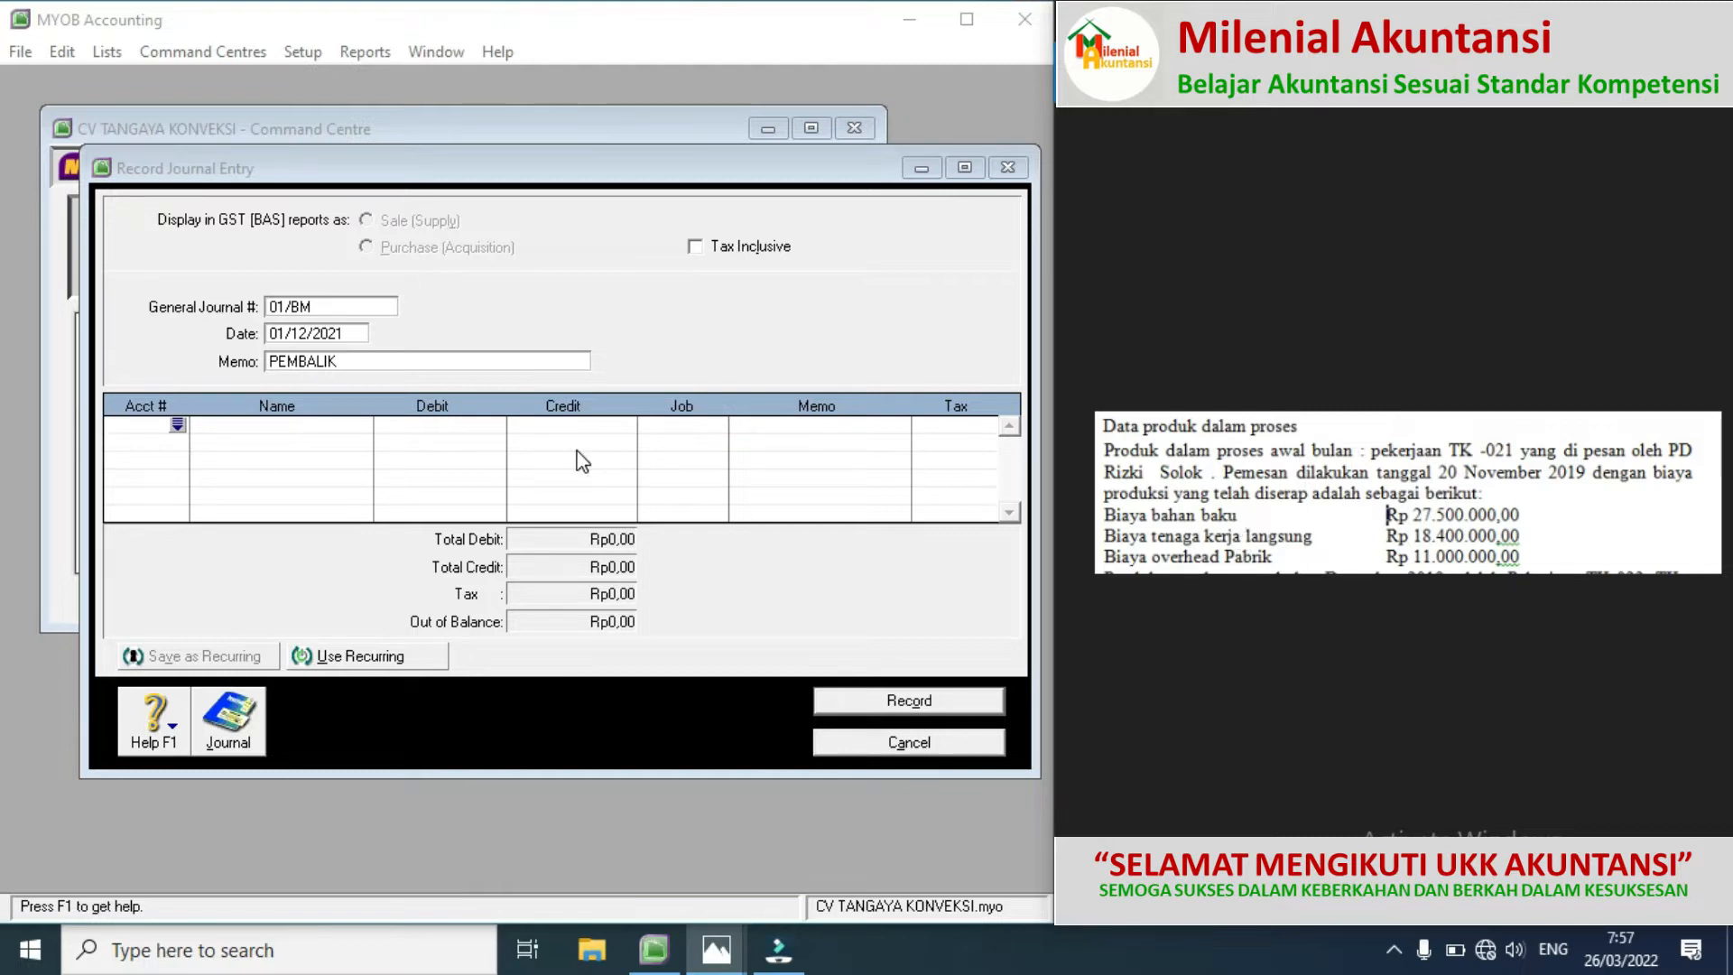
pyautogui.click(181, 427)
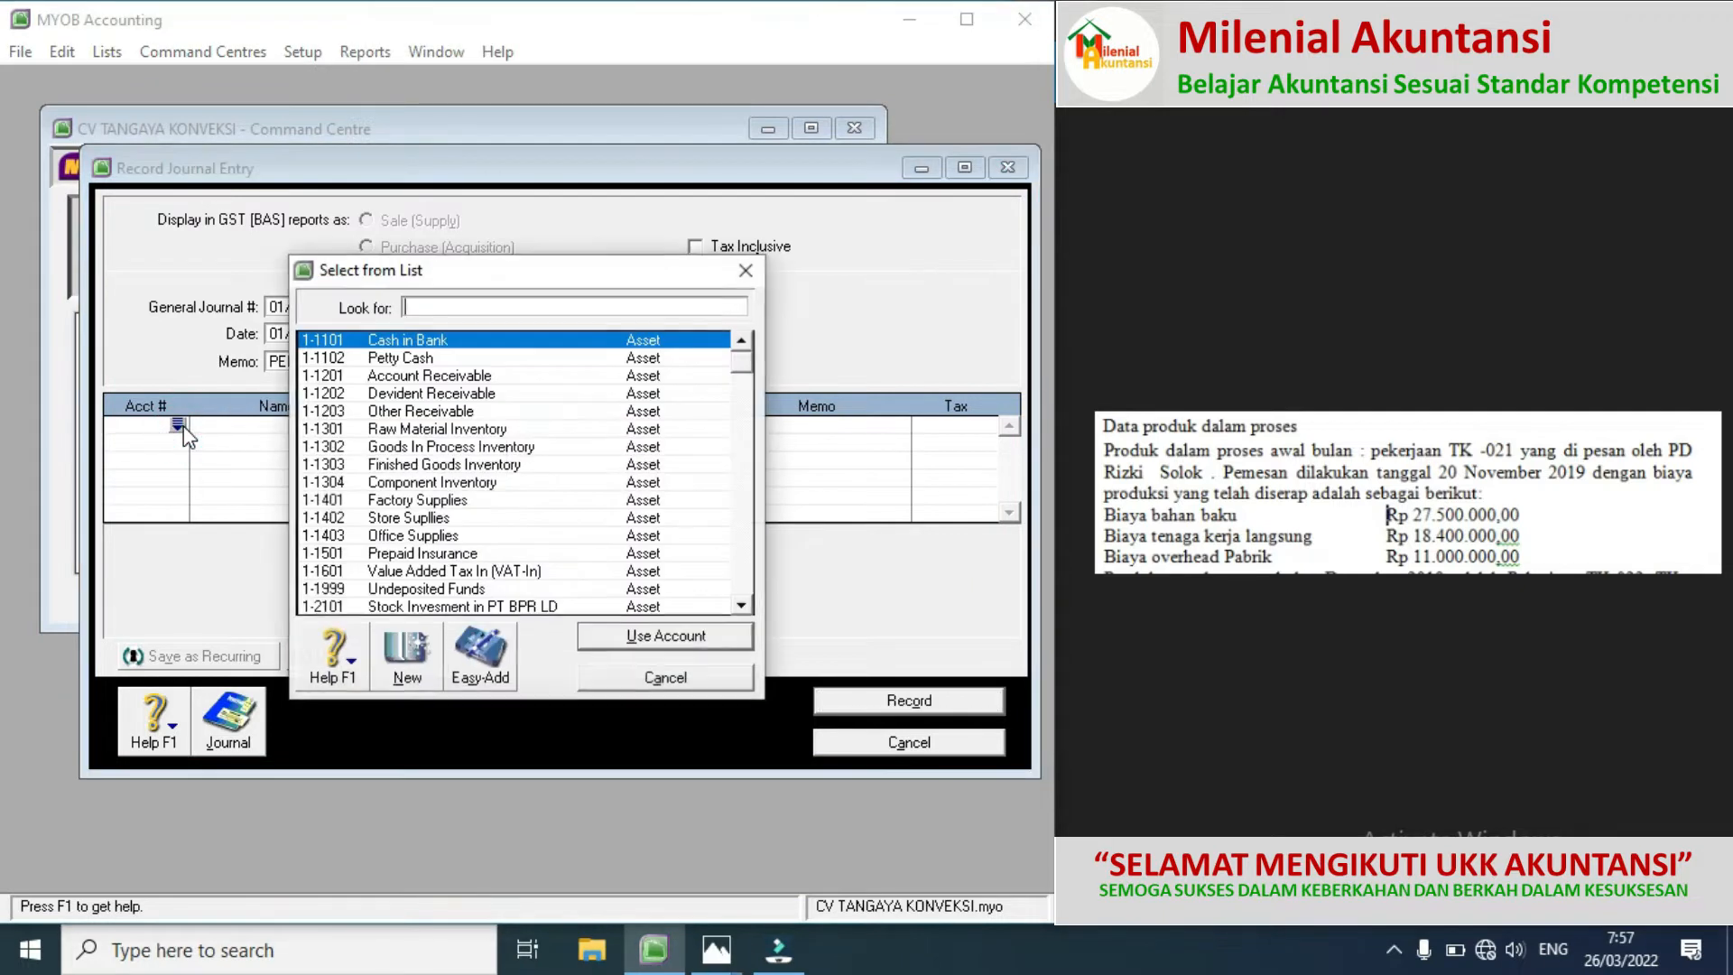
pyautogui.click(742, 606)
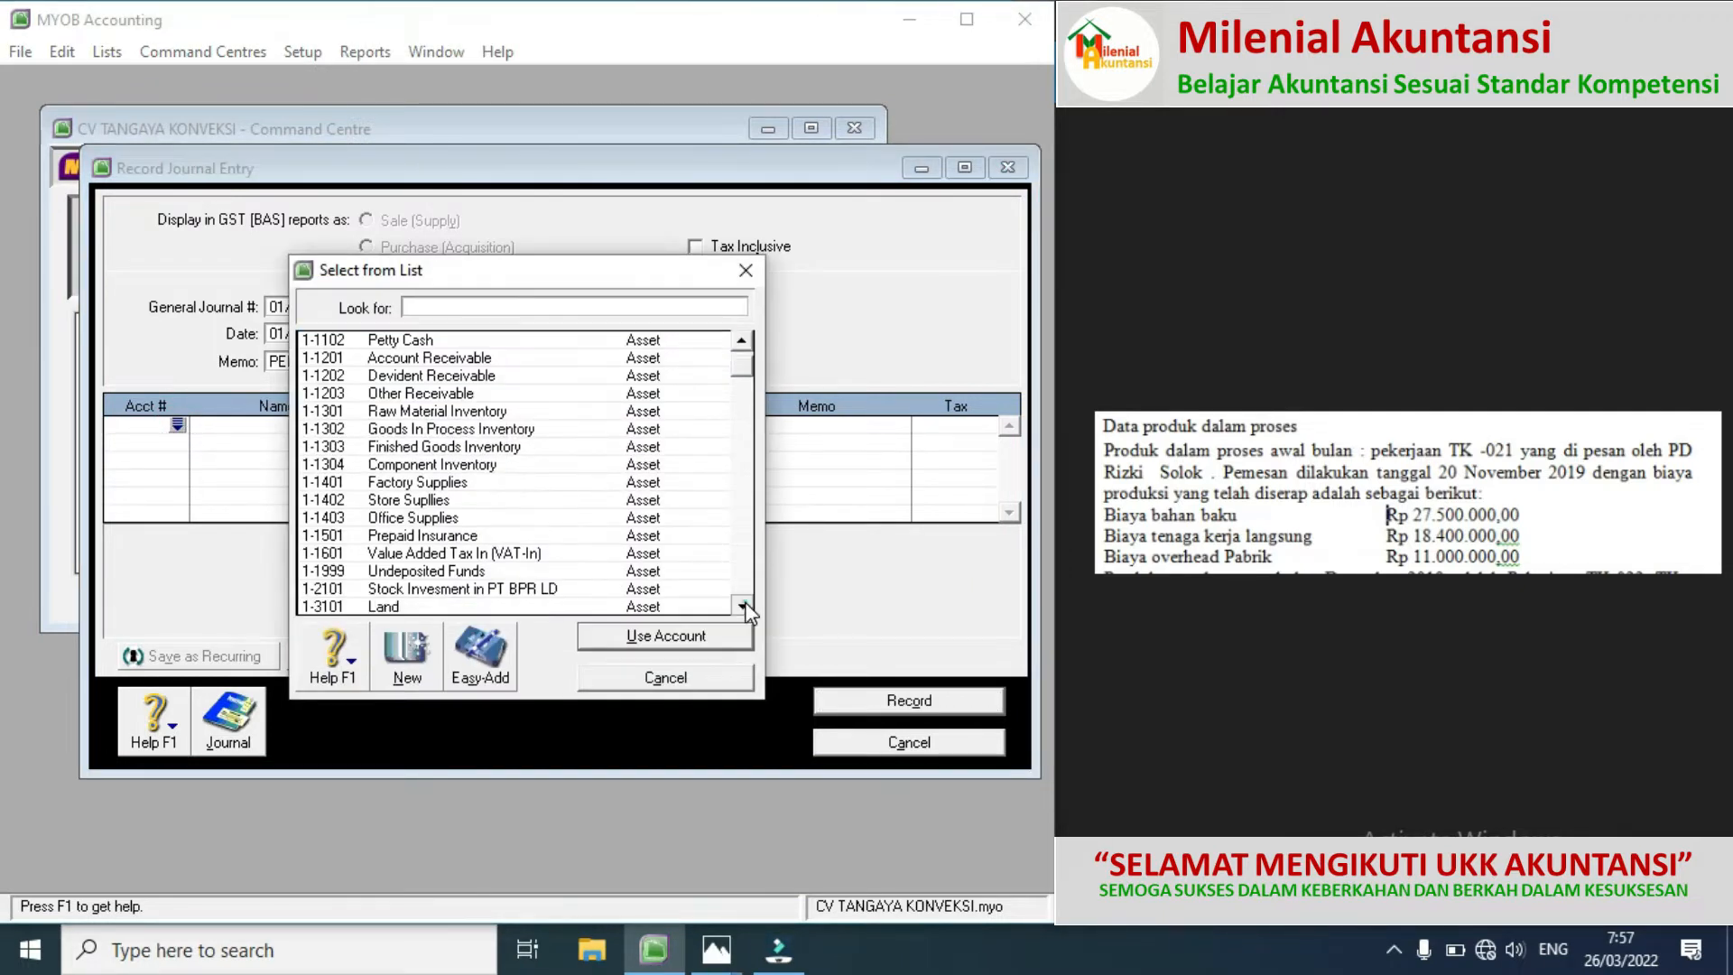
pyautogui.moveTo(742, 606); pyautogui.dragTo(744, 608)
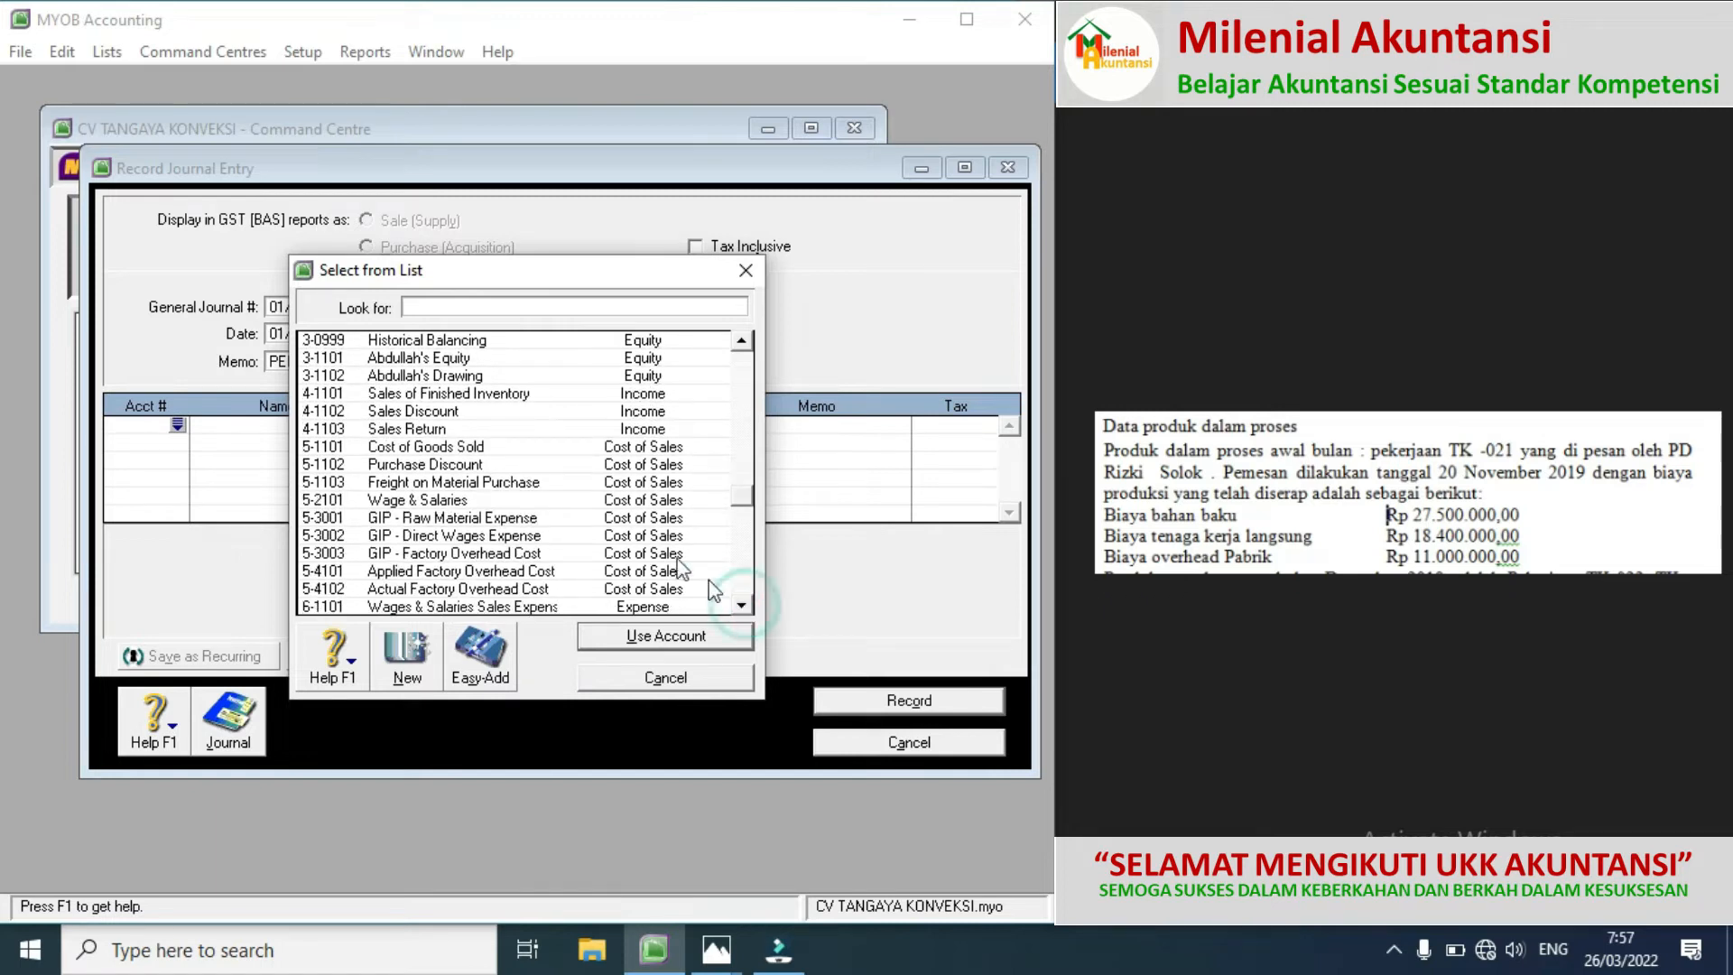
pyautogui.doubleClick(521, 519)
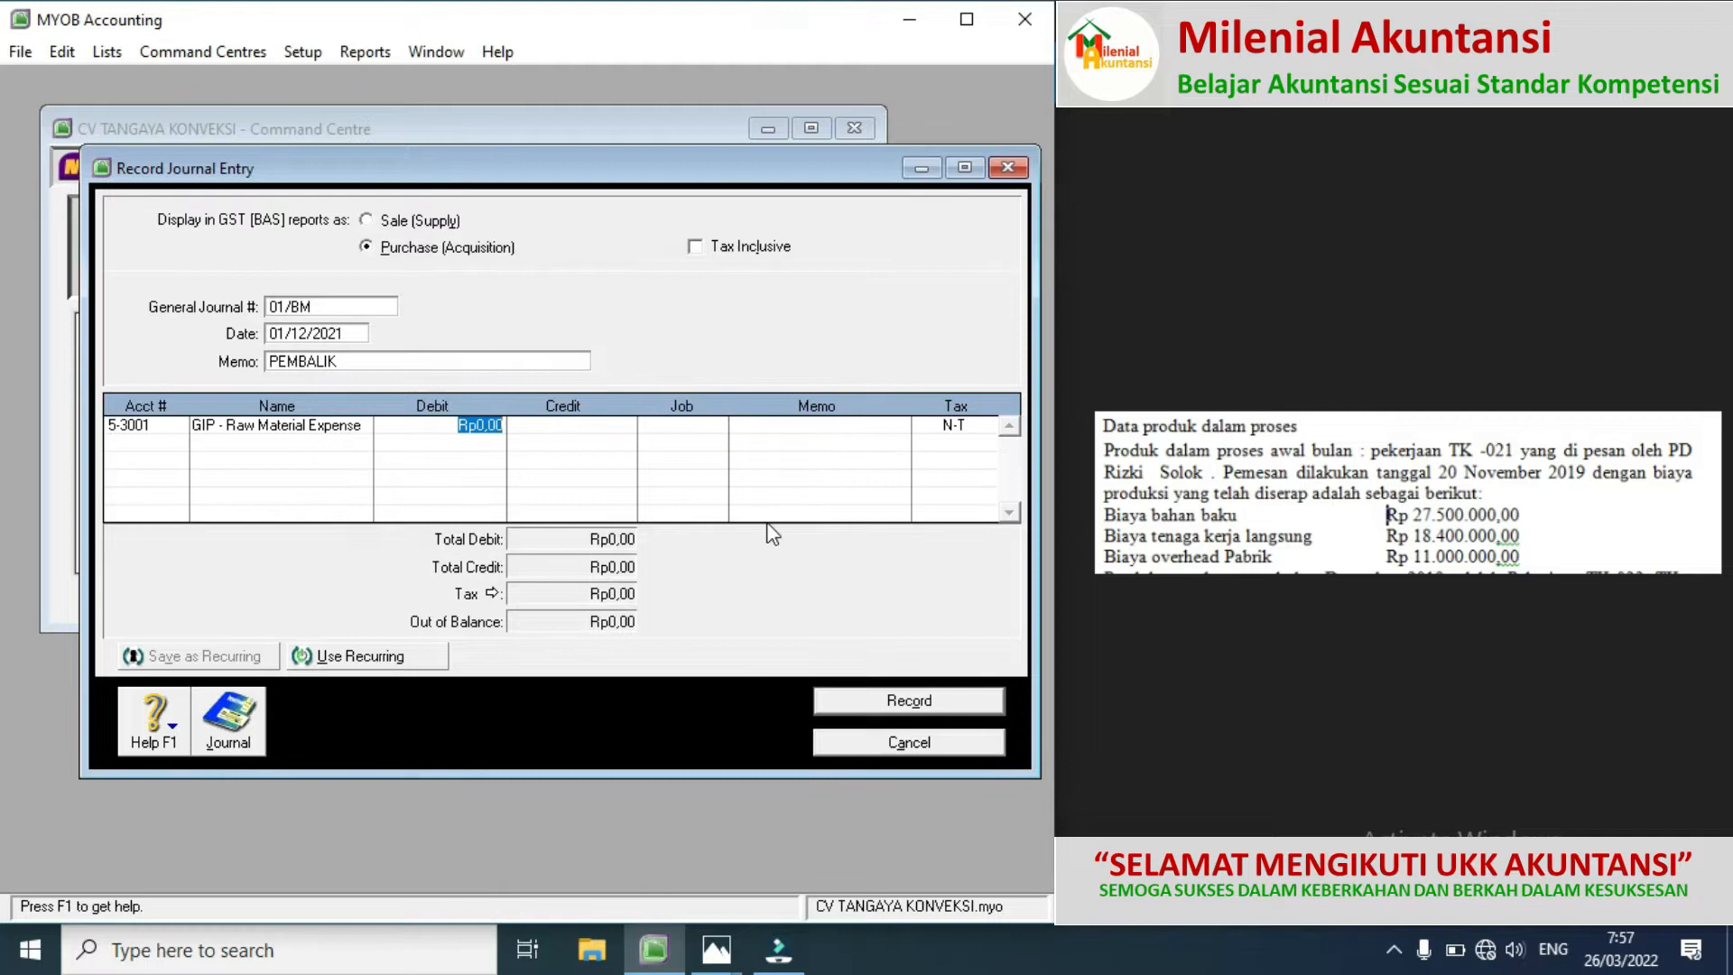
pyautogui.write('27500000')
# Step: Add a second journal line debiting account 5-3002 GIP - Direct Wages Expense with 18400000
pyautogui.click(177, 446)
pyautogui.click(177, 445)
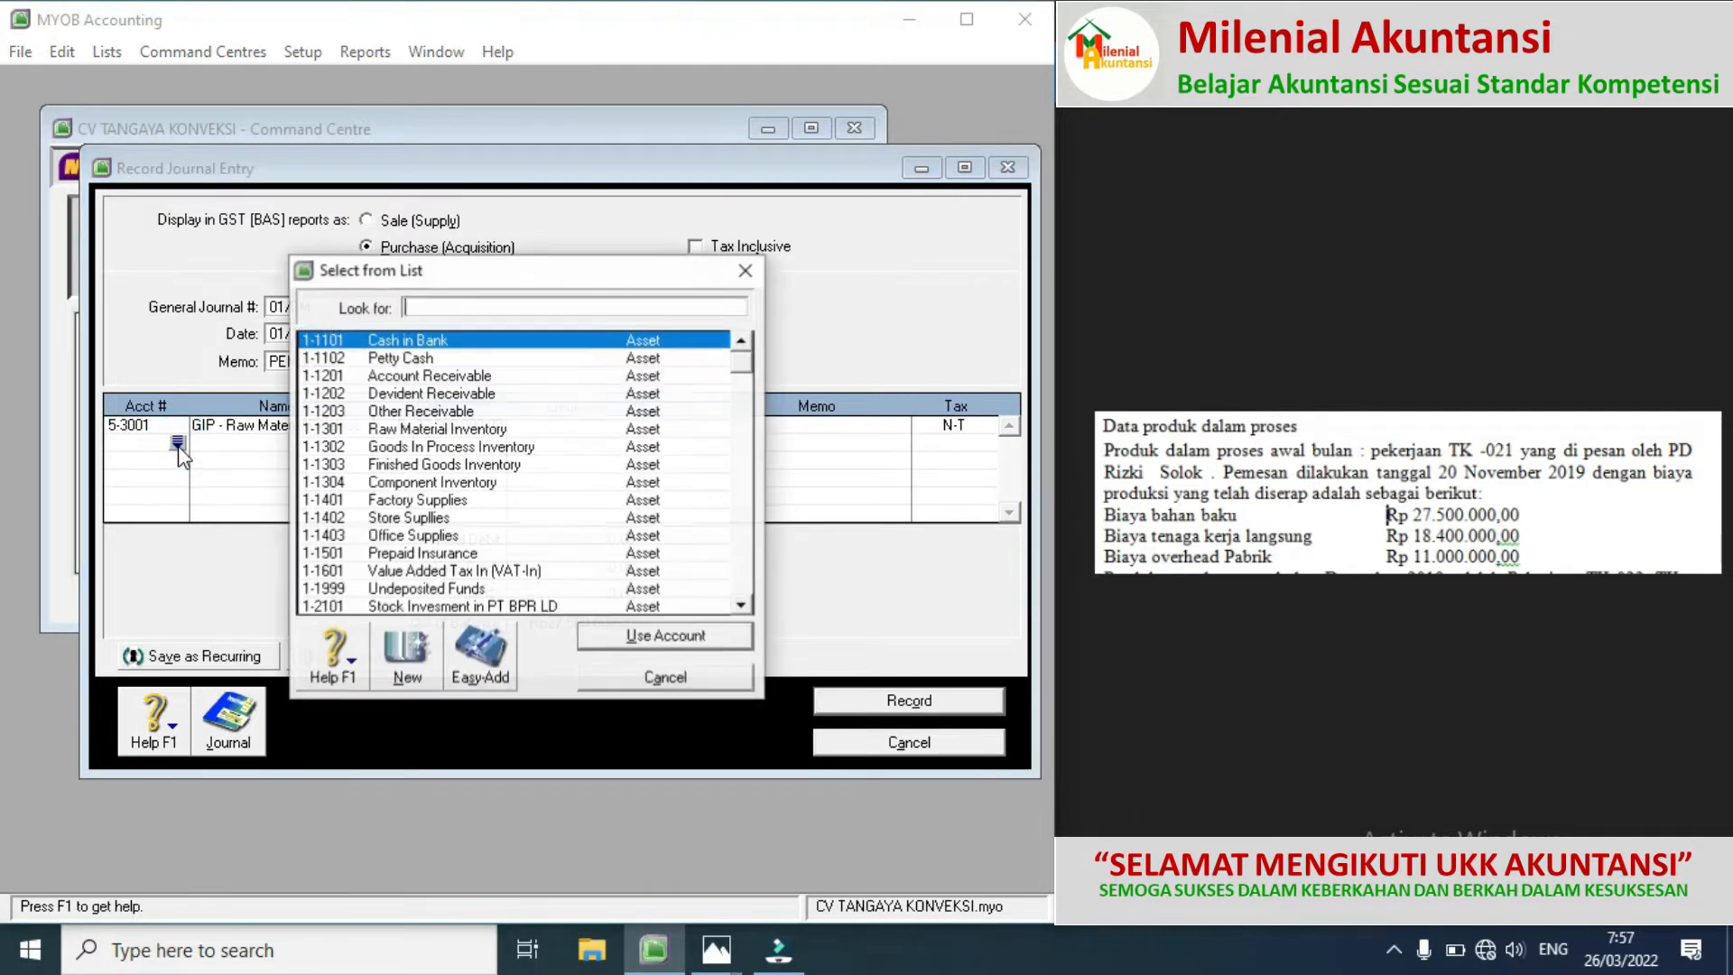
pyautogui.click(739, 554)
pyautogui.click(738, 554)
pyautogui.click(738, 554)
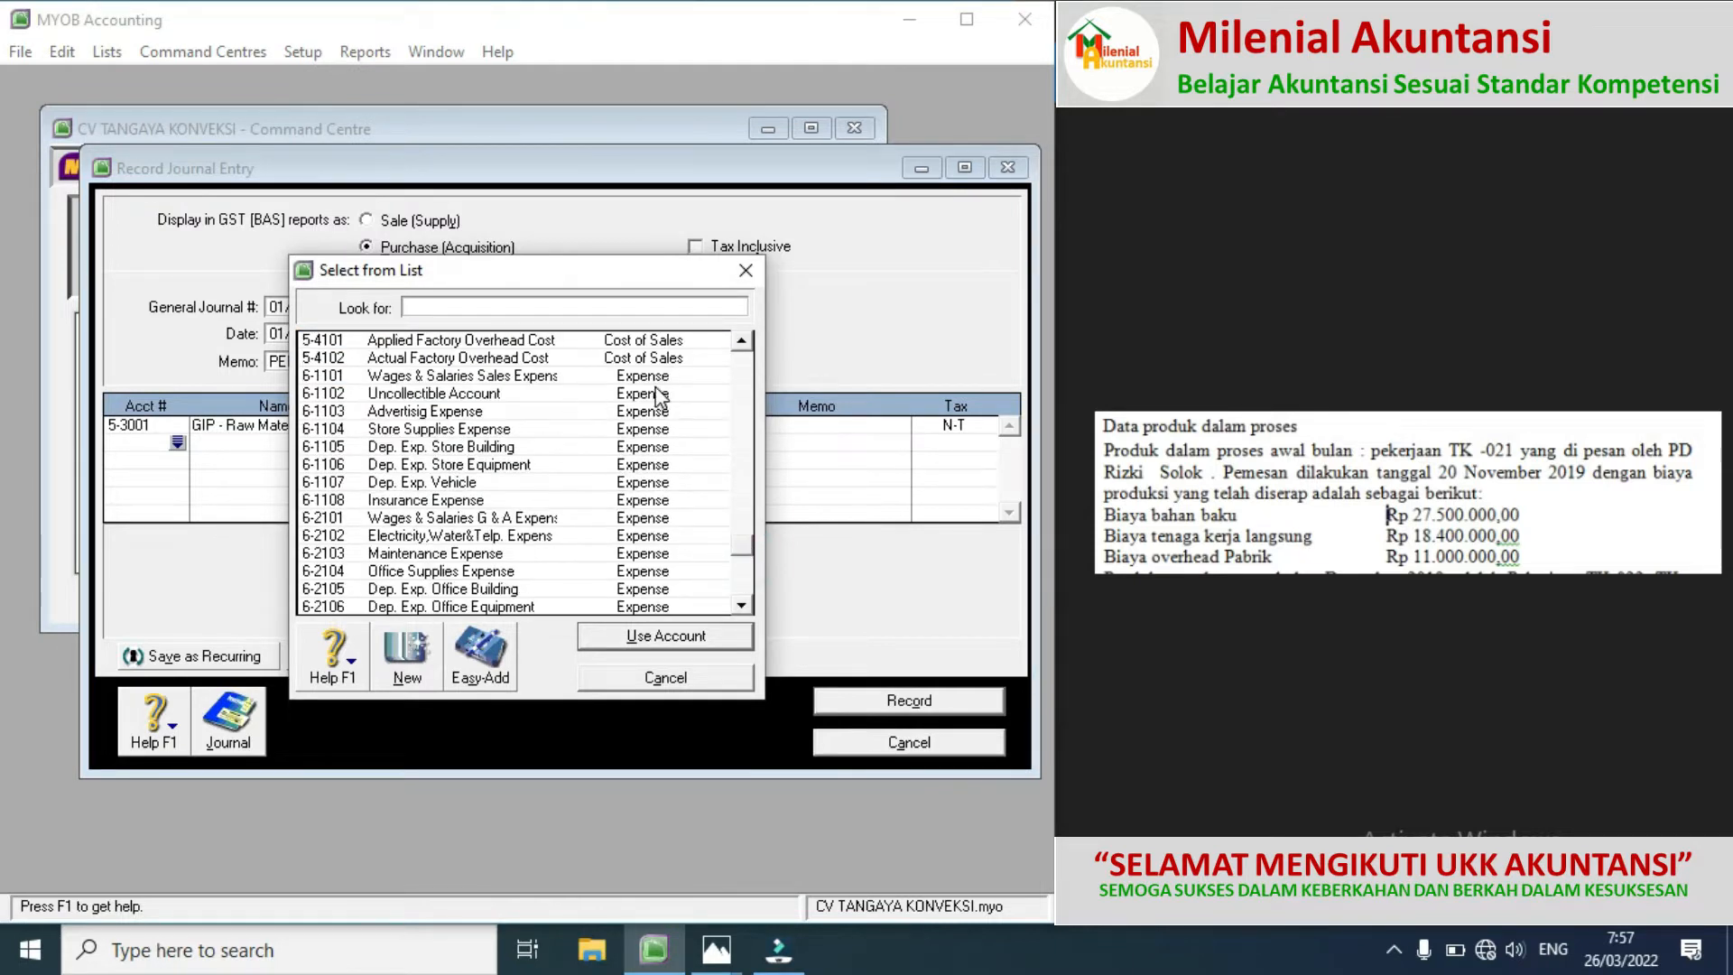
pyautogui.click(741, 342)
pyautogui.click(741, 342)
pyautogui.click(741, 342)
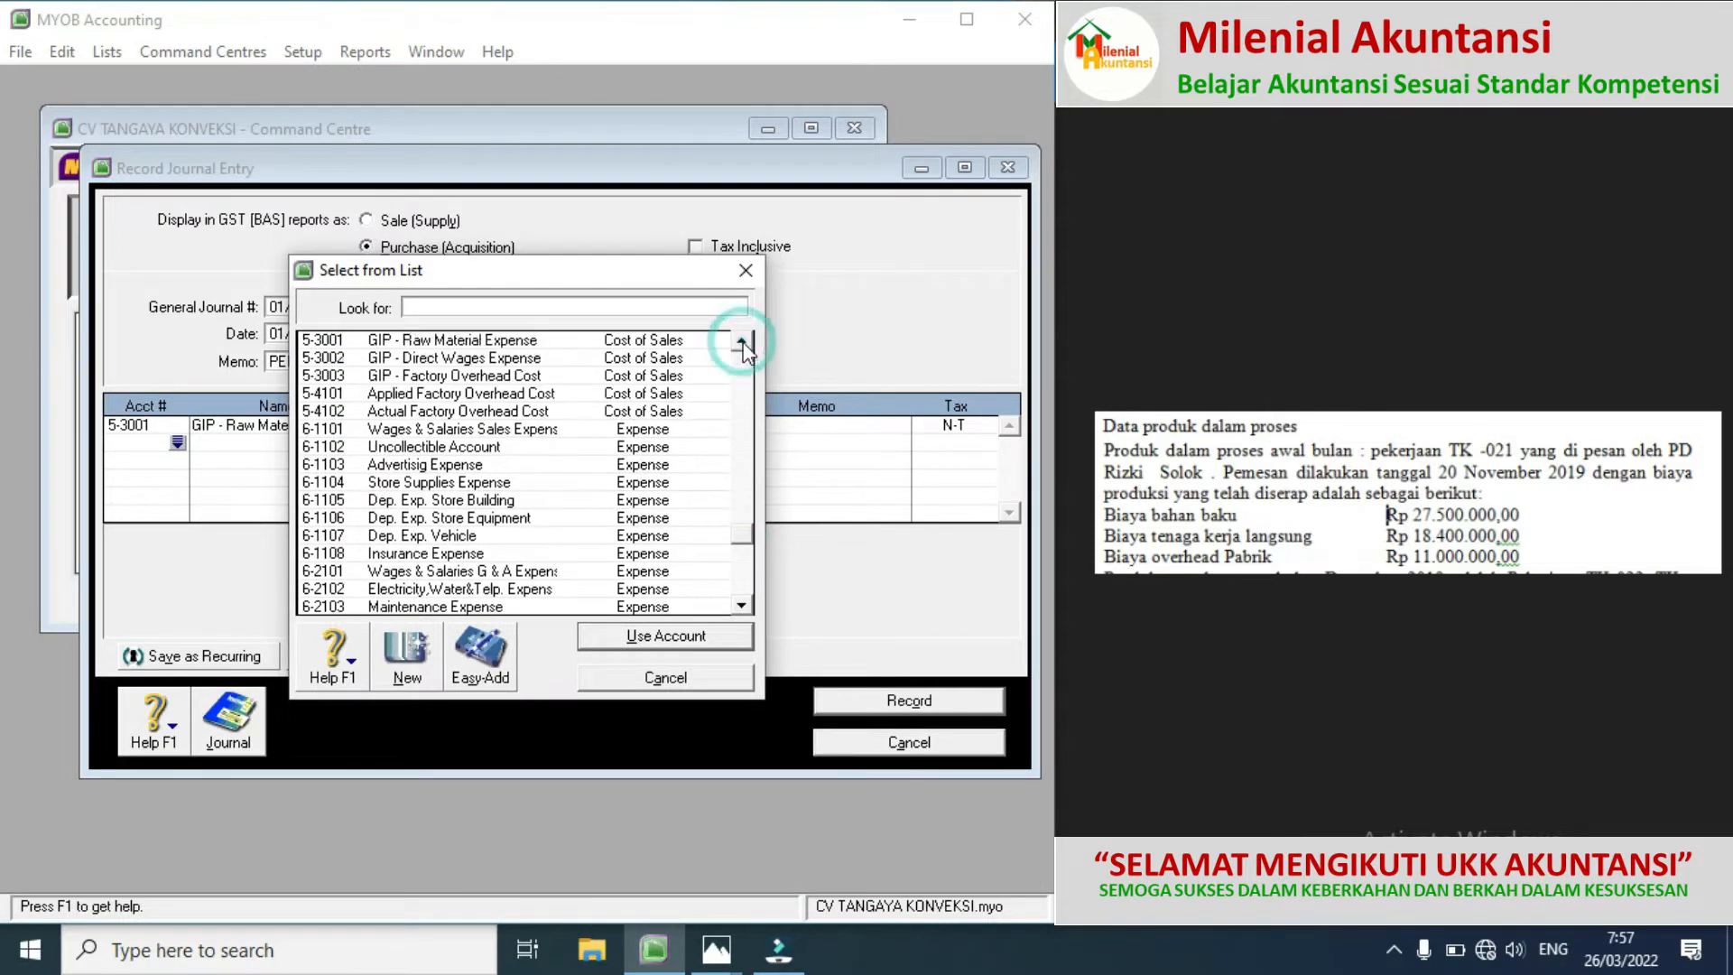
pyautogui.doubleClick(454, 359)
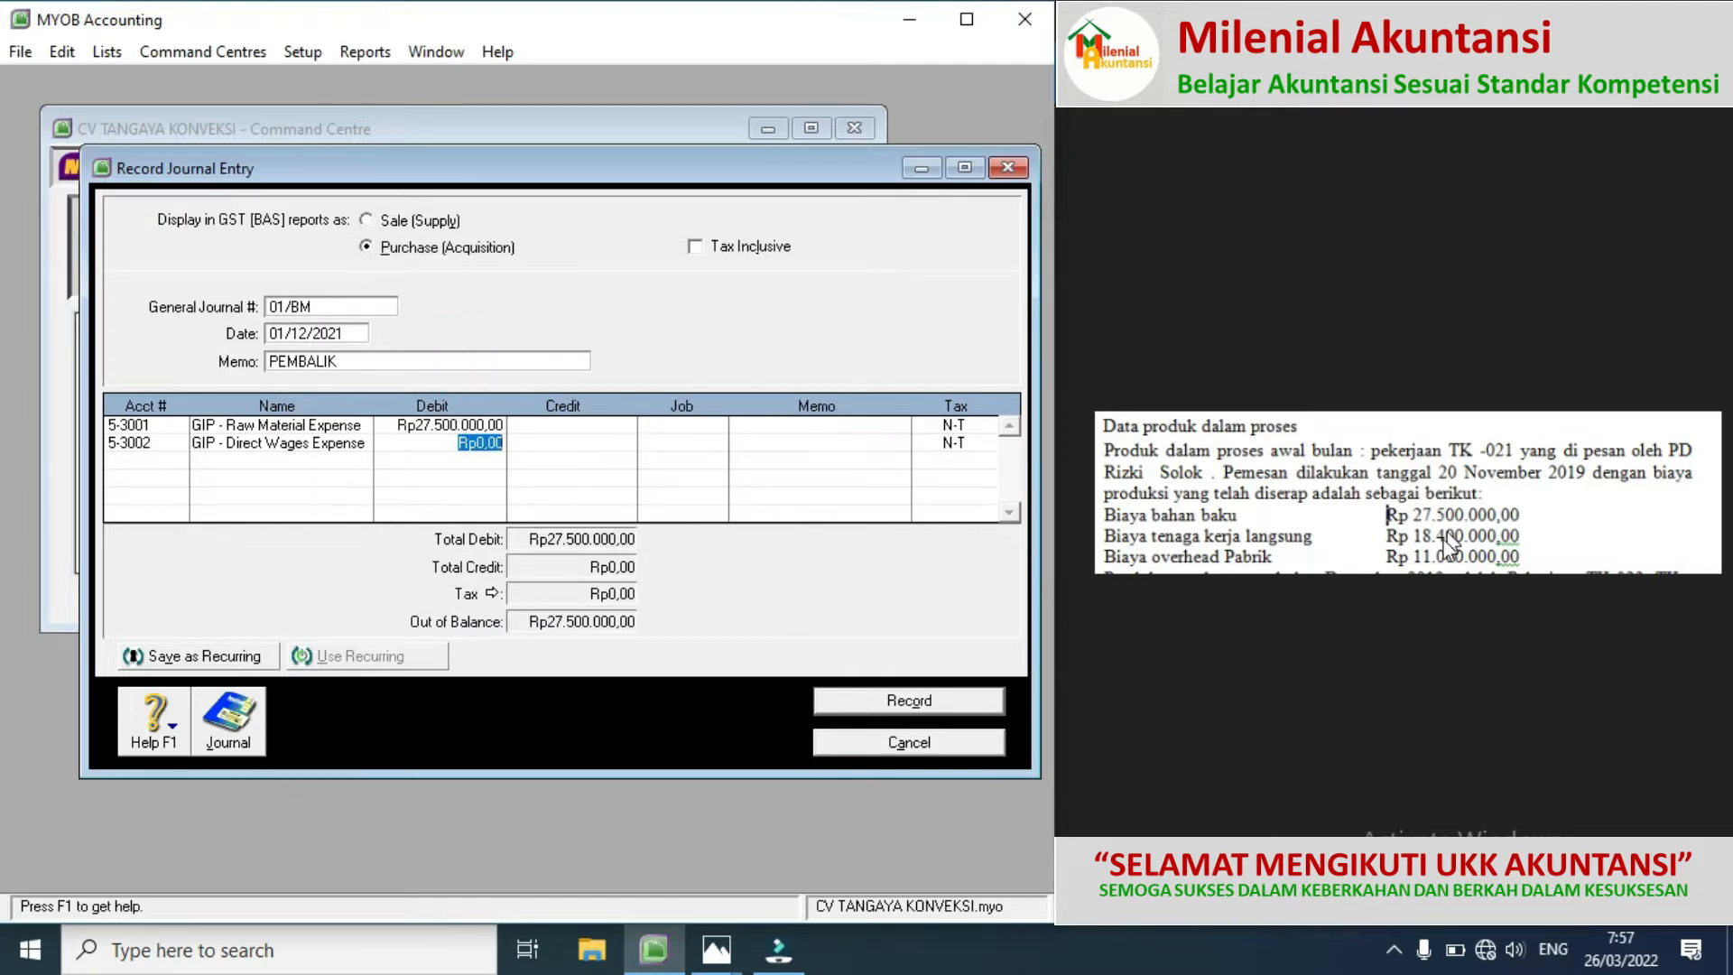
pyautogui.write('18400000')
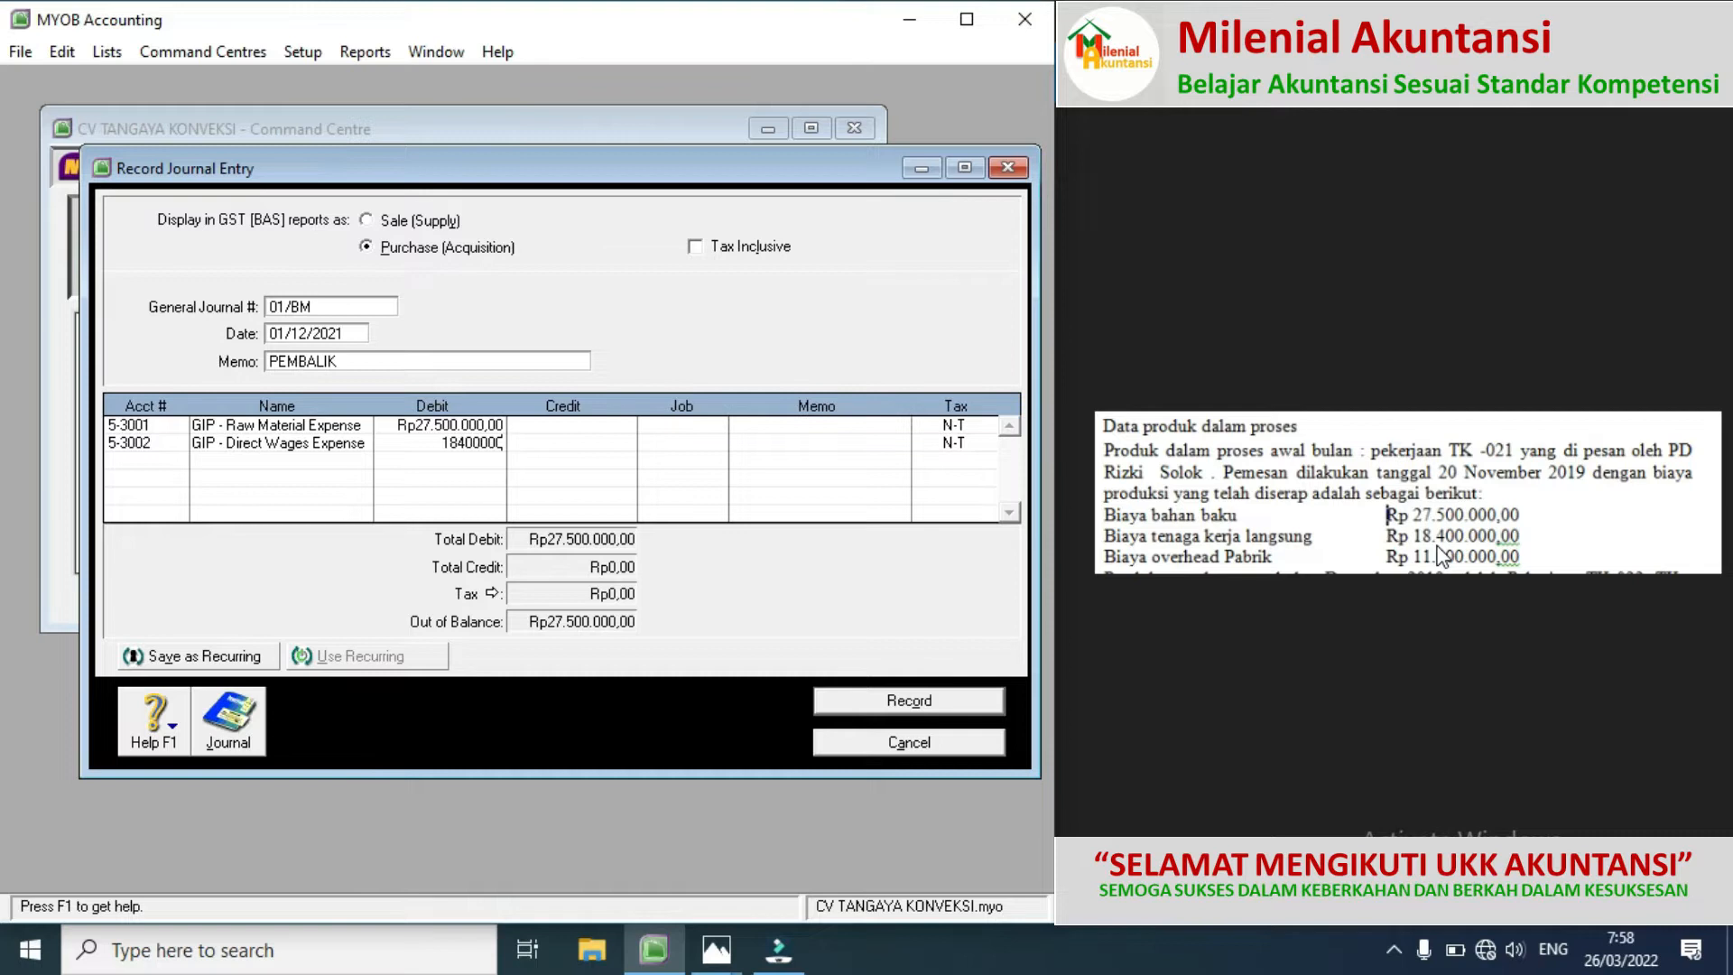
# Step: Add a third journal line debiting account 5-3003 GIP - Factory Overhead Cost with 11000000
pyautogui.click(177, 462)
pyautogui.click(177, 462)
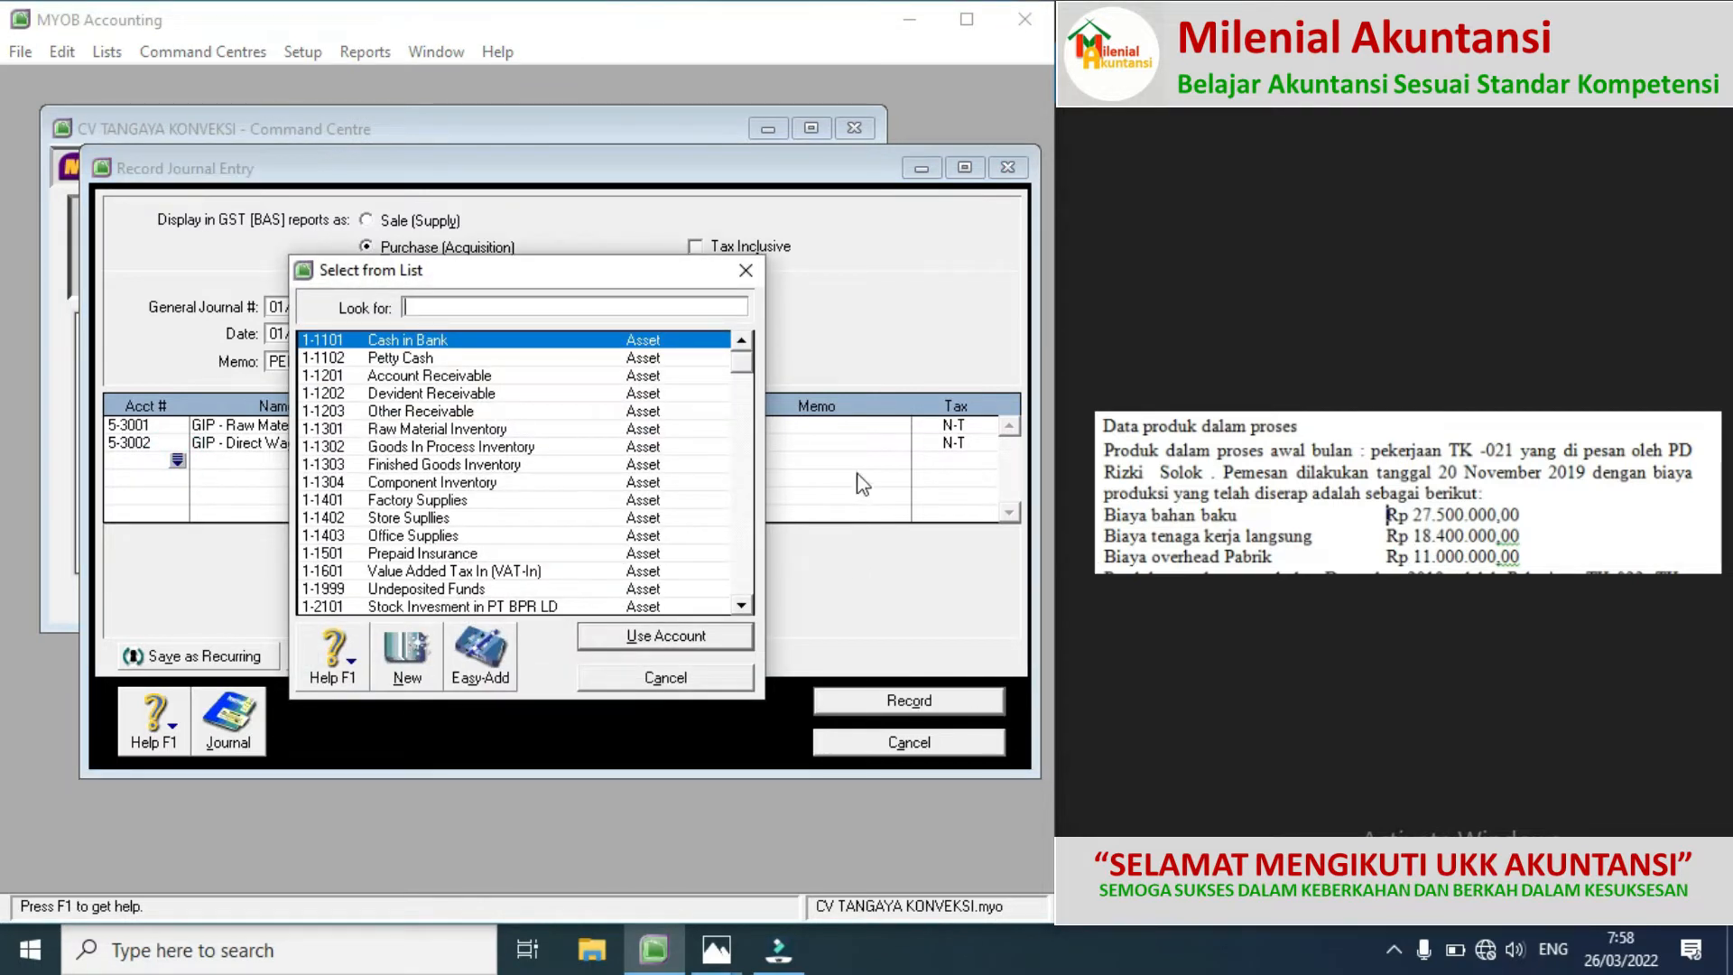
pyautogui.click(744, 561)
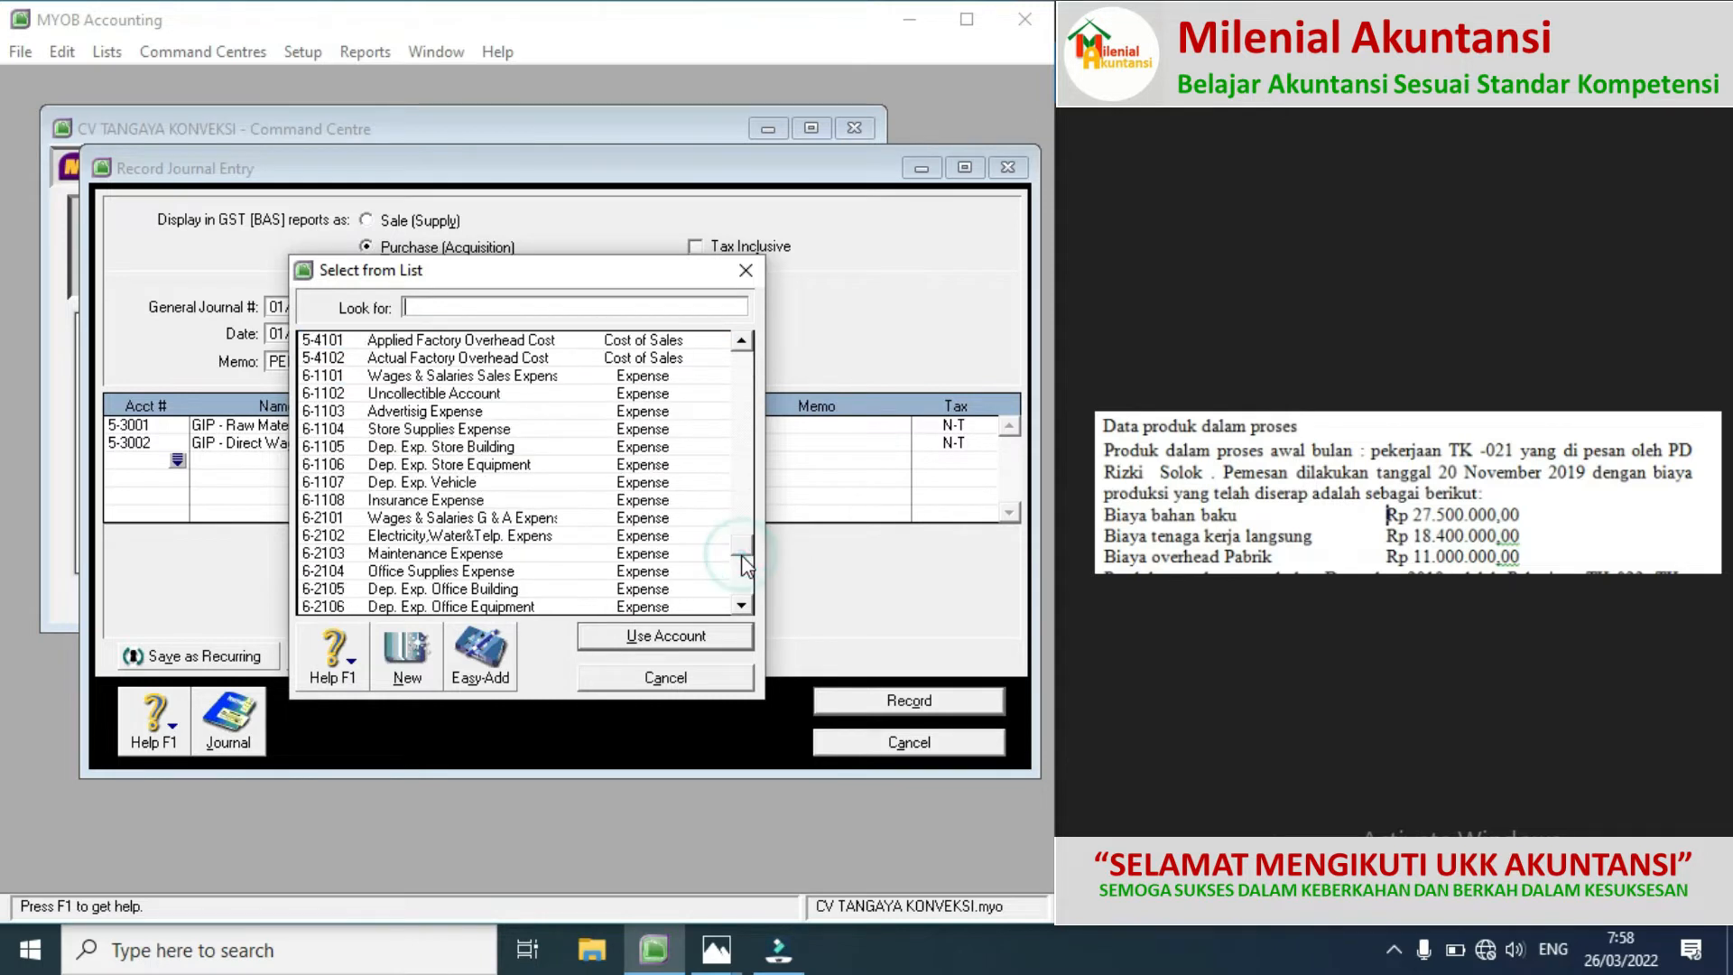
pyautogui.click(742, 343)
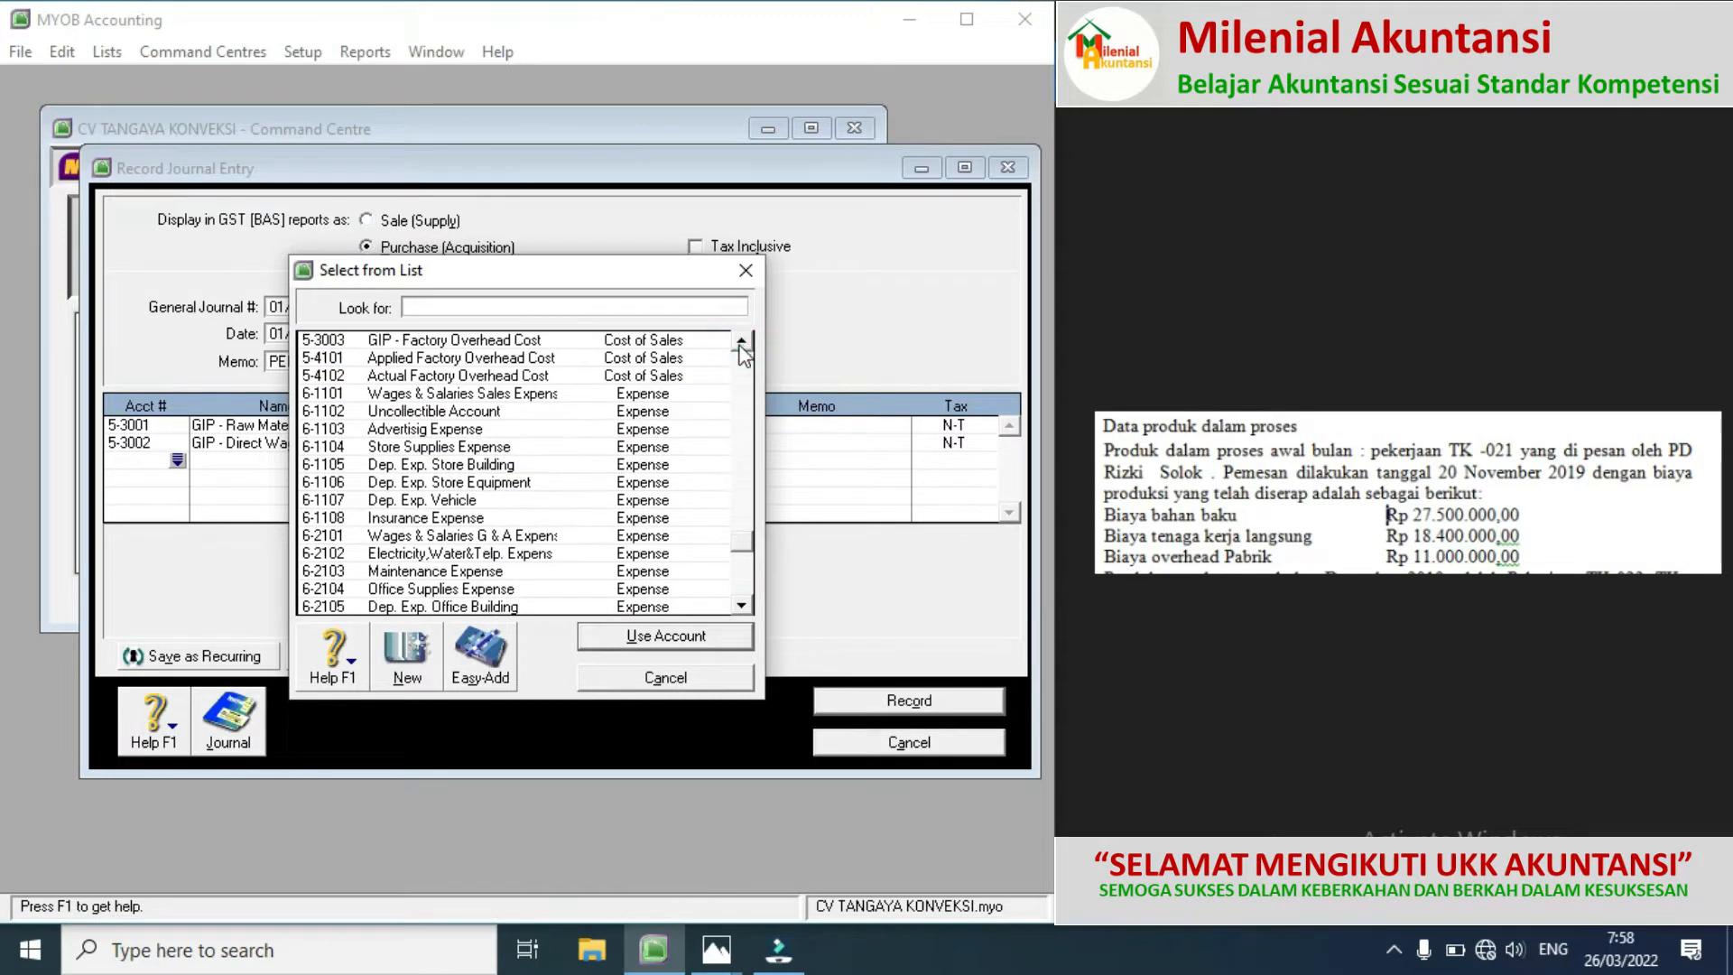
pyautogui.doubleClick(485, 341)
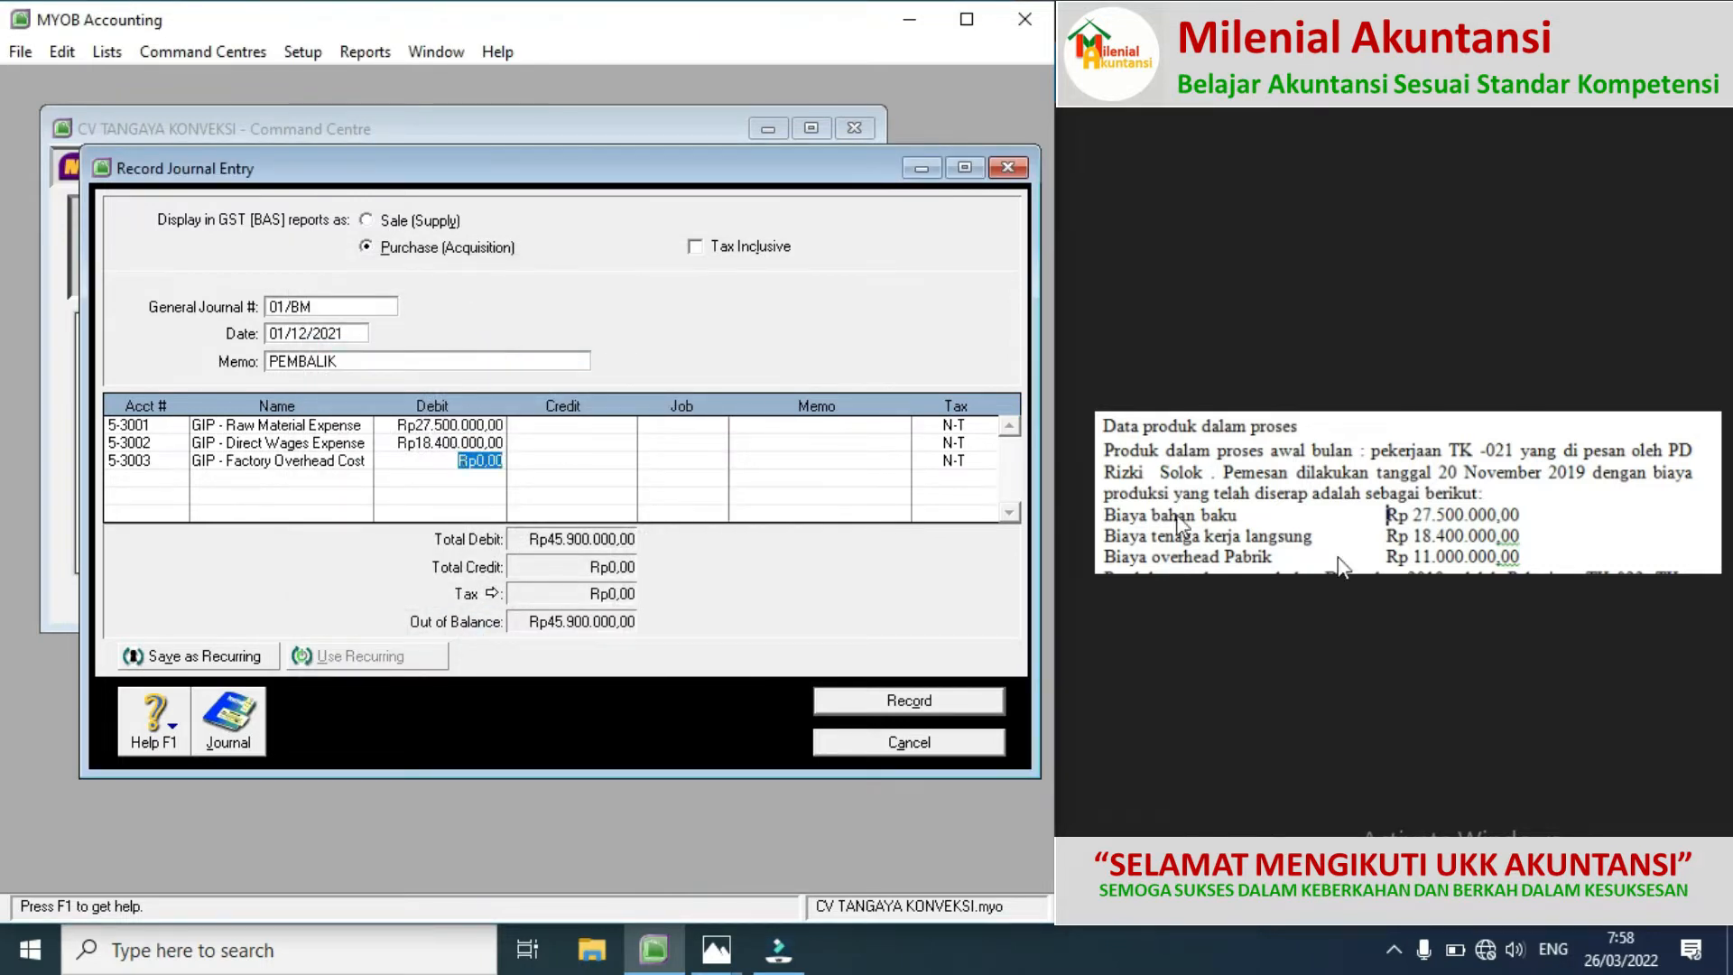
pyautogui.write('110000')
# Step: Credit account 1-1302 Goods In Process Inventory with Rp56.900.000,00 on the fourth line and record the journal entry
pyautogui.click(175, 474)
pyautogui.click(177, 477)
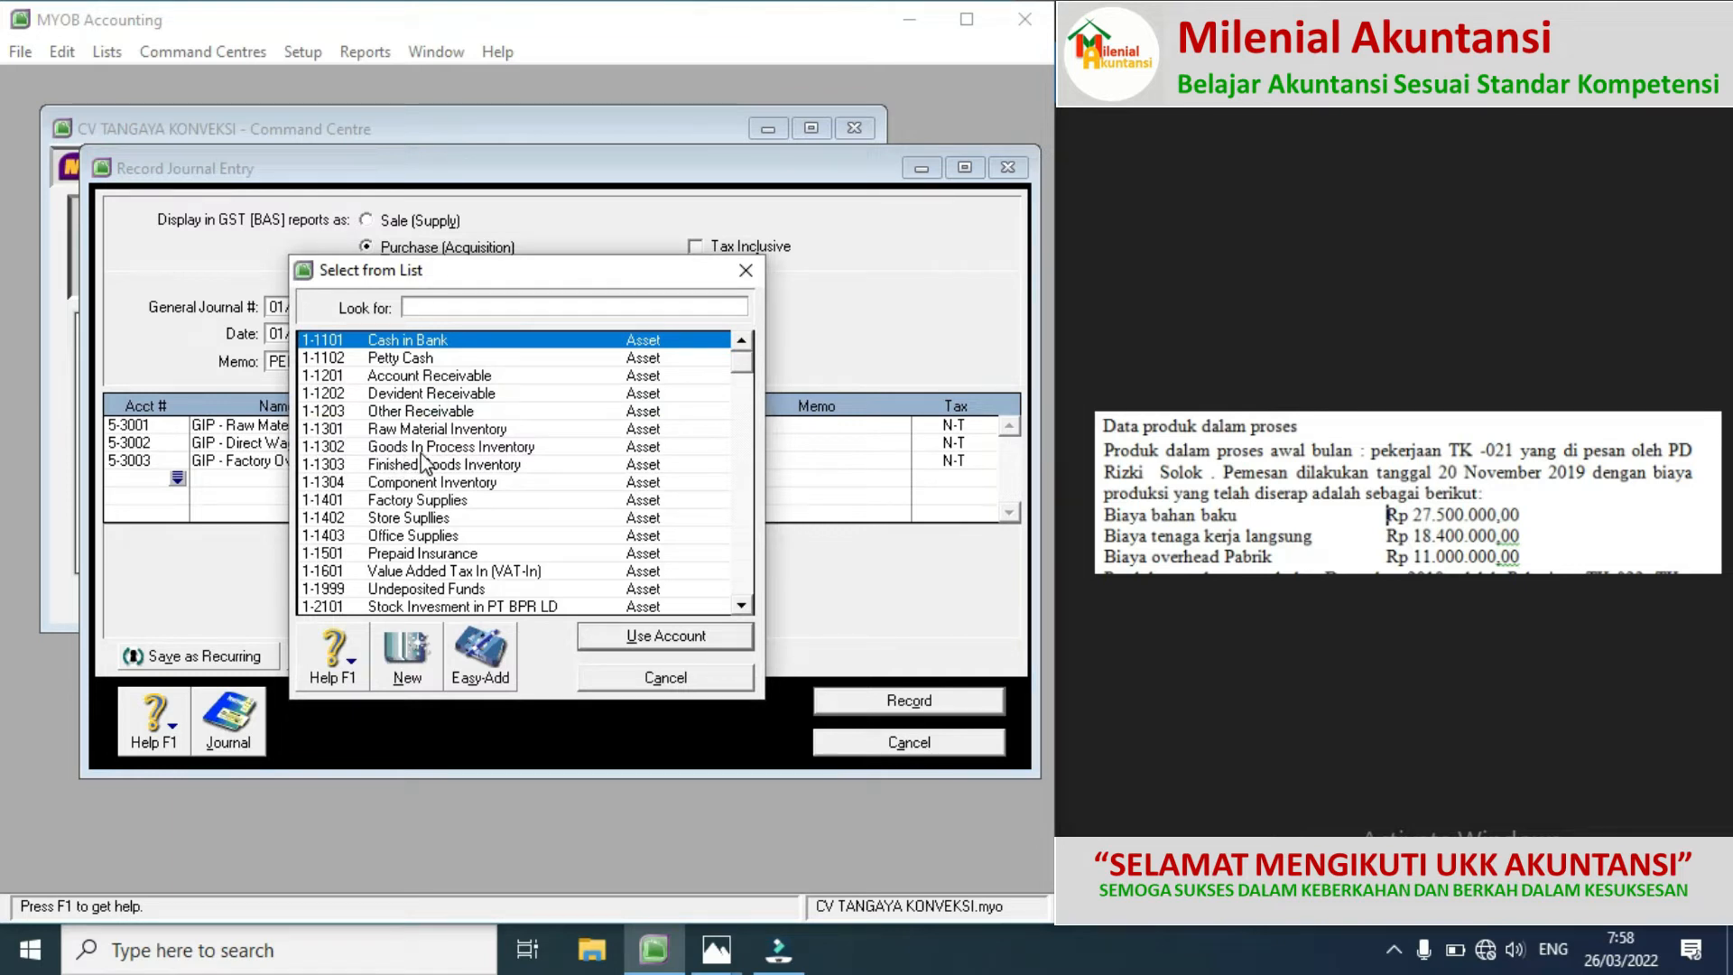
pyautogui.doubleClick(421, 448)
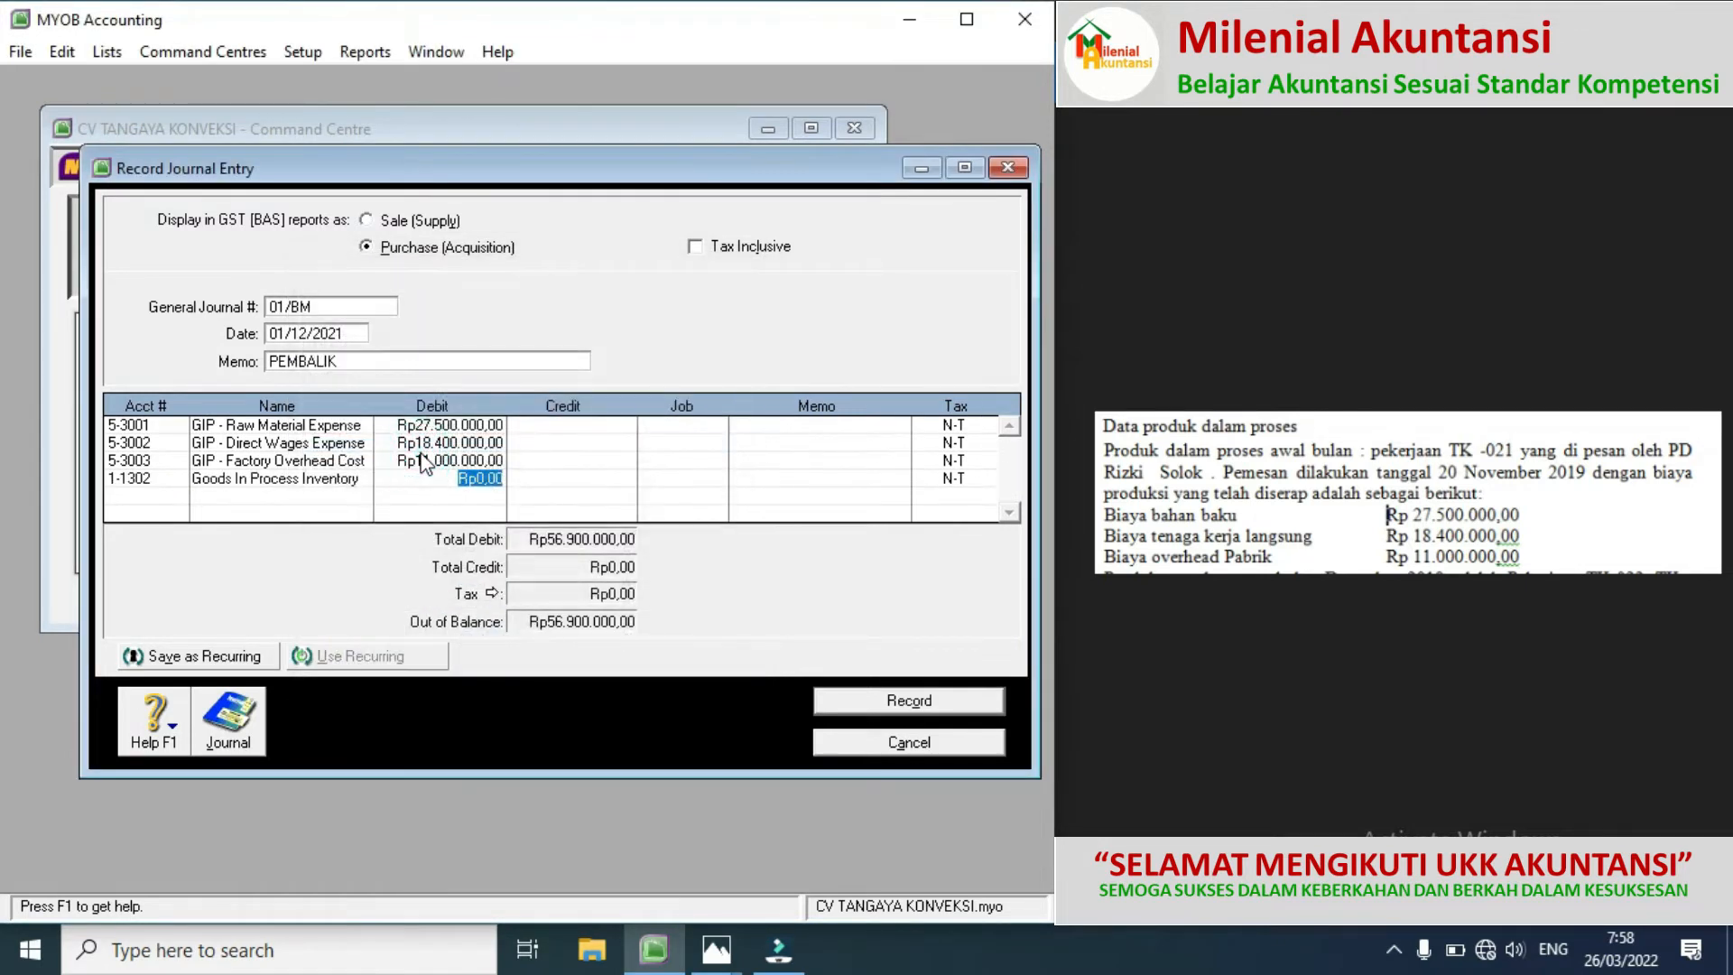
pyautogui.click(539, 480)
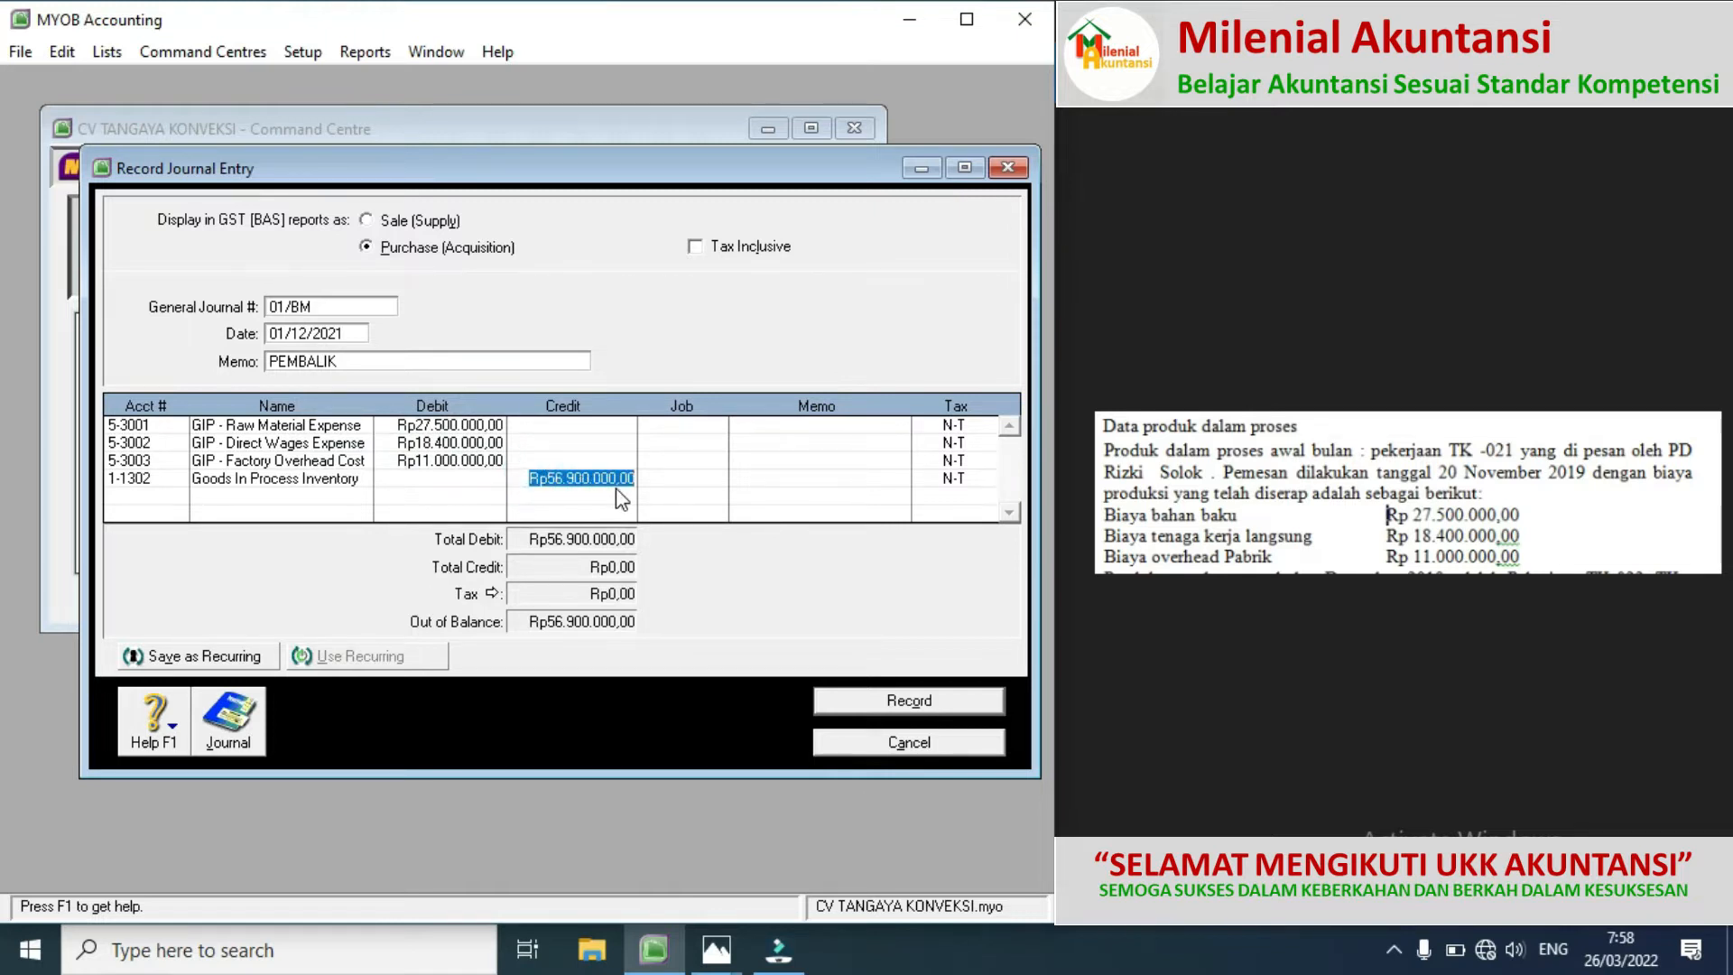
pyautogui.click(653, 486)
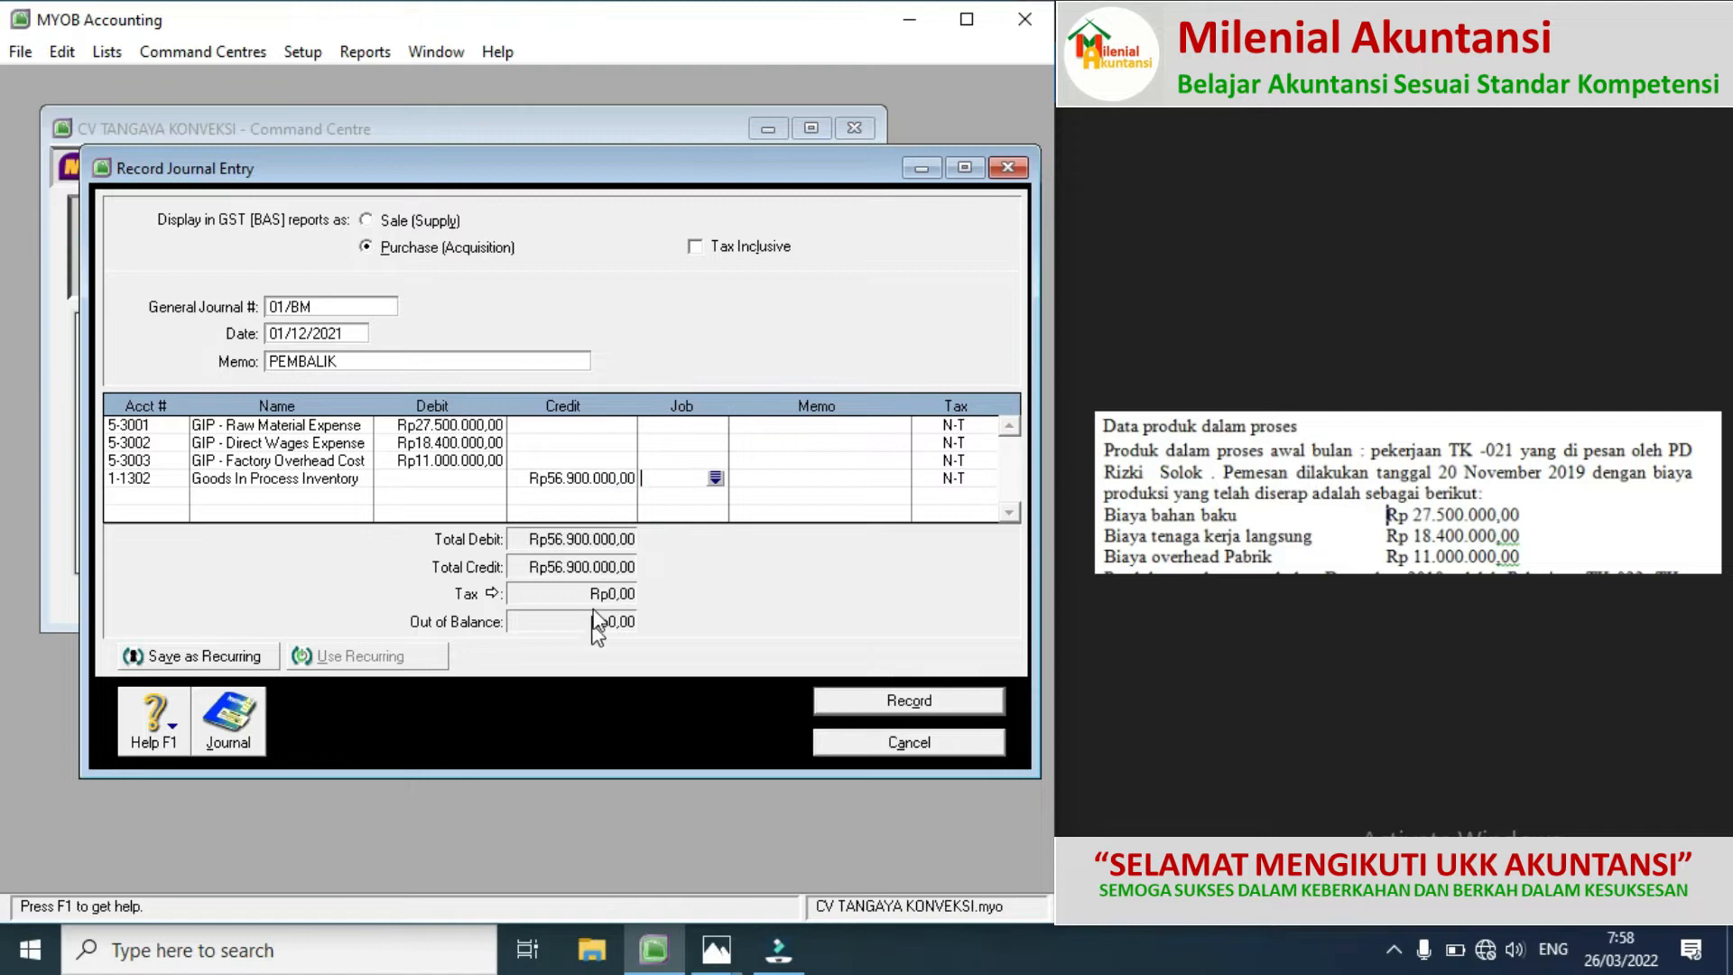
pyautogui.click(837, 700)
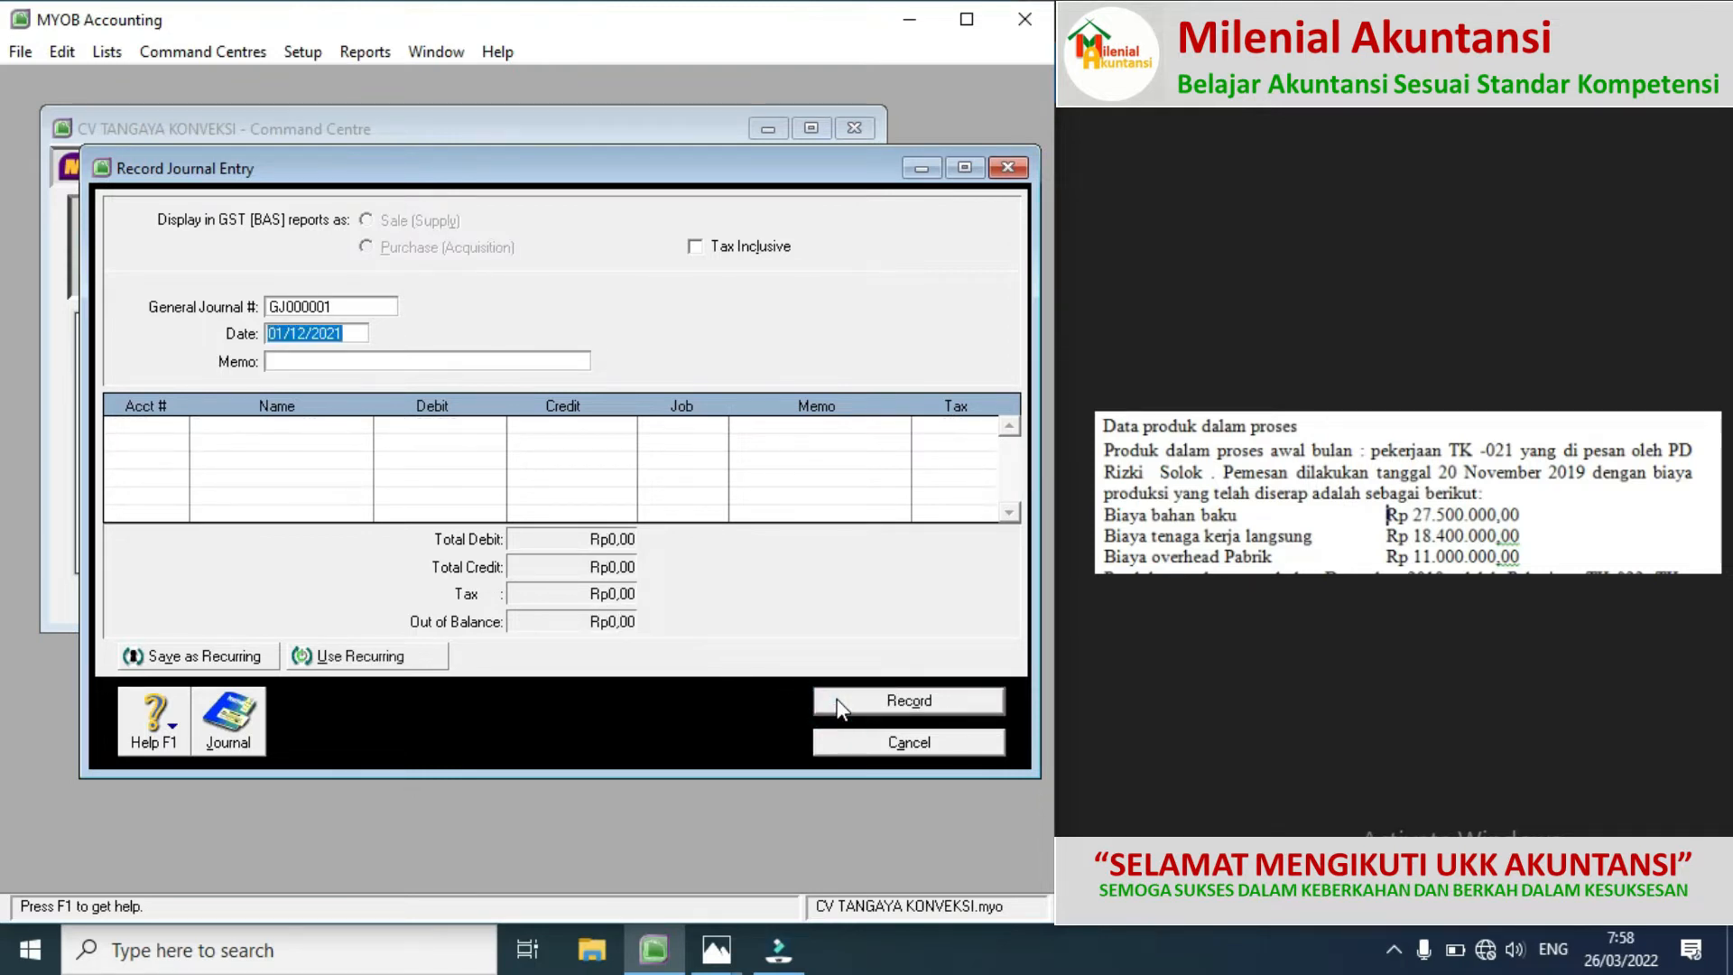
# Step: Check the recorded PEMBALIK entry in the transaction journal, close the journal and bring the memorial voucher image back into view
pyautogui.click(233, 731)
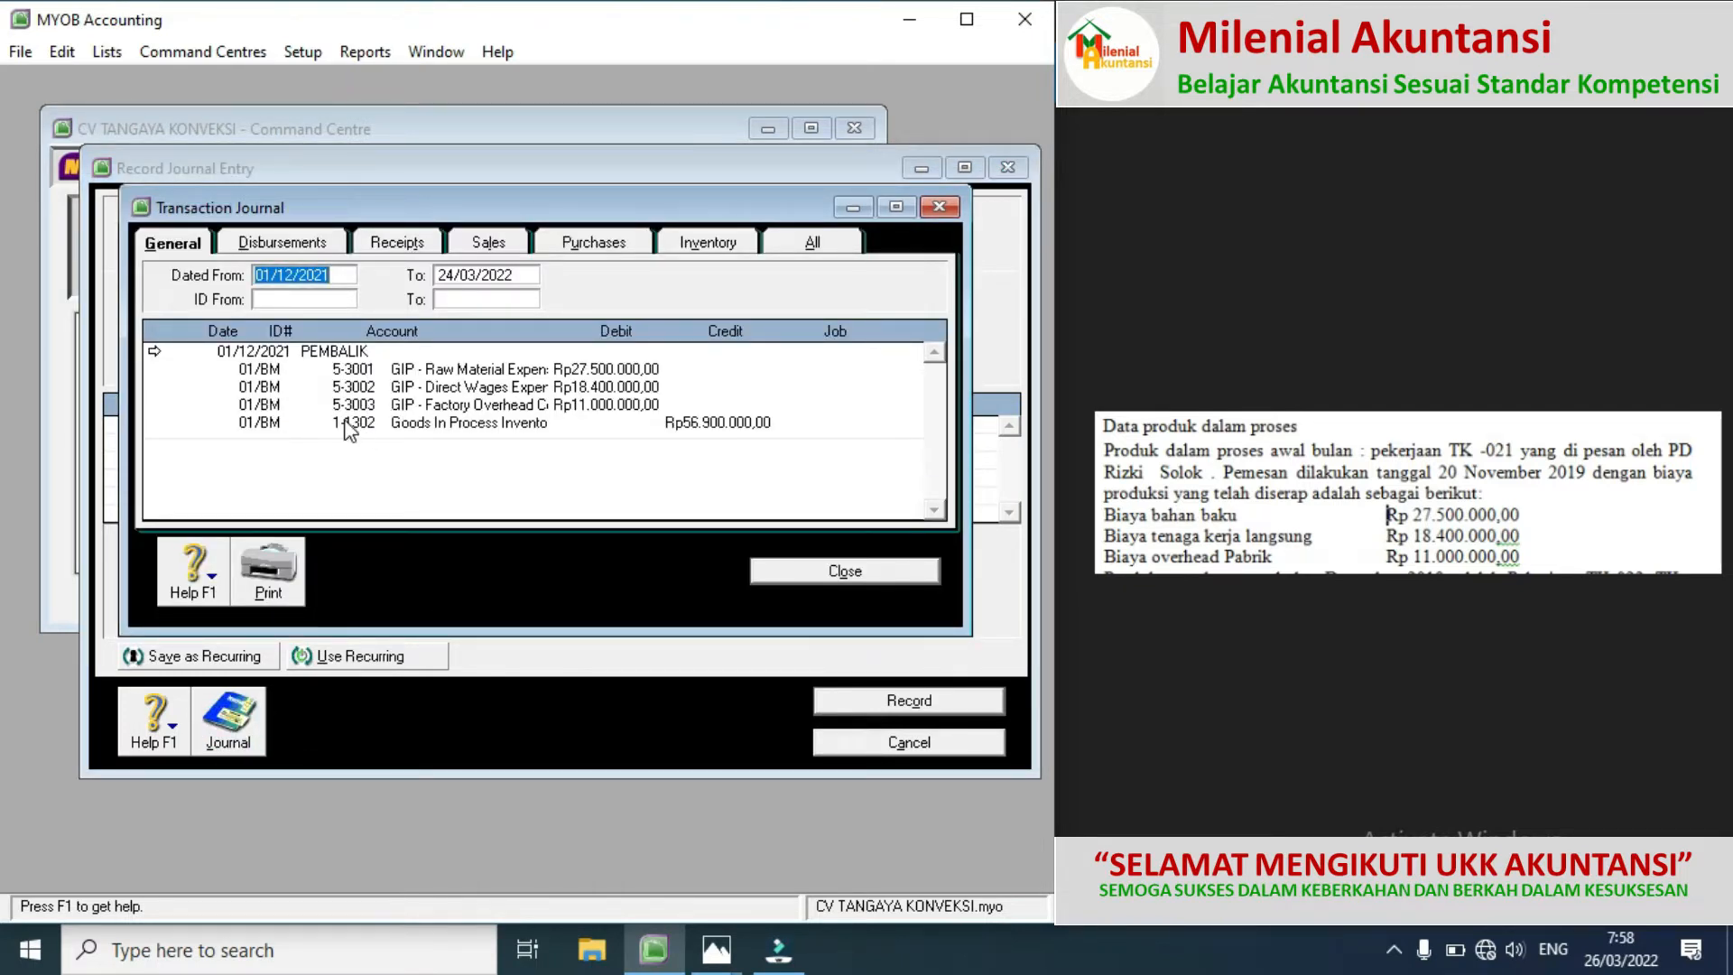
pyautogui.click(845, 583)
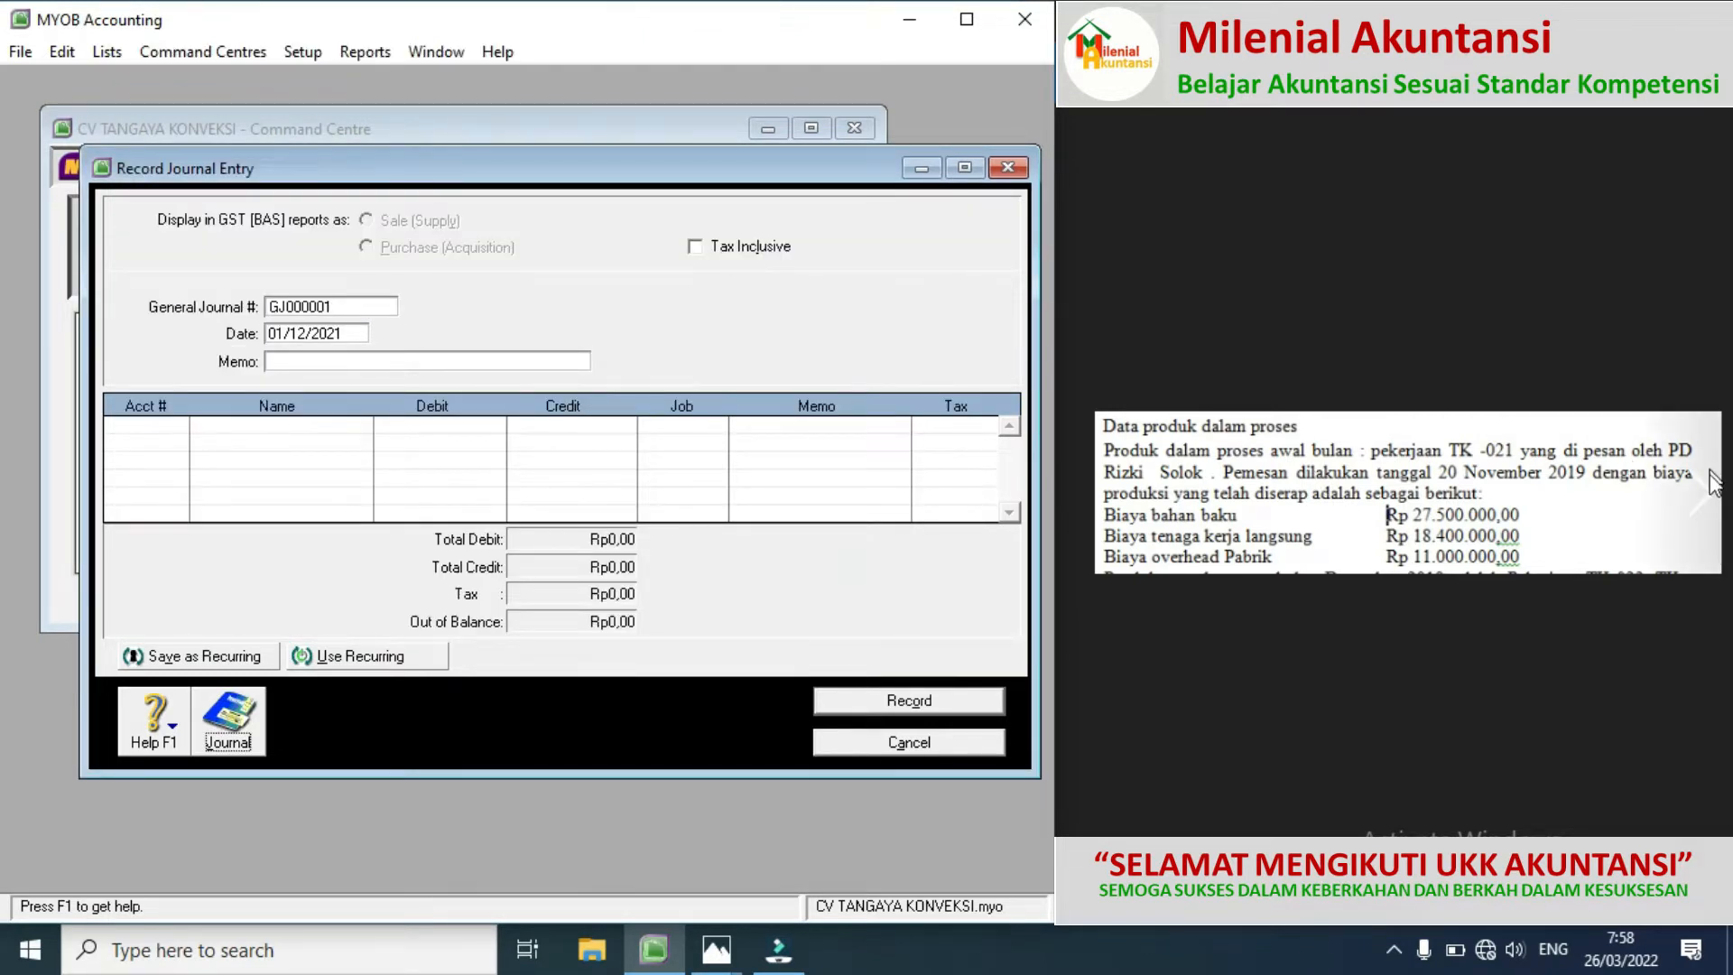
pyautogui.click(1712, 487)
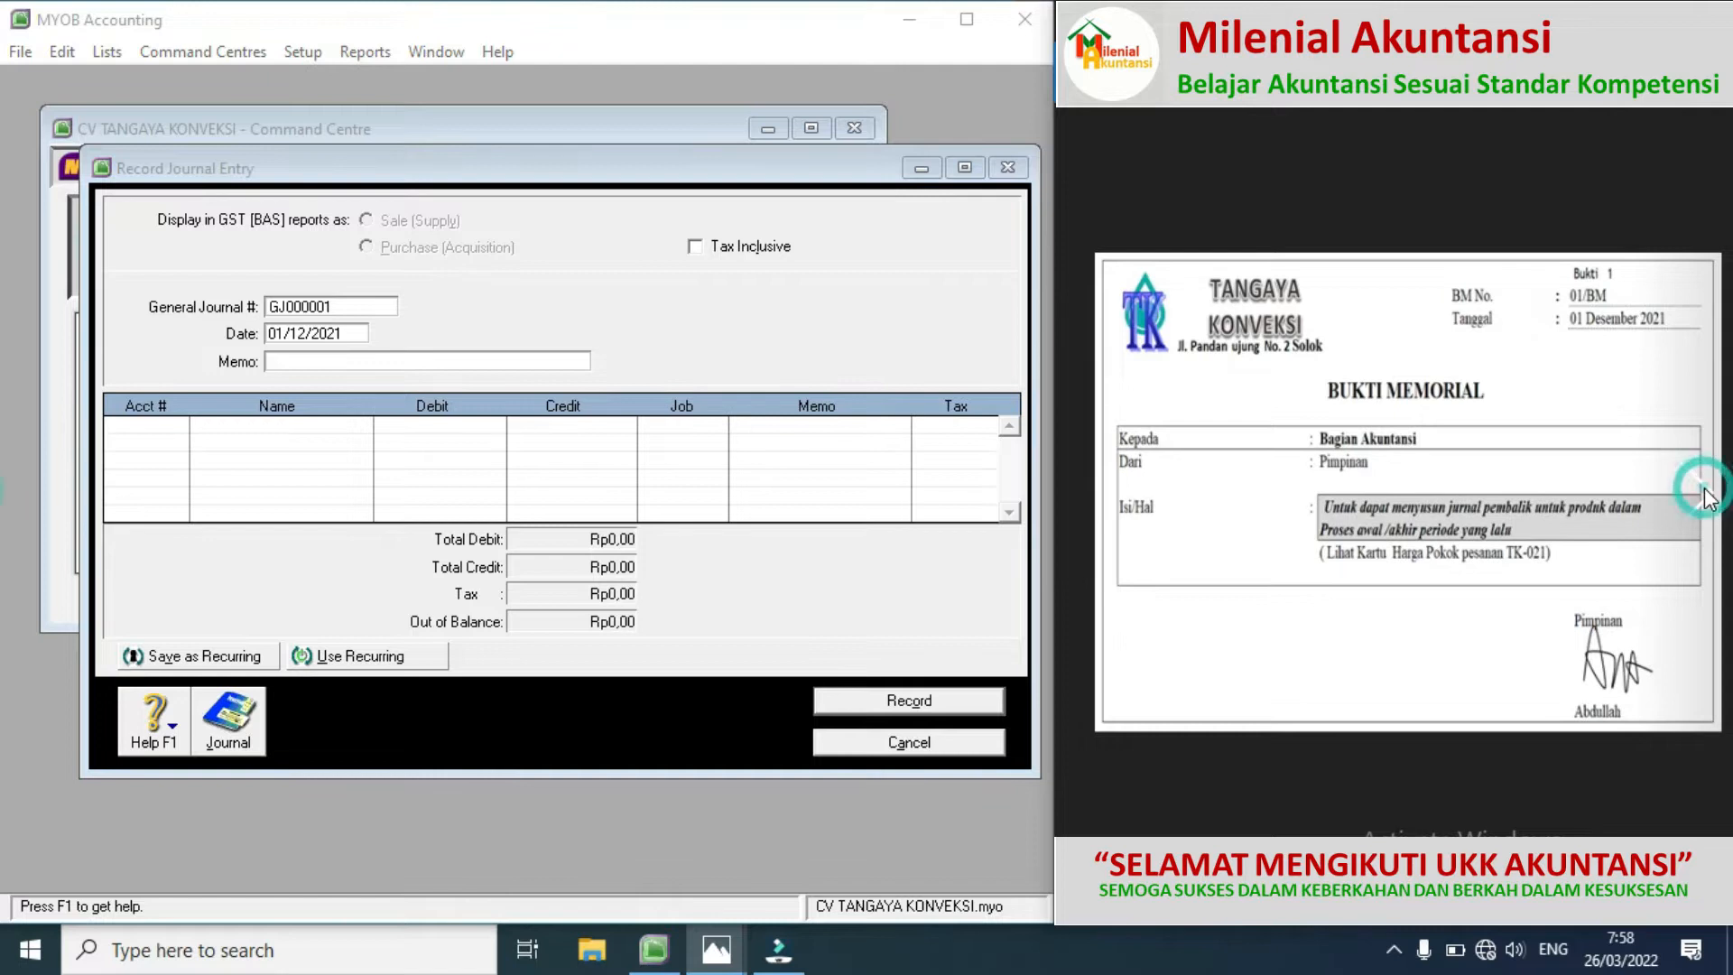
# Step: Bring up cash payment voucher 01/BKK, close the blank journal entry and open a new Spend Money transaction
pyautogui.click(1704, 492)
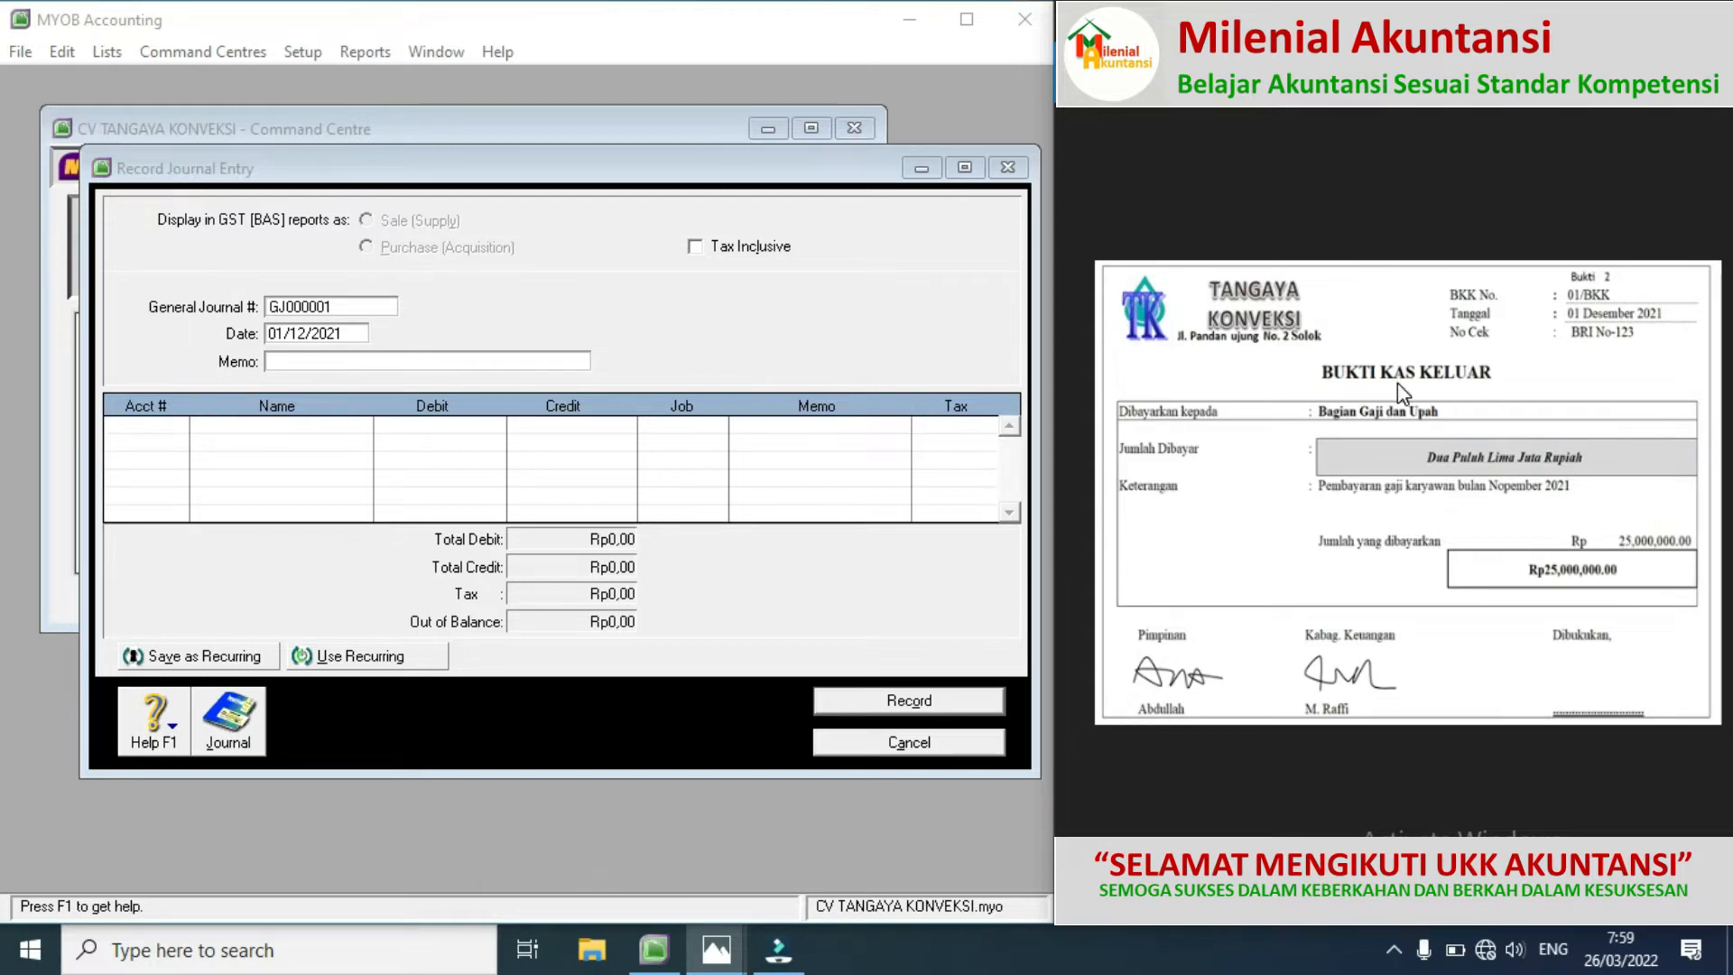
pyautogui.click(940, 744)
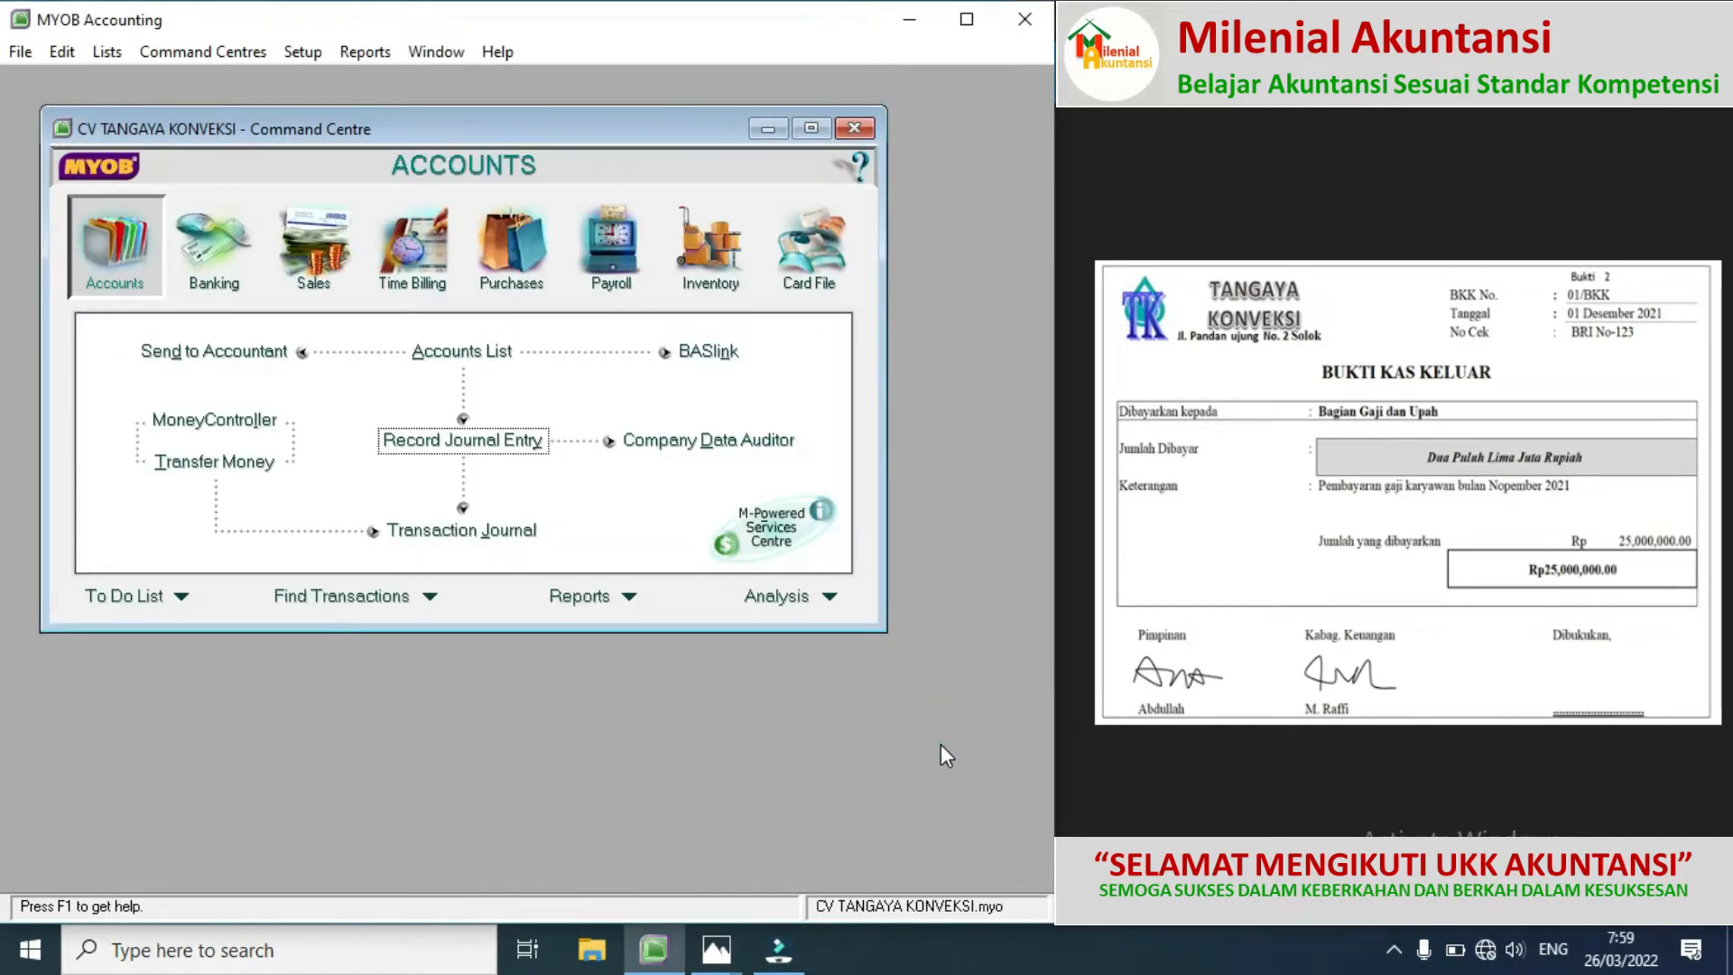
pyautogui.click(237, 273)
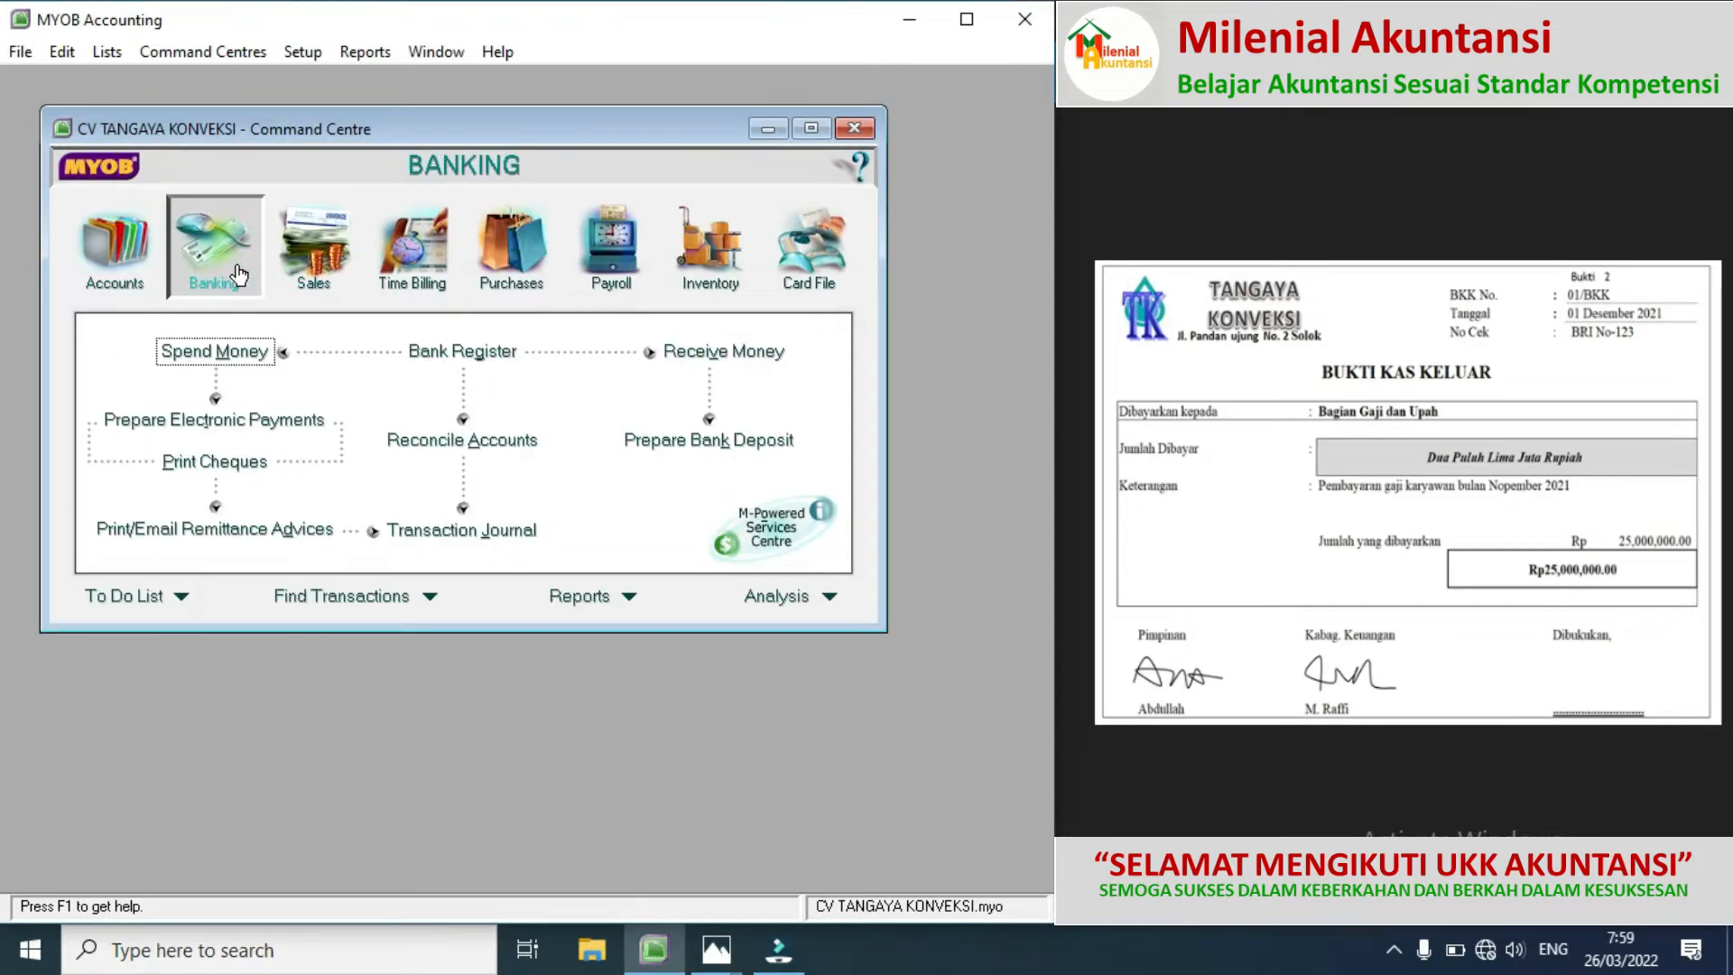
pyautogui.click(230, 353)
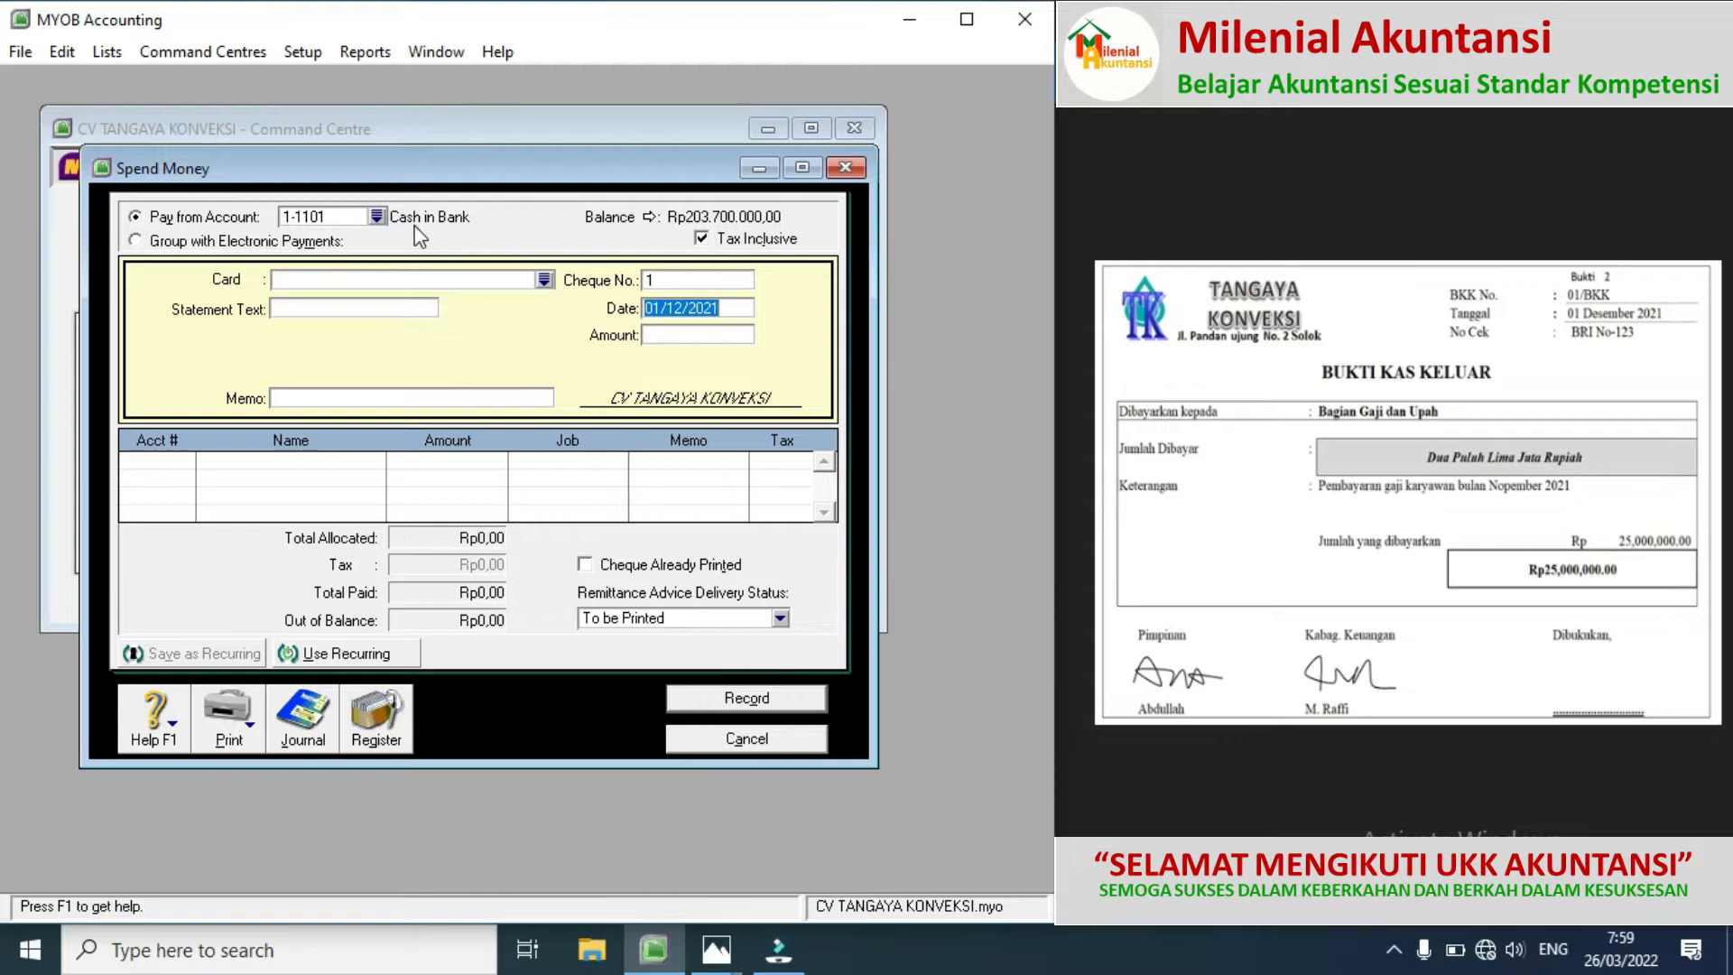
# Step: Create a new card of type Employee with the last name BAGIAN GAJI DAN UPAH
pyautogui.click(543, 280)
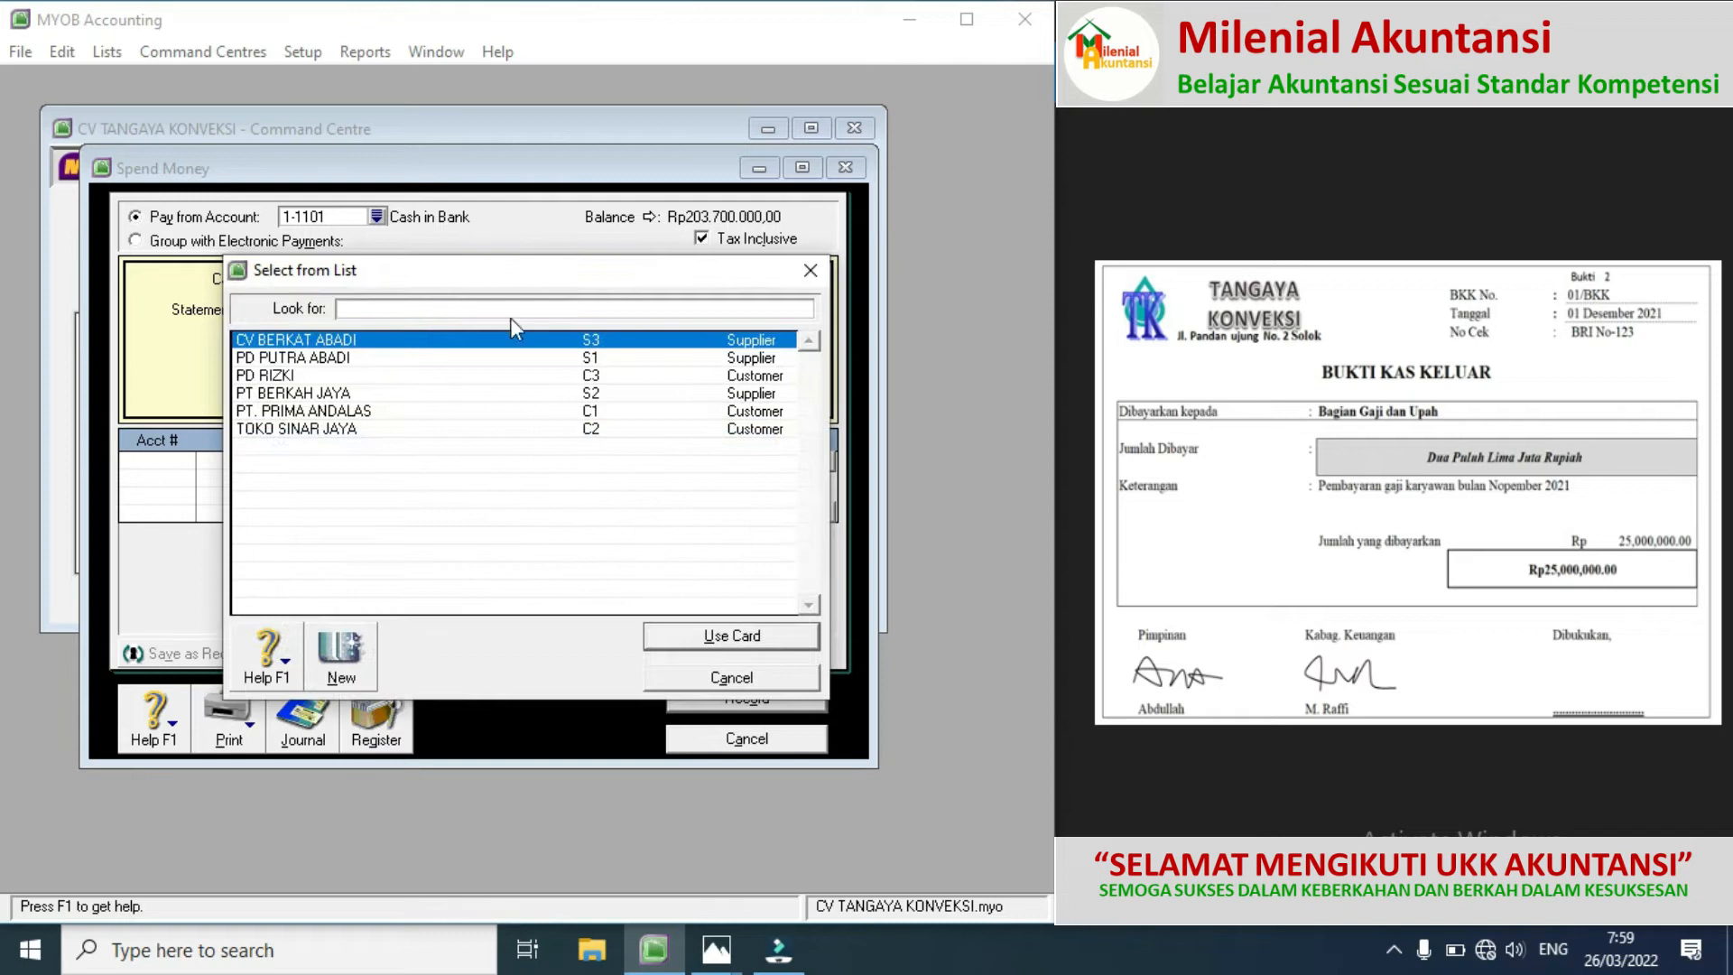
pyautogui.click(343, 648)
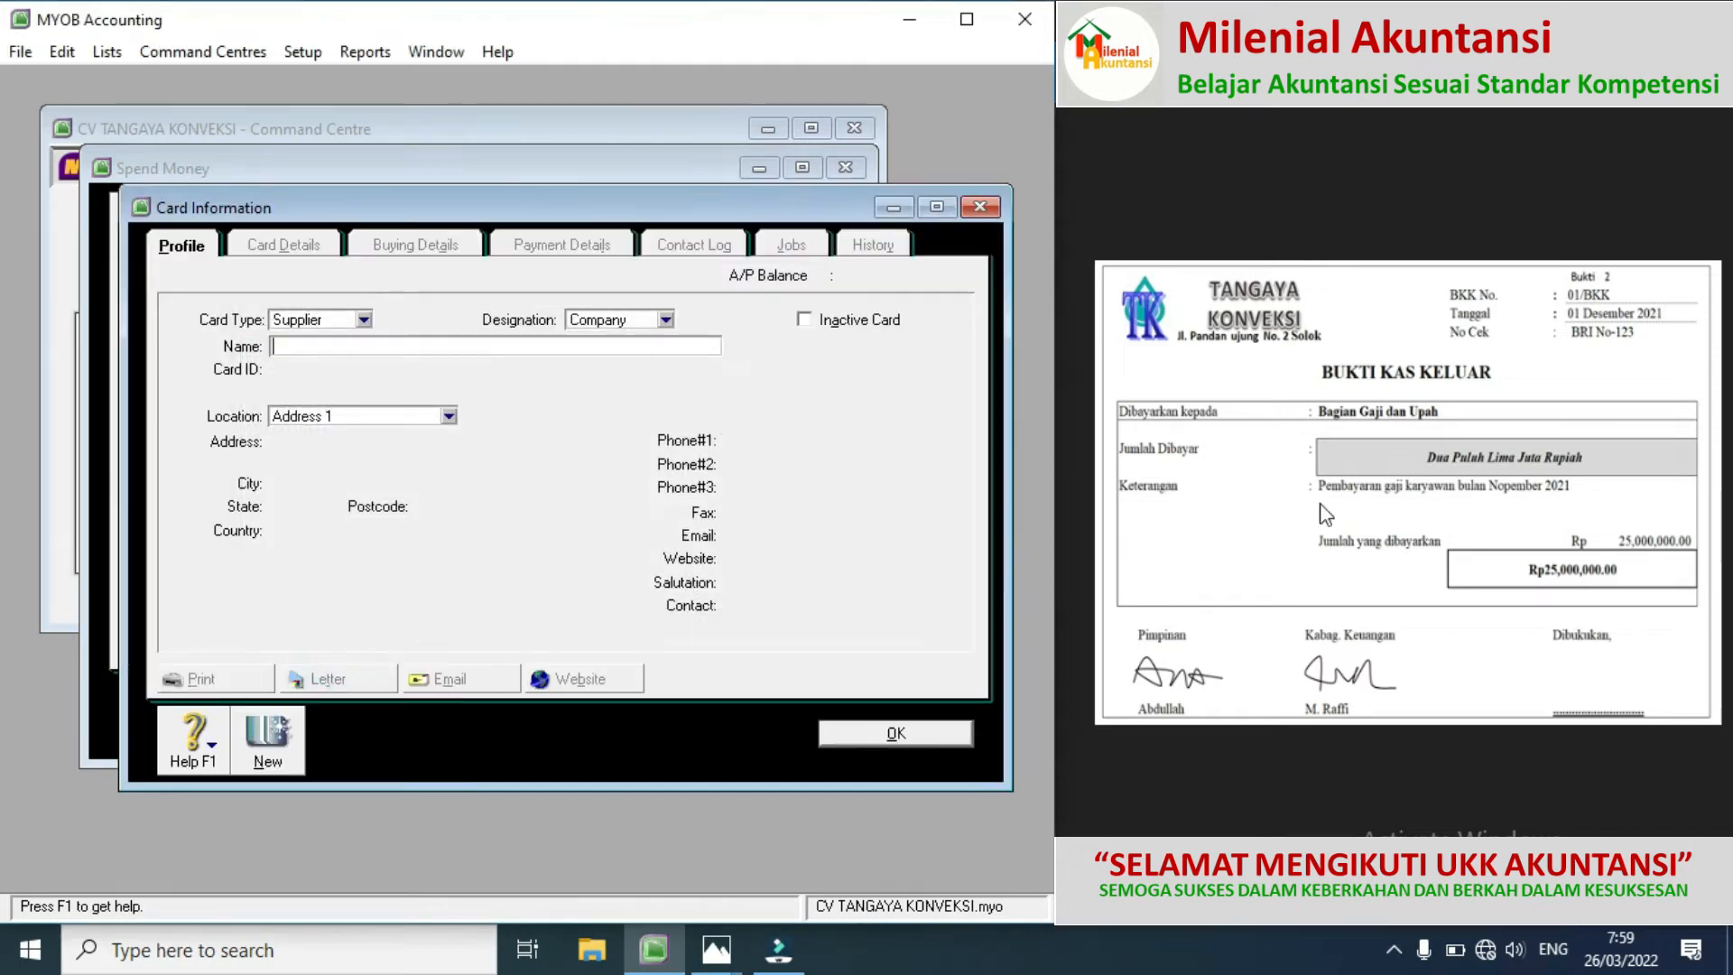
pyautogui.click(364, 322)
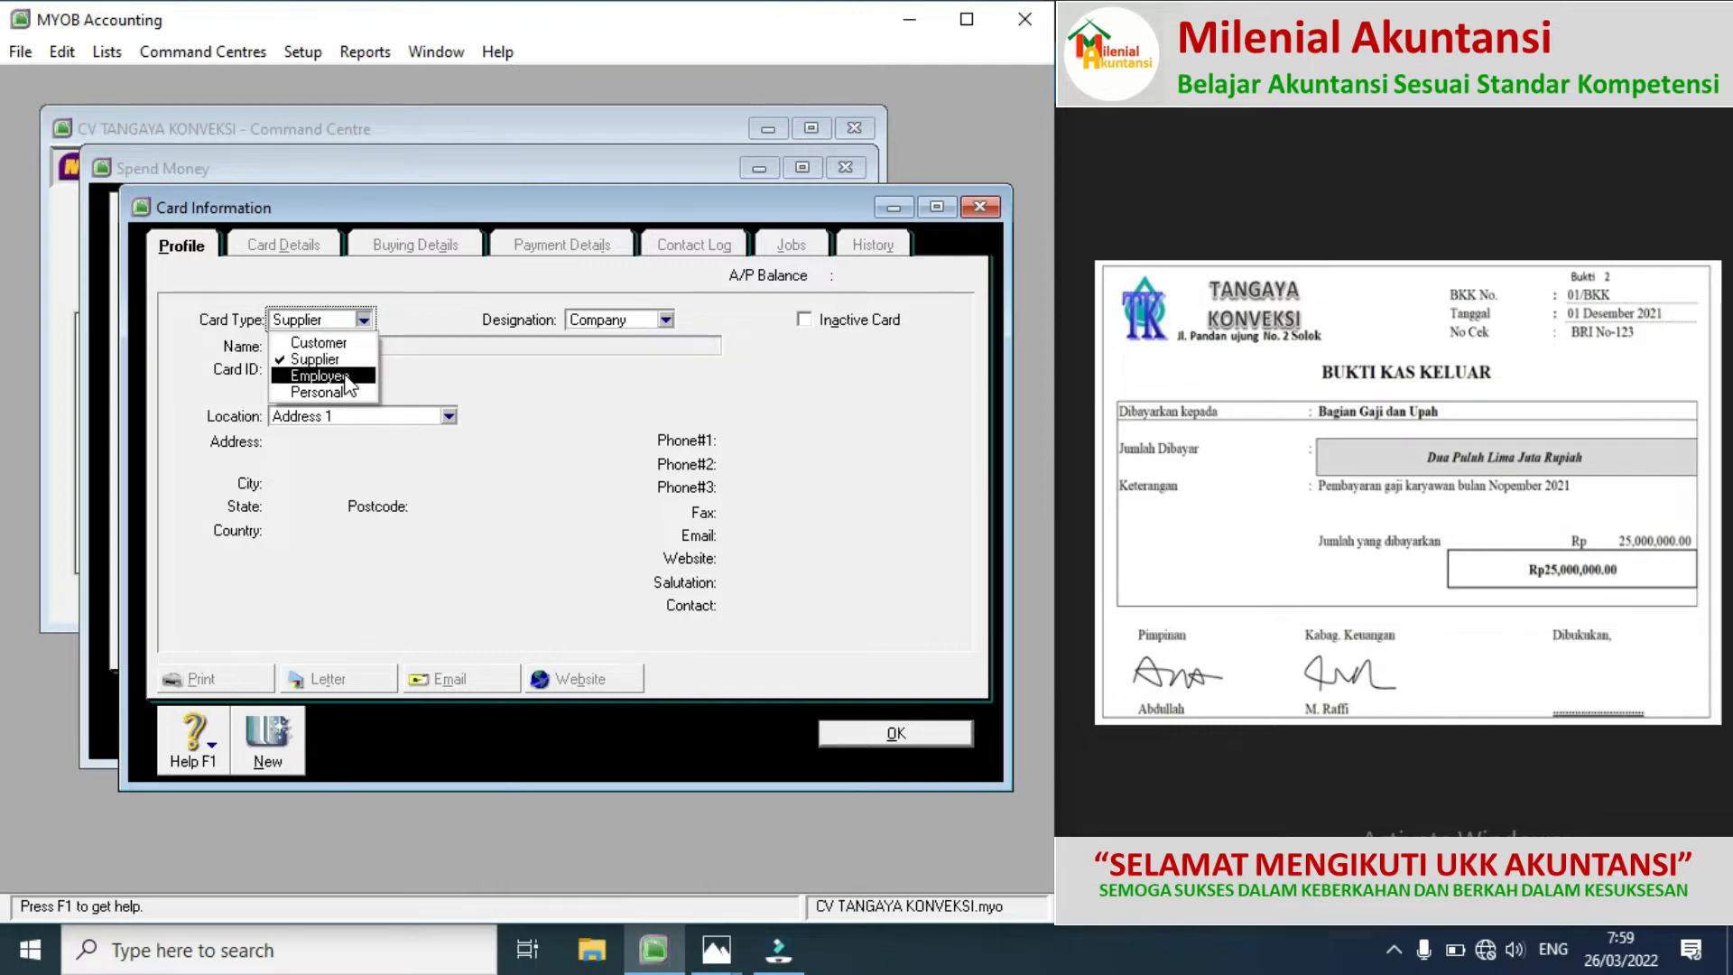
pyautogui.click(347, 377)
pyautogui.click(307, 345)
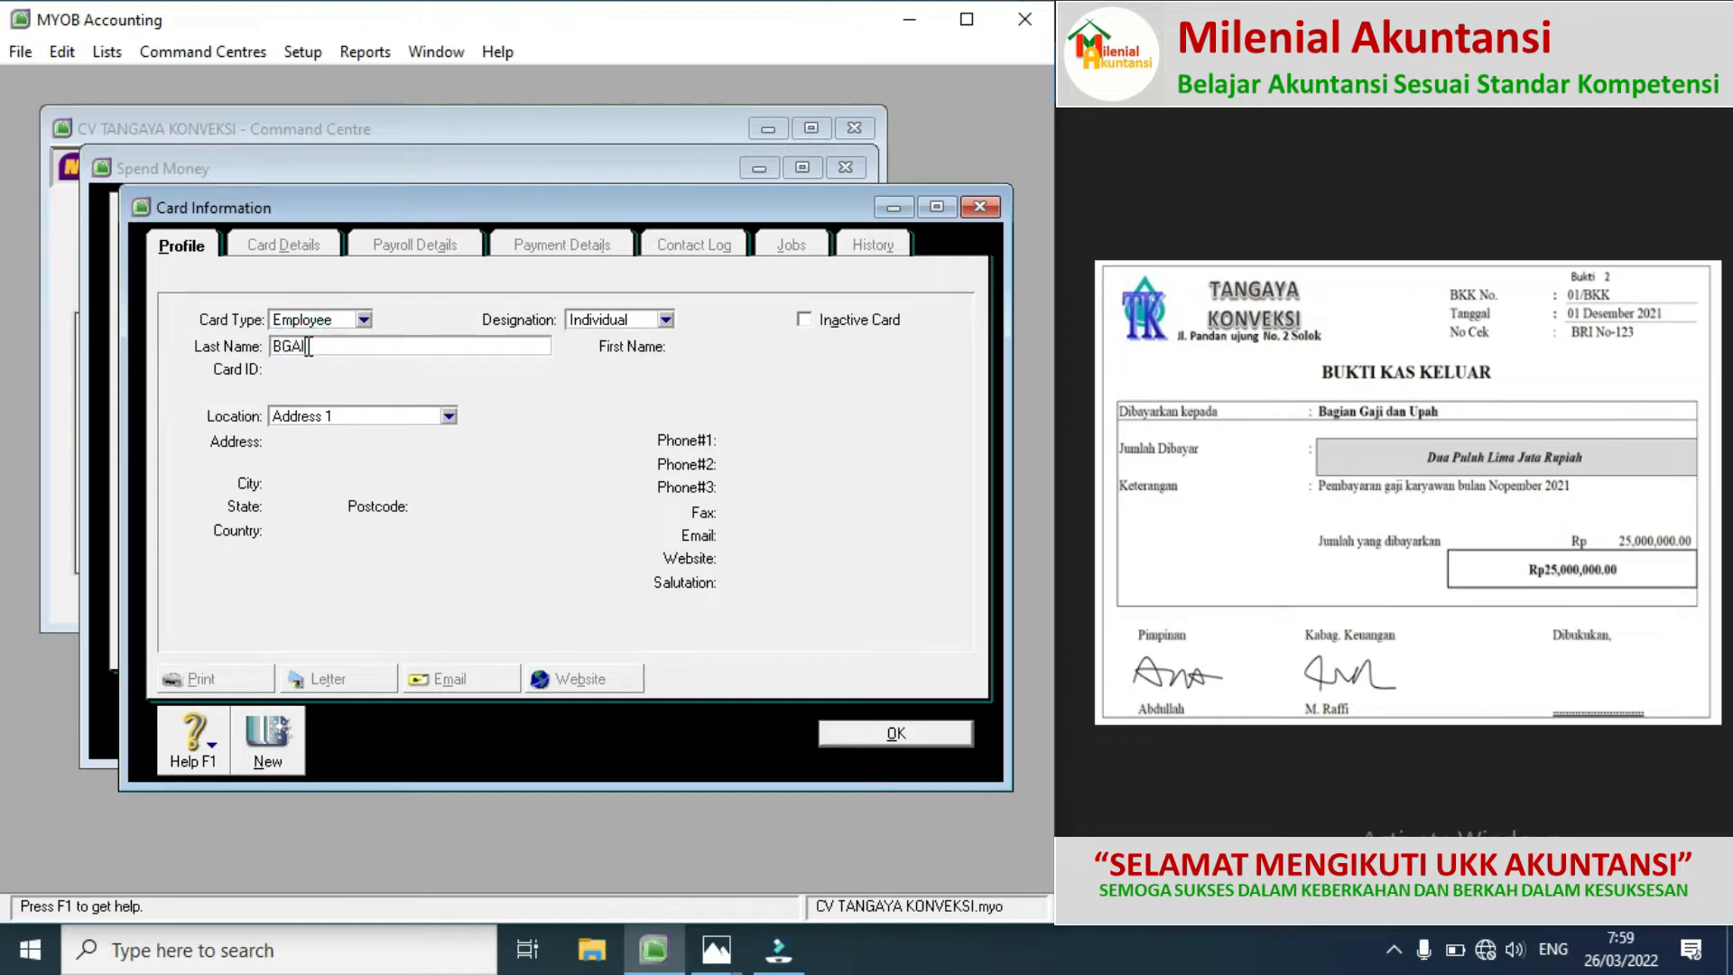
pyautogui.write('BGAIAN')
pyautogui.press('BackSpace')
pyautogui.press('BackSpace')
pyautogui.write('ANGAJI')
pyautogui.press('BackSpace')
pyautogui.press('BackSpace')
pyautogui.press('BackSpace')
pyautogui.press('BackSpace')
pyautogui.write('GAJI DAN')
pyautogui.press('Tab')
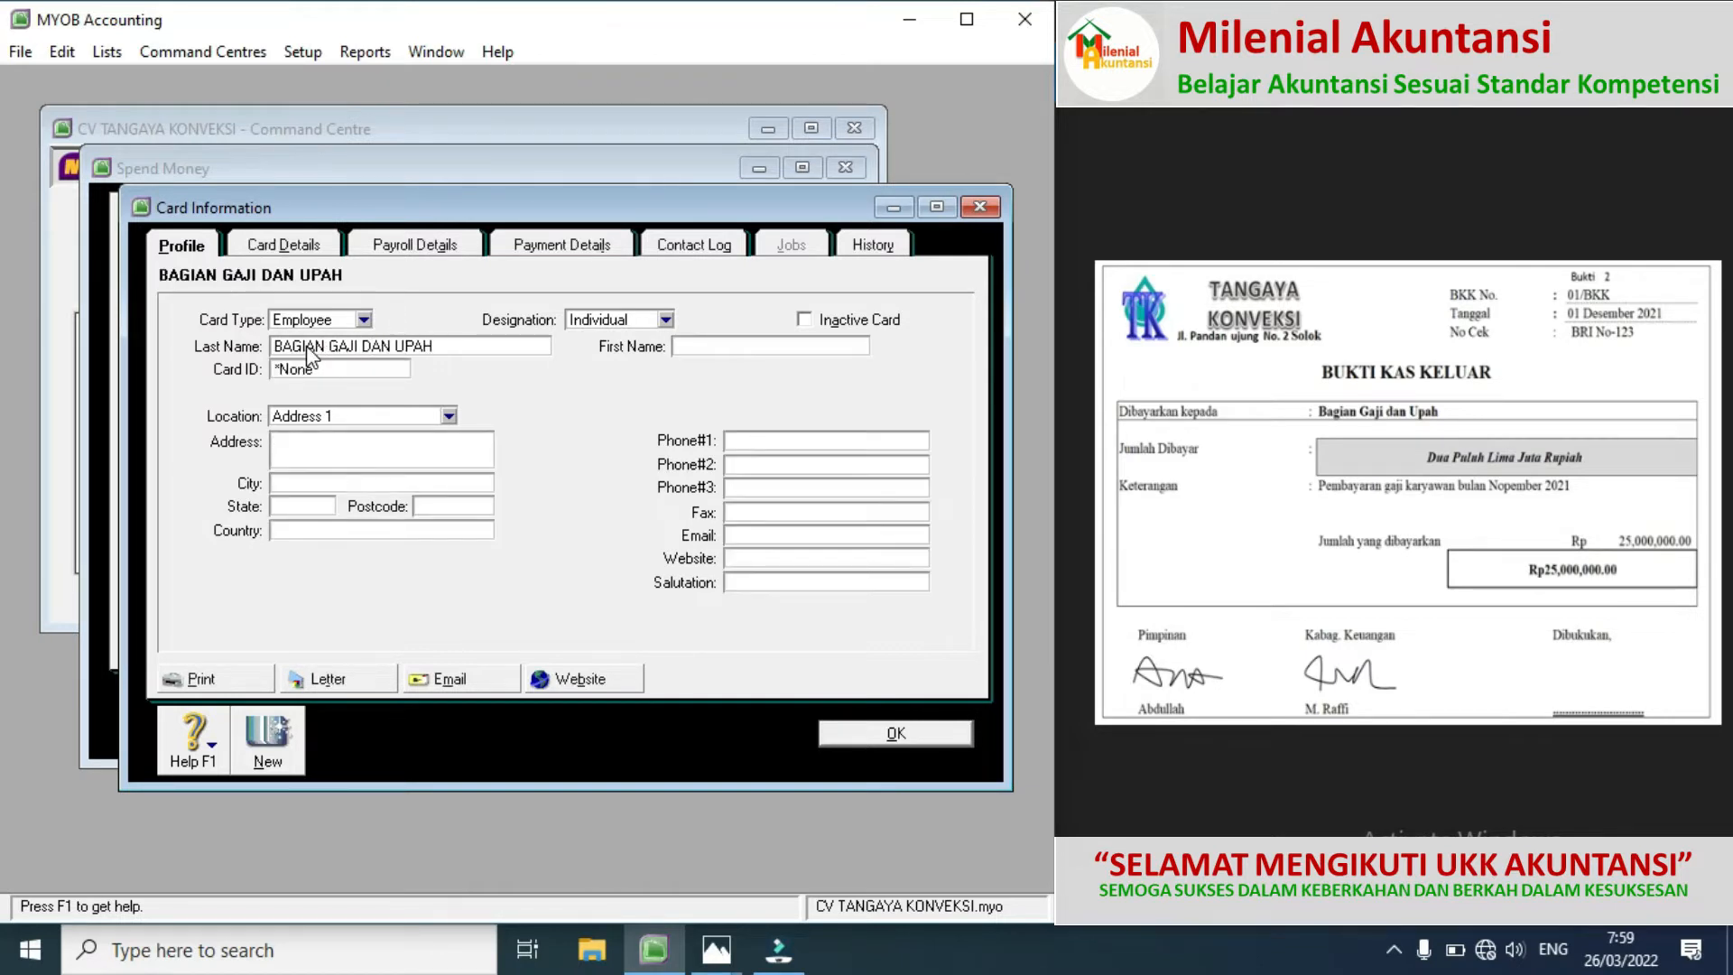
# Step: Give the new payroll department card the ID E1 and save it
pyautogui.click(316, 366)
pyautogui.write('E')
pyautogui.write('1')
pyautogui.click(880, 732)
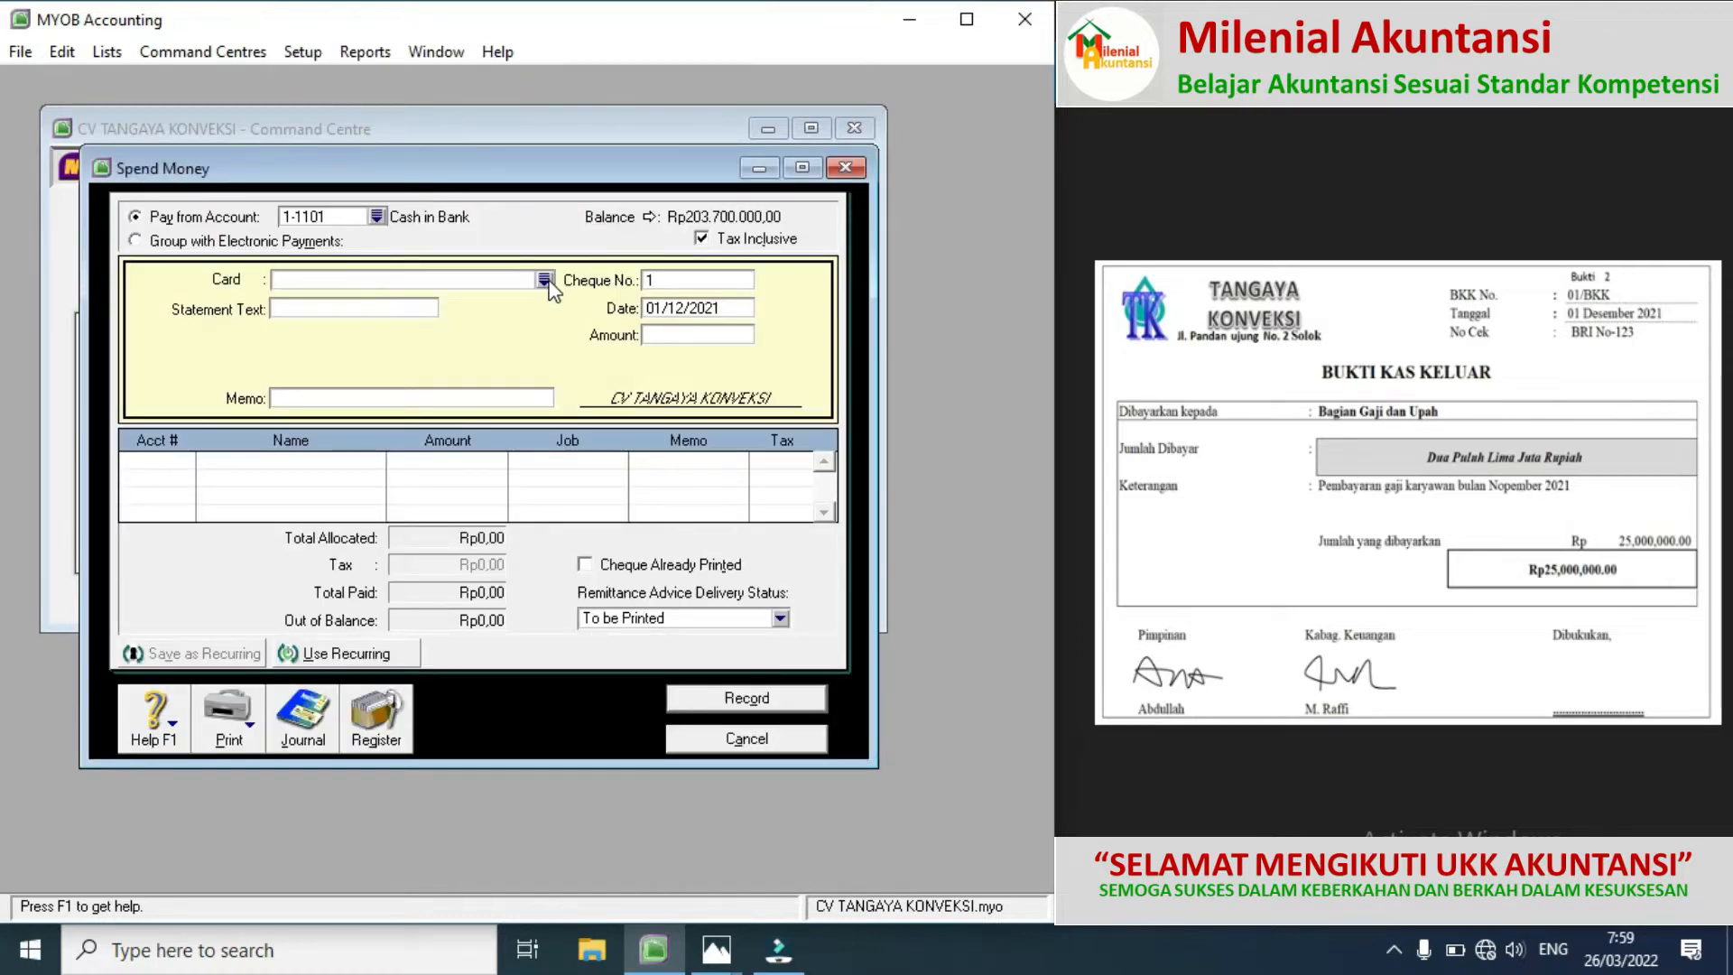
# Step: Fill in the payment to BAGIAN GAJI DAN UPAH with cheque number 01/BKK and an amount of 25000000
pyautogui.click(545, 280)
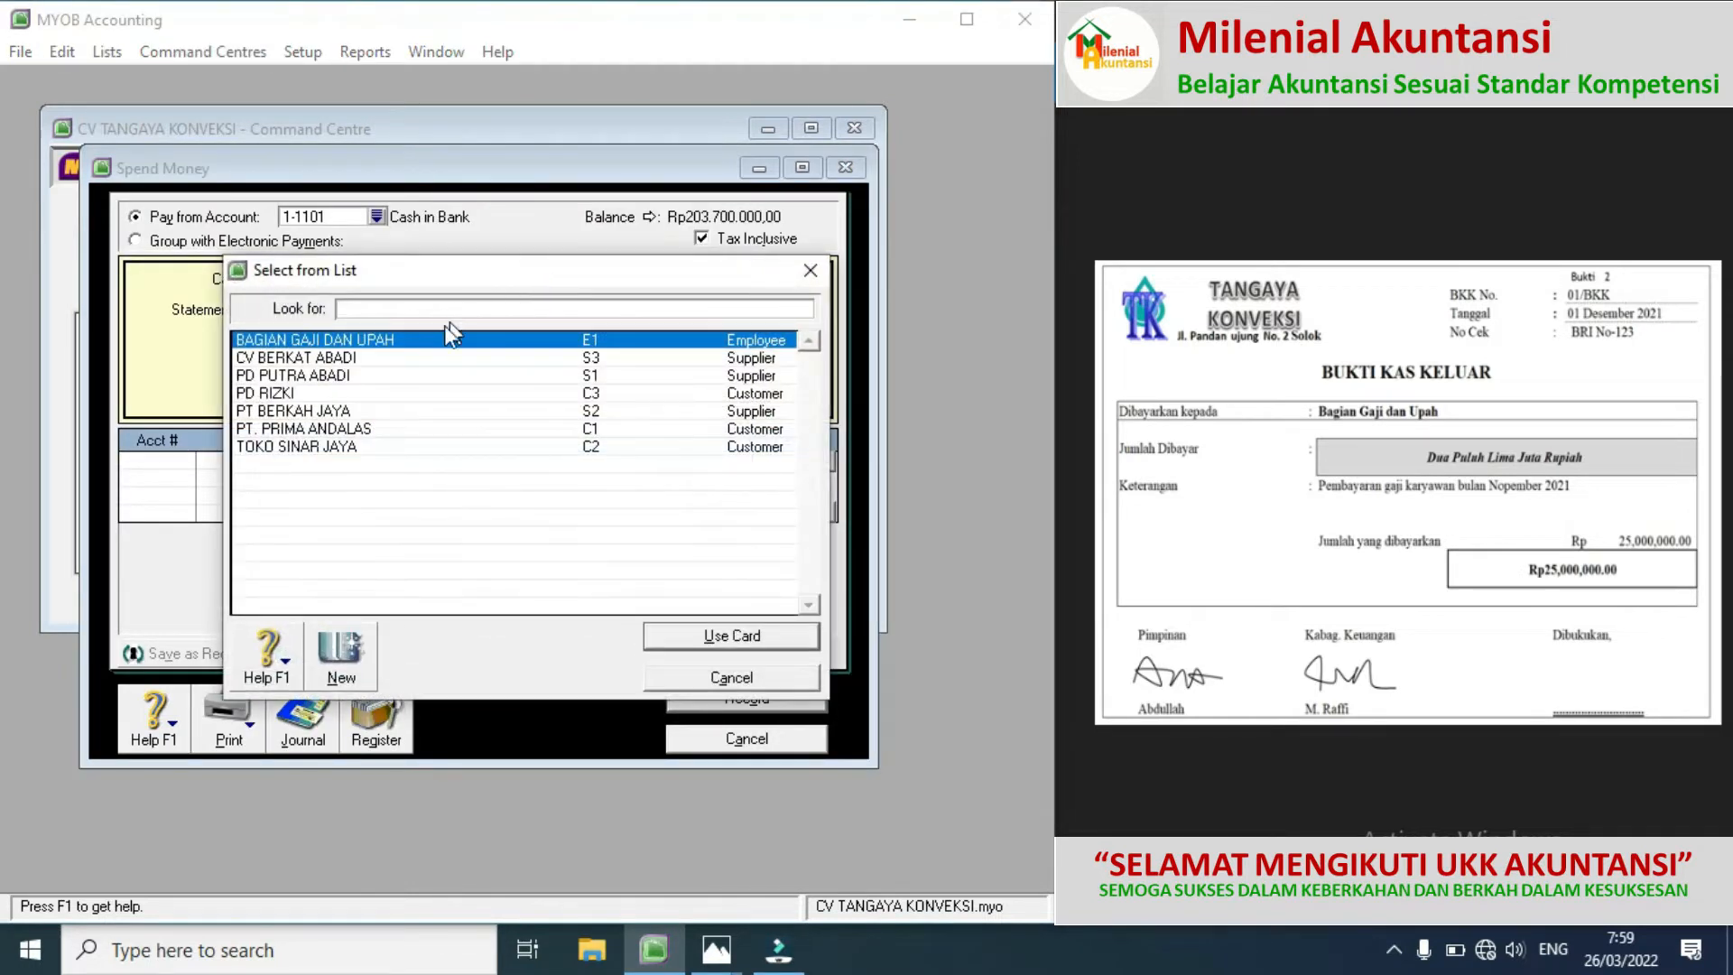
pyautogui.doubleClick(398, 340)
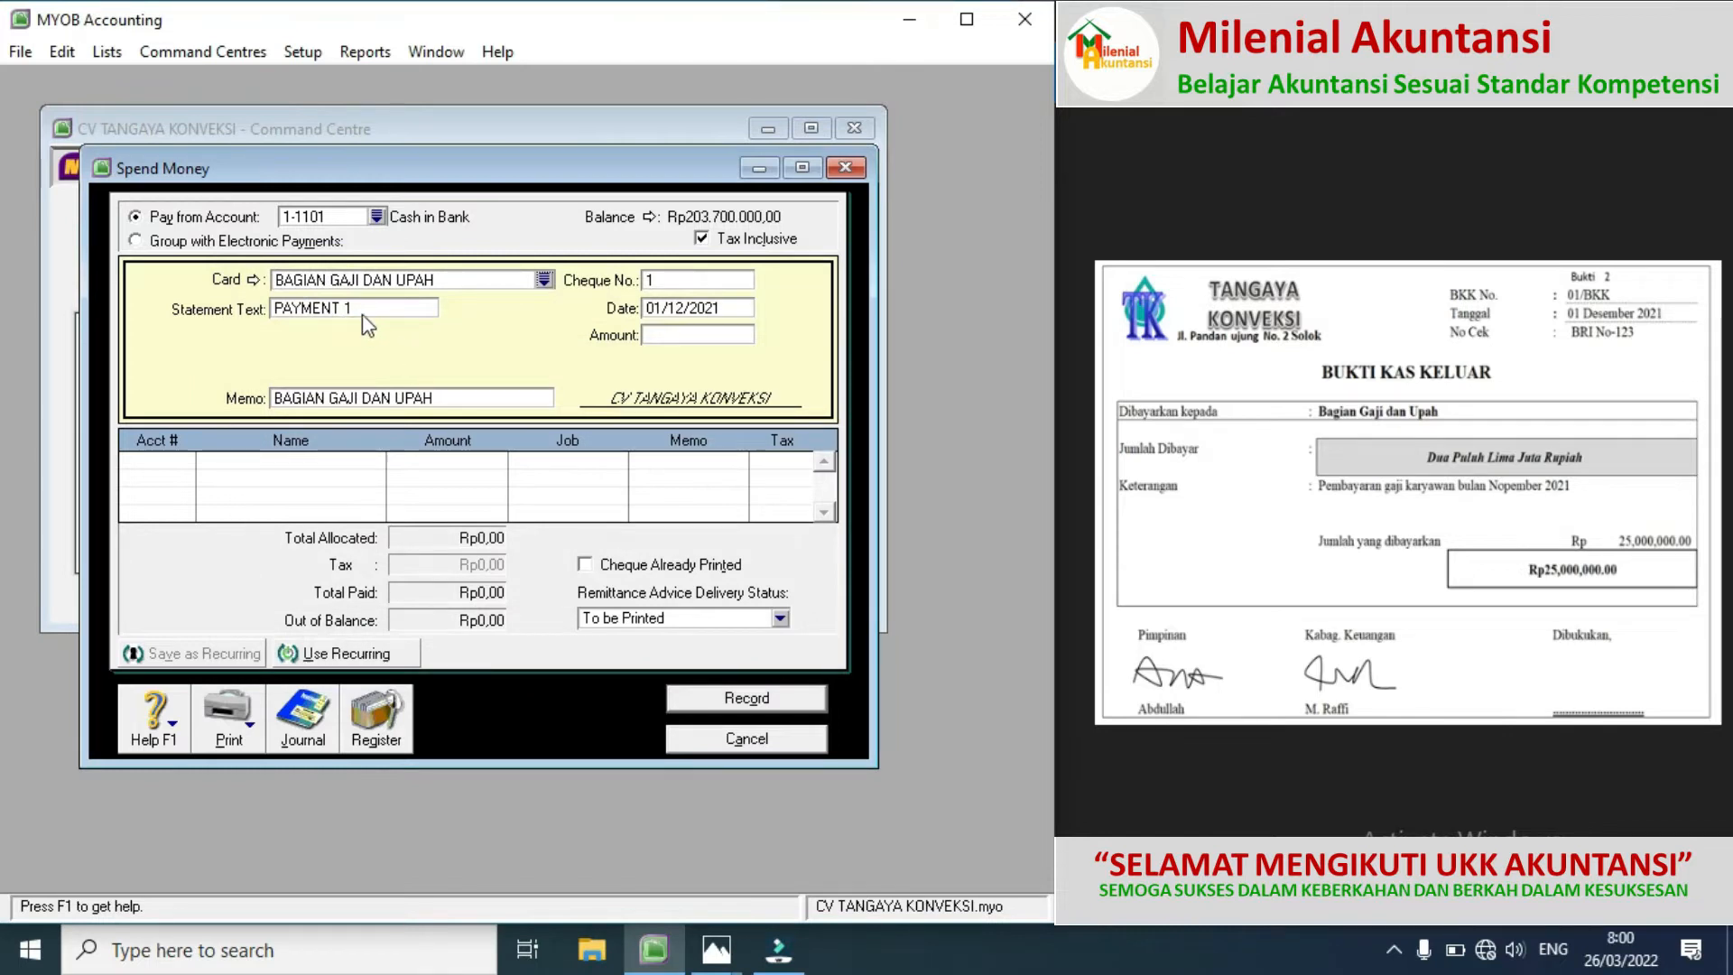
pyautogui.click(666, 284)
pyautogui.write('01/BKK')
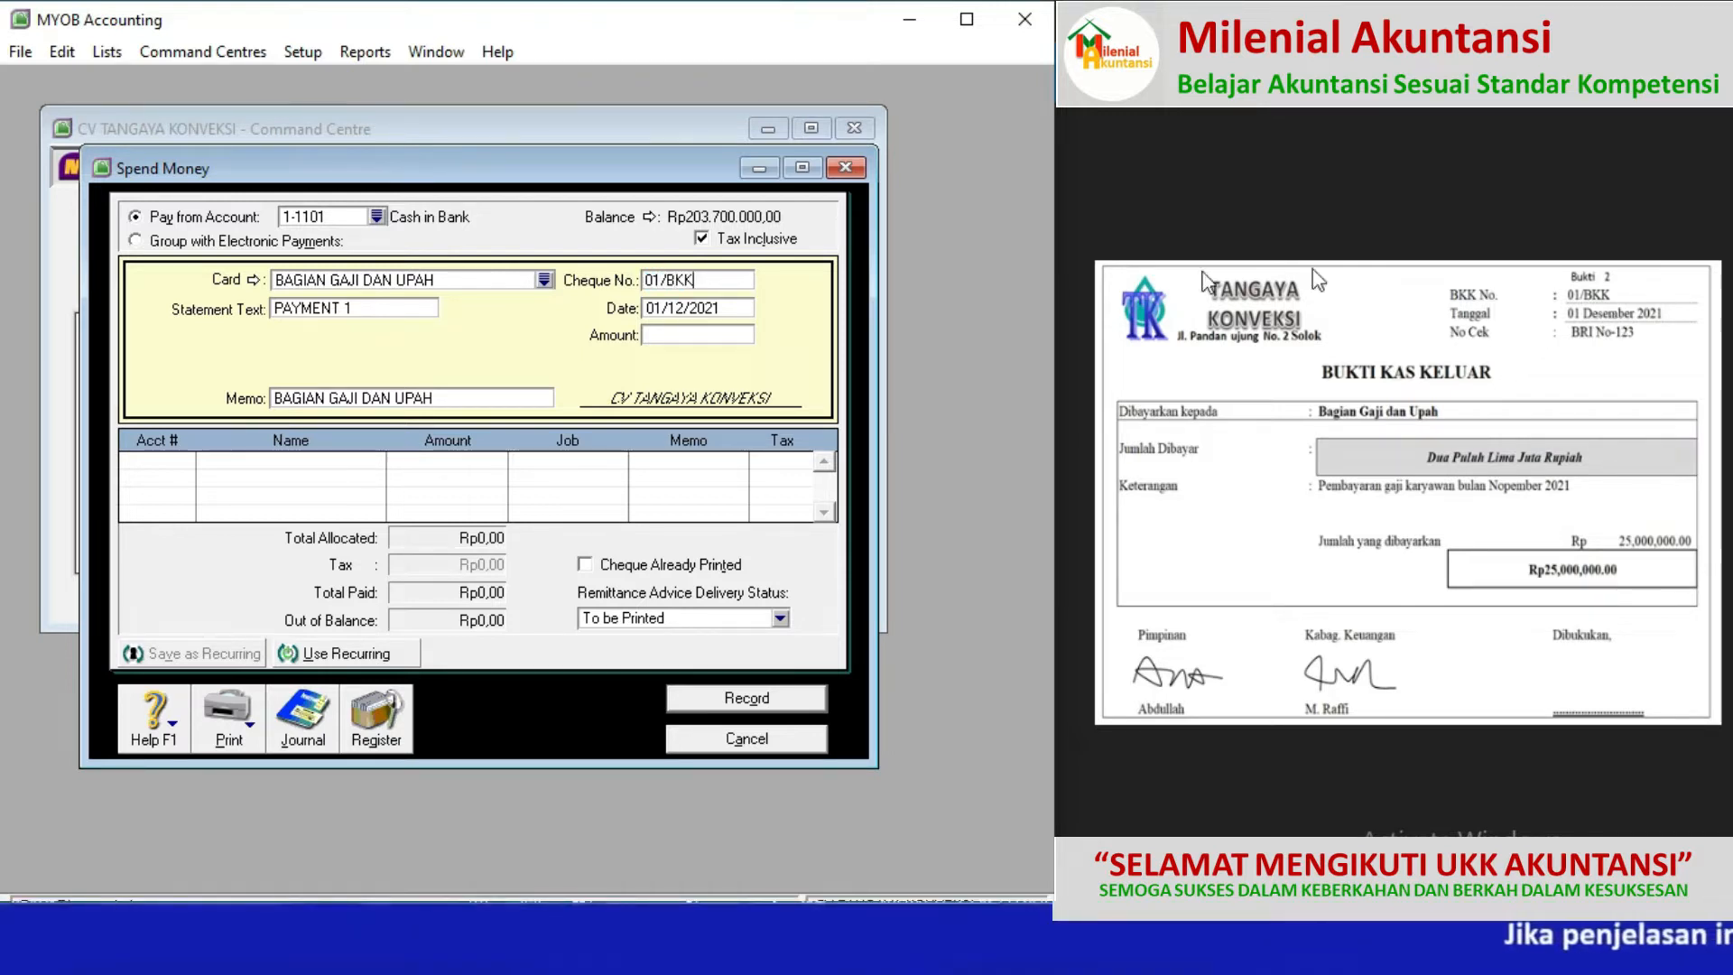
pyautogui.click(672, 336)
pyautogui.write('2')
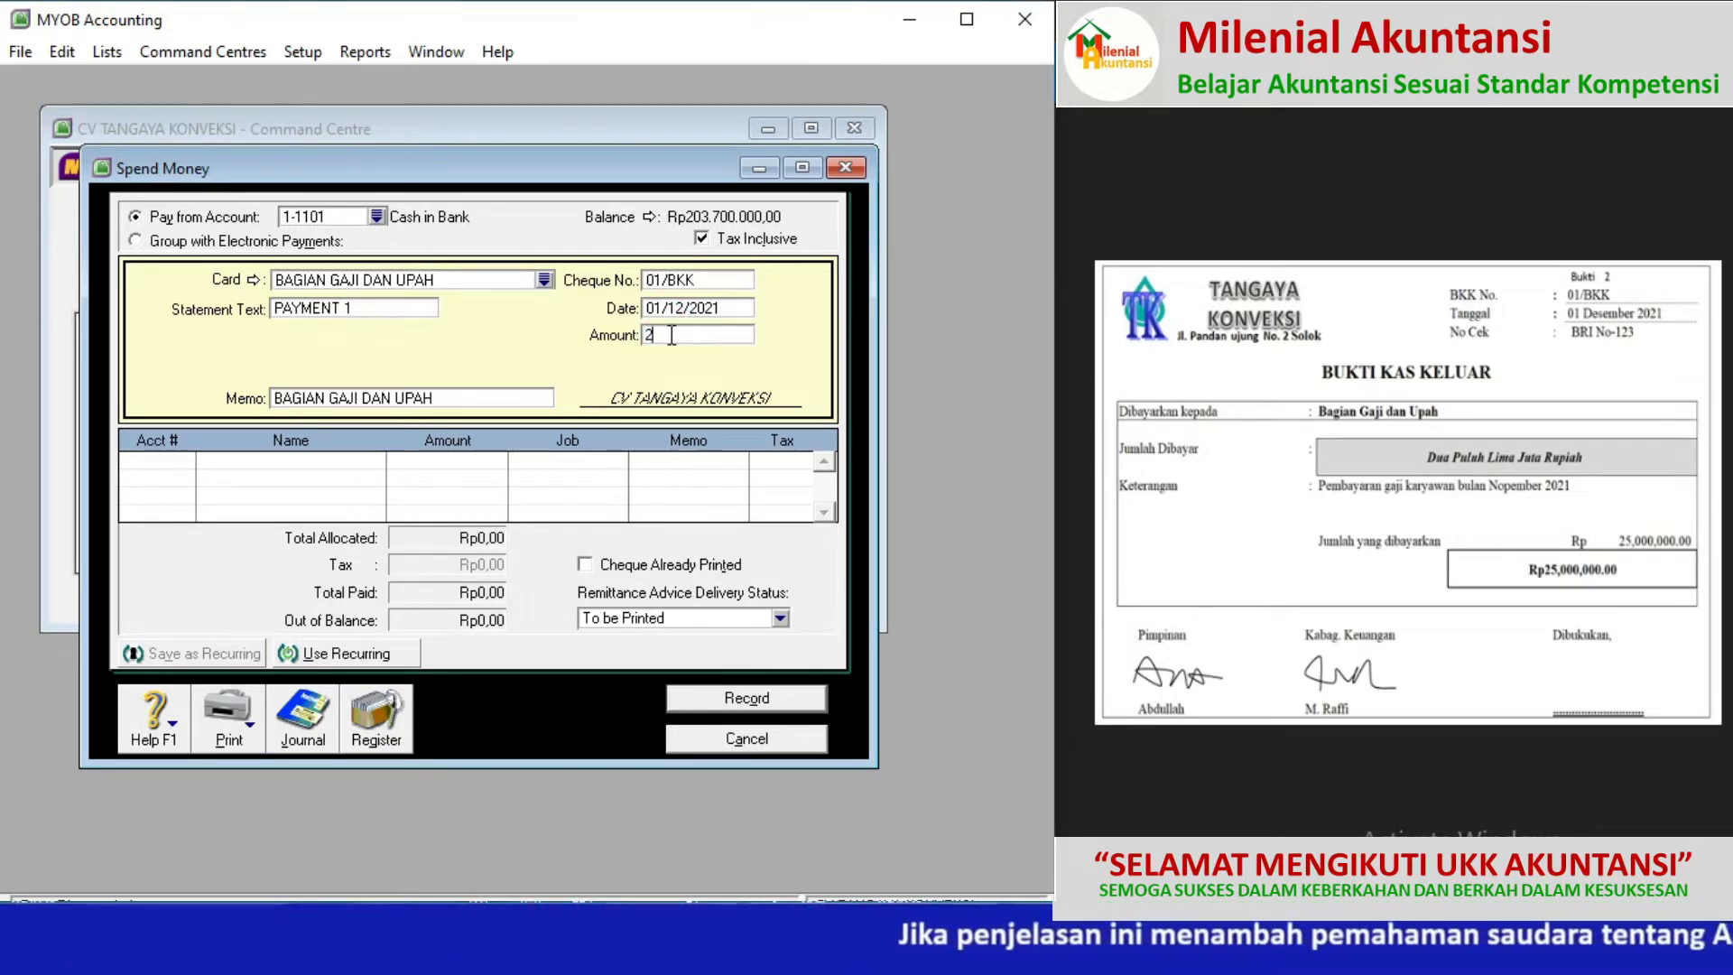
pyautogui.write('5000000')
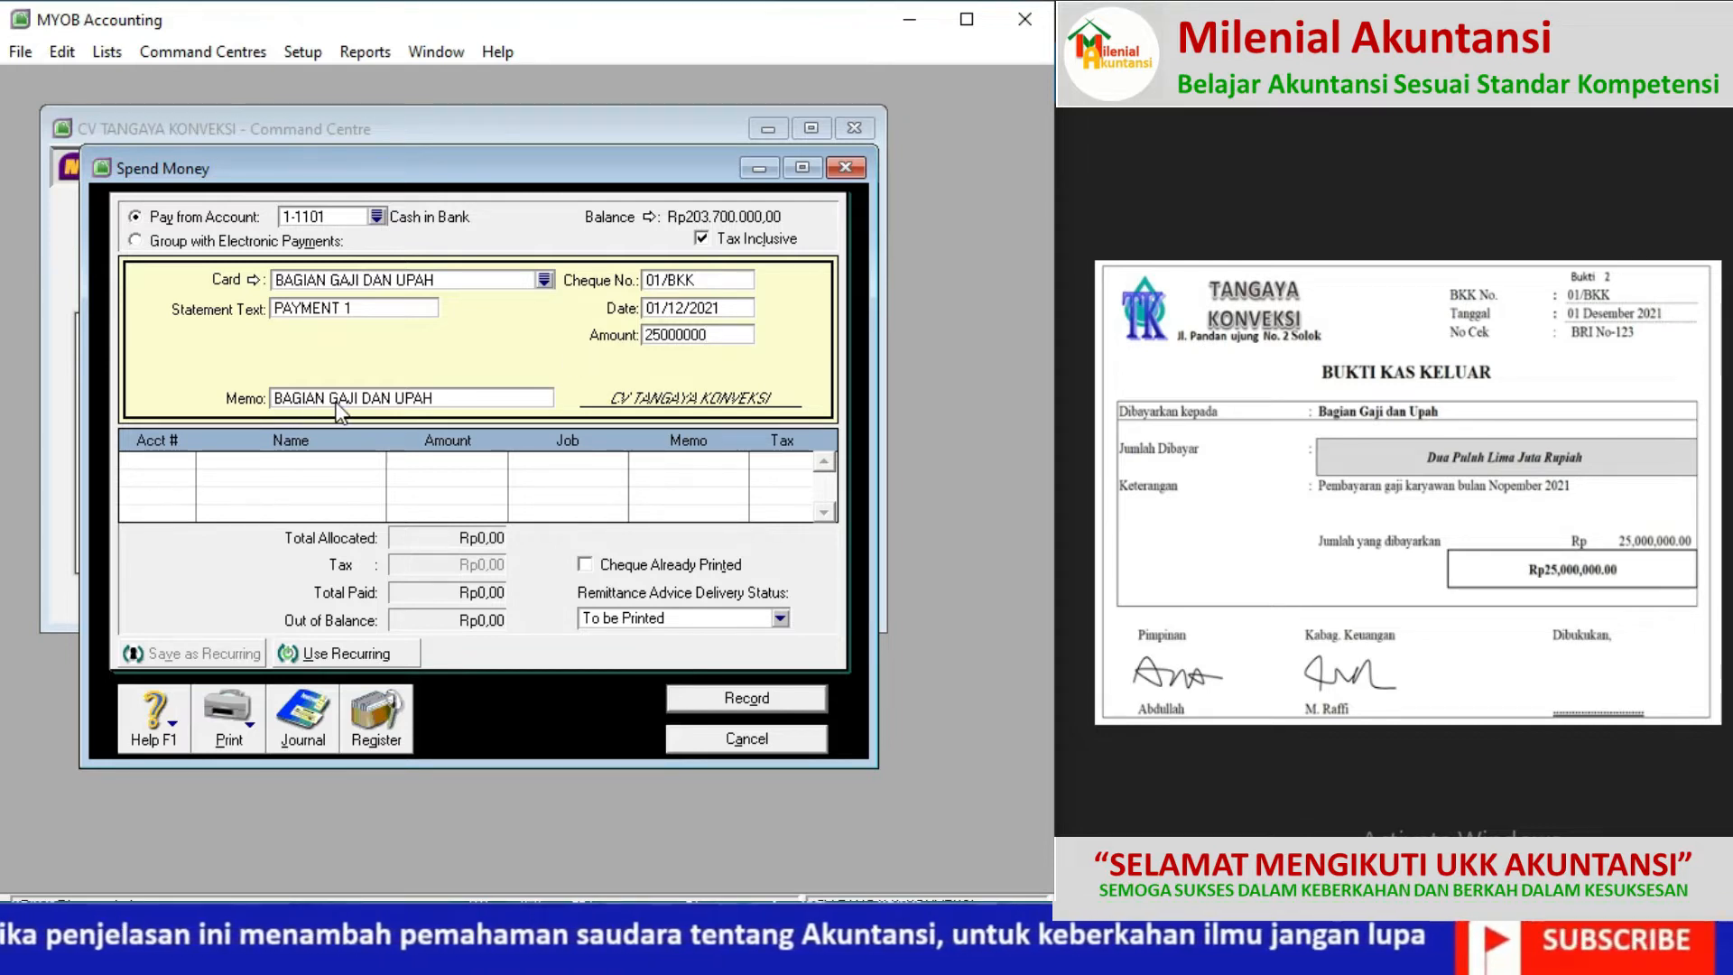
# Step: Consult the opening balance list, allocate the payment to account 2-1102 Wages & Salaries Payable and record it
pyautogui.click(182, 471)
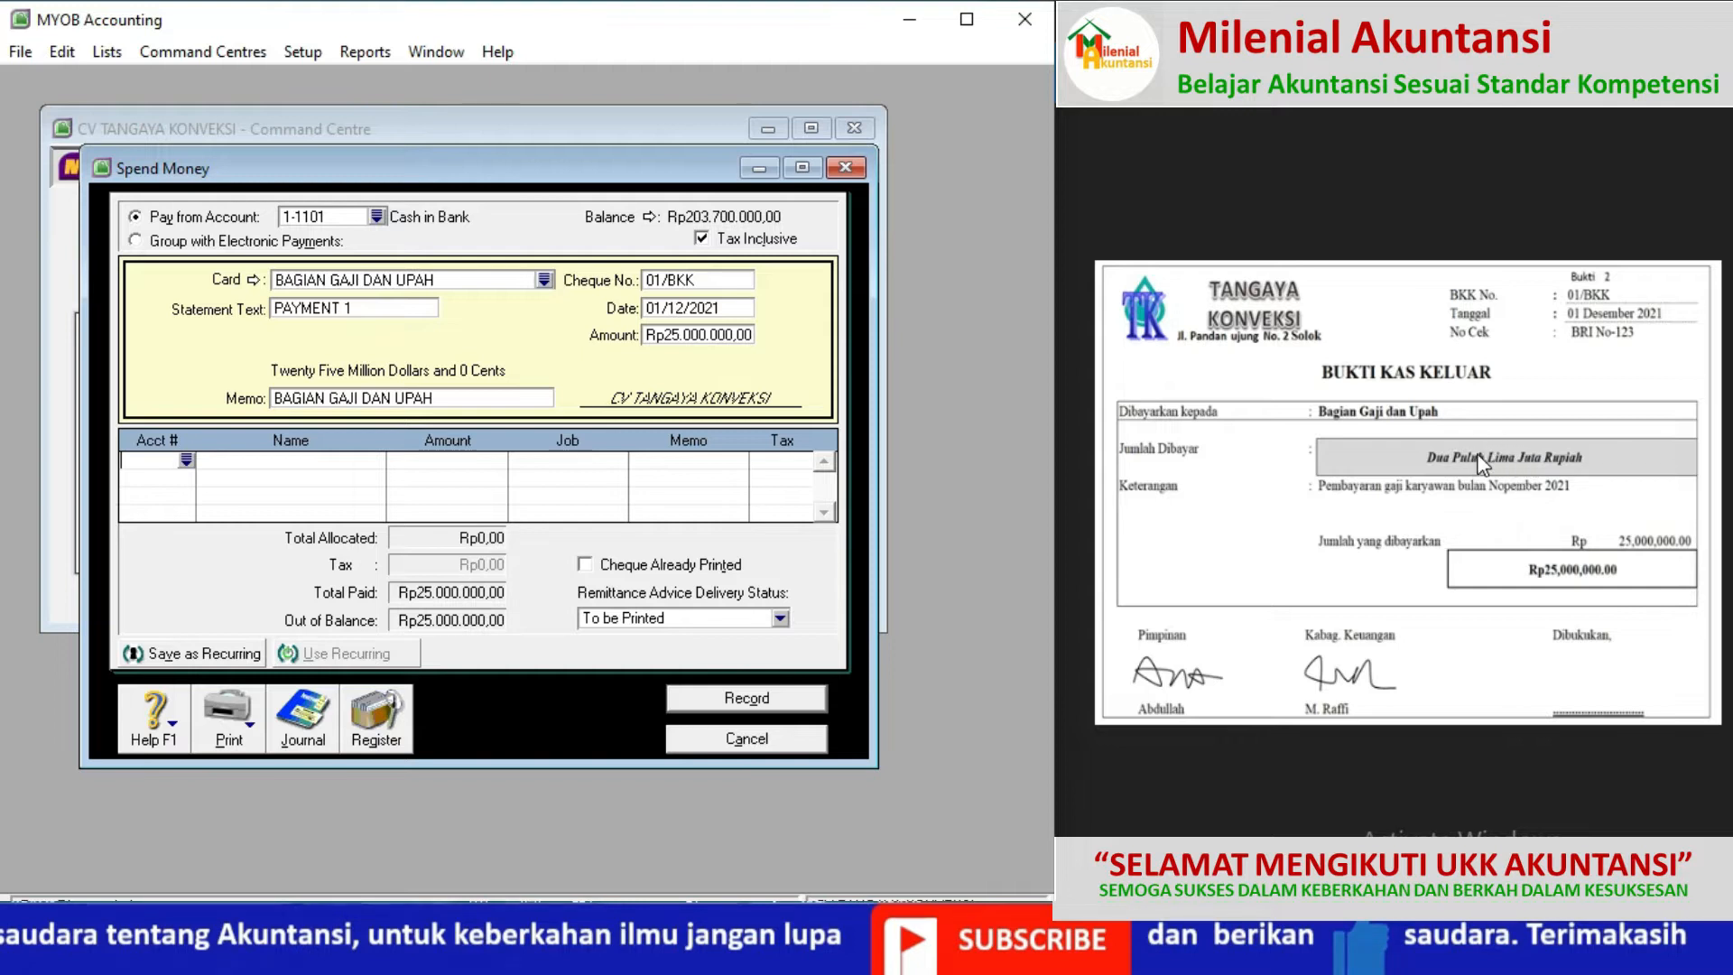
pyautogui.click(1101, 482)
pyautogui.click(1101, 489)
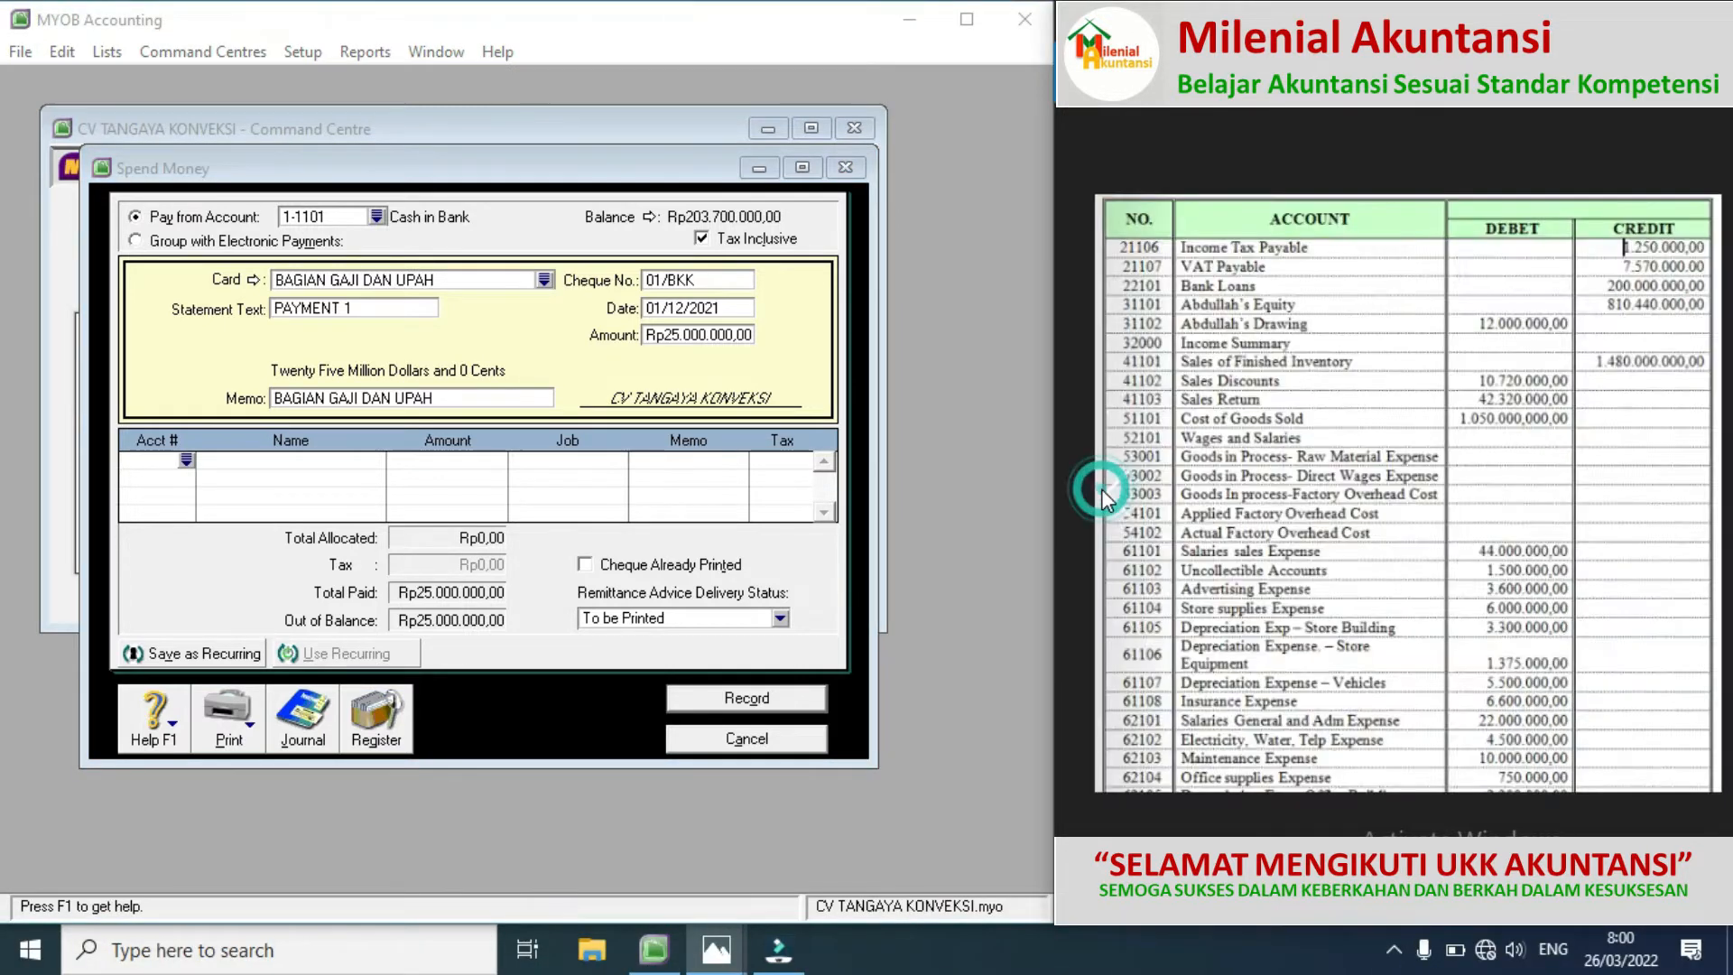
pyautogui.click(1101, 489)
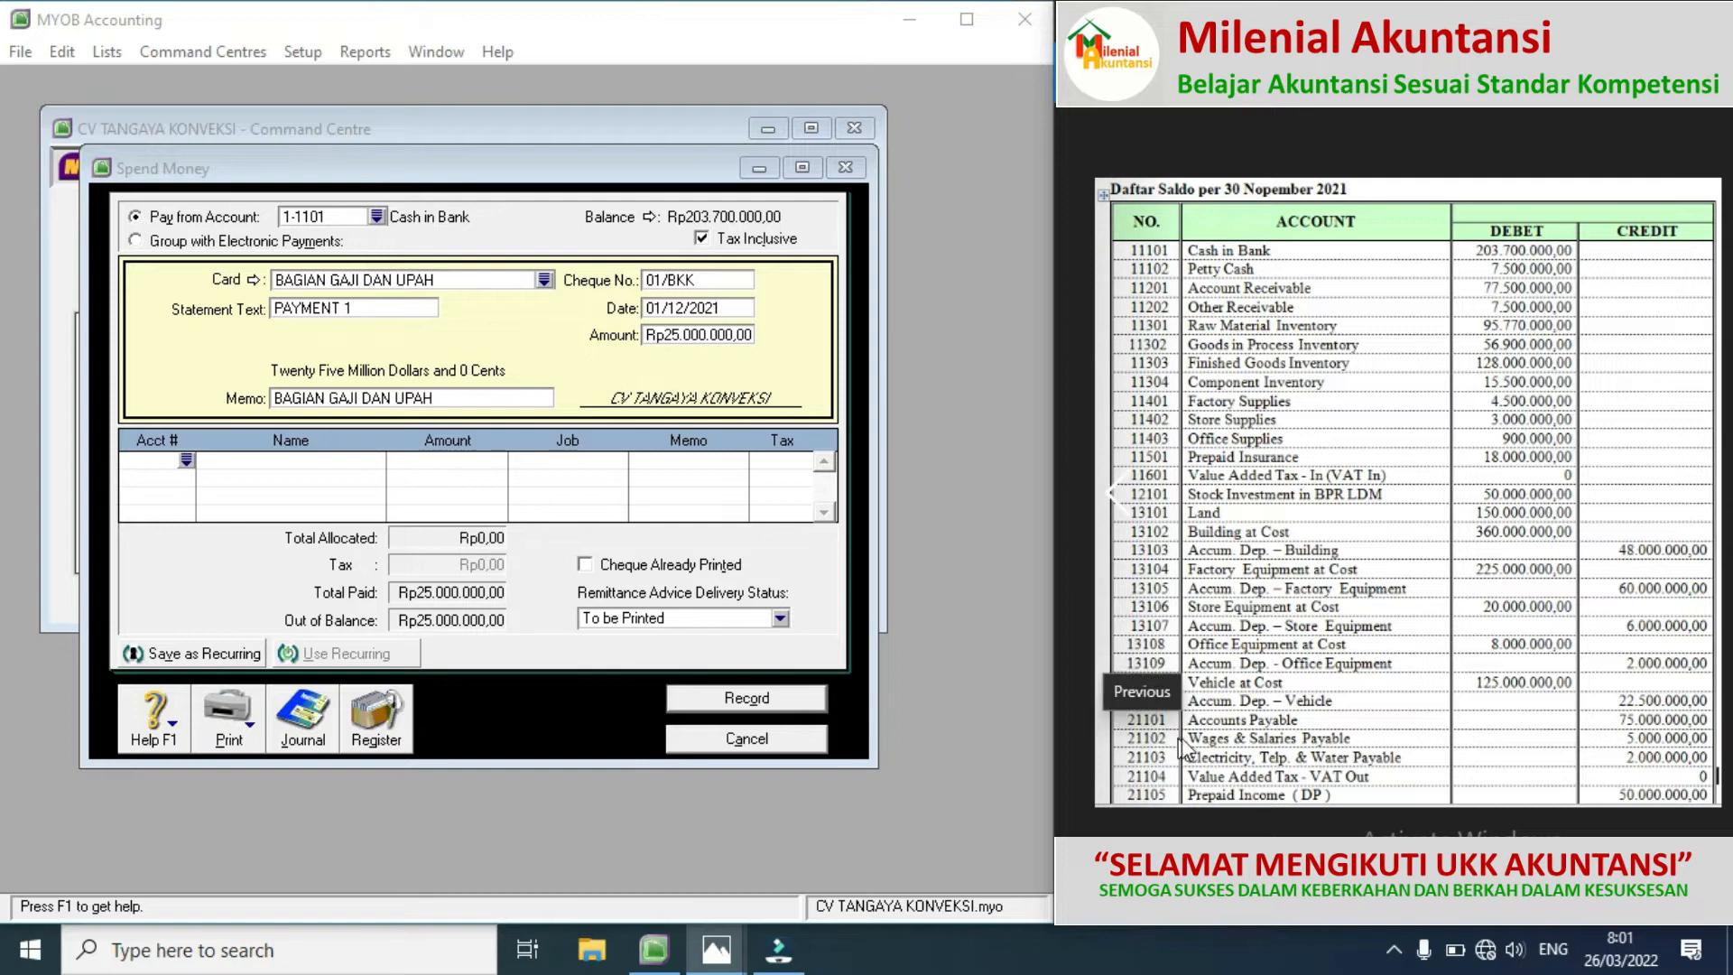
pyautogui.click(187, 460)
pyautogui.scroll(8, 515, 388)
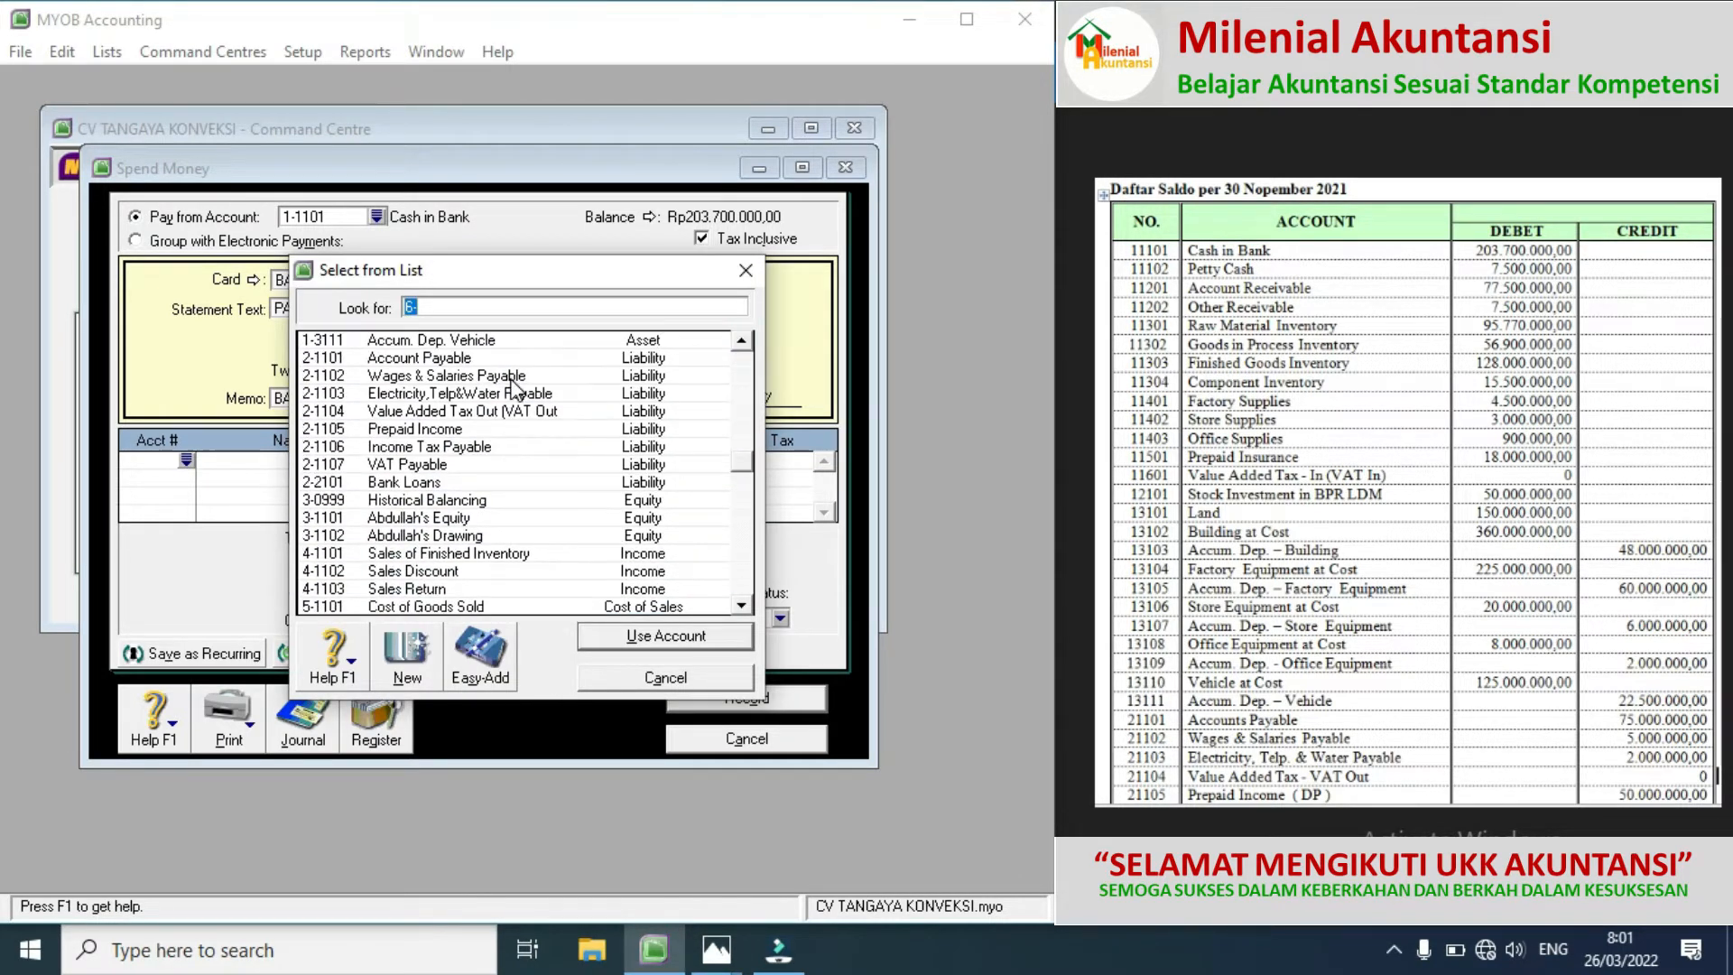
pyautogui.doubleClick(511, 378)
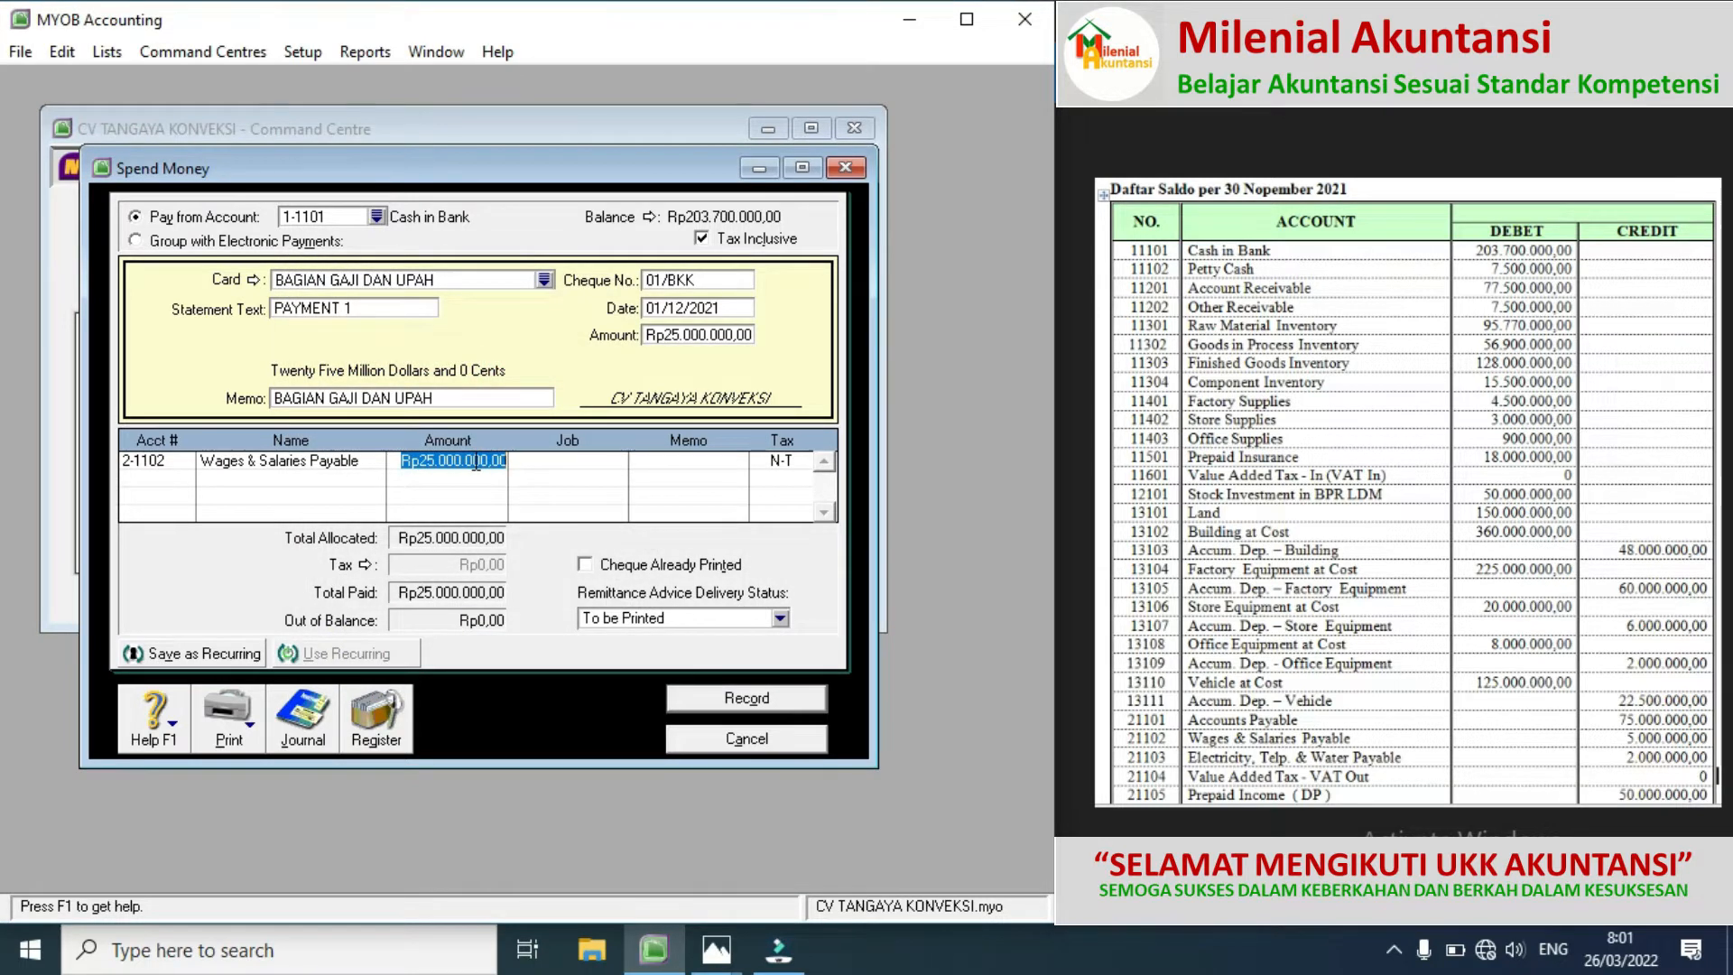
pyautogui.click(713, 698)
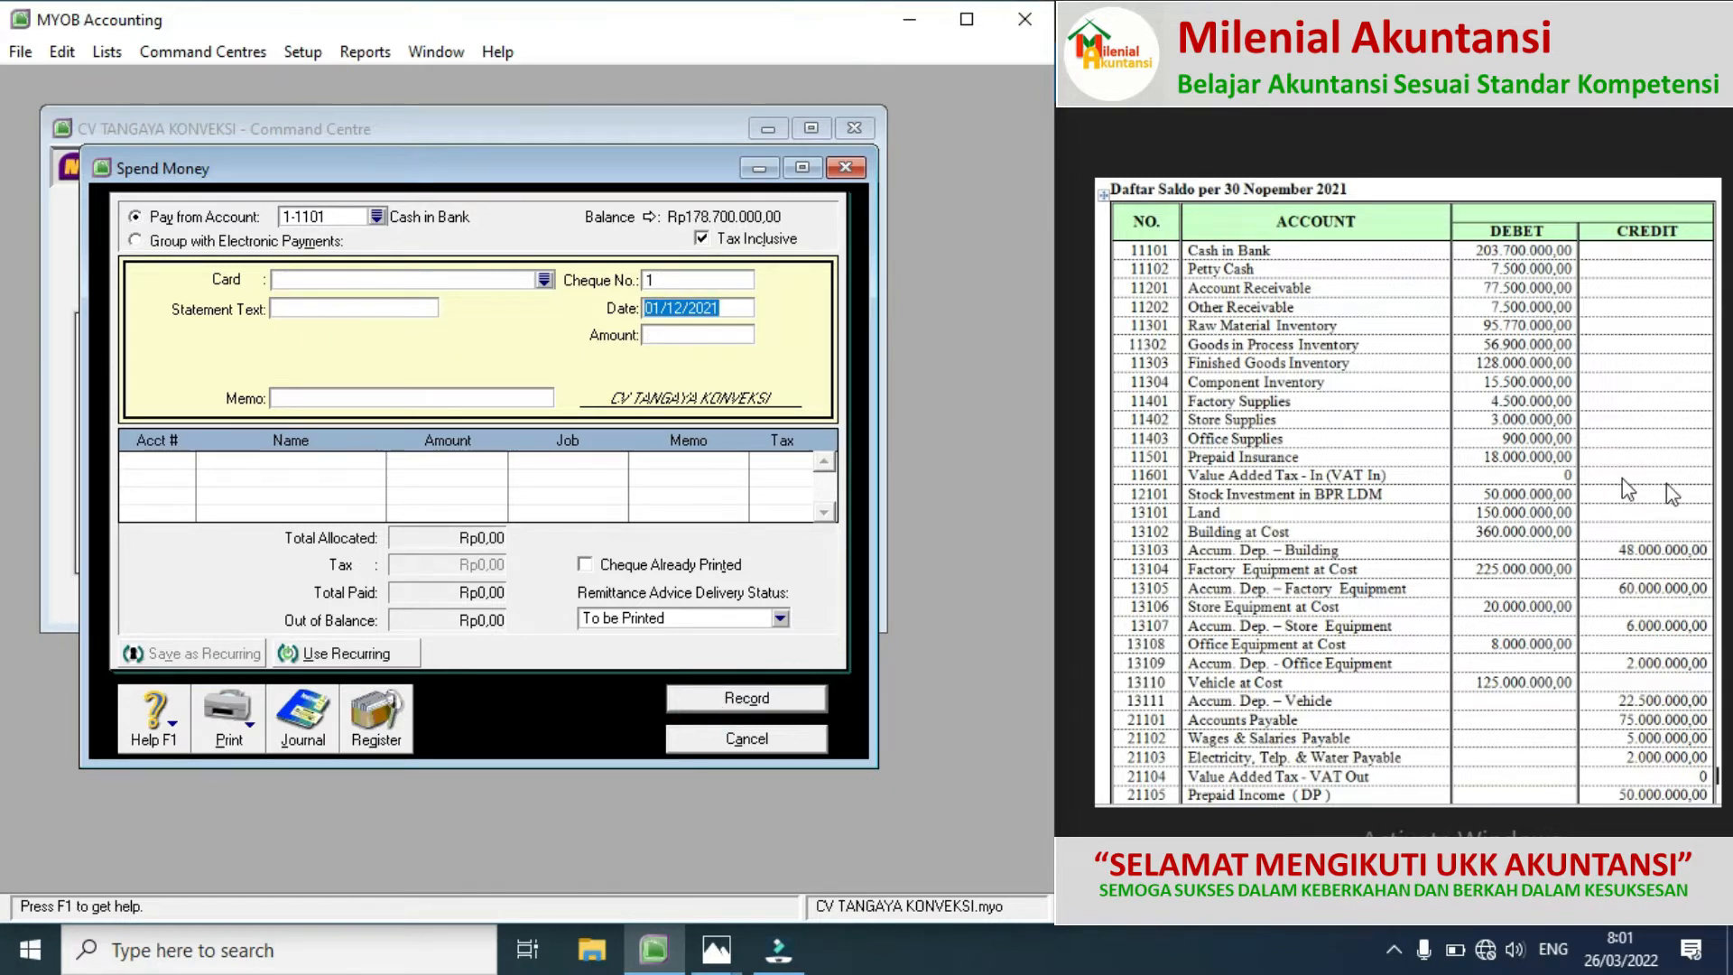
# Step: Bring up cash receipt voucher 01/BKM, close Spend Money and open a new Receive Money transaction
pyautogui.click(1710, 519)
pyautogui.click(1706, 510)
pyautogui.click(1706, 510)
pyautogui.click(1706, 509)
pyautogui.click(1706, 510)
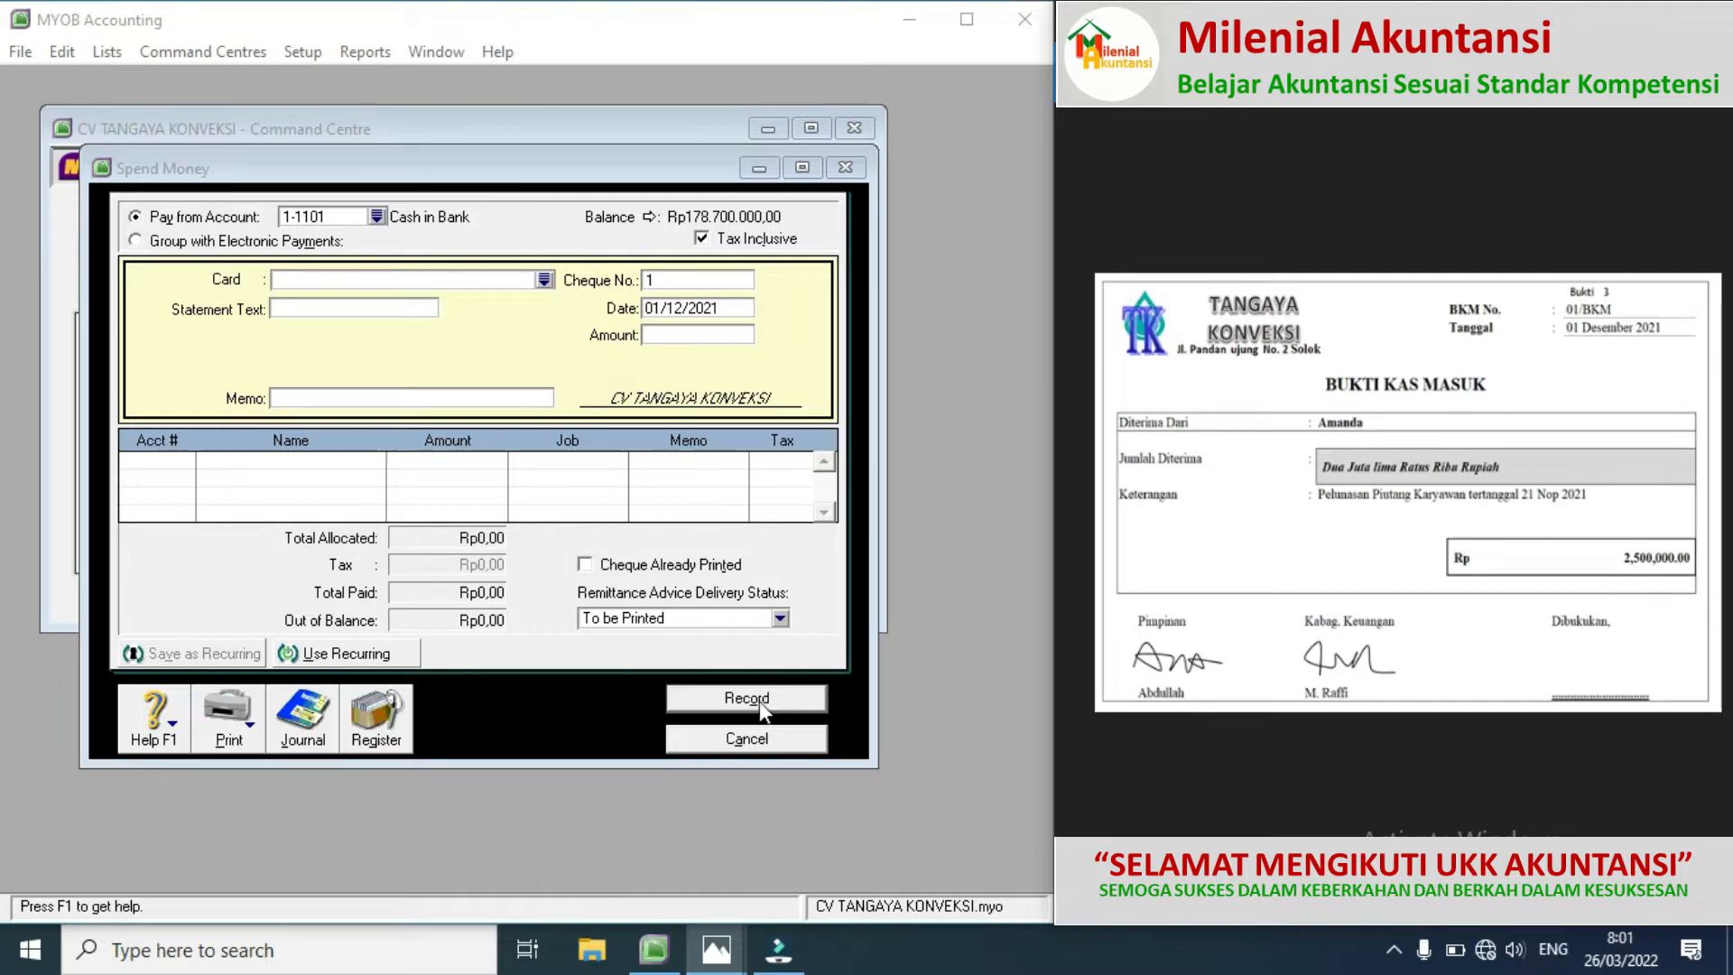
pyautogui.click(729, 739)
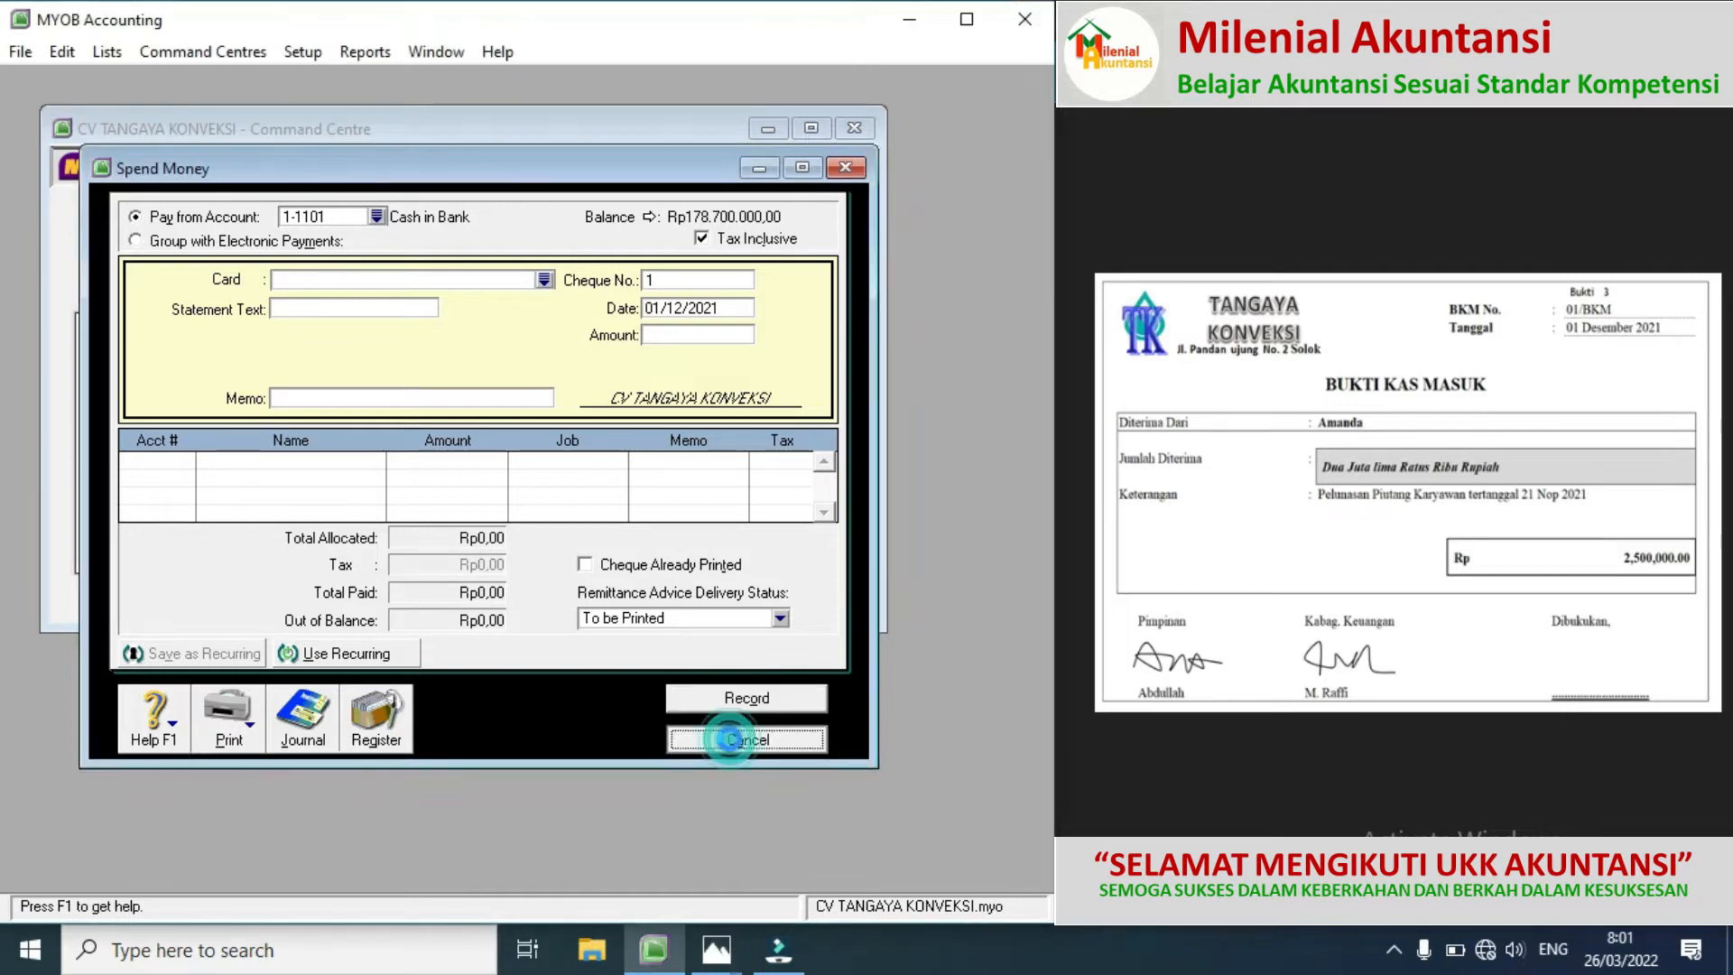
pyautogui.click(680, 354)
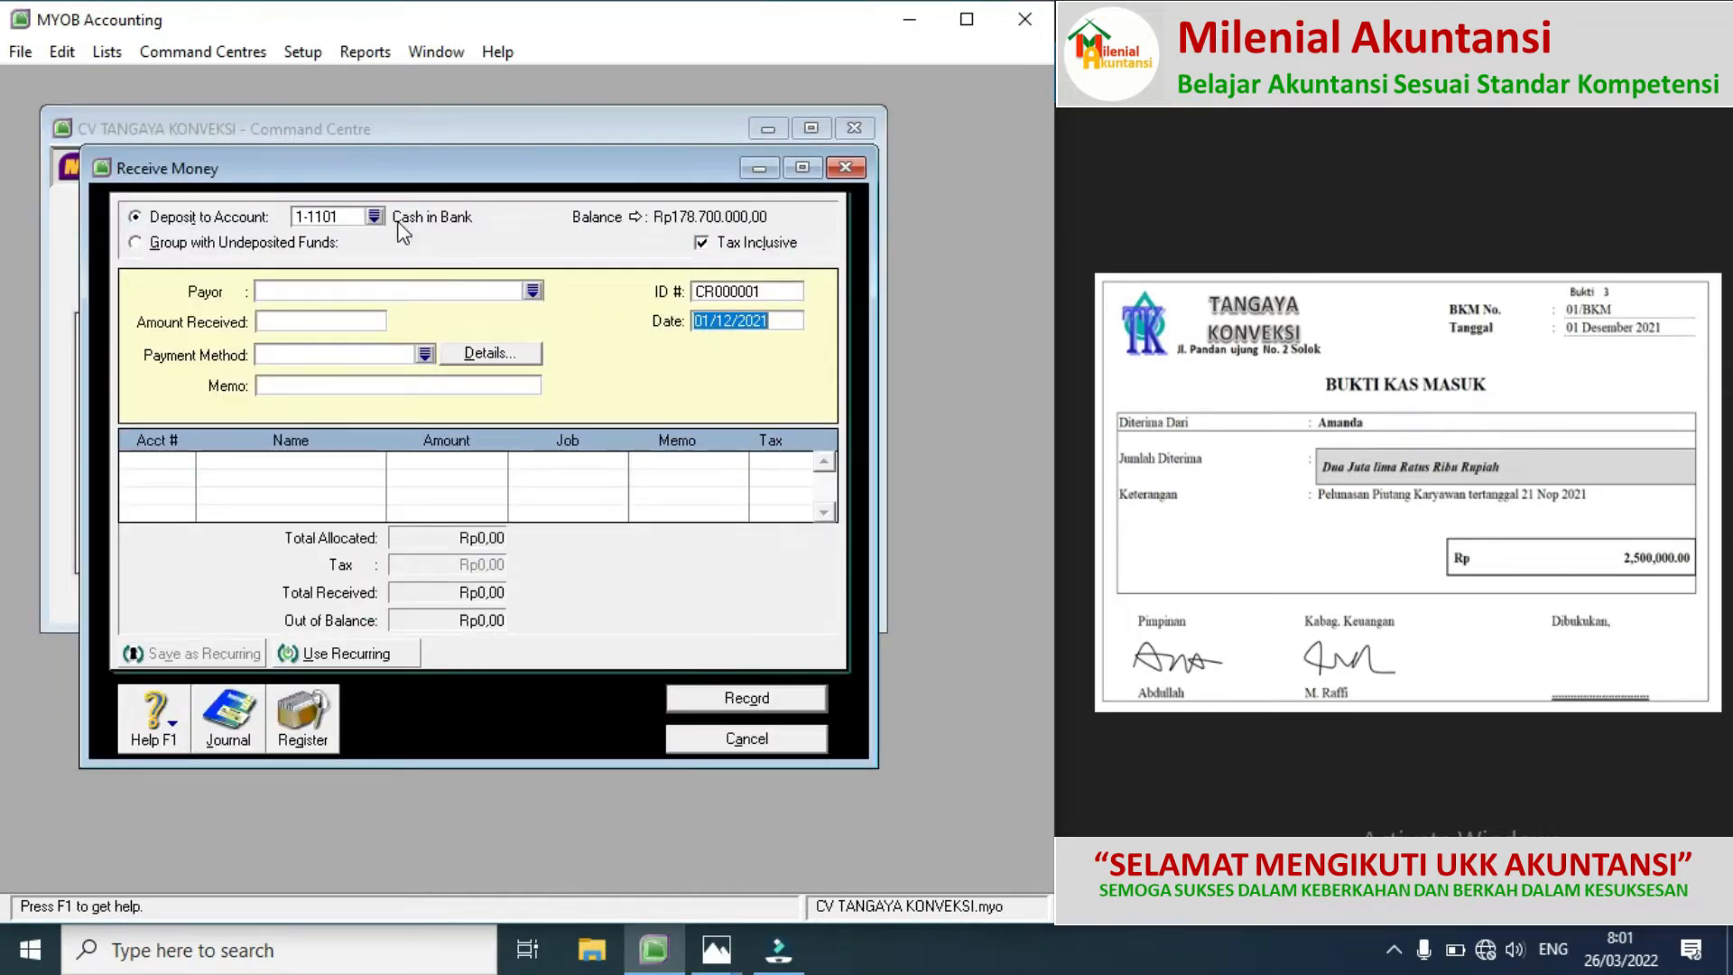
# Step: Create an employee card for the payor named on the voucher, with the card ID E2, and save it
pyautogui.click(533, 292)
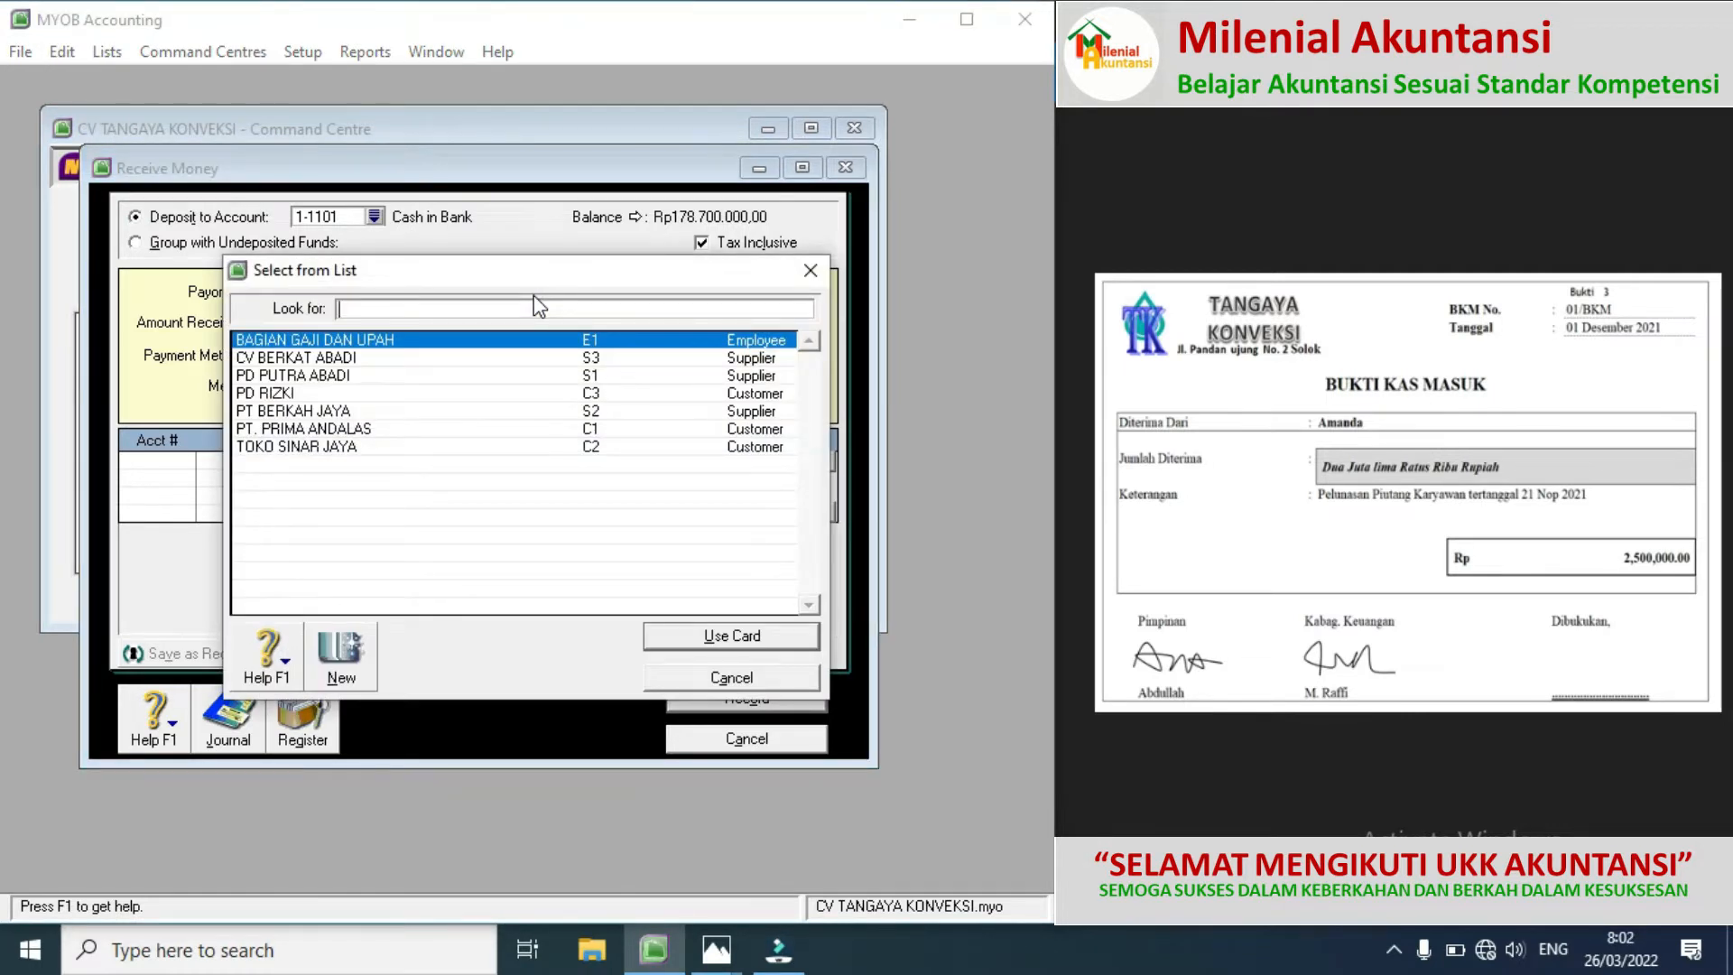
pyautogui.click(357, 648)
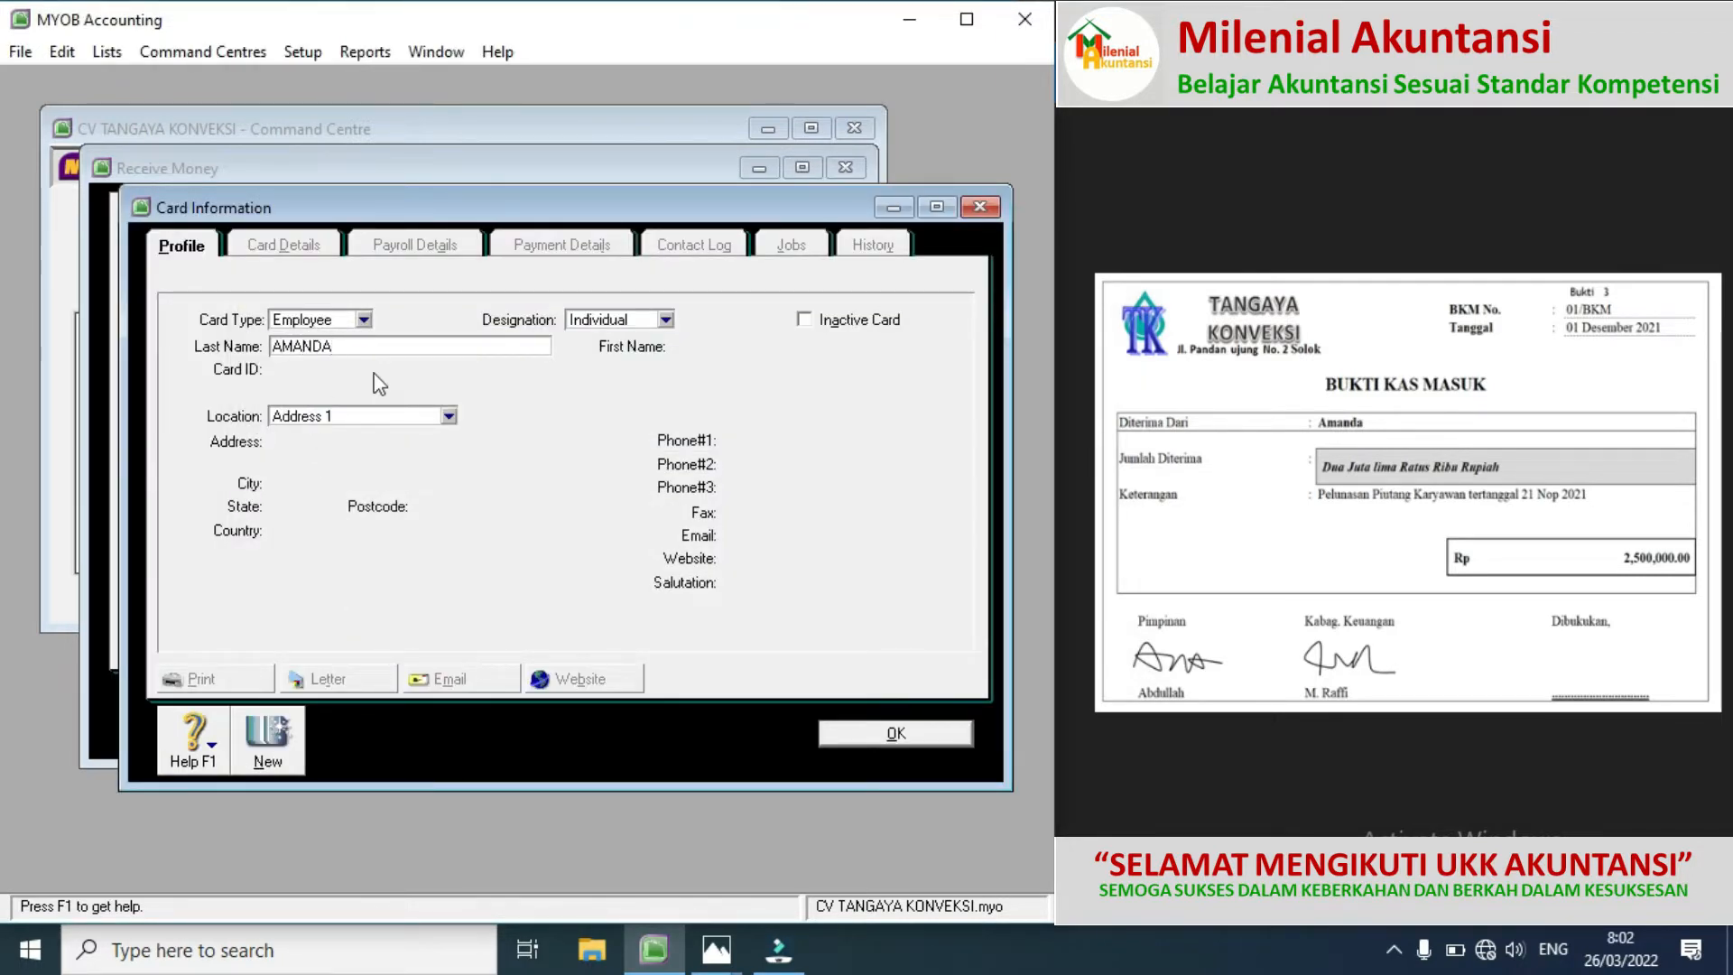
pyautogui.press('Tab')
pyautogui.click(330, 375)
pyautogui.doubleClick(322, 376)
pyautogui.write('E2')
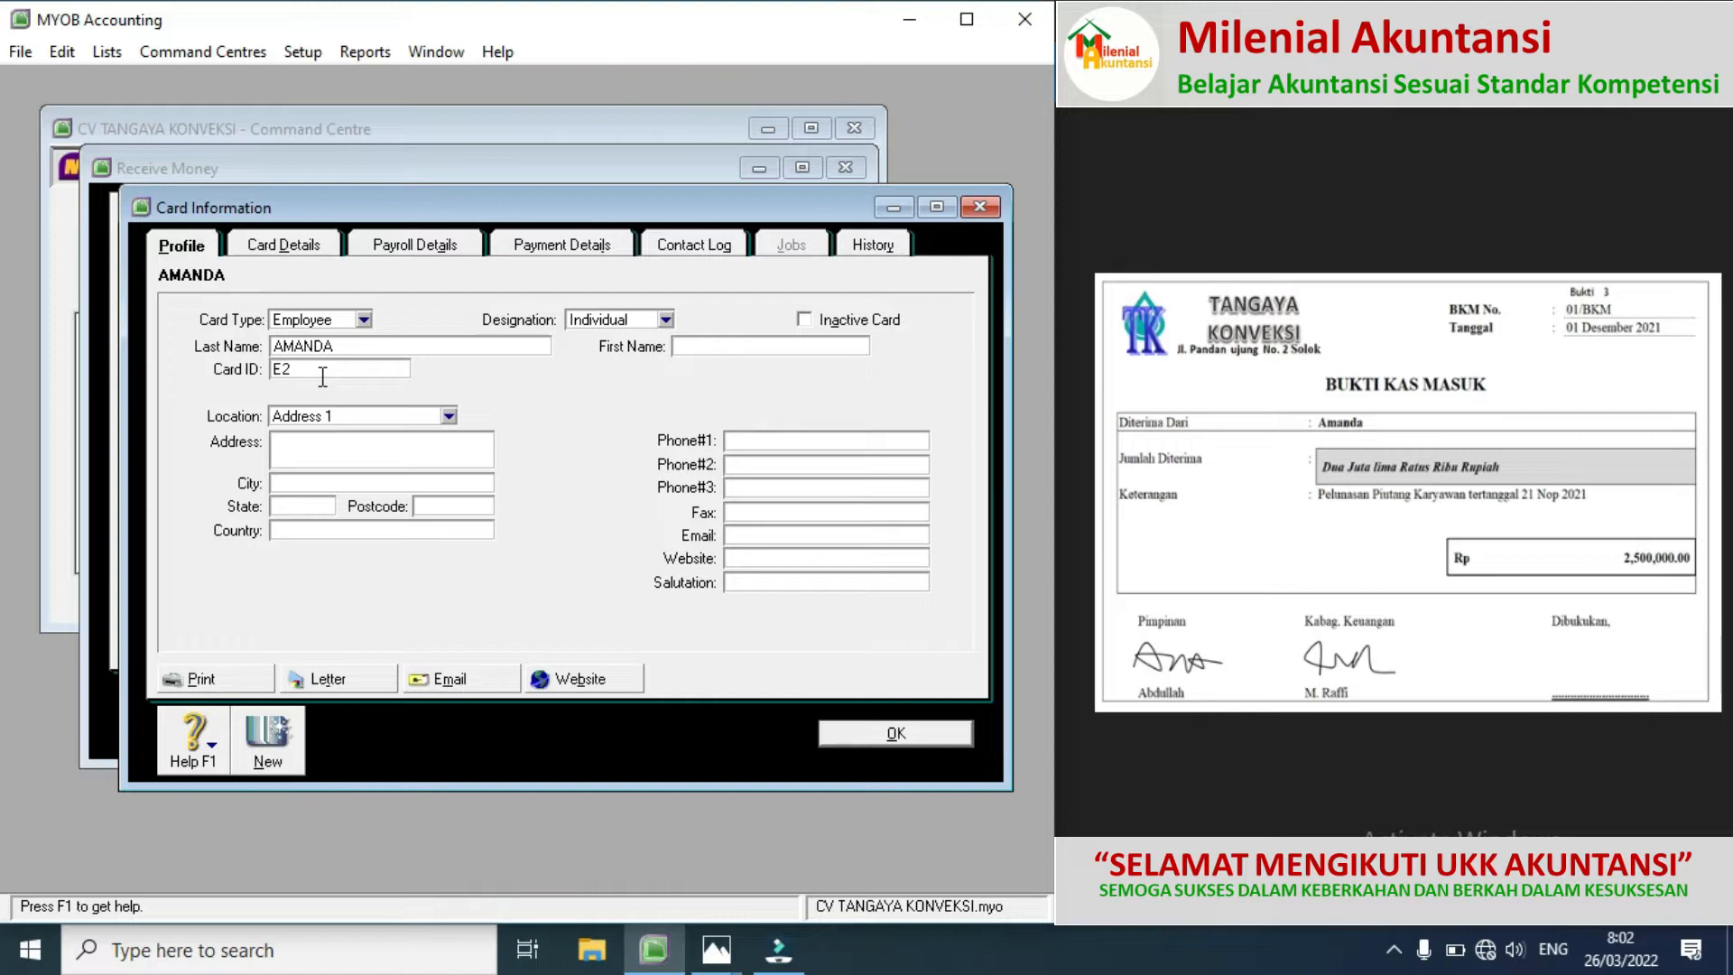
pyautogui.click(849, 736)
# Step: Fill in the receipt with the new employee as payor, an amount received of 2500000 and ID number 01/BKM
pyautogui.click(532, 291)
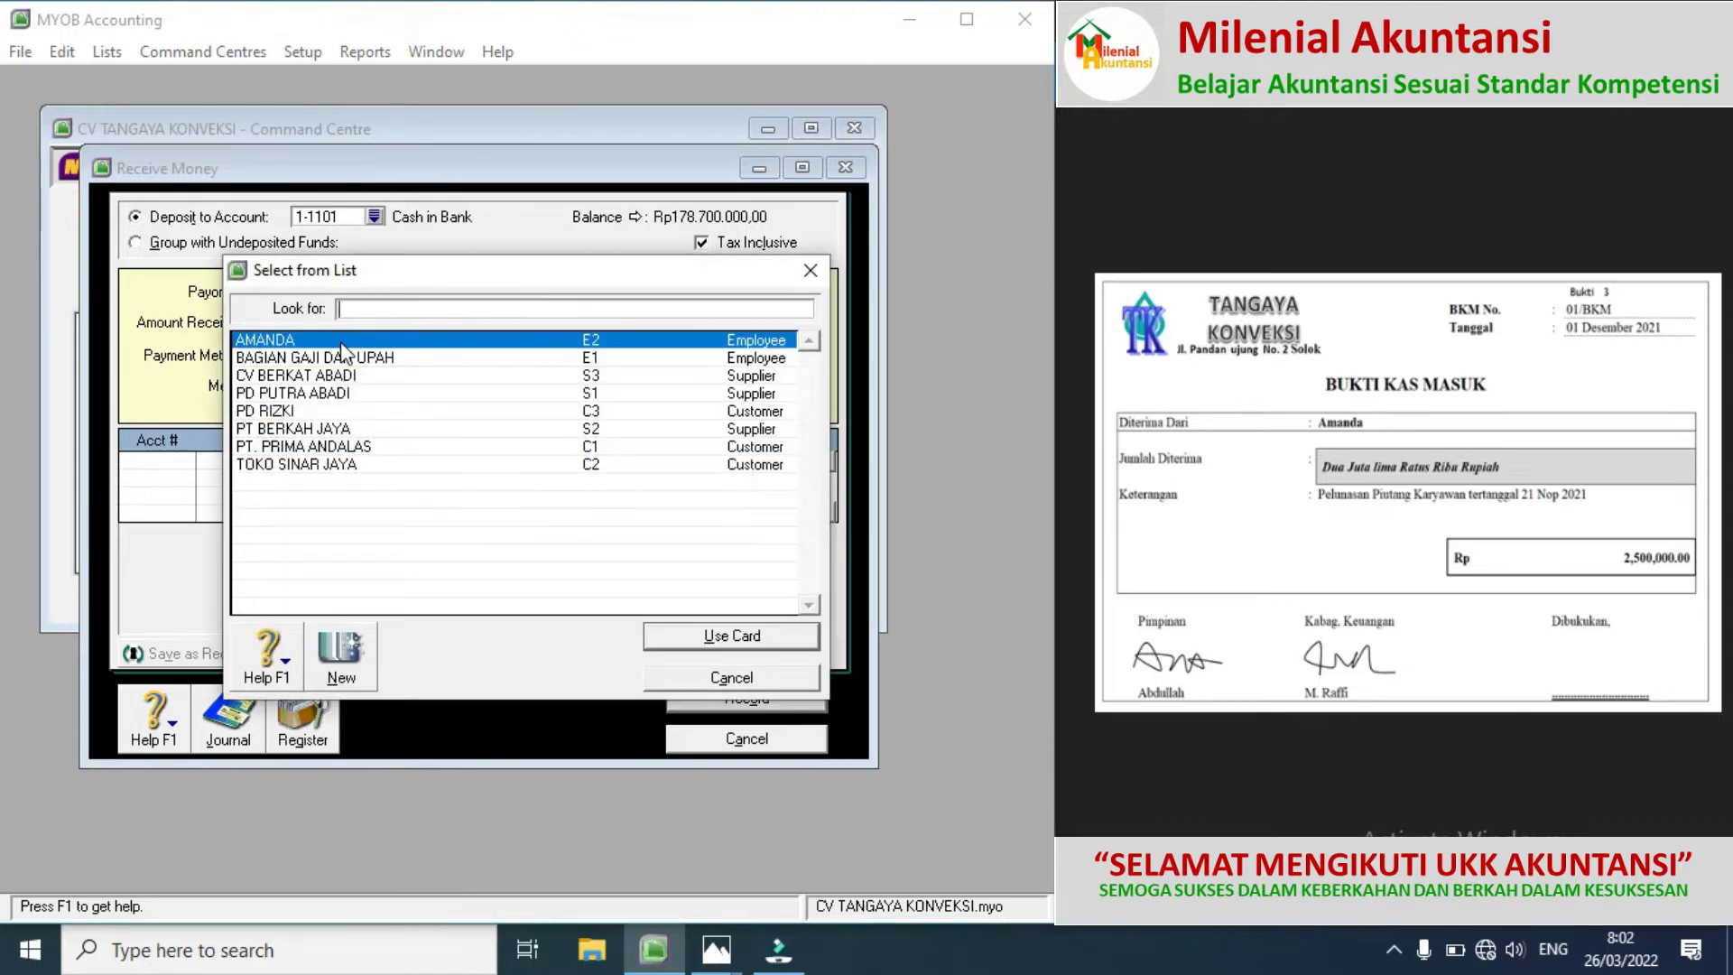
pyautogui.doubleClick(343, 340)
pyautogui.click(313, 327)
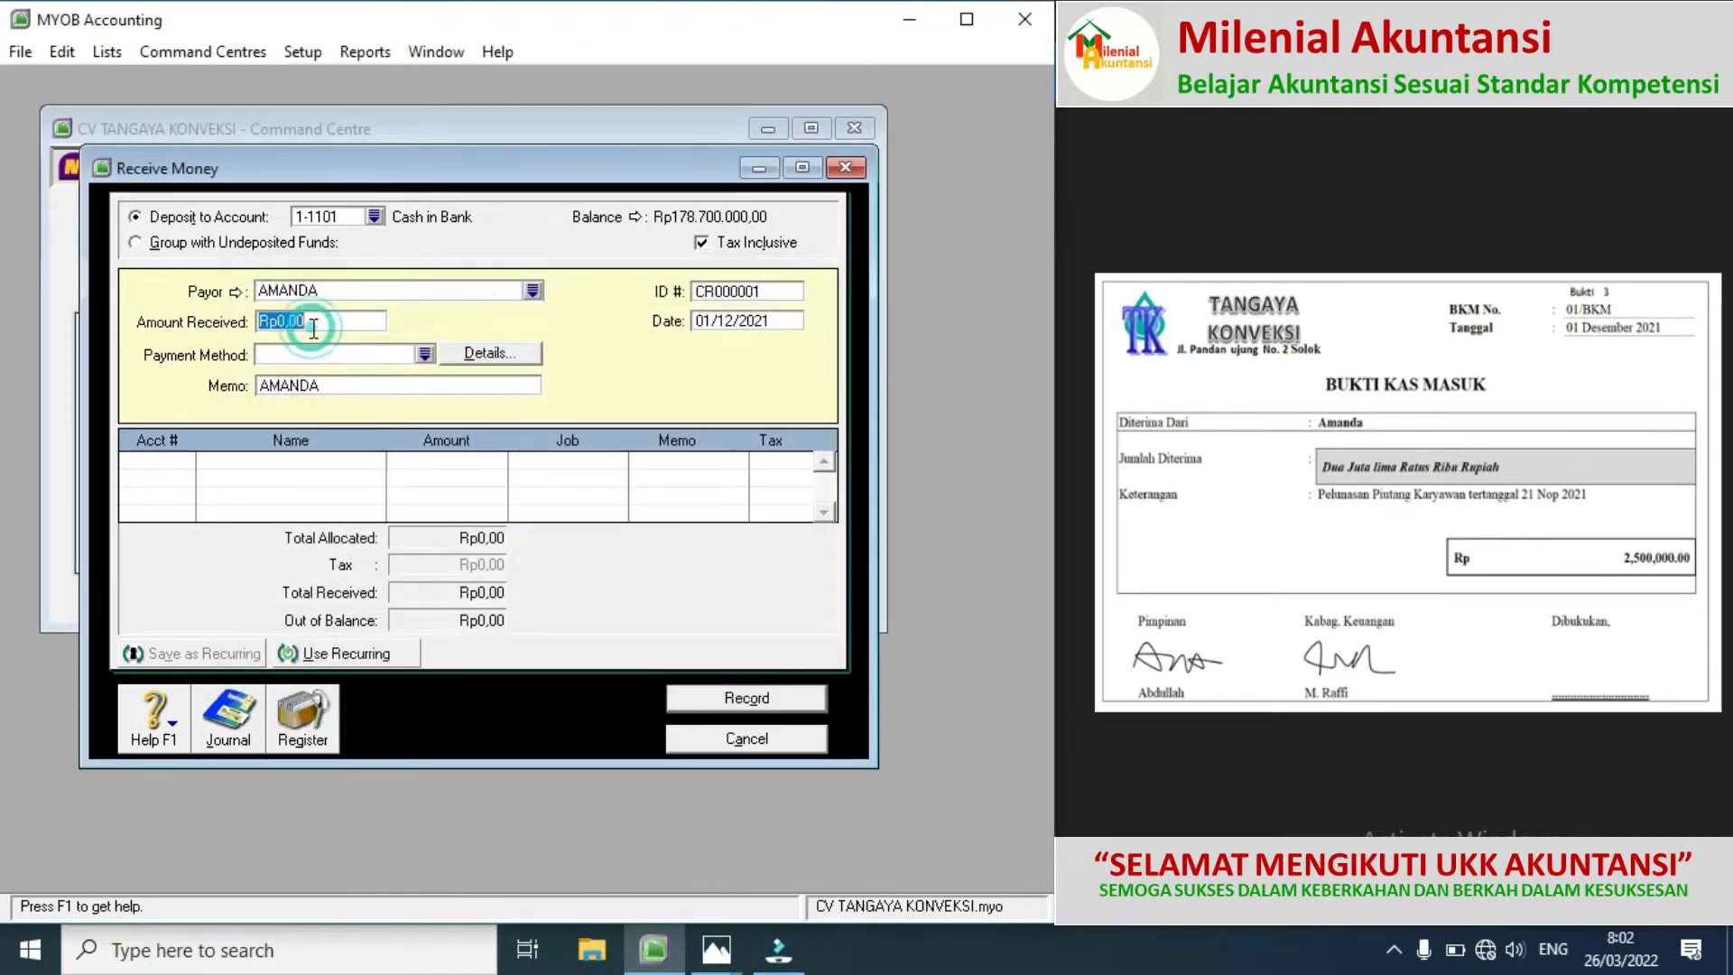
pyautogui.write('2500000')
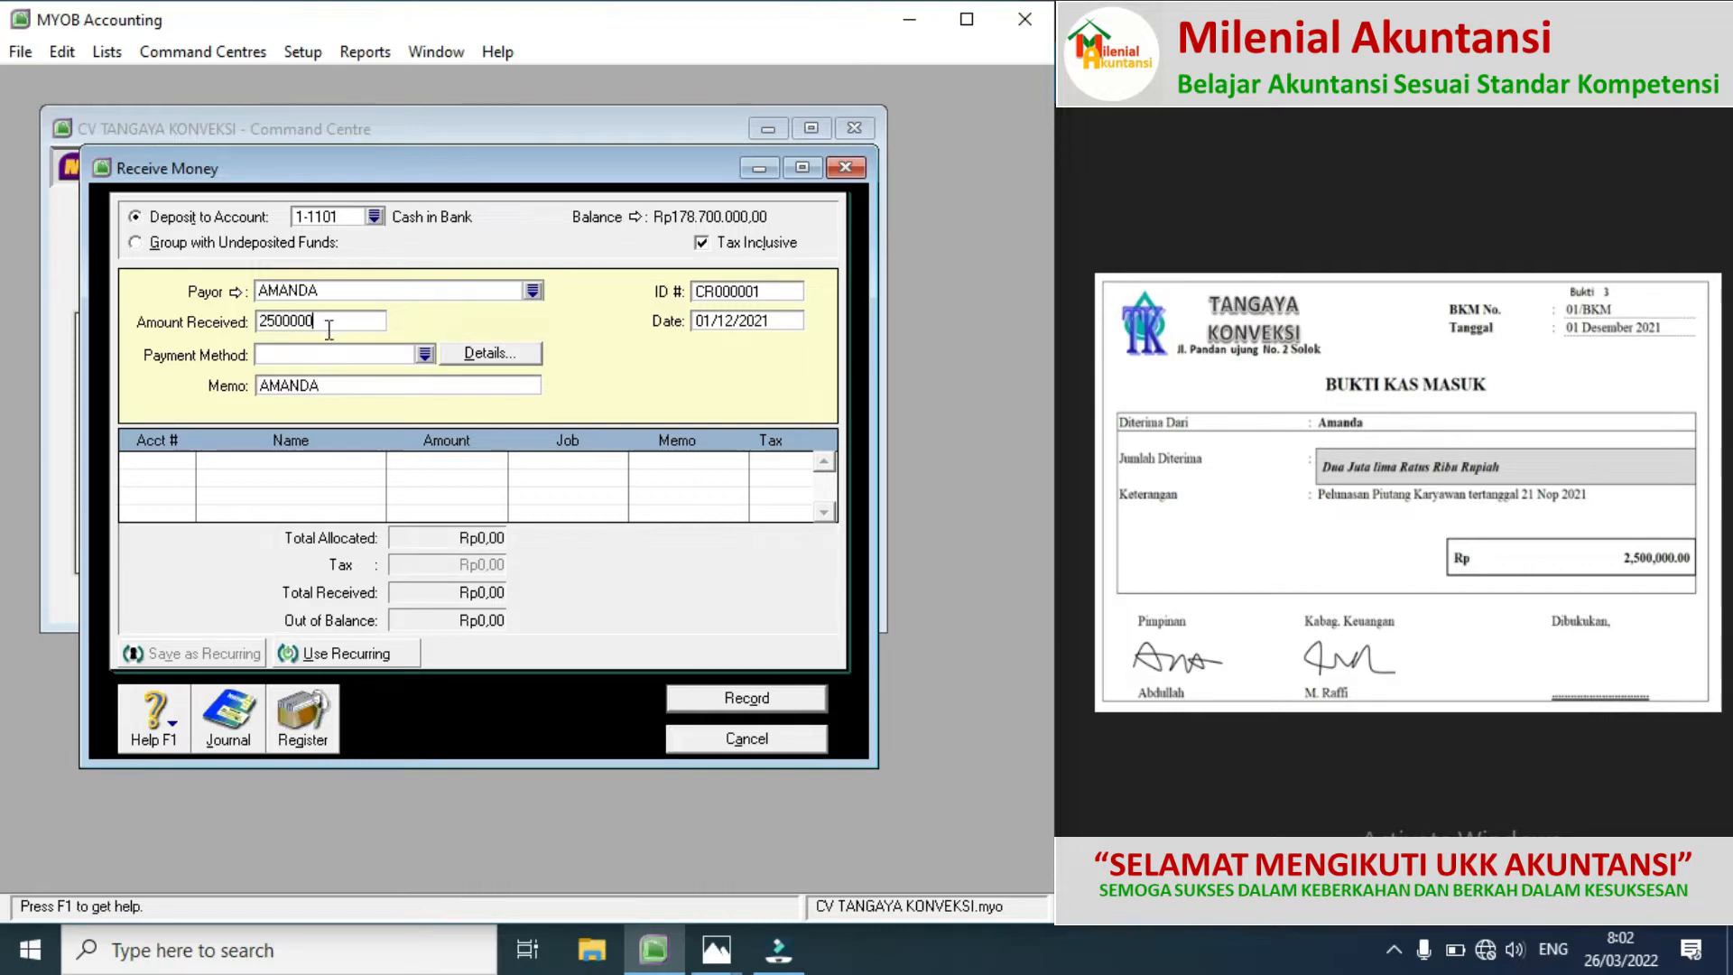
pyautogui.click(726, 292)
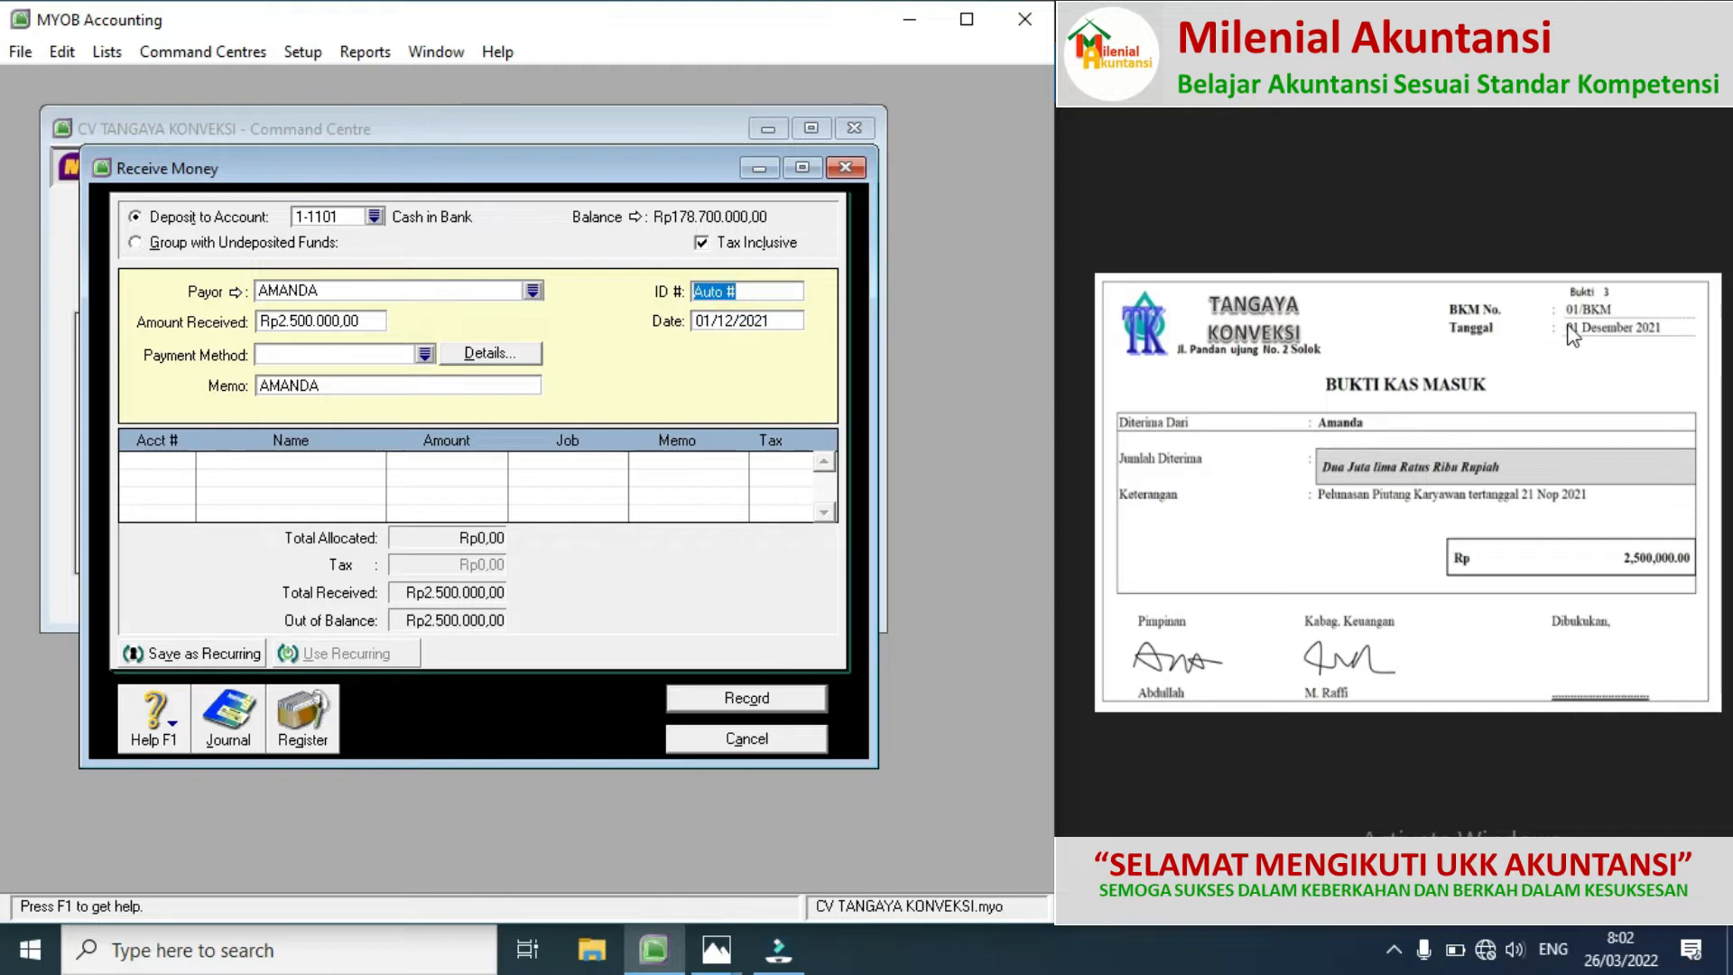
pyautogui.write('01/KM')
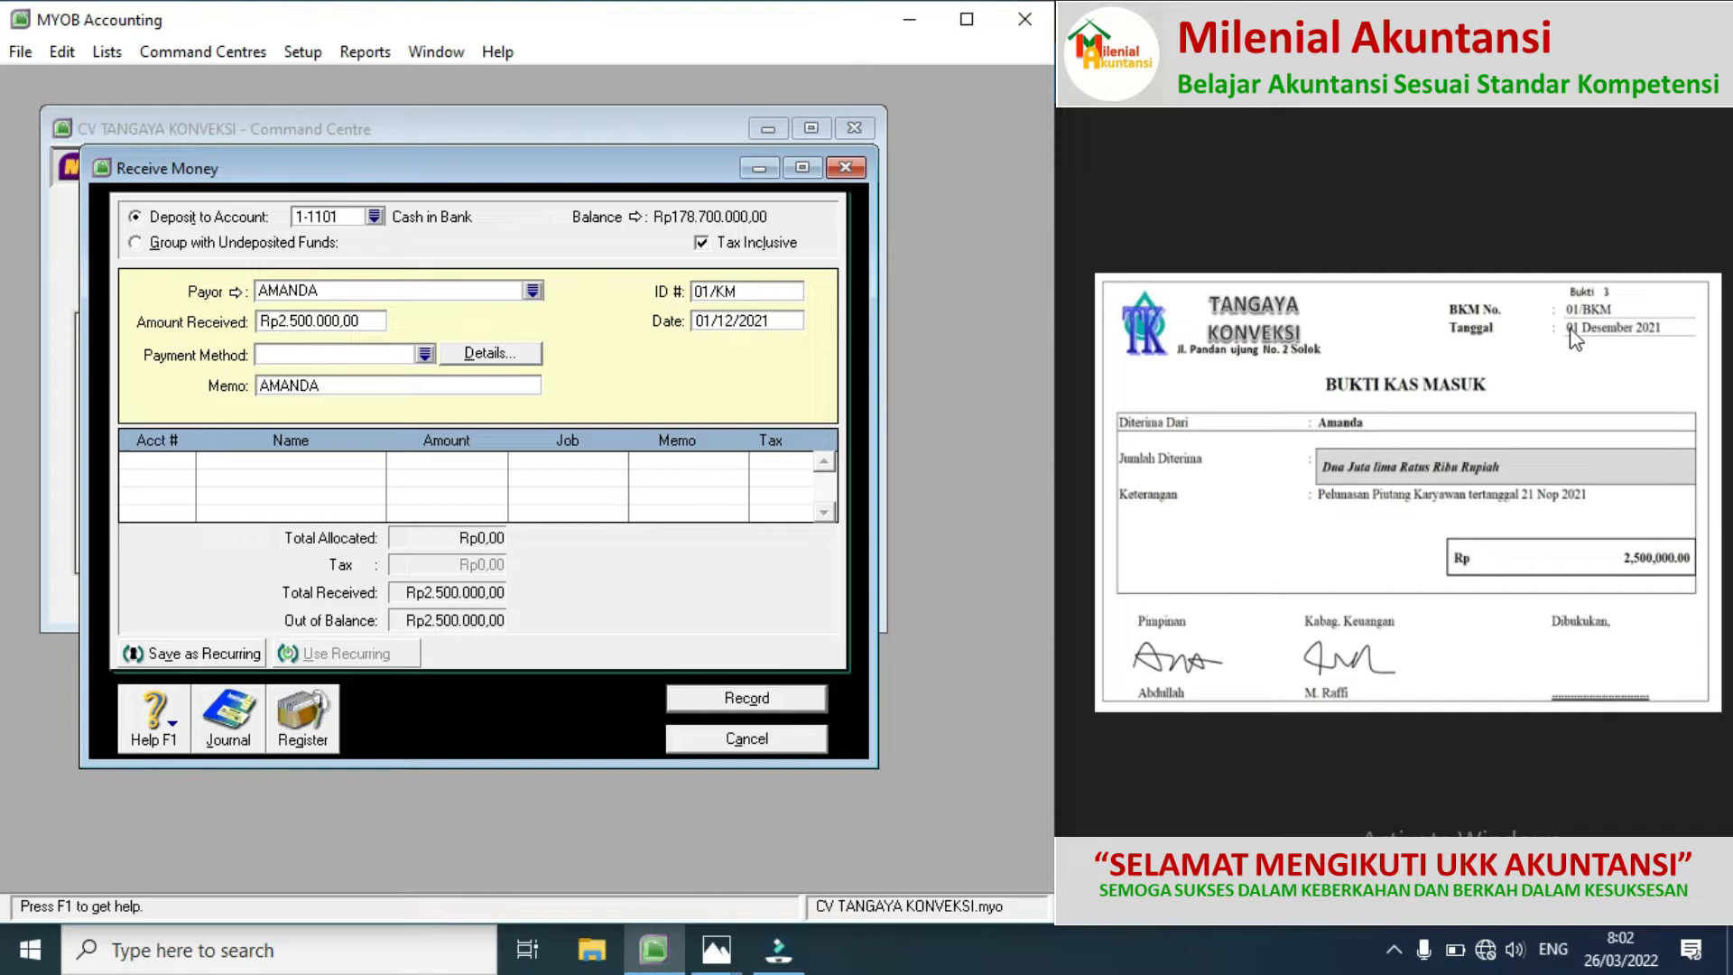
pyautogui.press('BackSpace')
pyautogui.press('BackSpace')
pyautogui.write('BKM')
# Step: Allocate the receipt to account 1-1203 Other Receivable
pyautogui.click(186, 469)
pyautogui.click(187, 465)
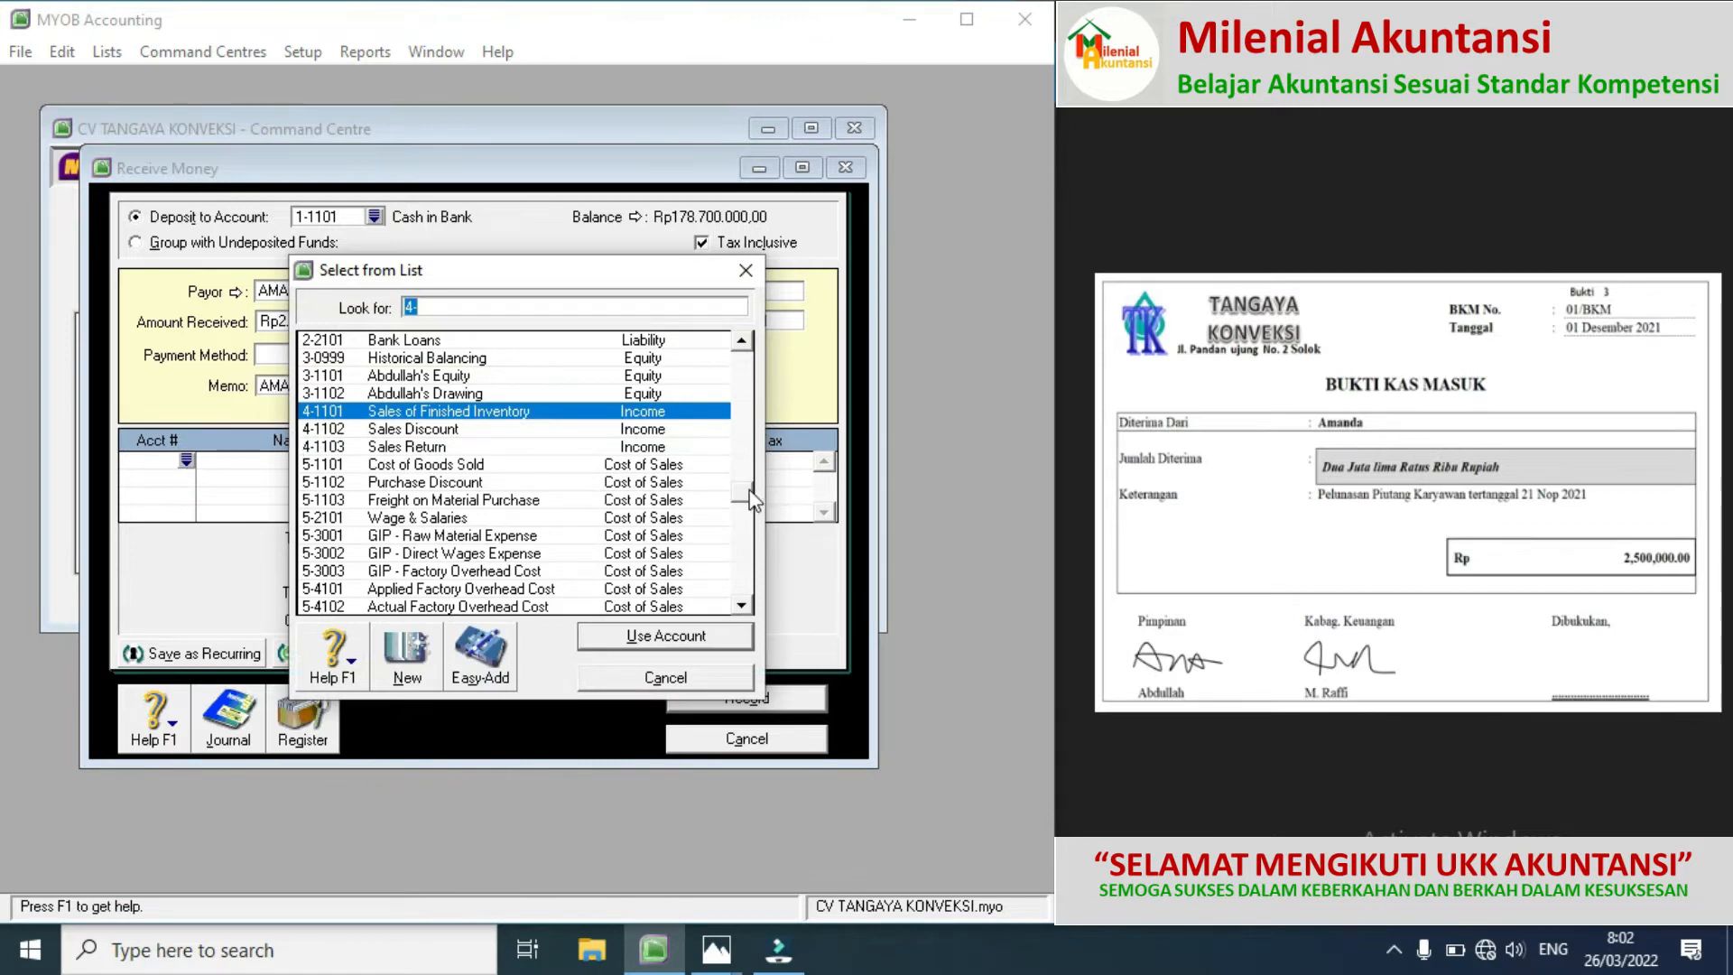
pyautogui.moveTo(752, 464); pyautogui.dragTo(747, 368)
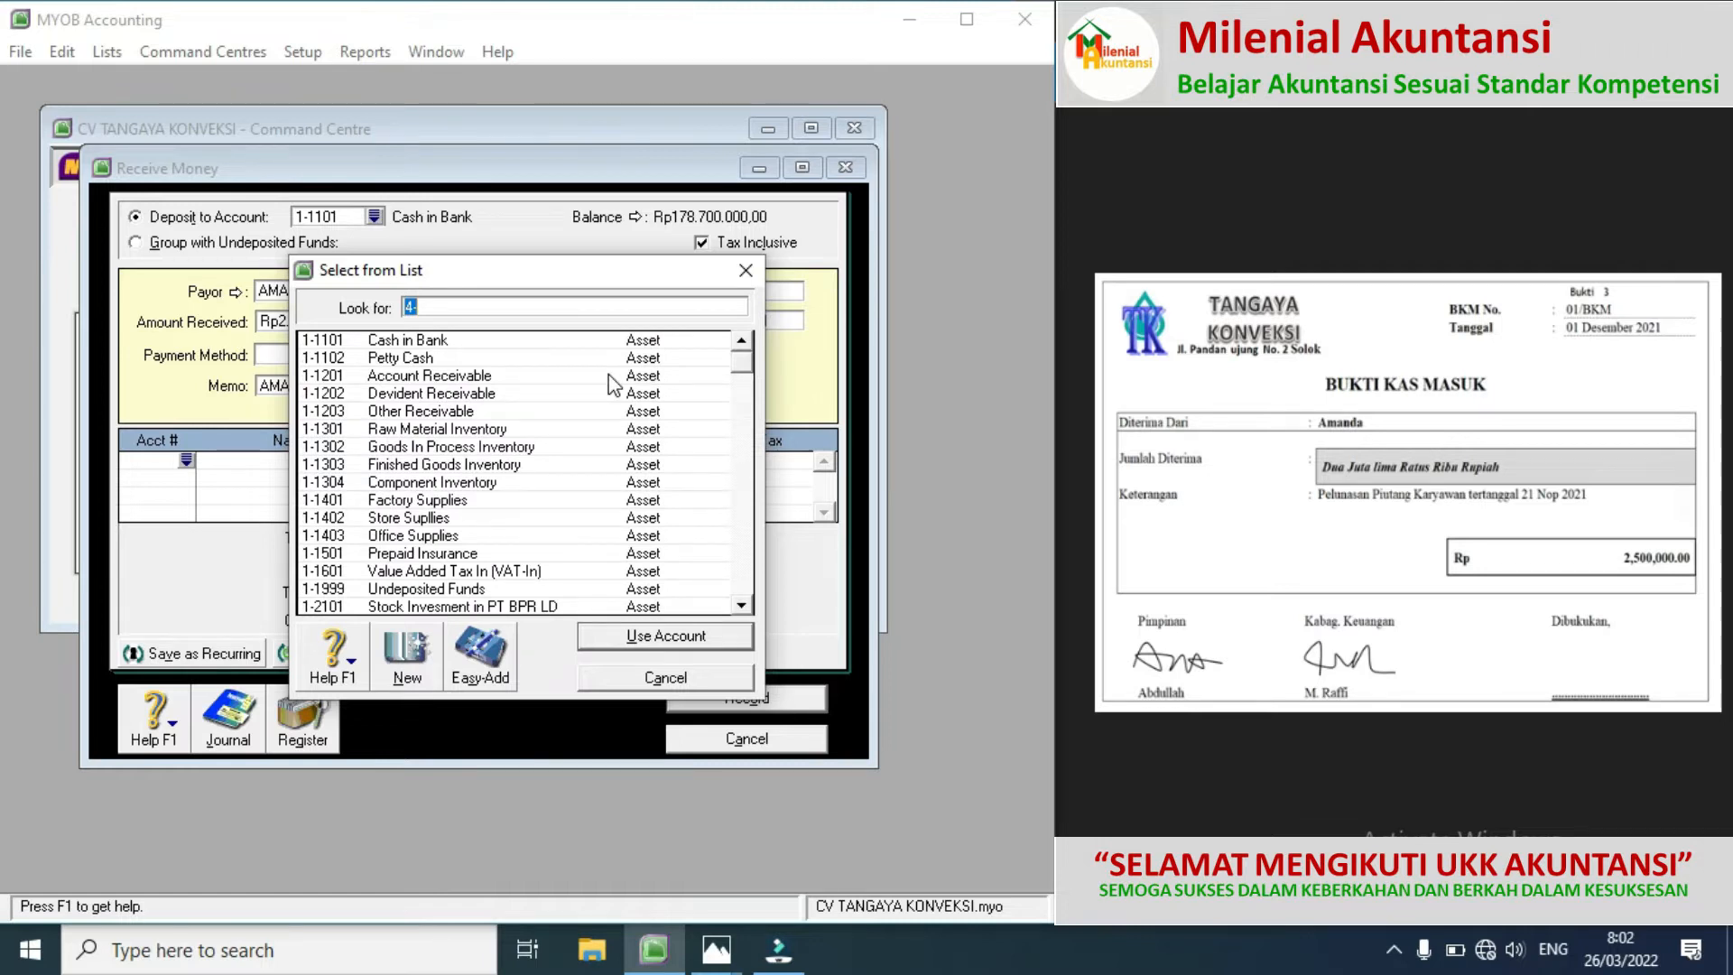
pyautogui.doubleClick(447, 417)
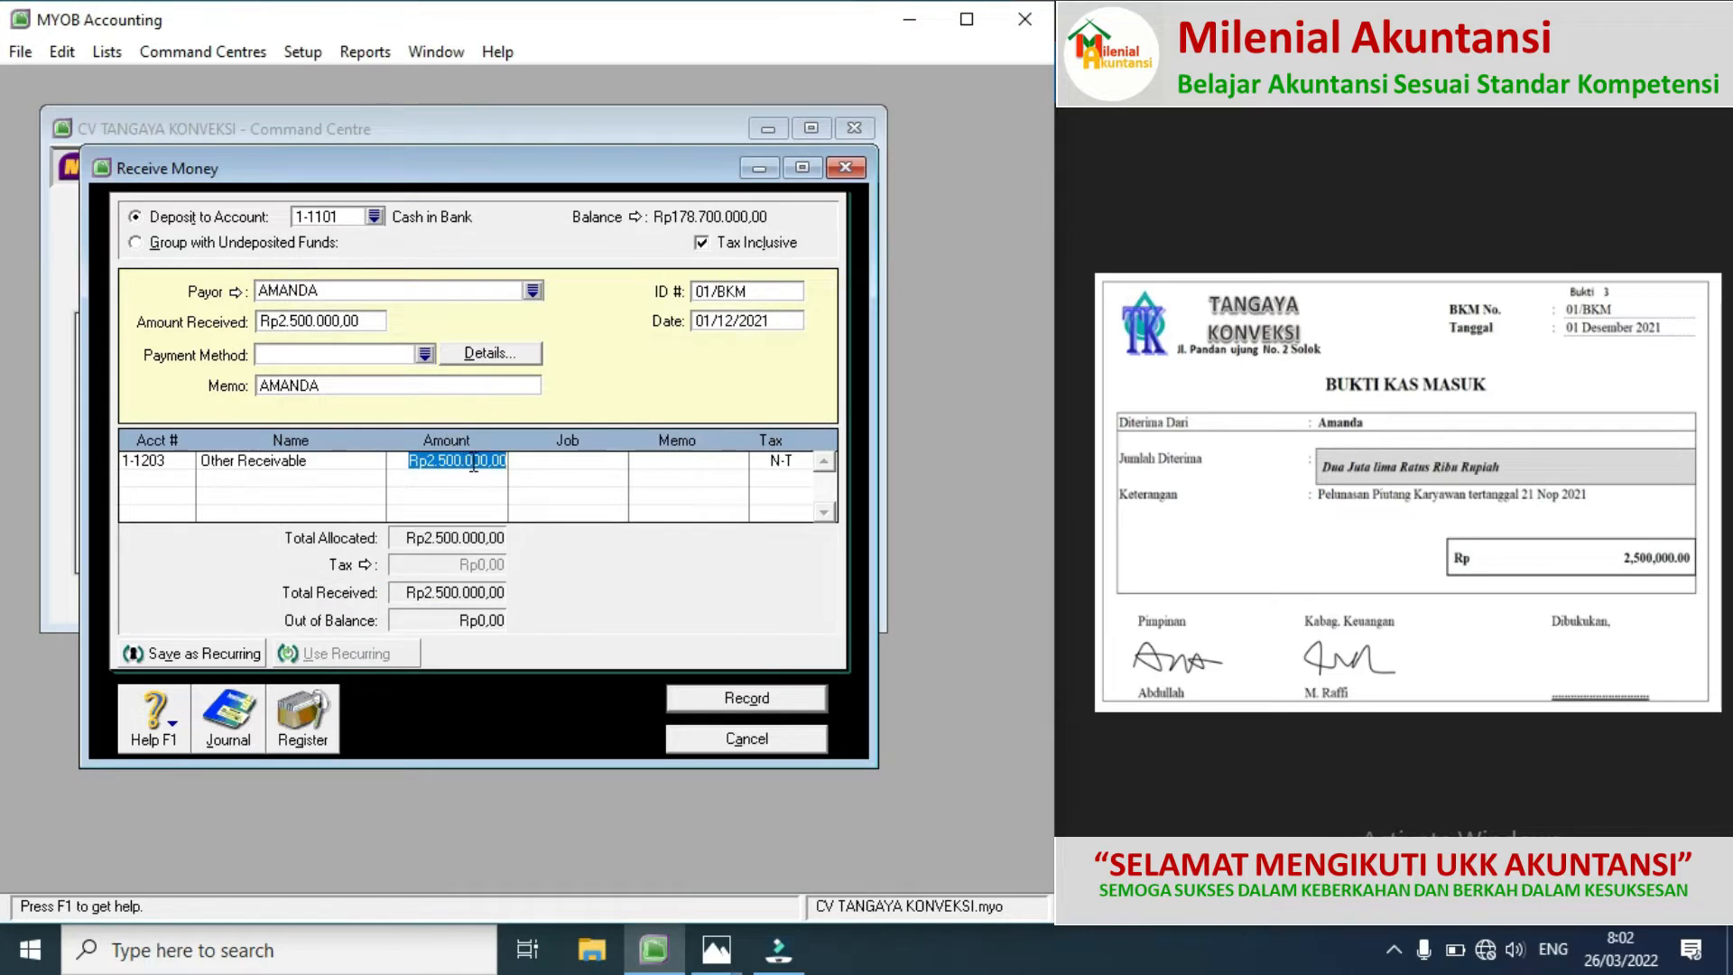
# Step: Record the receipt, bring up material request voucher 01/BPPB/12 and close Receive Money
pyautogui.click(713, 713)
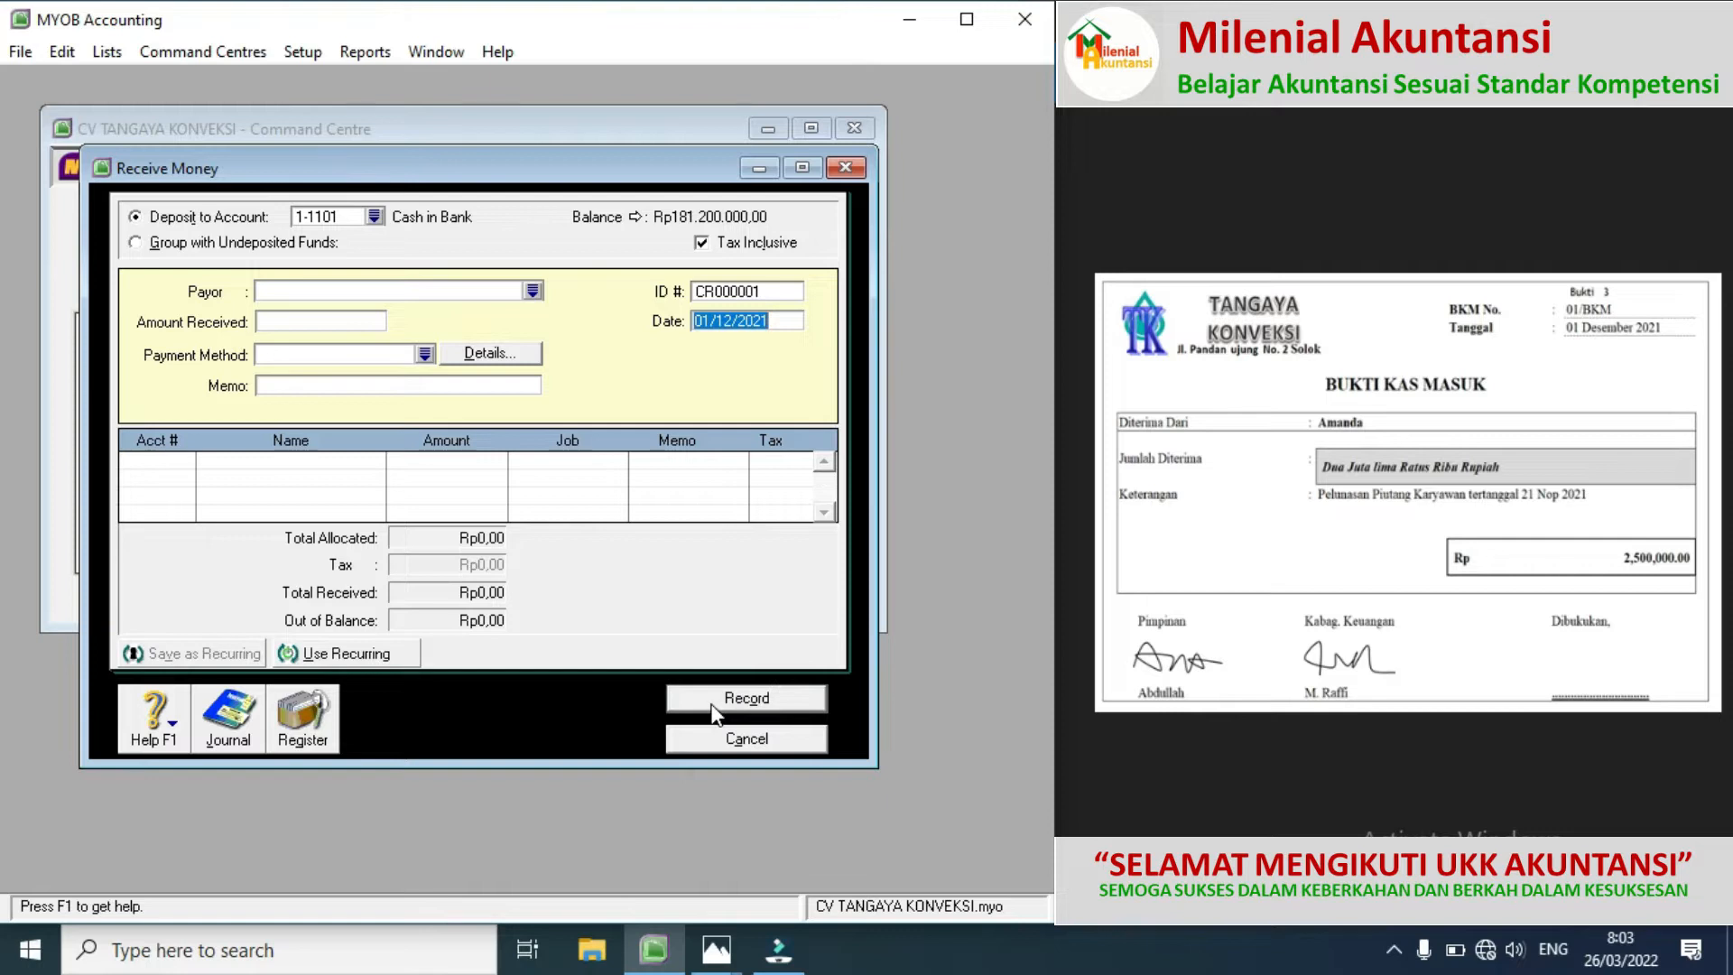
pyautogui.click(1709, 506)
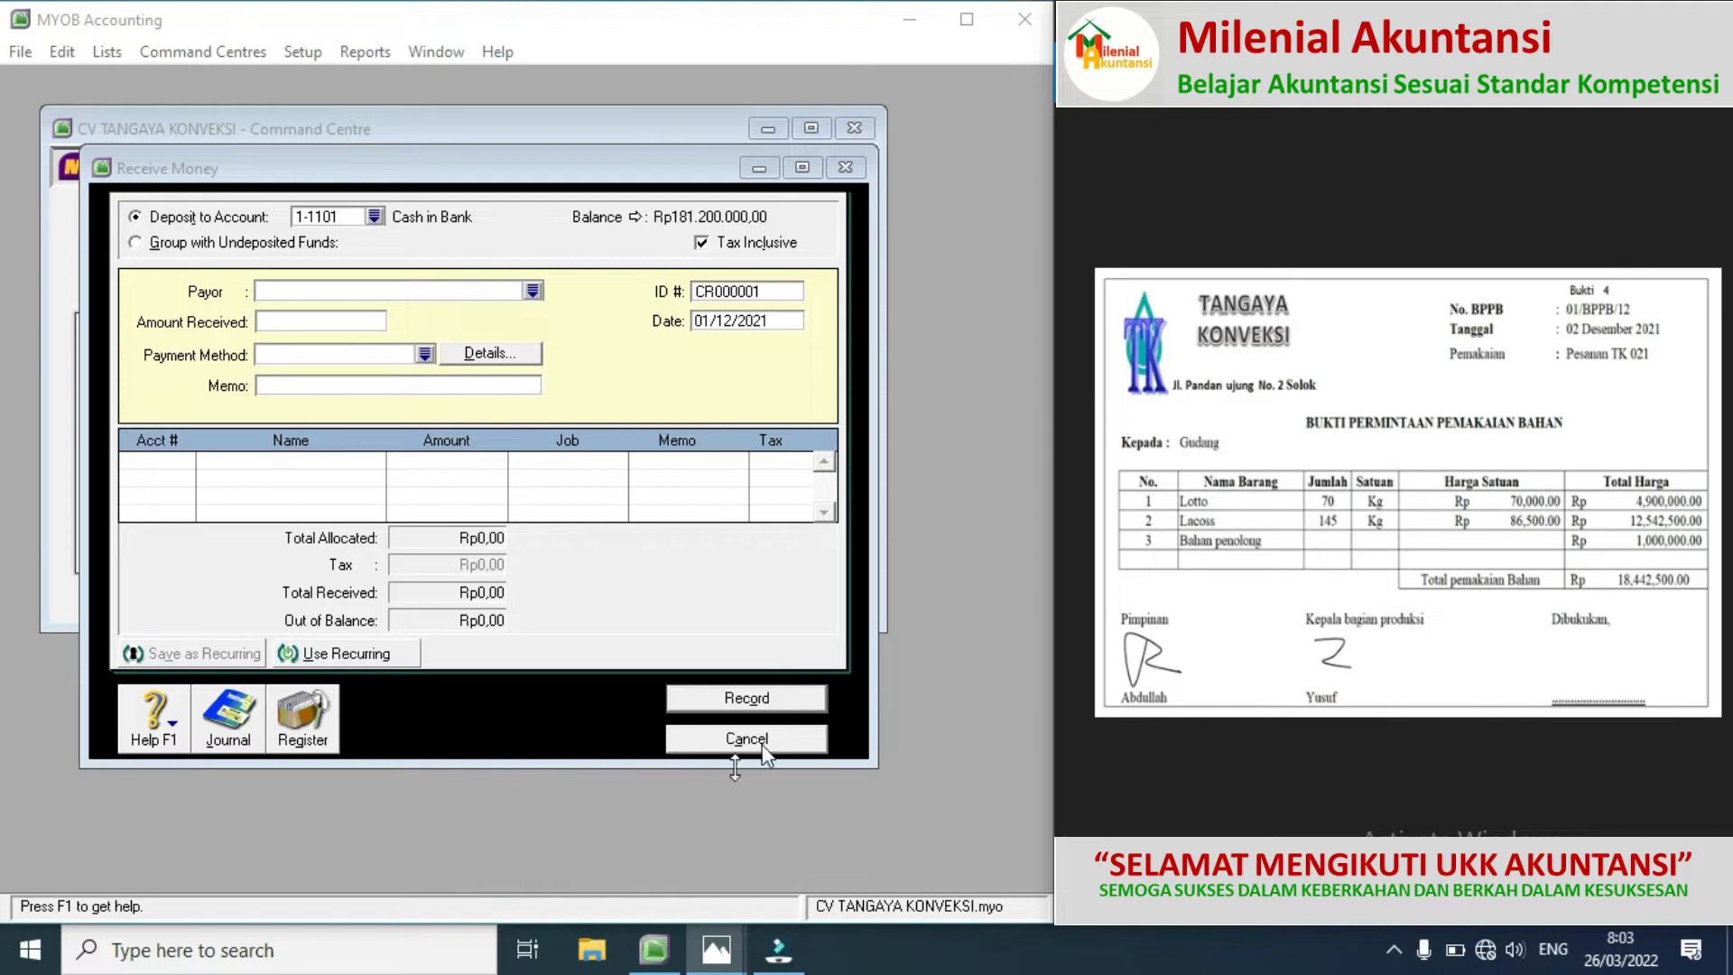
pyautogui.click(698, 744)
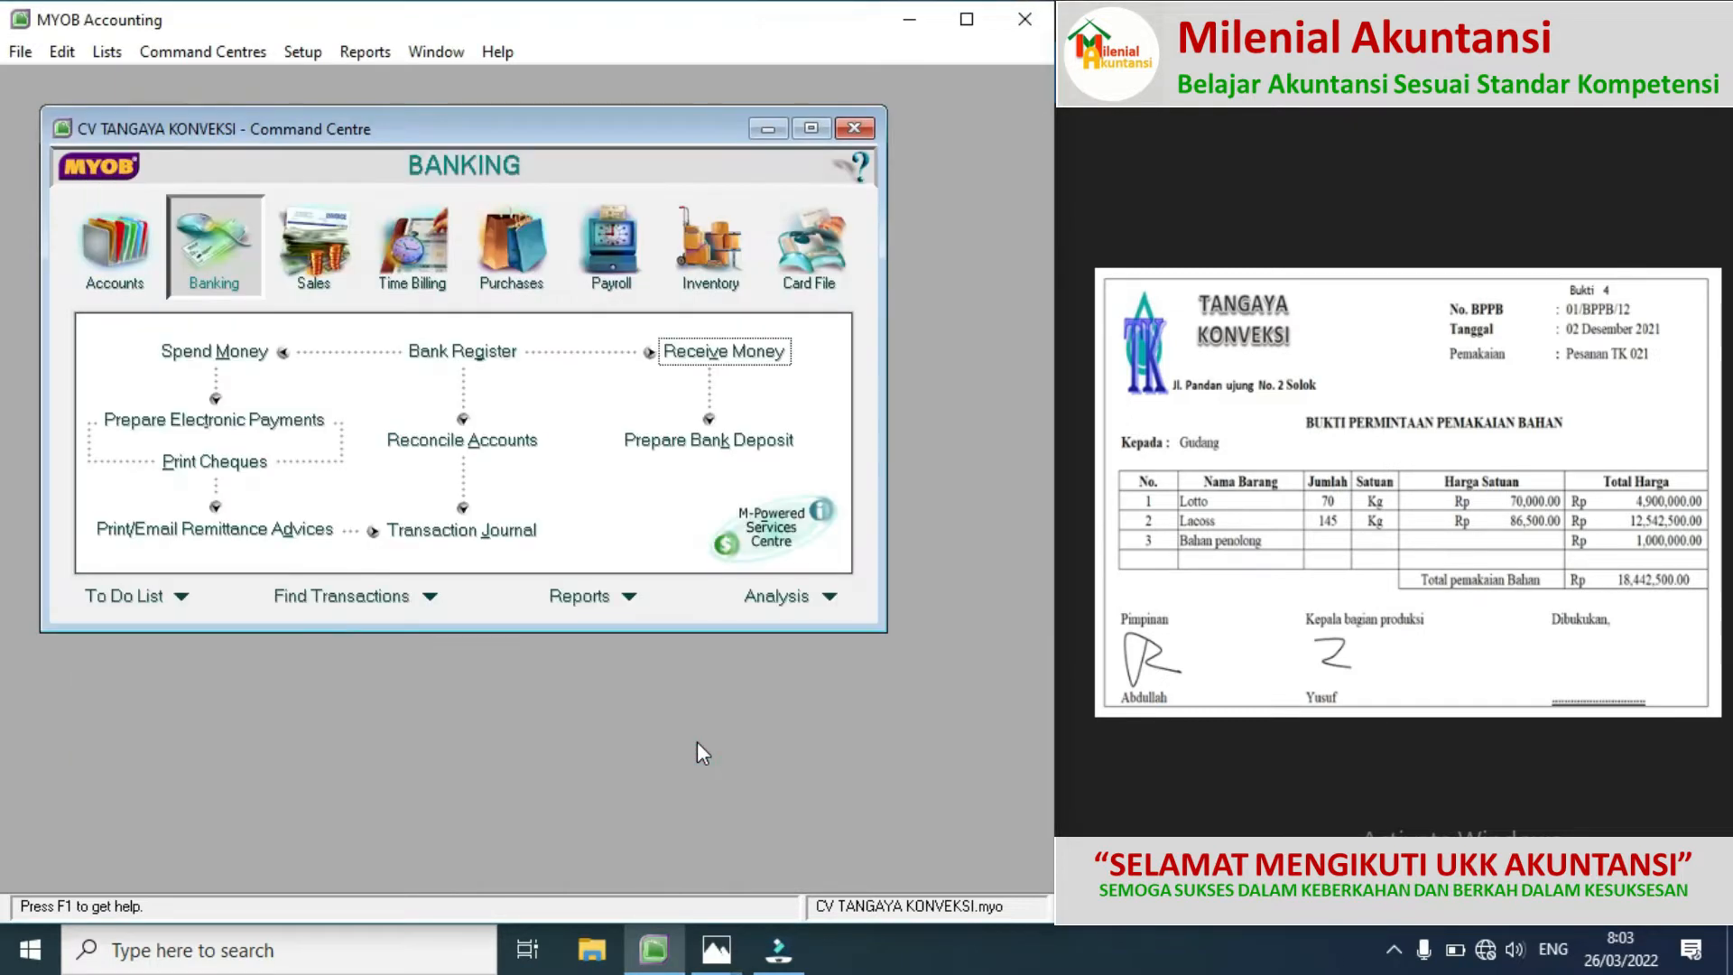
# Step: Start an inventory adjustment with journal number 01/BPPB/, date 02/12/2021 and memo PESANAN TK-021
pyautogui.click(713, 271)
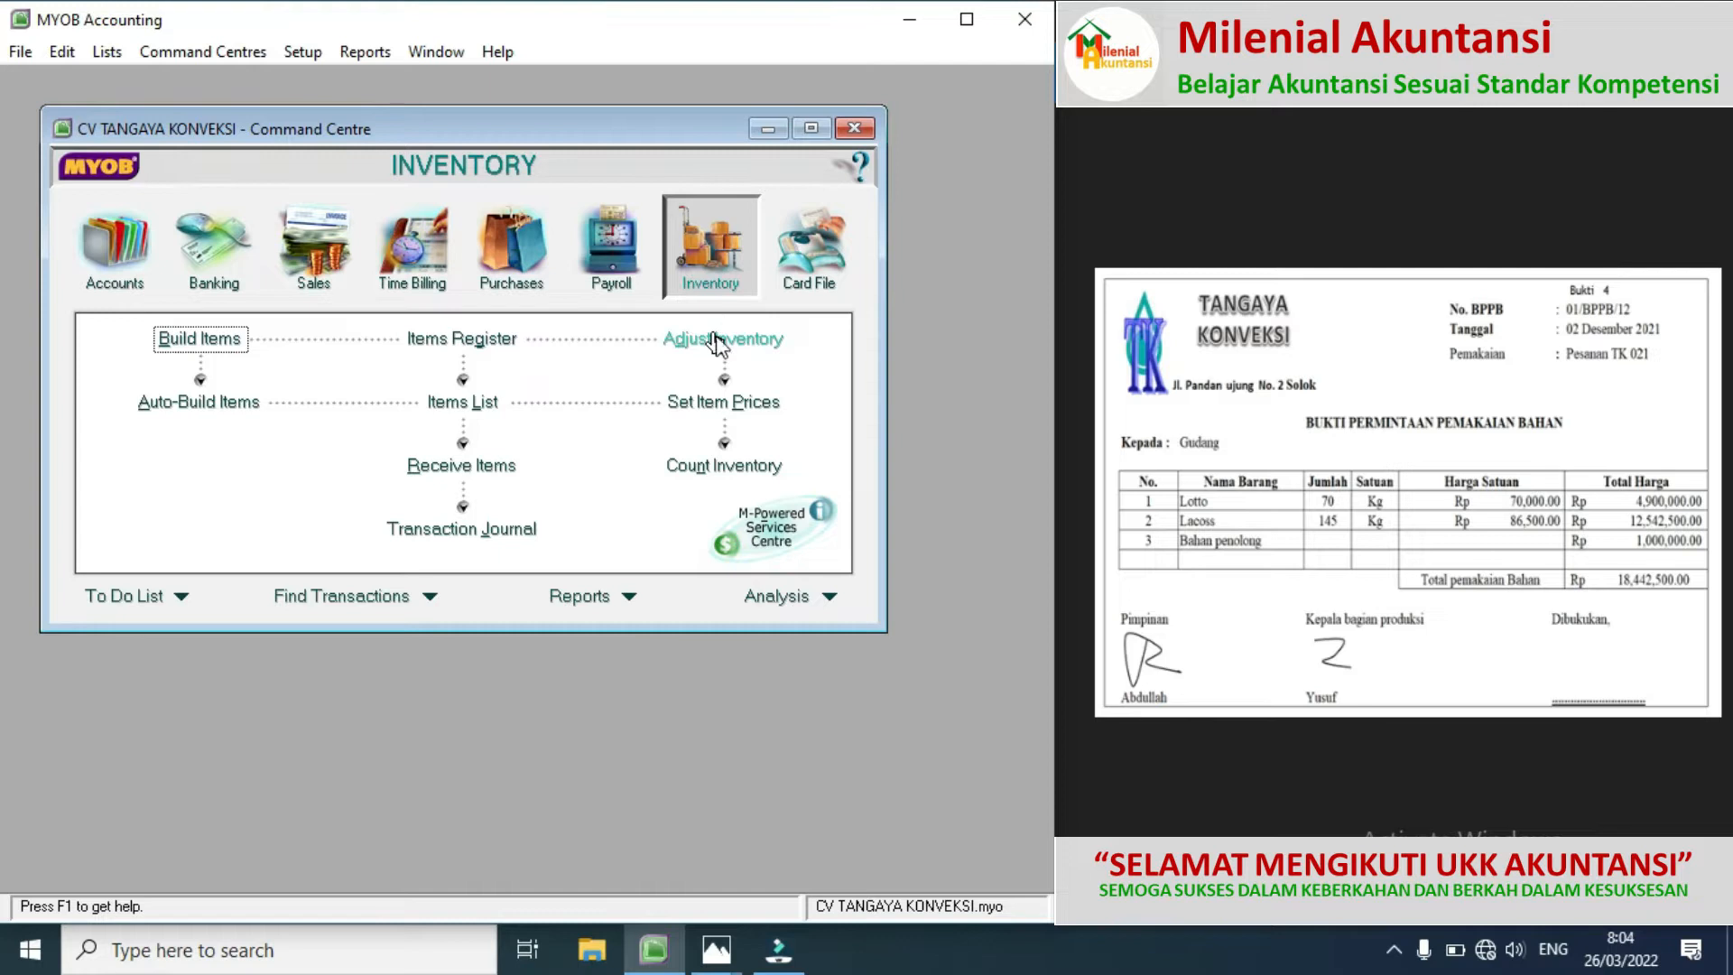
pyautogui.click(715, 341)
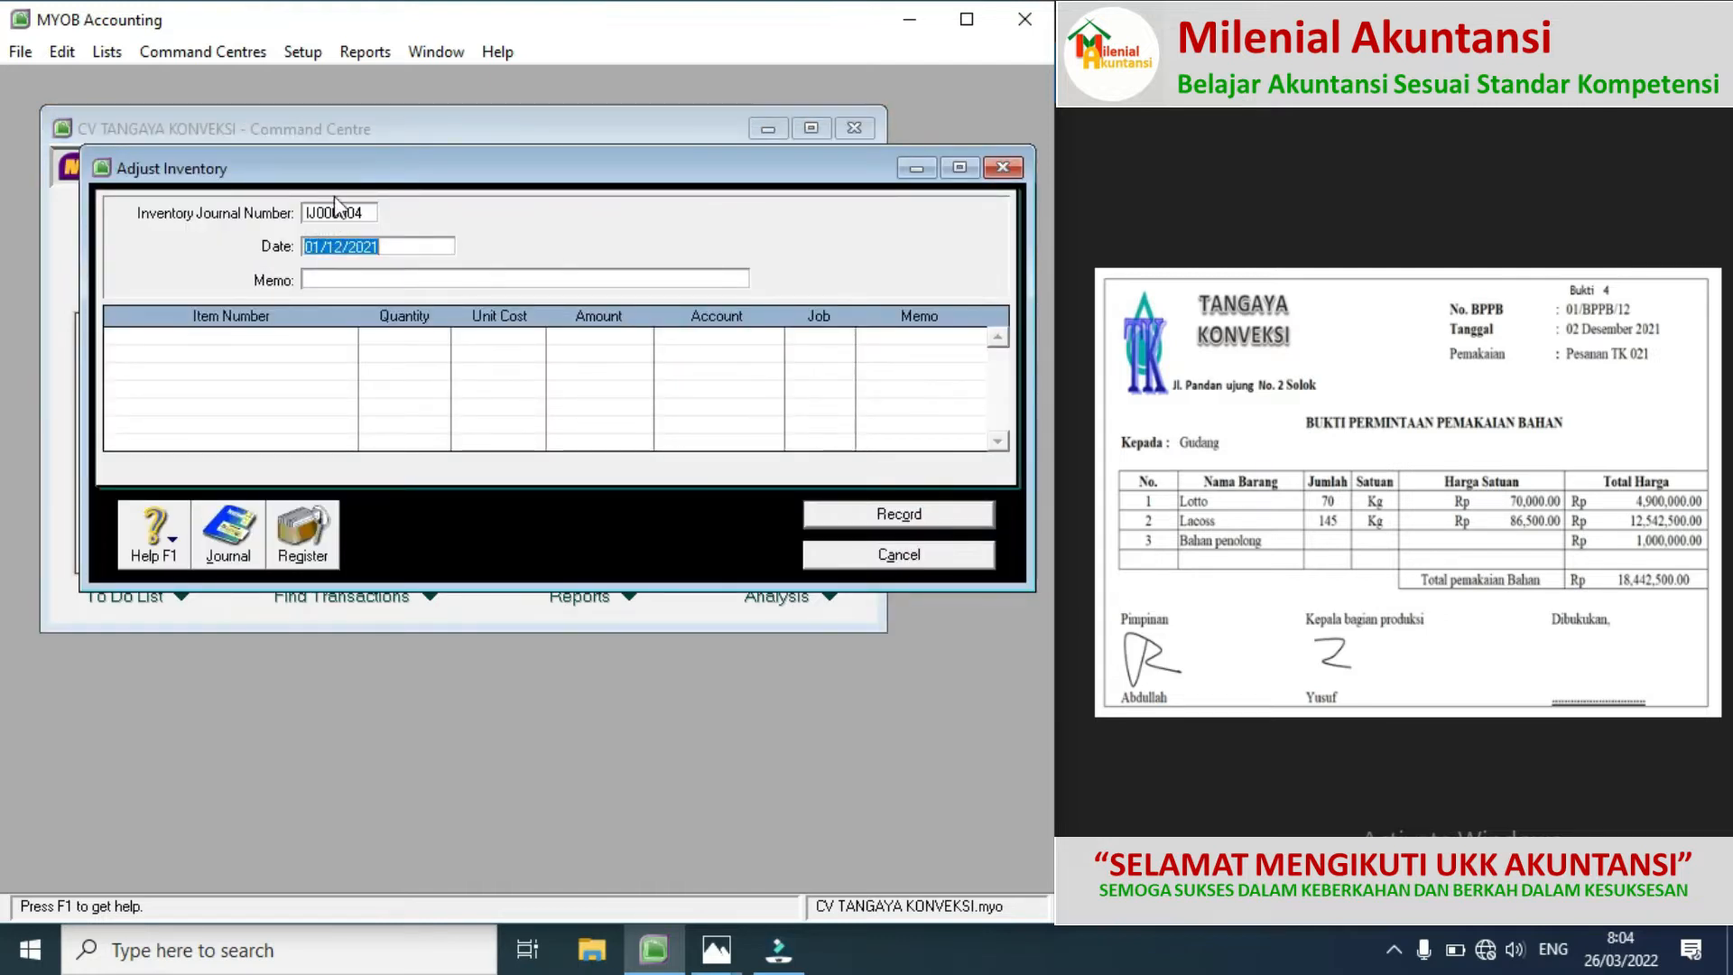
pyautogui.click(363, 213)
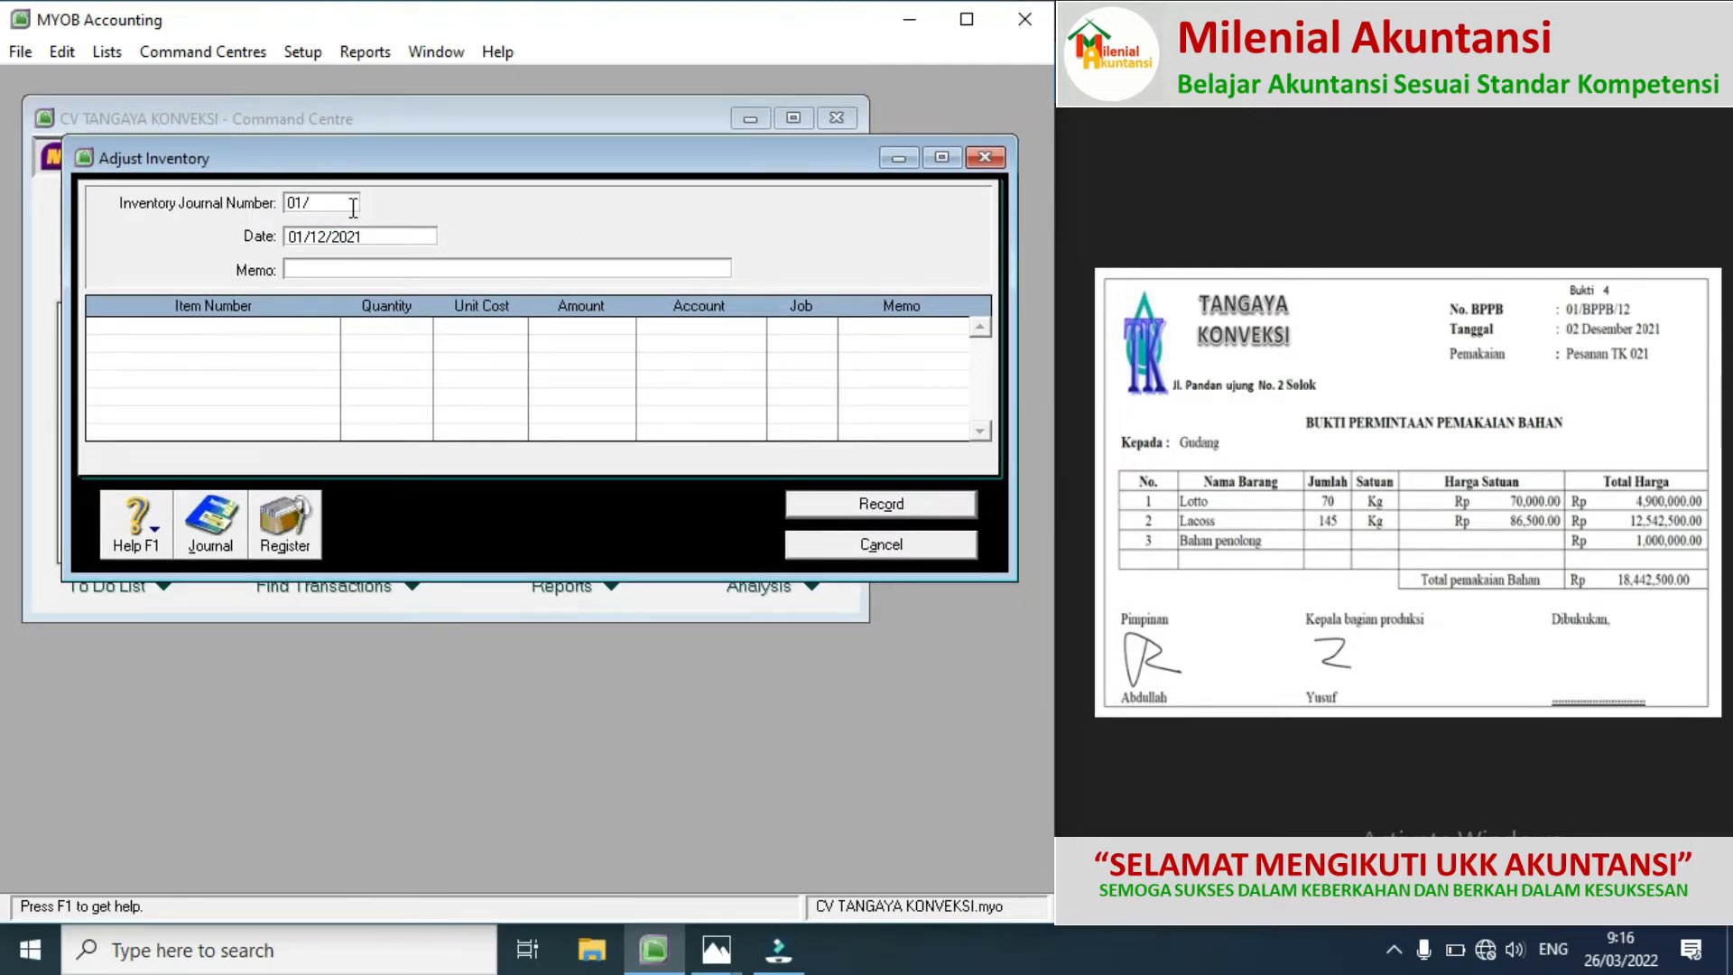
pyautogui.write('BPPB/')
pyautogui.click(306, 239)
pyautogui.click(306, 239)
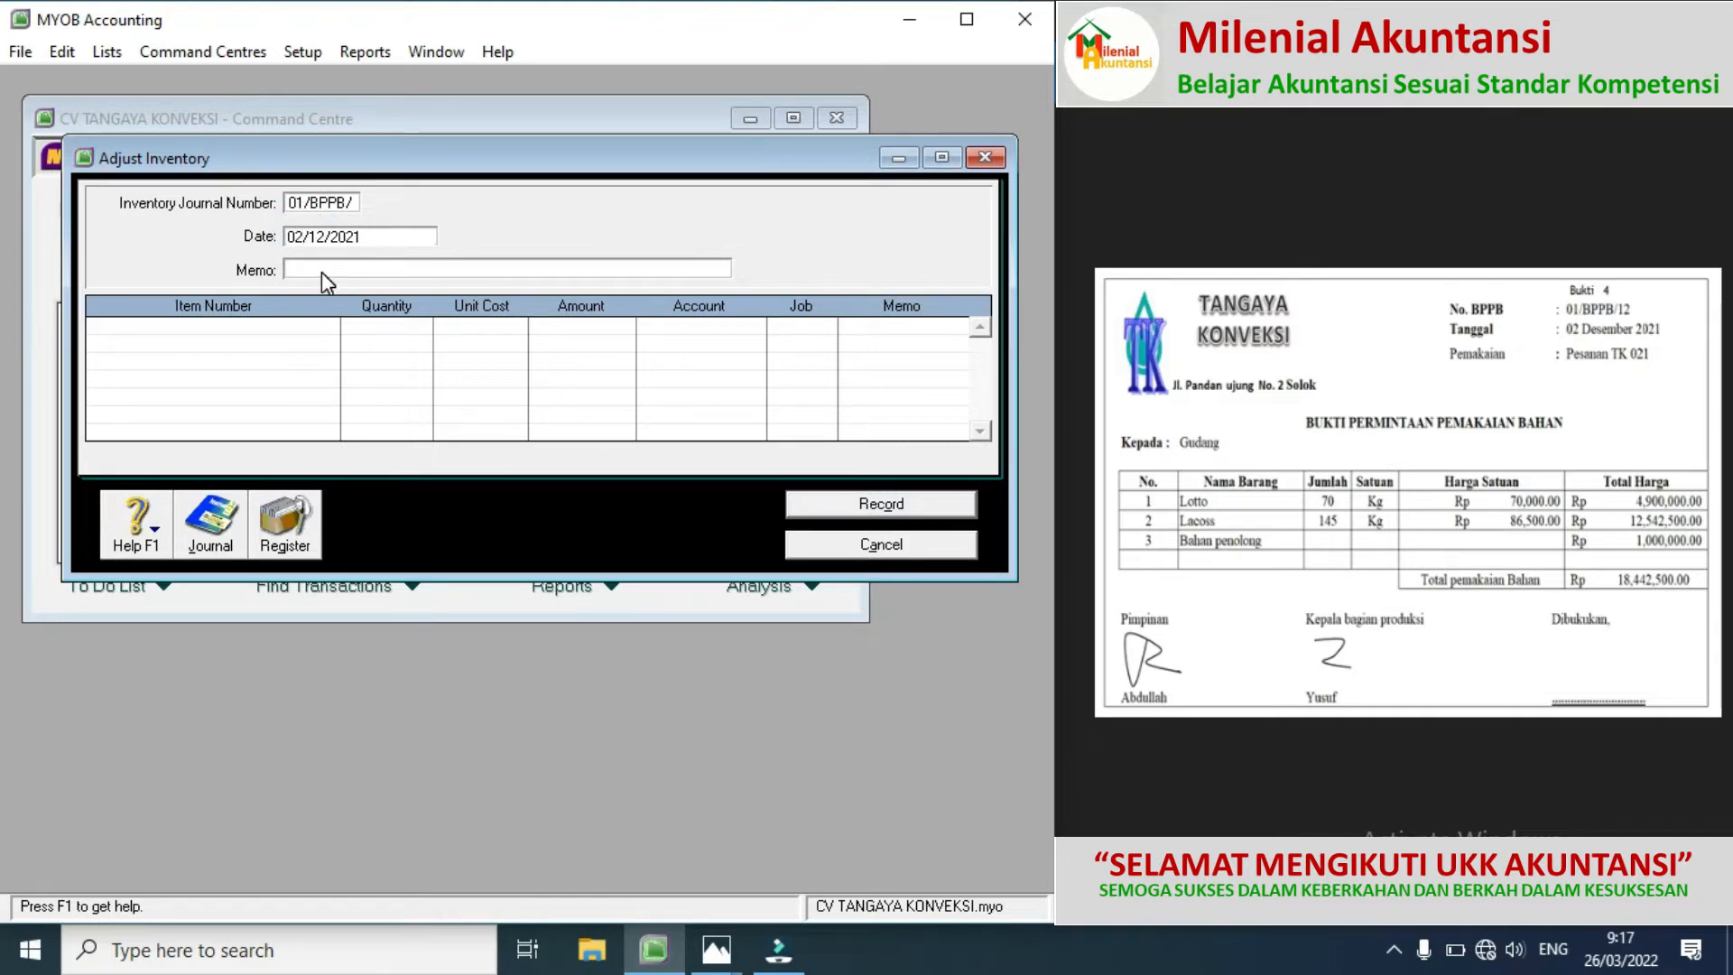
pyautogui.click(306, 270)
pyautogui.write('PESANAN TK-0')
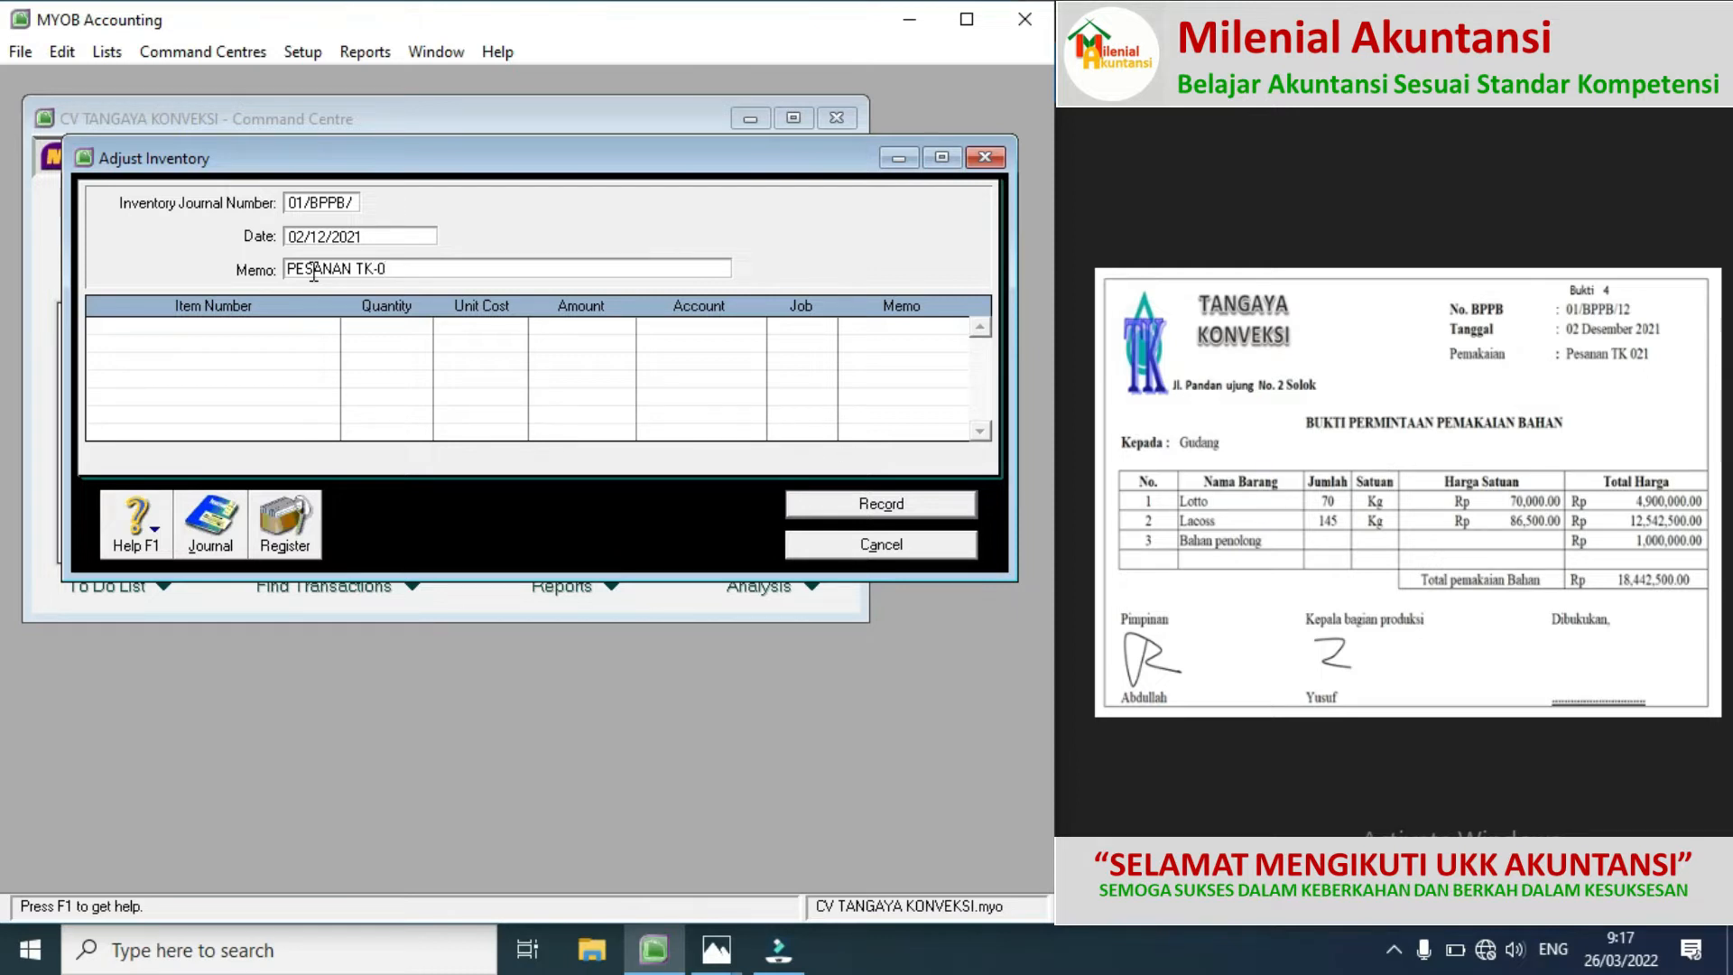
pyautogui.write('21')
# Step: Enter item LT-00 (LOTTO) on the first adjustment line with a quantity of -70
pyautogui.click(280, 327)
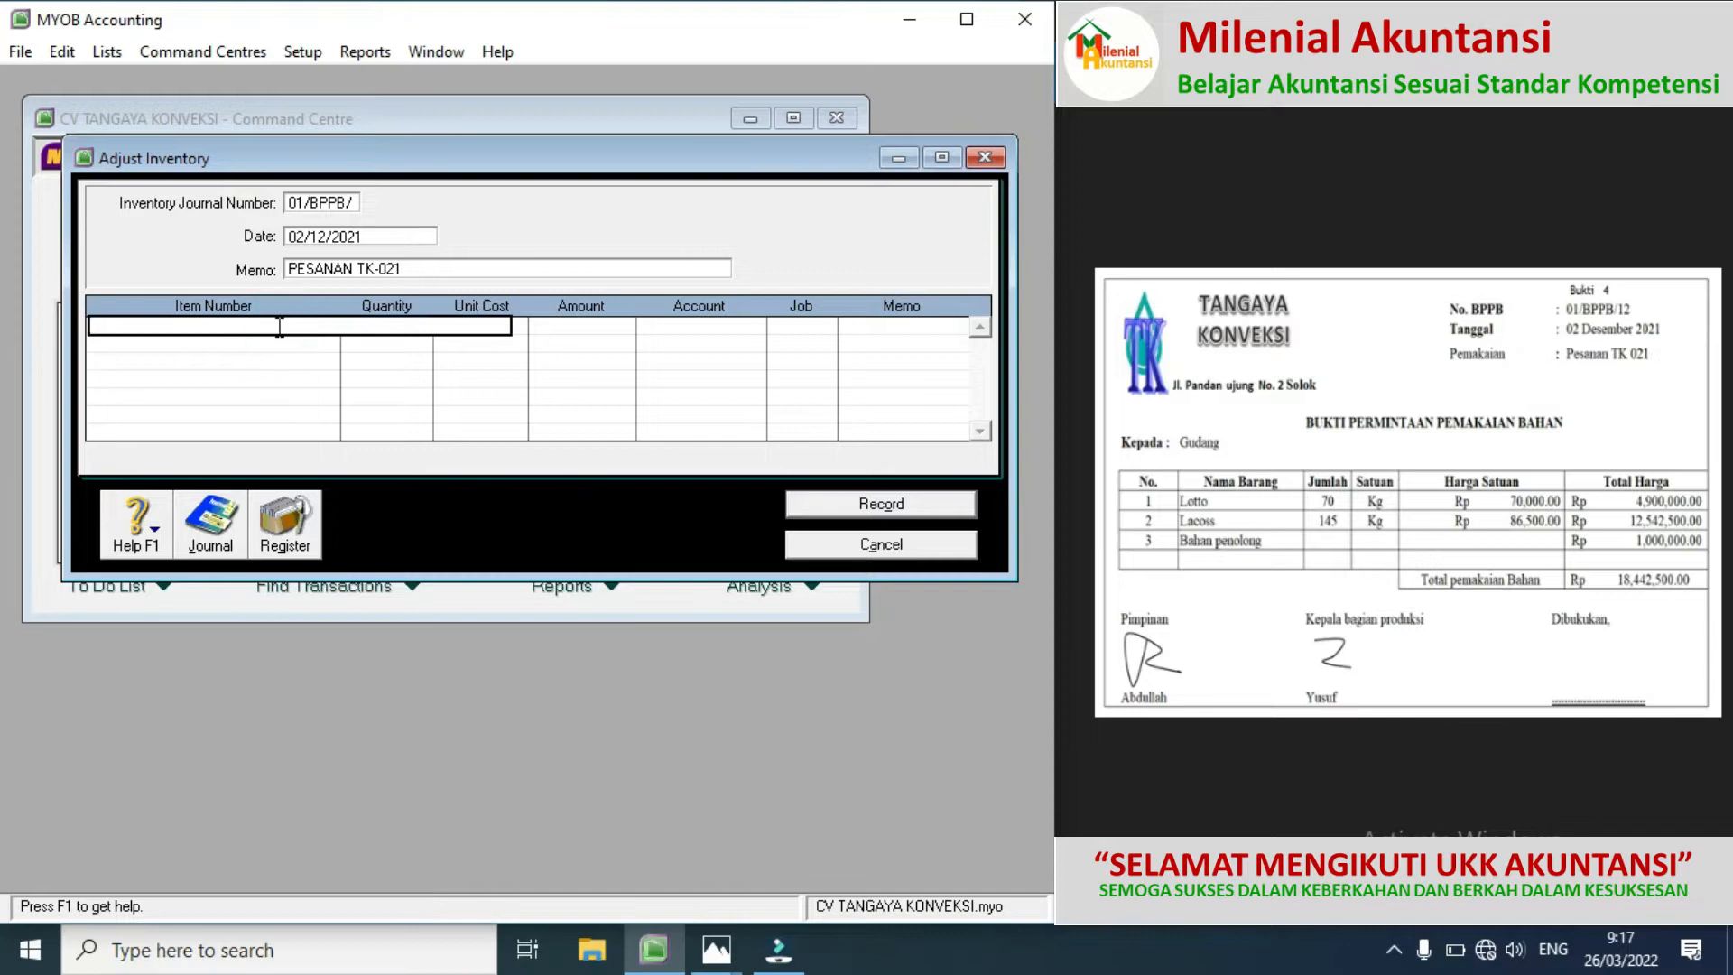
pyautogui.press('Return')
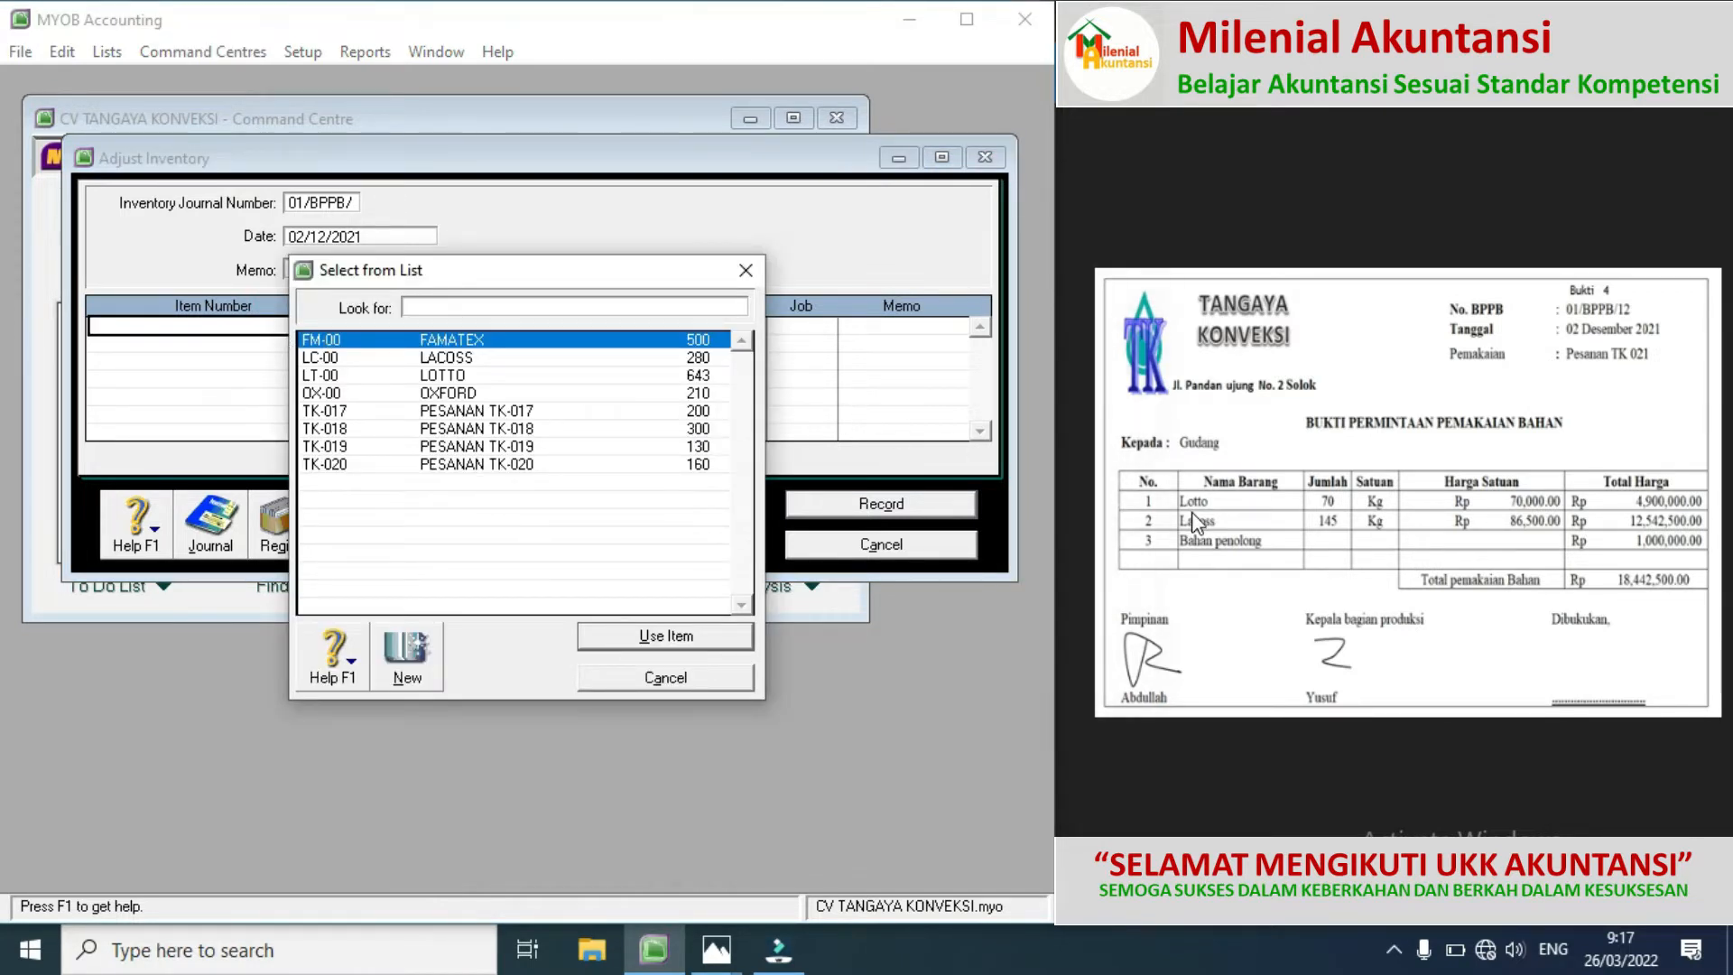
pyautogui.click(355, 379)
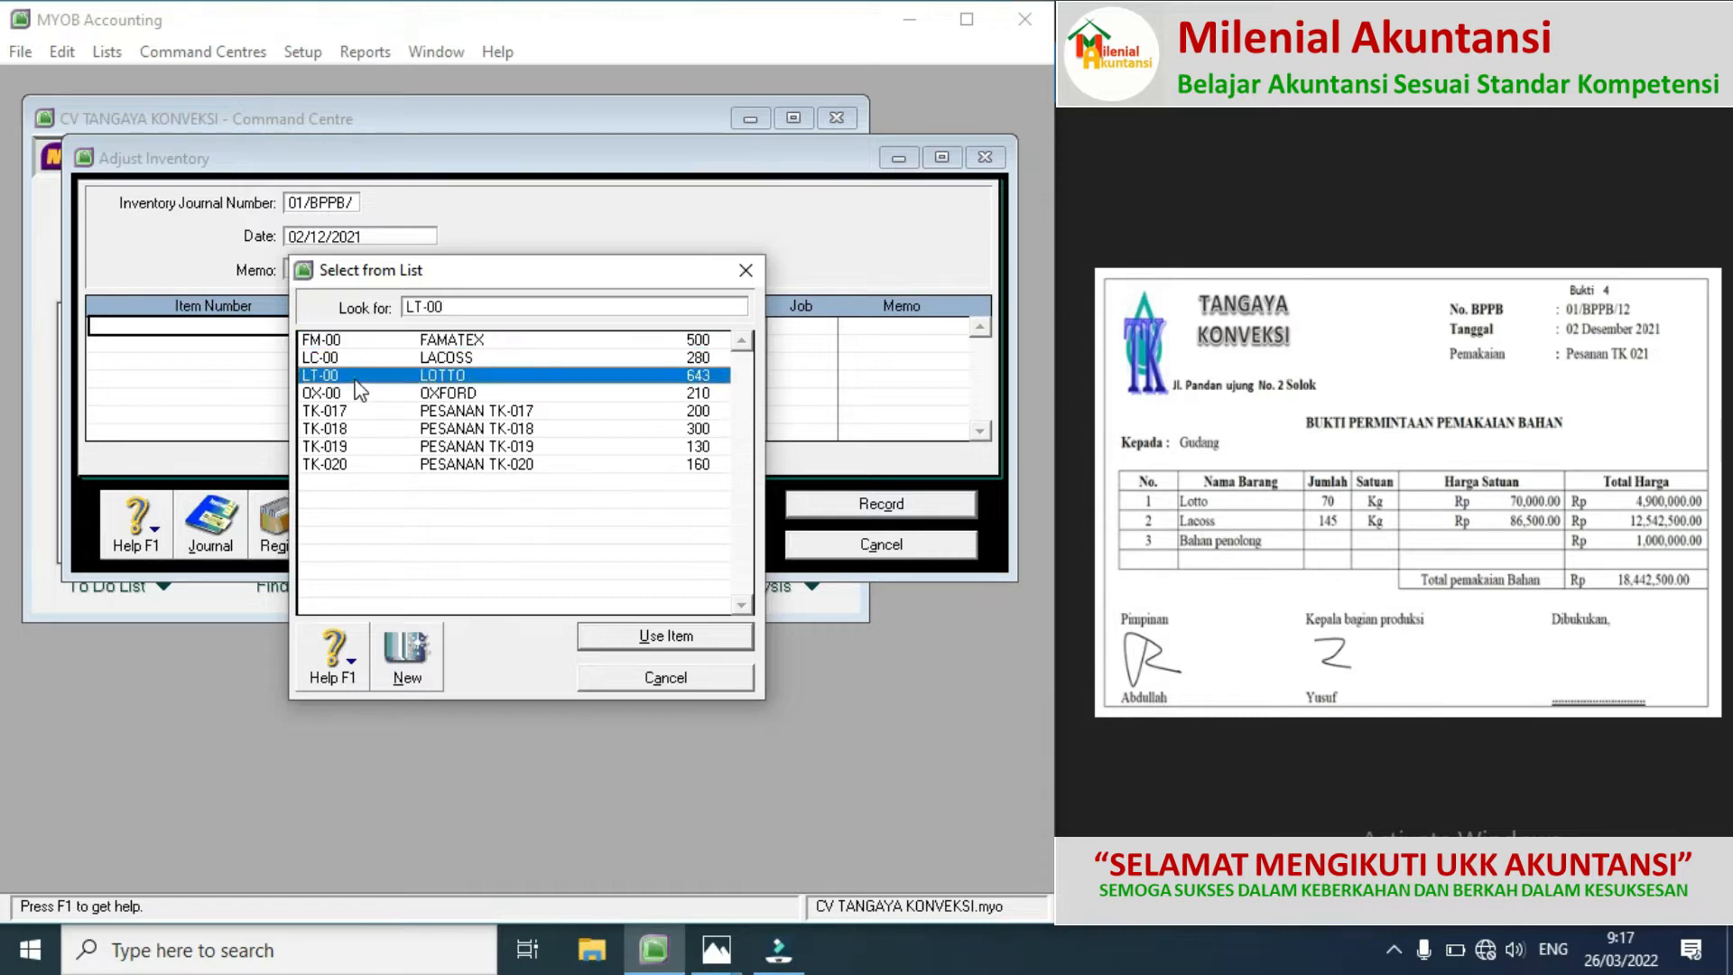
pyautogui.doubleClick(356, 379)
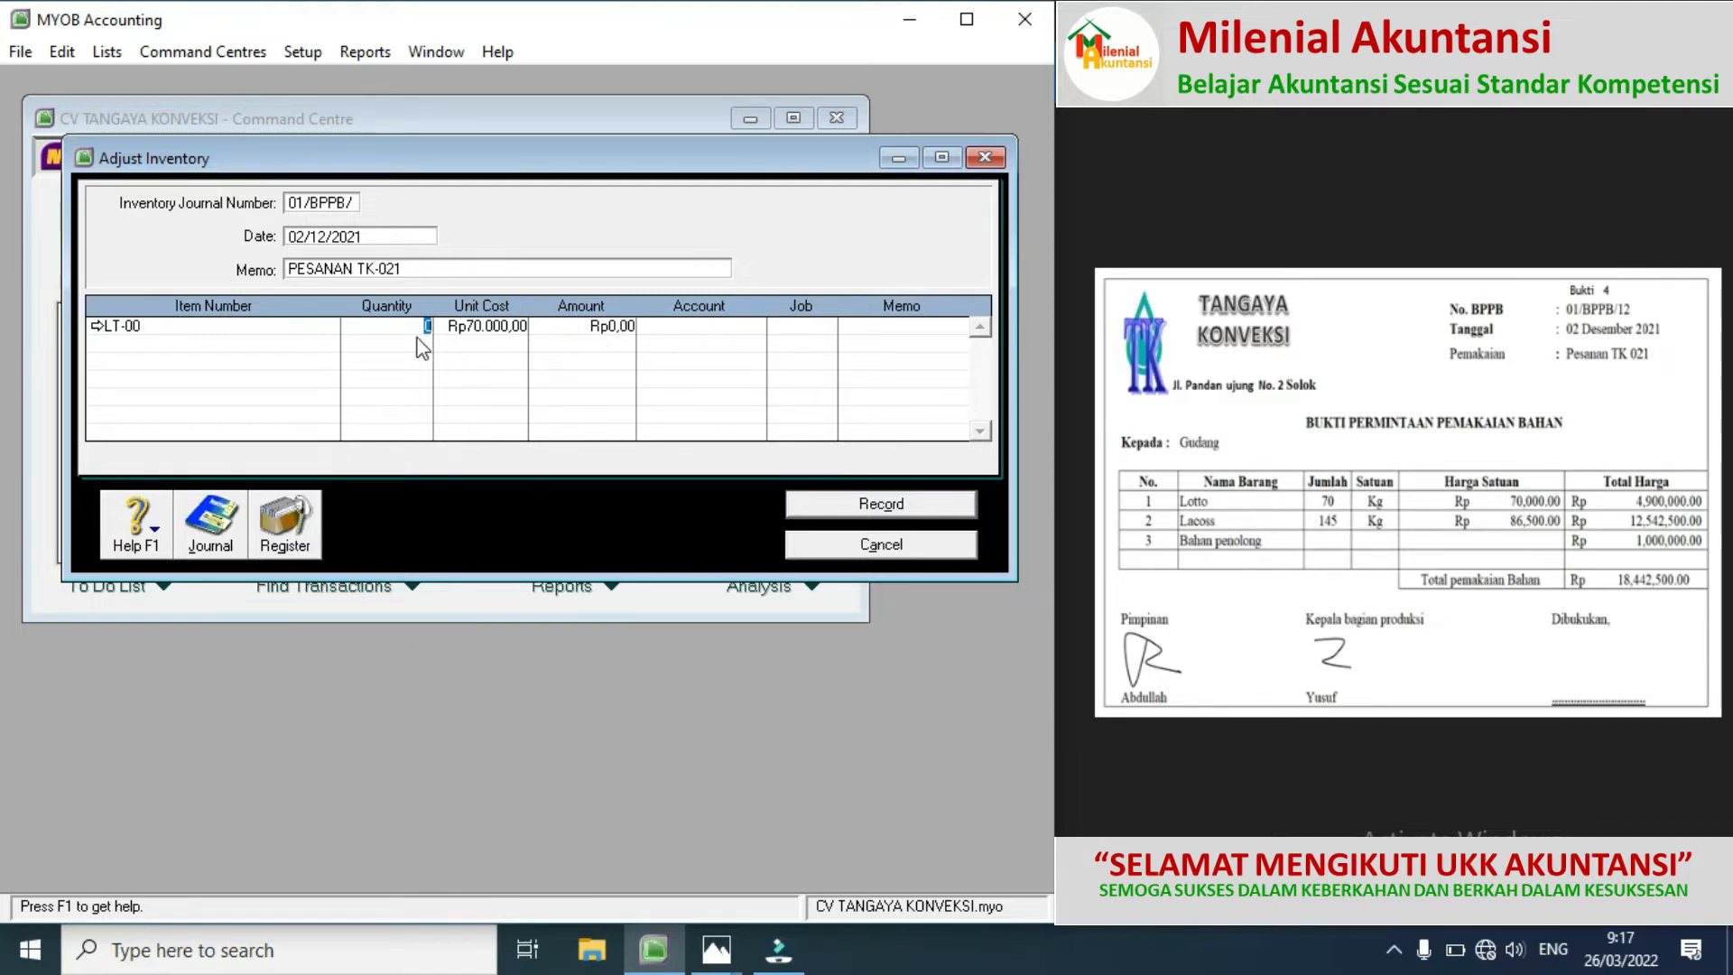
pyautogui.write('-70')
pyautogui.click(502, 345)
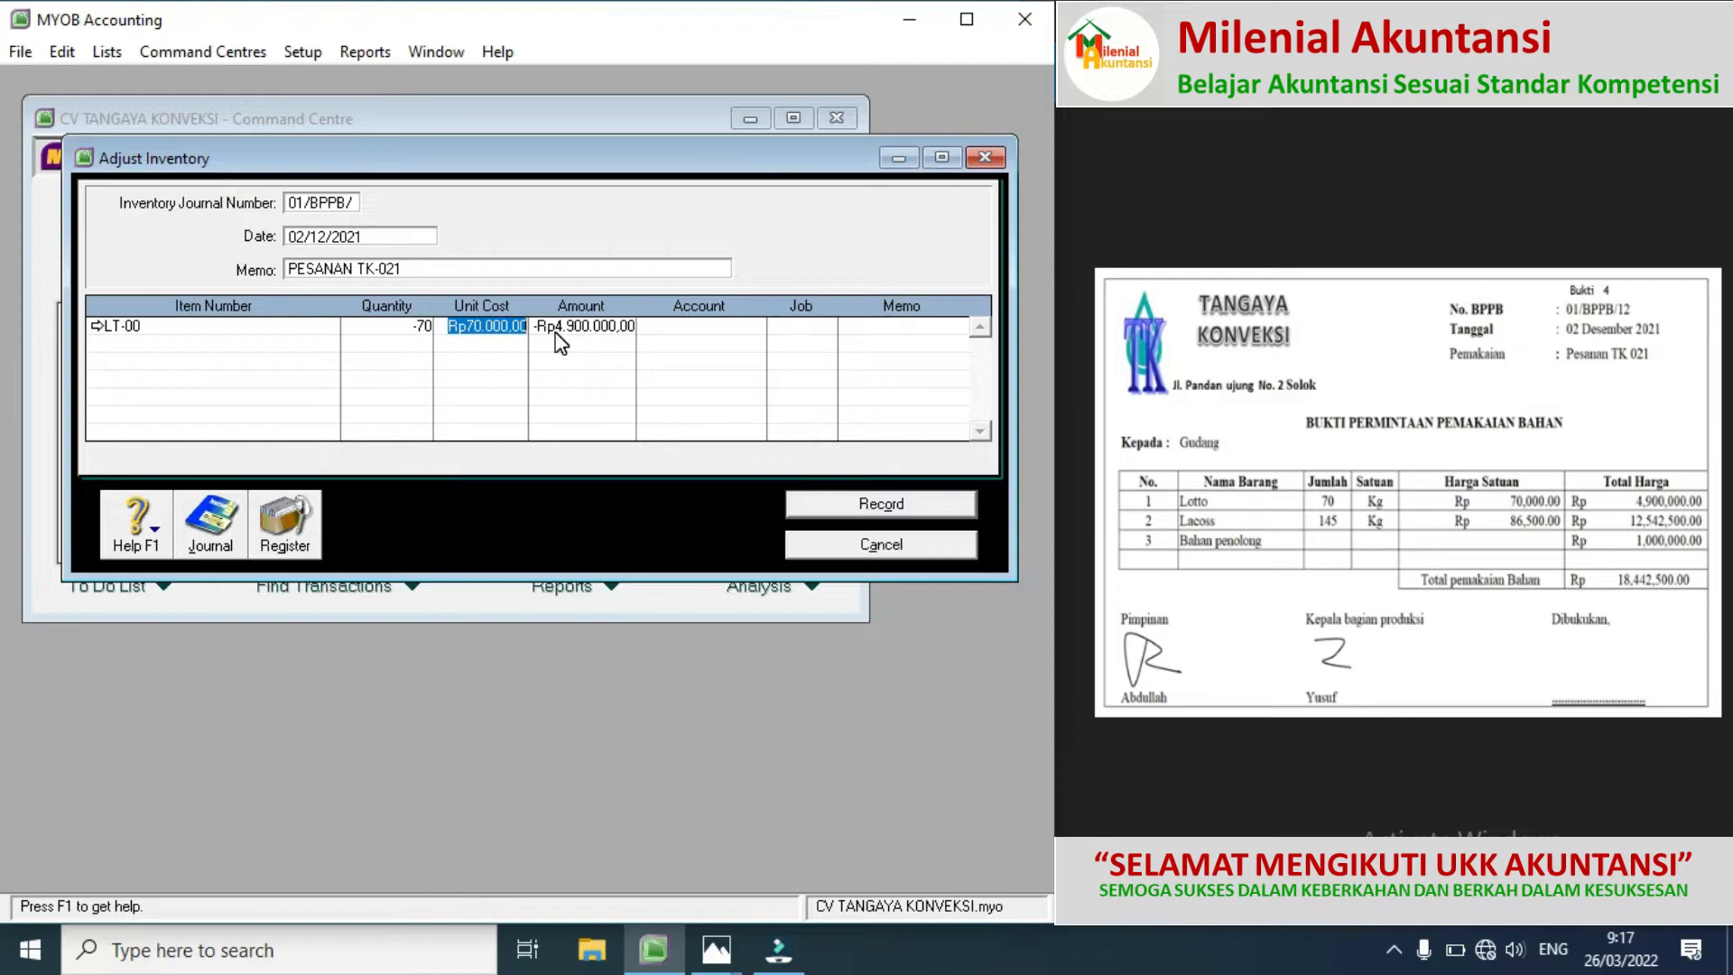
# Step: Enter item LC-00 (LACOSS) on the second adjustment line with a quantity of -145
pyautogui.click(139, 350)
pyautogui.press('Return')
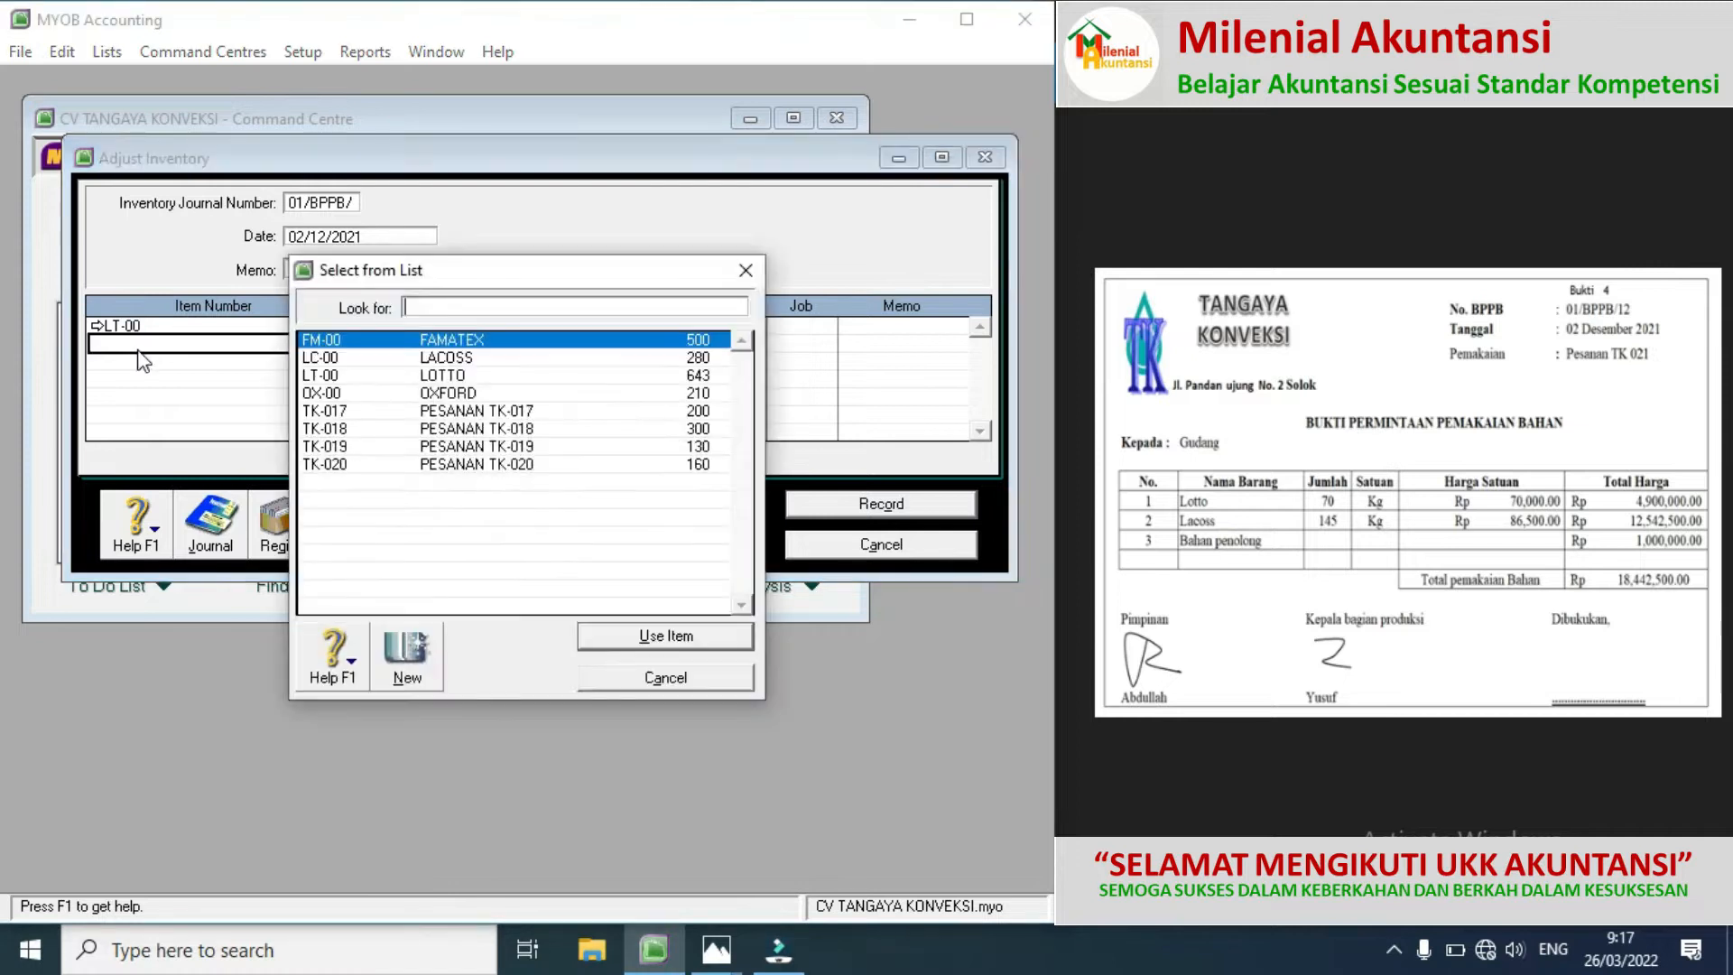
pyautogui.click(444, 360)
pyautogui.doubleClick(444, 360)
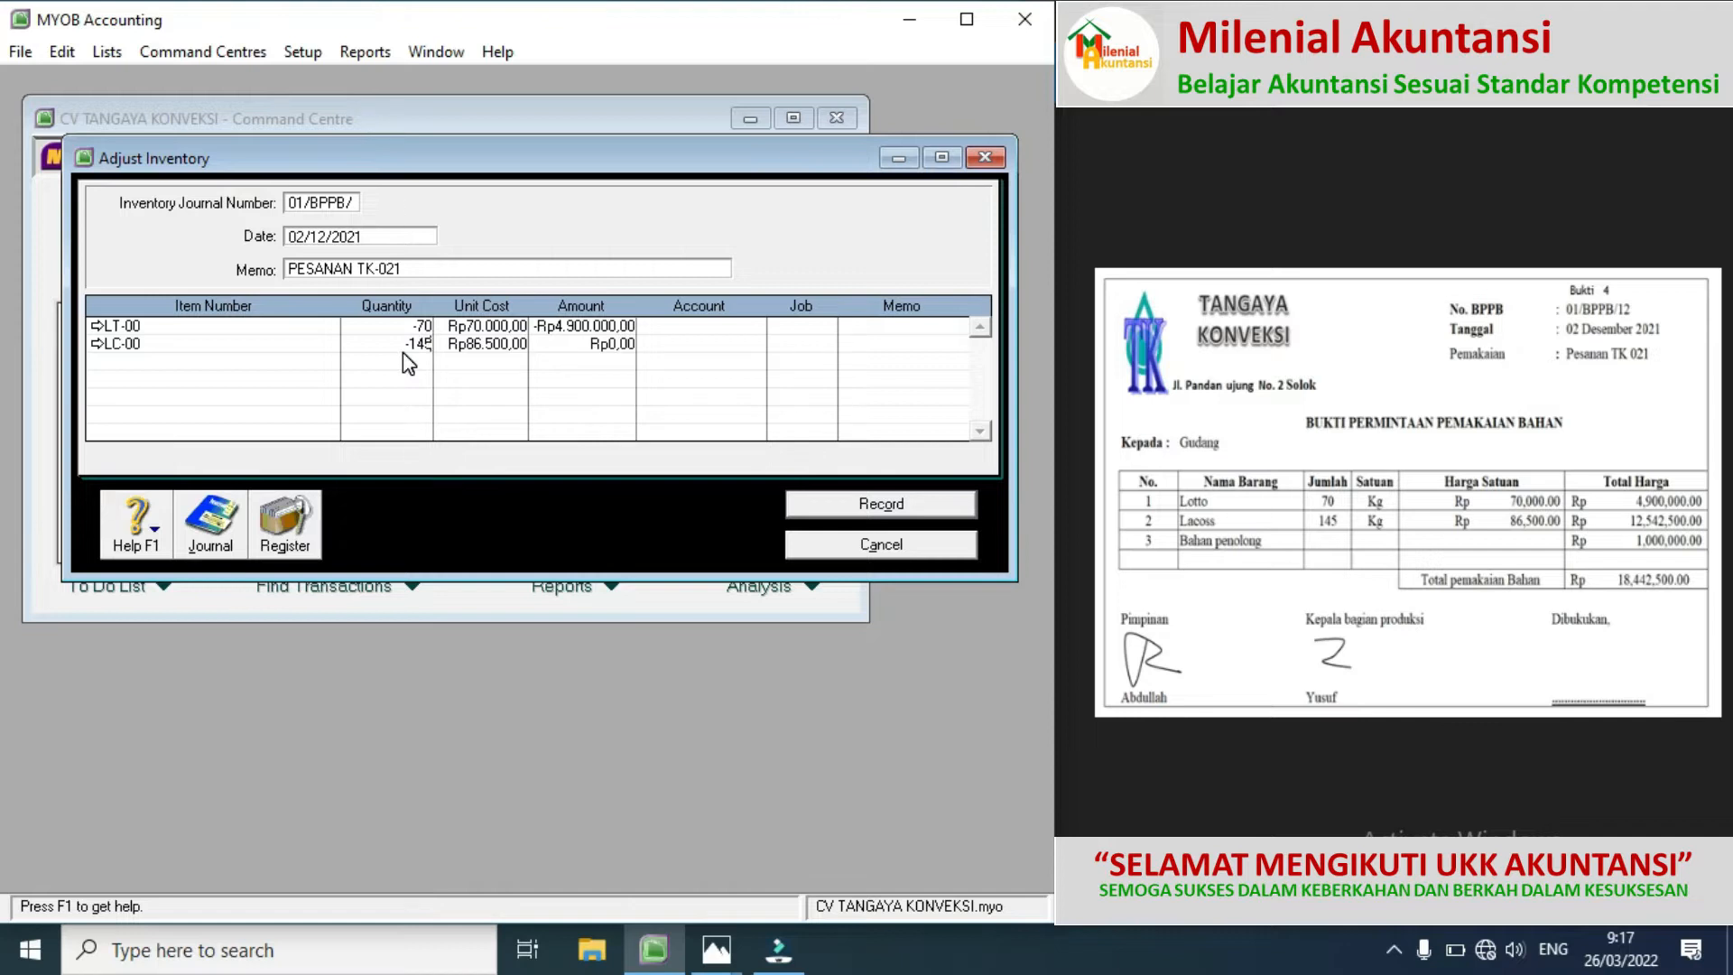
pyautogui.click(508, 350)
# Step: Allocate both item lines to account 5-3001 GIP - Raw Material Expense and record the adjustment
pyautogui.click(751, 331)
pyautogui.click(756, 327)
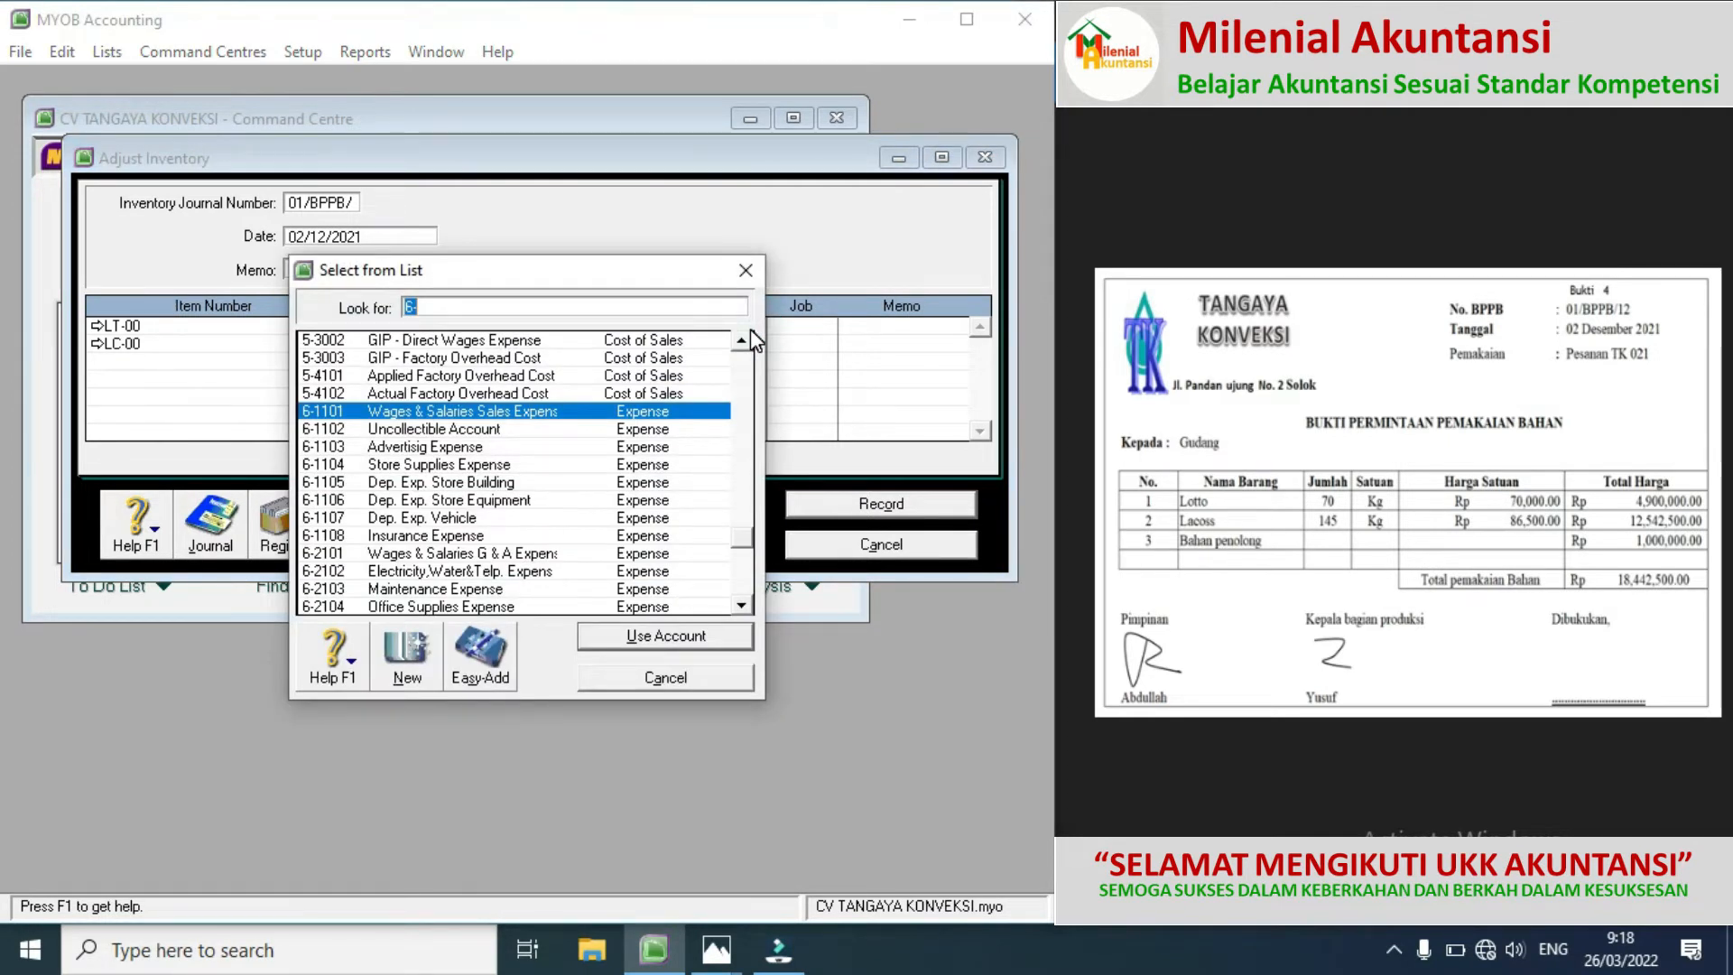
pyautogui.click(742, 340)
pyautogui.click(742, 340)
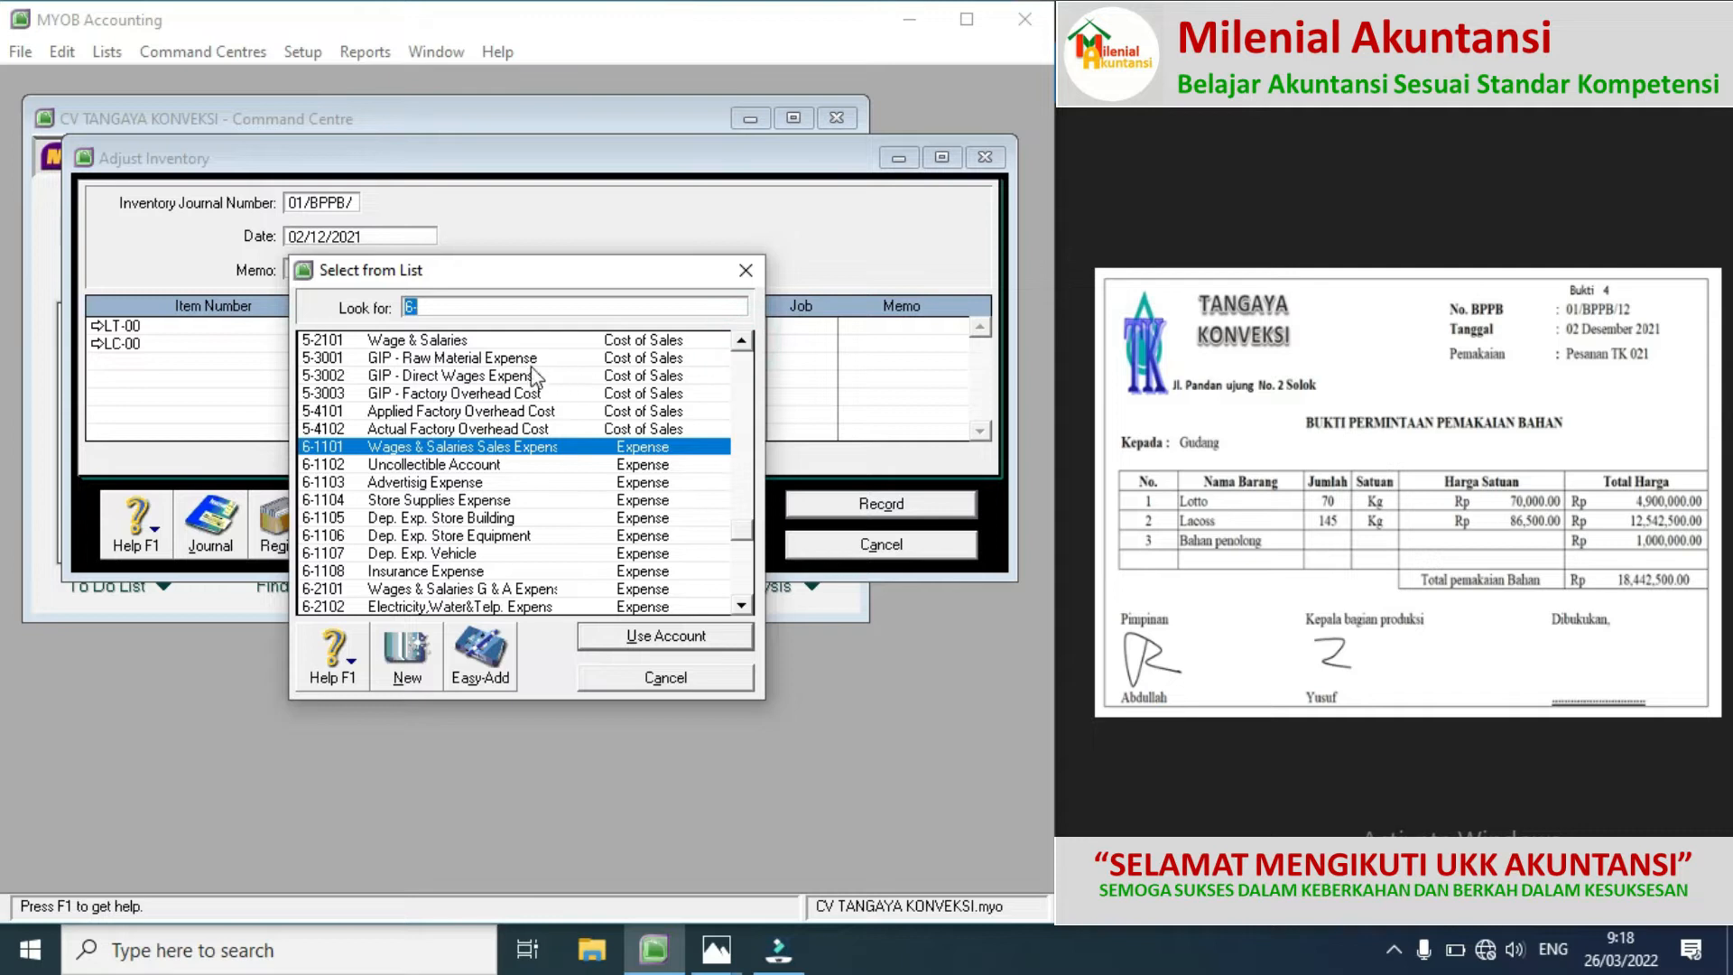
pyautogui.doubleClick(503, 359)
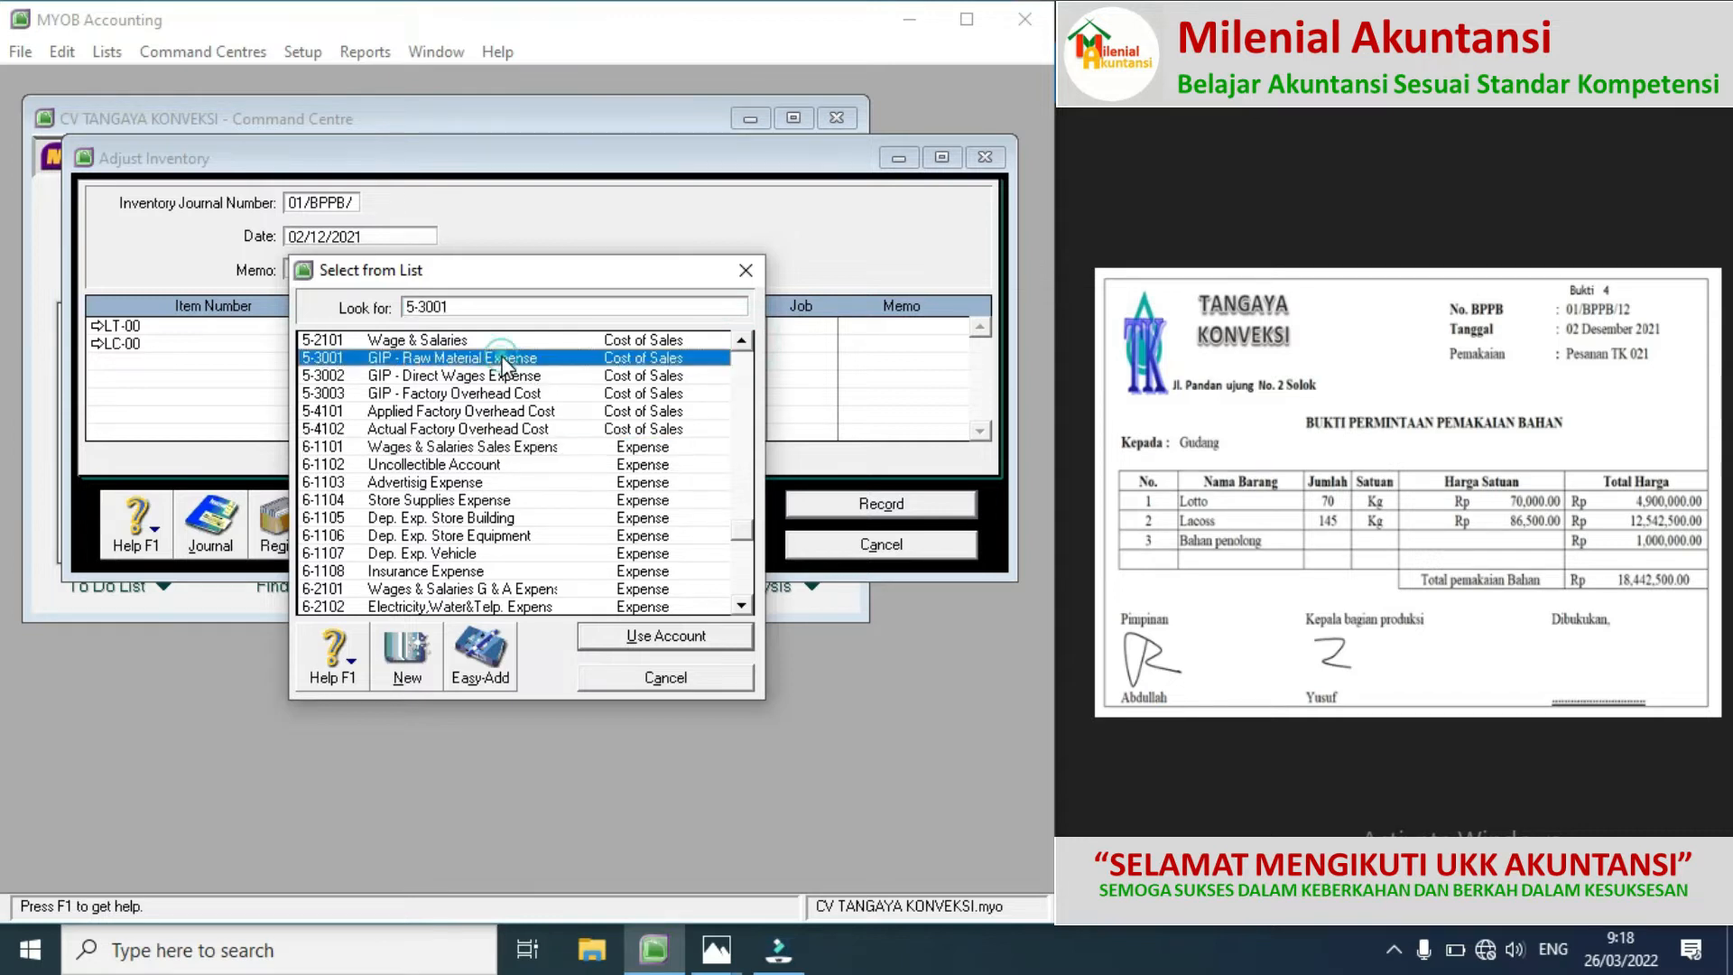
pyautogui.click(750, 349)
pyautogui.click(750, 349)
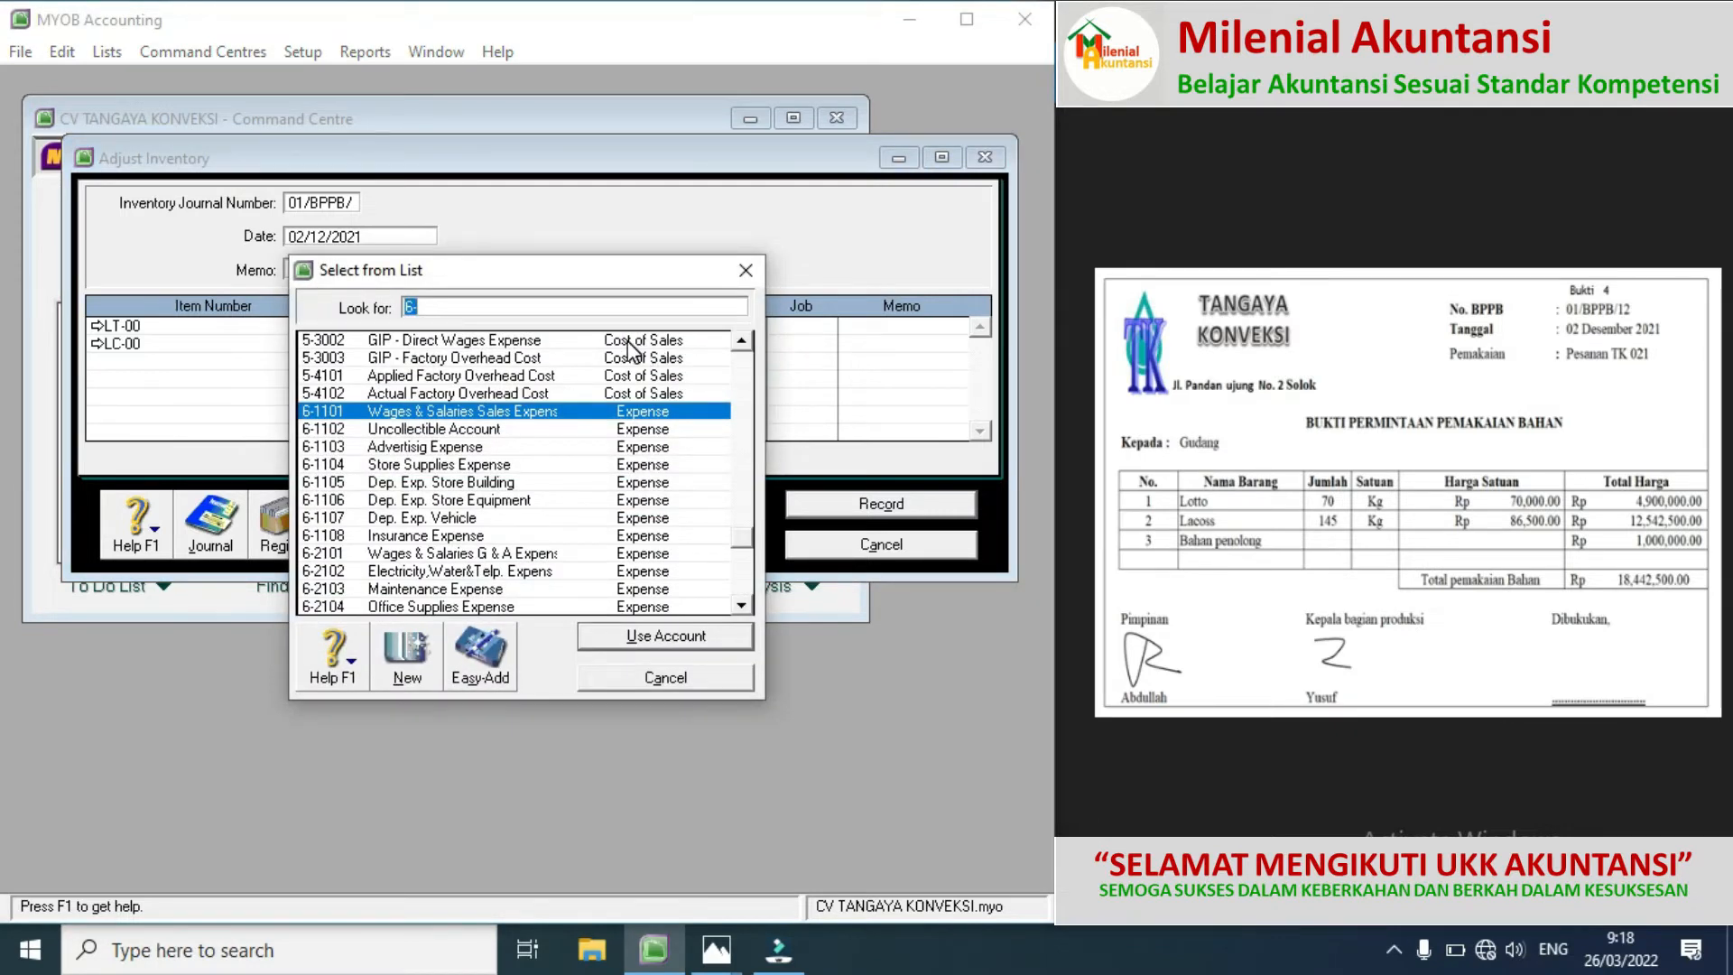
pyautogui.click(742, 343)
pyautogui.doubleClick(693, 351)
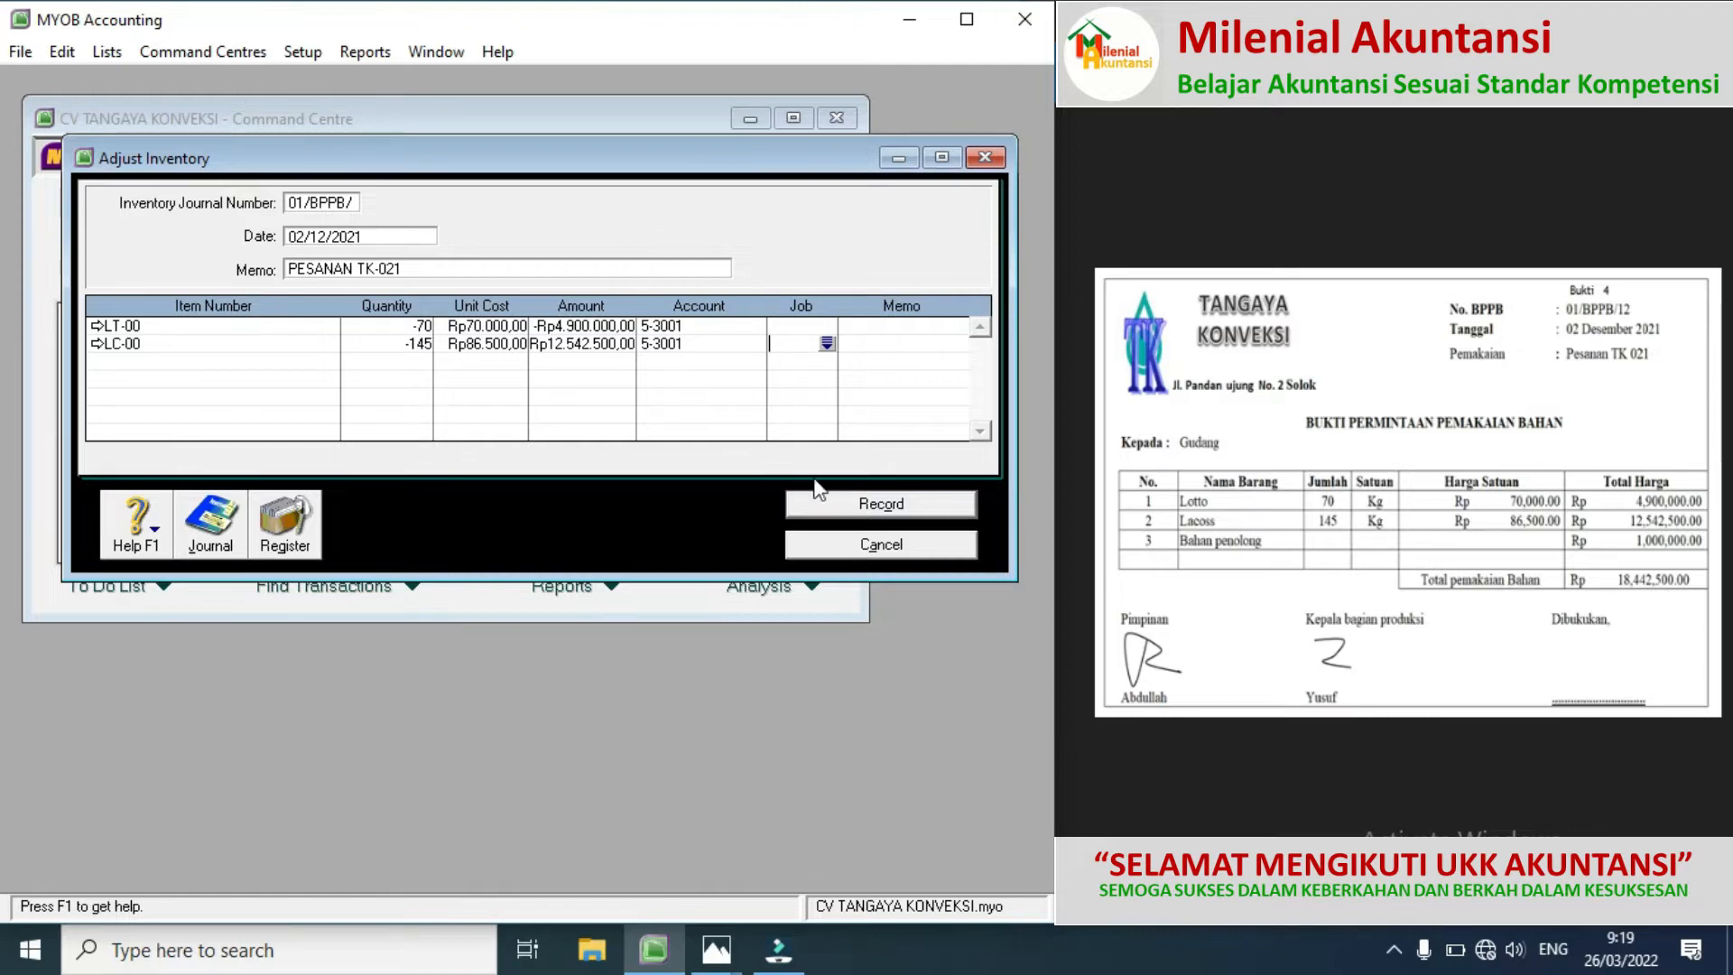
pyautogui.click(856, 502)
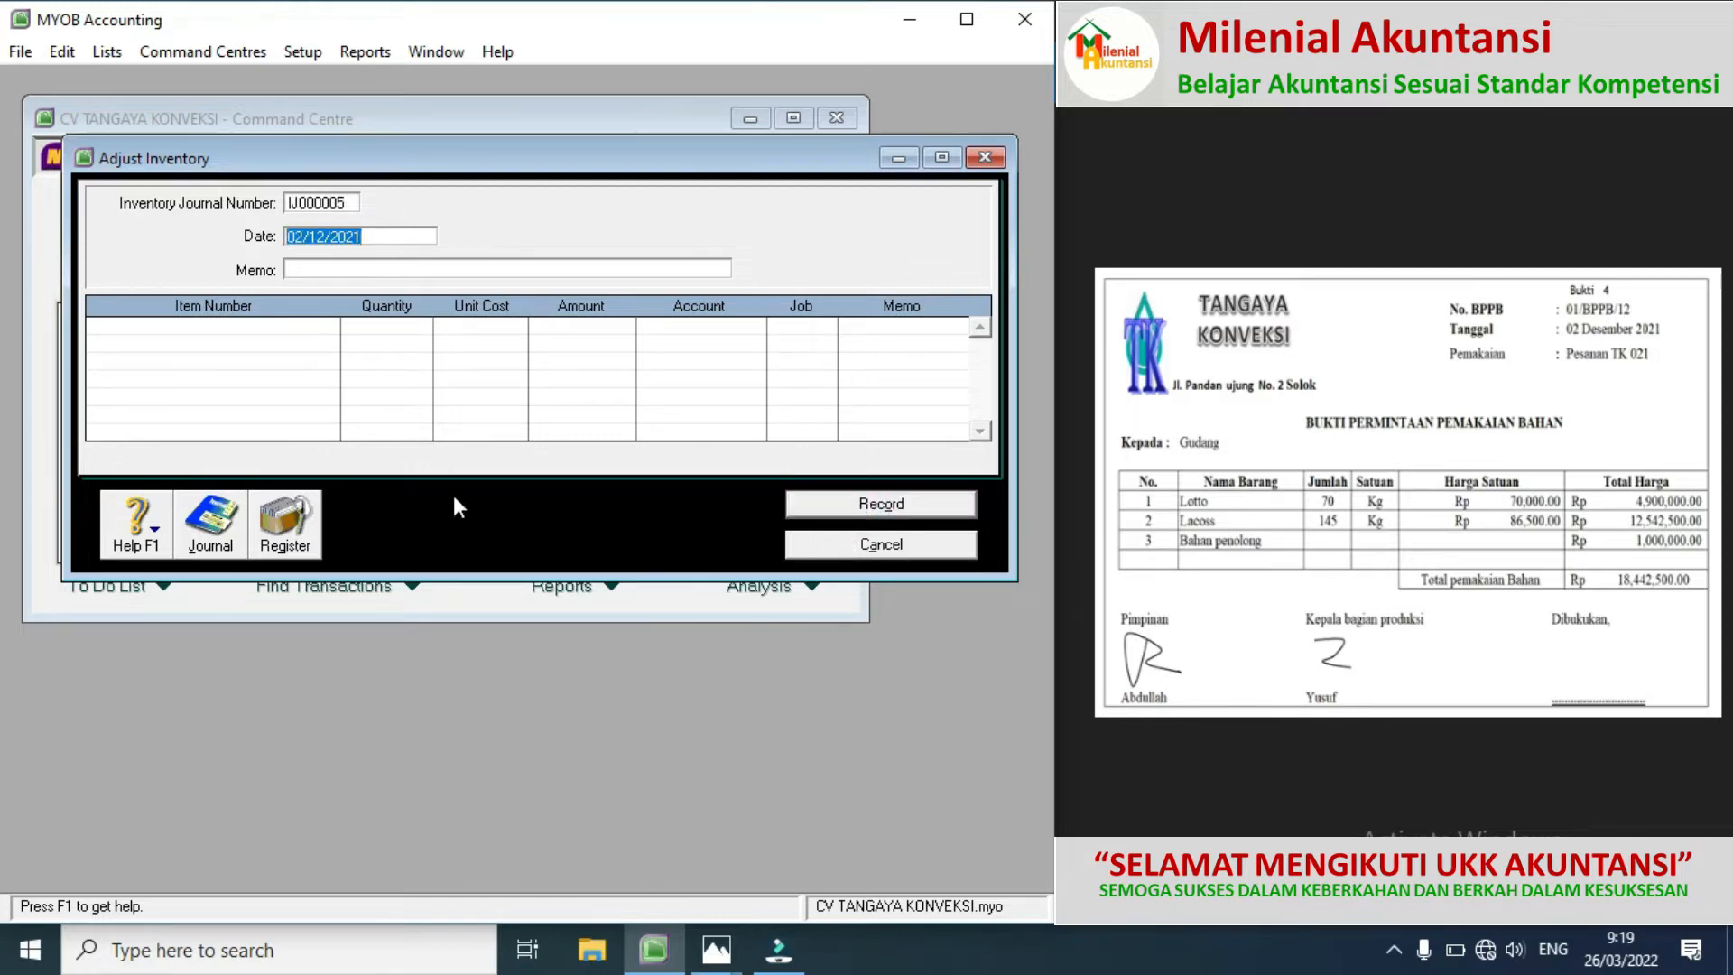
# Step: Check the PESANAN TK-021 posting in the inventory transaction journal and close the journal
pyautogui.click(212, 523)
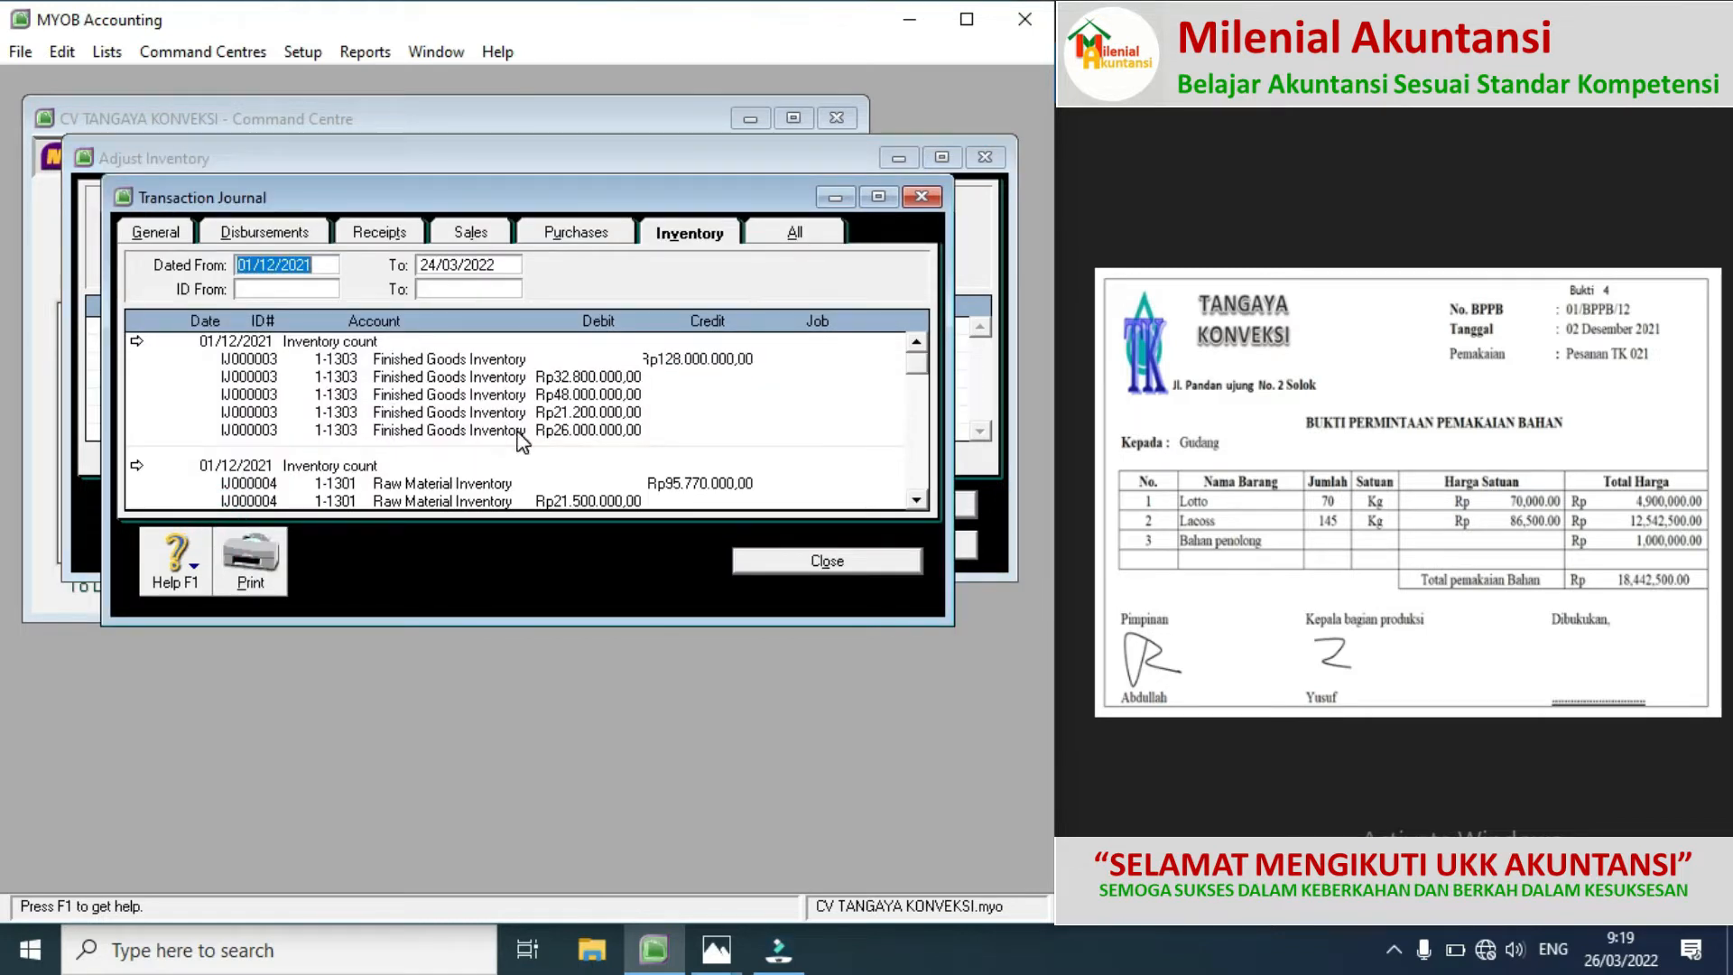
pyautogui.click(917, 498)
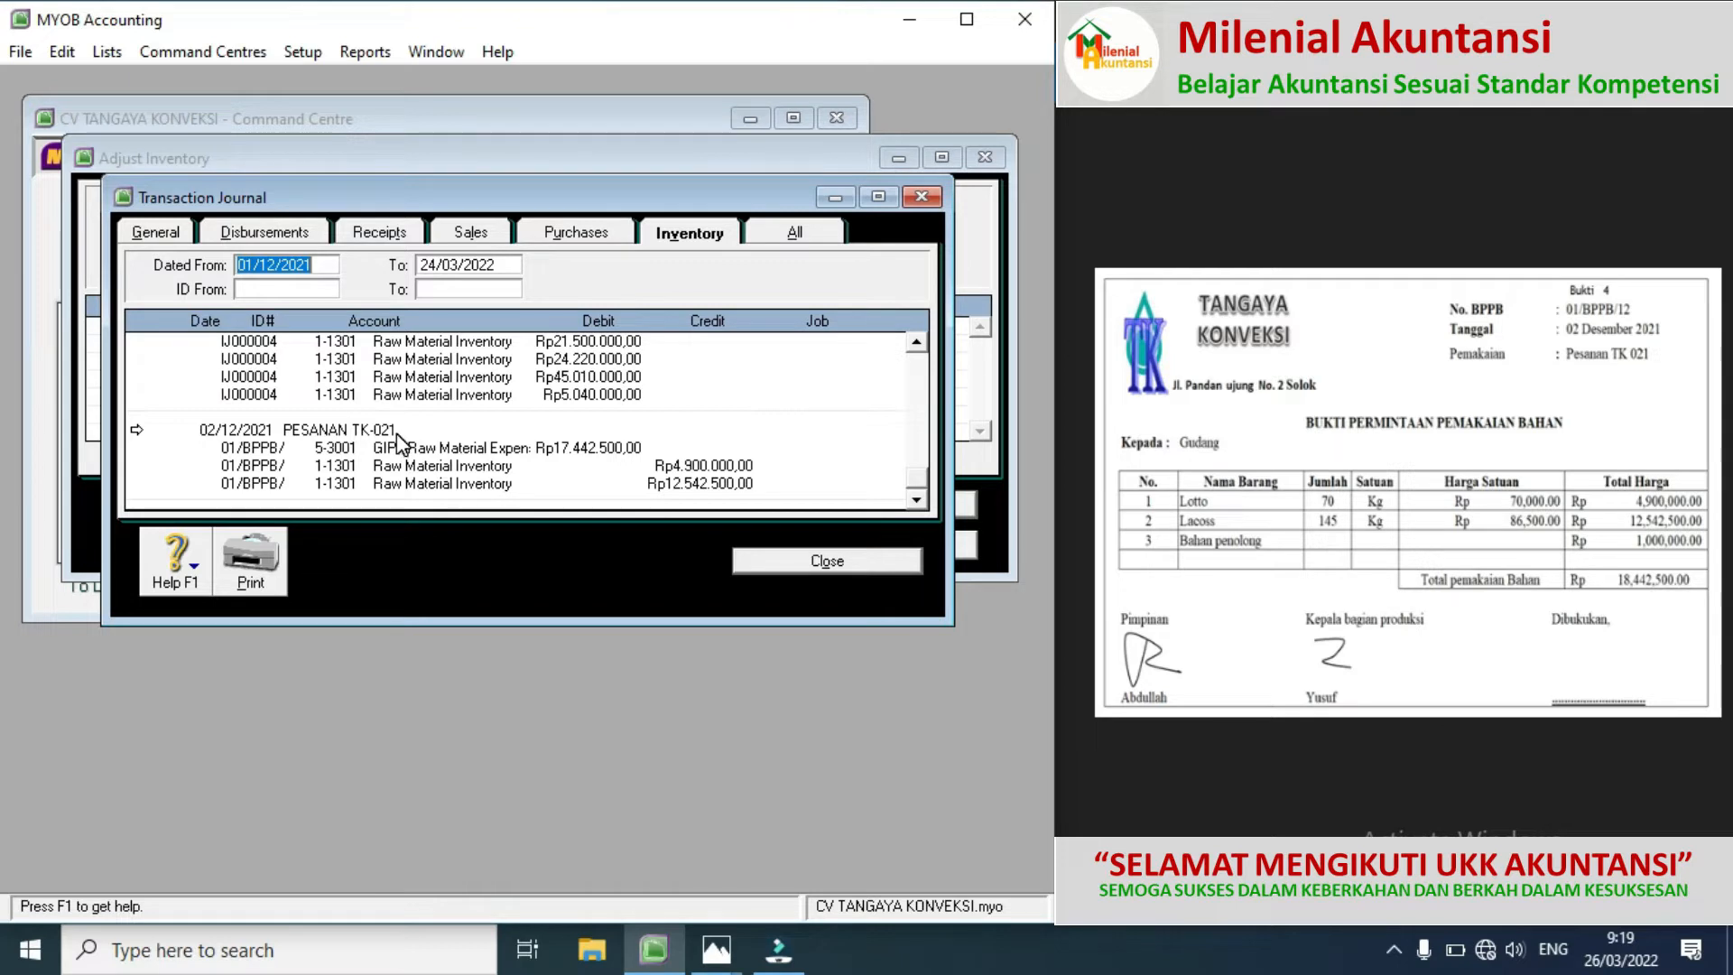
pyautogui.click(761, 559)
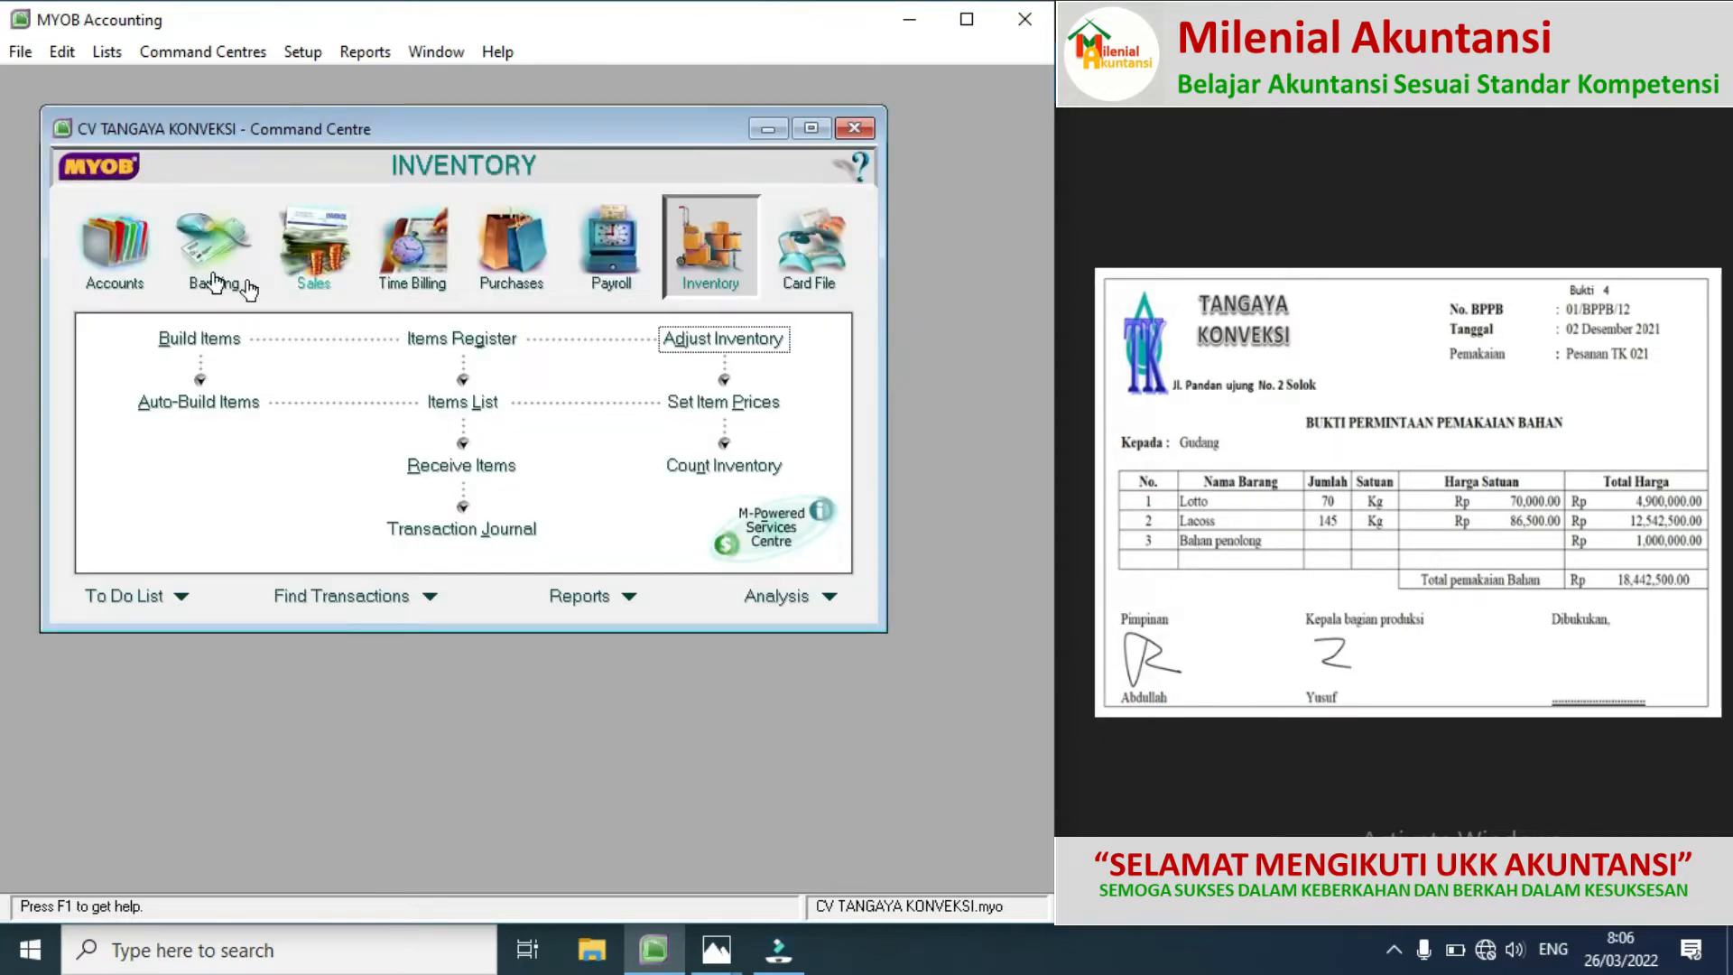
# Step: Start a general journal entry numbered 01/BPPB/, dated 02/12/2021, with the memo PESANAN TK-021
pyautogui.click(115, 243)
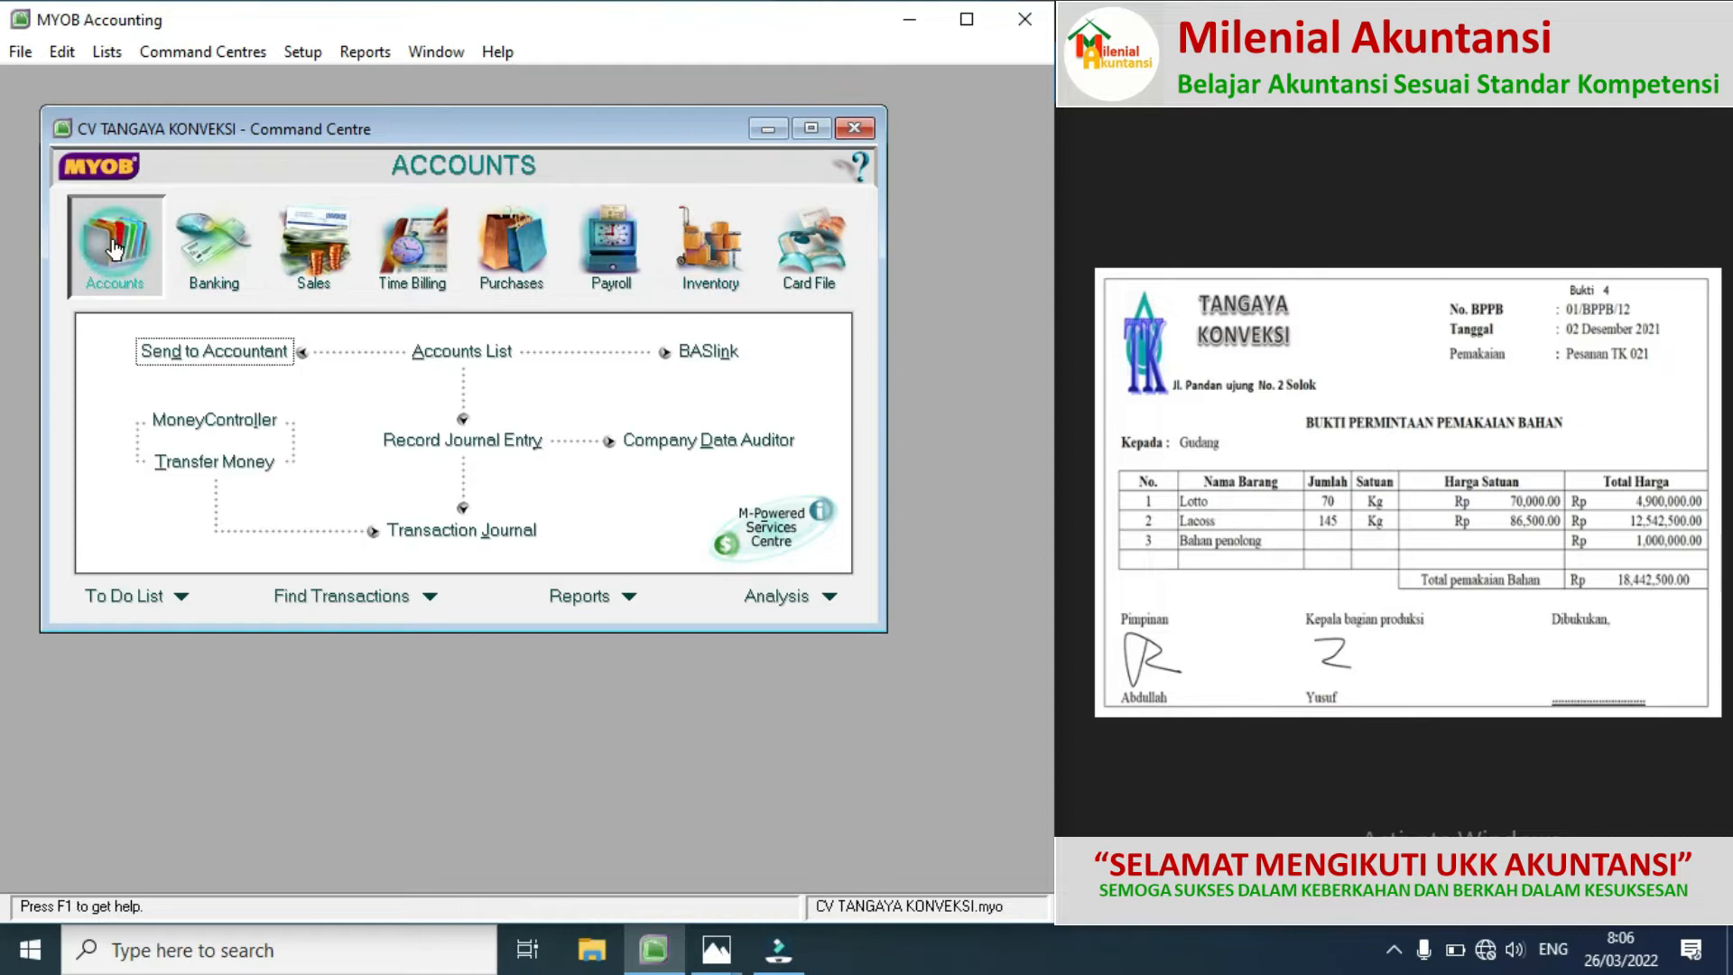
pyautogui.click(475, 442)
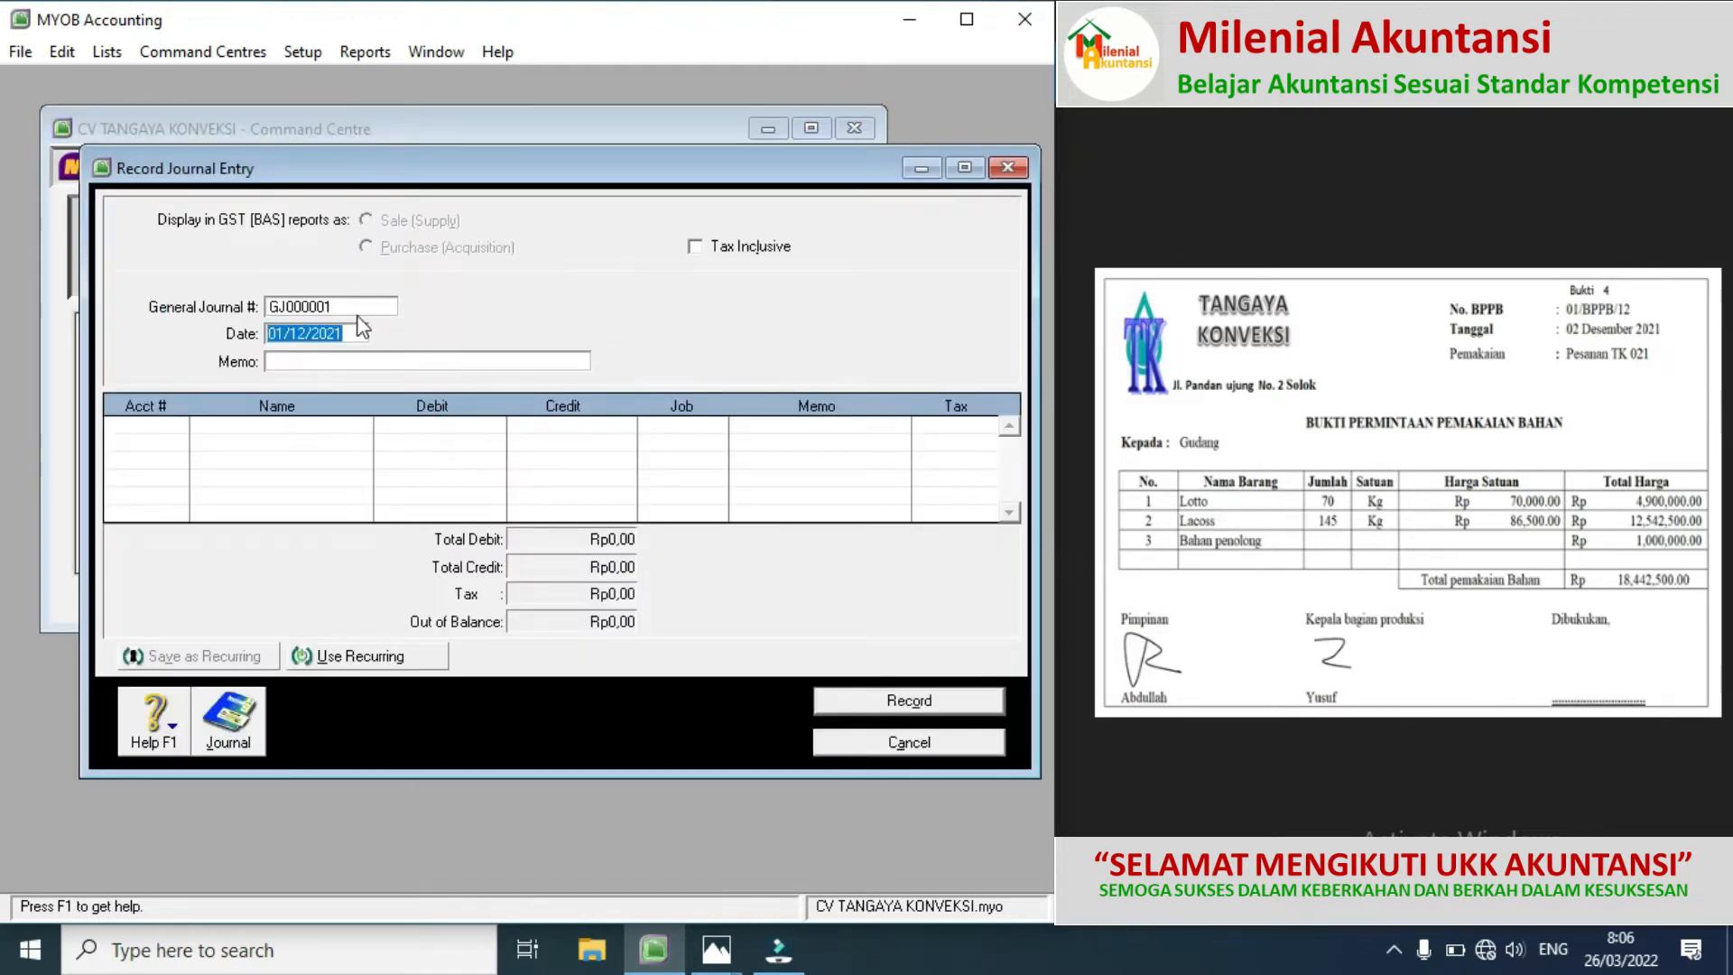
pyautogui.click(338, 312)
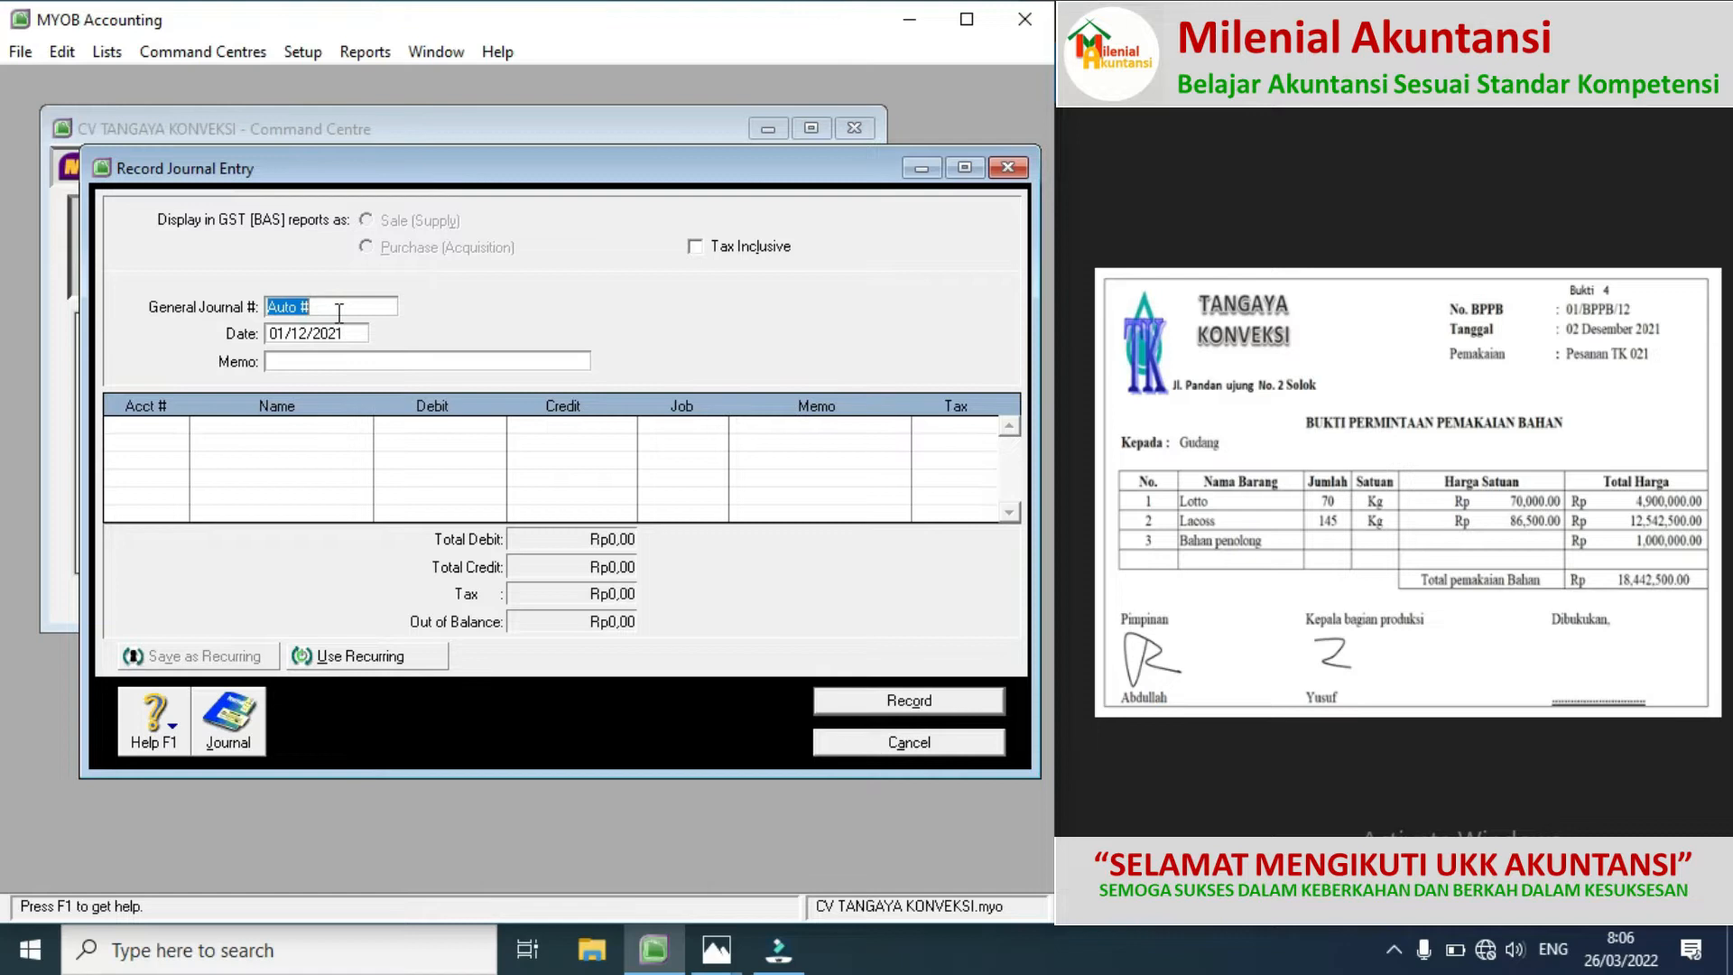
pyautogui.write('01/BPPB/')
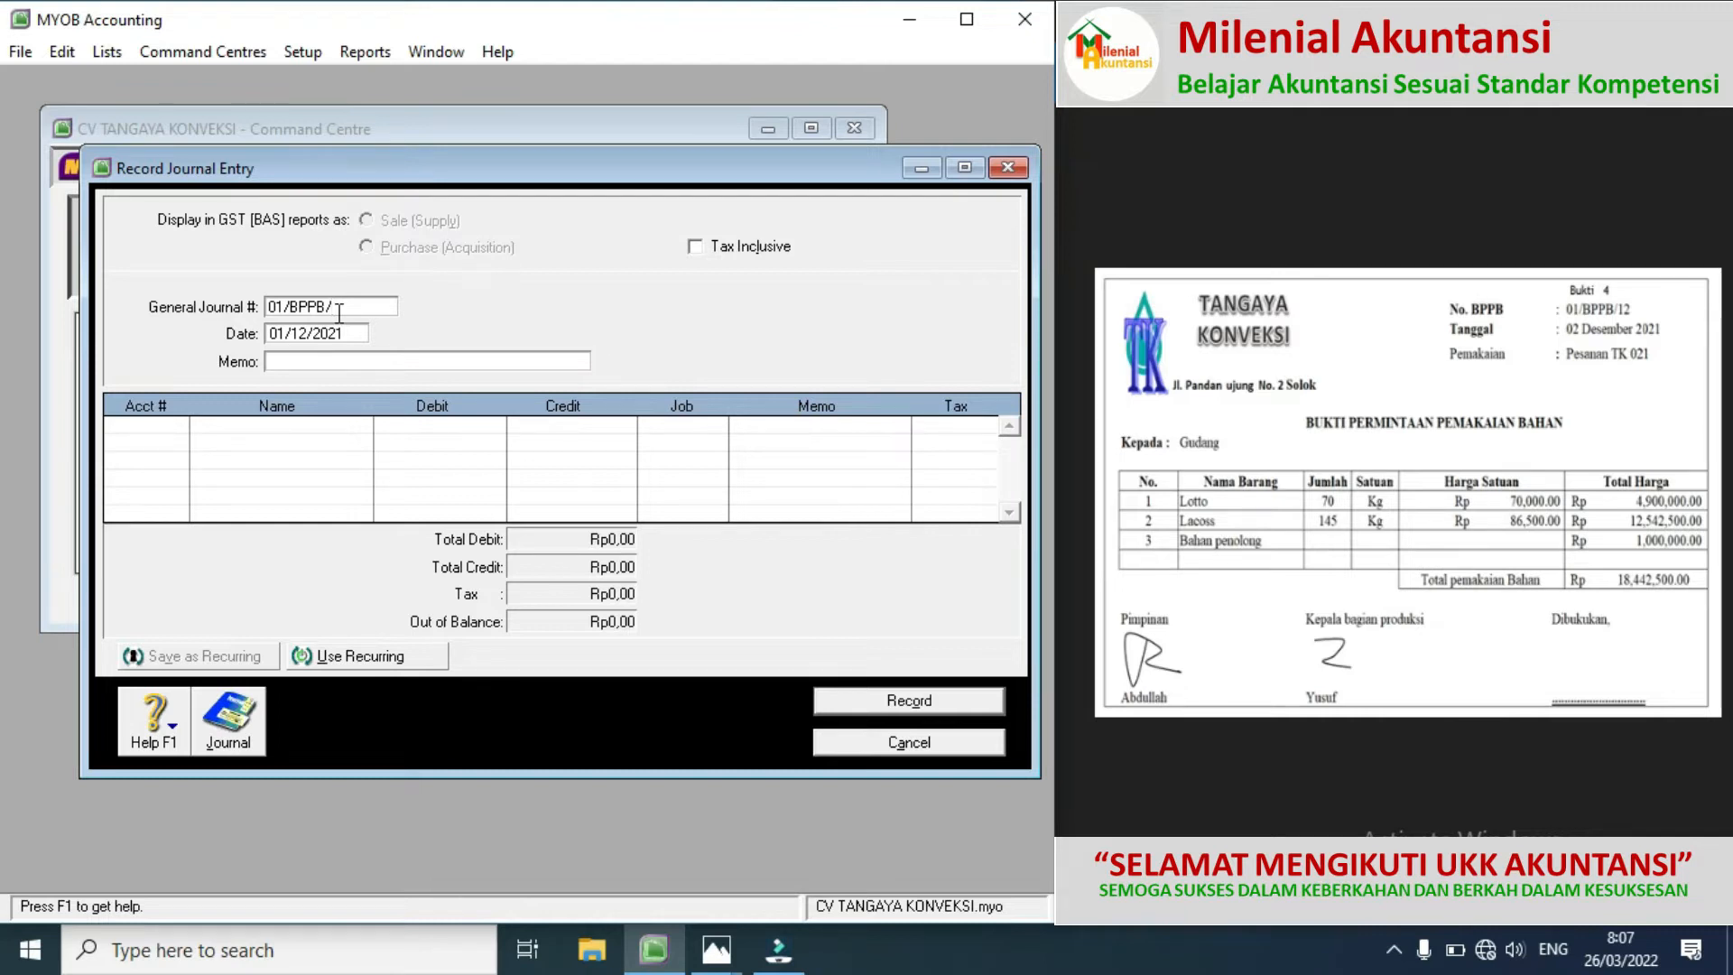
pyautogui.click(287, 336)
pyautogui.click(284, 334)
pyautogui.click(285, 336)
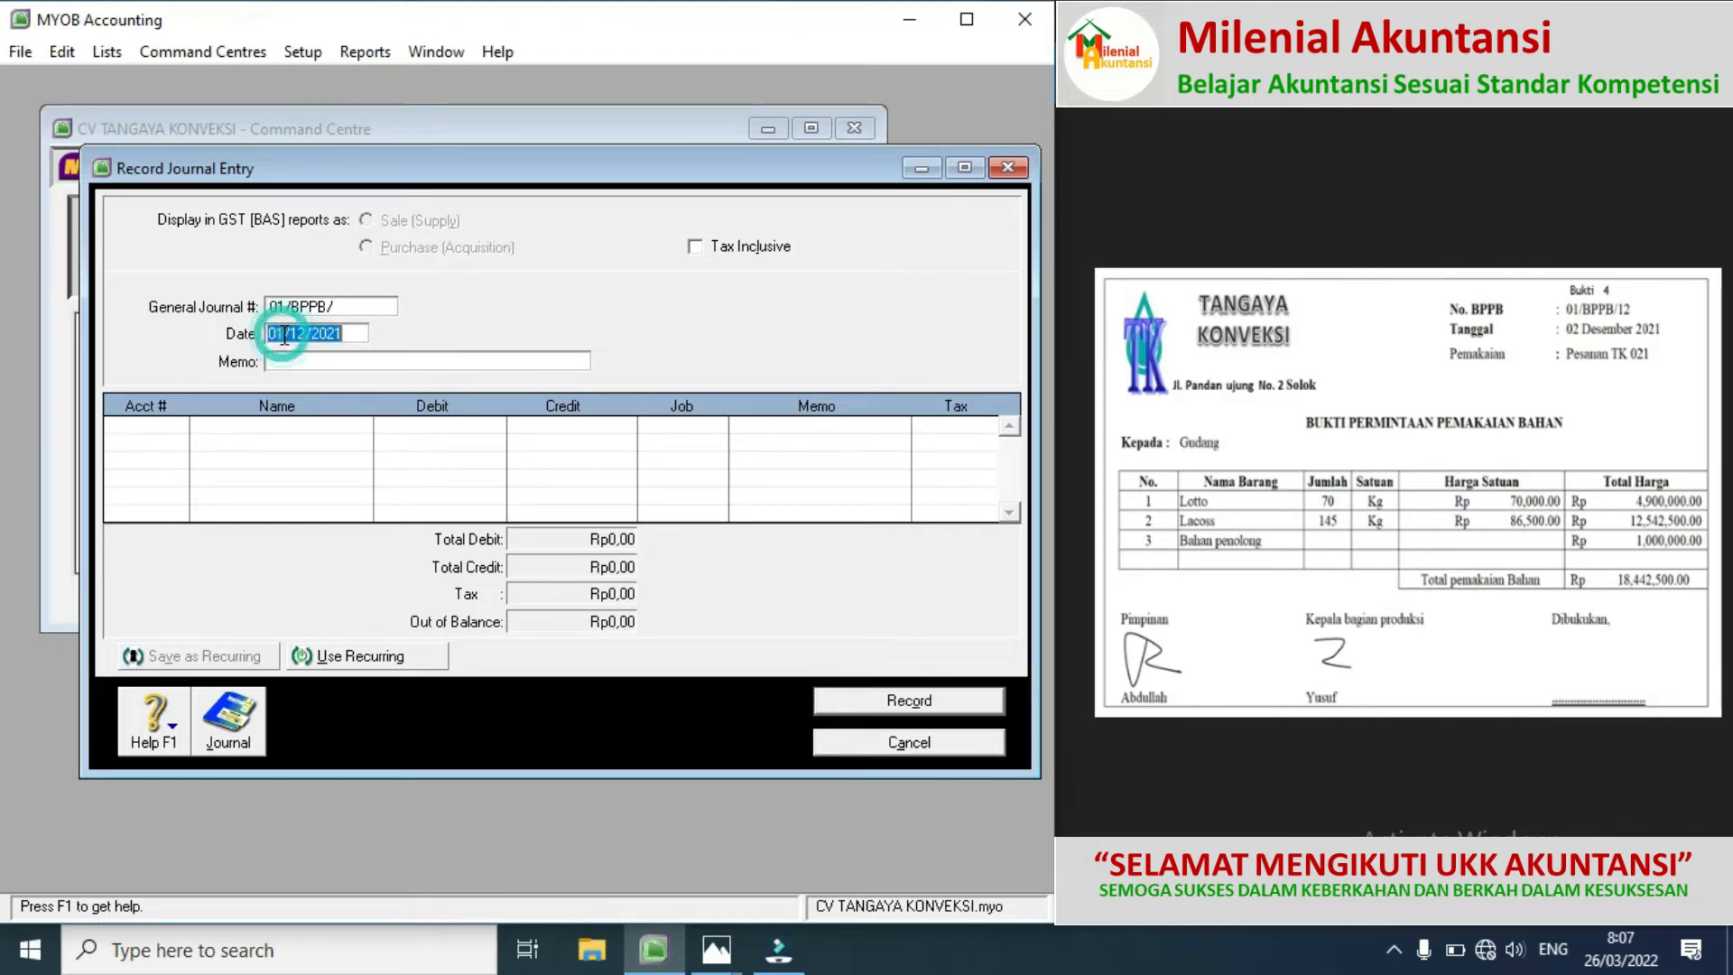
pyautogui.click(284, 336)
pyautogui.press('BackSpace')
pyautogui.write('2')
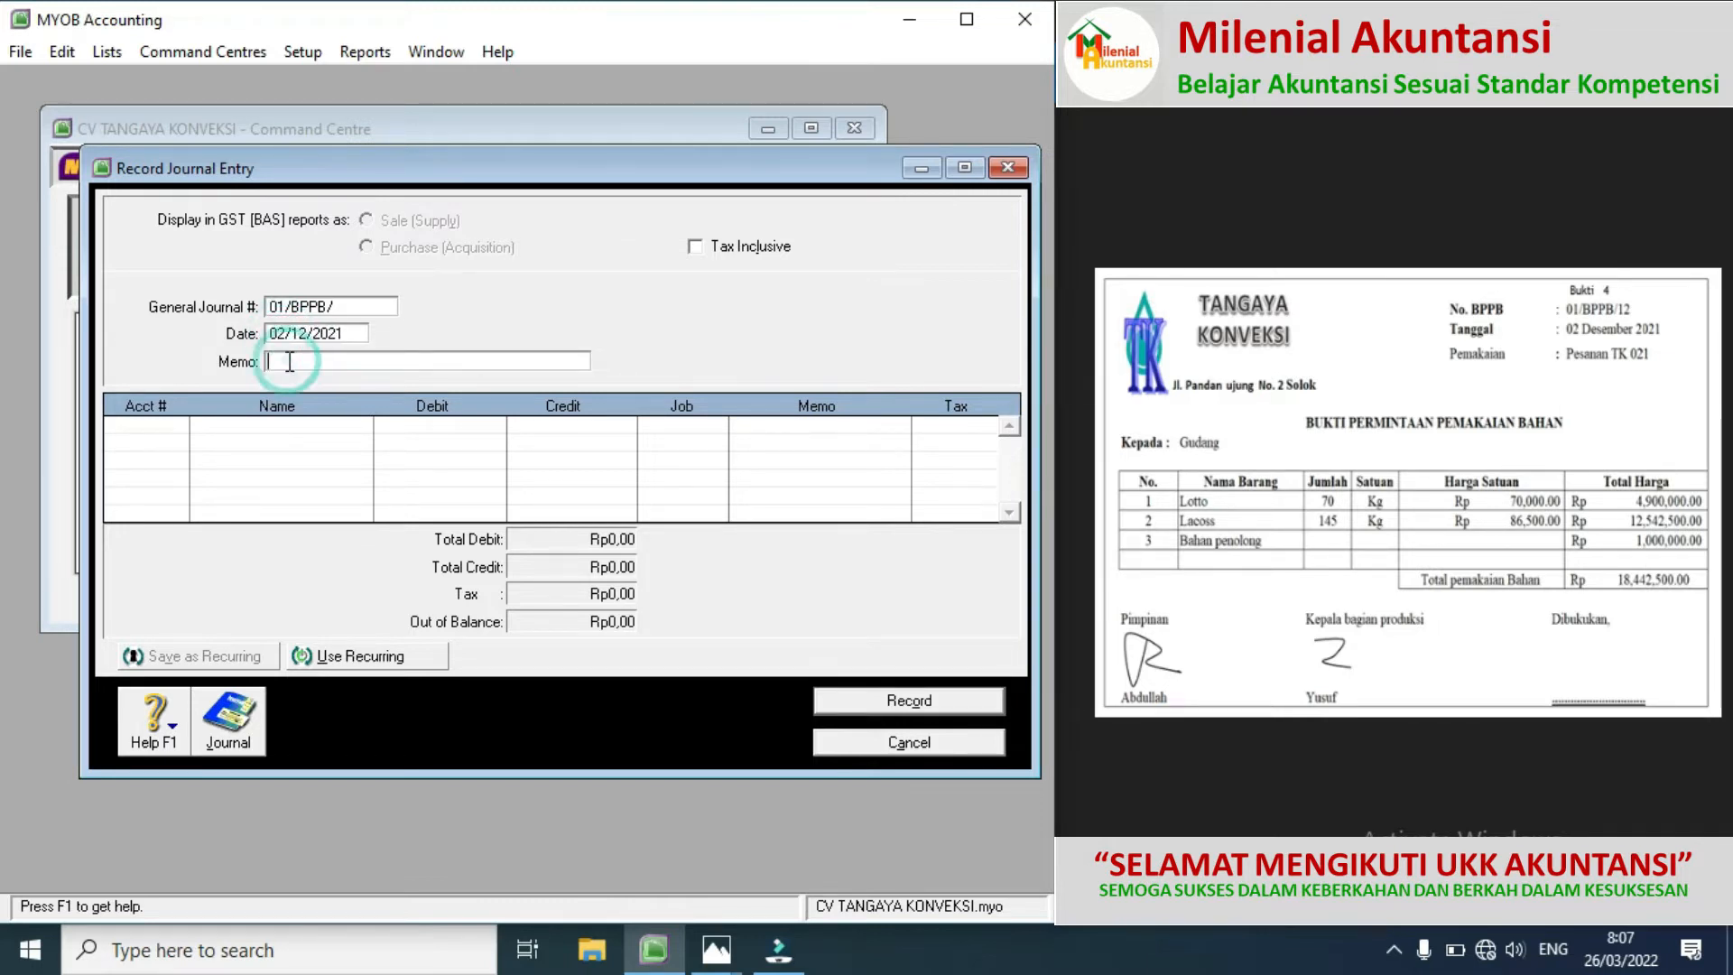
pyautogui.click(290, 361)
pyautogui.write('PESANAN TK-021')
# Step: Enter a journal line debiting account 5-4102 Actual Factory Overhead Cost with Rp1,000,000
pyautogui.click(175, 430)
pyautogui.click(176, 427)
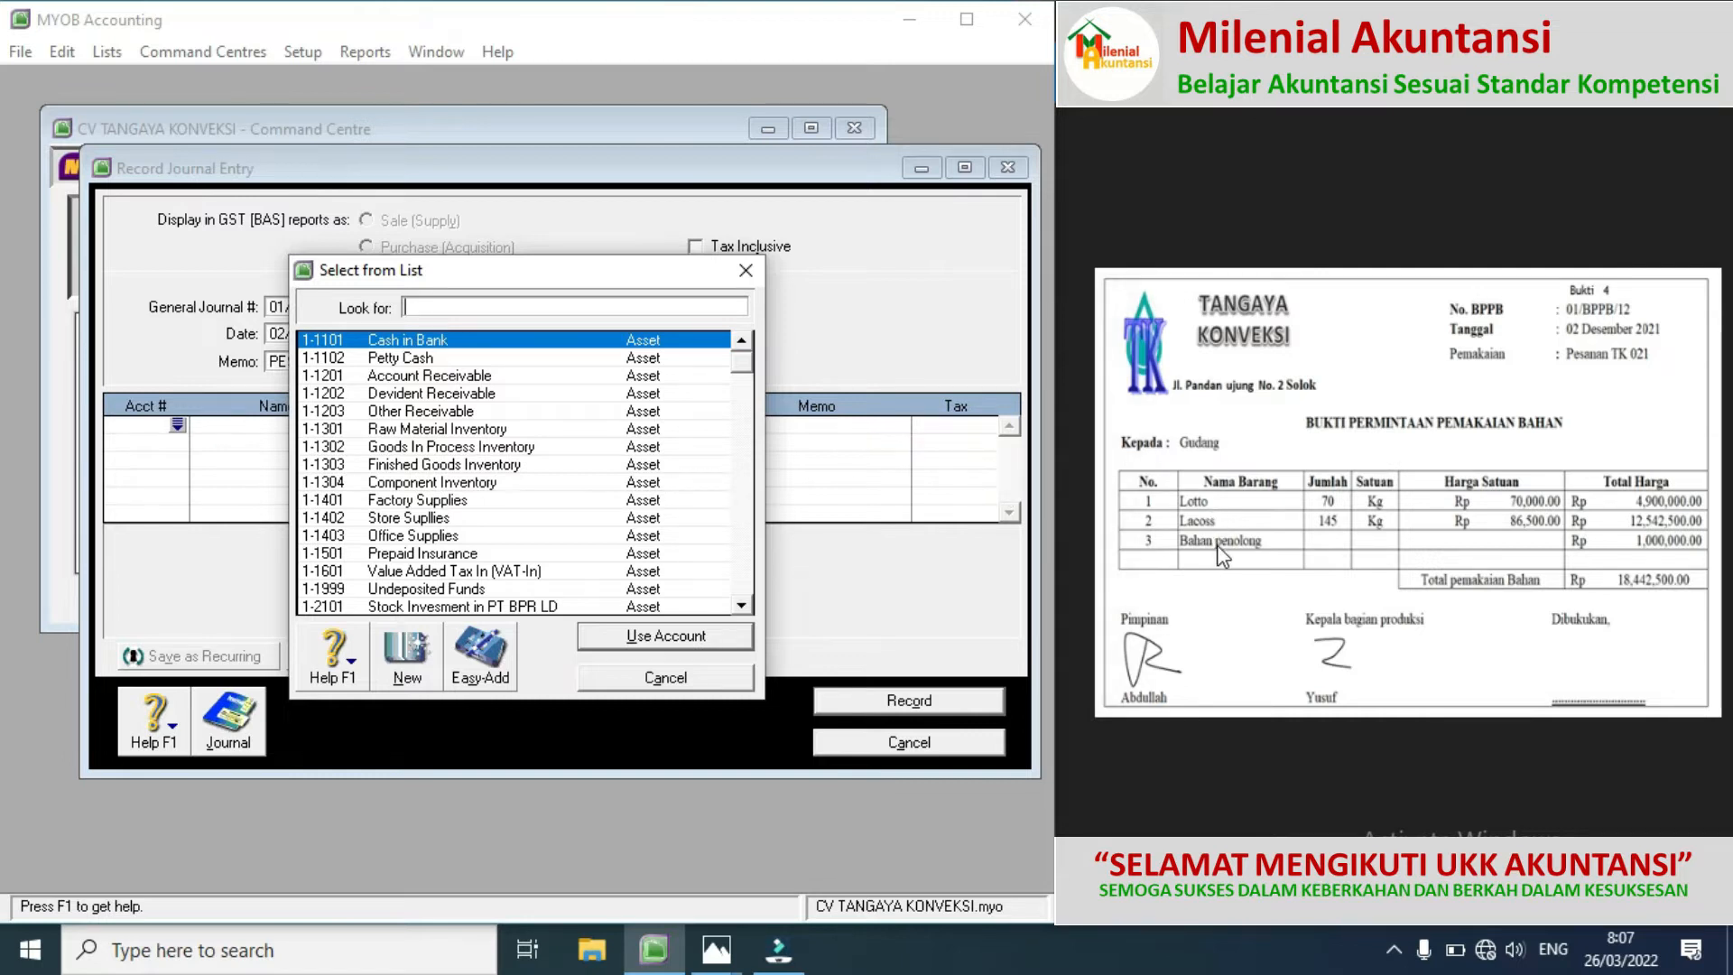
pyautogui.click(740, 512)
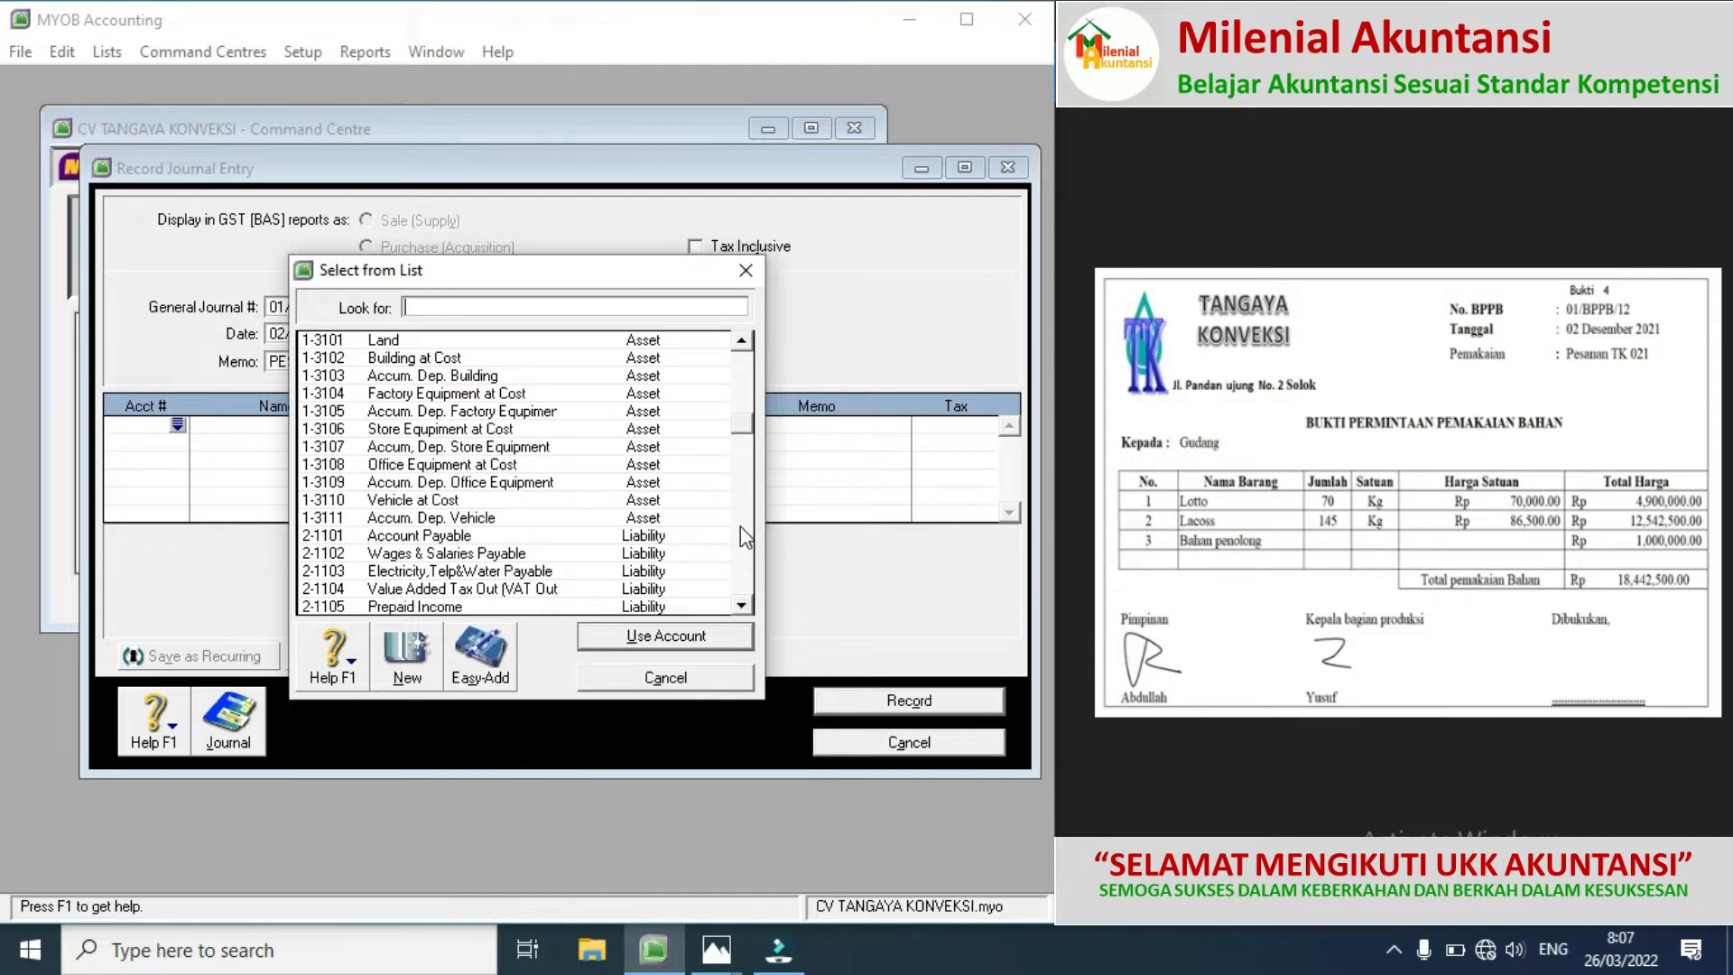
pyautogui.click(740, 532)
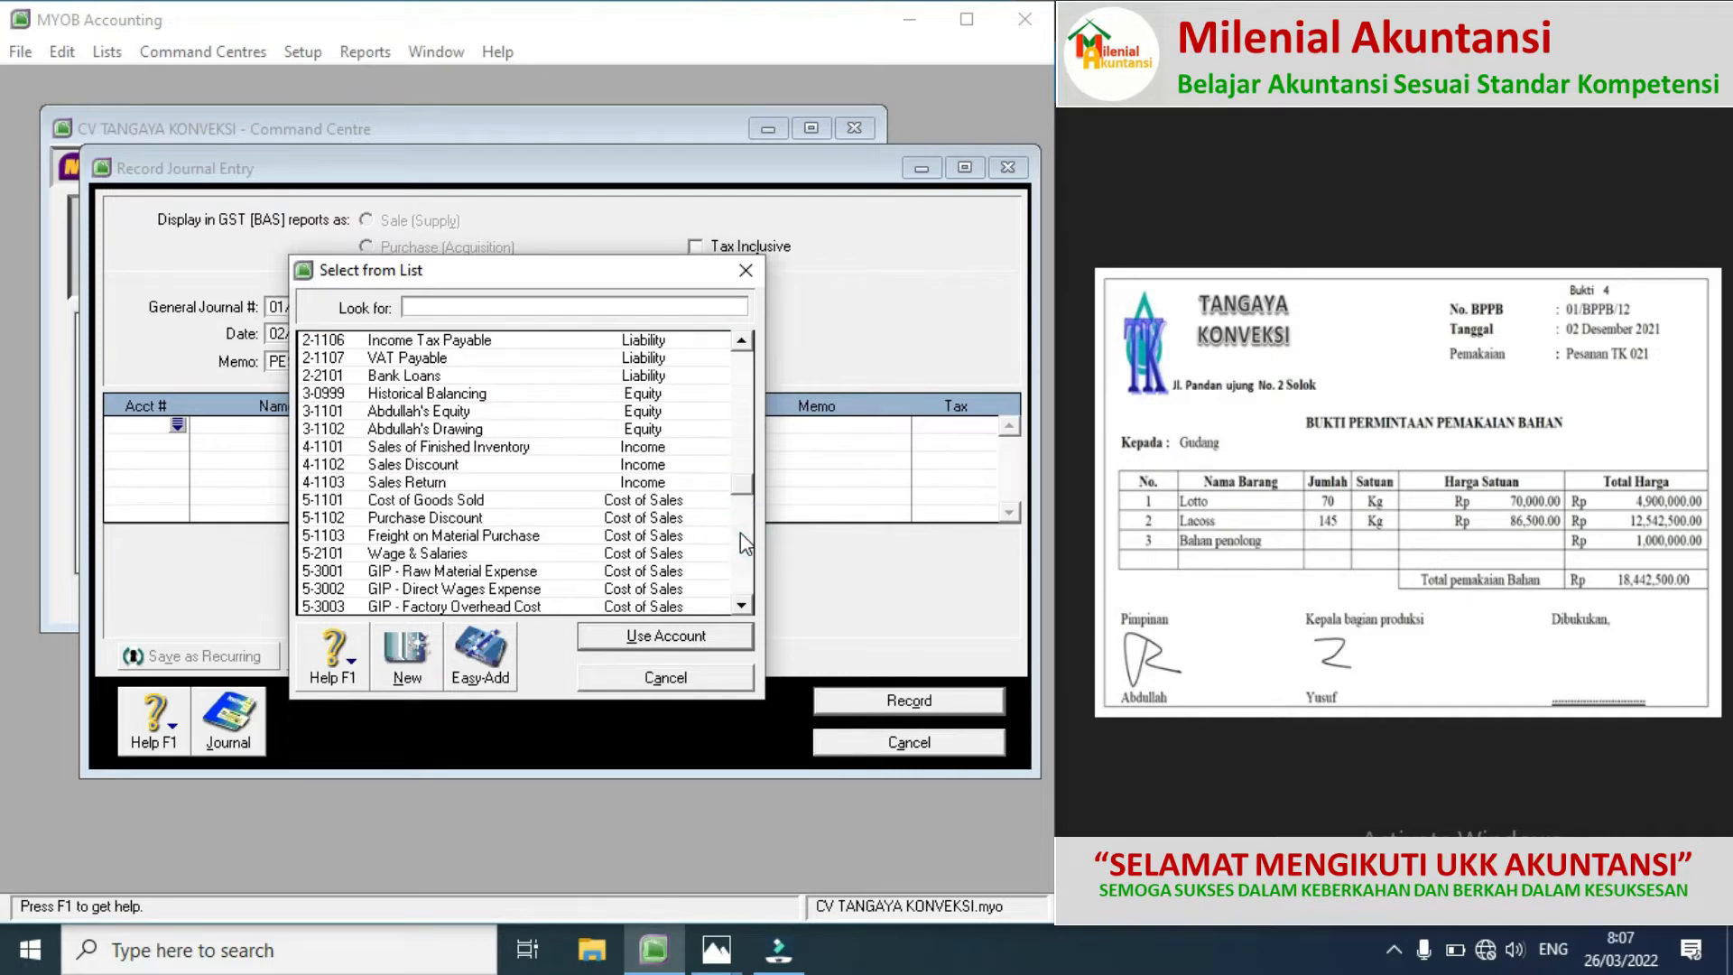
pyautogui.click(742, 605)
pyautogui.click(742, 606)
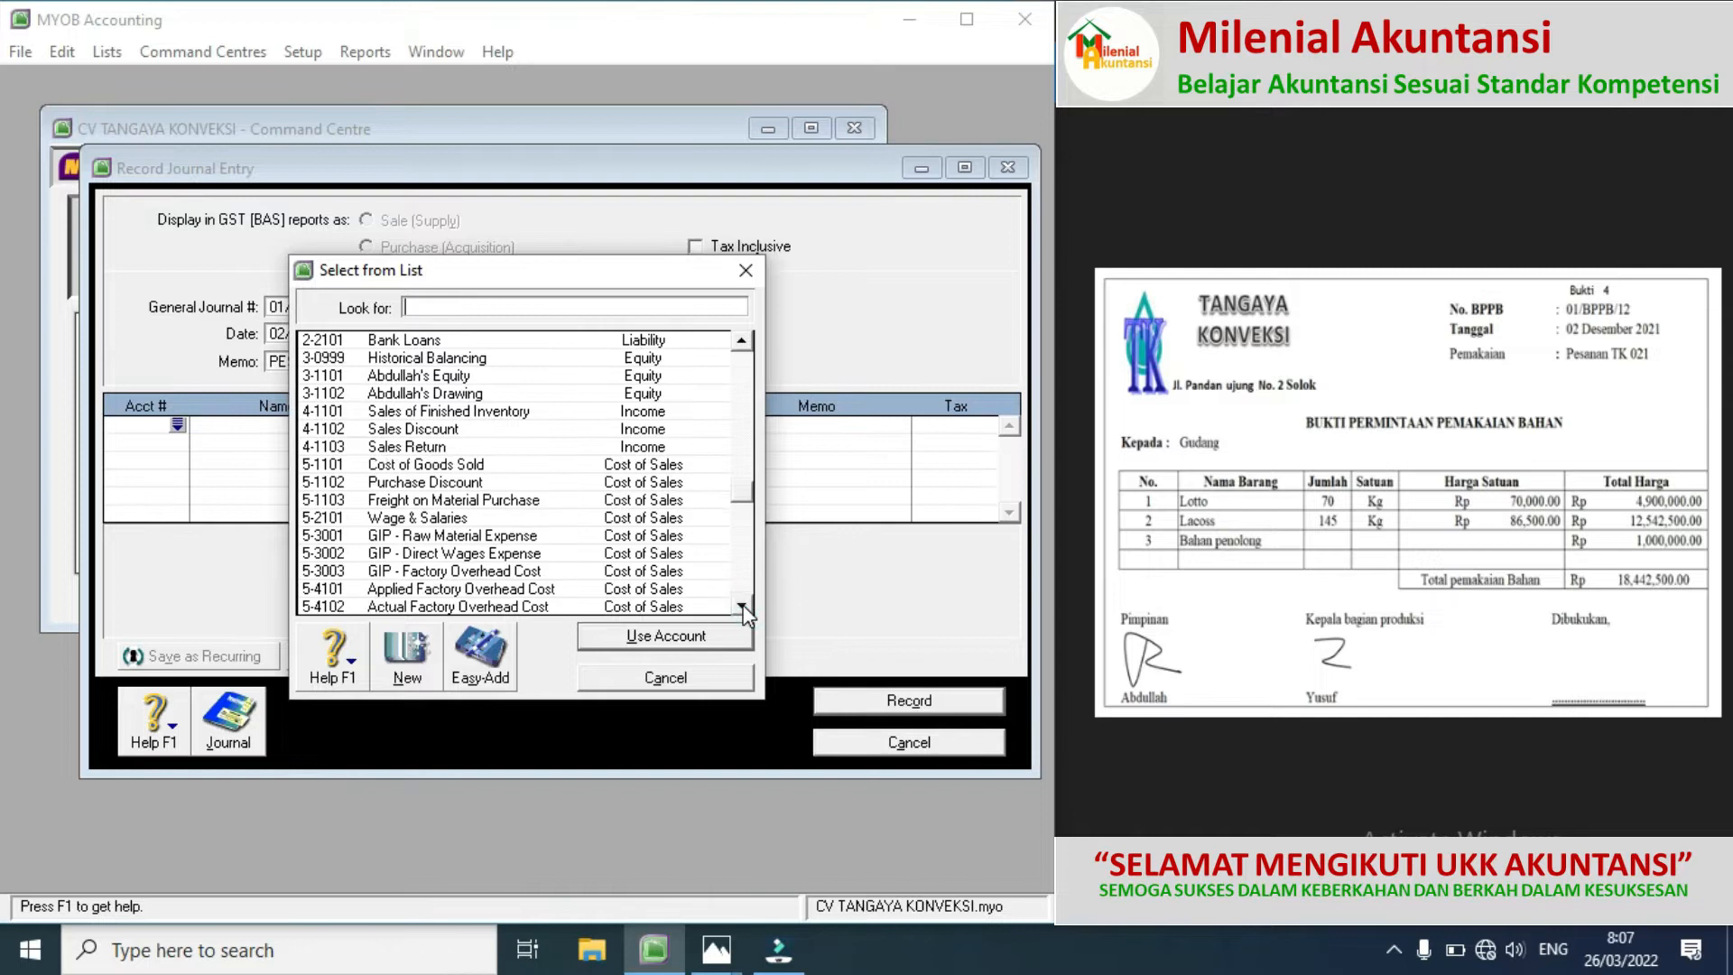
pyautogui.click(742, 605)
pyautogui.click(742, 605)
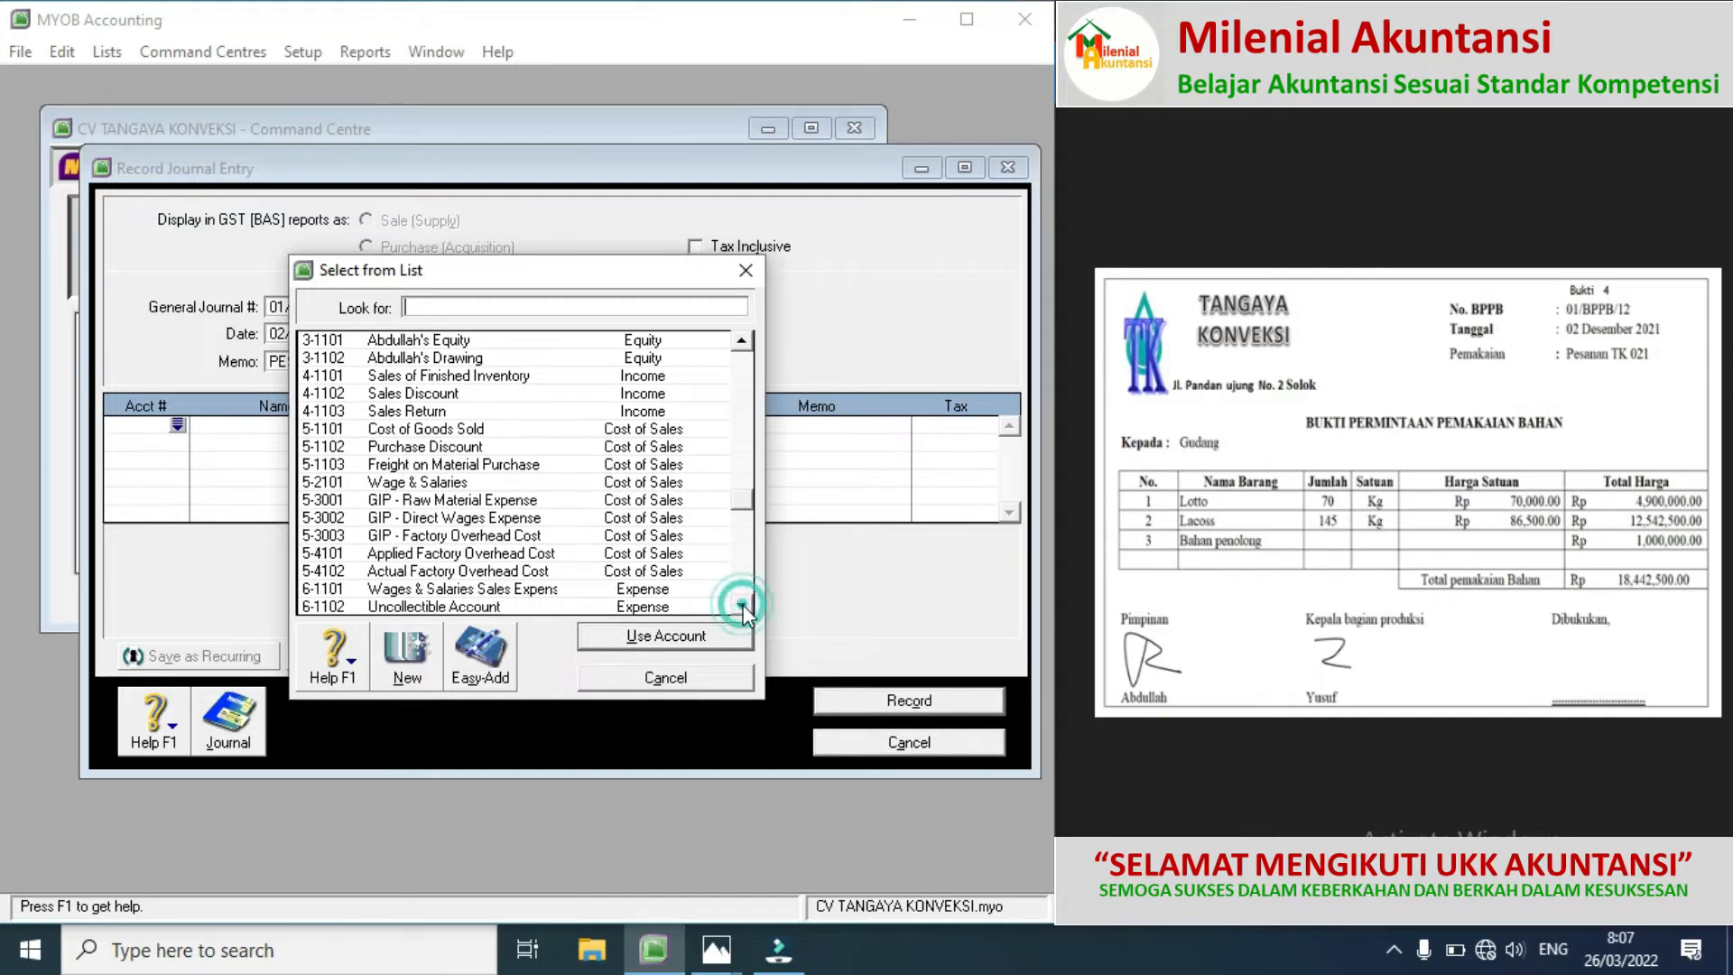
pyautogui.doubleClick(481, 577)
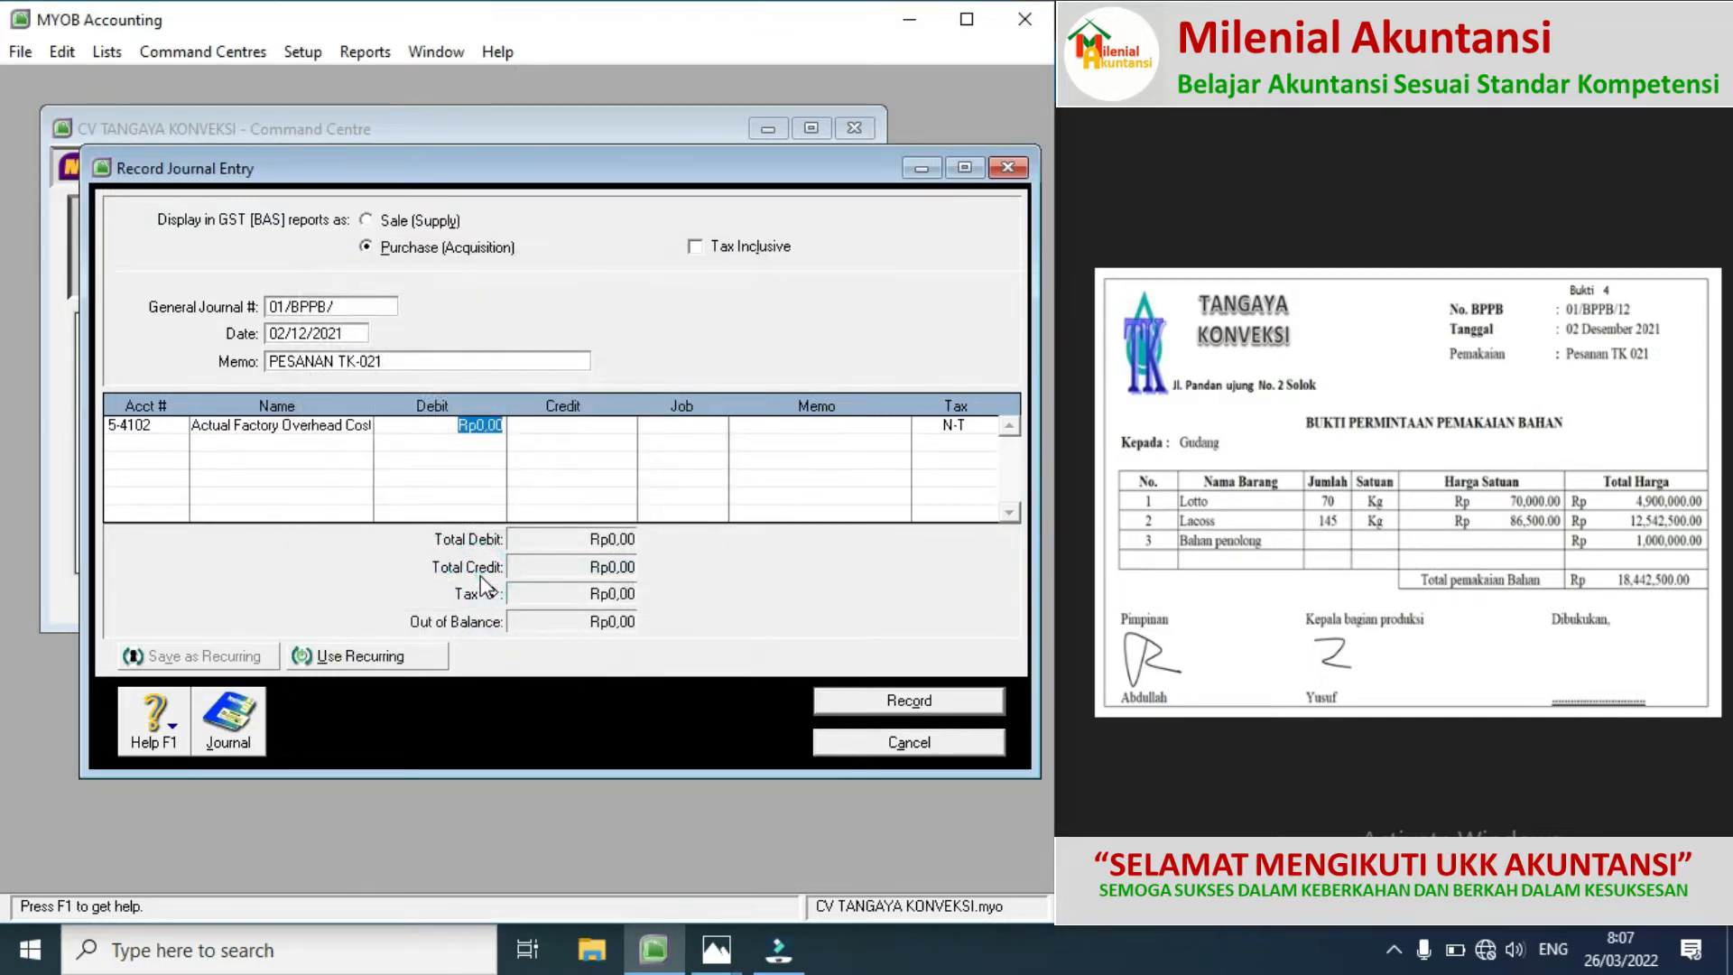
pyautogui.write('1000000')
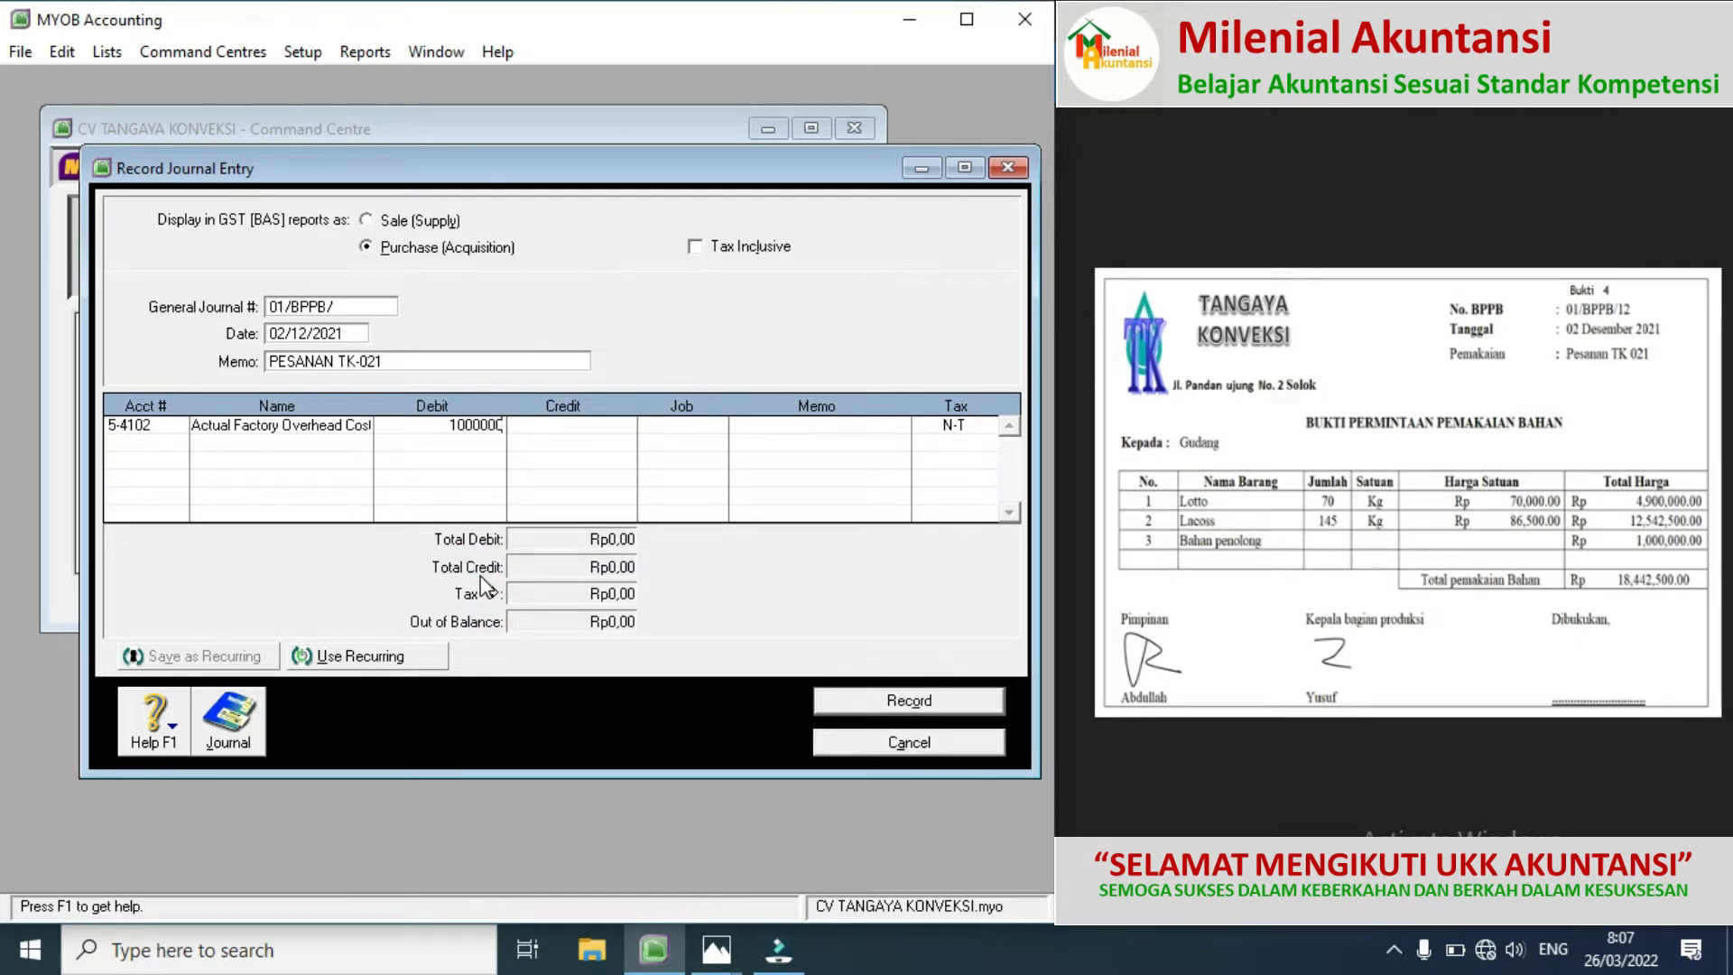
# Step: Credit account 1-1304 Component Inventory with Rp1,000,000 on the second line and record the journal entry
pyautogui.click(164, 455)
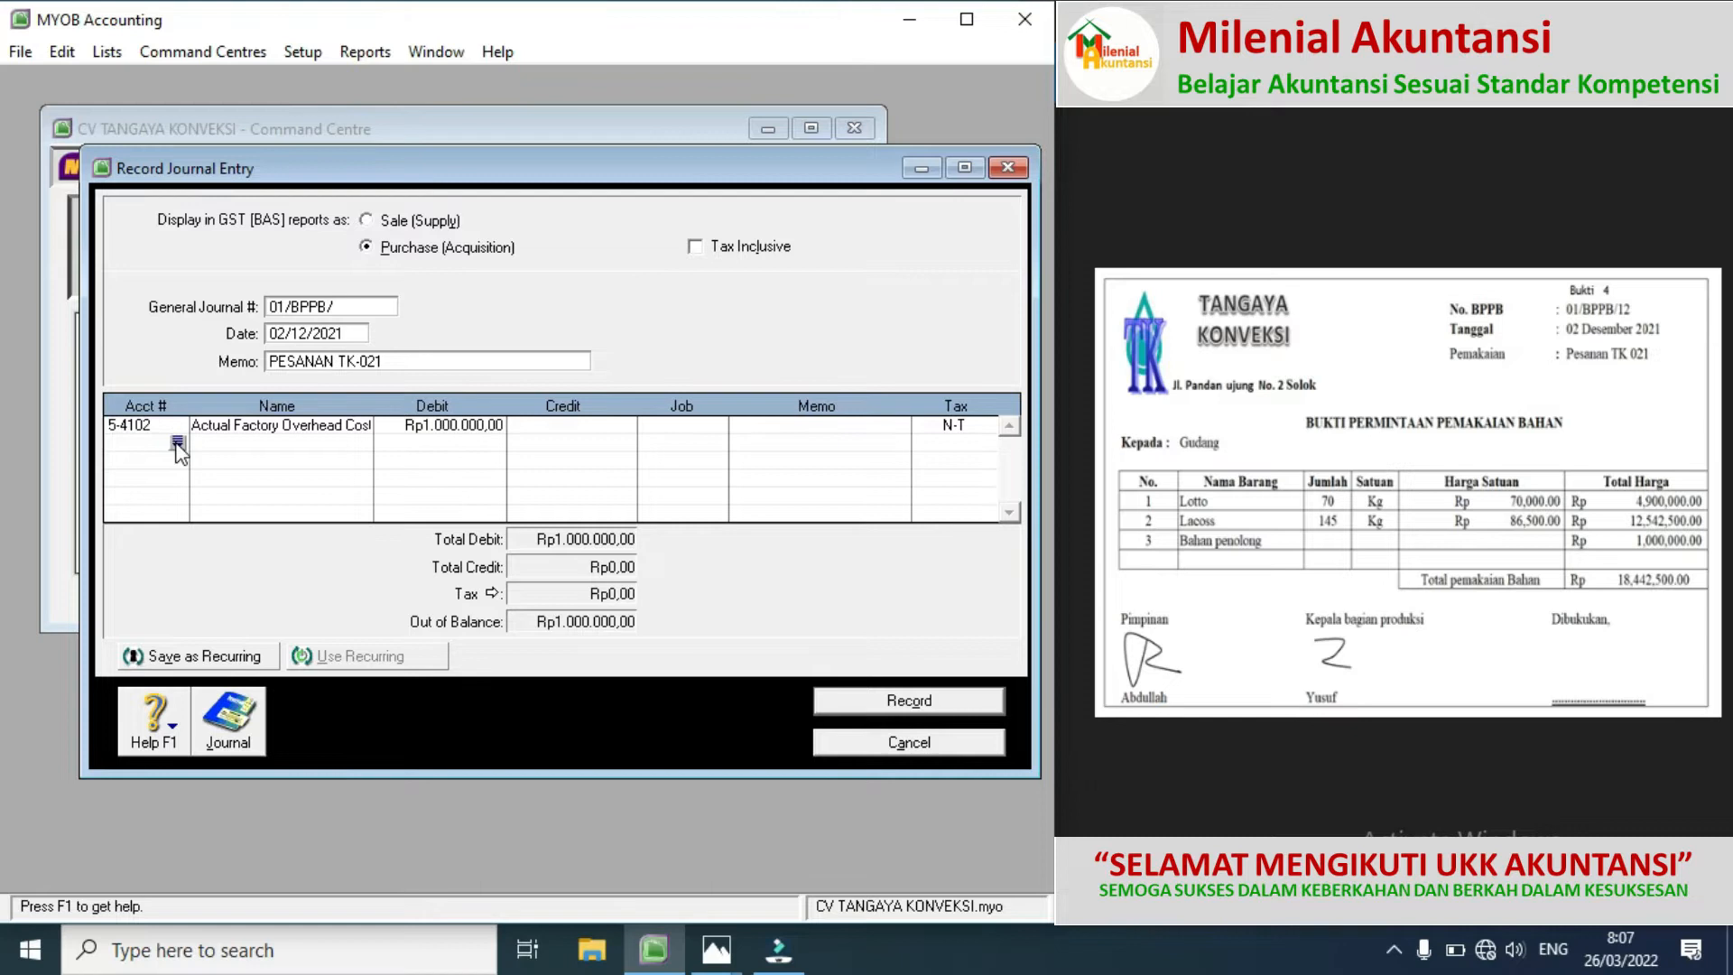
pyautogui.click(176, 444)
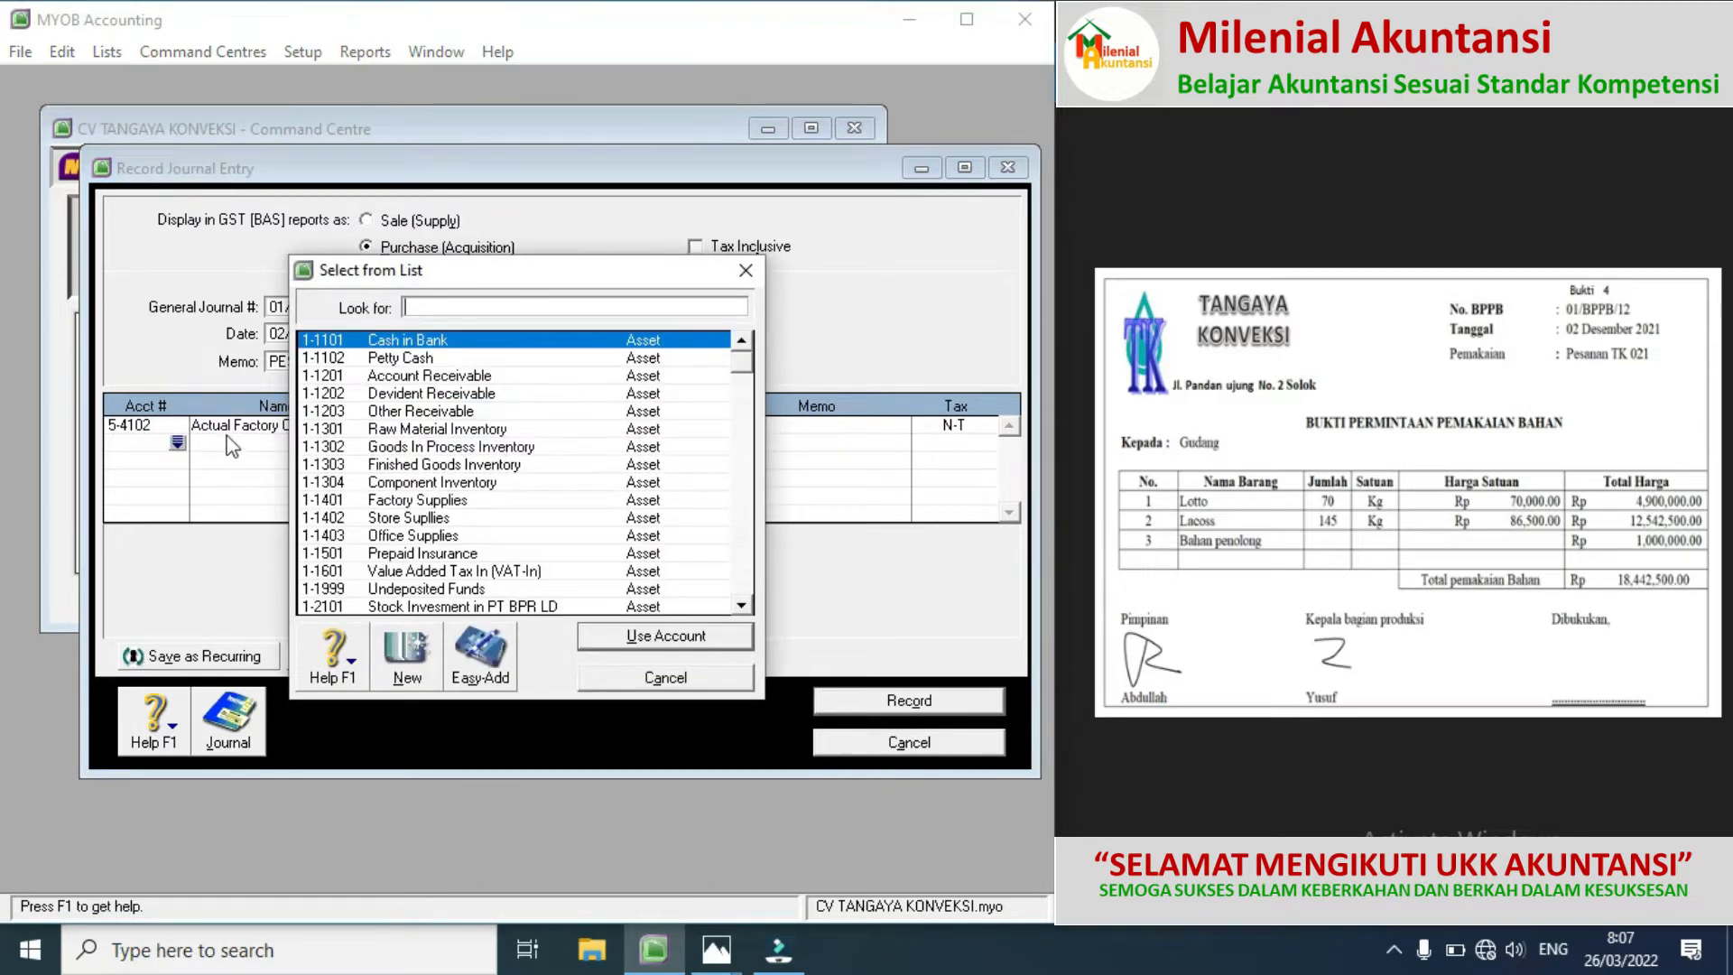
pyautogui.doubleClick(393, 492)
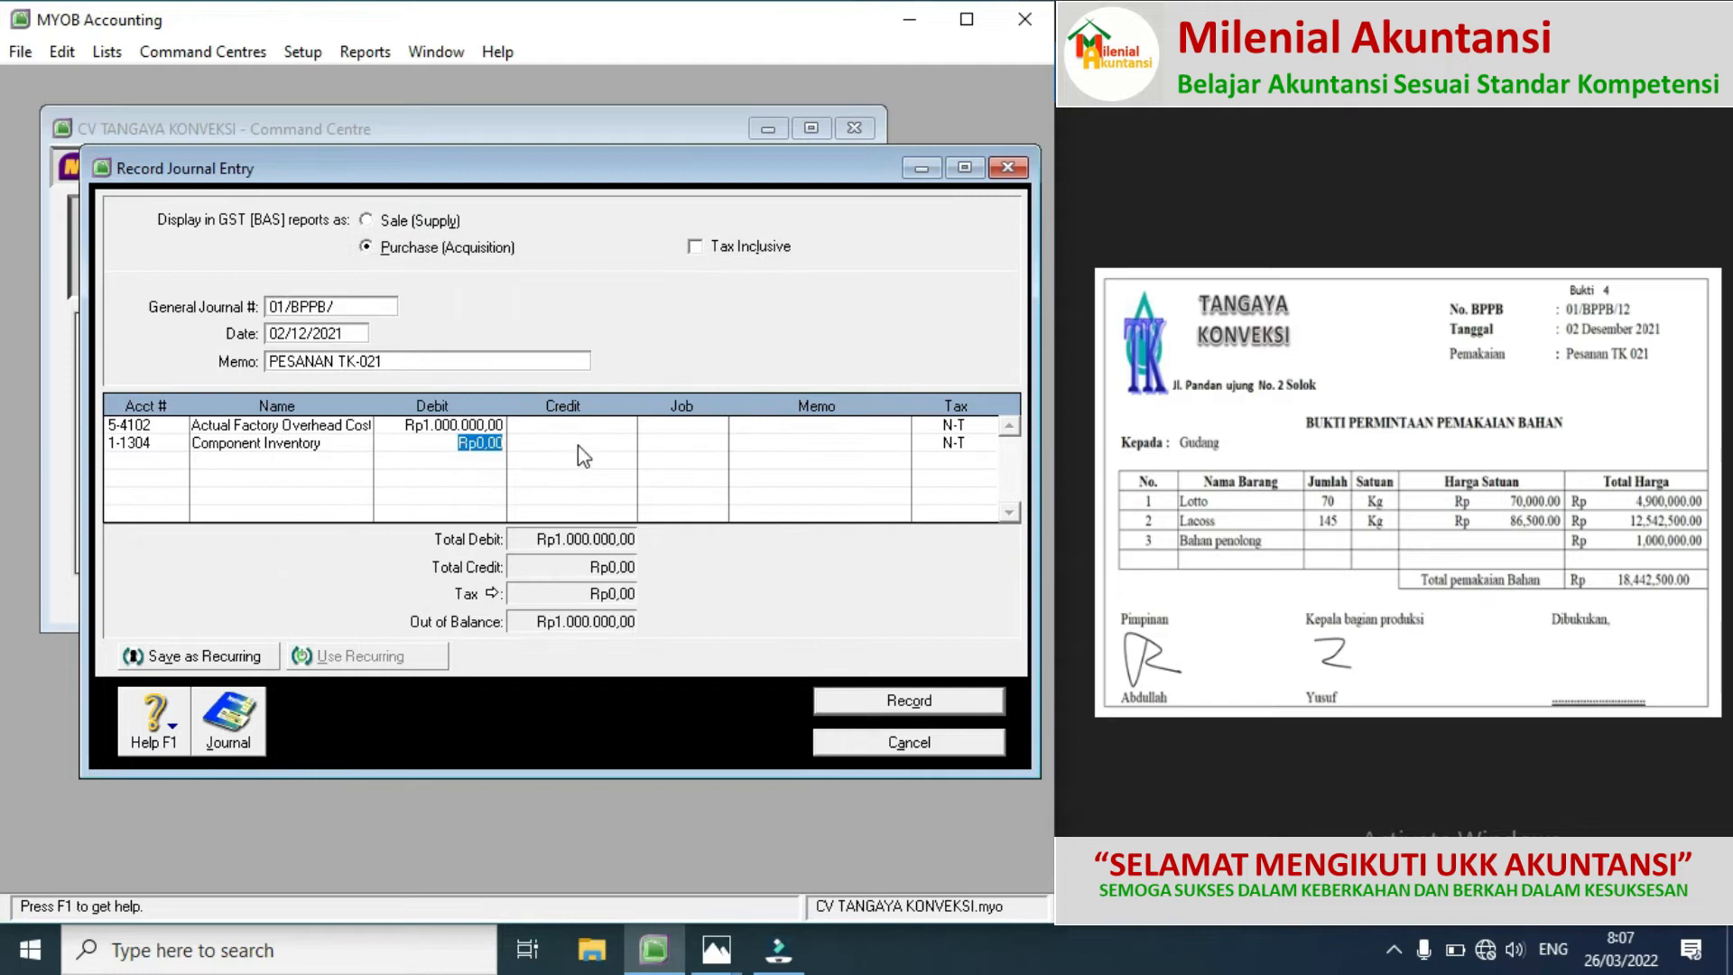
pyautogui.click(582, 451)
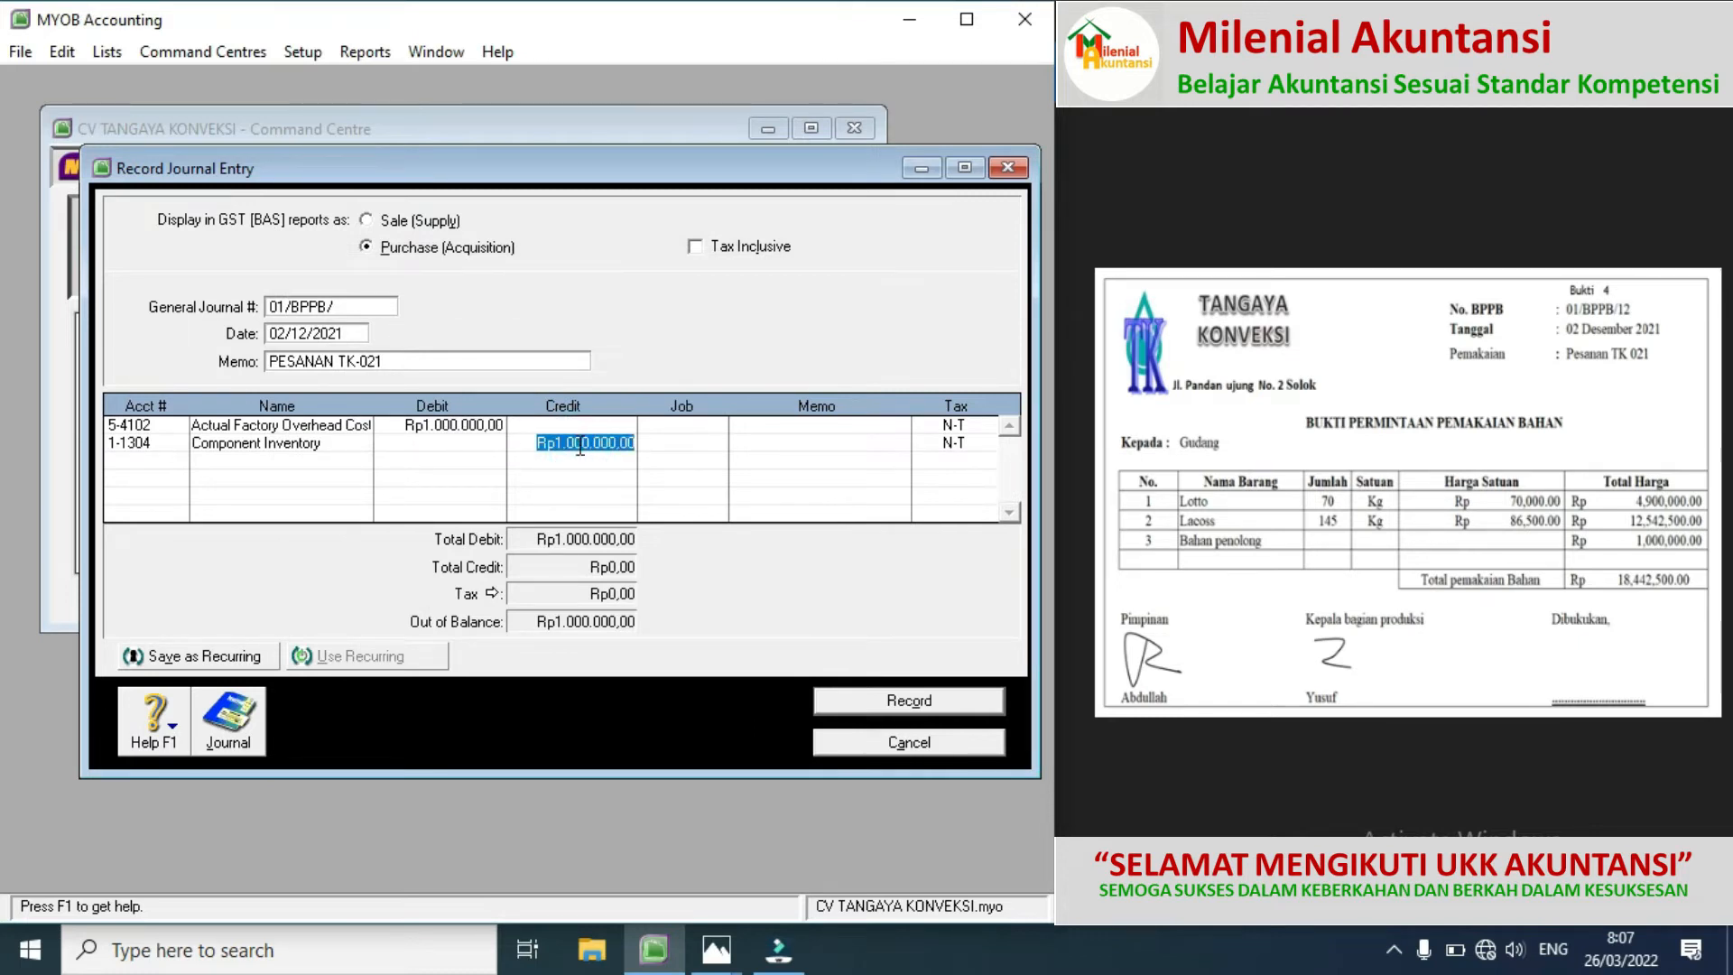
pyautogui.press('Tab')
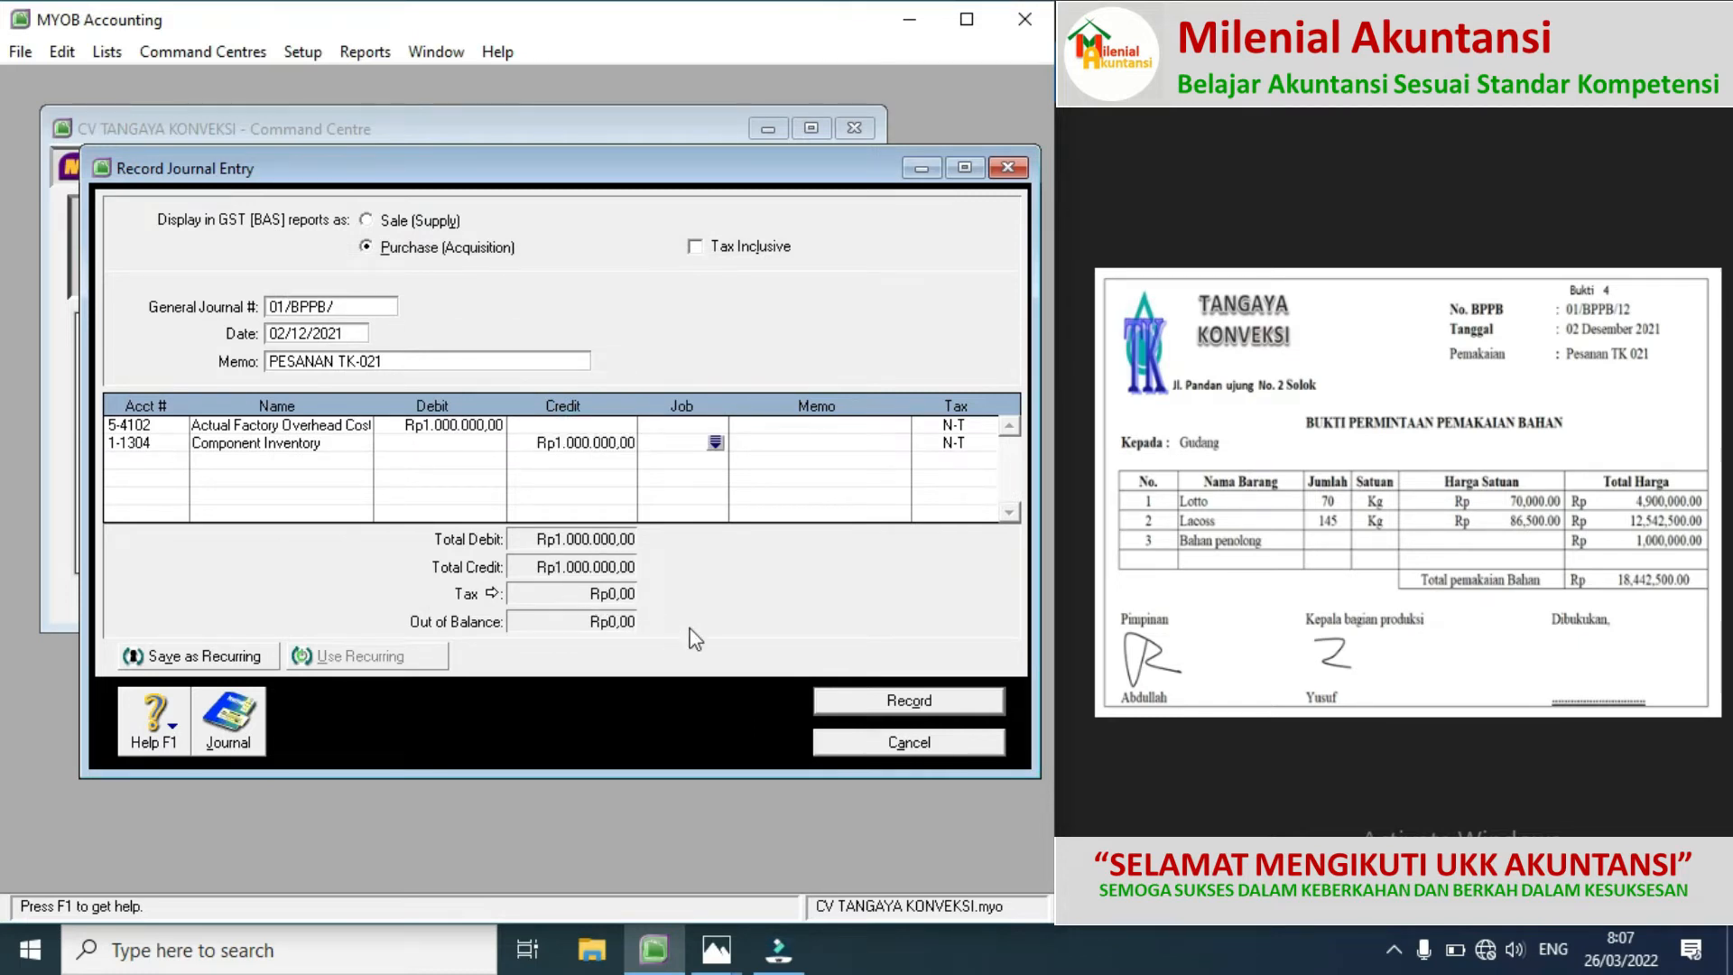
pyautogui.click(862, 702)
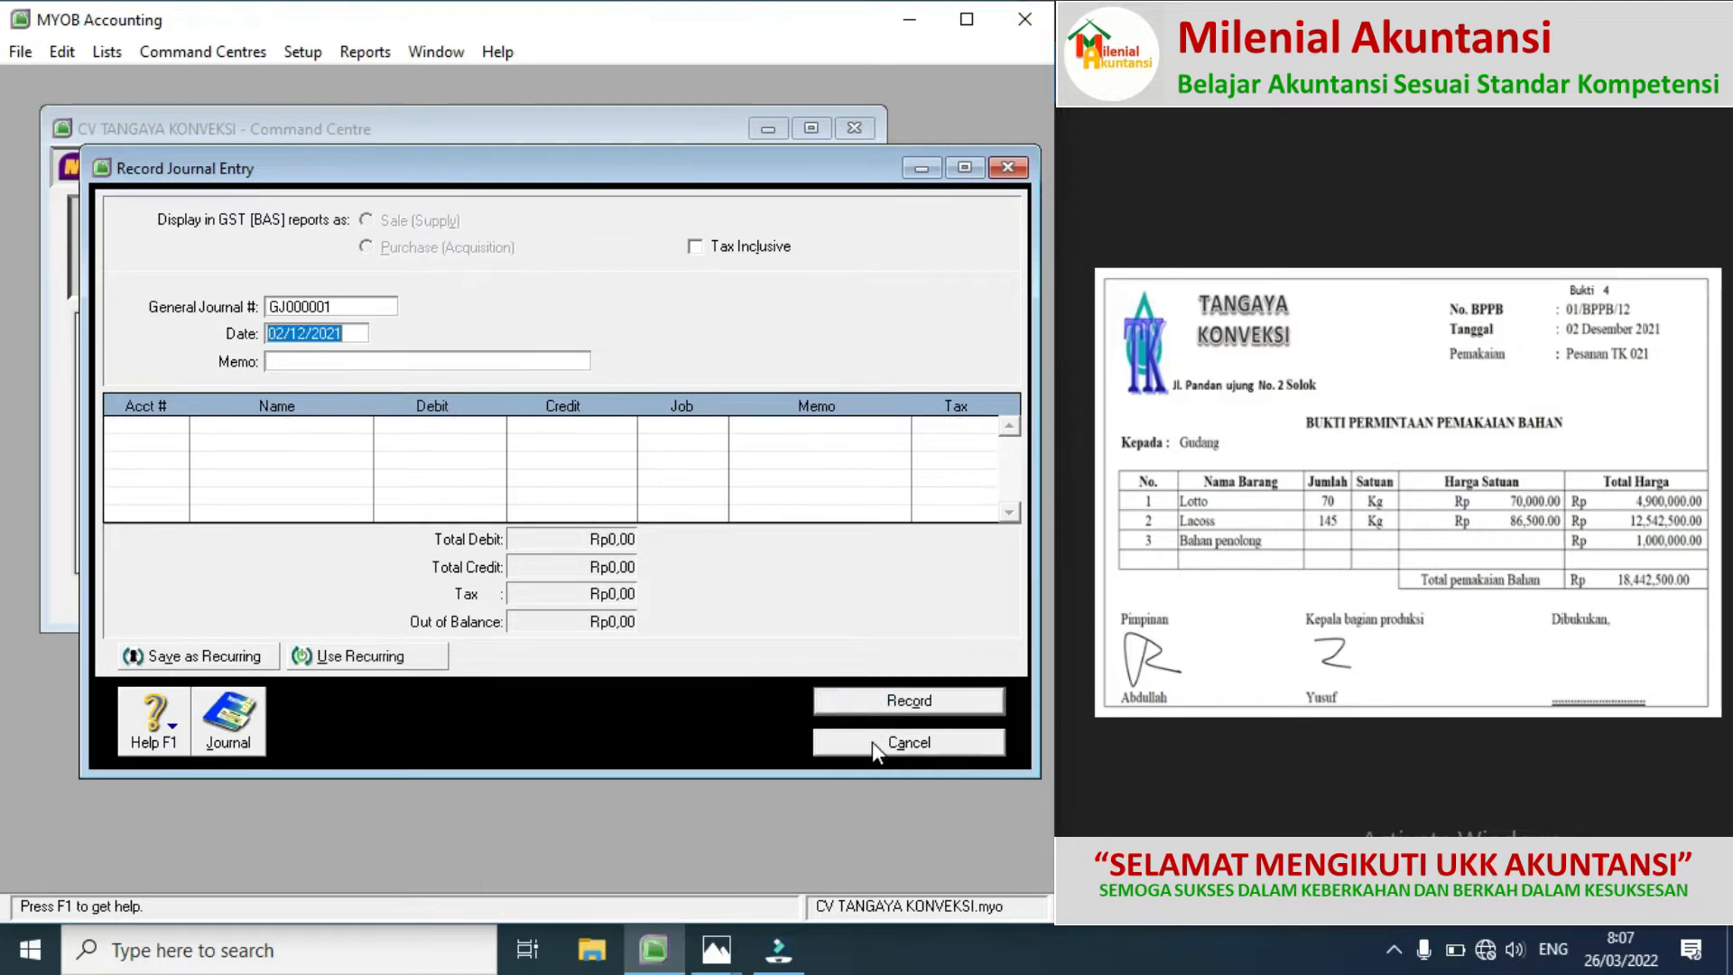
# Step: Bring up voucher 02/BKM, leave the journal entry form, and start a Receive Payments entry for customer TOKO SINAR JAYA
pyautogui.click(1711, 508)
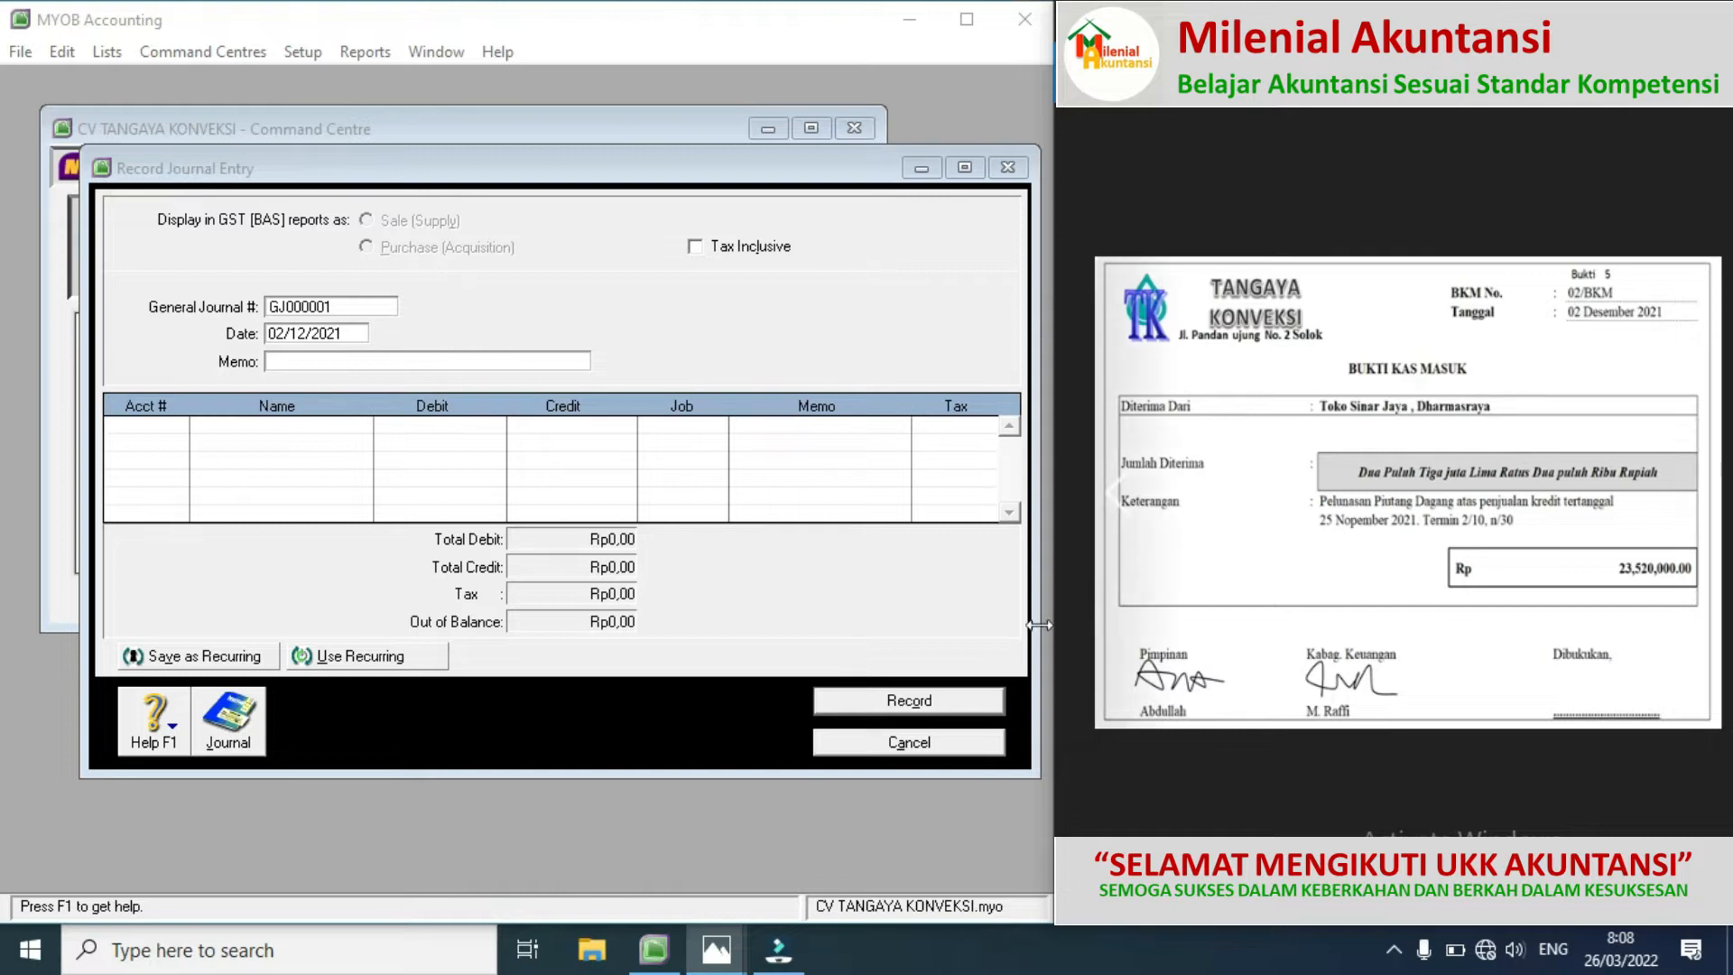
pyautogui.click(885, 744)
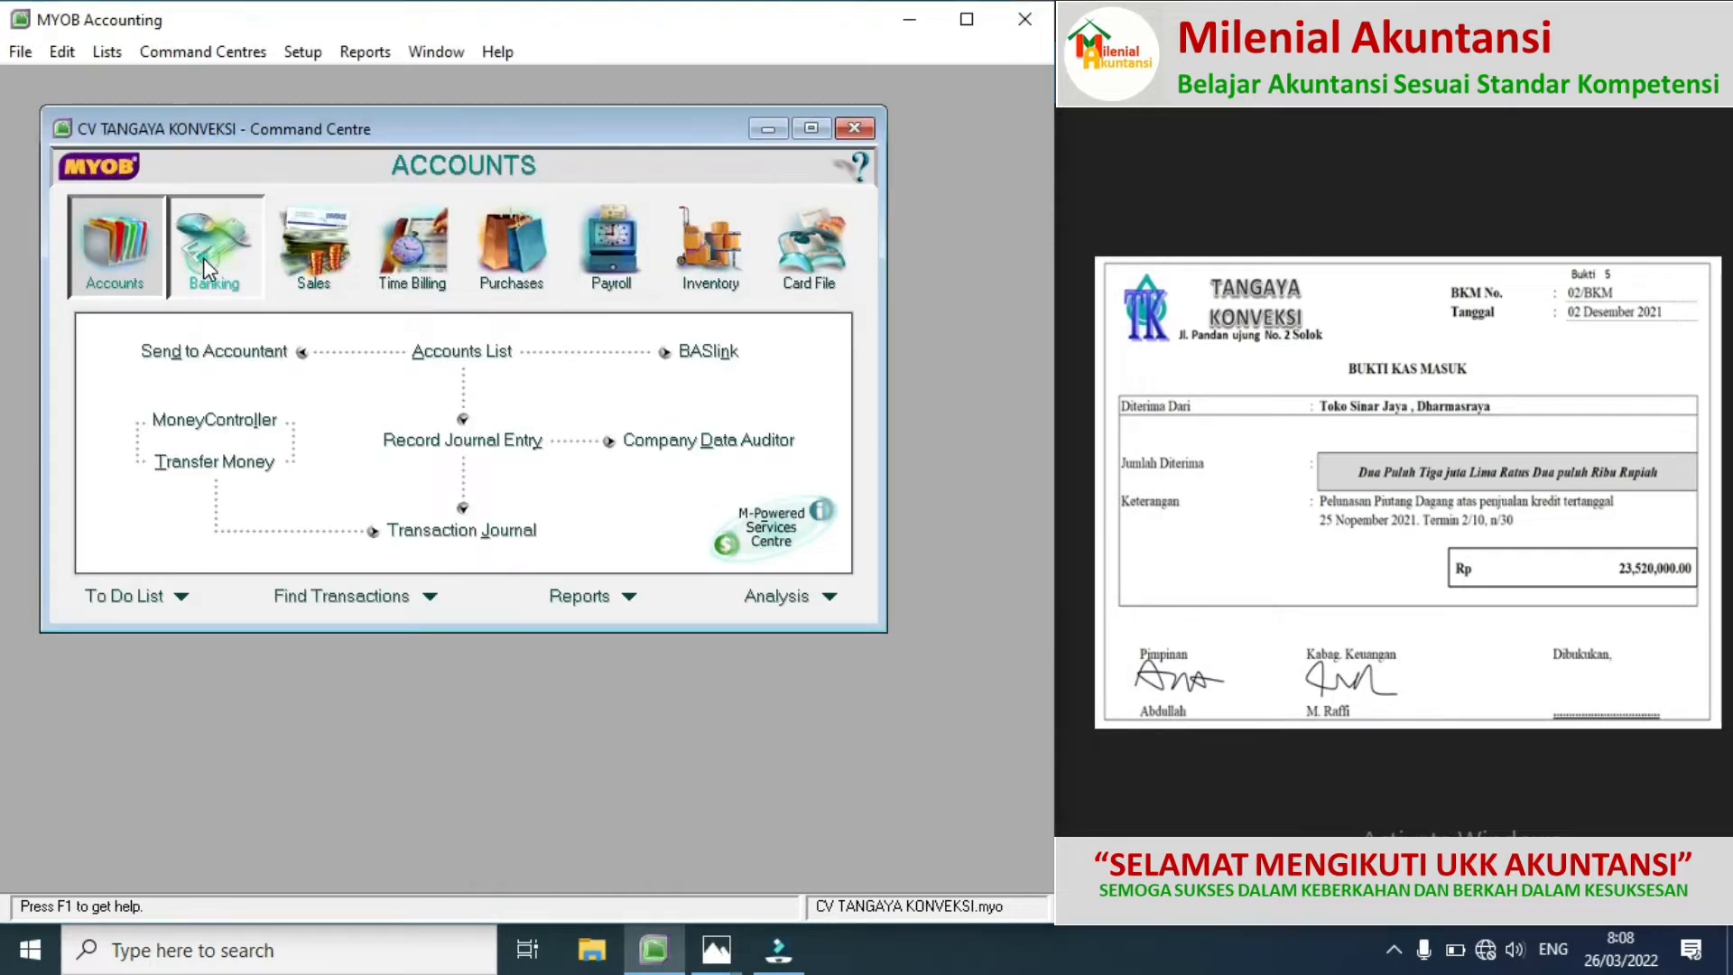
pyautogui.click(203, 264)
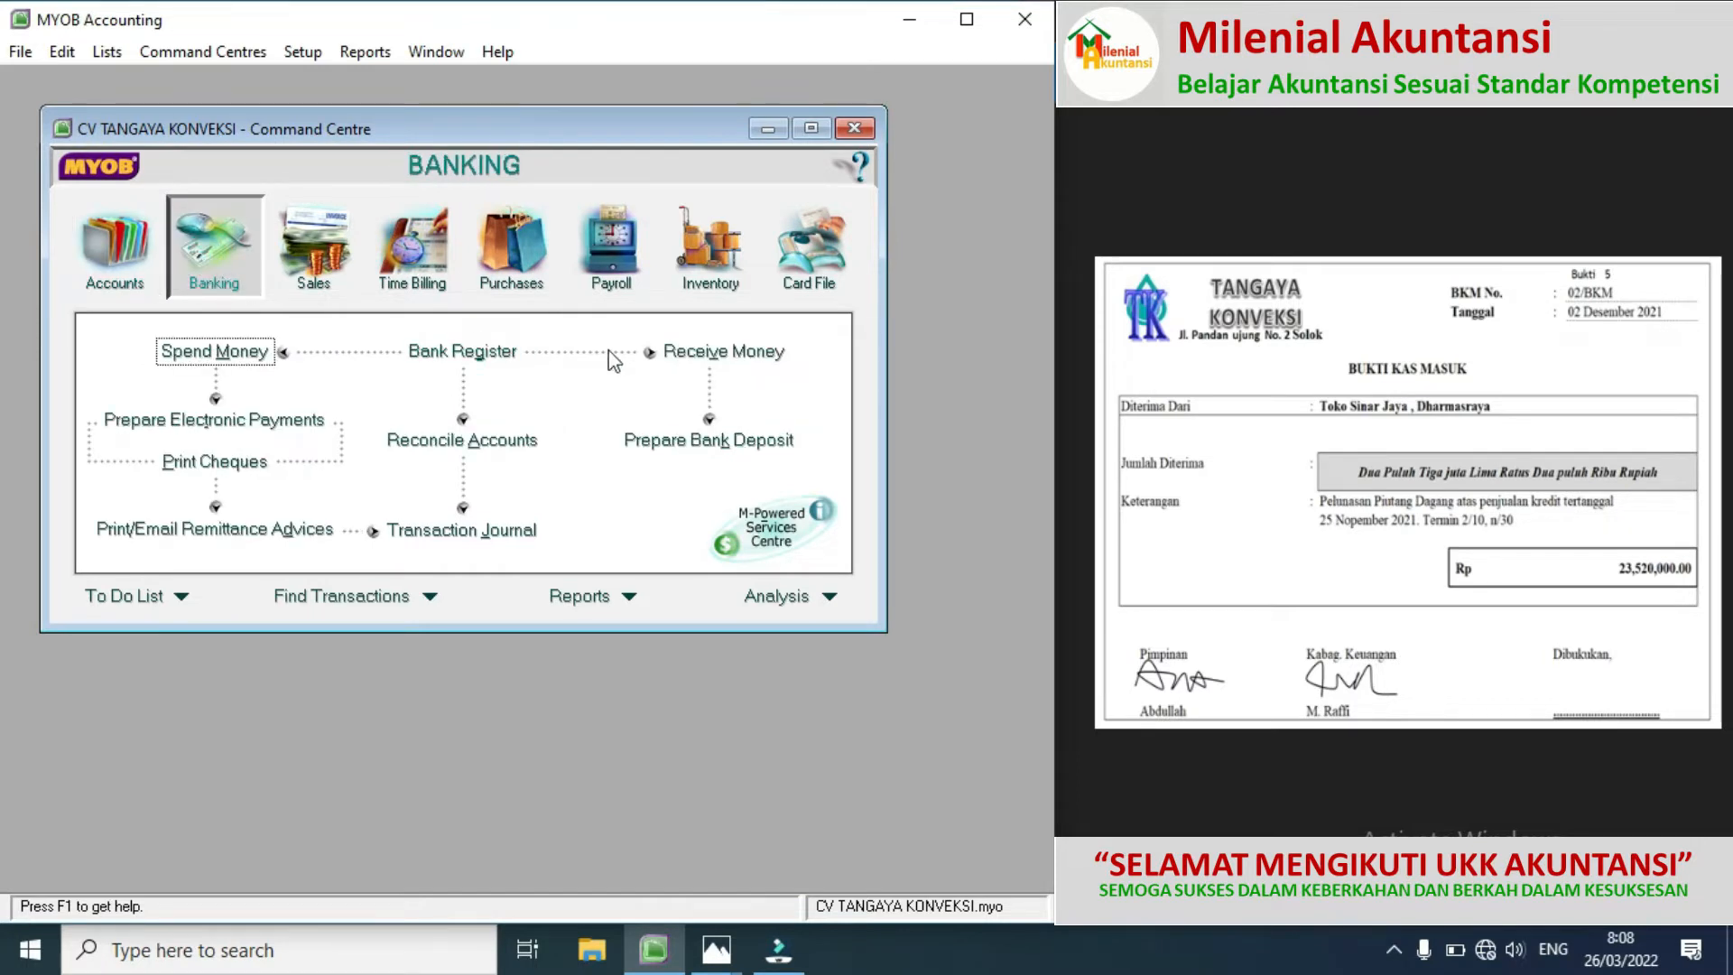
pyautogui.click(719, 353)
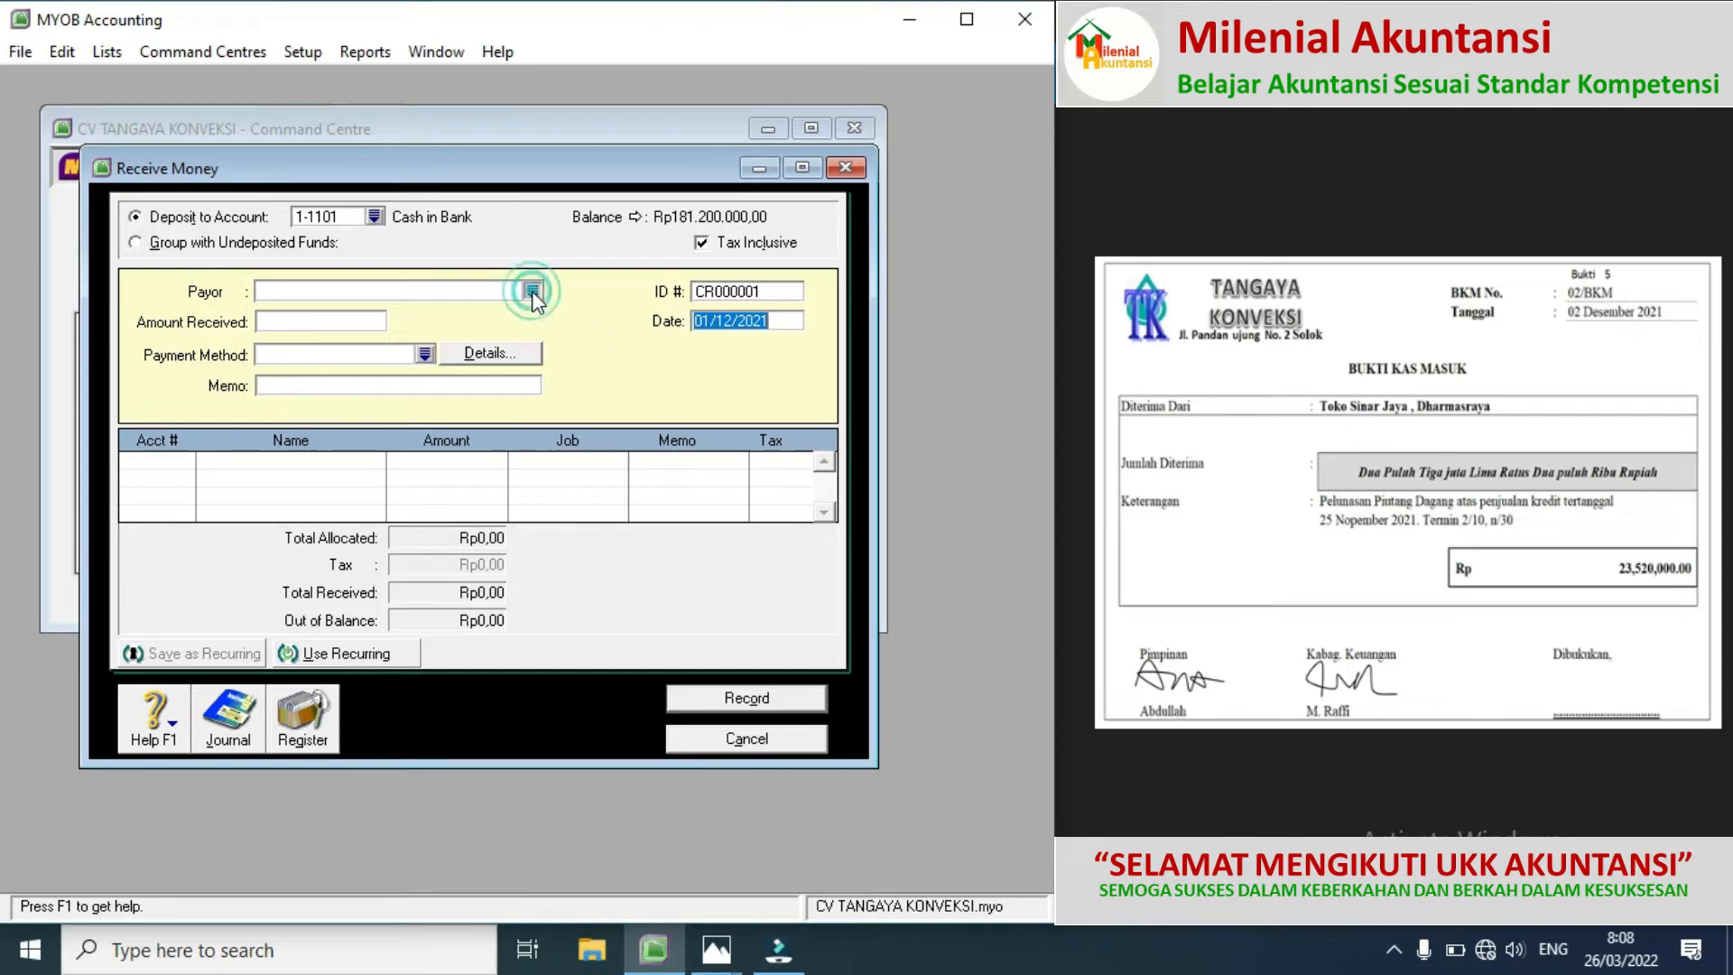
pyautogui.click(533, 292)
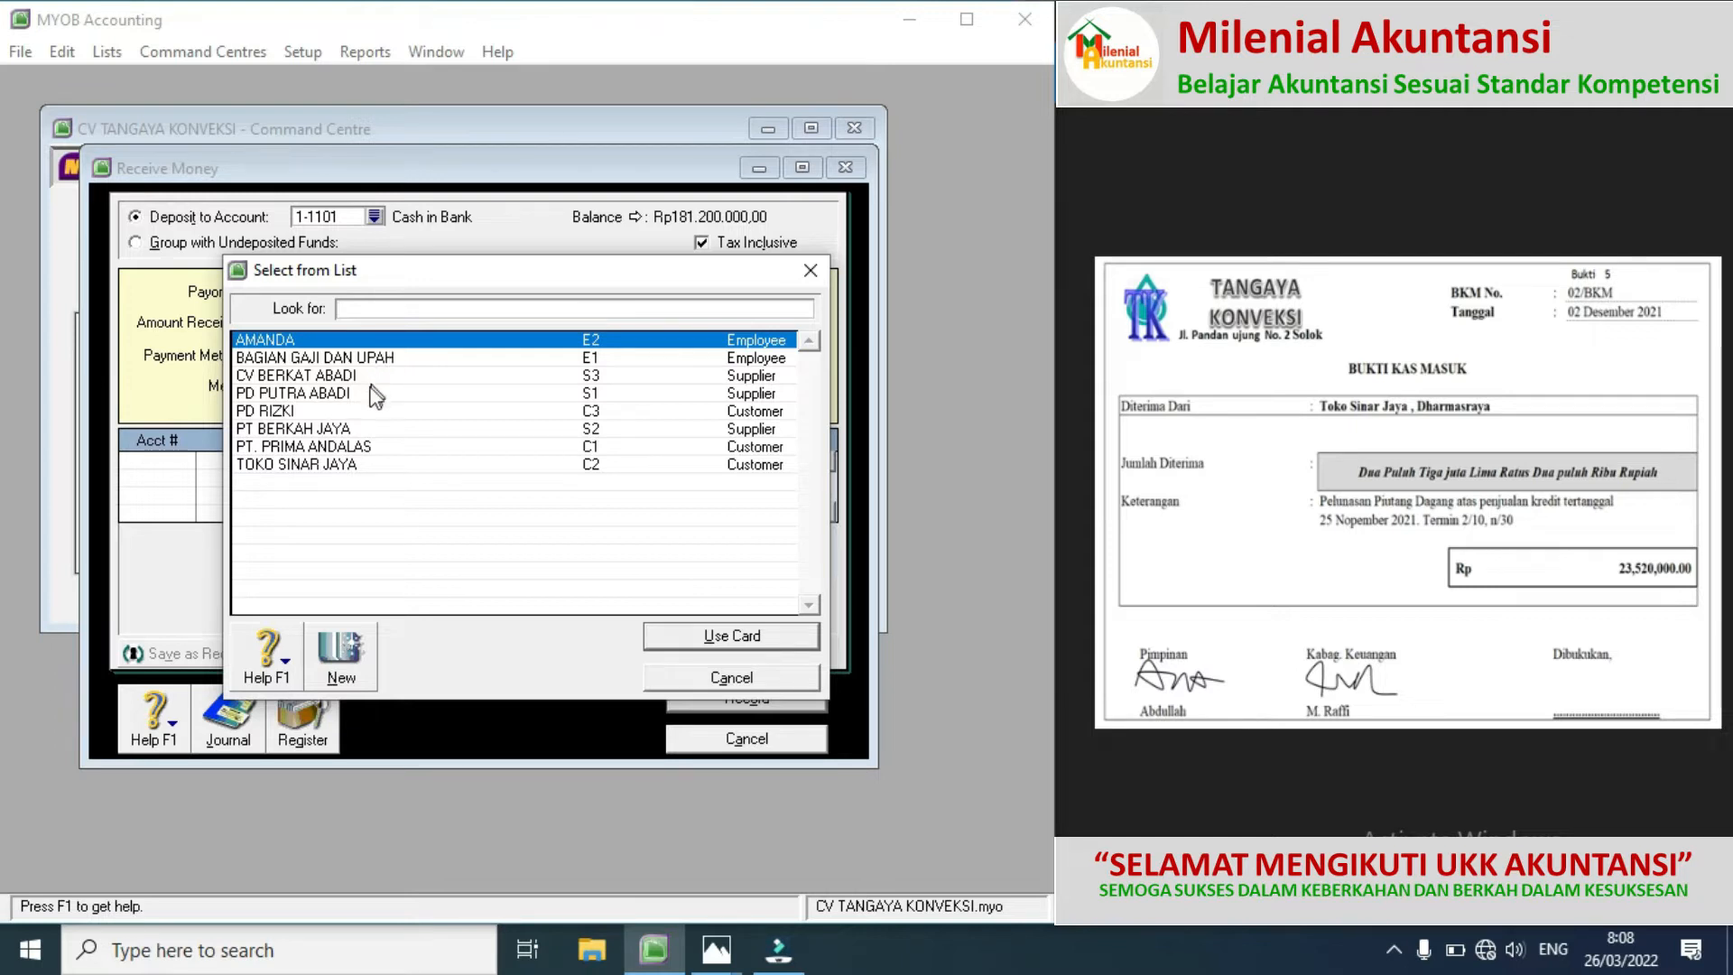
pyautogui.doubleClick(298, 465)
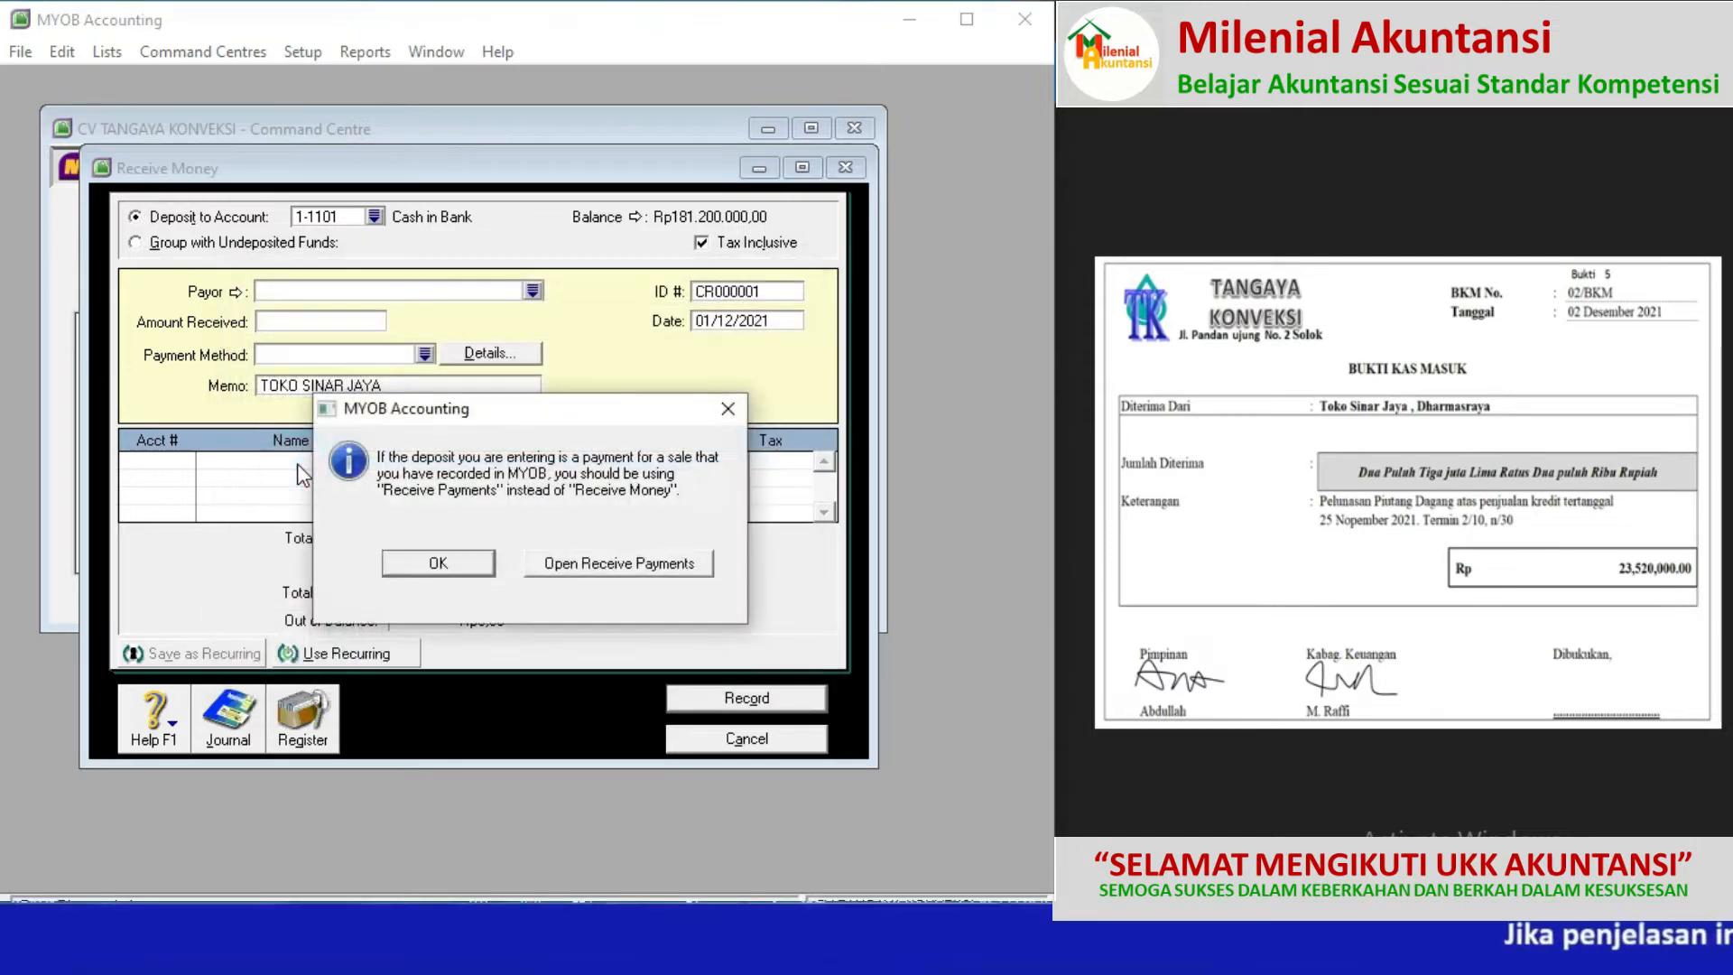
pyautogui.click(583, 569)
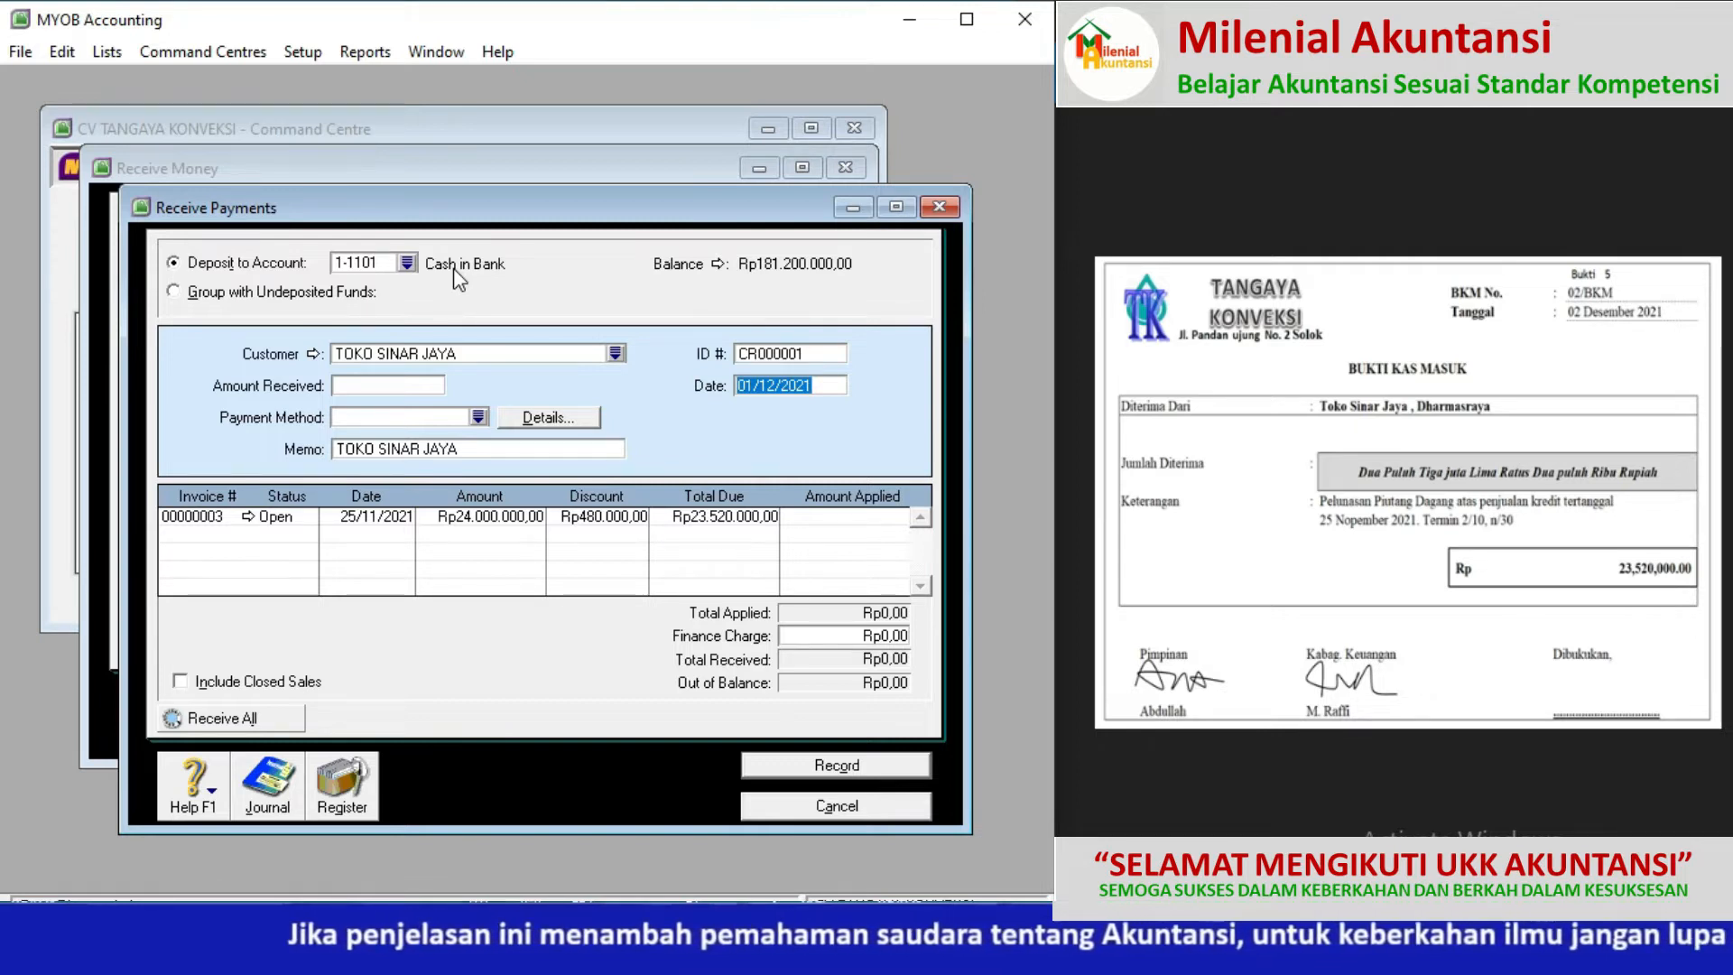
# Step: Enter an amount received of Rp23,520,000 with ID 02/BKM and the date 02/12/2021
pyautogui.click(400, 386)
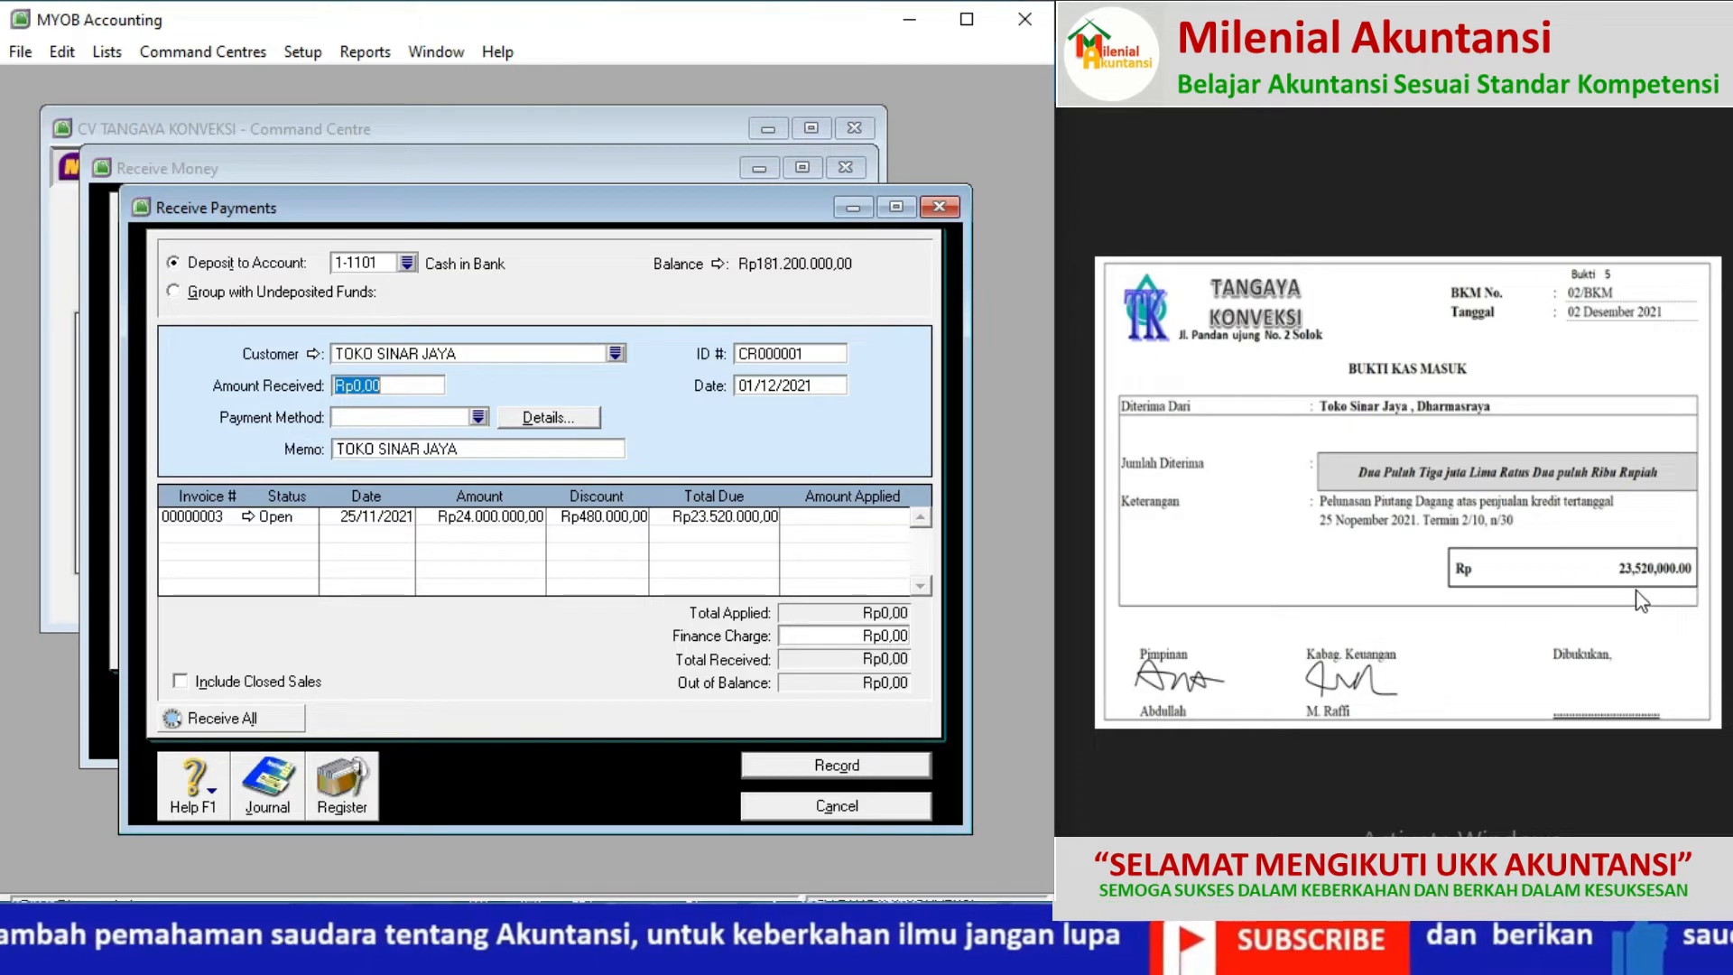
pyautogui.write('23520000')
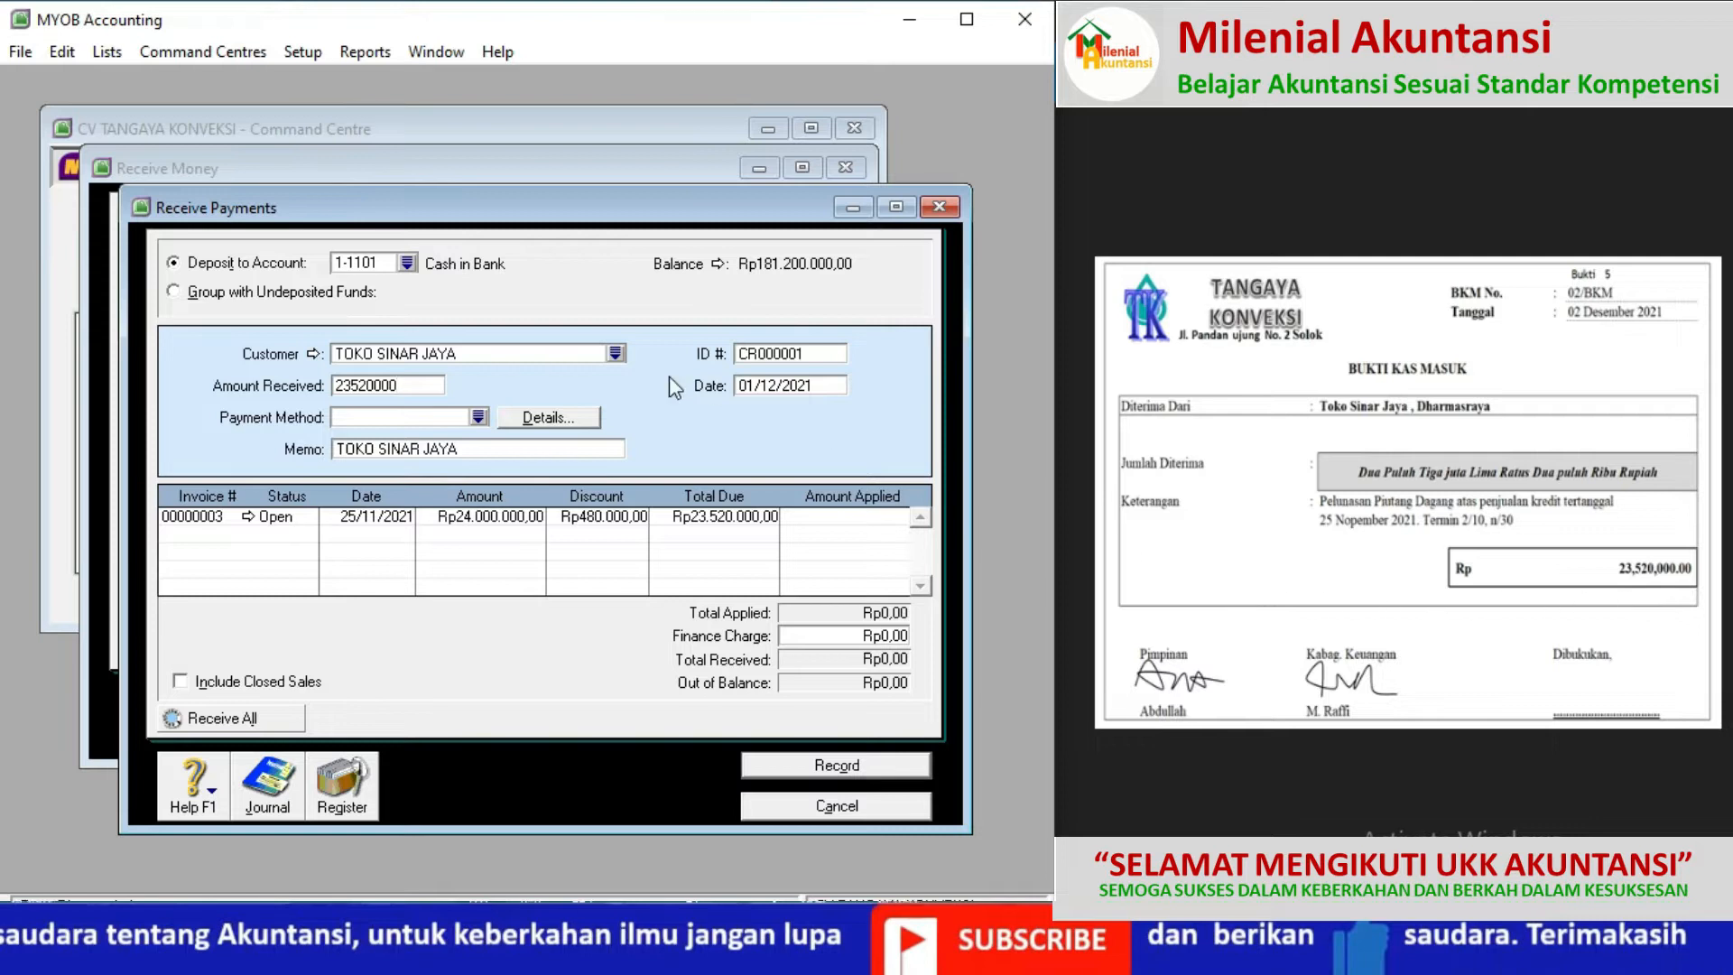
pyautogui.click(800, 355)
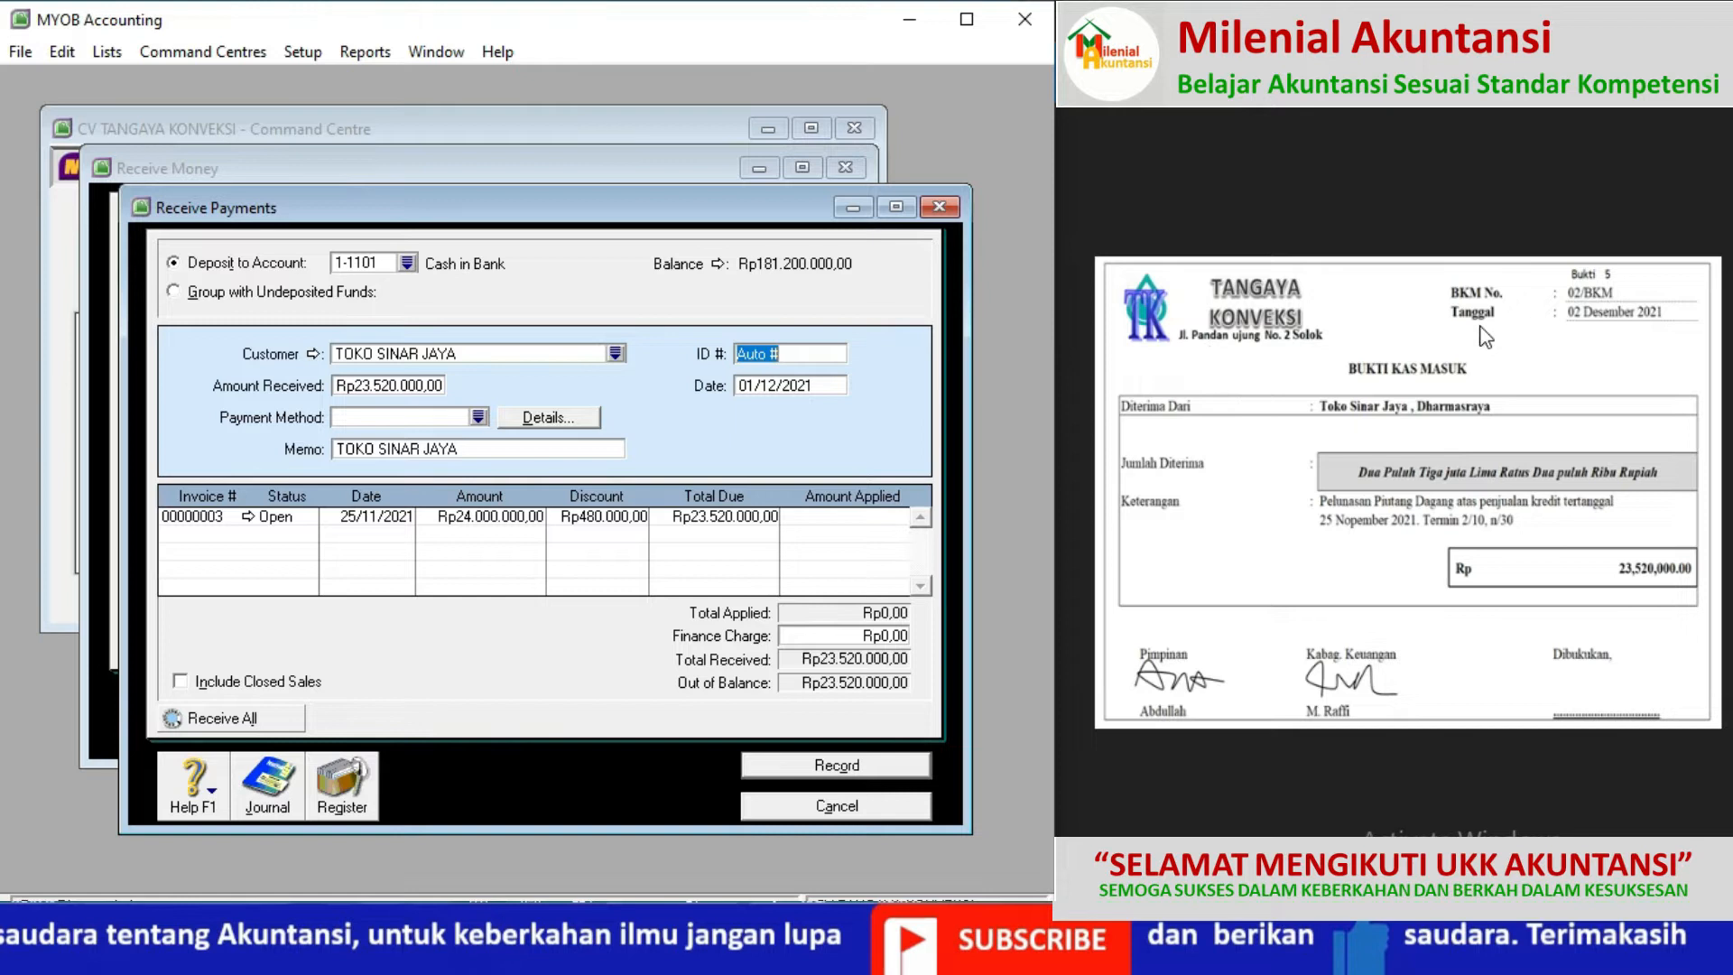
pyautogui.write('02')
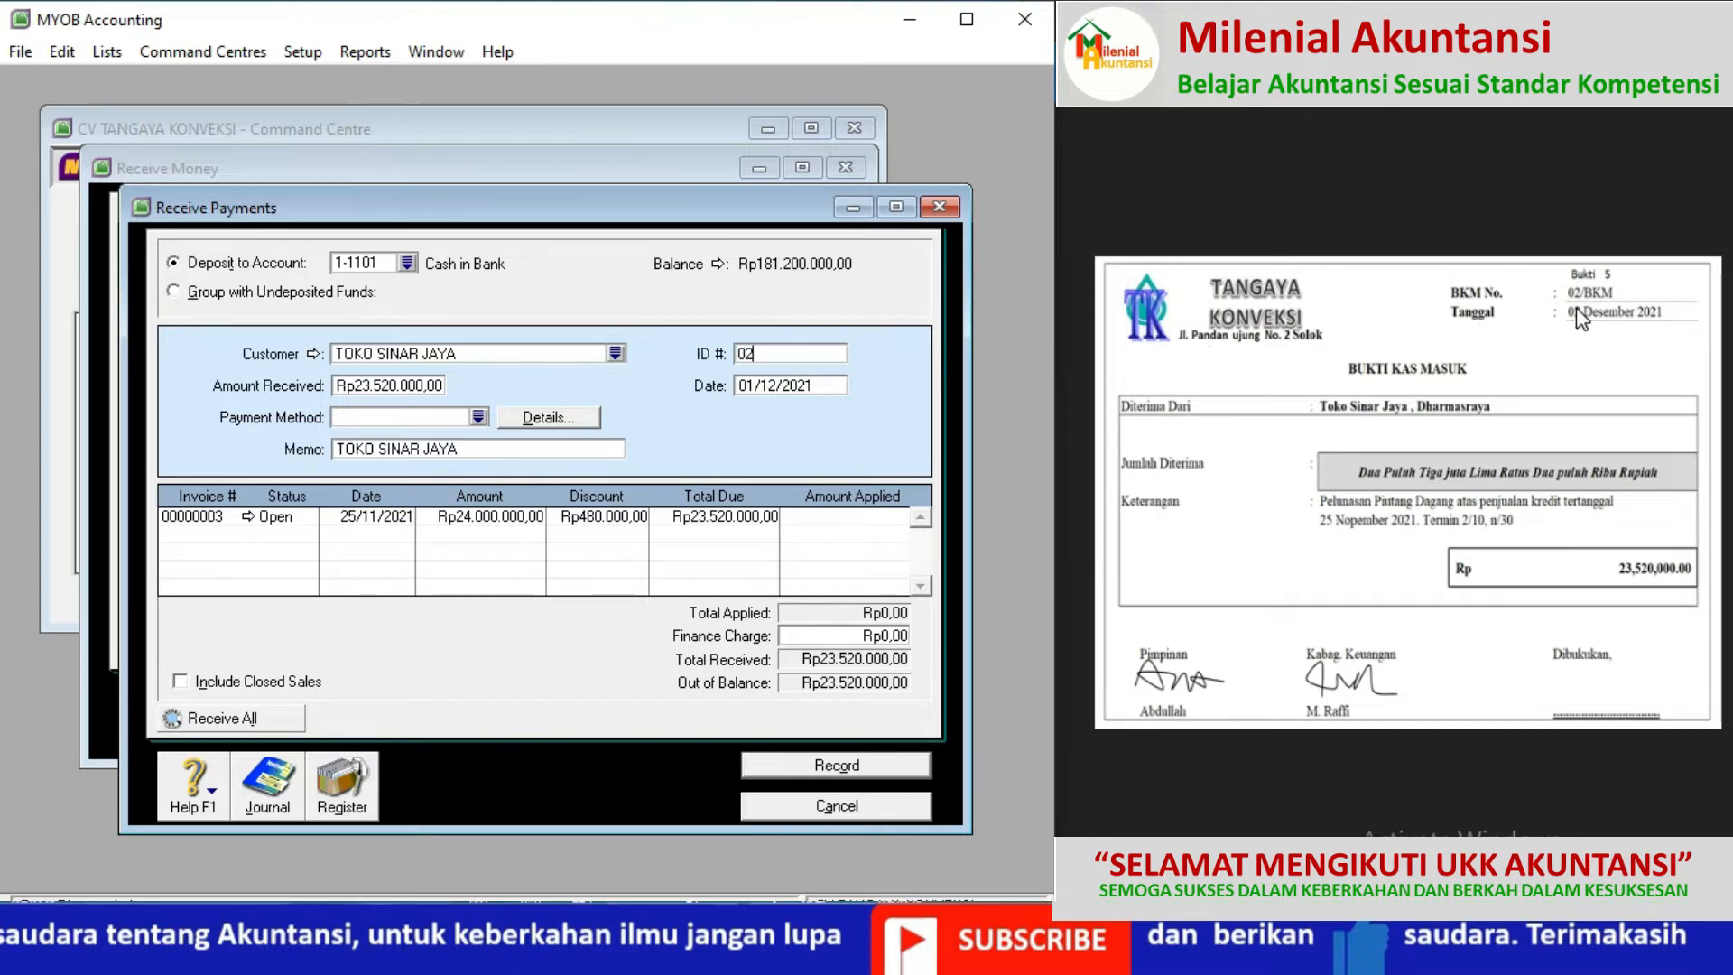
pyautogui.write('/BKM')
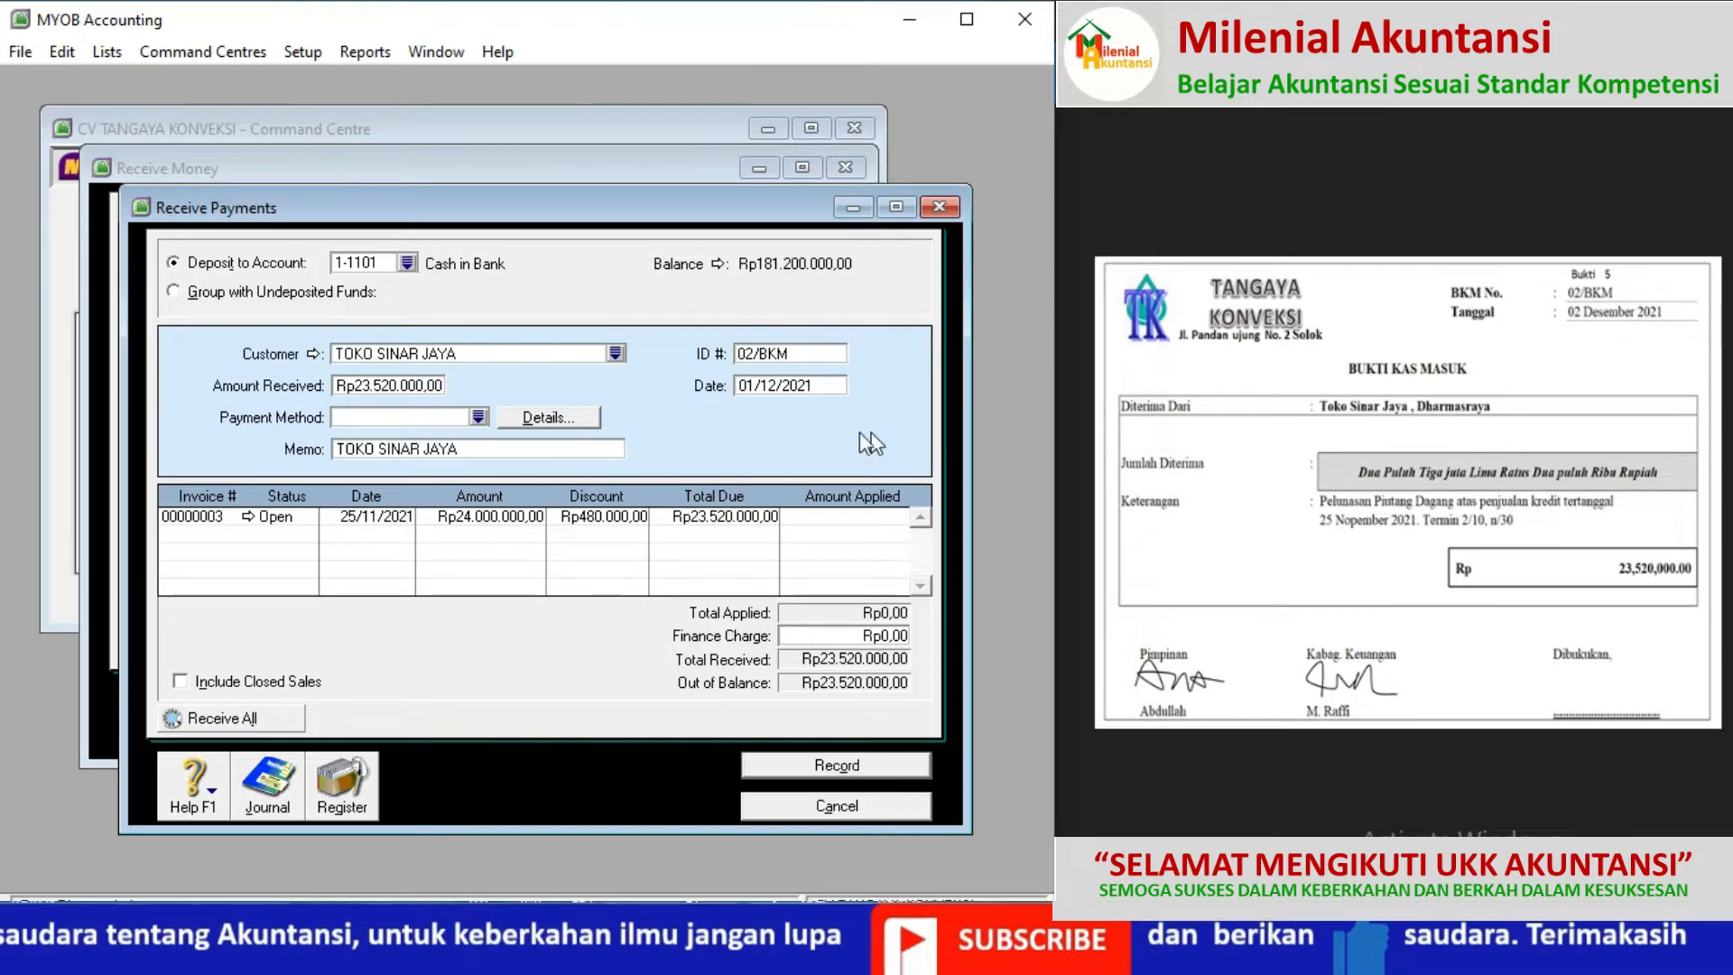
pyautogui.click(754, 386)
pyautogui.click(754, 388)
pyautogui.press('BackSpace')
pyautogui.write('2')
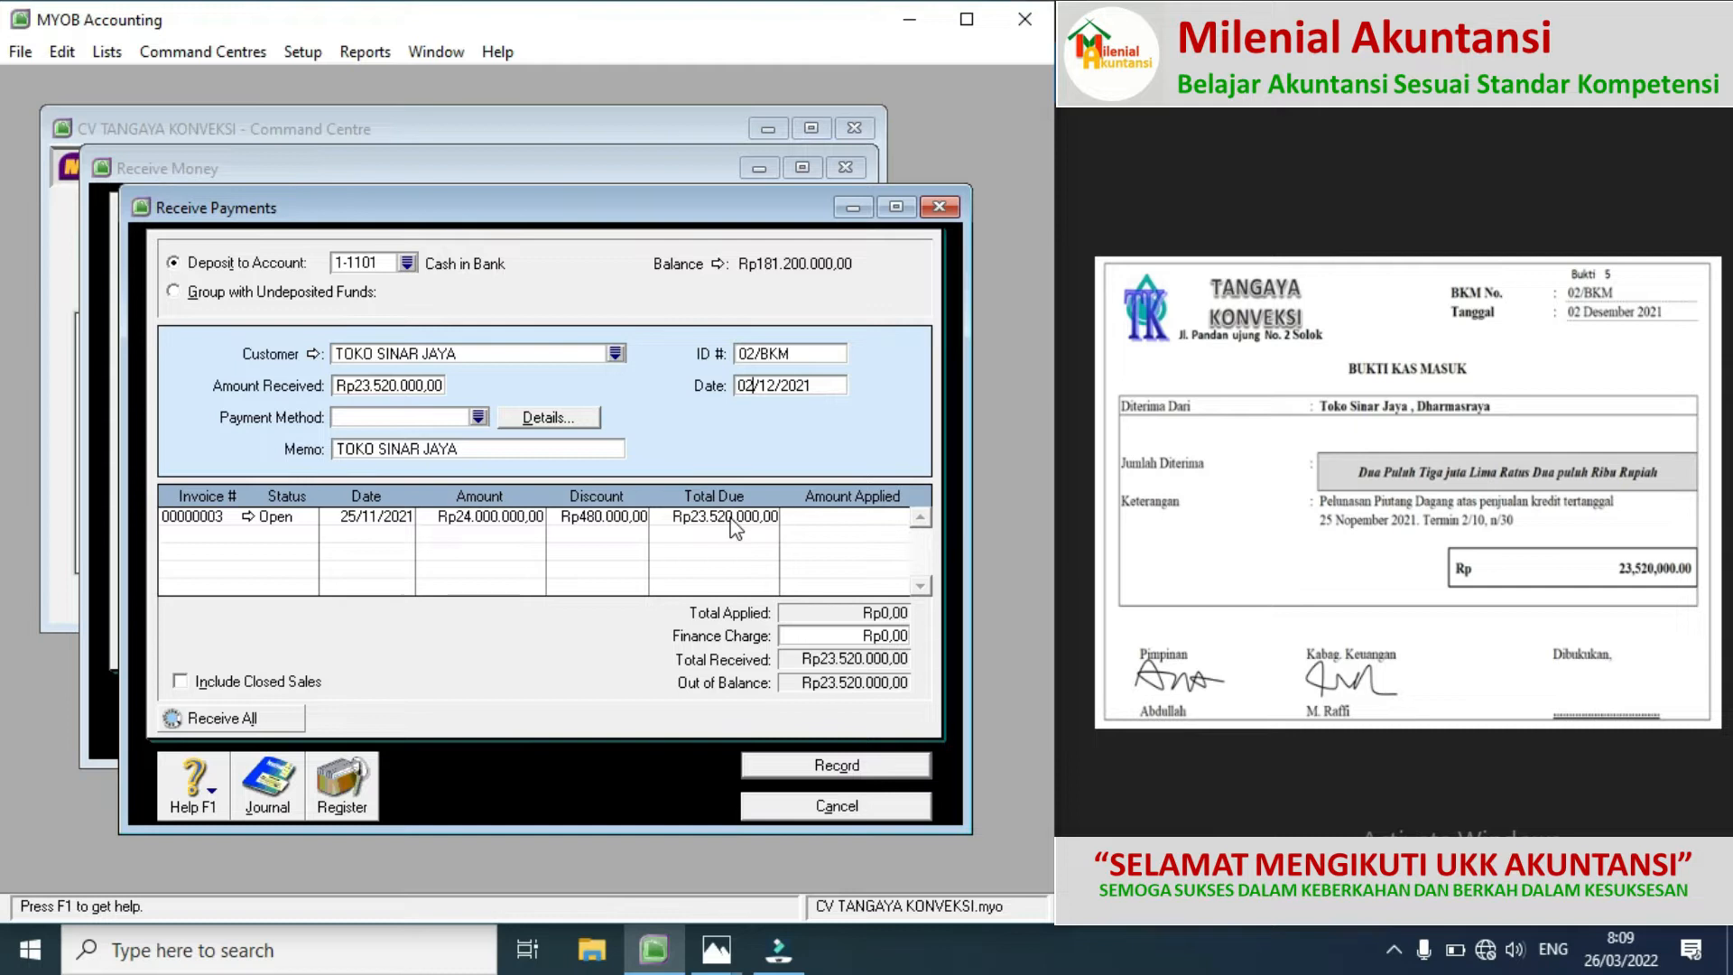
# Step: Apply Rp23,520,000 to the open invoice dated 25/11/2021 and record the payment without printing the discount credit memo
pyautogui.click(854, 519)
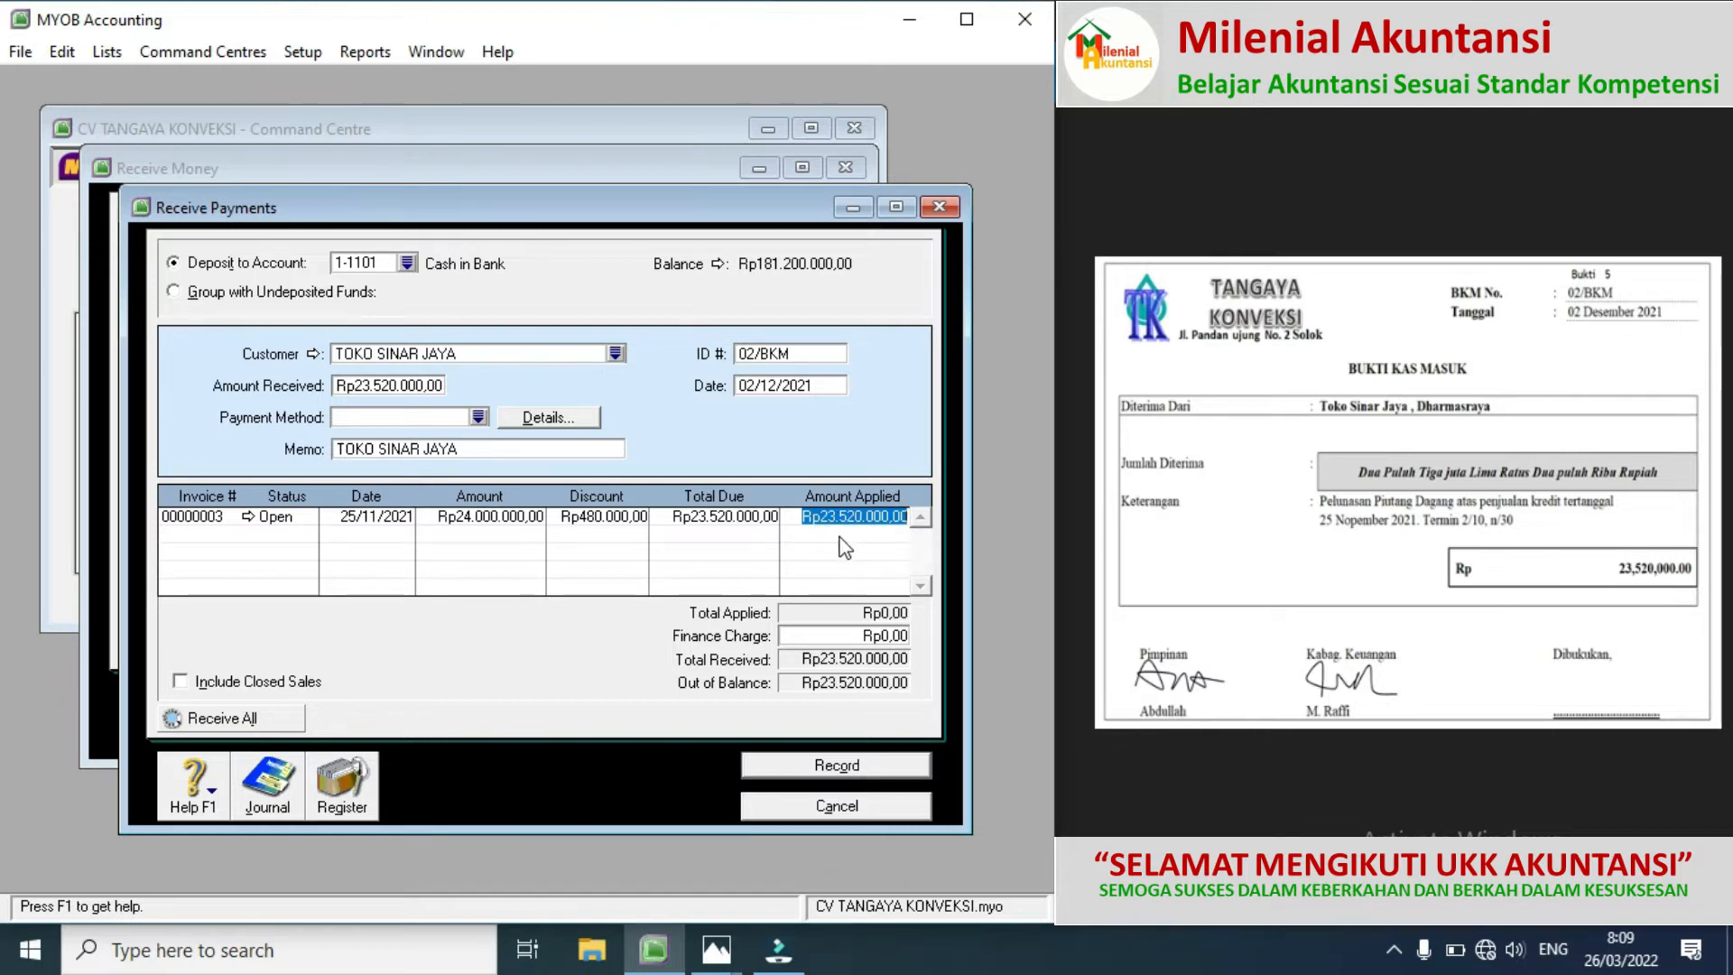
pyautogui.click(823, 539)
pyautogui.click(818, 638)
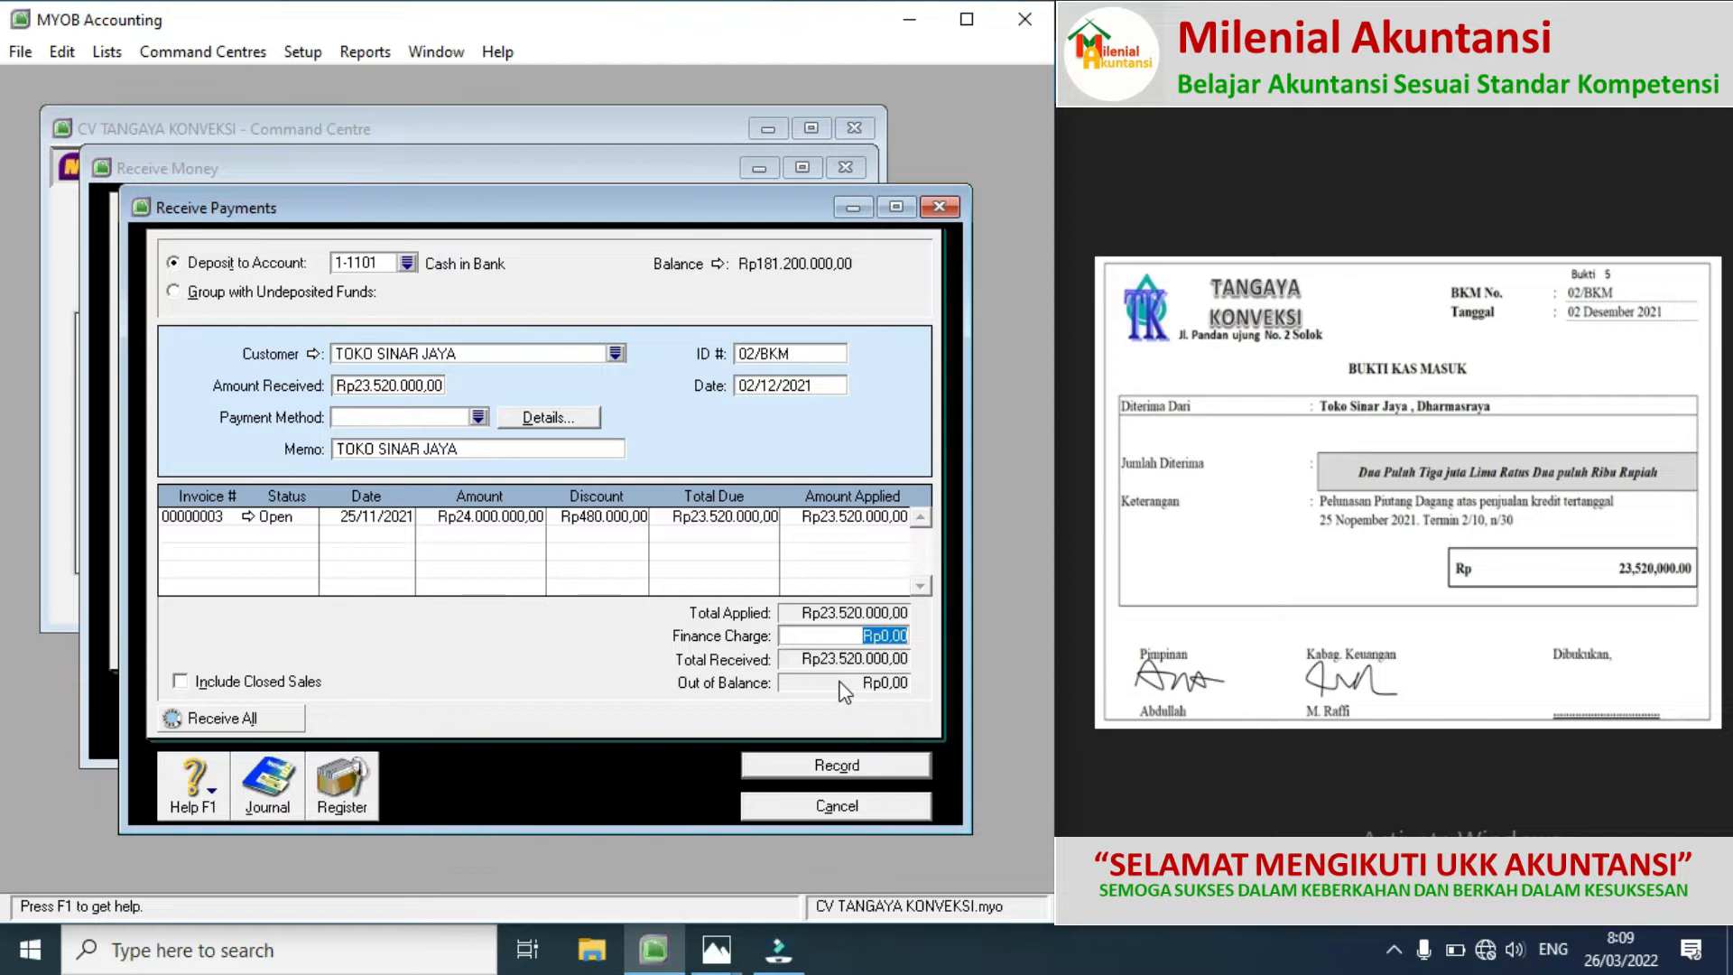
pyautogui.click(808, 765)
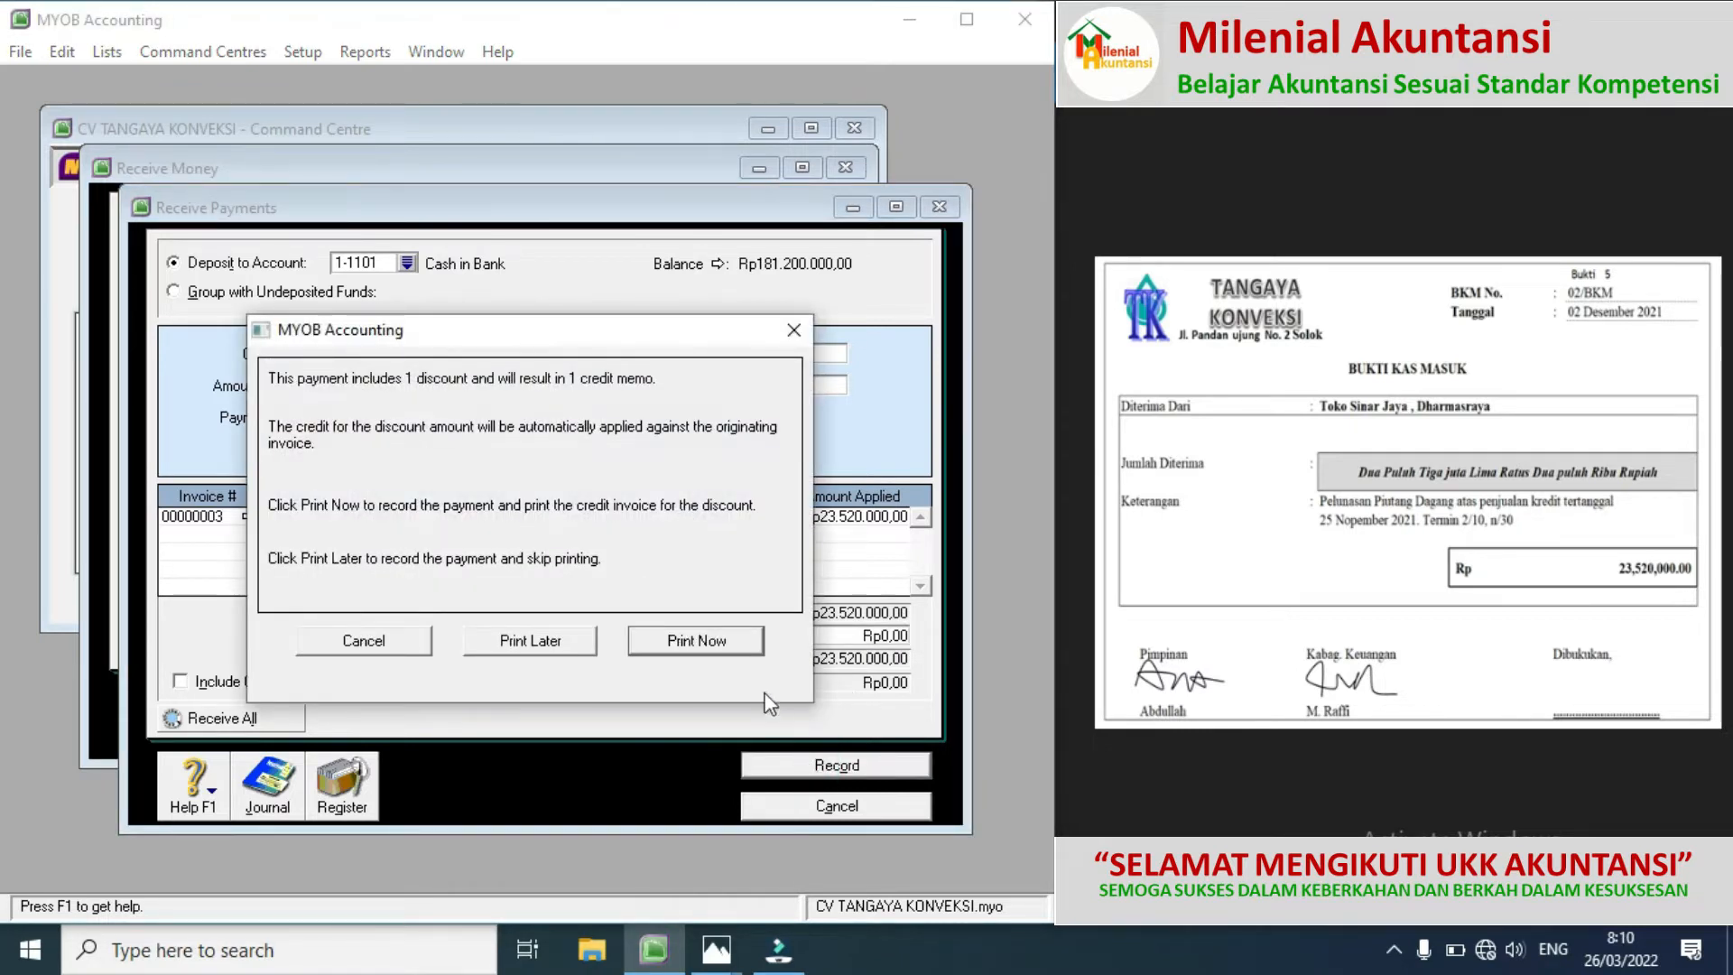
pyautogui.click(534, 642)
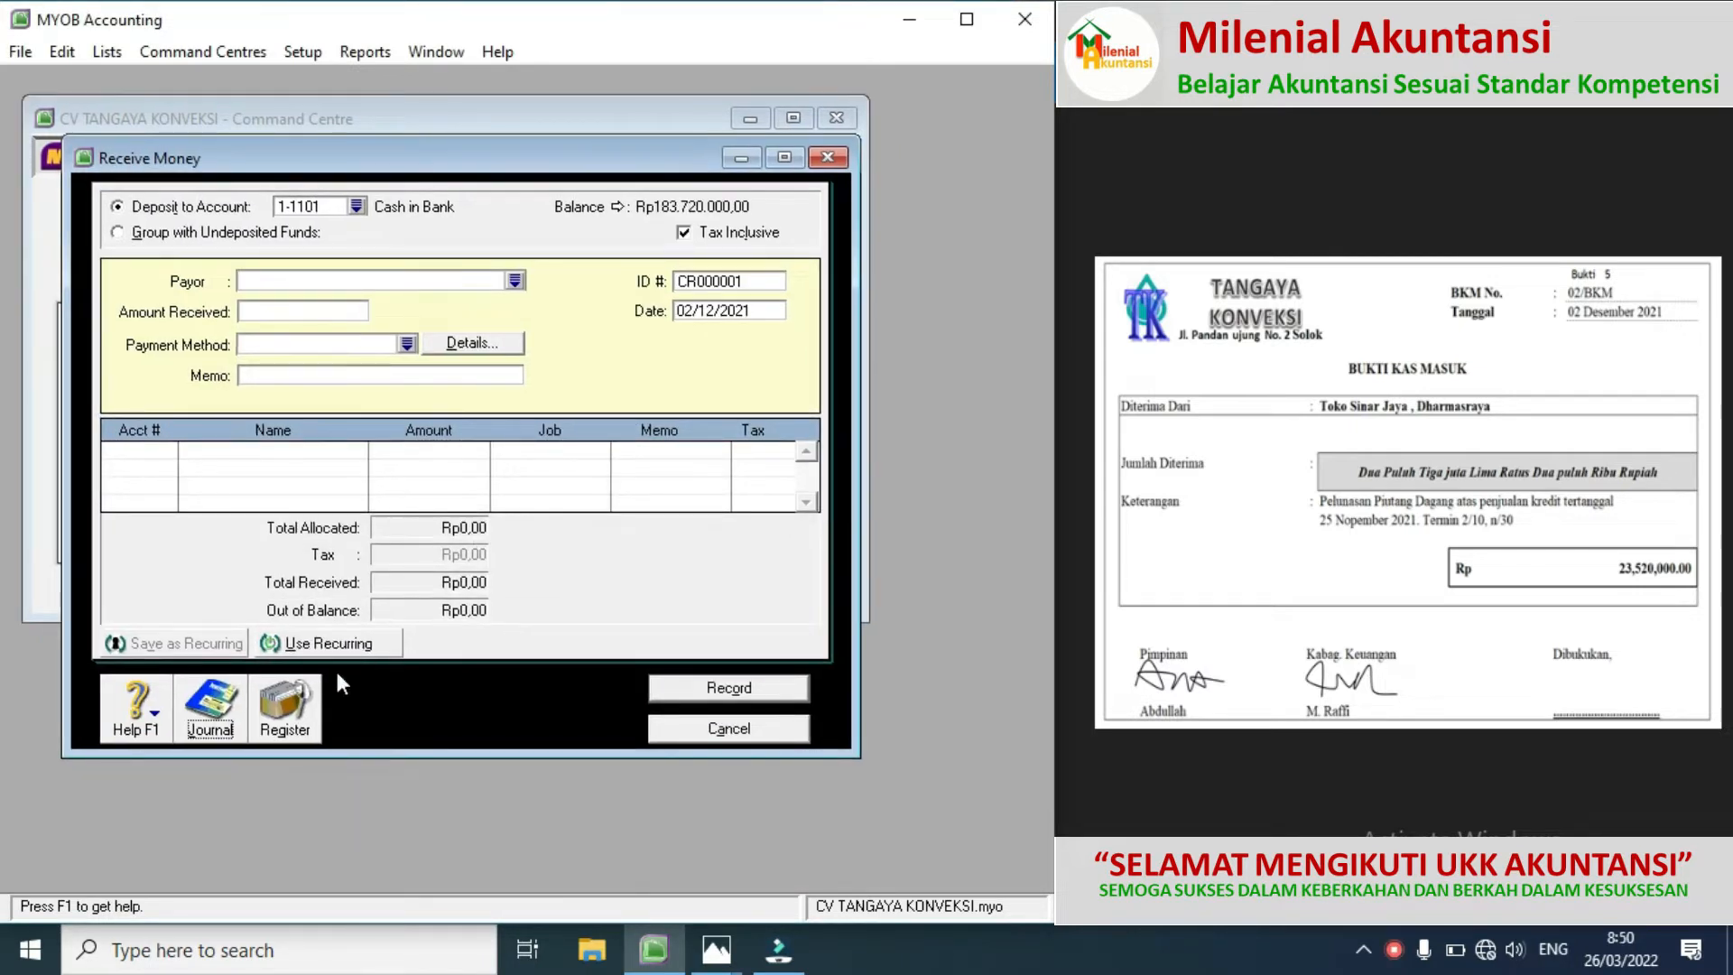
# Step: Review the receipts and sales transaction journals and open the TOKO SINAR JAYA discount invoice dated 02/12/2021
pyautogui.click(224, 709)
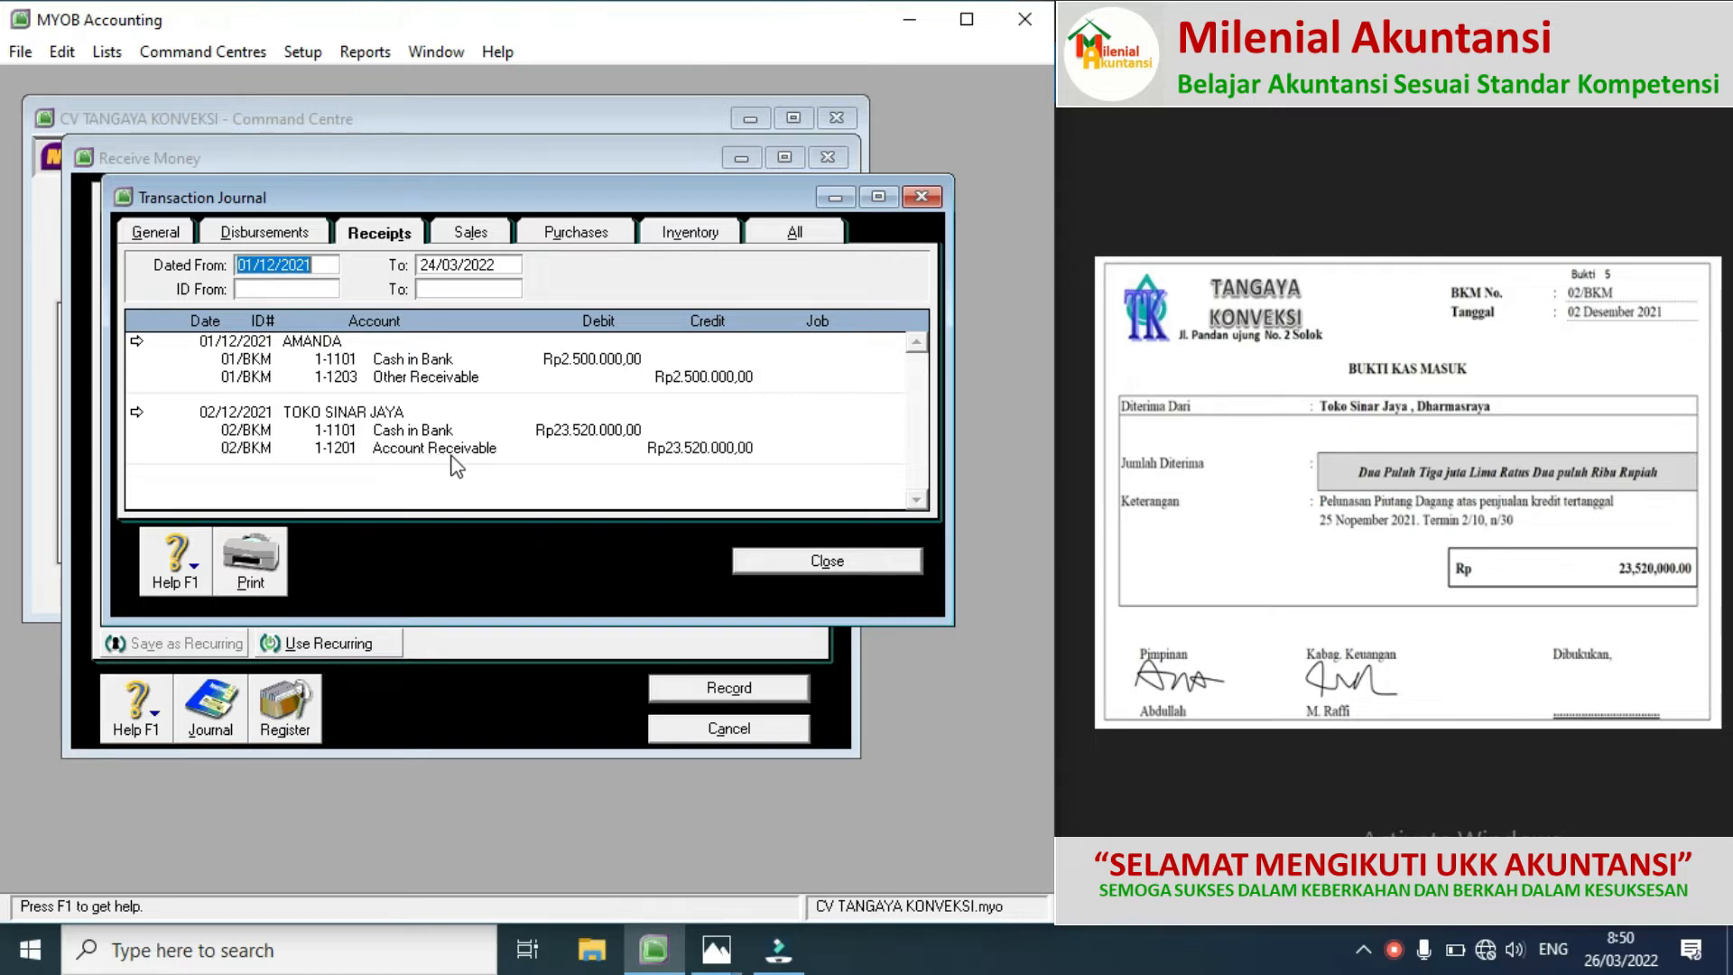
pyautogui.click(483, 238)
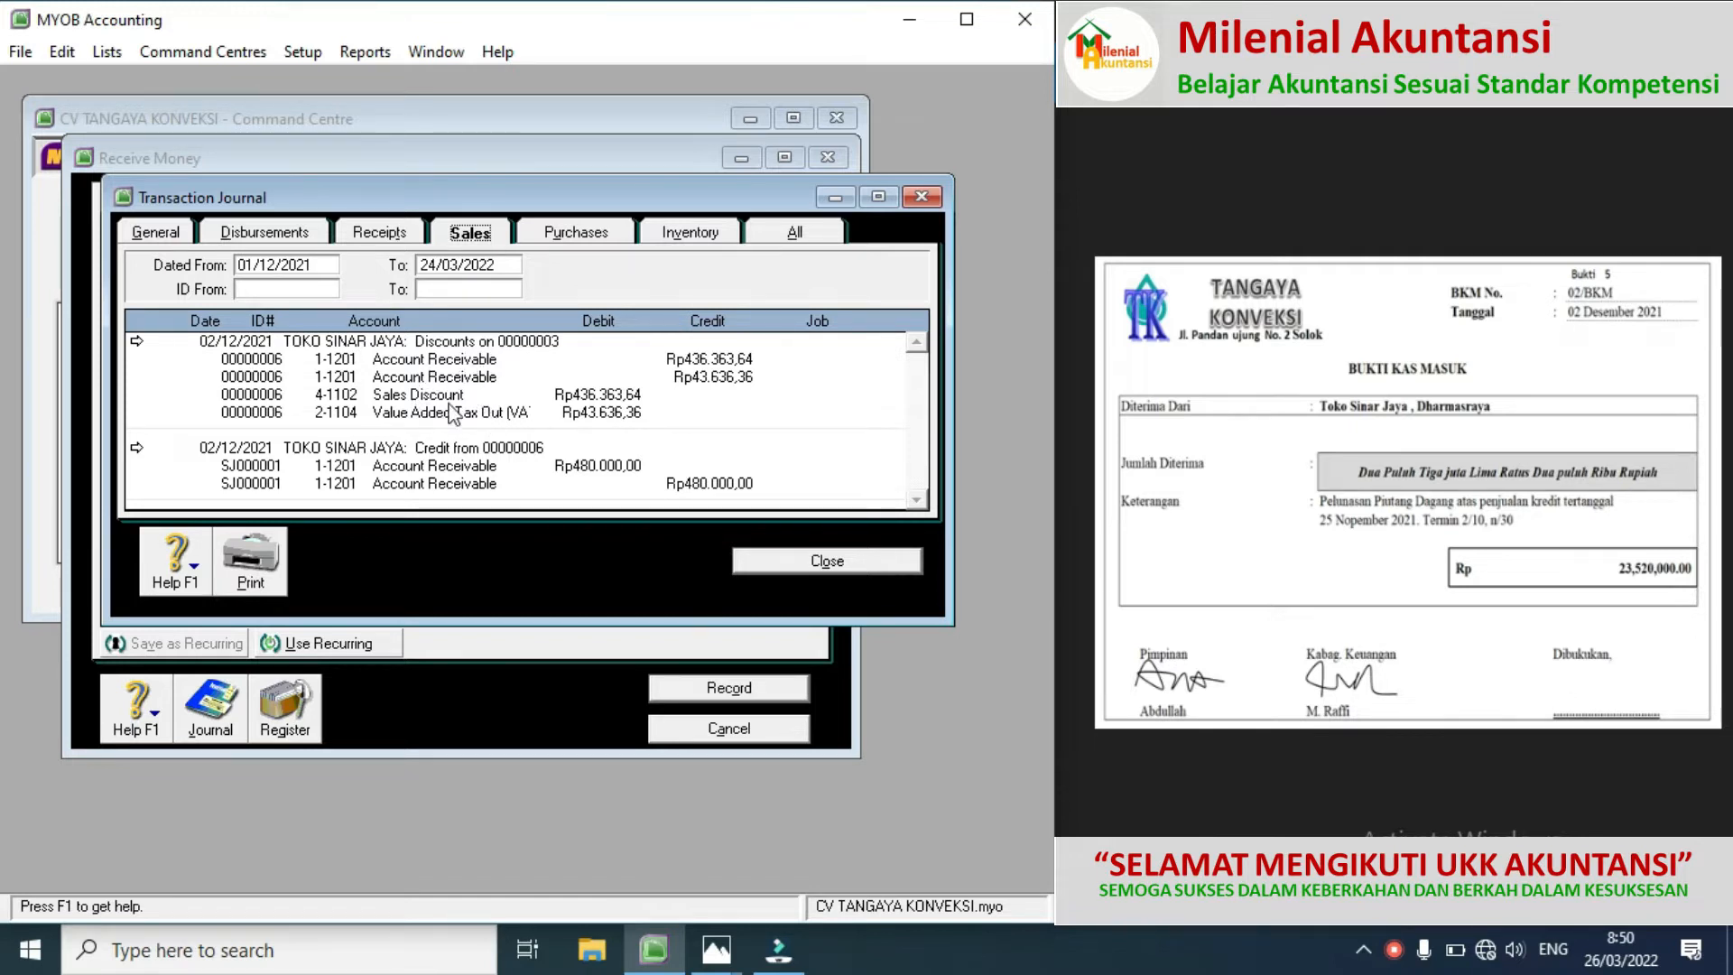
pyautogui.click(137, 343)
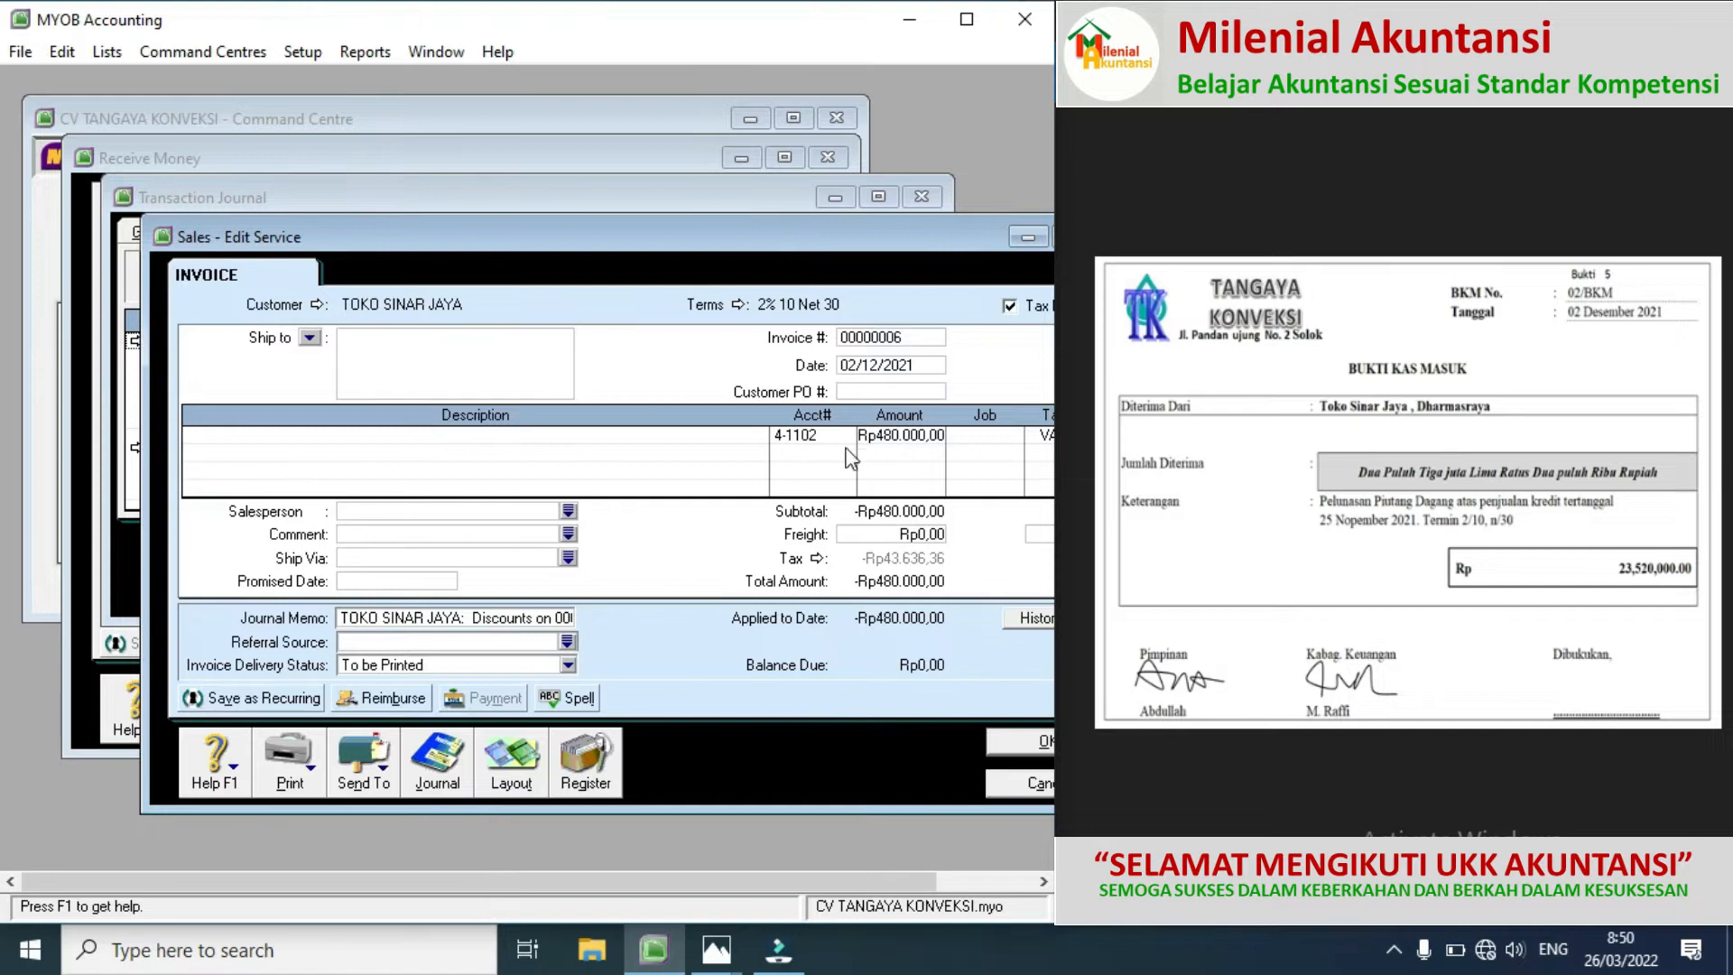
# Step: Change the tax code on the discount invoice's sales discount line to N-T, save it, and close the transaction journal
pyautogui.moveTo(853, 235); pyautogui.dragTo(679, 204)
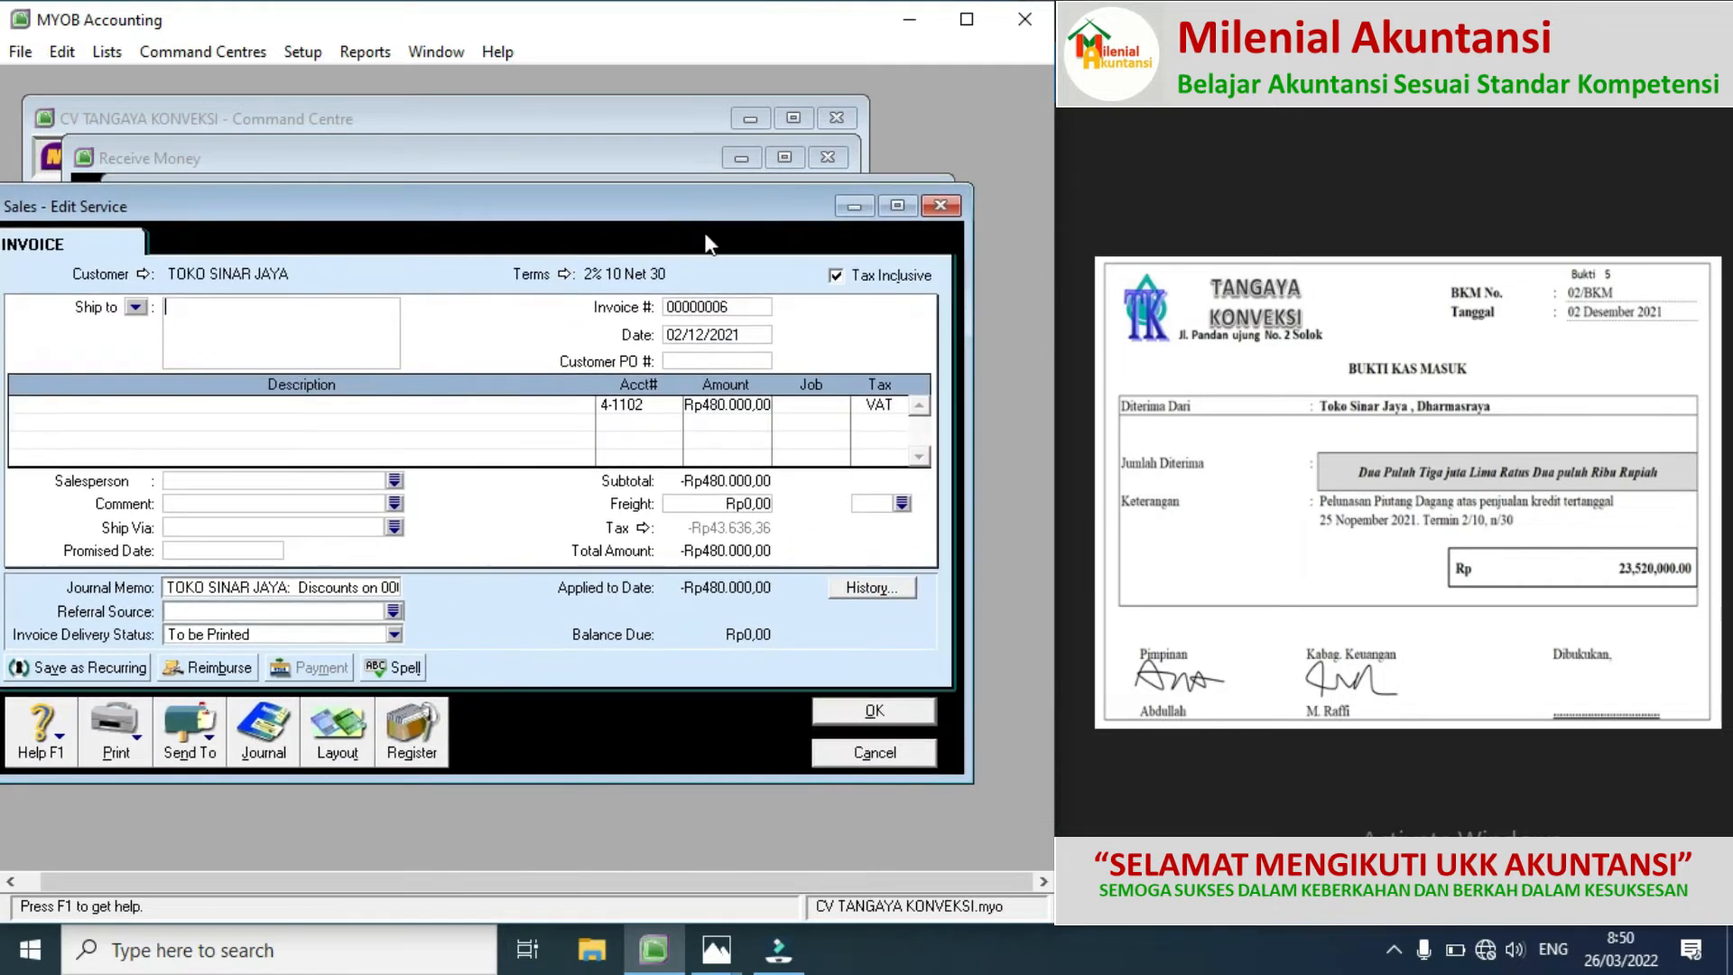
pyautogui.click(899, 405)
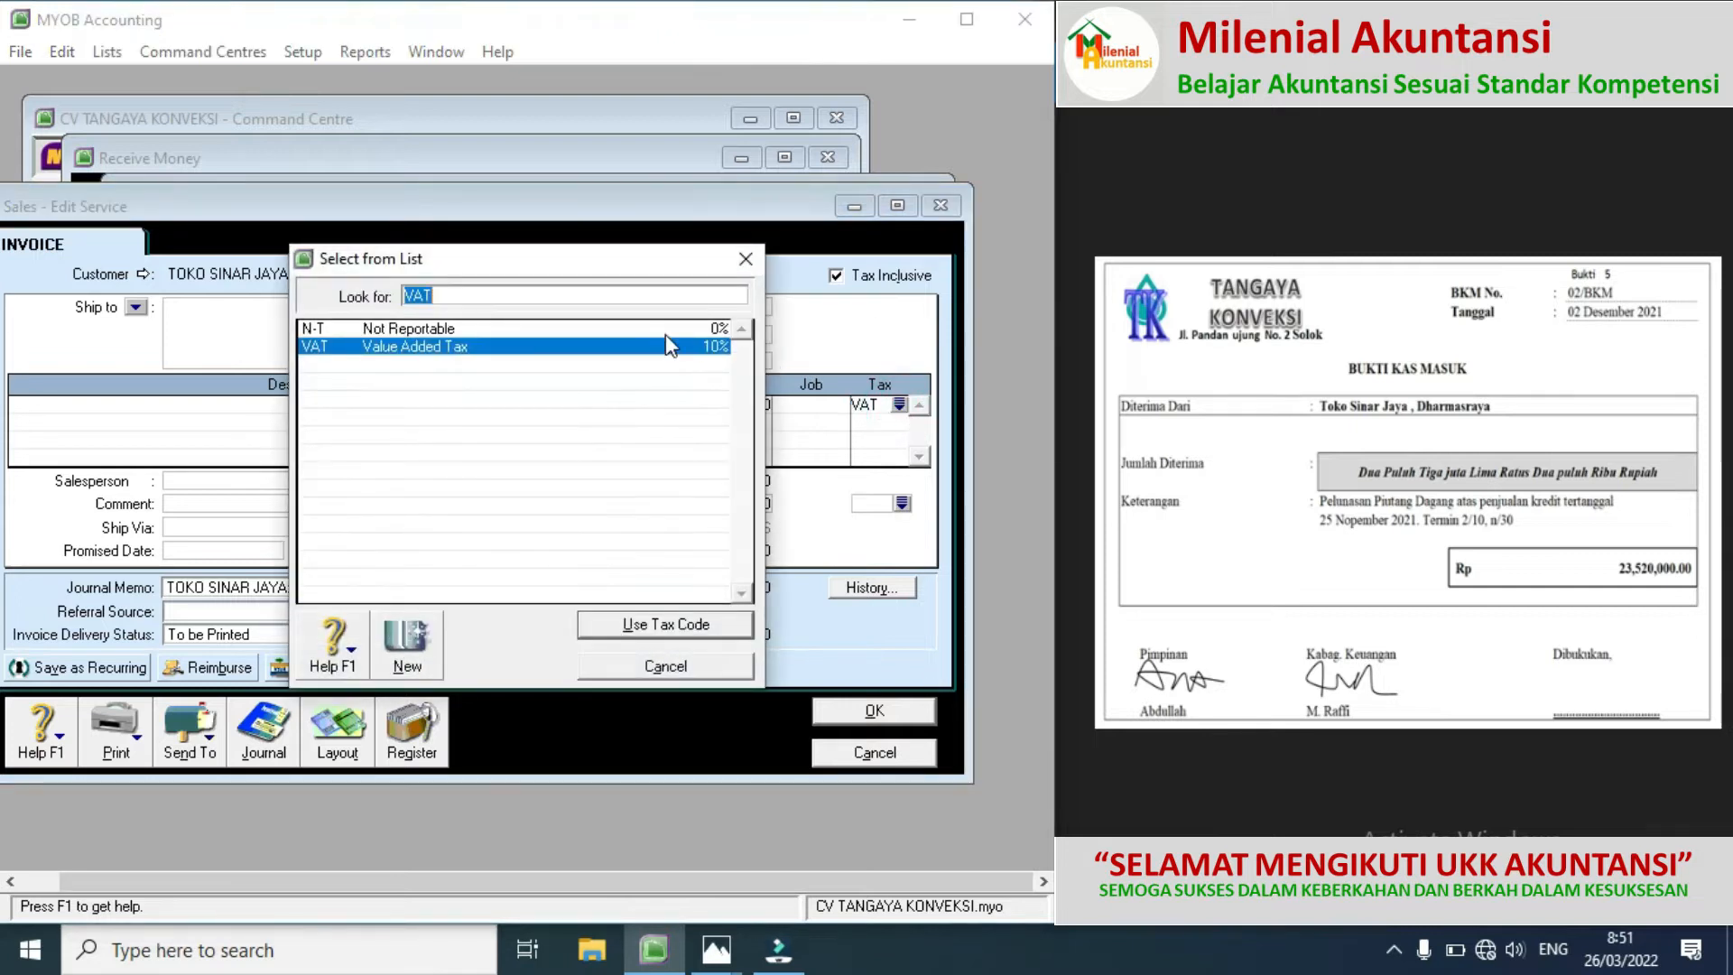
pyautogui.doubleClick(439, 338)
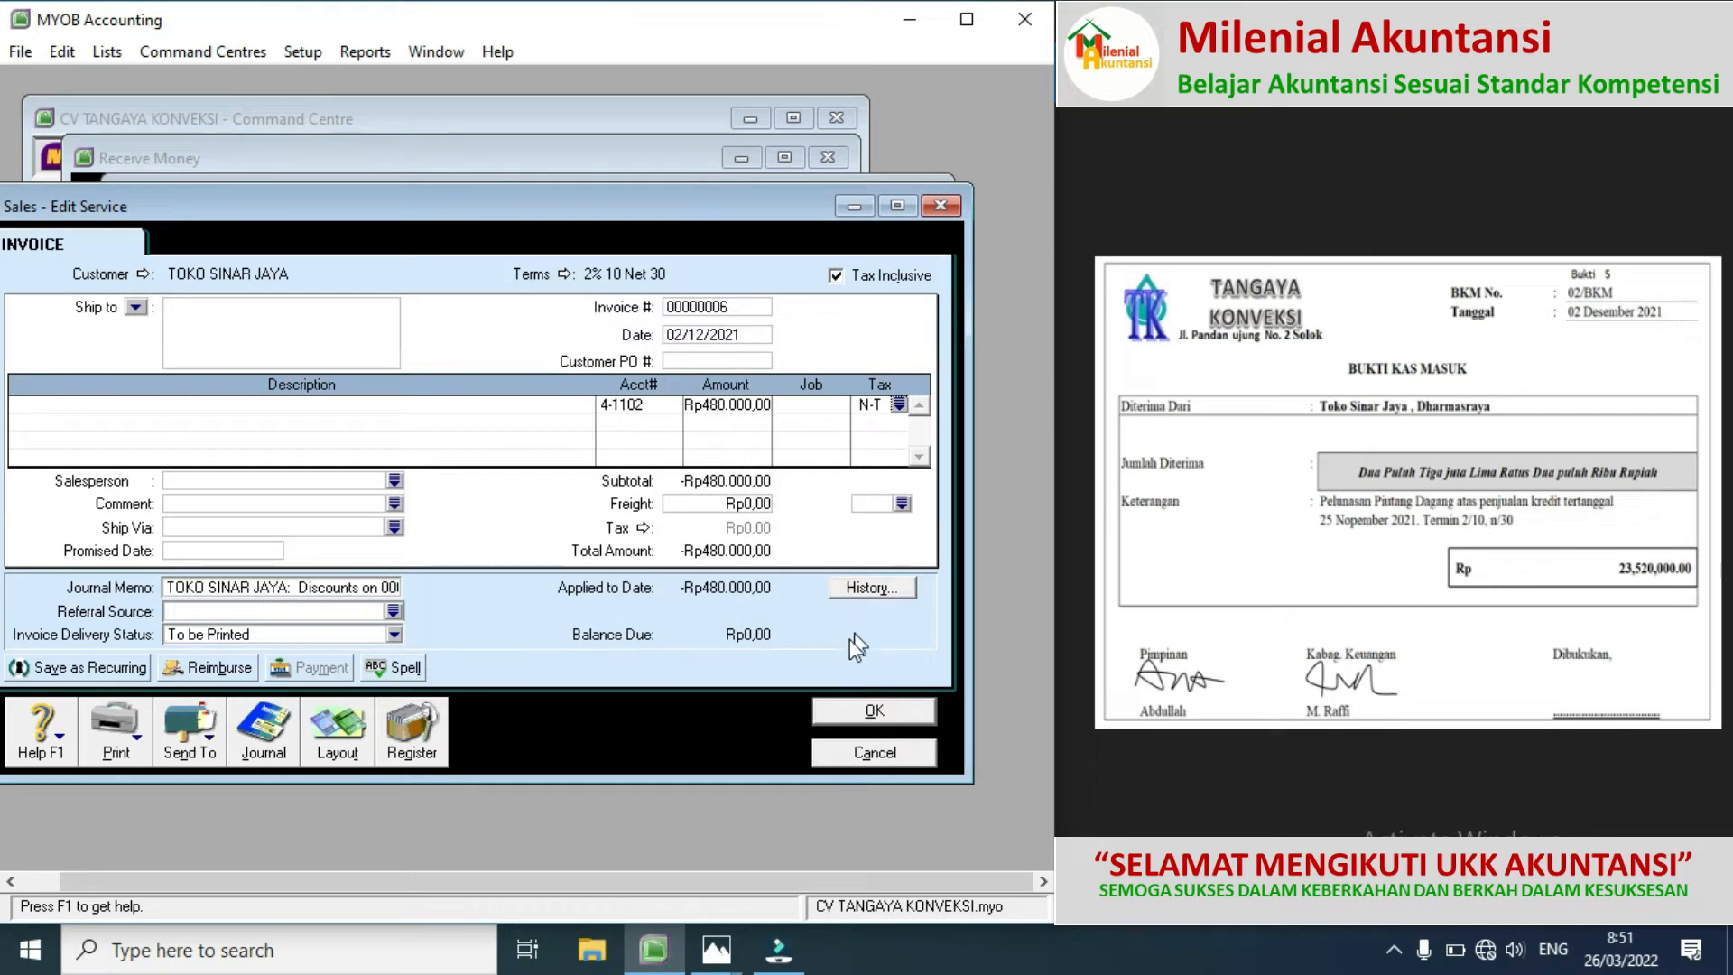
pyautogui.click(843, 709)
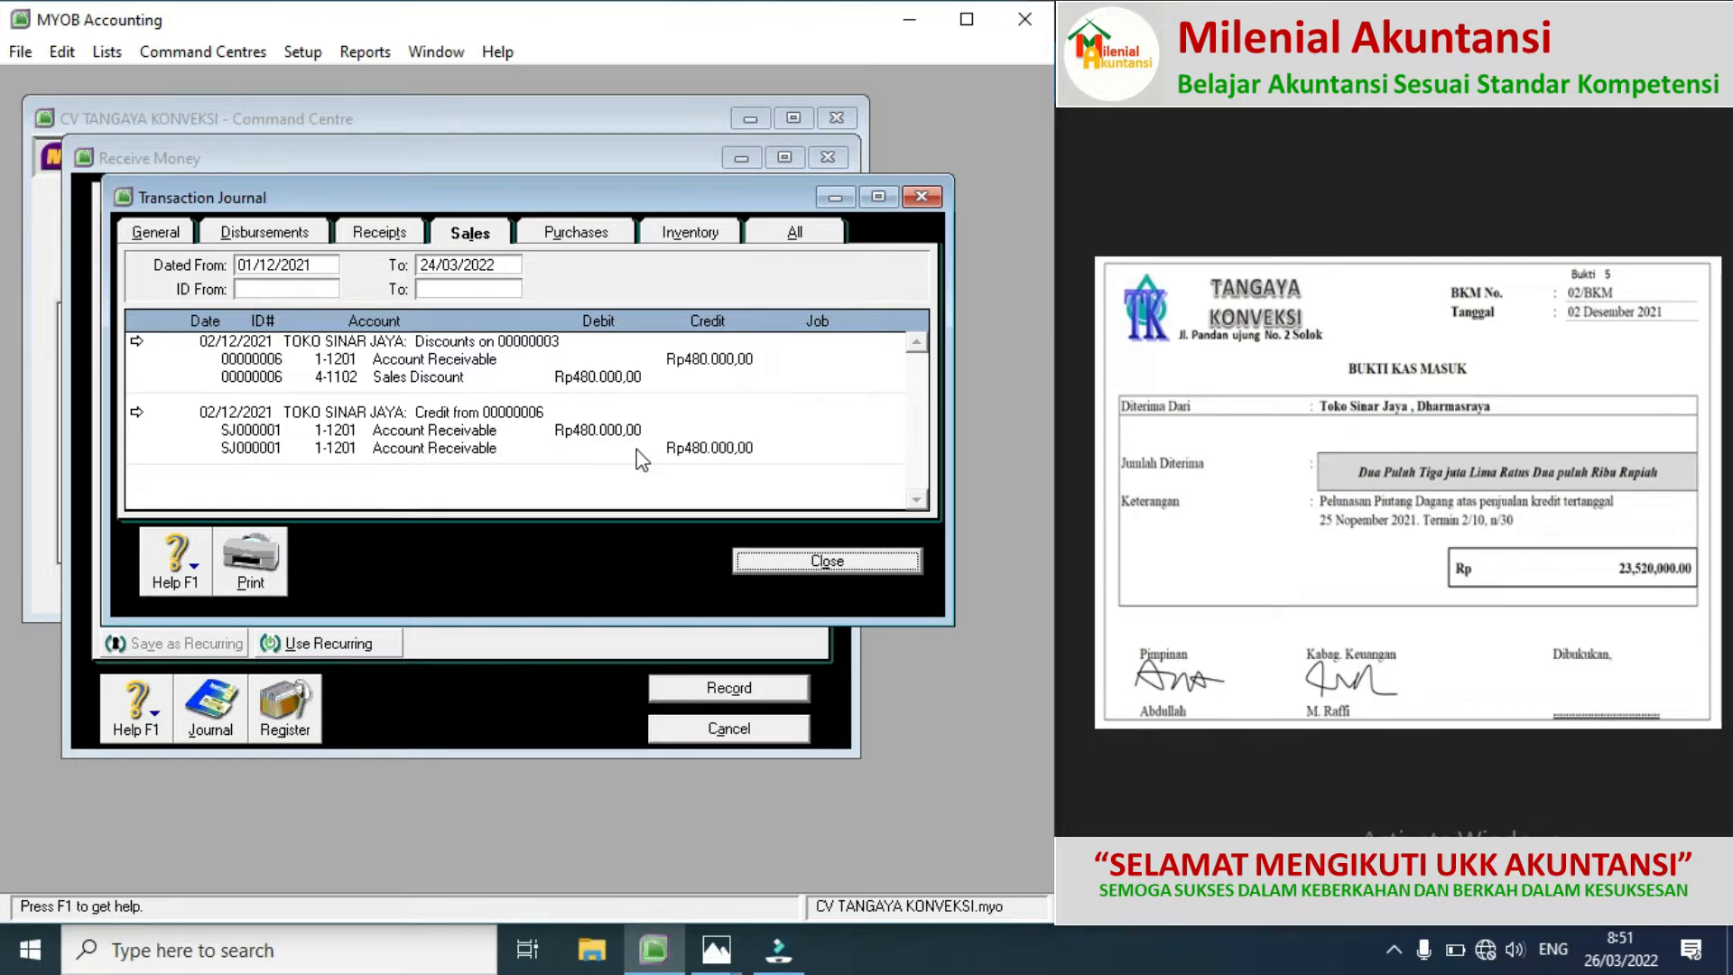
pyautogui.click(774, 560)
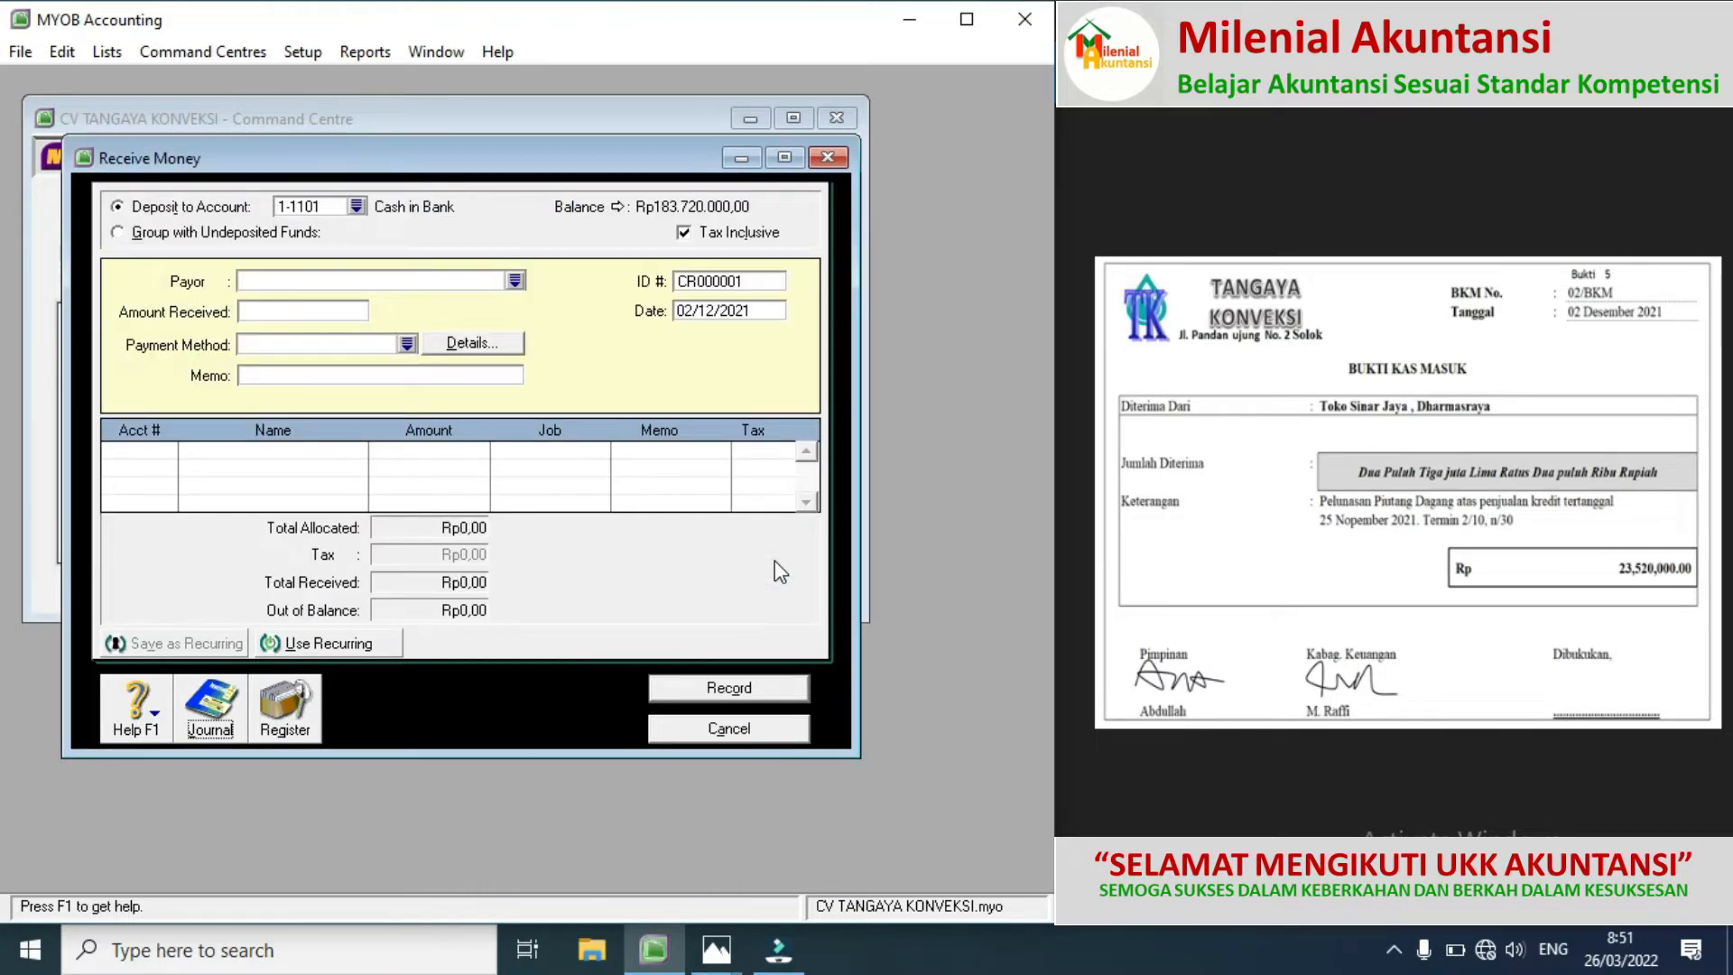
# Step: Page forward through the vouchers to PT BERKAH JAYA invoice 195/F and close the Receive Money form
pyautogui.click(1704, 516)
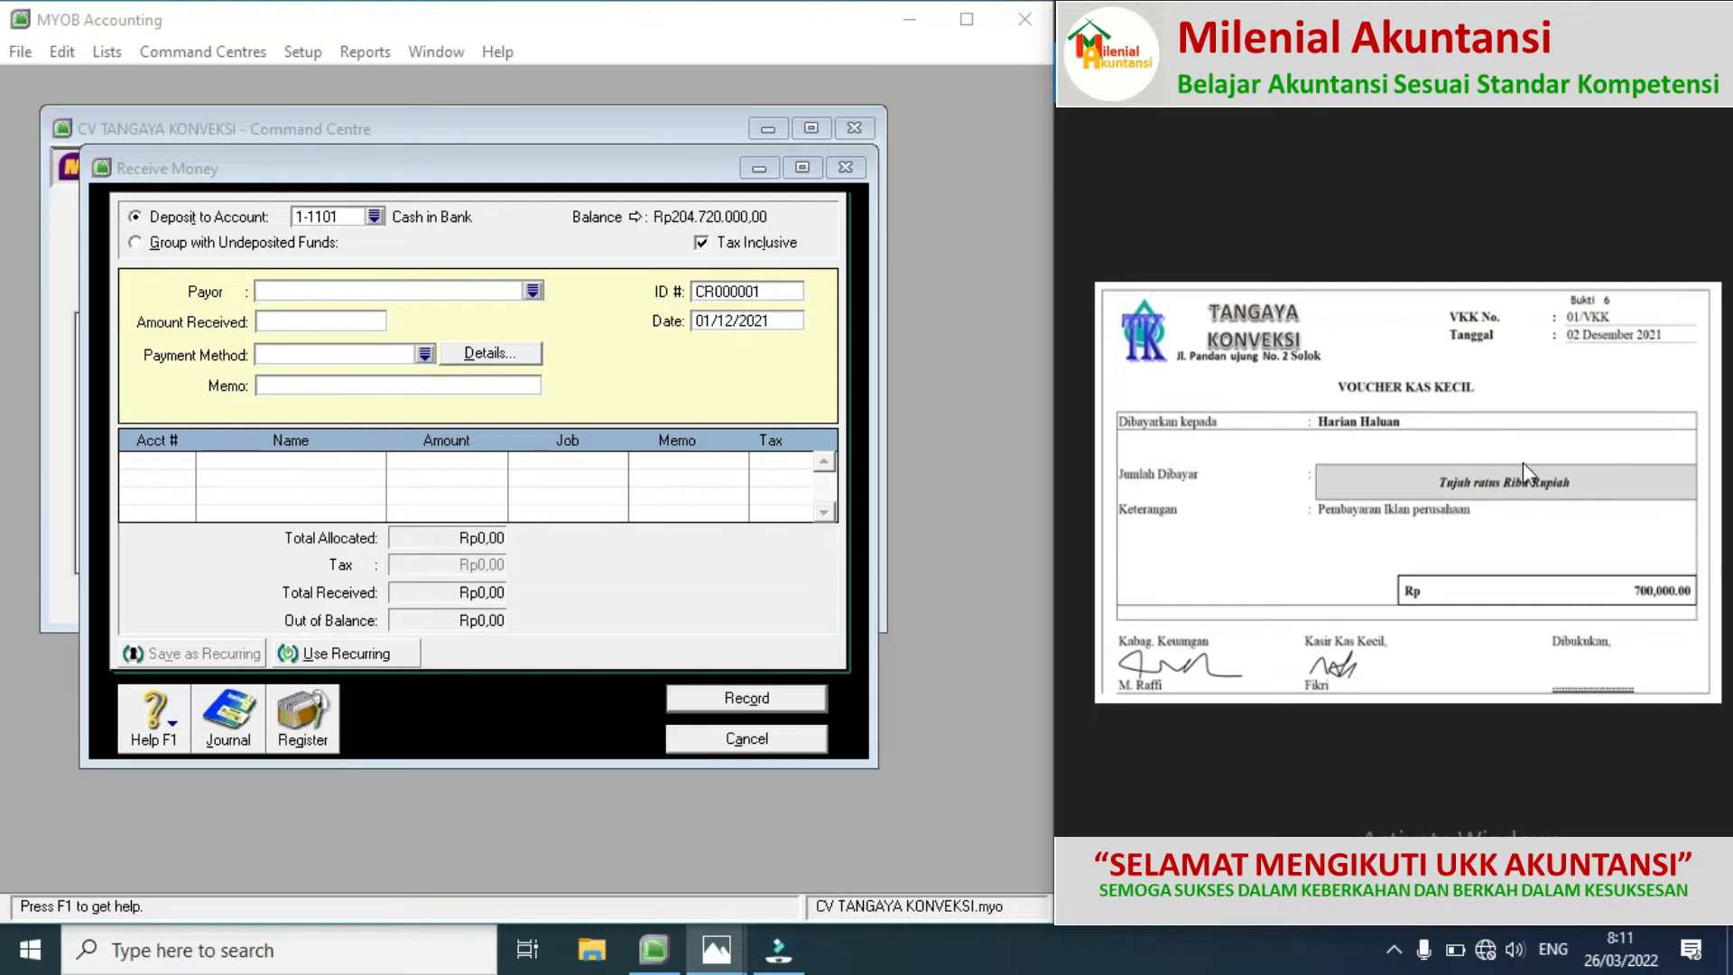
pyautogui.click(1704, 501)
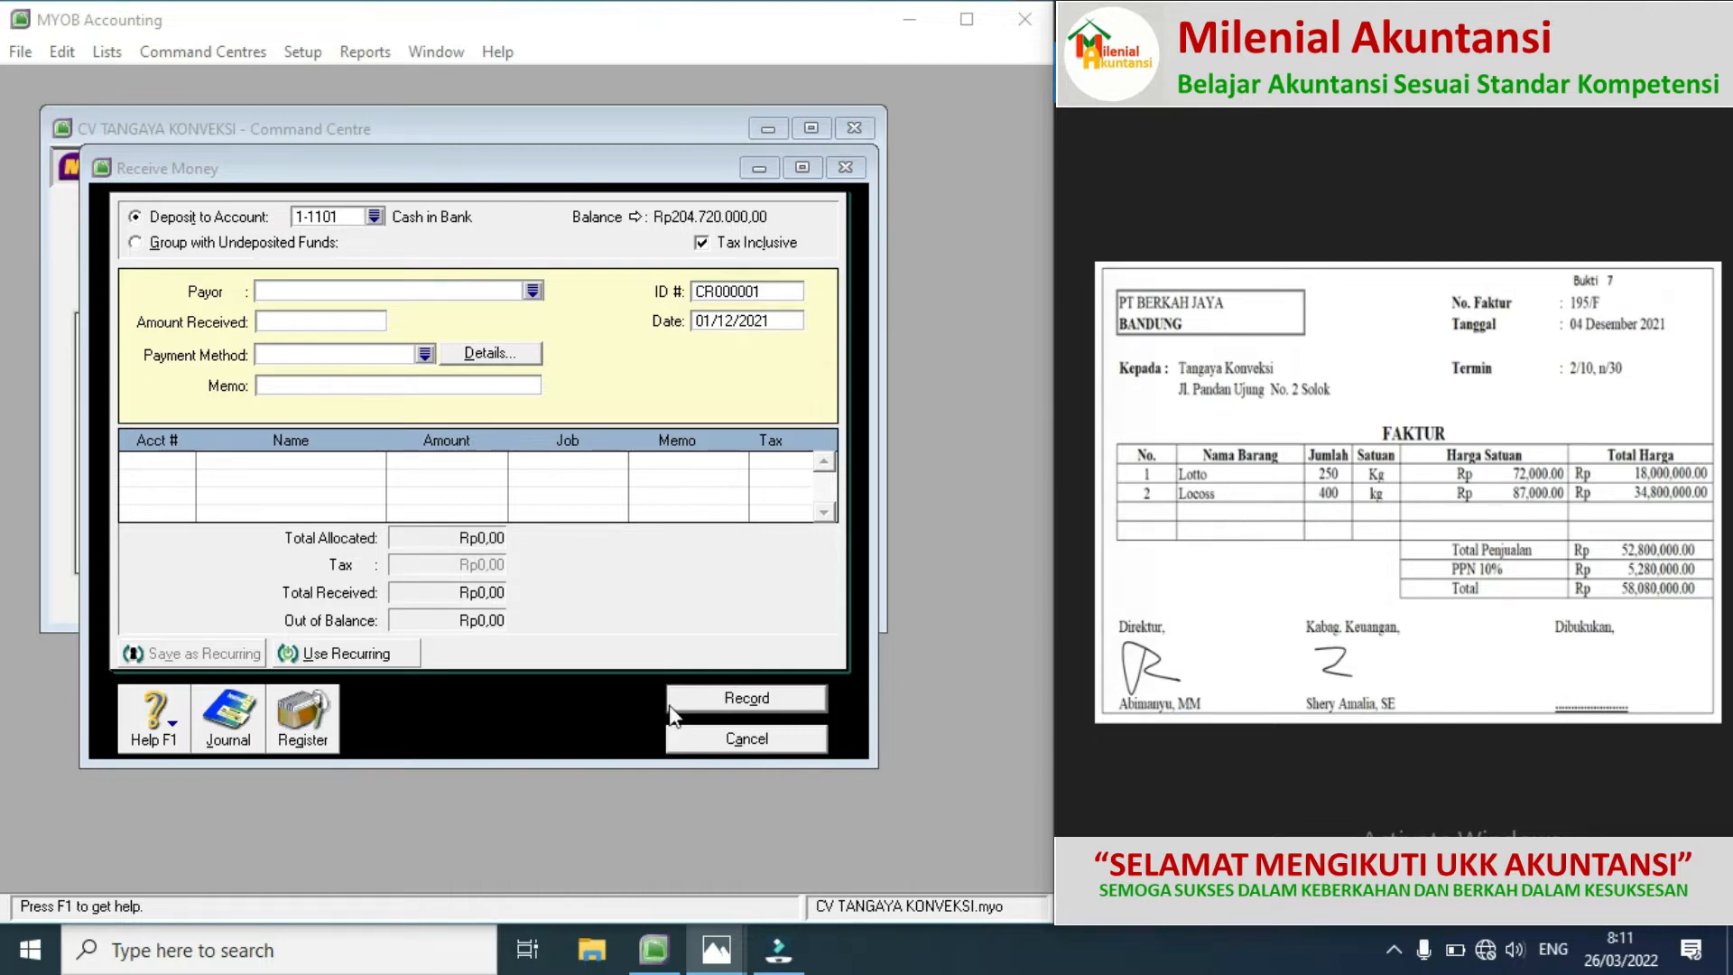
pyautogui.click(697, 737)
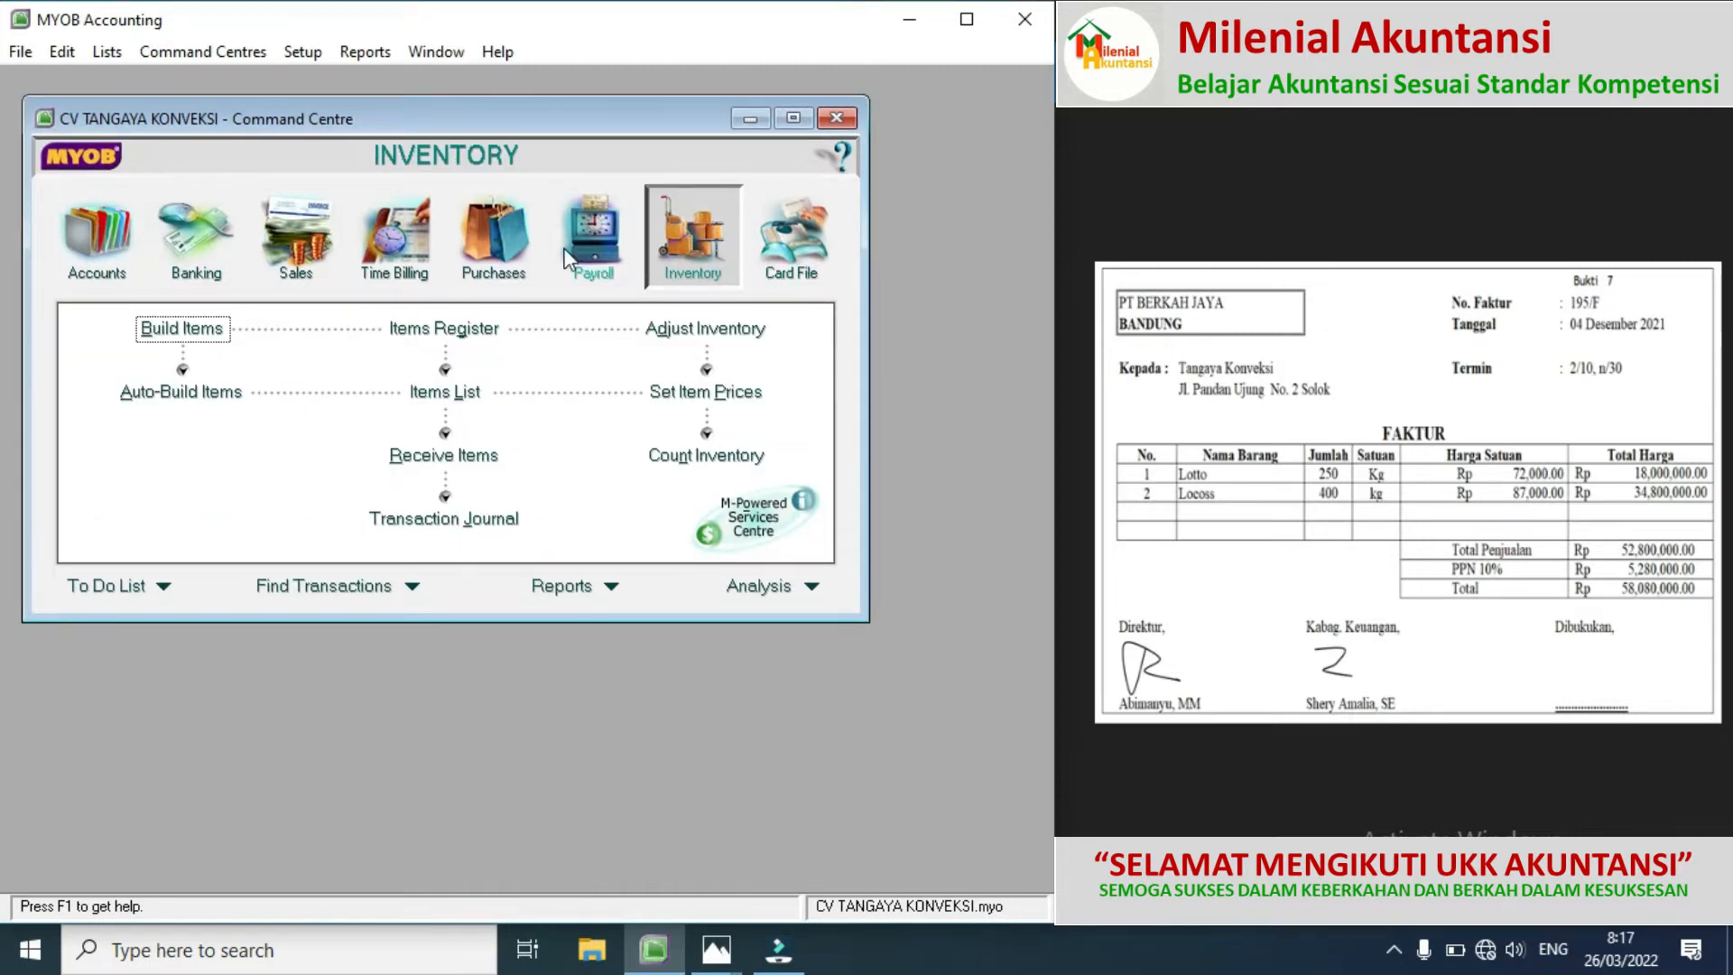
# Step: Start a new purchase bill for the supplier PT BERKAH JAYA
pyautogui.click(494, 248)
pyautogui.click(458, 391)
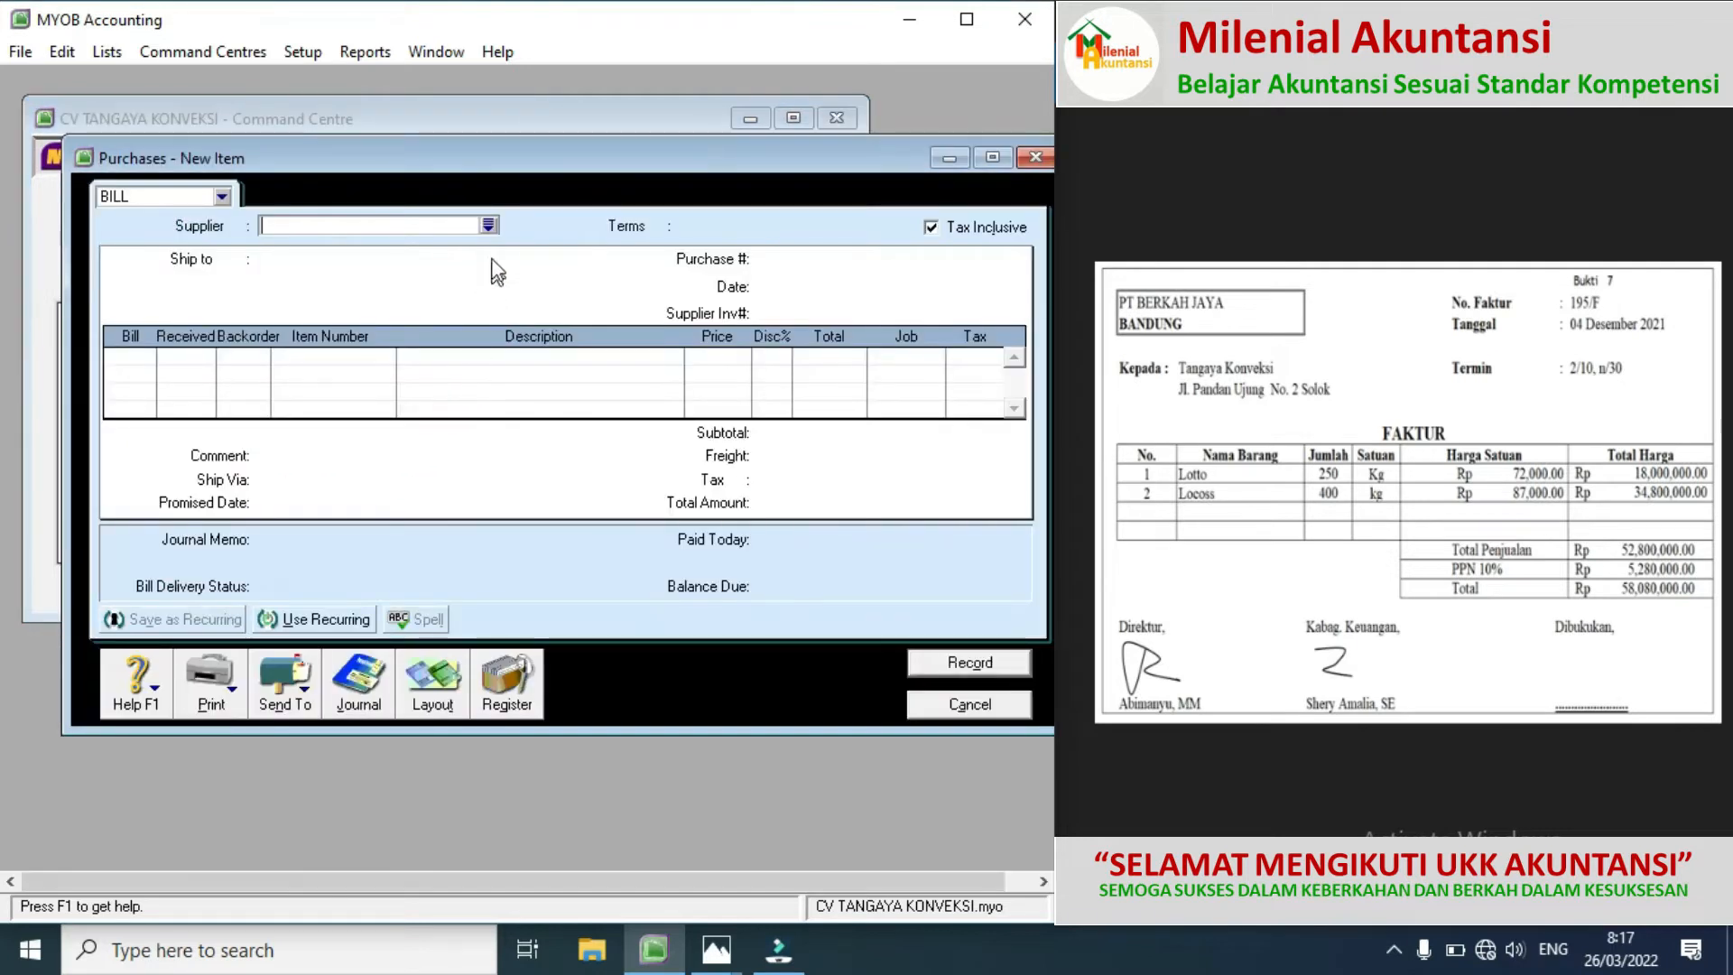
pyautogui.click(489, 225)
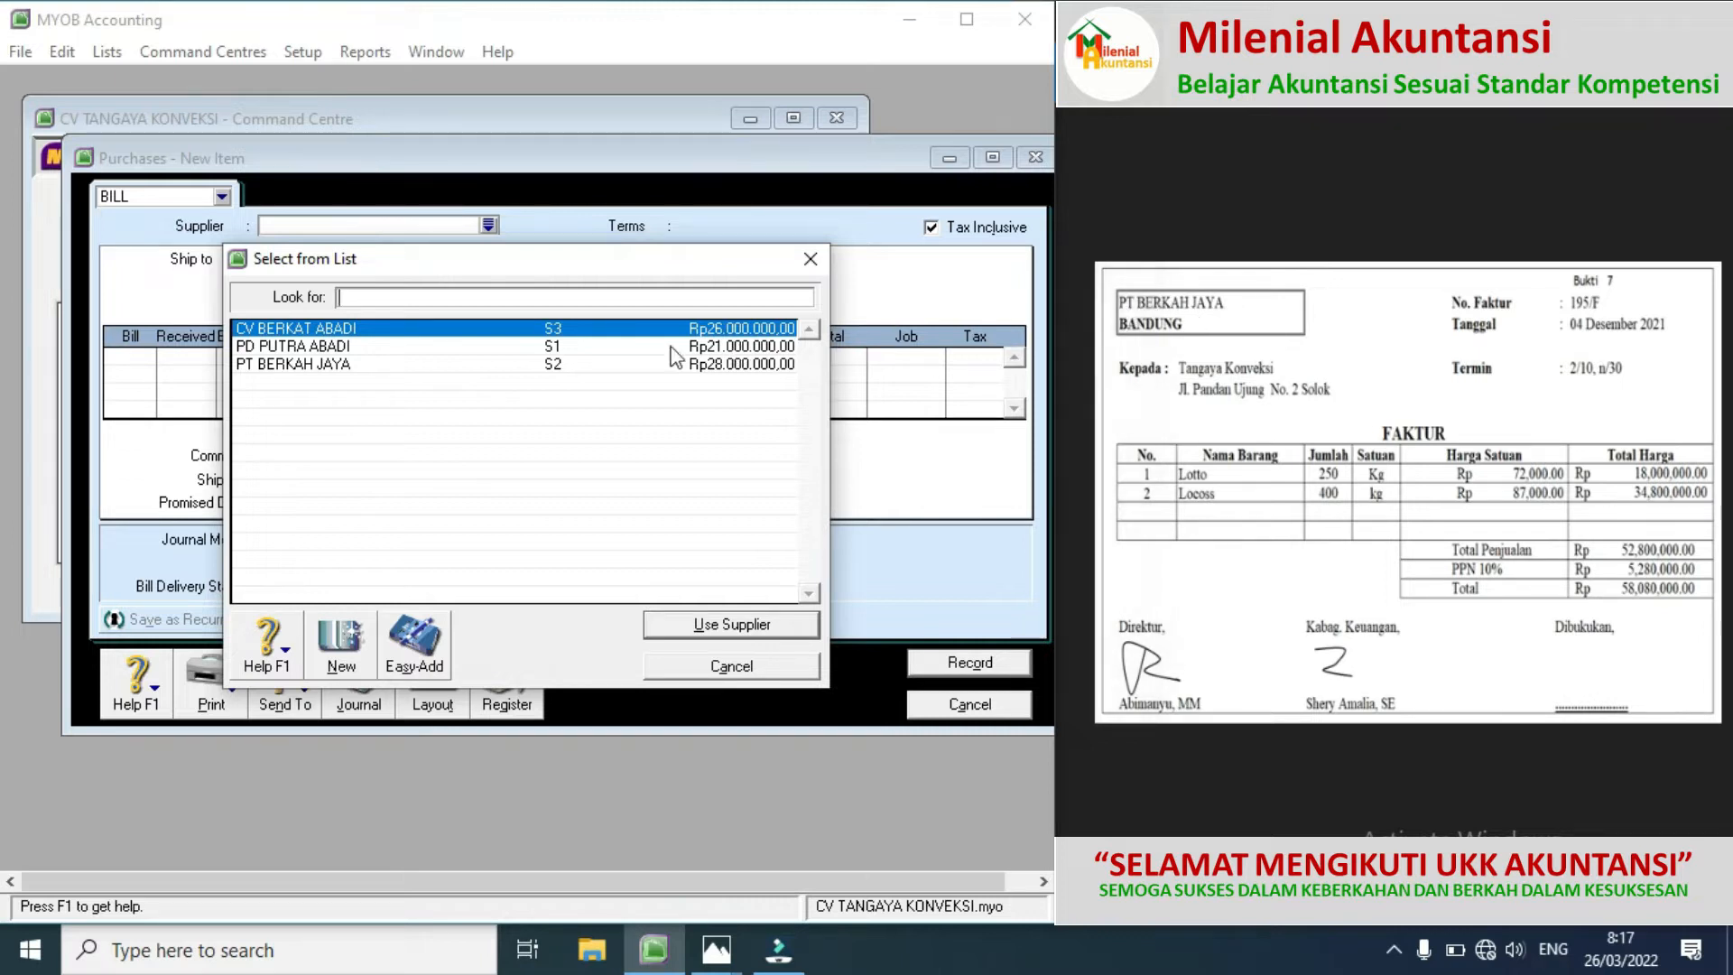
pyautogui.doubleClick(347, 369)
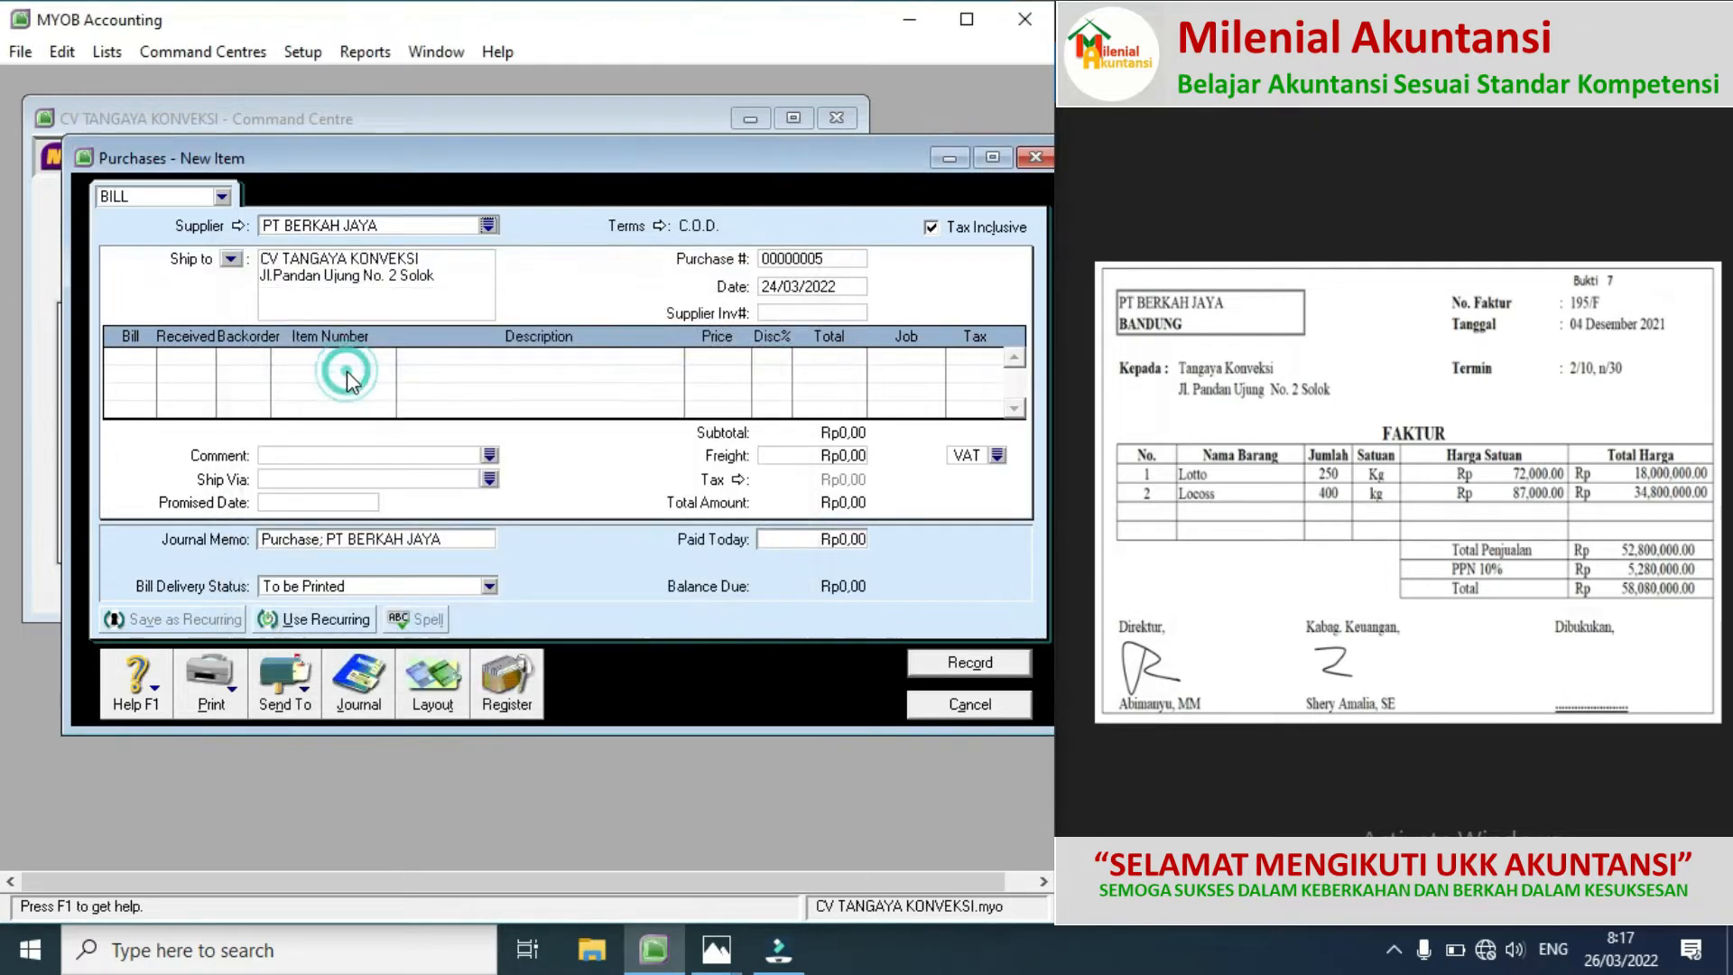
# Step: Set the bill's terms to In a Given # of Days, 10 discount days, 30 balance due days and 2% early discount, and turn off Tax Inclusive
pyautogui.click(660, 227)
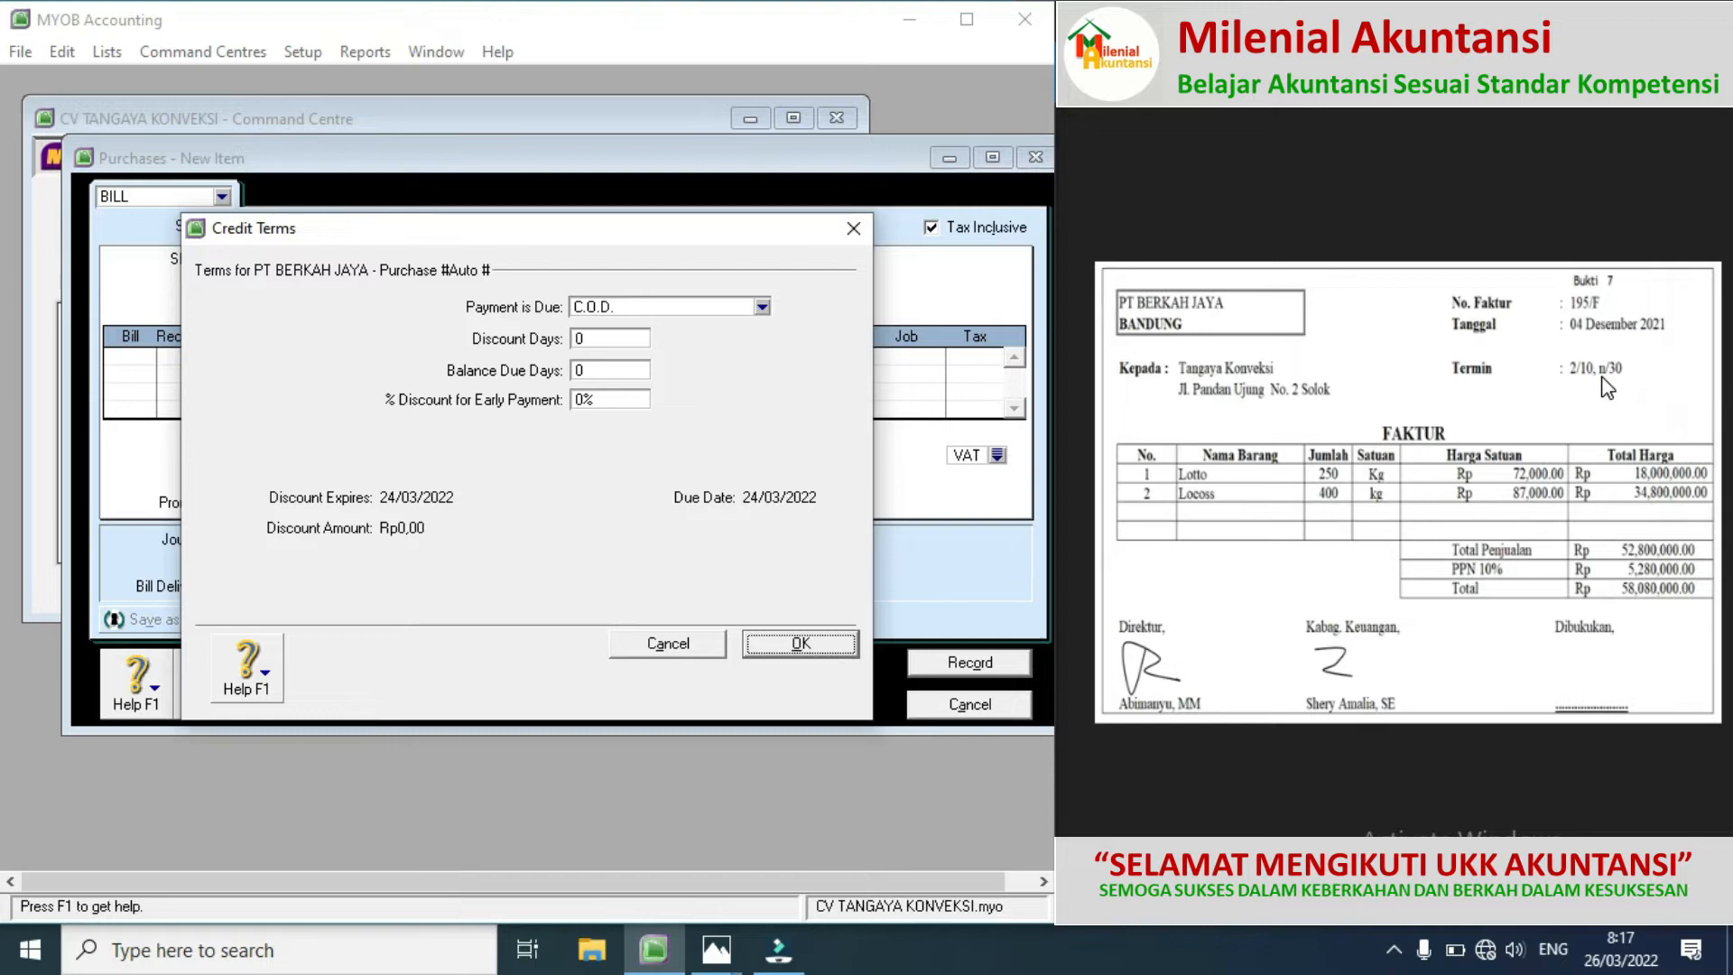
pyautogui.click(763, 307)
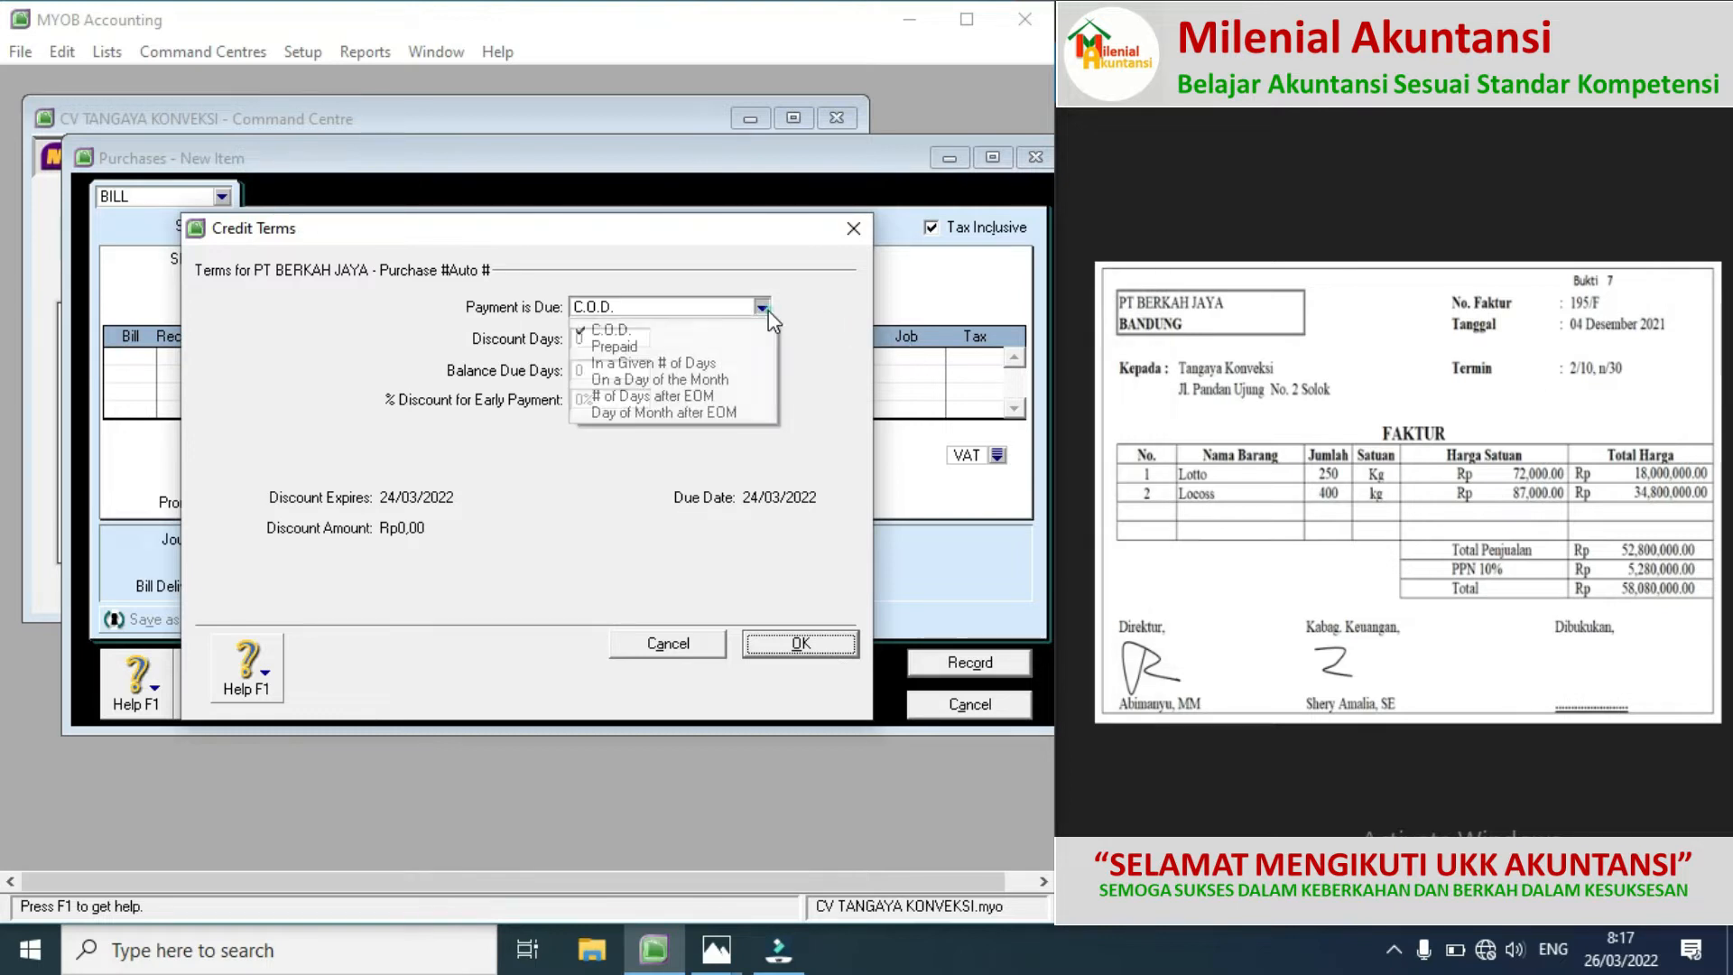
pyautogui.click(669, 363)
pyautogui.click(623, 343)
pyautogui.write('10')
pyautogui.click(606, 370)
pyautogui.write('30')
pyautogui.click(596, 399)
pyautogui.write('2')
pyautogui.click(767, 641)
pyautogui.click(932, 236)
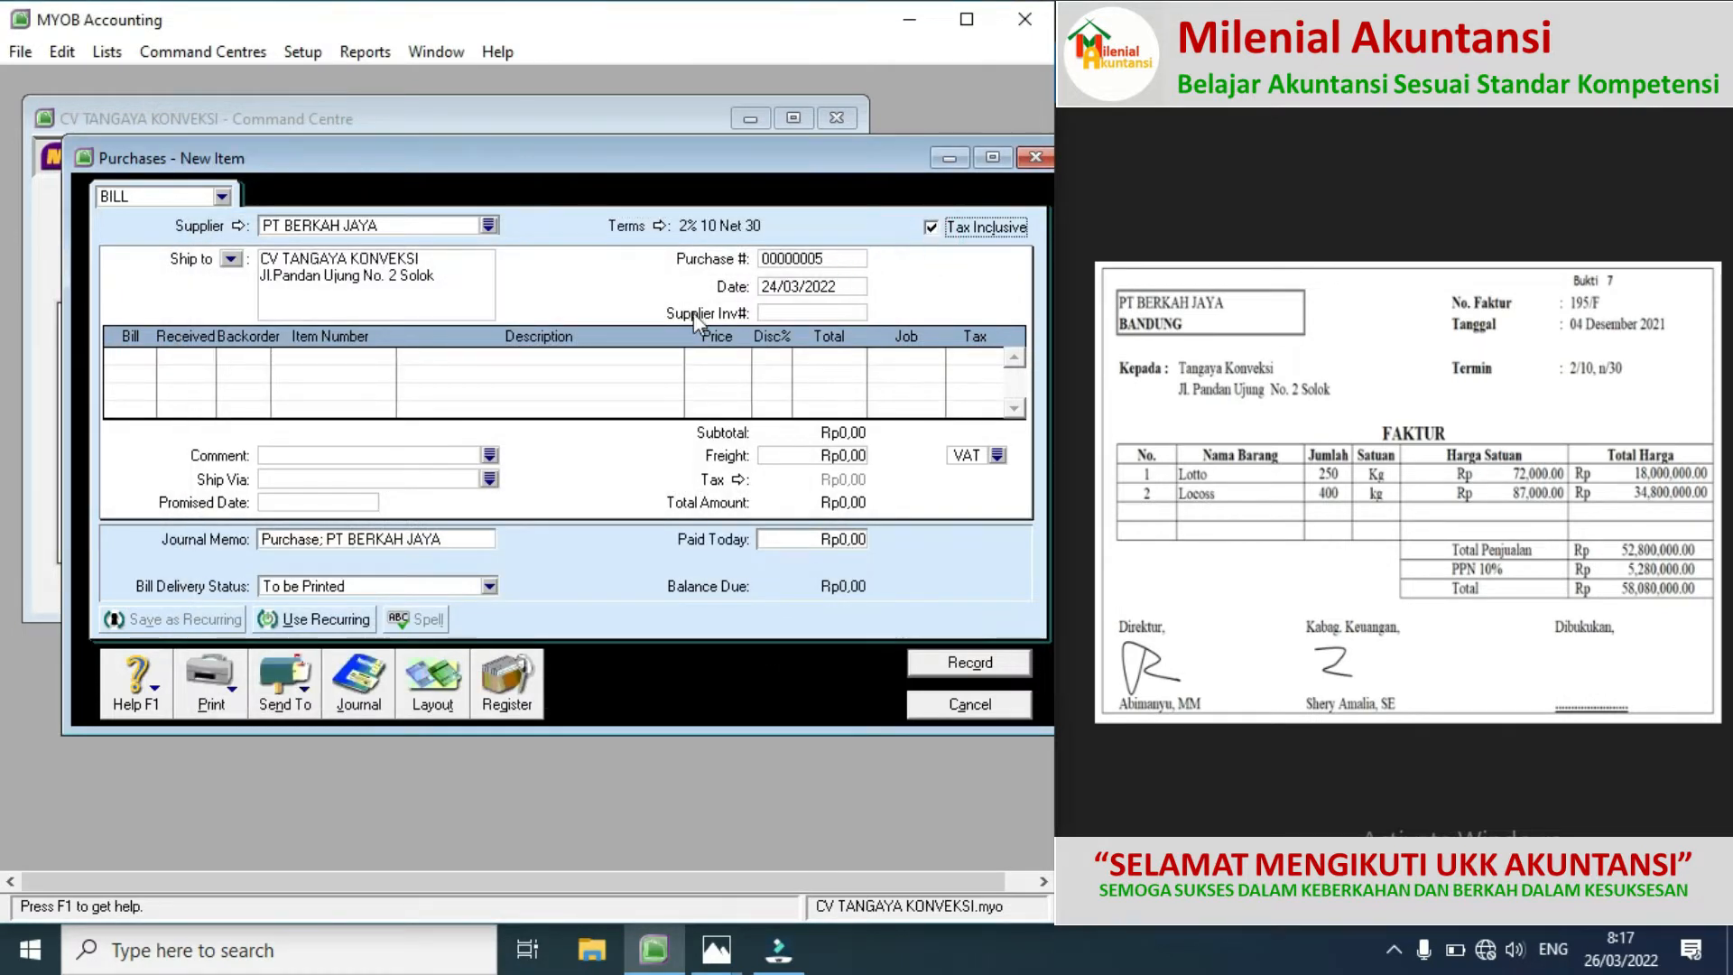
pyautogui.click(932, 232)
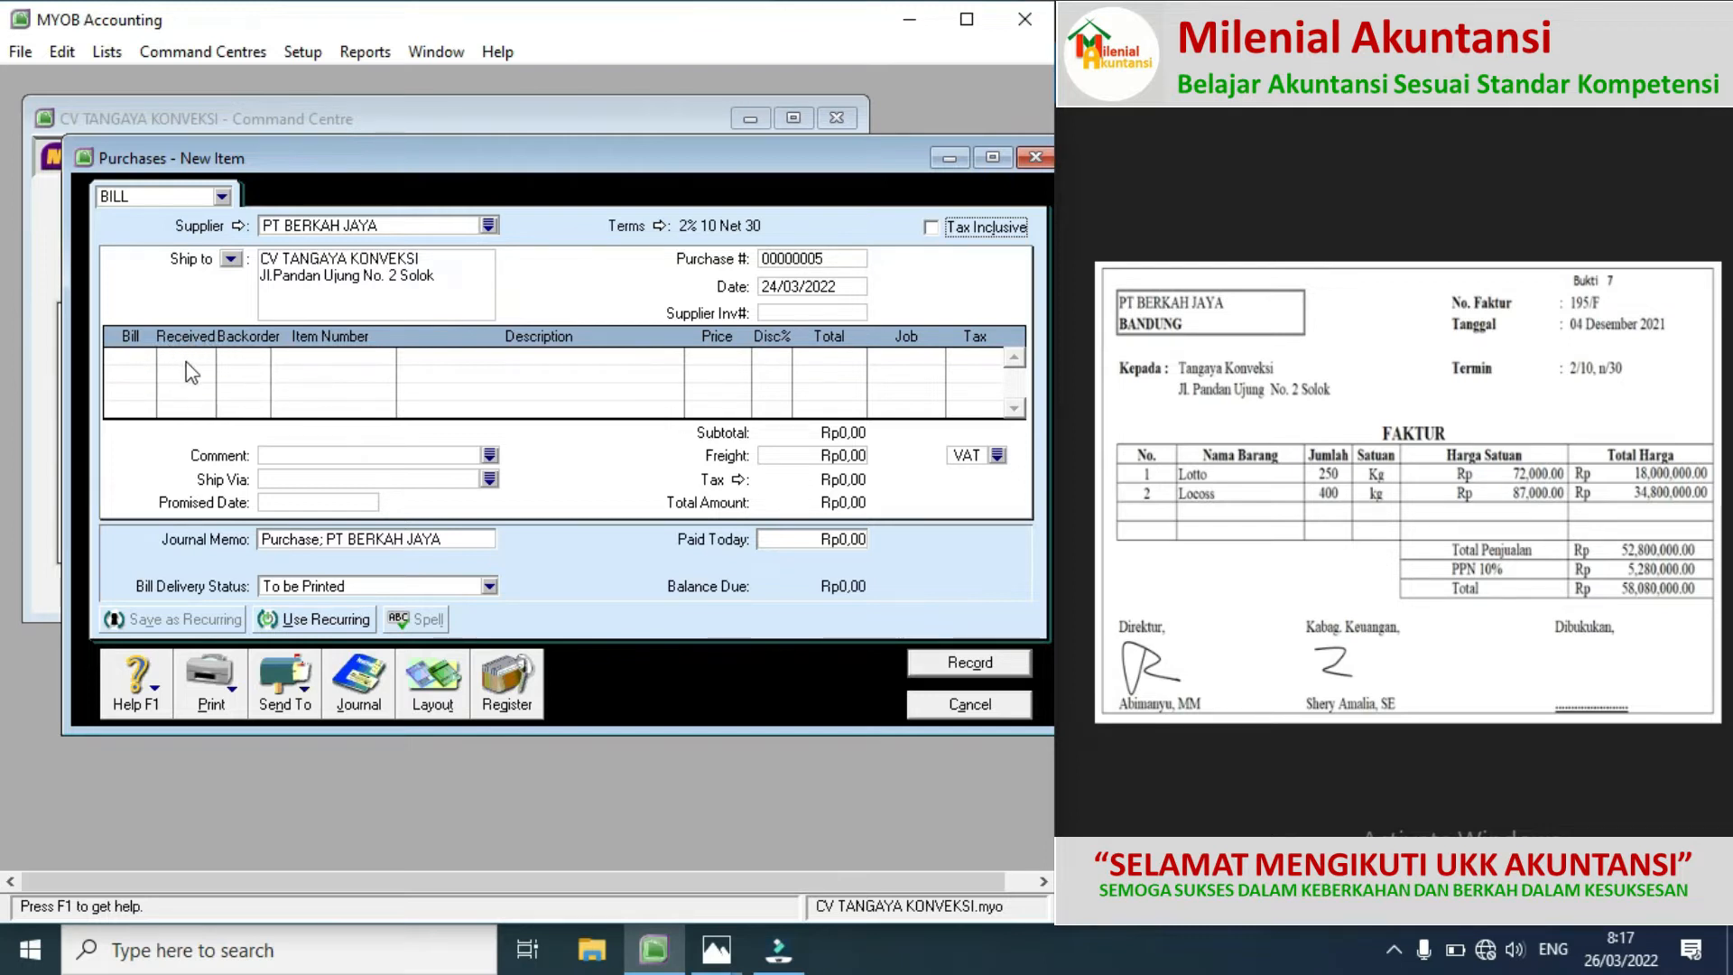
# Step: Try the Service layout on the bill and return it to the Item layout
pyautogui.click(432, 688)
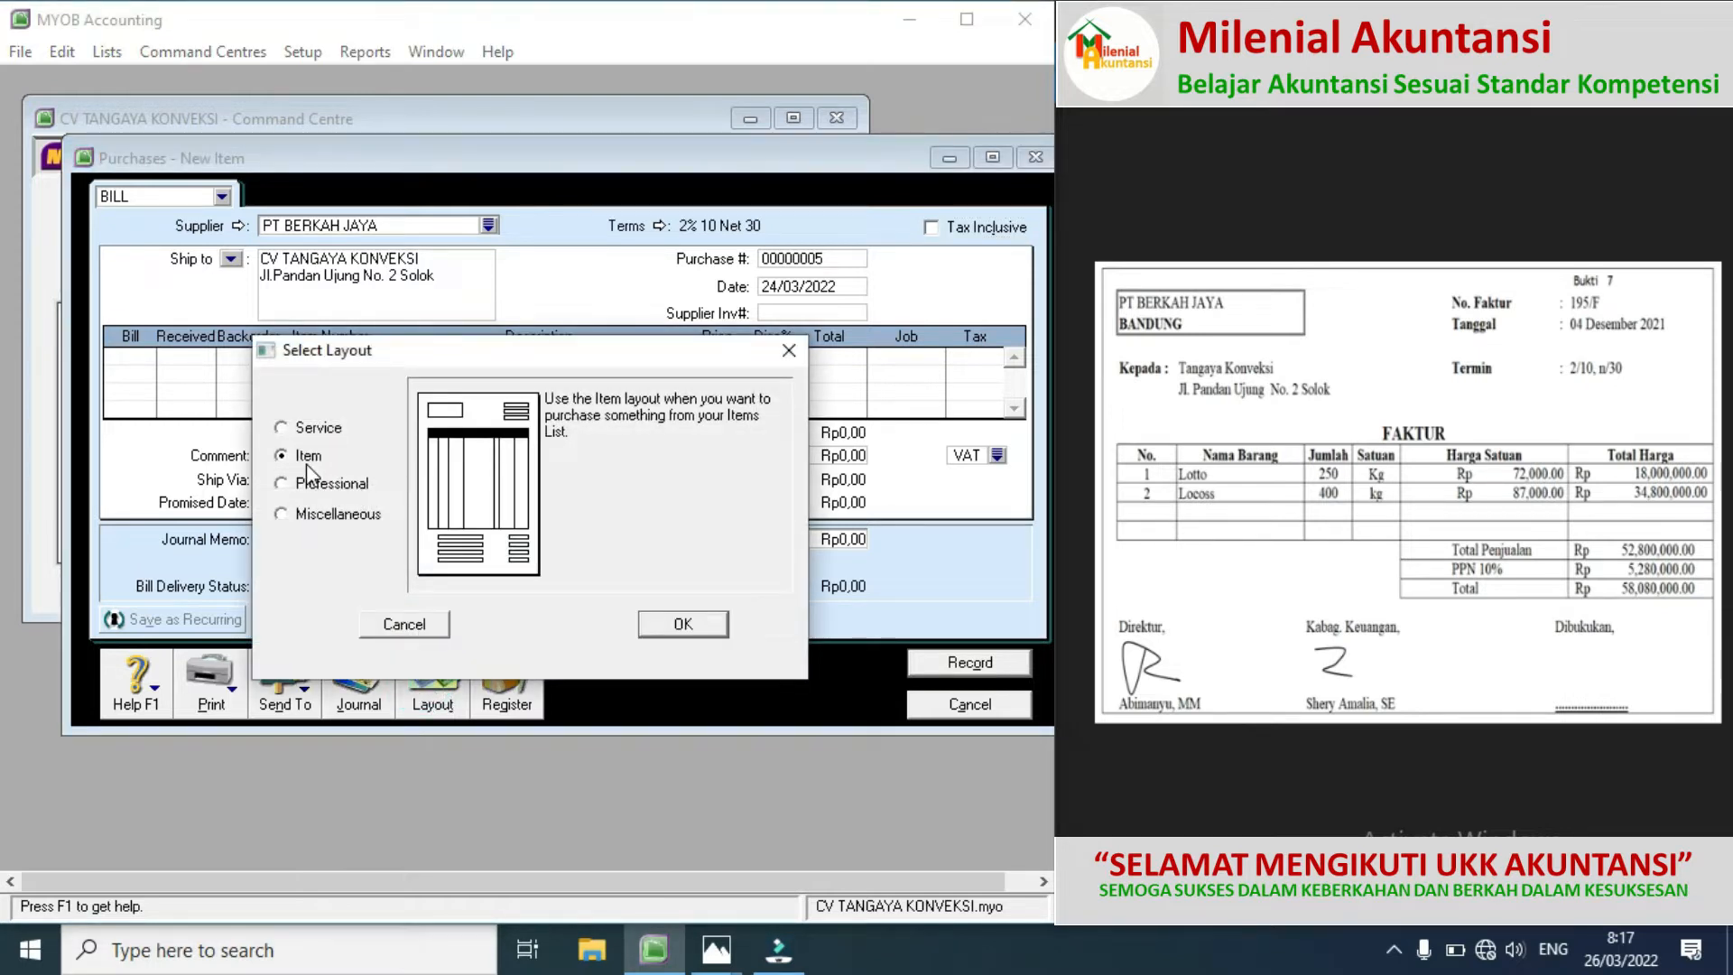
pyautogui.click(282, 429)
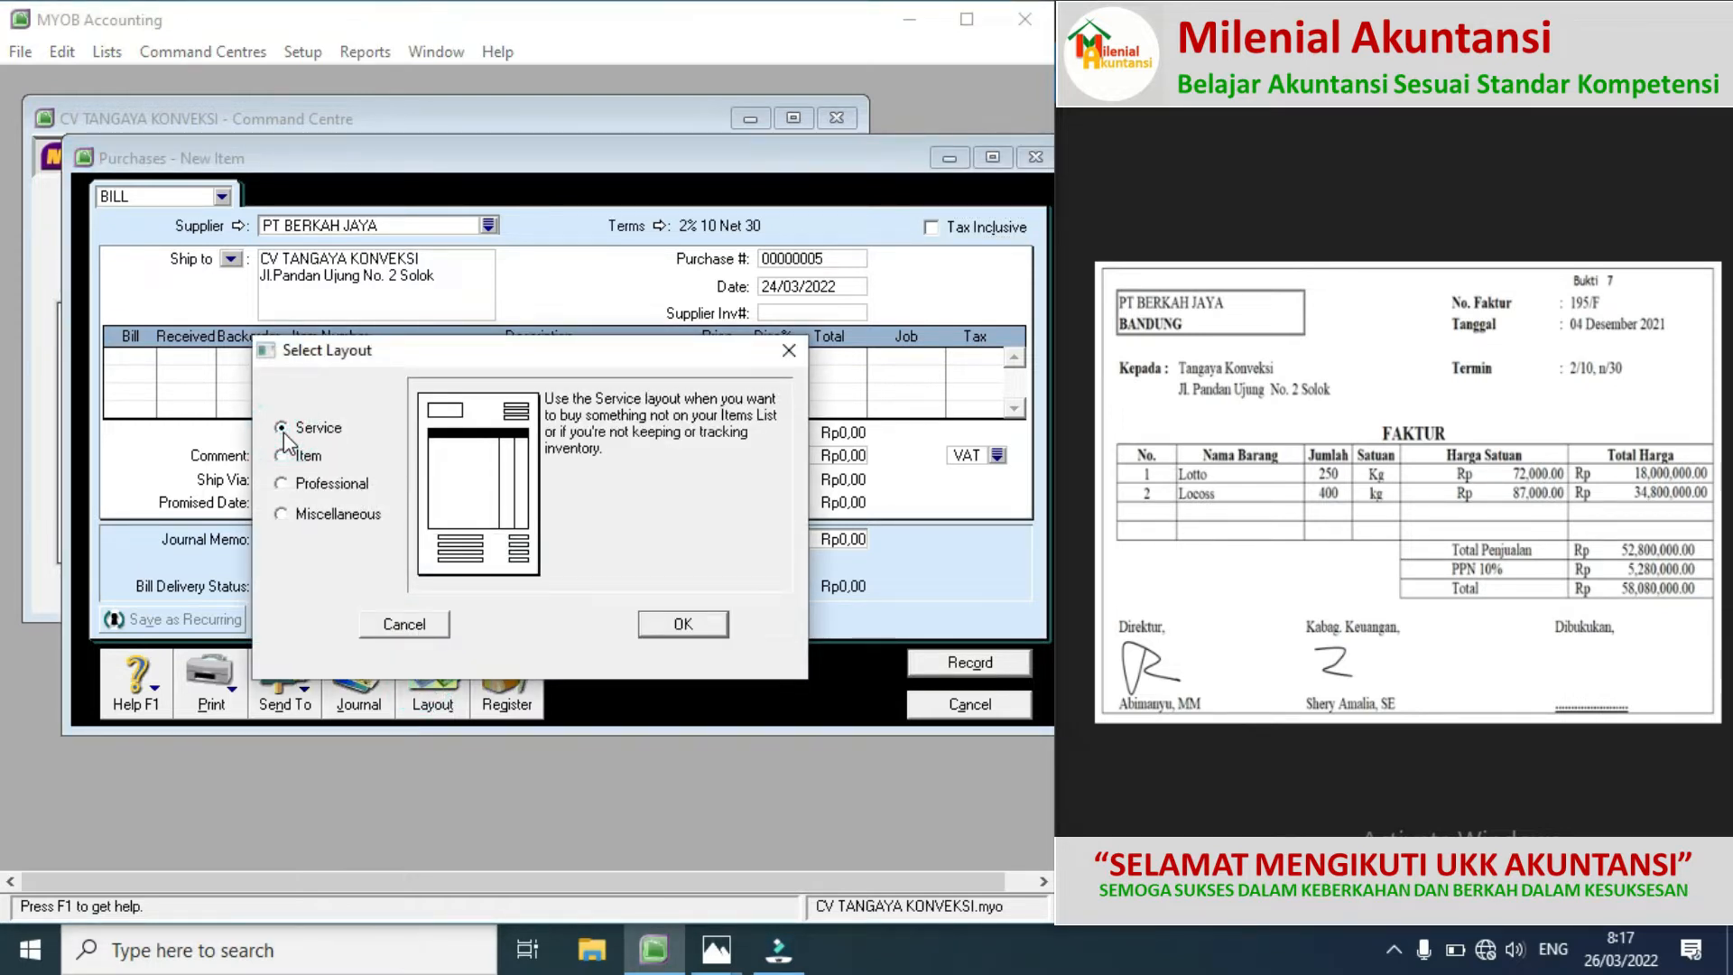
pyautogui.click(659, 624)
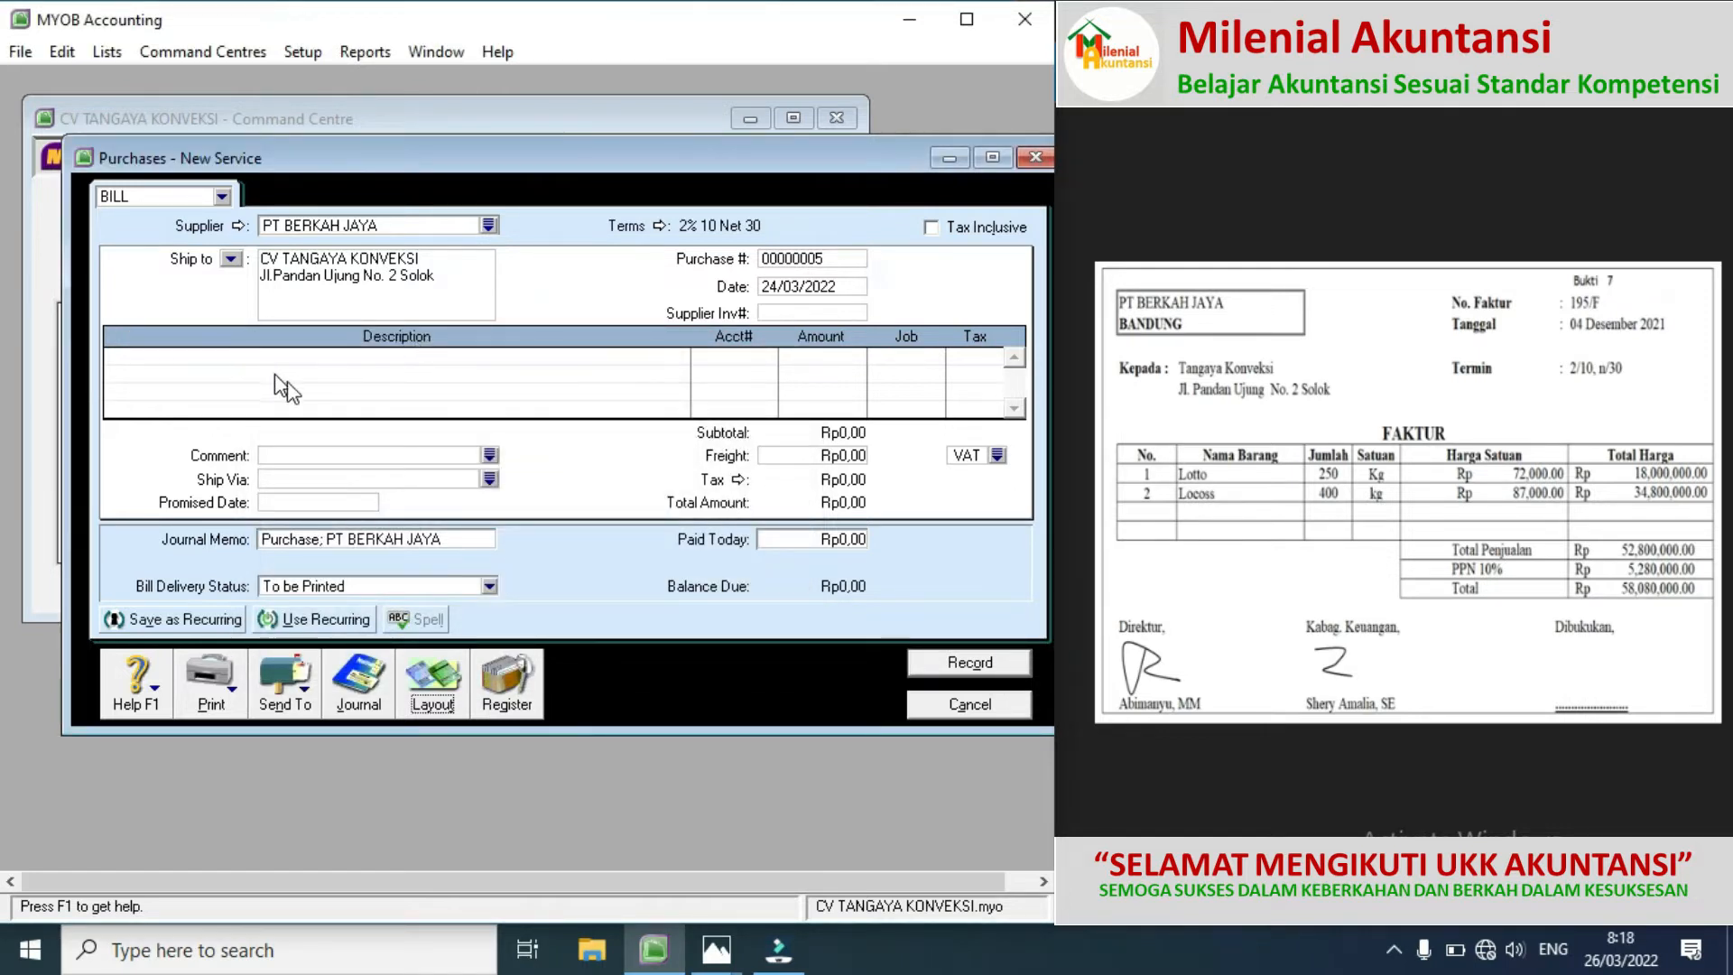
pyautogui.click(435, 697)
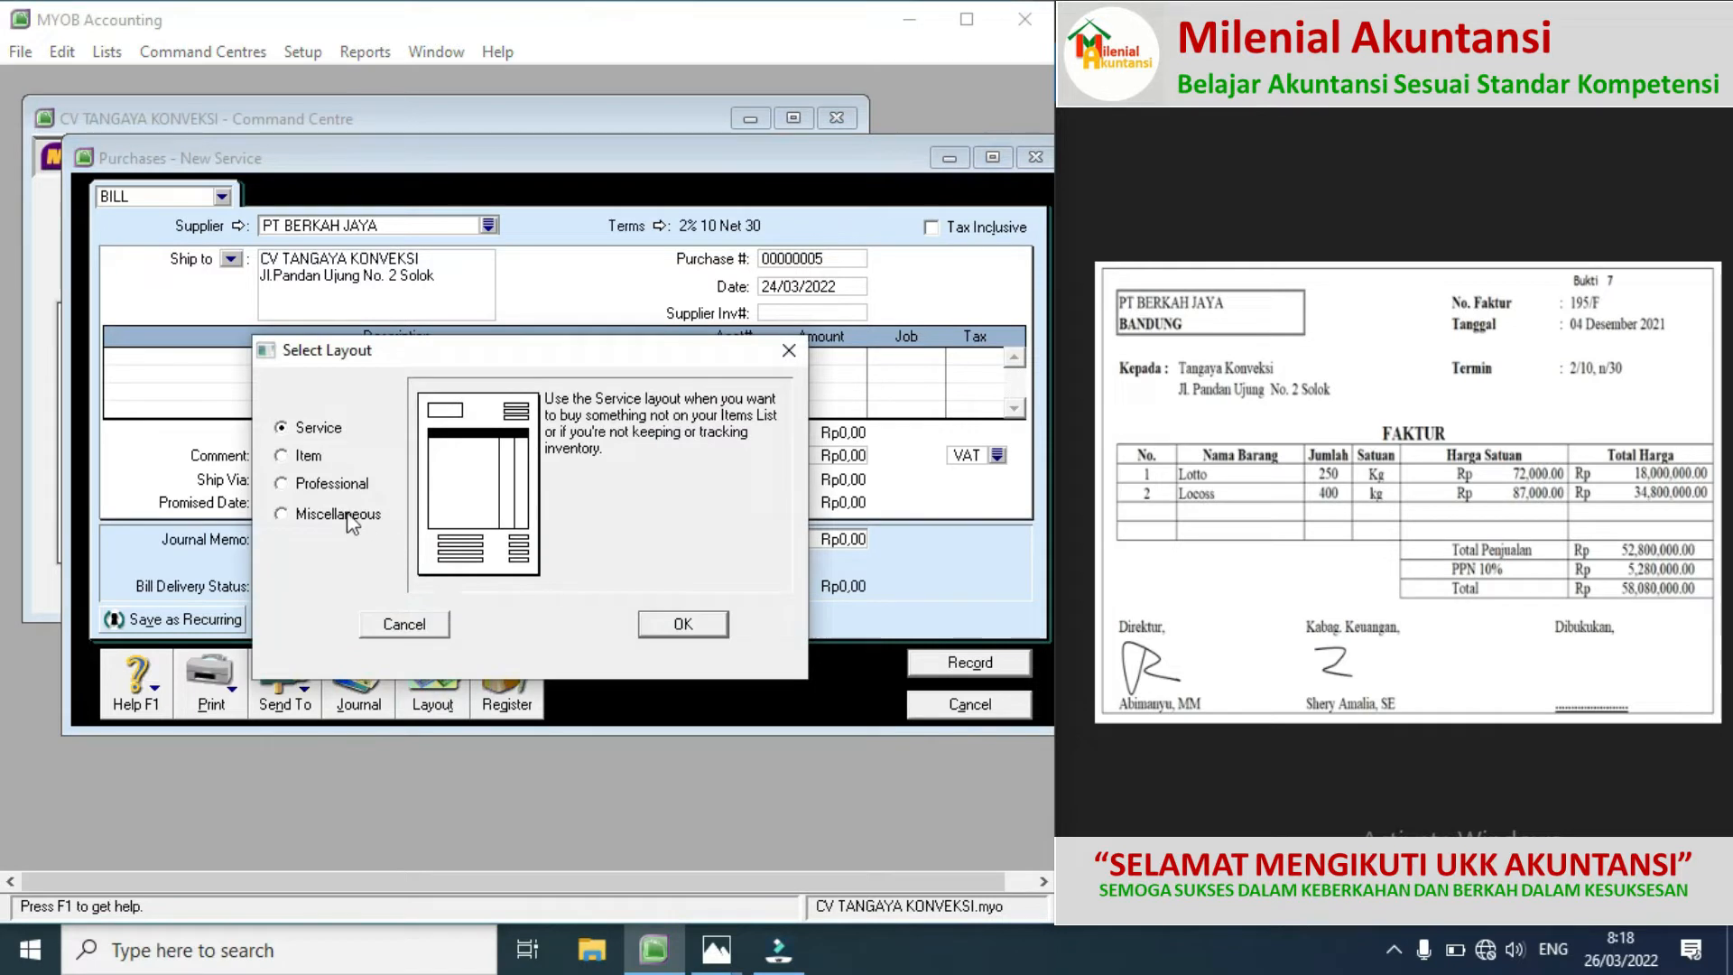
pyautogui.click(308, 457)
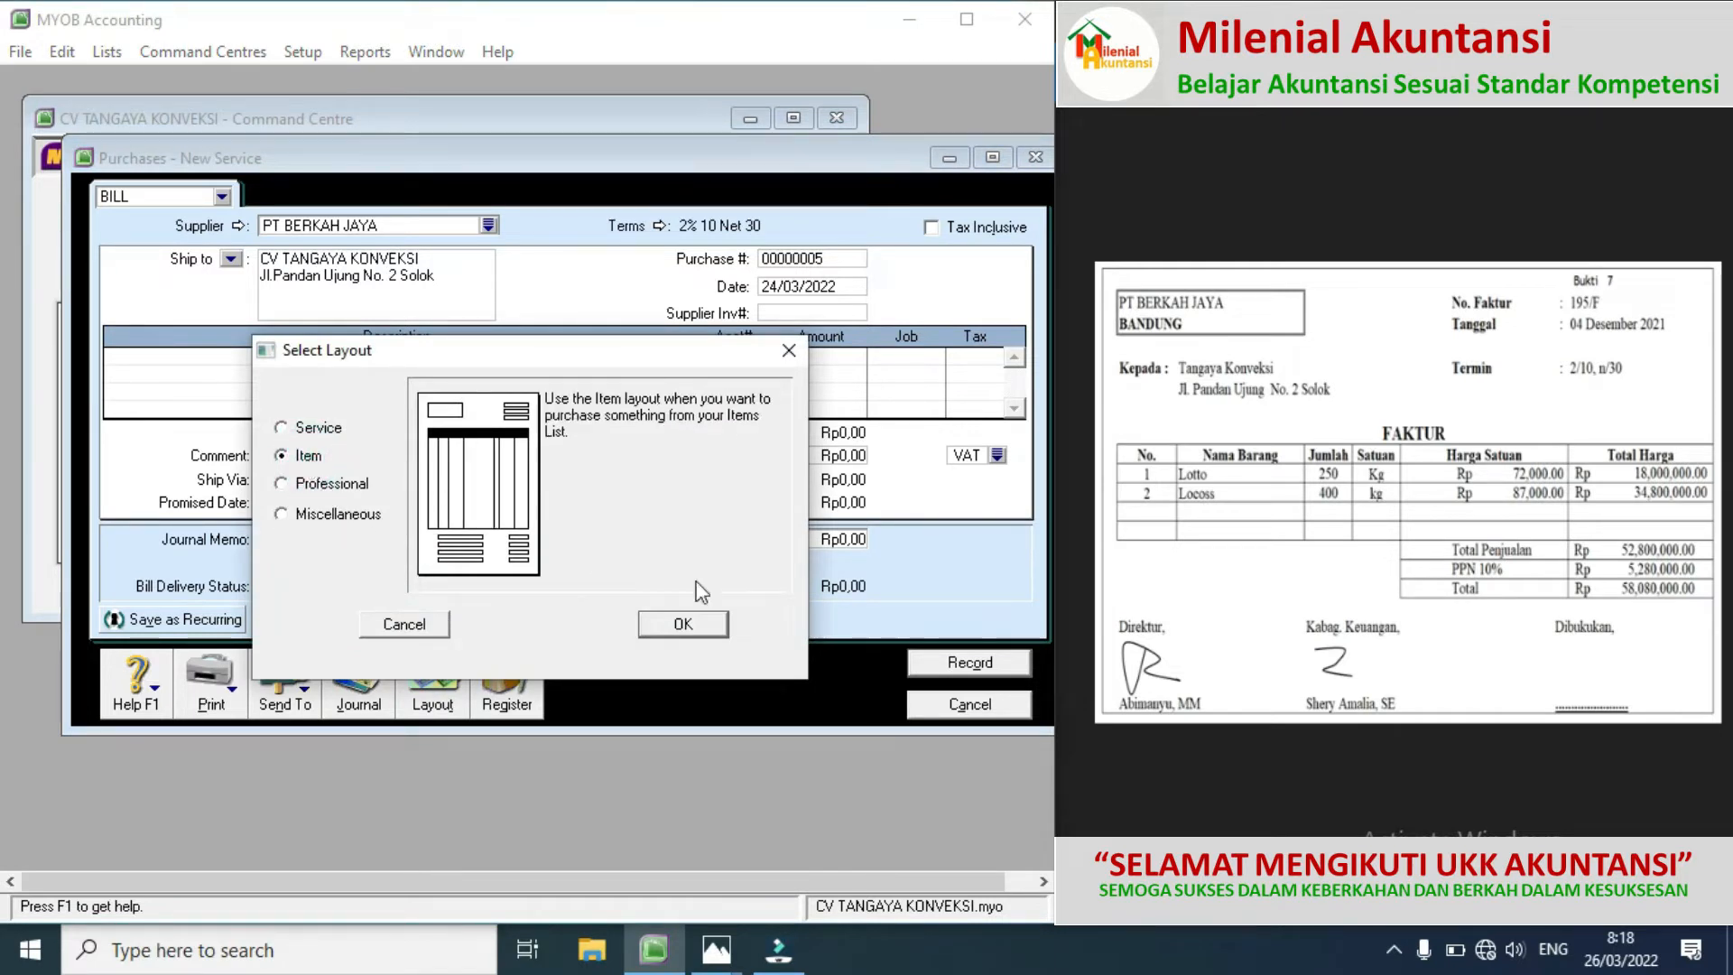
pyautogui.click(708, 623)
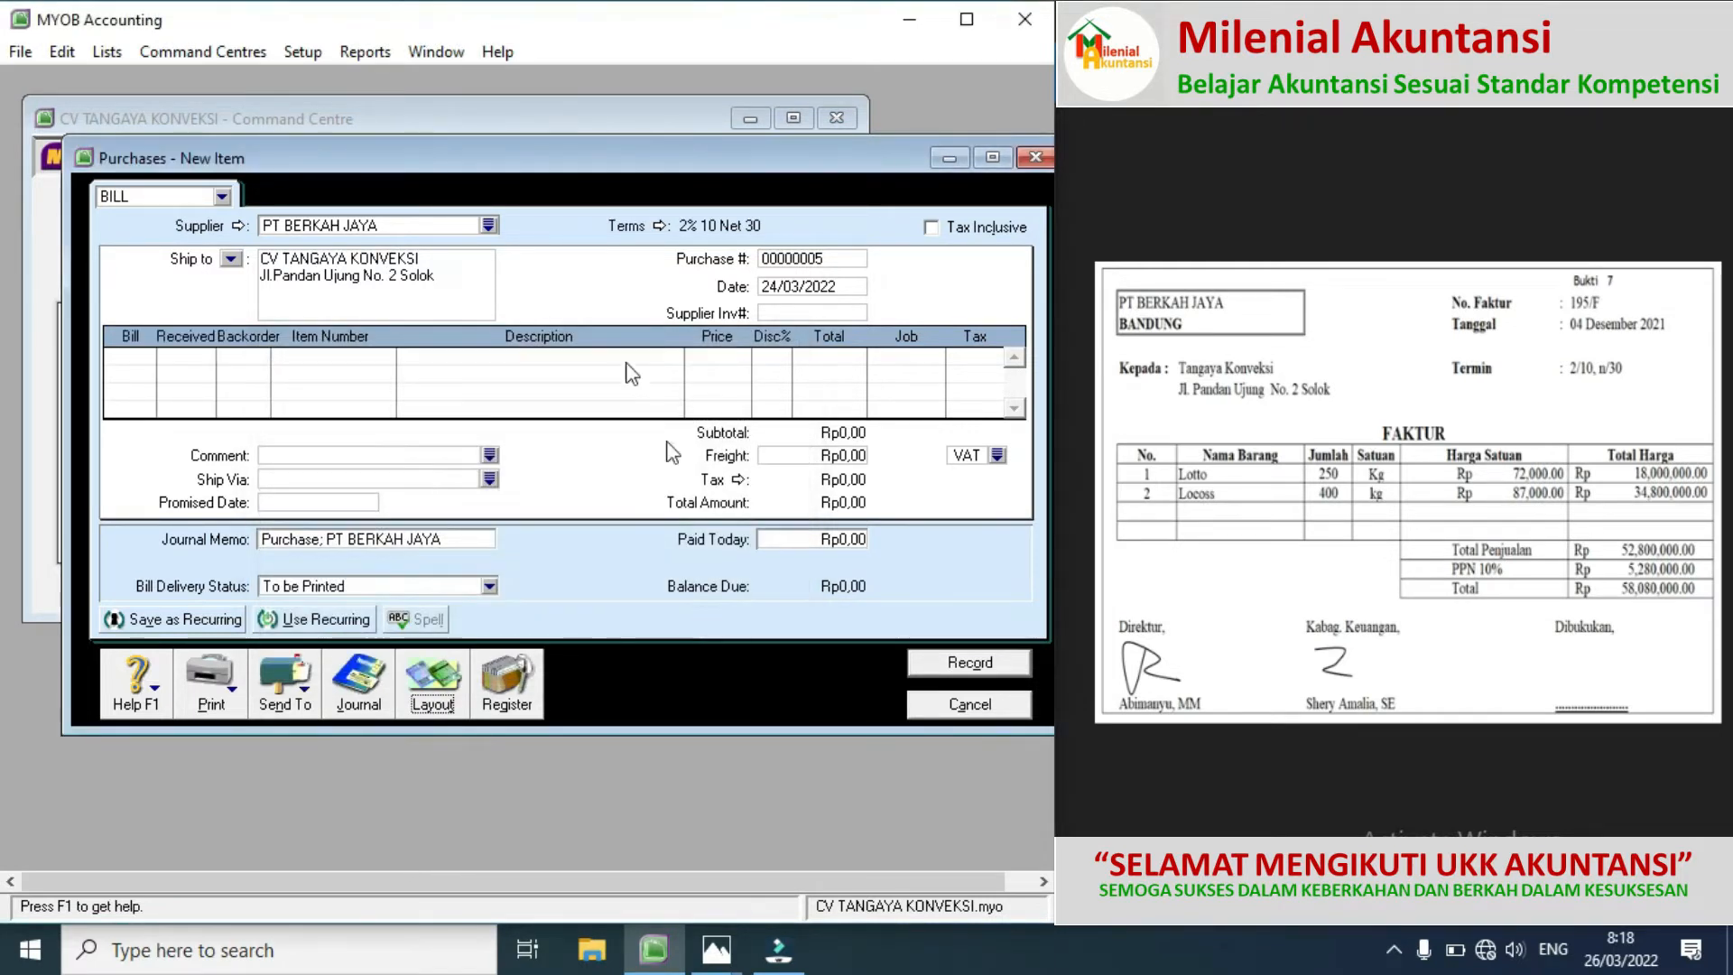
# Step: Set the bill's purchase number to 195/F and its date to 04/12/2021
pyautogui.doubleClick(813, 259)
pyautogui.press('BackSpace')
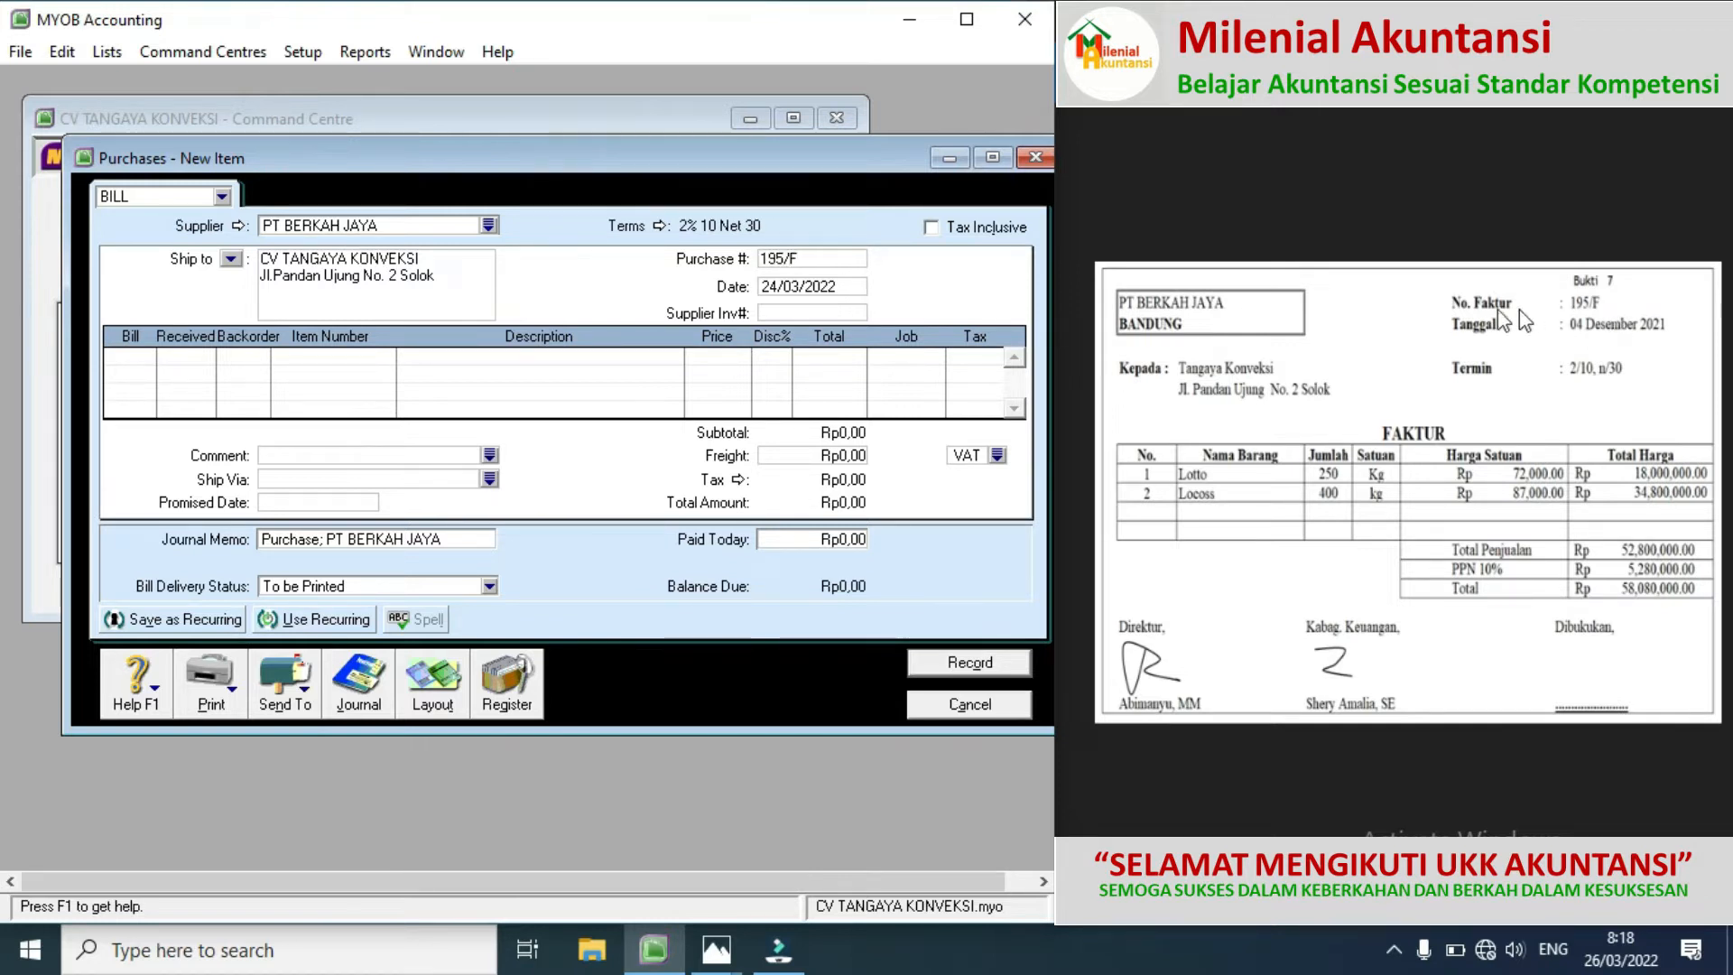
pyautogui.click(787, 287)
pyautogui.write('4/12/21')
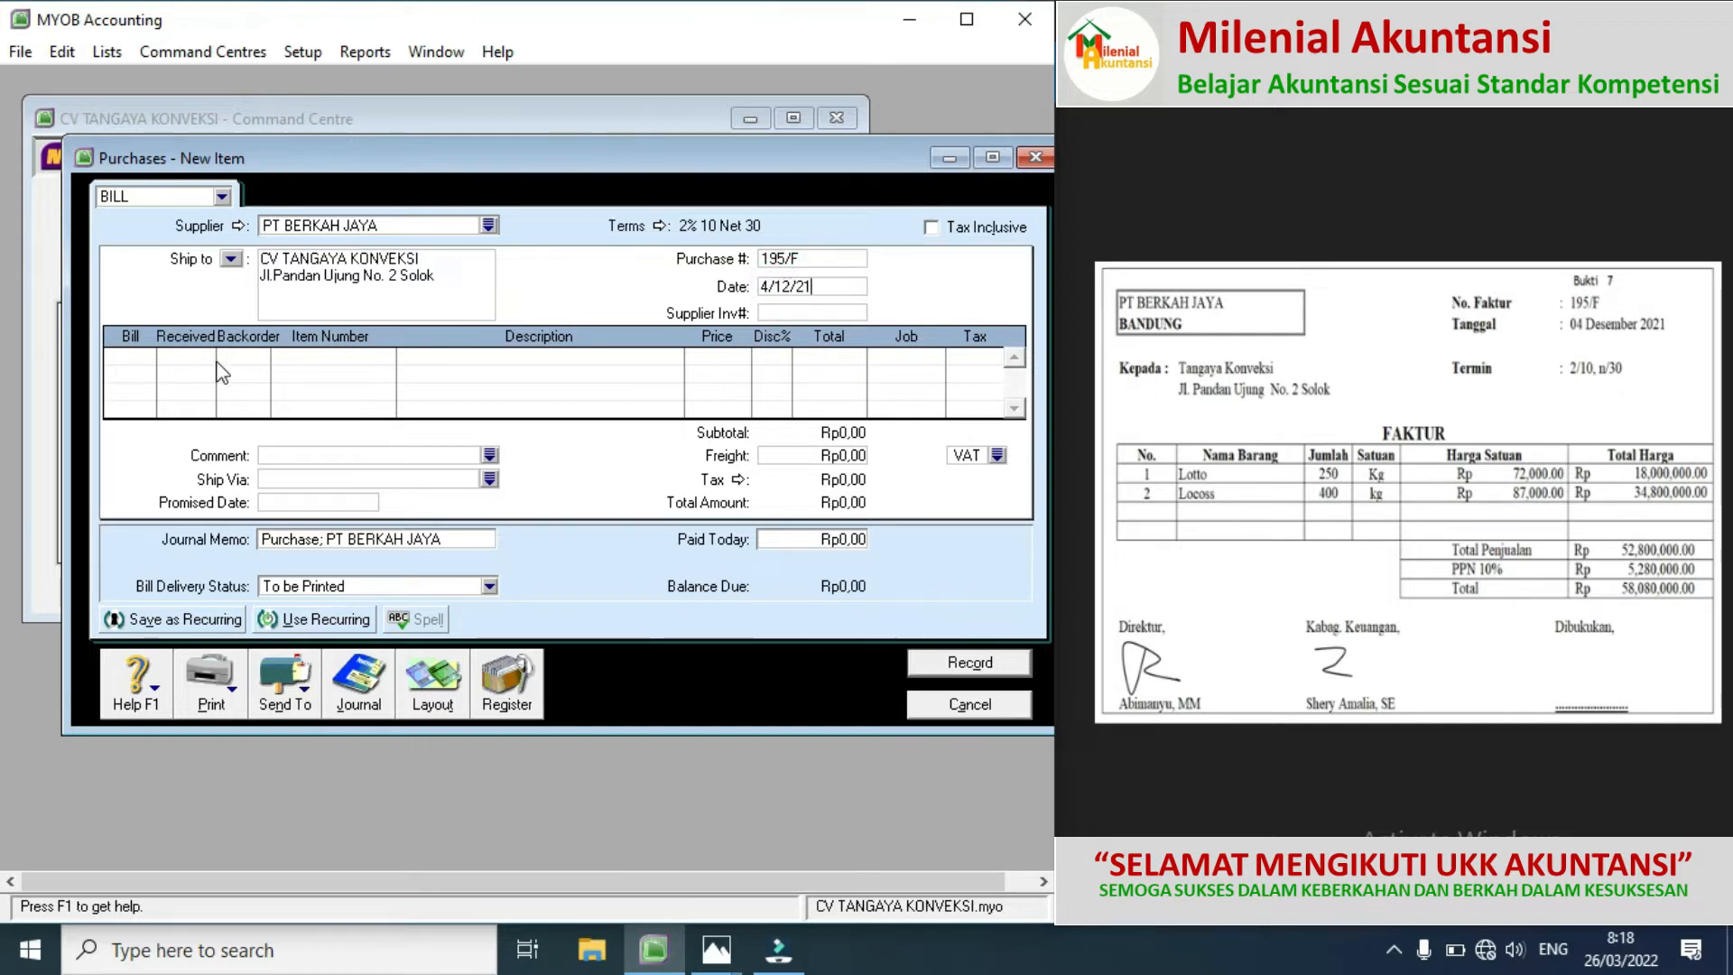
# Step: Enter a billed quantity of 250 on the first line and bring up the item selection list
pyautogui.click(143, 359)
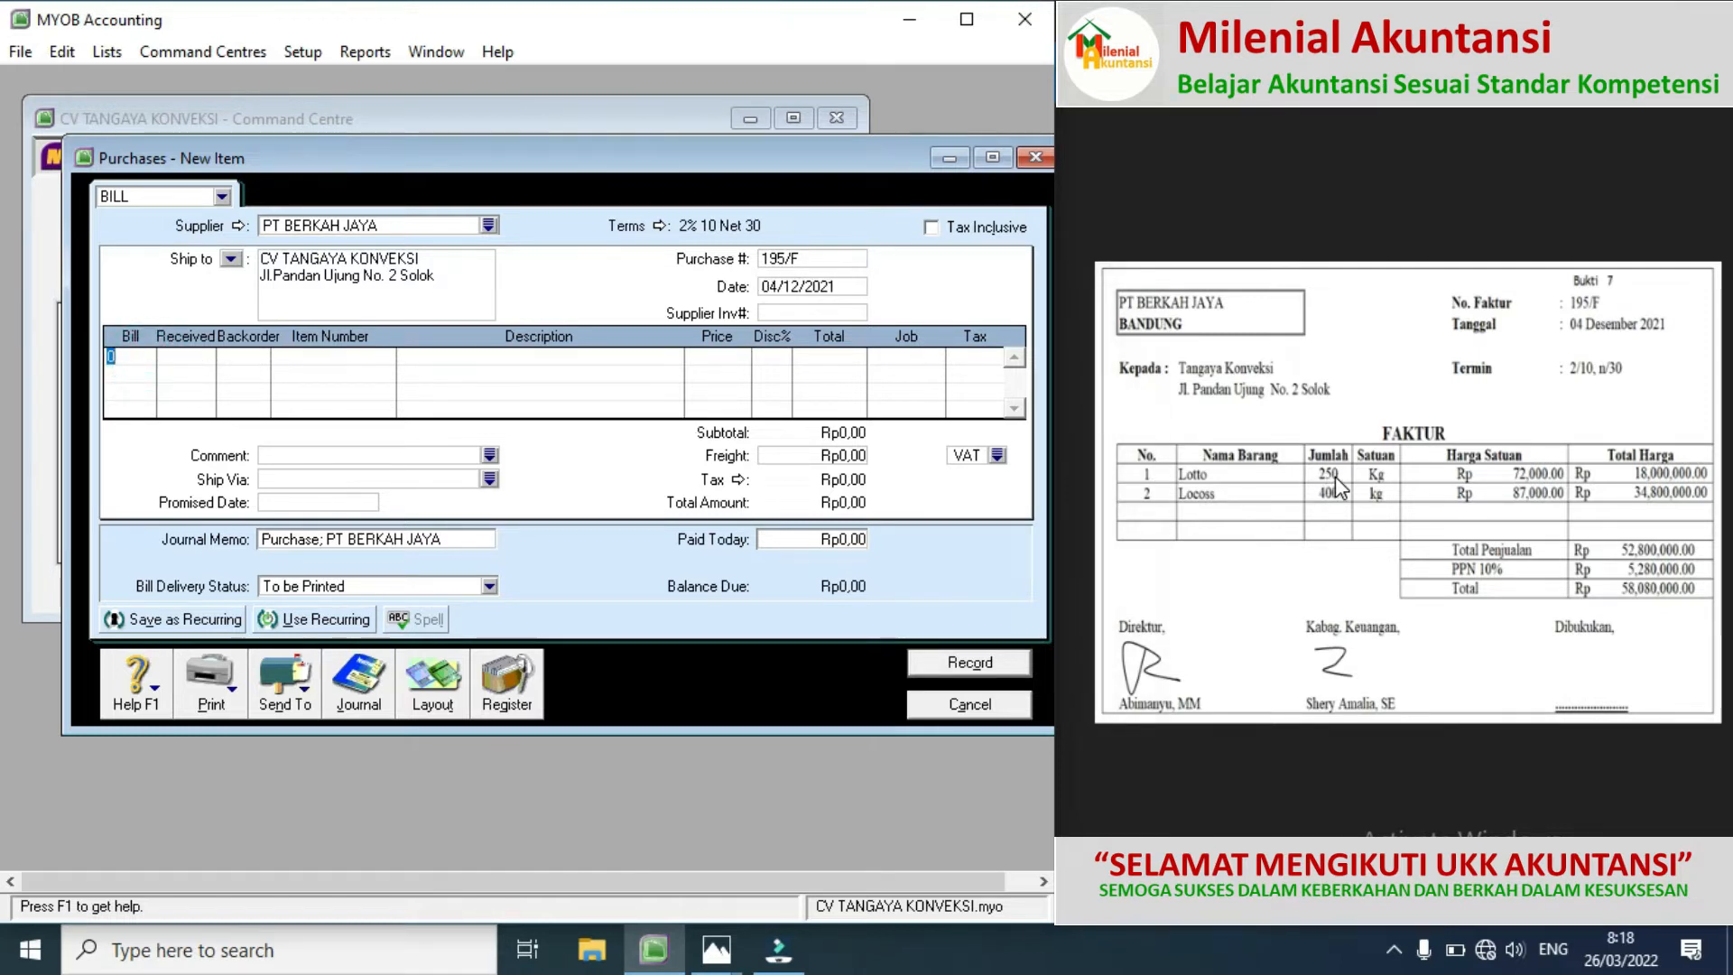
pyautogui.write('250')
pyautogui.press('Tab')
pyautogui.press('Tab')
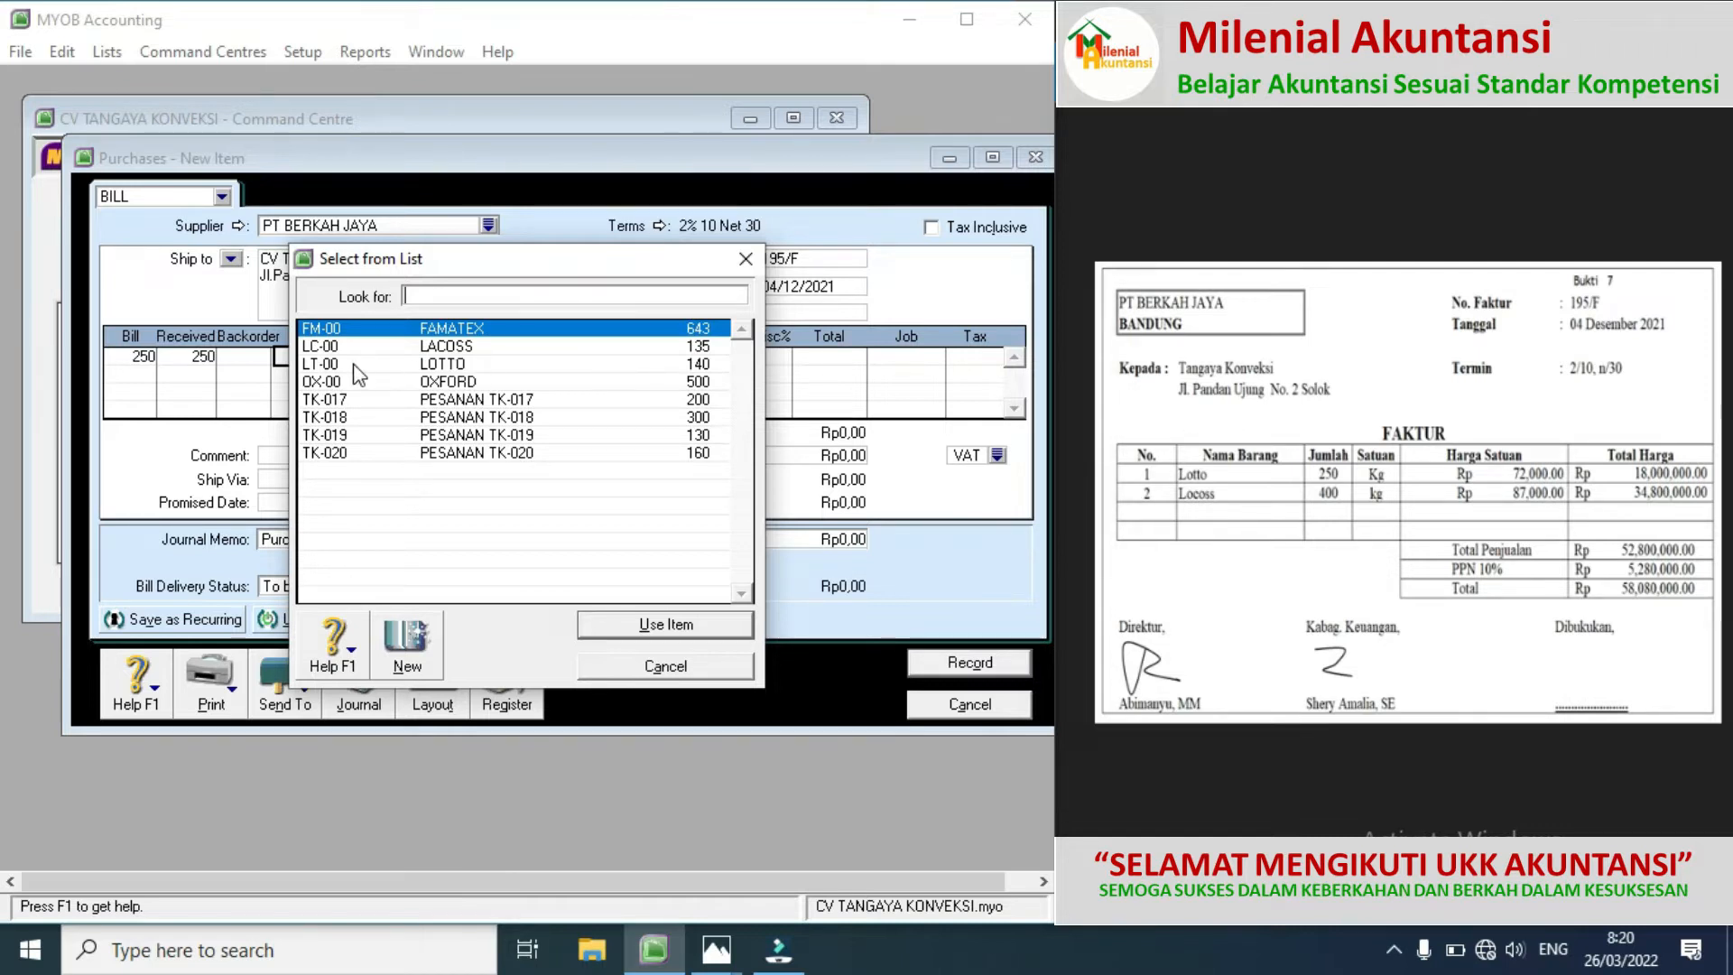
# Step: Create item LT-01 named LOTTO as bought, sold and inventoried, with accounts 5-1101, 4-1101 and 1-1301
pyautogui.click(411, 636)
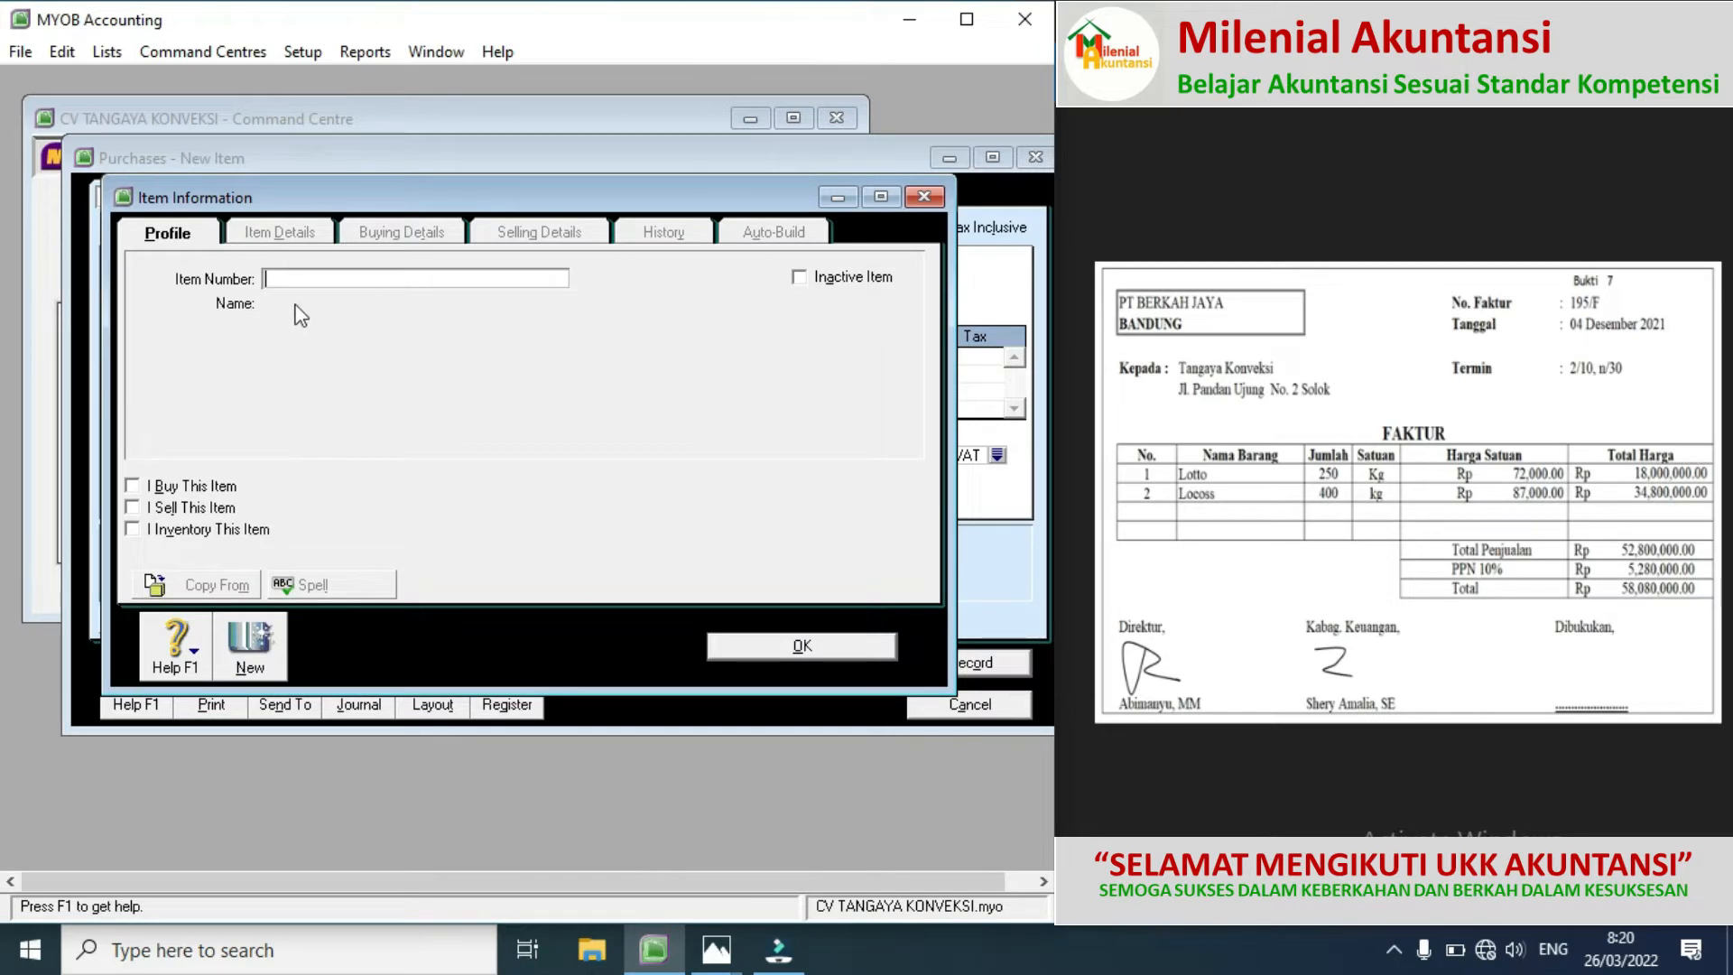
pyautogui.write('LT-01')
pyautogui.press('Tab')
pyautogui.write('LOTTO')
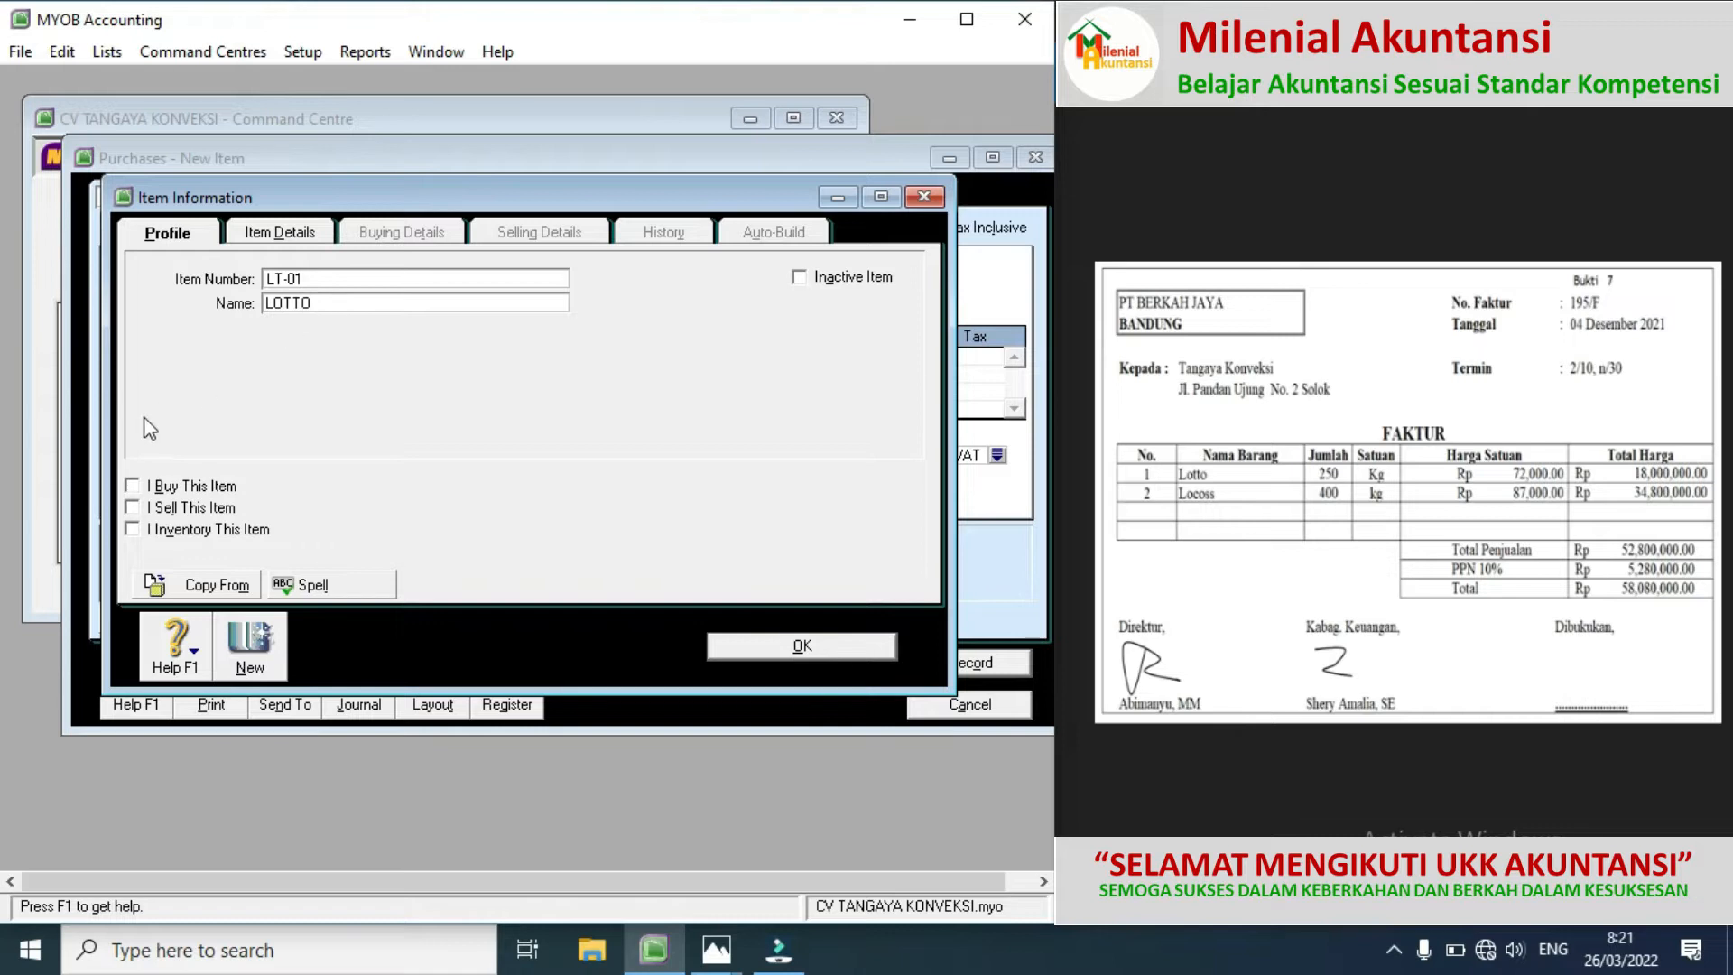
pyautogui.click(132, 488)
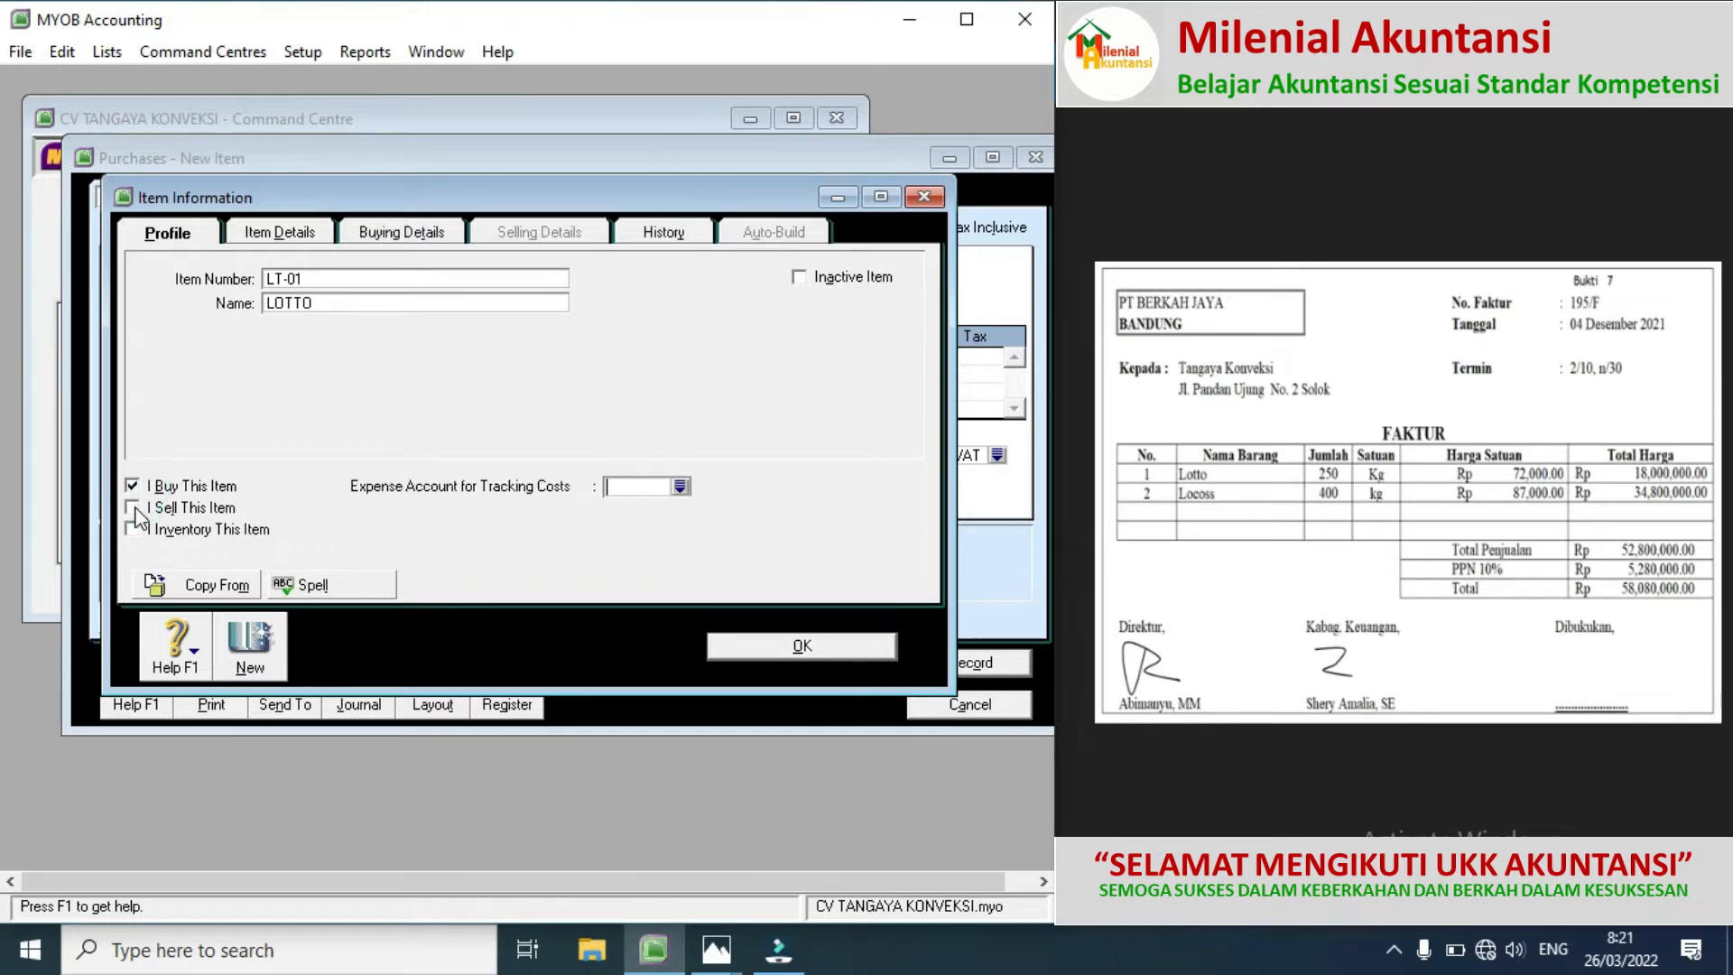
pyautogui.click(133, 530)
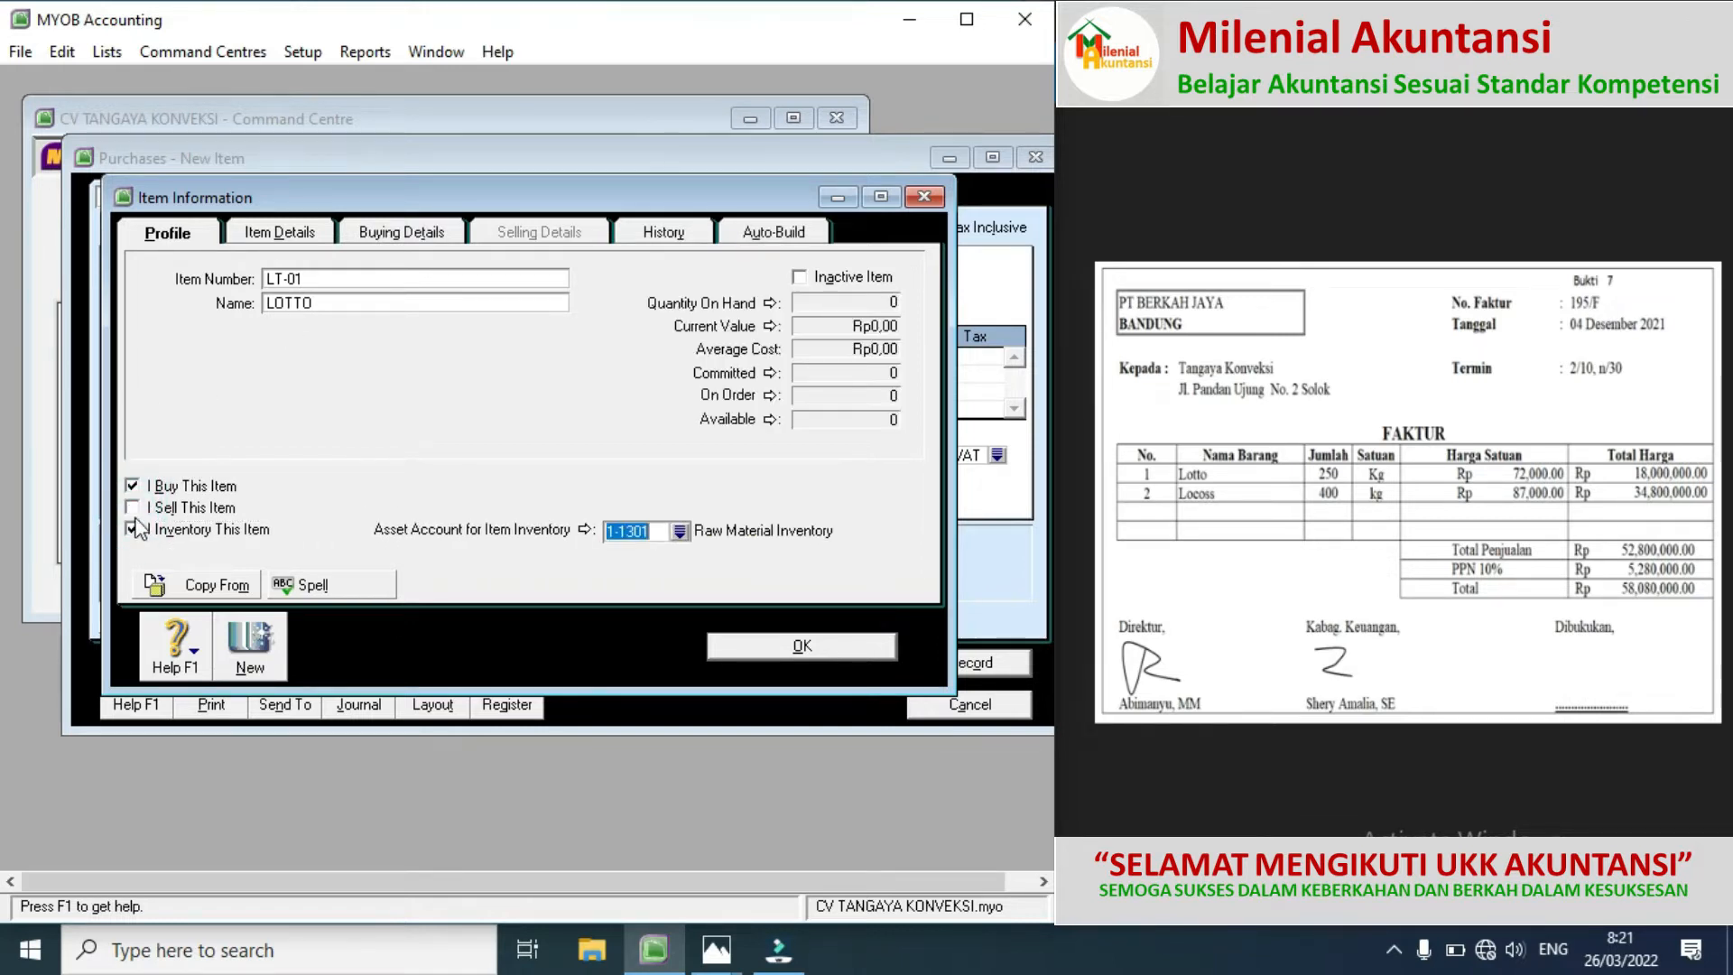
pyautogui.click(132, 508)
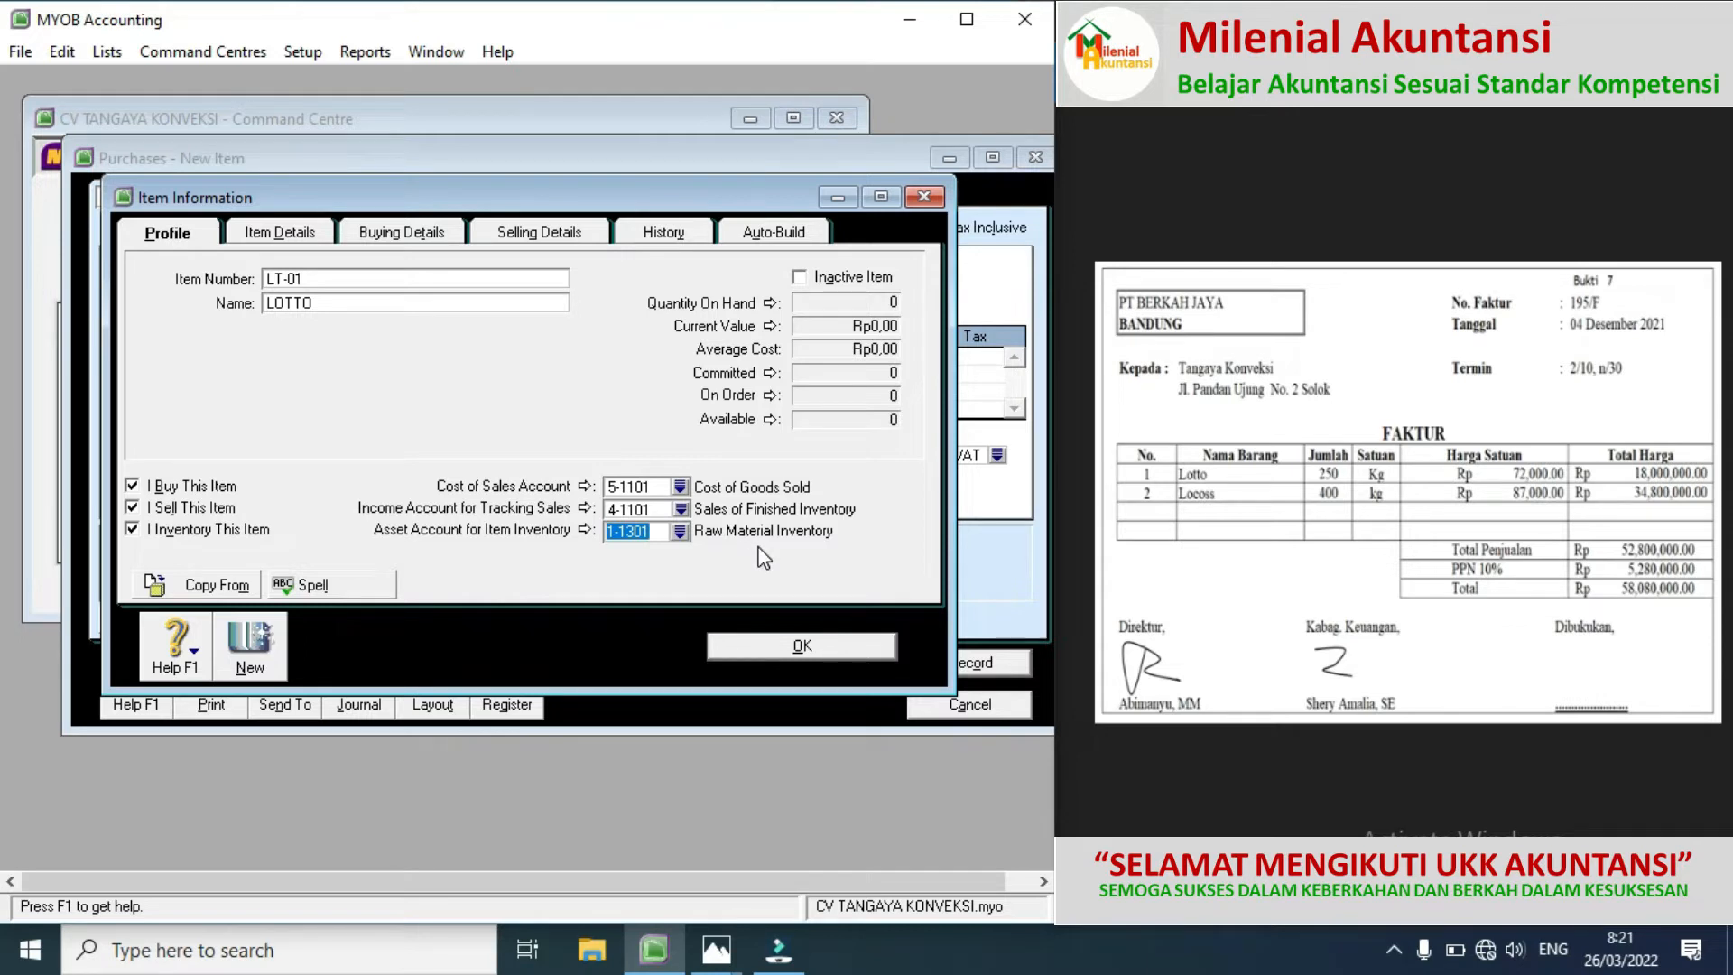
pyautogui.click(775, 646)
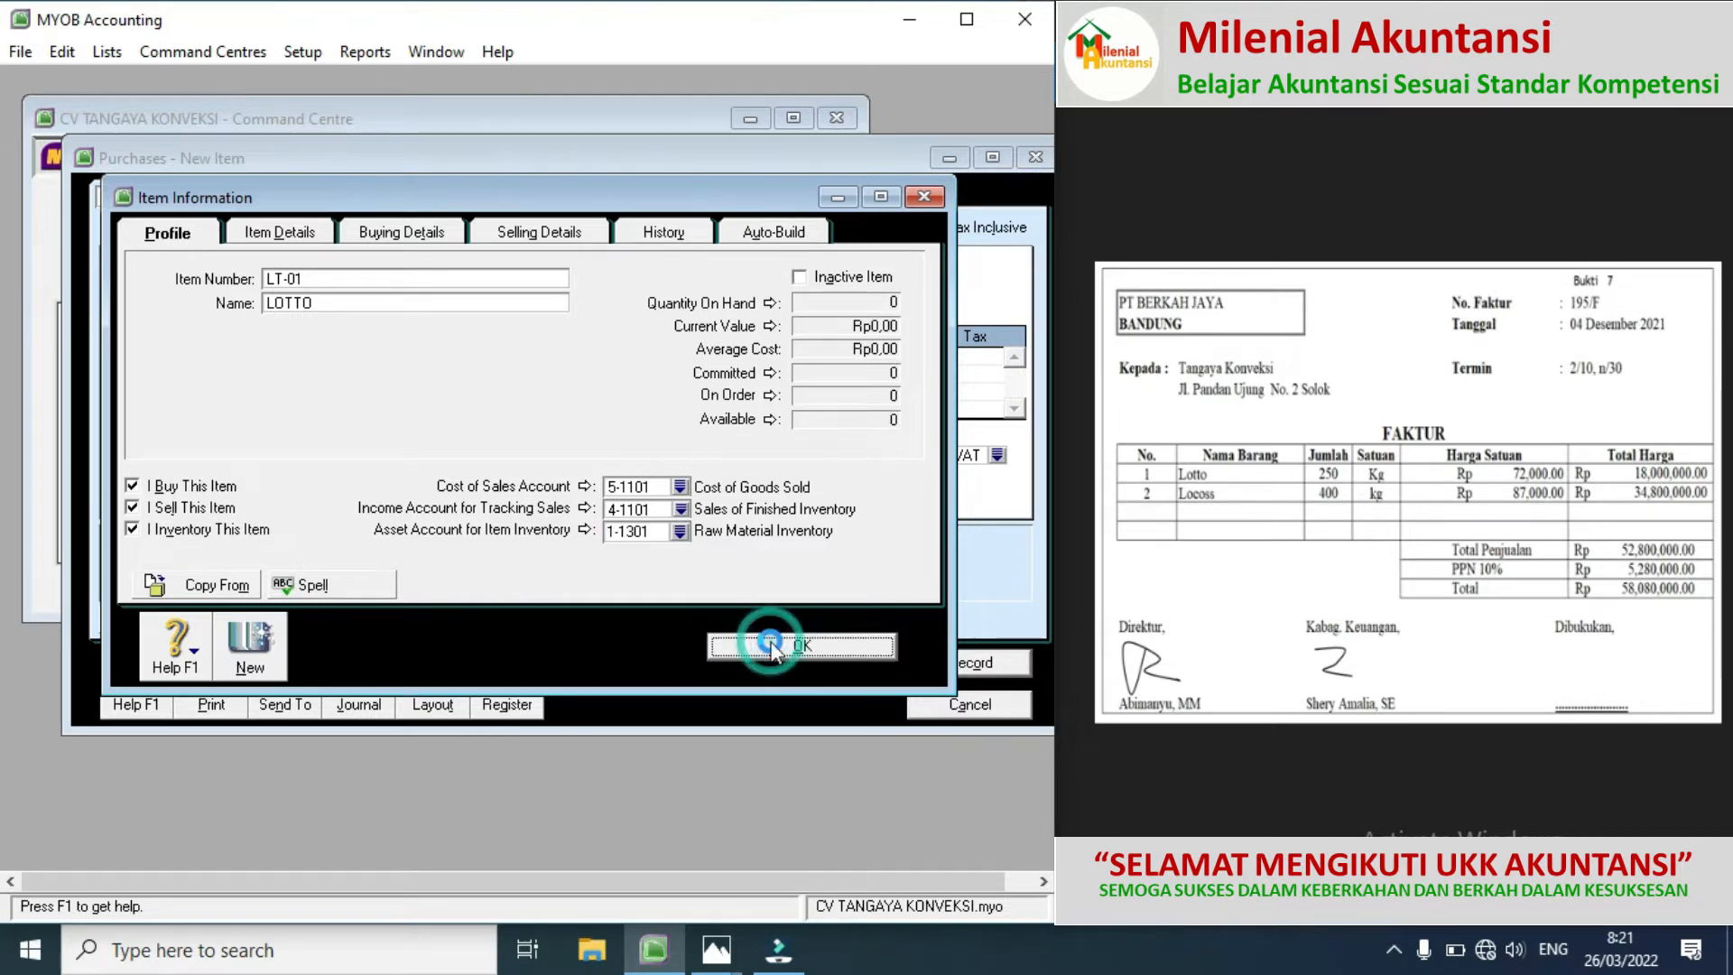
# Step: Choose item LT-01 for the 250-unit bill line and enter a unit price of 72000
pyautogui.click(409, 351)
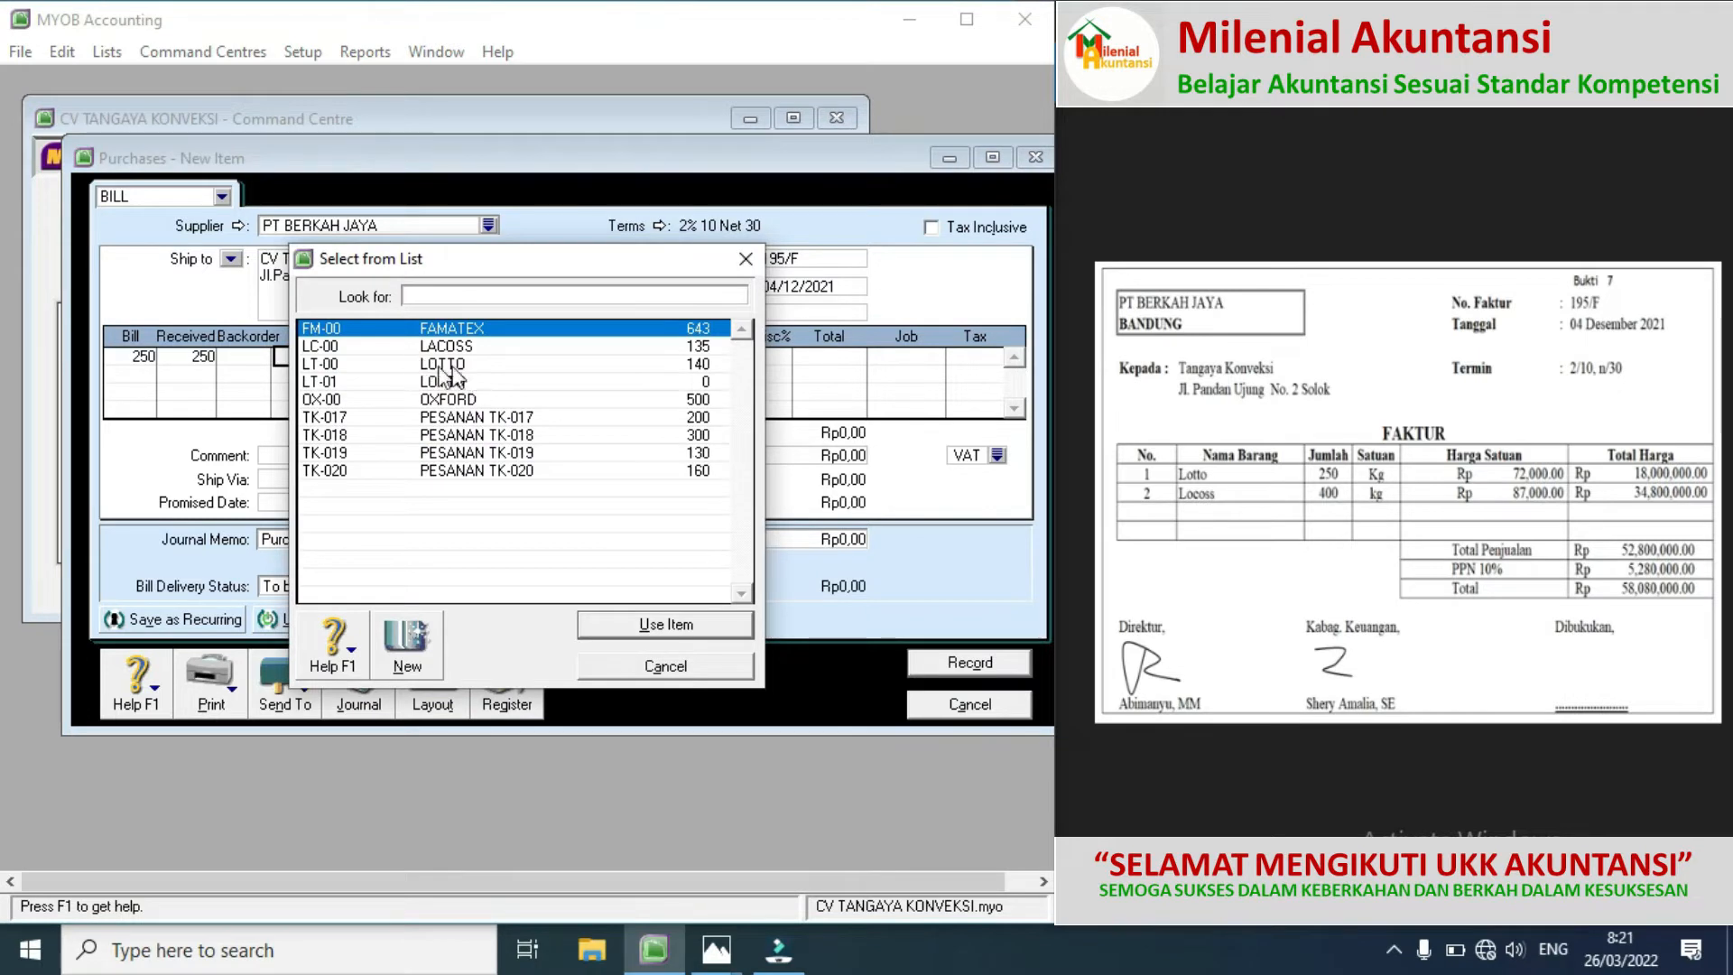
pyautogui.doubleClick(324, 382)
pyautogui.press('Tab')
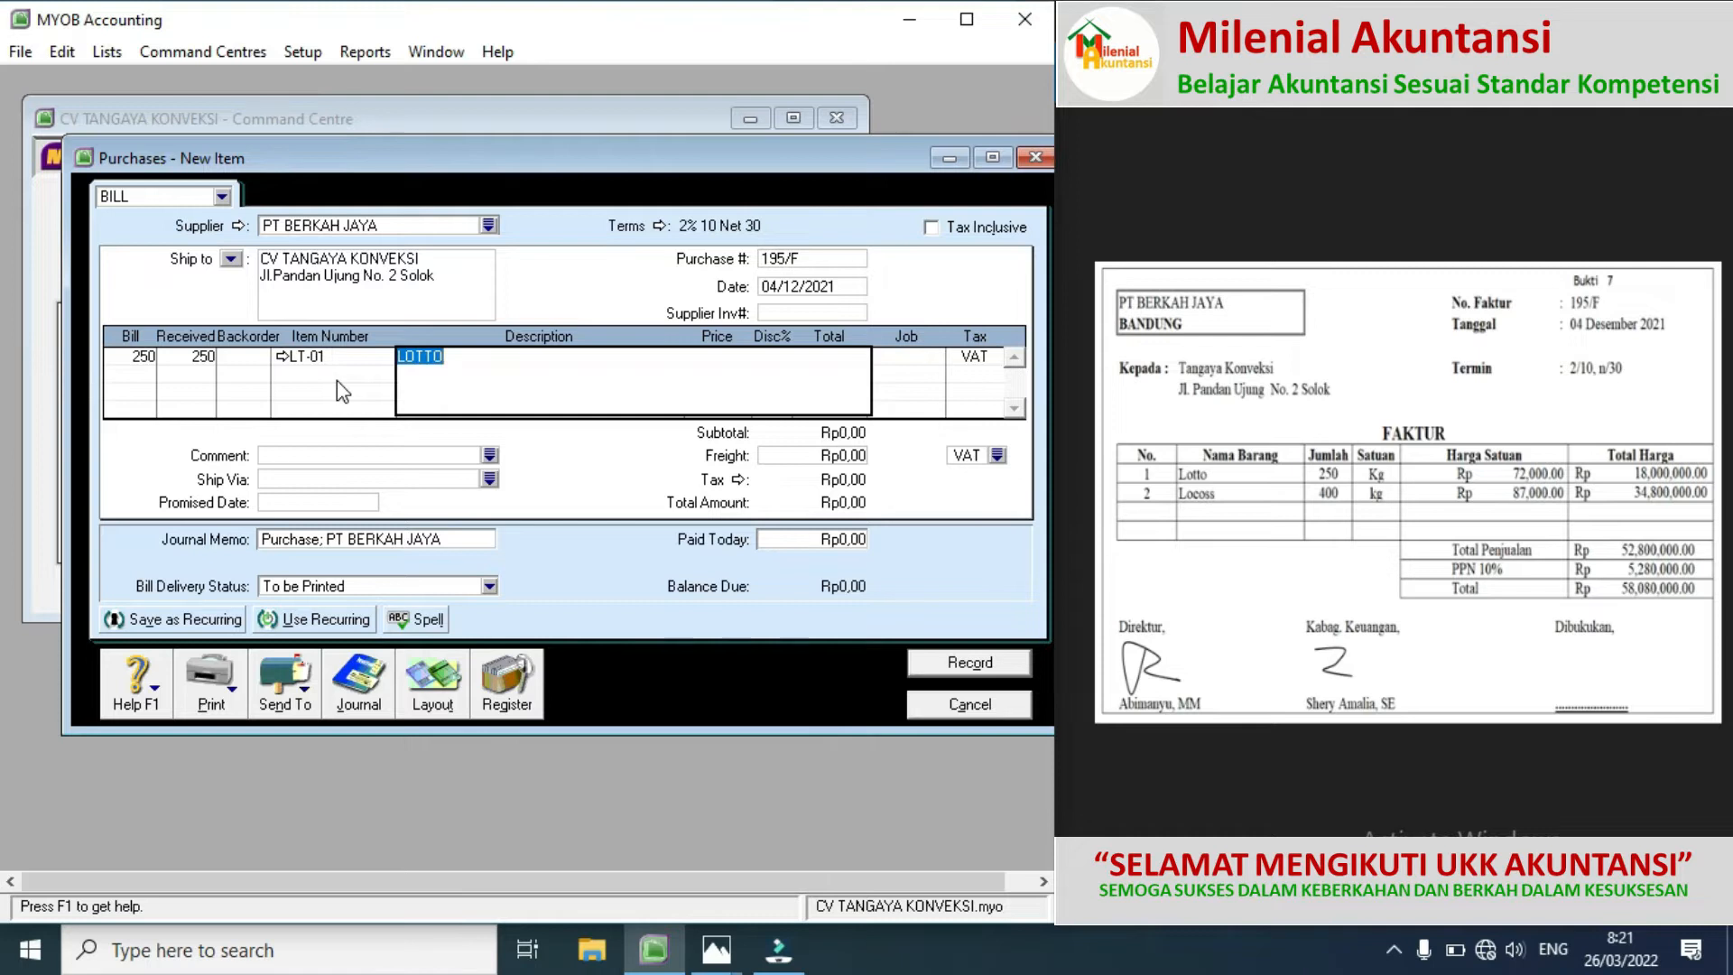
pyautogui.press('Tab')
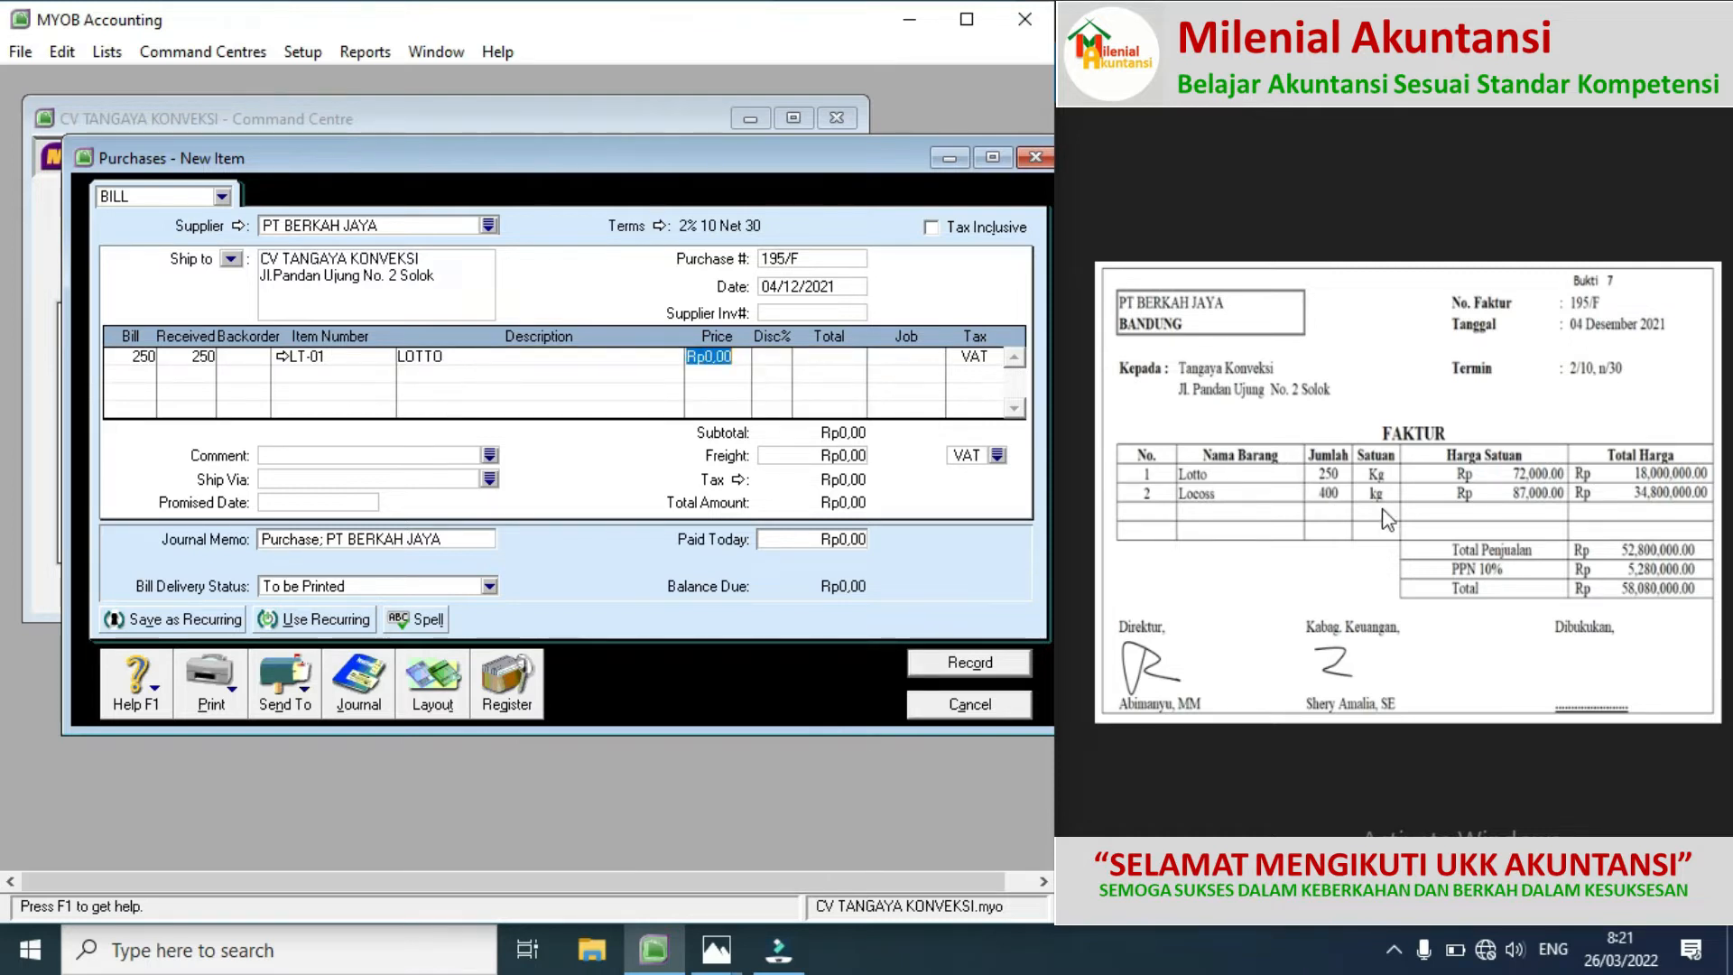
pyautogui.write('72000')
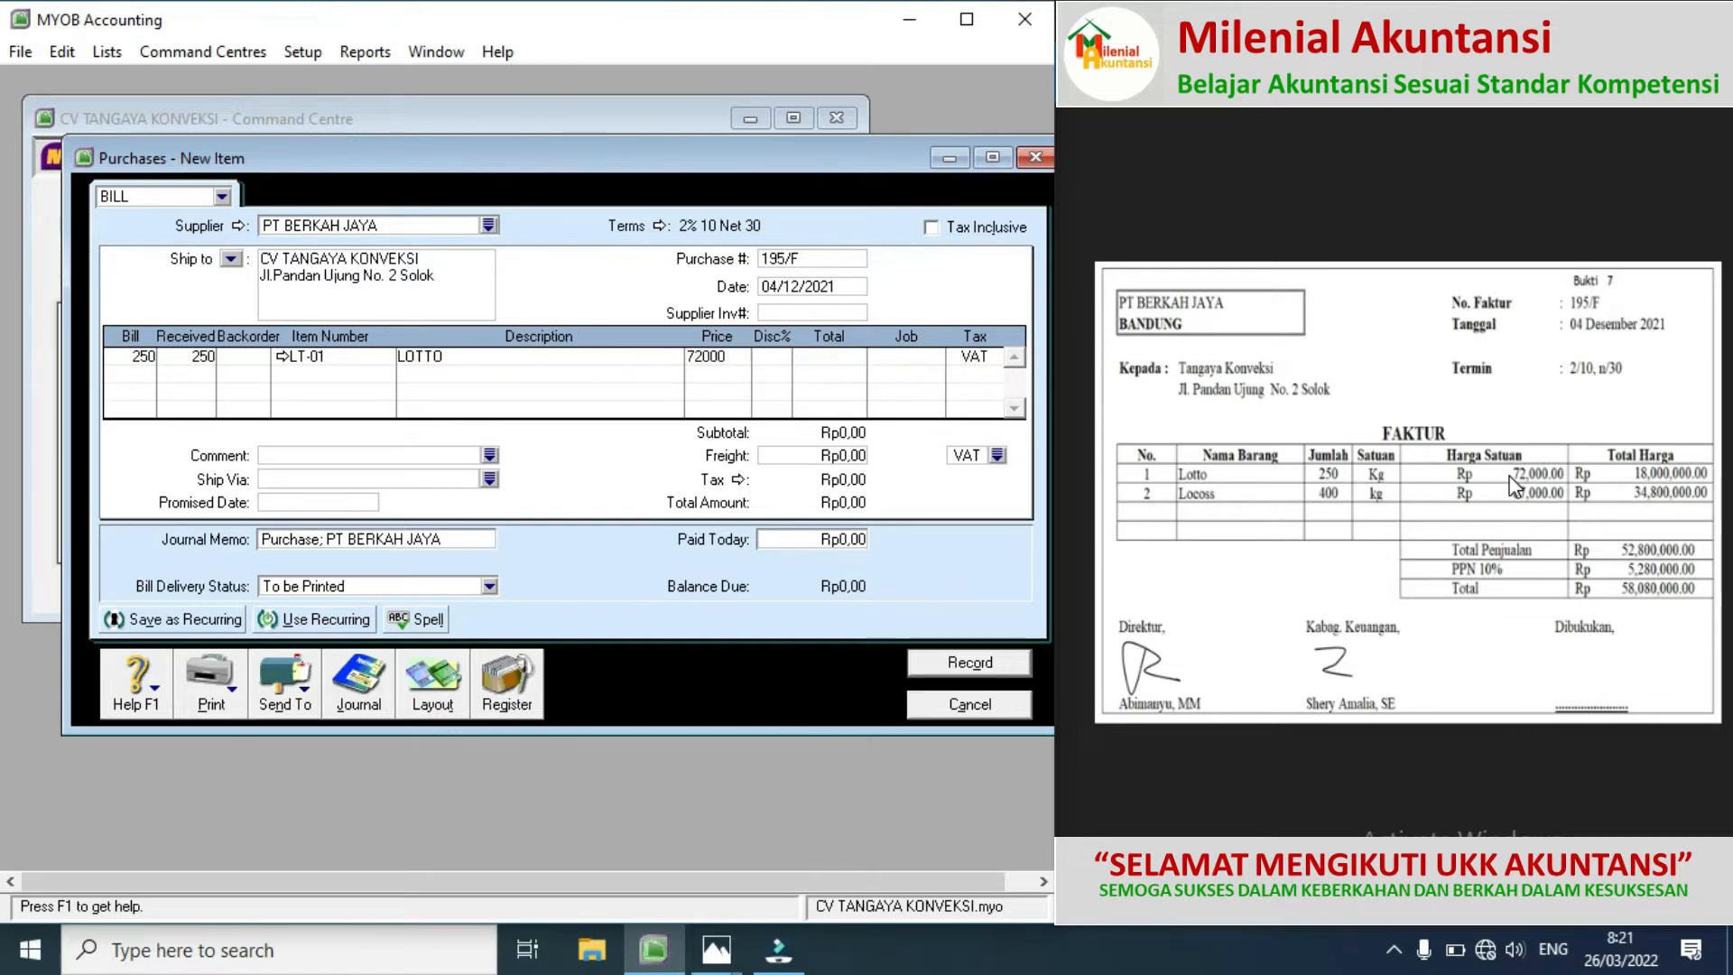
# Step: Enter a billed quantity of 400 on the bill's second line and bring up the item selection list
pyautogui.press('Tab')
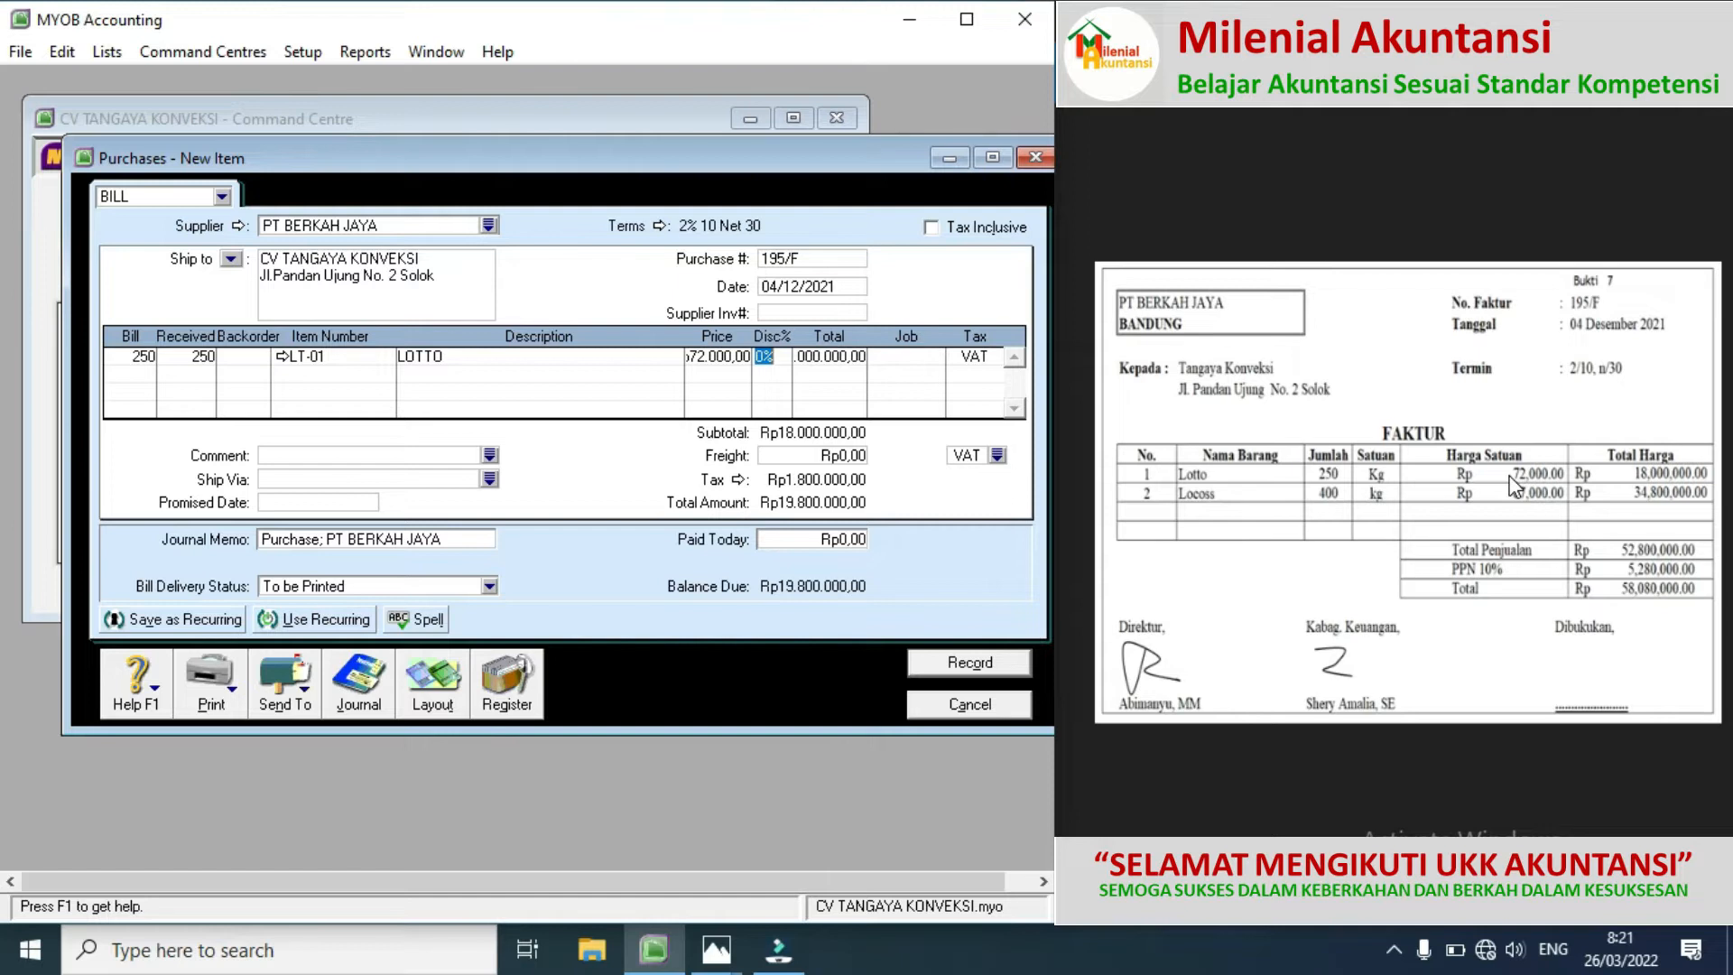
pyautogui.click(139, 378)
pyautogui.write('00')
pyautogui.press('Tab')
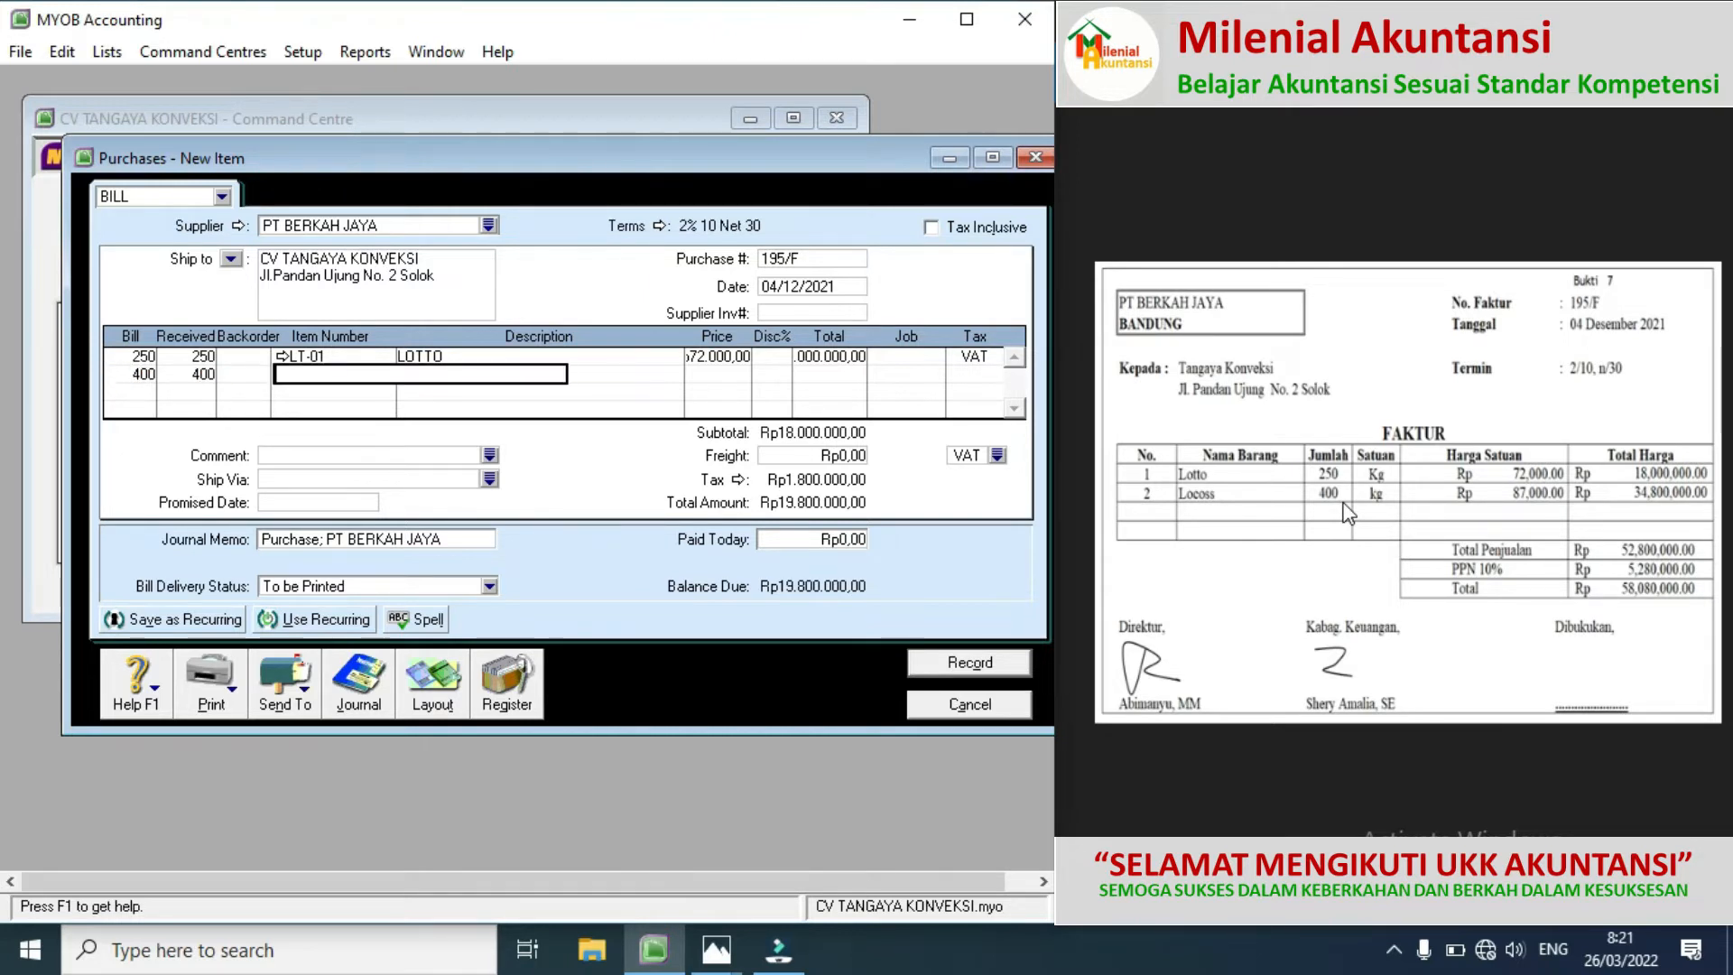
pyautogui.press('Tab')
pyautogui.press('Tab')
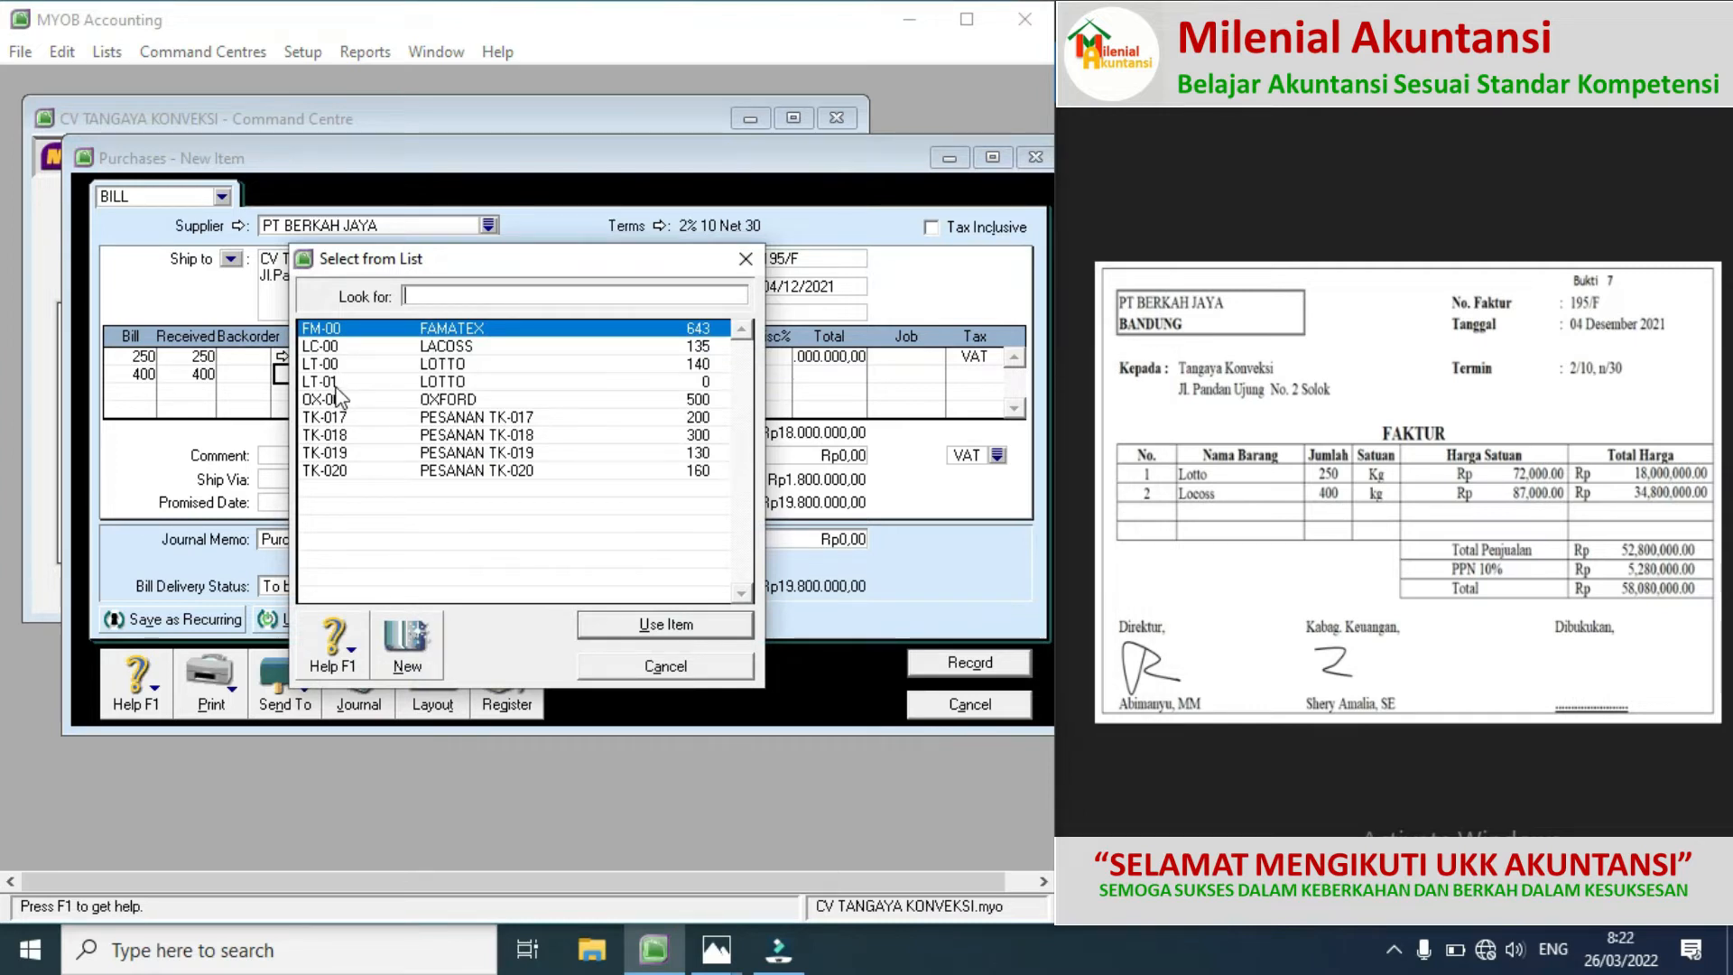
# Step: Create item LC-01 named LOCCOS as bought, sold and inventoried, with accounts 5-1101, 4-1101 and 1-1301
pyautogui.click(404, 642)
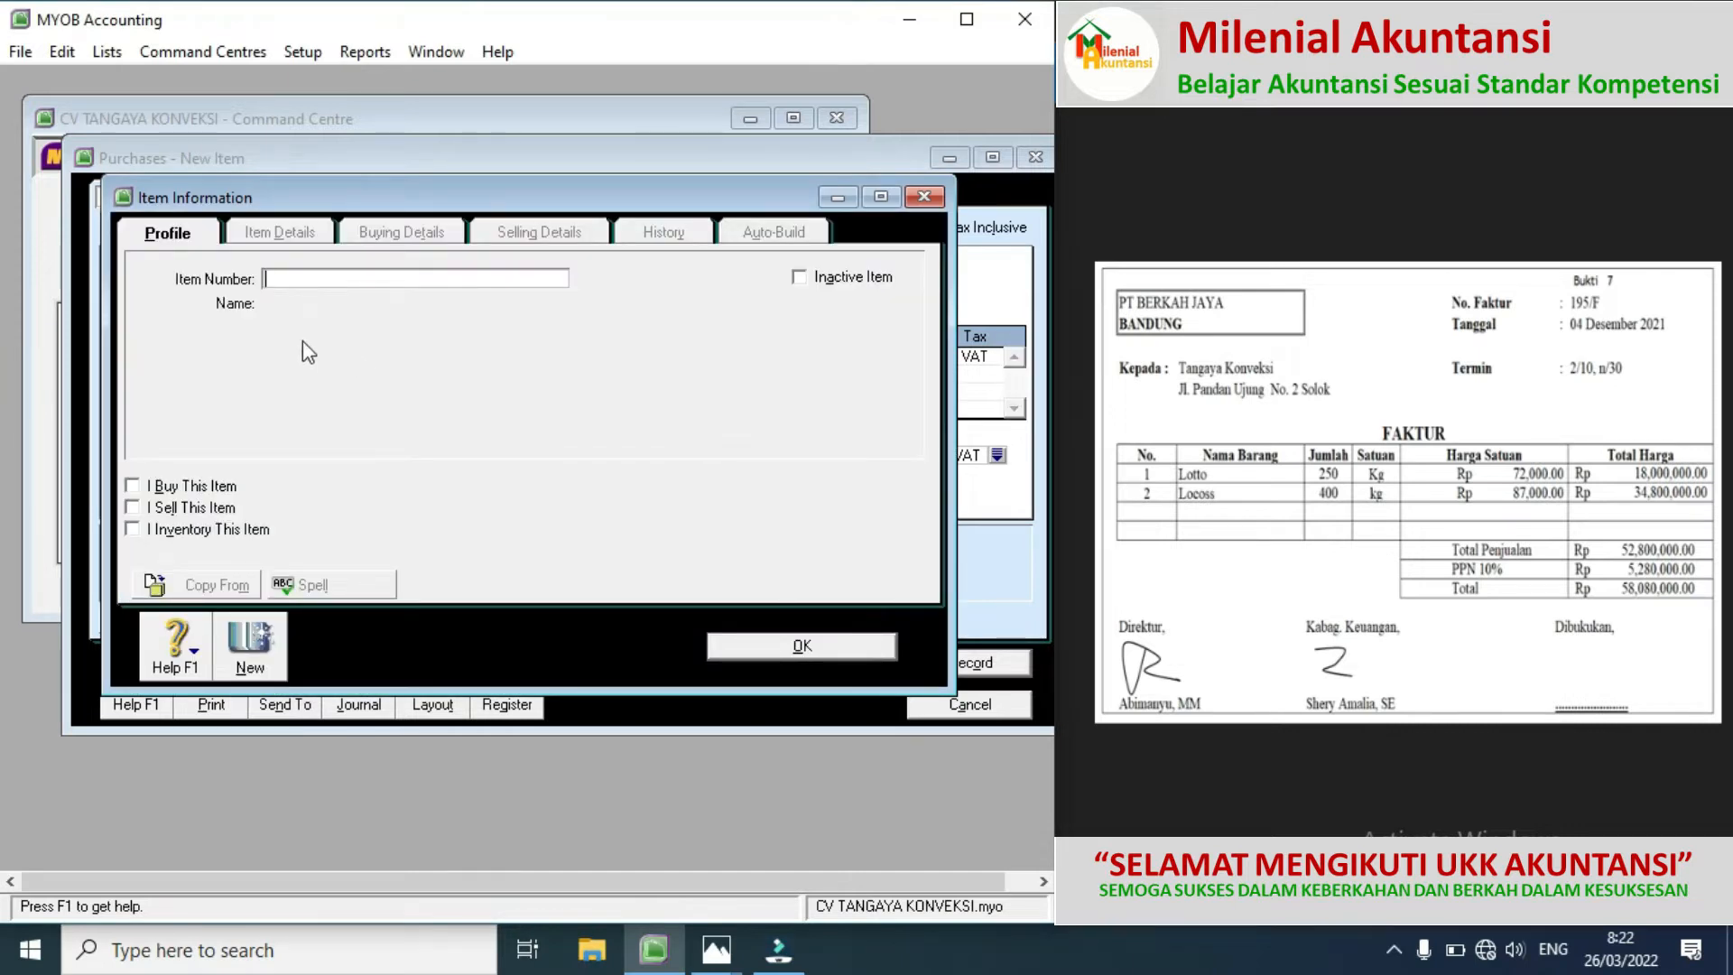
pyautogui.write('LC-01')
pyautogui.press('Tab')
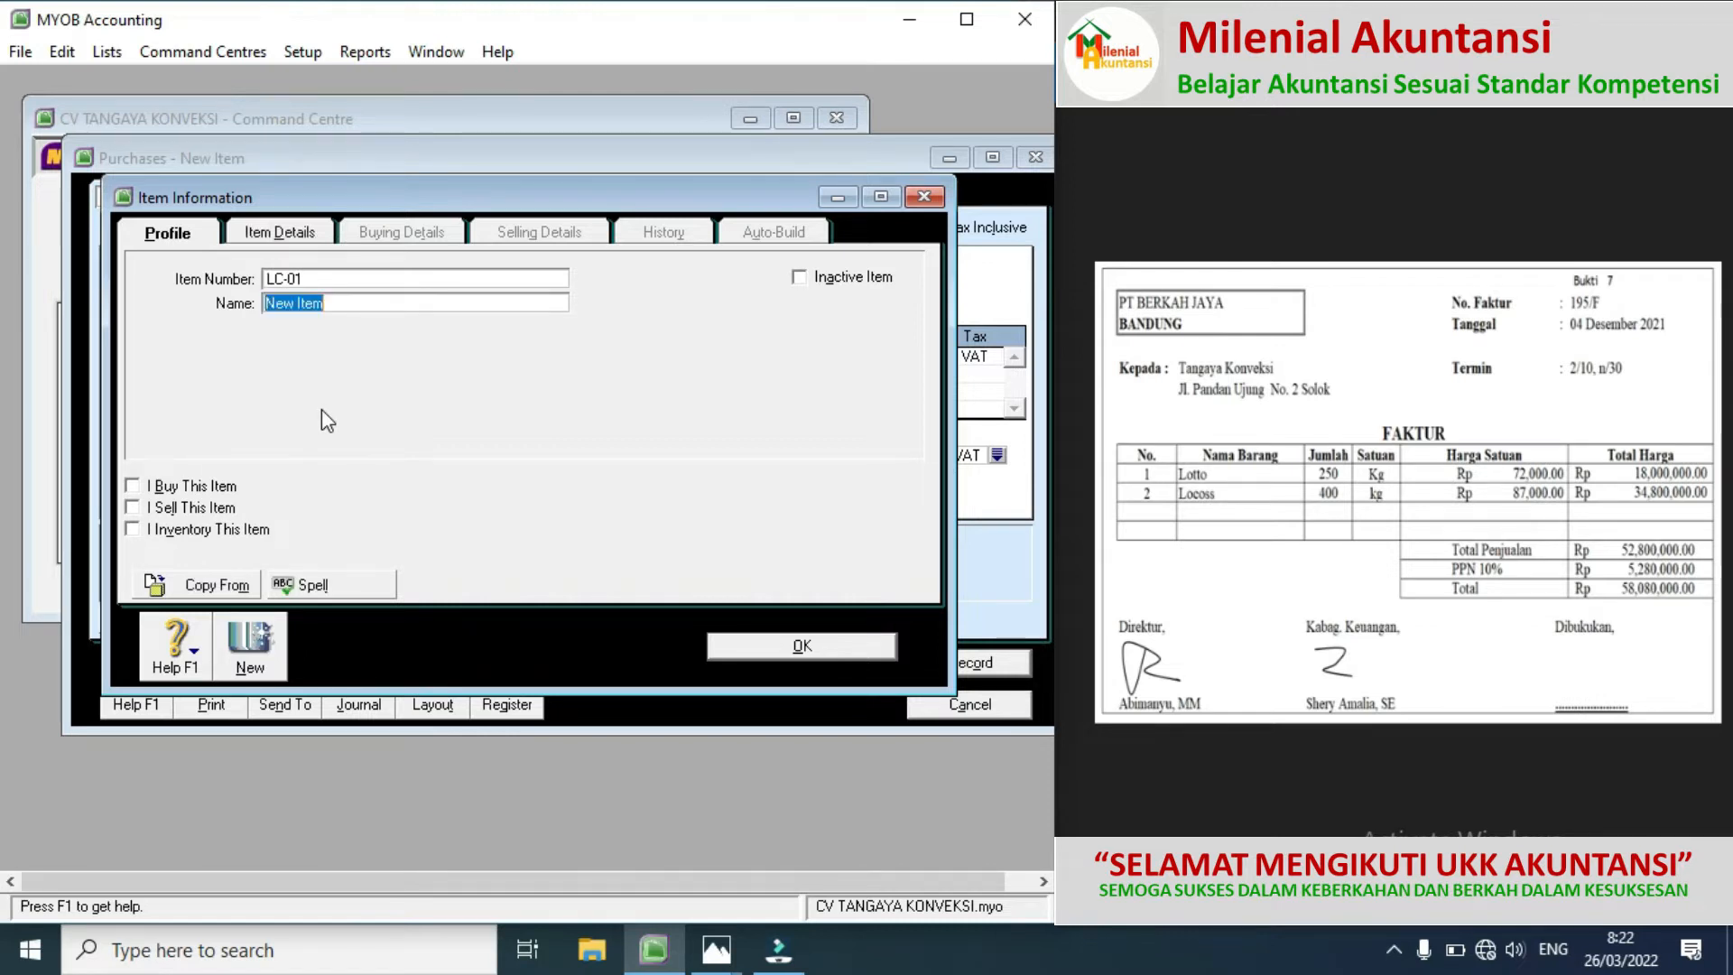
pyautogui.write('LOCCOS')
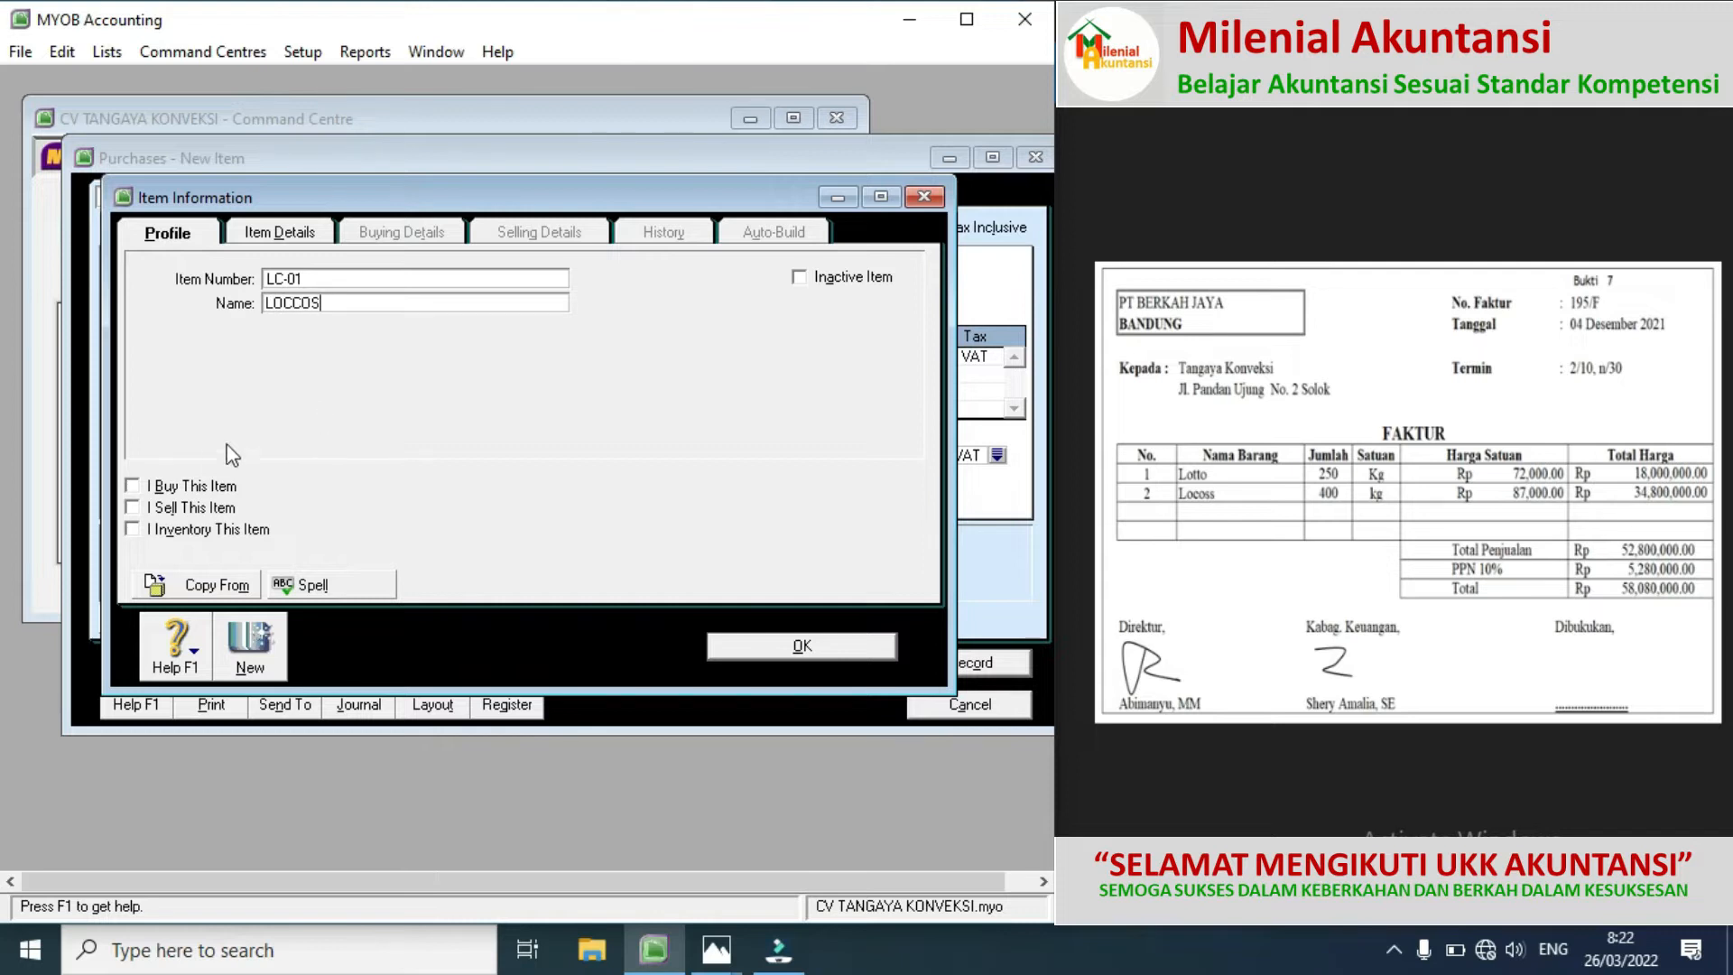
pyautogui.click(132, 486)
pyautogui.click(133, 509)
pyautogui.click(133, 509)
pyautogui.click(134, 530)
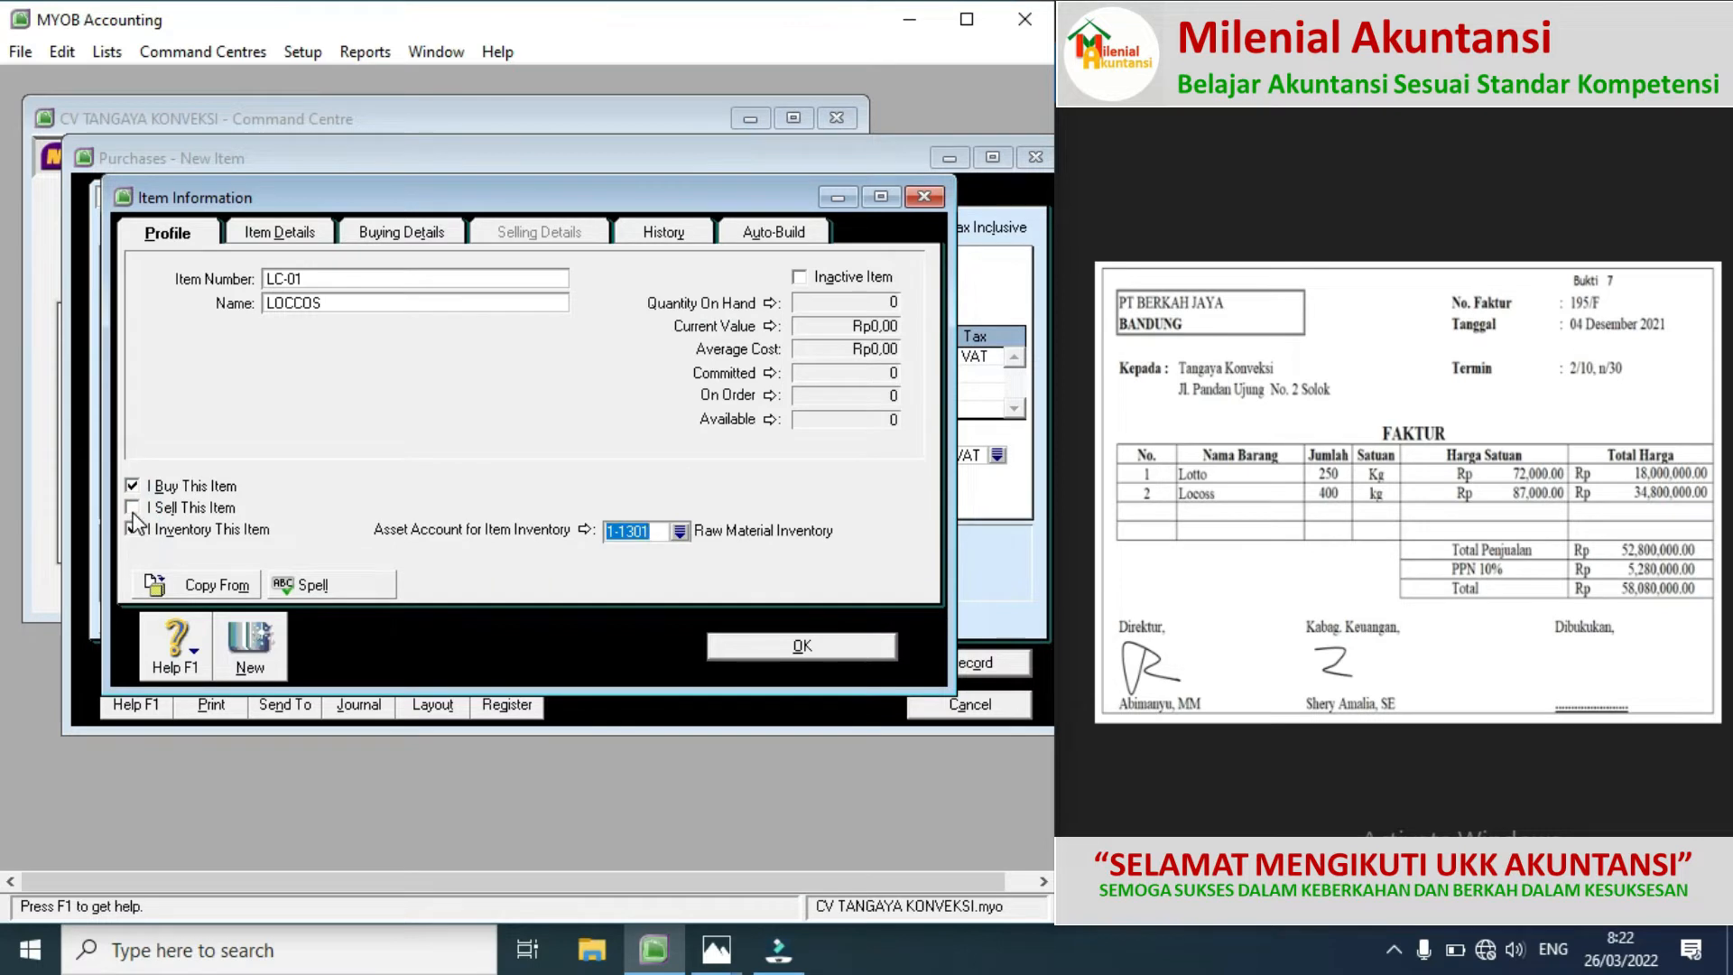
pyautogui.click(133, 507)
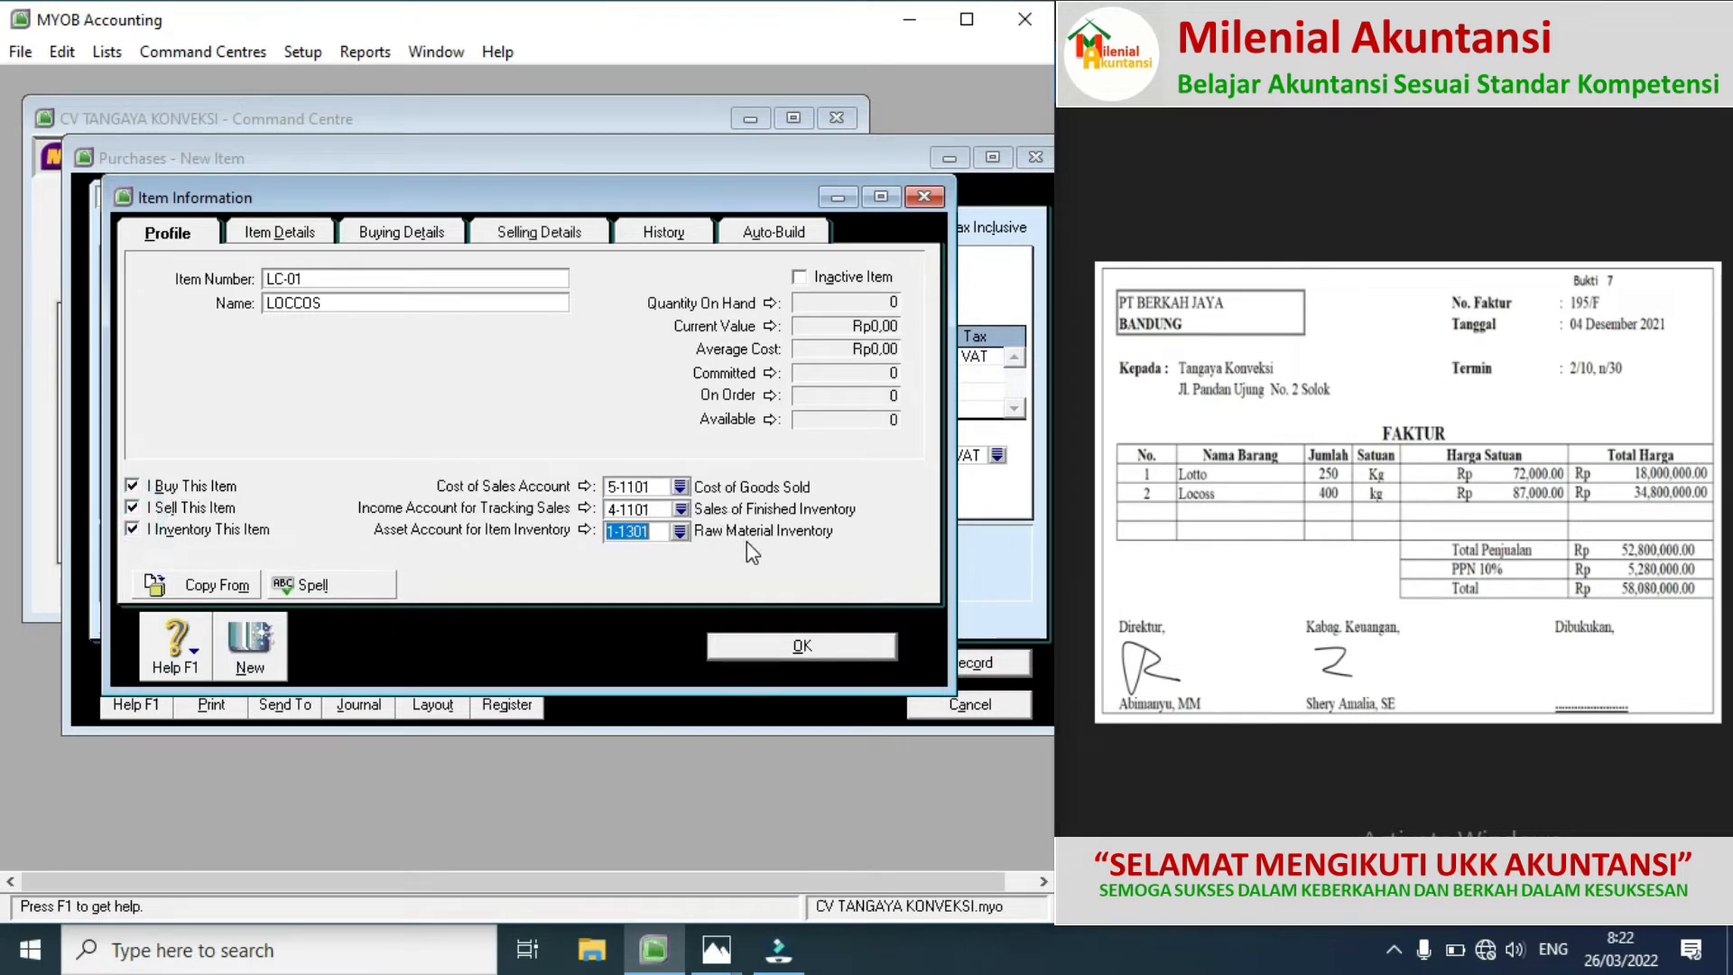
pyautogui.click(762, 645)
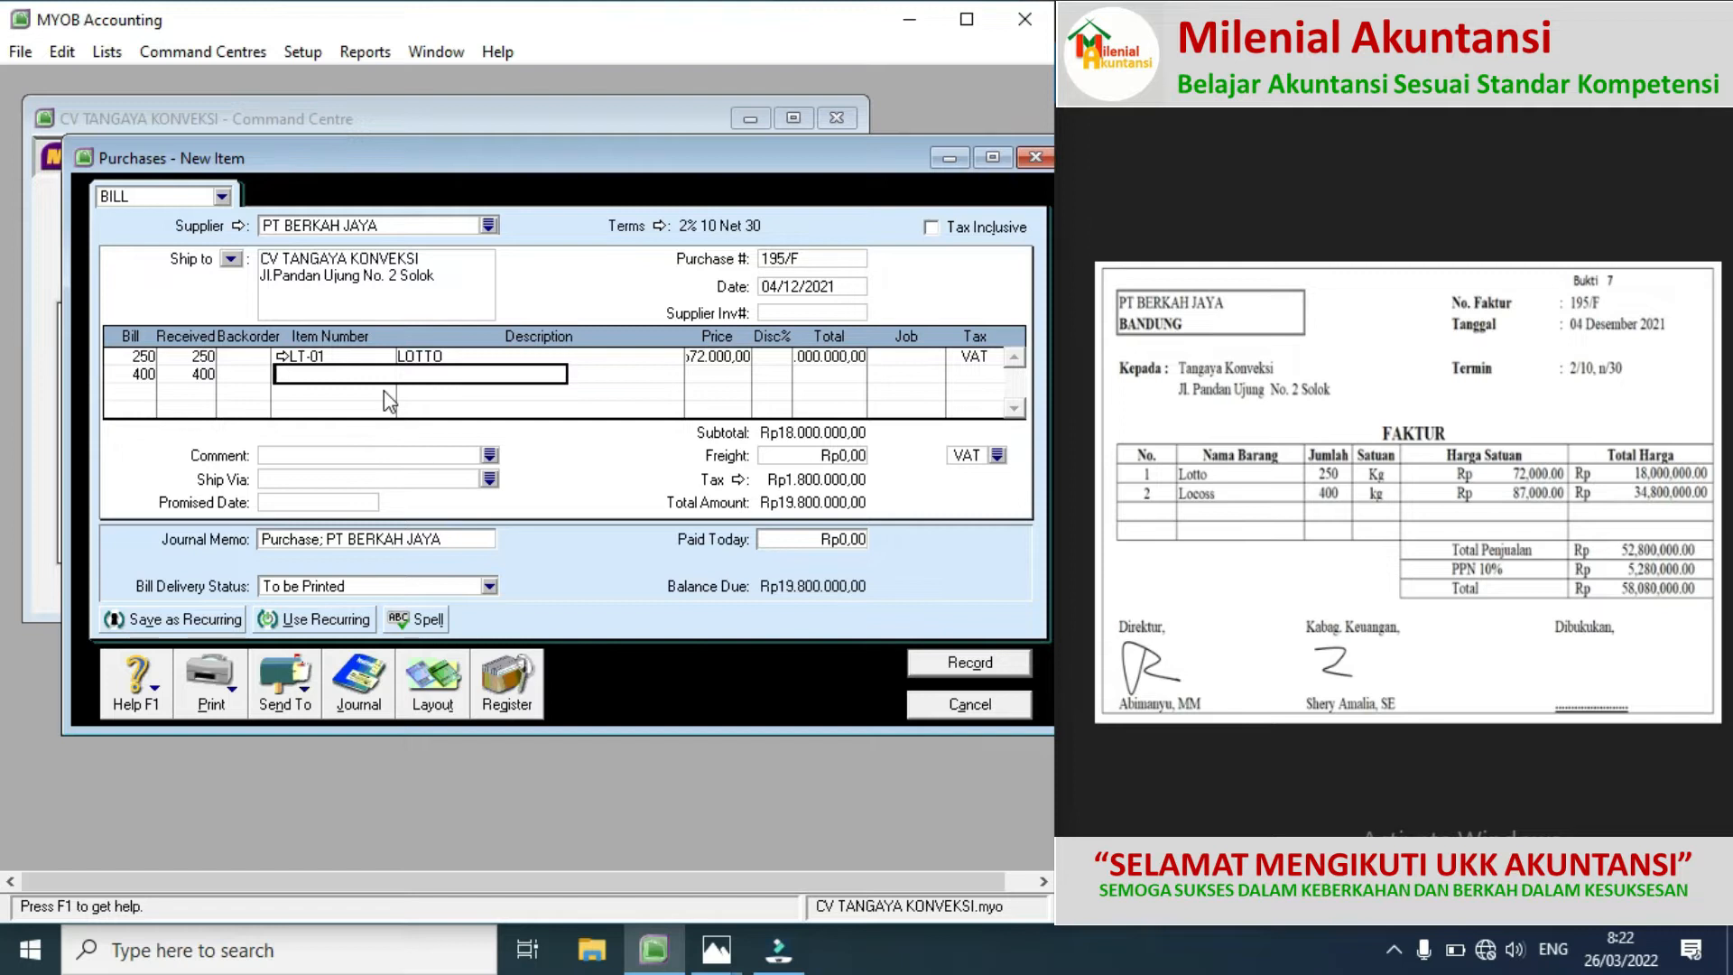
# Step: Choose item LC-01 for the 400-unit bill line and enter a unit price of 87000
pyautogui.press('Tab')
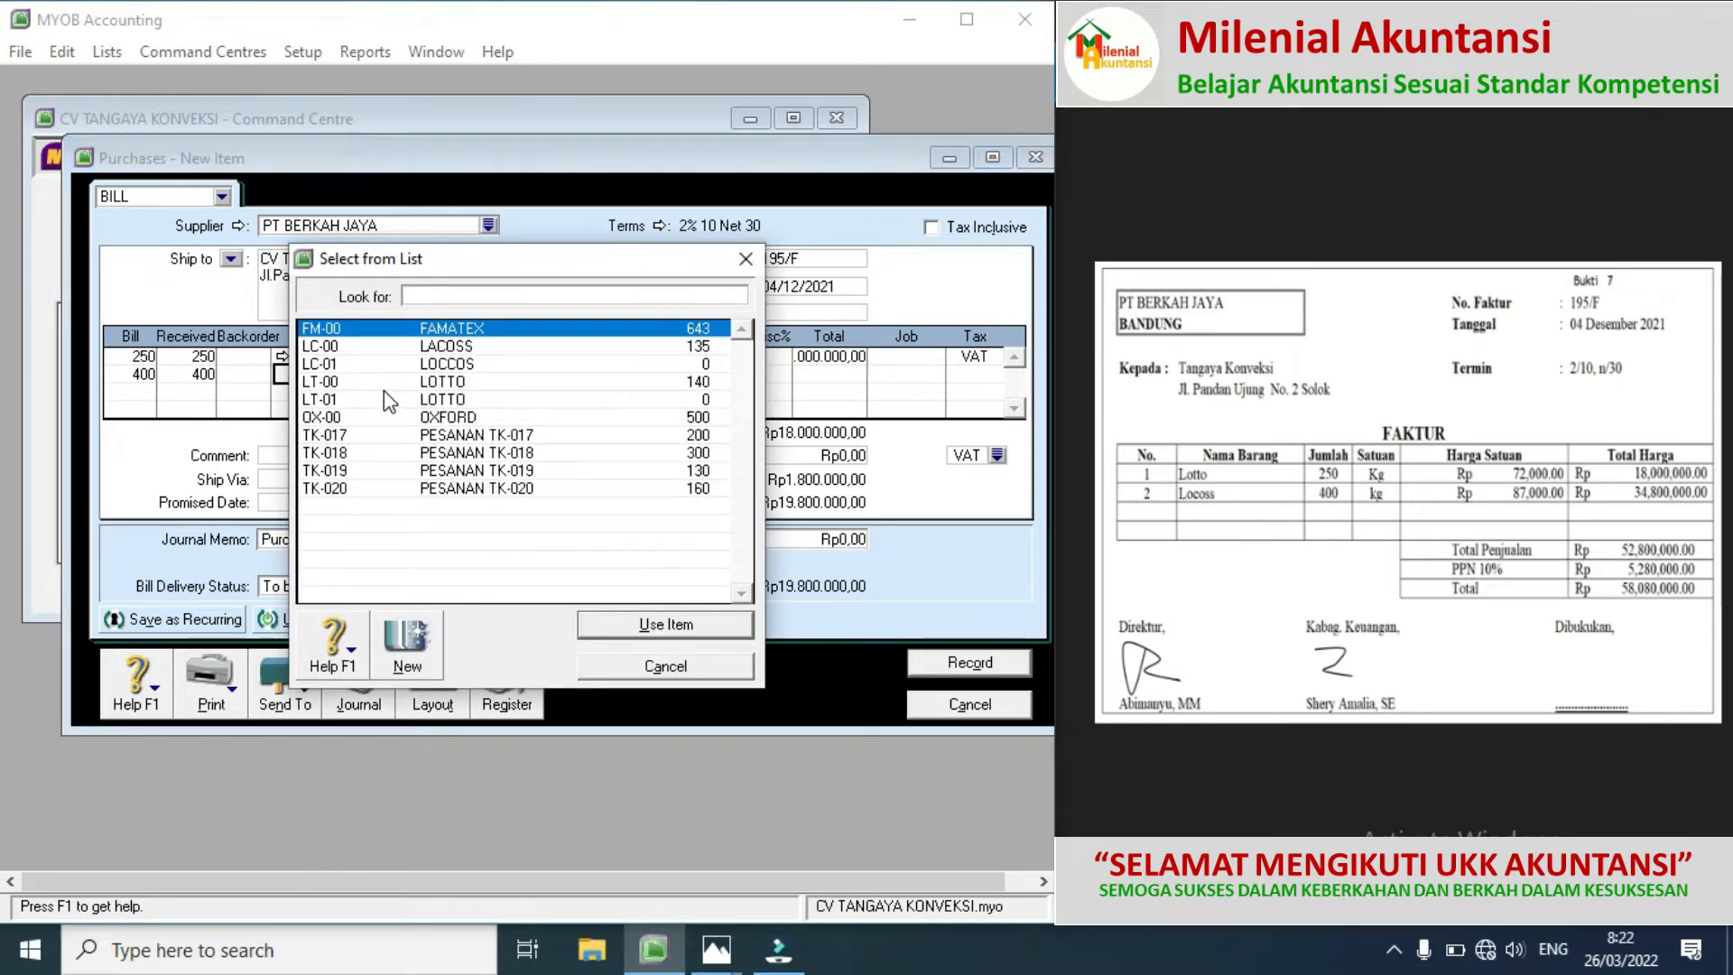
pyautogui.doubleClick(335, 372)
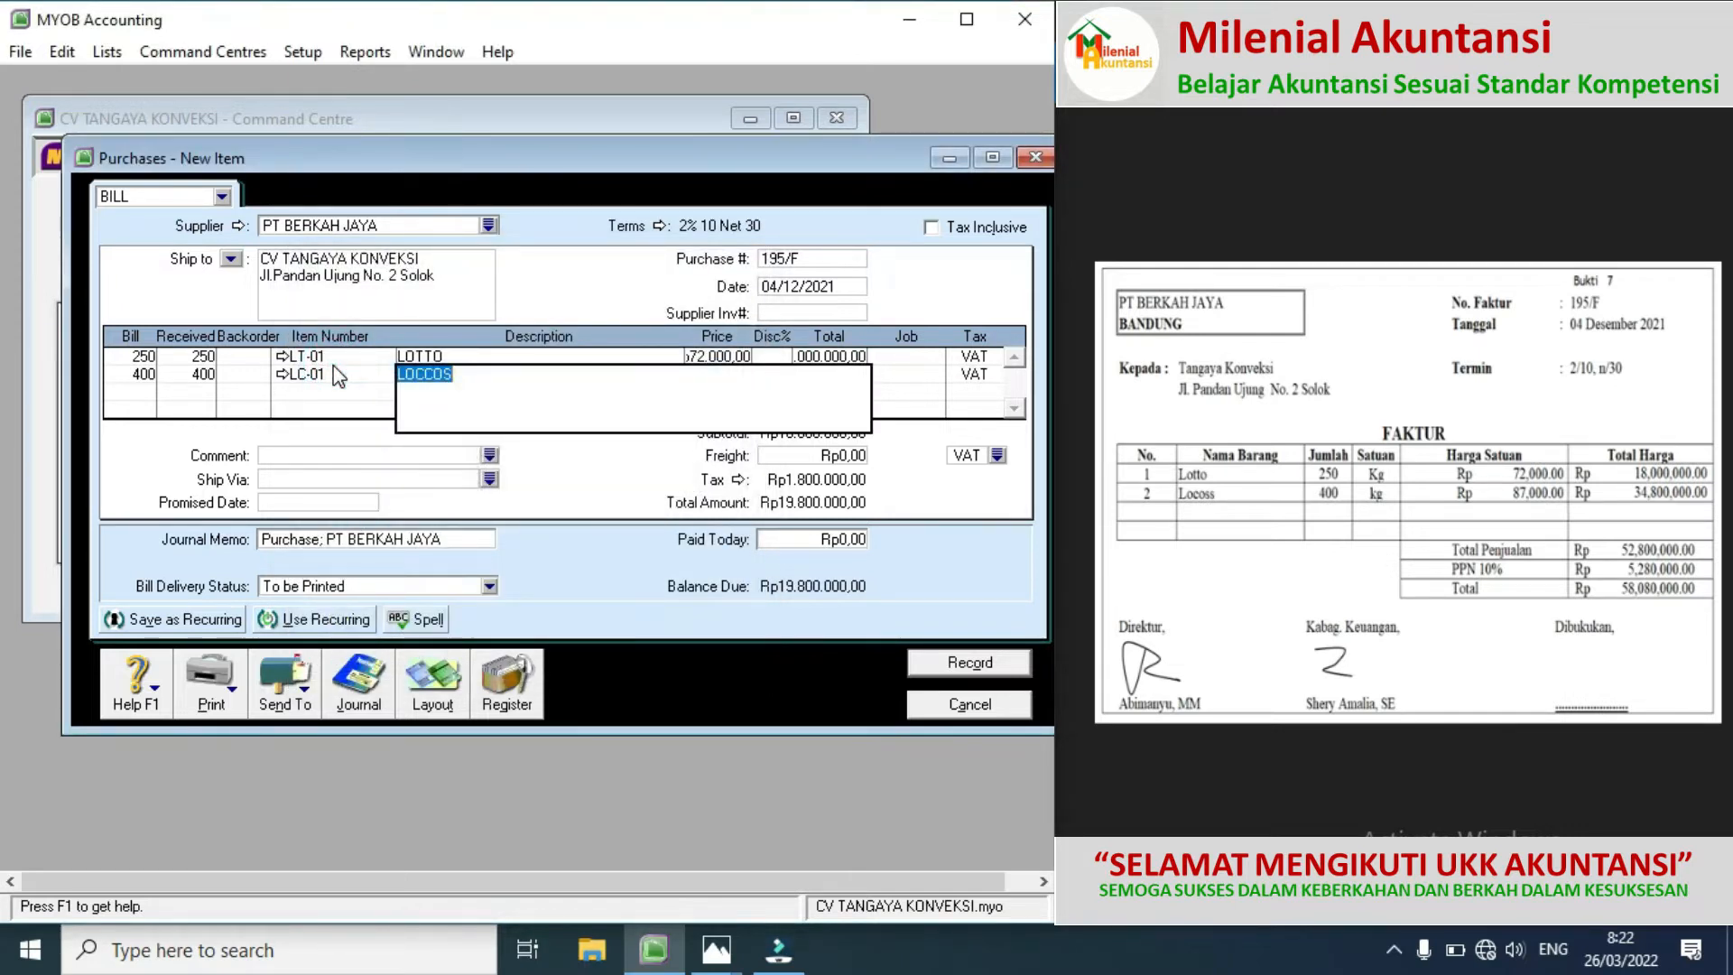
pyautogui.press('Tab')
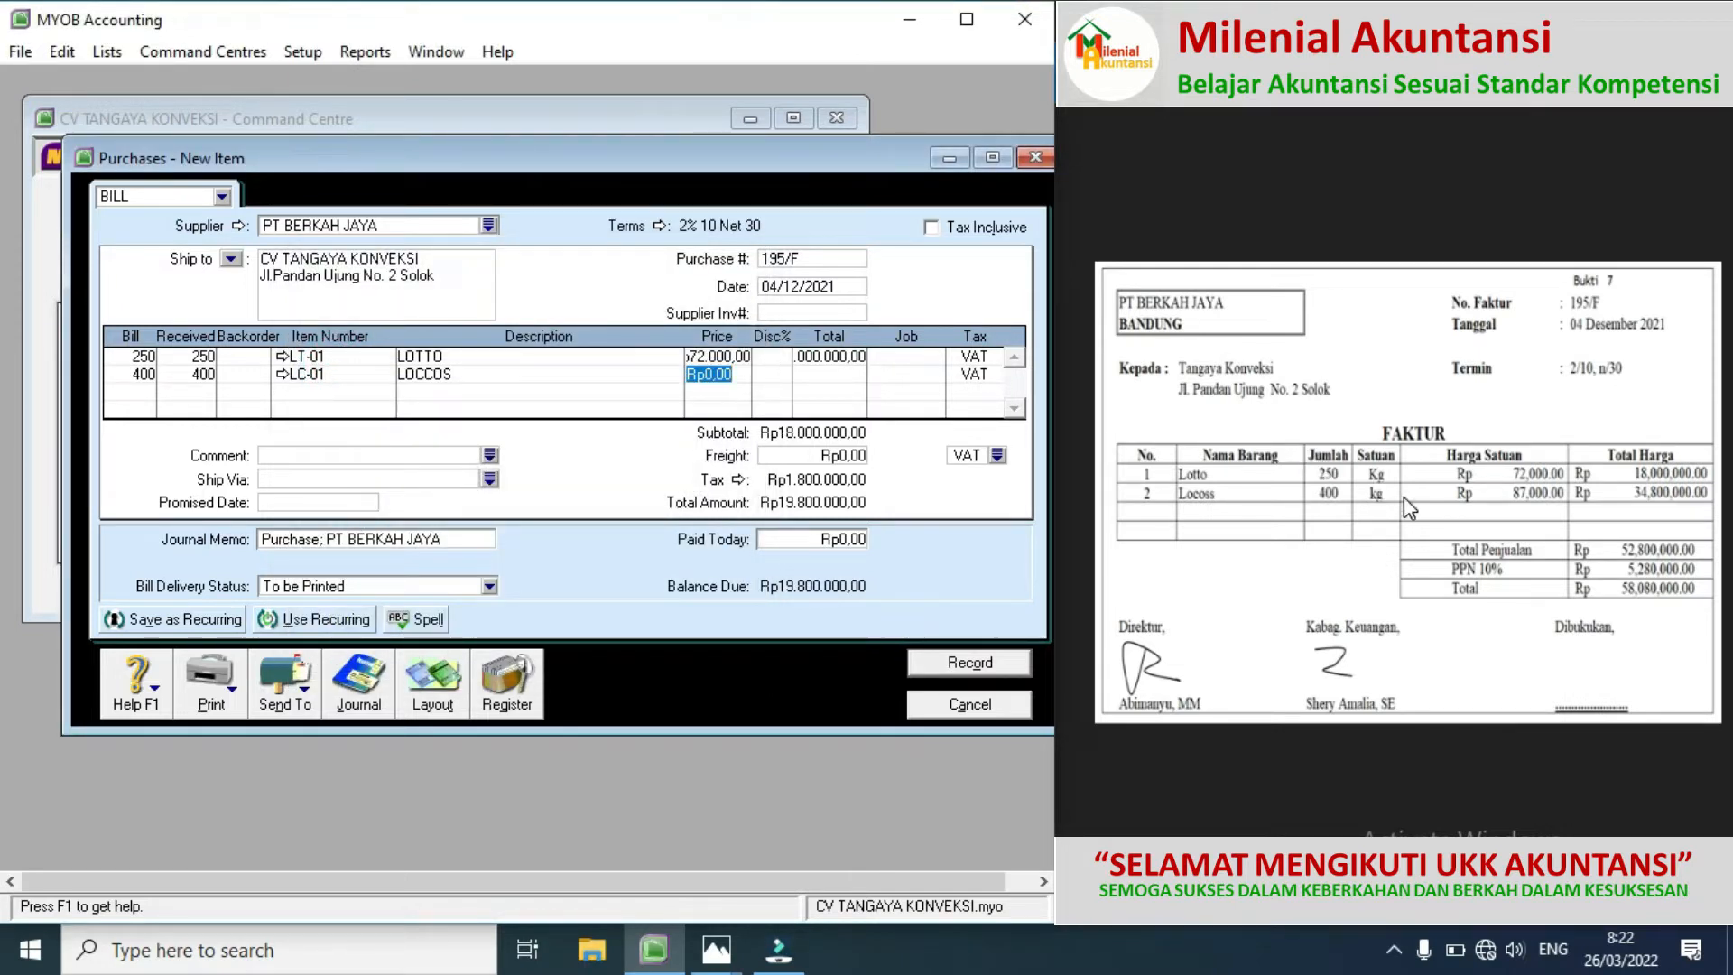
pyautogui.write('87.000')
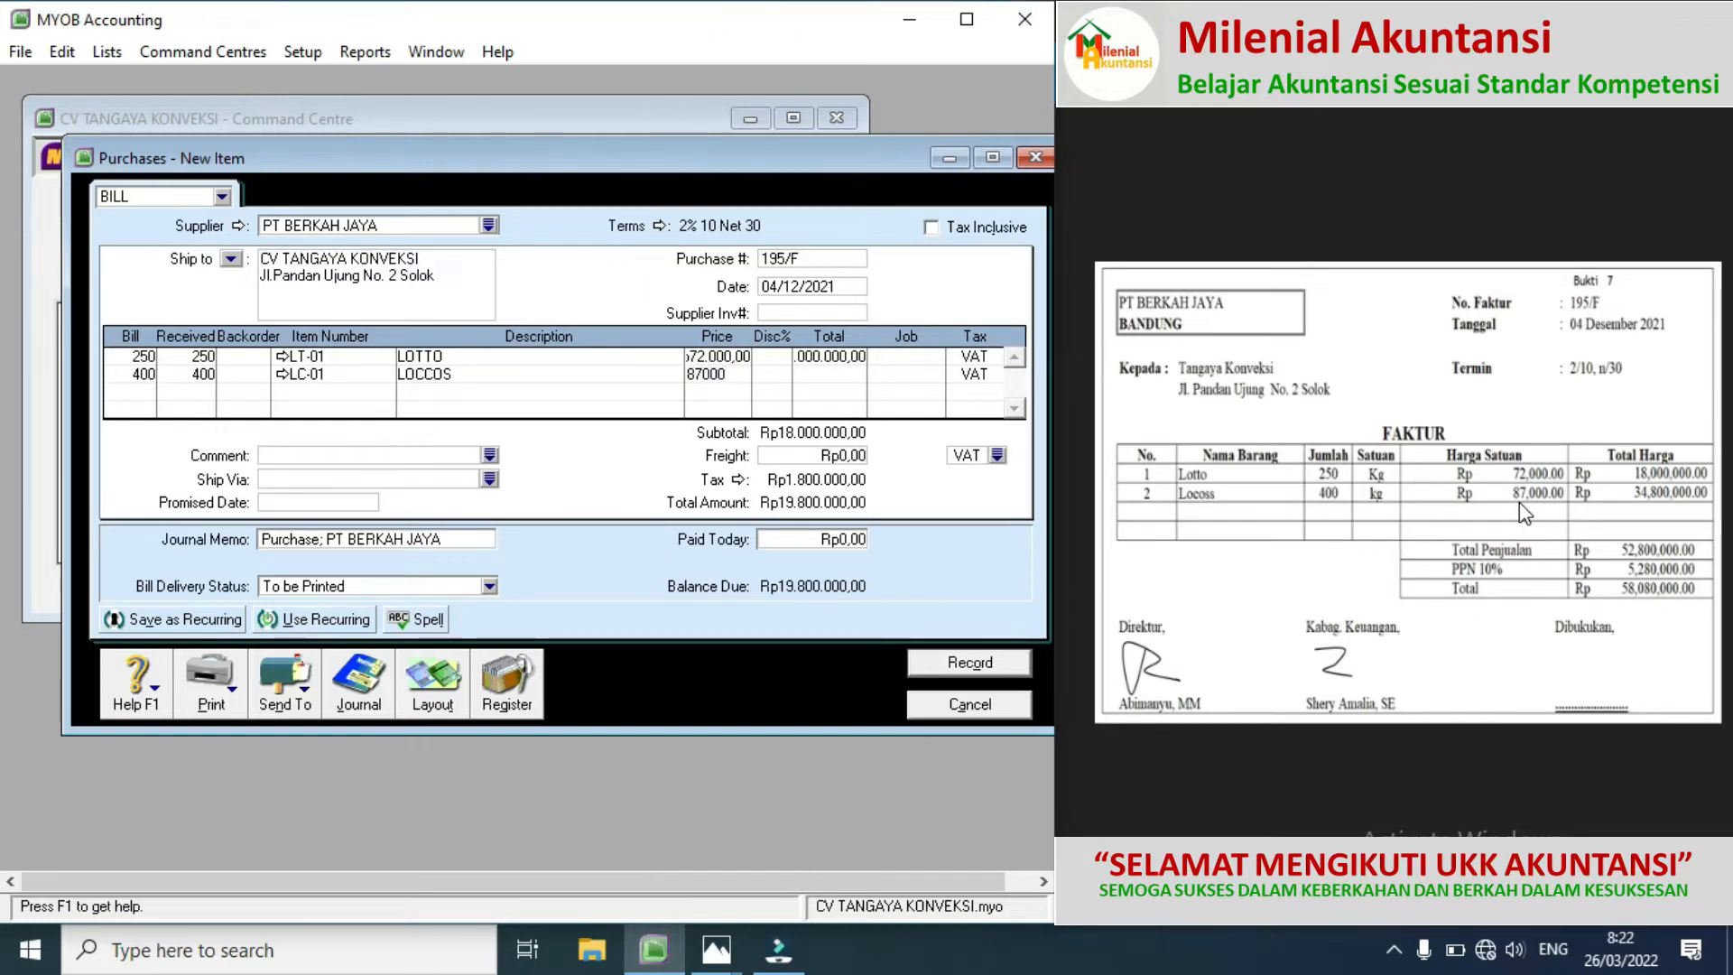
pyautogui.press('Tab')
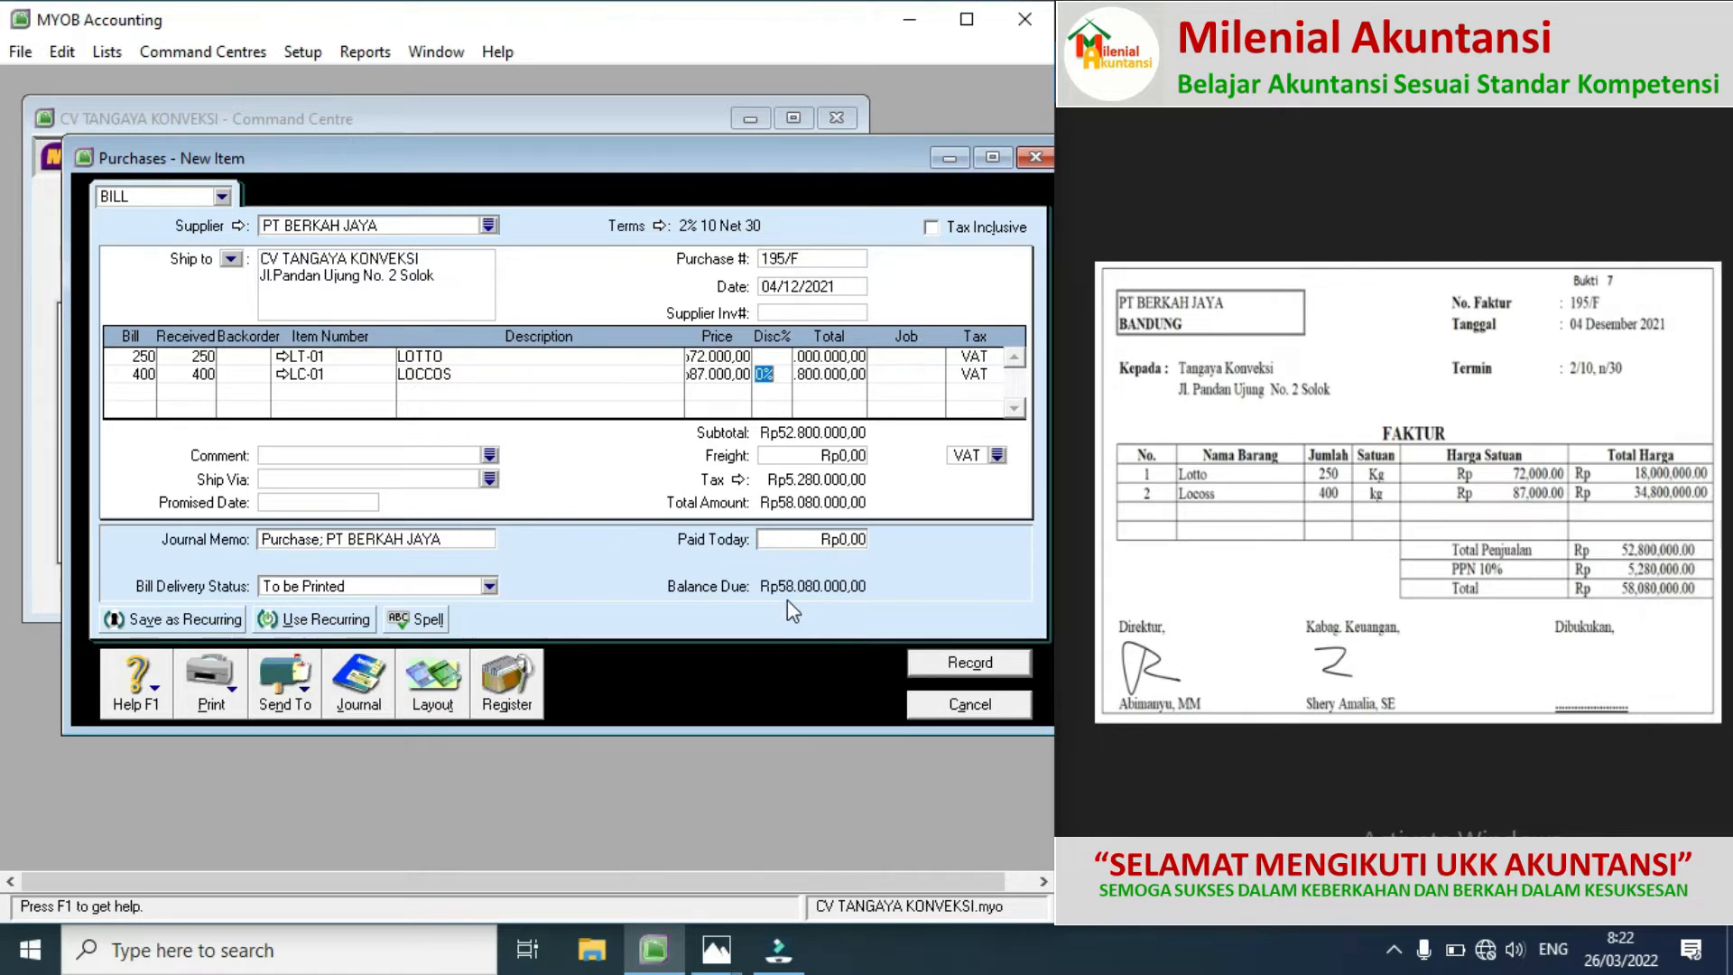
# Step: Record the PT BERKAH JAYA bill while declining the tax code change, and review its purchases journal entry
pyautogui.click(939, 664)
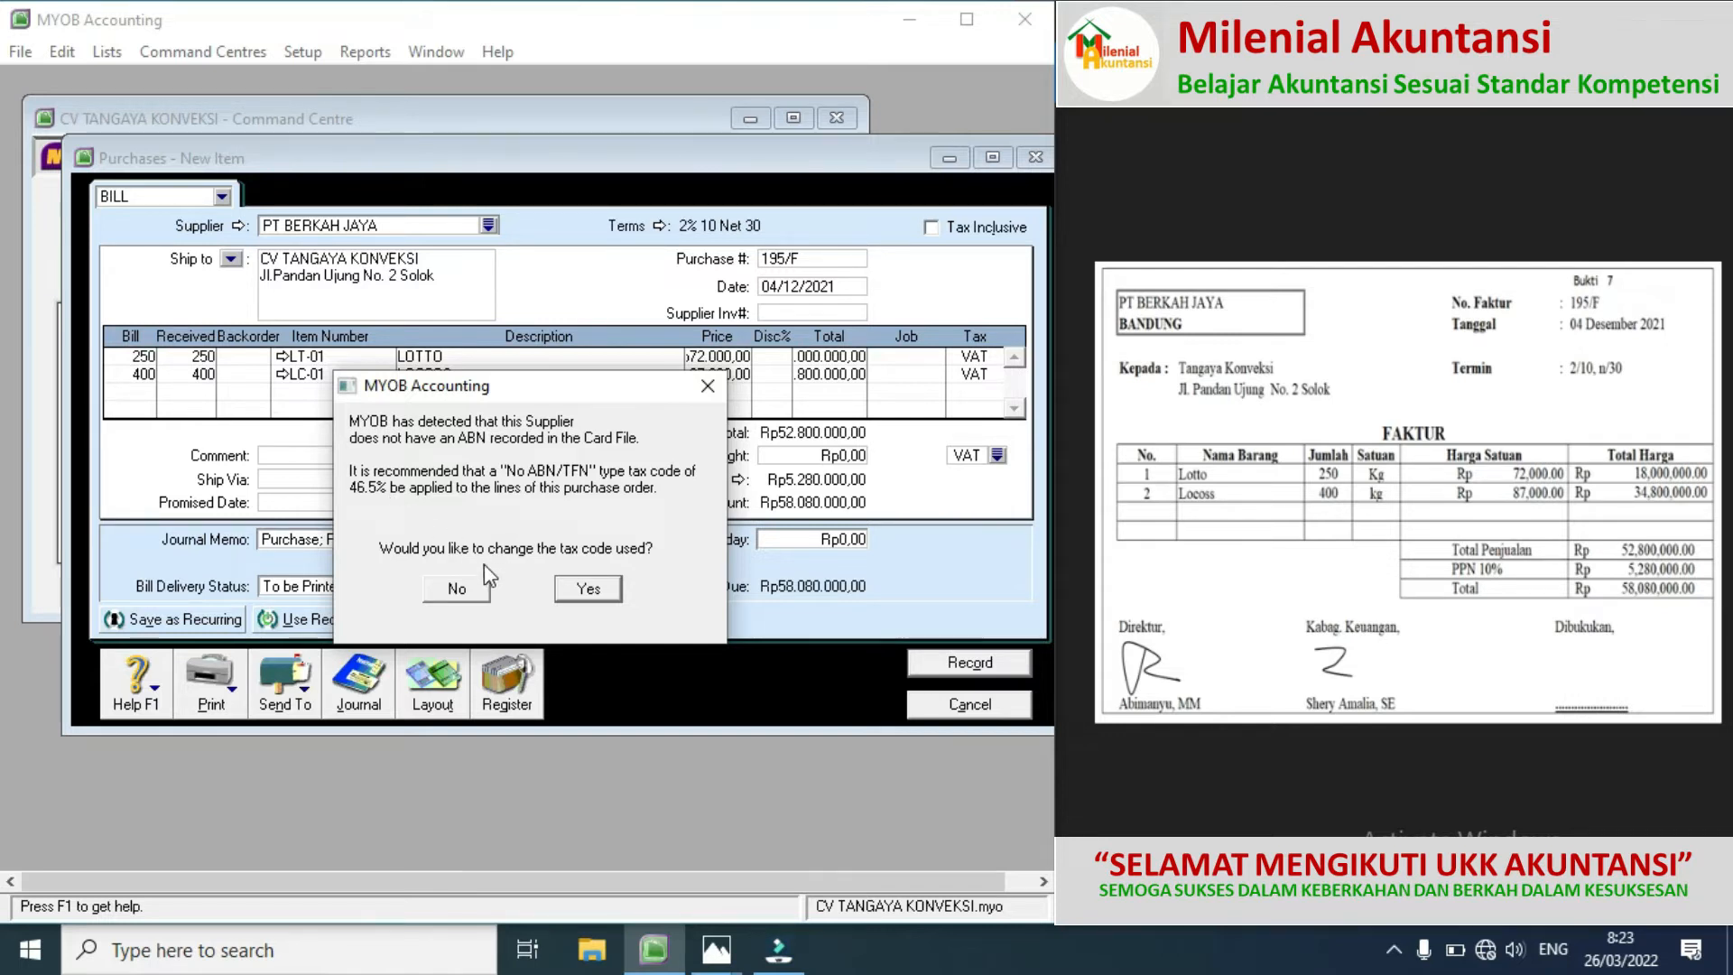
pyautogui.click(458, 590)
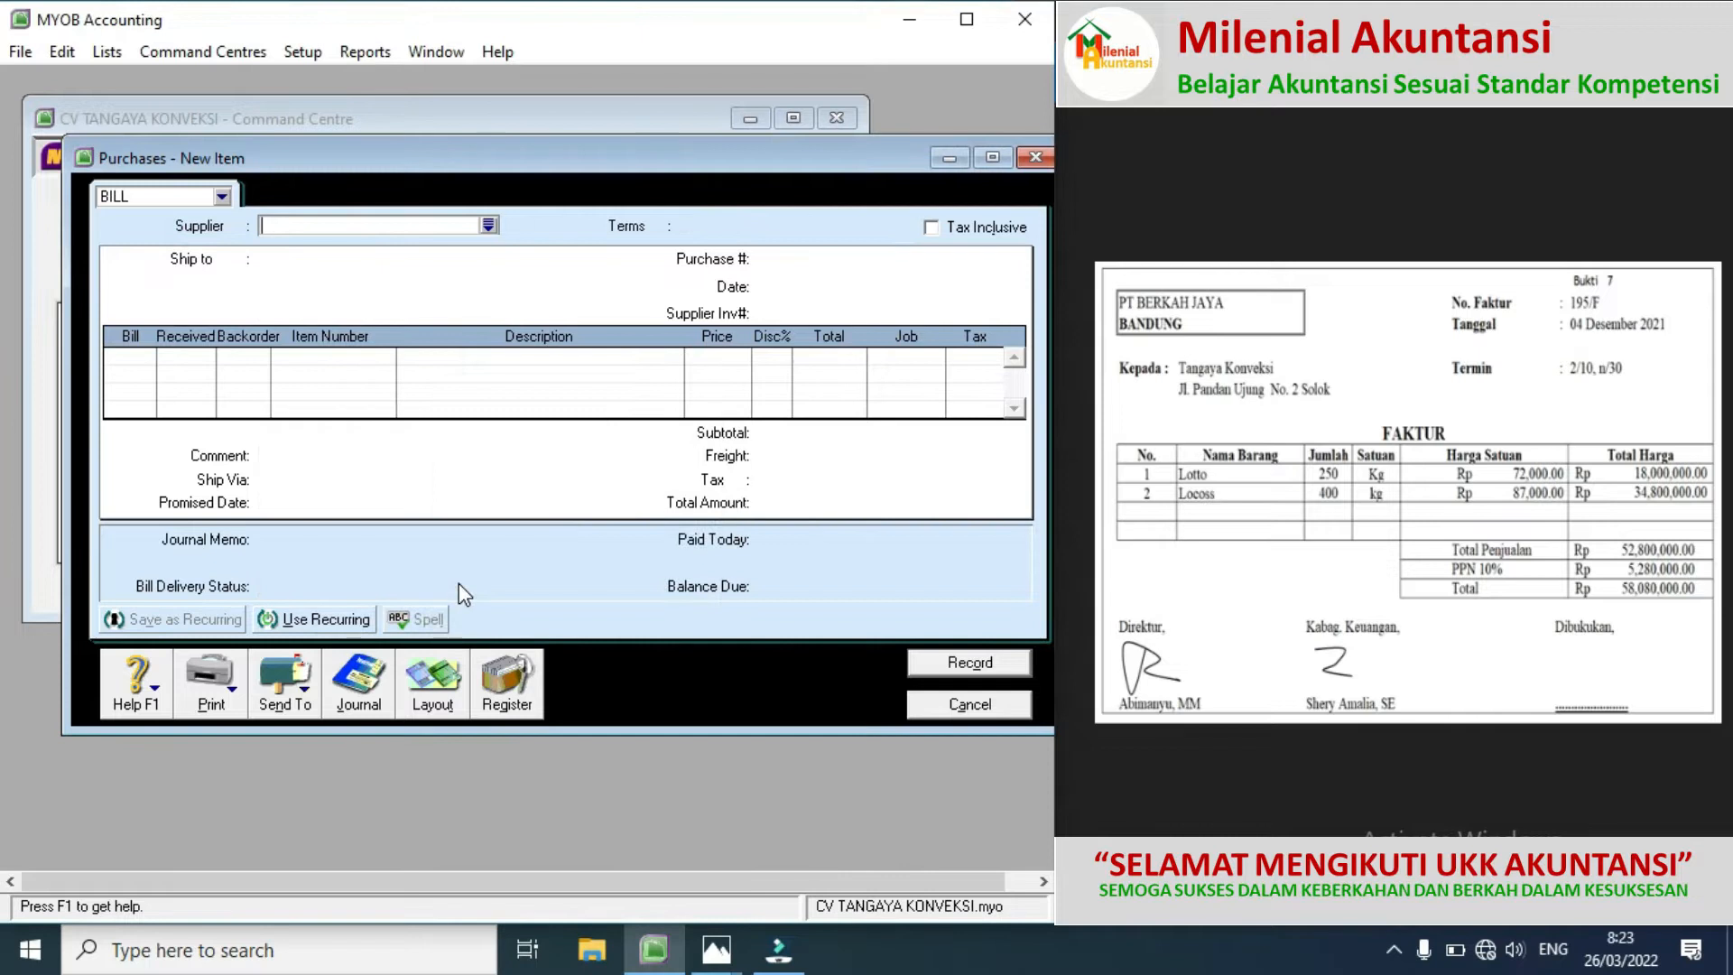
pyautogui.click(376, 680)
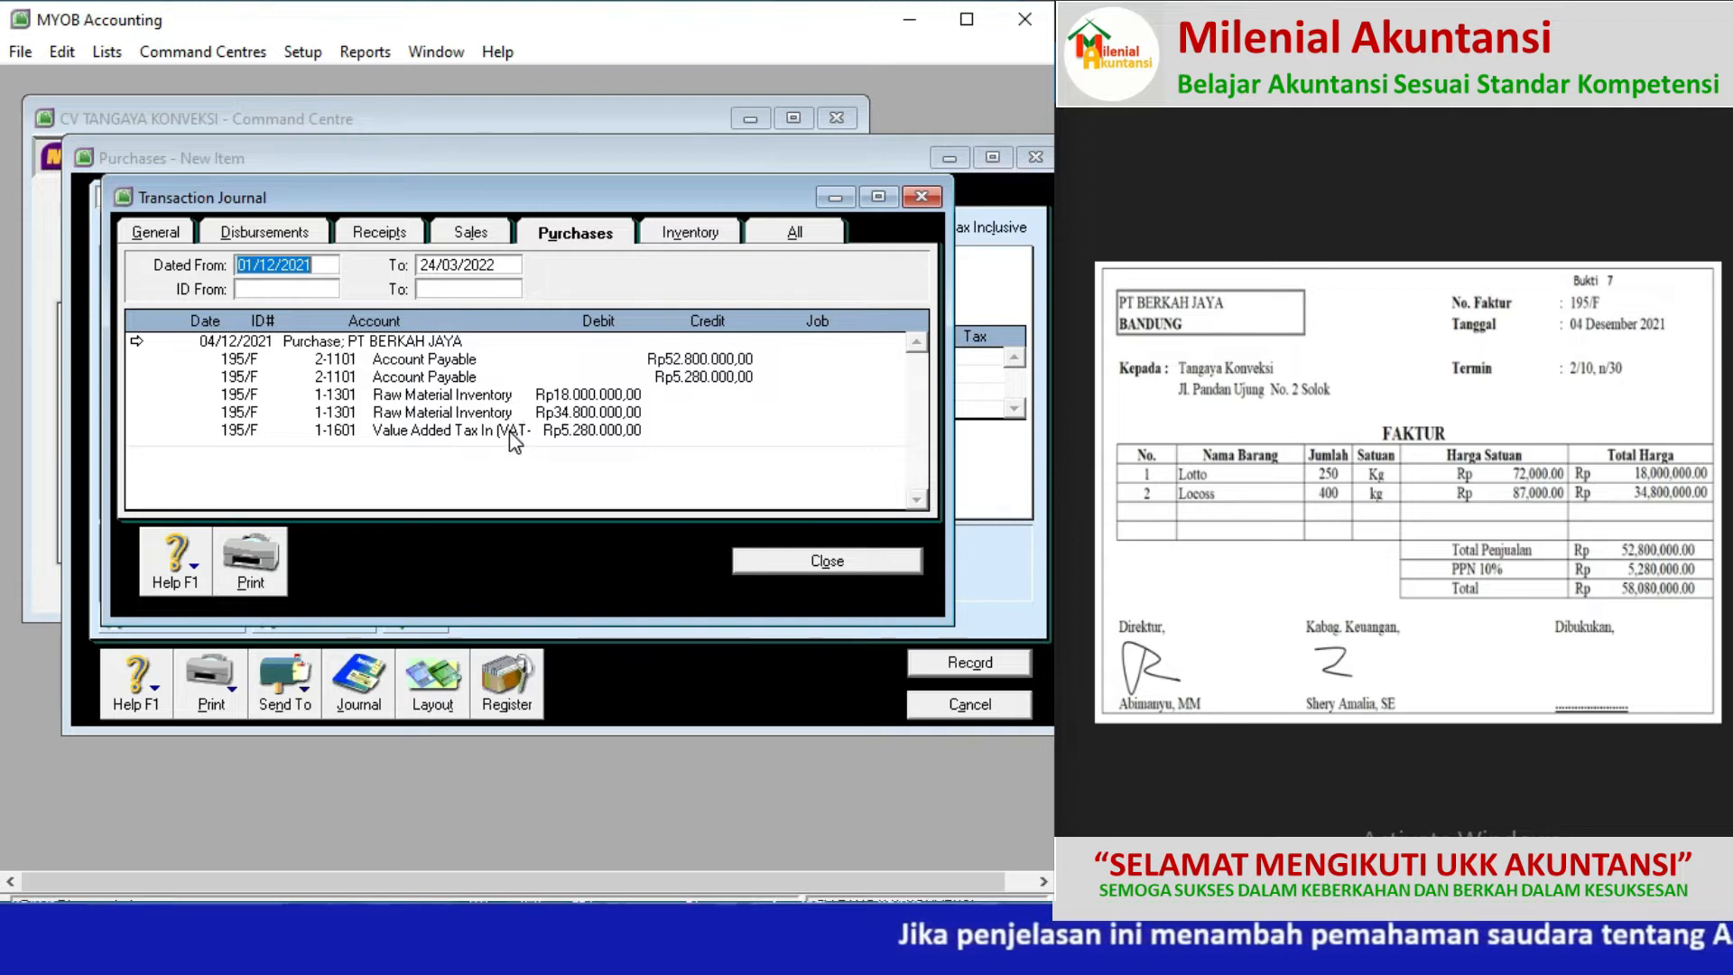
pyautogui.click(803, 565)
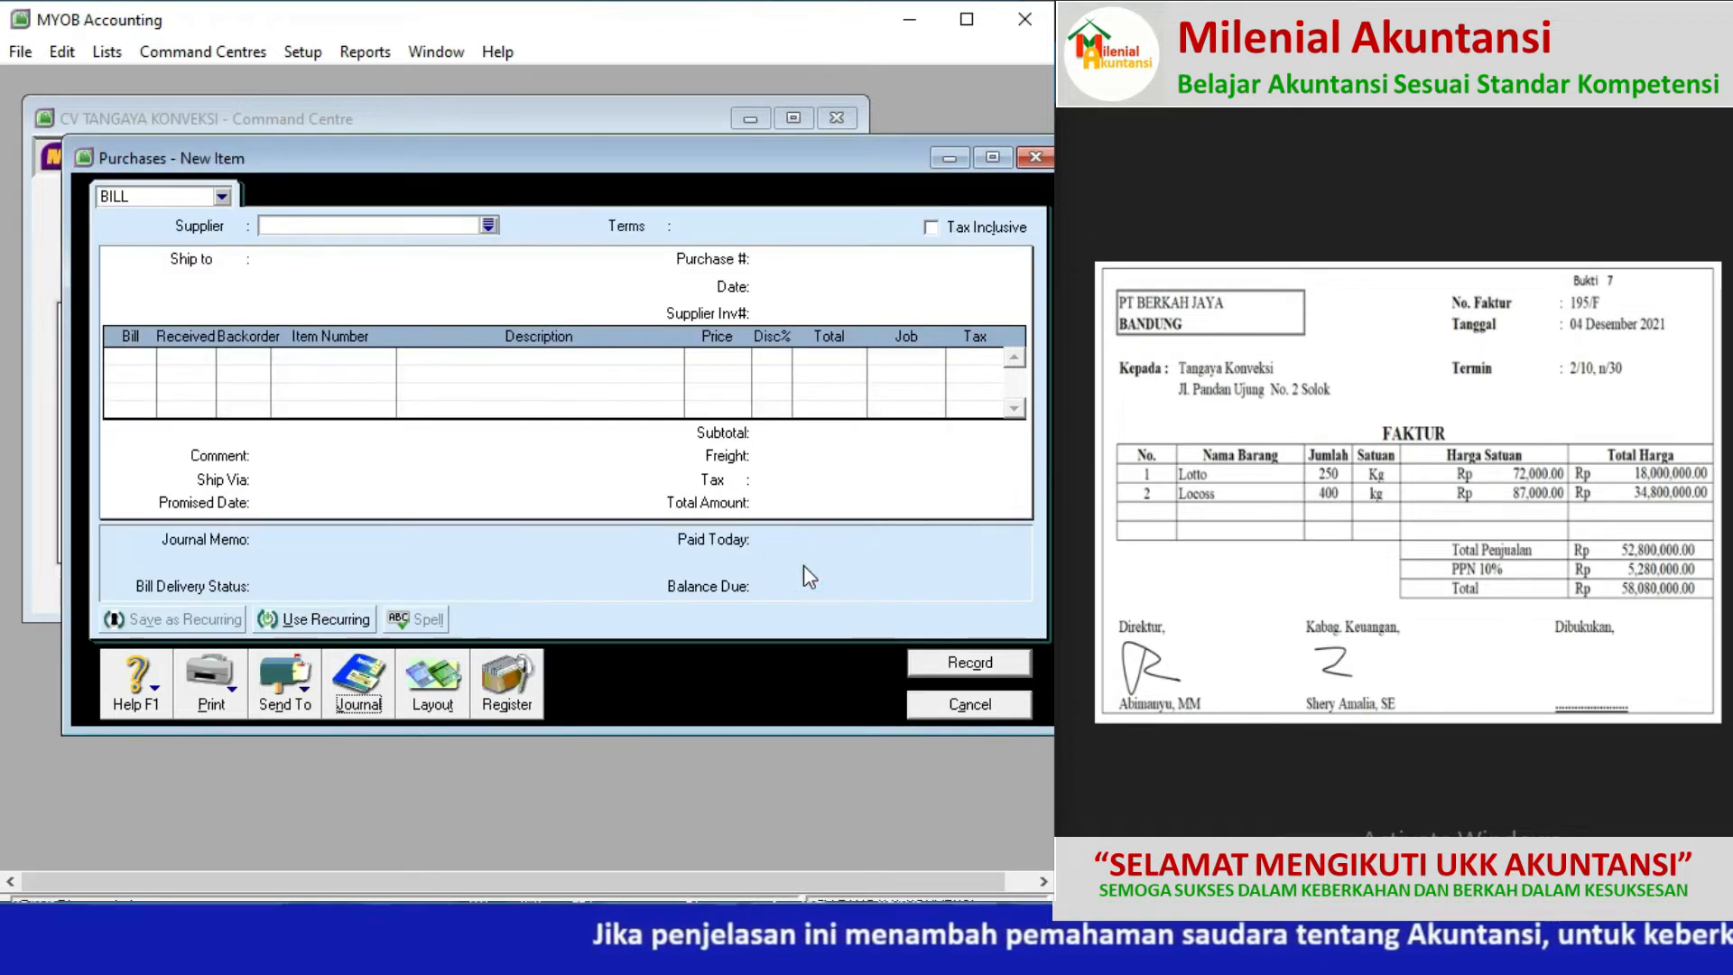
# Step: Show voucher 02/BKK and open Pay Bills for supplier PD PUTRA ABADI by way of Spend Money
pyautogui.click(1709, 508)
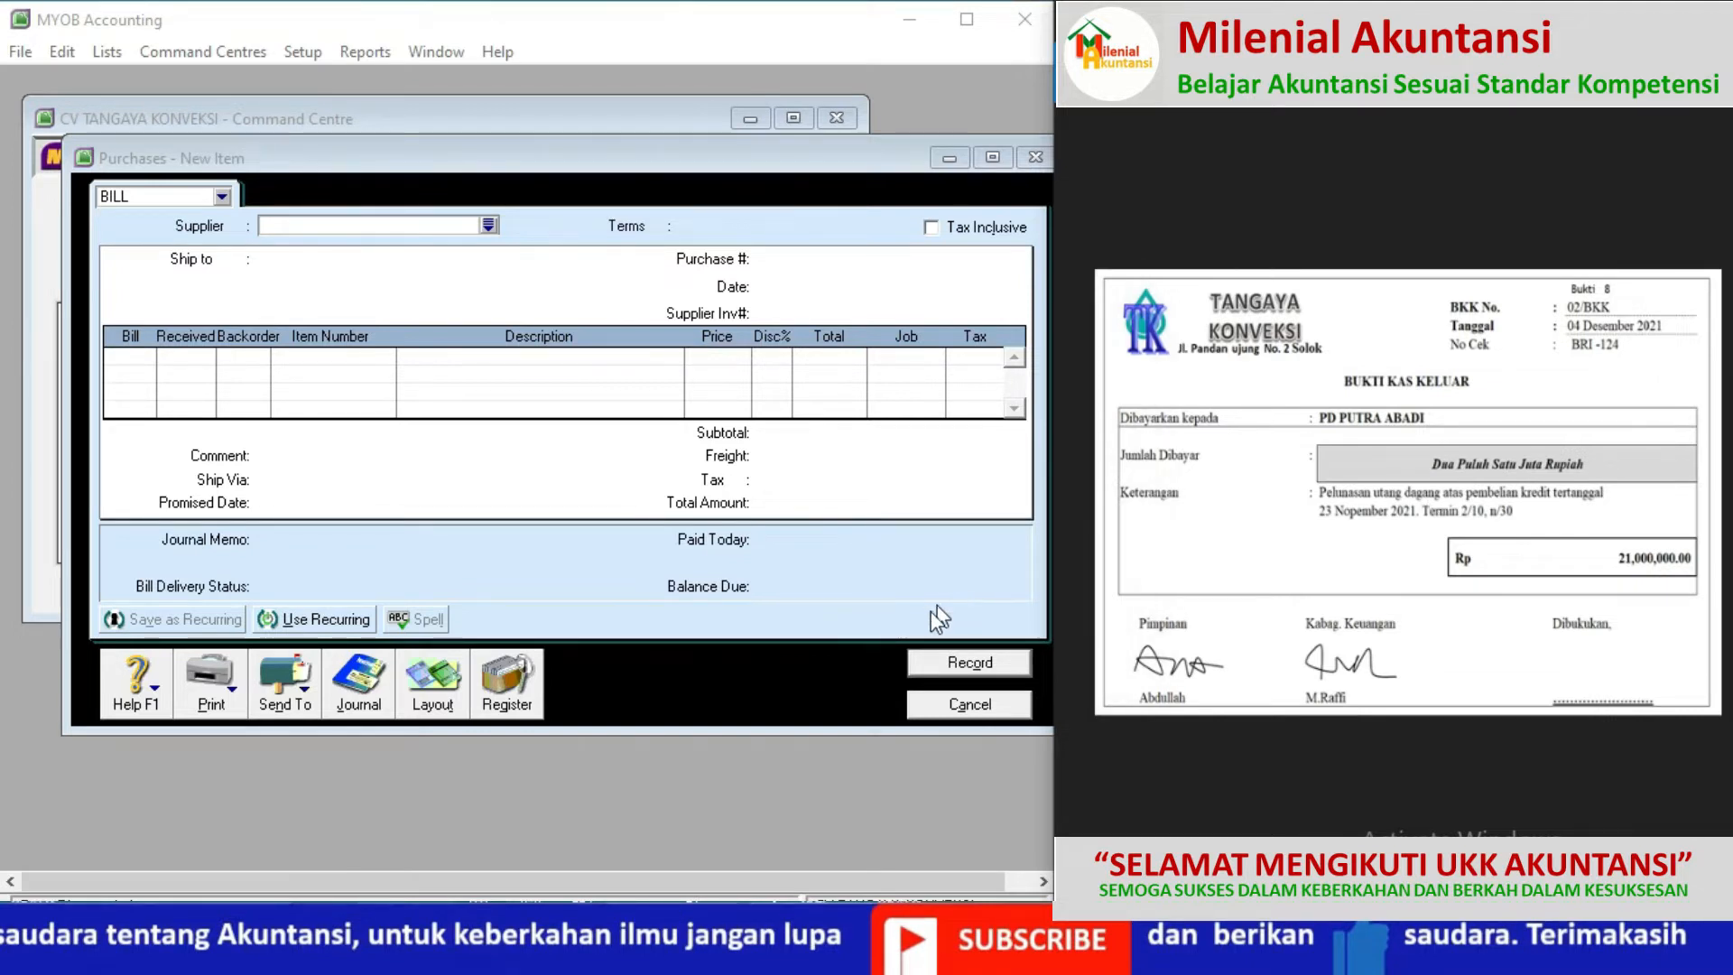
pyautogui.click(924, 697)
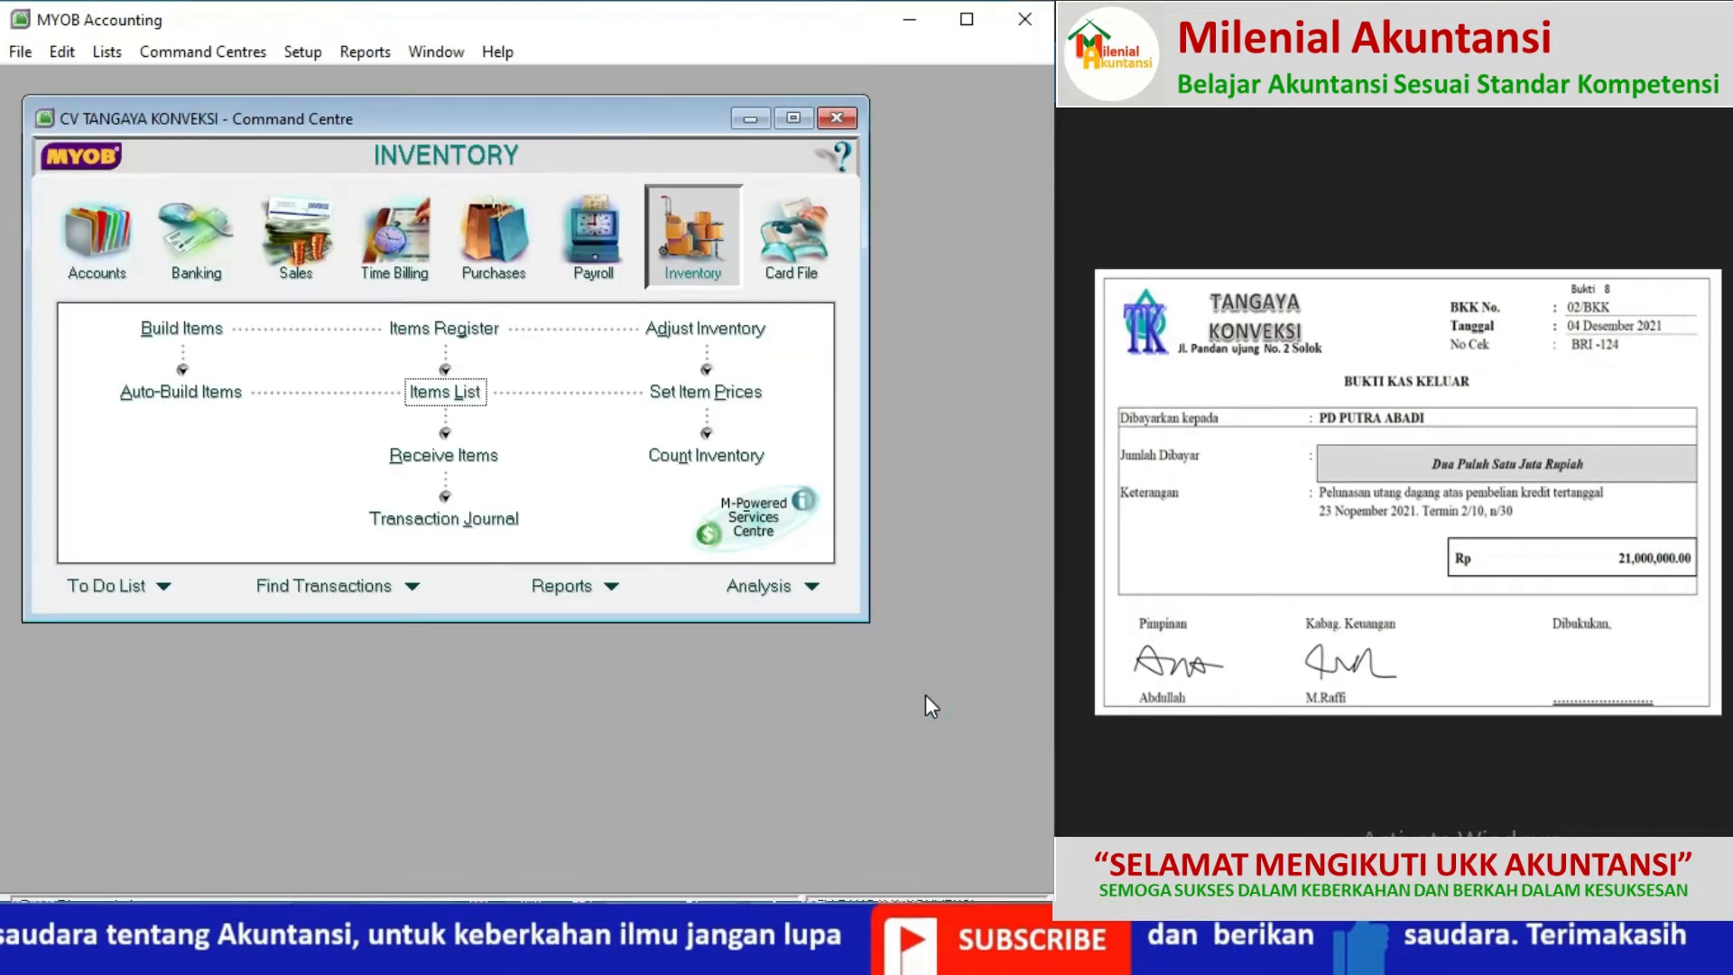
pyautogui.click(206, 245)
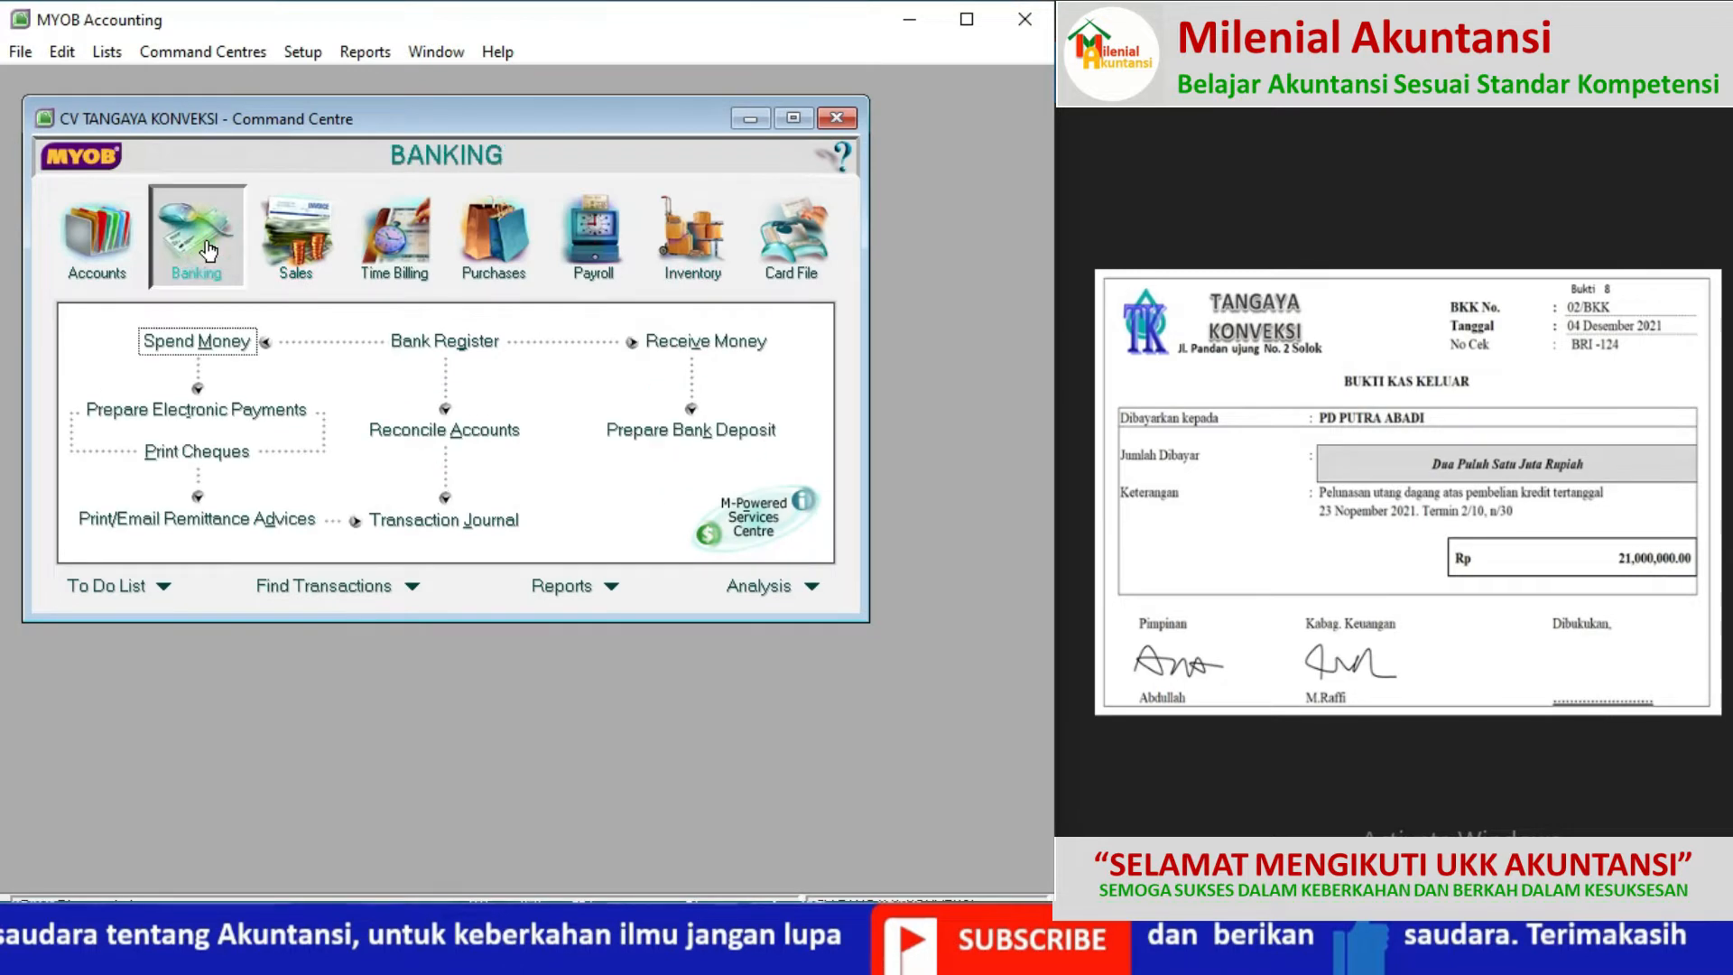
pyautogui.click(197, 341)
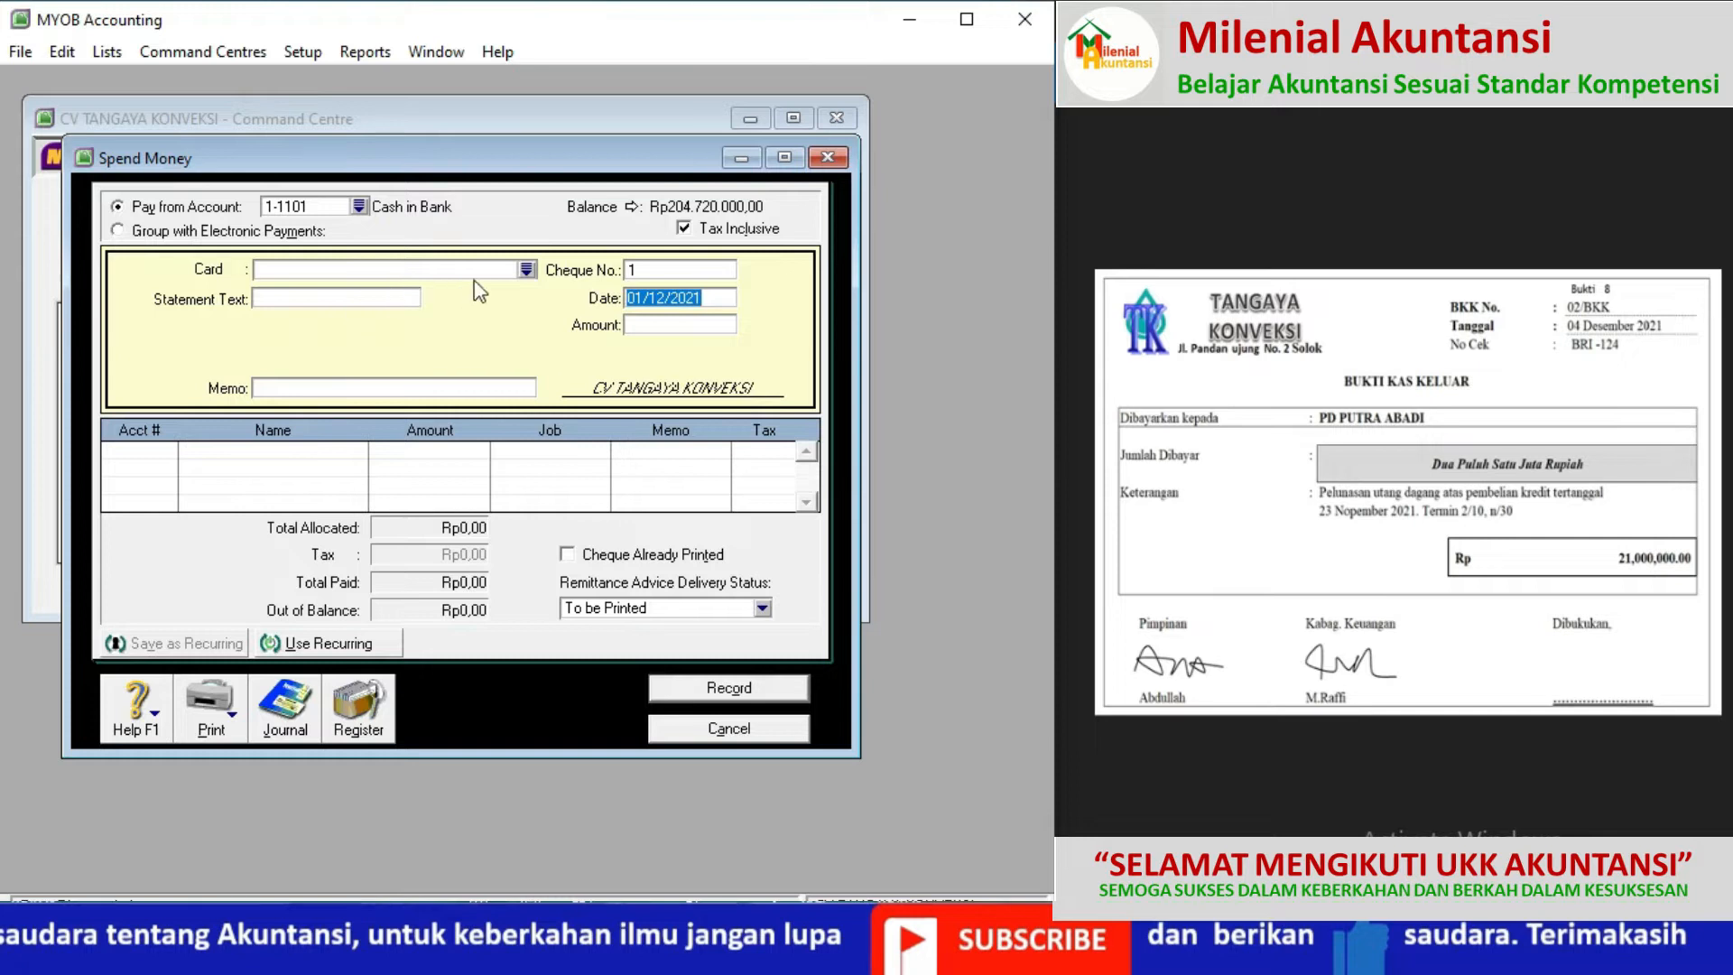
pyautogui.click(526, 270)
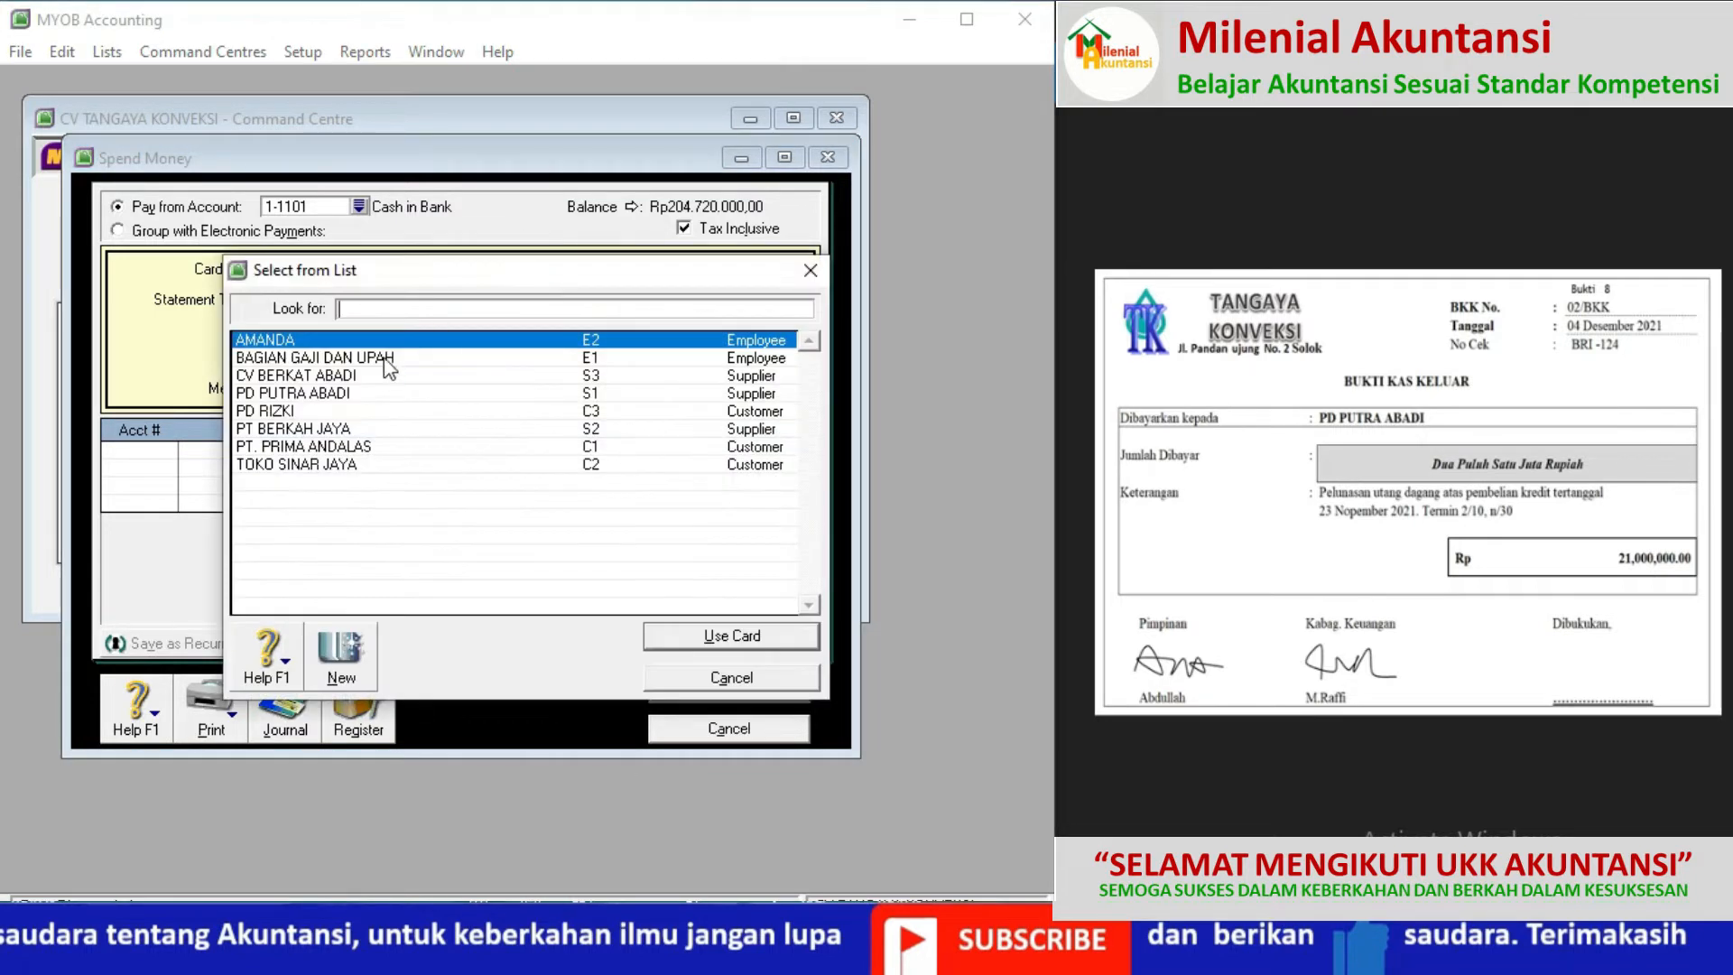
pyautogui.doubleClick(341, 402)
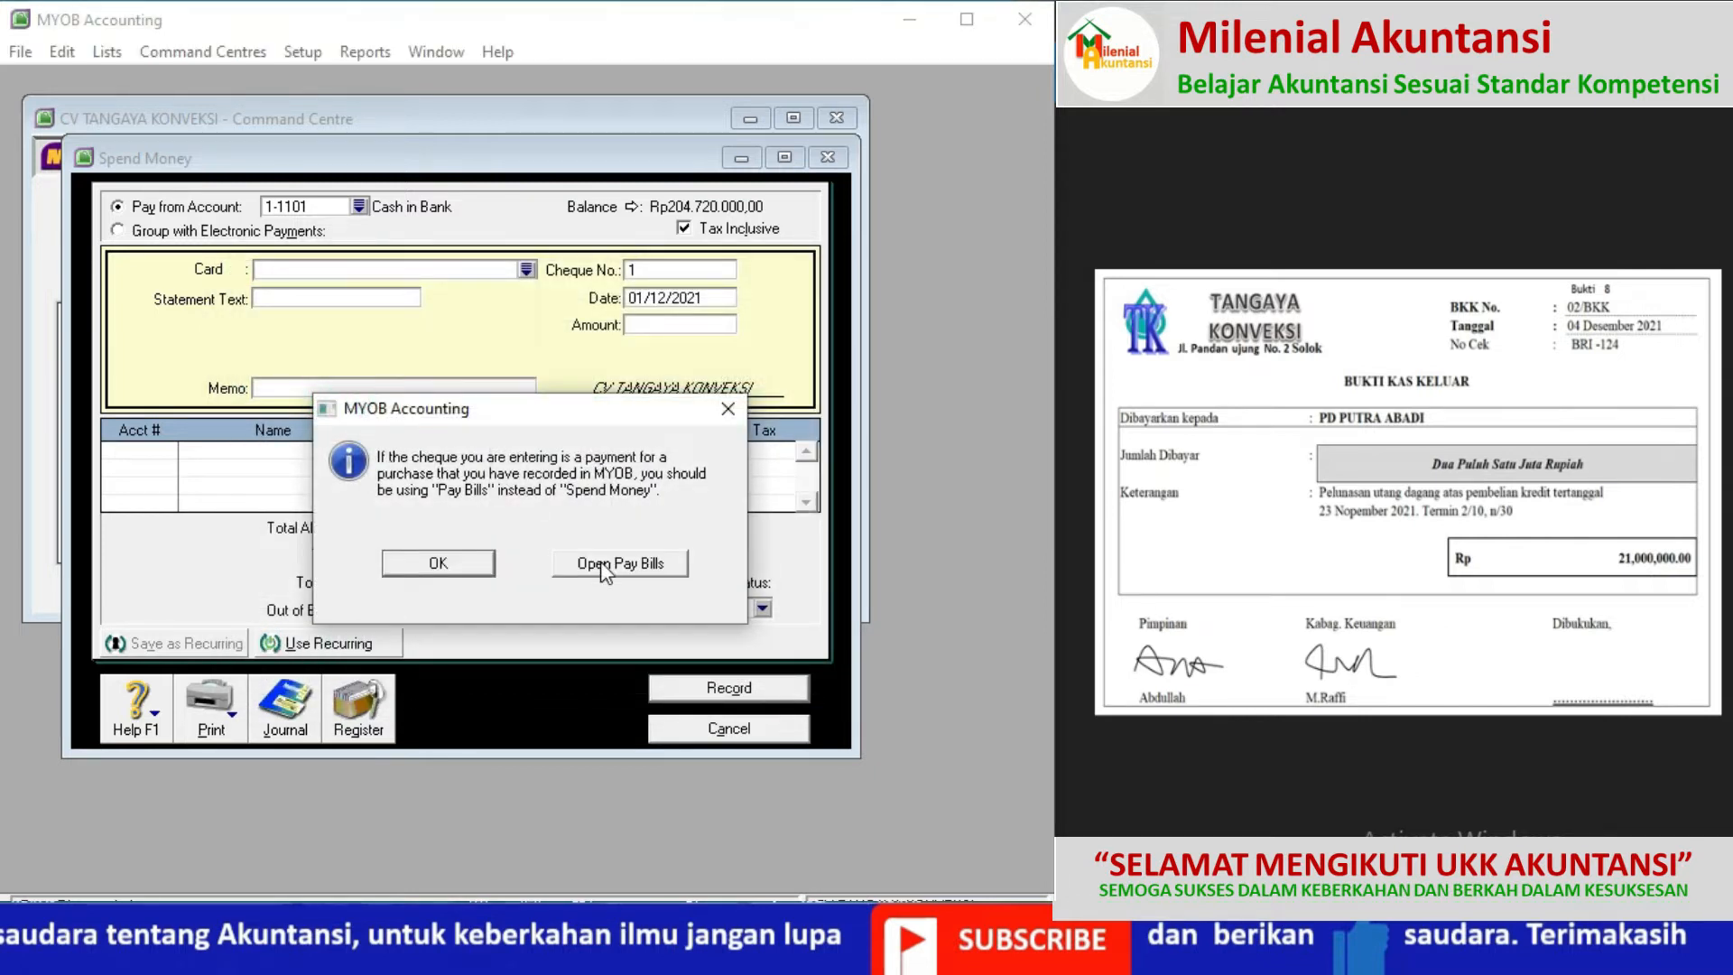
pyautogui.click(603, 565)
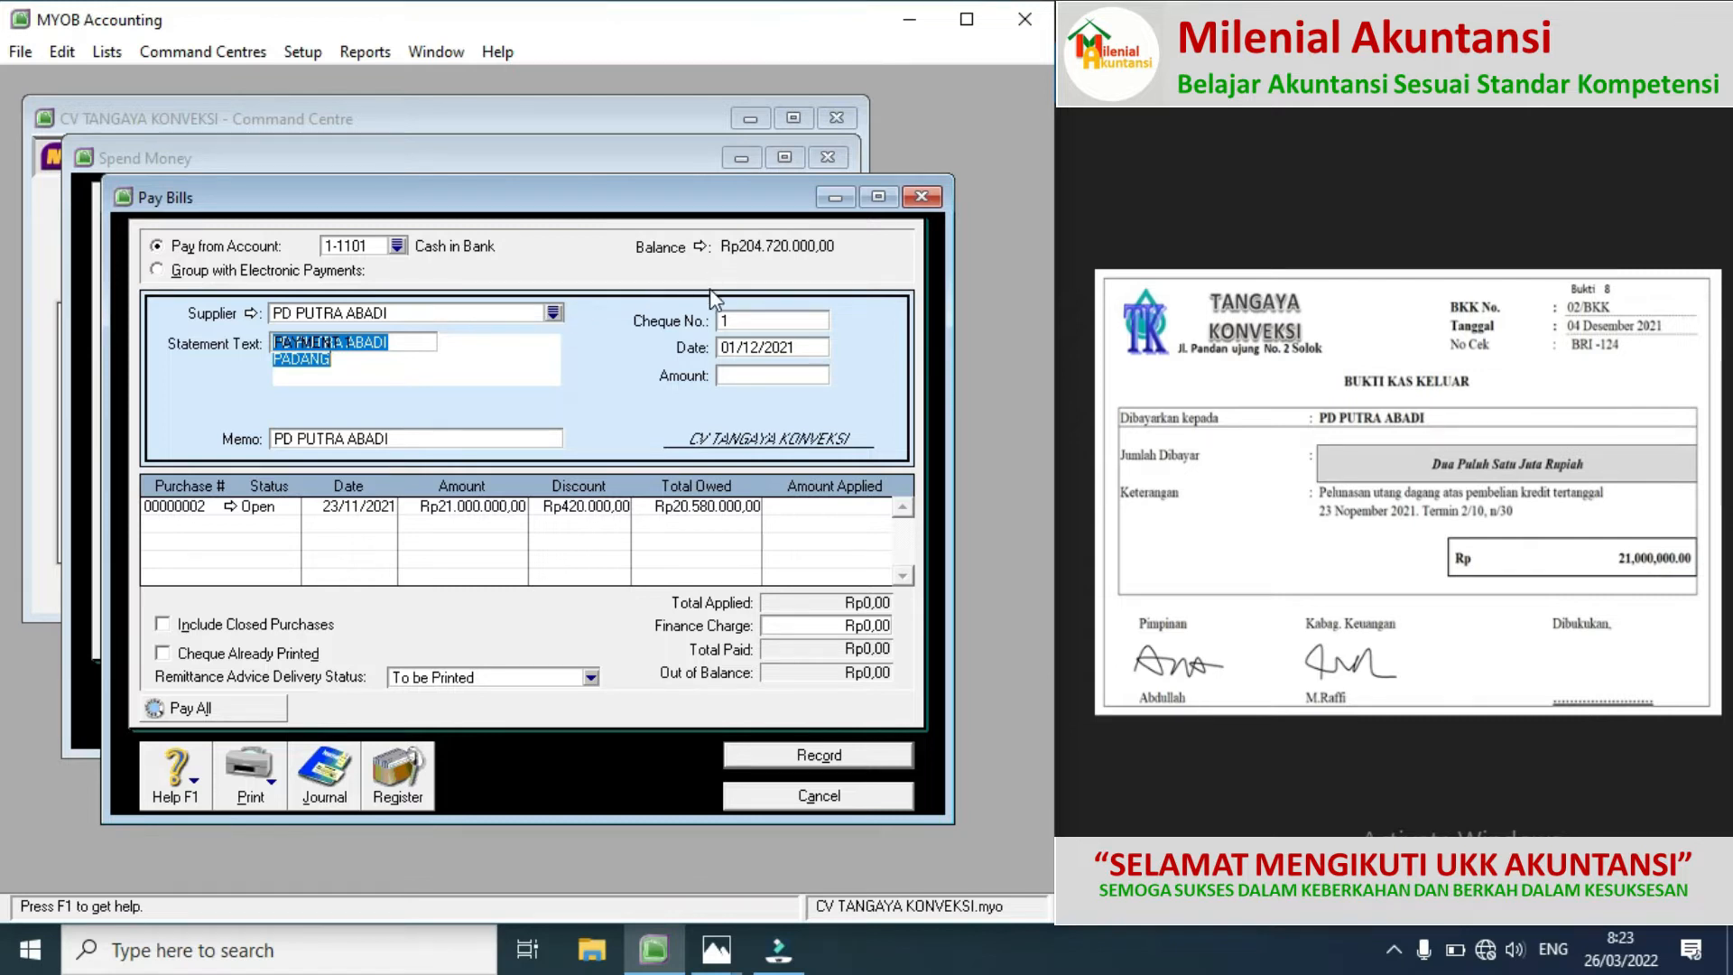
# Step: Set the payment's cheque number to 02/BKK, its date to 04/12/2021 and its amount to 21000000
pyautogui.click(742, 321)
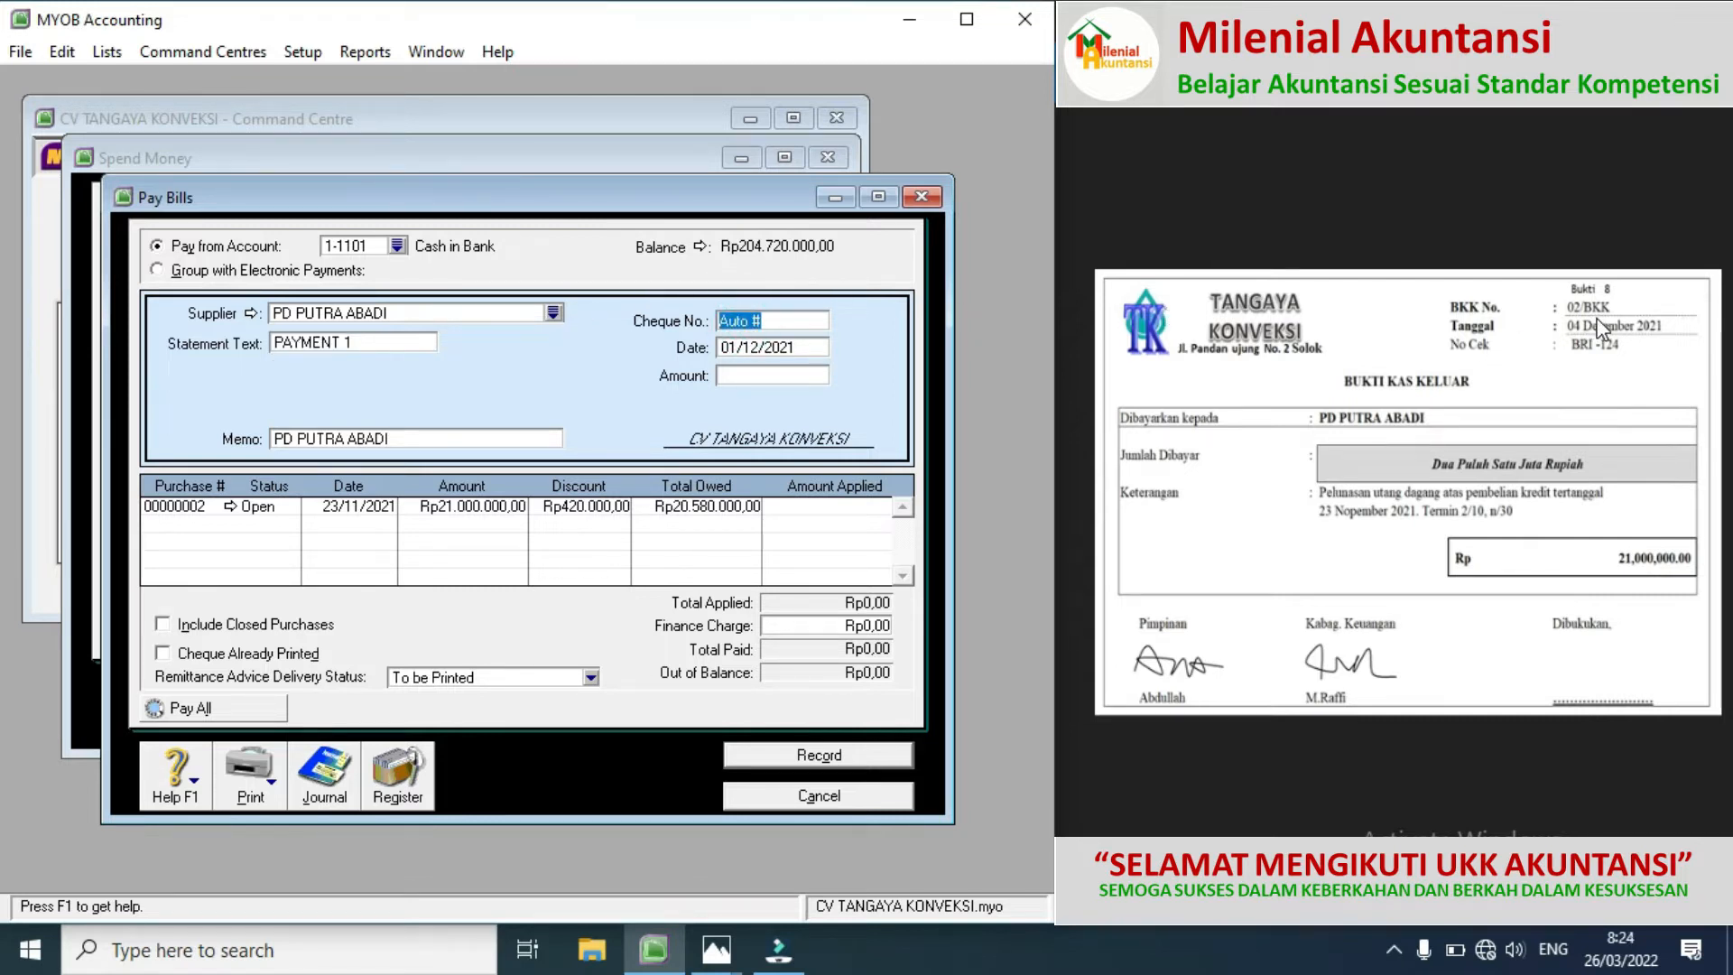
pyautogui.write('02/BKK')
pyautogui.click(794, 352)
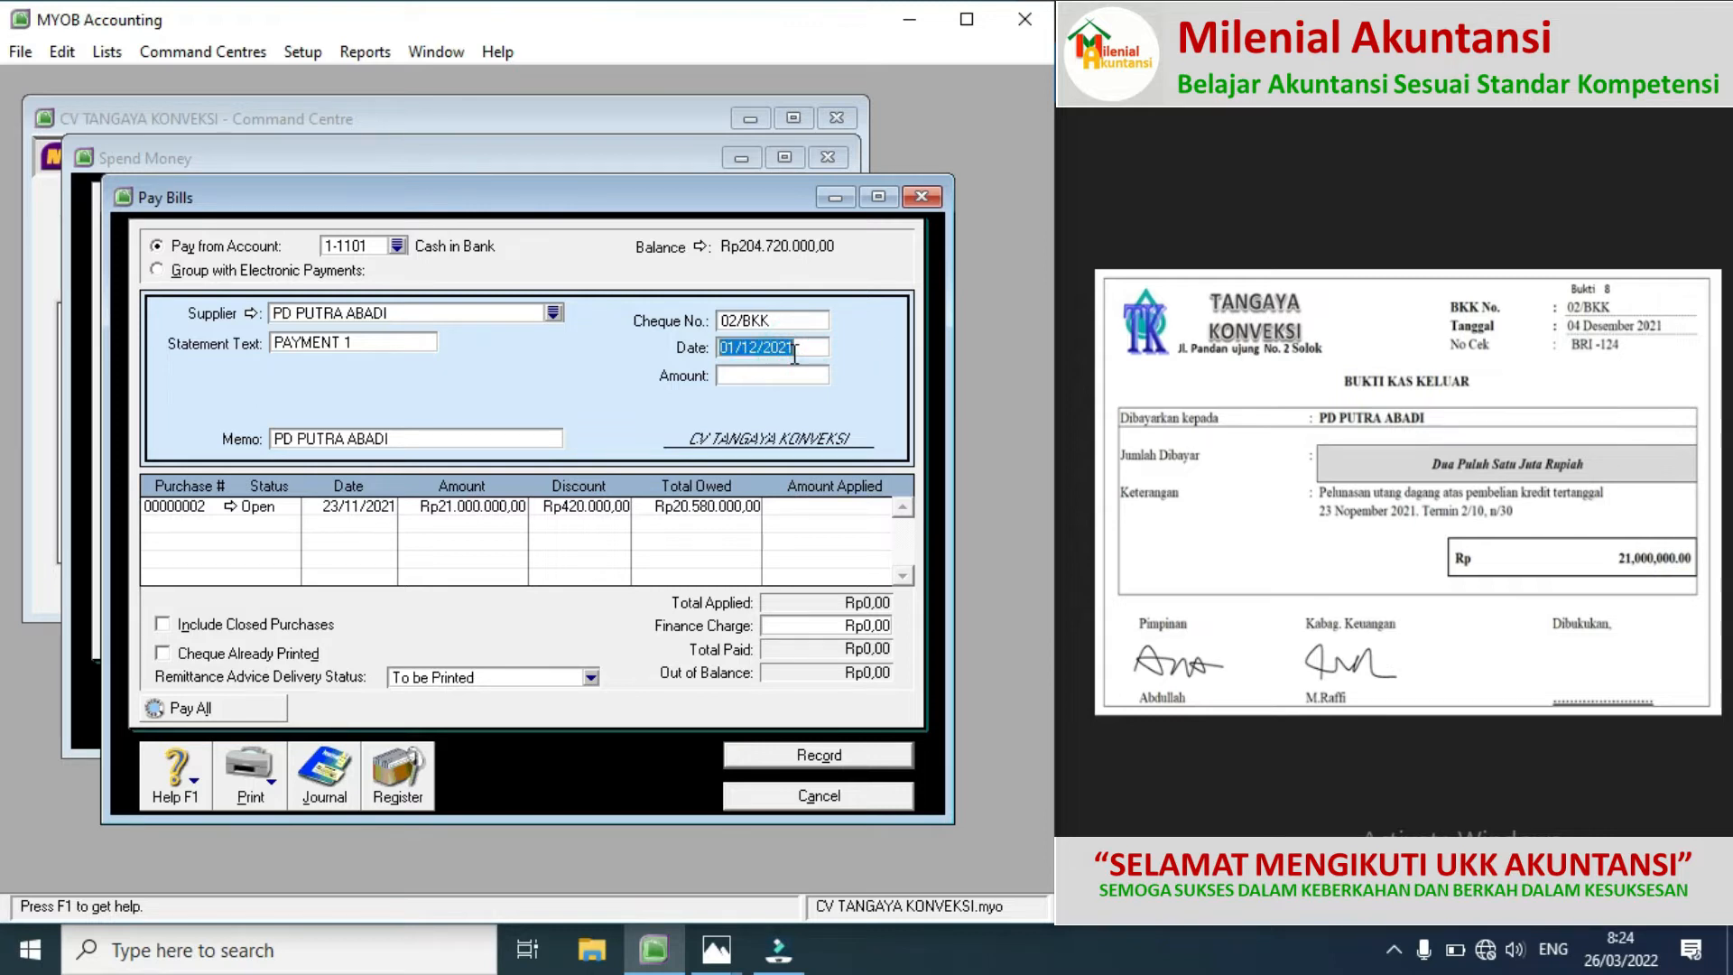
pyautogui.write('4')
pyautogui.write('/12/2021')
pyautogui.click(764, 375)
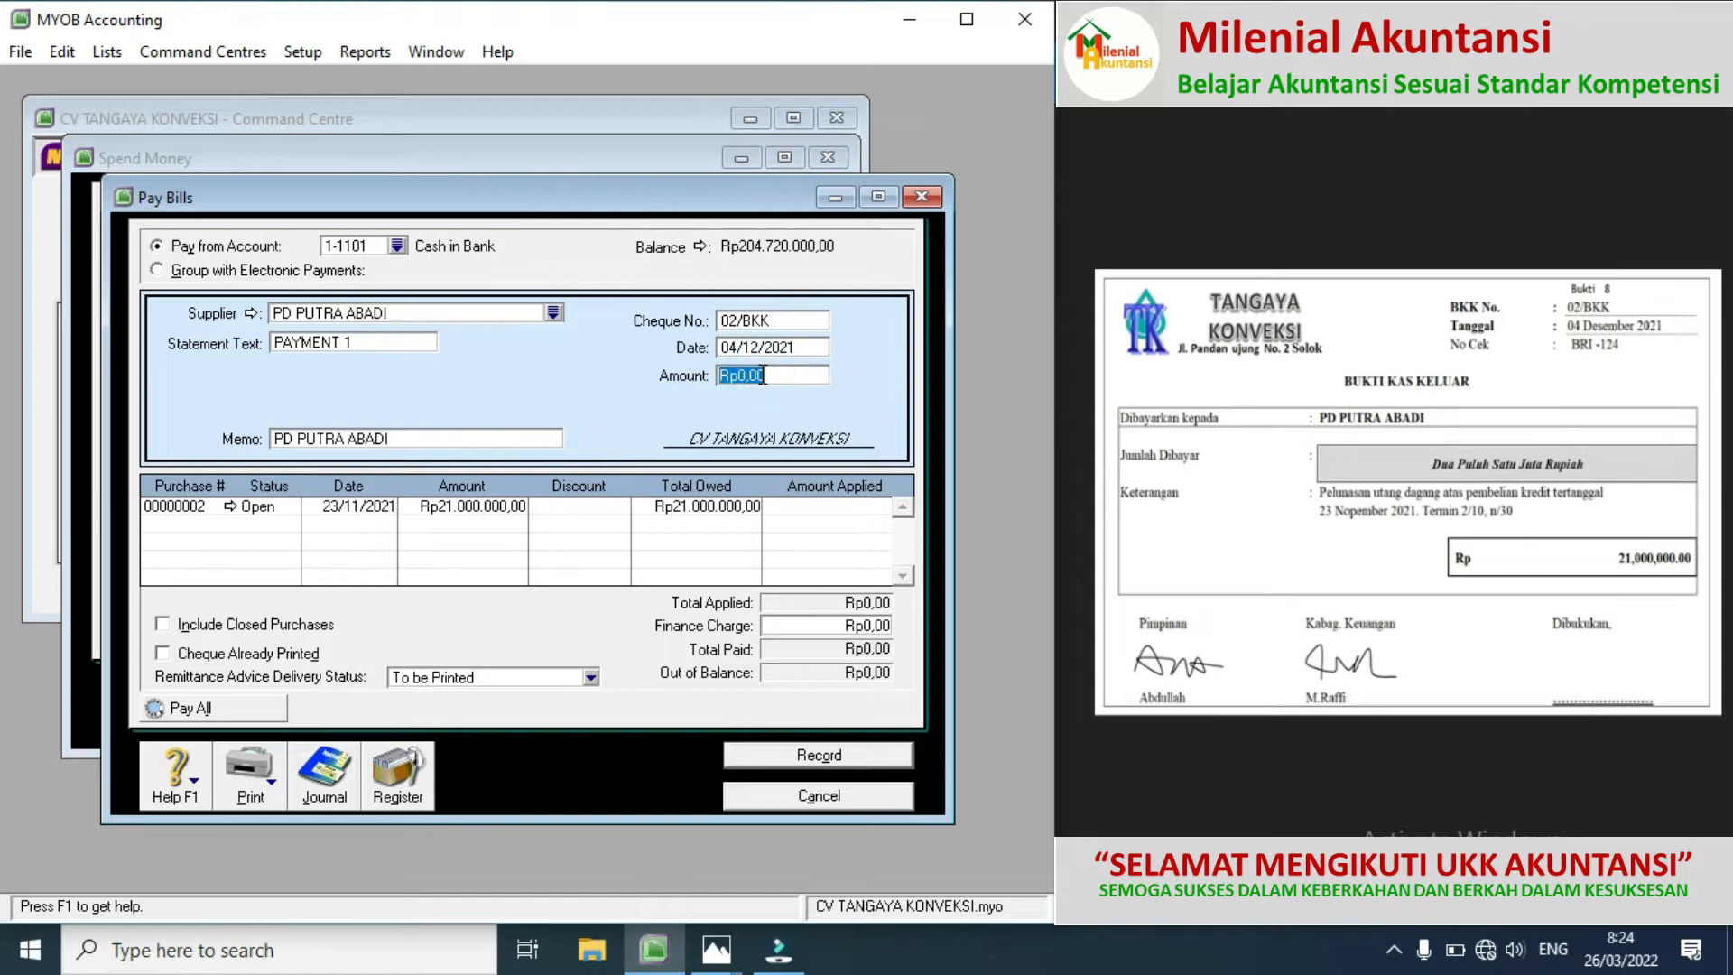
pyautogui.write('21000000')
# Step: Apply Rp21.000.000,00 to PD PUTRA ABADI's purchase dated 23/11/2021 and record the payment
pyautogui.click(832, 508)
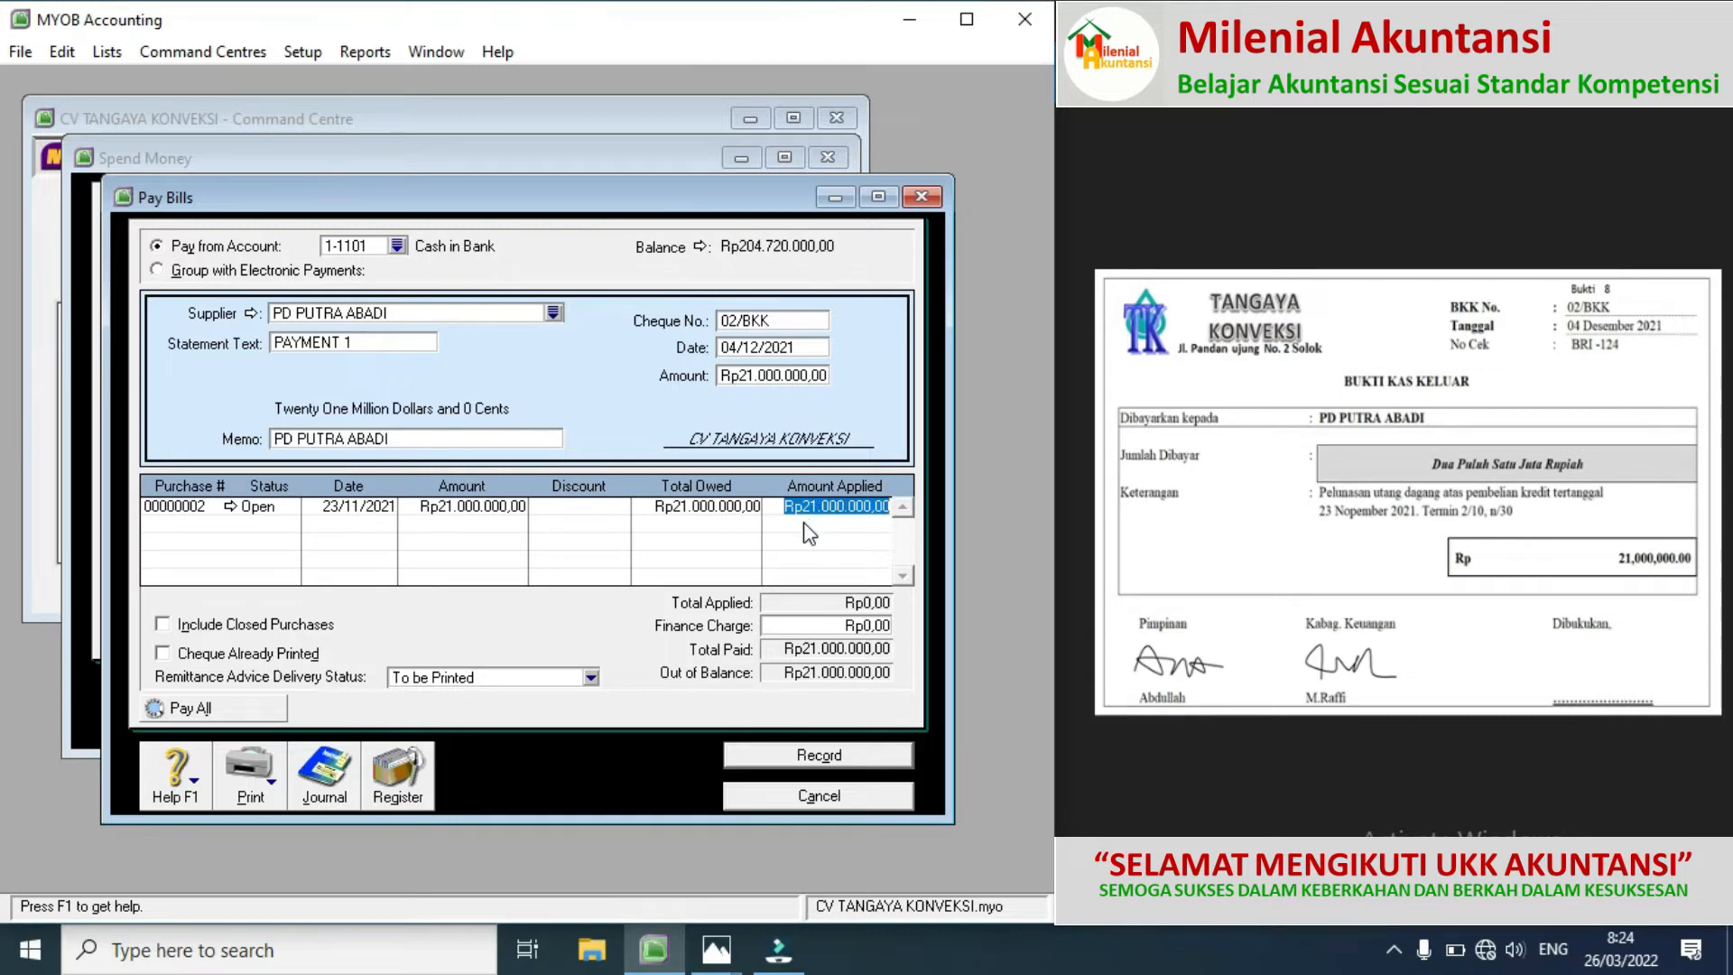
pyautogui.click(803, 628)
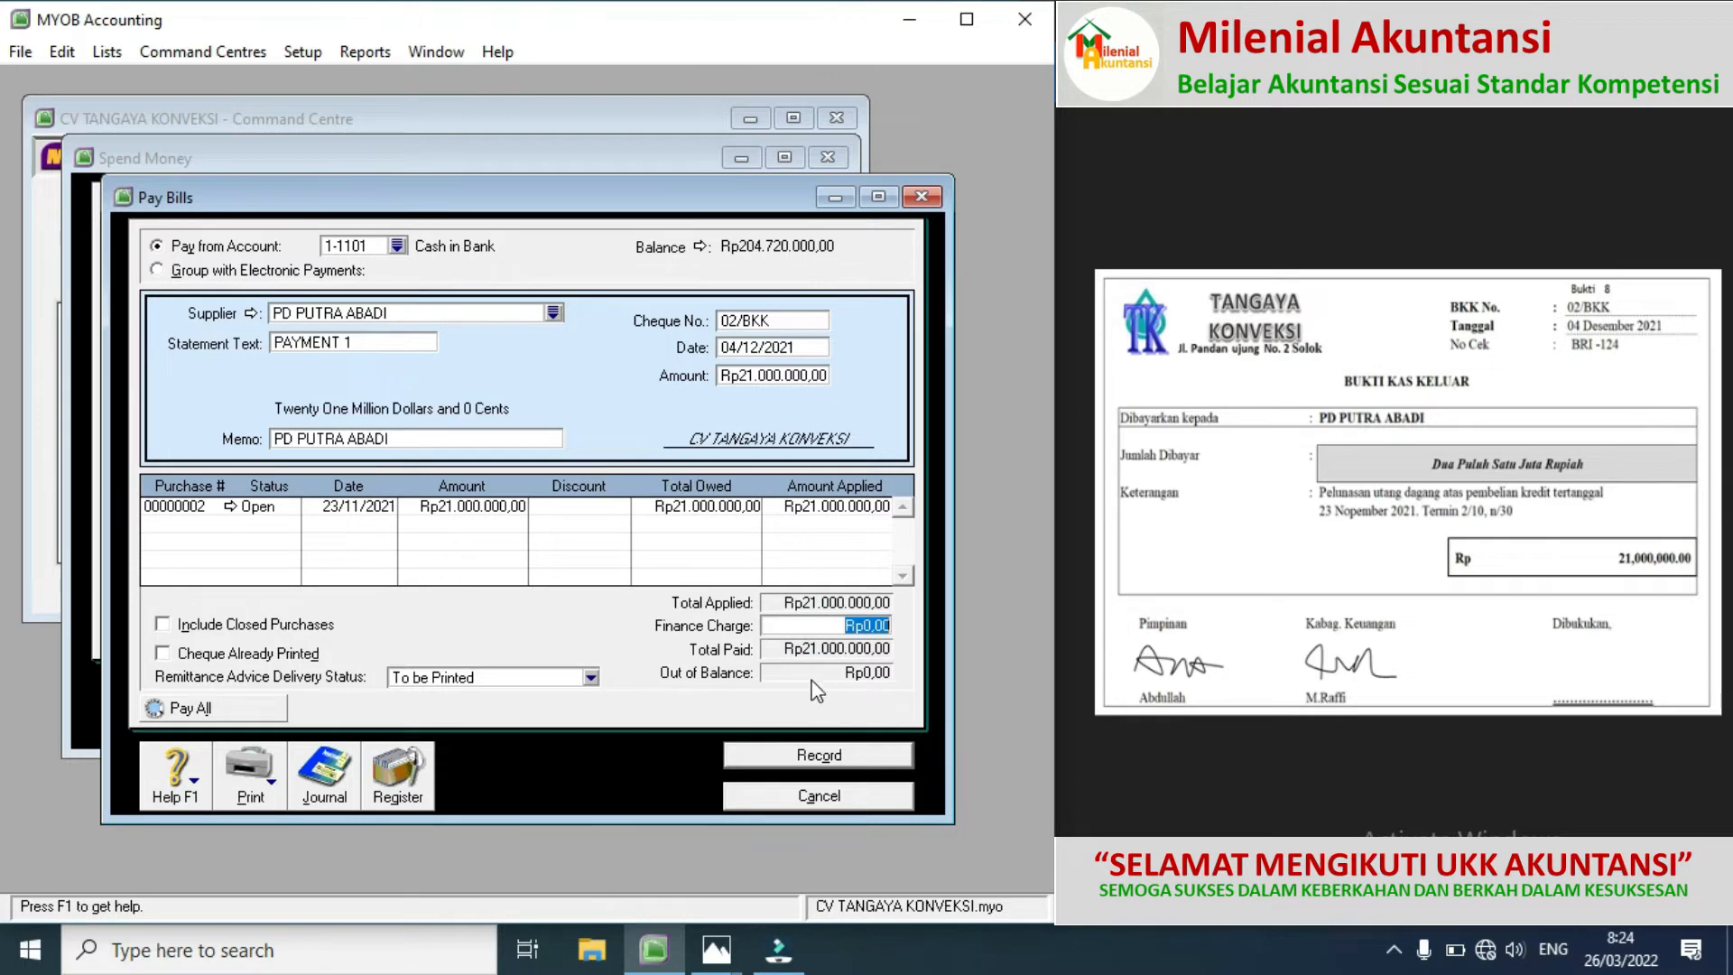
pyautogui.click(775, 755)
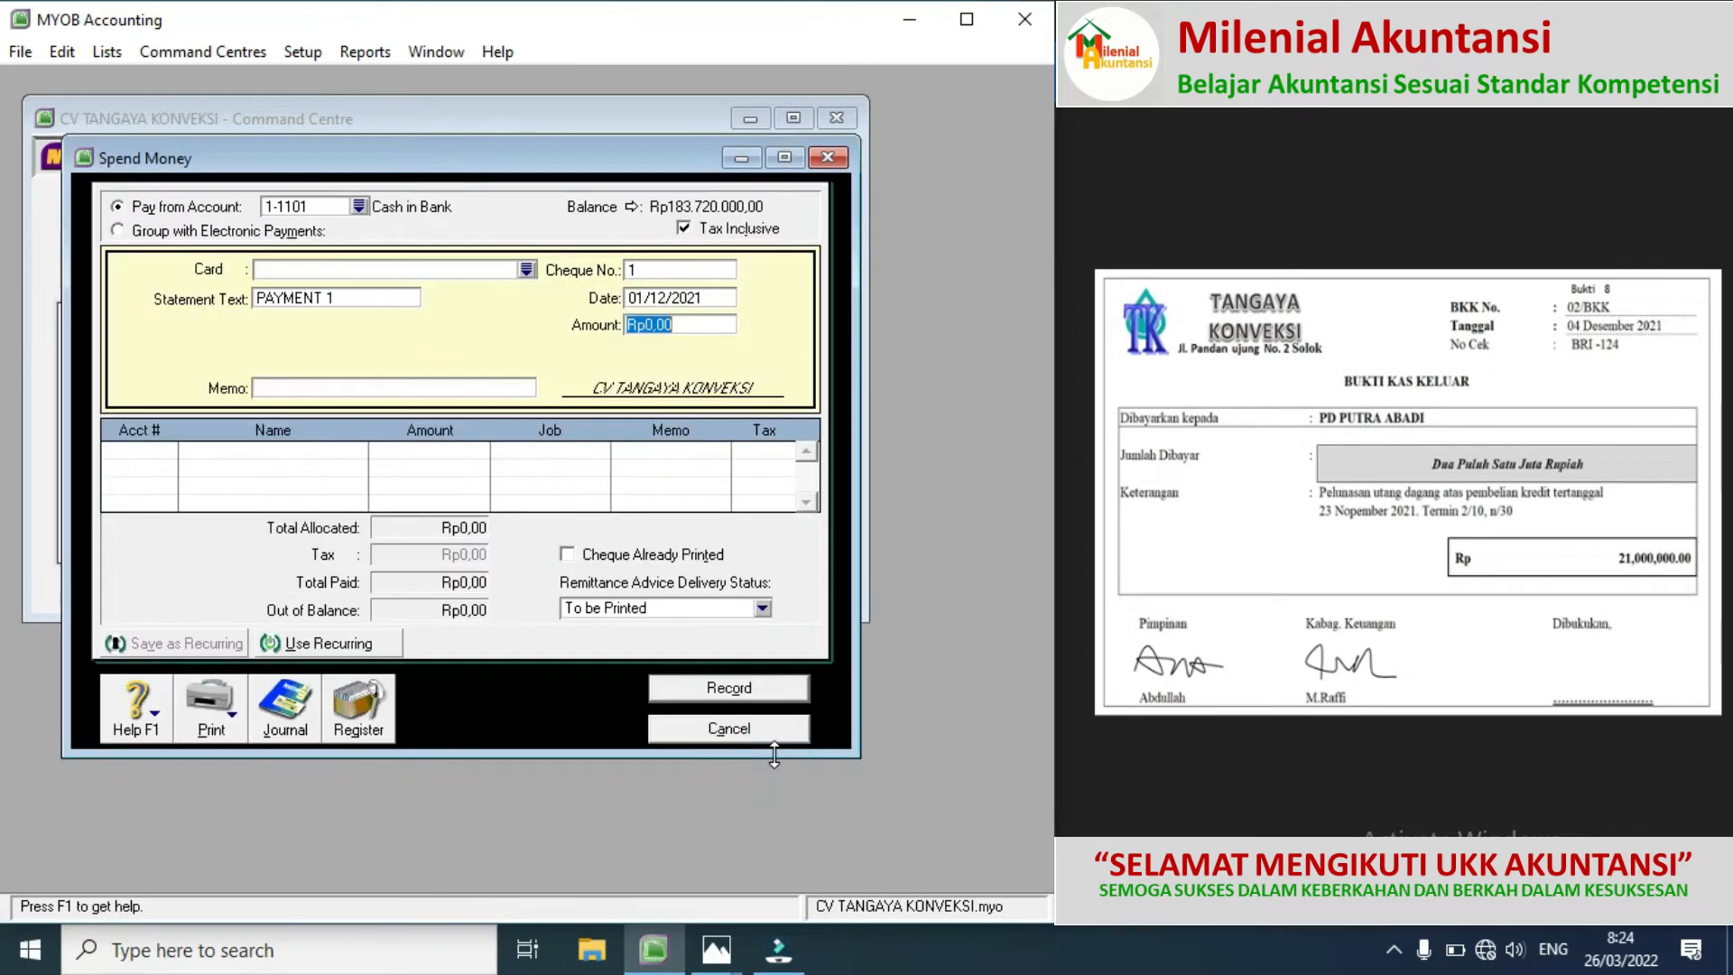
# Step: Show sales voucher 011/FP, close Spend Money and open a new sales invoice
pyautogui.click(1703, 494)
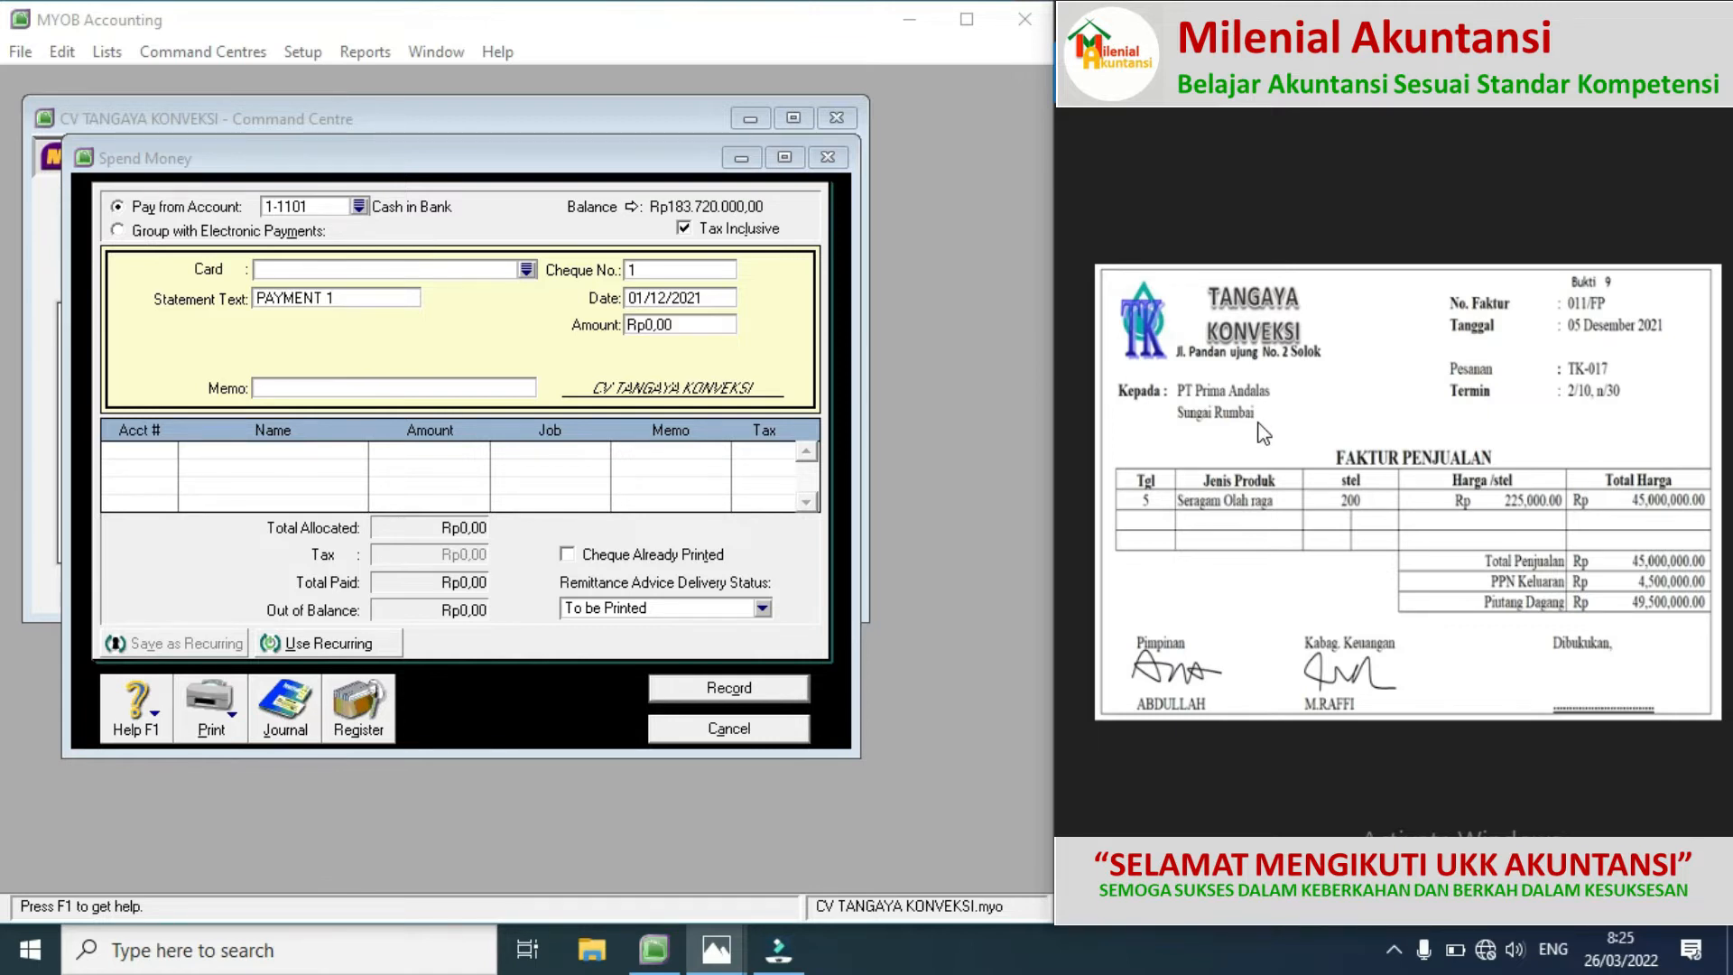
pyautogui.click(728, 728)
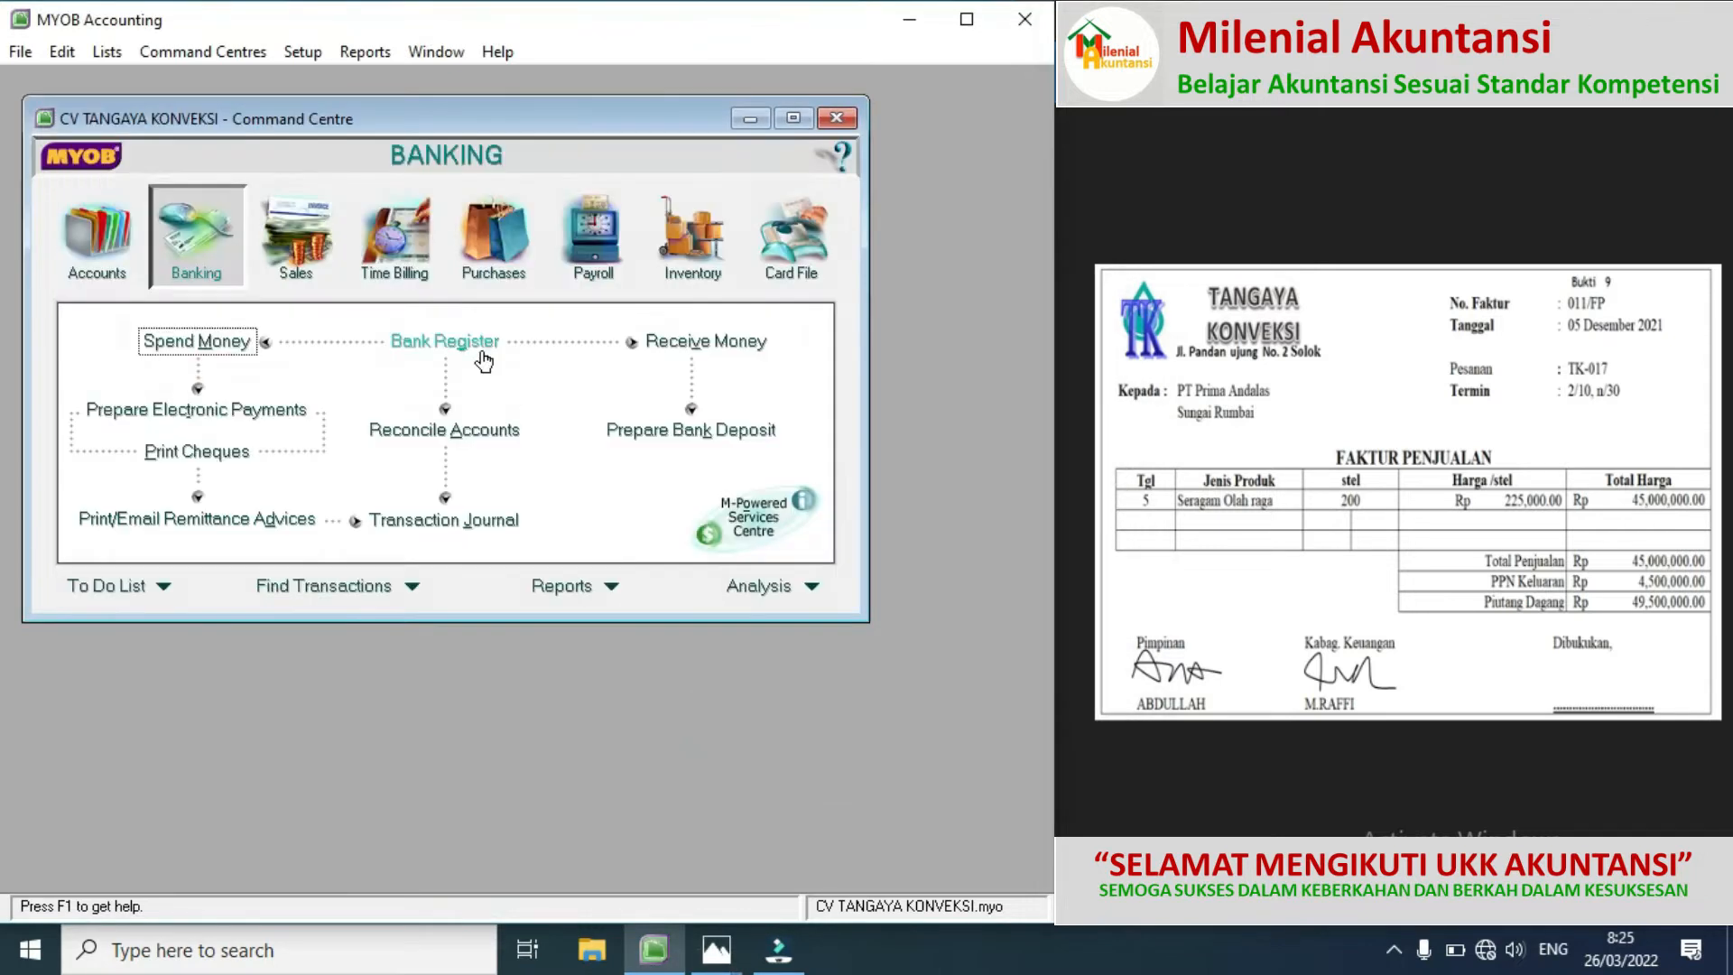
pyautogui.click(322, 226)
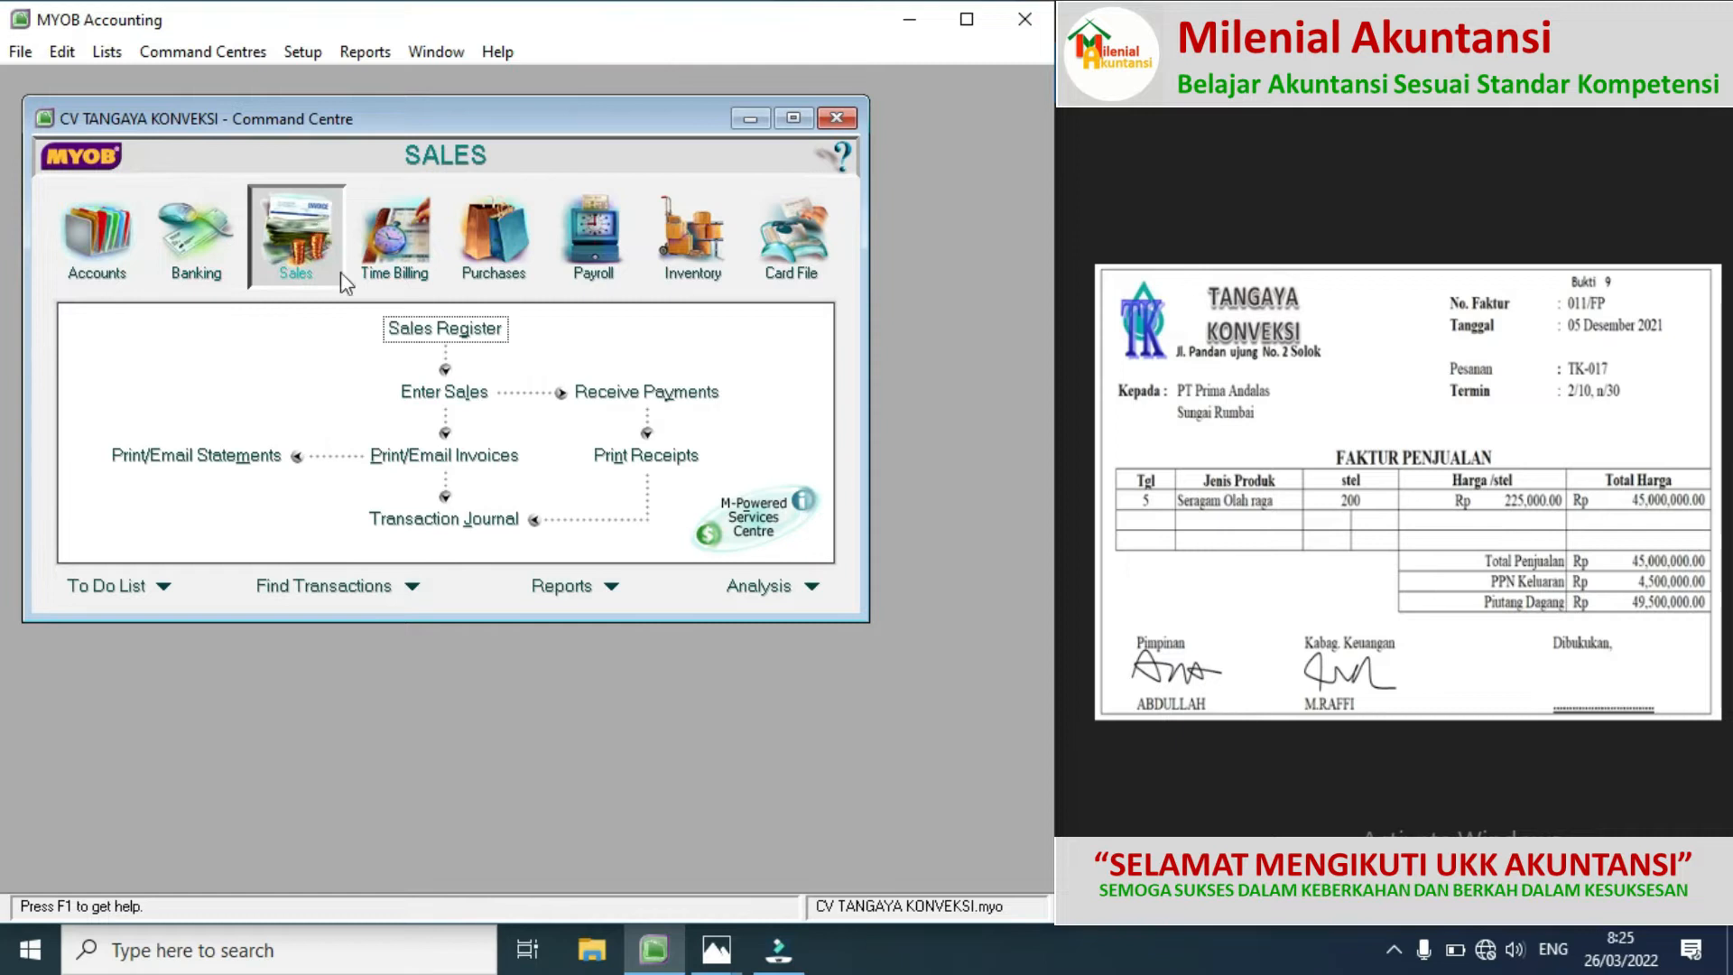
pyautogui.click(467, 394)
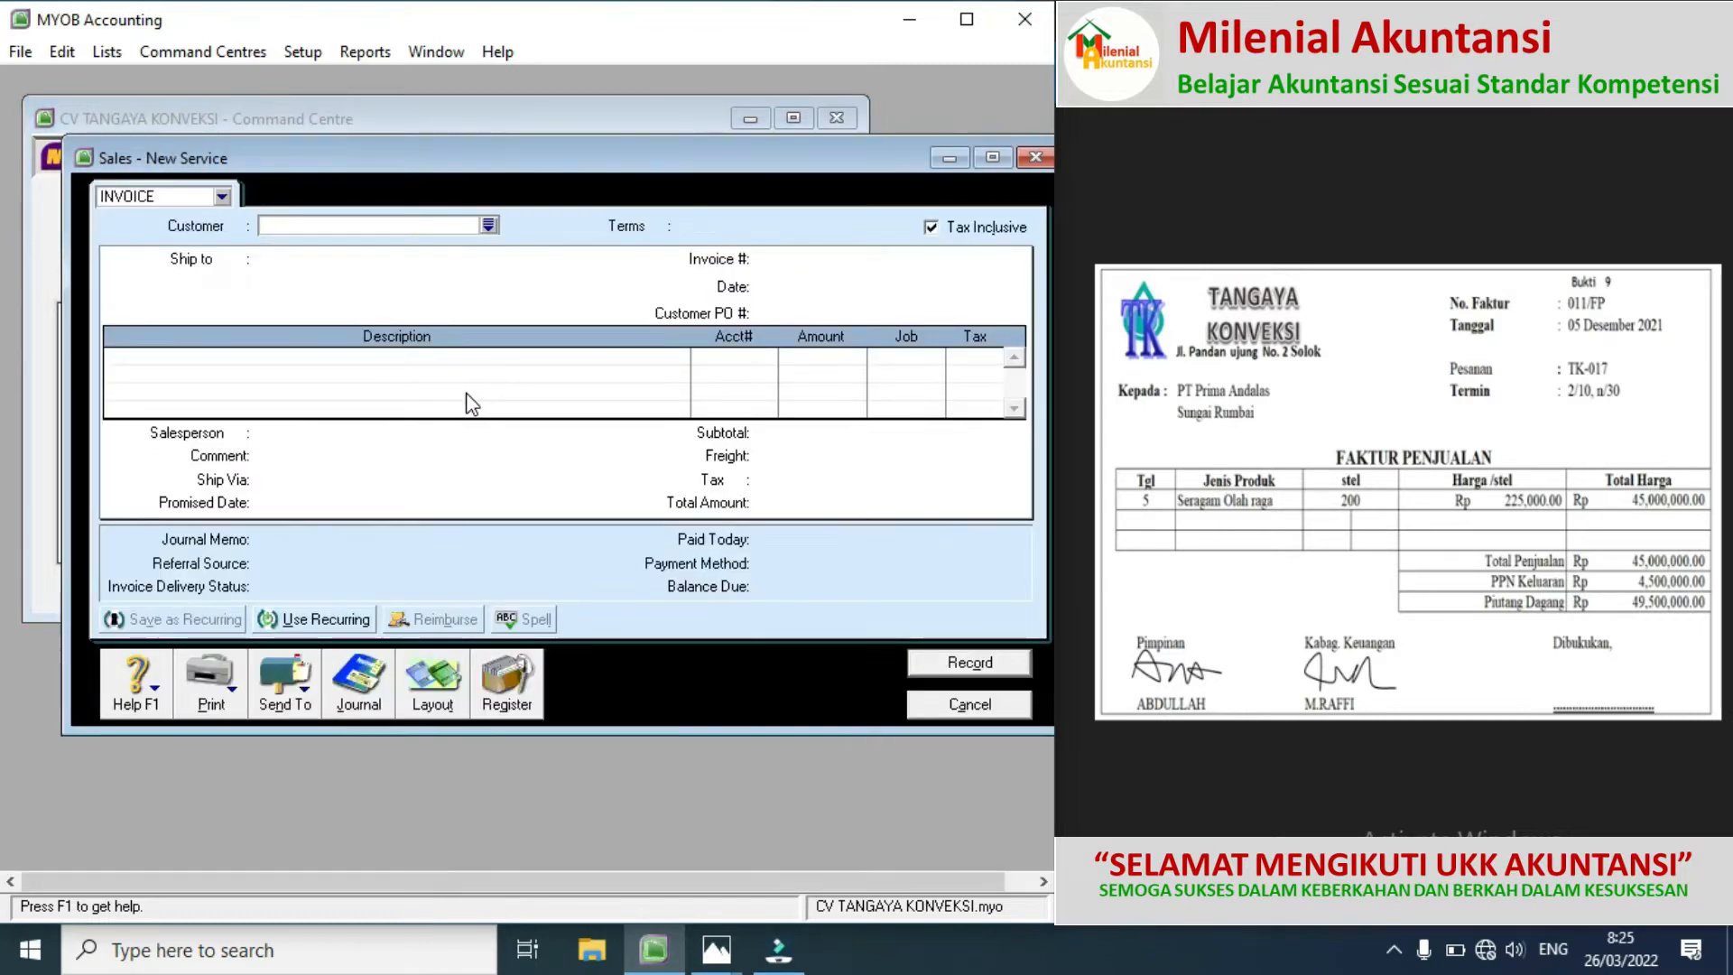
# Step: Select PT. PRIMA ANDALAS as the customer of the new sales invoice
pyautogui.click(488, 226)
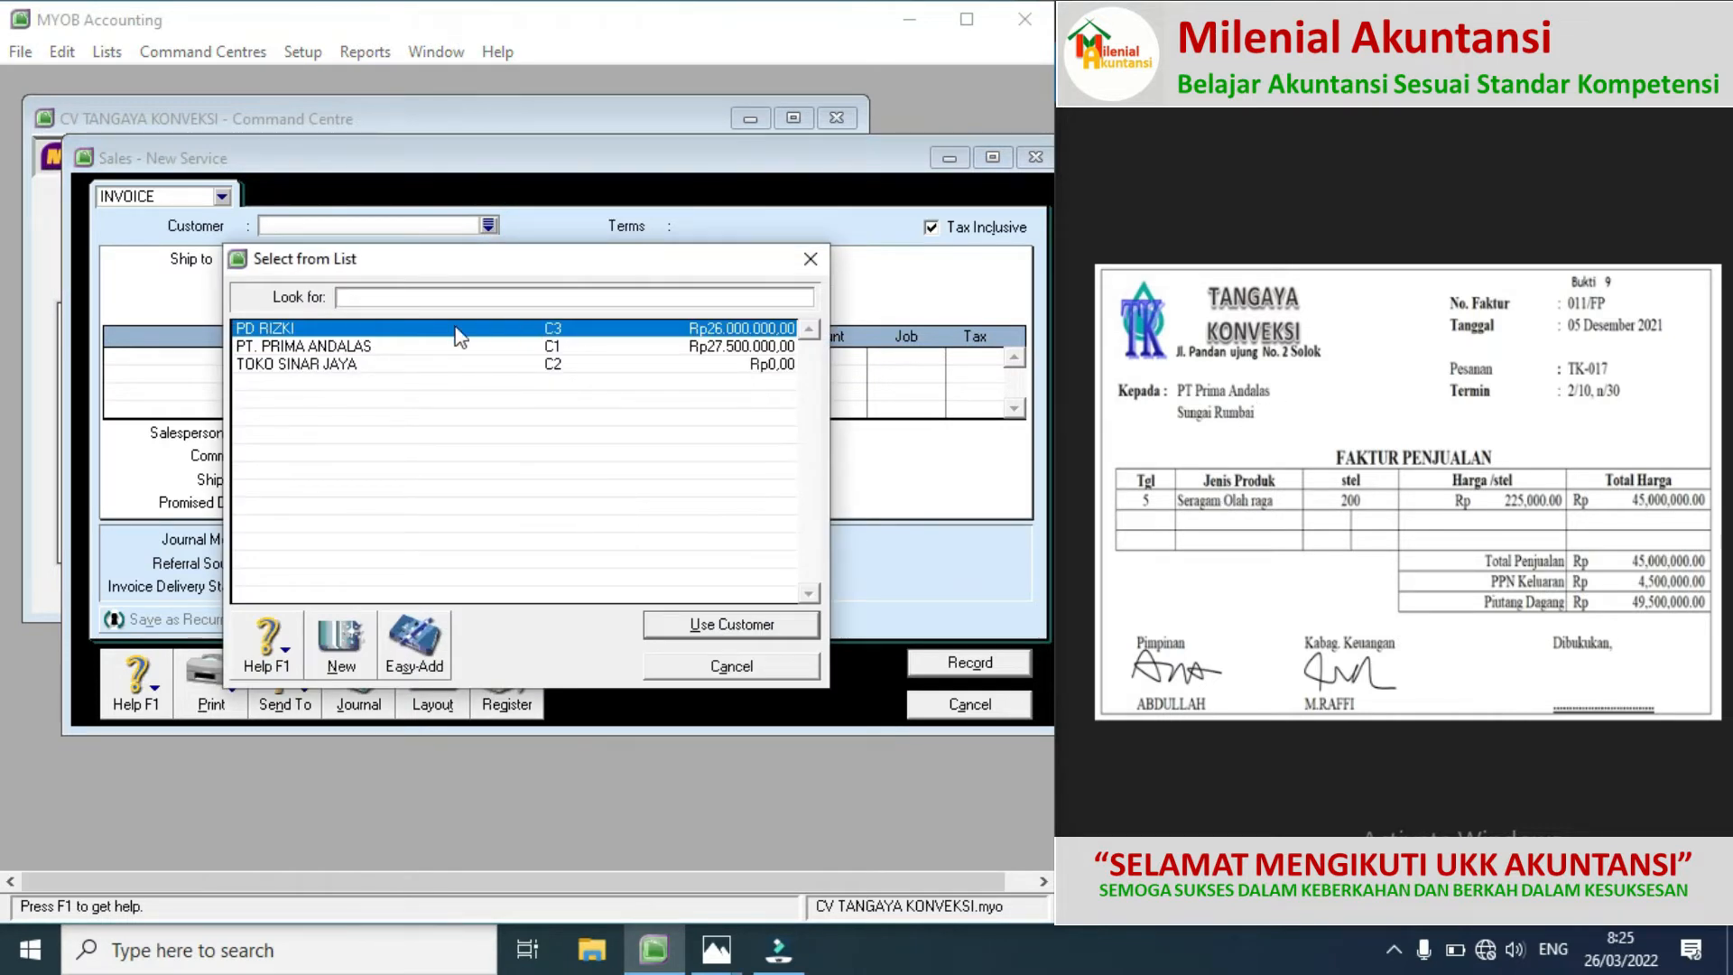
pyautogui.doubleClick(365, 348)
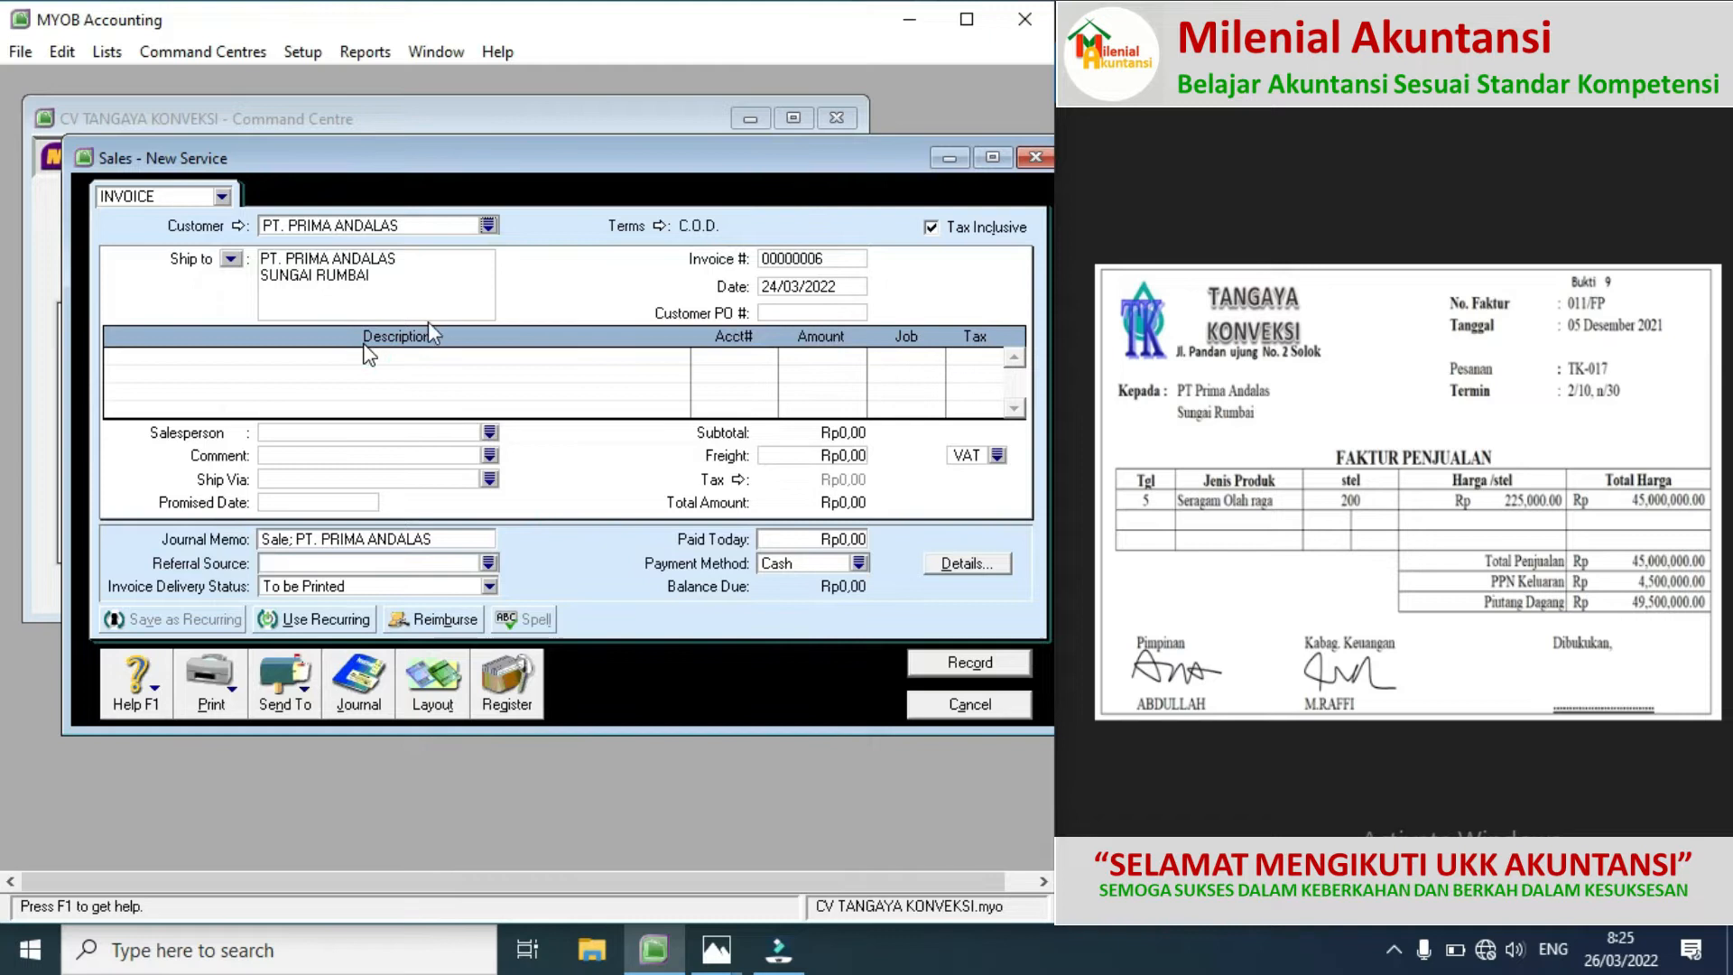
pyautogui.click(659, 227)
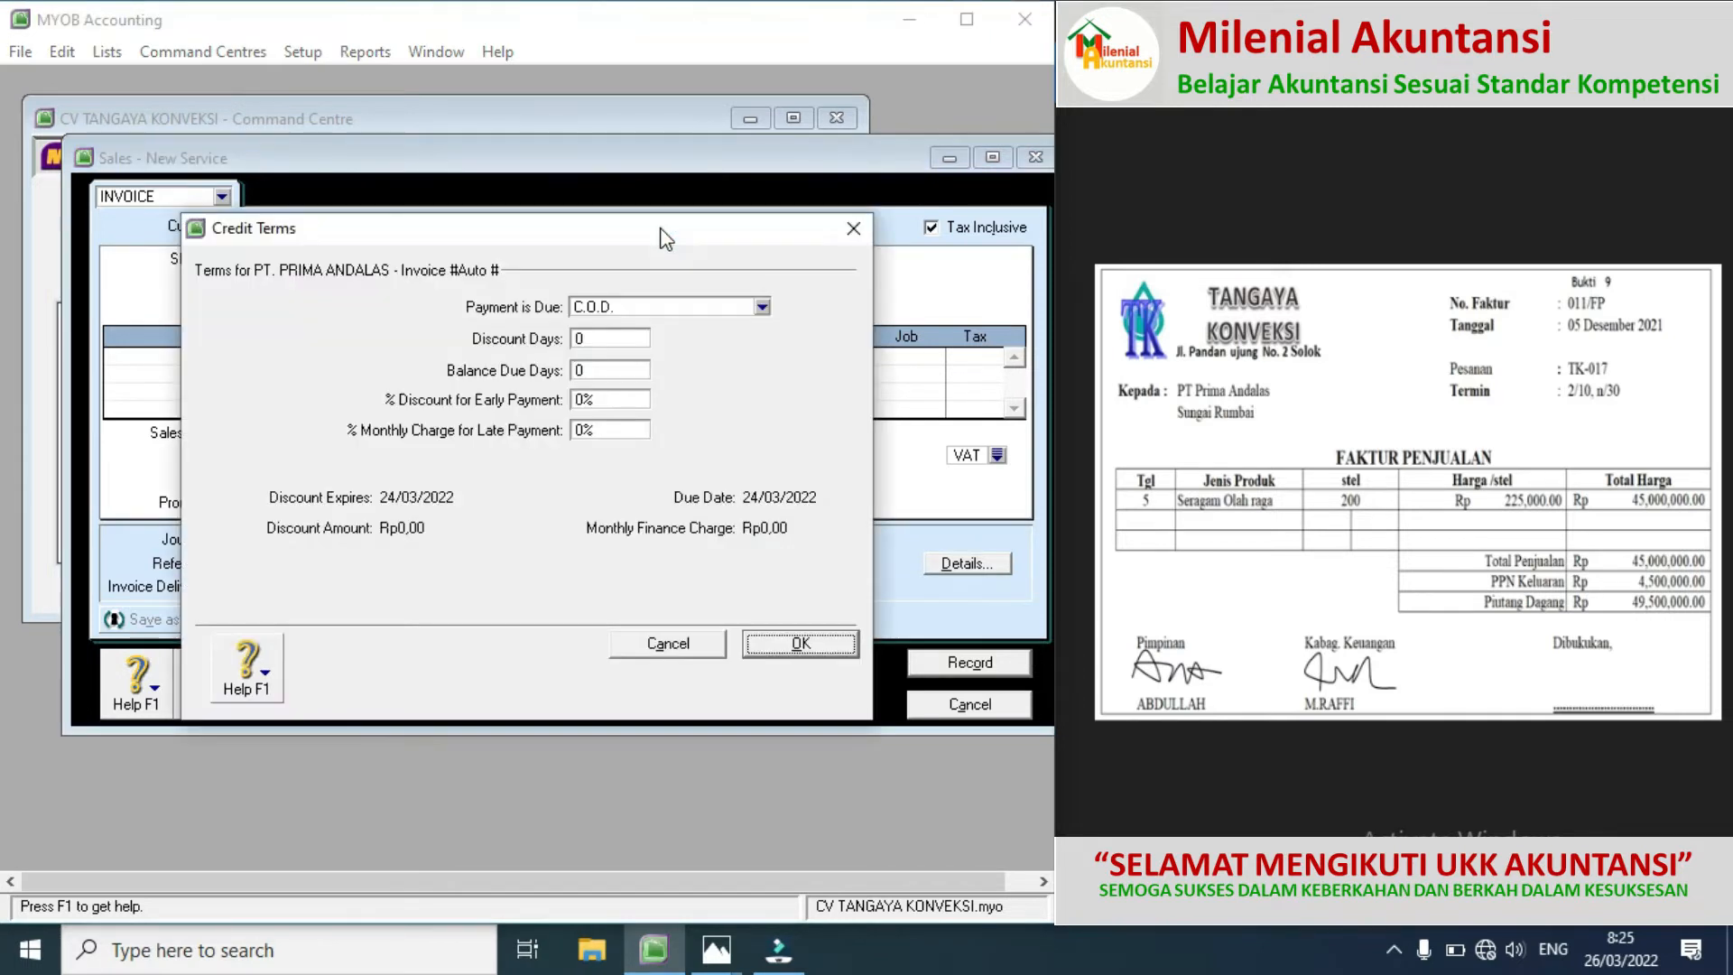
pyautogui.click(854, 231)
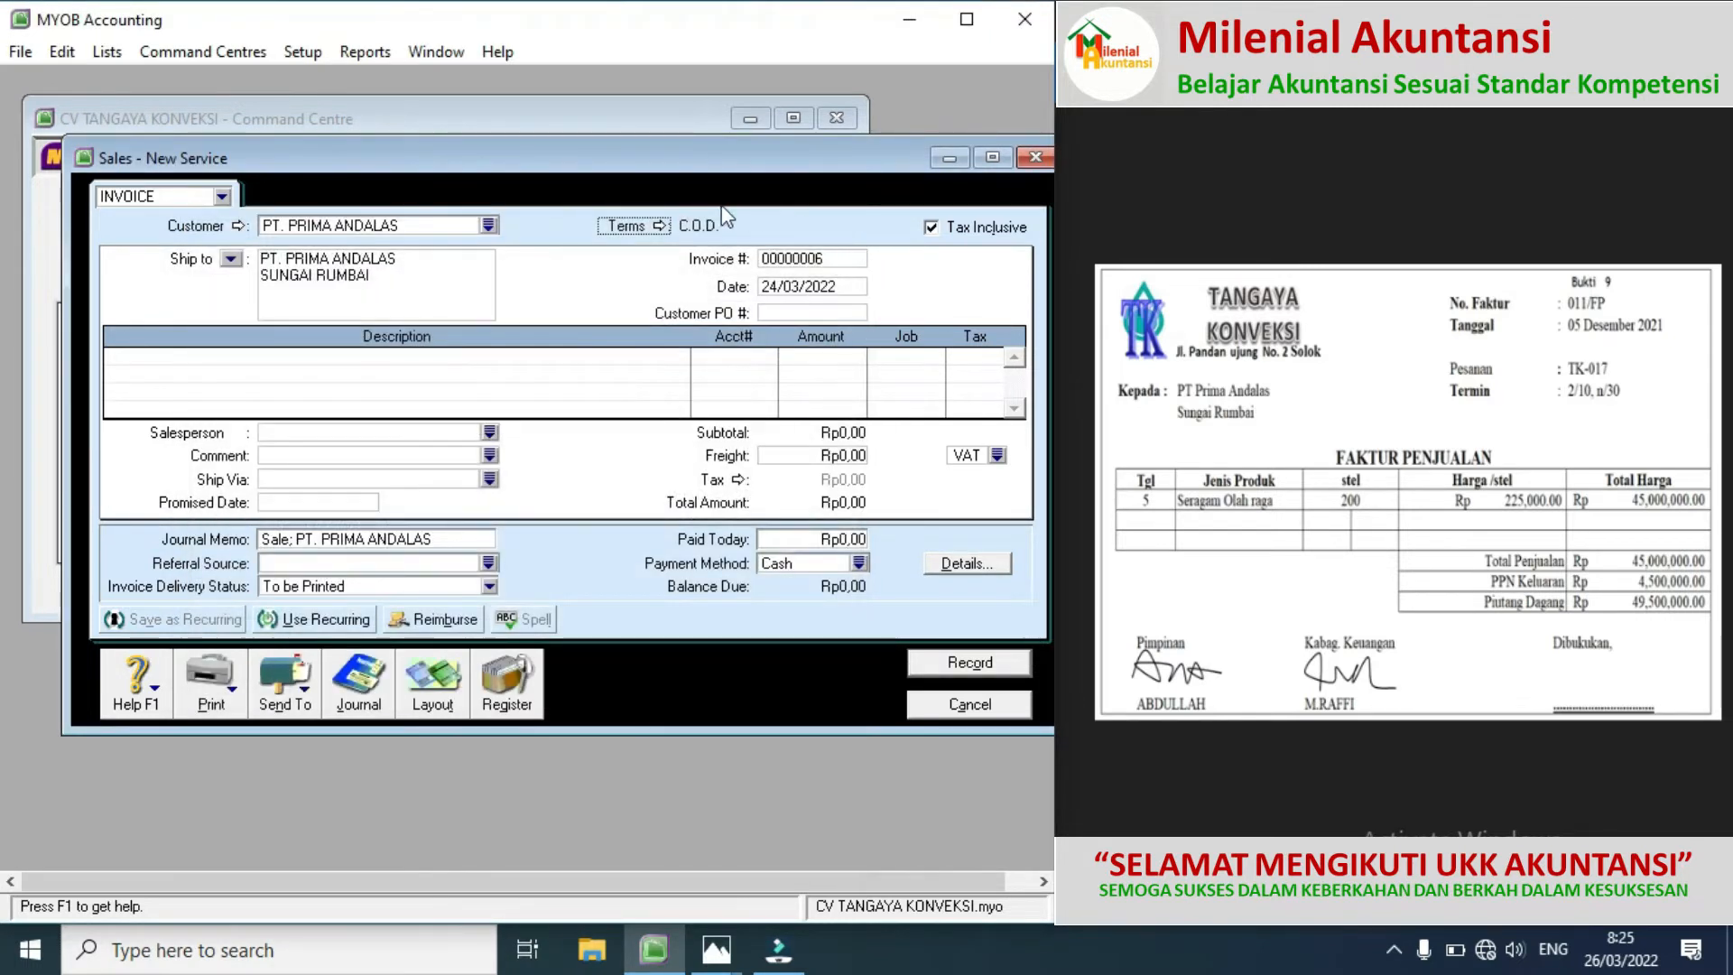
# Step: Set the invoice's credit terms to In a Given # of Days, with 10 discount days, 30 balance due days and 2% early-payment discount
pyautogui.click(660, 228)
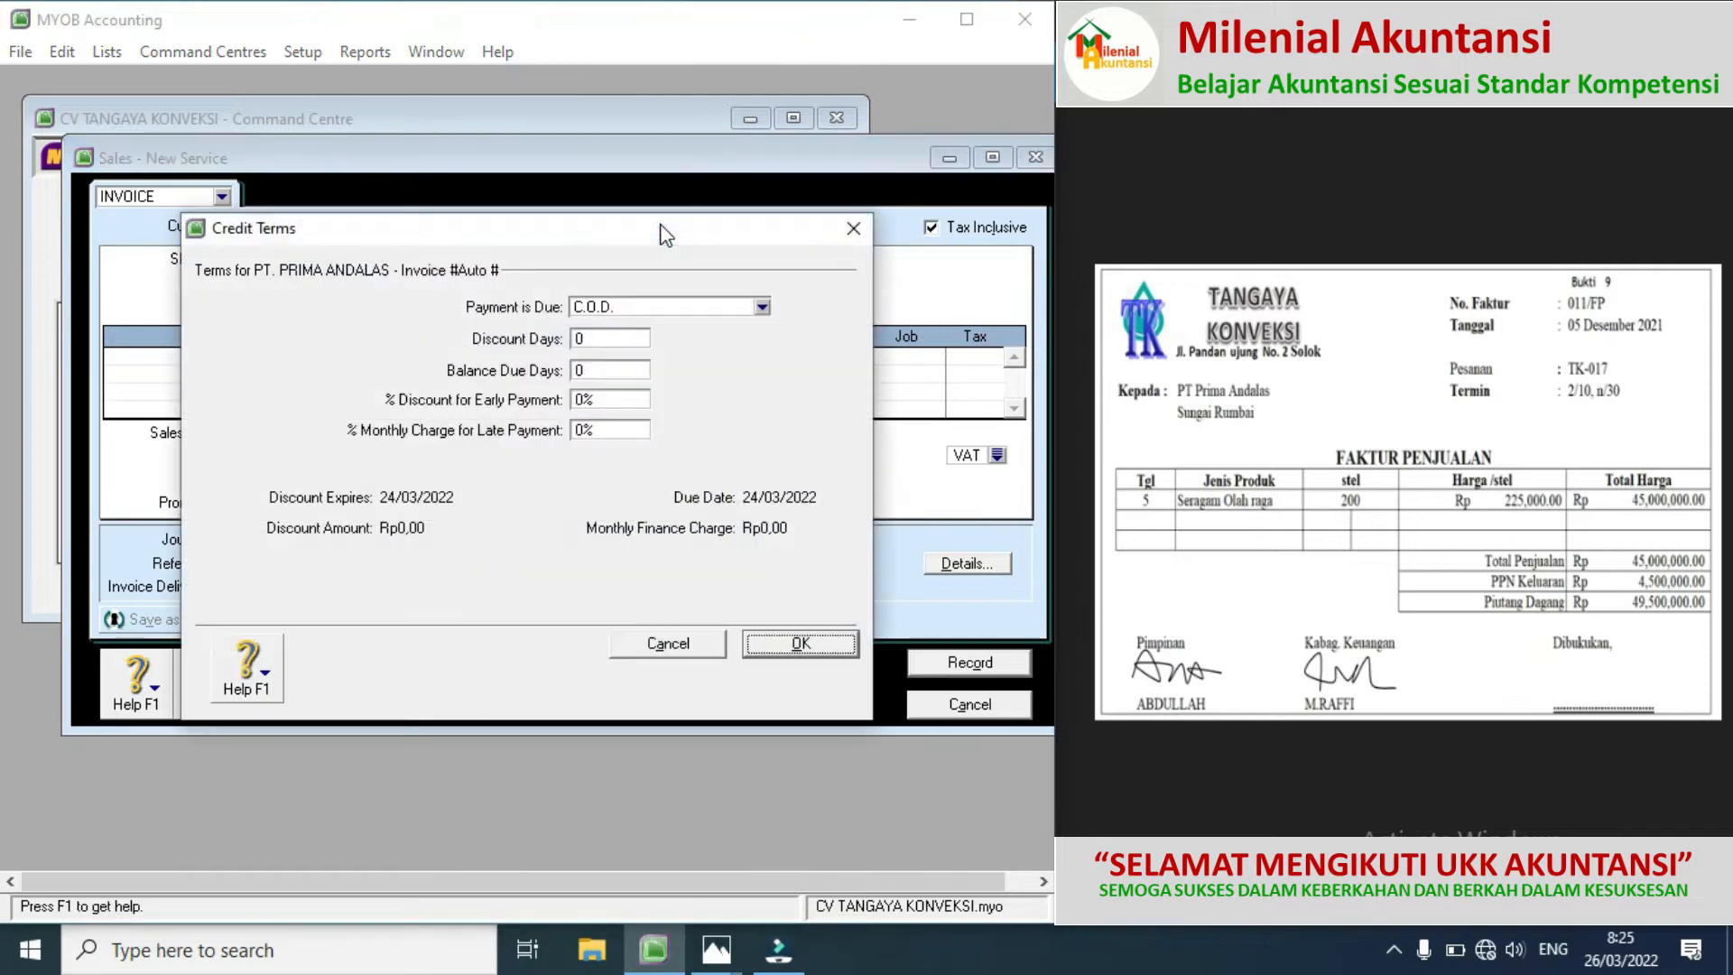
pyautogui.click(621, 305)
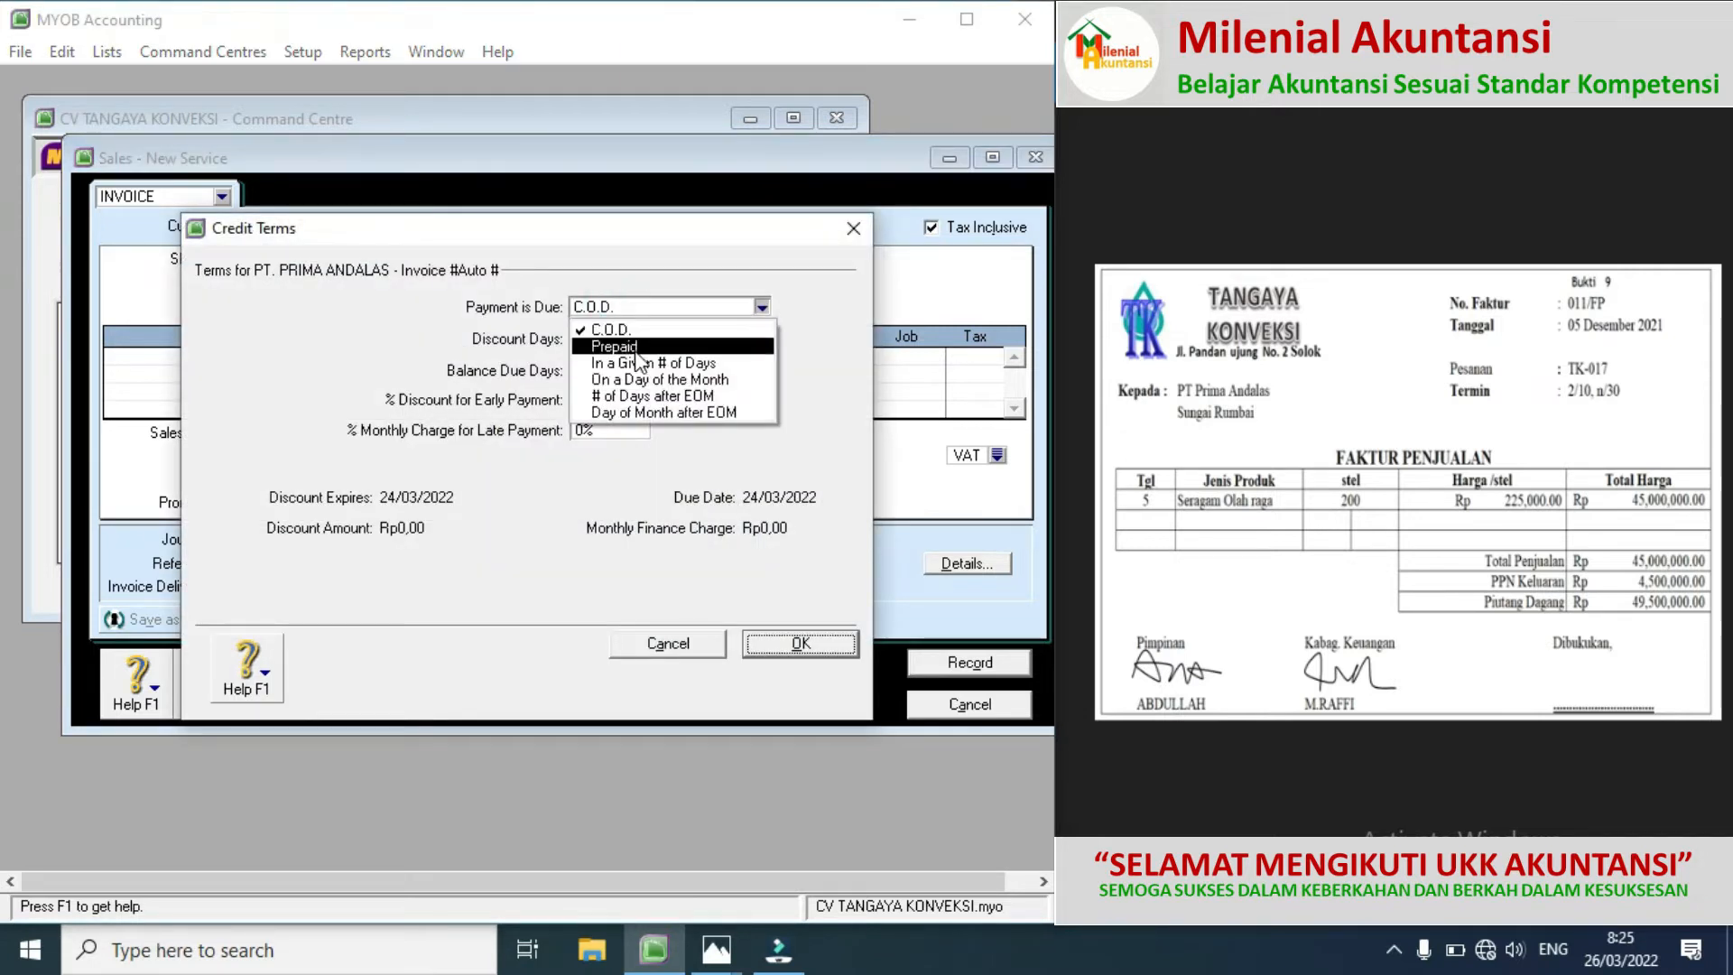
pyautogui.click(632, 364)
pyautogui.click(604, 342)
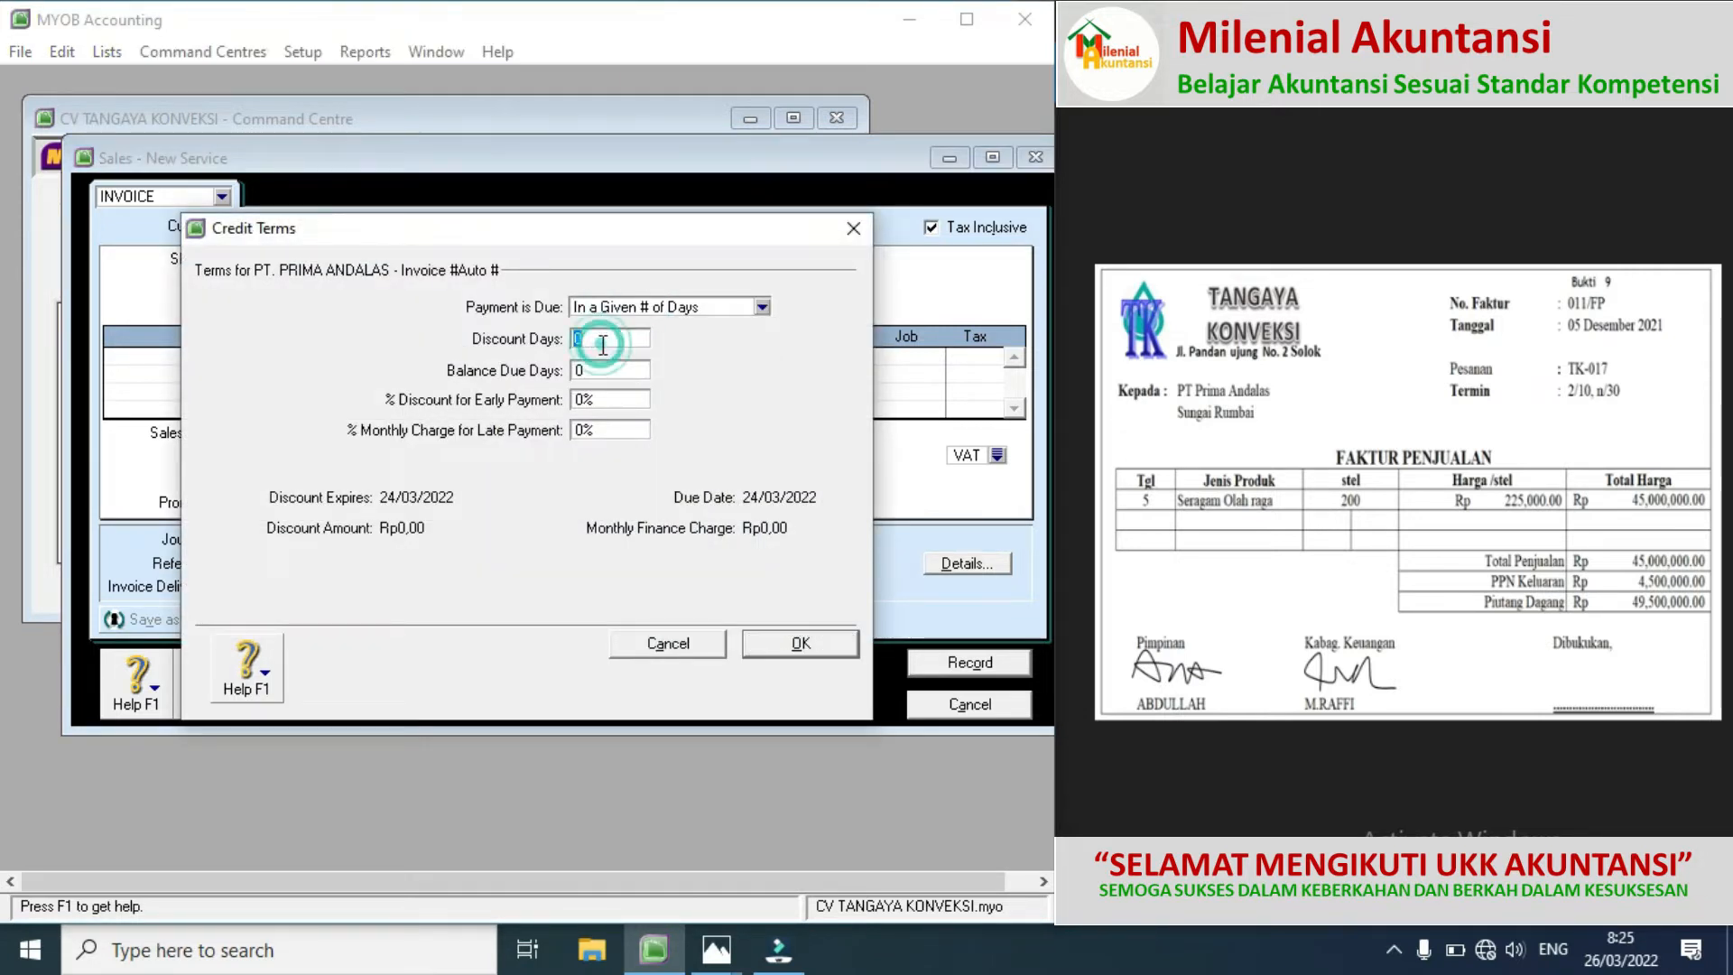
pyautogui.write('10')
pyautogui.click(589, 371)
pyautogui.write('30')
pyautogui.click(589, 404)
pyautogui.write('2')
pyautogui.click(769, 641)
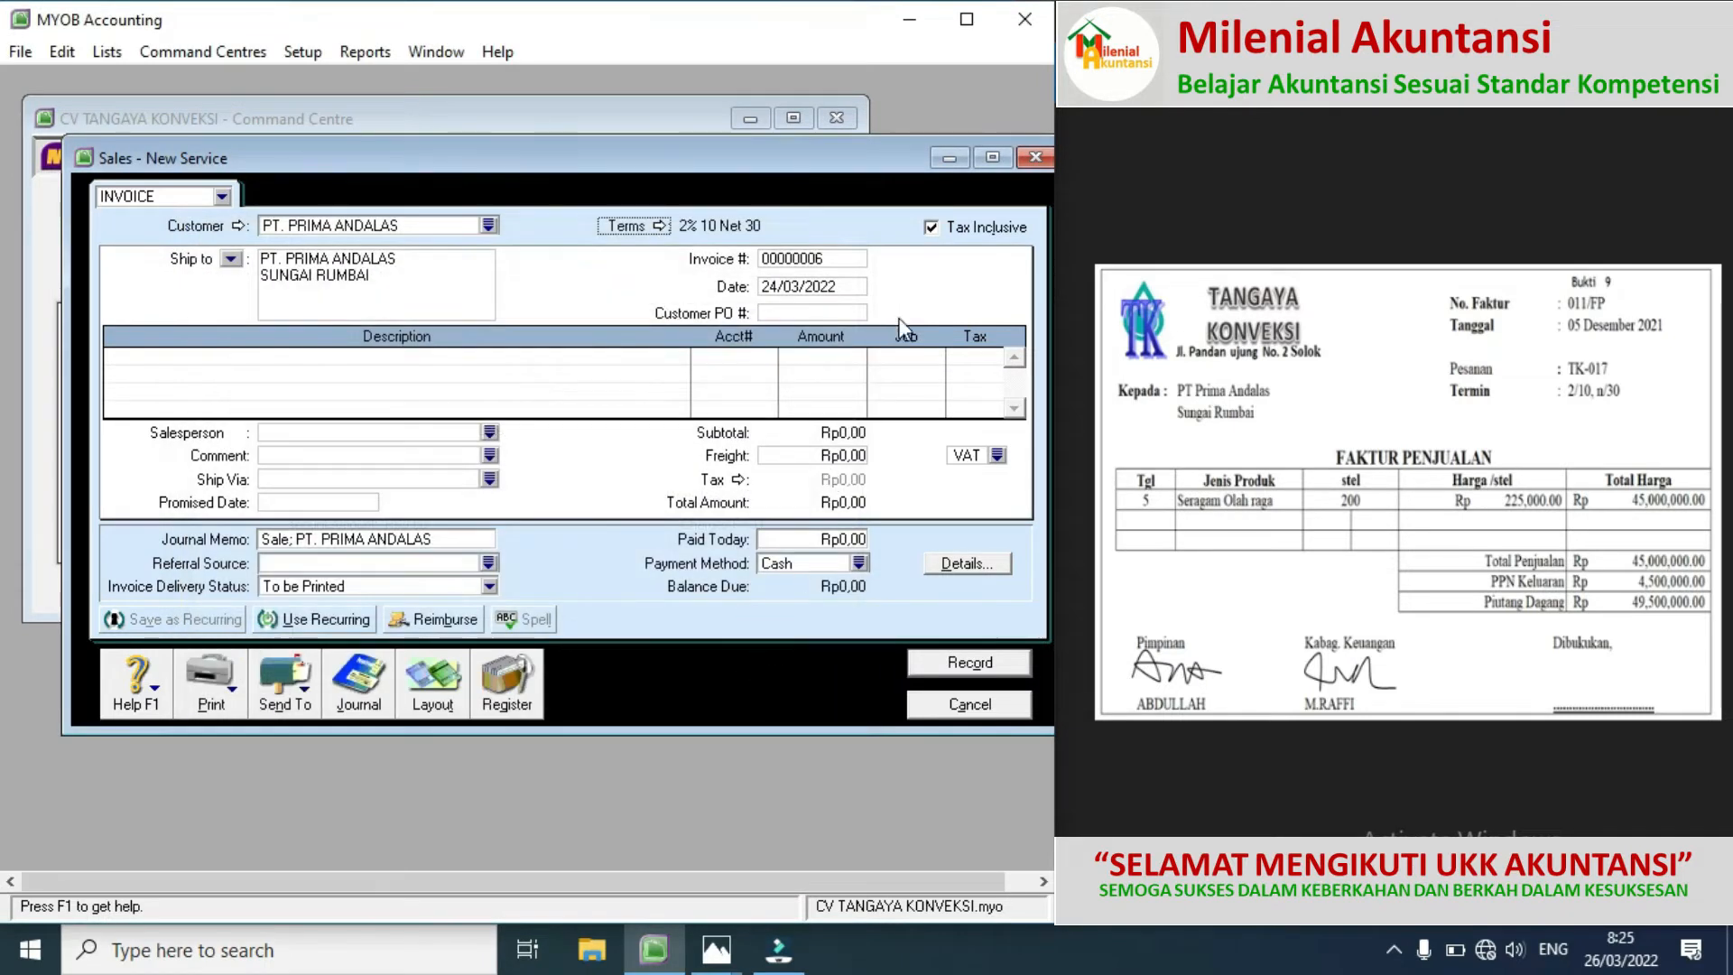
# Step: Make the invoice tax-exclusive and set its number to 011/FP and its date to 5/12/21
pyautogui.click(934, 233)
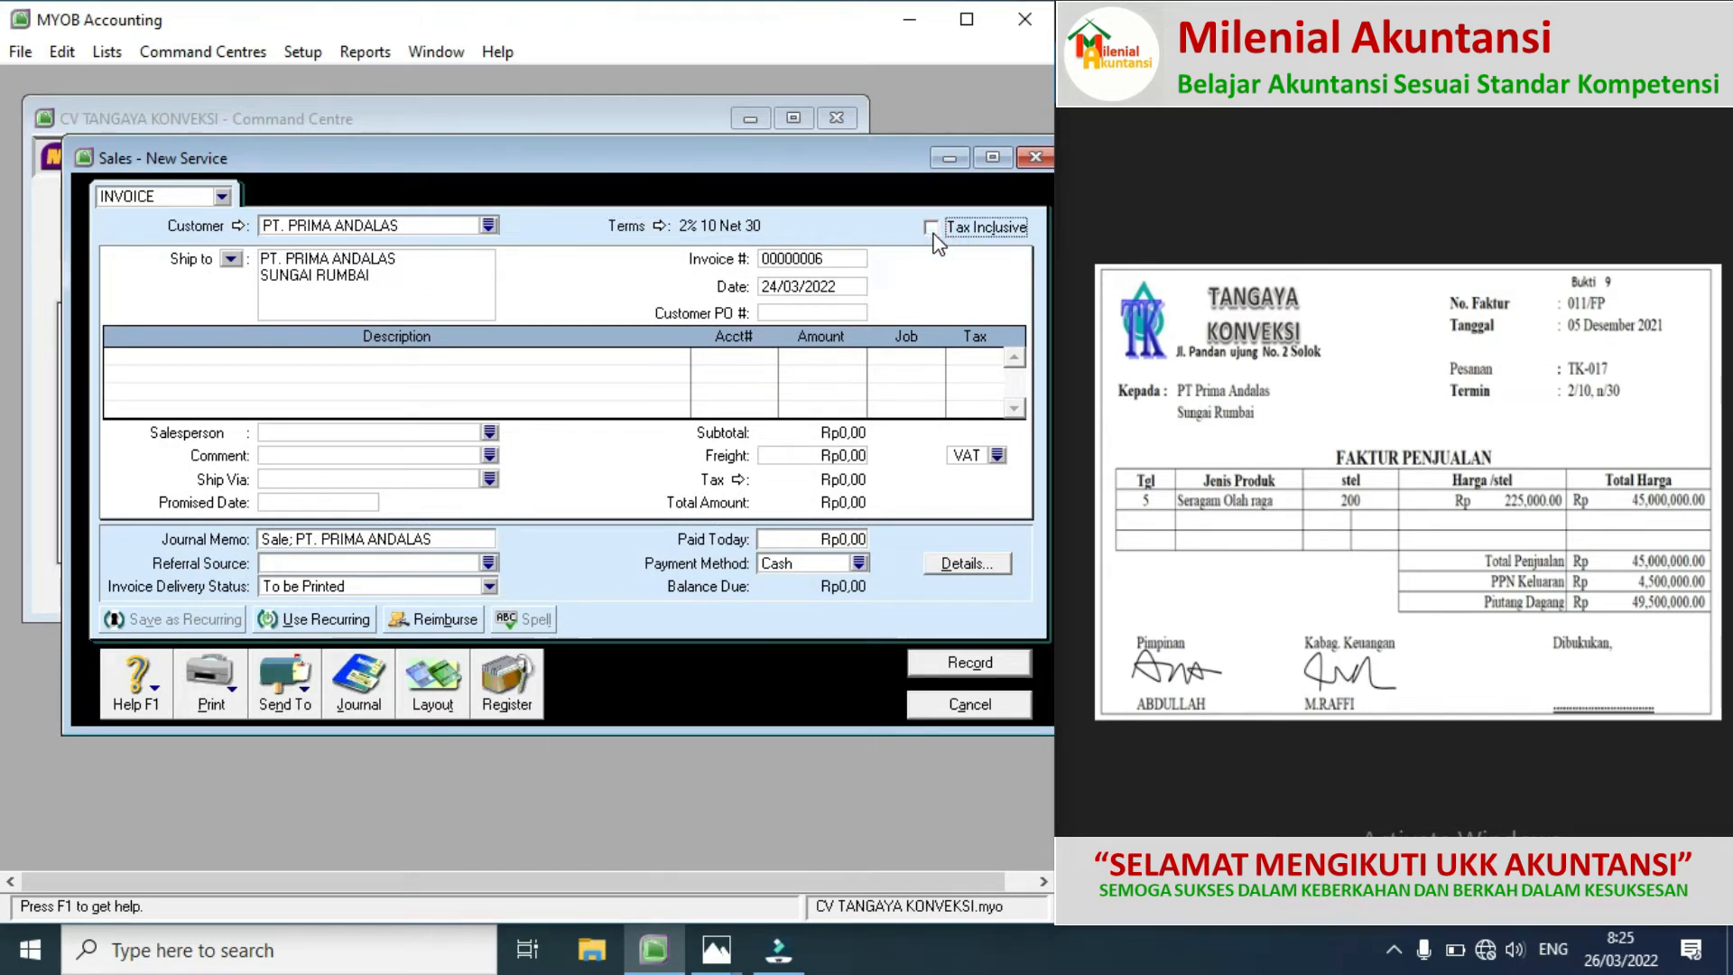
pyautogui.click(835, 259)
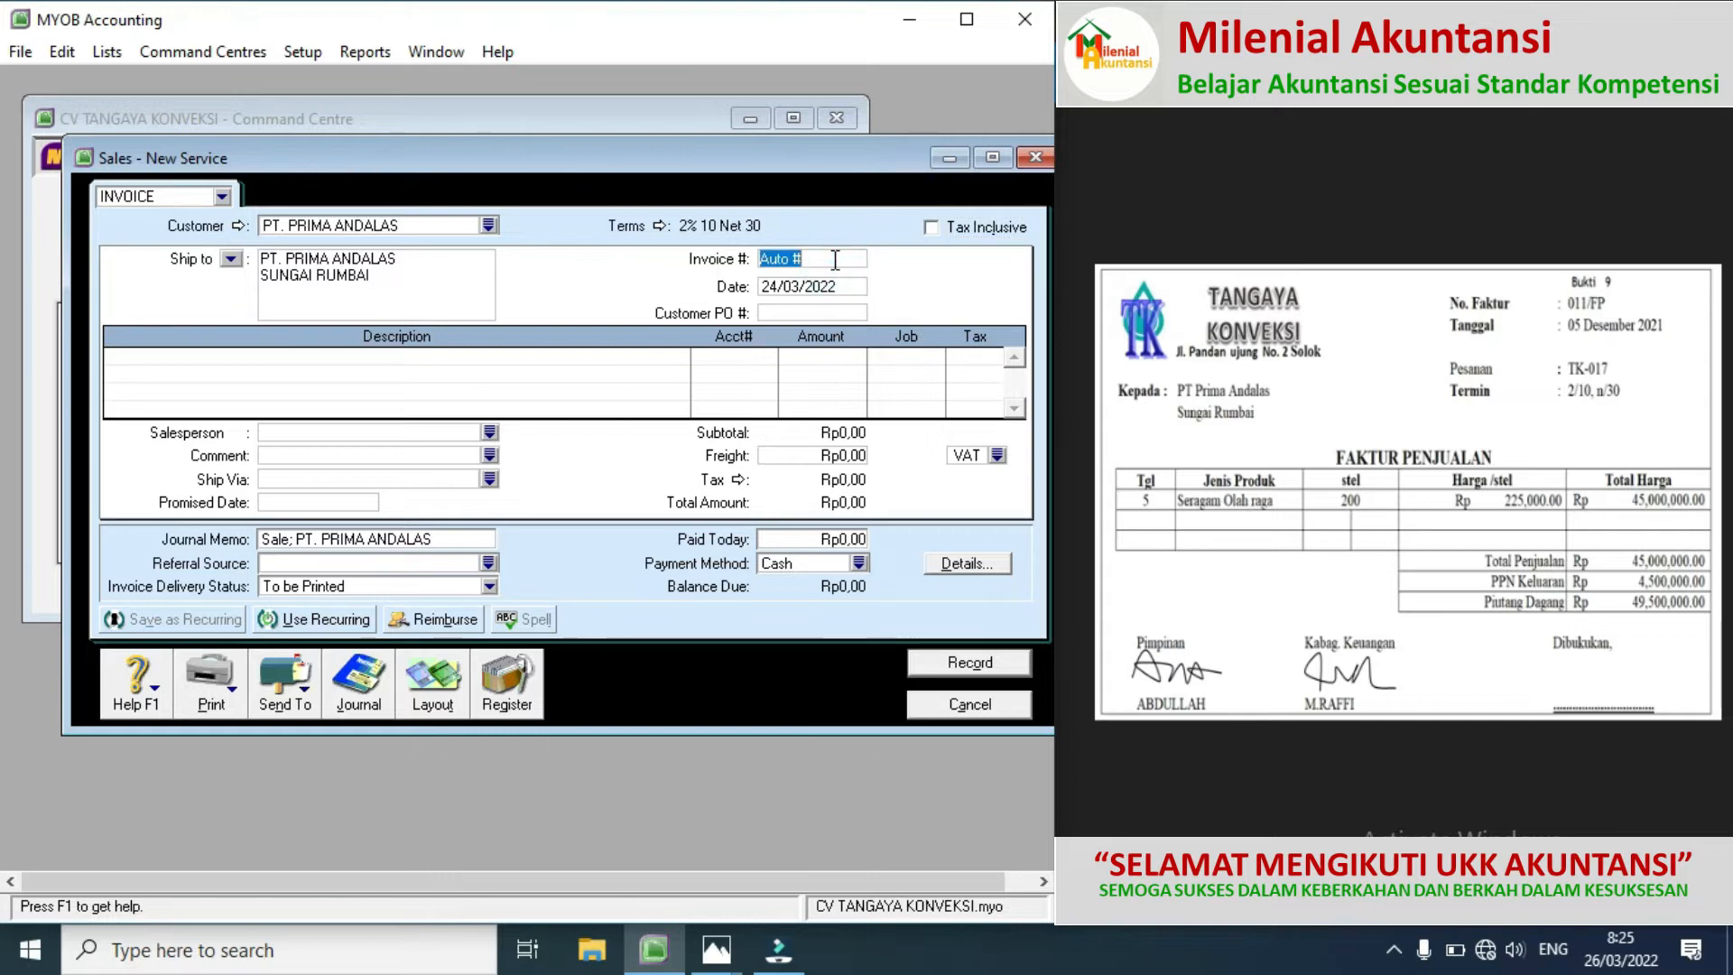
pyautogui.write('011/FP')
pyautogui.click(776, 289)
pyautogui.write('5/12/21')
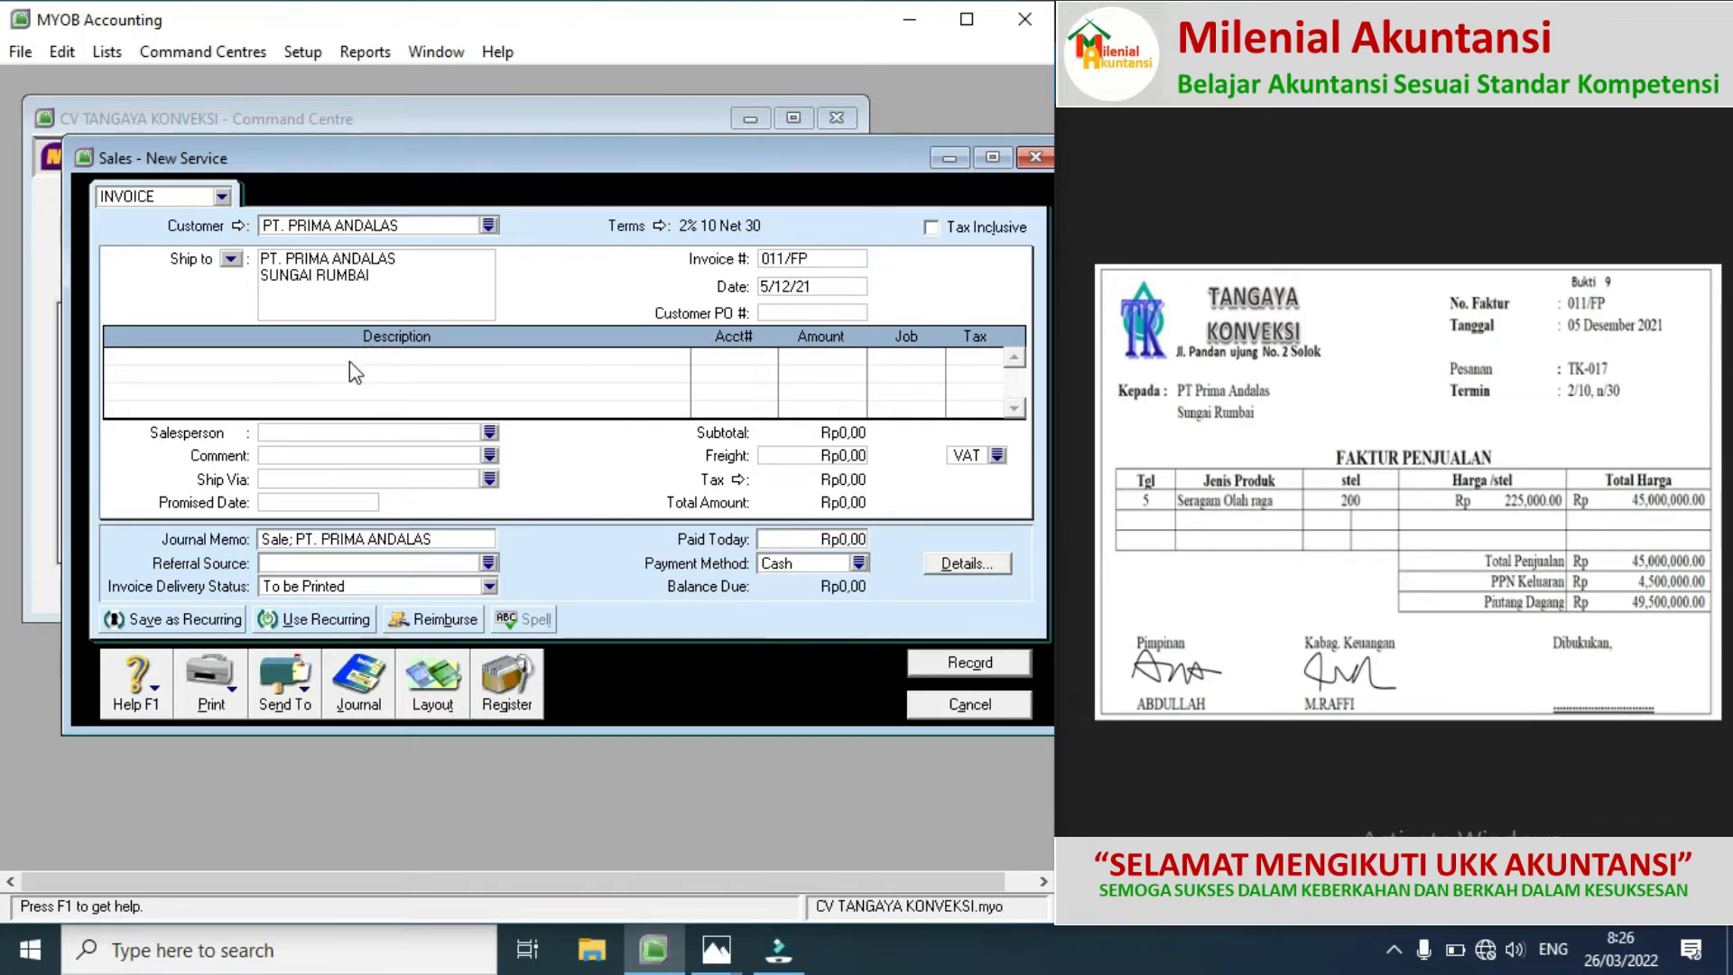
# Step: Switch the sales invoice to the Item layout and re-enter its date as 5/12/21
pyautogui.click(428, 672)
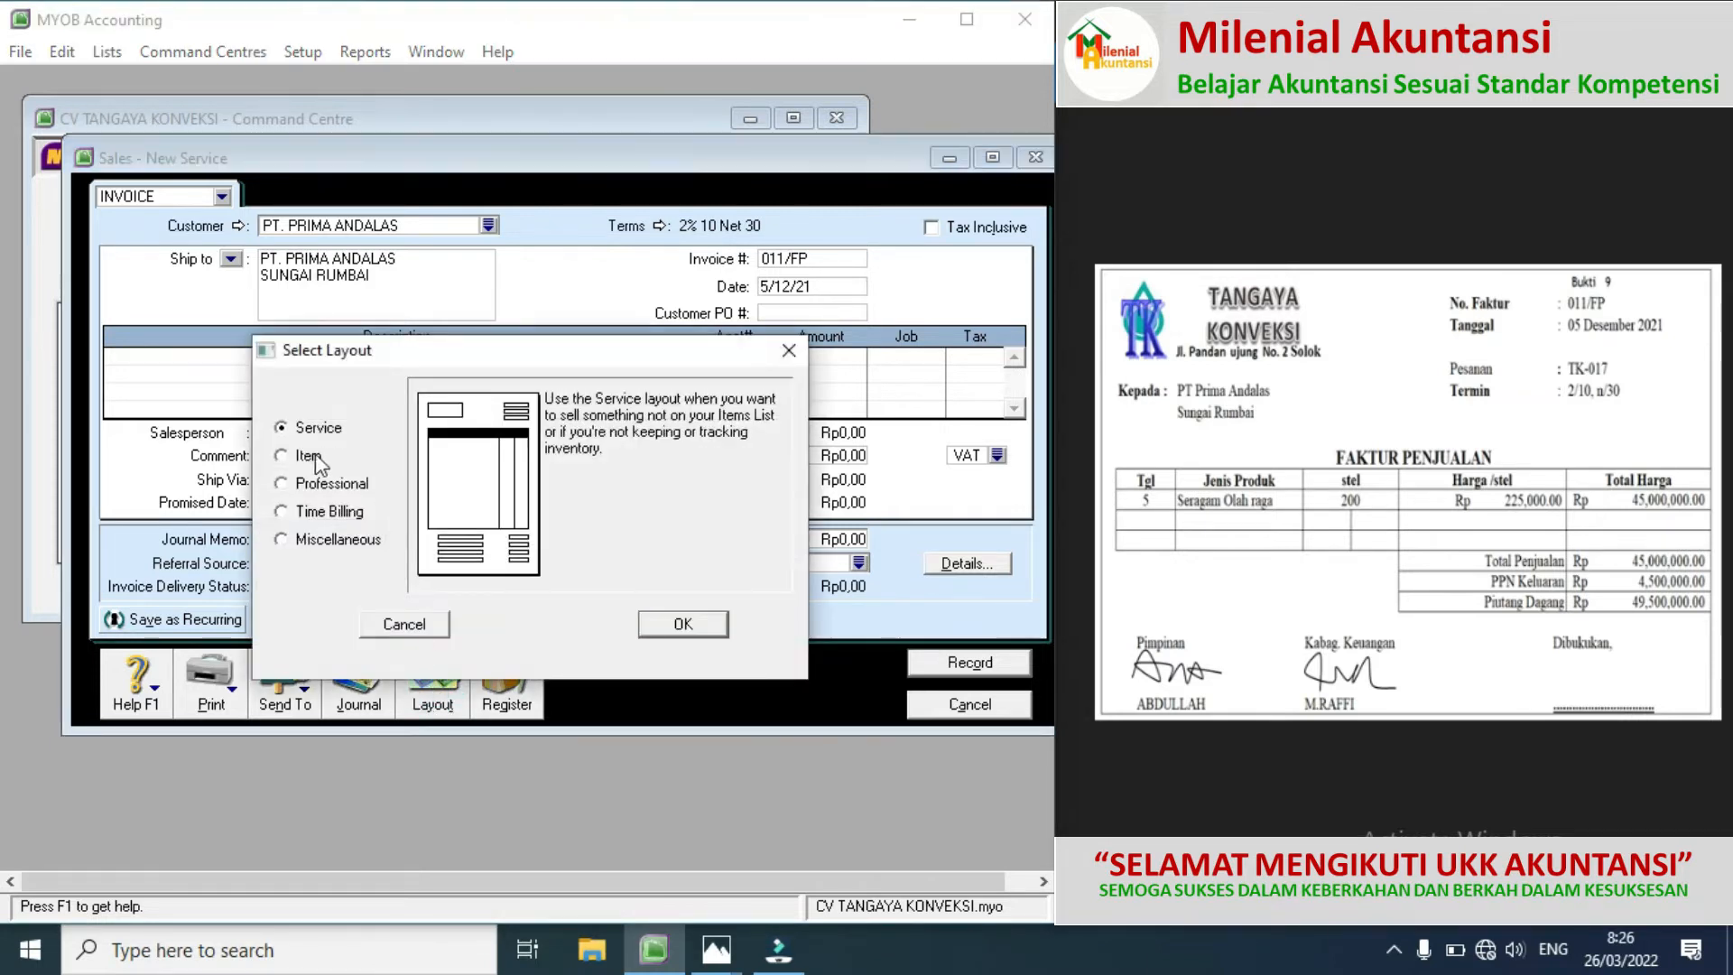
pyautogui.click(312, 458)
pyautogui.click(650, 625)
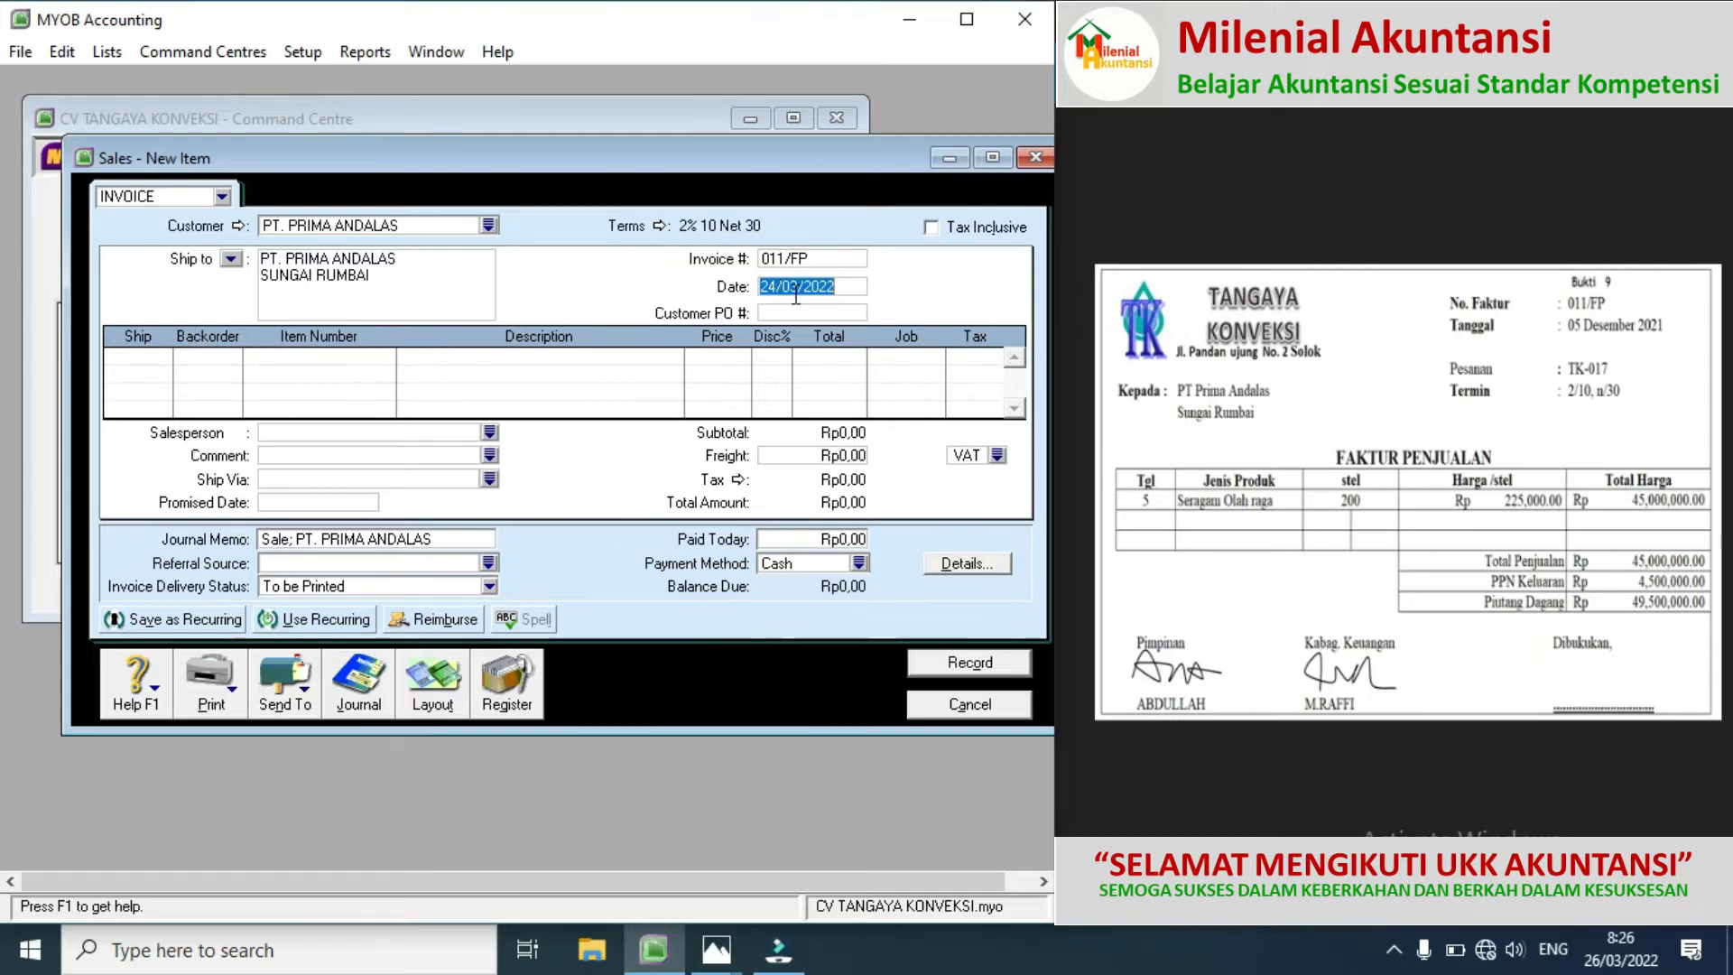
pyautogui.write('5/12/21')
# Step: Add a line for 200 units of item TK-017 at a price of 225000 each and record the invoice
pyautogui.click(160, 367)
pyautogui.click(168, 368)
pyautogui.press('Tab')
pyautogui.press('Tab')
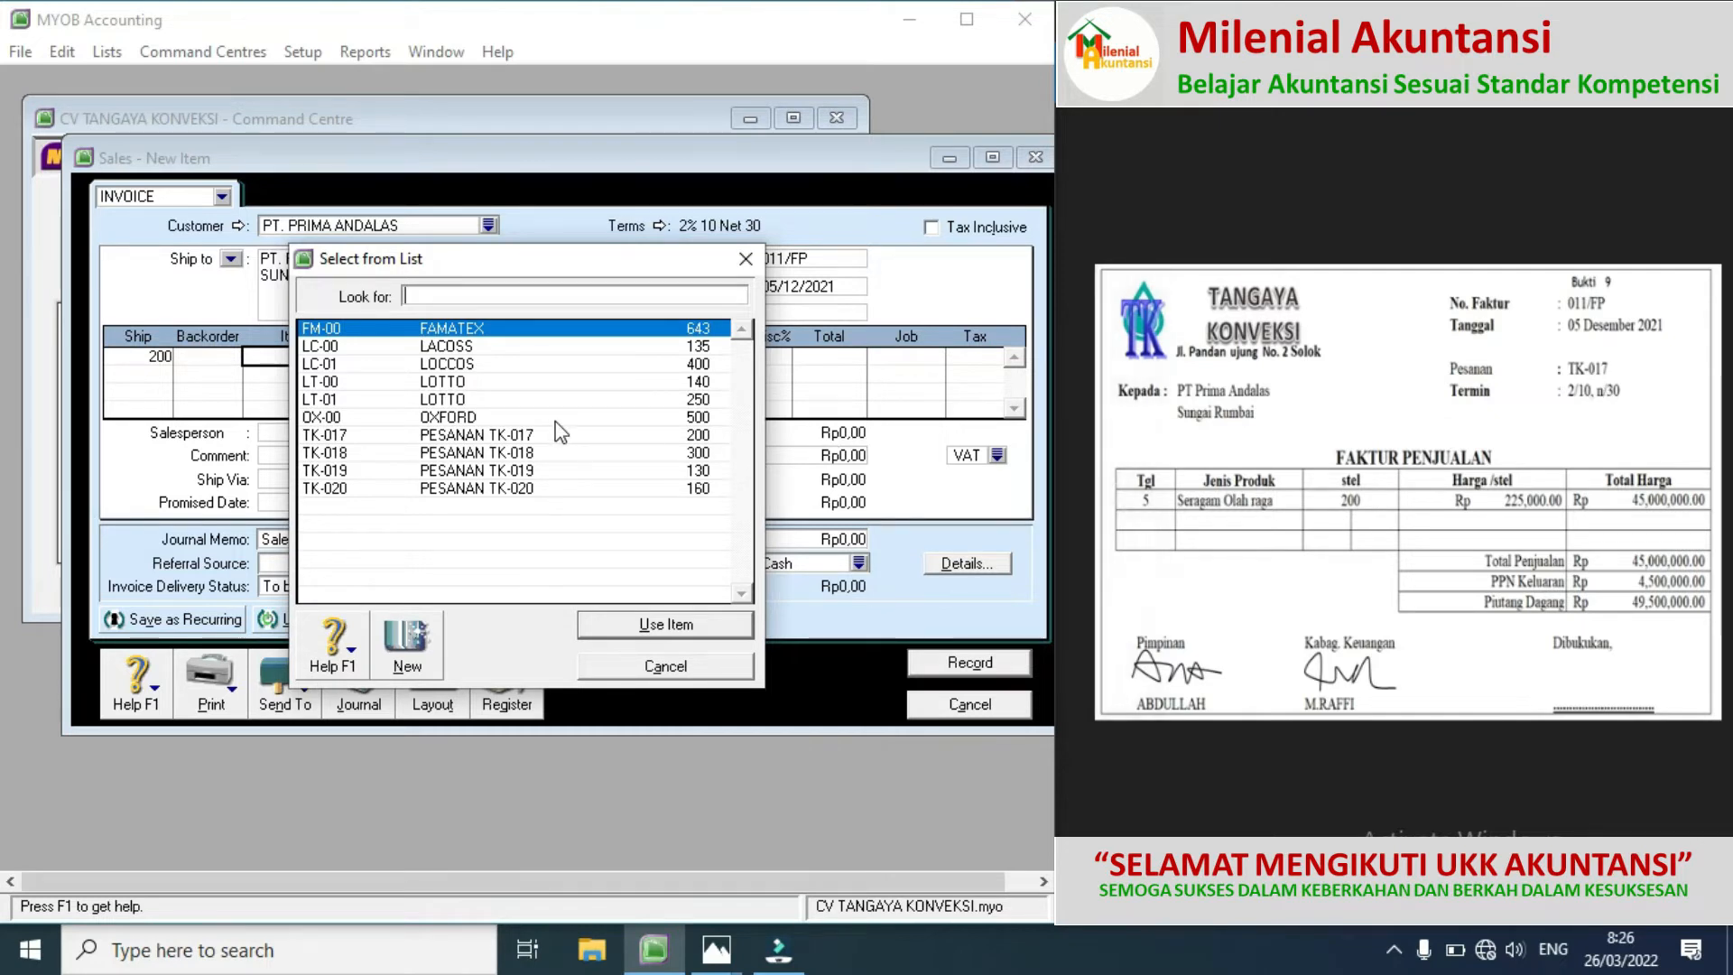
pyautogui.doubleClick(470, 436)
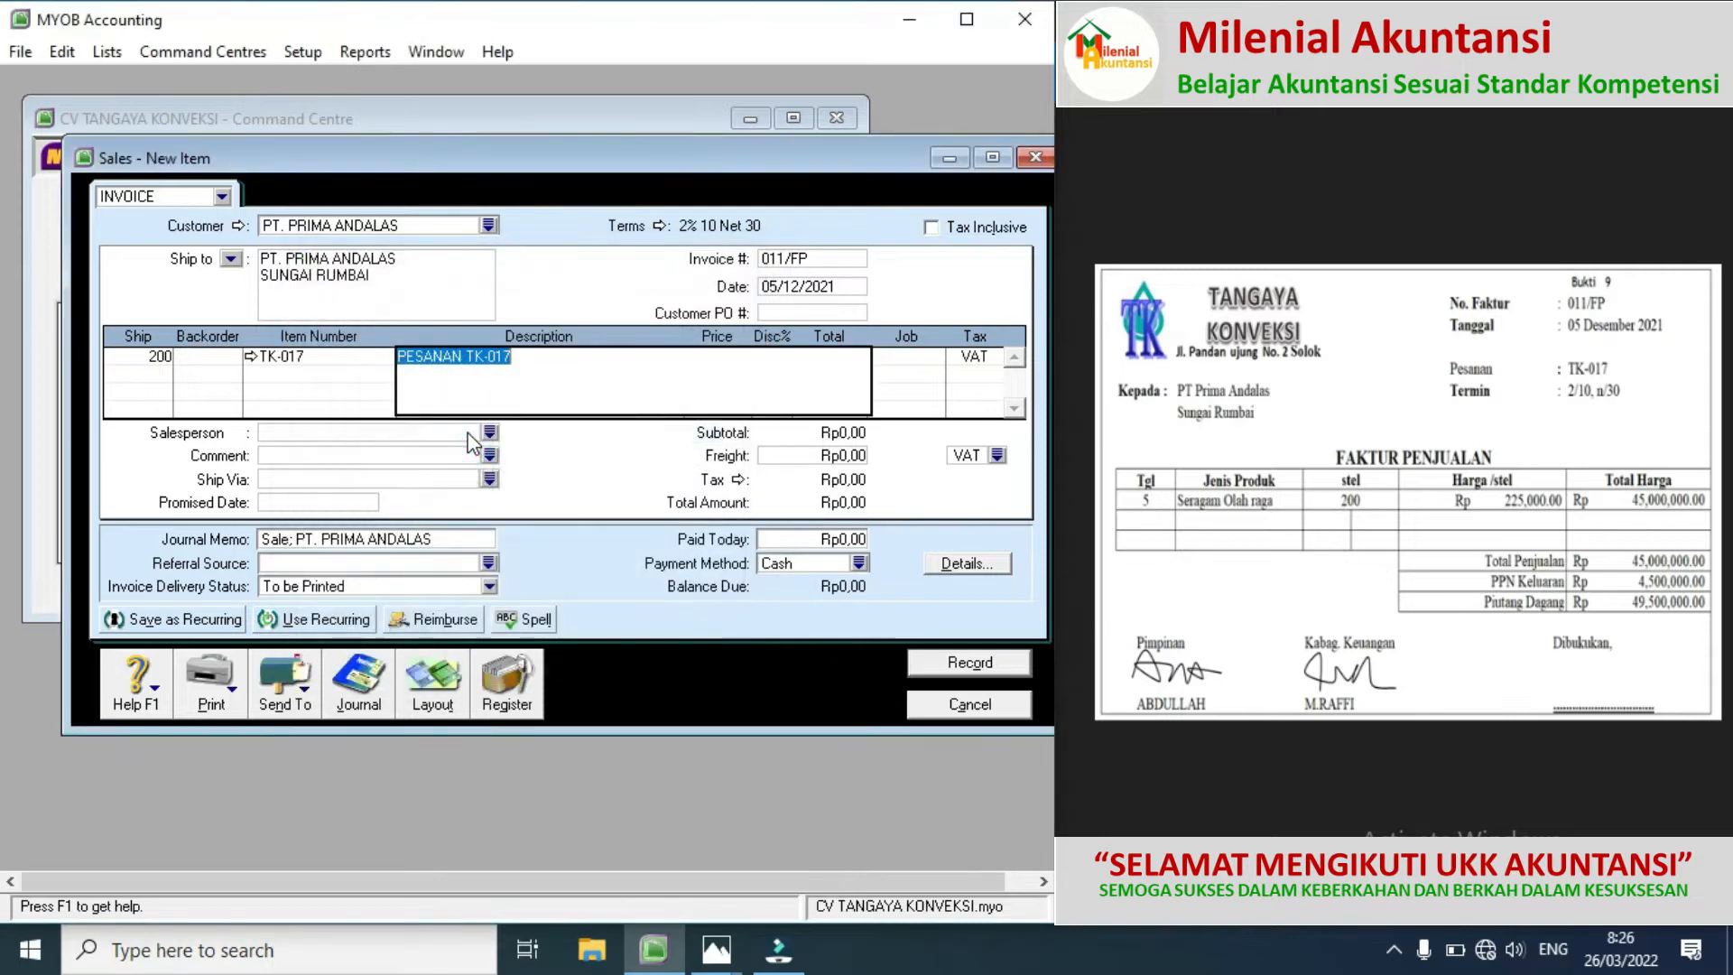
pyautogui.press('Tab')
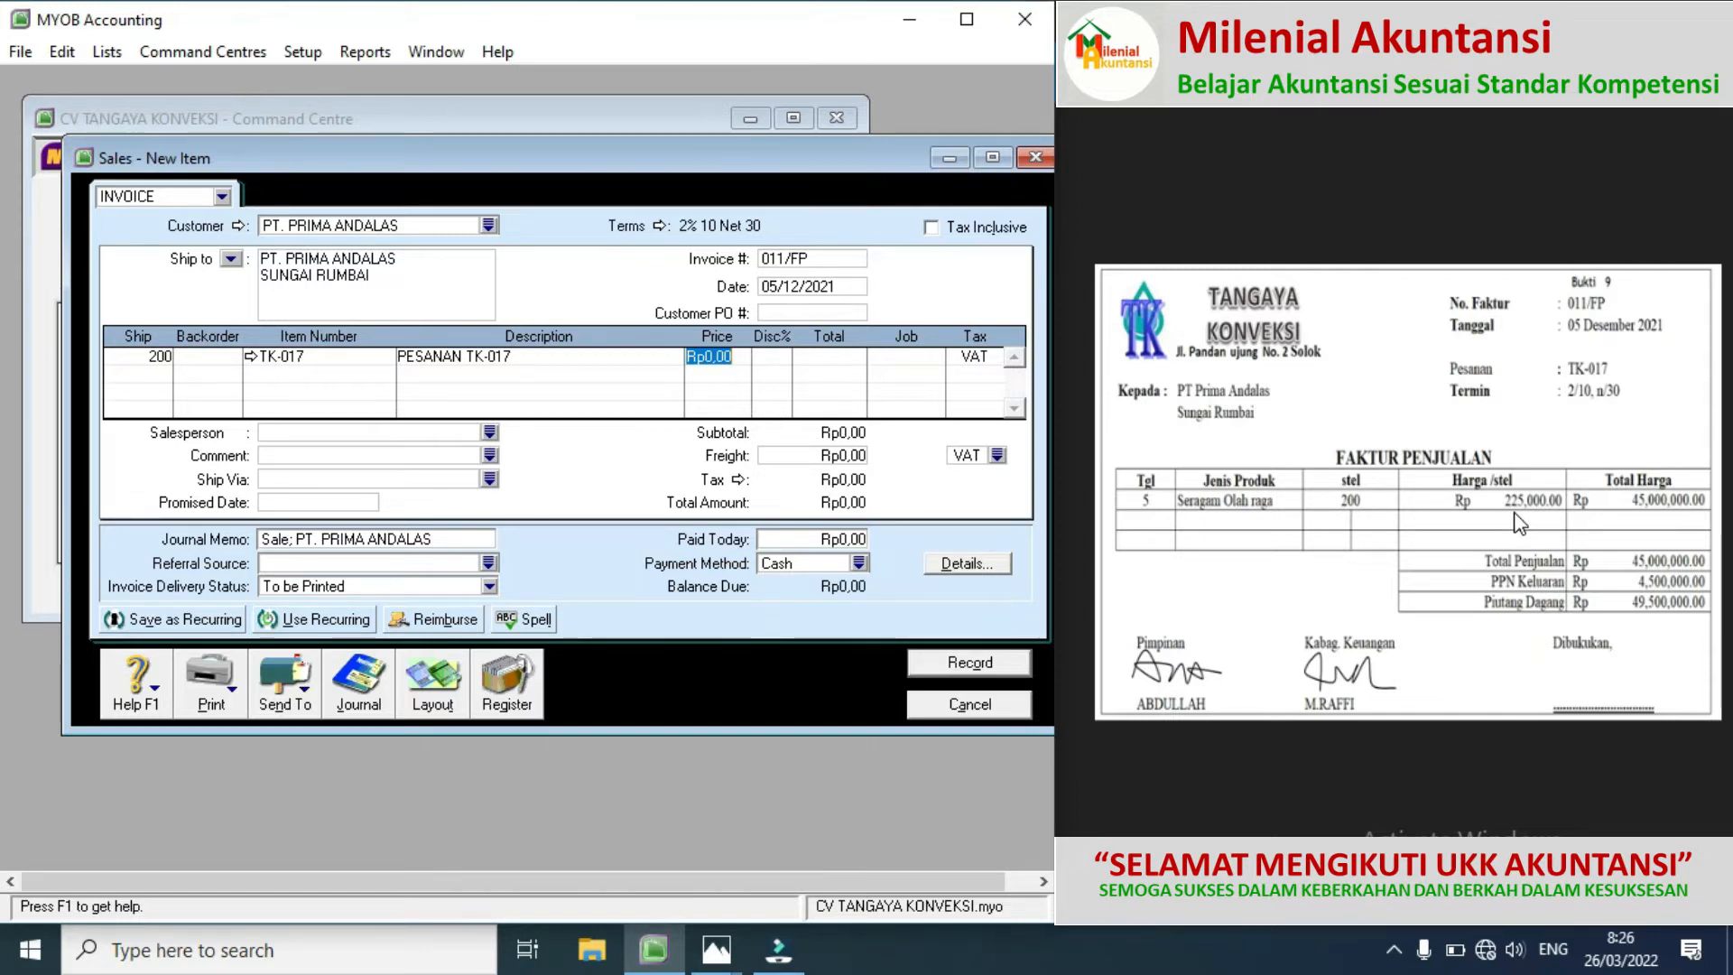
pyautogui.write('225000')
pyautogui.press('Tab')
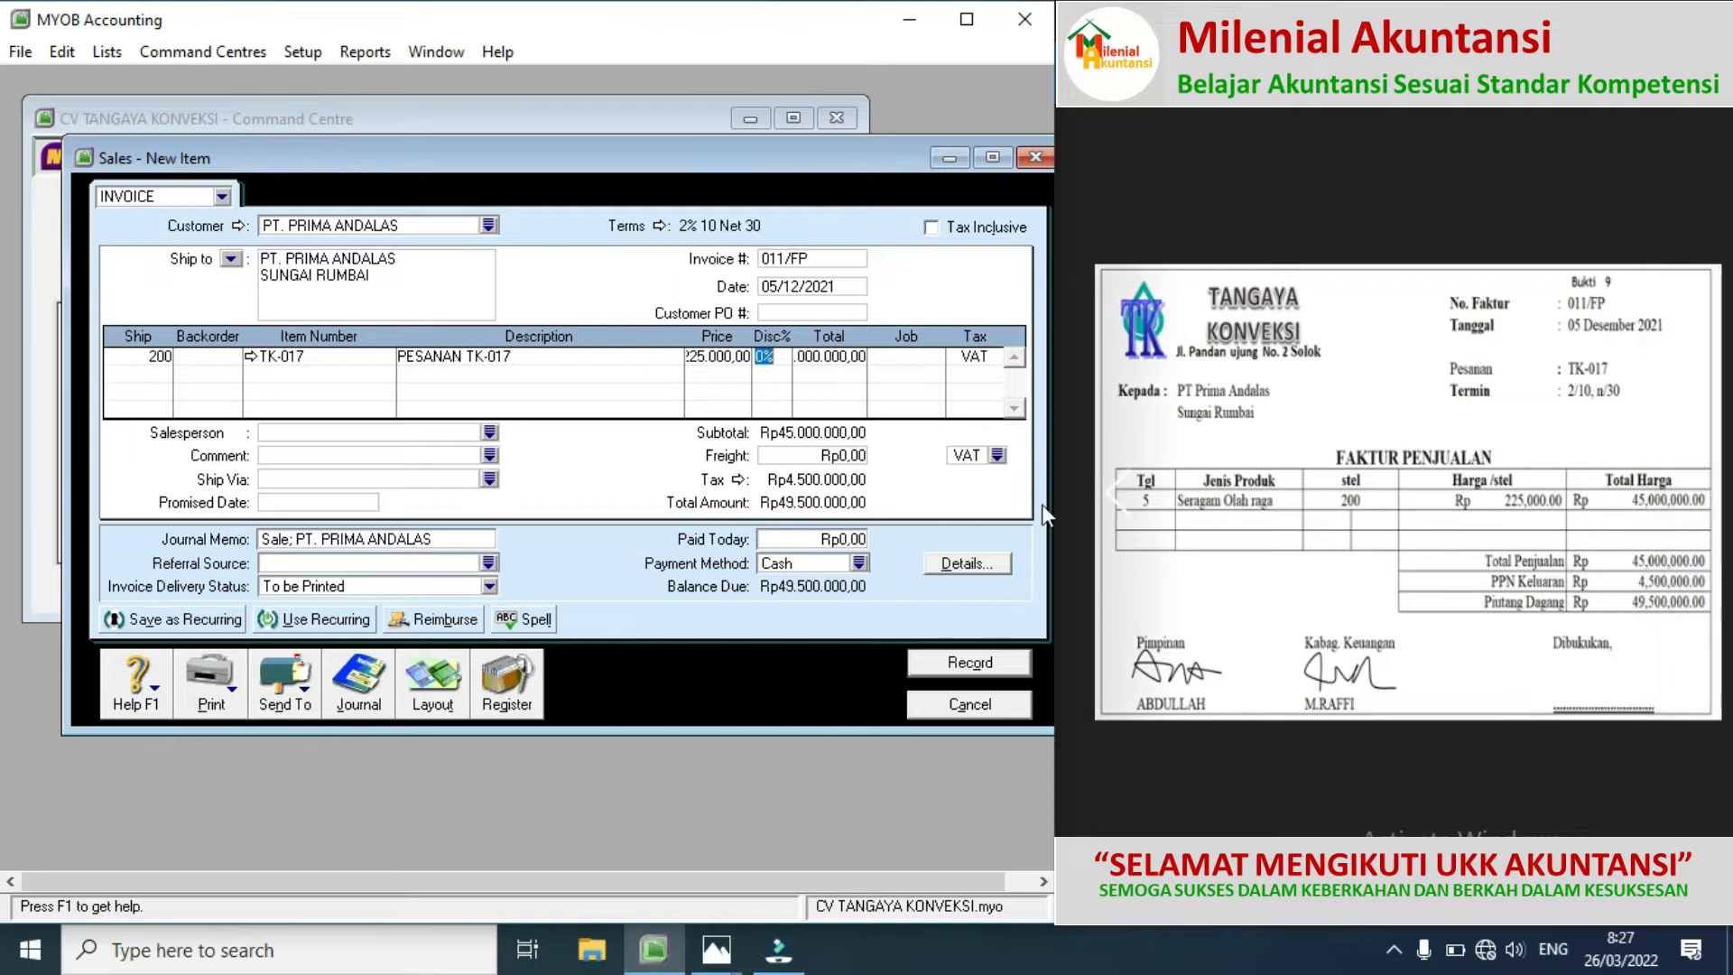
pyautogui.click(968, 674)
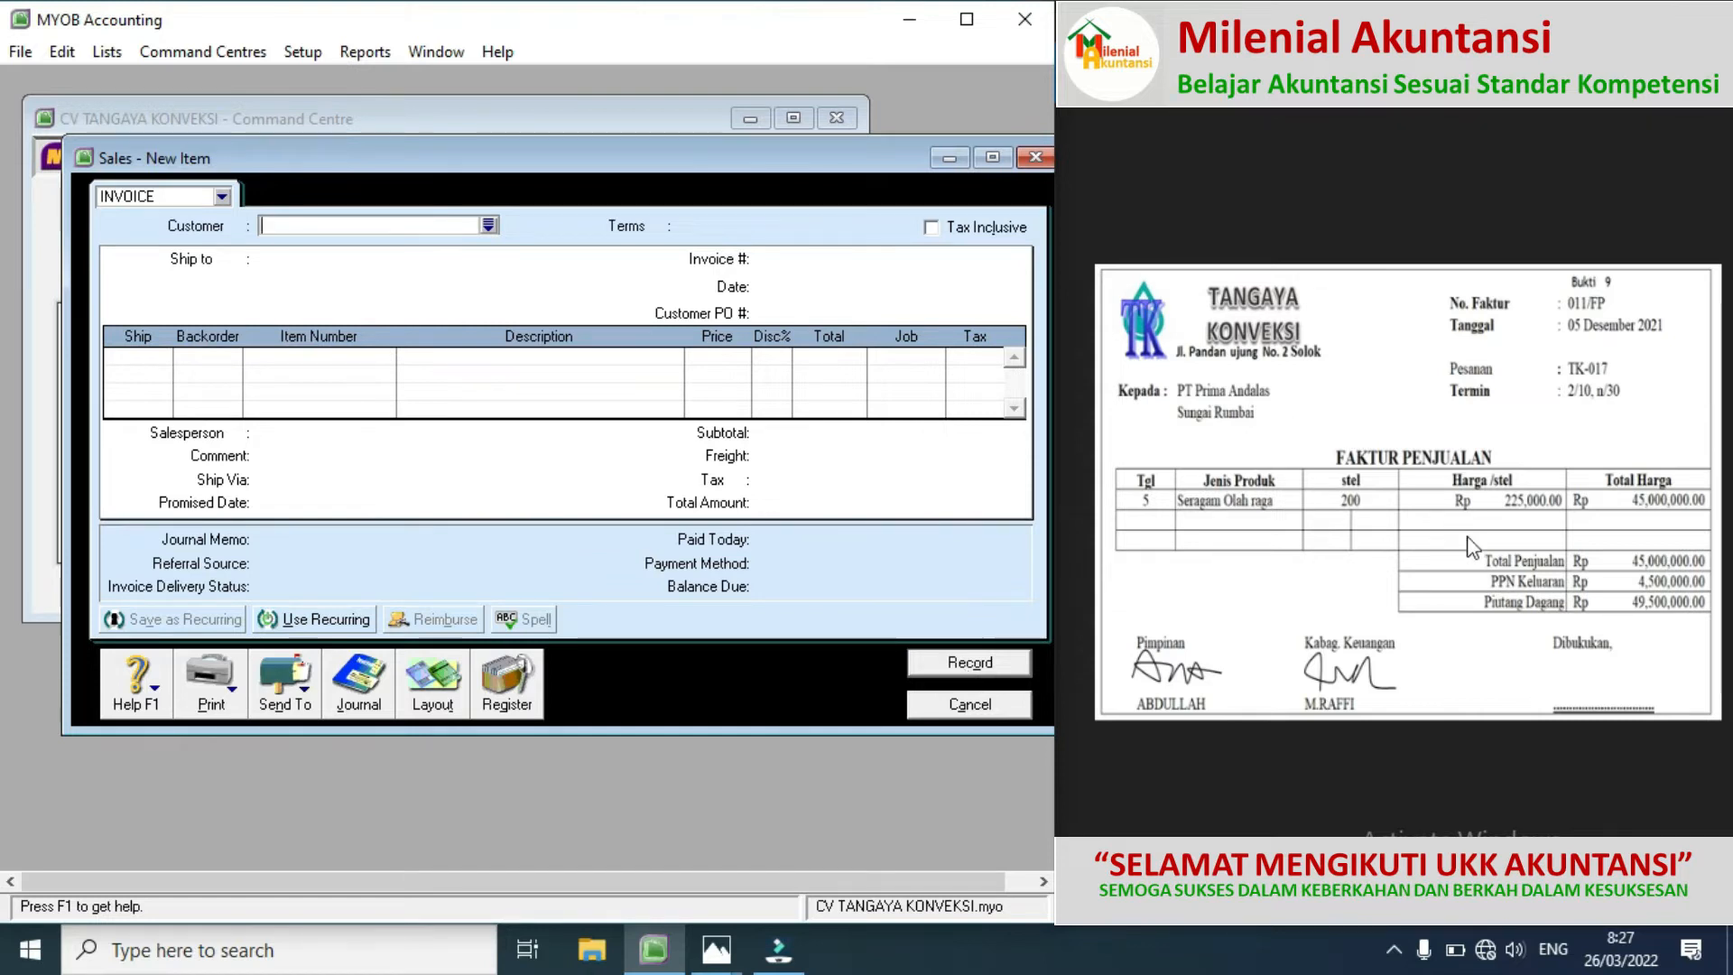
# Step: Show the TK-017 order cost card and examine invoice 011/FP's cost of goods sold entry in the sales journal
pyautogui.click(1704, 492)
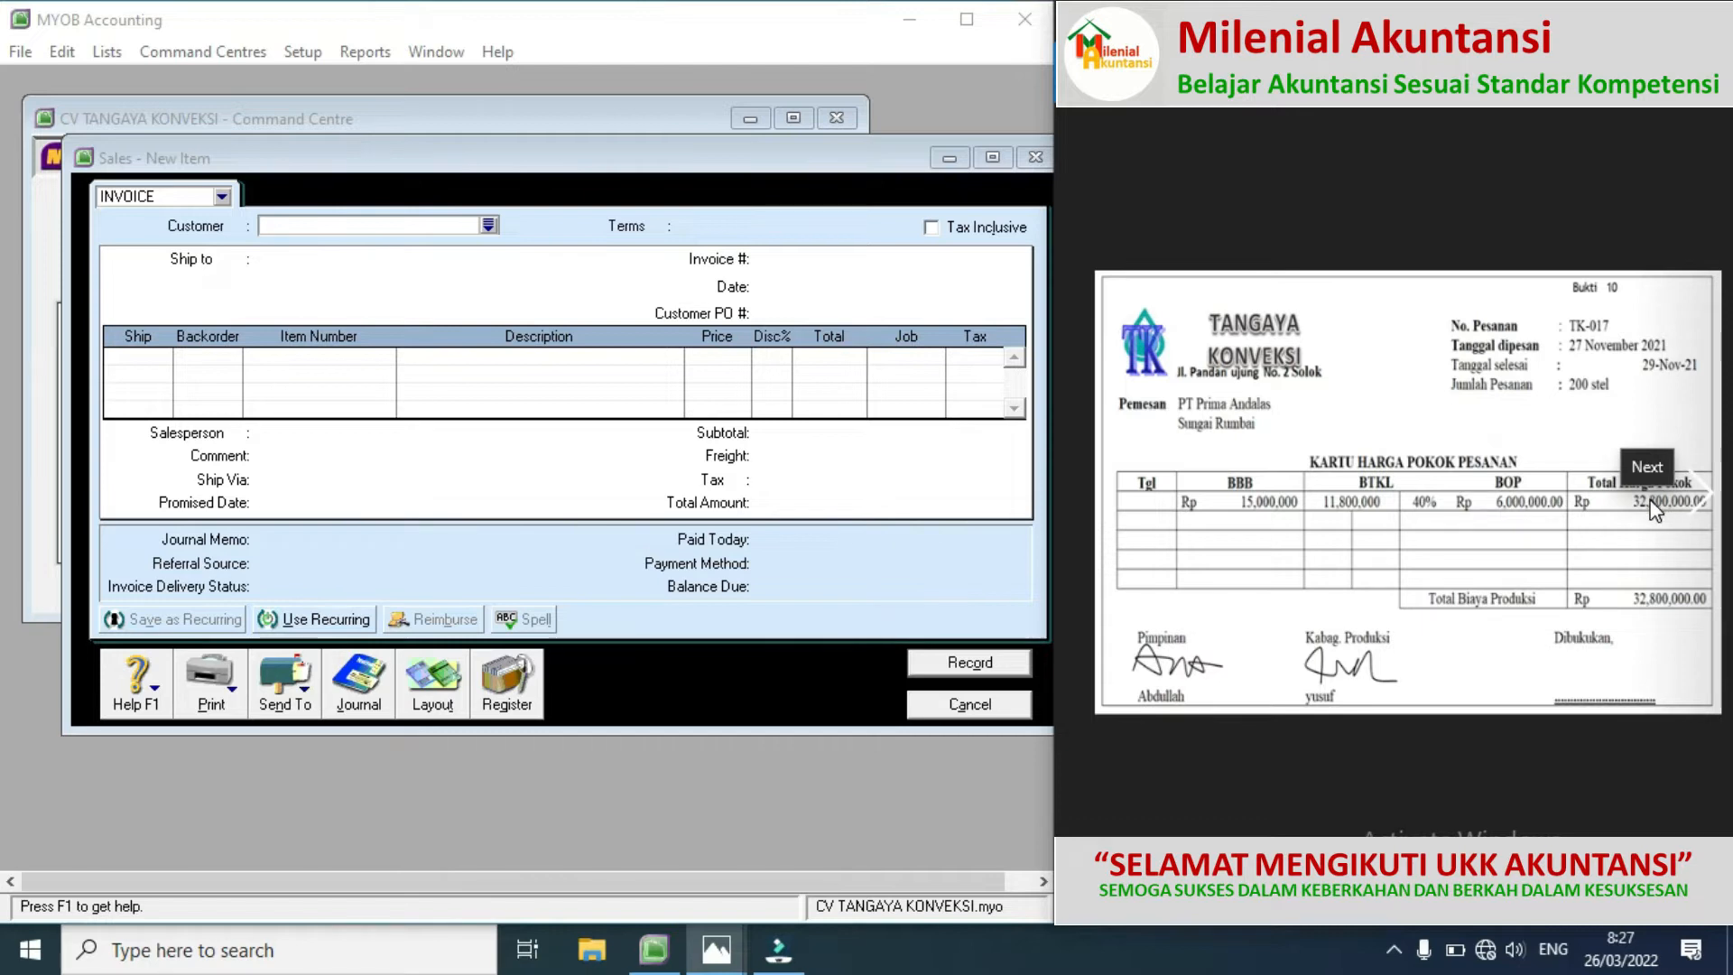
pyautogui.click(365, 711)
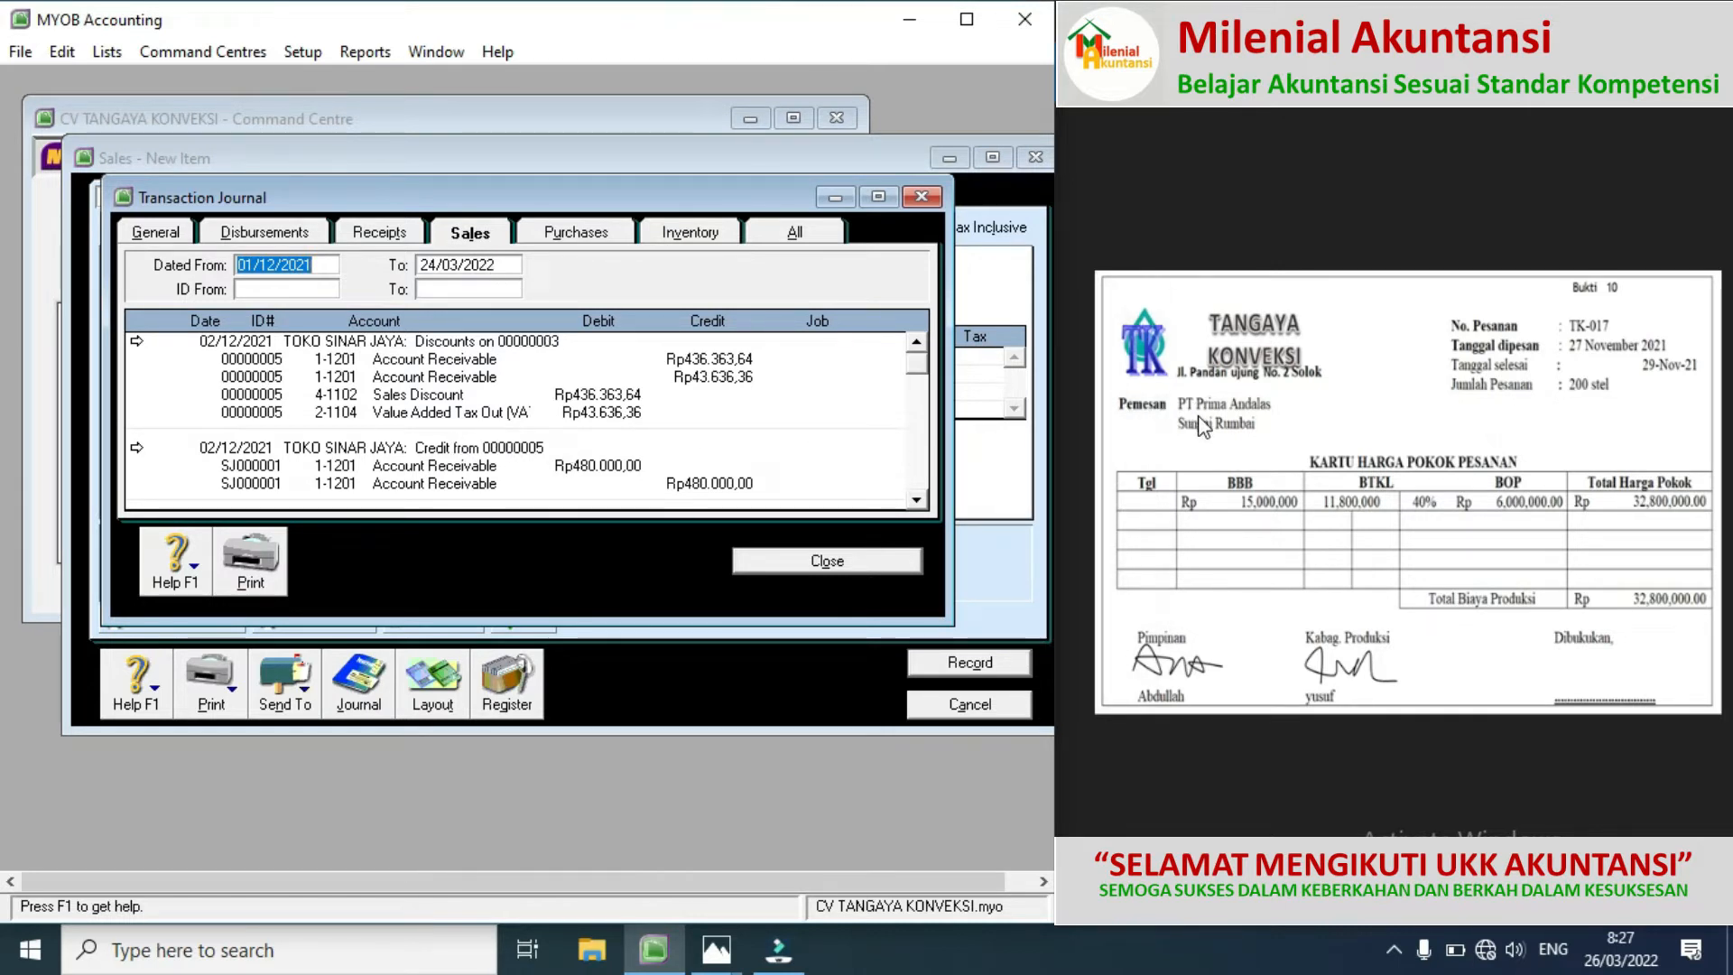
pyautogui.click(916, 499)
pyautogui.click(917, 499)
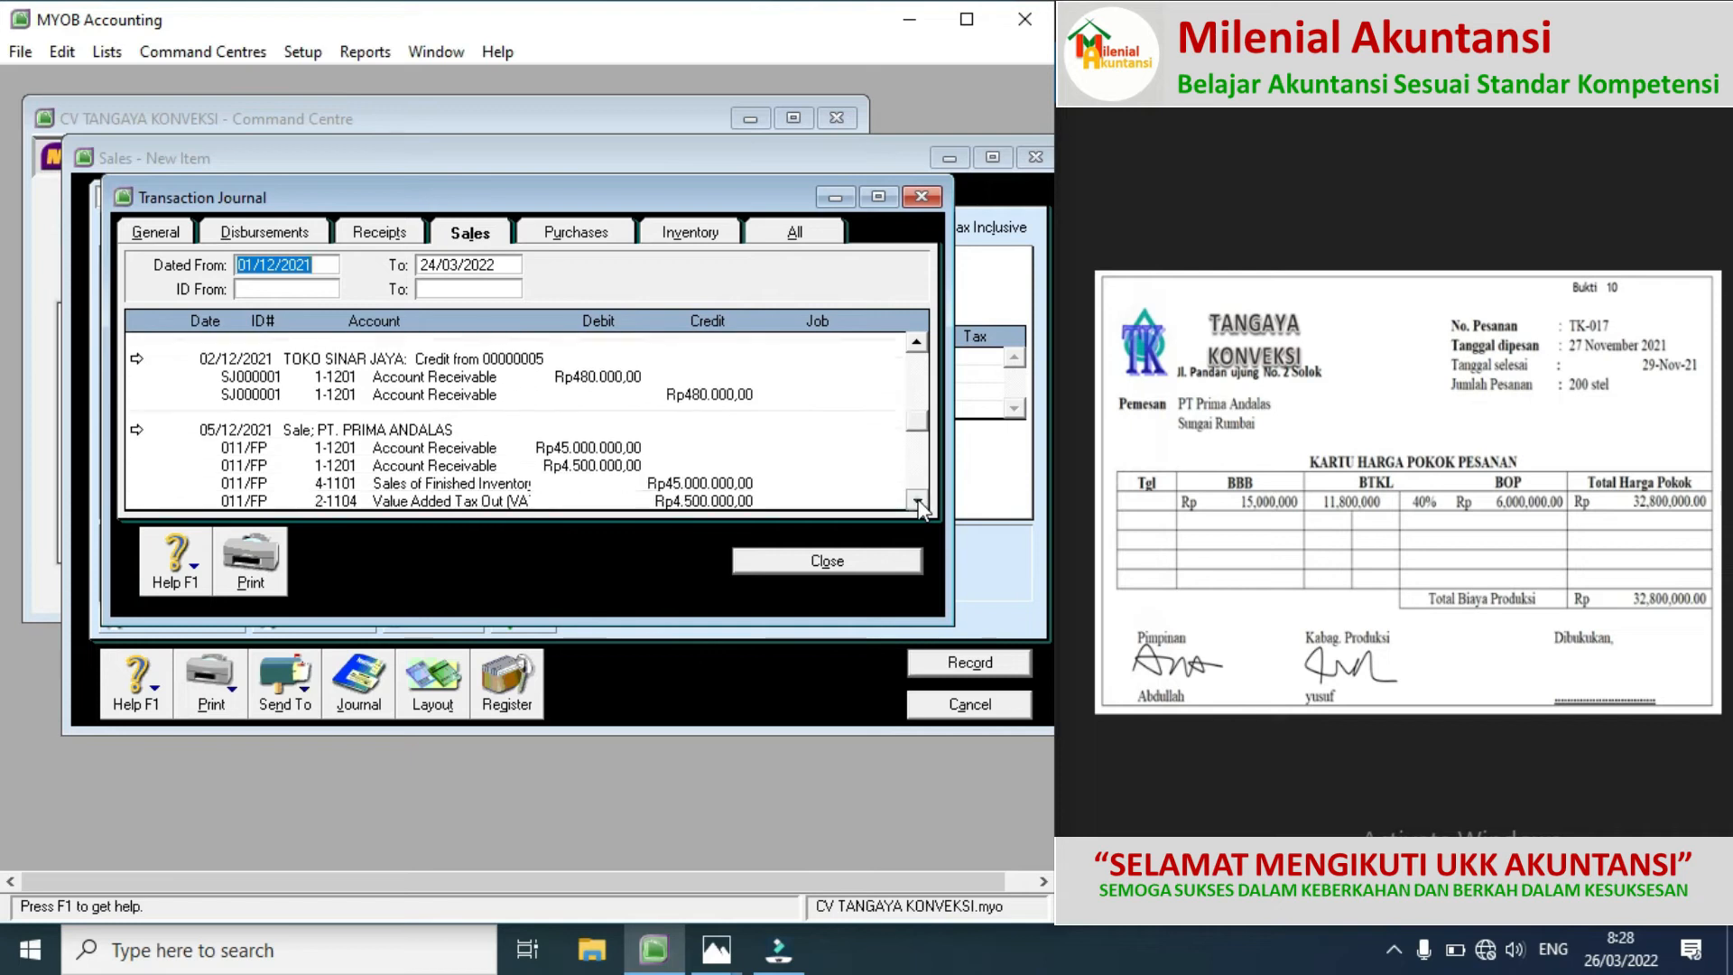
pyautogui.click(917, 499)
pyautogui.click(917, 499)
pyautogui.click(917, 499)
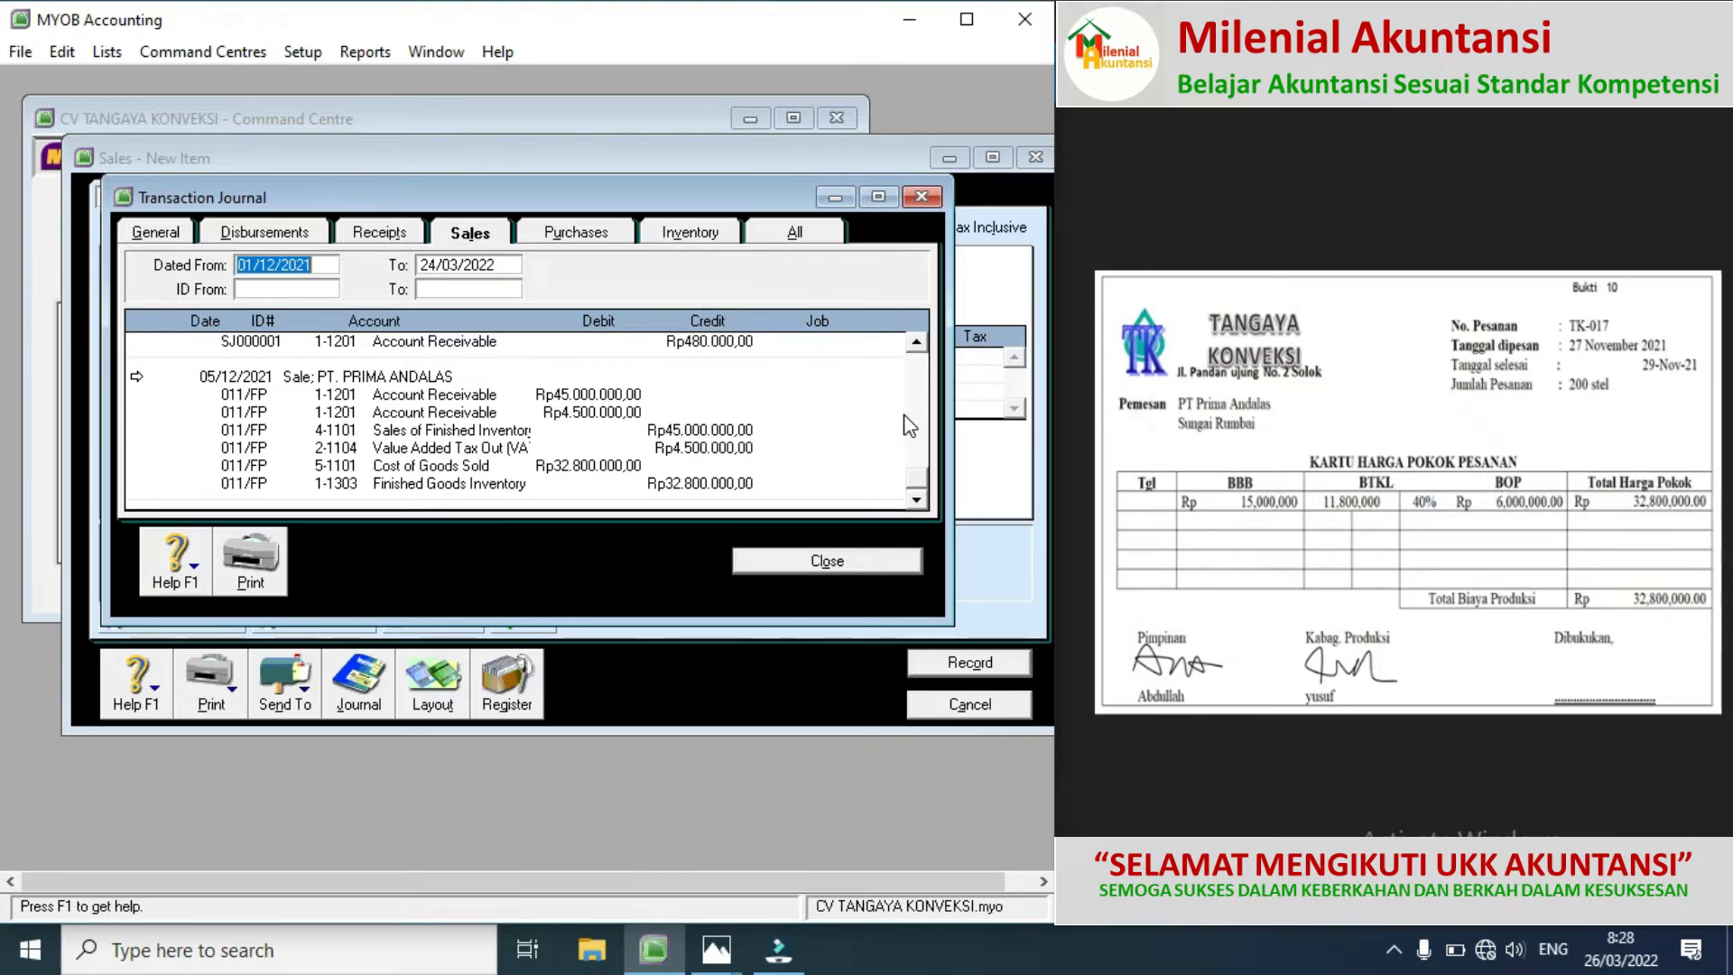
# Step: Page through the vouchers past TK-022 and 02/VKK to the working-hours calculation 01/DPJK/2021
pyautogui.click(1696, 507)
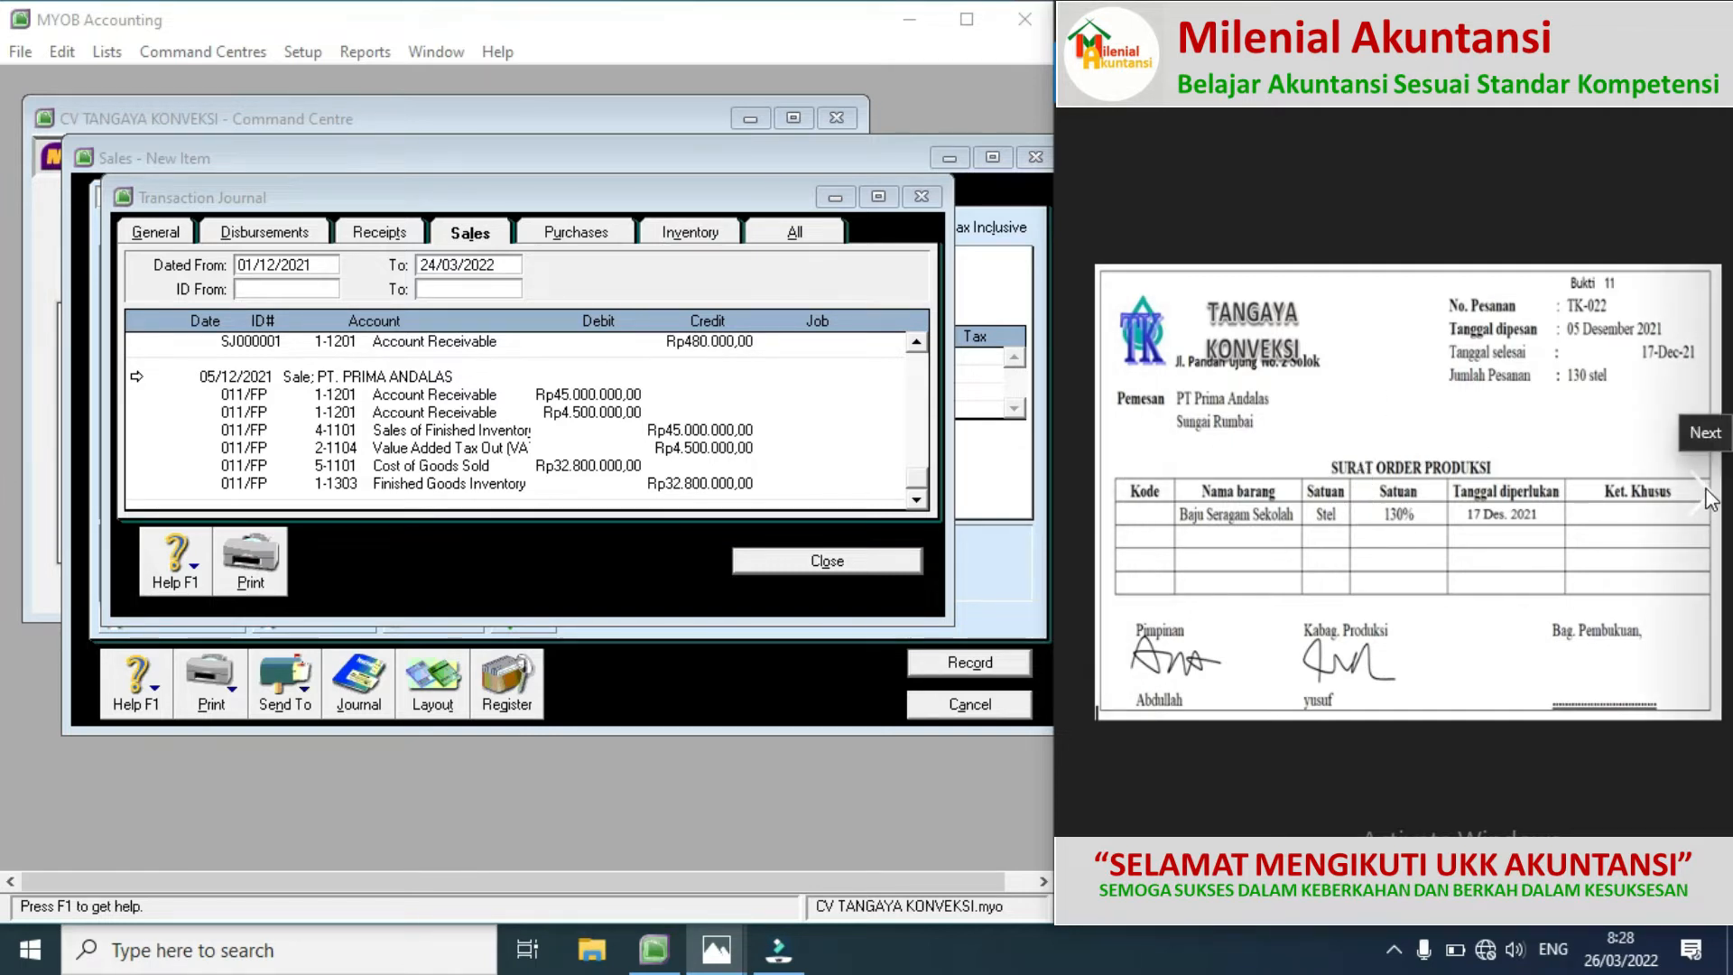
pyautogui.click(1705, 504)
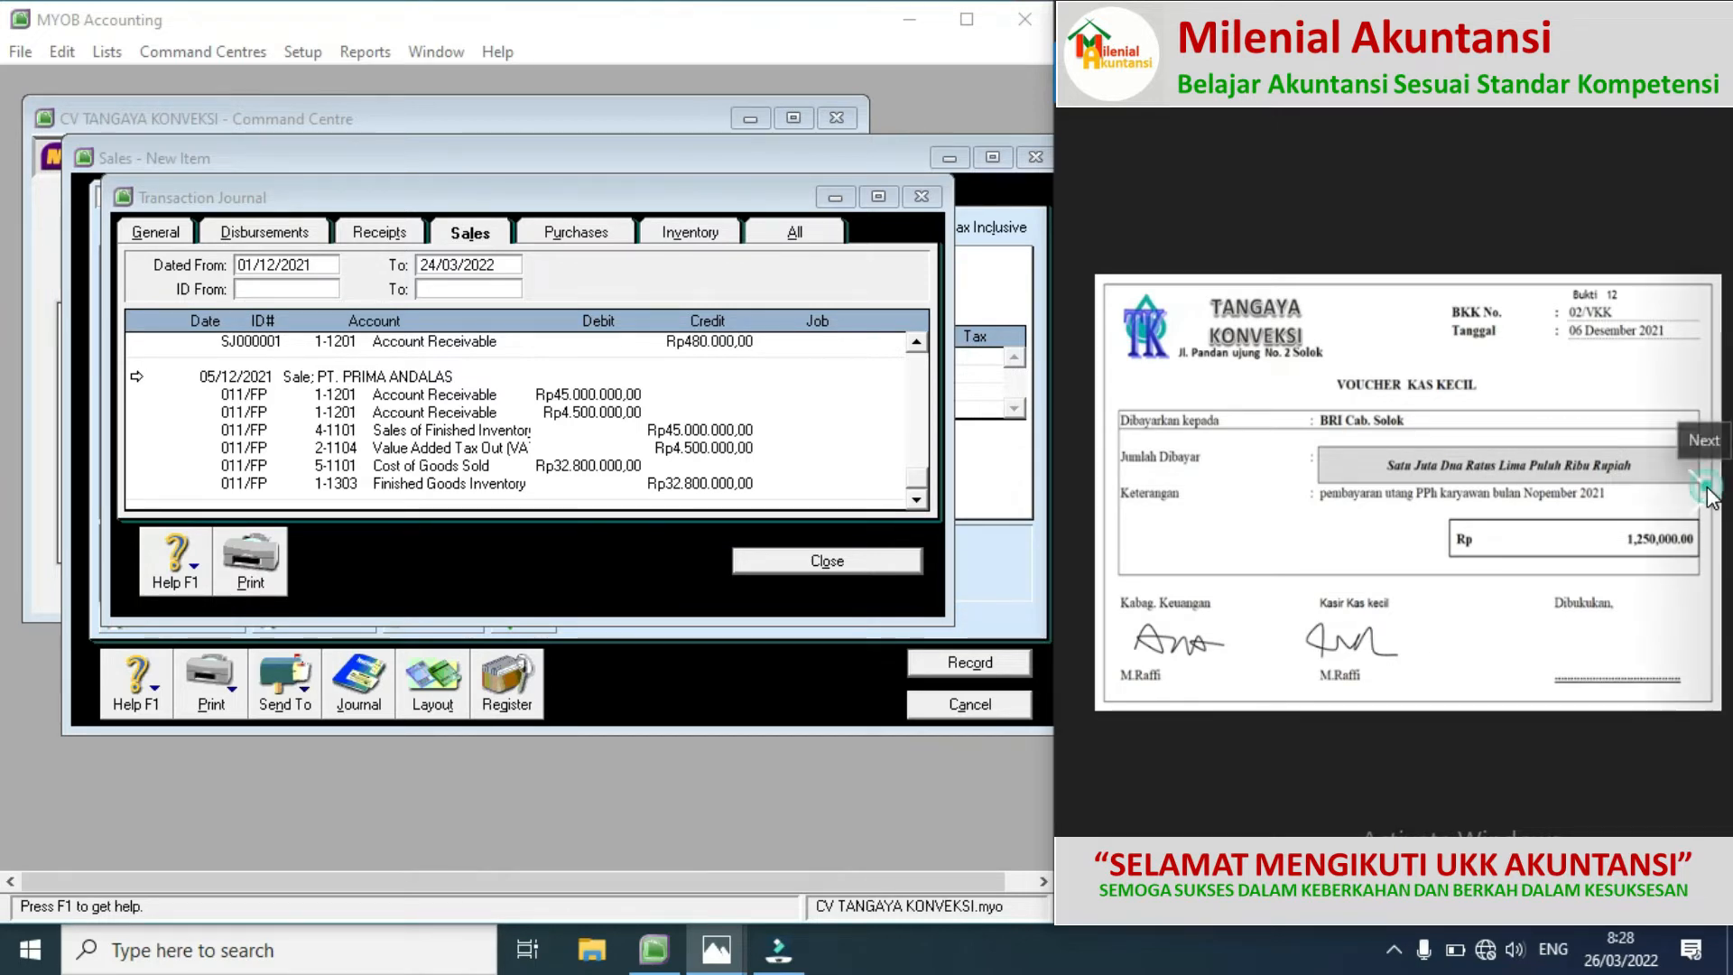
pyautogui.click(1709, 487)
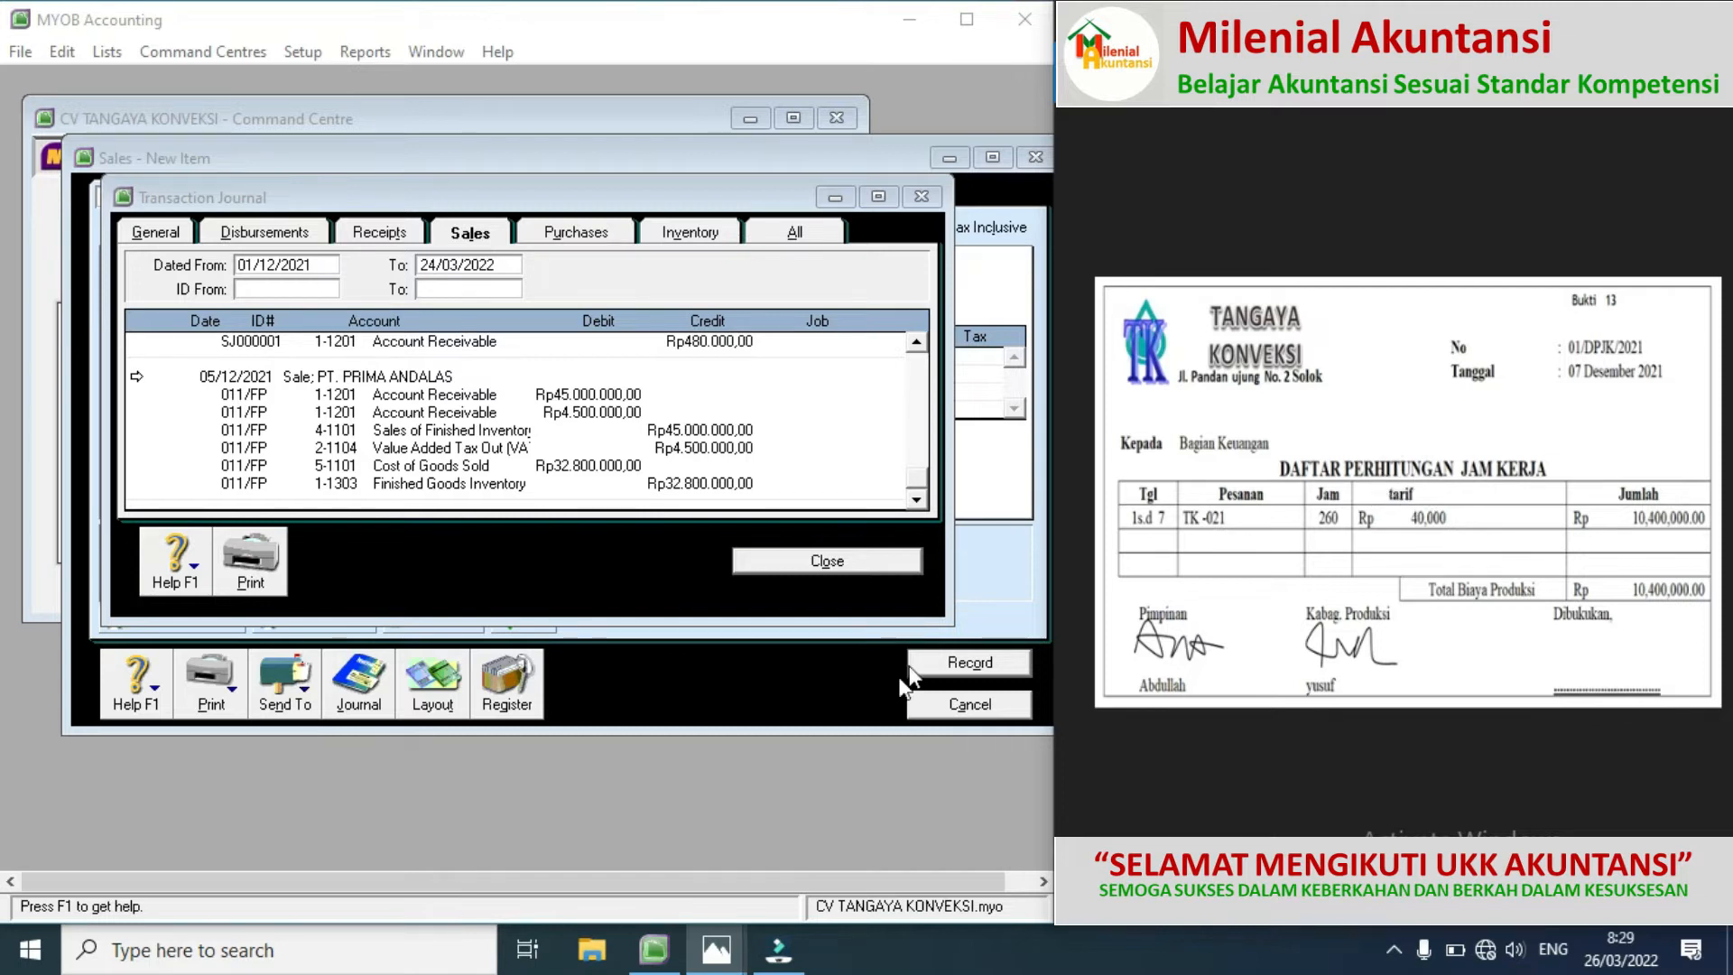
# Step: Close the transaction journal and the blank sales invoice, and open a new general journal entry
pyautogui.click(809, 567)
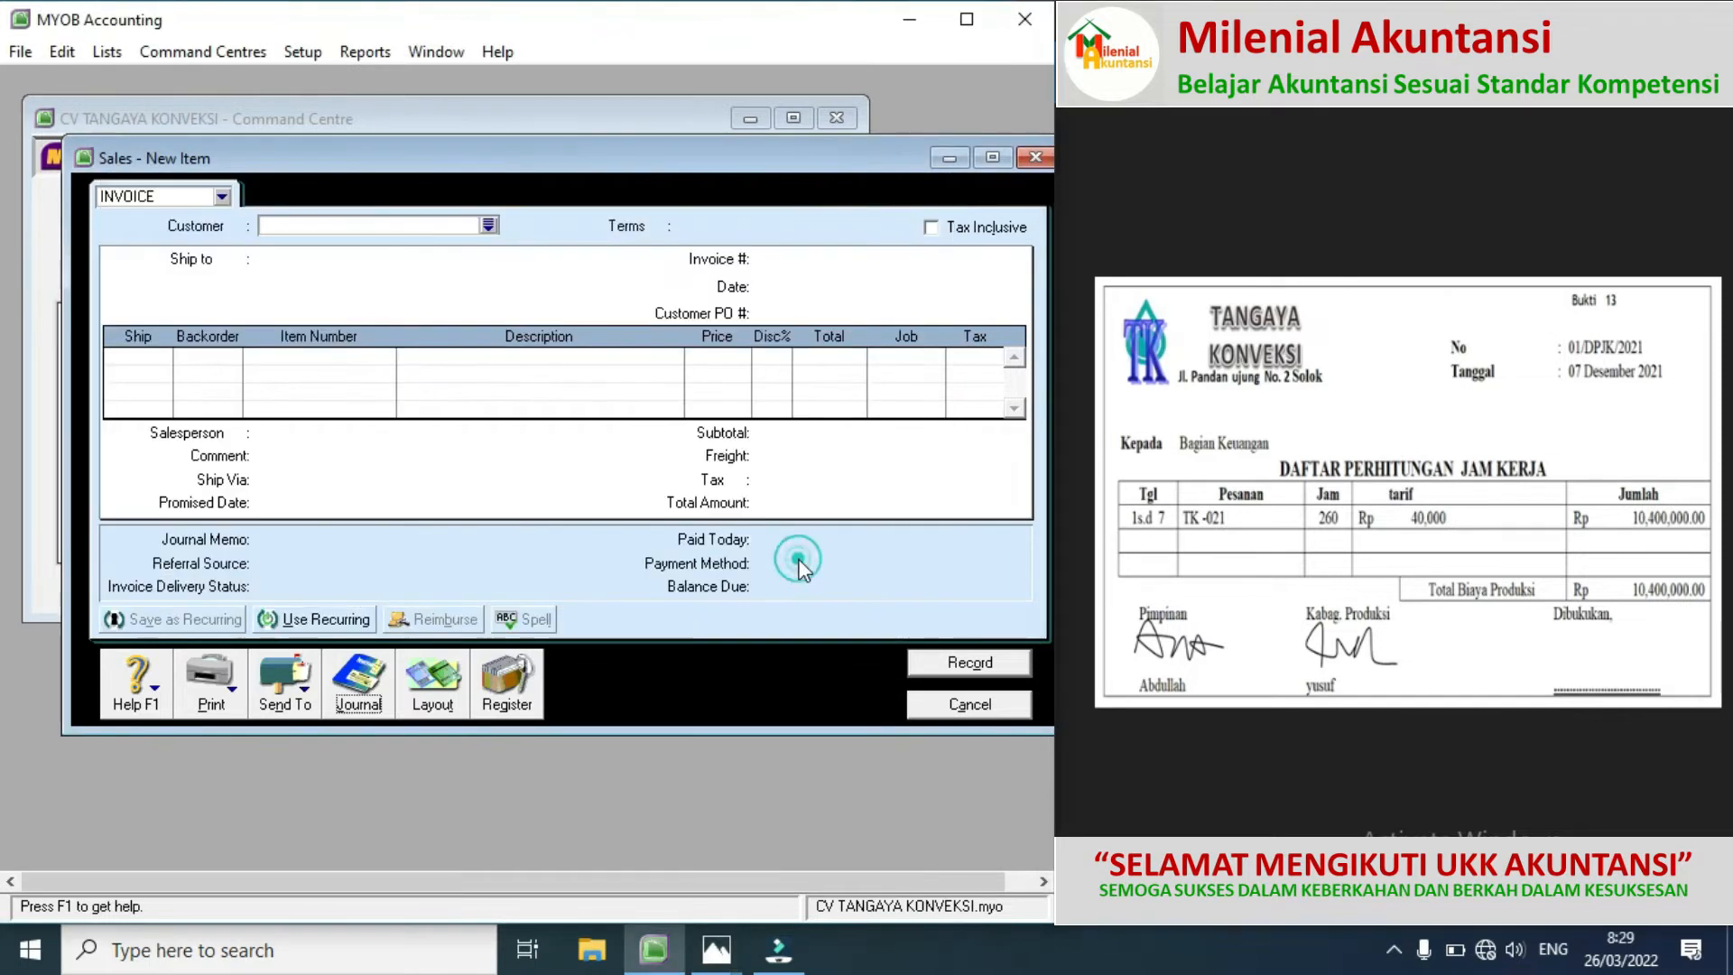
pyautogui.click(926, 703)
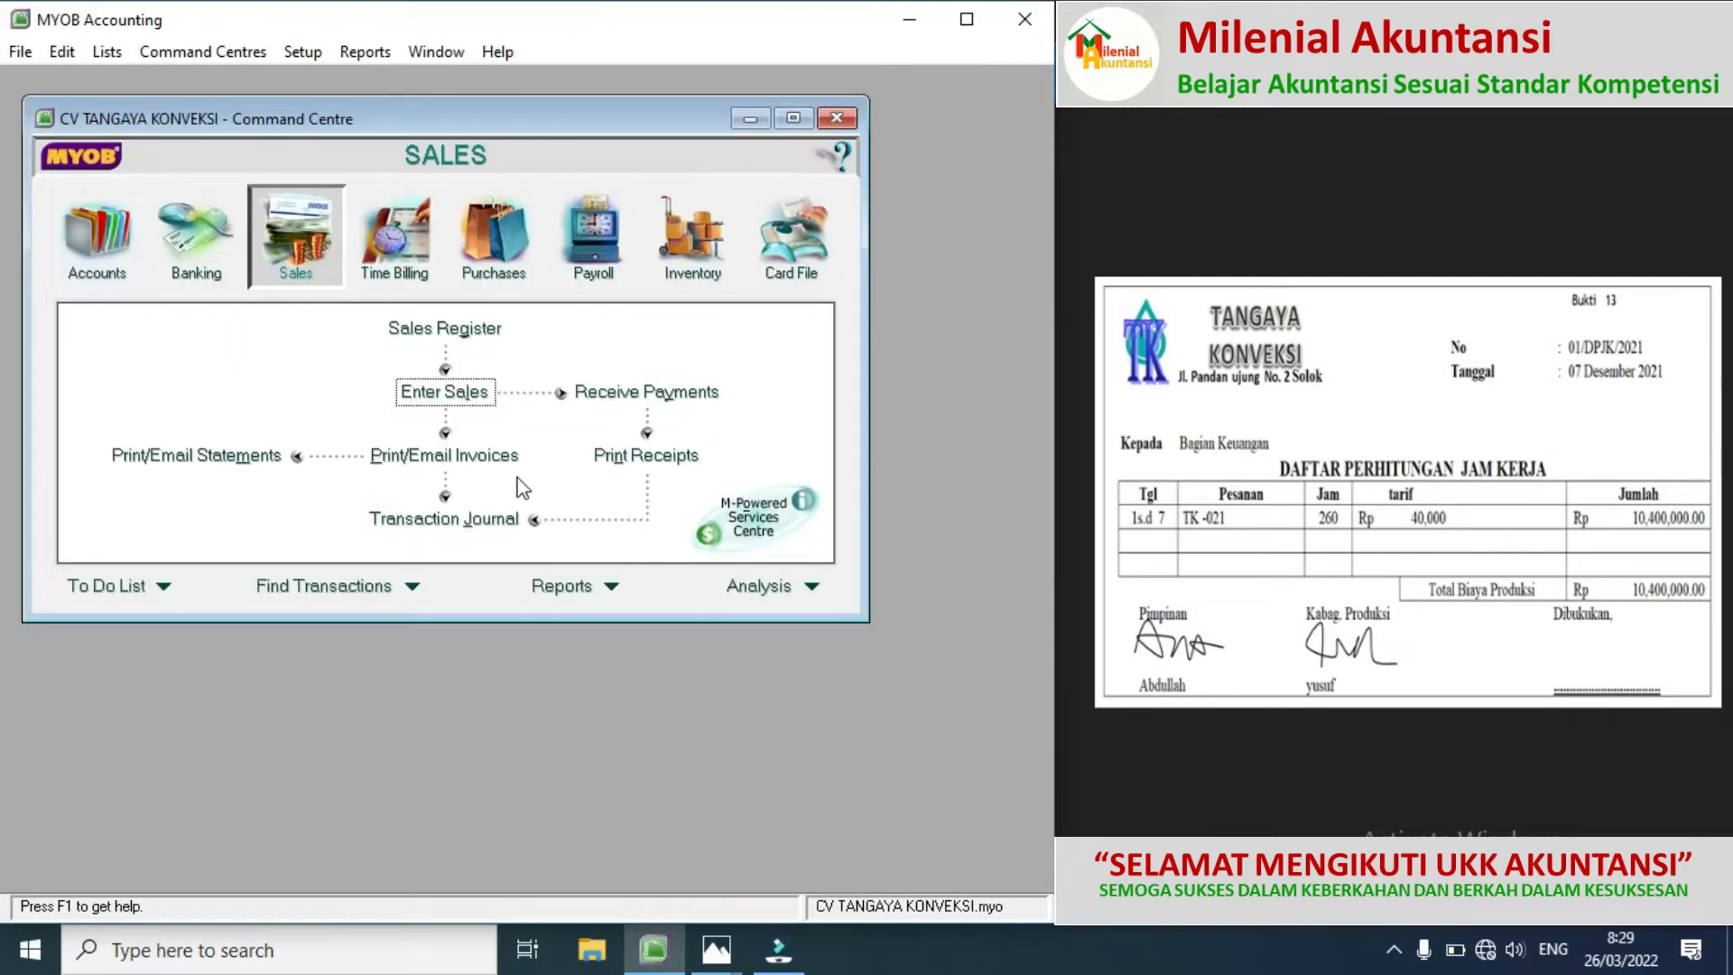
pyautogui.click(131, 262)
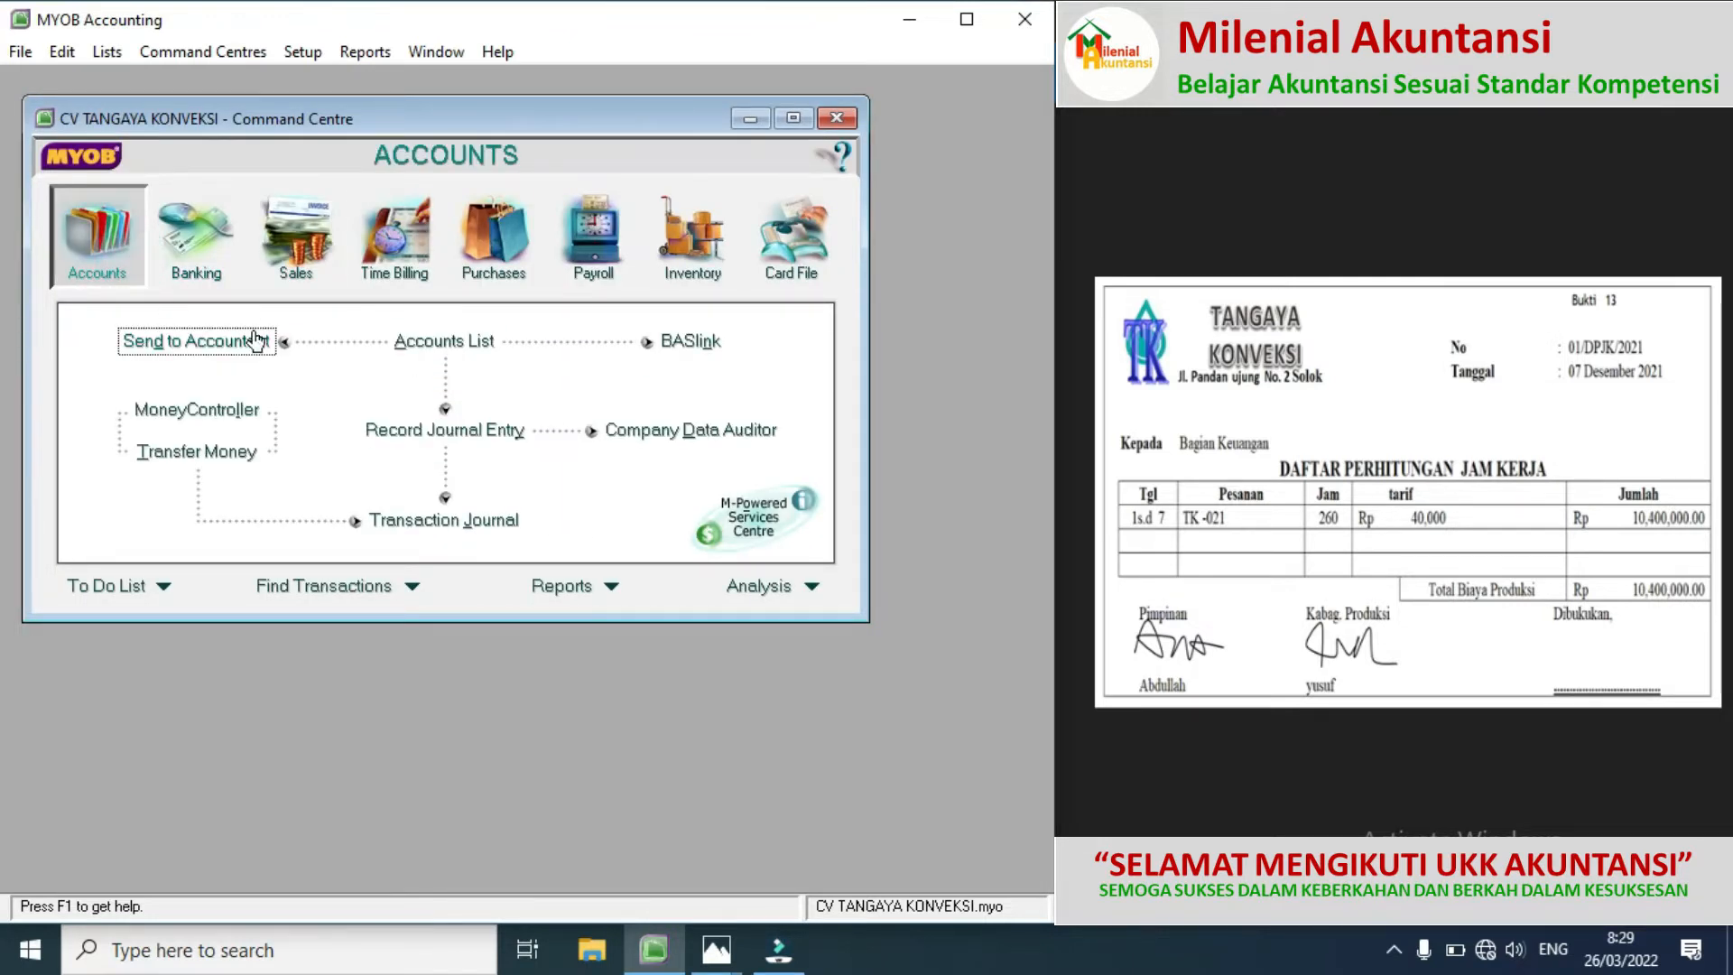
pyautogui.click(381, 441)
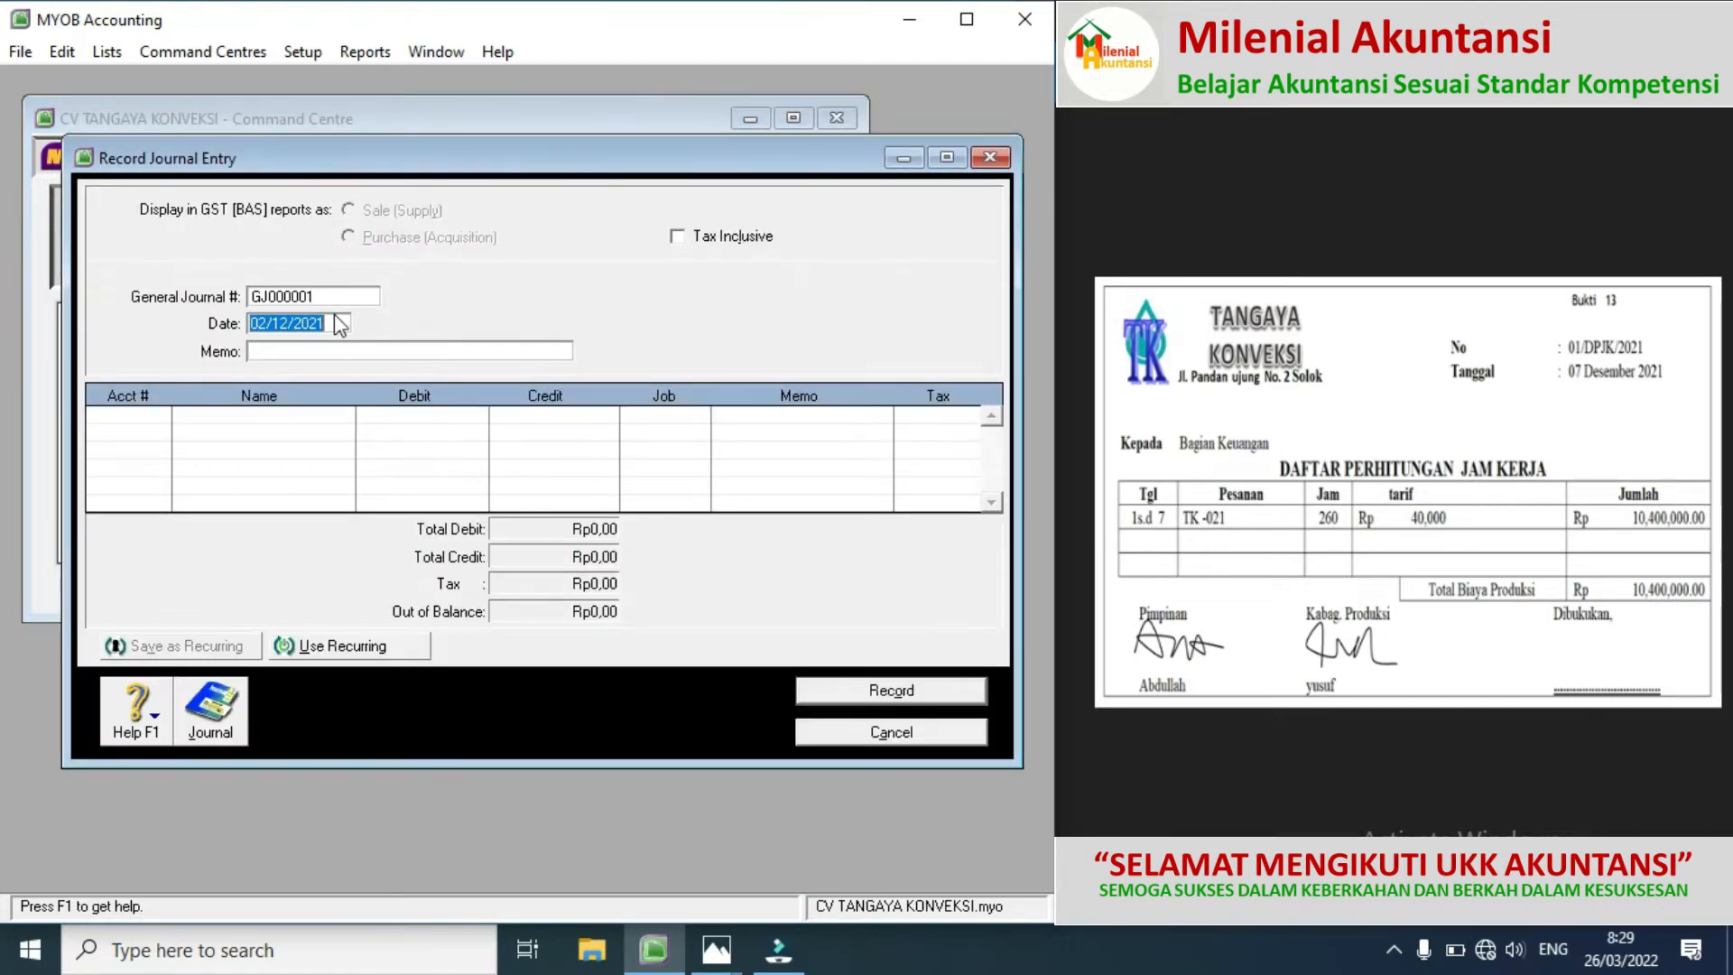
# Step: Set the general journal number to 01/DPJK/, the date to 07/12/2021 and the memo to BTKL PESANAN TK-021
pyautogui.click(316, 298)
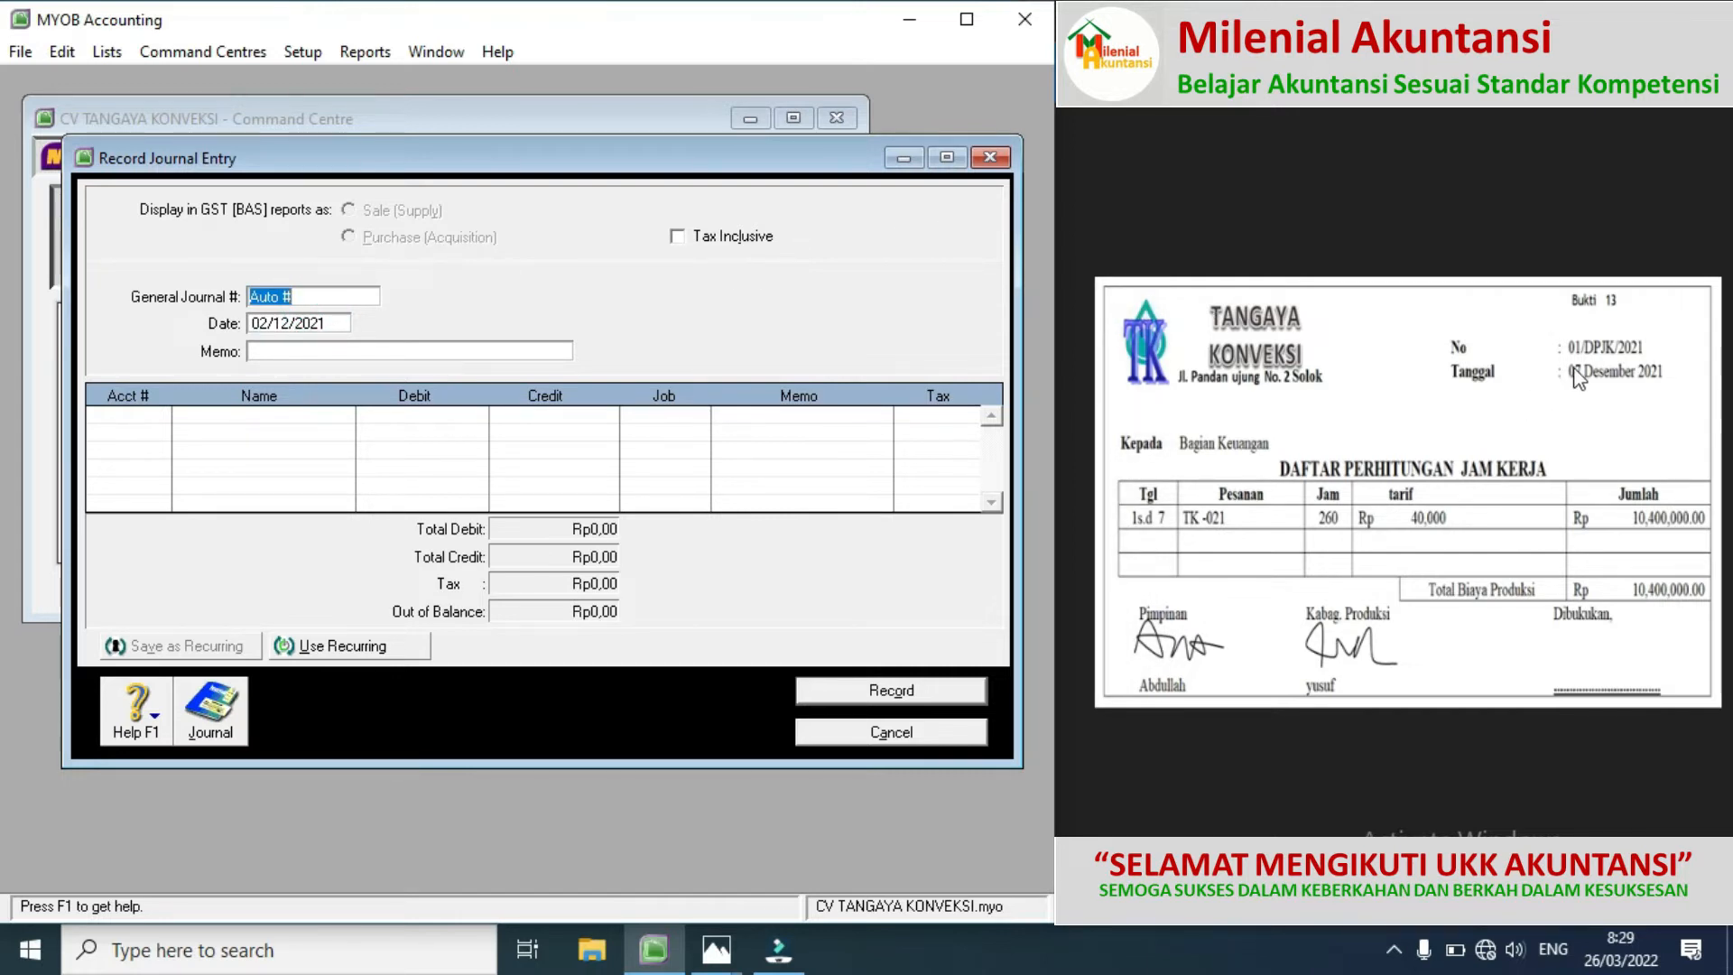
pyautogui.write('01/DP')
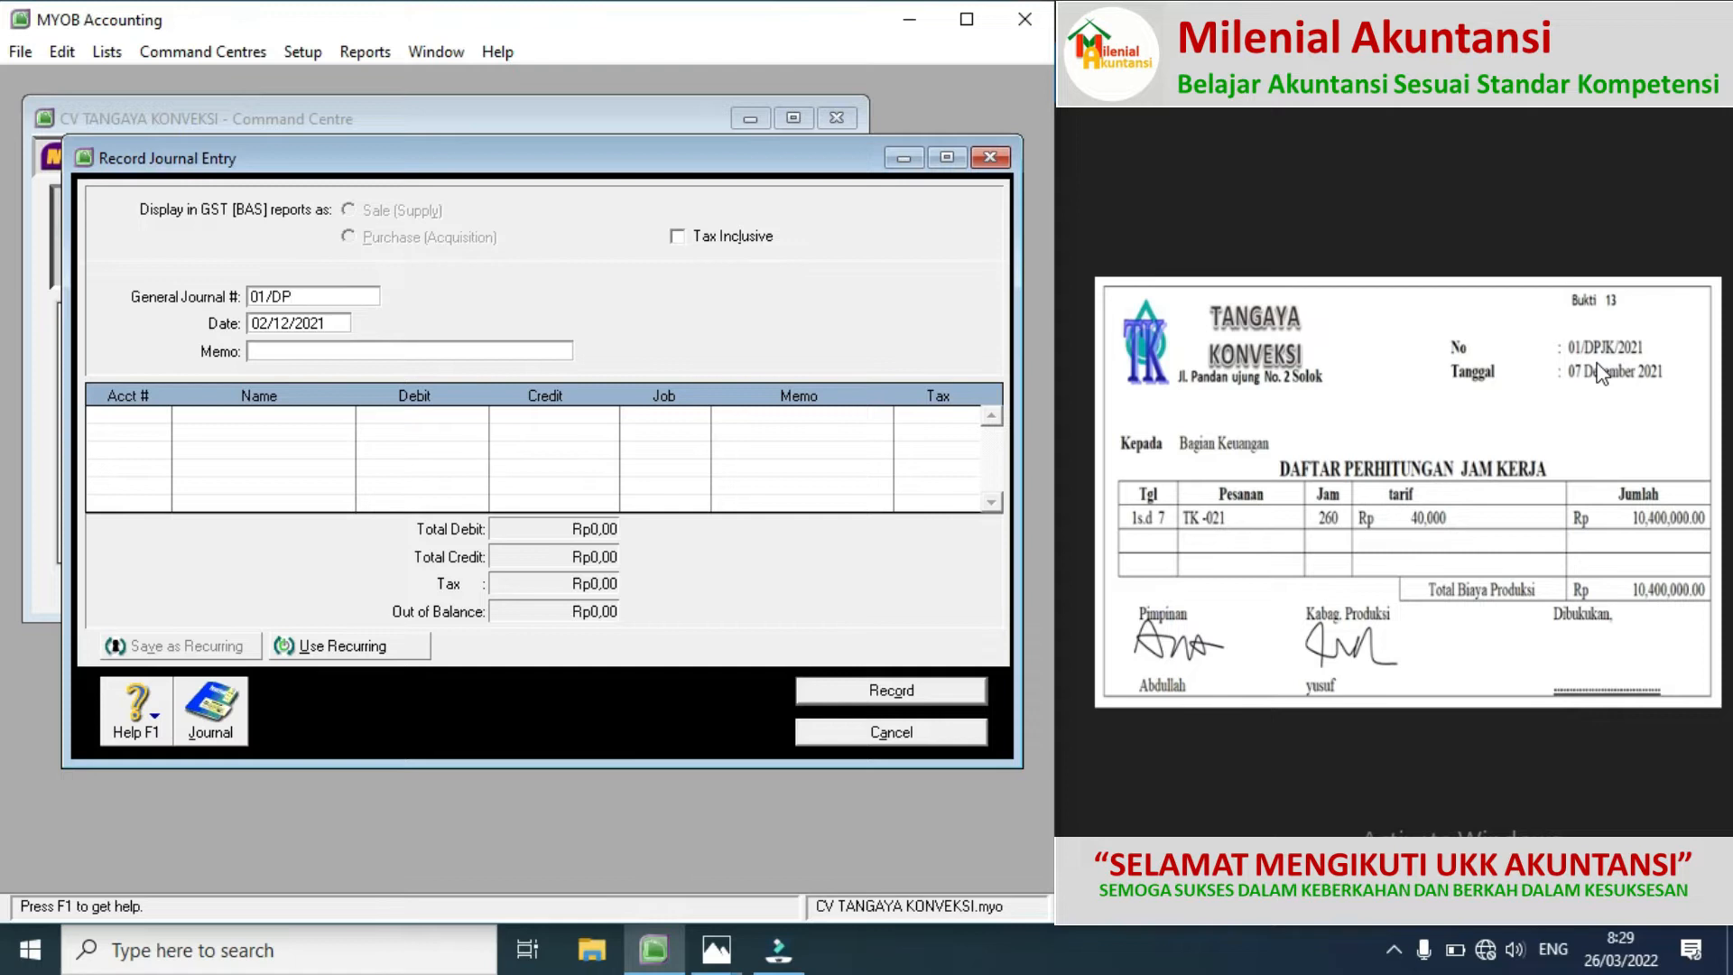
pyautogui.write('JK/')
pyautogui.click(267, 326)
pyautogui.click(267, 326)
pyautogui.press('BackSpace')
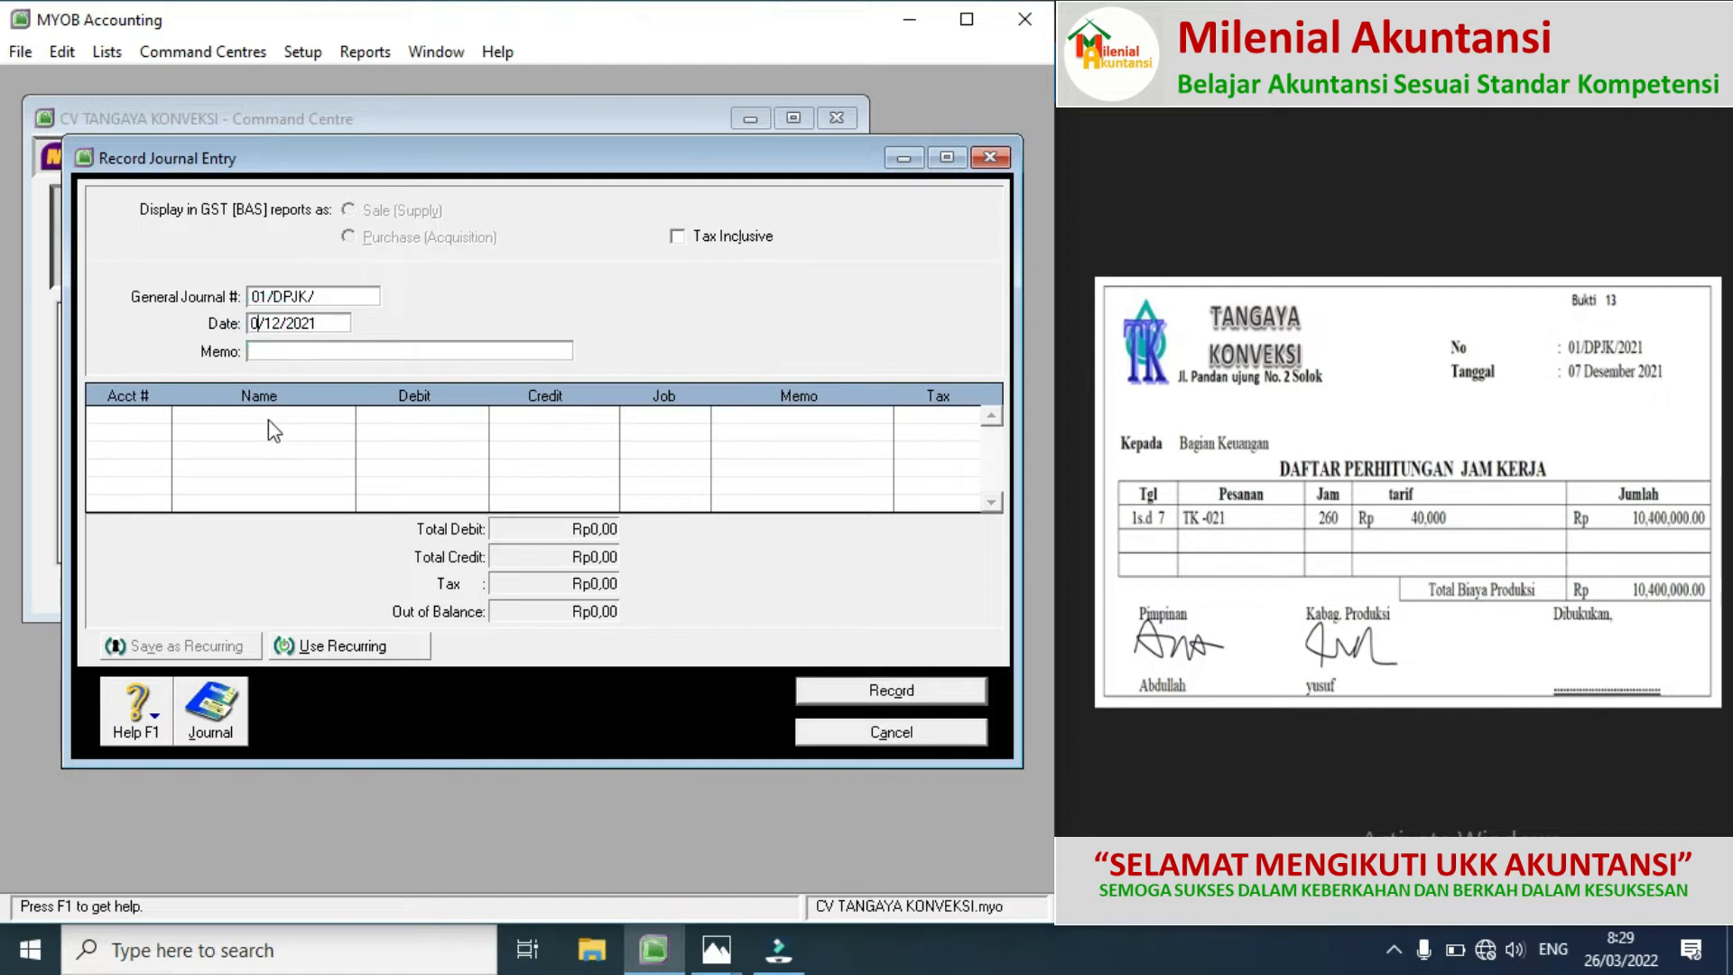
pyautogui.write('7')
pyautogui.write('B')
pyautogui.write('TKL PESANAN T')
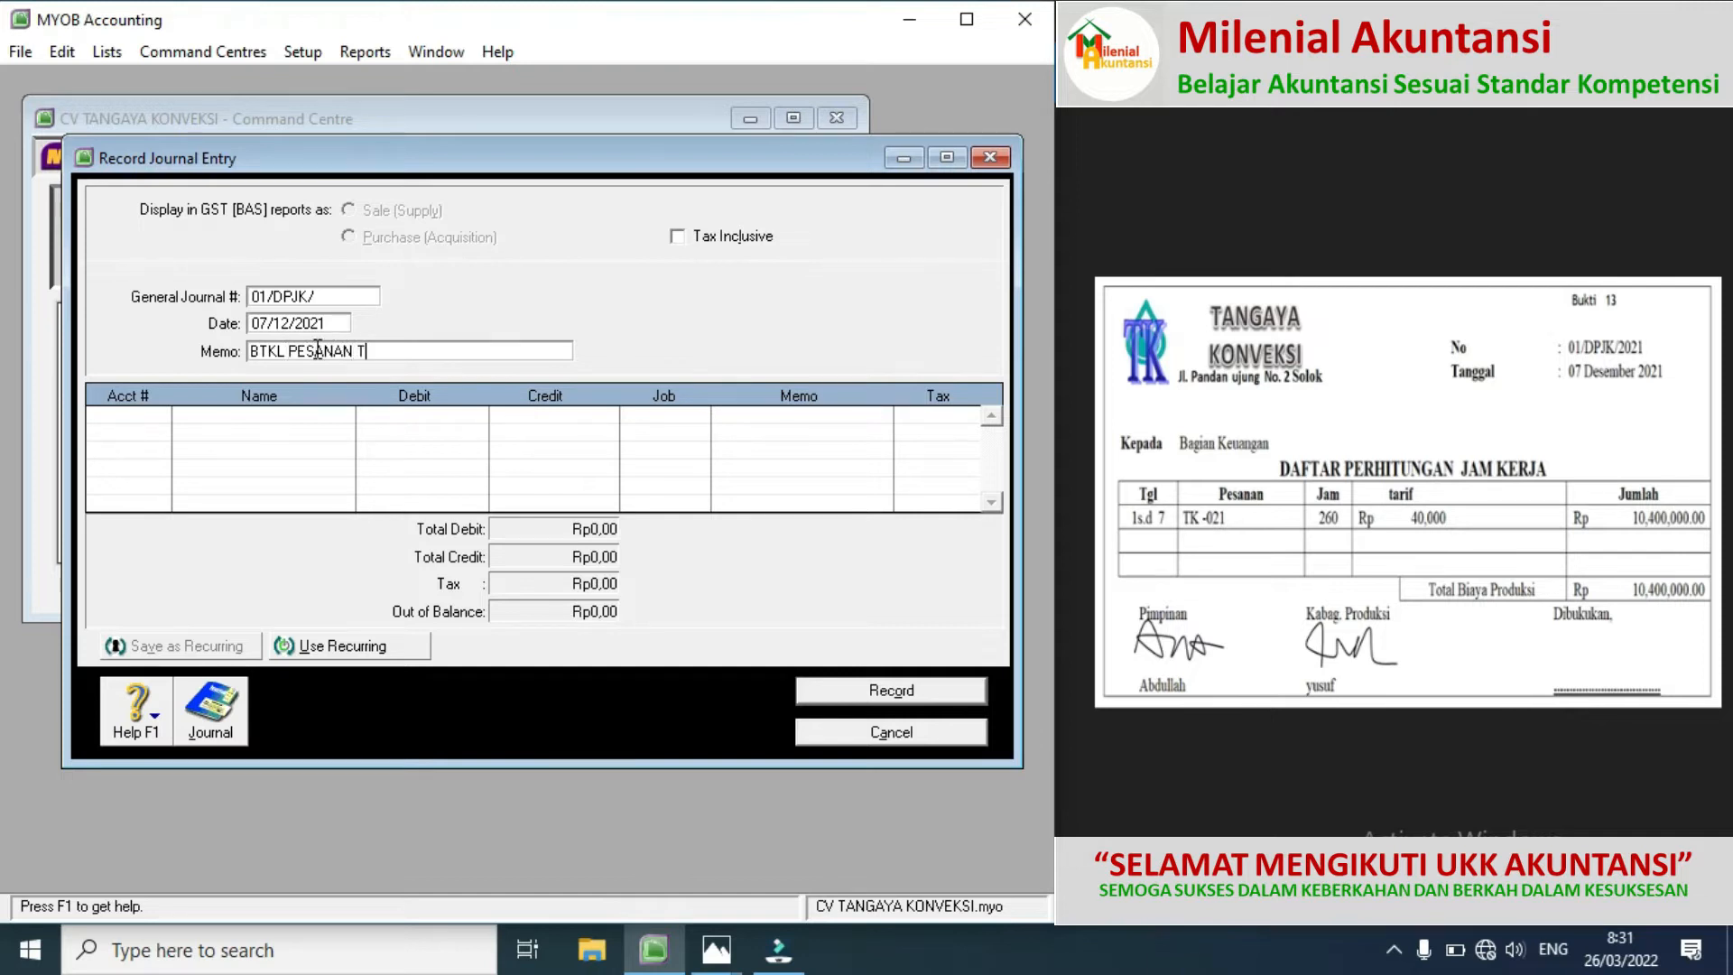
pyautogui.write('K-021')
# Step: Add a first journal line debiting account 5-2101 Wage & Salaries with Rp10.400.000
pyautogui.click(150, 417)
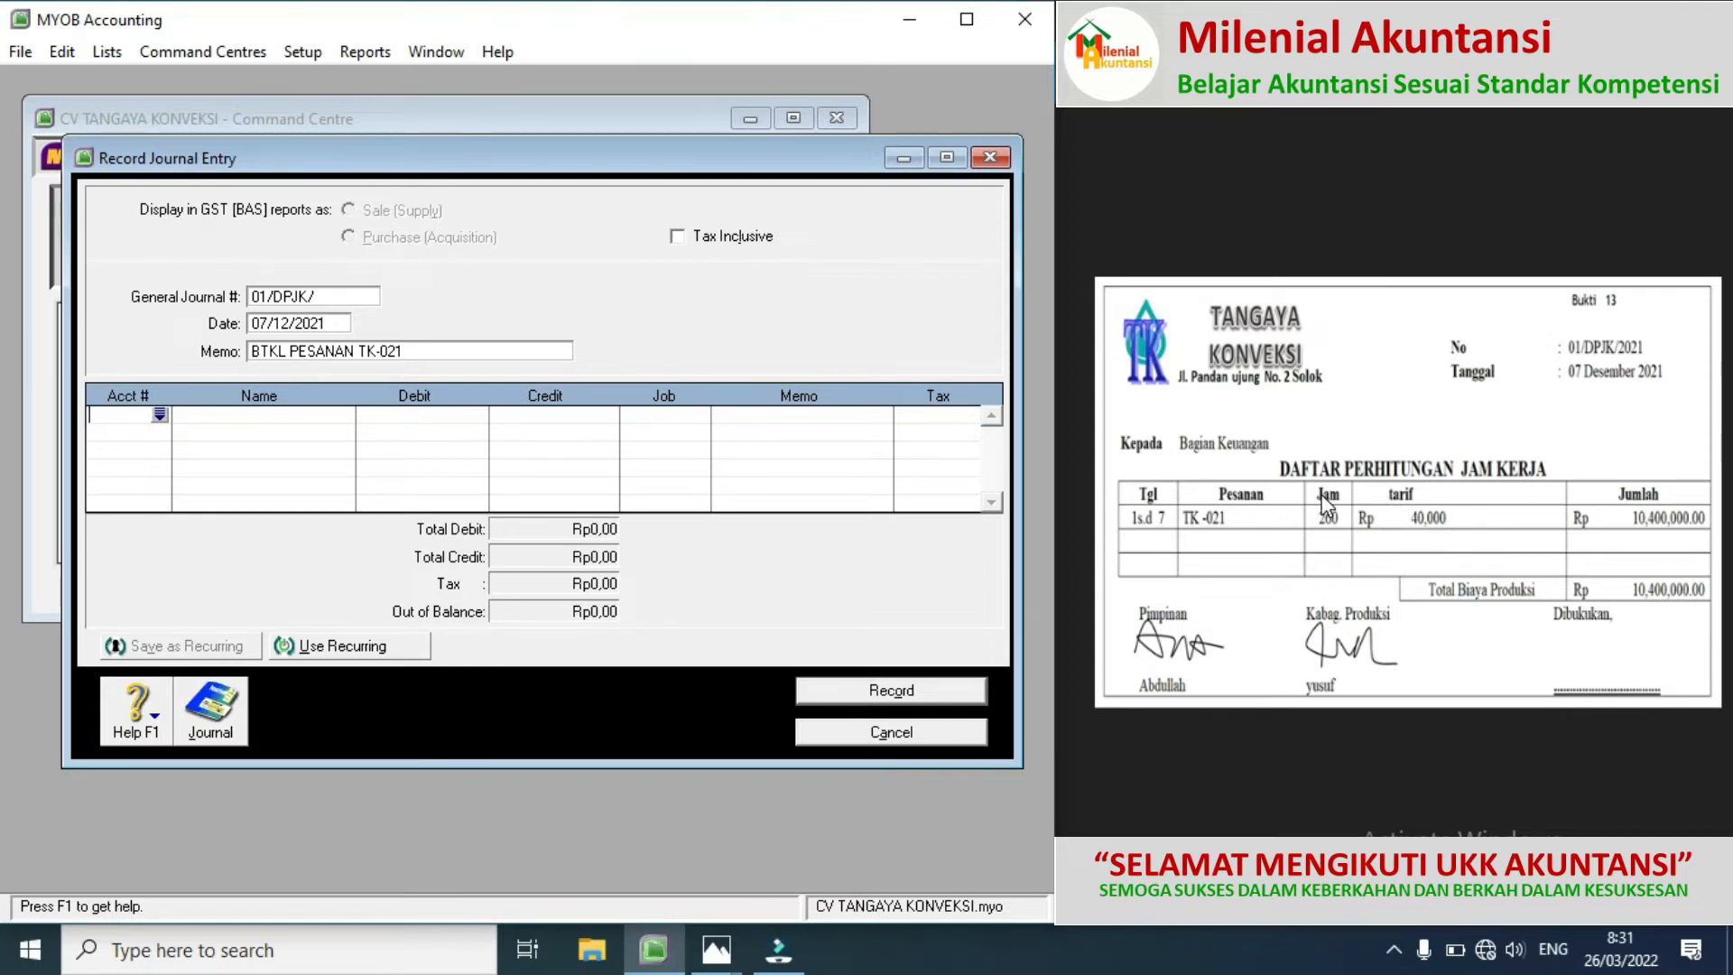
pyautogui.click(160, 416)
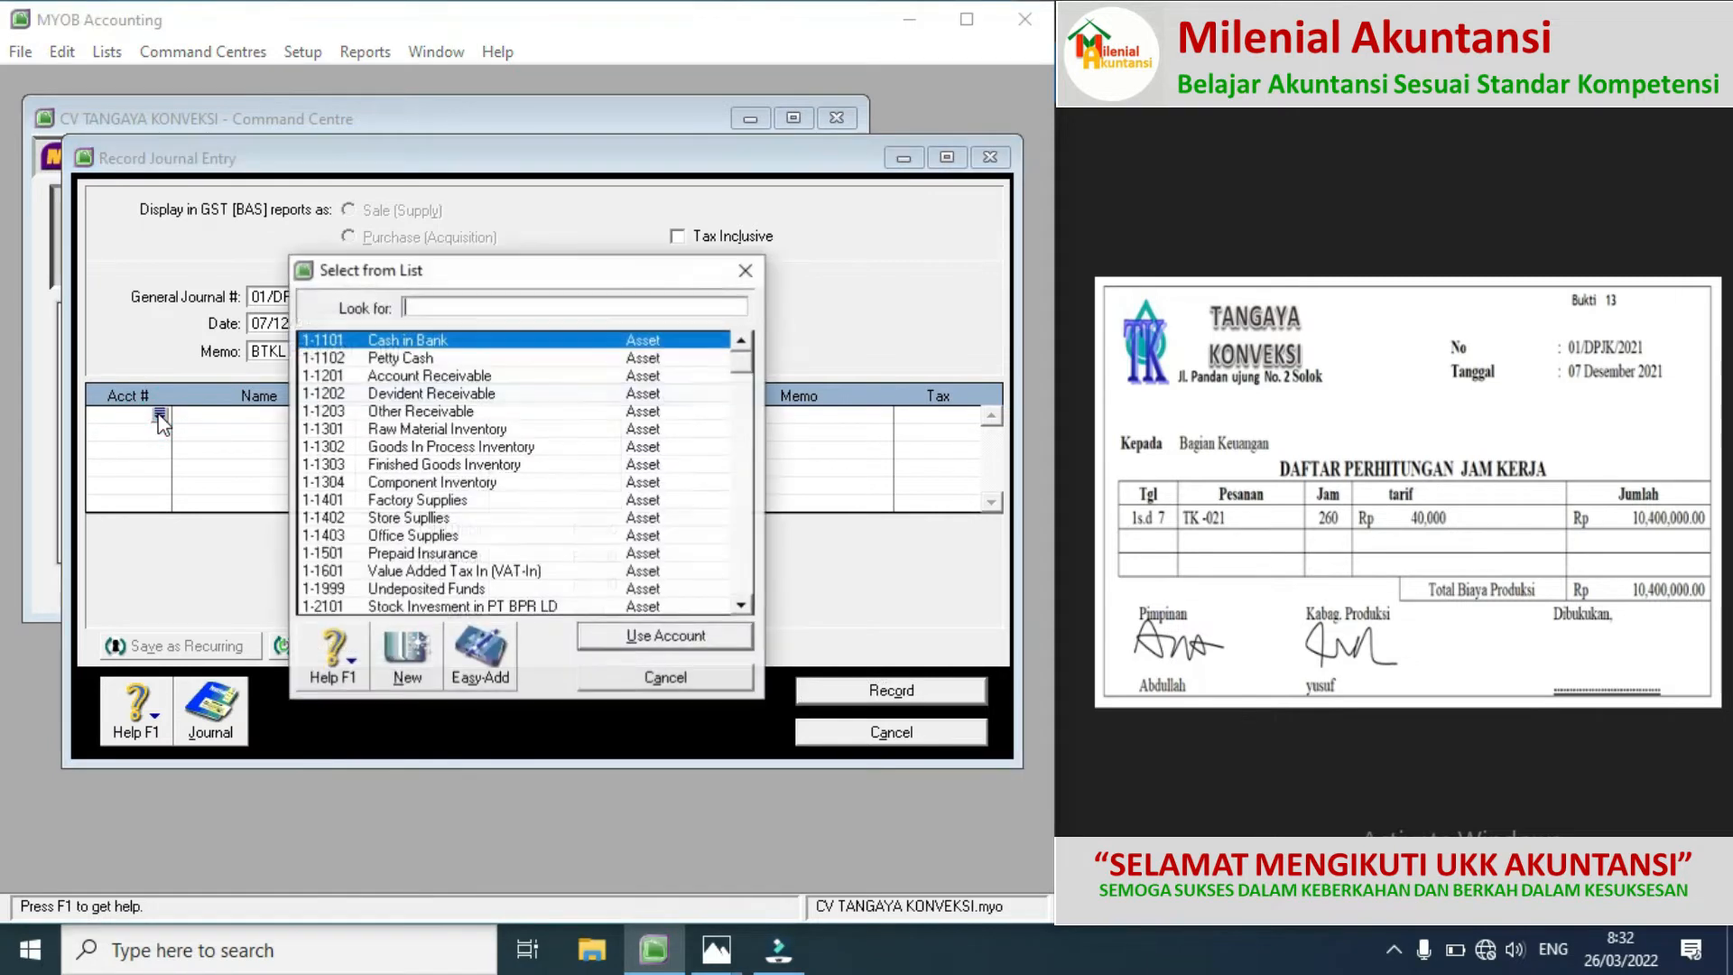
pyautogui.click(739, 533)
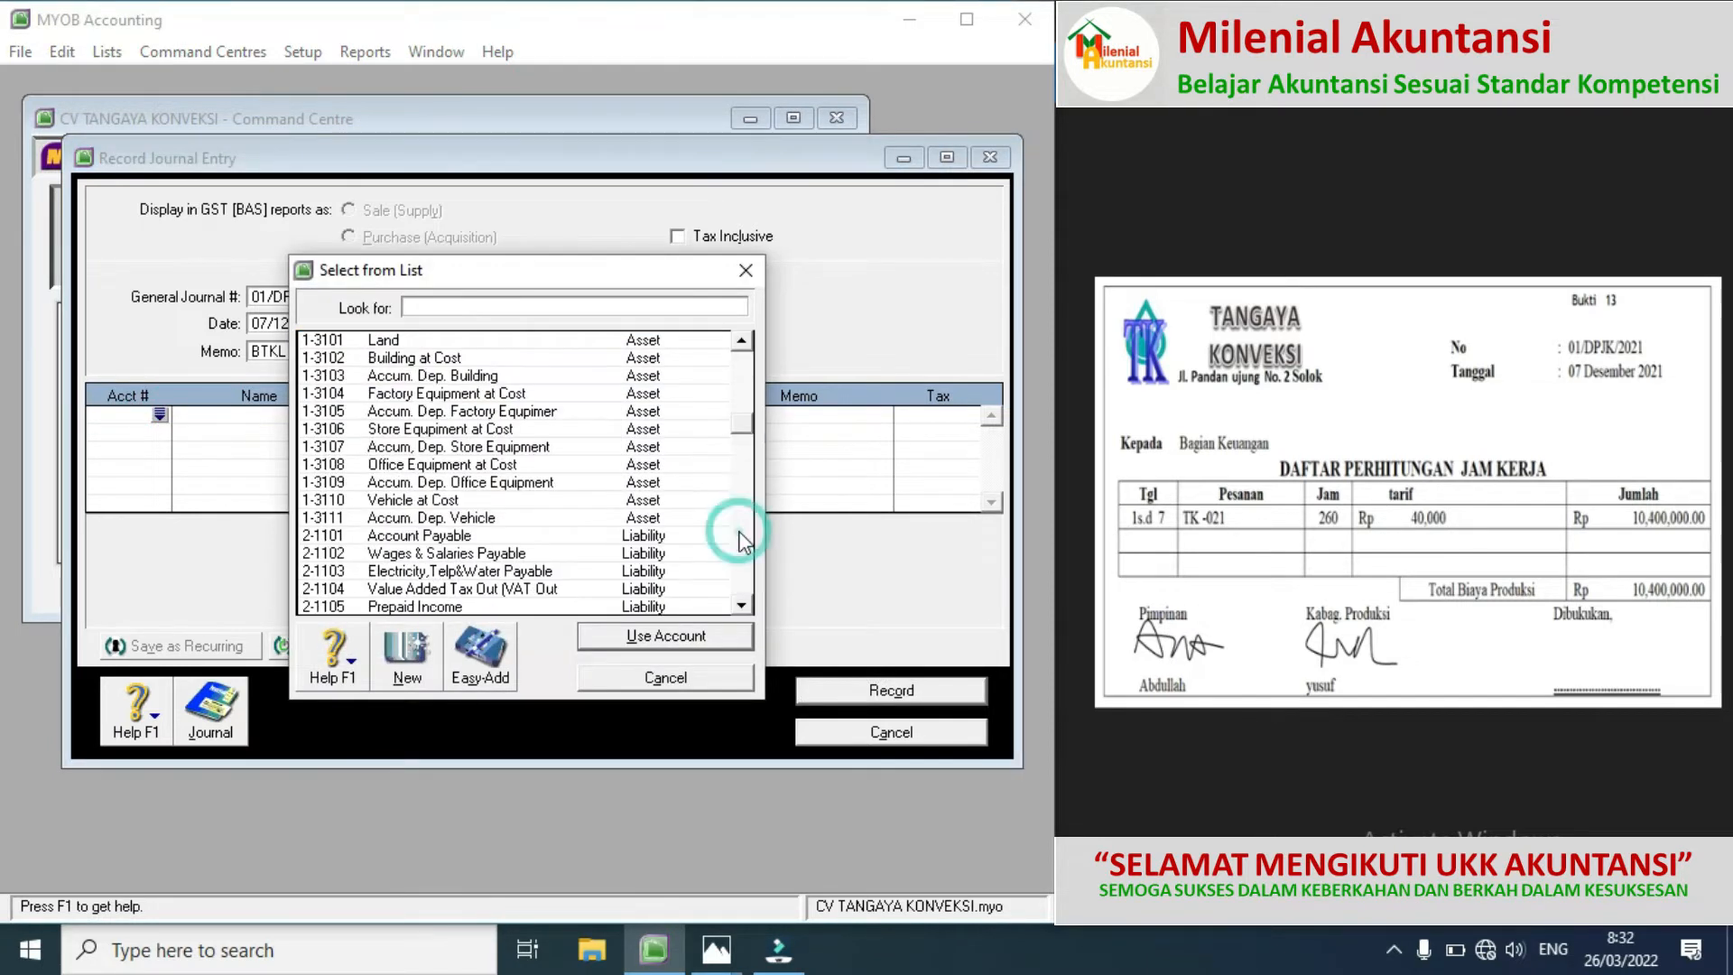
pyautogui.click(739, 532)
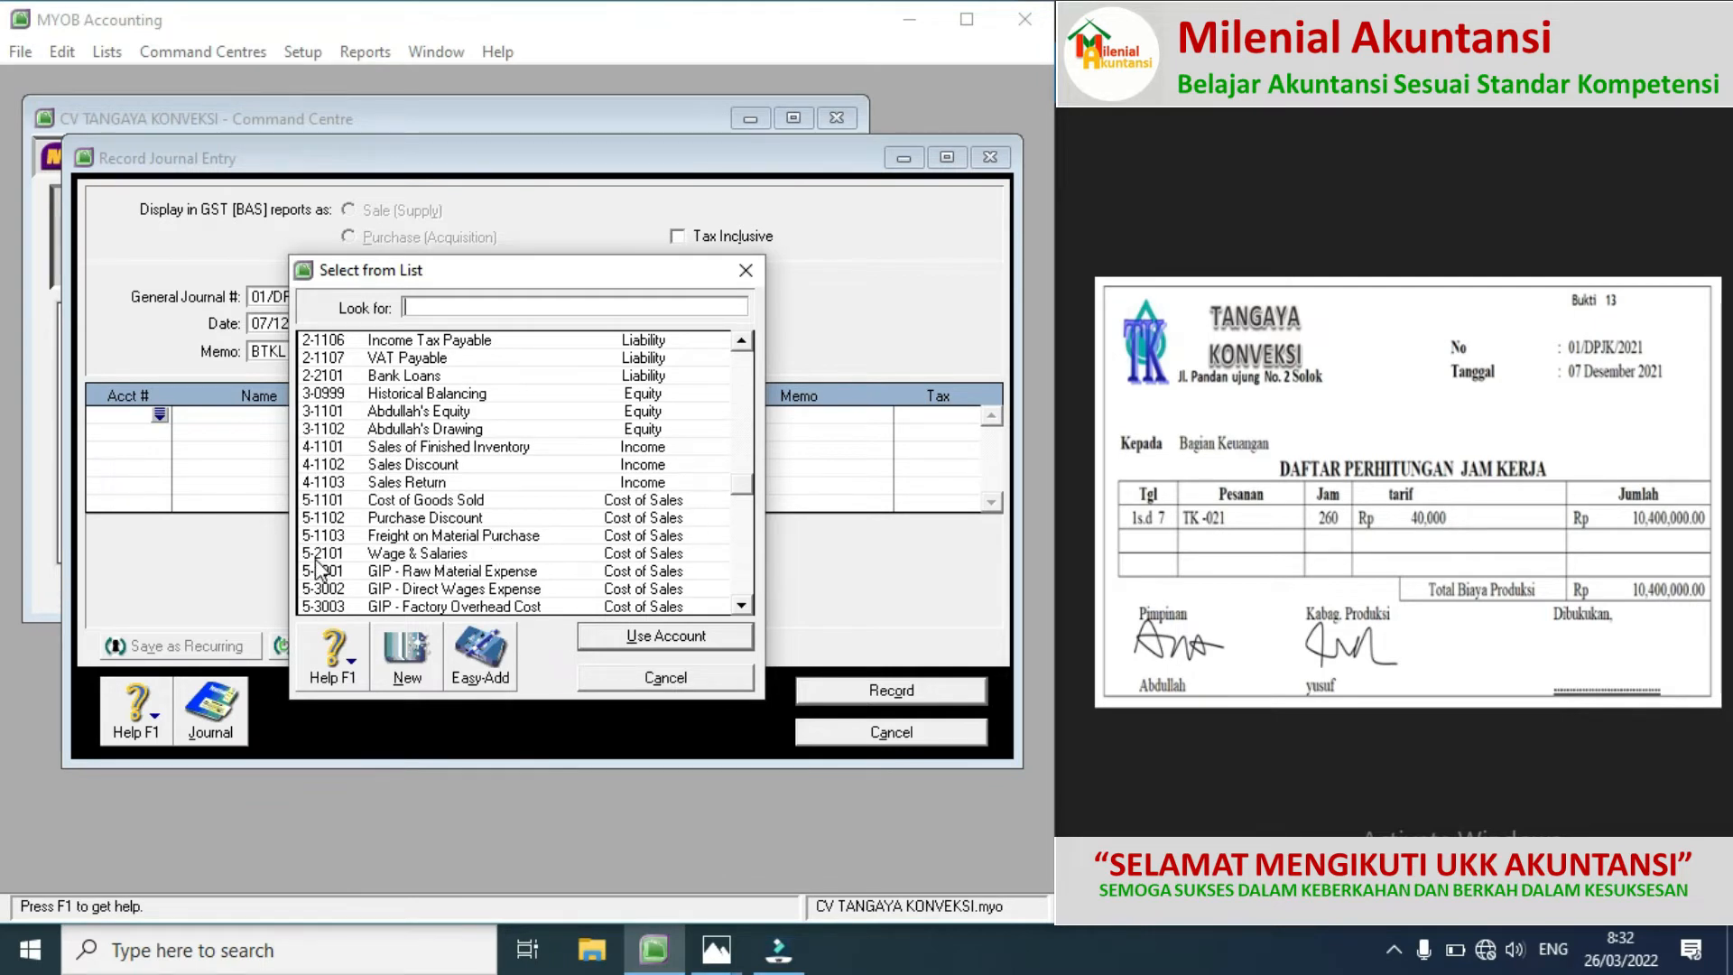
pyautogui.doubleClick(388, 552)
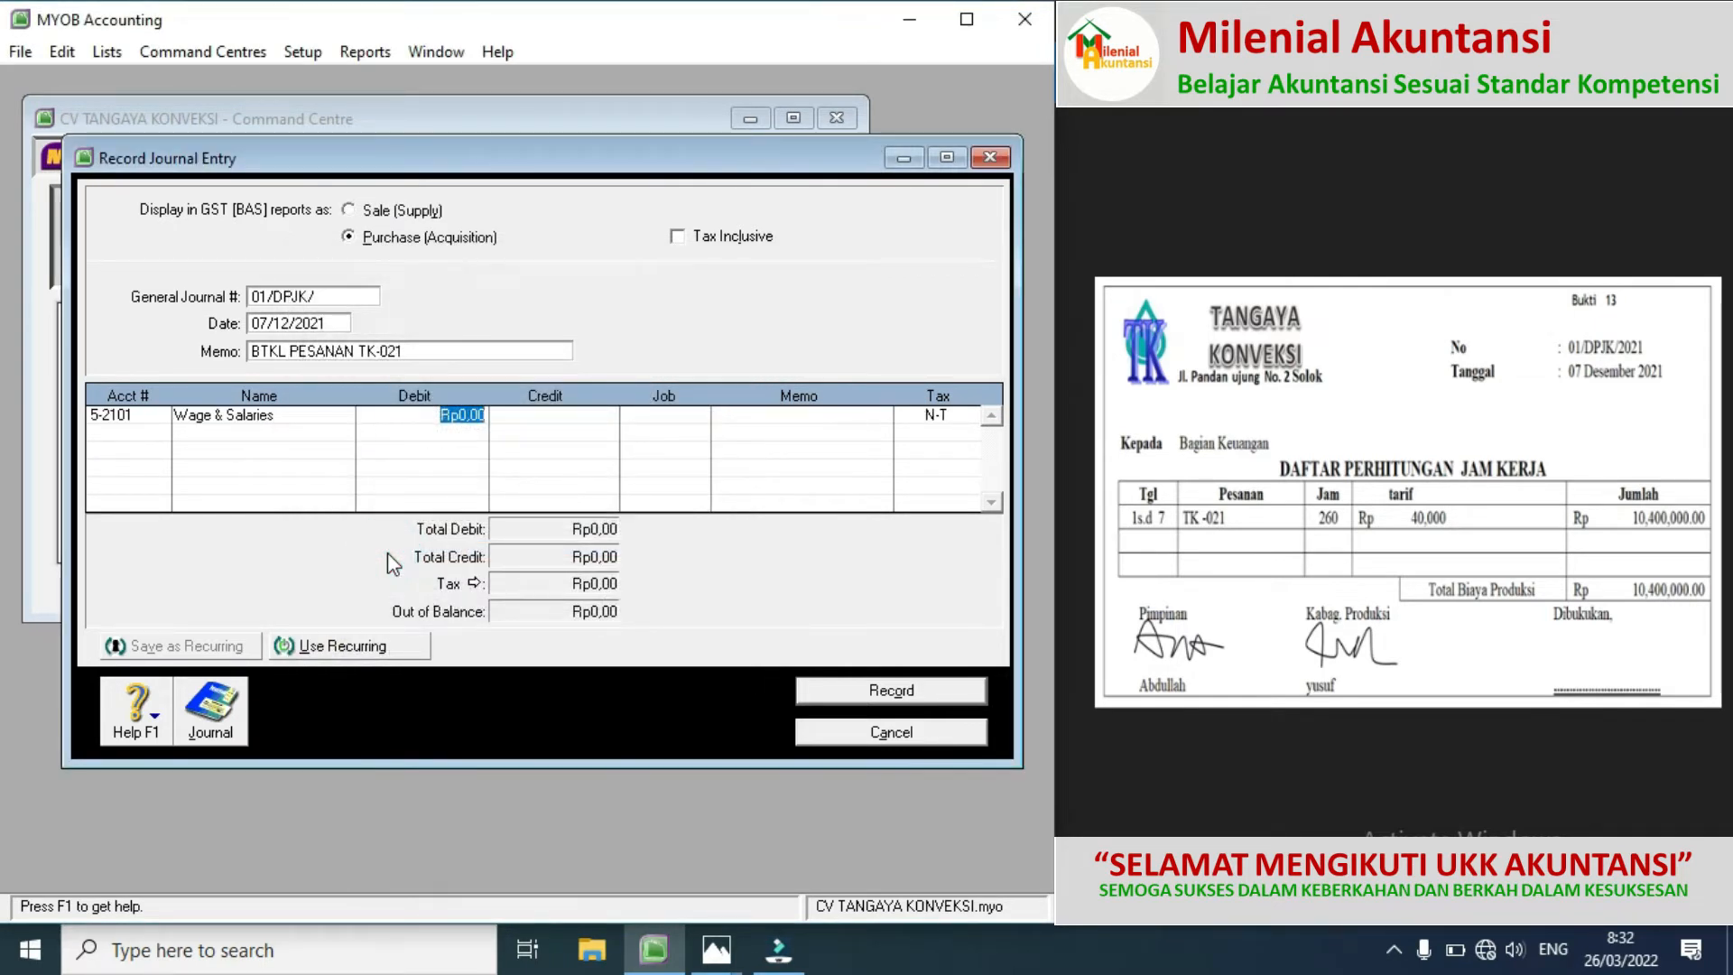
pyautogui.write('10')
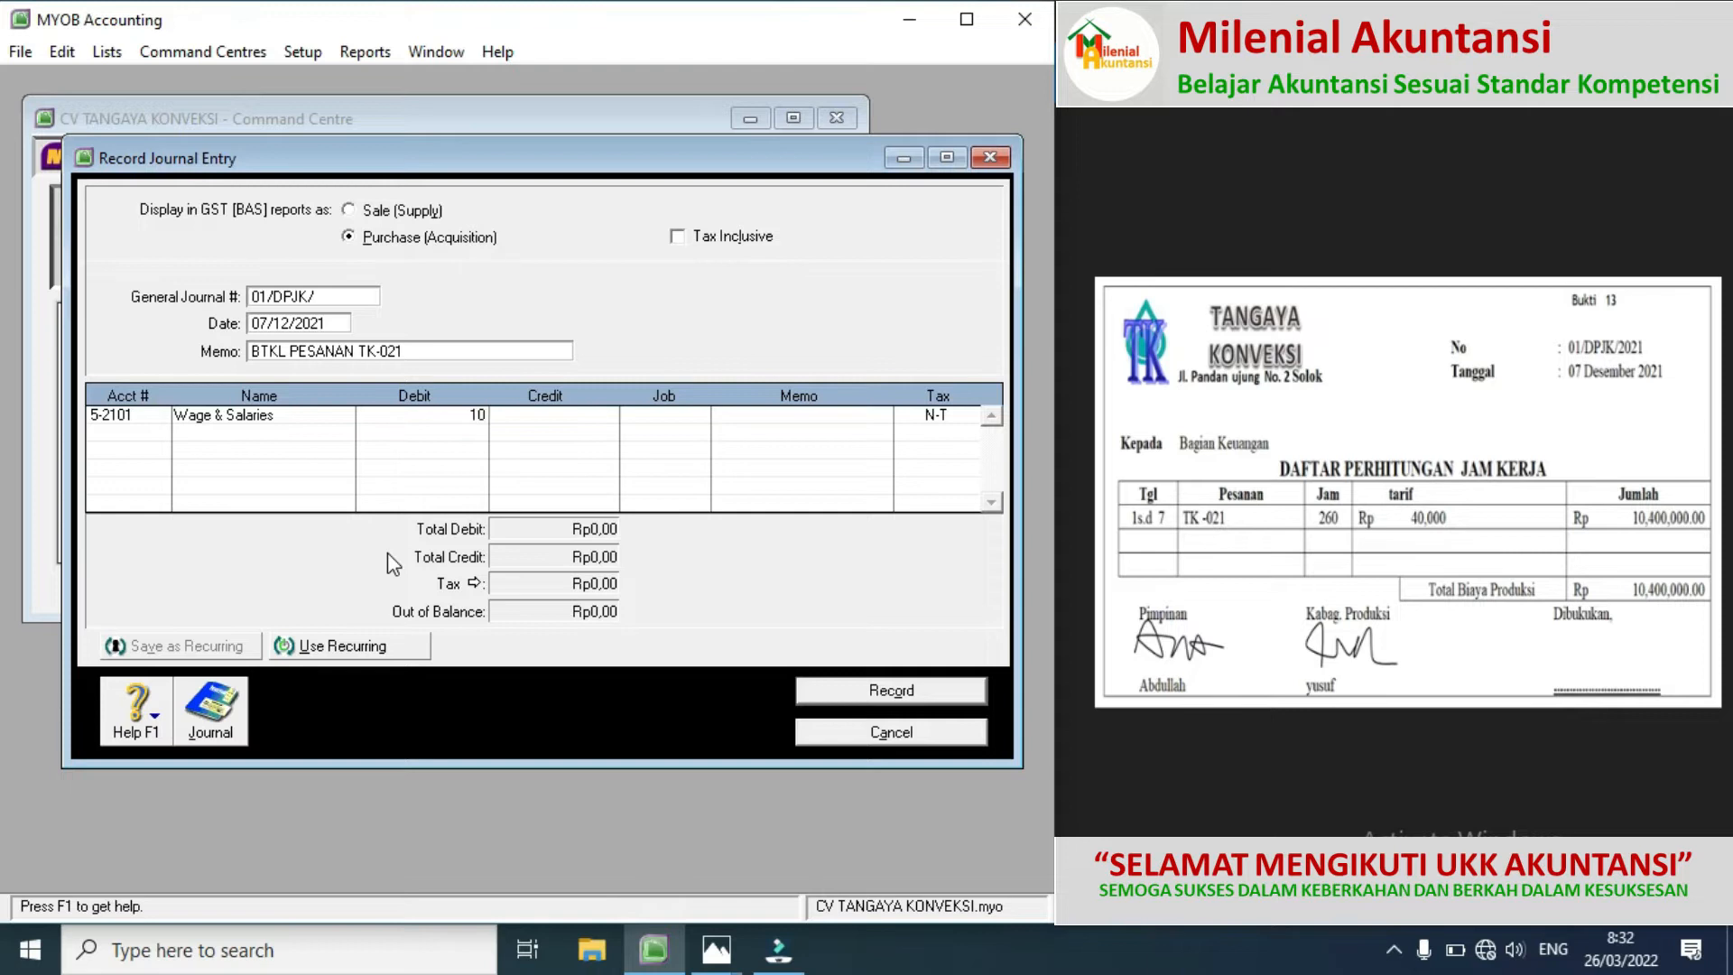
pyautogui.write('400000')
# Step: Add a journal line crediting account 2-1102 Wages & Salaries Payable with Rp10.400.000
pyautogui.click(156, 433)
pyautogui.click(158, 432)
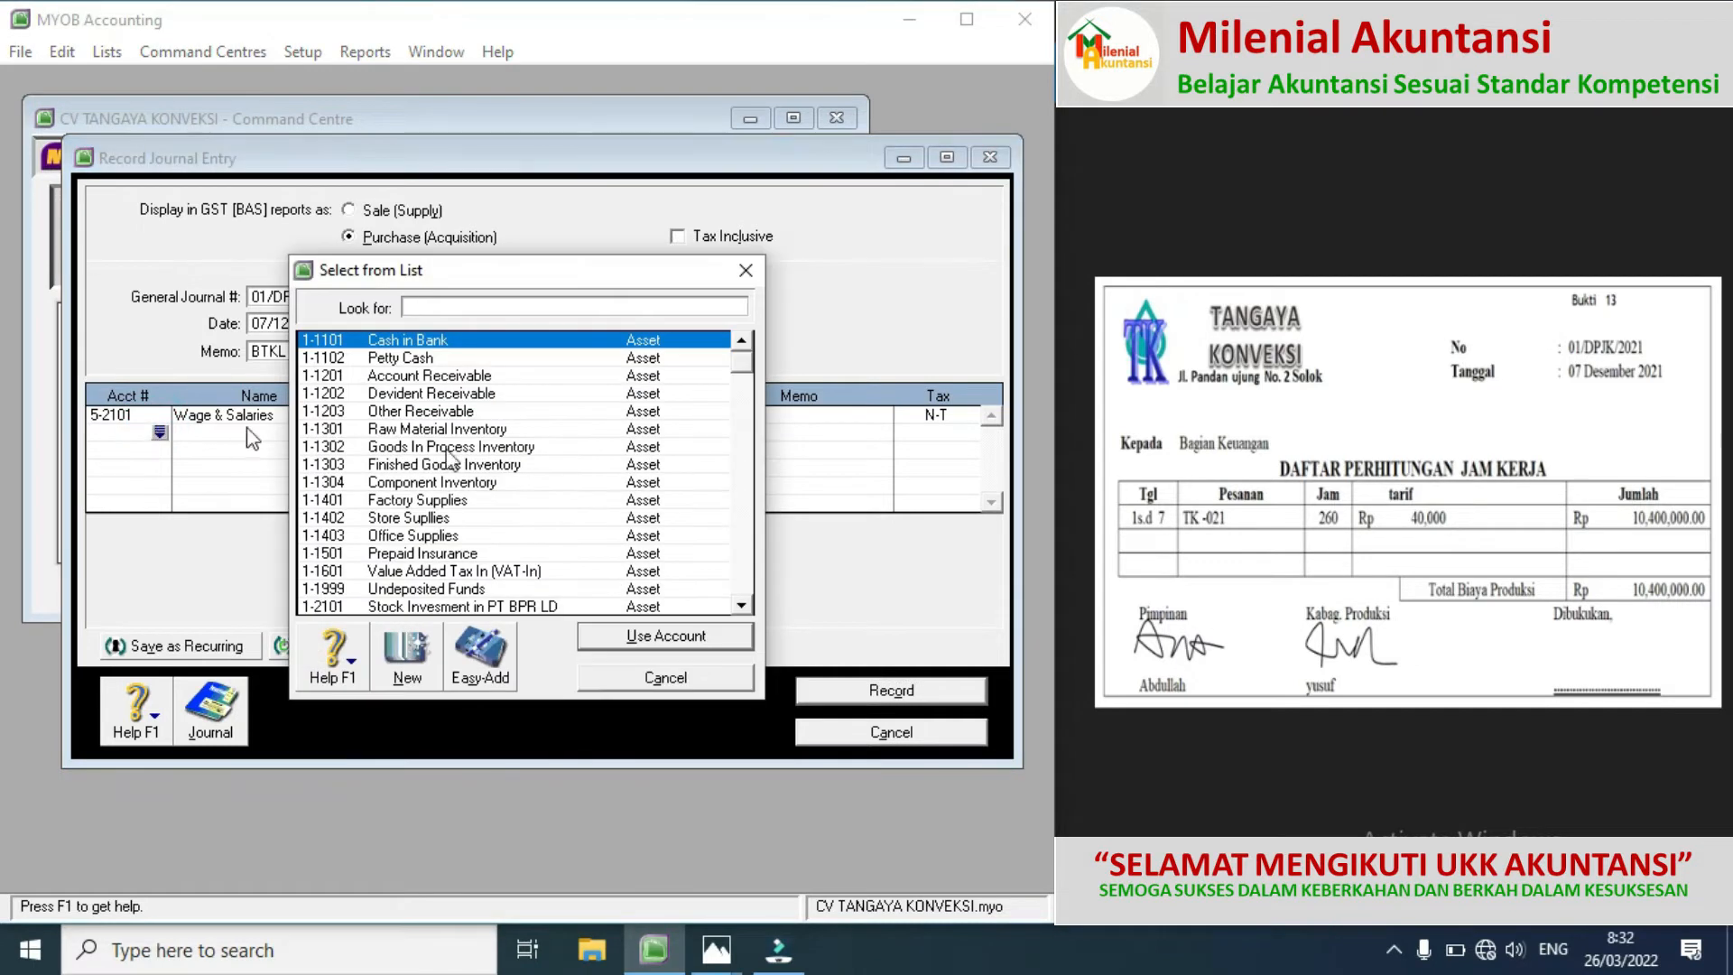
pyautogui.click(741, 471)
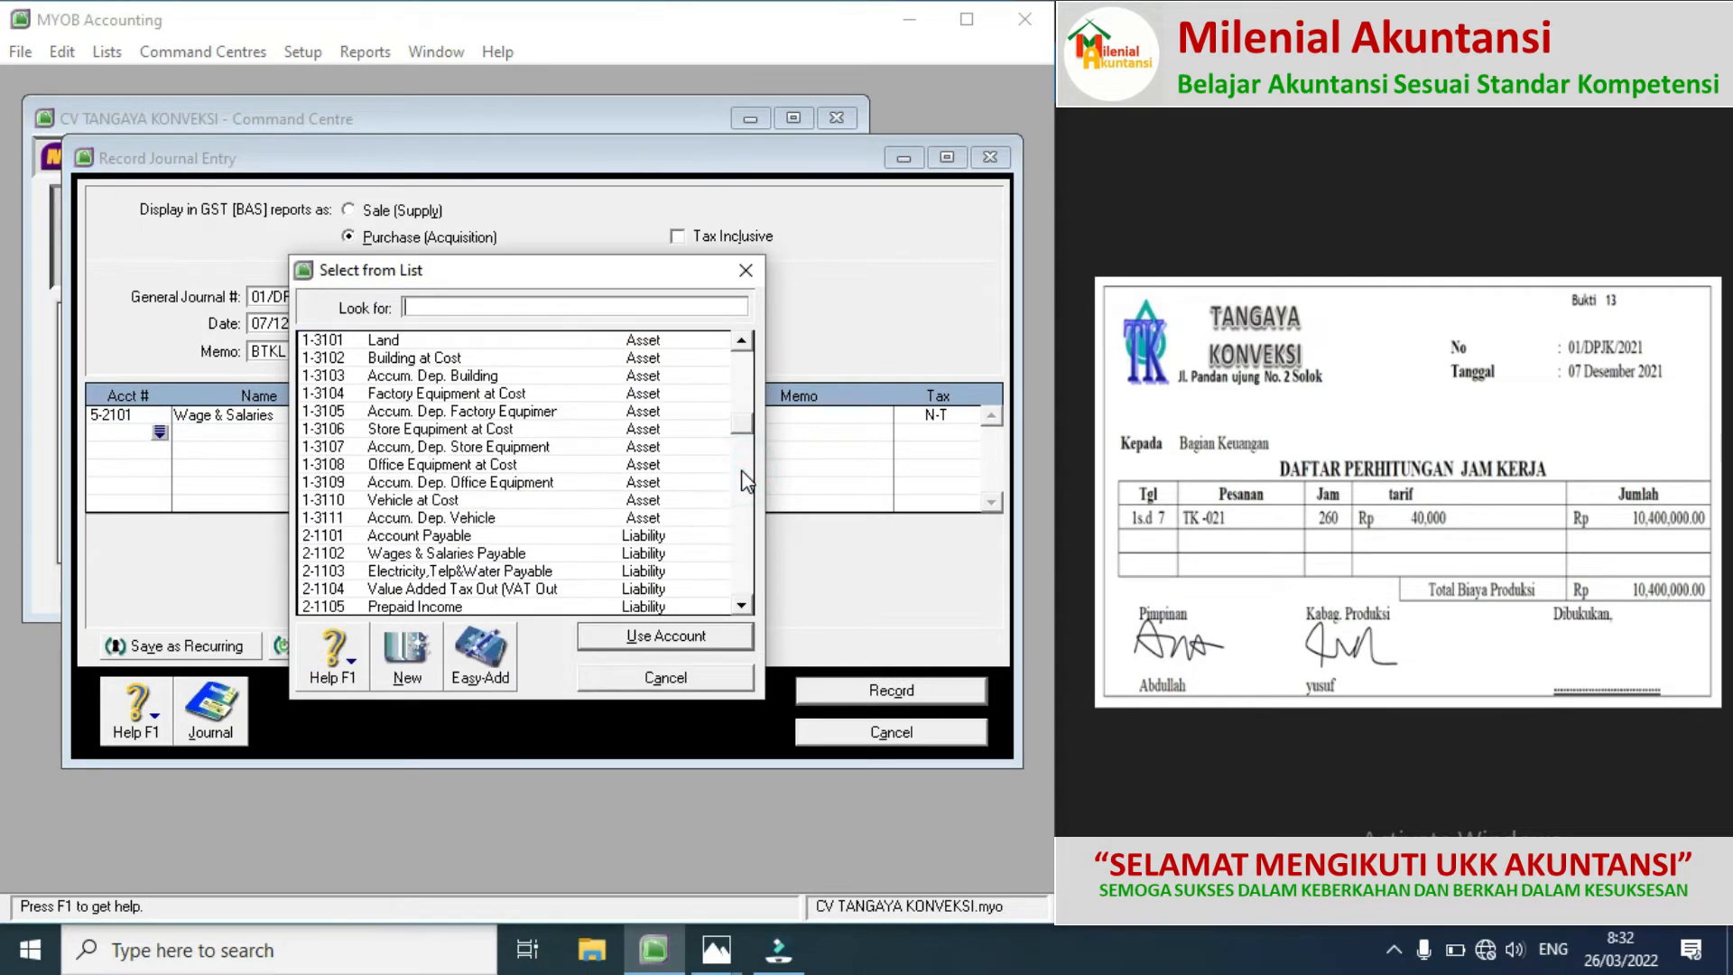
pyautogui.doubleClick(511, 555)
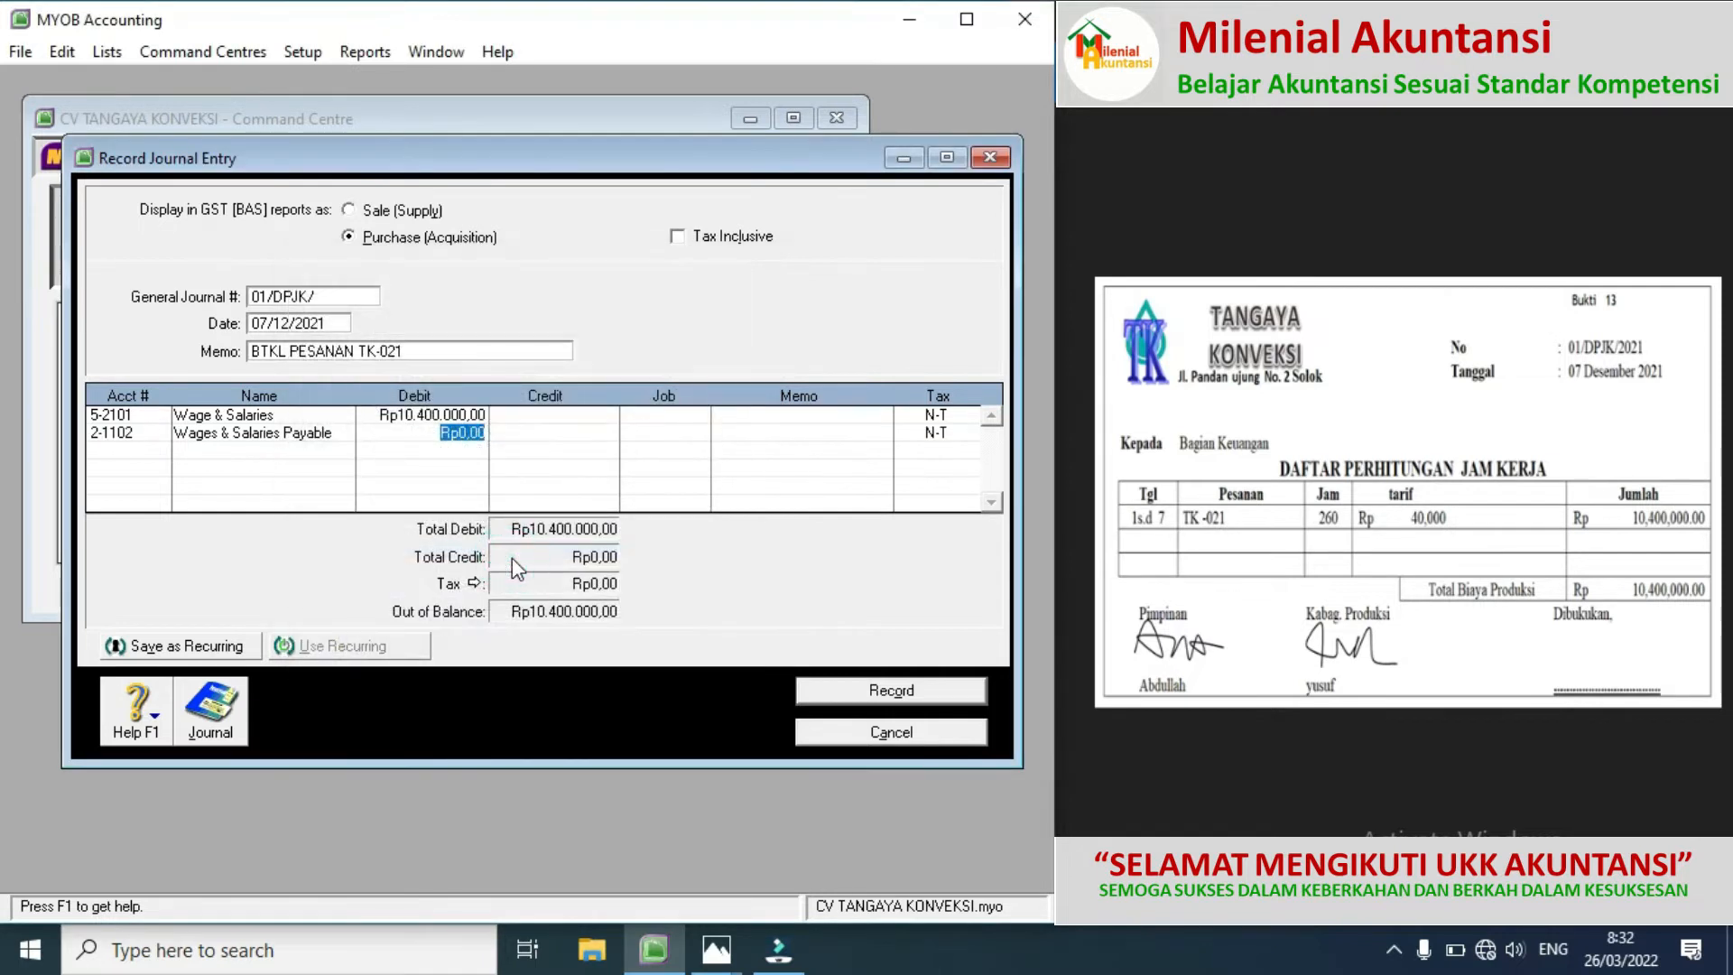
pyautogui.click(587, 437)
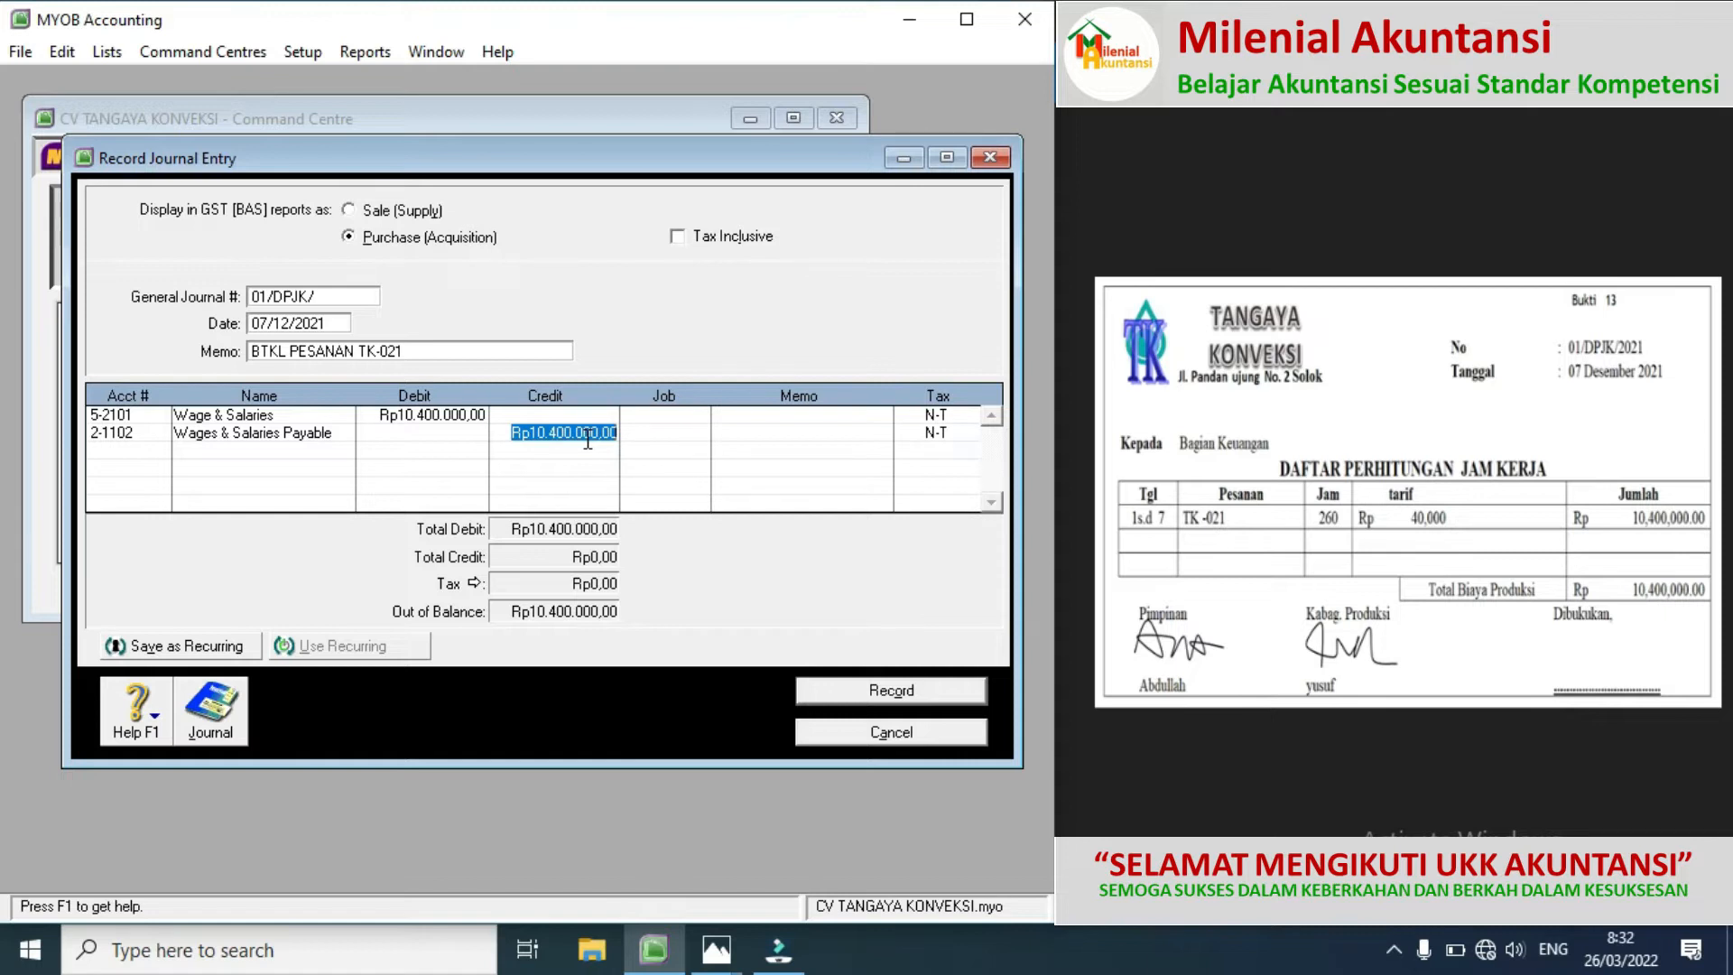
# Step: Add a third journal line debiting account 5-3002 GIP - Direct Wages Expense with Rp10.400.000
pyautogui.click(146, 449)
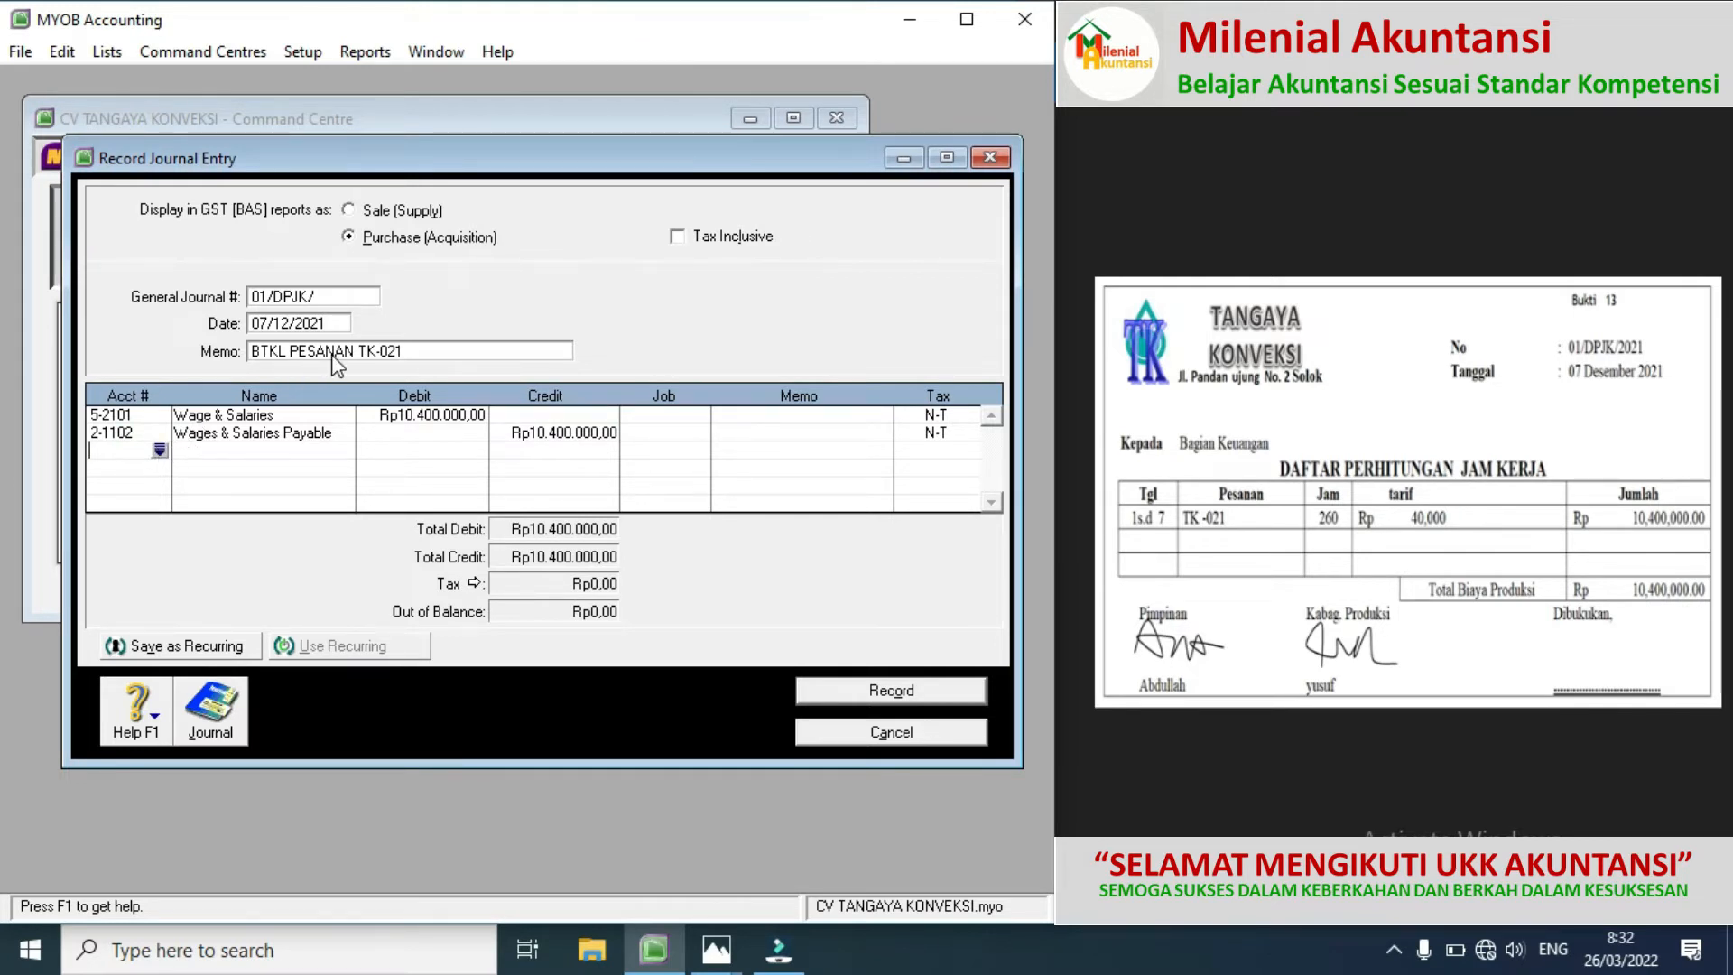
pyautogui.click(159, 450)
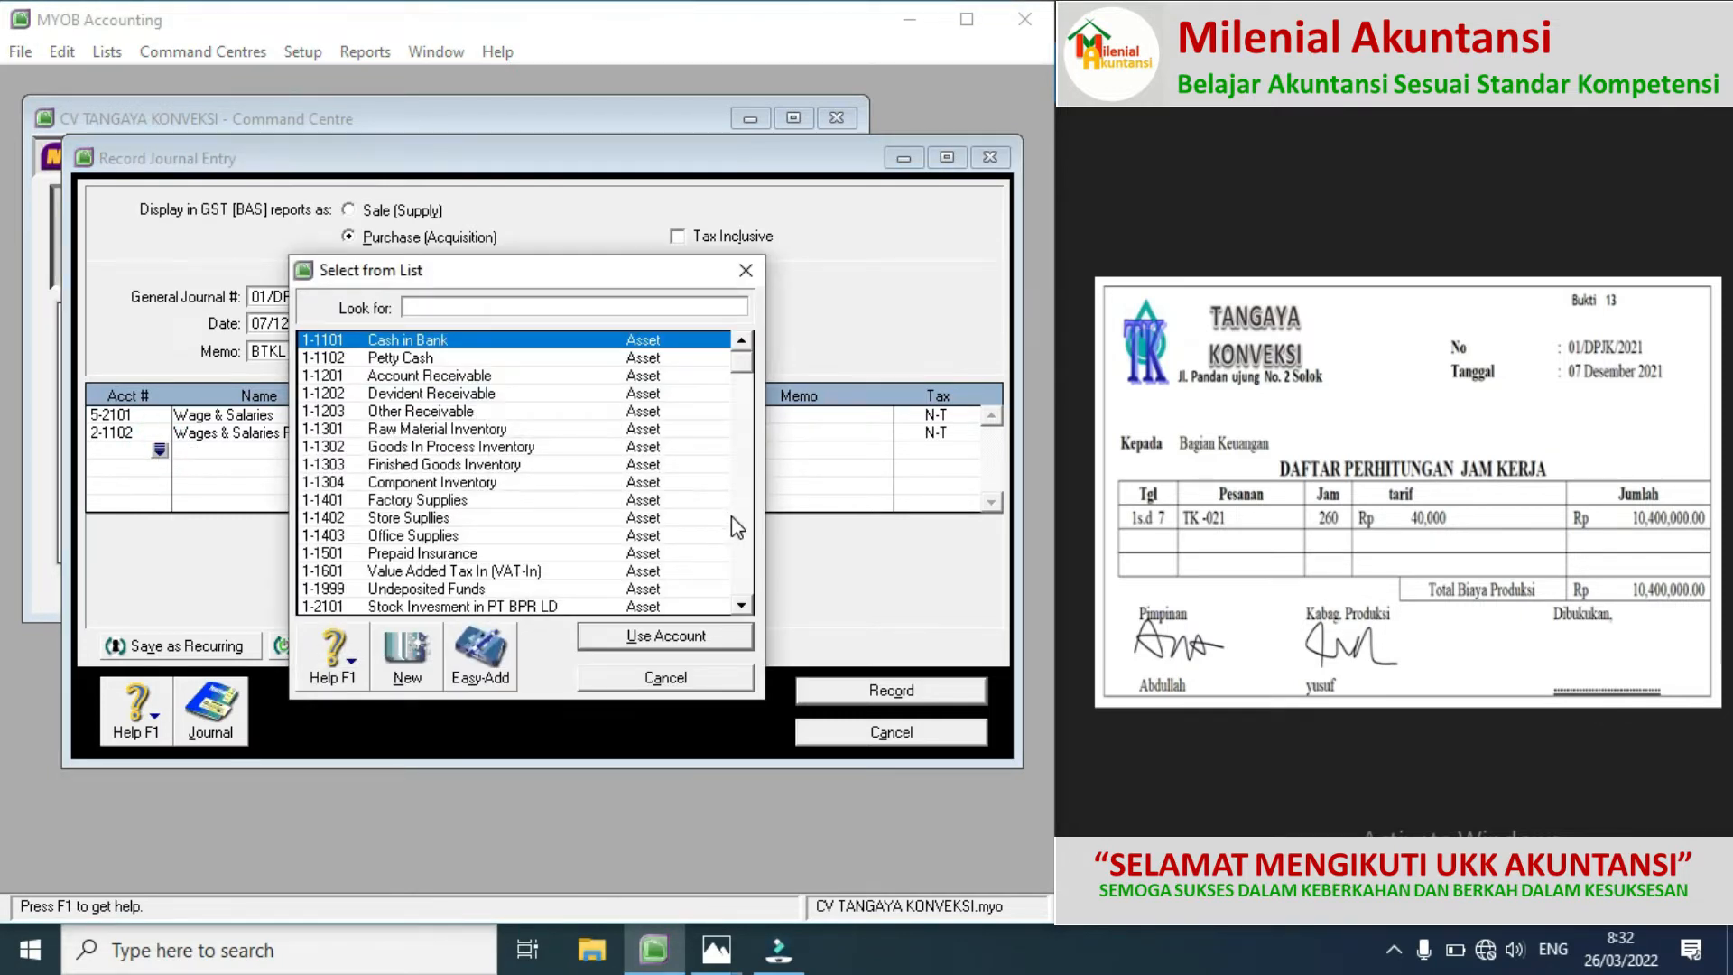
pyautogui.click(738, 550)
pyautogui.click(738, 549)
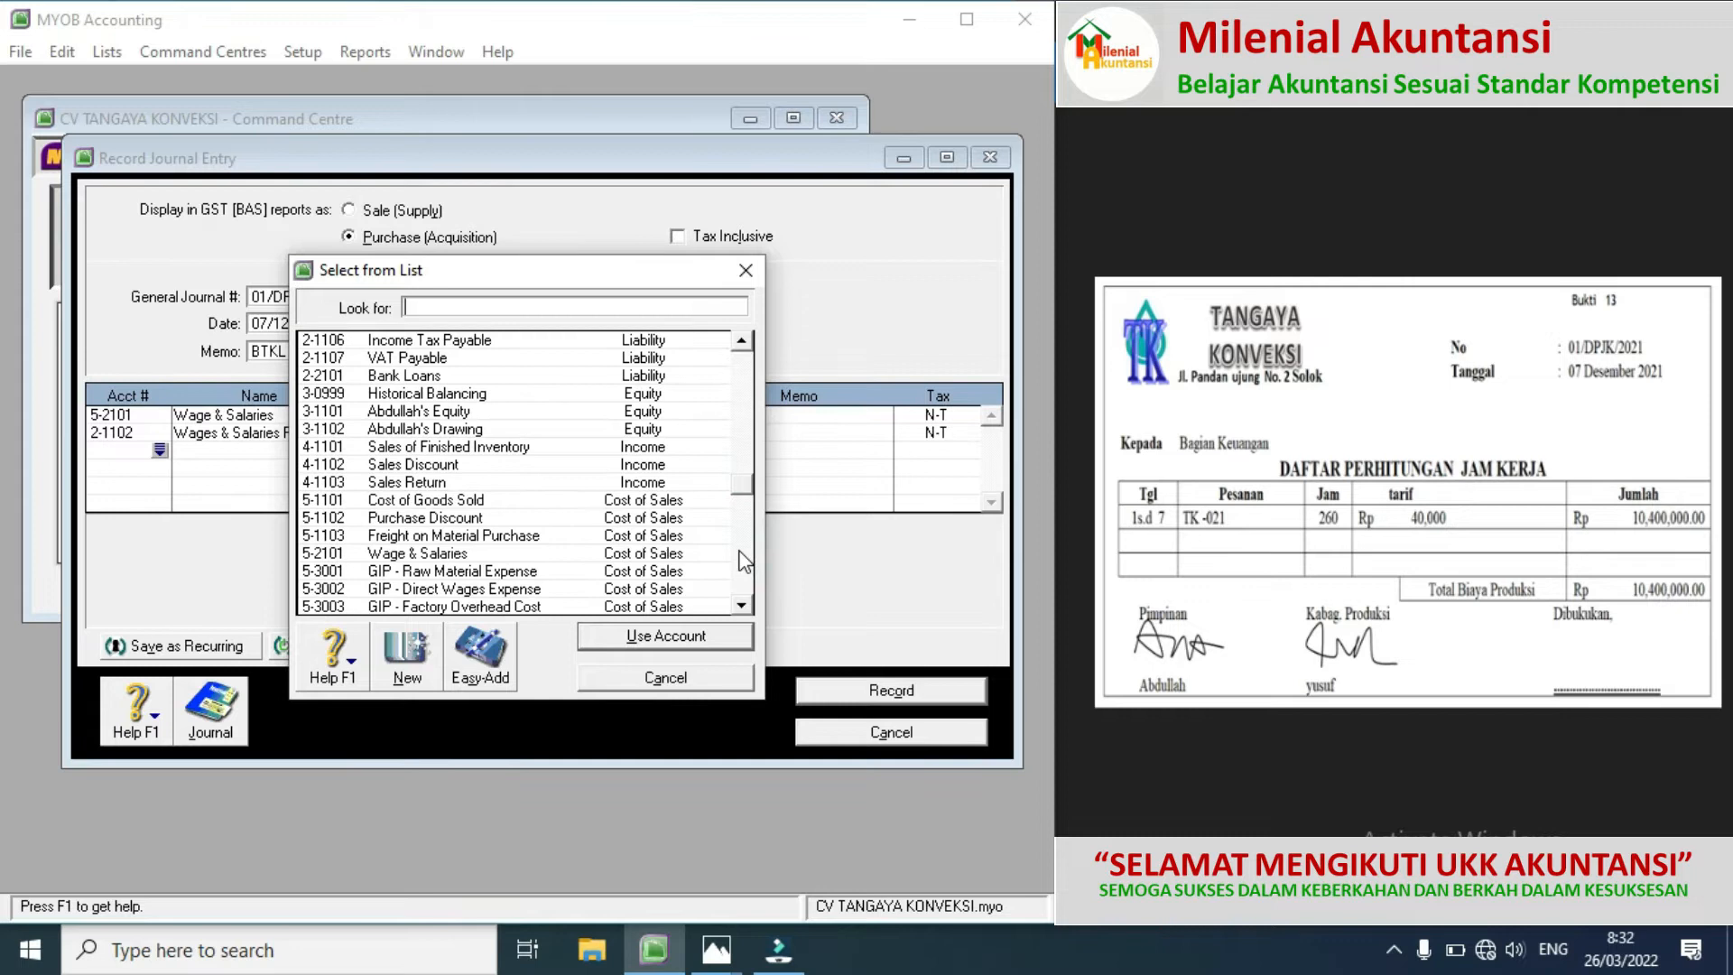
pyautogui.doubleClick(491, 590)
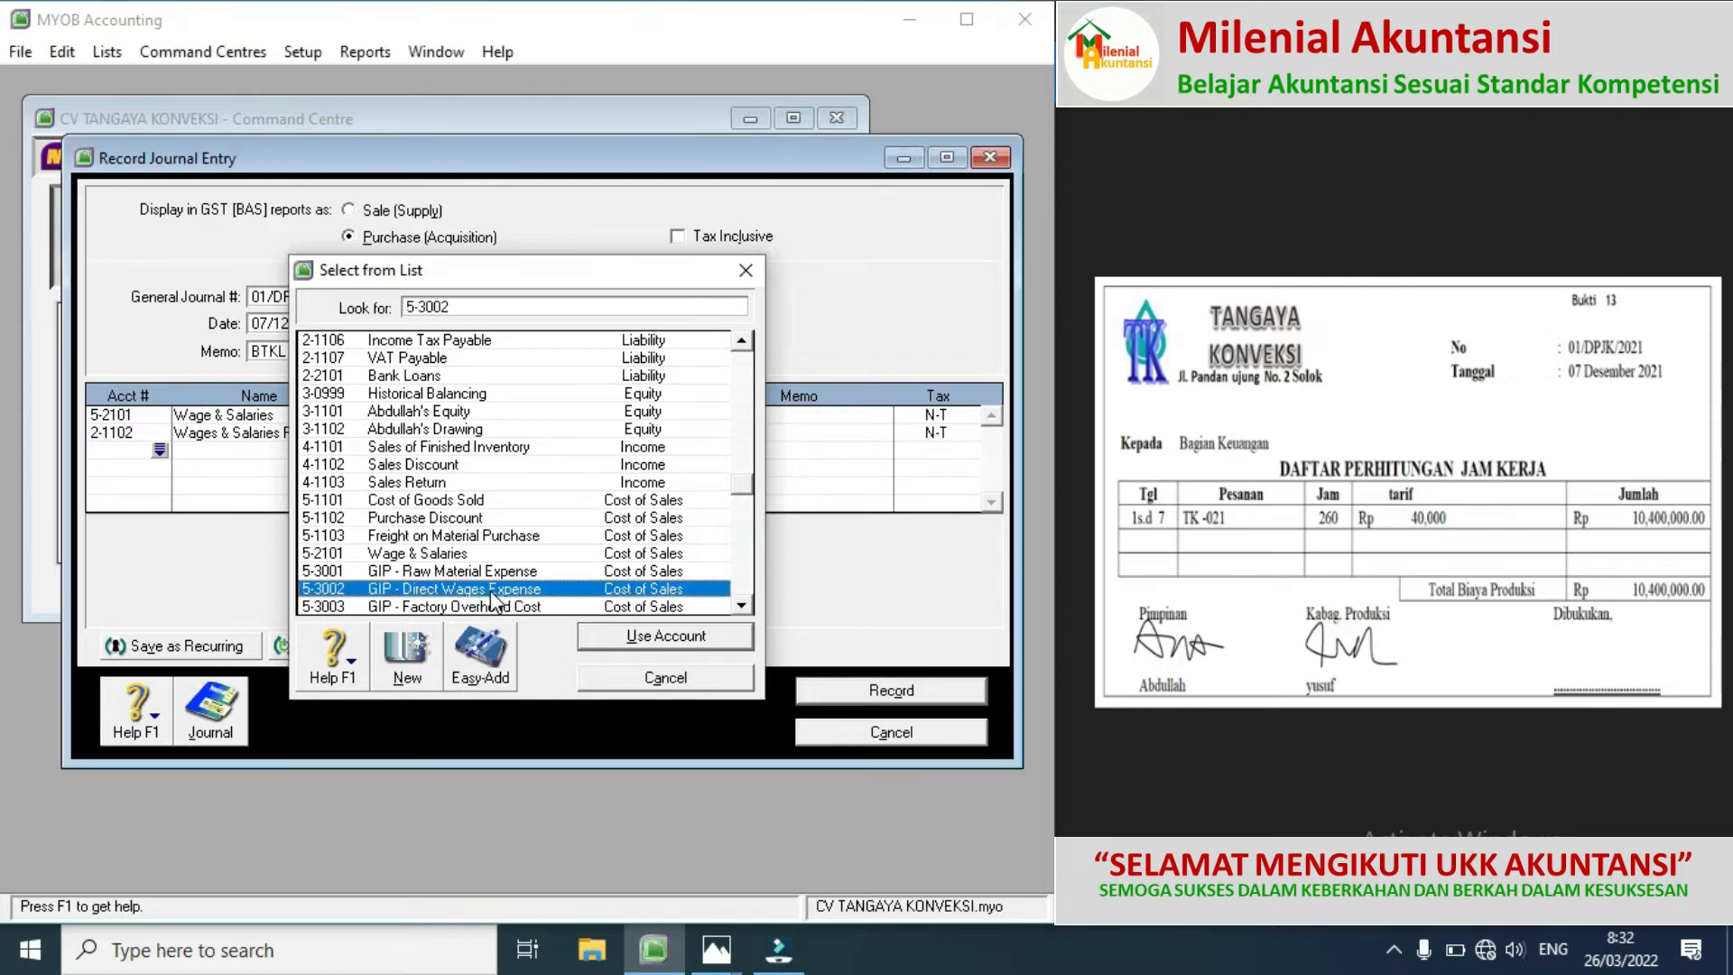
pyautogui.write('10400000')
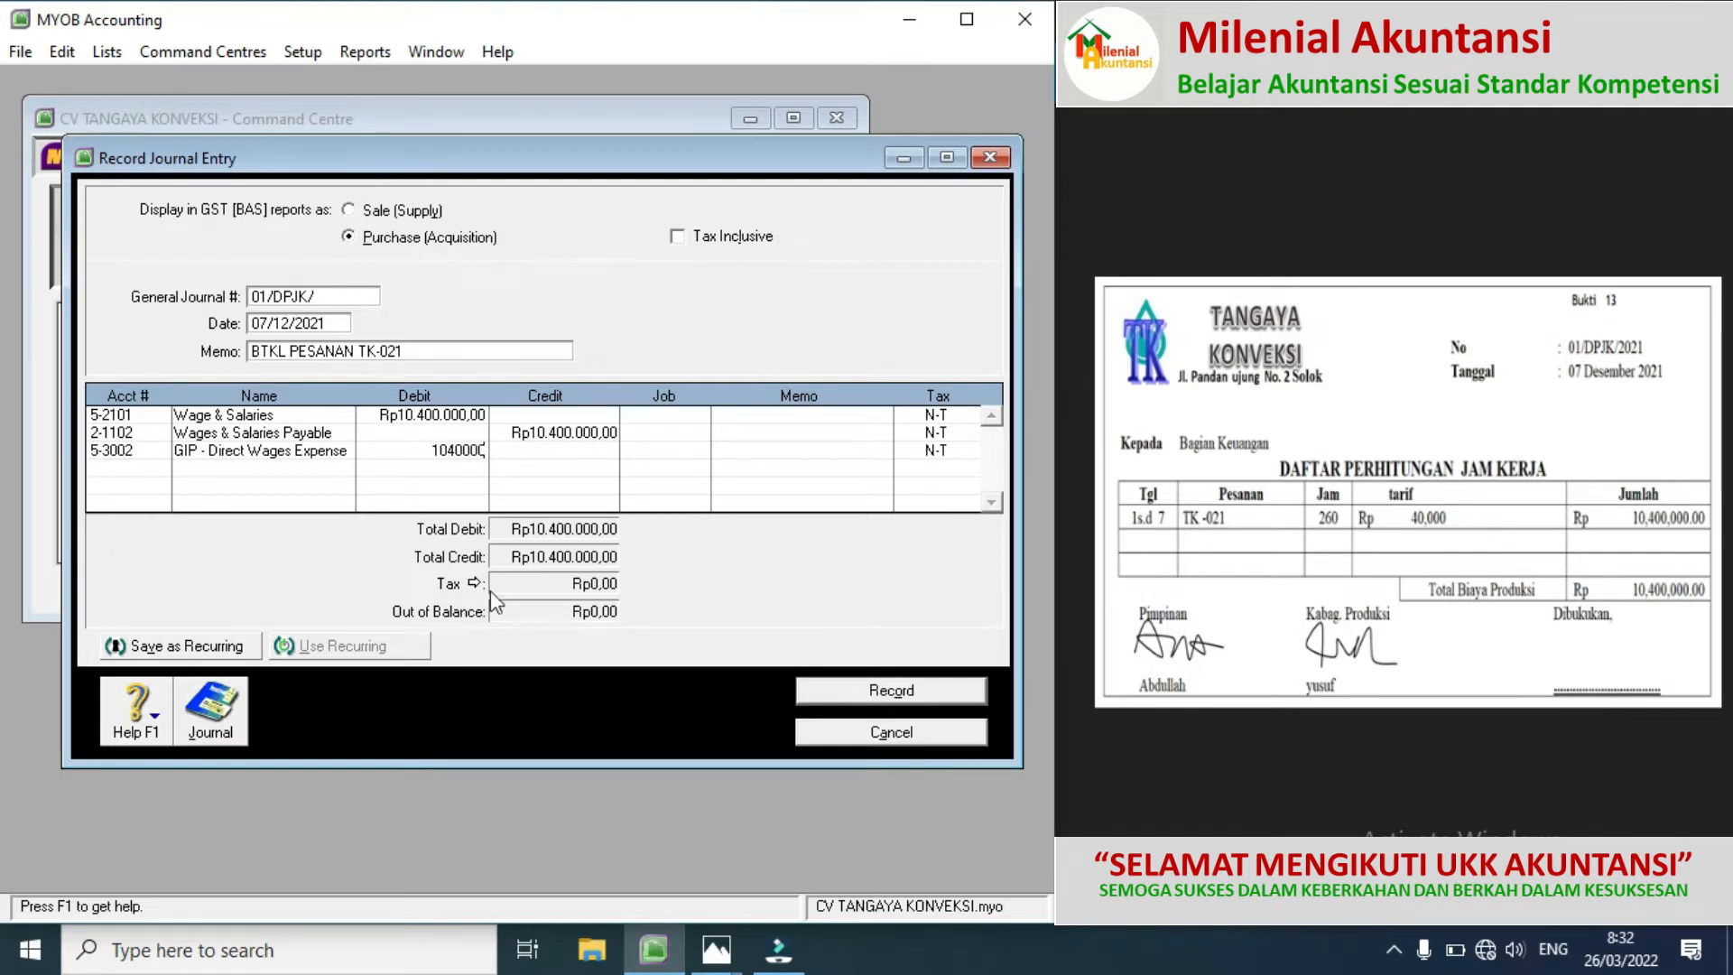
# Step: Add a fourth line crediting account 5-2101 Wage & Salaries with Rp10.400.000 and record the journal entry
pyautogui.click(152, 473)
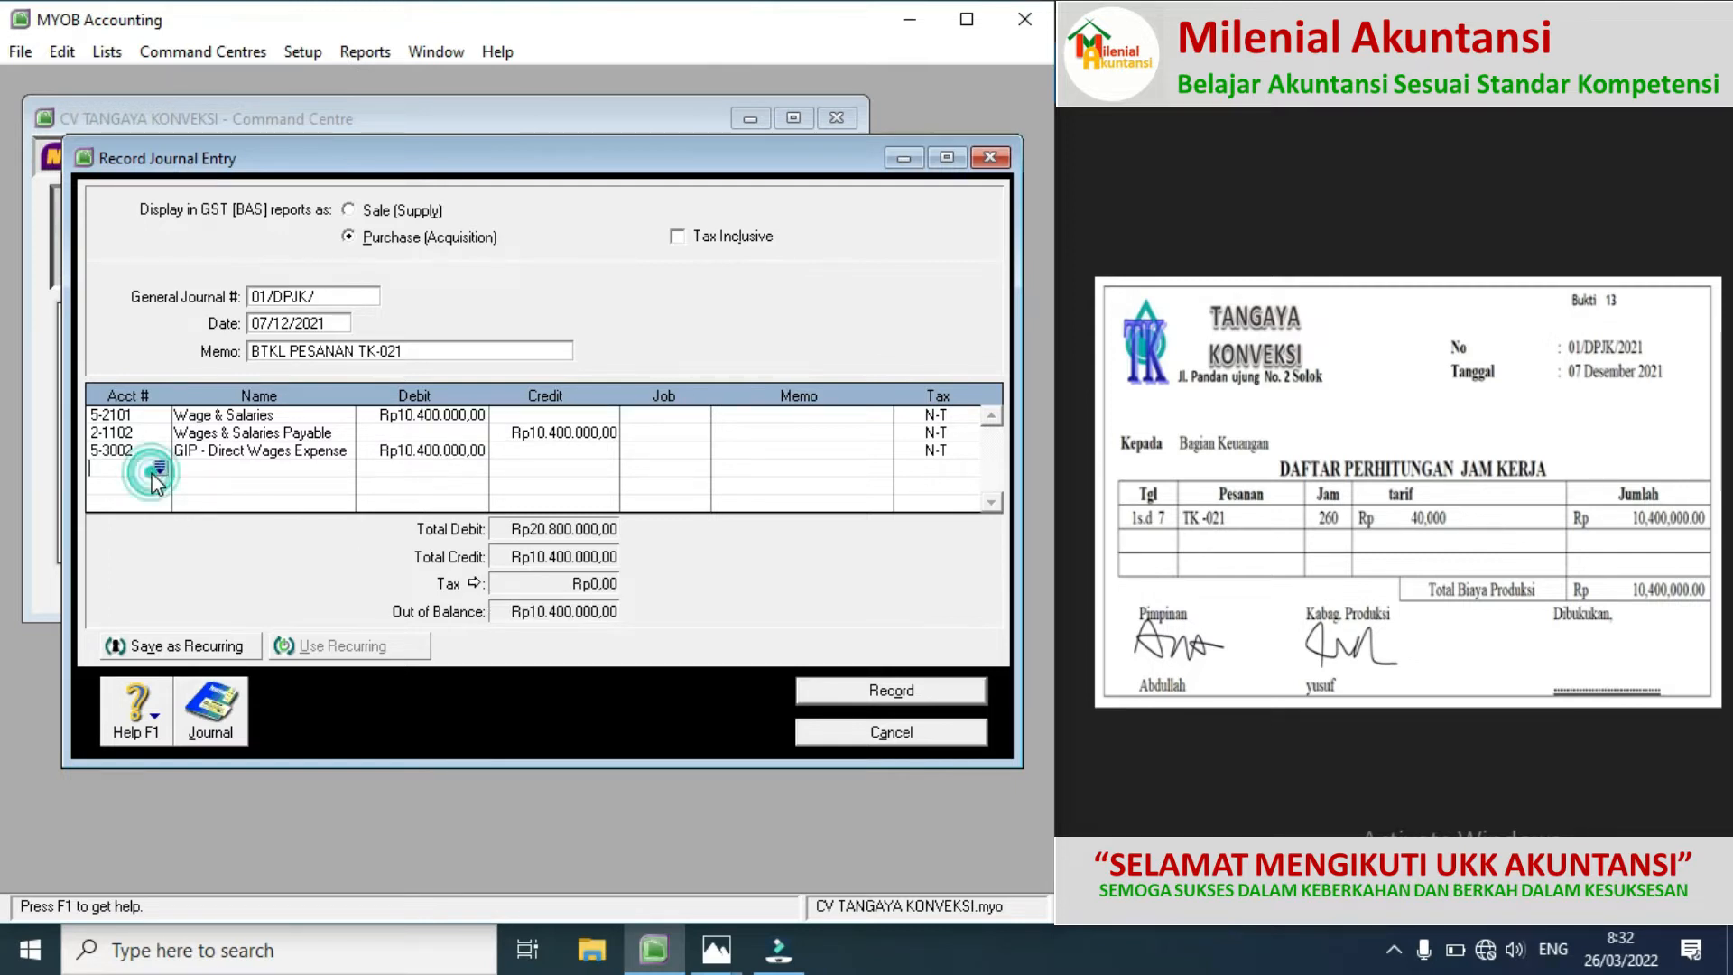
pyautogui.click(159, 472)
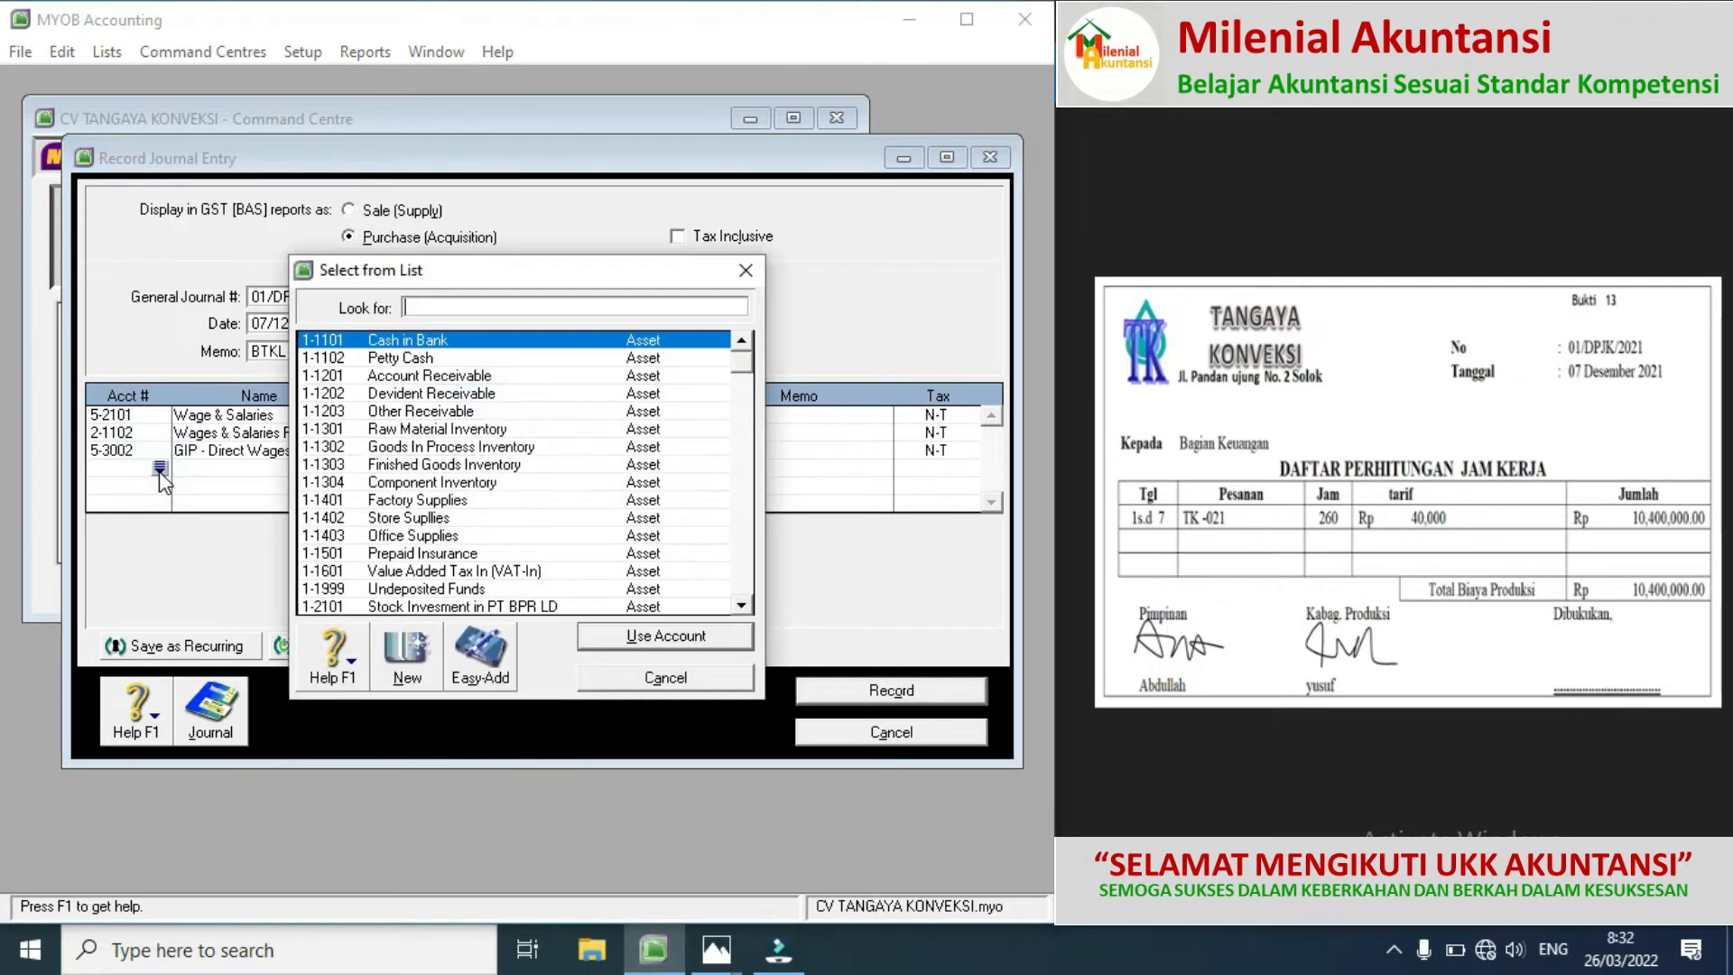
pyautogui.click(743, 560)
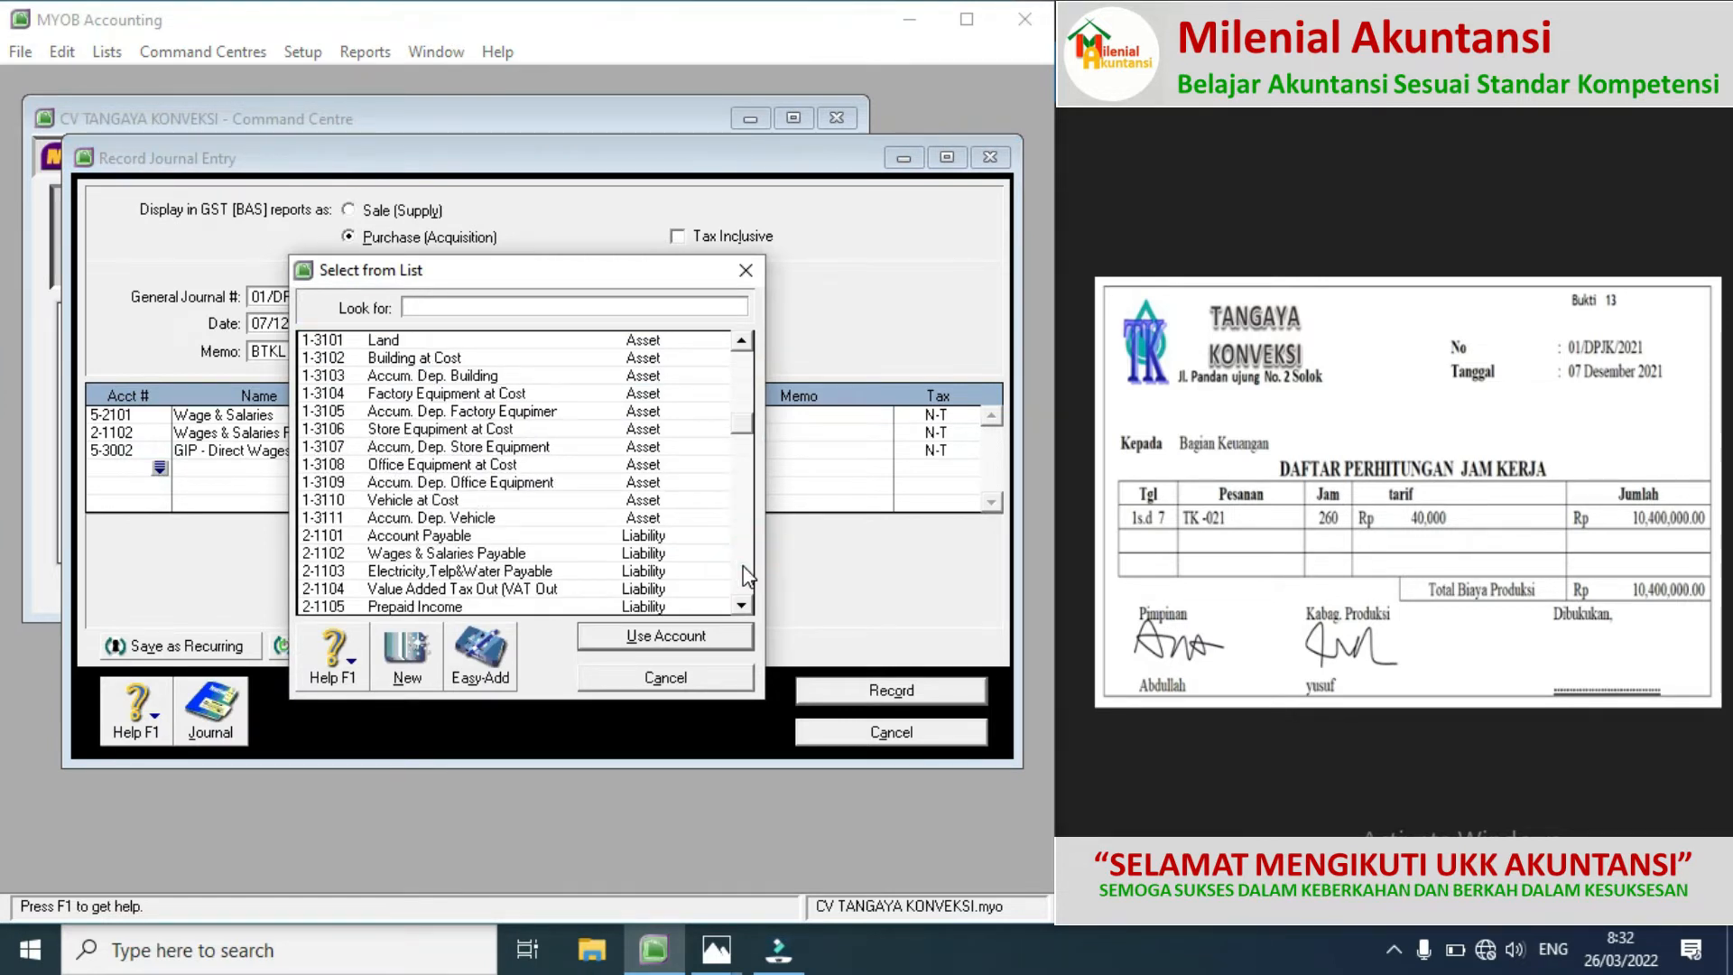
pyautogui.click(743, 567)
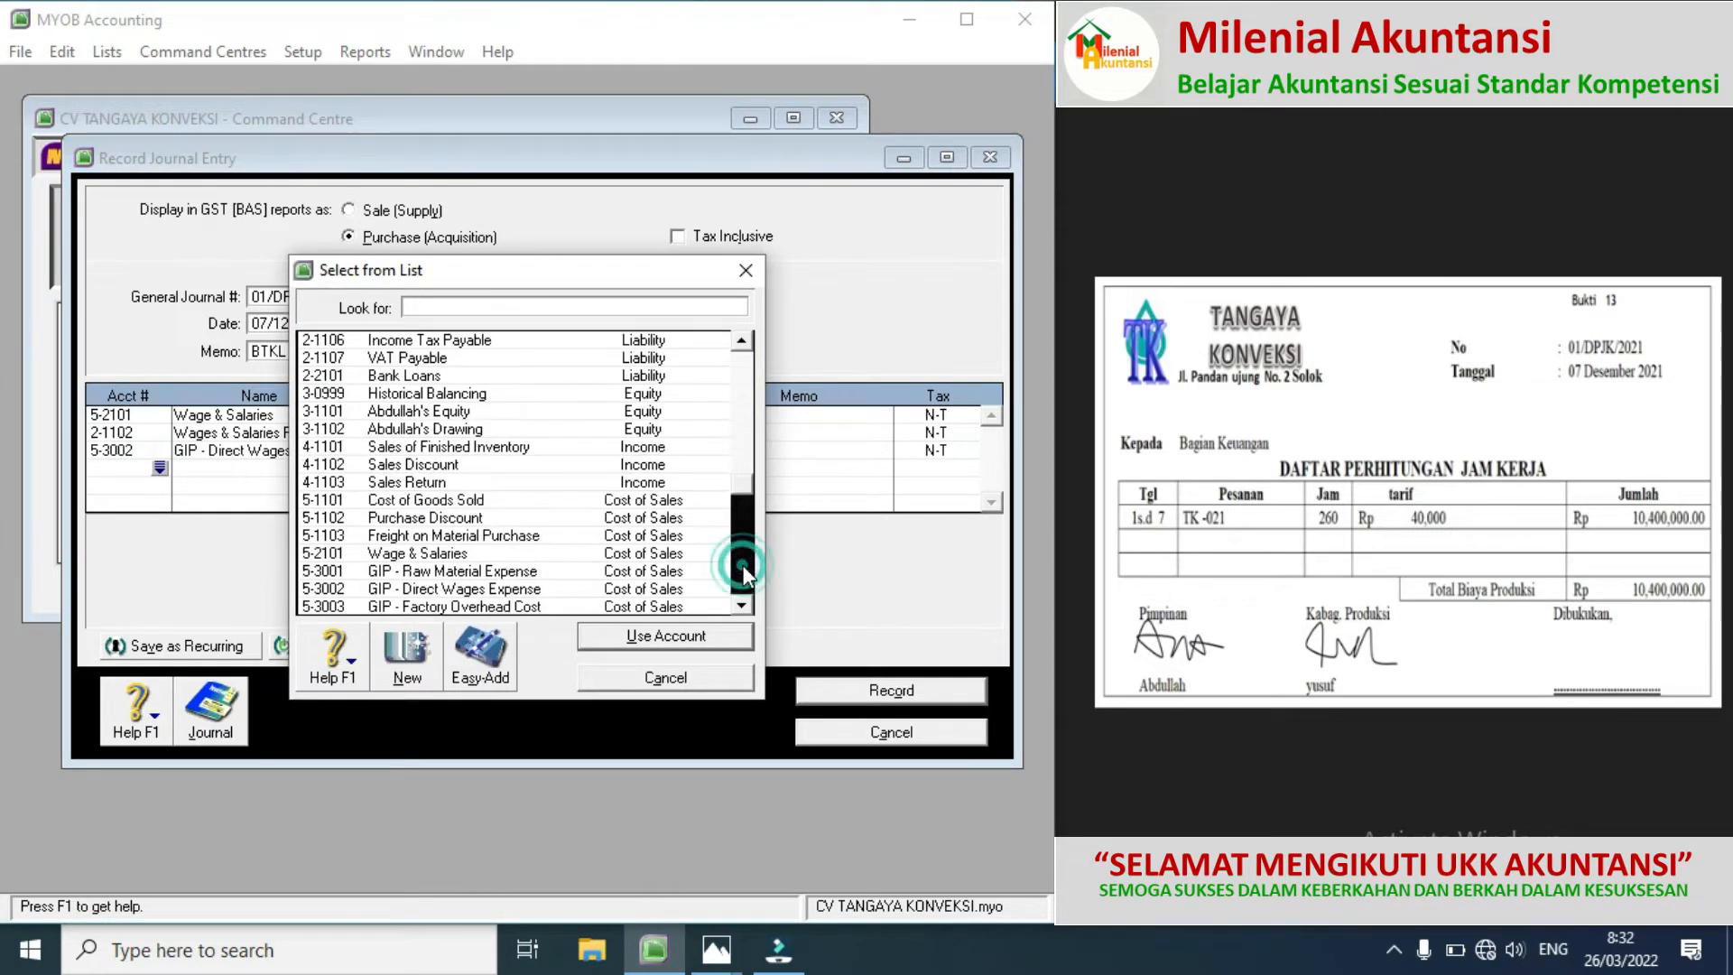
pyautogui.doubleClick(452, 554)
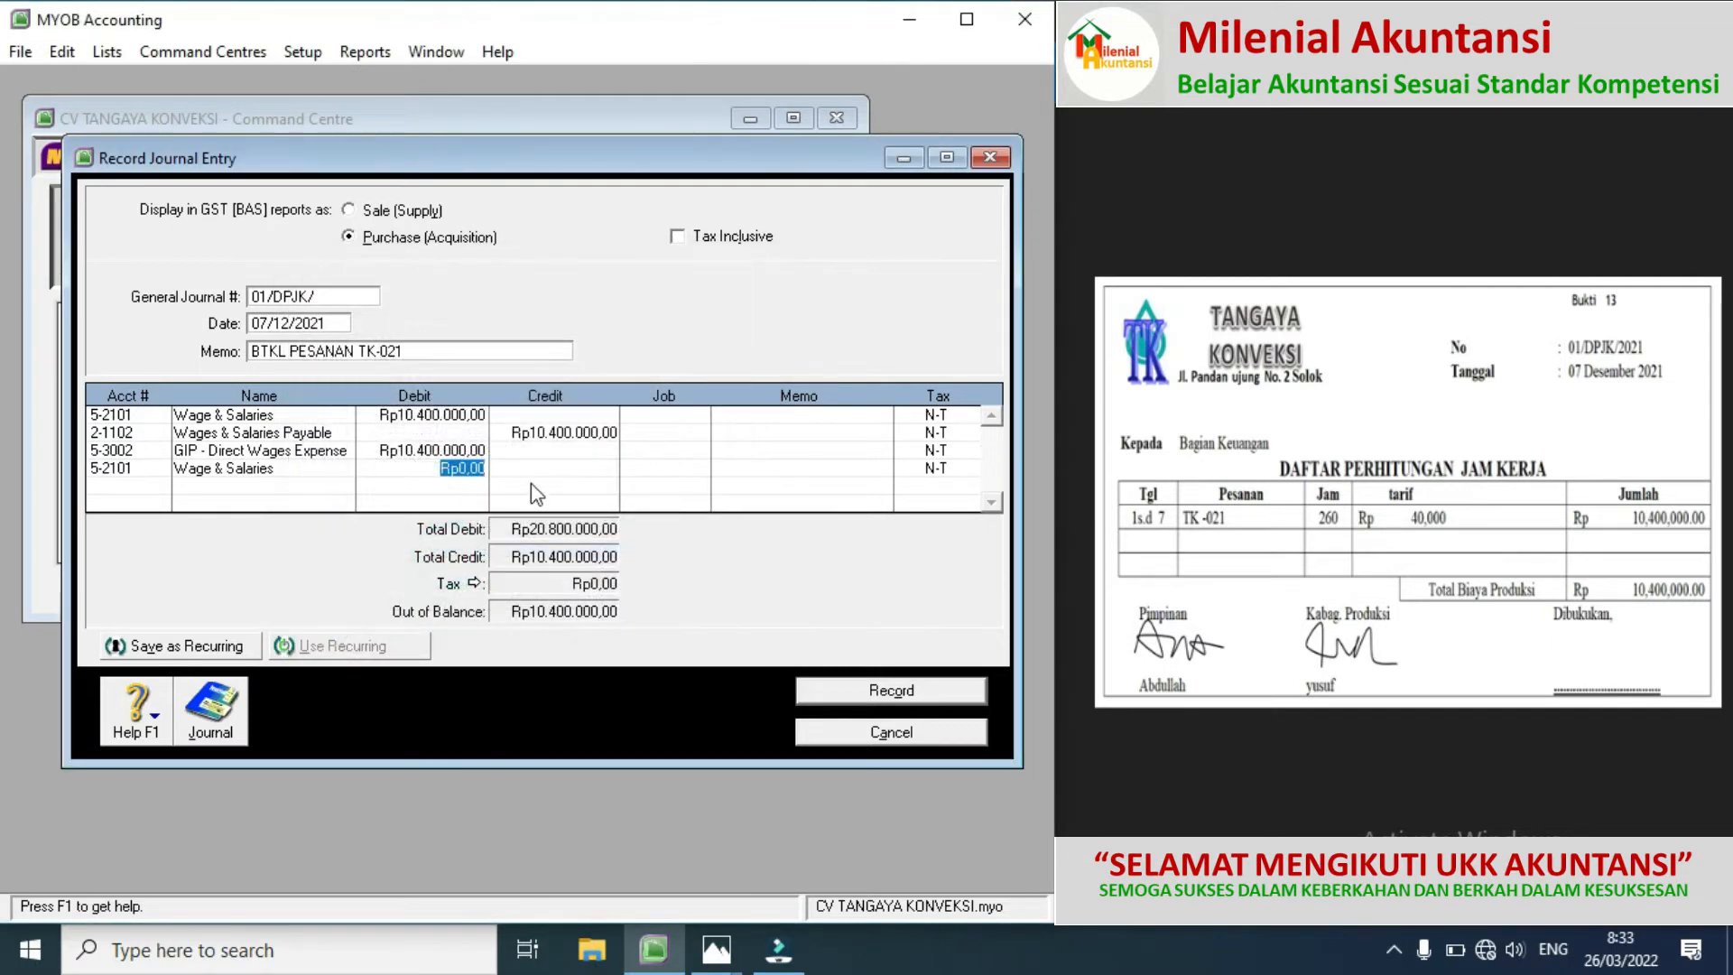
pyautogui.click(587, 470)
pyautogui.write('10400000')
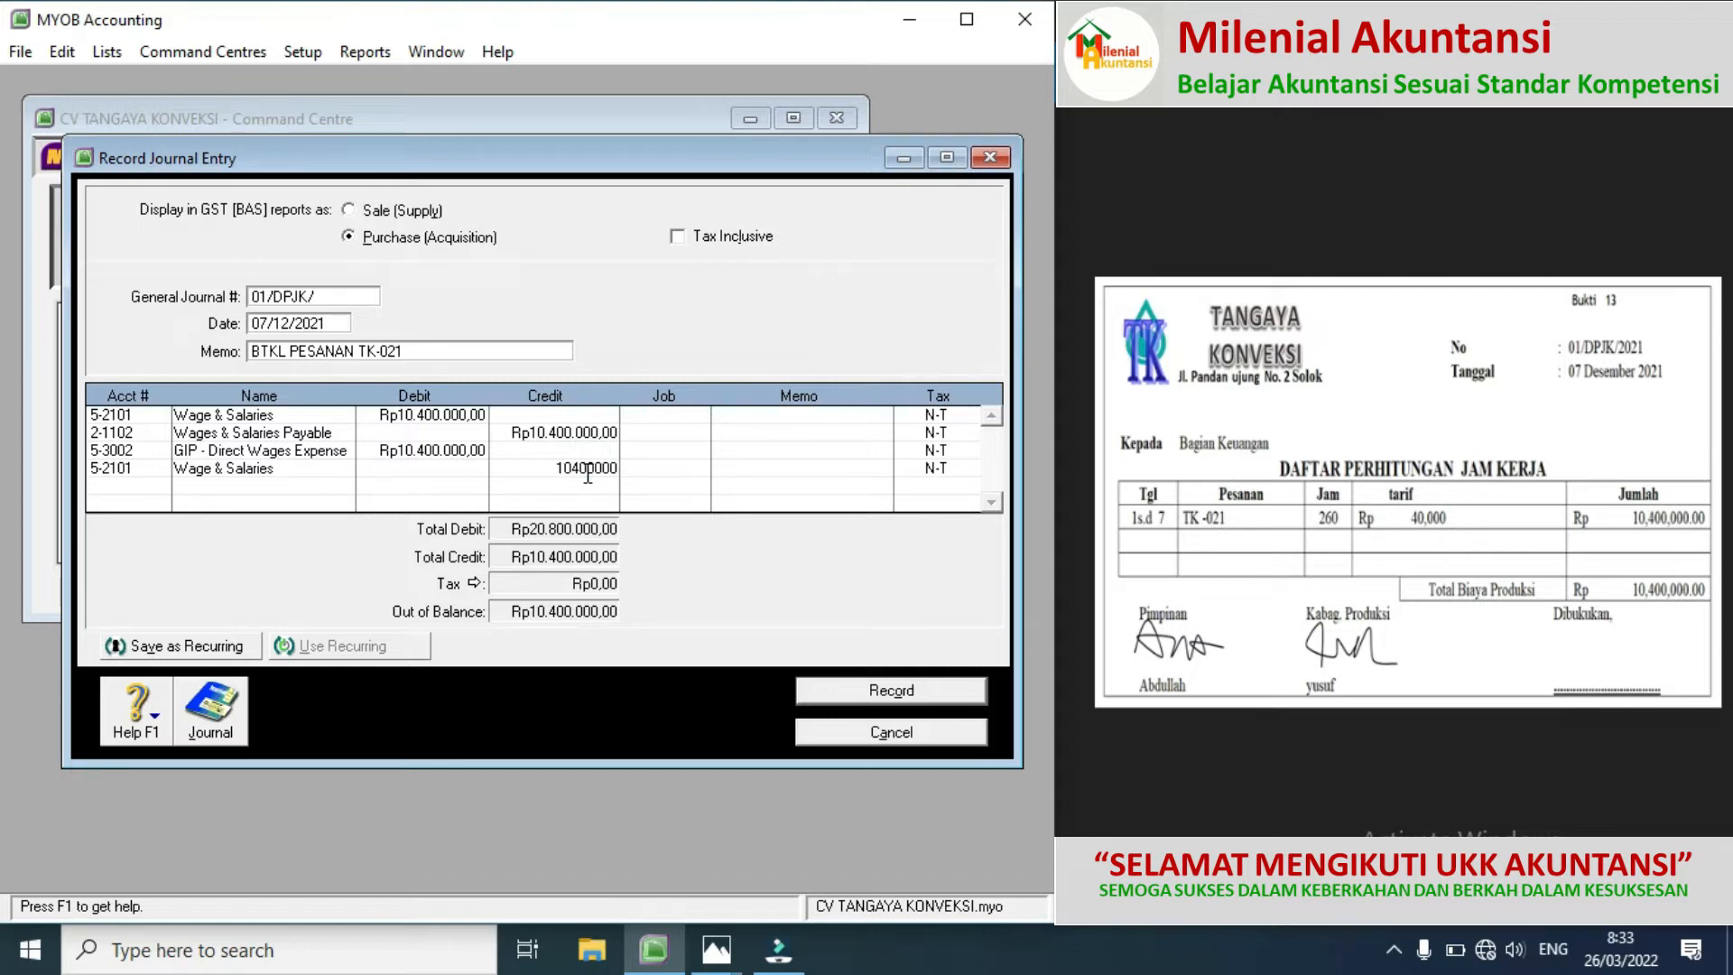
pyautogui.press('Tab')
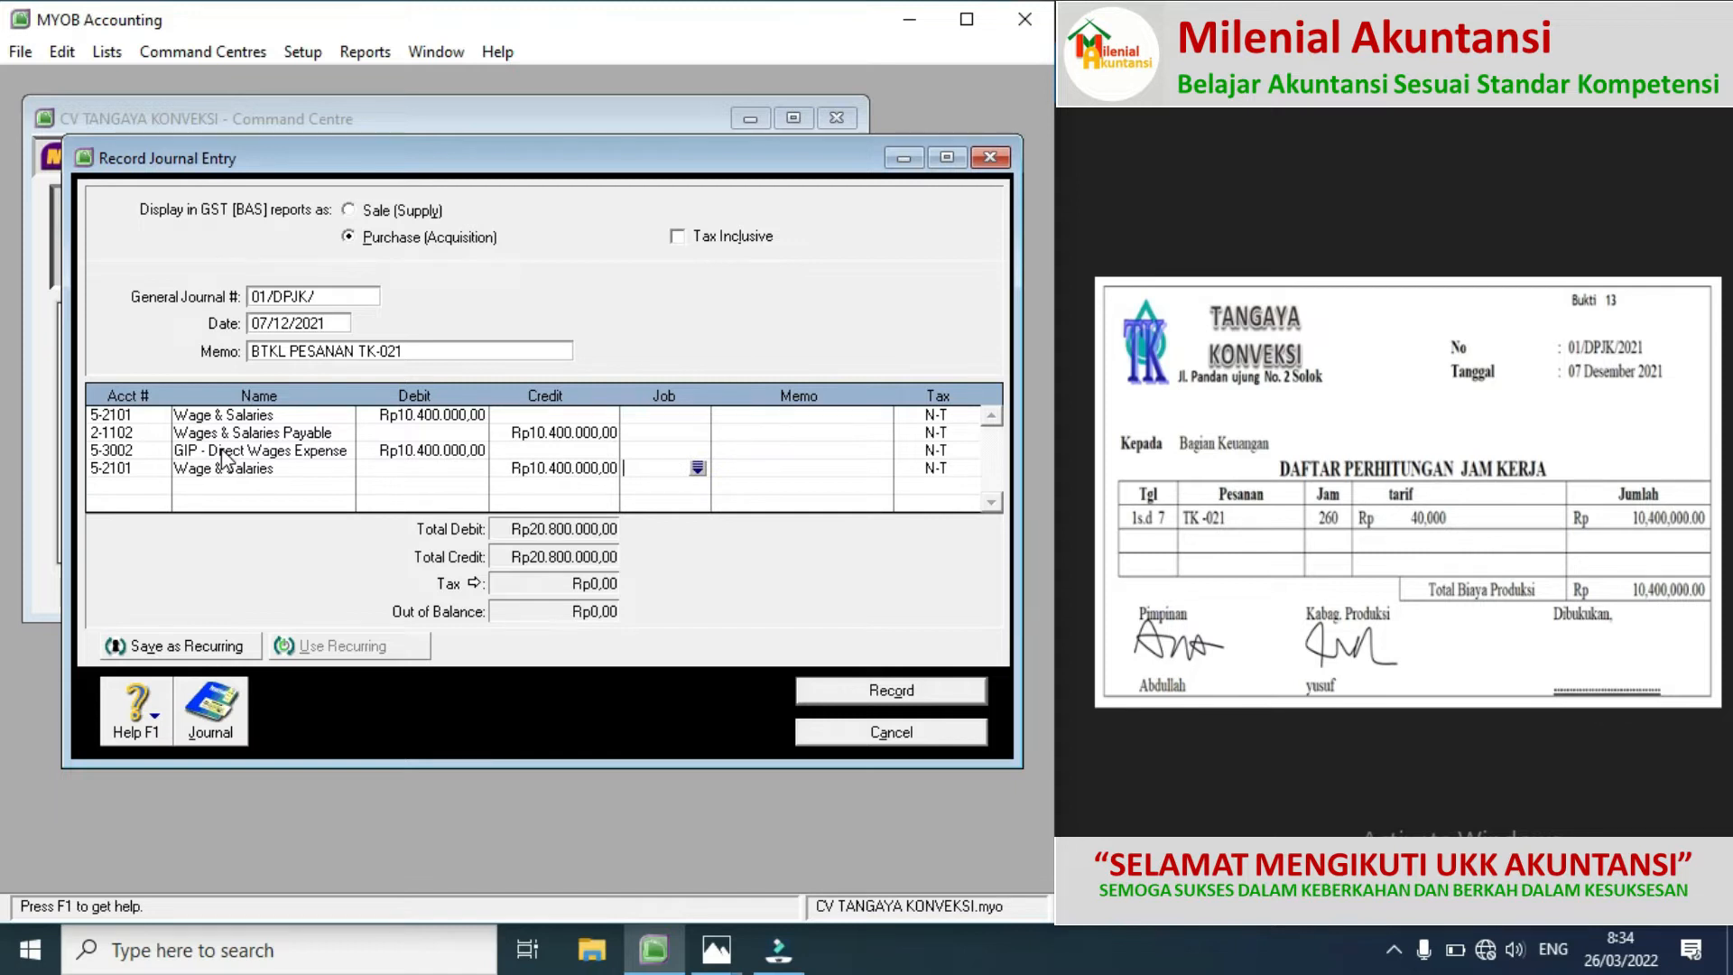
pyautogui.click(868, 693)
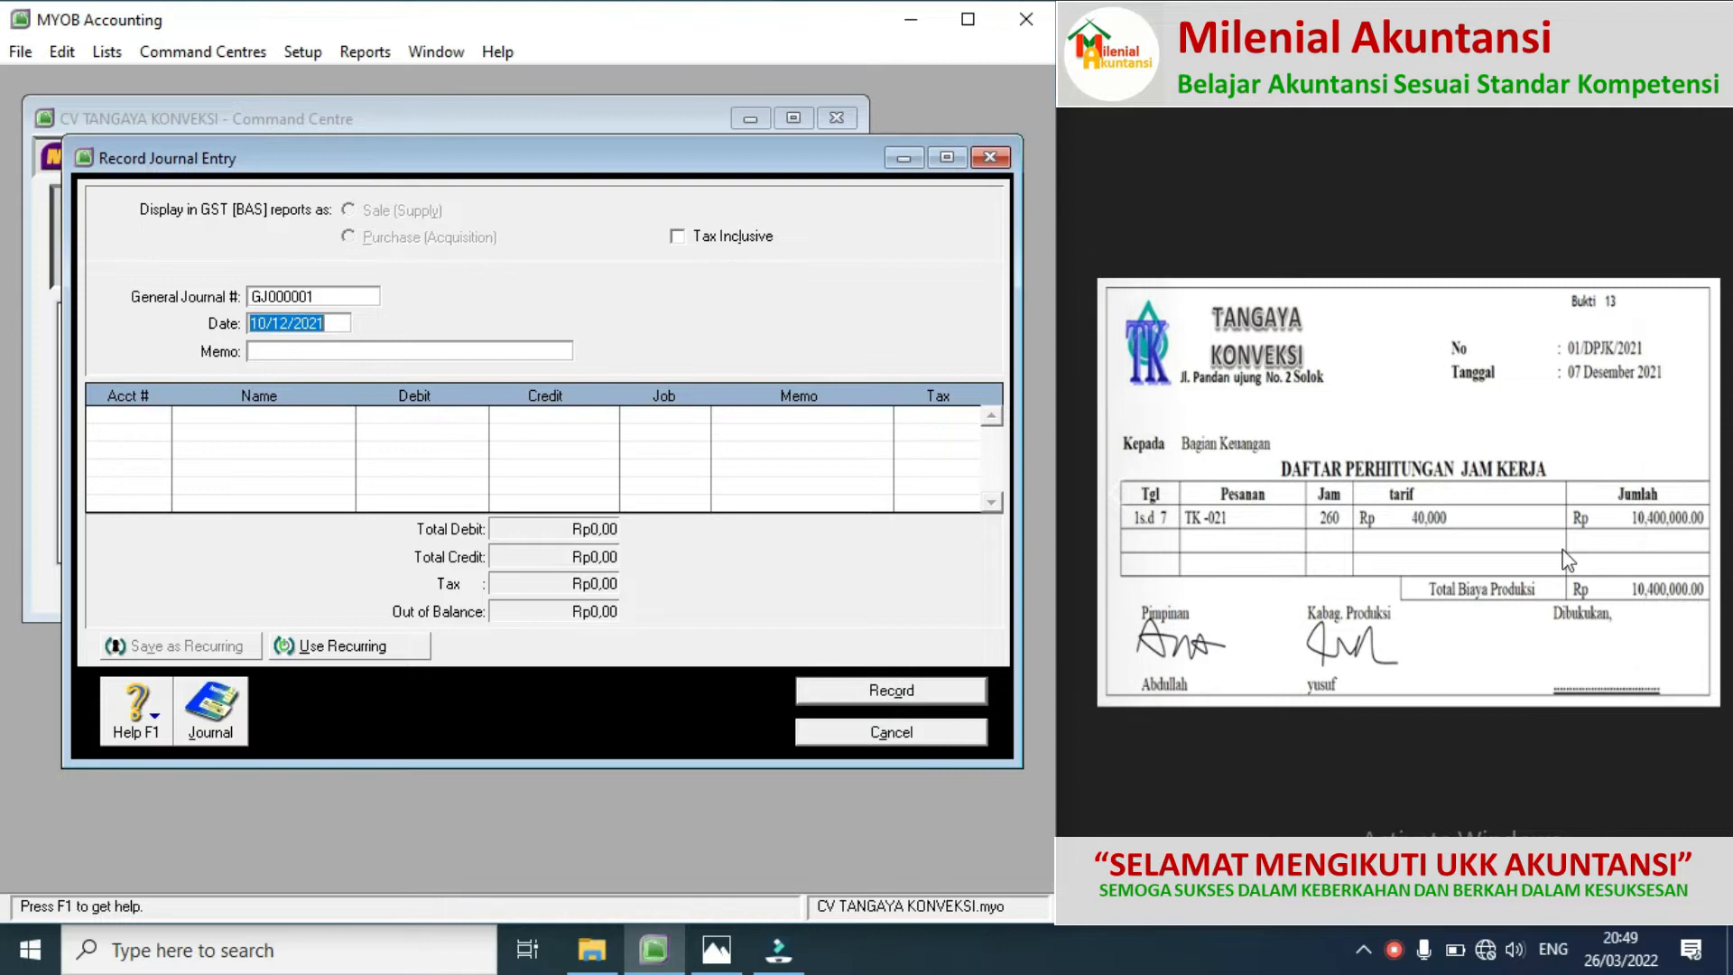
# Step: Show payment voucher 03/BKK, close the blank journal entry and open a new Spend Money transaction
pyautogui.click(1702, 502)
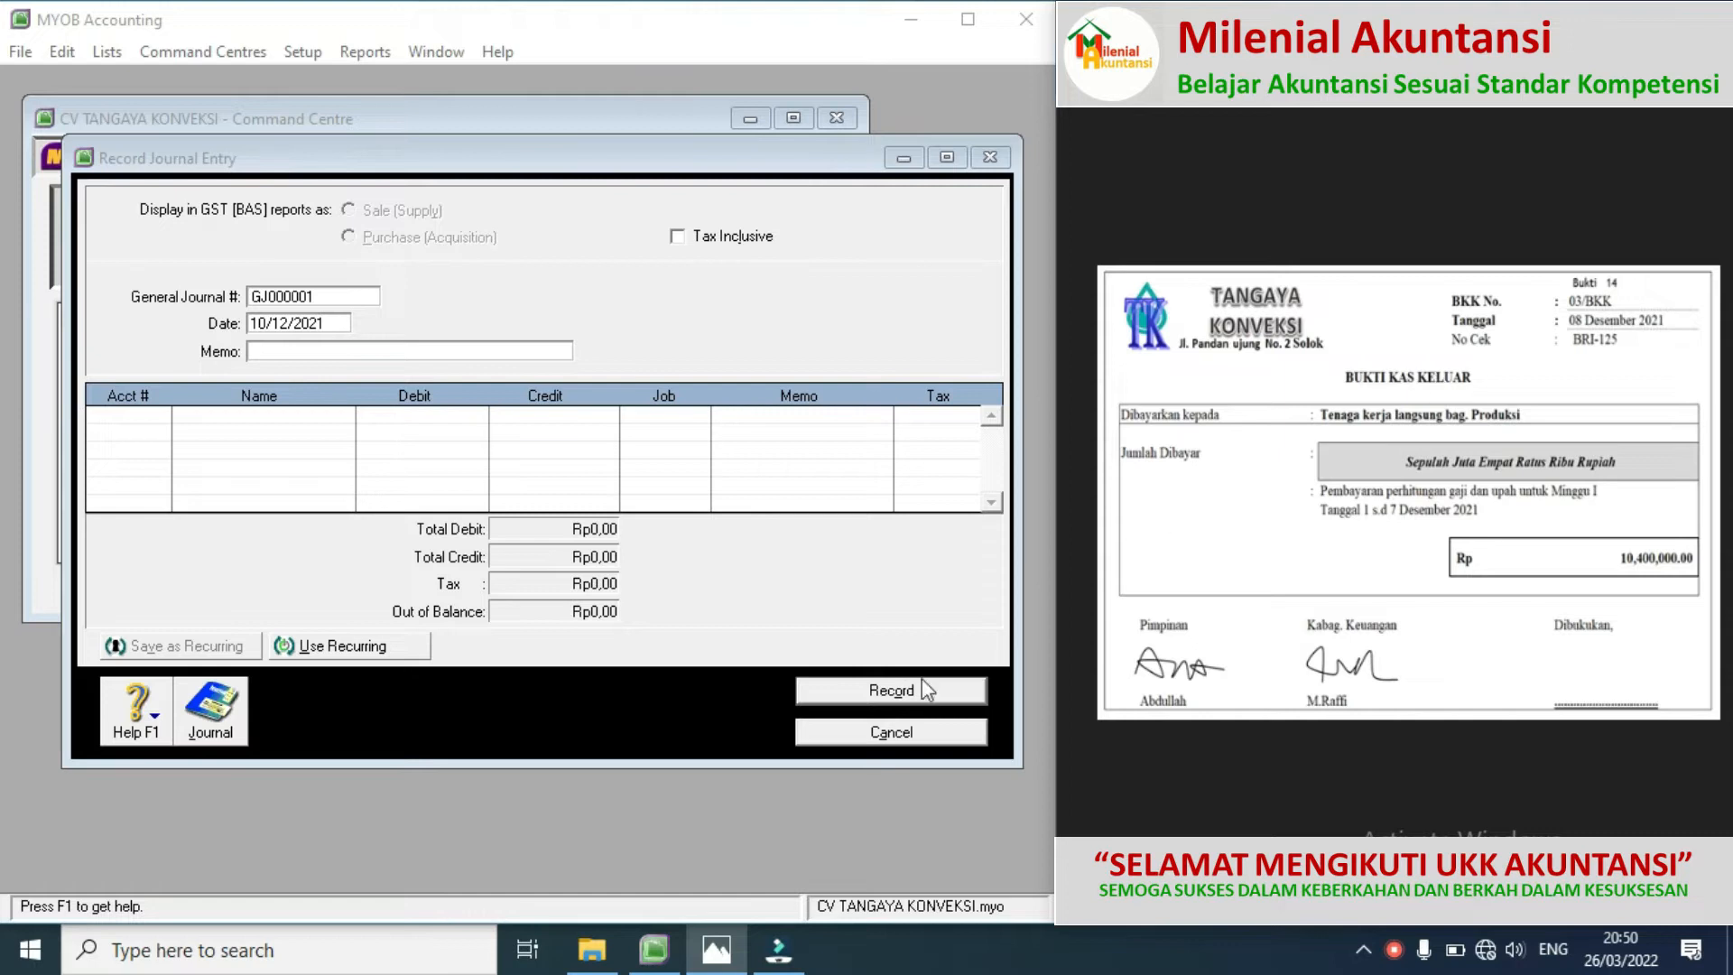
pyautogui.click(835, 740)
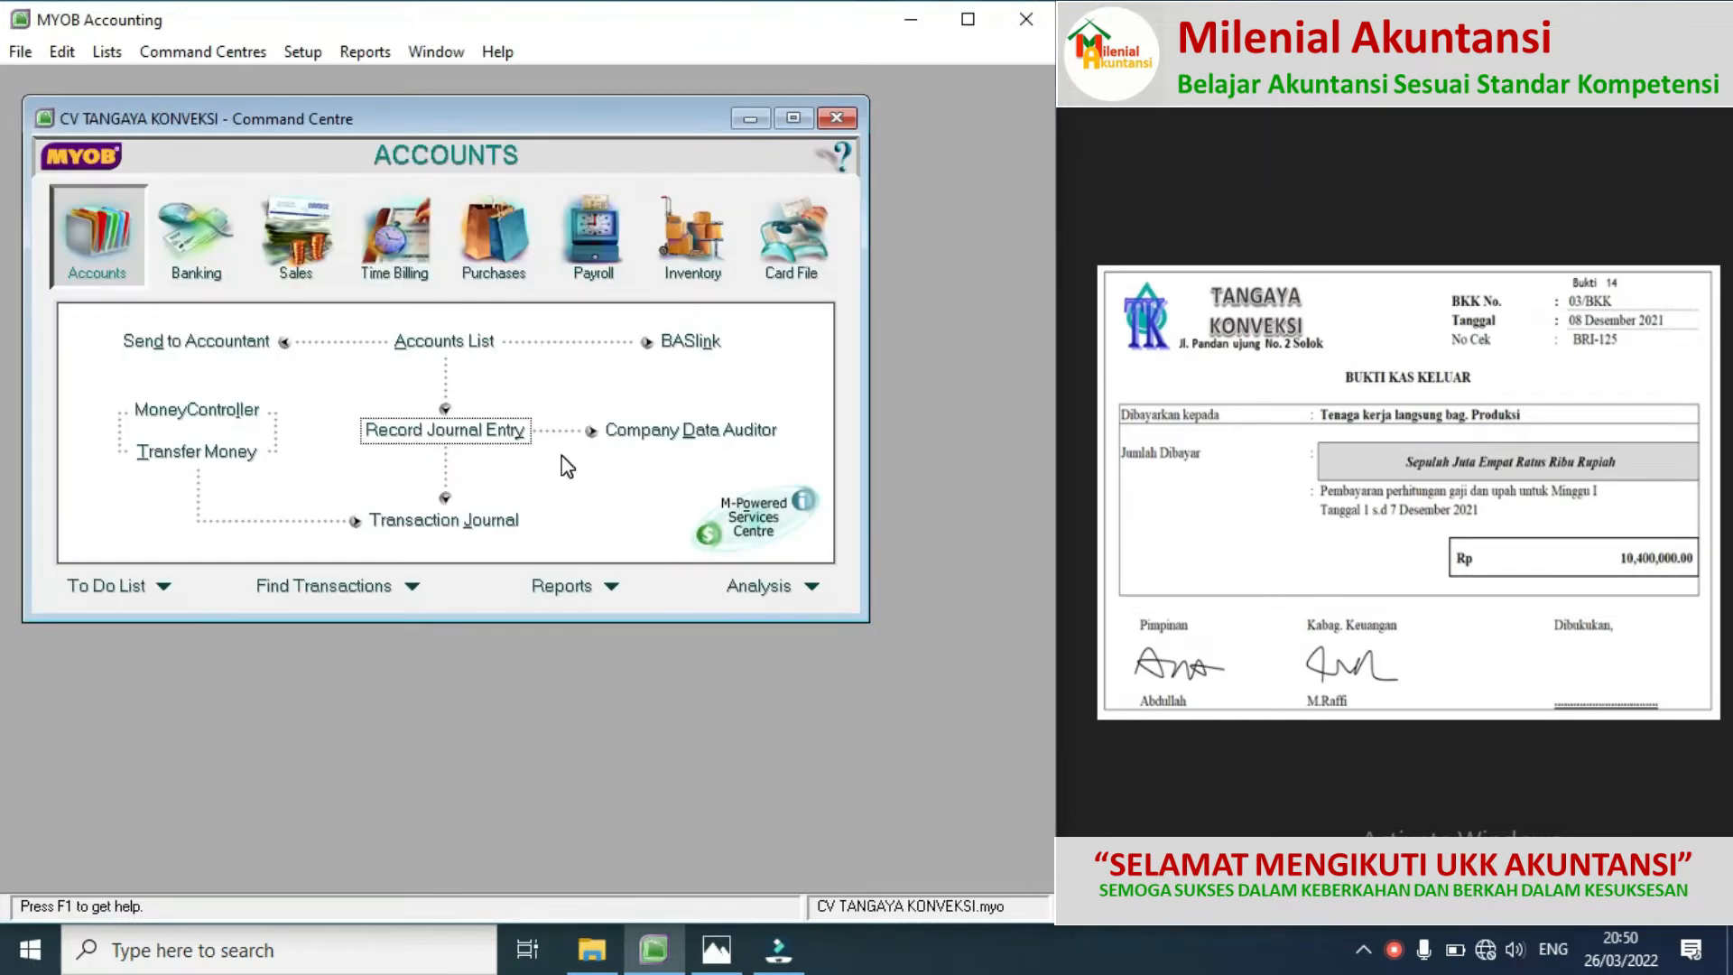
pyautogui.click(209, 259)
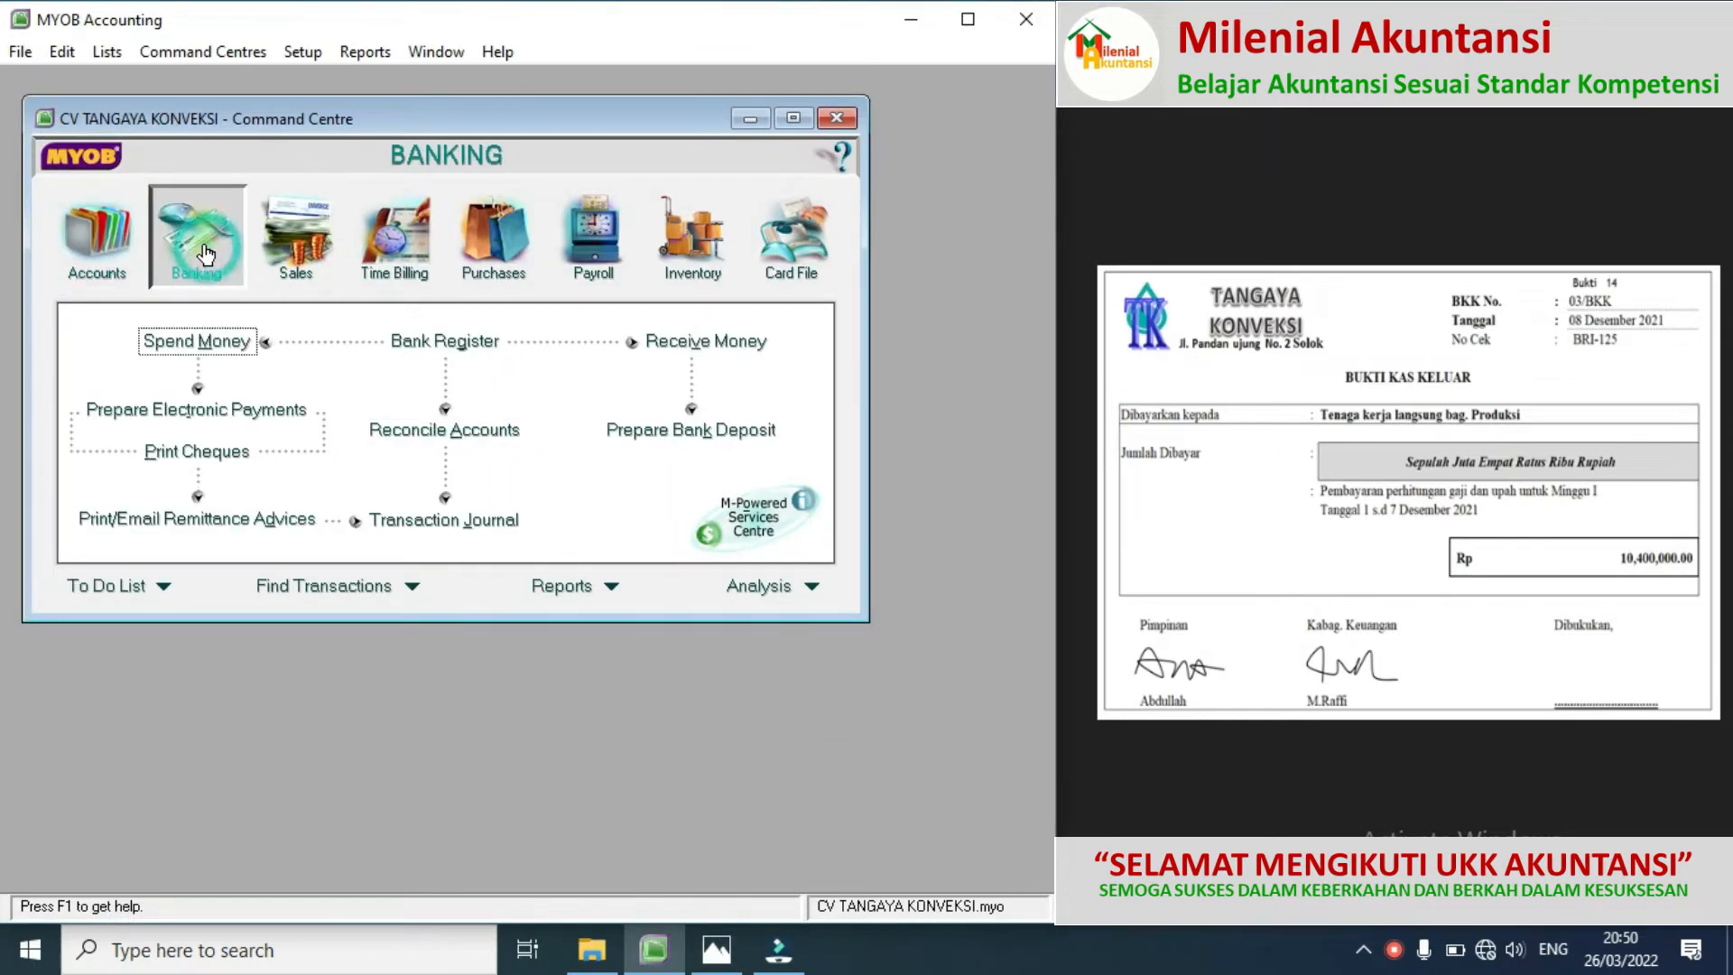
pyautogui.click(222, 357)
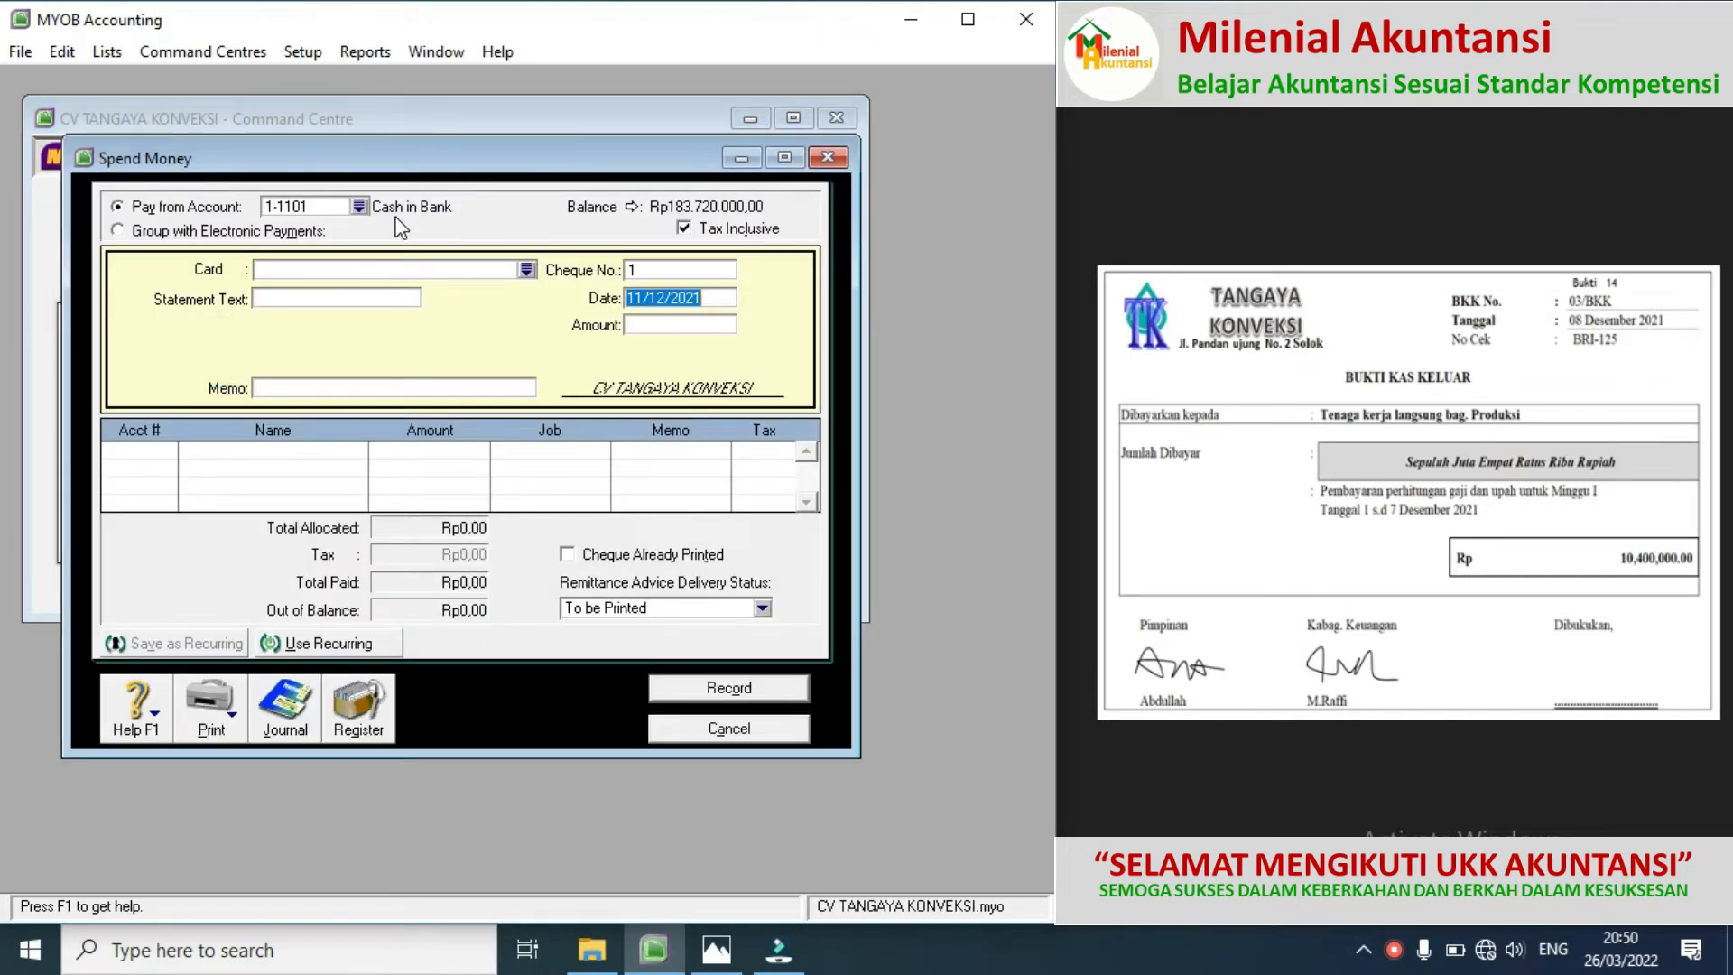
# Step: Create an employee card with the last name TKL BAG PRODUKSI and card ID E3
pyautogui.click(526, 271)
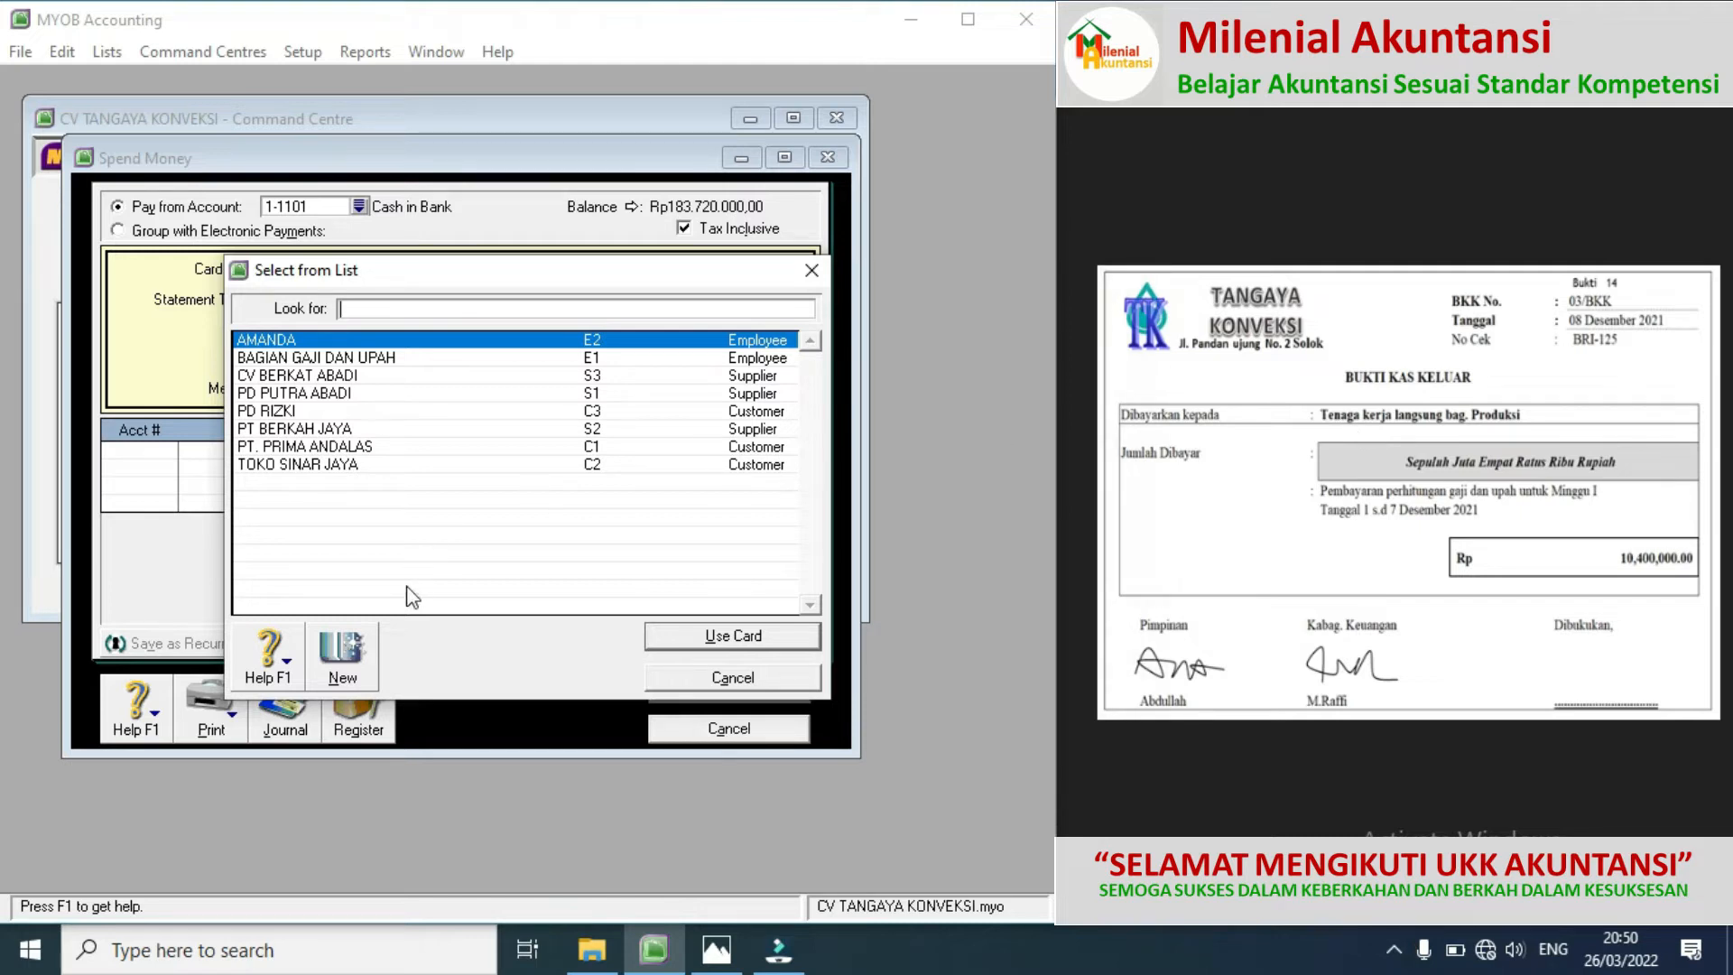
pyautogui.click(357, 652)
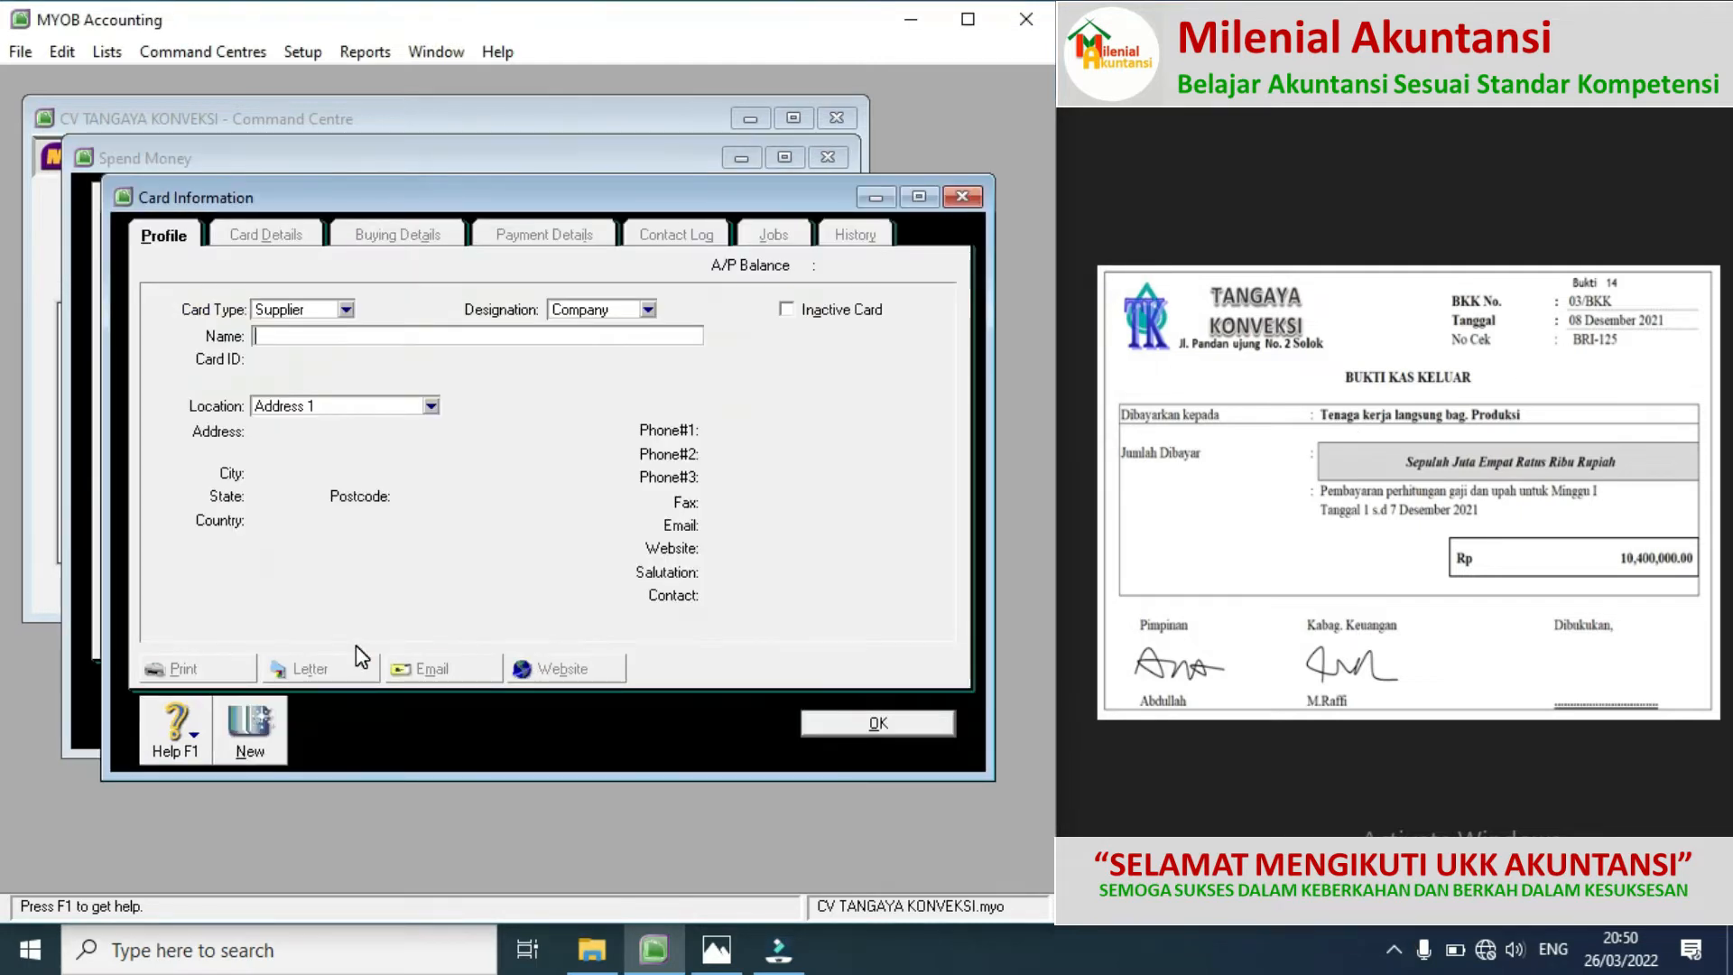
pyautogui.click(346, 311)
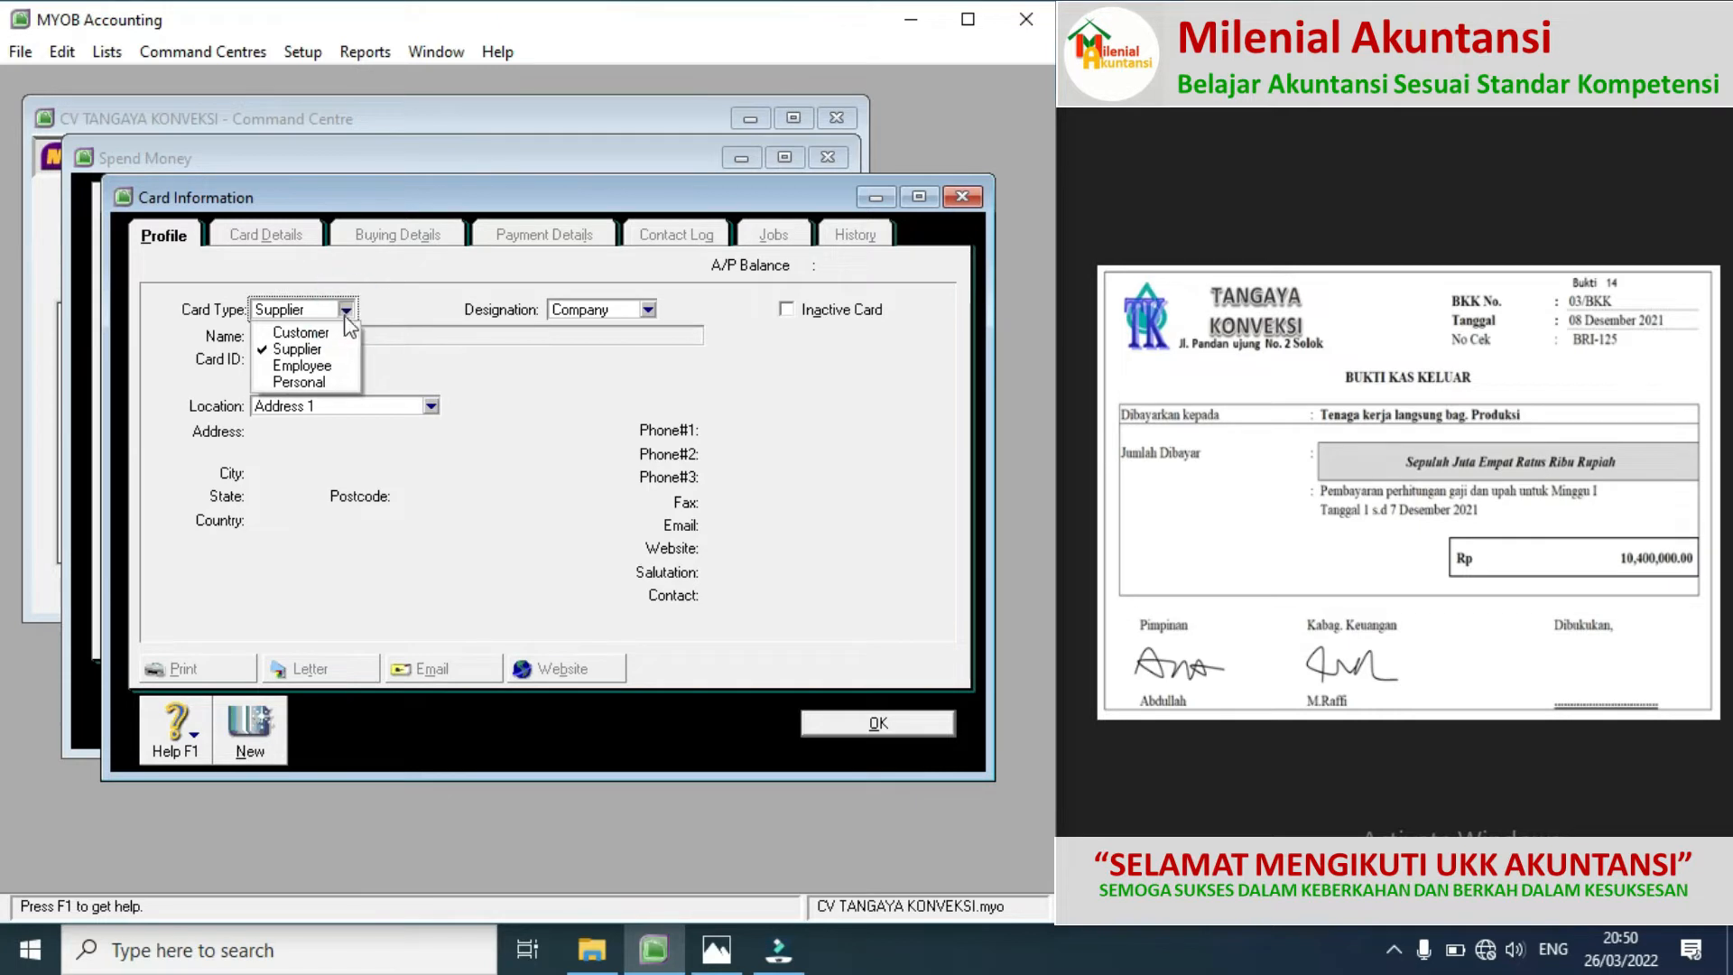
pyautogui.click(327, 366)
pyautogui.click(283, 338)
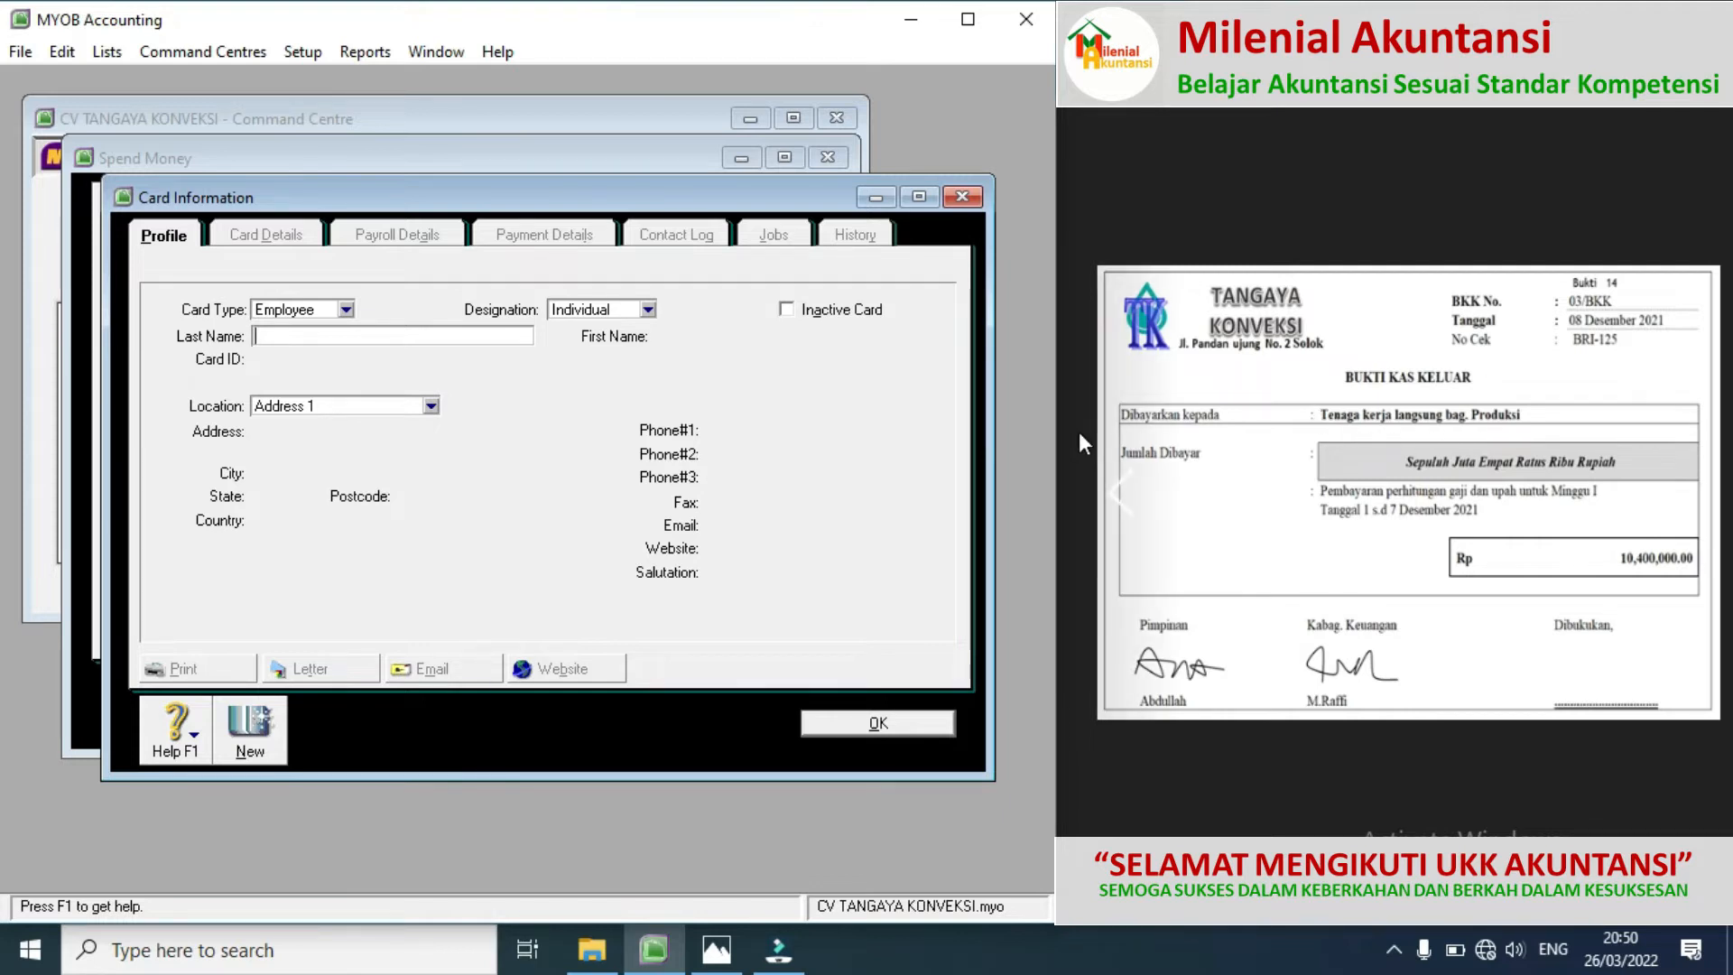
pyautogui.write('t')
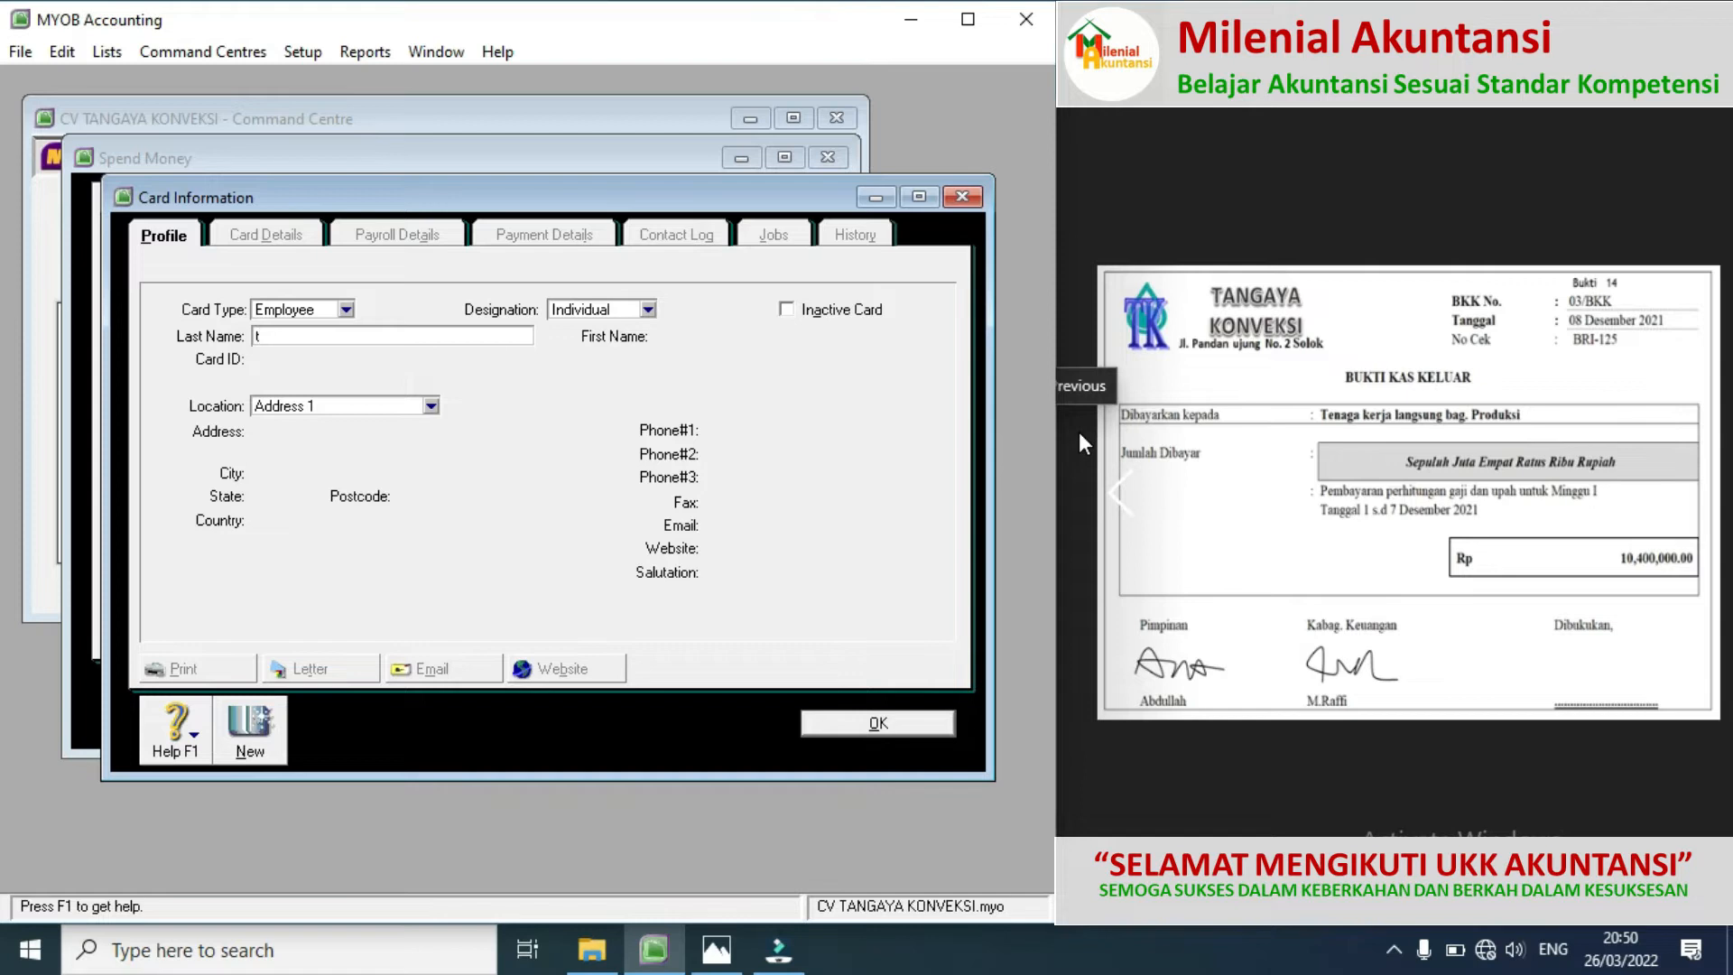
pyautogui.write('TKL')
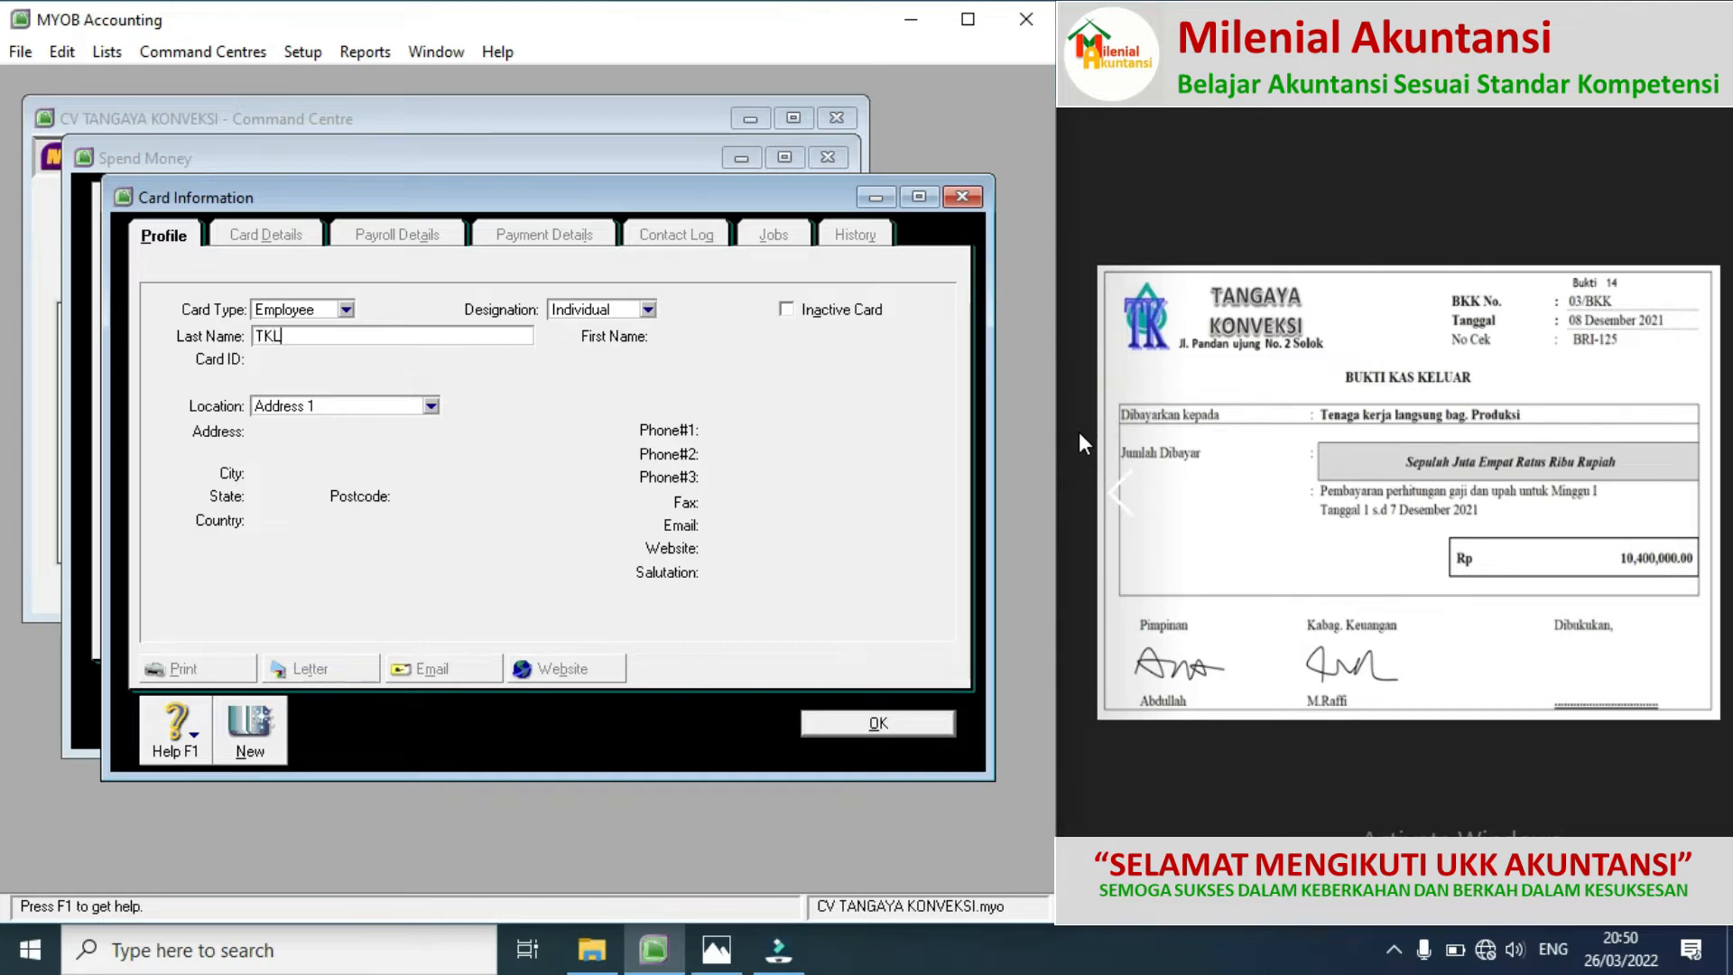
pyautogui.write(' BAG PRODUKSI')
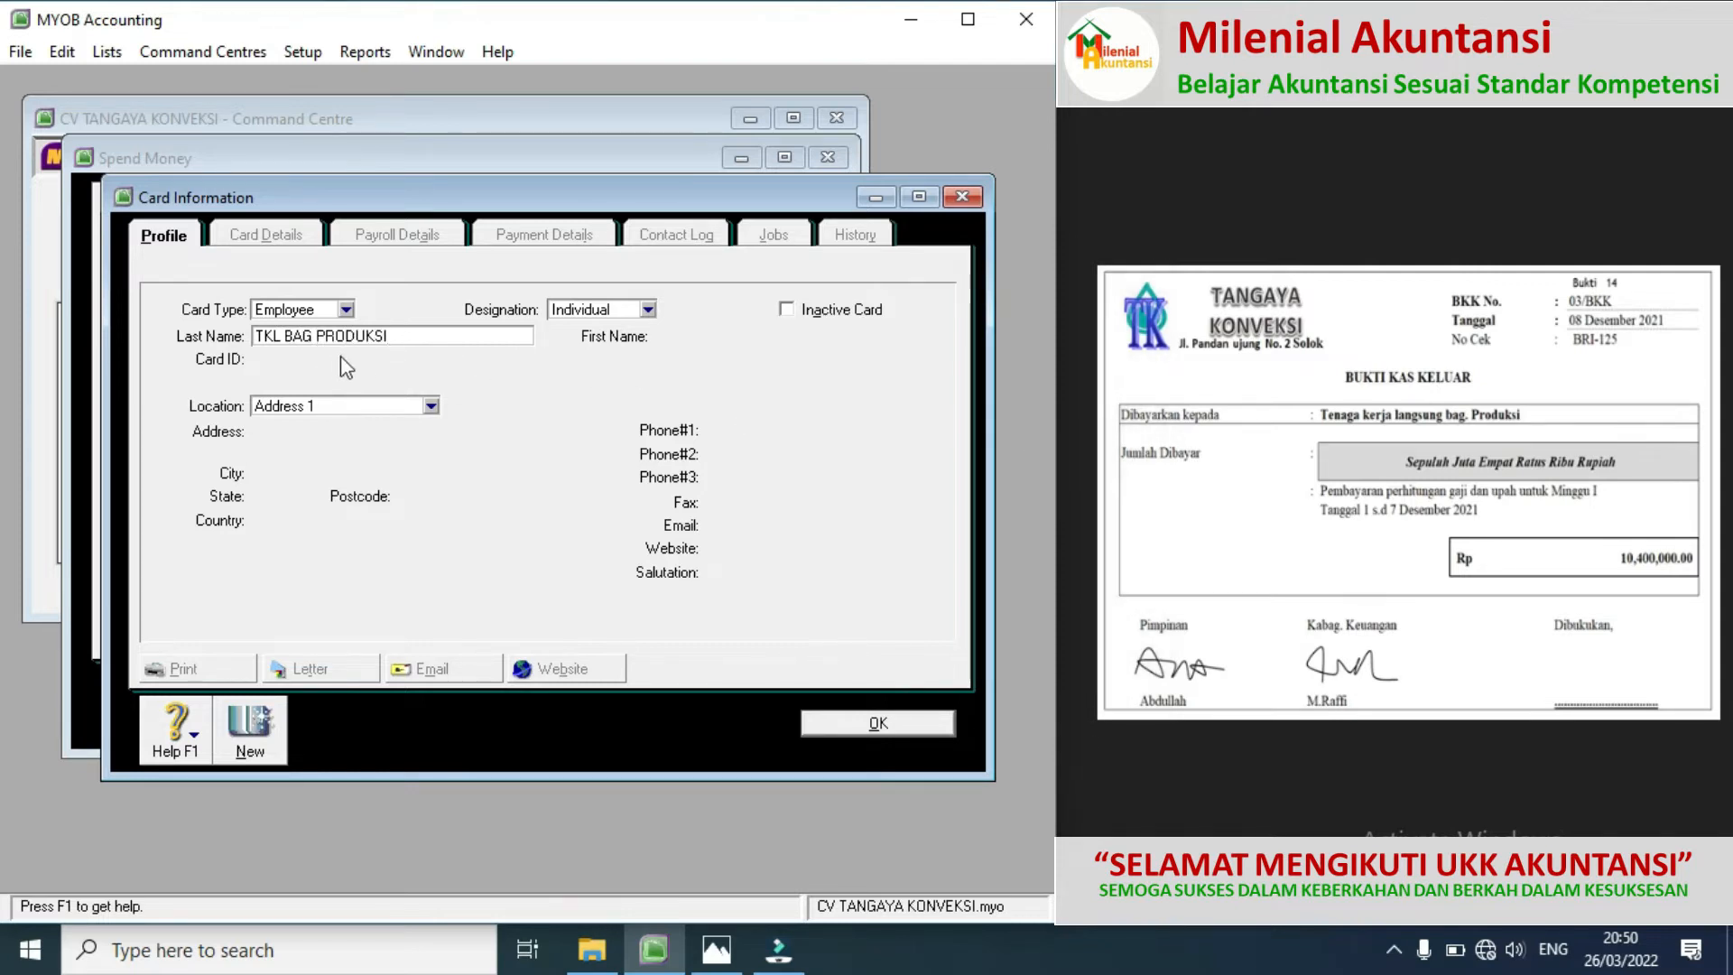
pyautogui.press('Tab')
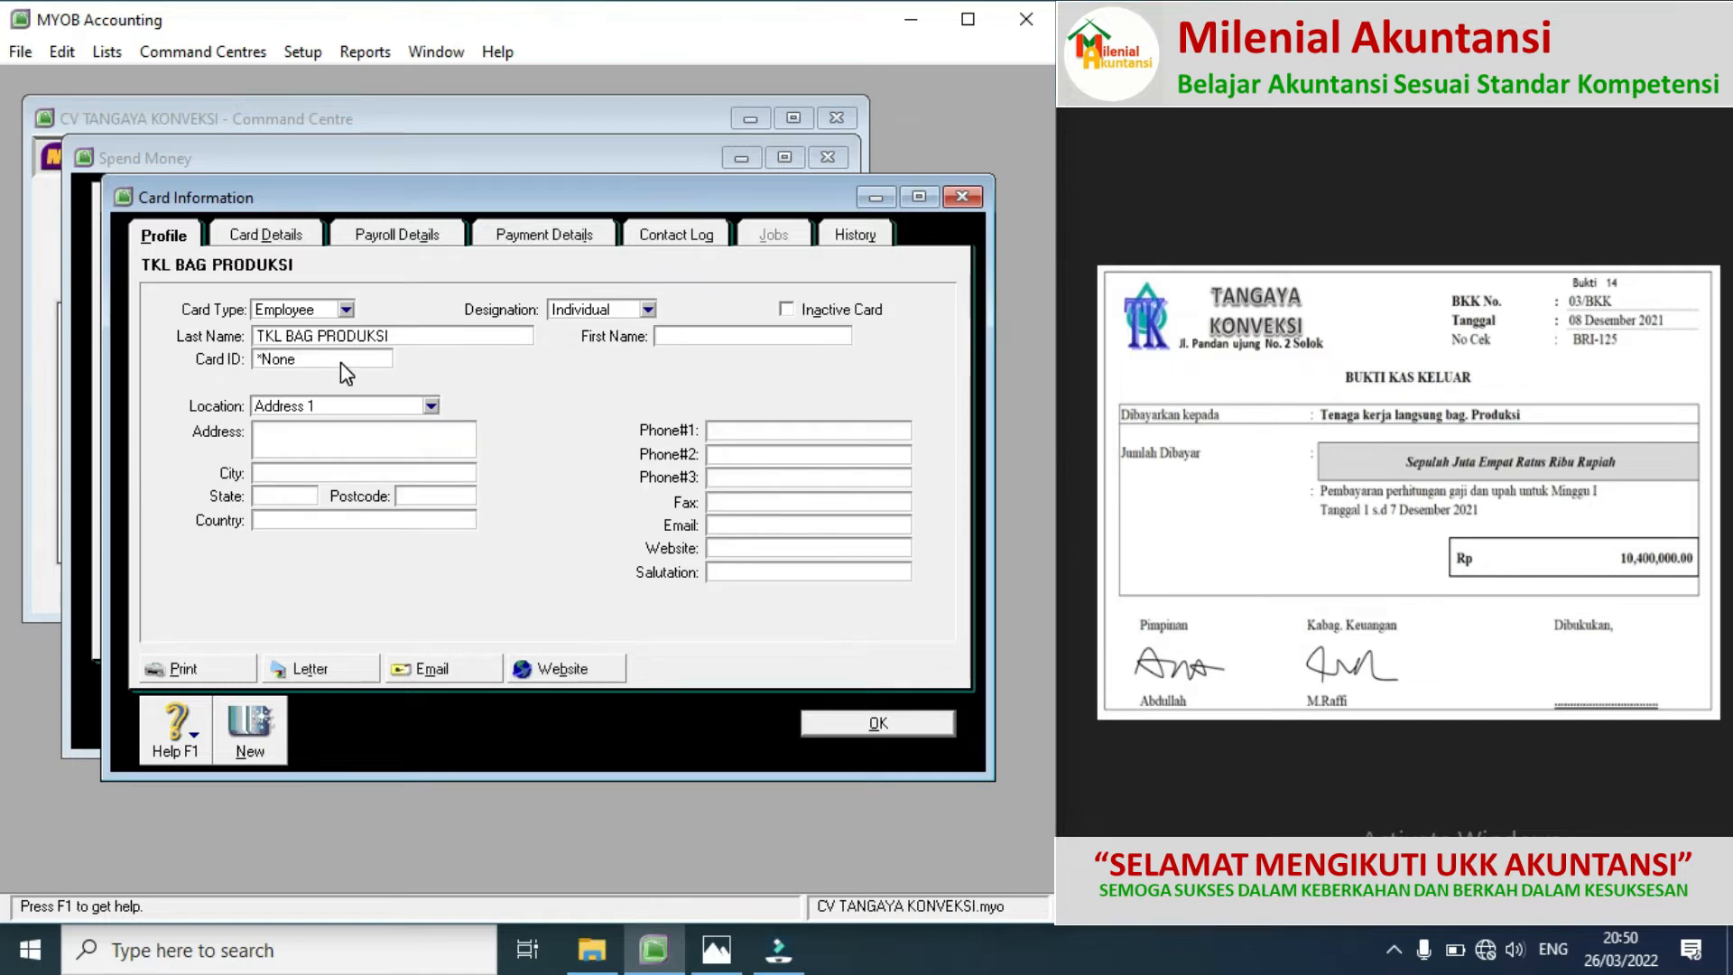
pyautogui.click(303, 359)
pyautogui.write('E3')
pyautogui.click(836, 720)
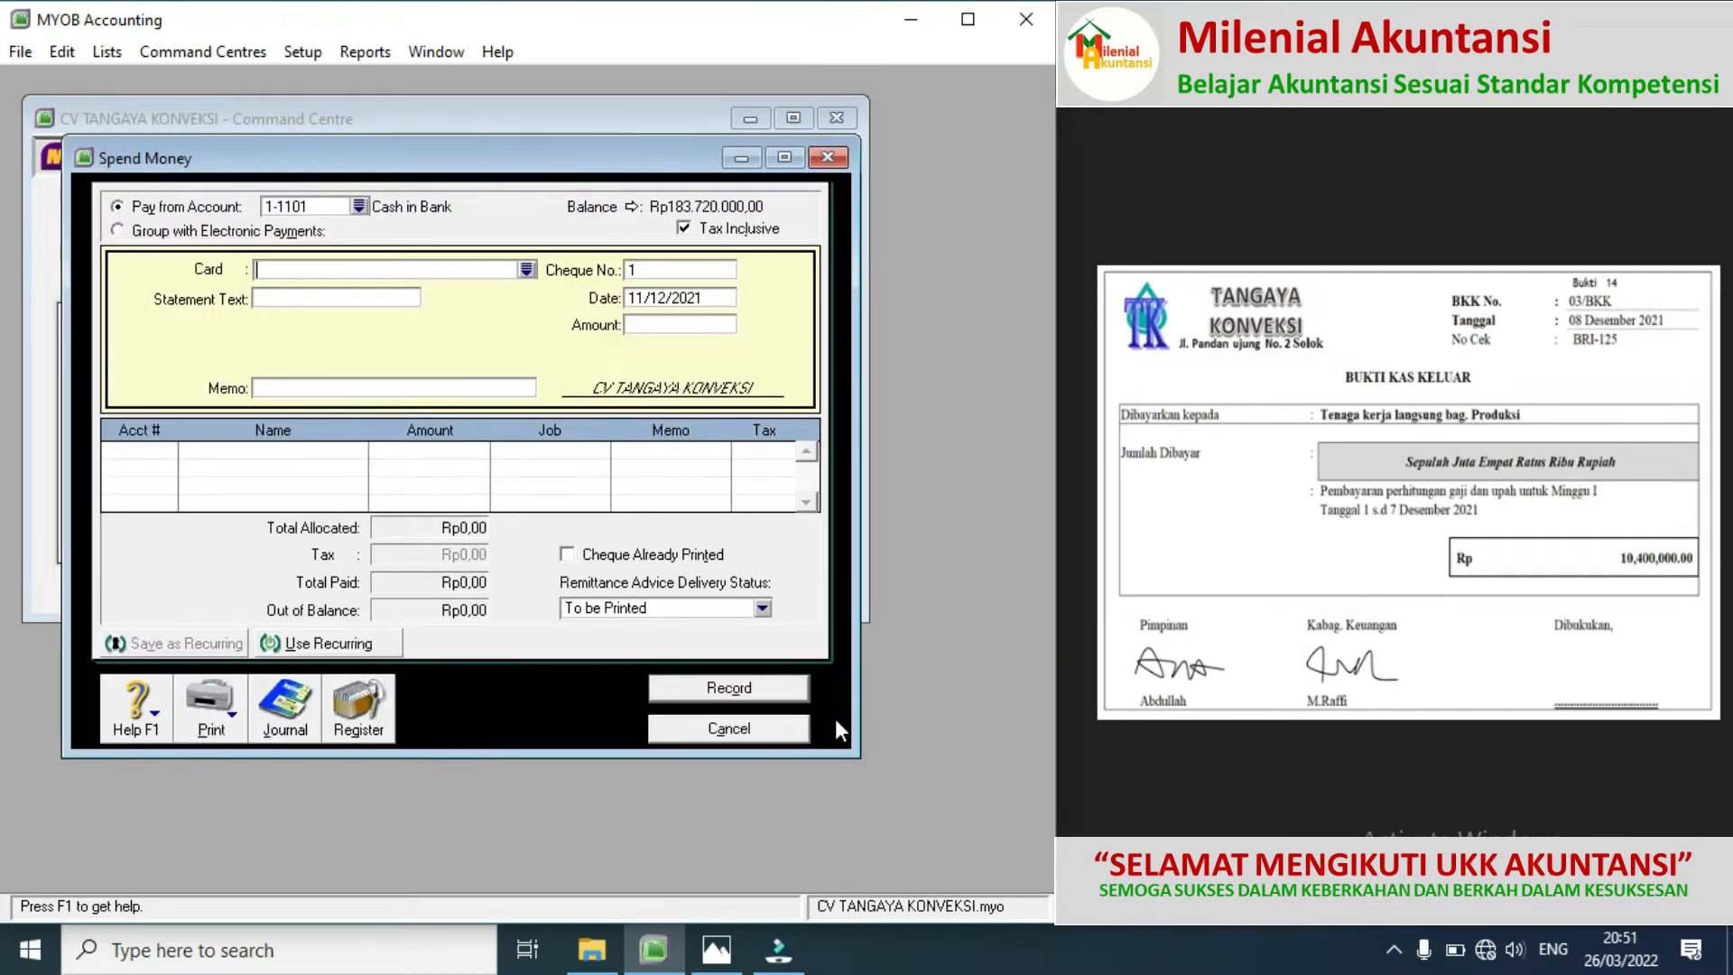
# Step: Select the TKL BAG PRODUKSI card for the payment and set its cheque number to 03/BKK
pyautogui.click(526, 270)
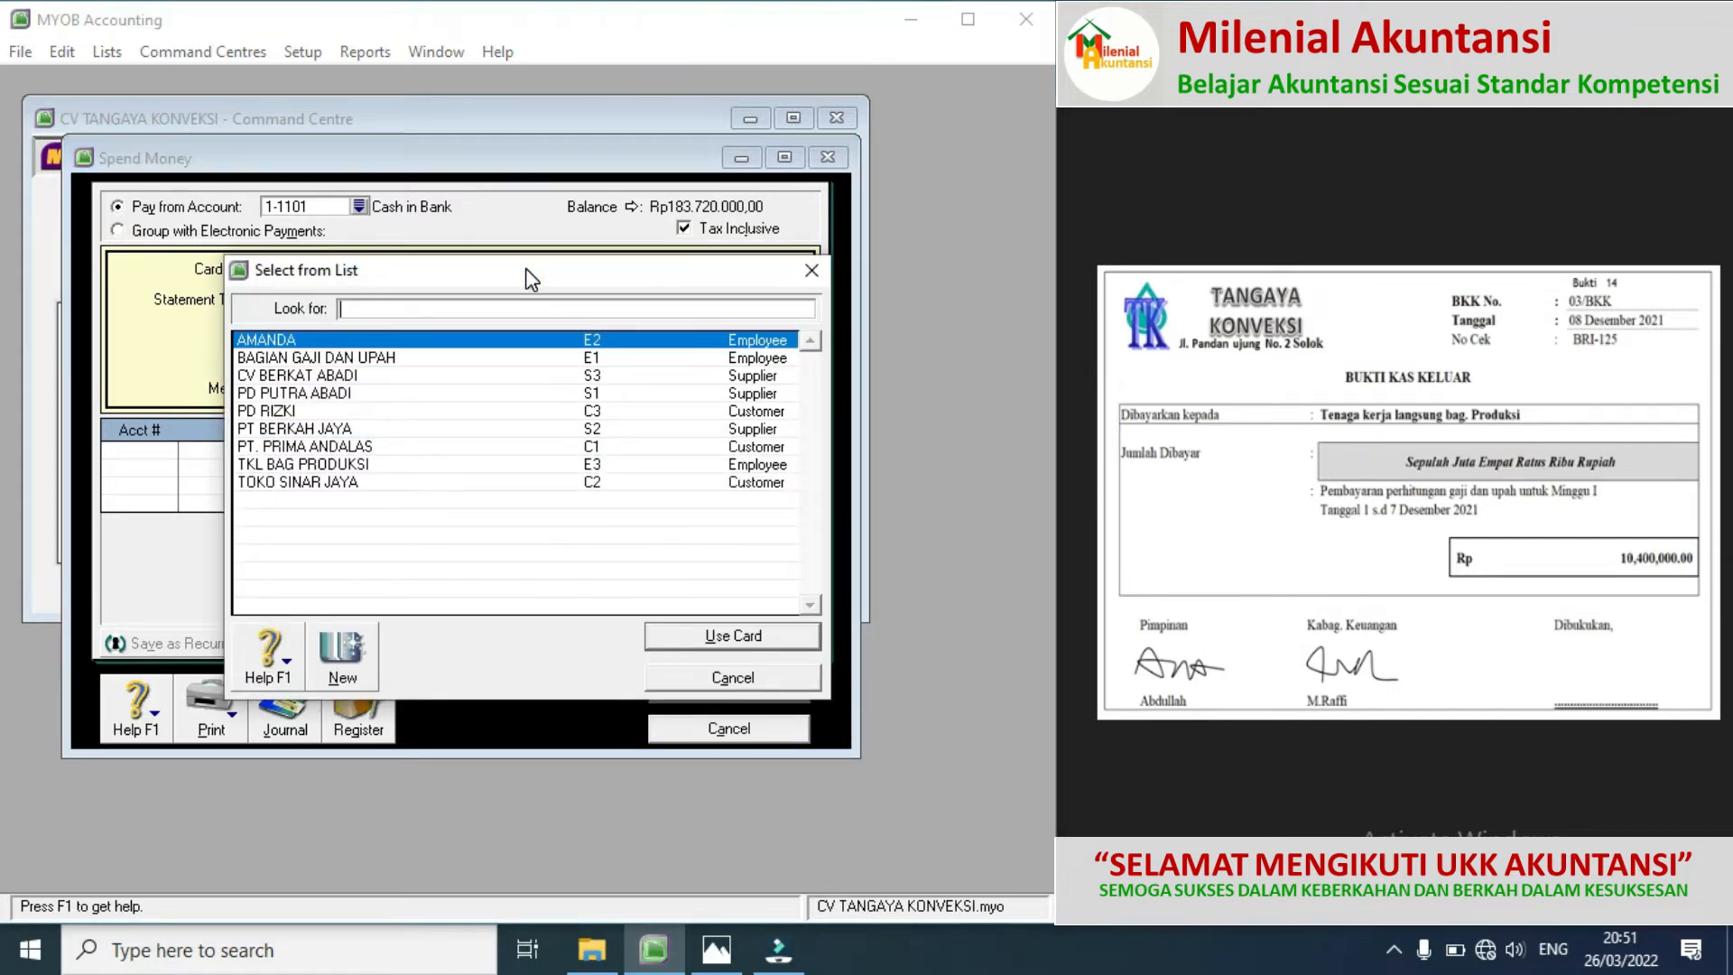
pyautogui.doubleClick(358, 464)
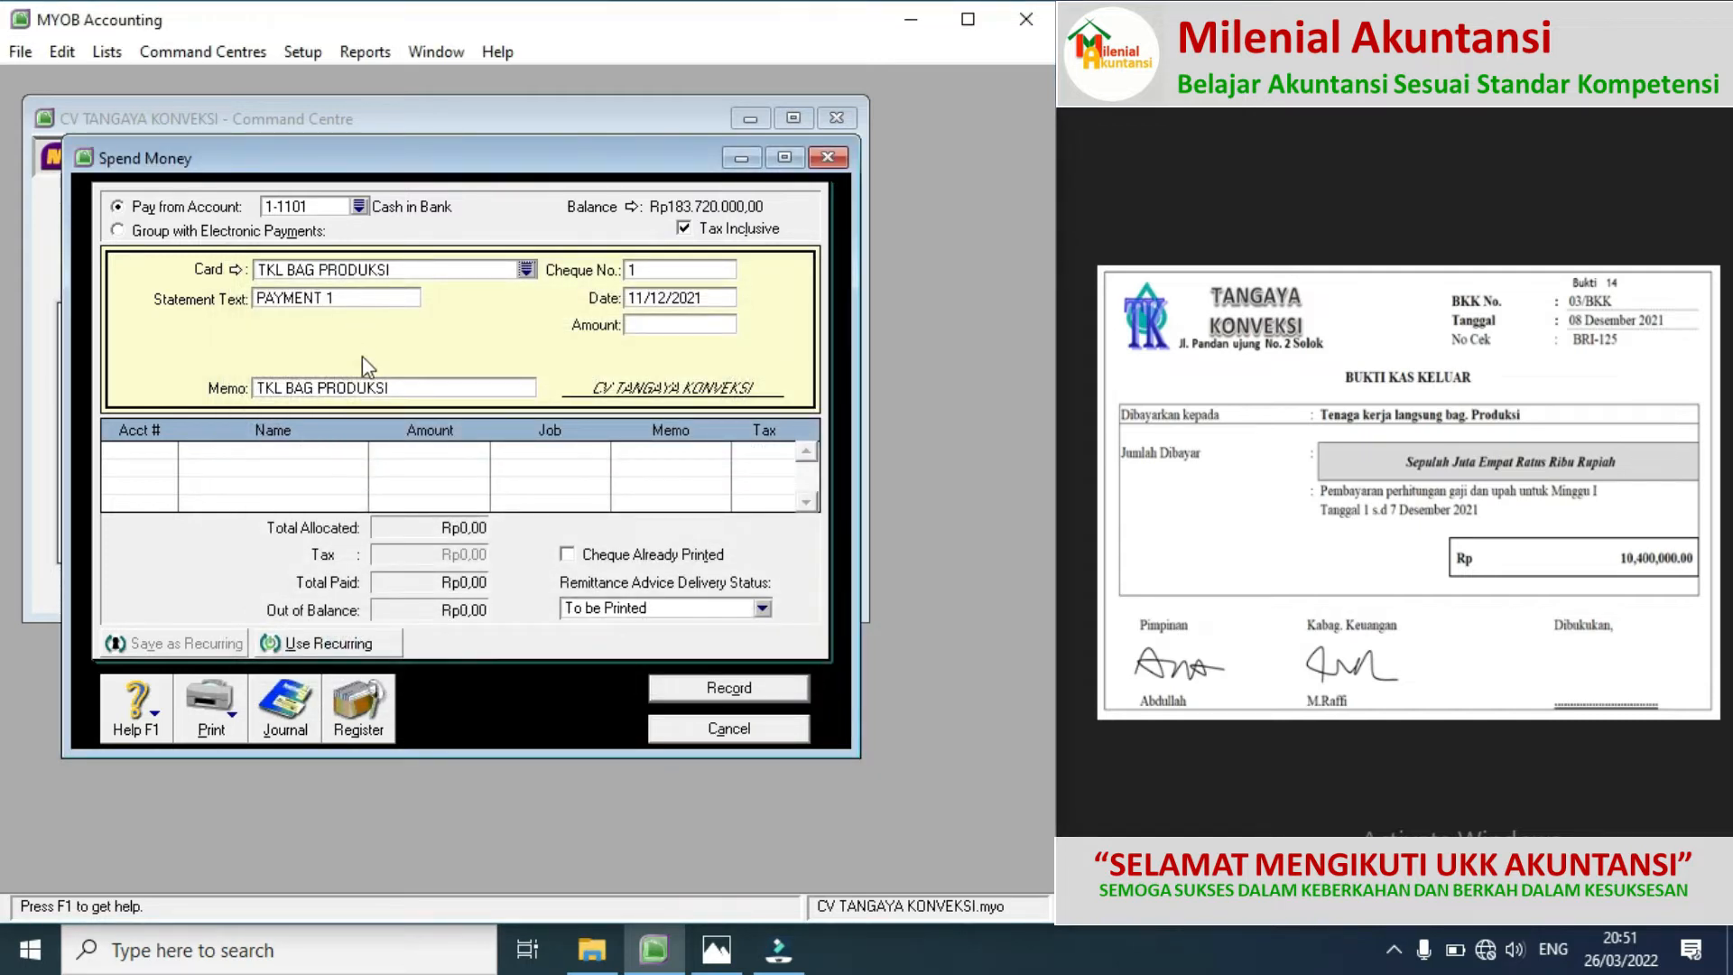
pyautogui.click(658, 271)
pyautogui.write('0')
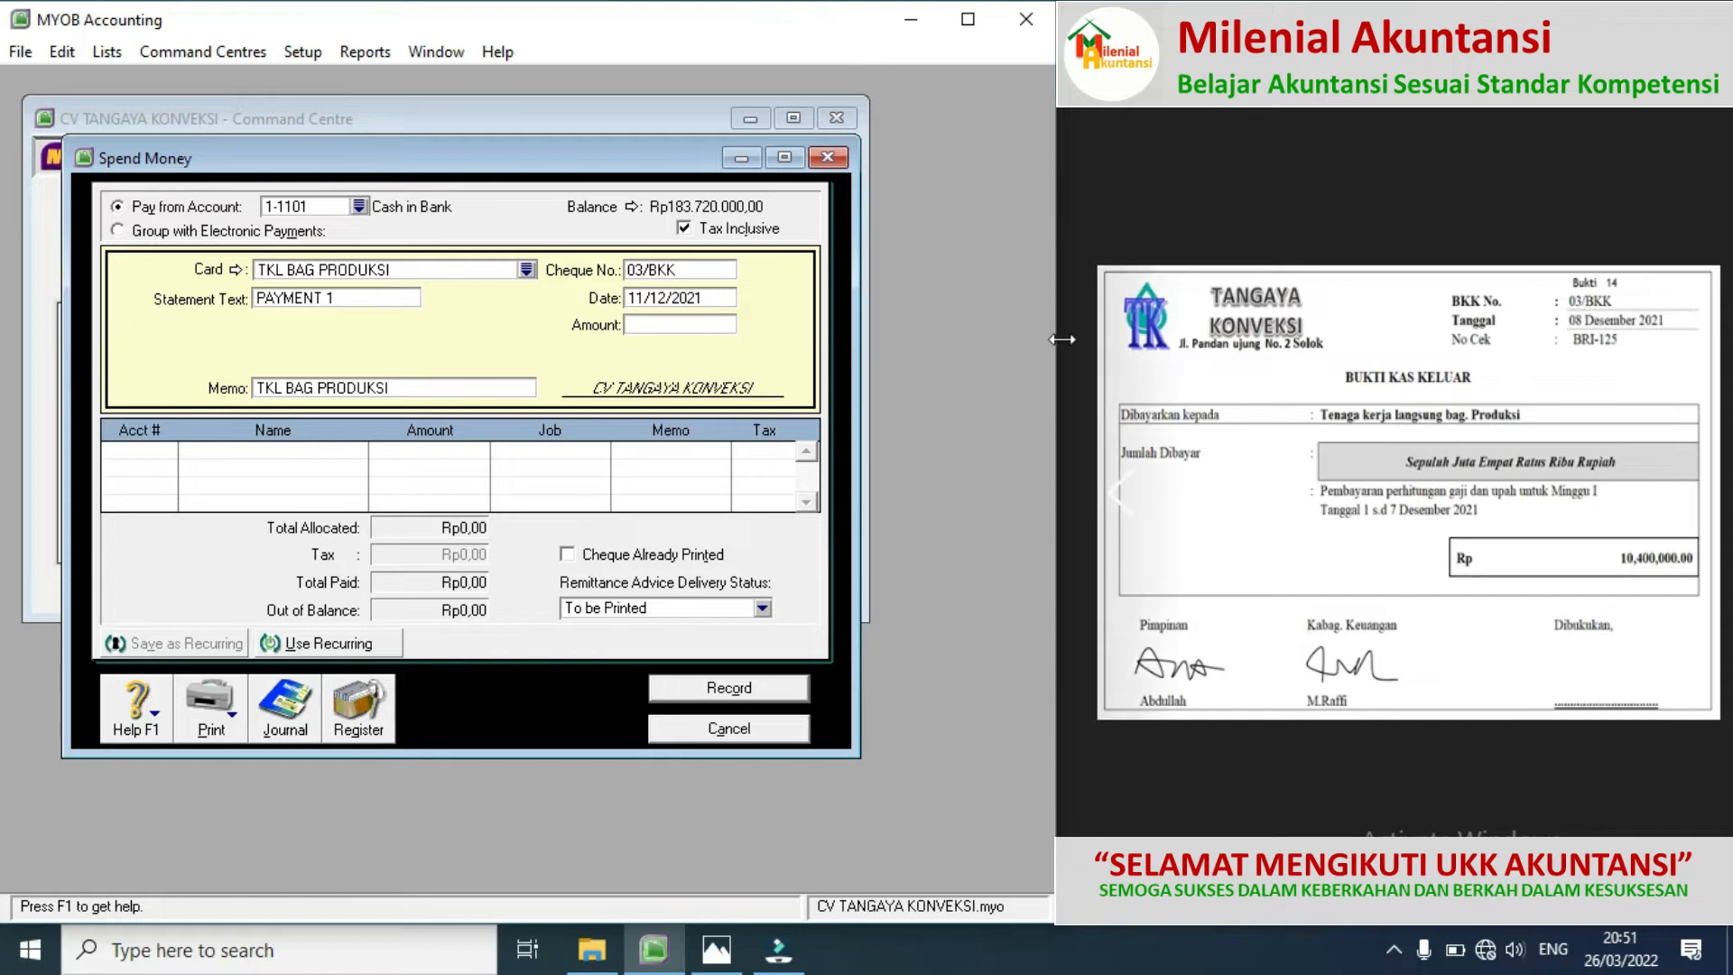
# Step: Set the payment's date to 08/12/2021 and its amount to Rp10.400.000
pyautogui.click(642, 298)
pyautogui.press('BackSpace')
pyautogui.press('BackSpace')
pyautogui.write('8')
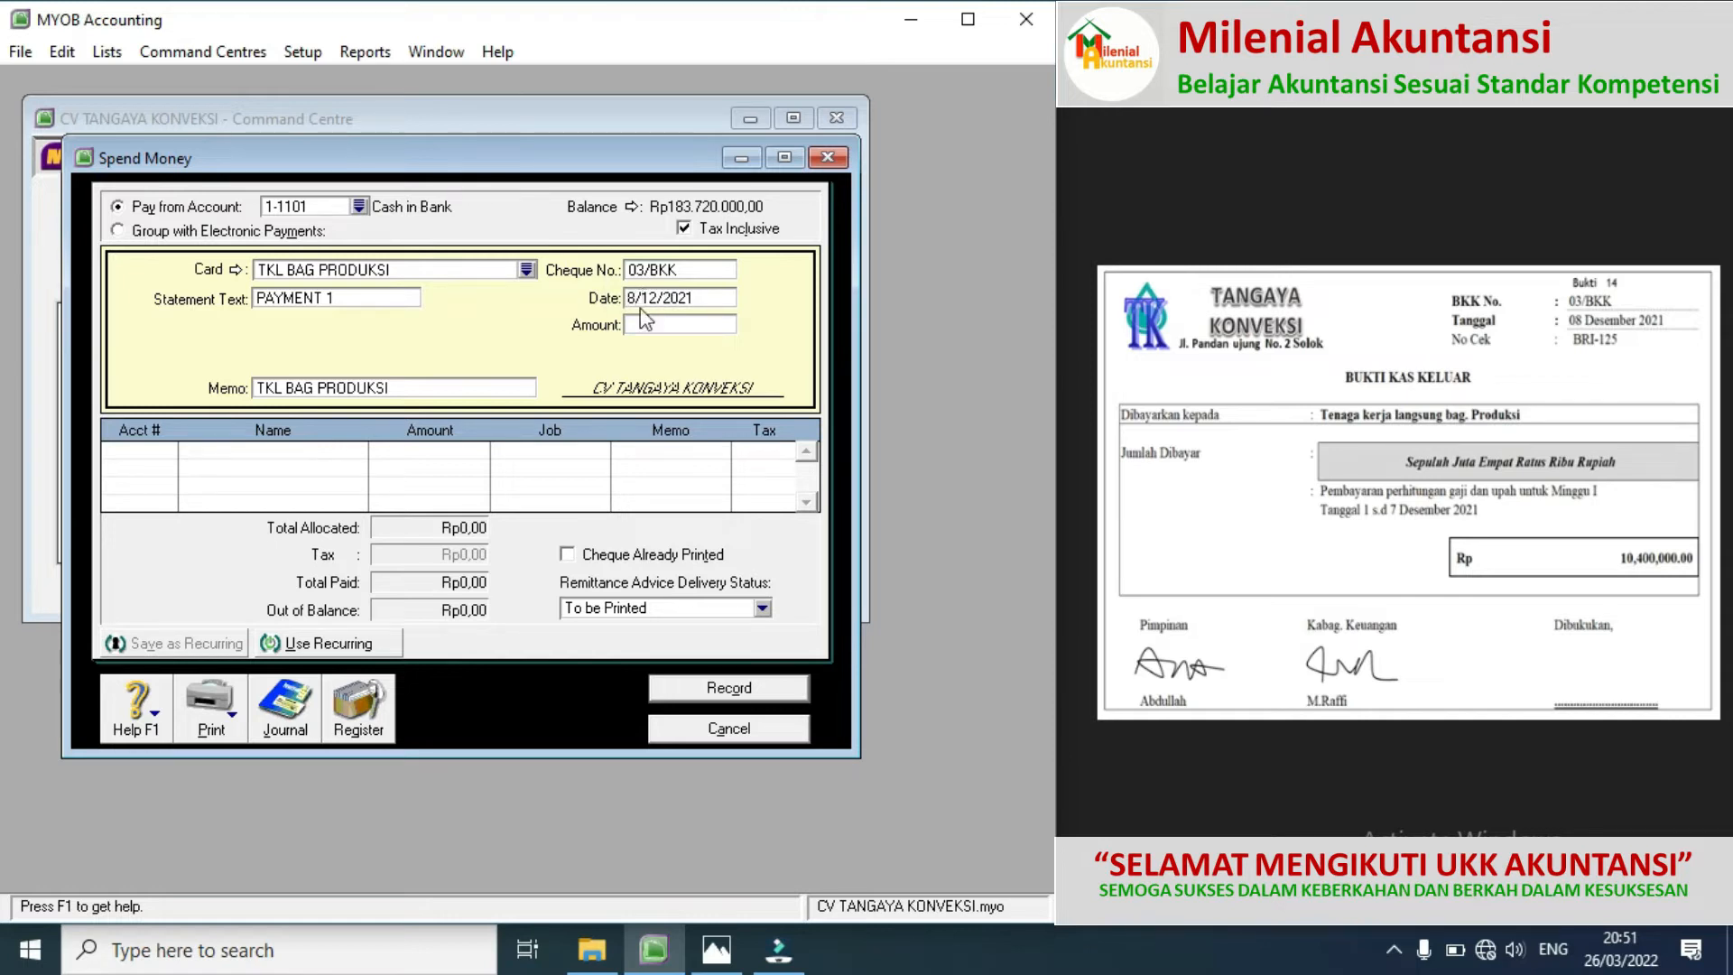
pyautogui.click(653, 318)
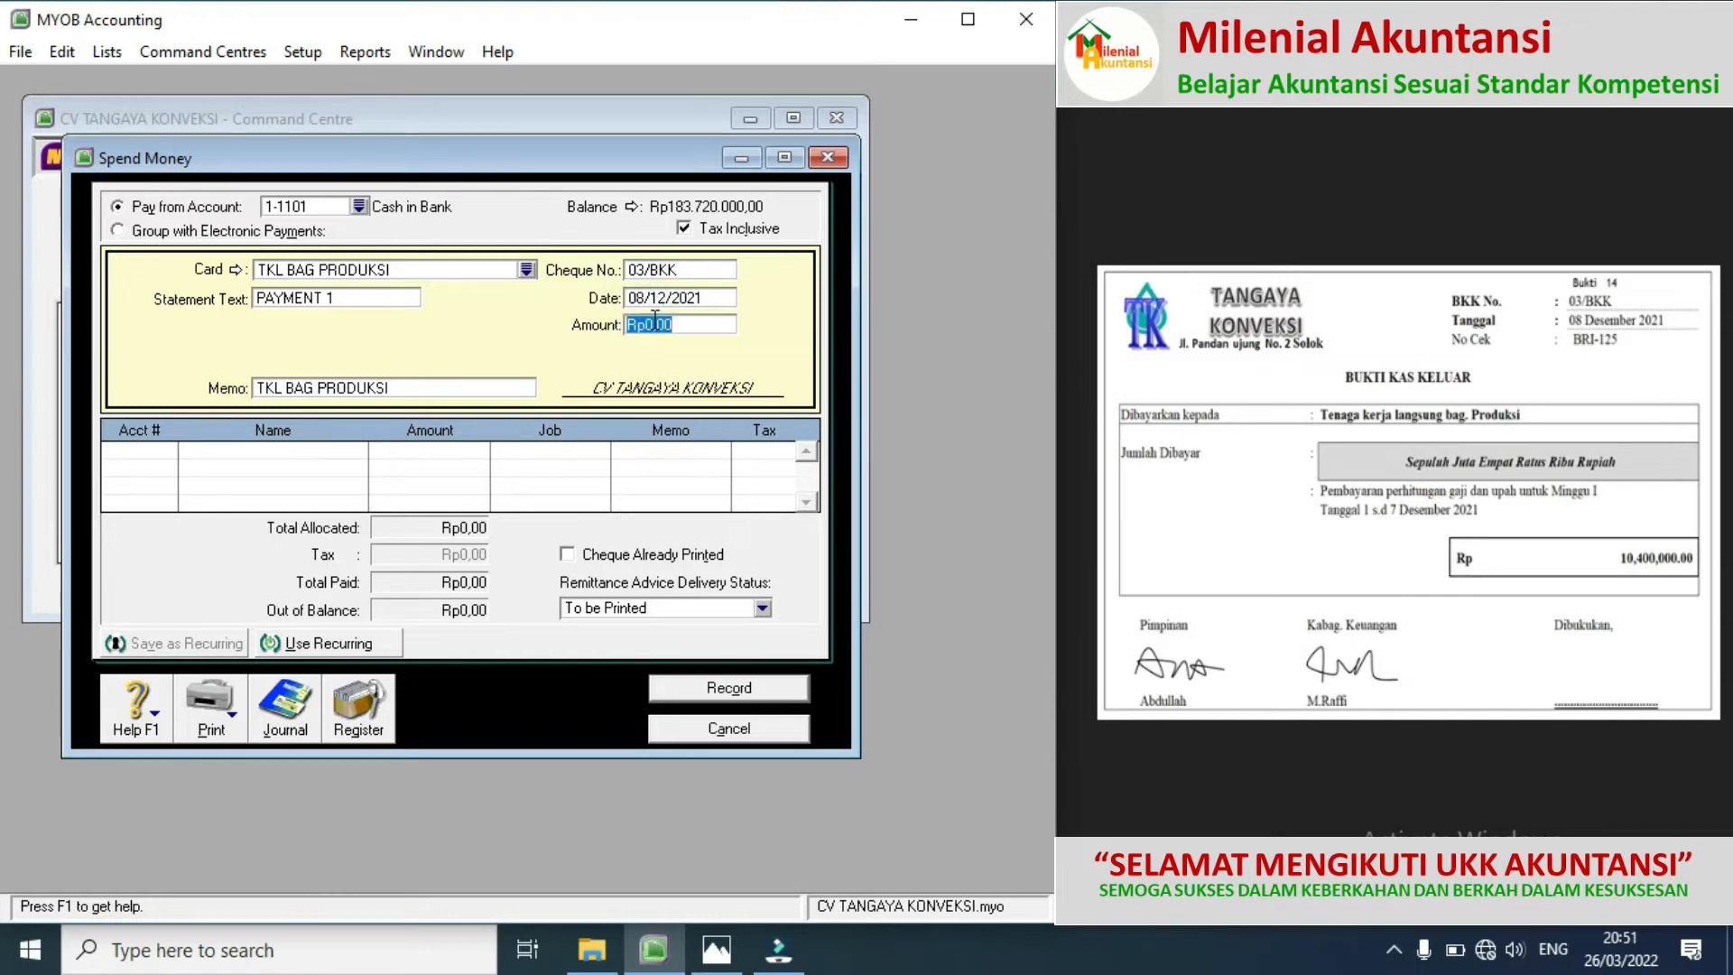
pyautogui.write('1')
pyautogui.write('0.400.0')
pyautogui.write('00000')
# Step: Allocate the full payment to account 2-1102 Wages & Salaries Payable and record it
pyautogui.click(158, 453)
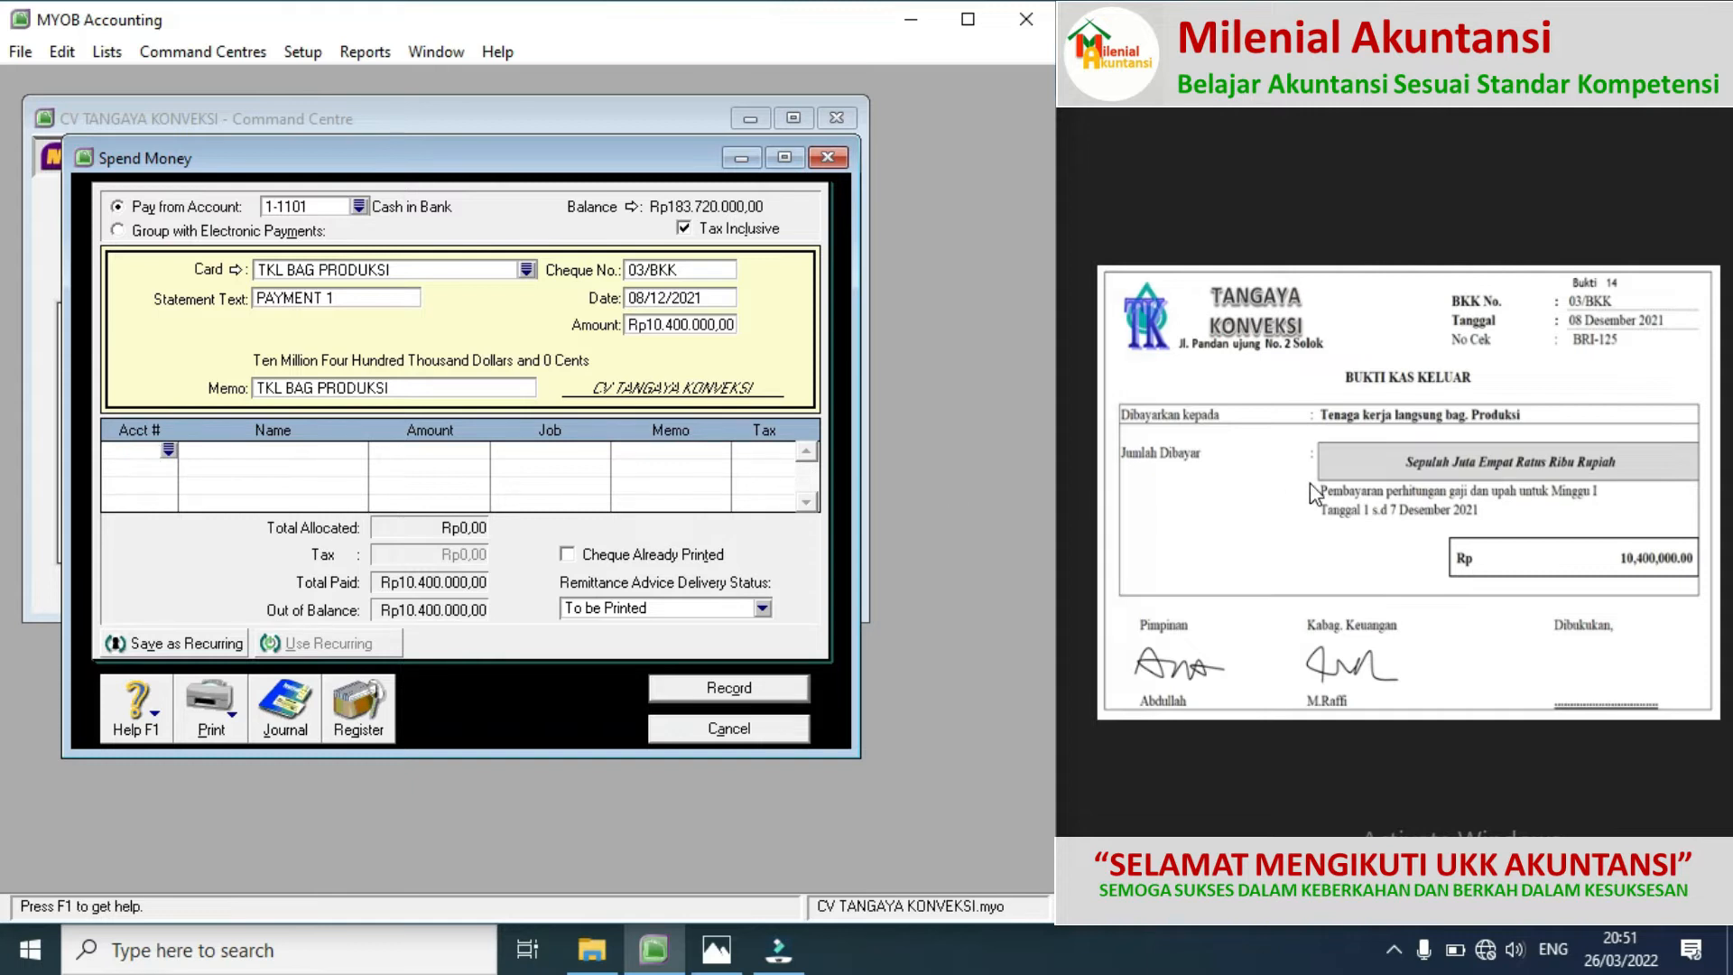
pyautogui.click(1119, 487)
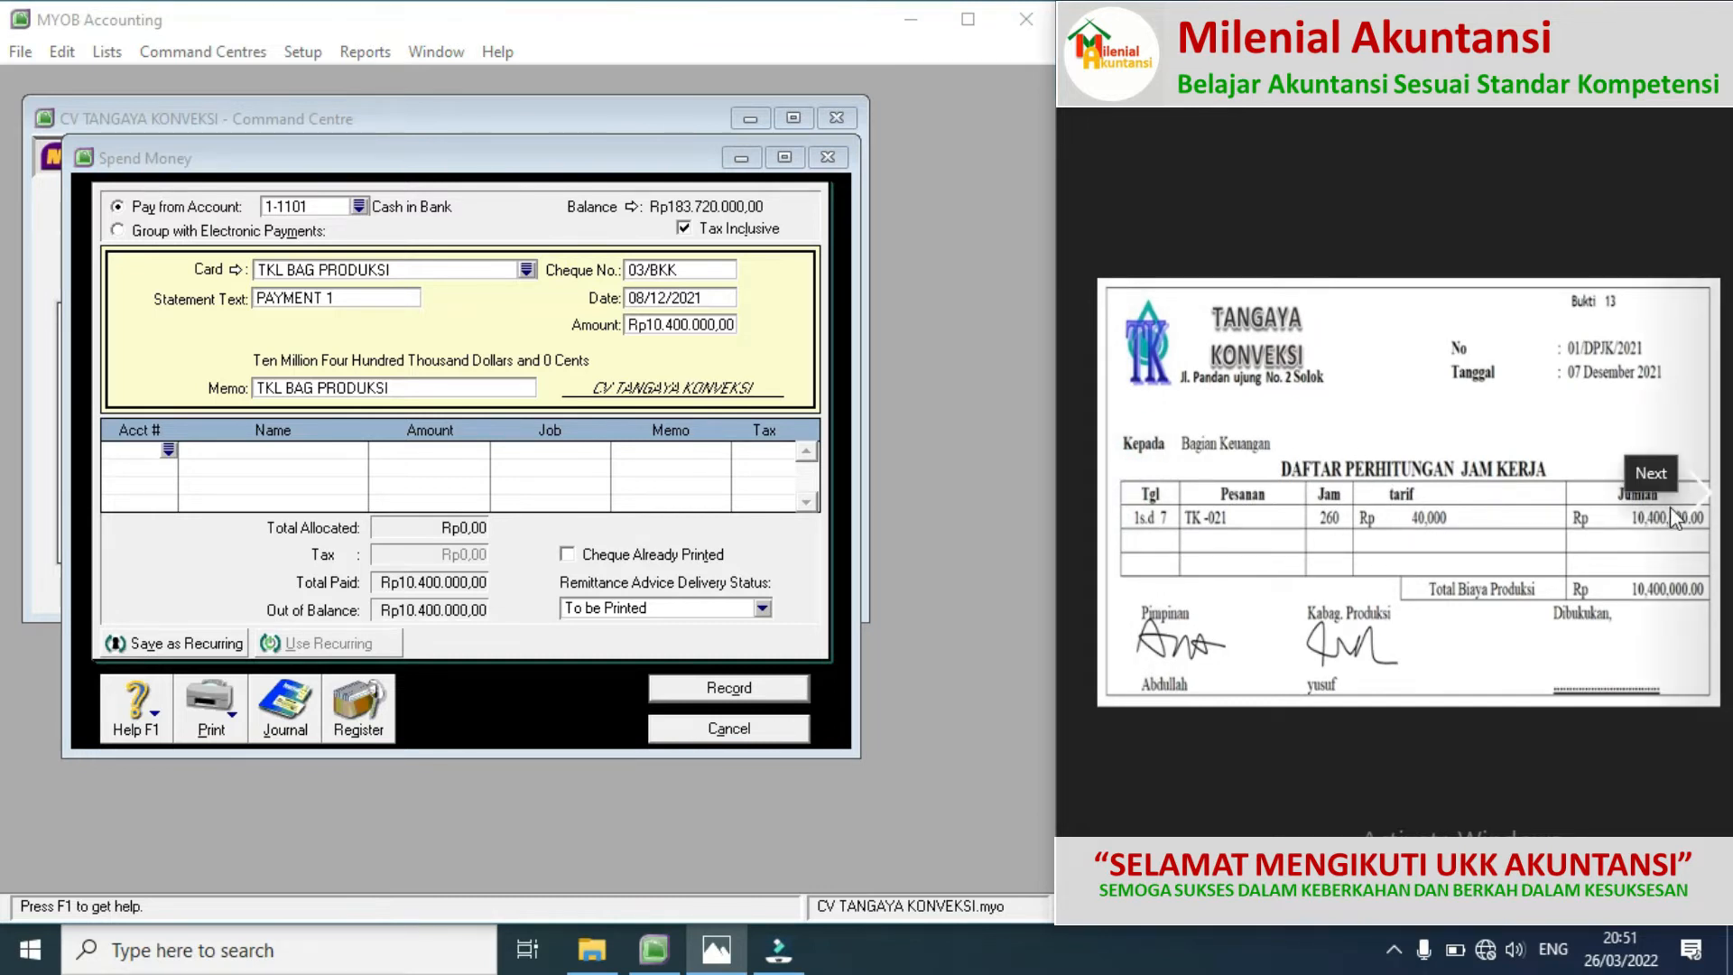
pyautogui.click(1702, 499)
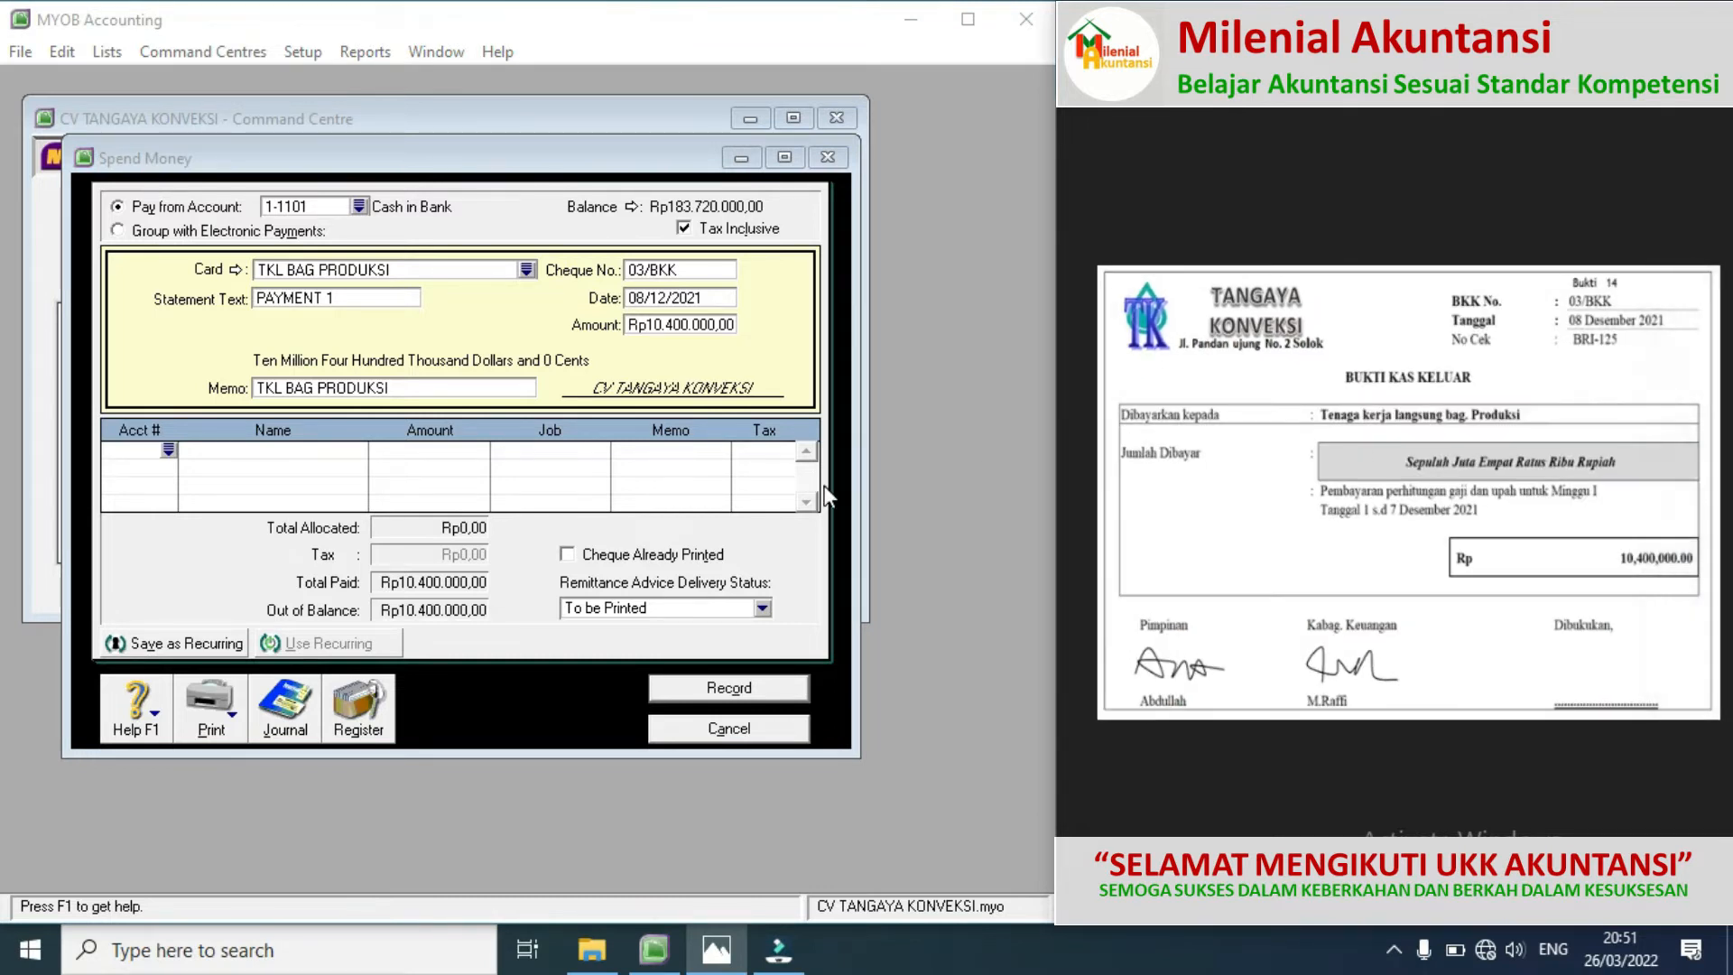
pyautogui.click(169, 450)
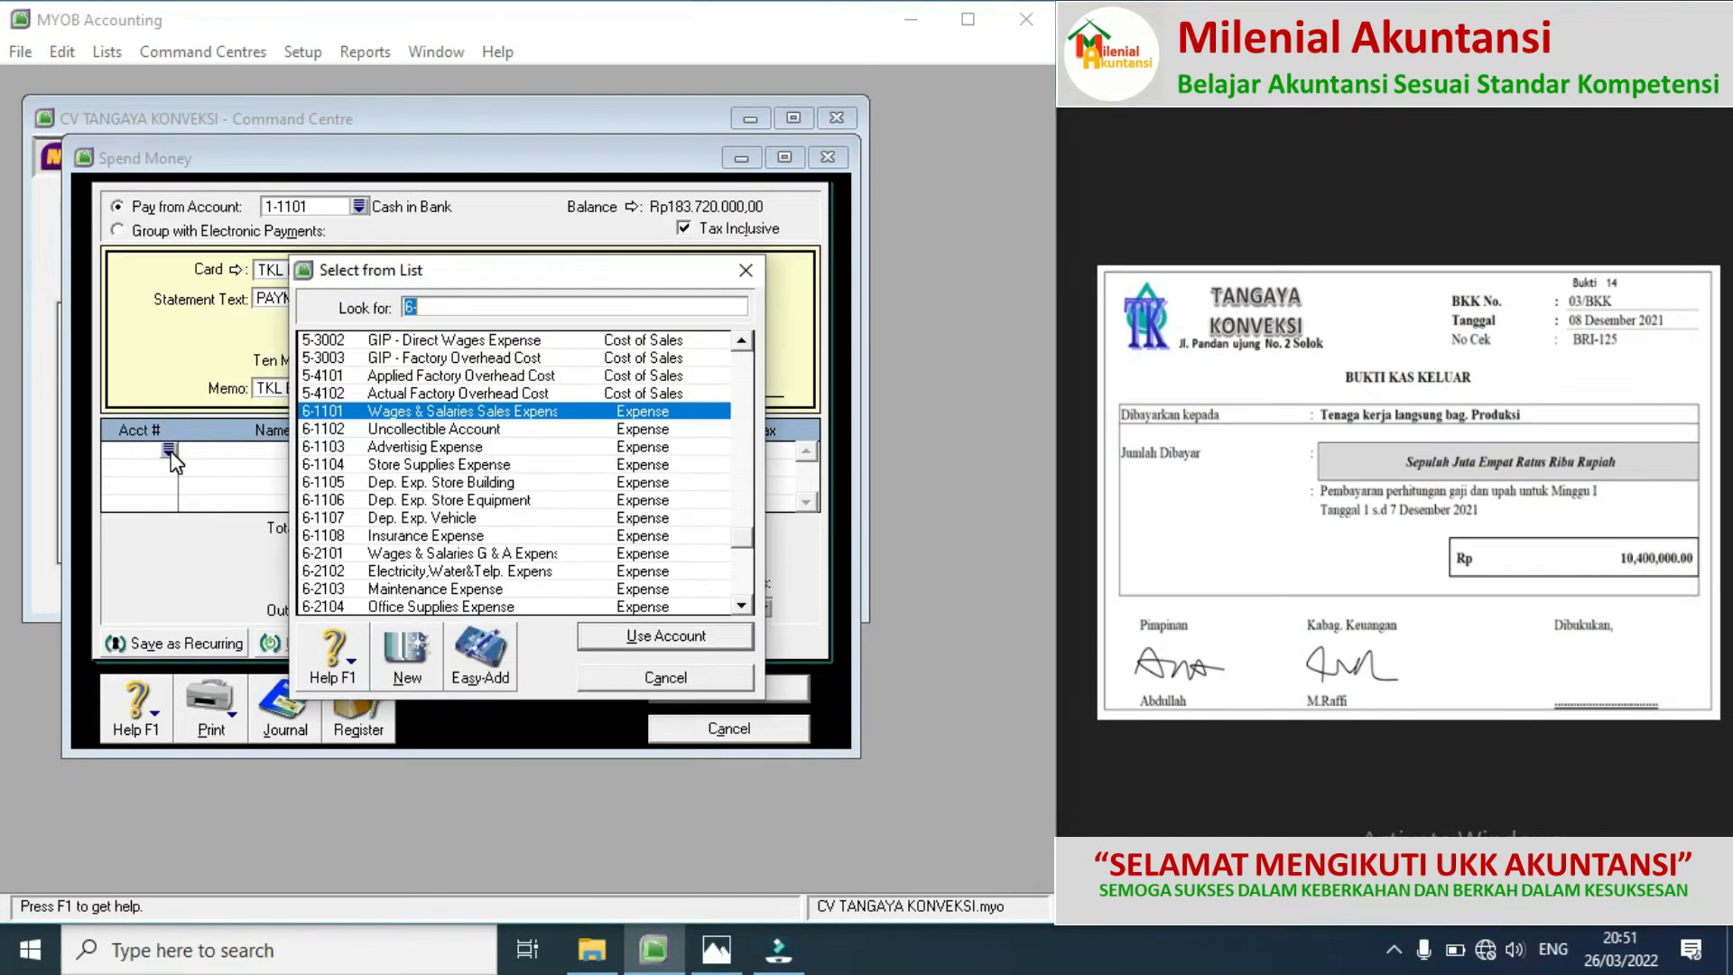
pyautogui.click(741, 342)
pyautogui.moveTo(742, 342); pyautogui.dragTo(742, 343)
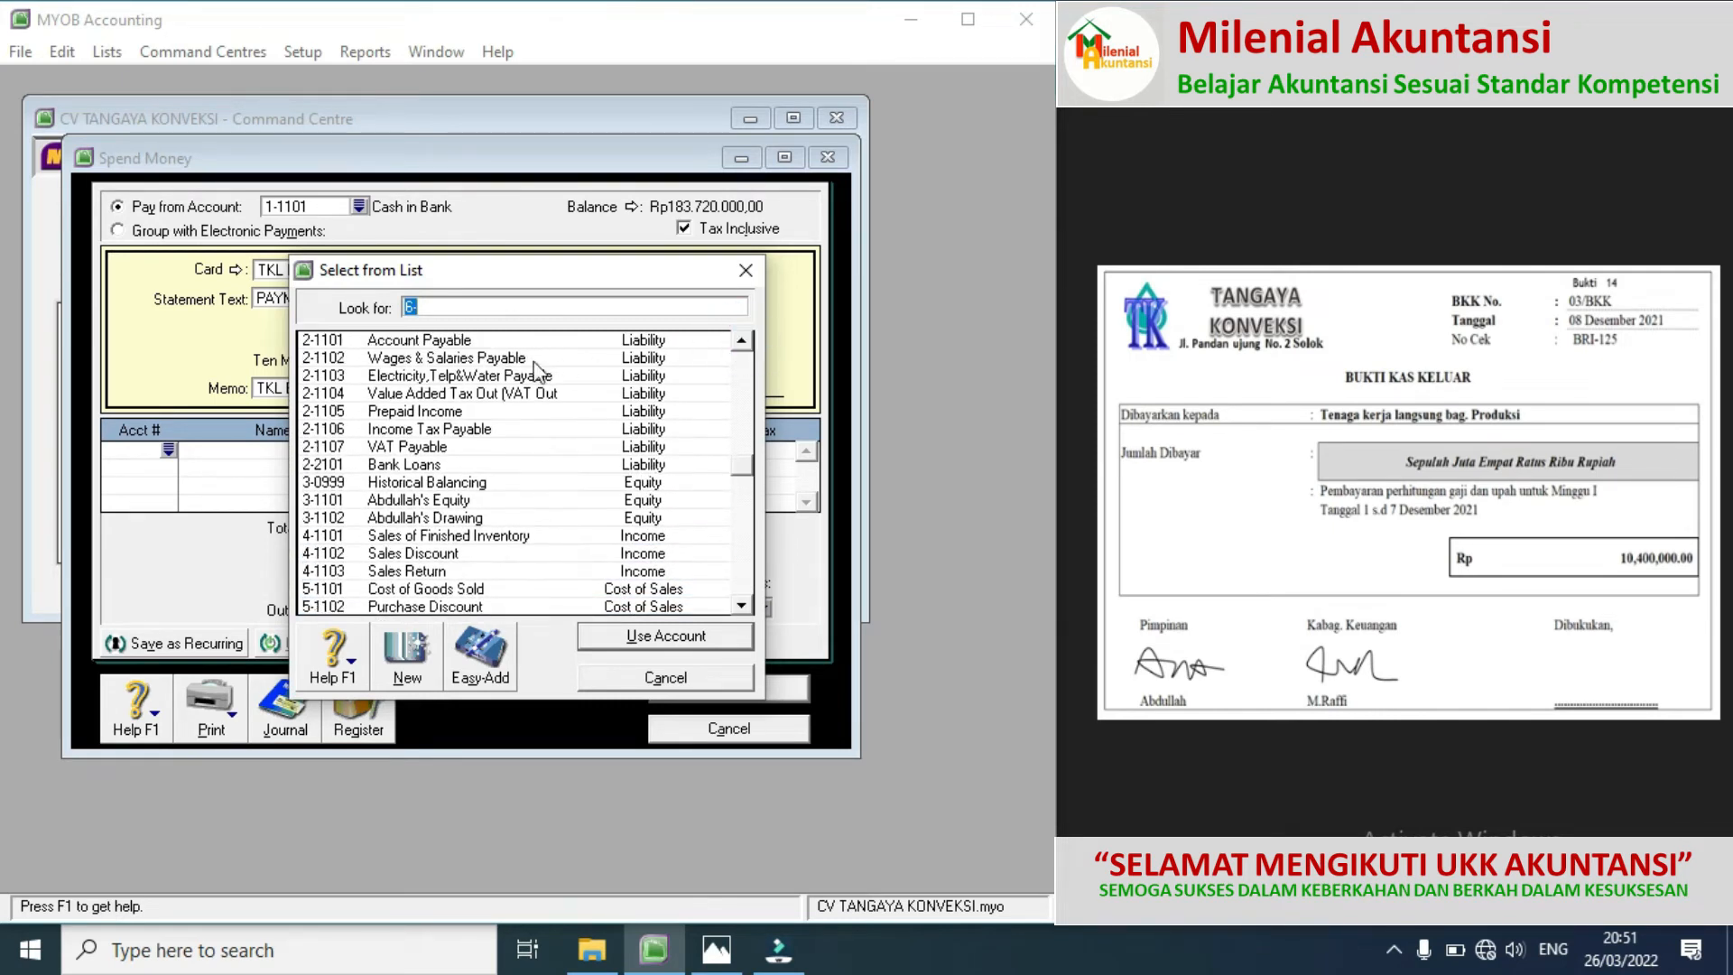
pyautogui.doubleClick(511, 358)
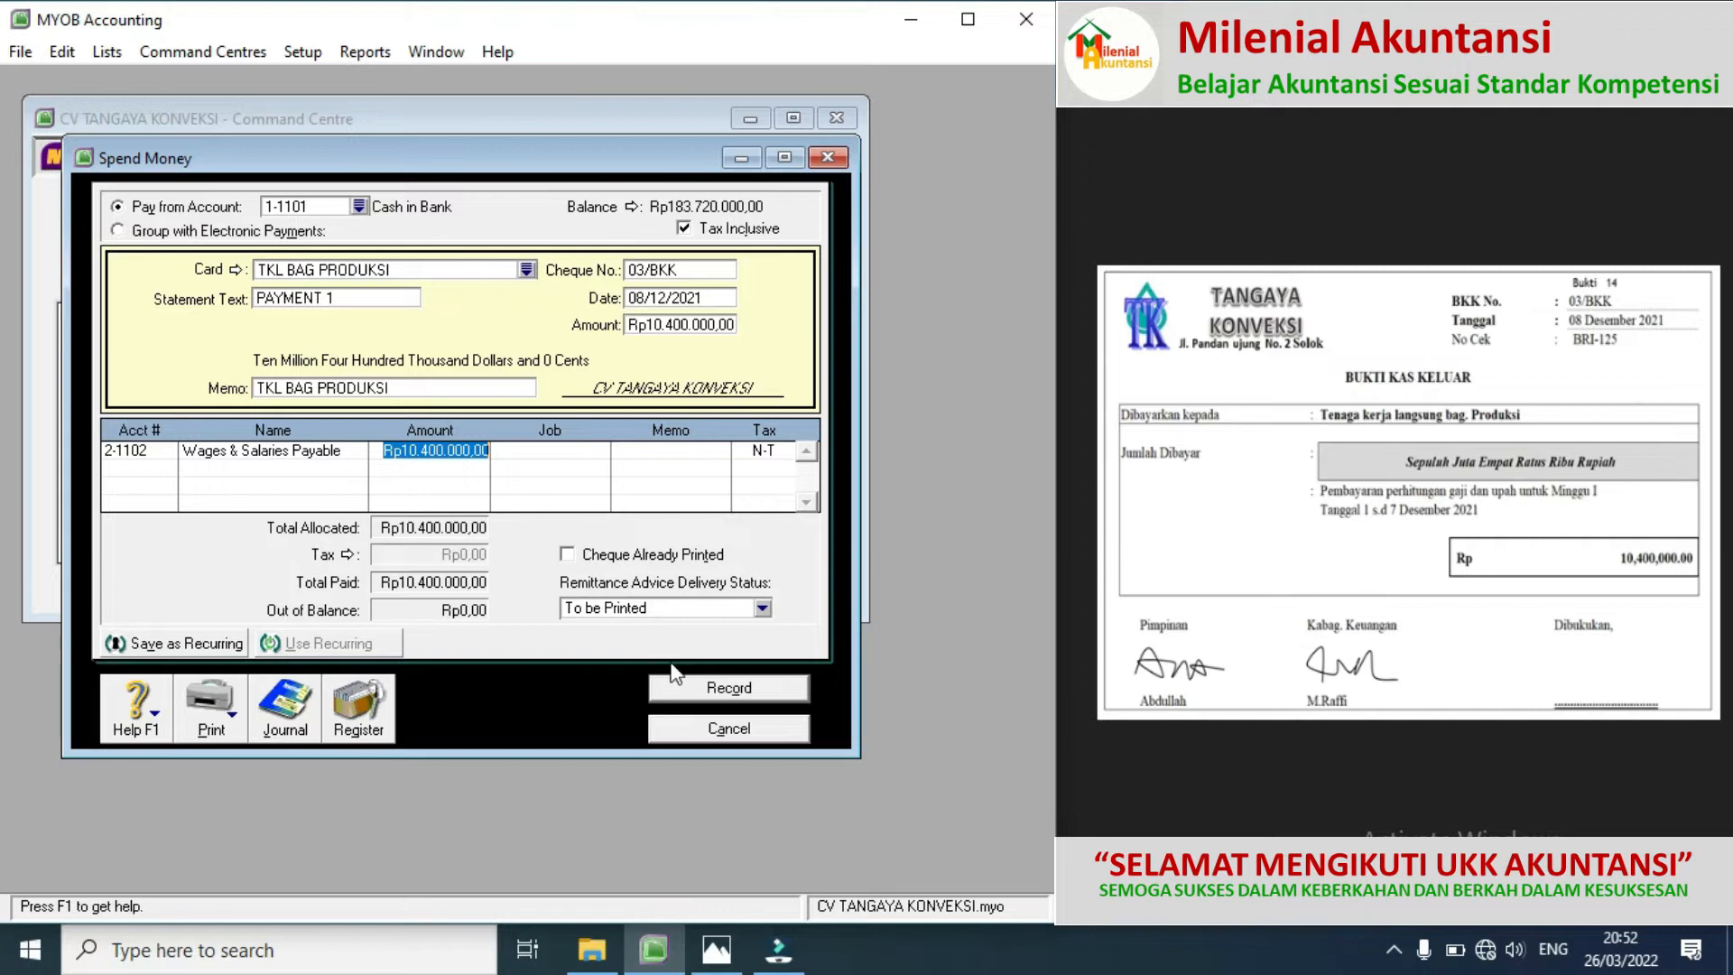
pyautogui.click(700, 688)
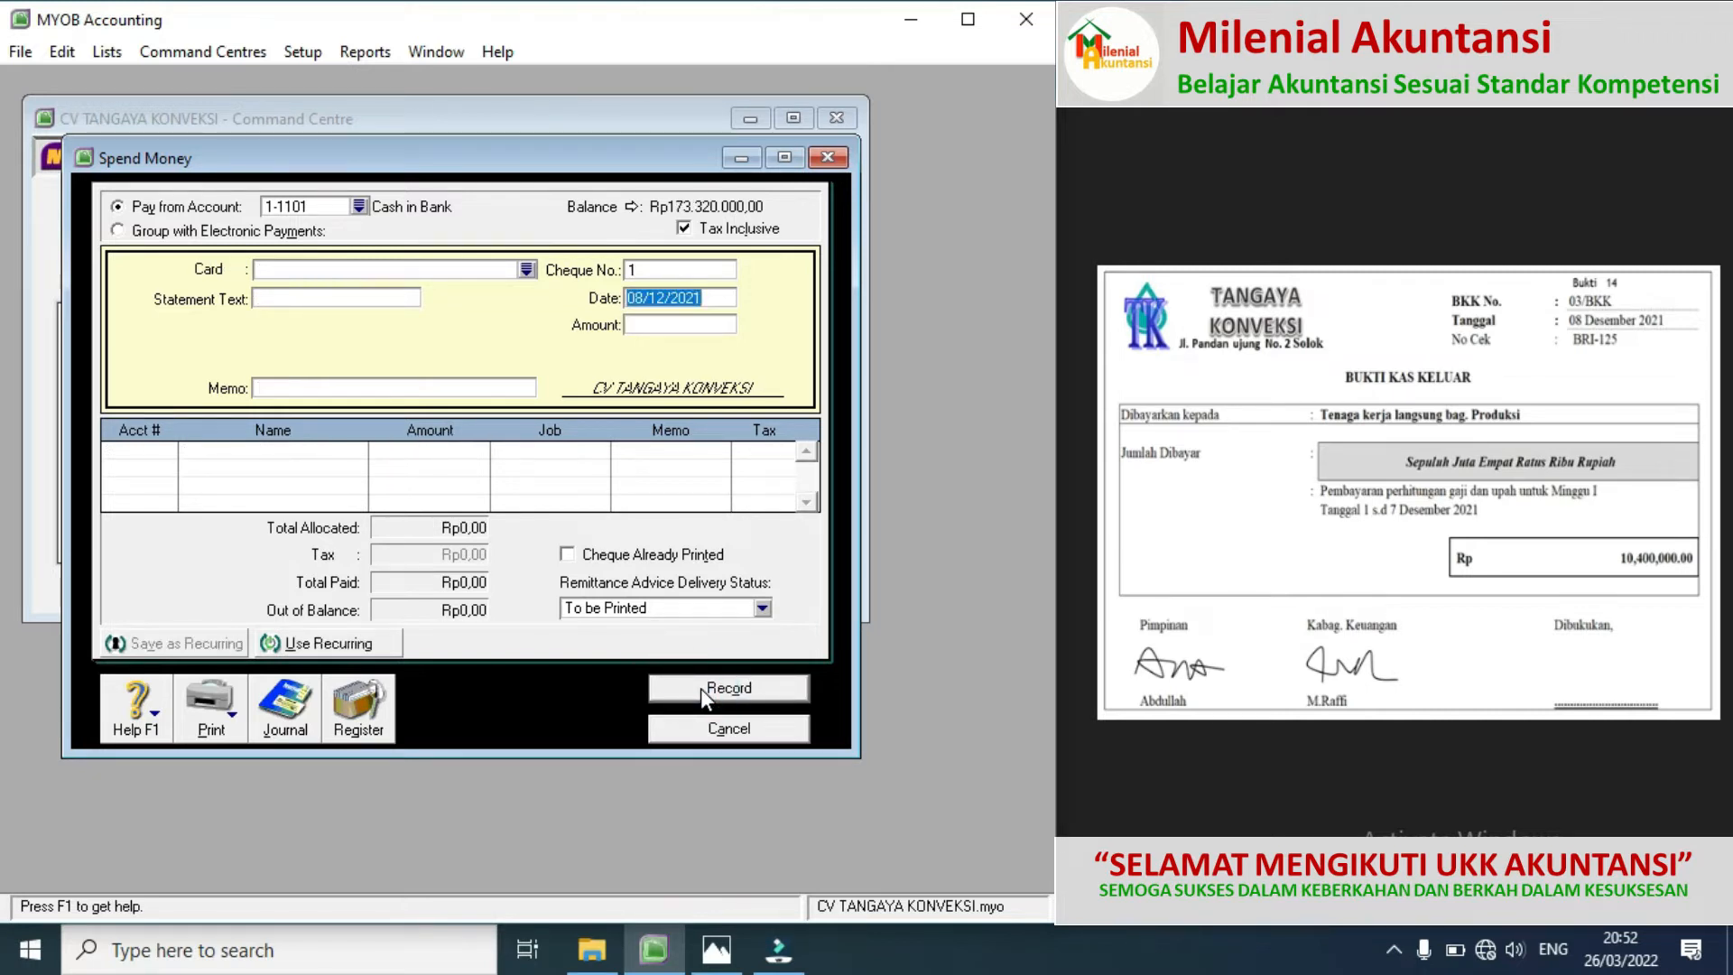
# Step: Show material requisition 02/BPPB/12, close the blank Spend Money transaction and open a new journal entry
pyautogui.click(1703, 495)
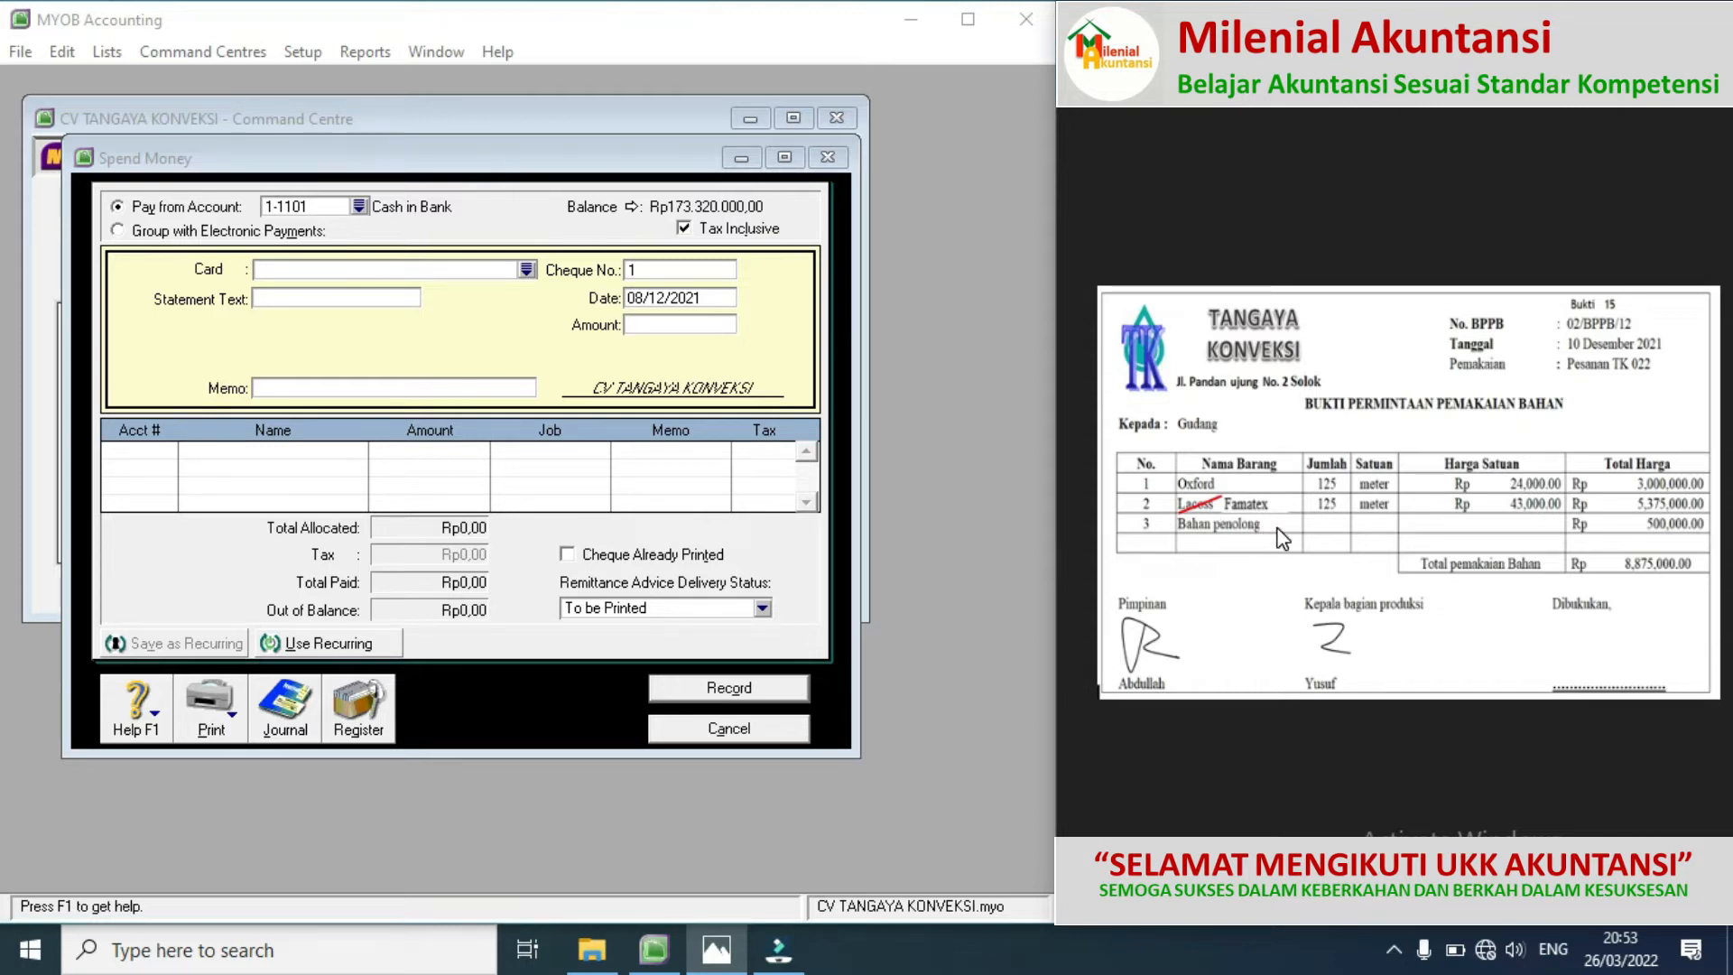
pyautogui.click(785, 727)
pyautogui.click(99, 209)
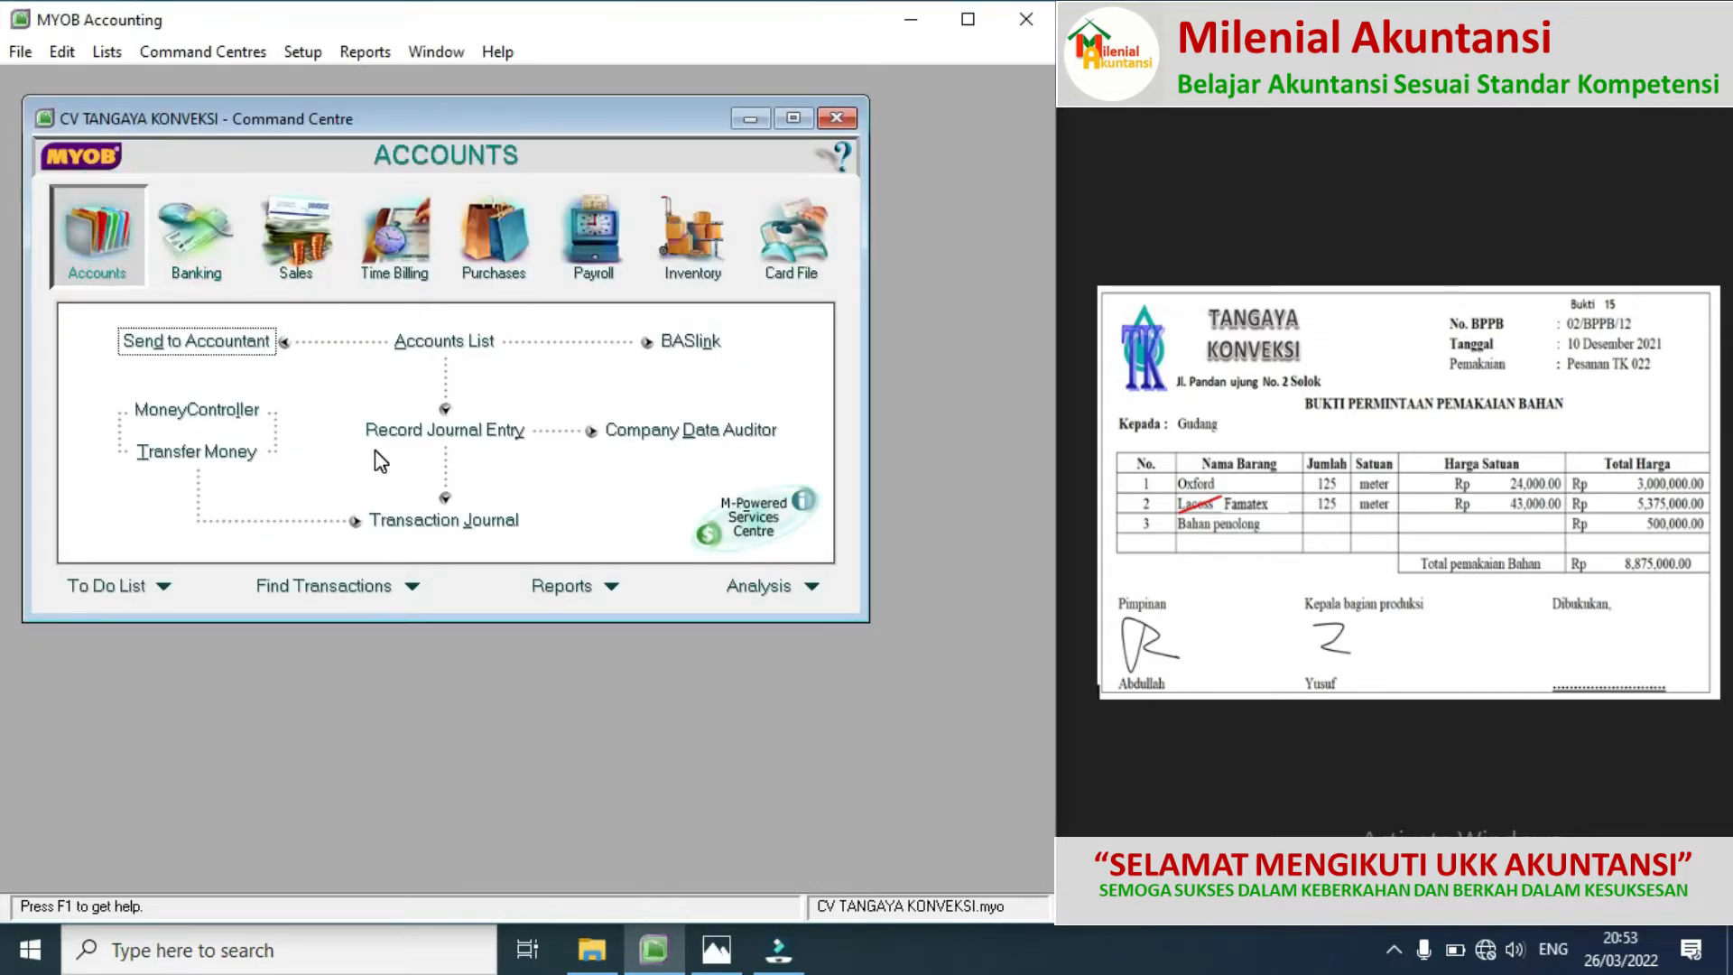
pyautogui.click(436, 437)
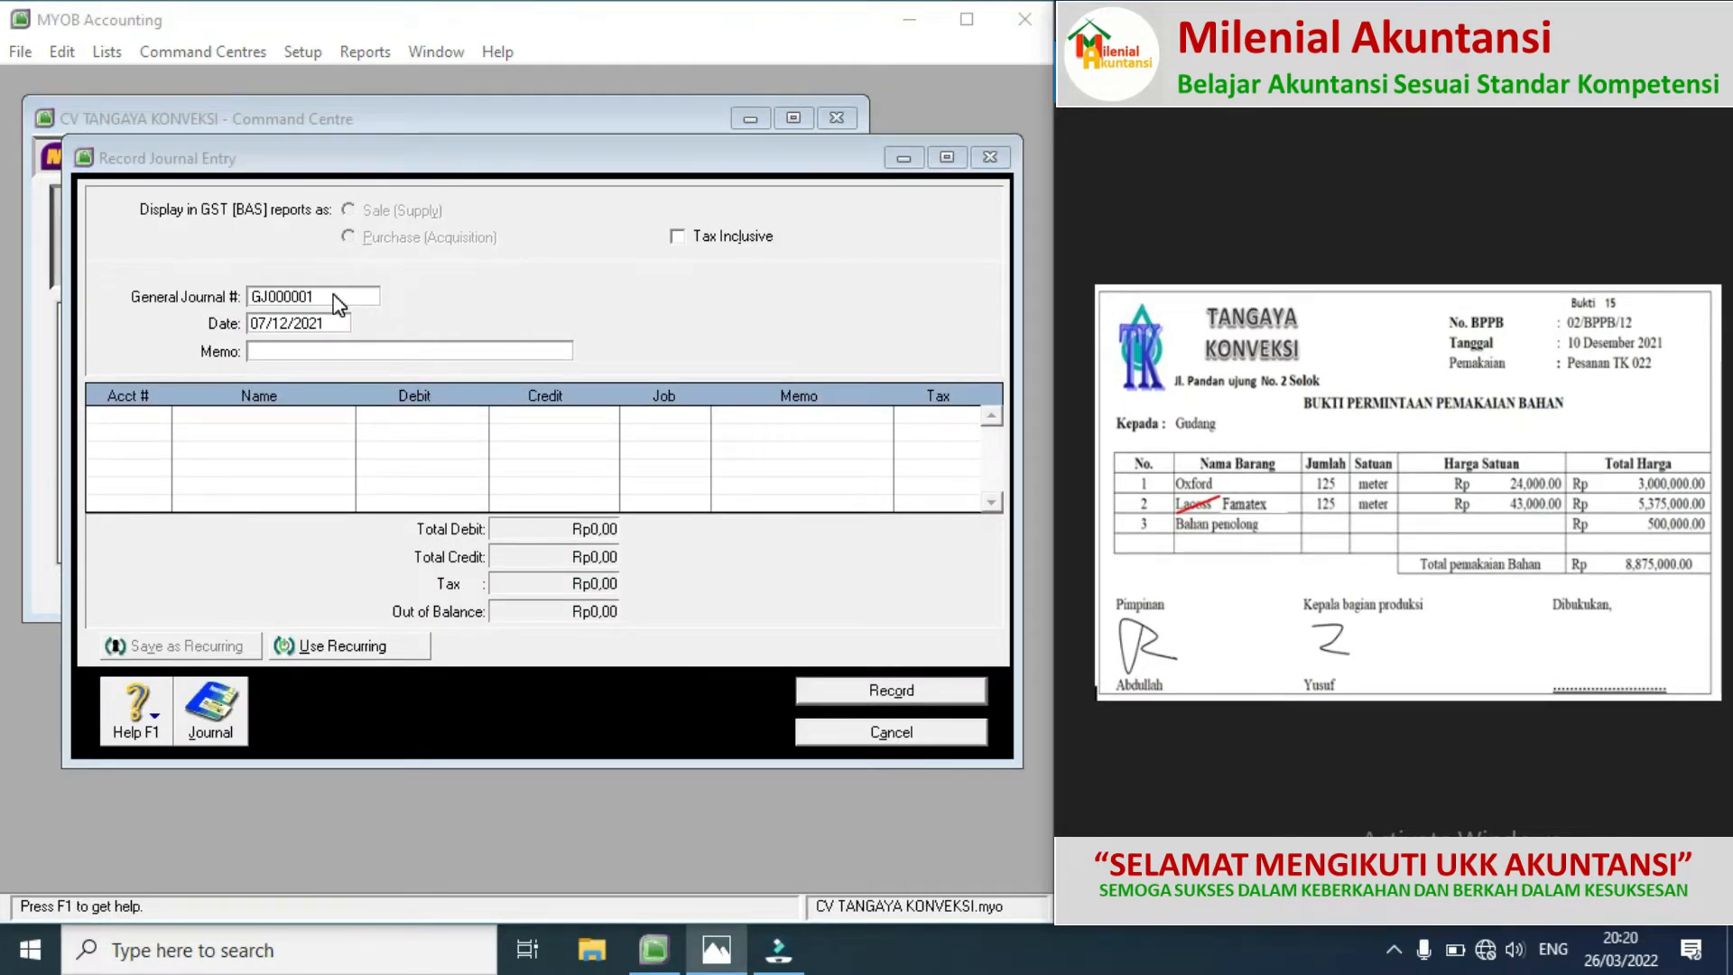
# Step: Fill in the journal header with number 02/BPPB/, date 10/12/2021 and memo PESANAN TK-022
pyautogui.click(334, 294)
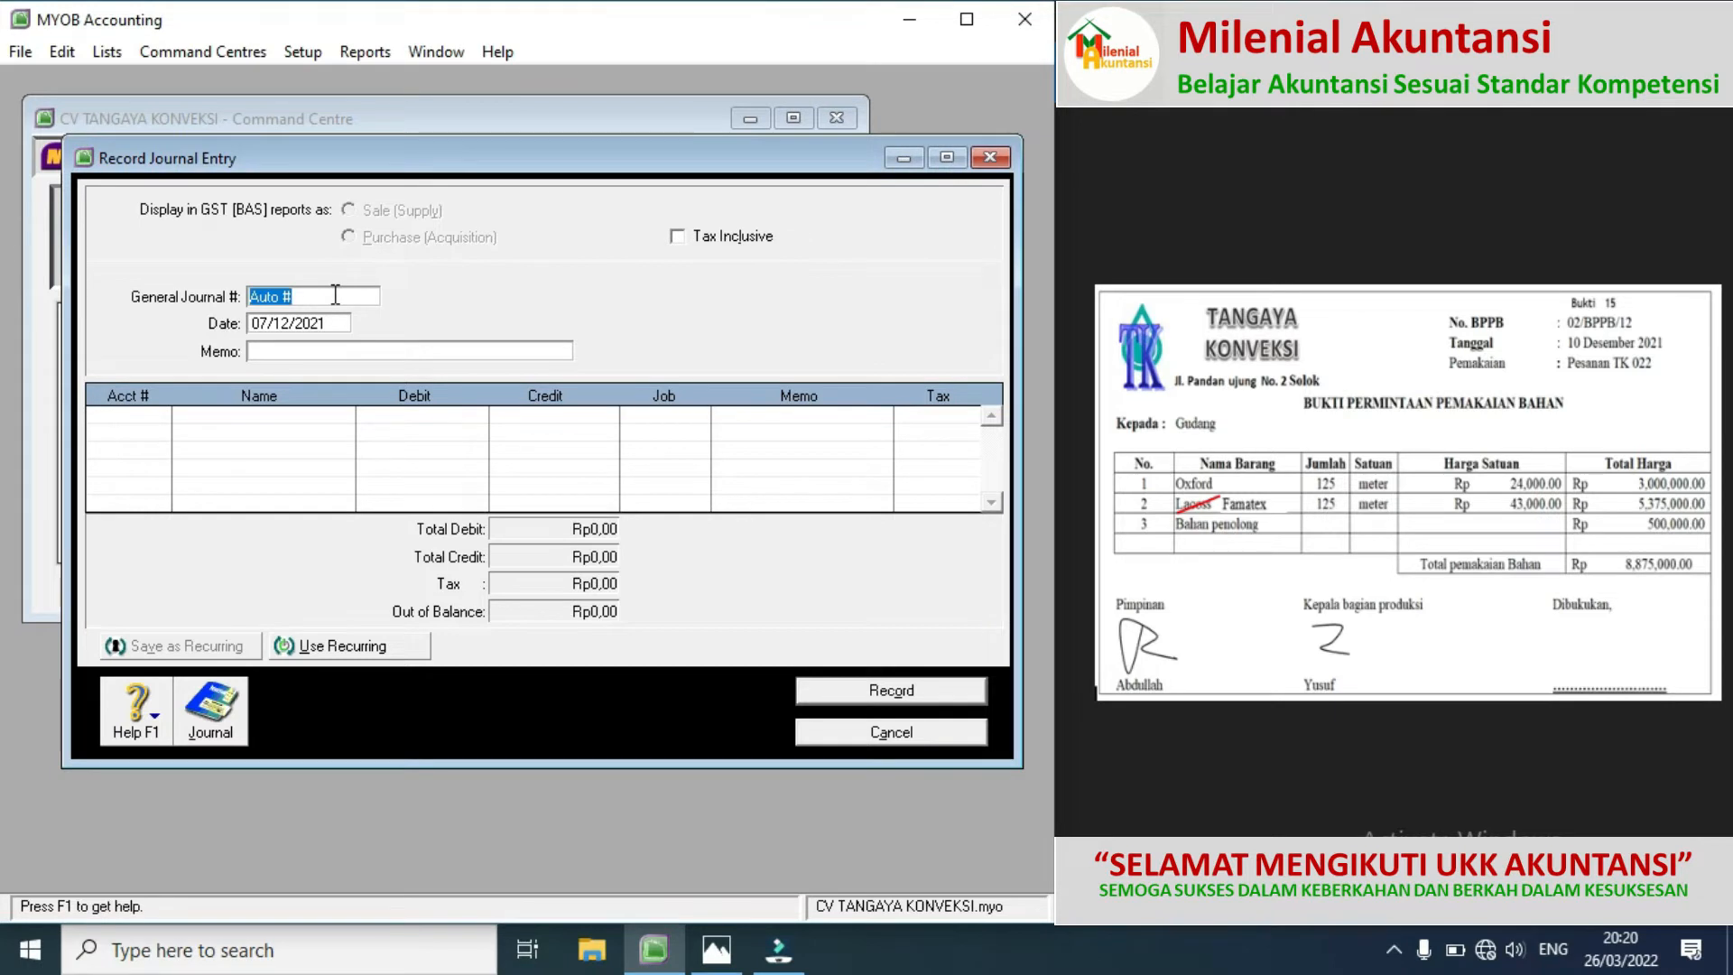
pyautogui.write('02/BPPB/')
pyautogui.click(265, 323)
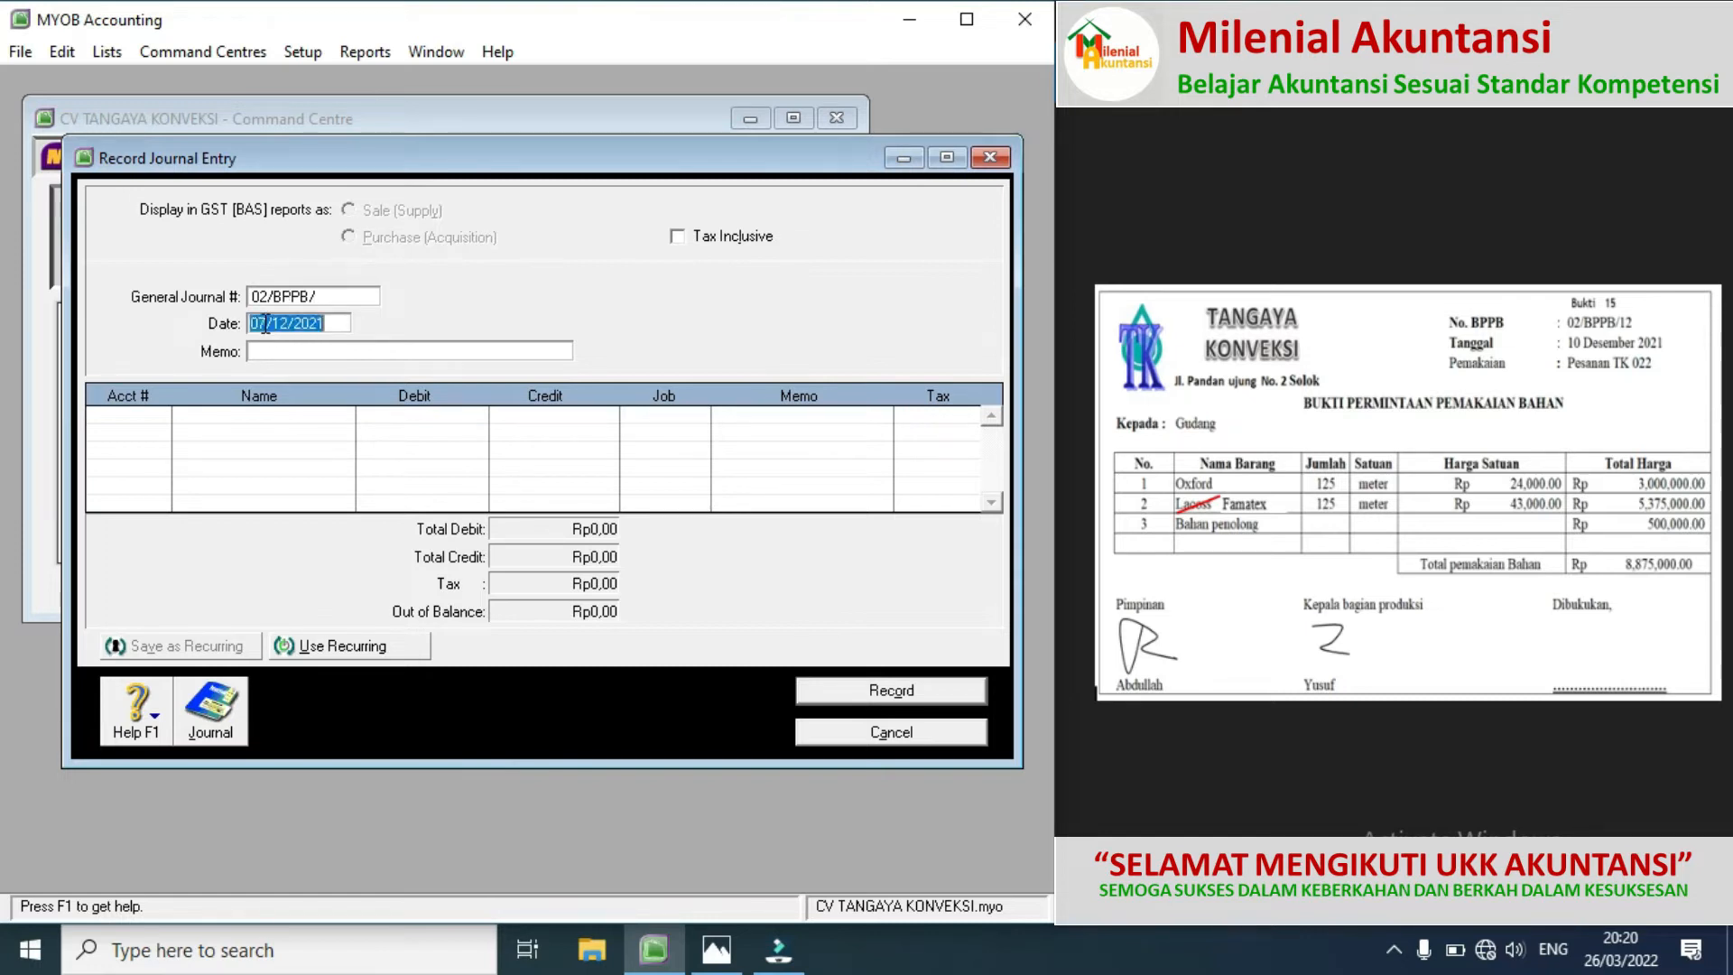
pyautogui.click(262, 354)
pyautogui.press('BackSpace')
pyautogui.press('BackSpace')
pyautogui.write('10')
pyautogui.click(269, 351)
pyautogui.write('PESANAN TK-022')
# Step: Add a journal line debiting account 5-4102 Actual Factory Overhead Cost with Rp500.000
pyautogui.click(158, 420)
pyautogui.click(159, 417)
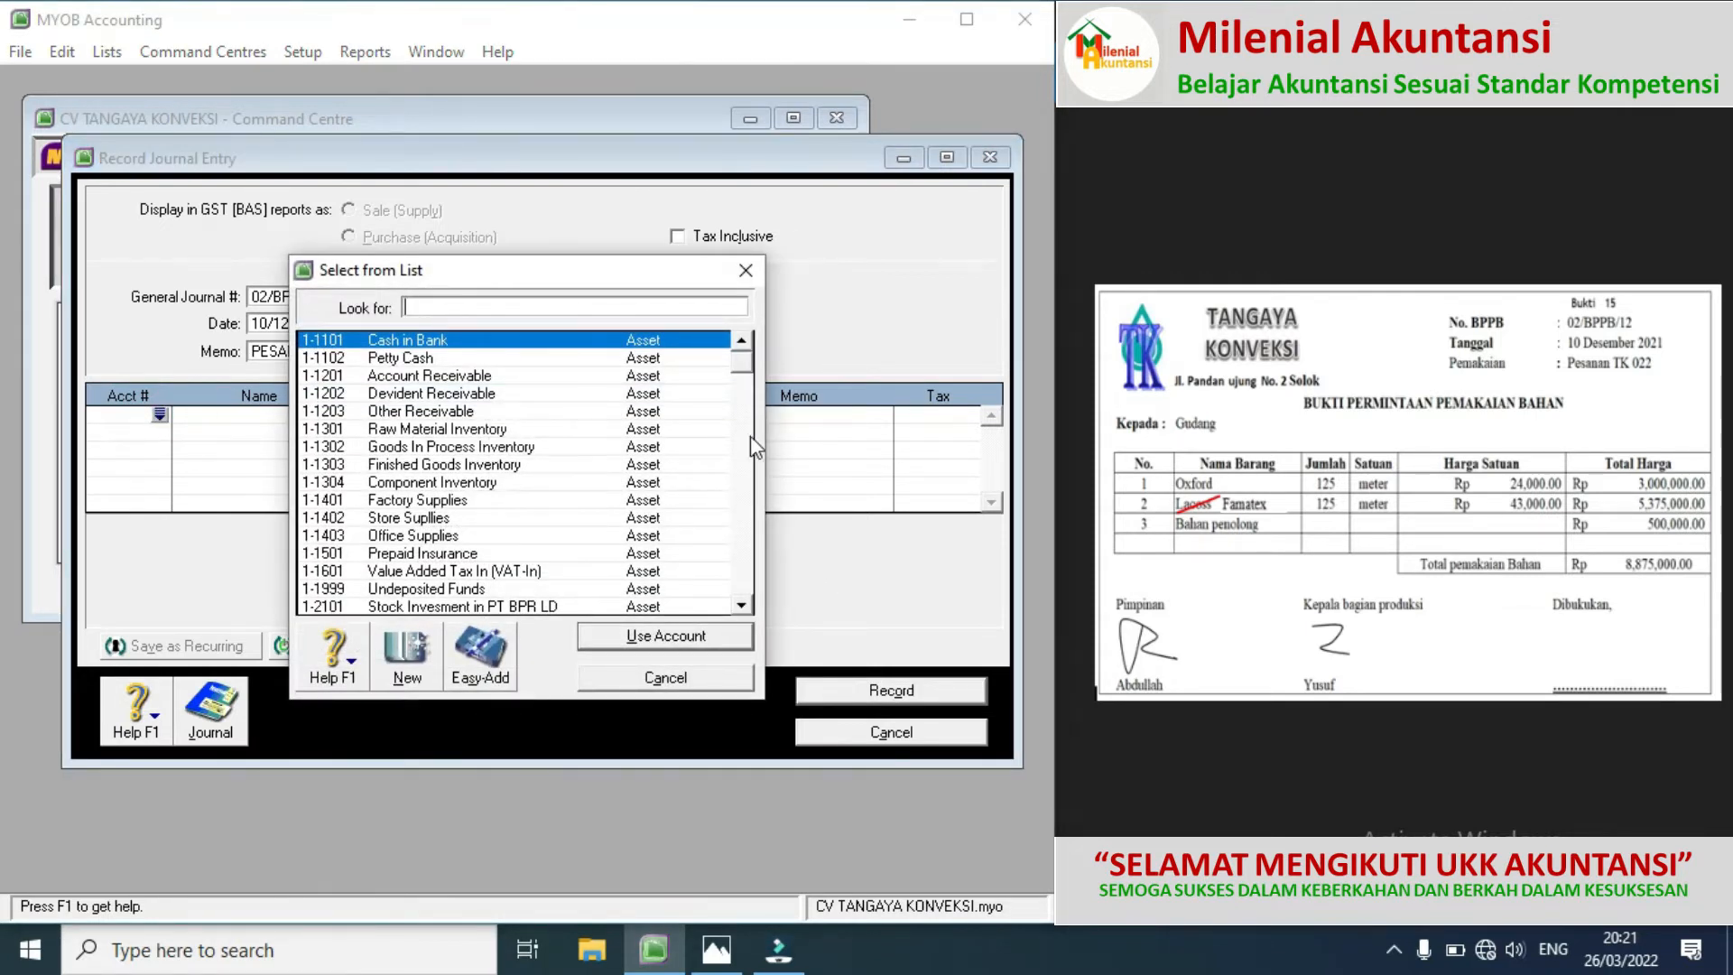
pyautogui.click(742, 510)
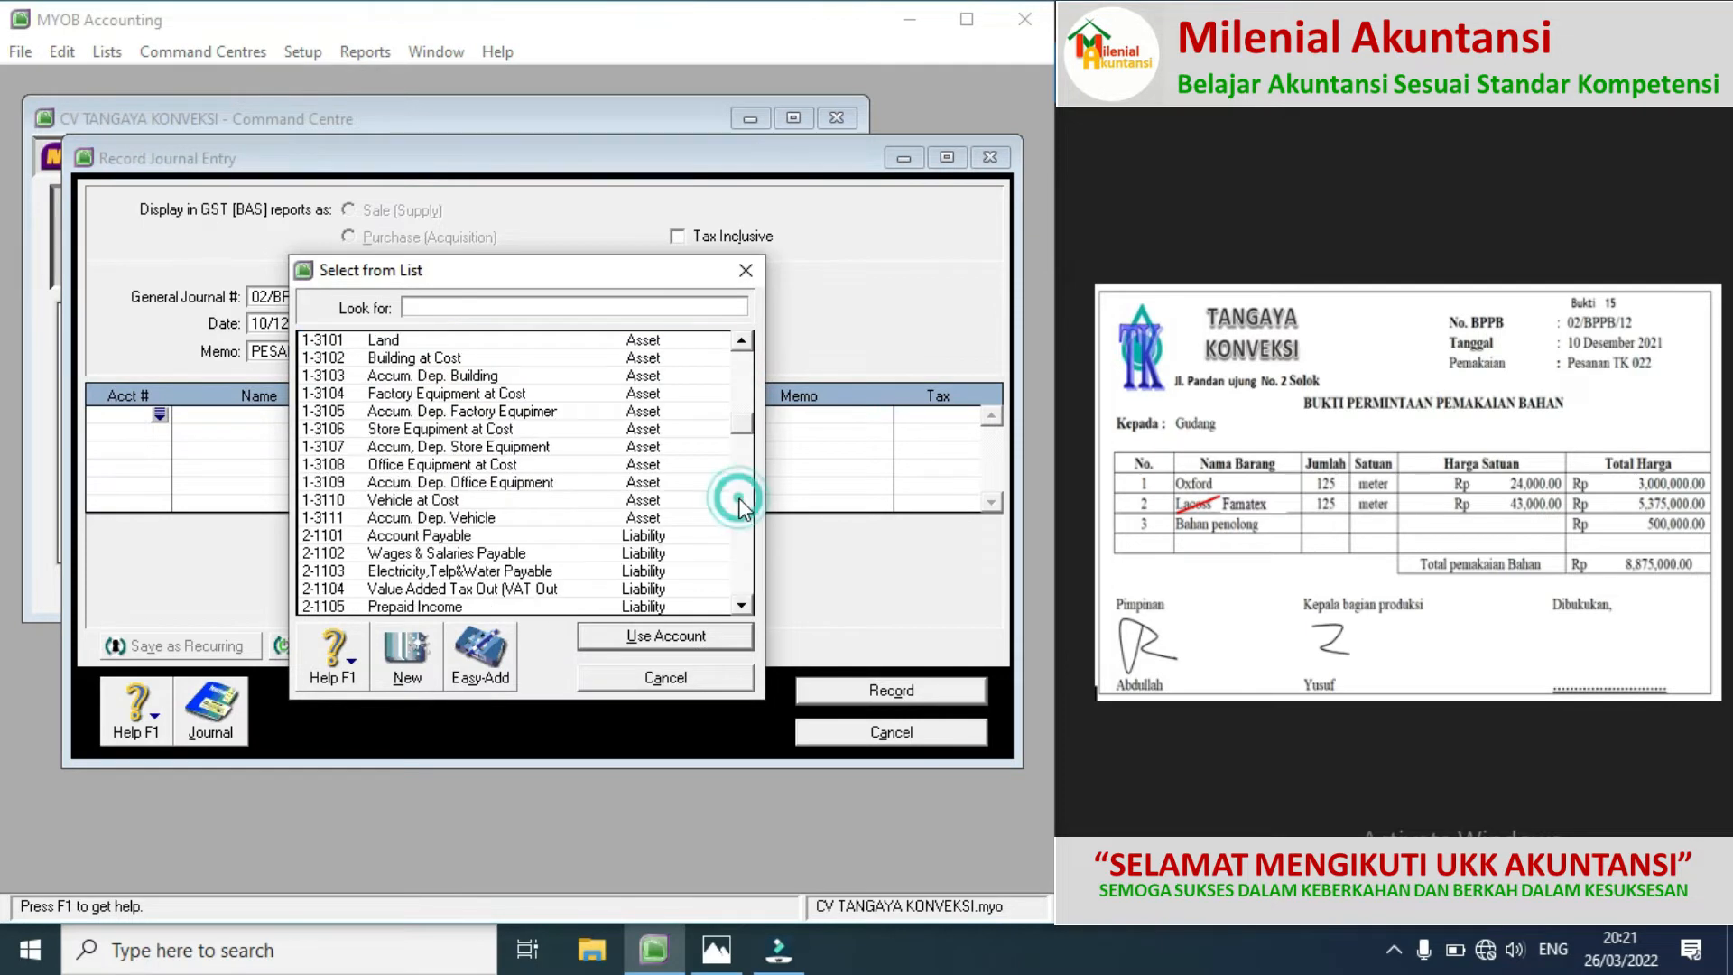
pyautogui.click(742, 510)
pyautogui.click(742, 532)
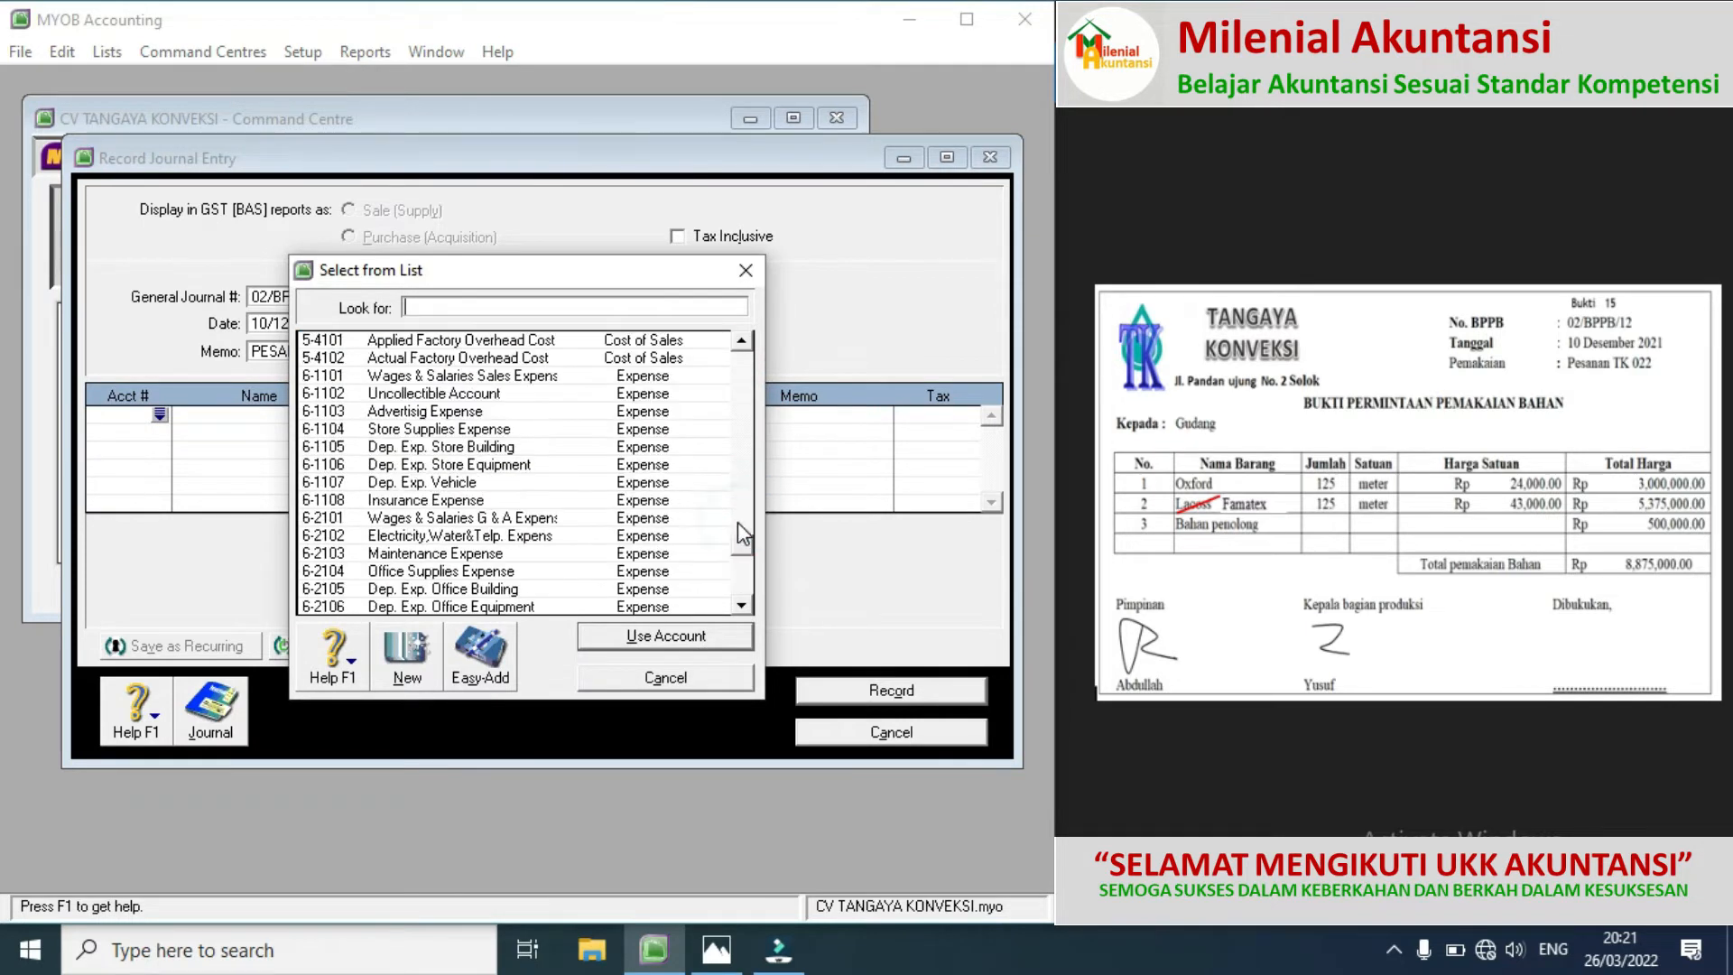
pyautogui.click(538, 359)
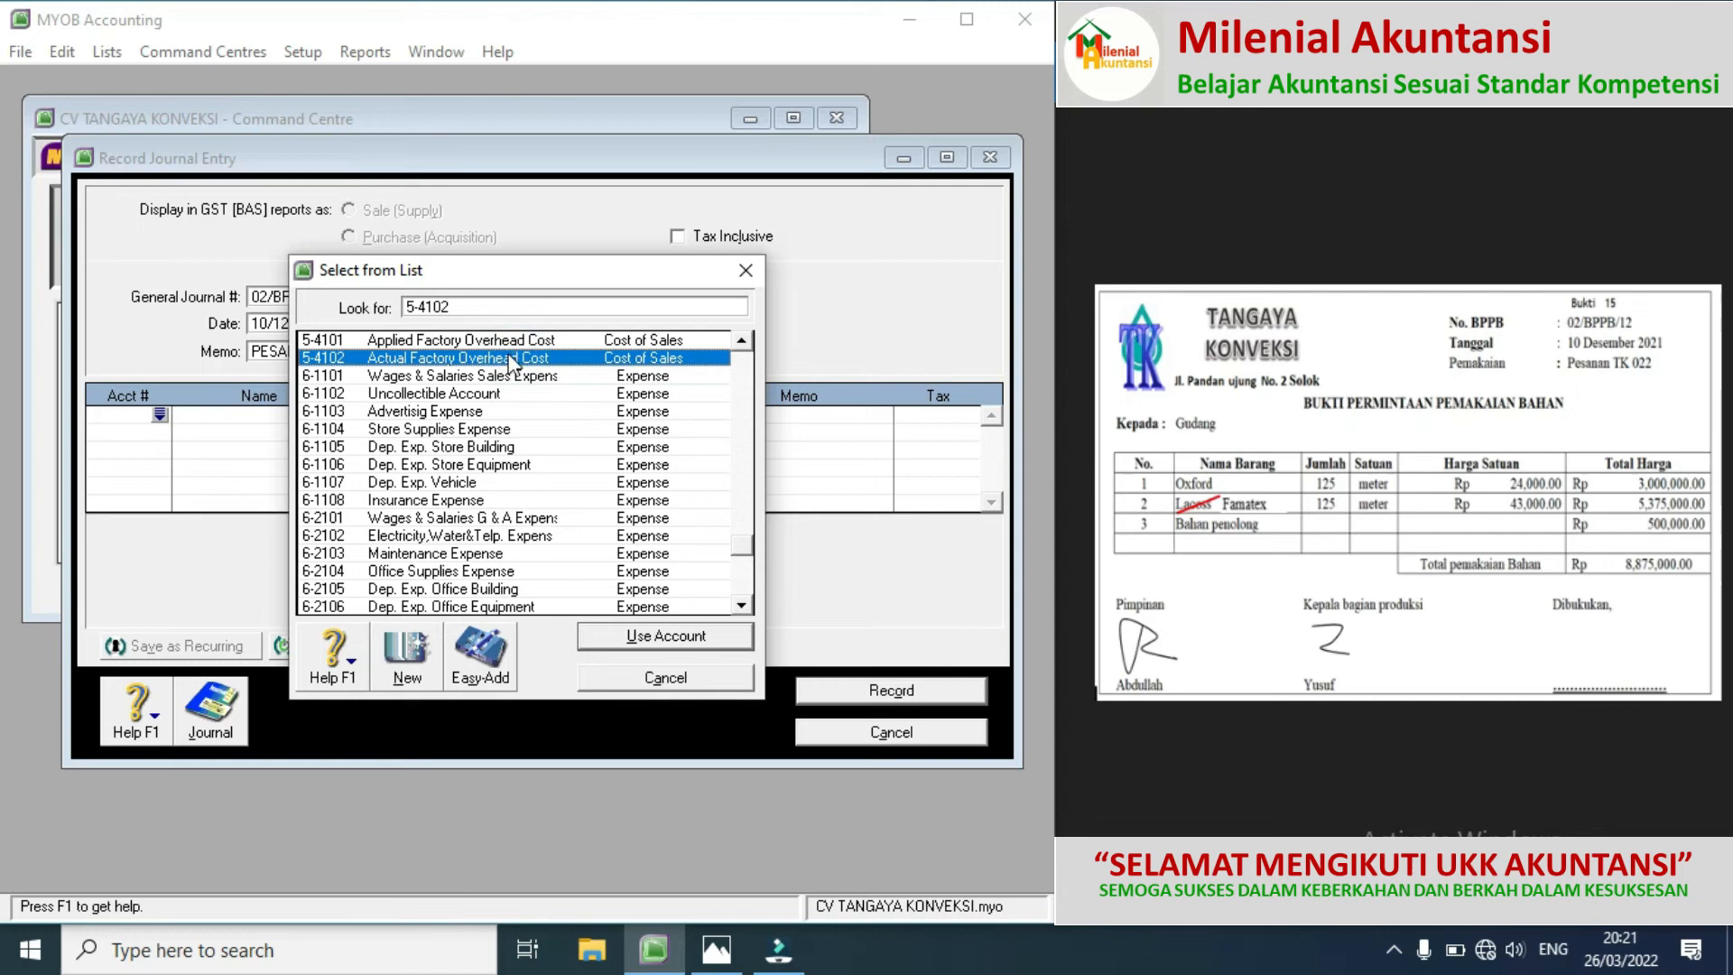
pyautogui.doubleClick(496, 357)
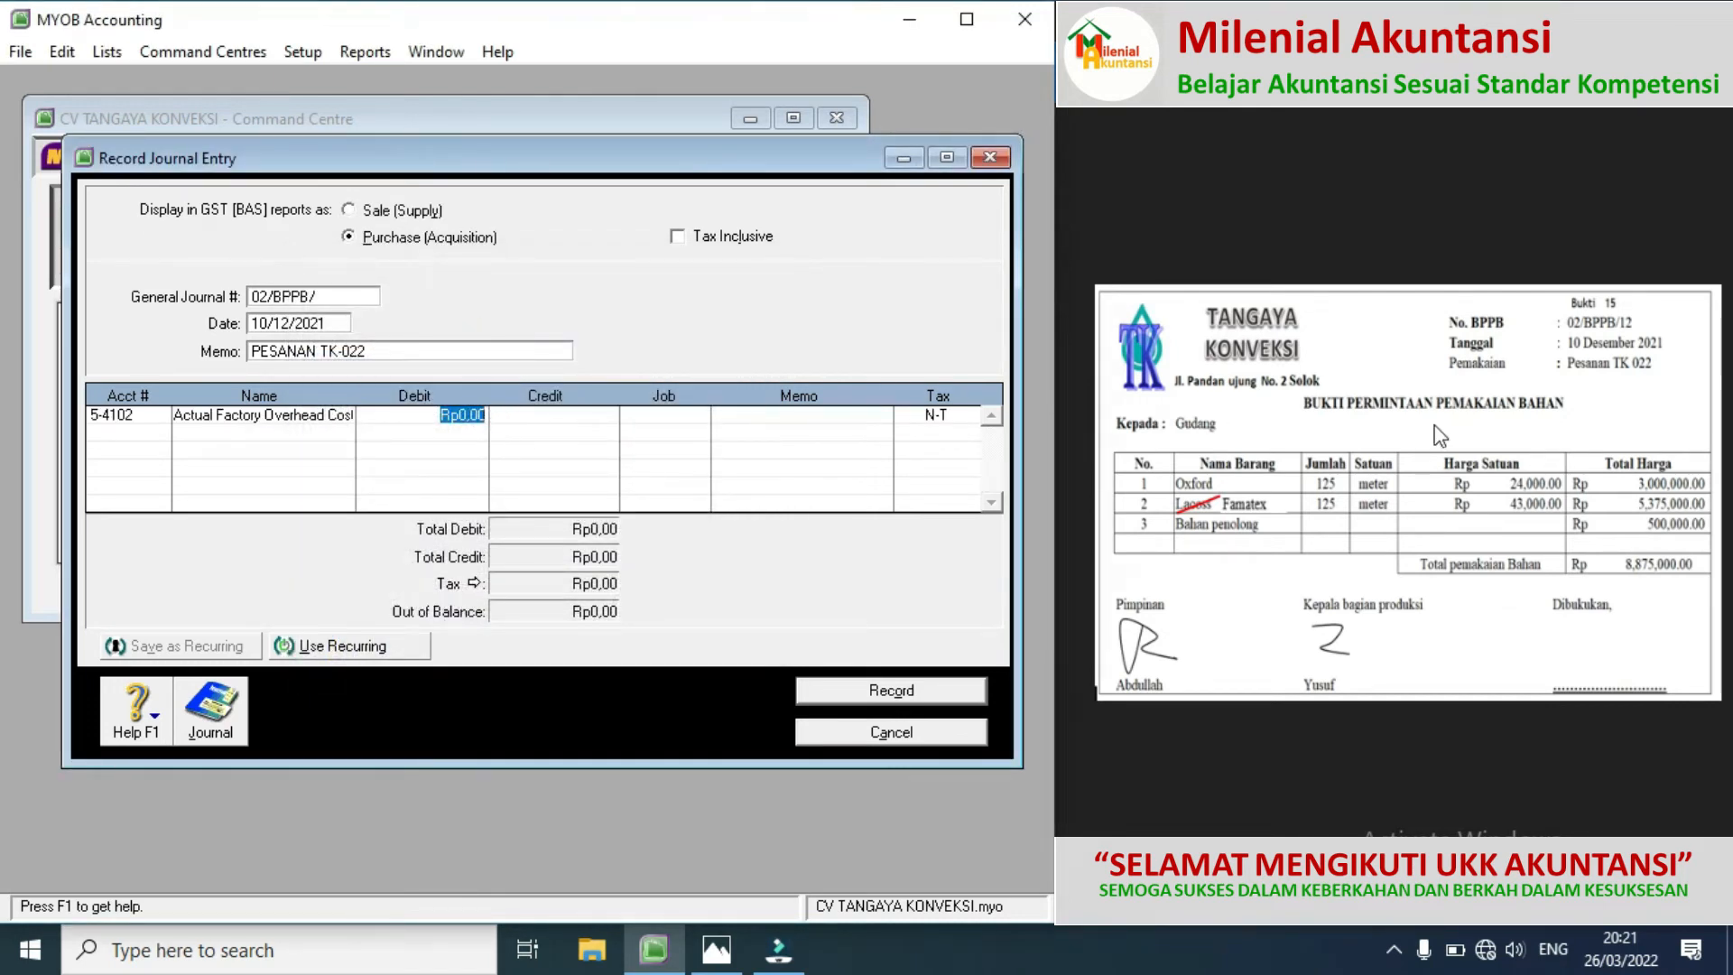
pyautogui.write('500000')
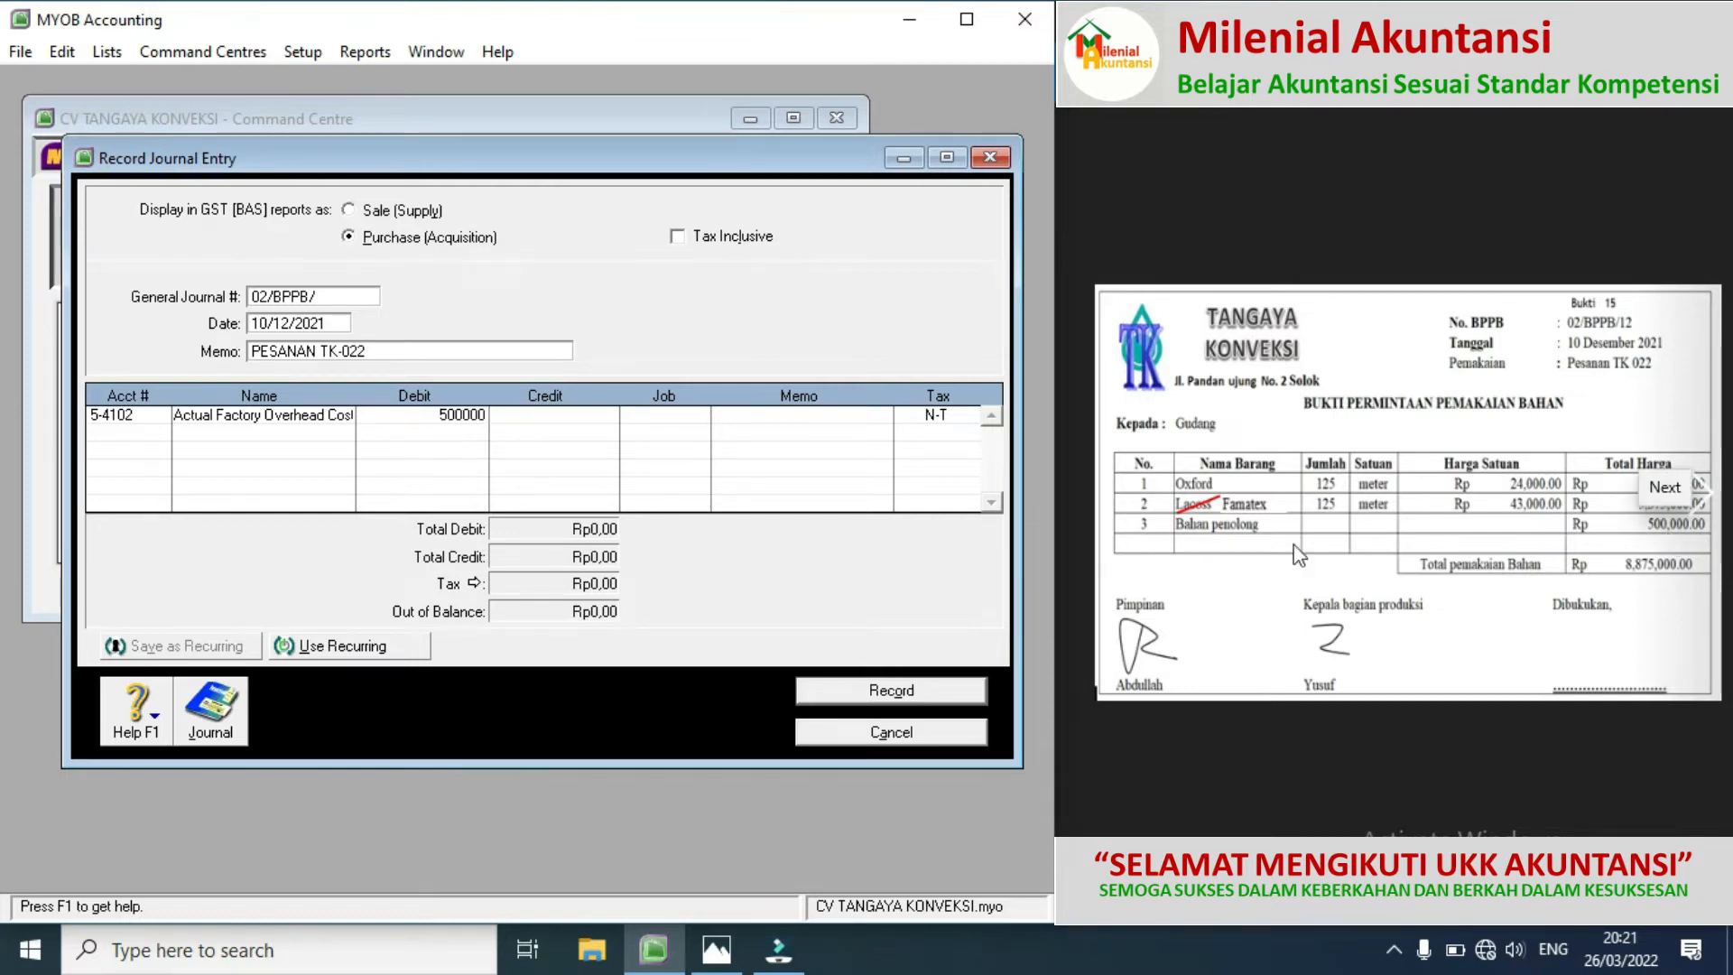
# Step: Add a line crediting account 1-1304 Component Inventory with Rp500.000, record the journal entry and close the entry window
pyautogui.click(166, 433)
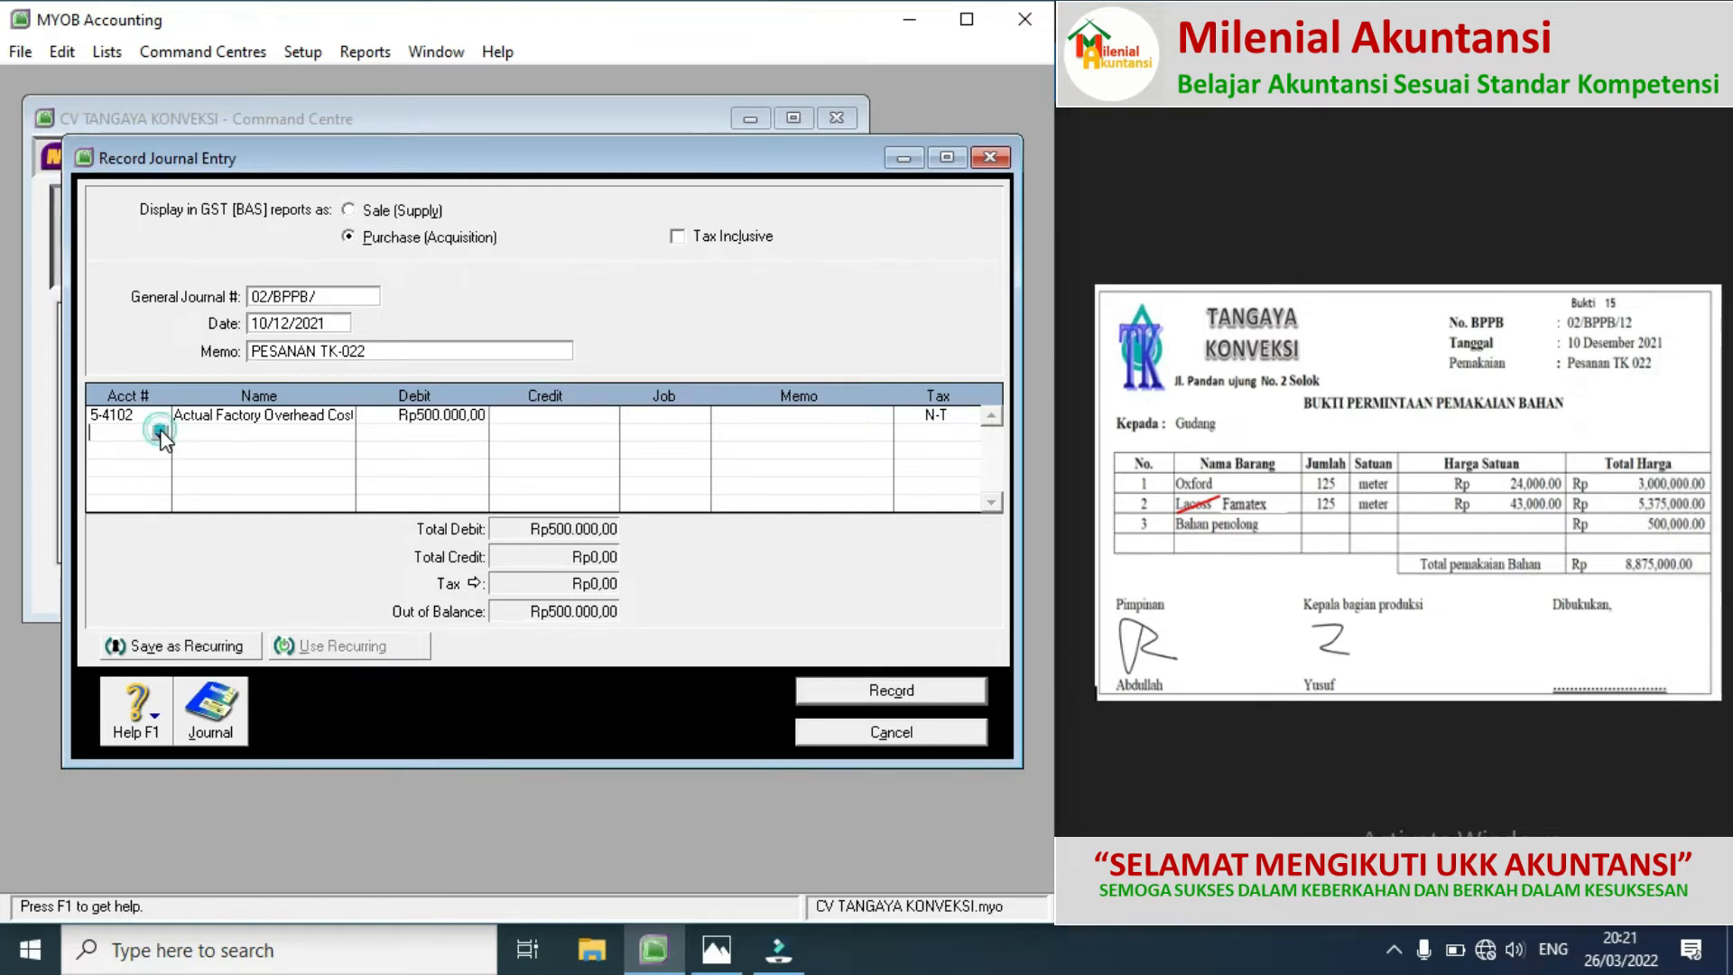
pyautogui.click(159, 432)
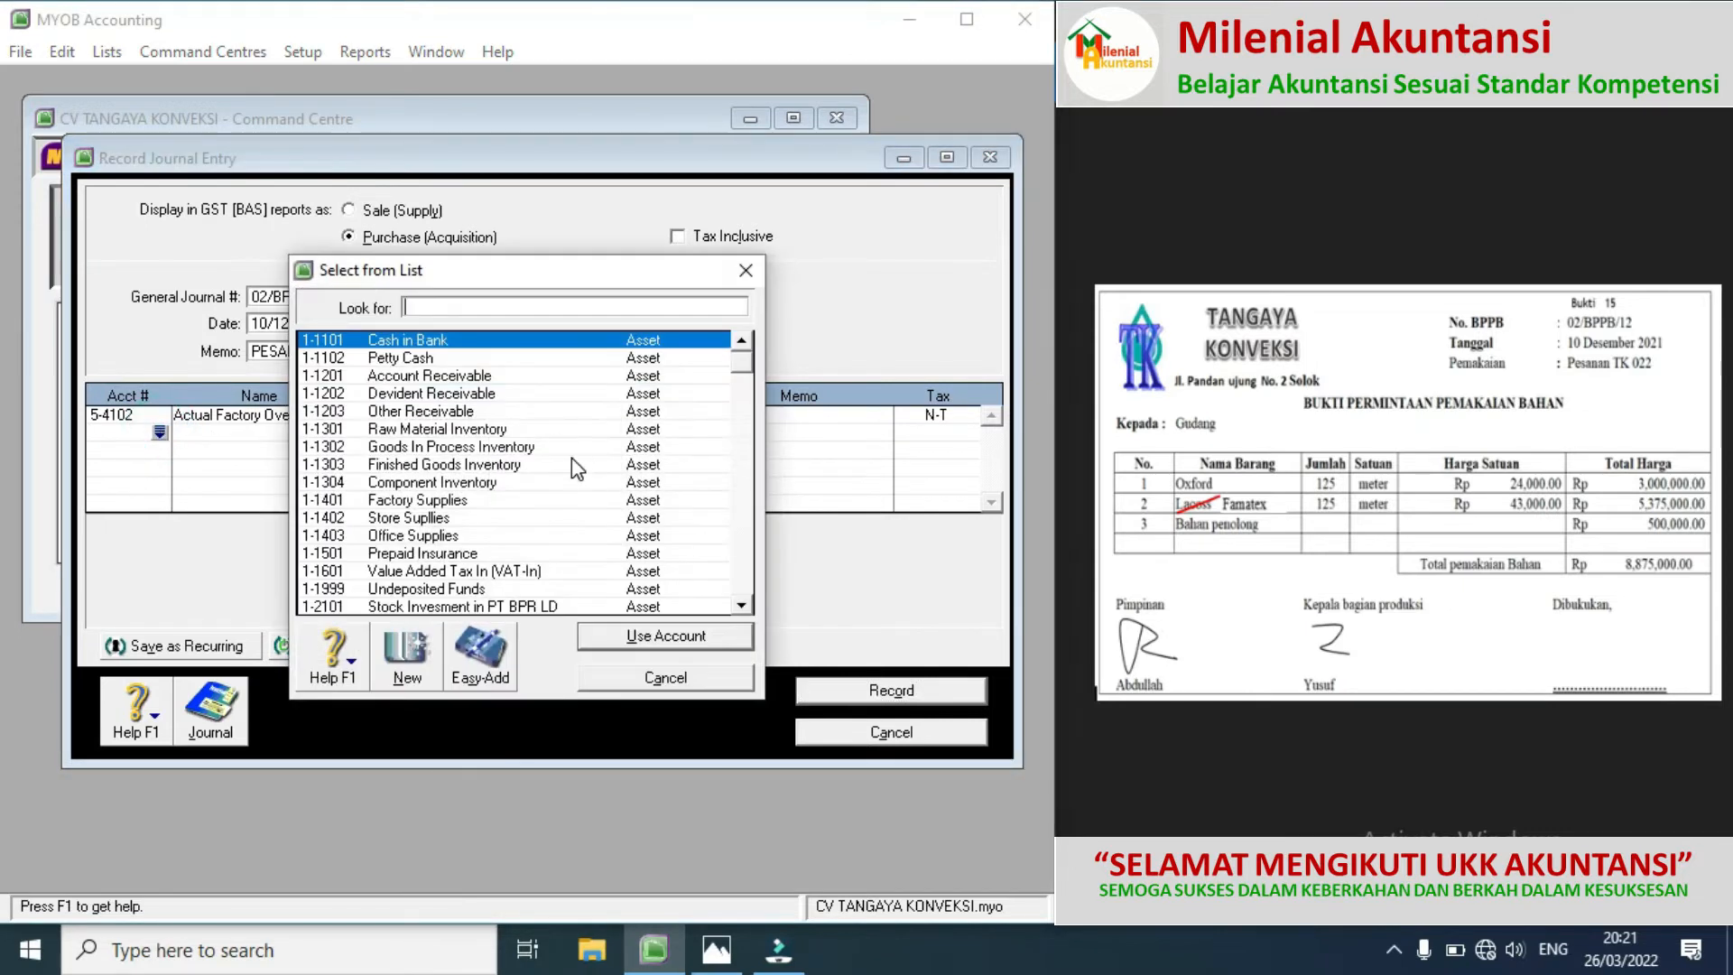
pyautogui.doubleClick(414, 482)
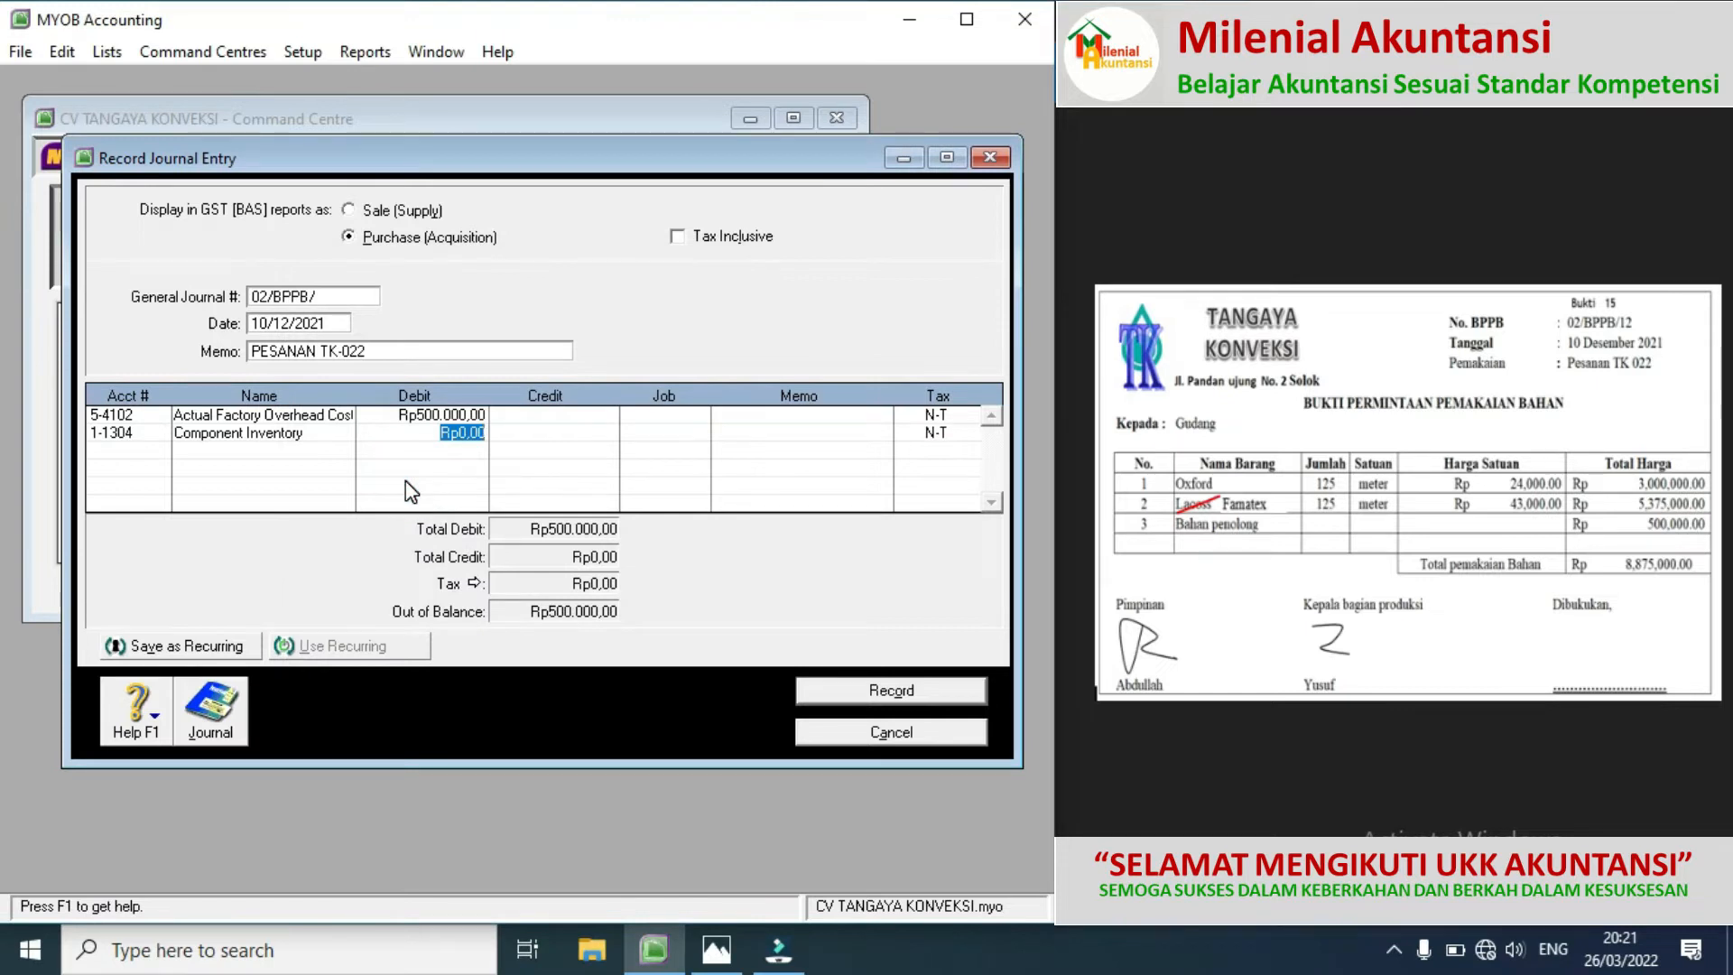
pyautogui.click(545, 434)
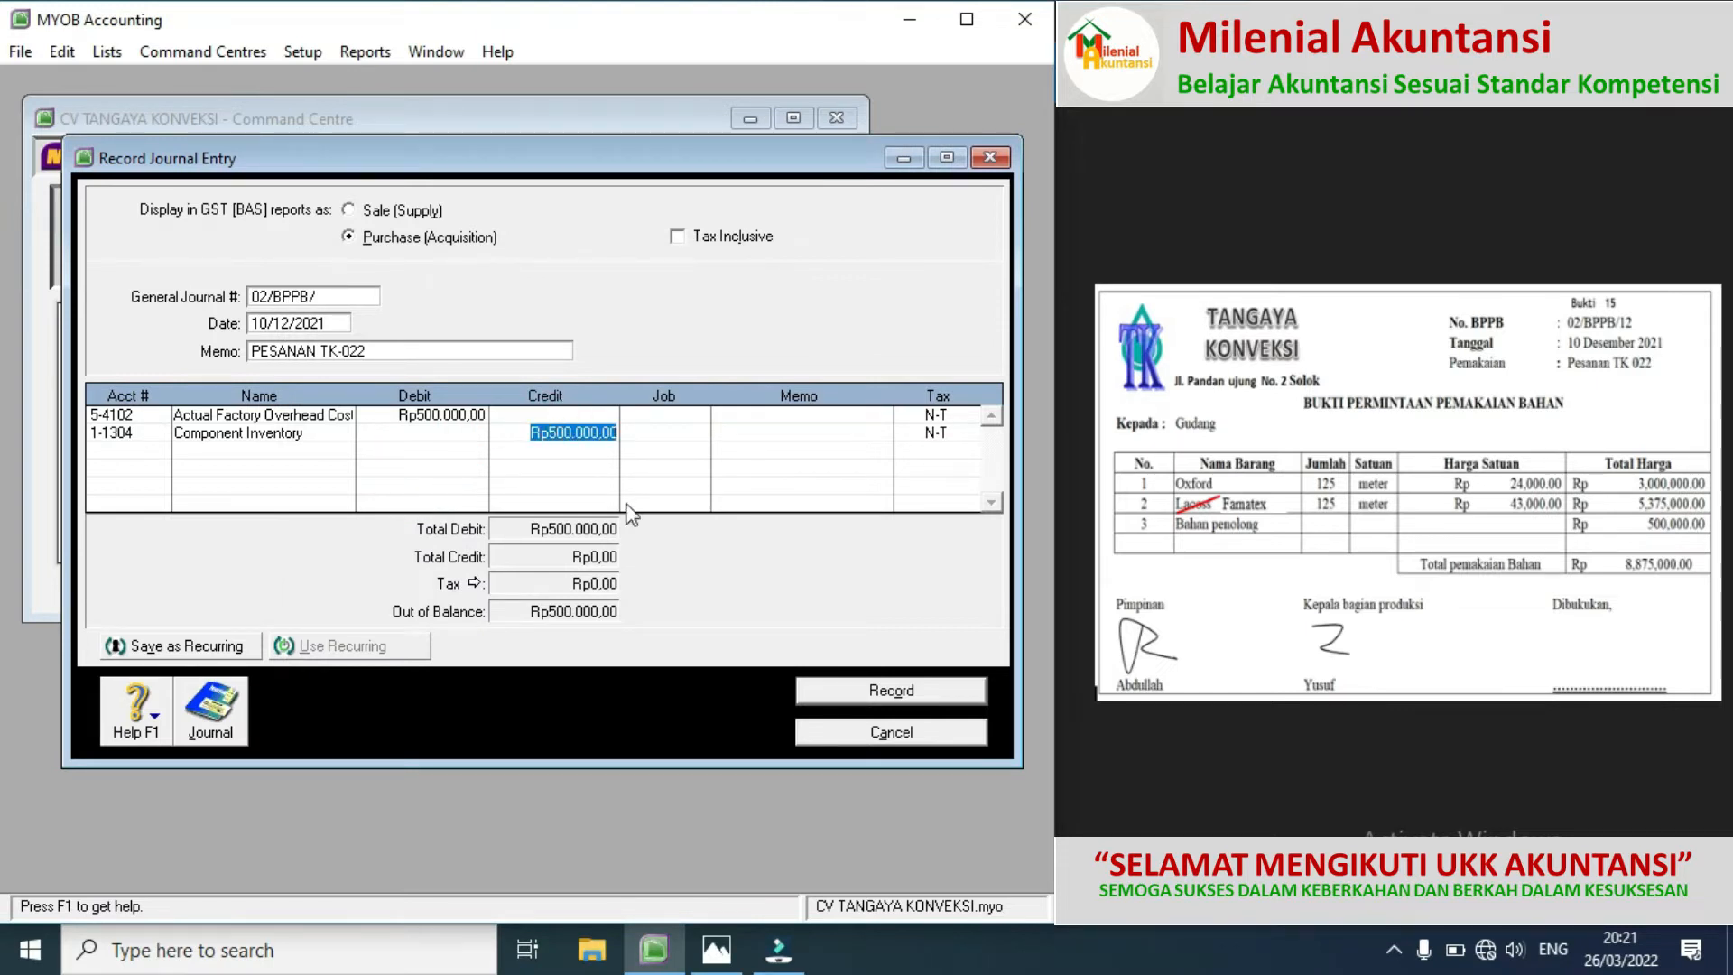
pyautogui.click(672, 434)
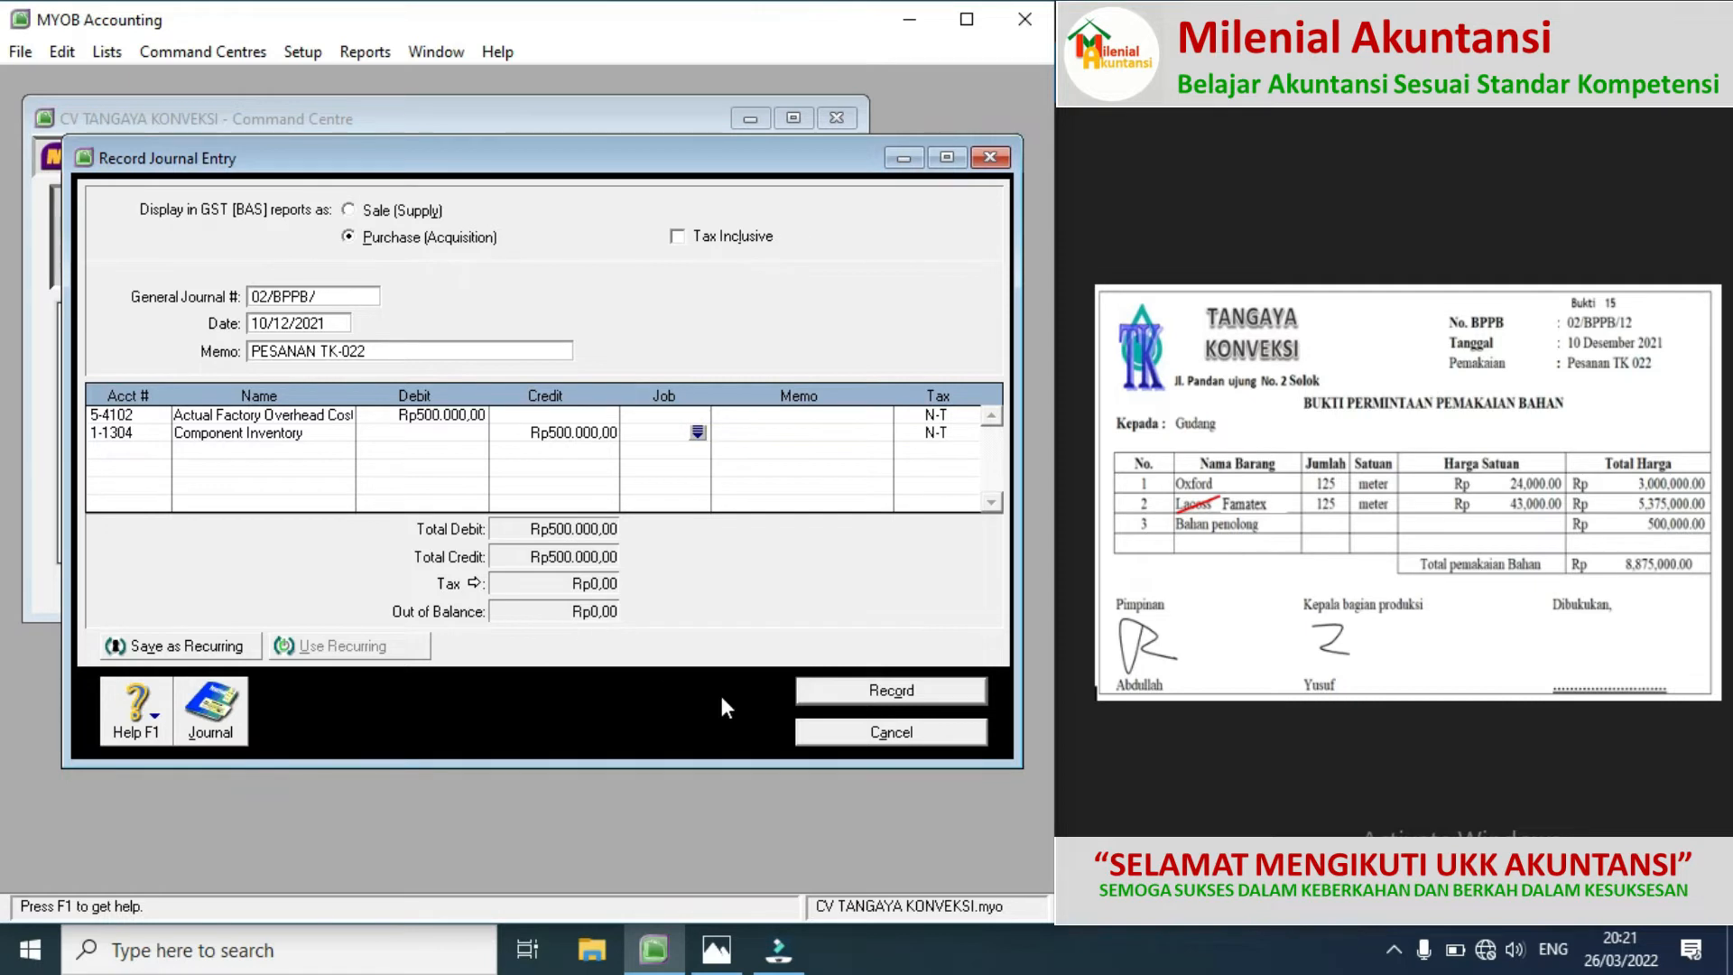
pyautogui.click(834, 693)
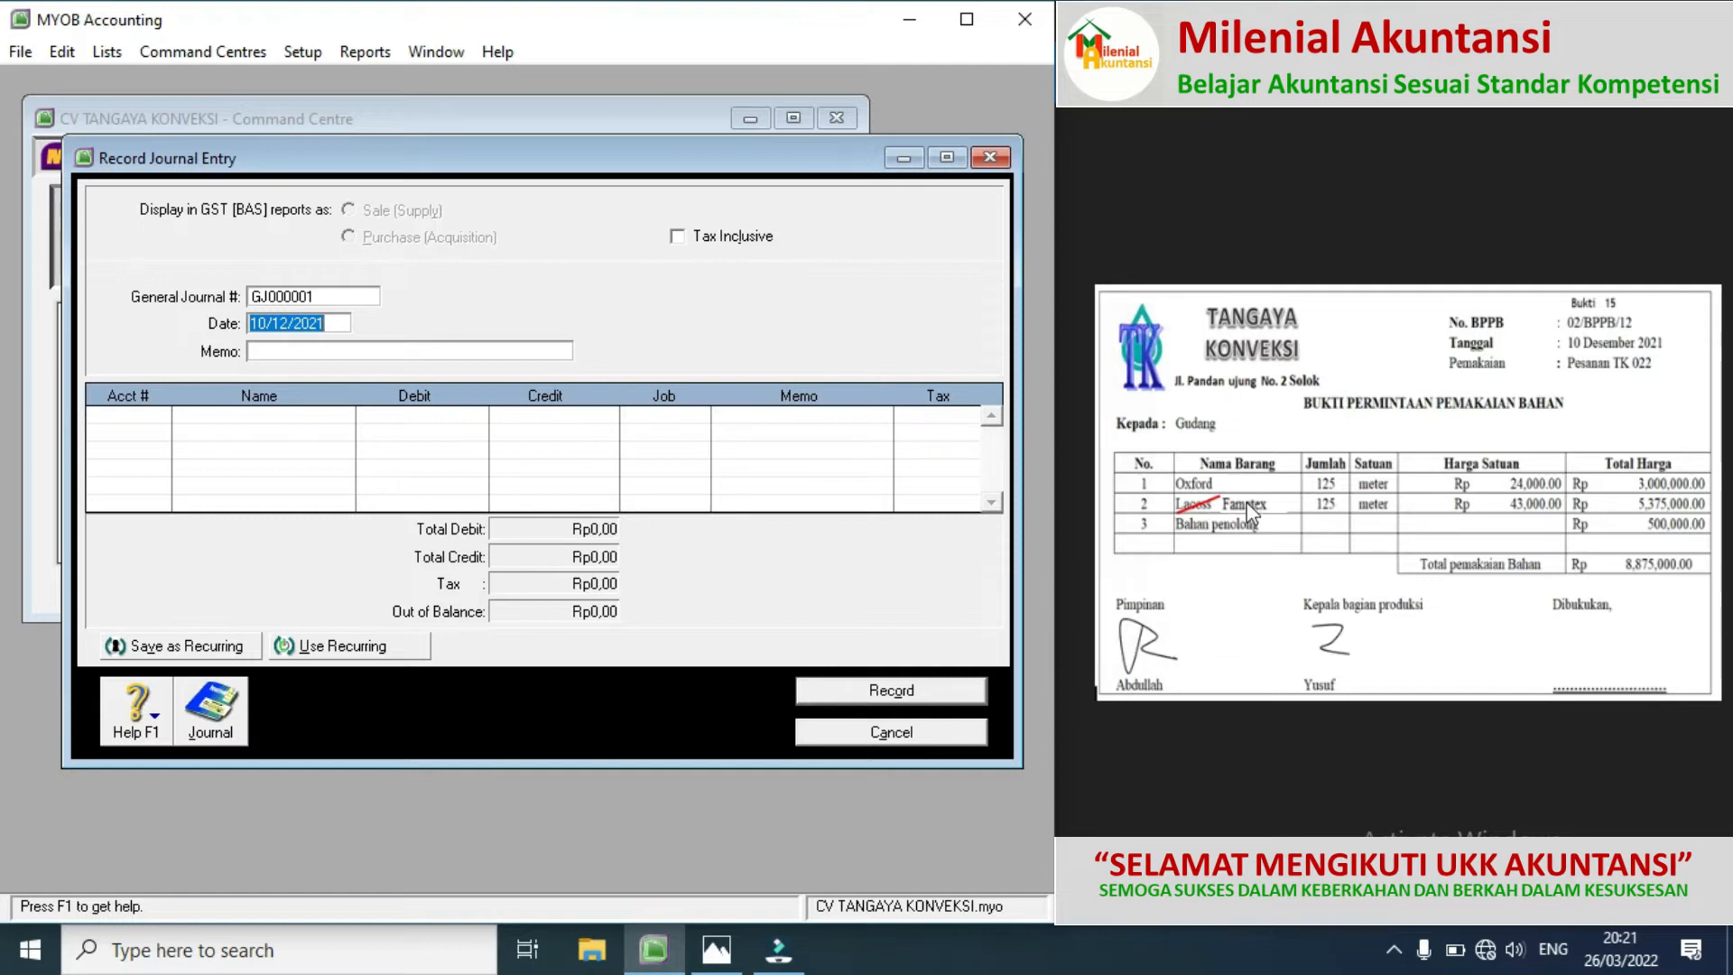
pyautogui.click(930, 733)
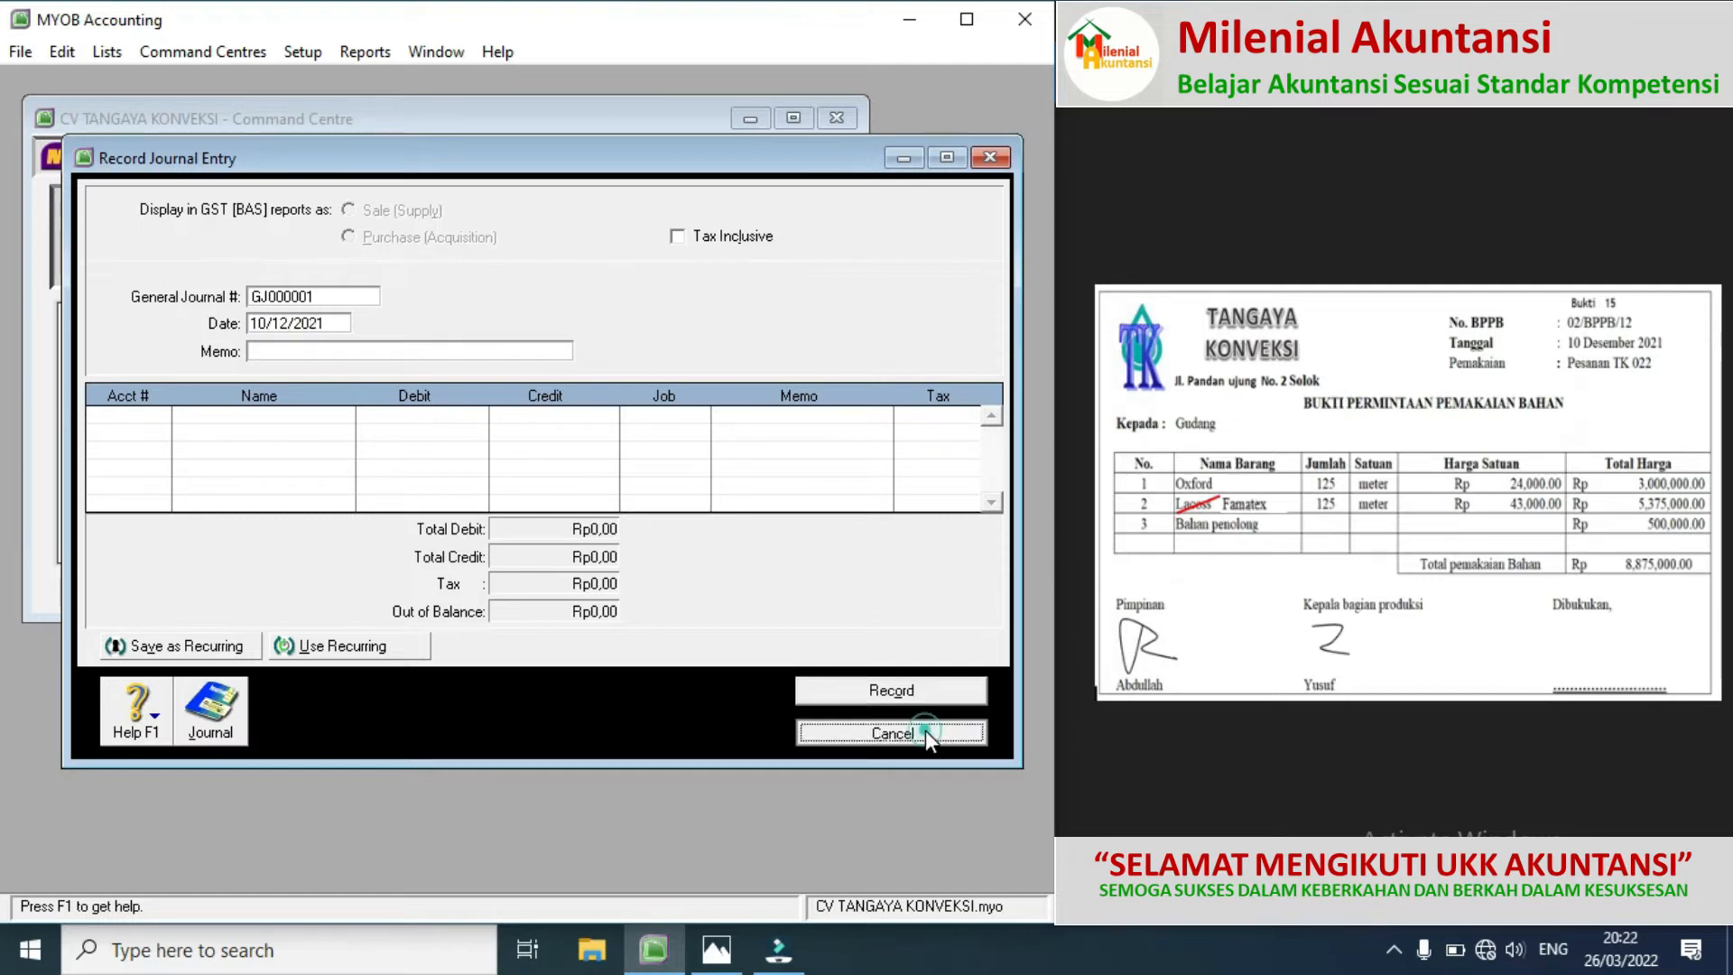
# Step: Open a new inventory adjustment with journal number 02/BPPB/, date 10/12/2021 and memo PESANAN TK-022
pyautogui.click(690, 251)
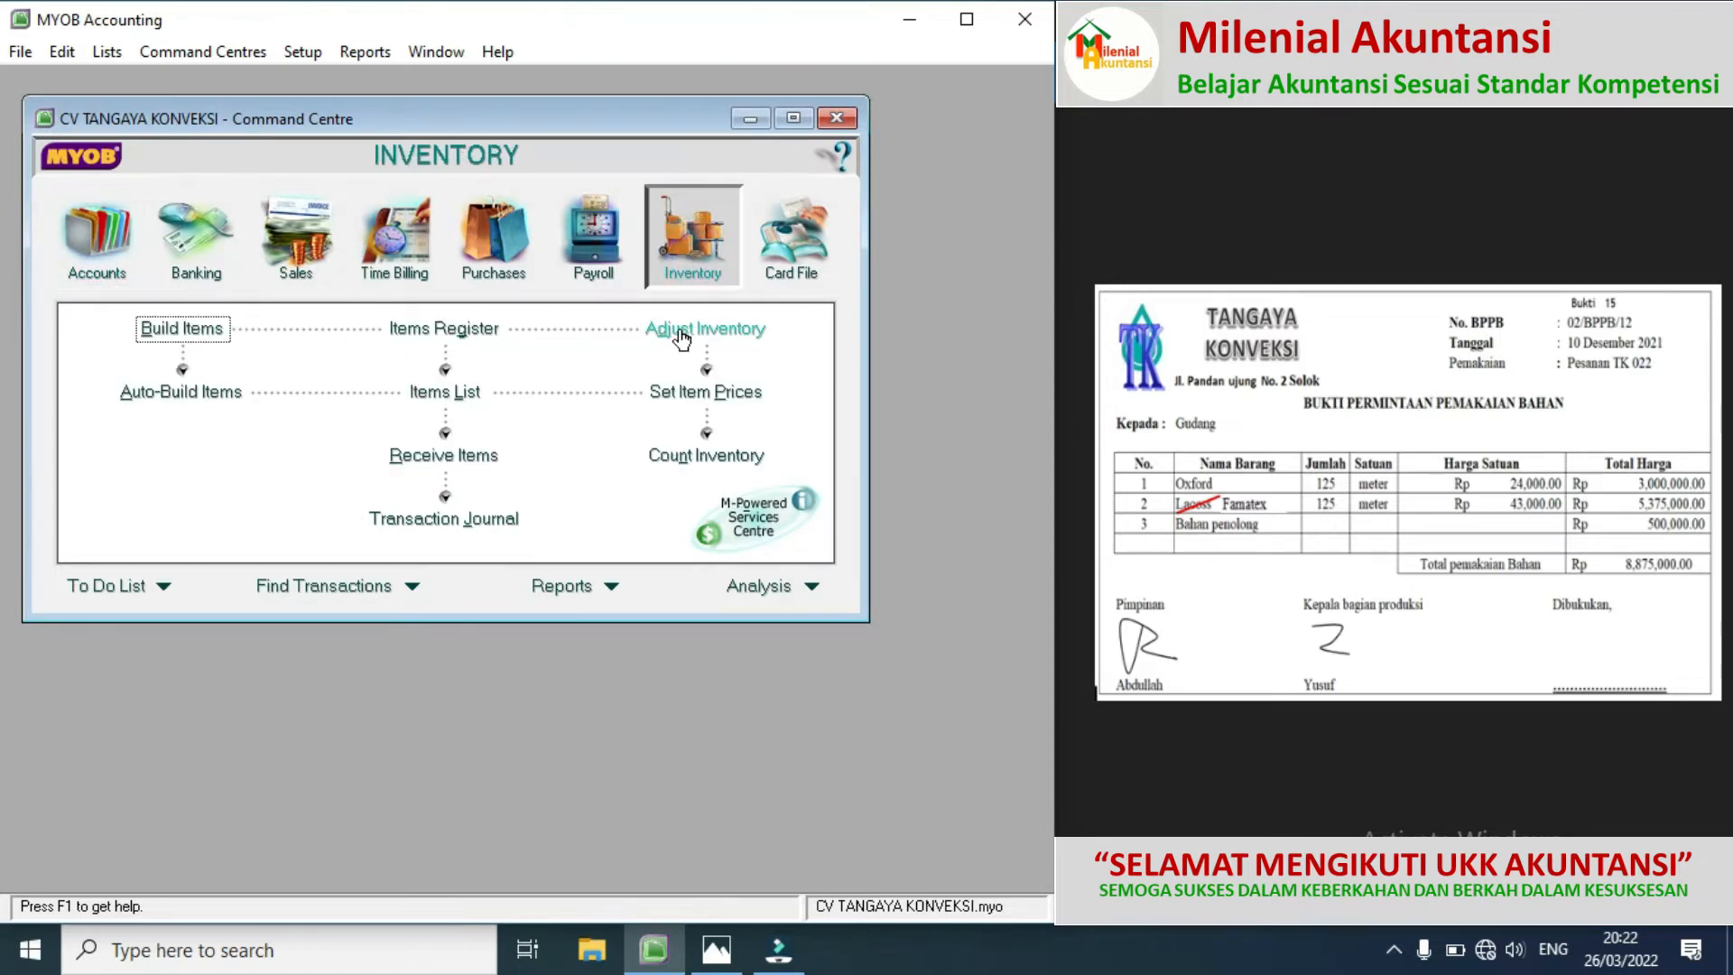
pyautogui.click(685, 335)
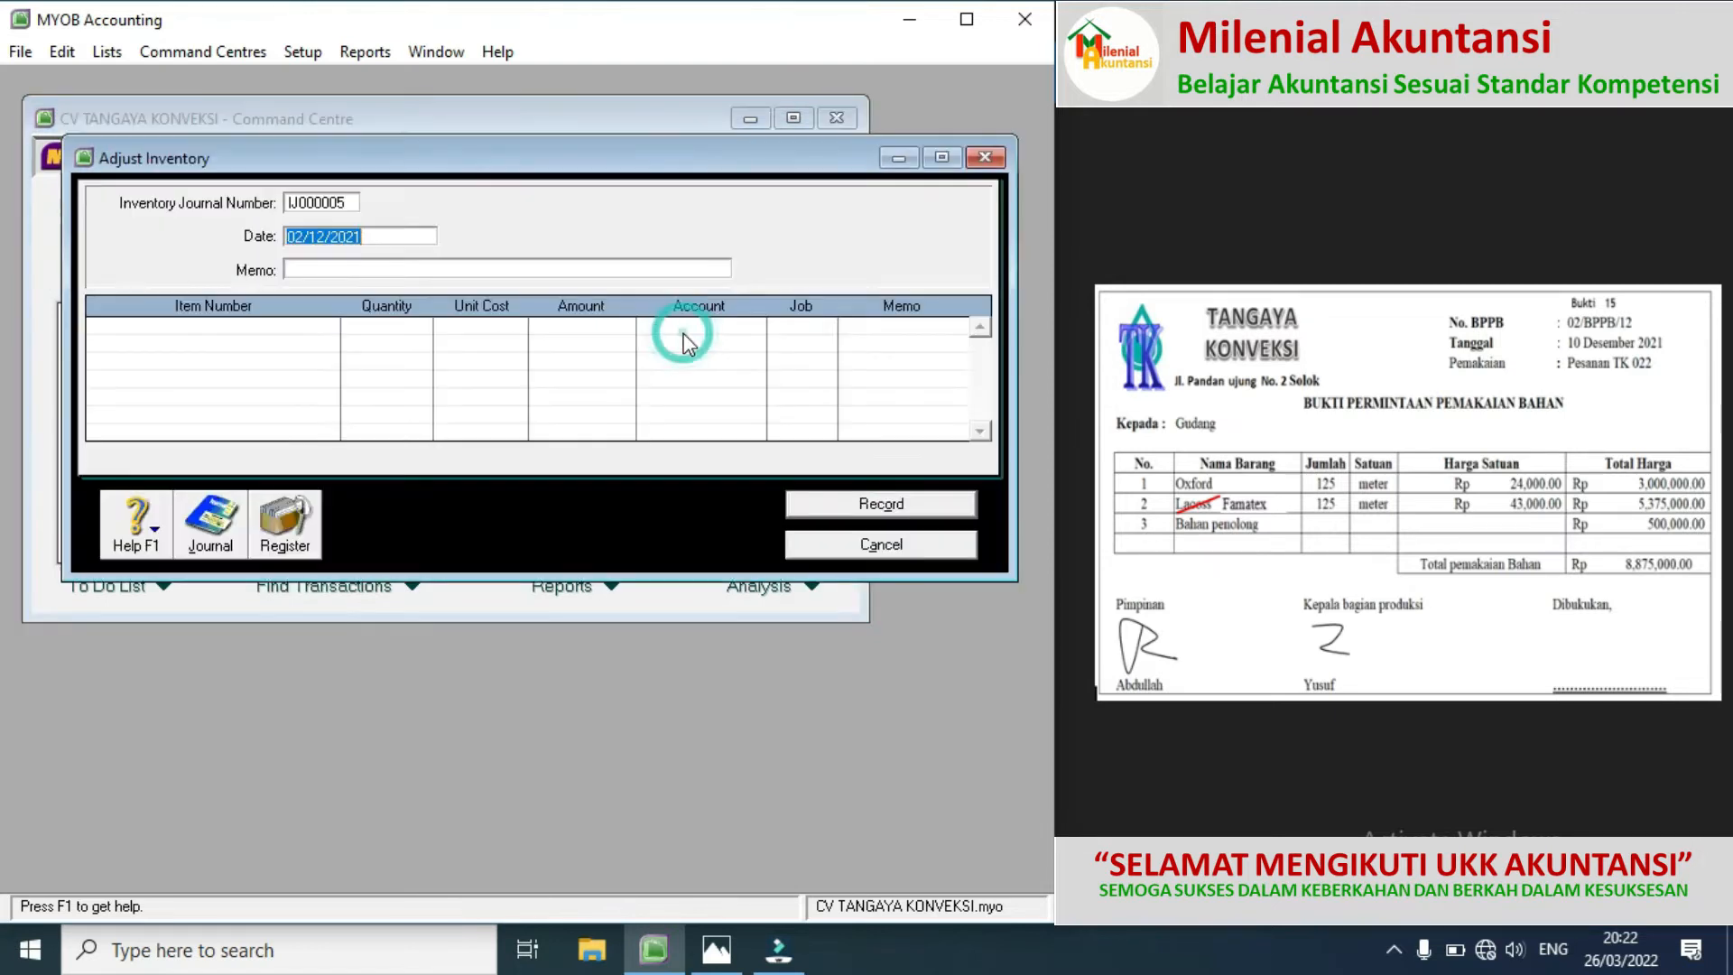
pyautogui.click(353, 204)
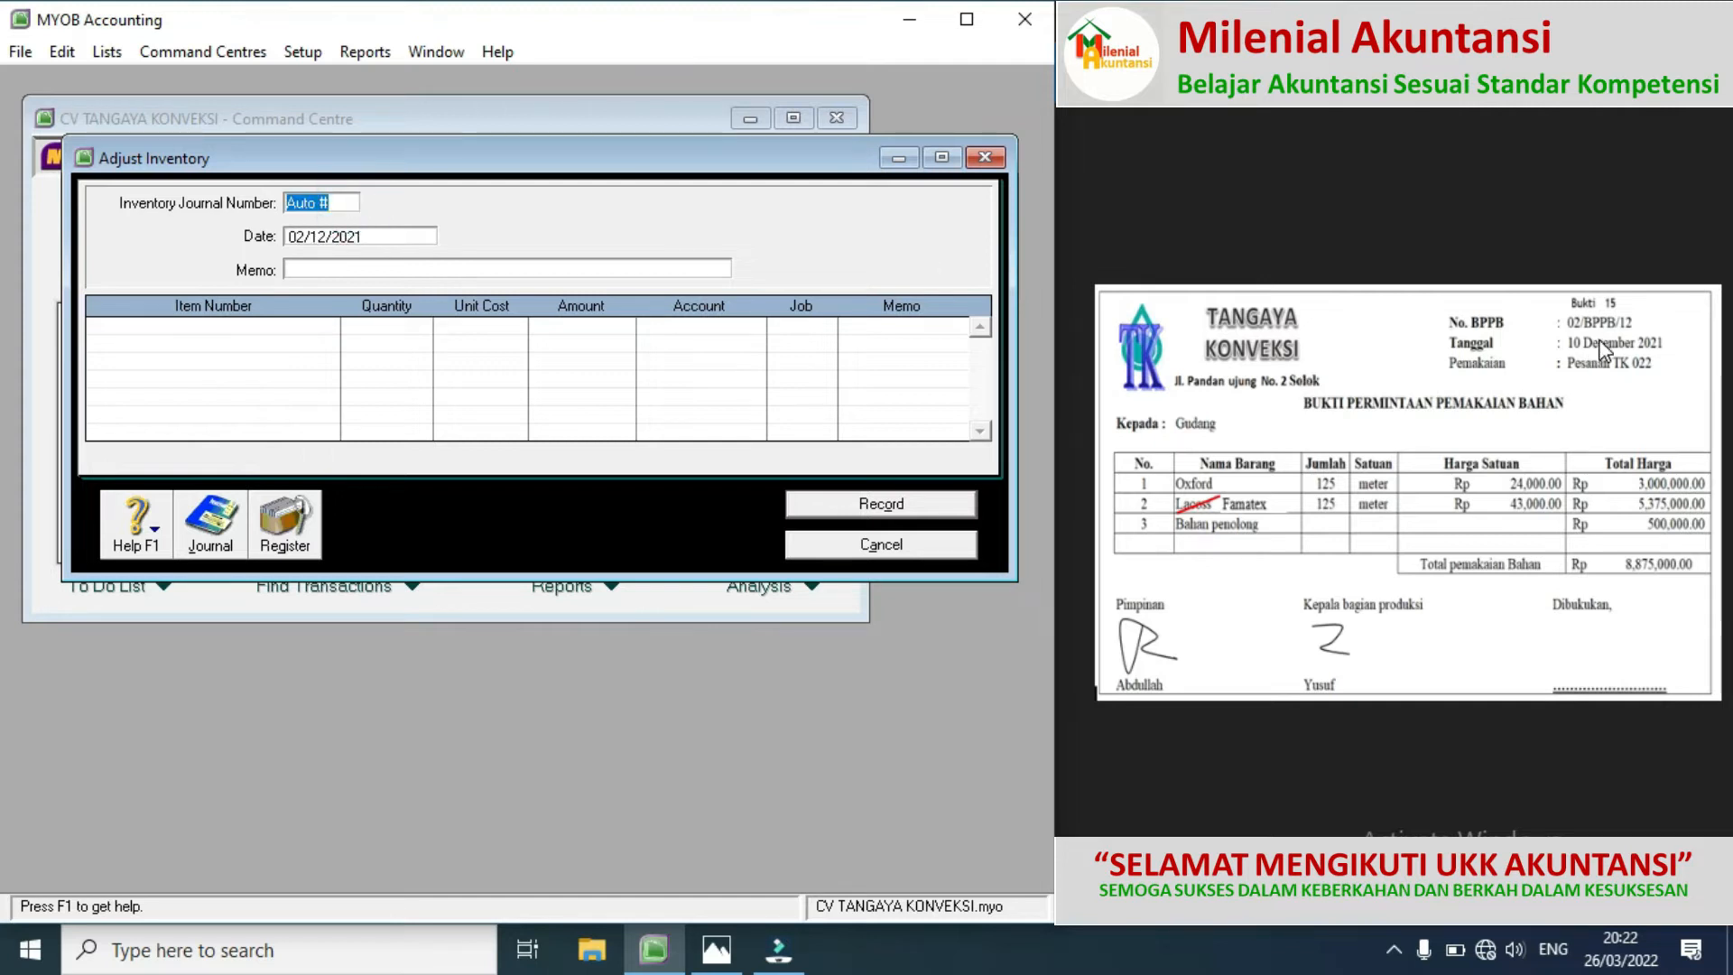
pyautogui.write('02/BPPB/')
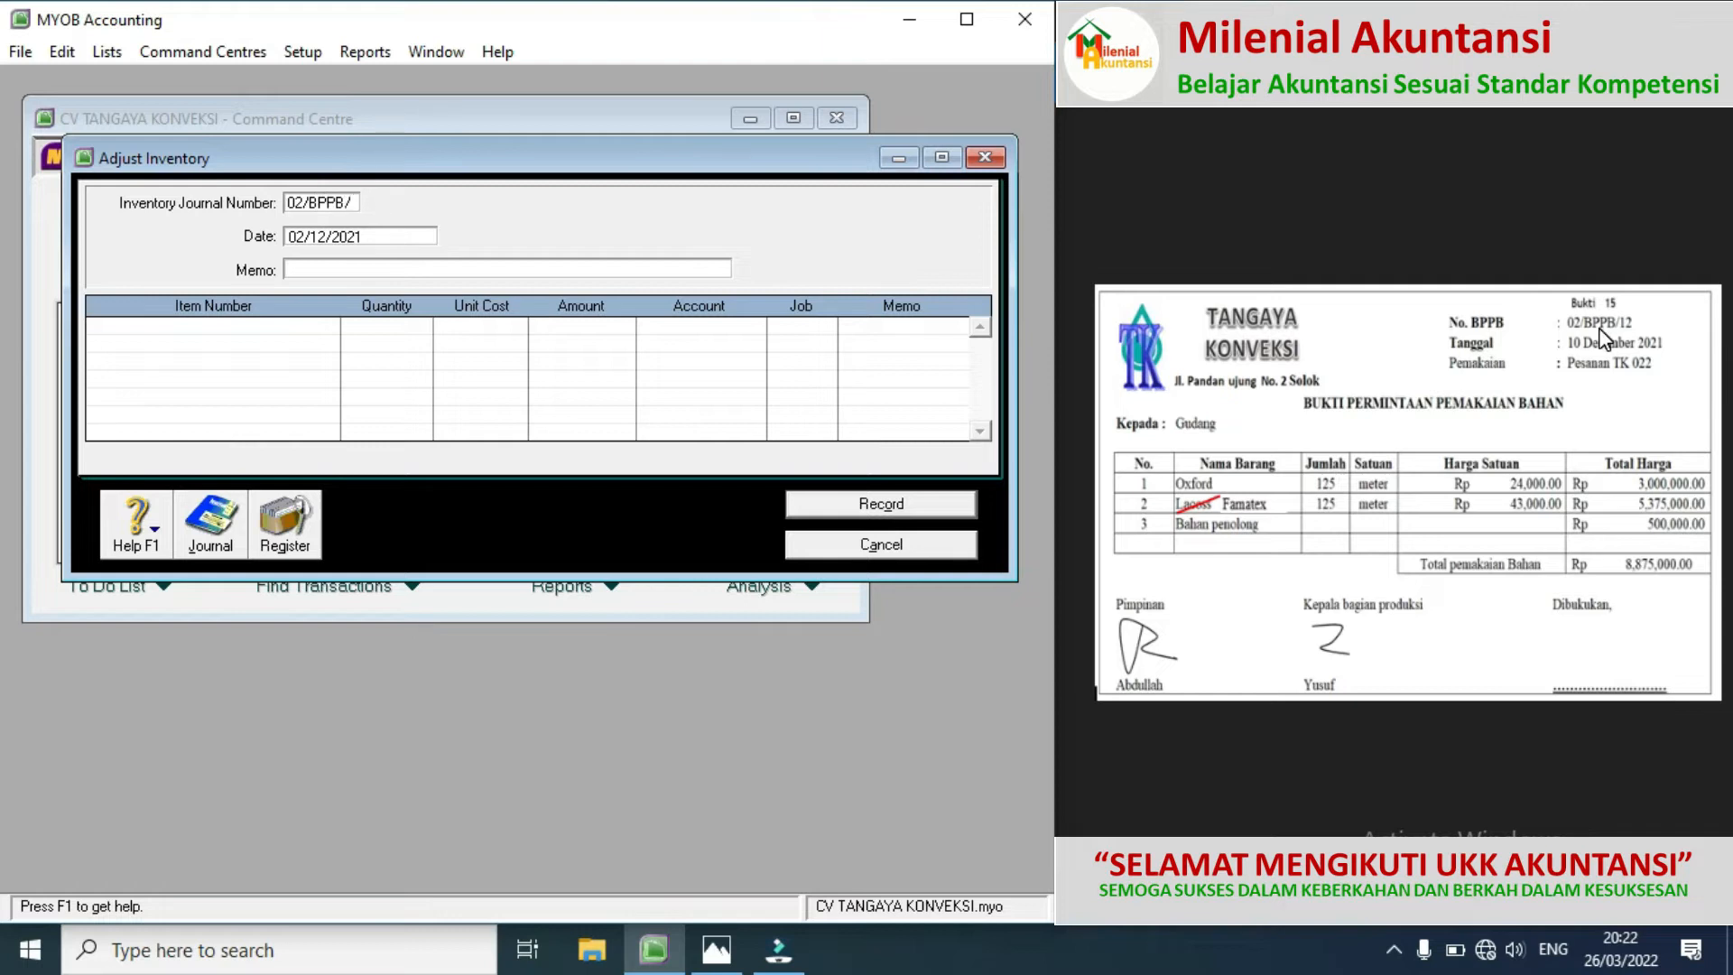
pyautogui.click(306, 238)
pyautogui.doubleClick(298, 236)
pyautogui.click(301, 237)
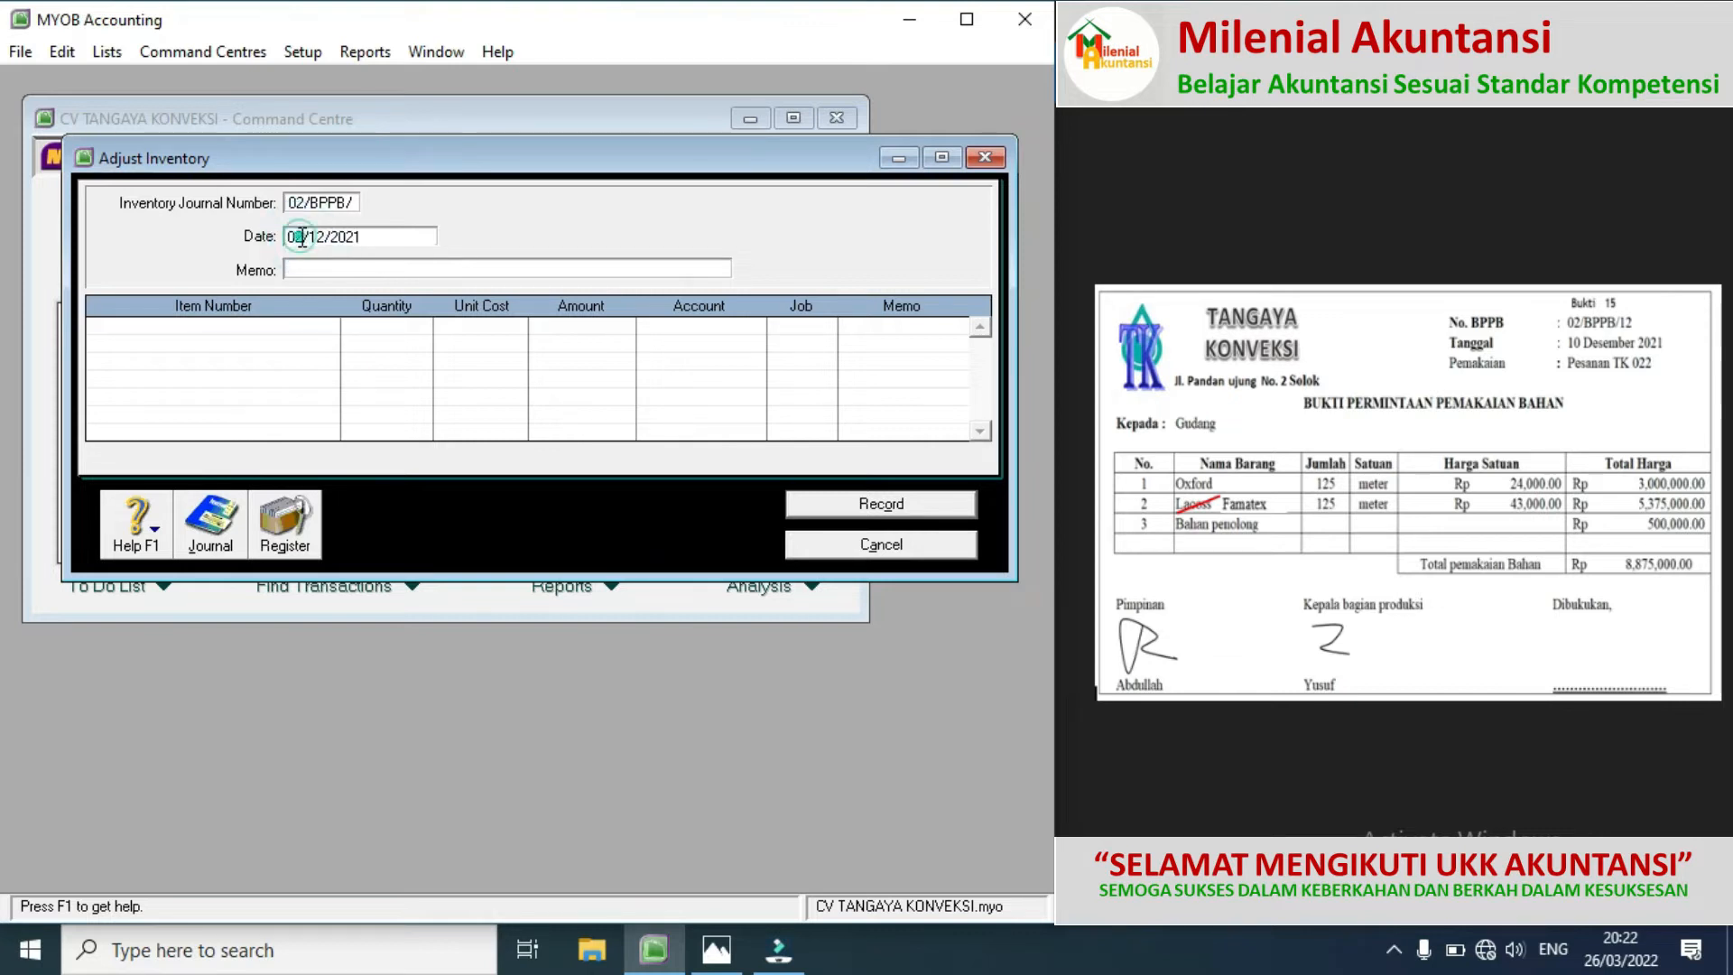
pyautogui.press('BackSpace')
pyautogui.press('BackSpace')
pyautogui.write('10')
pyautogui.click(302, 270)
pyautogui.write('PESANAN TK-022')
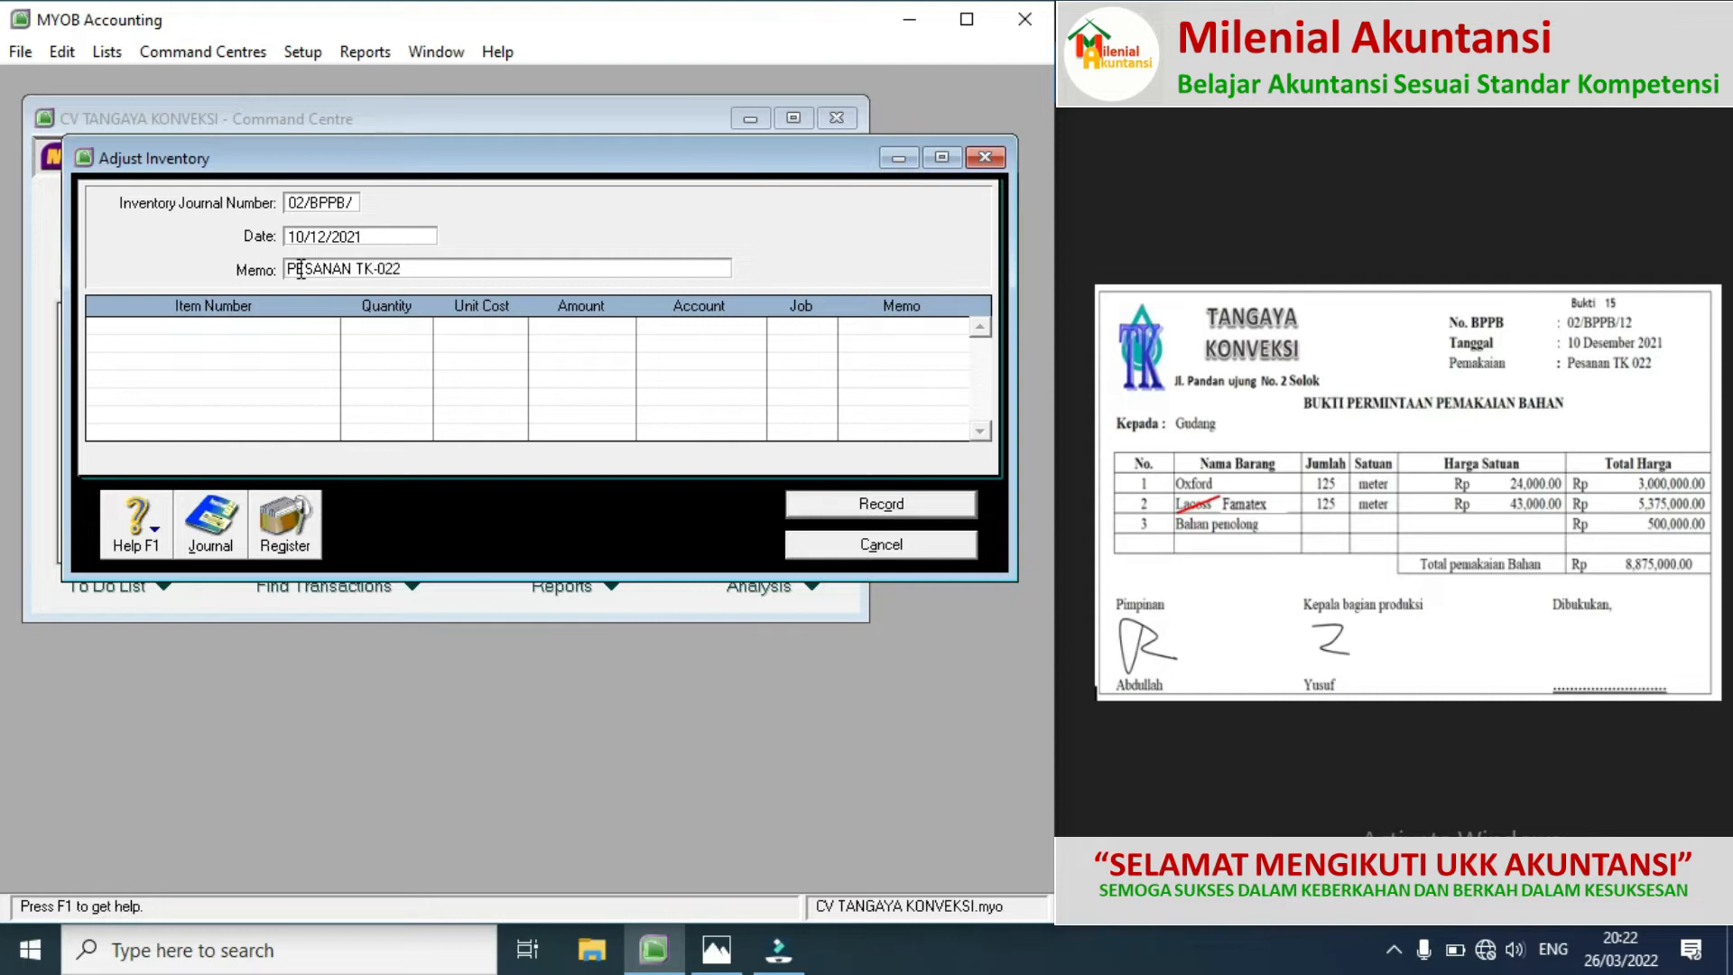
# Step: Add item OX-00 (Oxford) to the inventory adjustment with quantity -125
pyautogui.click(224, 325)
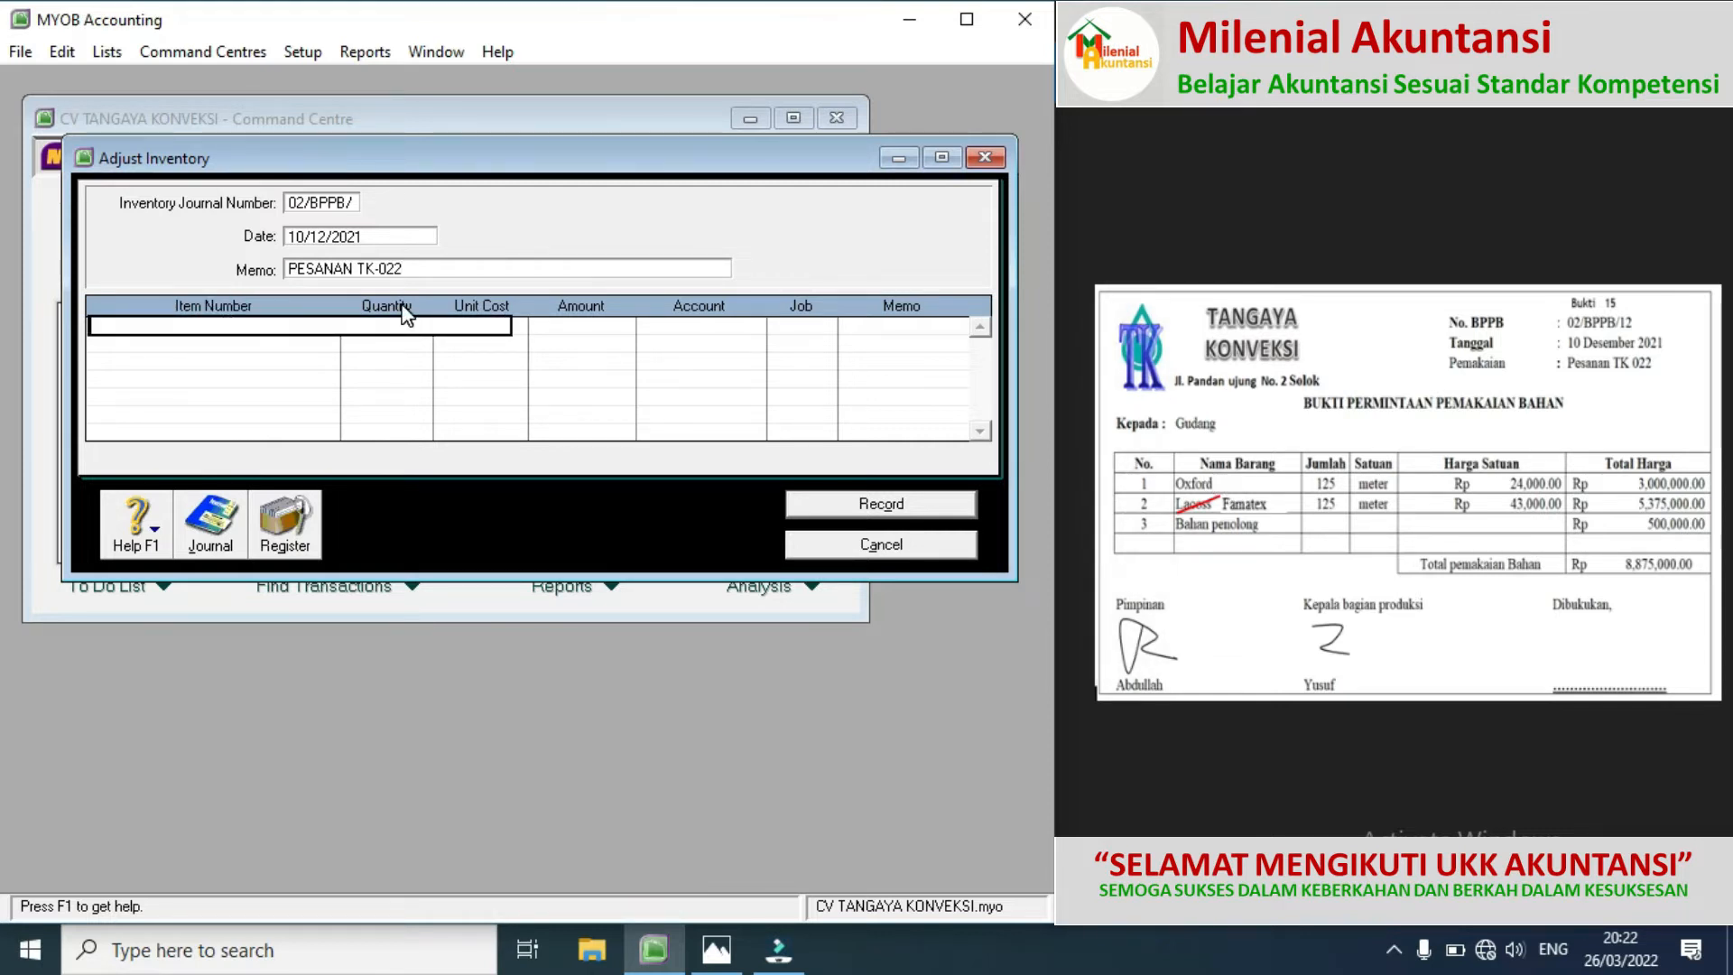
pyautogui.press('Tab')
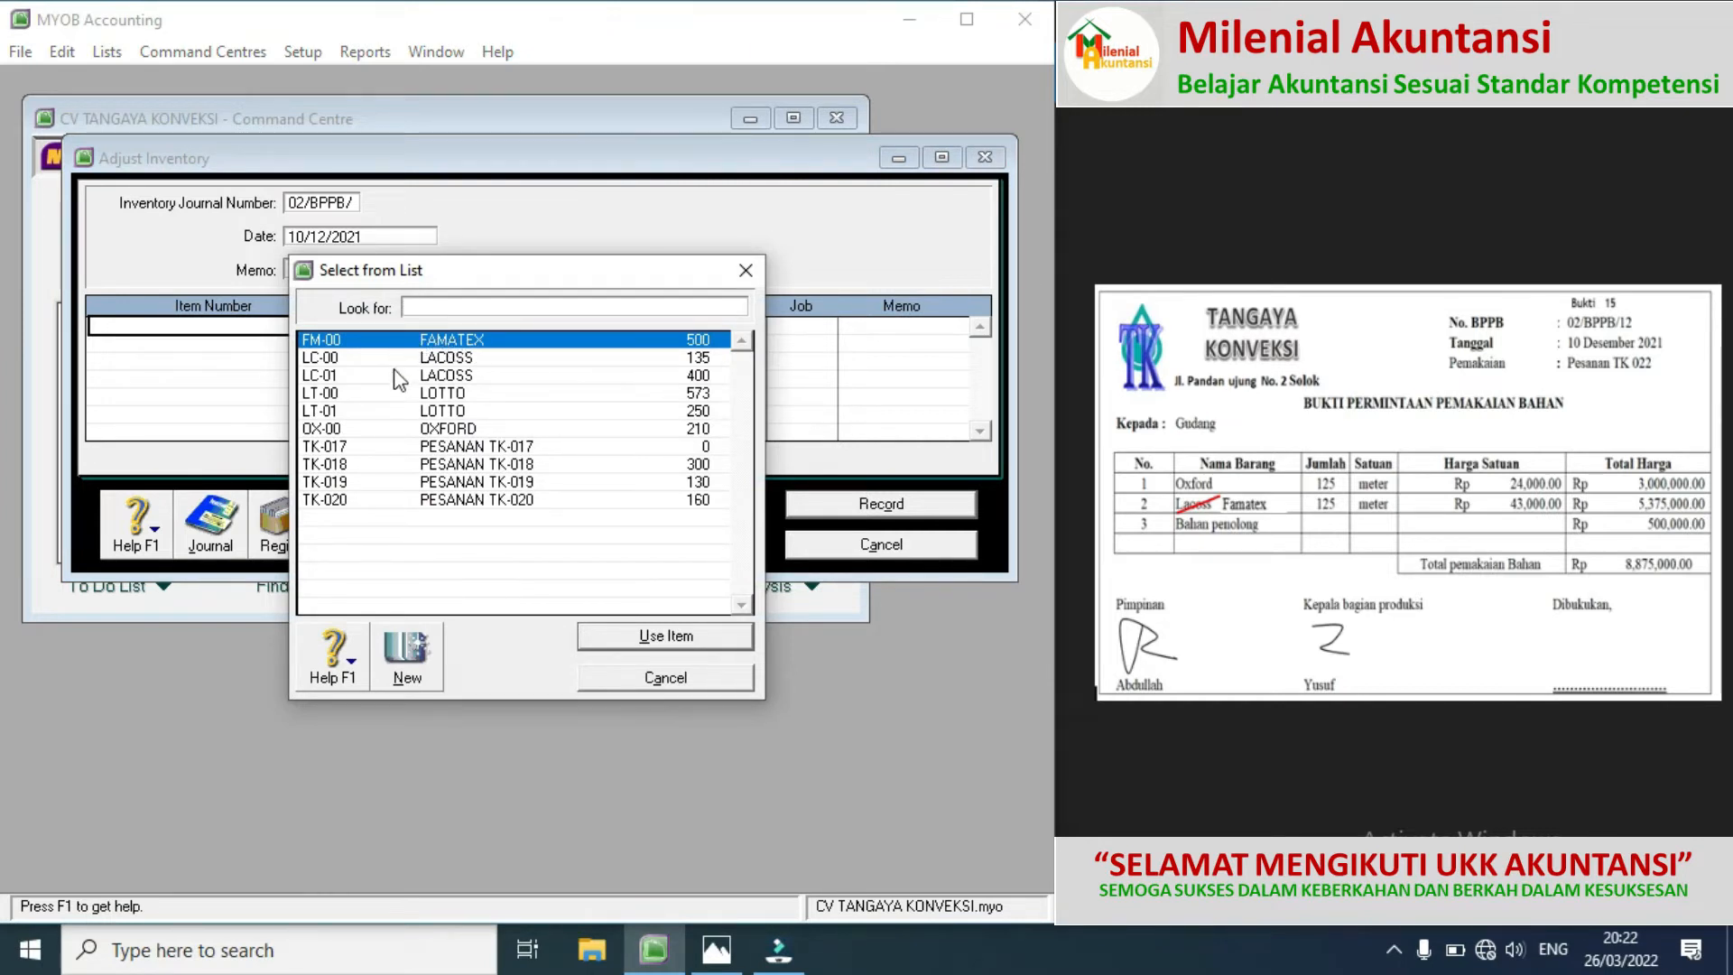
pyautogui.doubleClick(359, 428)
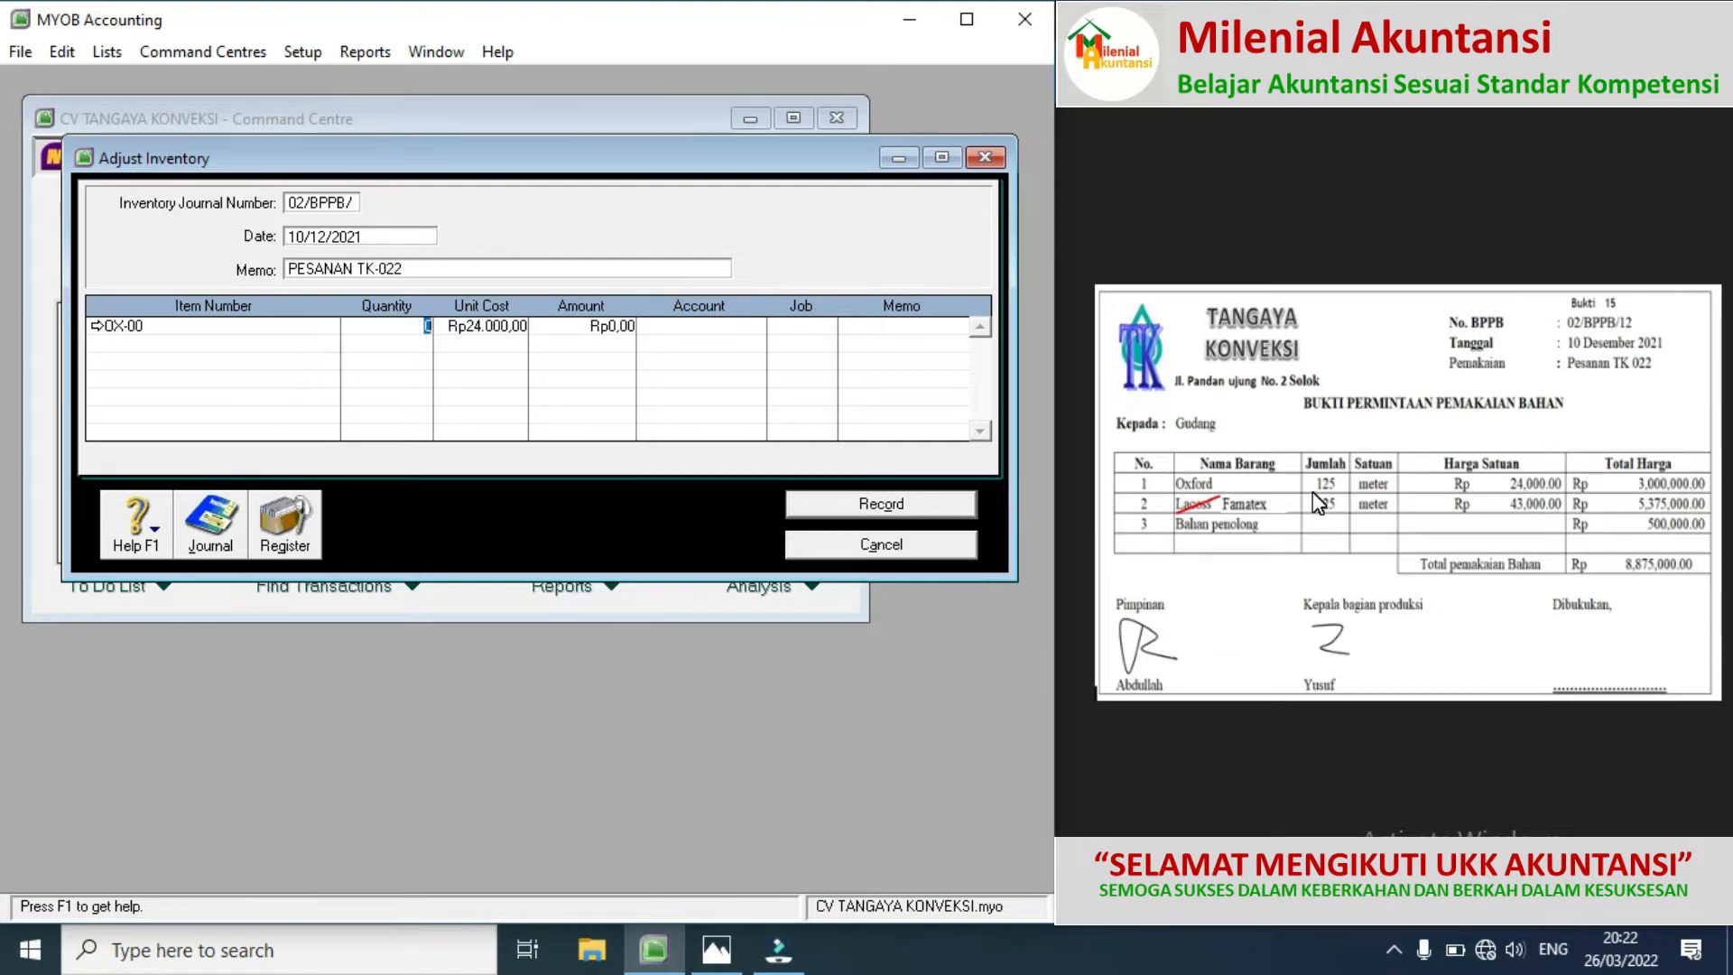
pyautogui.write('25')
pyautogui.press('Tab')
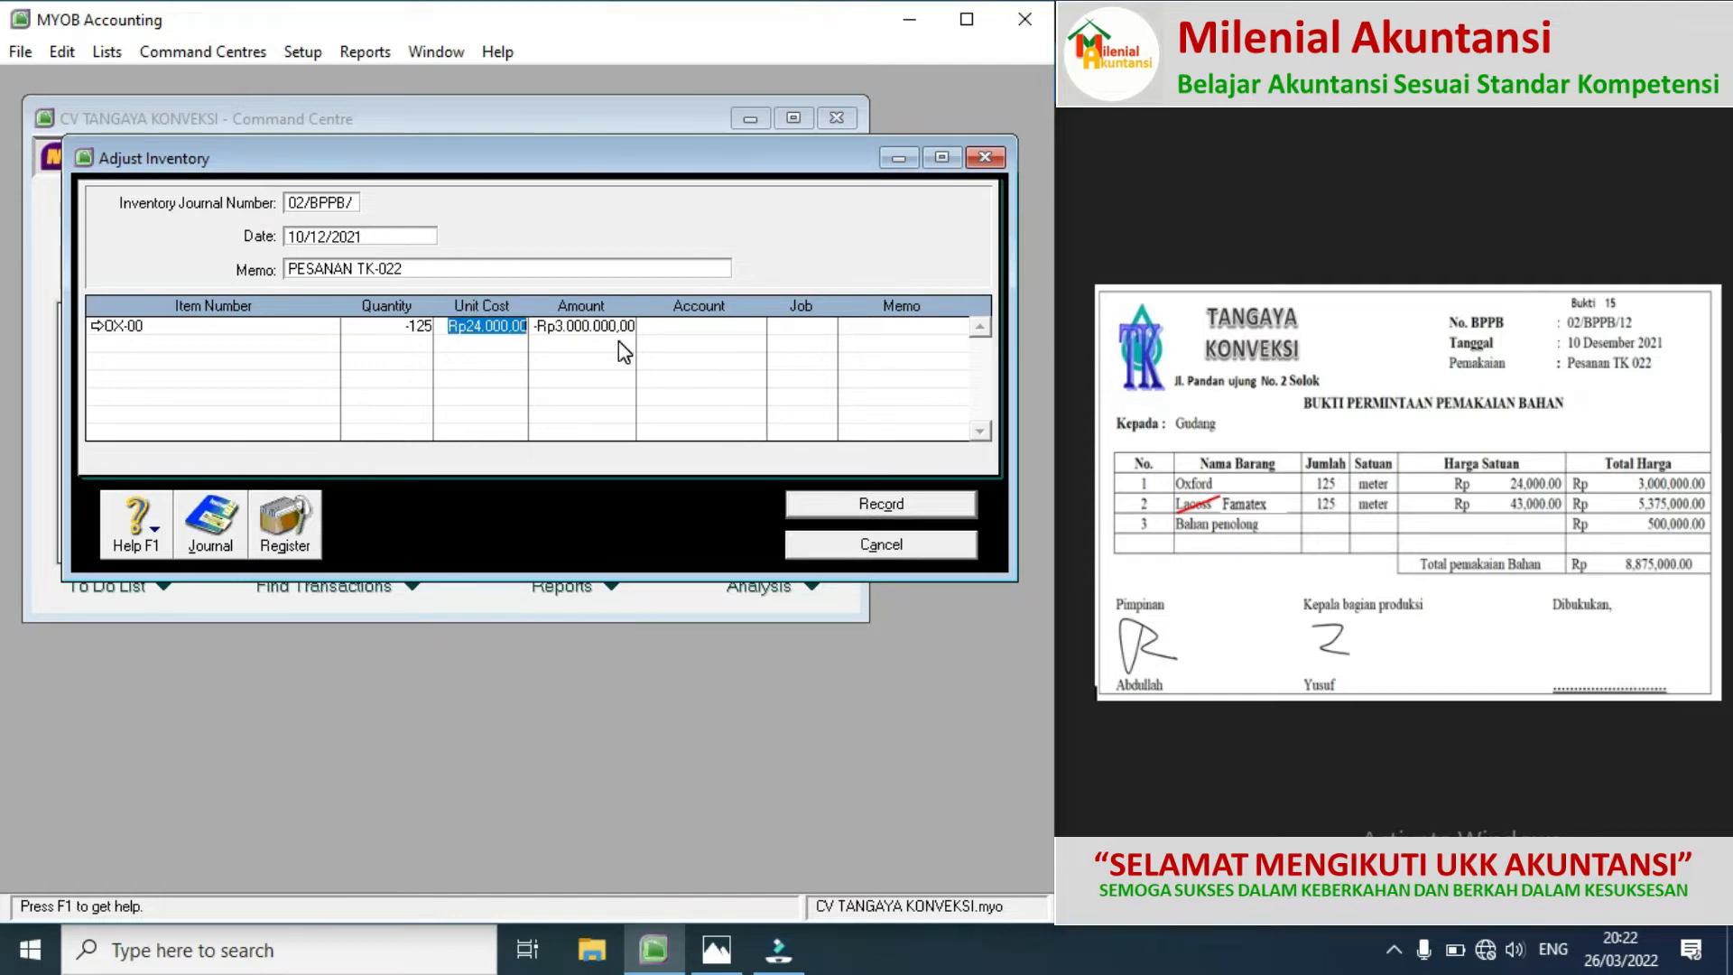
# Step: Add item FM-00 (Famatex) on the second adjustment line with quantity -125
pyautogui.click(227, 339)
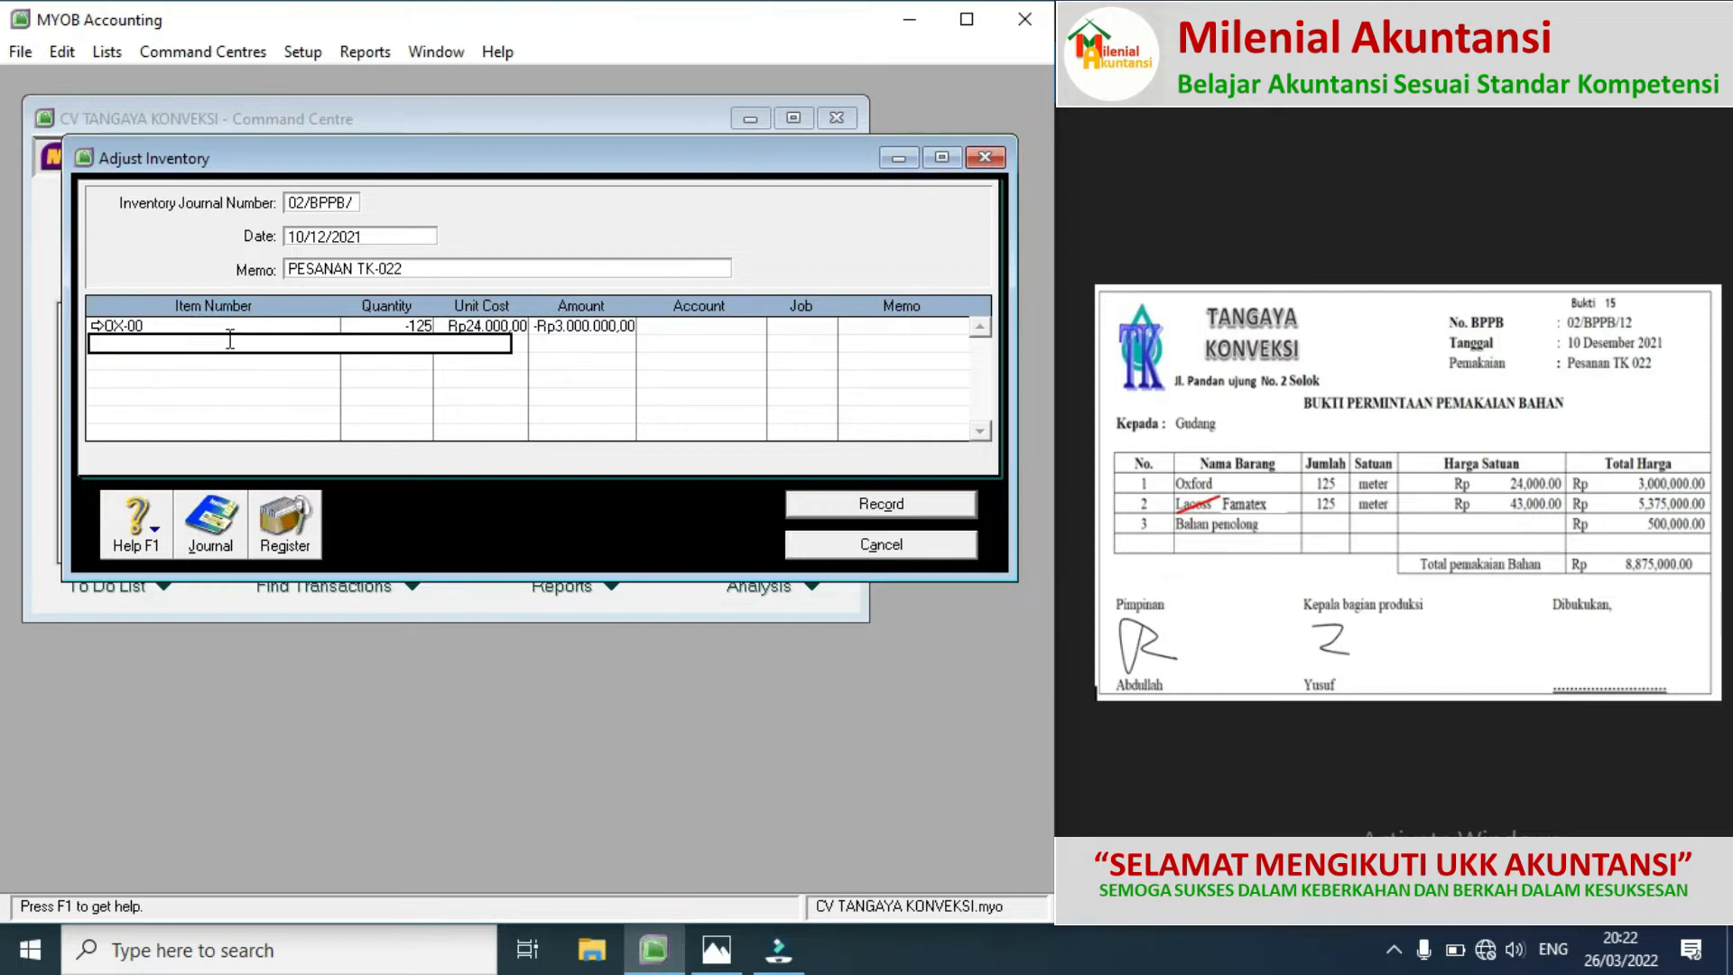
pyautogui.press('Return')
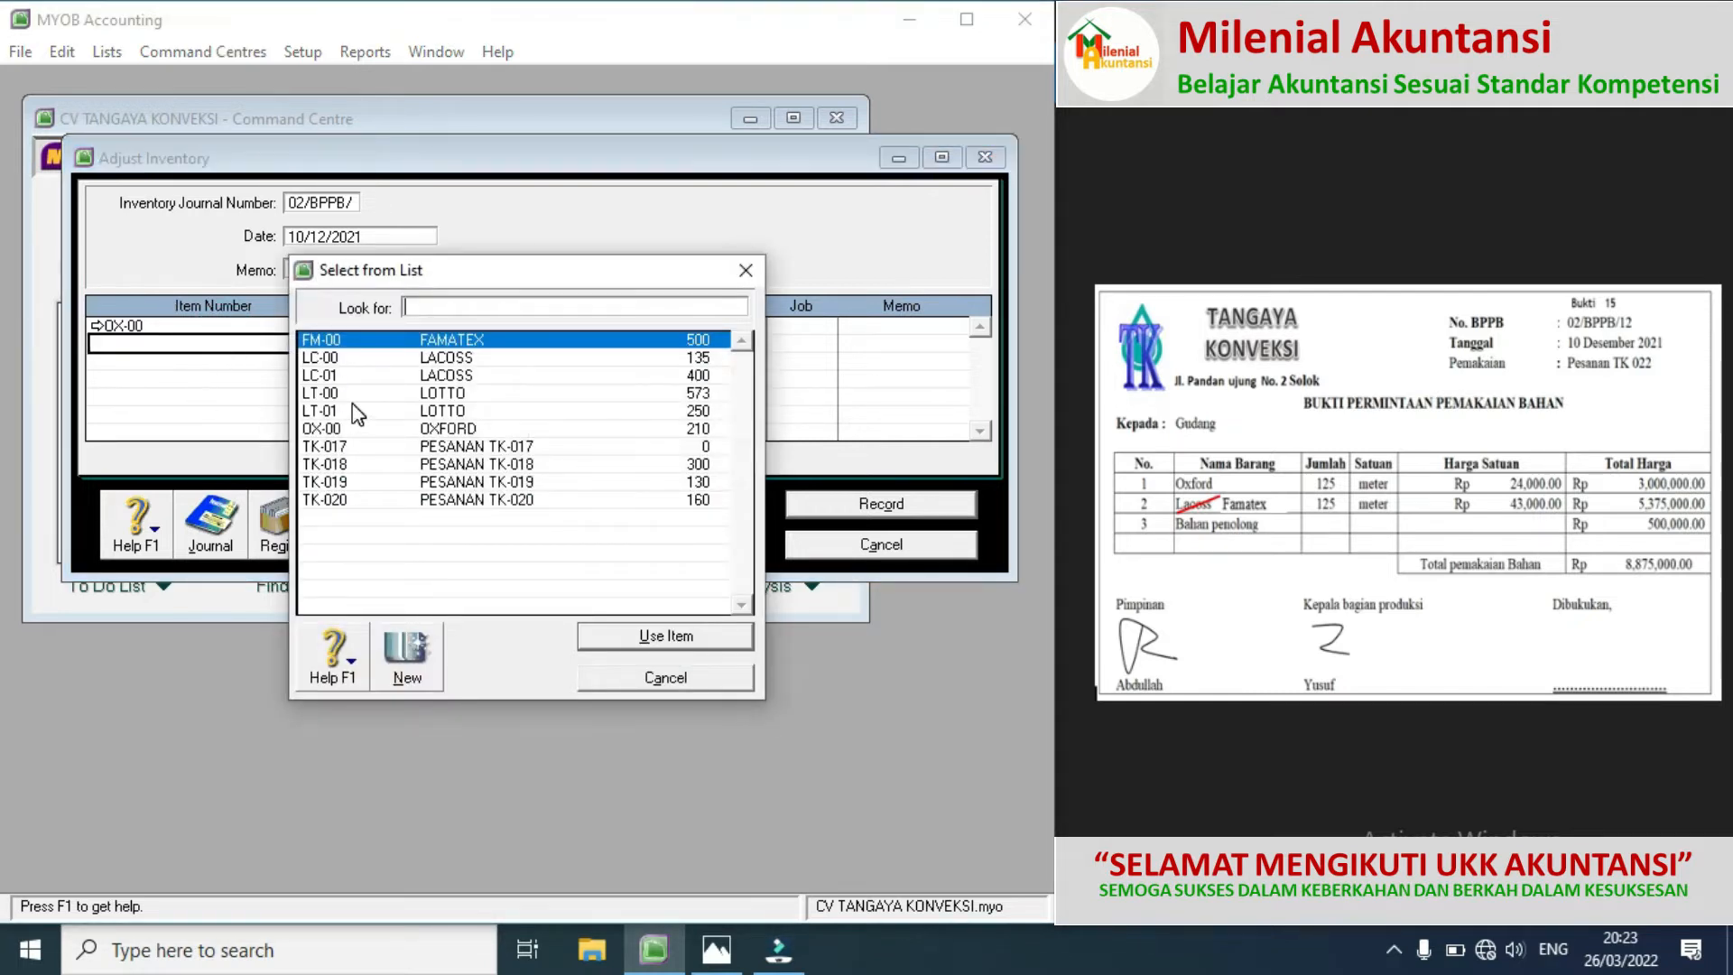
pyautogui.doubleClick(374, 341)
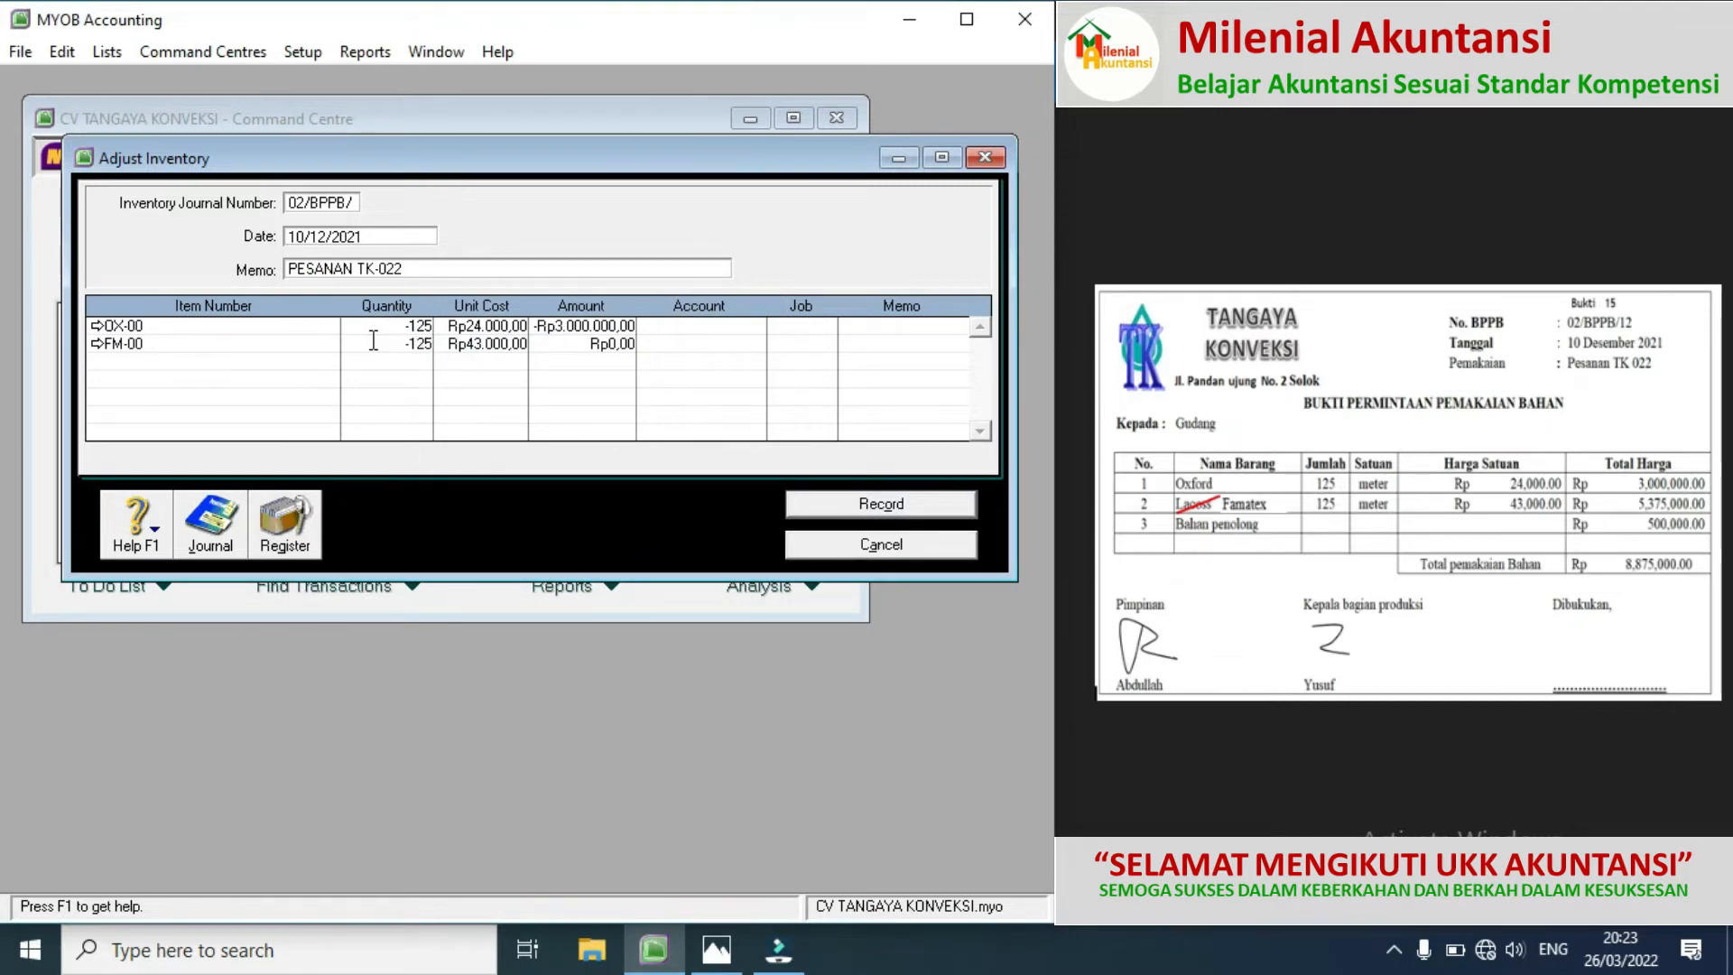
pyautogui.press('Tab')
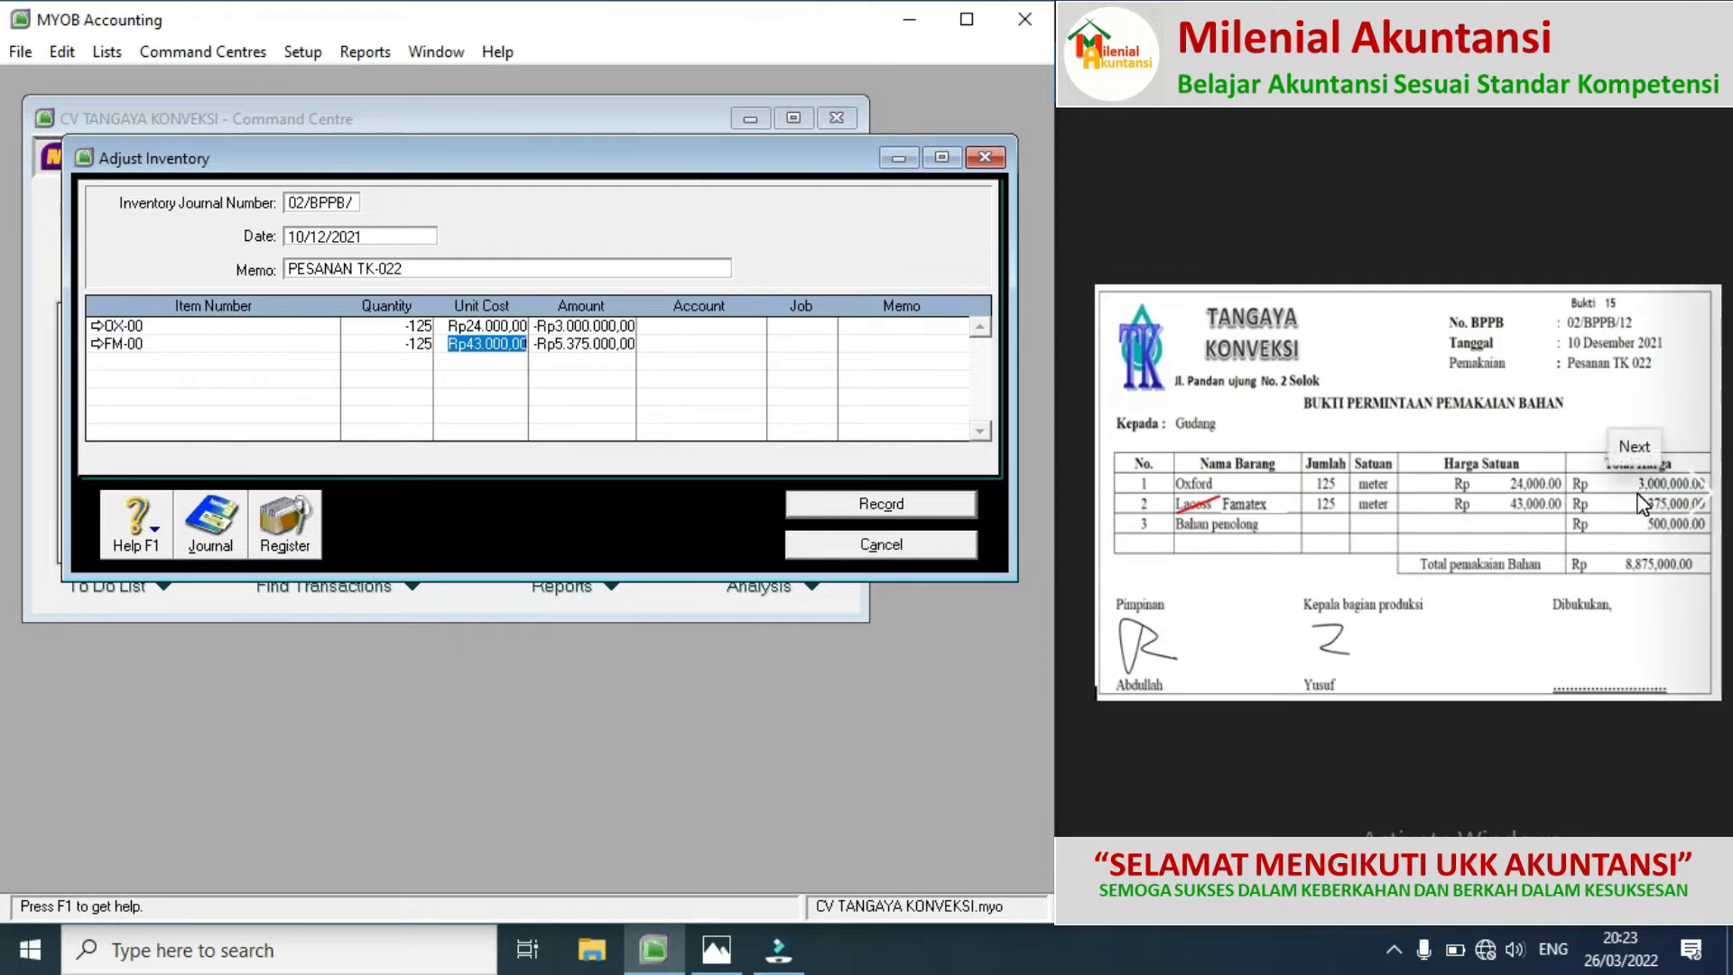
# Step: Assign account 5-3001 GIP - Raw Material Expense to both the OX-00 and FM-00 lines and record the adjustment
pyautogui.click(749, 327)
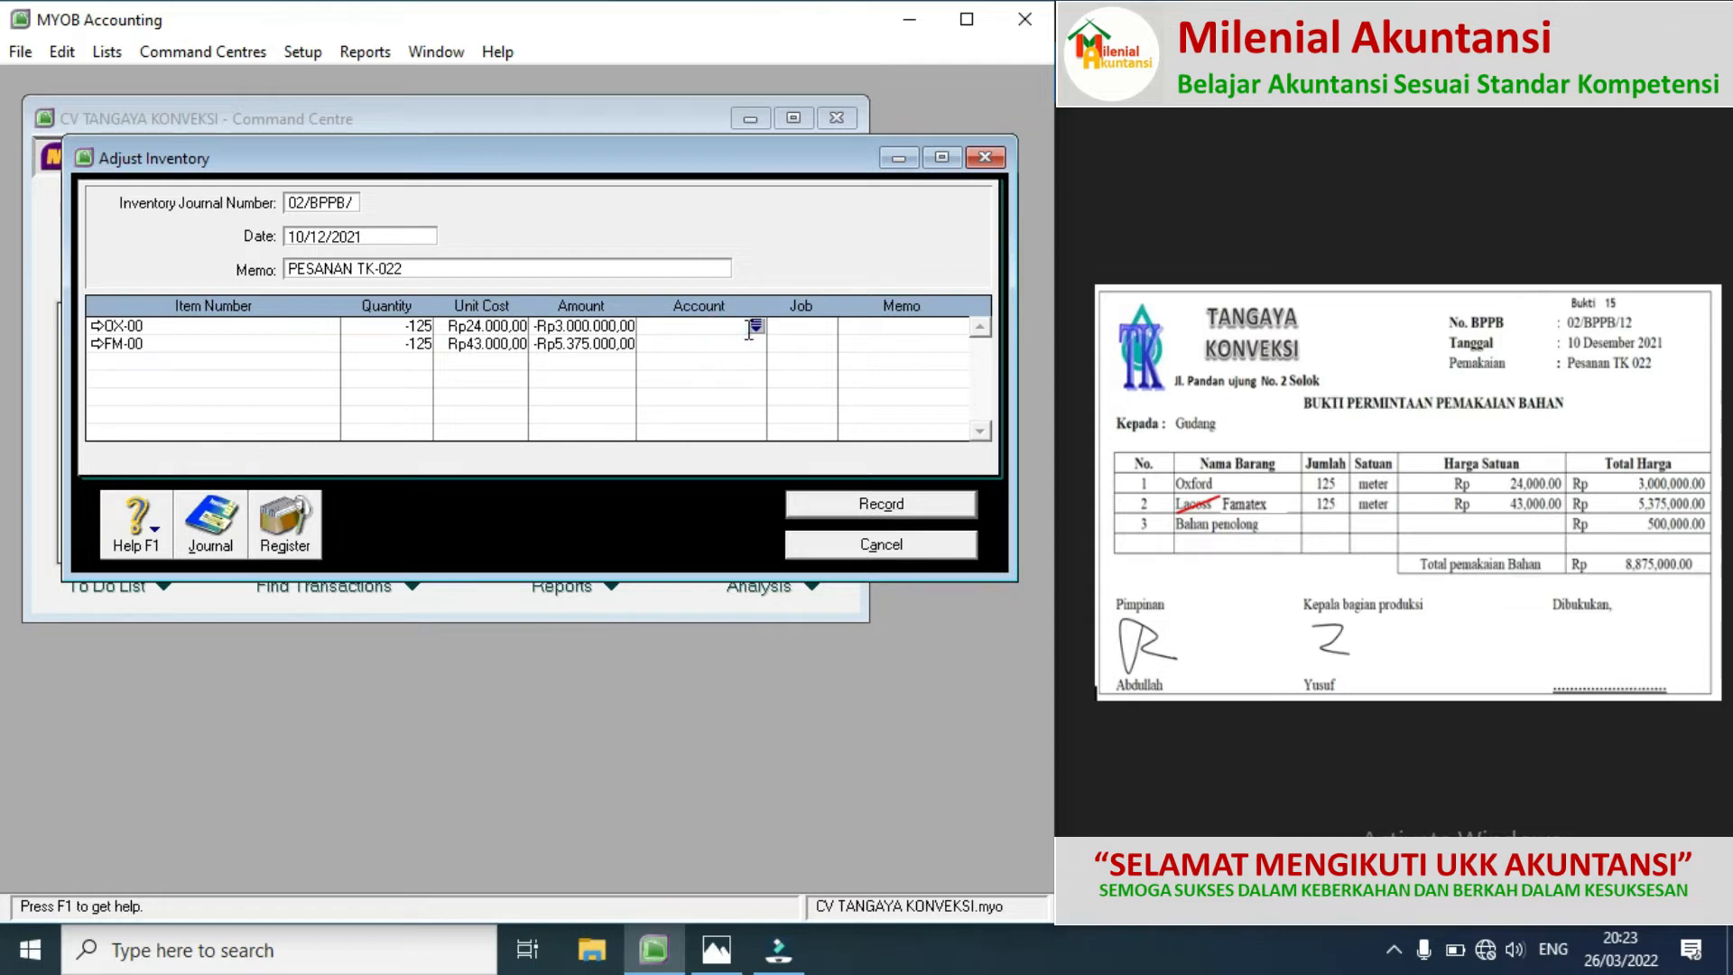
pyautogui.click(756, 326)
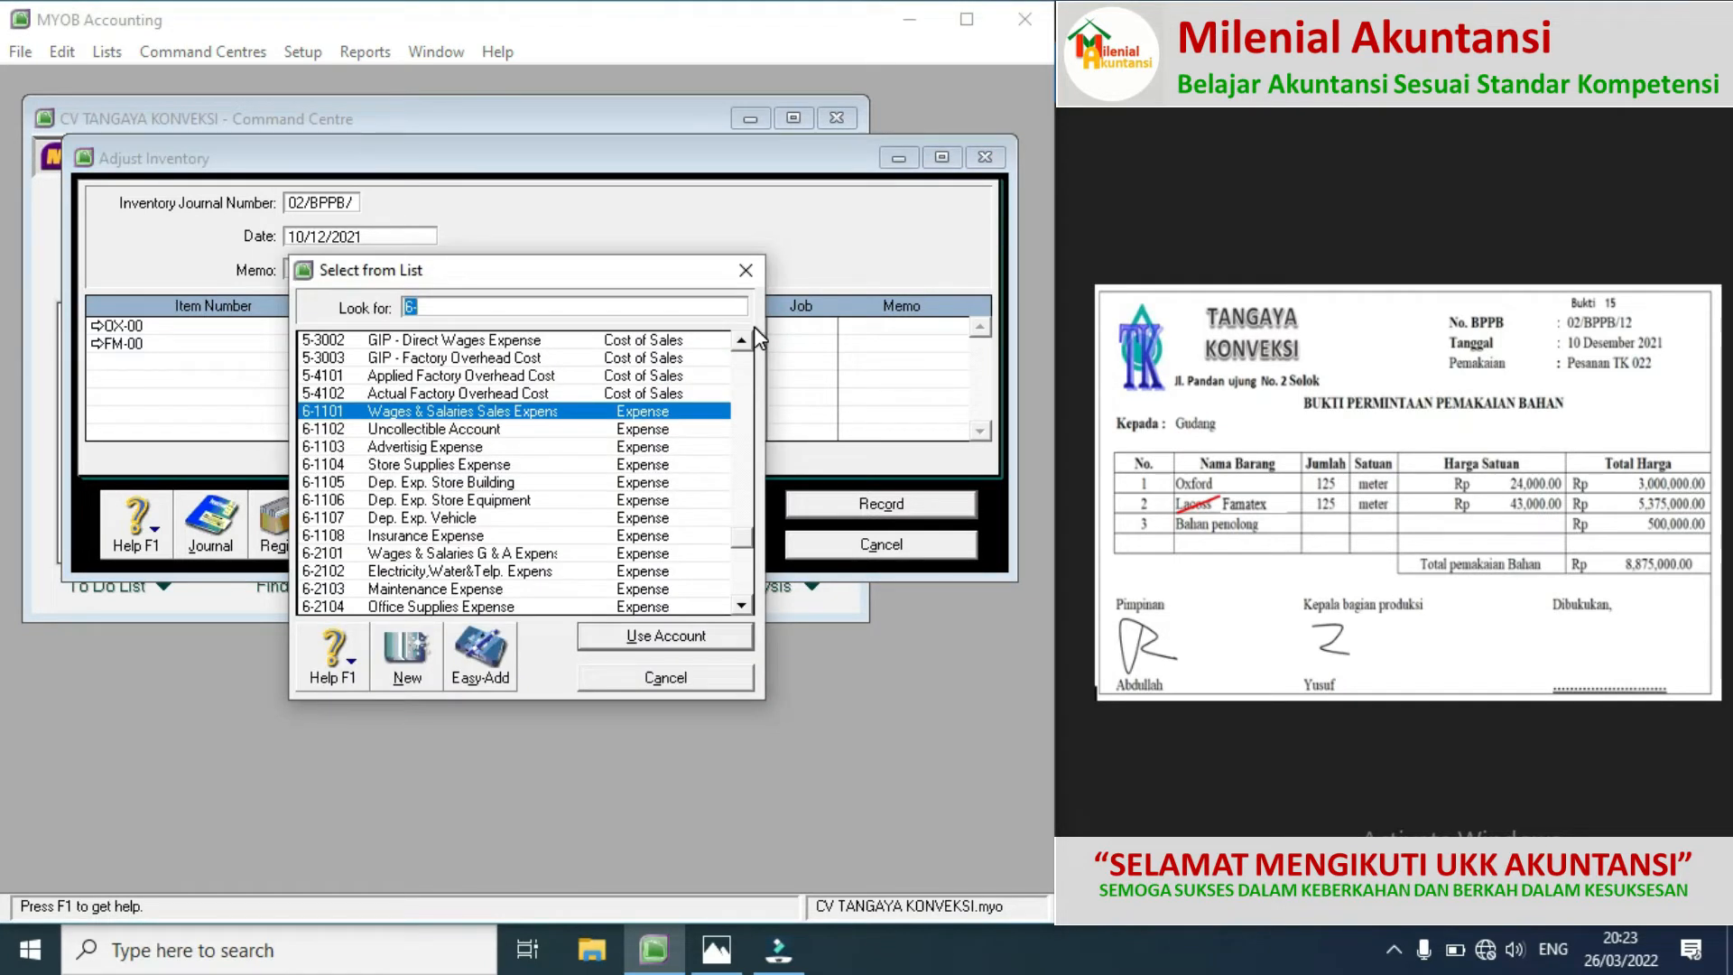
pyautogui.scroll(1, 741, 343)
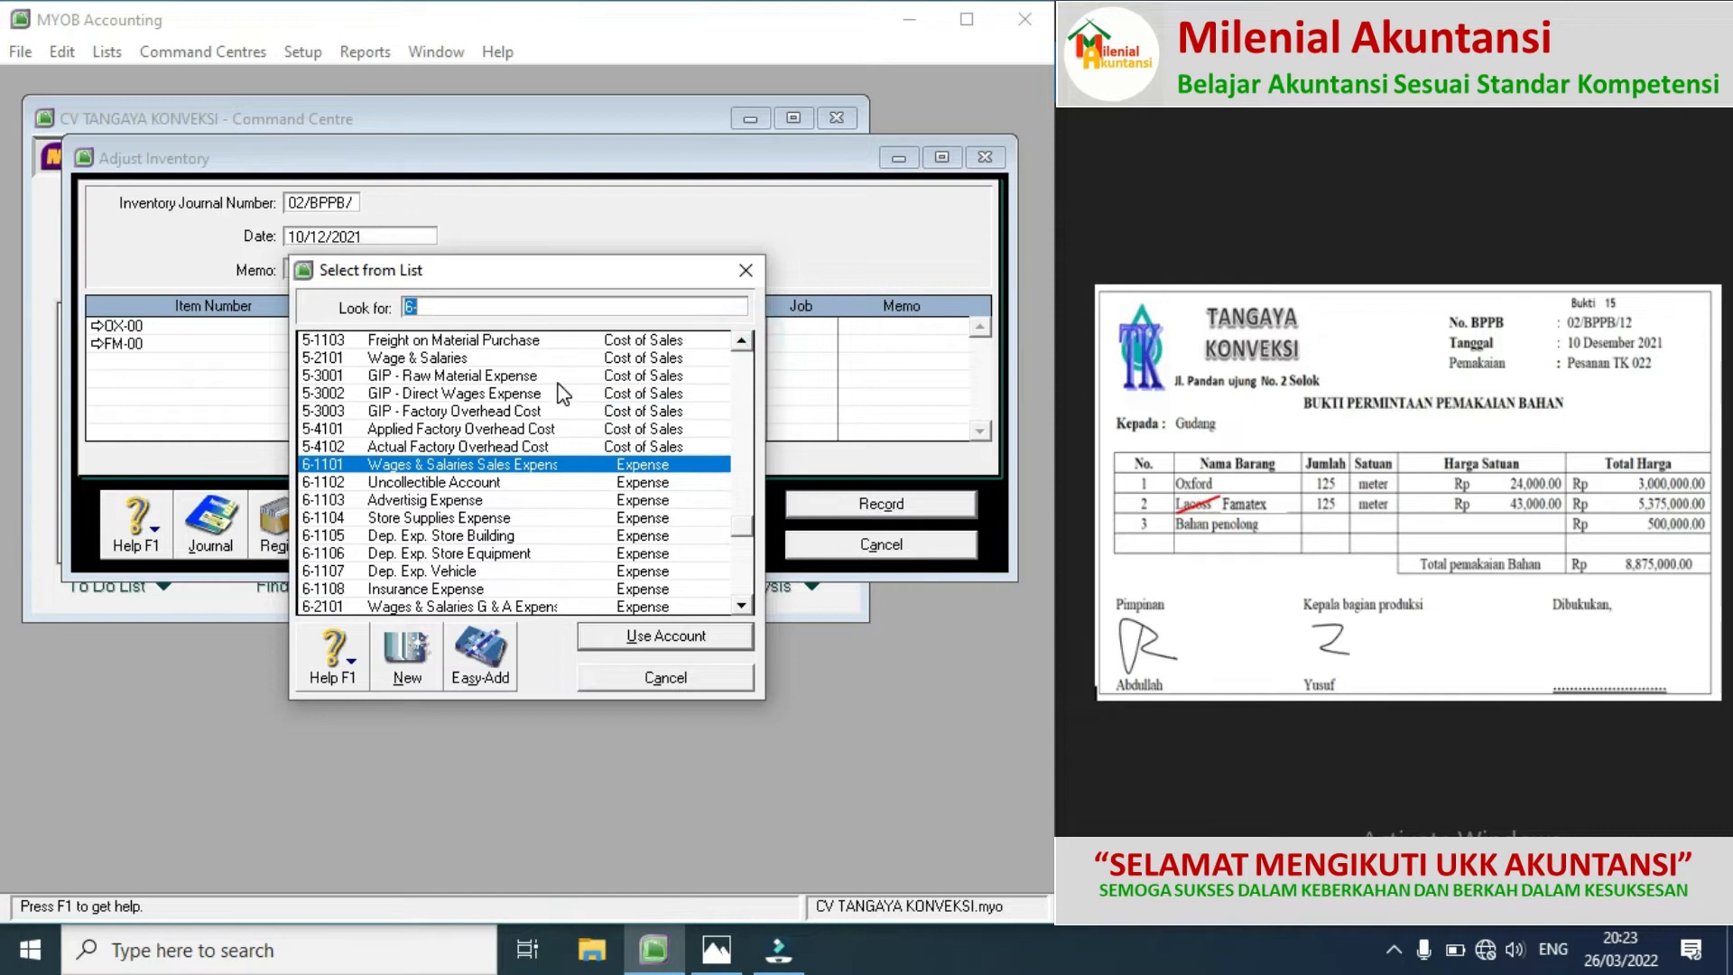
pyautogui.doubleClick(521, 377)
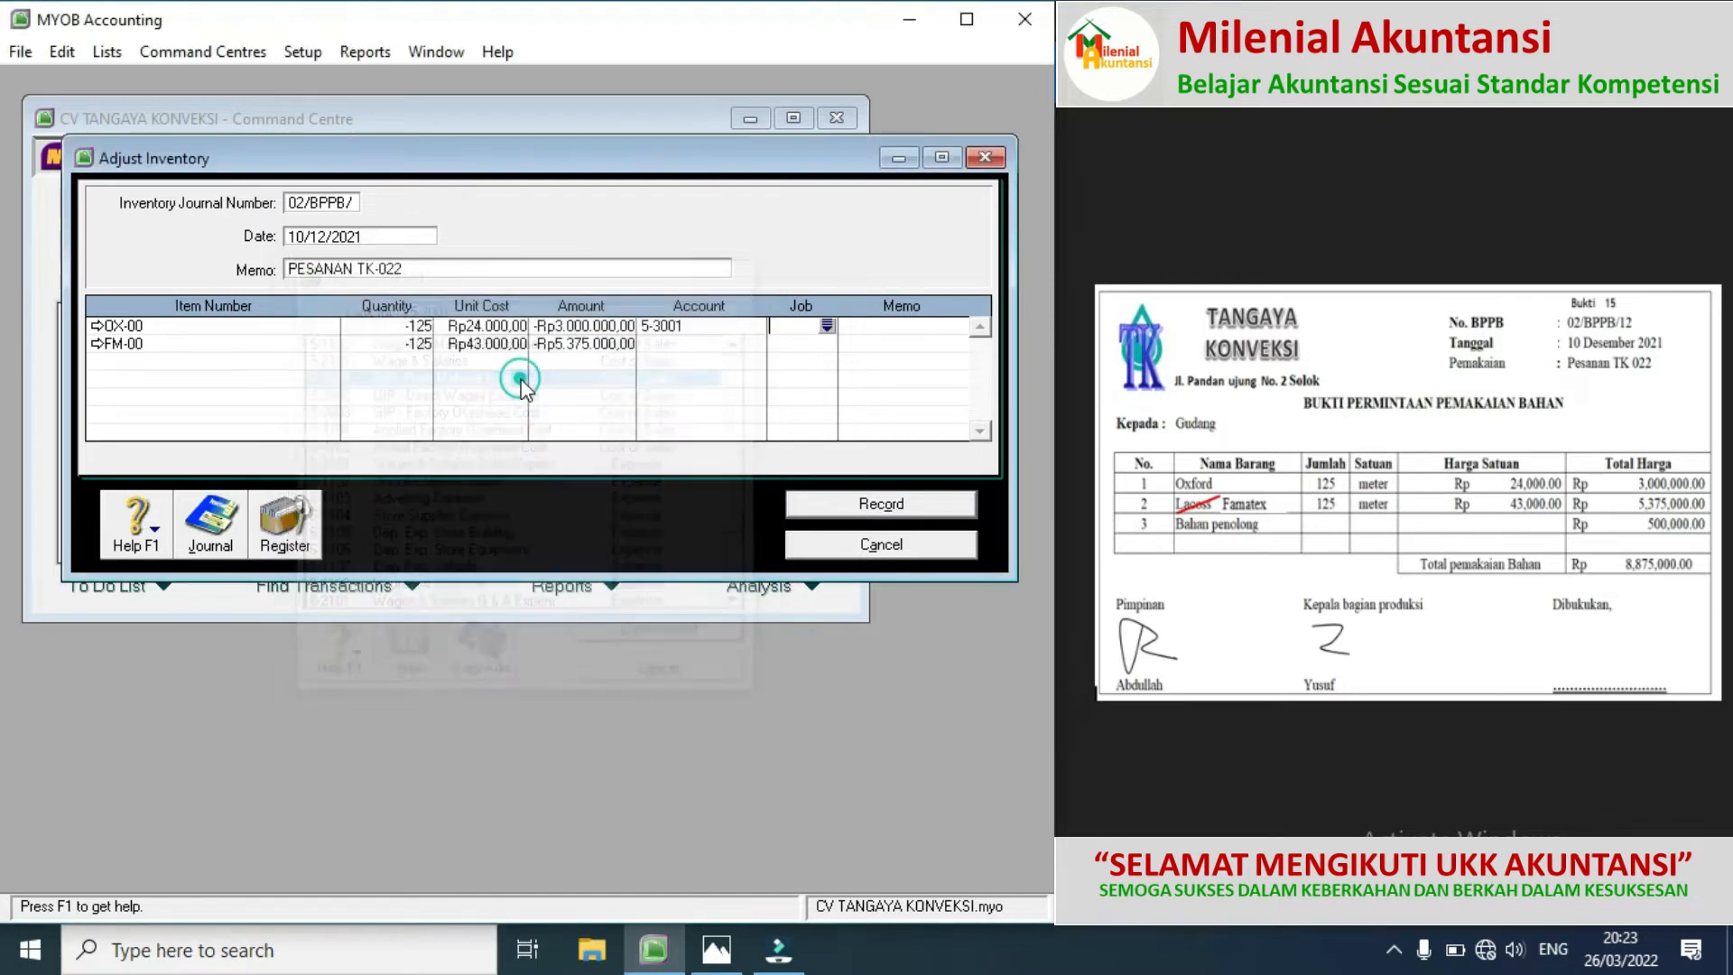
pyautogui.click(745, 345)
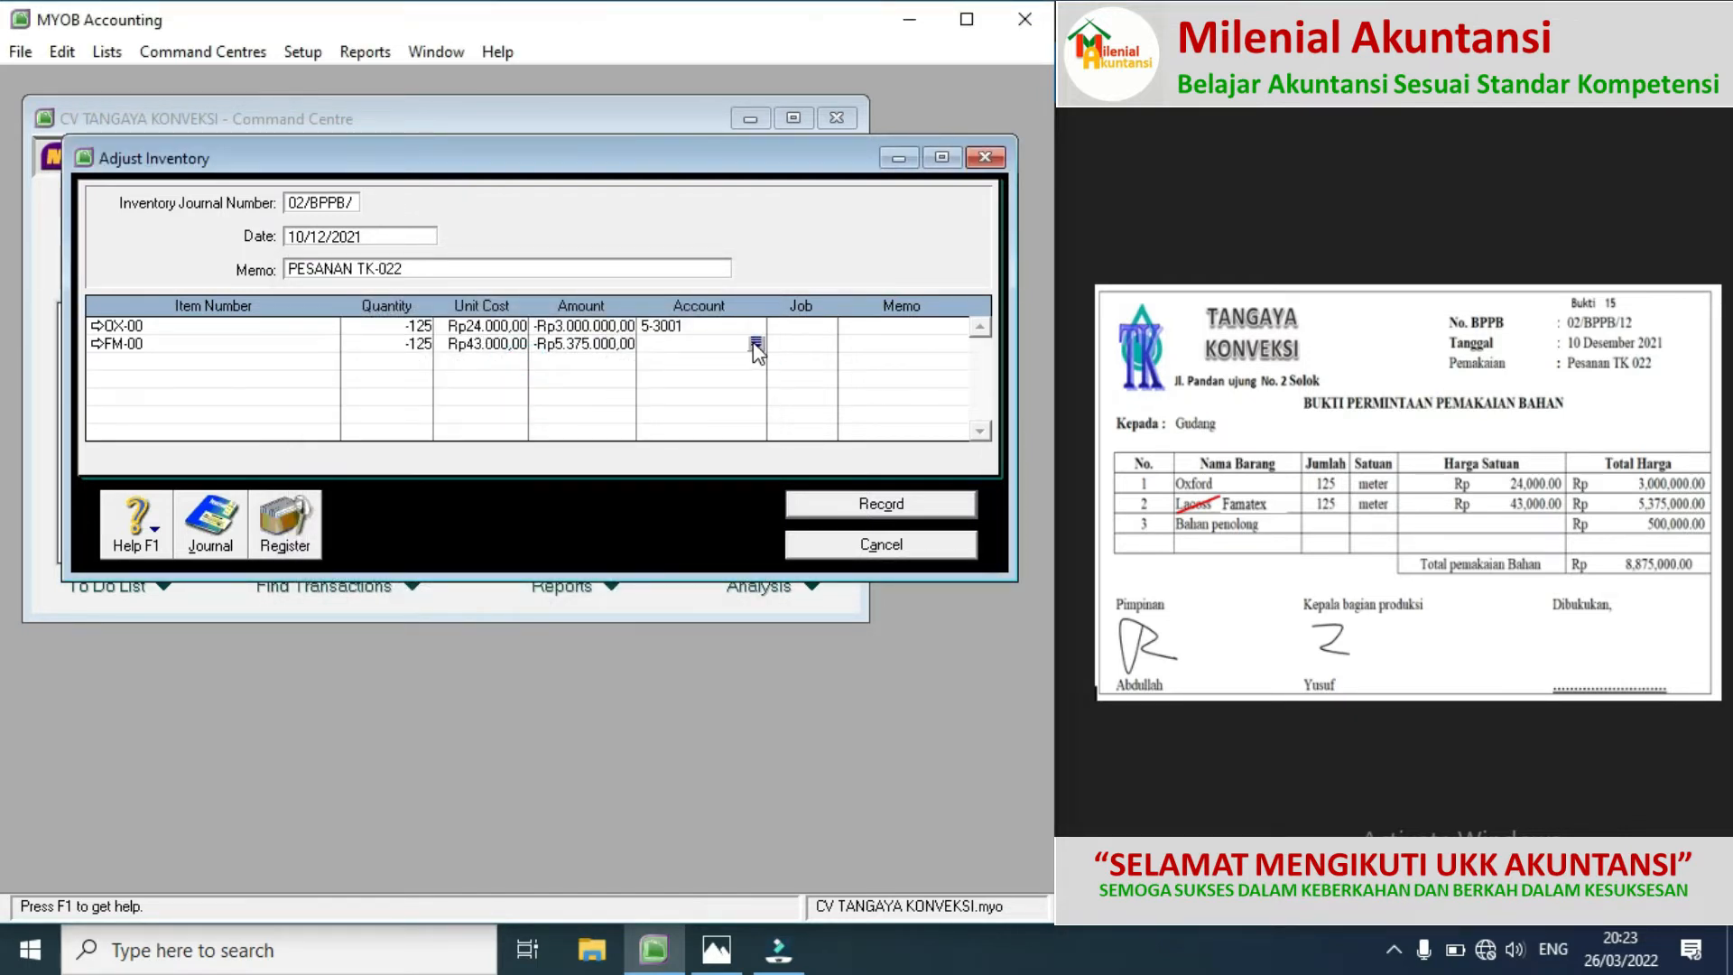
pyautogui.click(753, 342)
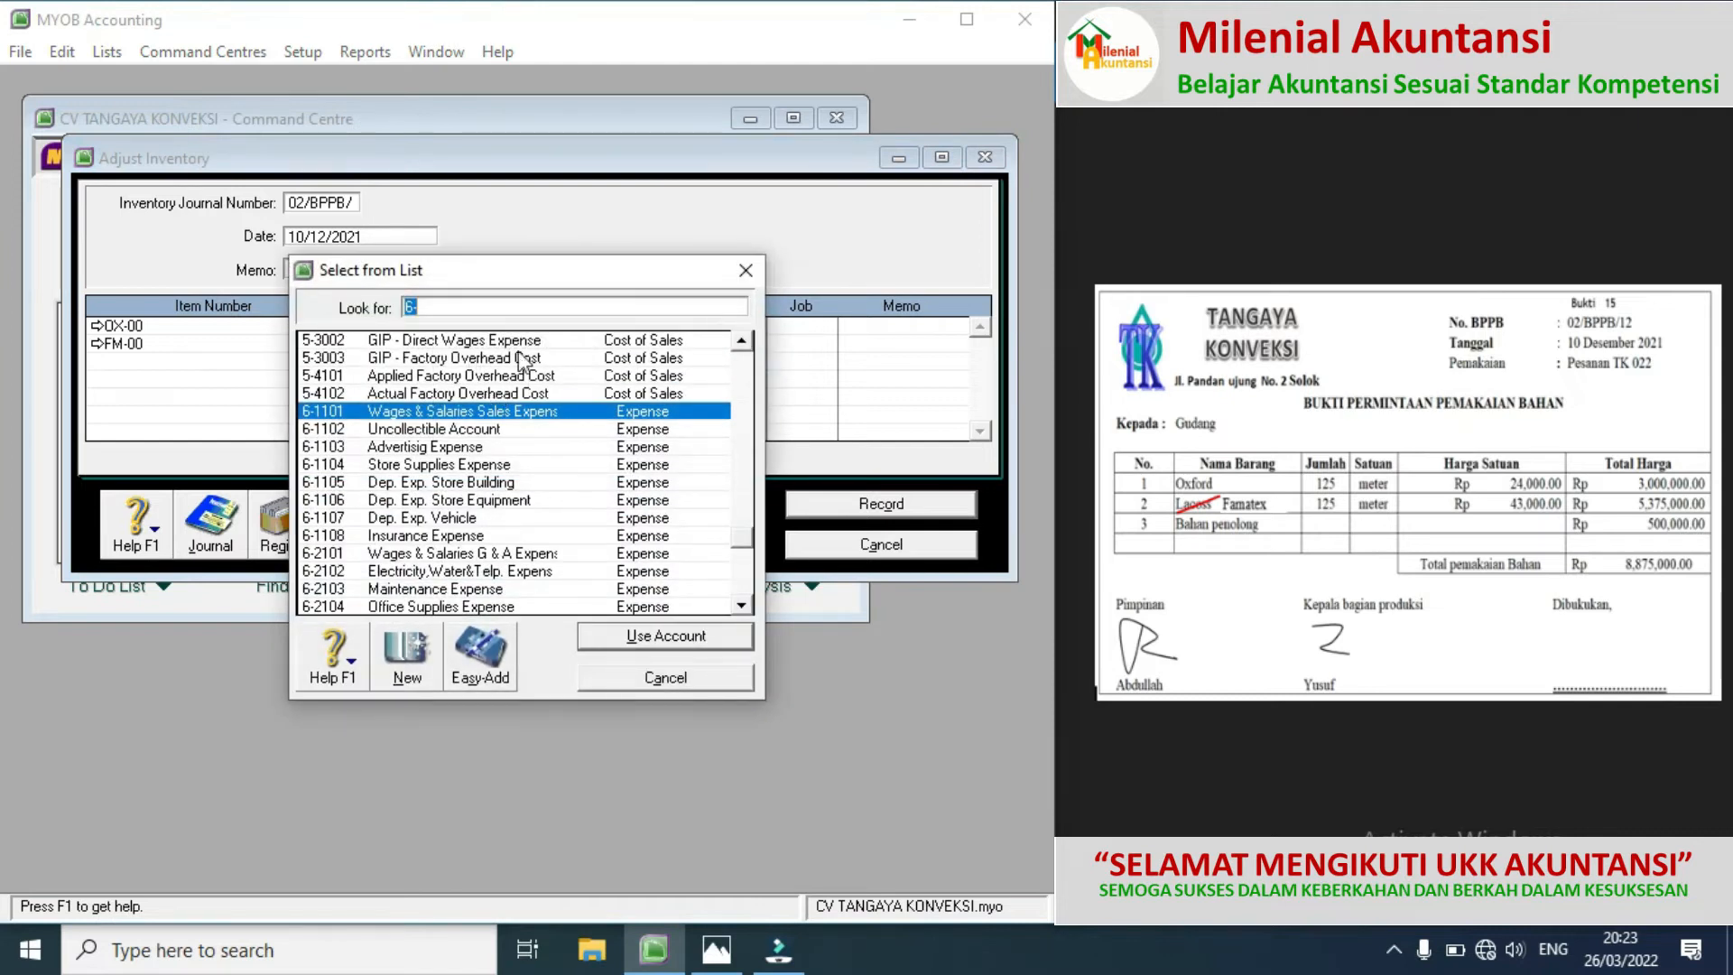
pyautogui.click(743, 342)
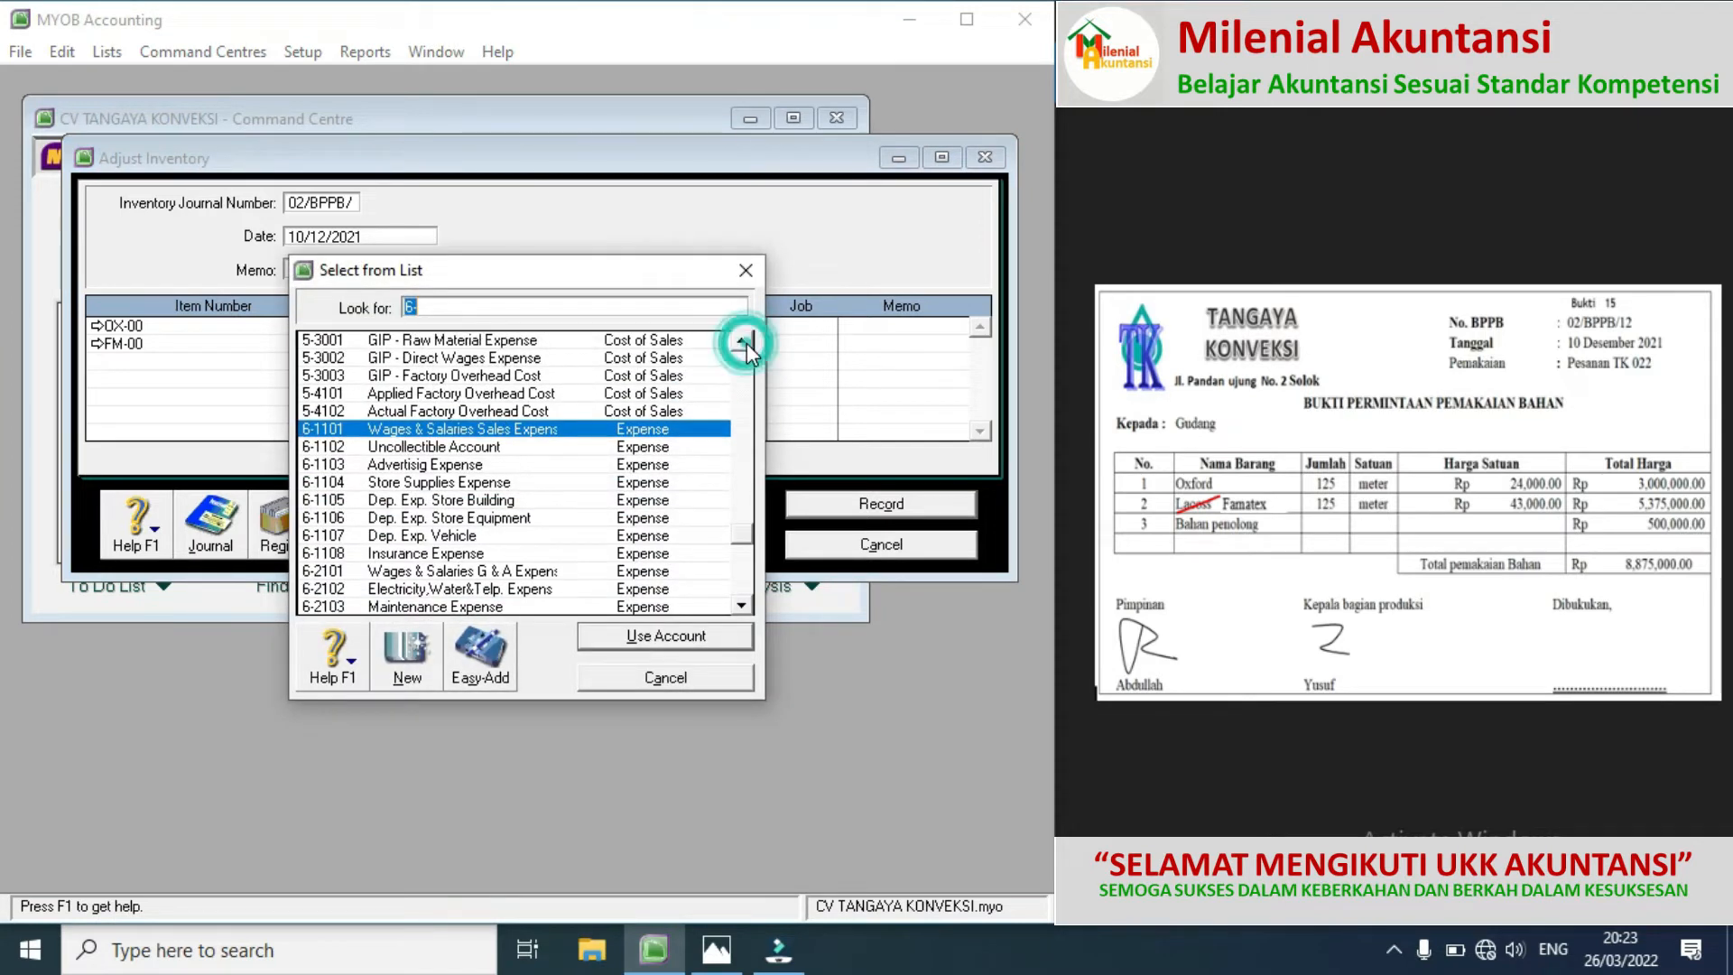
pyautogui.doubleClick(526, 340)
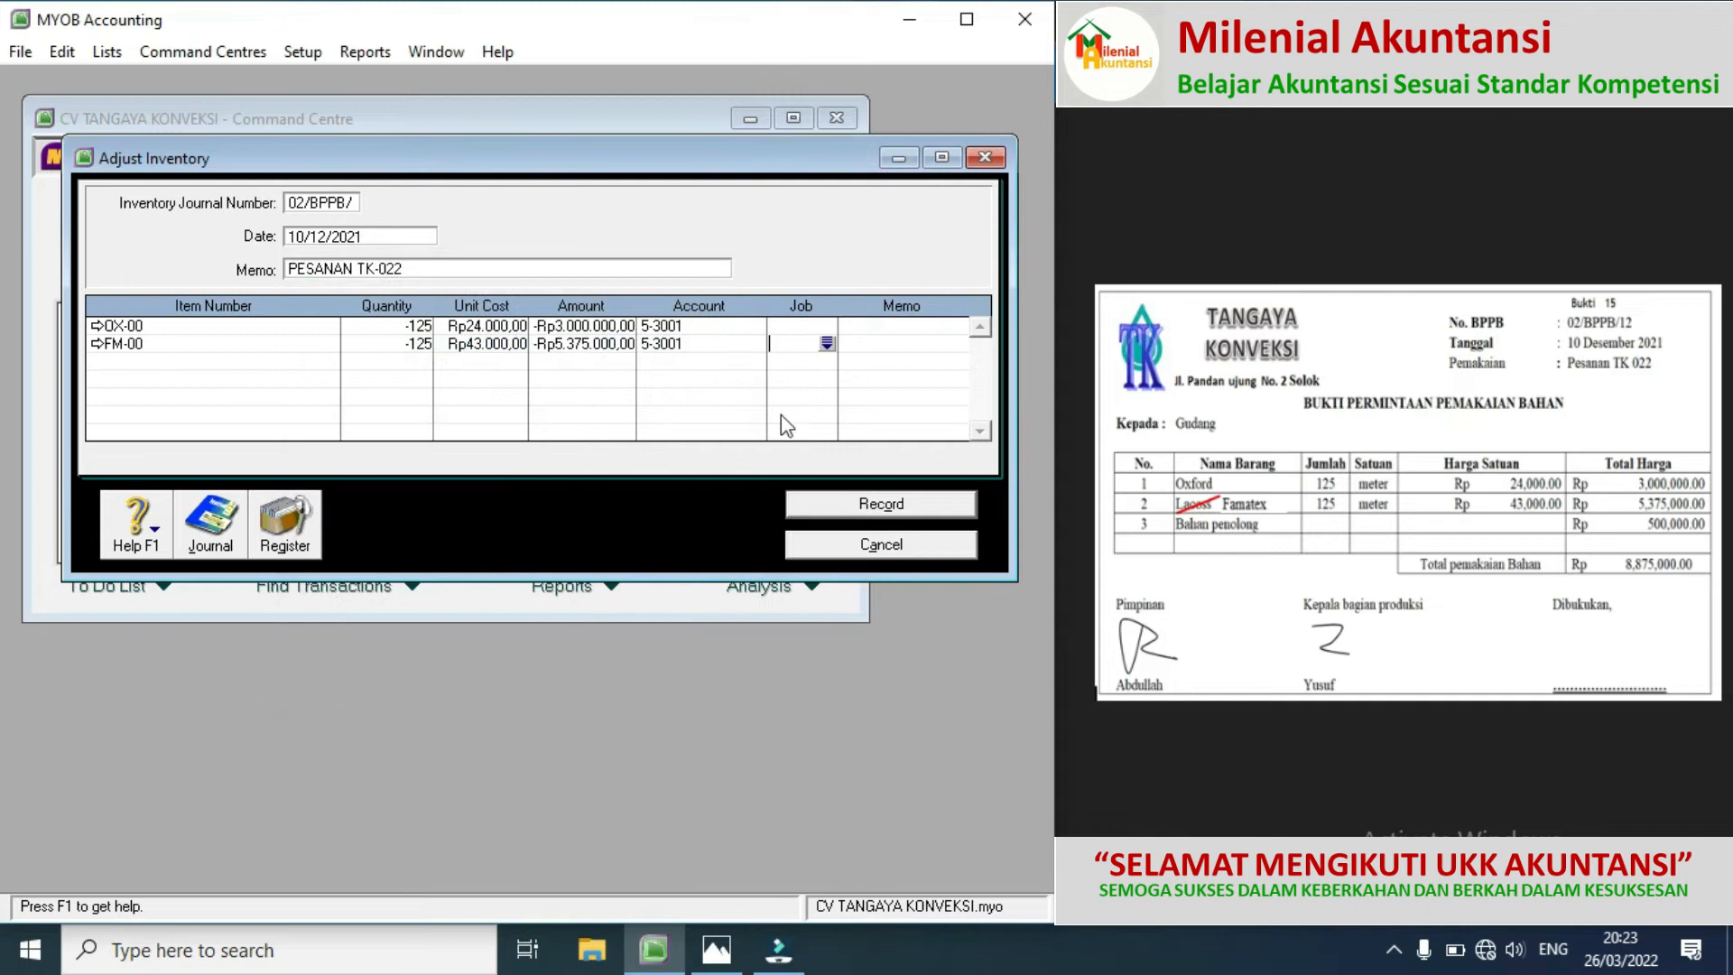
pyautogui.click(843, 506)
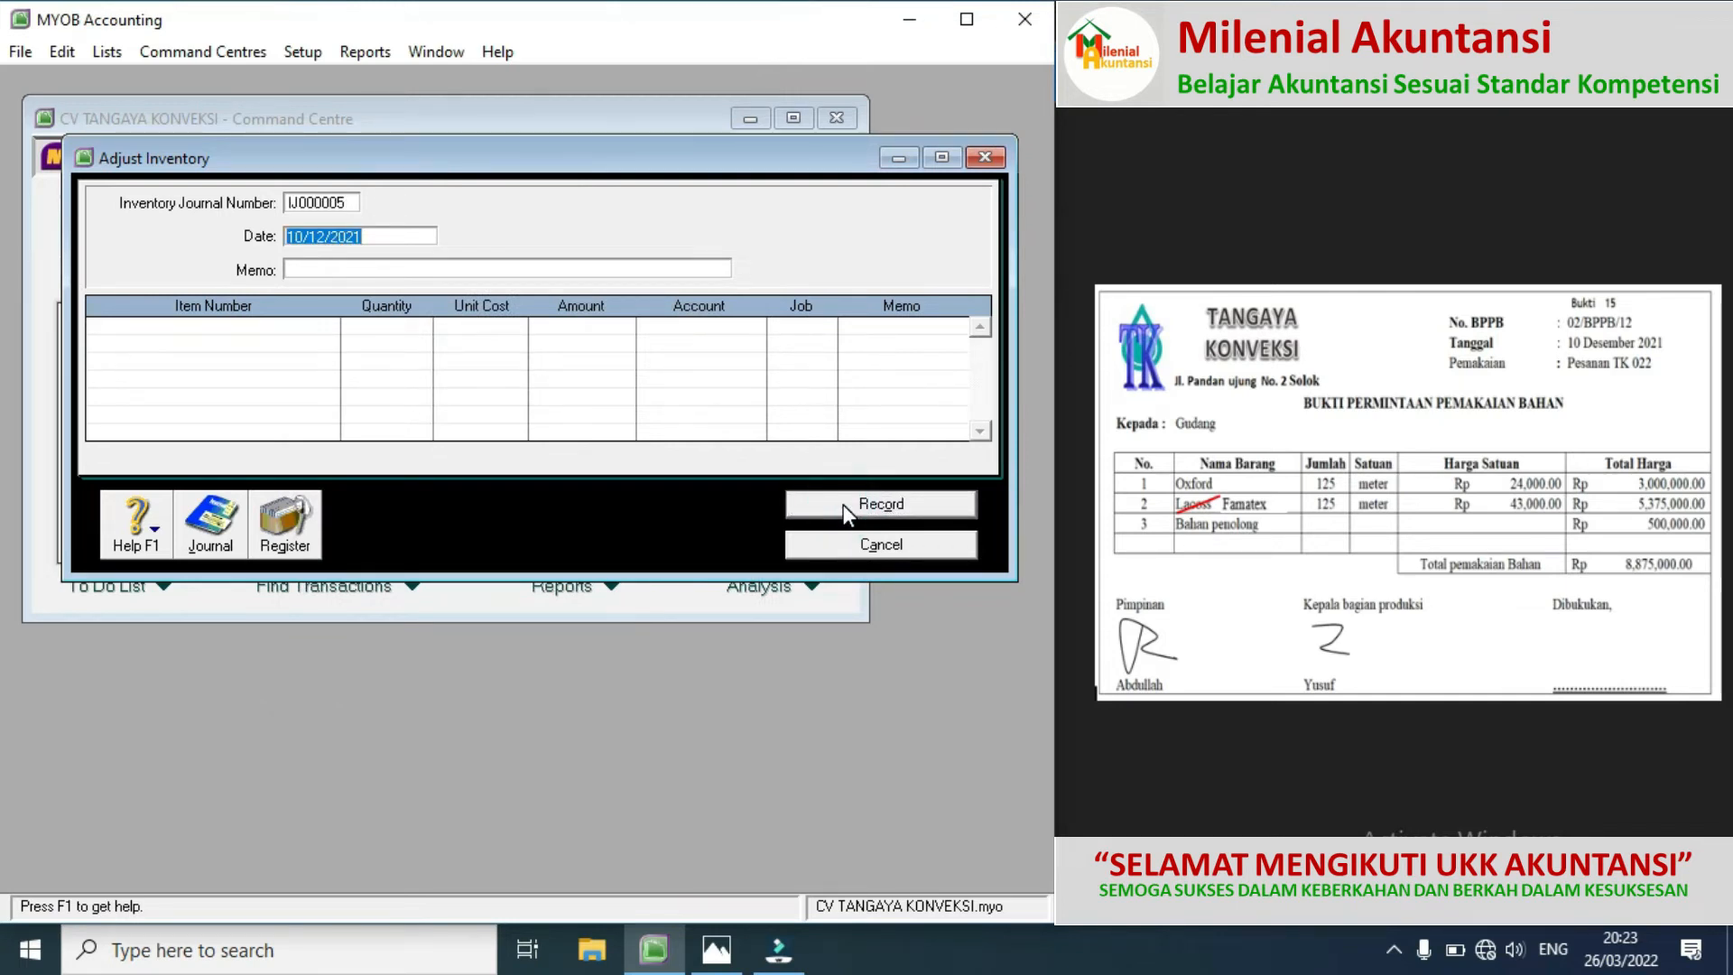
# Step: Show sales invoice 012/FP for order TK-018, close the blank inventory adjustment and open a new sales invoice
pyautogui.click(1702, 490)
pyautogui.click(1702, 497)
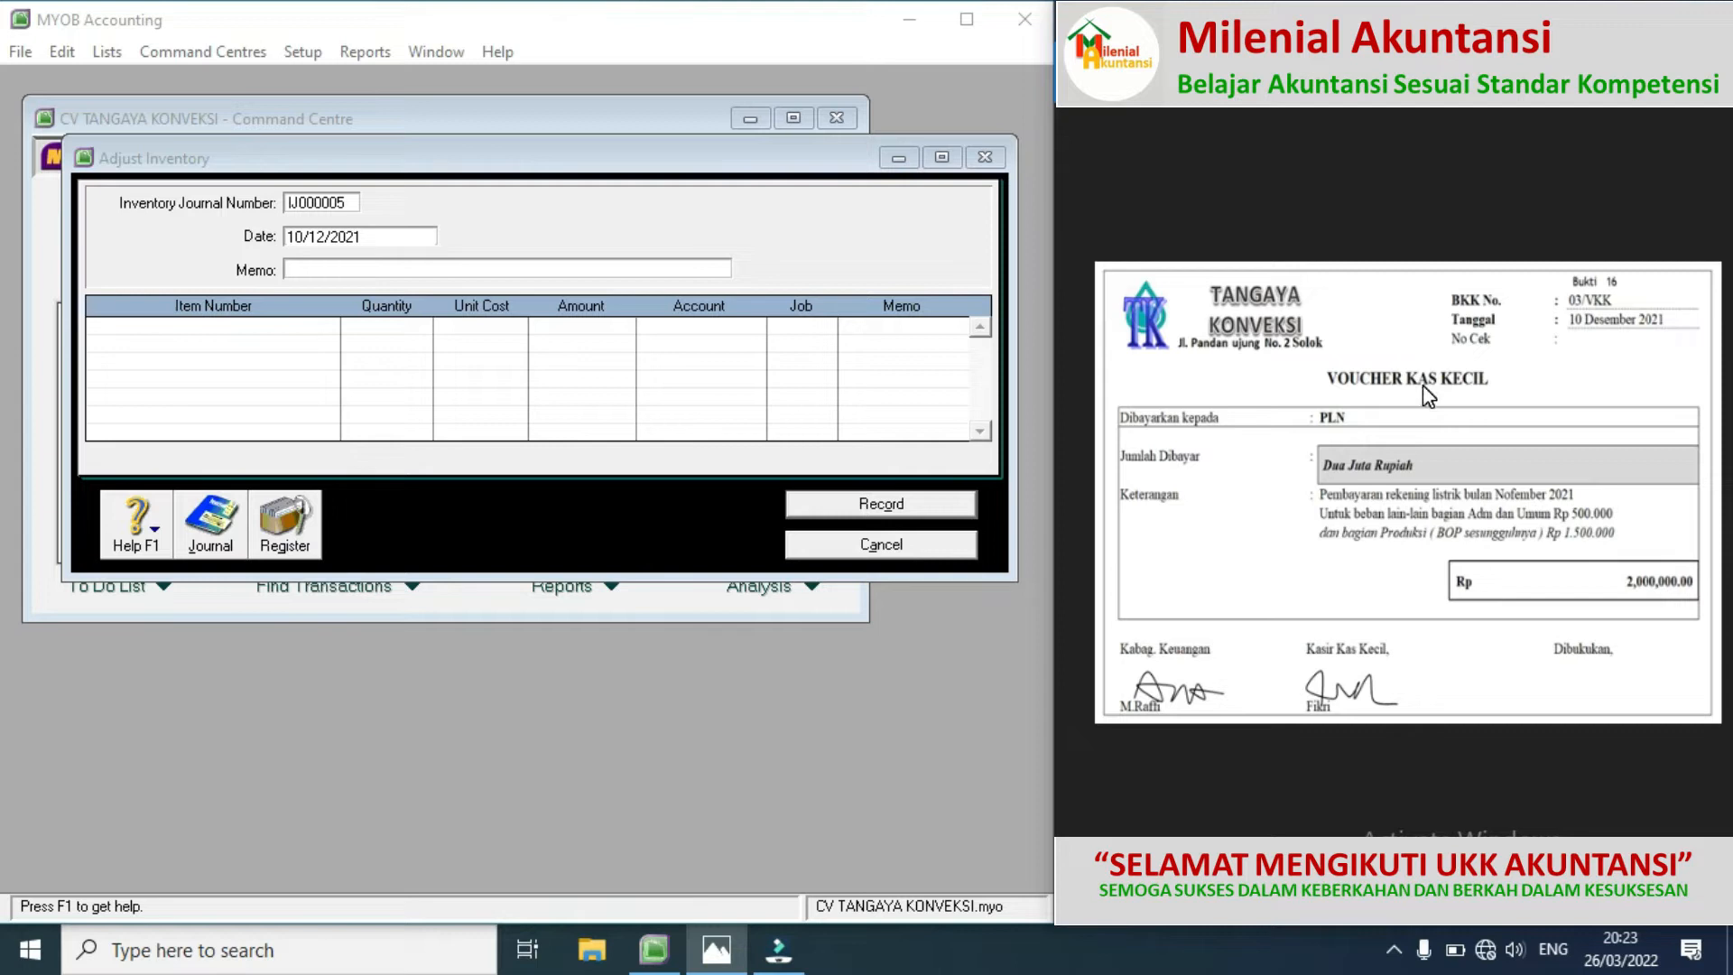
pyautogui.click(1704, 498)
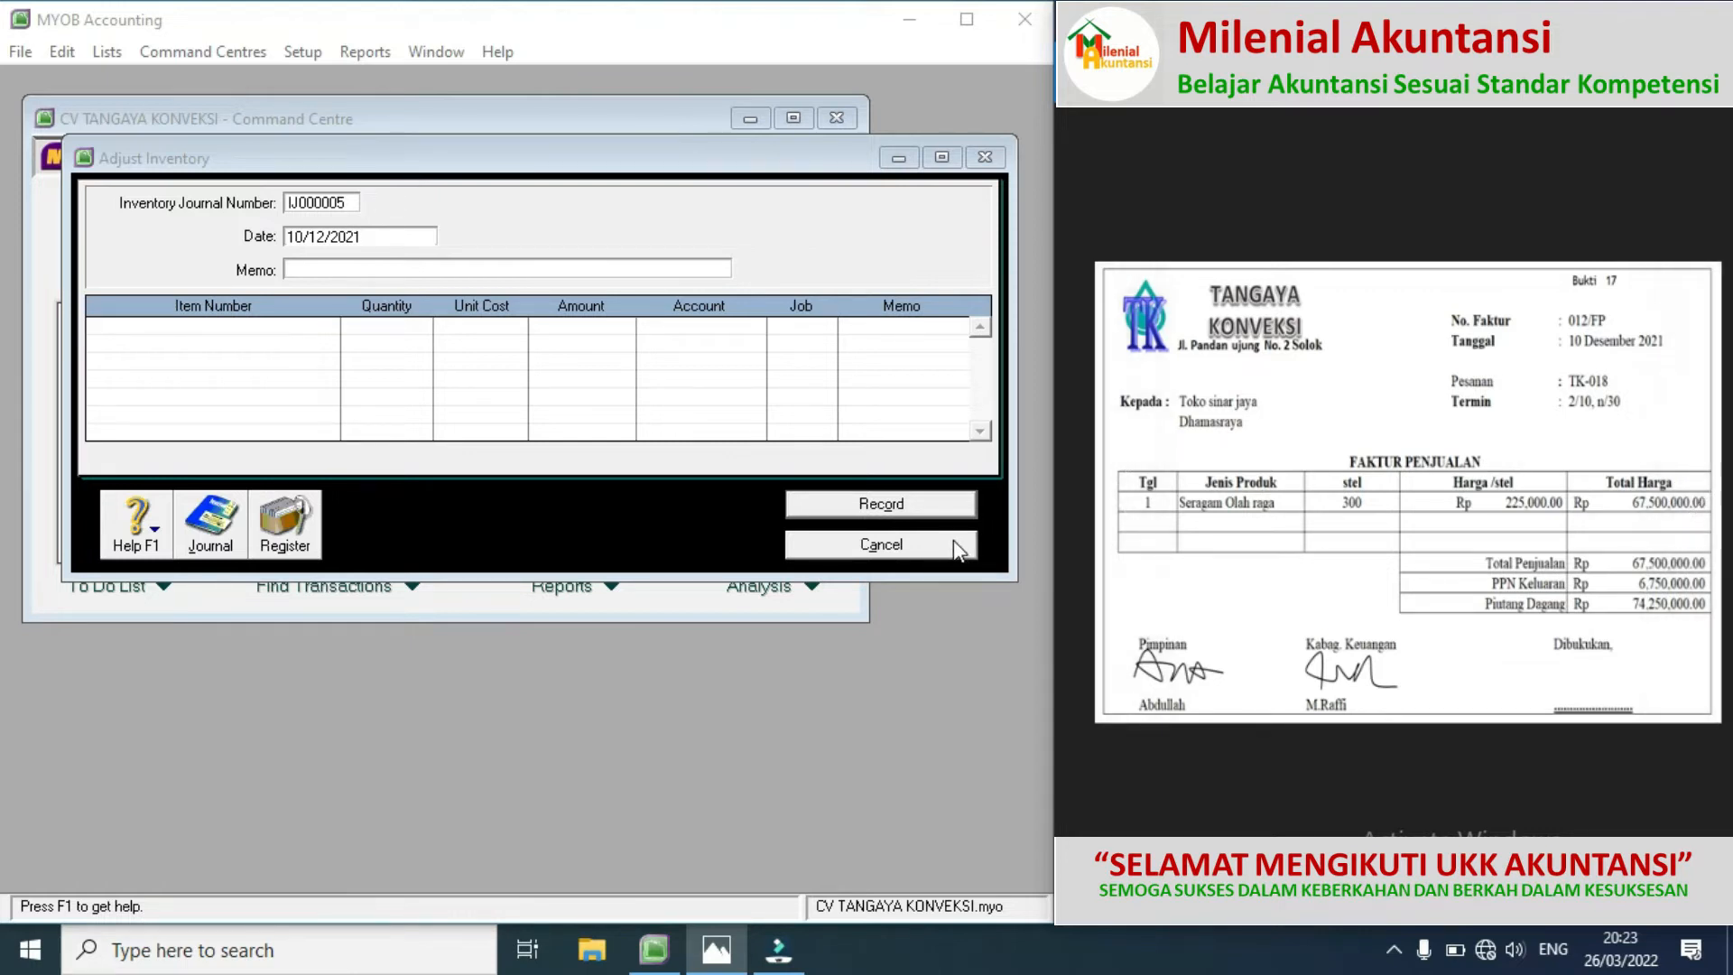
pyautogui.click(919, 543)
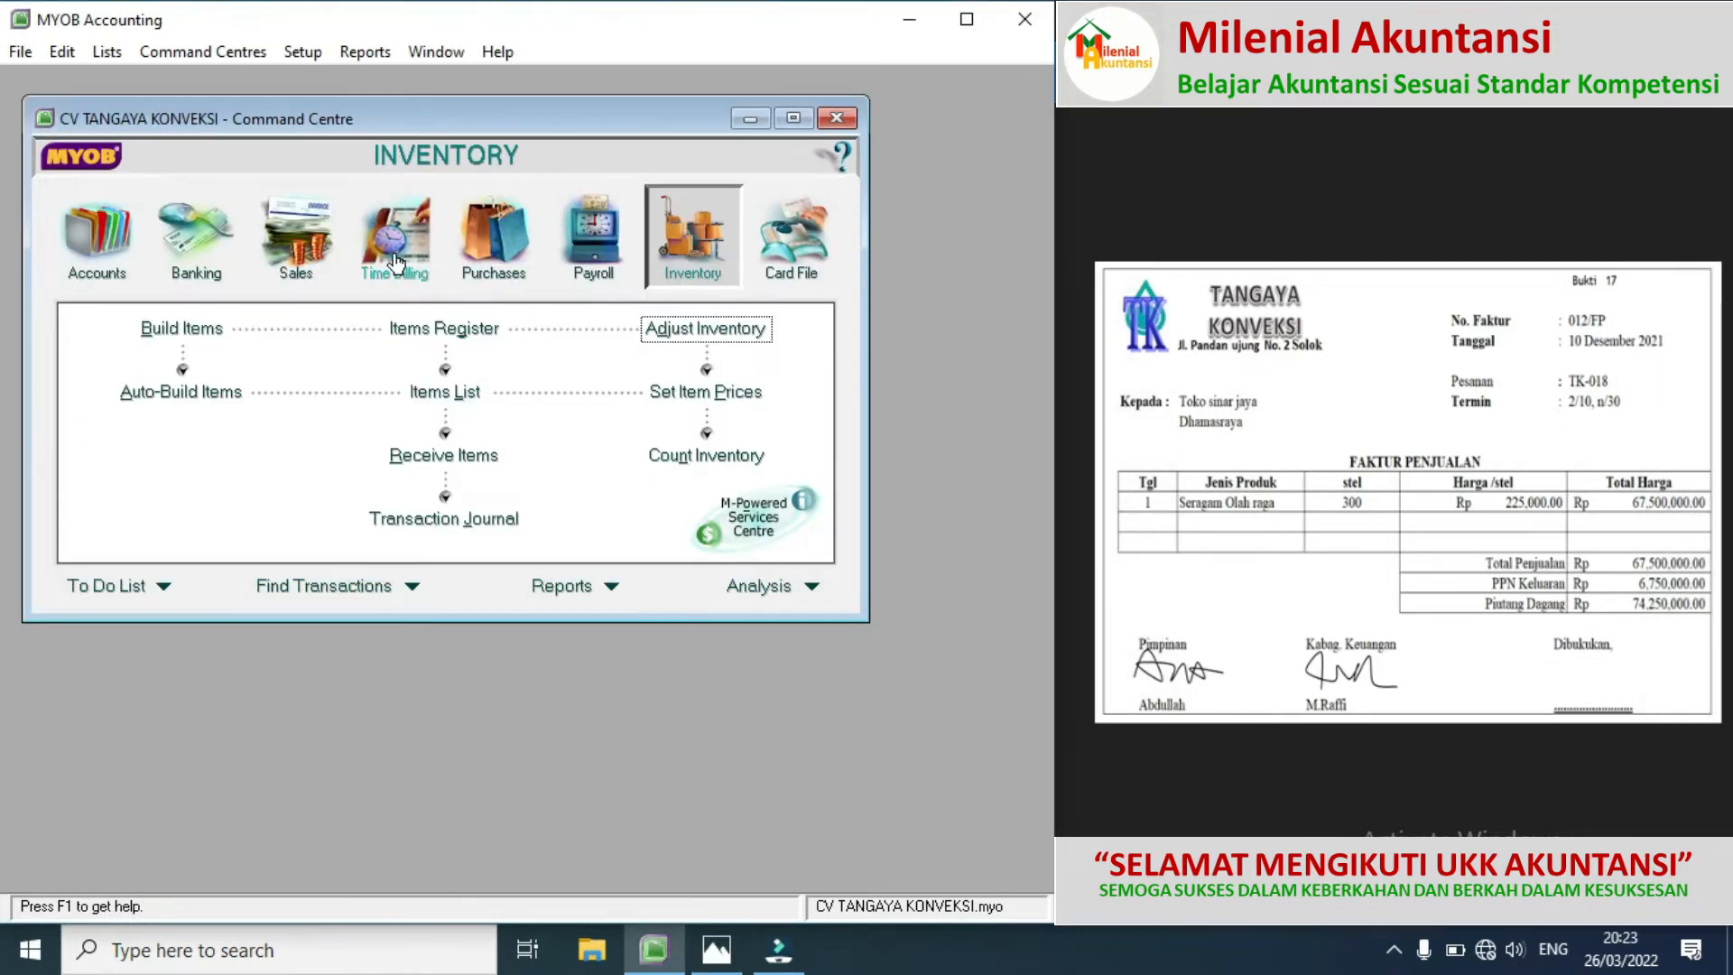
pyautogui.click(312, 239)
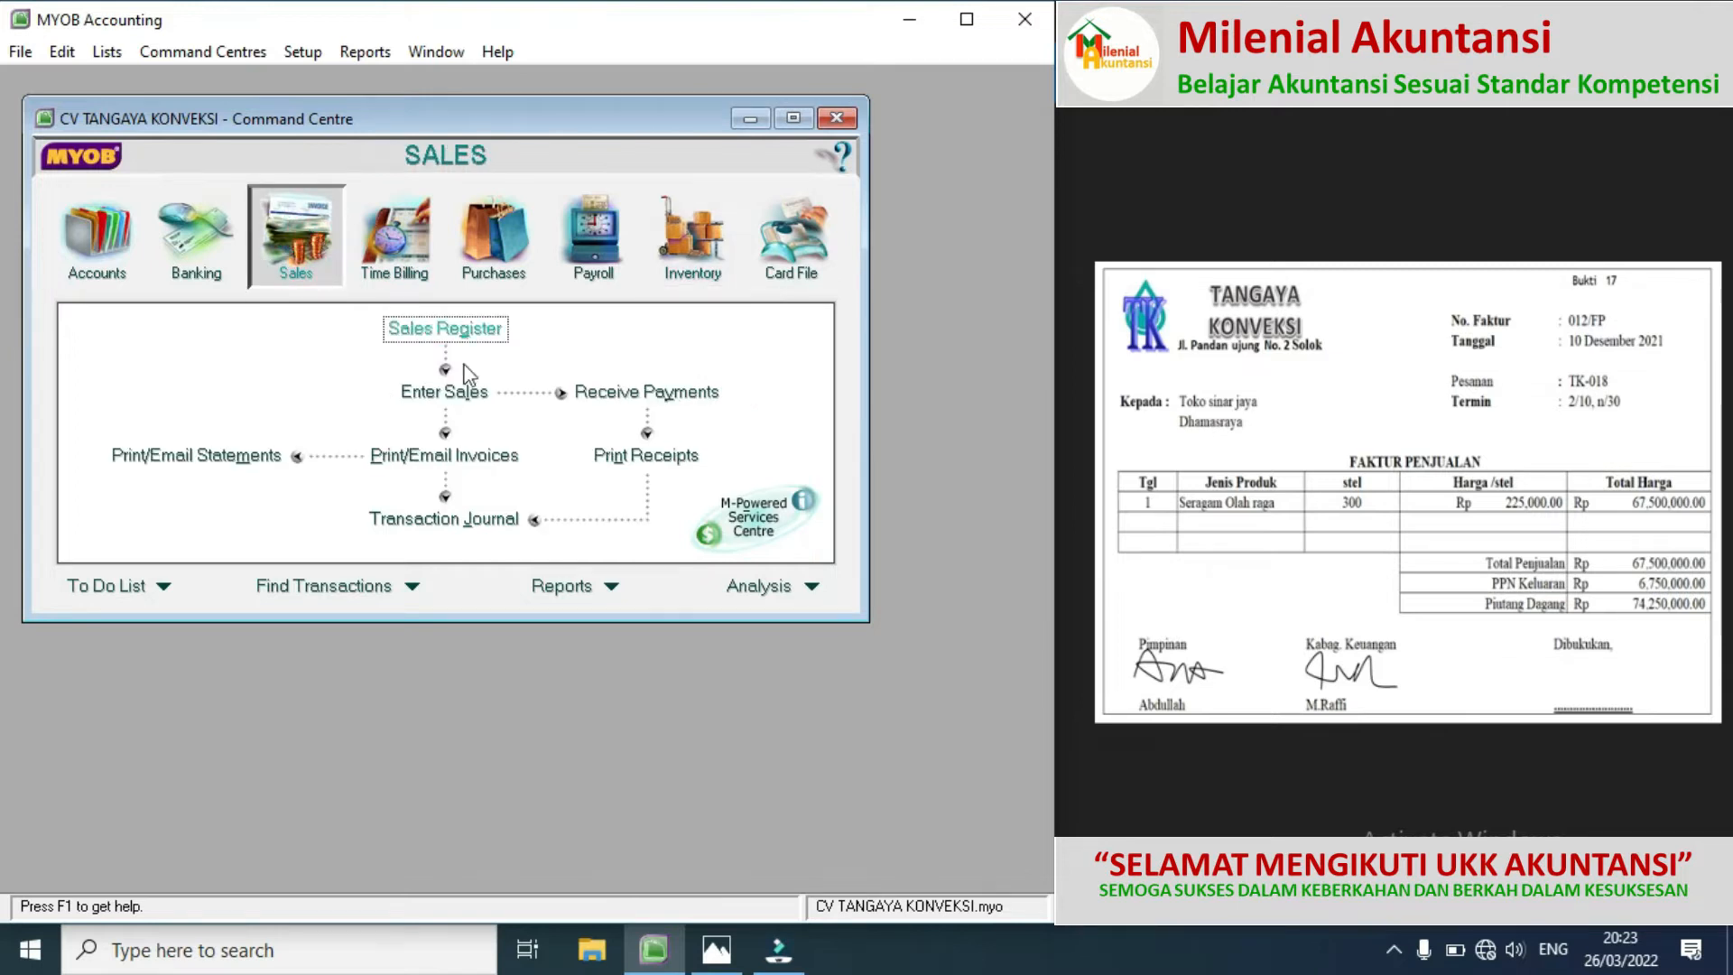
pyautogui.click(467, 405)
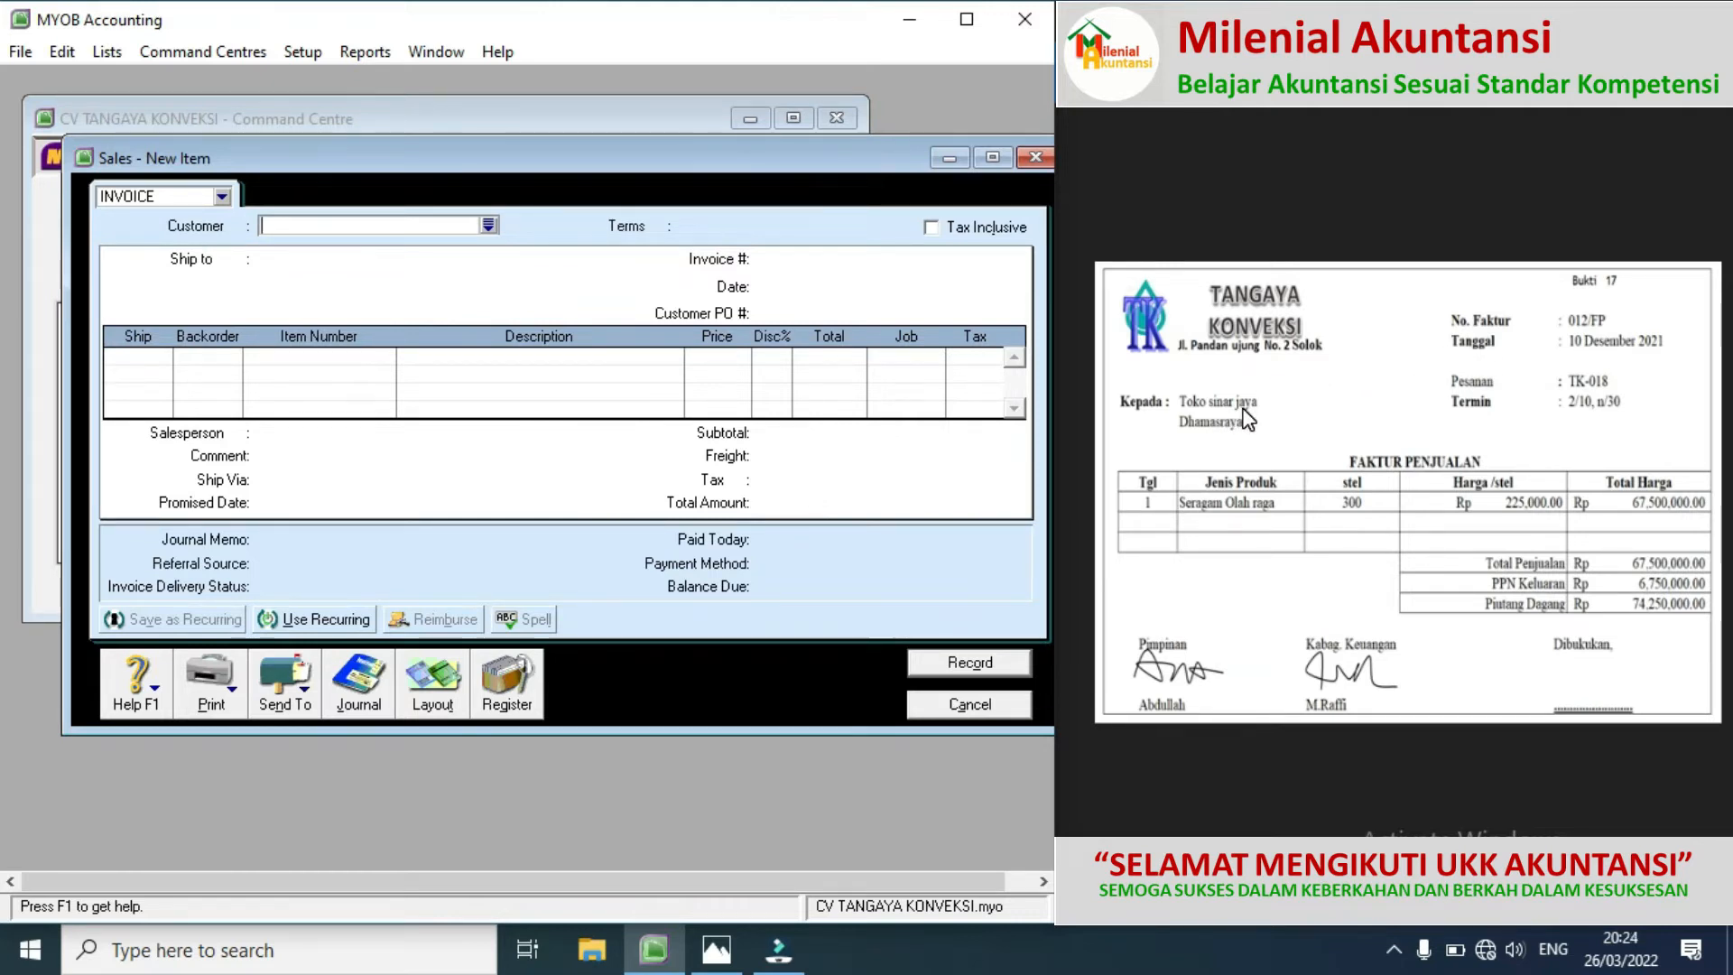
# Step: Select customer Toko Sinar Jaya and set its credit terms to 10 discount days, 30 balance due days and a 2% early-payment discount
pyautogui.click(488, 226)
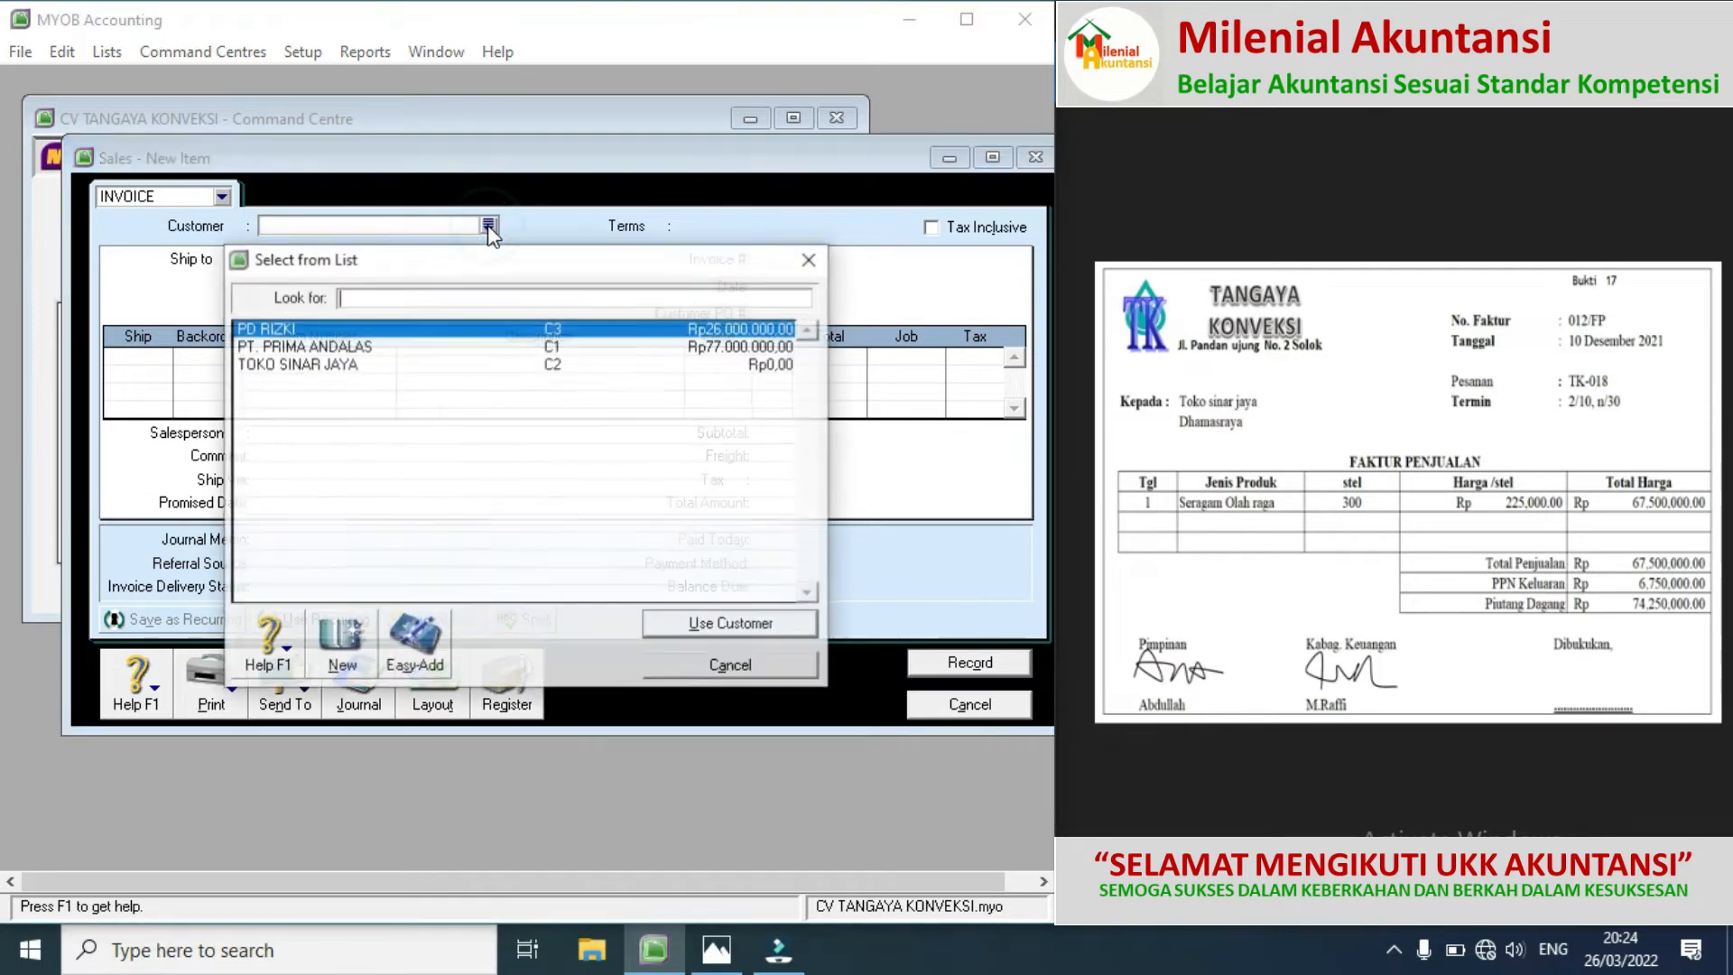
pyautogui.doubleClick(336, 365)
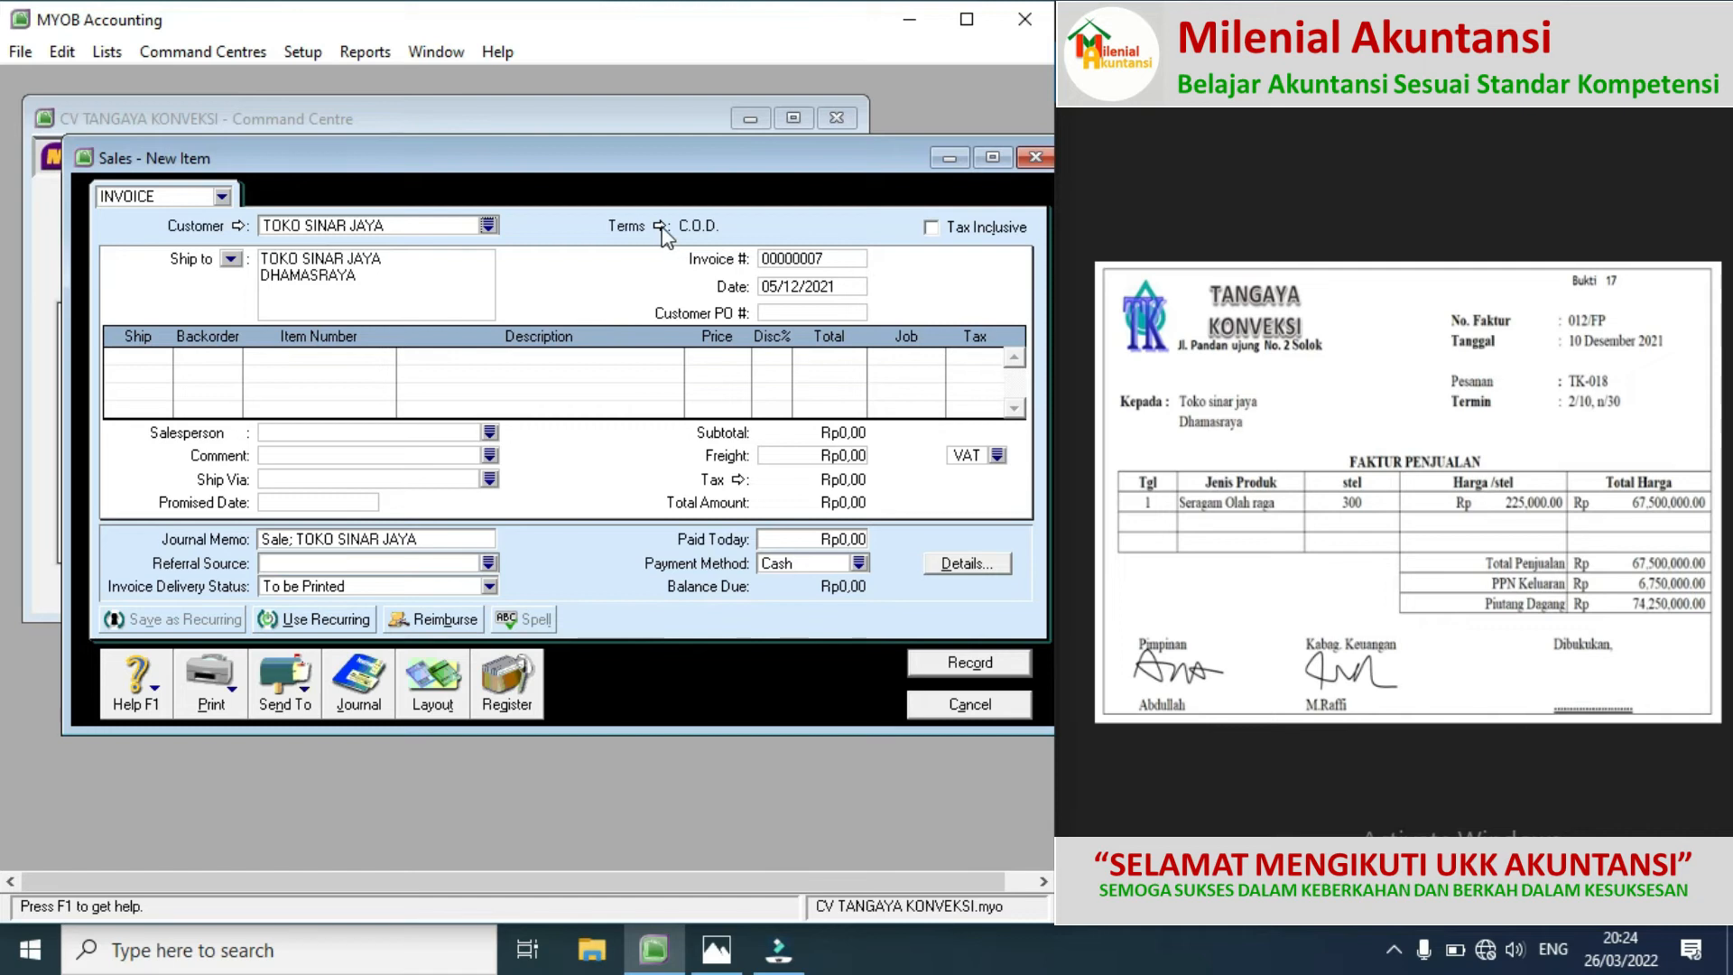
pyautogui.click(662, 226)
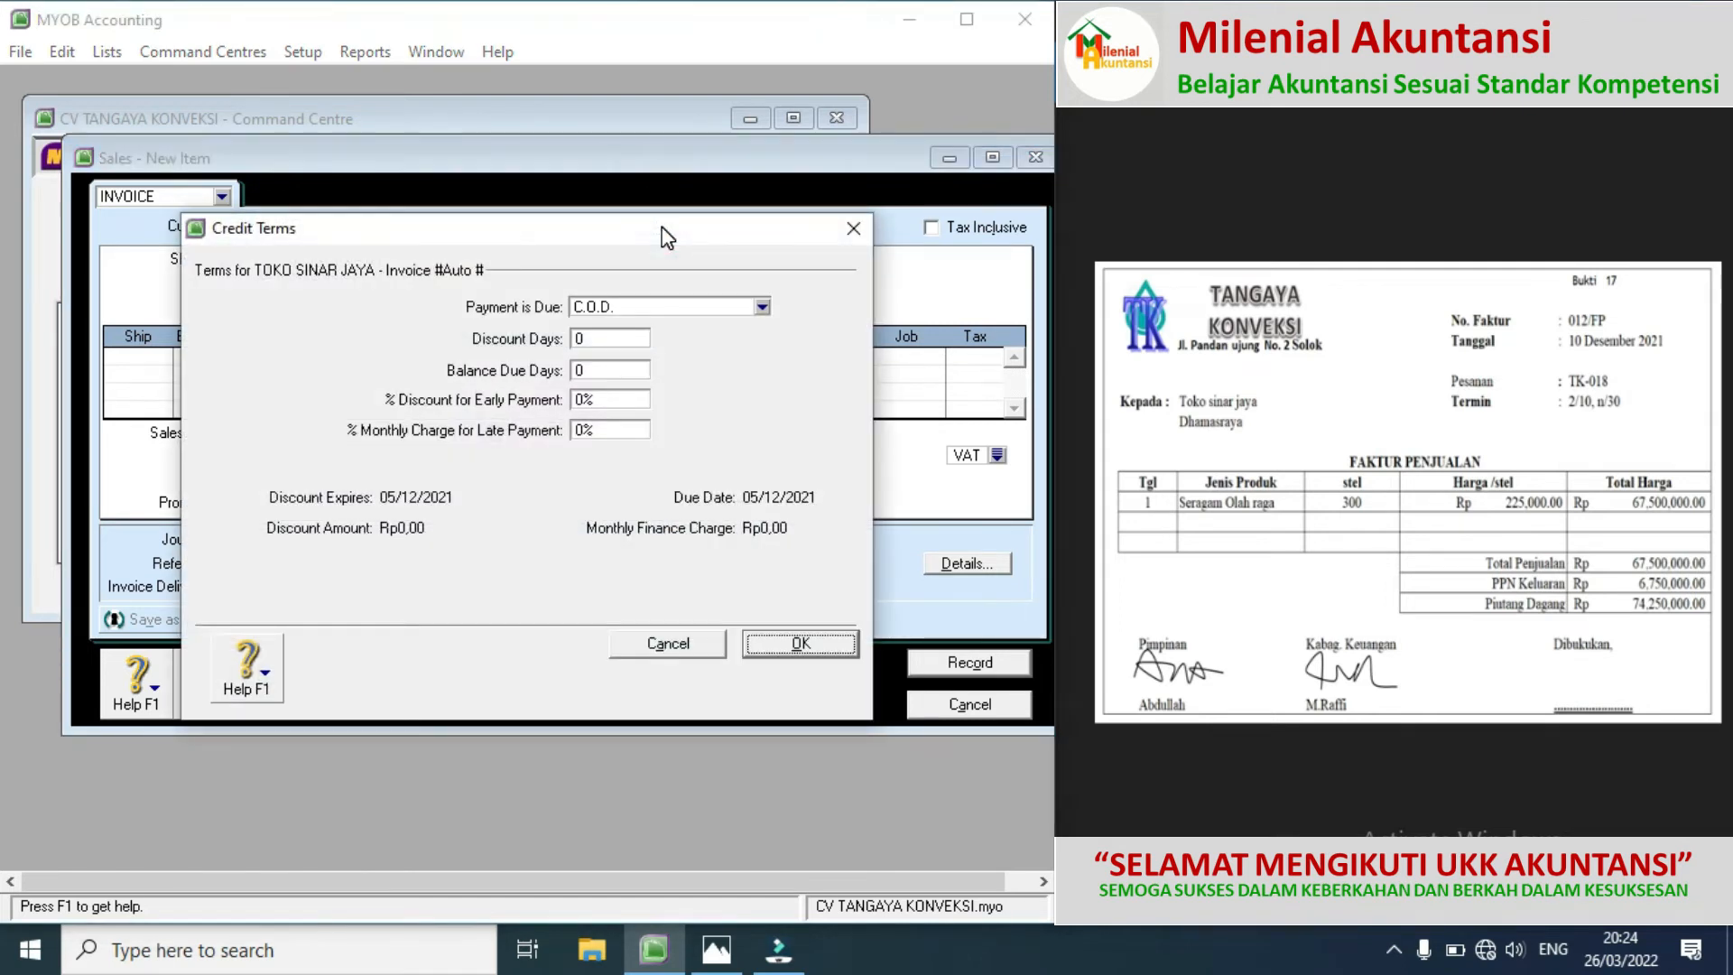
pyautogui.click(763, 307)
pyautogui.click(713, 363)
pyautogui.click(612, 338)
pyautogui.write('10')
pyautogui.click(593, 369)
pyautogui.write('30')
pyautogui.press('Tab')
pyautogui.write('2')
pyautogui.click(778, 637)
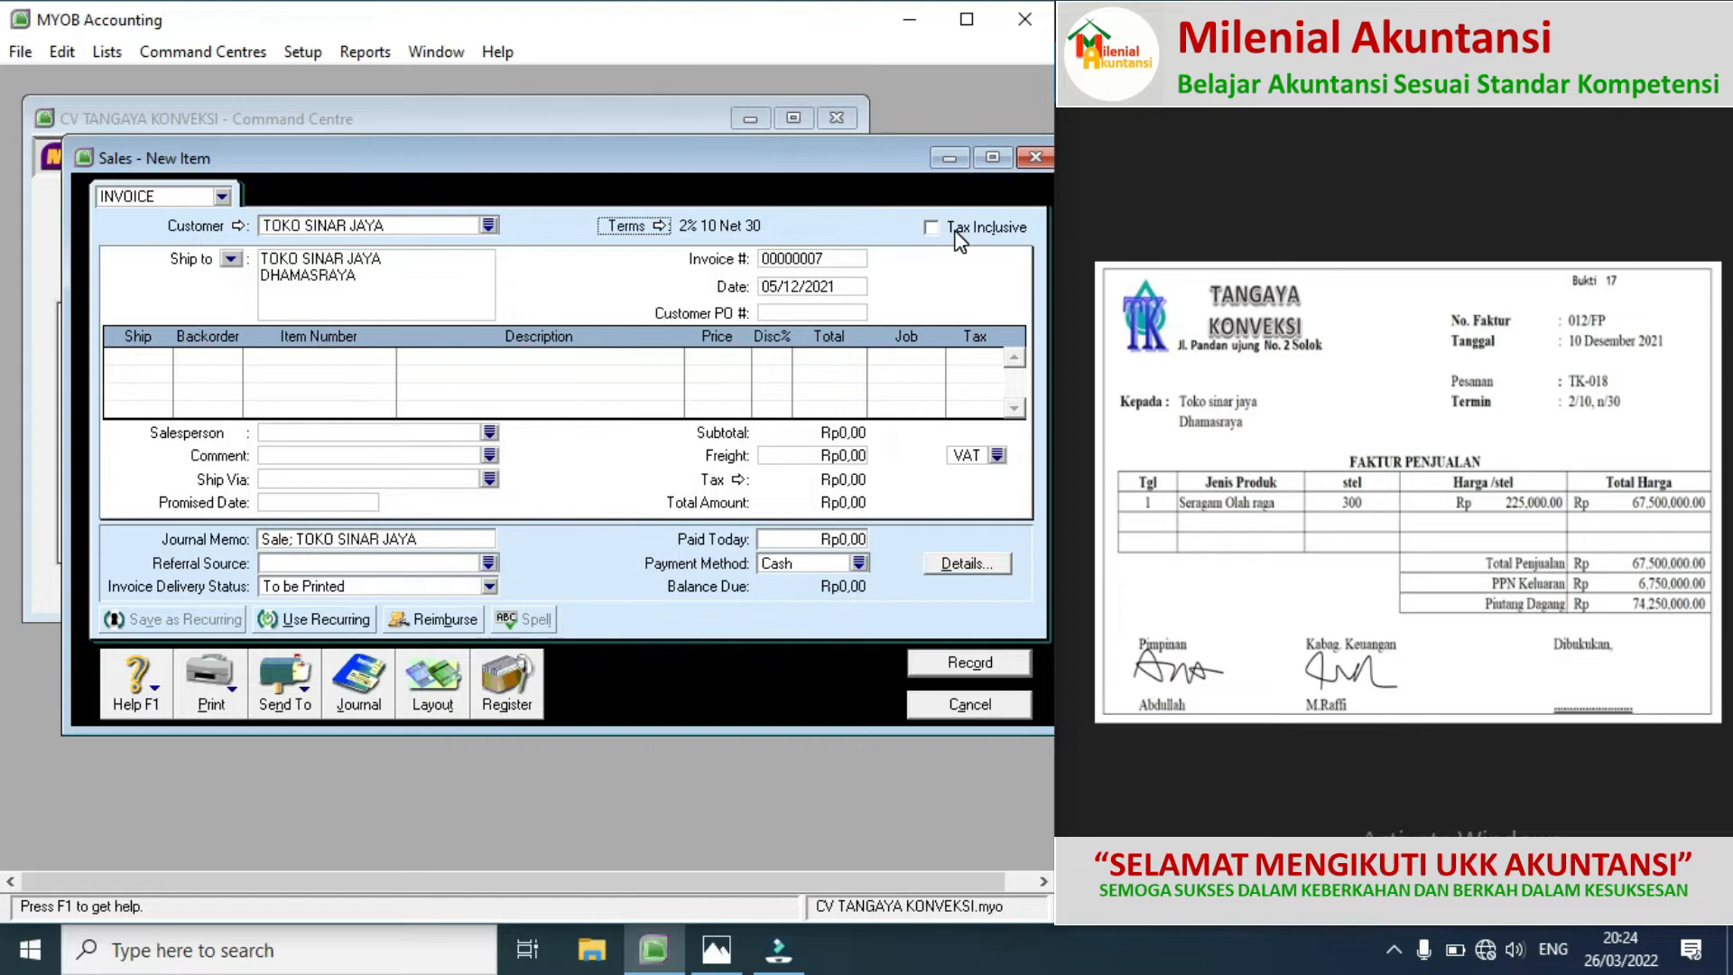
# Step: Set the invoice number to 012/FP and the invoice date to 10/12/2021
pyautogui.click(832, 259)
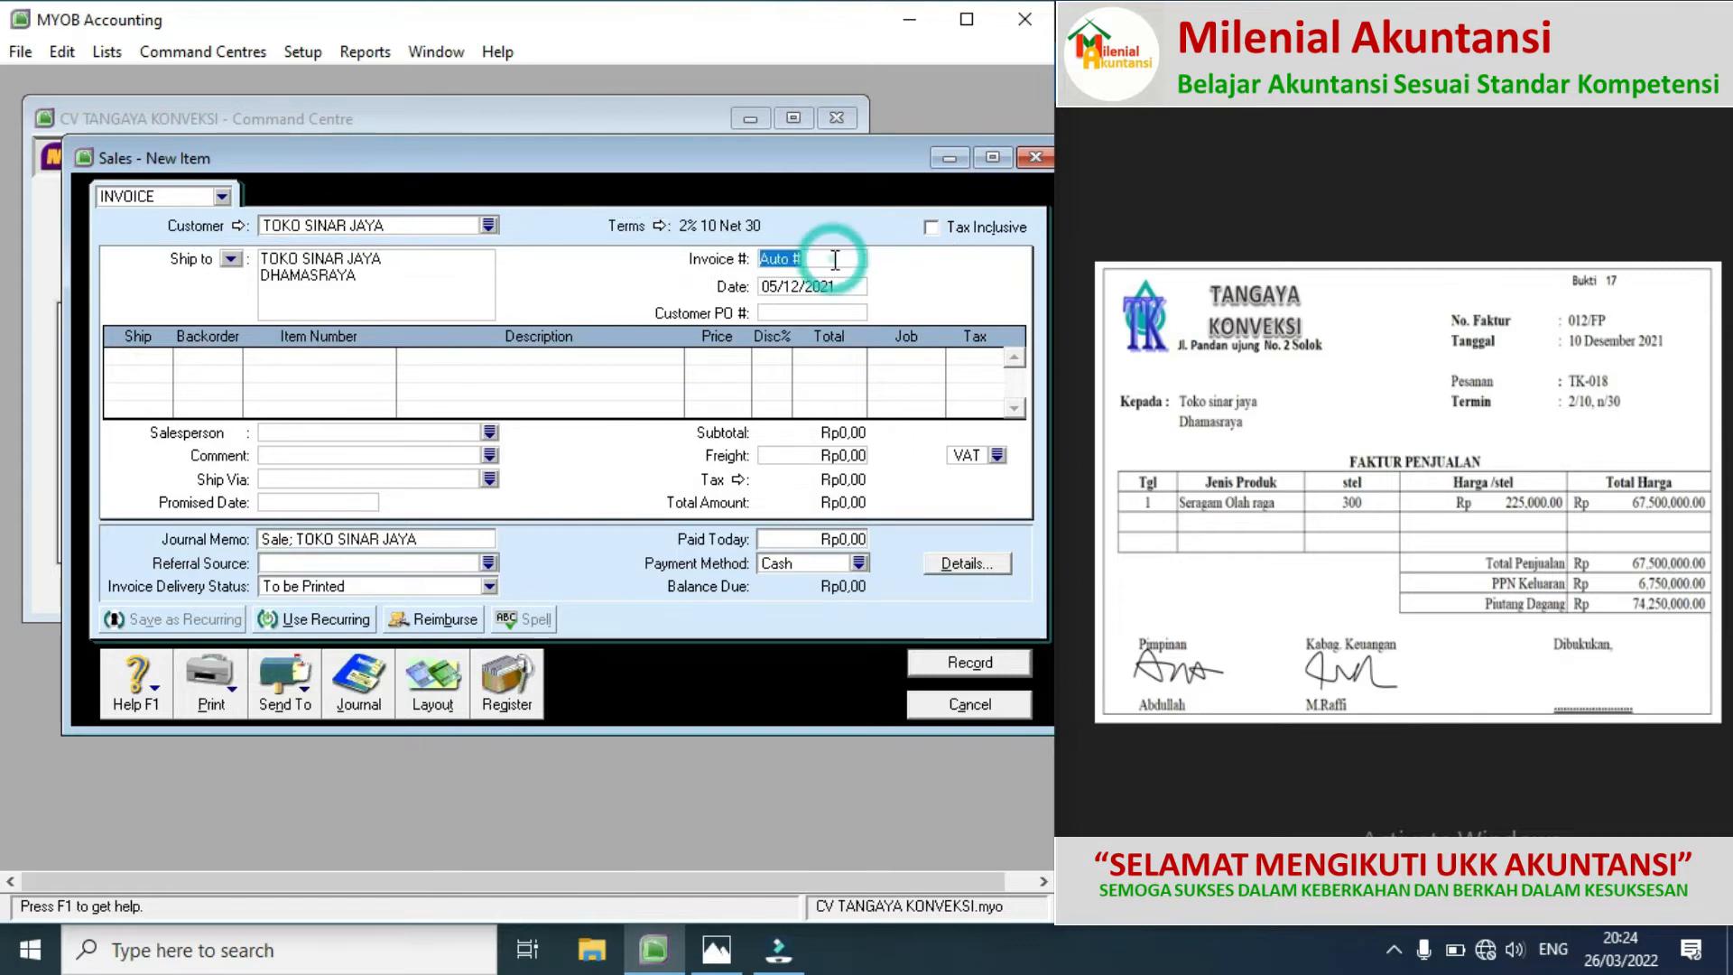
pyautogui.write('012/')
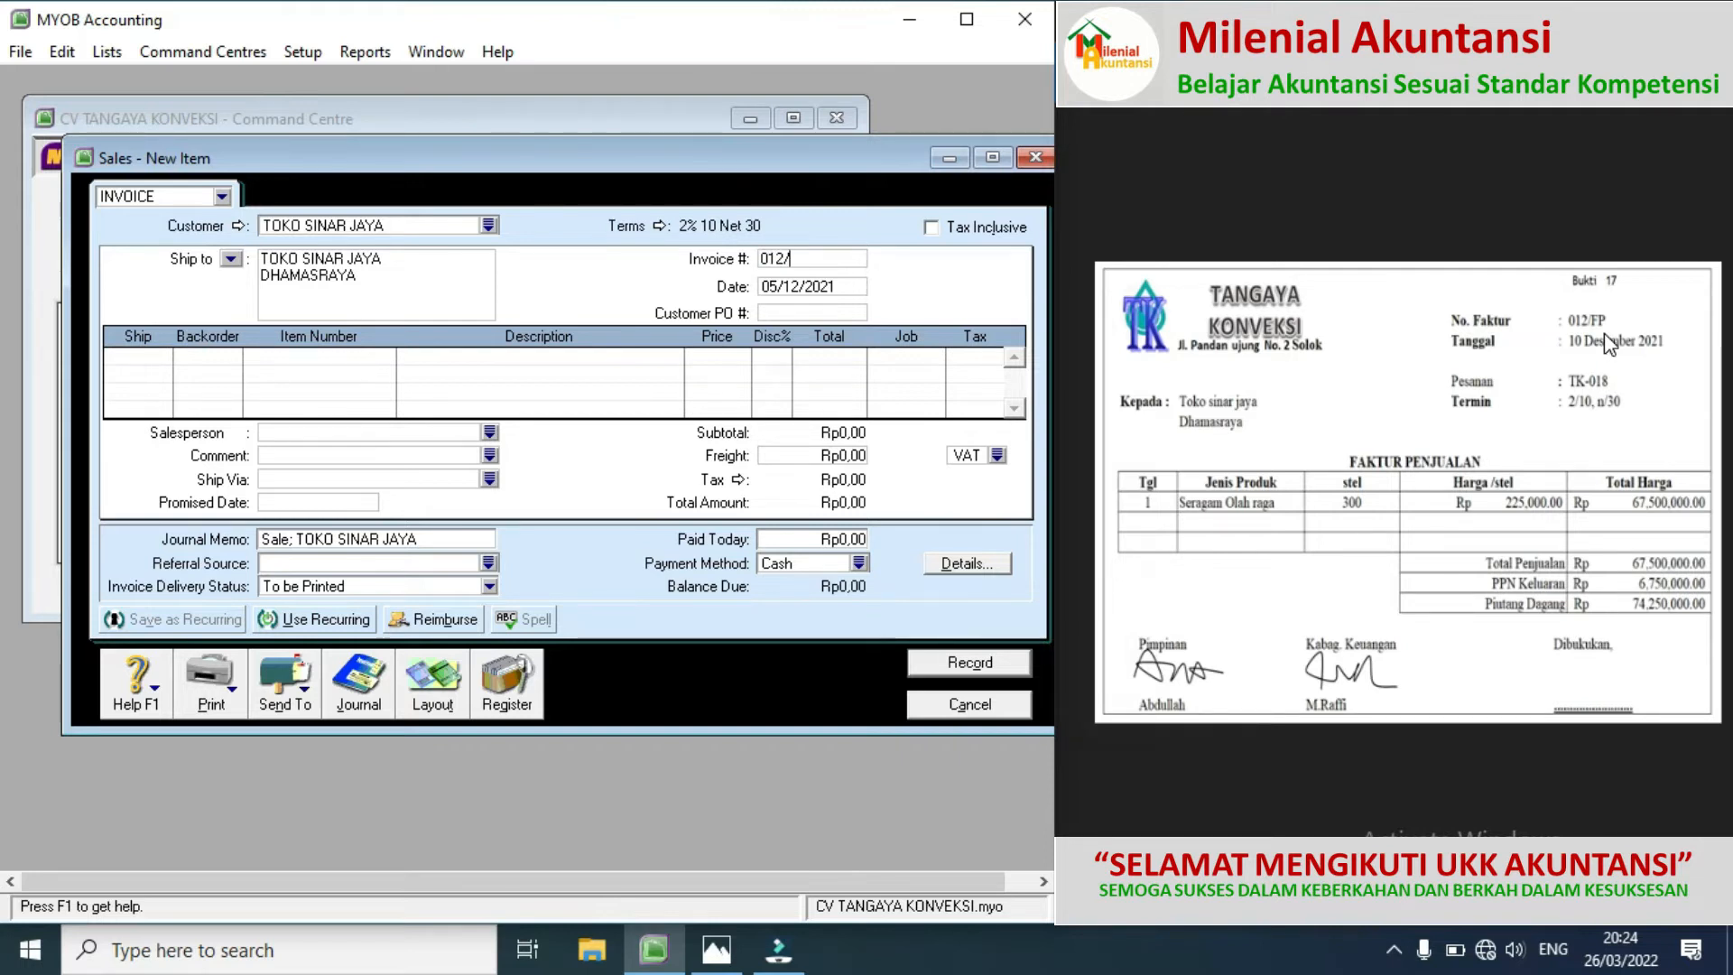
pyautogui.write('FP')
pyautogui.click(775, 286)
pyautogui.press('BackSpace')
pyautogui.press('BackSpace')
pyautogui.write('10')
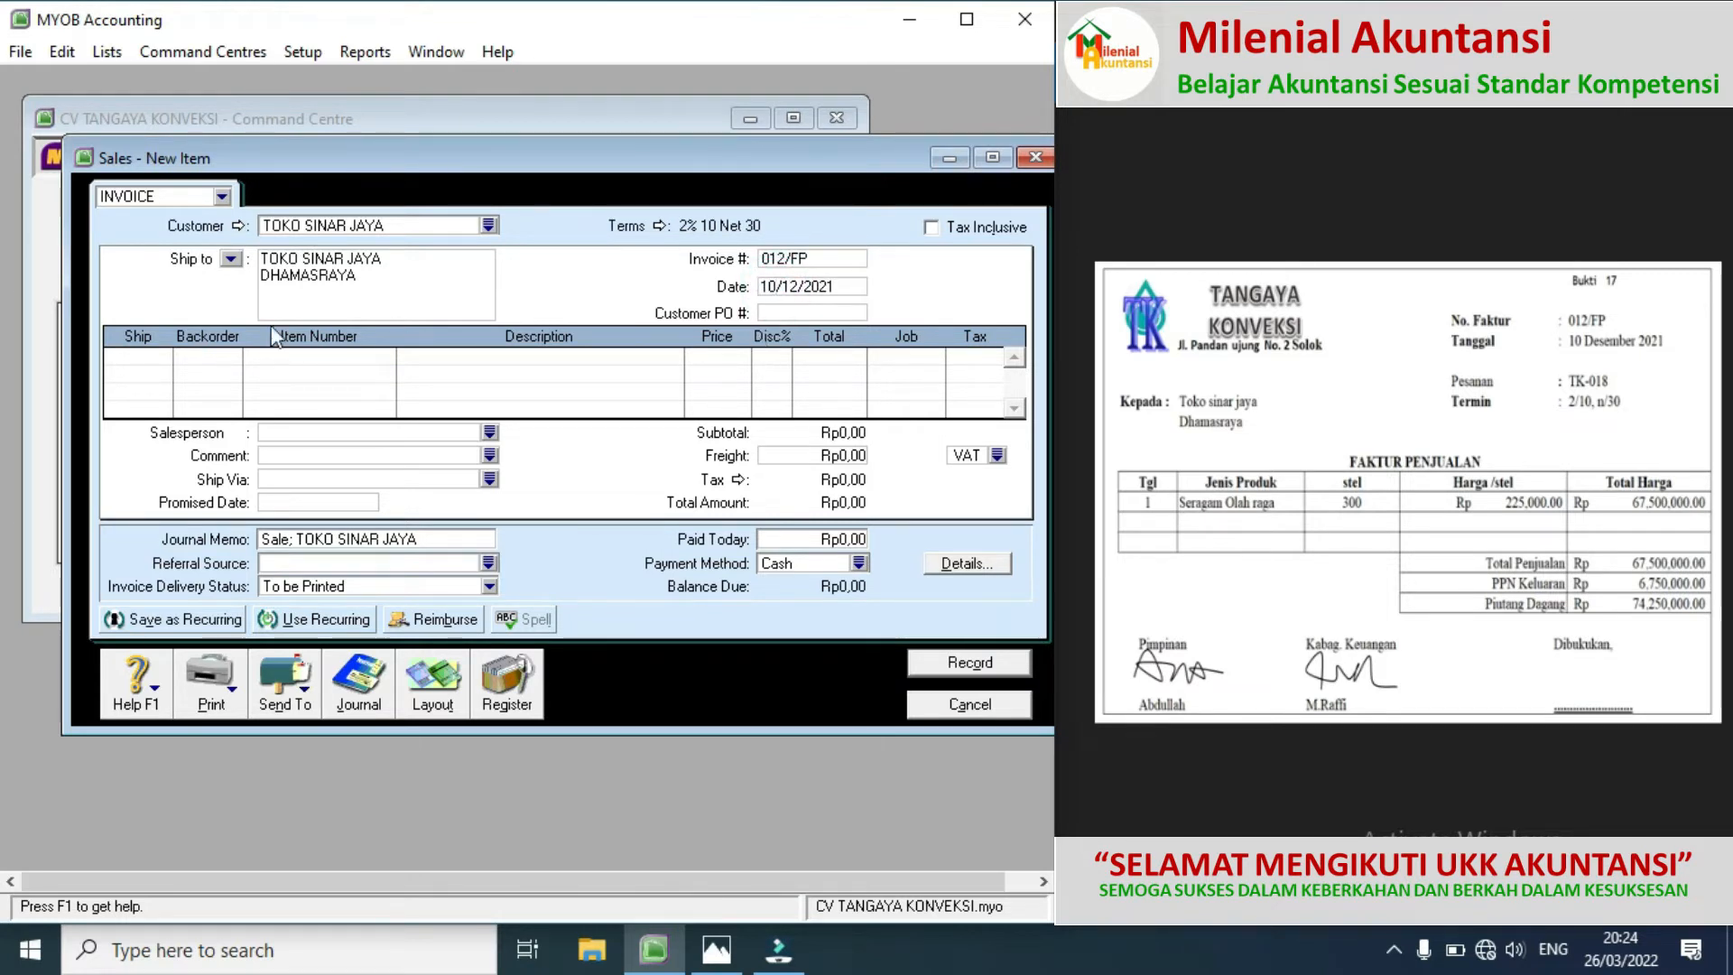
# Step: Add item TK-018 to the first invoice line with a ship quantity of 300
pyautogui.click(167, 354)
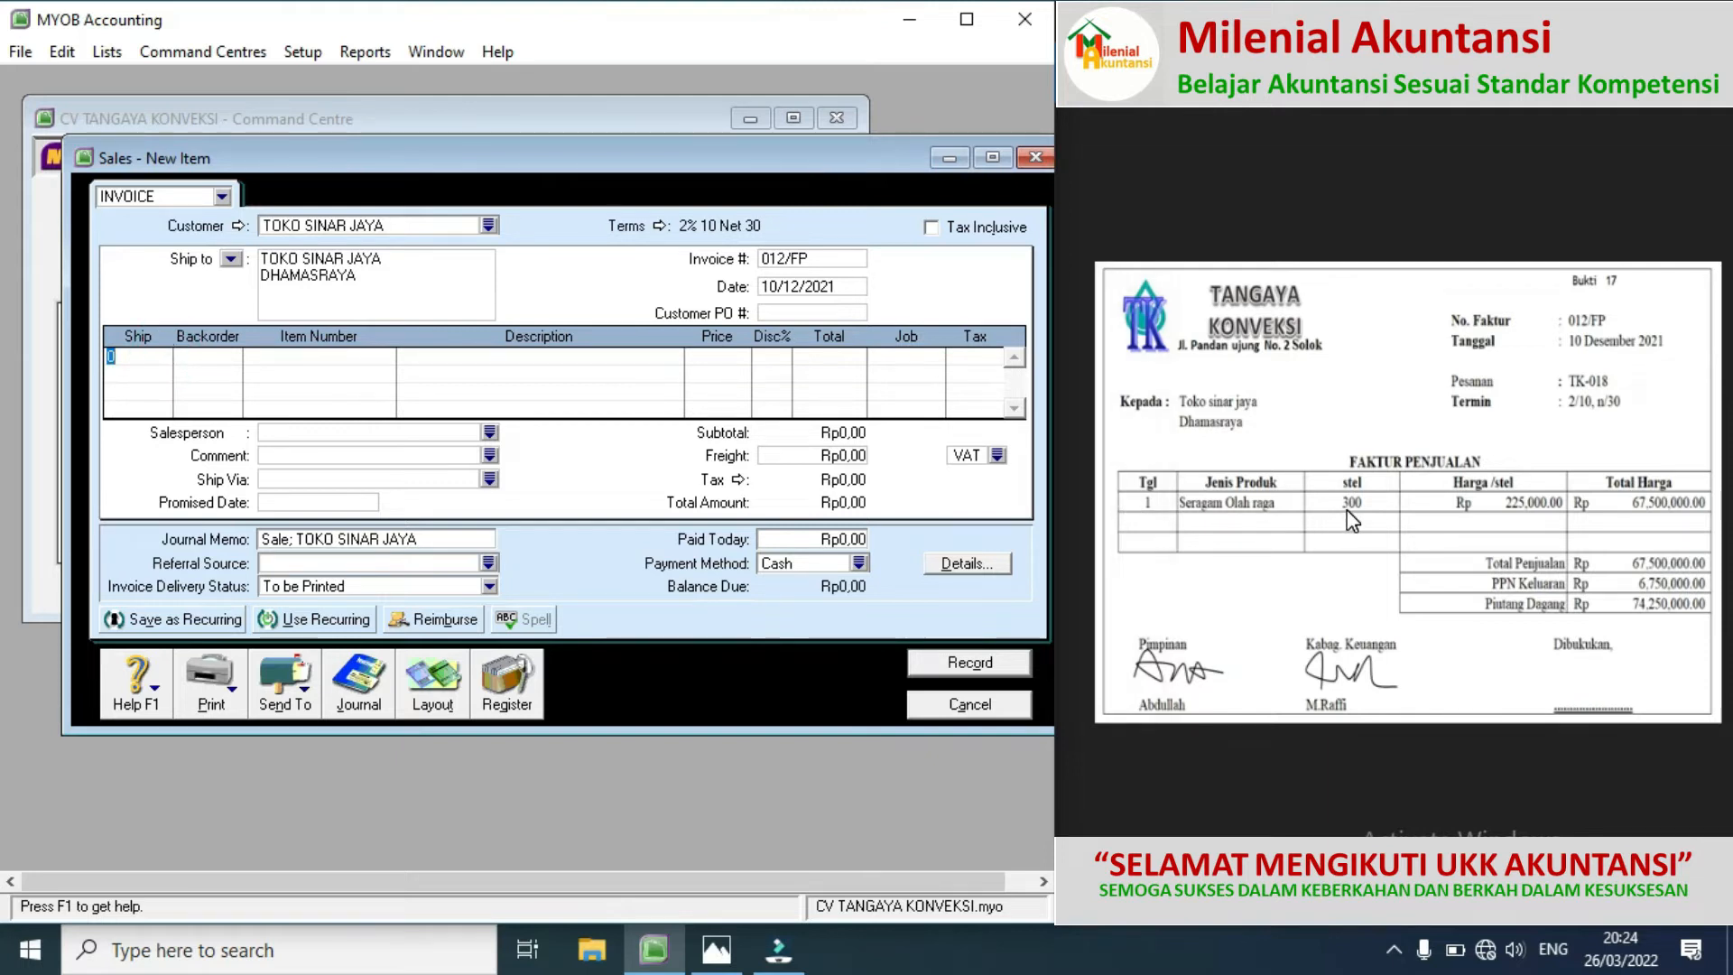
pyautogui.press('Tab')
pyautogui.press('Tab')
pyautogui.press('Tab')
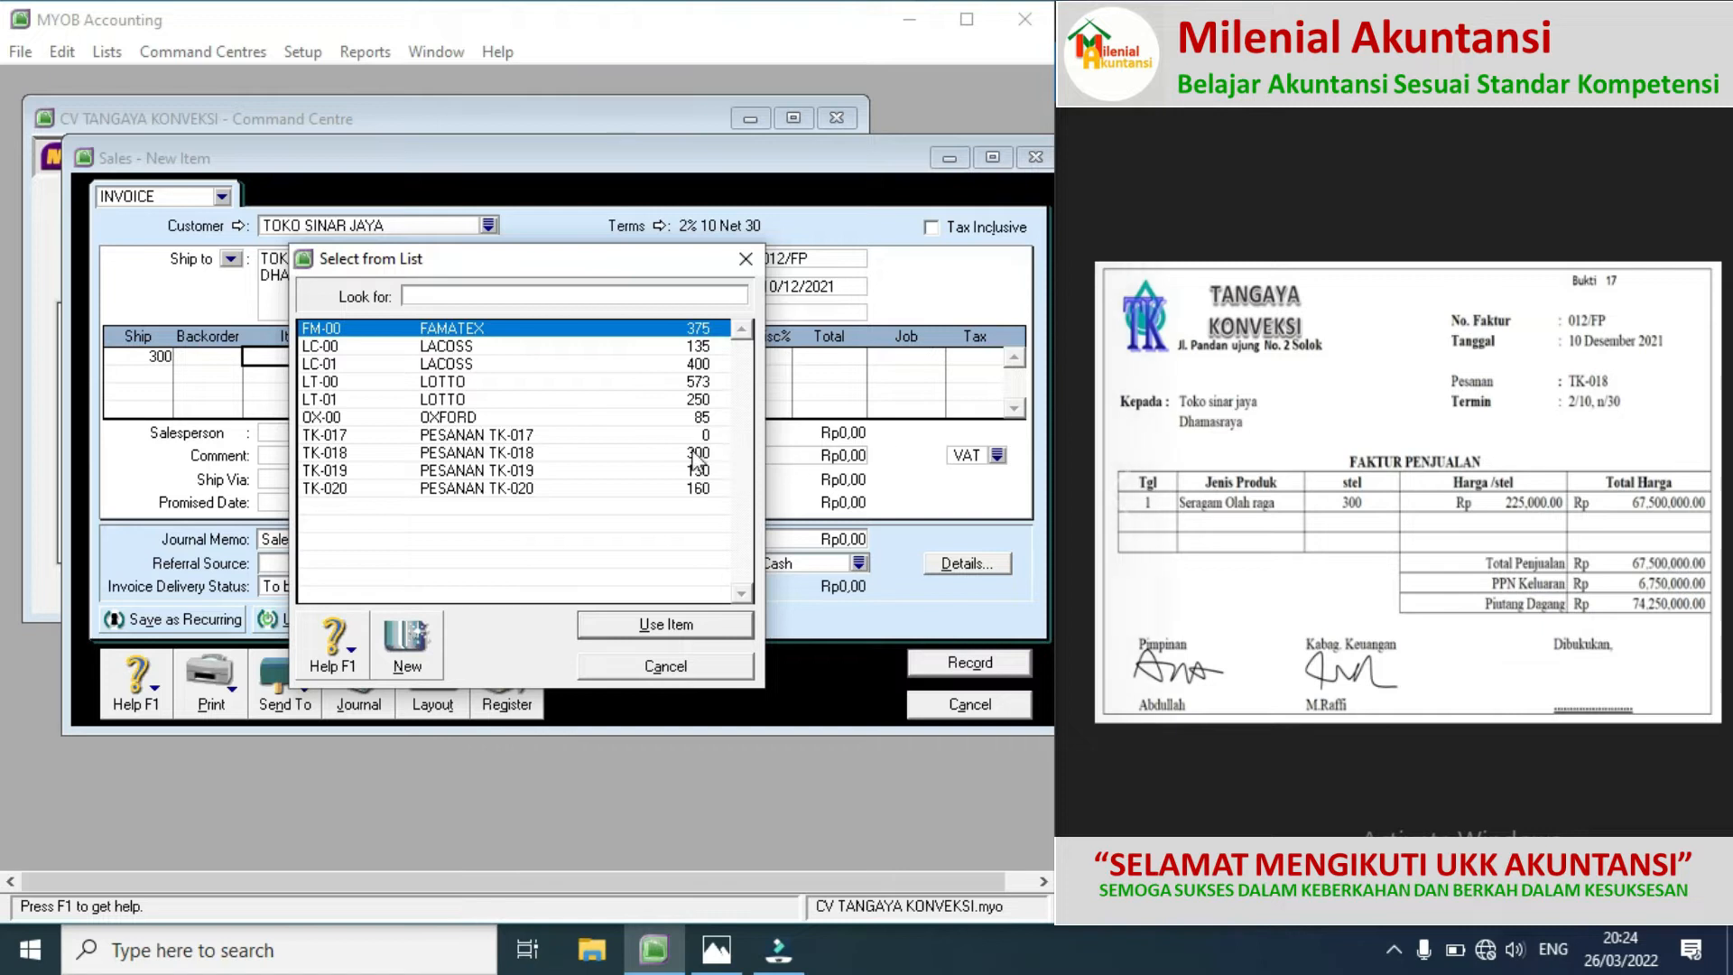
pyautogui.doubleClick(417, 454)
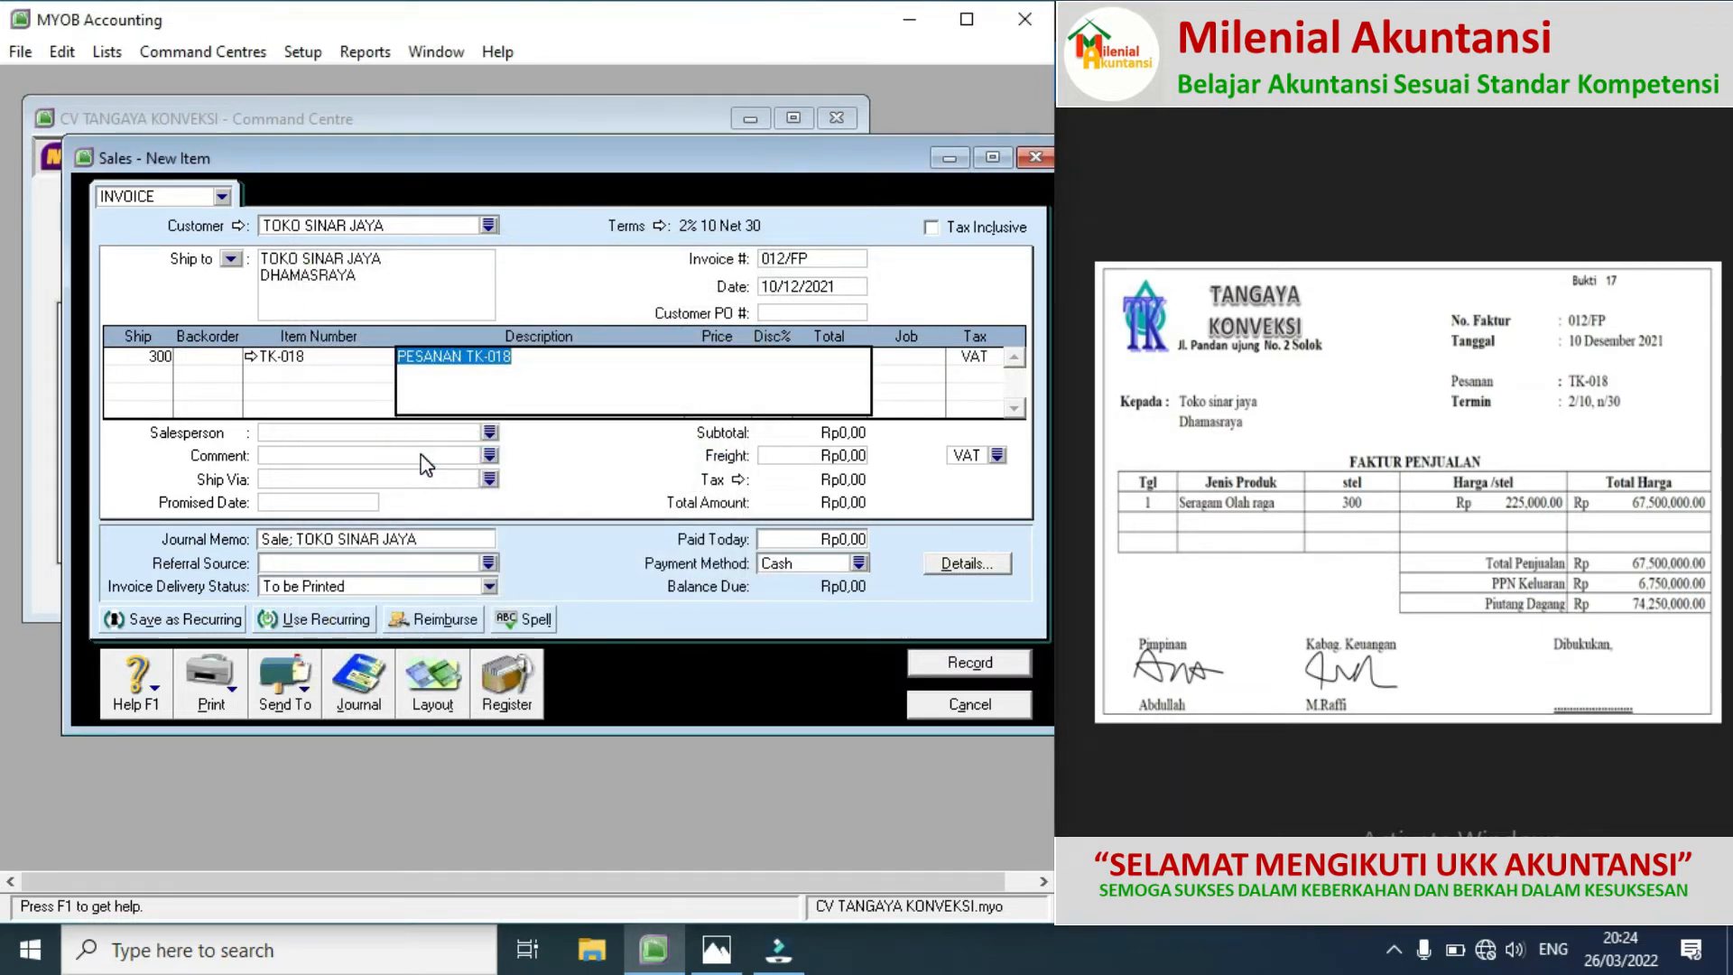
# Step: Set the TK-018 line's unit price to Rp225,000 and record the sales invoice
pyautogui.press('Tab')
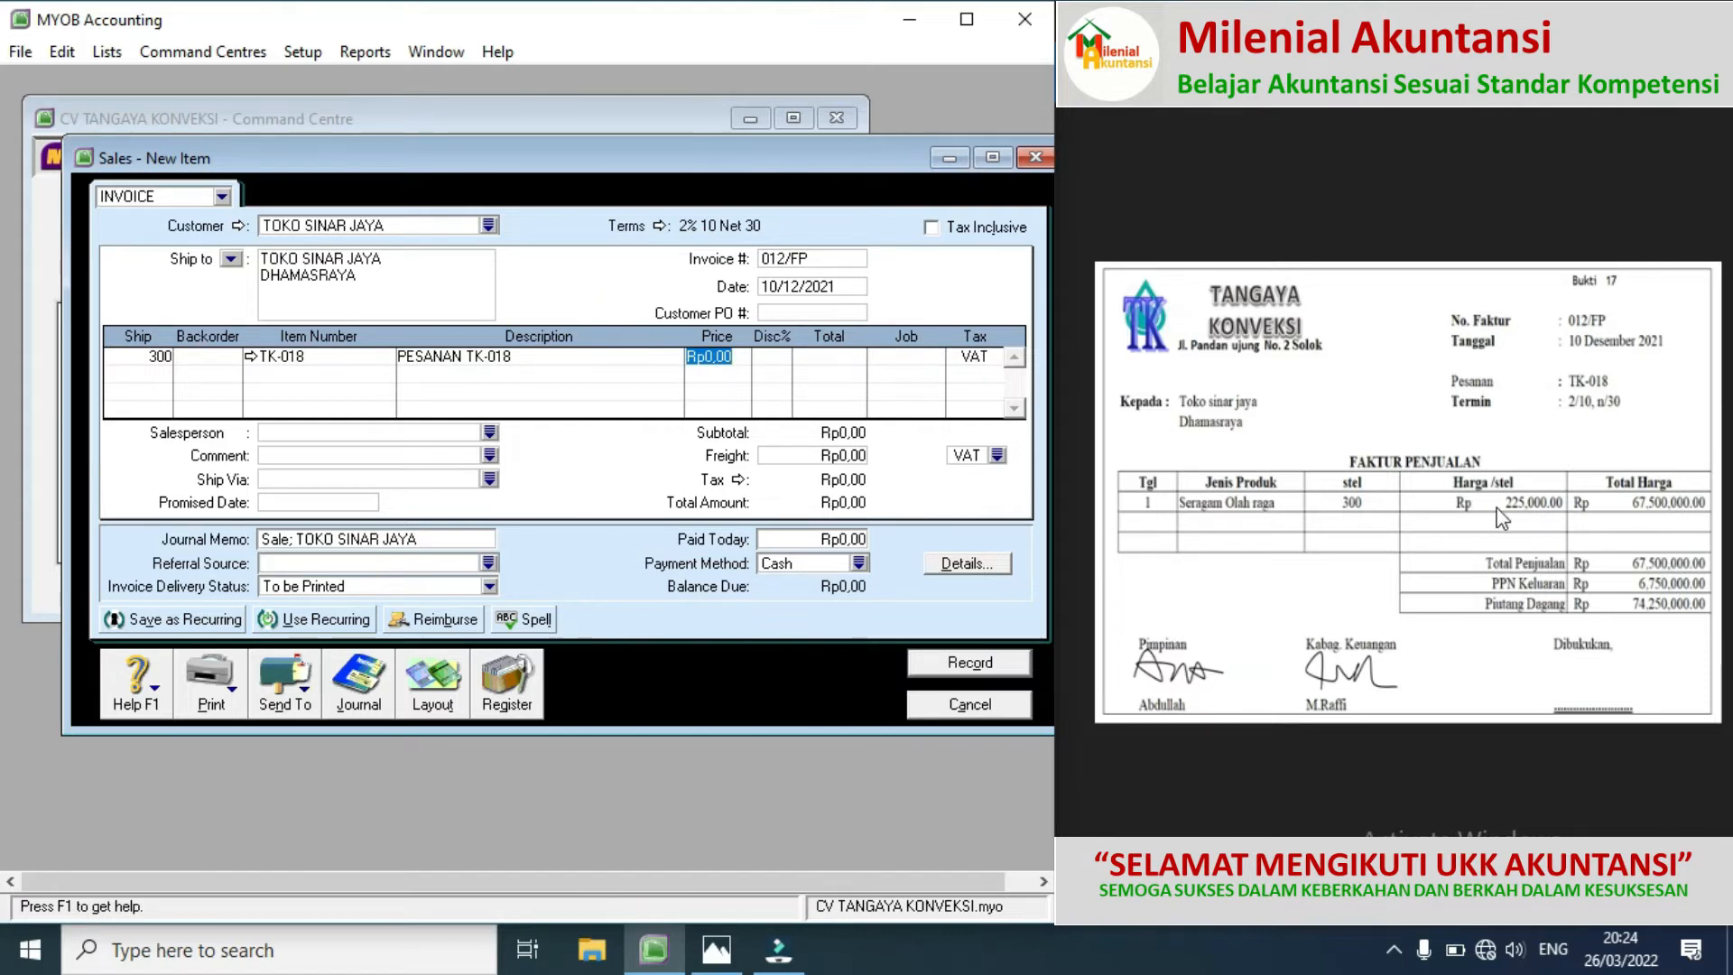
pyautogui.write('225000')
pyautogui.press('Tab')
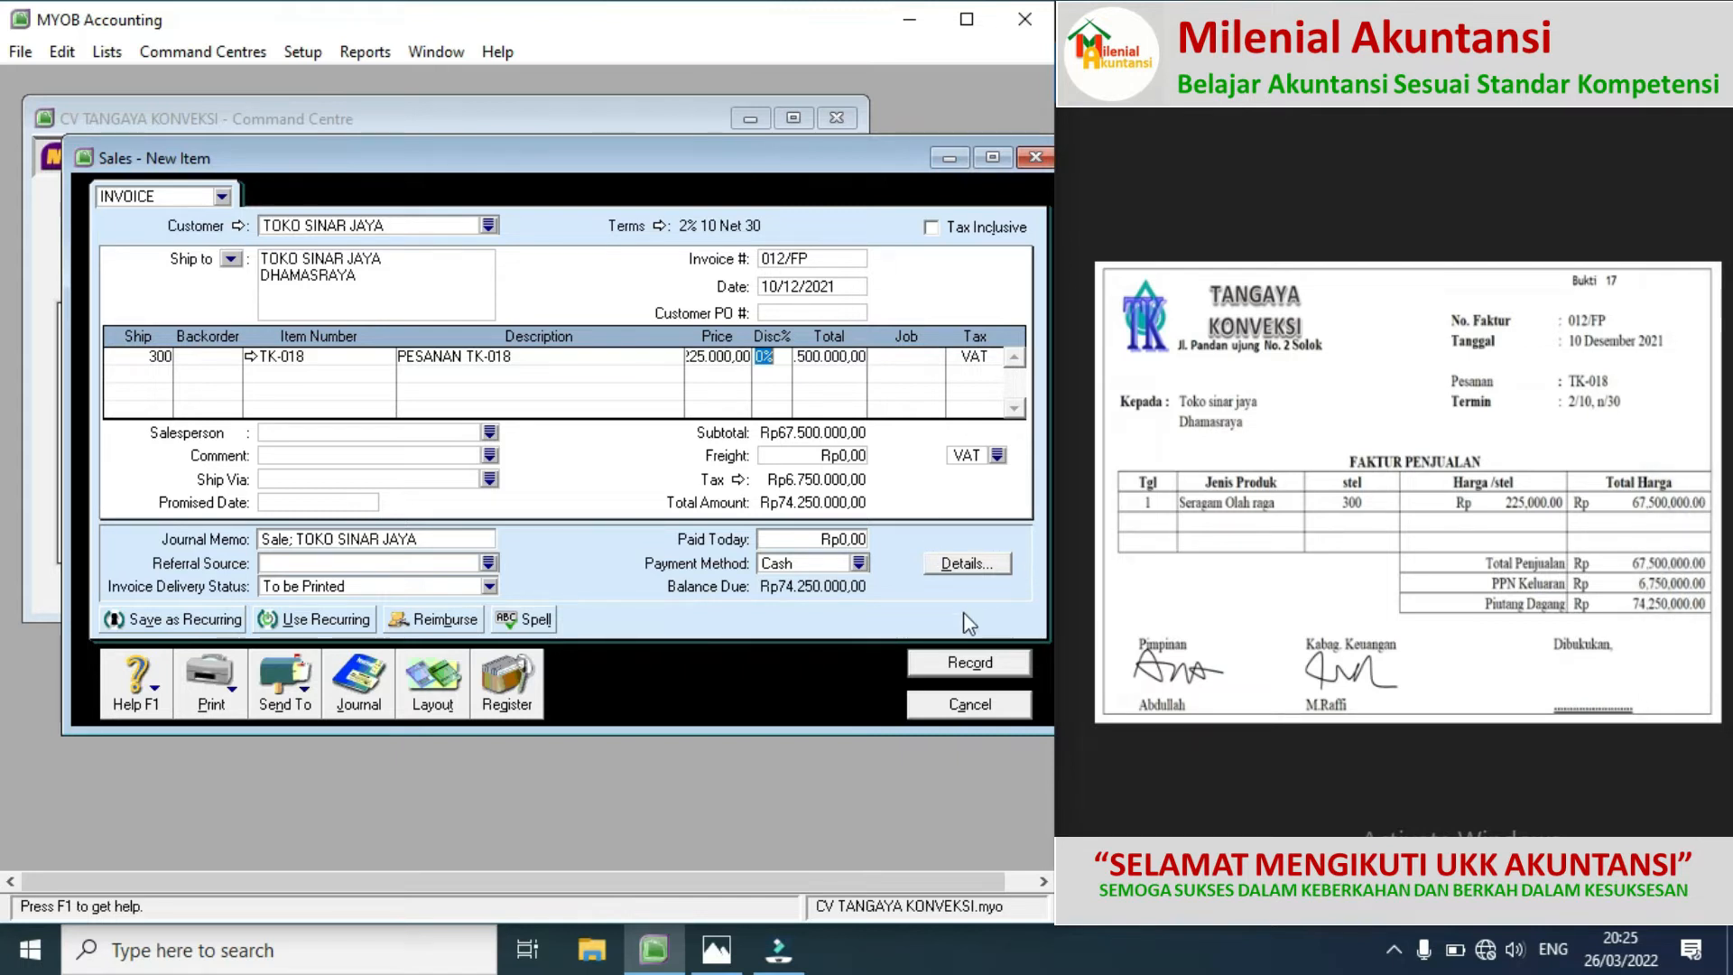
pyautogui.click(953, 667)
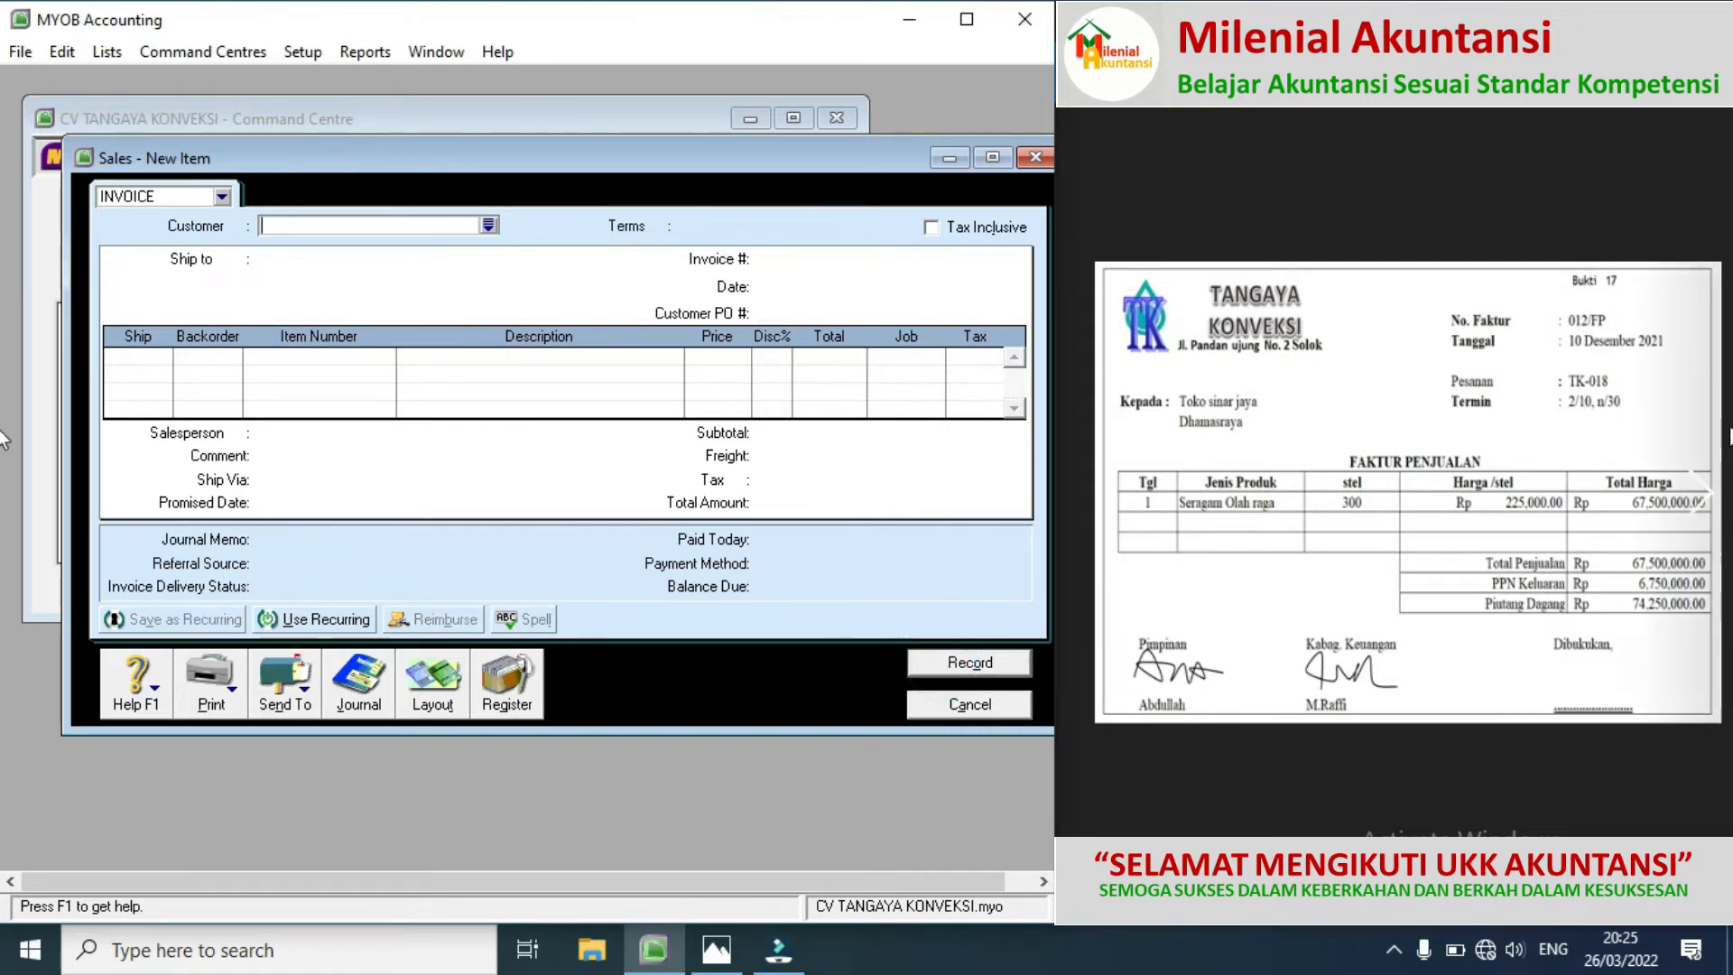
# Step: Bring up voucher 18 and check its job cost against the cost of goods sold entry for invoice 012/FP in the sales transaction journal
pyautogui.click(1699, 492)
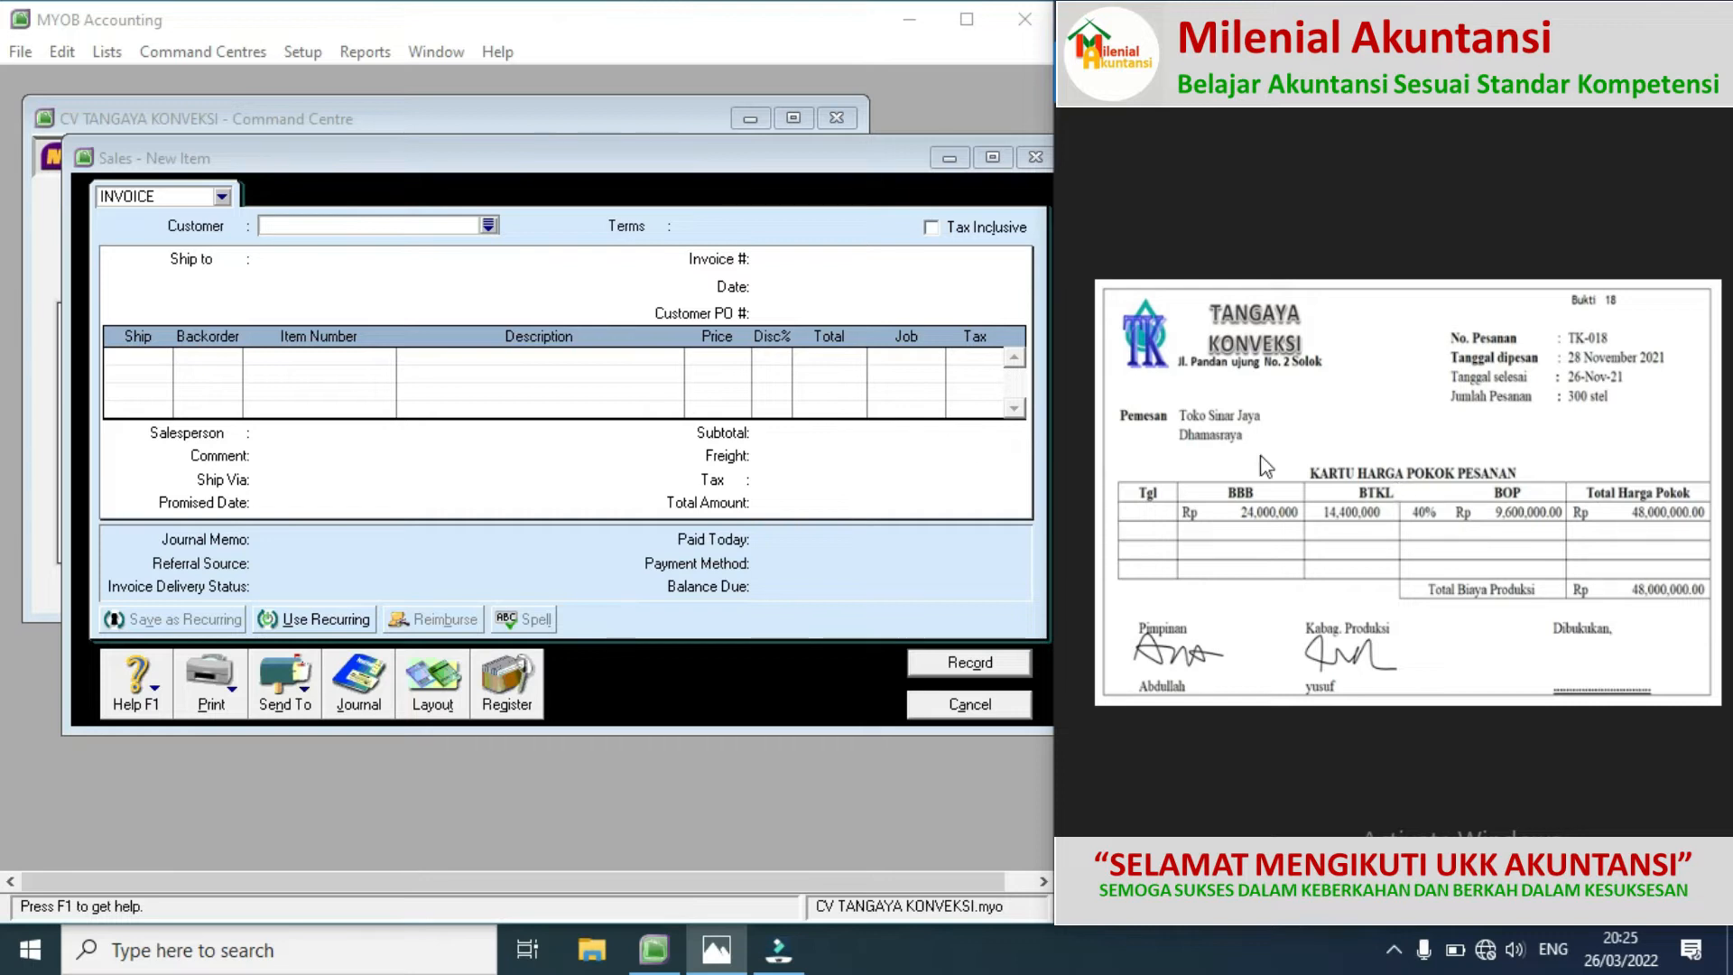
pyautogui.click(363, 677)
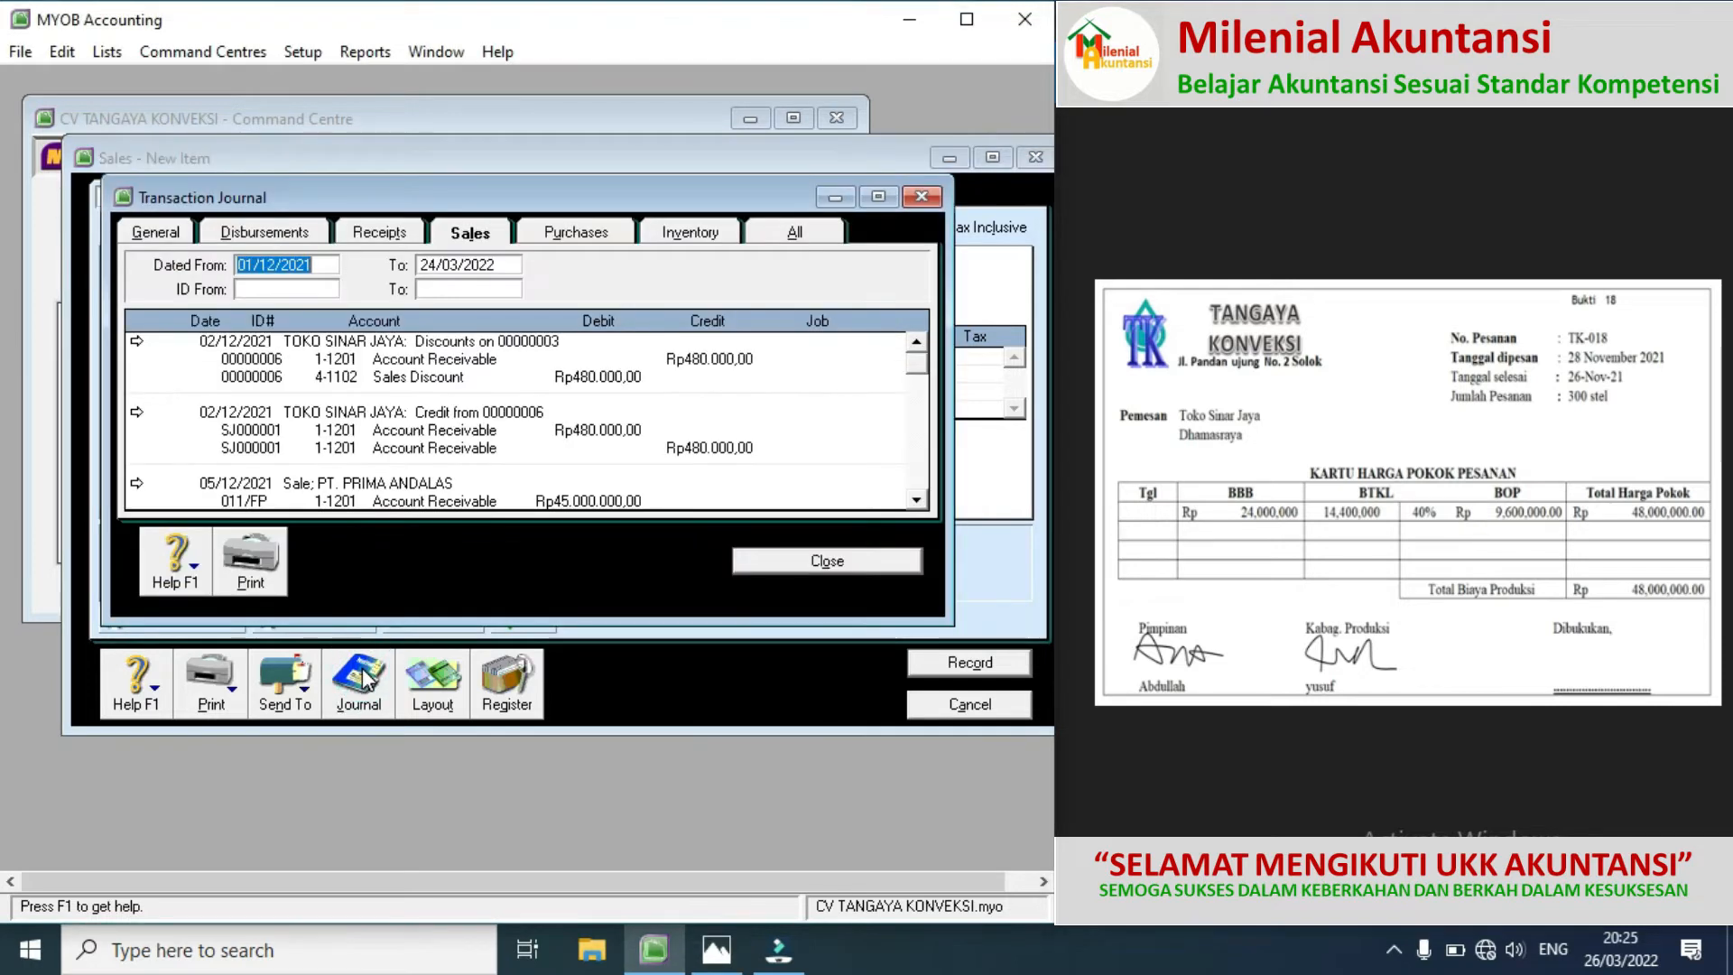
pyautogui.scroll(-10, 915, 501)
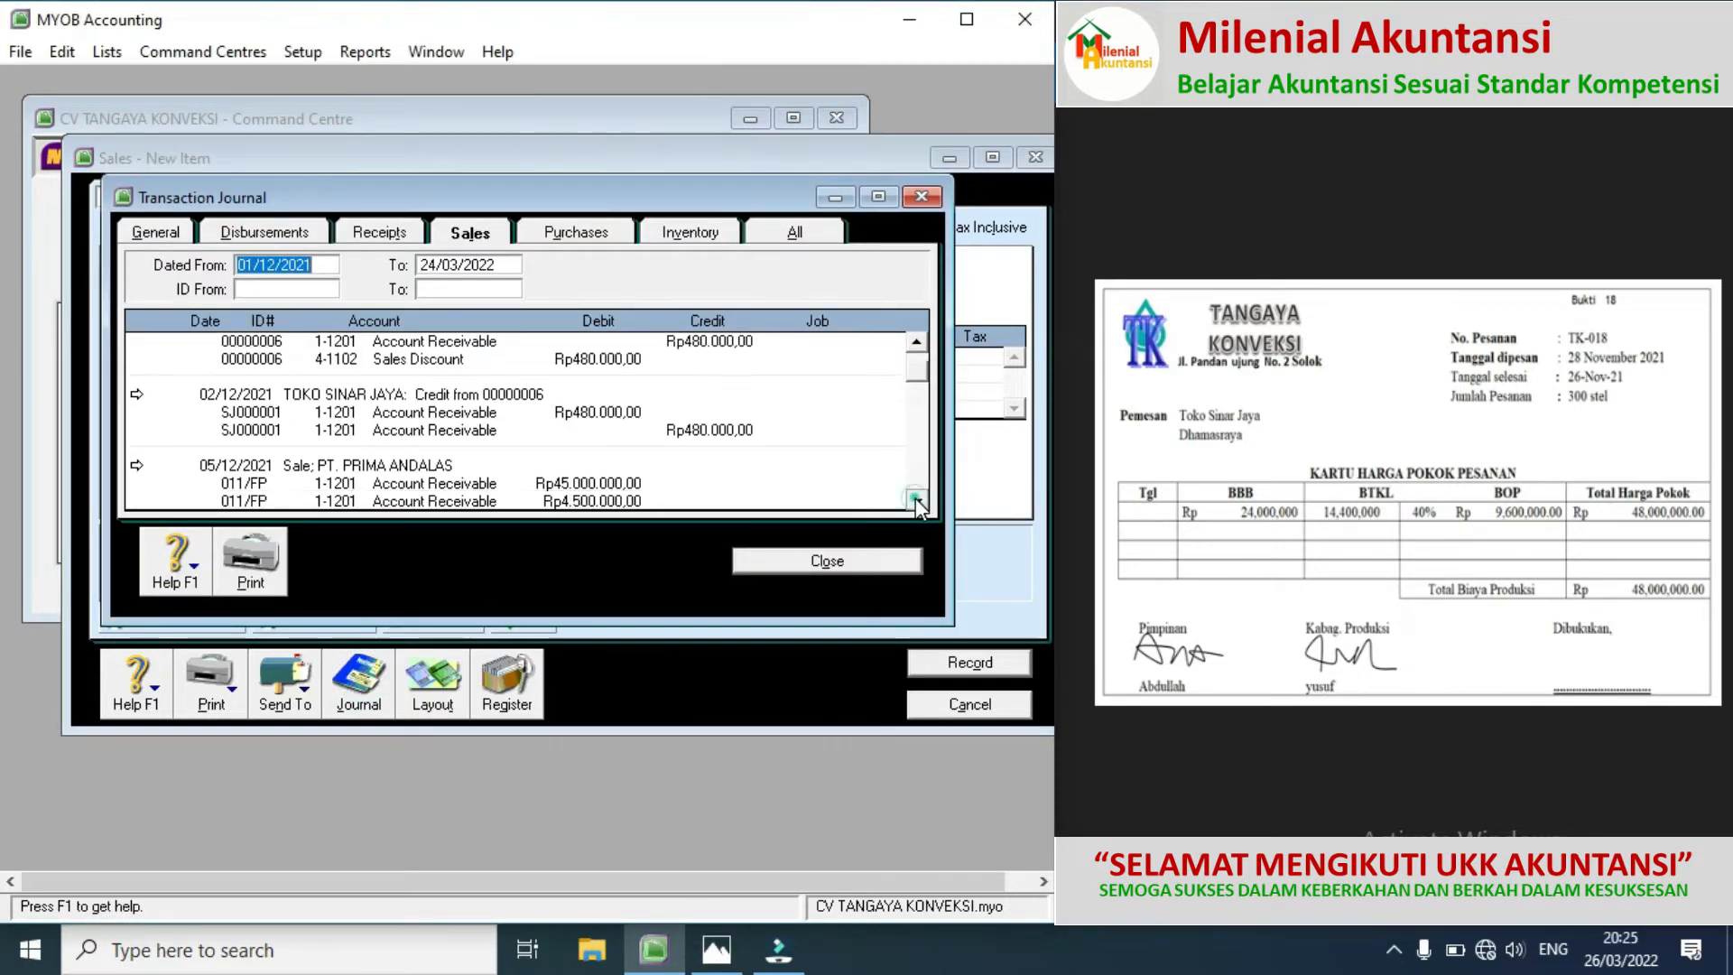
pyautogui.click(915, 501)
pyautogui.click(915, 501)
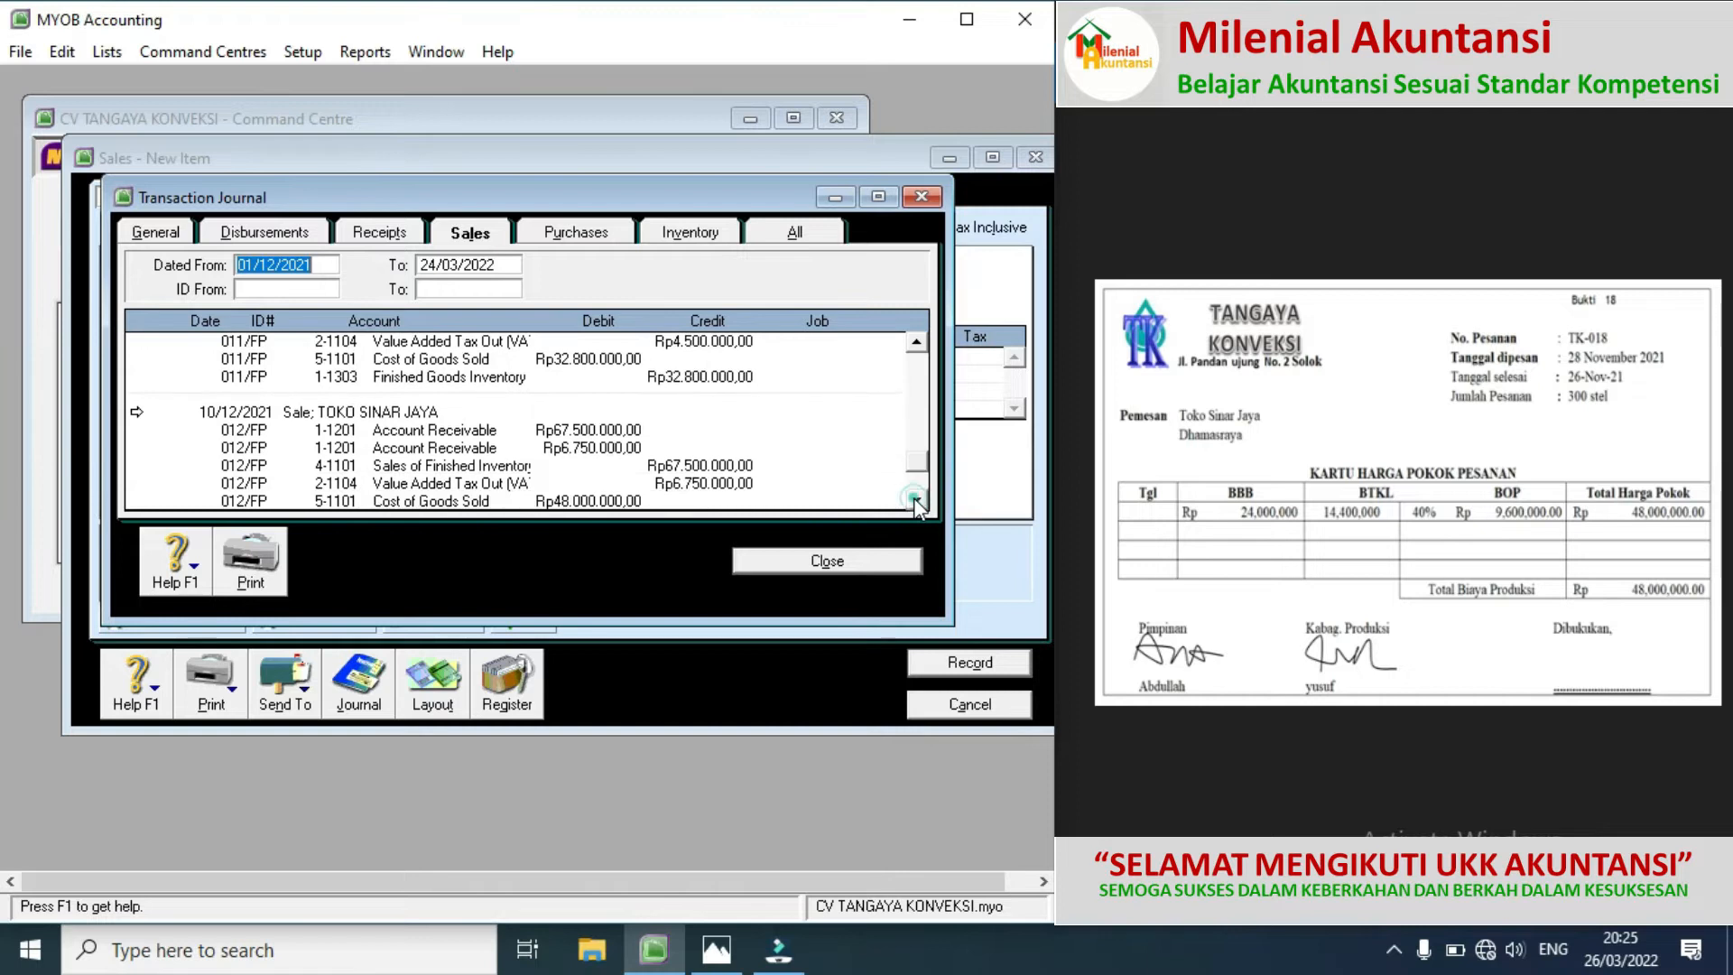
pyautogui.click(915, 501)
pyautogui.click(915, 501)
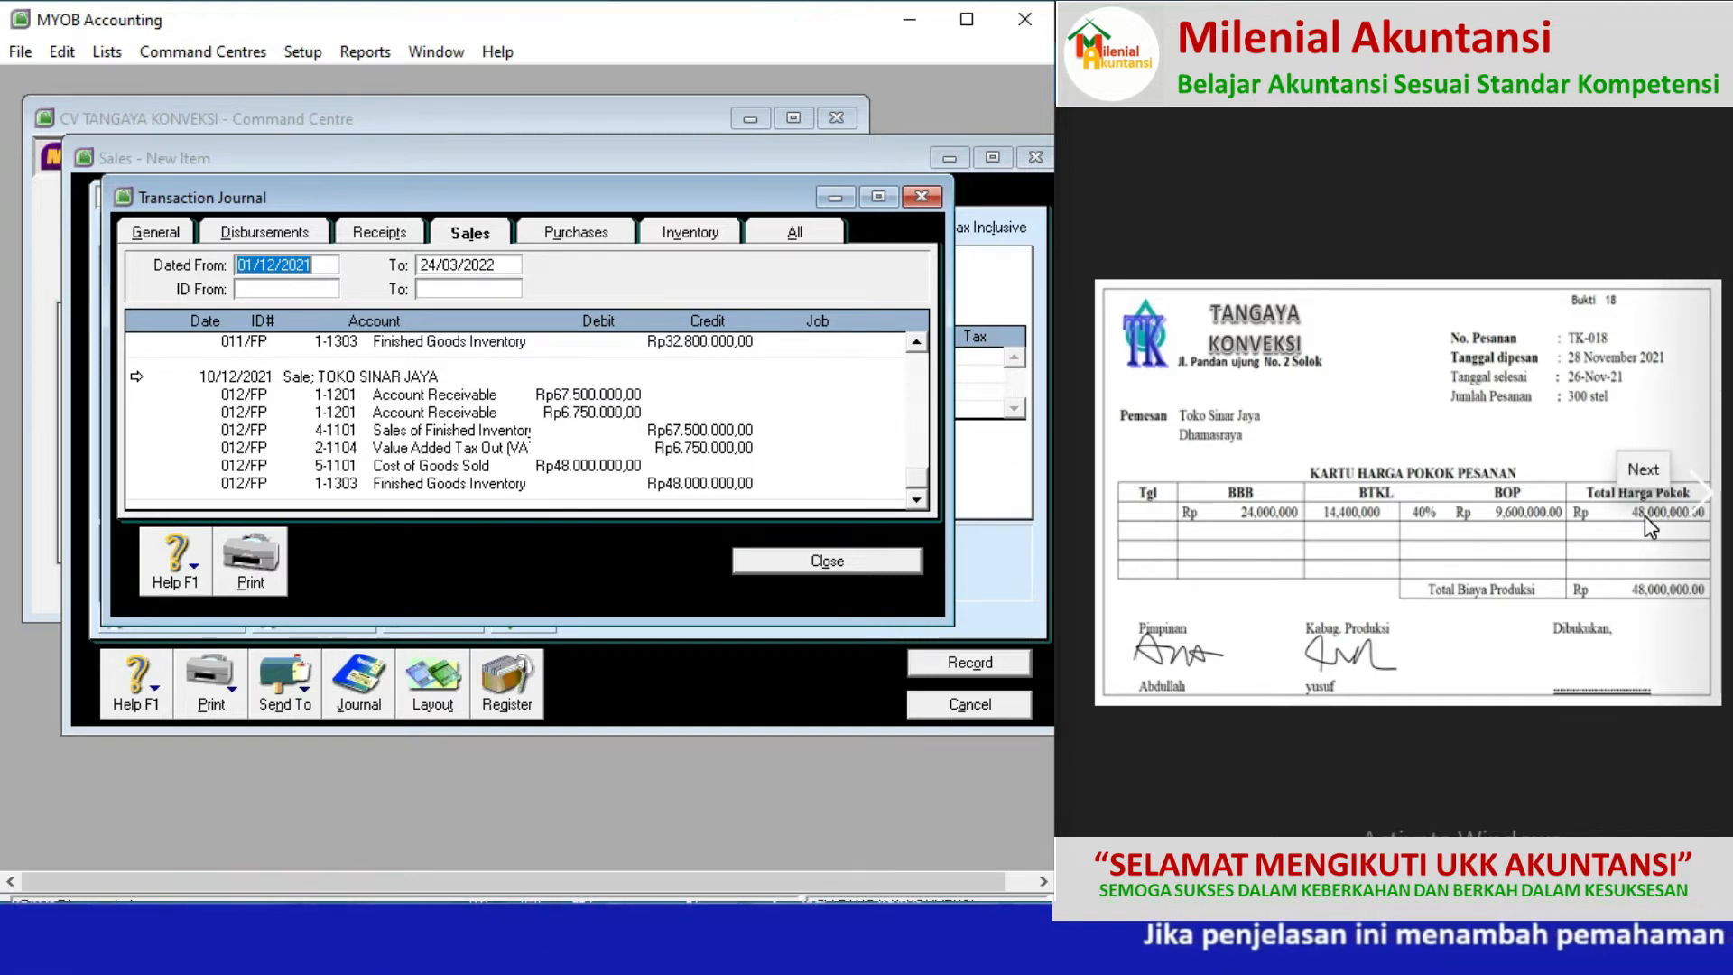
# Step: Bring up voucher 19 and switch from the sales journal and invoice windows to a new Spend Money entry
pyautogui.click(1704, 505)
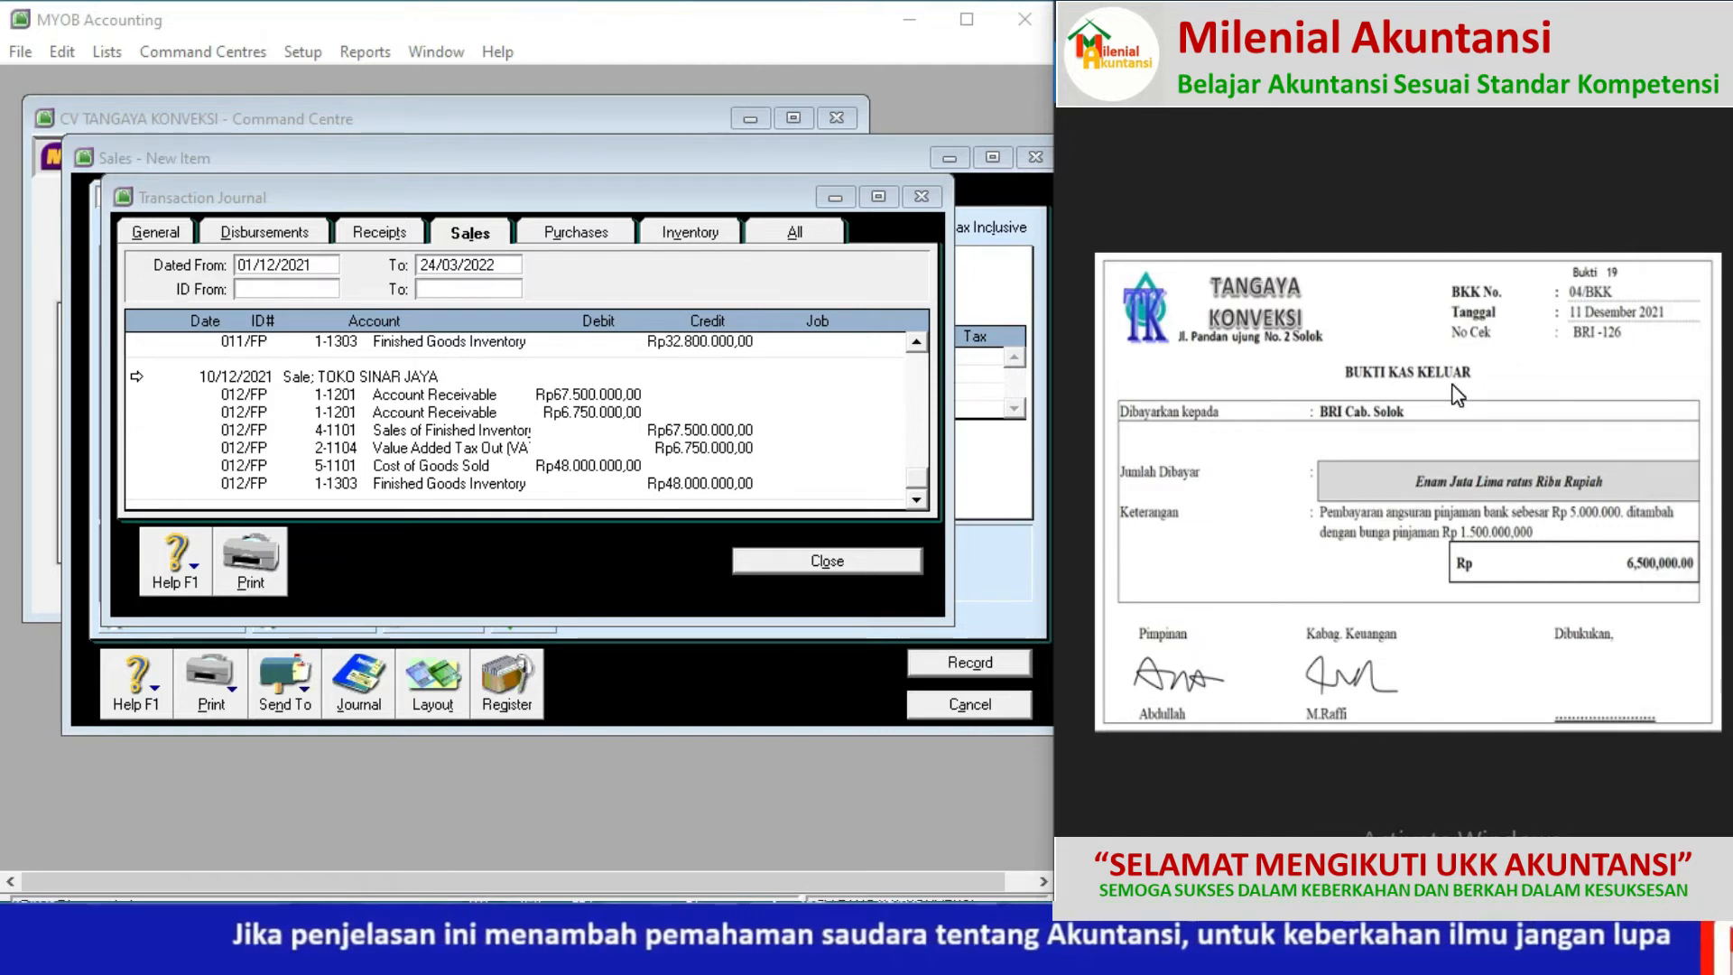
pyautogui.click(830, 563)
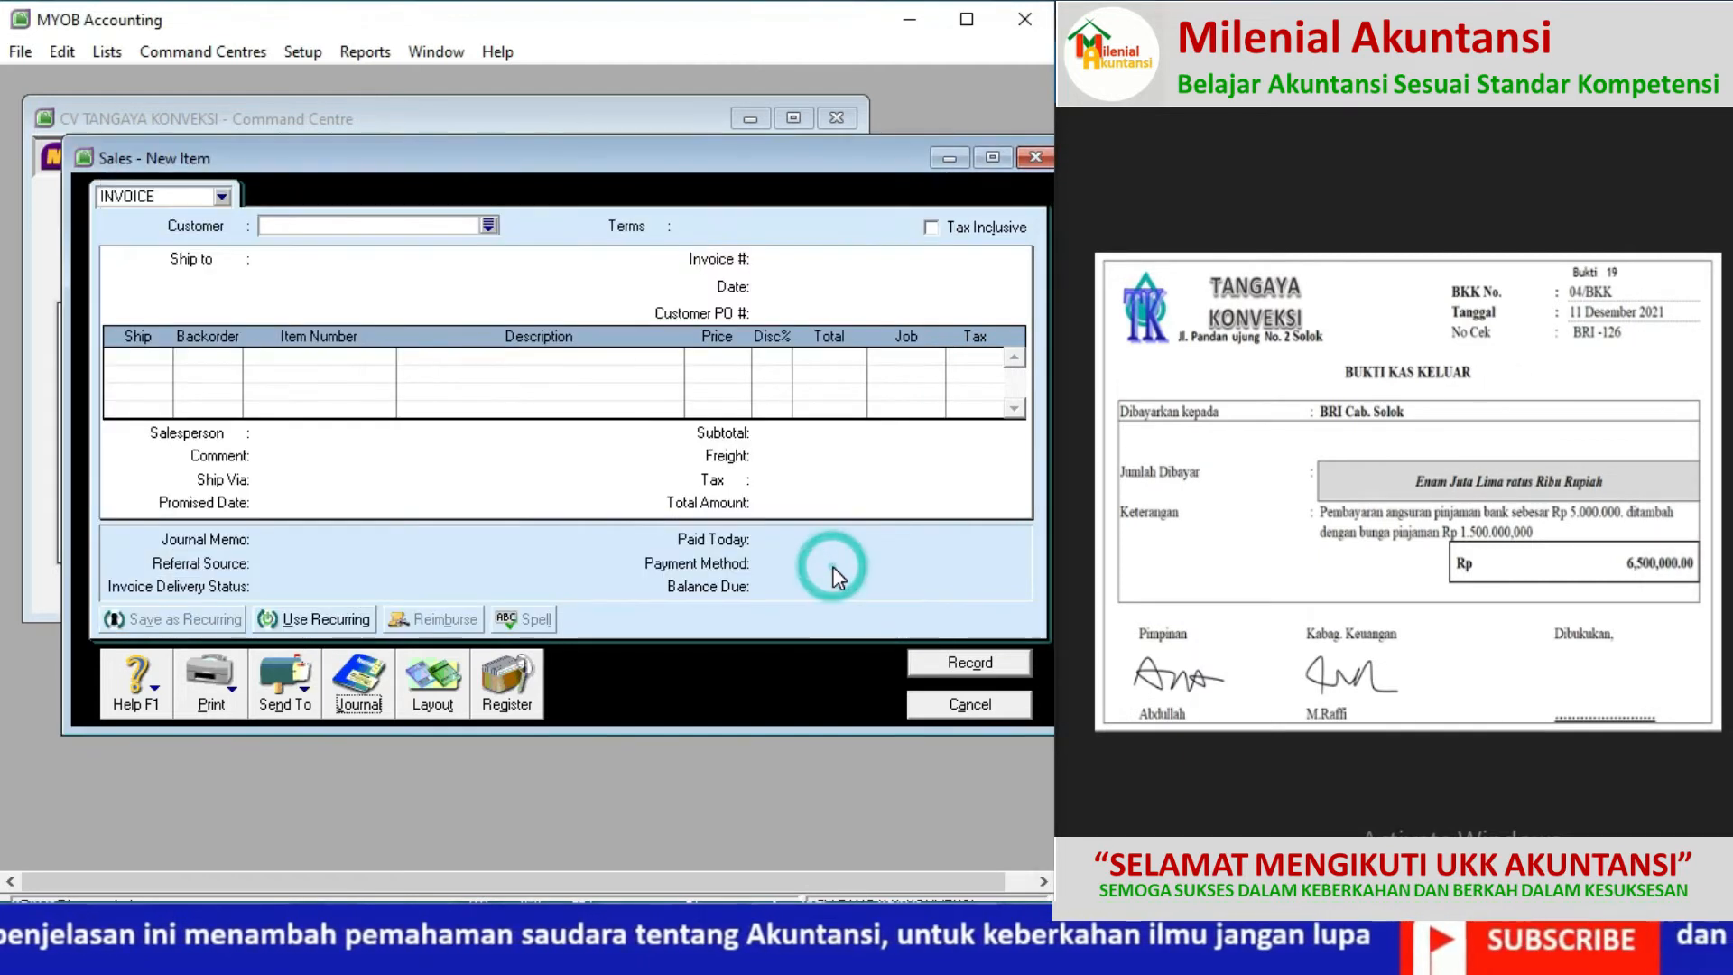
pyautogui.click(932, 704)
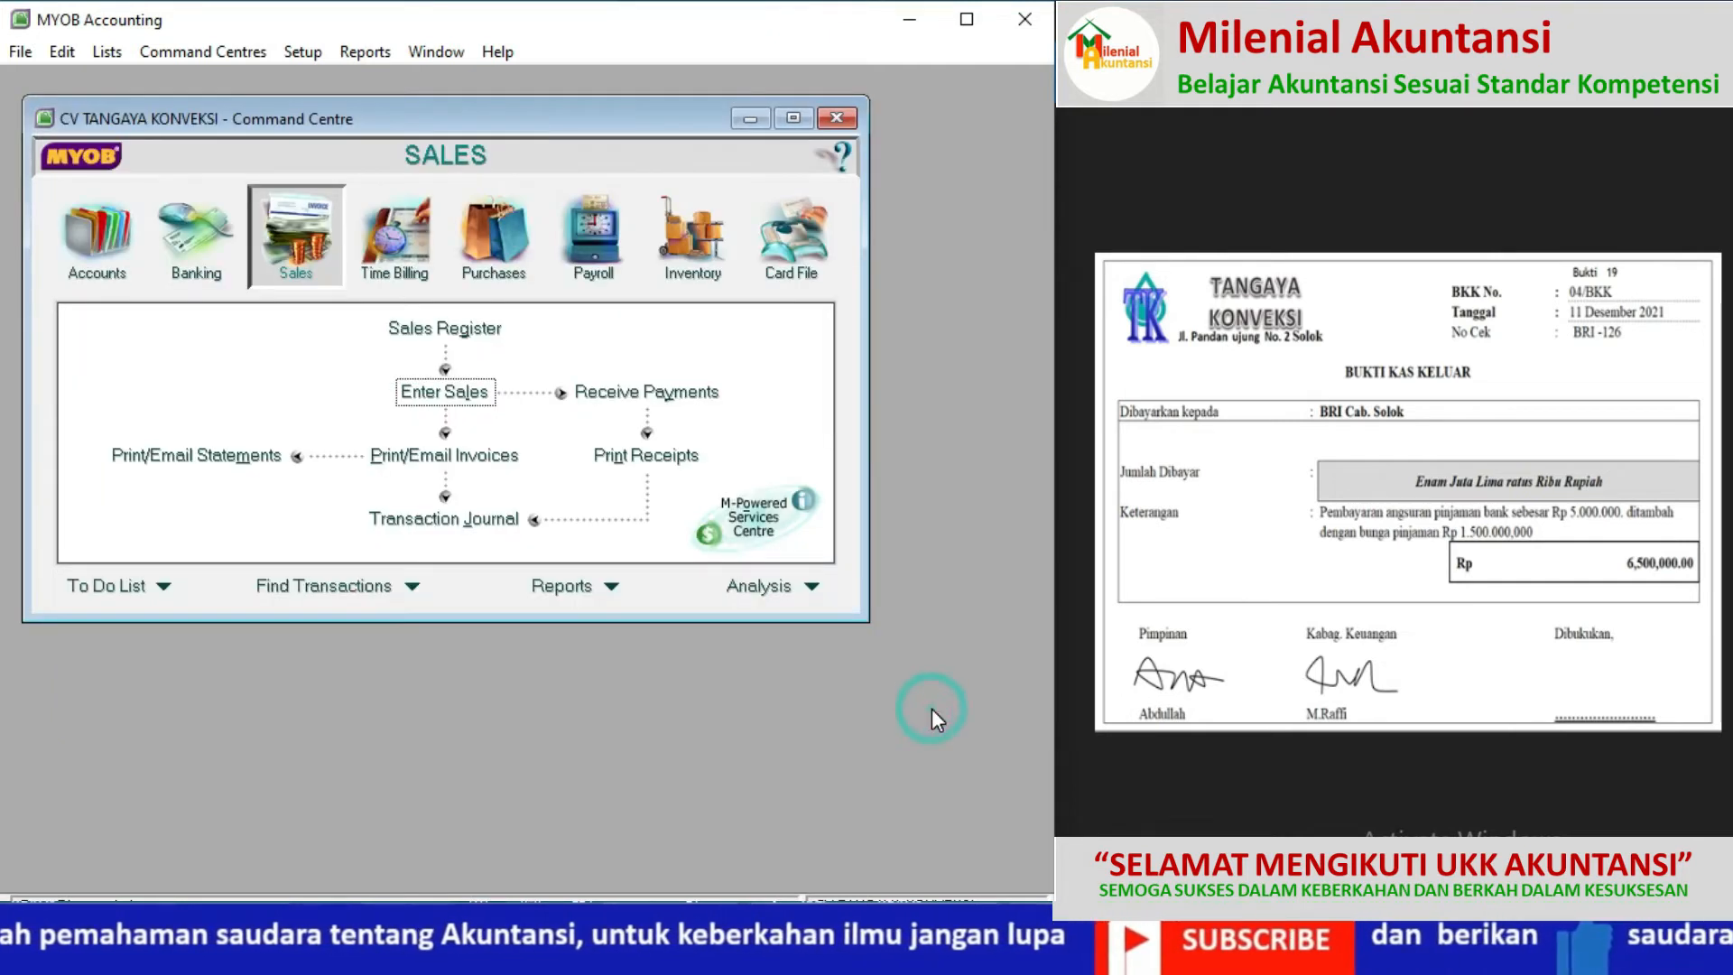
pyautogui.click(230, 271)
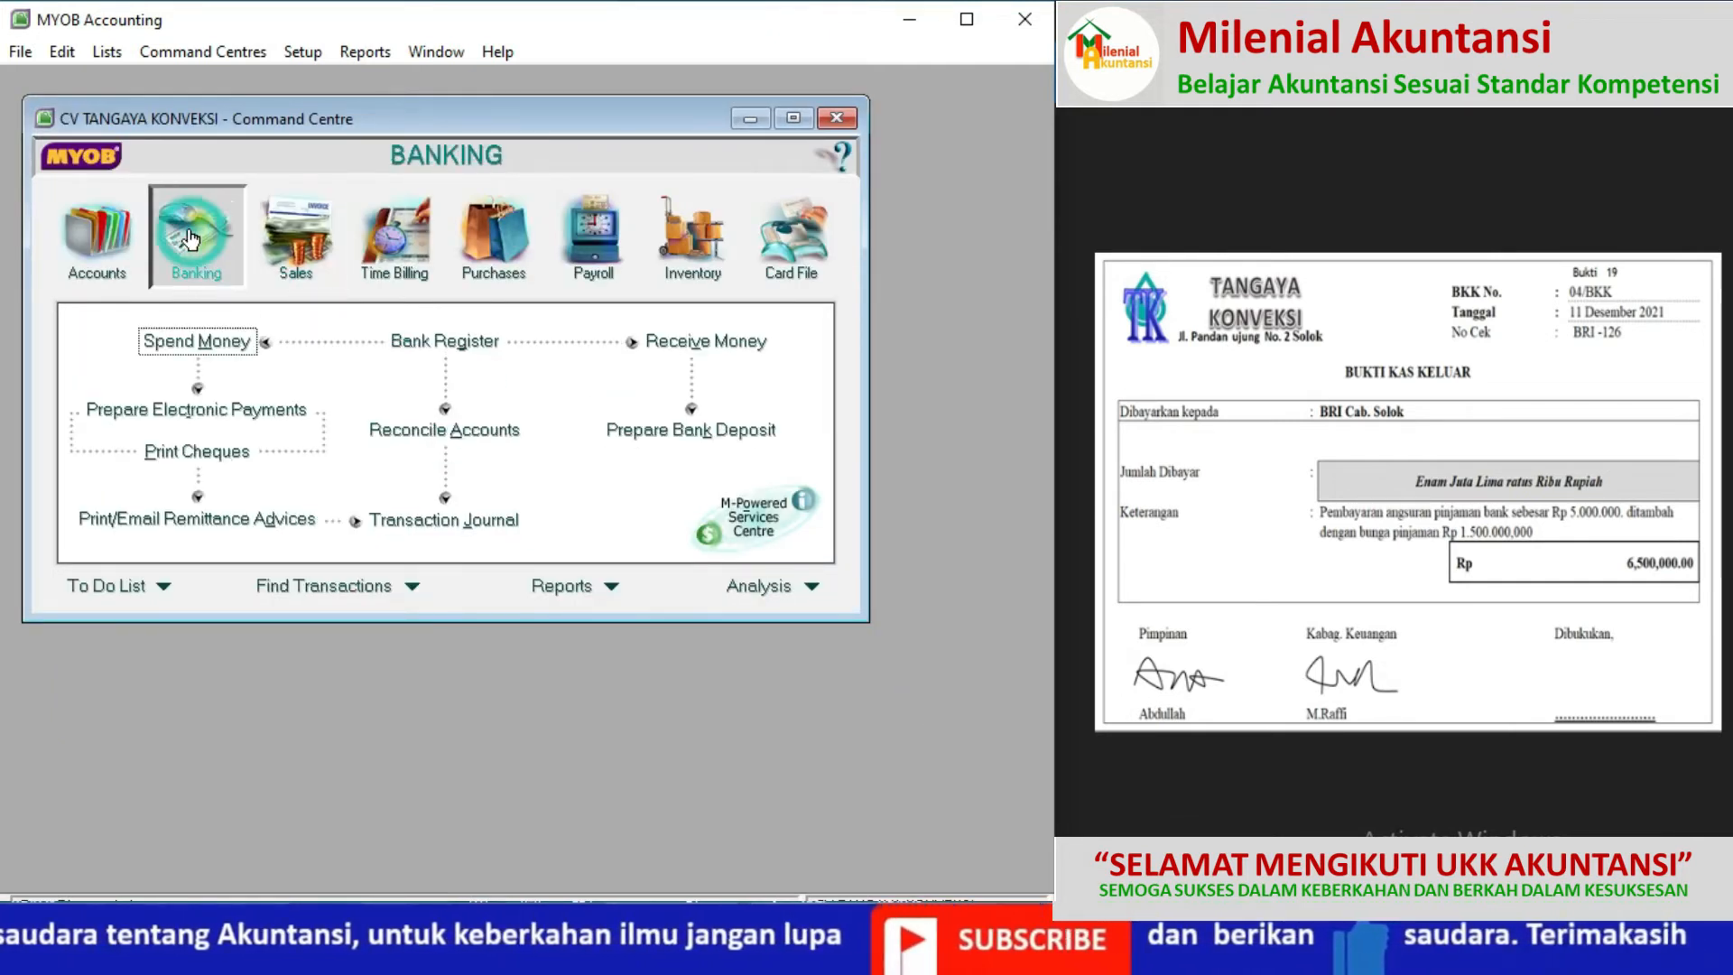
pyautogui.click(210, 344)
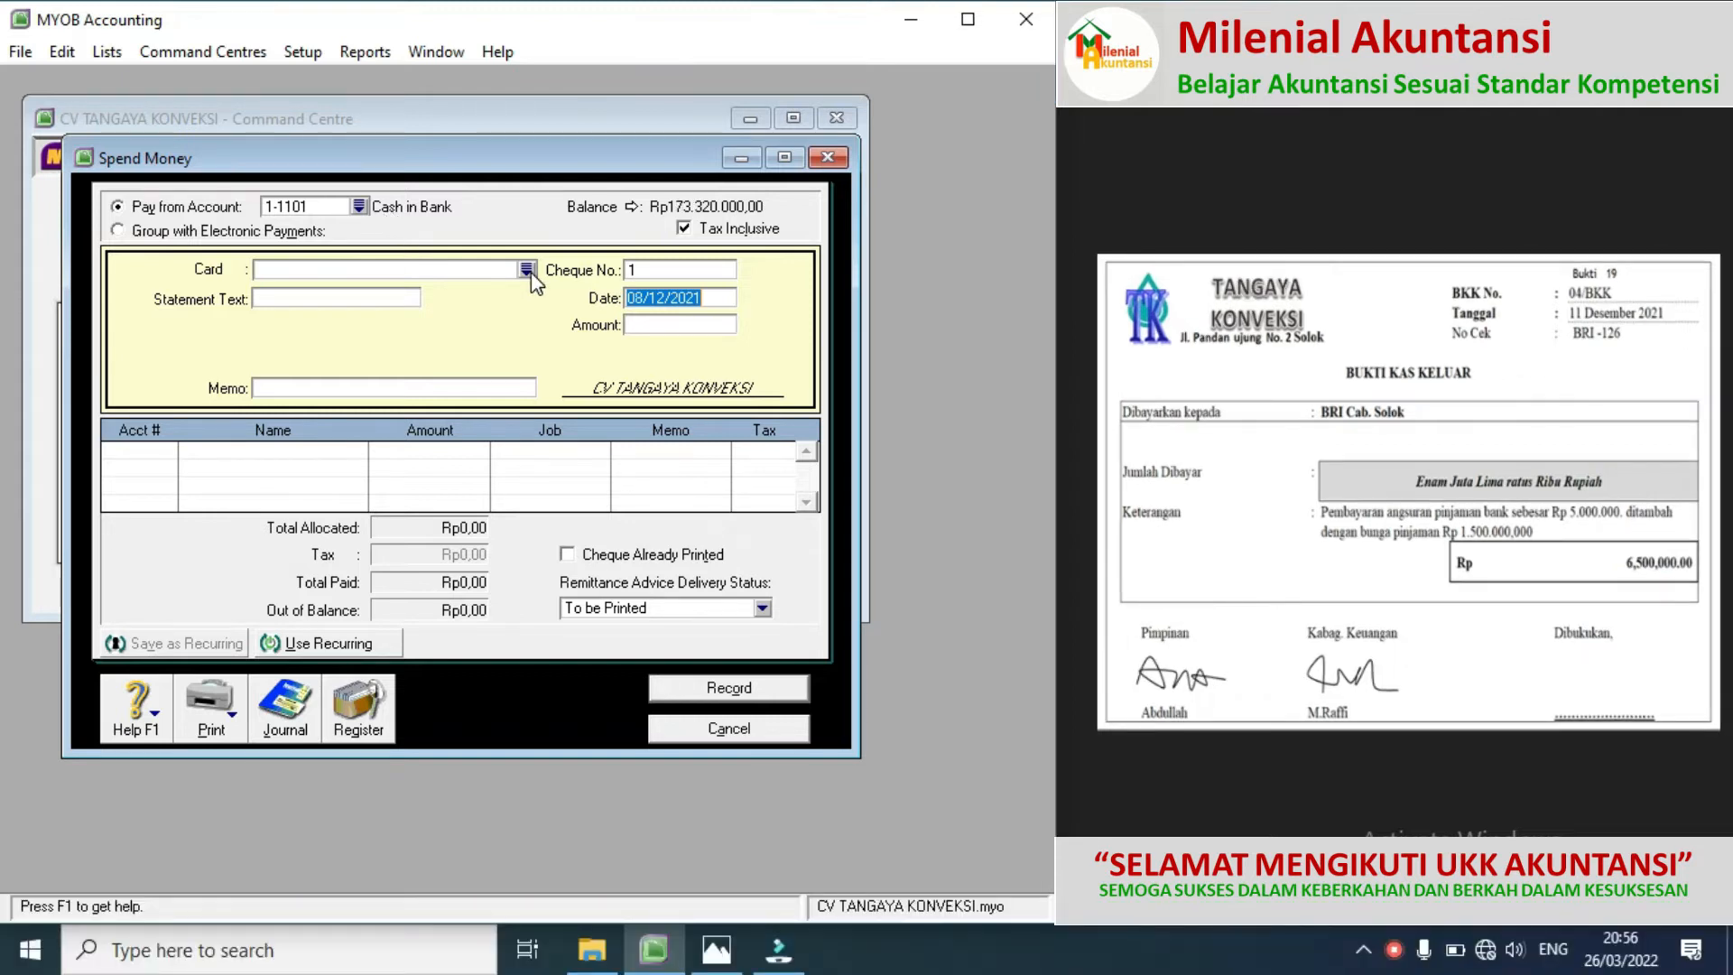
# Step: Create a new supplier card named BRI CABANG SOLOK with card ID S4 from the payment's card list
pyautogui.click(527, 270)
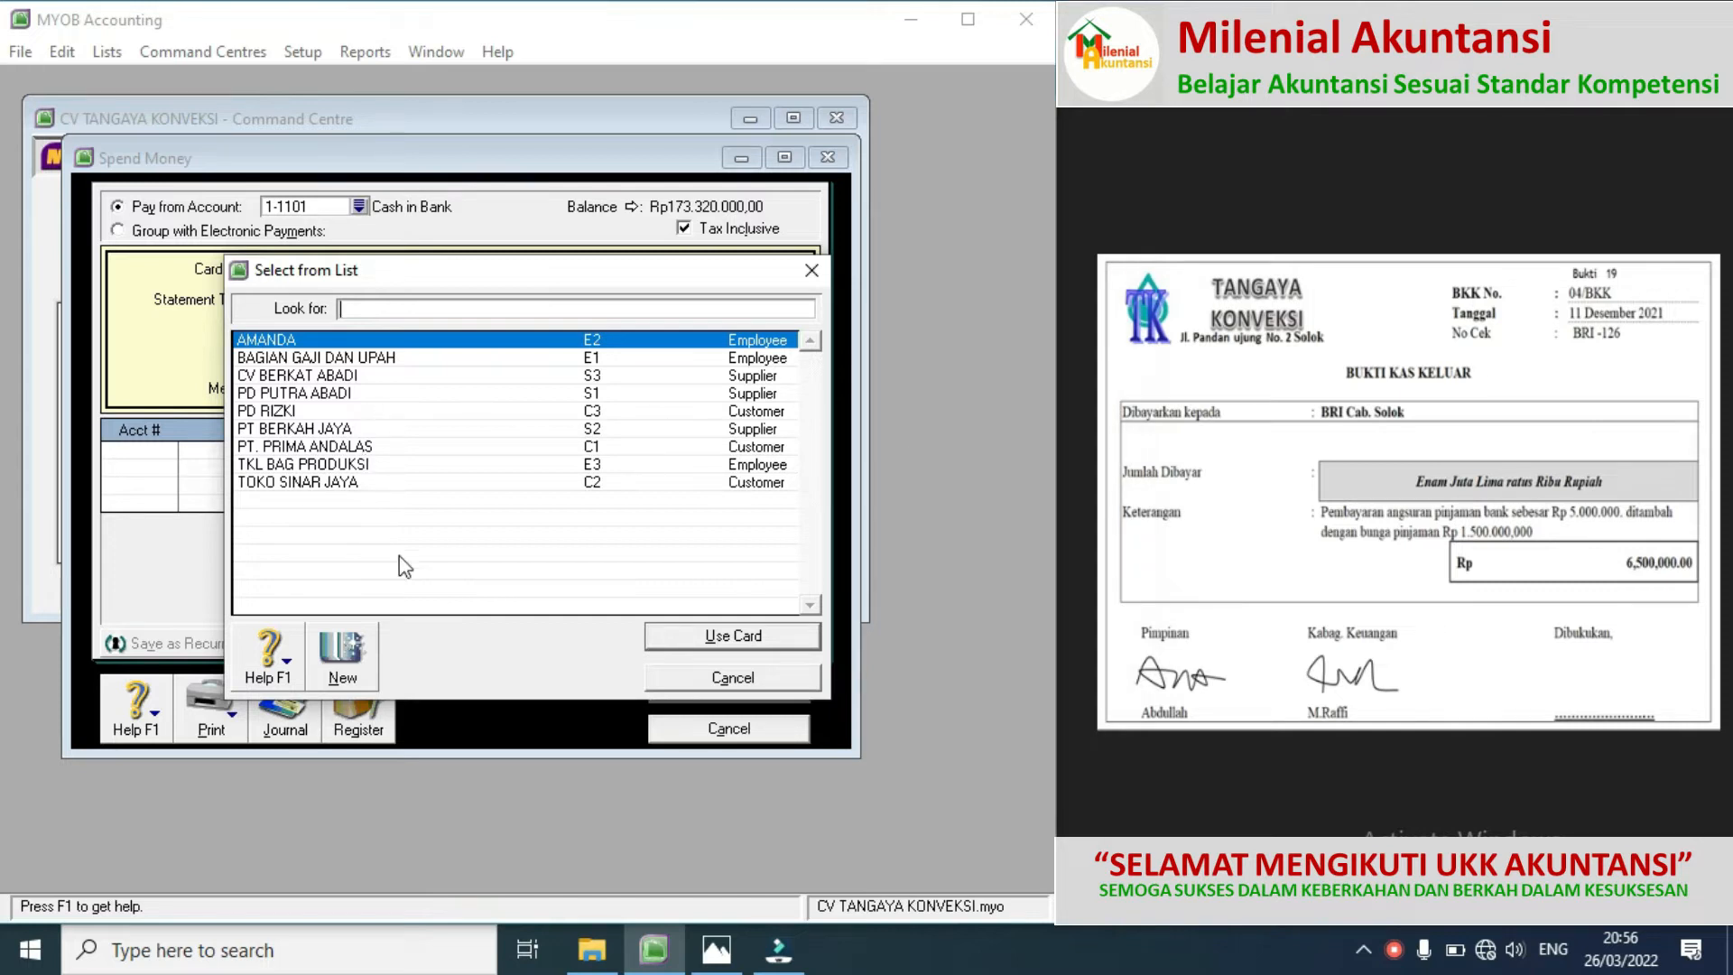
pyautogui.click(343, 654)
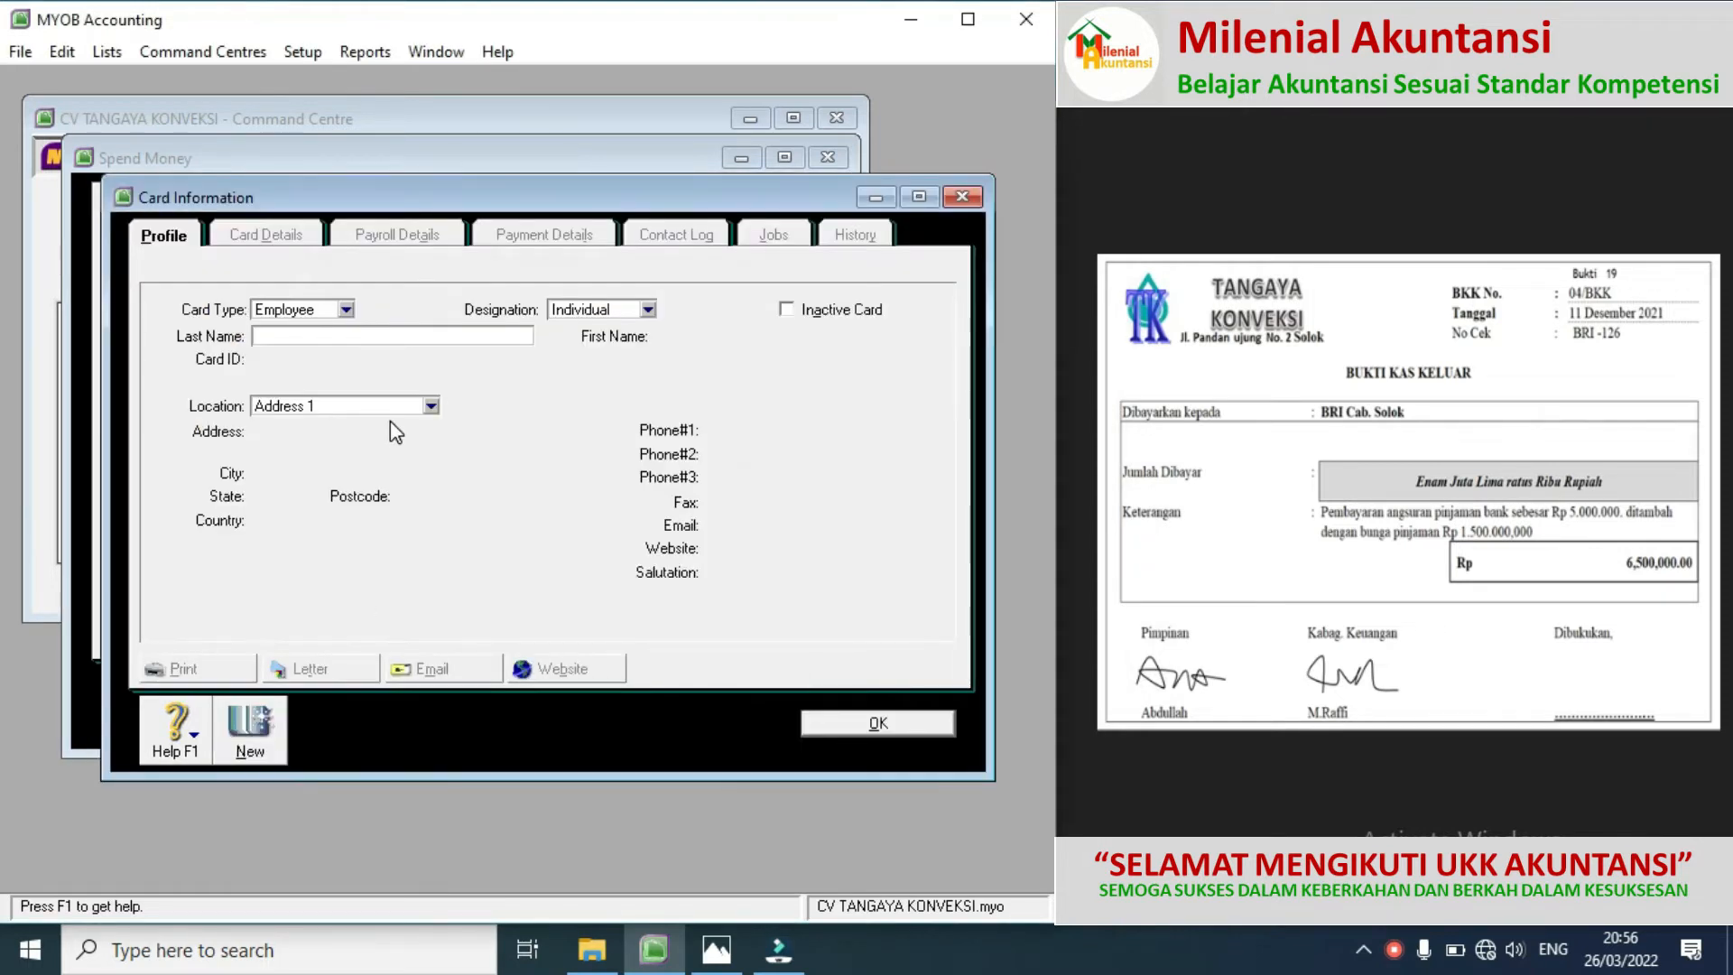
pyautogui.click(346, 311)
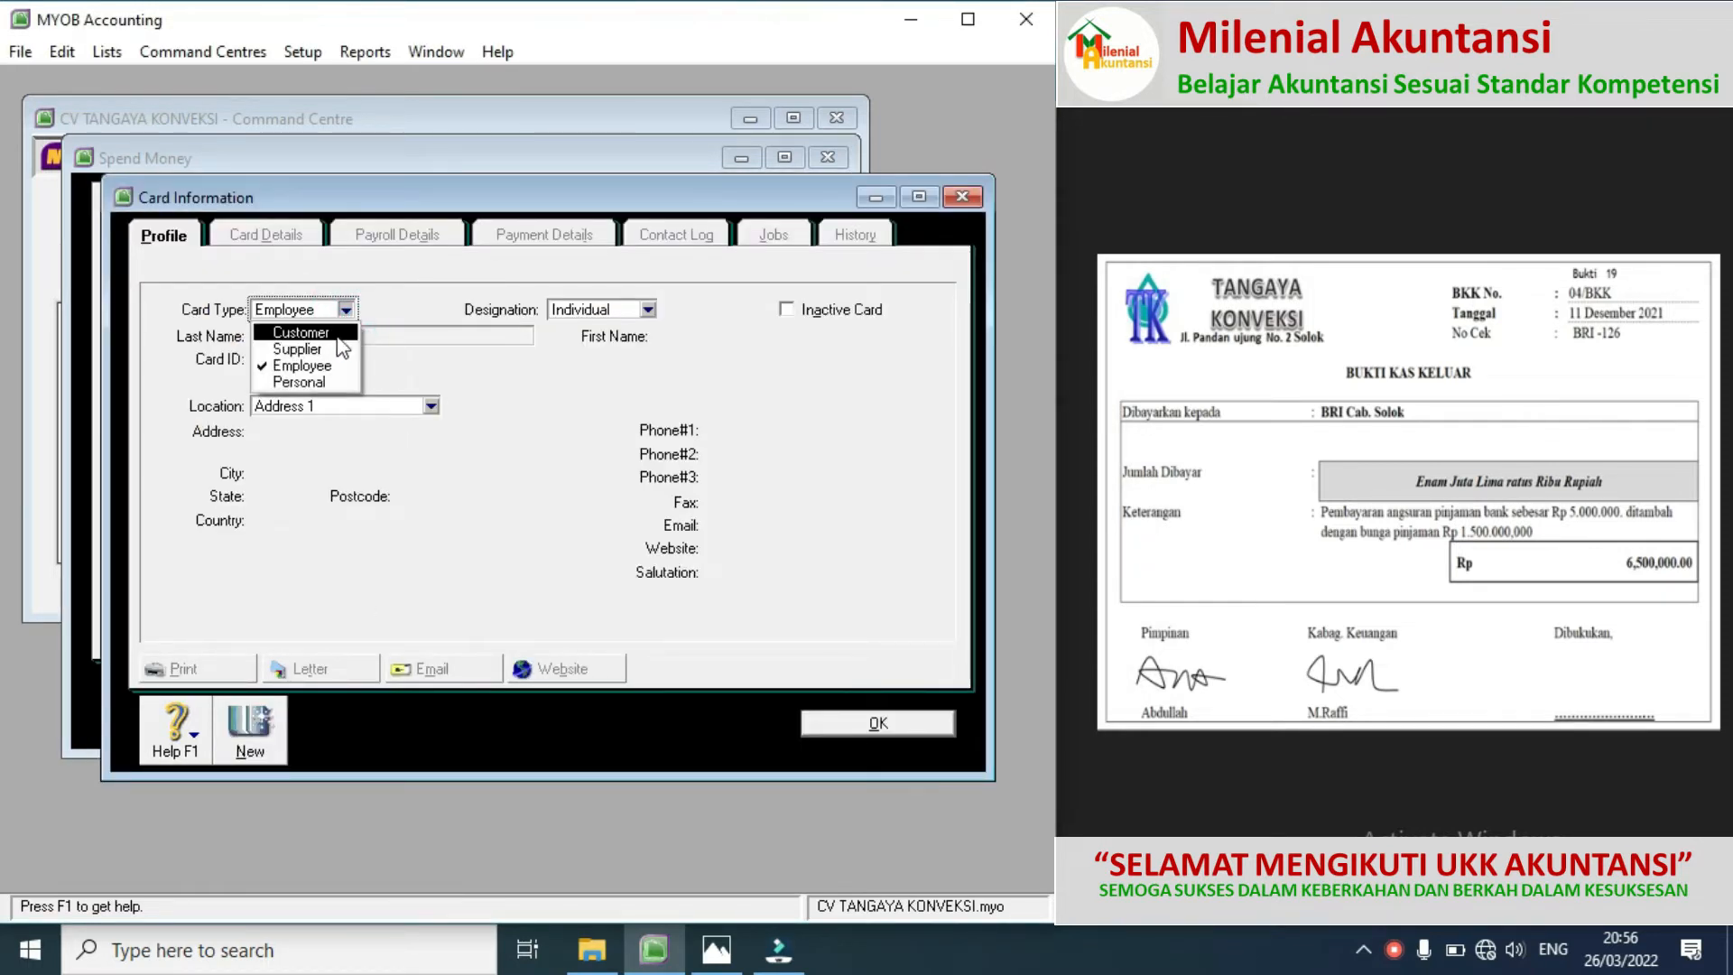
pyautogui.click(325, 349)
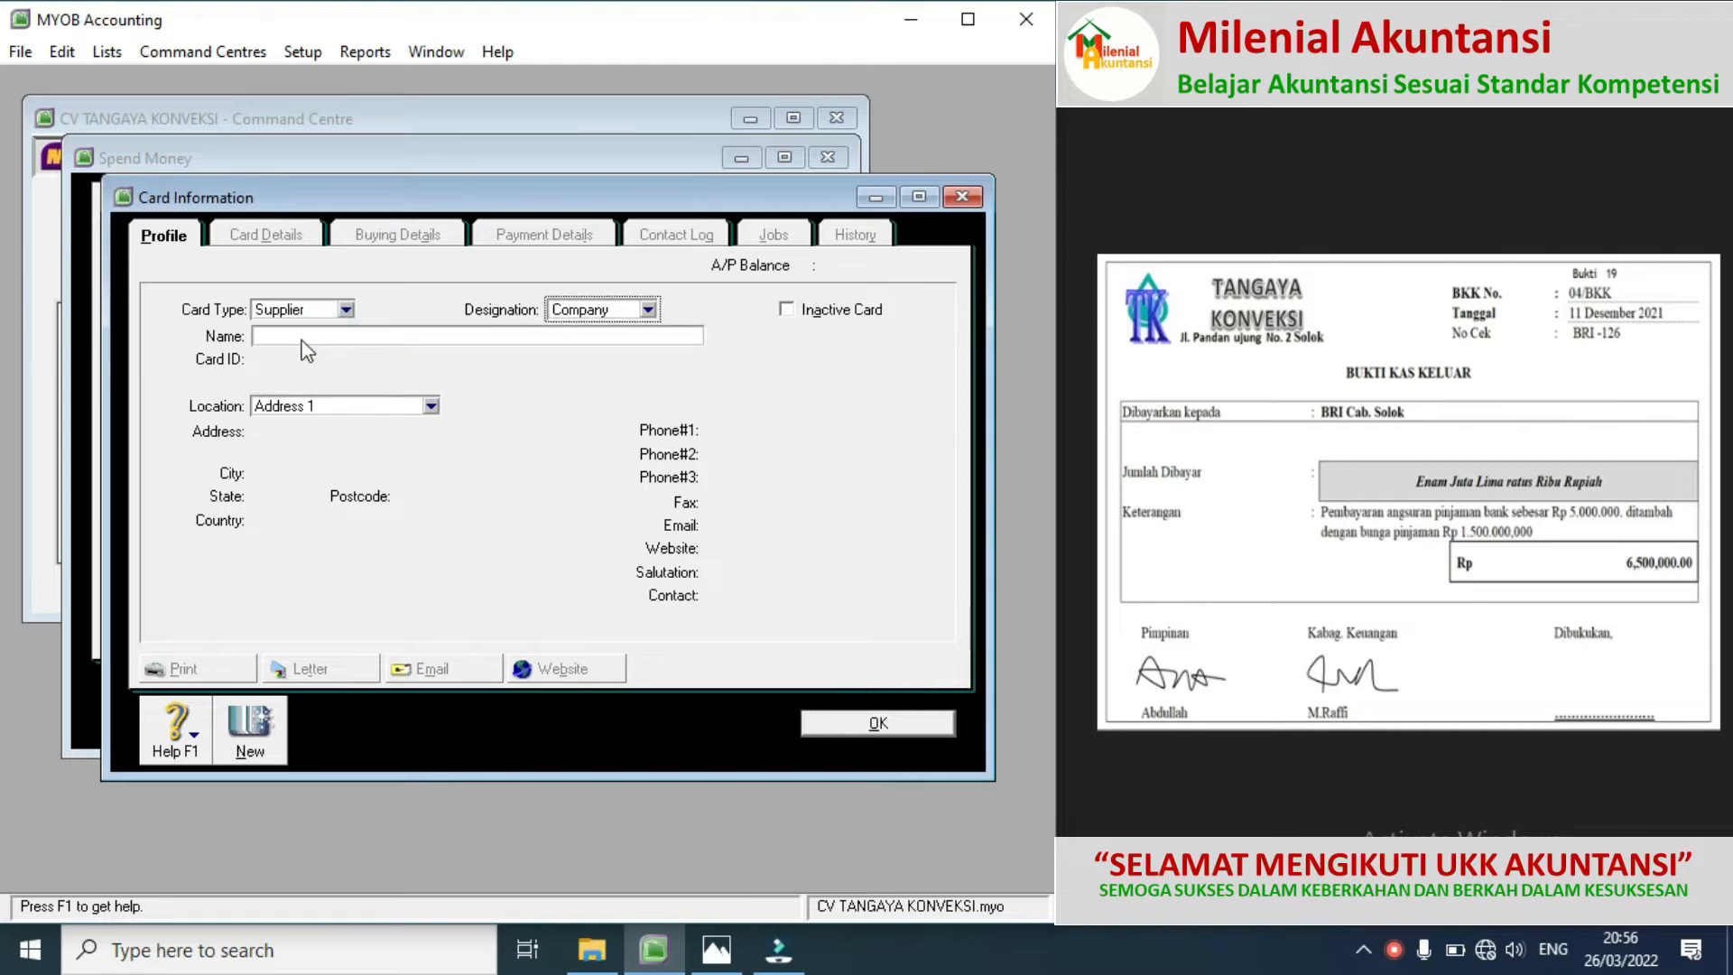
pyautogui.click(300, 339)
pyautogui.write('BRI CABANG SOLOK')
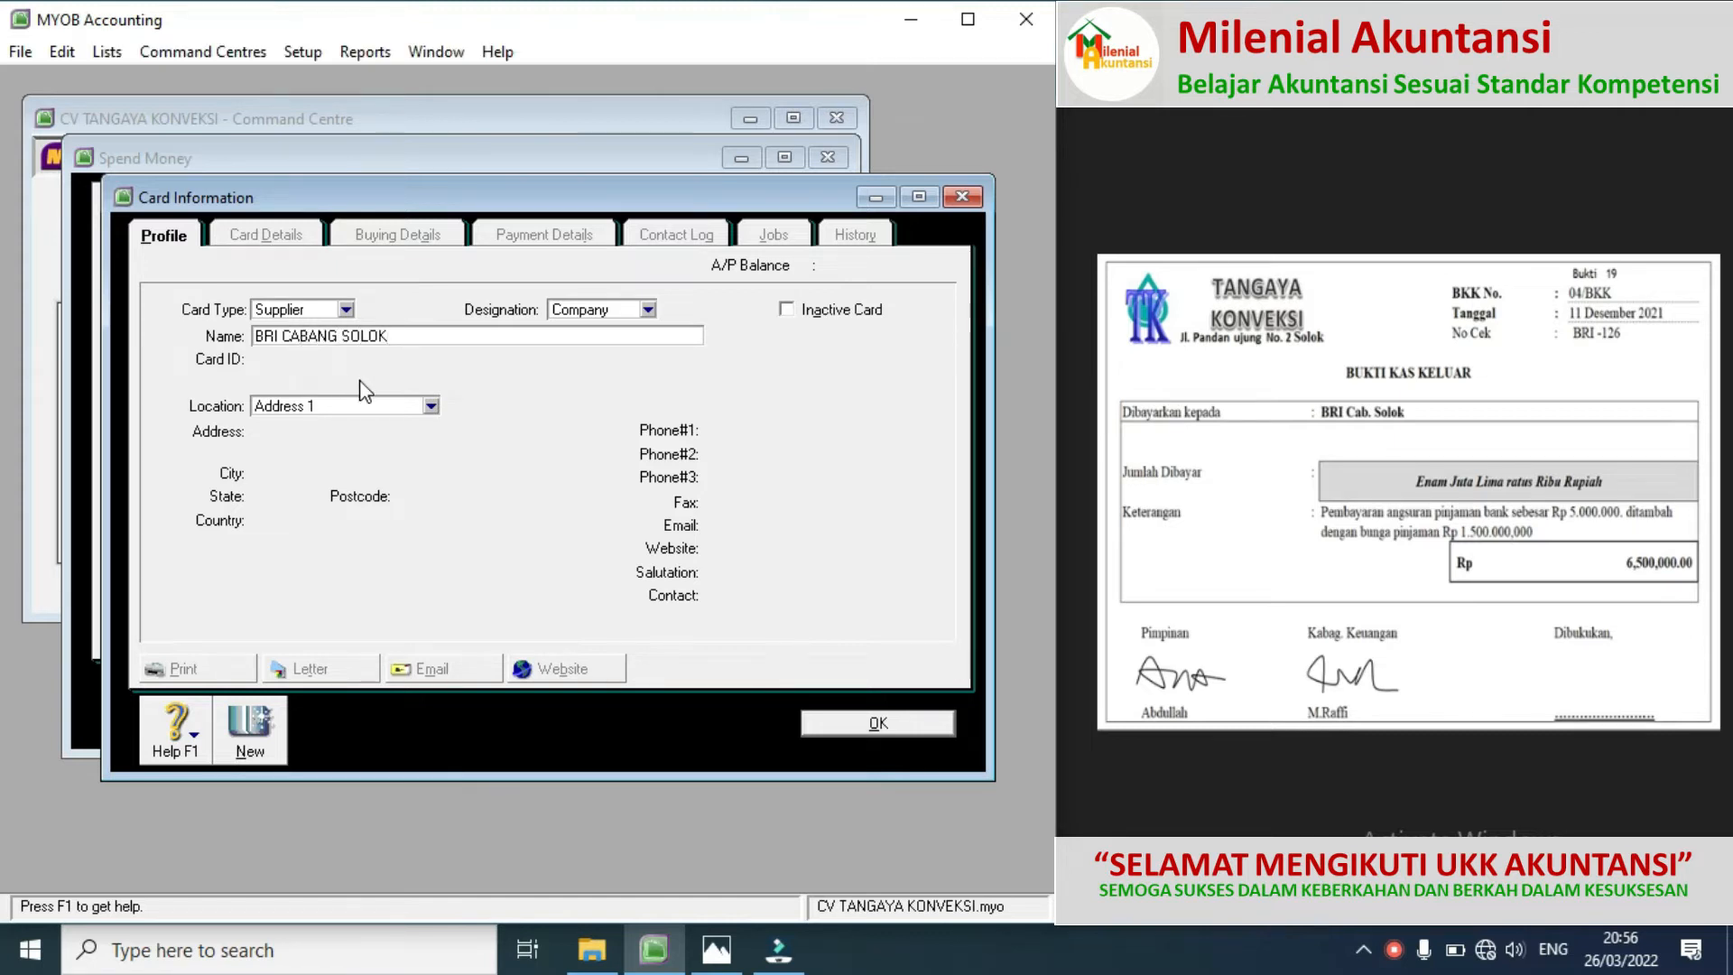
pyautogui.press('Tab')
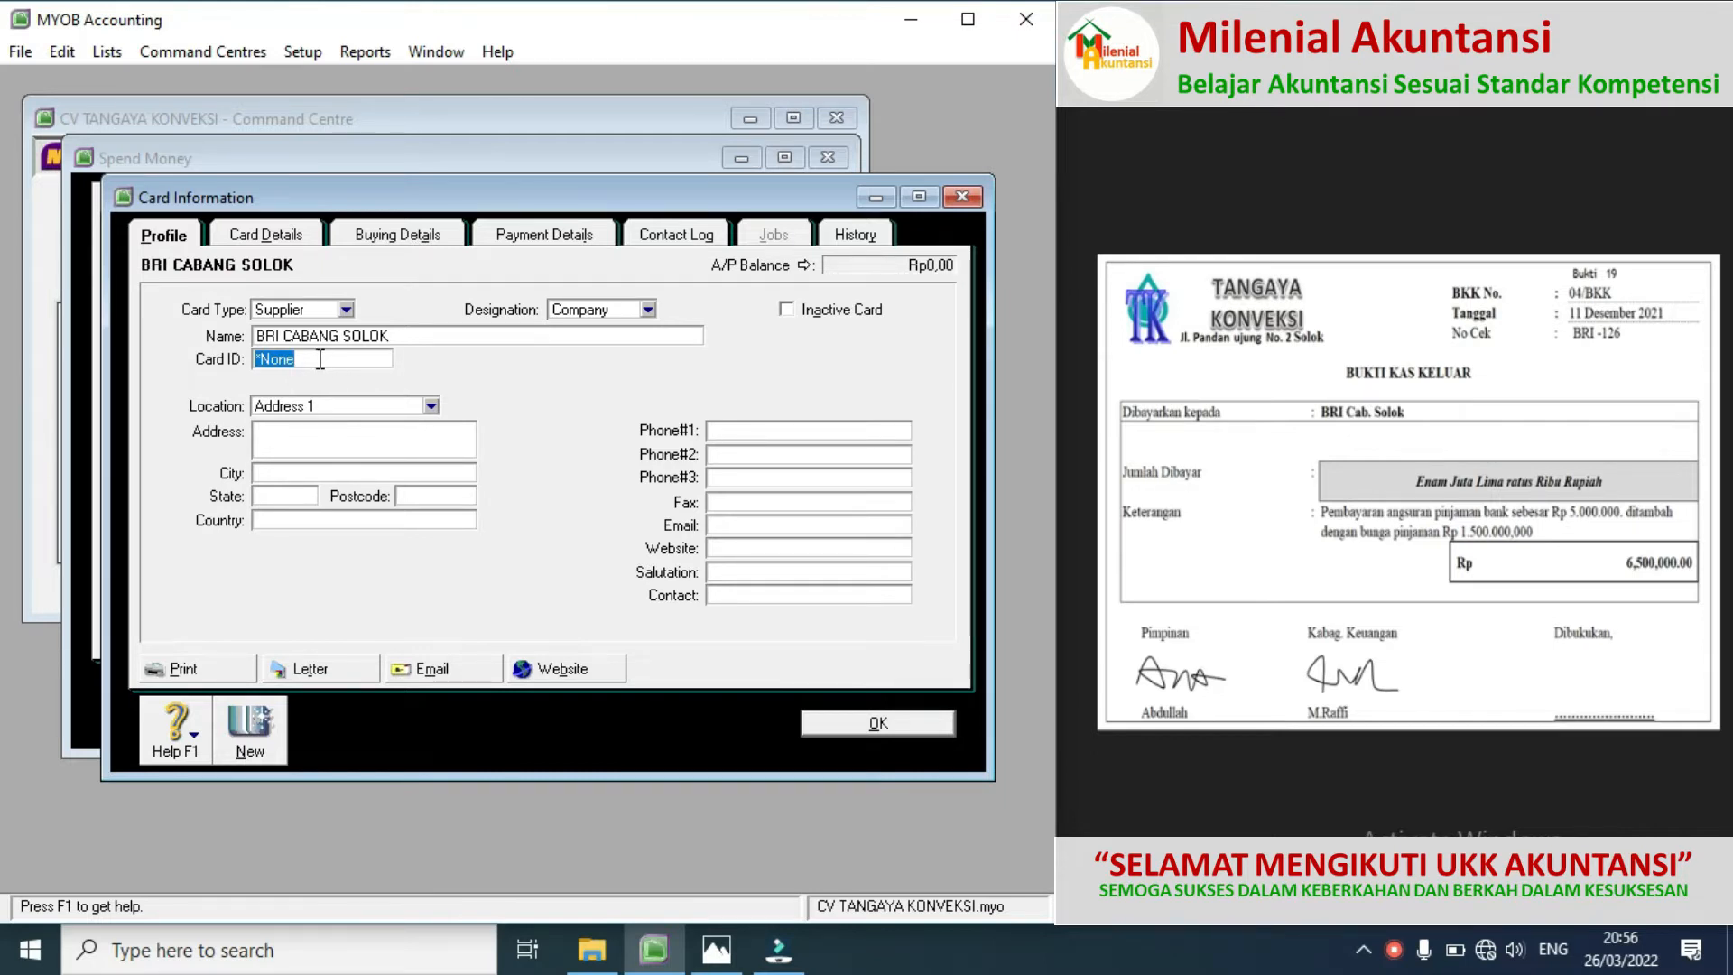
pyautogui.write('S')
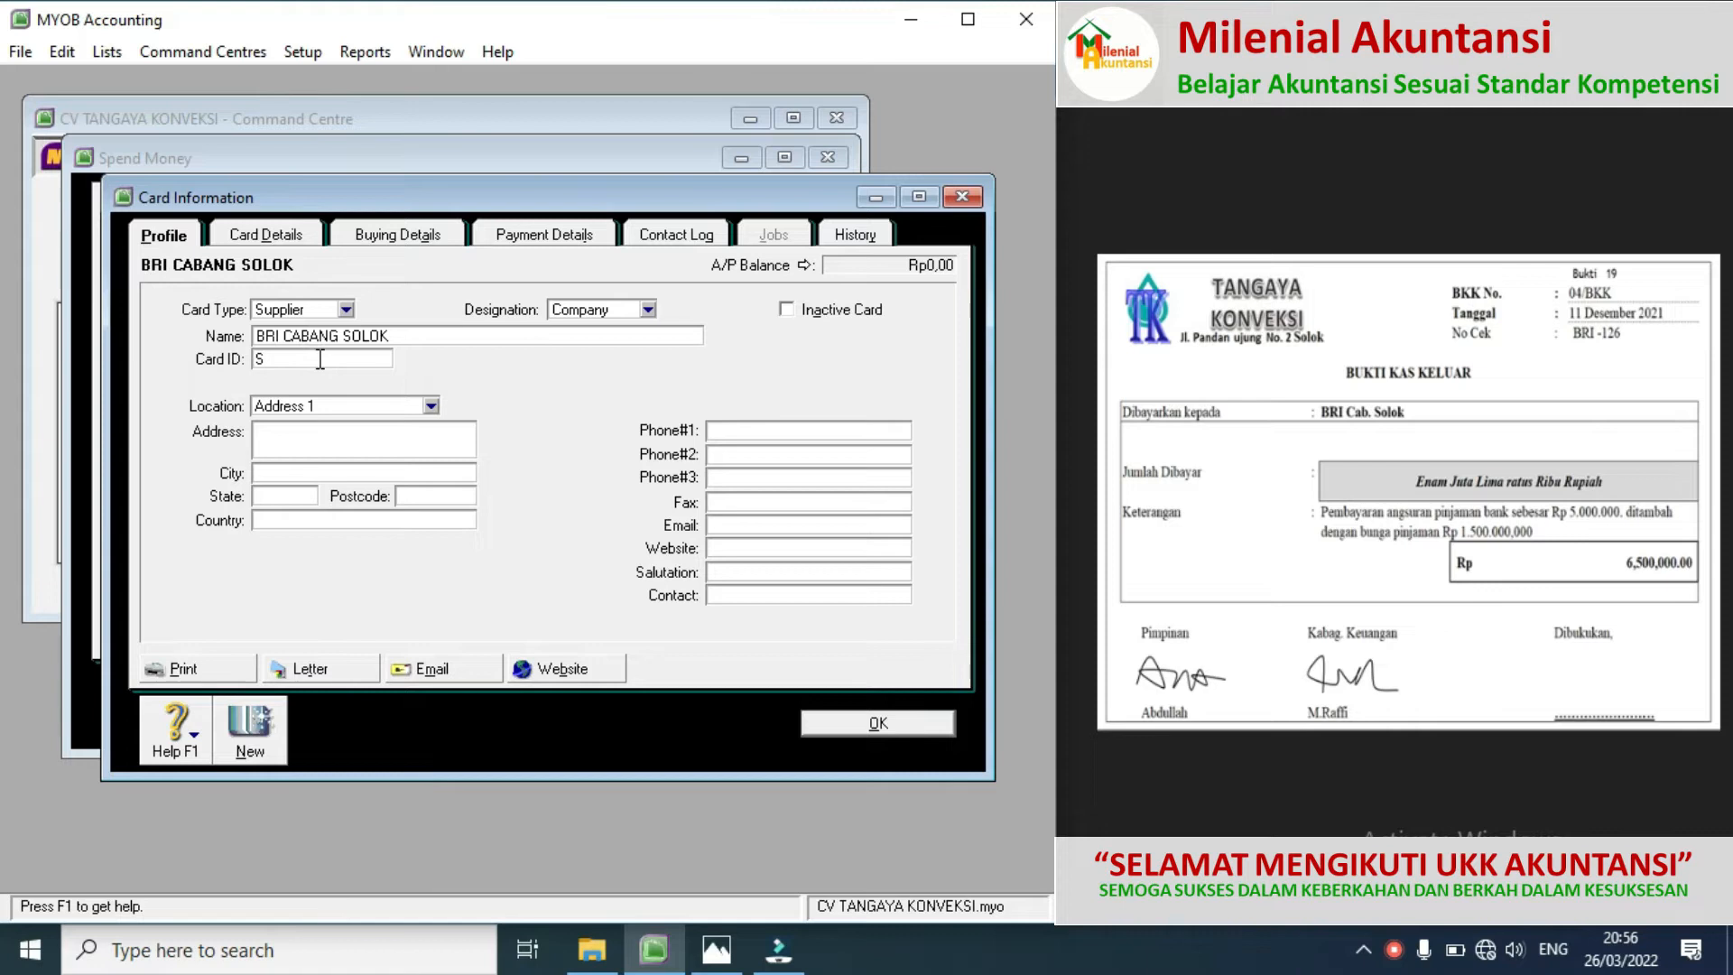
pyautogui.write('4')
pyautogui.click(840, 720)
# Step: Assign the BRI CABANG SOLOK card to the payment and set its cheque number to 04/BKK
pyautogui.click(530, 275)
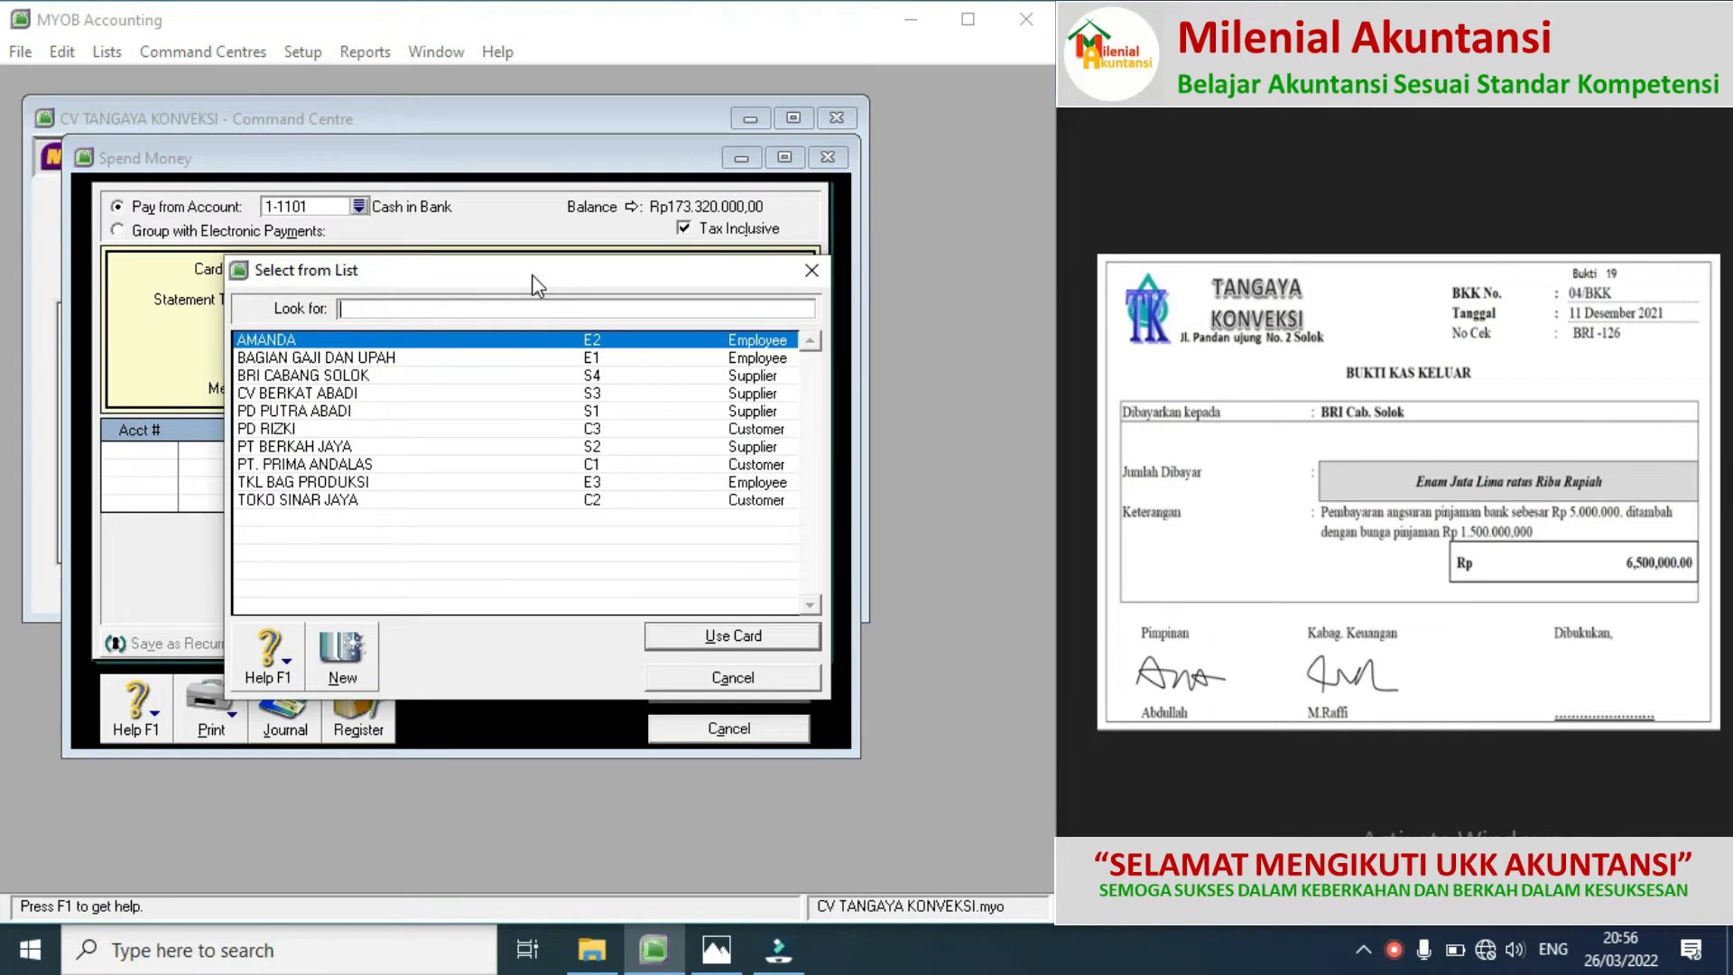
pyautogui.doubleClick(375, 375)
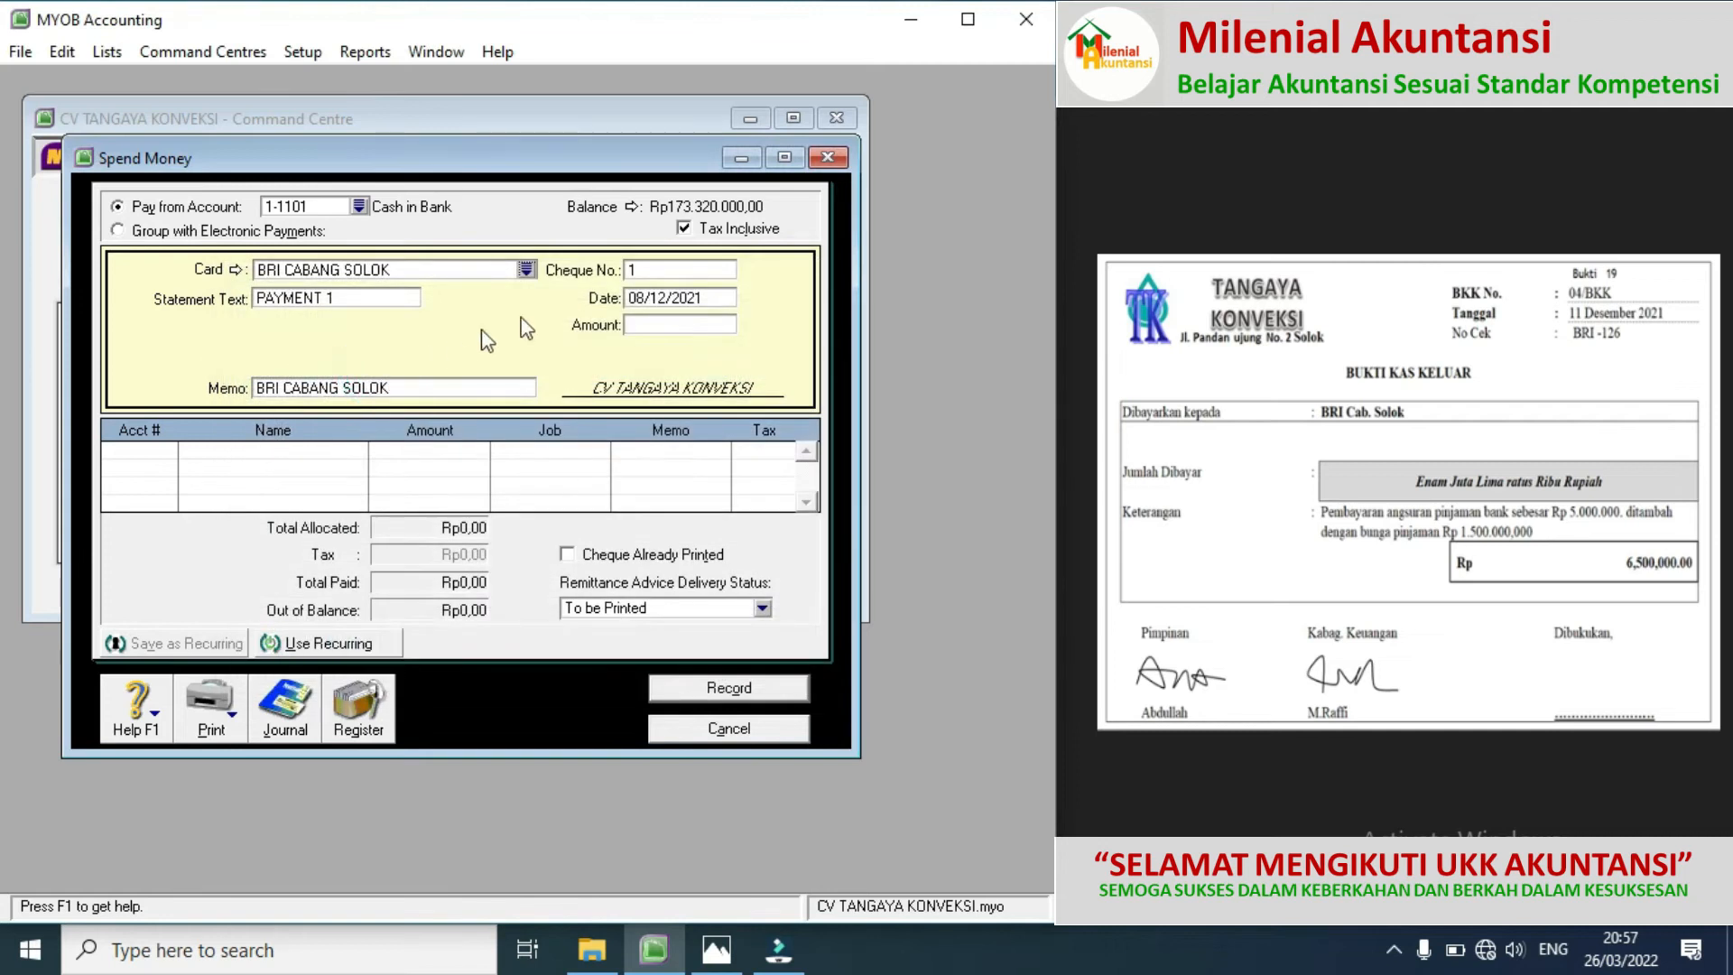
pyautogui.click(676, 273)
pyautogui.write('04/BKK')
# Step: Set the payment date to 11/12/2021 and the payment amount to 6500000
pyautogui.click(641, 299)
pyautogui.click(641, 300)
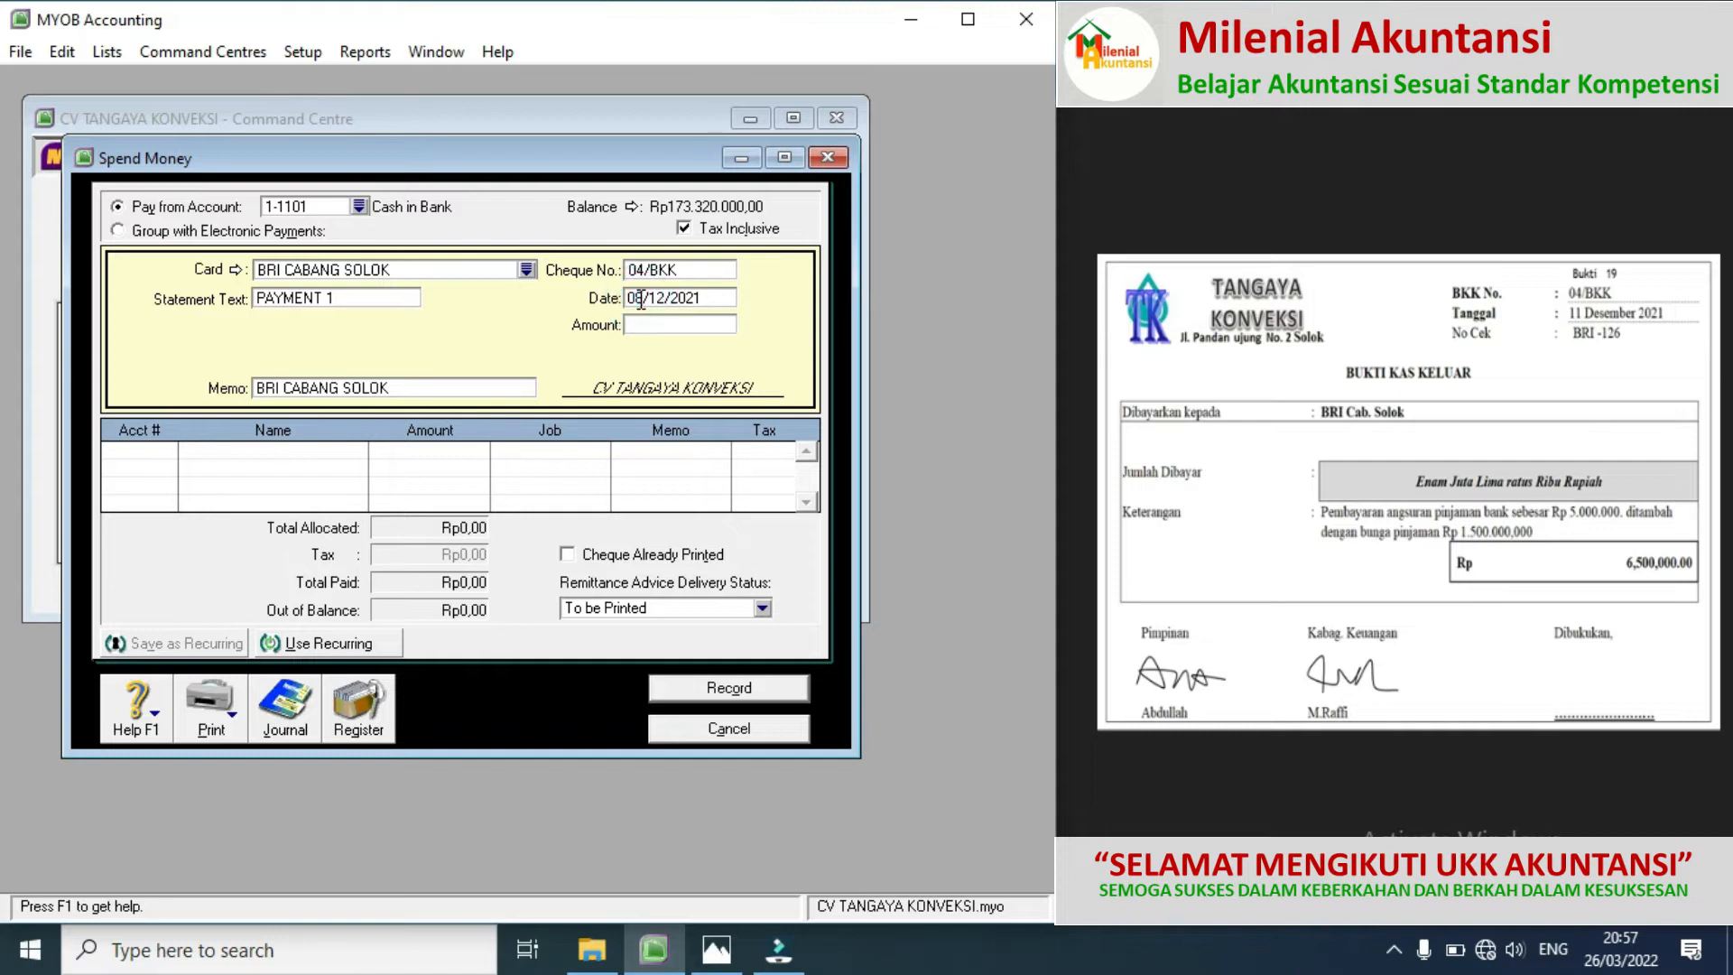
pyautogui.press('BackSpace')
pyautogui.press('BackSpace')
pyautogui.write('11')
pyautogui.click(657, 323)
pyautogui.write('6500000')
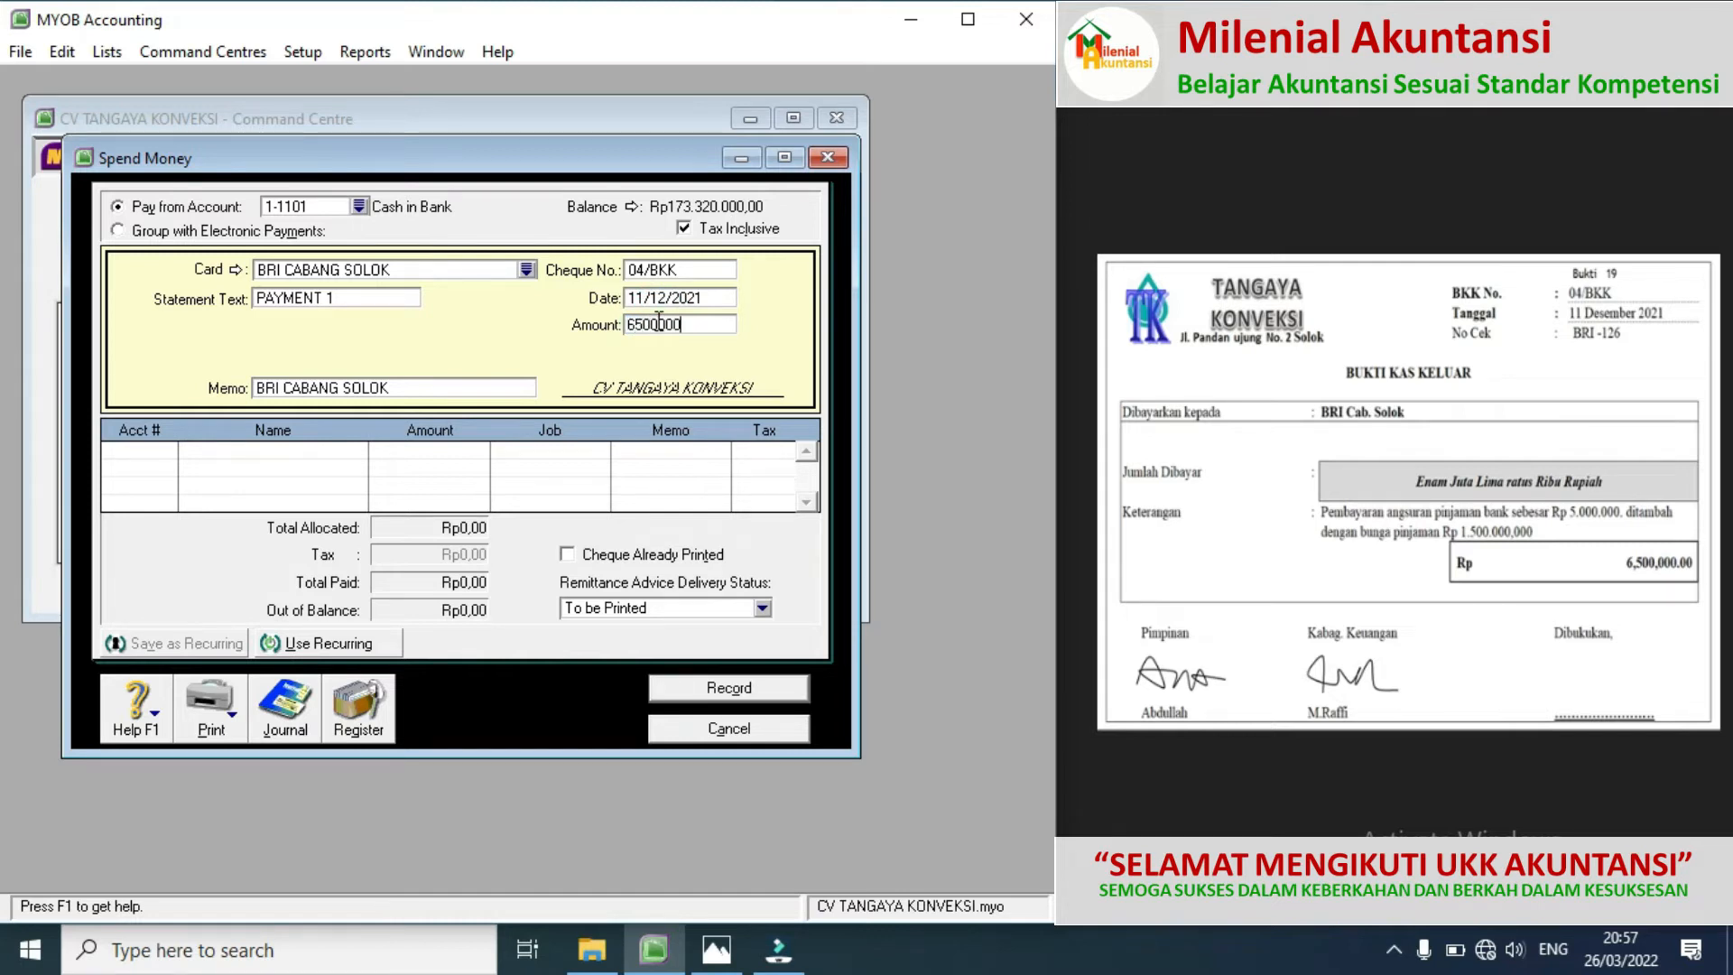
# Step: Allocate 5000000 of the payment to the Bank Loans account on the first line
pyautogui.click(171, 454)
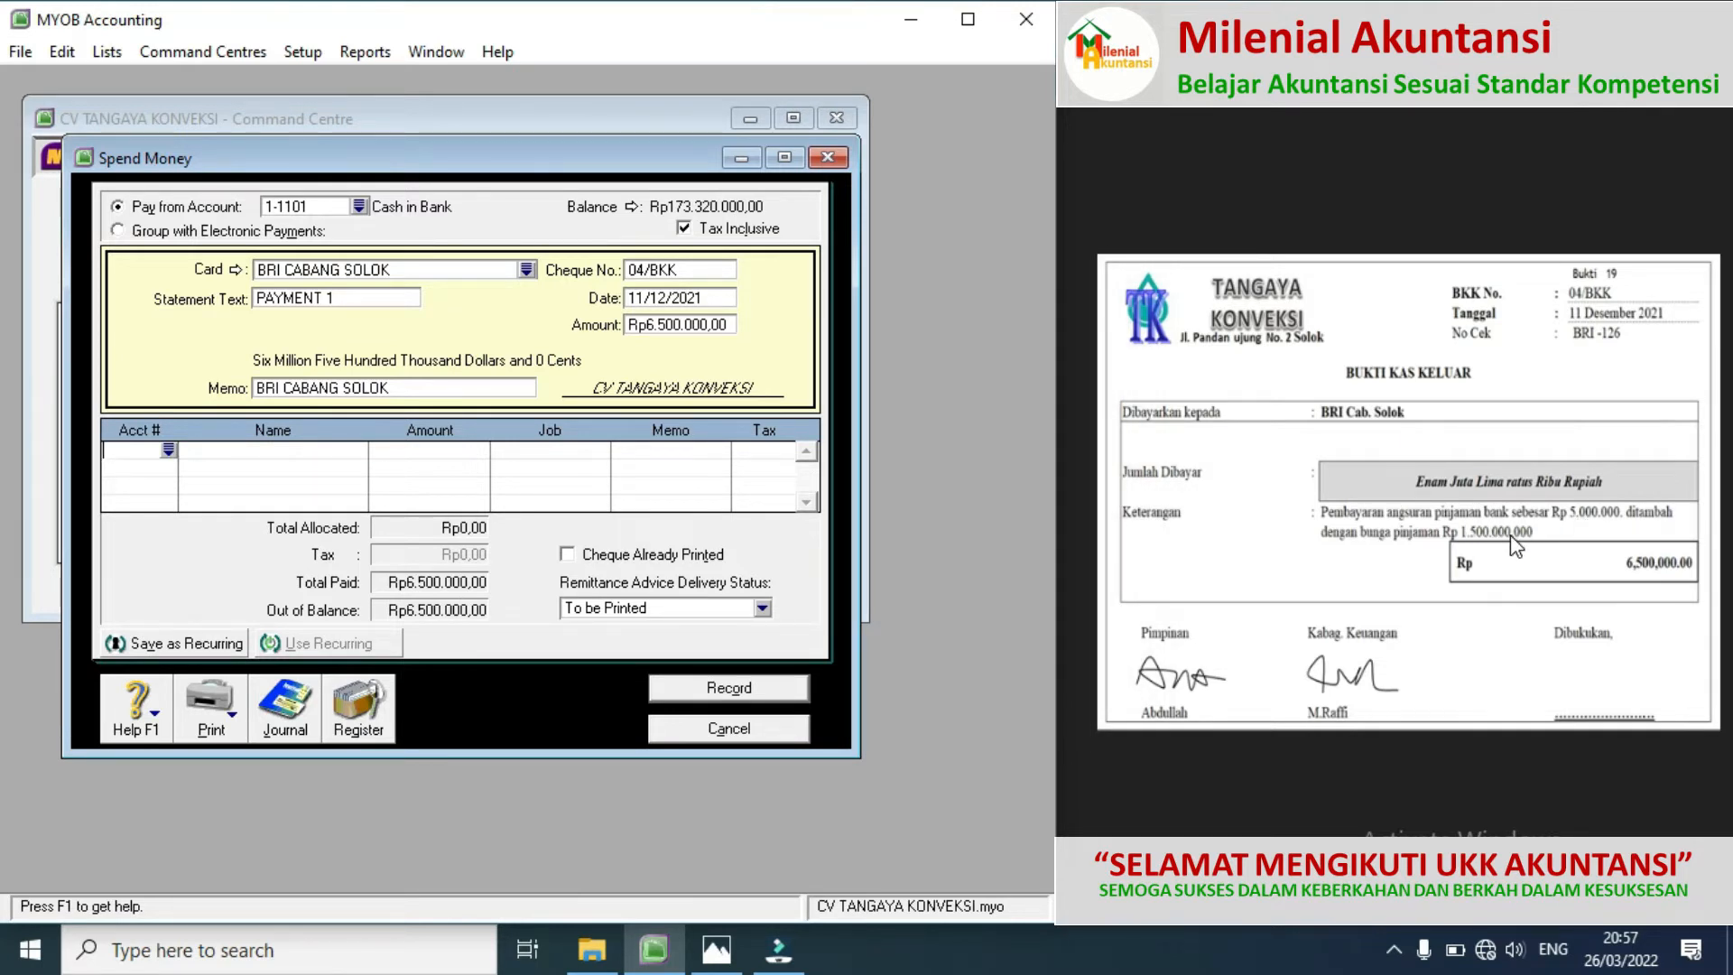
pyautogui.click(168, 452)
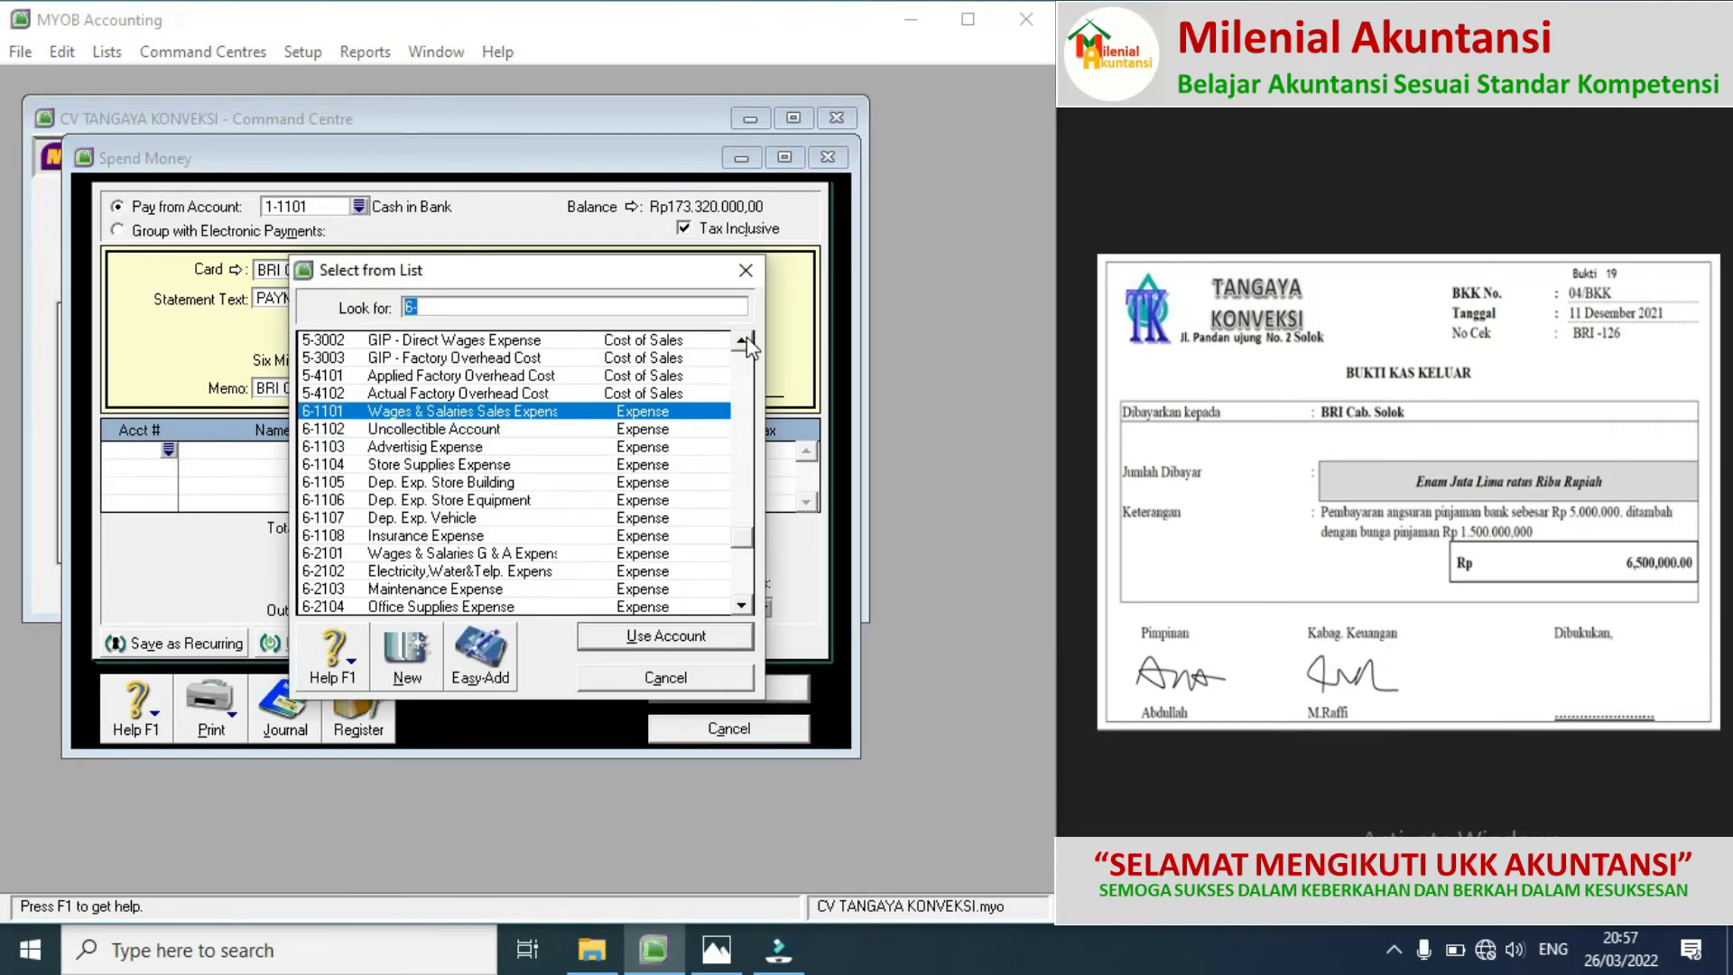
pyautogui.click(743, 341)
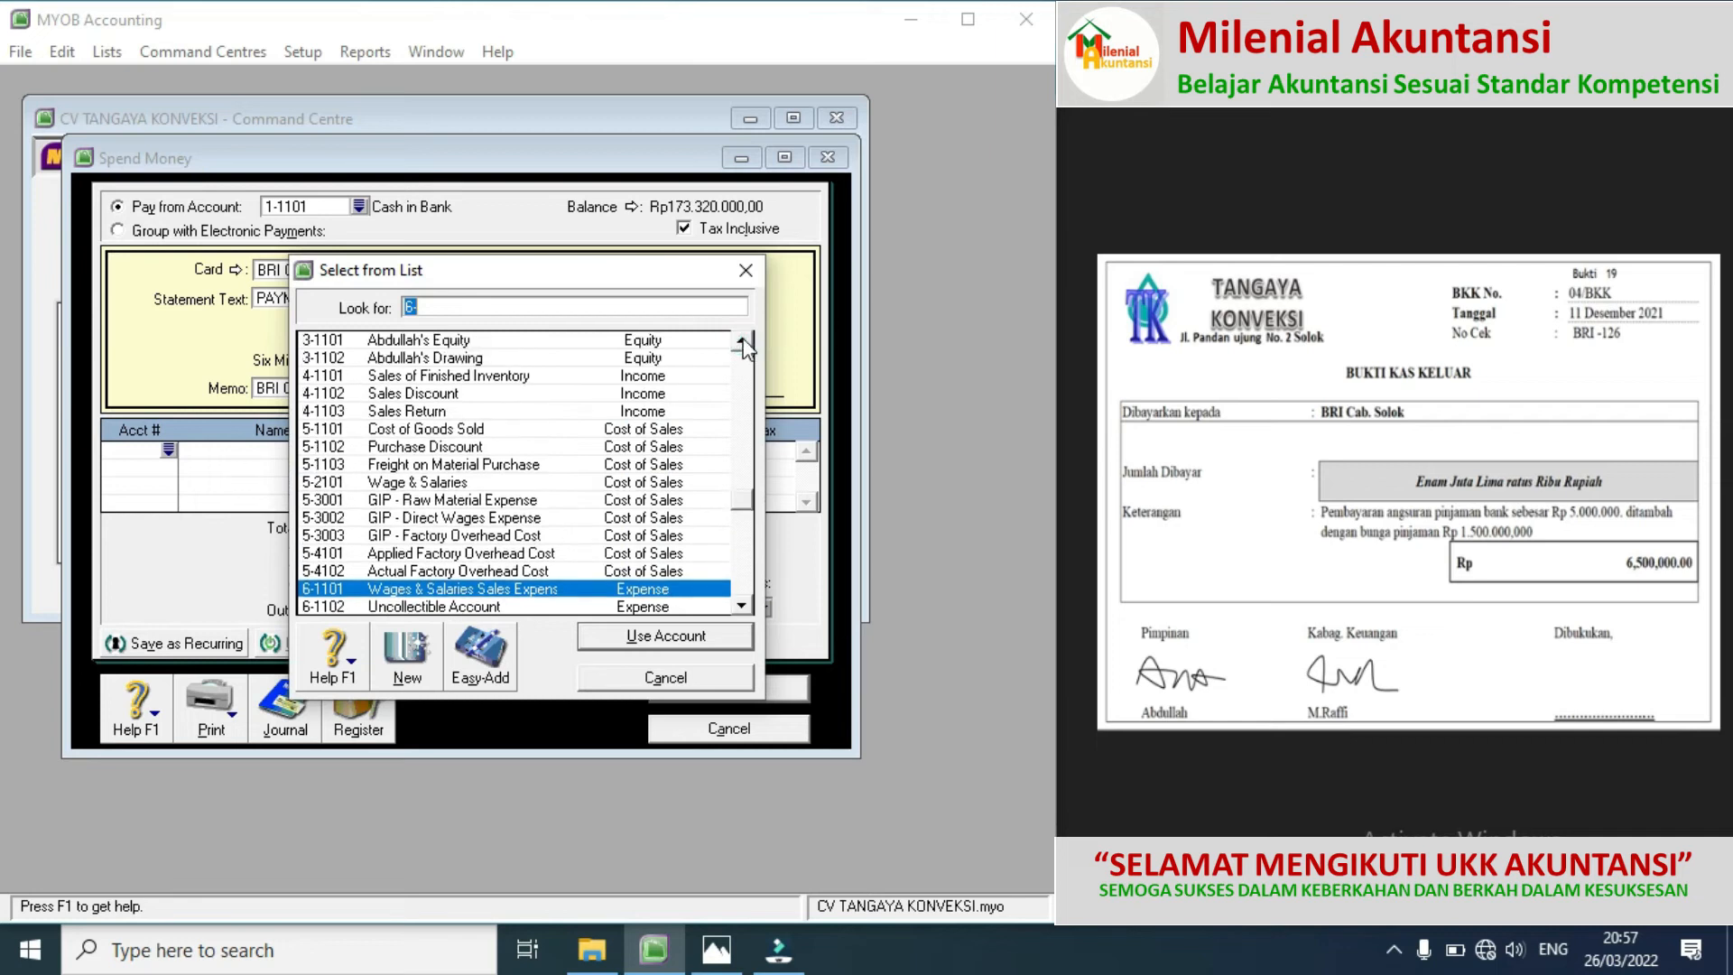
pyautogui.click(743, 341)
pyautogui.click(438, 379)
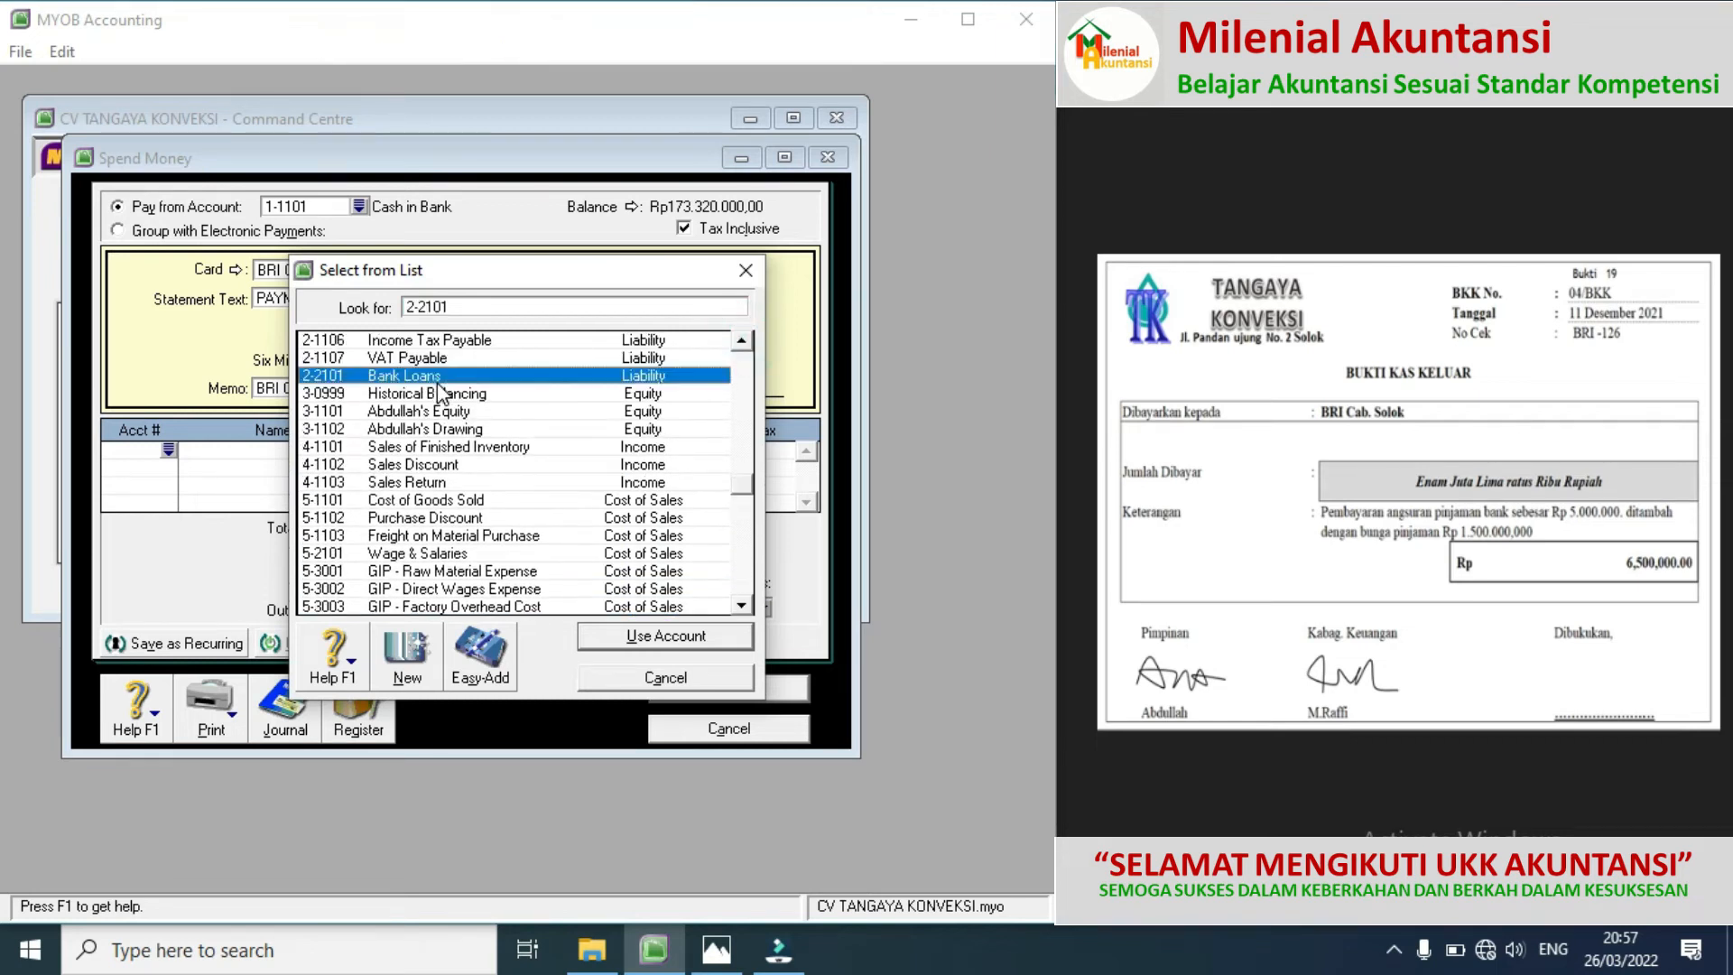
pyautogui.doubleClick(437, 380)
pyautogui.write('5000000')
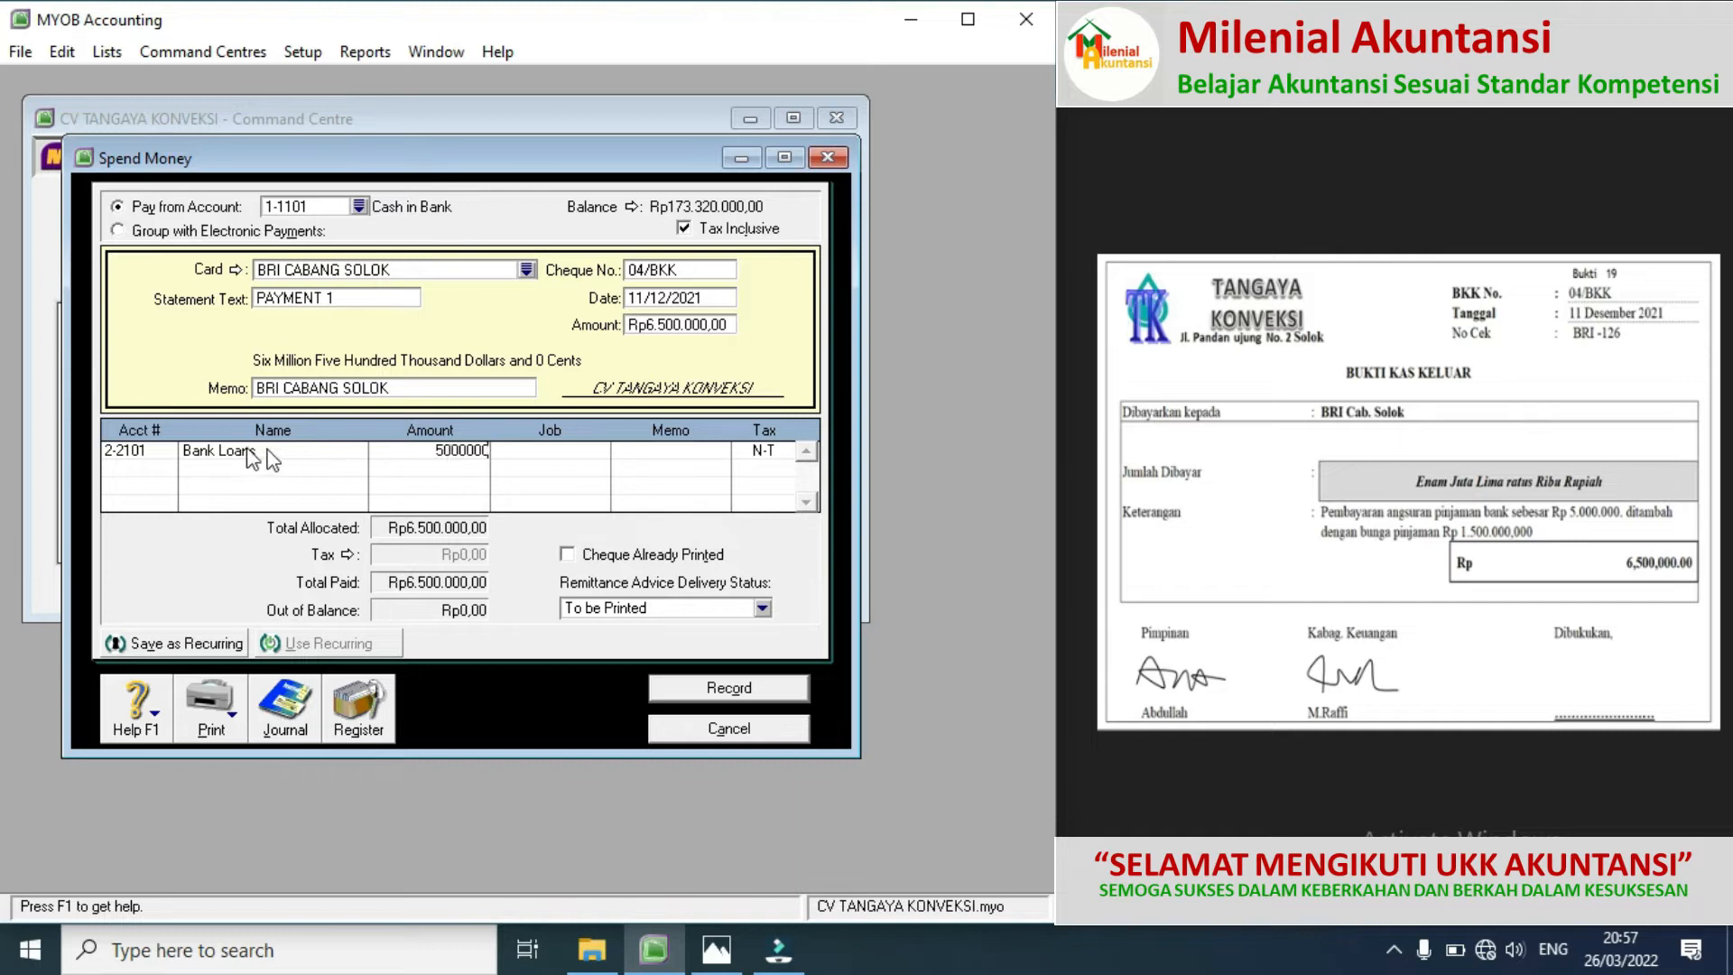
# Step: Allocate the remaining Rp1.500.000,00 to the Interest Expense account on the second line and record the payment
pyautogui.click(162, 463)
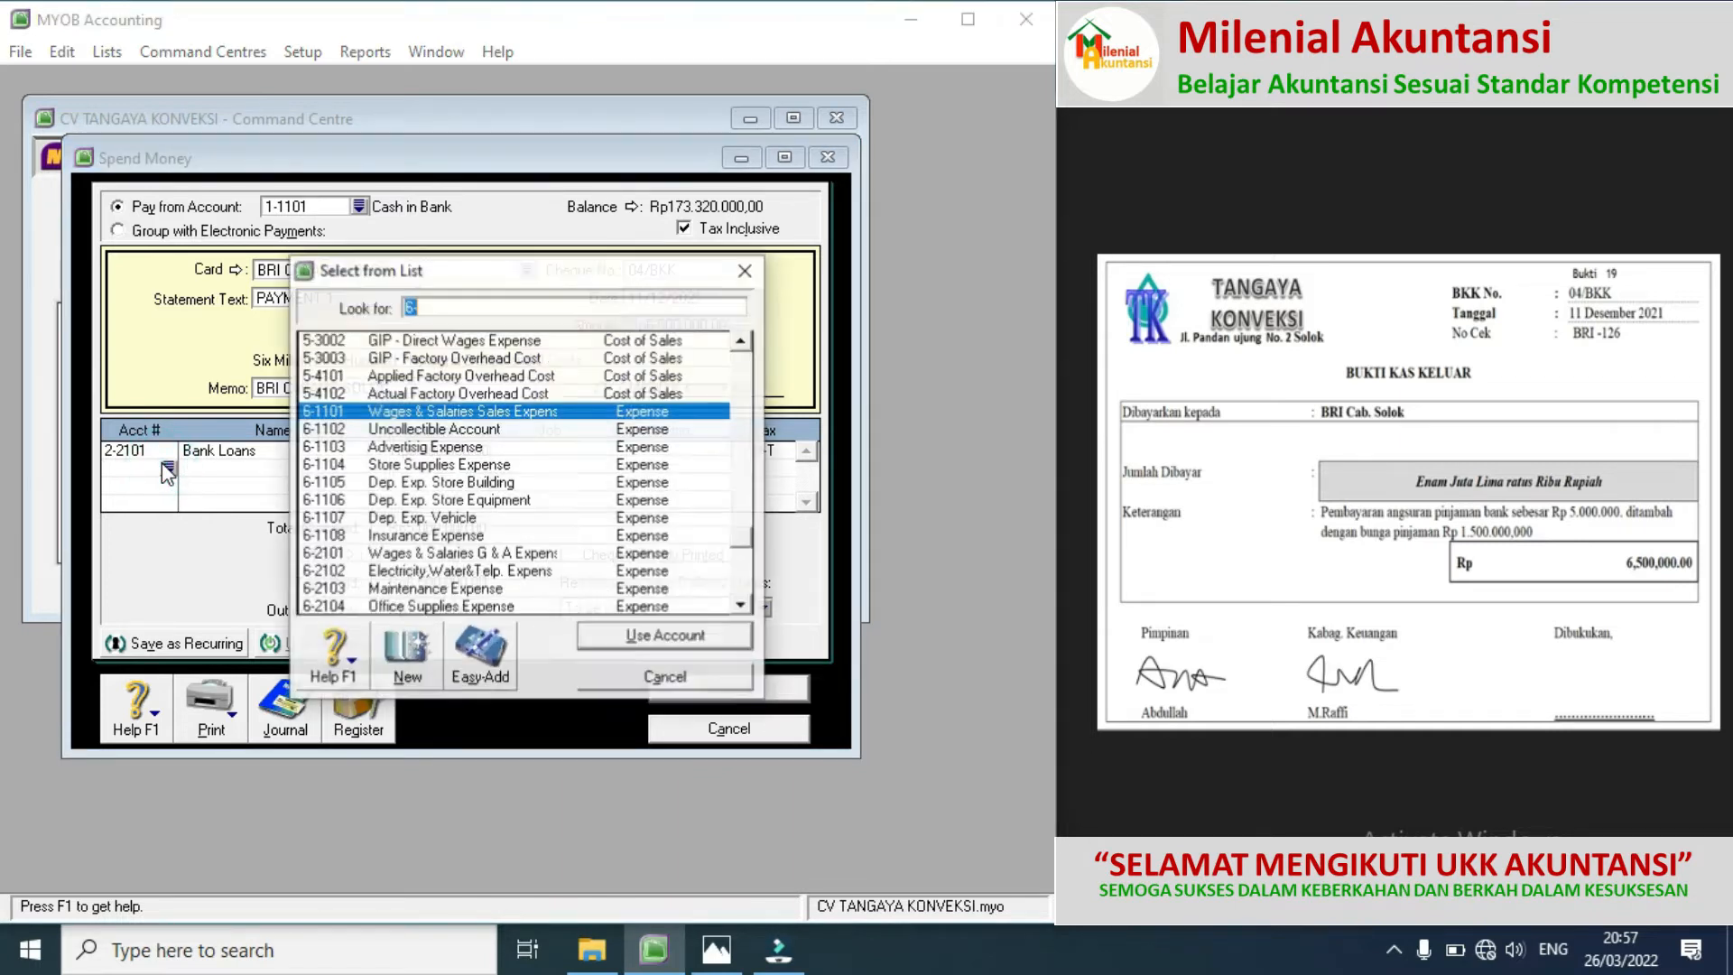
pyautogui.moveTo(742, 542); pyautogui.dragTo(742, 586)
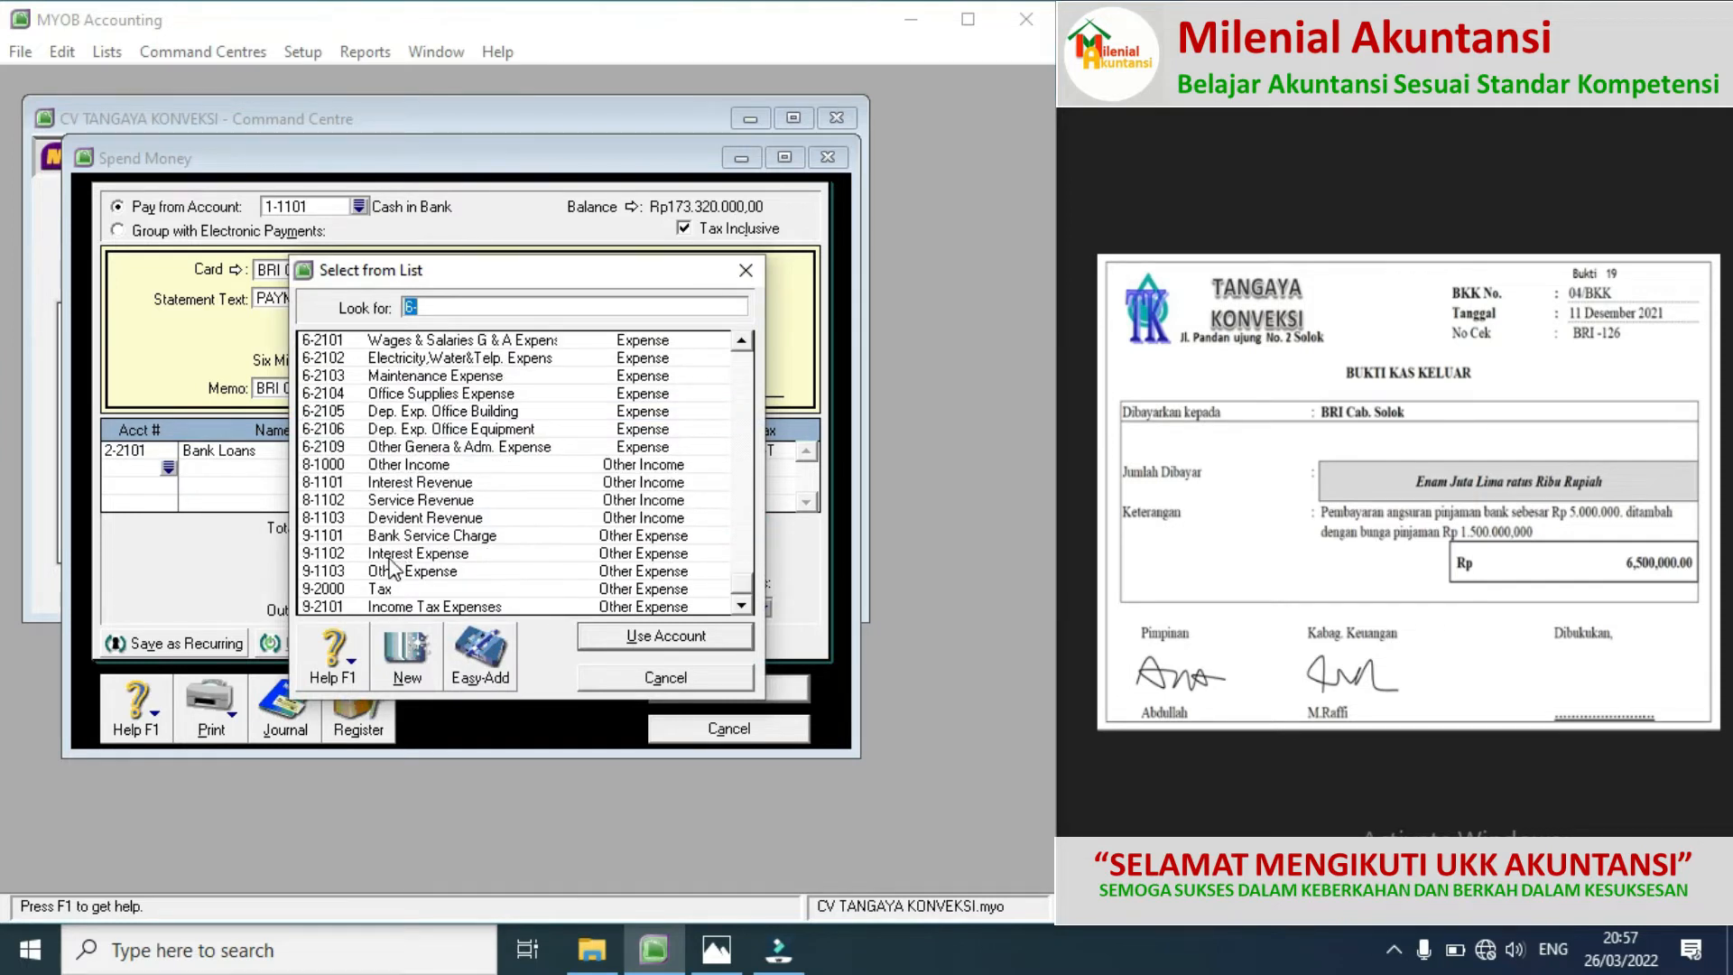
pyautogui.doubleClick(391, 556)
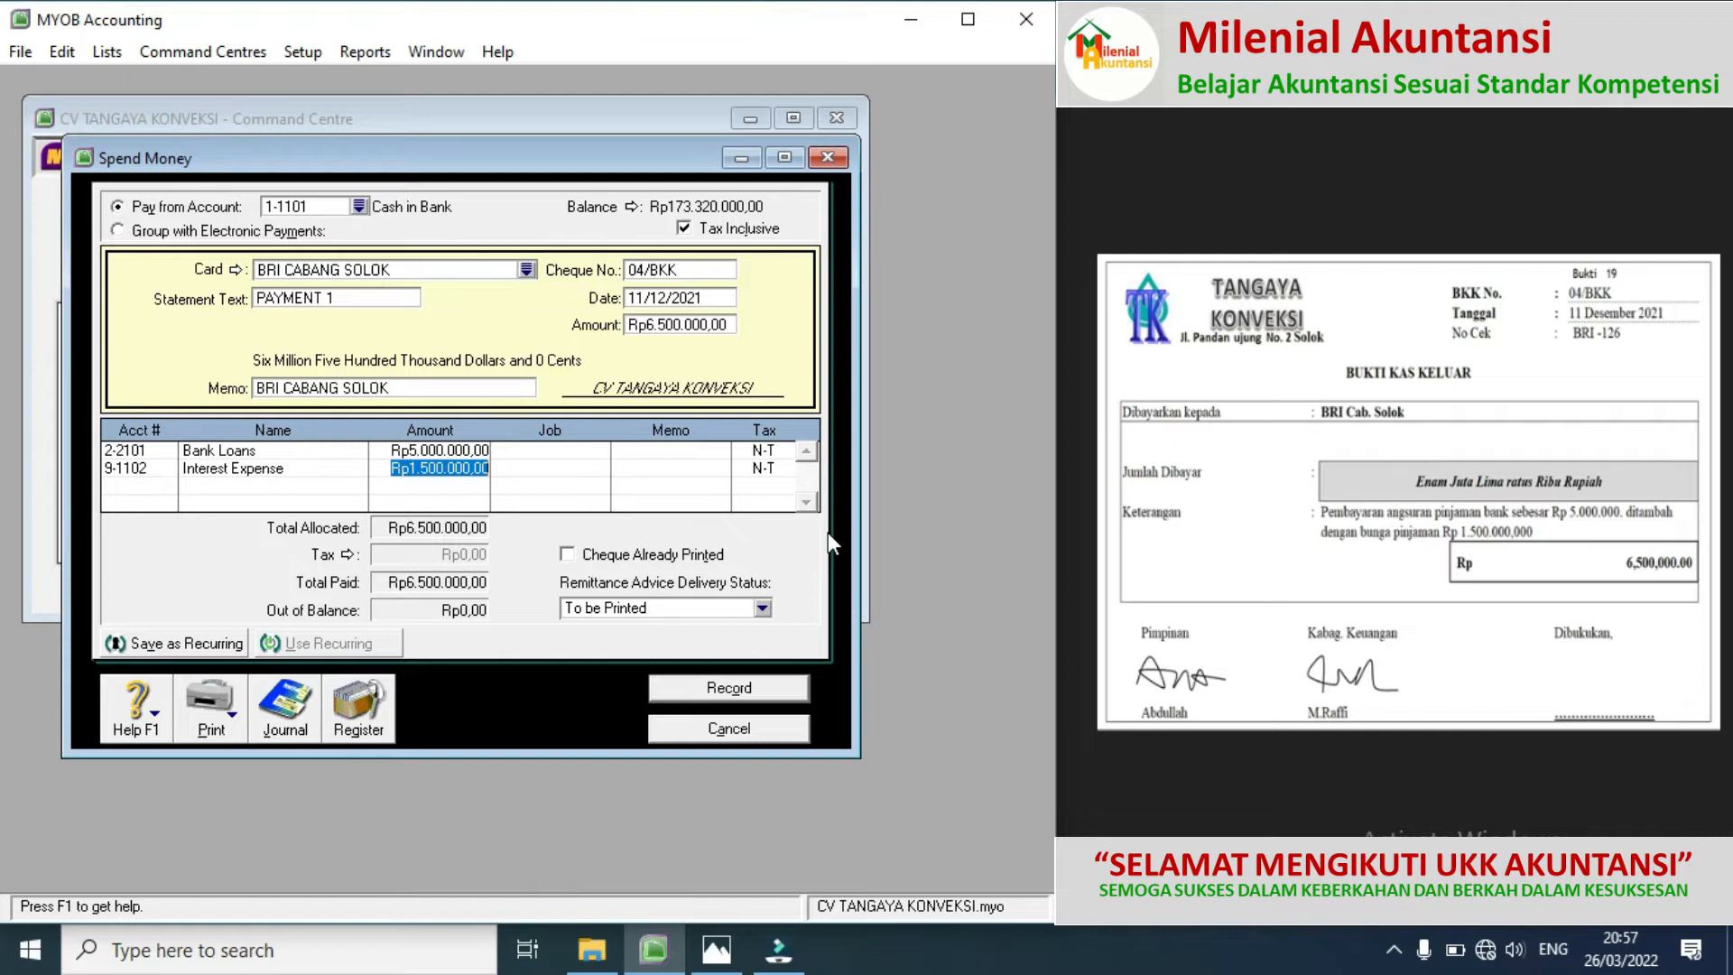
pyautogui.click(729, 687)
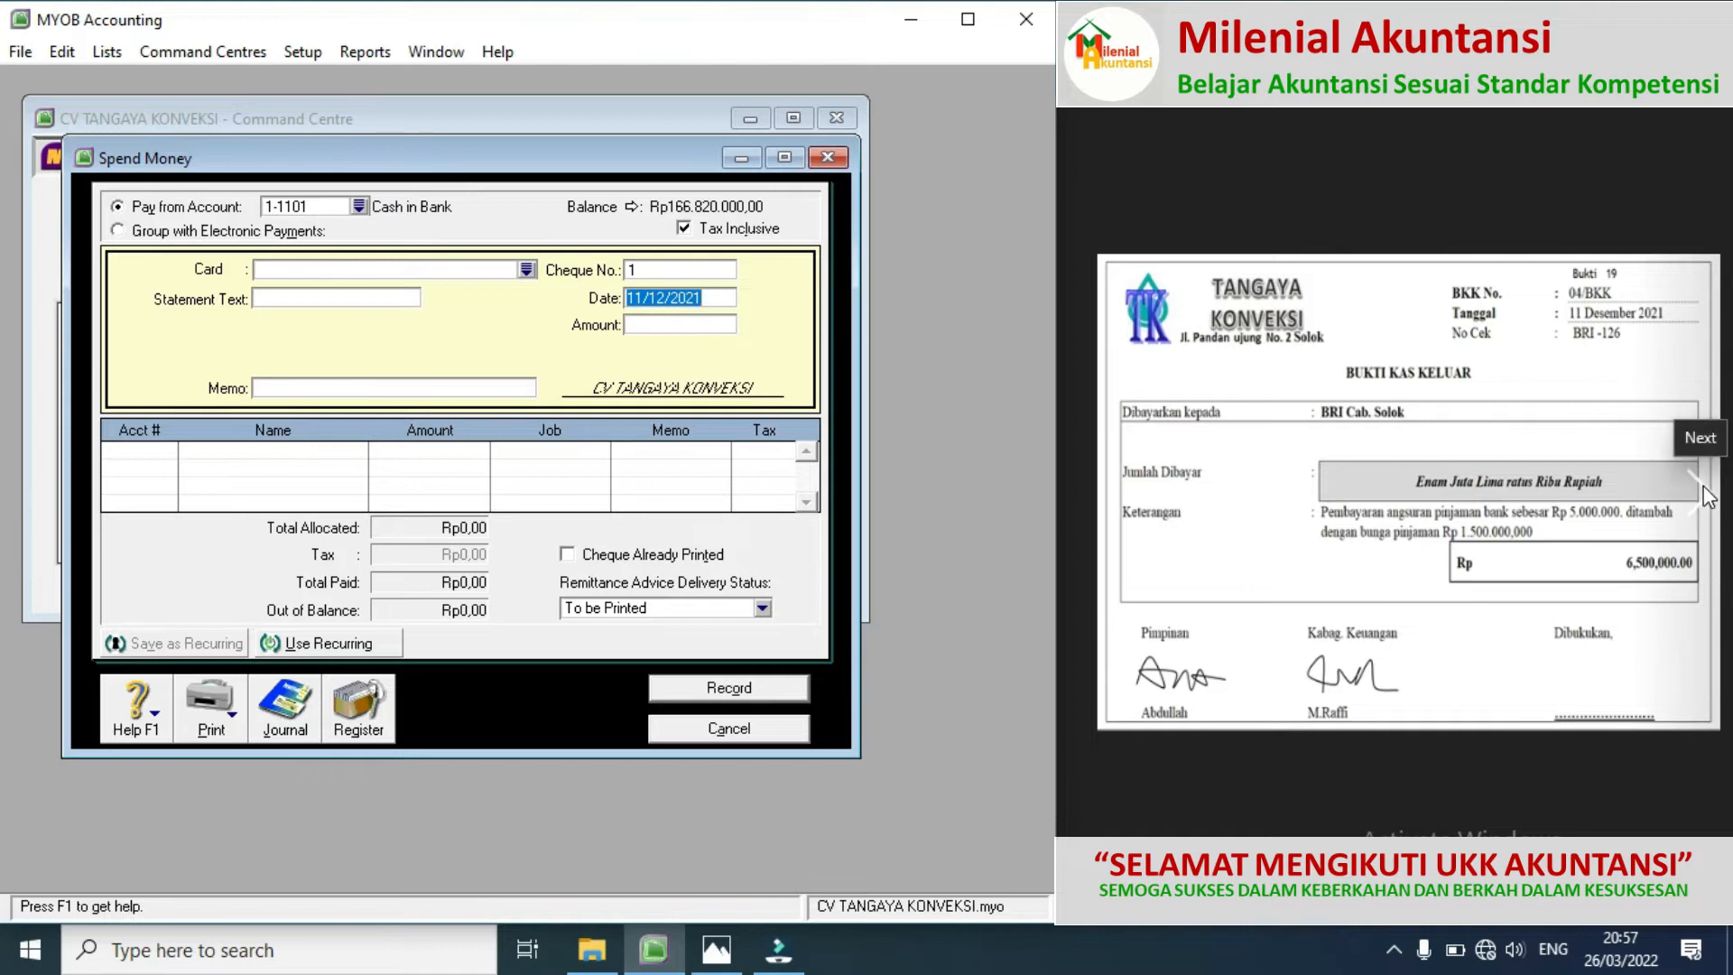
# Step: Display voucher Bukti 20 and start a general journal entry numbered 02/DPJK/ for it
pyautogui.click(1704, 492)
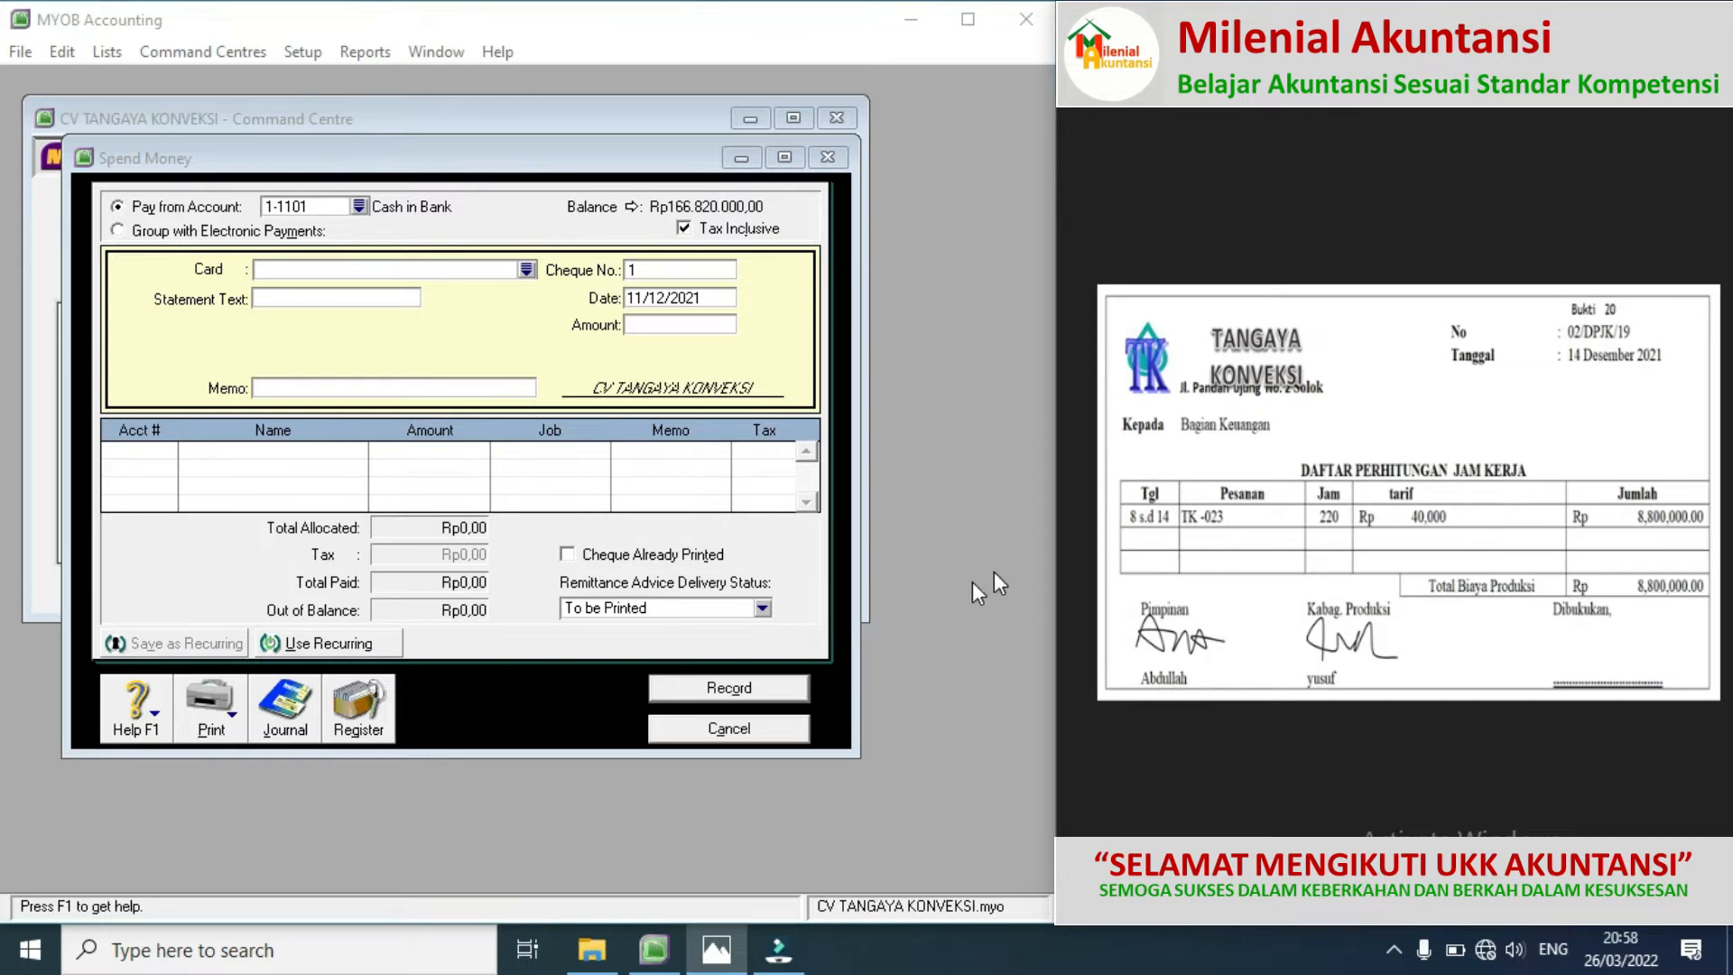
pyautogui.click(751, 729)
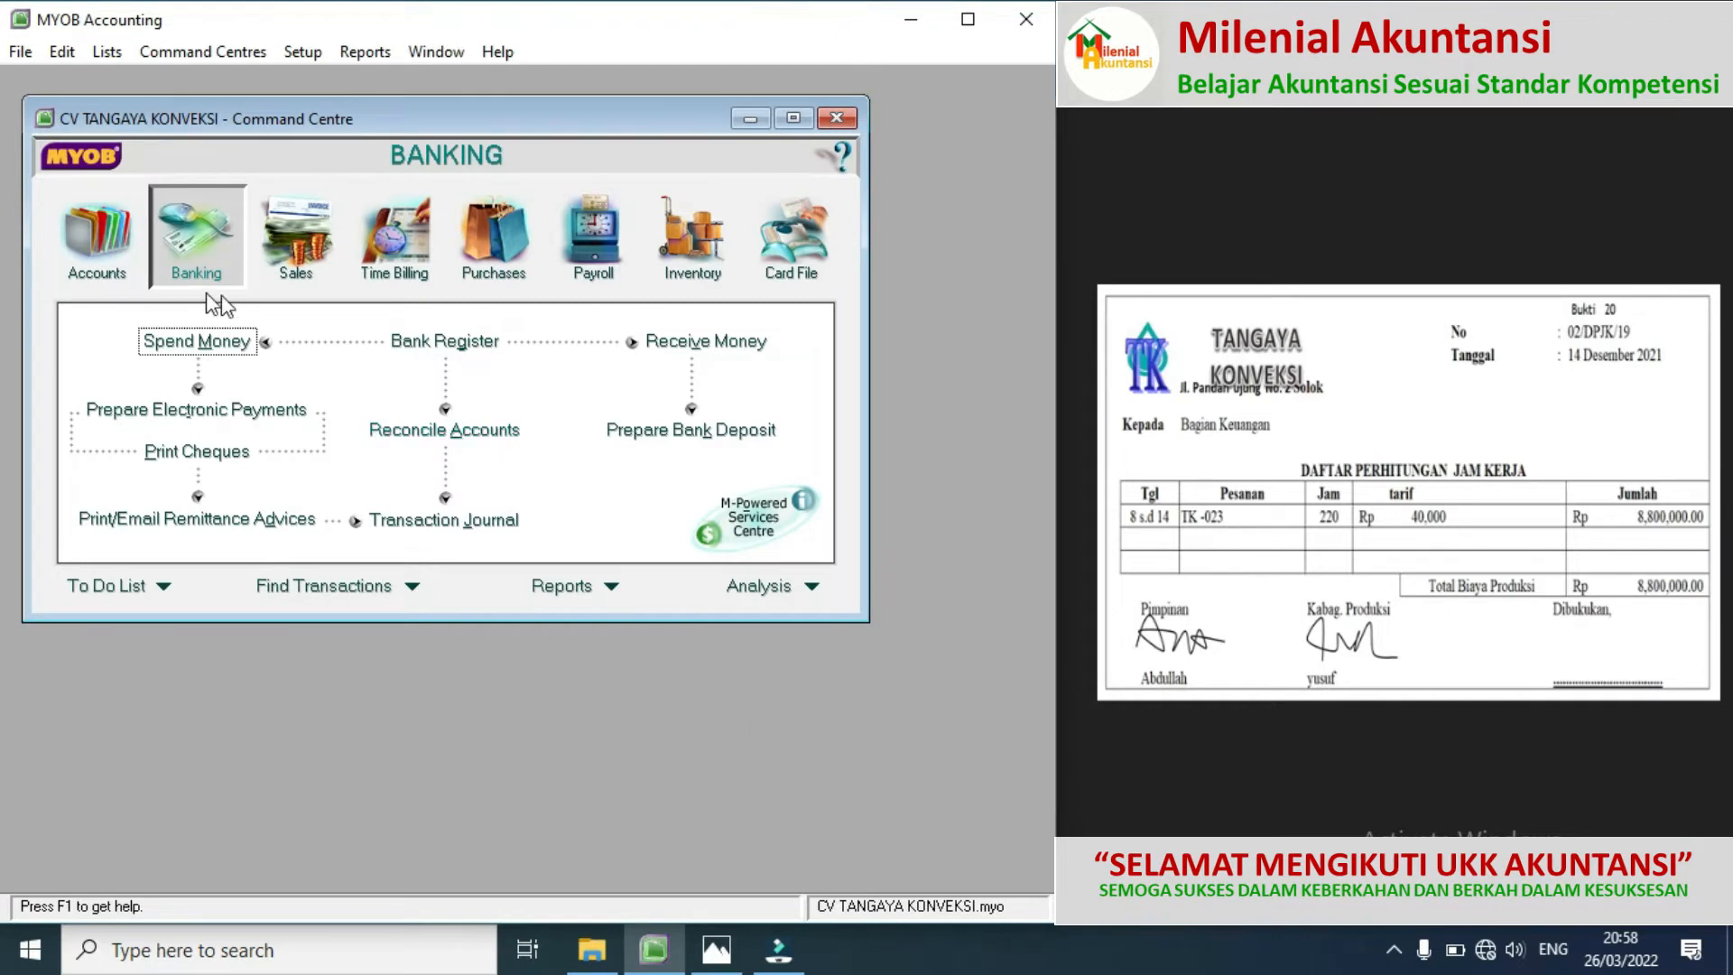
pyautogui.click(108, 246)
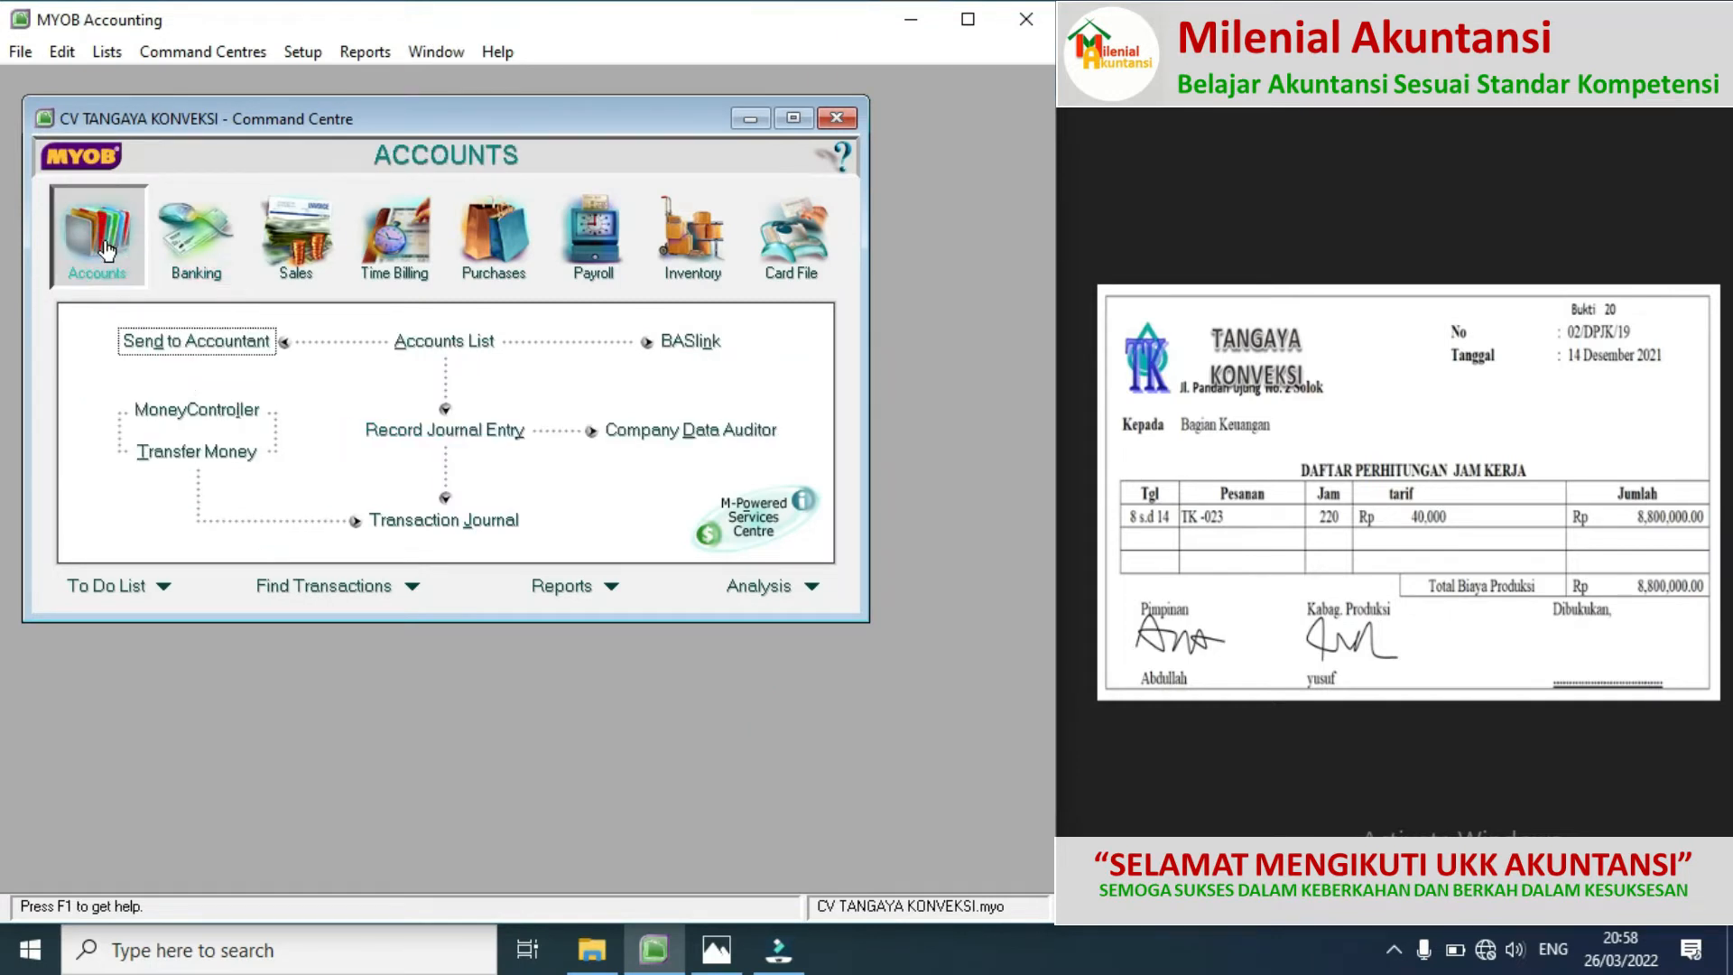
pyautogui.click(431, 430)
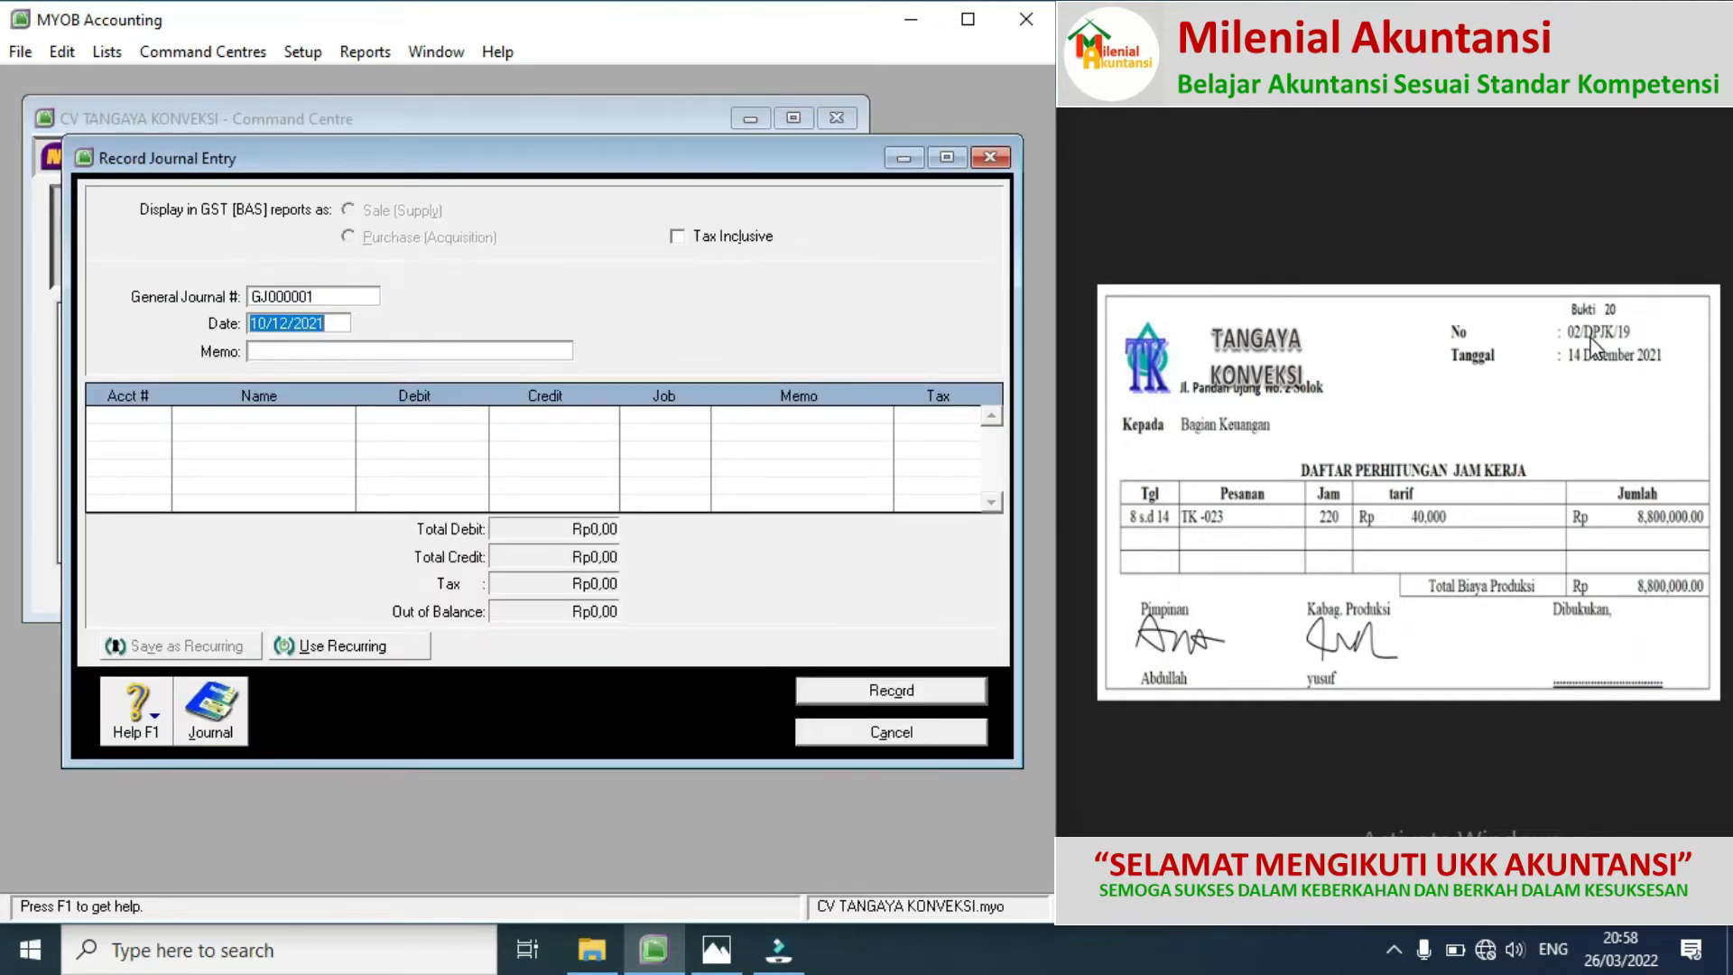
pyautogui.click(319, 298)
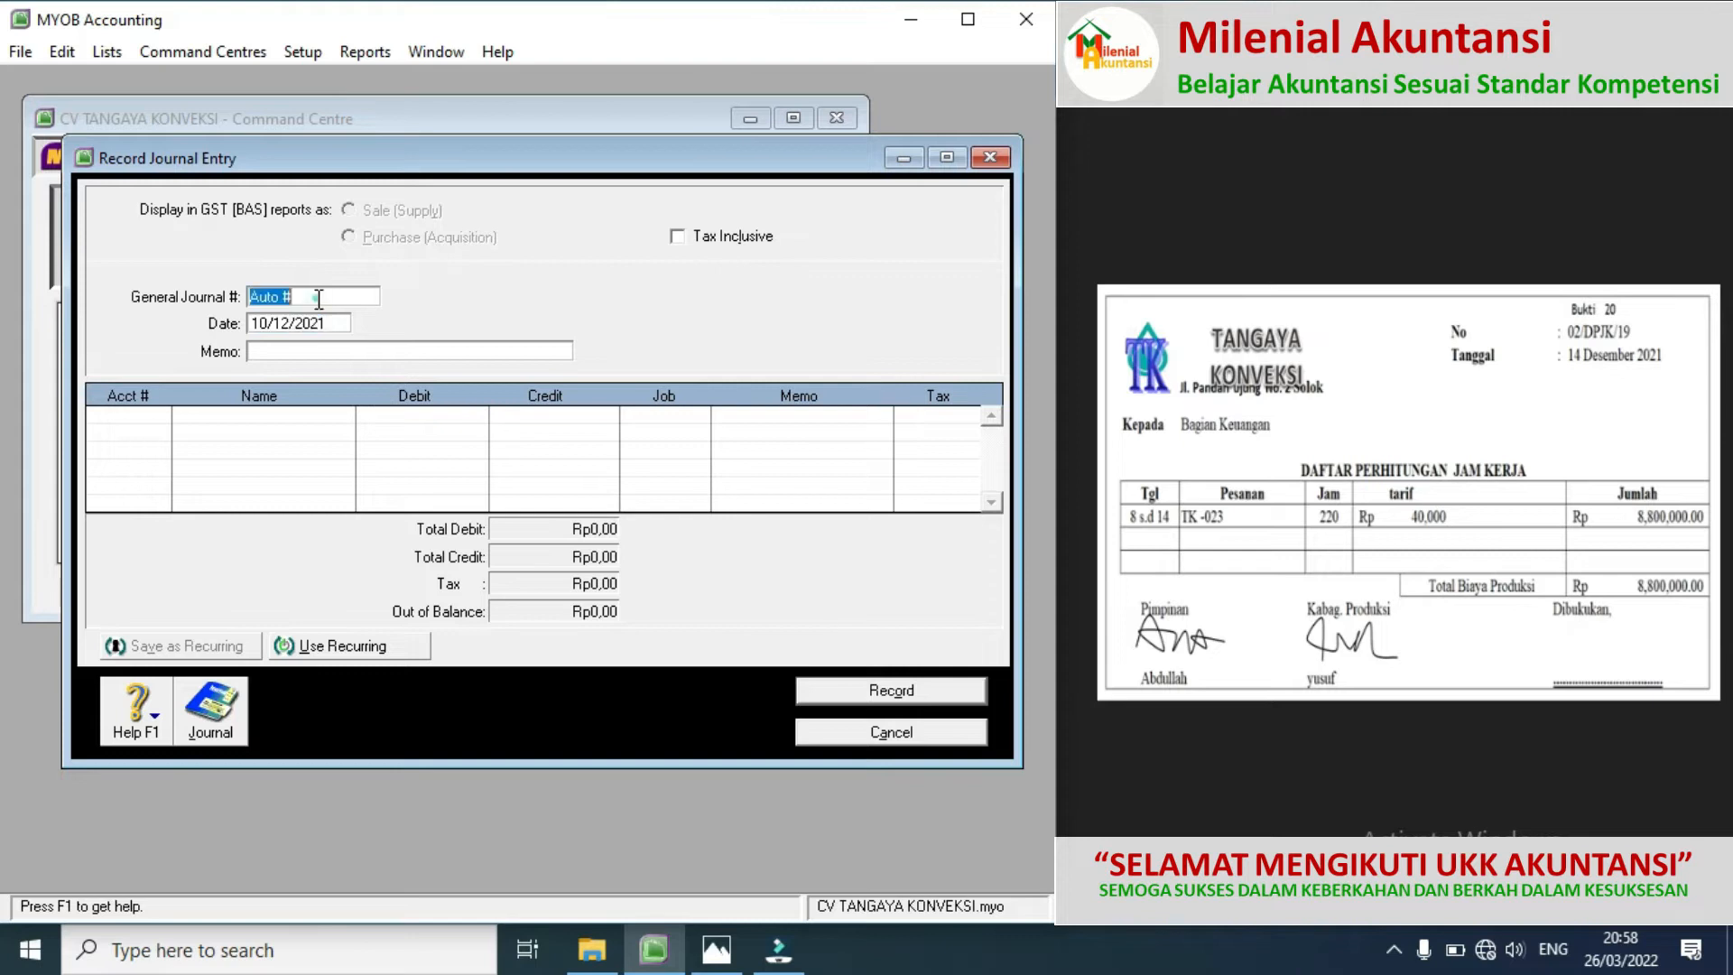
pyautogui.write('02/DPJK/')
# Step: Set the journal date to 14/12/2021 and the memo to BTKL PESANAN TK-023
pyautogui.click(265, 331)
pyautogui.click(265, 331)
pyautogui.click(269, 337)
pyautogui.press('BackSpace')
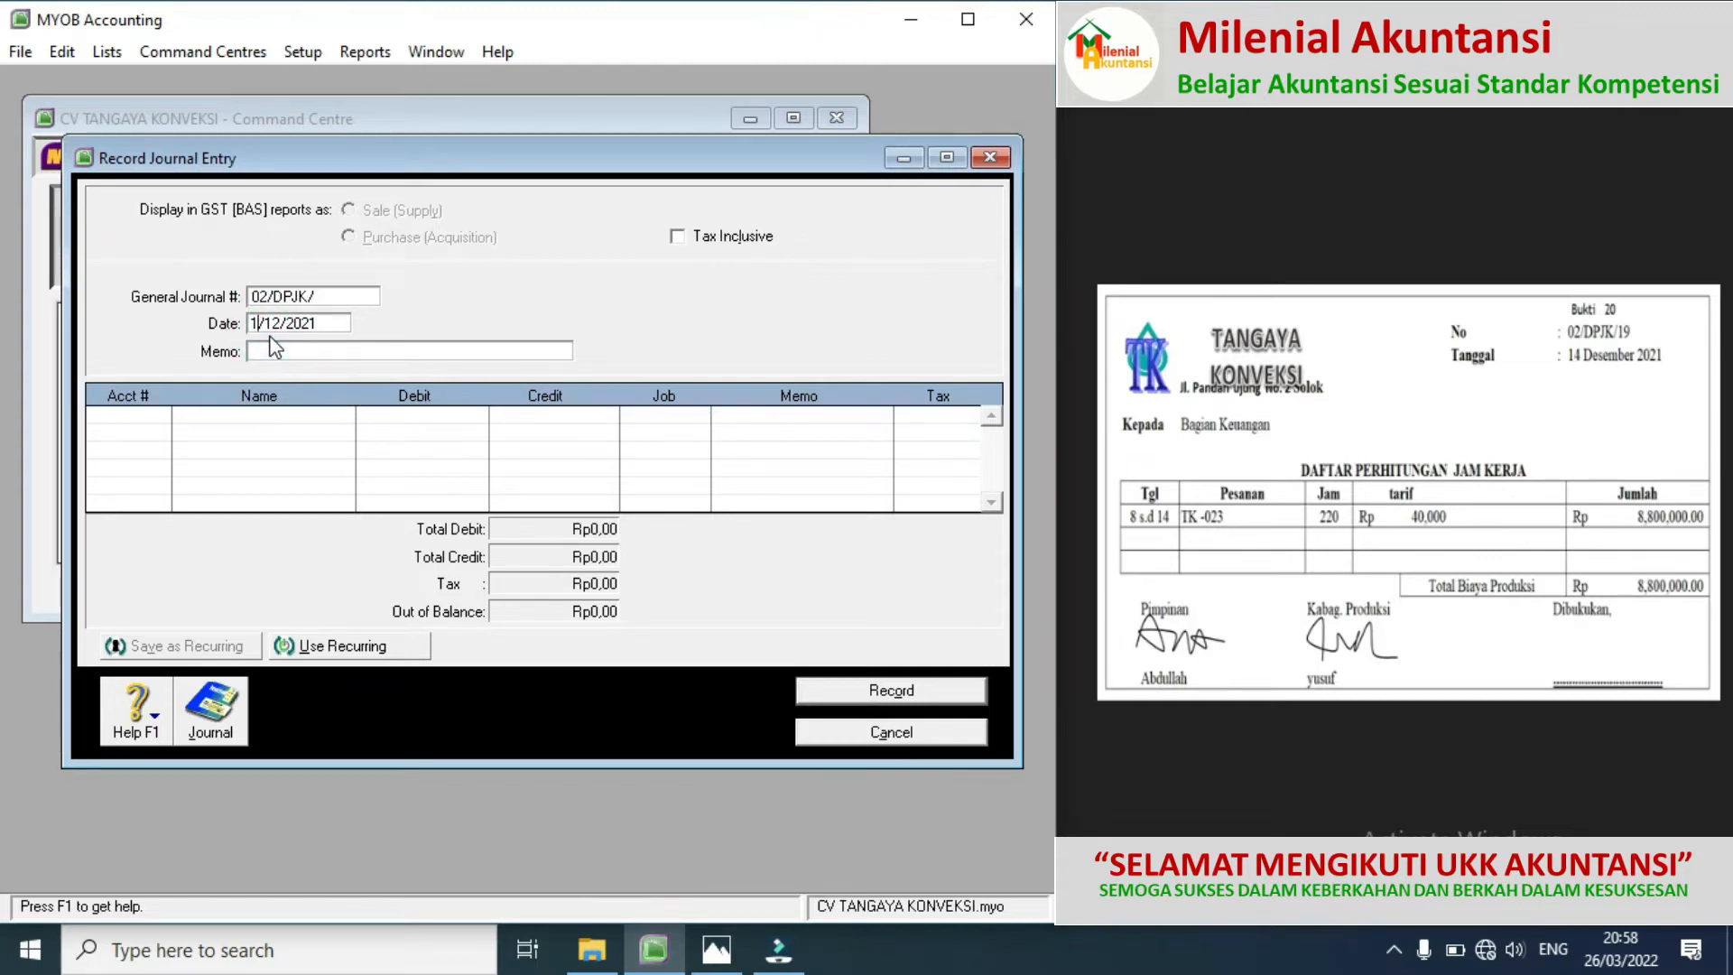
pyautogui.write('4')
pyautogui.click(276, 350)
pyautogui.write('BTKL PESANAN TK')
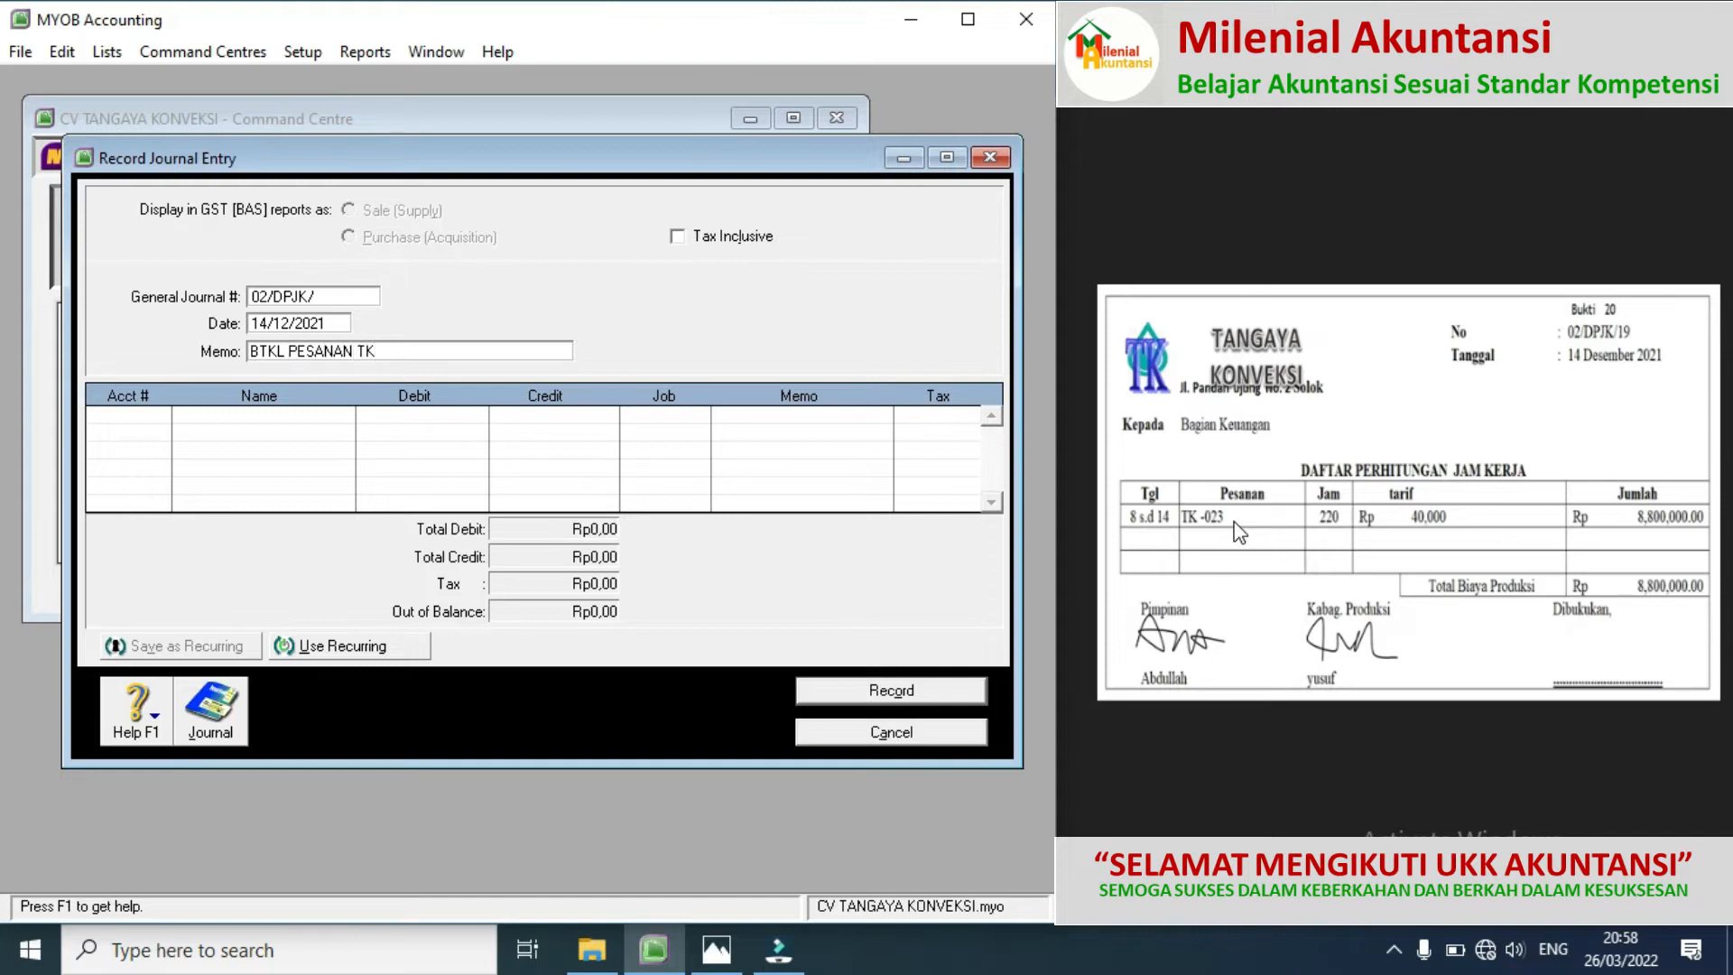
pyautogui.write('-023')
# Step: Debit account 5-2101 Wage & Salaries with 8800000 on the first journal line
pyautogui.click(161, 417)
pyautogui.click(161, 415)
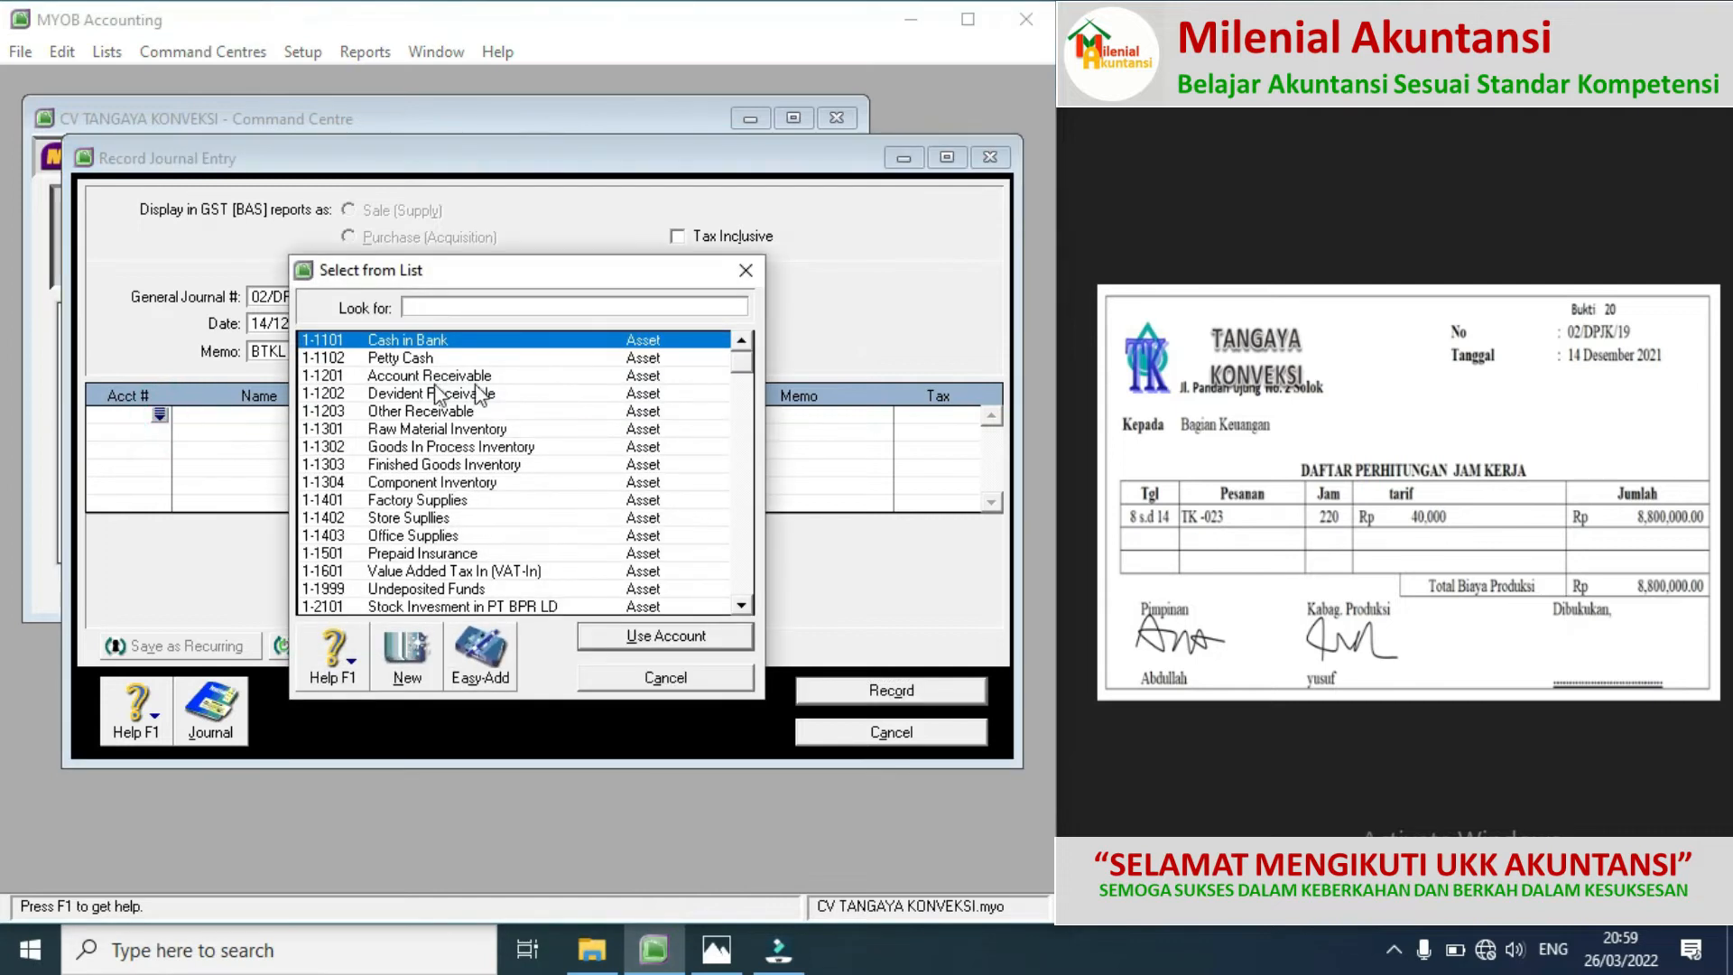
pyautogui.click(743, 367)
pyautogui.scroll(-4, 746, 422)
pyautogui.click(744, 474)
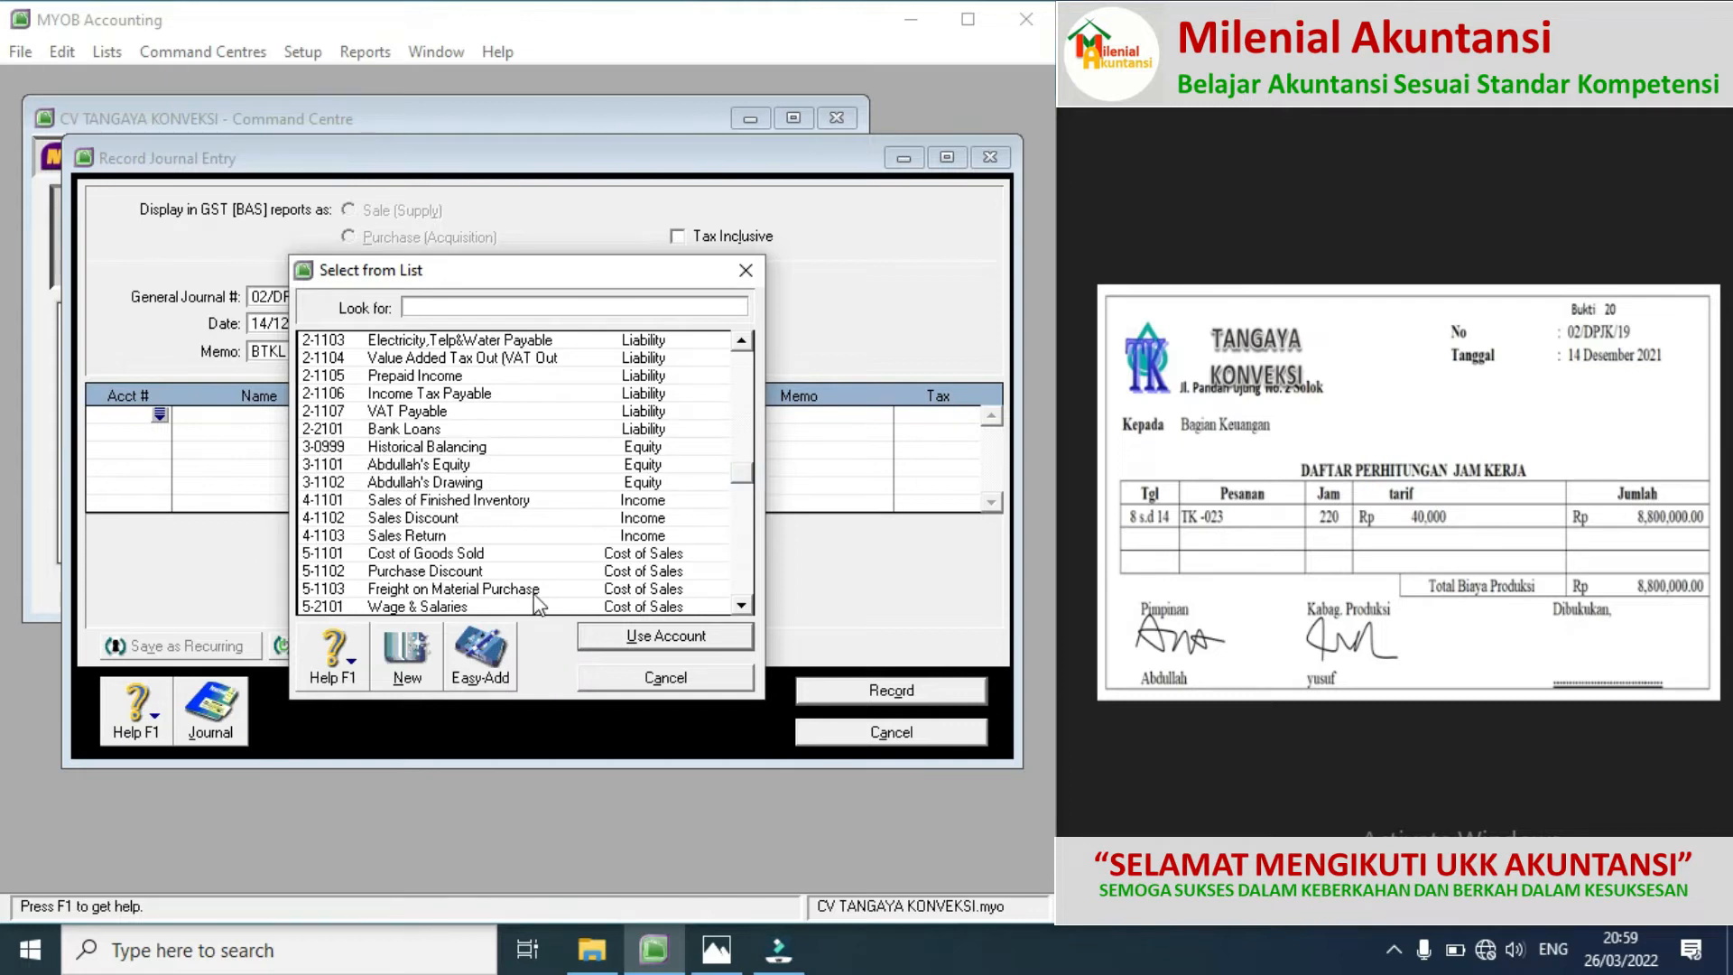
pyautogui.click(442, 607)
pyautogui.doubleClick(442, 607)
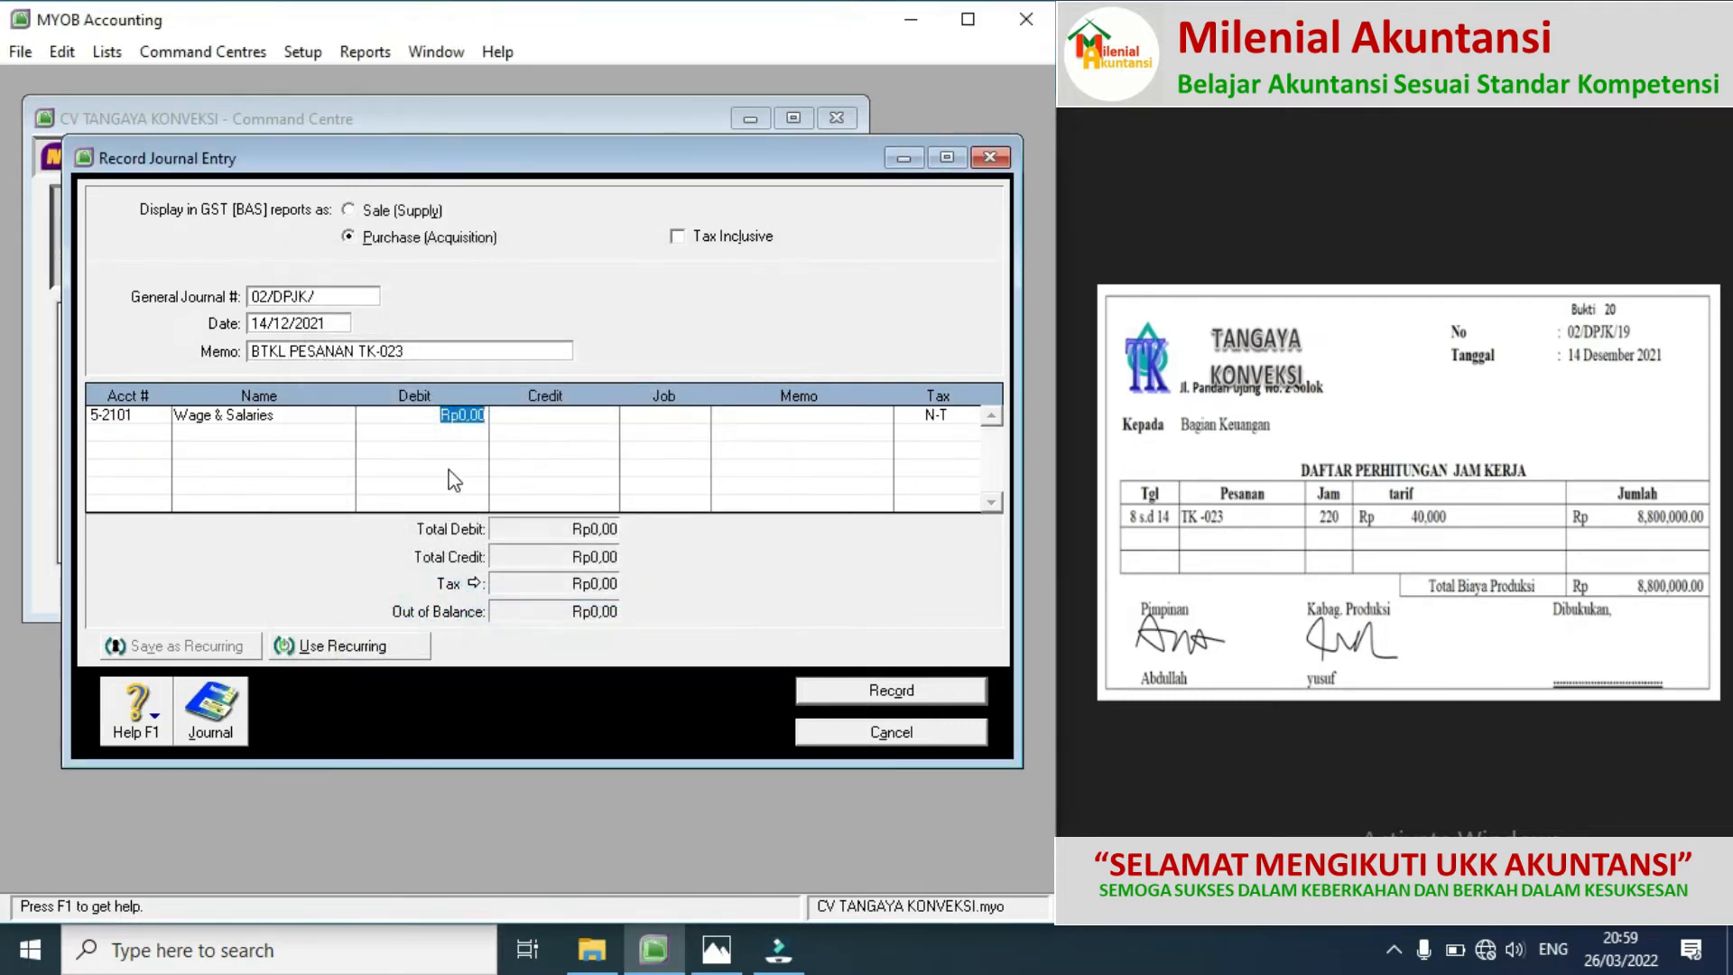
pyautogui.write('8800000')
# Step: Credit account 2-1102 Wages & Salaries Payable with Rp8.800.000,00 on the second journal line
pyautogui.click(157, 435)
pyautogui.click(159, 437)
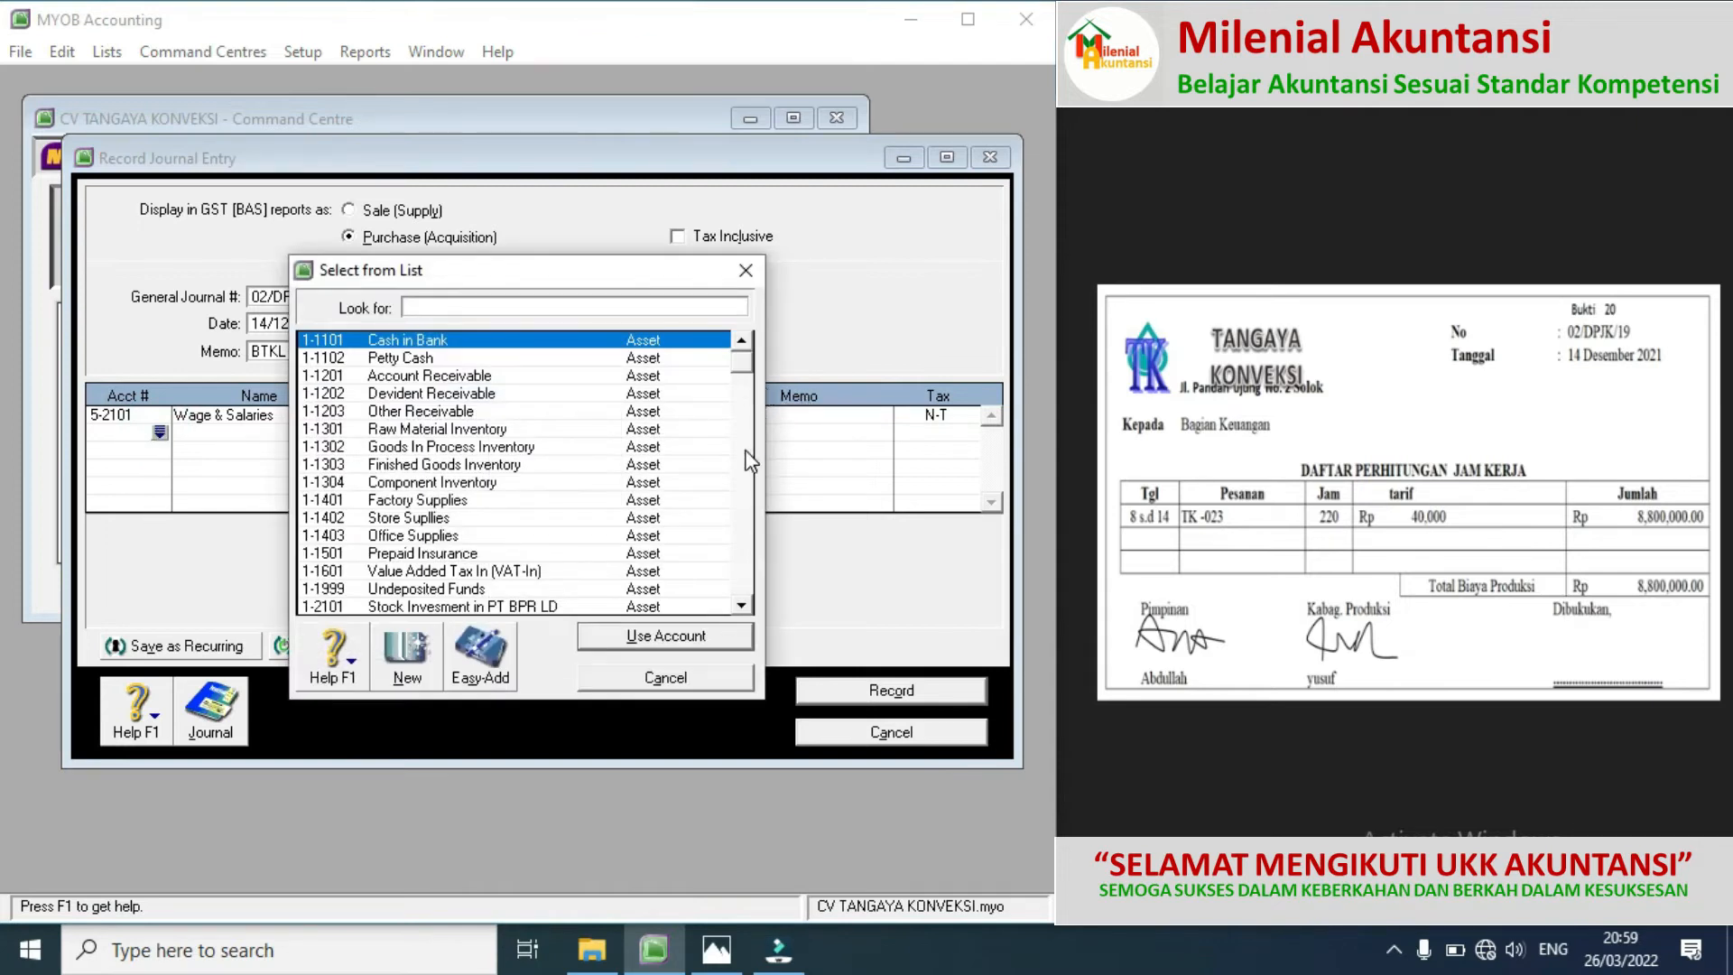
pyautogui.scroll(-6, 745, 476)
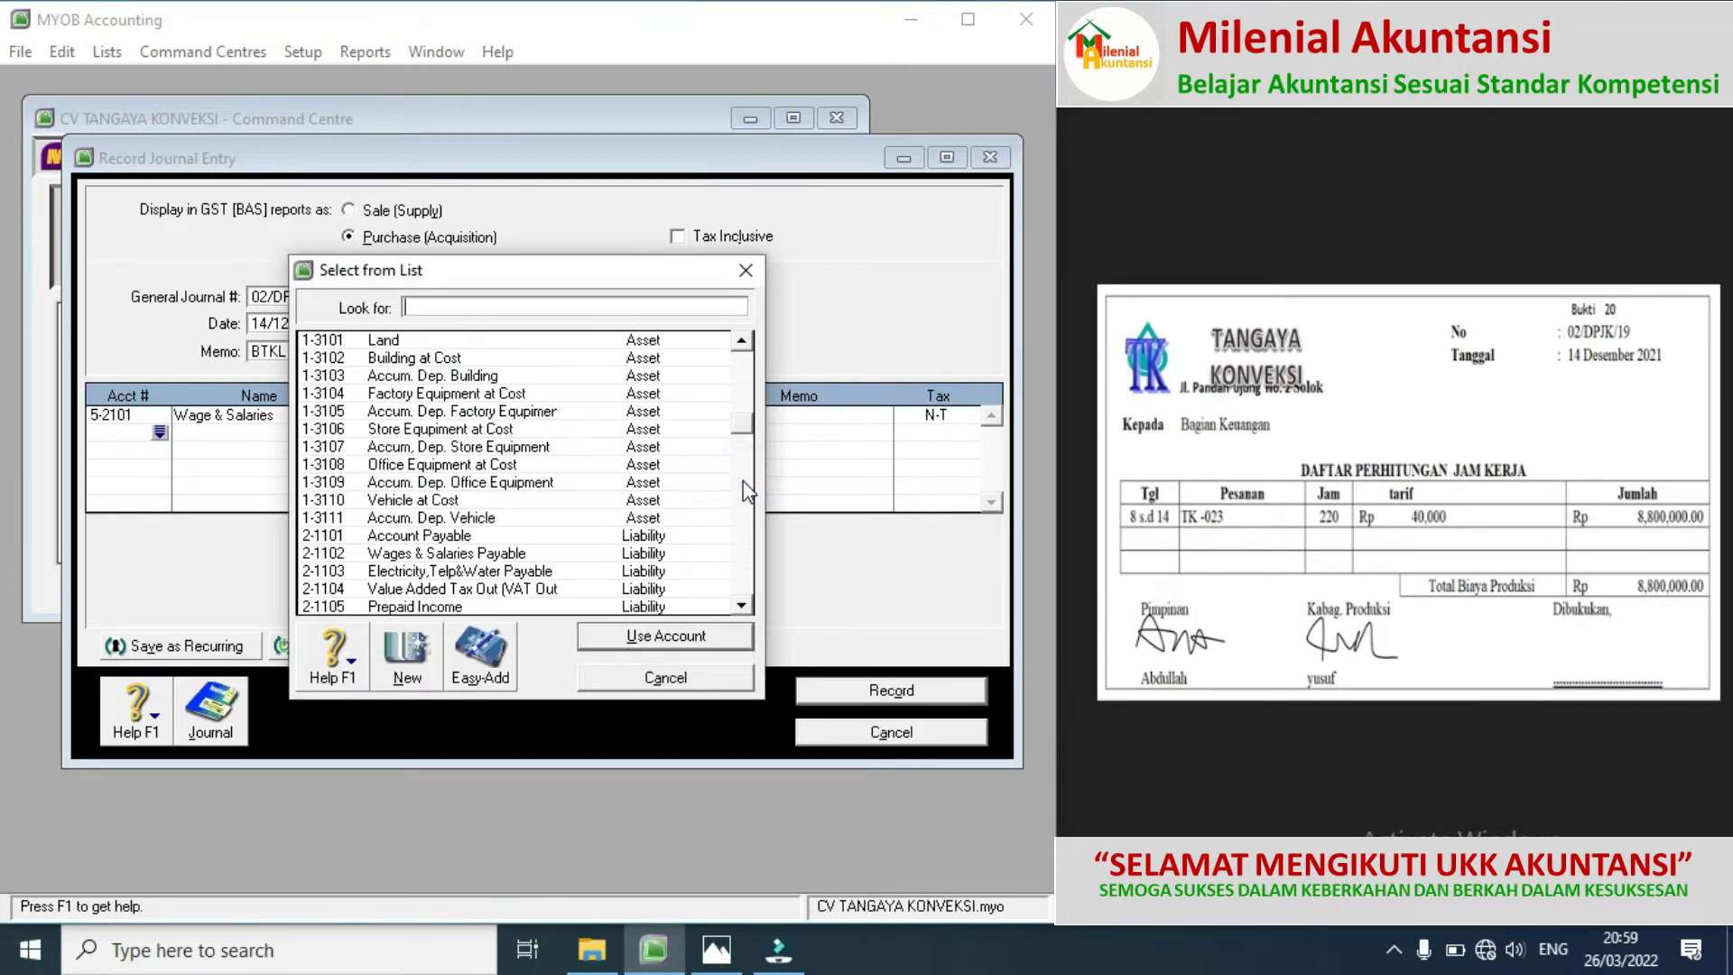
pyautogui.doubleClick(522, 554)
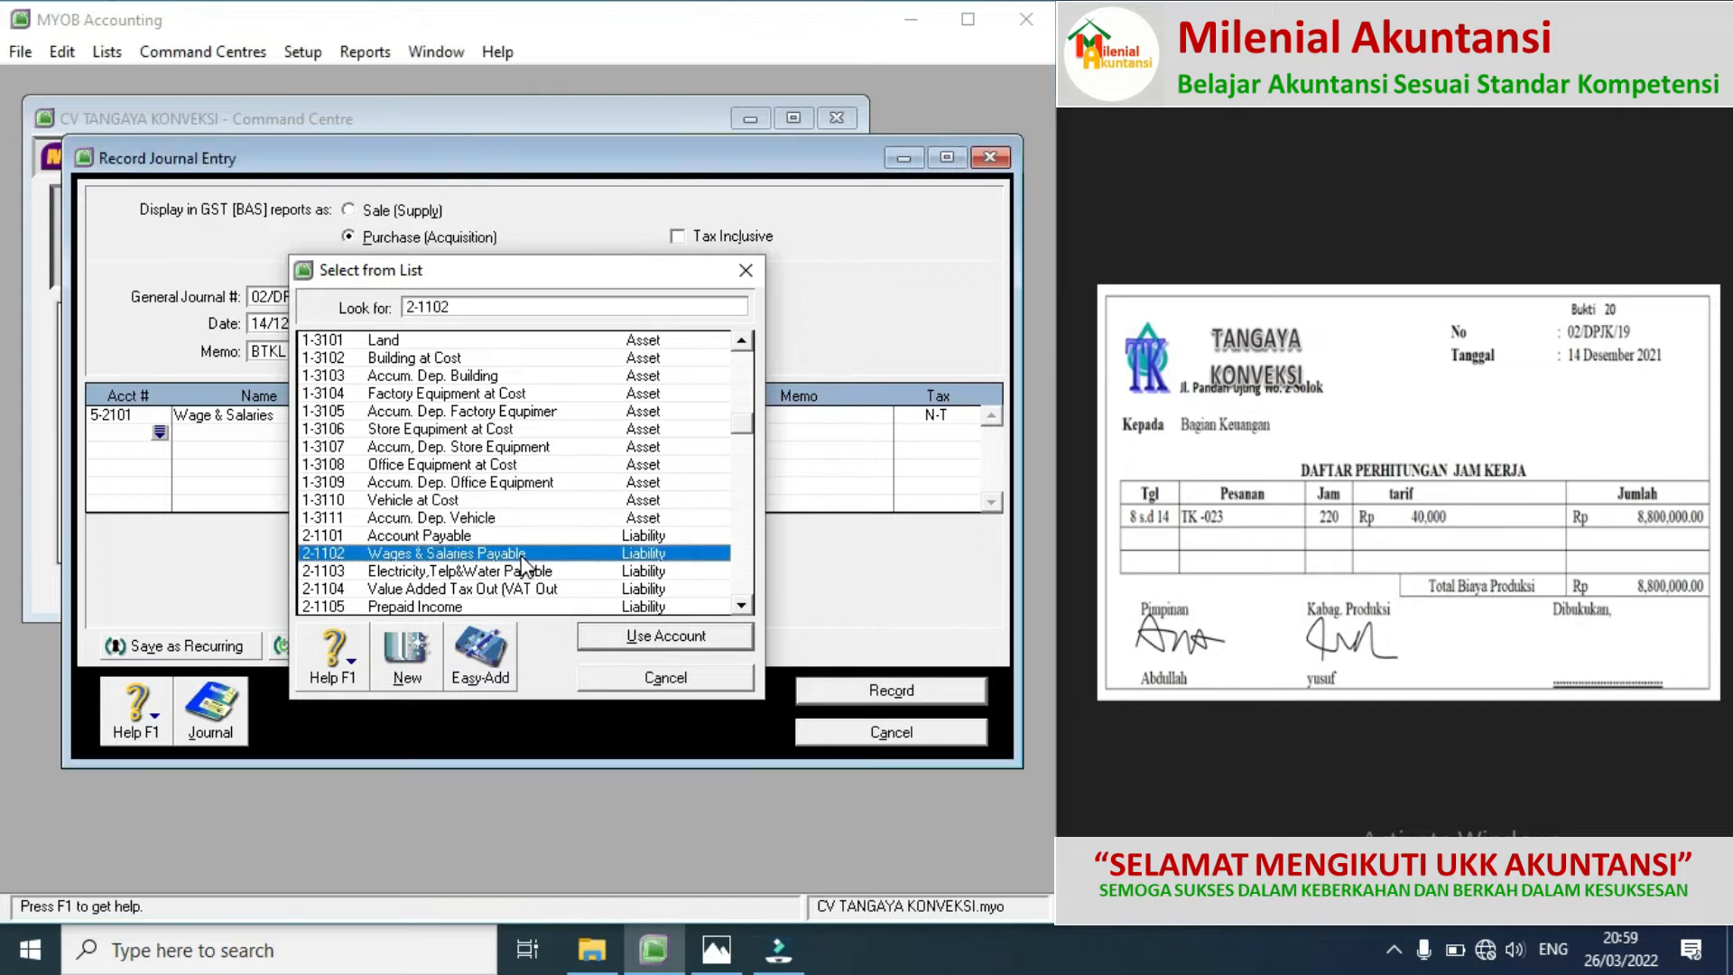
pyautogui.press('Tab')
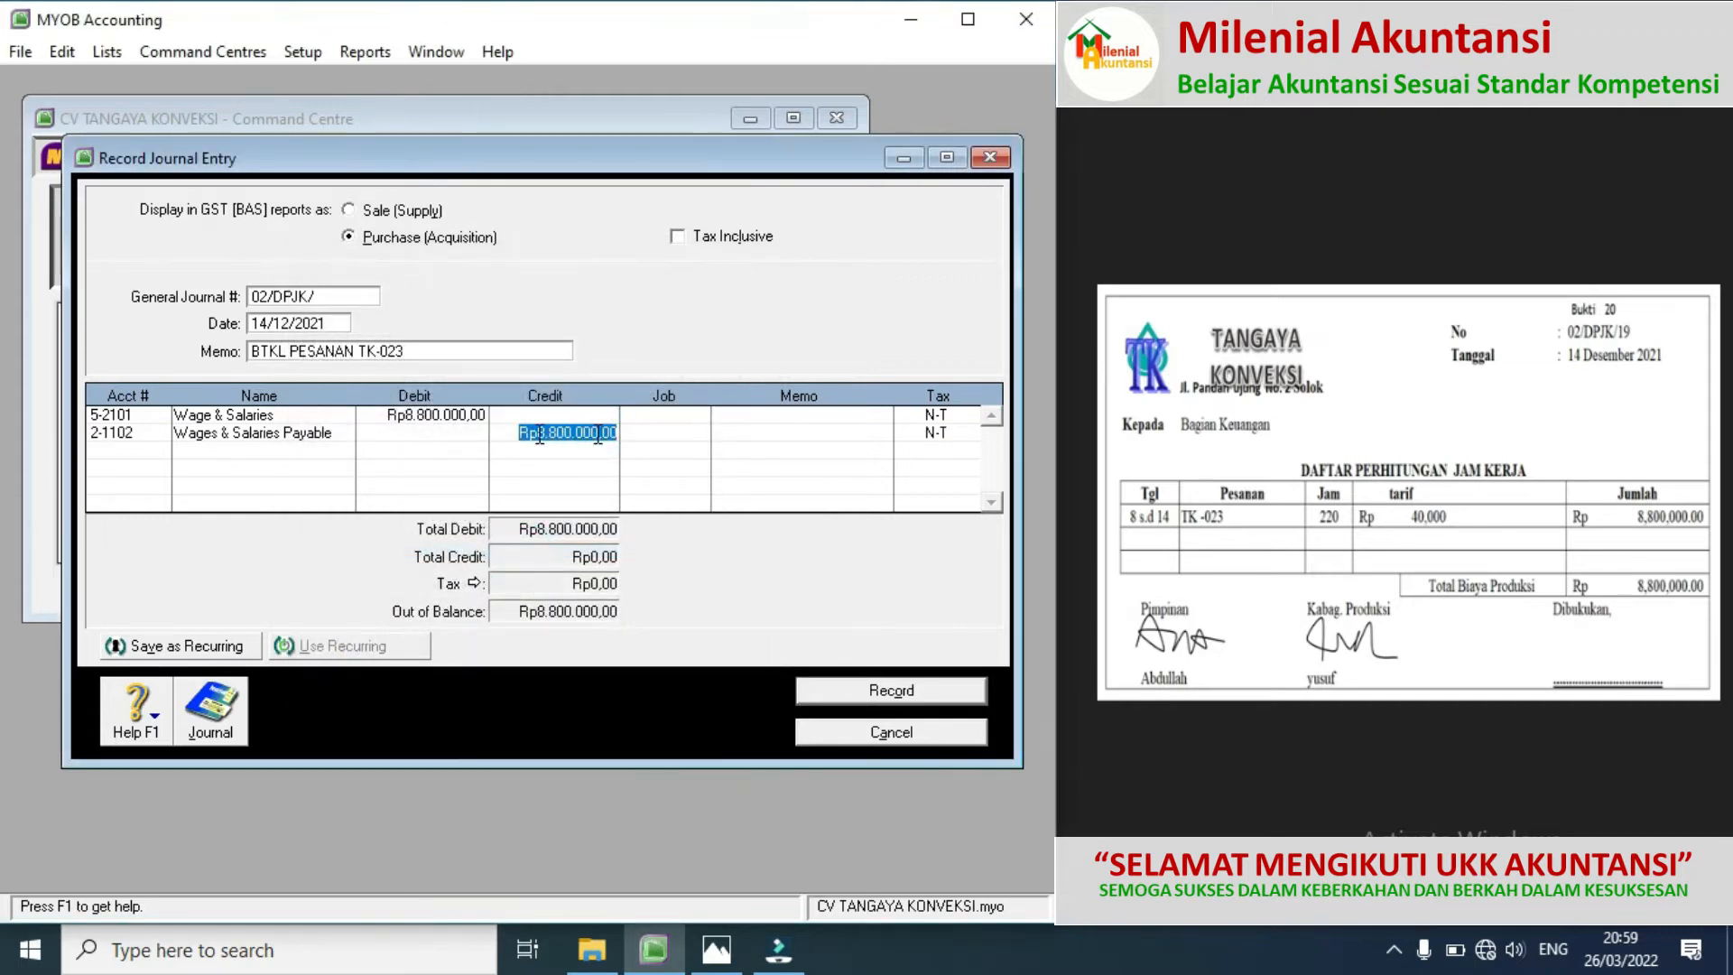
# Step: Debit account 5-3002 GIP - Direct Wages Expense with 8800000 on the third journal line
pyautogui.click(168, 462)
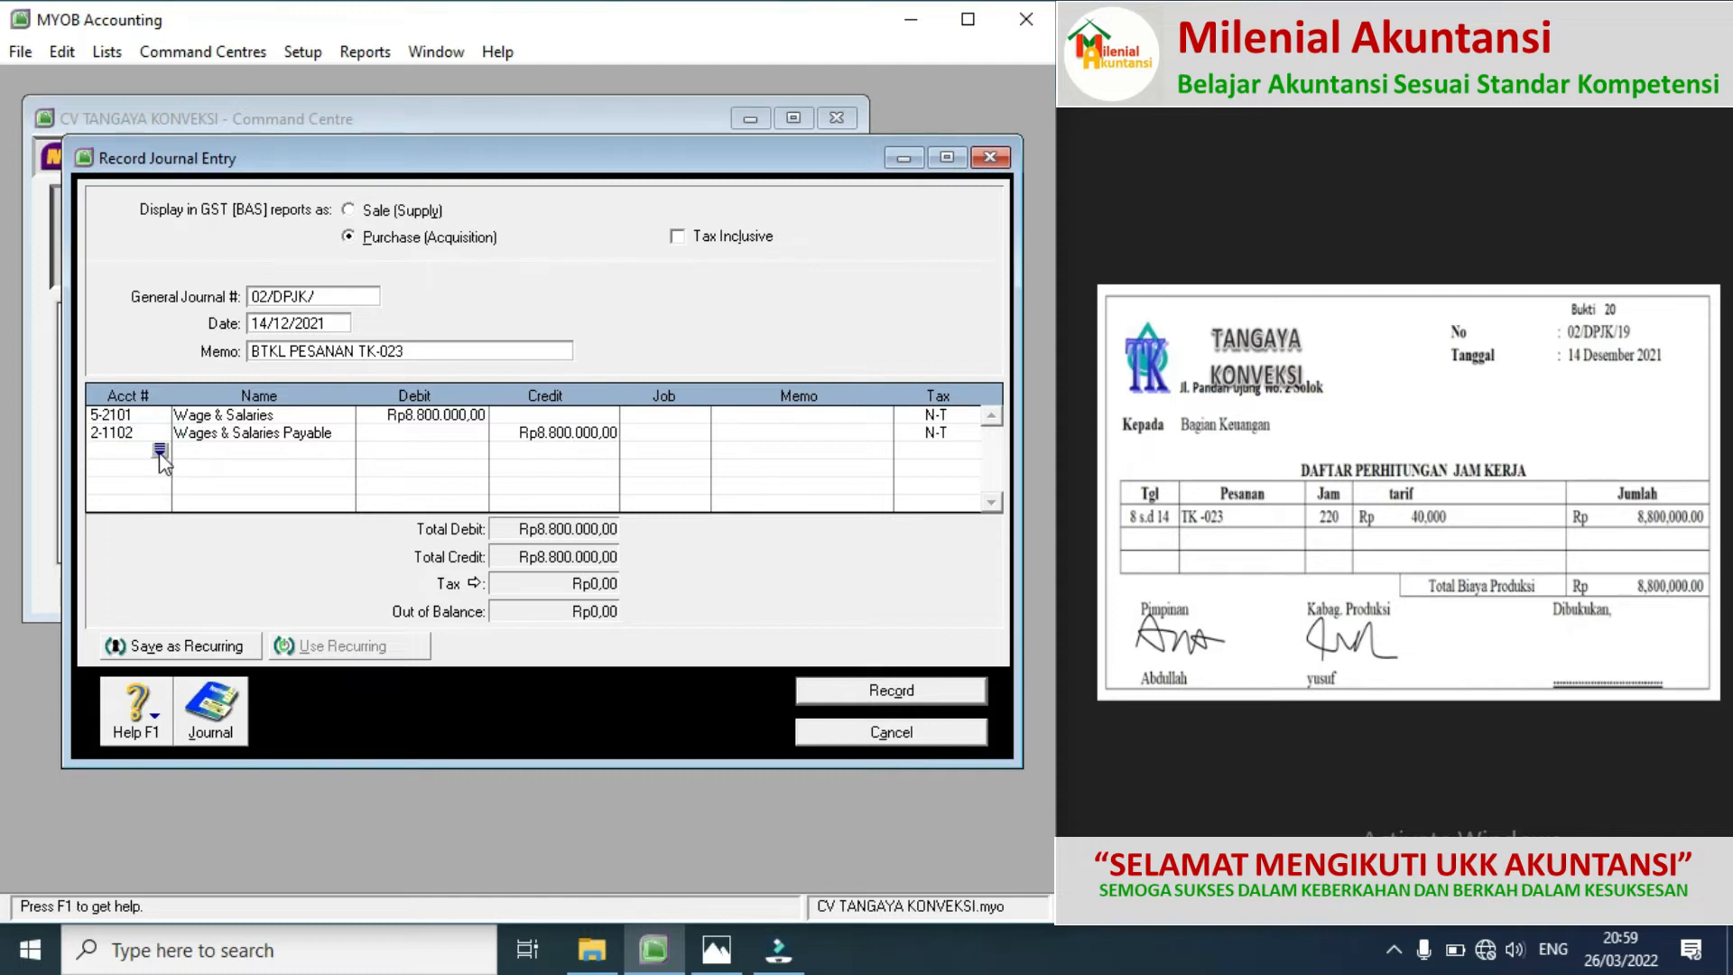
pyautogui.click(159, 450)
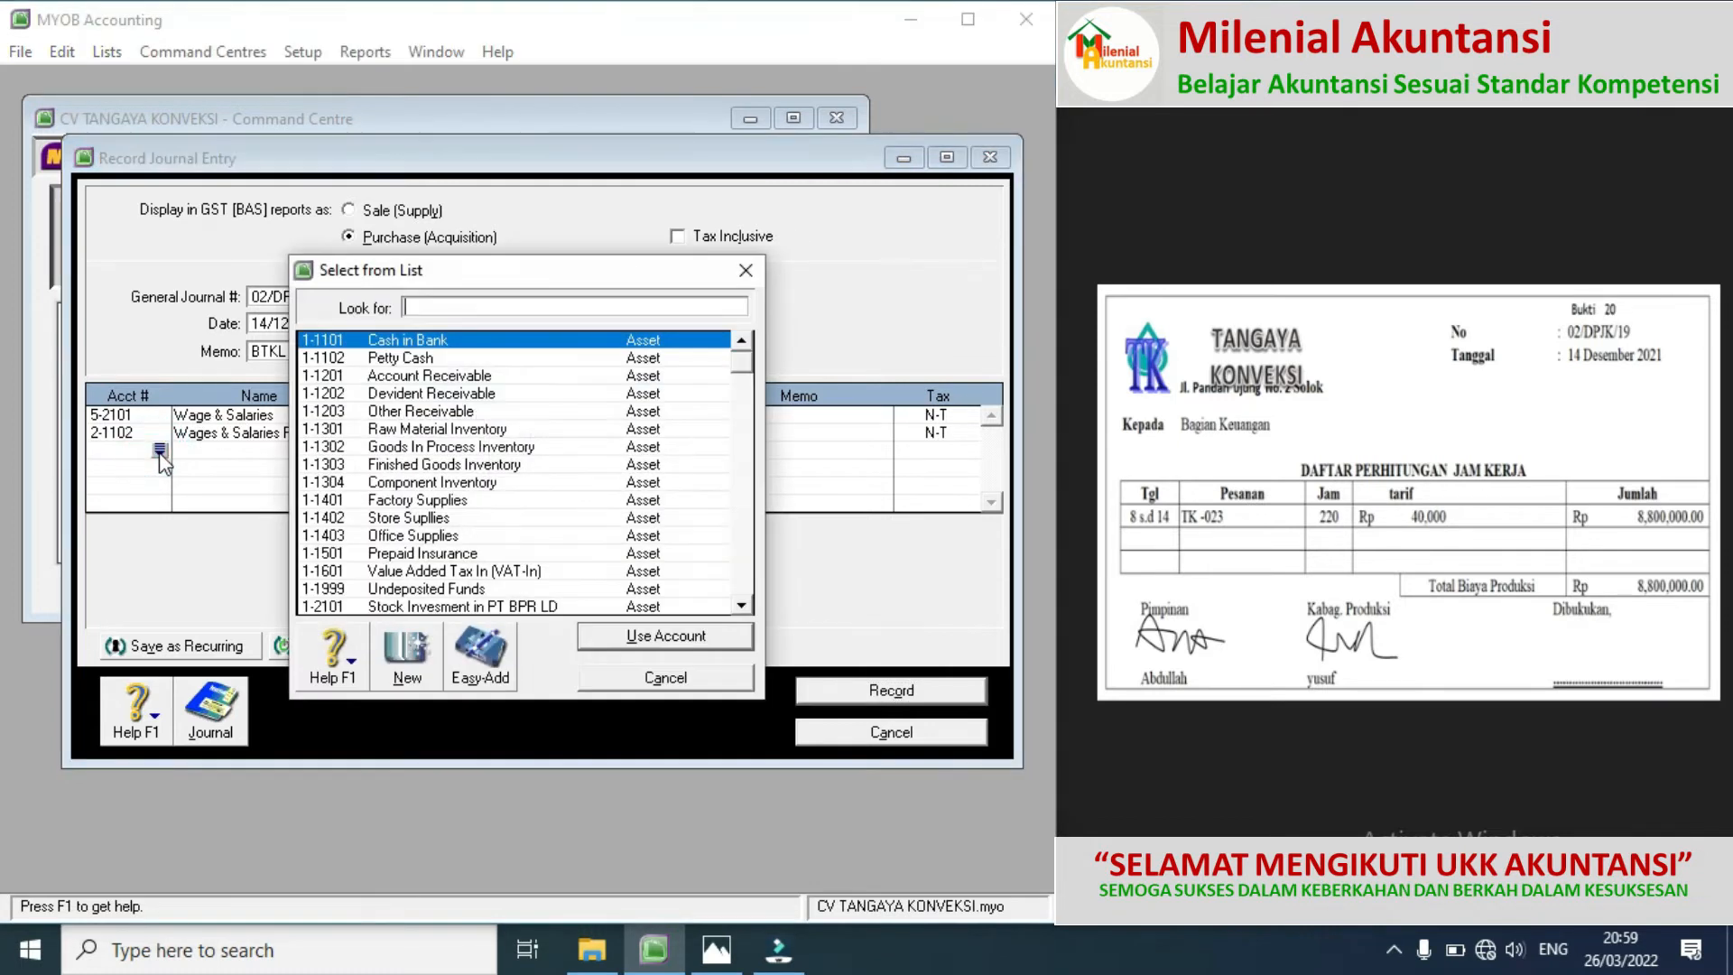
pyautogui.click(747, 367)
pyautogui.moveTo(749, 386); pyautogui.dragTo(744, 442)
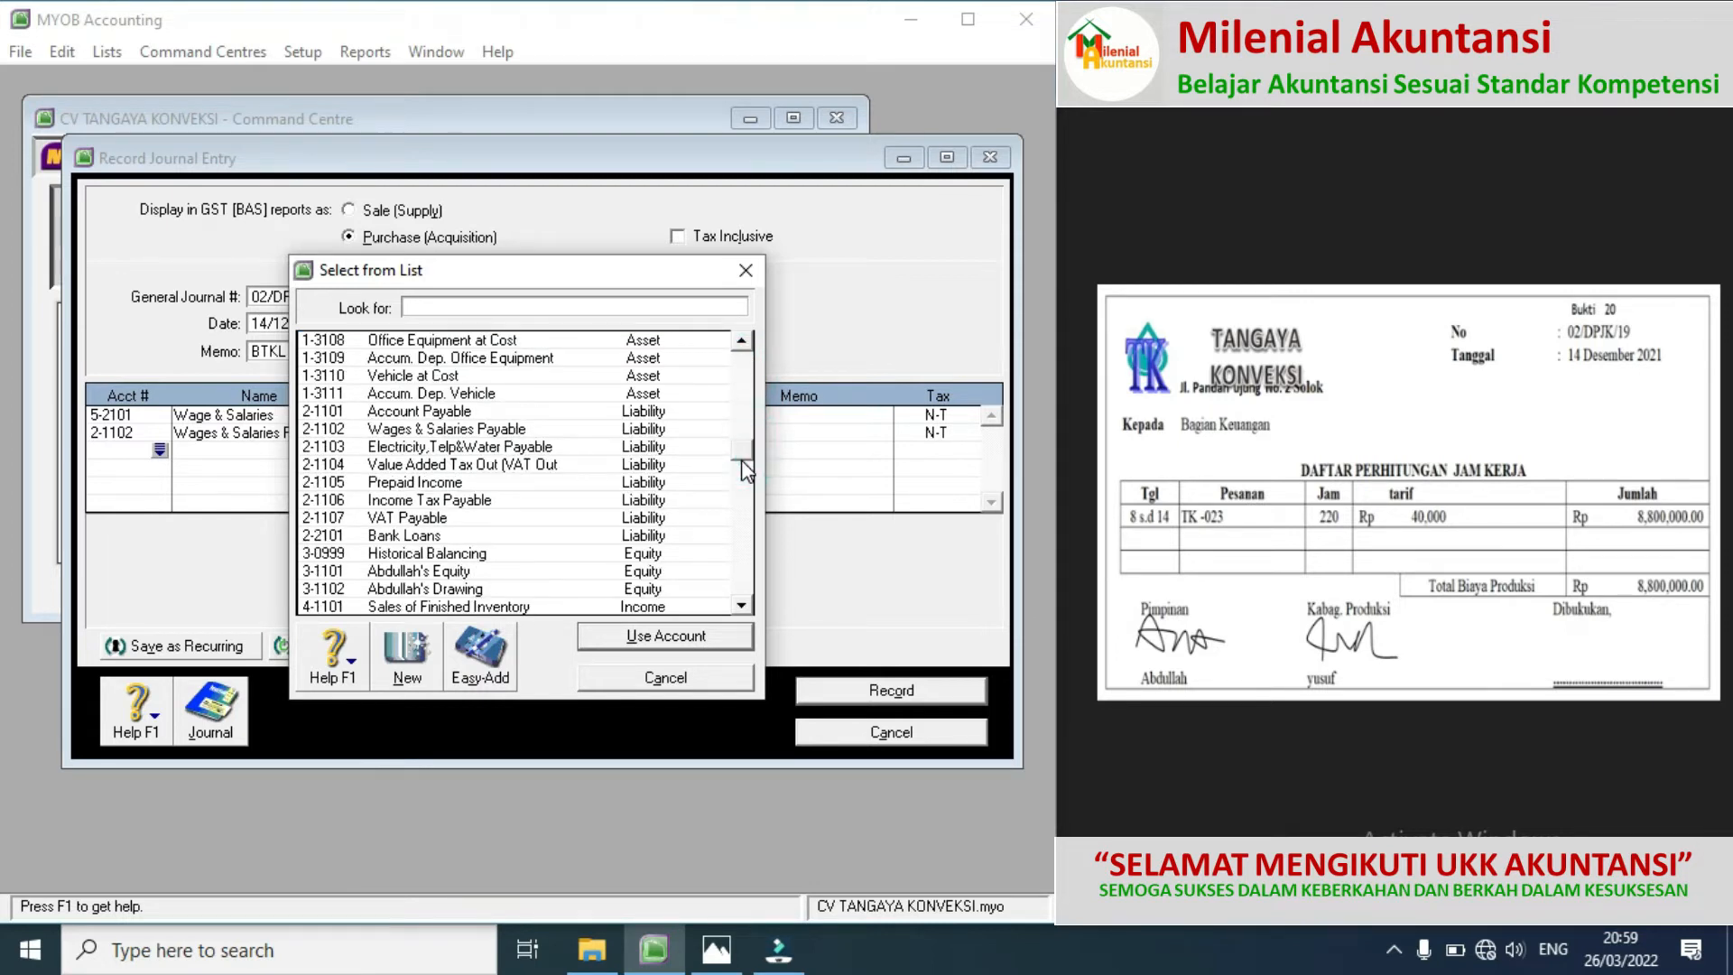
pyautogui.click(740, 459)
pyautogui.doubleClick(517, 466)
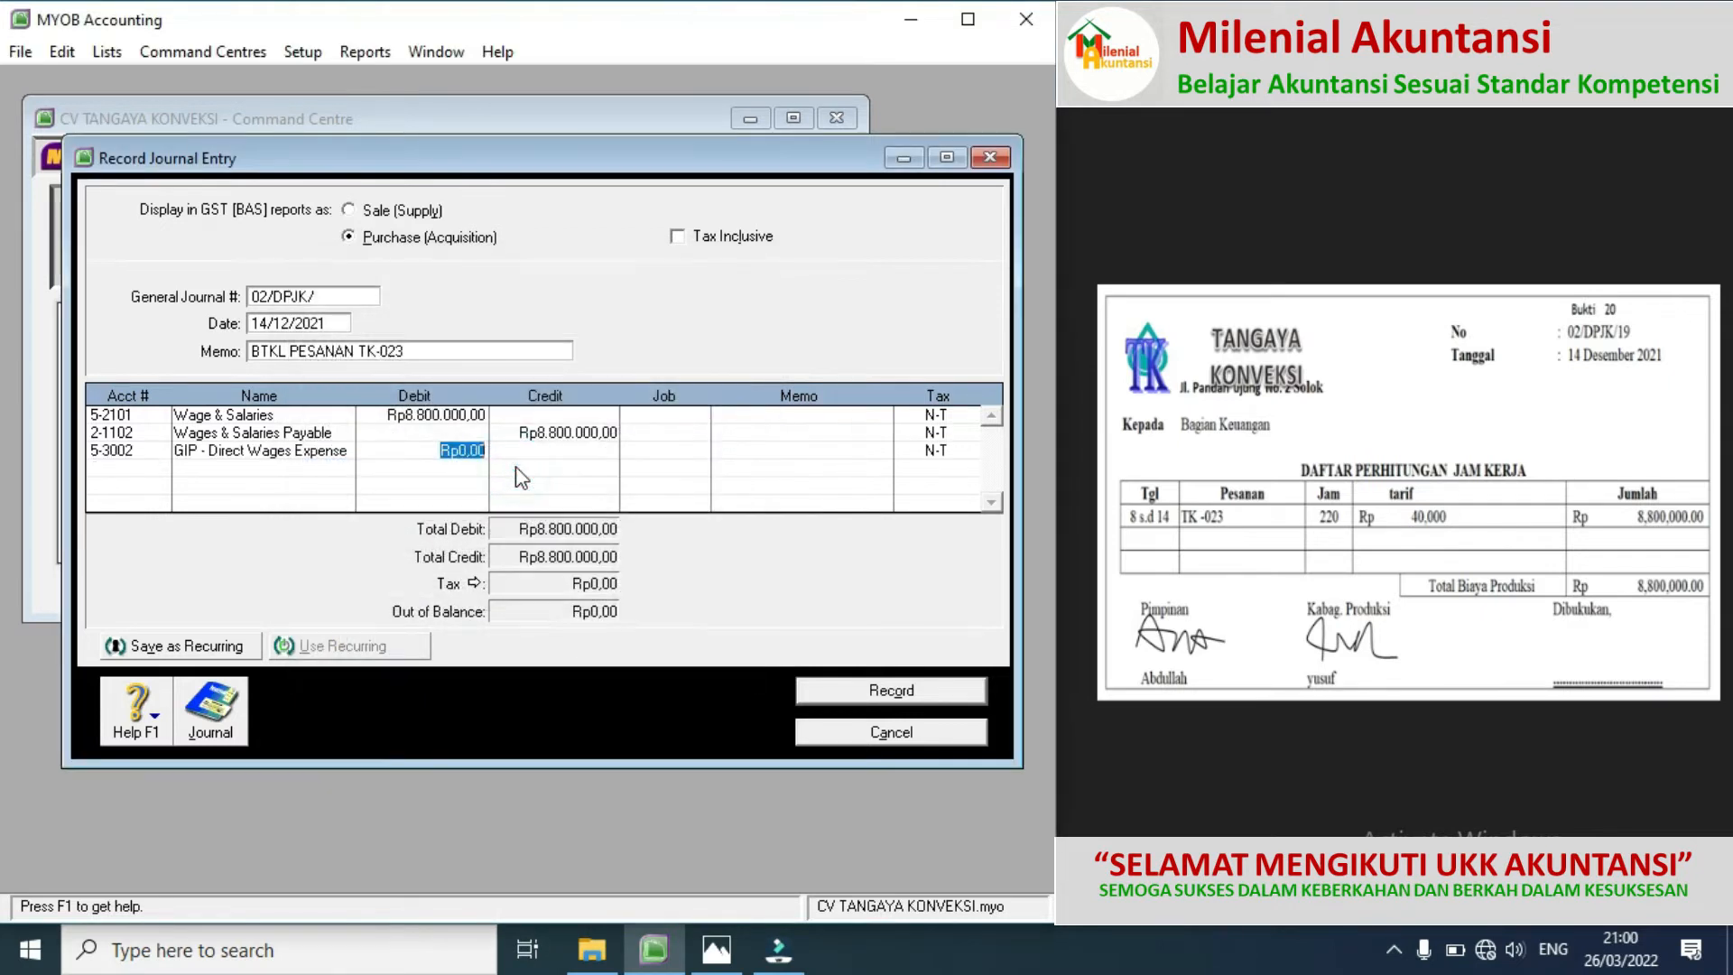
pyautogui.write('8800000')
# Step: Credit account 5-2101 Wage & Salaries with 8800000 on the fourth line and record the journal entry
pyautogui.click(161, 470)
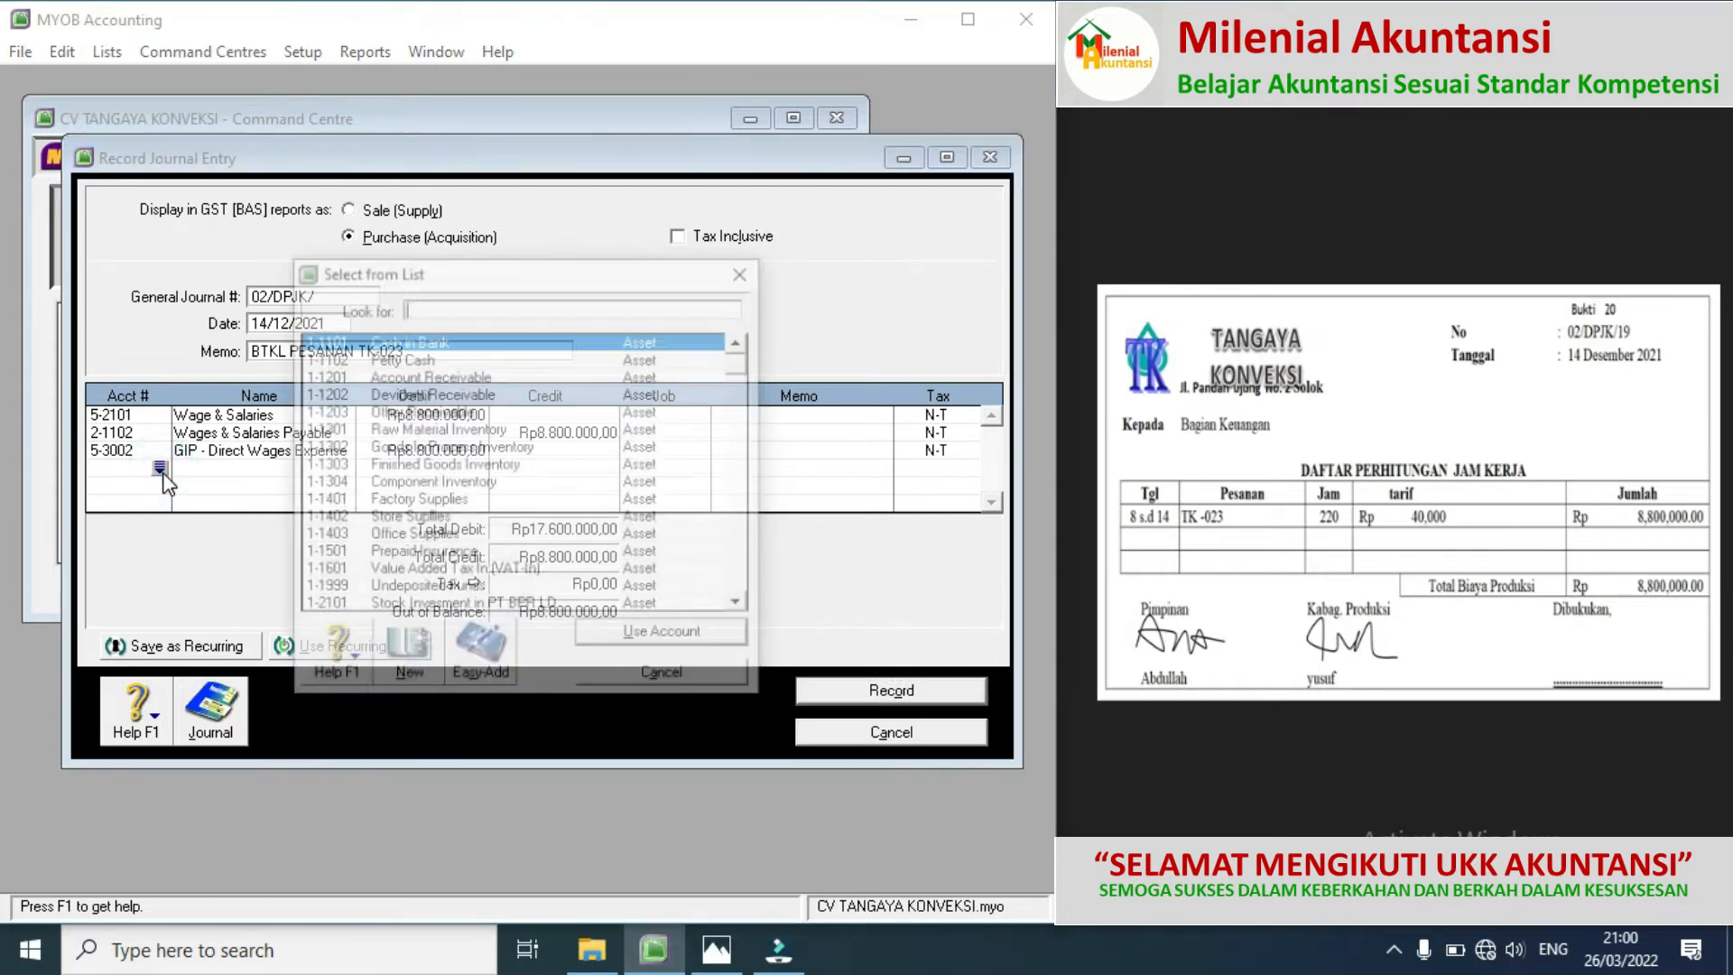
pyautogui.click(740, 536)
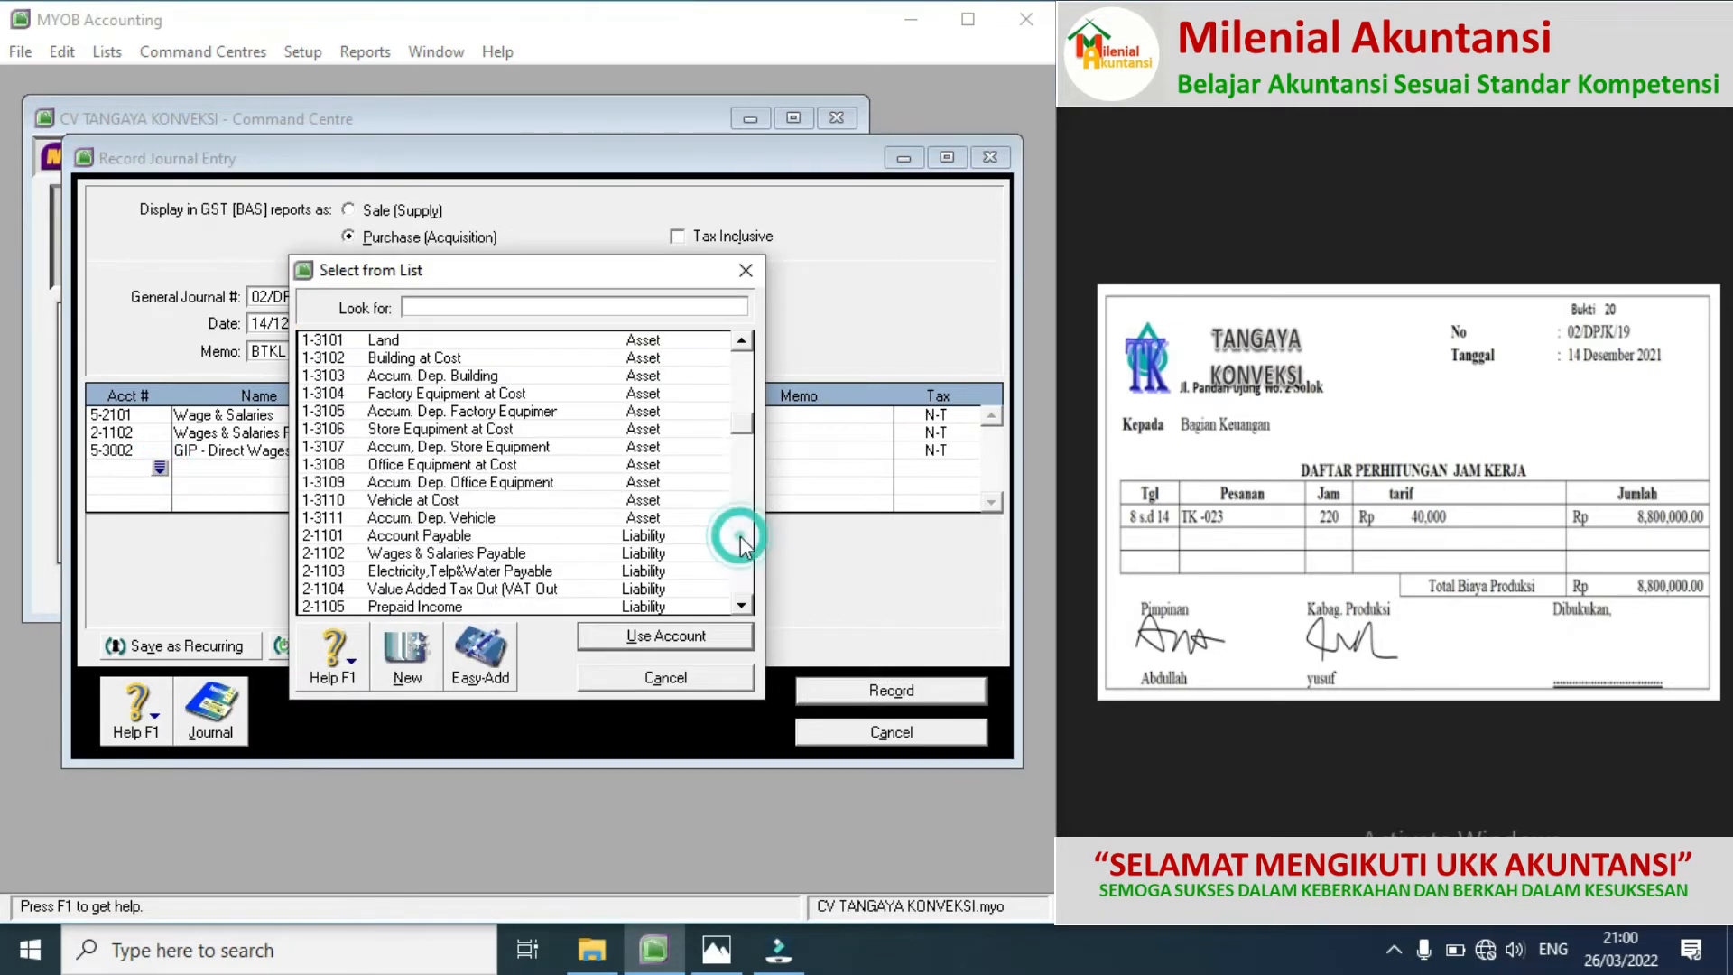
pyautogui.click(740, 538)
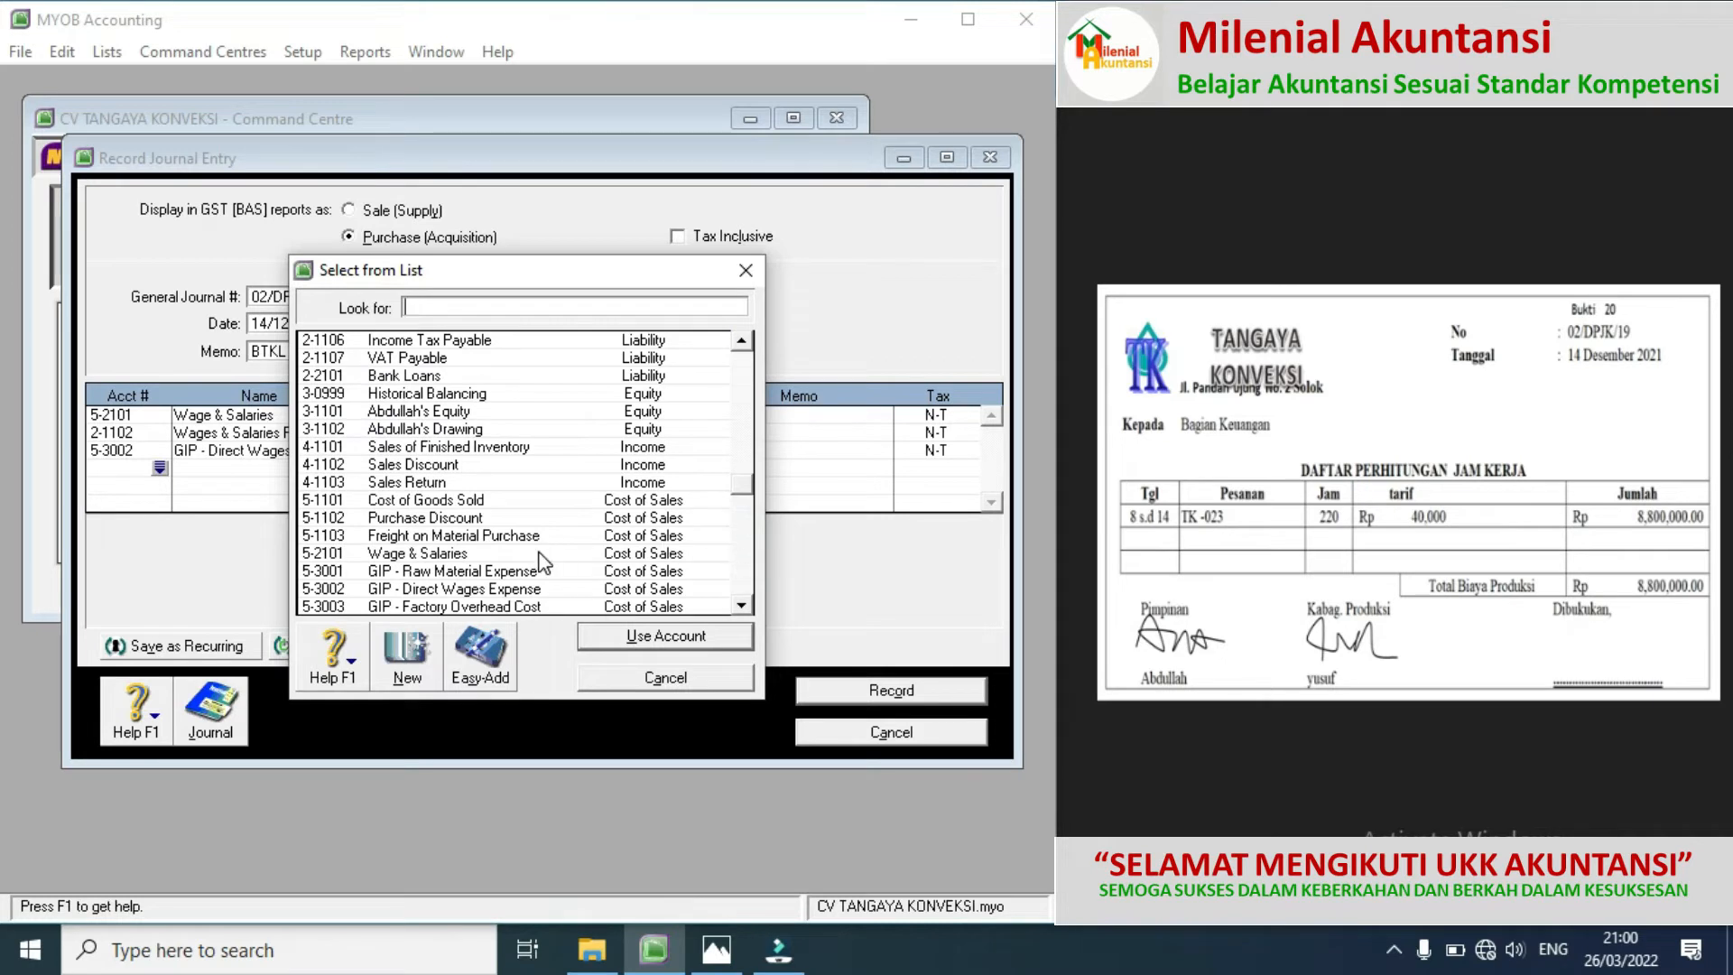
pyautogui.doubleClick(467, 553)
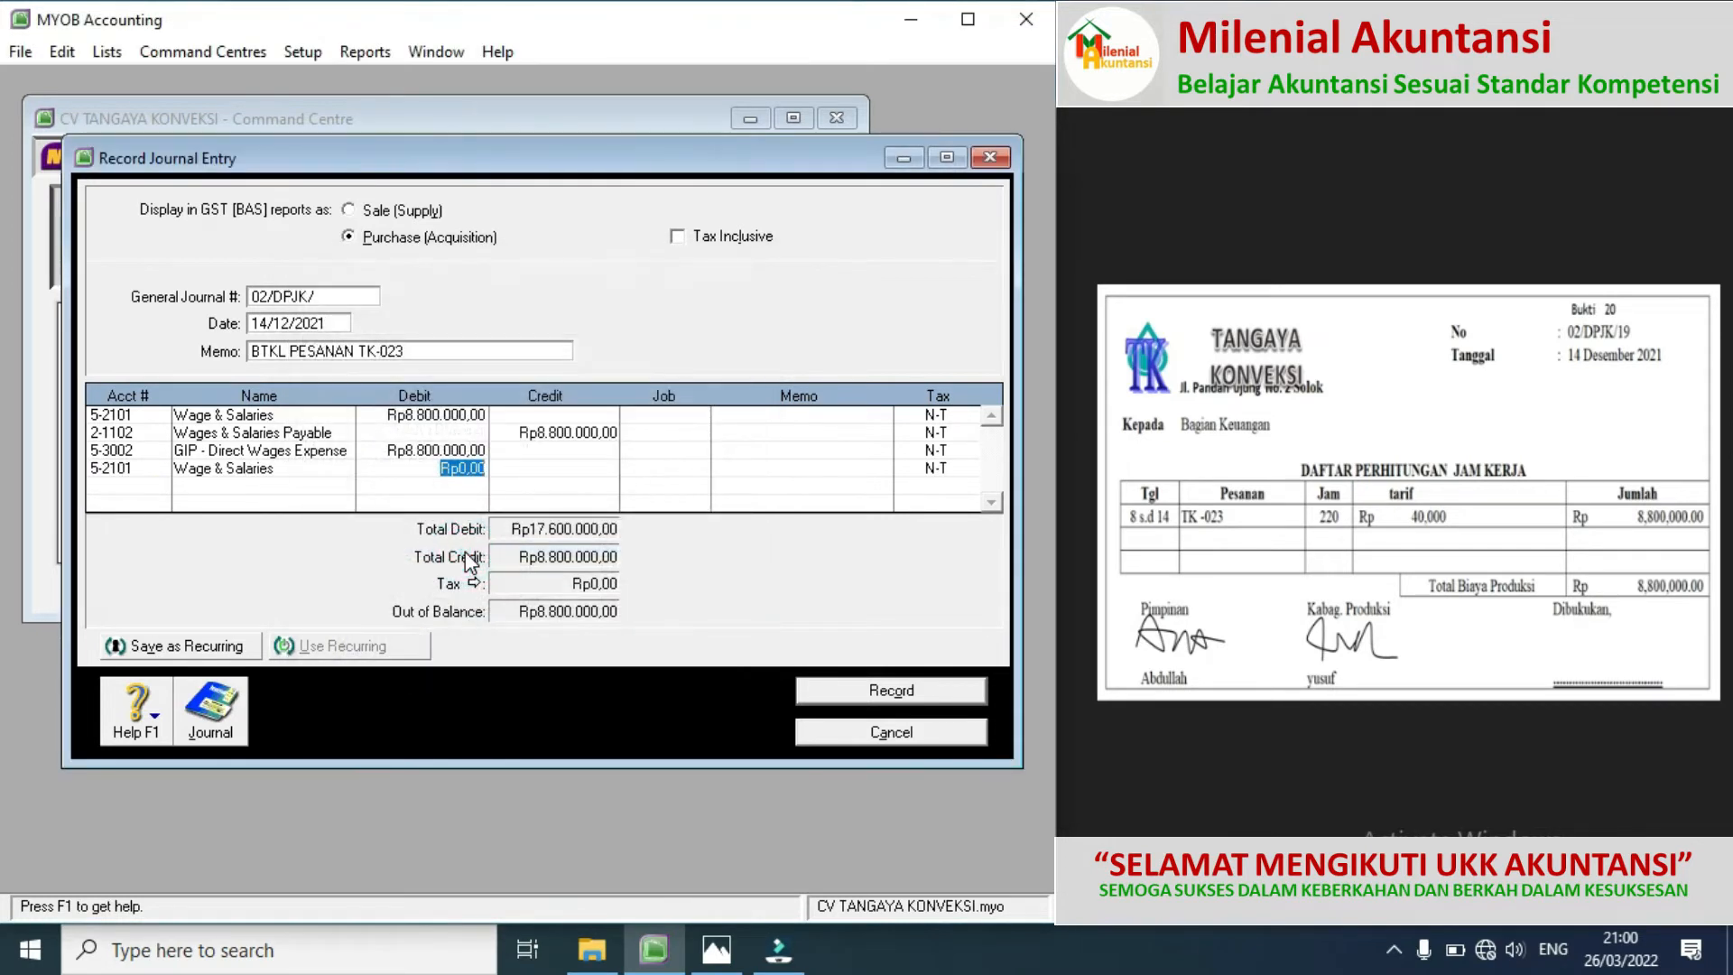
pyautogui.press('Tab')
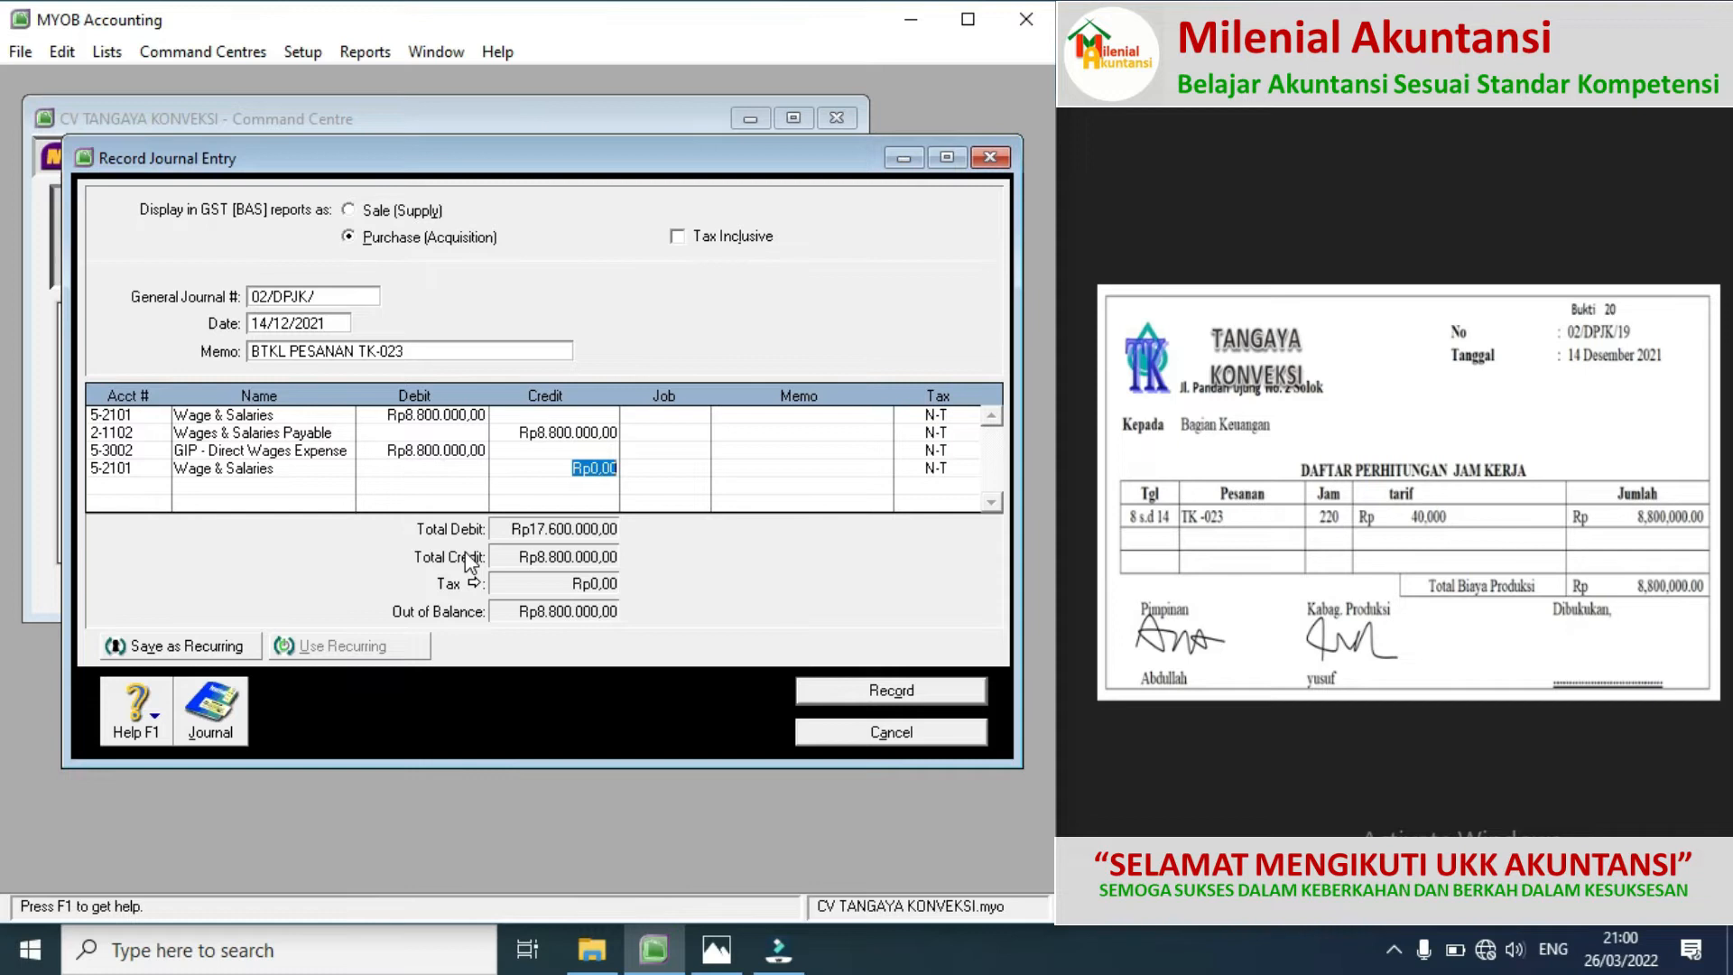
pyautogui.write('8800000')
pyautogui.click(656, 470)
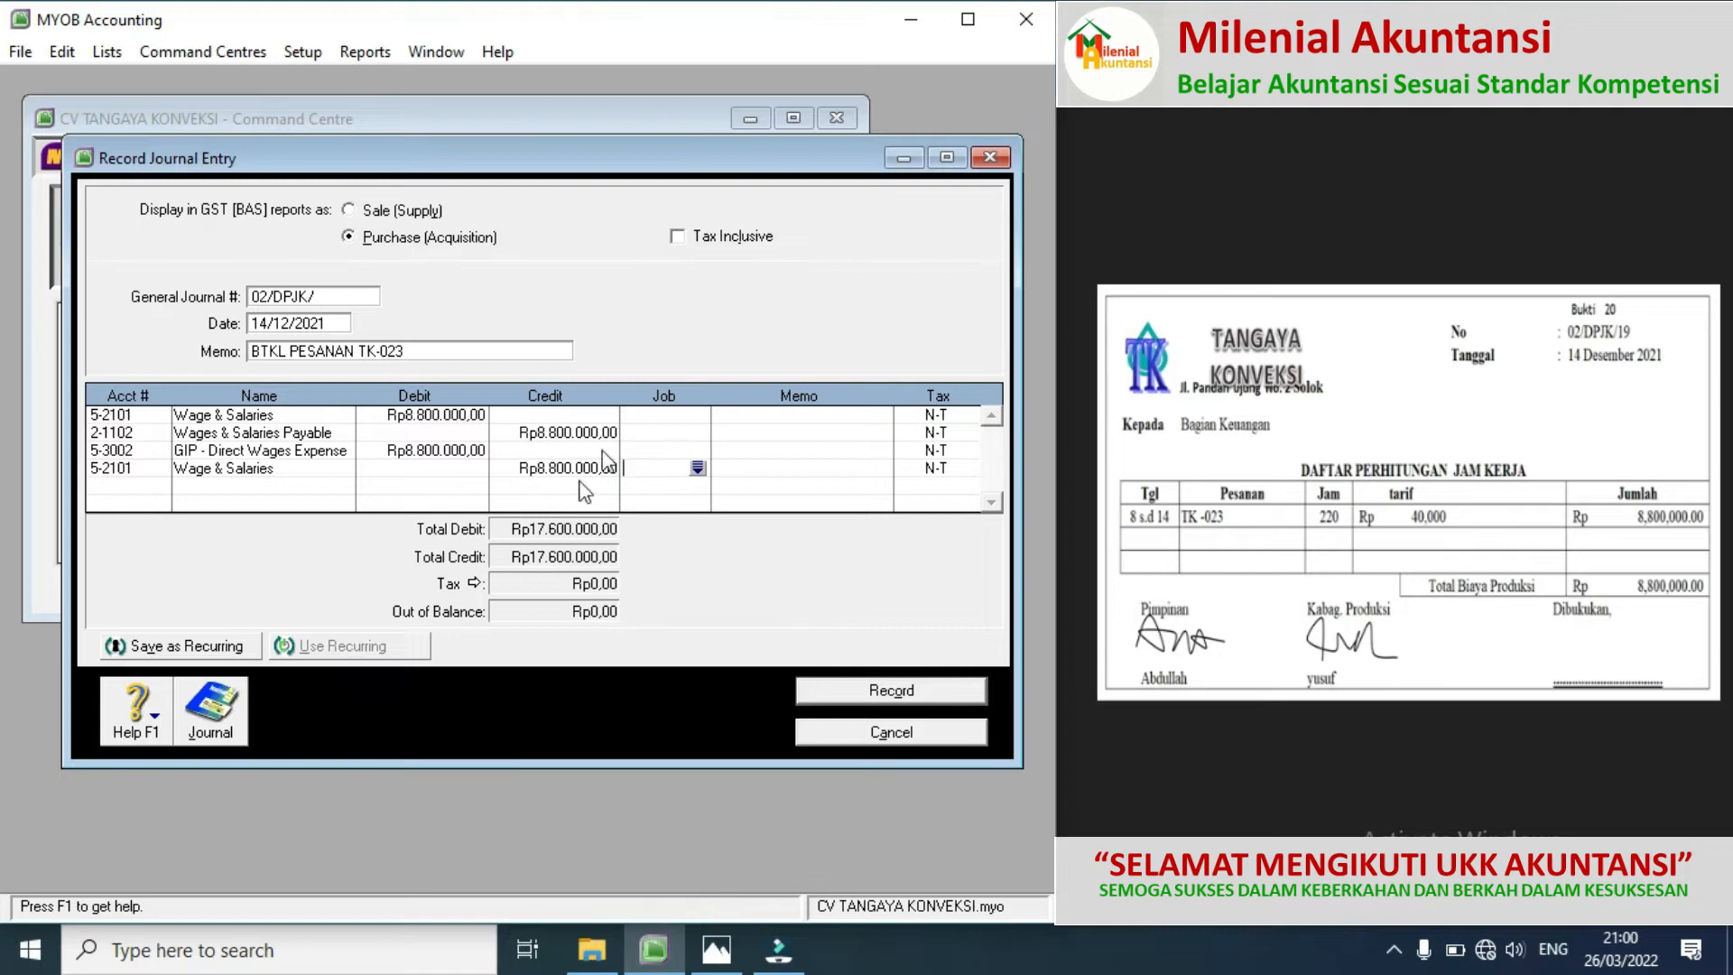
pyautogui.click(831, 686)
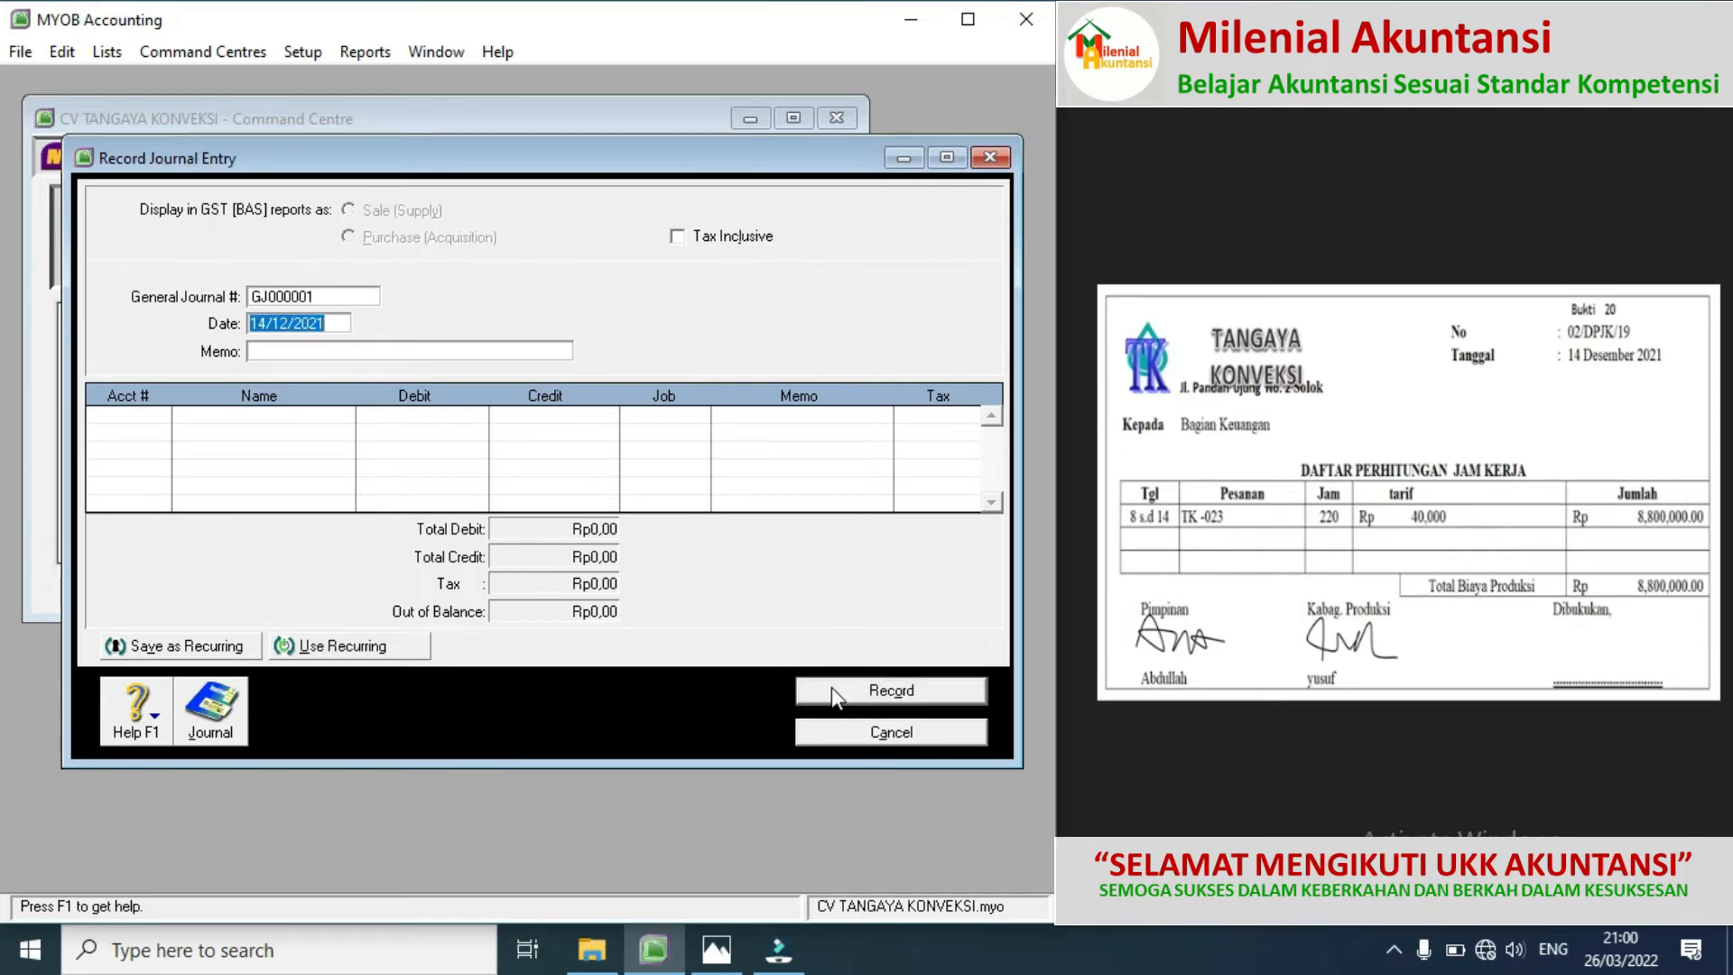
# Step: Display voucher Bukti 21, leave the journal entry form and open a new Spend Money transaction
pyautogui.click(1704, 505)
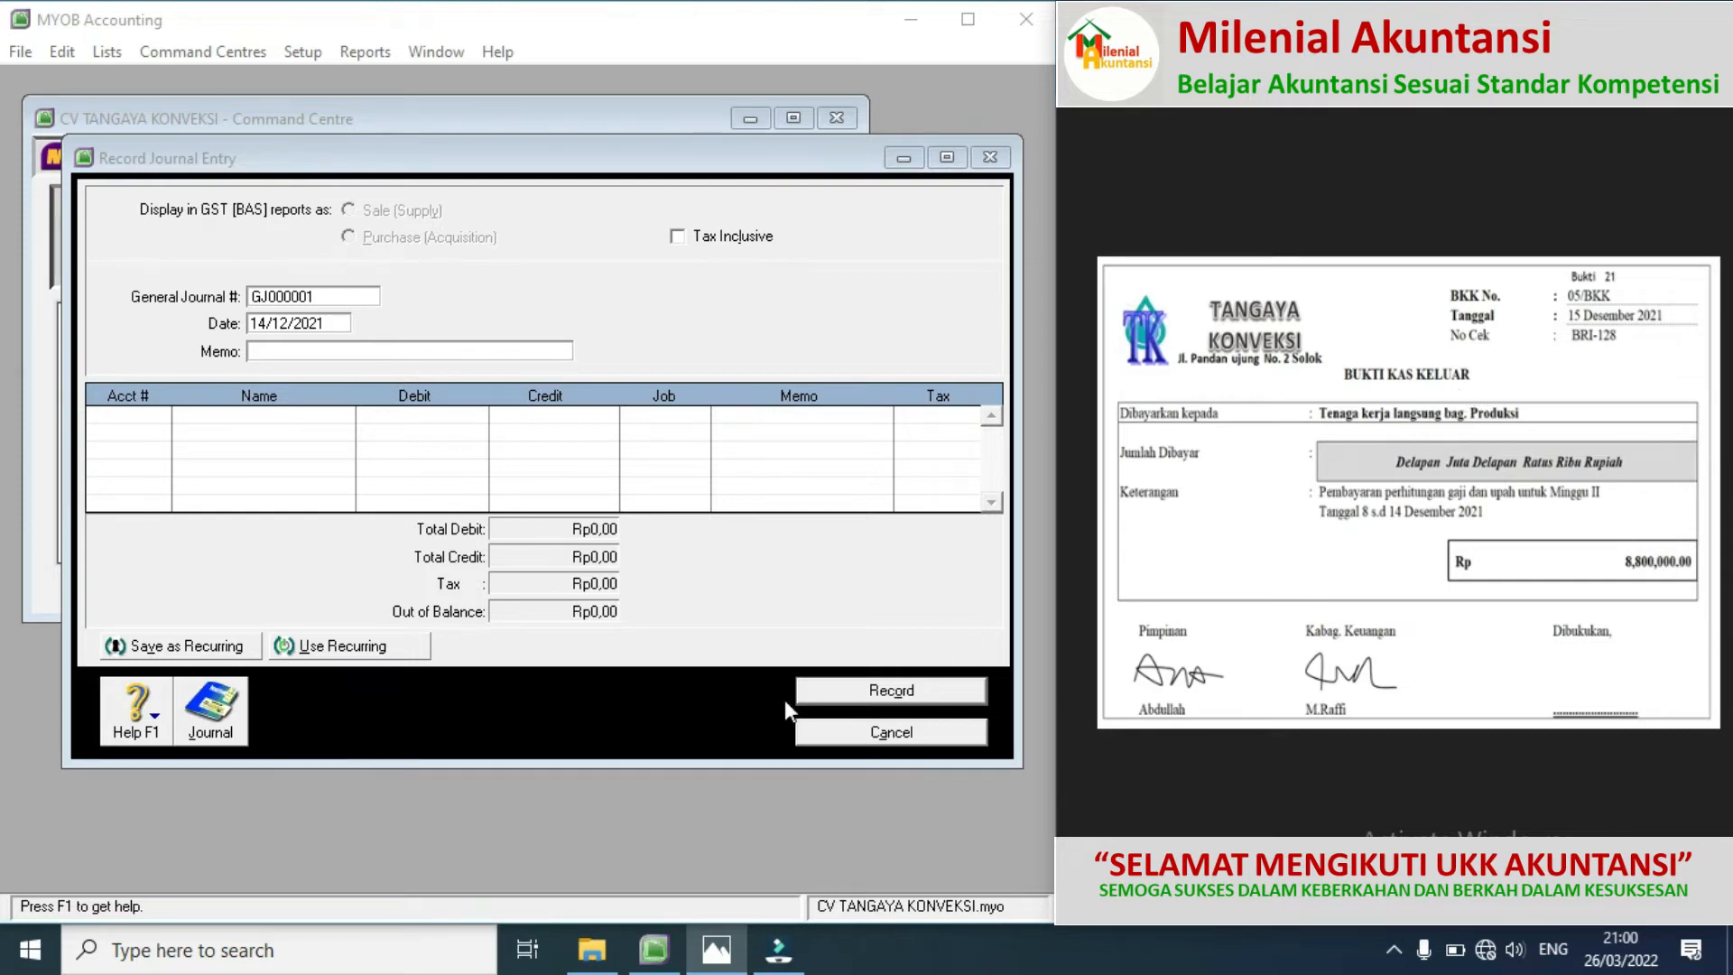
pyautogui.click(832, 740)
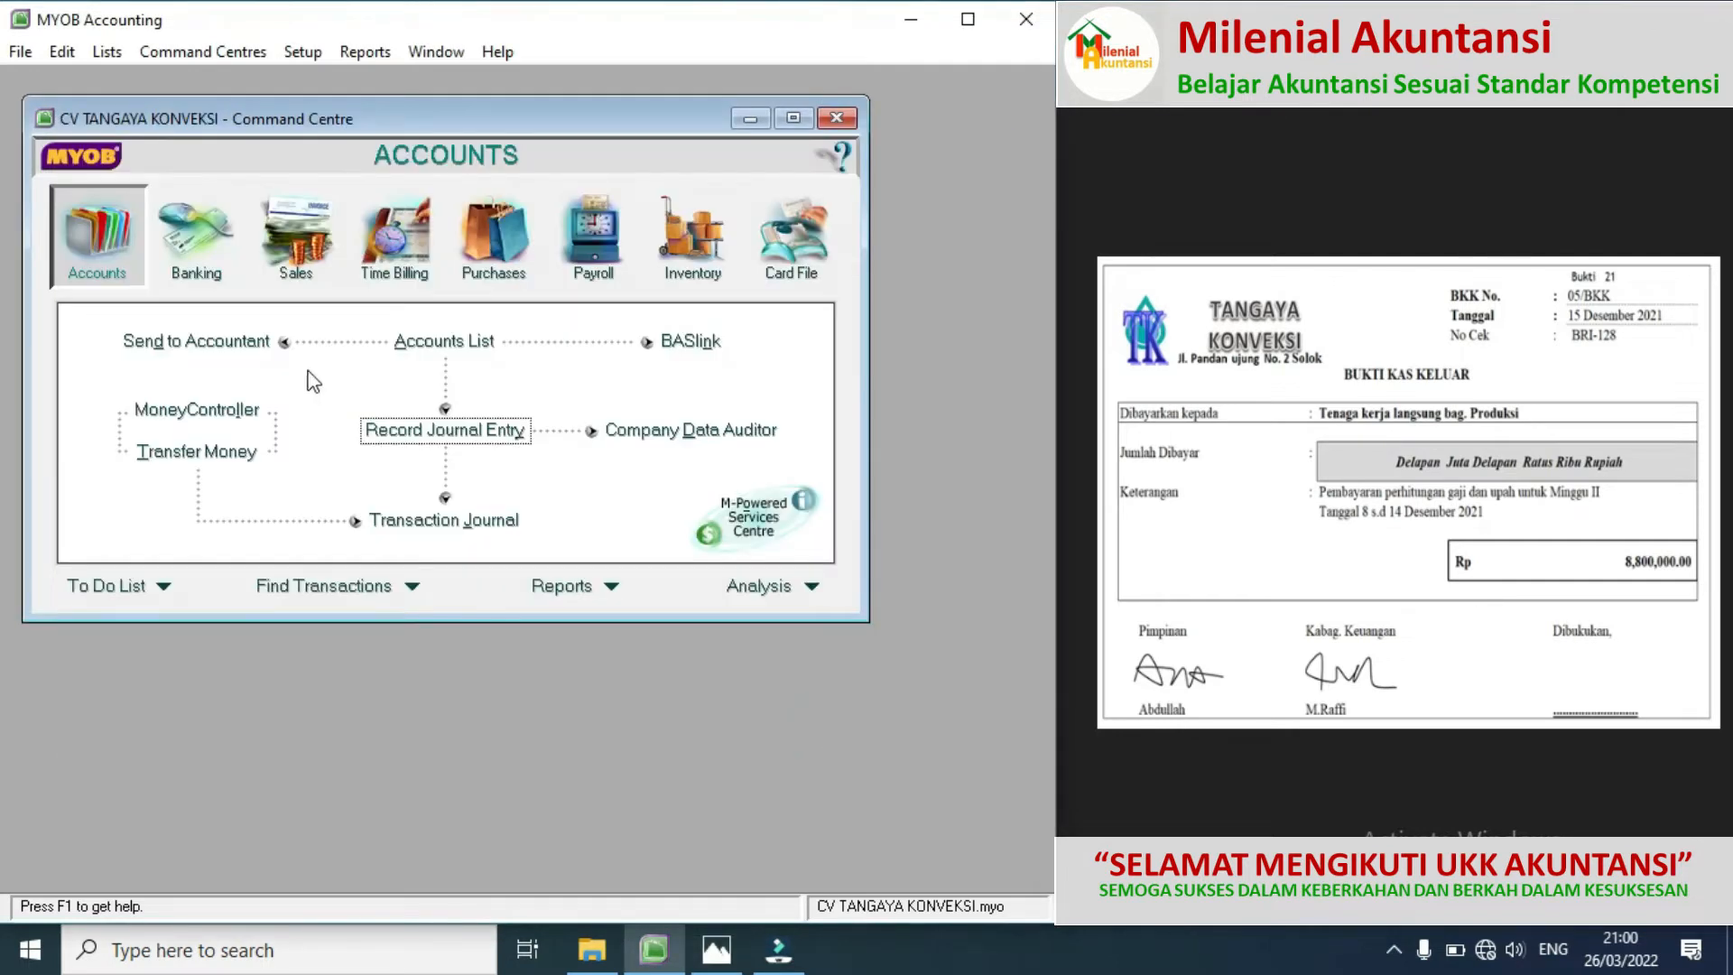
pyautogui.click(203, 248)
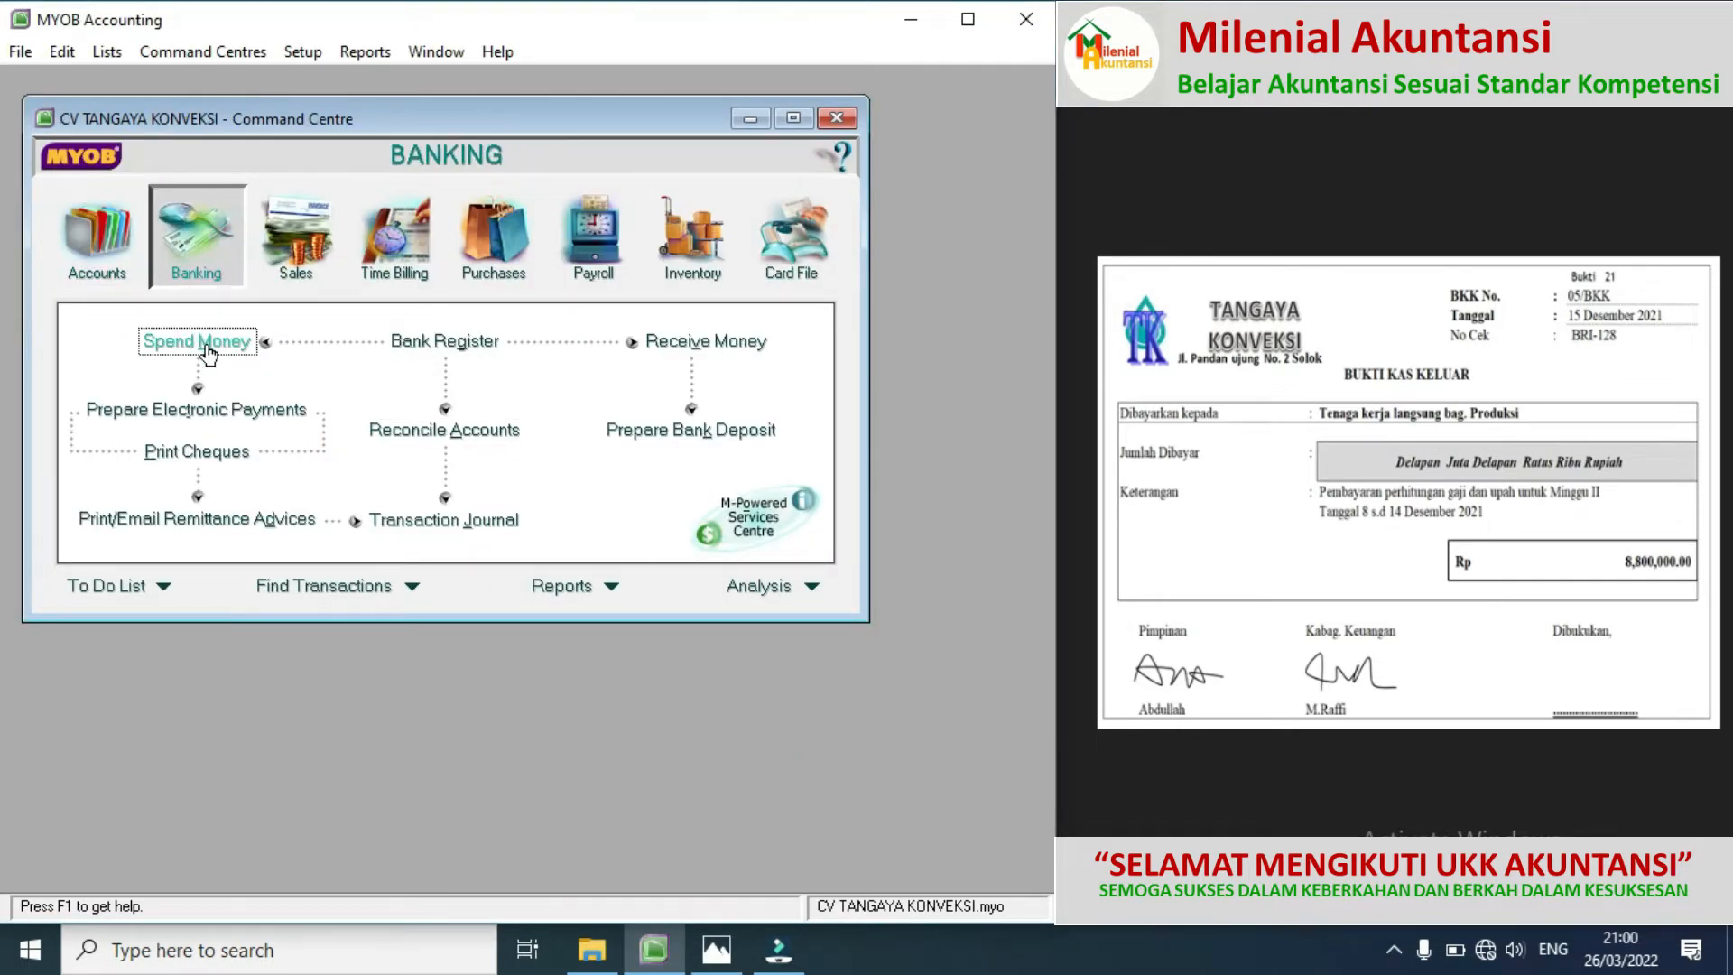
pyautogui.click(221, 341)
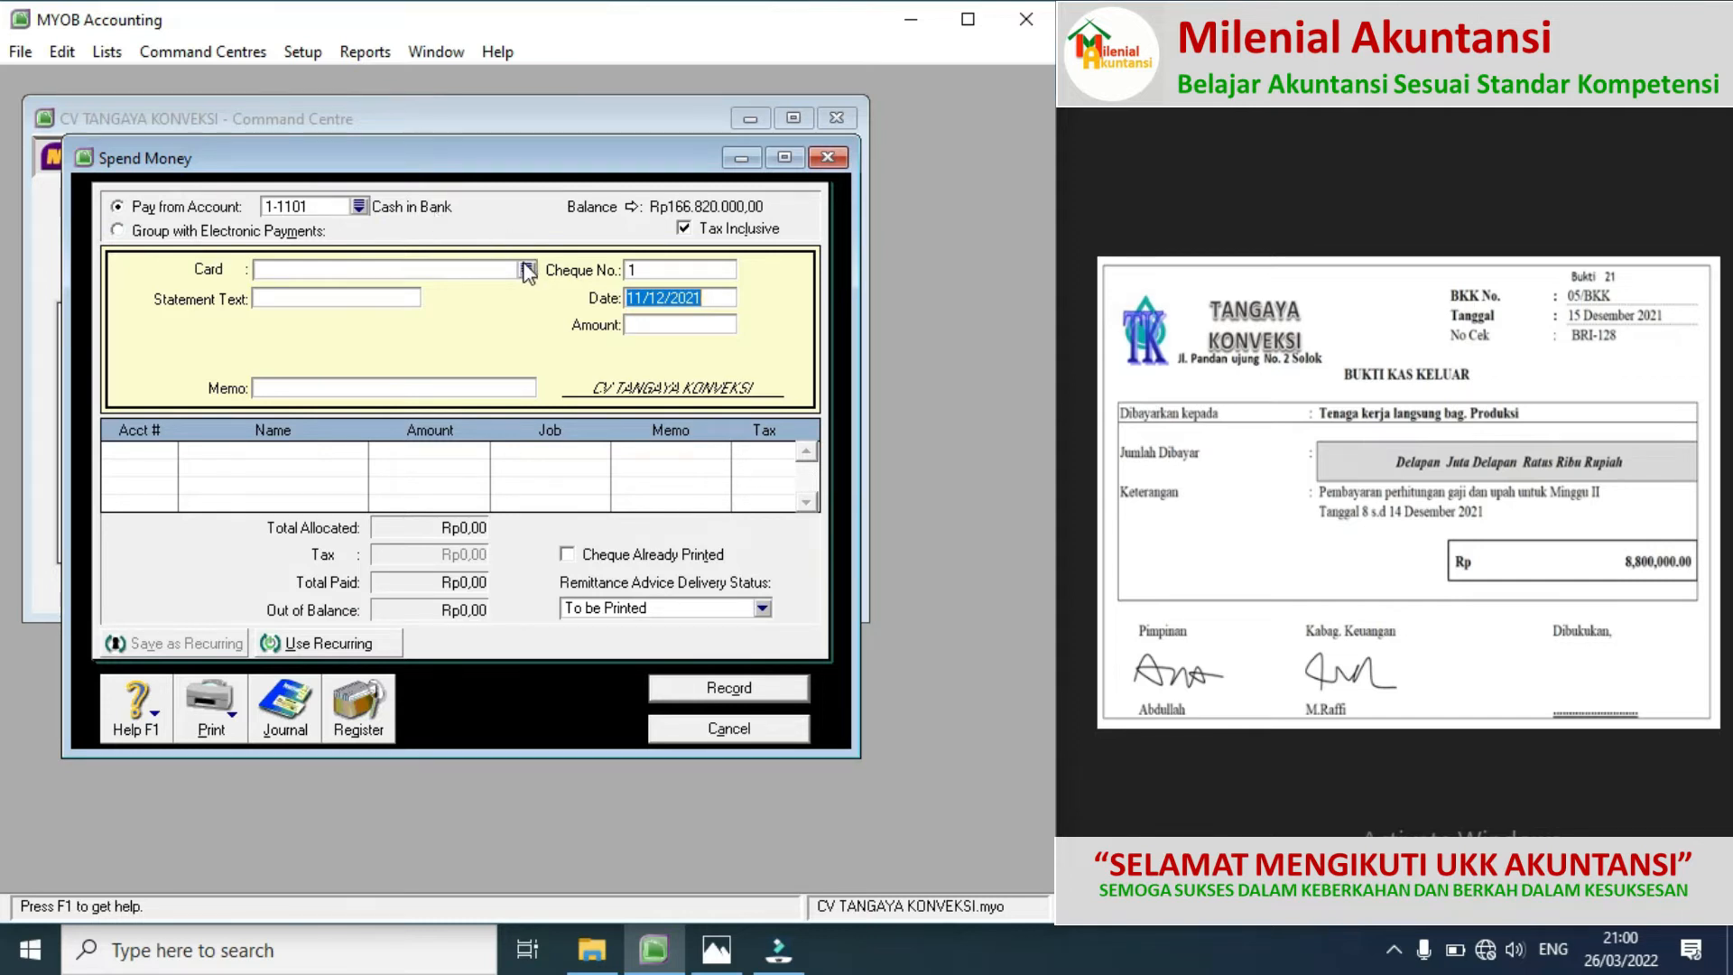
# Step: Assign the TKL BAG PRODUKSI card to the payment and set its cheque number to 05/BKK
pyautogui.click(526, 269)
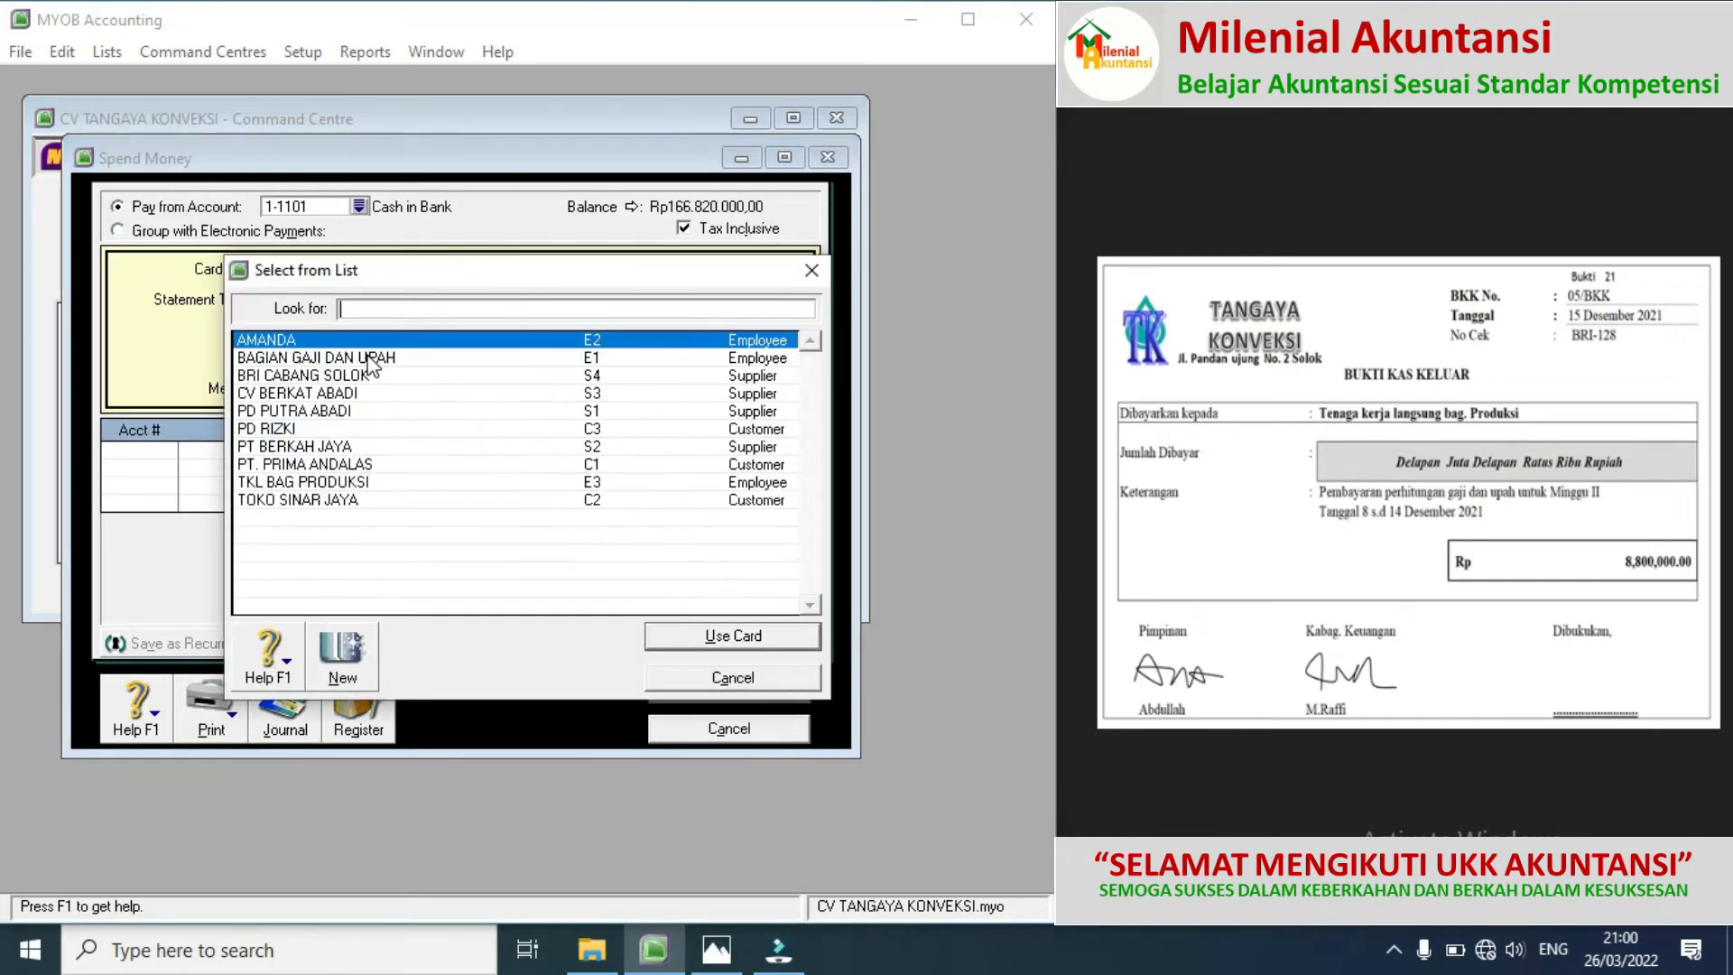
pyautogui.doubleClick(317, 483)
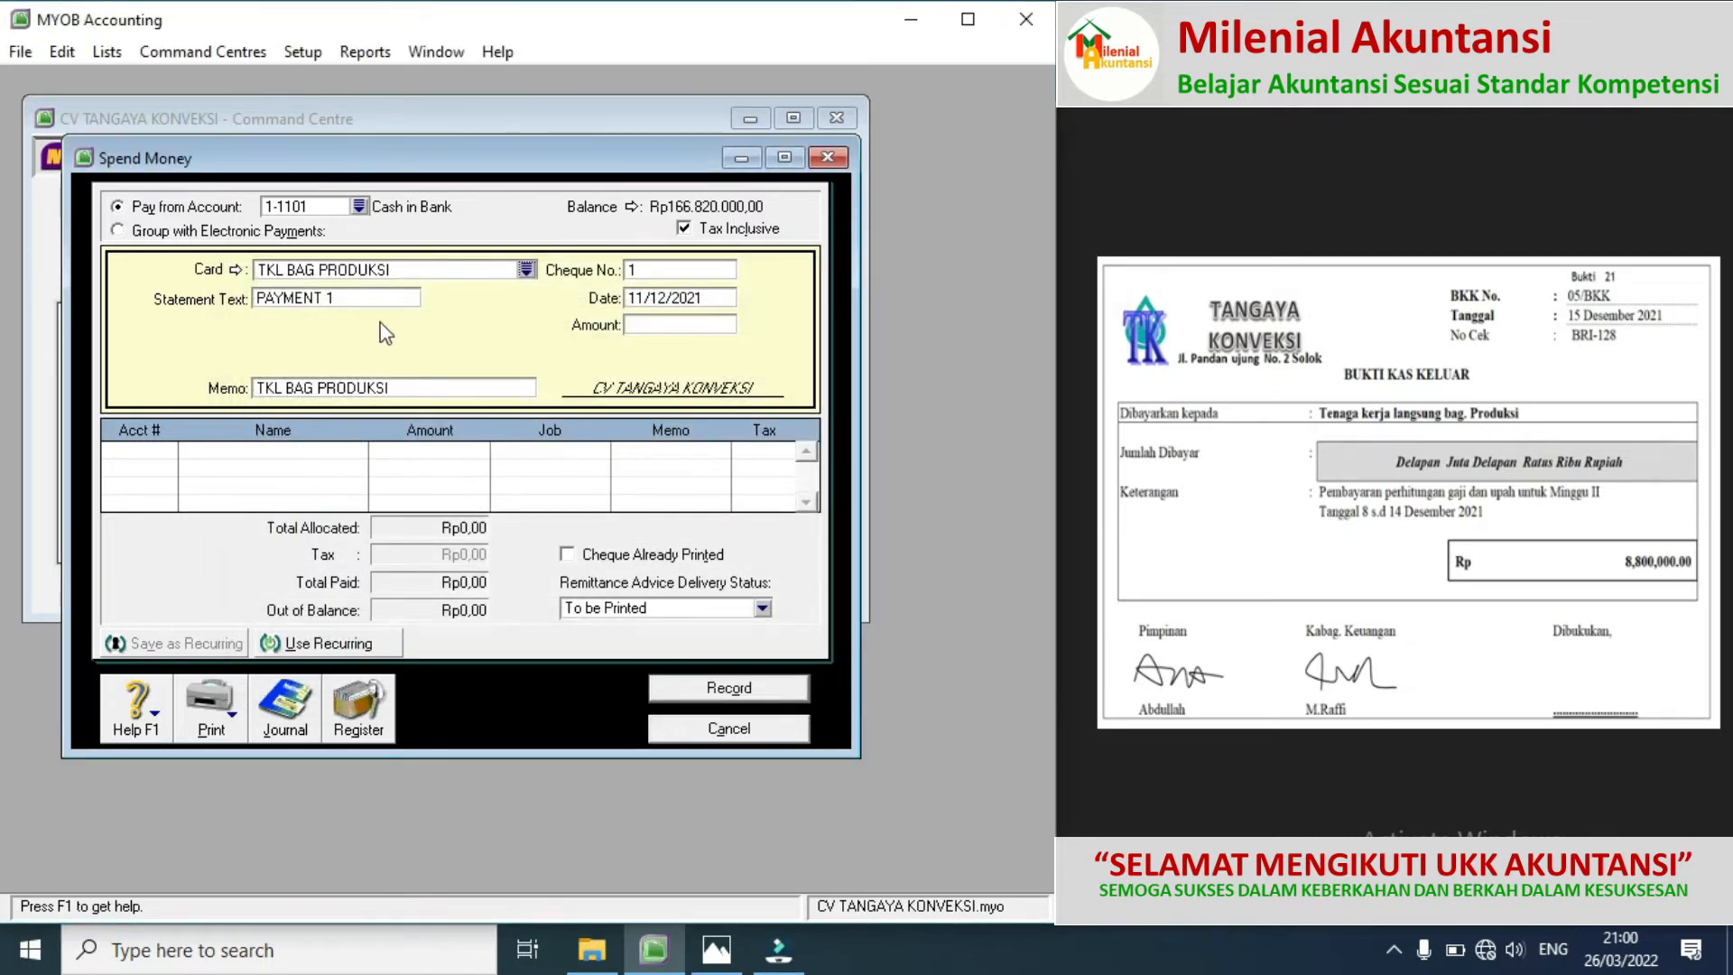
pyautogui.click(642, 270)
pyautogui.write('05')
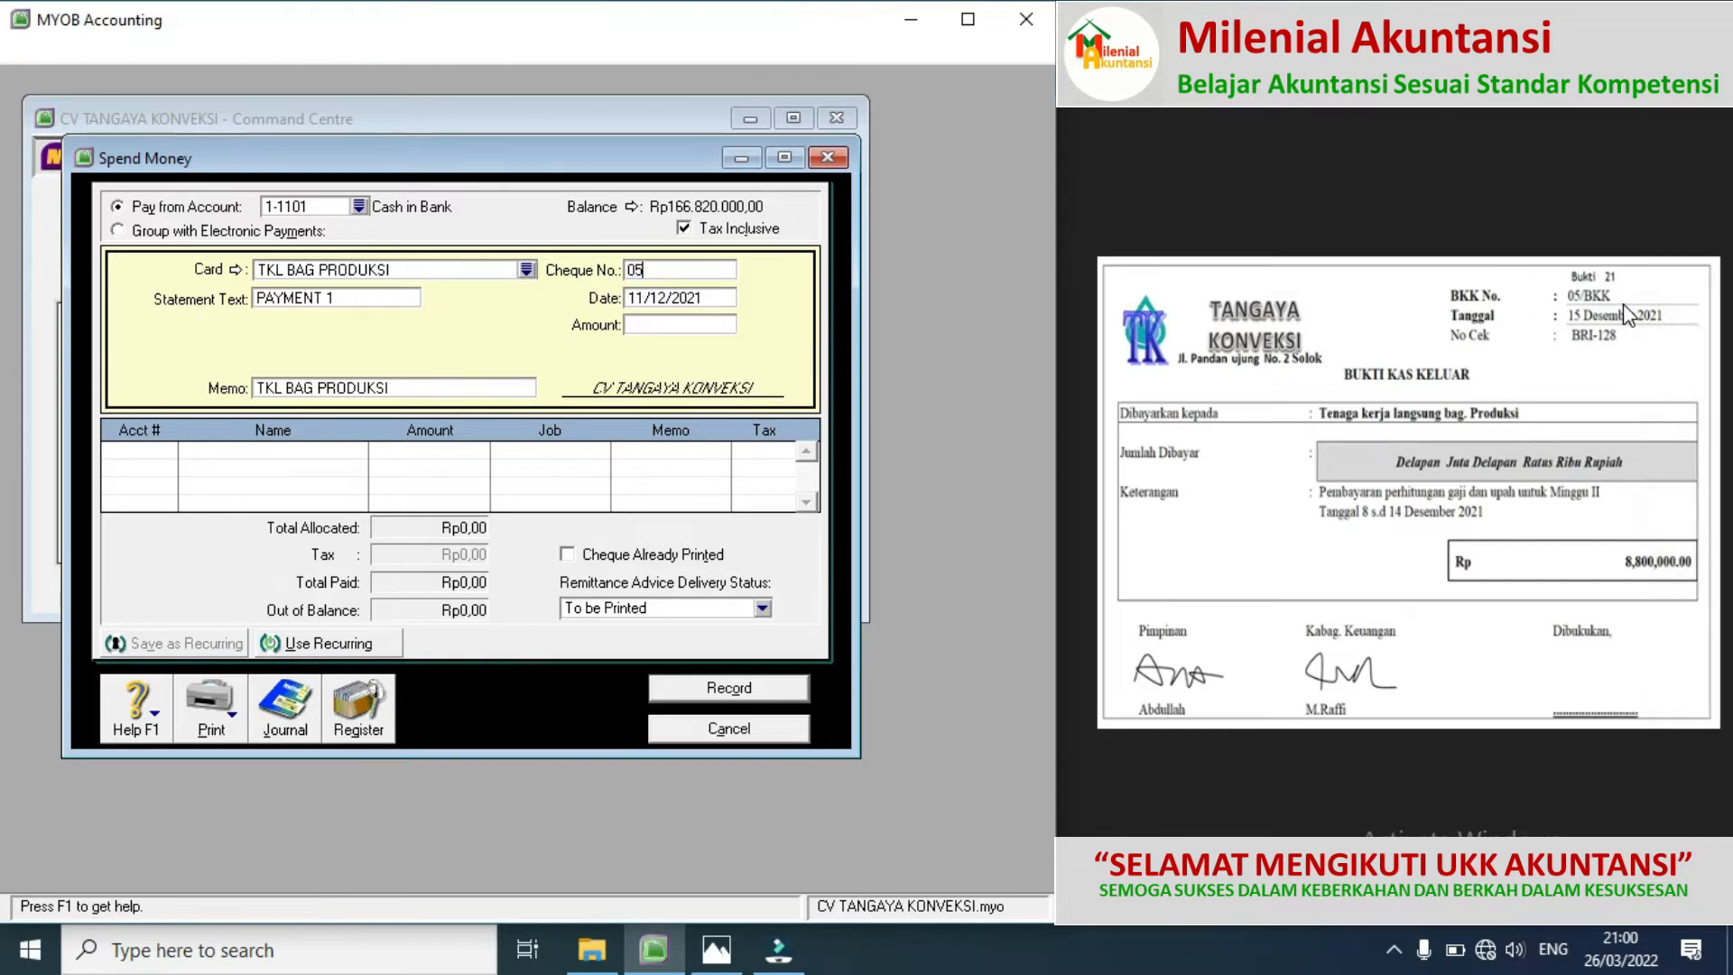
pyautogui.write('/BKK')
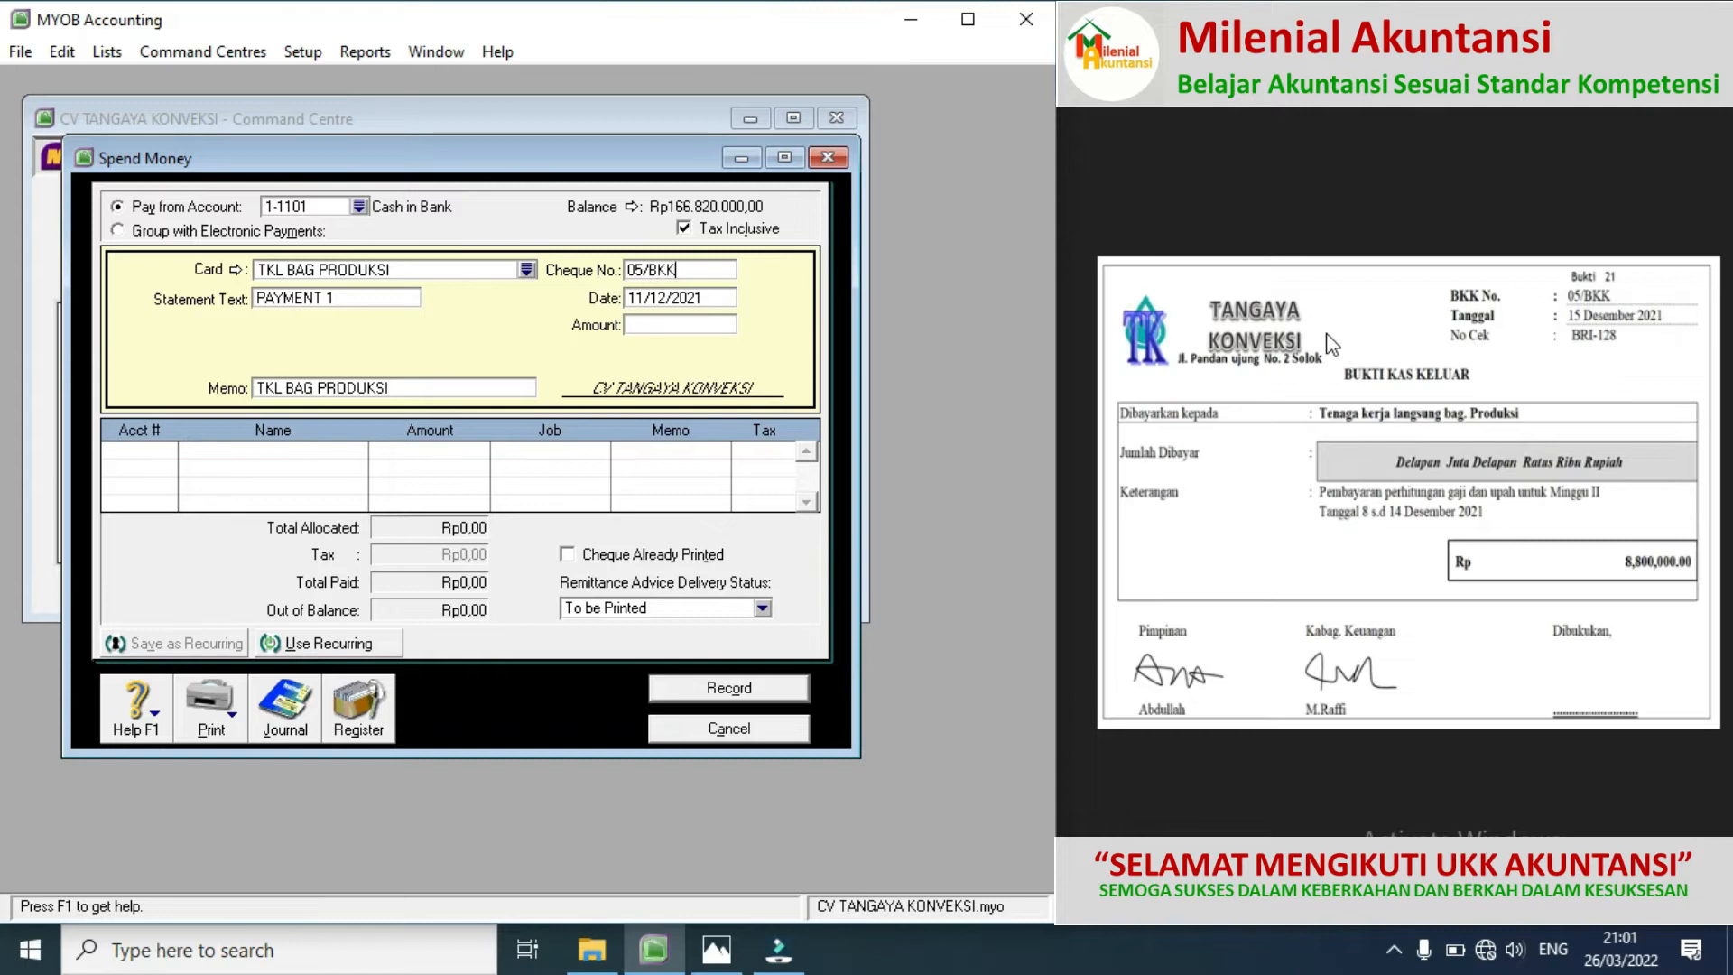
# Step: Set the payment's date to 15/12/2021 and its amount to 8800000
pyautogui.click(648, 301)
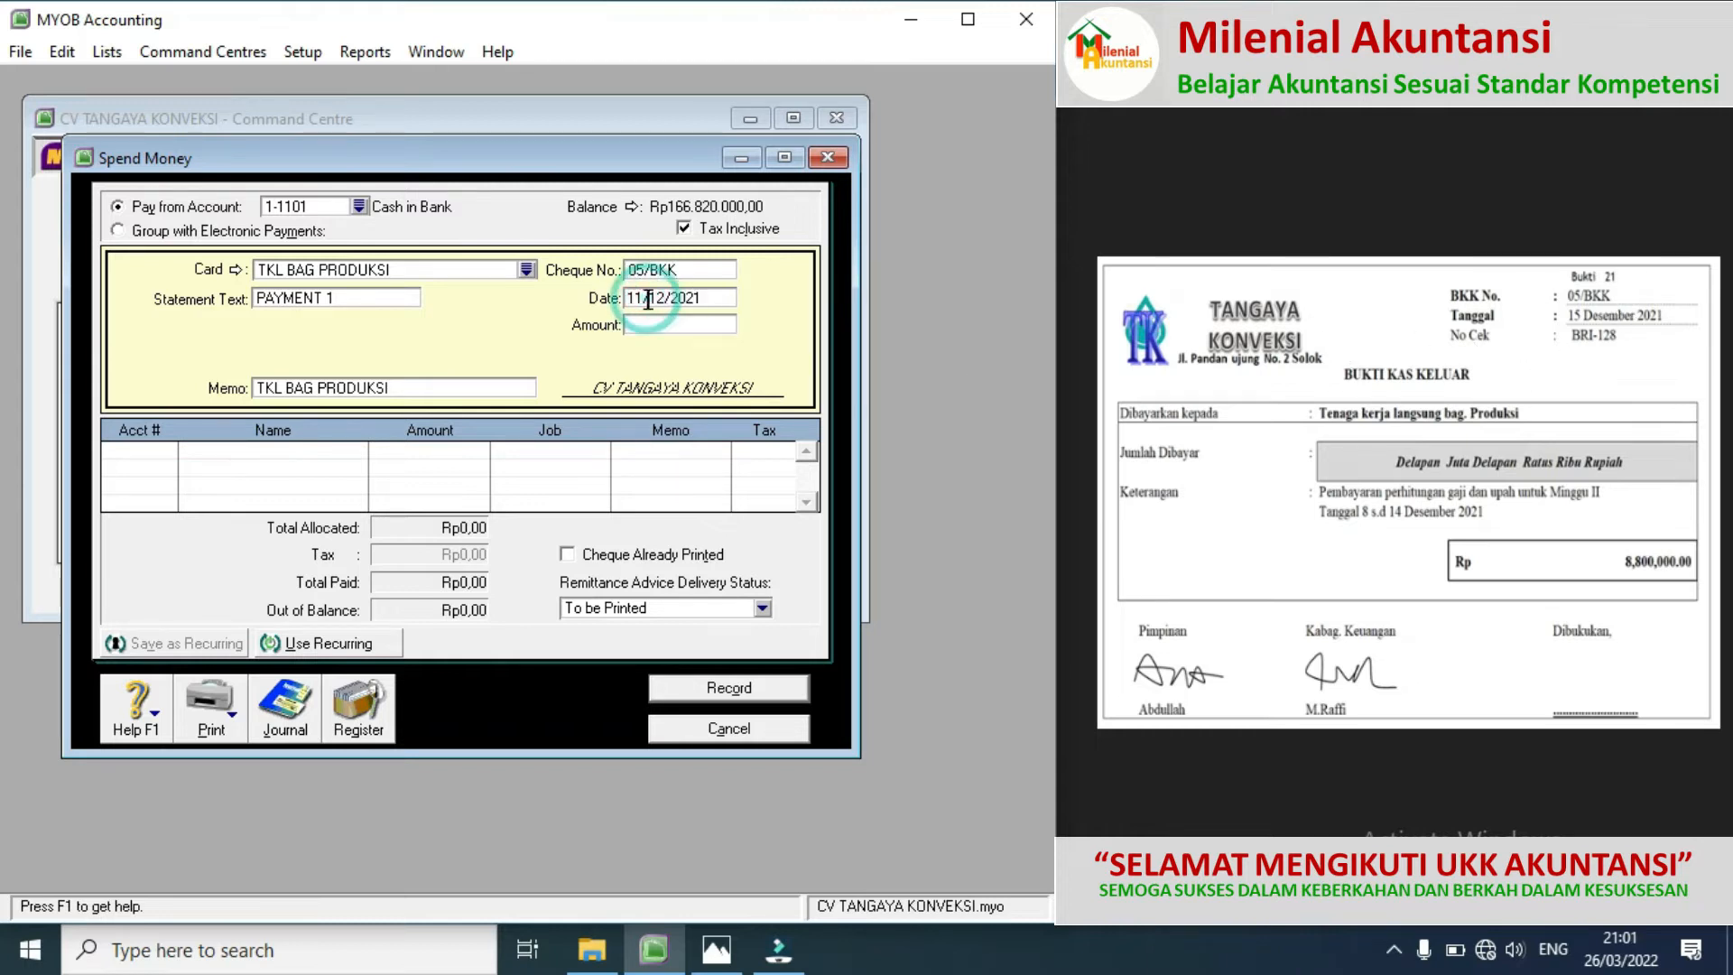
pyautogui.click(642, 299)
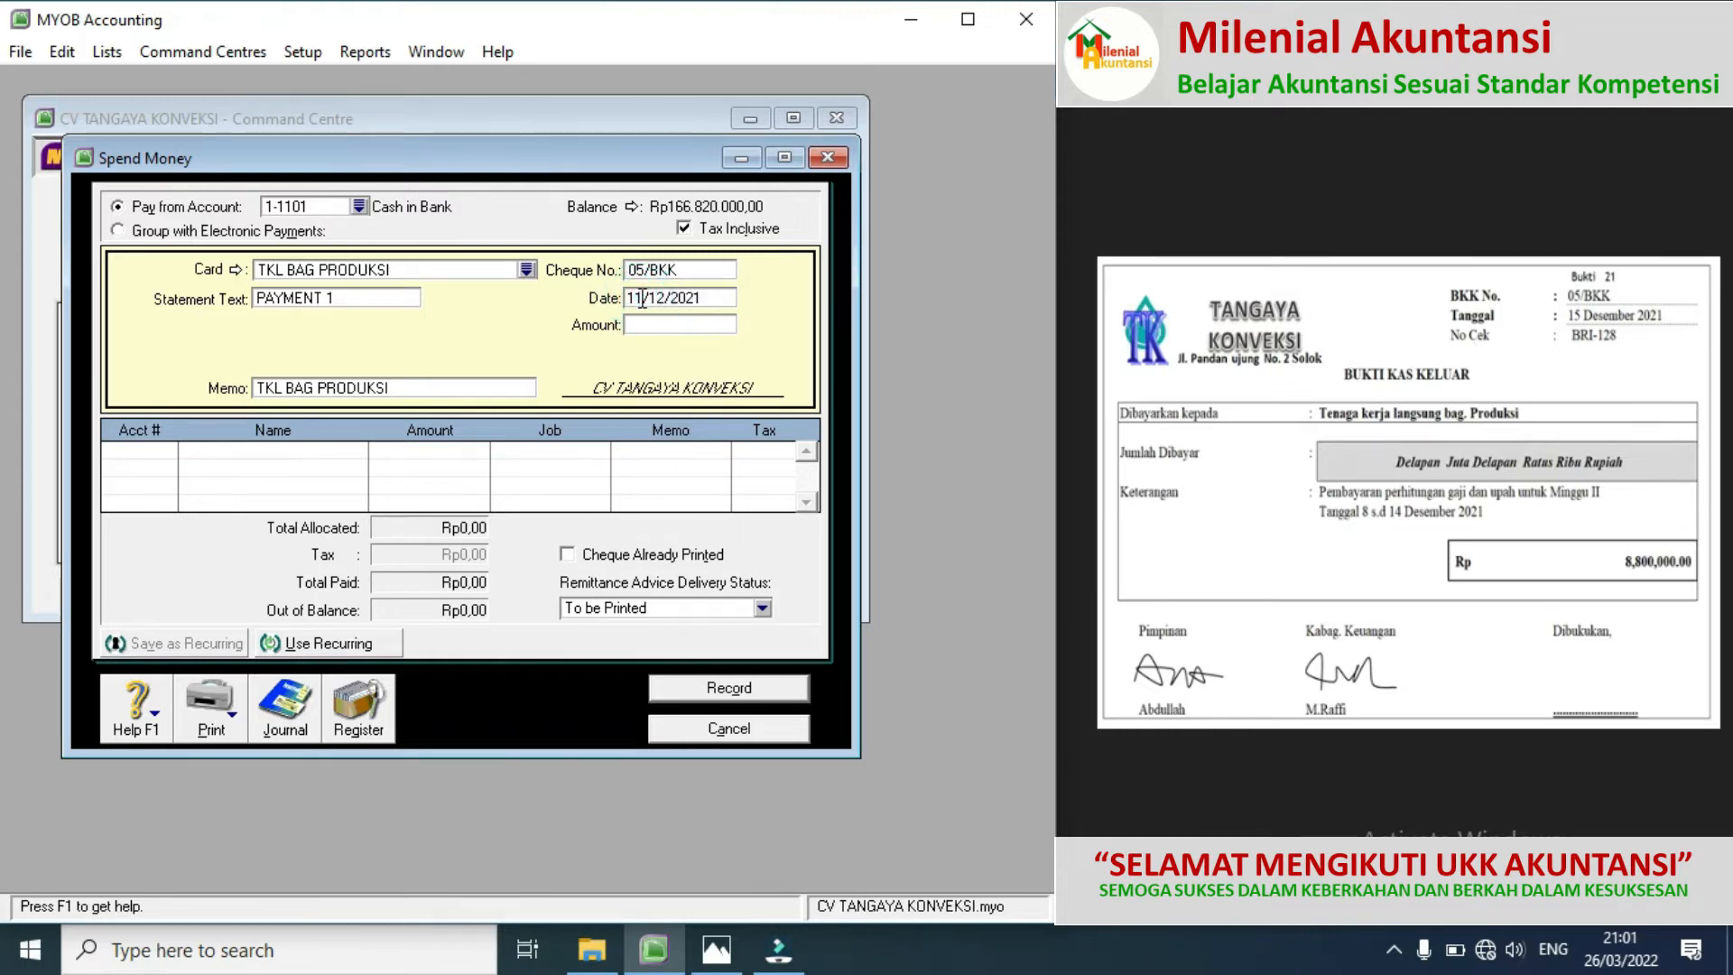
pyautogui.press('BackSpace')
pyautogui.write('5')
pyautogui.click(652, 324)
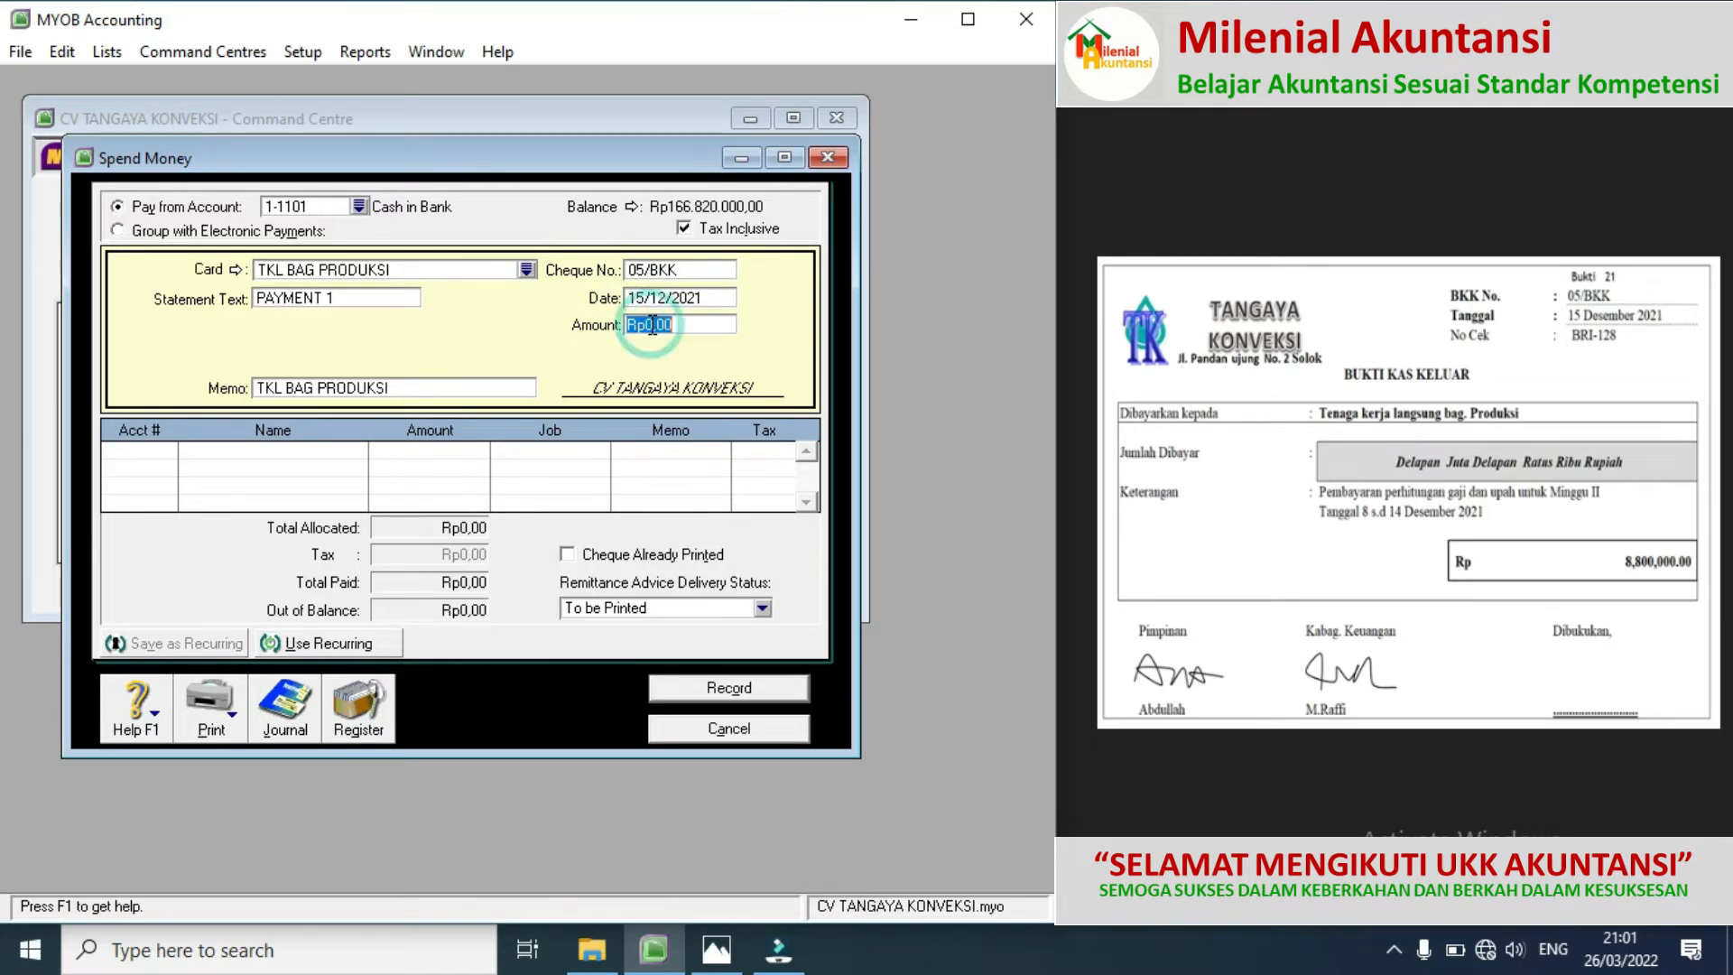
pyautogui.write('8800000')
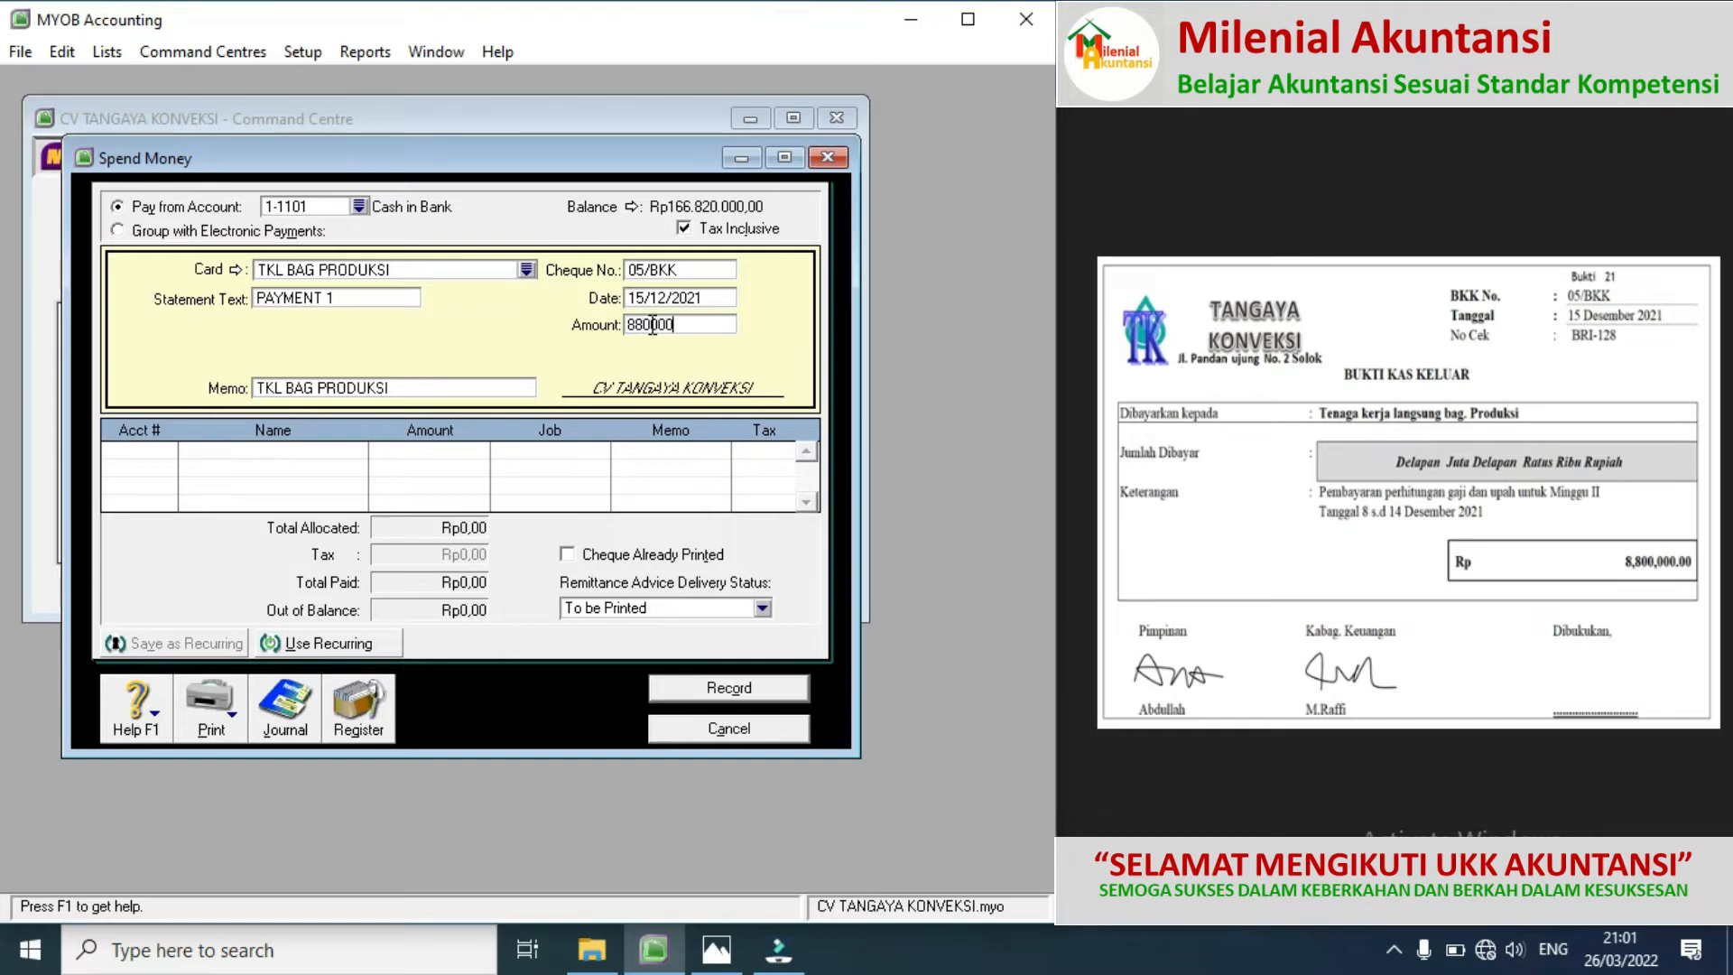
# Step: Allocate the payment to account 2-1102 Wages & Salaries Payable and record it
pyautogui.click(166, 449)
pyautogui.click(166, 450)
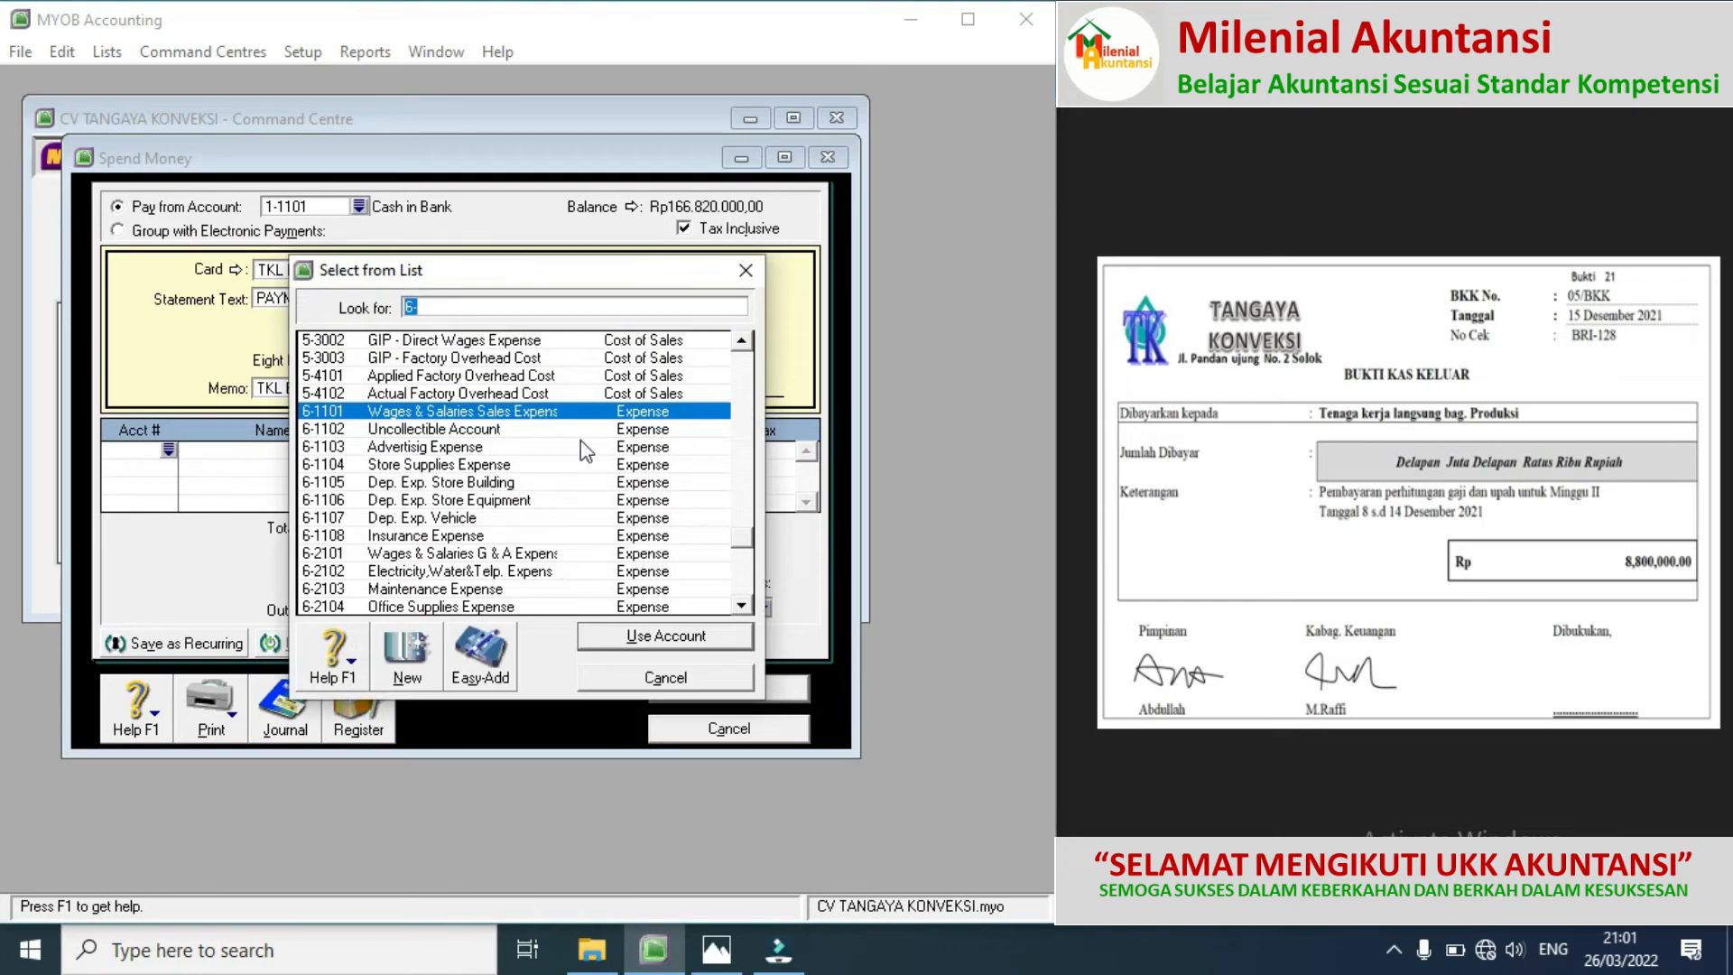
pyautogui.click(740, 392)
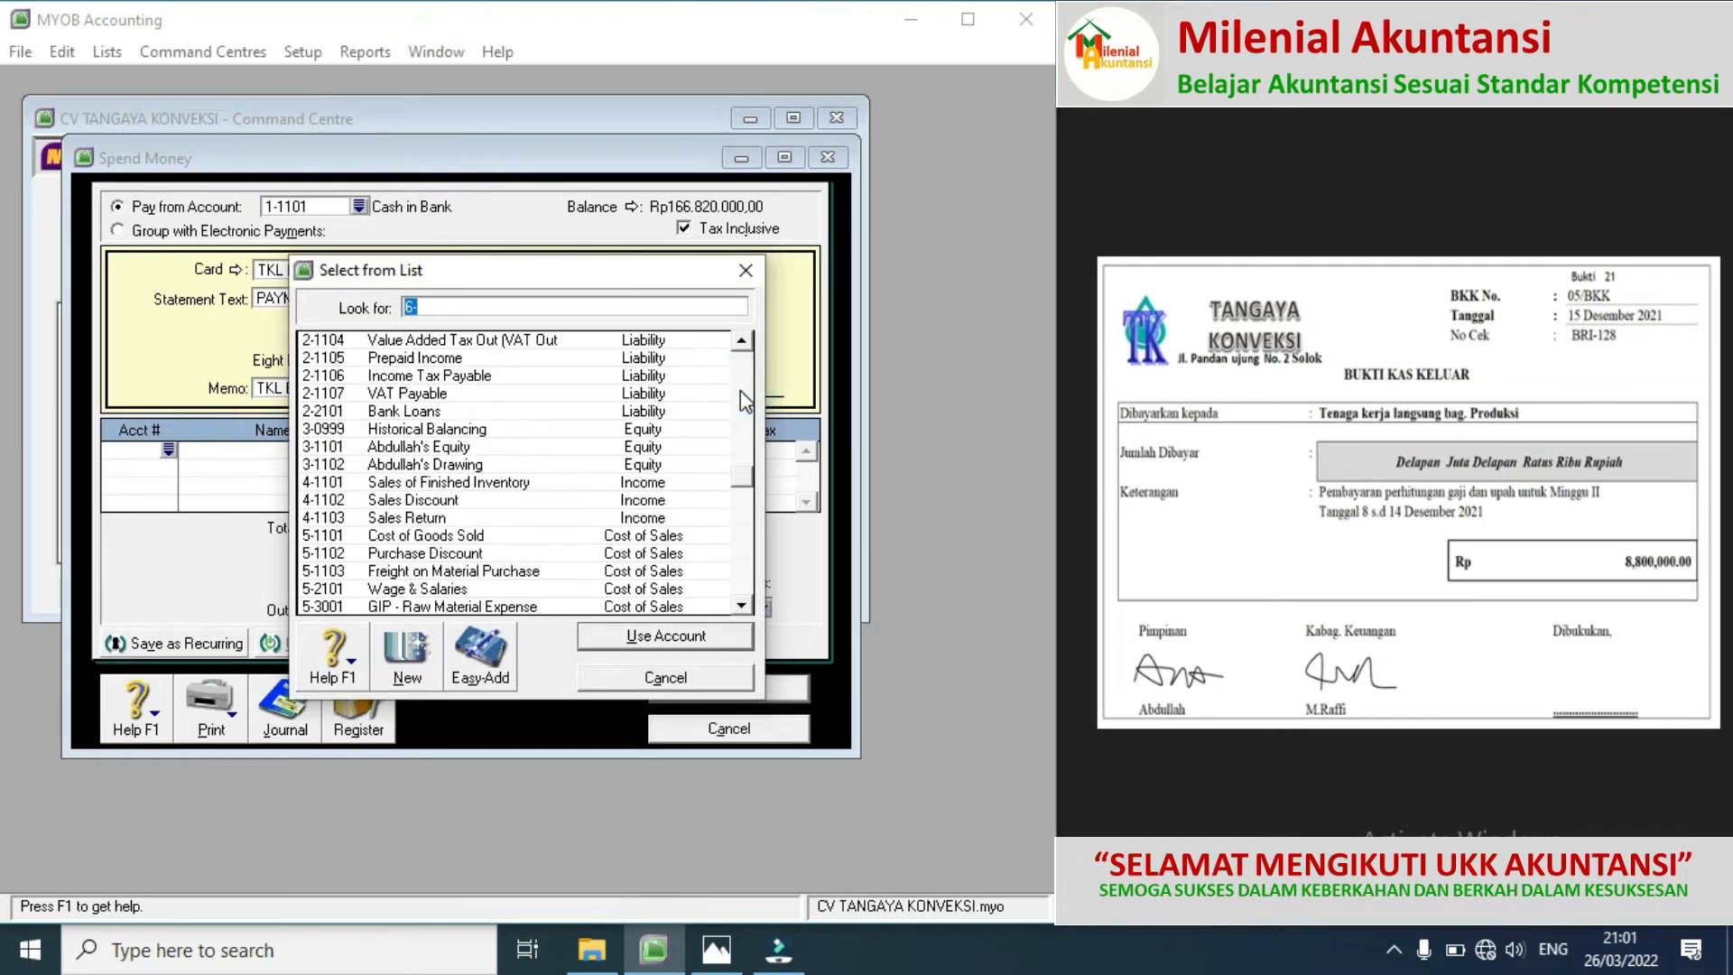
pyautogui.click(742, 397)
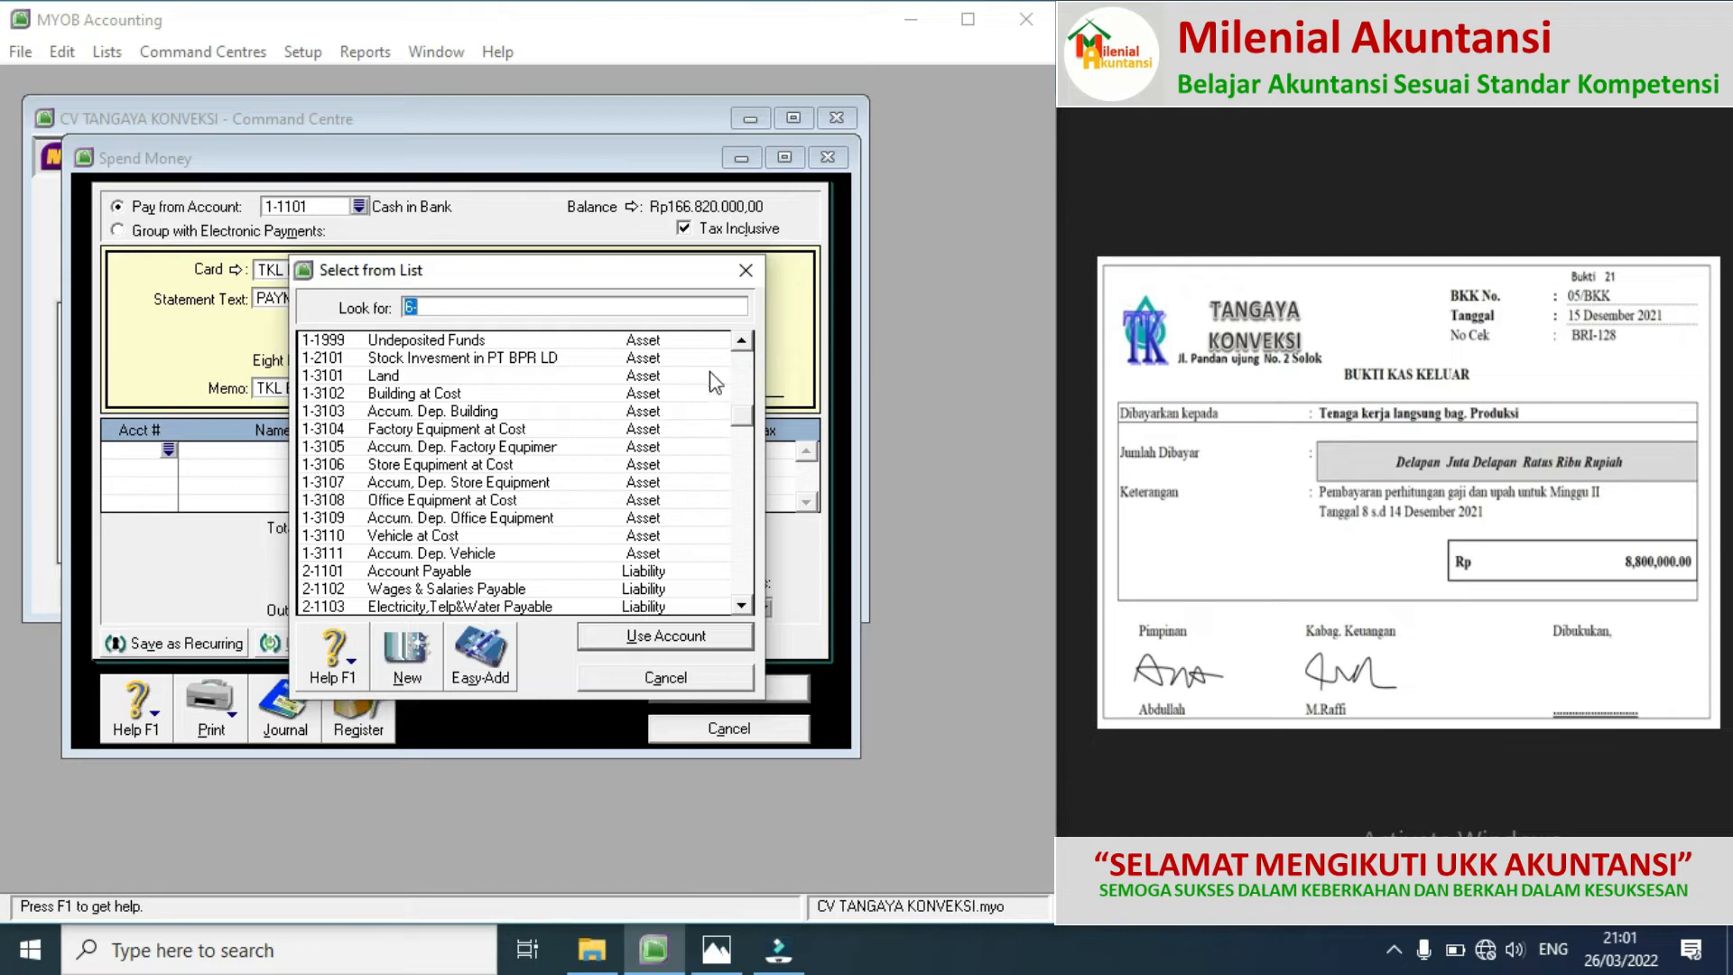
pyautogui.click(723, 342)
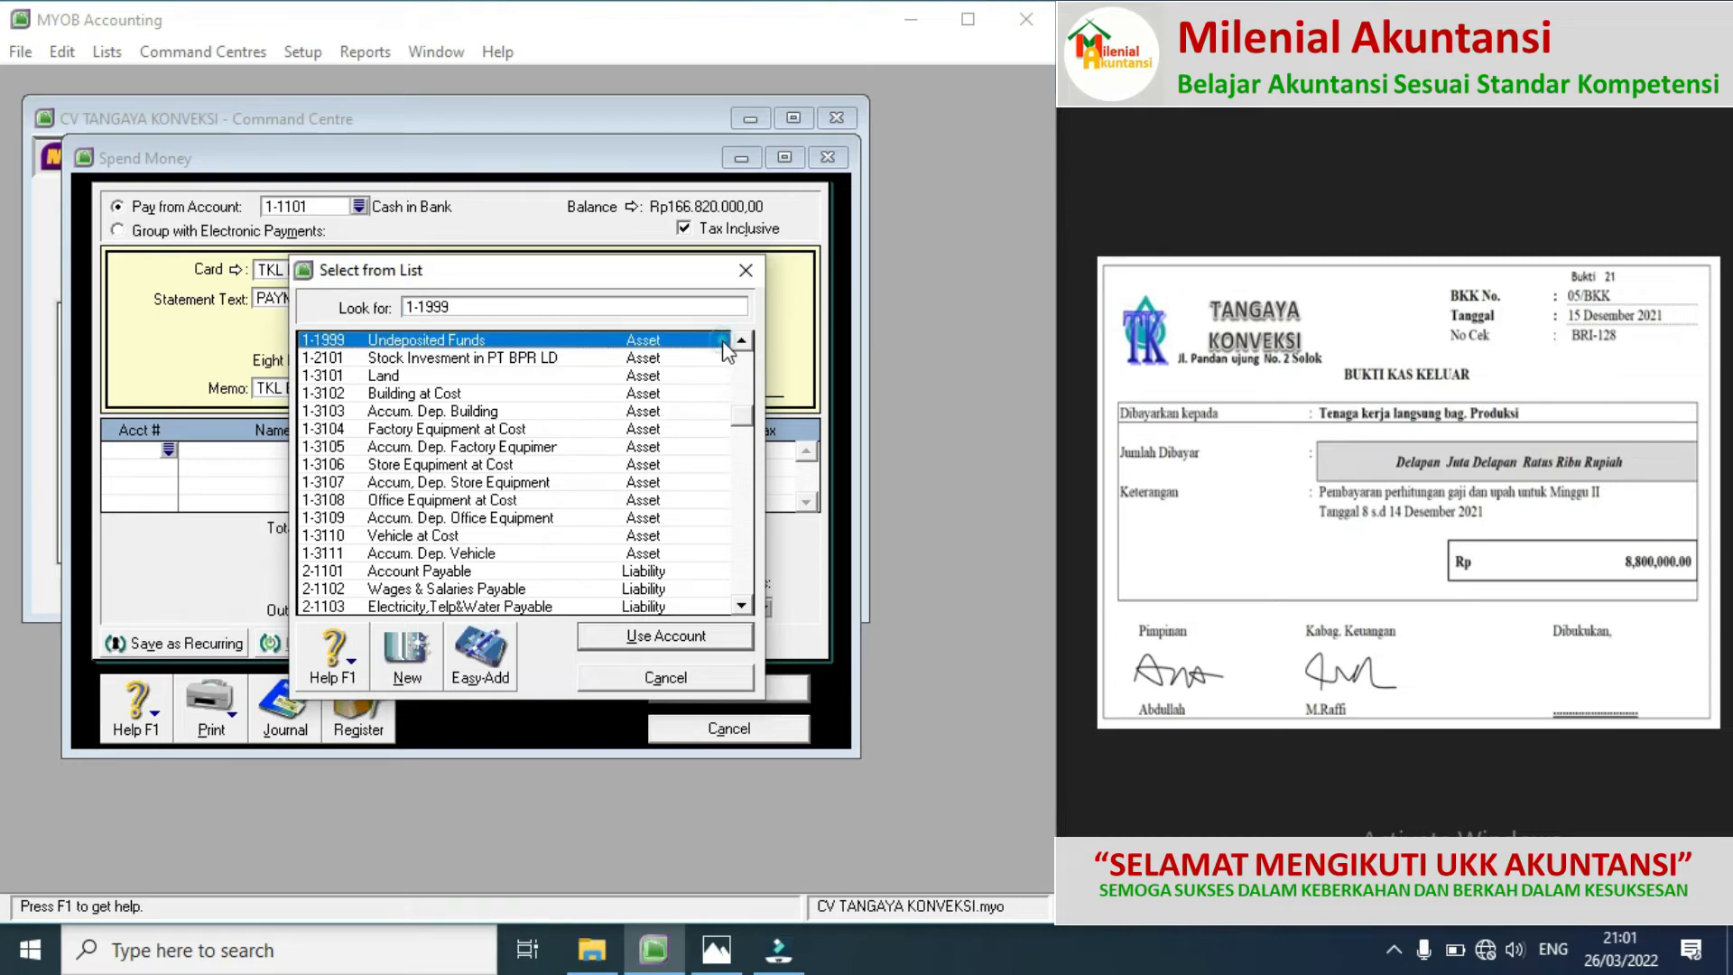
pyautogui.doubleClick(514, 588)
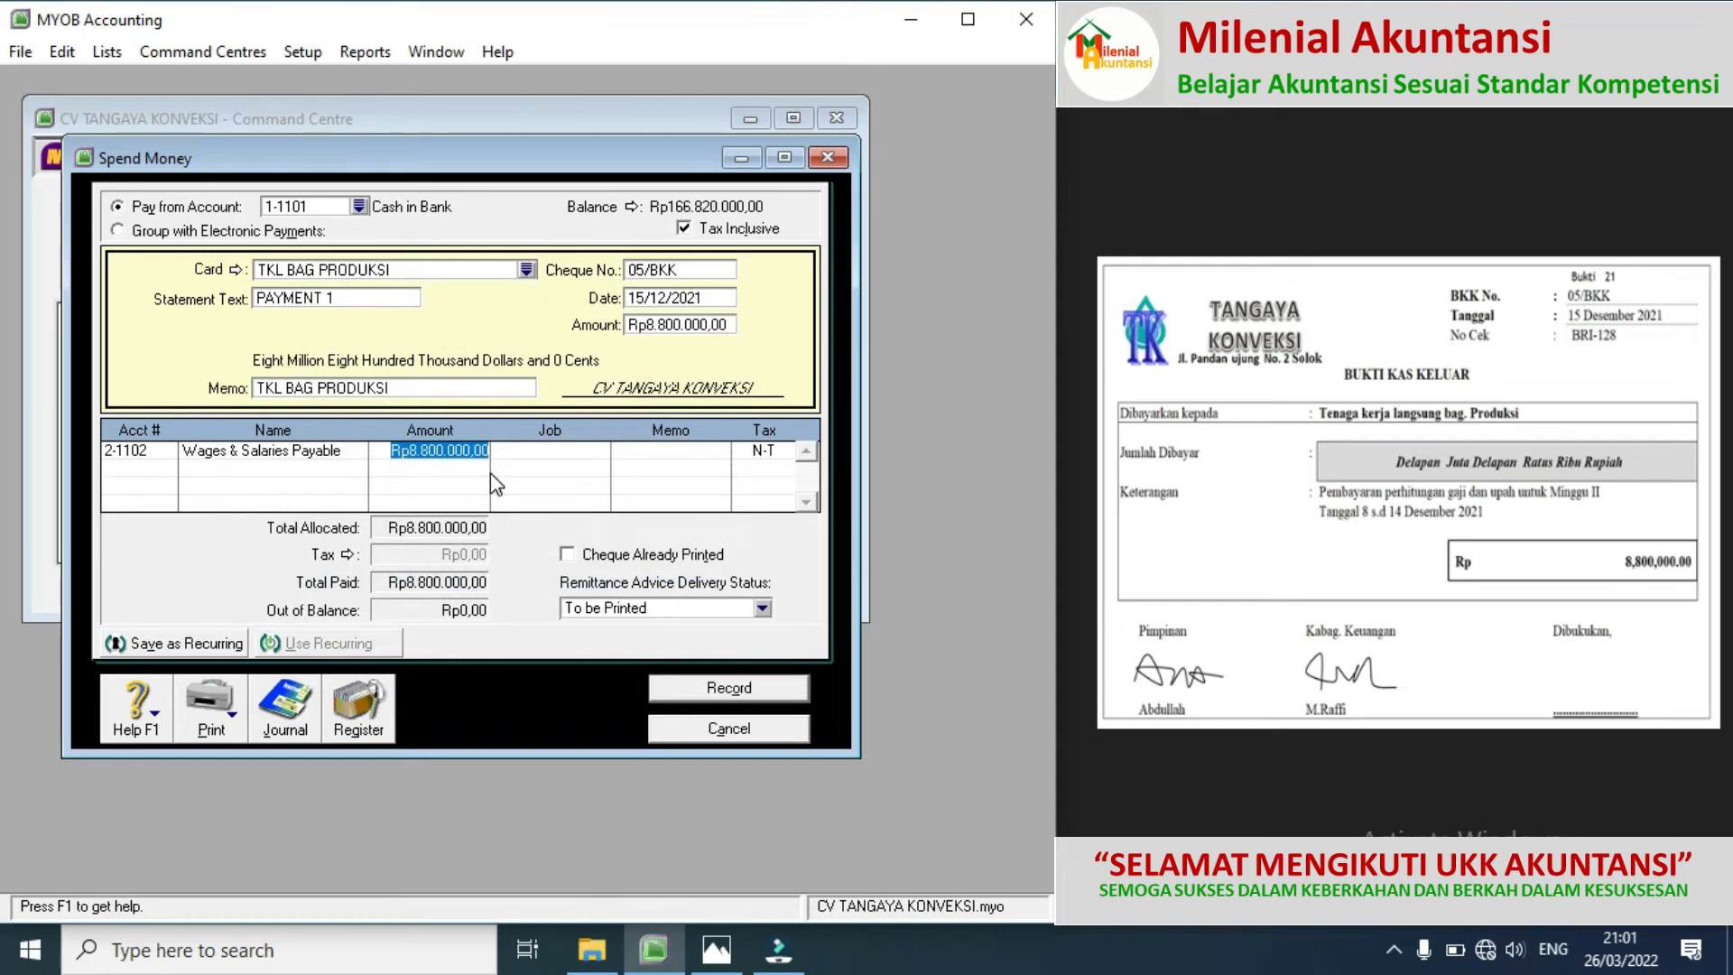
pyautogui.click(700, 691)
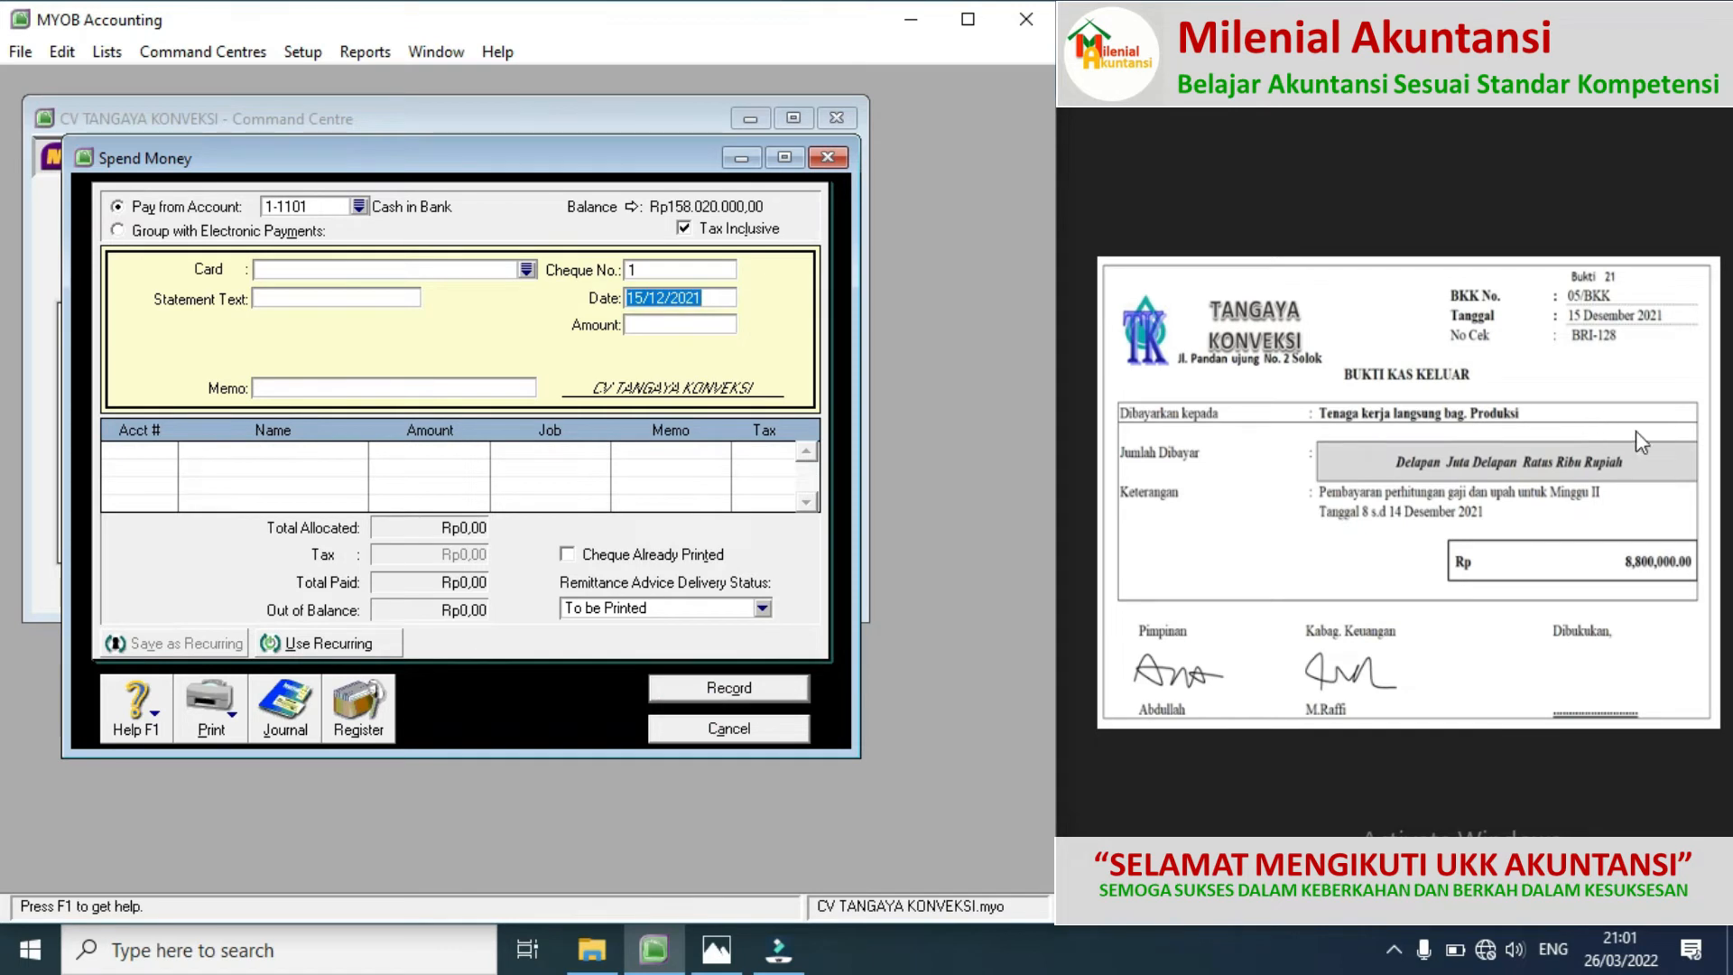
# Step: Display voucher Bukti 22, leave the Spend Money form and open a new Receive Money transaction
pyautogui.click(1703, 494)
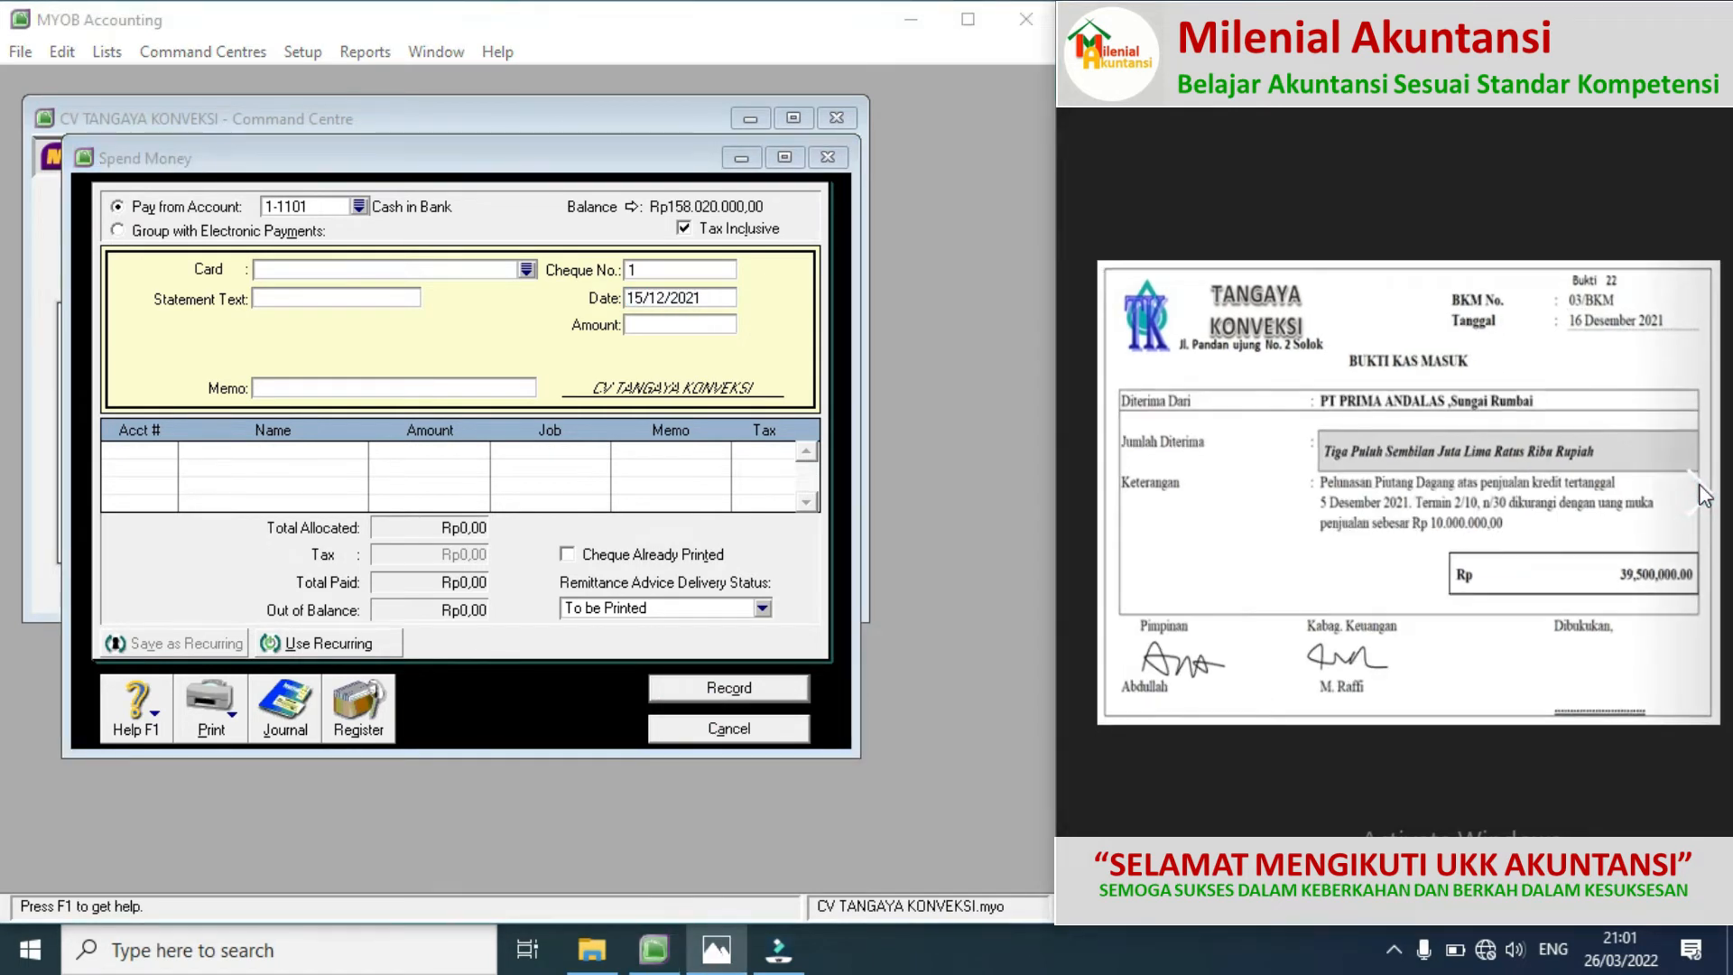
pyautogui.hotkey('alt', 'Tab')
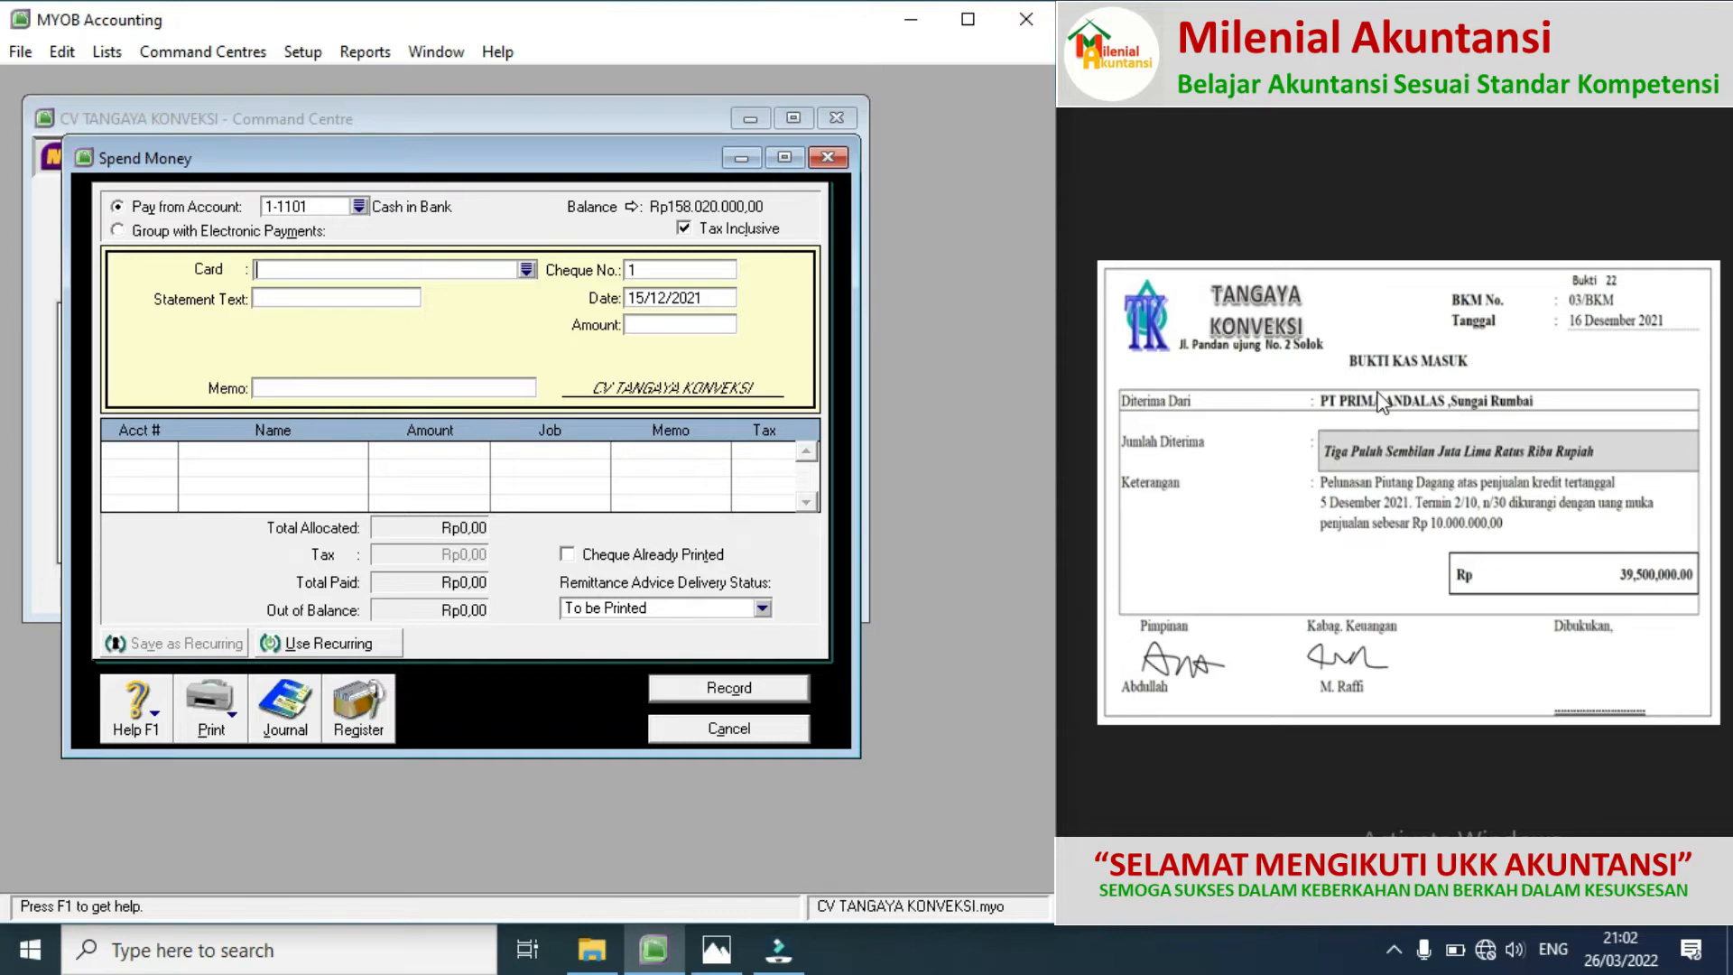
pyautogui.click(693, 728)
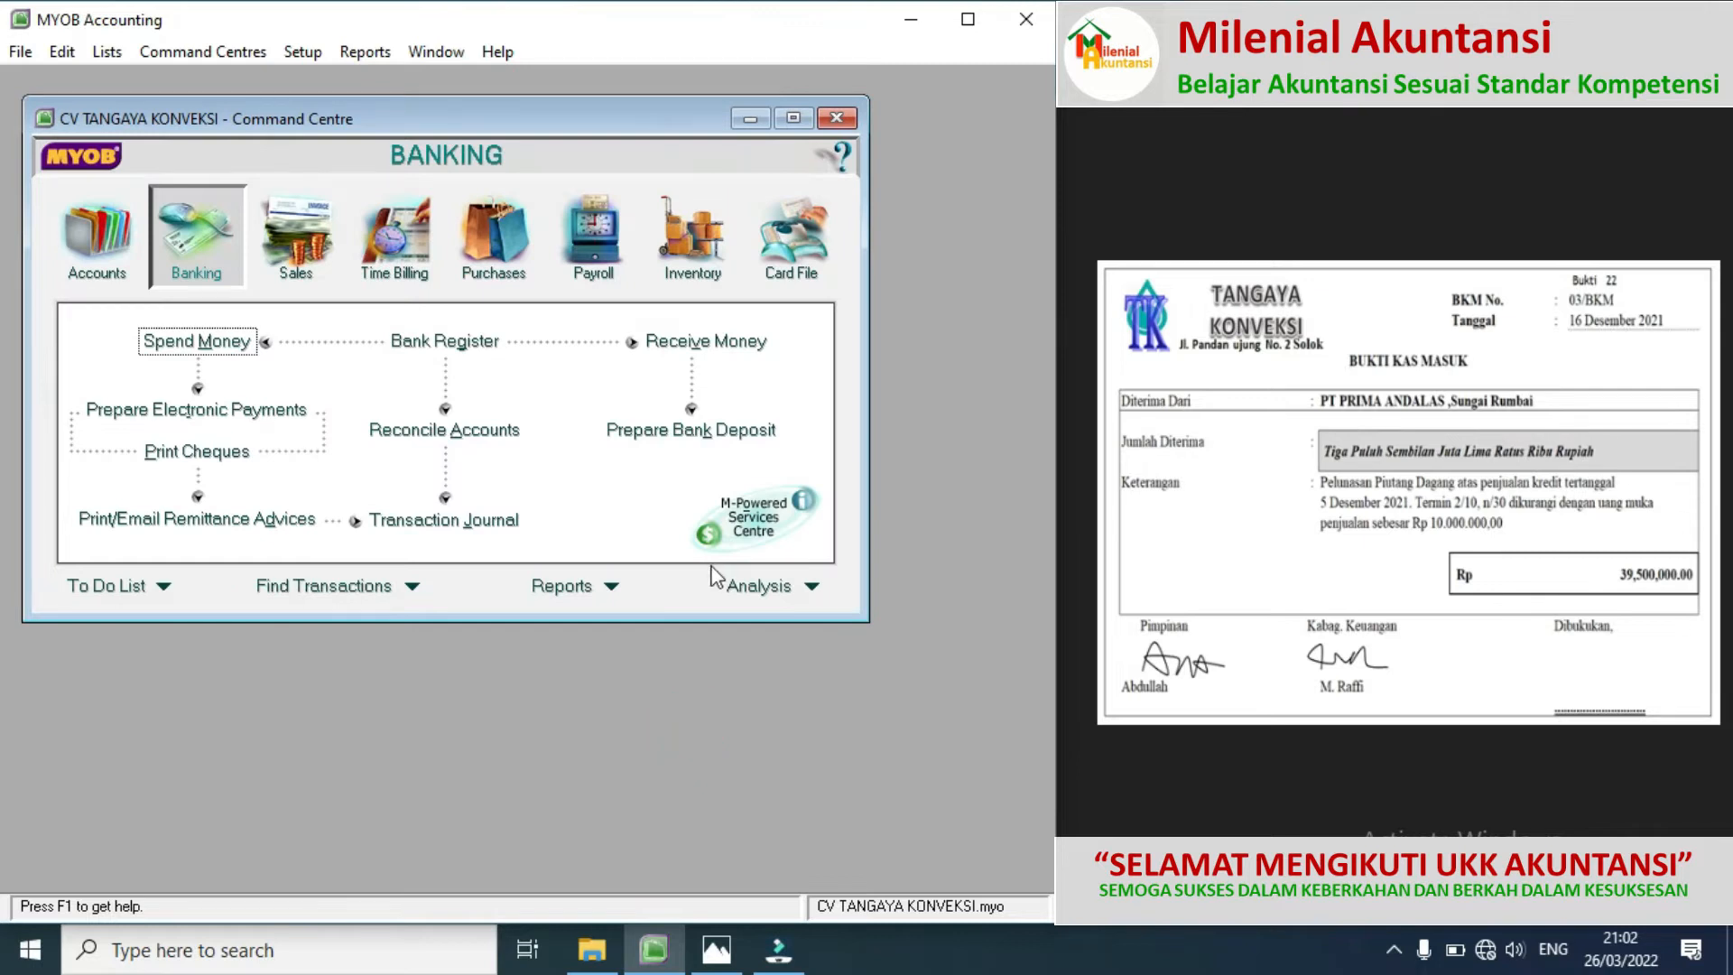
pyautogui.click(691, 341)
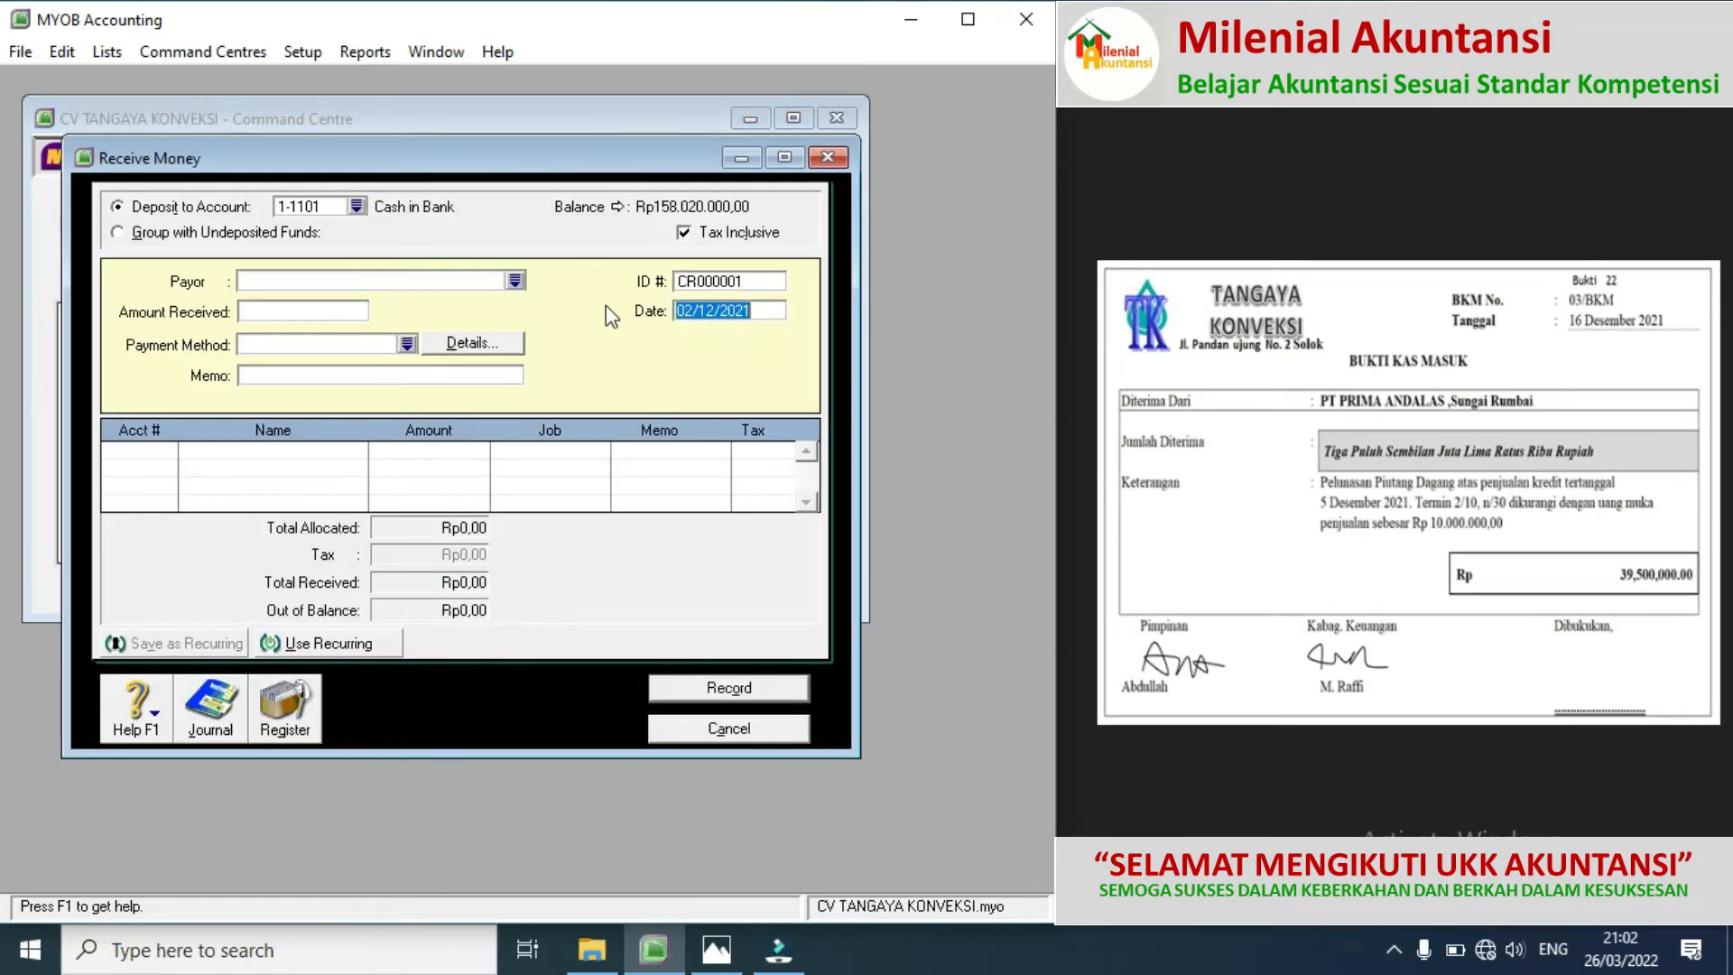
# Step: Choose PT. PRIMA ANDALAS as payor and switch to the Receive Payments form for that customer
pyautogui.click(517, 282)
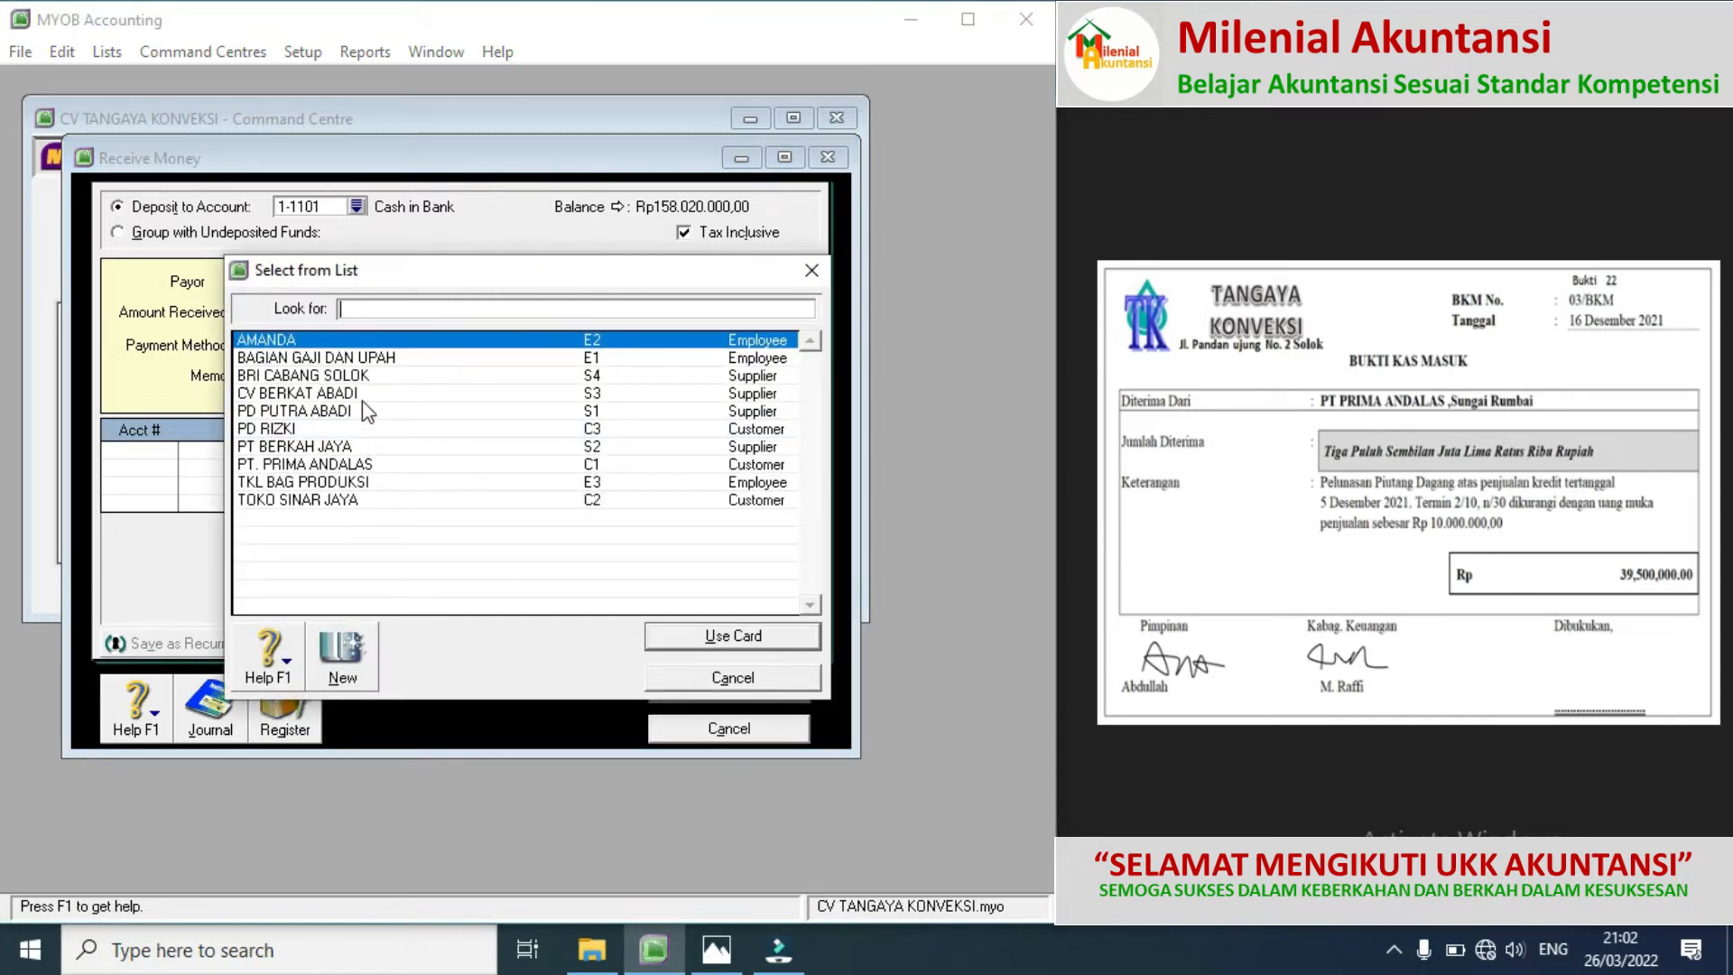
pyautogui.click(327, 468)
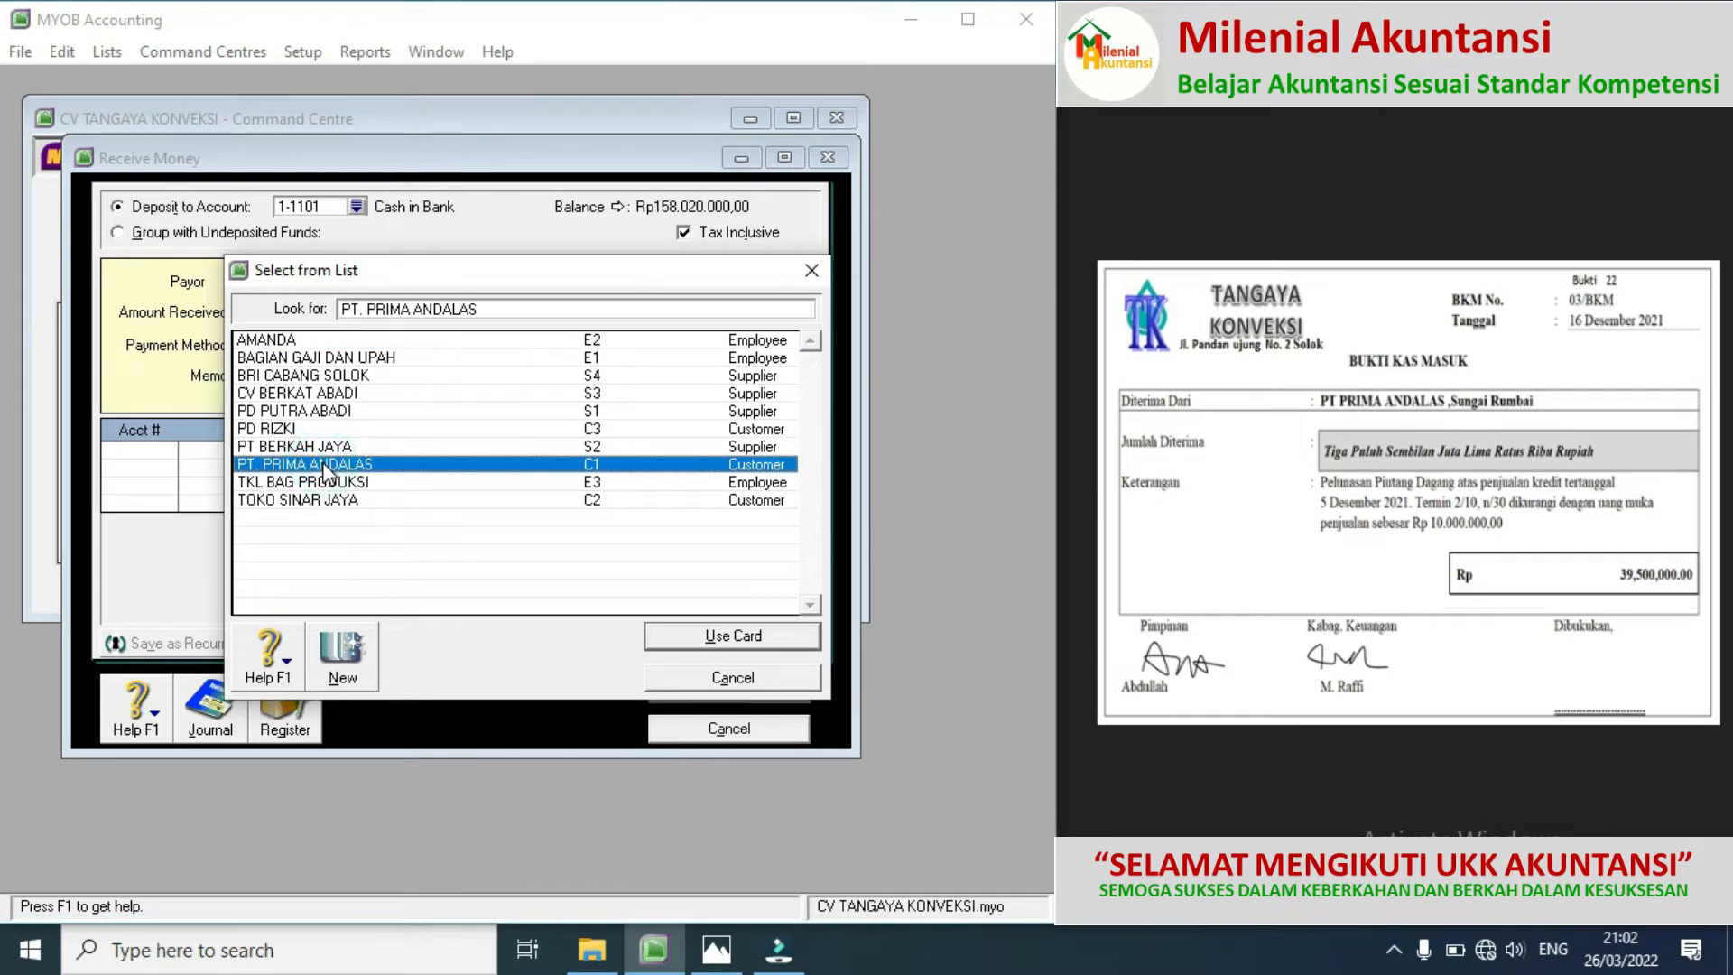
pyautogui.doubleClick(326, 468)
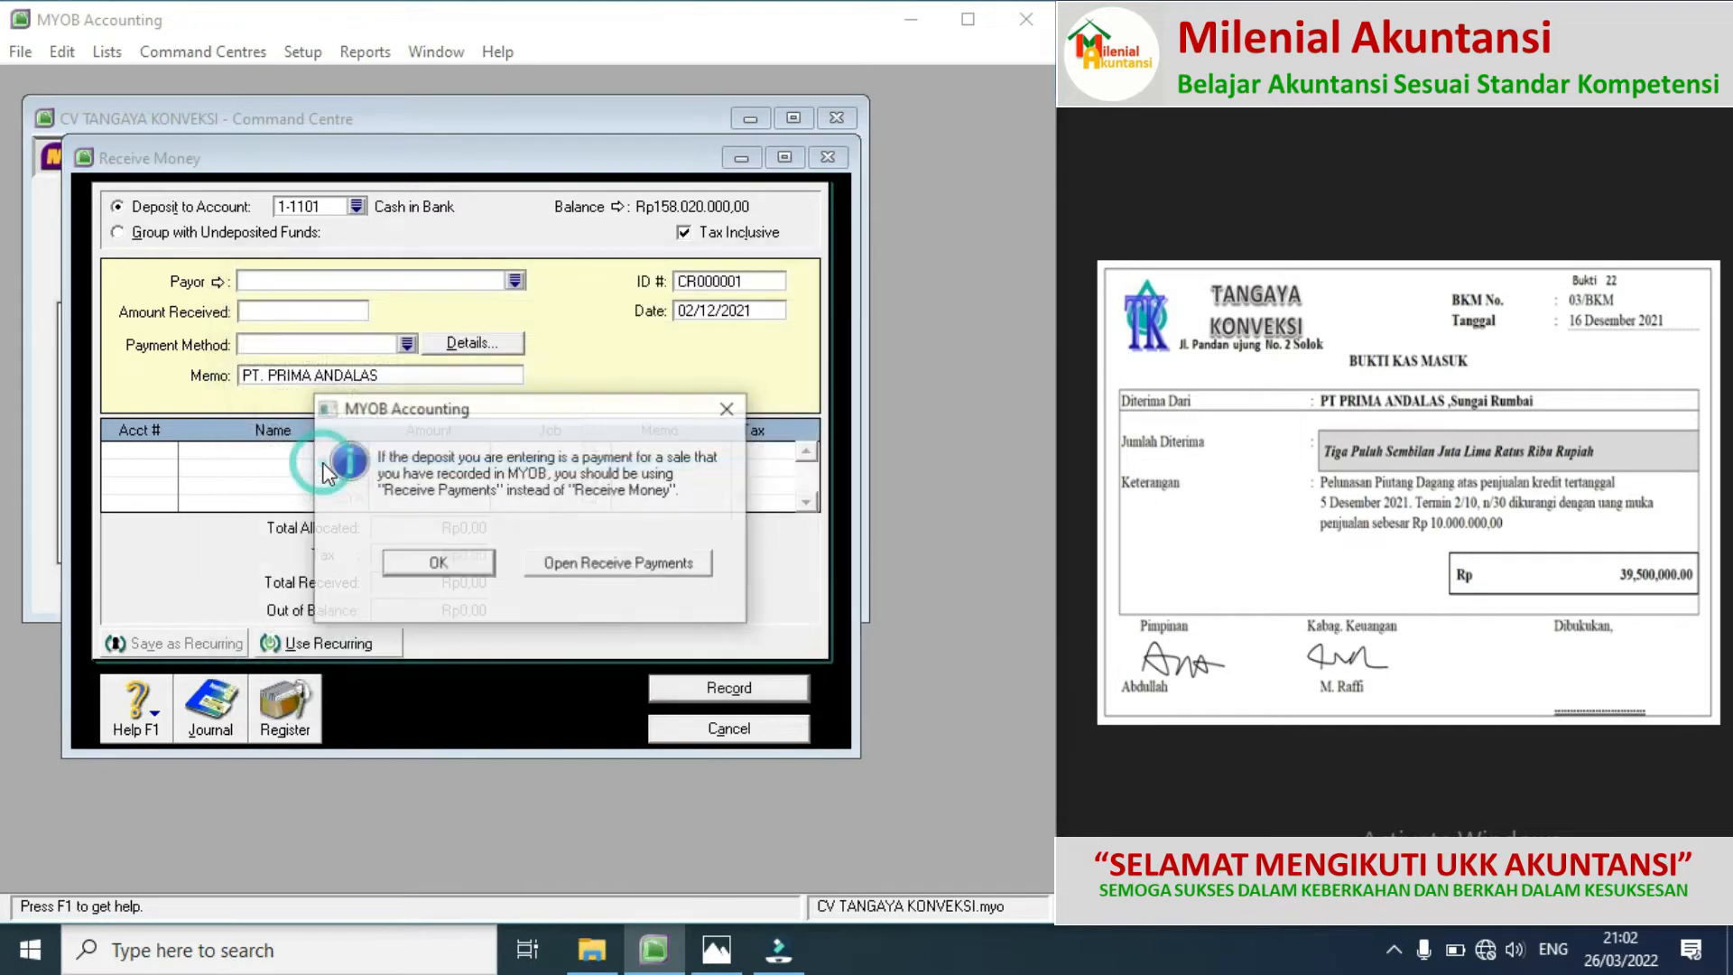
pyautogui.click(578, 565)
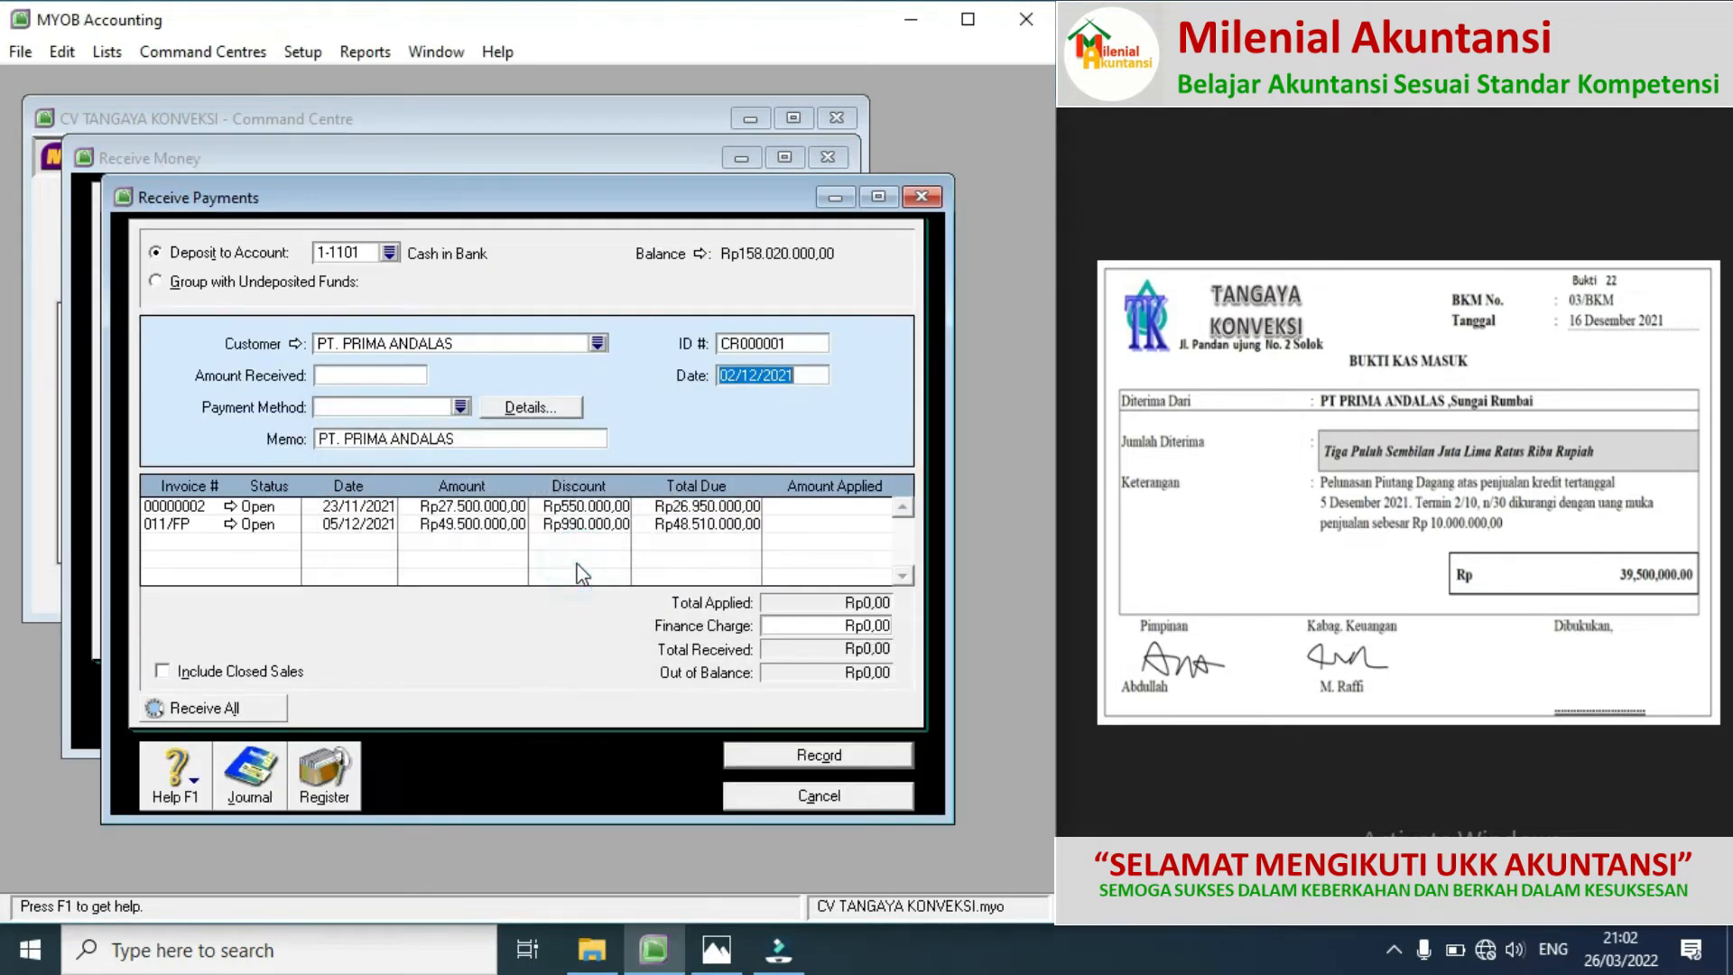
# Step: Fill in the customer payment with amount received 39500000, ID number 03/BKM and date 16/12/2021
pyautogui.click(397, 375)
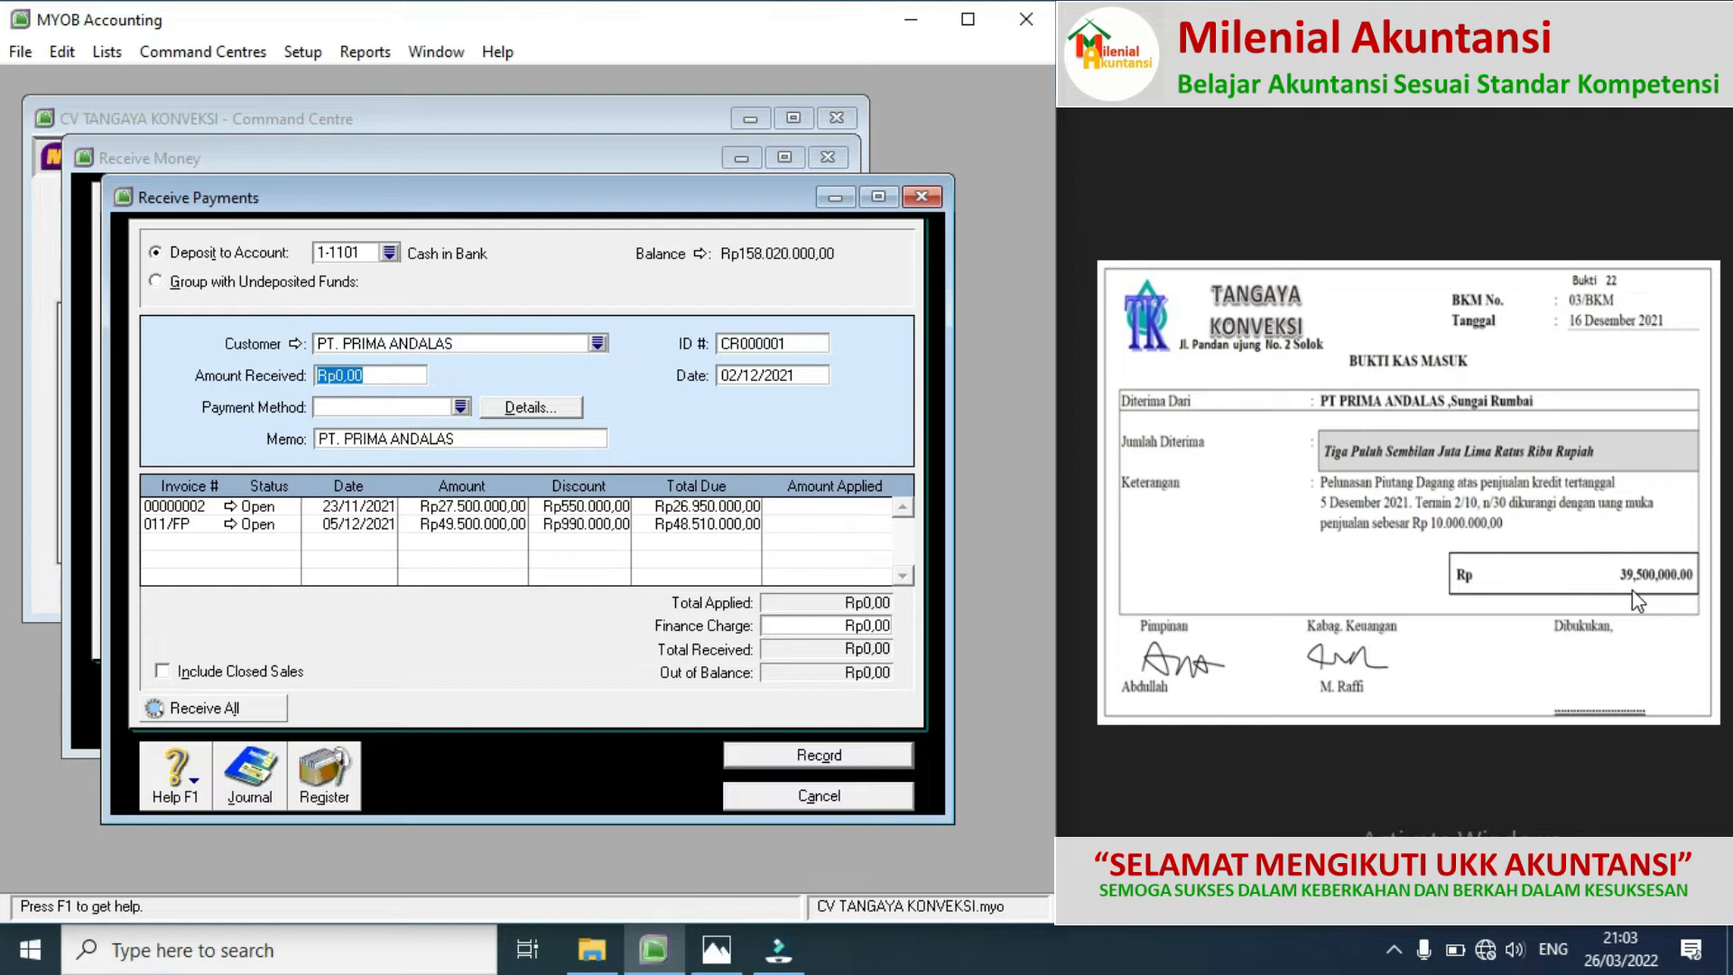
pyautogui.write('39500000')
pyautogui.click(784, 342)
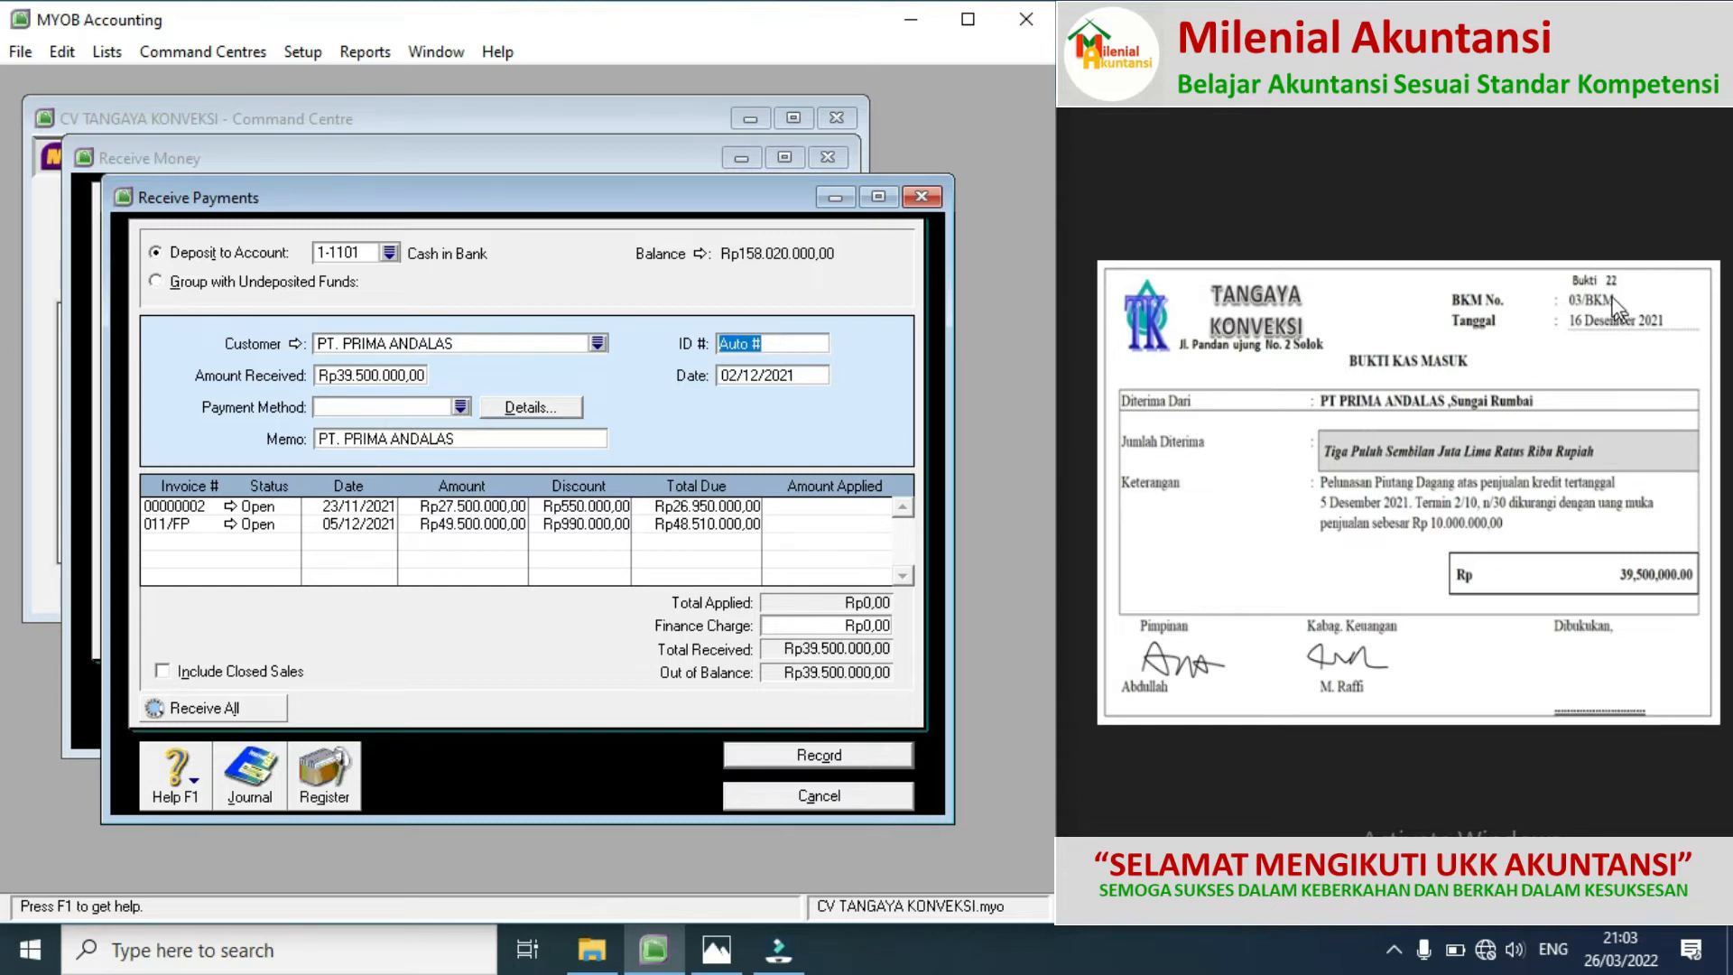
pyautogui.write('03/BKM')
pyautogui.click(736, 374)
pyautogui.doubleClick(734, 375)
pyautogui.moveTo(735, 375); pyautogui.dragTo(715, 428)
pyautogui.write('16')
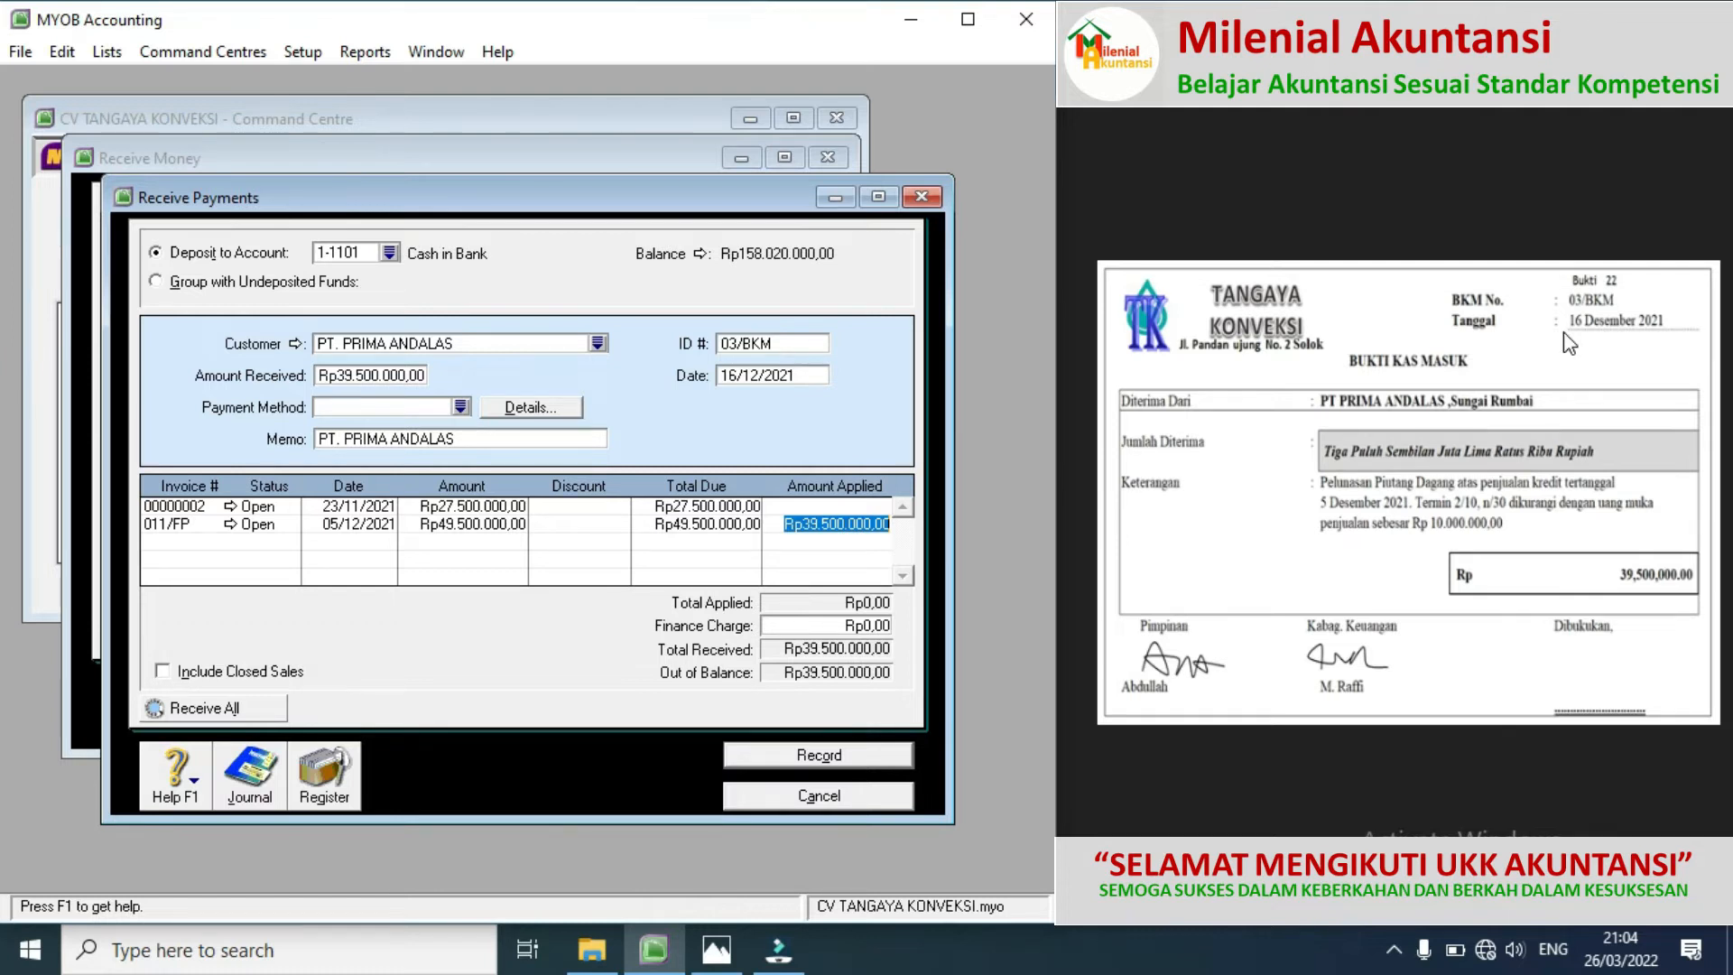
# Step: Apply 39500000 to invoice 011/FP, record the customer payment and leave the Receive Money form
pyautogui.press('Tab')
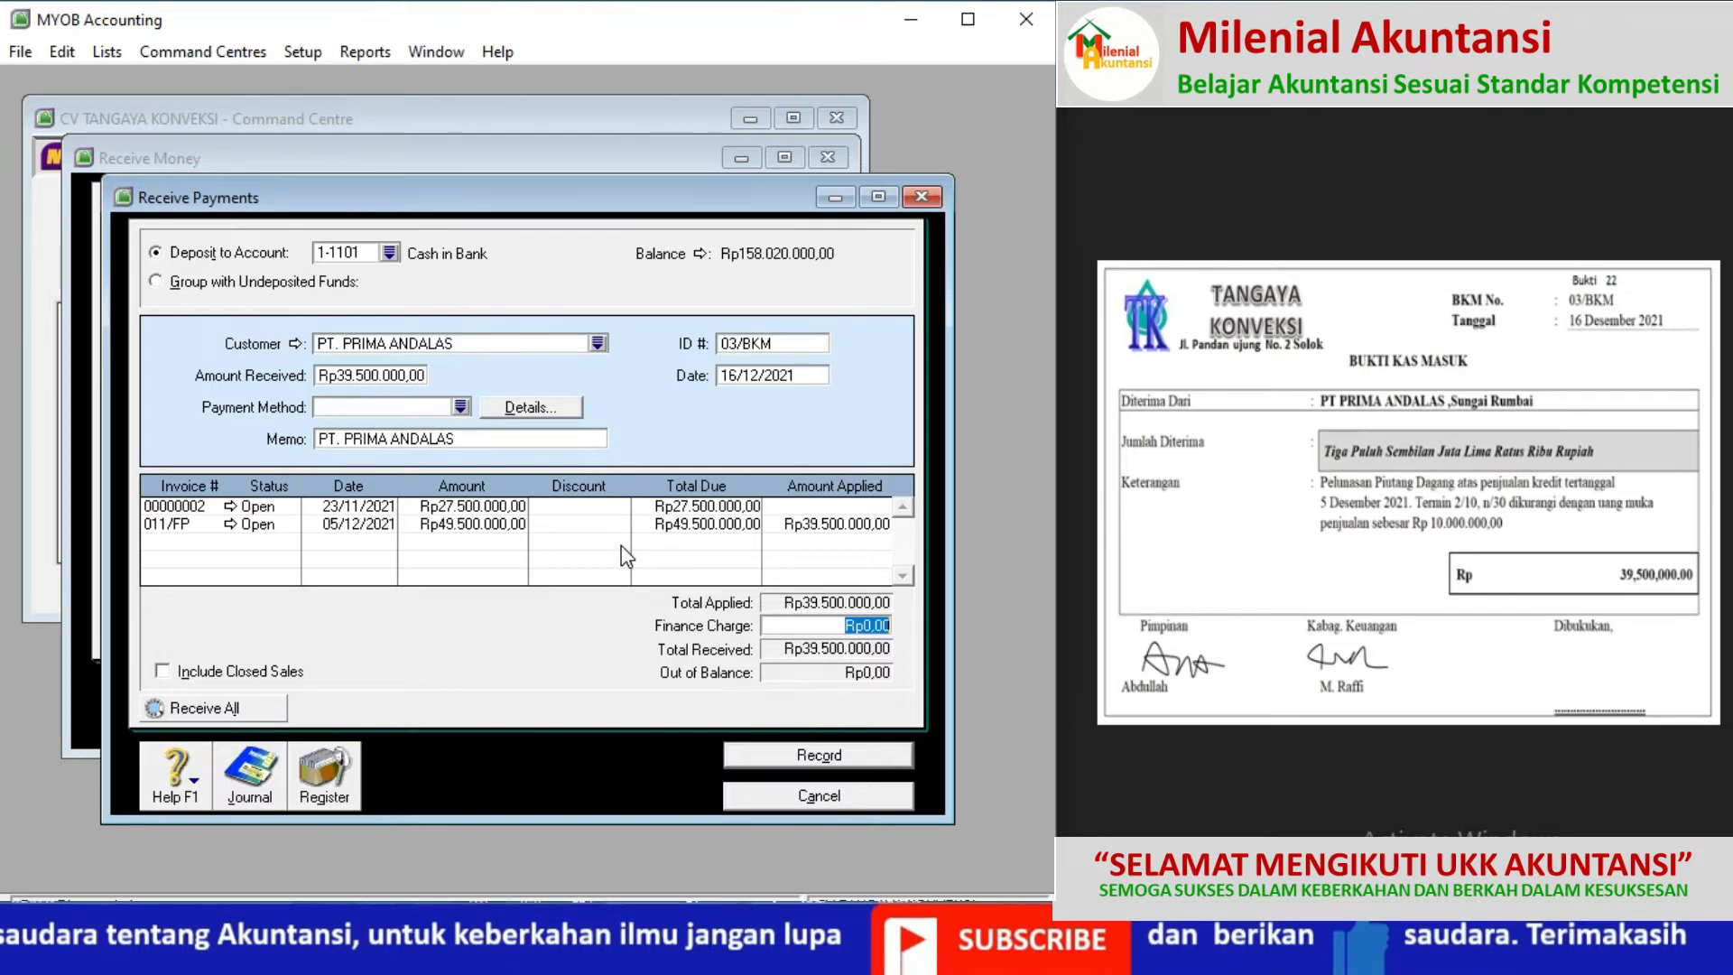
pyautogui.click(784, 757)
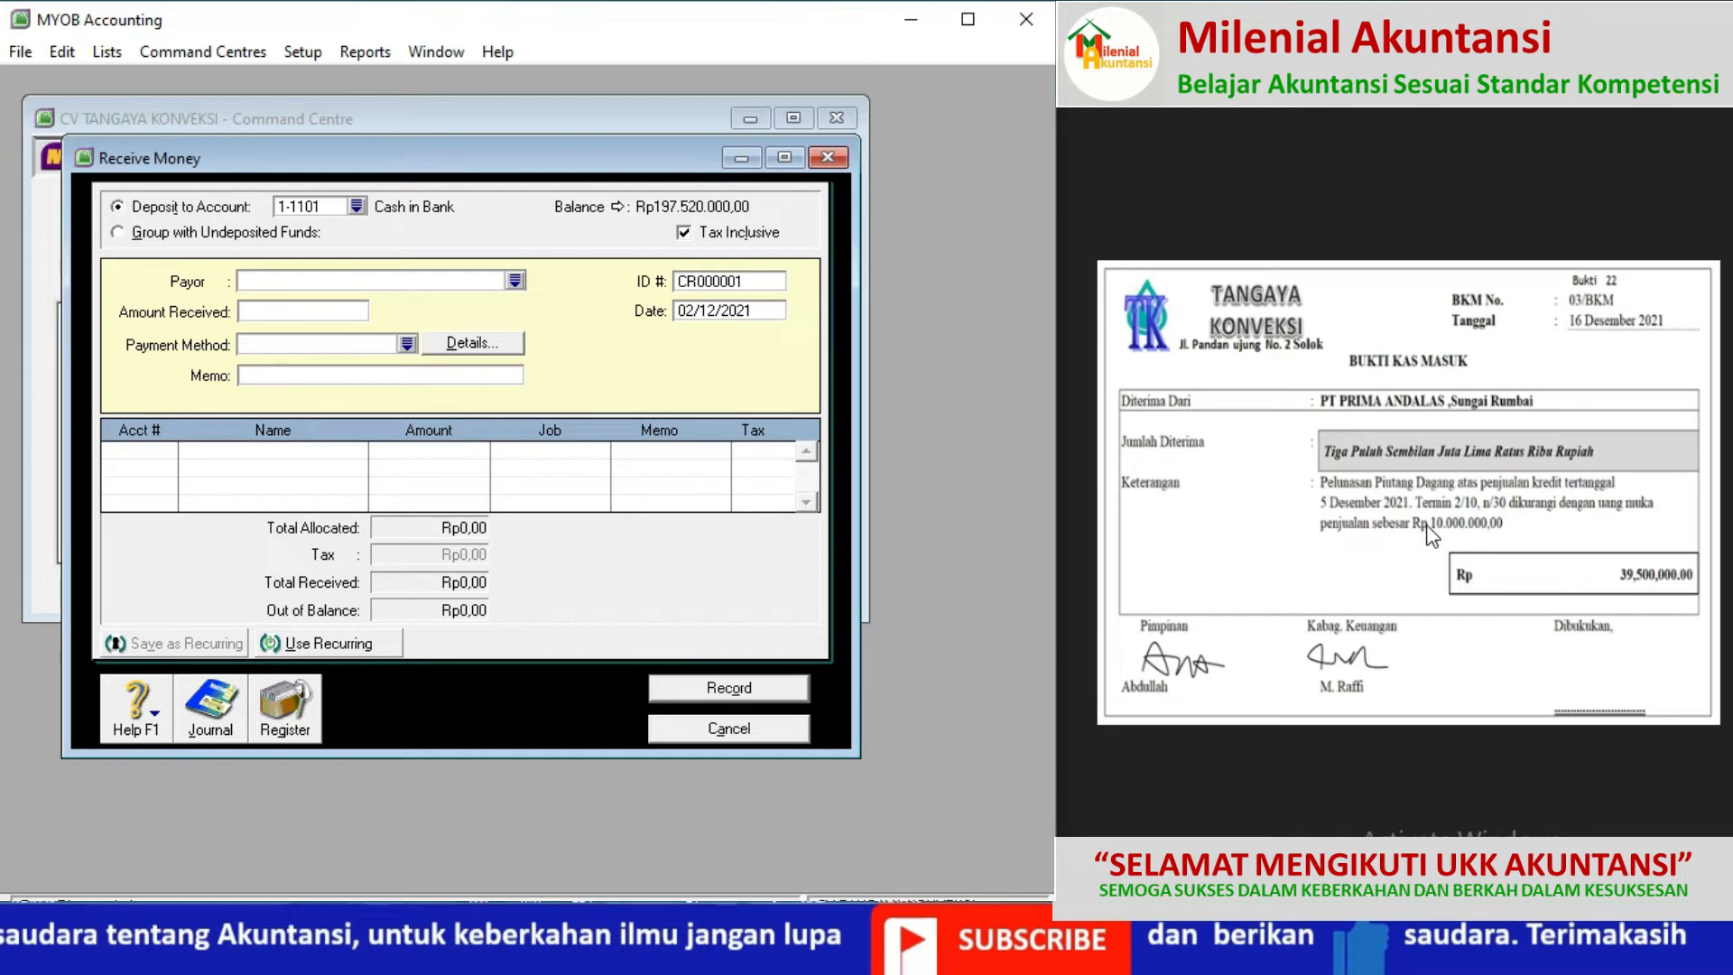
pyautogui.click(700, 731)
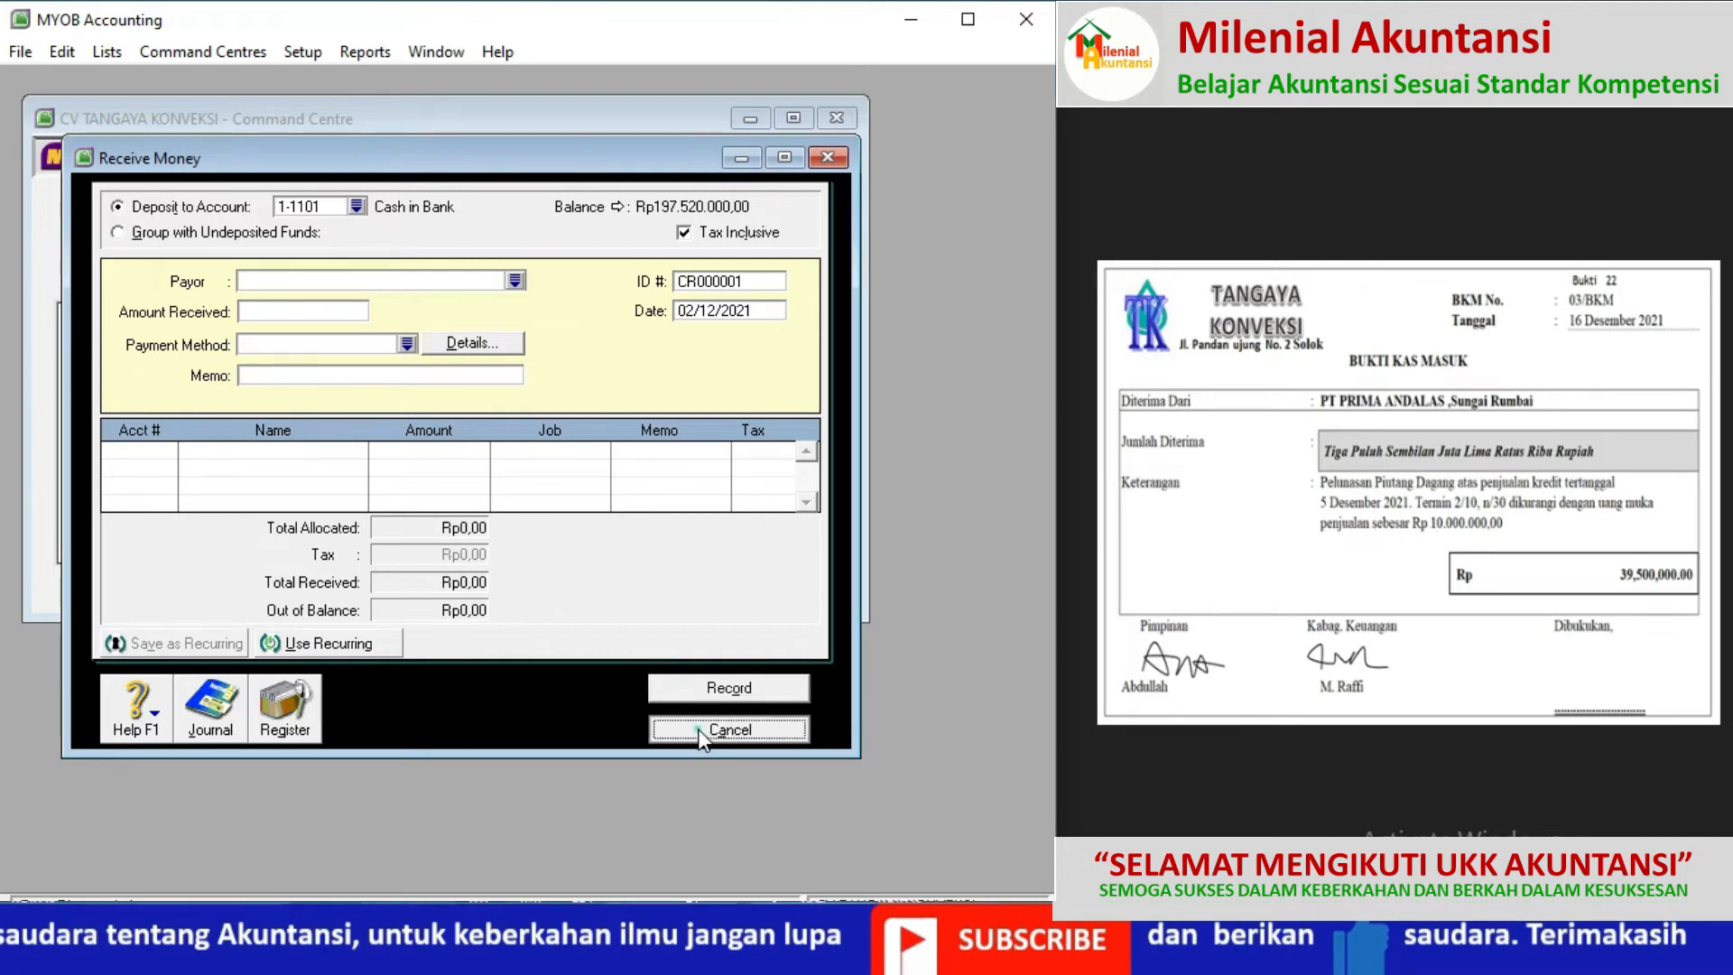
# Step: Start a new sales invoice for PT. PRIMA ANDALAS and change its layout to Miscellaneous
pyautogui.click(300, 240)
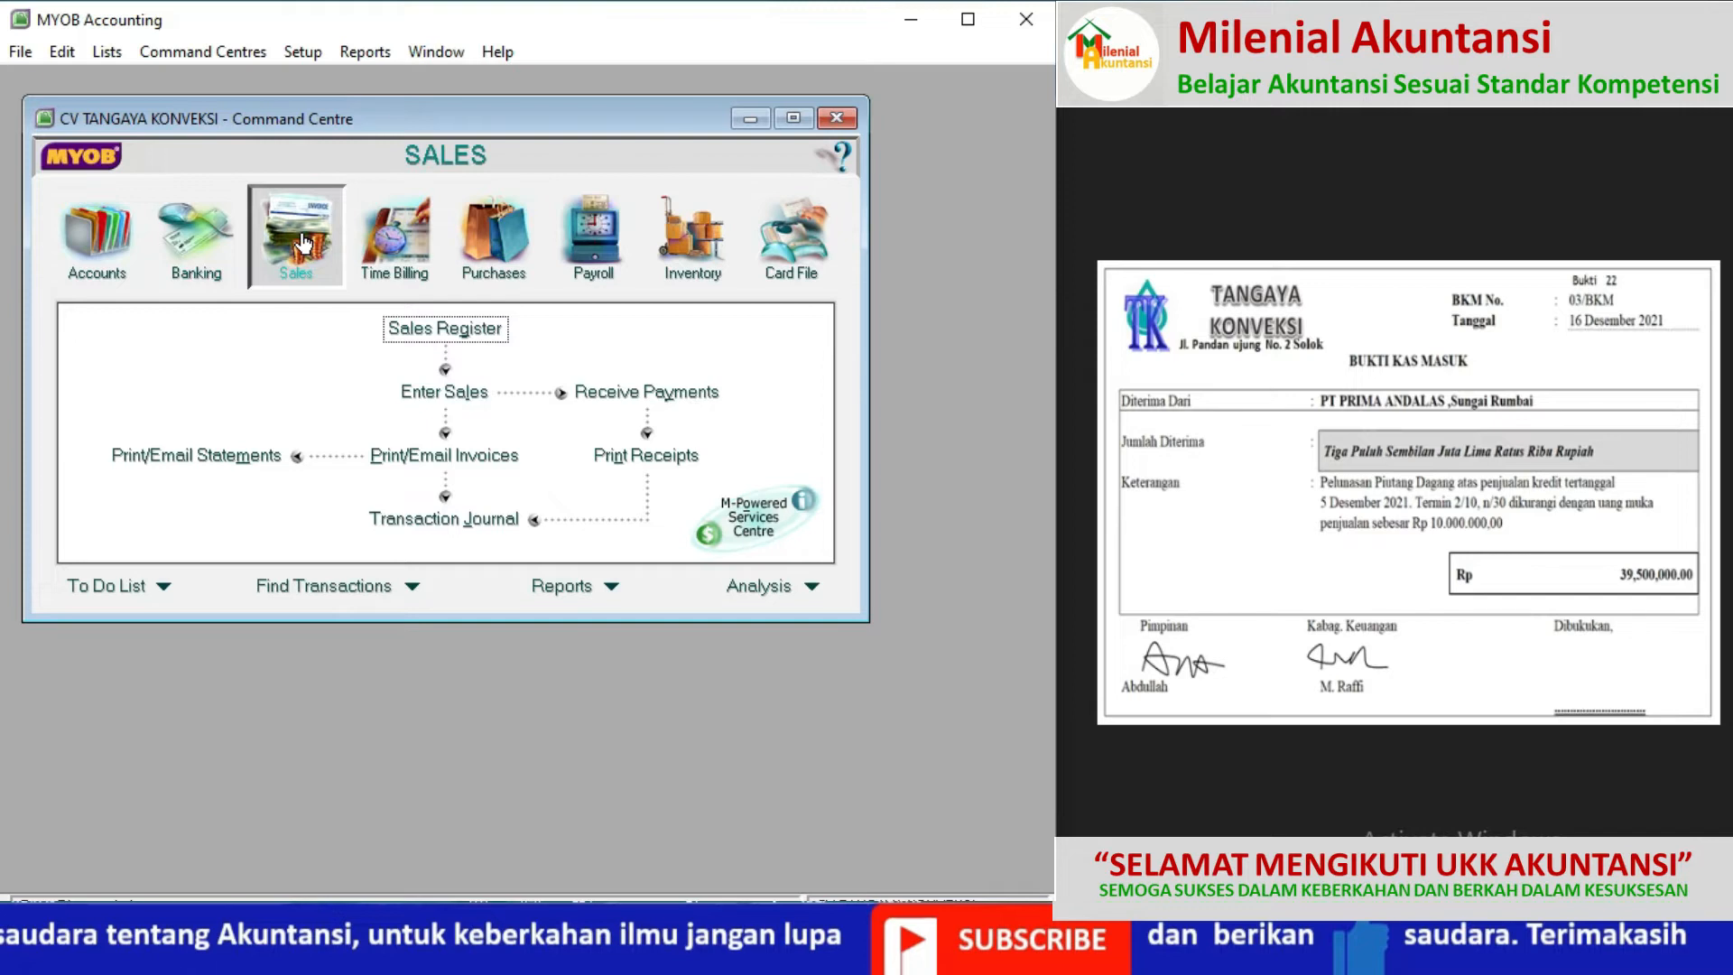
pyautogui.click(448, 387)
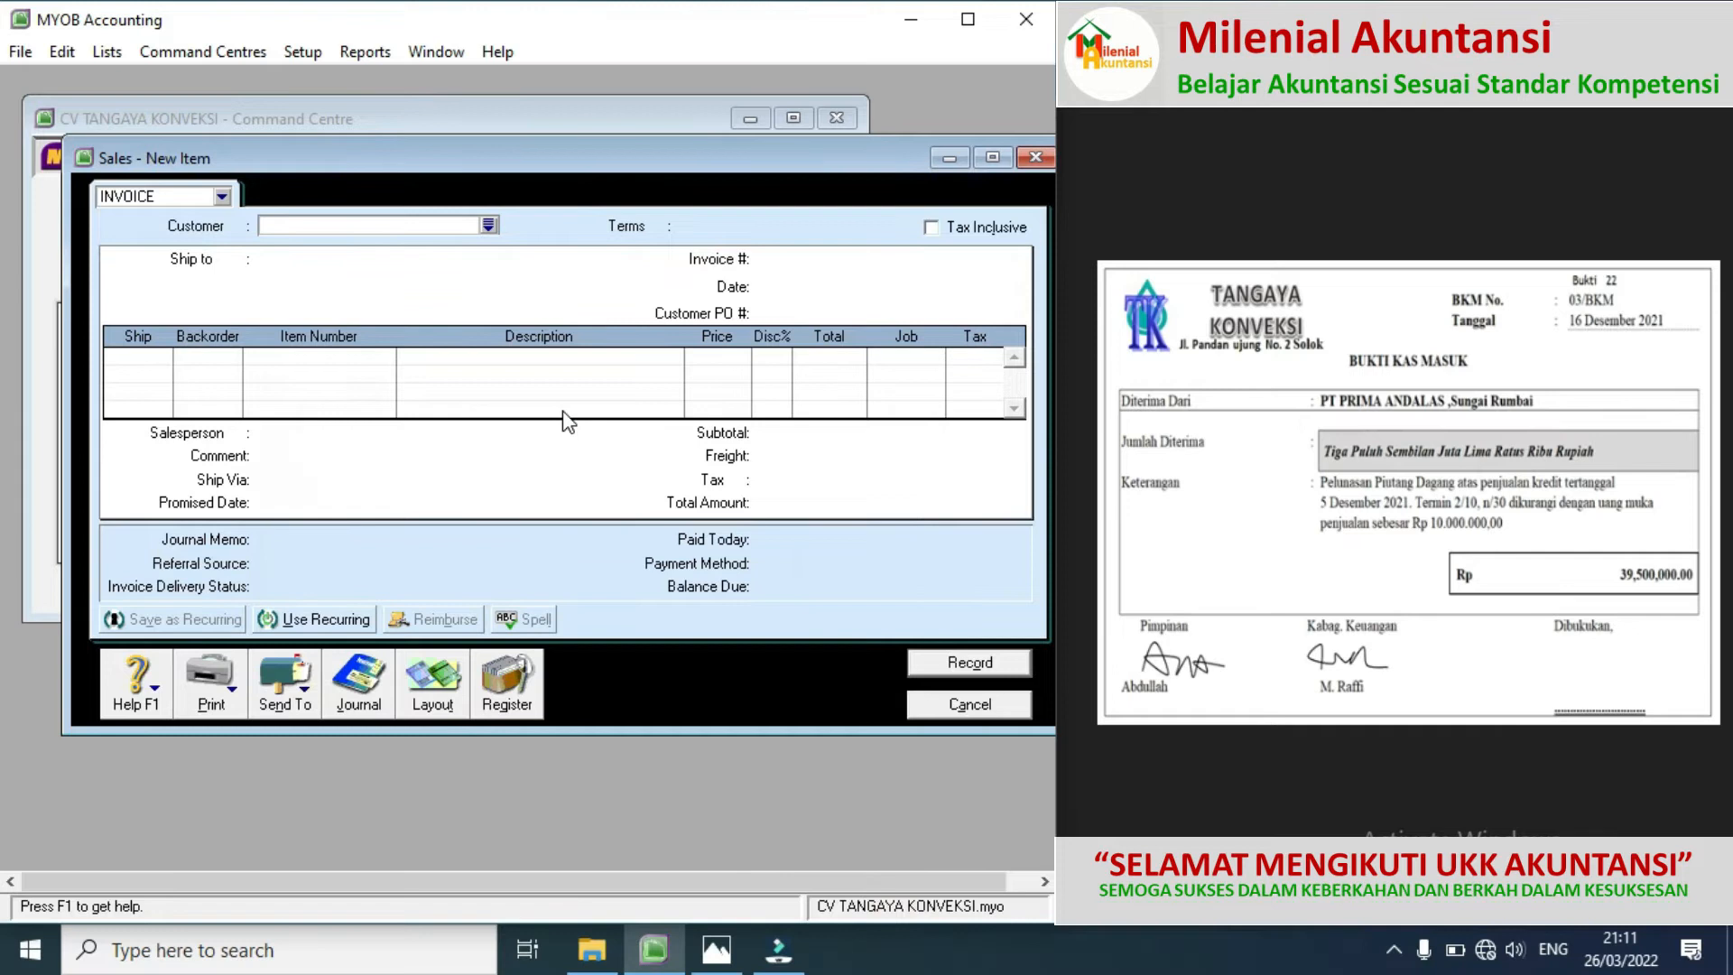
pyautogui.click(485, 227)
pyautogui.doubleClick(377, 333)
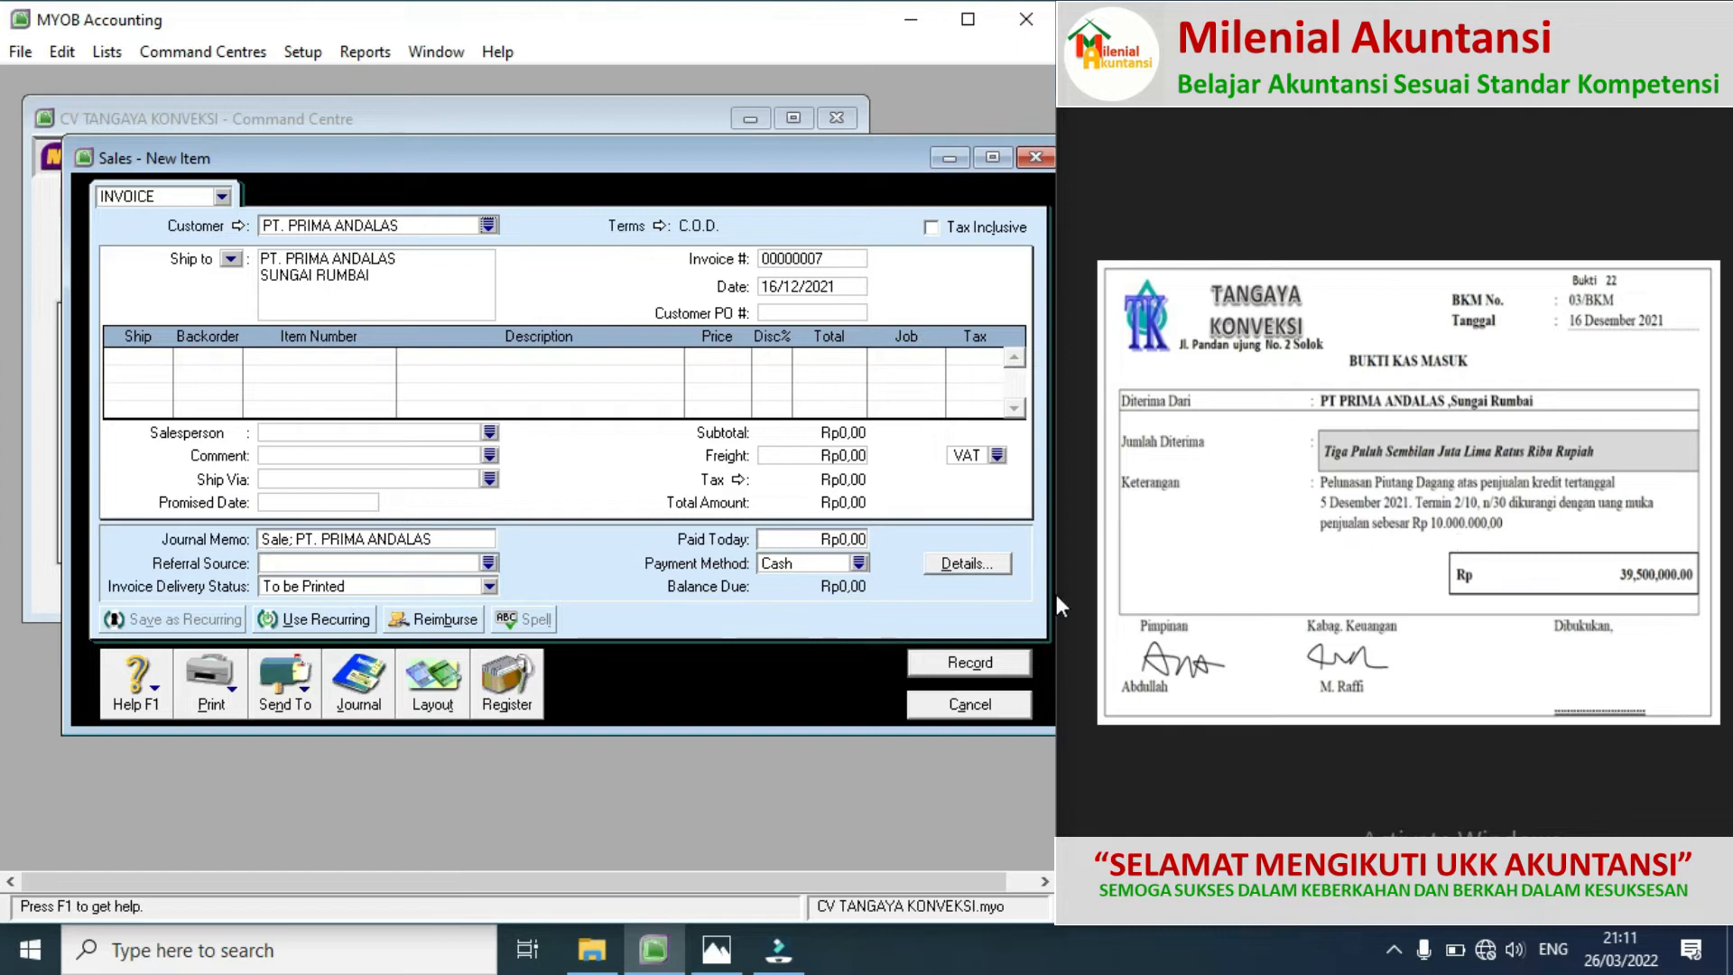
pyautogui.click(436, 691)
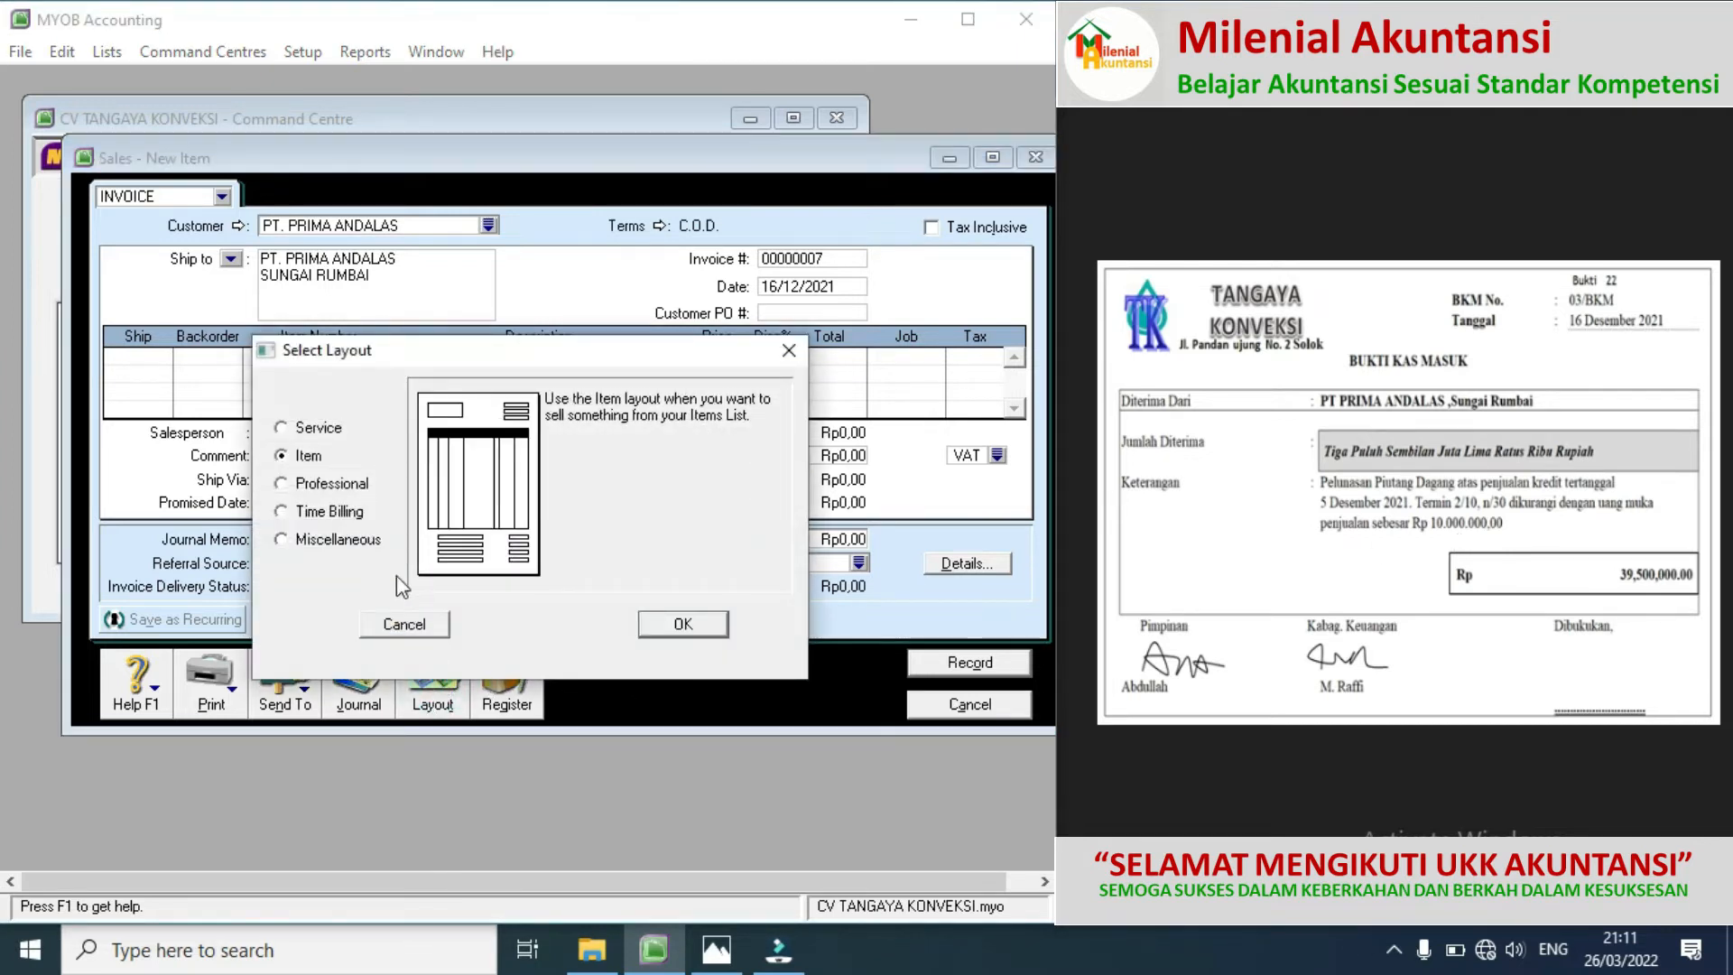
pyautogui.click(339, 540)
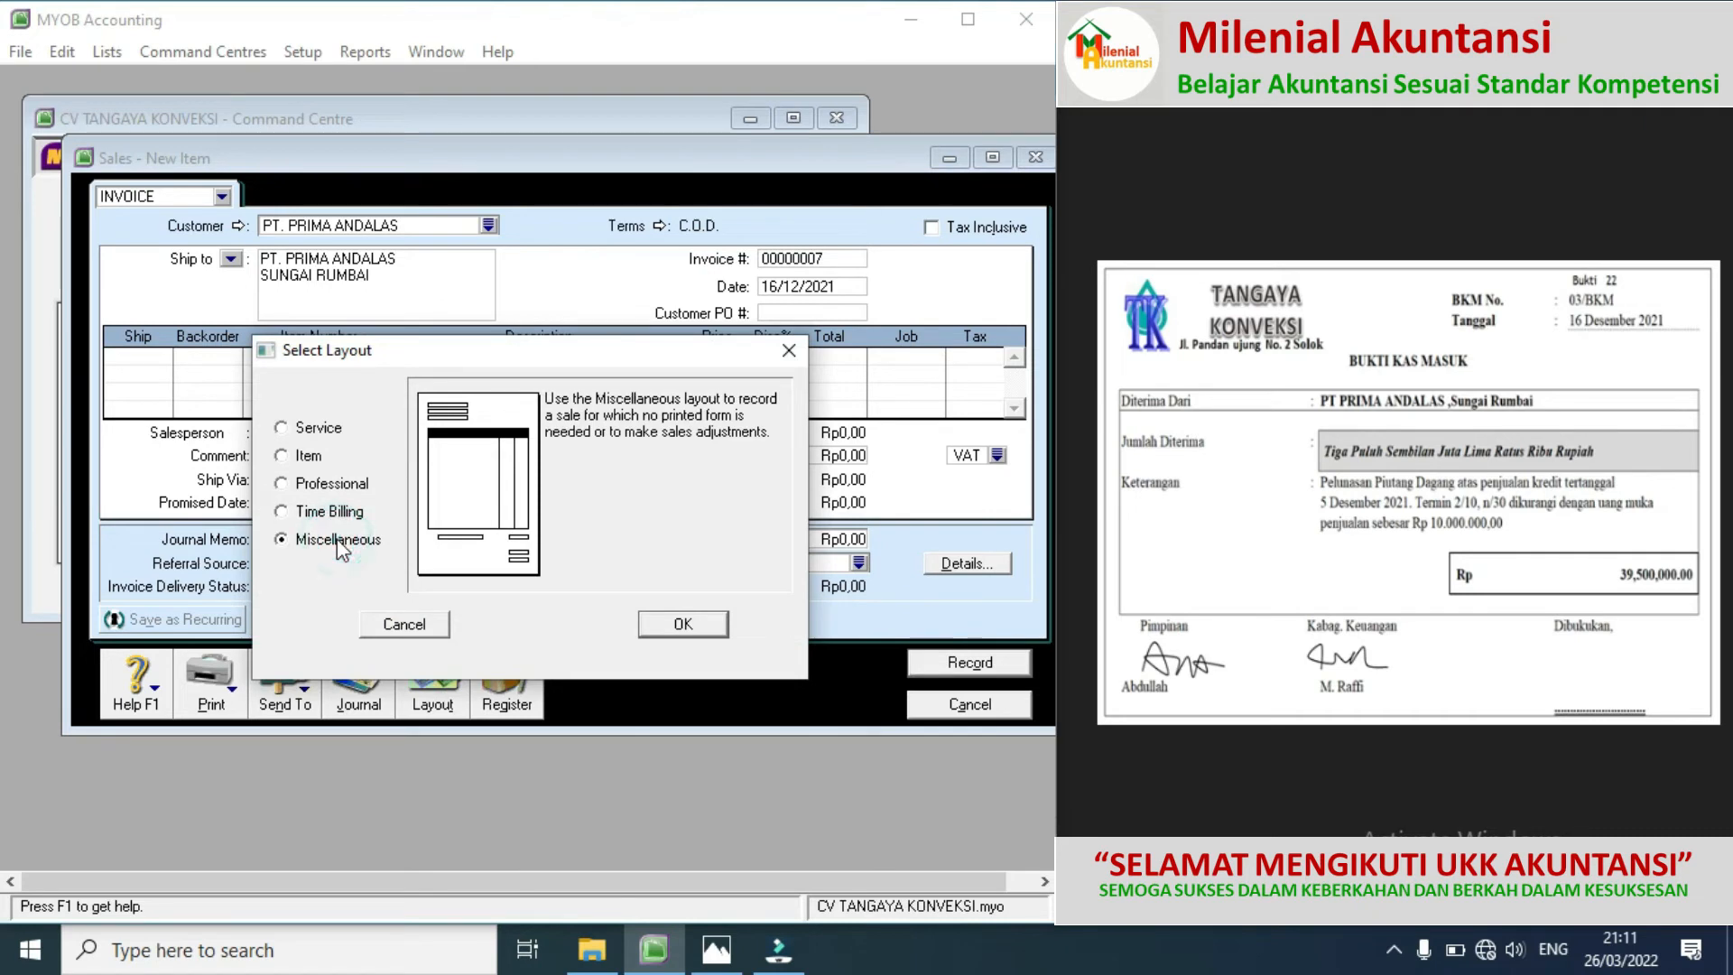
pyautogui.click(698, 624)
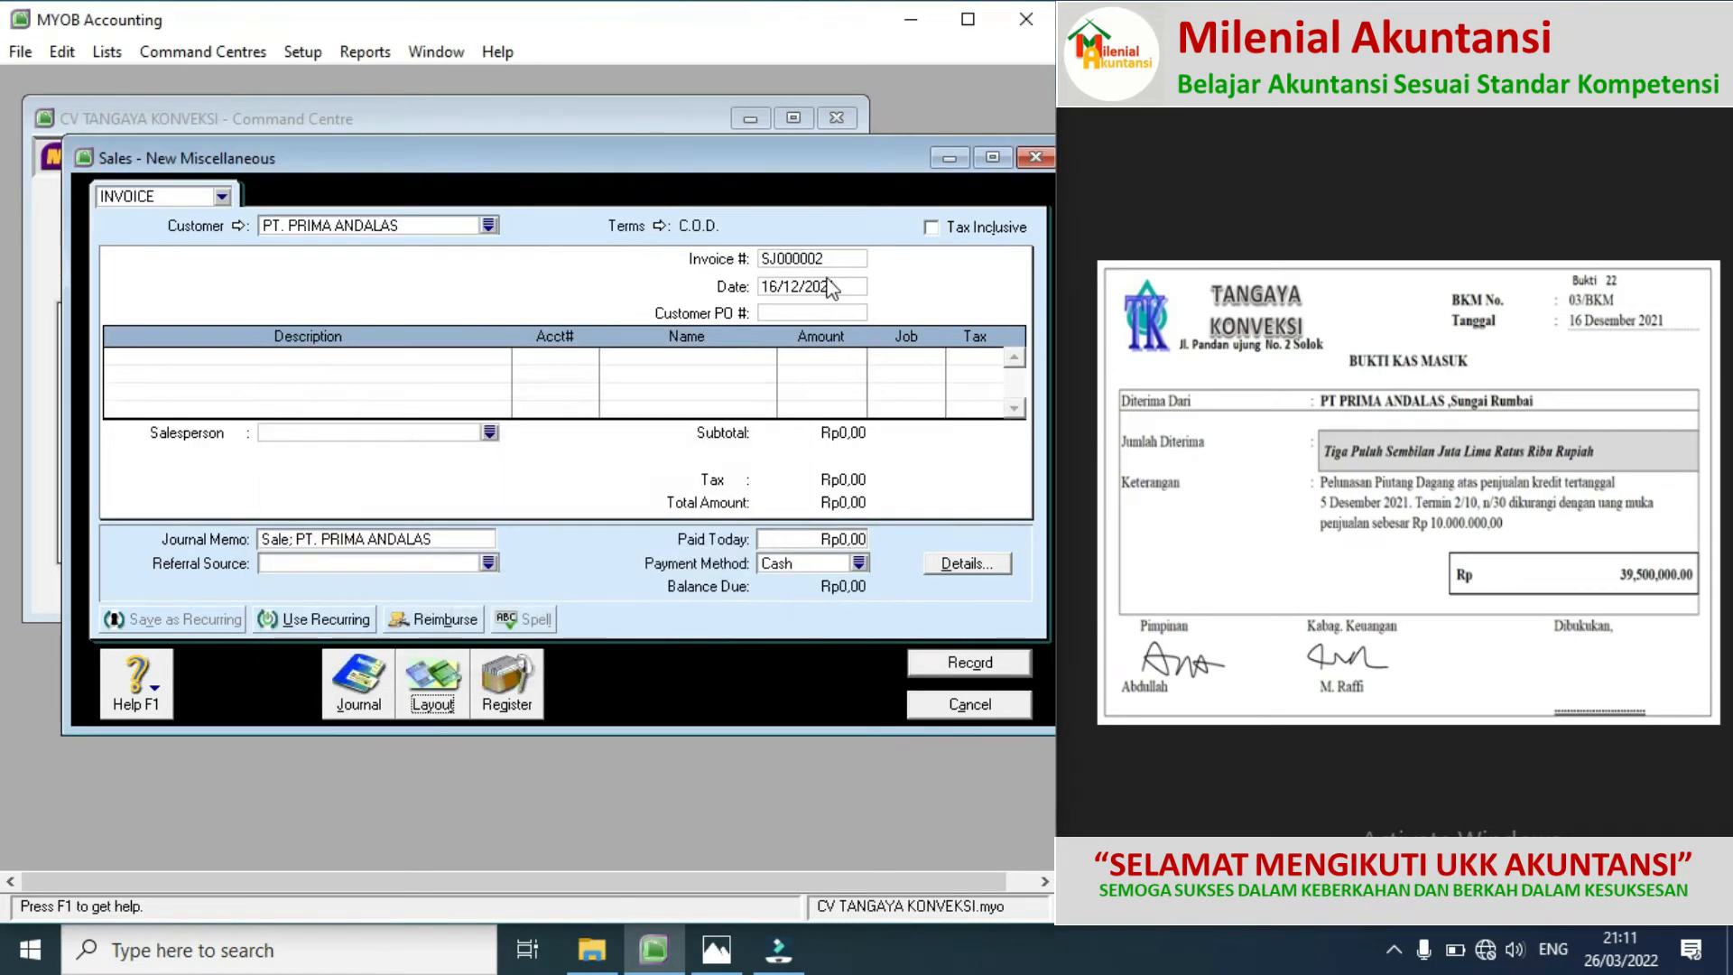
# Step: Set the miscellaneous sale's invoice number to 03/BKM
pyautogui.click(826, 259)
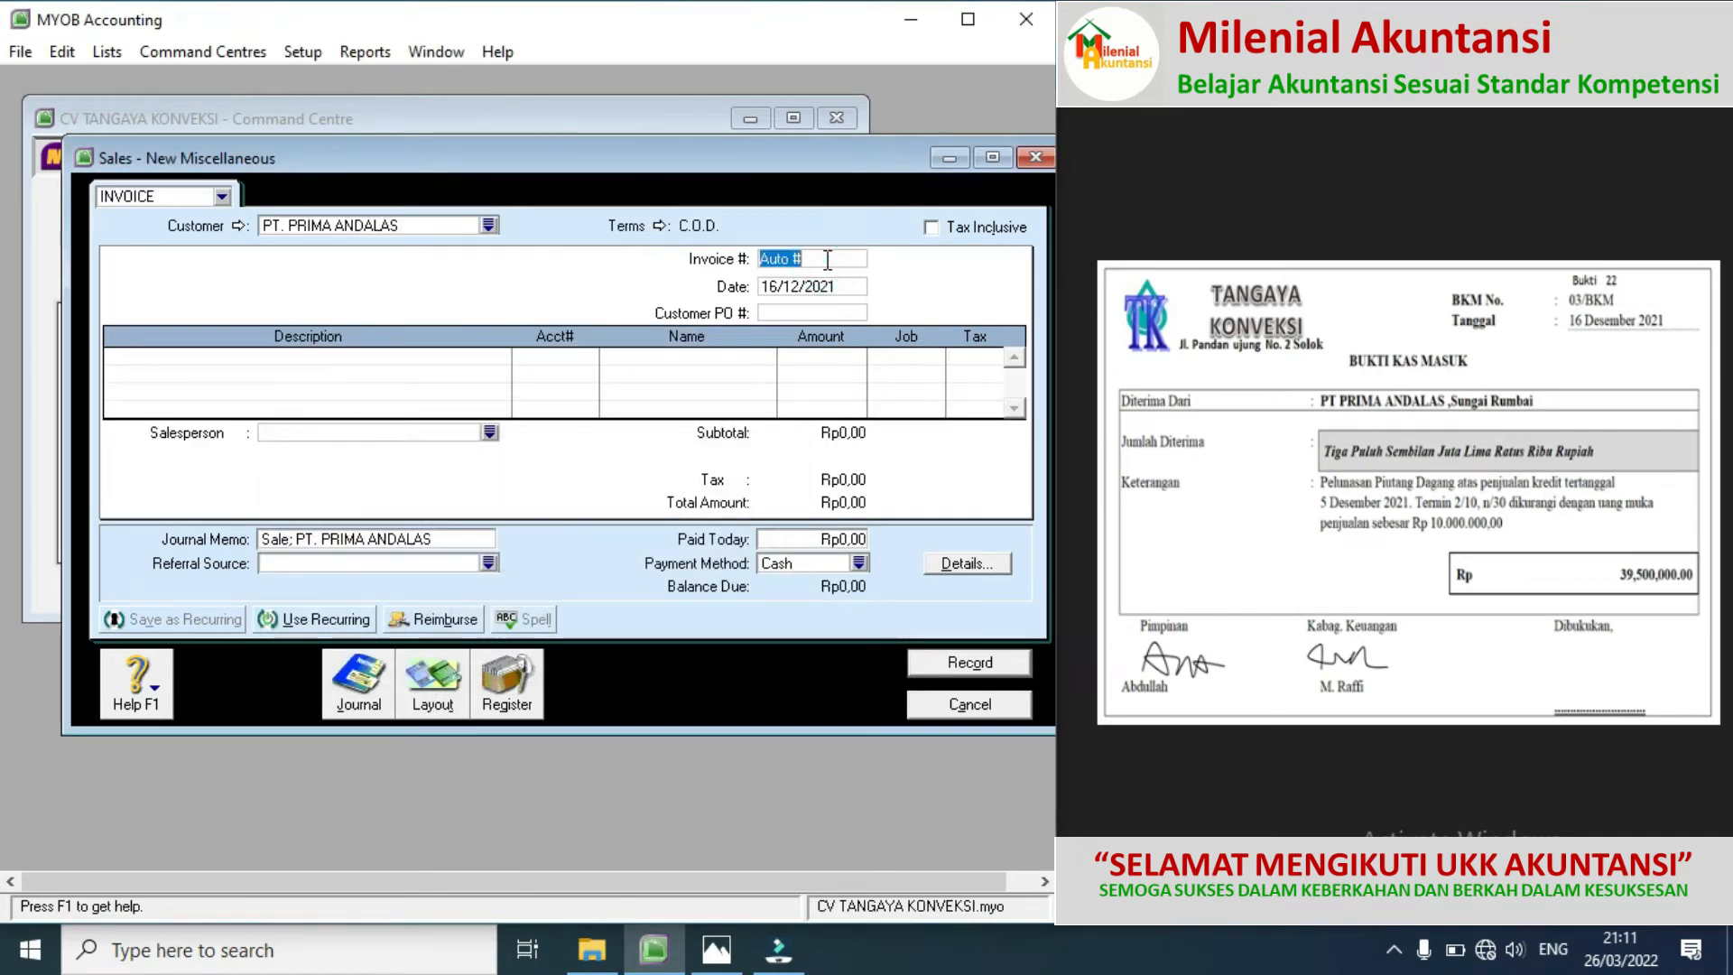
pyautogui.write('03/')
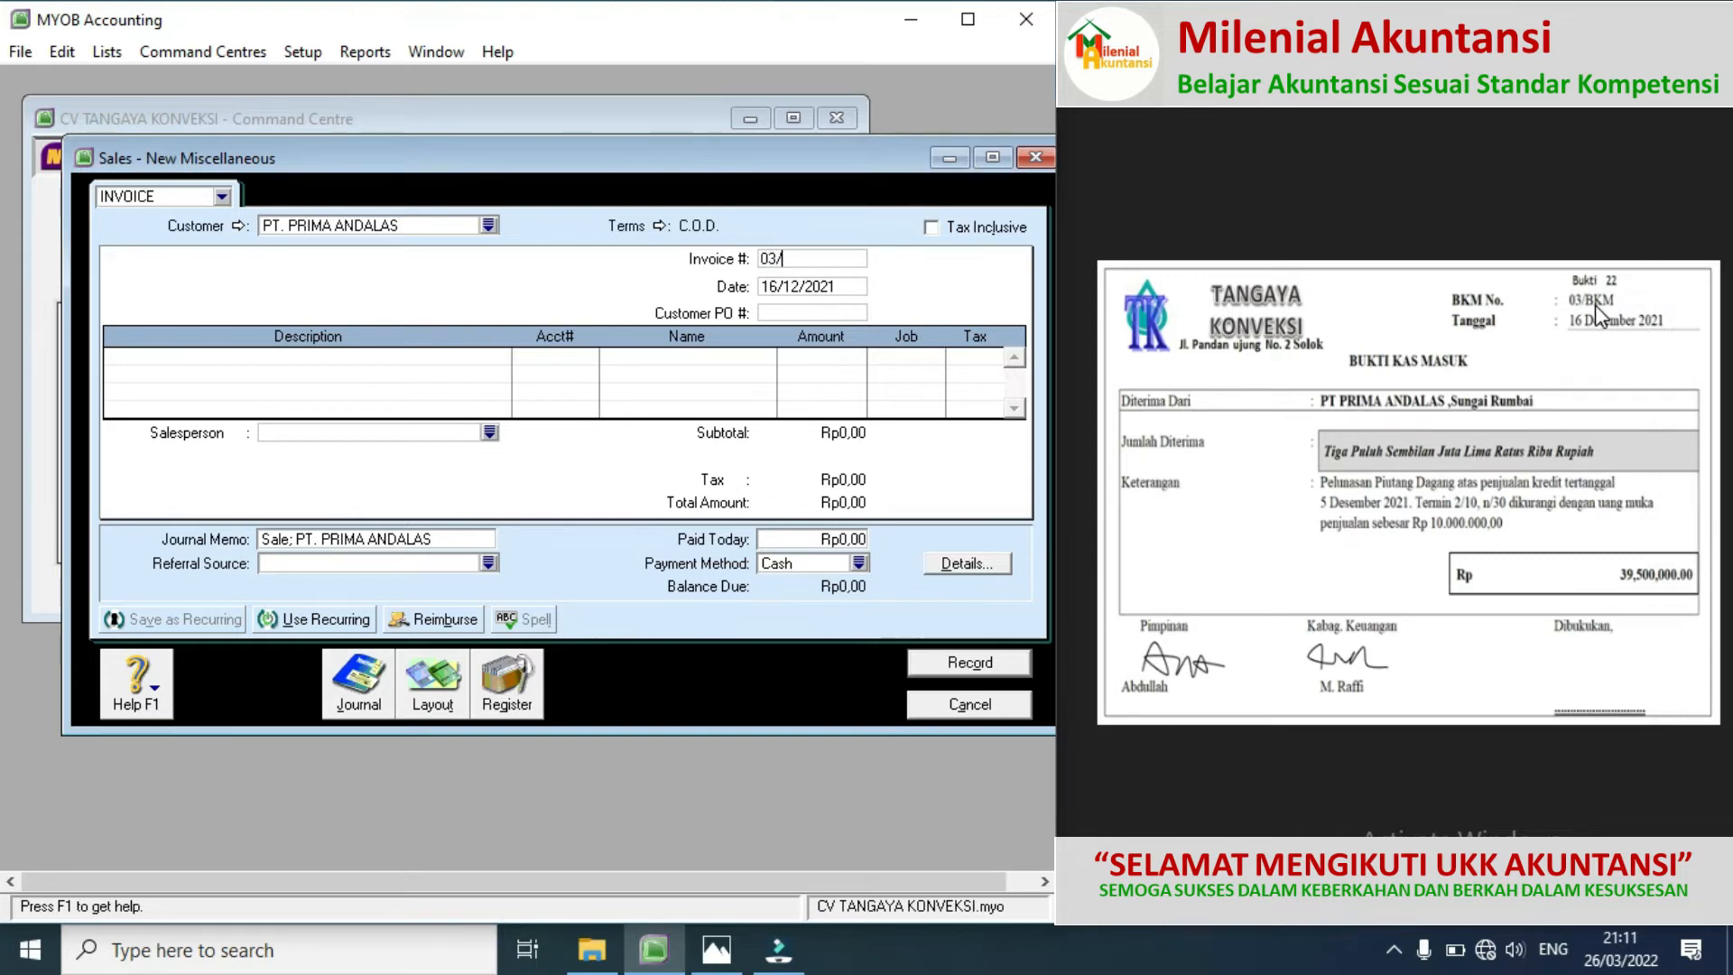
pyautogui.write('BKM')
# Step: Enter PENGURANGAN UANG MUKA PEJUNALAN as the description of the first invoice line
pyautogui.click(305, 361)
pyautogui.write('PENGURANGAN ')
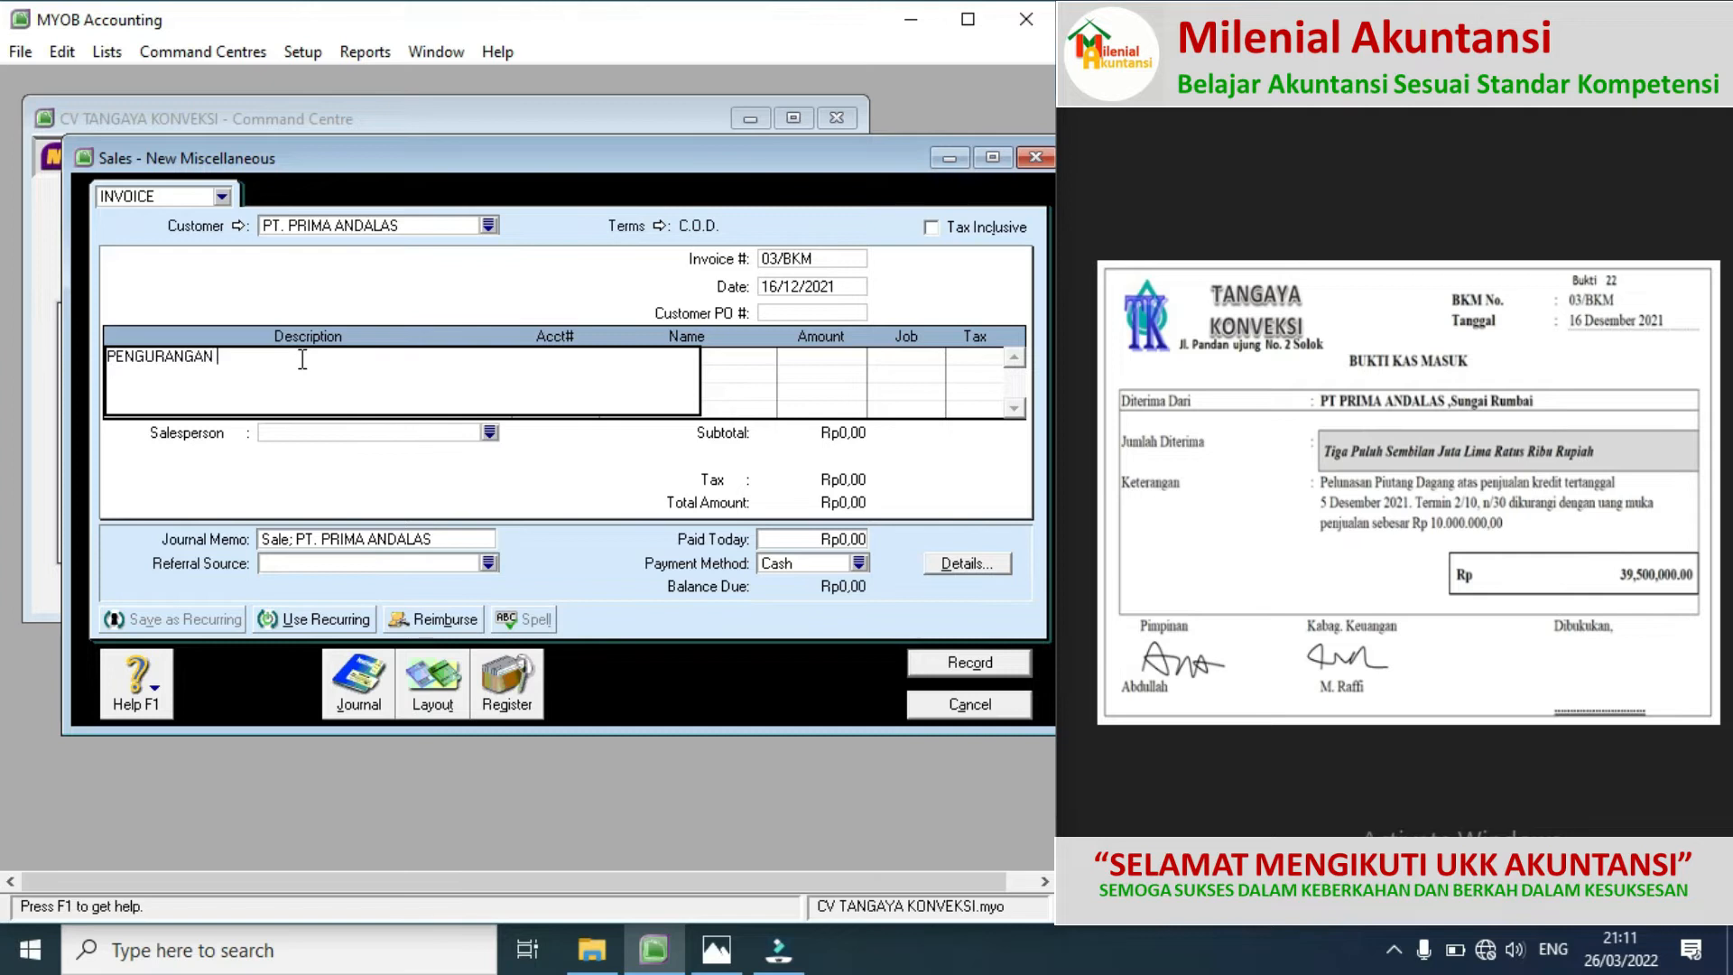
pyautogui.write('UANG MUKA PEJUNALA')
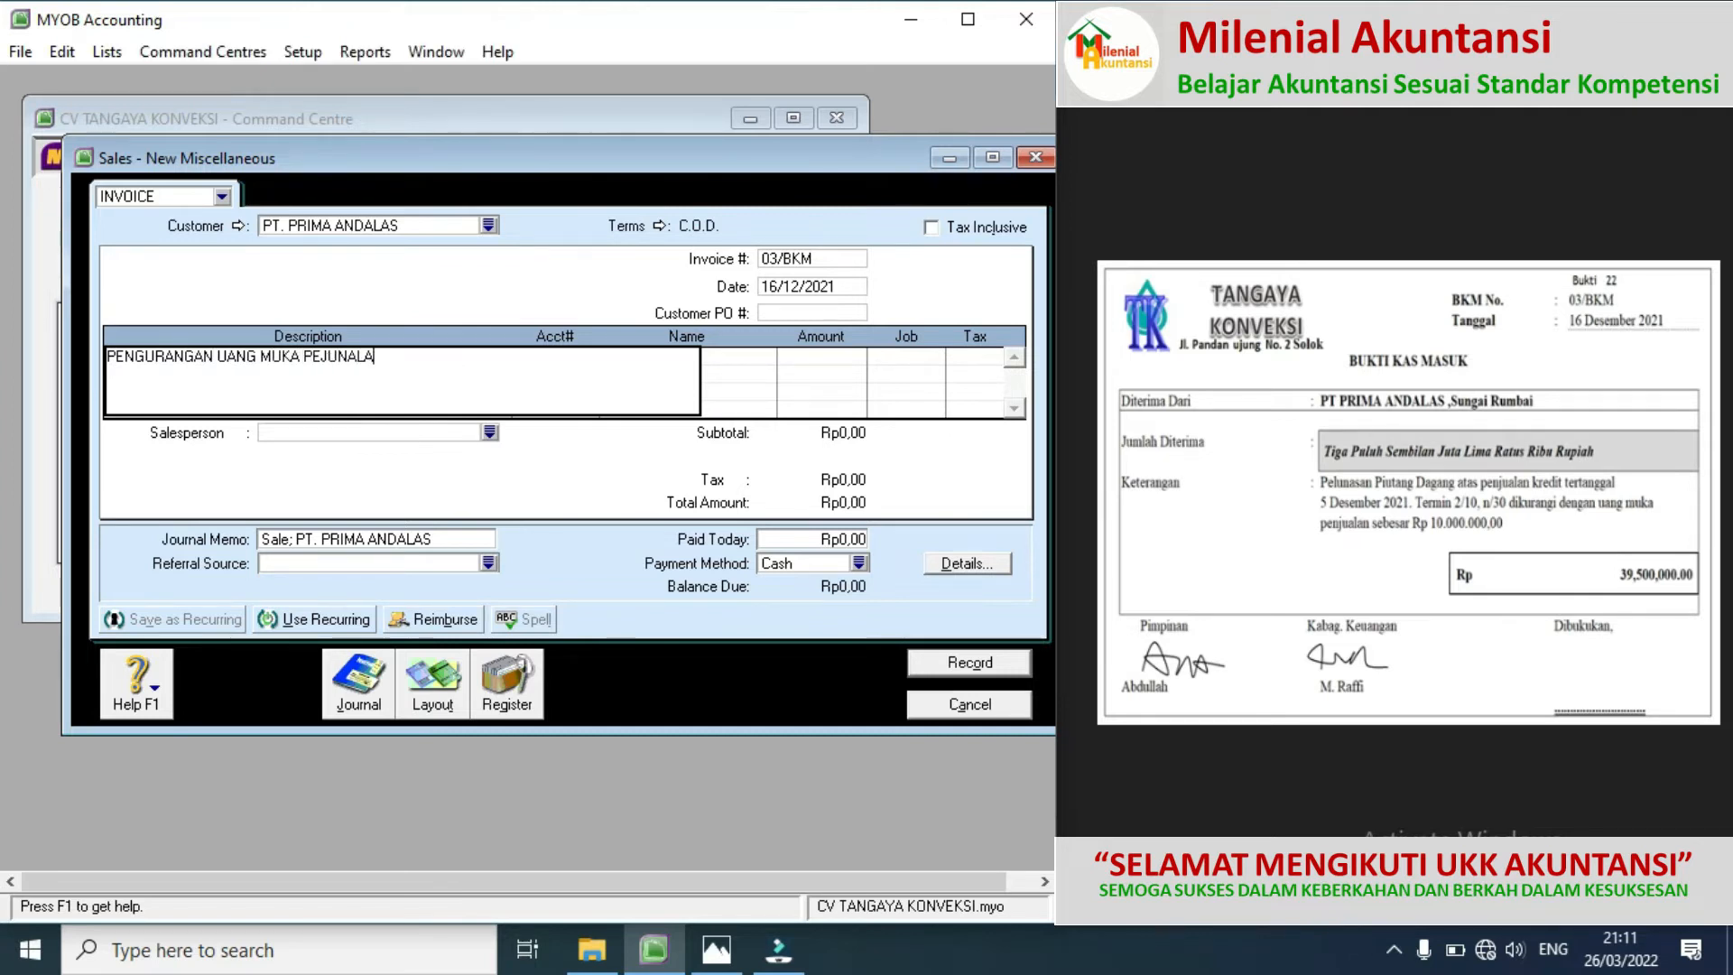
pyautogui.press('BackSpace')
pyautogui.press('BackSpace')
pyautogui.press('BackSpace')
pyautogui.write('ALAN')
# Step: Allocate the invoice line to account 2-1105 Prepaid Income and acknowledge the account warning
pyautogui.press('Tab')
pyautogui.click(587, 357)
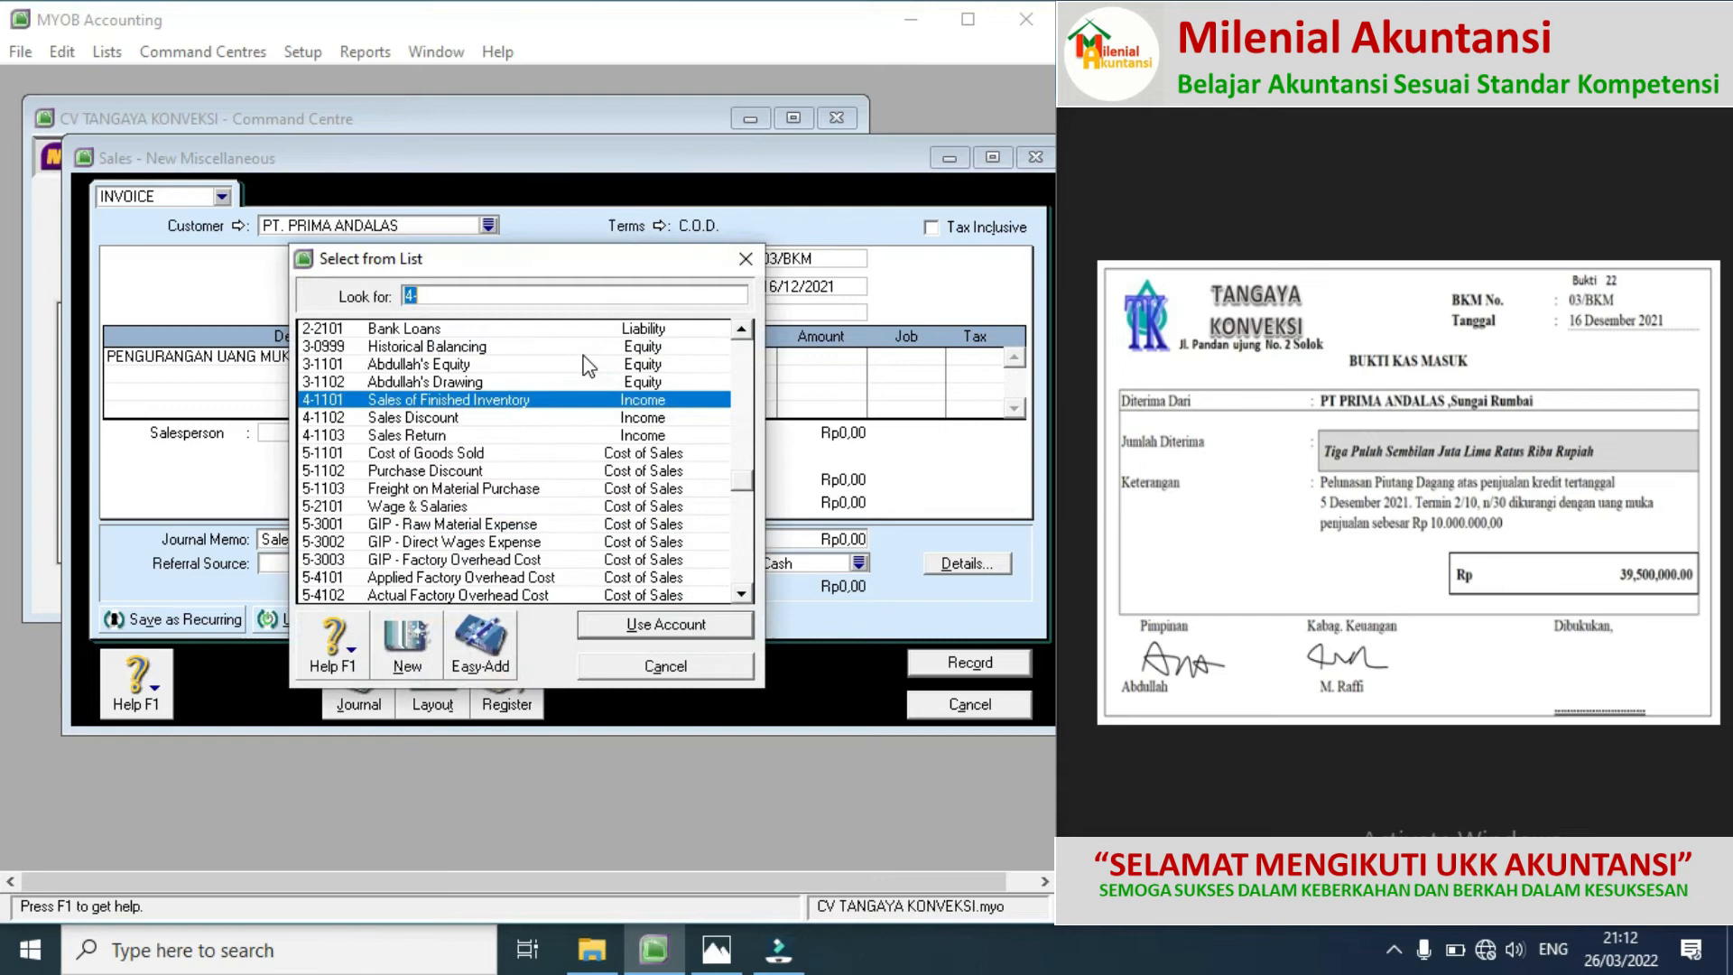
pyautogui.click(744, 356)
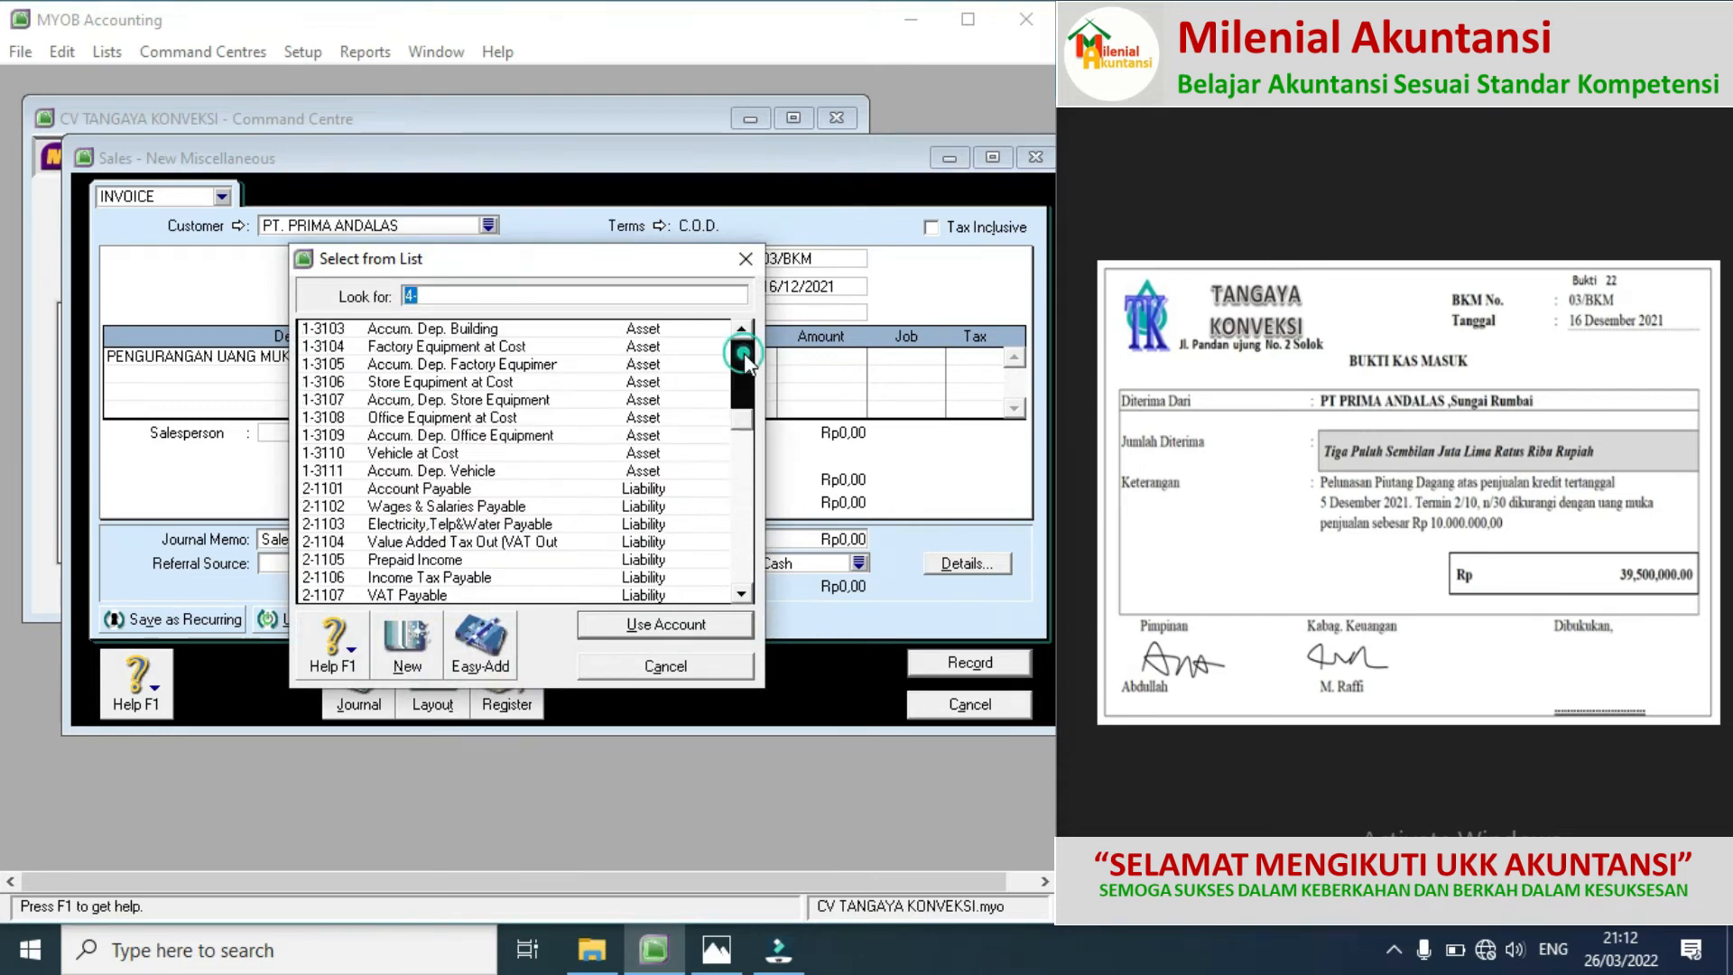
pyautogui.doubleClick(445, 562)
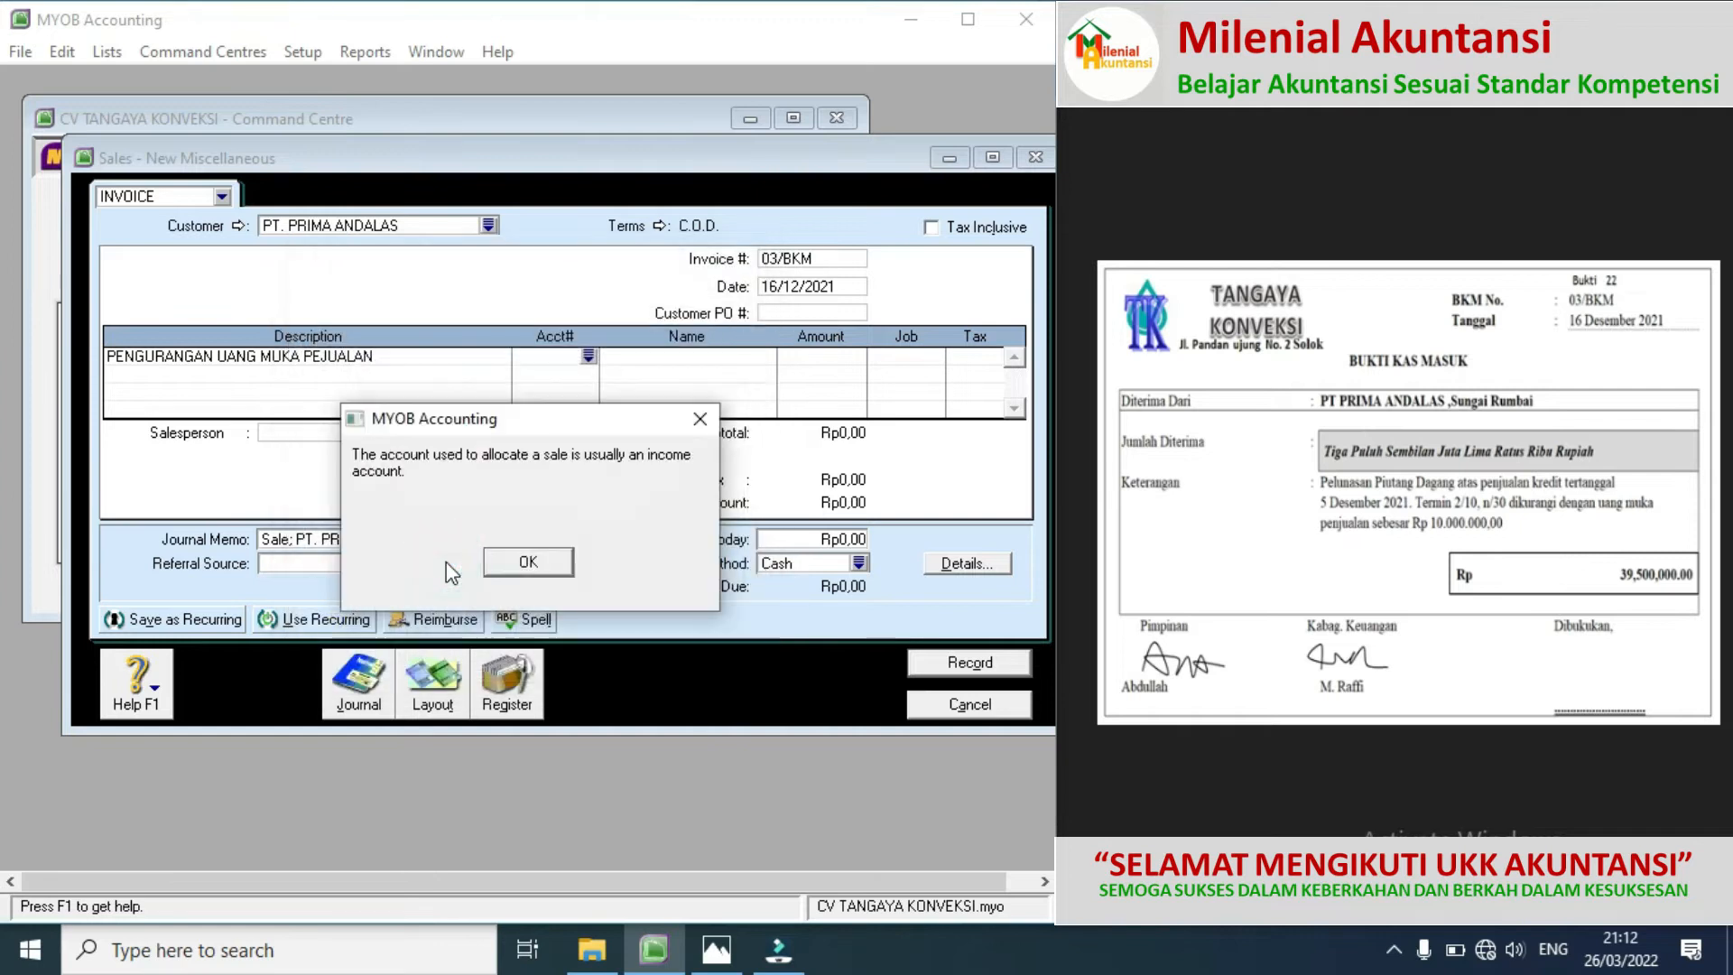
pyautogui.click(515, 567)
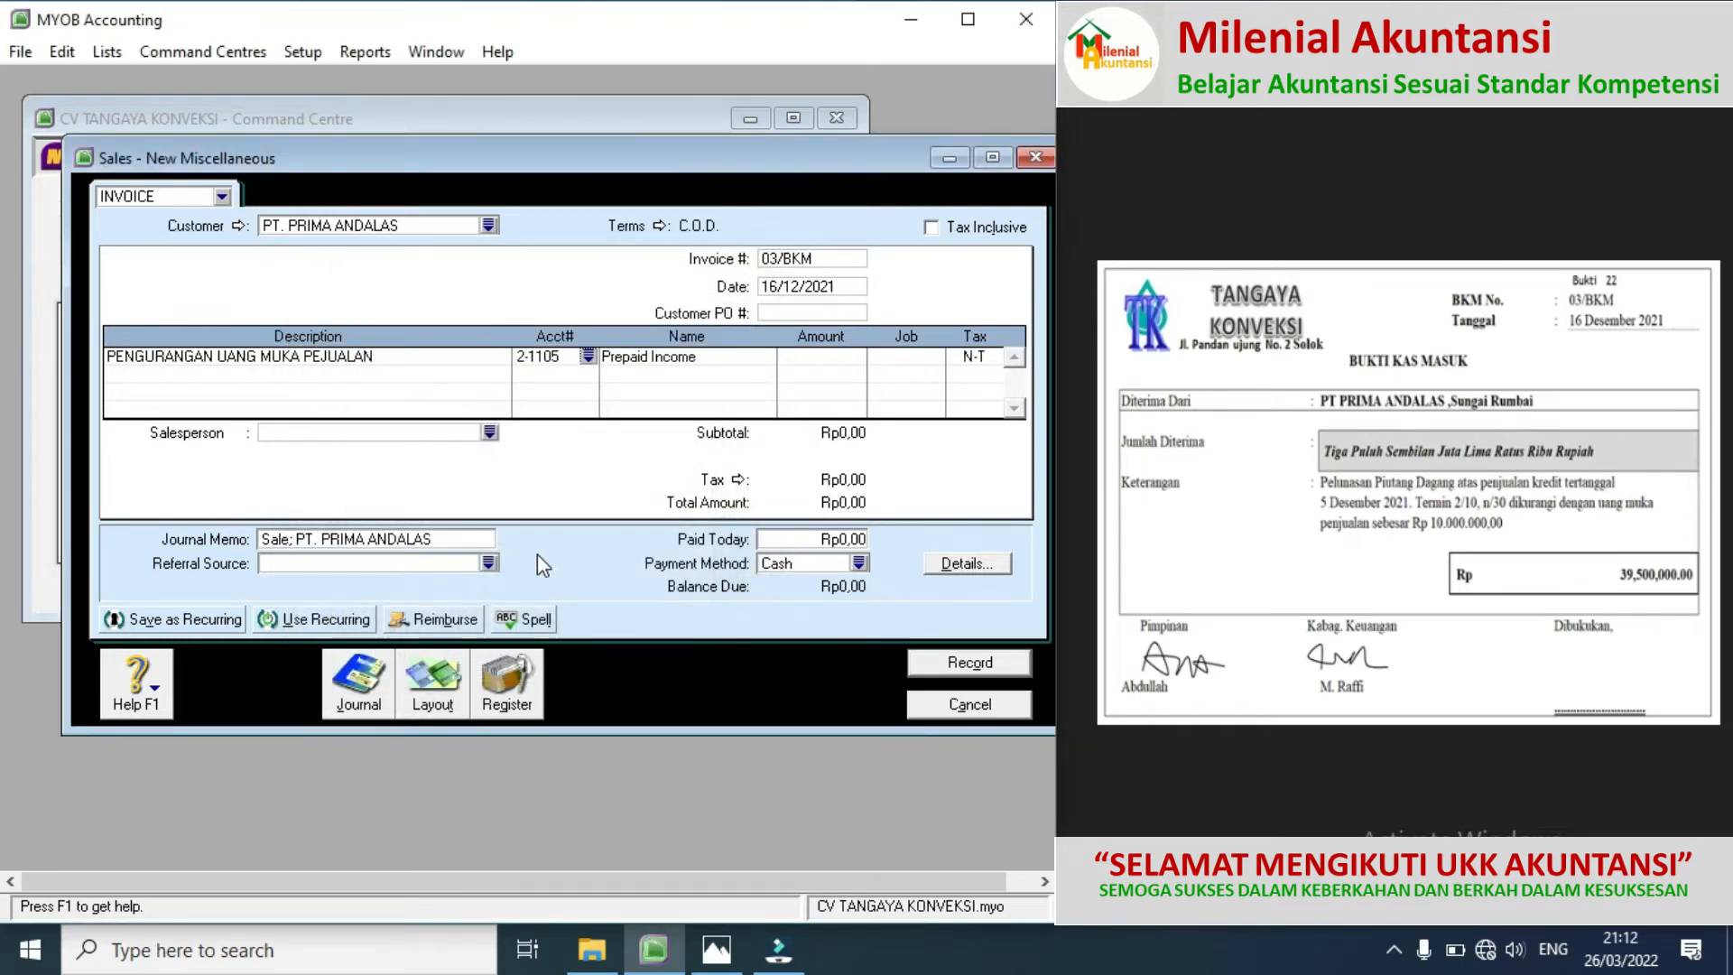
# Step: Enter -10000000 as the amount of the sales advance deduction line and record the miscellaneous sale
pyautogui.click(829, 360)
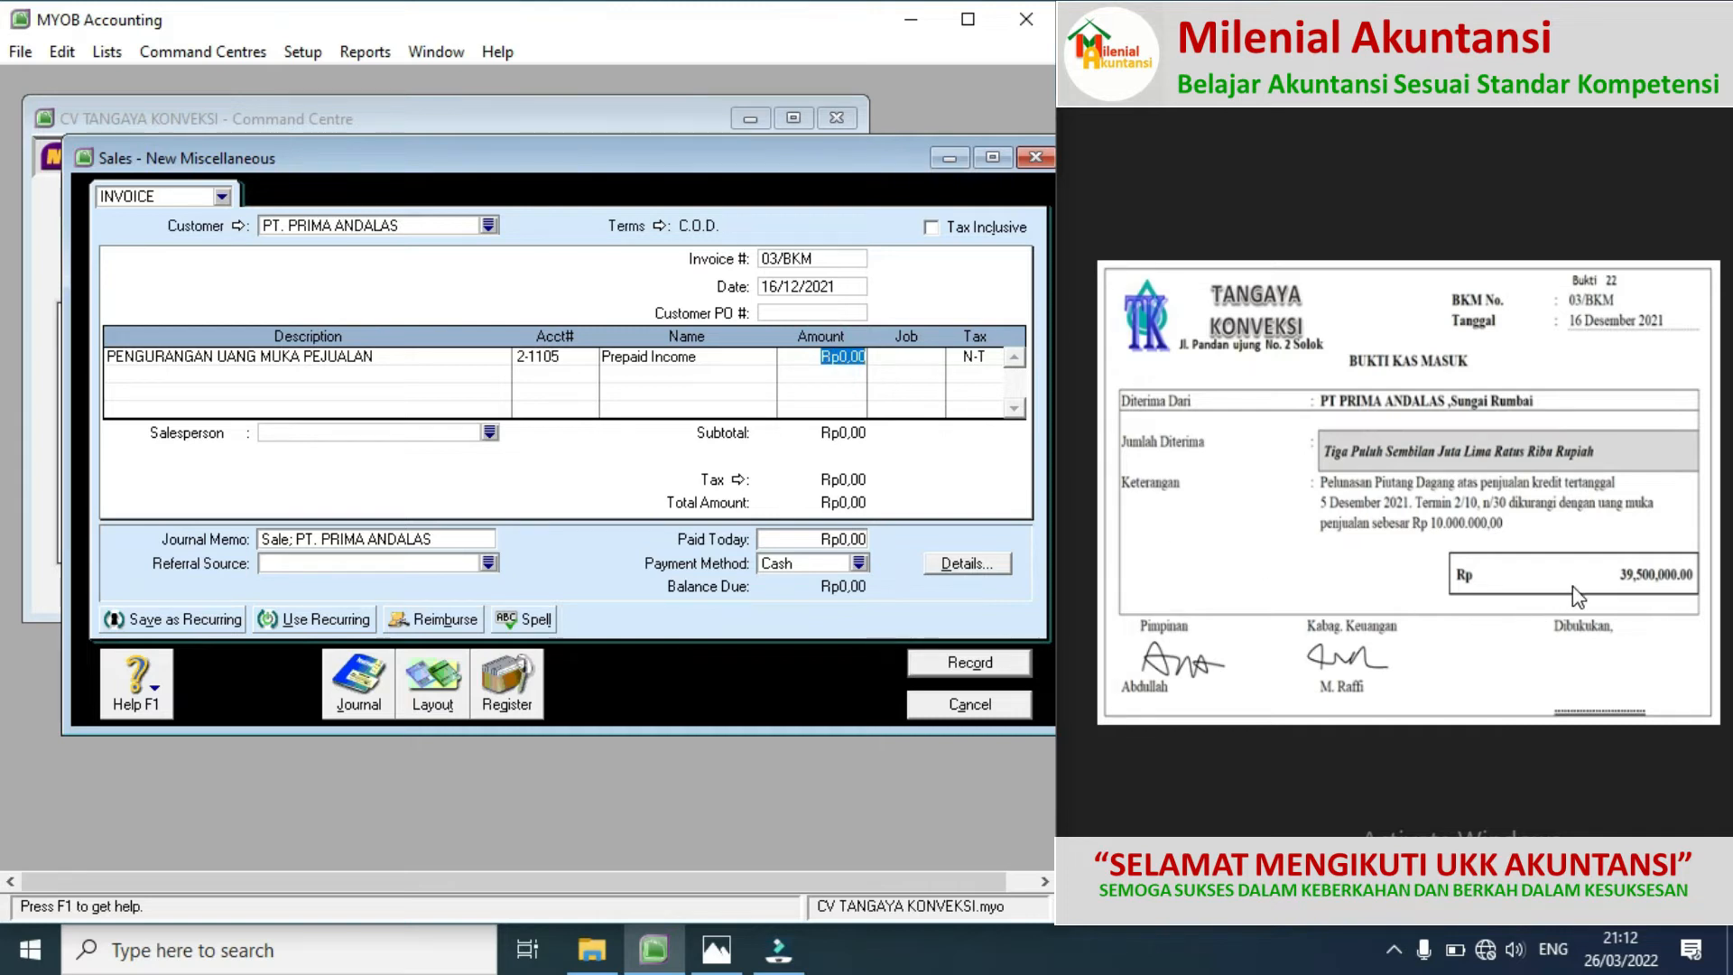
pyautogui.write('-1000000')
pyautogui.click(993, 668)
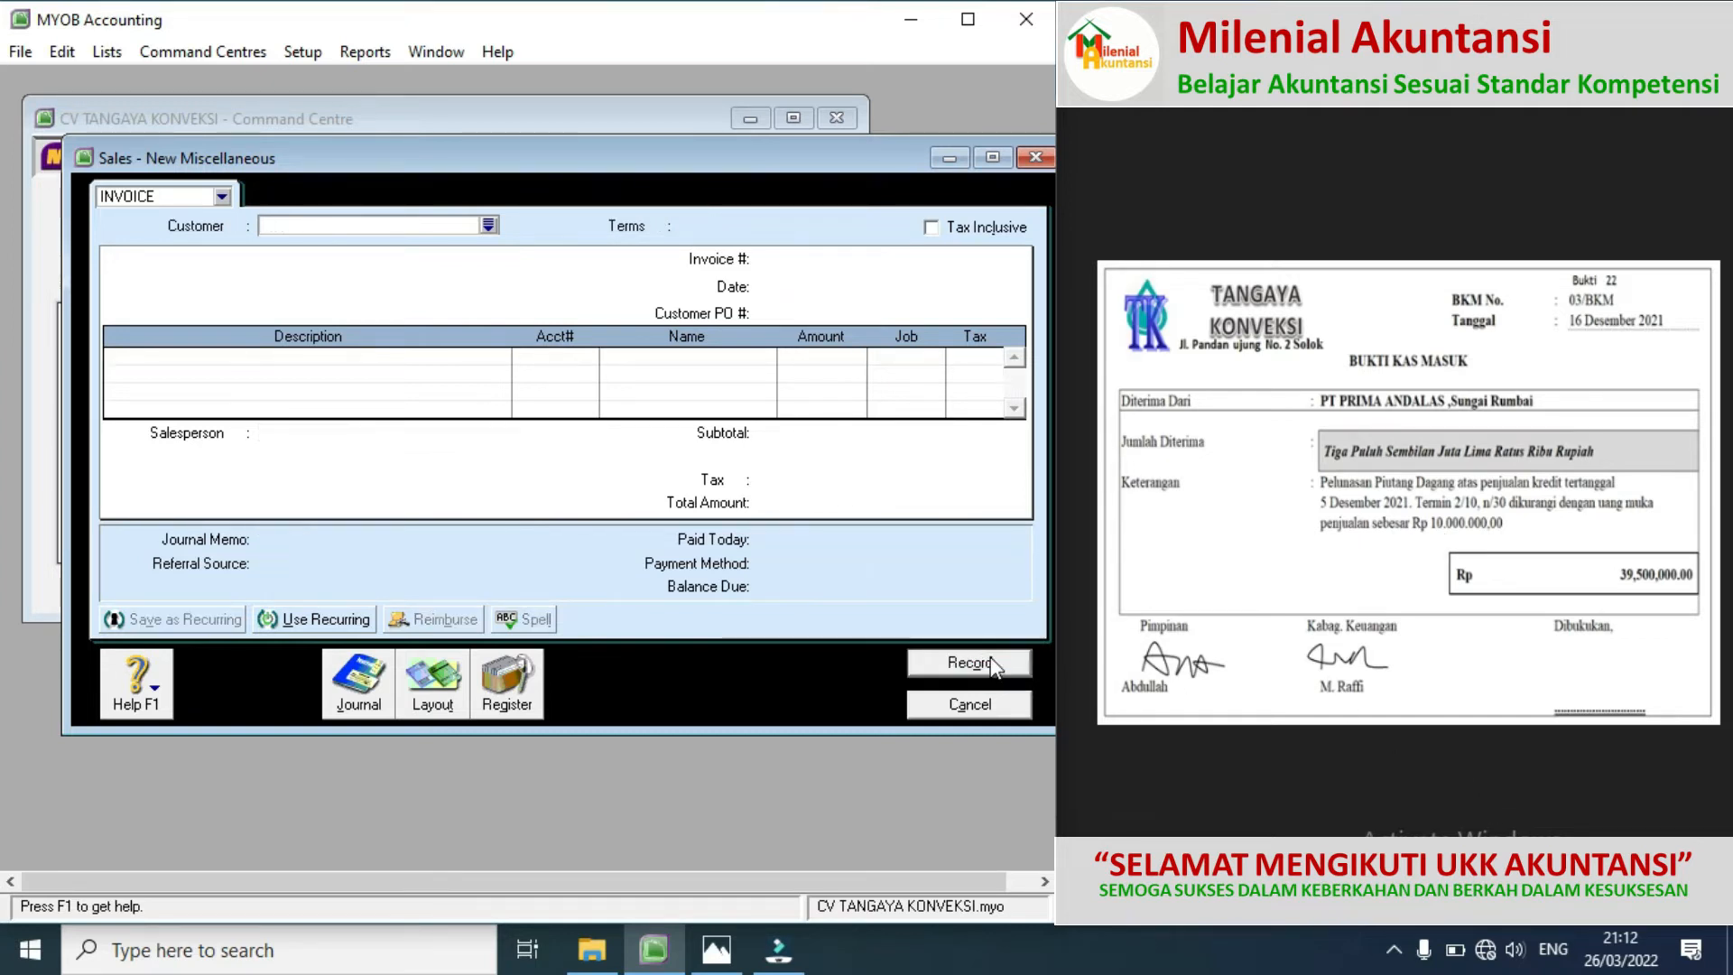
# Step: Choose to apply PT. PRIMA ANDALAS's 03/BKM credit to a sale, with settlement ID 03/BKM and date 16/12/2021
pyautogui.click(522, 696)
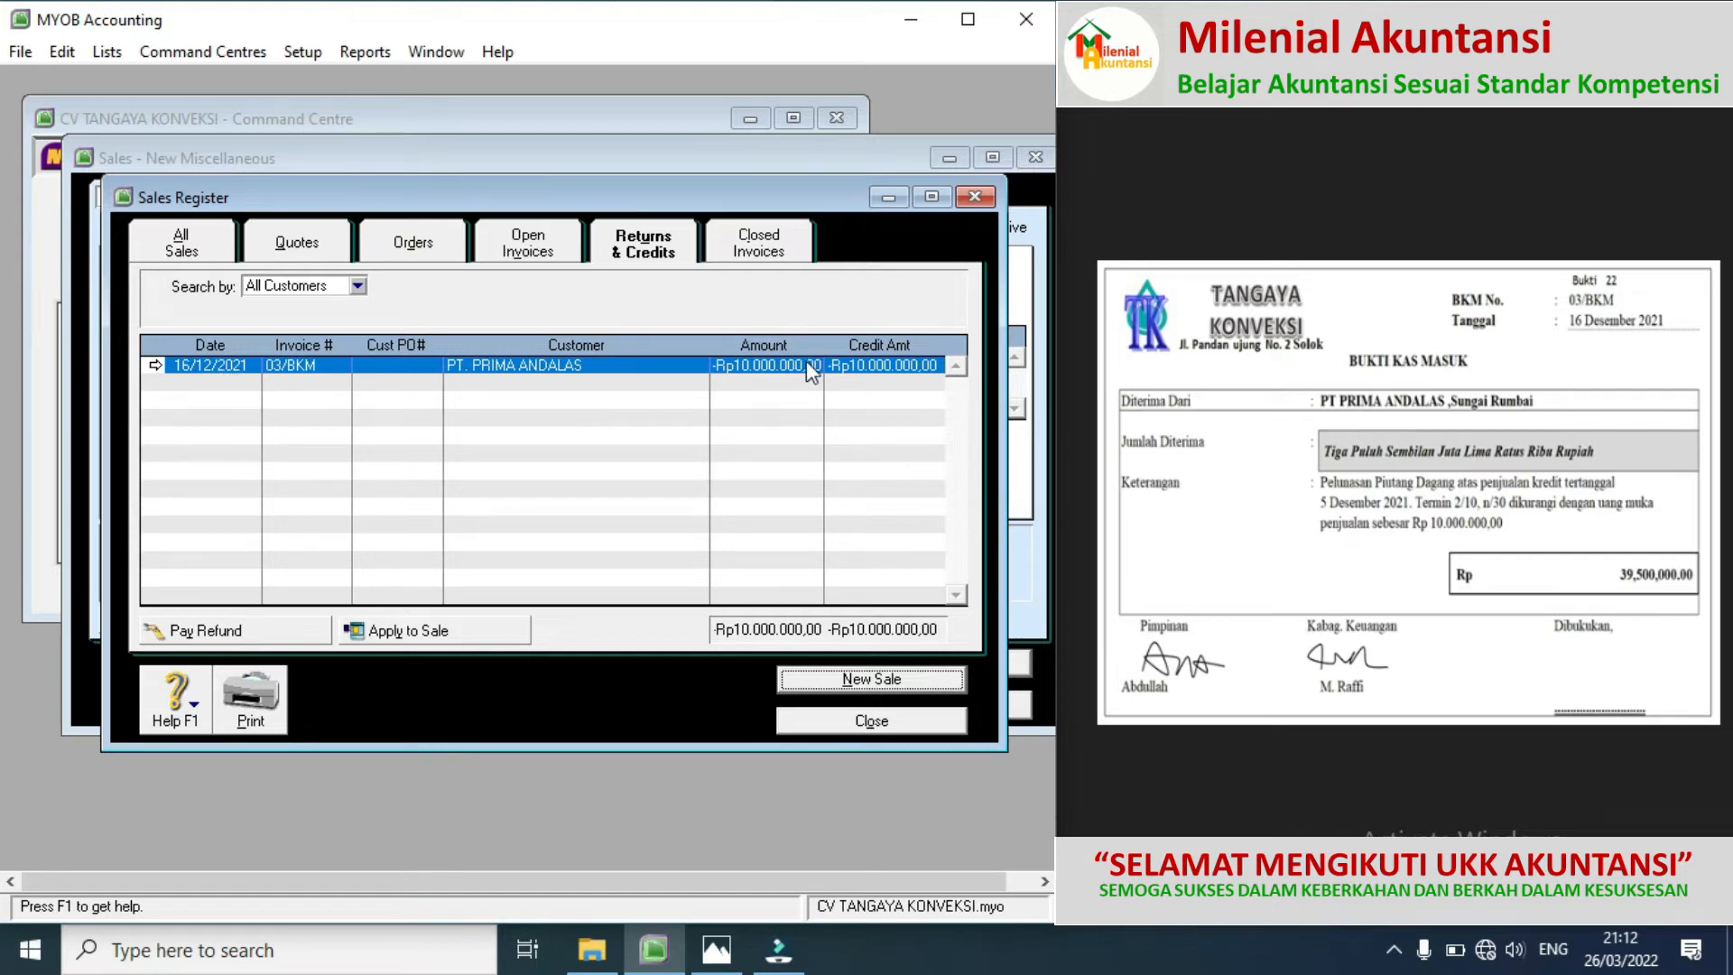
pyautogui.click(252, 374)
pyautogui.click(410, 631)
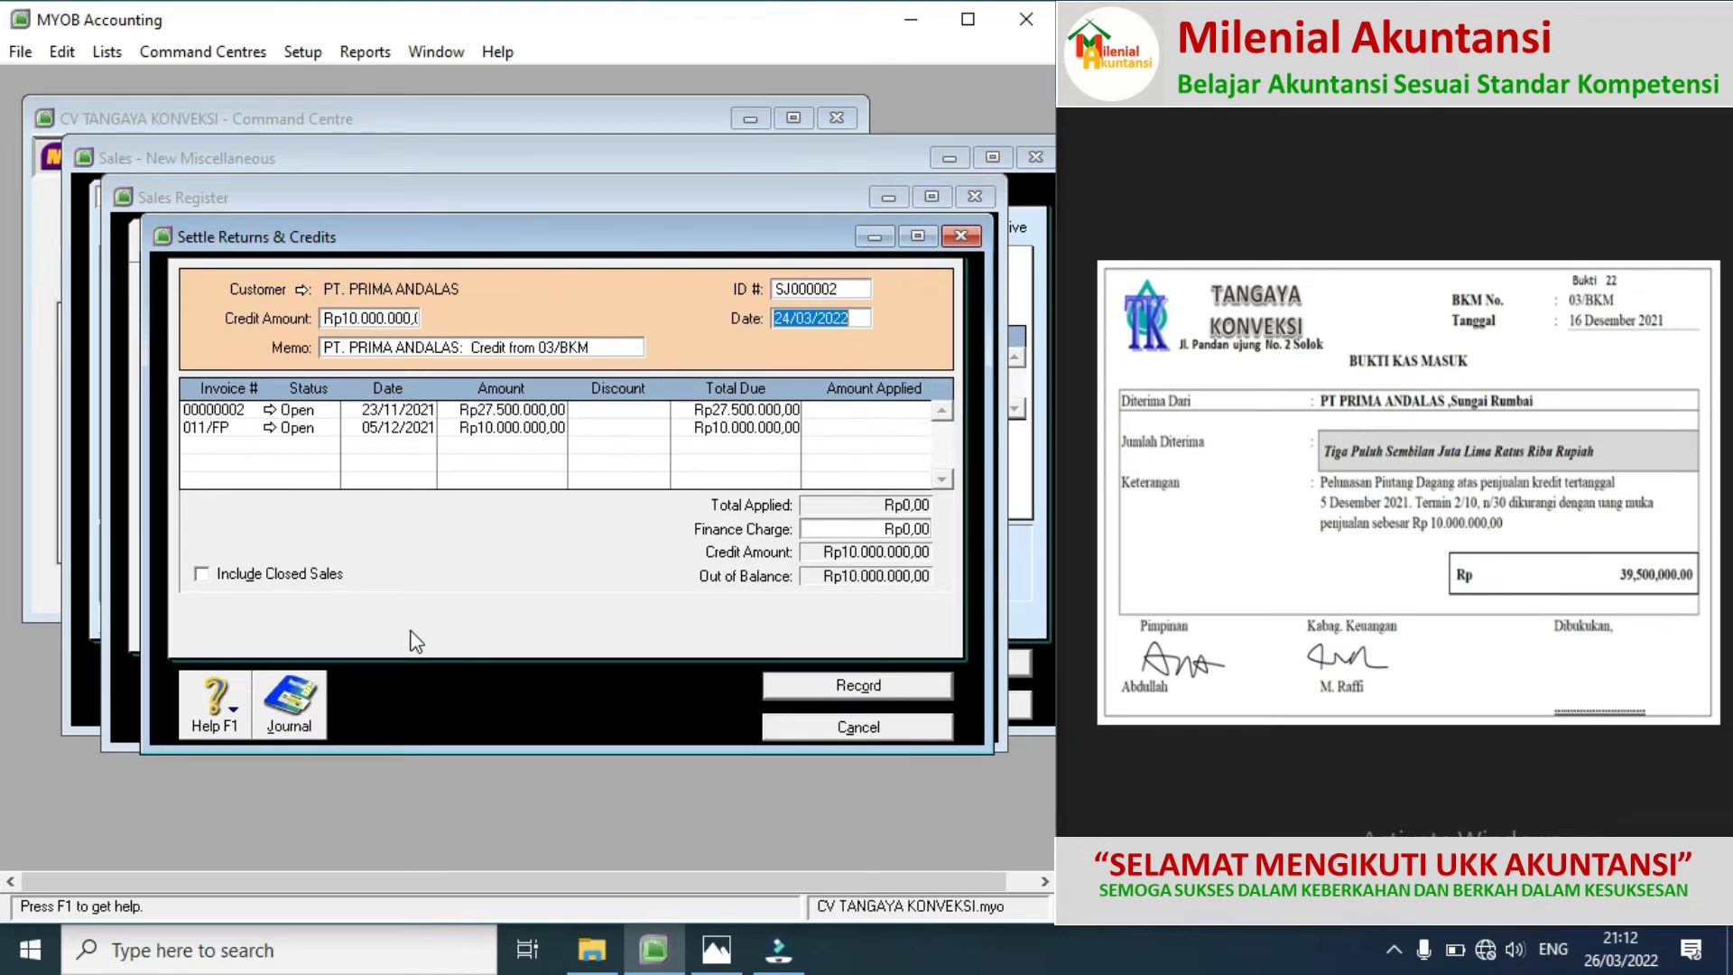
pyautogui.click(838, 292)
pyautogui.write('03/BKM')
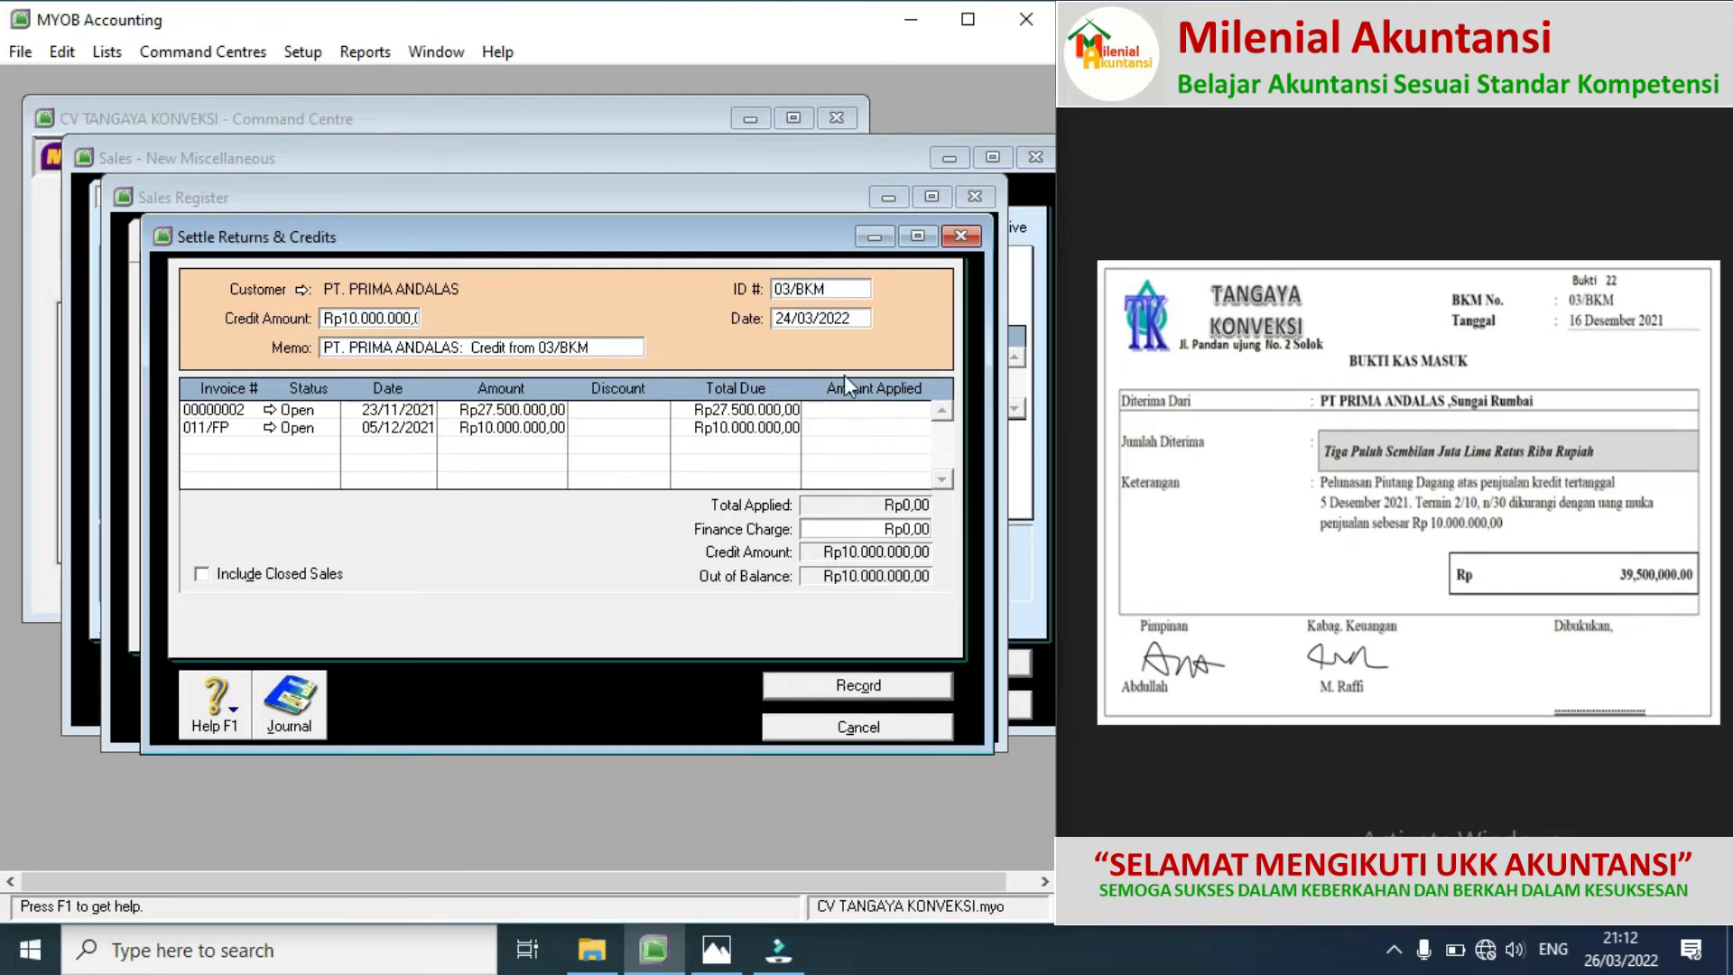
pyautogui.click(848, 321)
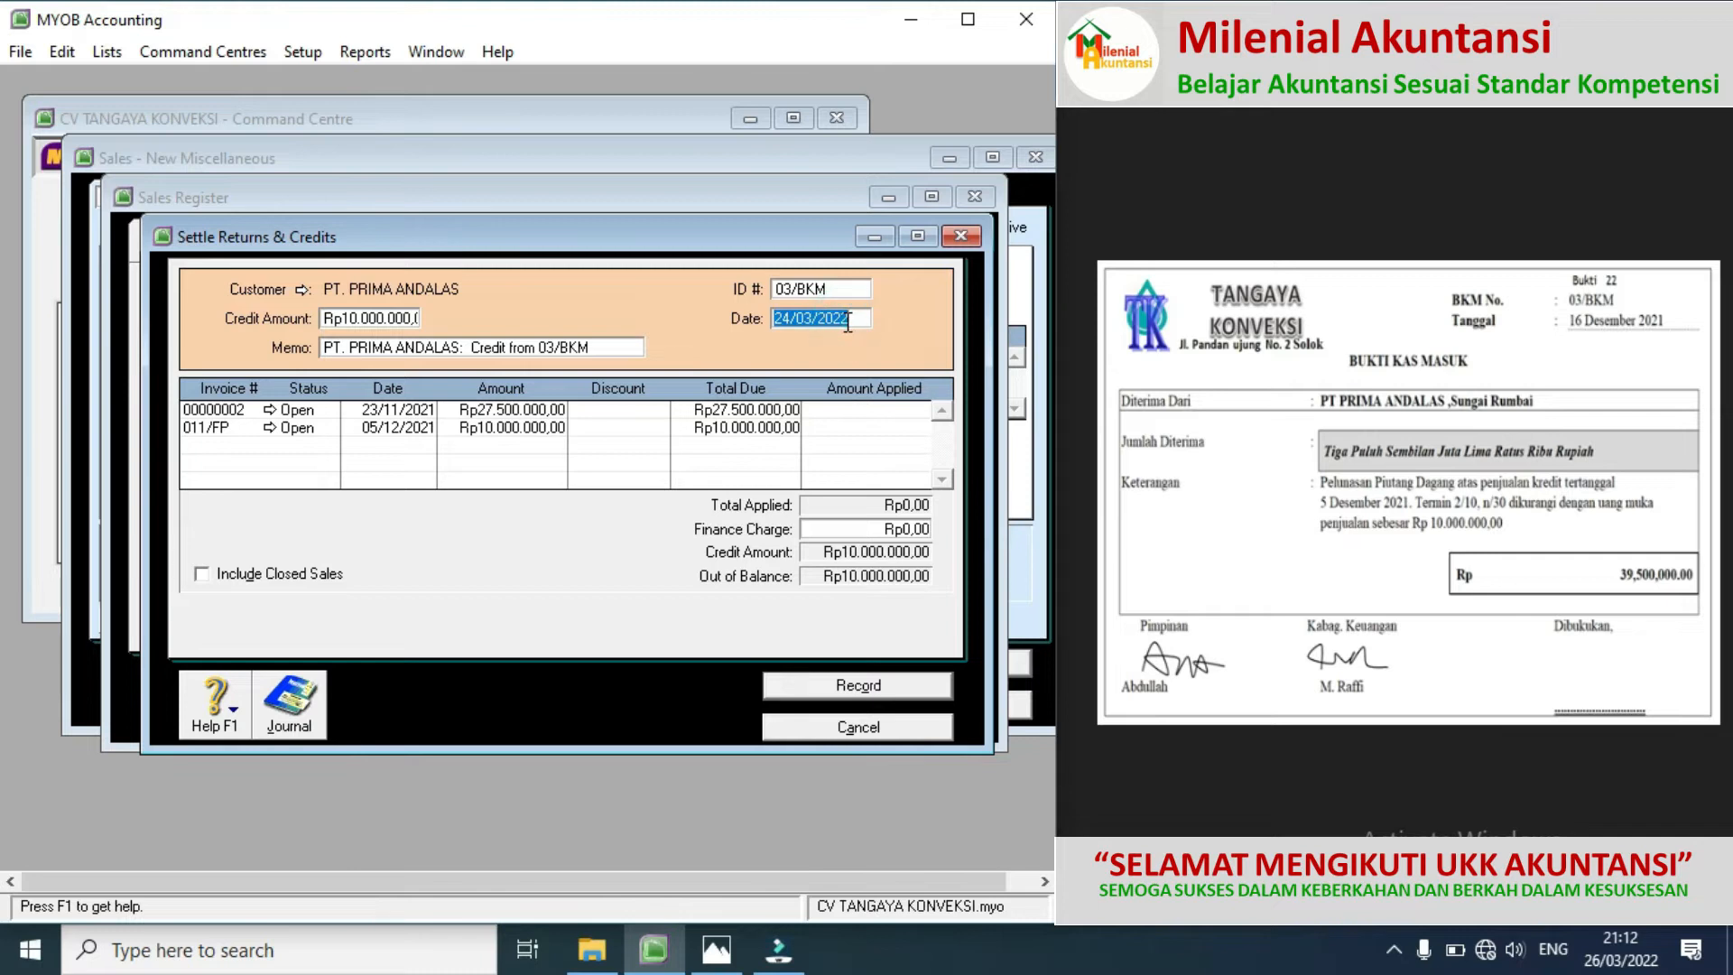
pyautogui.write('16/1')
# Step: Apply Rp10.000.000 of the credit to invoice 011/FP, record the settlement and close the Sales Register
pyautogui.click(895, 424)
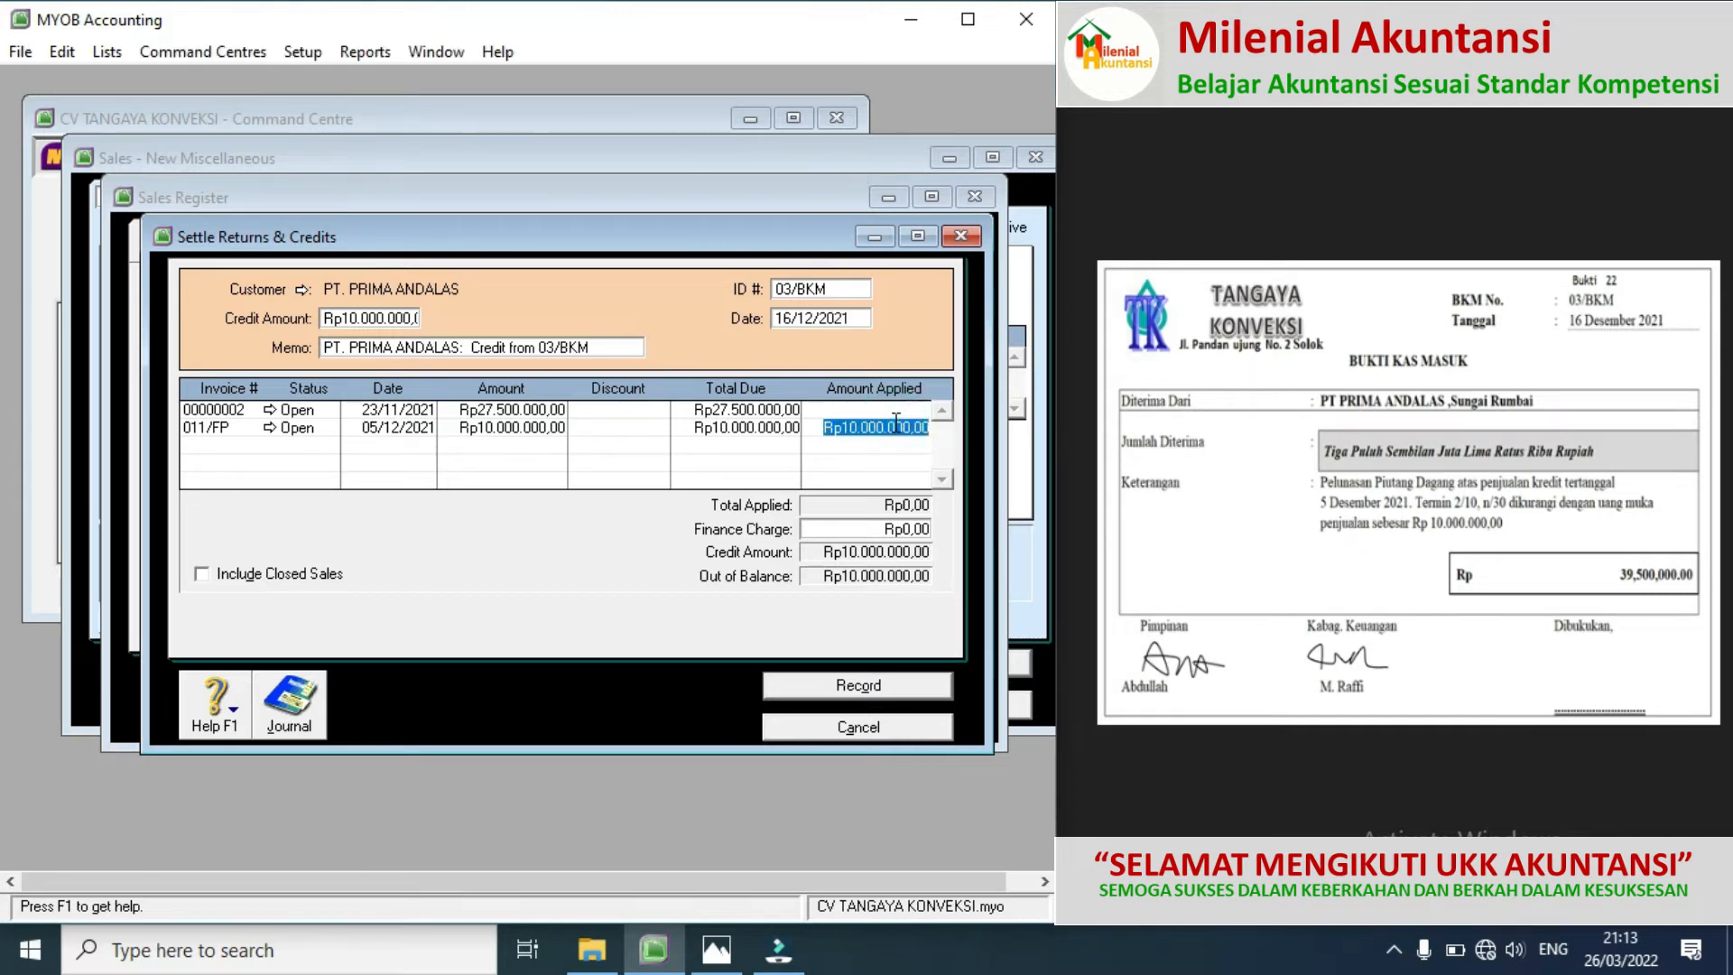
pyautogui.click(866, 531)
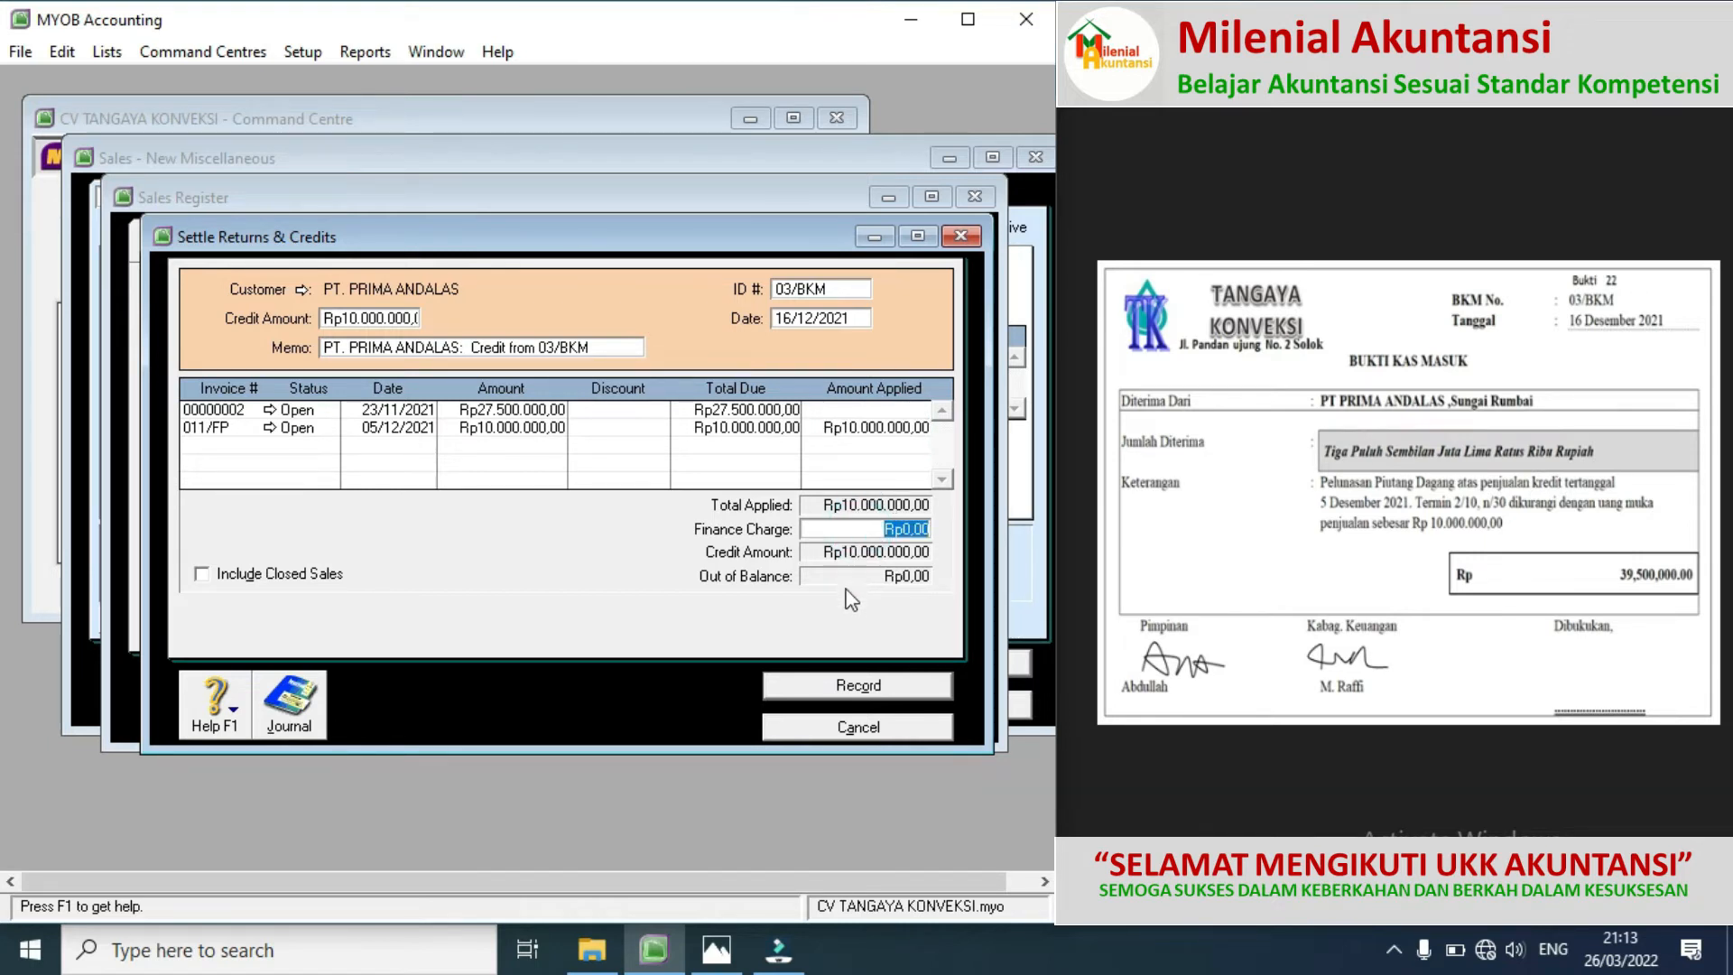
pyautogui.click(827, 686)
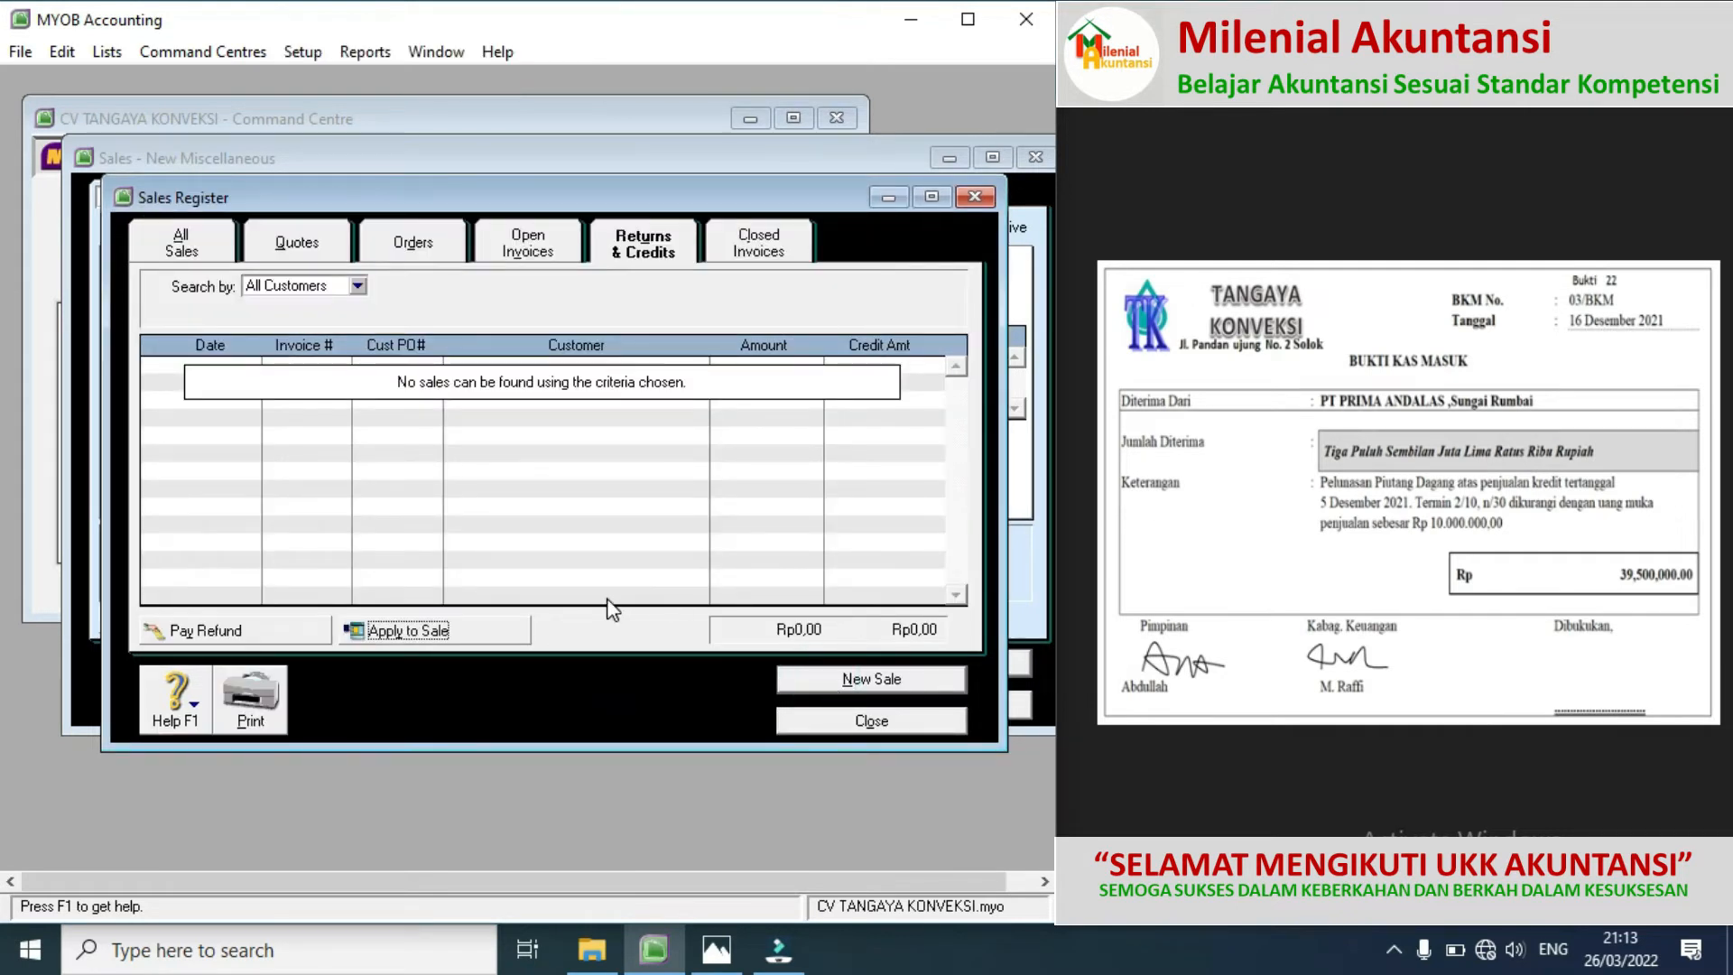
pyautogui.click(798, 720)
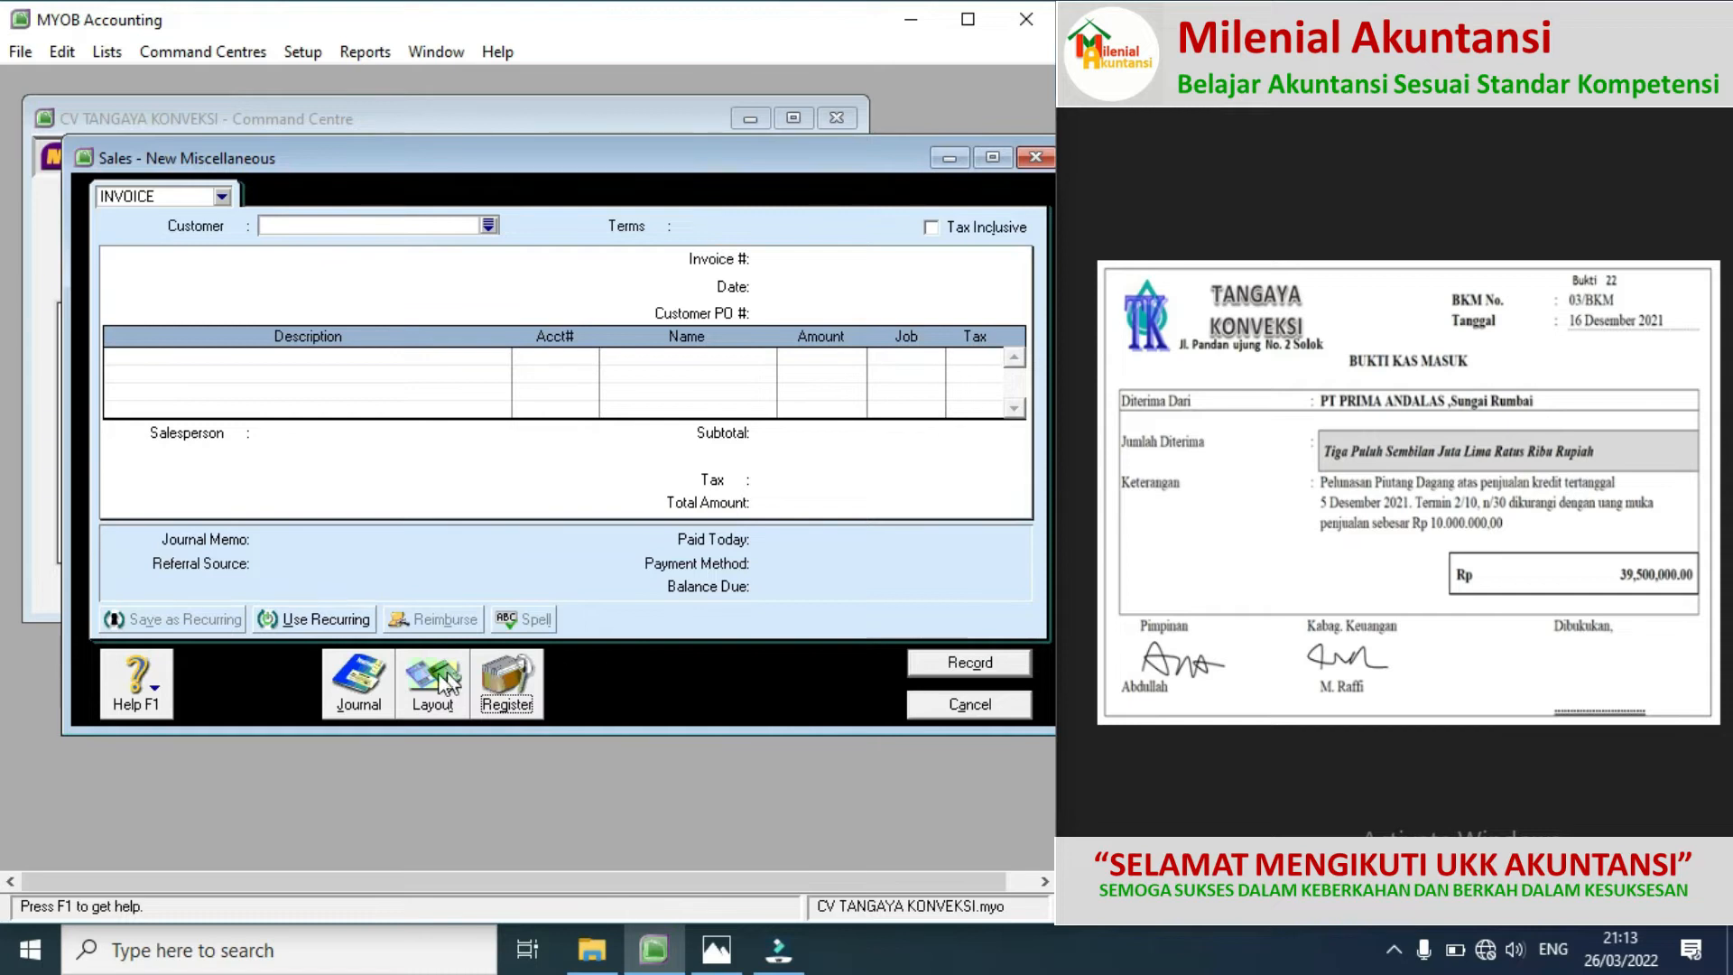
# Step: Examine the 16/12/2021 PT. PRIMA ANDALAS entries under 03/BKM in the sales transaction journal
pyautogui.click(357, 697)
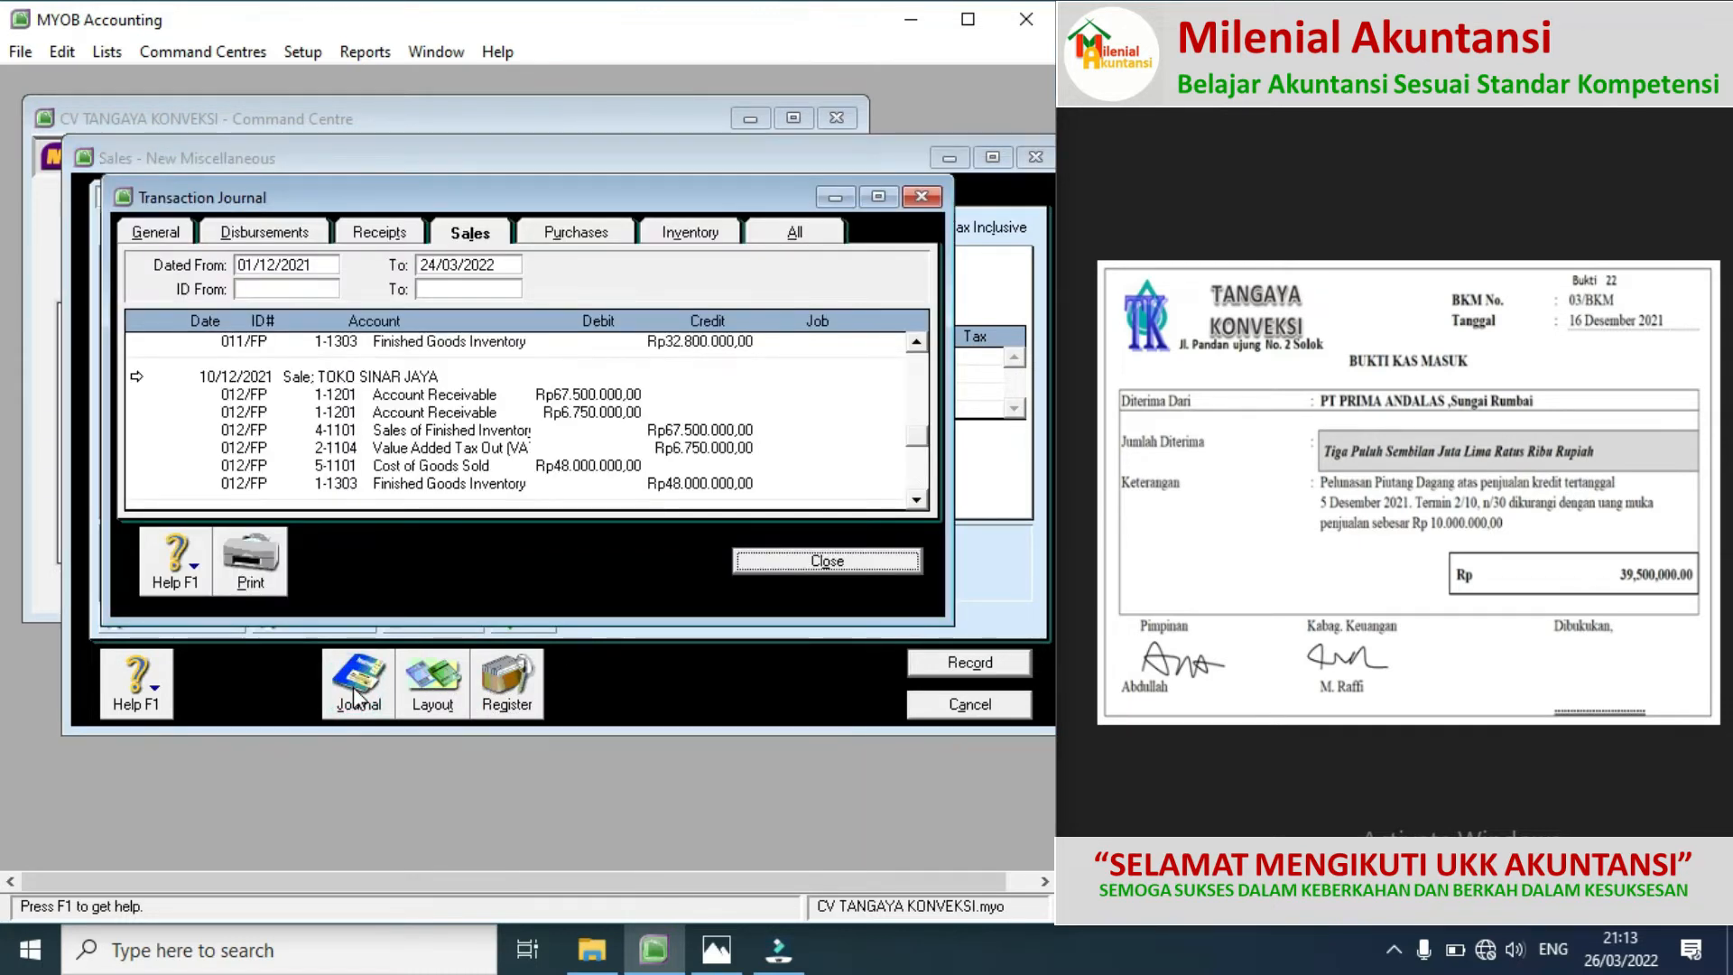
pyautogui.click(917, 501)
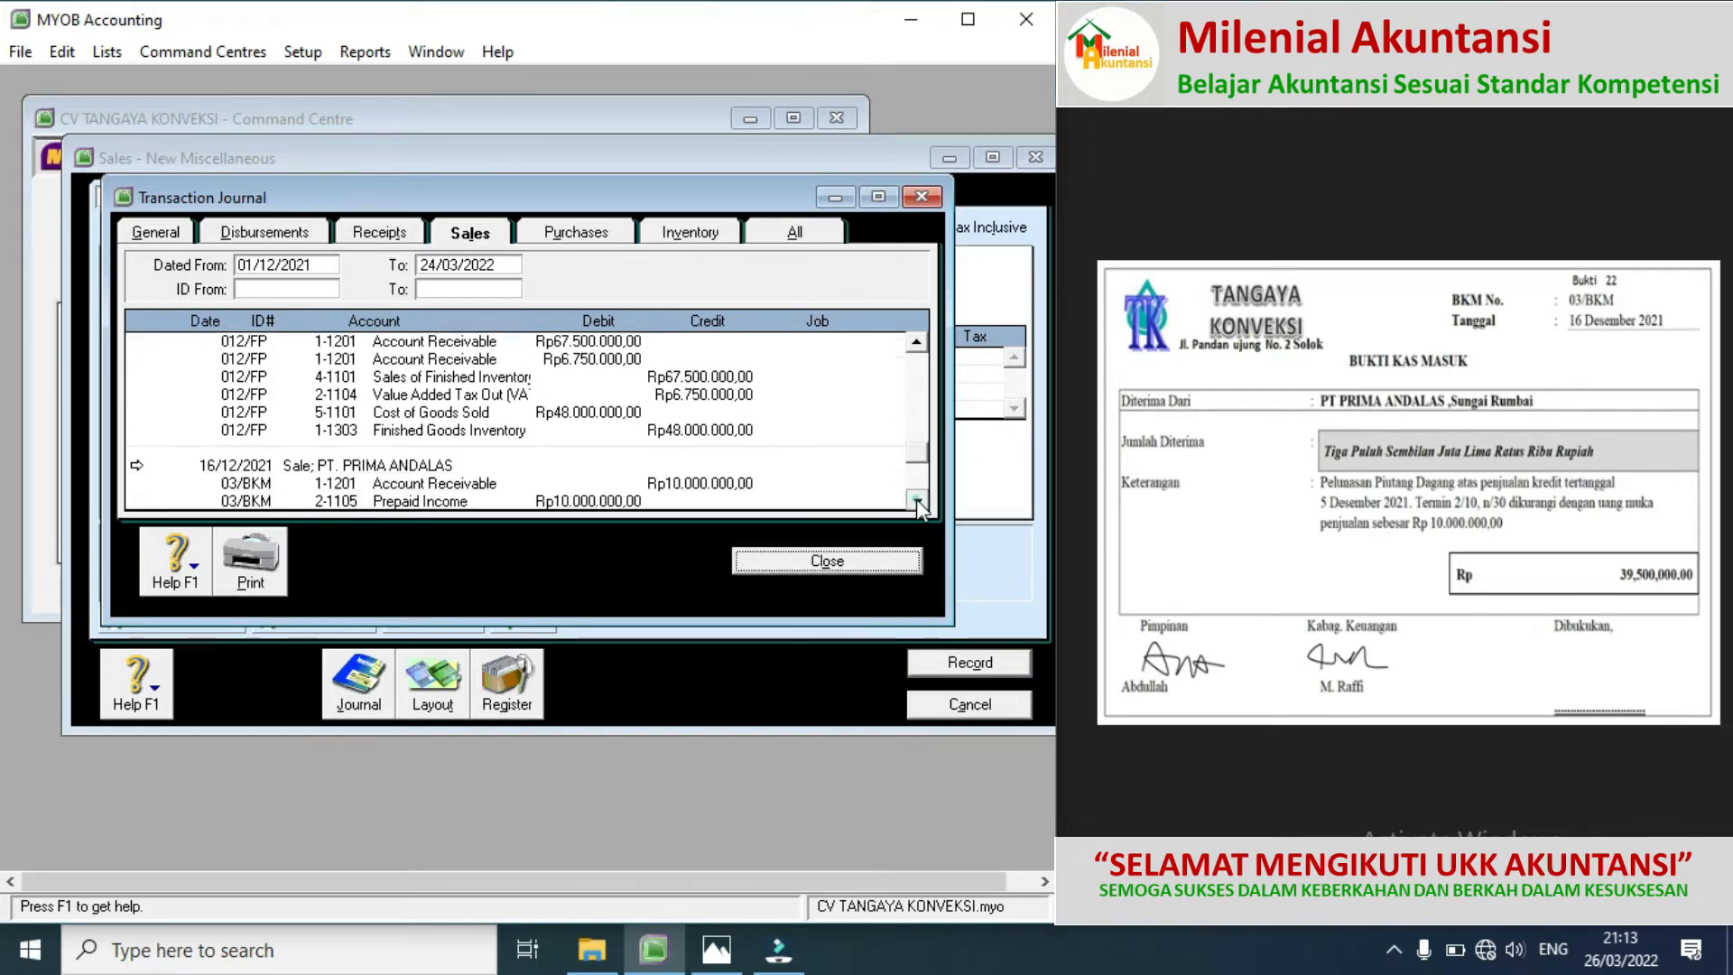
pyautogui.click(917, 502)
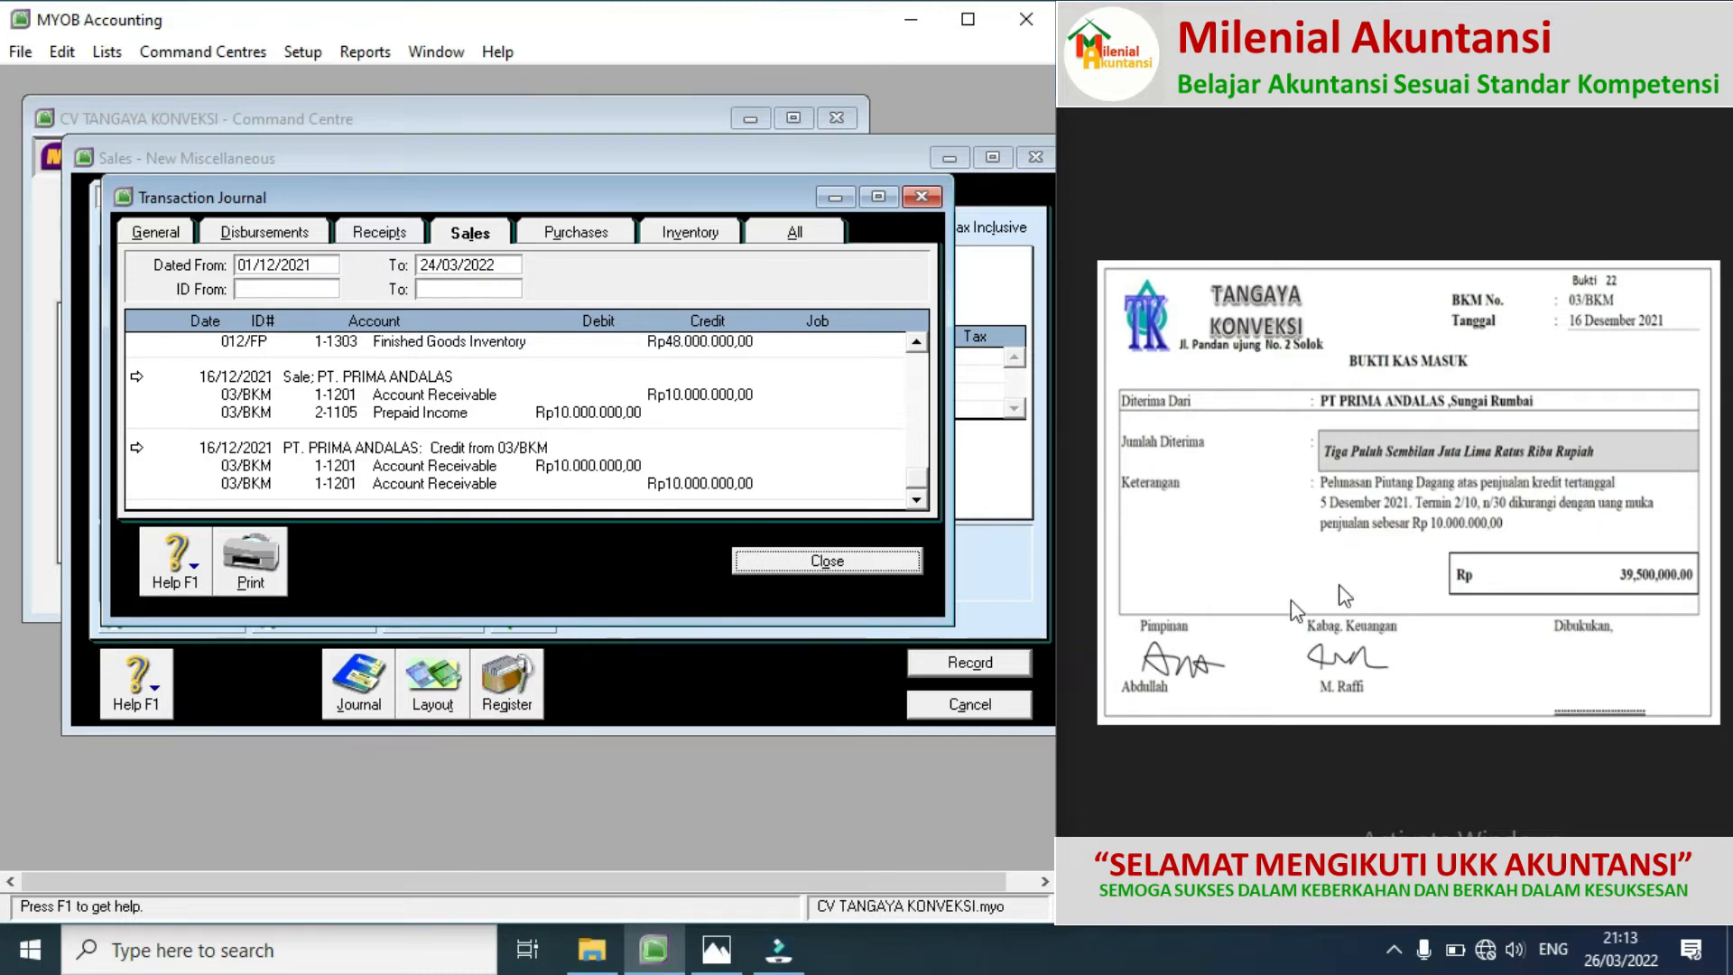
# Step: Display the next source voucher, 06/BKK, and close the transaction journal and the miscellaneous sale form
pyautogui.click(1442, 535)
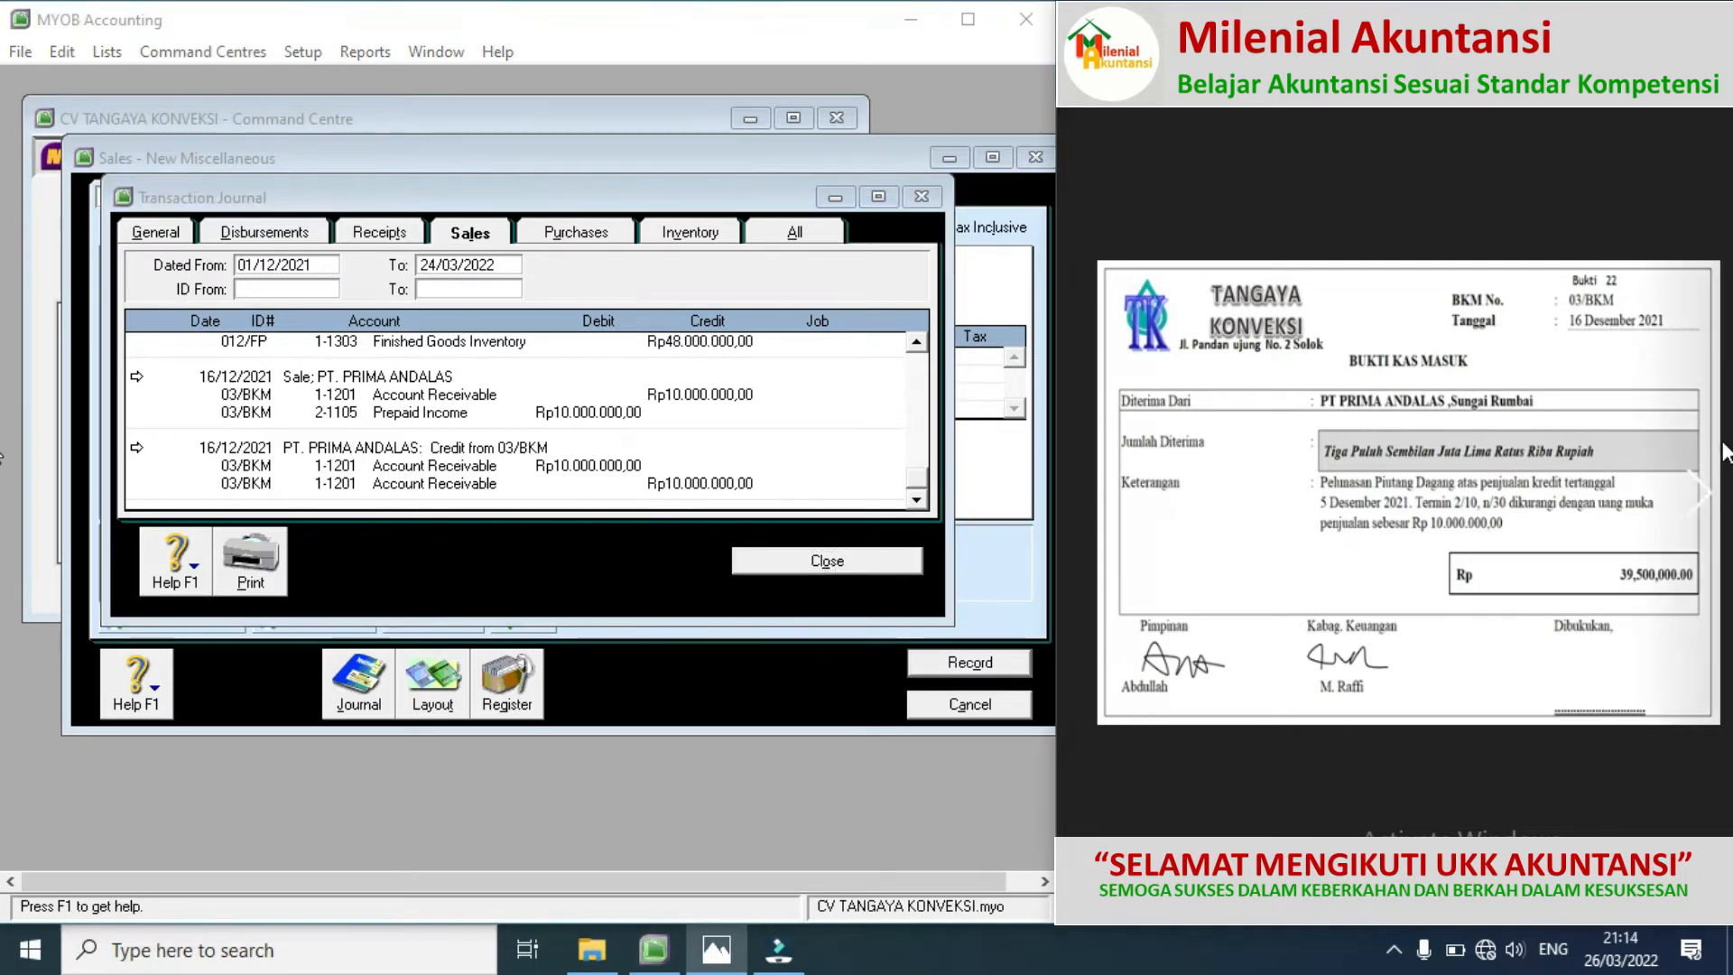
pyautogui.click(1701, 485)
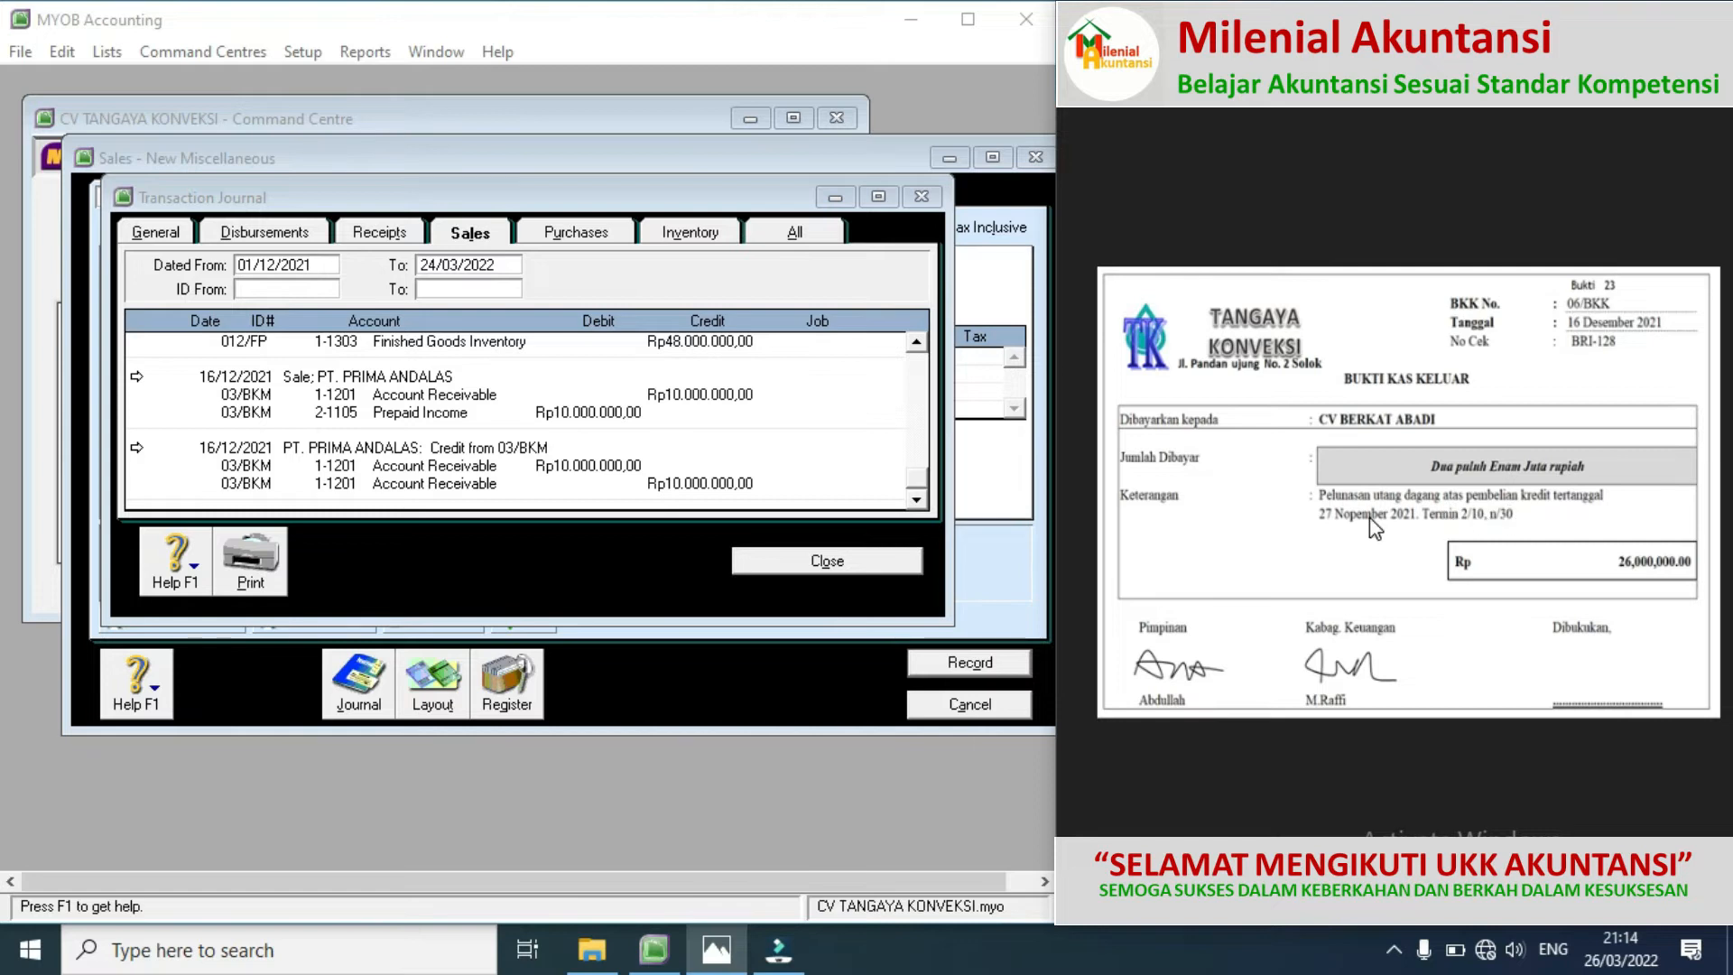
pyautogui.click(862, 565)
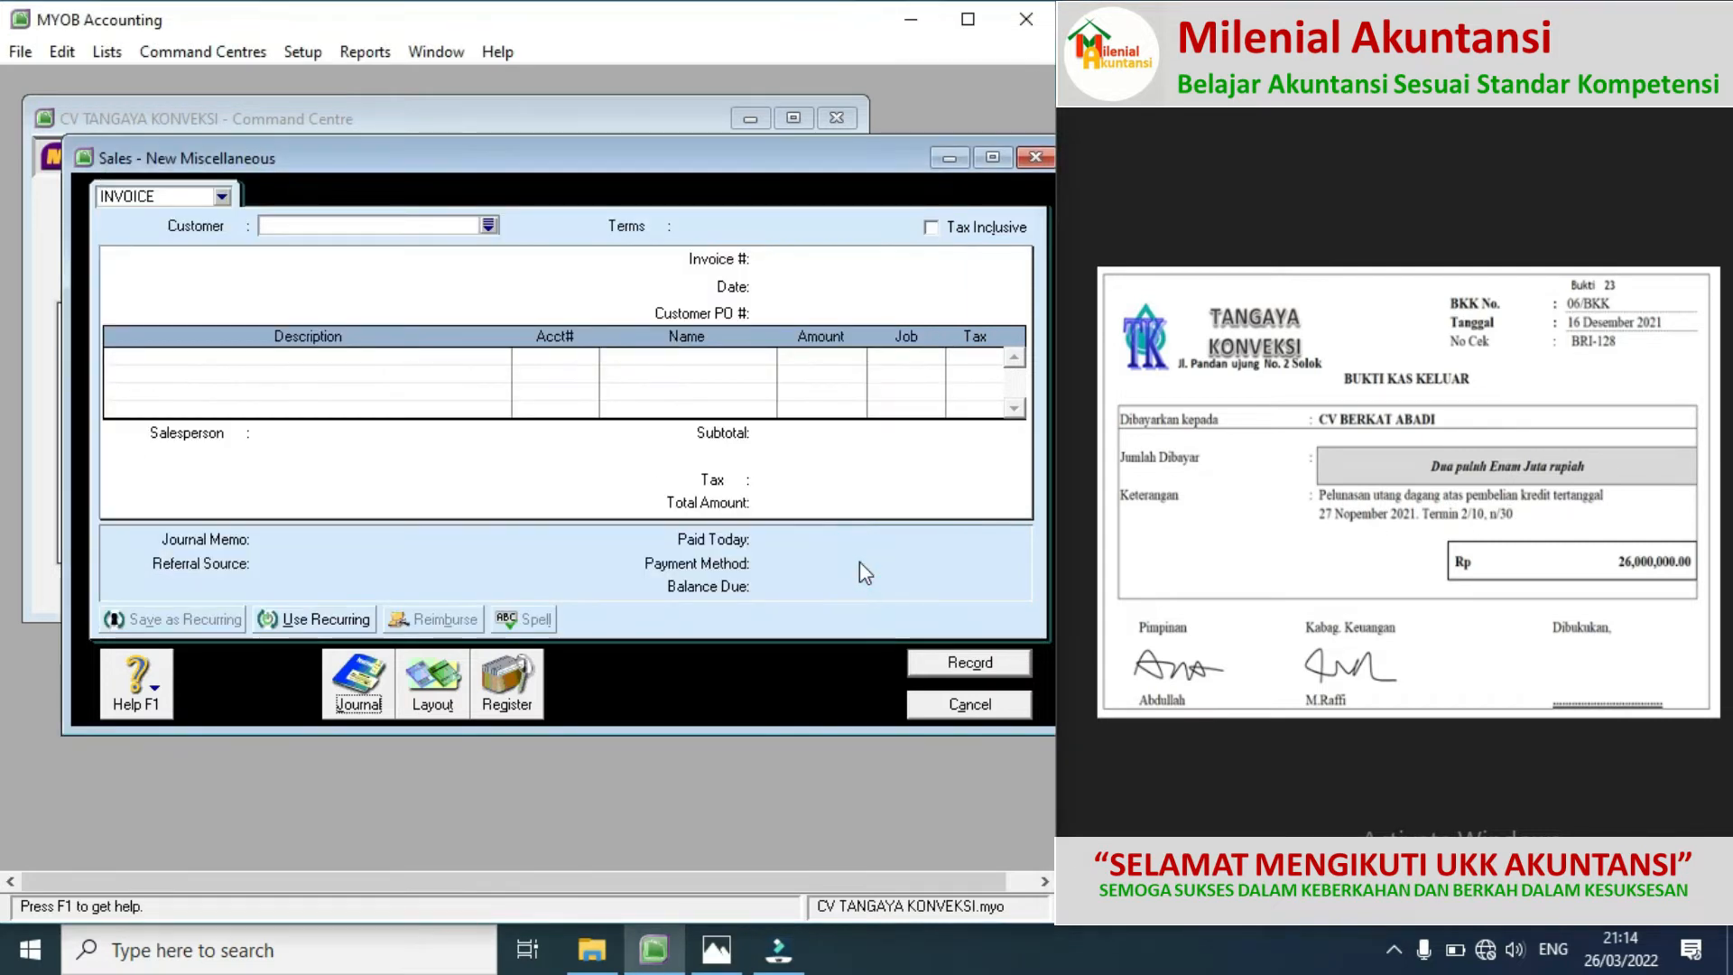
pyautogui.click(962, 703)
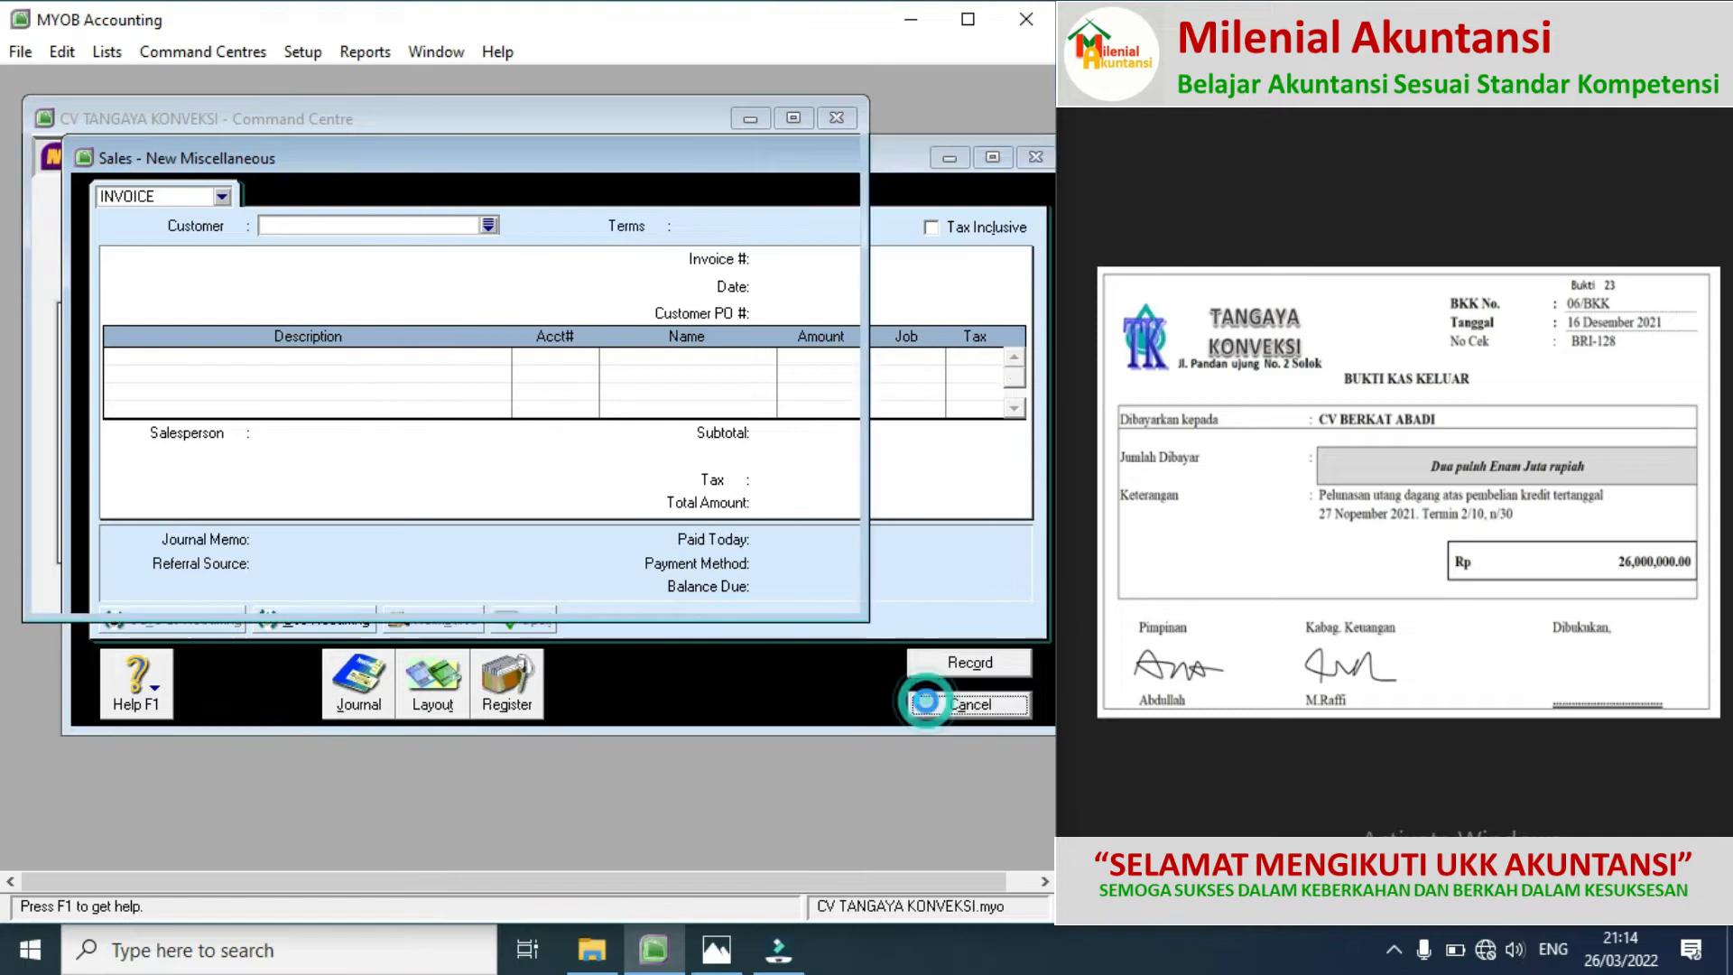
# Step: Select supplier CV BERKAT ABADI in Spend Money and switch to Pay Bills for the payment
pyautogui.click(198, 244)
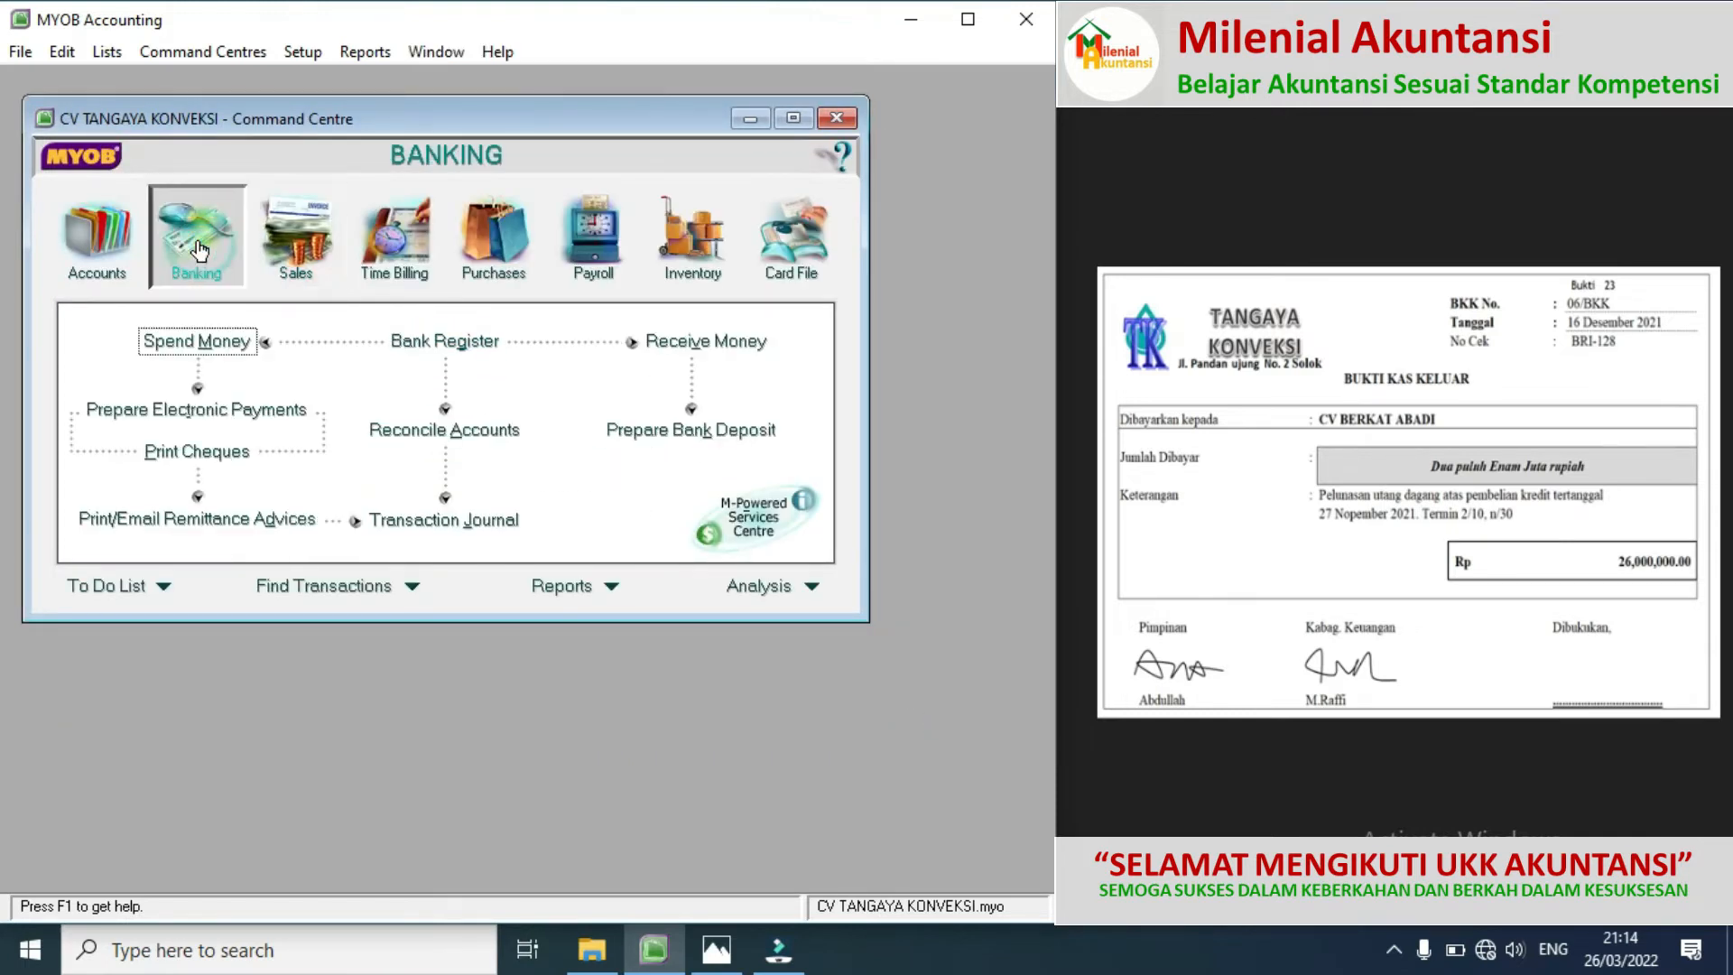
pyautogui.click(197, 341)
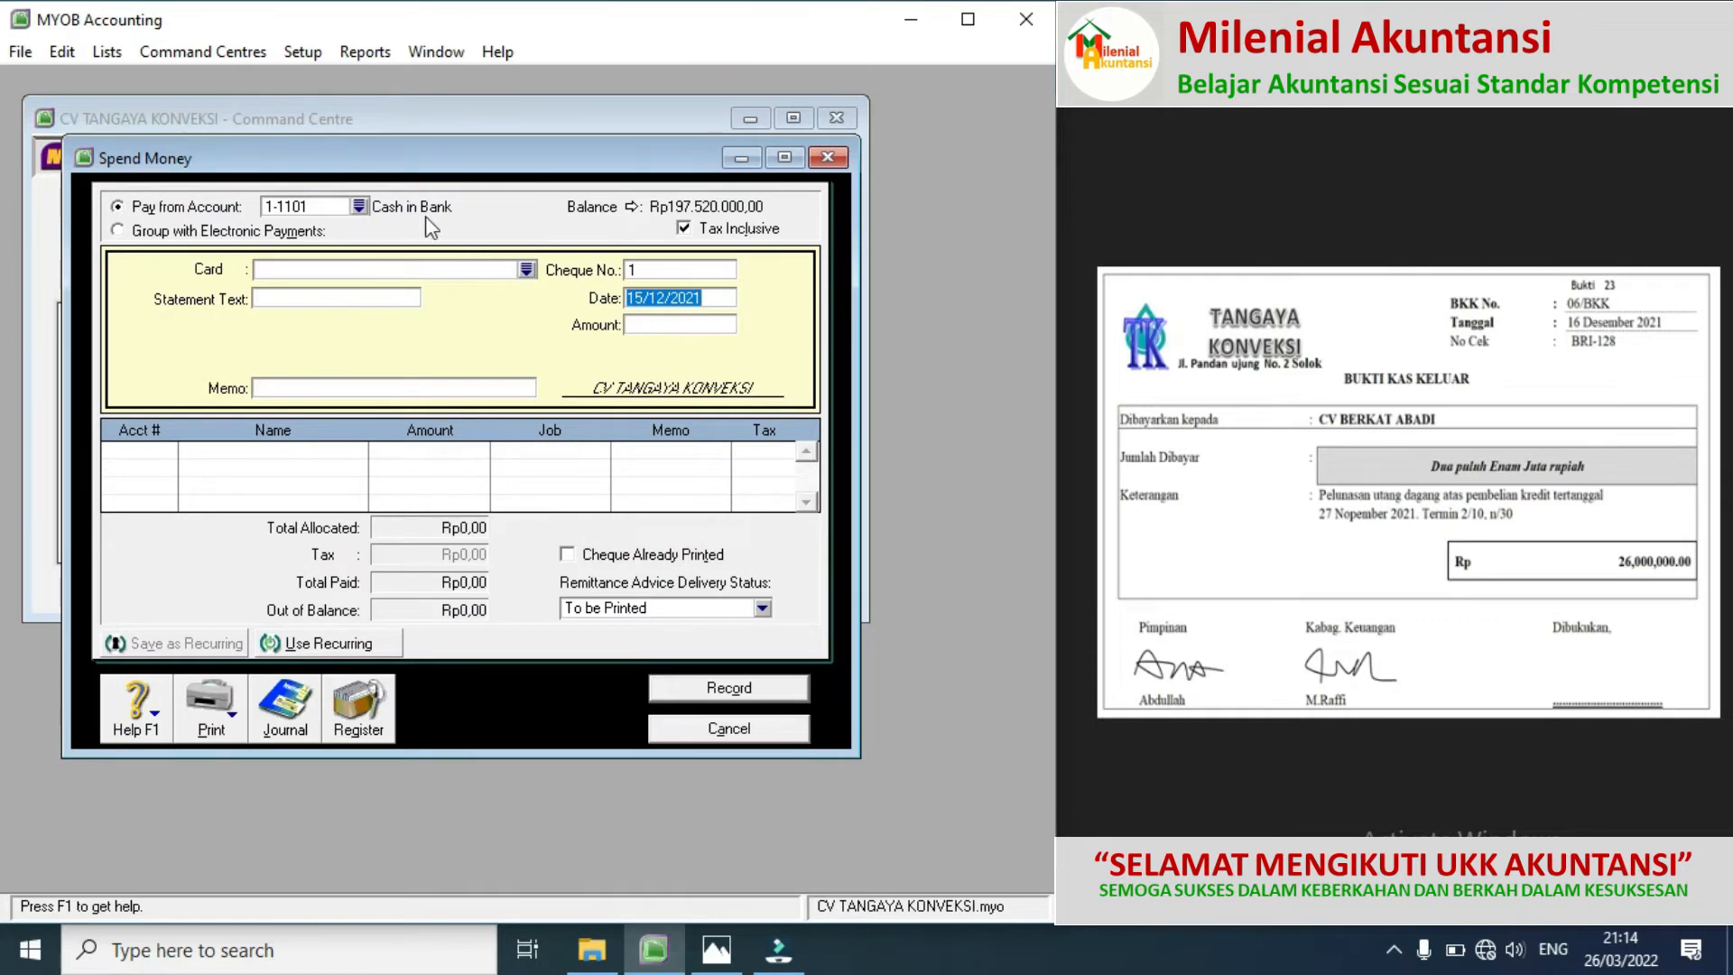
pyautogui.click(524, 270)
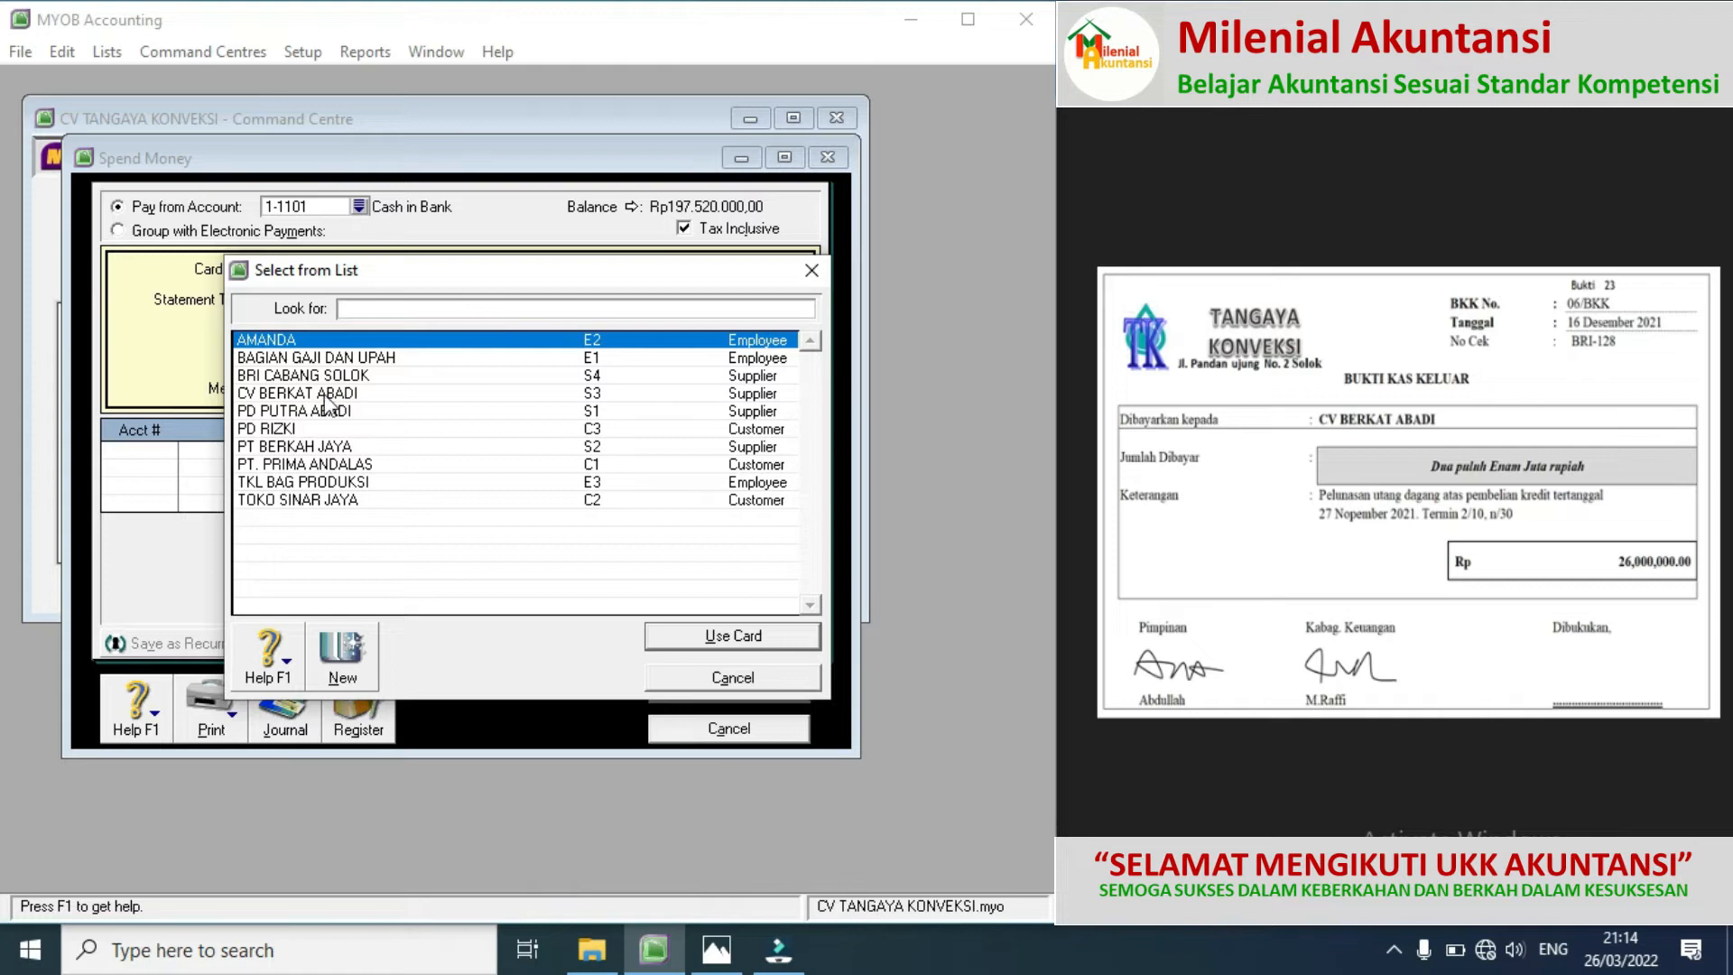
pyautogui.doubleClick(306, 394)
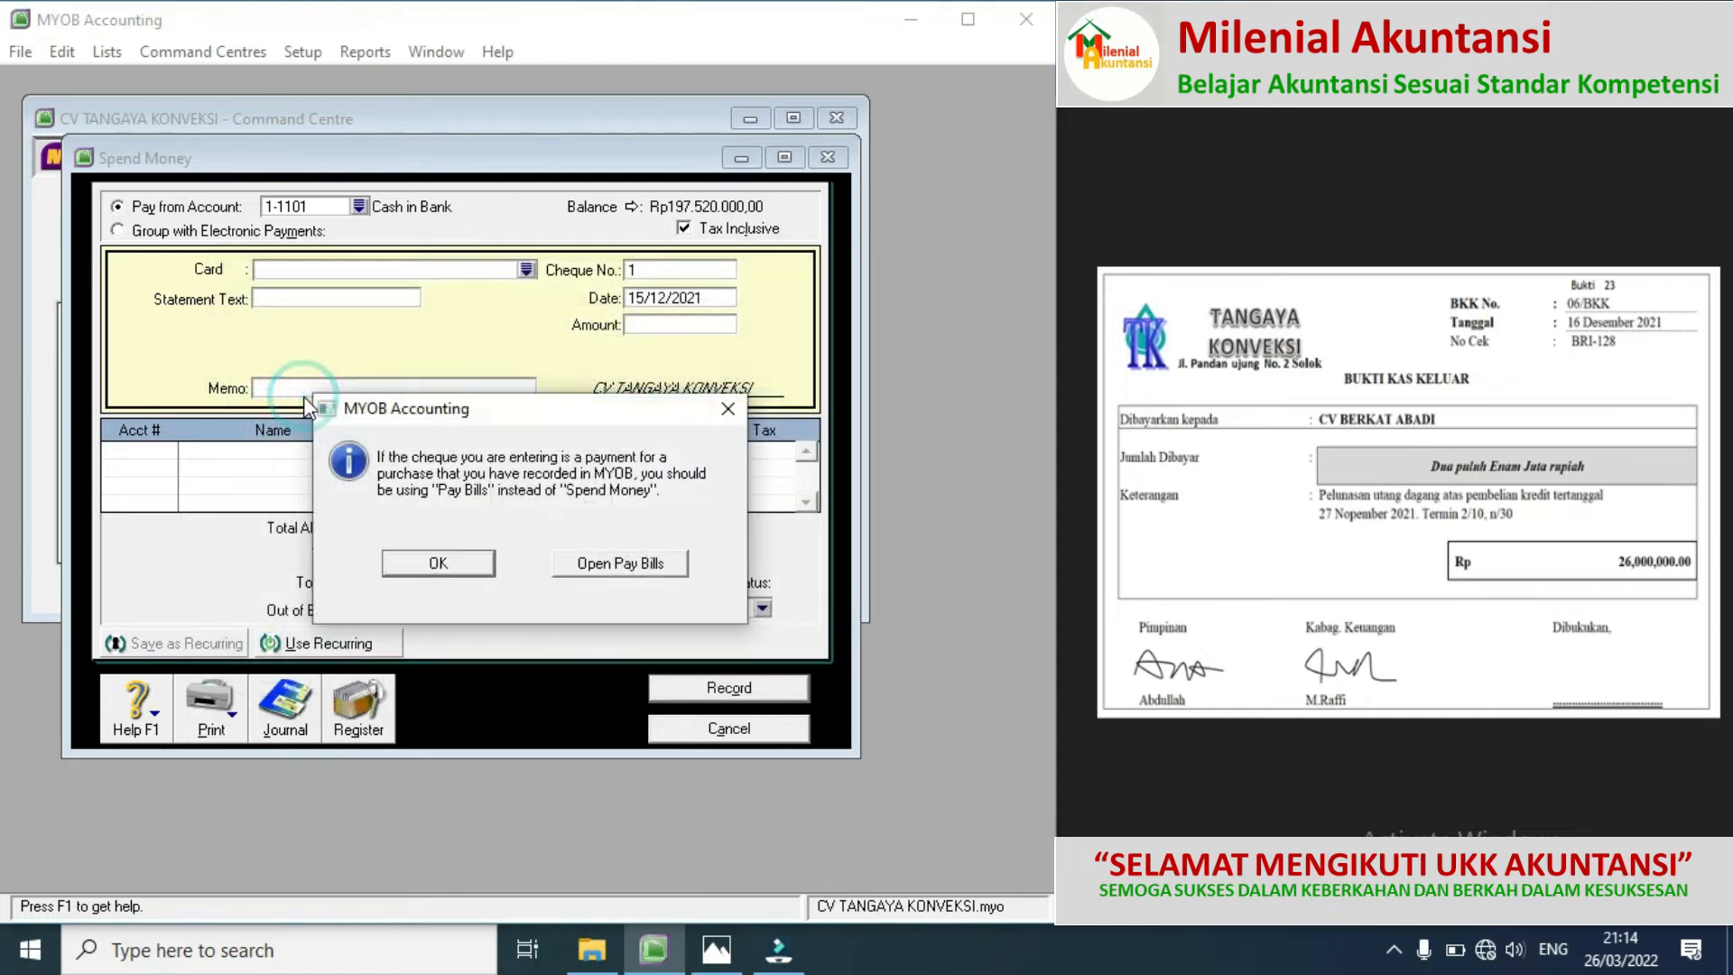
pyautogui.click(631, 566)
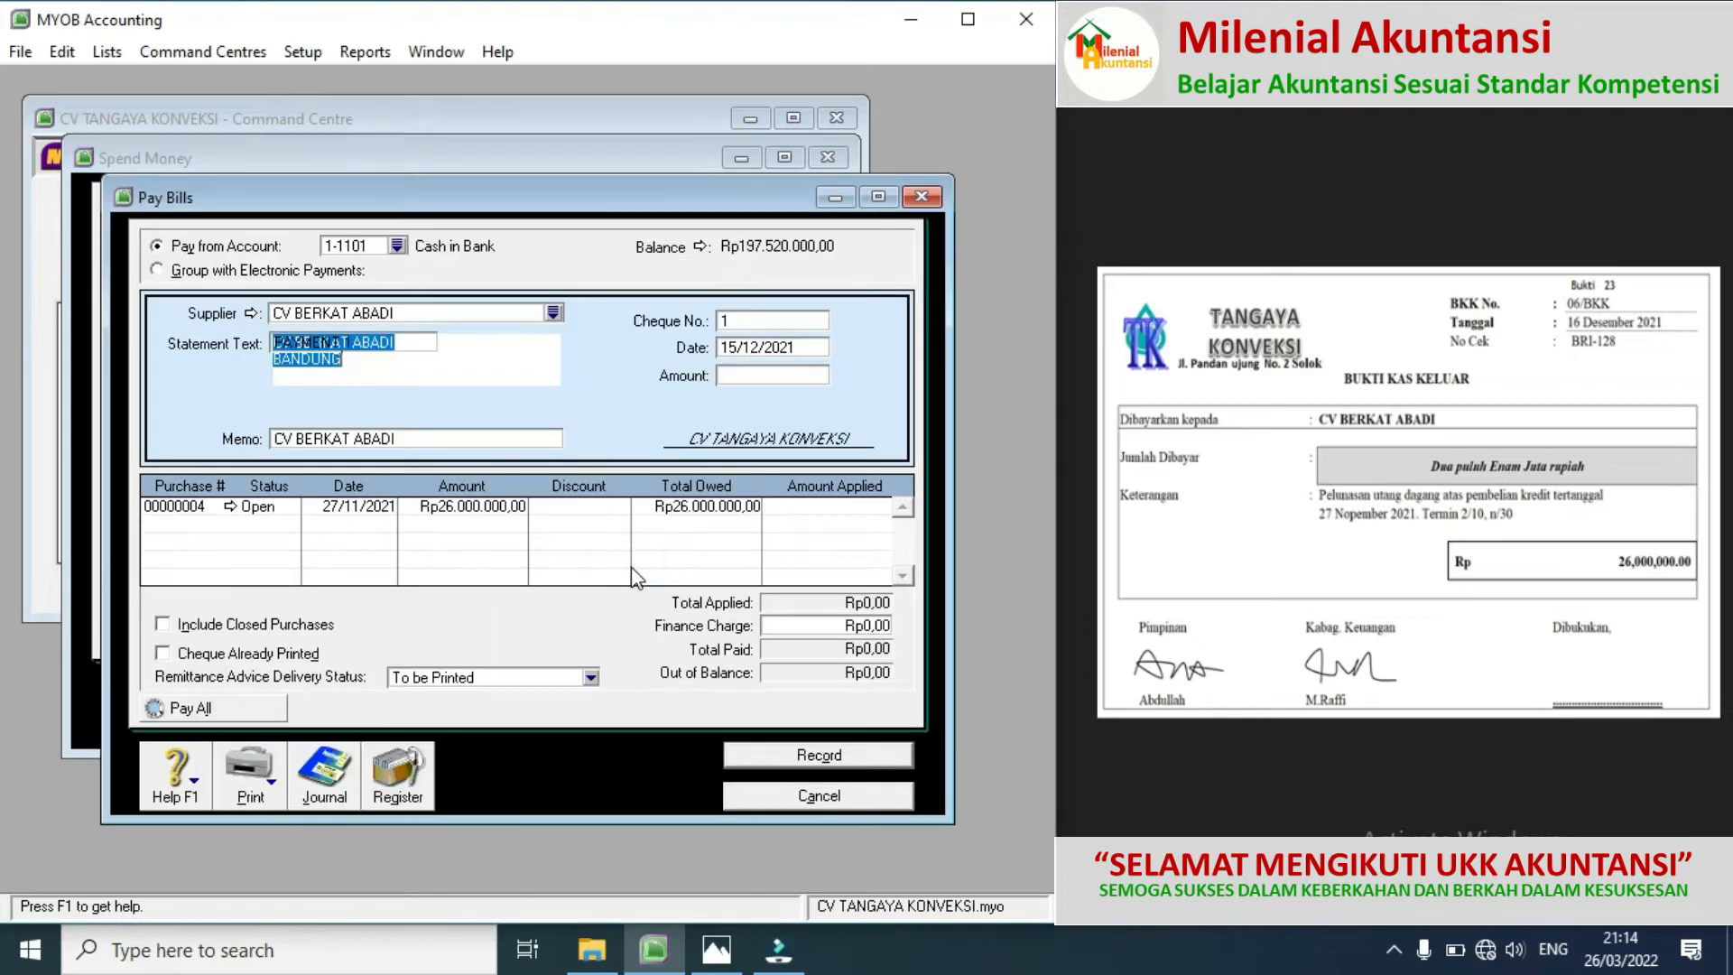
# Step: Set the bill payment's cheque number to 06/BKK, date to 16/12/2021 and amount to 26000000
pyautogui.click(735, 323)
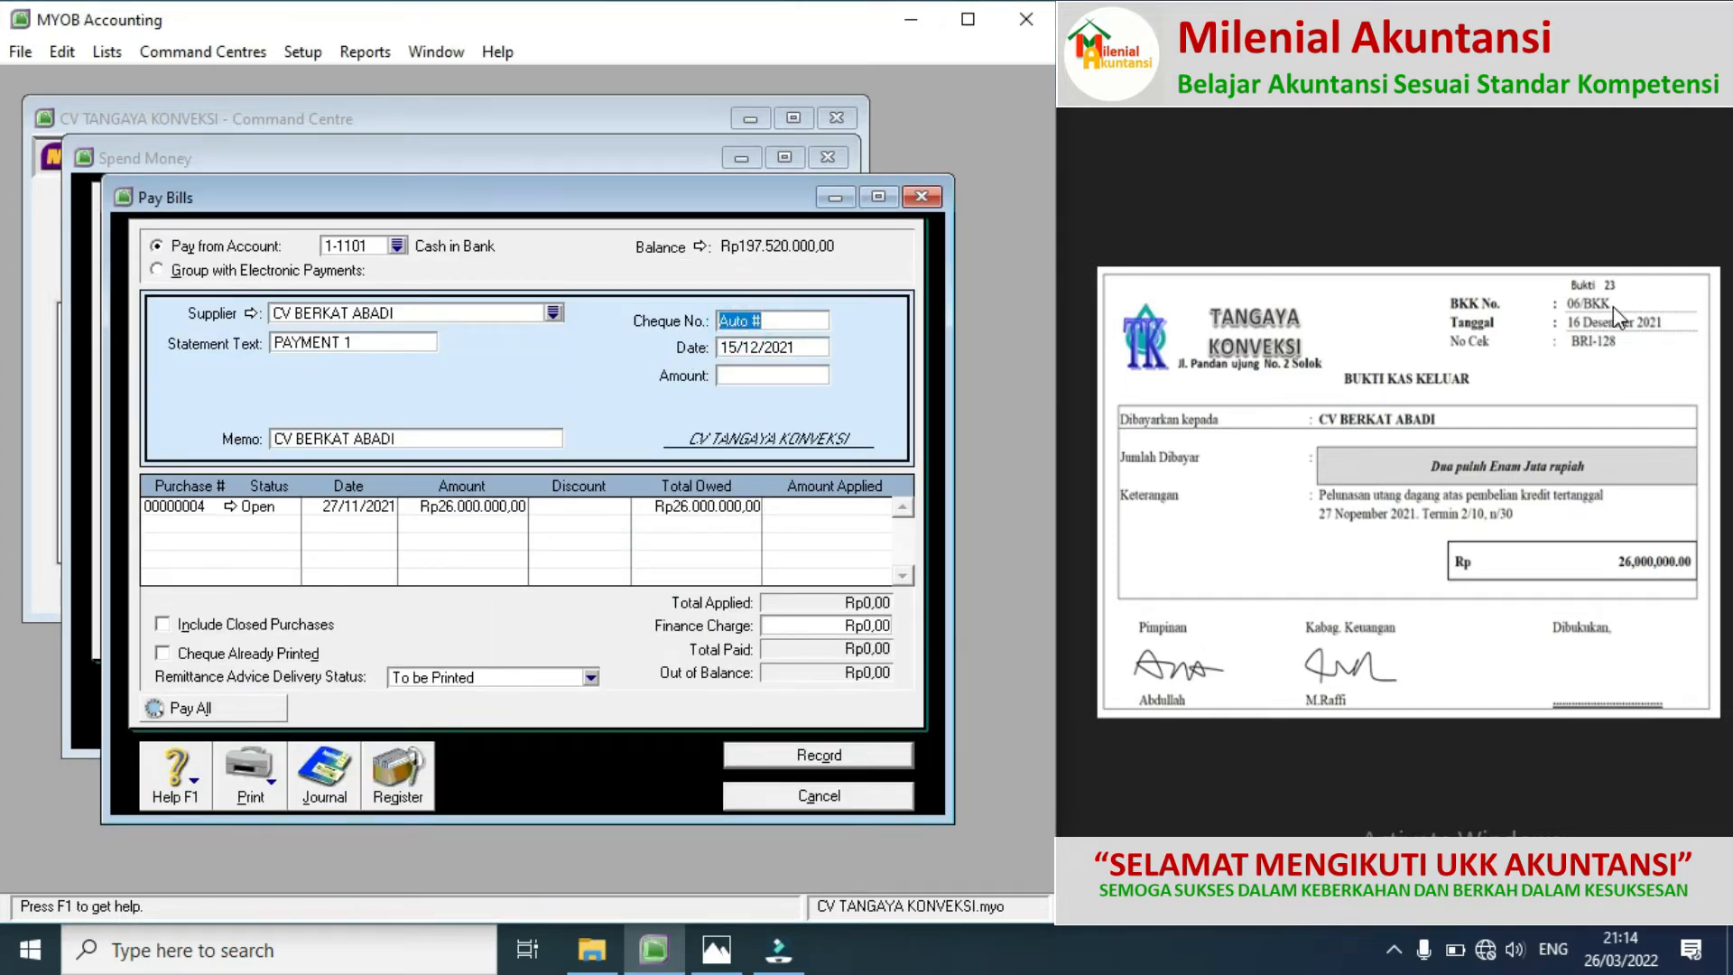
pyautogui.write('0')
pyautogui.click(736, 348)
pyautogui.click(731, 362)
pyautogui.press('BackSpace')
pyautogui.write('6/BKK')
pyautogui.press('Tab')
pyautogui.write('2600')
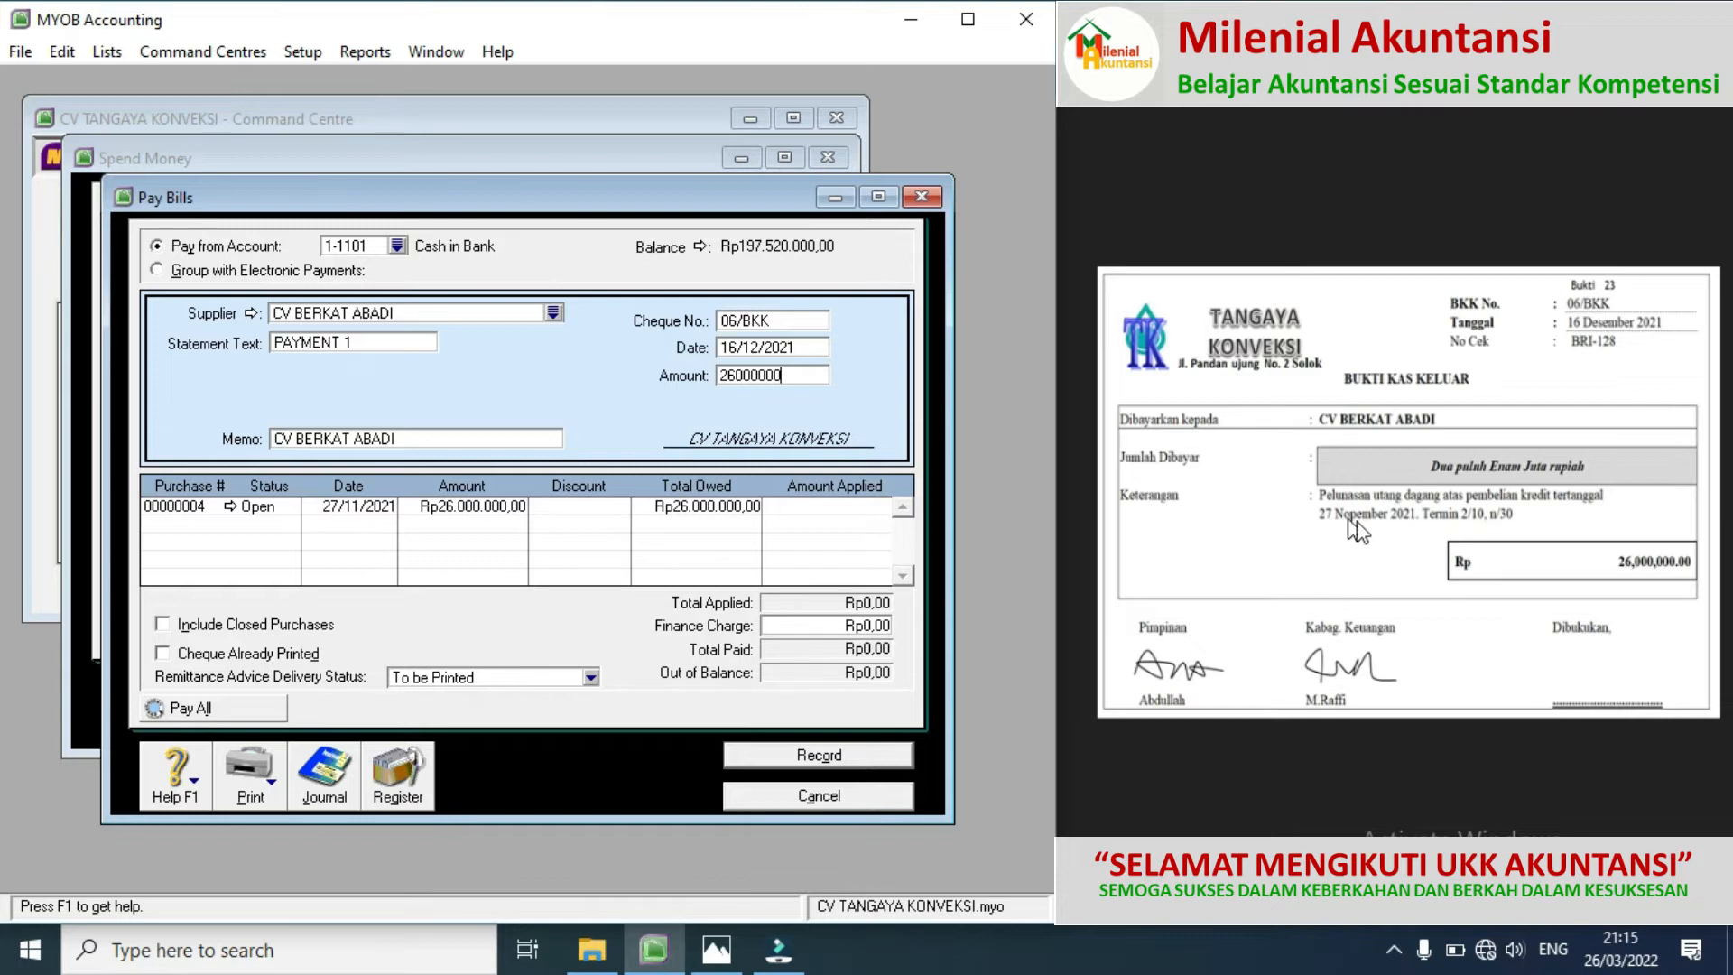
# Step: Apply Rp26.000.000 to CV BERKAT ABADI's purchase 00000004 and record the payment
pyautogui.click(859, 505)
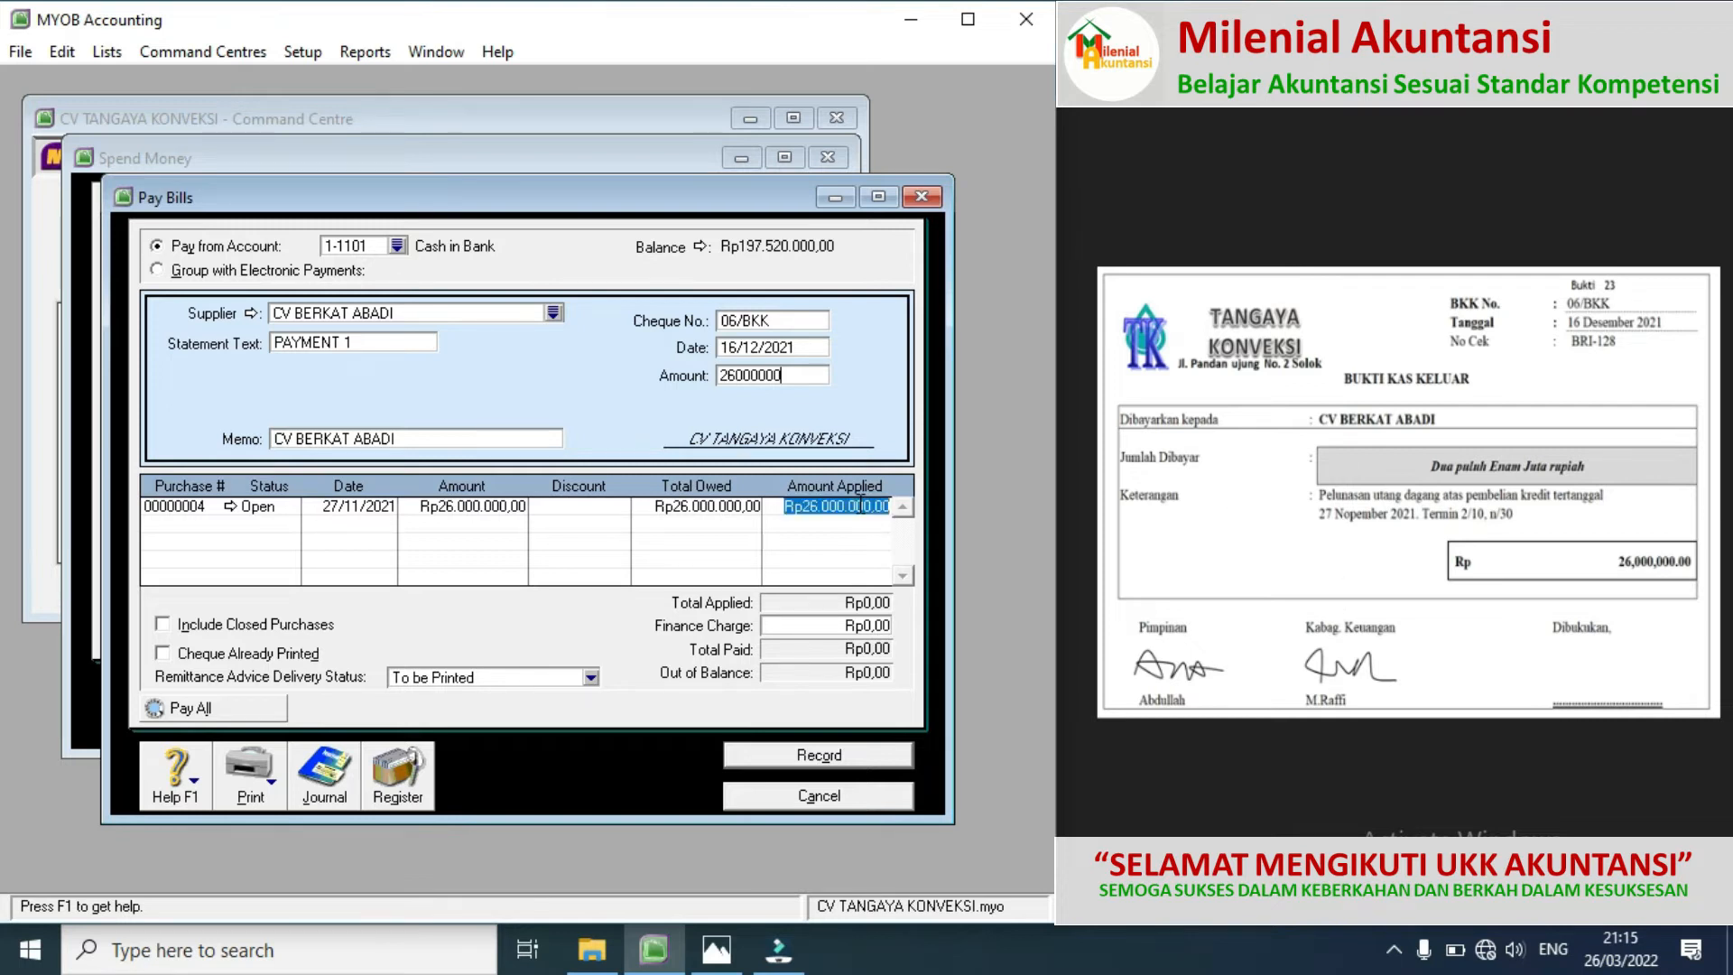
pyautogui.press('Tab')
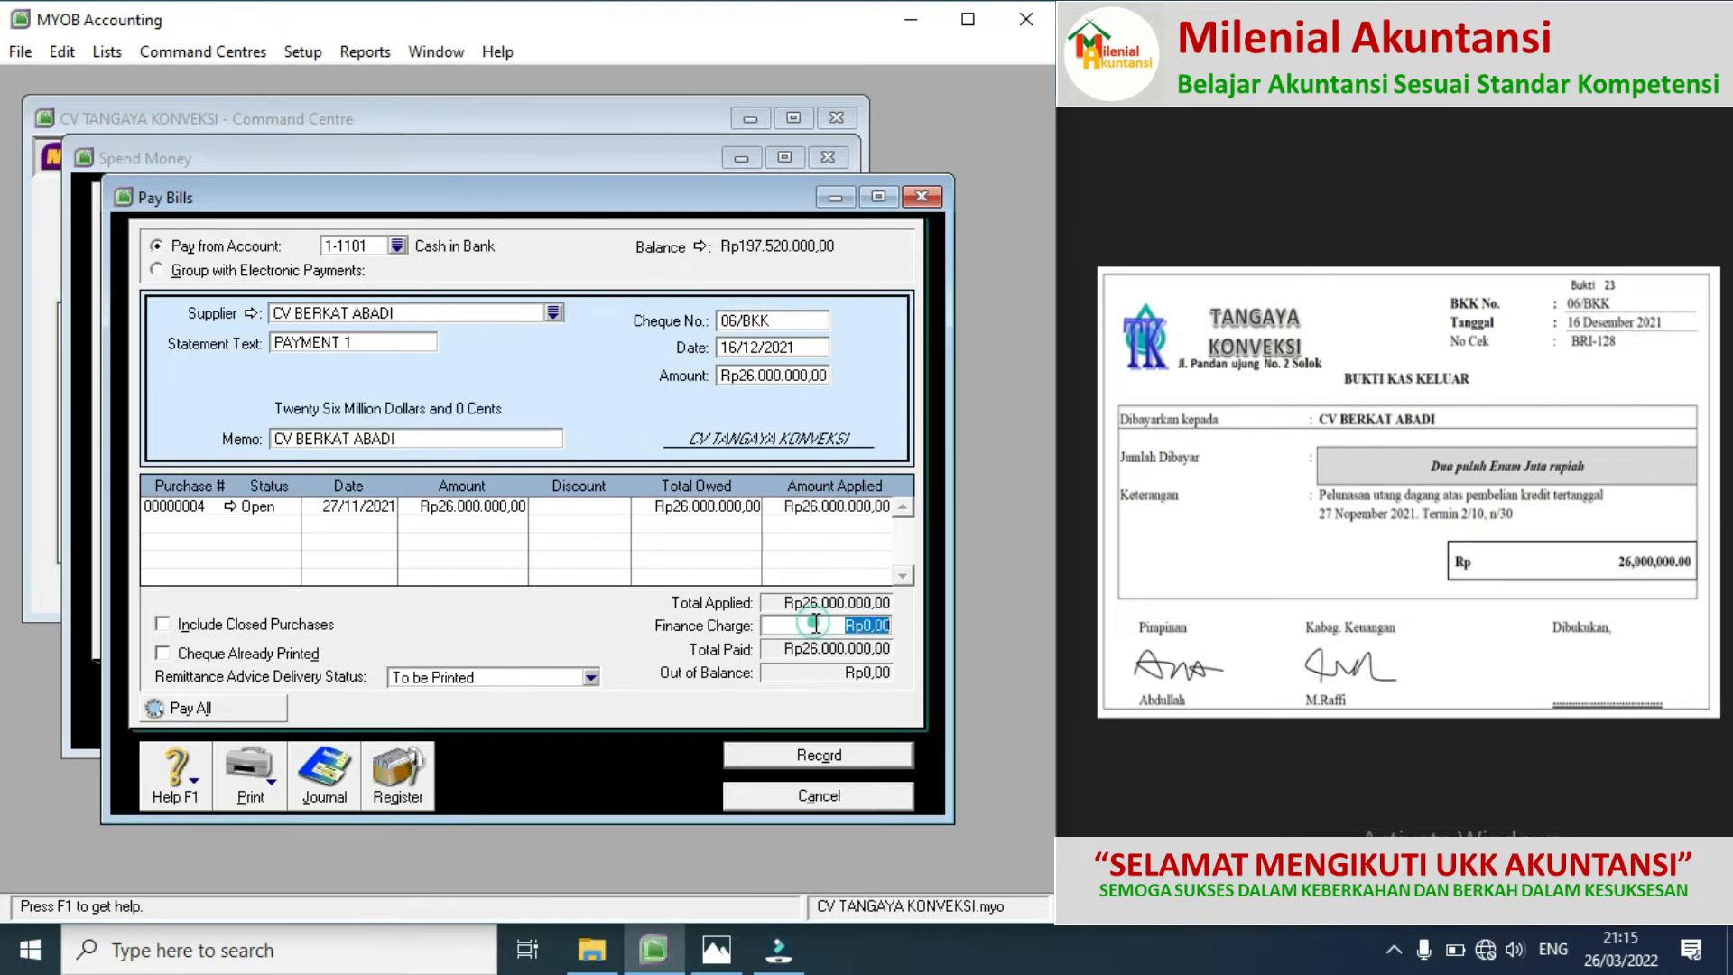
pyautogui.click(782, 755)
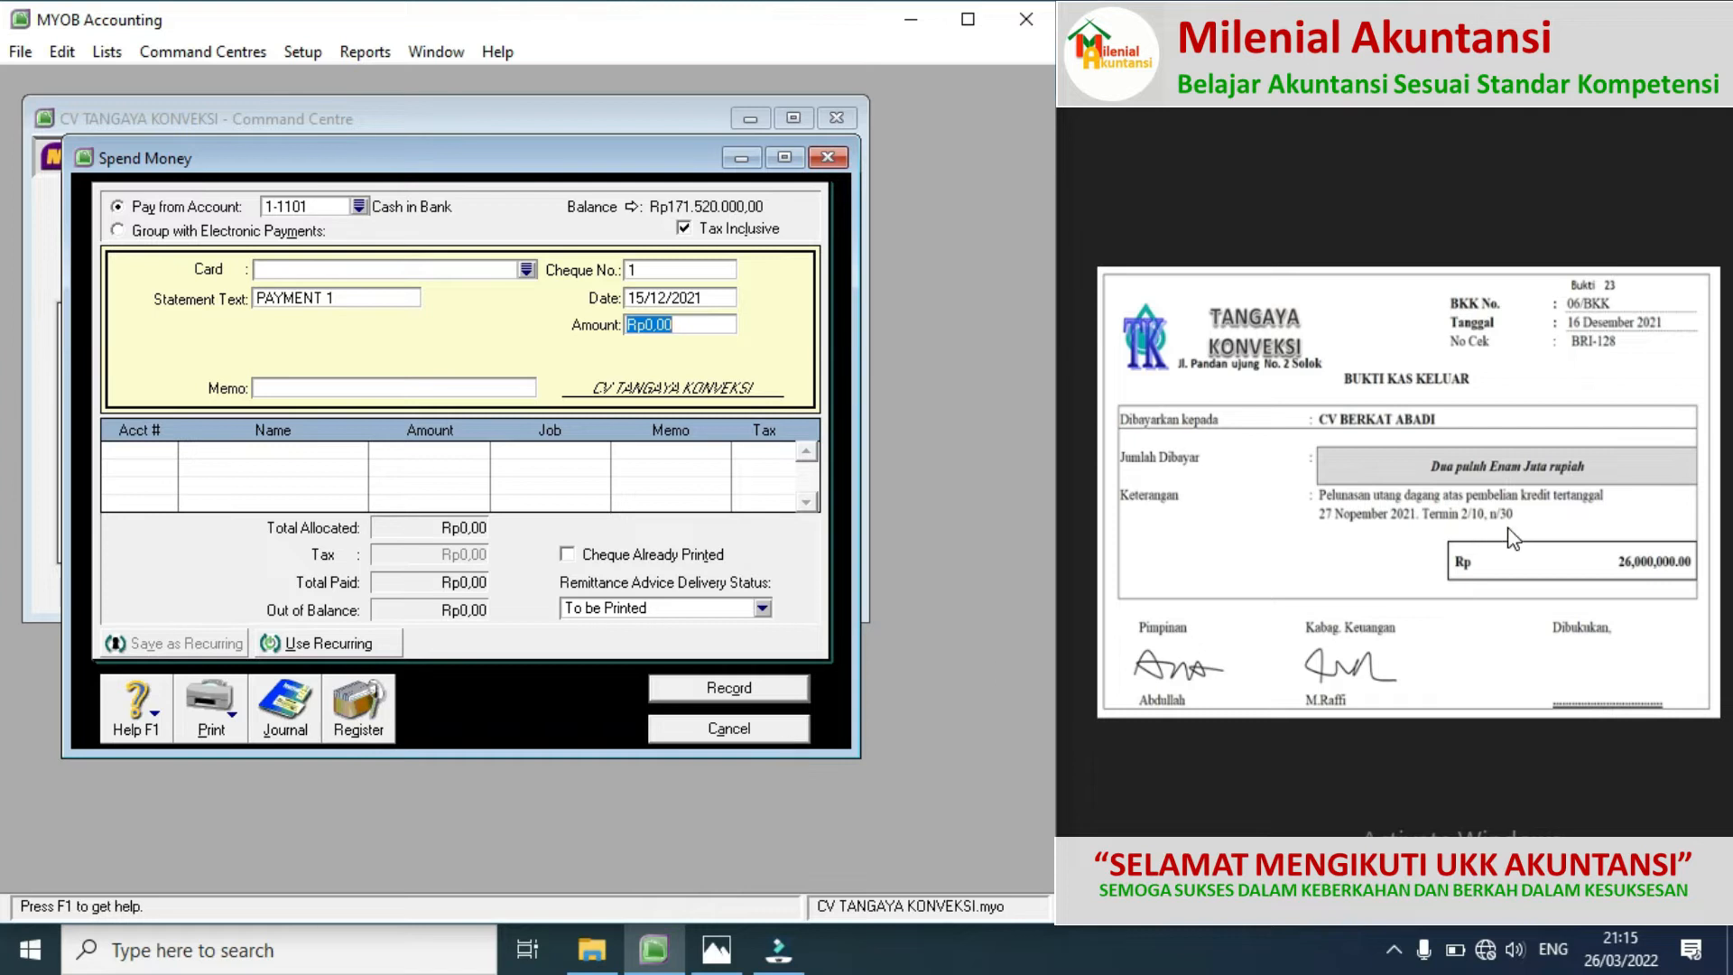
# Step: Display PD PUTRA ABADI's invoice 112/F, leave the Spend Money form and open a new purchase bill
pyautogui.click(1698, 496)
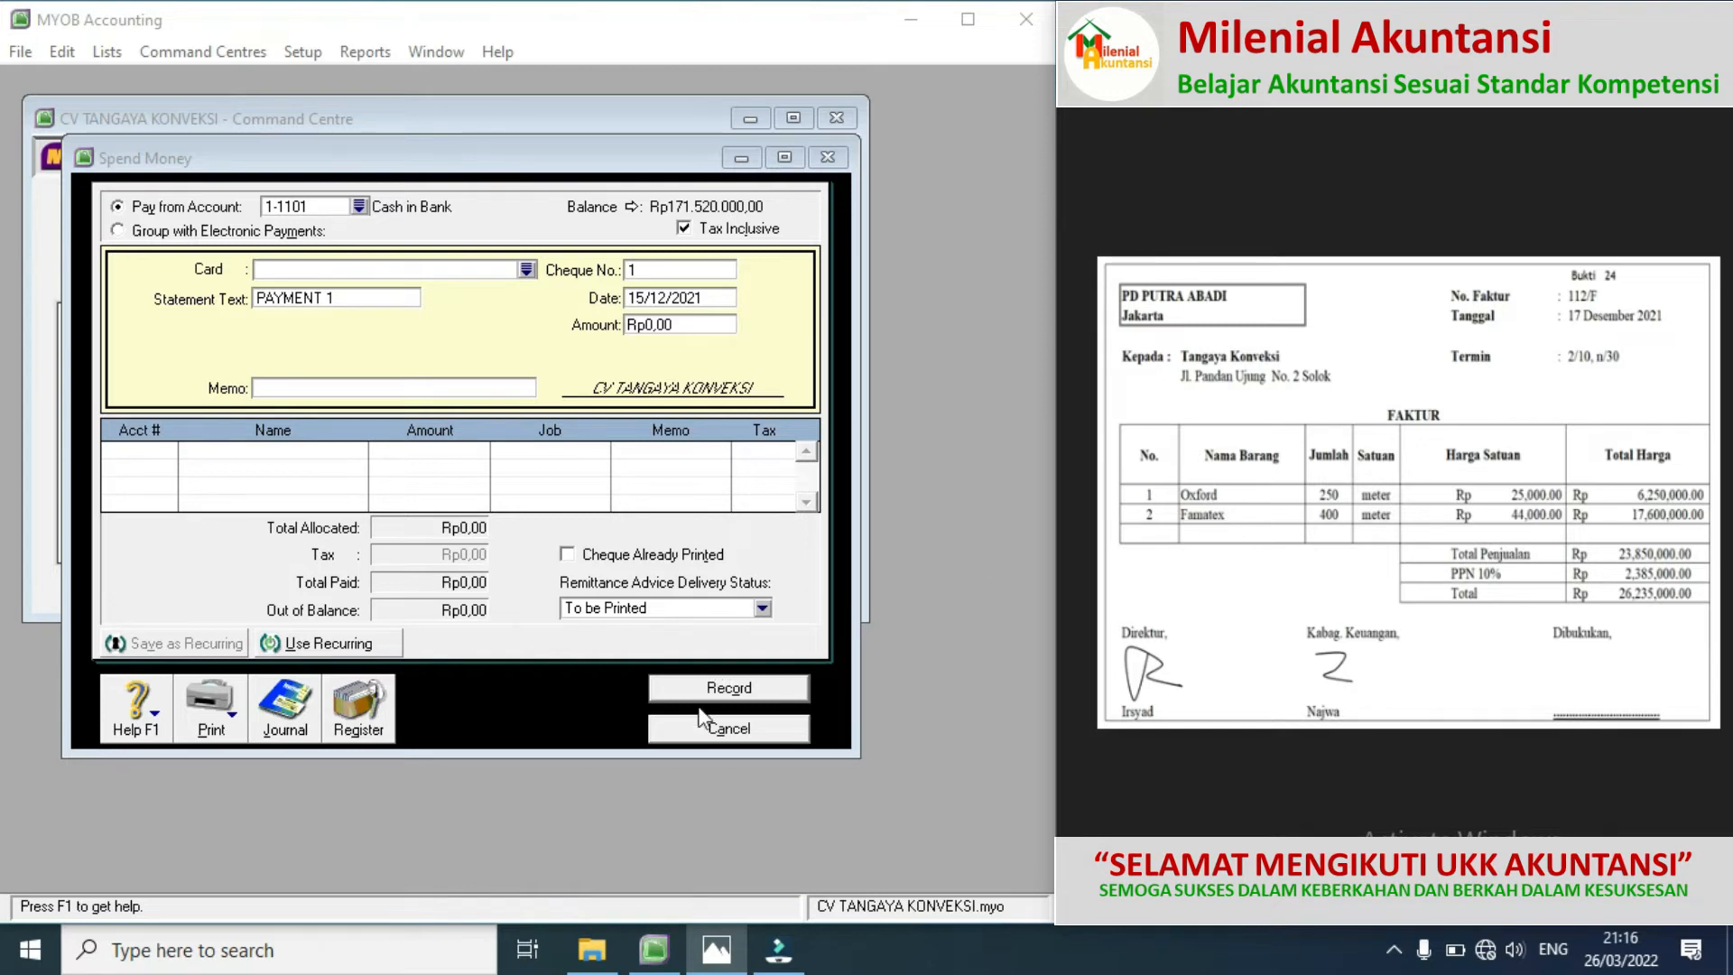
pyautogui.click(684, 735)
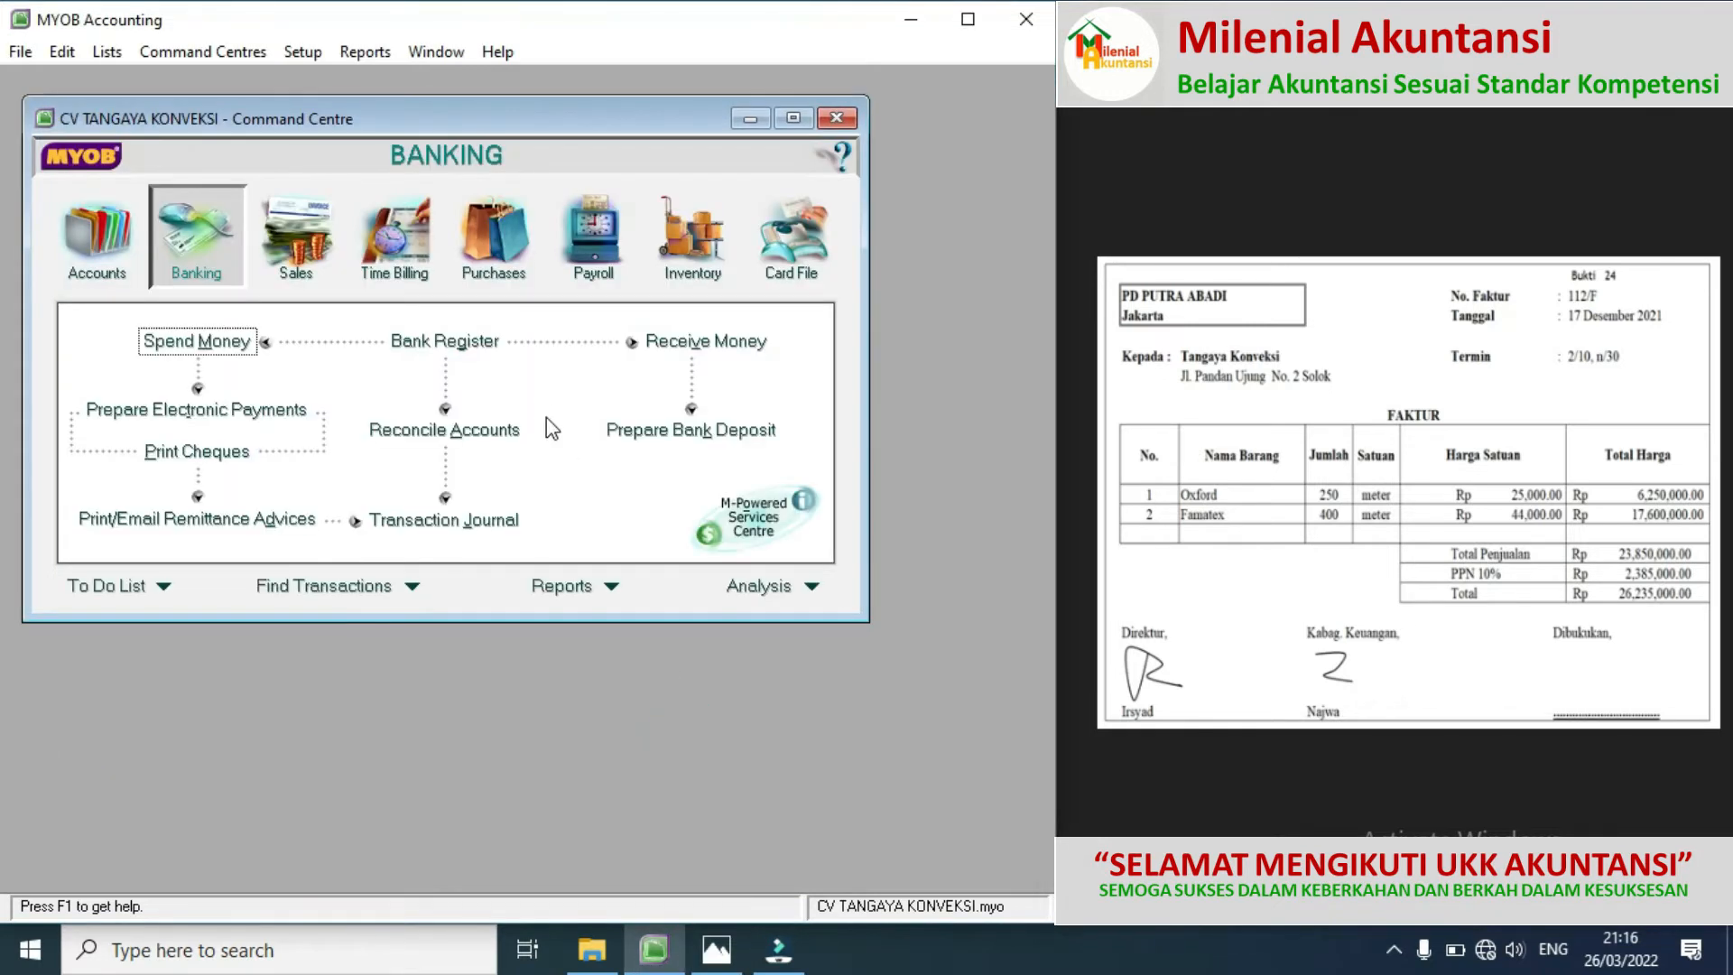
pyautogui.click(498, 268)
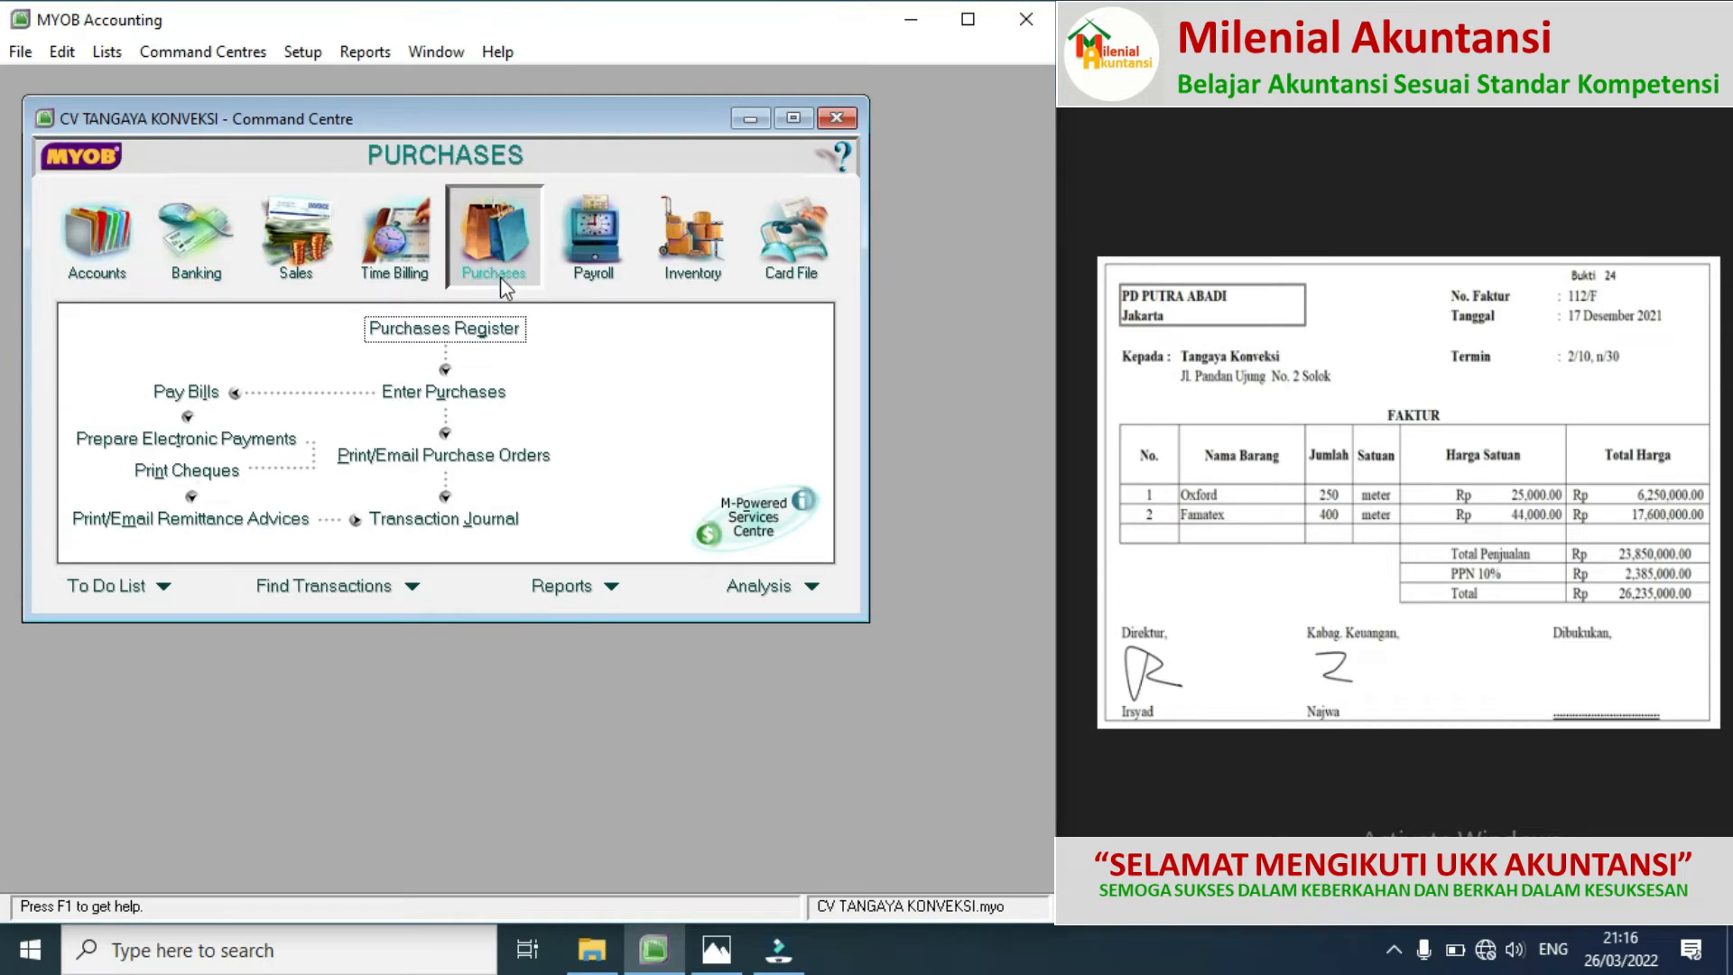
pyautogui.click(477, 397)
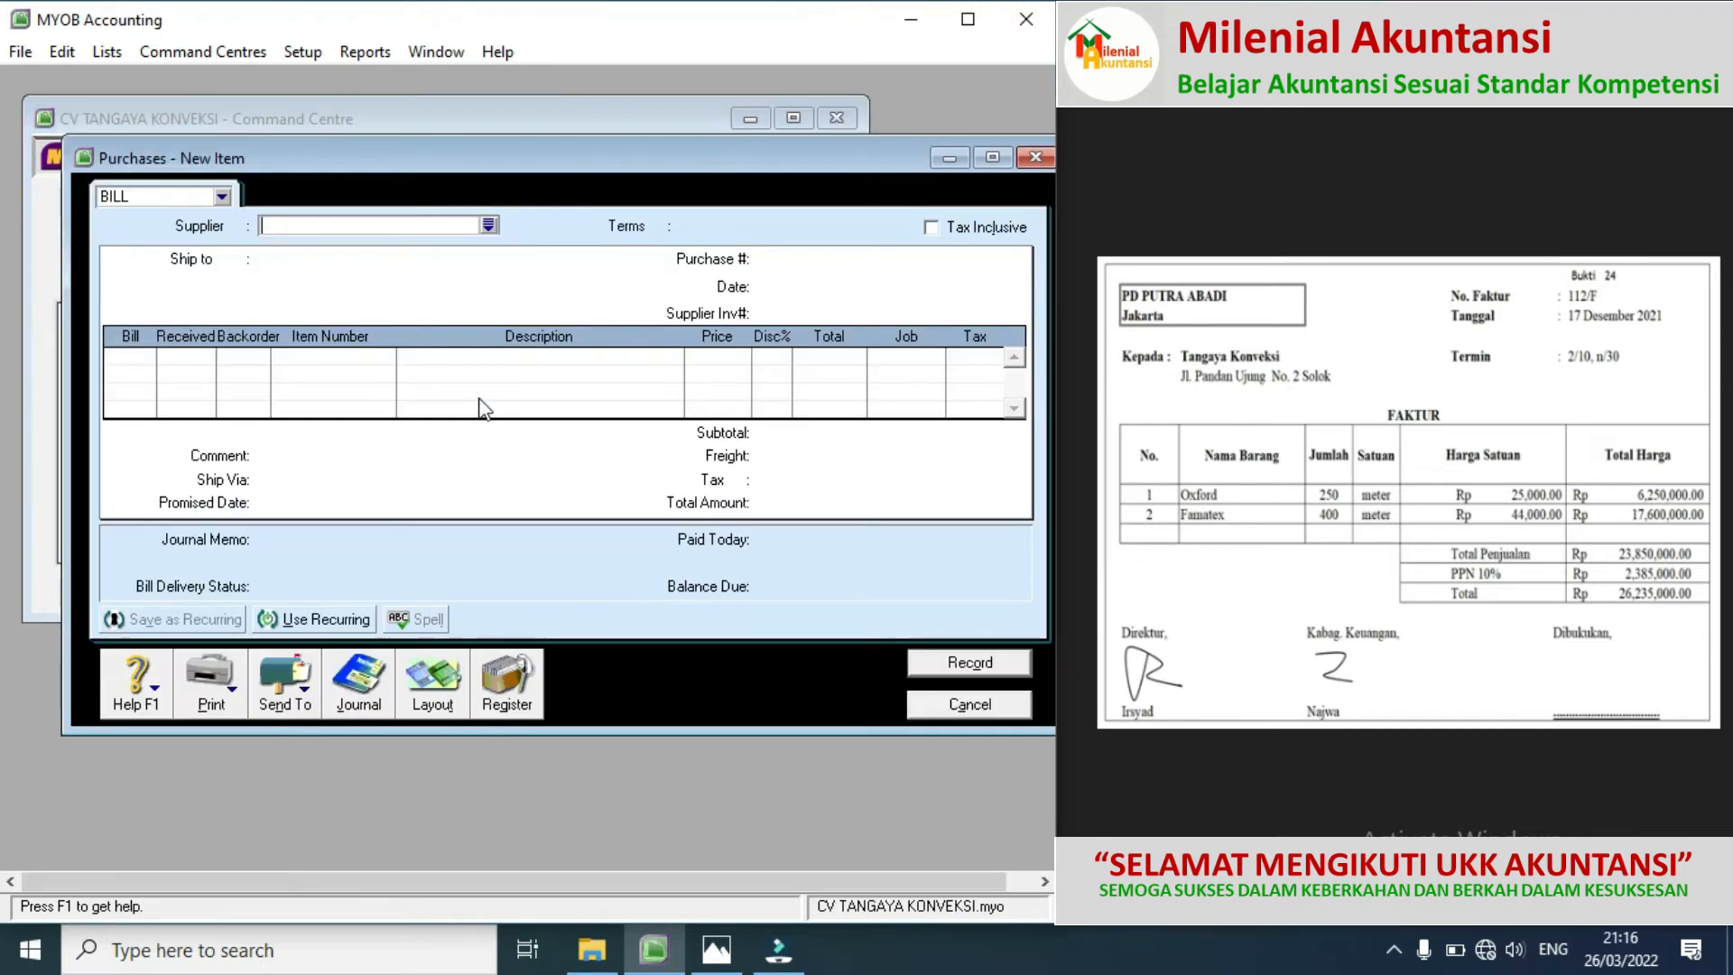
# Step: Select supplier PD PUTRA ABADI and set credit terms to a given number of days: 10 discount days, 30 balance due days, 2% early discount
pyautogui.click(493, 230)
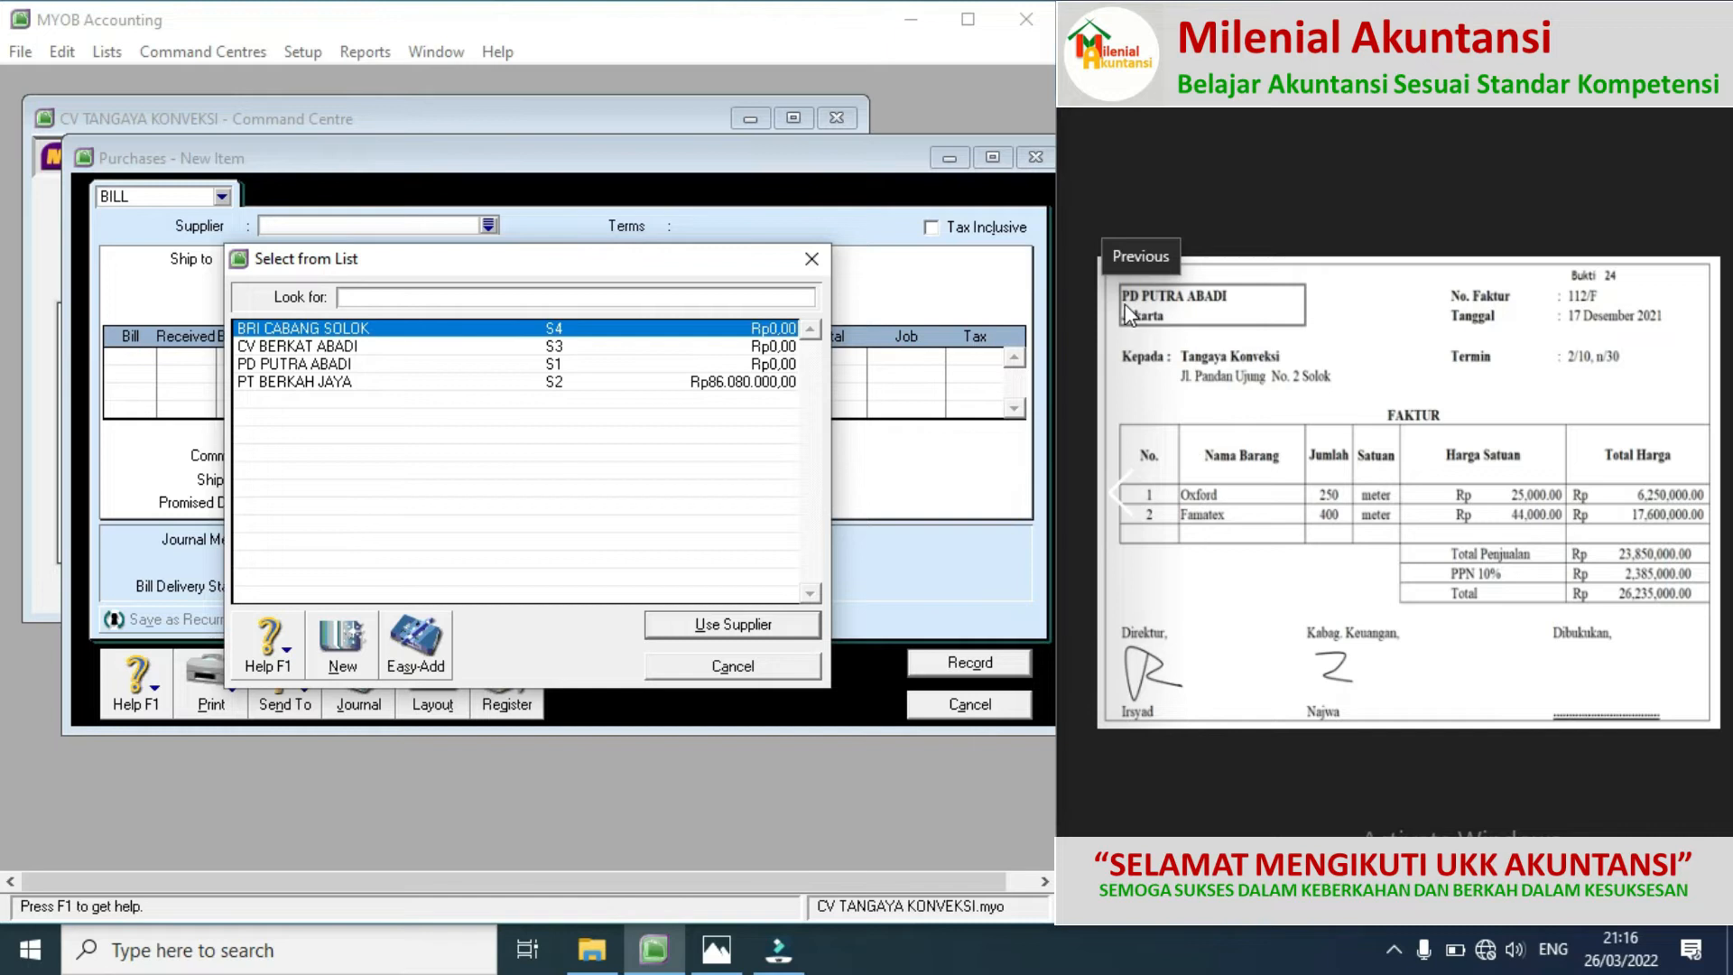
pyautogui.doubleClick(339, 365)
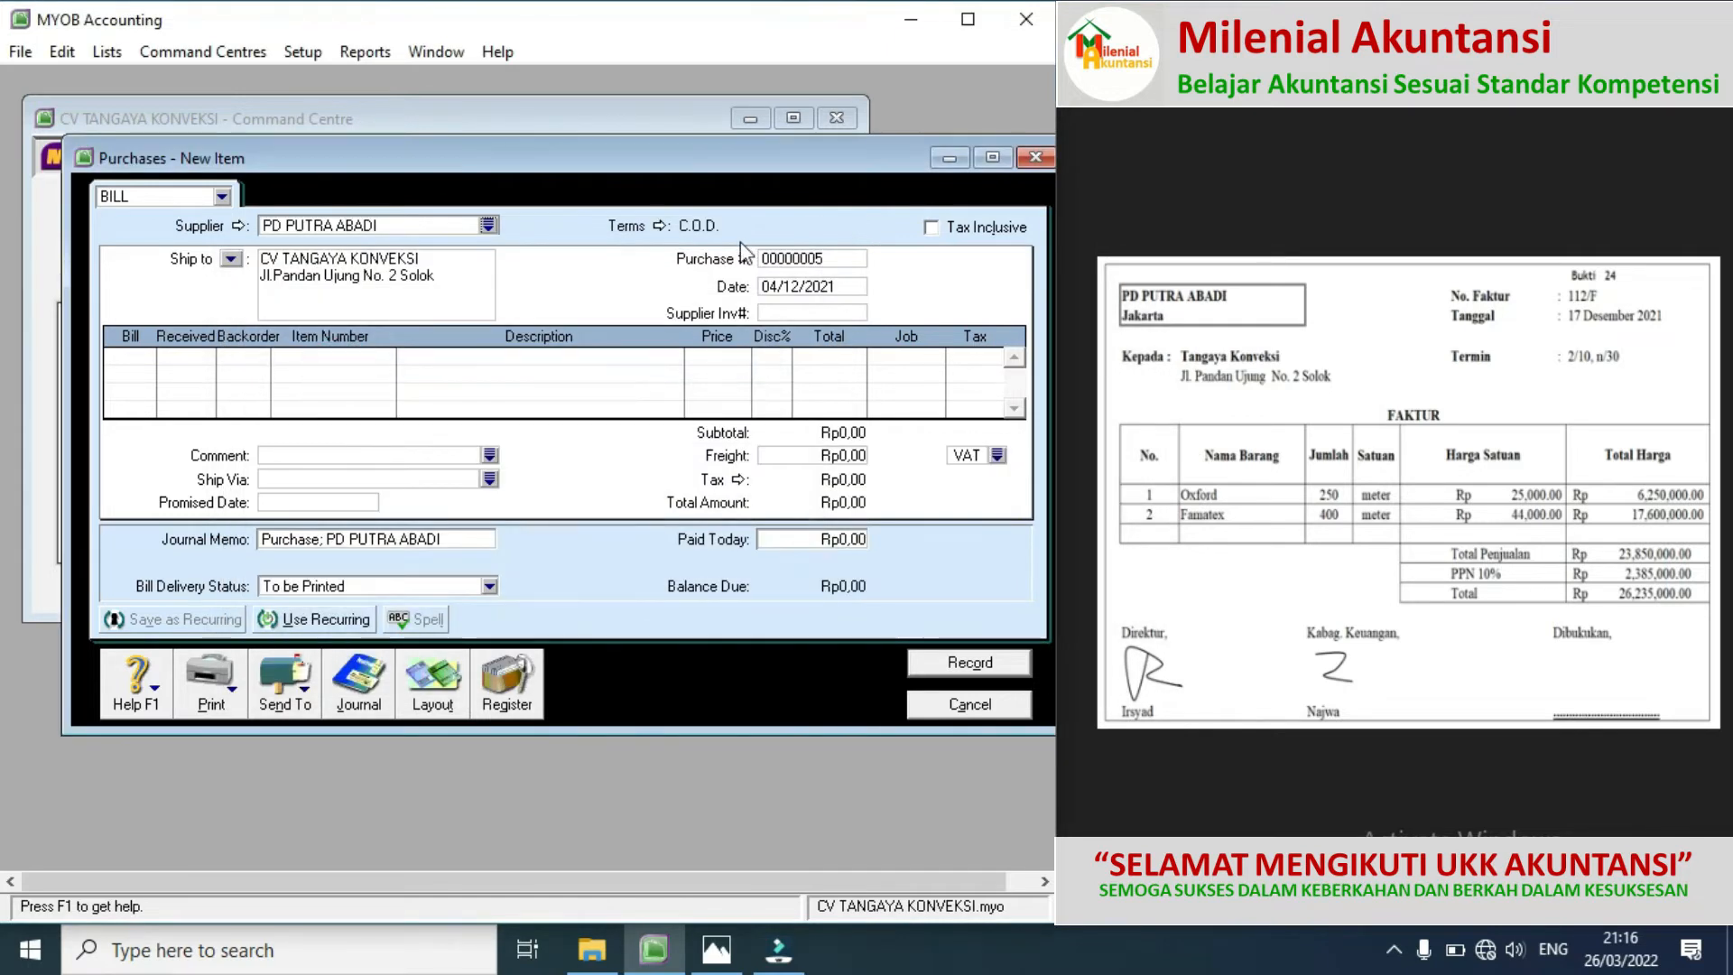
pyautogui.click(660, 227)
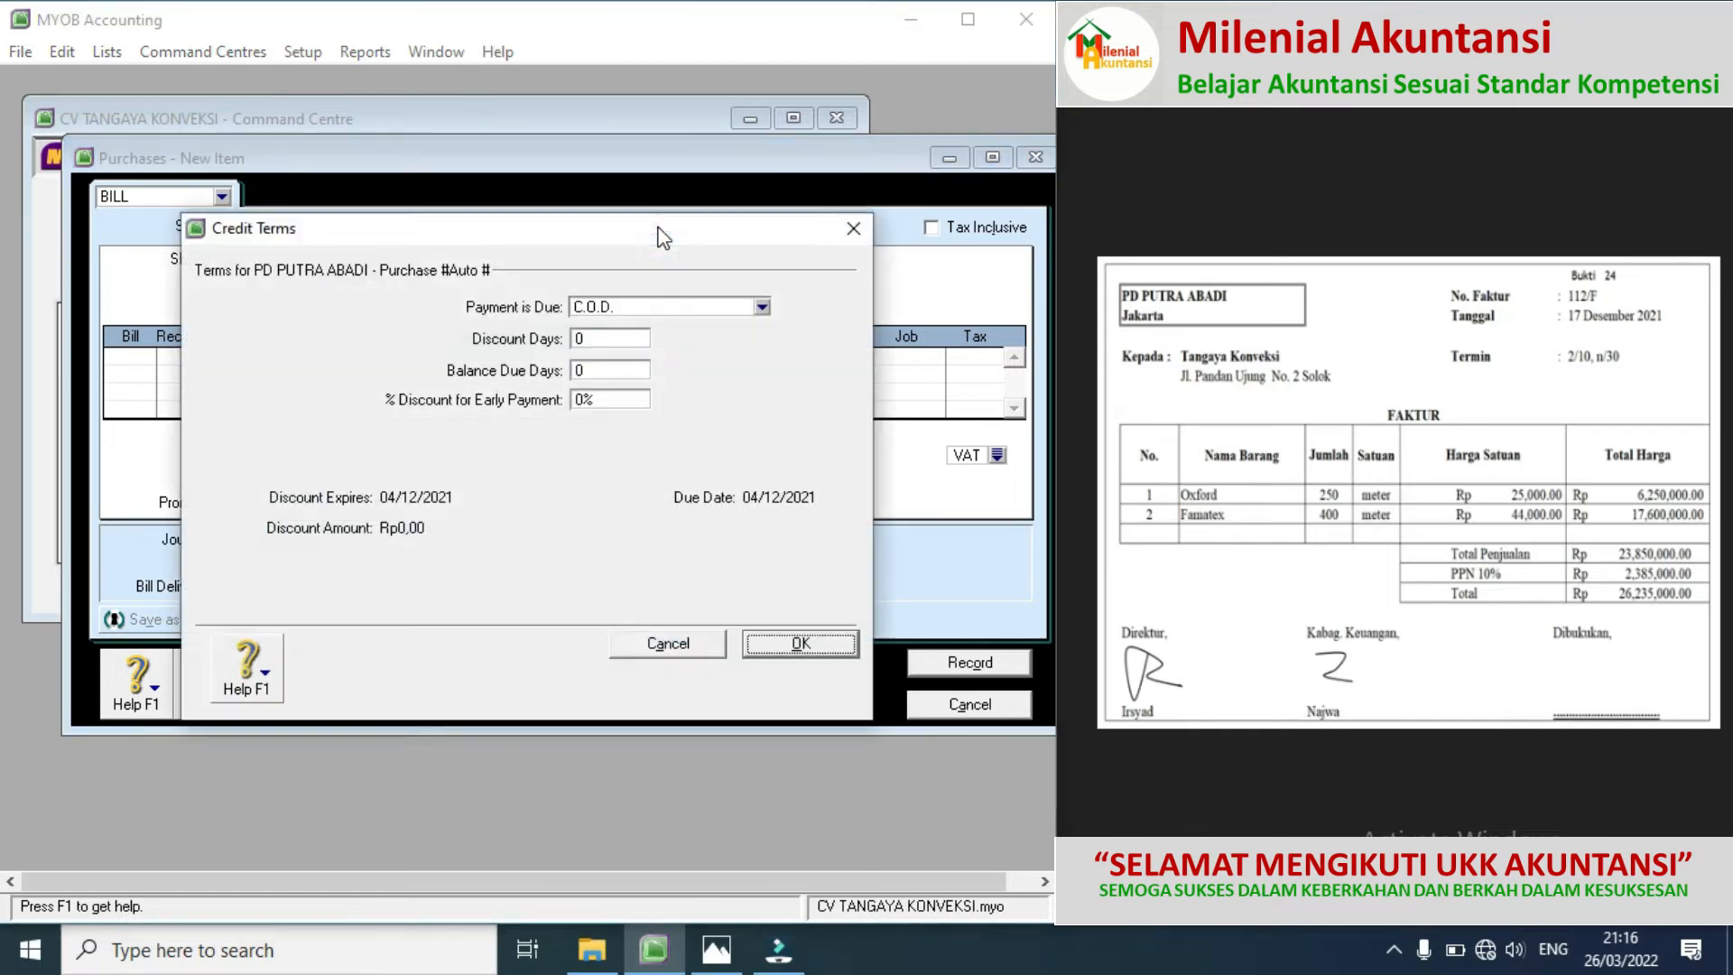
pyautogui.click(656, 307)
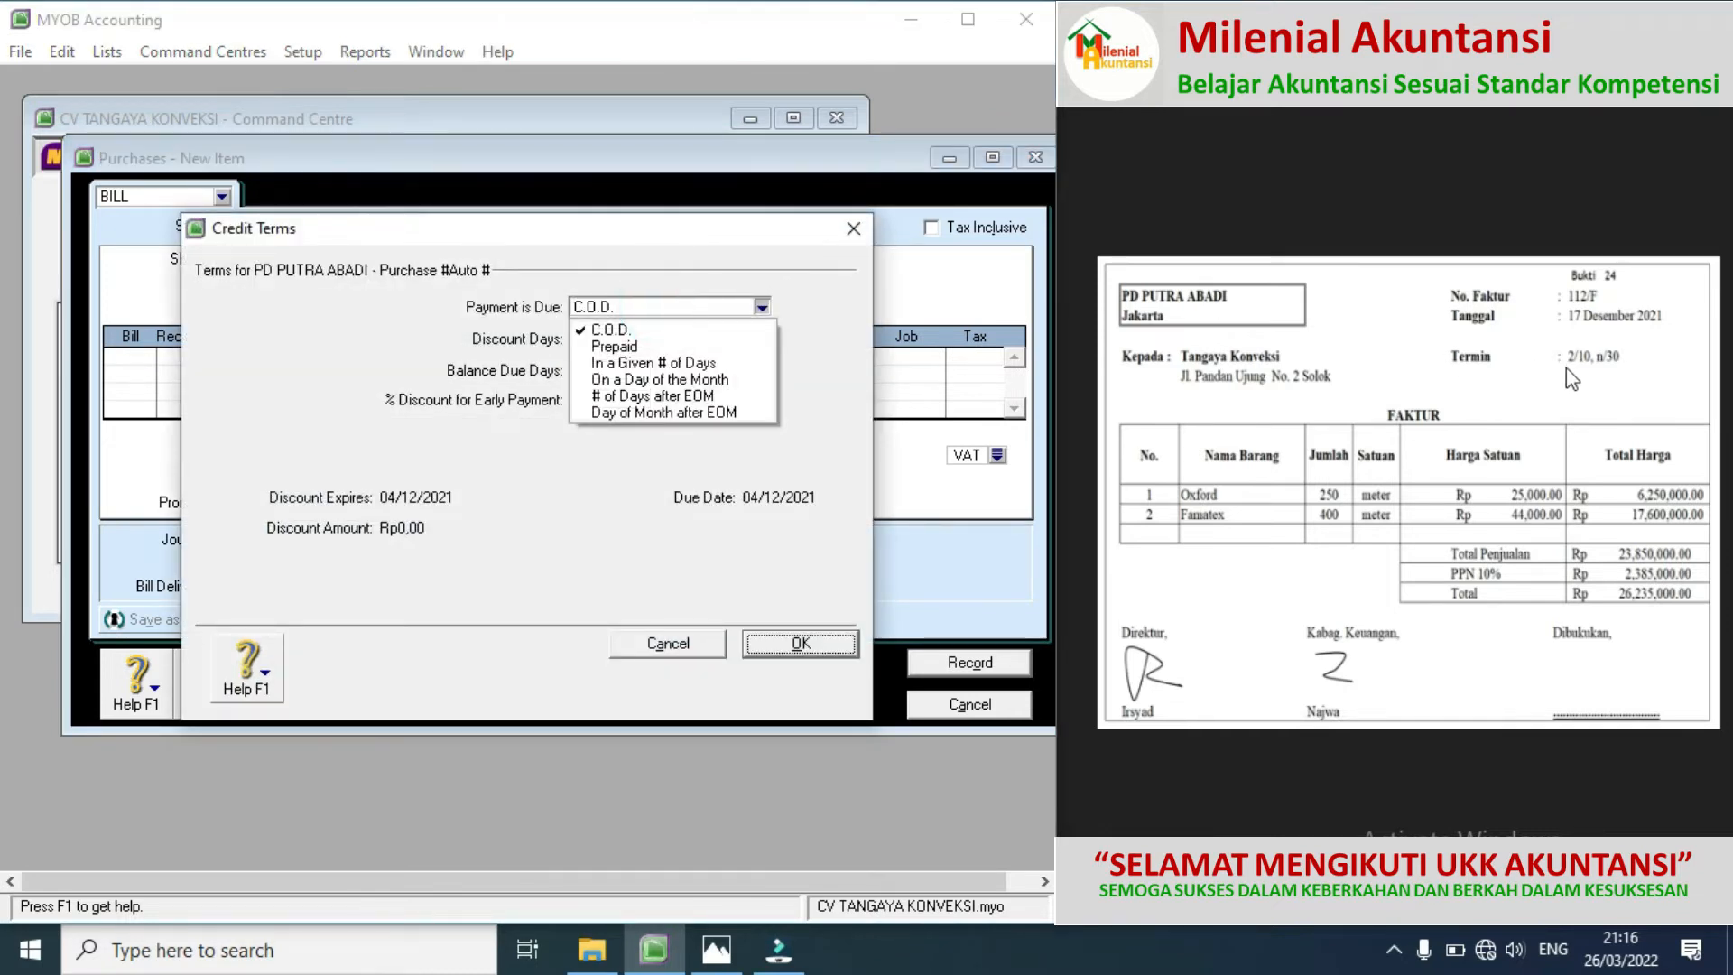
pyautogui.click(665, 362)
pyautogui.click(607, 340)
pyautogui.write('10')
pyautogui.click(584, 372)
pyautogui.write('30')
pyautogui.click(582, 400)
pyautogui.write('2')
pyautogui.click(784, 643)
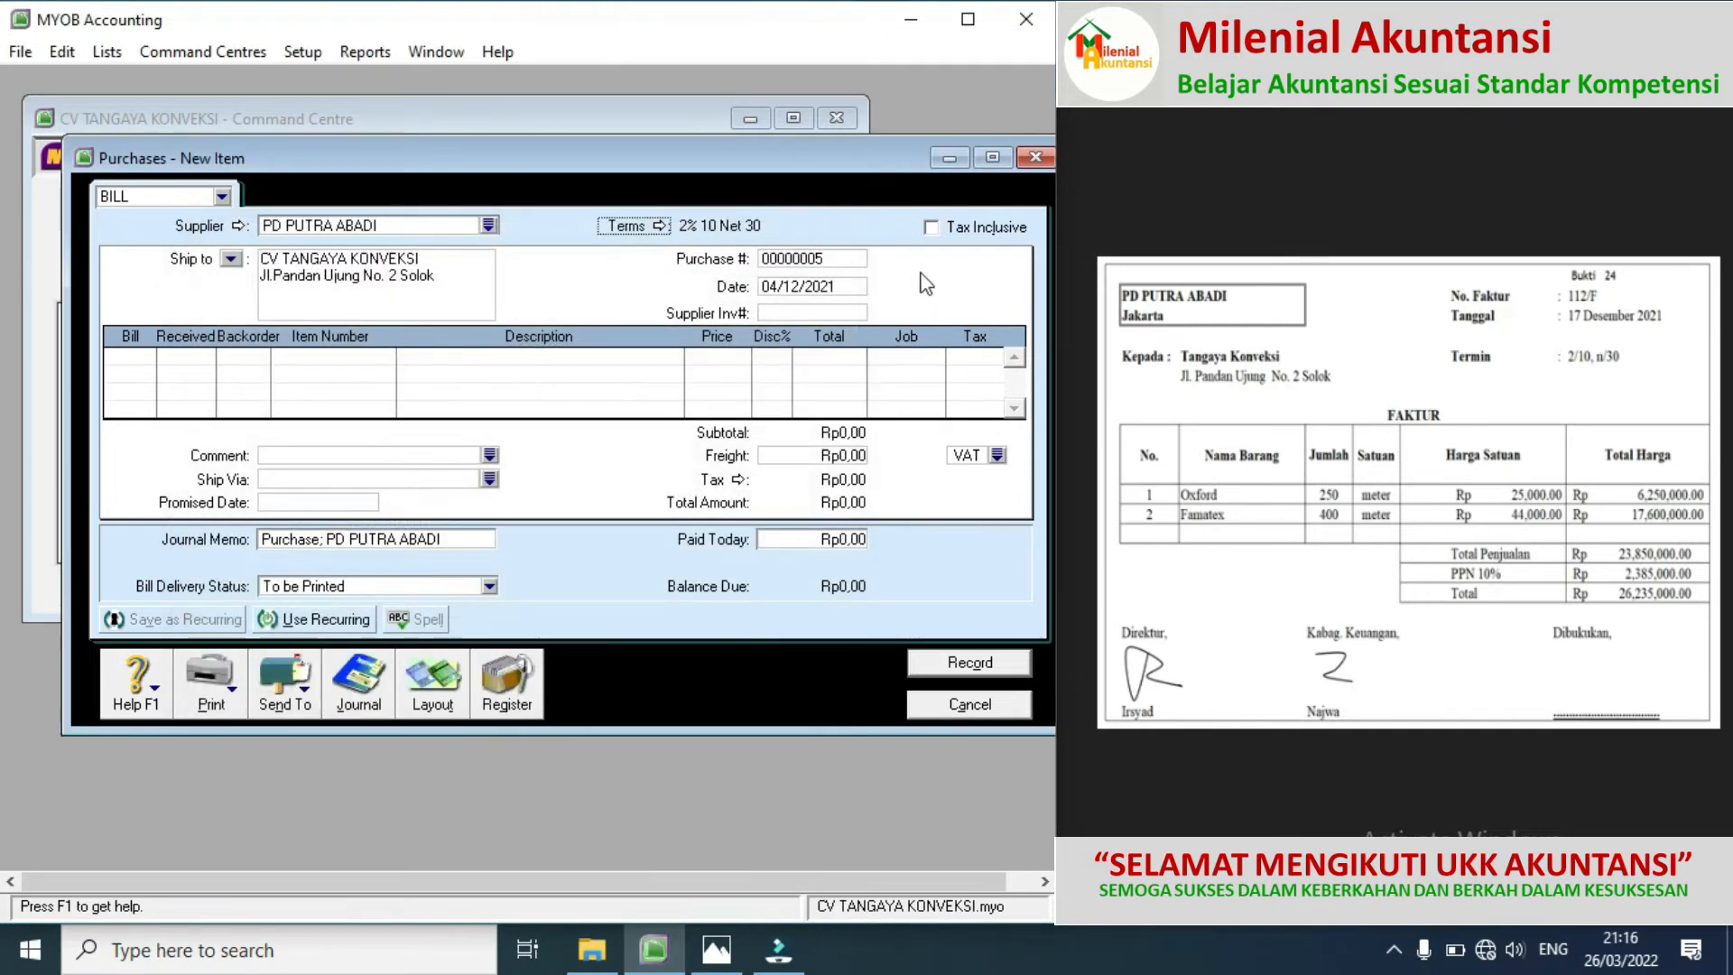
# Step: Set the purchase number to 112/F and the bill date to 17/12/2021
pyautogui.click(843, 261)
pyautogui.write('112/')
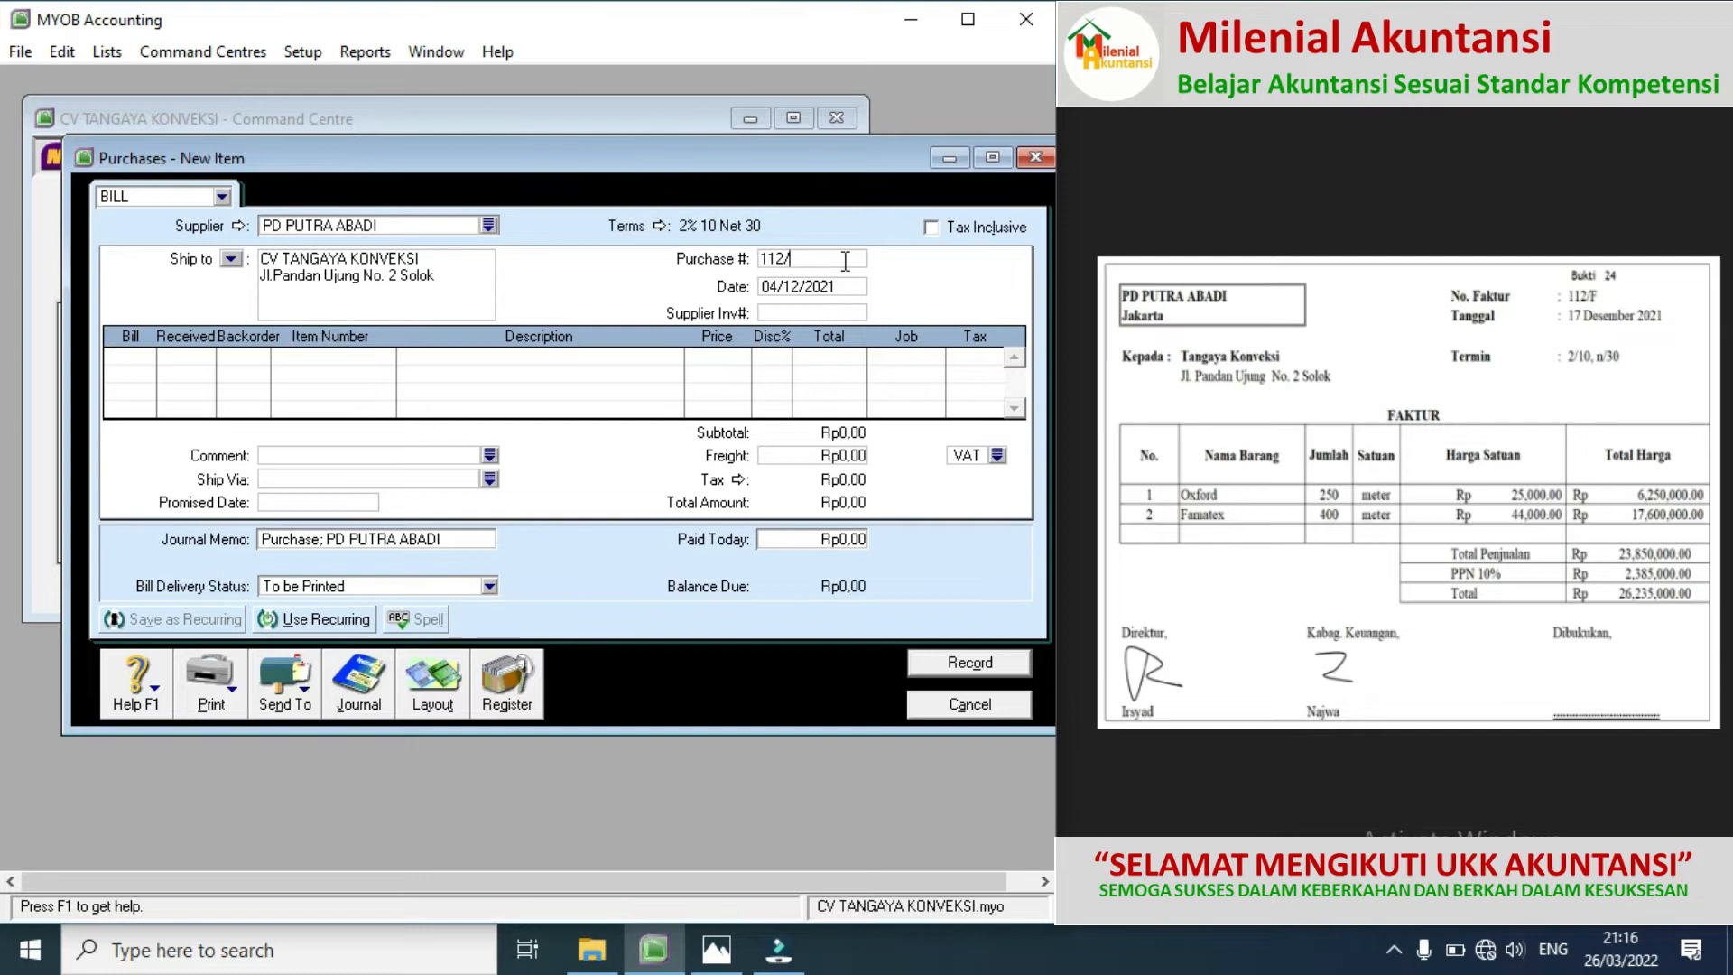
pyautogui.write('F')
pyautogui.click(776, 287)
pyautogui.click(776, 287)
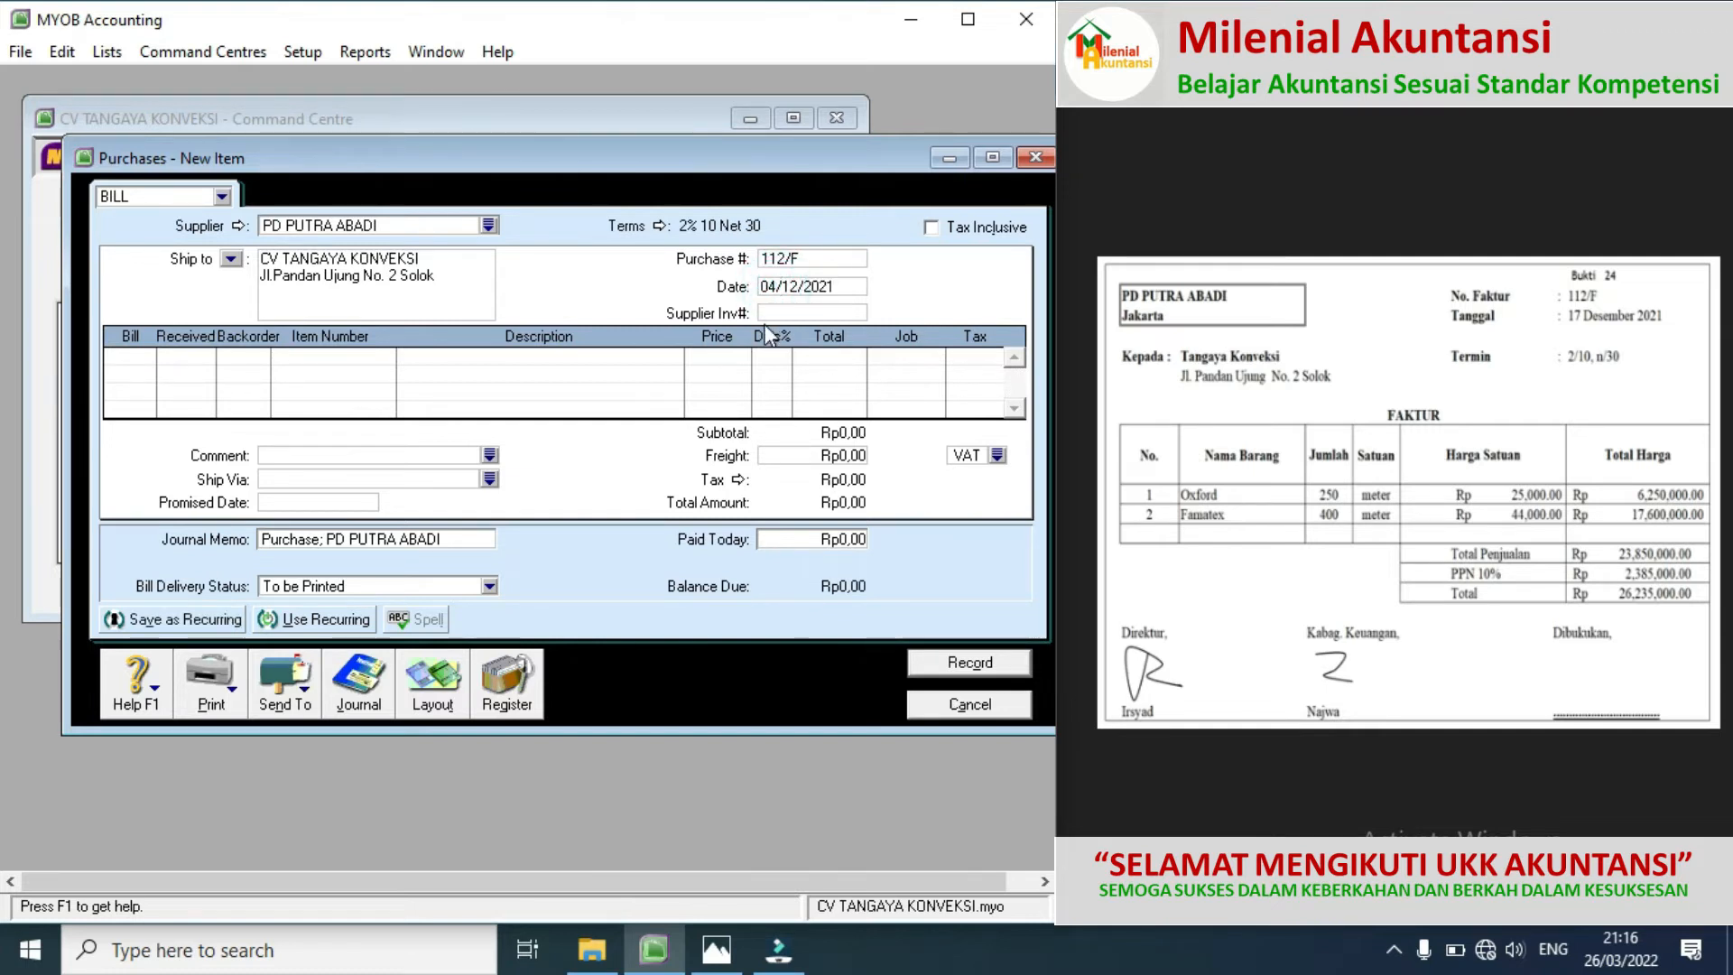
pyautogui.press('BackSpace')
pyautogui.press('BackSpace')
pyautogui.write('17')
# Step: Enter a billed quantity of 250 on the first purchase line and bring up its item list
pyautogui.click(149, 359)
pyautogui.write('250')
pyautogui.press('Tab')
pyautogui.press('Tab')
pyautogui.press('Tab')
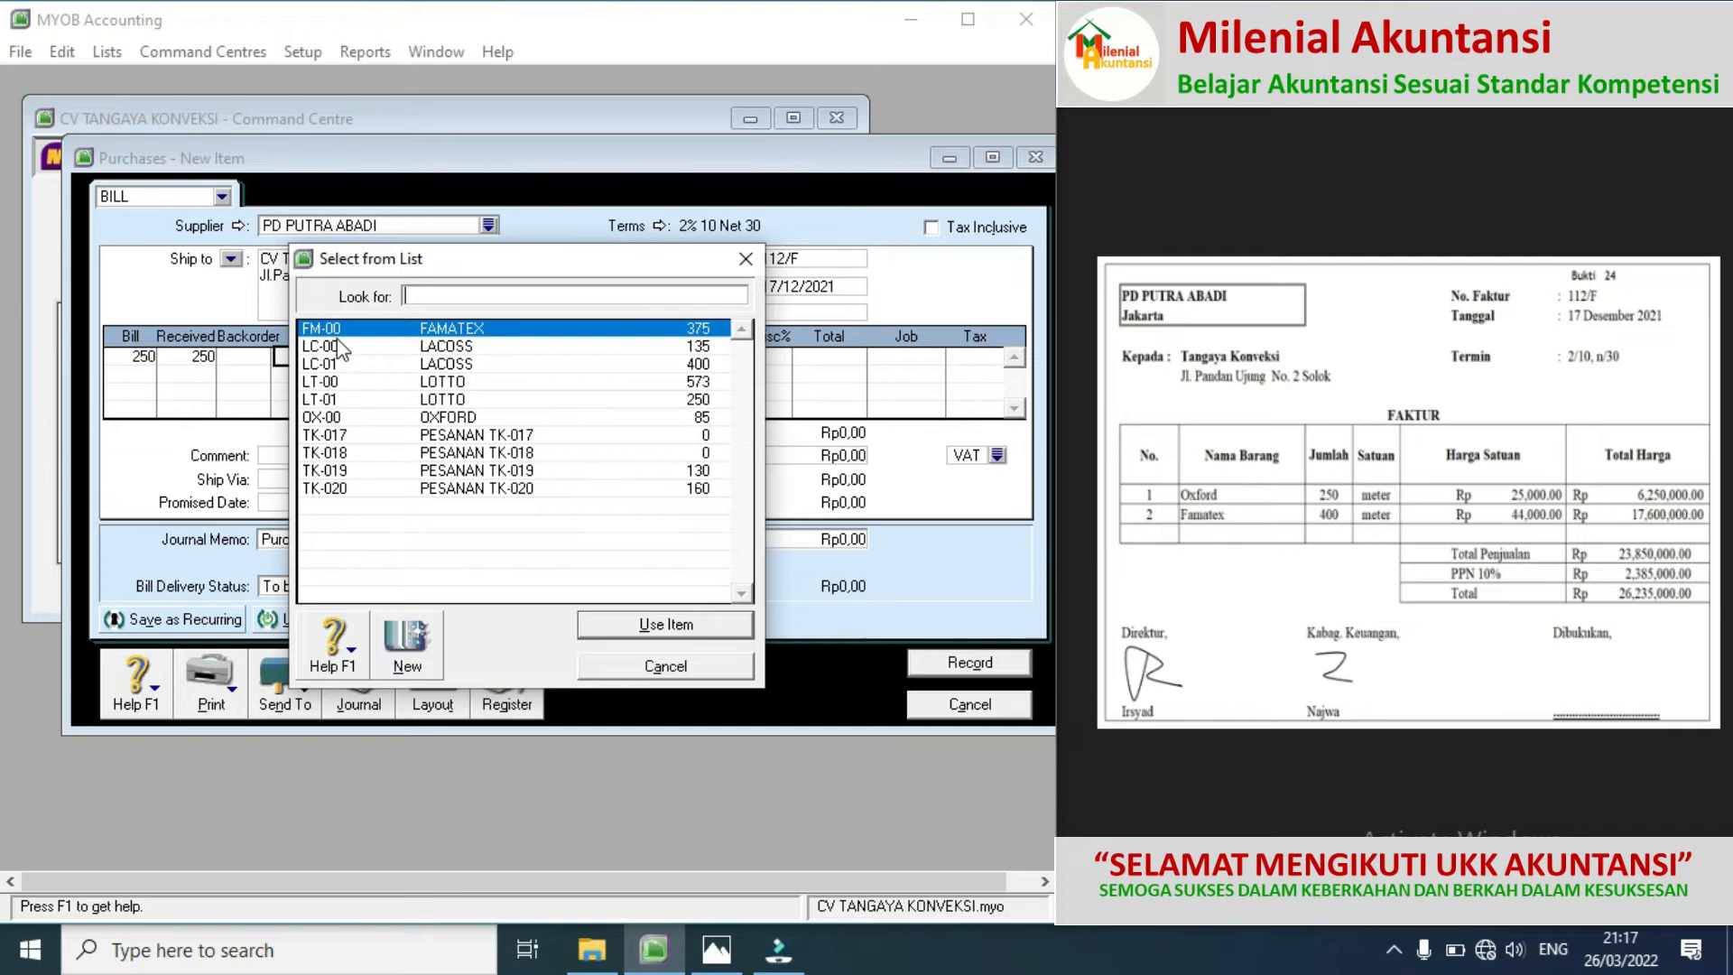
# Step: Create item OX-01 named OXFORD, marked as bought, sold and inventoried
pyautogui.click(404, 641)
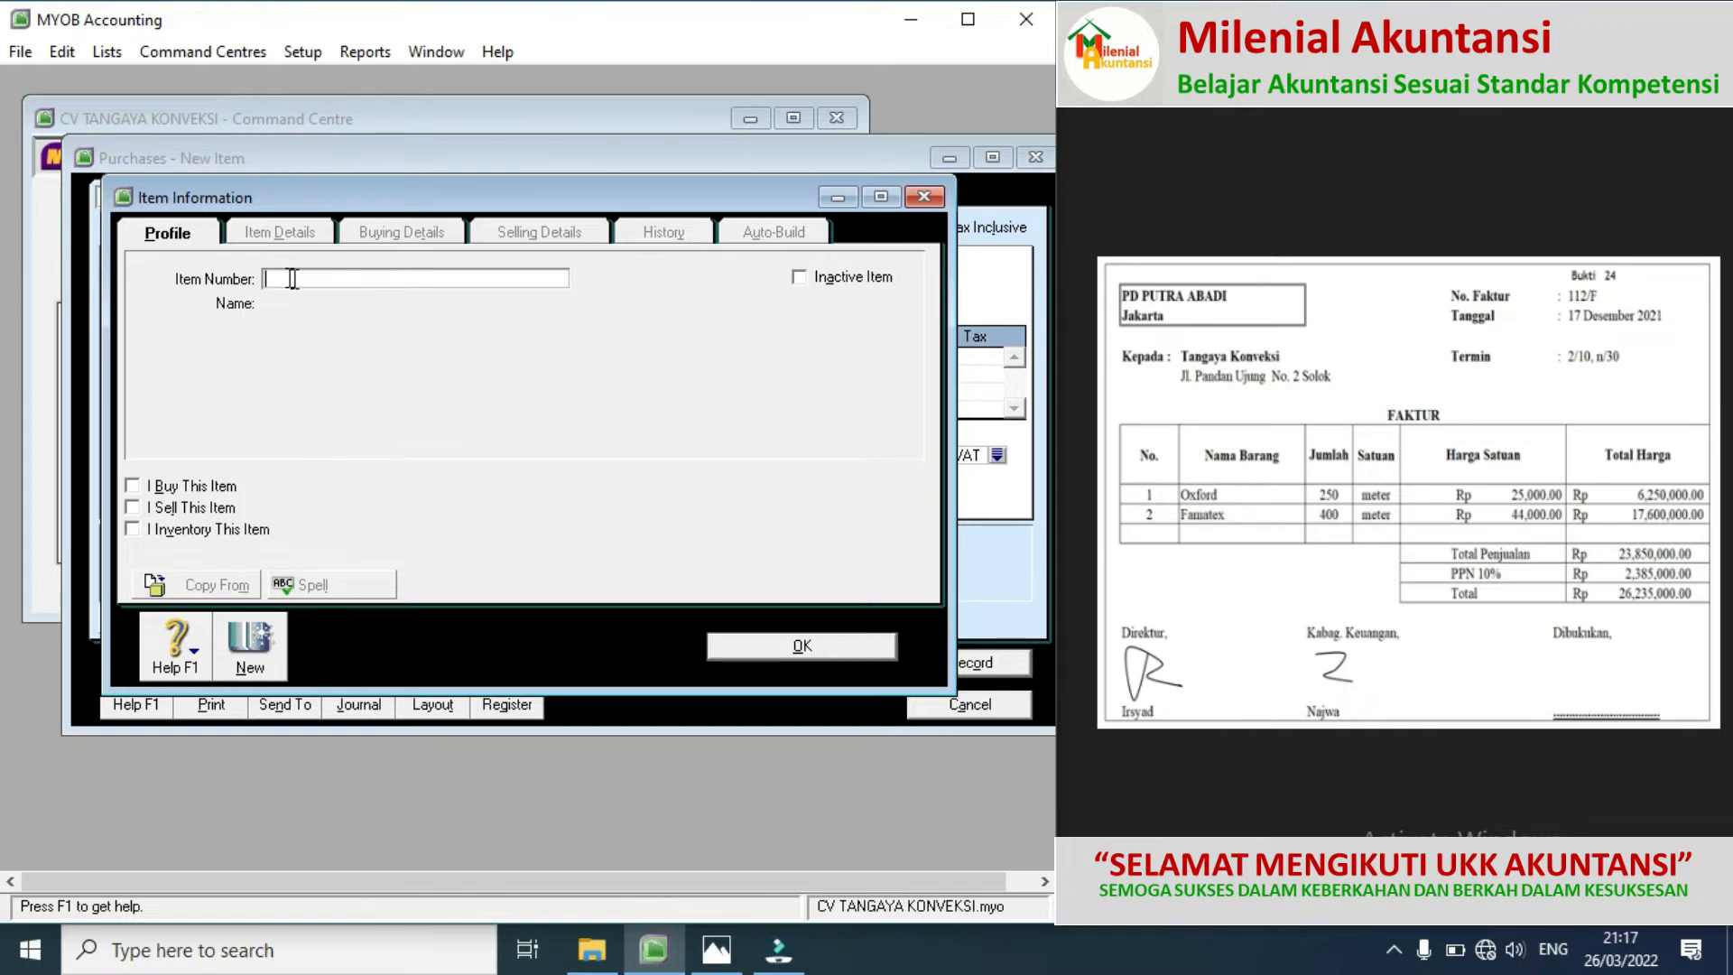
pyautogui.write('01')
pyautogui.press('Tab')
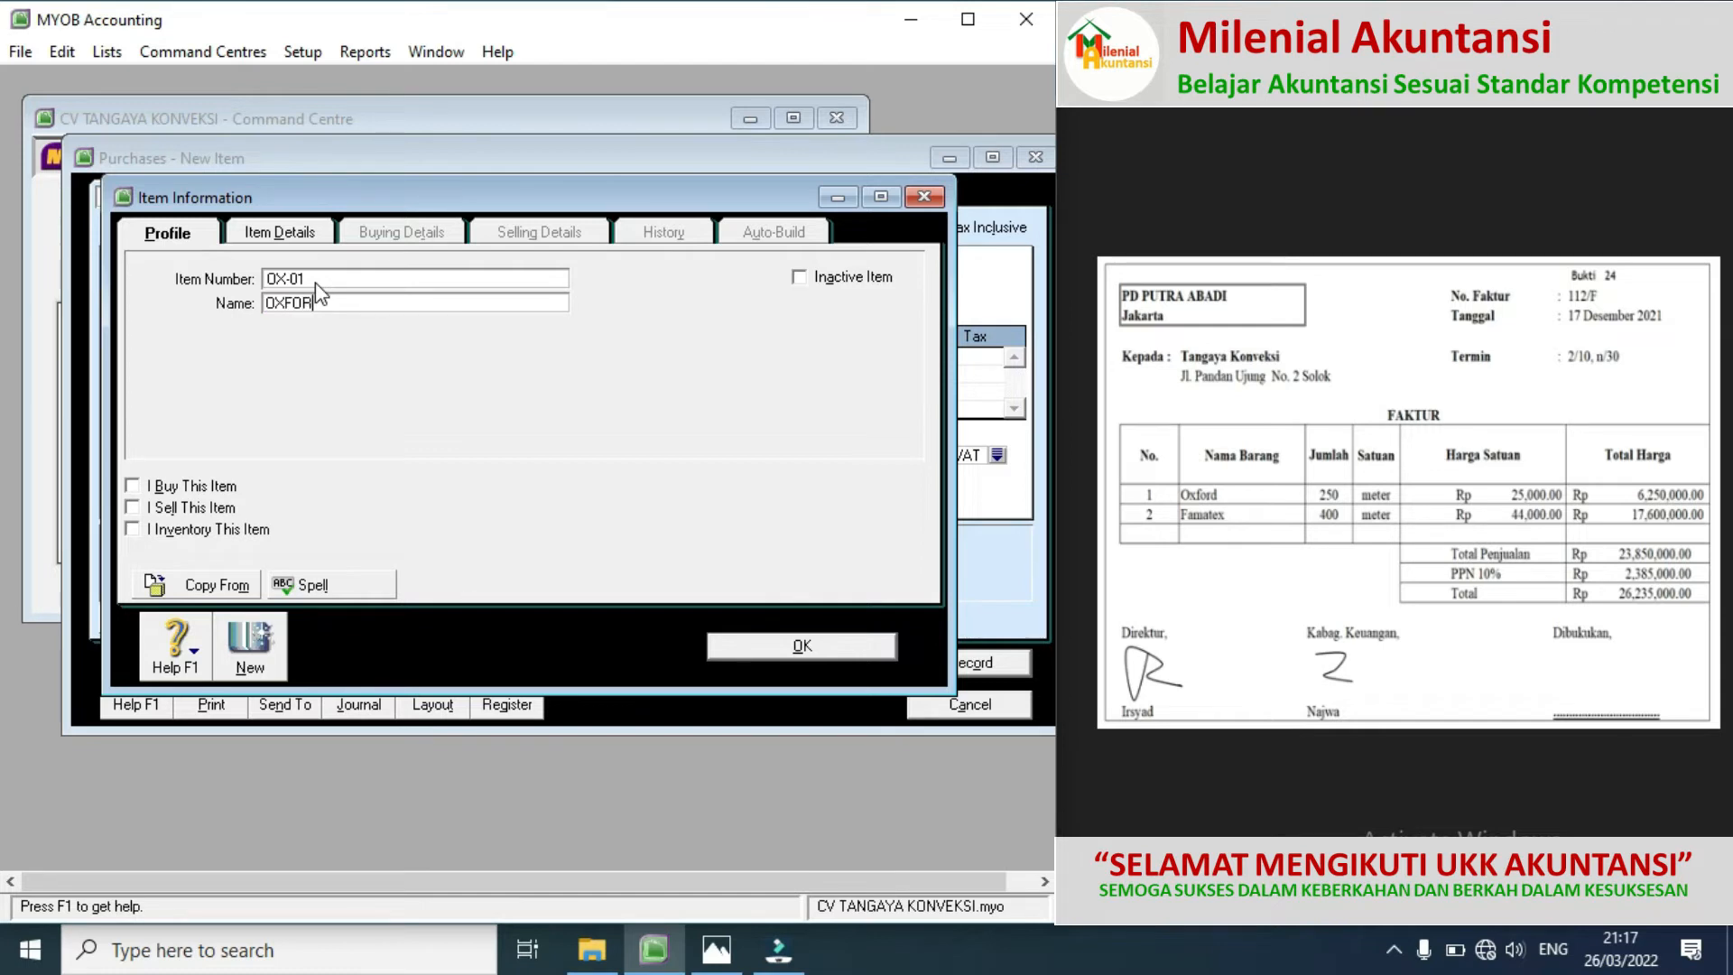
pyautogui.click(132, 487)
pyautogui.click(135, 510)
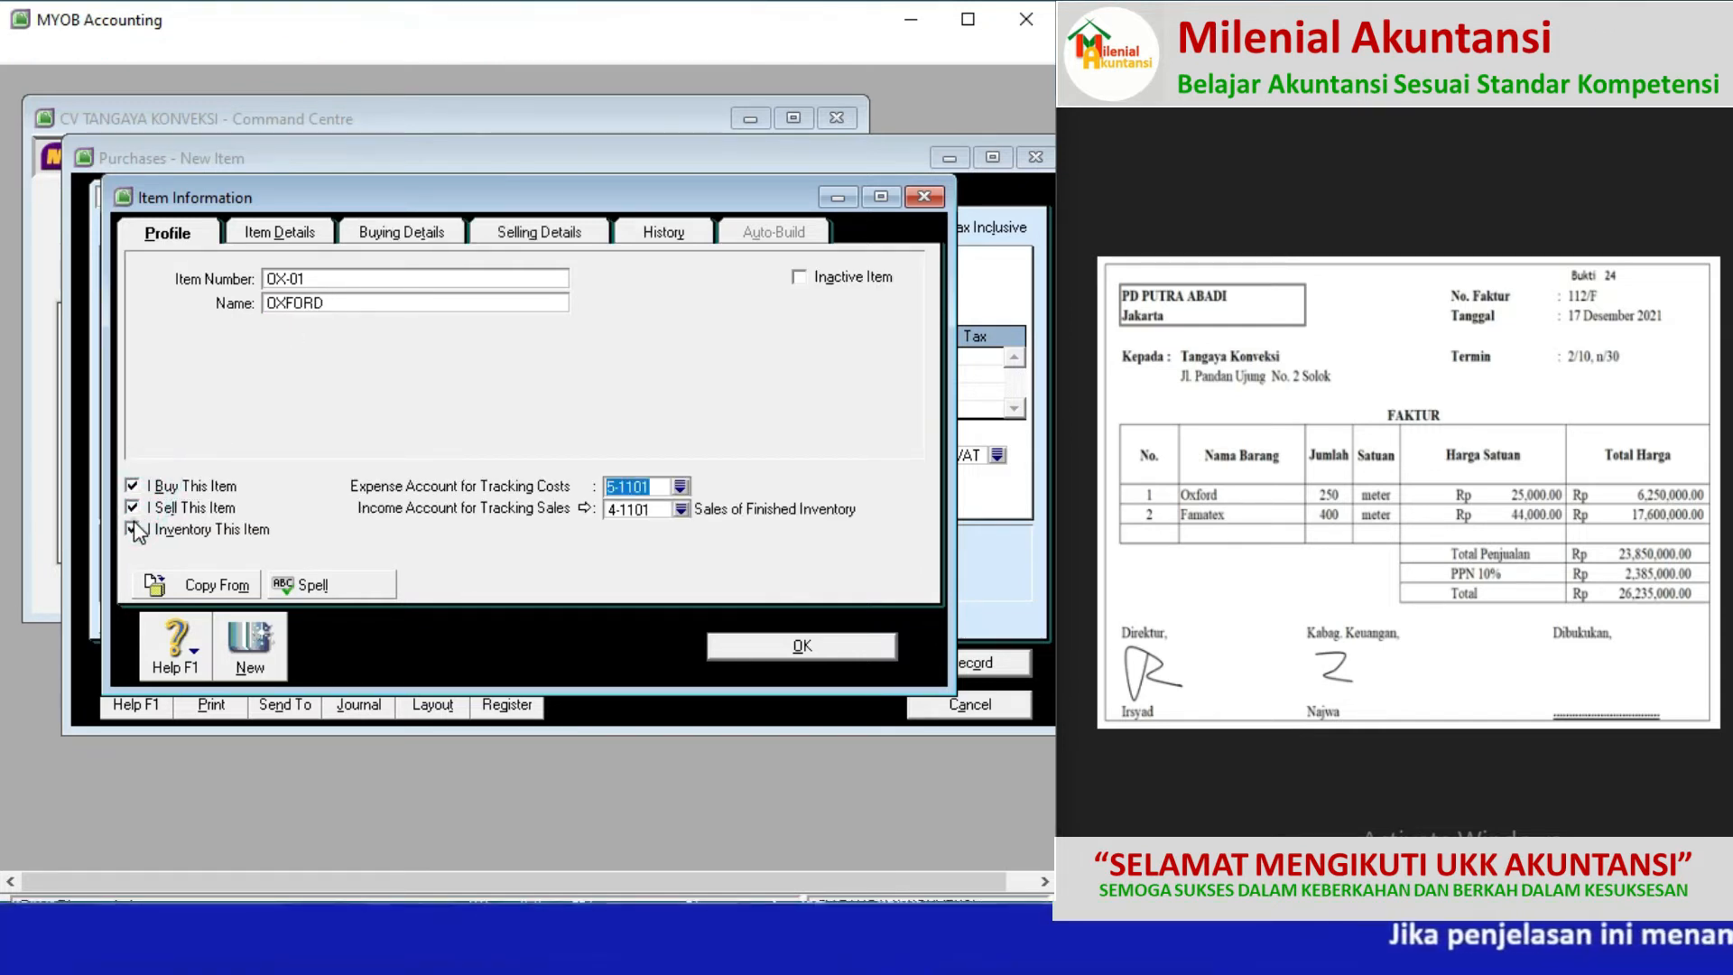
pyautogui.click(134, 531)
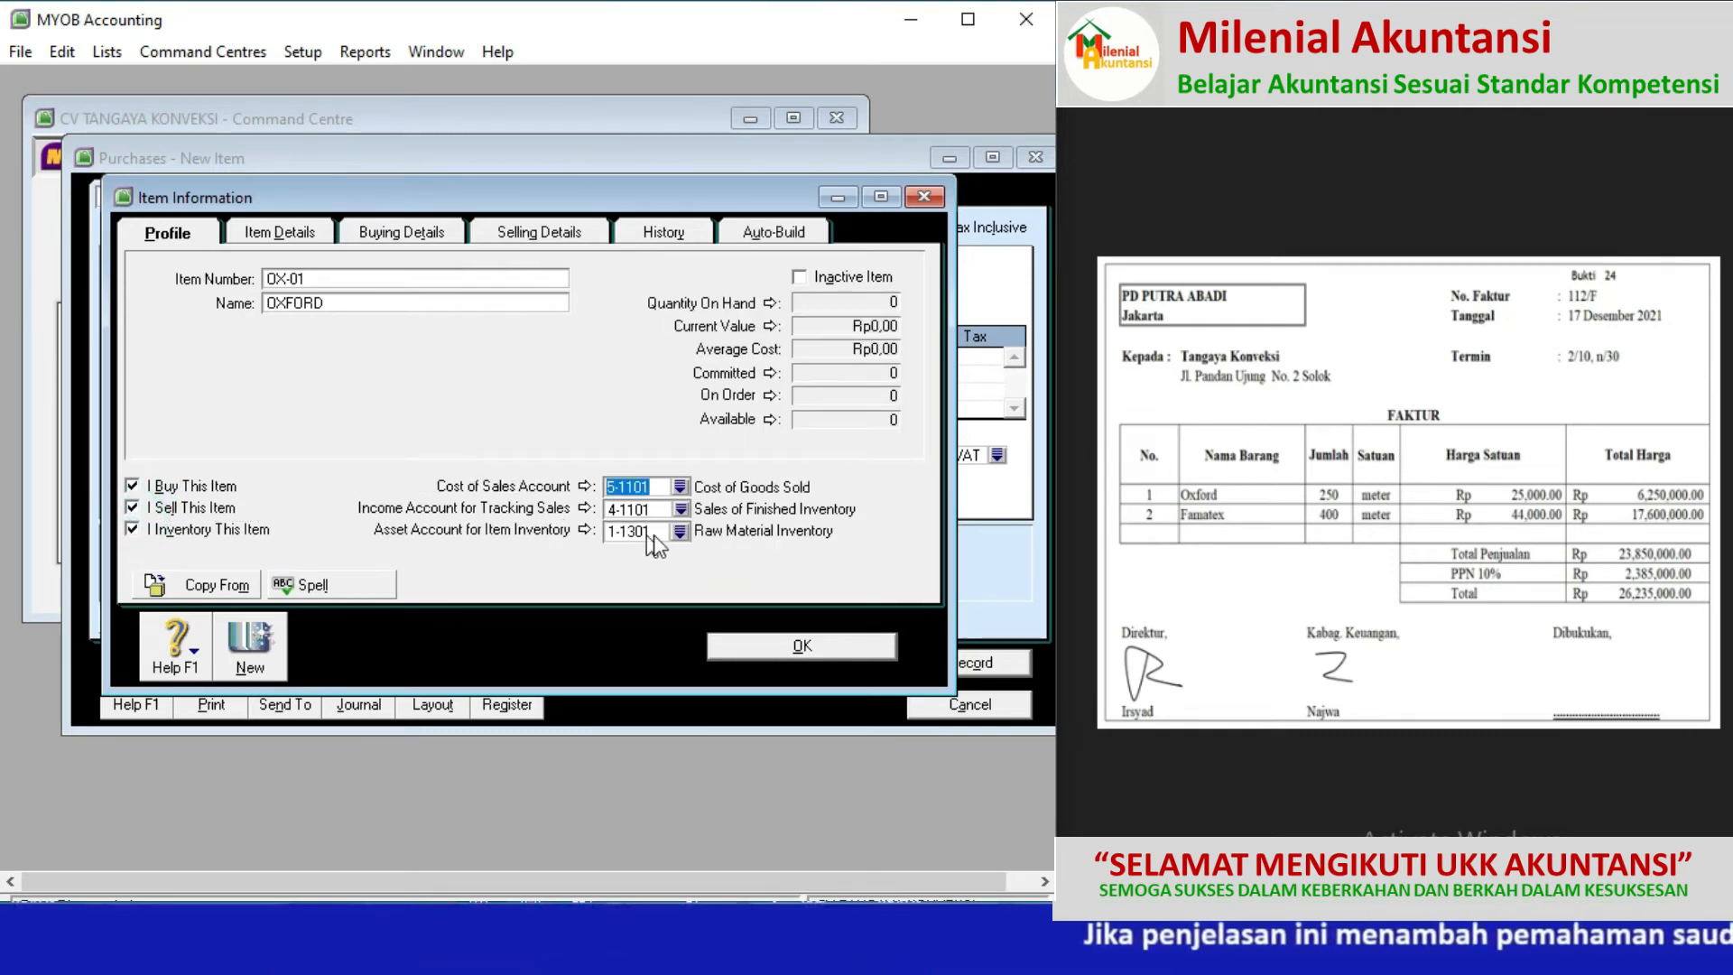
pyautogui.click(778, 647)
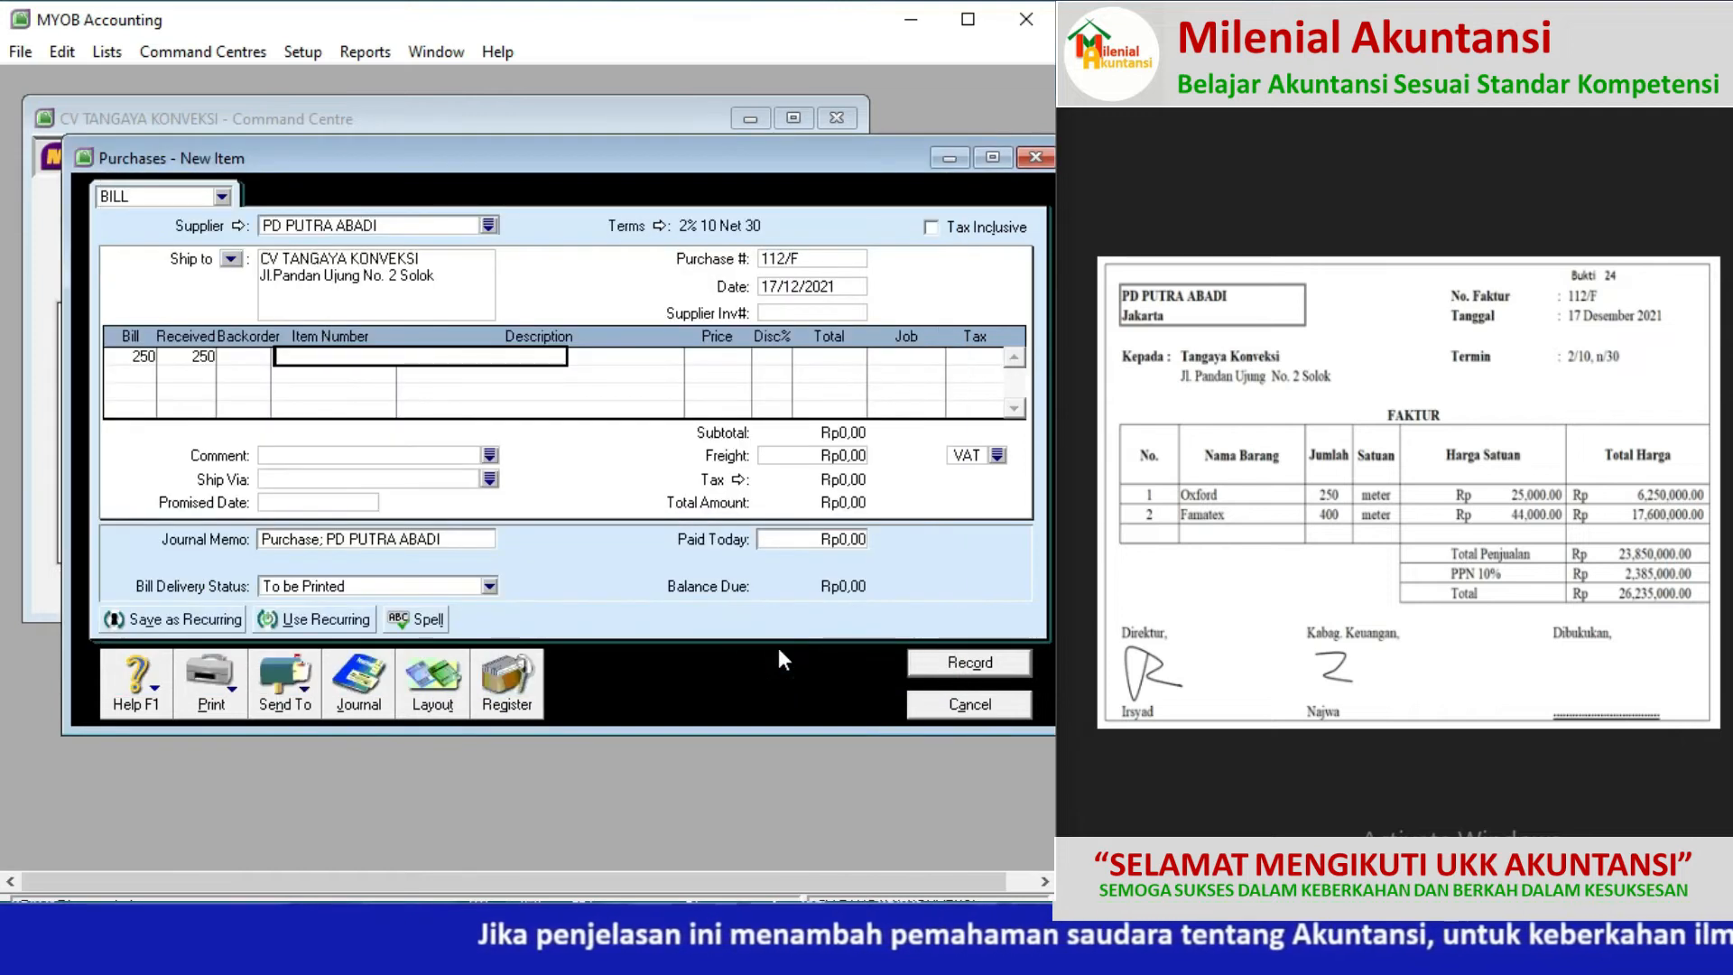
# Step: Choose item OX-01 for the 250-unit line and set its price to 25000
pyautogui.press('Tab')
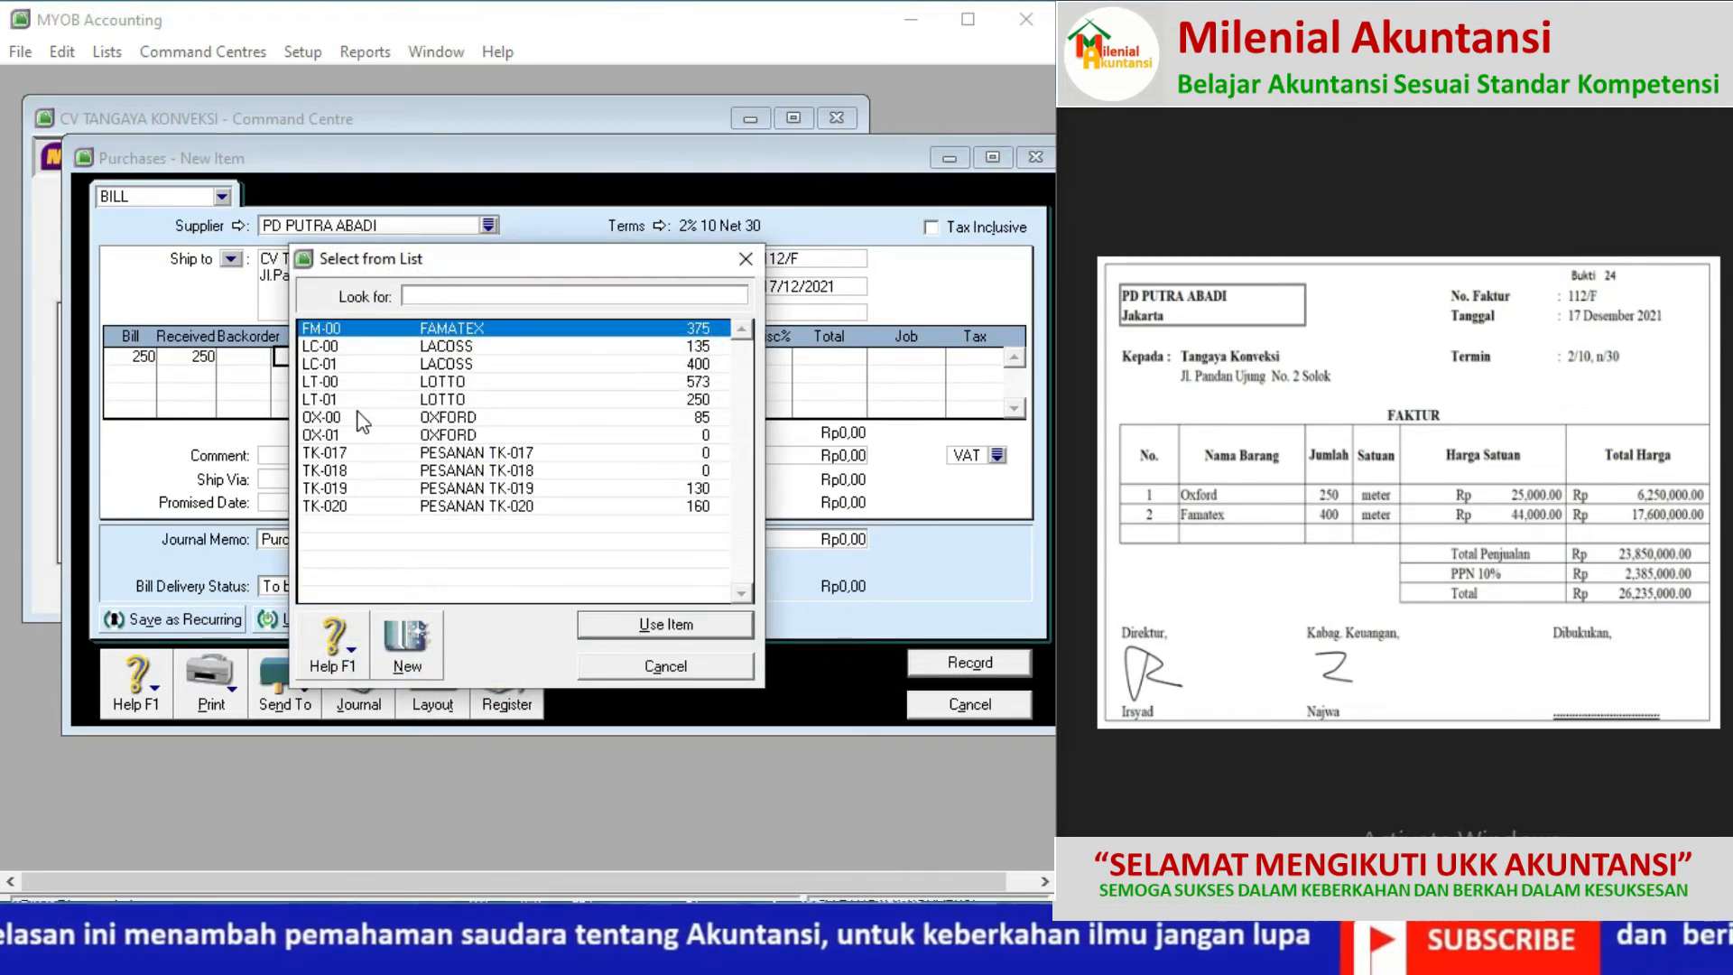
pyautogui.doubleClick(336, 435)
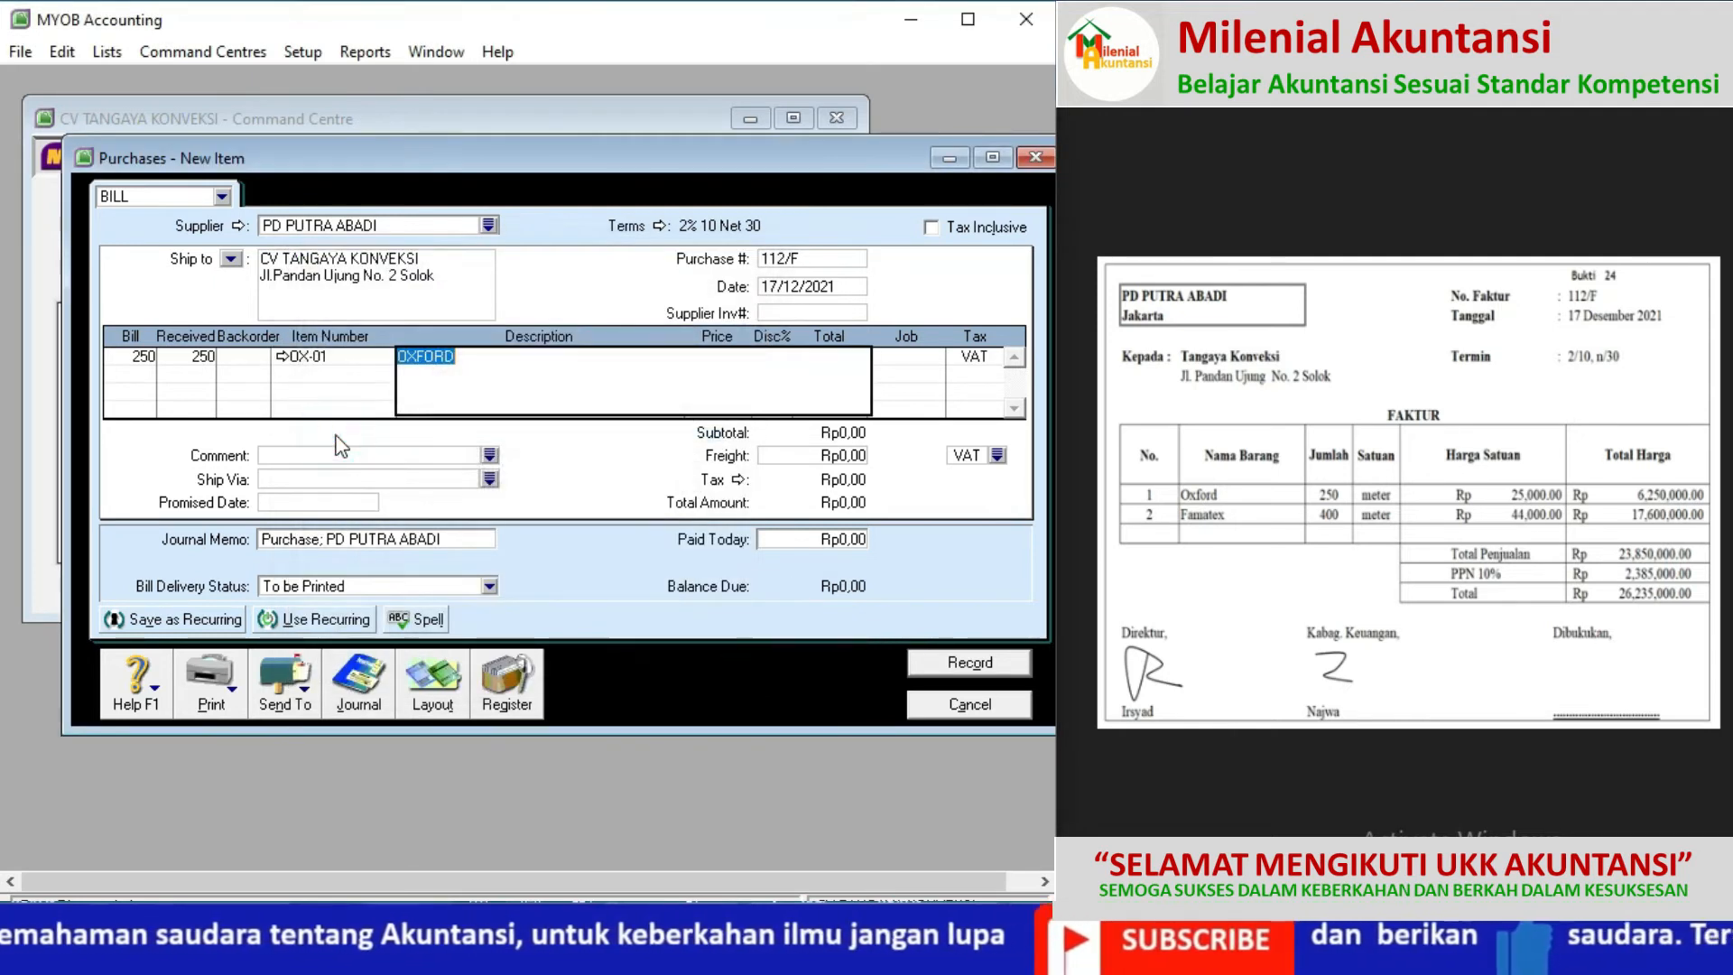
pyautogui.press('Tab')
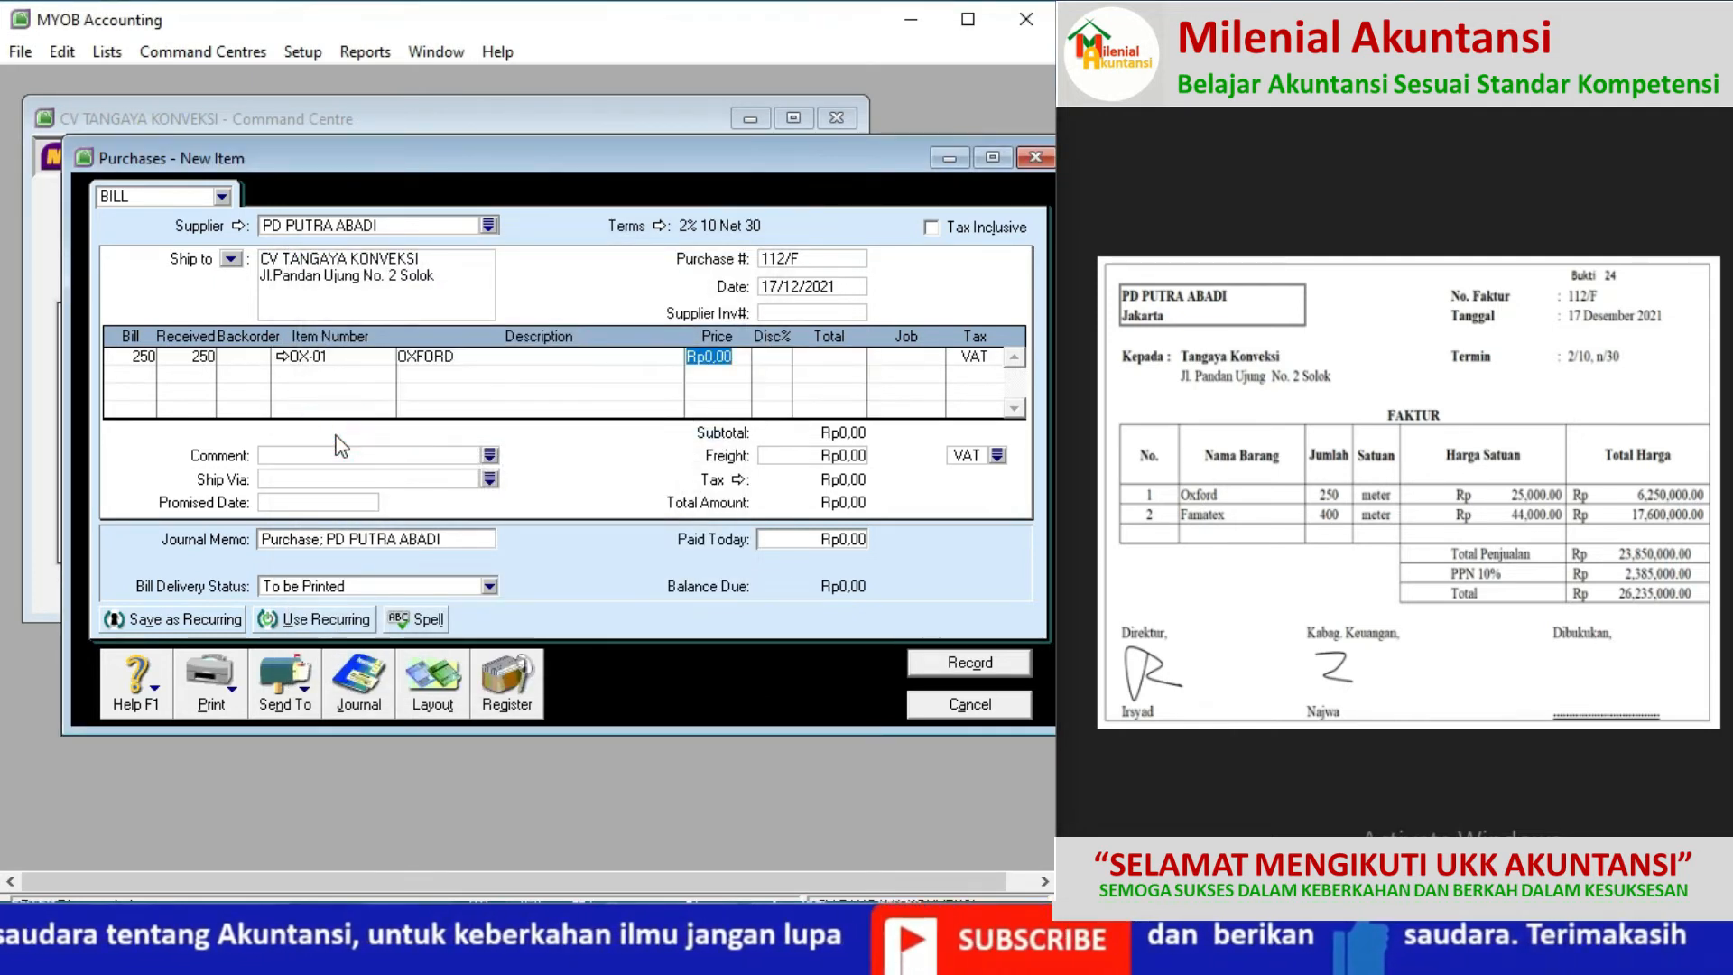
pyautogui.write('25000')
pyautogui.press('Tab')
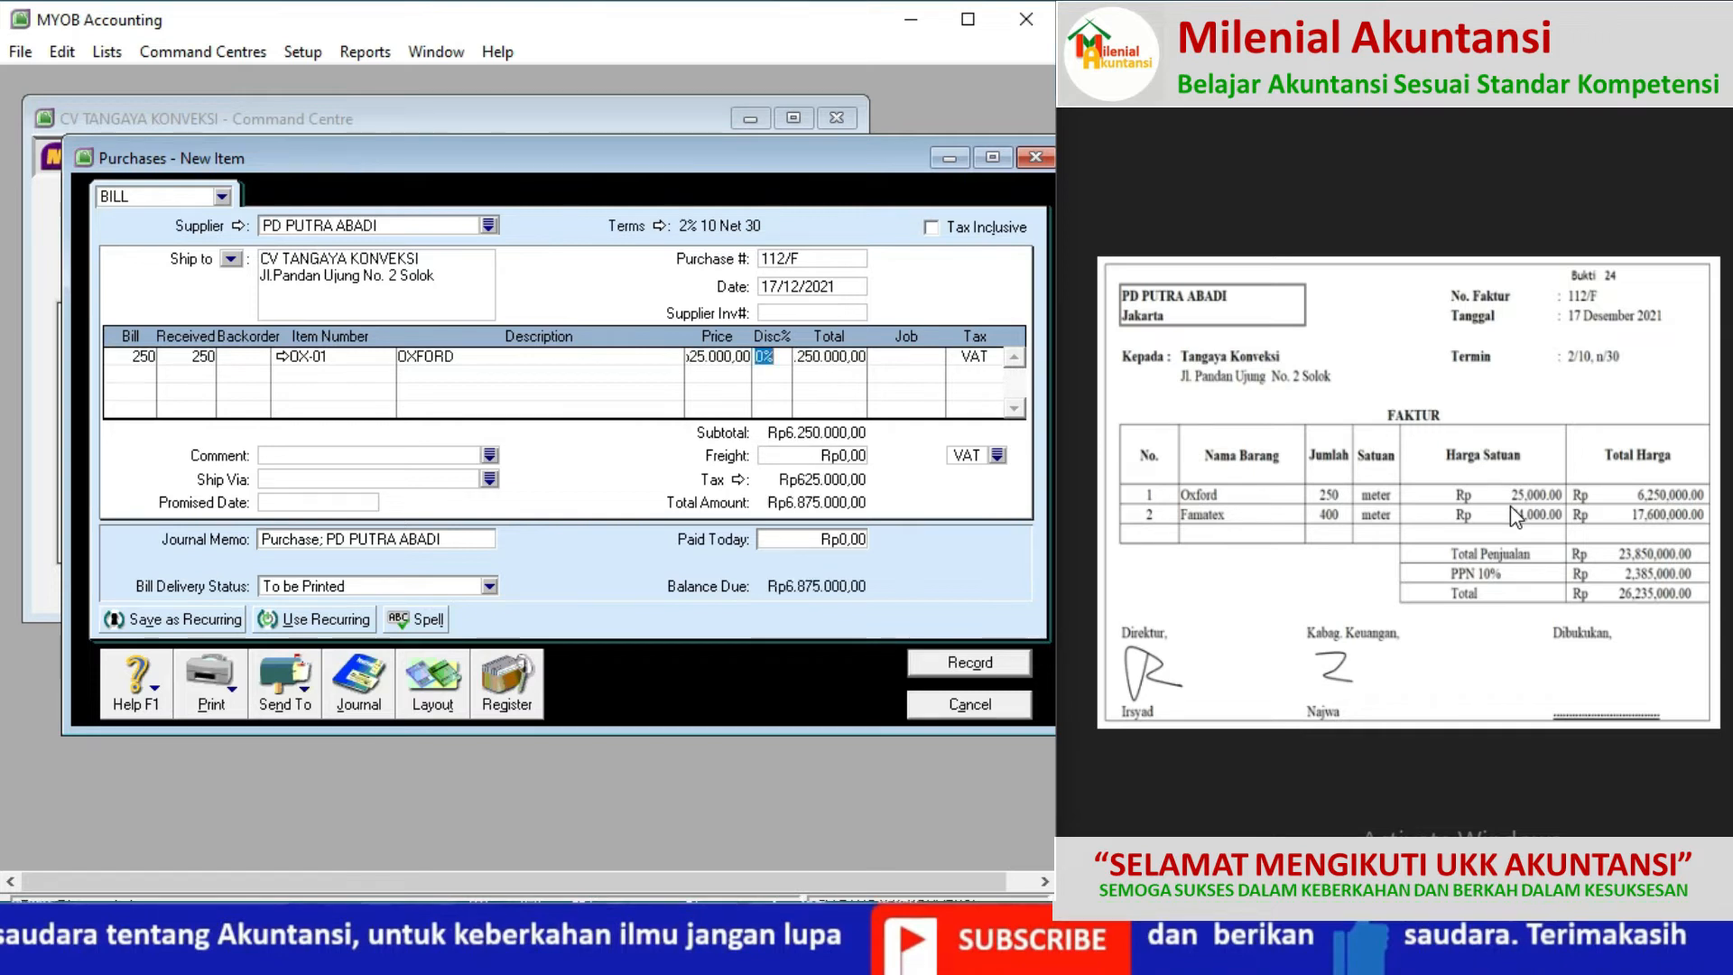
# Step: Enter a billed quantity of 400 on the second purchase line and bring up its item list
pyautogui.click(145, 378)
pyautogui.write('400')
pyautogui.press('Tab')
pyautogui.press('Tab')
pyautogui.press('Tab')
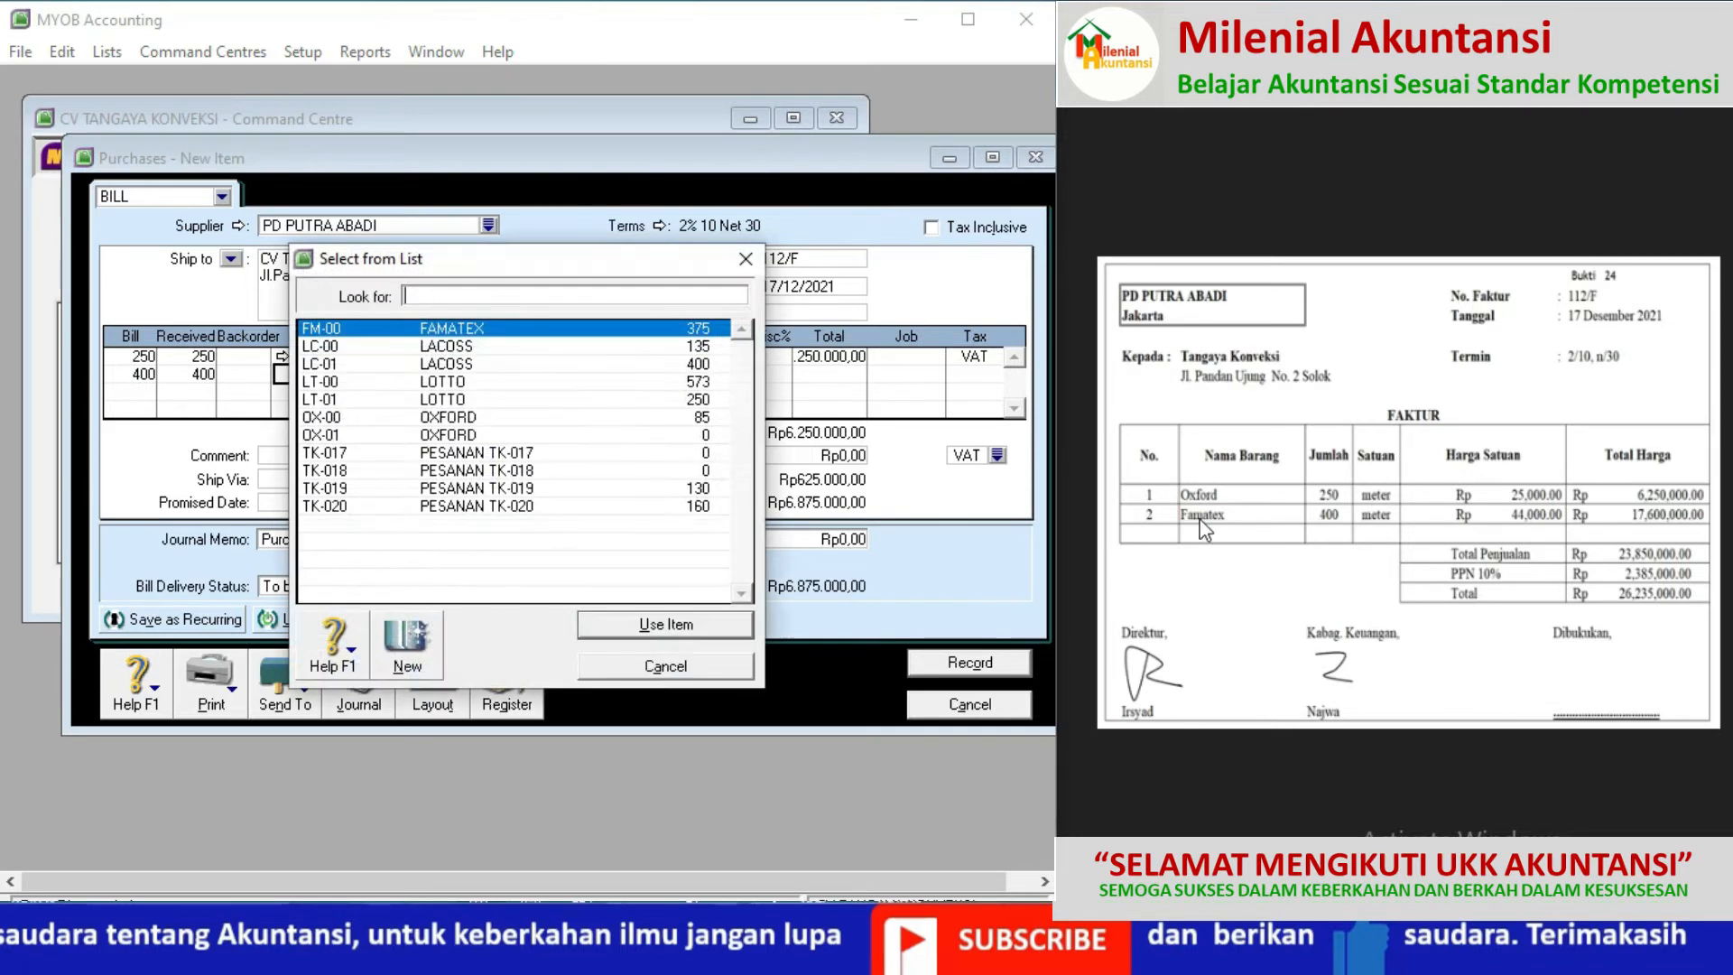
# Step: Create item FM-01 named FAMATEX, marked as bought, sold and inventoried
pyautogui.click(411, 643)
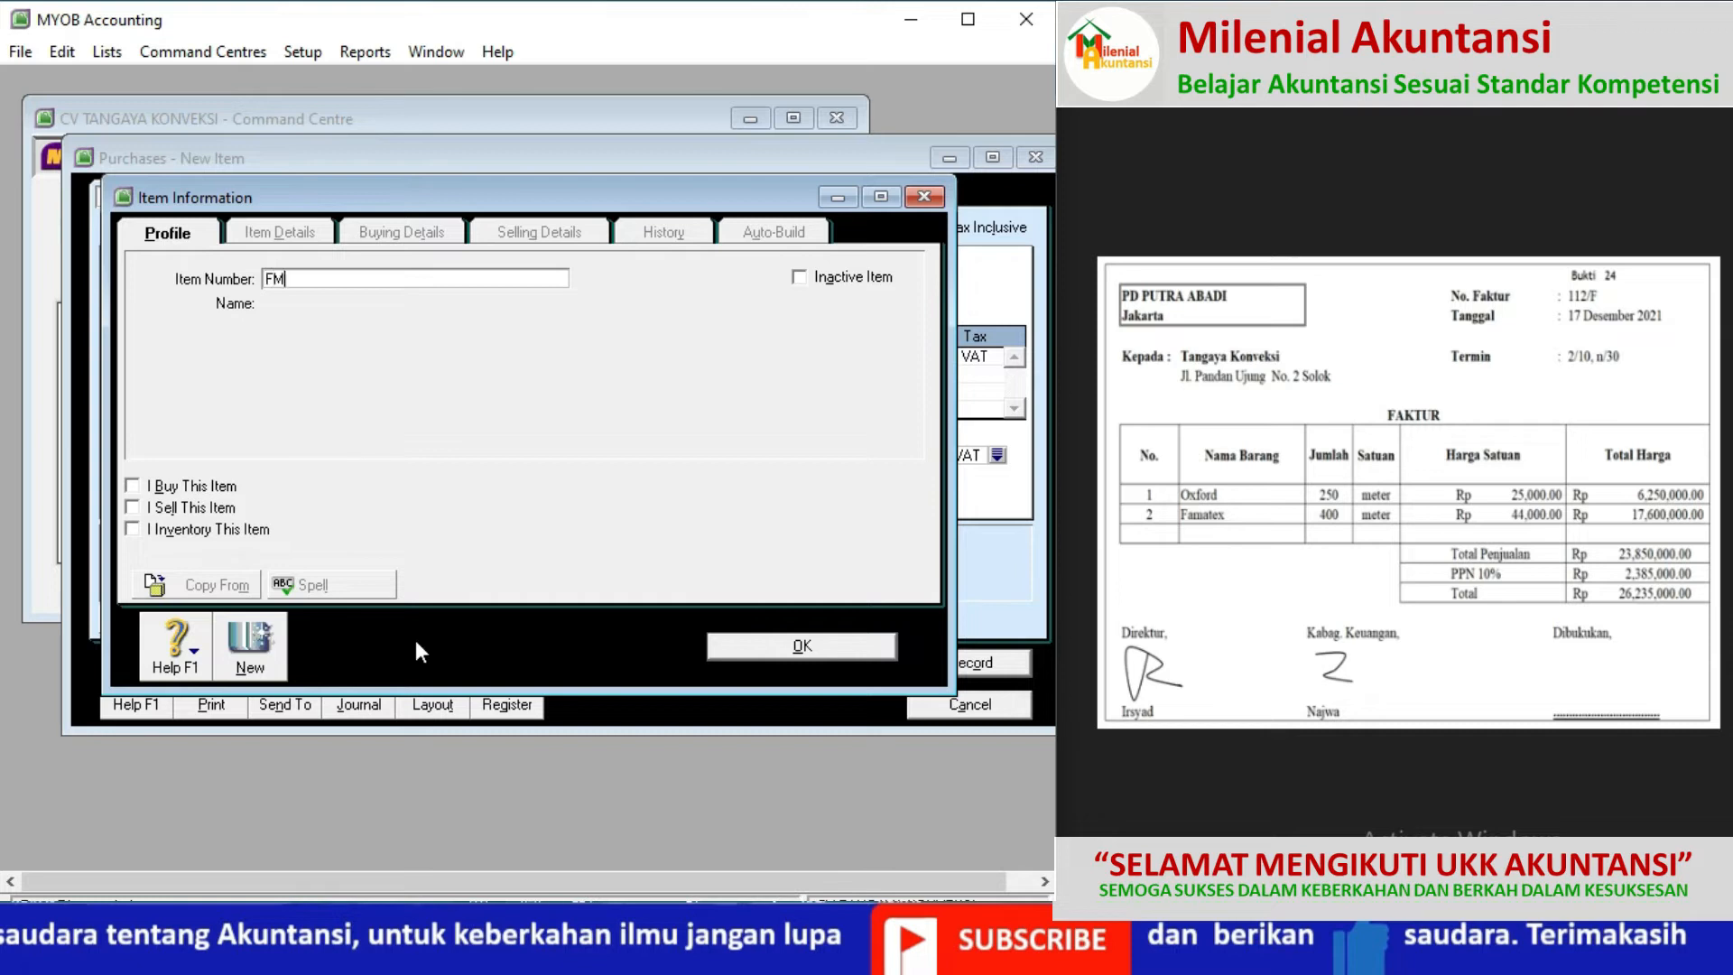
pyautogui.write('FM-01')
pyautogui.click(309, 280)
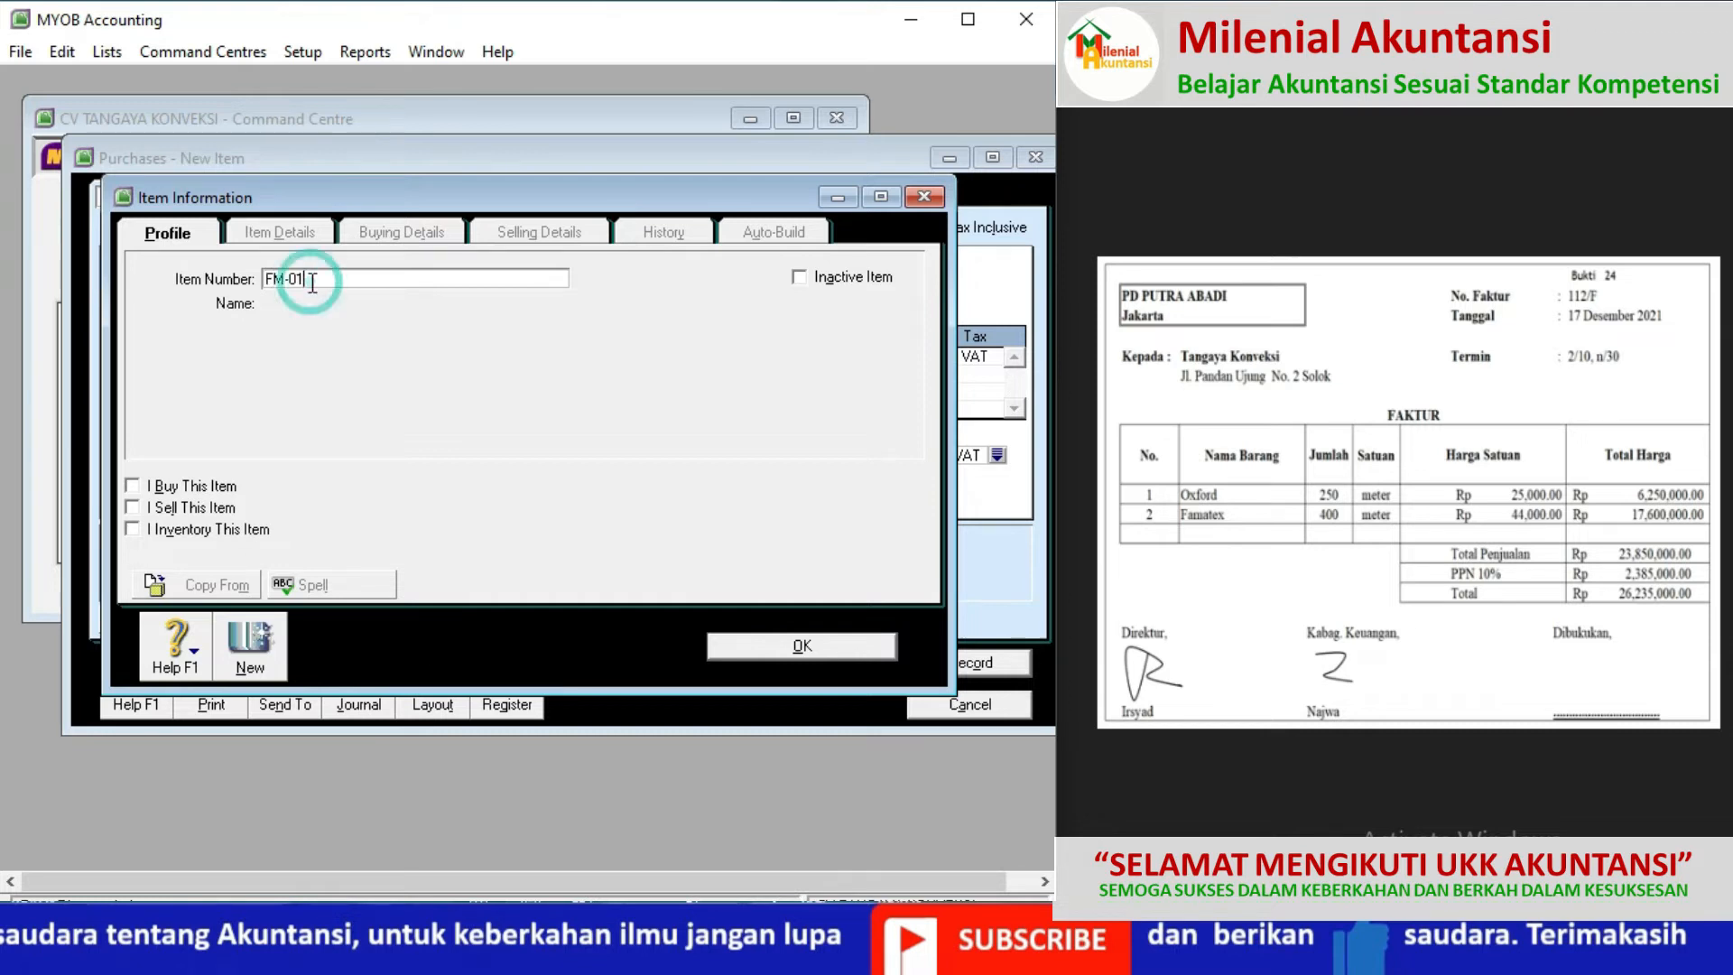
pyautogui.press('Tab')
pyautogui.write('FAMAN')
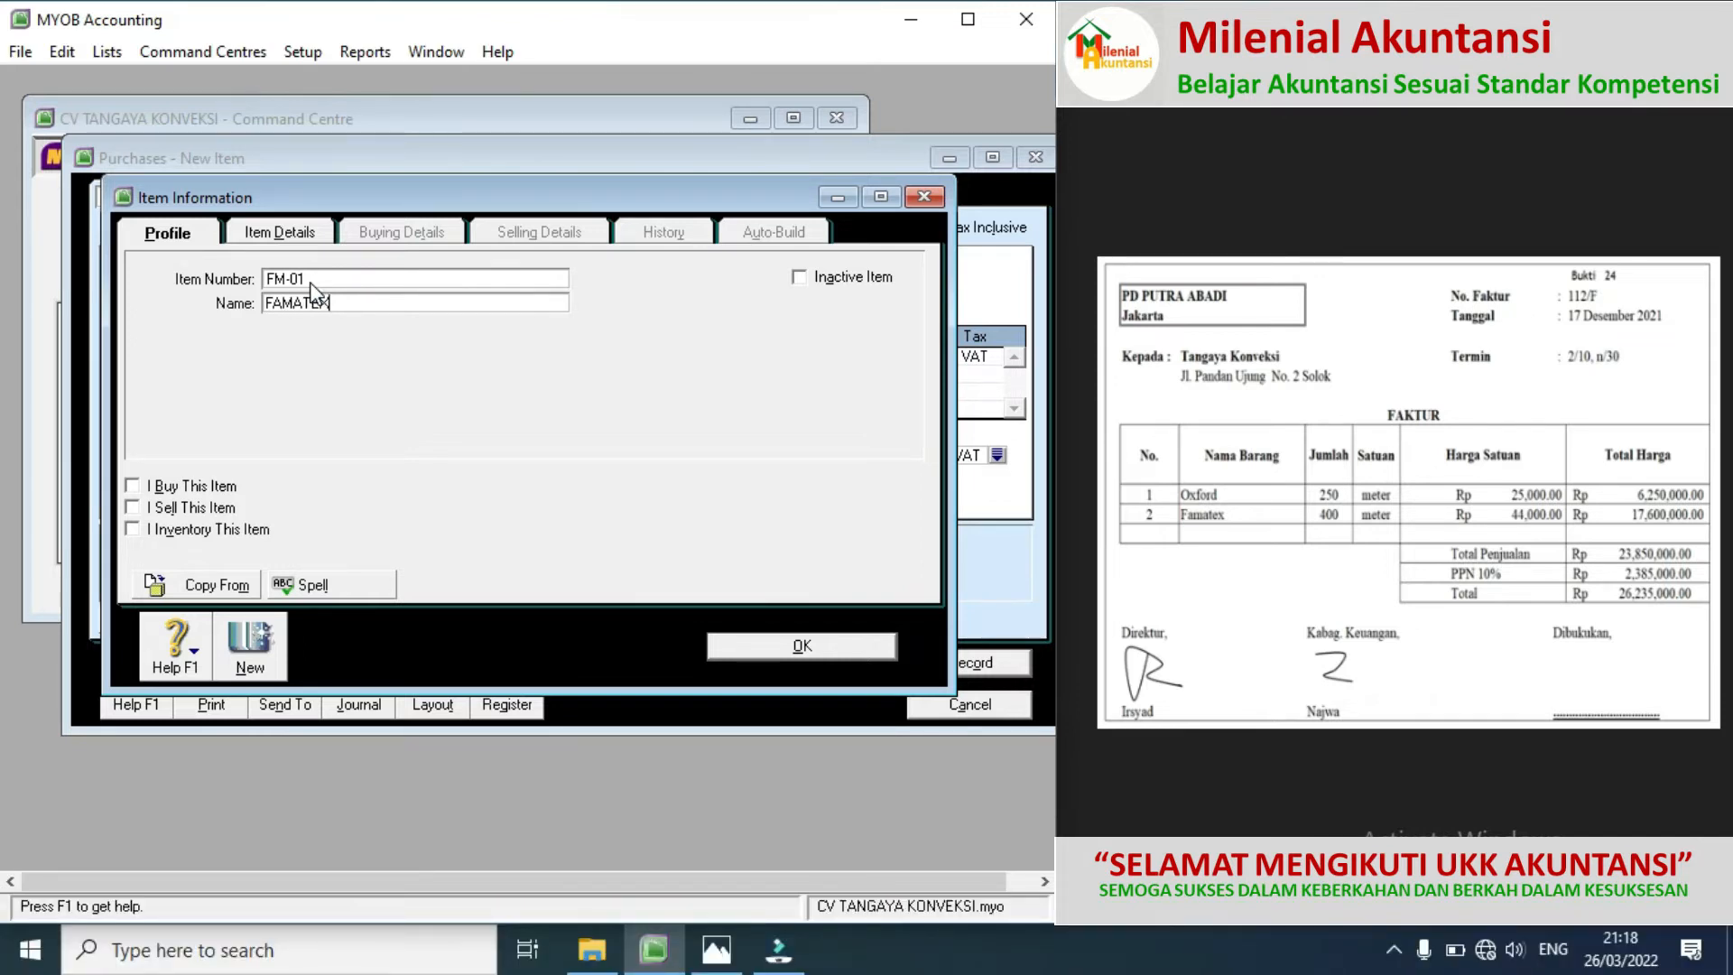
pyautogui.click(139, 486)
pyautogui.click(137, 507)
pyautogui.click(137, 507)
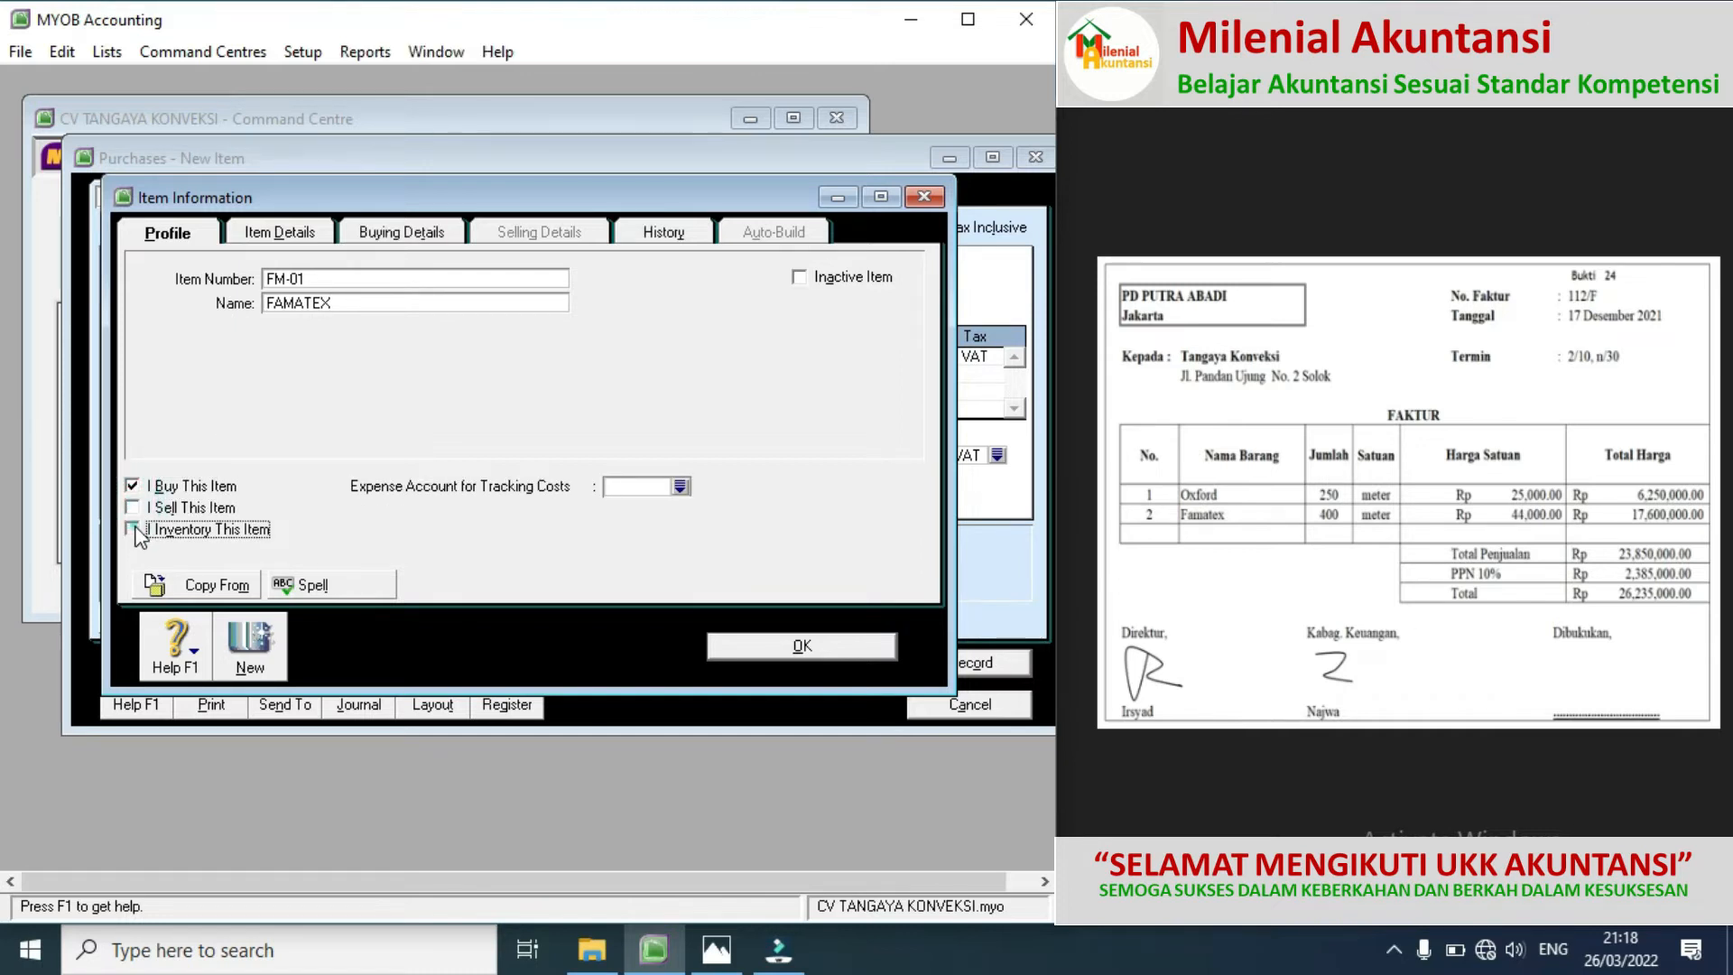
pyautogui.click(138, 530)
pyautogui.click(136, 509)
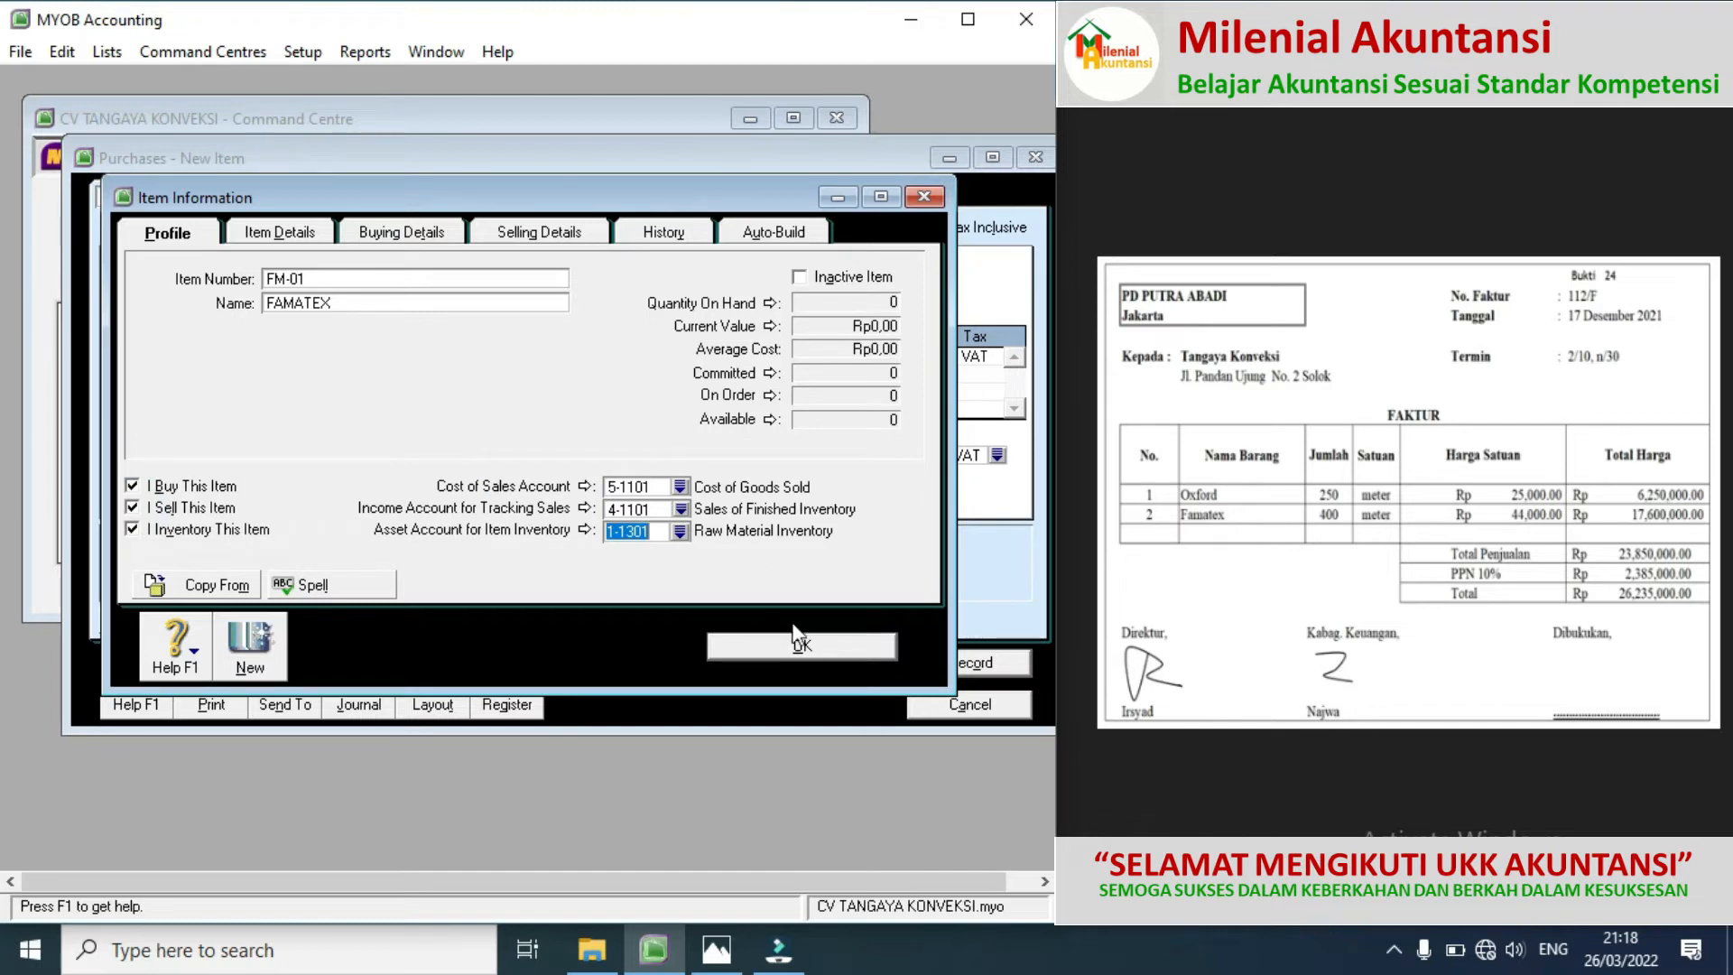
pyautogui.click(769, 646)
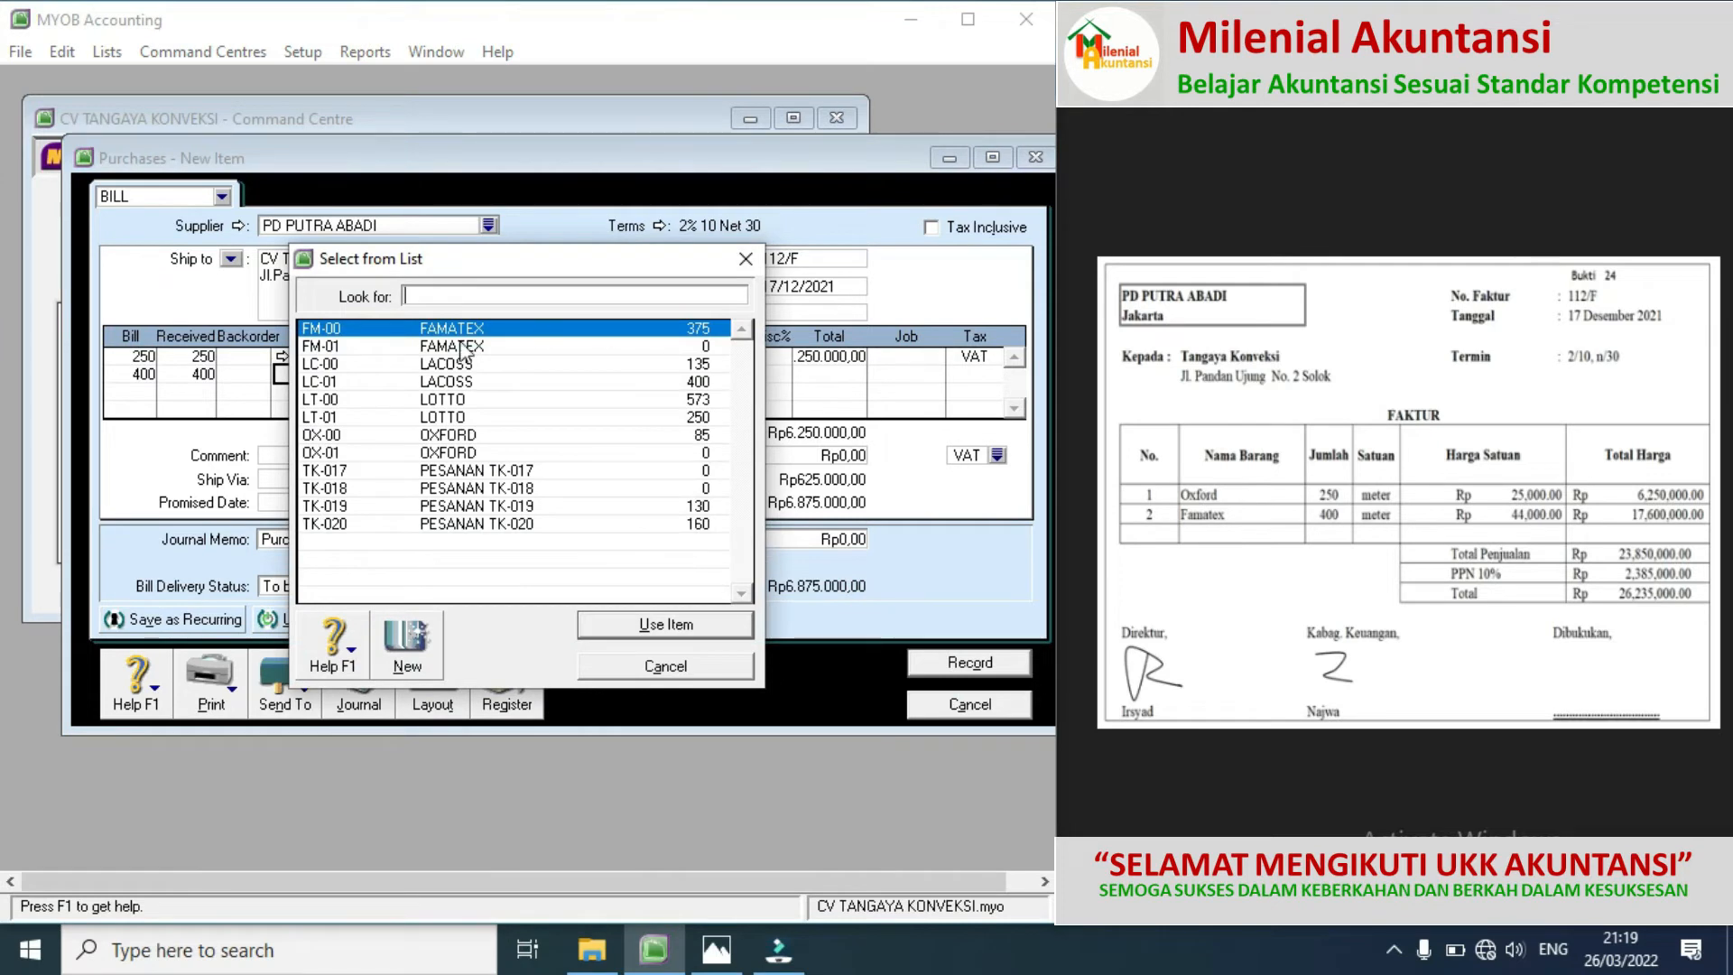
# Step: Choose item FM-01 for the second line at a price of 44000 and record the purchase, keeping the VAT tax code
pyautogui.doubleClick(395, 347)
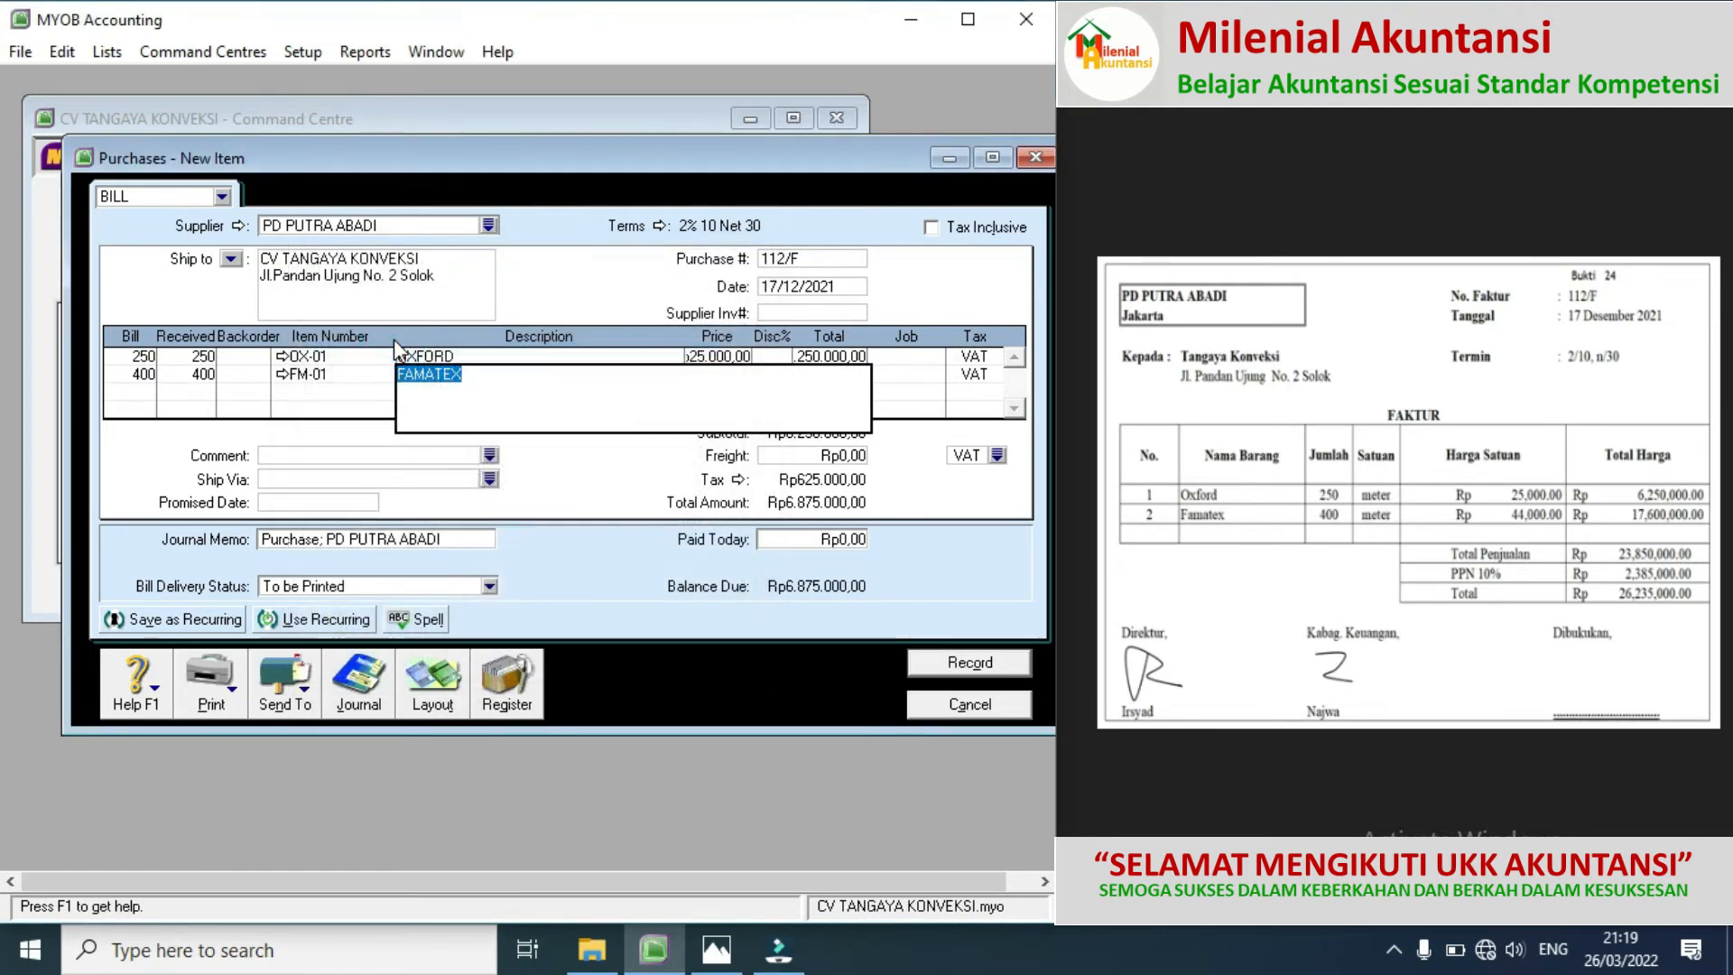
pyautogui.press('Tab')
pyautogui.write('440')
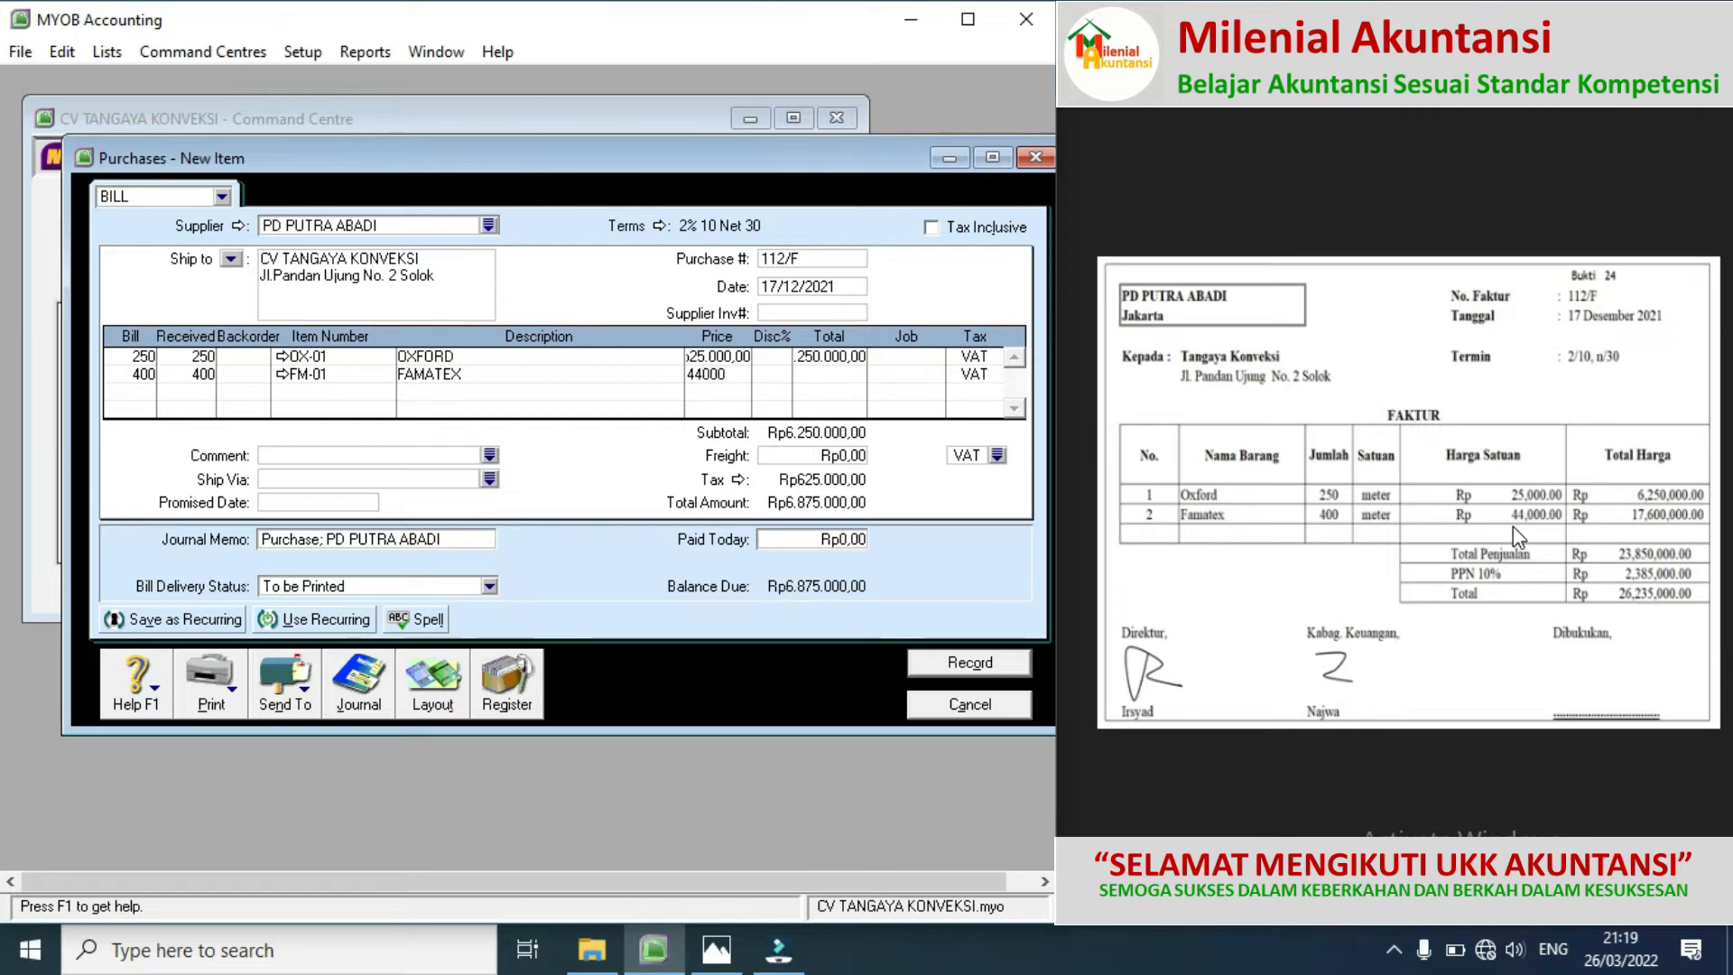
pyautogui.press('Tab')
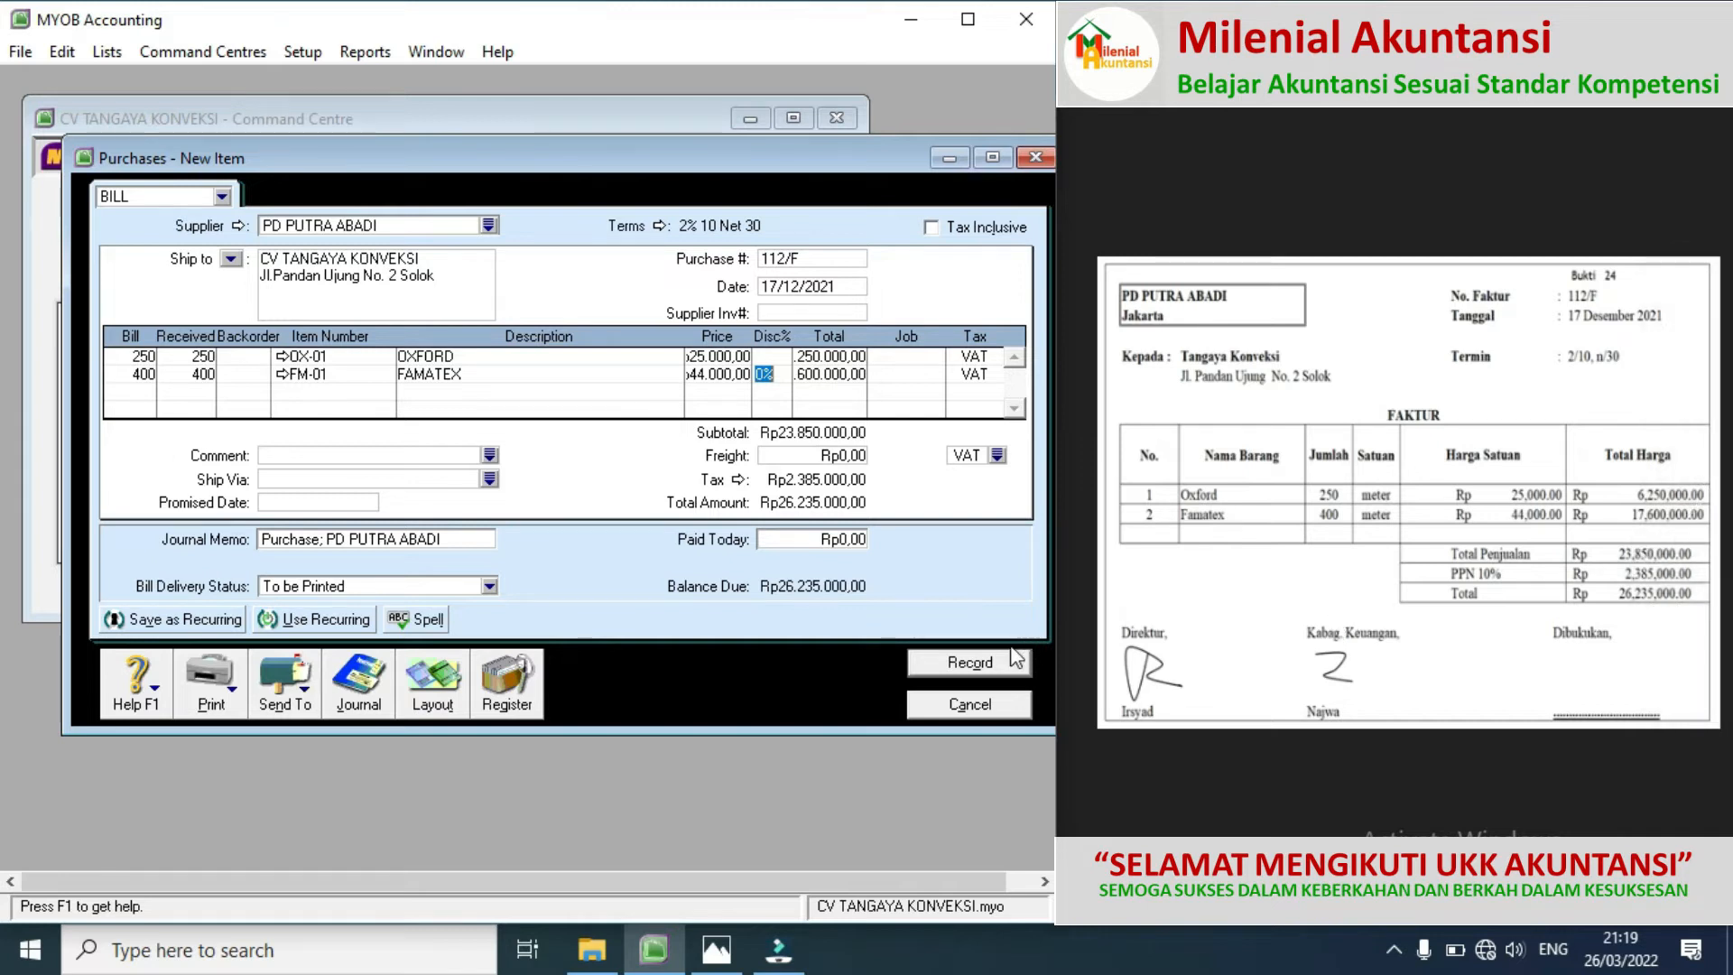
pyautogui.click(981, 661)
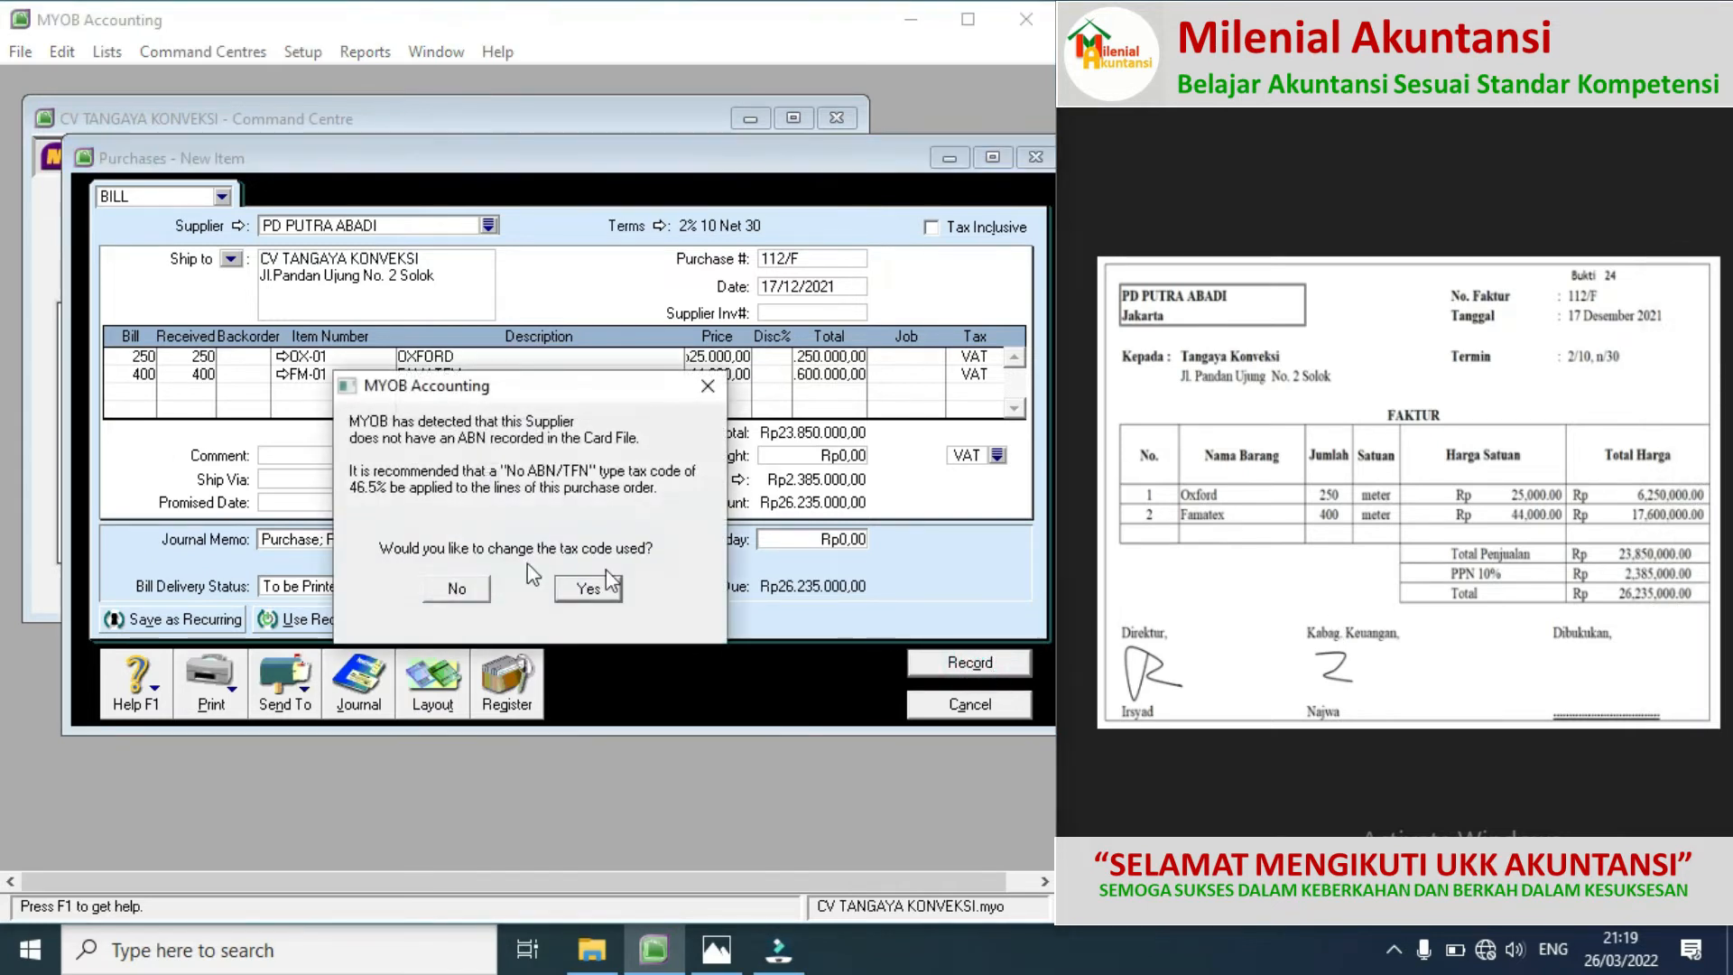
pyautogui.click(461, 592)
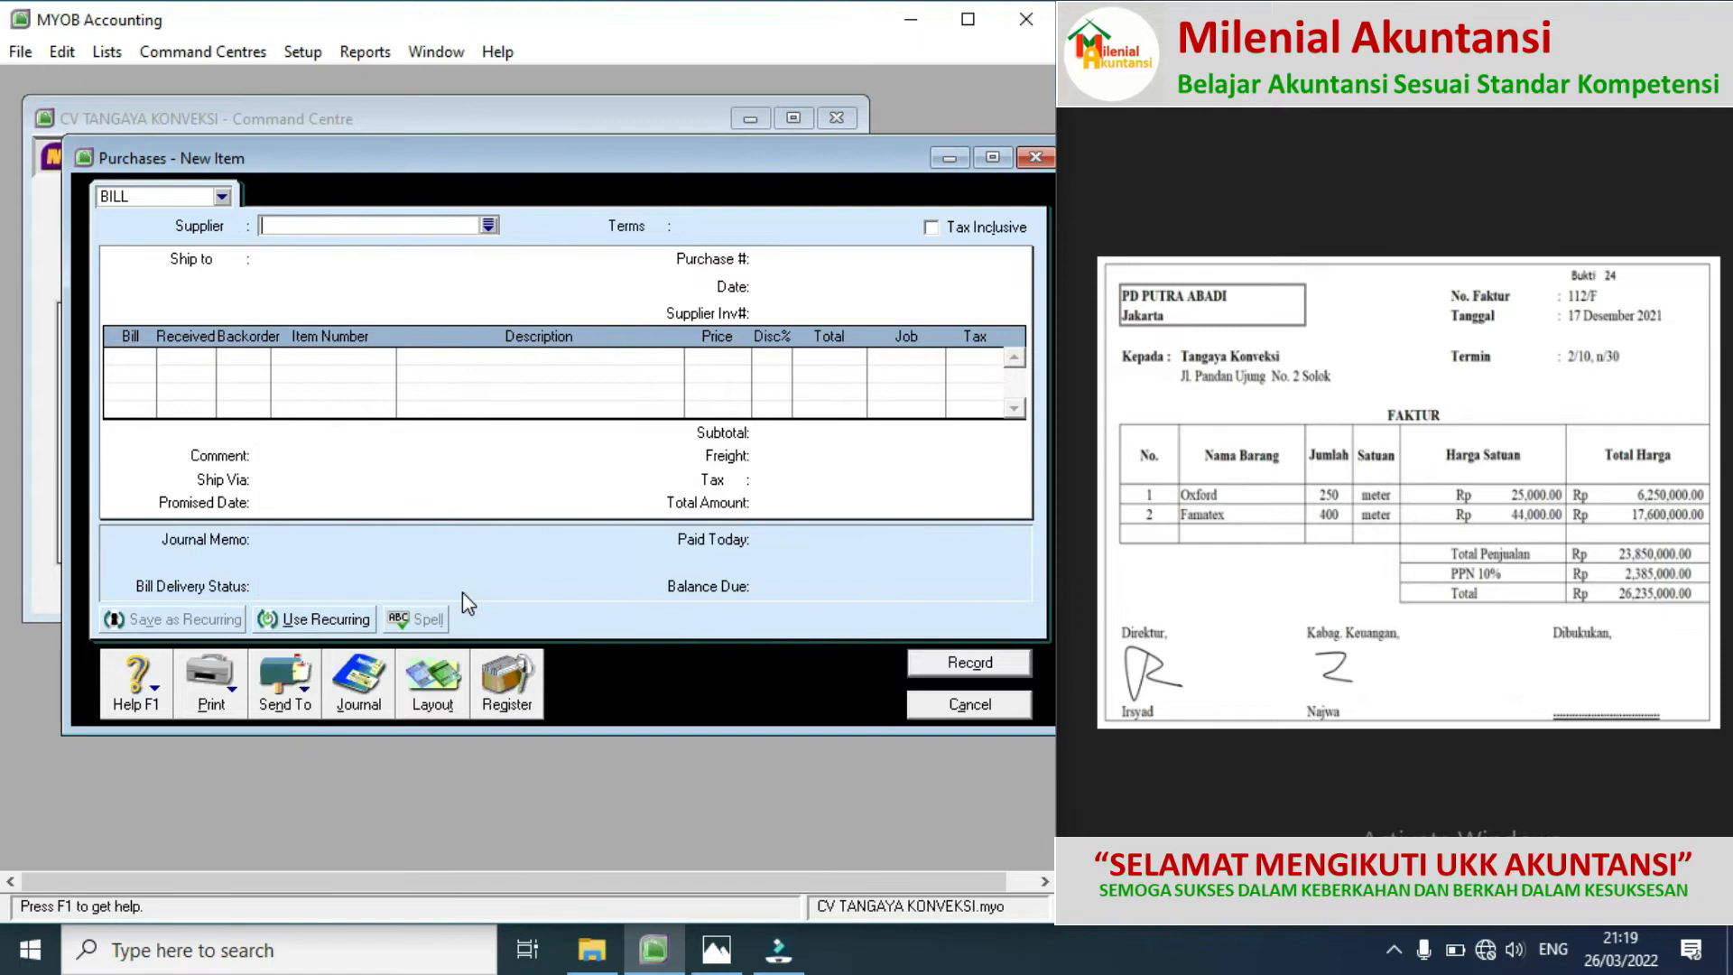
# Step: Display PD RIZKI's cash receipt voucher 04/BKM, leave the purchase form and open Receive Money
pyautogui.click(1706, 497)
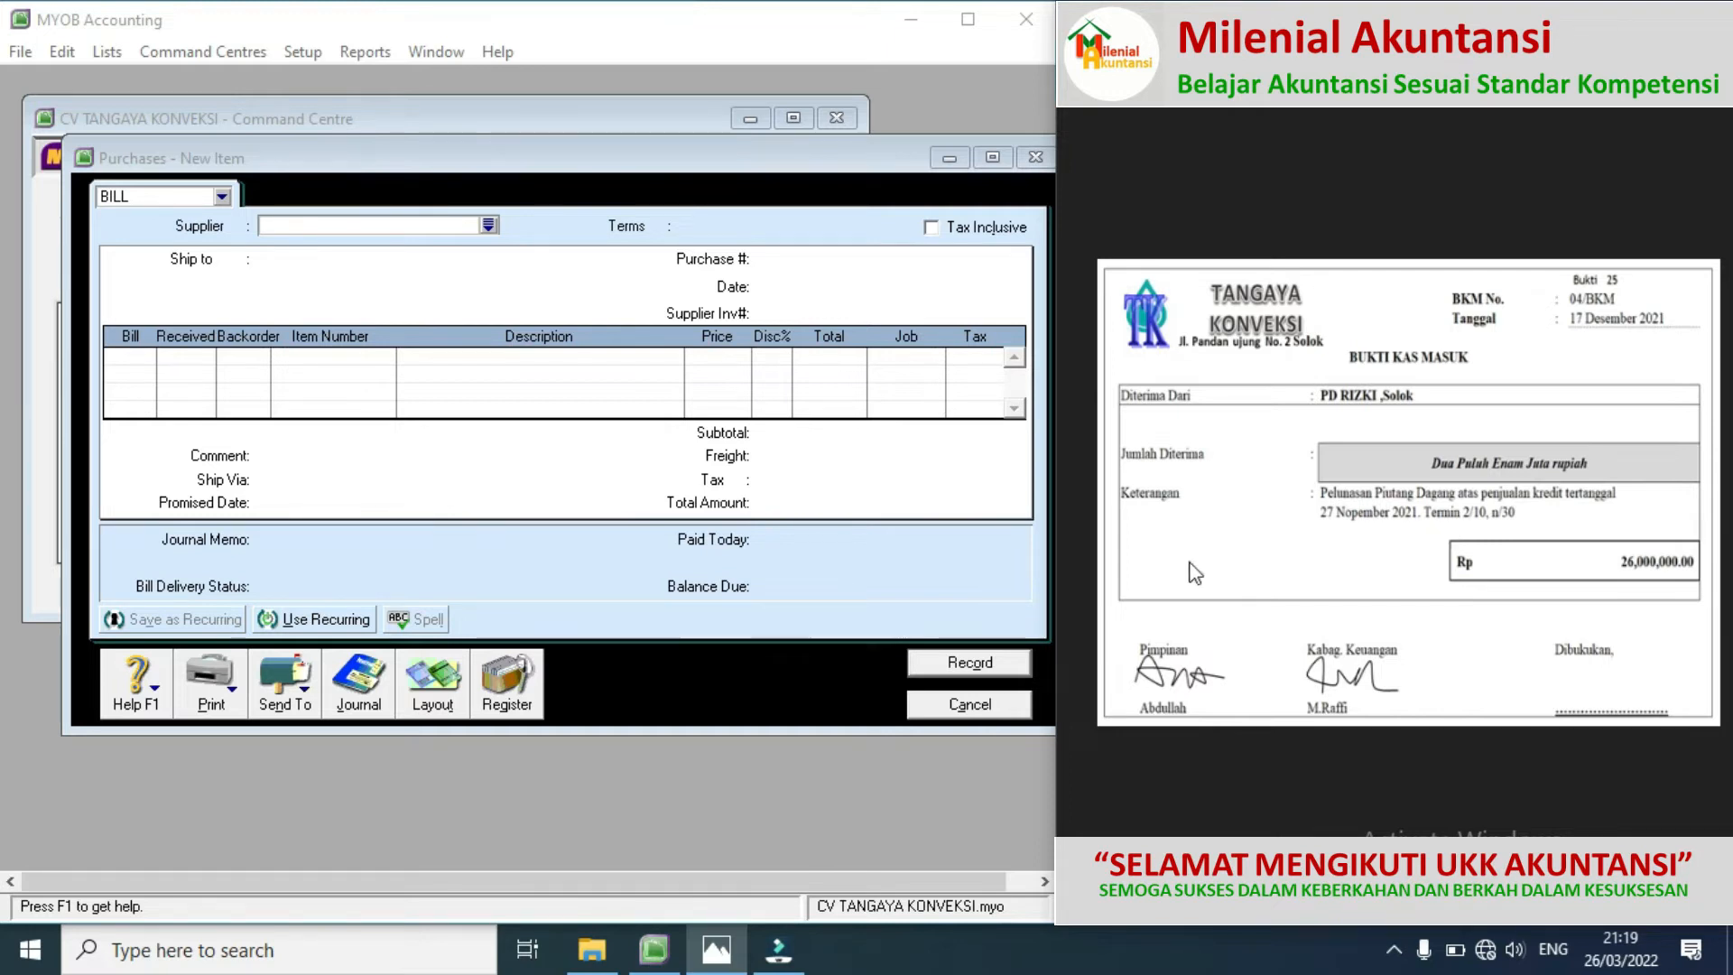
pyautogui.click(940, 700)
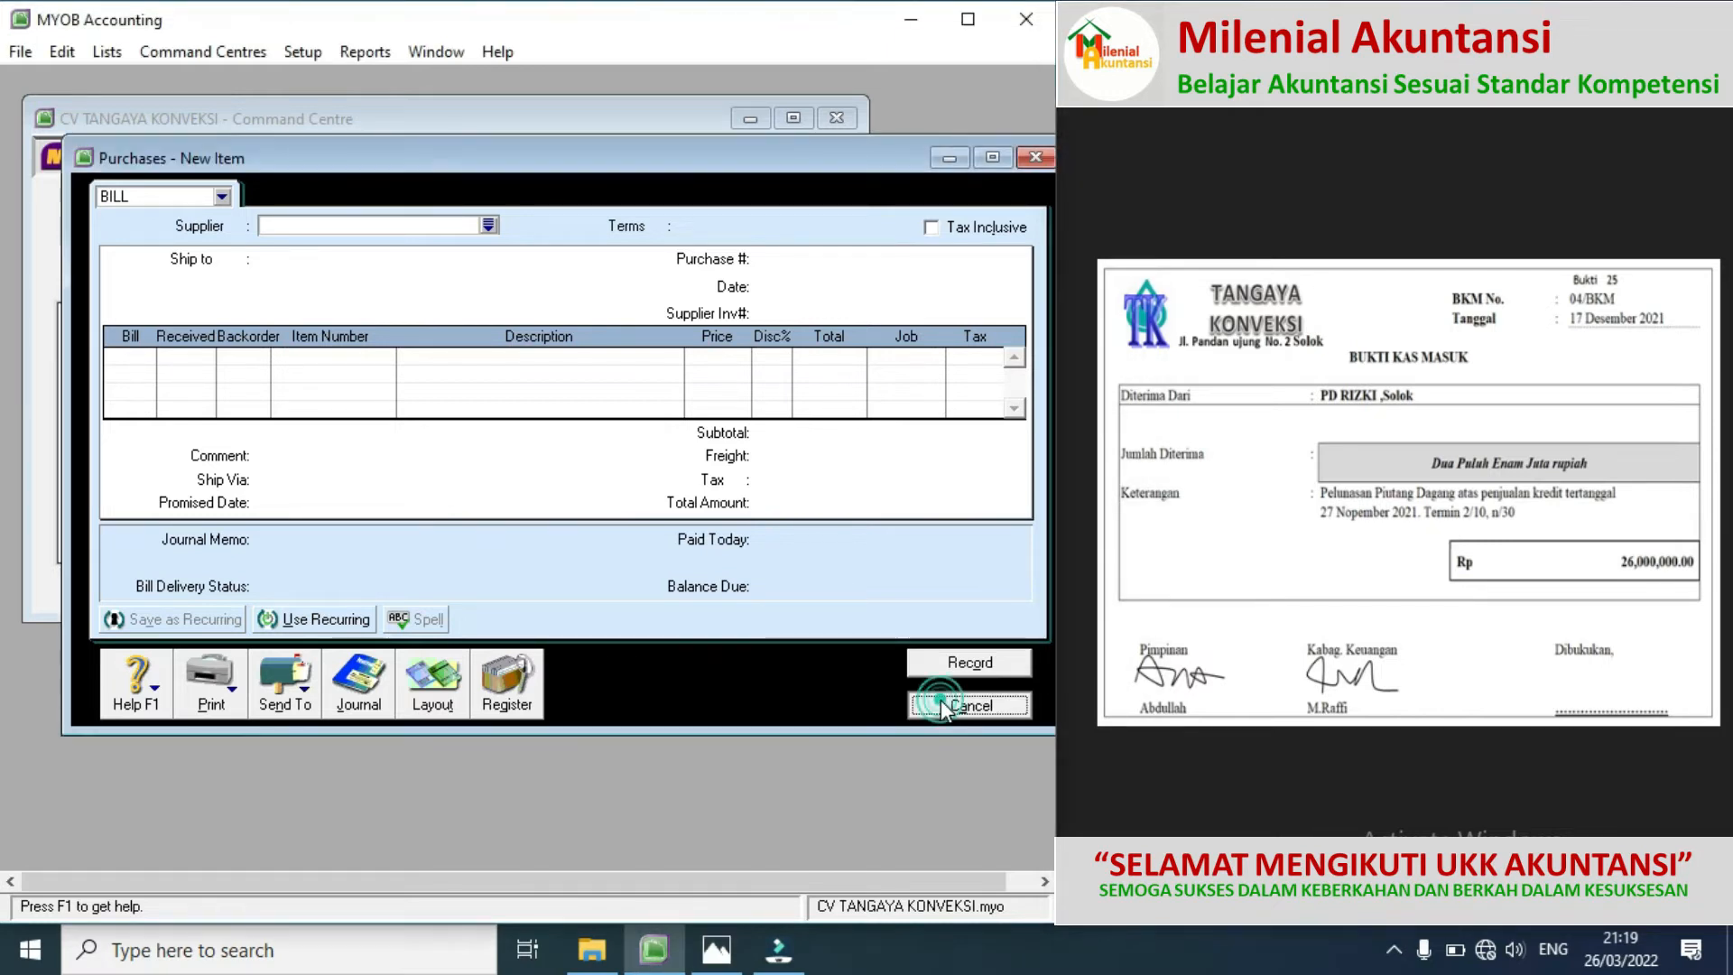
pyautogui.click(196, 236)
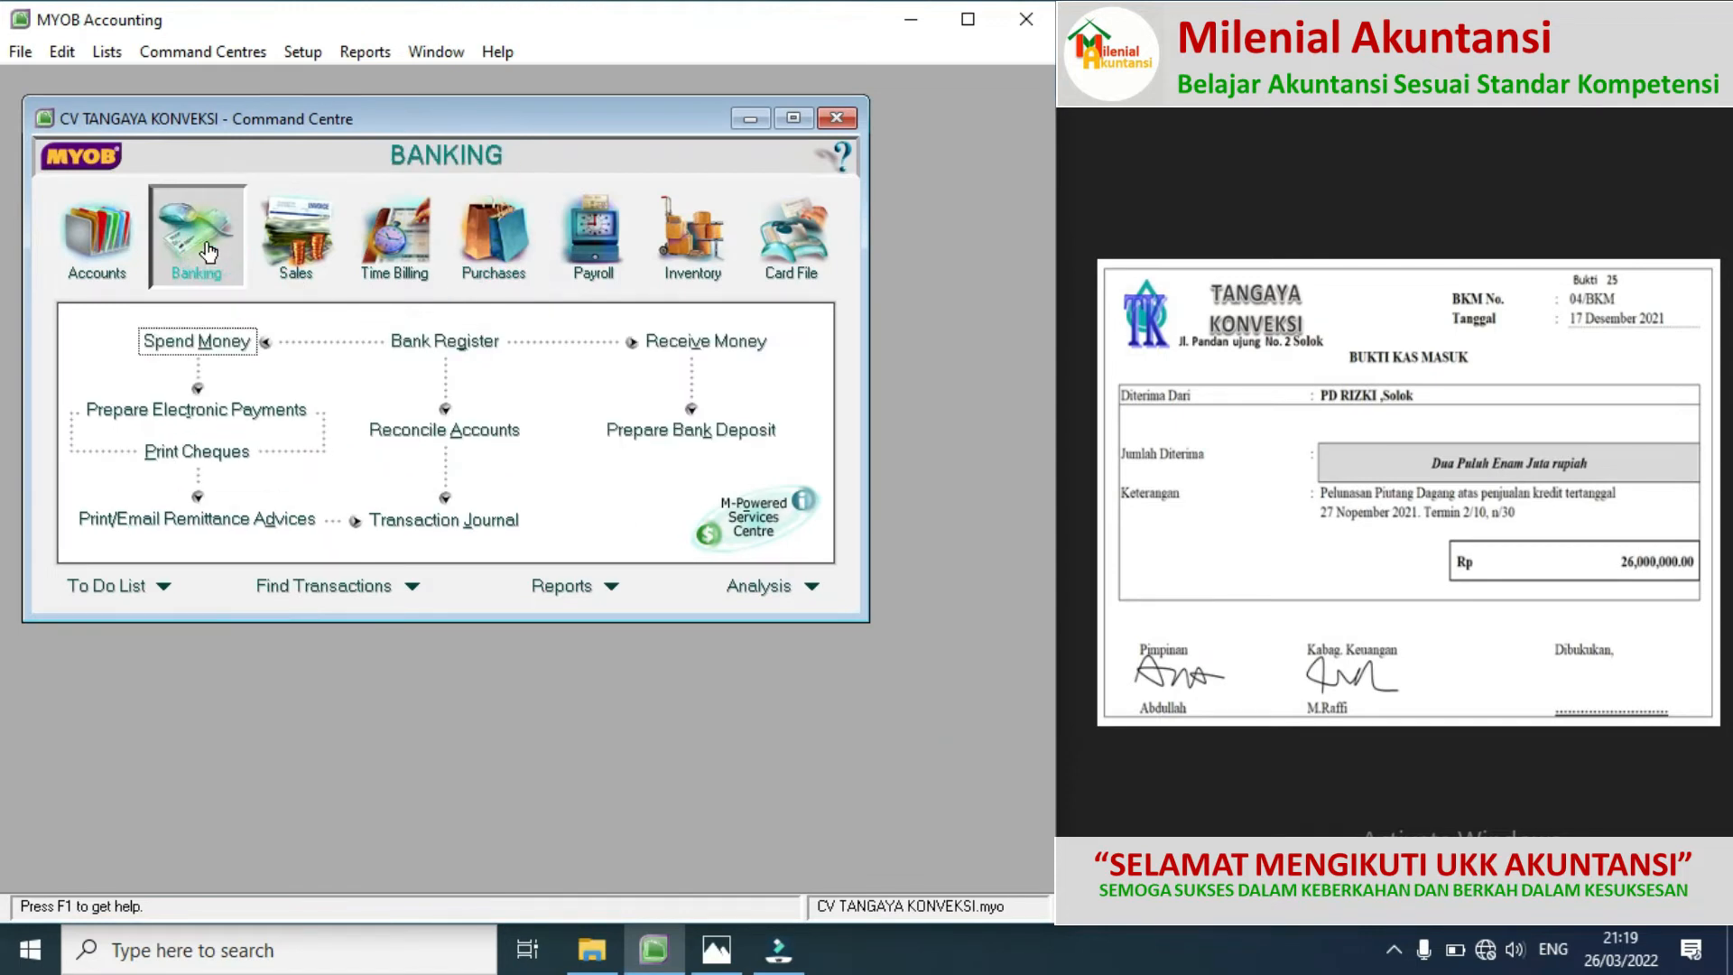
pyautogui.click(668, 343)
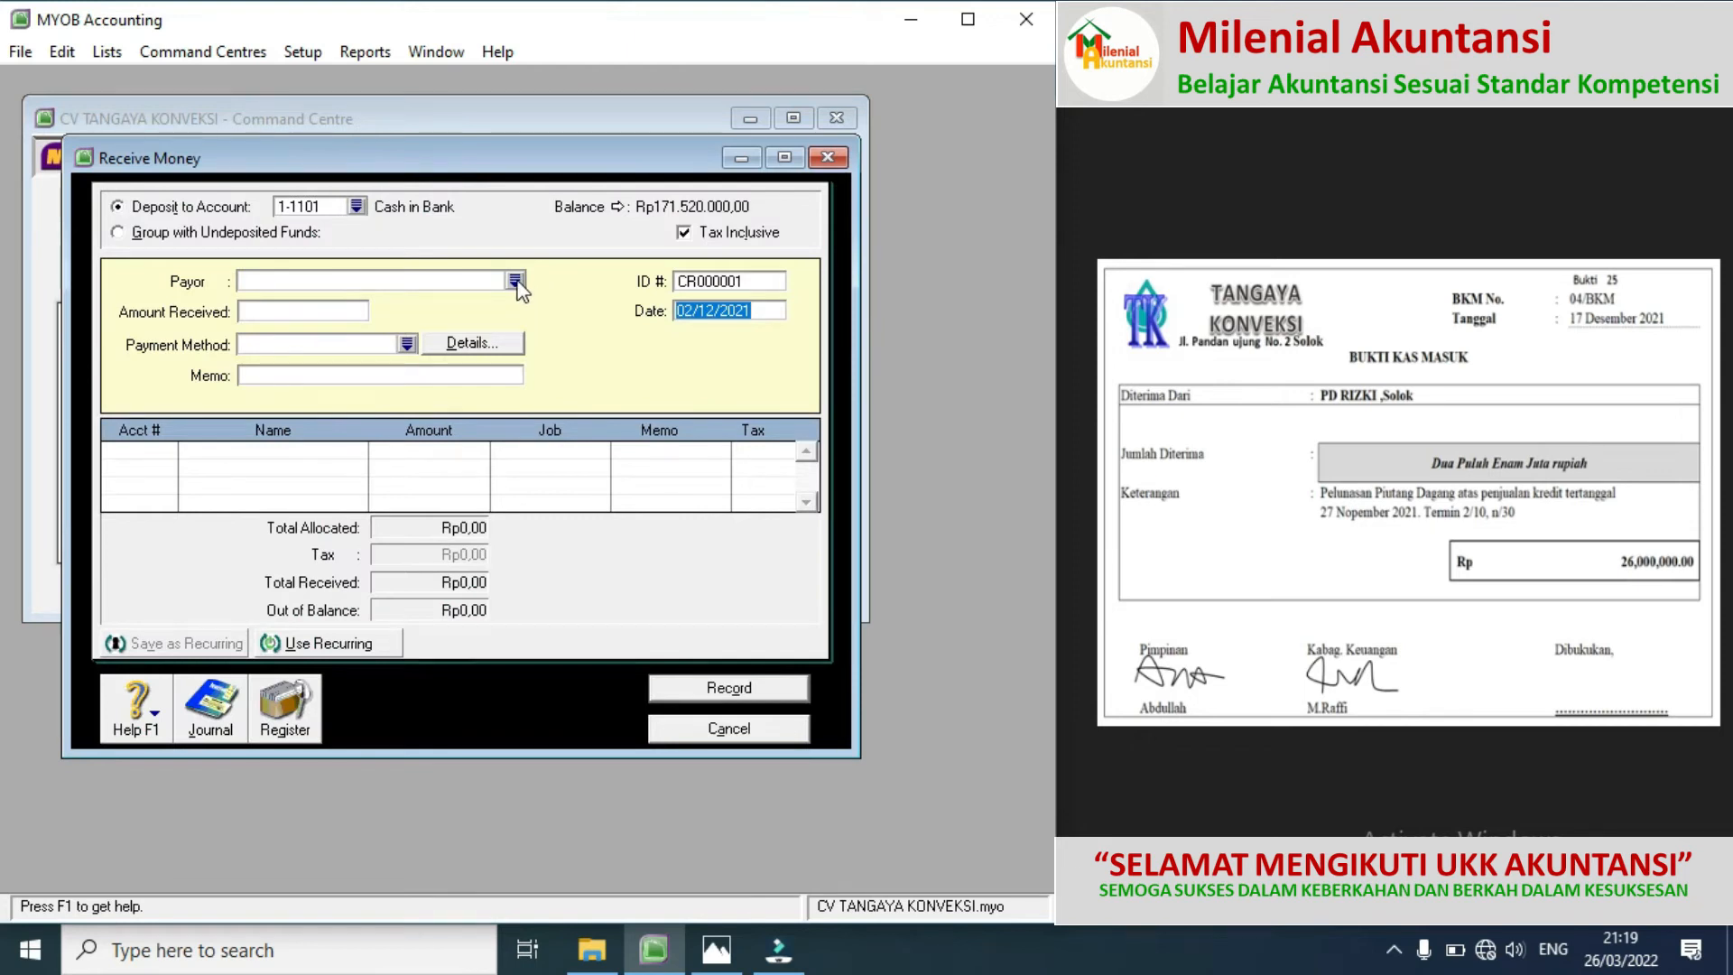
# Step: Choose PD RIZKI as the payor and switch from Receive Money to Receive Payments
pyautogui.click(514, 281)
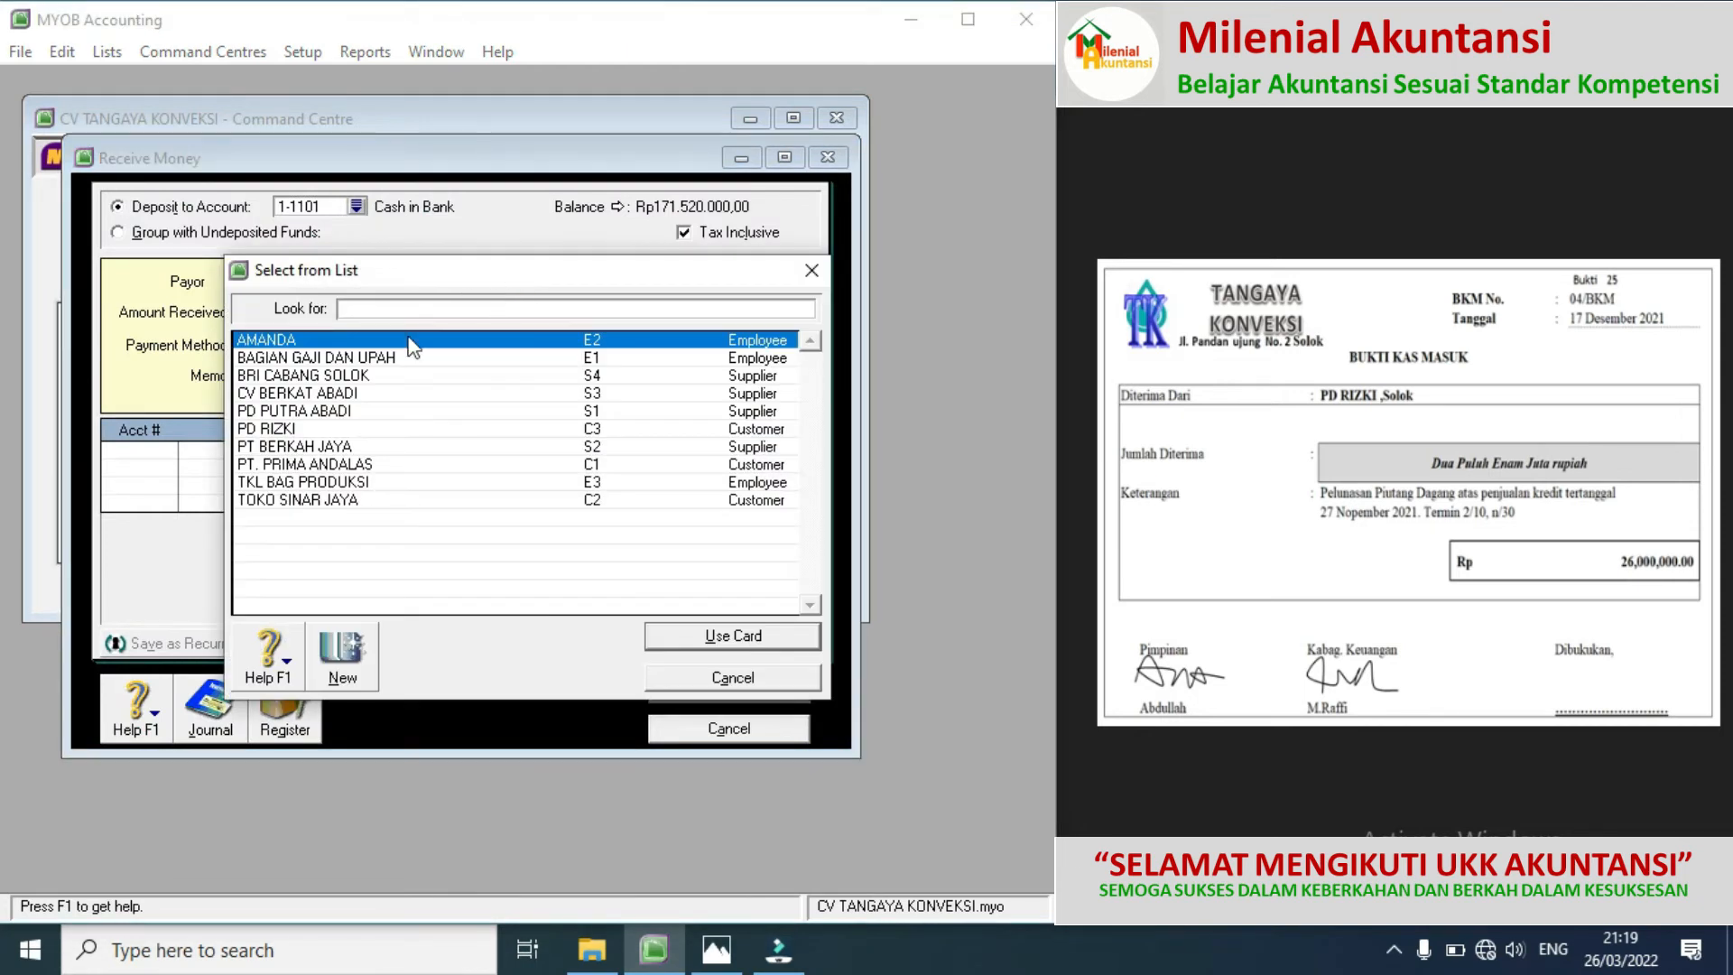
pyautogui.click(296, 427)
pyautogui.click(296, 427)
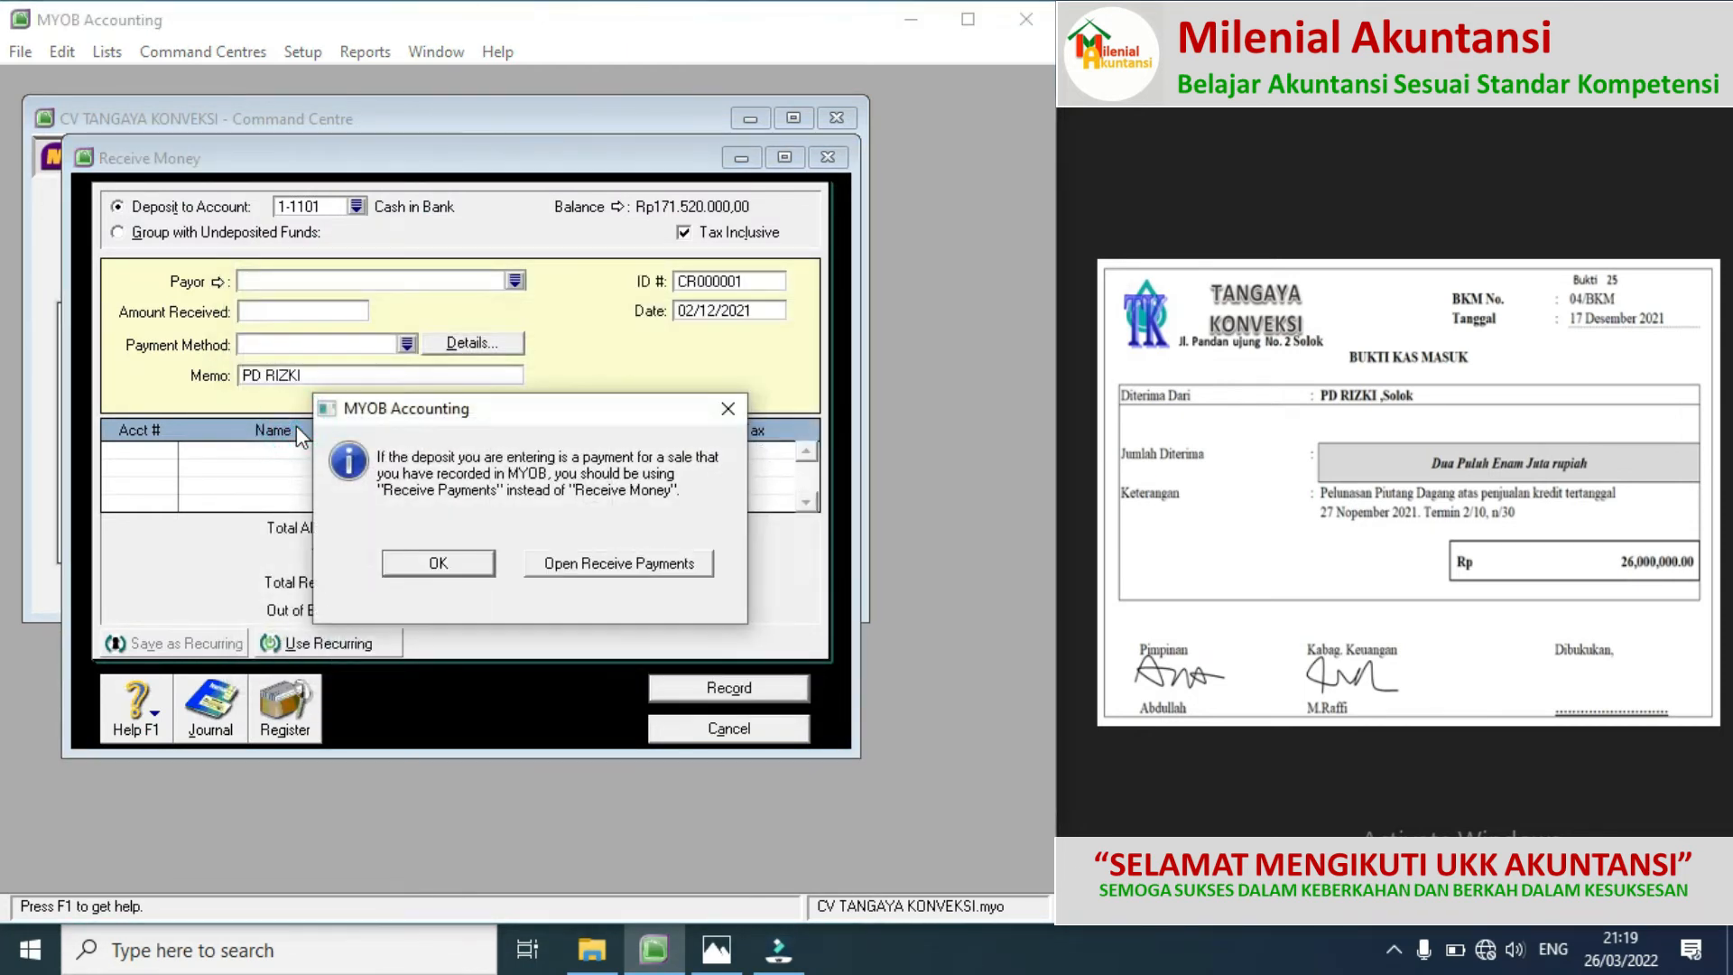
pyautogui.click(593, 566)
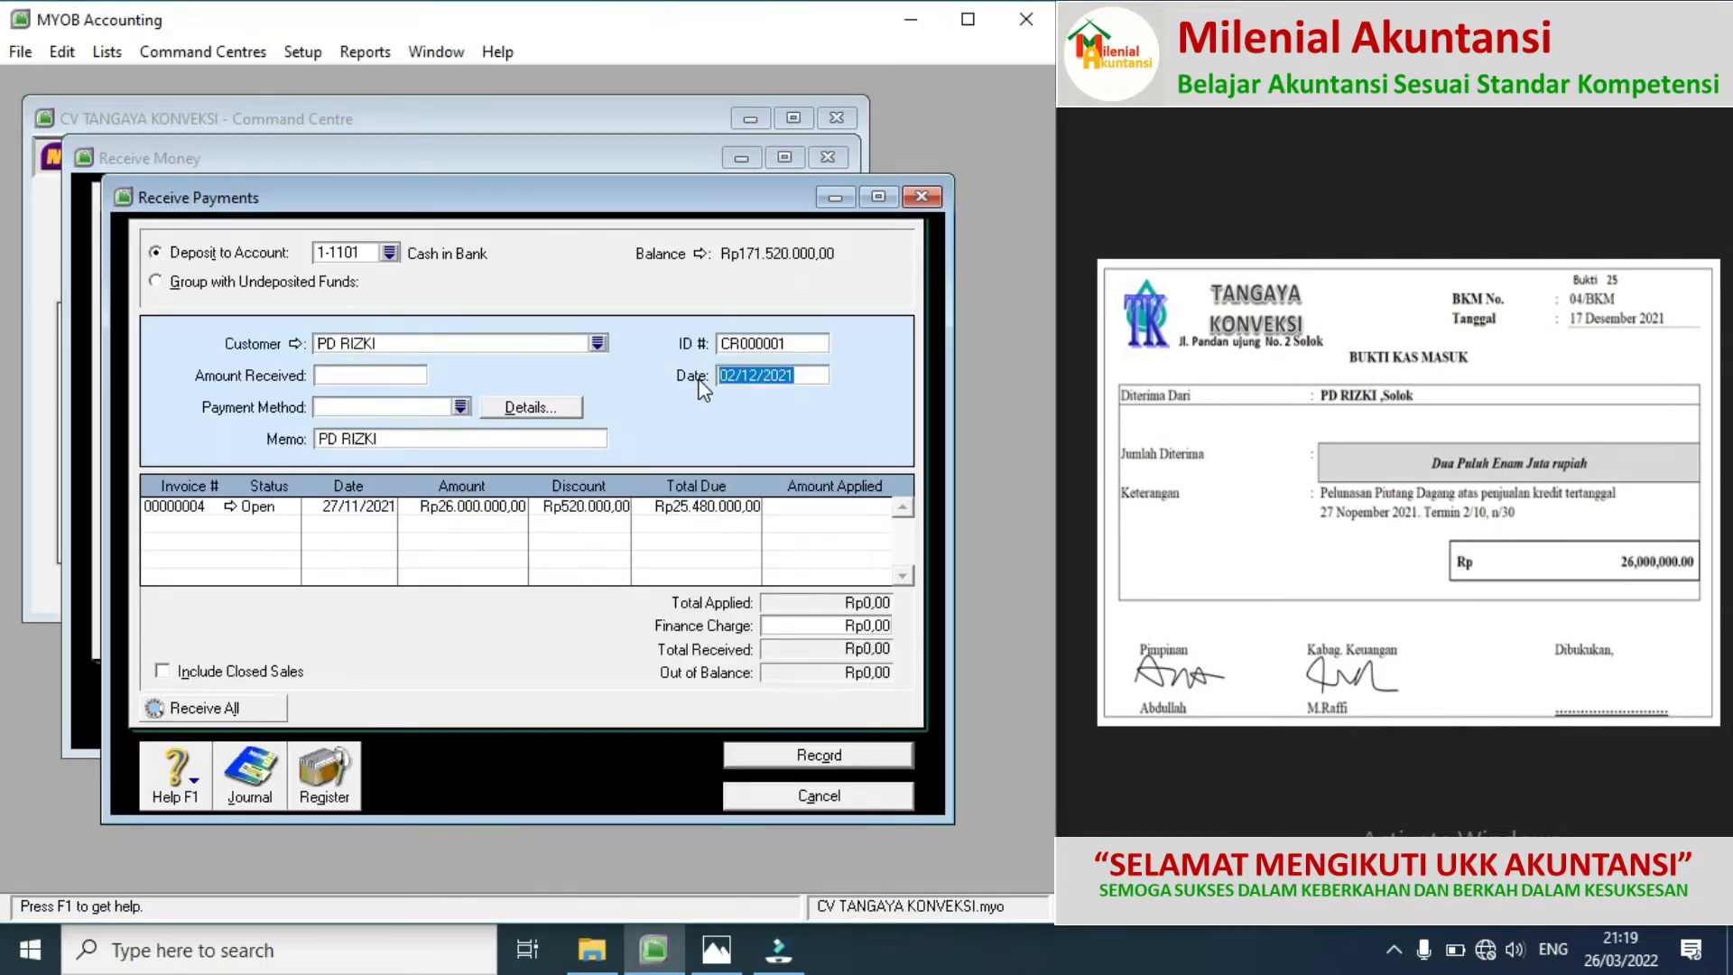
# Step: Set the customer payment's ID number to 04/BKM and its date to 17/12/2021
pyautogui.click(756, 344)
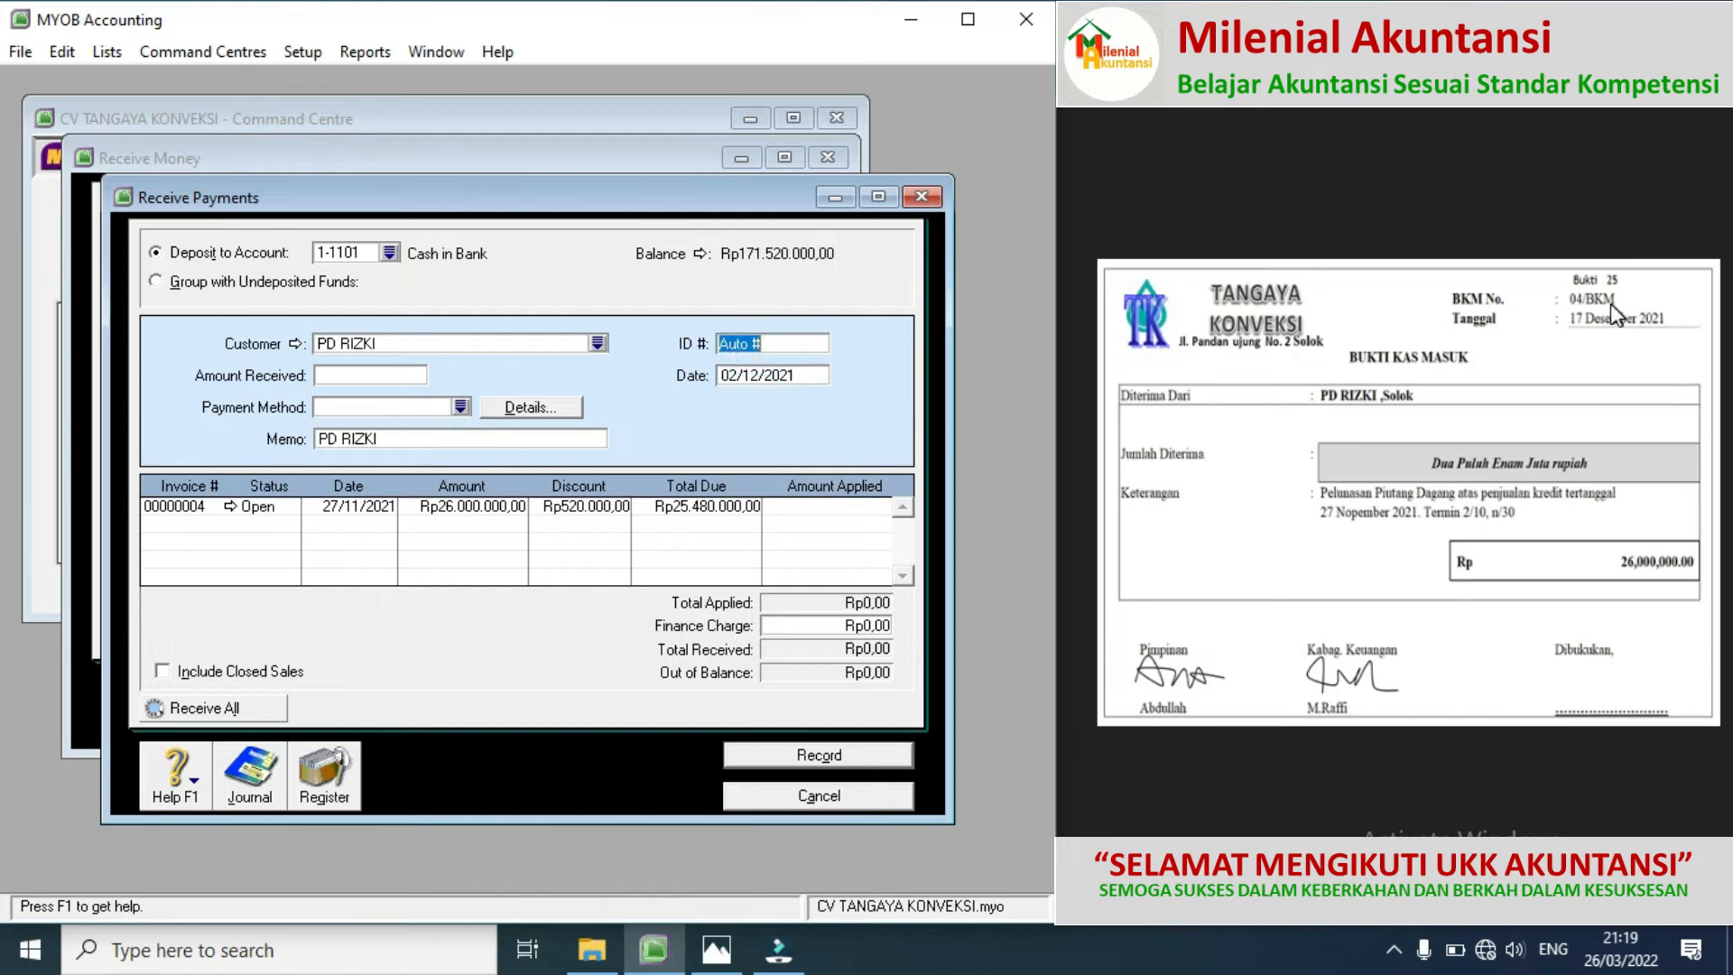
pyautogui.write('0')
pyautogui.click(739, 376)
pyautogui.write('17/12/2021')
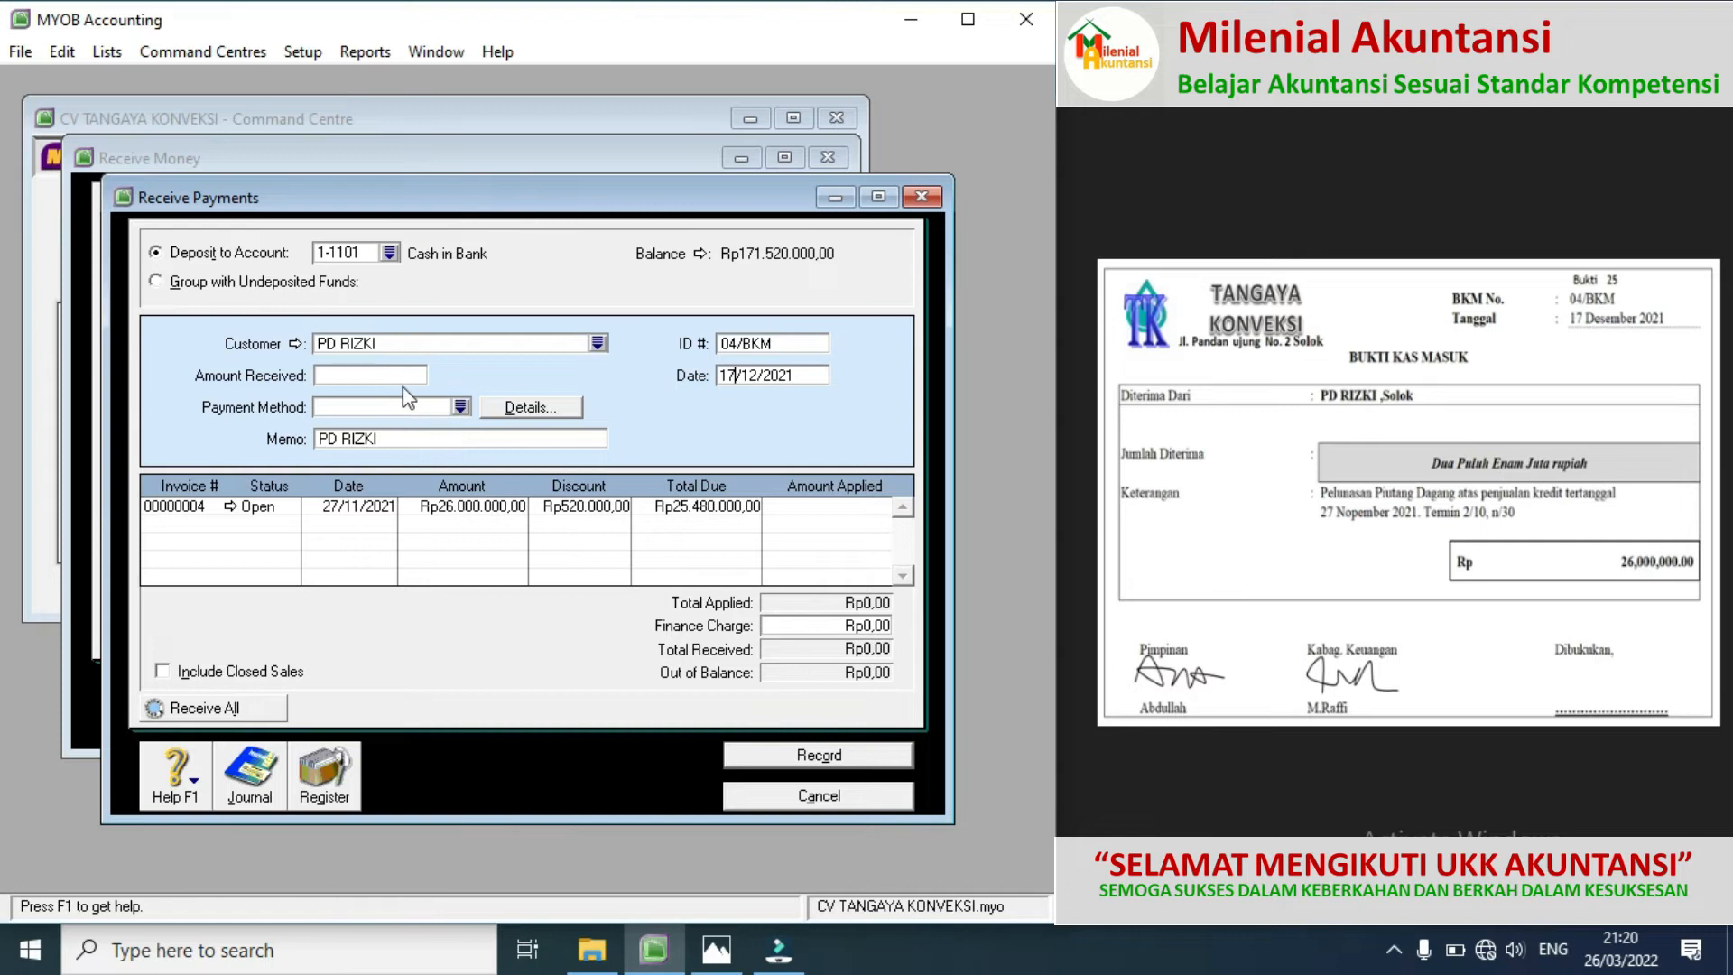
# Step: Enter 26000000 as the amount received, apply it in full to the open 27/11/2021 invoice and record the payment
pyautogui.click(403, 382)
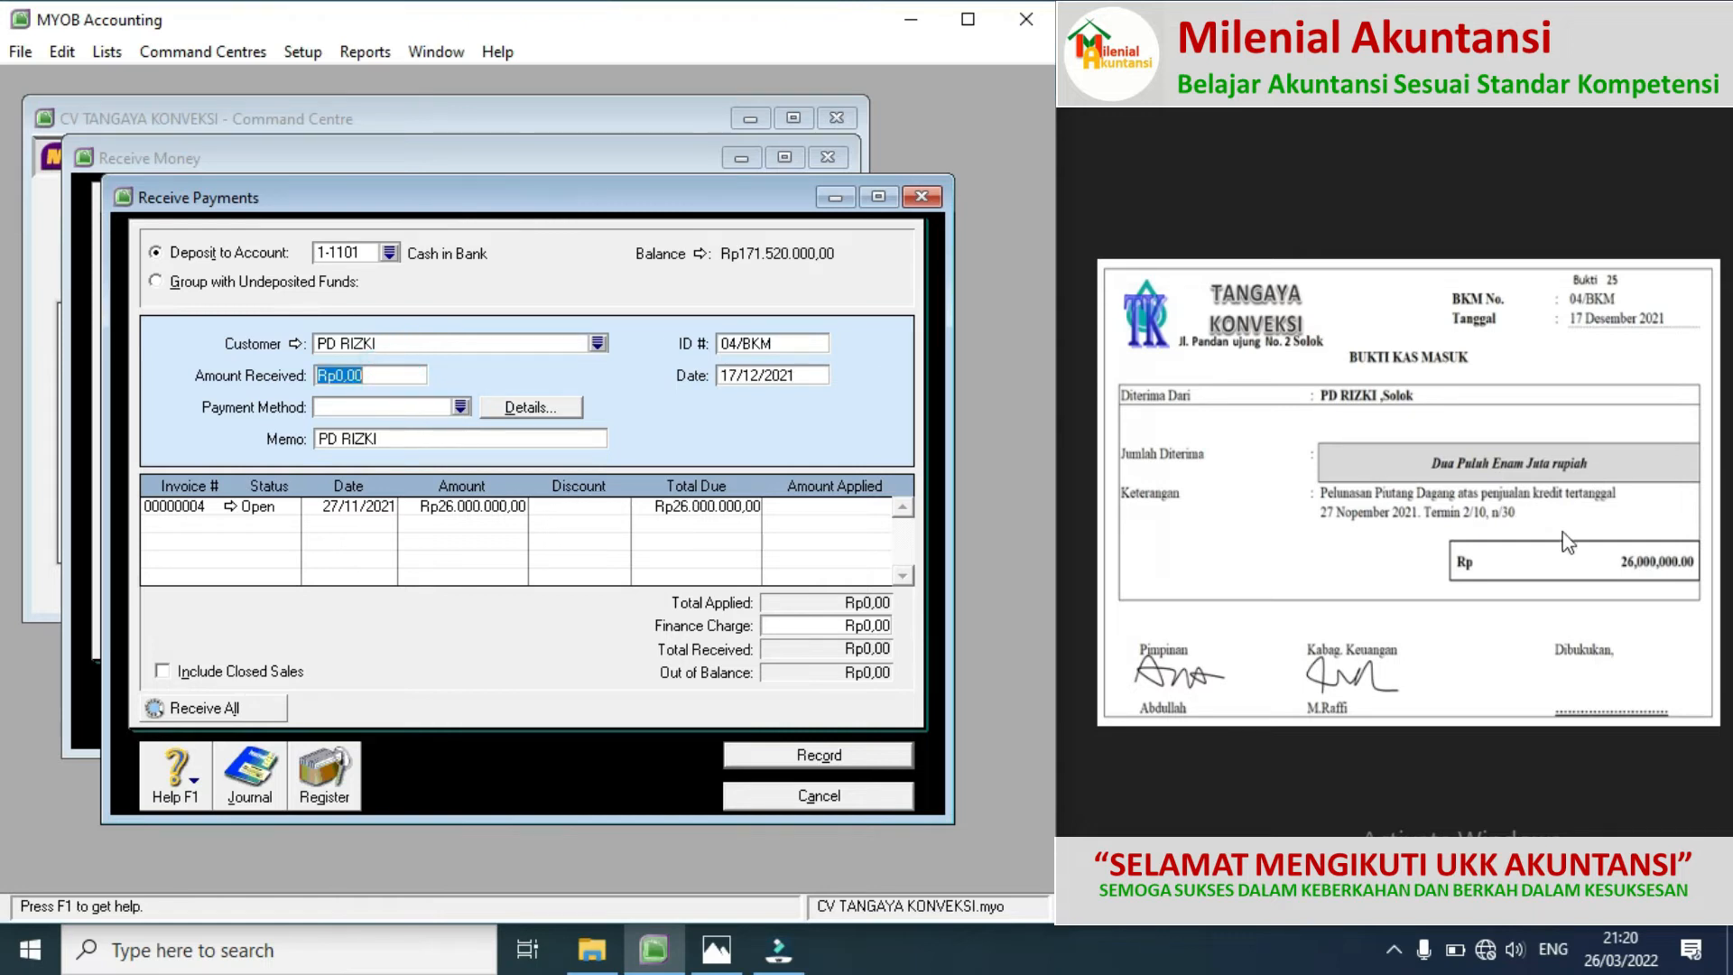
pyautogui.write('26000000')
pyautogui.click(846, 516)
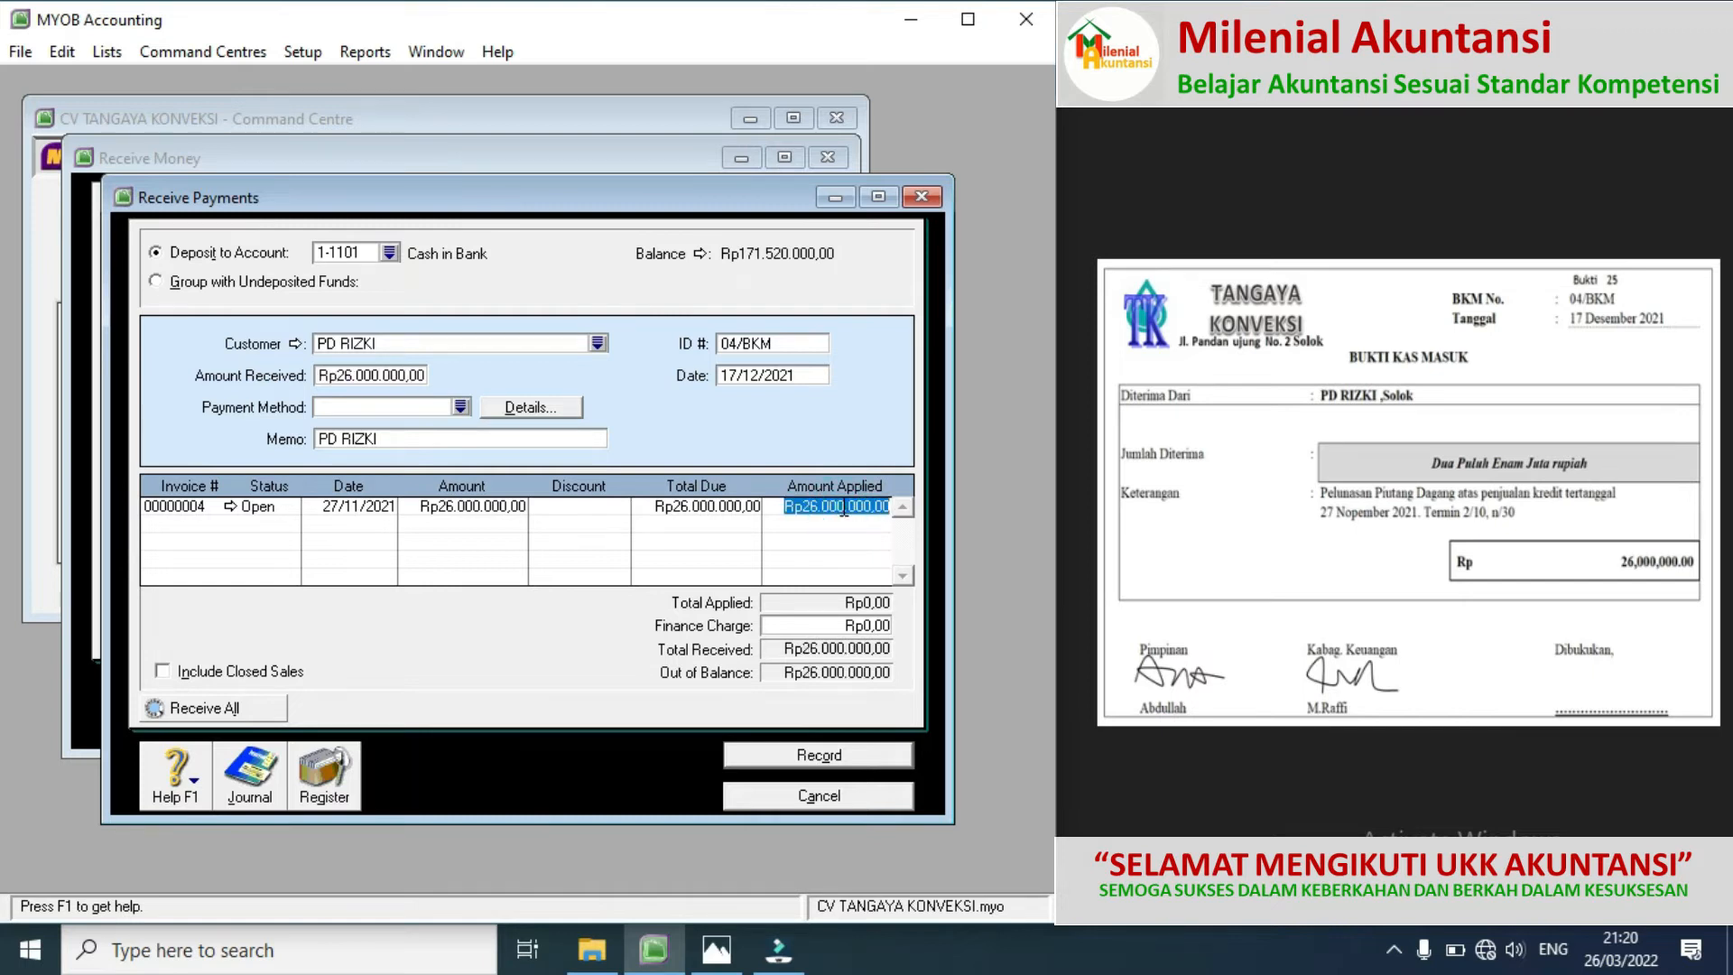
pyautogui.click(810, 623)
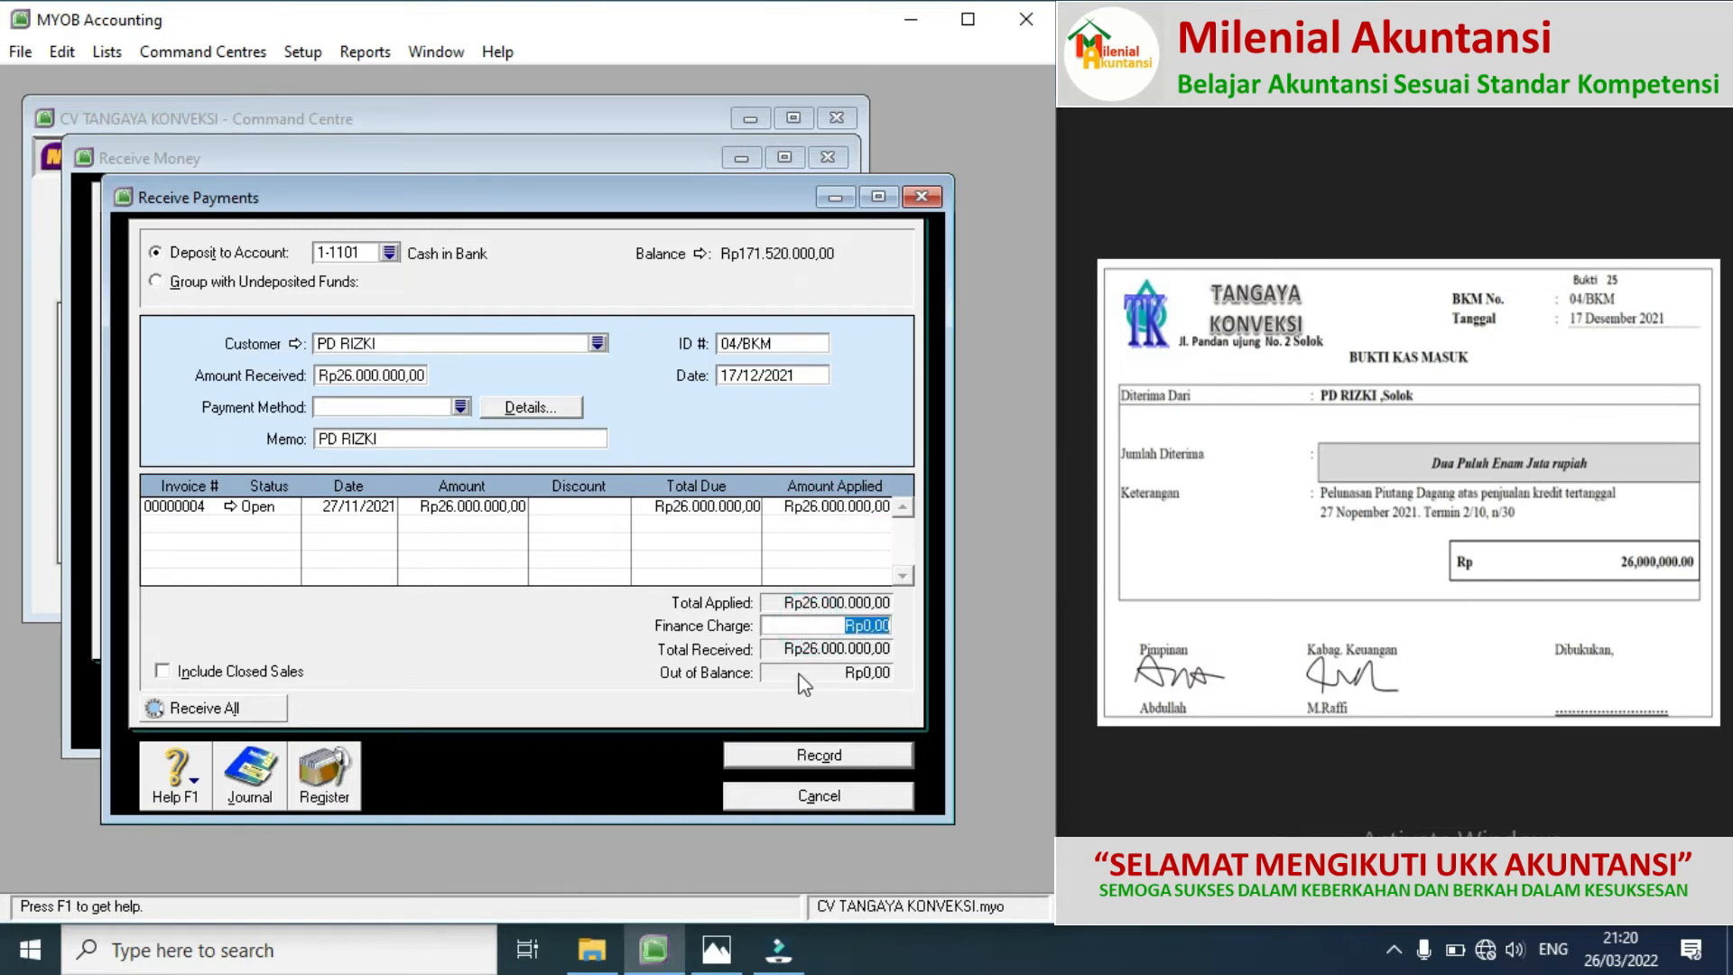
pyautogui.click(805, 756)
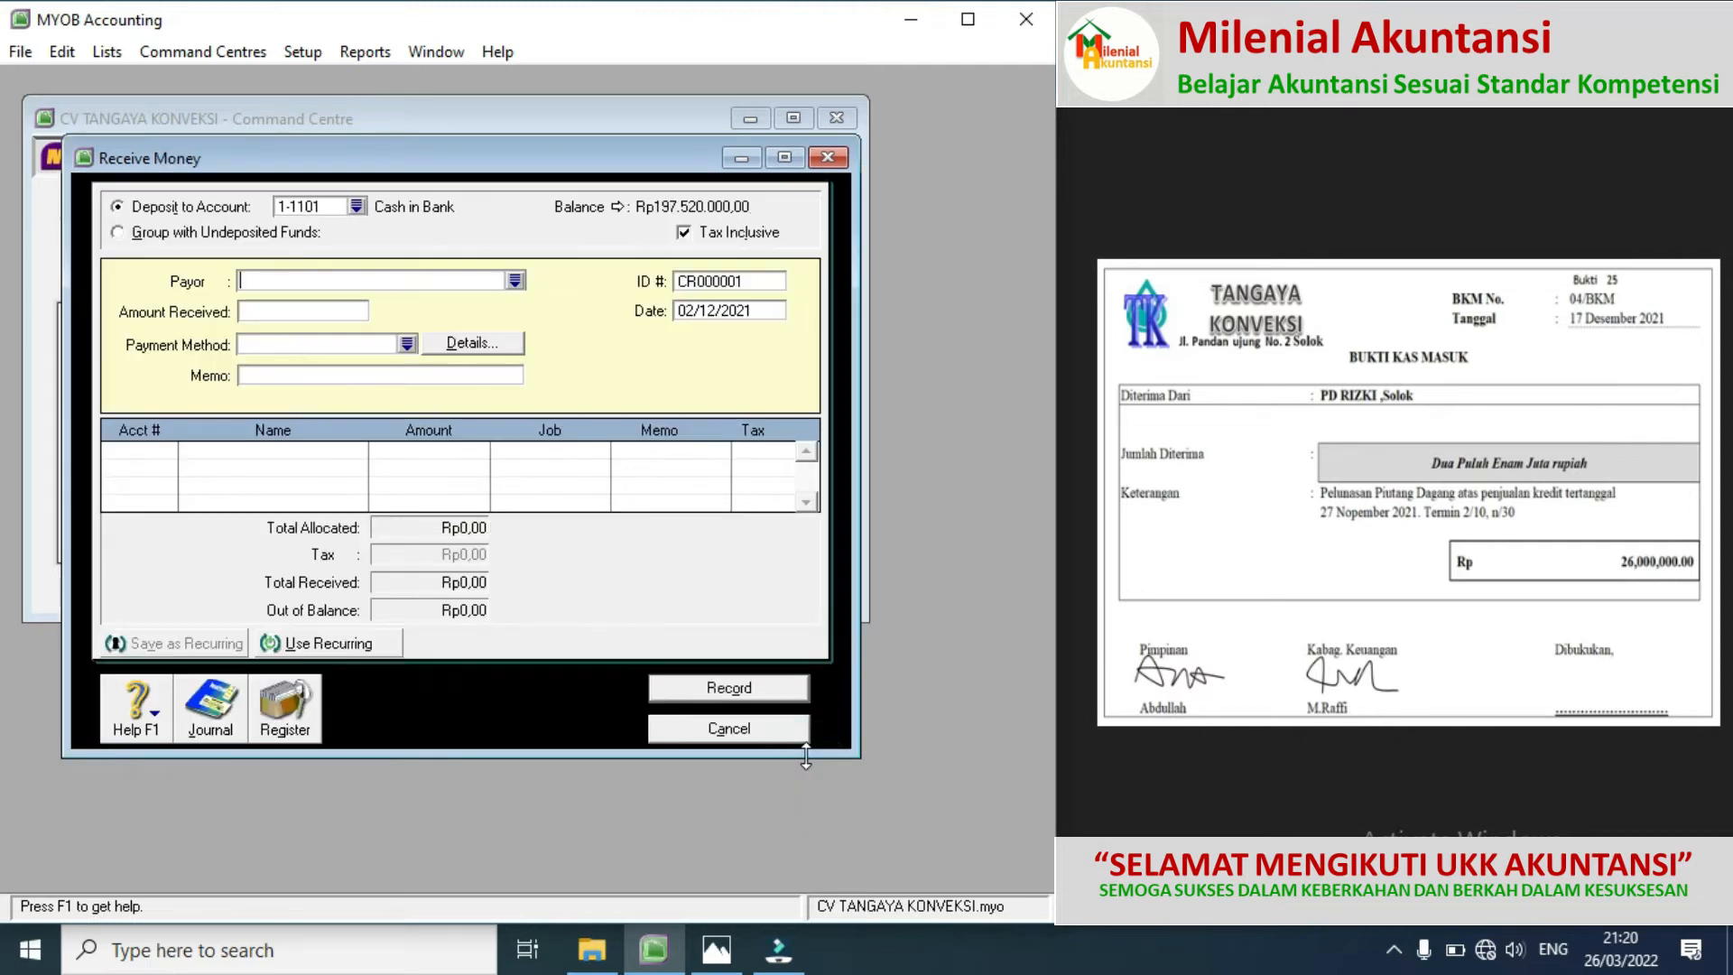
# Step: Review finished-product report 01/LPS and order TK-022's cost card, leave Receive Money and open a general journal entry
pyautogui.click(1707, 493)
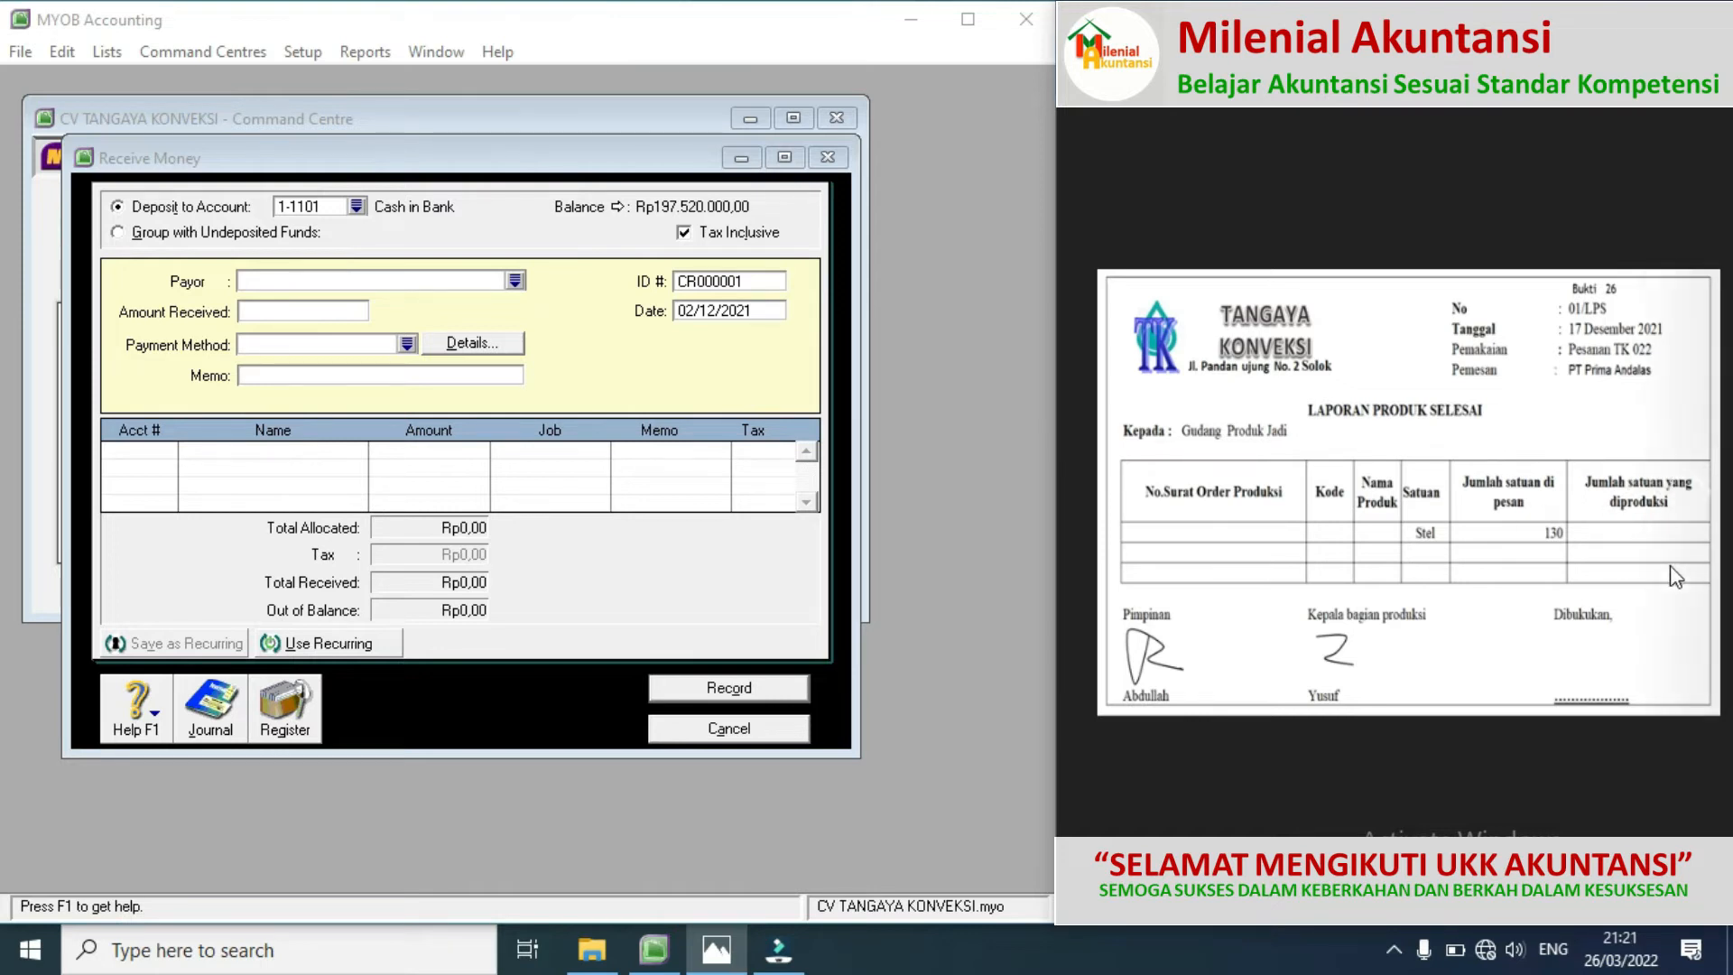
pyautogui.click(1697, 495)
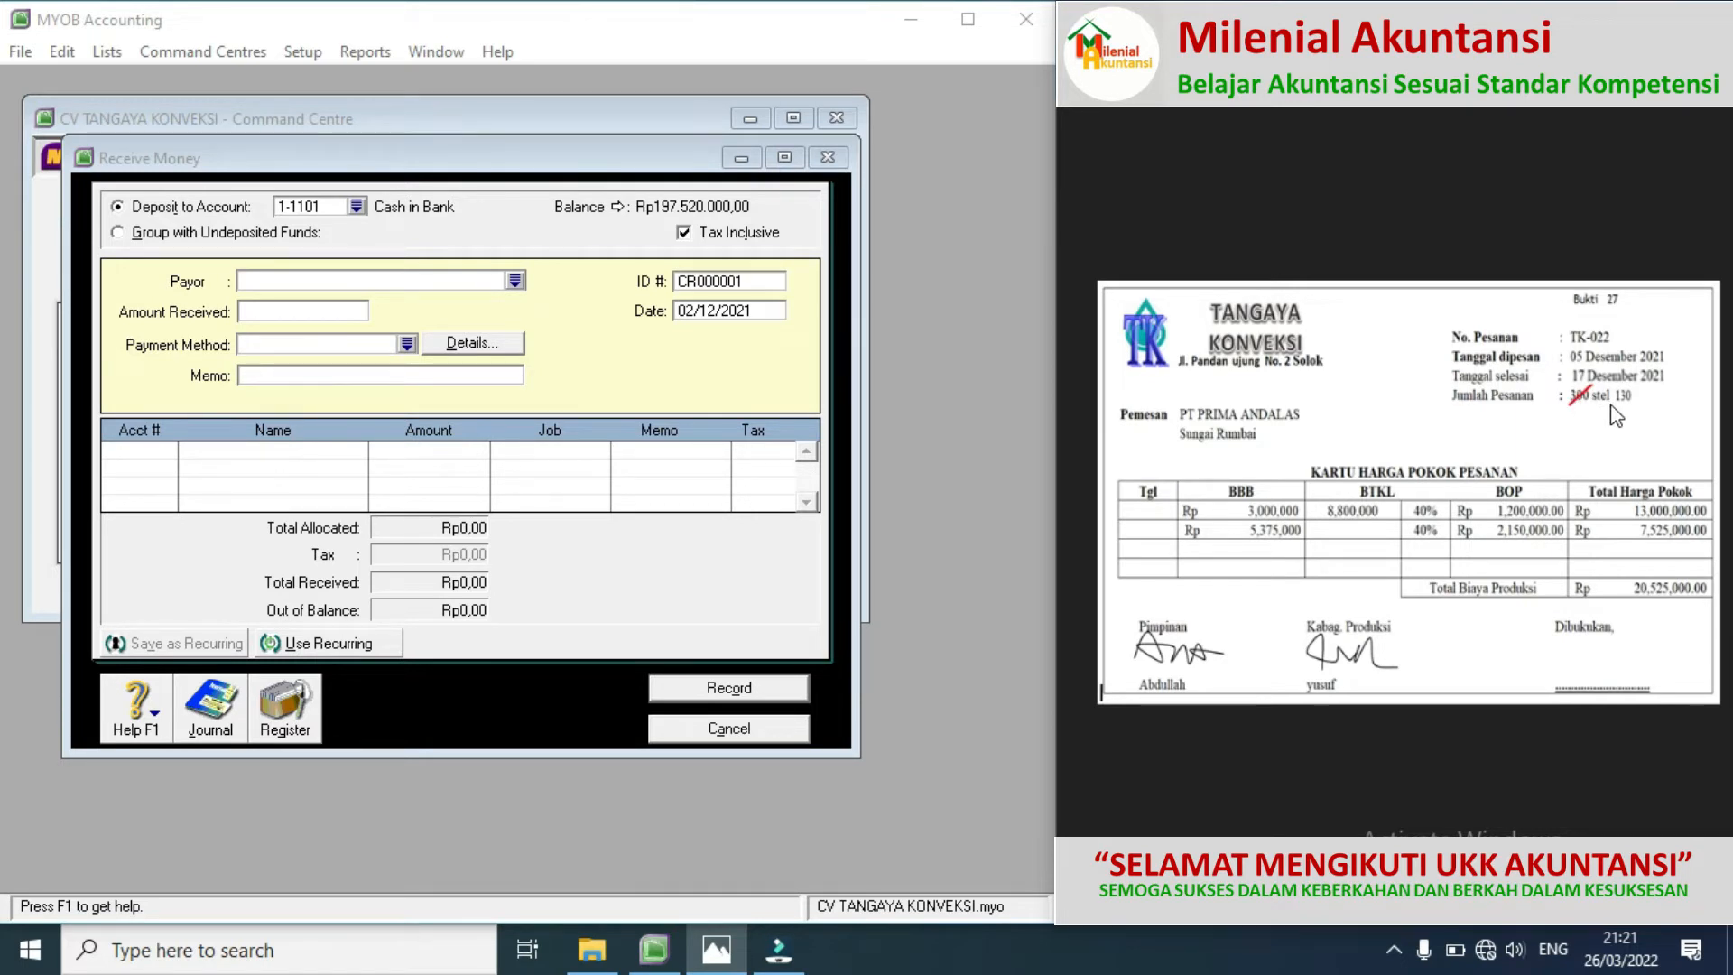
pyautogui.click(1114, 497)
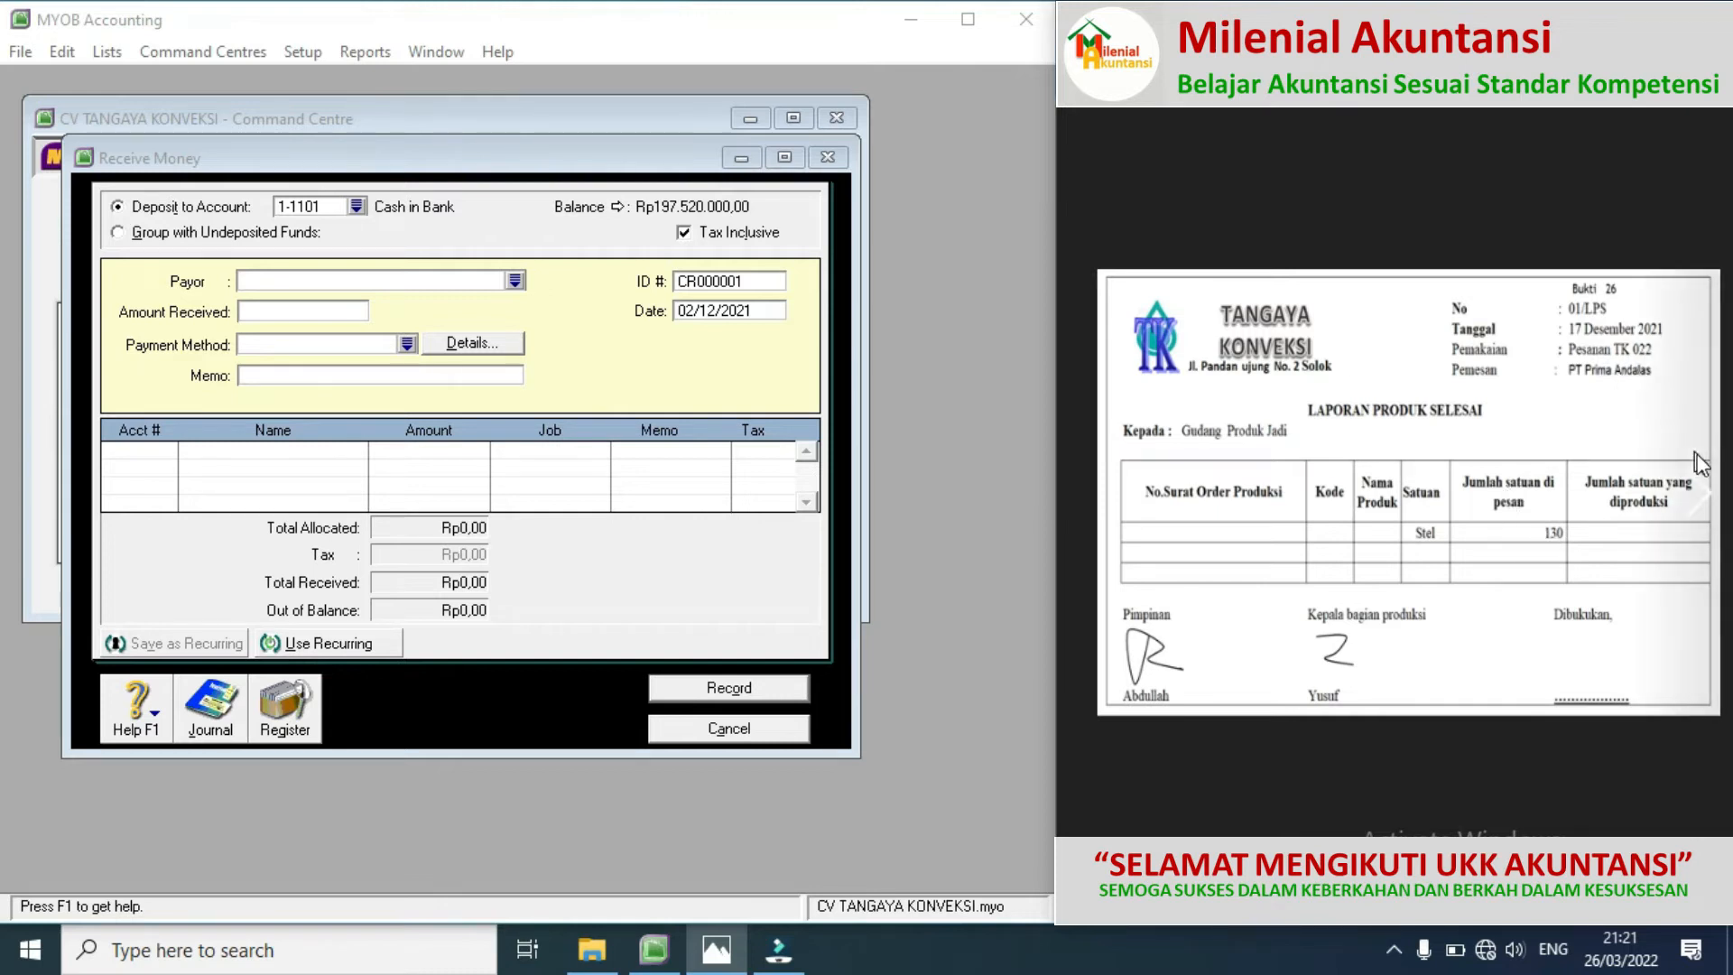
pyautogui.click(1709, 502)
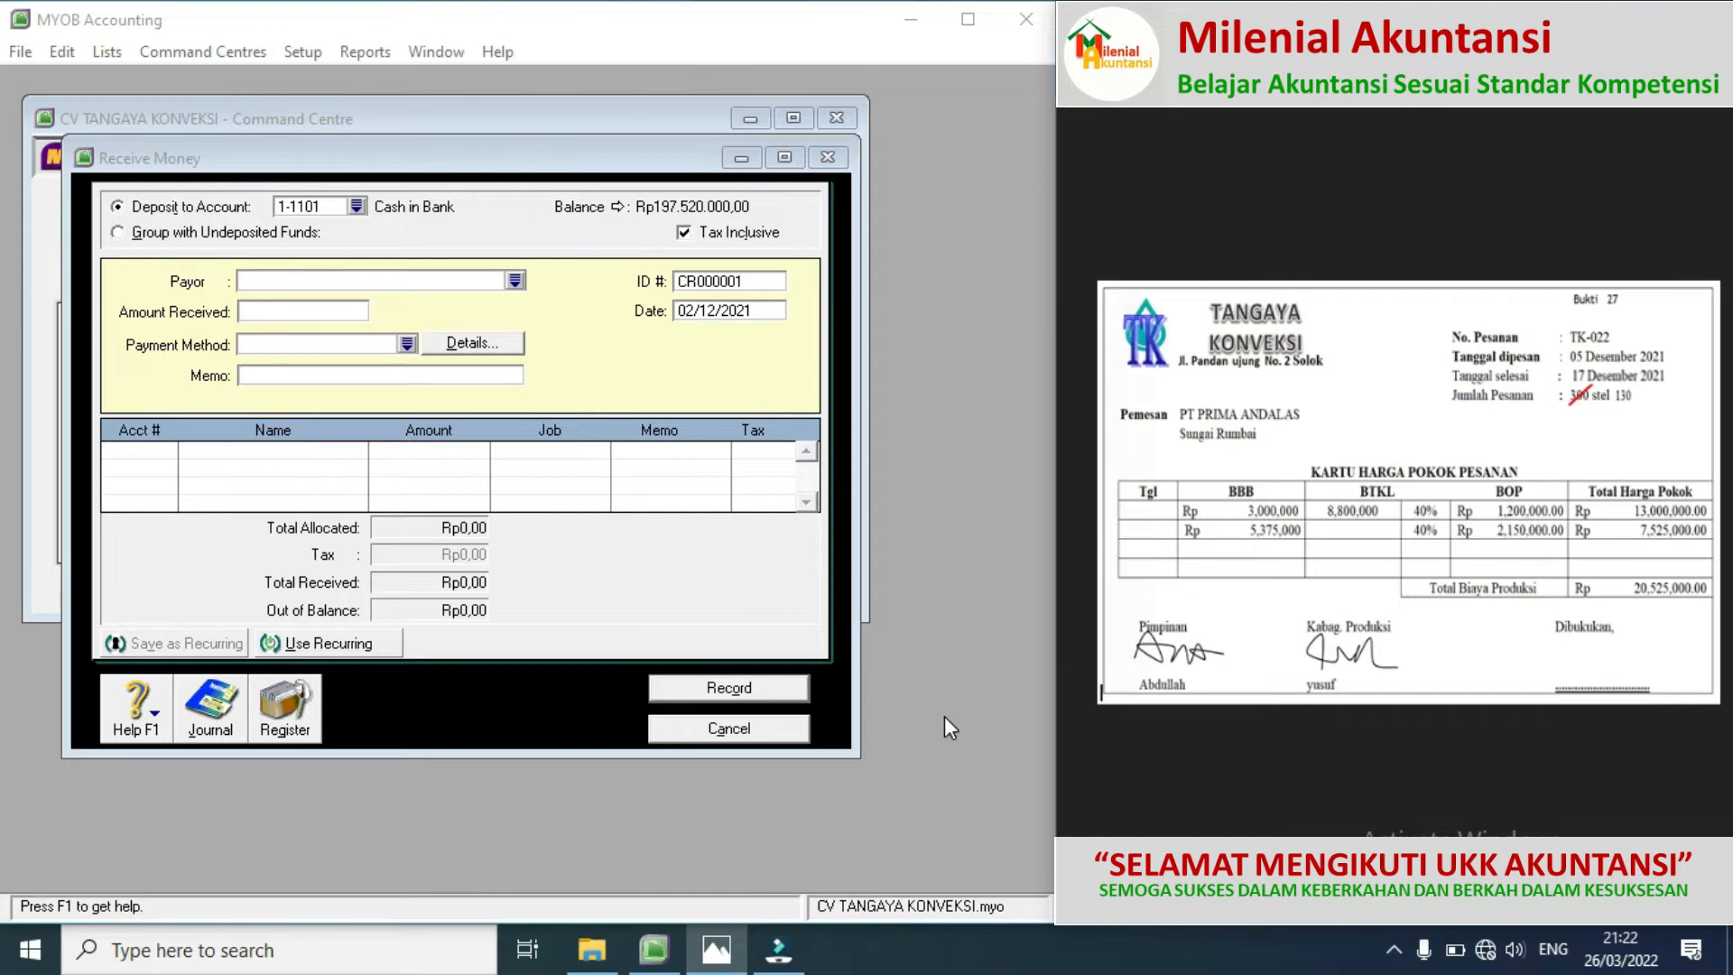
pyautogui.click(766, 733)
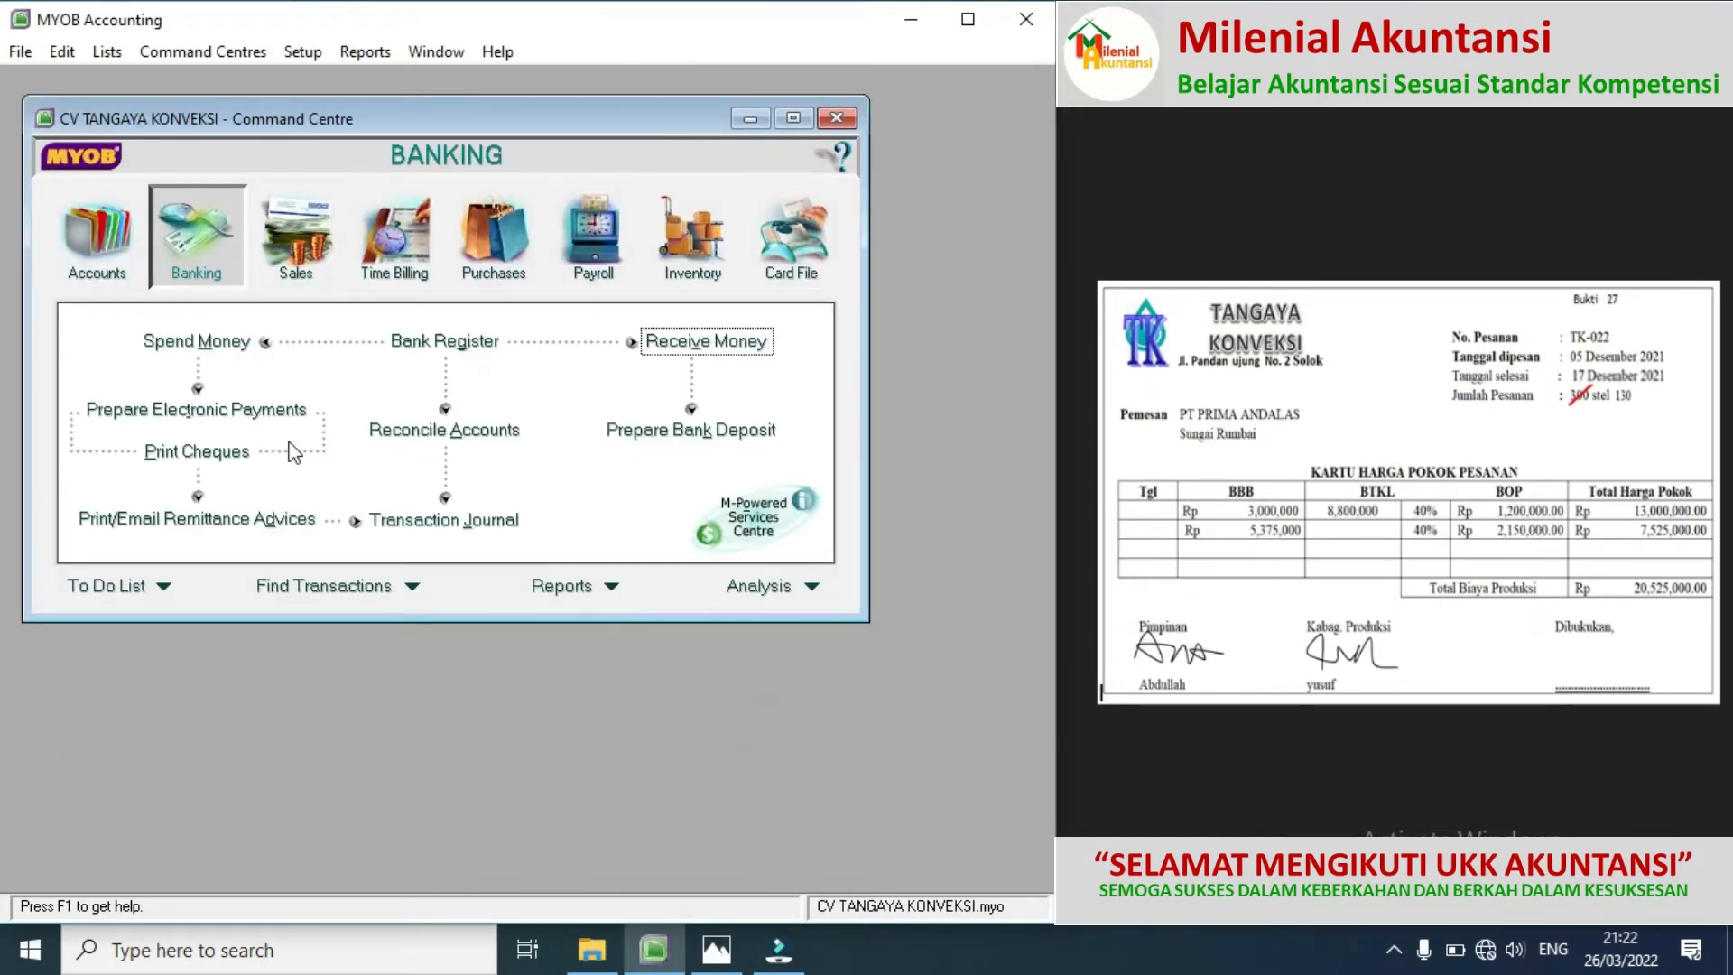
pyautogui.click(110, 250)
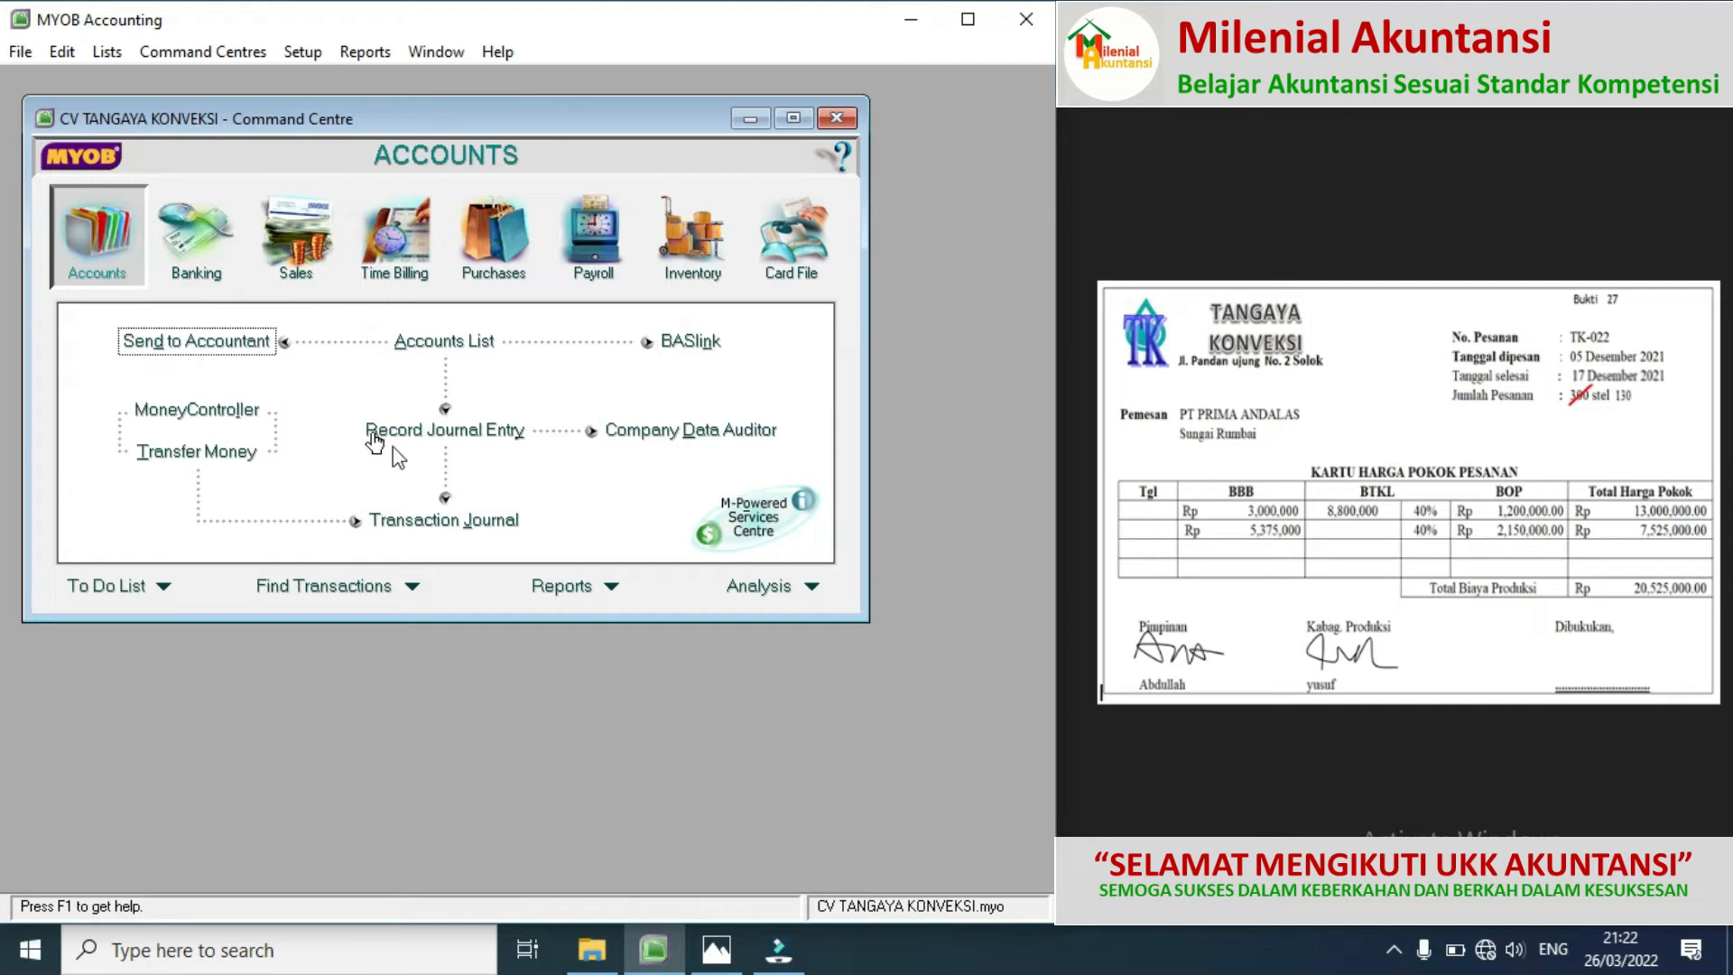
pyautogui.click(470, 438)
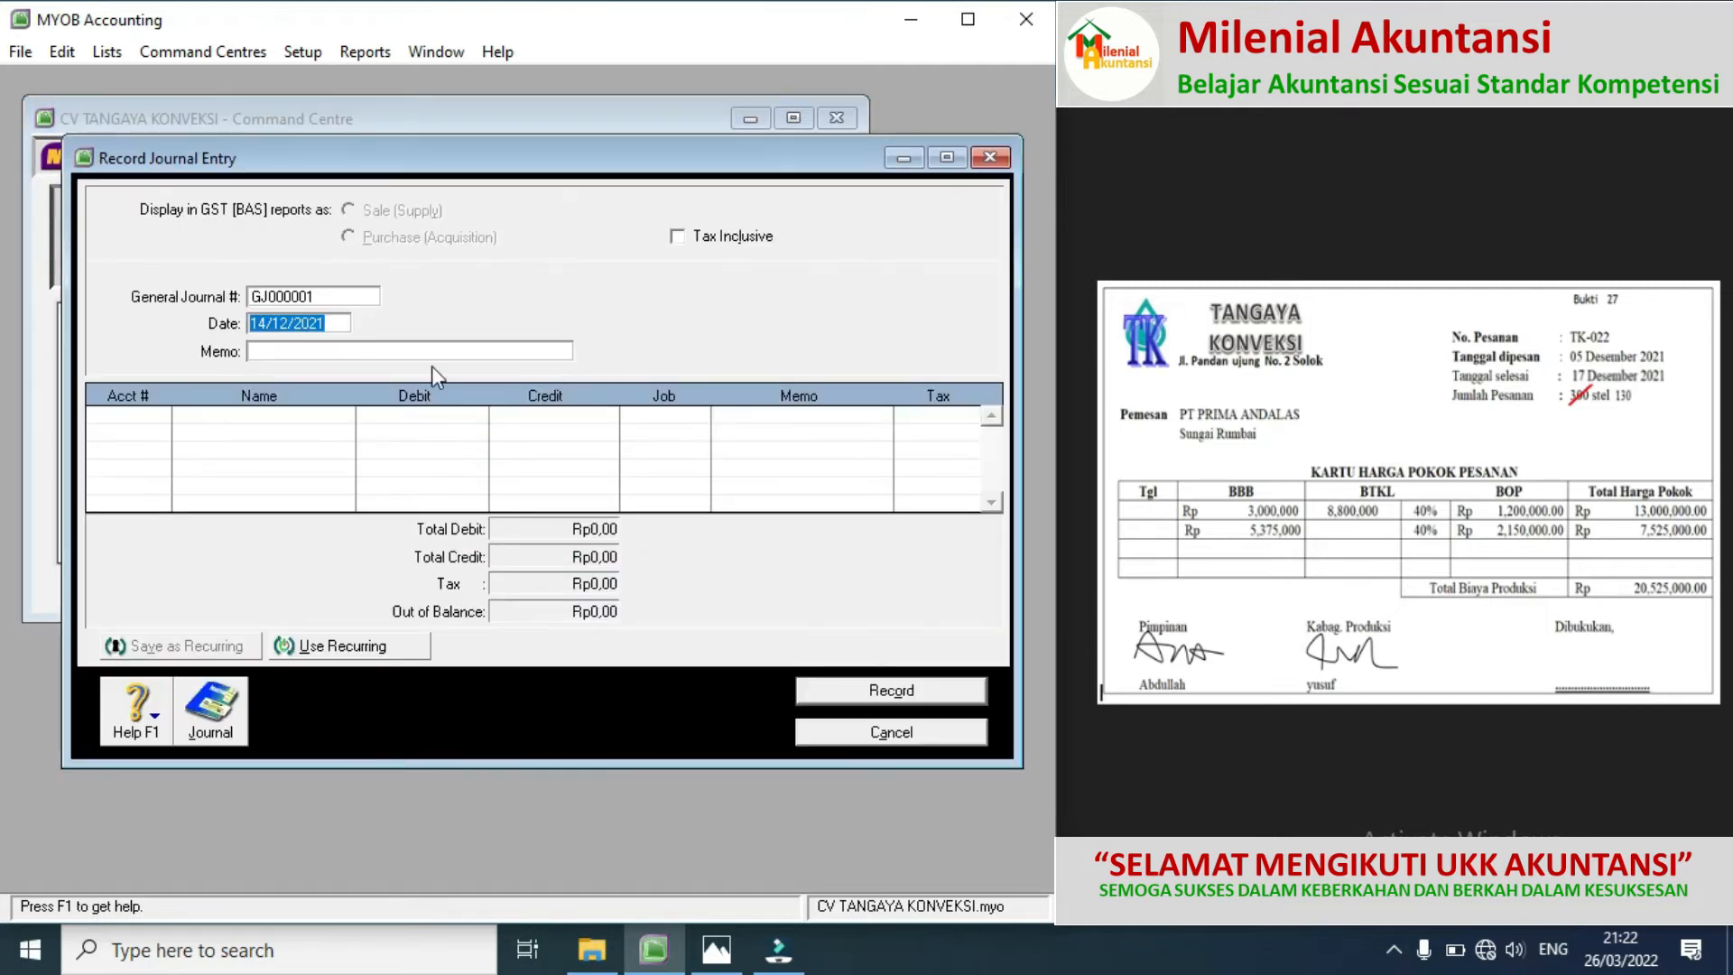
# Step: Number the journal entry 01/LPS as on the finished-product report, date it 17/12/2021 and enter the memo BOP PESANAN TK-022
pyautogui.click(333, 298)
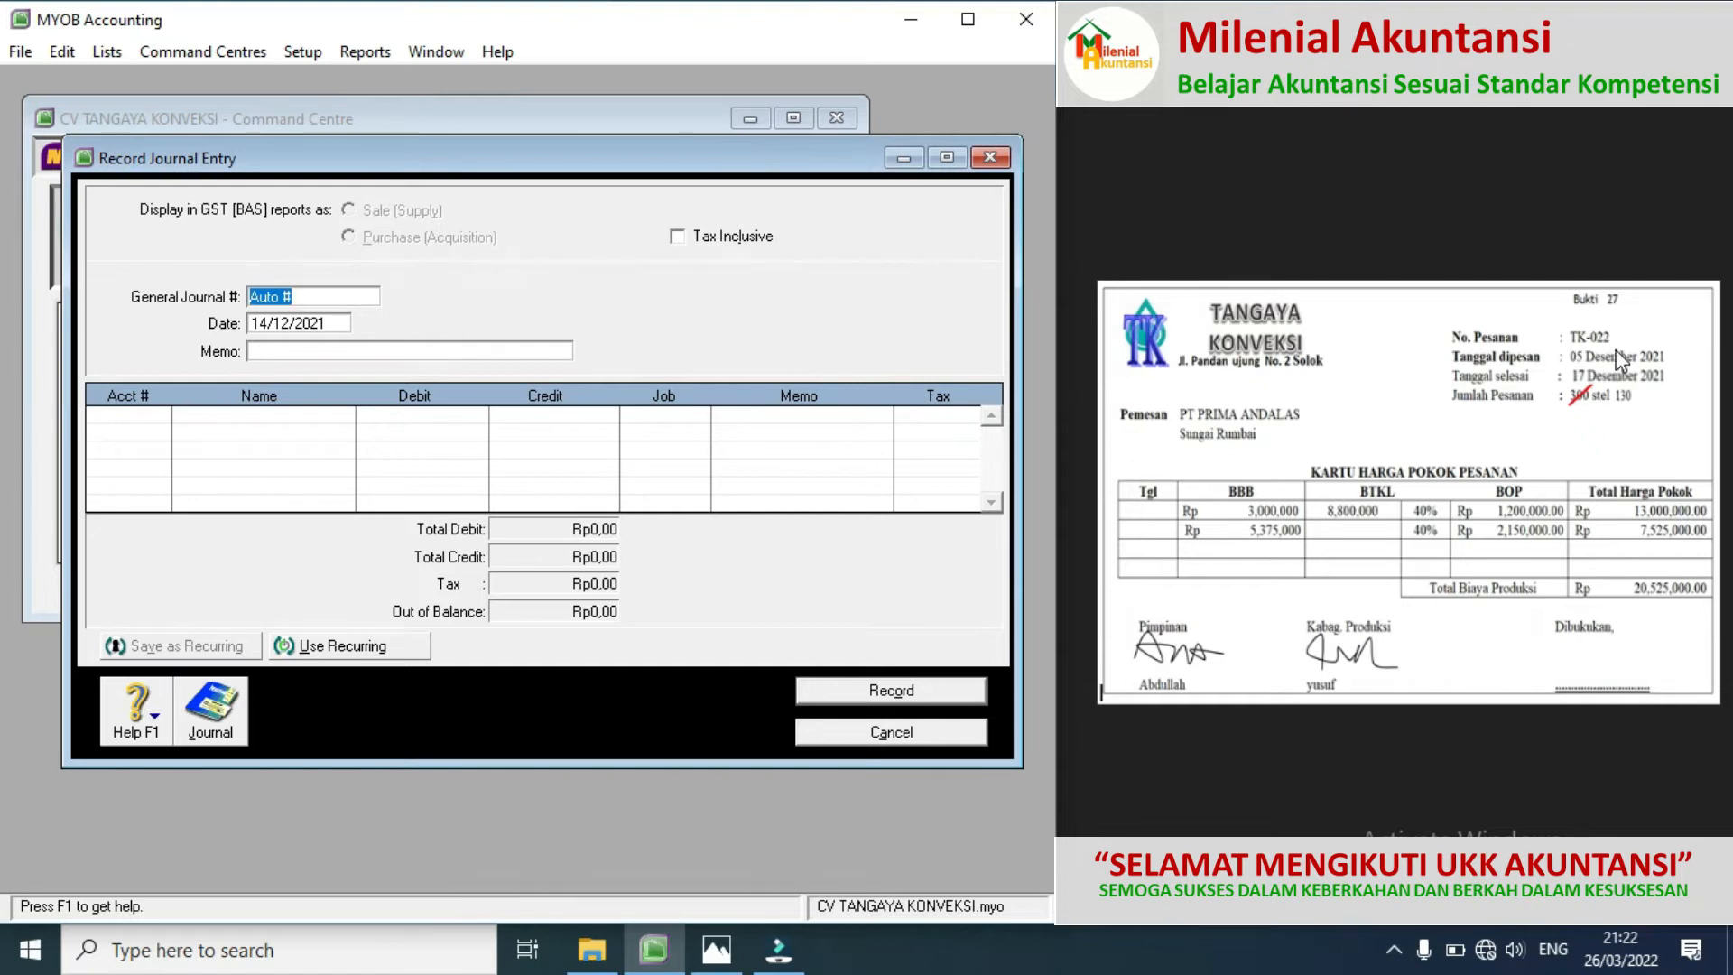
pyautogui.click(1118, 497)
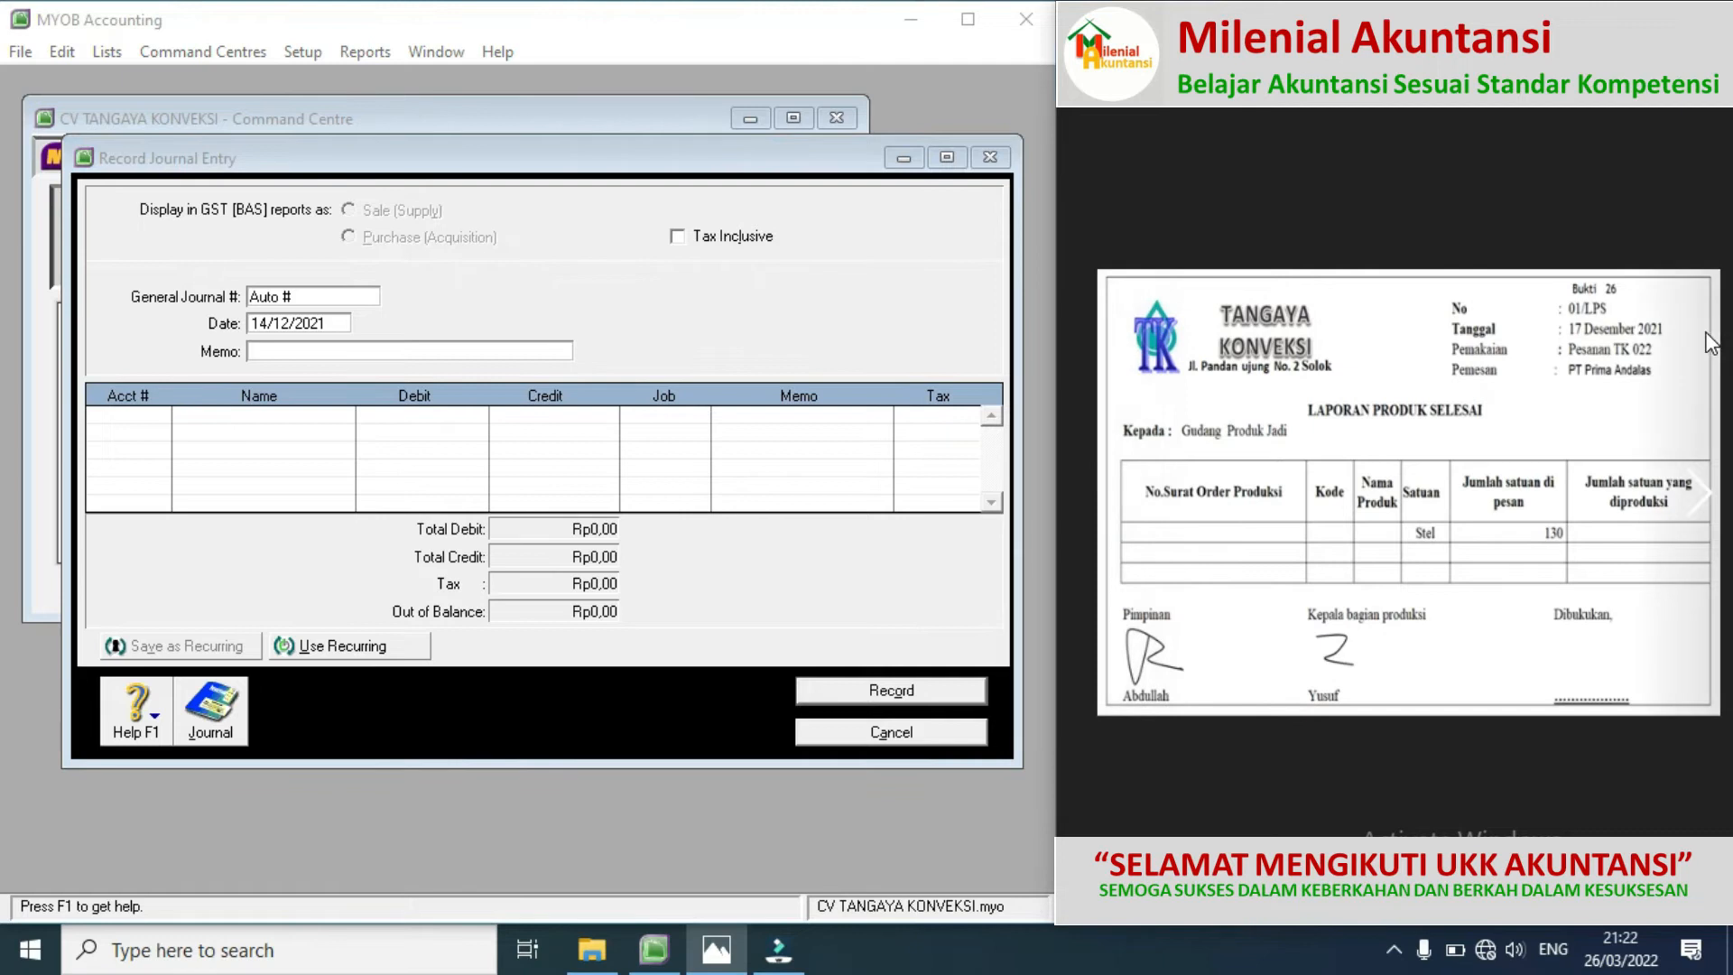
pyautogui.hotkey('alt', 'Tab')
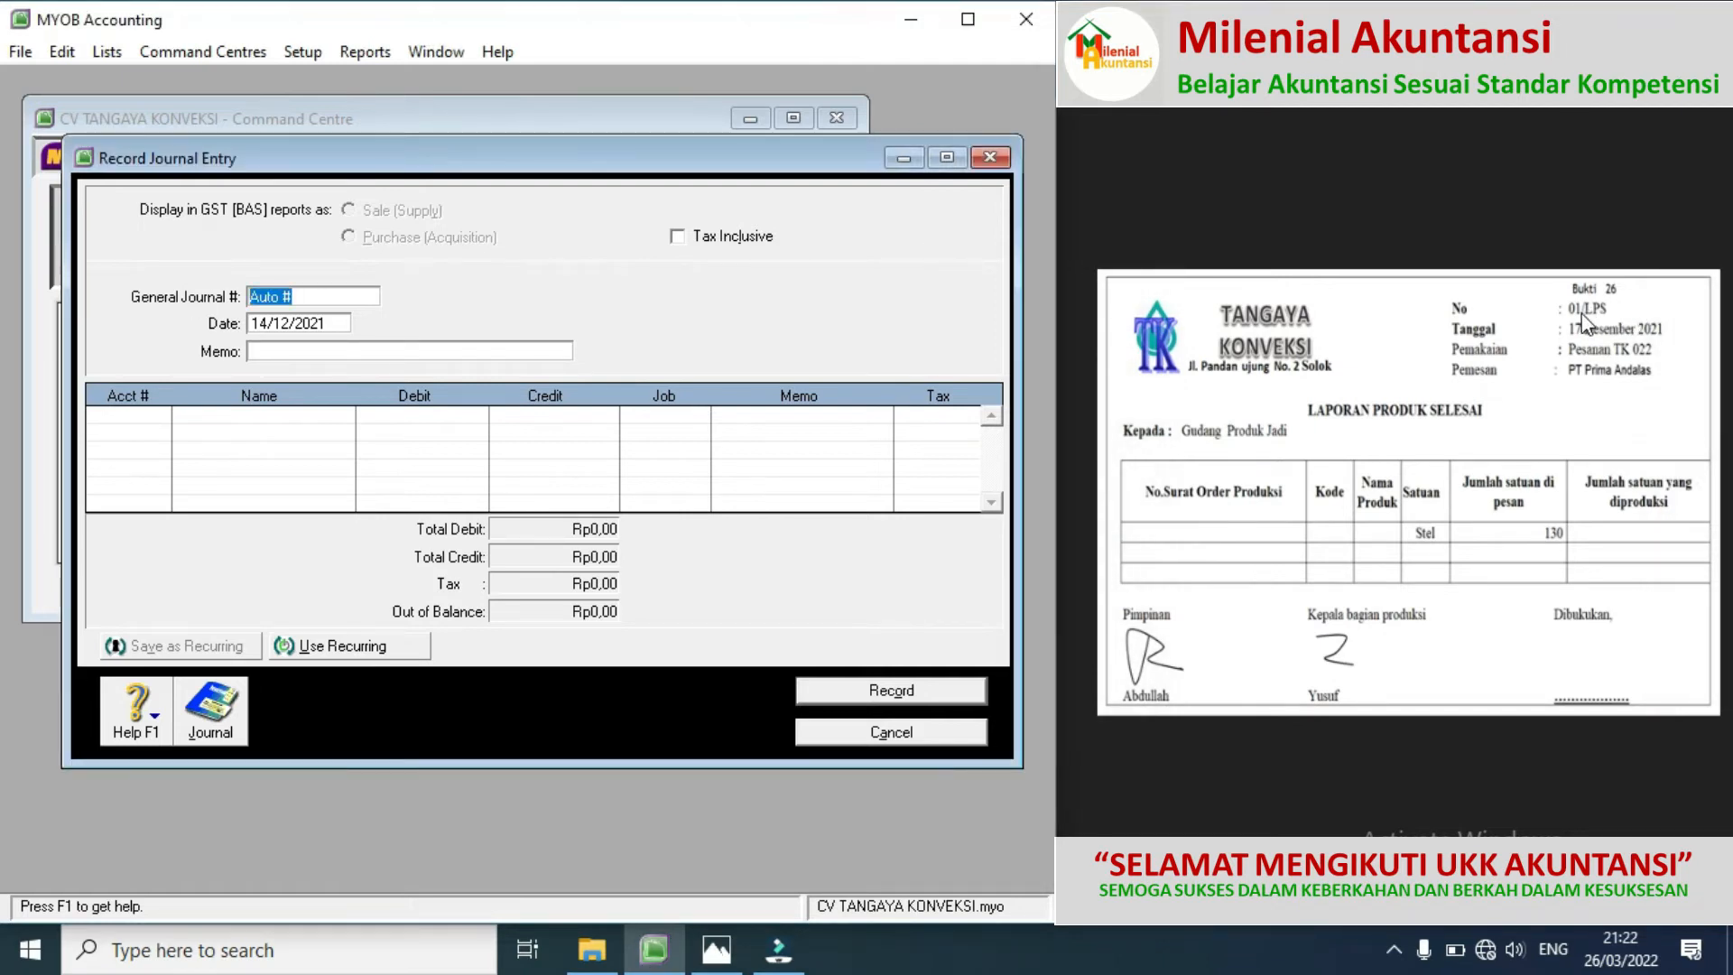
pyautogui.write('01/LPS')
pyautogui.click(267, 325)
pyautogui.press('BackSpace')
pyautogui.write('7')
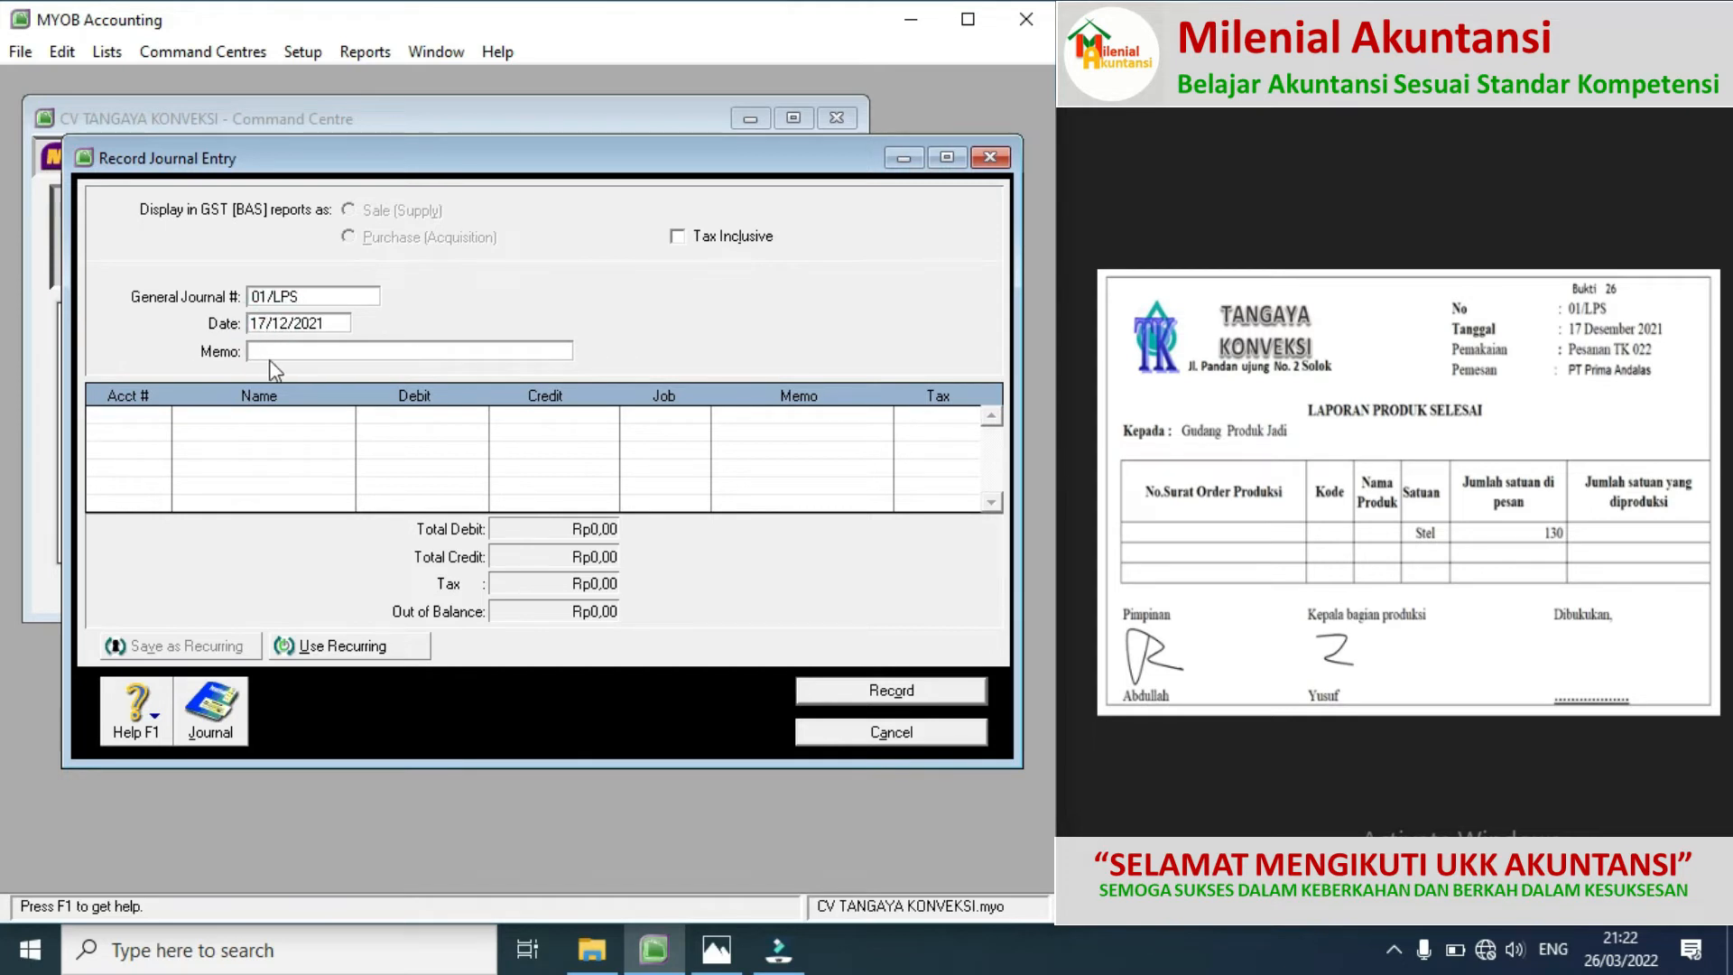
pyautogui.click(278, 354)
pyautogui.write('BOP PESANAN TK-022')
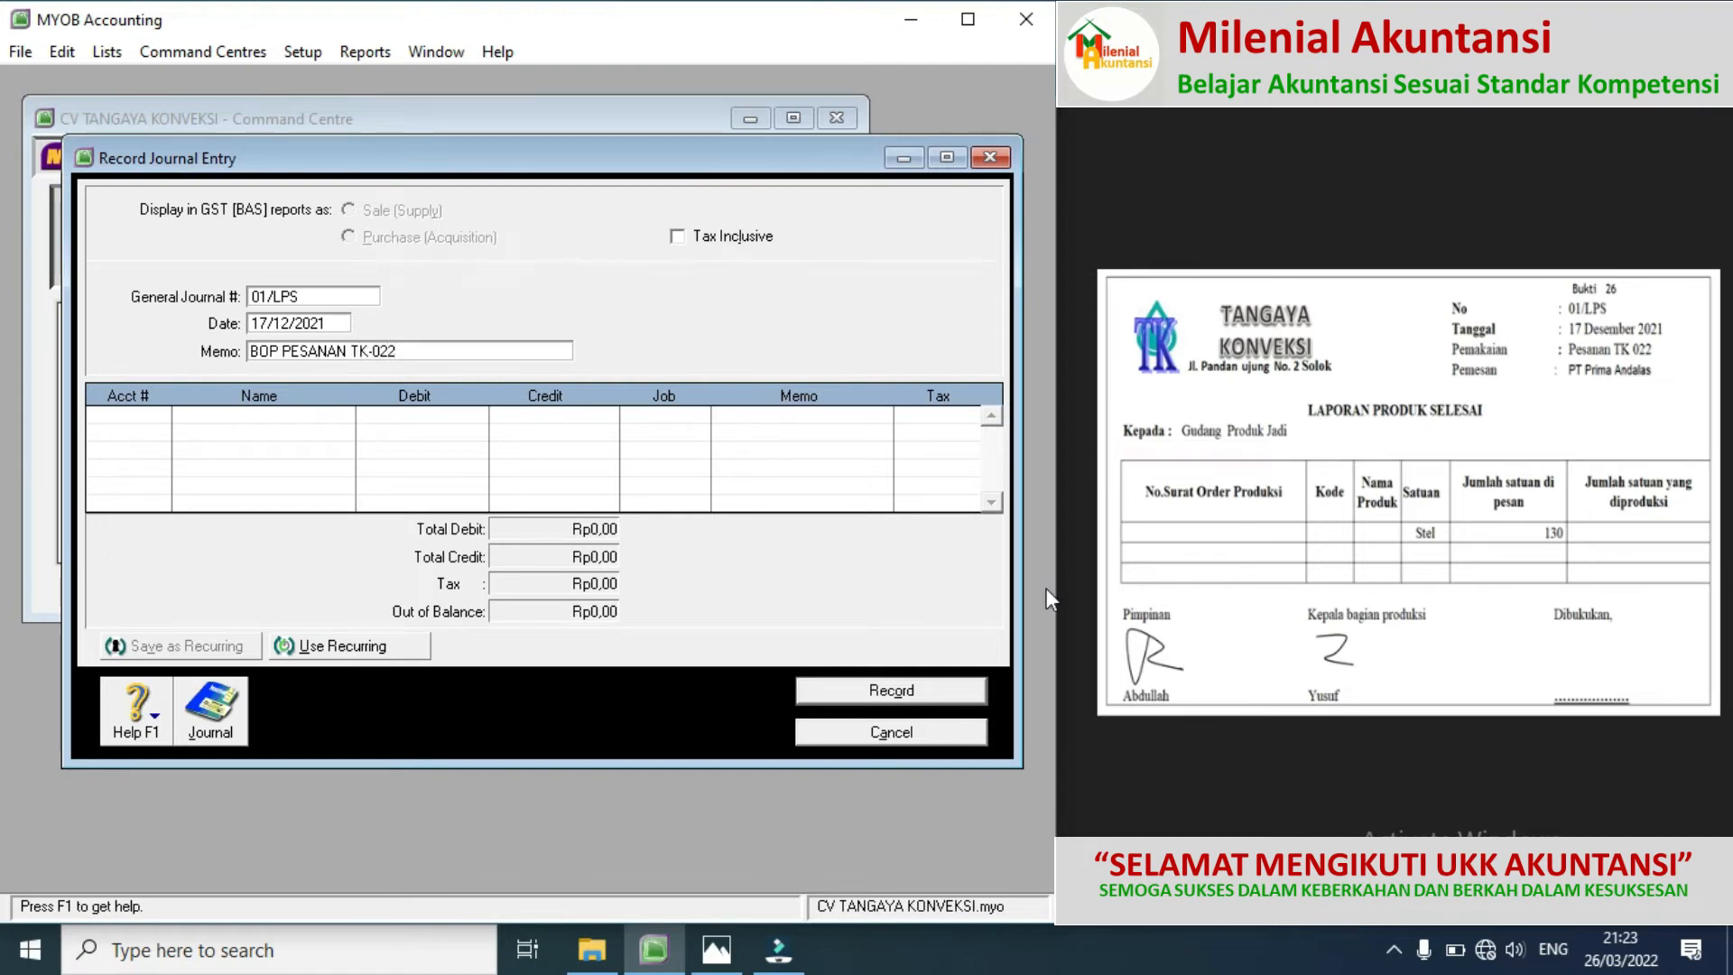
# Step: Display order TK-022's cost card and debit account 5-3003 GIP - Factory Overhead Cost with 3350000 on the first line
pyautogui.click(1704, 487)
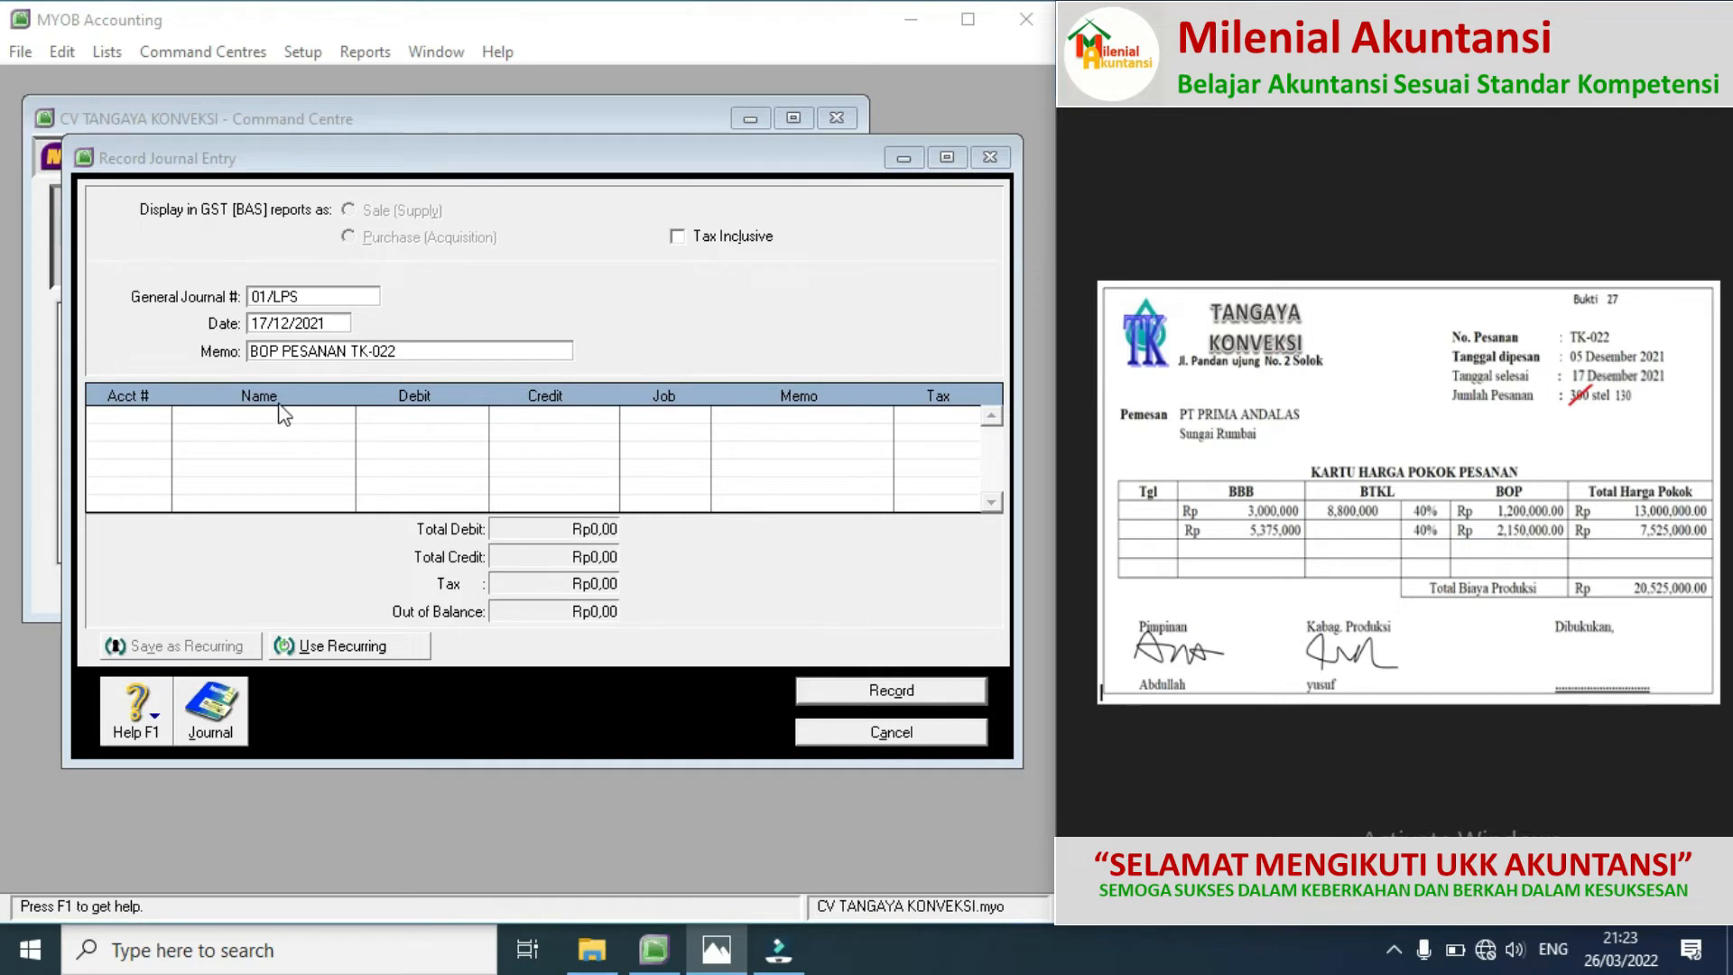
pyautogui.click(160, 417)
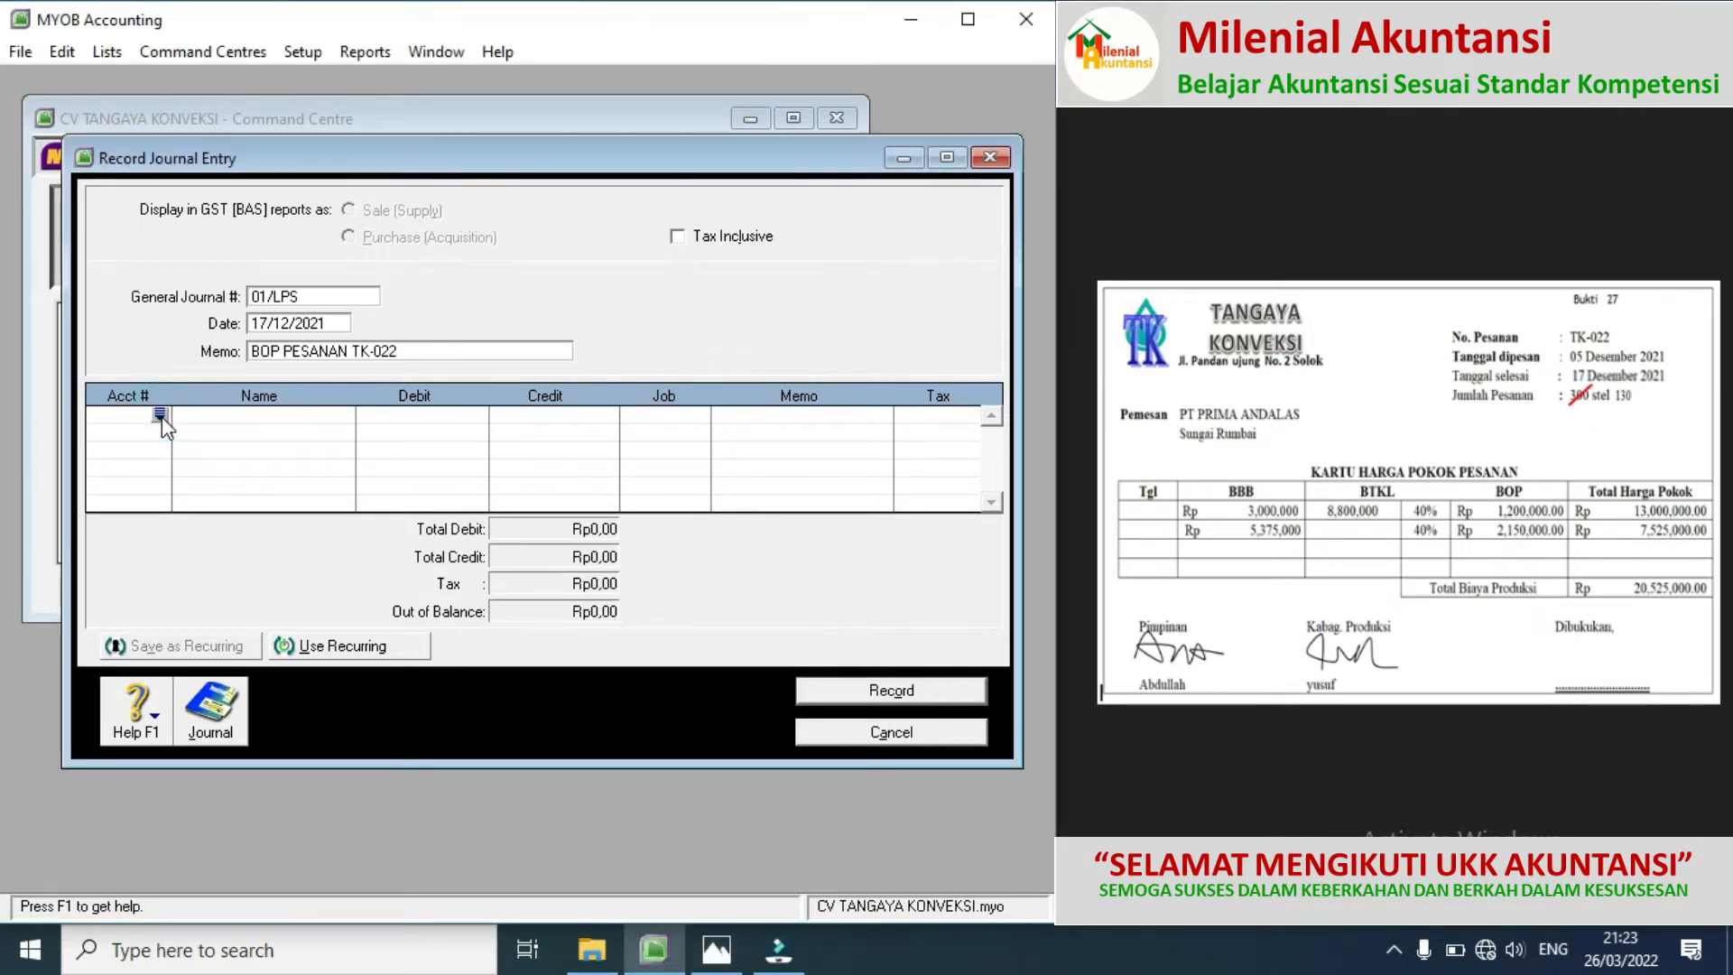
pyautogui.click(162, 418)
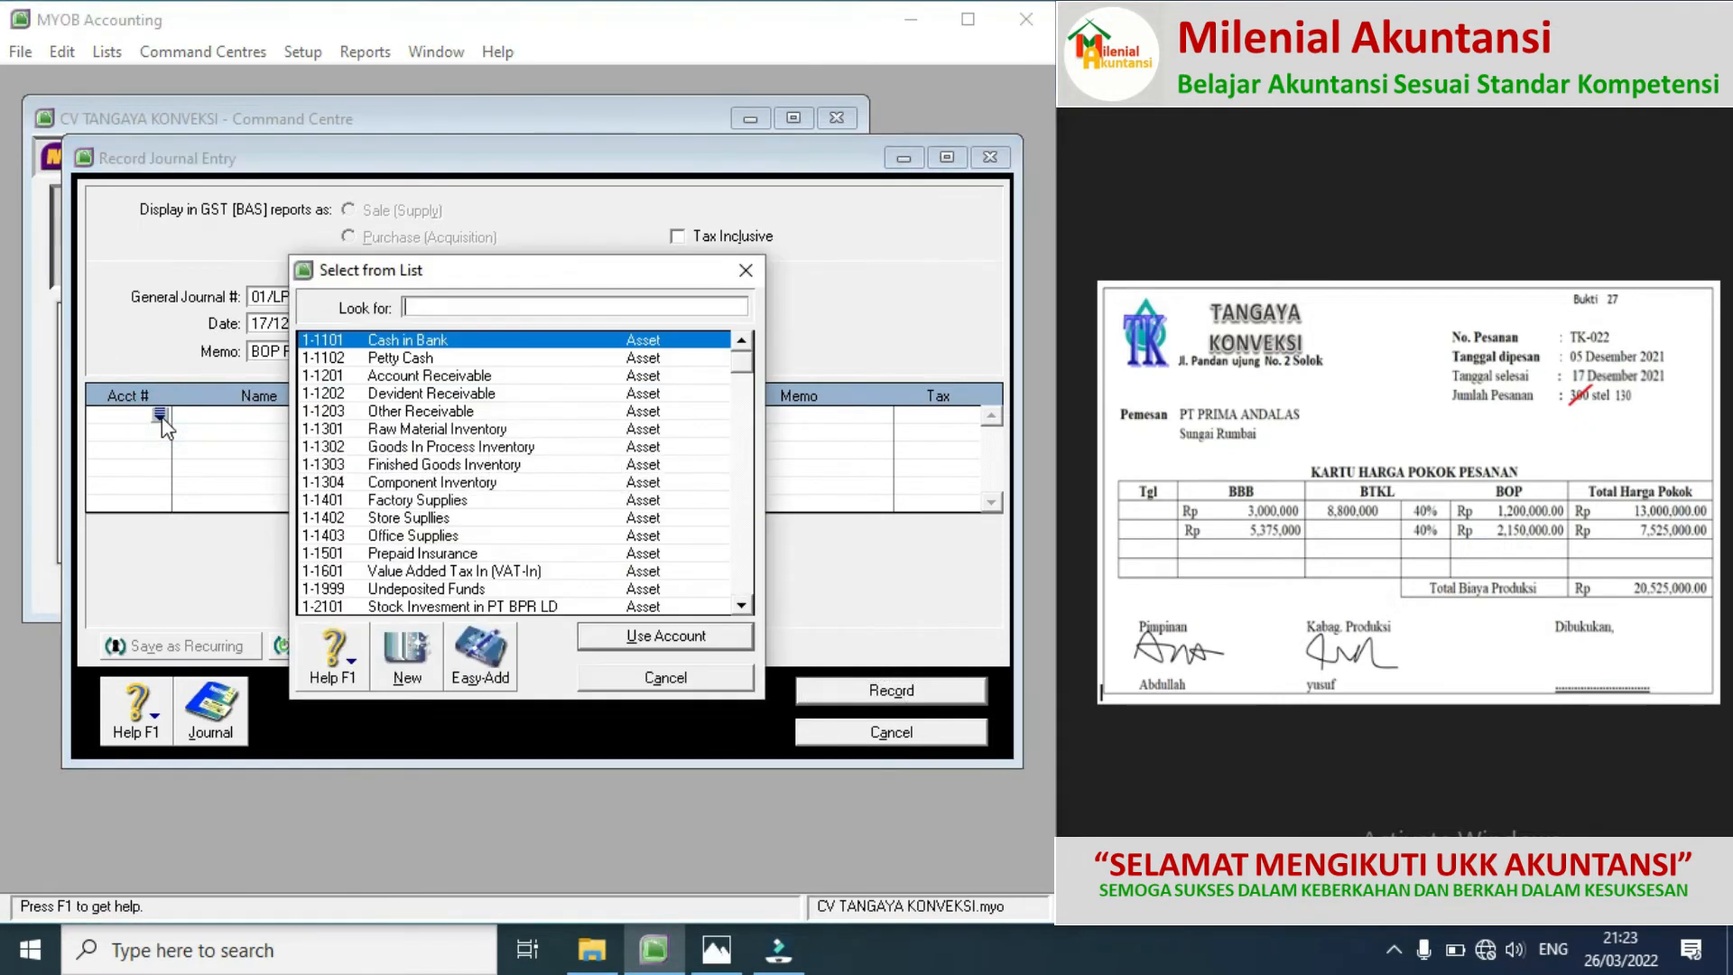
pyautogui.click(740, 544)
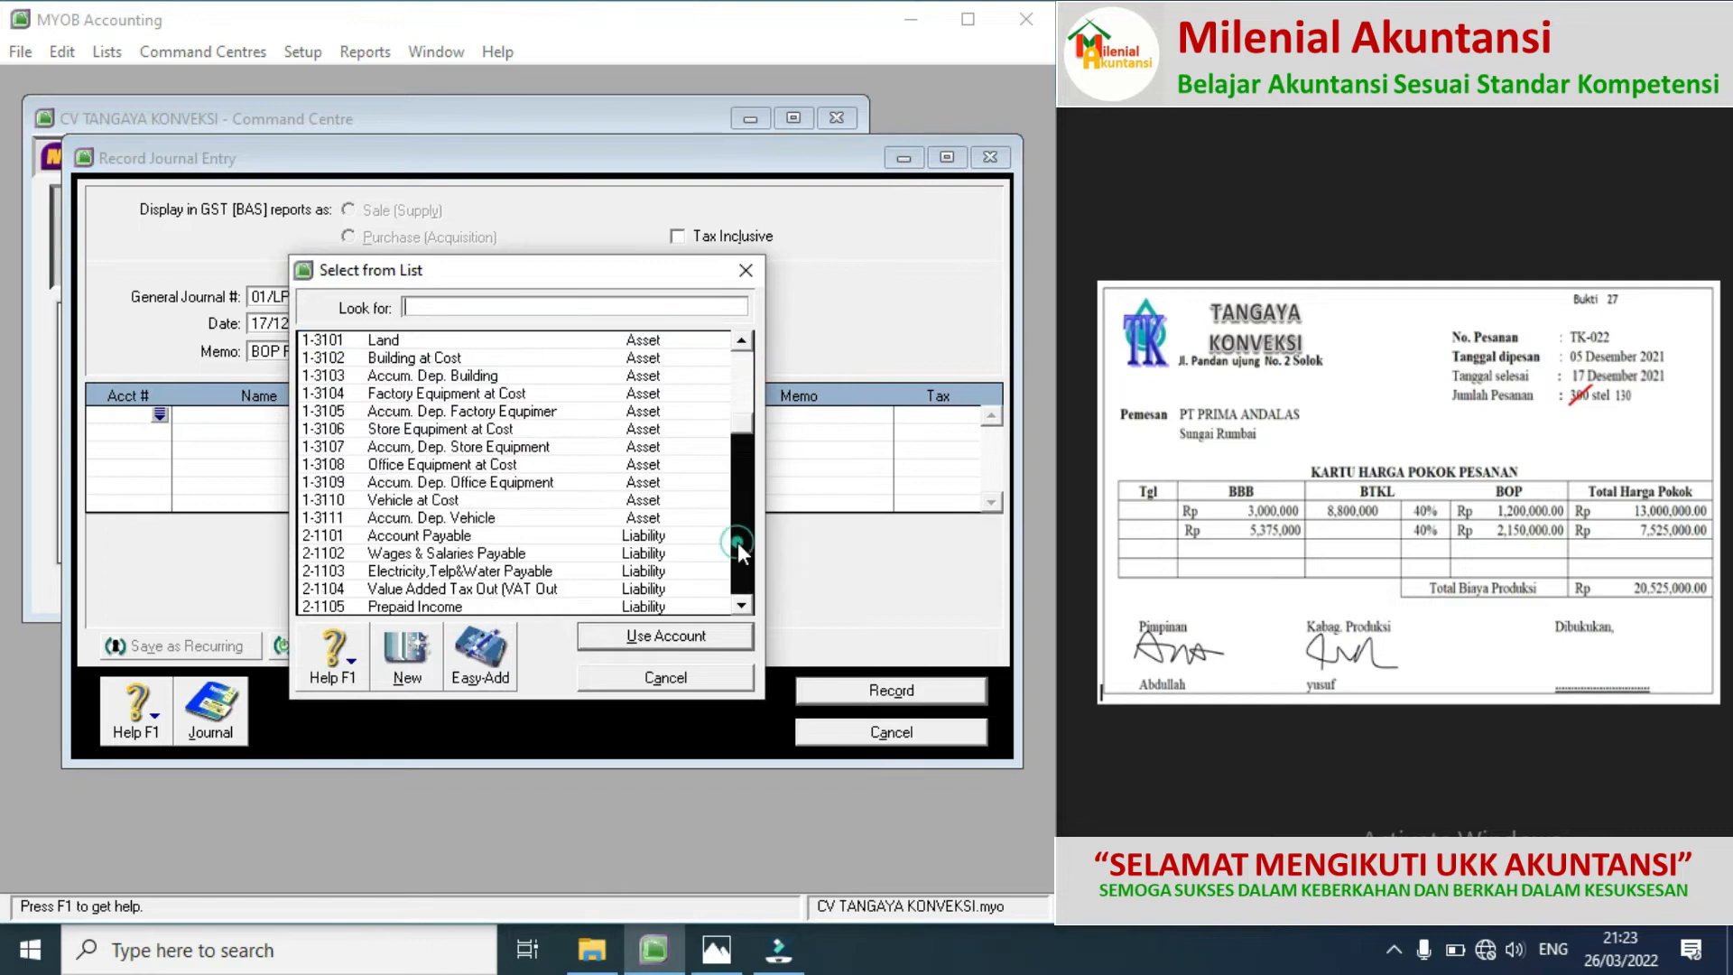
pyautogui.click(740, 543)
pyautogui.click(422, 608)
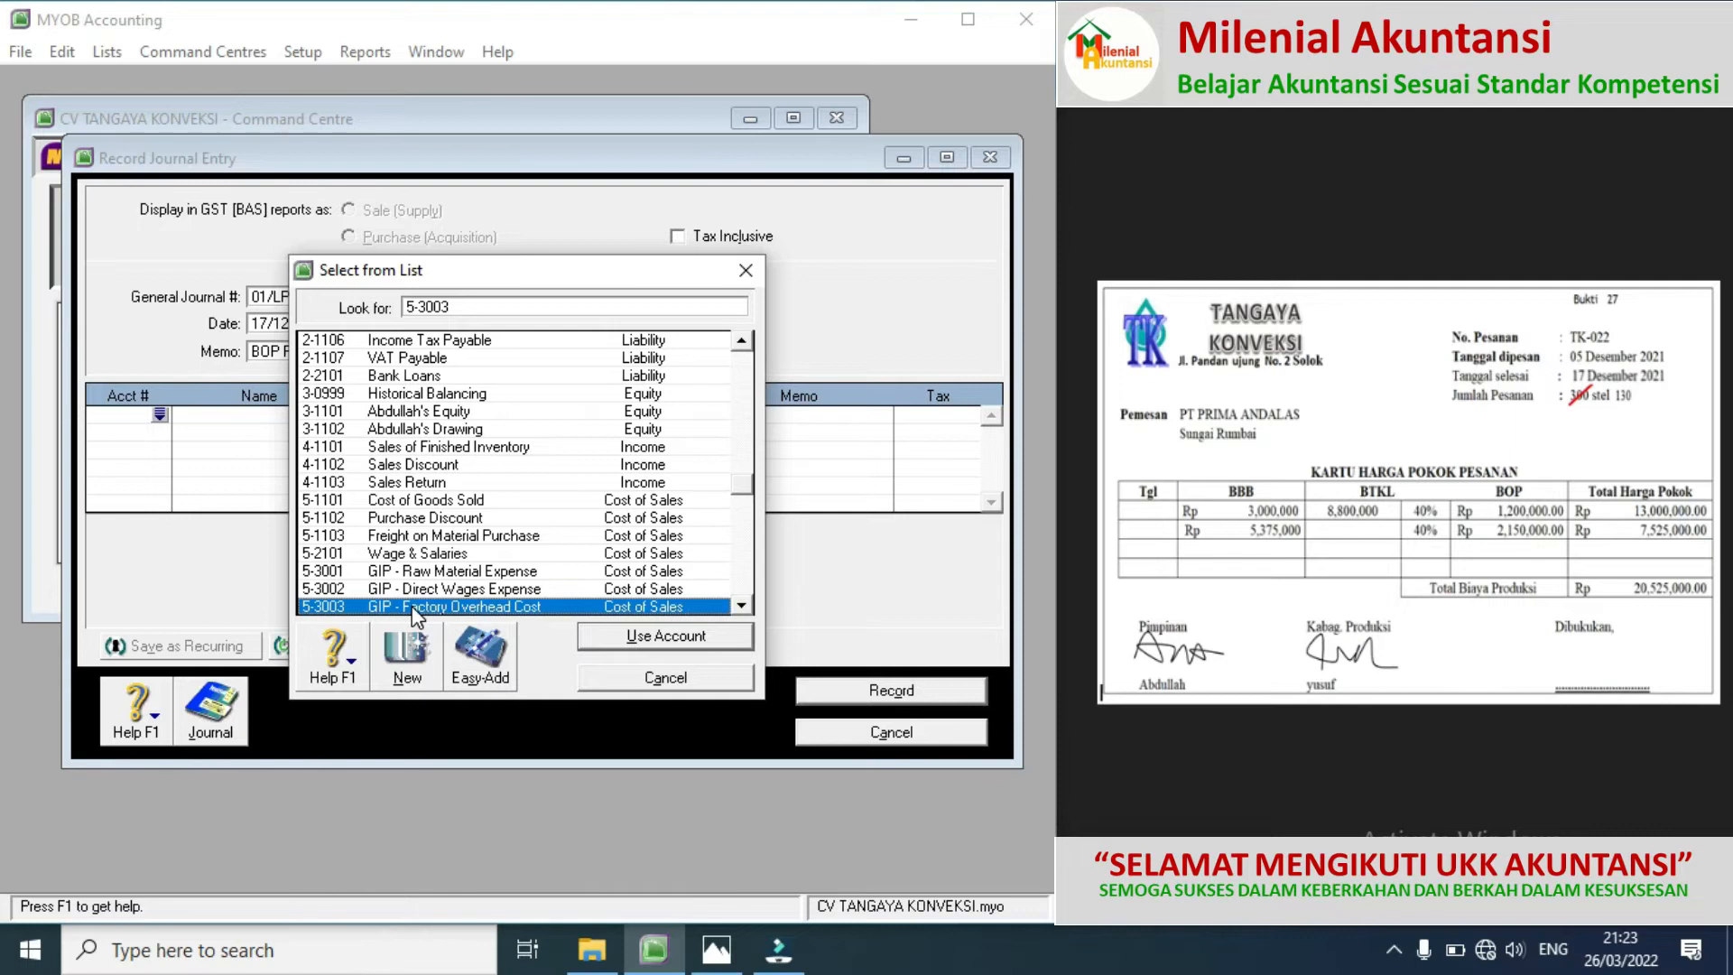
pyautogui.doubleClick(417, 608)
pyautogui.write('3350000')
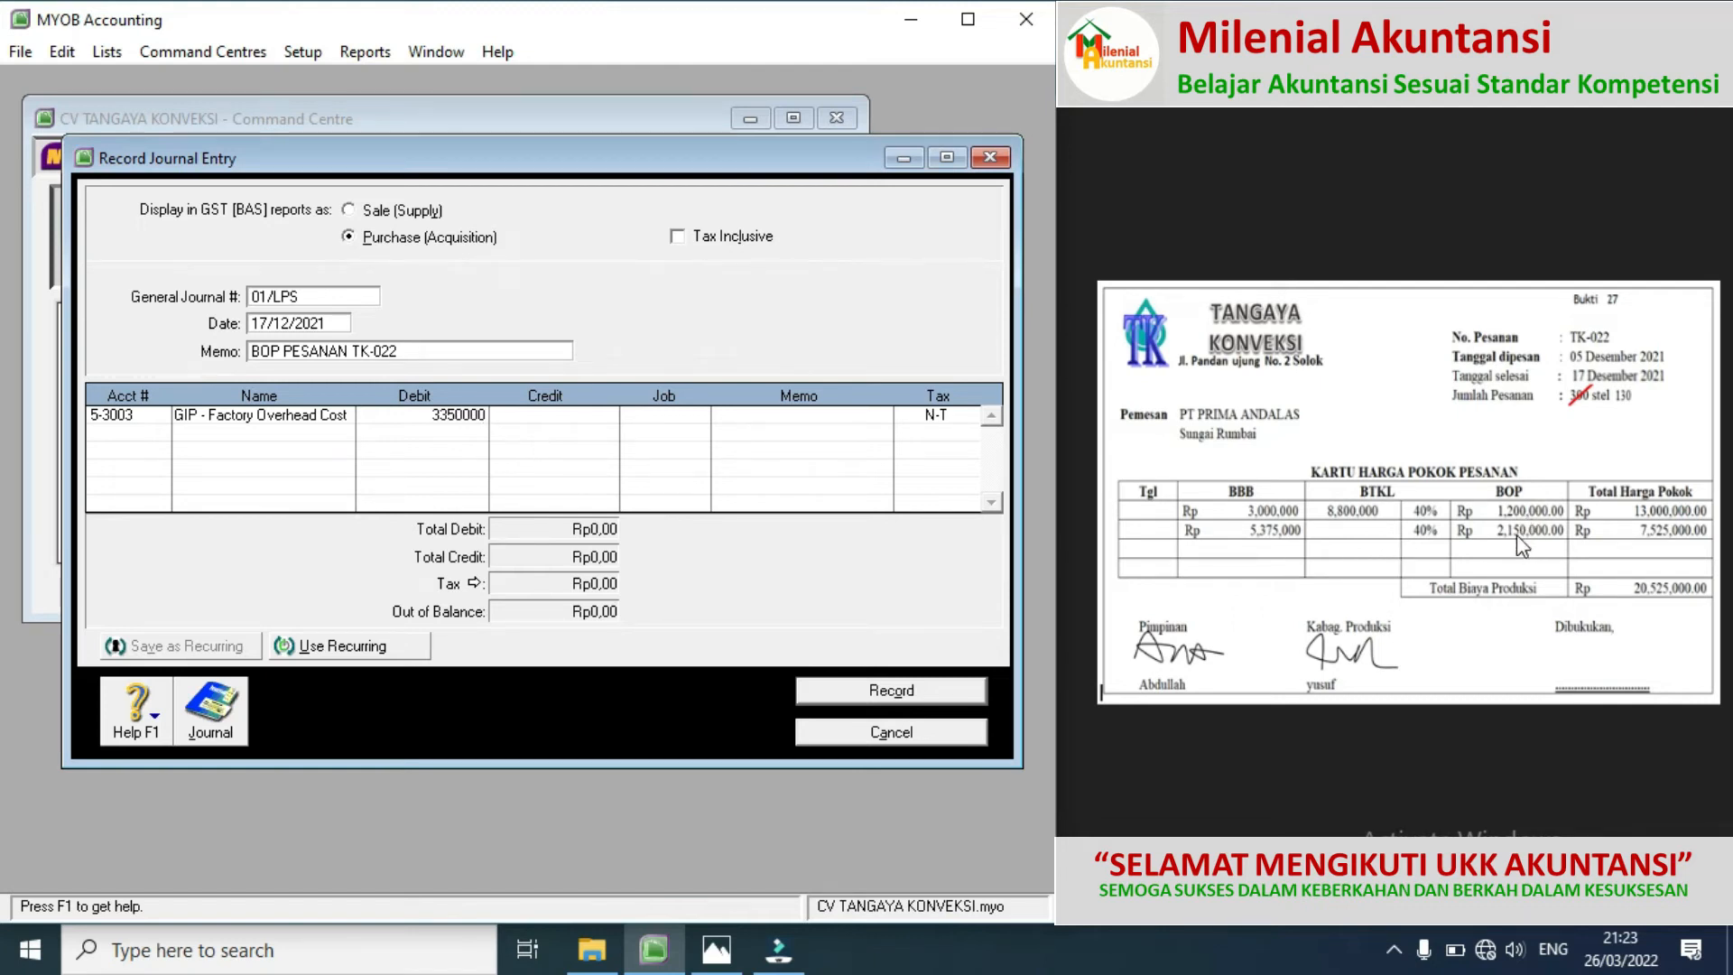
# Step: Credit account 5-4101 Applied Factory Overhead Cost with 3350000 on the second line and record the journal entry
pyautogui.click(158, 440)
pyautogui.click(159, 435)
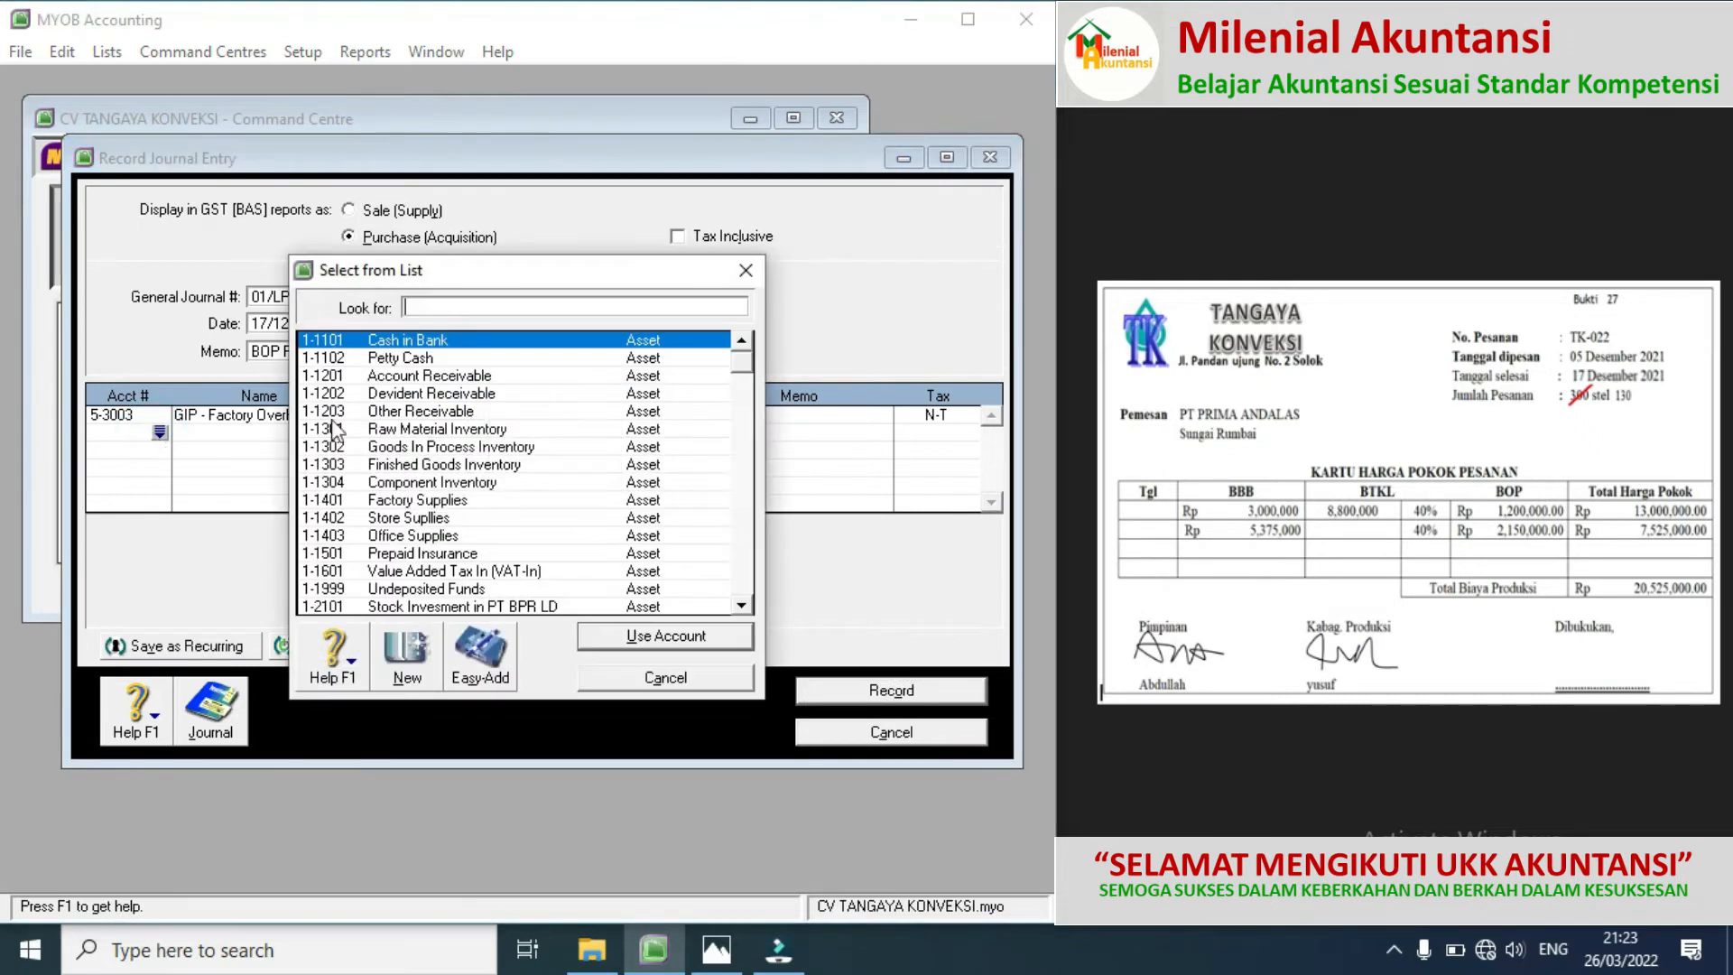
pyautogui.click(745, 547)
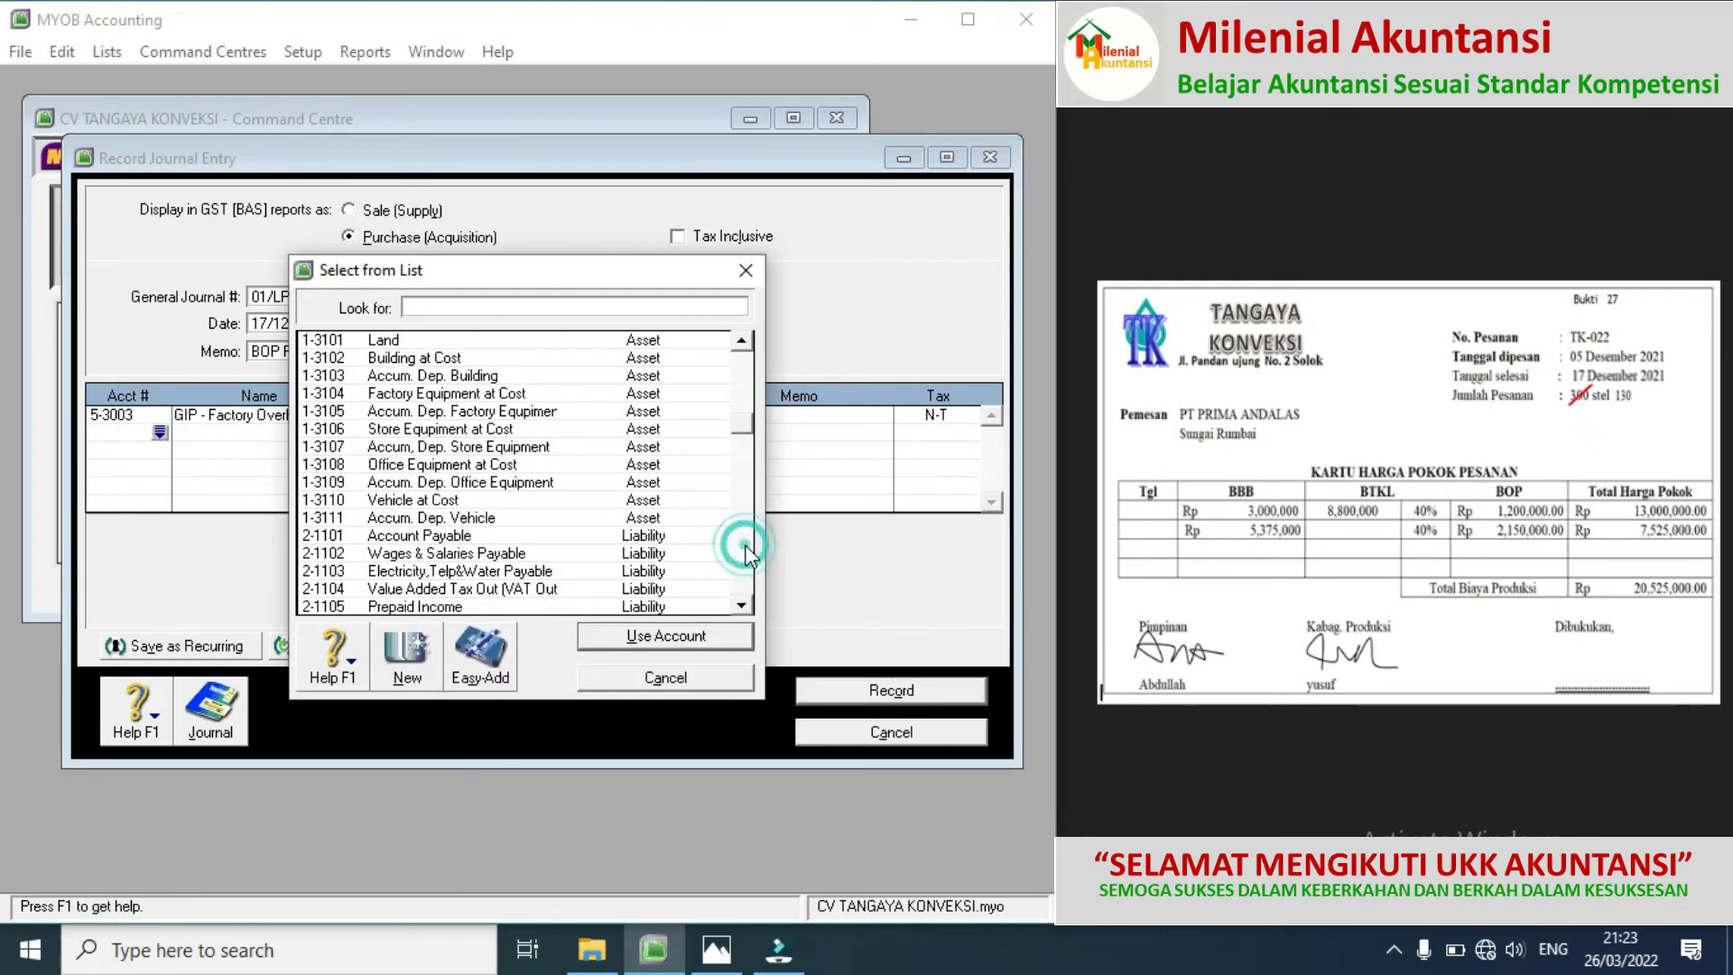
pyautogui.click(746, 553)
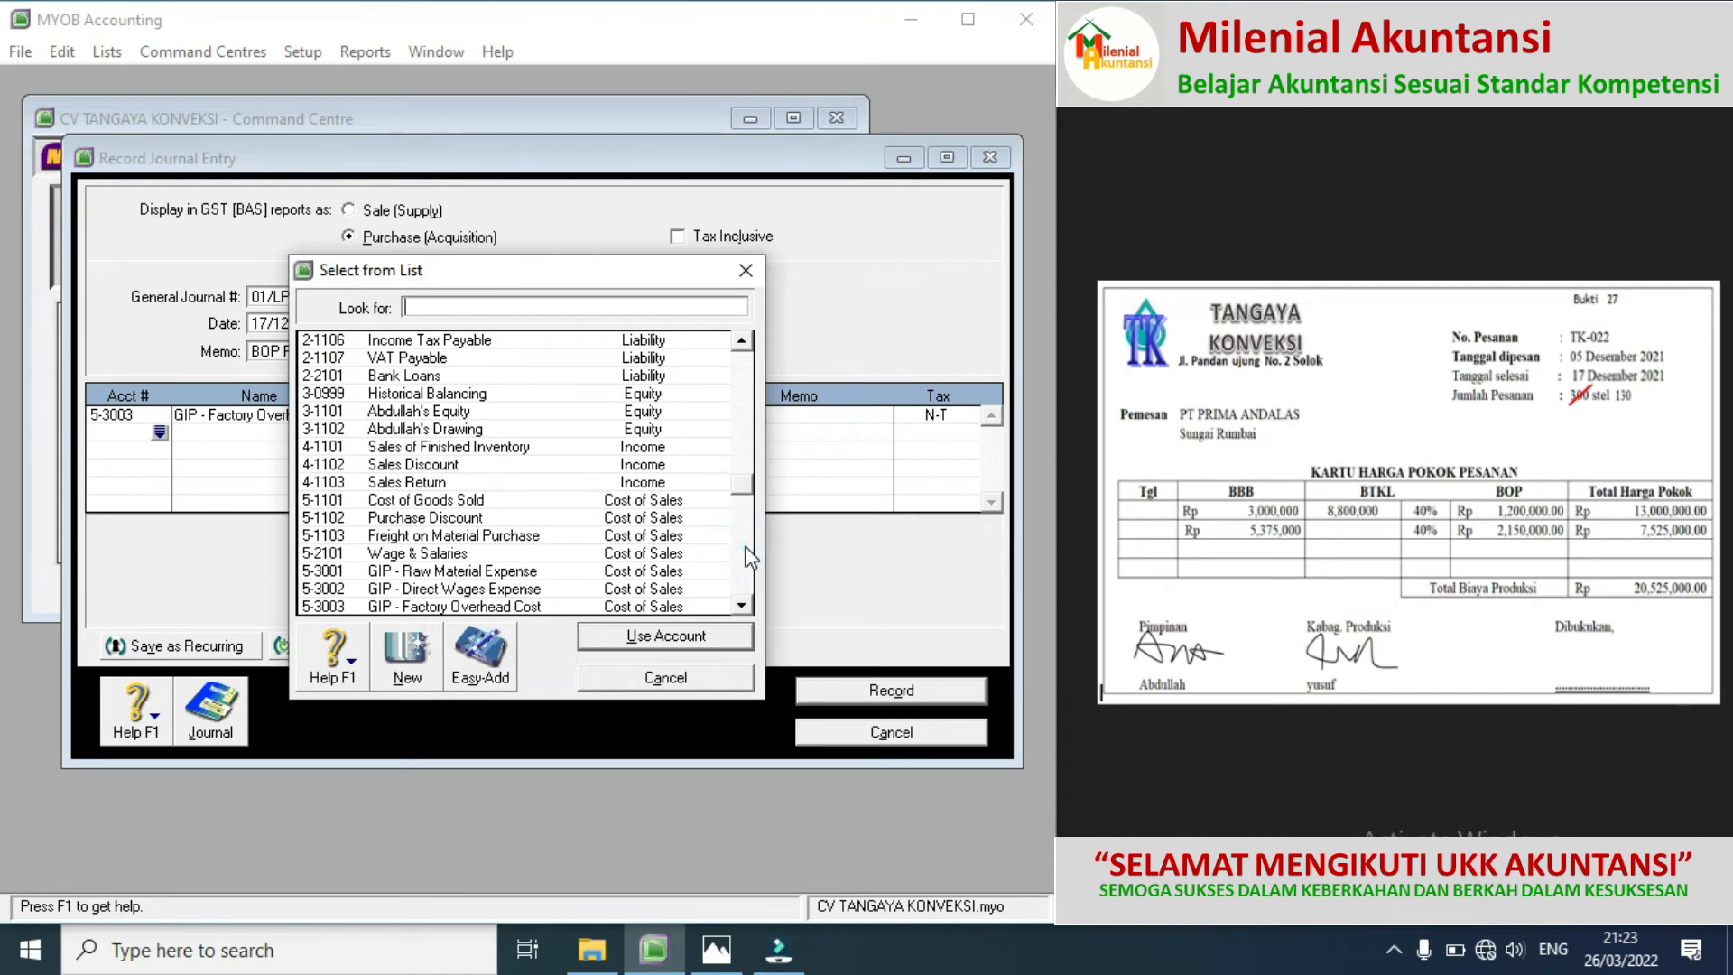
pyautogui.click(747, 554)
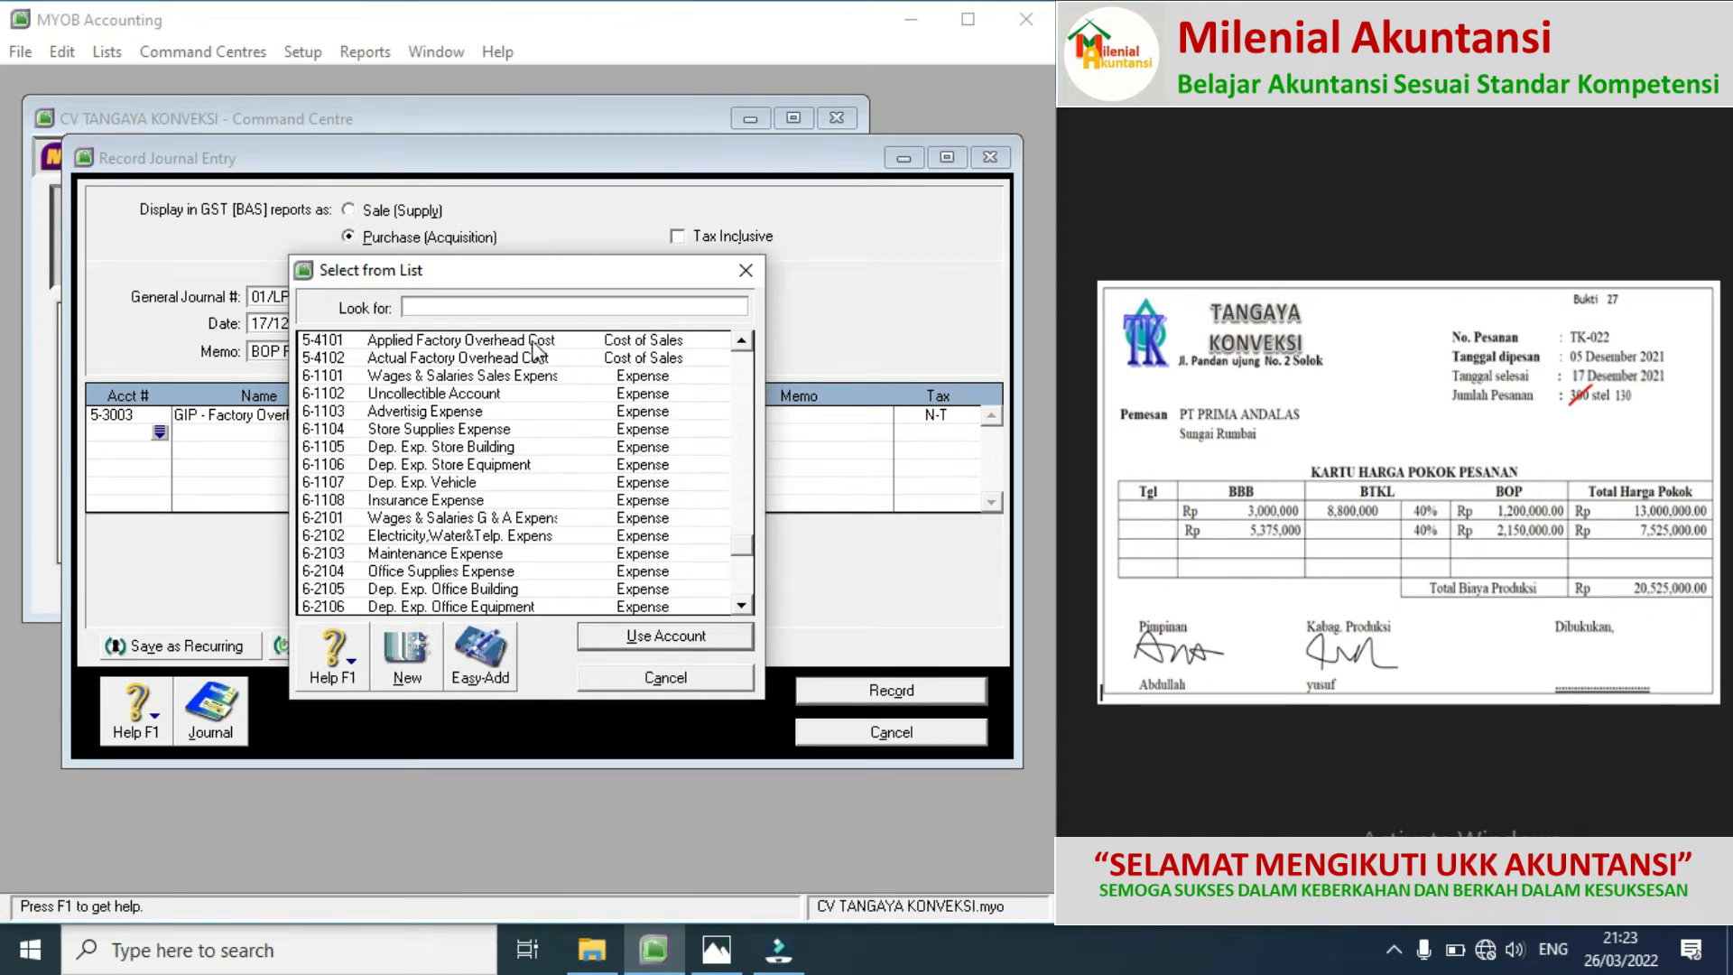
pyautogui.doubleClick(484, 343)
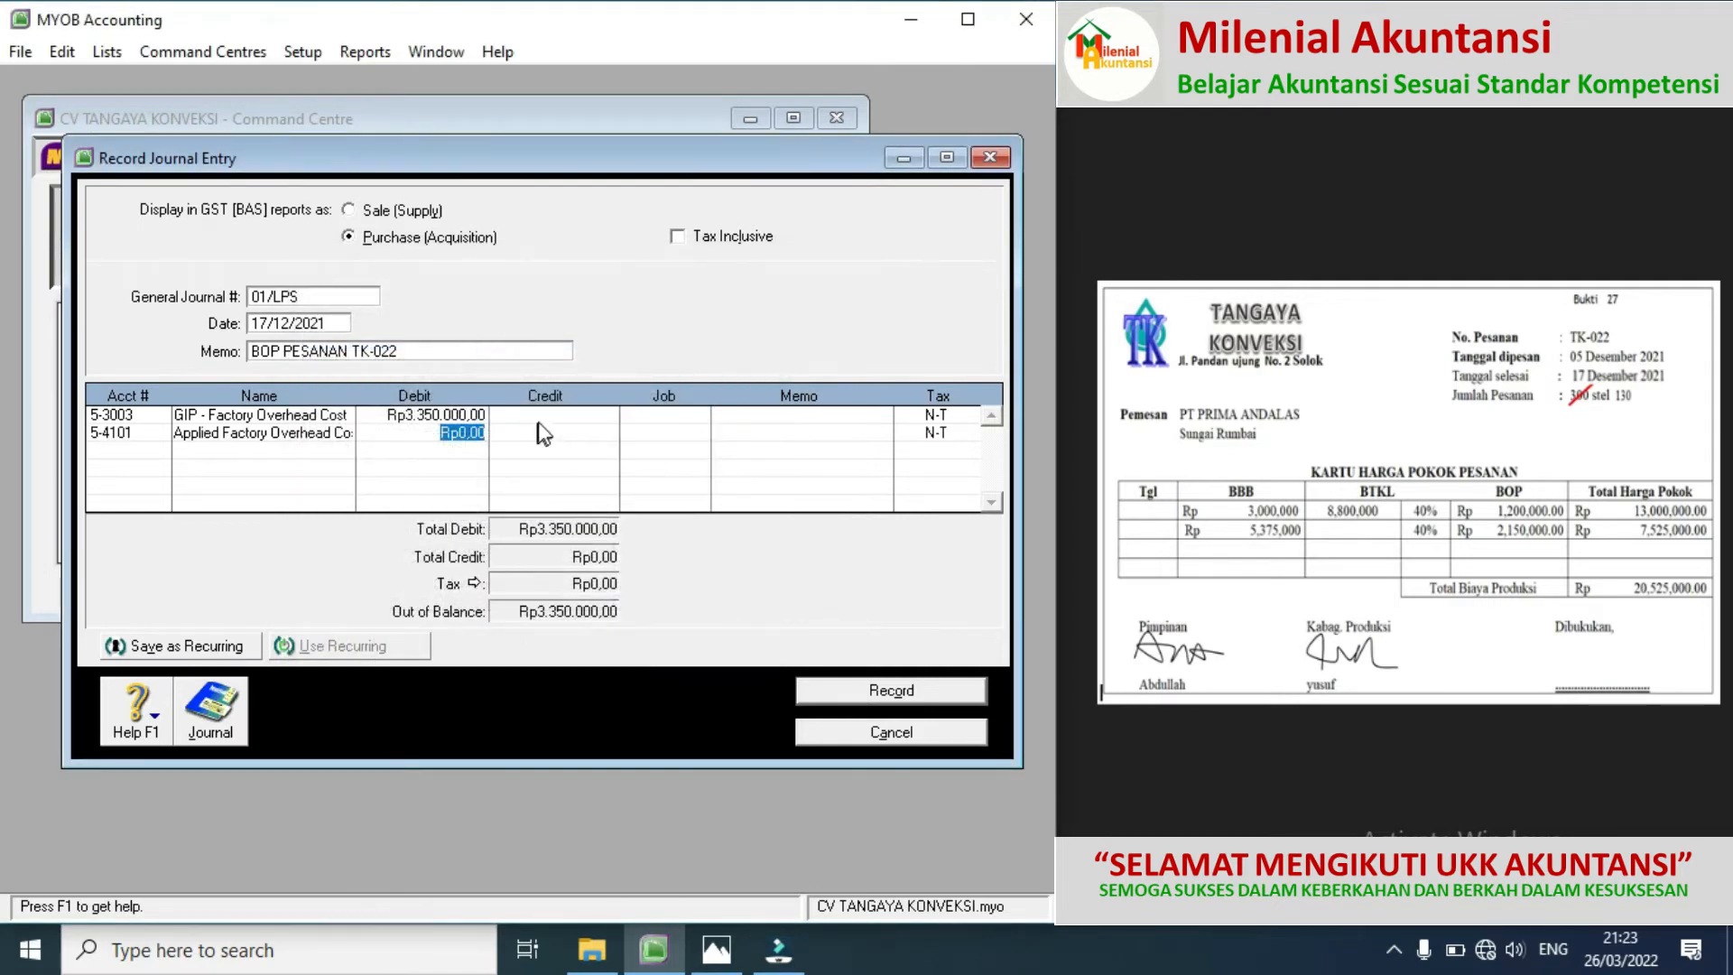
pyautogui.click(553, 433)
pyautogui.click(554, 433)
pyautogui.click(553, 433)
pyautogui.click(553, 434)
pyautogui.moveTo(554, 433); pyautogui.dragTo(621, 458)
pyautogui.write('3350000')
pyautogui.press('Tab')
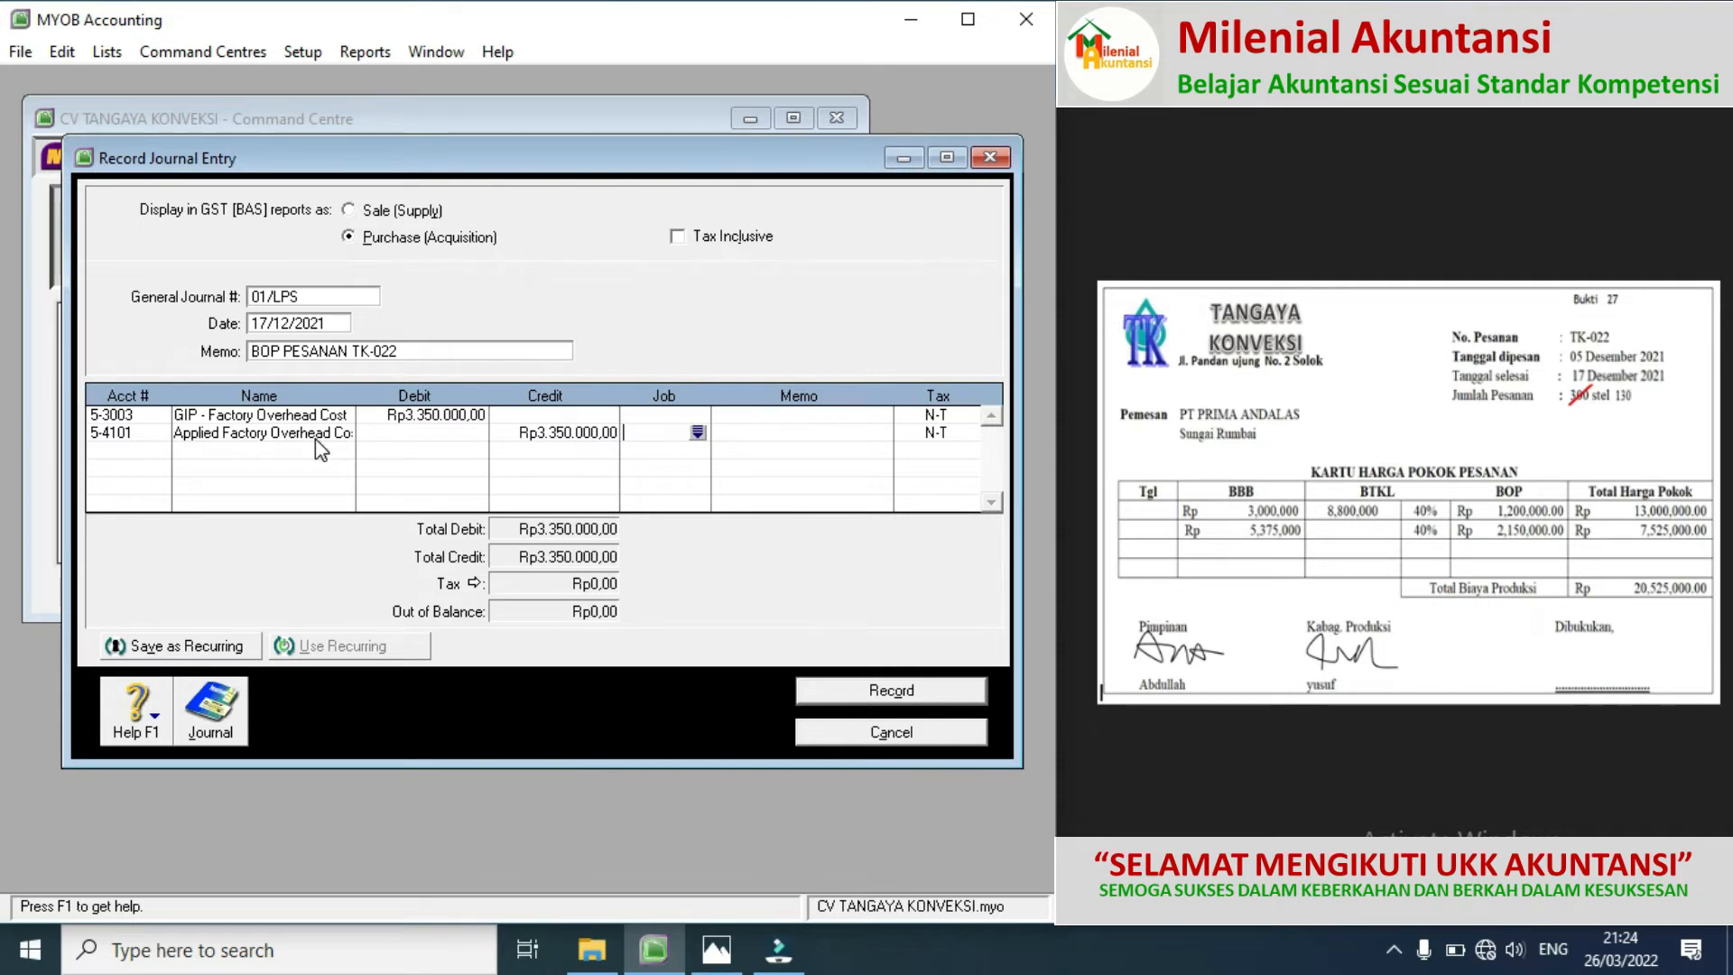
pyautogui.click(892, 691)
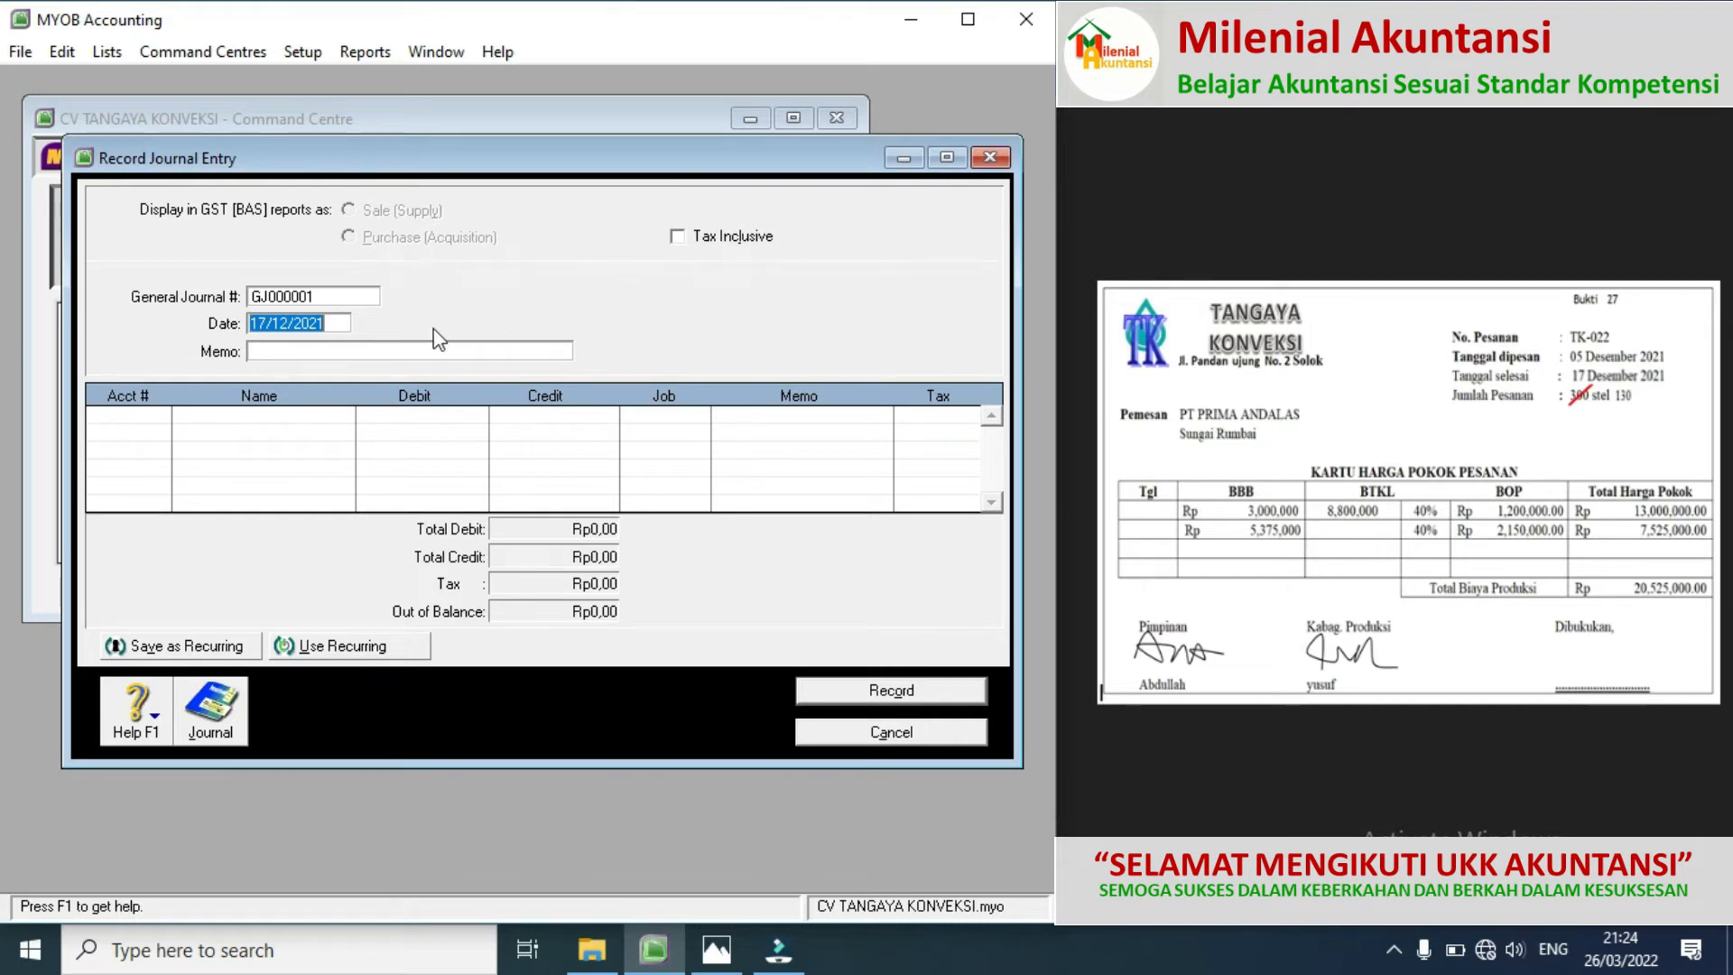
# Step: Number the new journal entry 01/LPS and enter the memo PRODUK JADI PESANAN TK-022
pyautogui.click(323, 298)
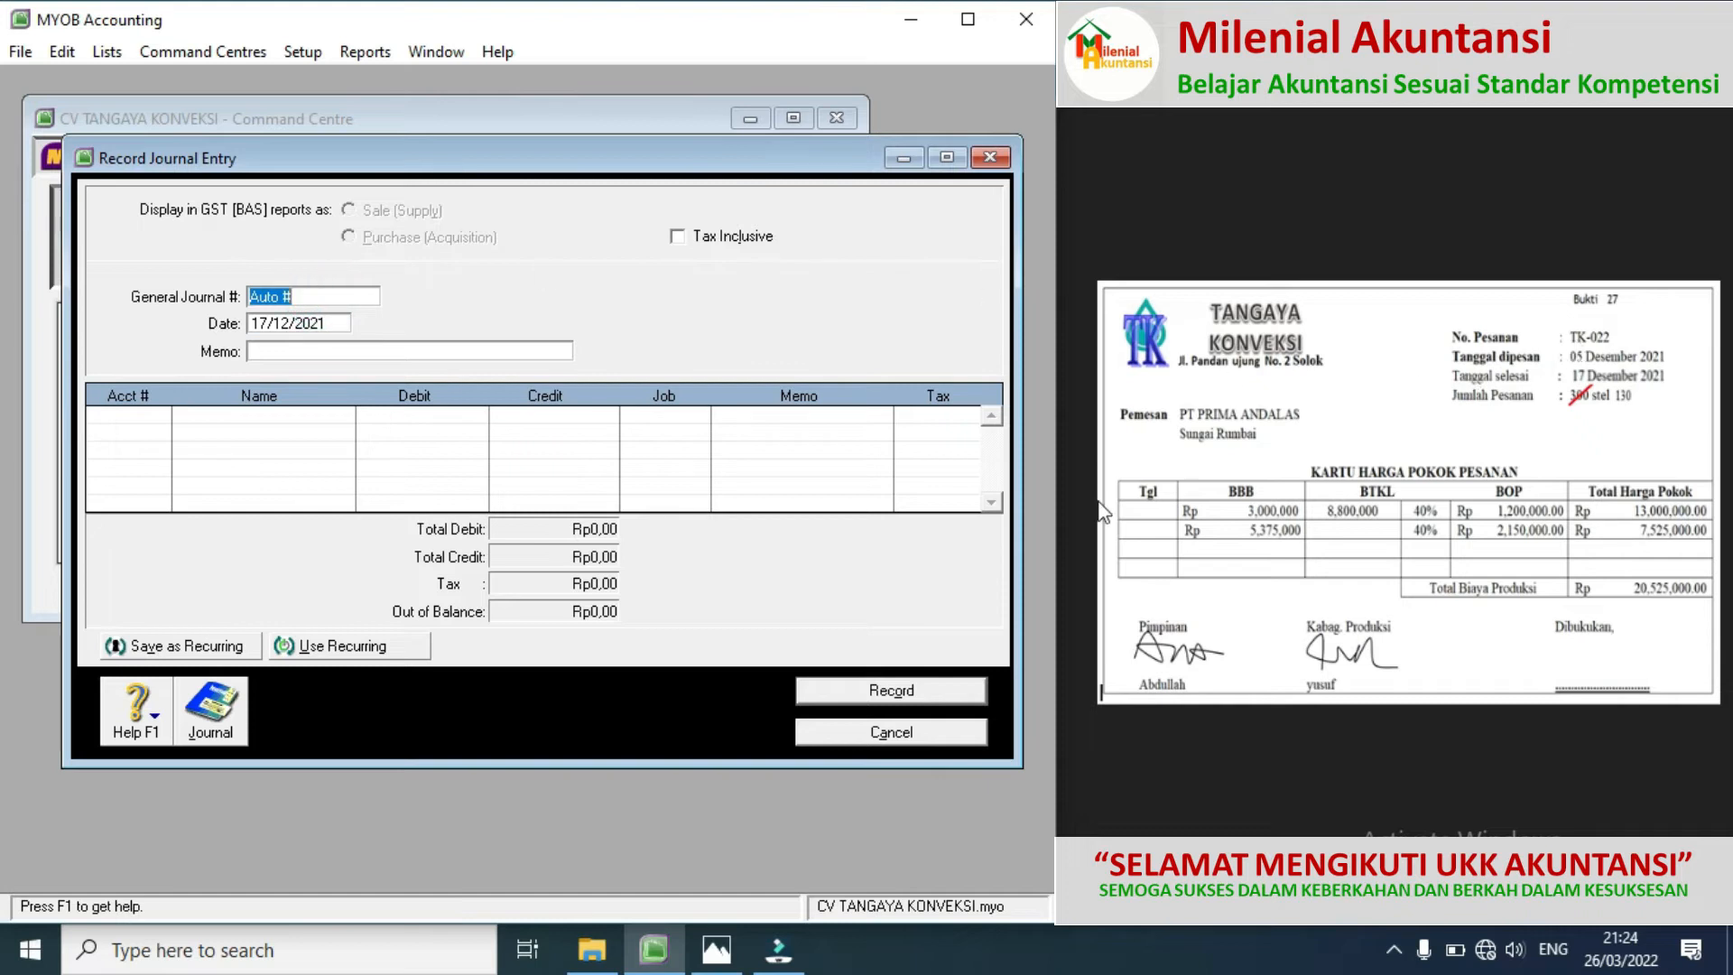
pyautogui.write('01/LPS')
pyautogui.click(257, 354)
pyautogui.write('PRODUK')
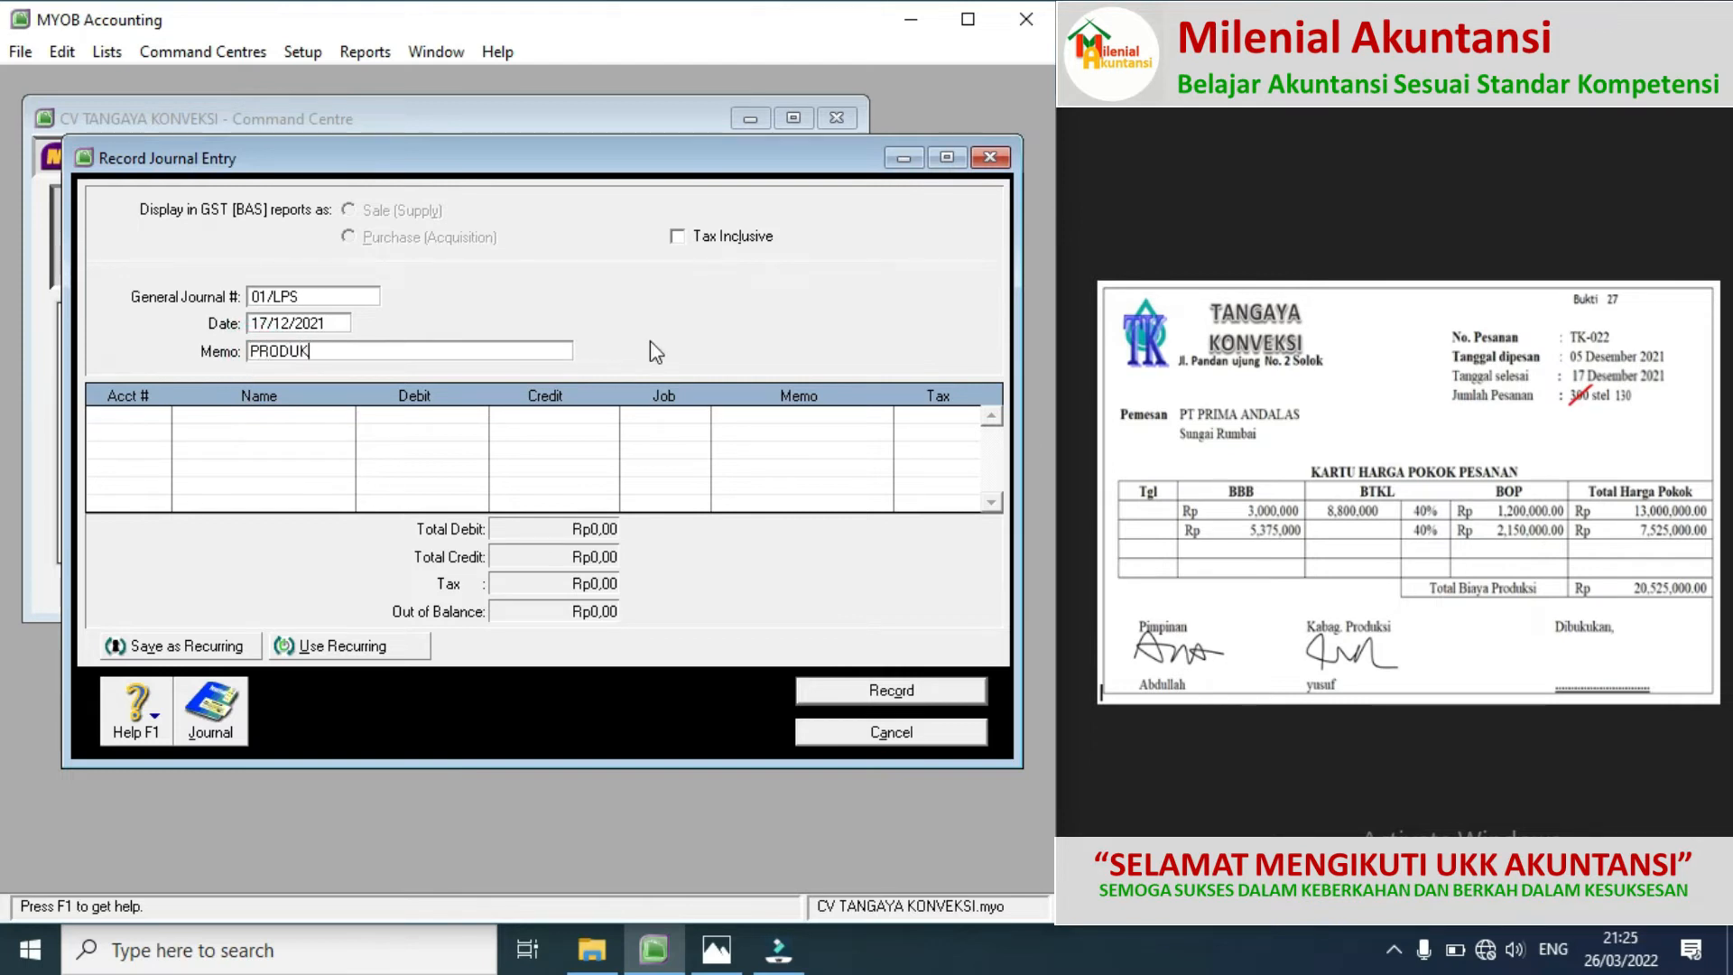
pyautogui.write(' JADI PESANAN TK-022')
# Step: Assign accounts 1-1303 Finished Goods Inventory and 5-3001 GIP - Raw Material Expense to the first two journal lines
pyautogui.click(145, 420)
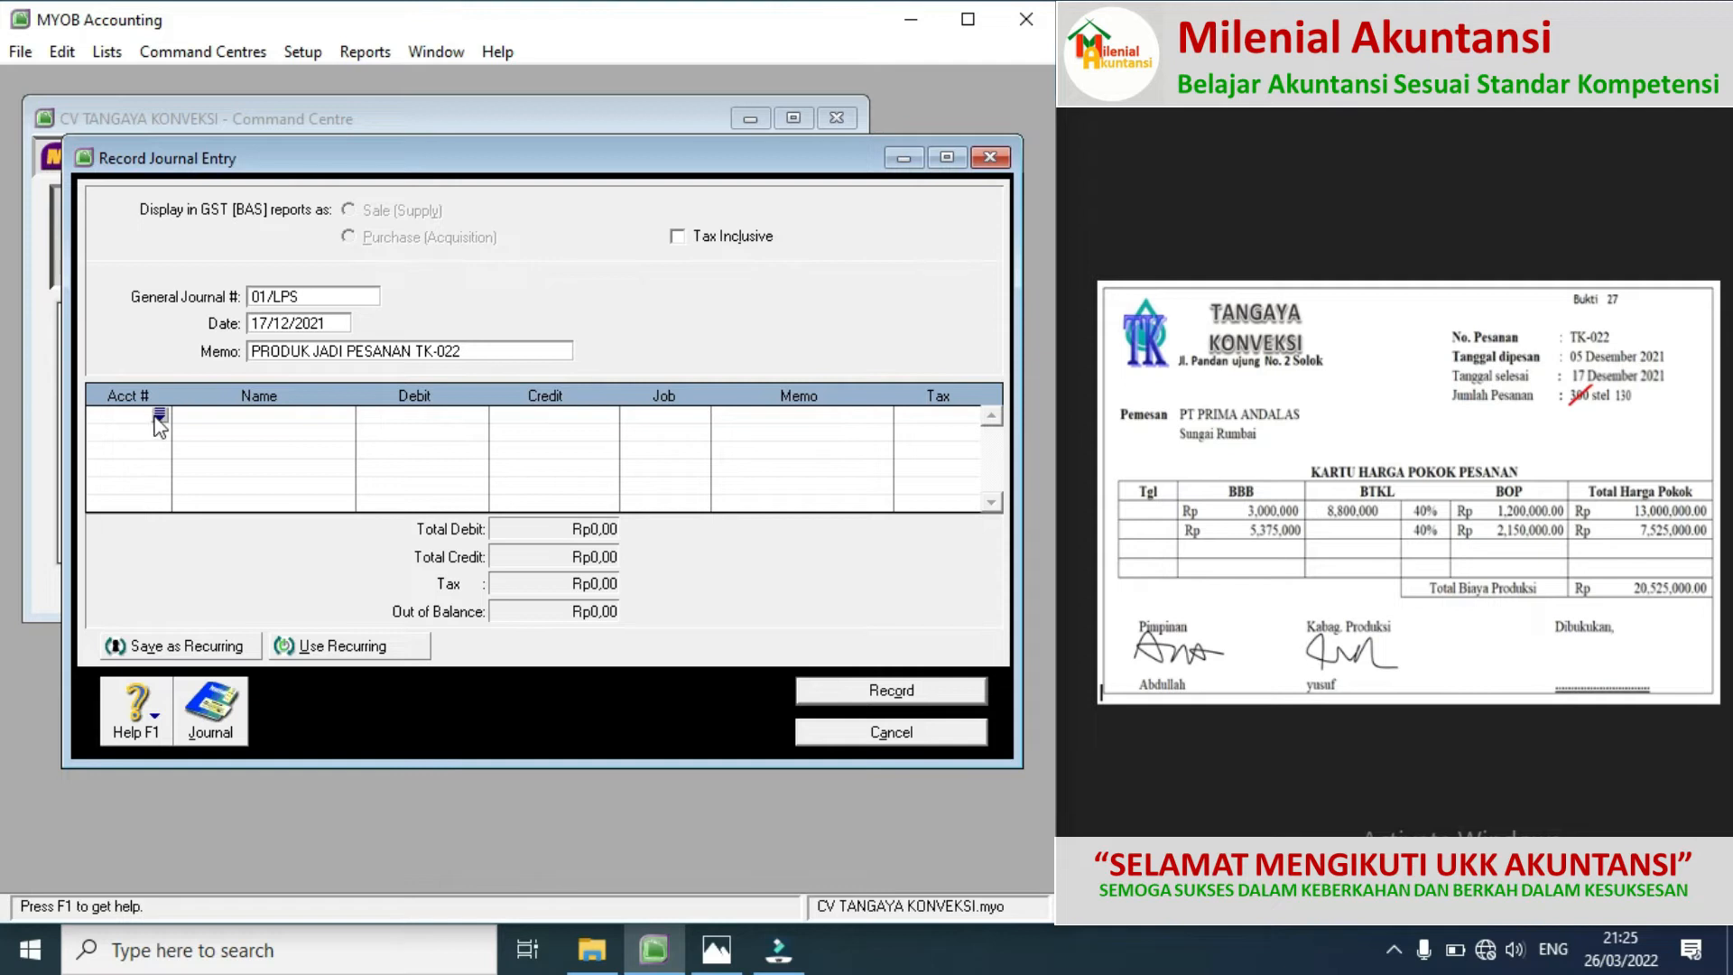
pyautogui.click(160, 416)
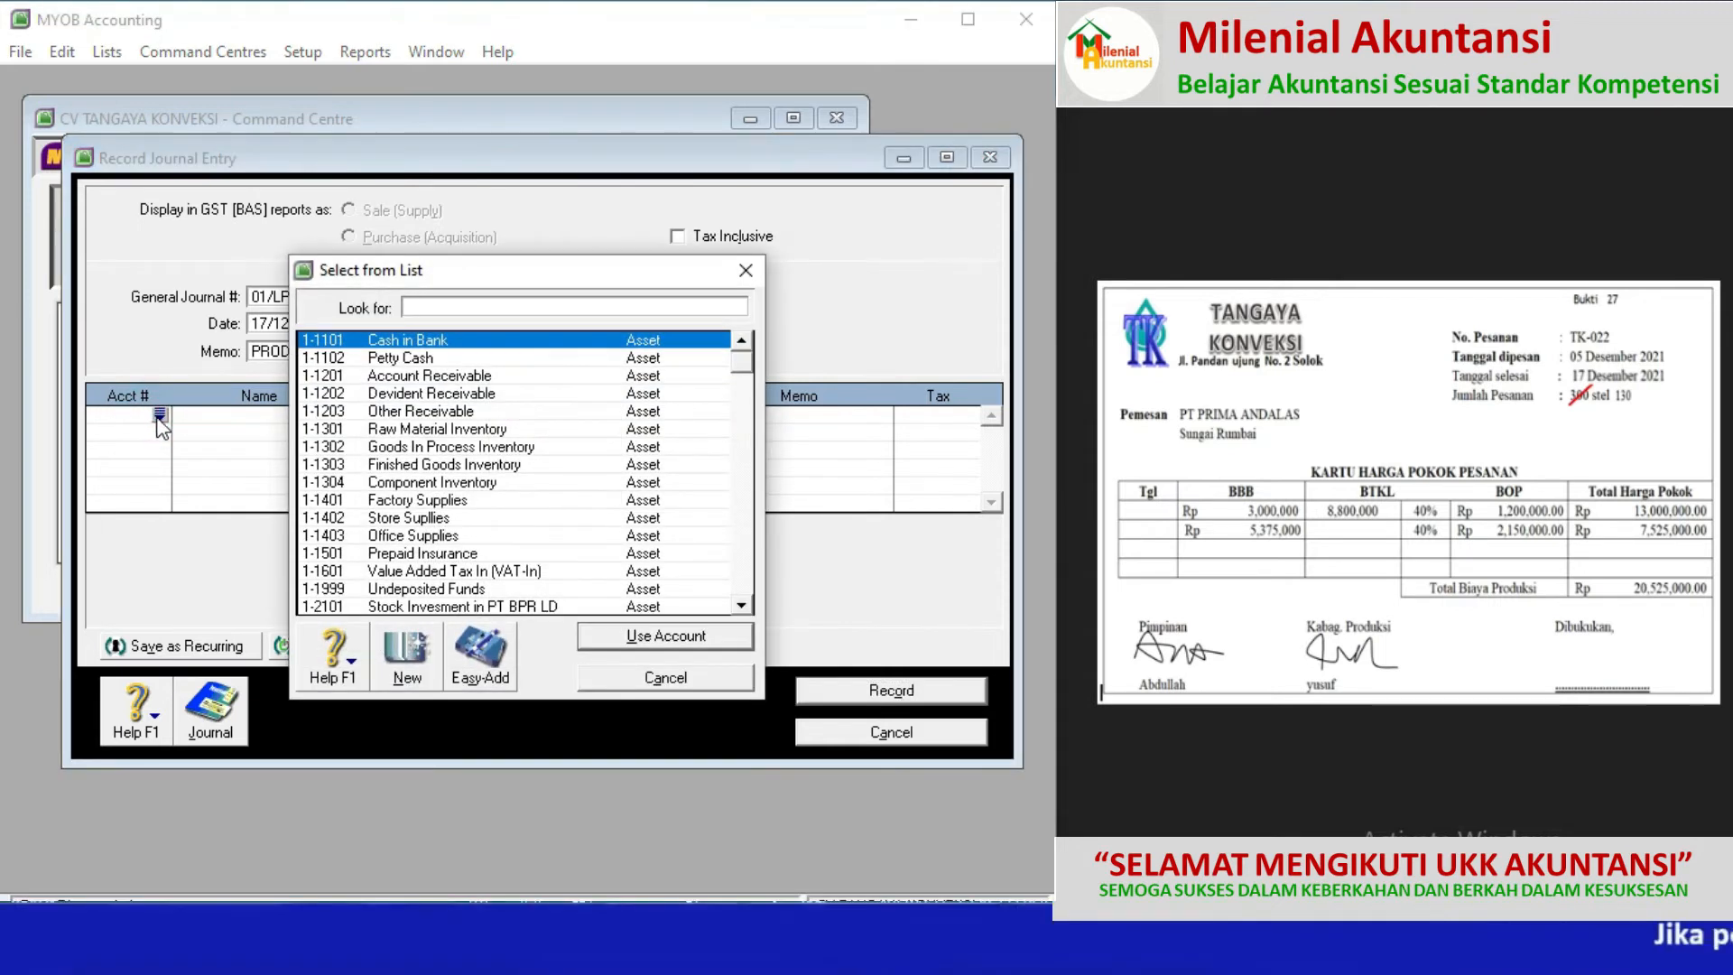
pyautogui.doubleClick(394, 467)
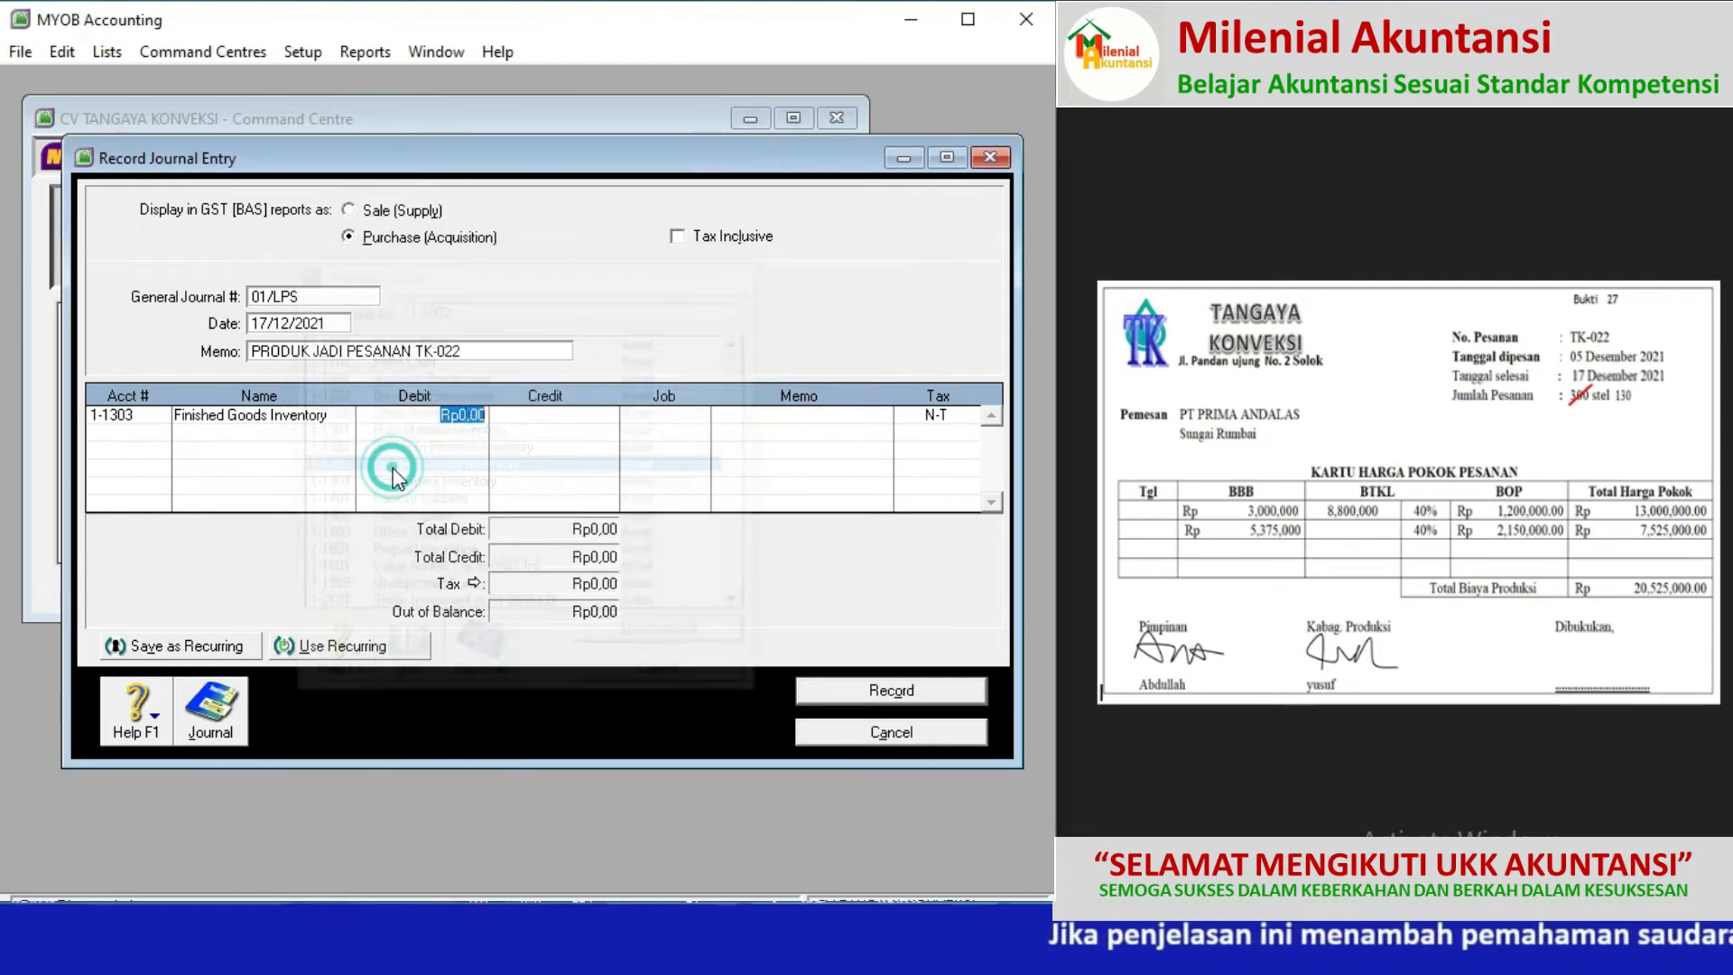
pyautogui.click(158, 436)
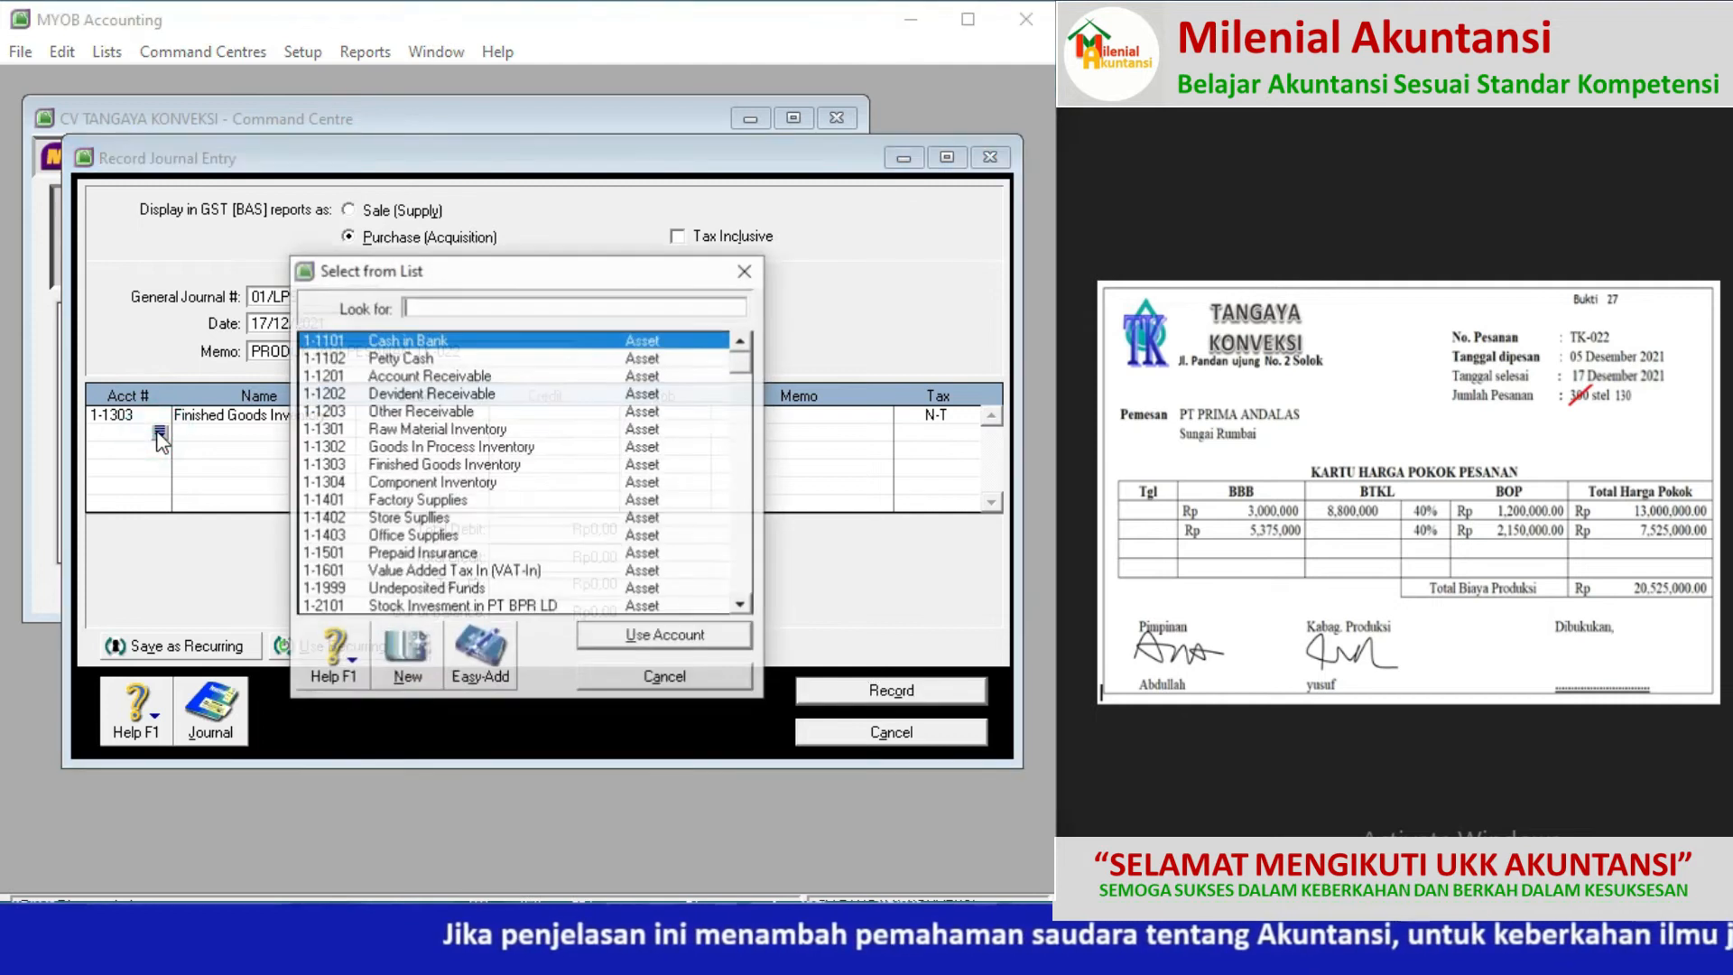
pyautogui.click(740, 527)
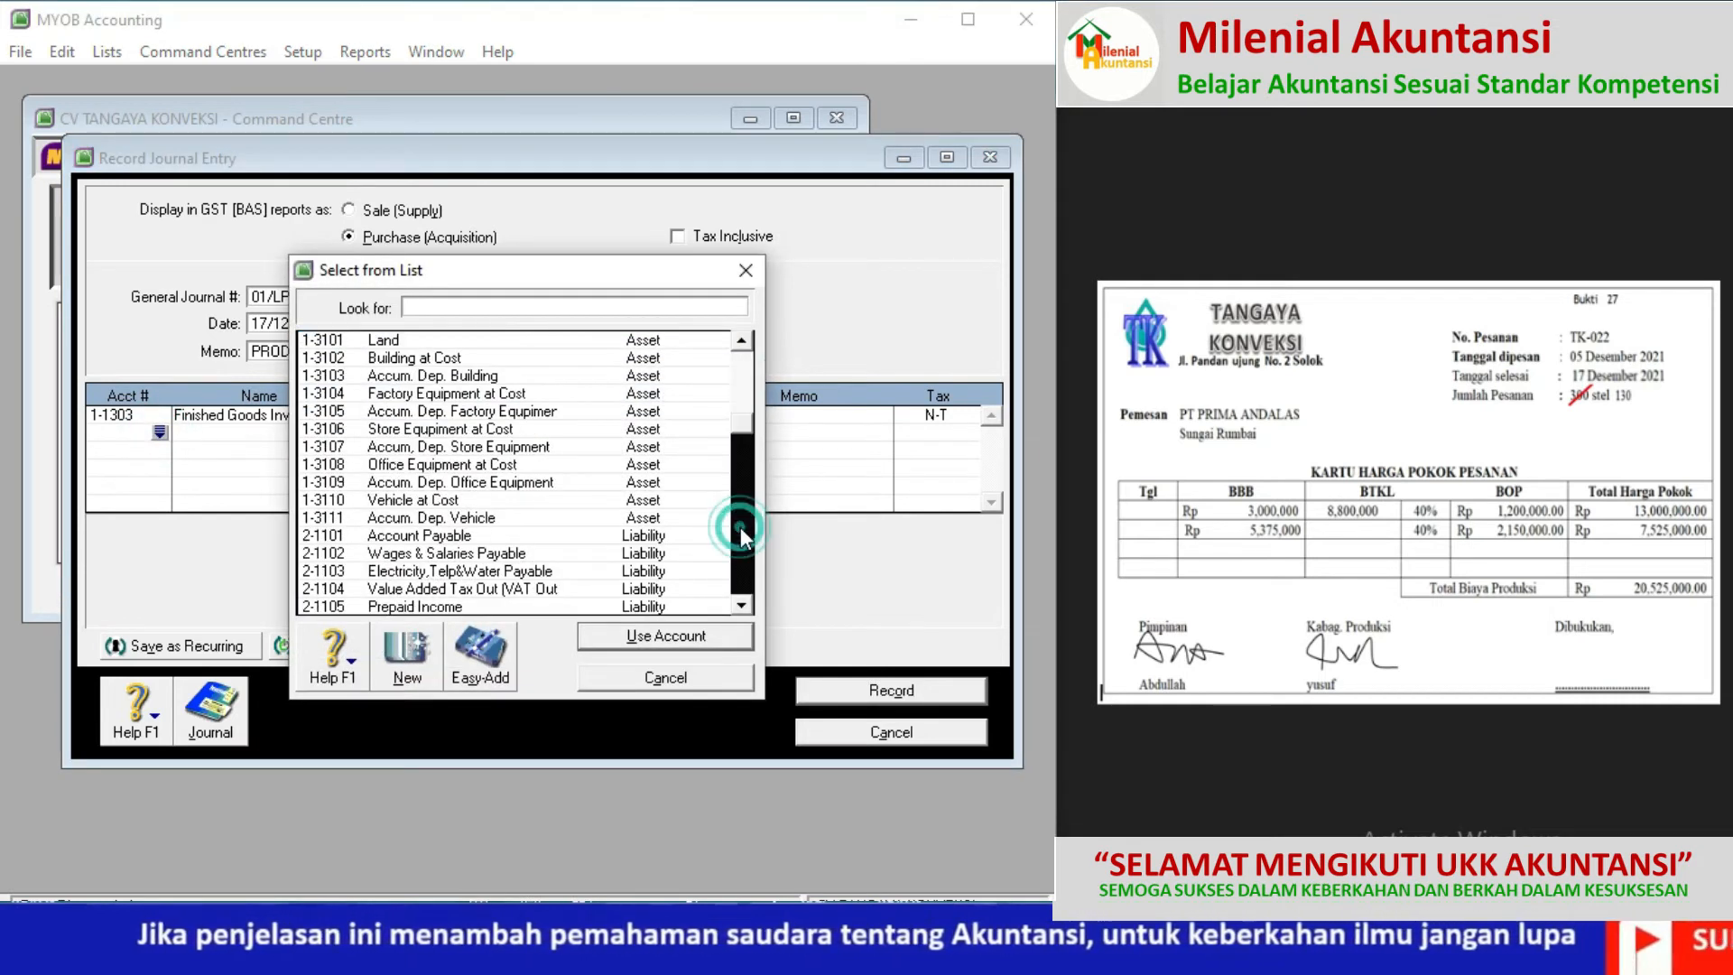
pyautogui.click(740, 527)
pyautogui.click(740, 527)
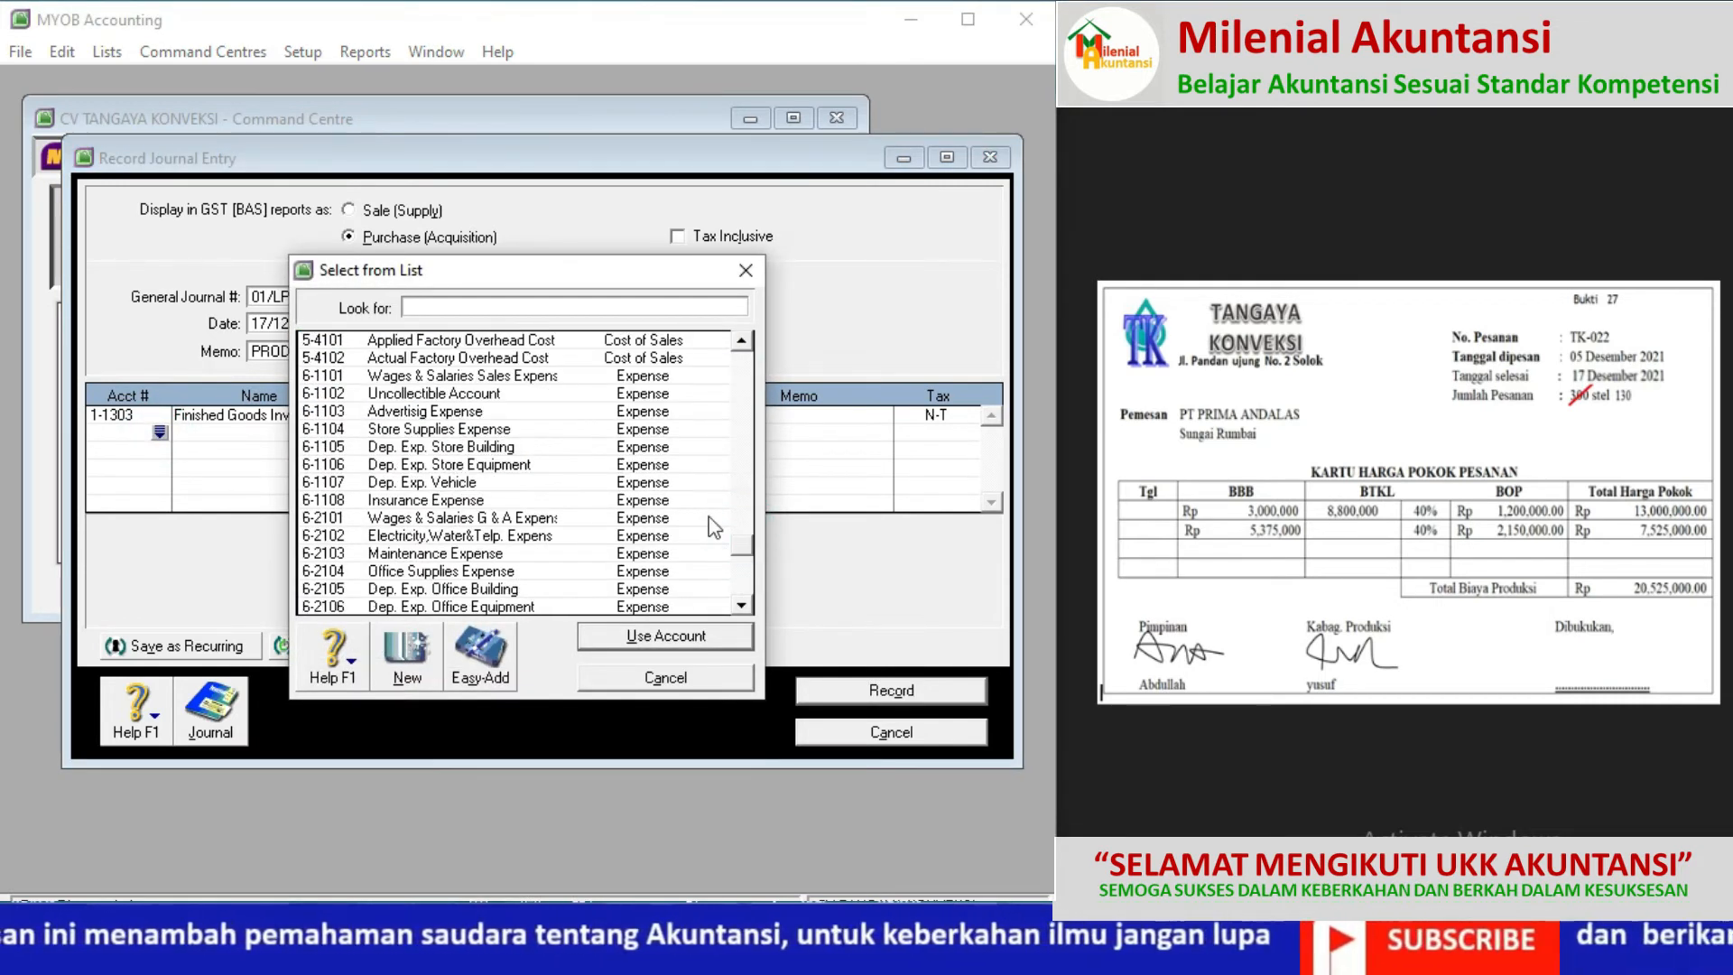
pyautogui.scroll(1, 522, 346)
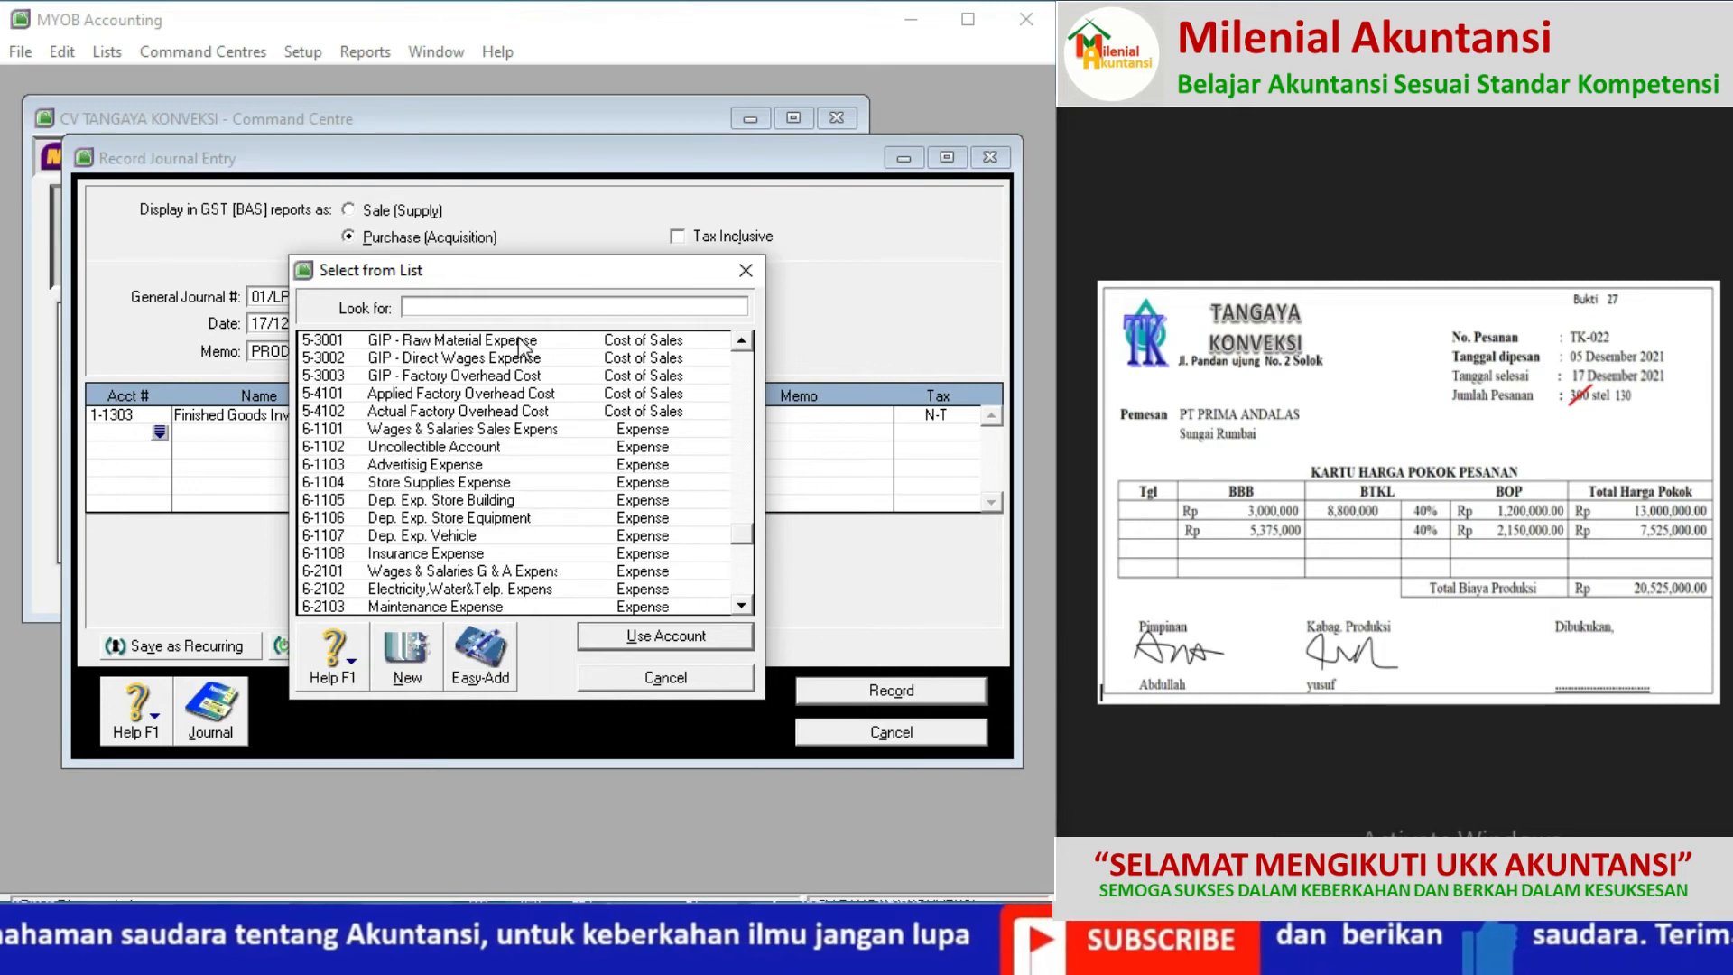
pyautogui.doubleClick(522, 346)
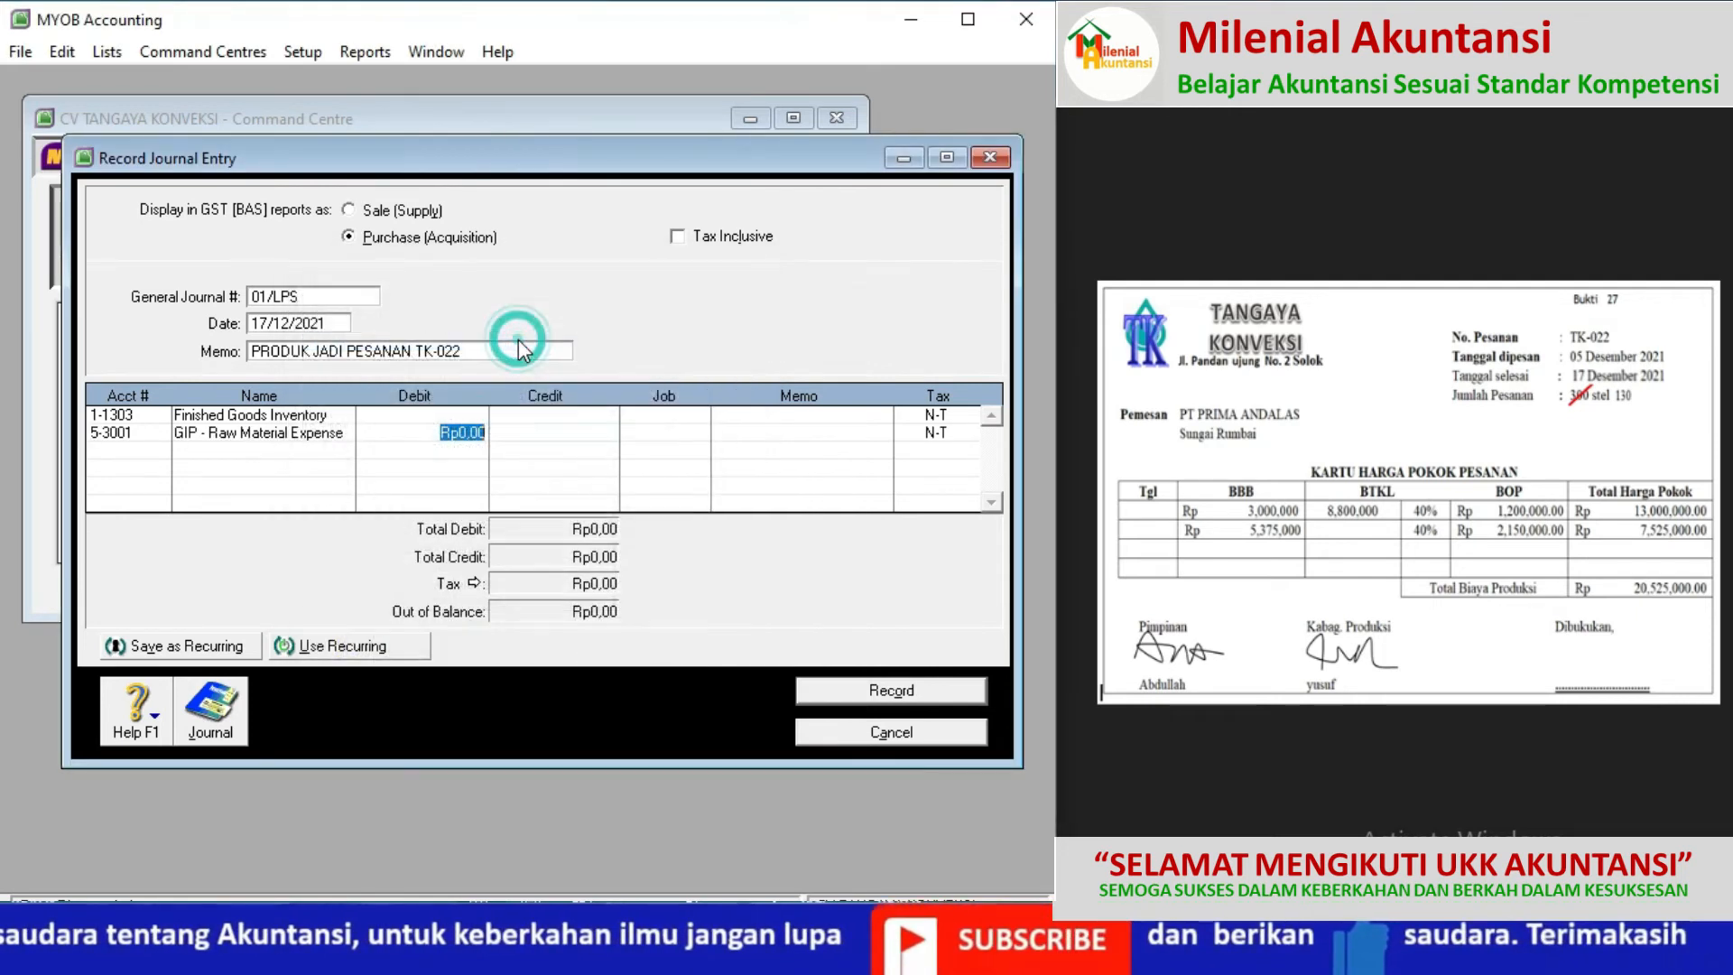
# Step: Assign accounts 5-3002 GIP - Direct Wages Expense and 5-3003 GIP - Factory Overhead Cost to the third and fourth journal lines
pyautogui.click(158, 450)
pyautogui.click(159, 449)
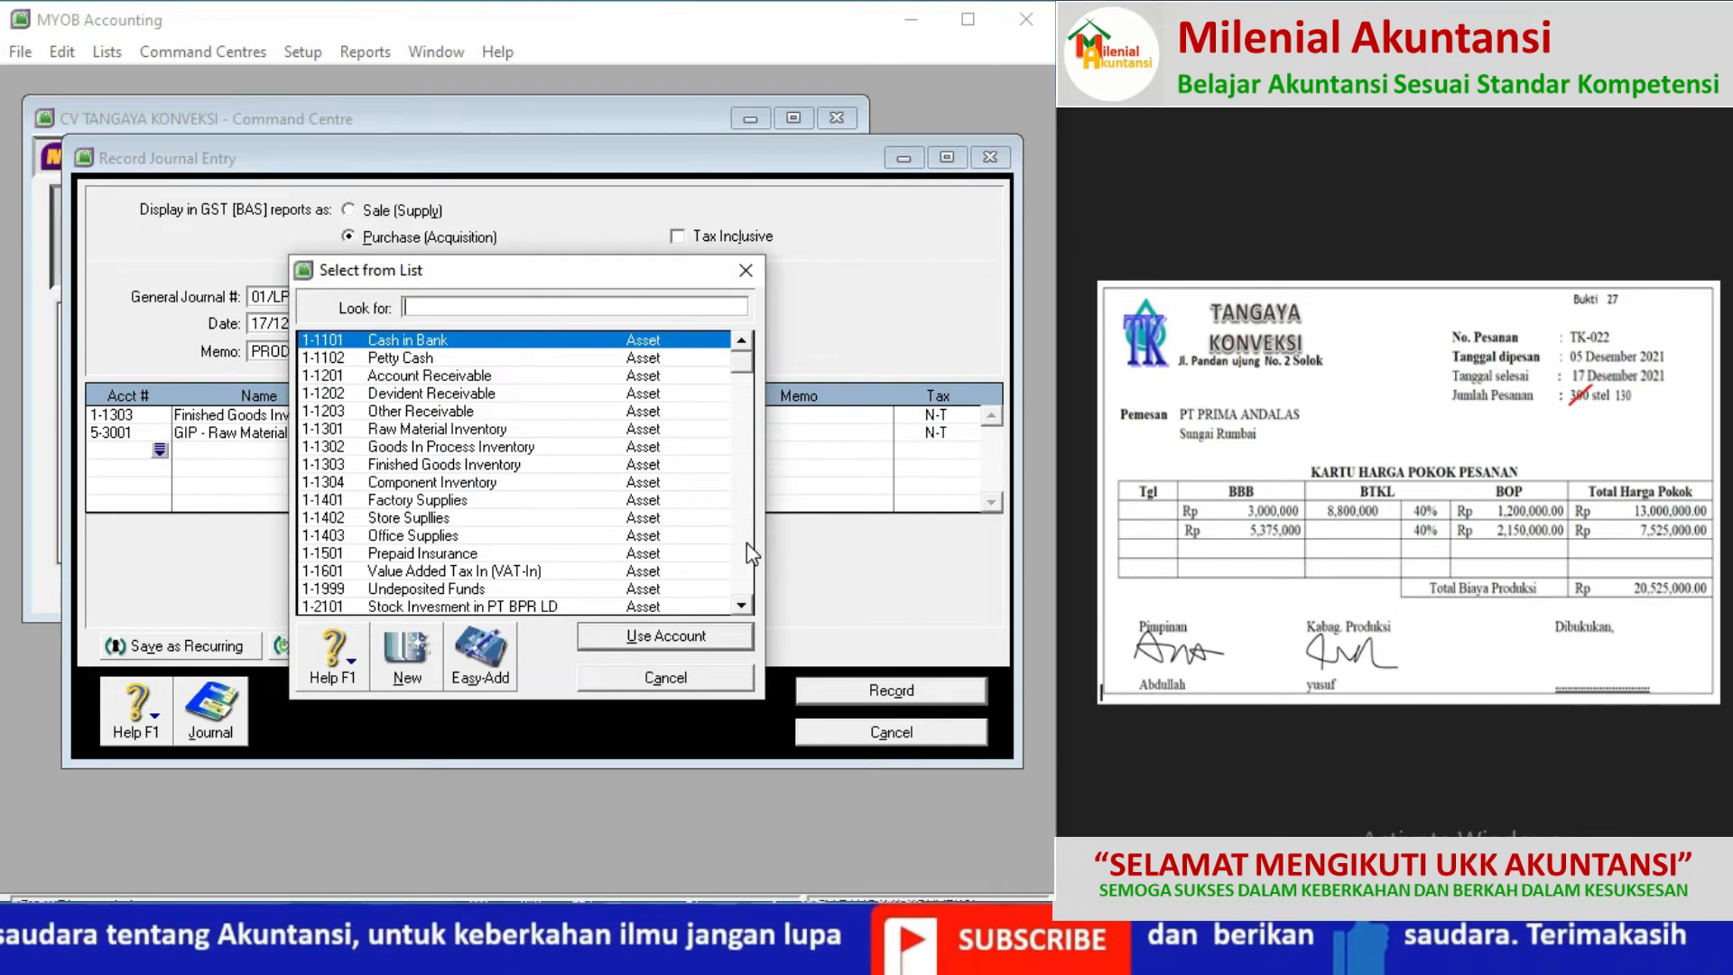
pyautogui.click(746, 543)
pyautogui.doubleClick(523, 588)
pyautogui.click(159, 469)
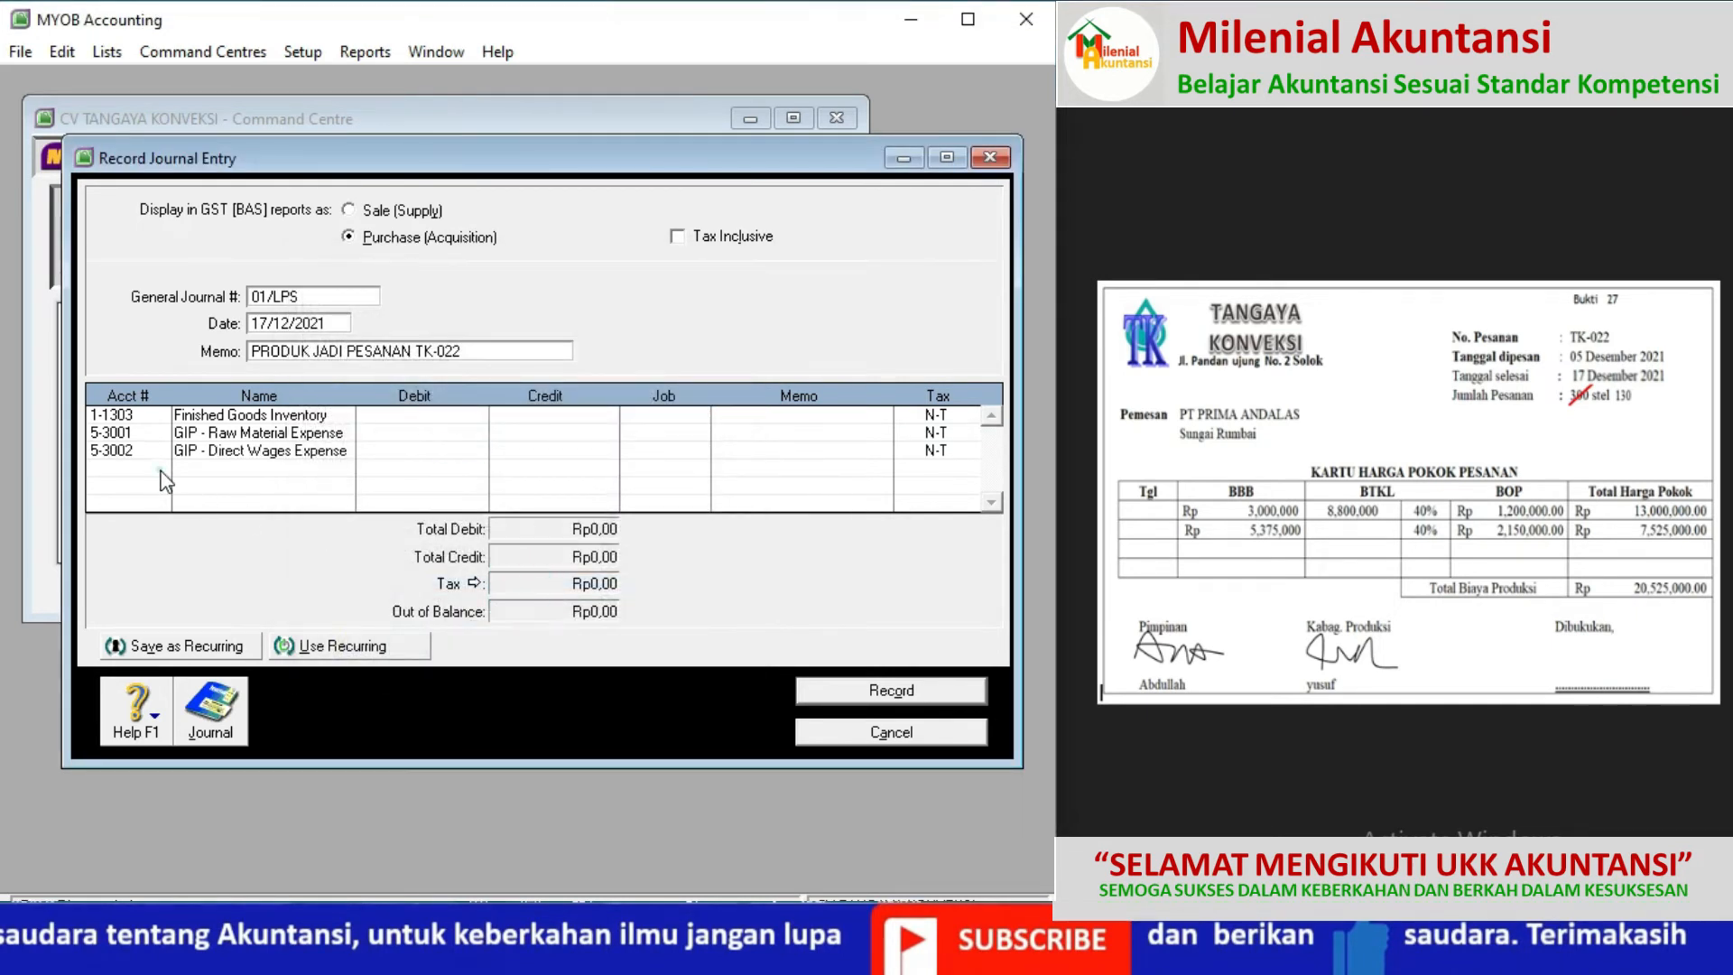
pyautogui.click(158, 466)
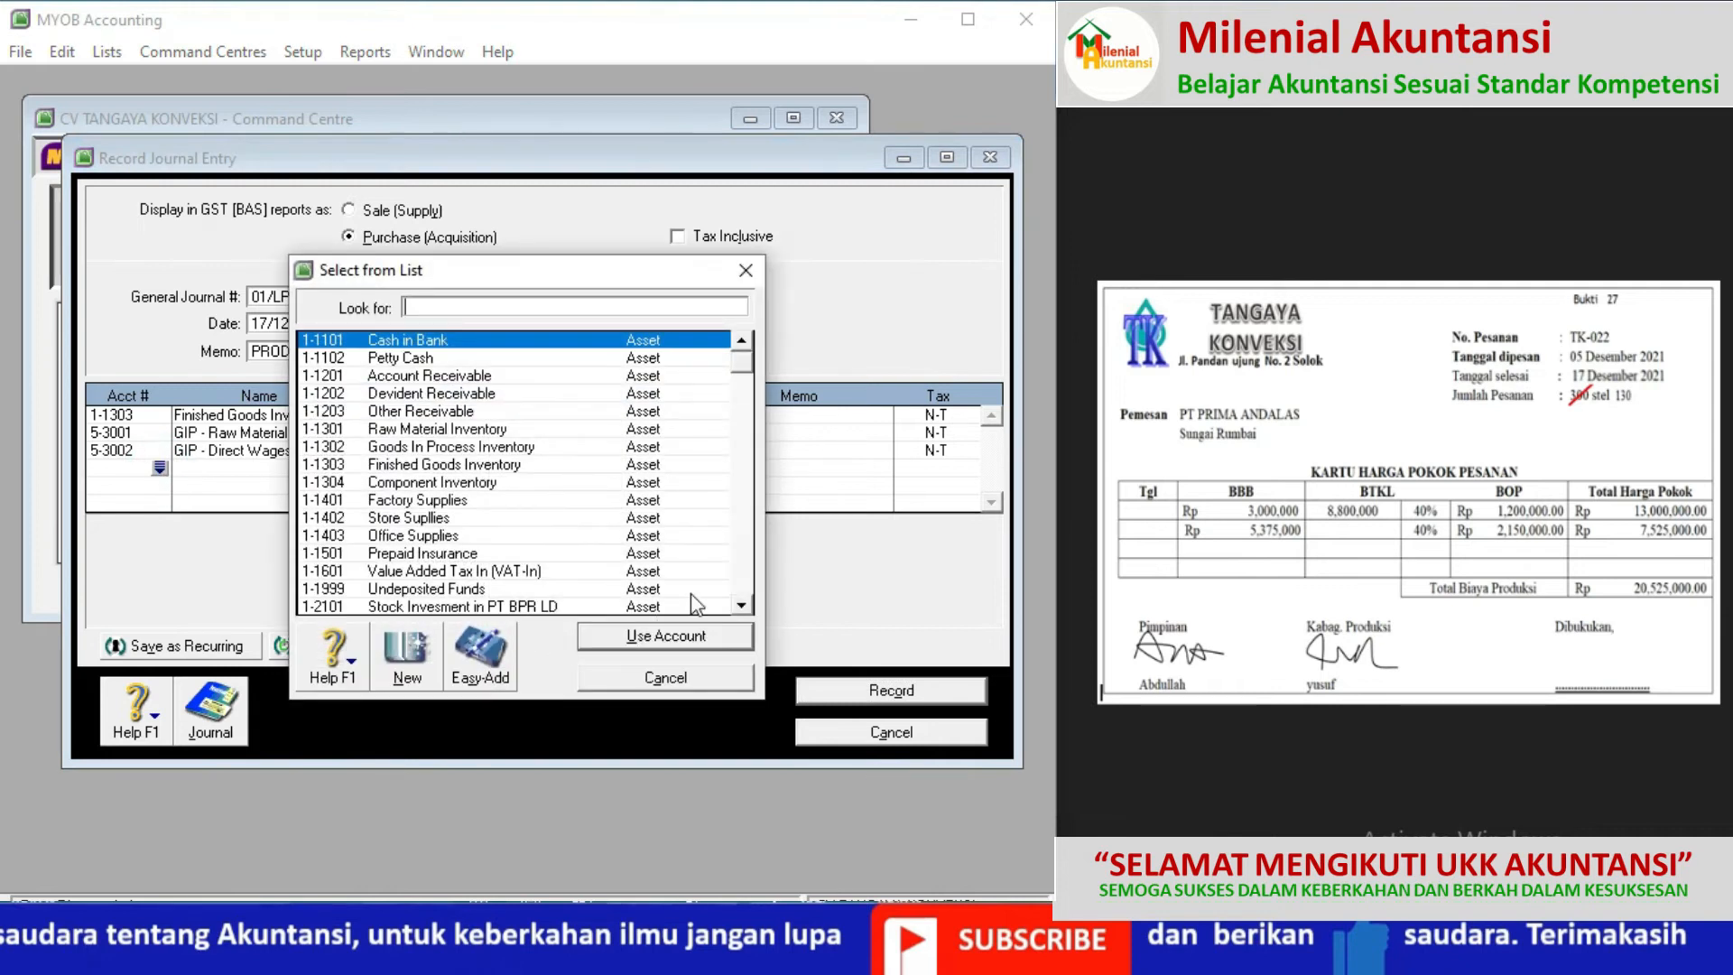
pyautogui.click(743, 568)
pyautogui.click(742, 566)
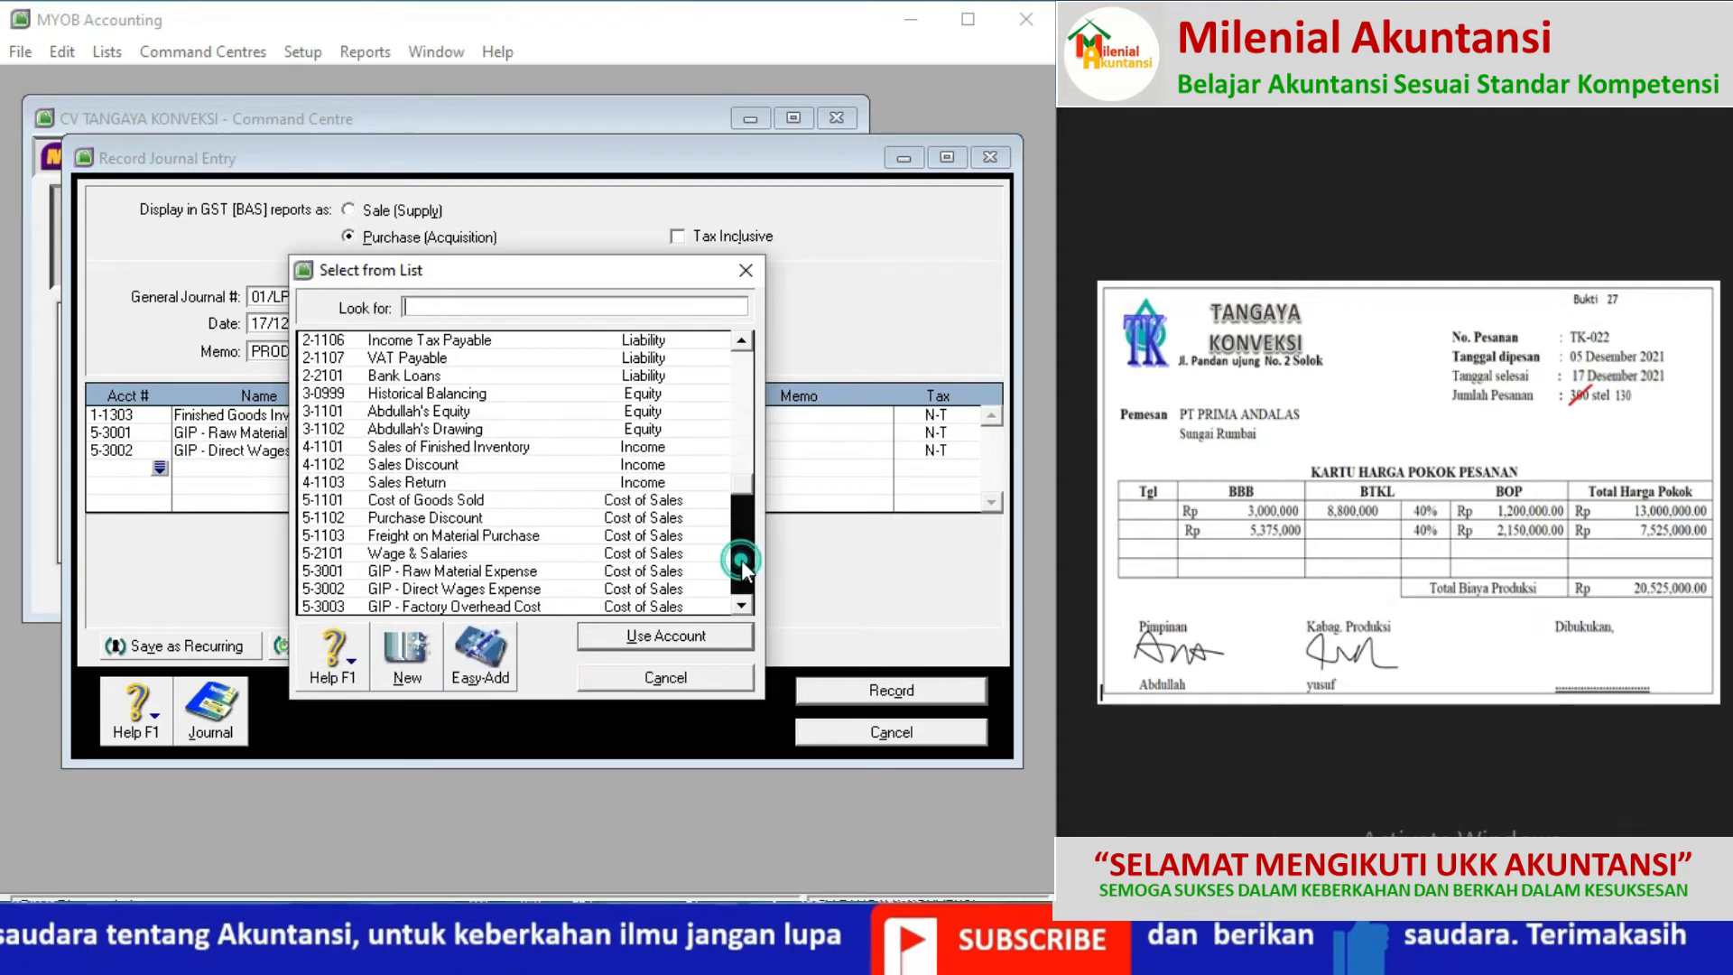
pyautogui.doubleClick(428, 609)
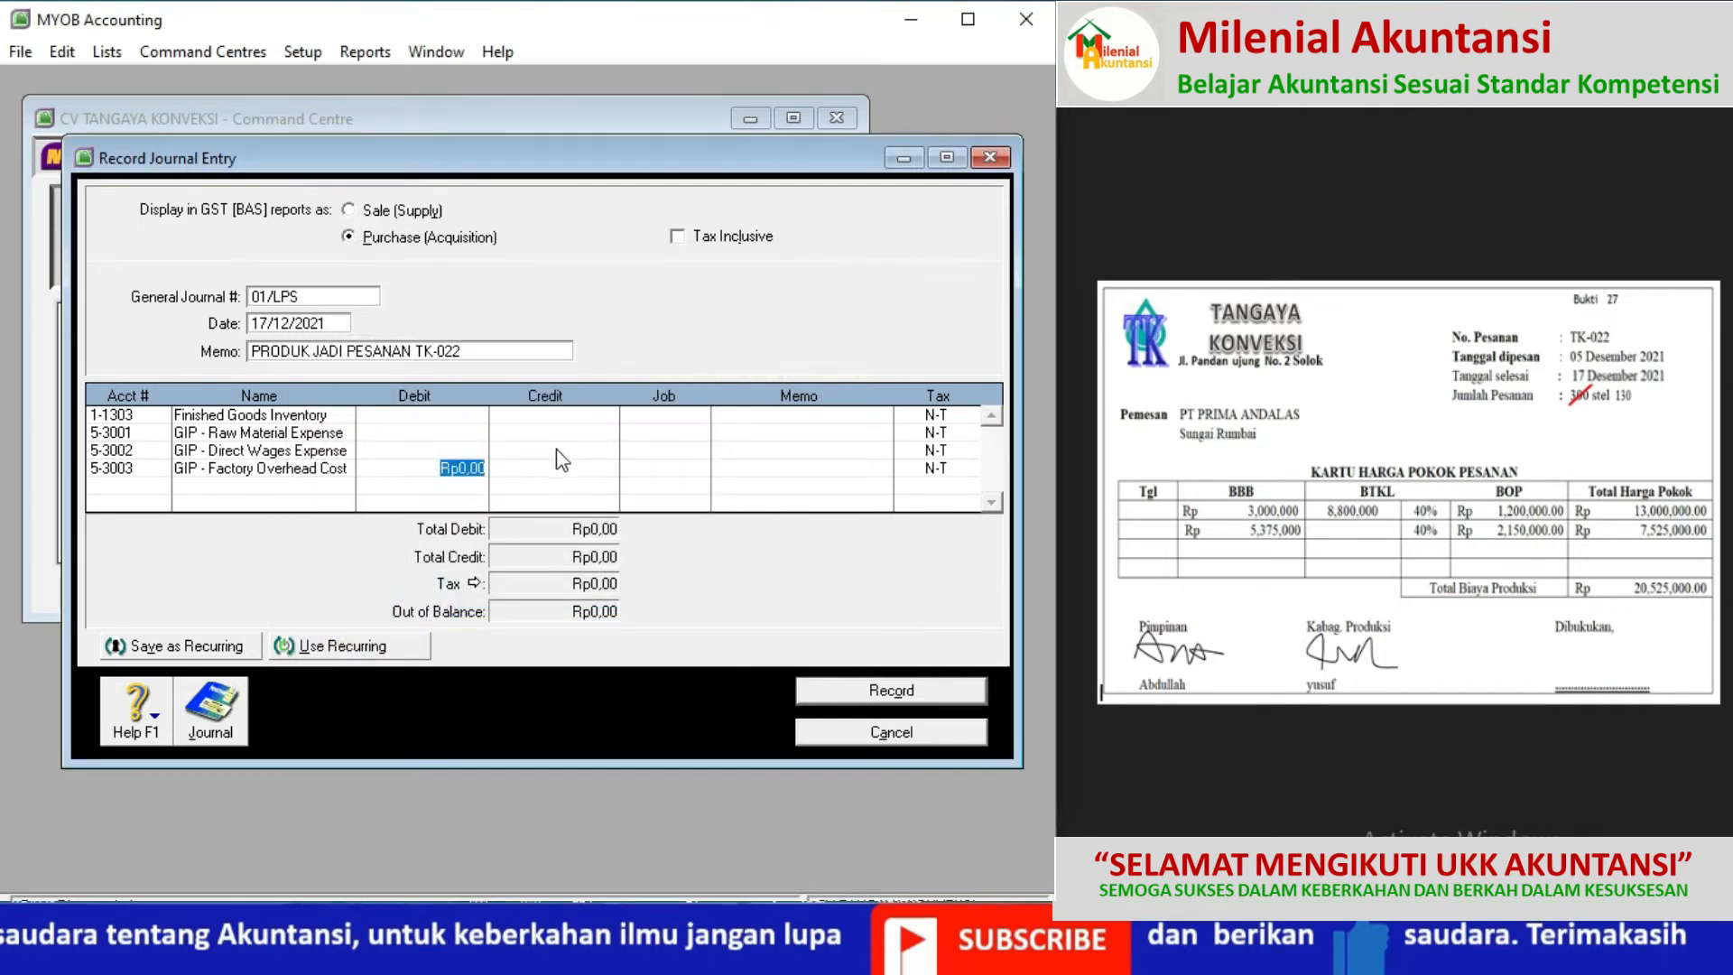
# Step: Debit Finished Goods Inventory with 20525000 and credit GIP - Raw Material Expense with 8375000
pyautogui.click(460, 417)
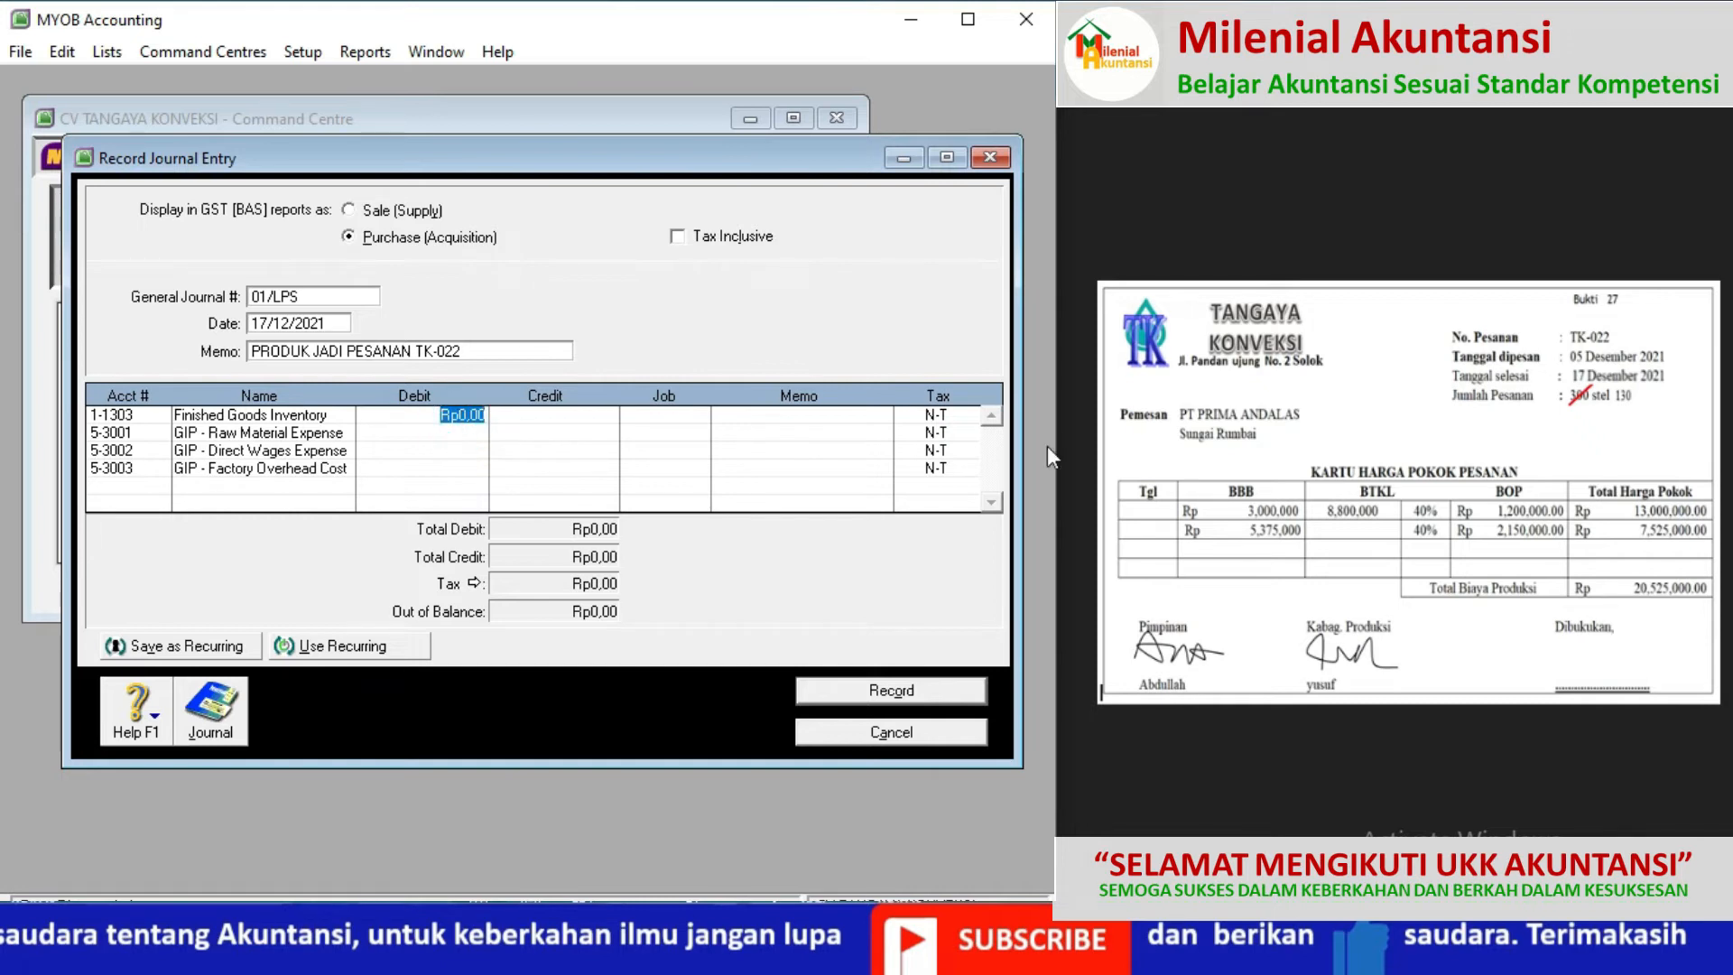
pyautogui.write('20')
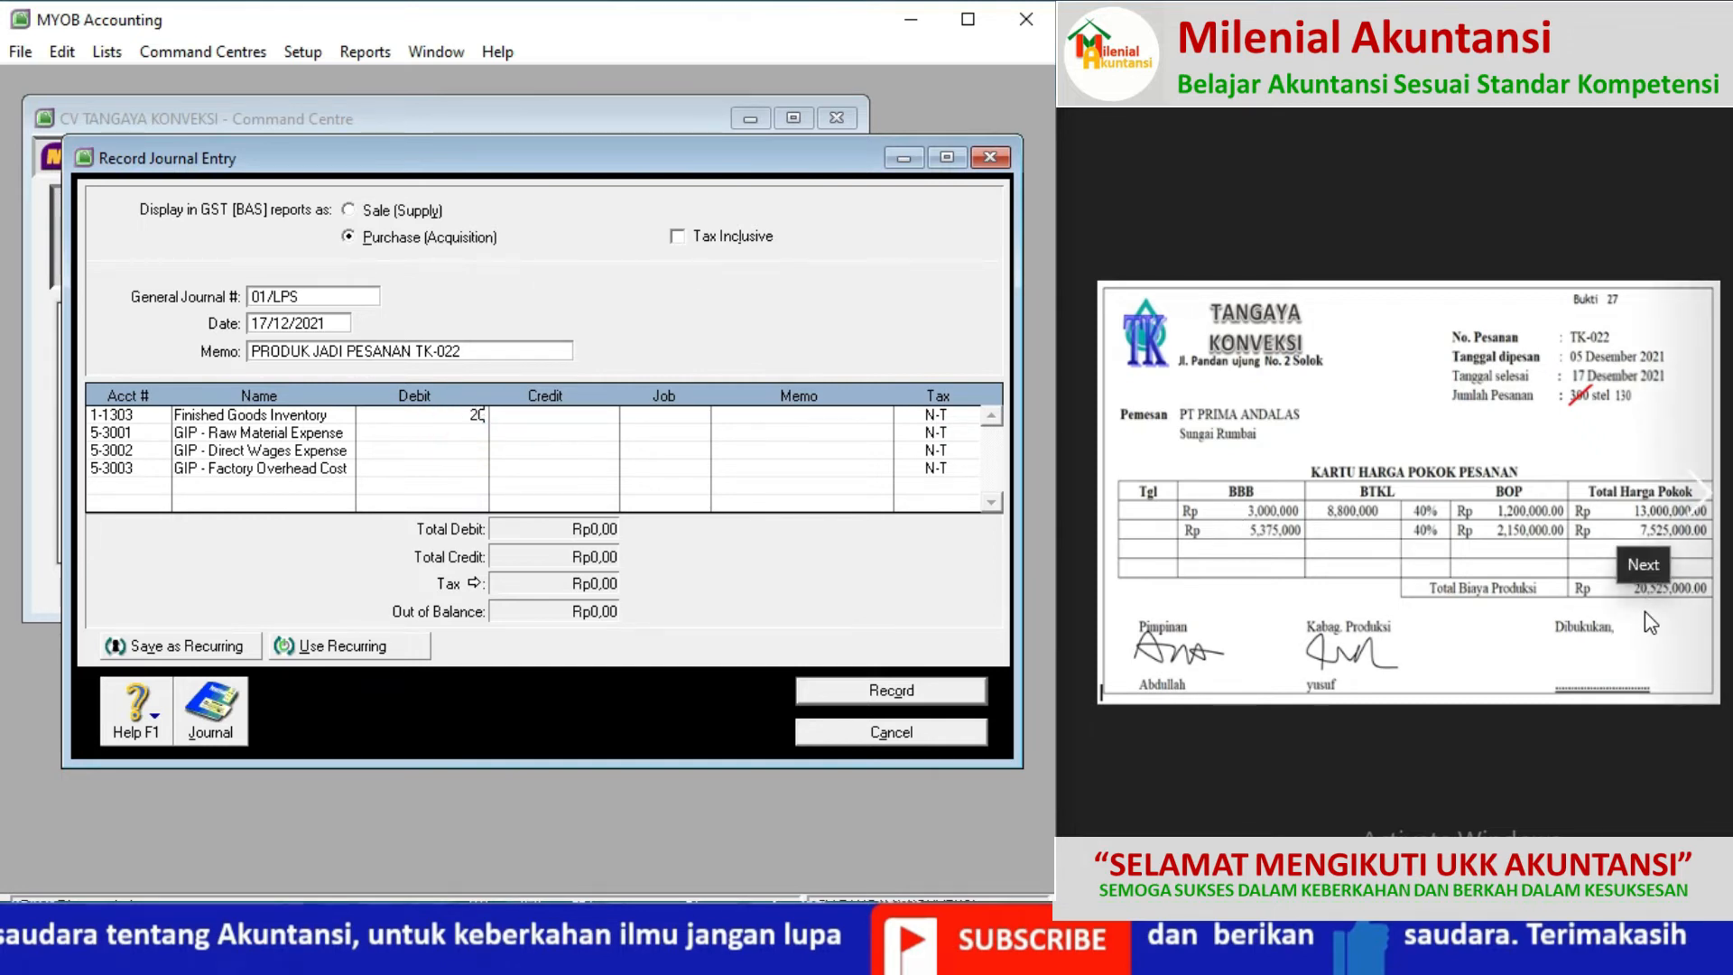
pyautogui.write('525')
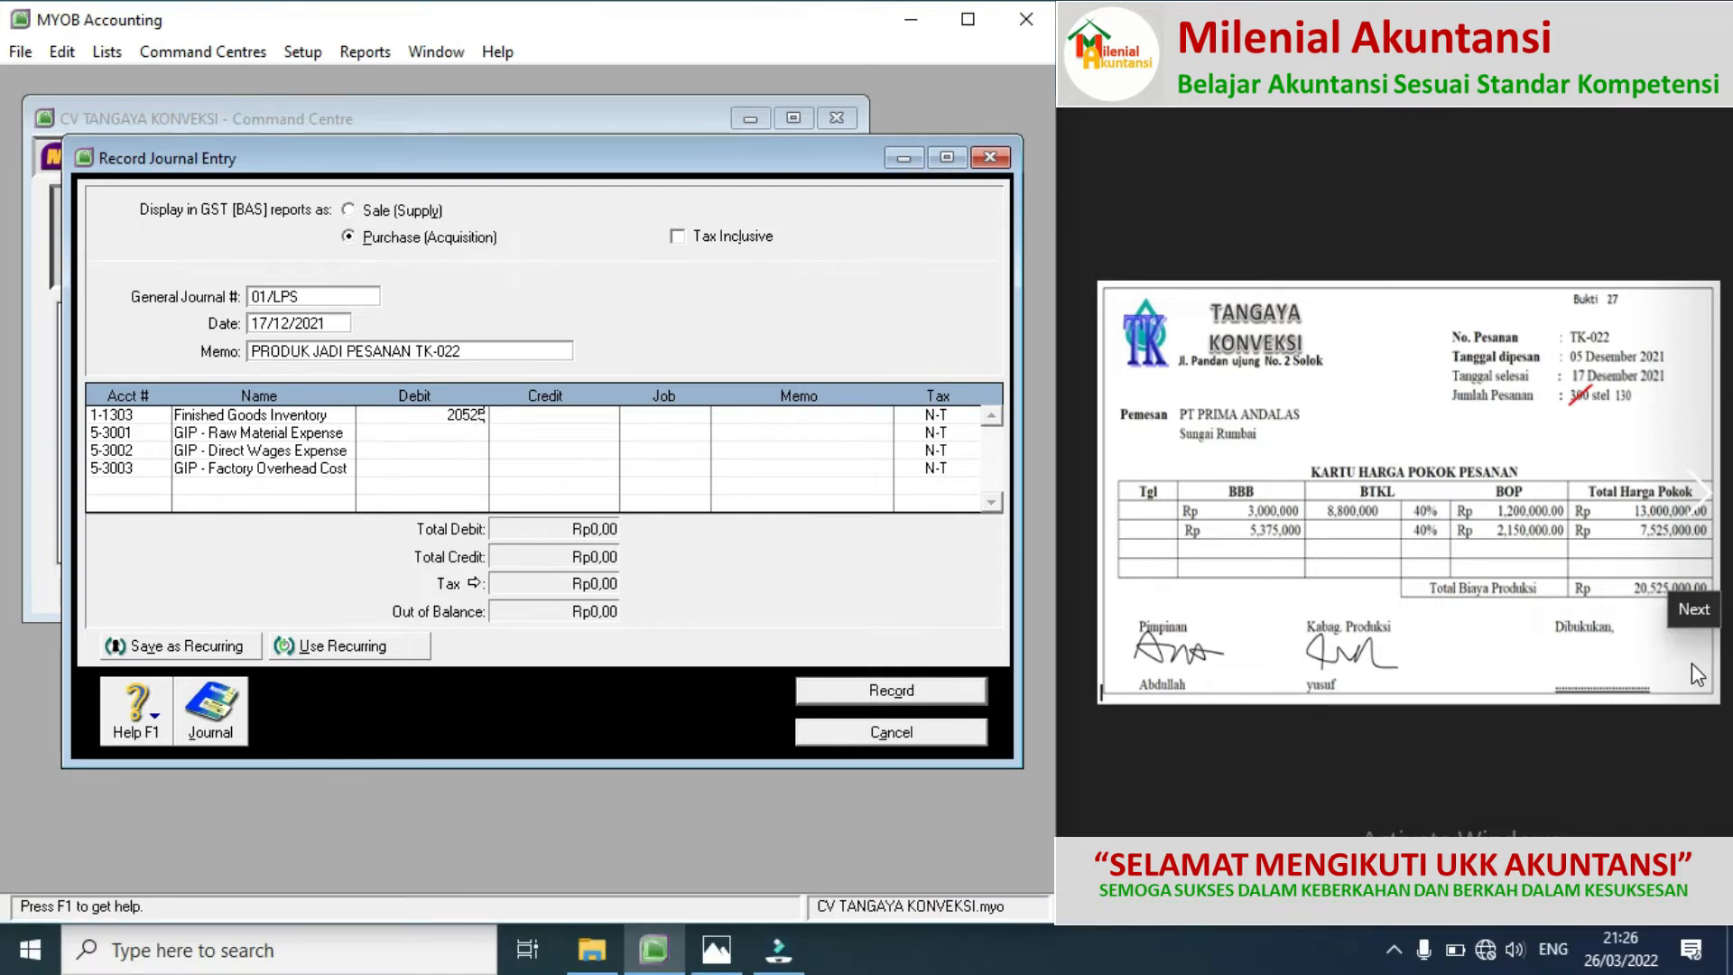
pyautogui.write('000')
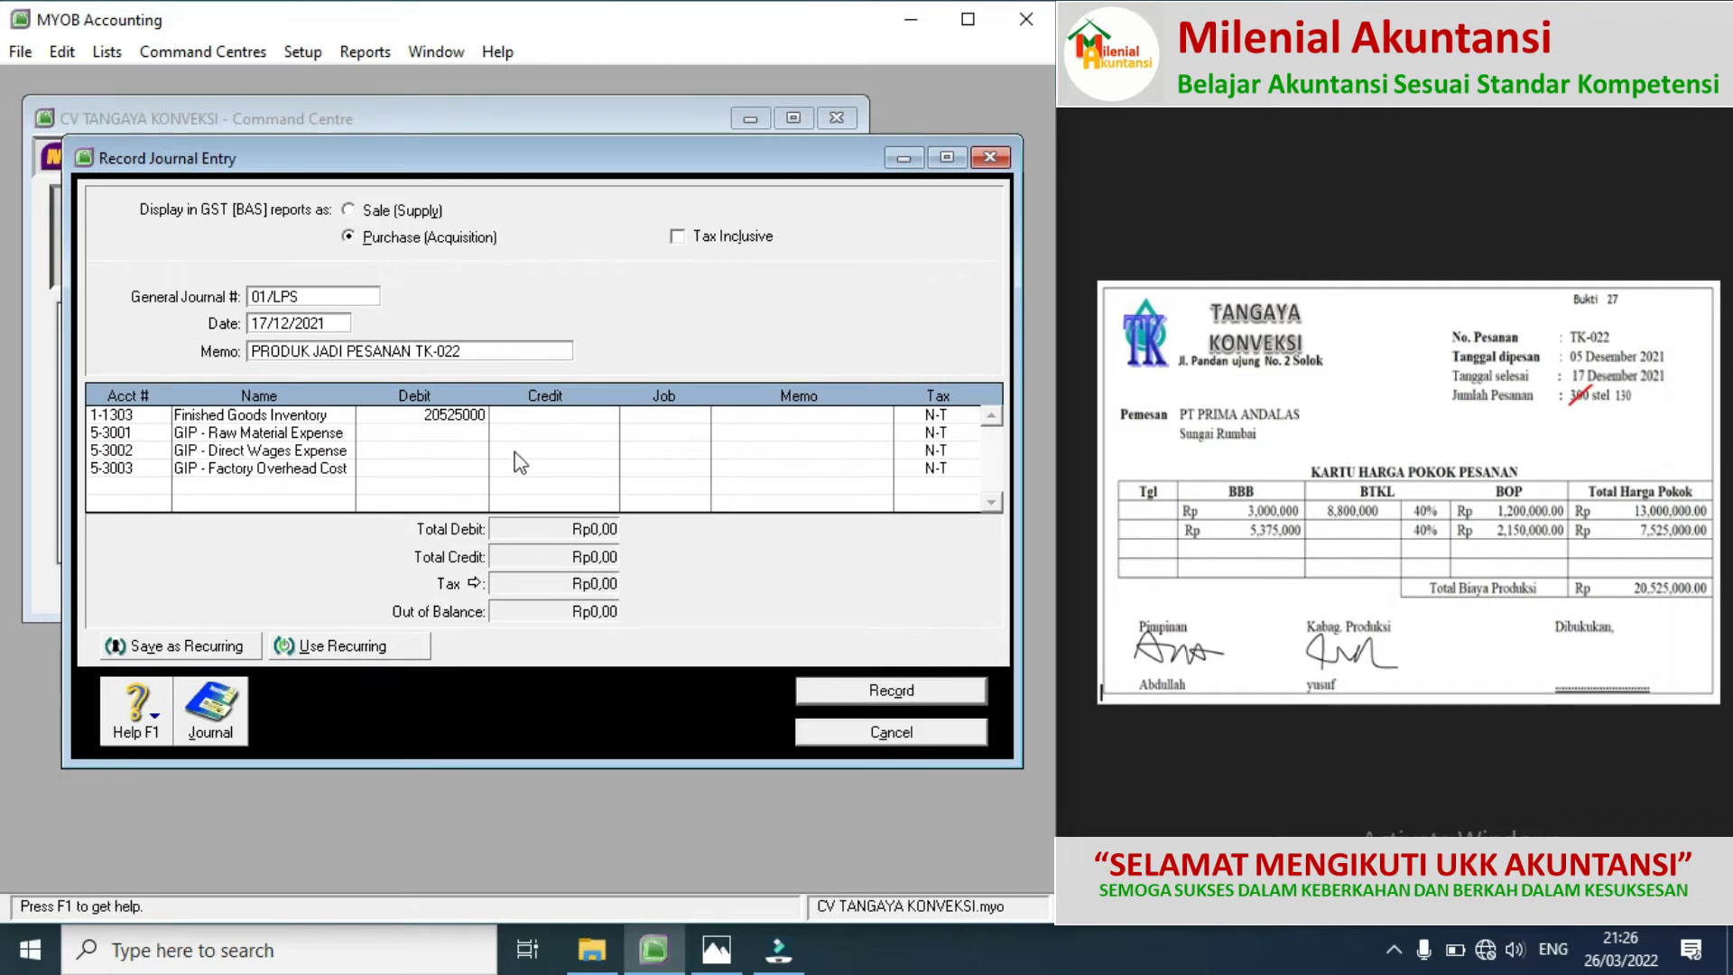
pyautogui.click(560, 435)
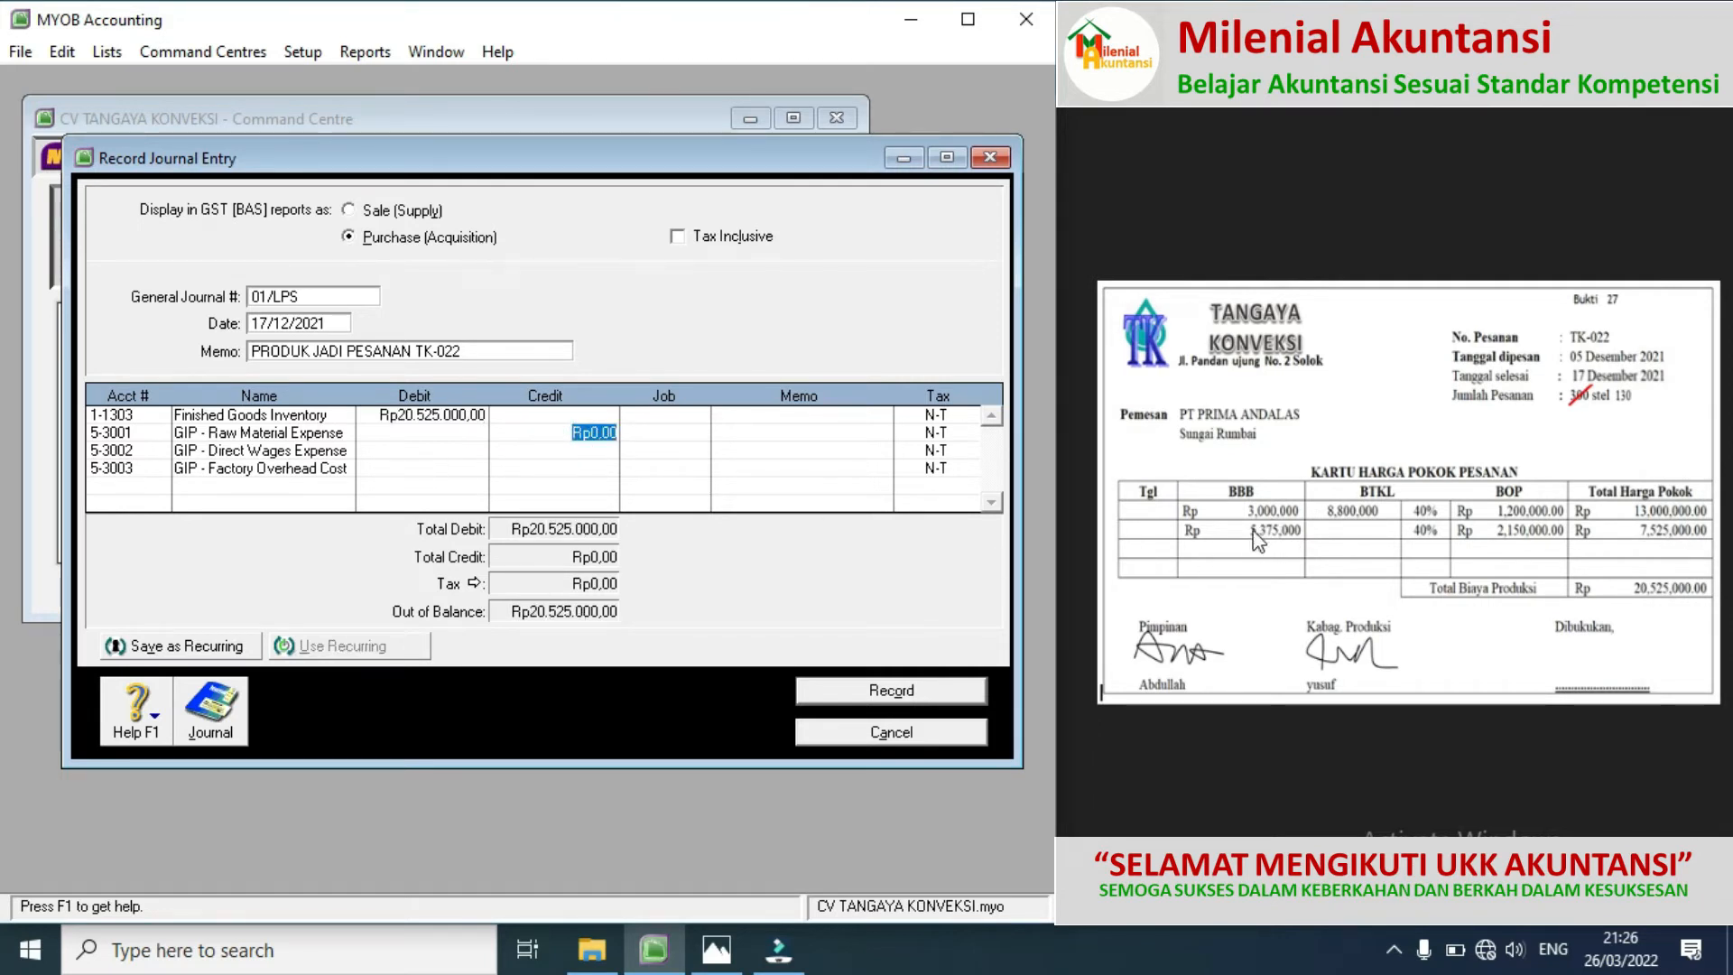
pyautogui.write('8375000')
# Step: Credit GIP - Direct Wages Expense with 8800000 and GIP - Factory Overhead Cost with 3350000, record the entry and leave the journal form
pyautogui.click(607, 455)
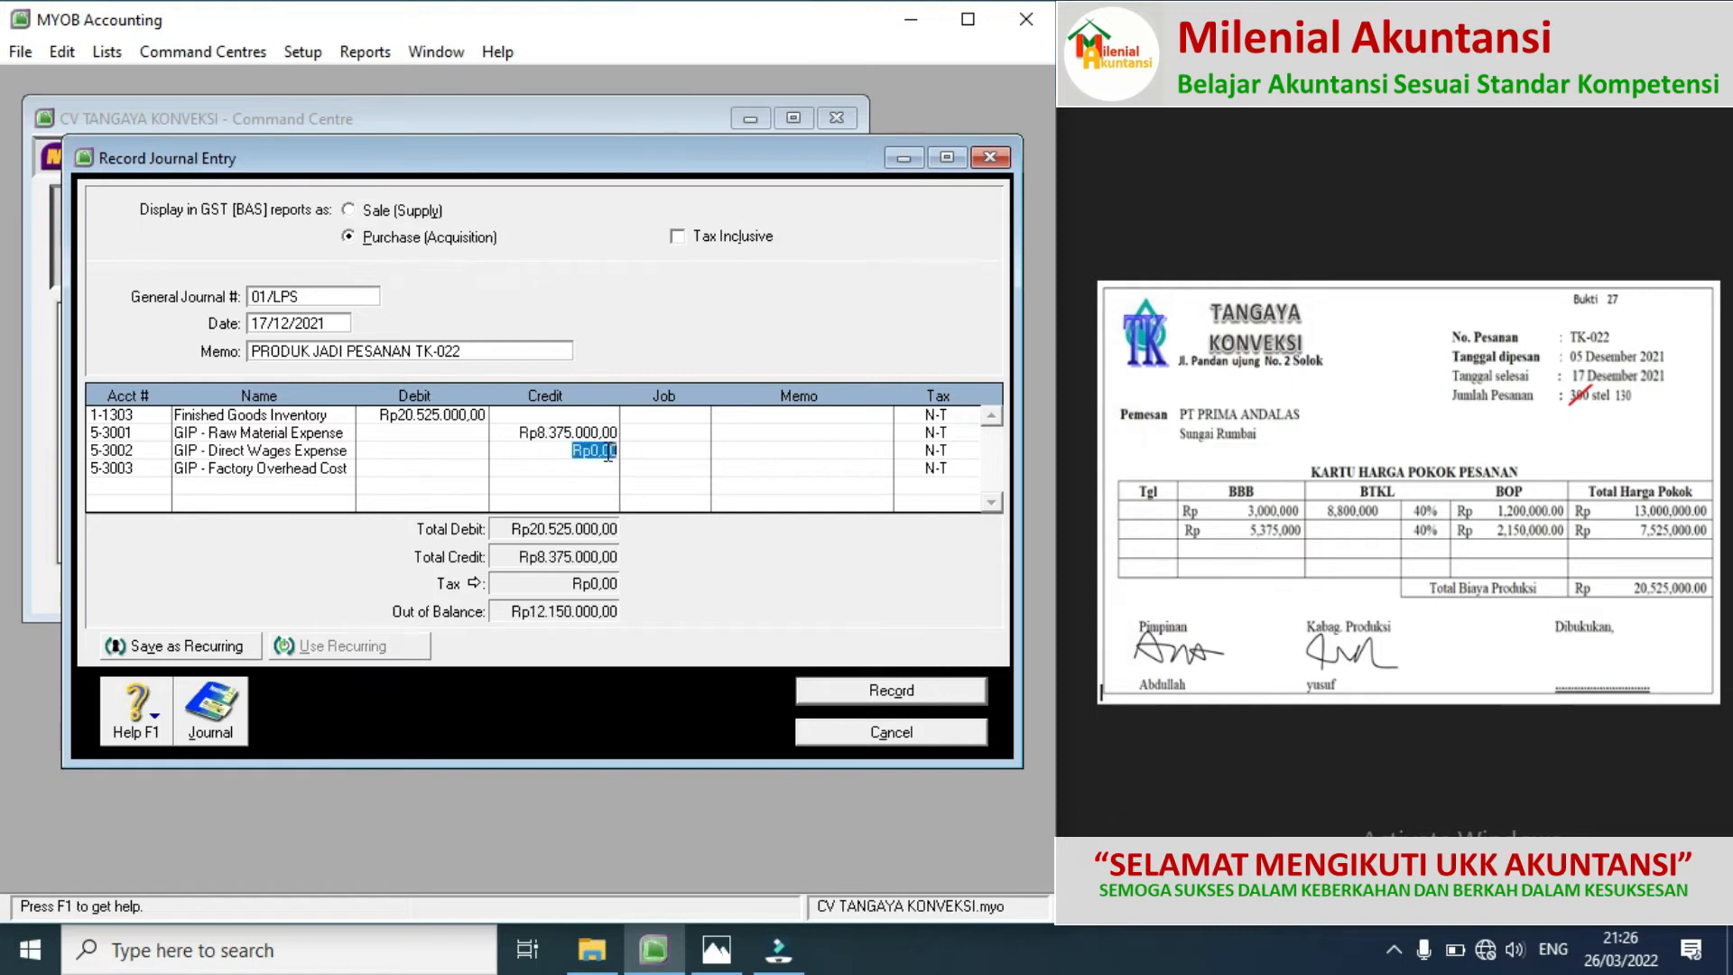
pyautogui.write('8800000')
pyautogui.click(602, 463)
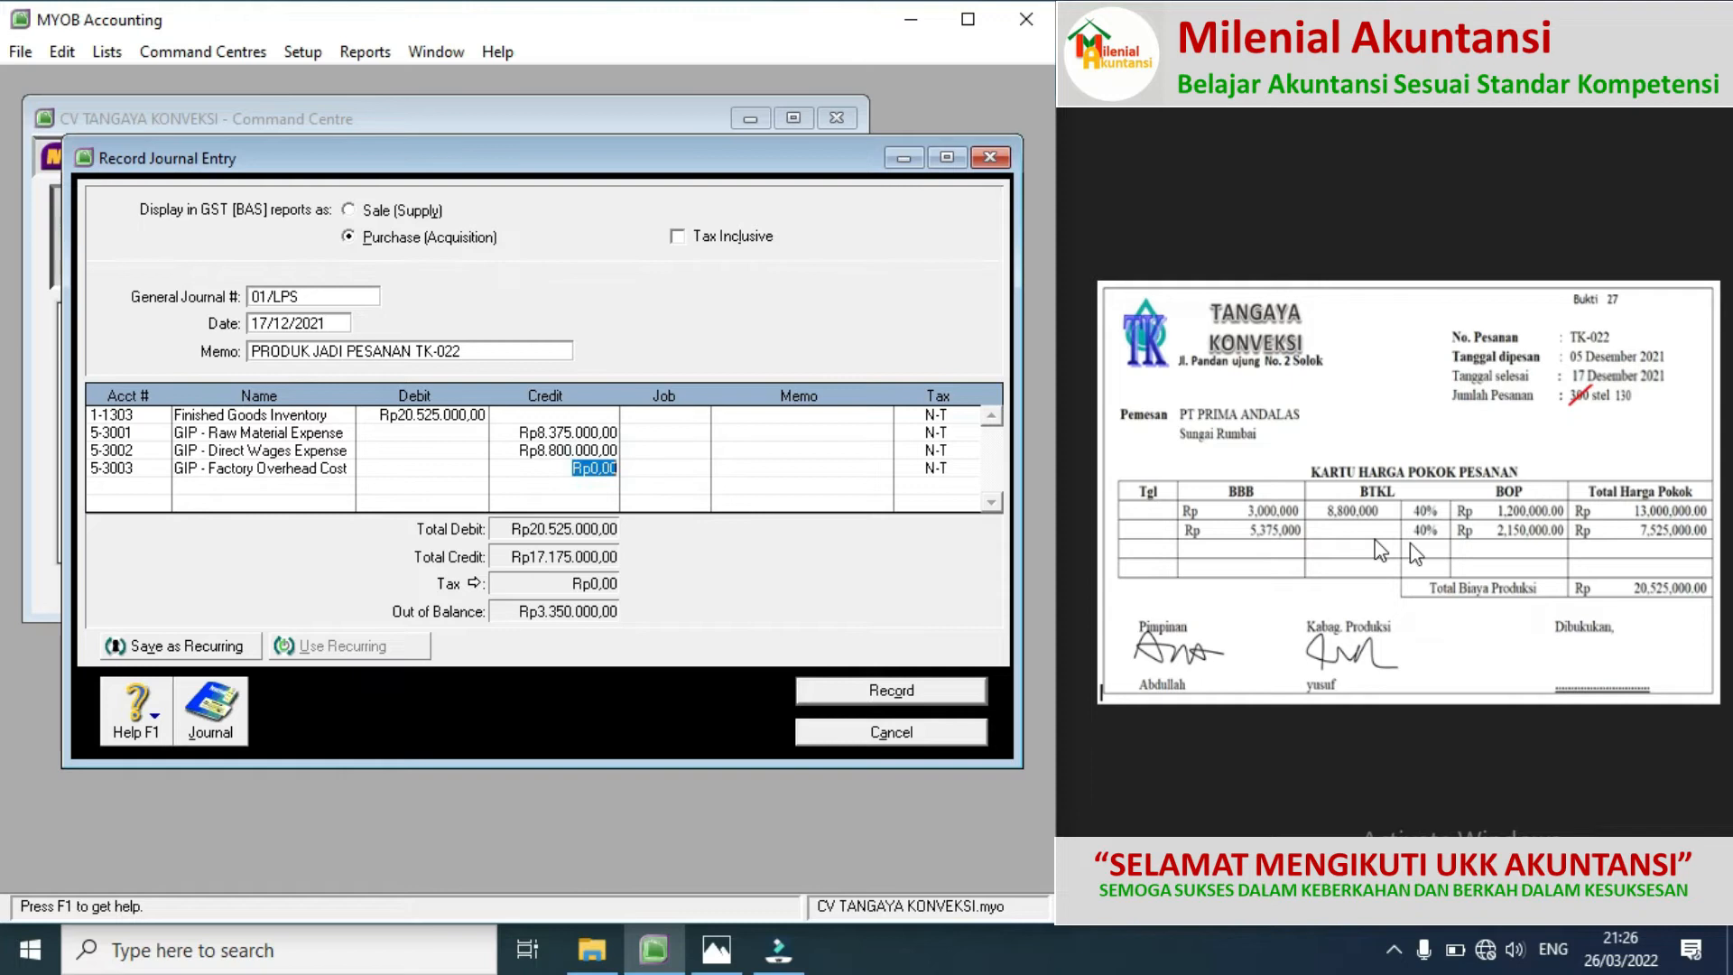
pyautogui.write('33500')
pyautogui.press('Tab')
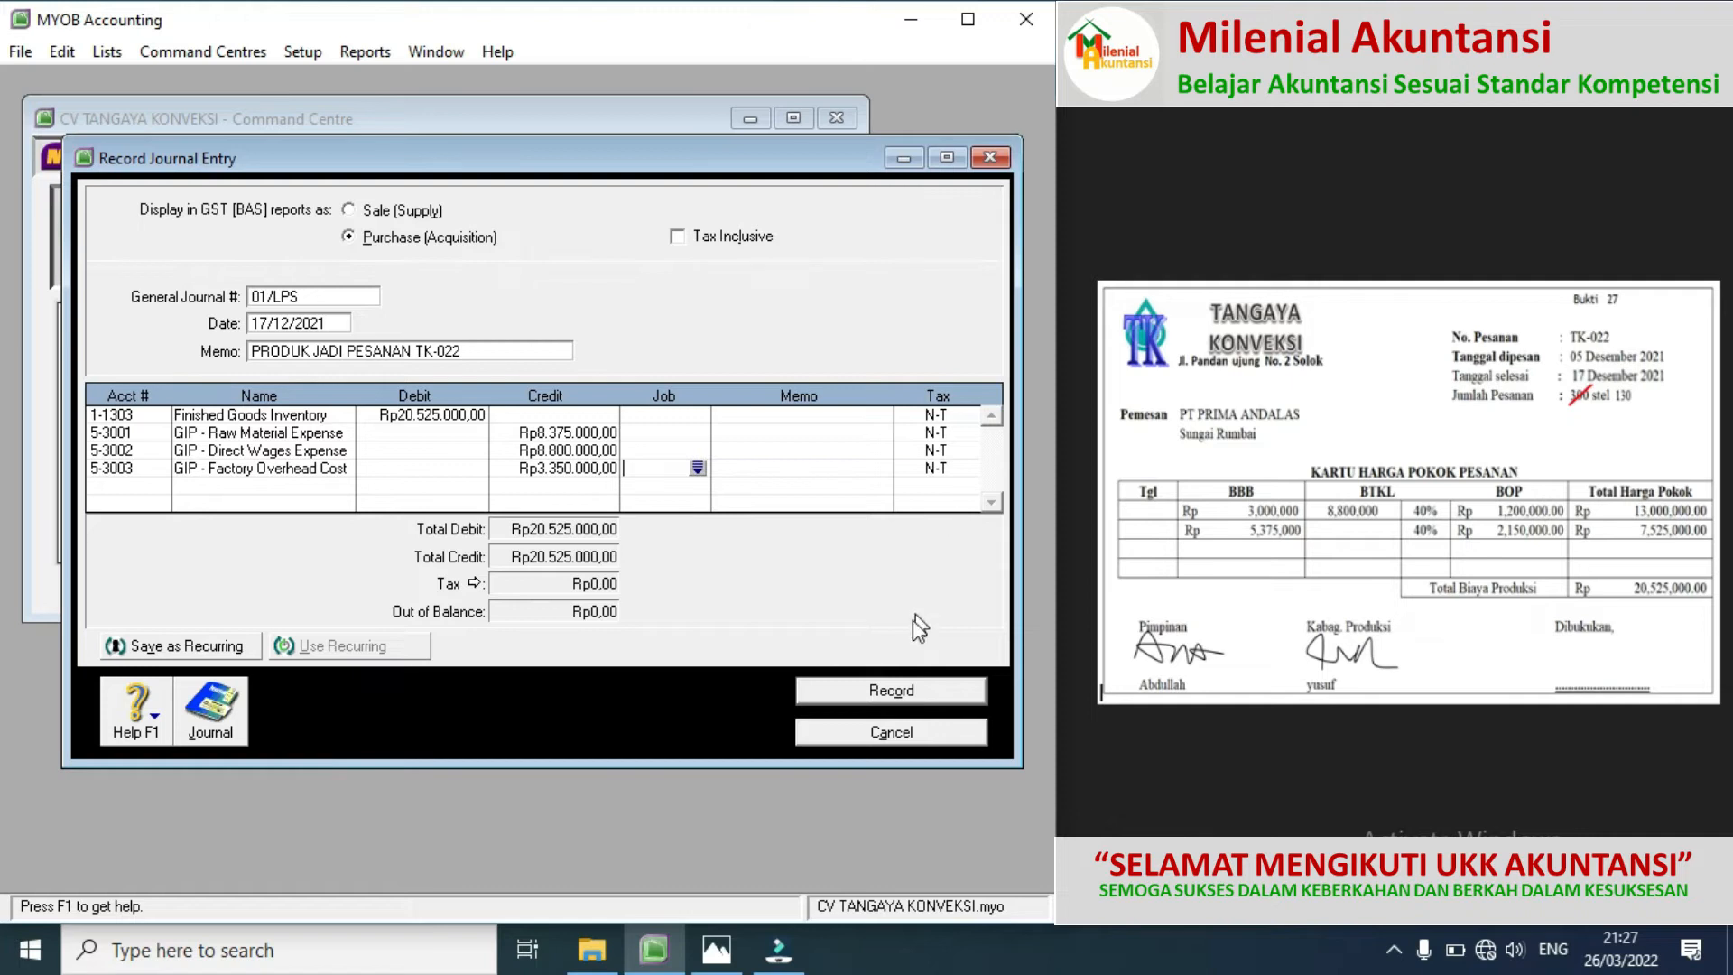
pyautogui.click(848, 693)
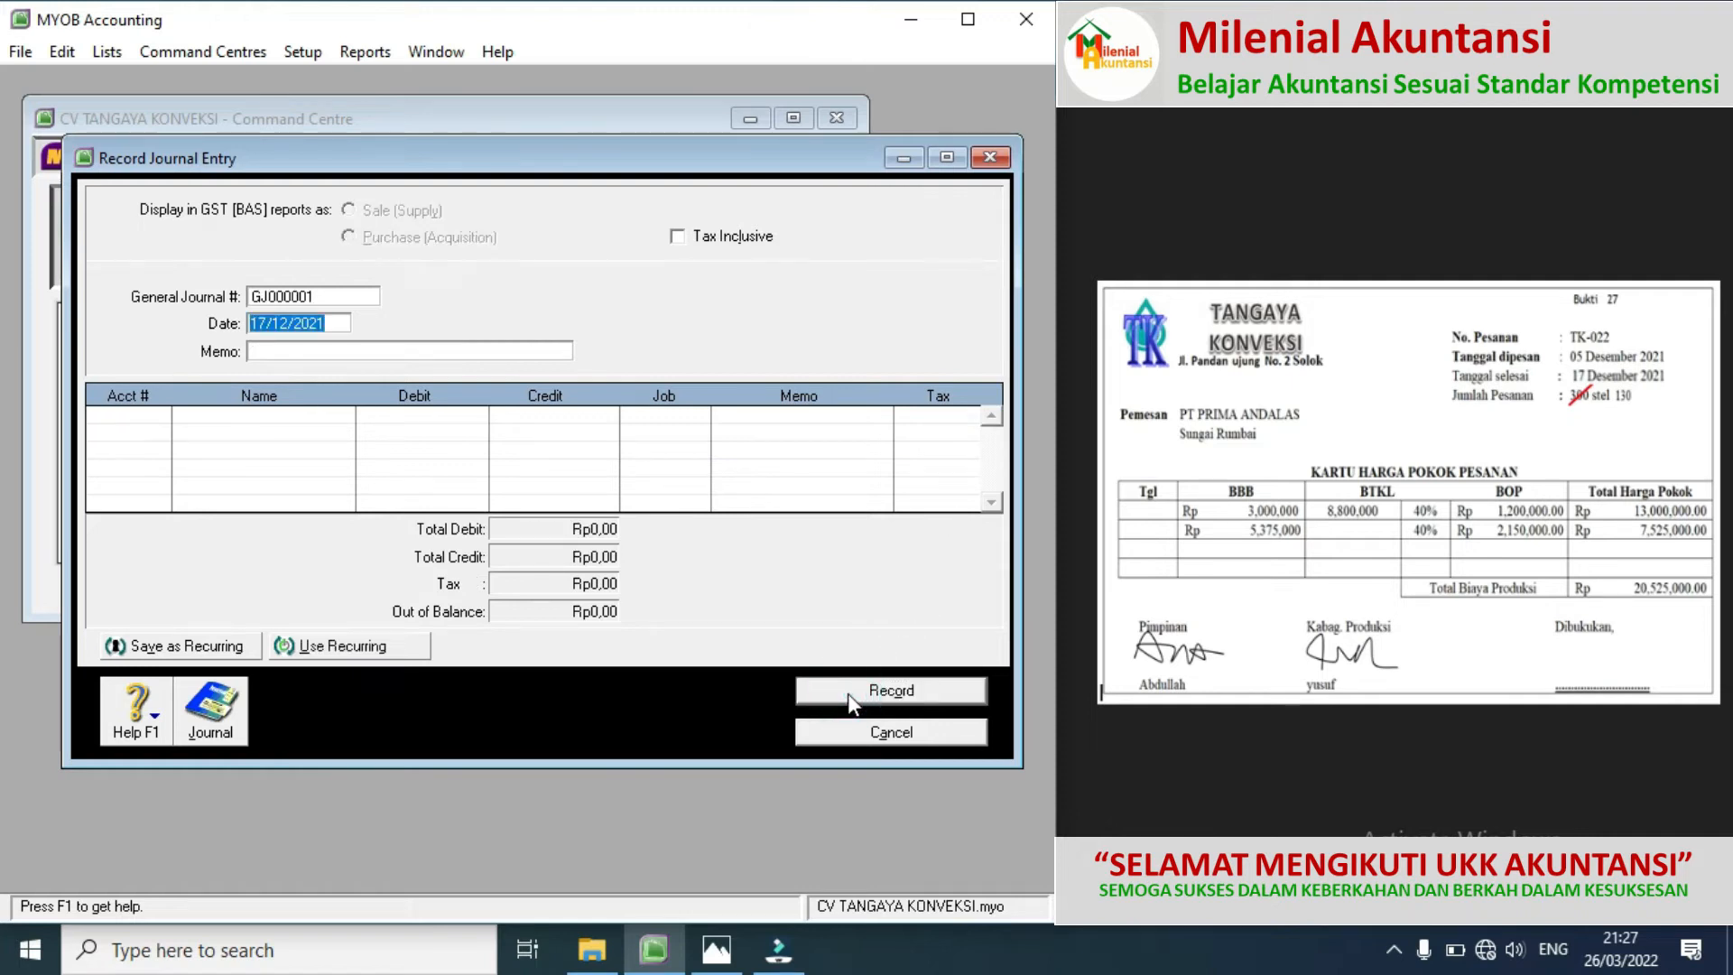
pyautogui.click(834, 729)
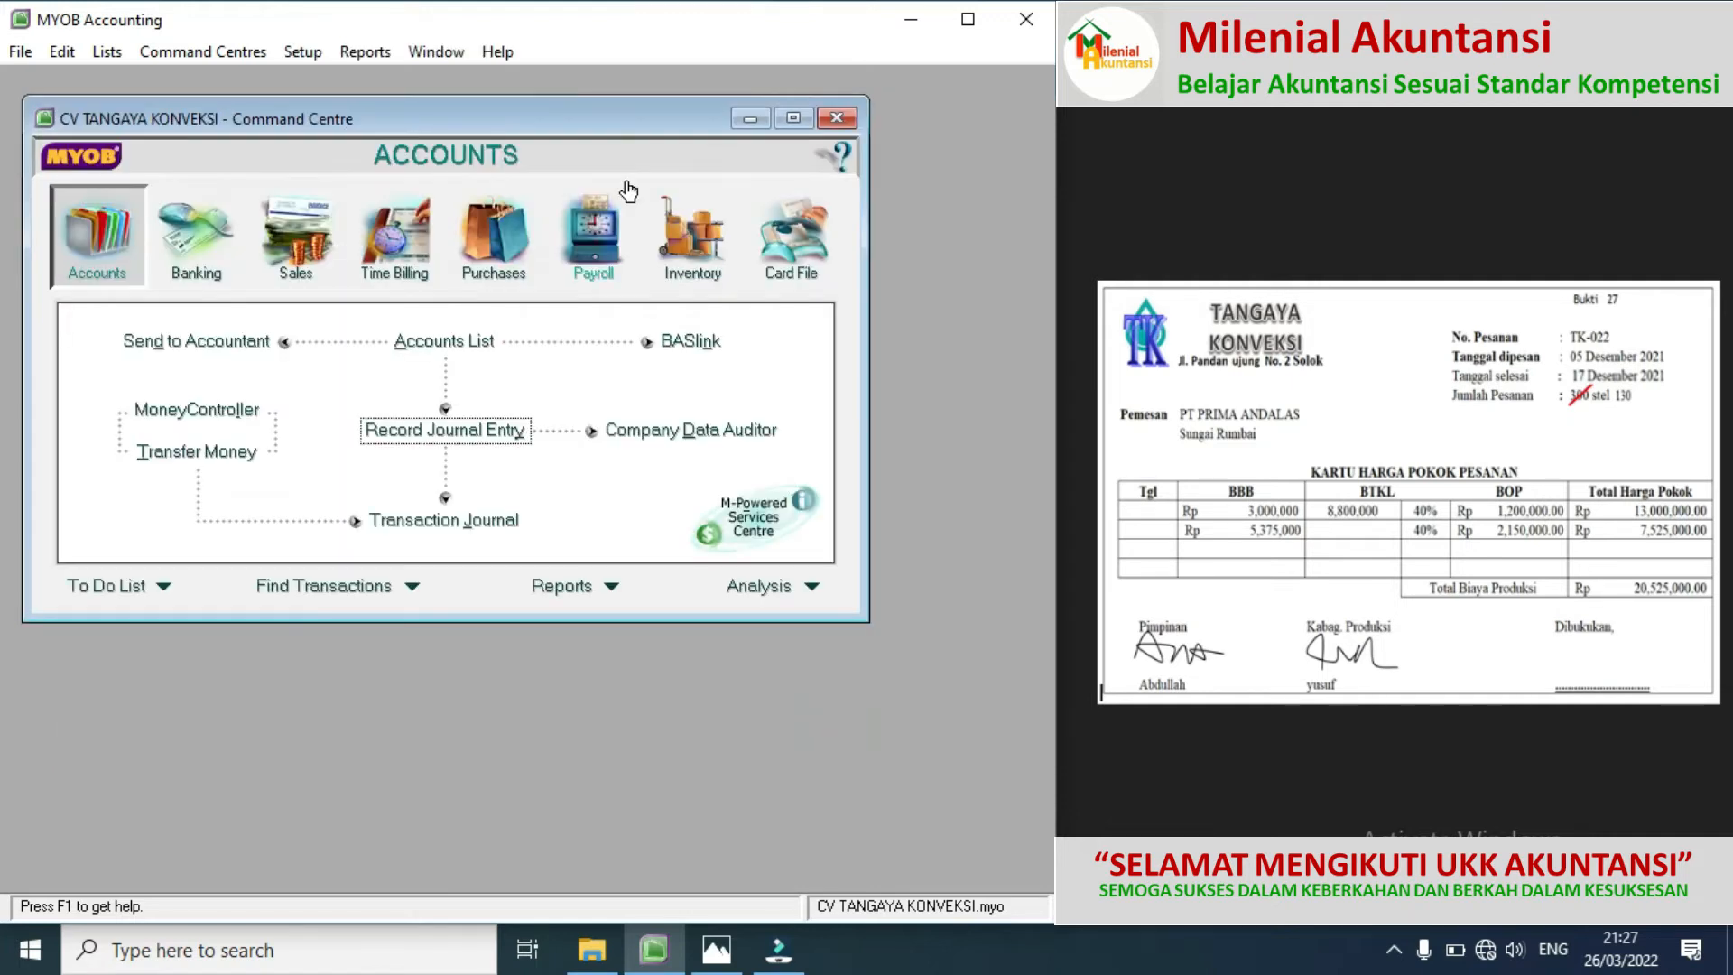
# Step: Create a new inventory item numbered TK-022 and named PESANAN TK-022 from the items list
pyautogui.click(670, 248)
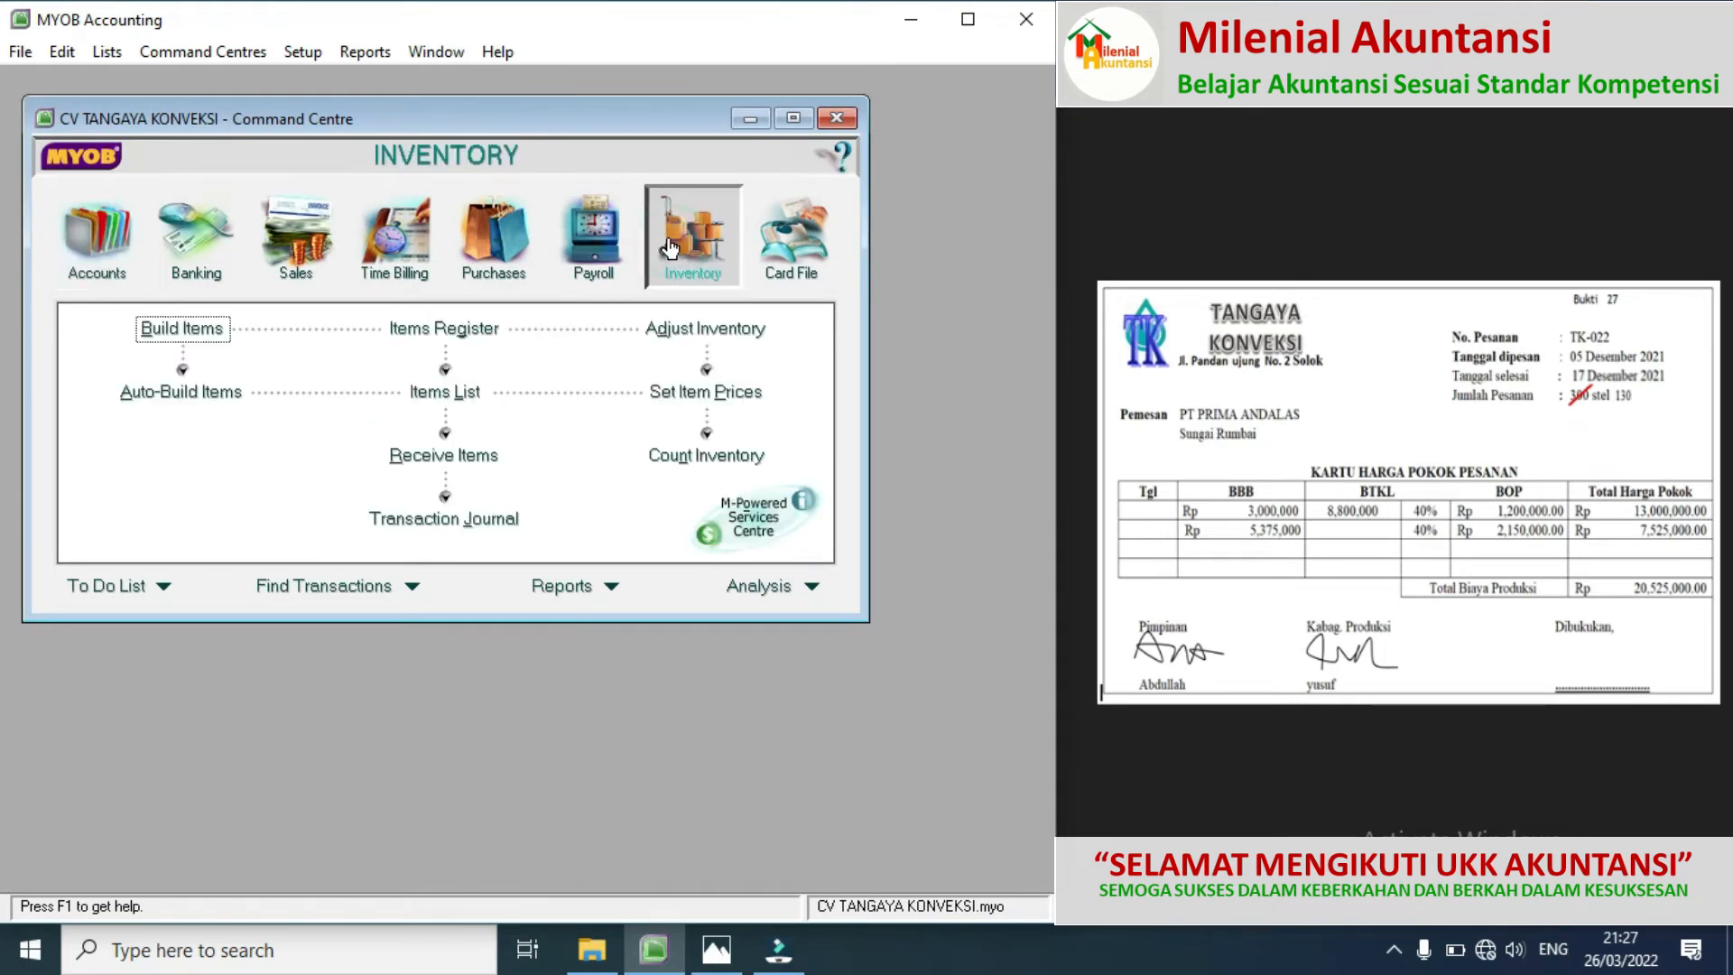
pyautogui.click(454, 395)
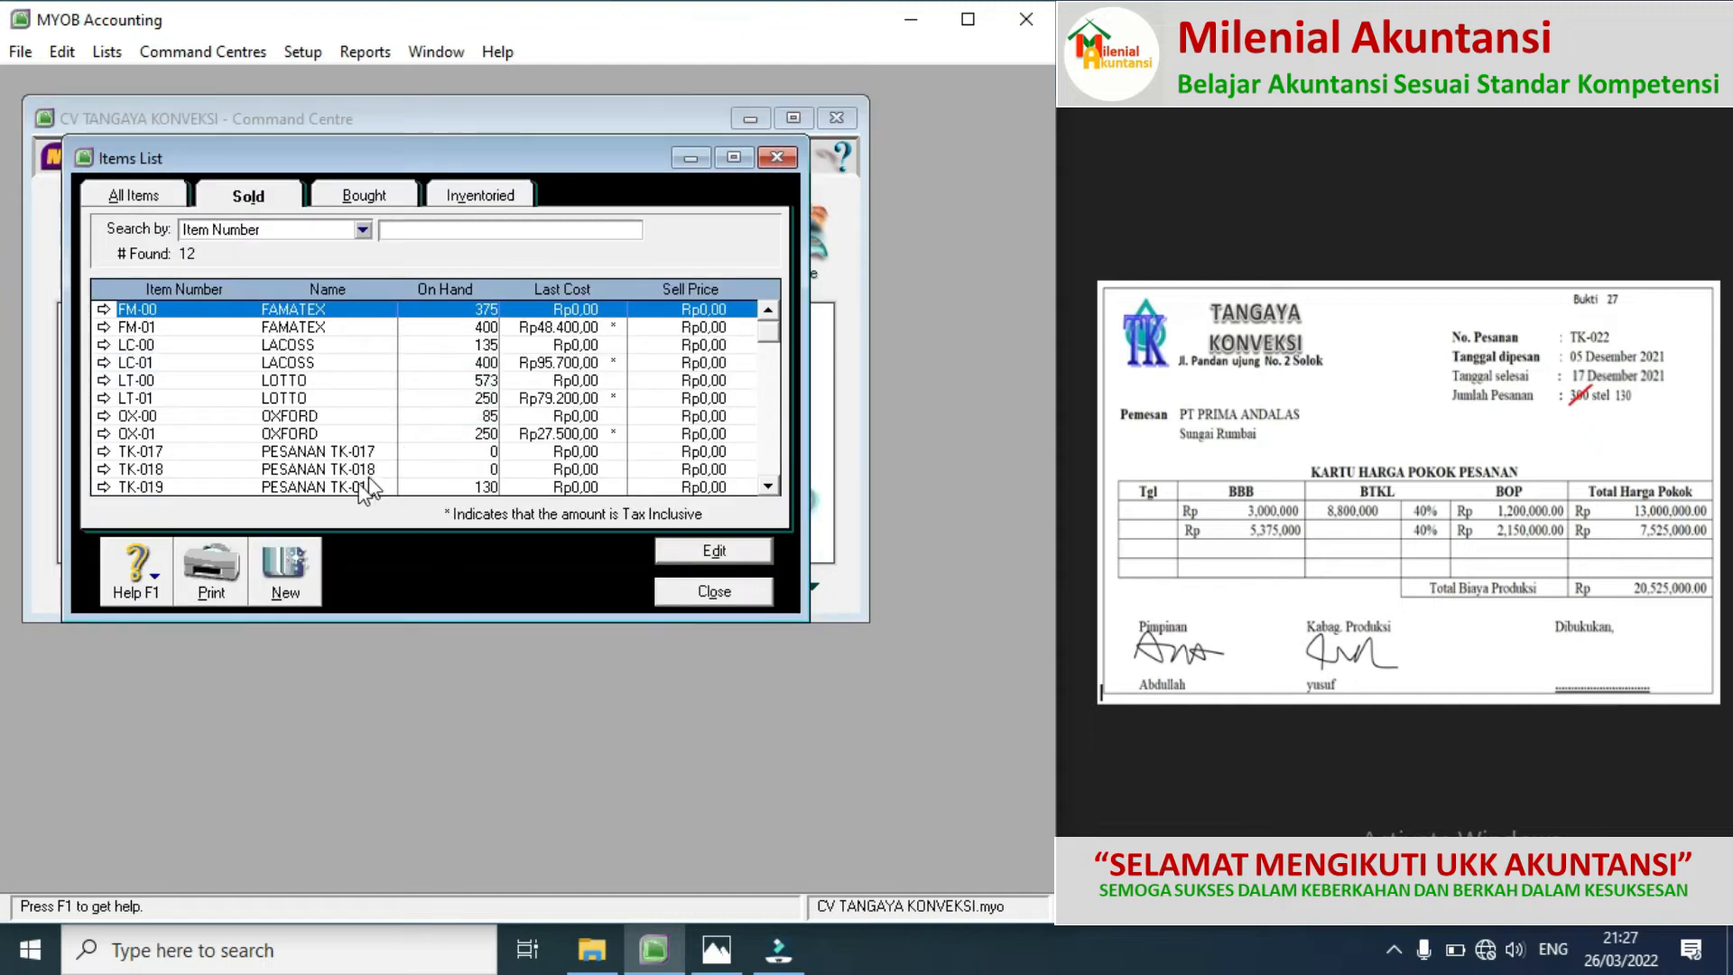
pyautogui.click(287, 567)
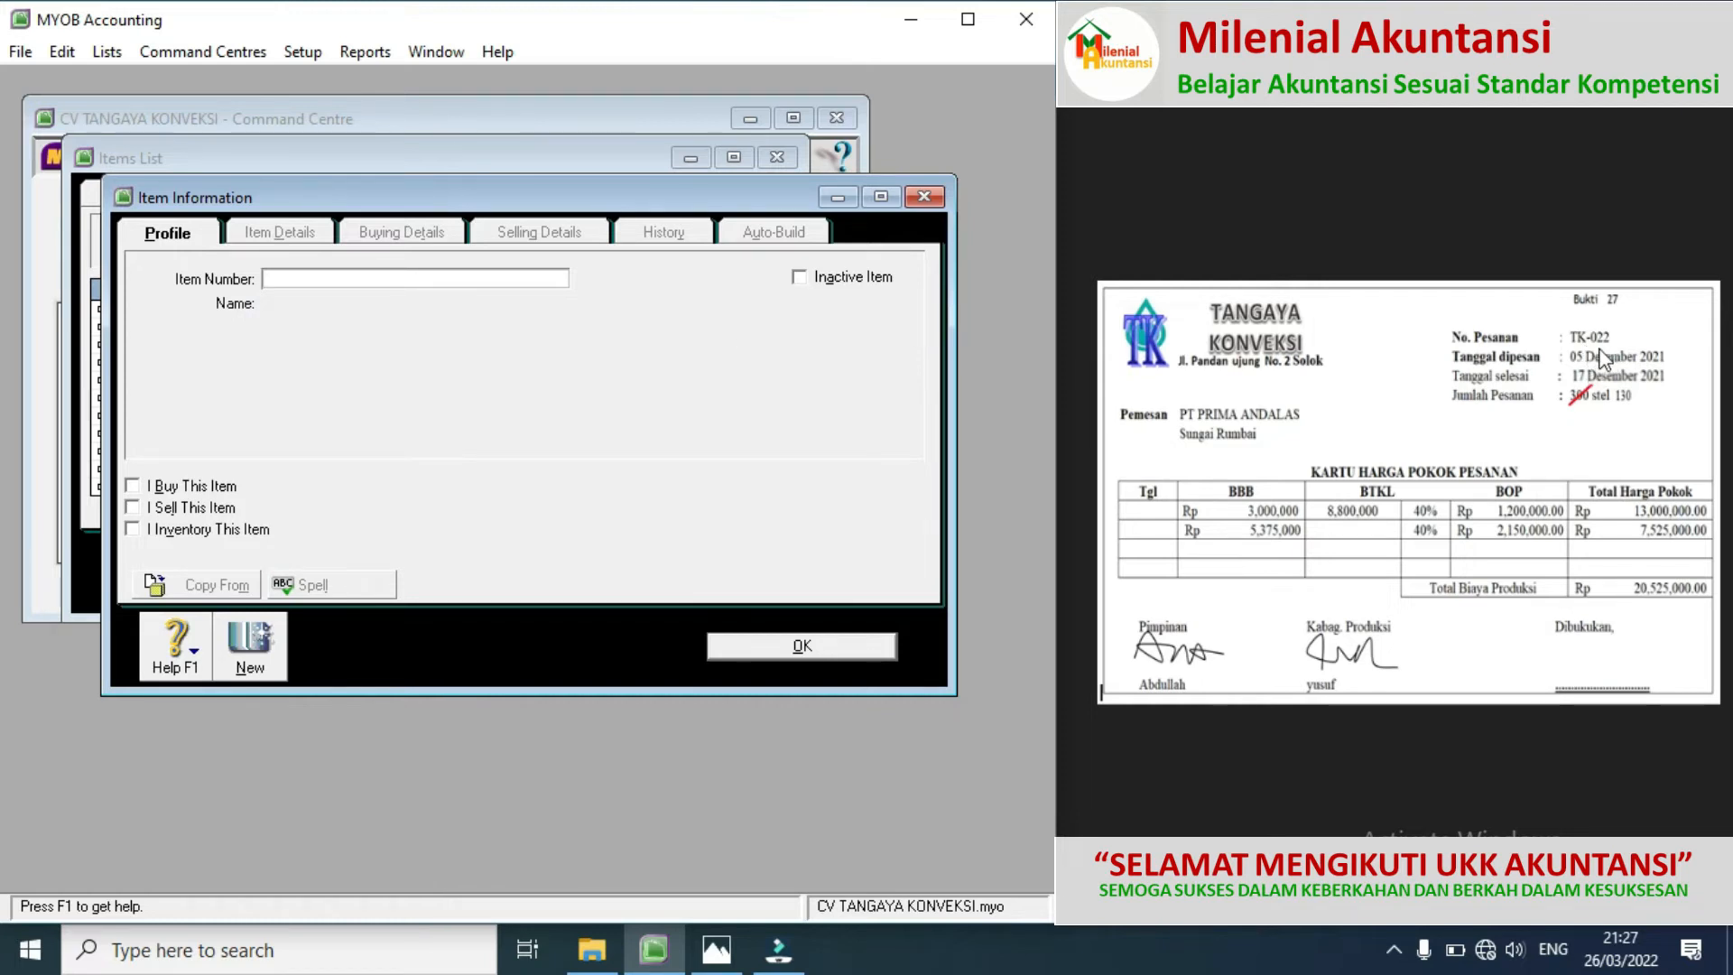
pyautogui.write('TK-022')
pyautogui.press('Tab')
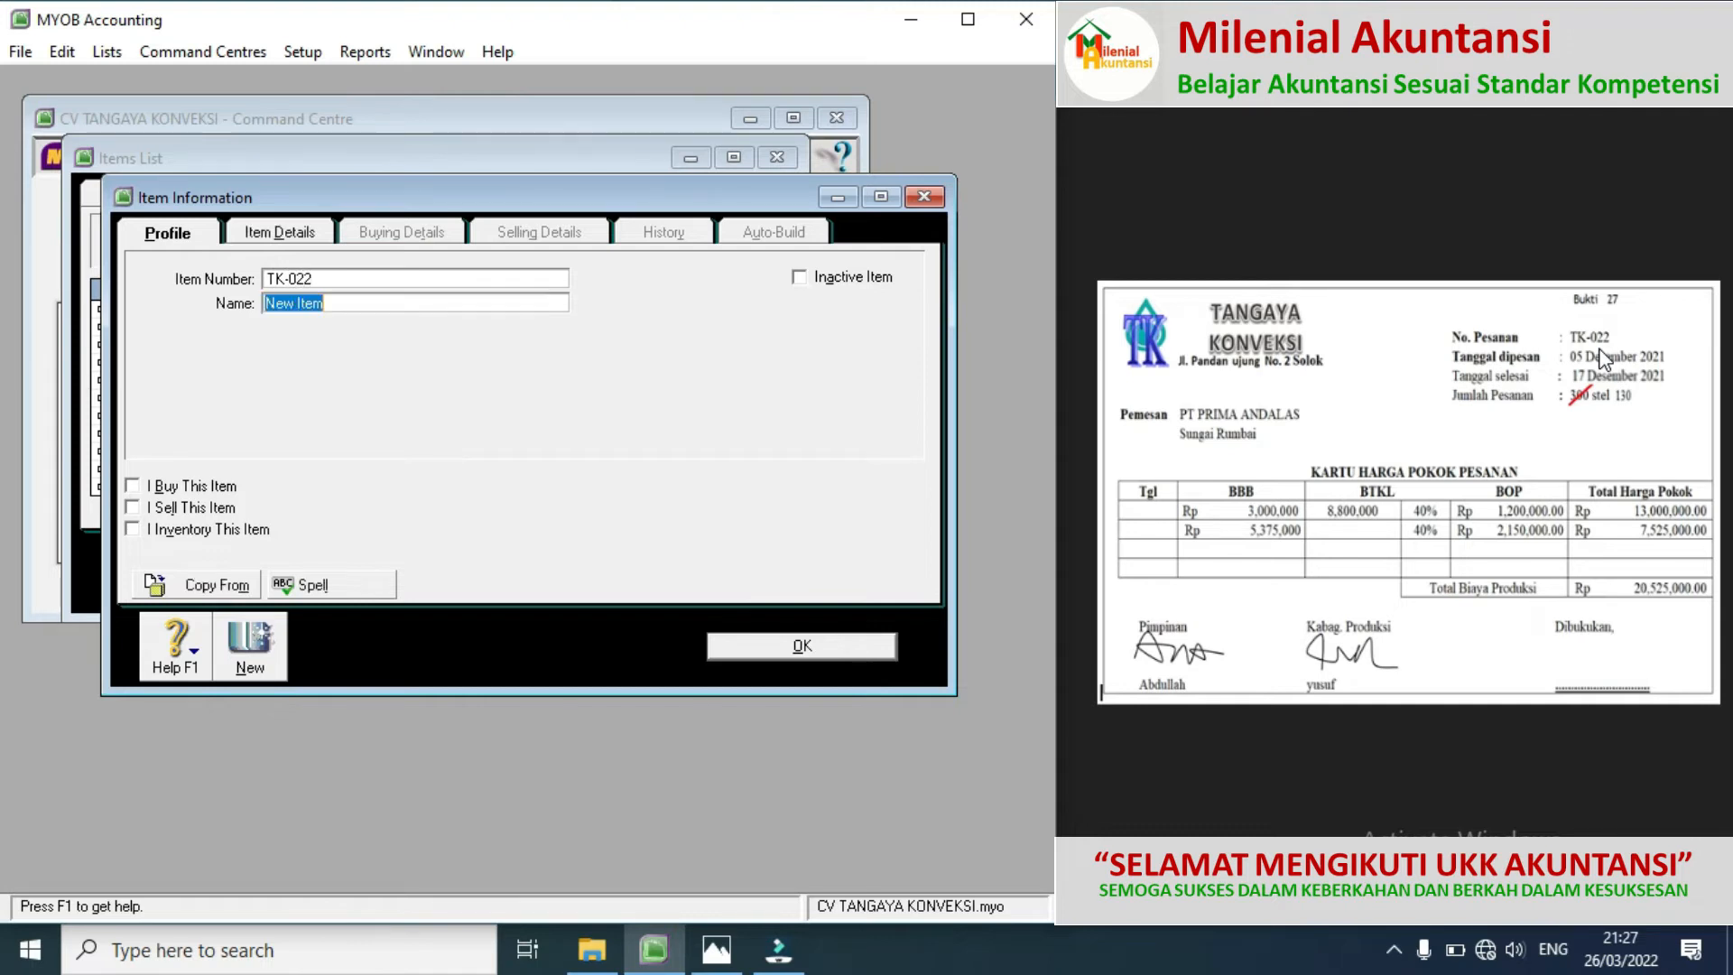
pyautogui.write('PESANAN TK-022')
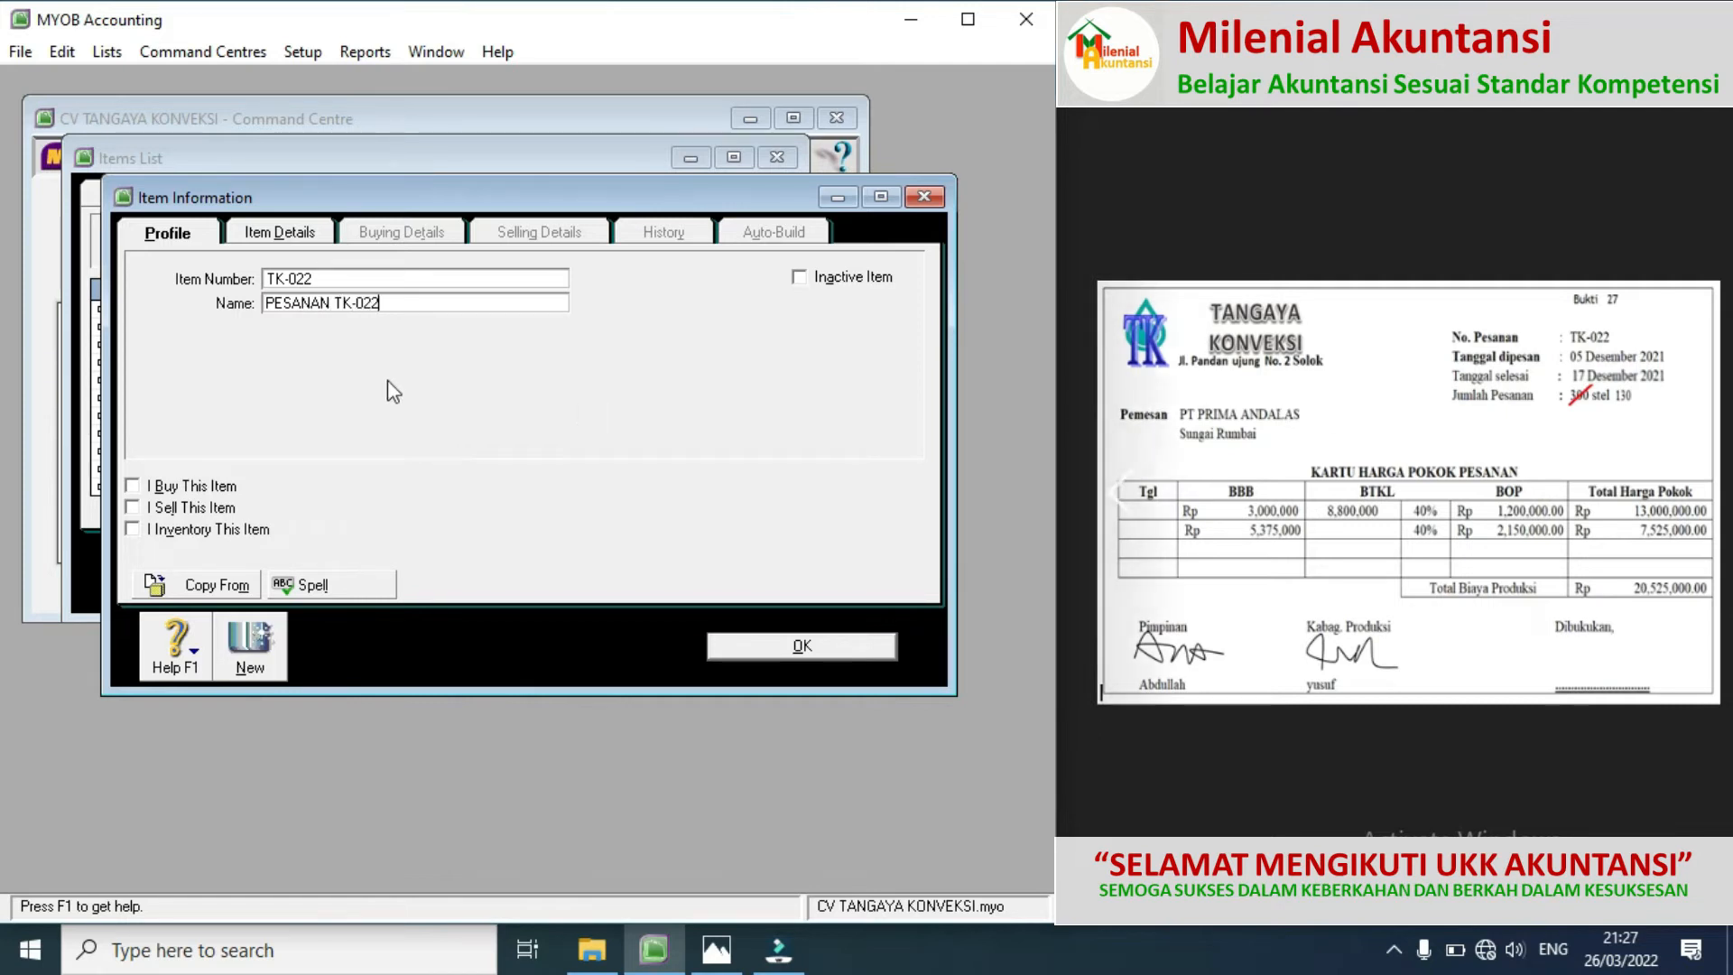
# Step: Mark item TK-022 as bought, sold and inventoried with asset account 1-1303 Finished Goods Inventory, save it and close the items list
pyautogui.click(132, 484)
pyautogui.click(134, 508)
pyautogui.click(134, 530)
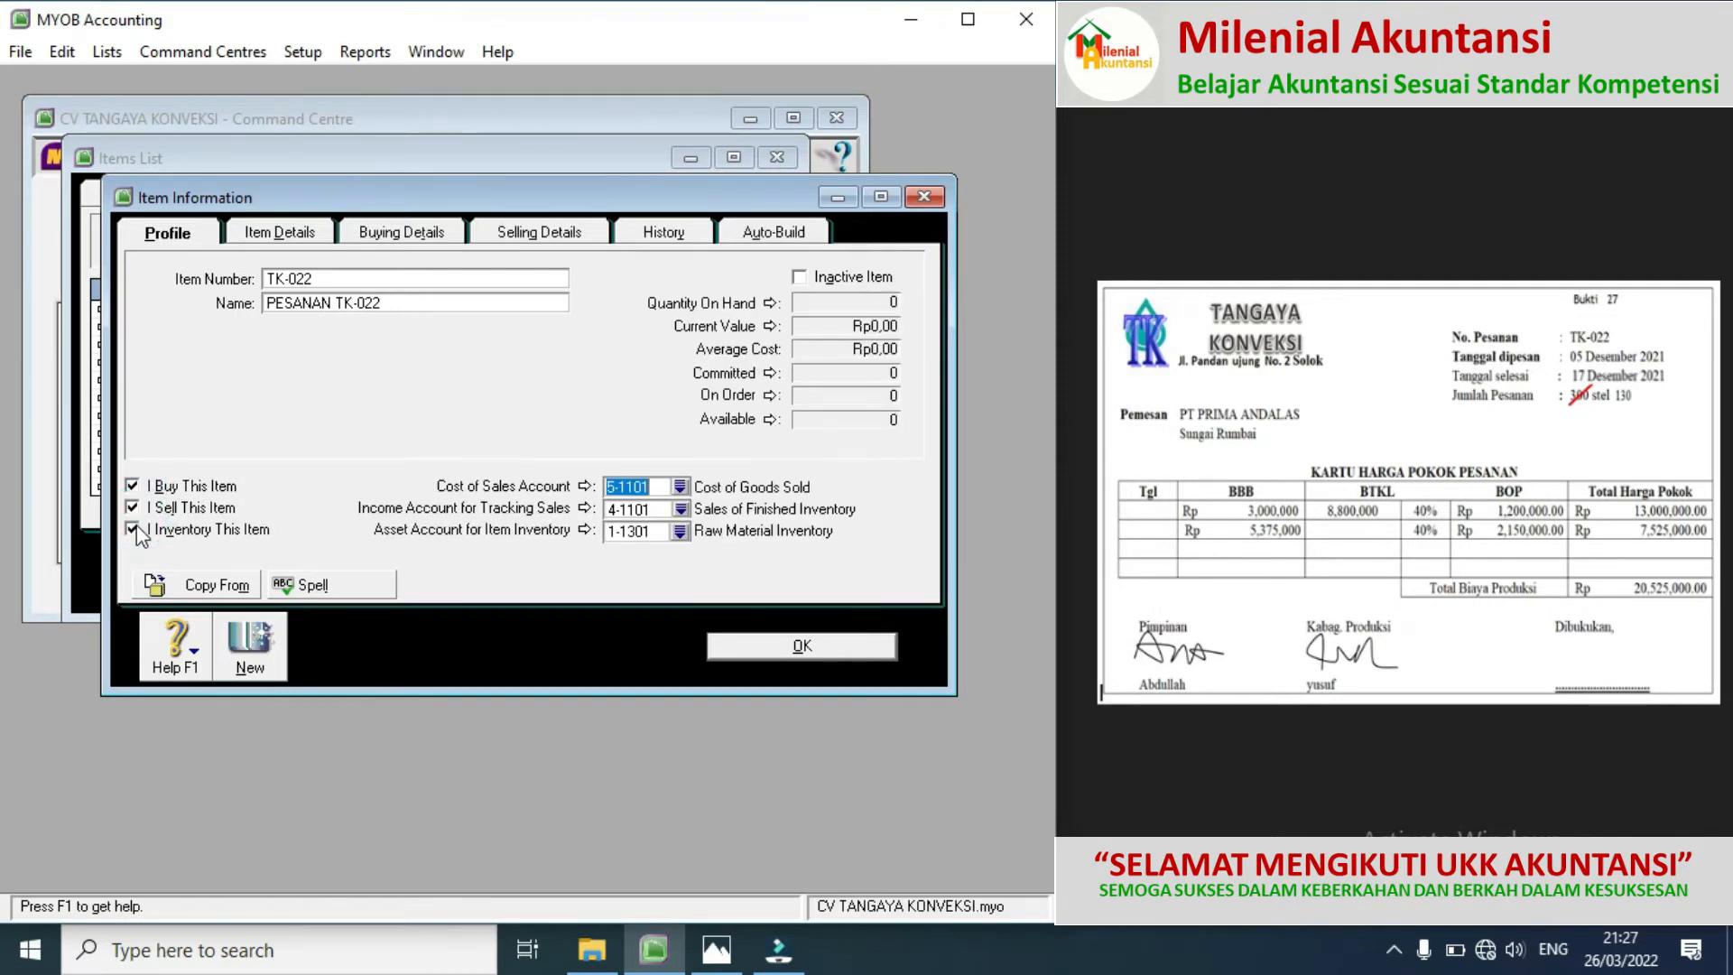
pyautogui.click(680, 532)
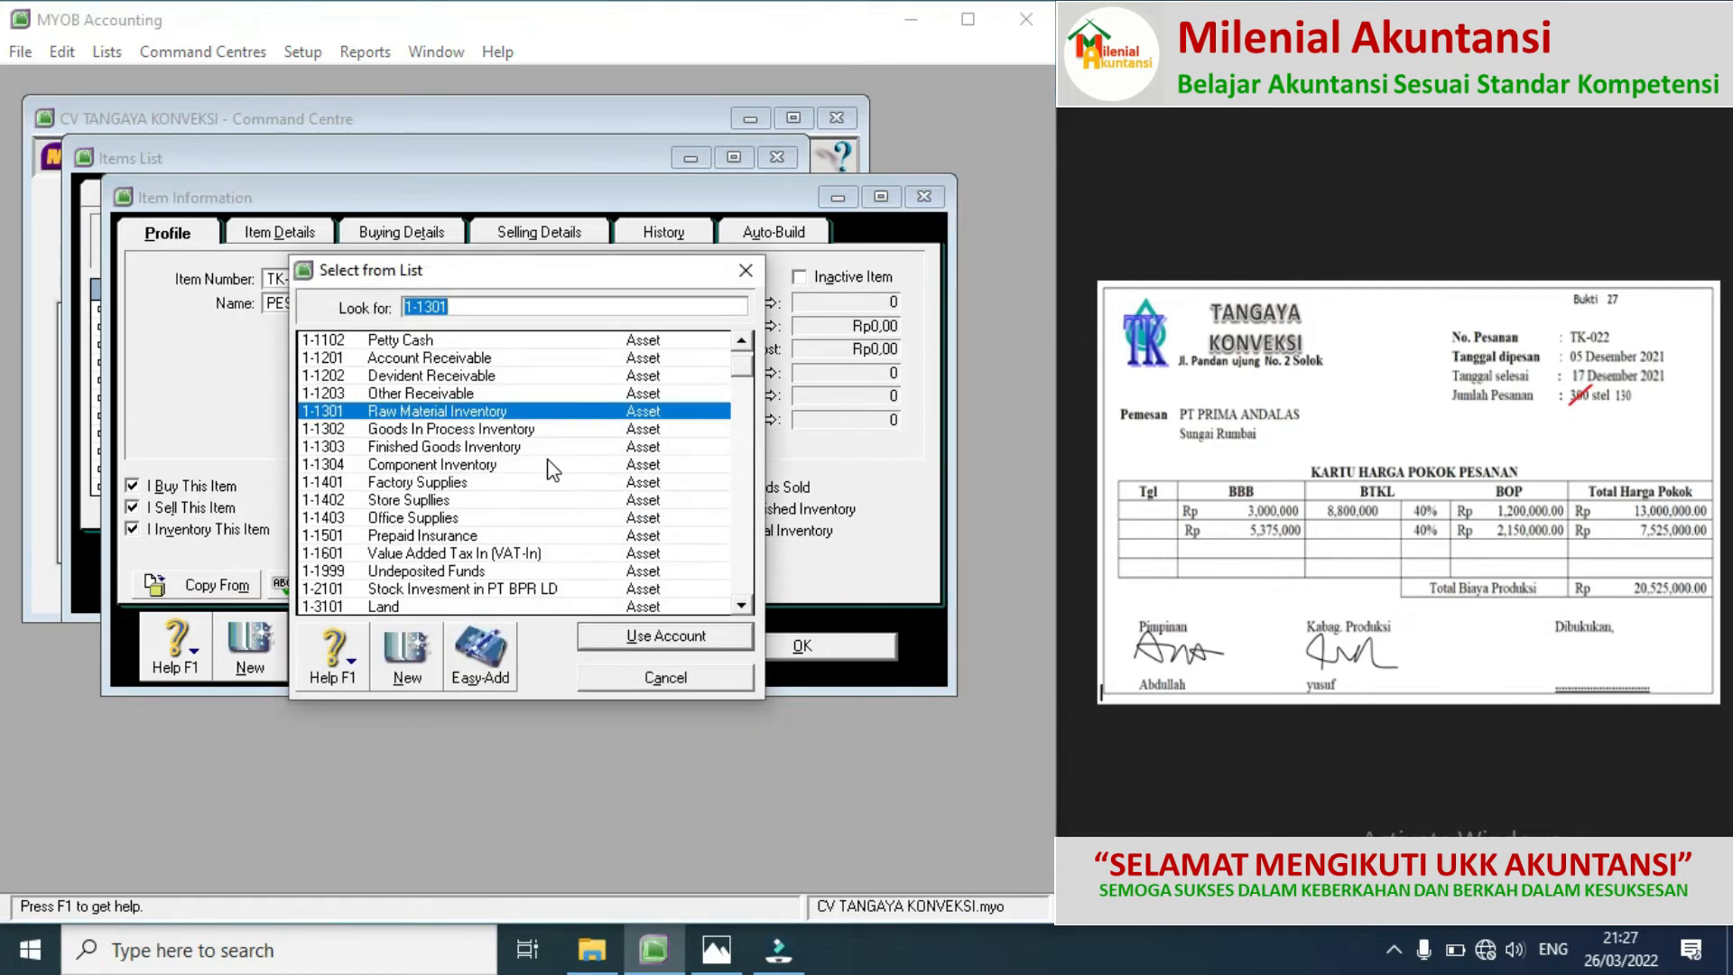
pyautogui.doubleClick(463, 451)
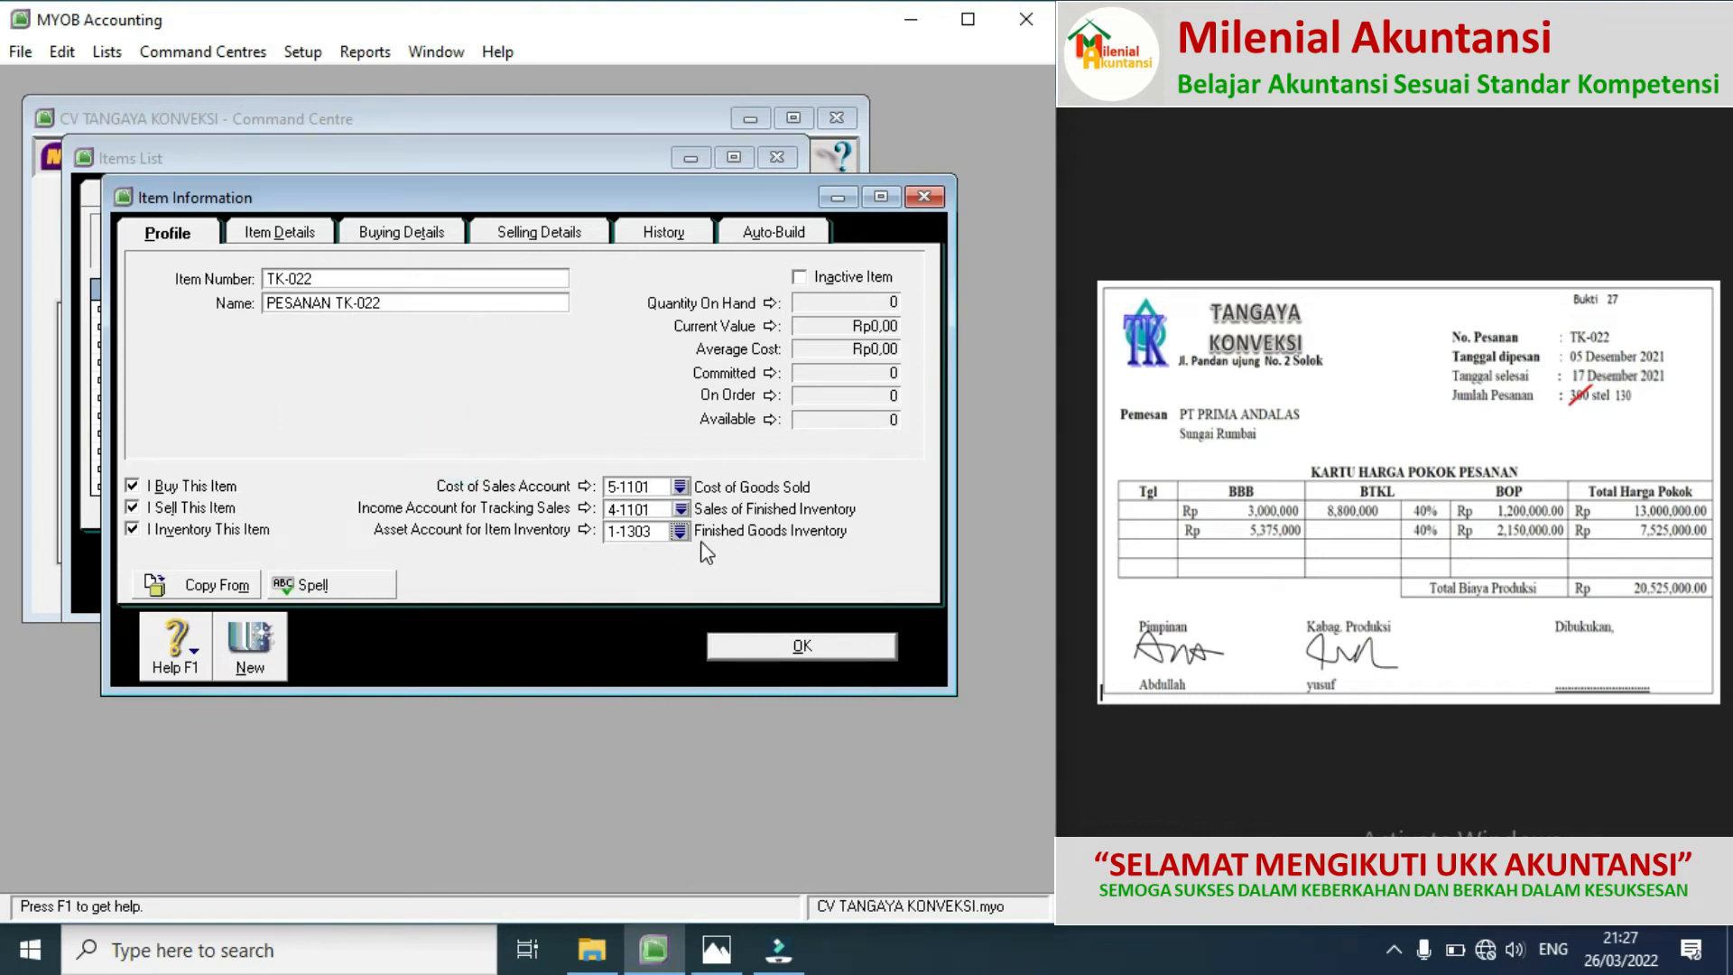
pyautogui.click(770, 648)
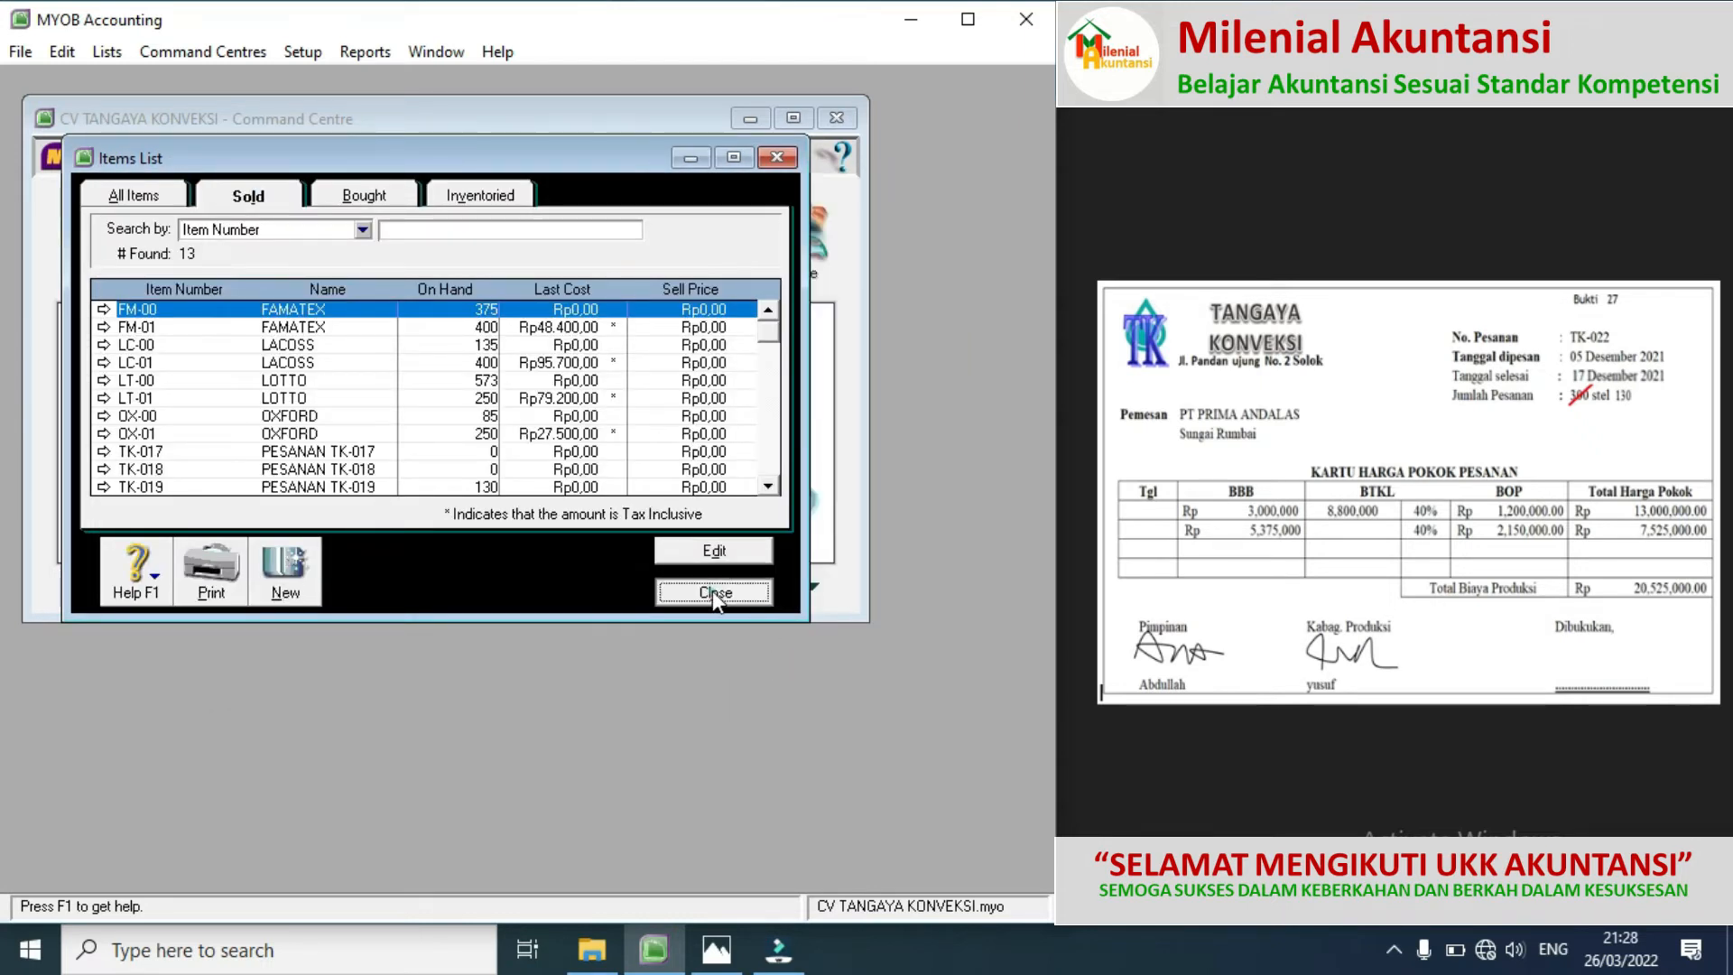
pyautogui.click(712, 590)
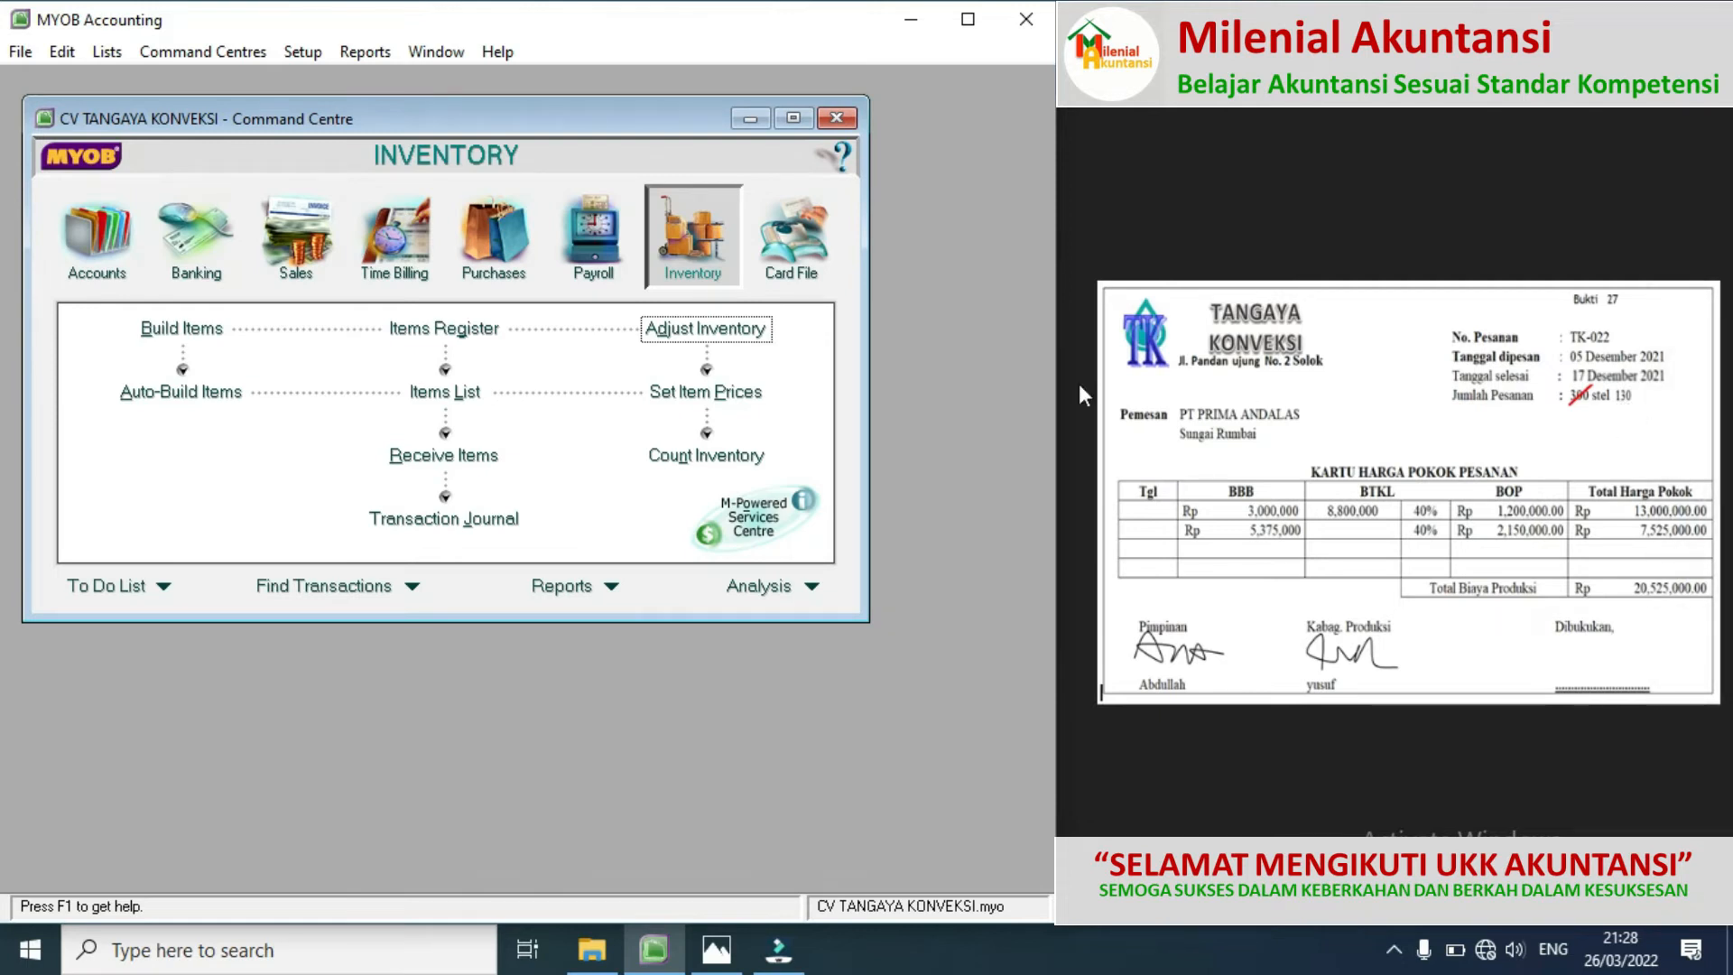
# Step: Open the inventory count and set the counted quantity of item TK-022 to 130
pyautogui.click(738, 455)
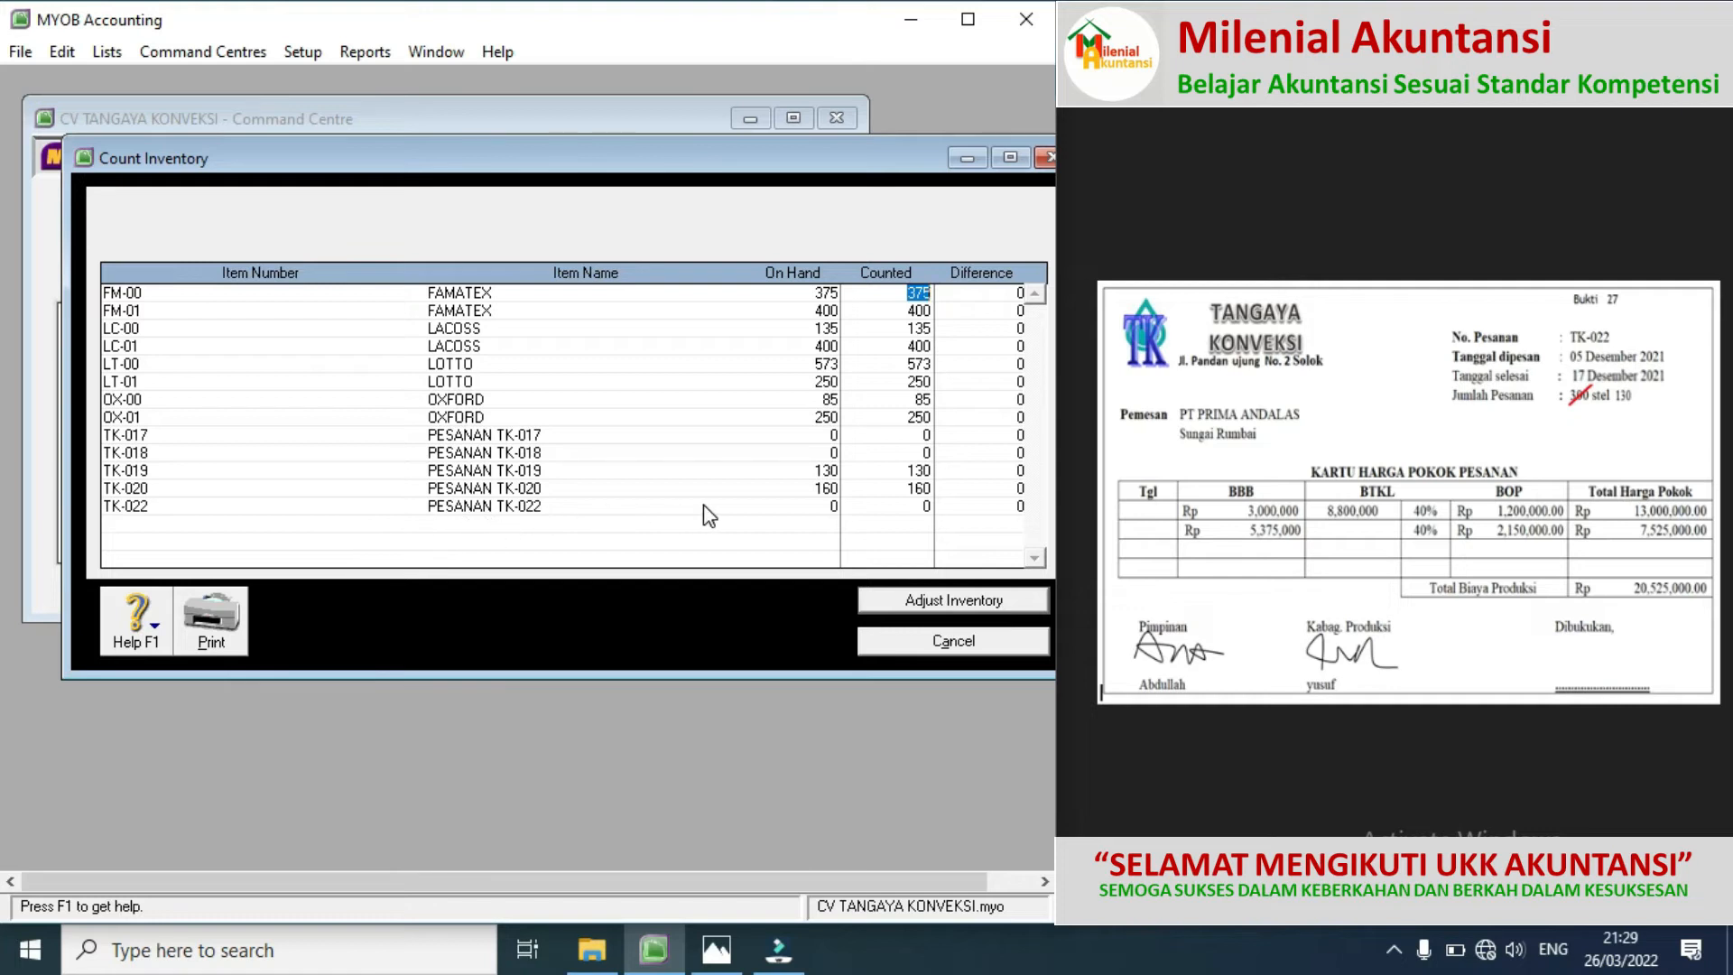
pyautogui.click(905, 505)
pyautogui.press('Tab')
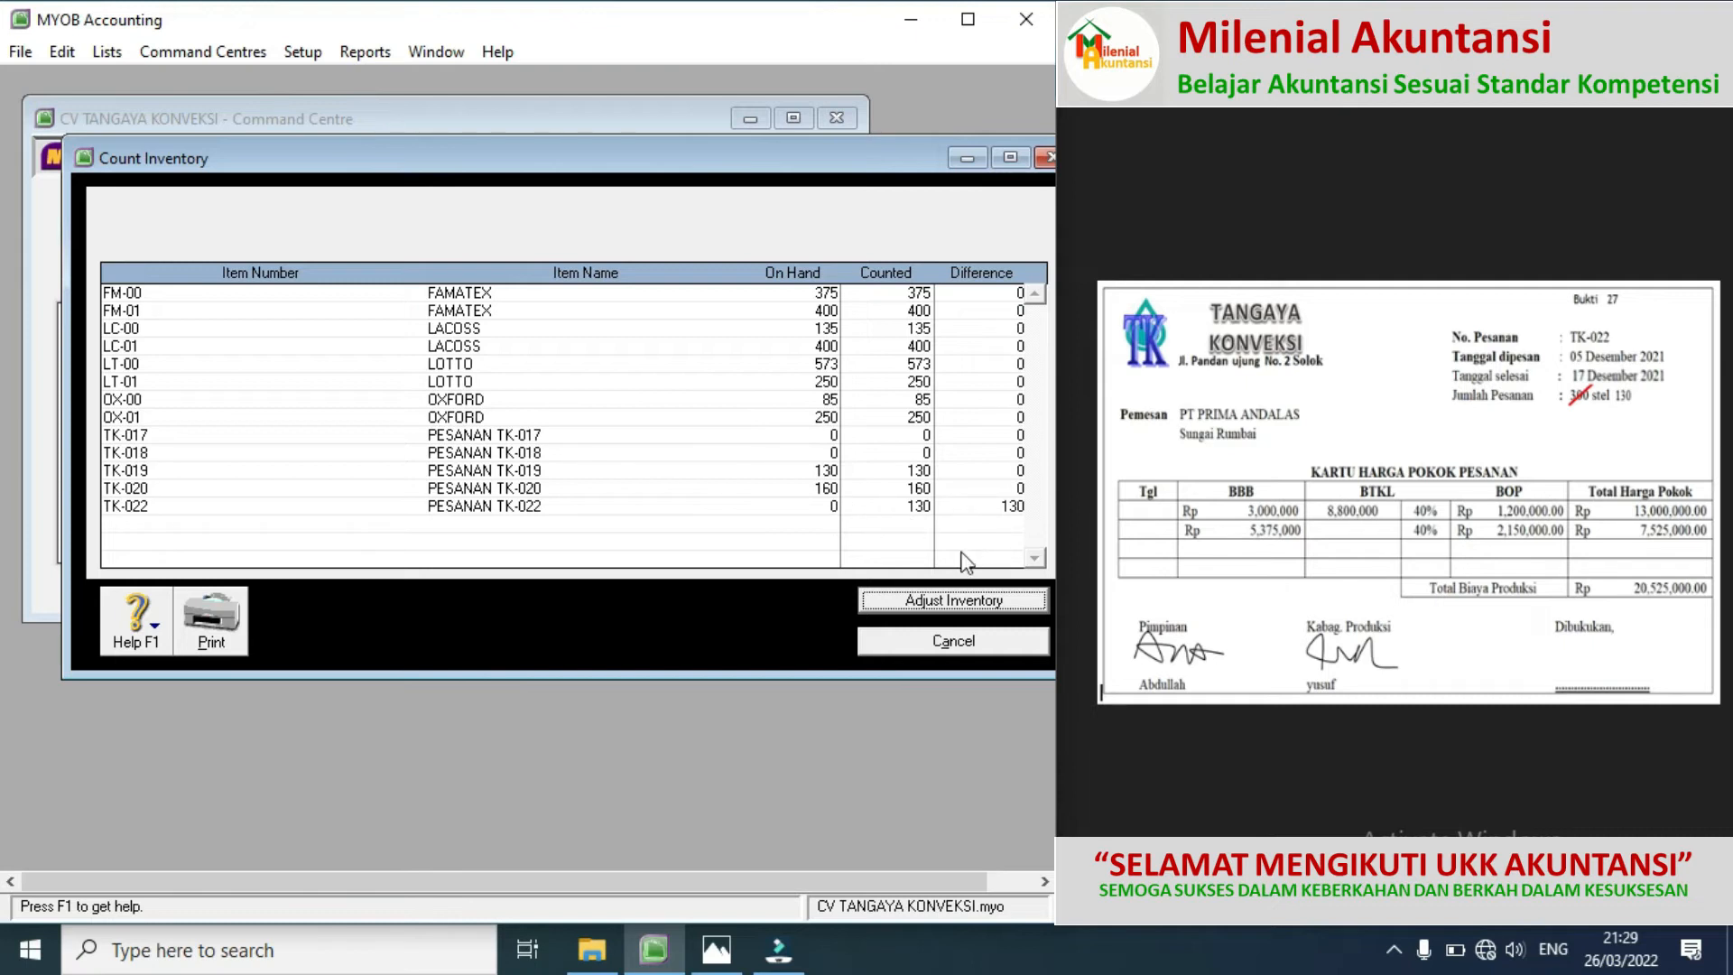
# Step: Start the inventory adjustment from the count with 1-1303 Finished Goods Inventory as the default adjustment account
pyautogui.click(934, 599)
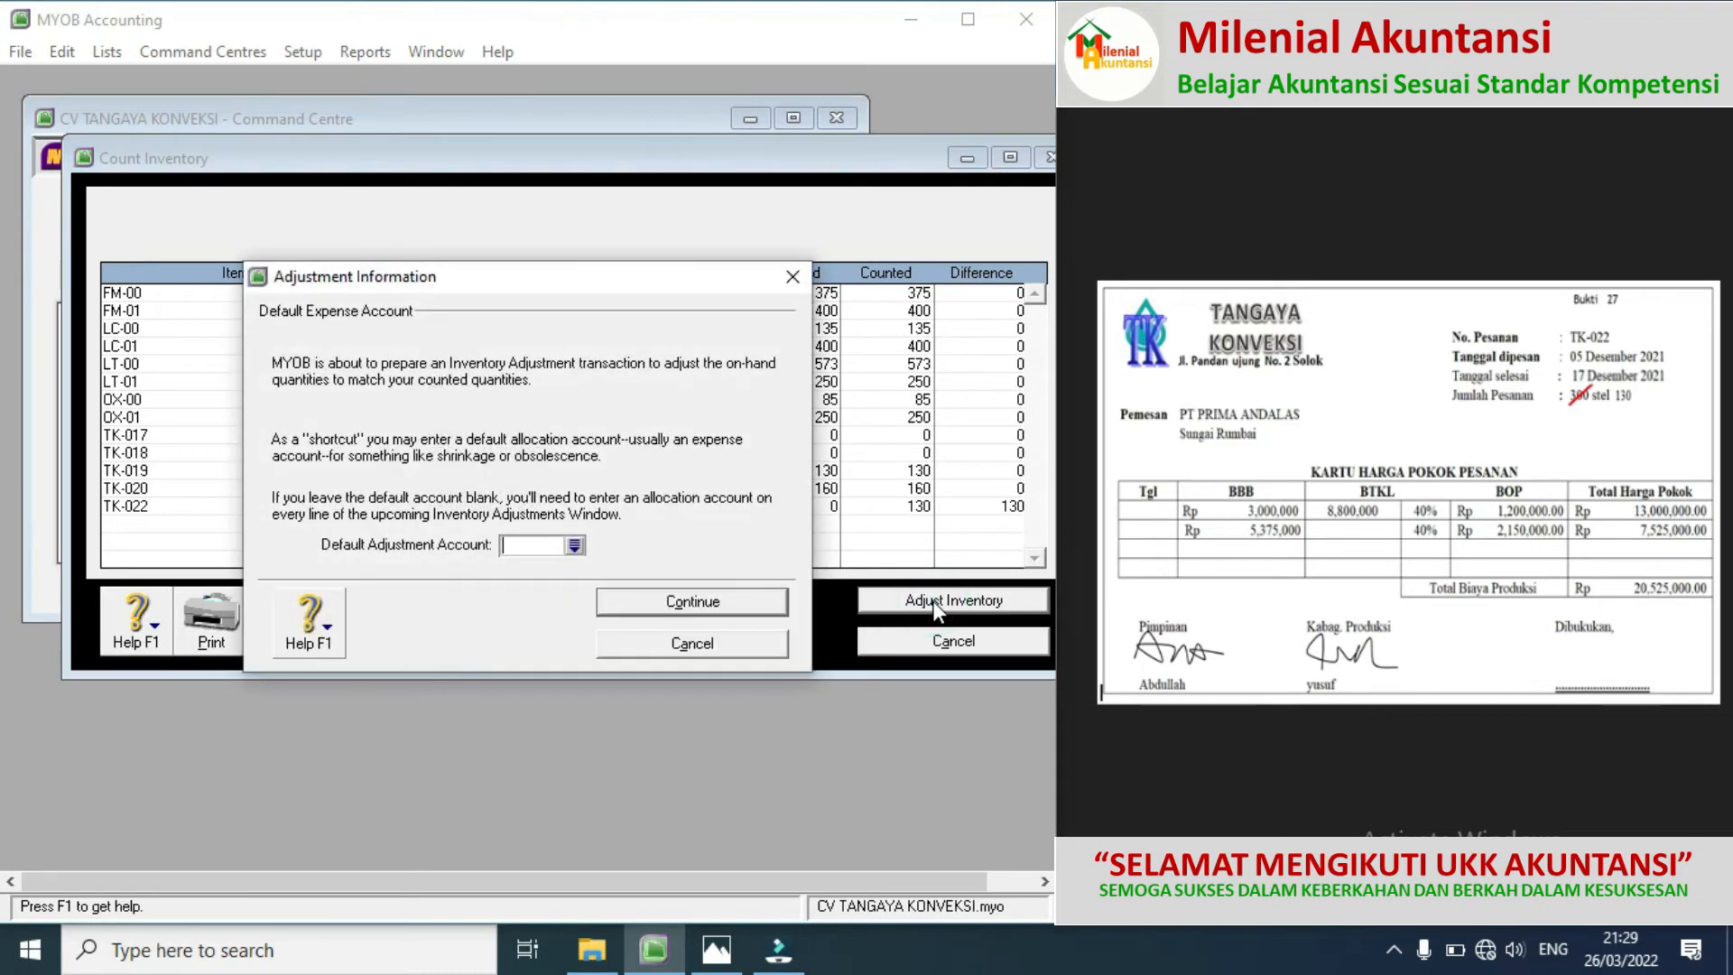
pyautogui.click(574, 547)
pyautogui.doubleClick(478, 453)
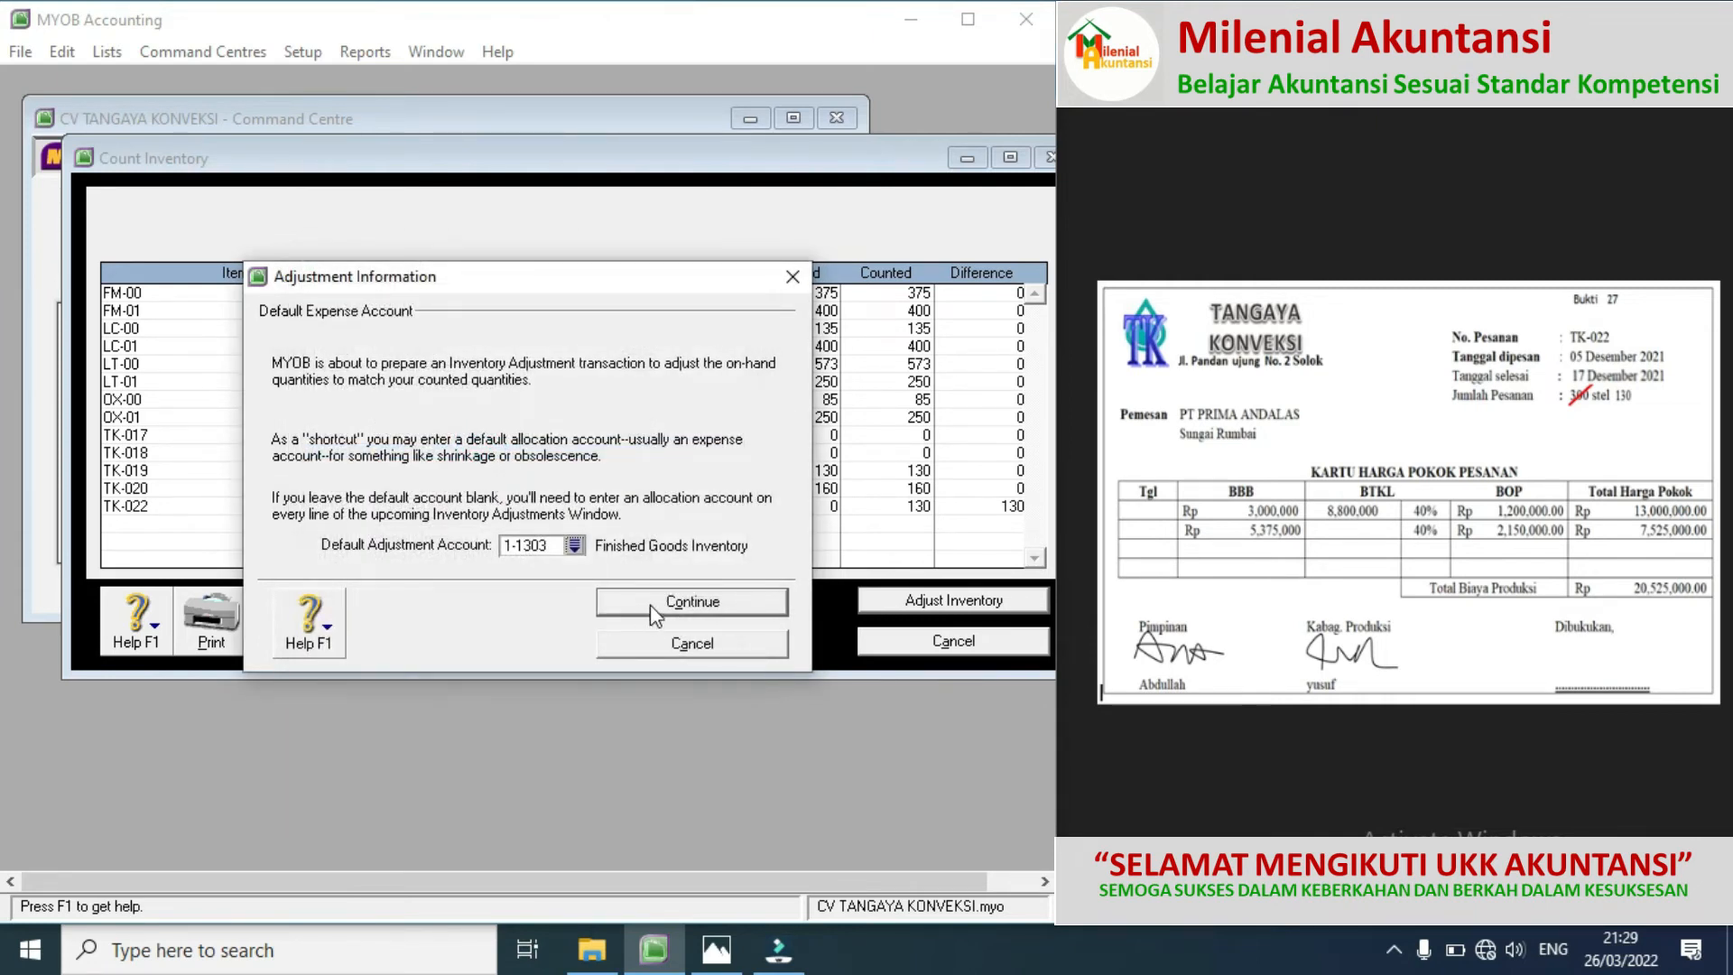
pyautogui.click(647, 604)
pyautogui.click(664, 641)
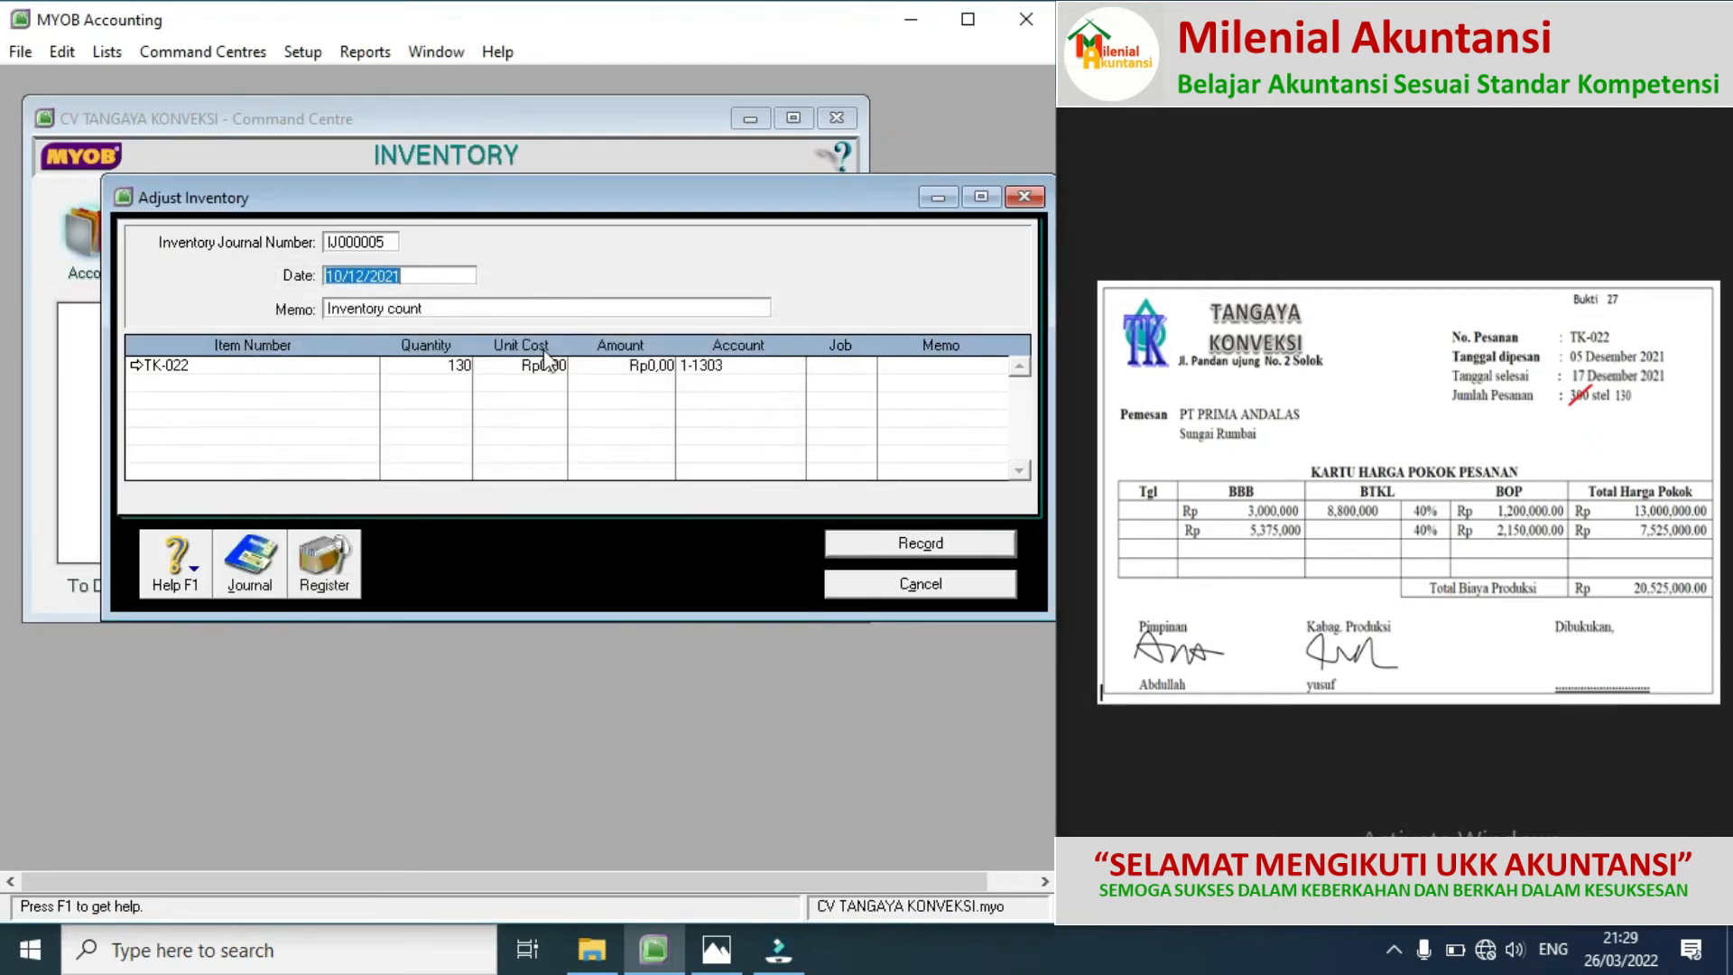
# Step: Date the inventory adjustment 17/12/2021, as on the production vouchers, and set its memo to PESANAN TK-022
pyautogui.click(390, 244)
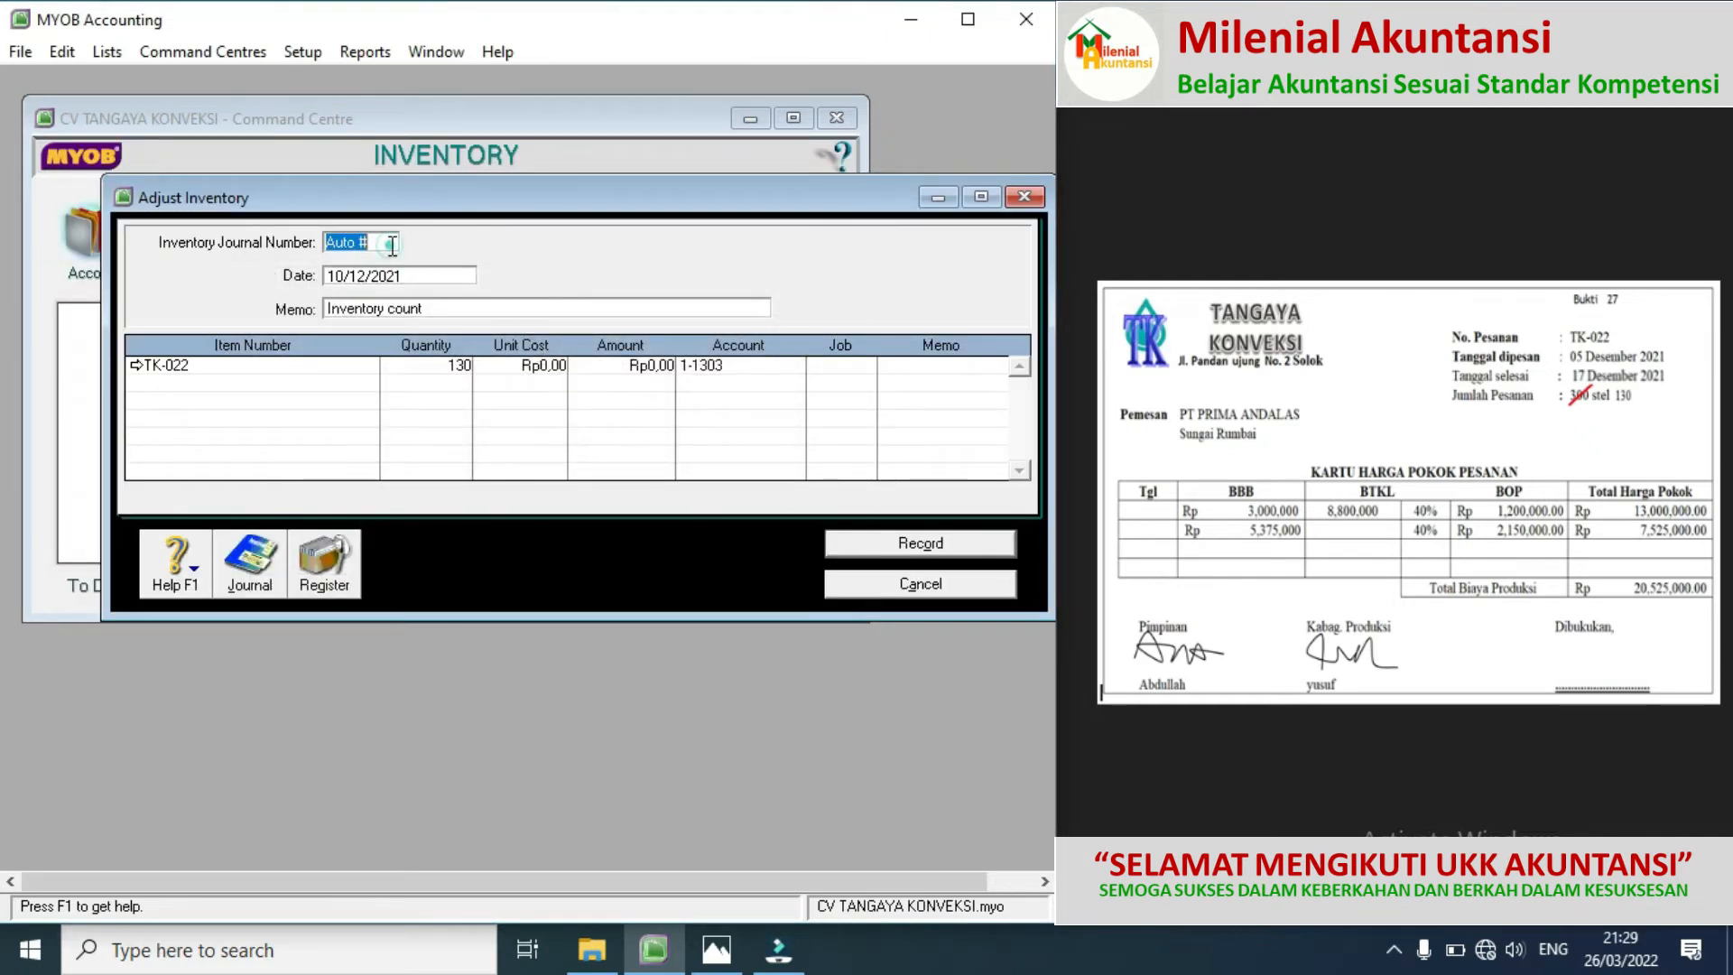
pyautogui.click(1124, 513)
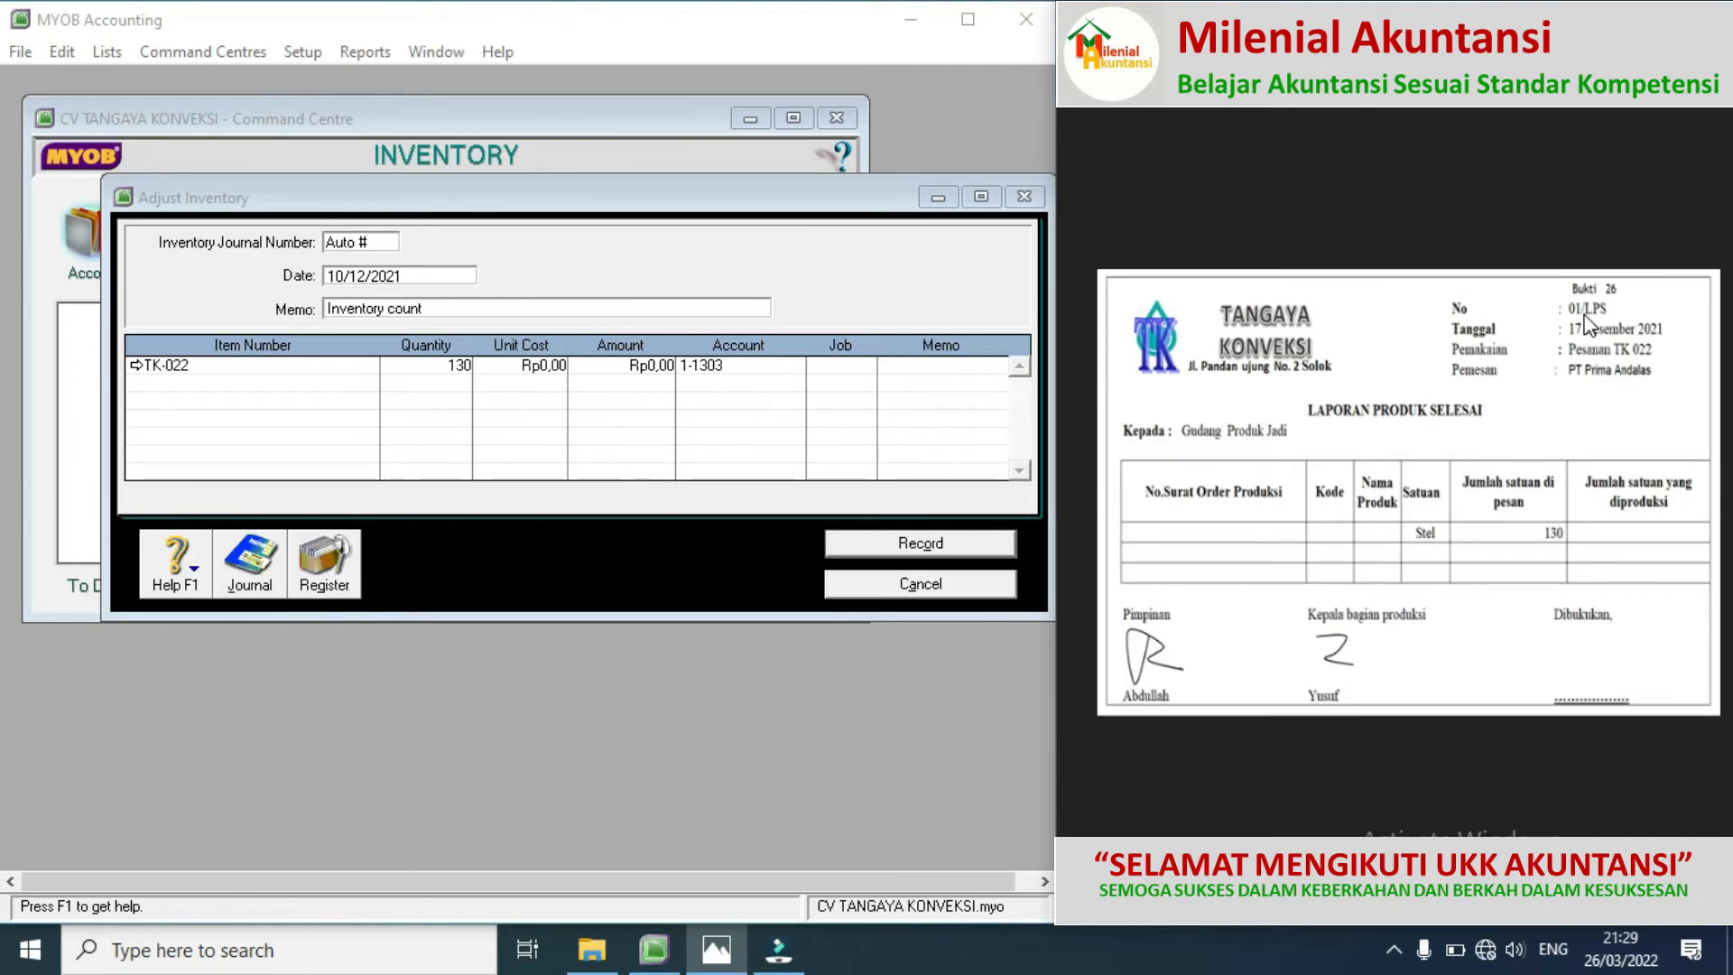
pyautogui.click(1701, 496)
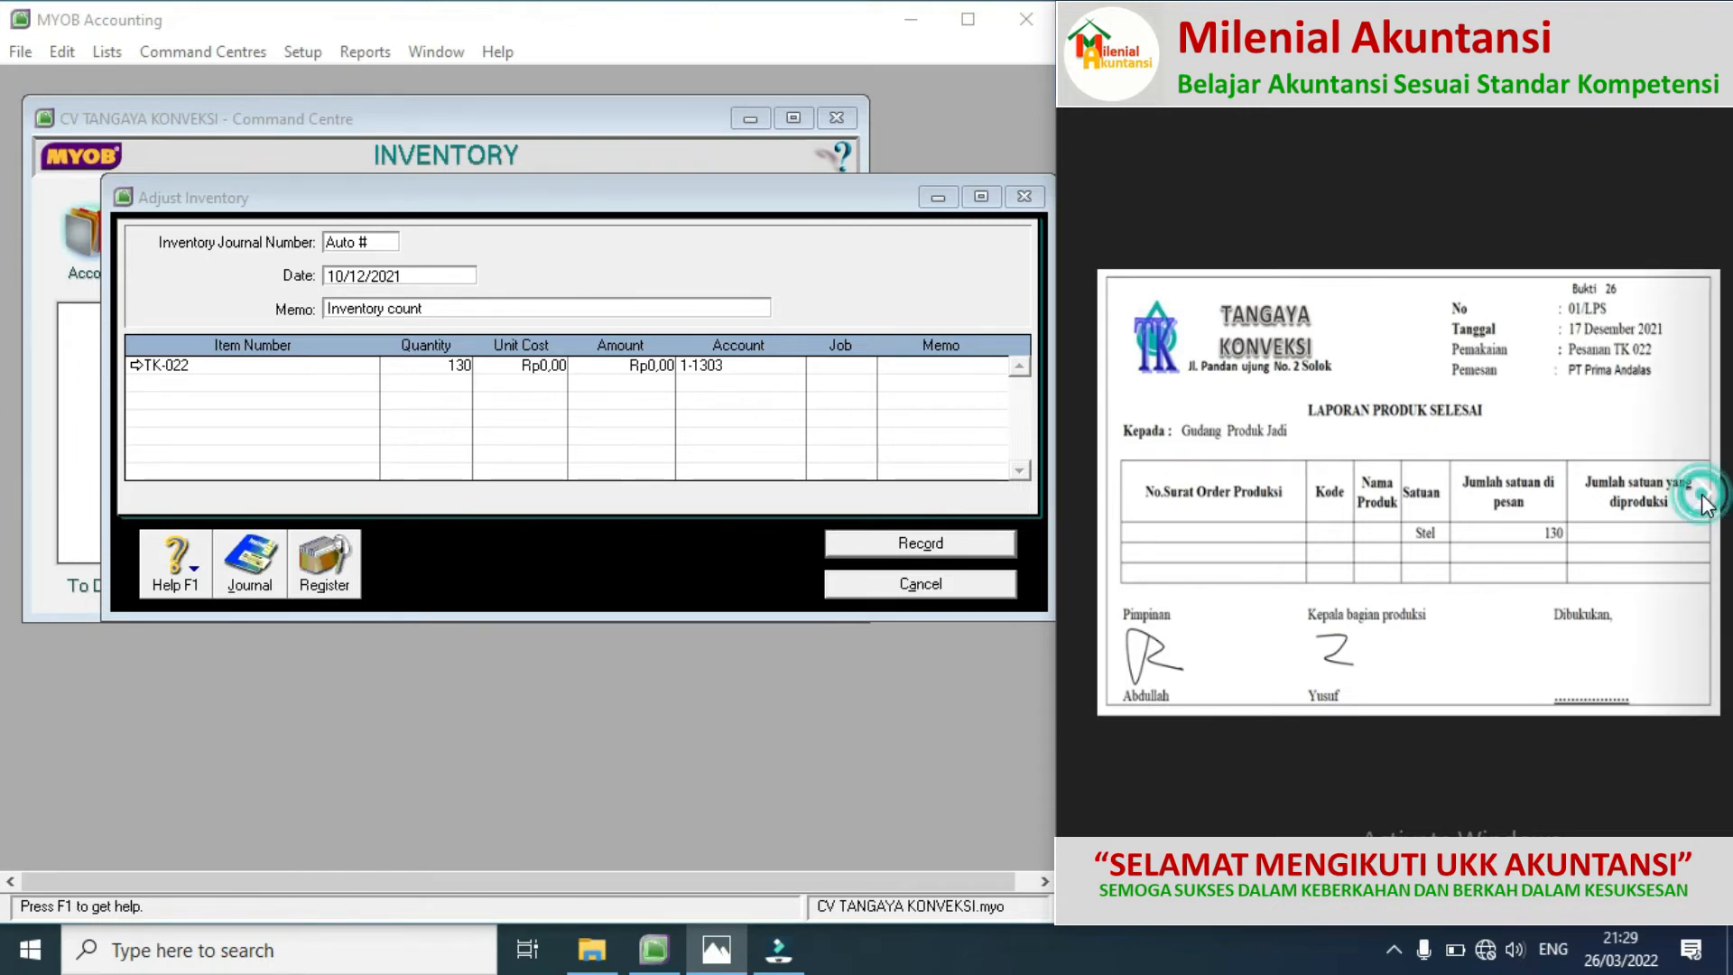
pyautogui.click(351, 277)
pyautogui.click(347, 278)
pyautogui.press('BackSpace')
pyautogui.write('7')
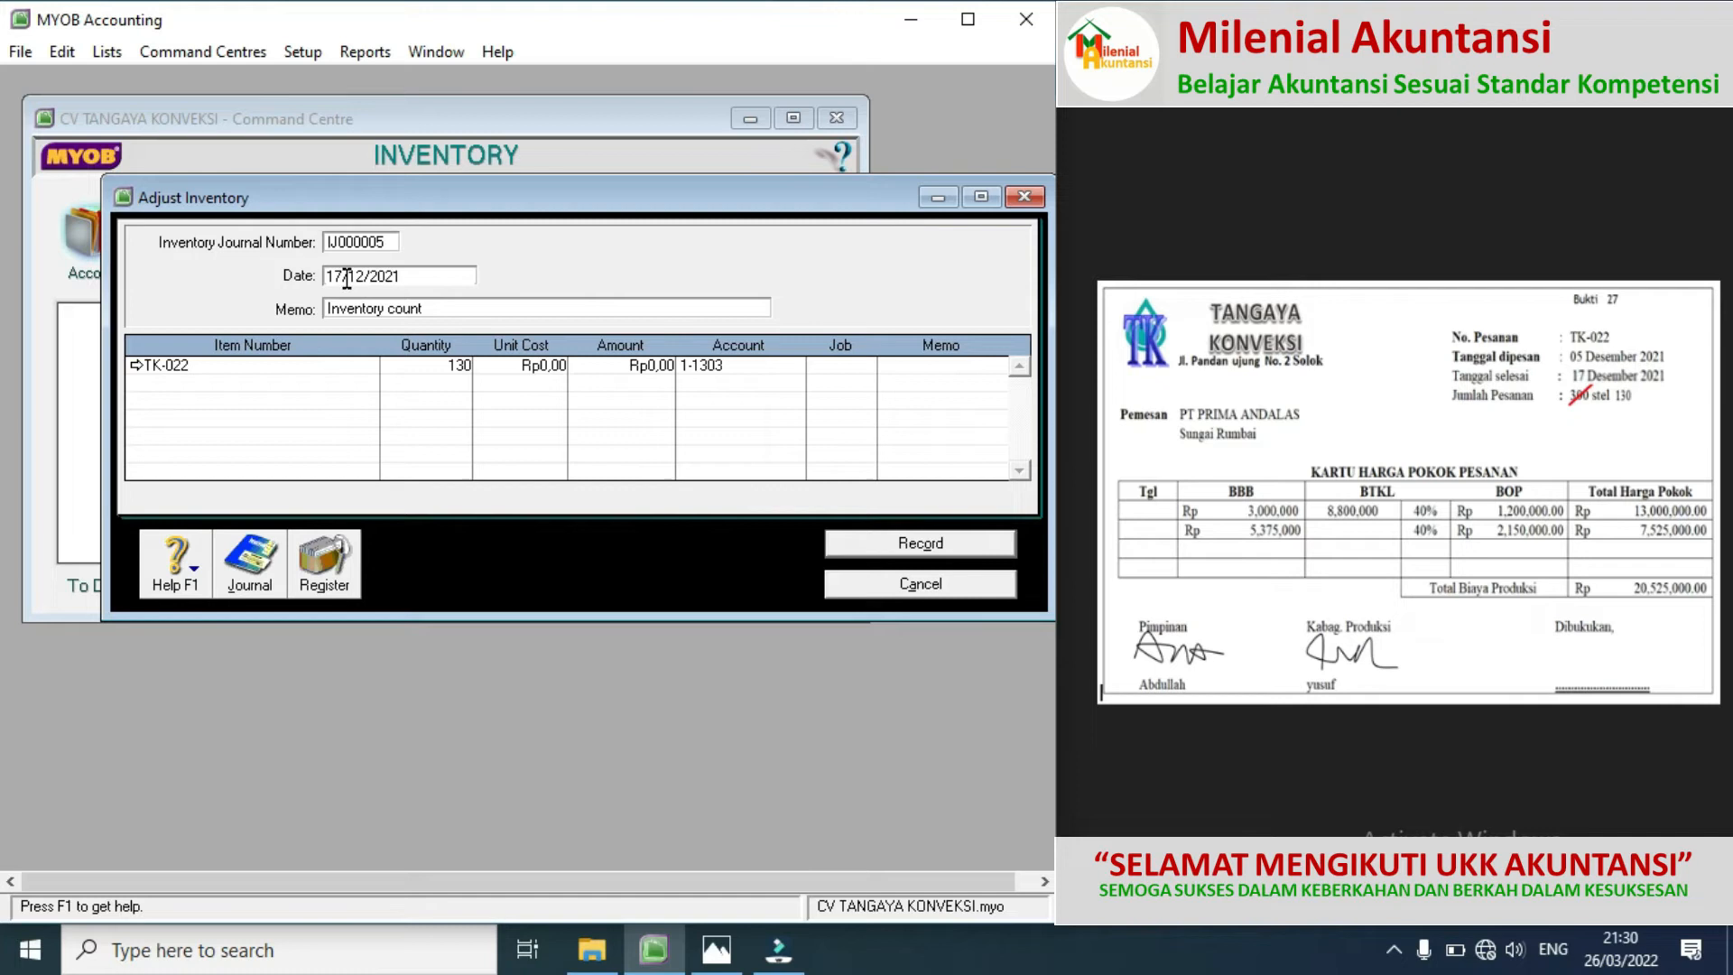
pyautogui.click(434, 311)
pyautogui.write('PESAN')
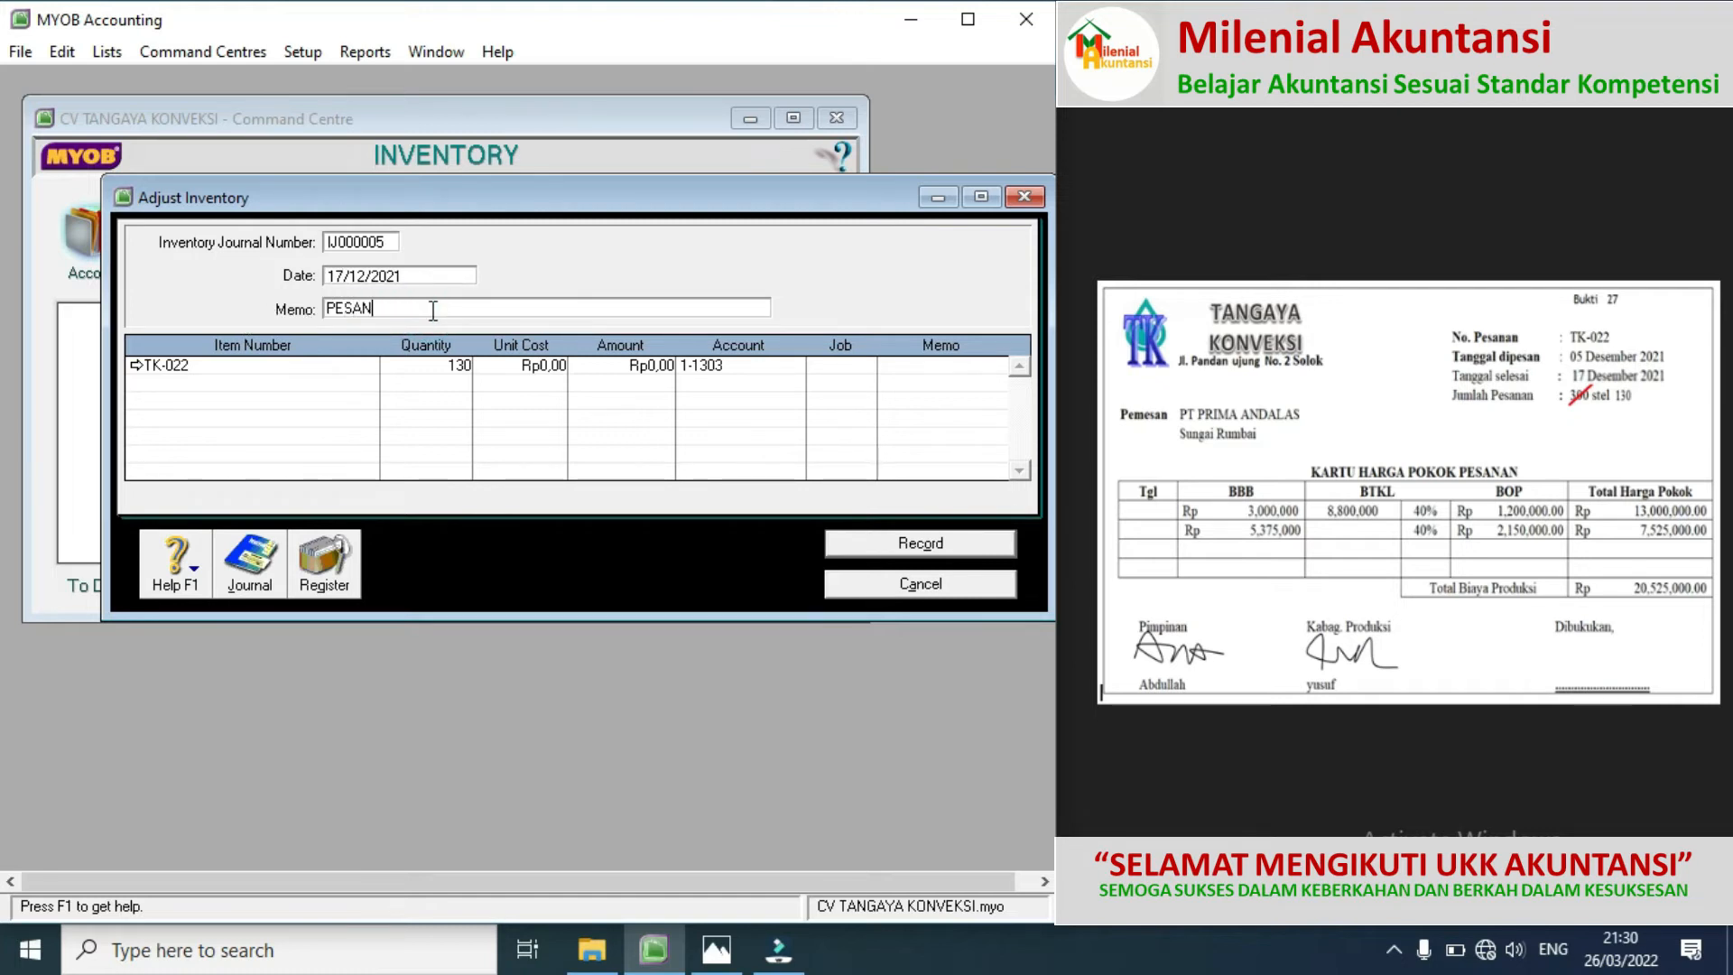
pyautogui.write('AN TK-022')
# Step: Enter 20525000 as the adjustment amount for item TK-022 and record the adjustment
pyautogui.click(631, 370)
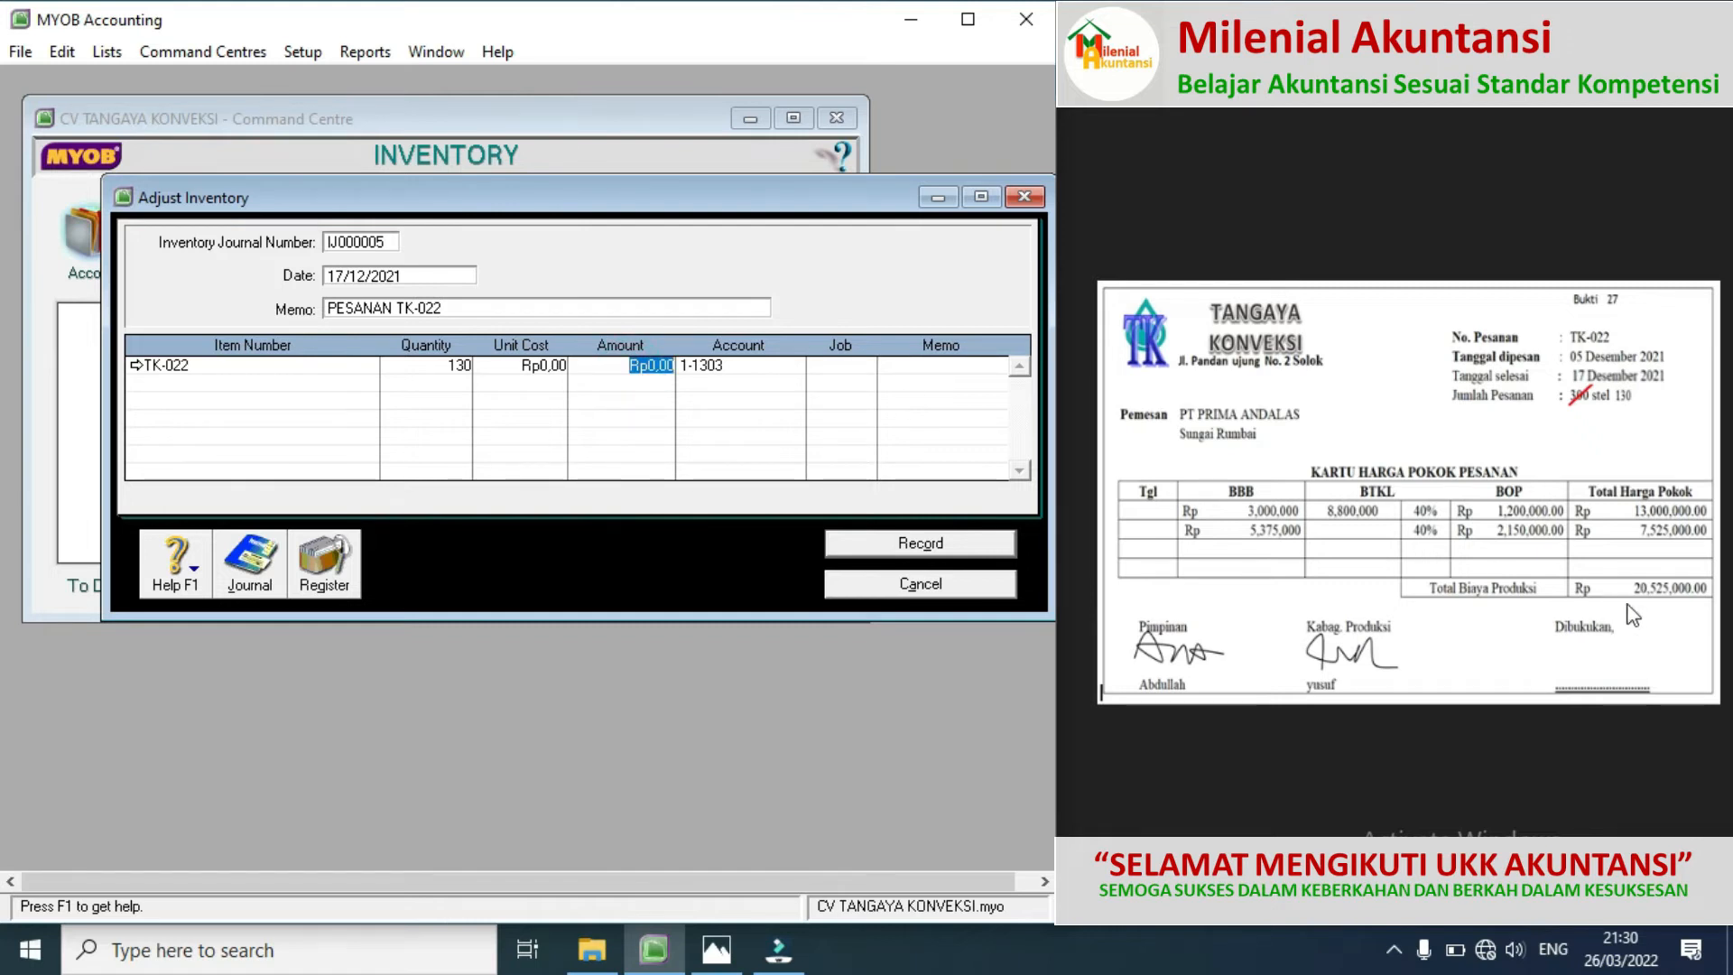
pyautogui.write('2')
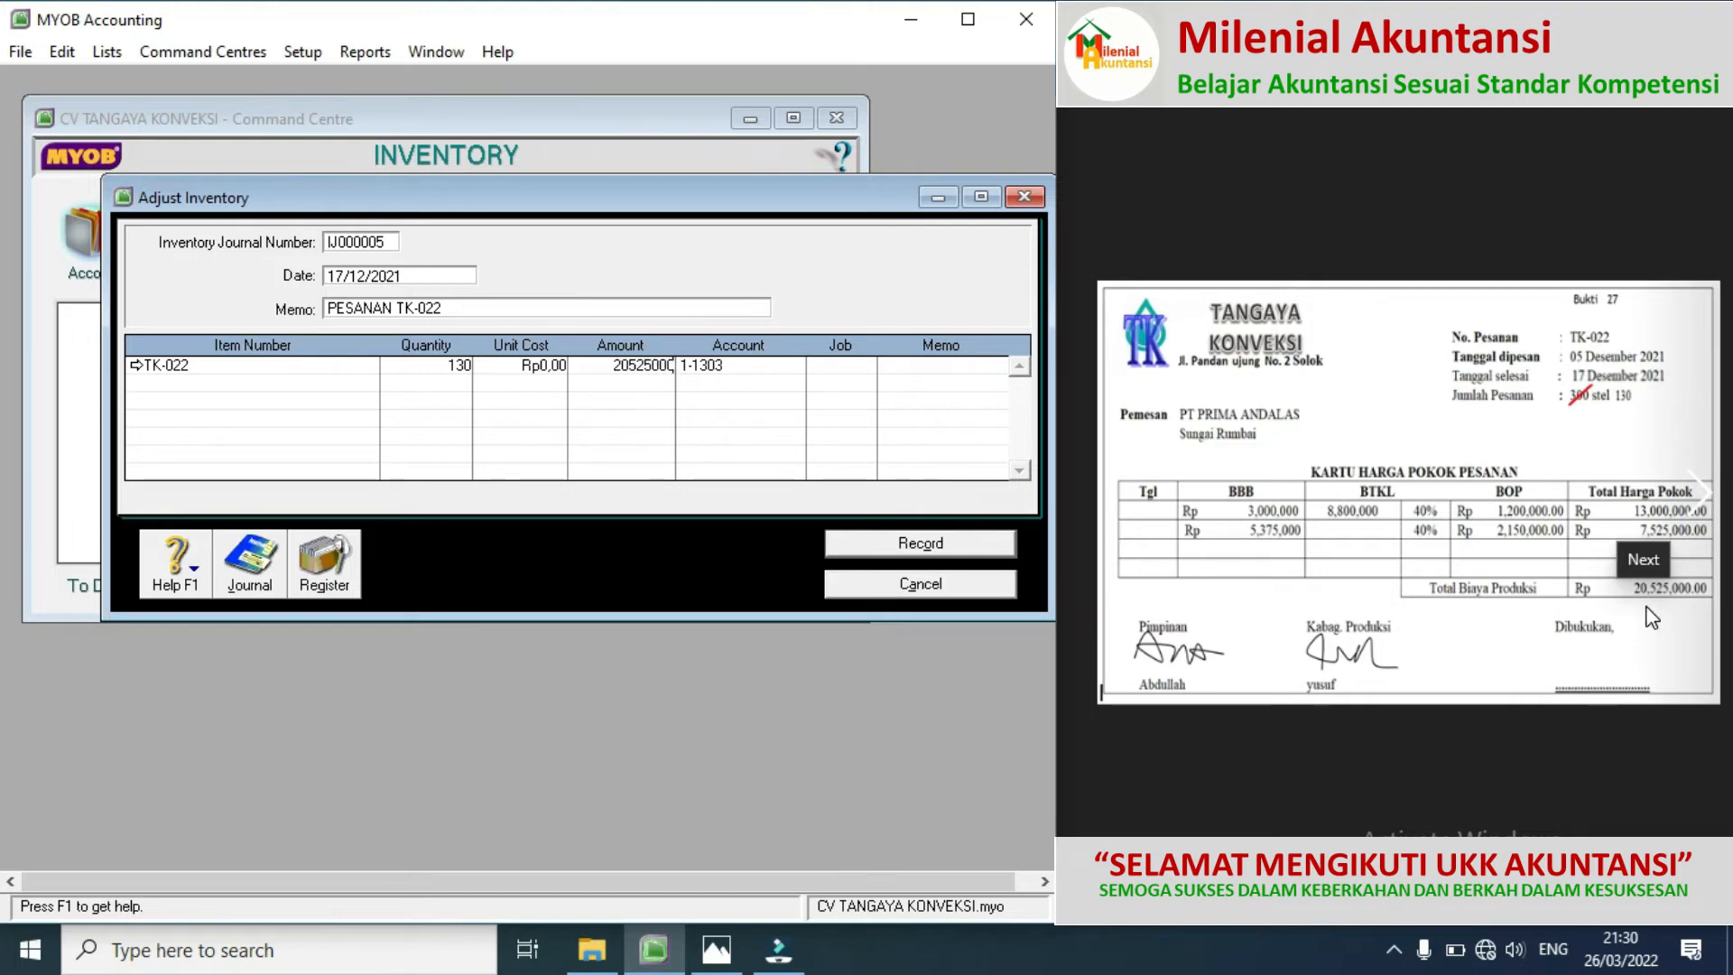
pyautogui.write('0525000')
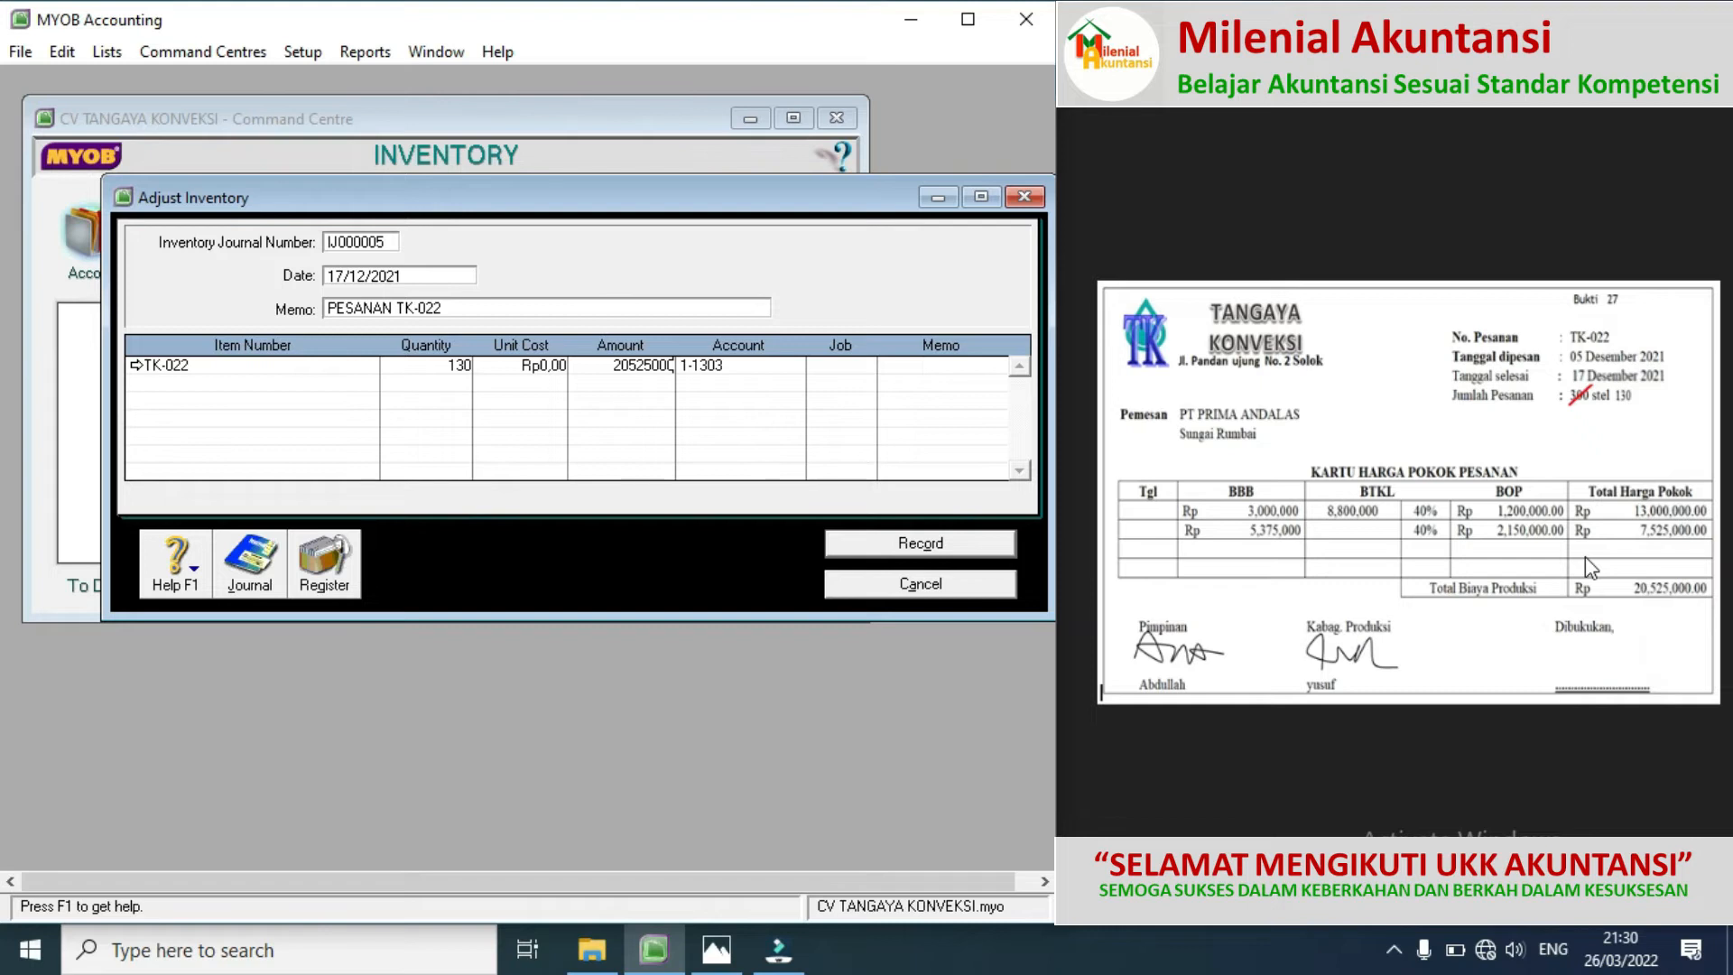
pyautogui.press('Tab')
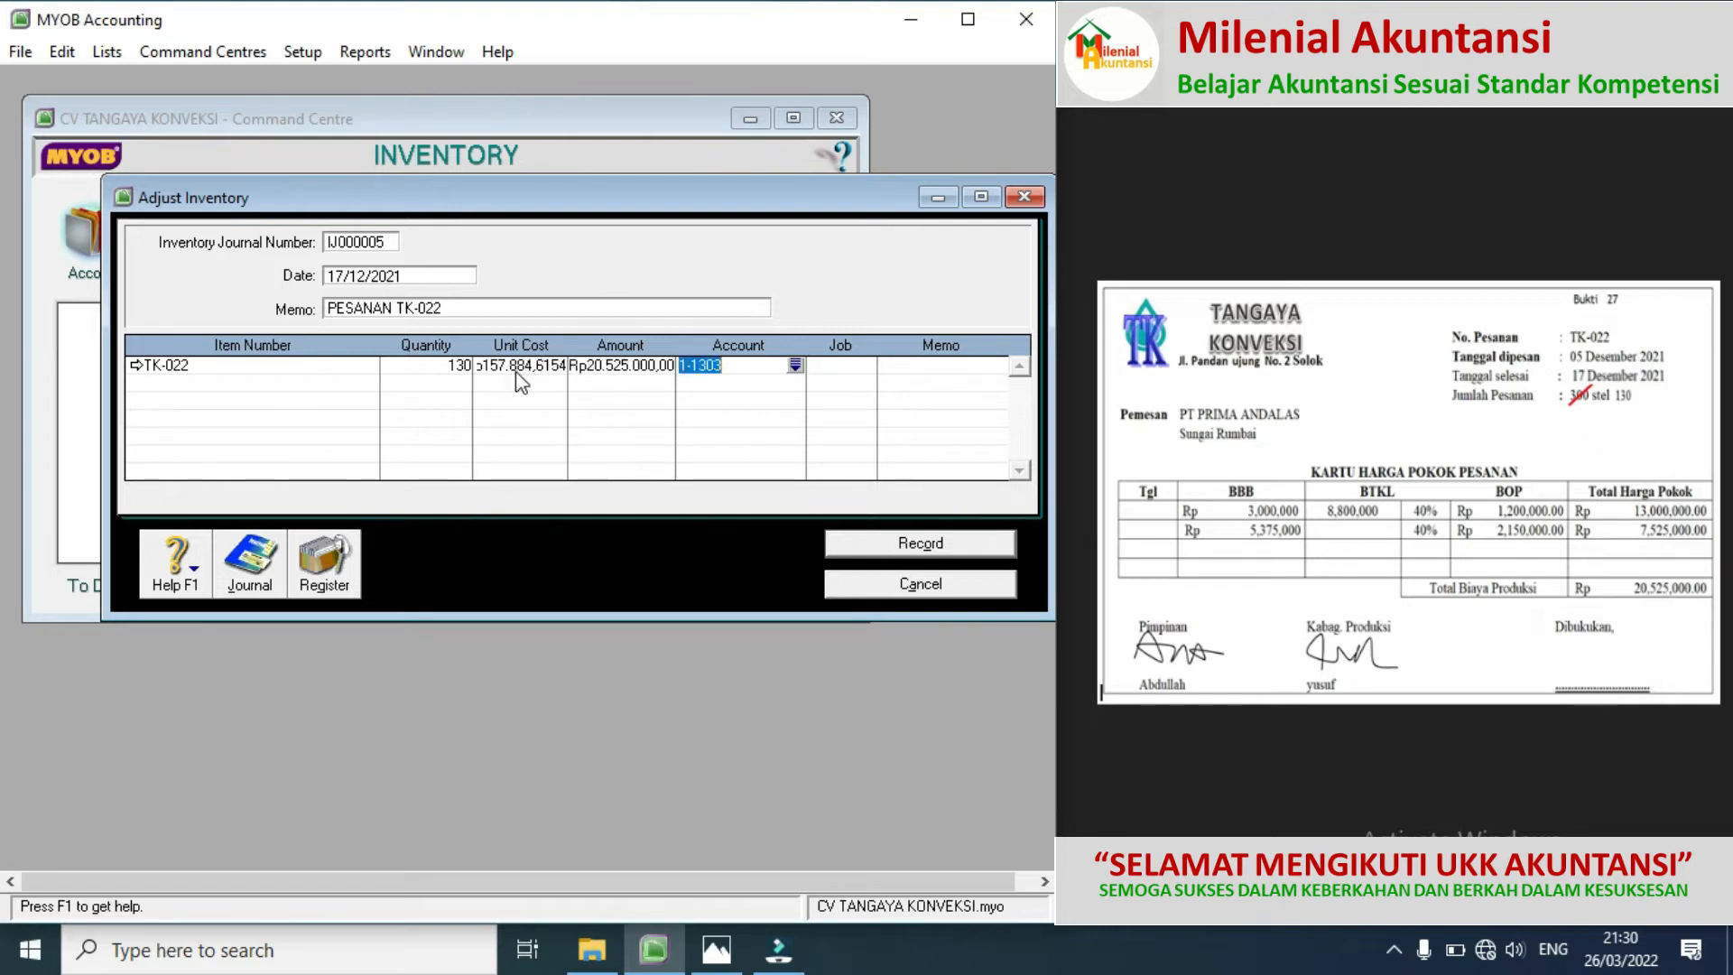
pyautogui.click(897, 547)
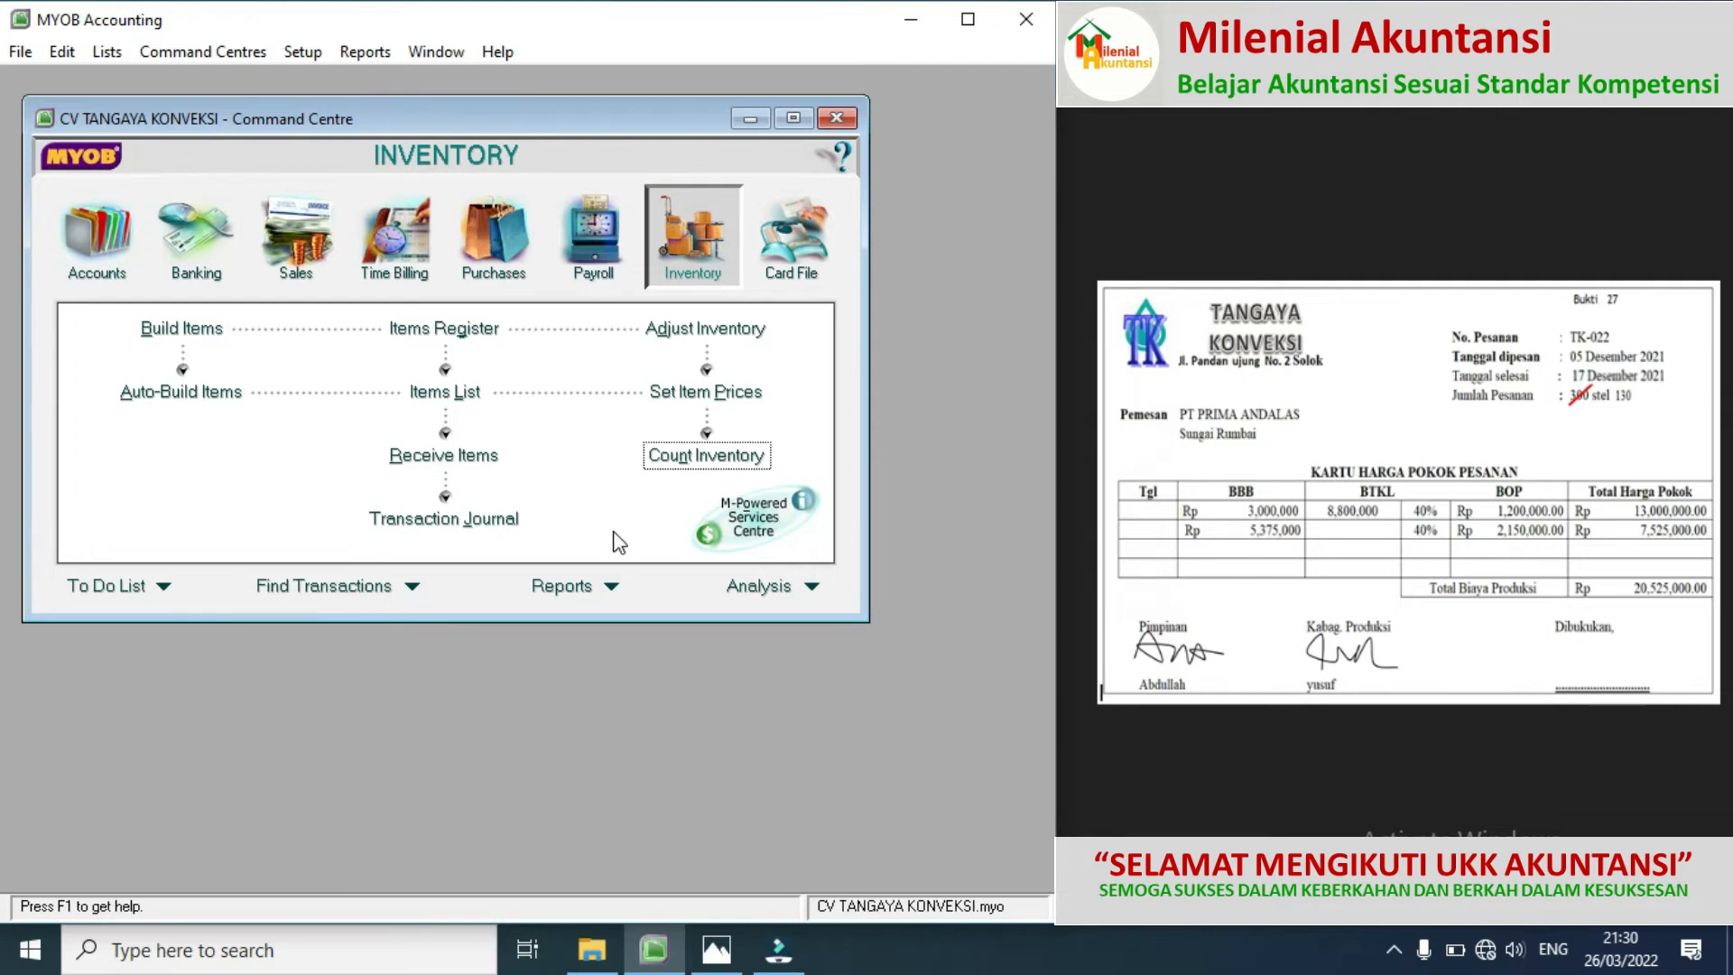
# Step: Review the latest entries in the inventory transaction journal, including the TK-022 adjustment, and close the journal
pyautogui.click(469, 524)
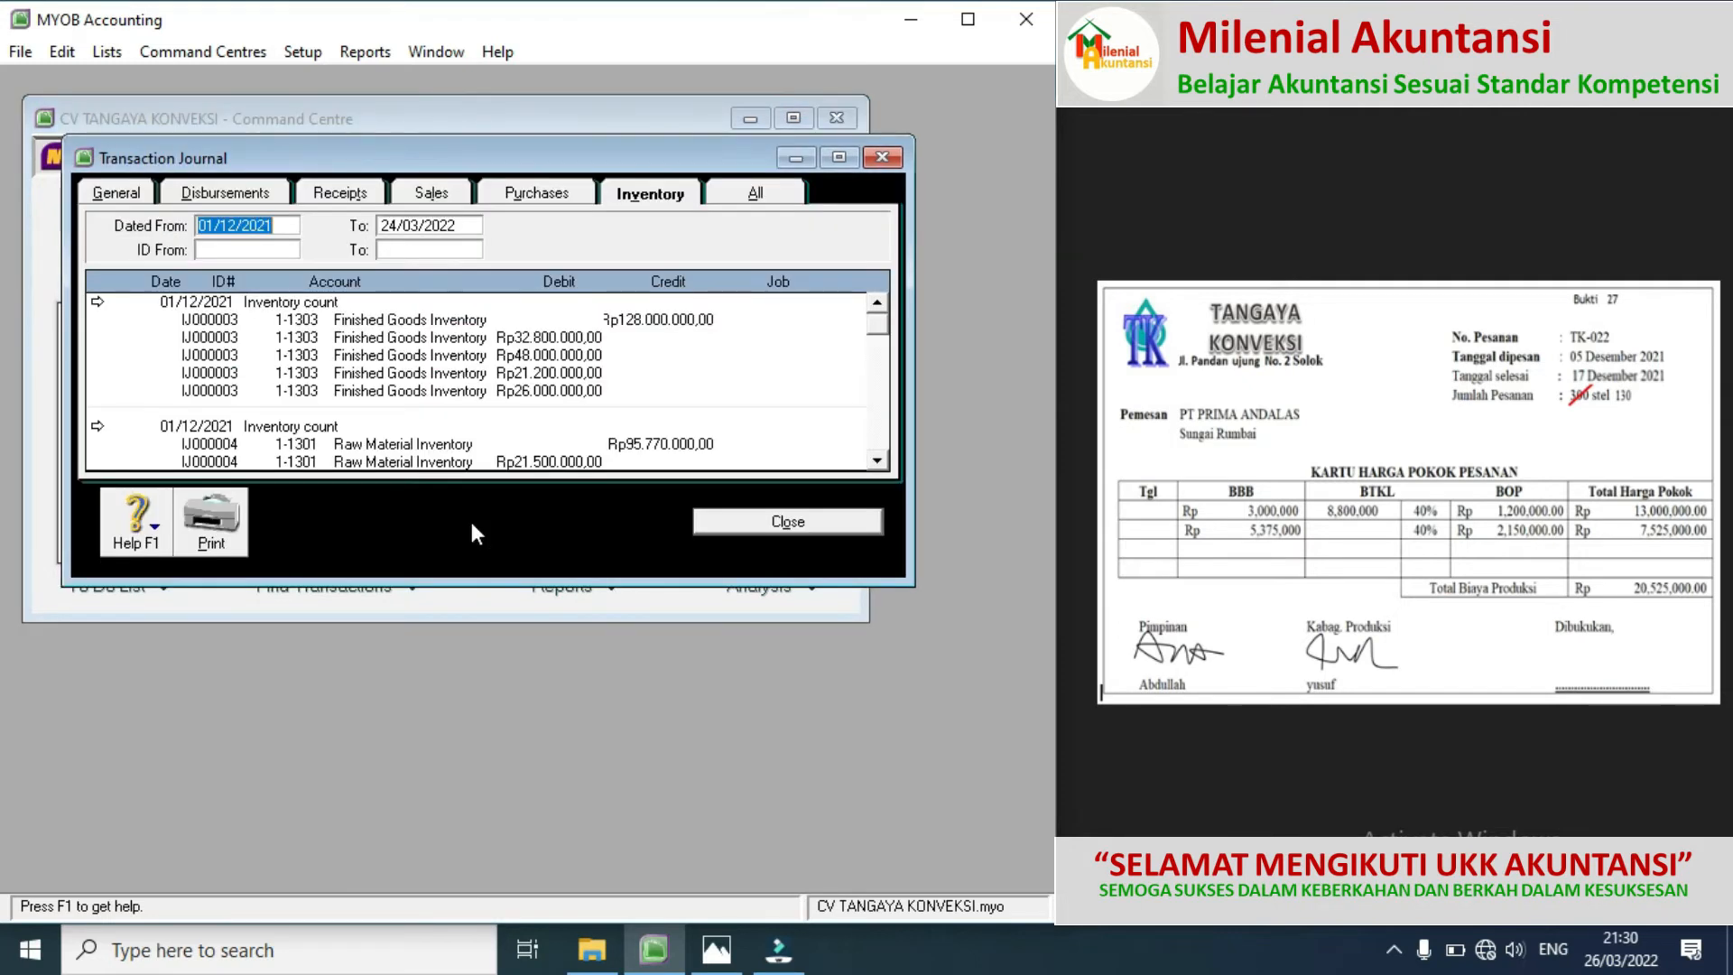
pyautogui.click(878, 442)
pyautogui.click(878, 442)
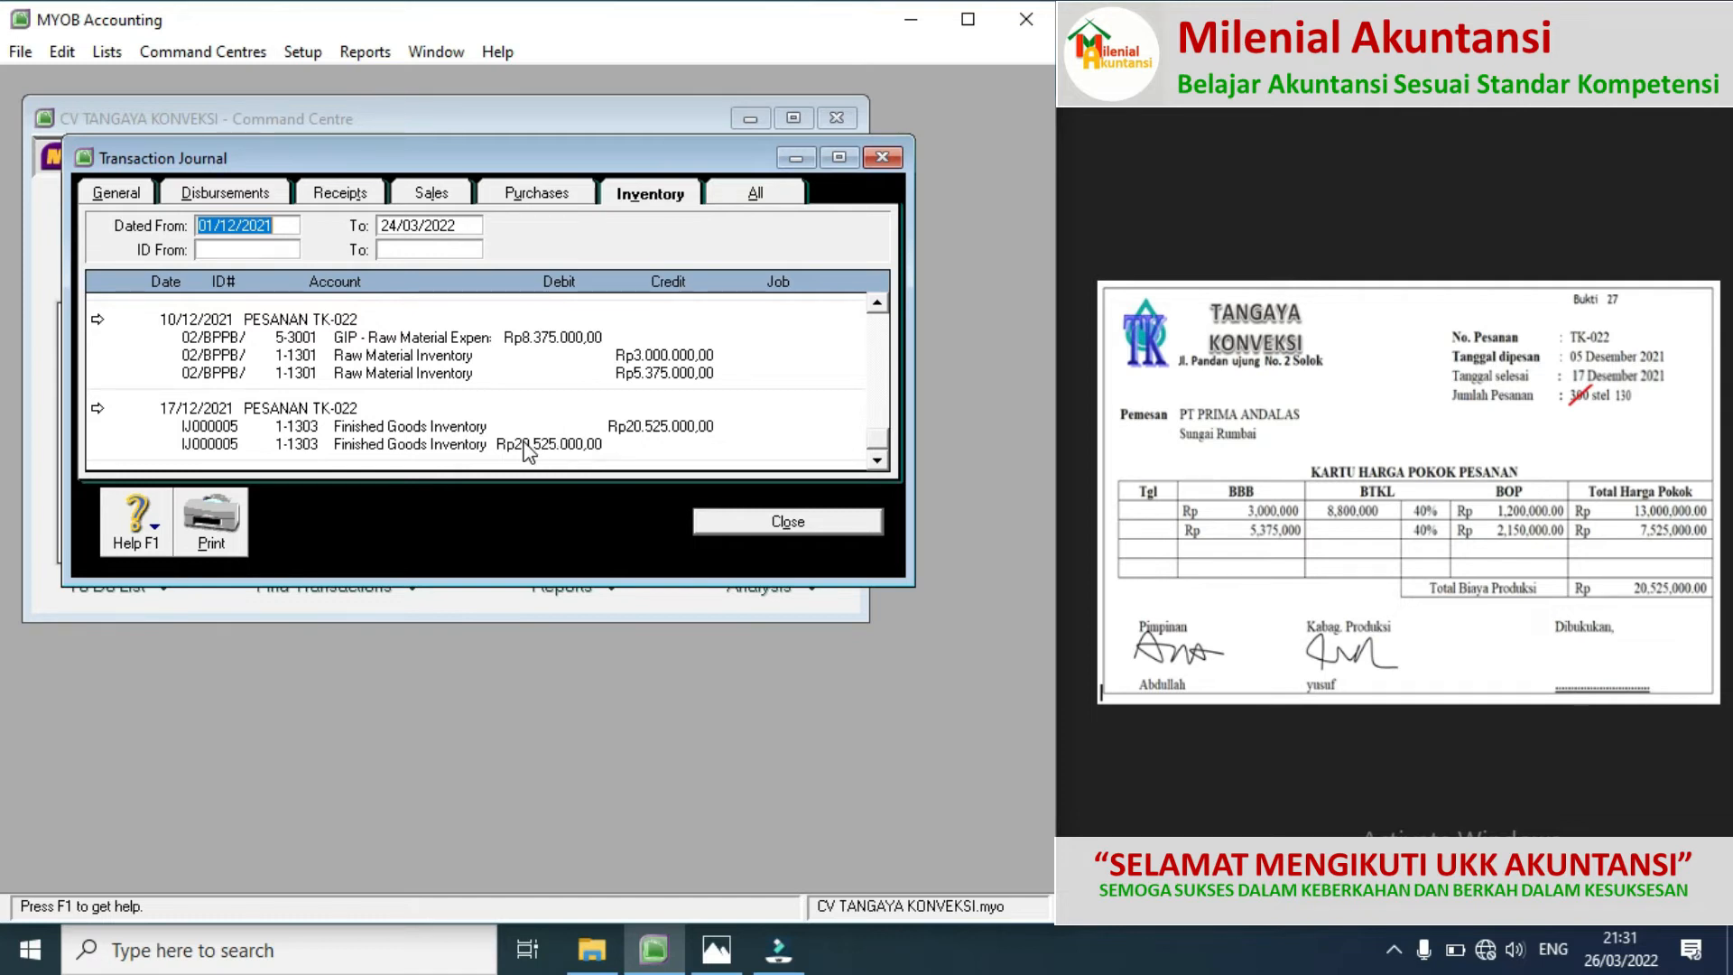
pyautogui.click(755, 524)
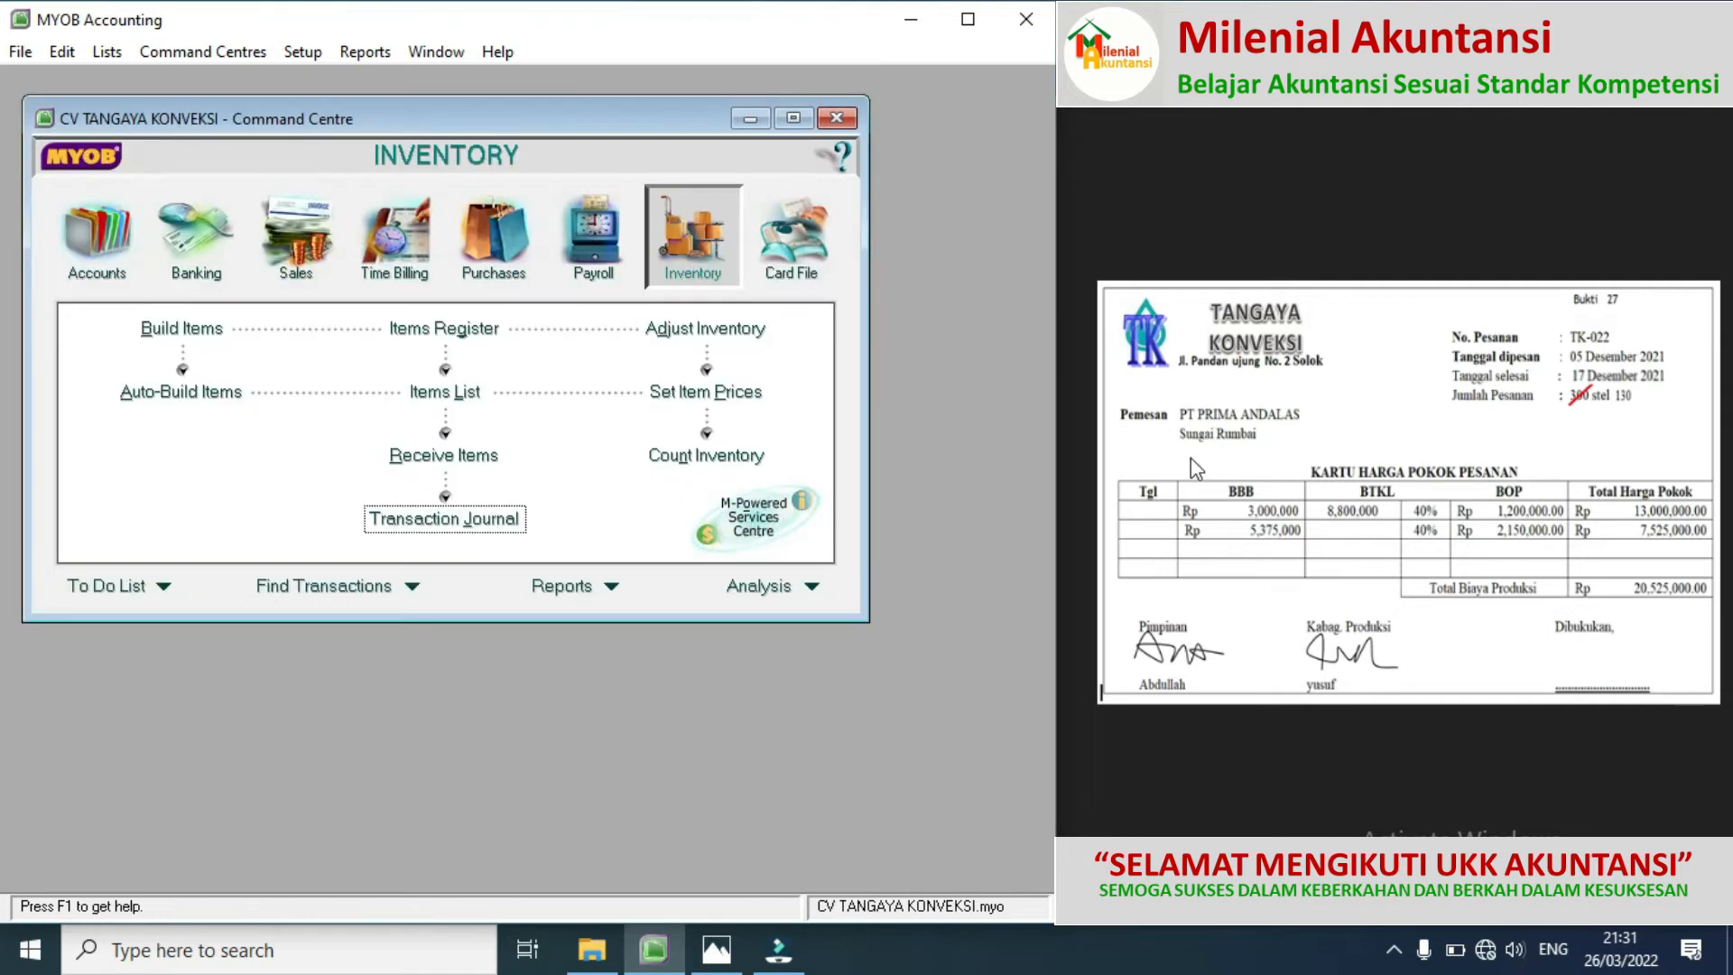
# Step: Bring up sales voucher 28 and start a new sales invoice for customer PD RIZKI
pyautogui.click(1708, 501)
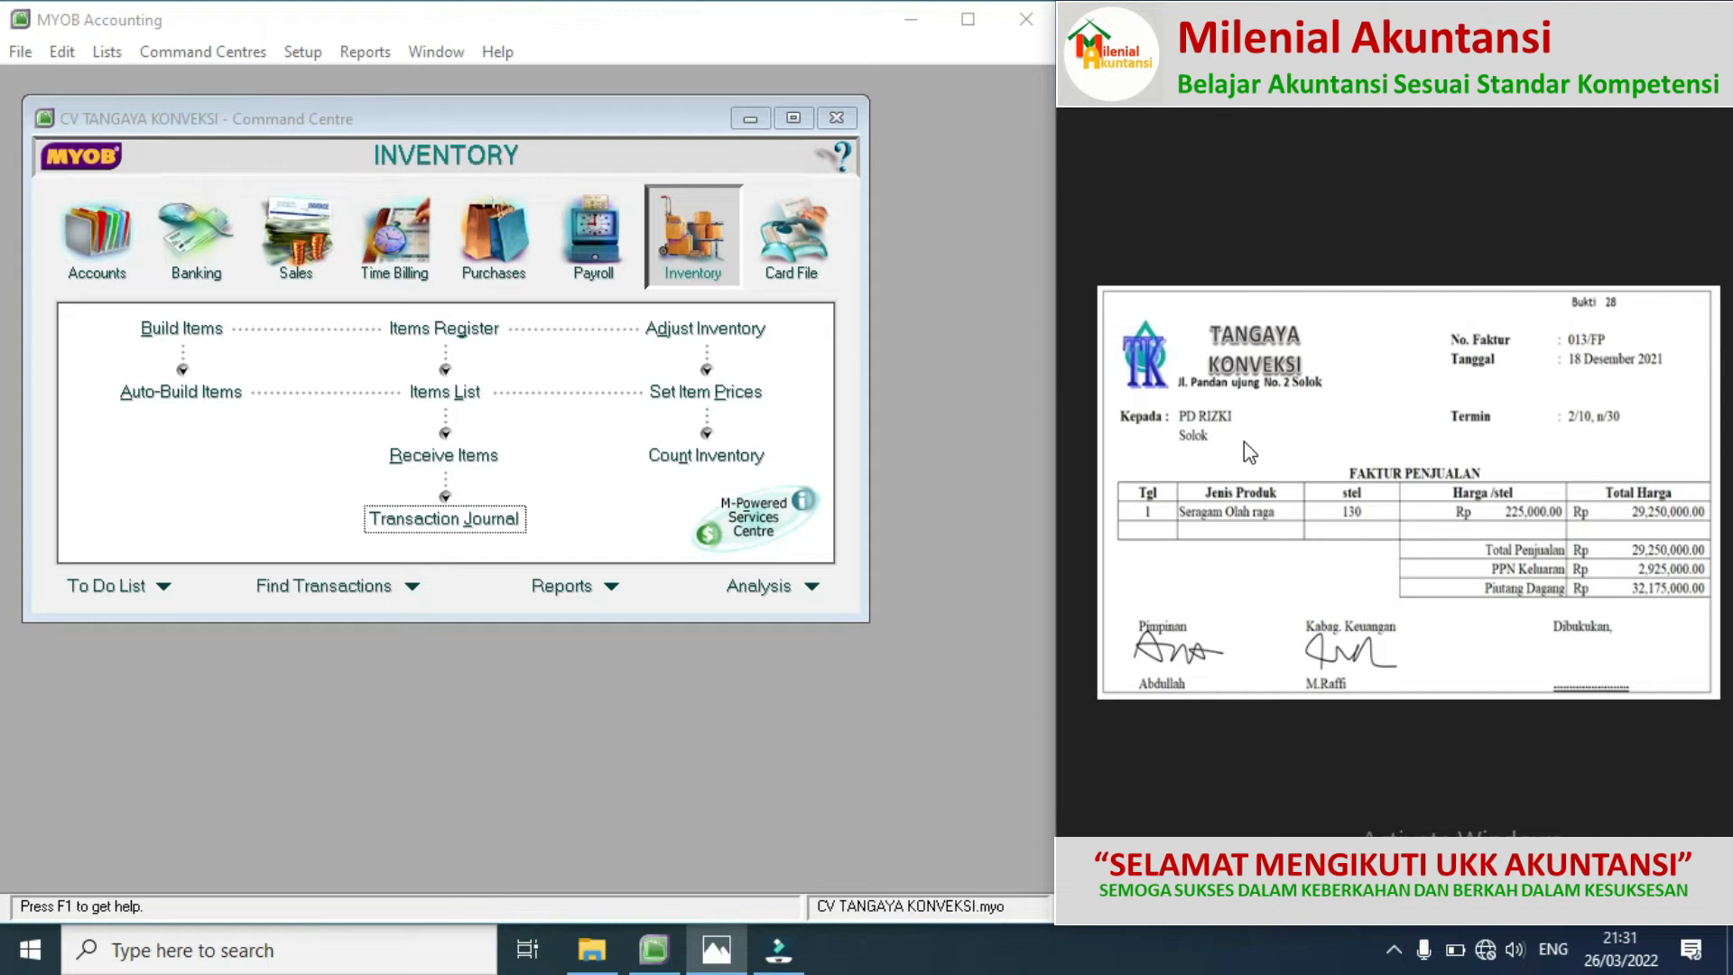
pyautogui.click(310, 246)
pyautogui.click(456, 393)
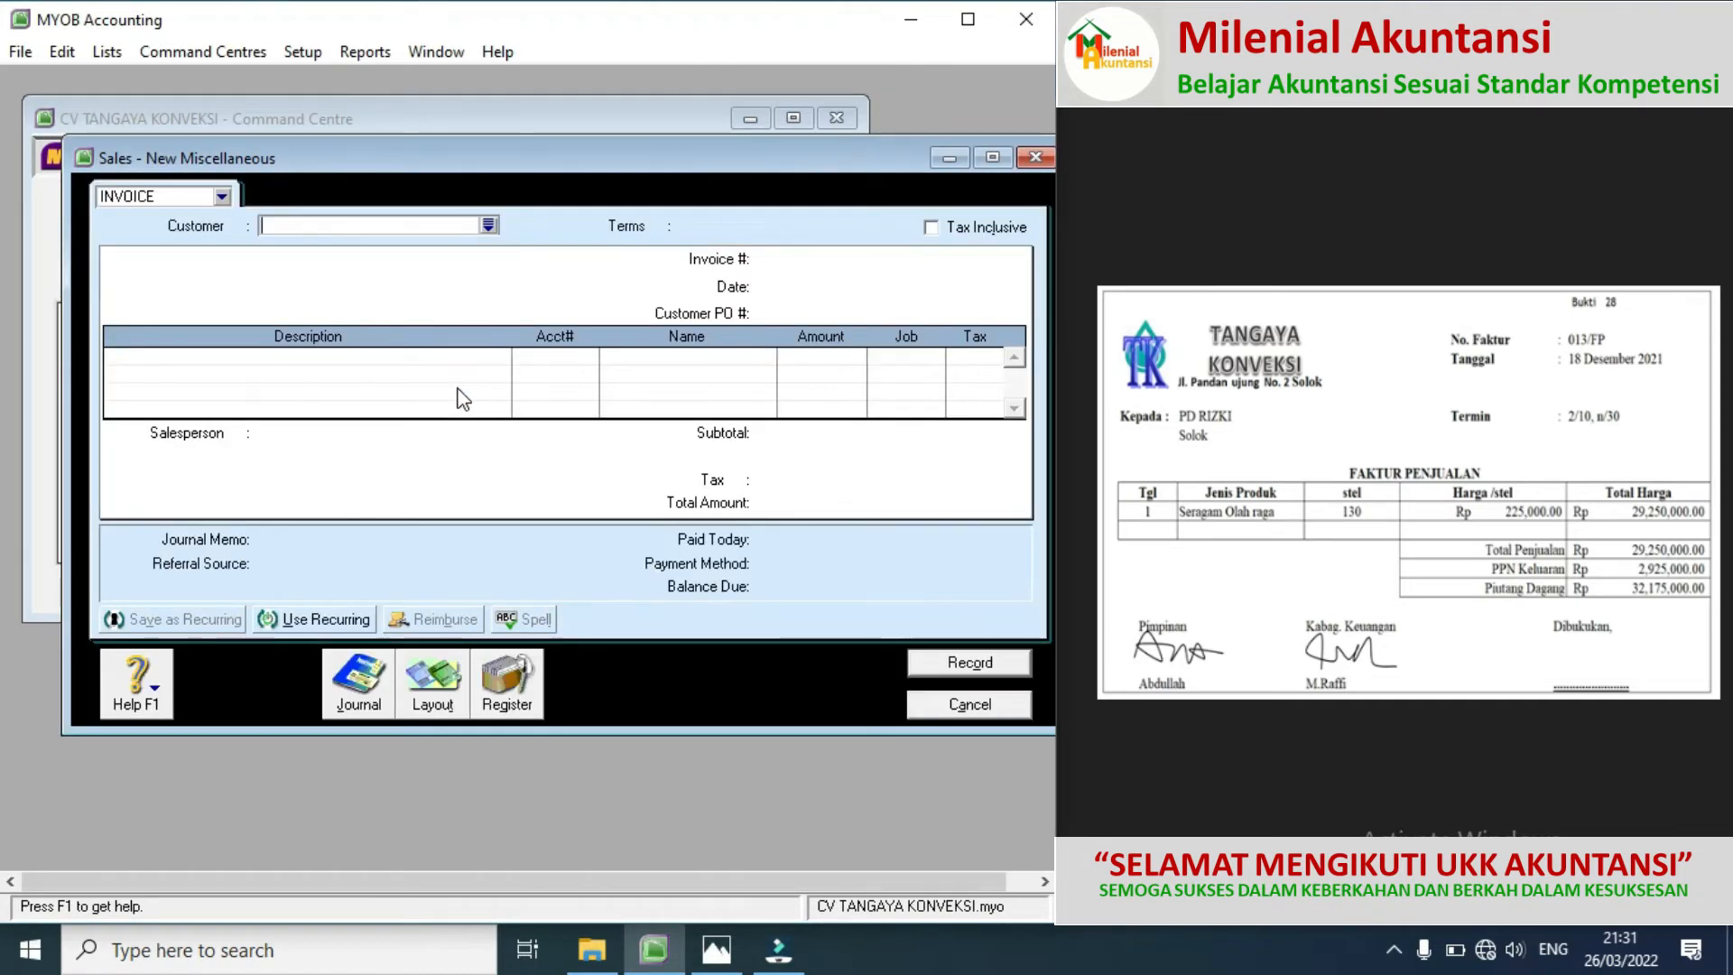
pyautogui.click(489, 226)
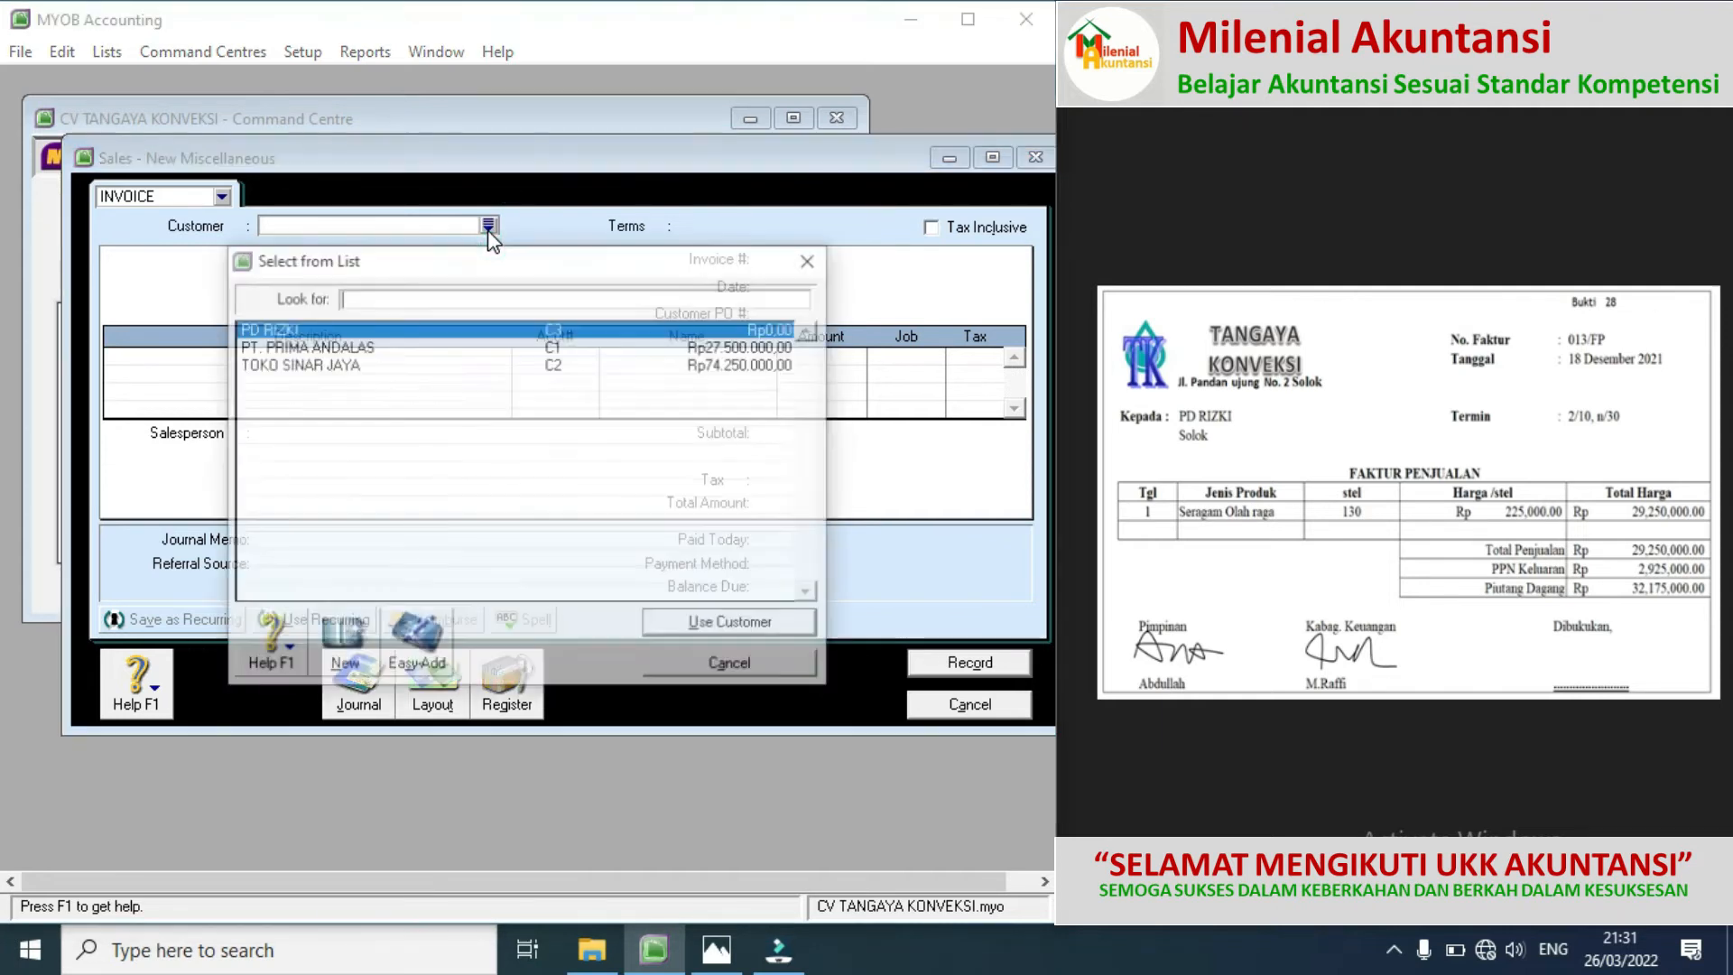
pyautogui.doubleClick(300, 330)
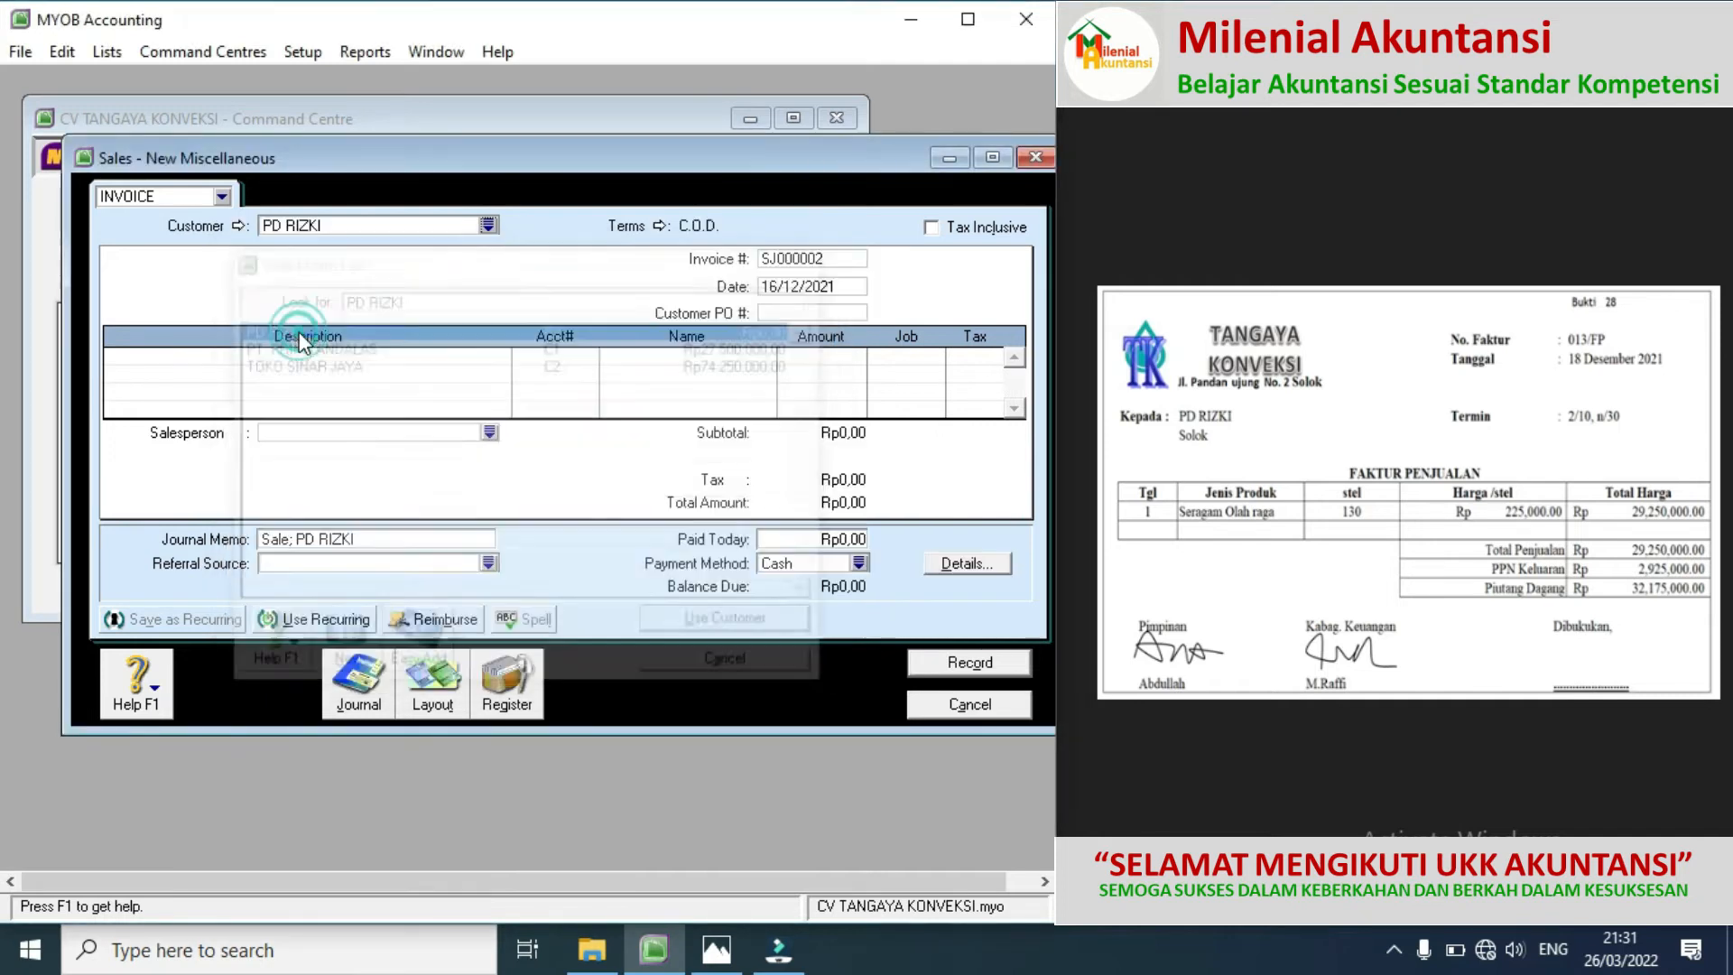
# Step: Set the invoice's credit terms to In a Given # of Days with 10 discount days, 30 balance due days and 2% early-payment discount
pyautogui.click(663, 226)
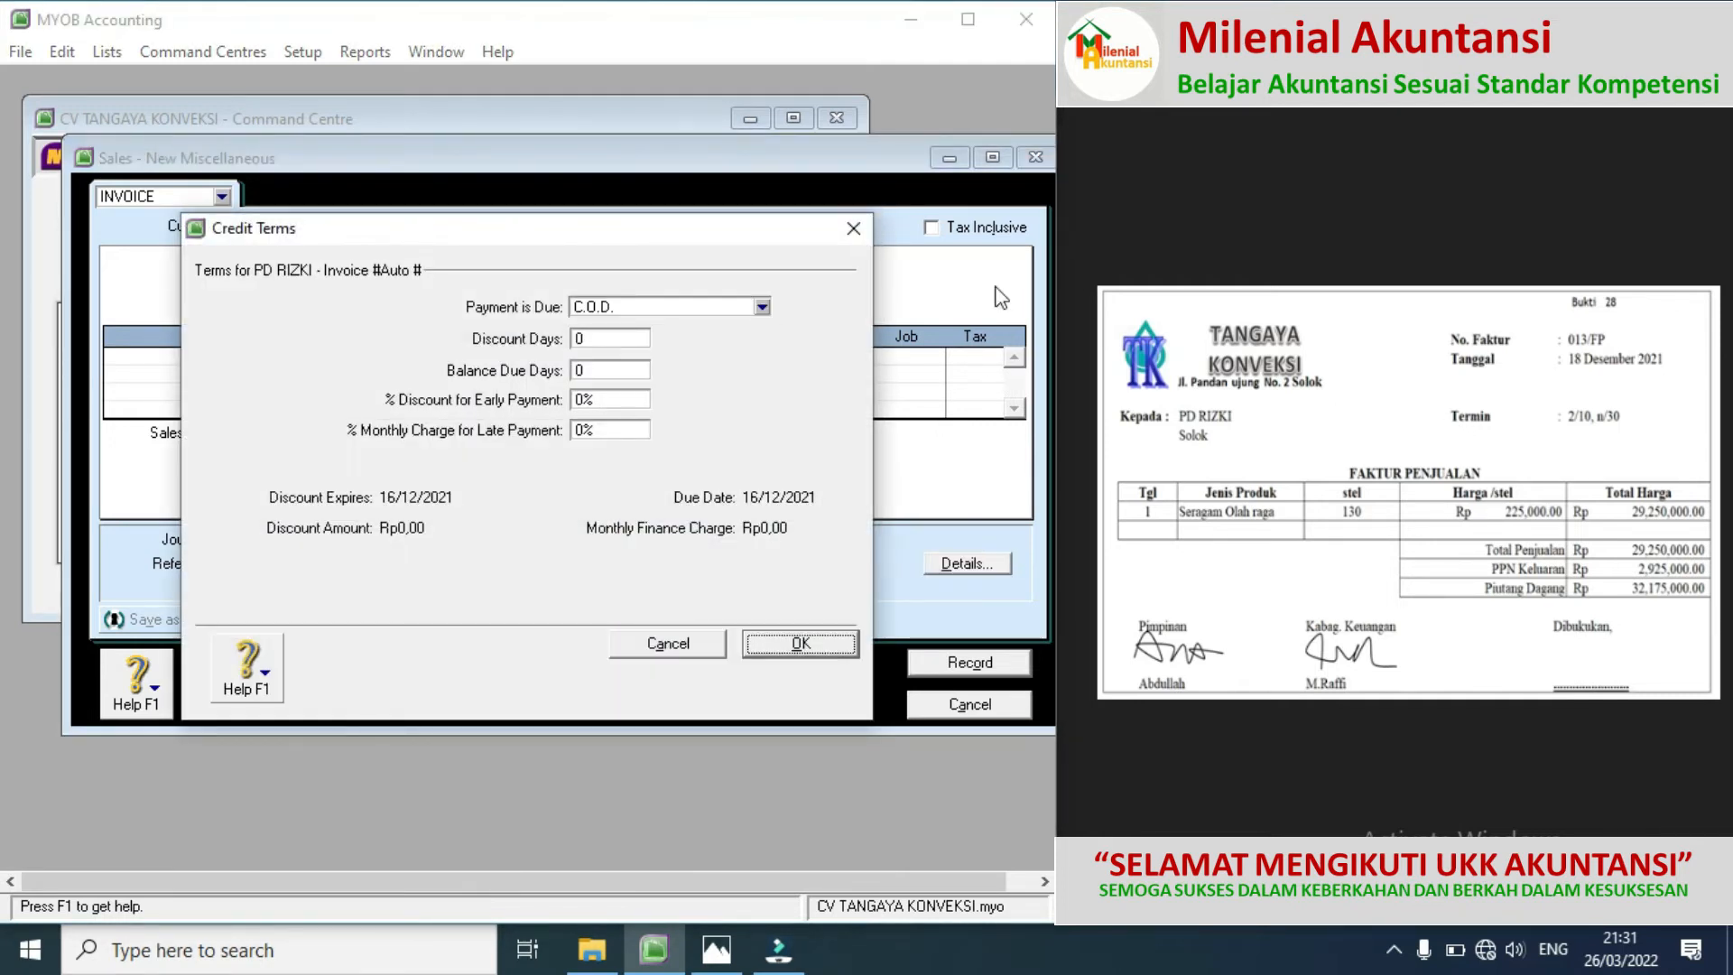
pyautogui.click(761, 308)
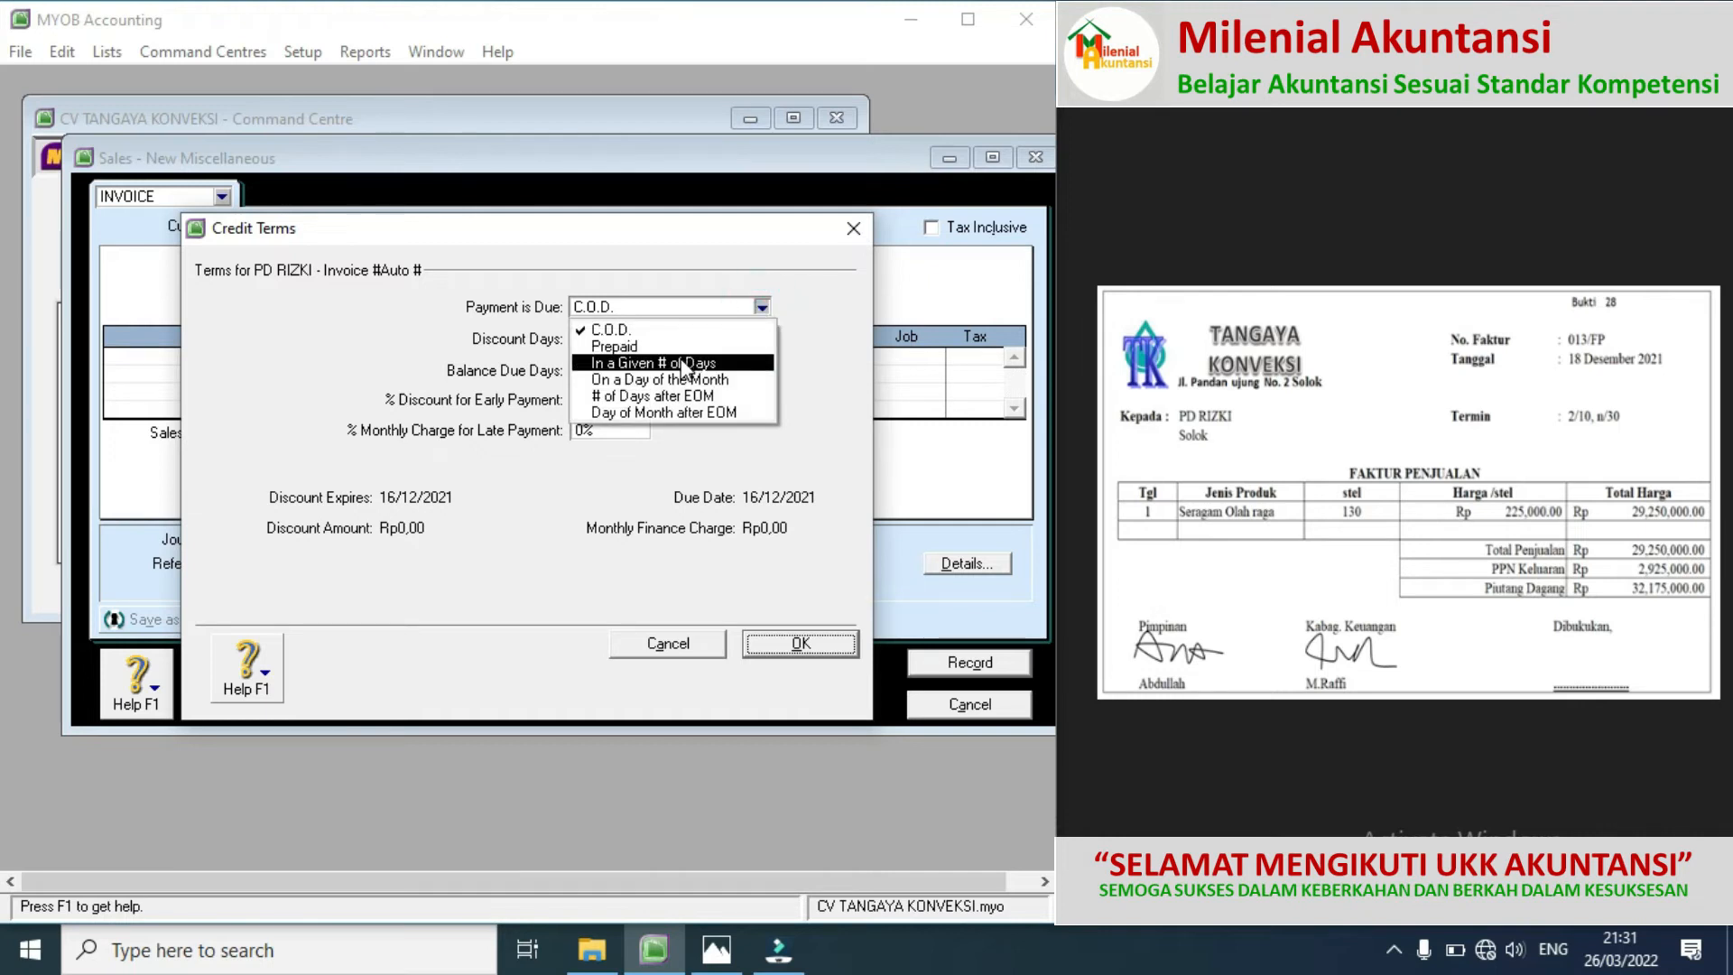
pyautogui.click(678, 354)
pyautogui.click(609, 339)
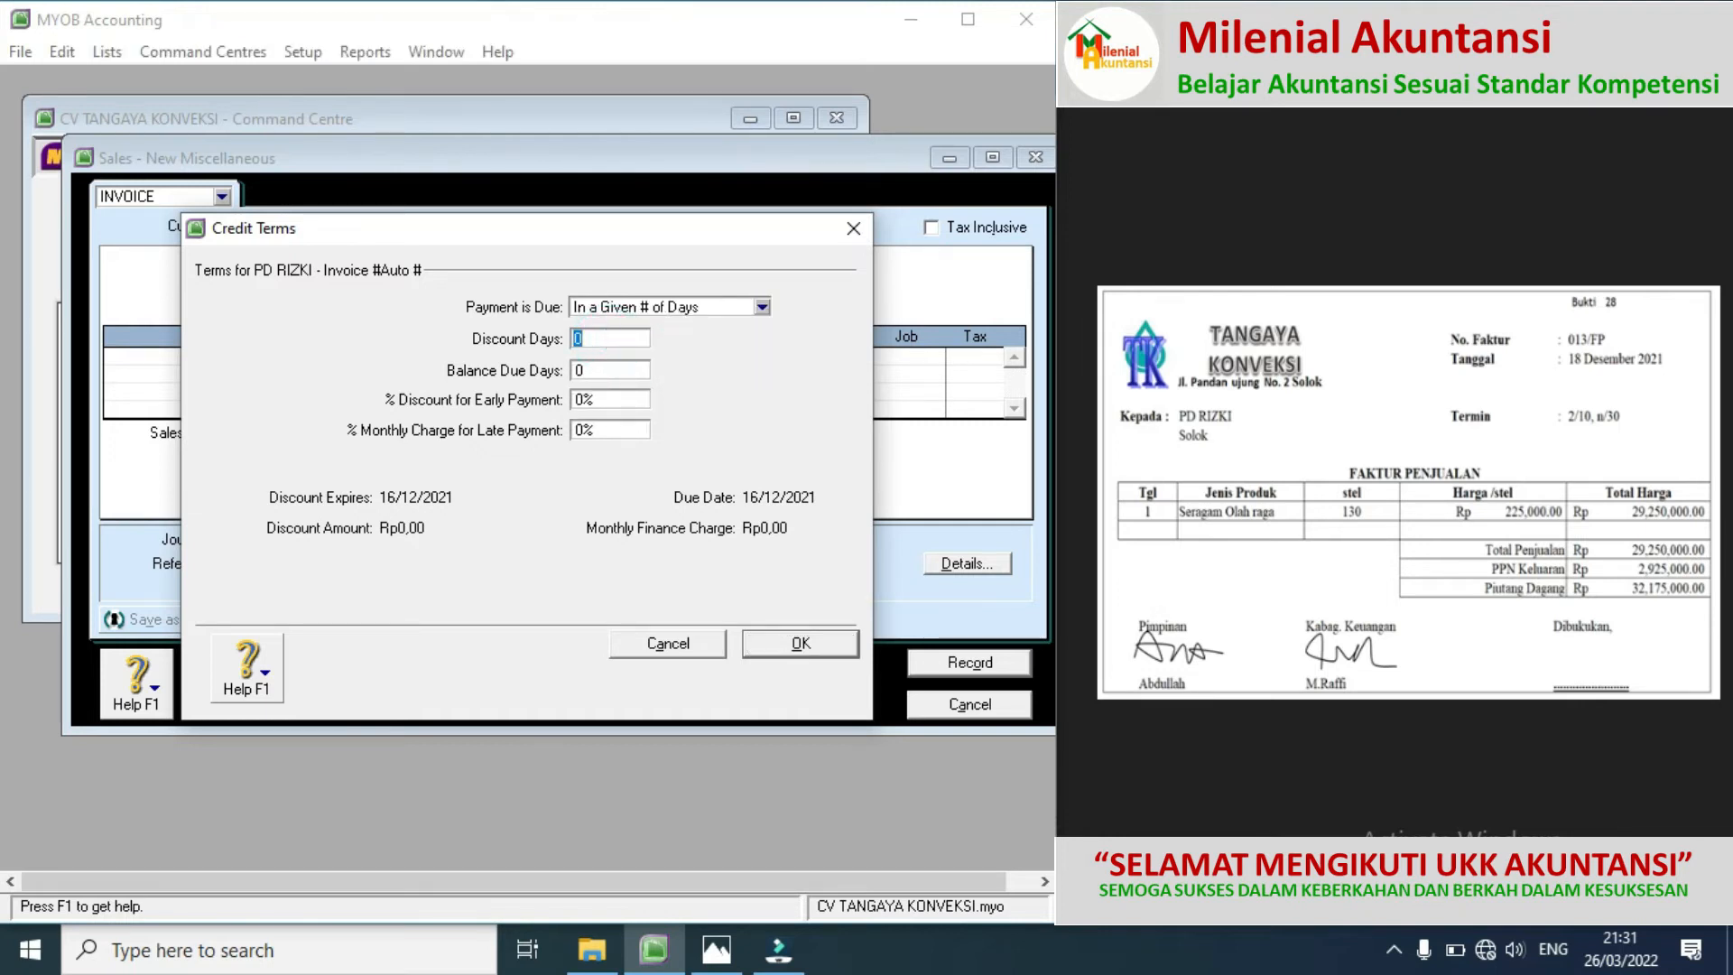
pyautogui.write('10')
pyautogui.click(587, 371)
pyautogui.write('30')
pyautogui.click(594, 397)
pyautogui.click(772, 639)
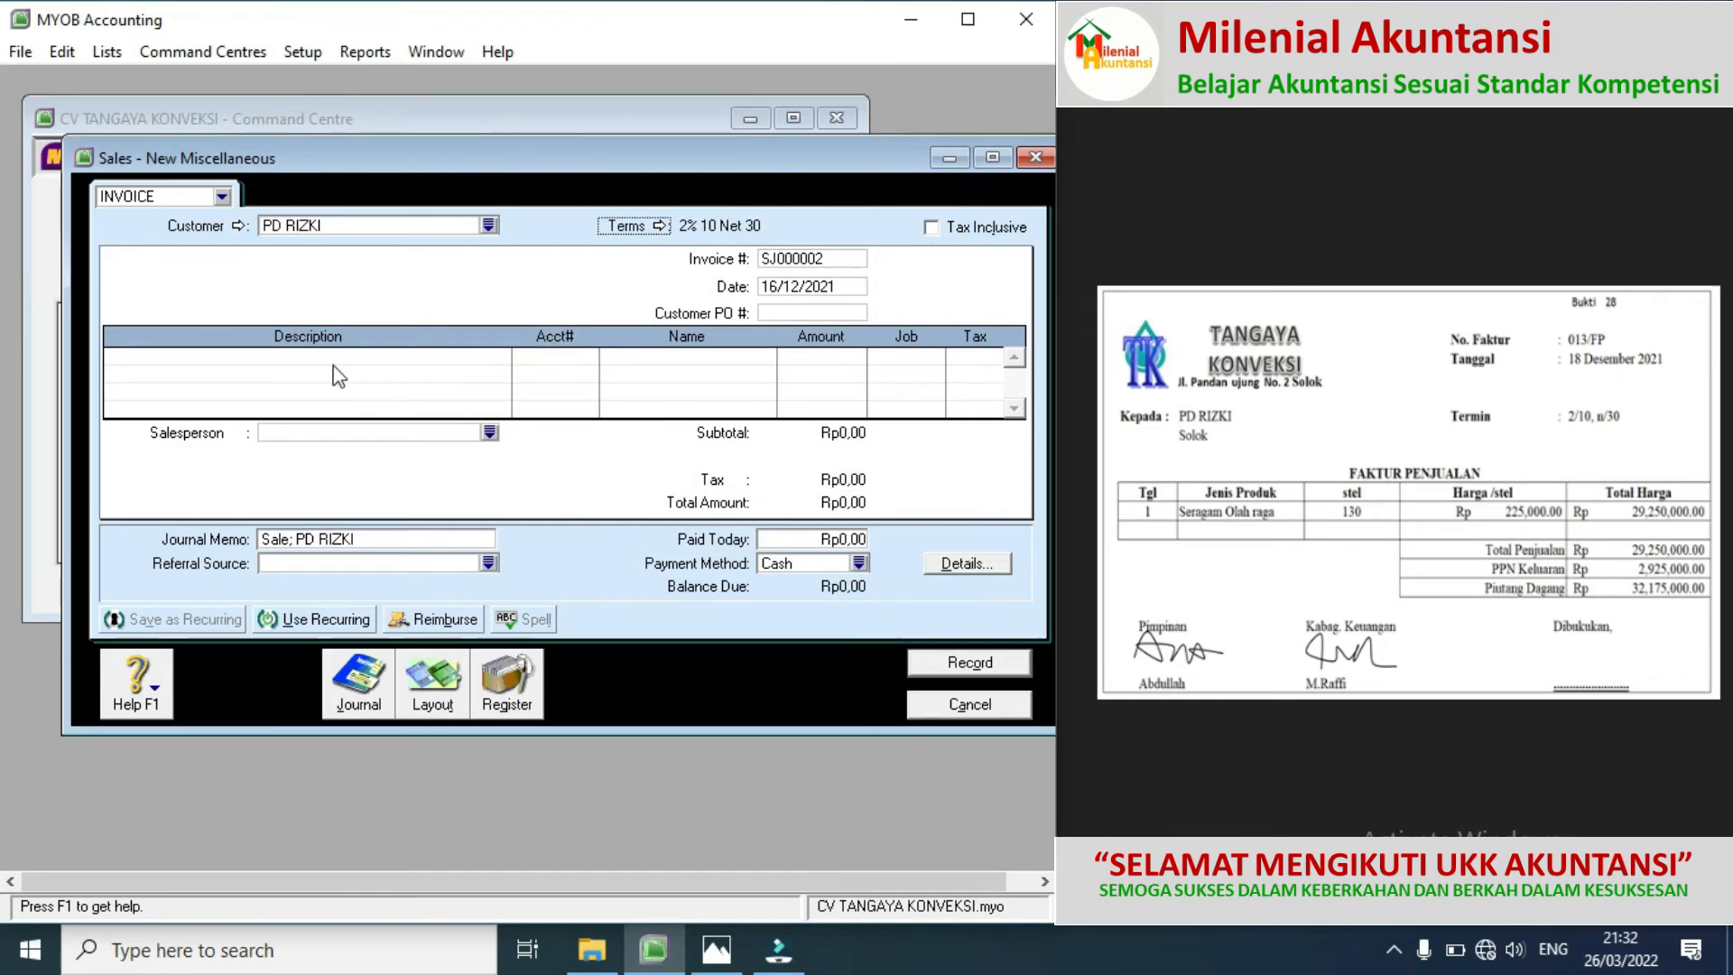
# Step: Switch the sales invoice to the Item layout
pyautogui.click(437, 677)
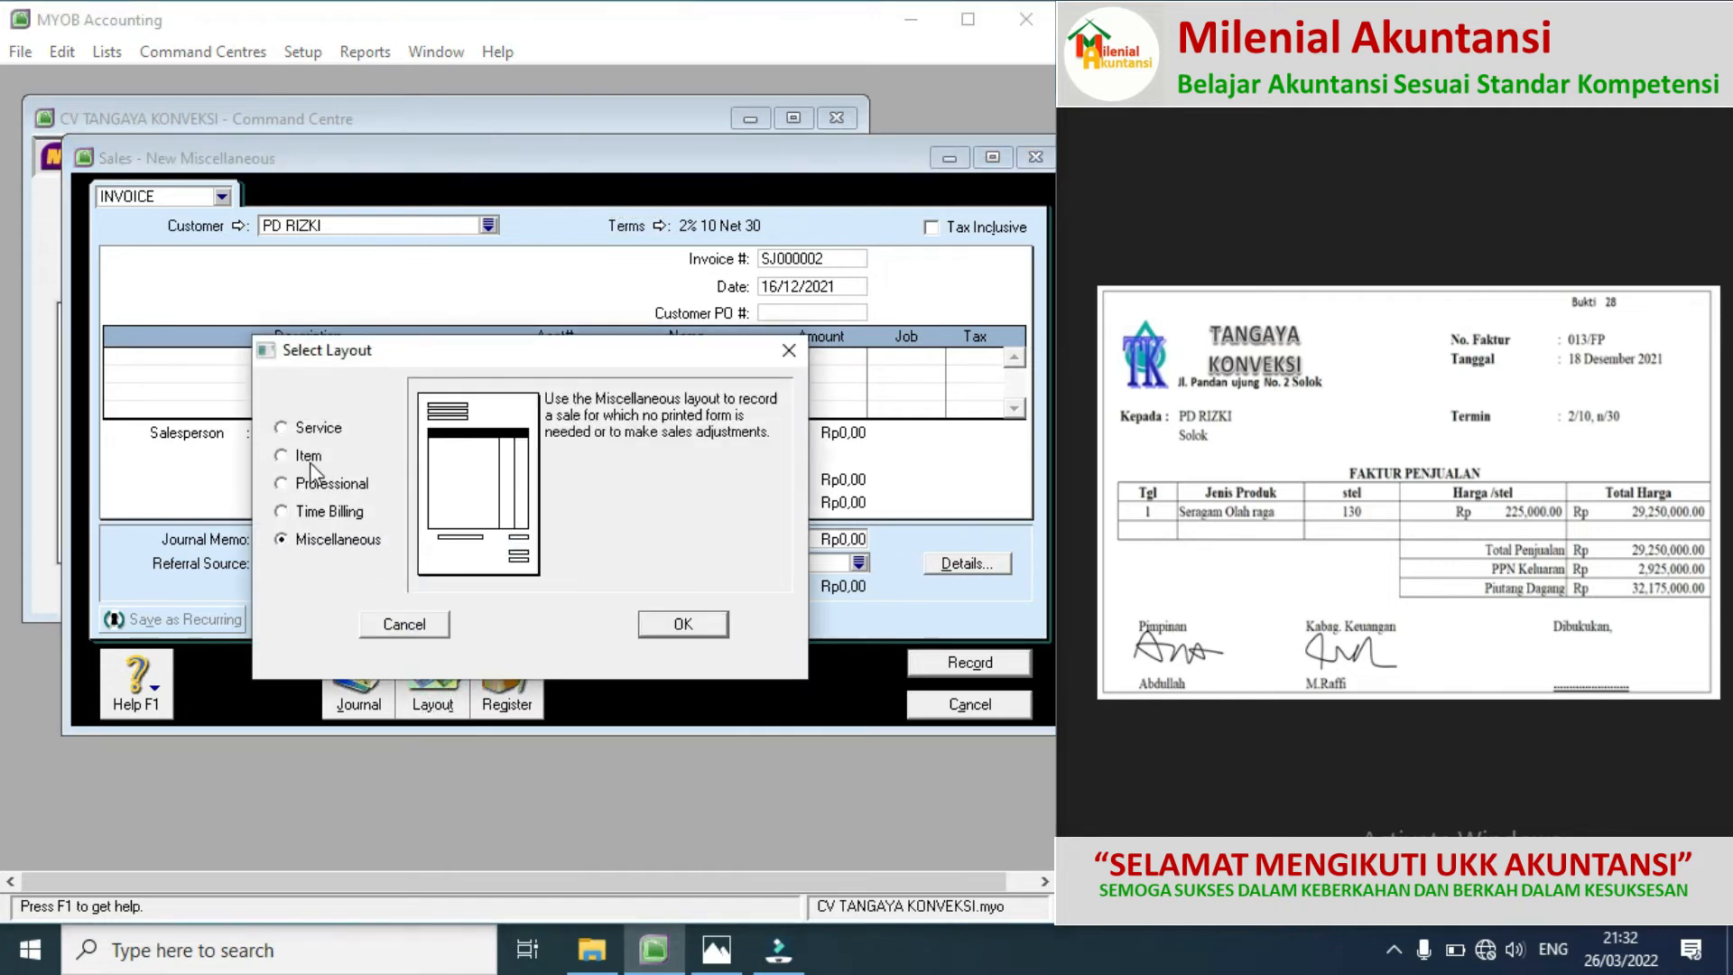
pyautogui.click(310, 457)
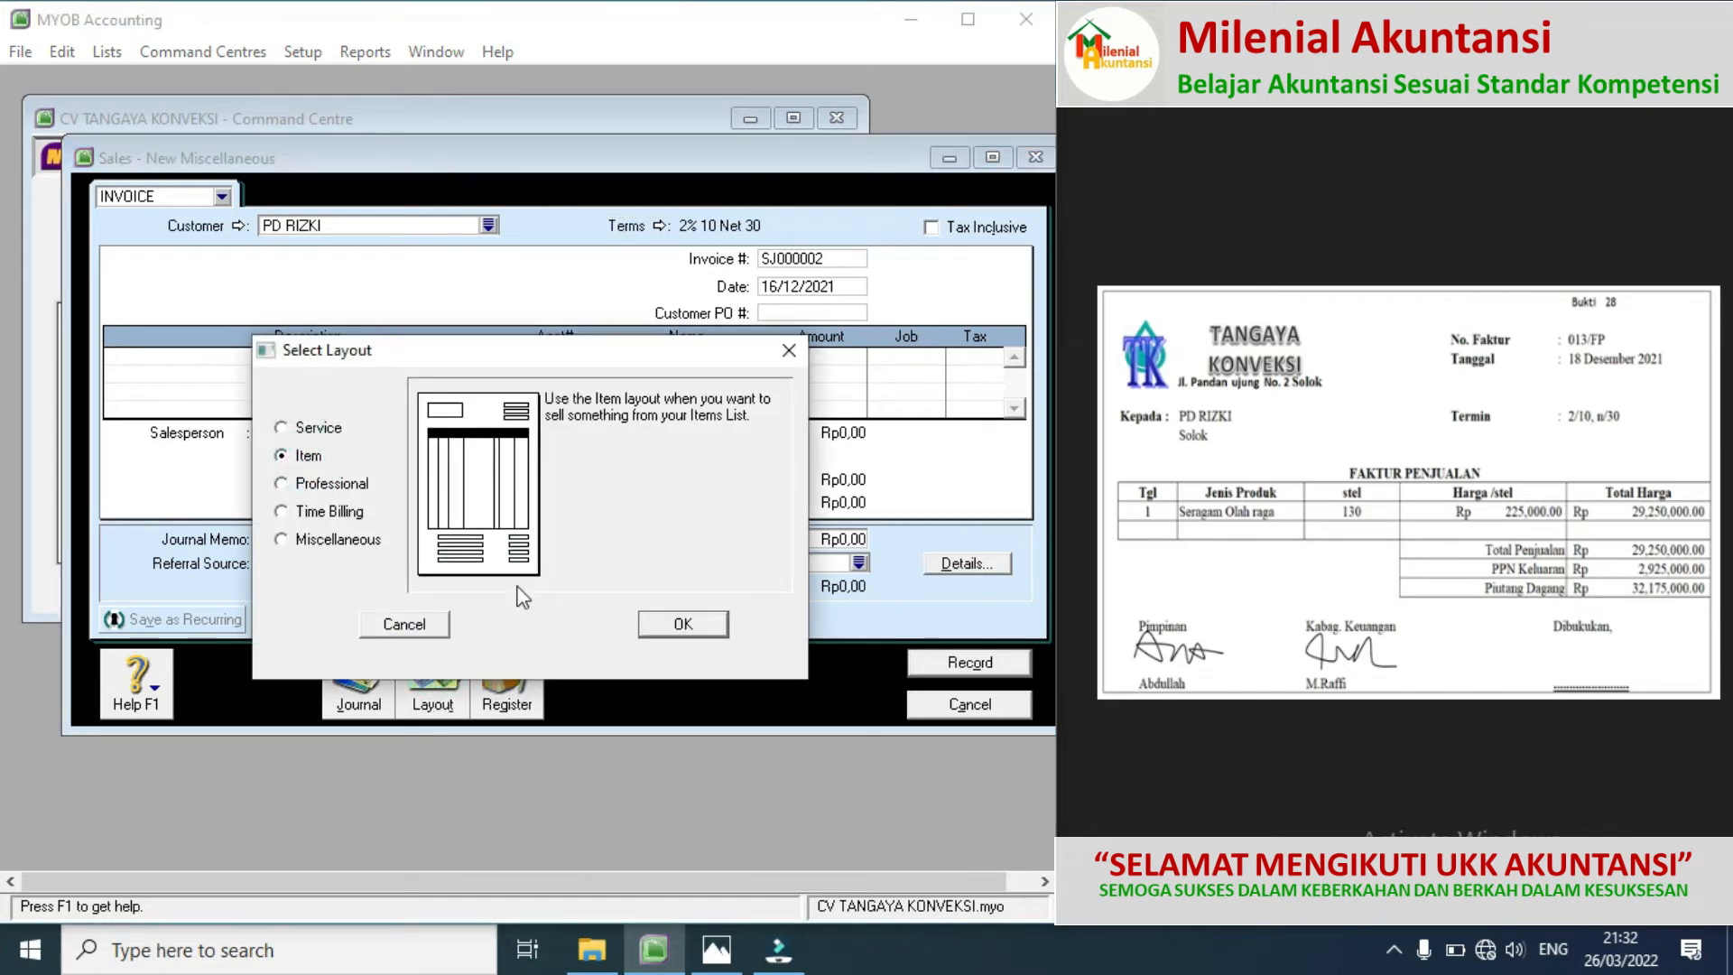
pyautogui.click(654, 623)
# Step: Set the invoice number to 013/FP and the invoice date to 18/12/2021
pyautogui.click(831, 262)
pyautogui.write('013/FP')
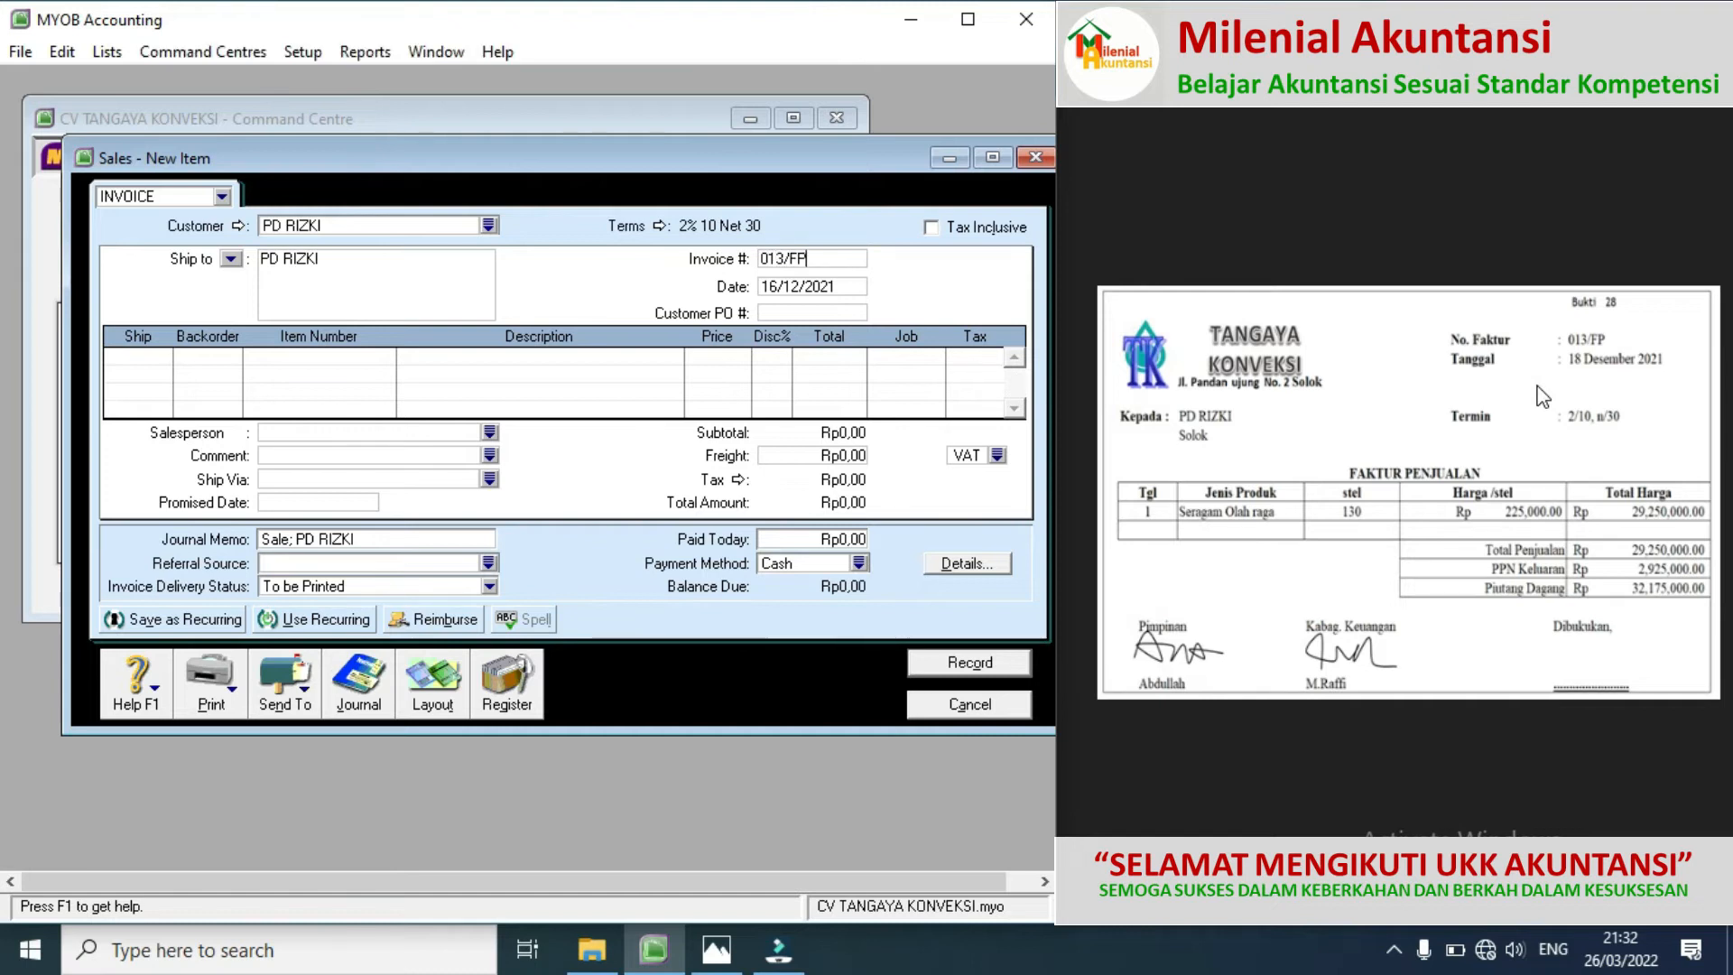
pyautogui.click(776, 287)
pyautogui.write('8')
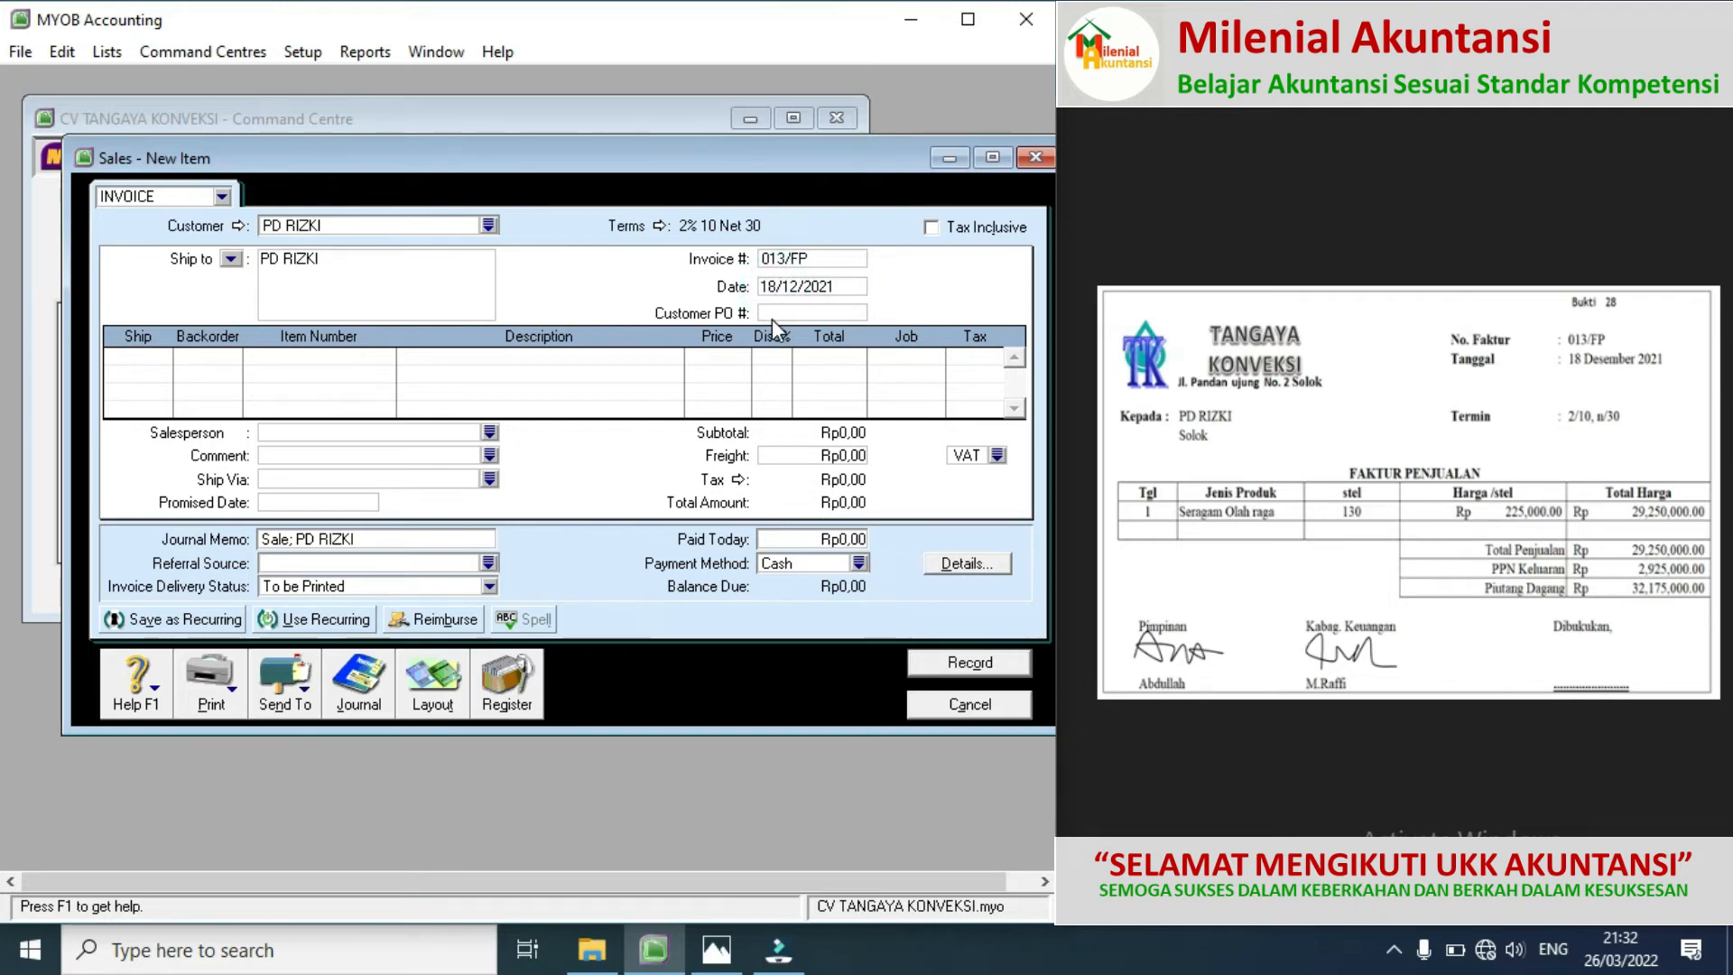
# Step: Enter an invoice line shipping 130 units of item TK-019, checking the order against voucher 29
pyautogui.click(157, 358)
pyautogui.write('130')
pyautogui.press('Tab')
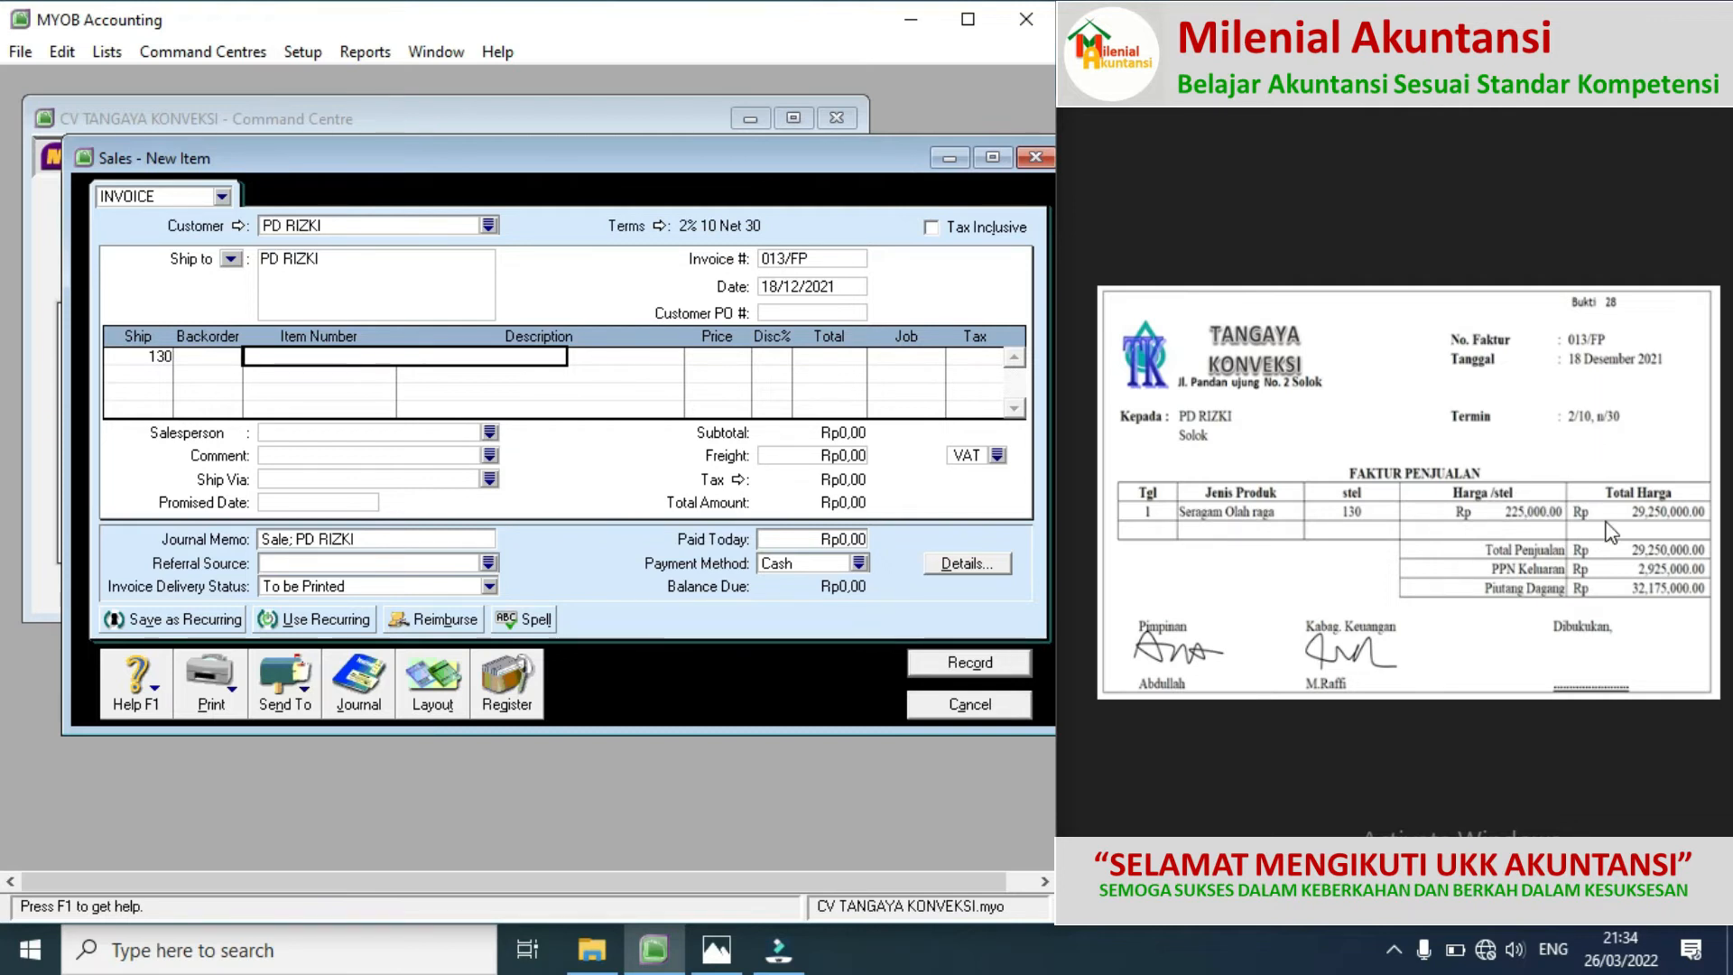
pyautogui.click(1703, 505)
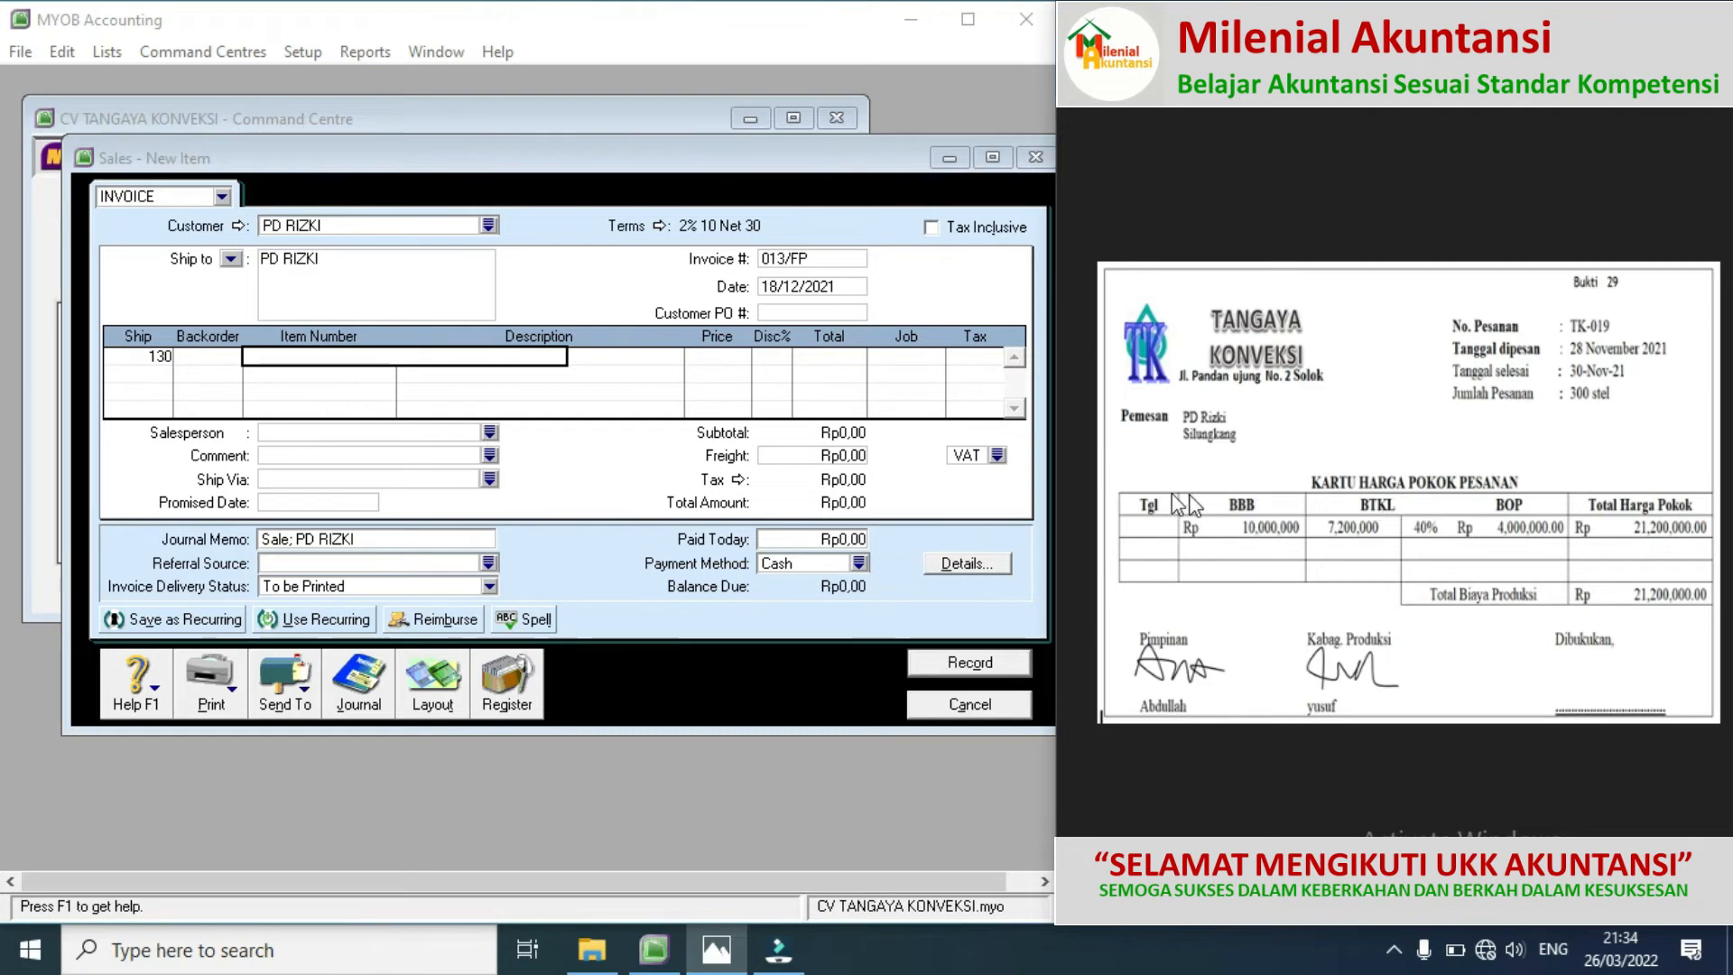
pyautogui.click(1111, 492)
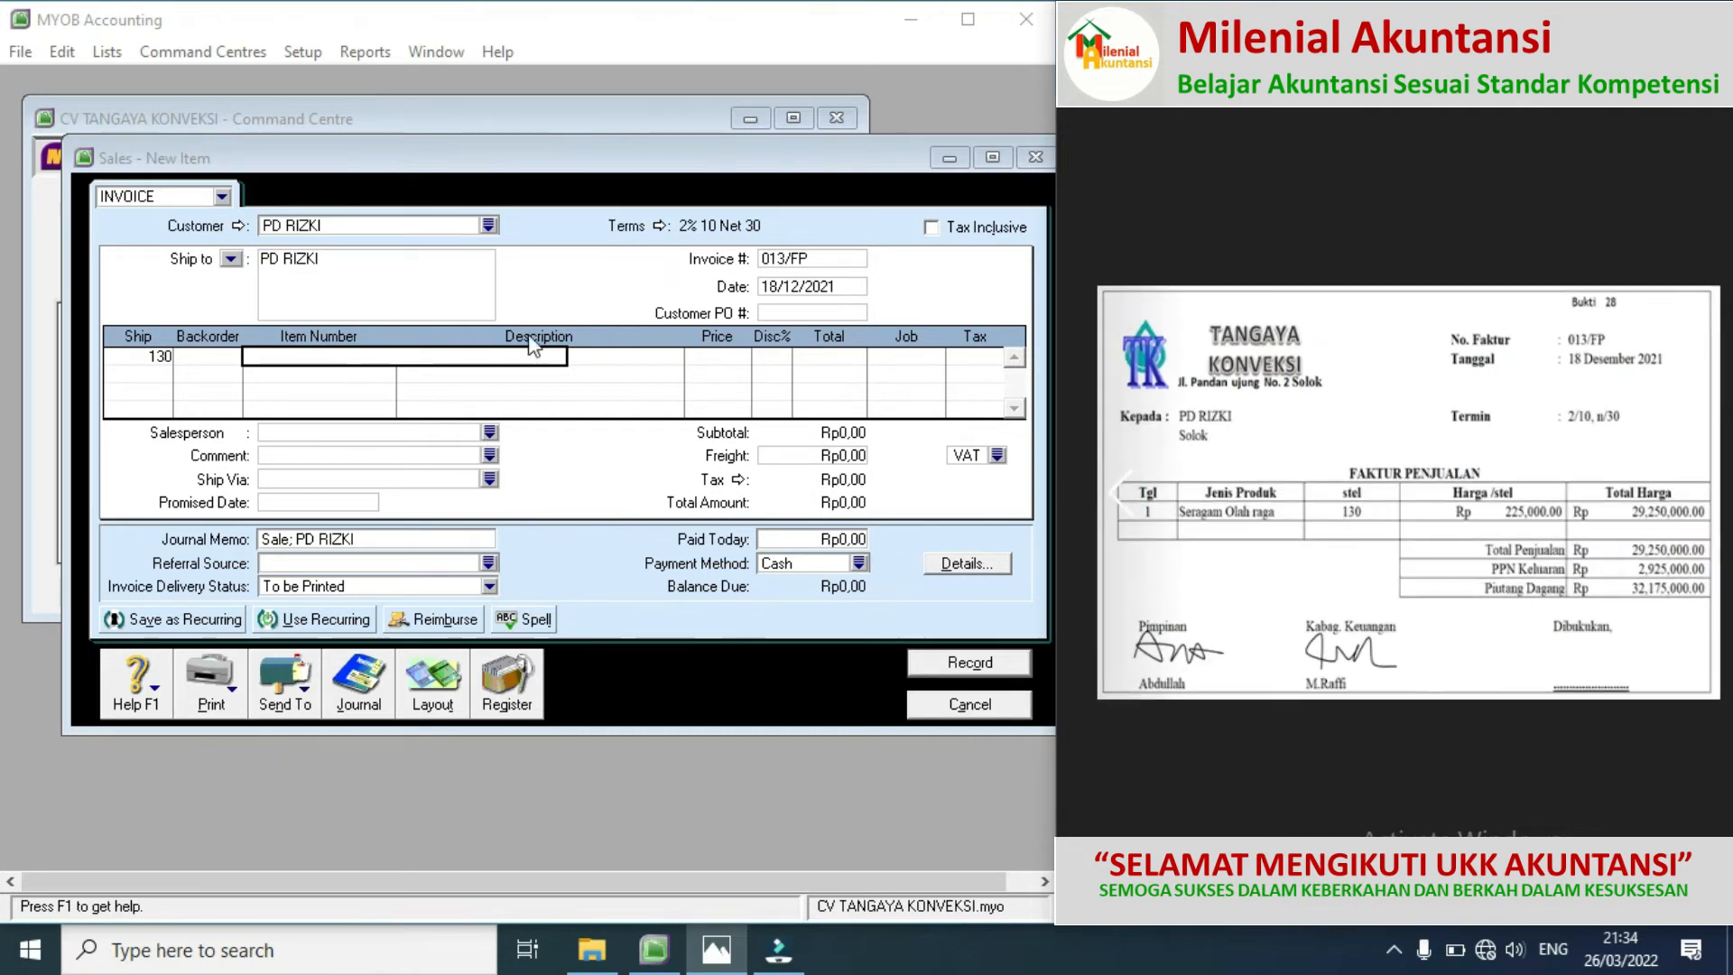
pyautogui.click(439, 358)
pyautogui.press('Return')
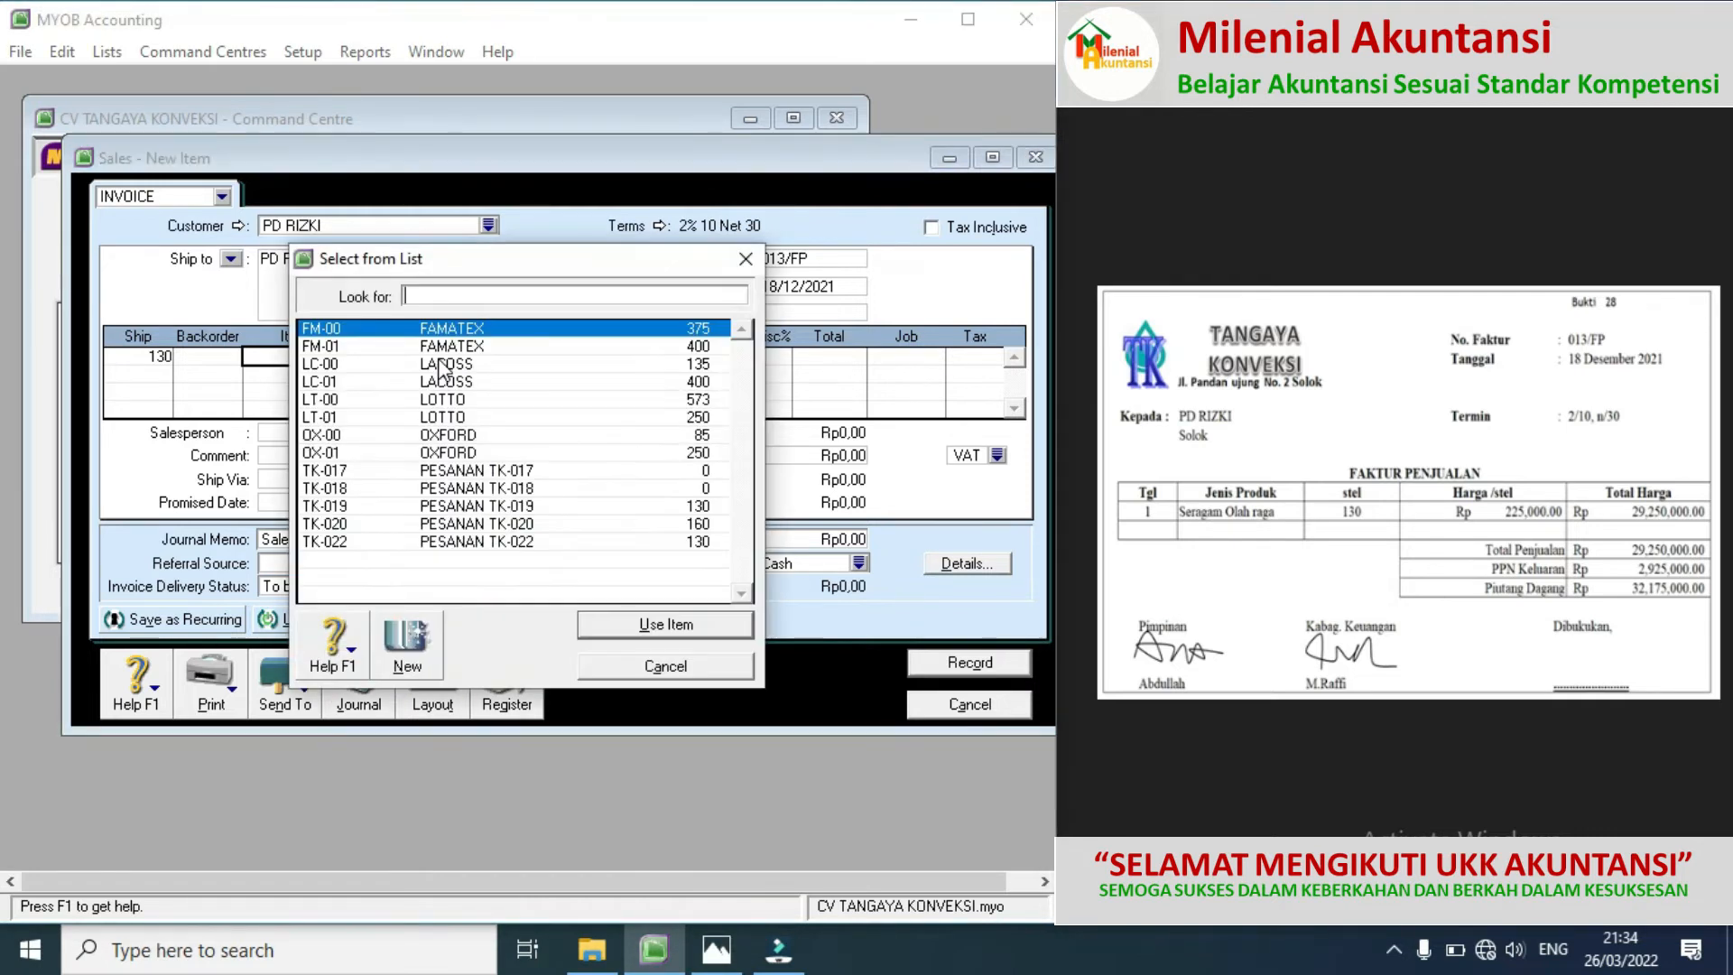
pyautogui.doubleClick(425, 504)
pyautogui.press('Tab')
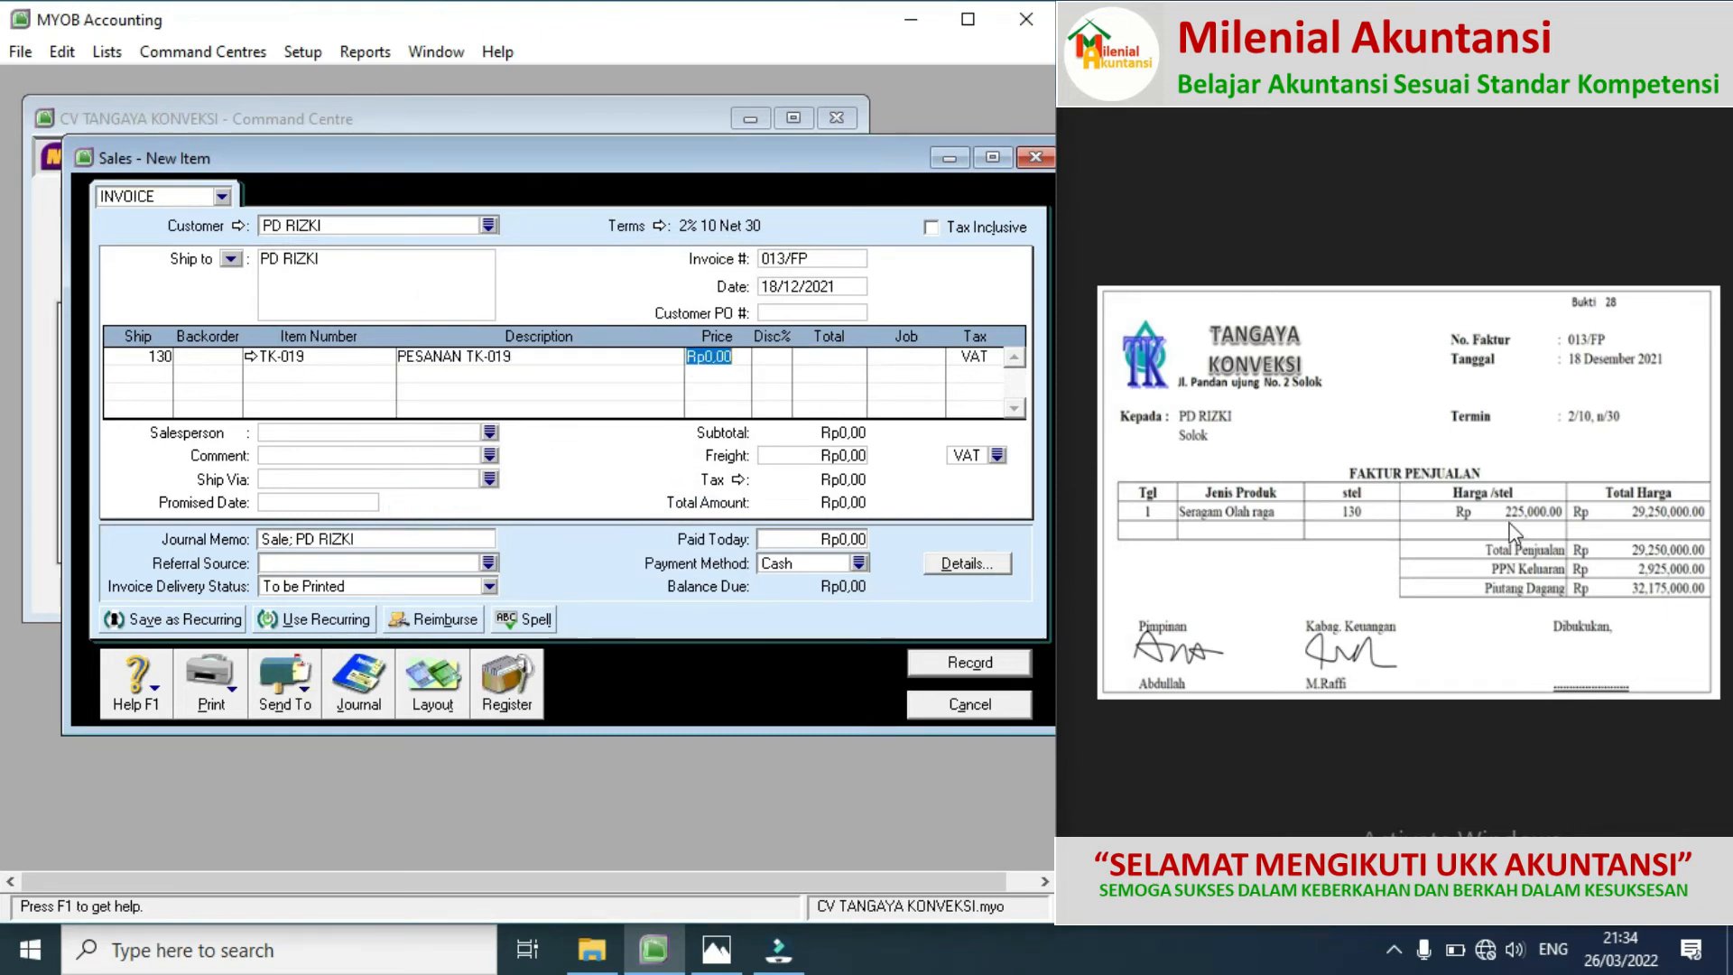
# Step: Set the TK-019 line's unit price to Rp225,000 and record the sales invoice
pyautogui.write('225000')
pyautogui.press('Tab')
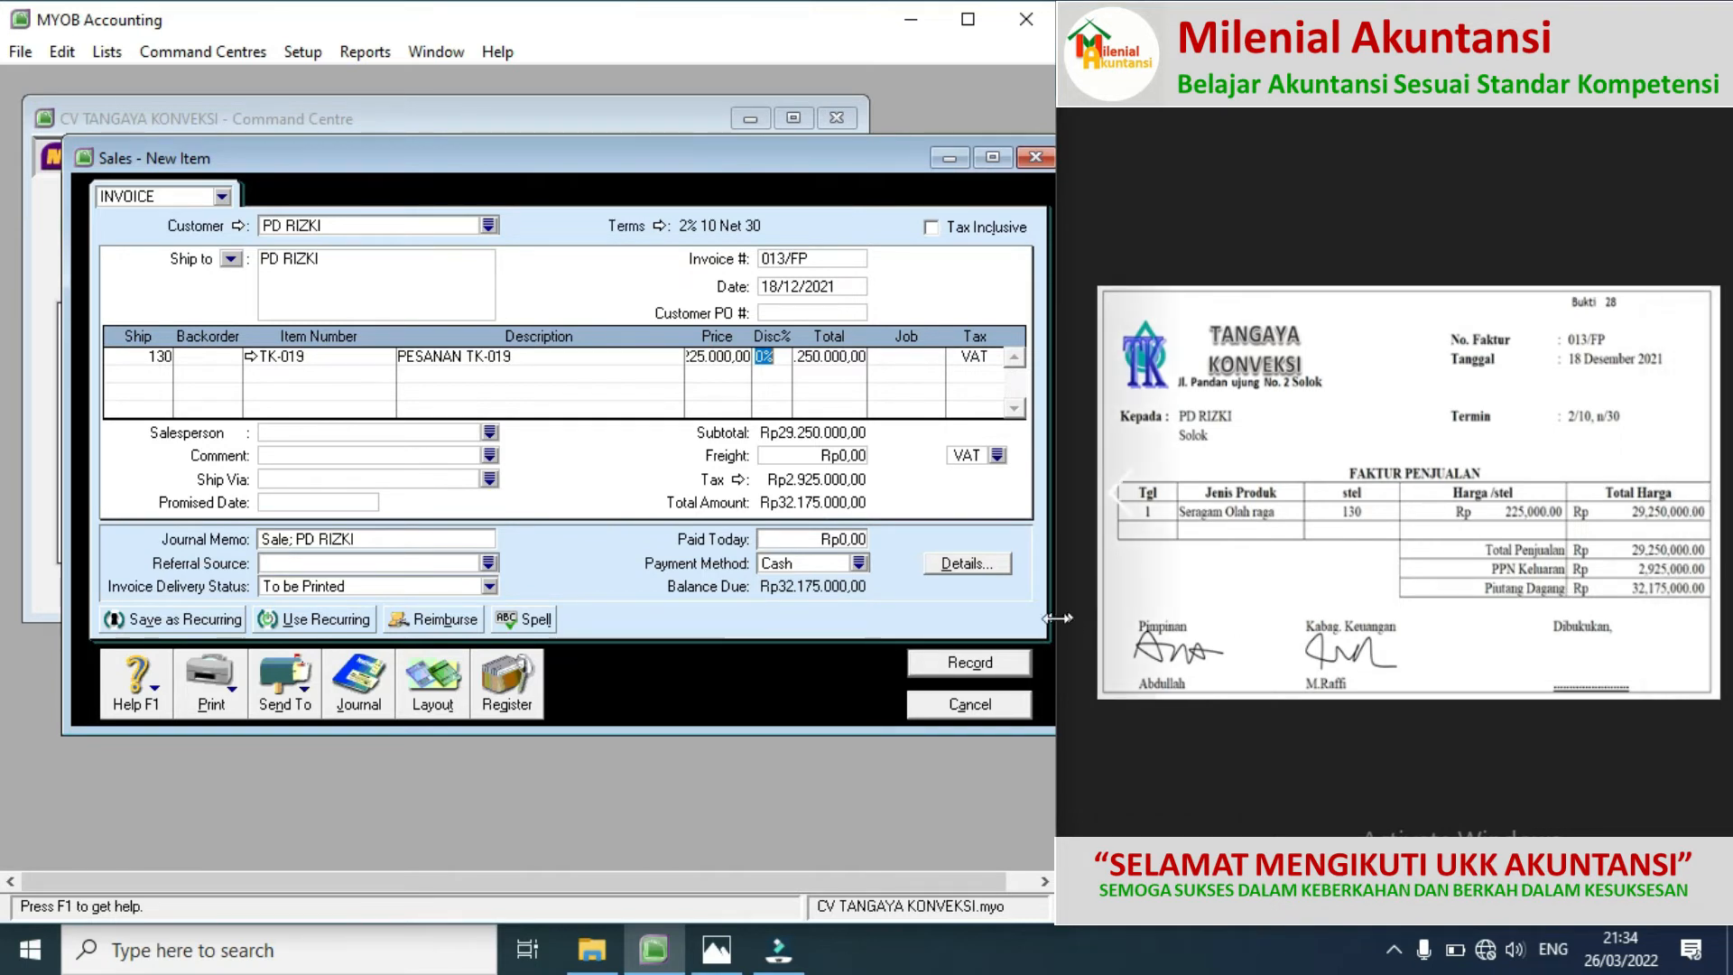
pyautogui.click(969, 663)
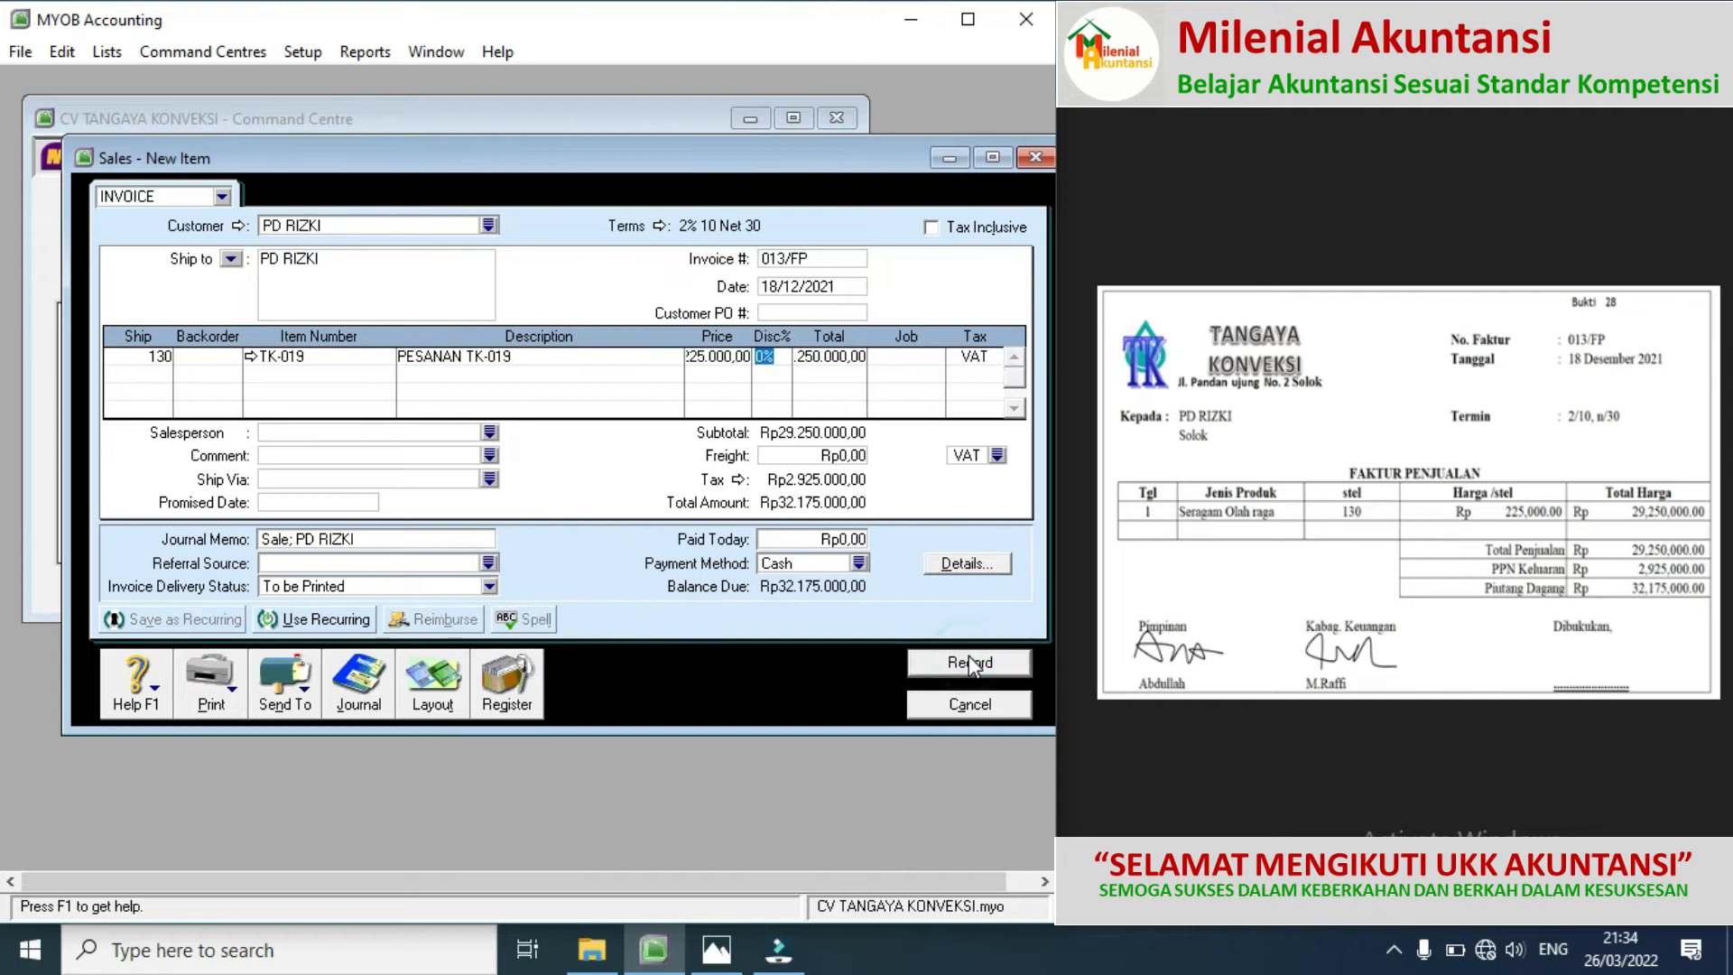
# Step: Check the sales transaction journal entry for invoice 013/FP against the cost card on voucher 29
pyautogui.click(1704, 498)
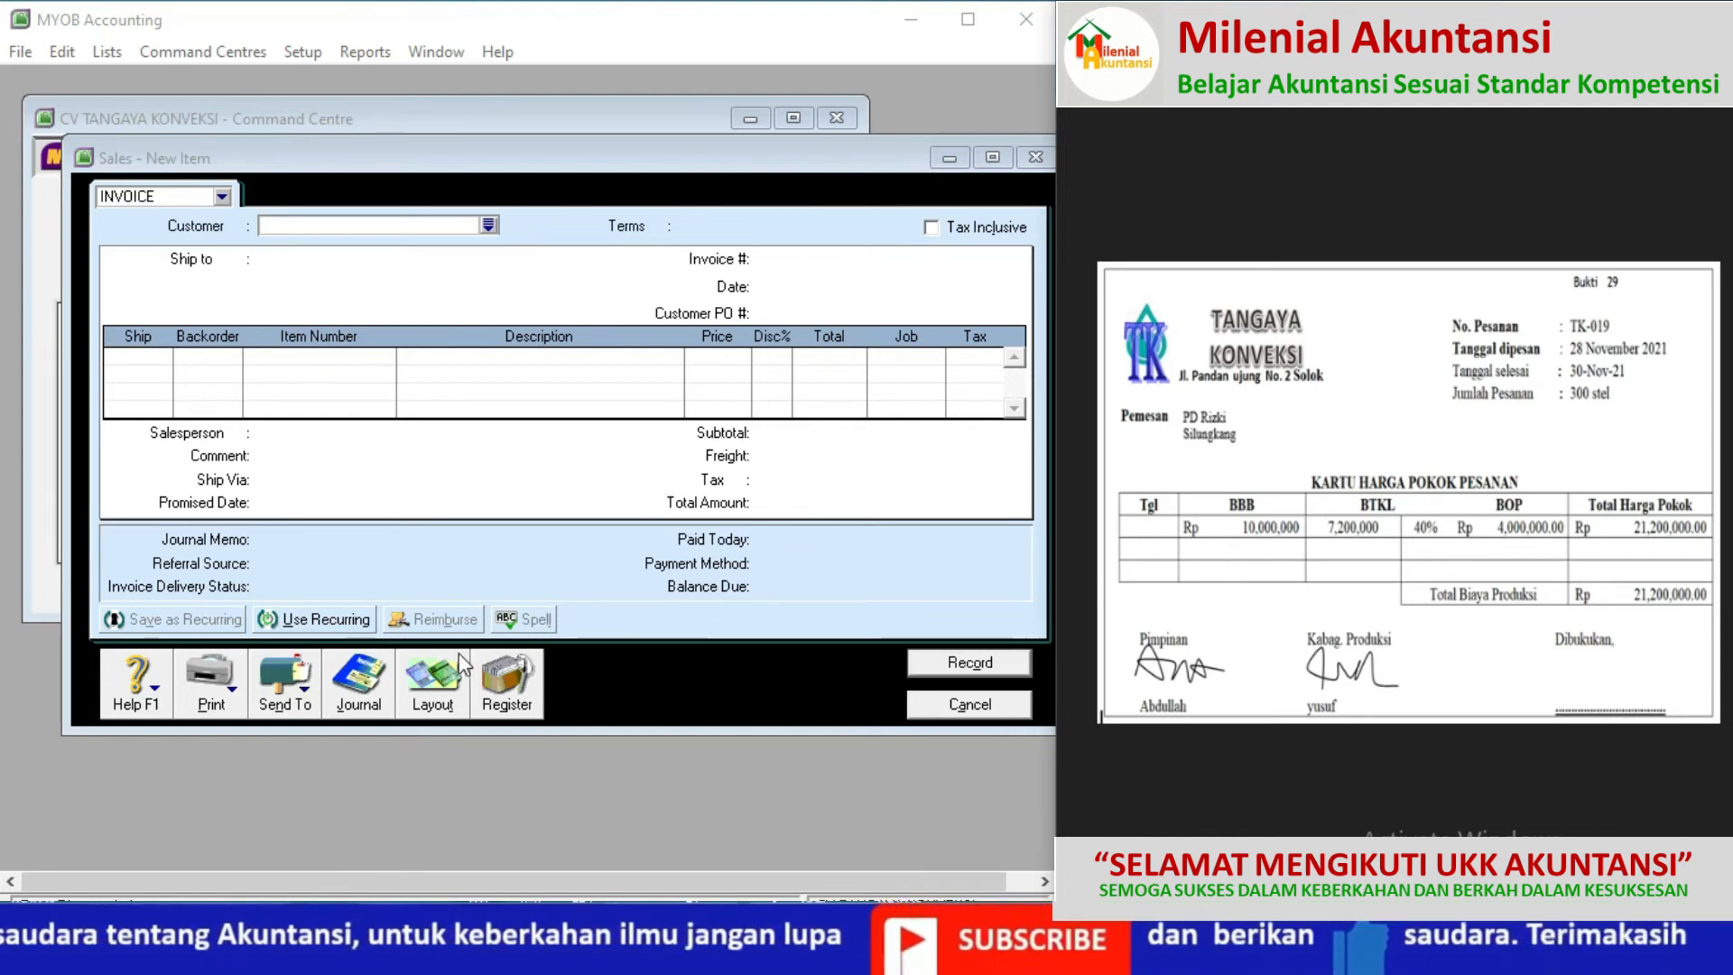
pyautogui.click(370, 693)
pyautogui.click(370, 694)
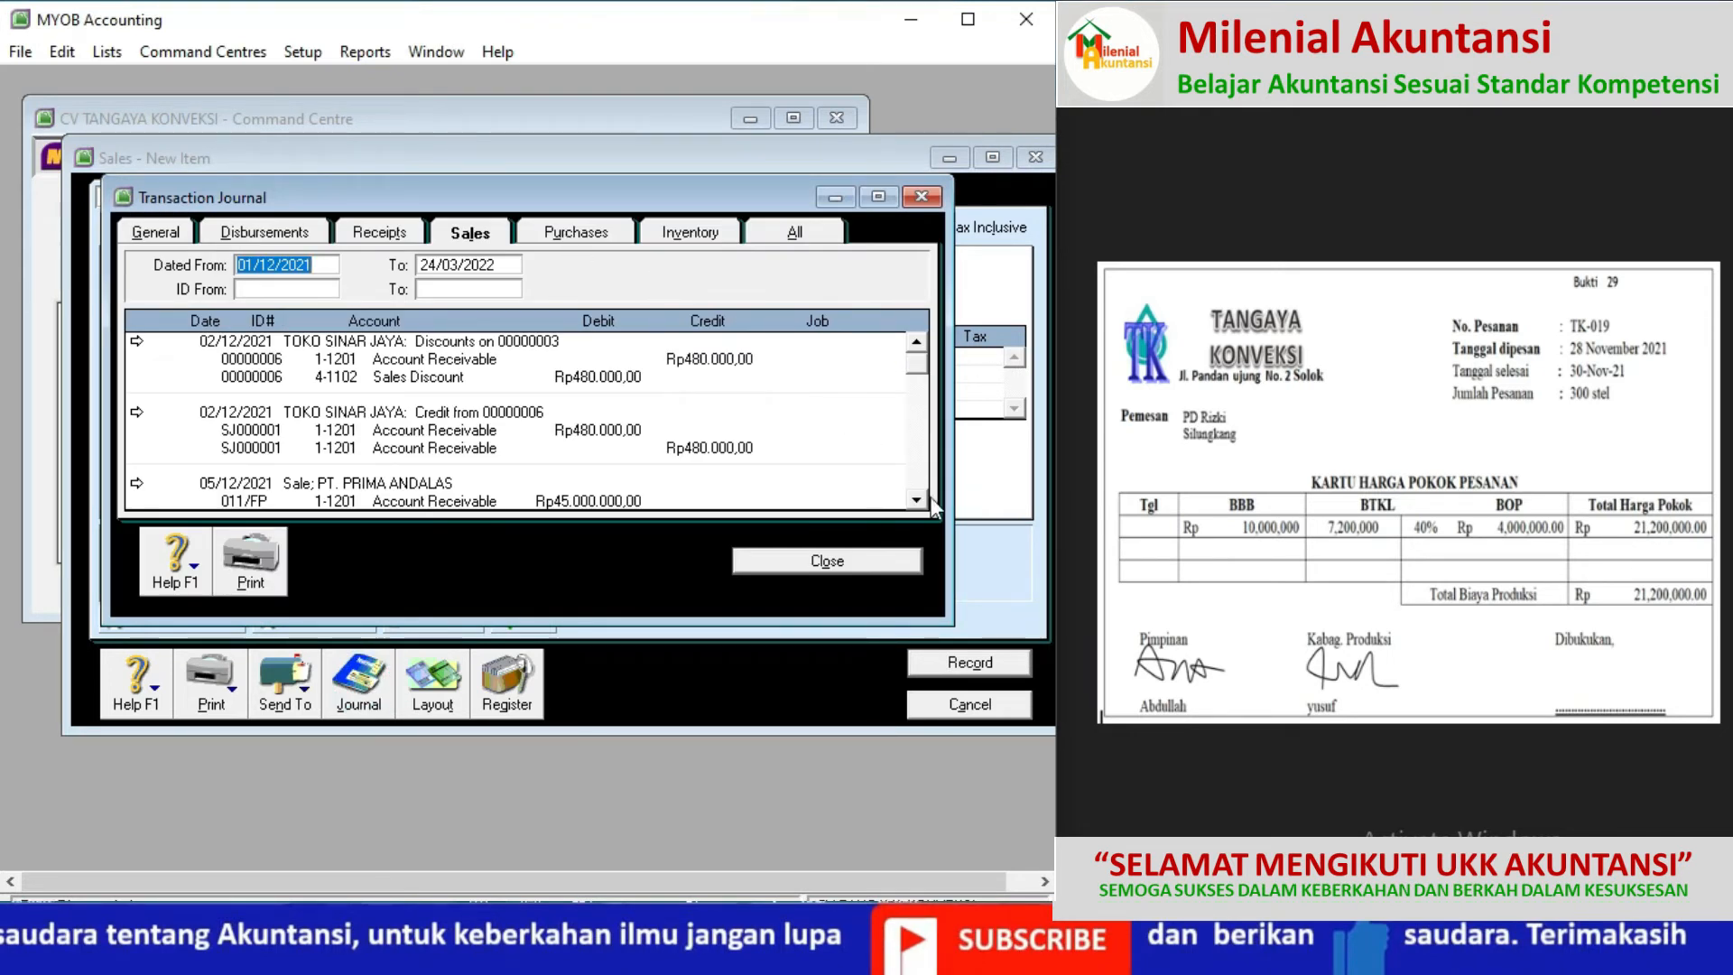
pyautogui.scroll(-2, 916, 499)
pyautogui.scroll(-8, 922, 506)
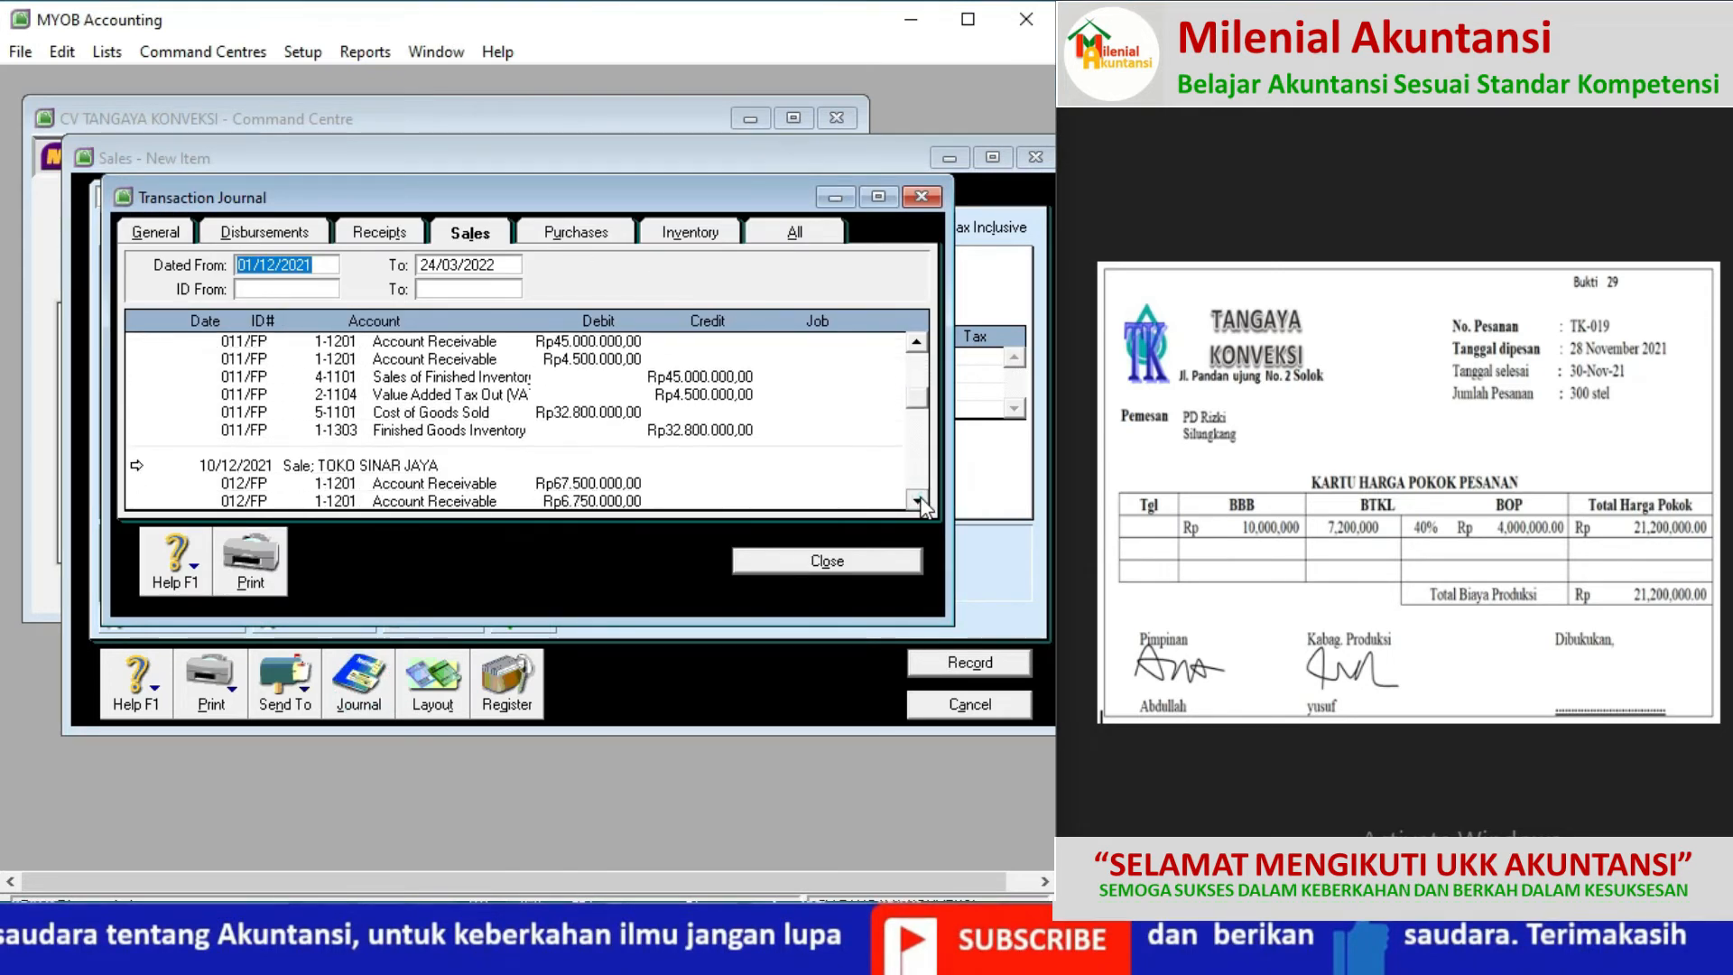
pyautogui.scroll(-5, 921, 506)
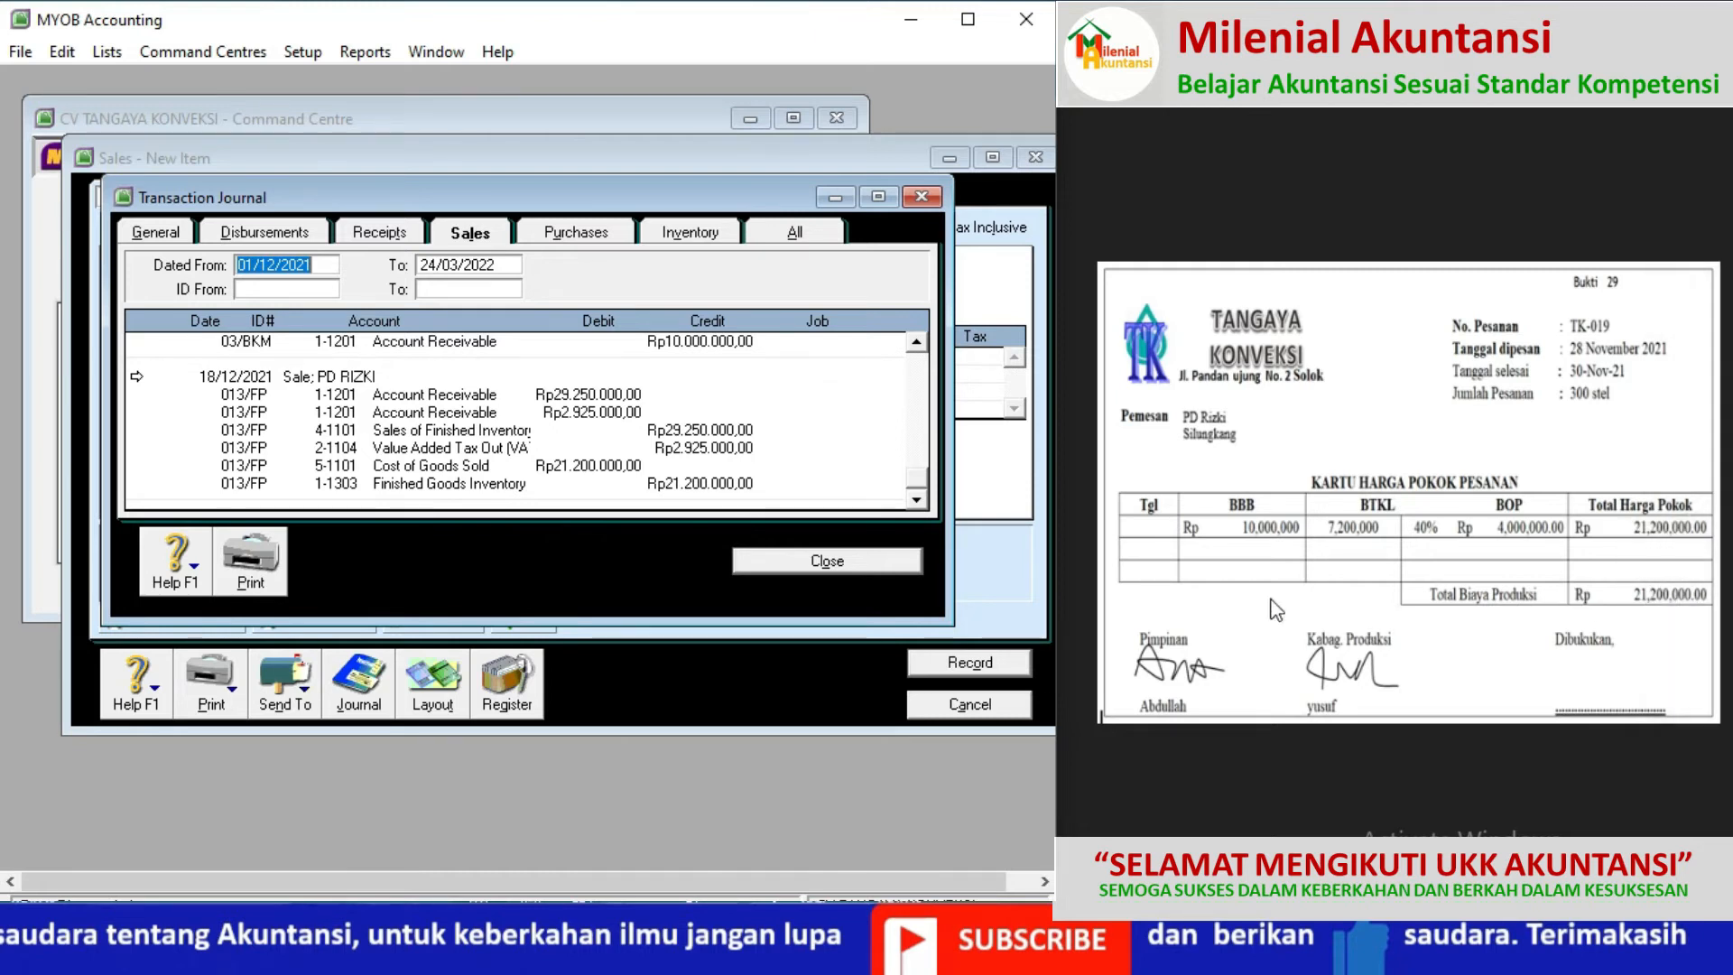
pyautogui.click(799, 565)
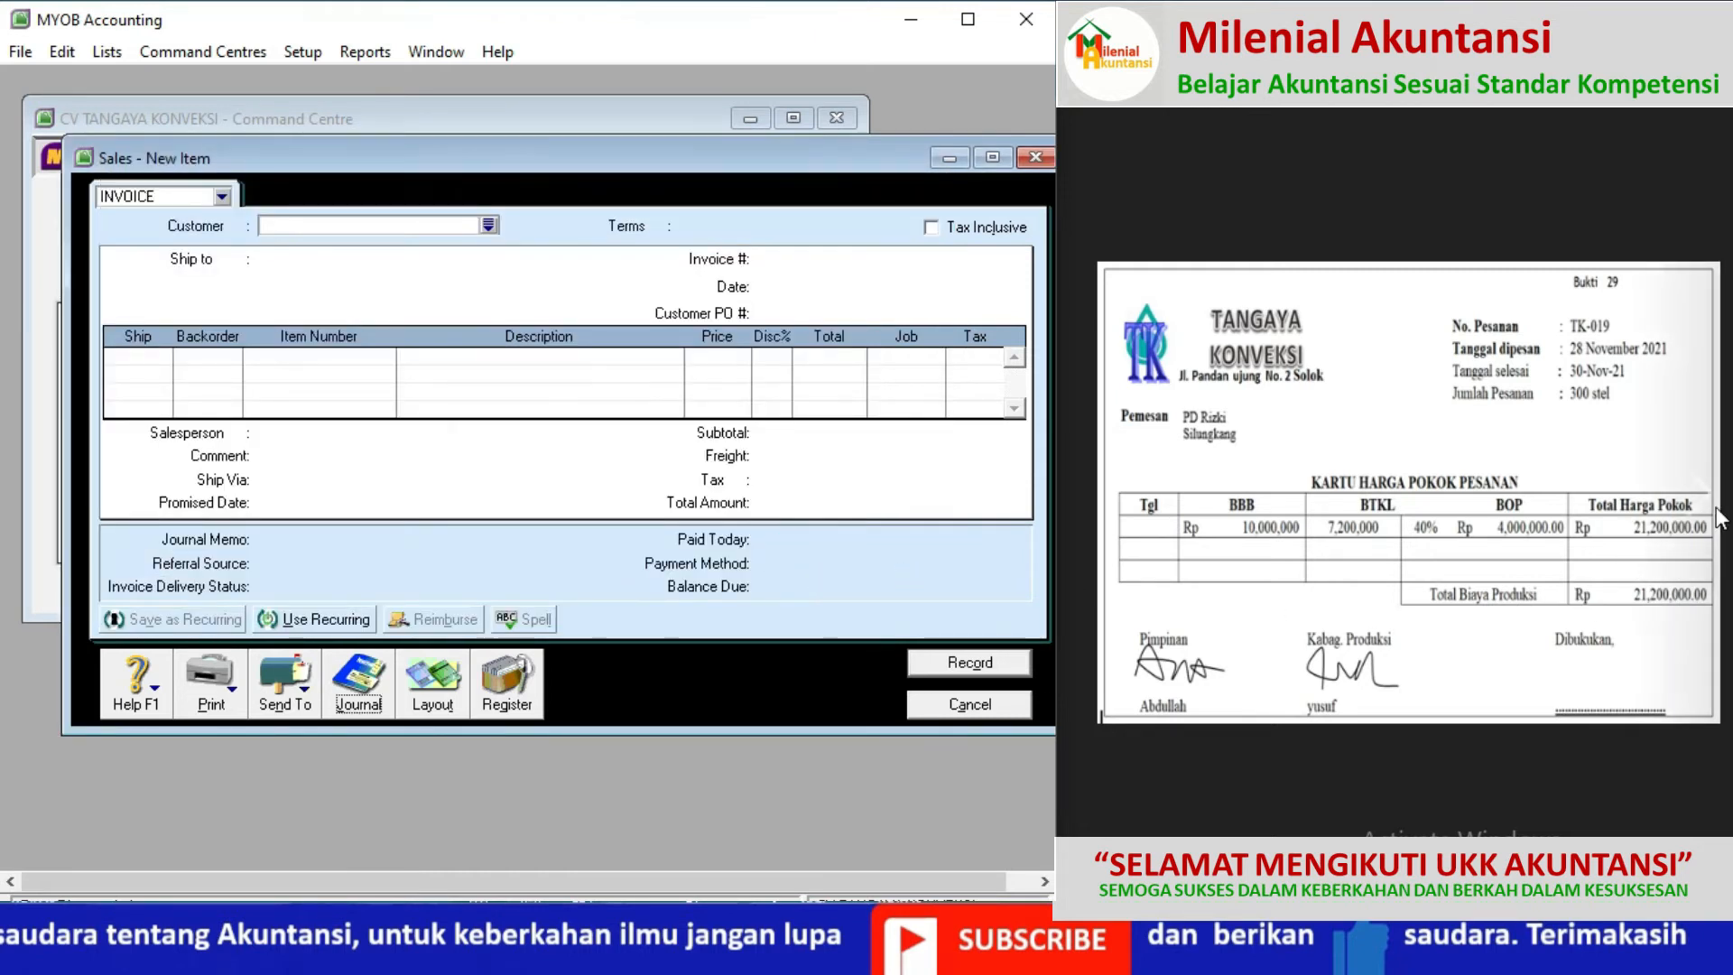
# Step: Examine vouchers 30 to 32, comparing the finished-product report 02/LPS with the TK-021 job cost card
pyautogui.click(1607, 425)
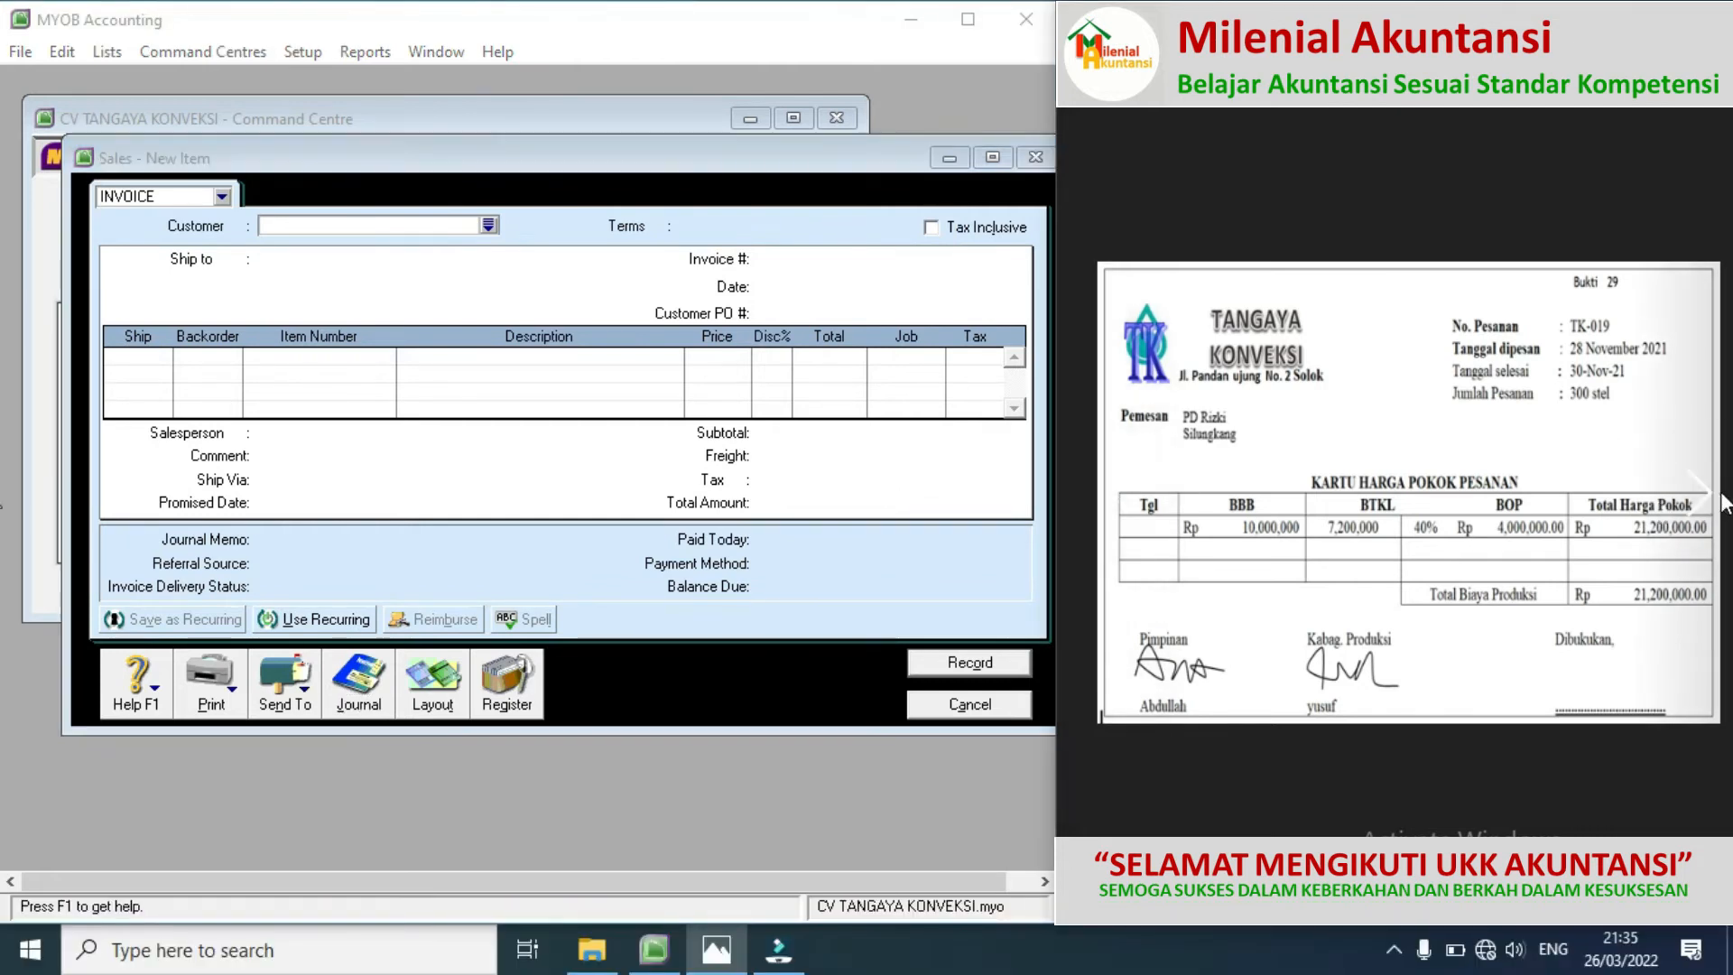
pyautogui.click(1711, 504)
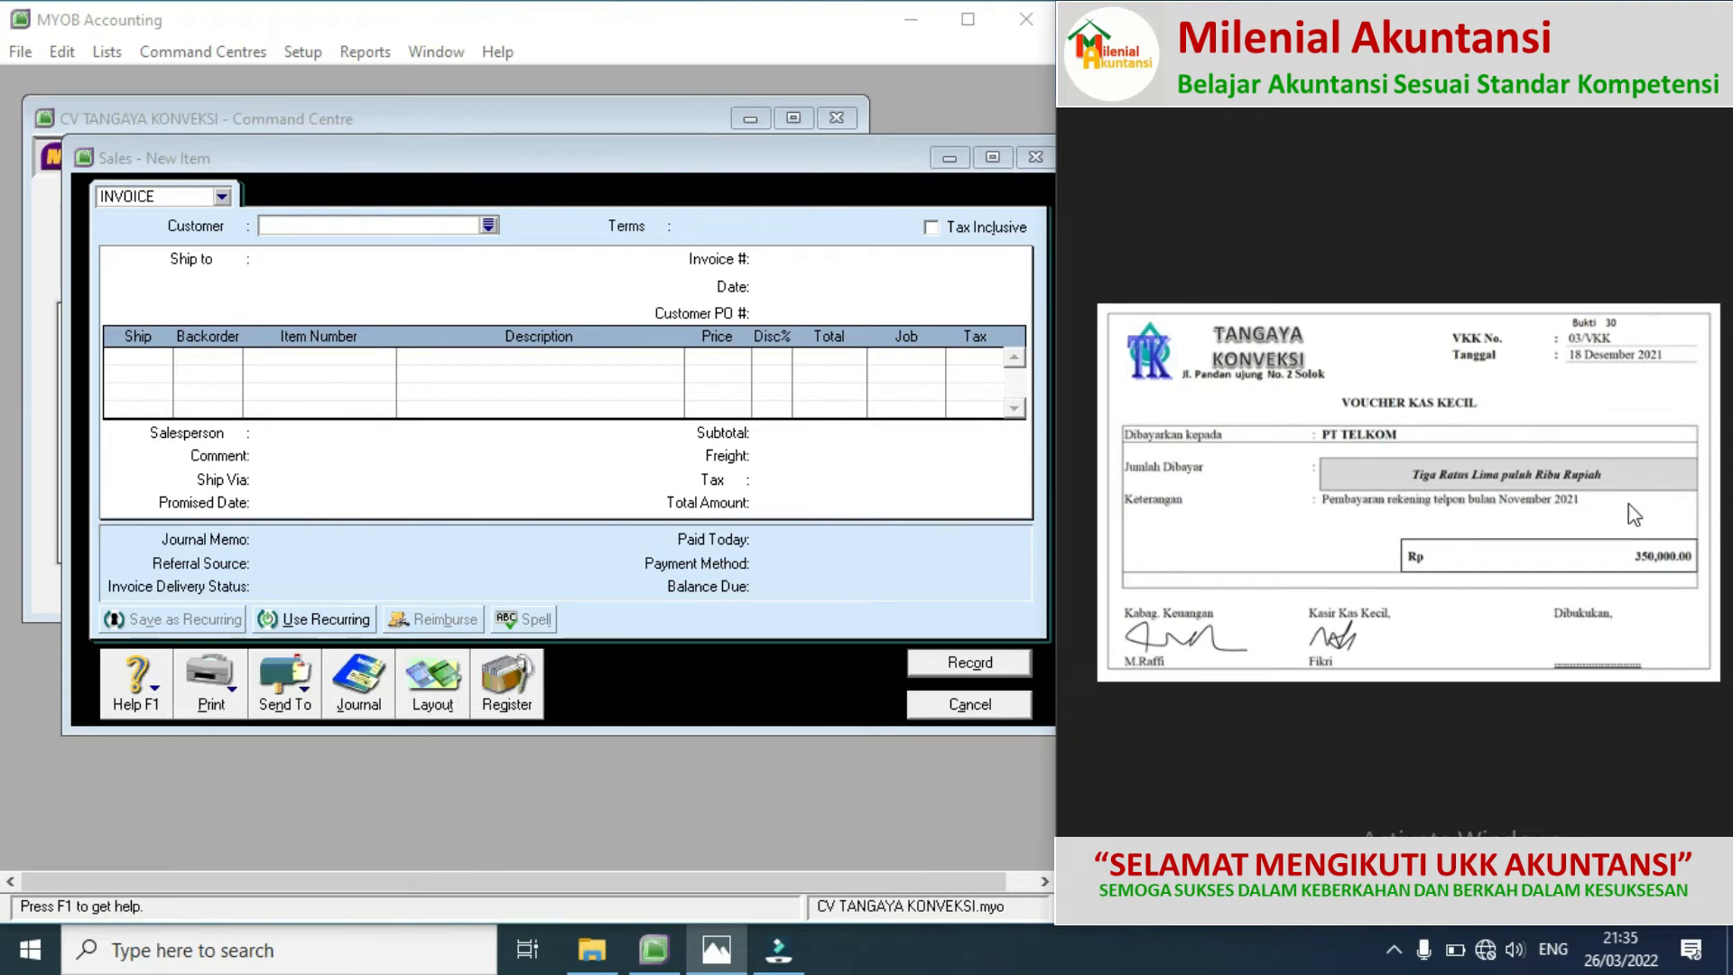
pyautogui.click(1710, 501)
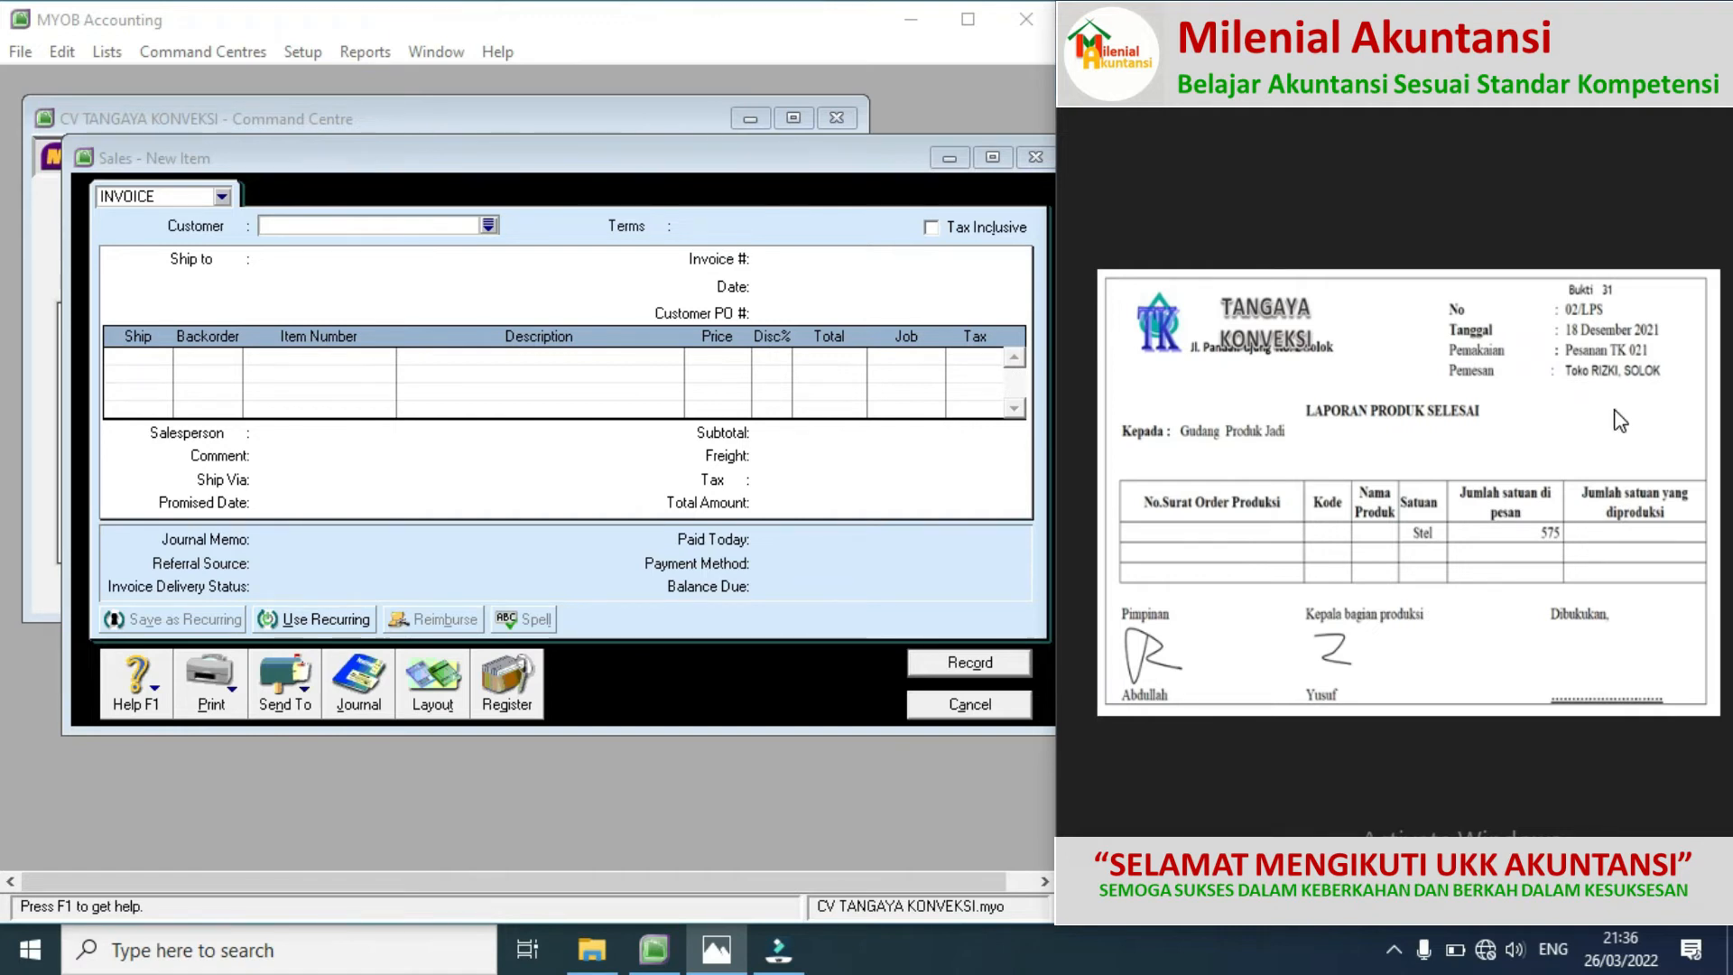
pyautogui.click(1704, 501)
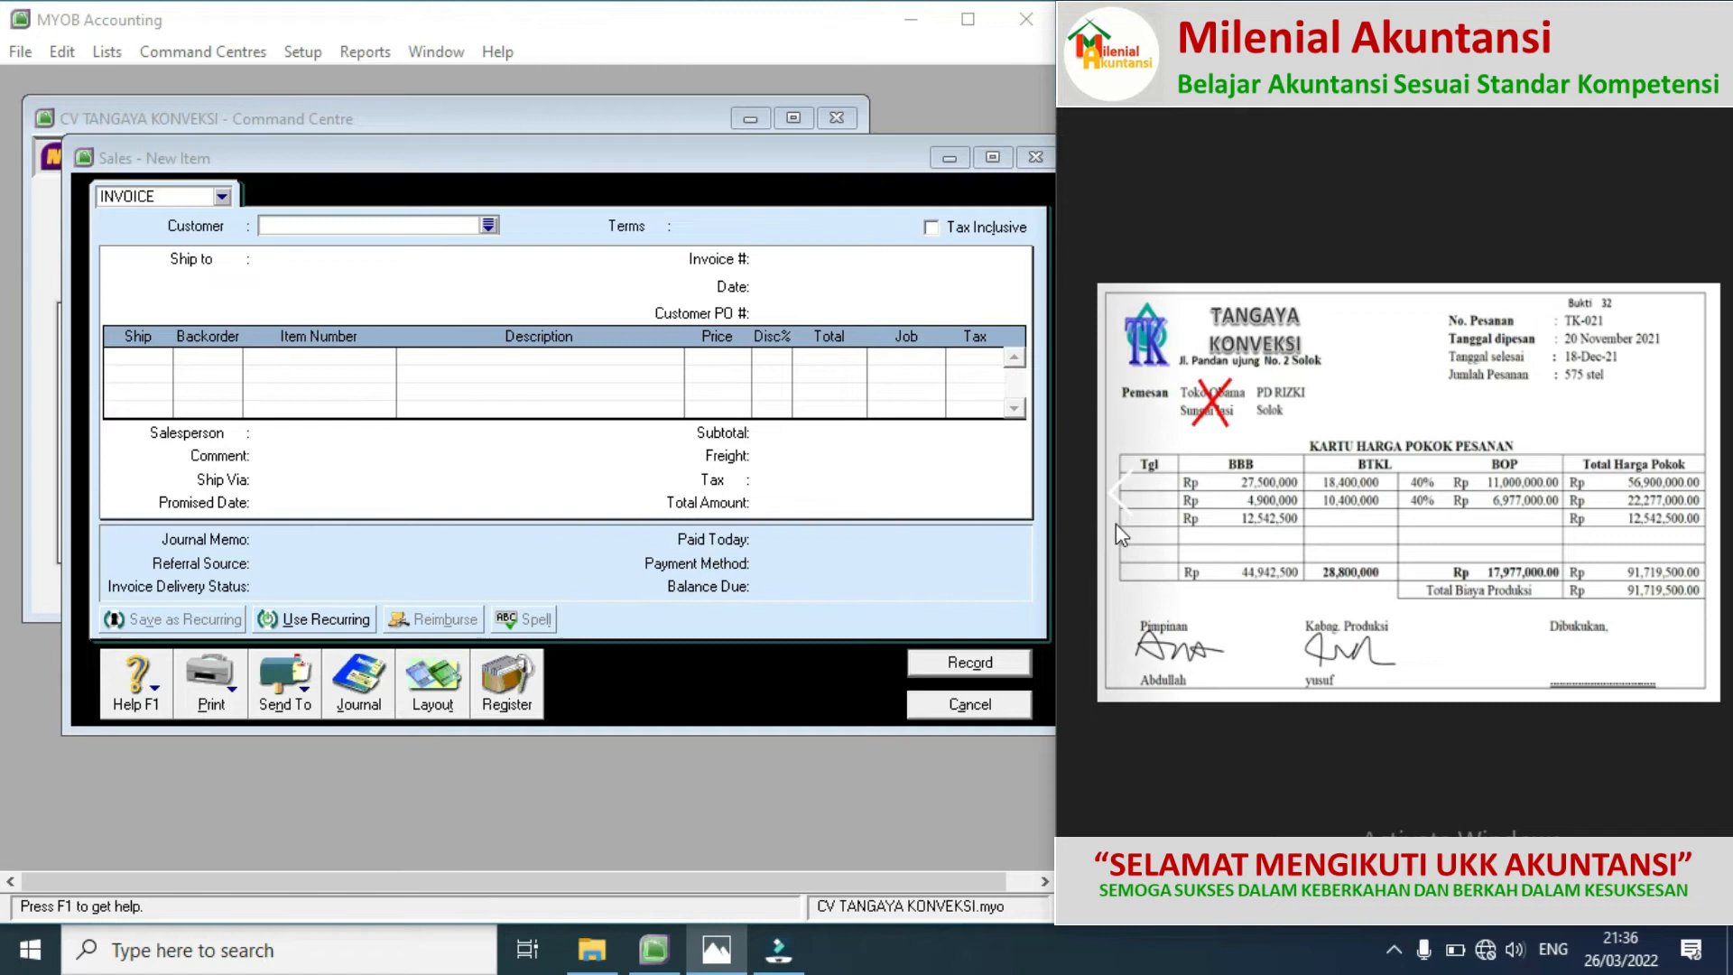
pyautogui.click(1119, 510)
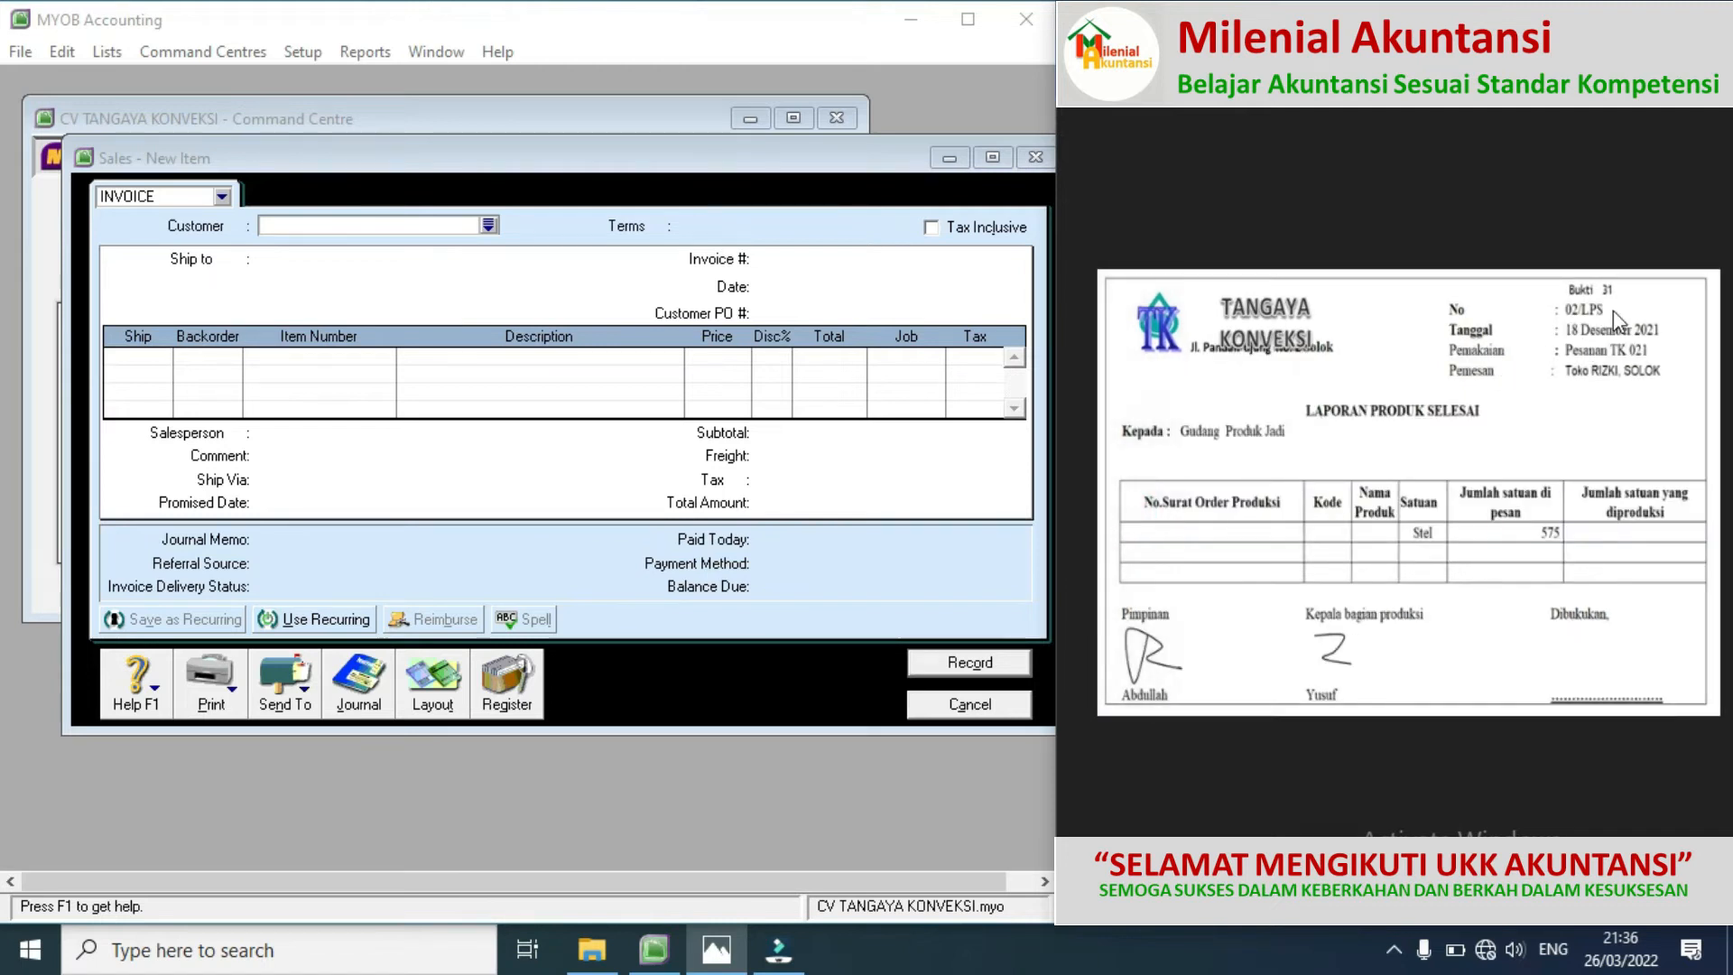
pyautogui.click(1699, 491)
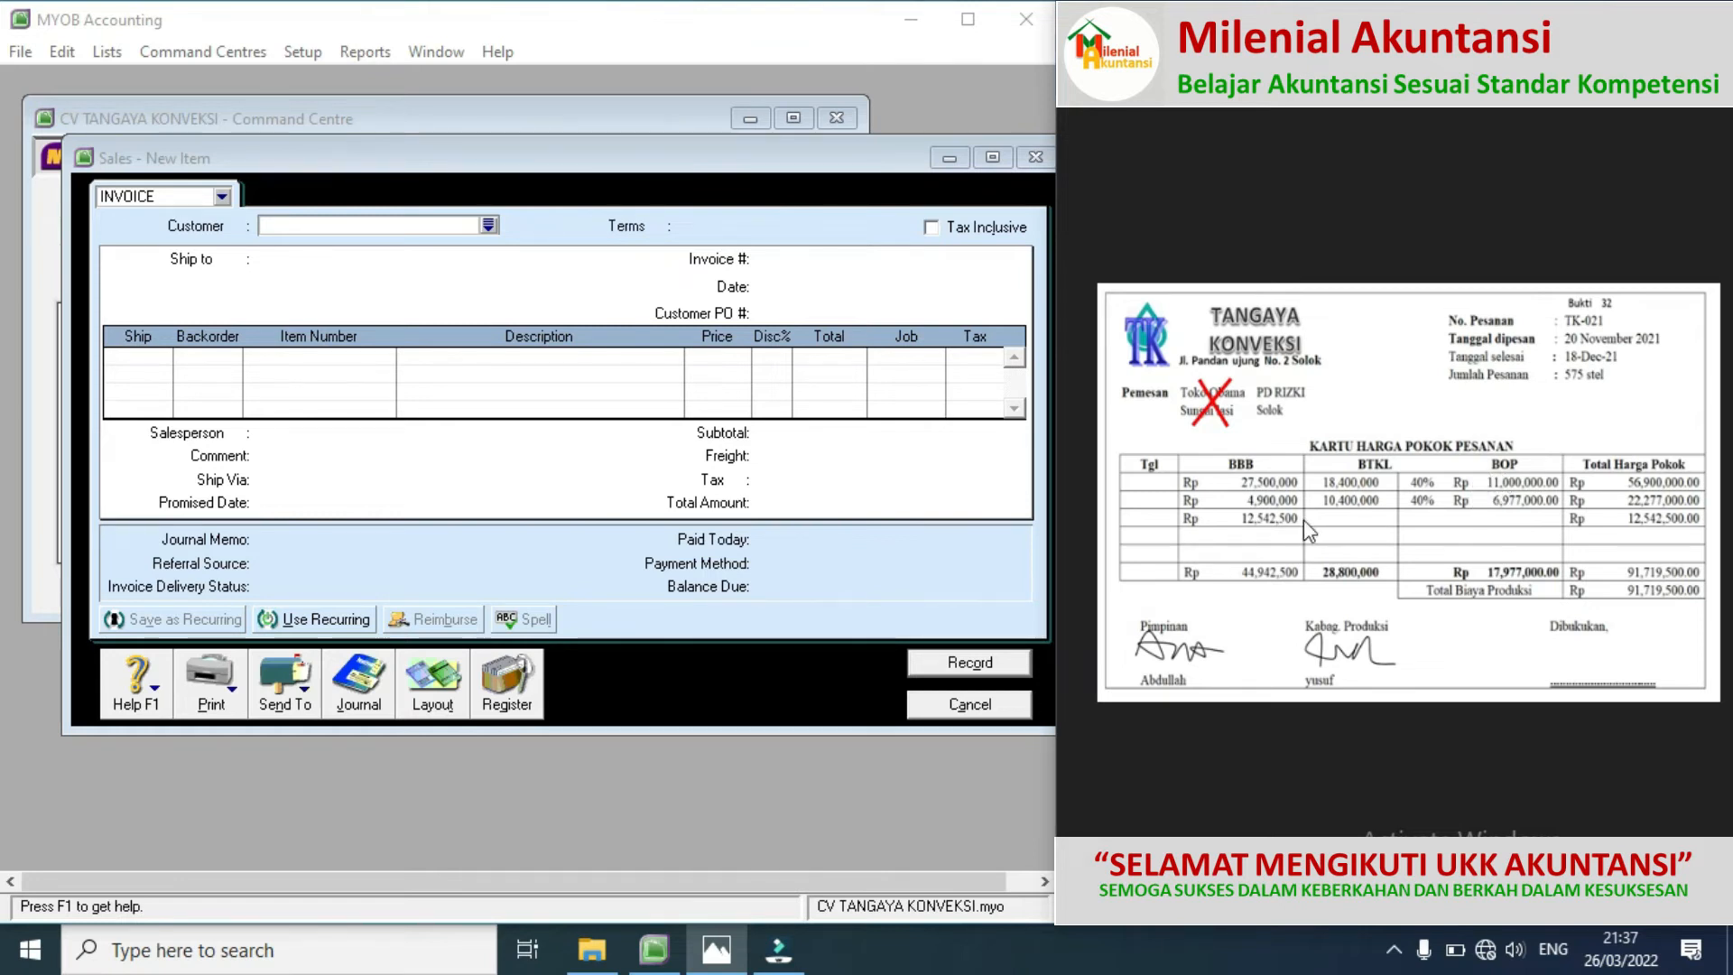
# Step: Leave the blank sales invoice and start a general journal entry numbered 02/LPS, as on voucher 31
pyautogui.click(970, 704)
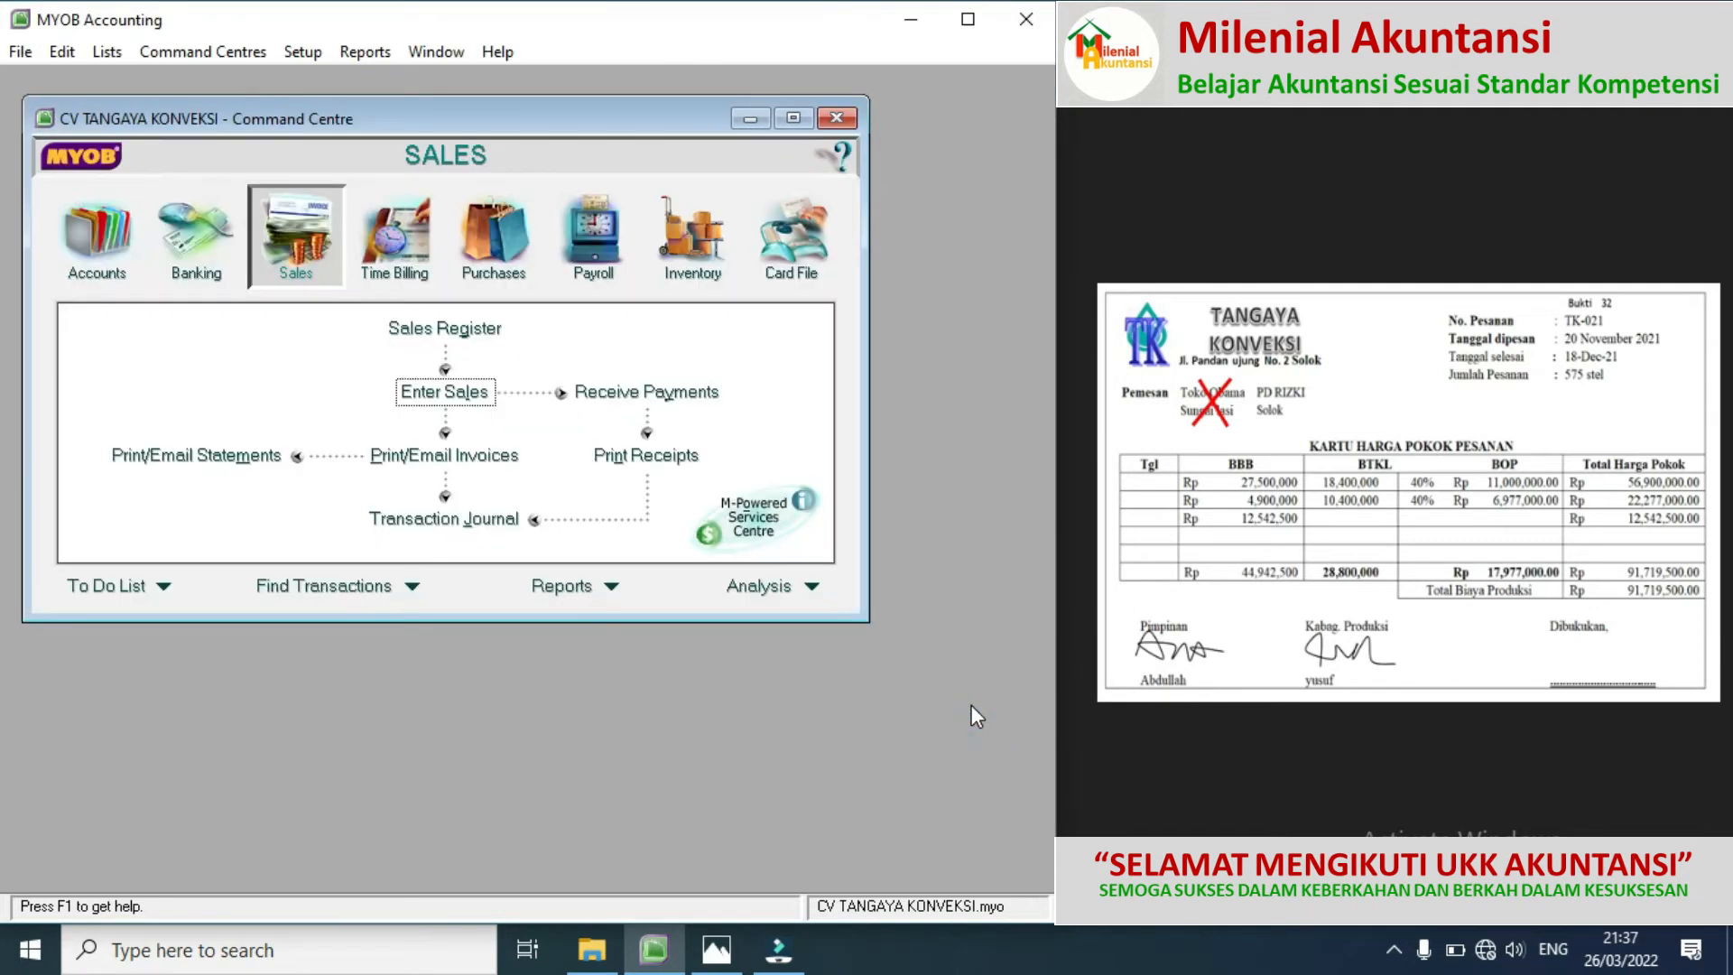
pyautogui.click(114, 272)
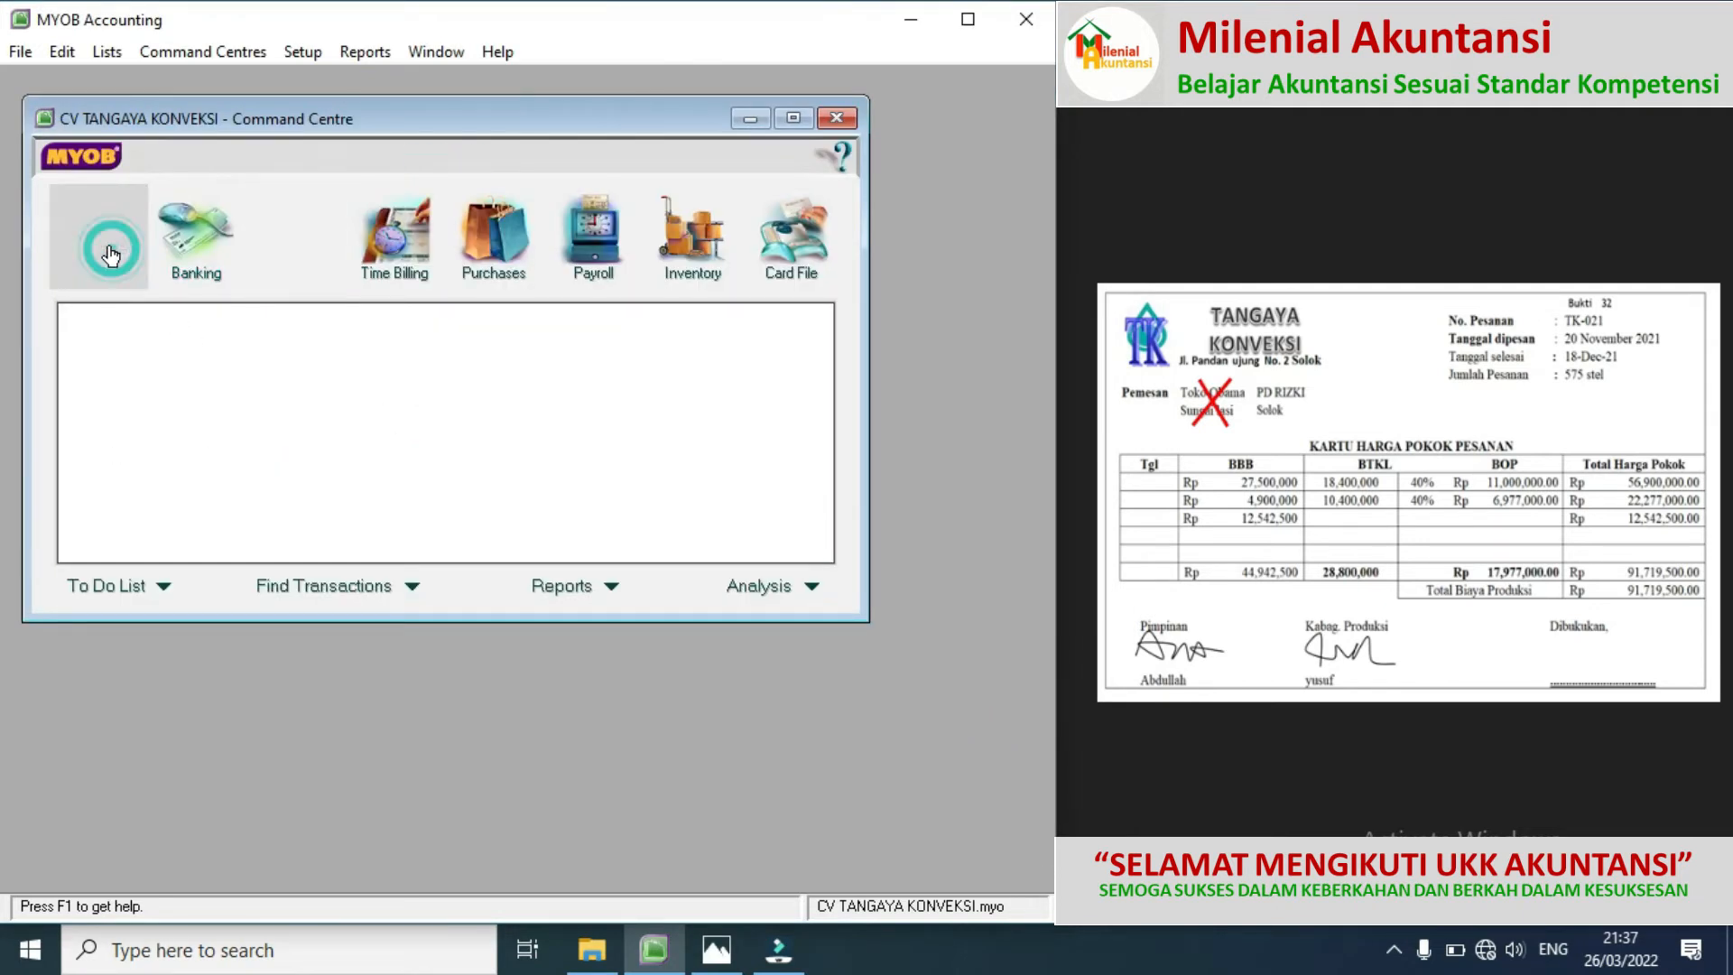
pyautogui.click(458, 431)
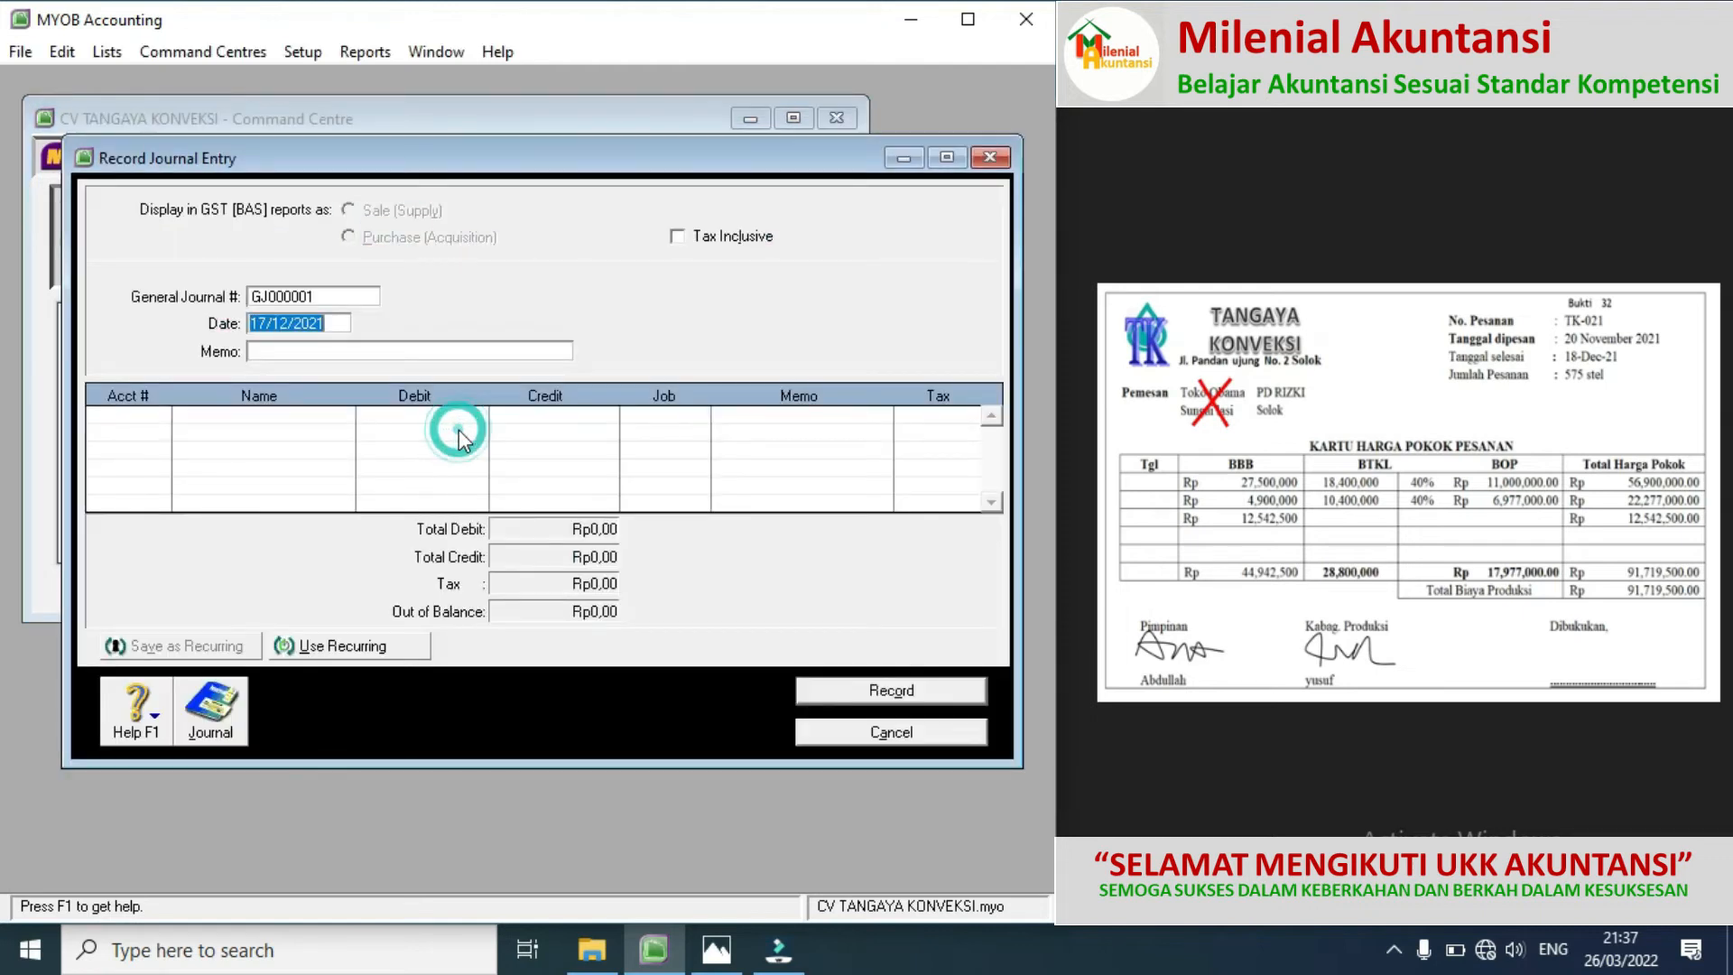
pyautogui.click(328, 297)
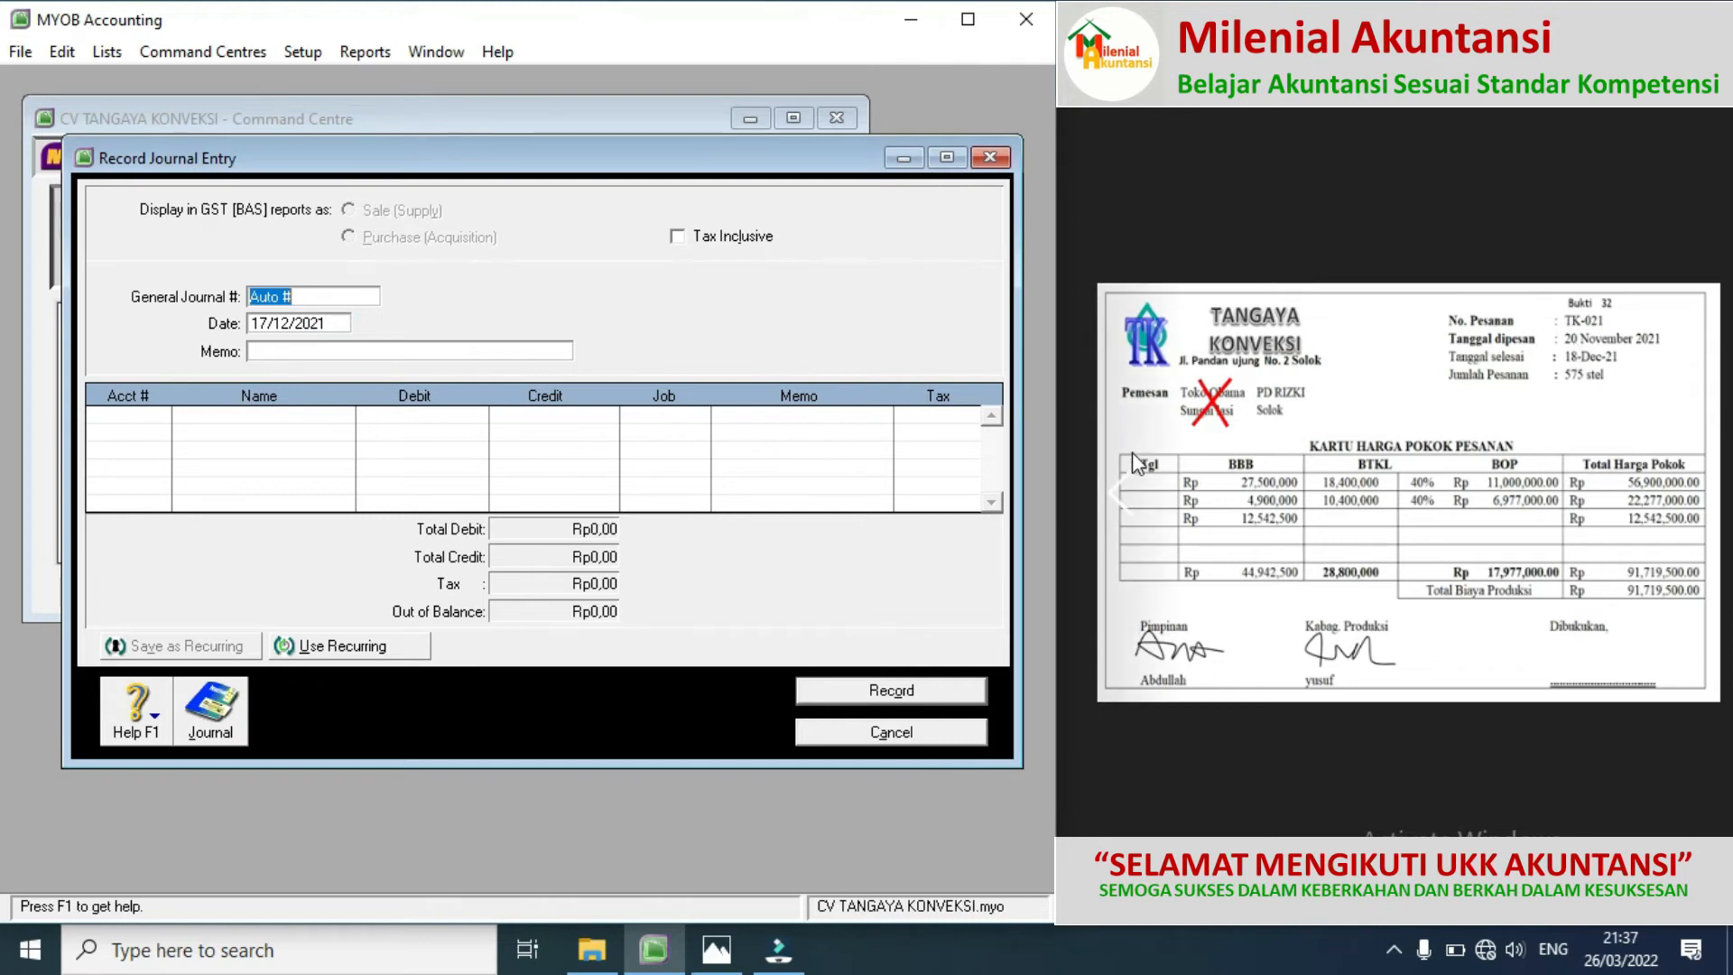
pyautogui.click(1119, 483)
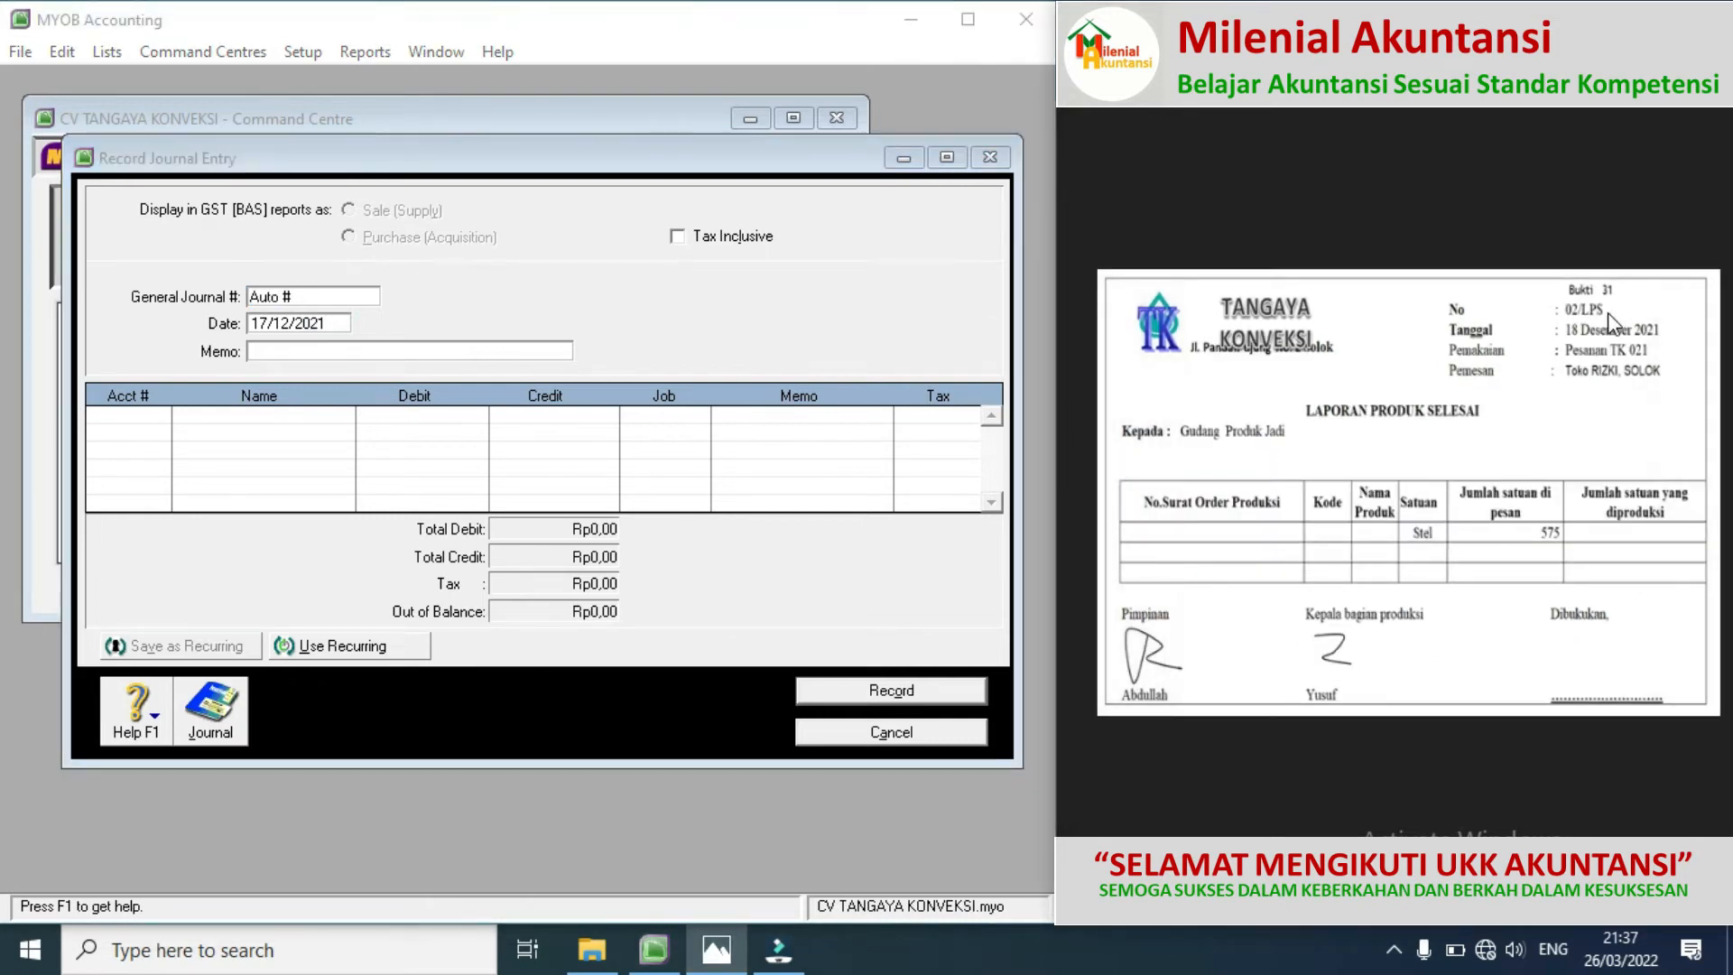
pyautogui.click(309, 297)
pyautogui.press('BackSpace')
pyautogui.press('BackSpace')
pyautogui.press('BackSpace')
pyautogui.press('BackSpace')
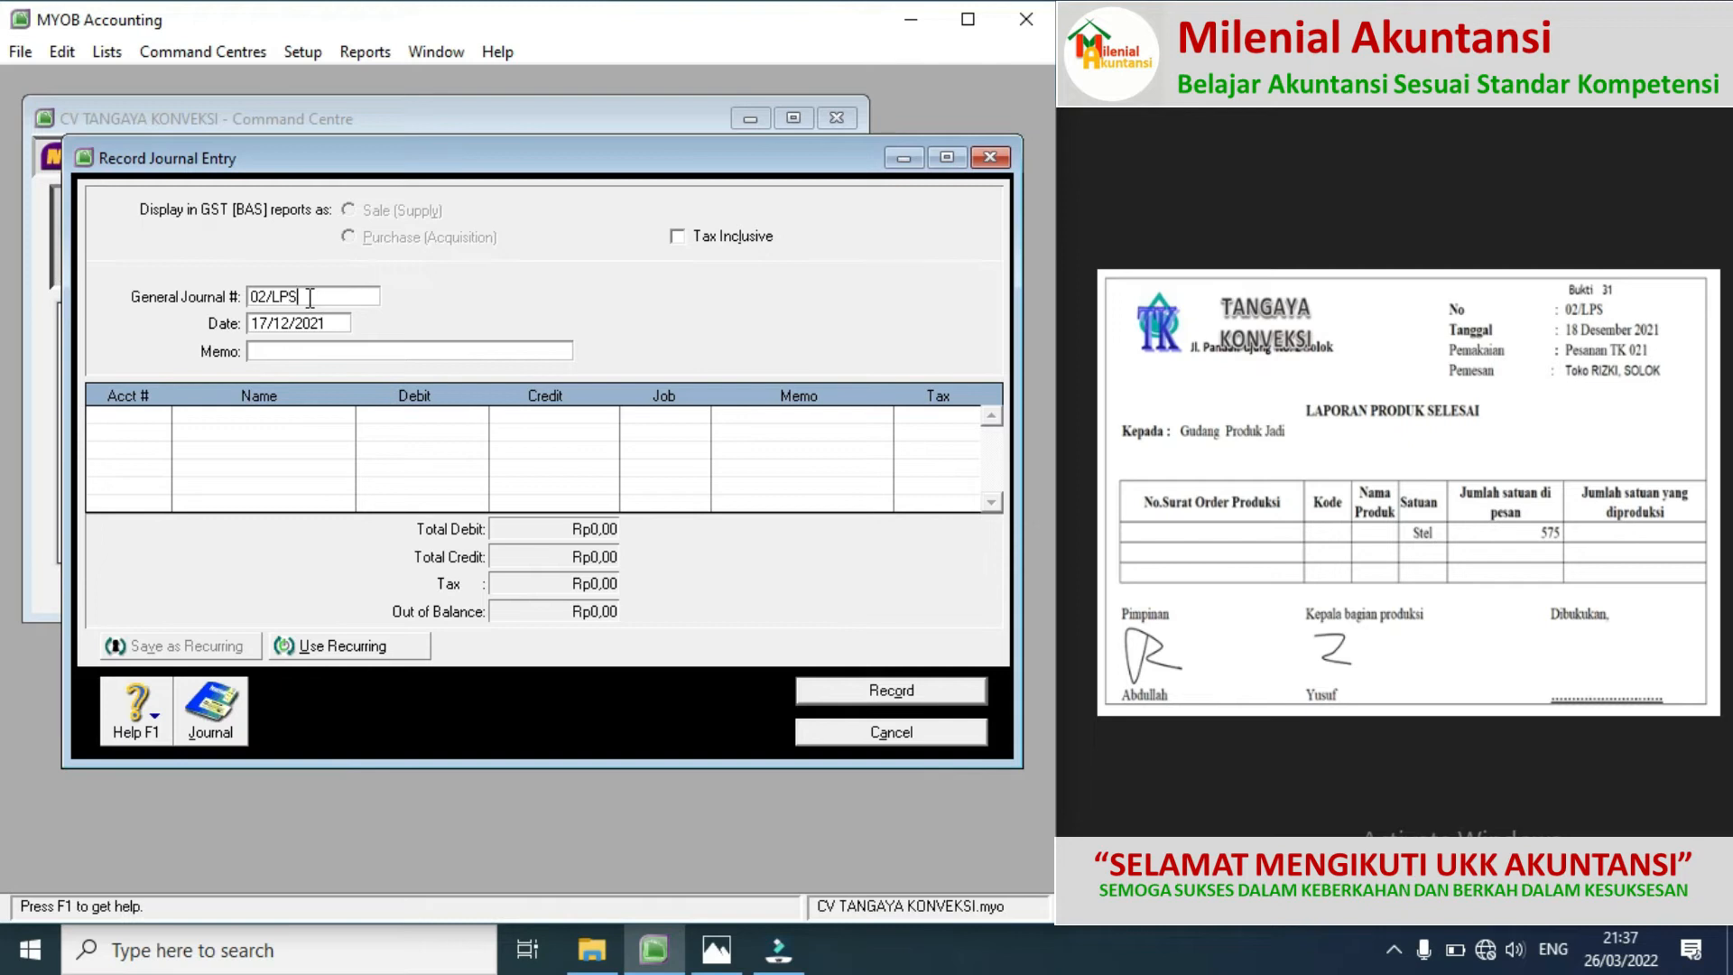
# Step: Date the journal entry 18/12/2021 and enter the memo BOP PESANAN TK-021
pyautogui.click(263, 323)
pyautogui.click(264, 323)
pyautogui.press('BackSpace')
pyautogui.write('8')
pyautogui.click(467, 349)
pyautogui.write('BOP PESNAN')
pyautogui.press('BackSpace')
pyautogui.press('BackSpace')
pyautogui.write('ANAN TK-02')
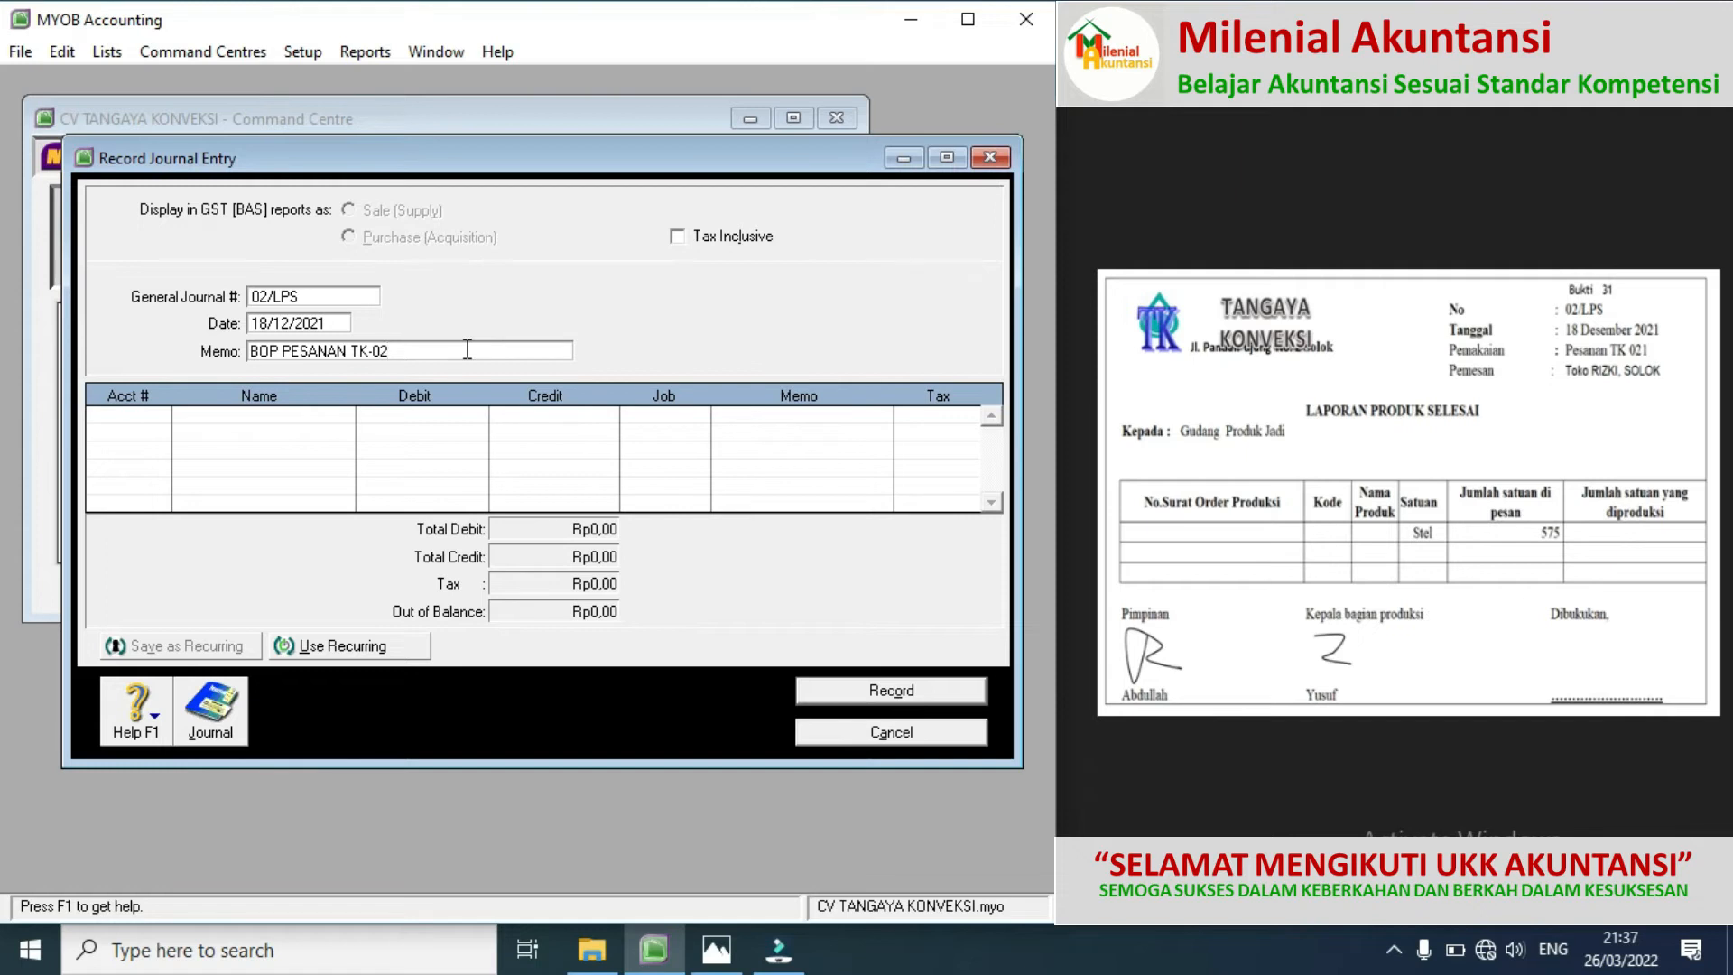
# Step: Choose account 5-3003 GIP - Factory Overhead Cost for the first journal line
pyautogui.click(165, 419)
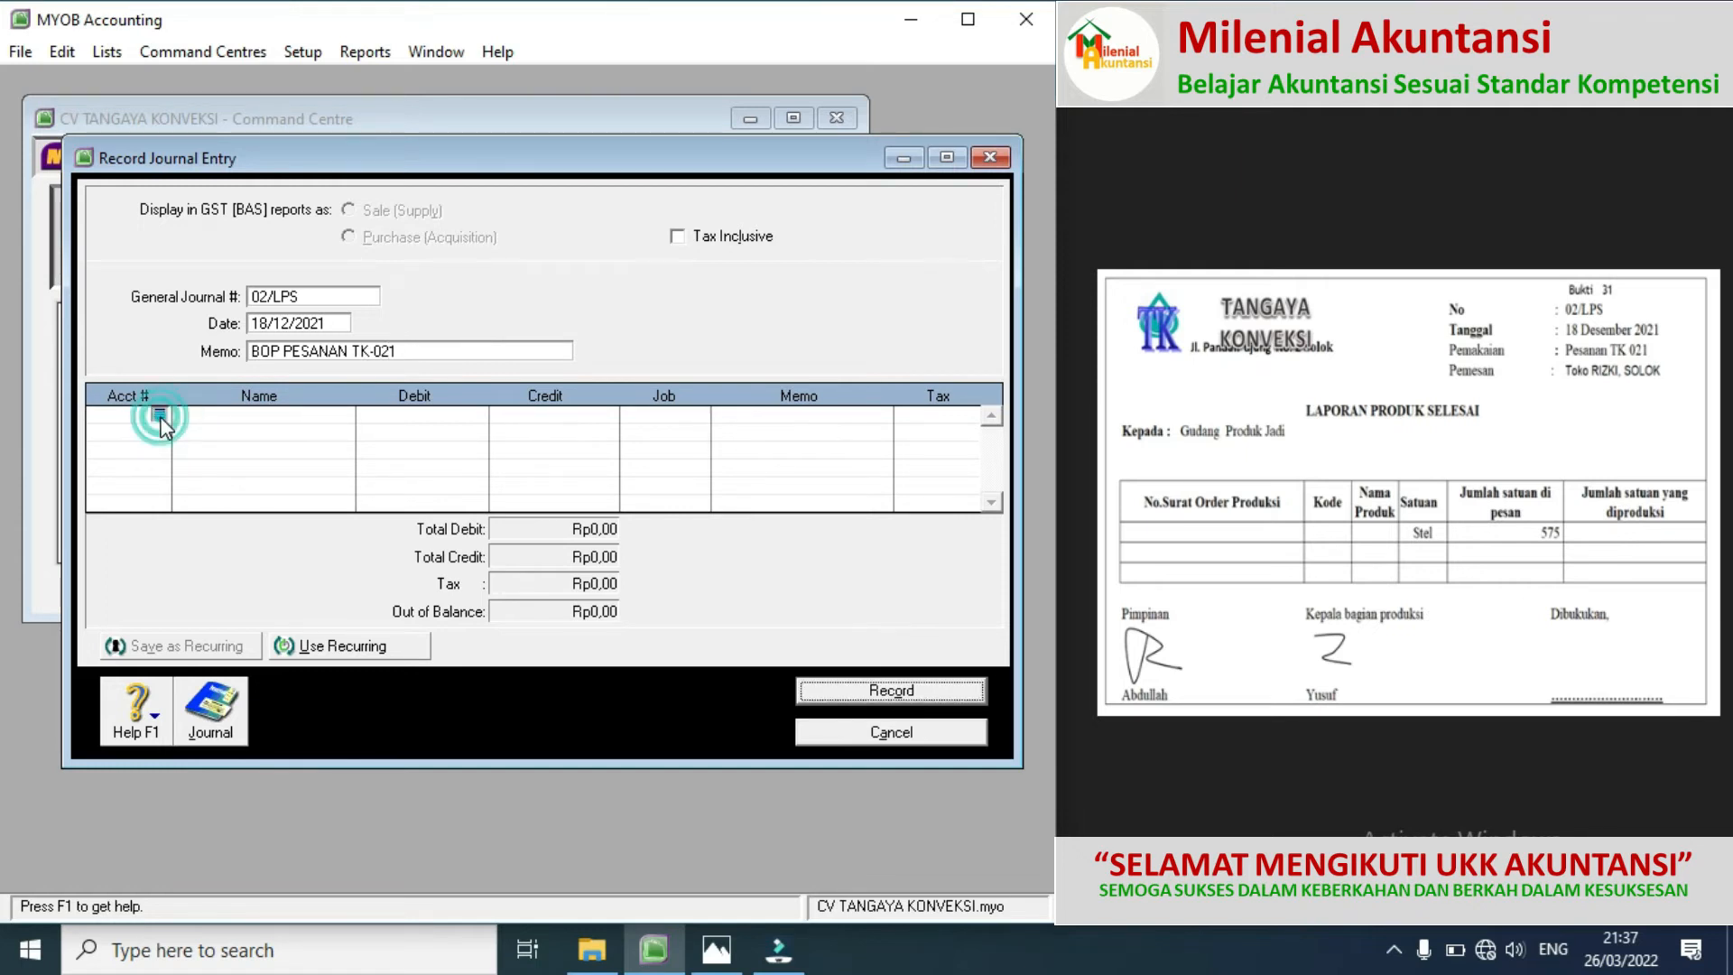
pyautogui.click(160, 415)
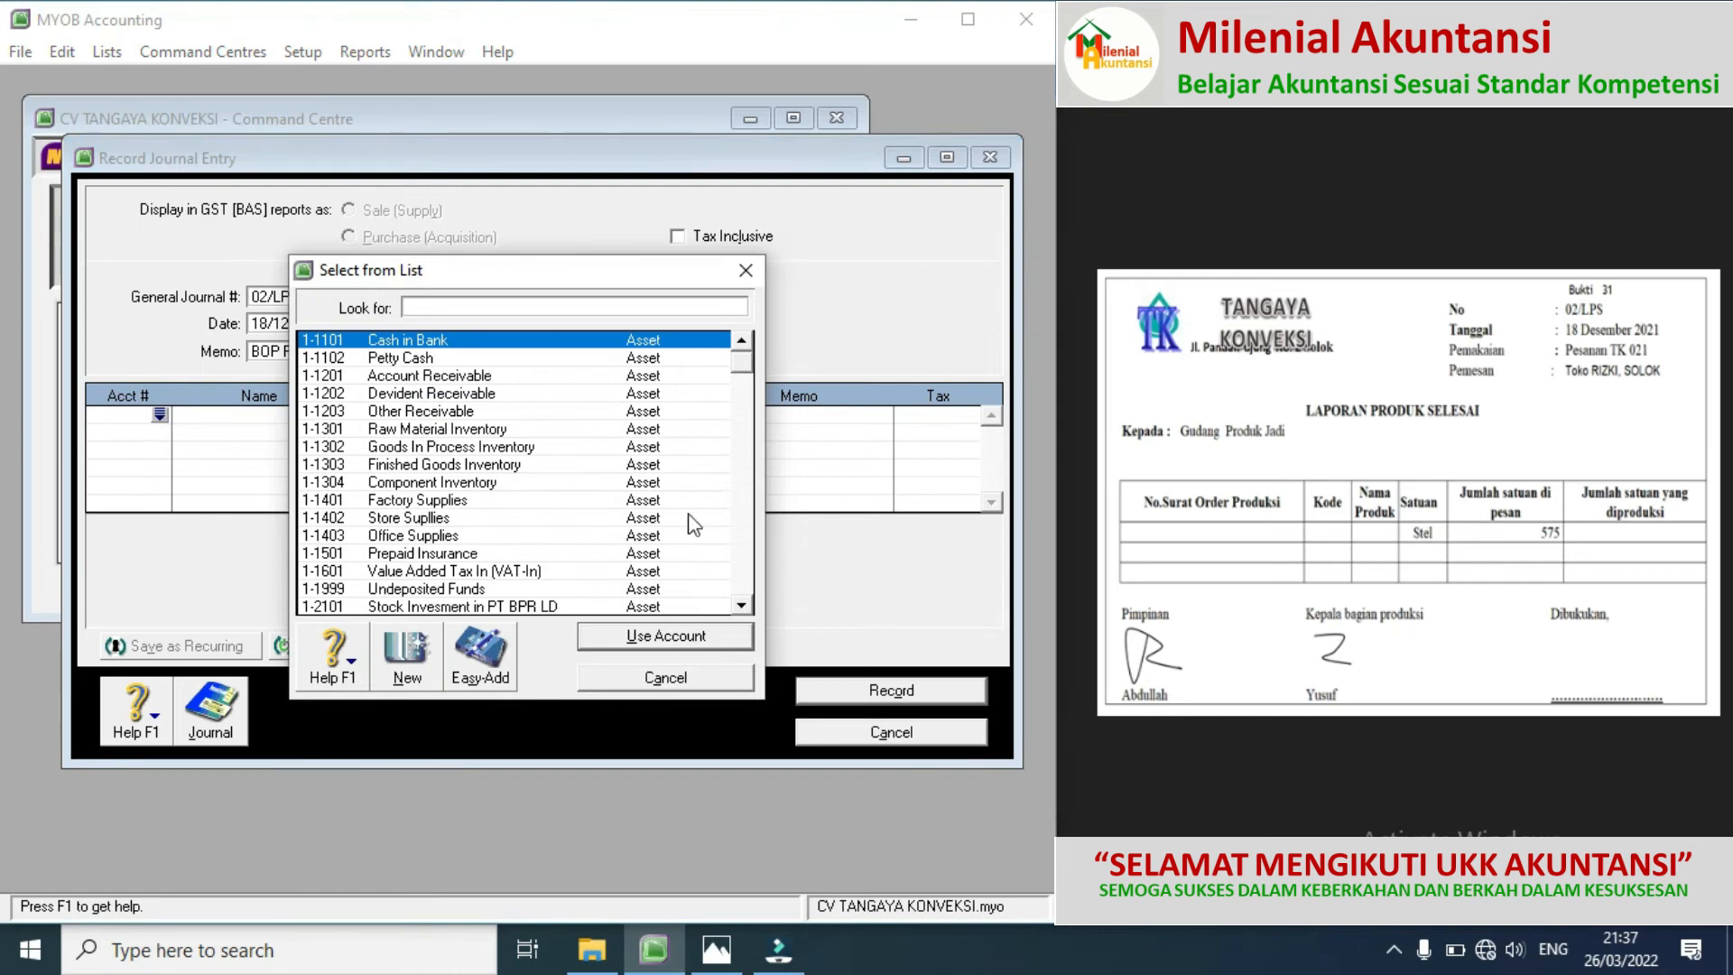
pyautogui.scroll(-15, 735, 415)
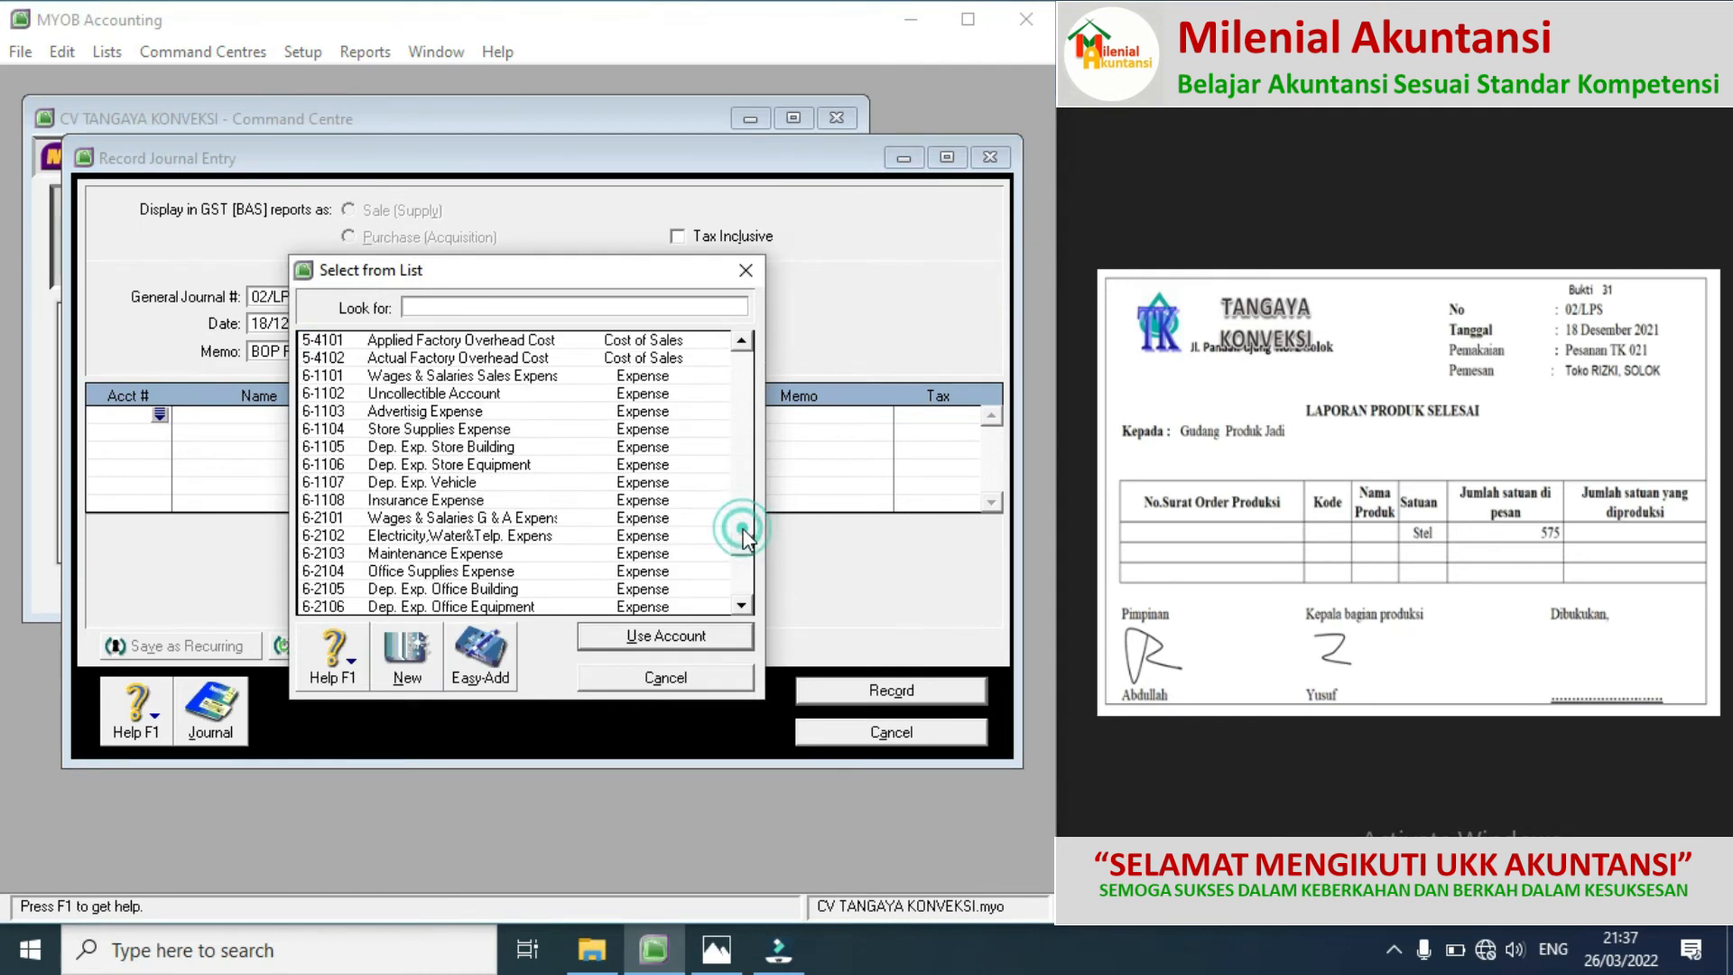
pyautogui.click(744, 341)
pyautogui.click(744, 341)
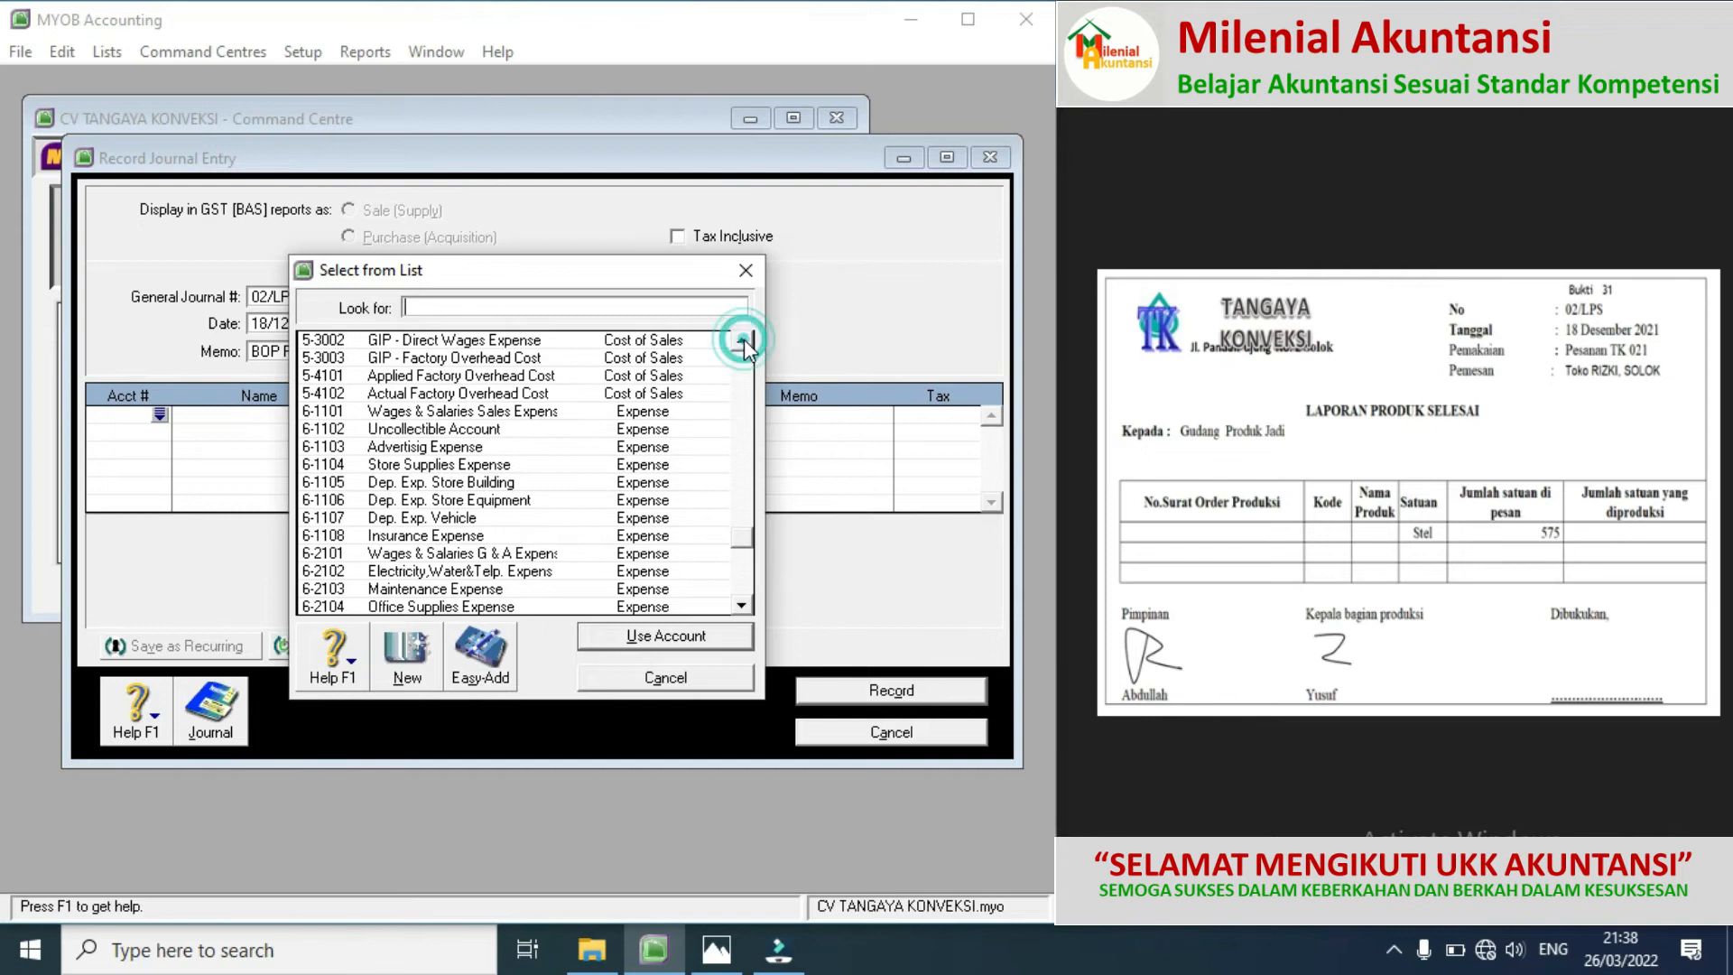
pyautogui.doubleClick(495, 359)
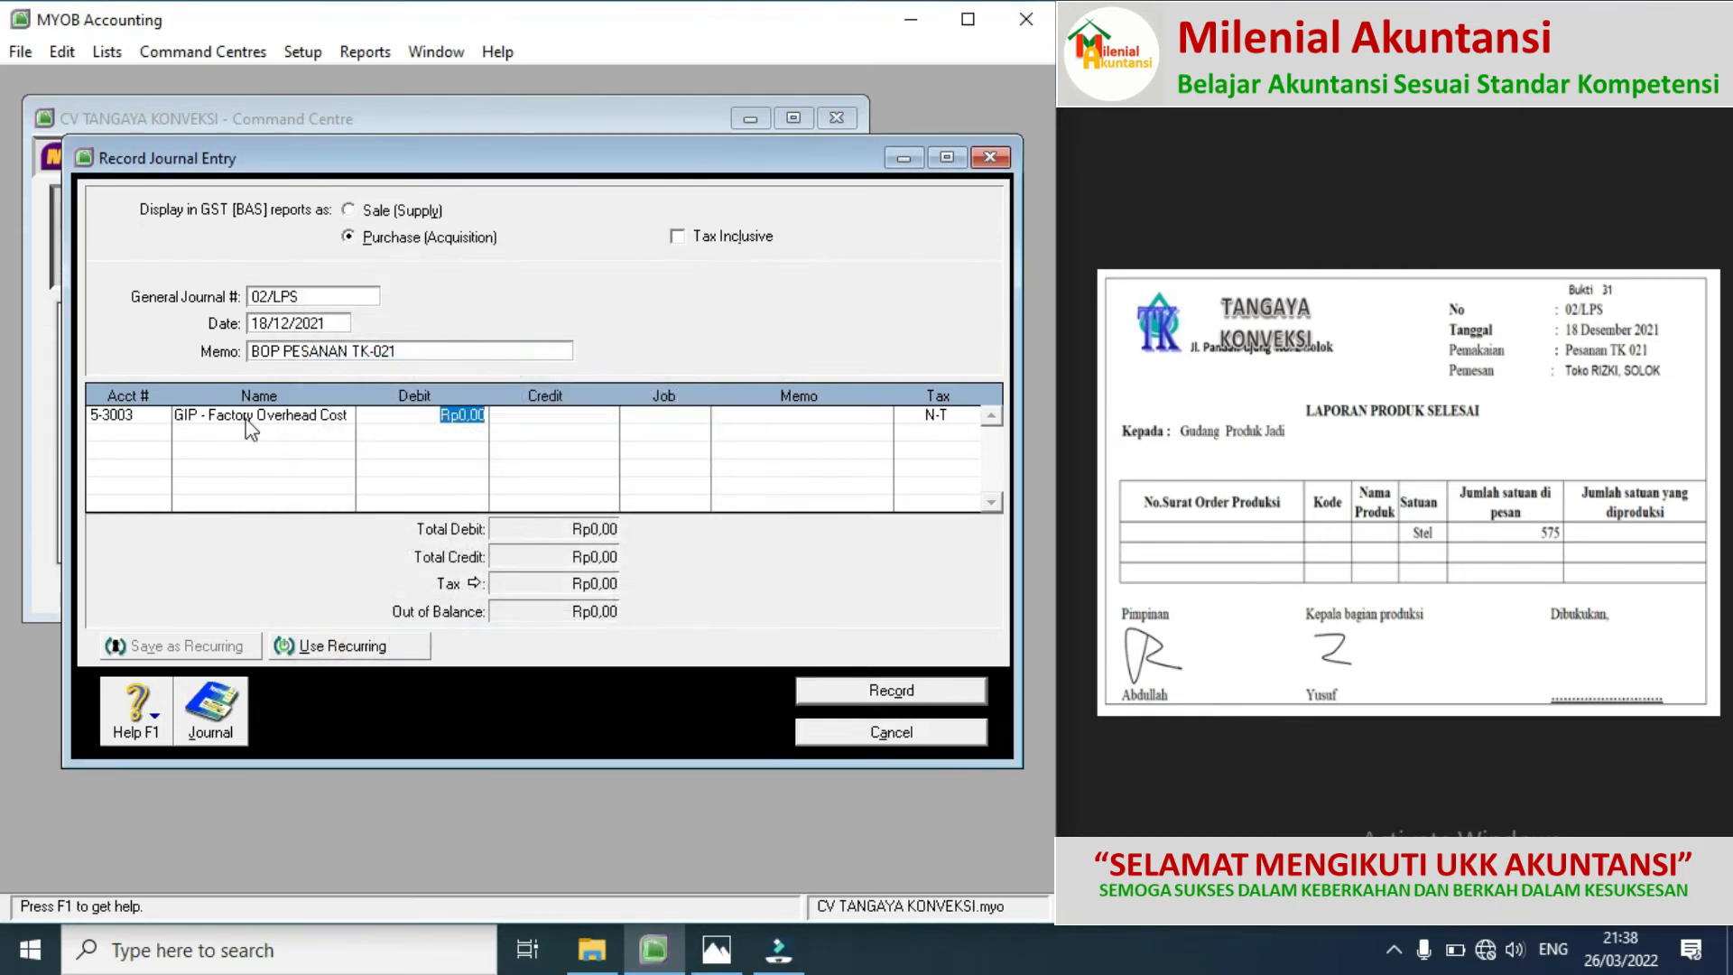
# Step: Choose account 5-4101 Applied Factory Overhead Cost for the second journal line
pyautogui.click(159, 431)
pyautogui.click(160, 433)
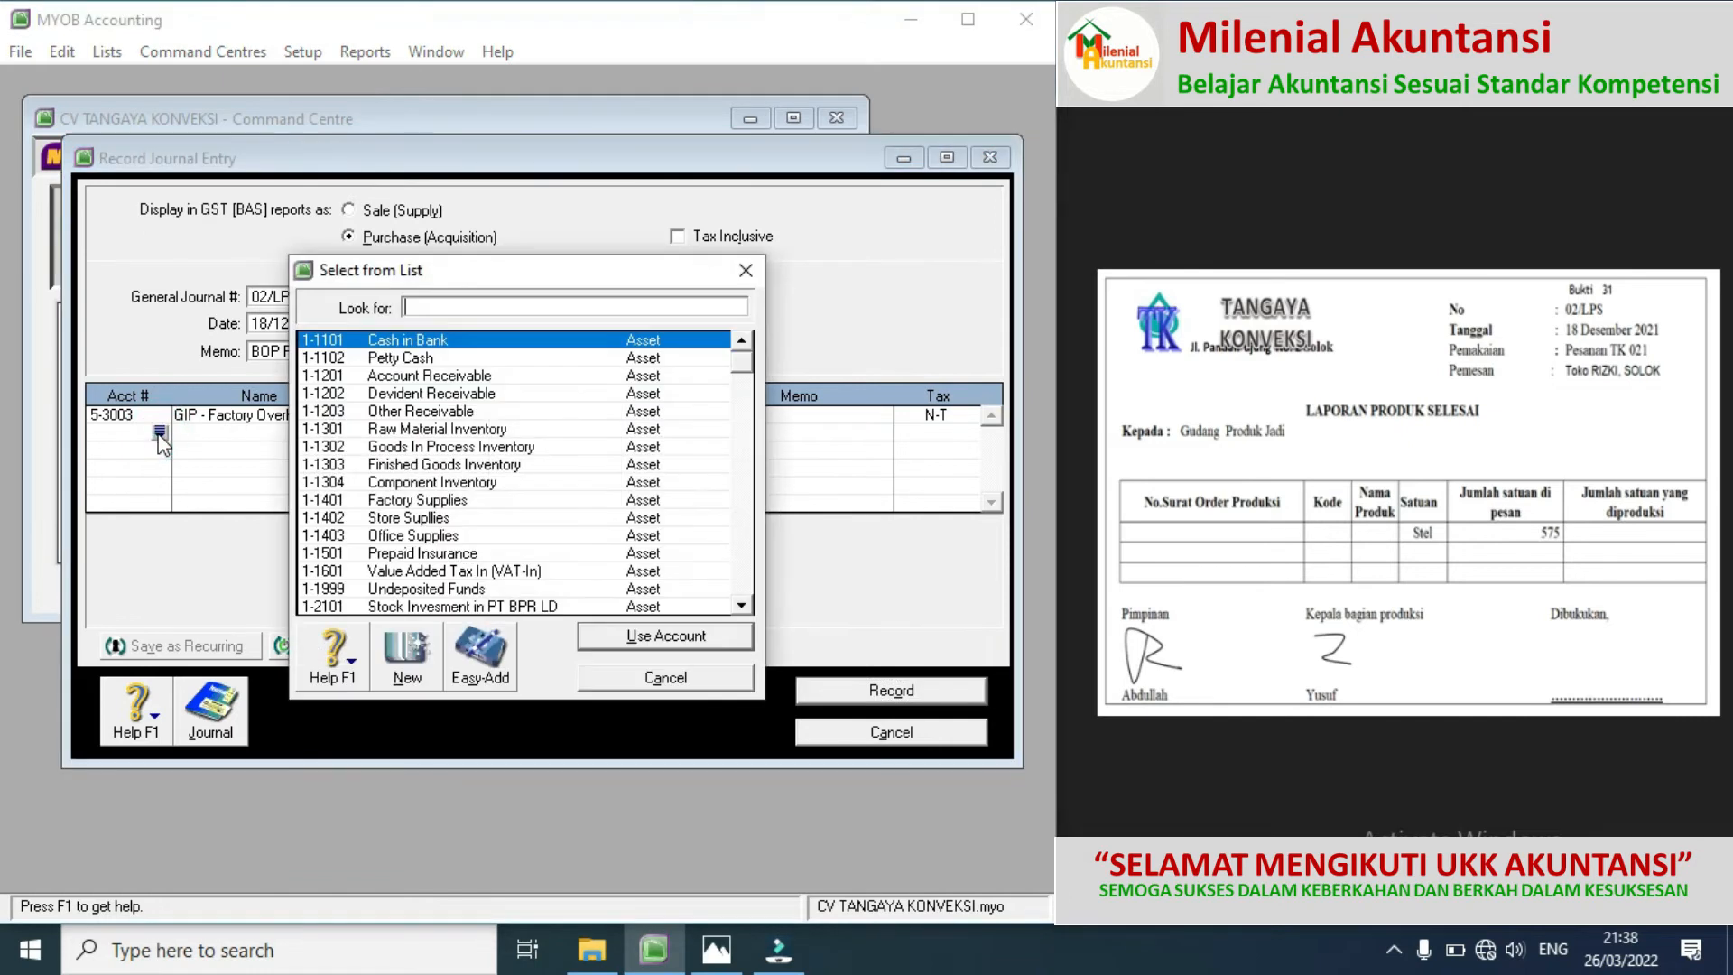
pyautogui.click(745, 563)
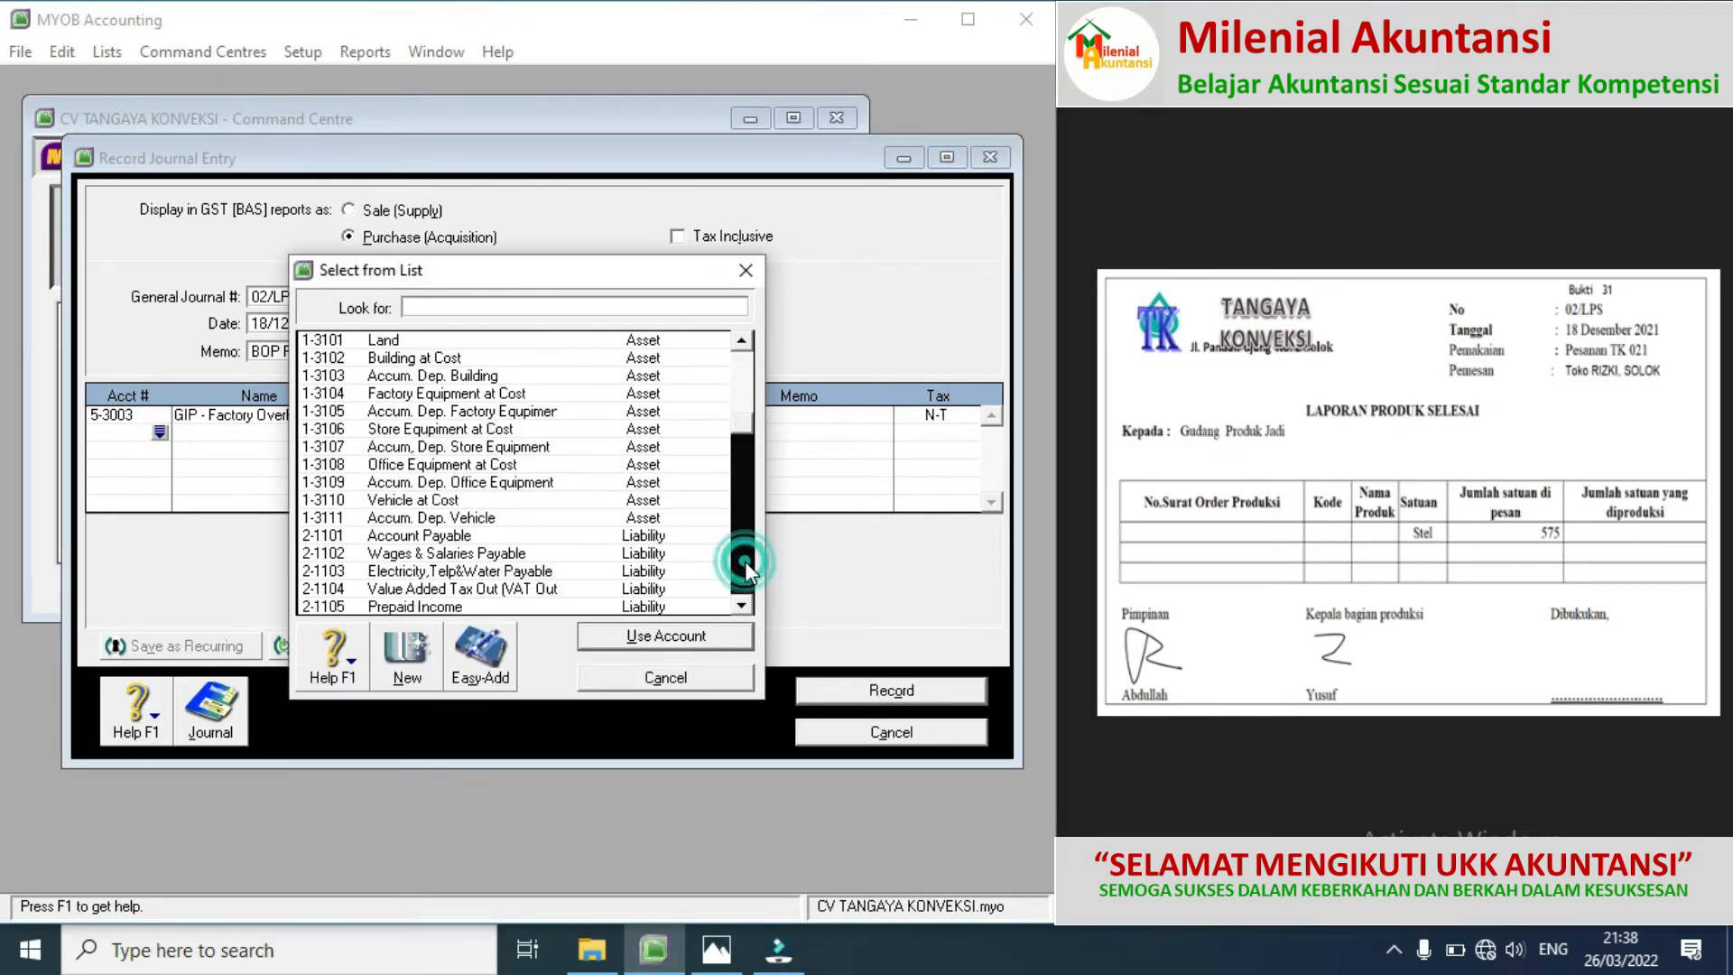
pyautogui.click(745, 562)
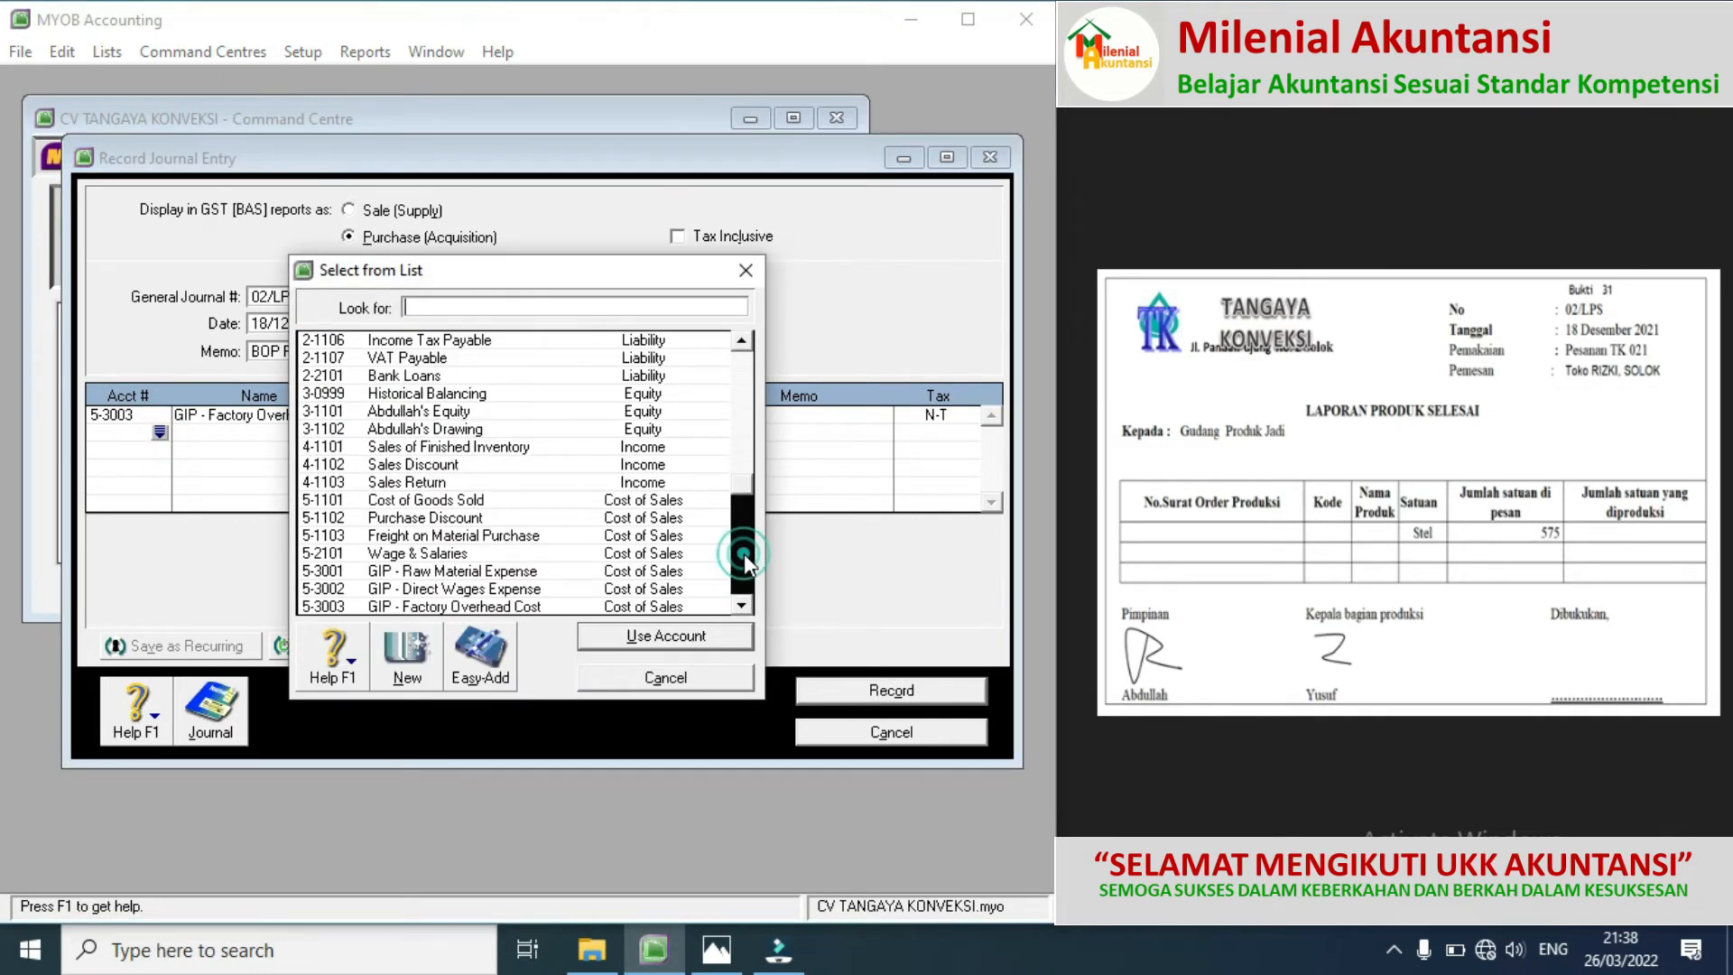
pyautogui.scroll(-4, 745, 605)
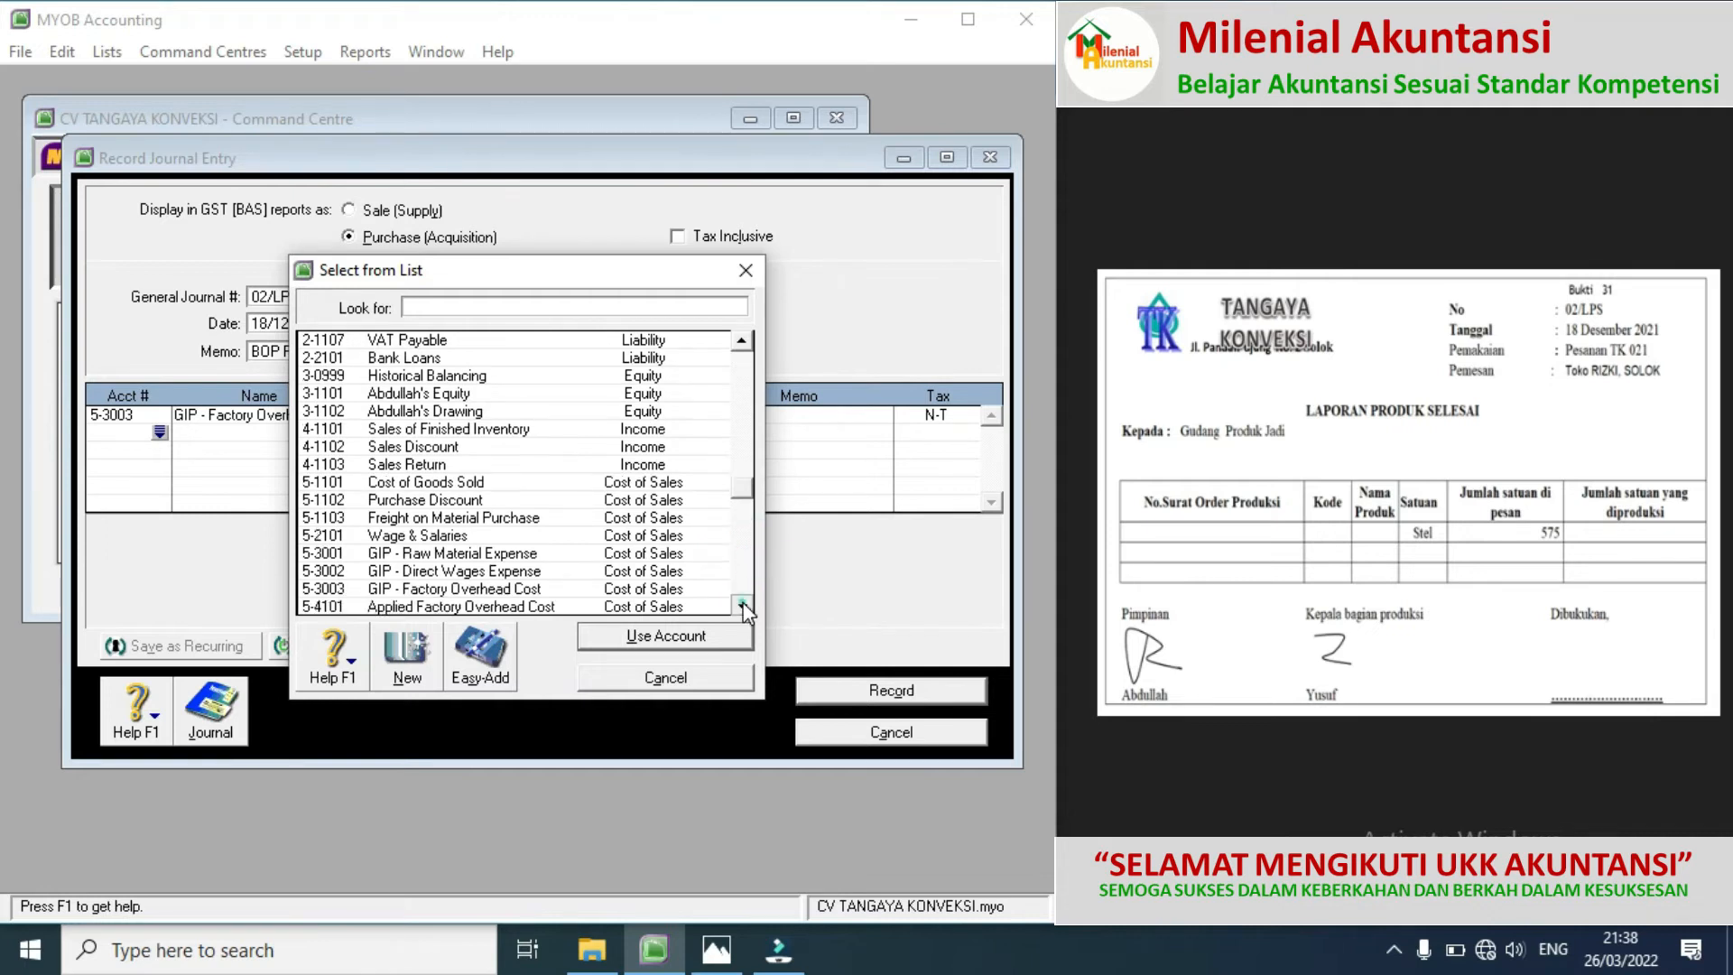
pyautogui.doubleClick(462, 553)
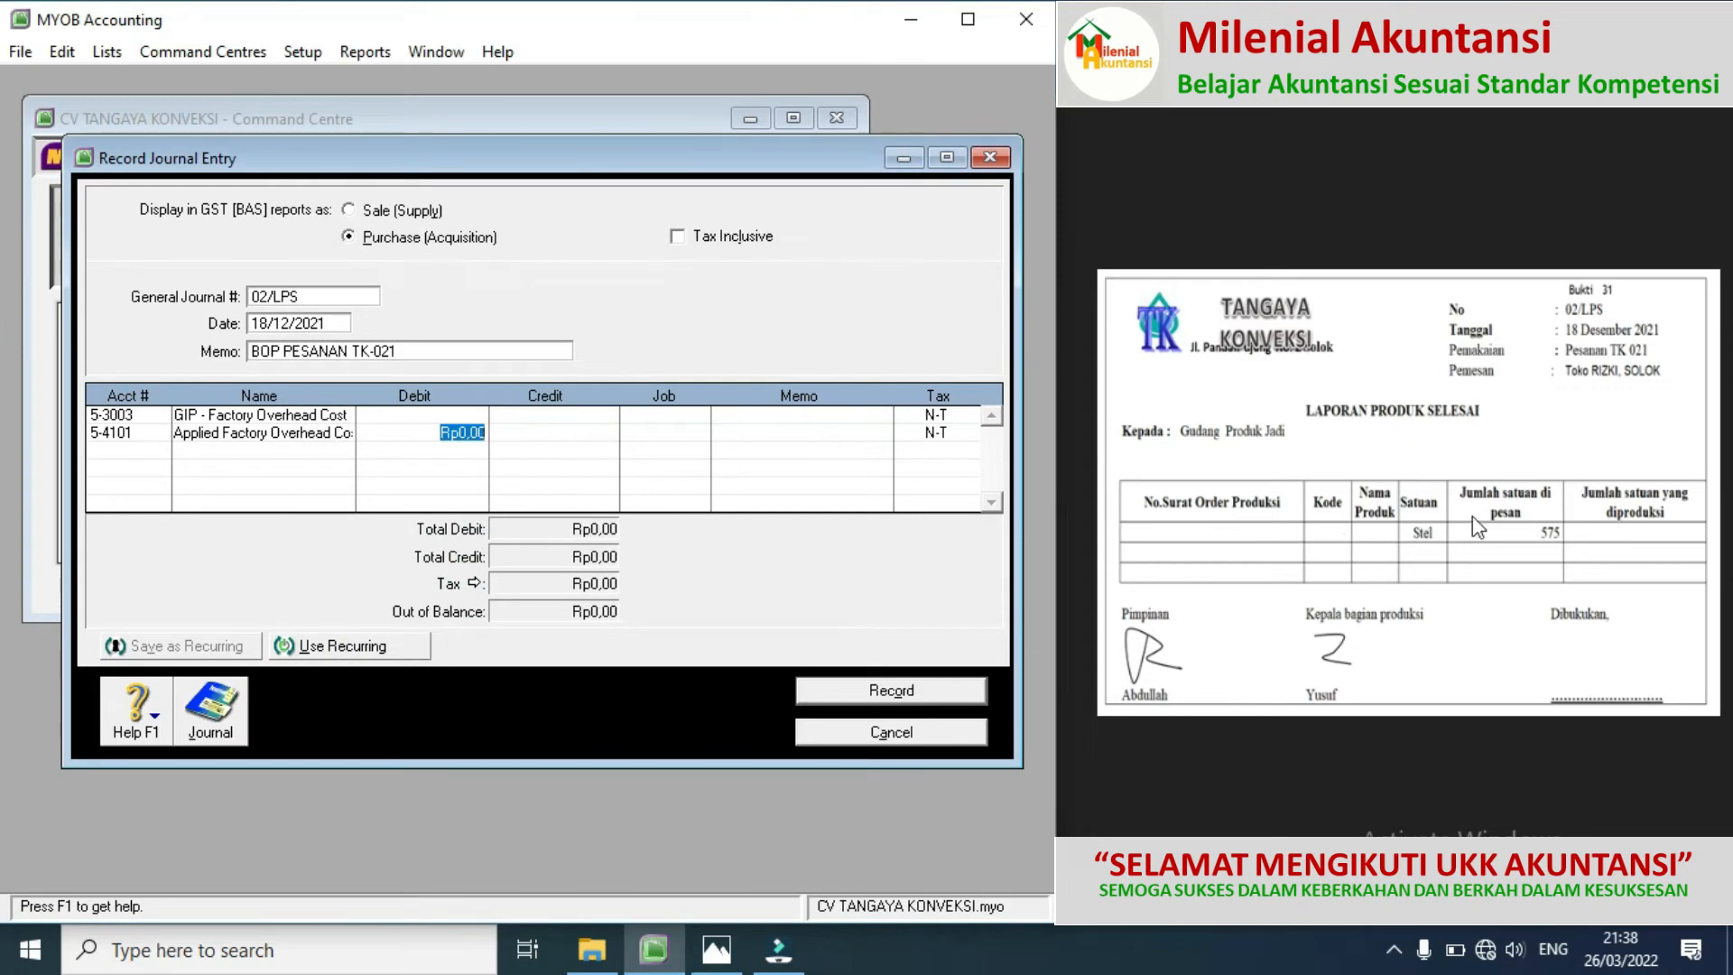
# Step: Using voucher 32, debit account 5-3003 and credit account 5-4101 with Rp6,977,000 each, and record the journal entry
pyautogui.click(1705, 502)
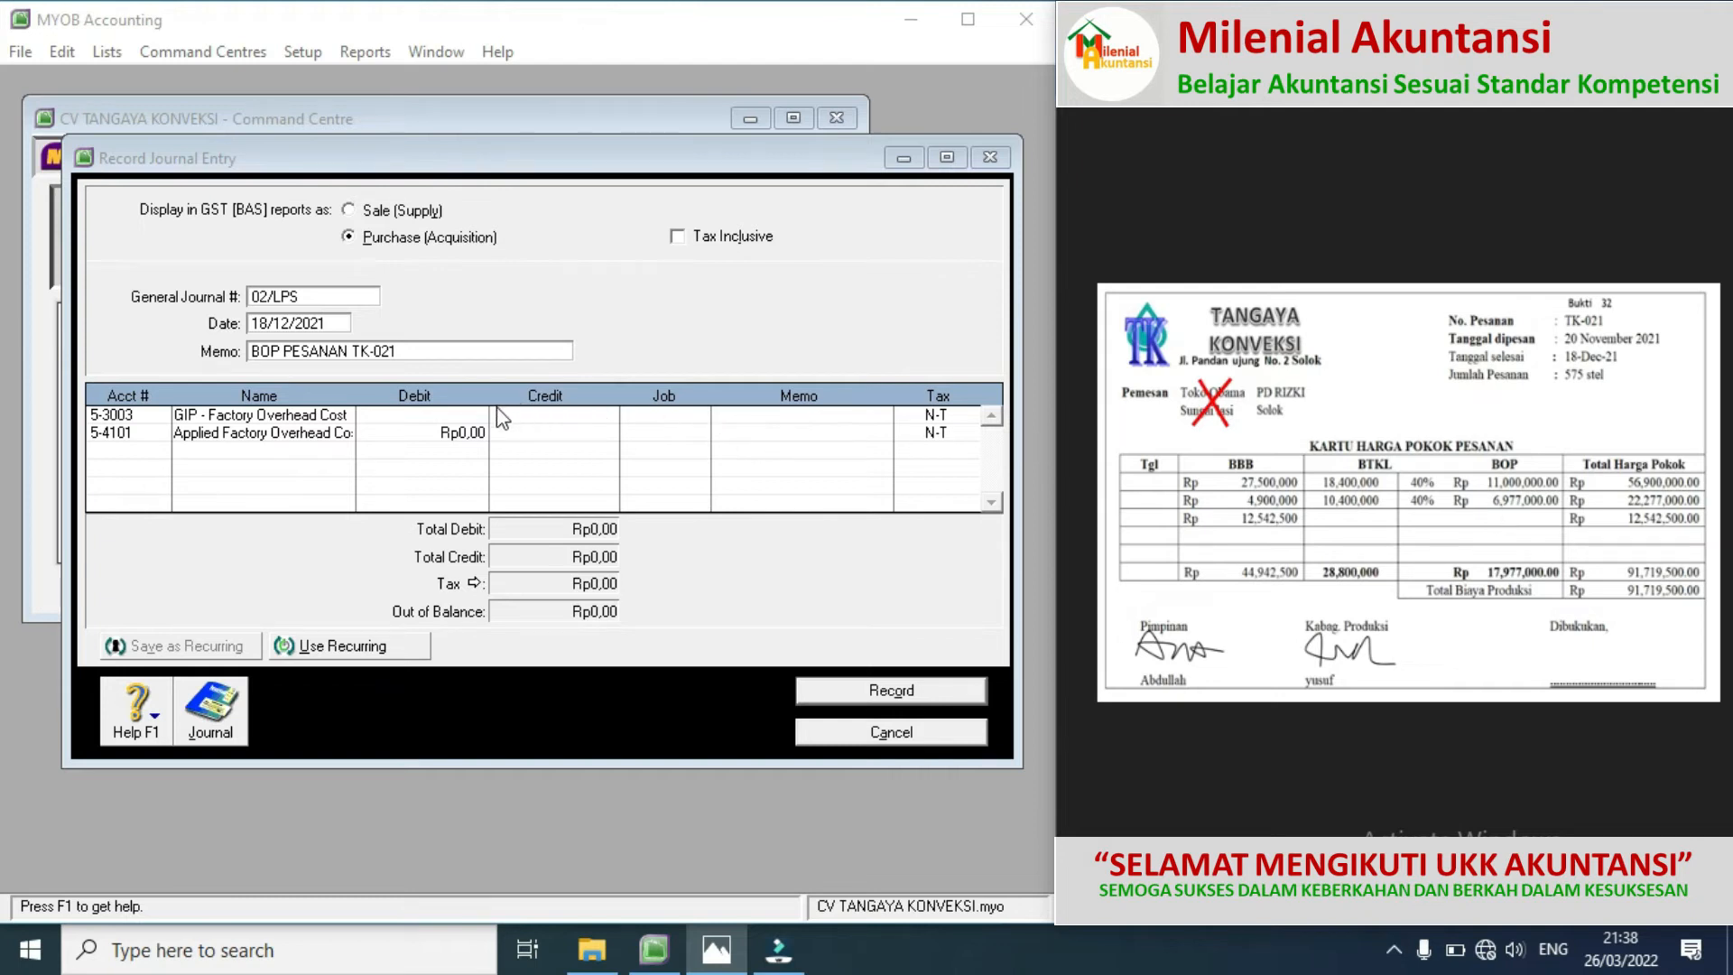
pyautogui.click(455, 417)
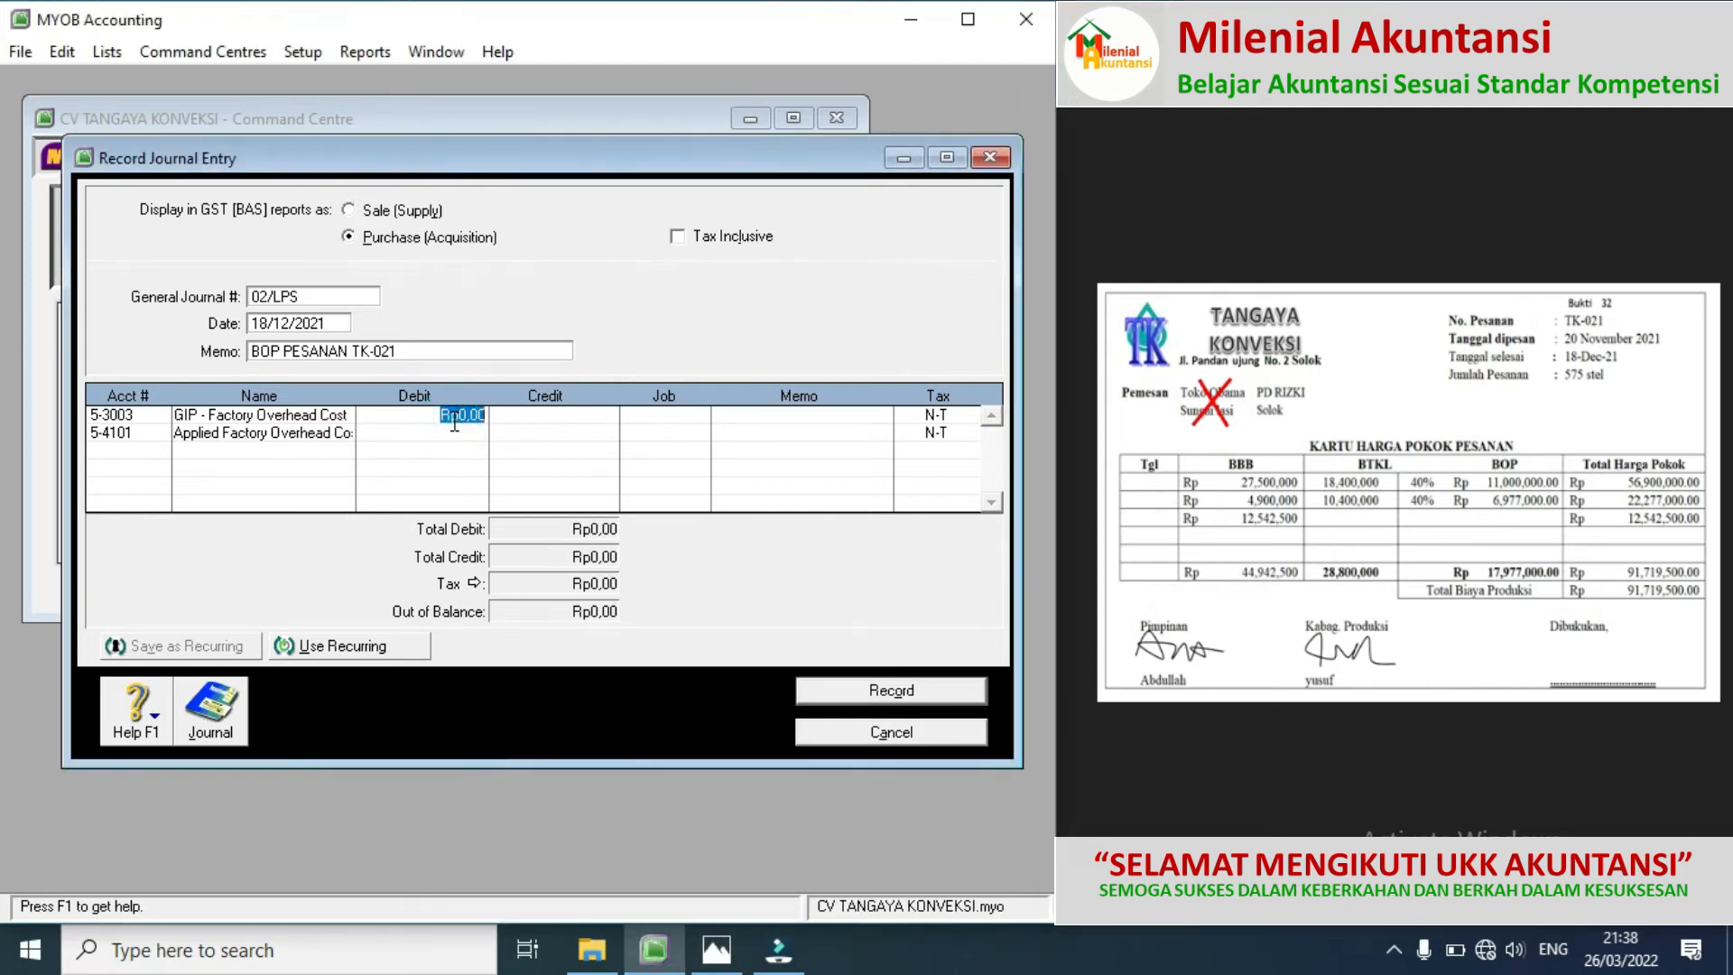
pyautogui.write('1')
pyautogui.write('977000')
pyautogui.click(527, 435)
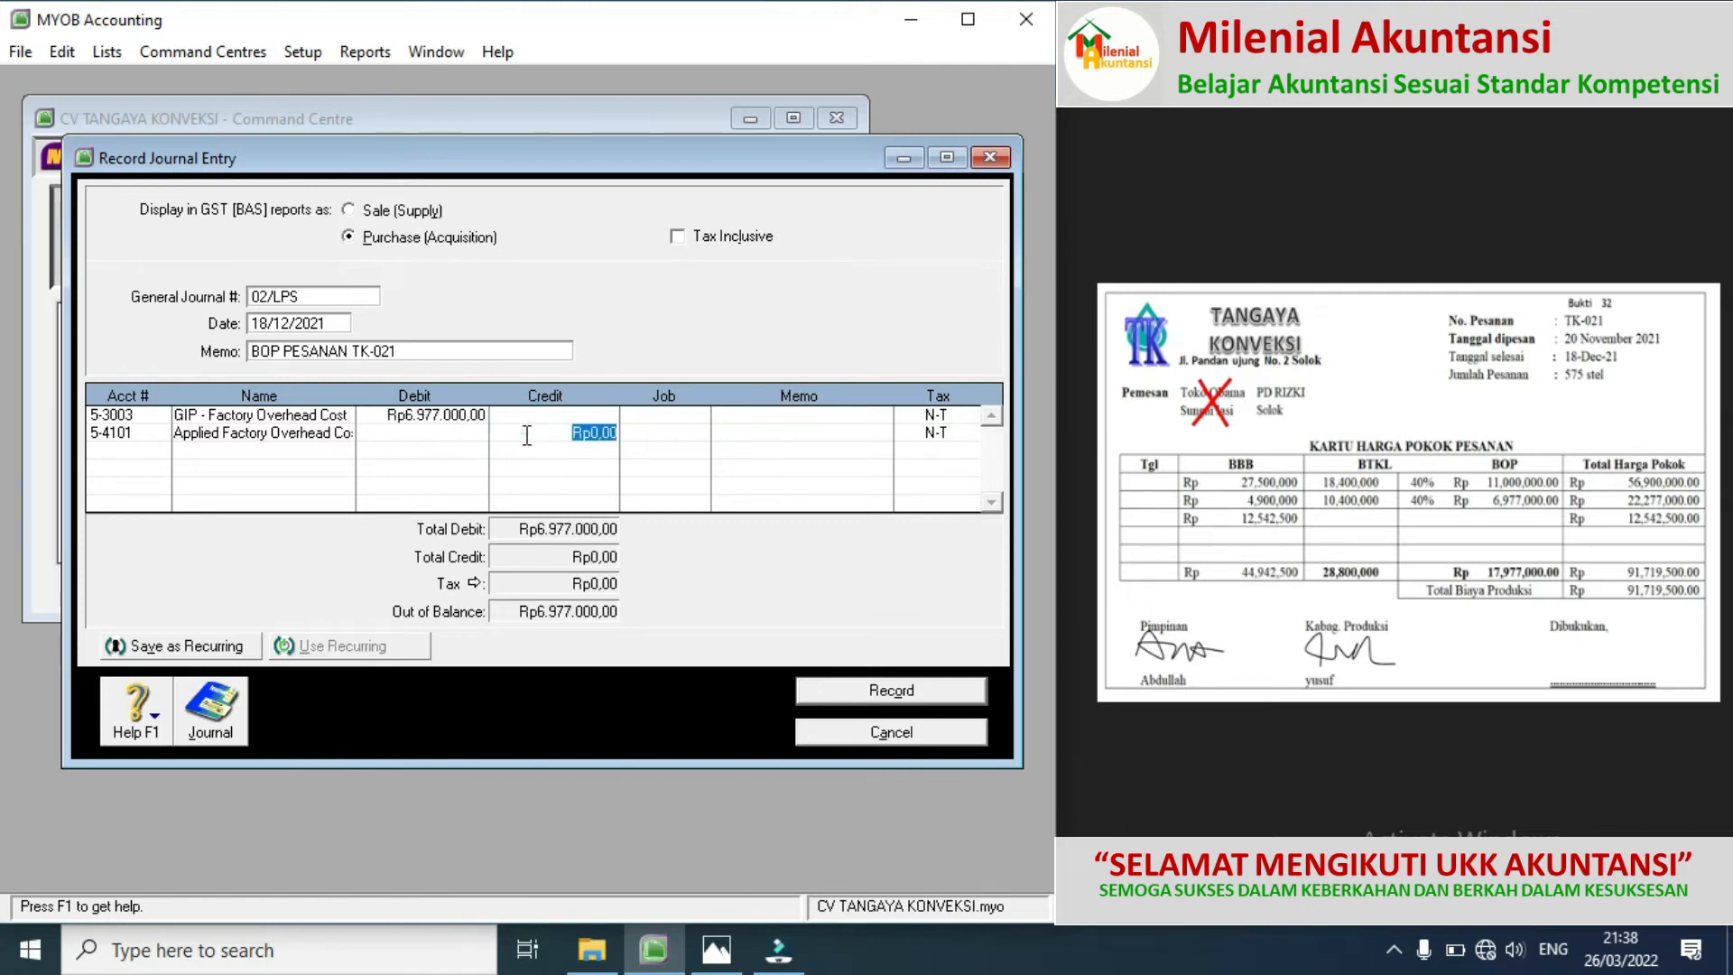
pyautogui.write('977000')
pyautogui.press('Tab')
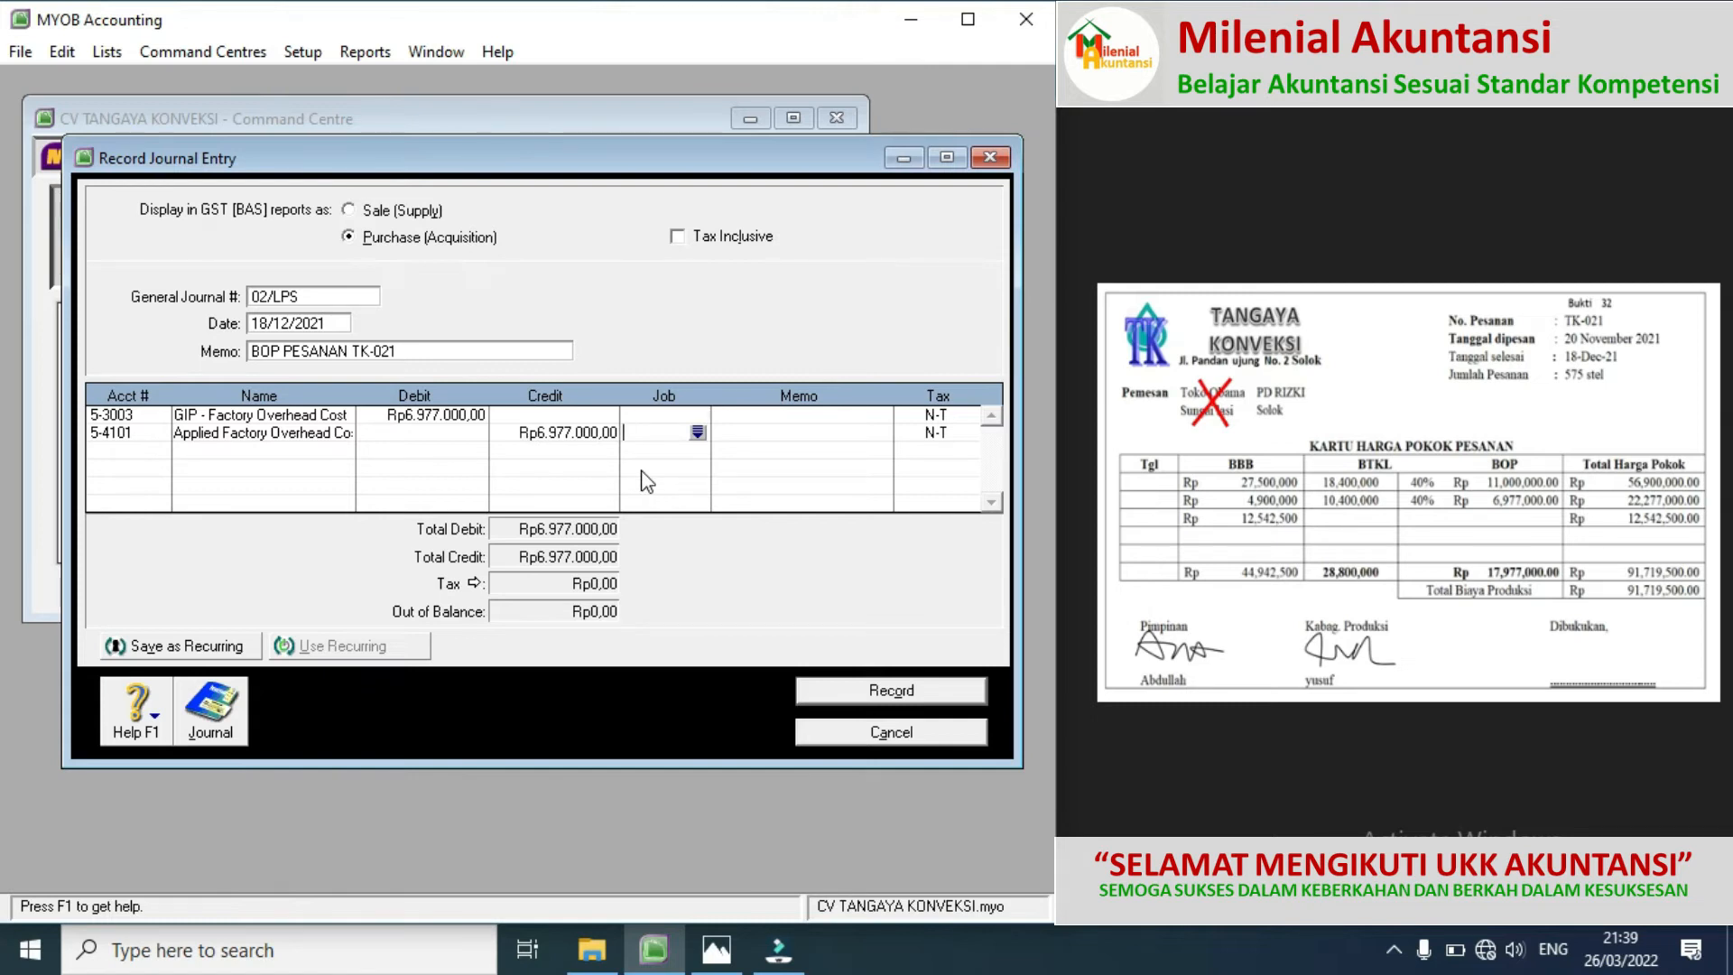
pyautogui.click(855, 692)
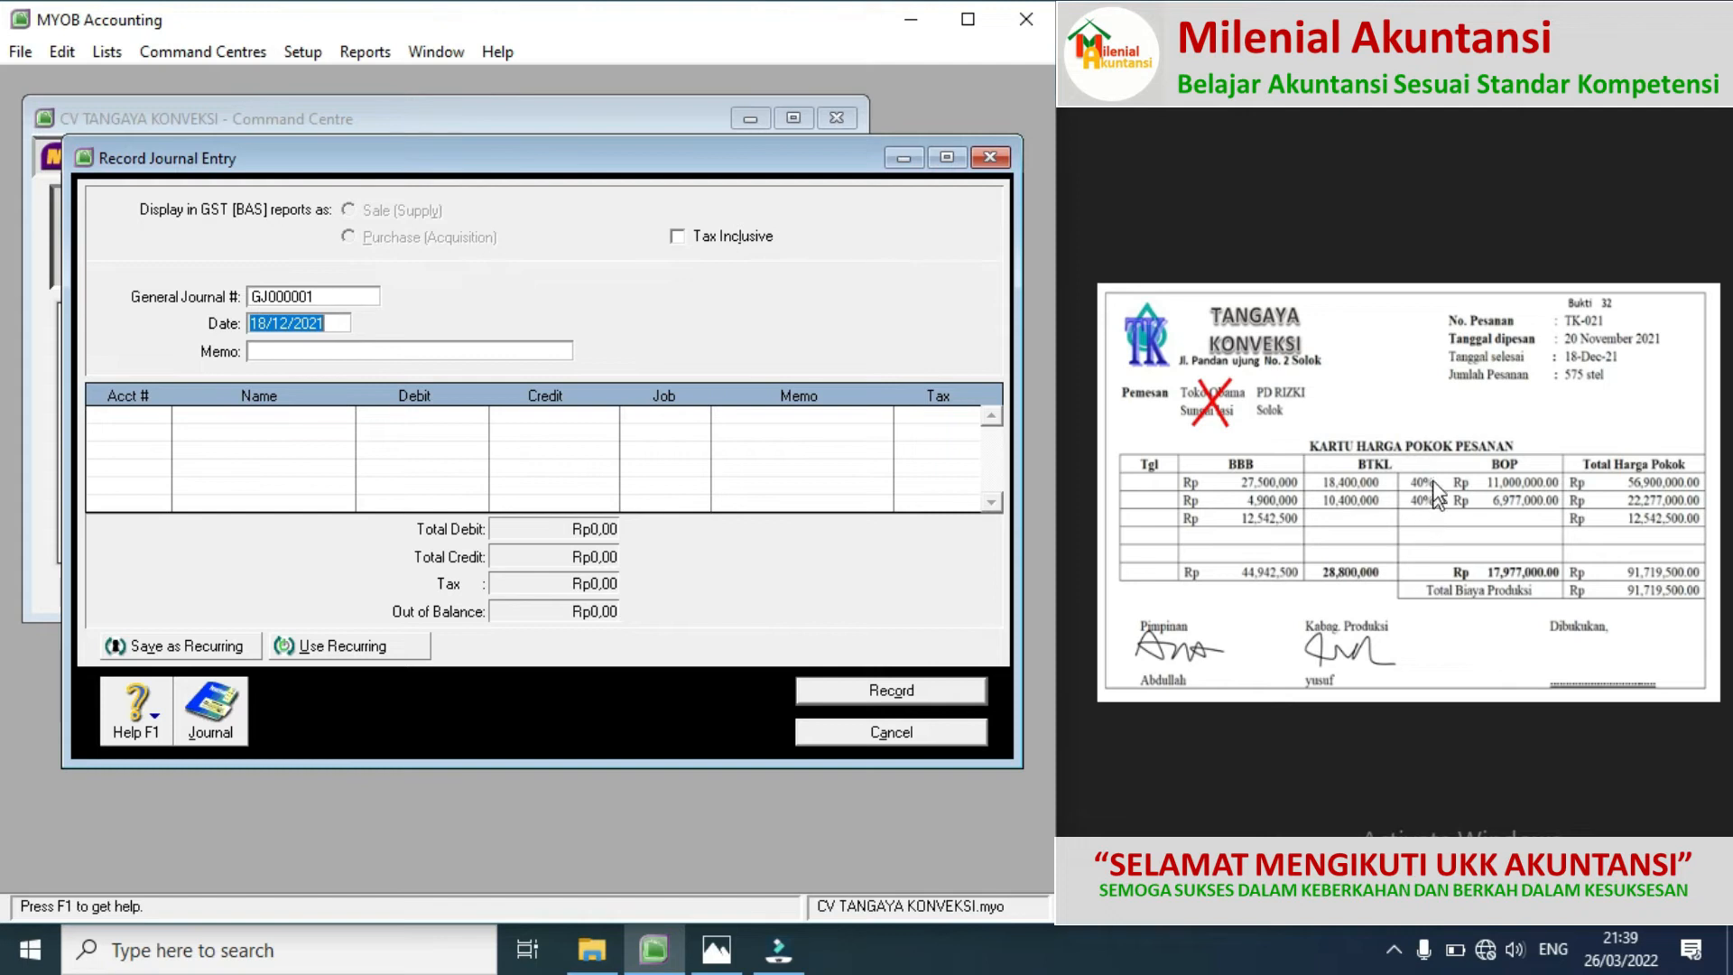
# Step: Number the new journal entry 02/LPS and enter the memo PRODUK JADI PESANAN TK-021
pyautogui.click(329, 296)
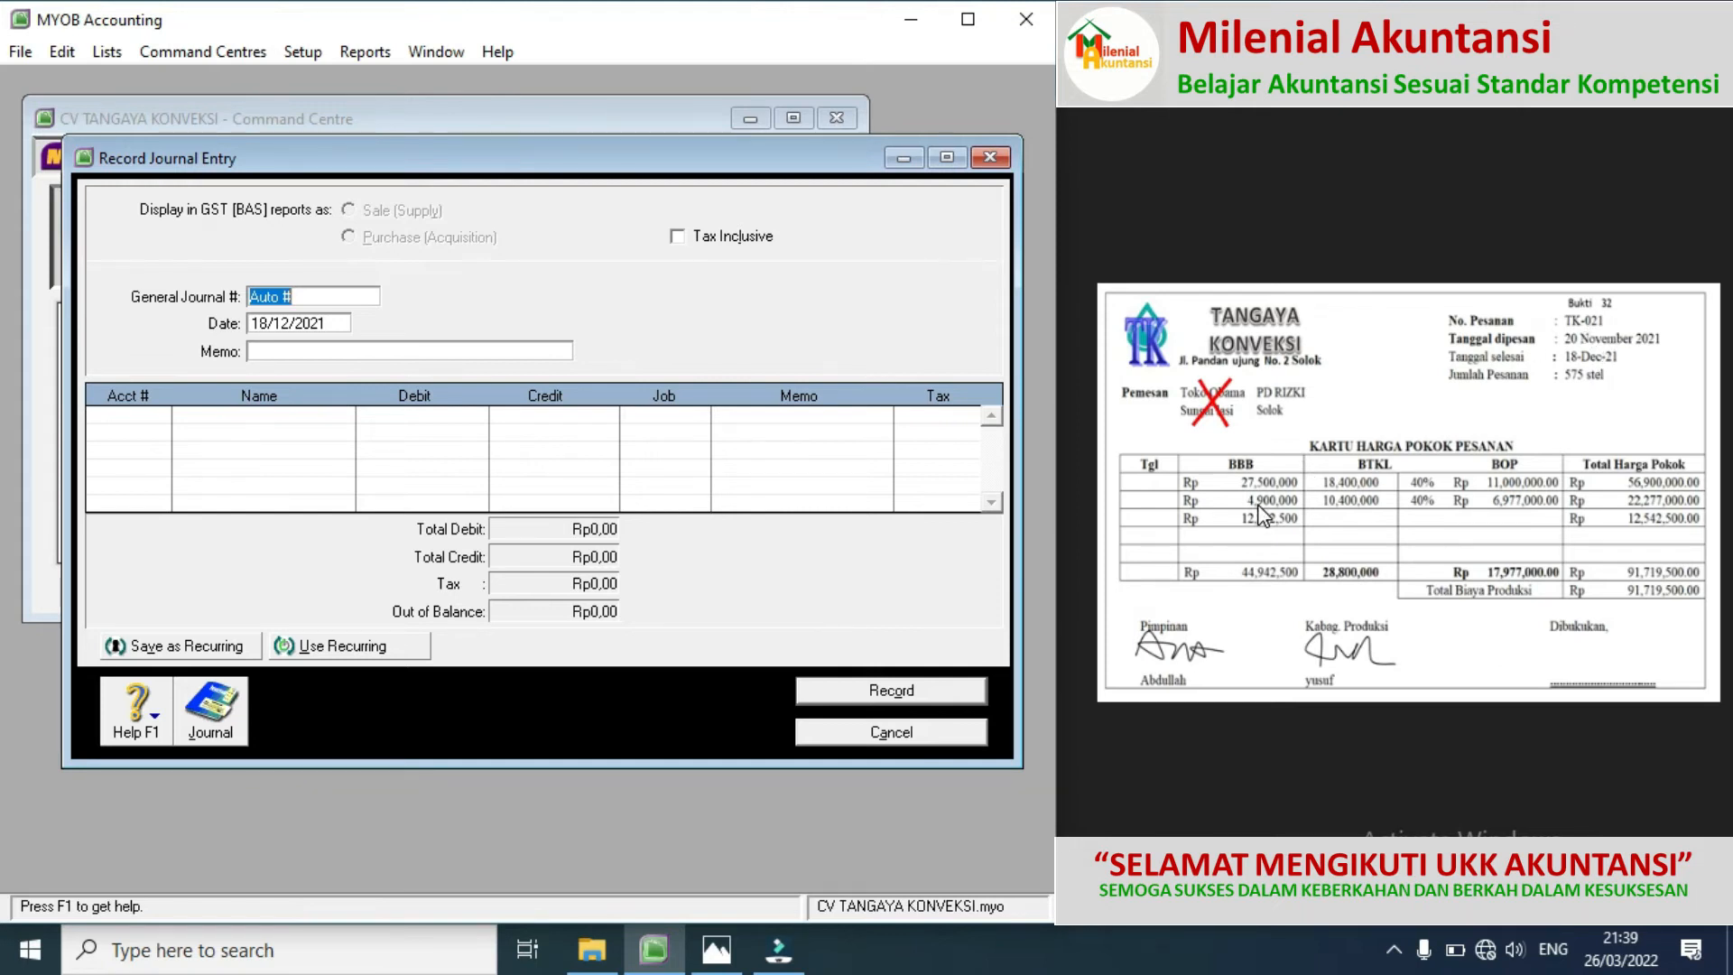
pyautogui.write('02/LPS')
pyautogui.click(274, 351)
pyautogui.write('PROSUK')
pyautogui.write('DUK JADI ')
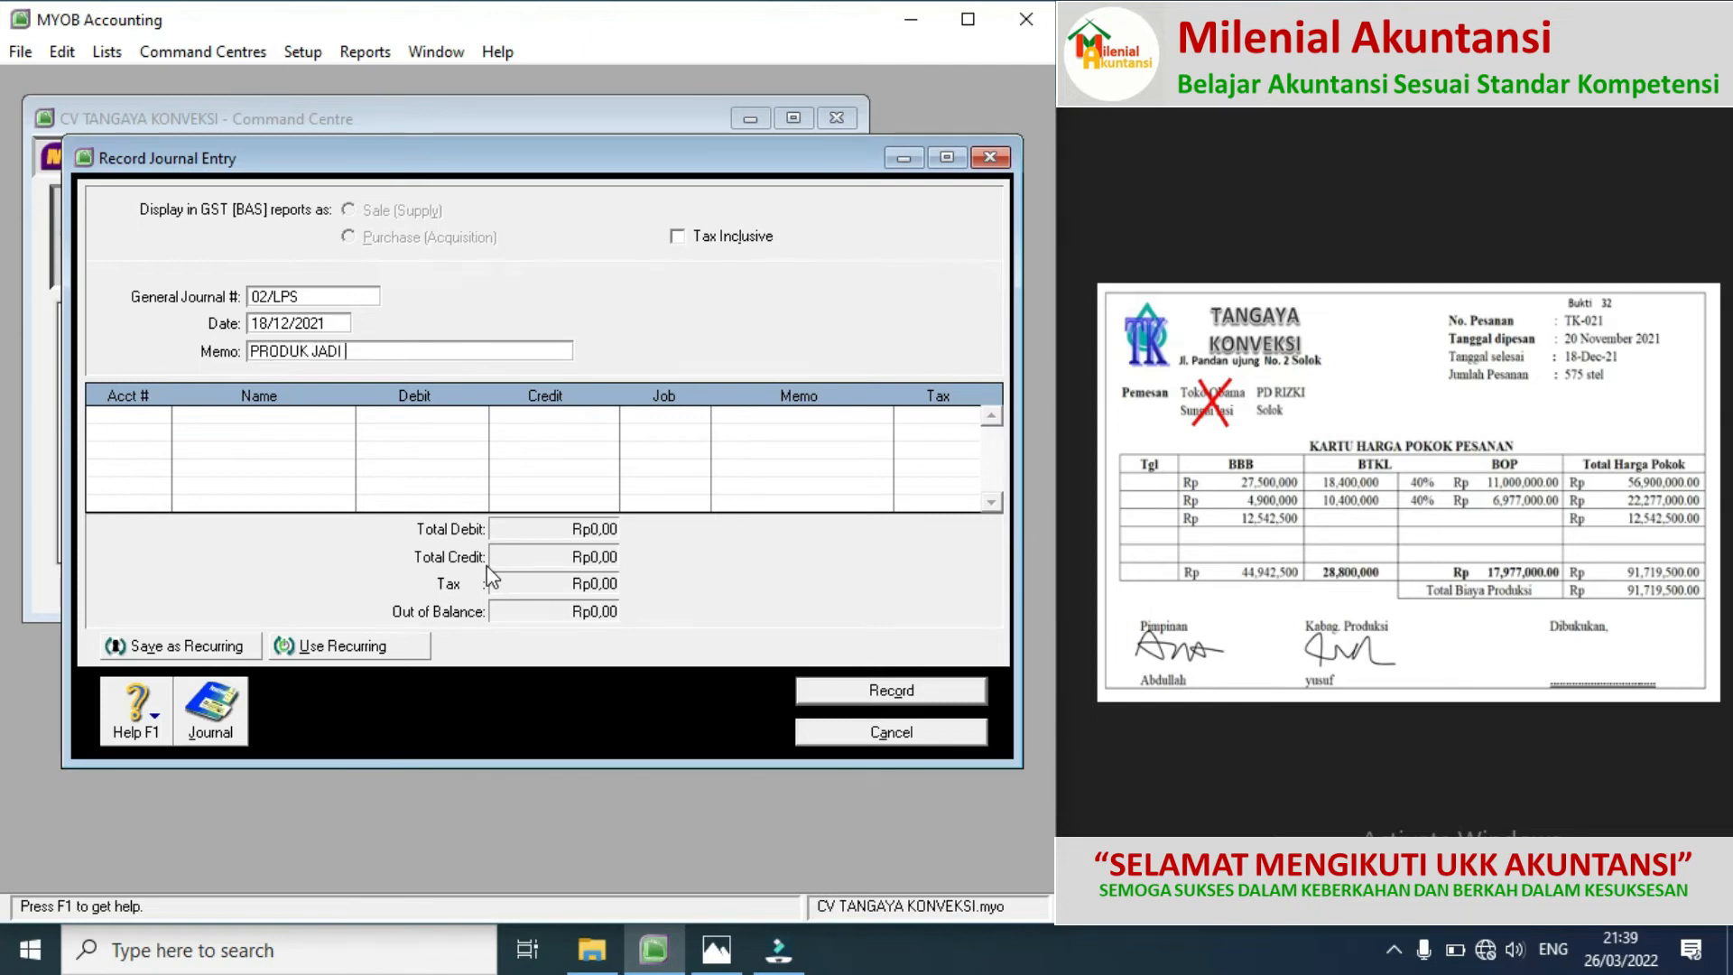
pyautogui.write('OESPESANAN TK-021')
# Step: Debit account 1-1303 Finished Goods Inventory with Rp91,719,500 on the first journal line
pyautogui.click(149, 415)
pyautogui.click(160, 415)
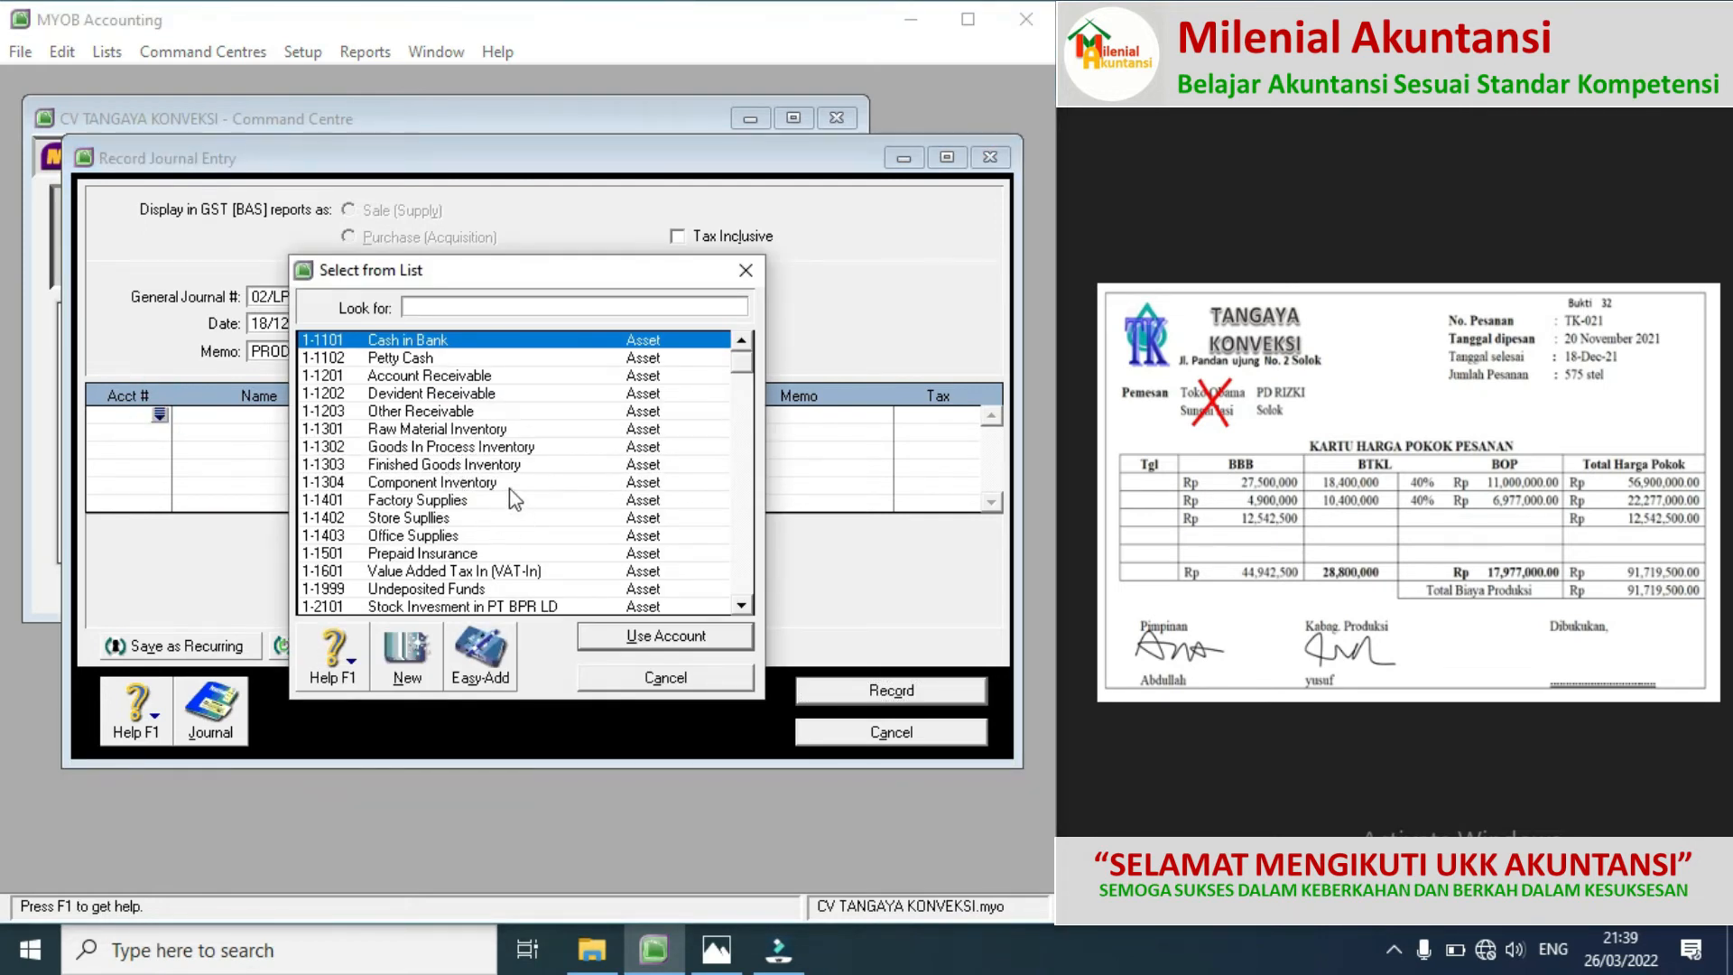
pyautogui.doubleClick(443, 464)
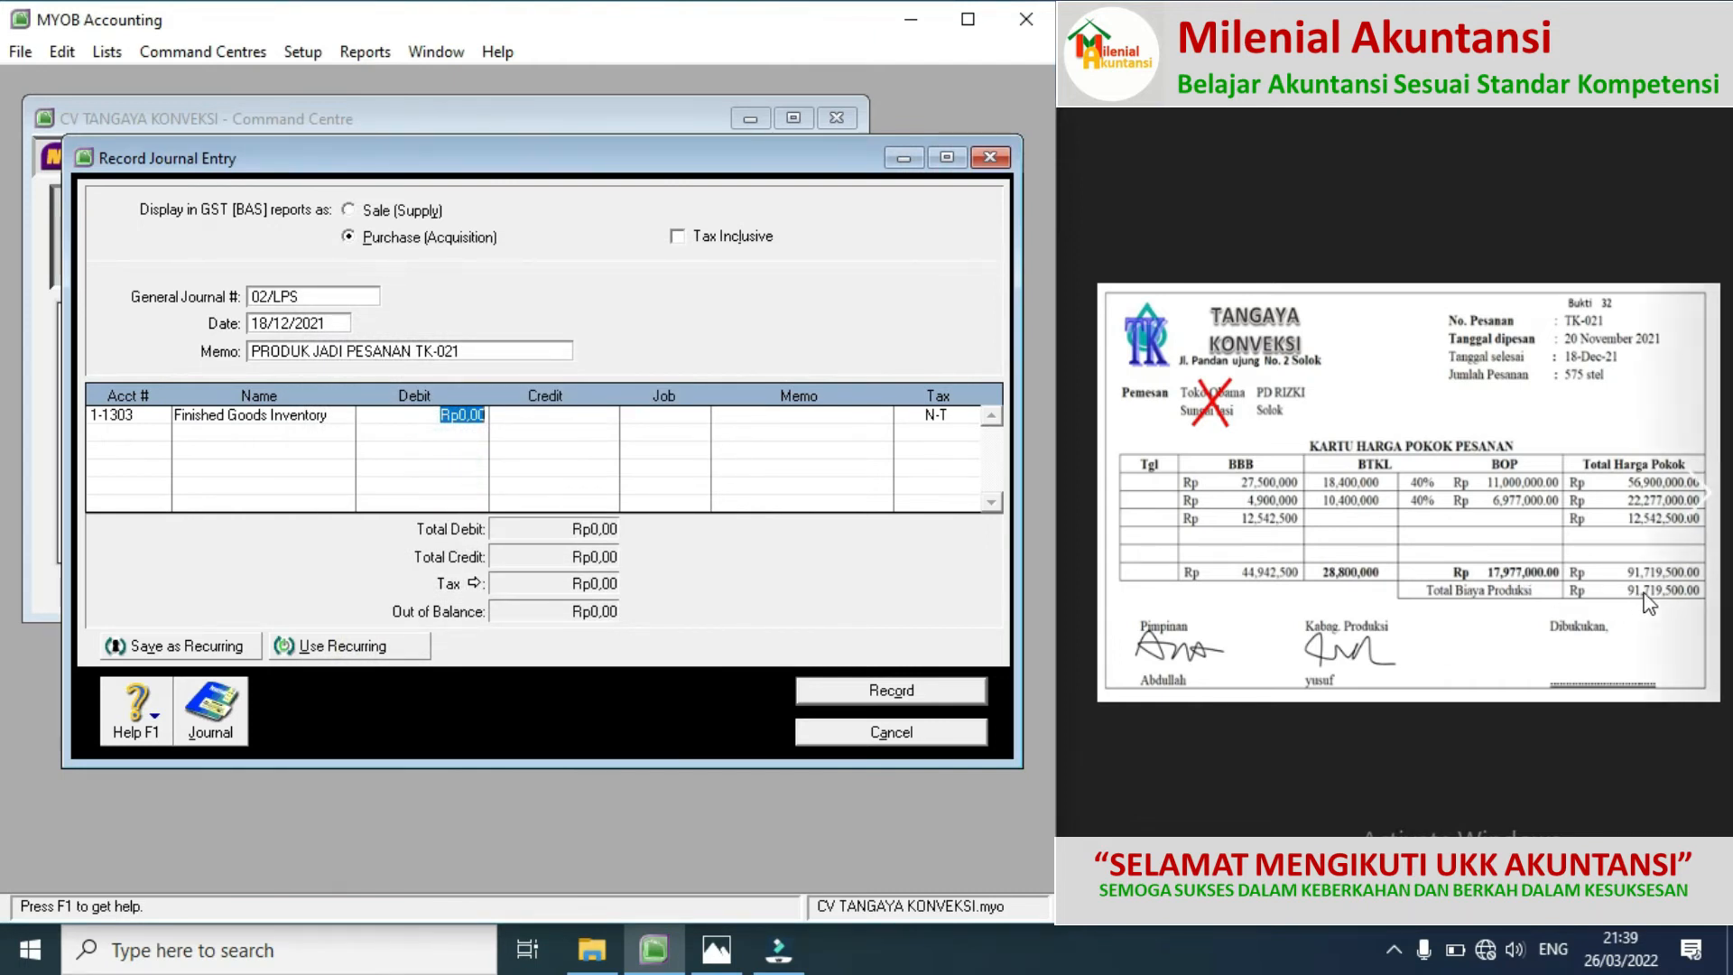
pyautogui.press('BackSpace')
pyautogui.write('91719500')
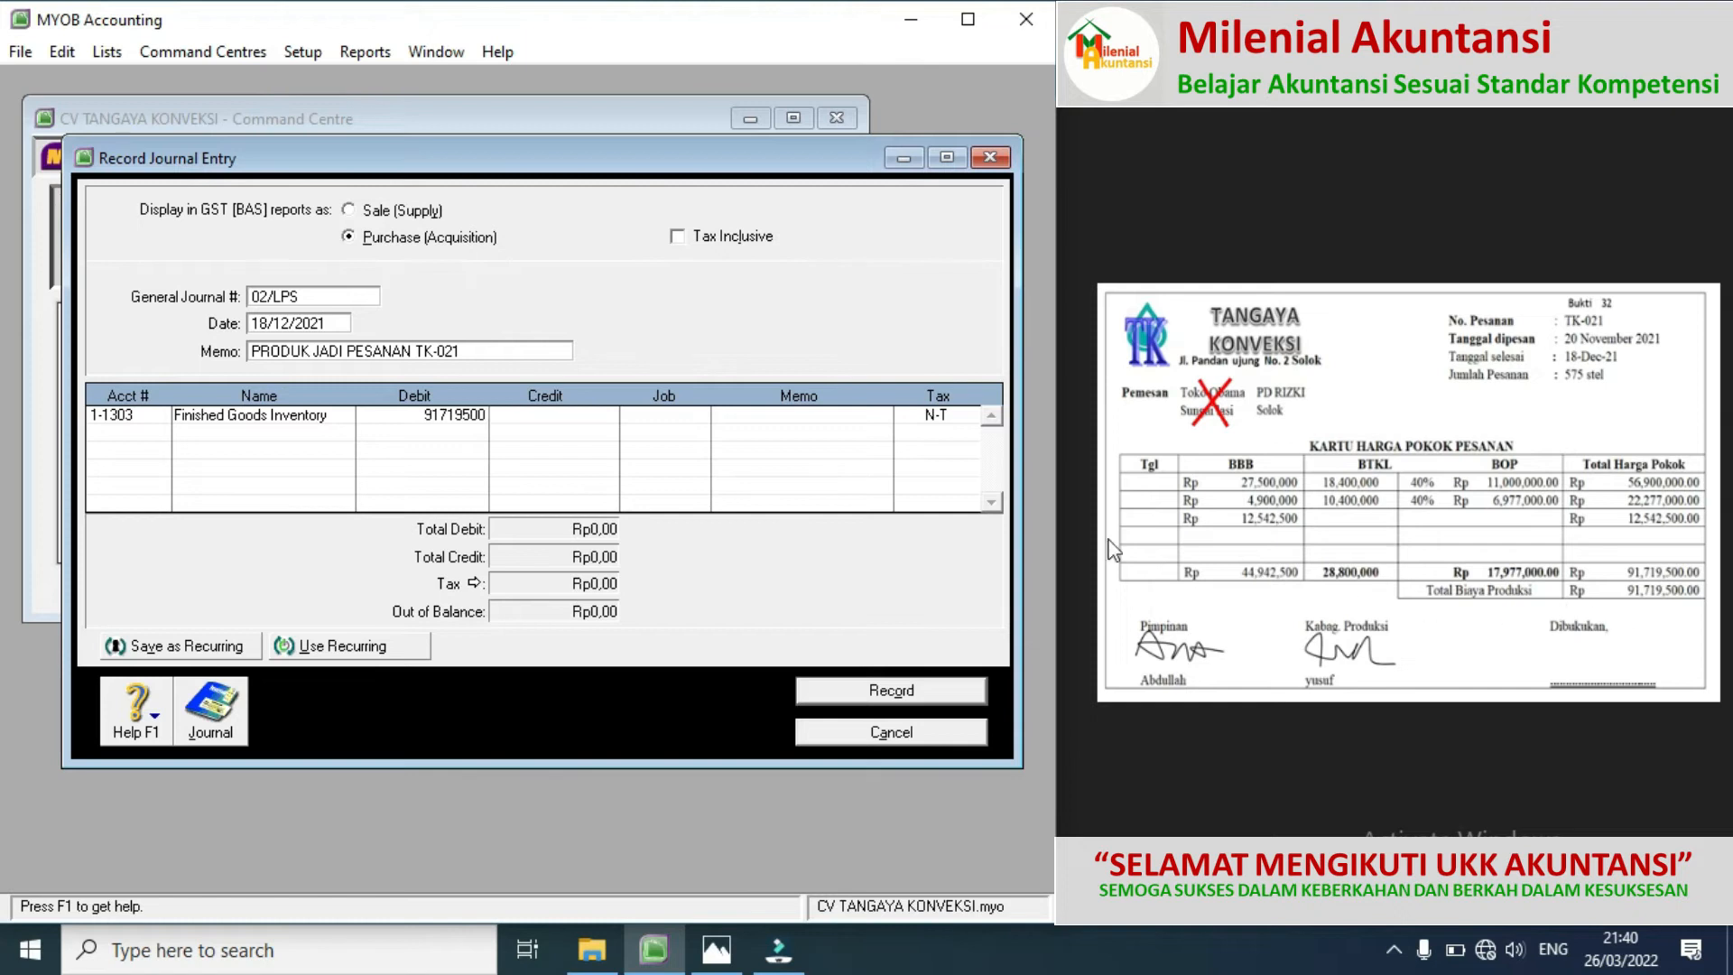
# Step: Choose account 5-3001 GIP - Raw Material Expense for the second journal line
pyautogui.click(159, 437)
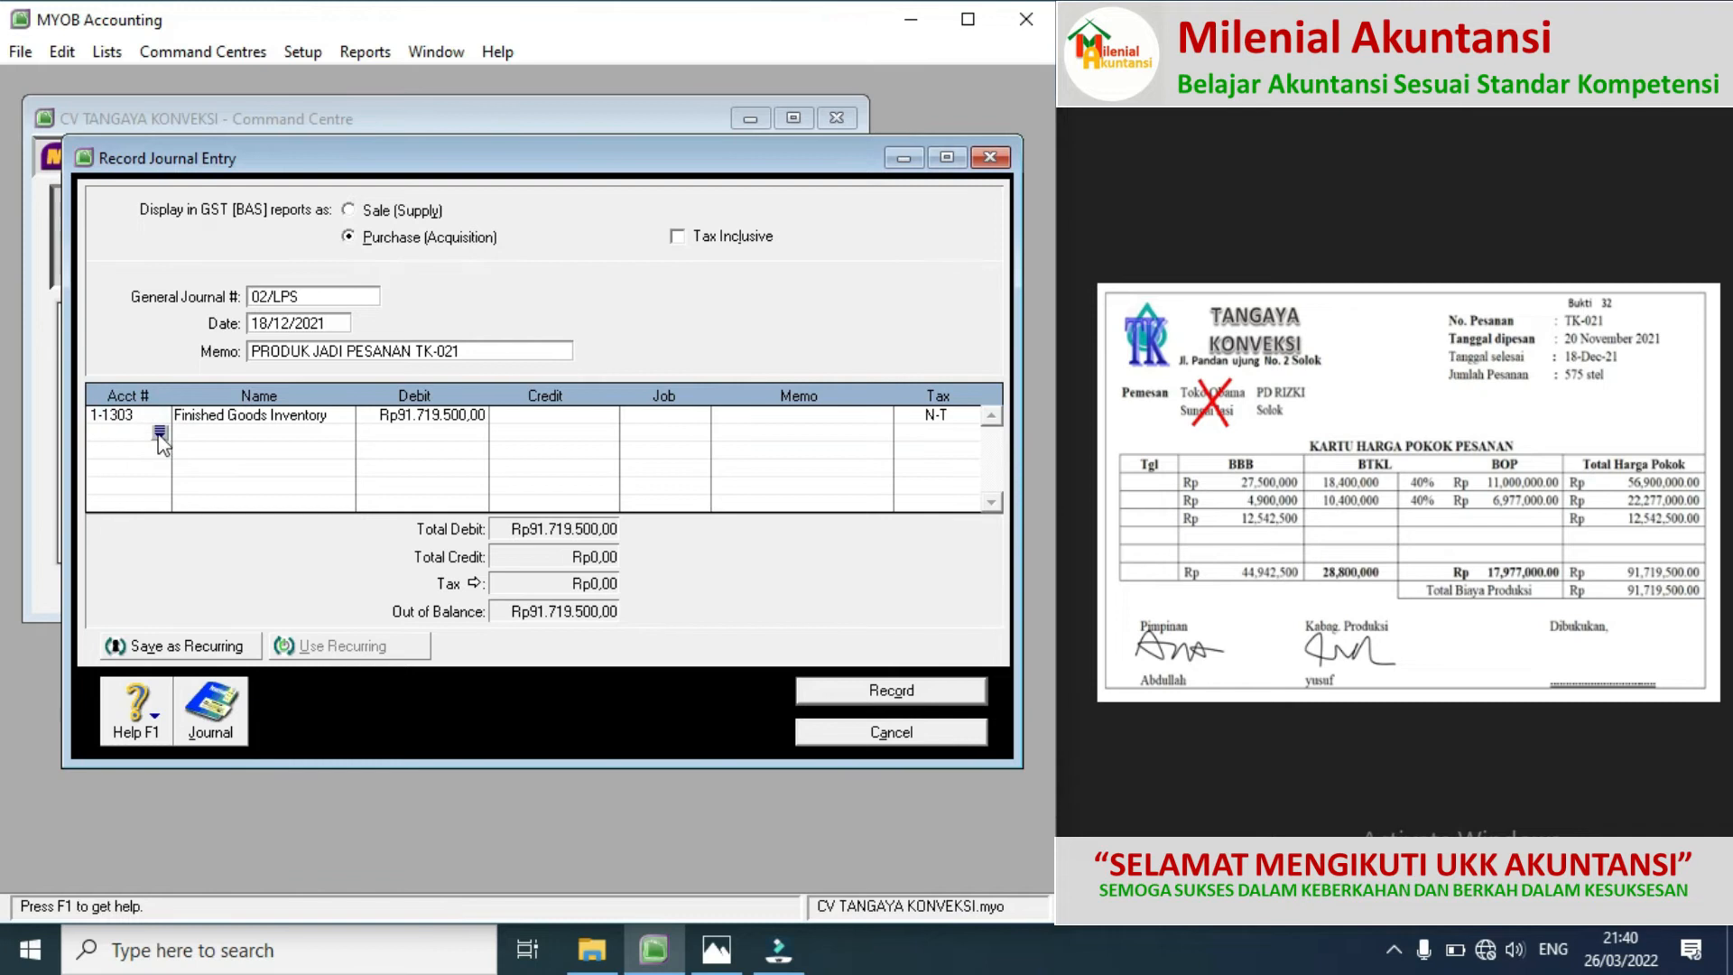
pyautogui.click(159, 433)
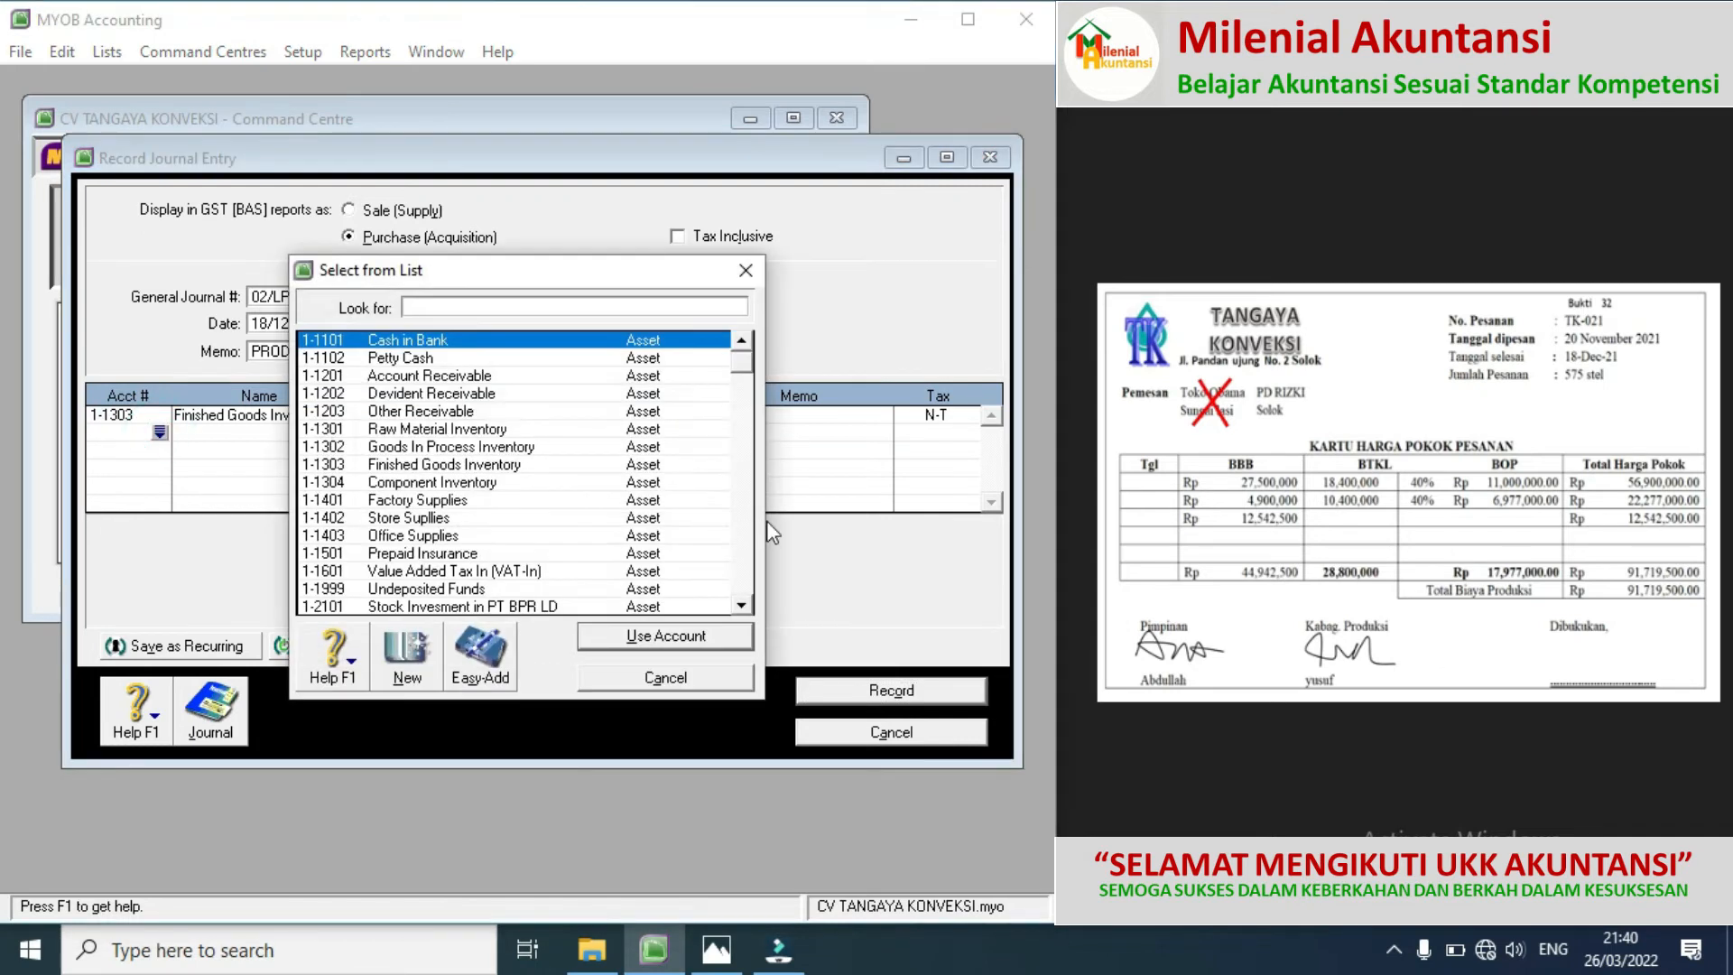
pyautogui.click(744, 541)
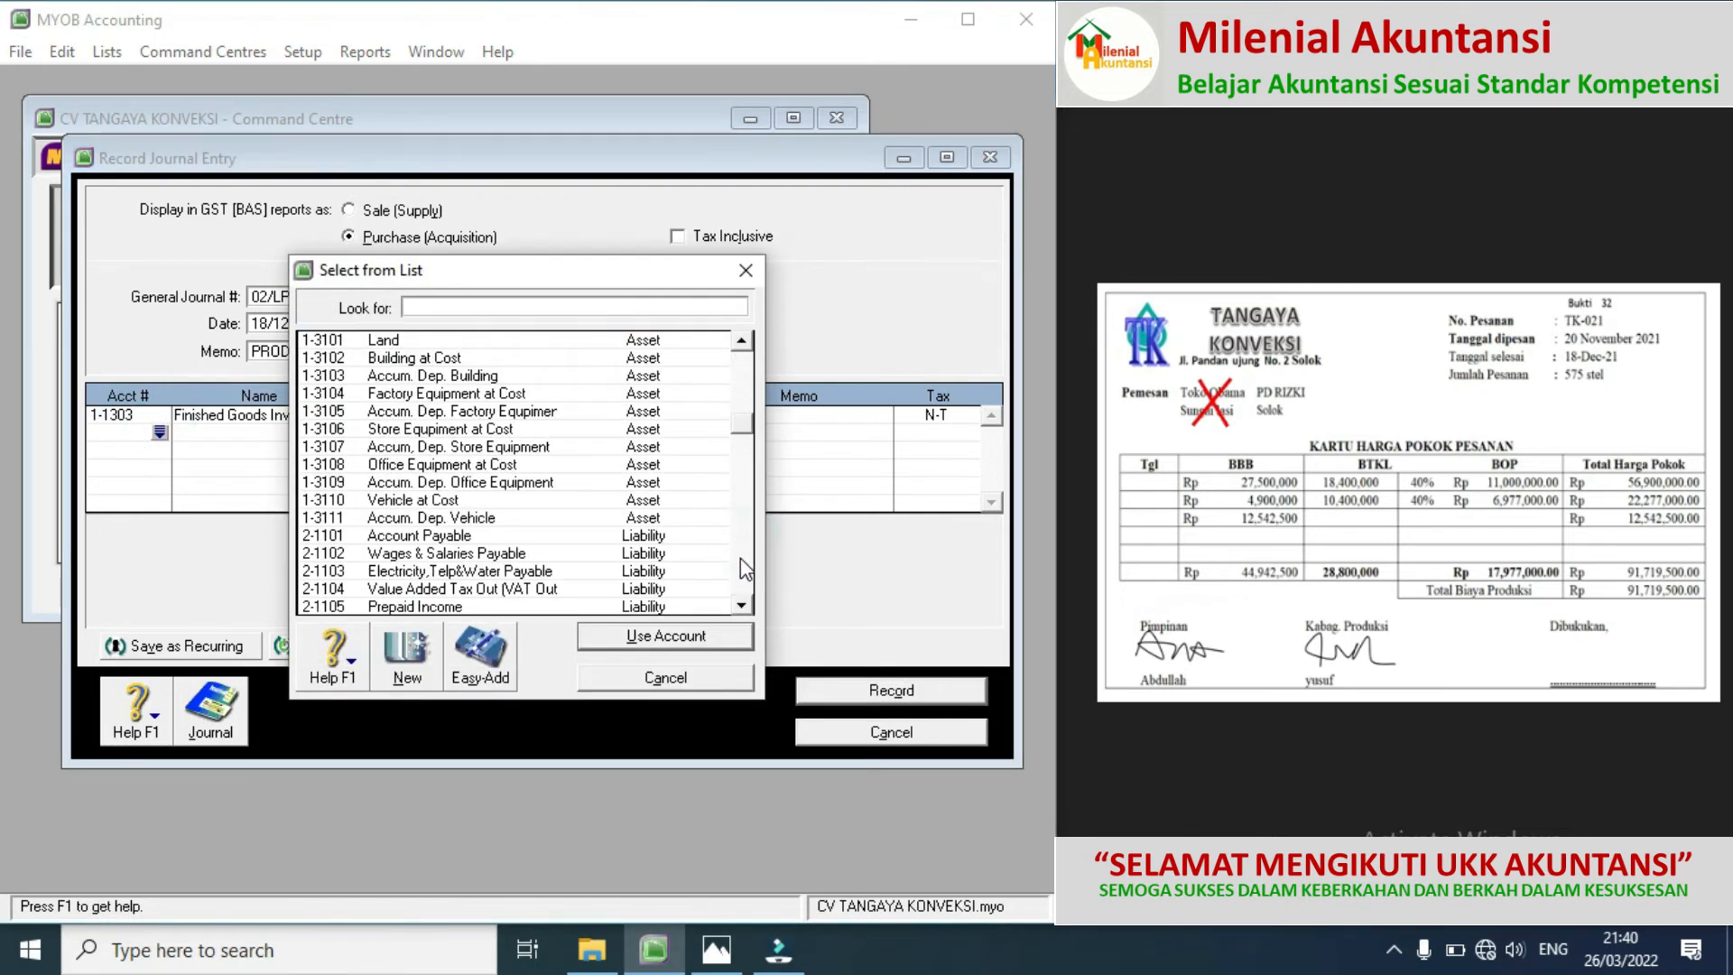
pyautogui.click(740, 558)
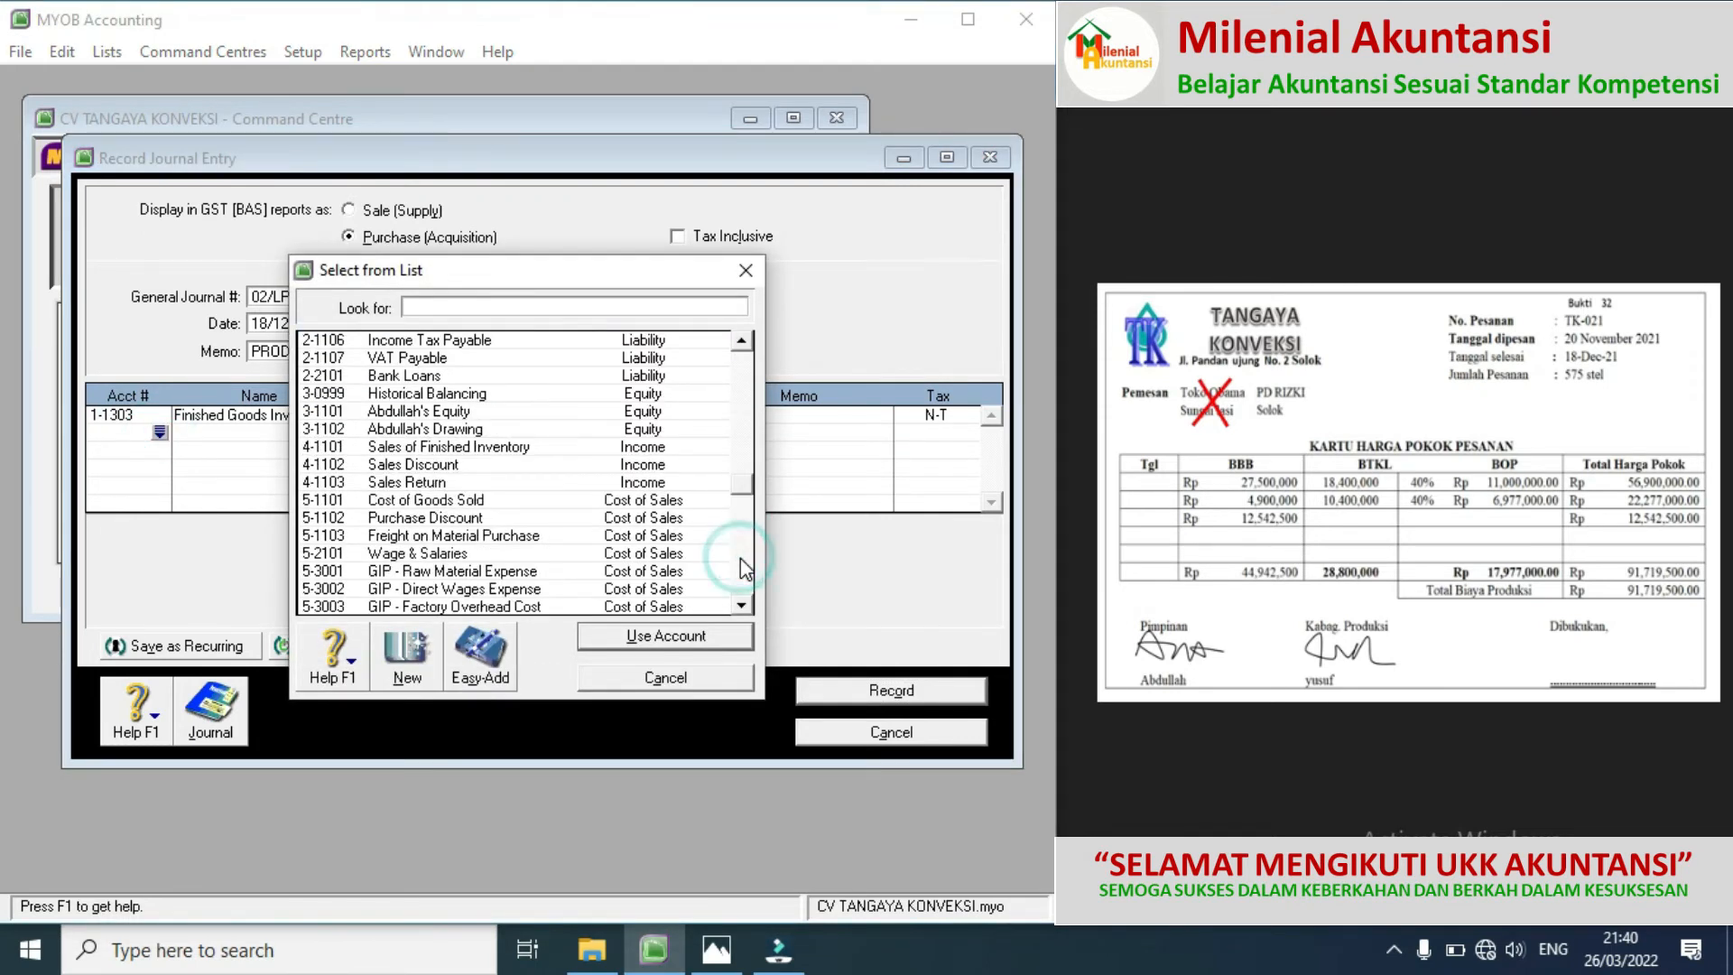
pyautogui.doubleClick(527, 573)
# Step: Choose account 5-3002 GIP - Direct Wages Expense for the third journal line
pyautogui.click(159, 455)
pyautogui.click(160, 450)
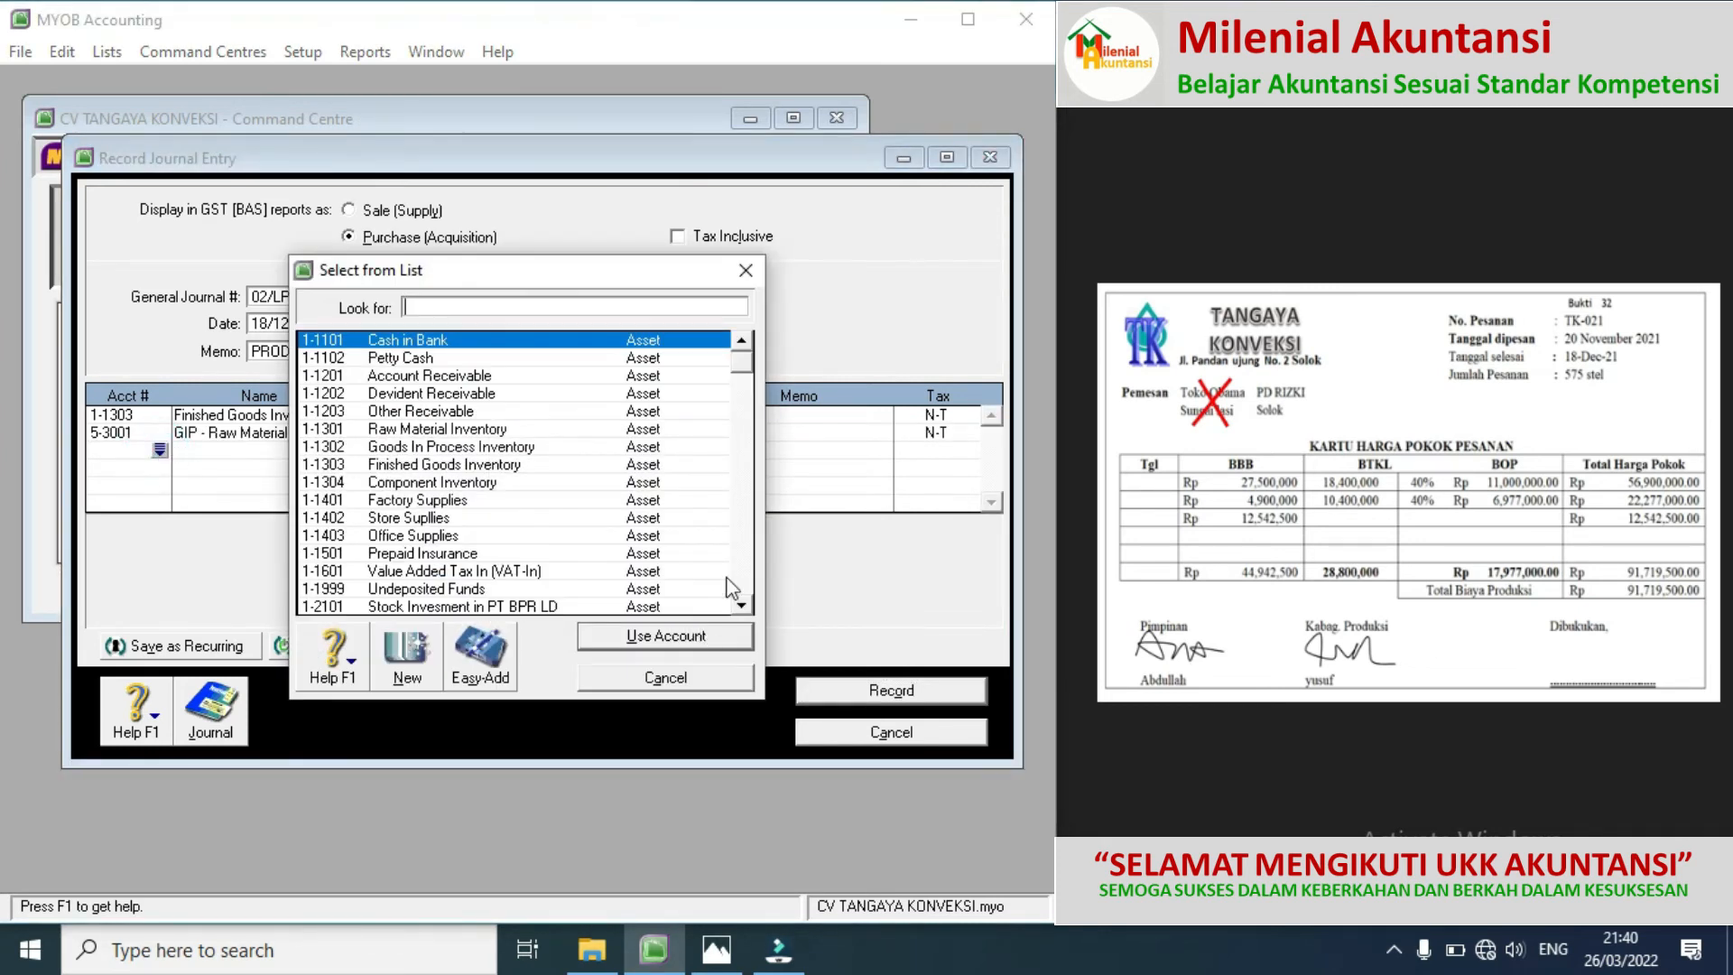
pyautogui.click(739, 550)
pyautogui.click(738, 551)
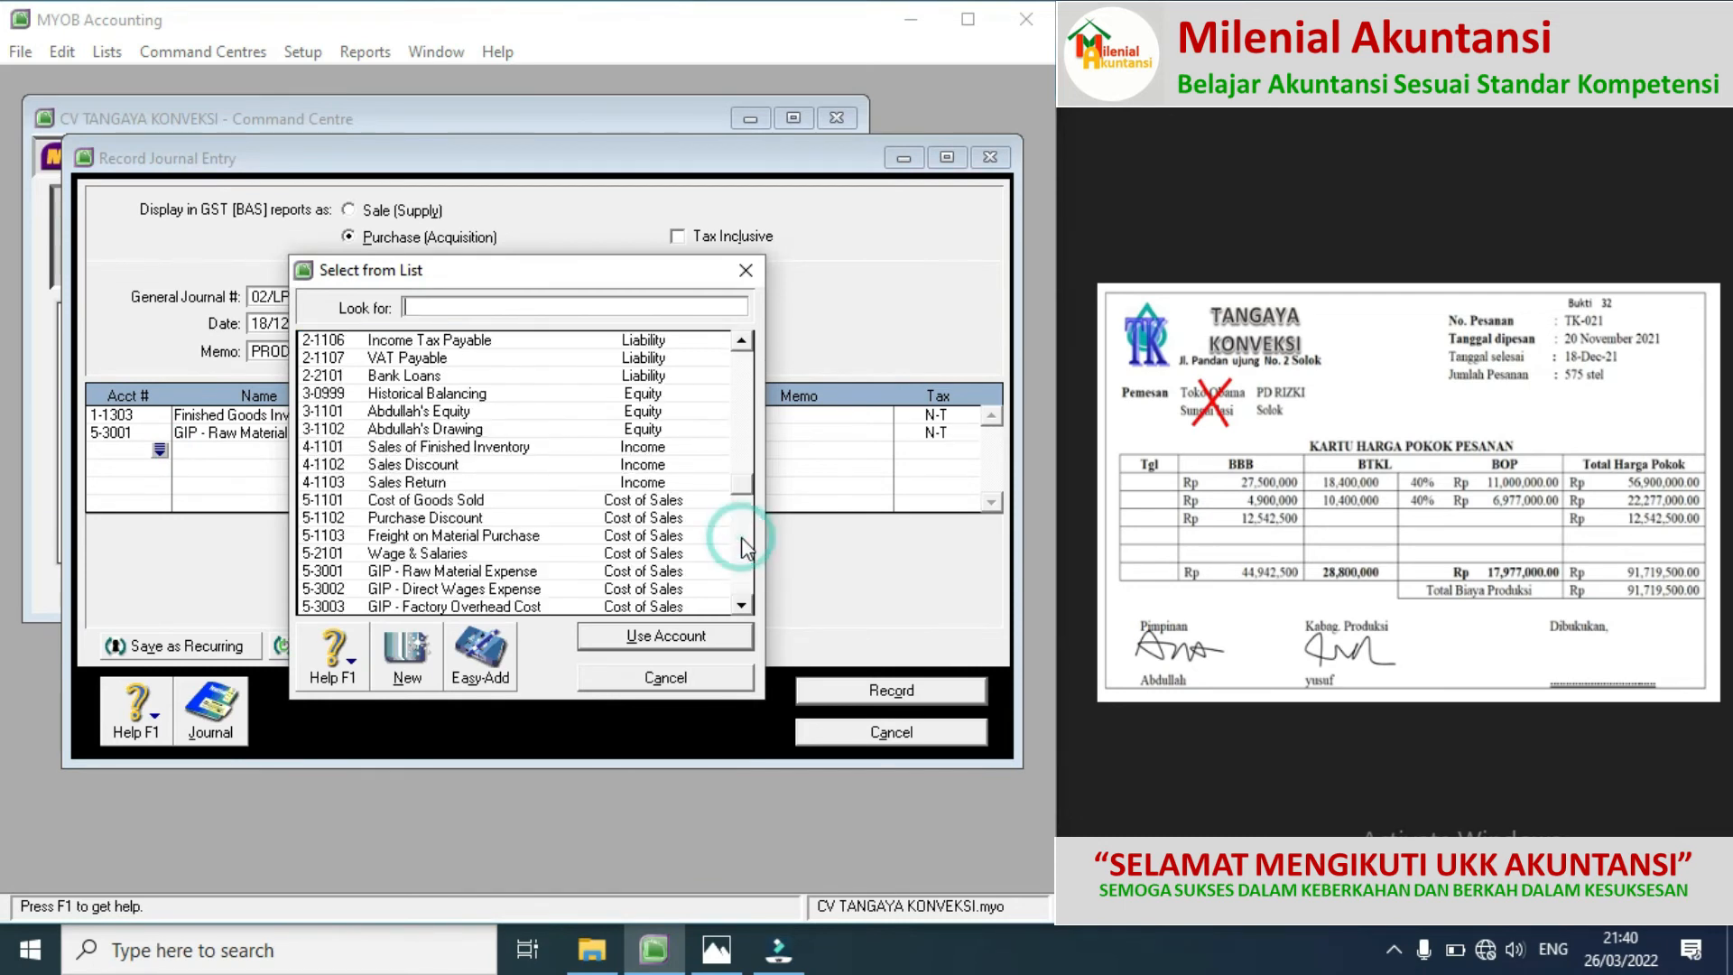
pyautogui.doubleClick(530, 590)
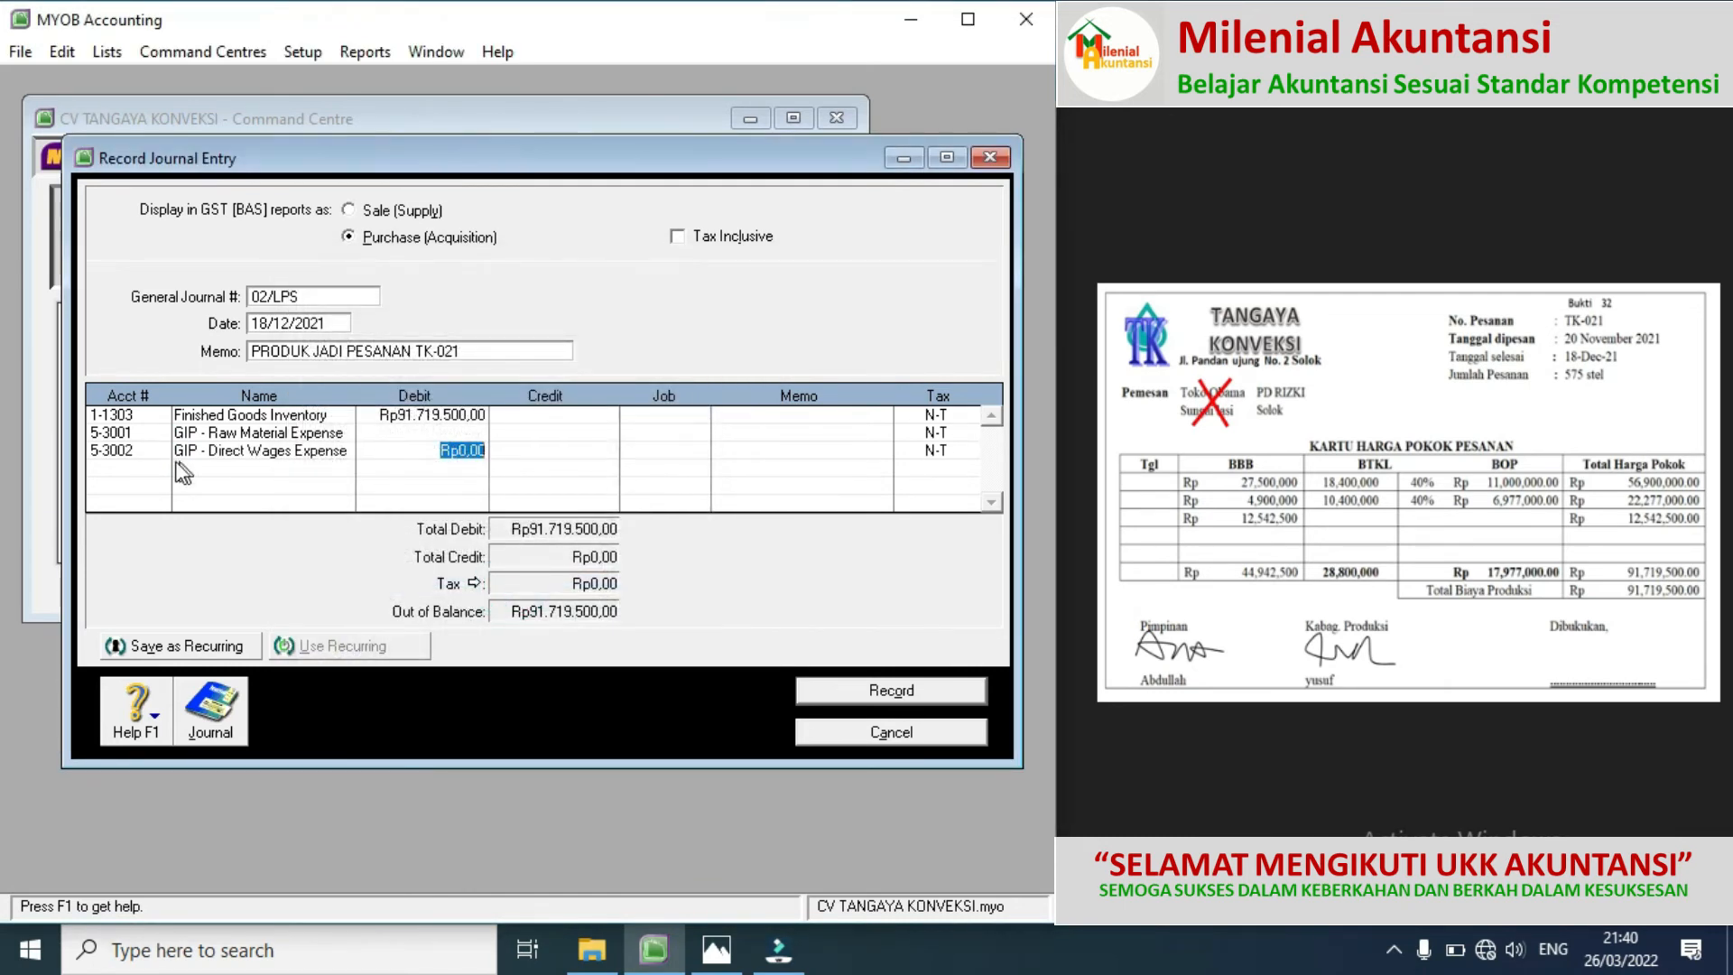
# Step: Choose account 5-3003 GIP - Factory Overhead Cost for the fourth journal line
pyautogui.click(153, 472)
pyautogui.click(161, 467)
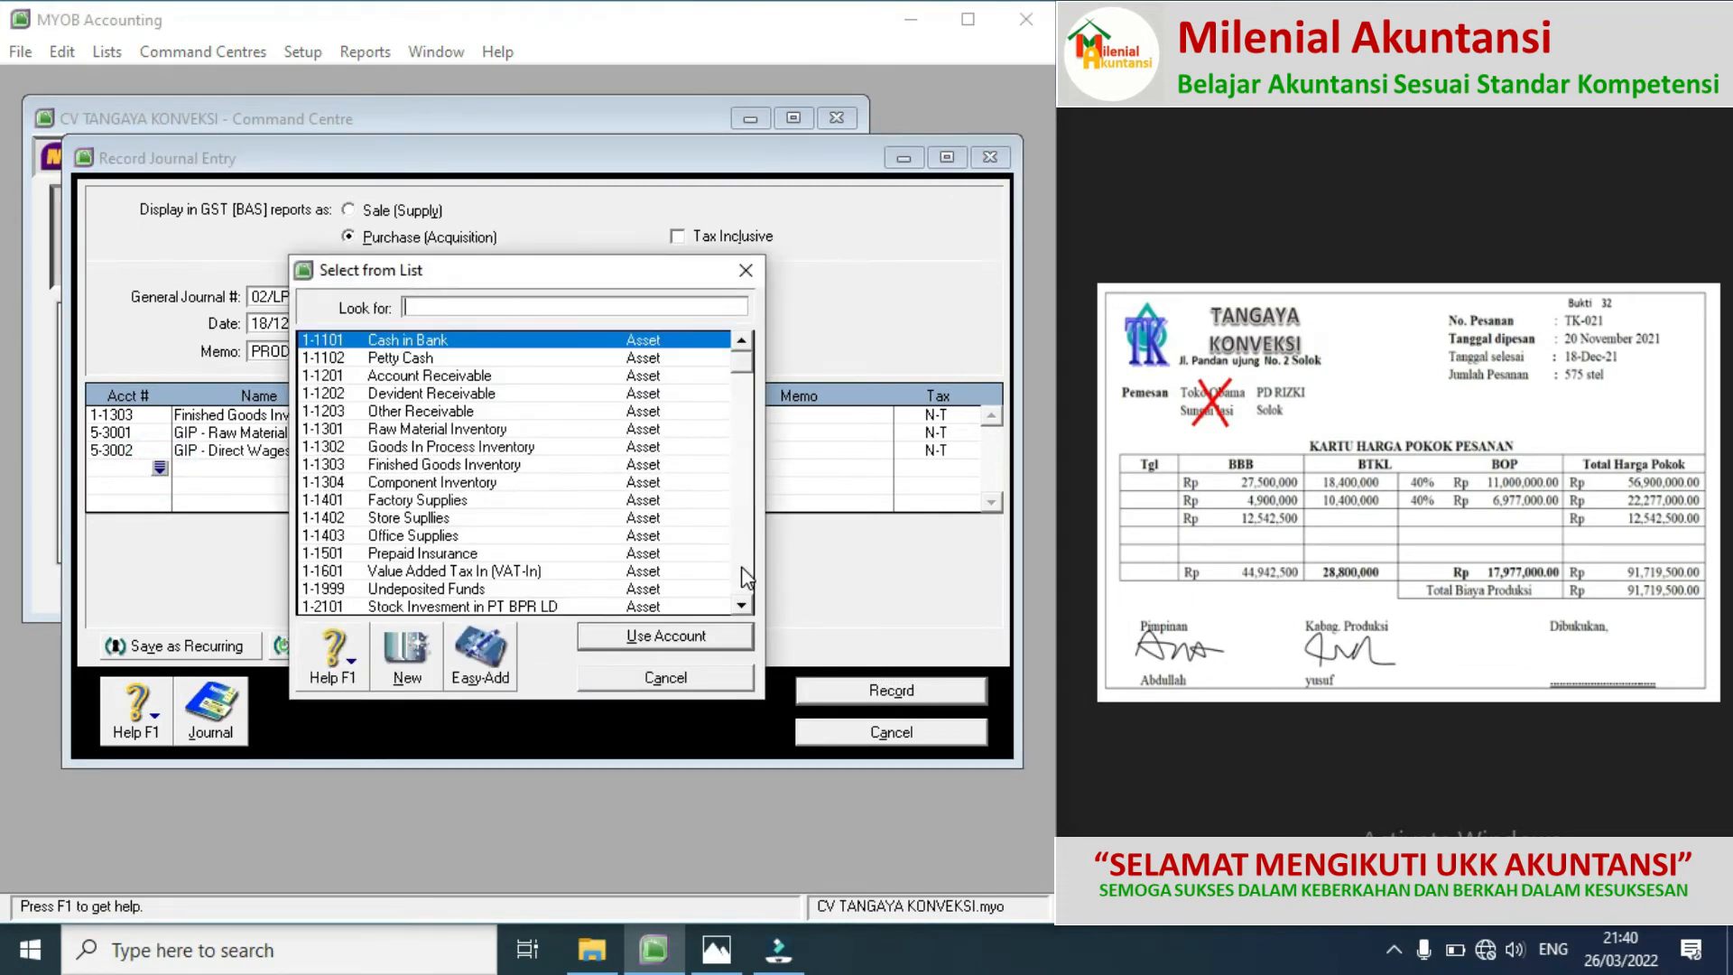
pyautogui.click(741, 569)
pyautogui.click(741, 569)
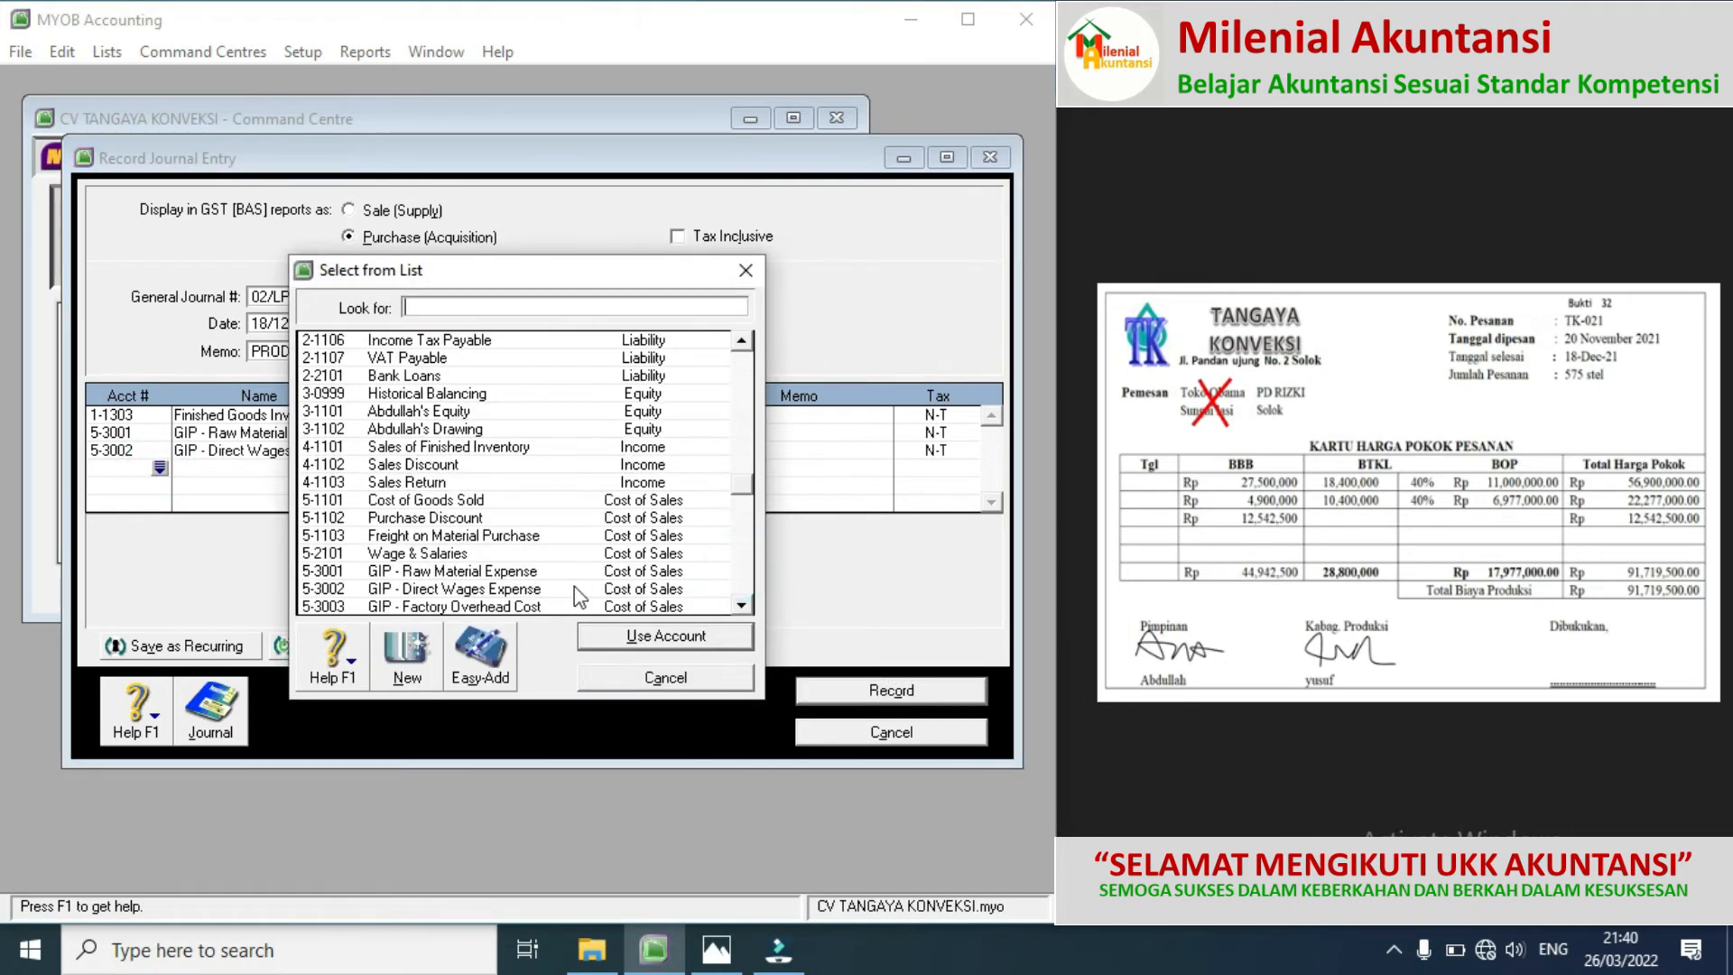
pyautogui.doubleClick(528, 607)
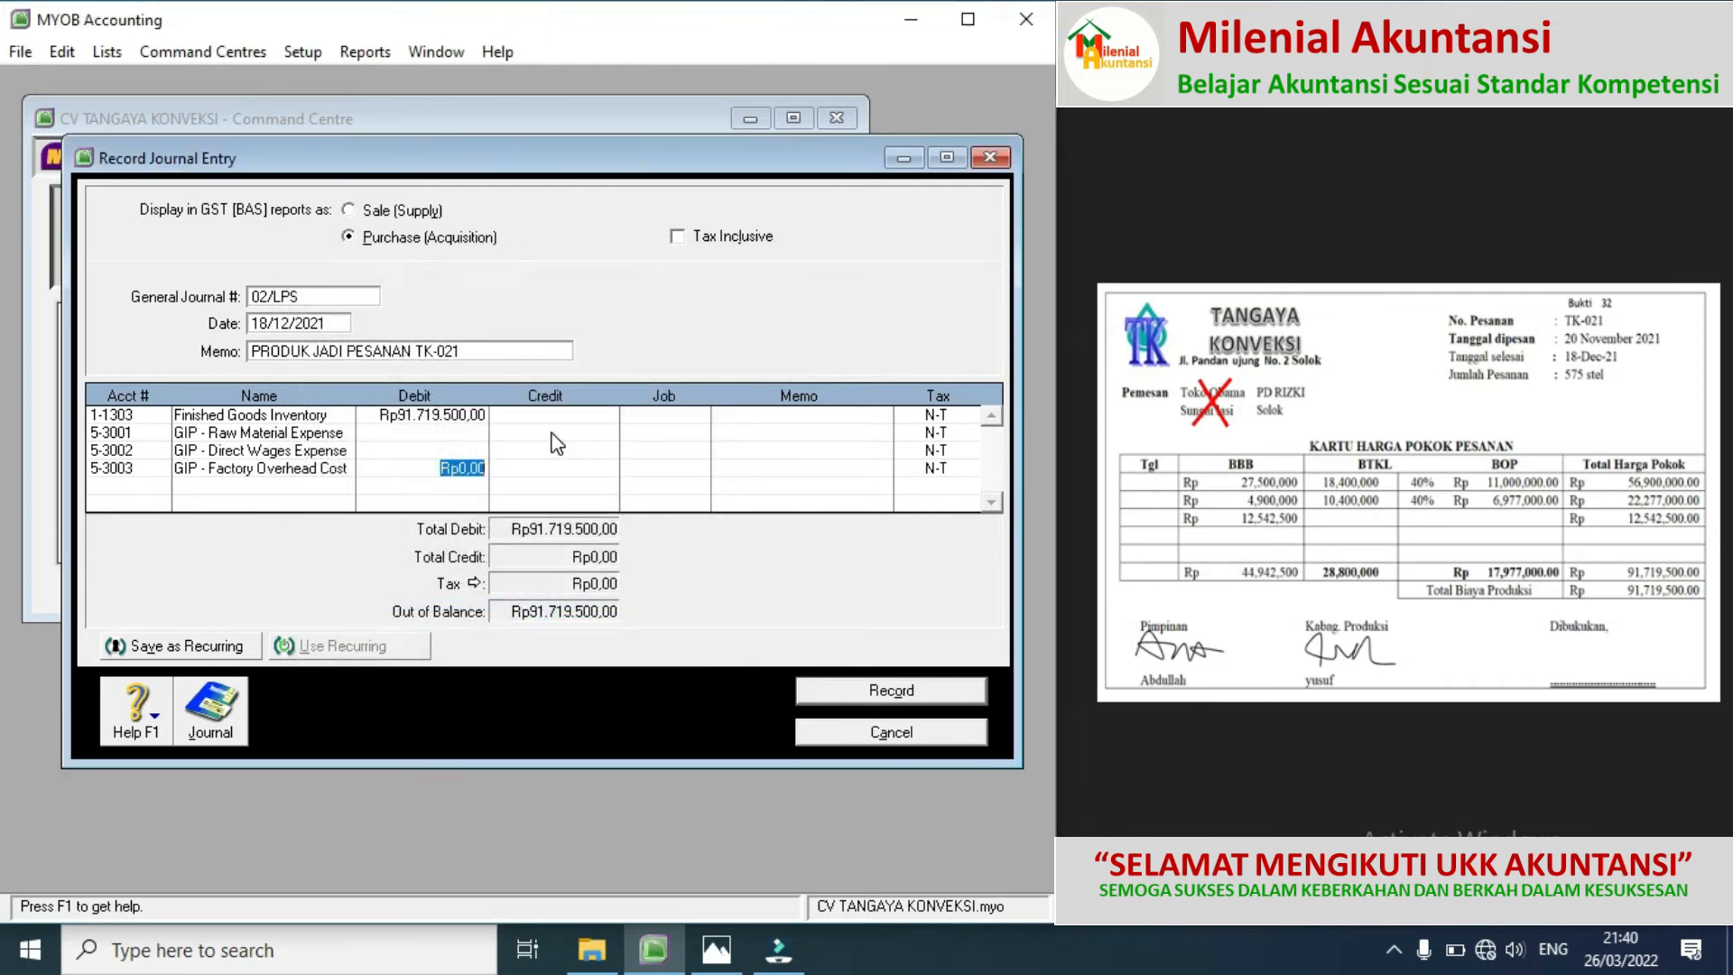
# Step: Credit account 5-3001 with Rp44,942,500 and account 5-3002 with Rp28,800,000
pyautogui.click(551, 432)
pyautogui.write('44.942.500')
pyautogui.click(603, 451)
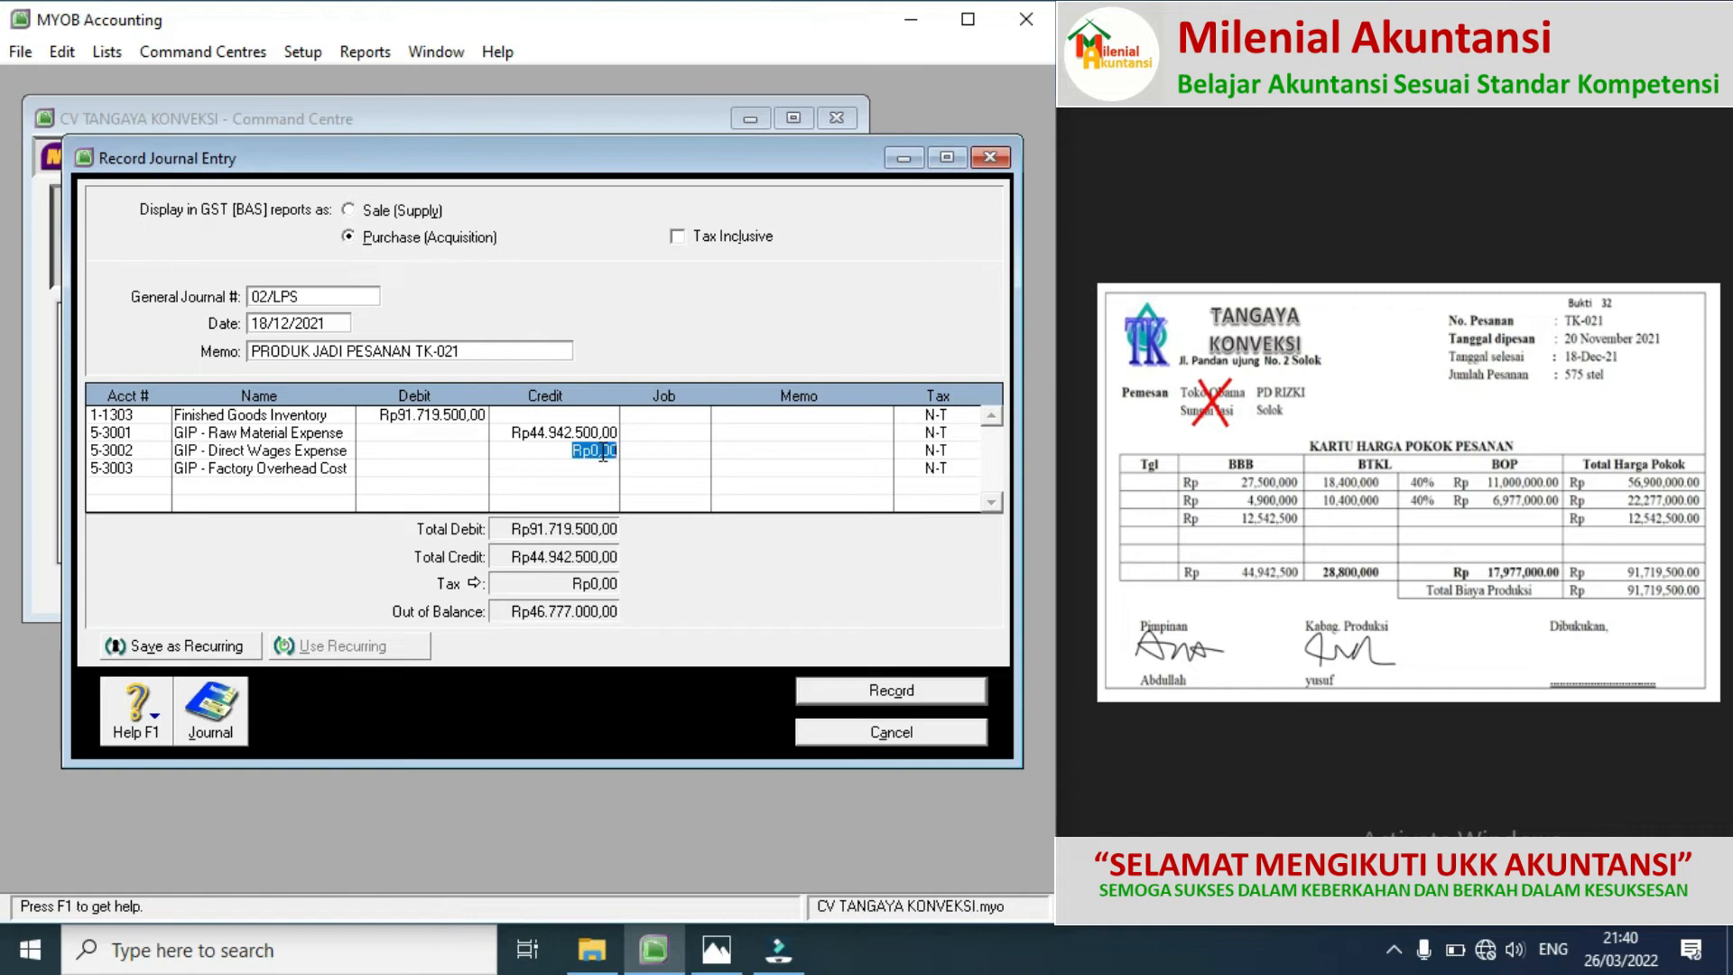
pyautogui.write('1')
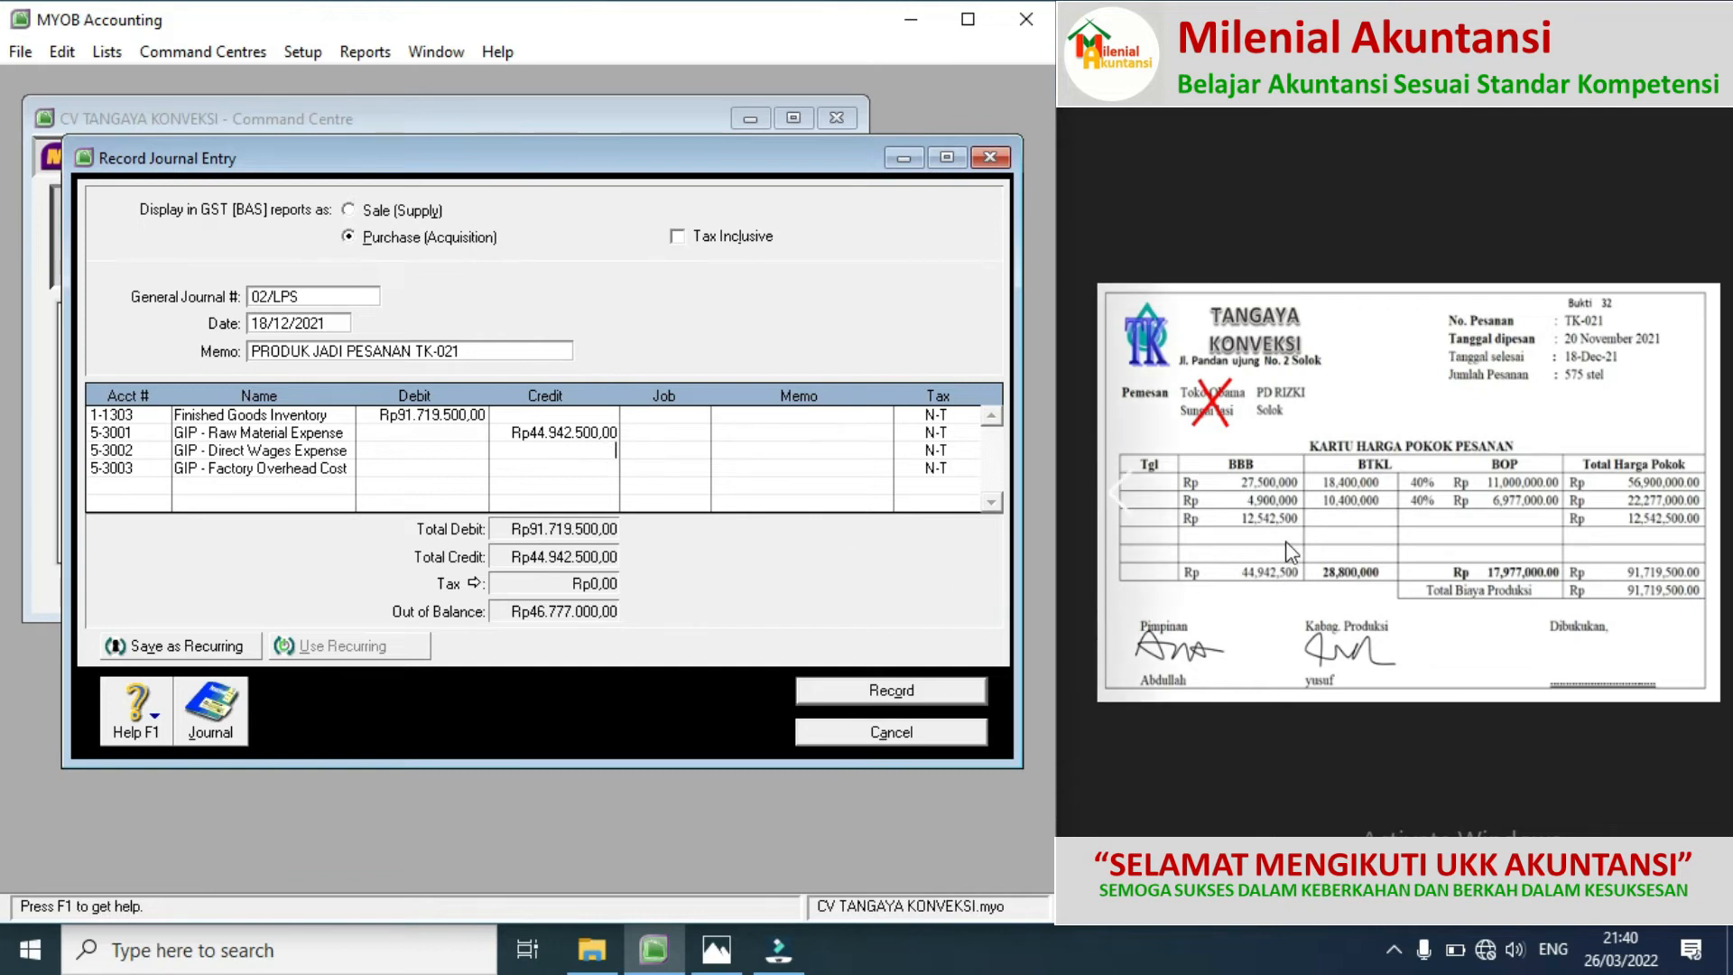
pyautogui.write('288')
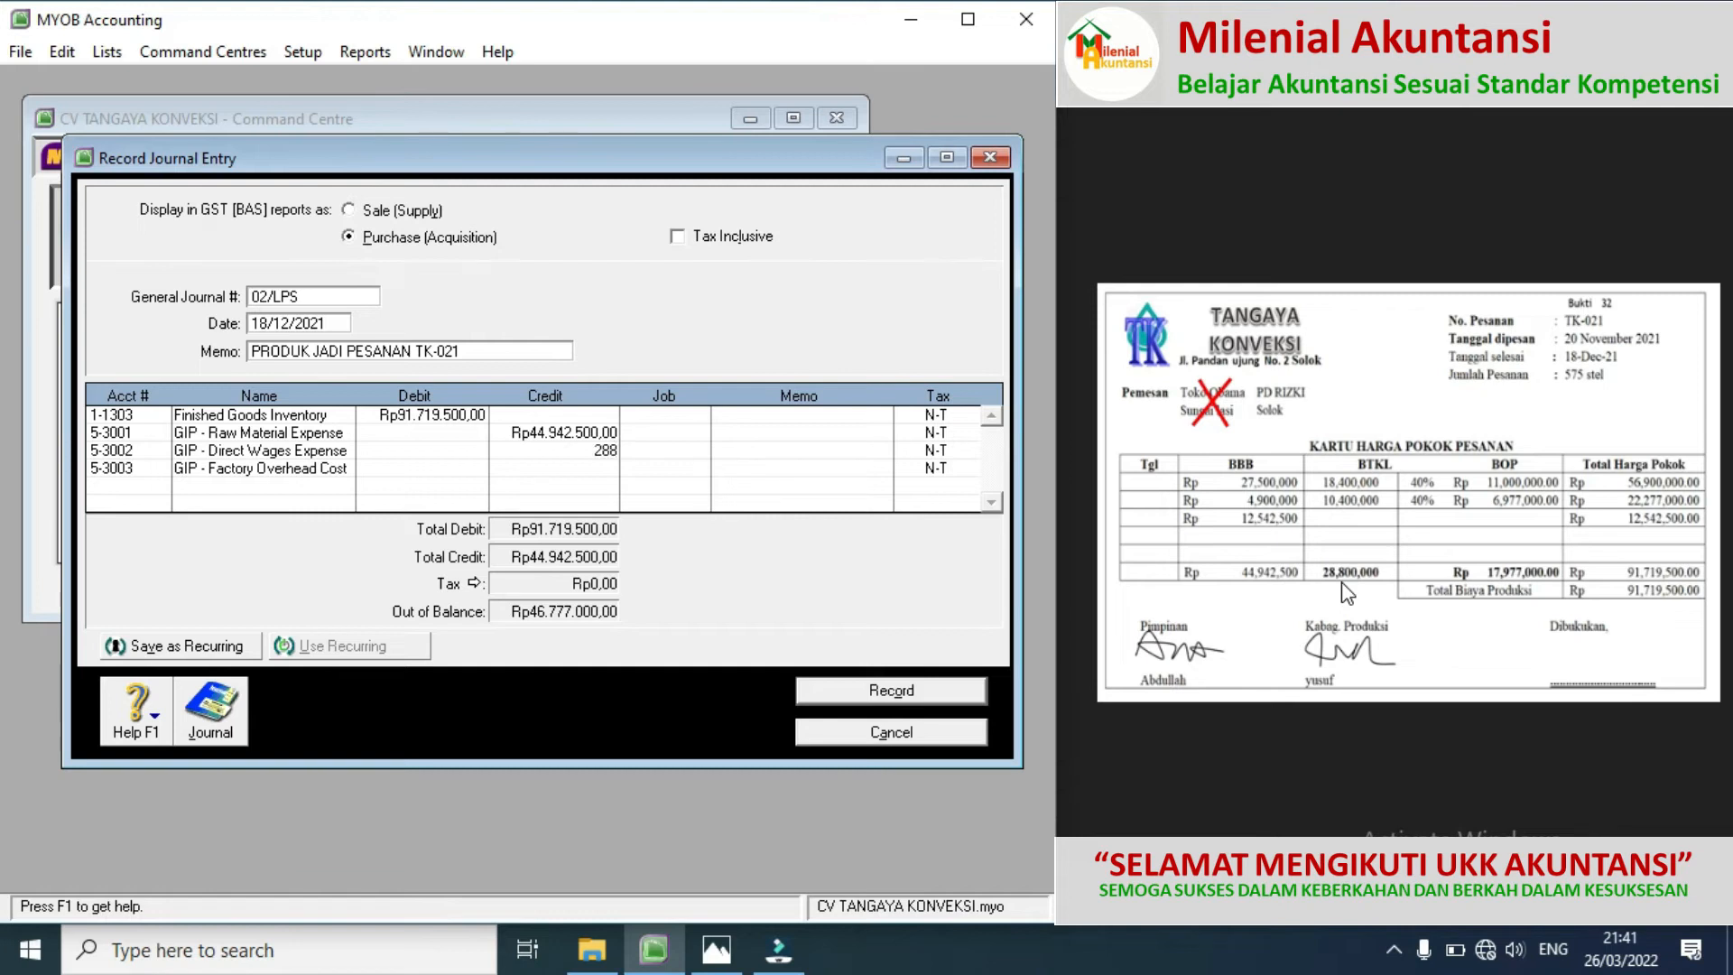
pyautogui.write('00000')
# Step: Credit account 5-3003 with Rp17,977,000, record the finished-goods journal entry and close the journal entry window
pyautogui.click(606, 469)
pyautogui.write('17.')
pyautogui.write('977.')
pyautogui.write('000')
pyautogui.press('Tab')
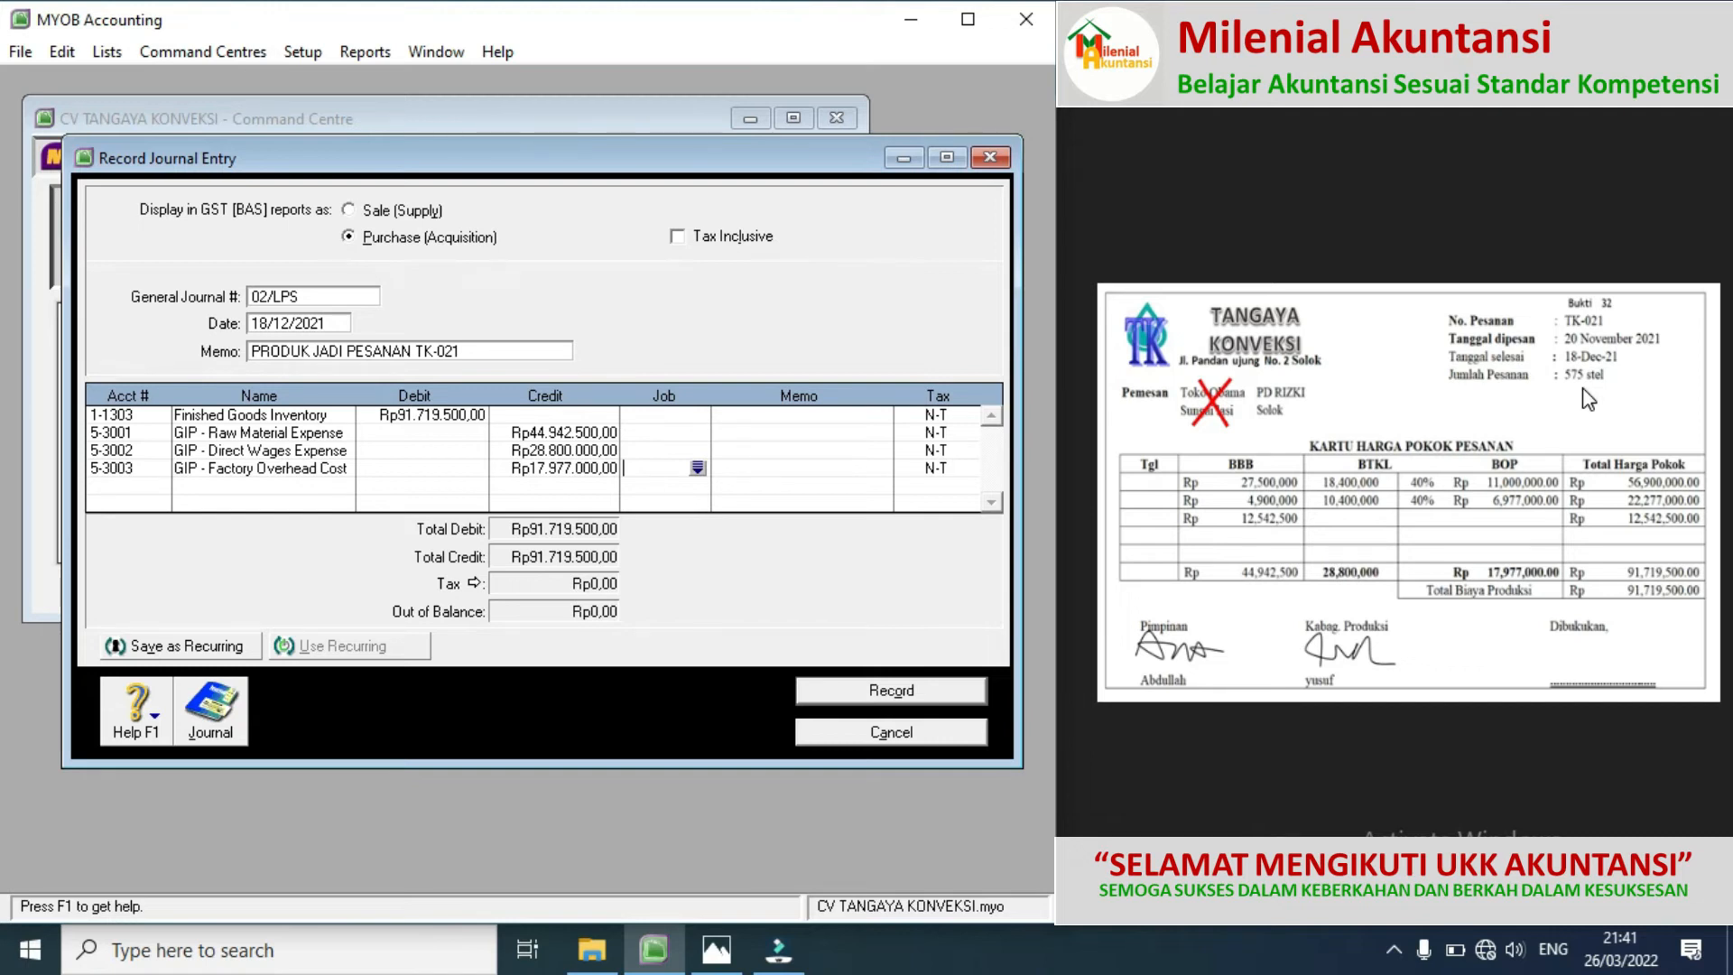
pyautogui.click(874, 689)
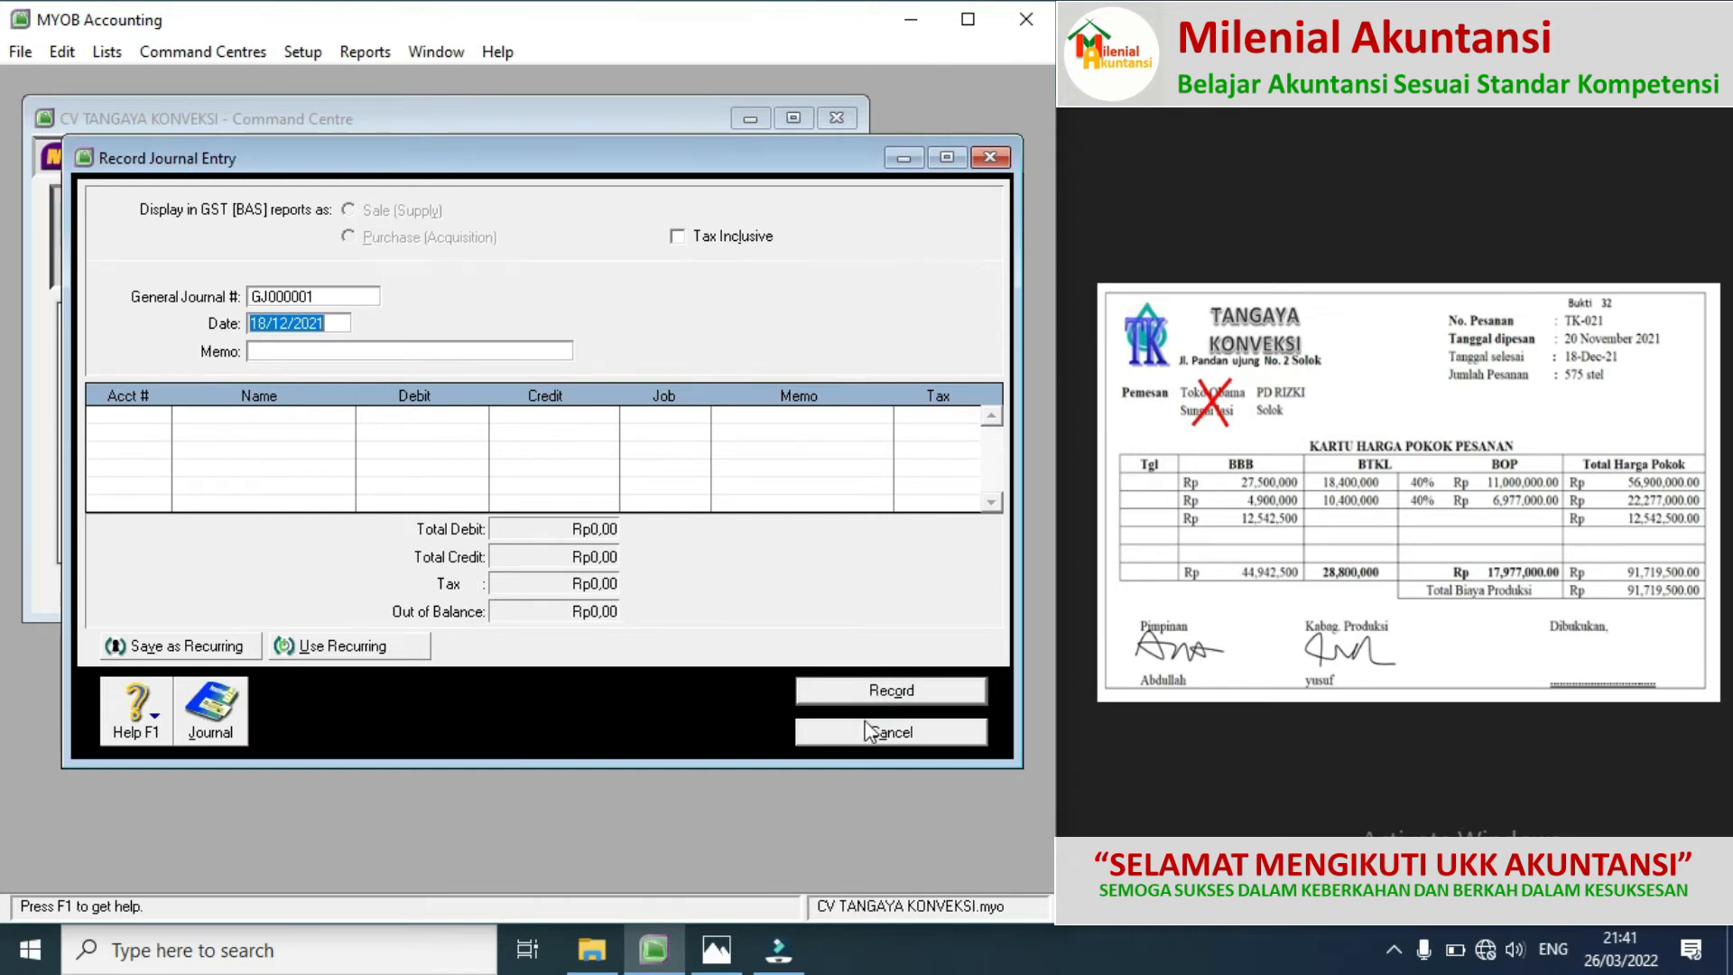
pyautogui.click(858, 731)
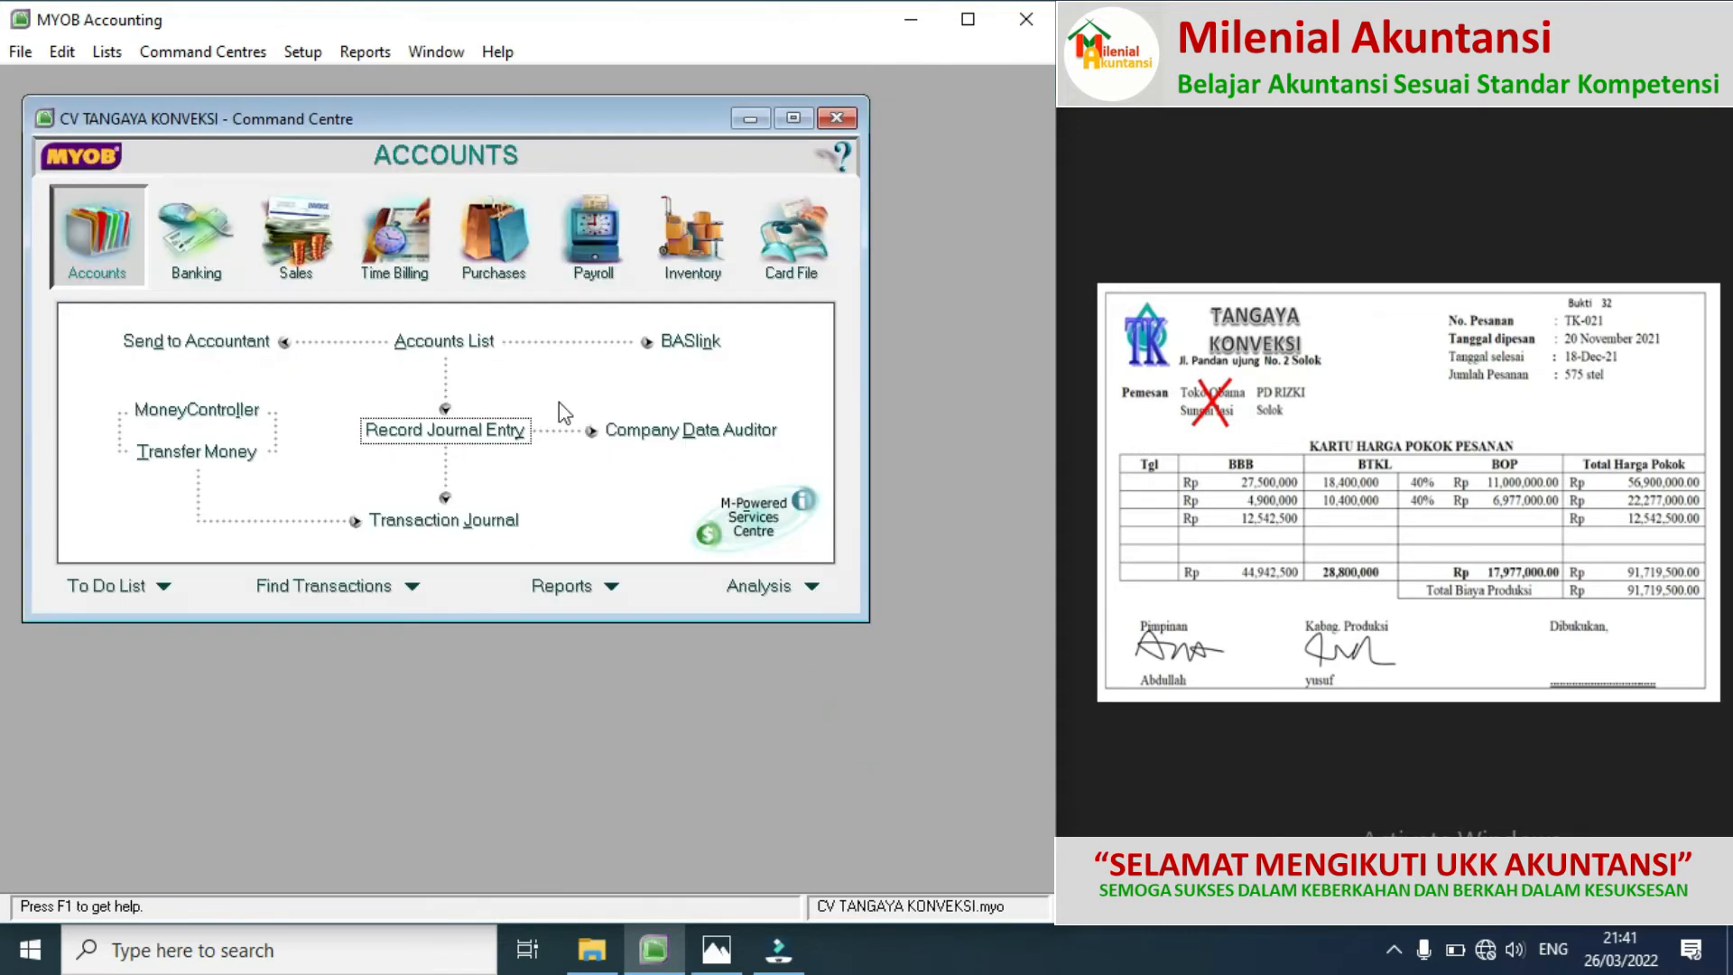
# Step: Create a new inventory item with item number TK-021 and name PESANAN TK-021
pyautogui.click(691, 268)
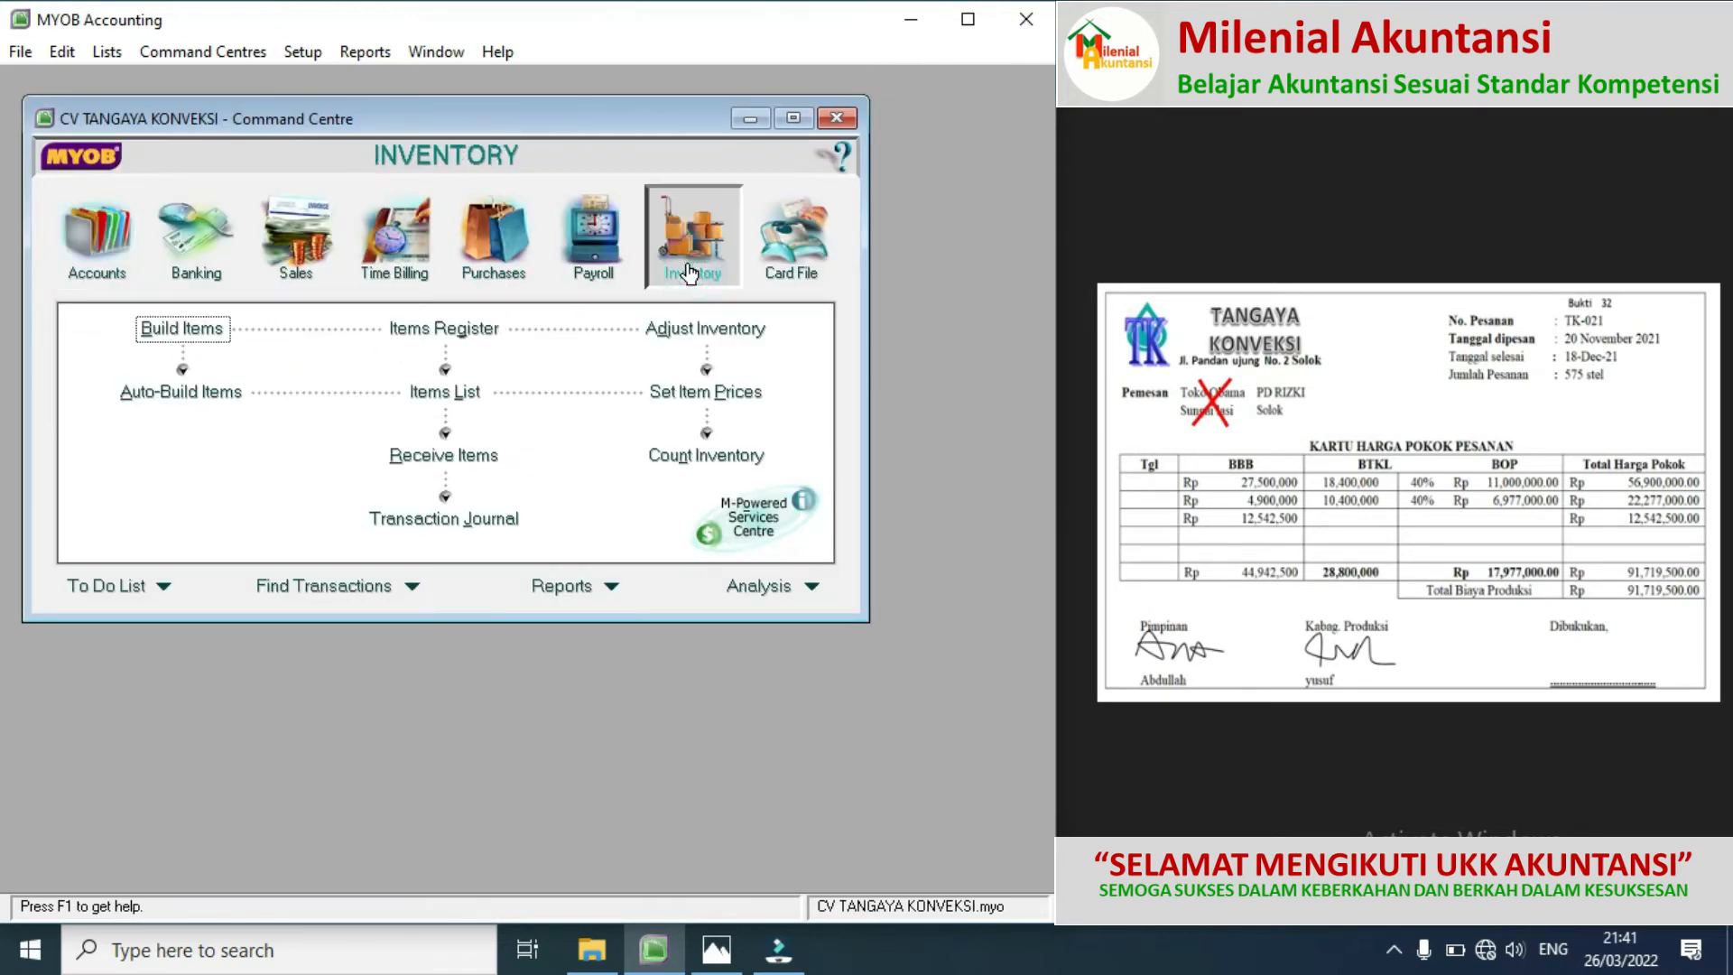
pyautogui.click(465, 393)
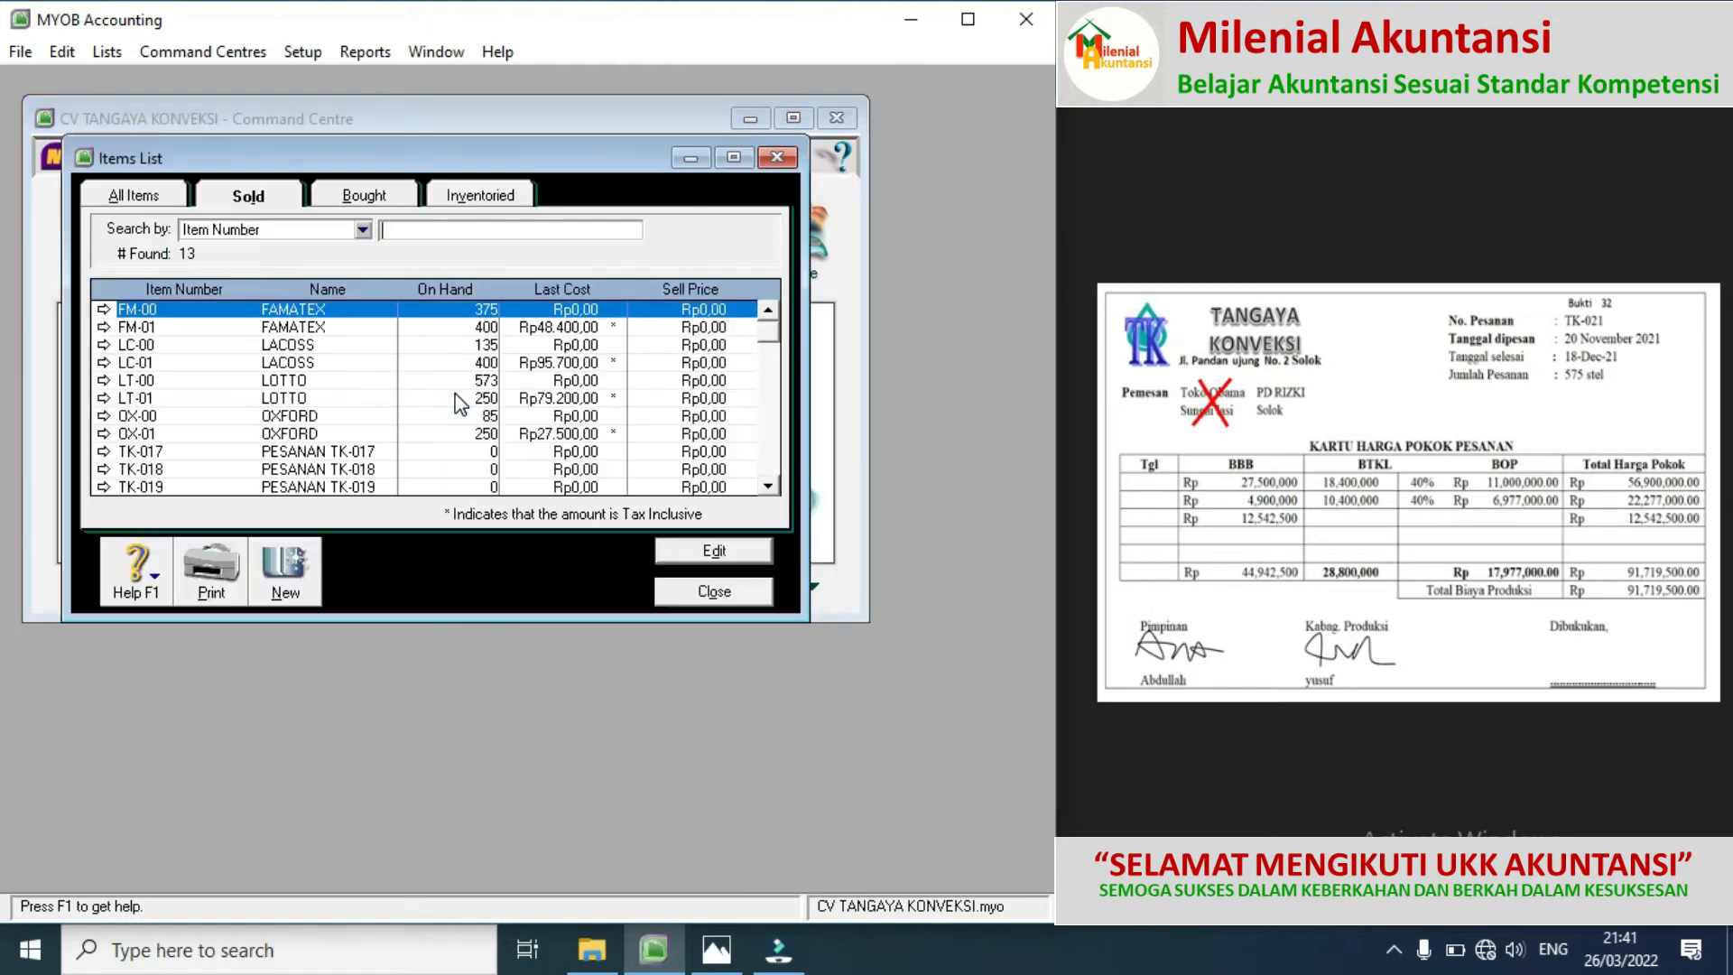
pyautogui.click(282, 568)
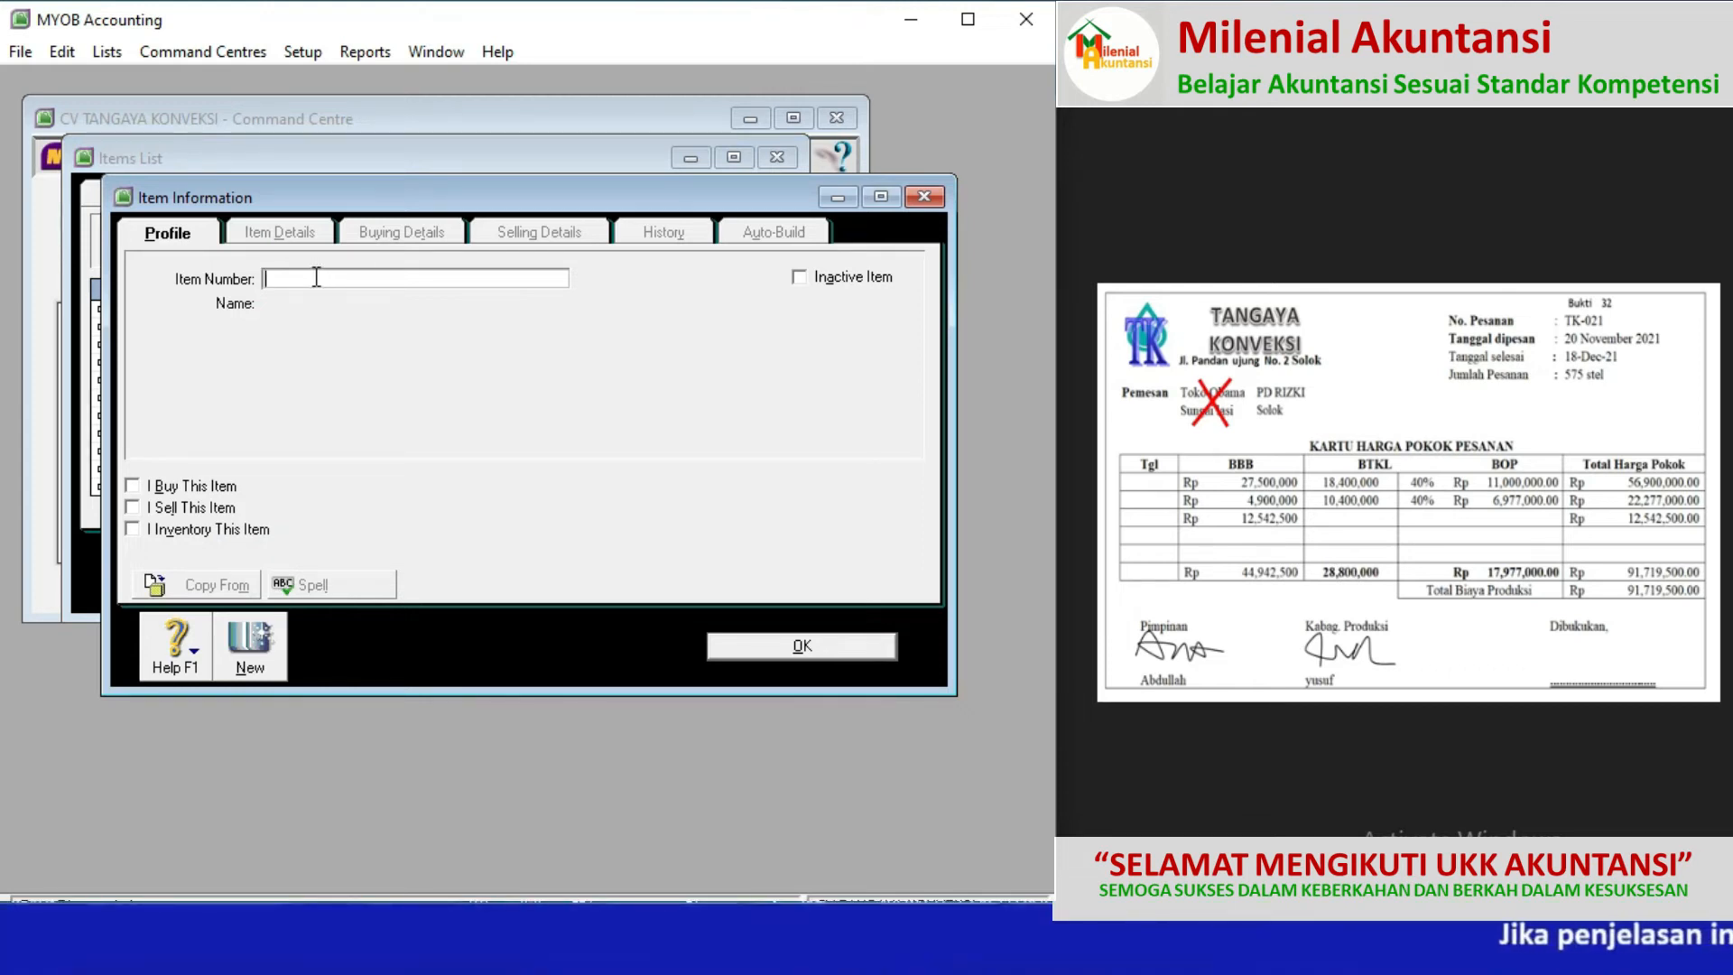
pyautogui.write('TK-')
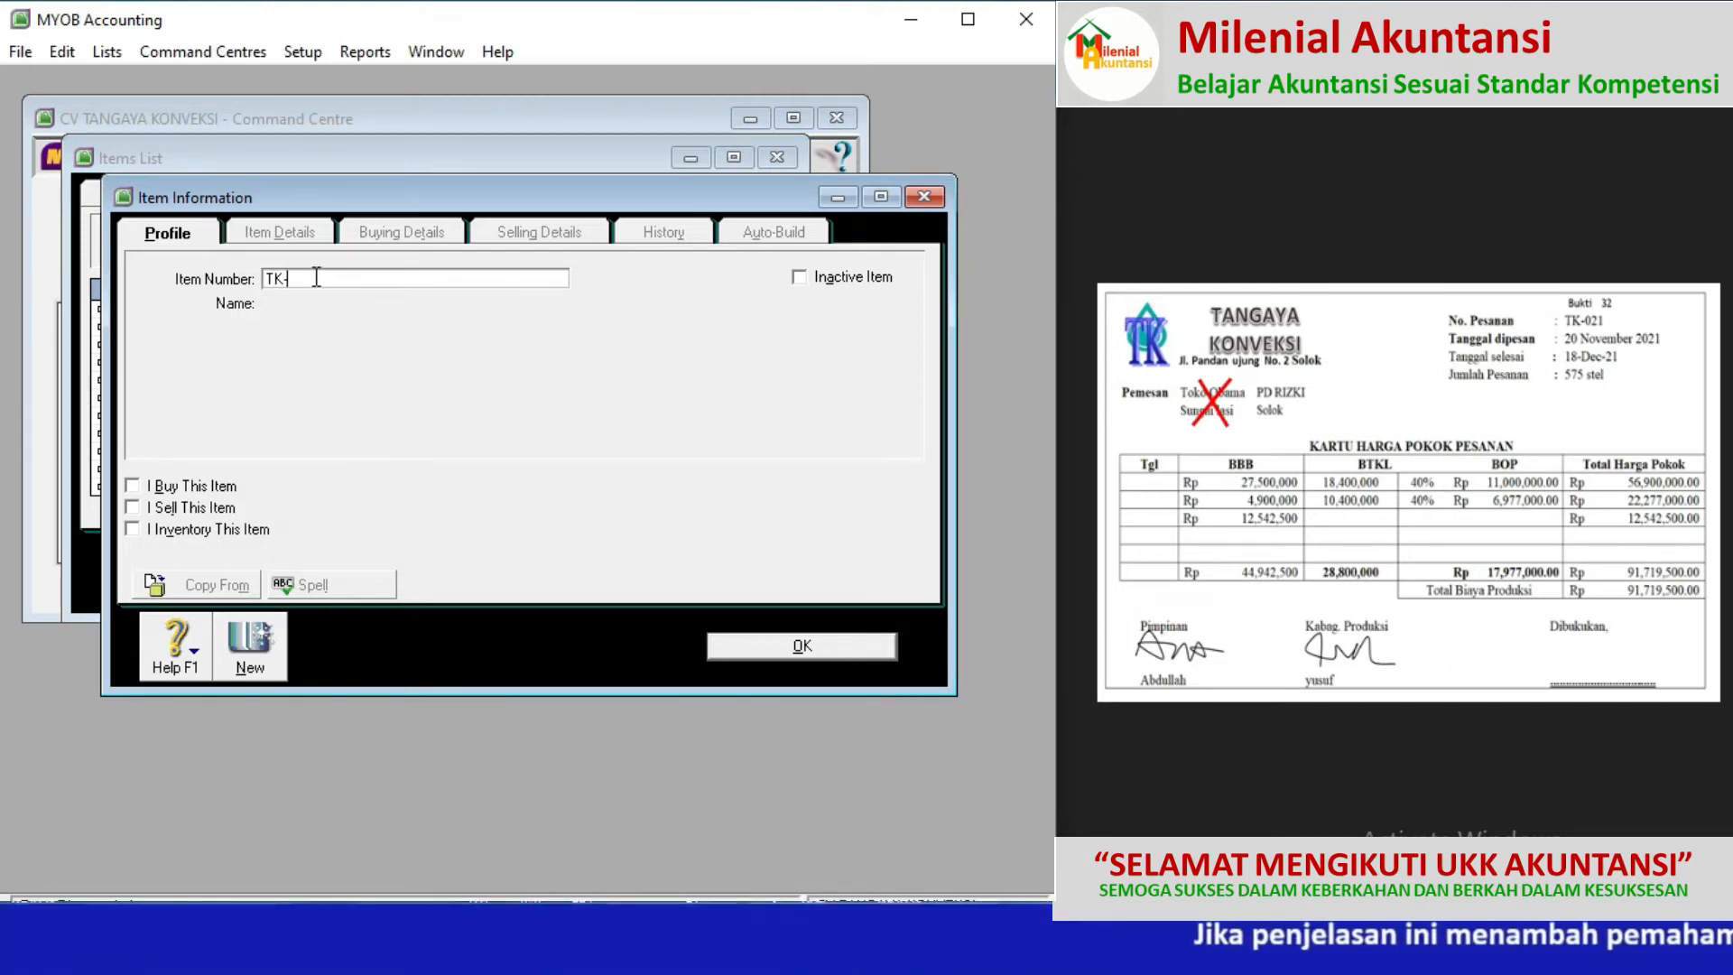
pyautogui.write('021')
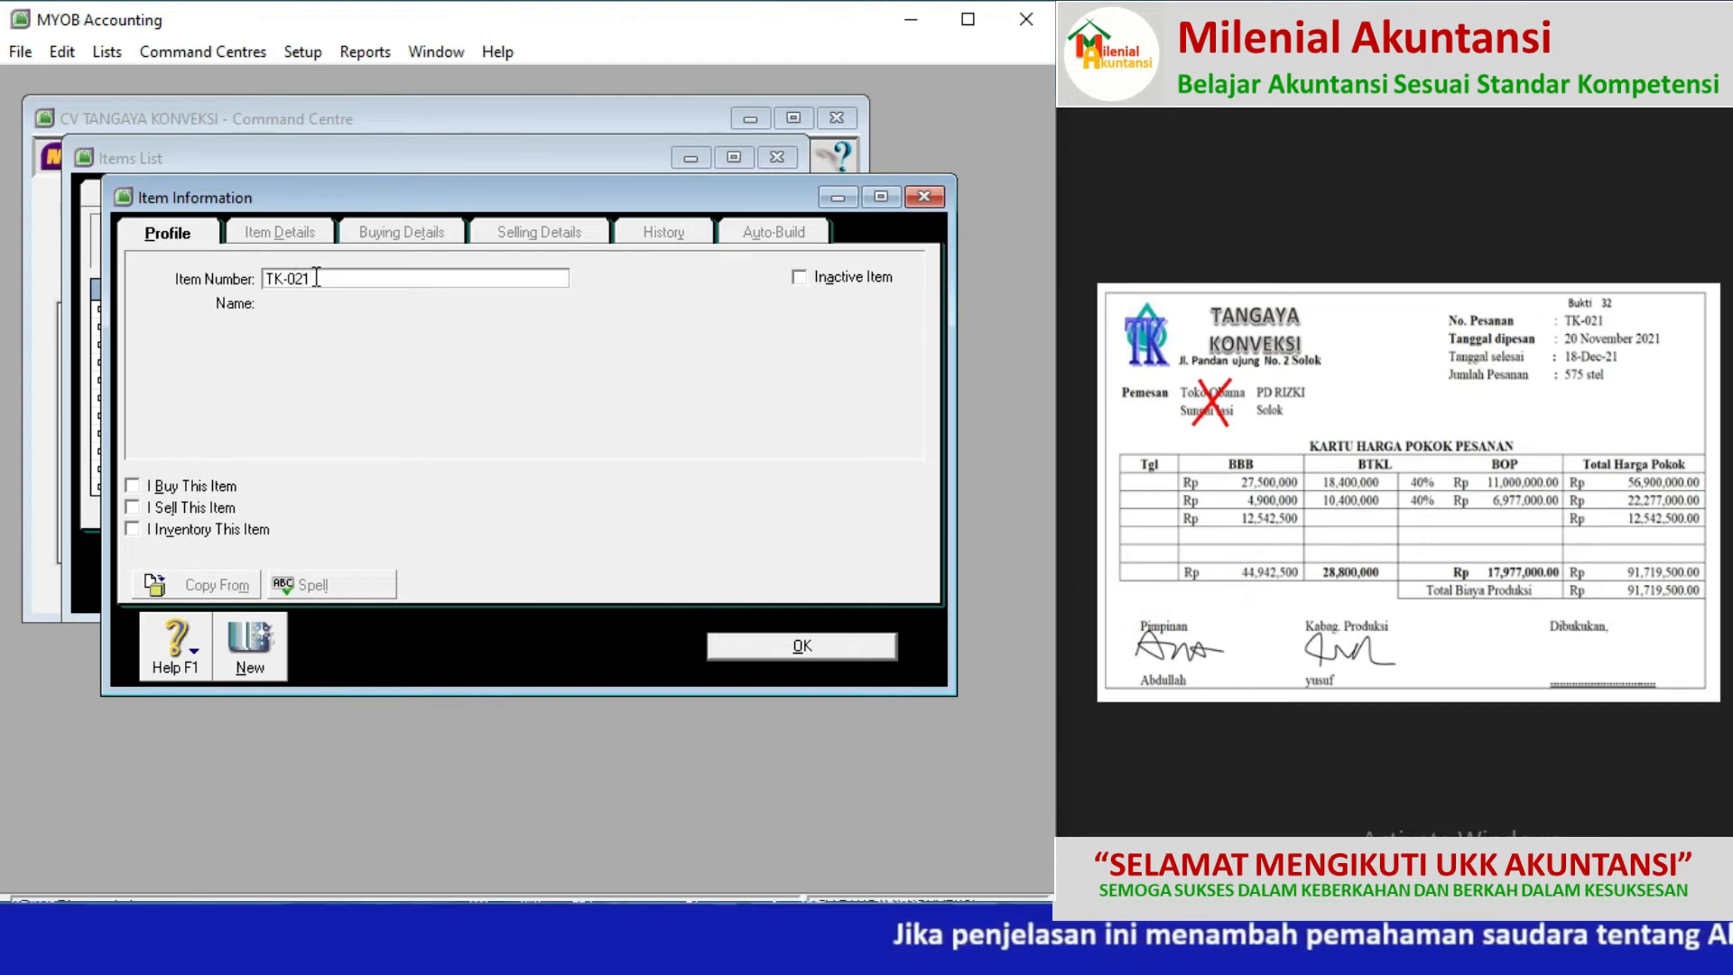
pyautogui.press('Tab')
pyautogui.write('PESANAN TK')
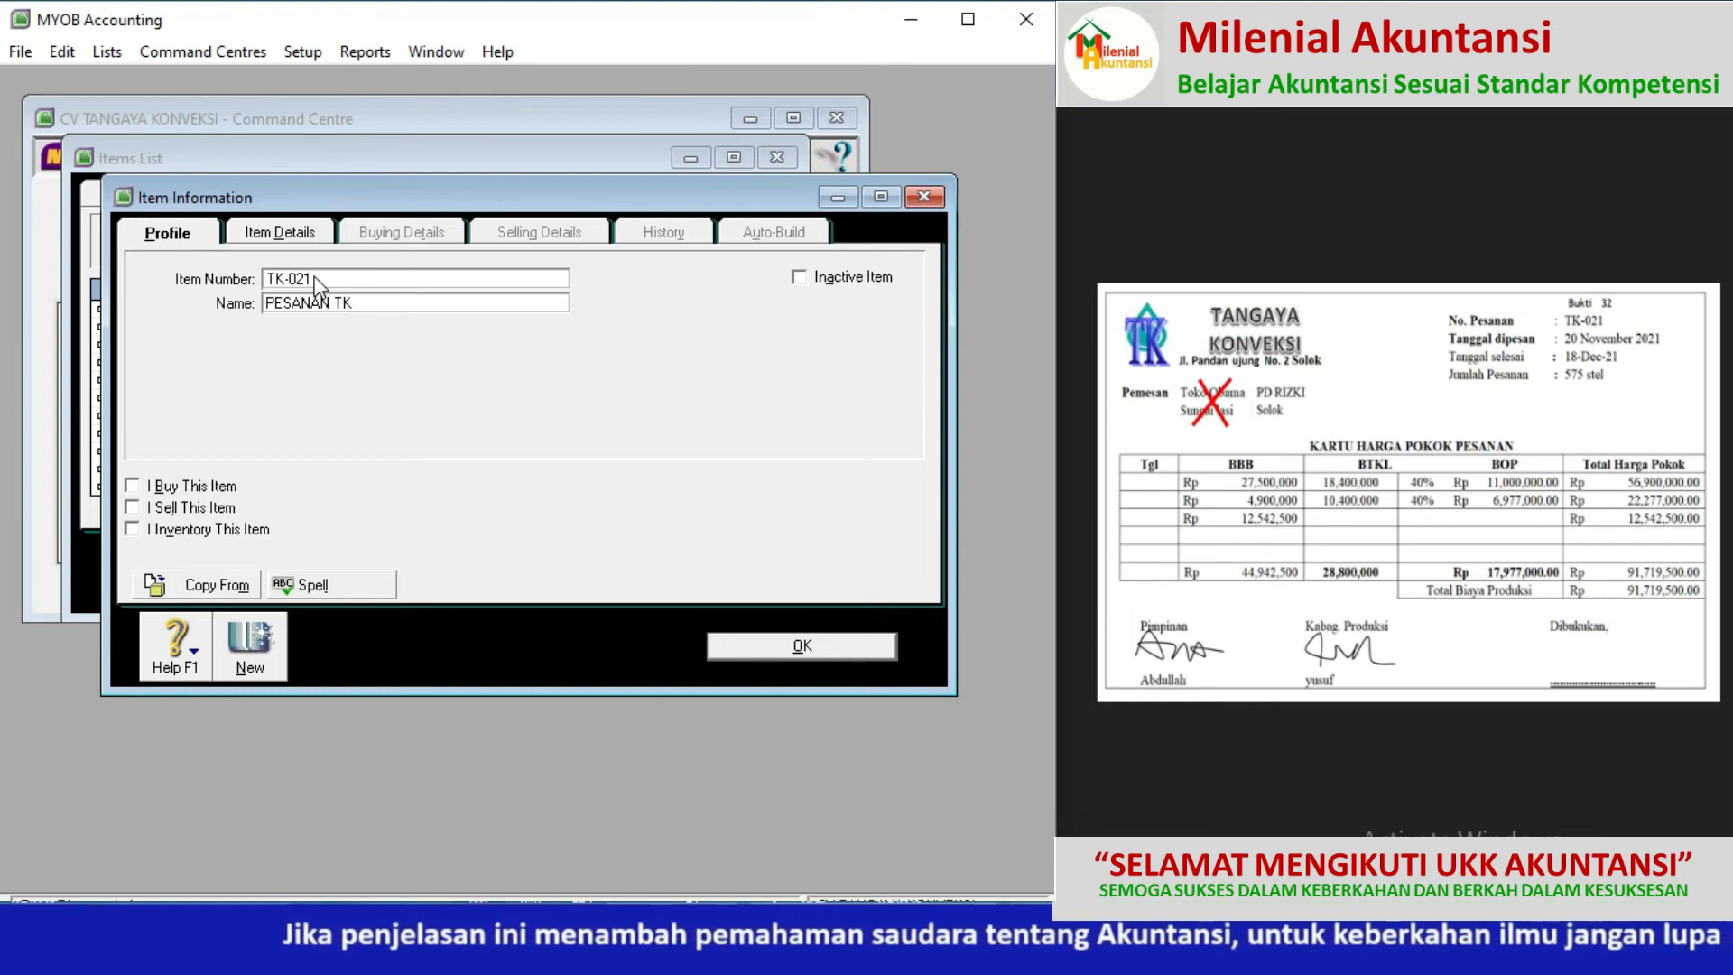
pyautogui.write('-021')
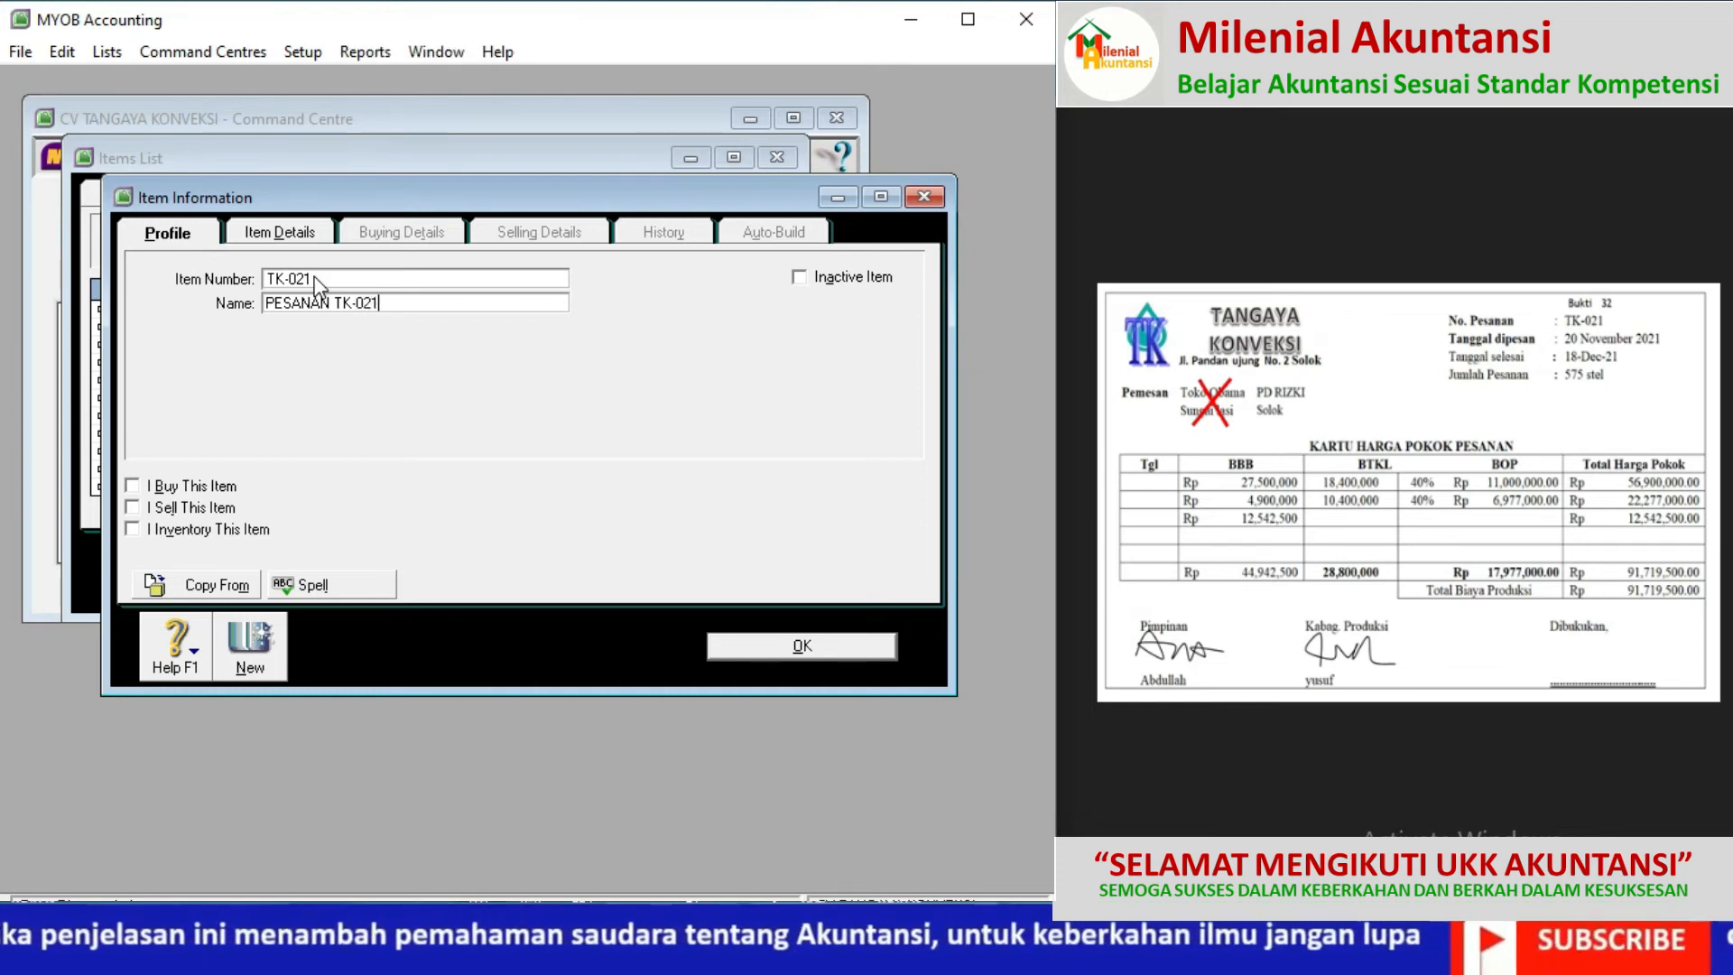
# Step: Mark item TK-021 as bought, sold and inventoried
pyautogui.click(133, 486)
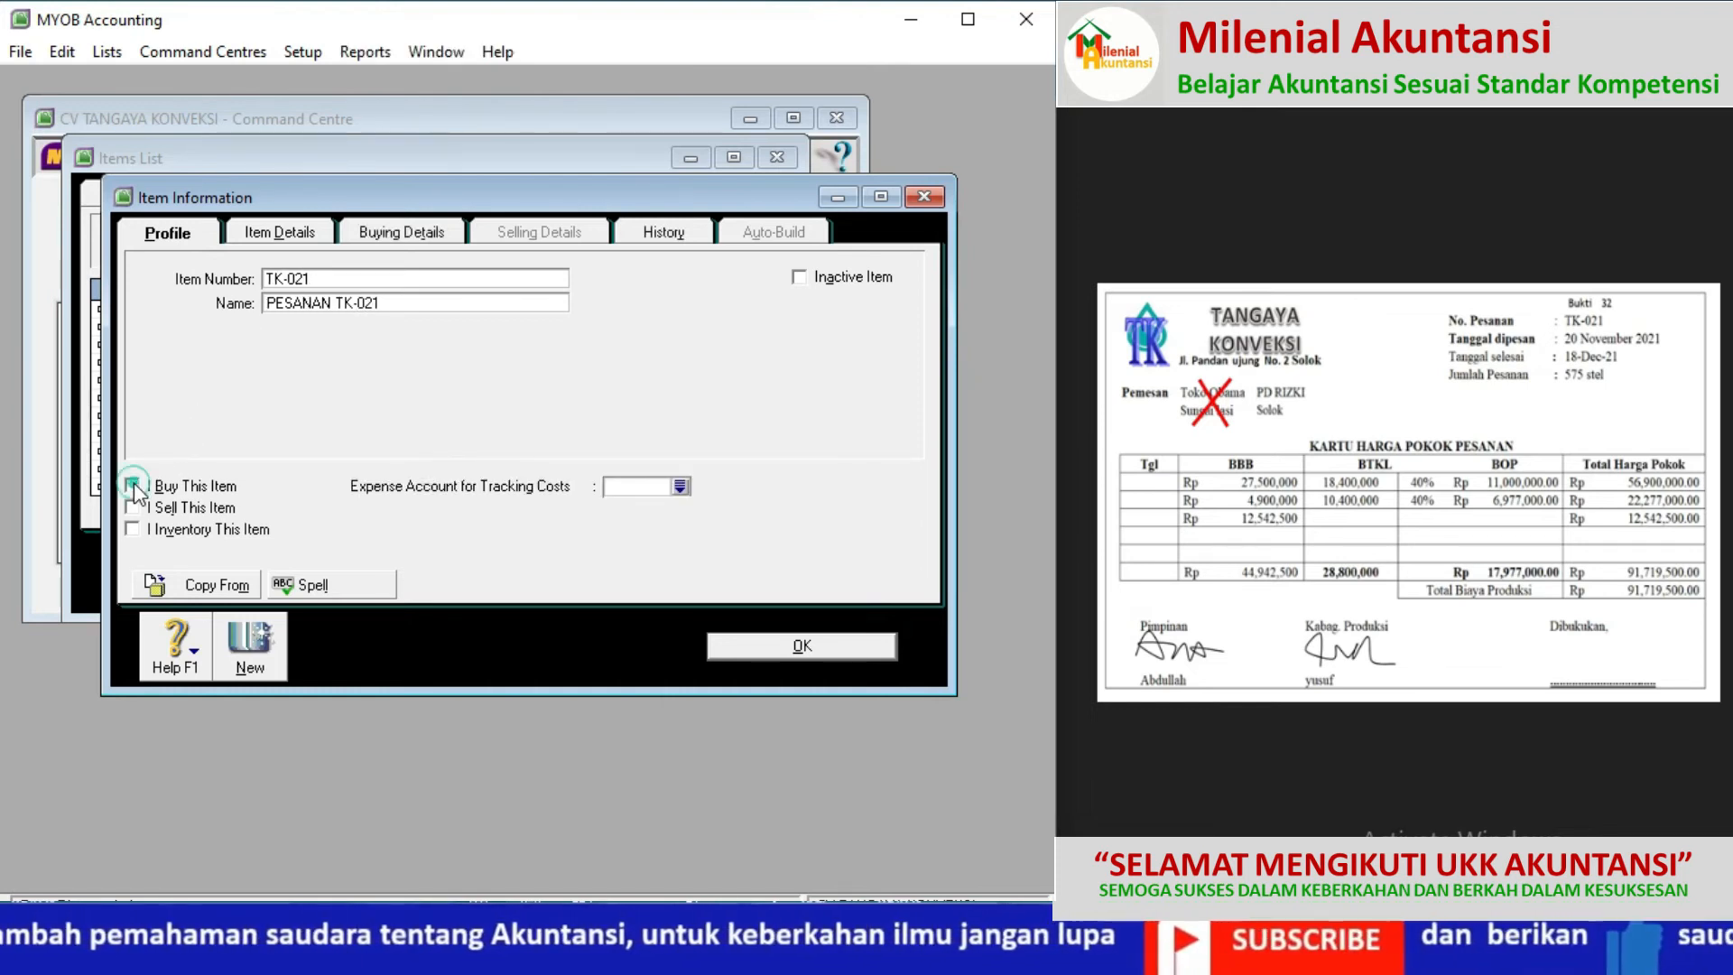
pyautogui.click(134, 486)
pyautogui.click(133, 507)
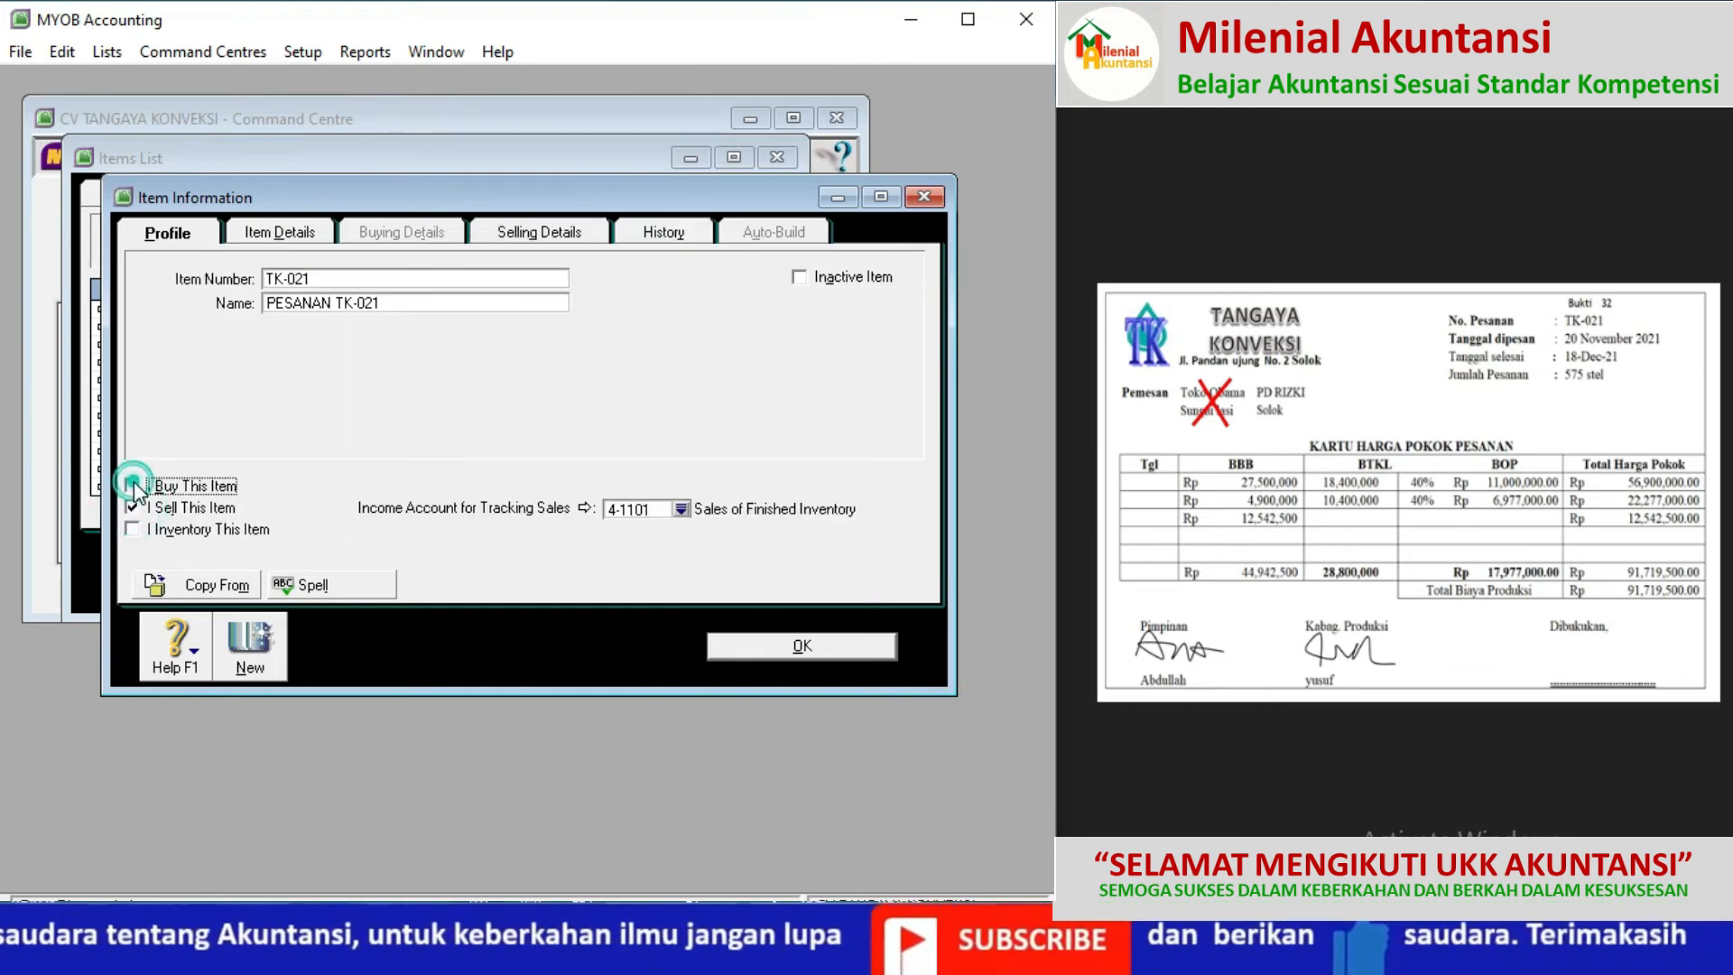
pyautogui.click(133, 487)
pyautogui.click(133, 530)
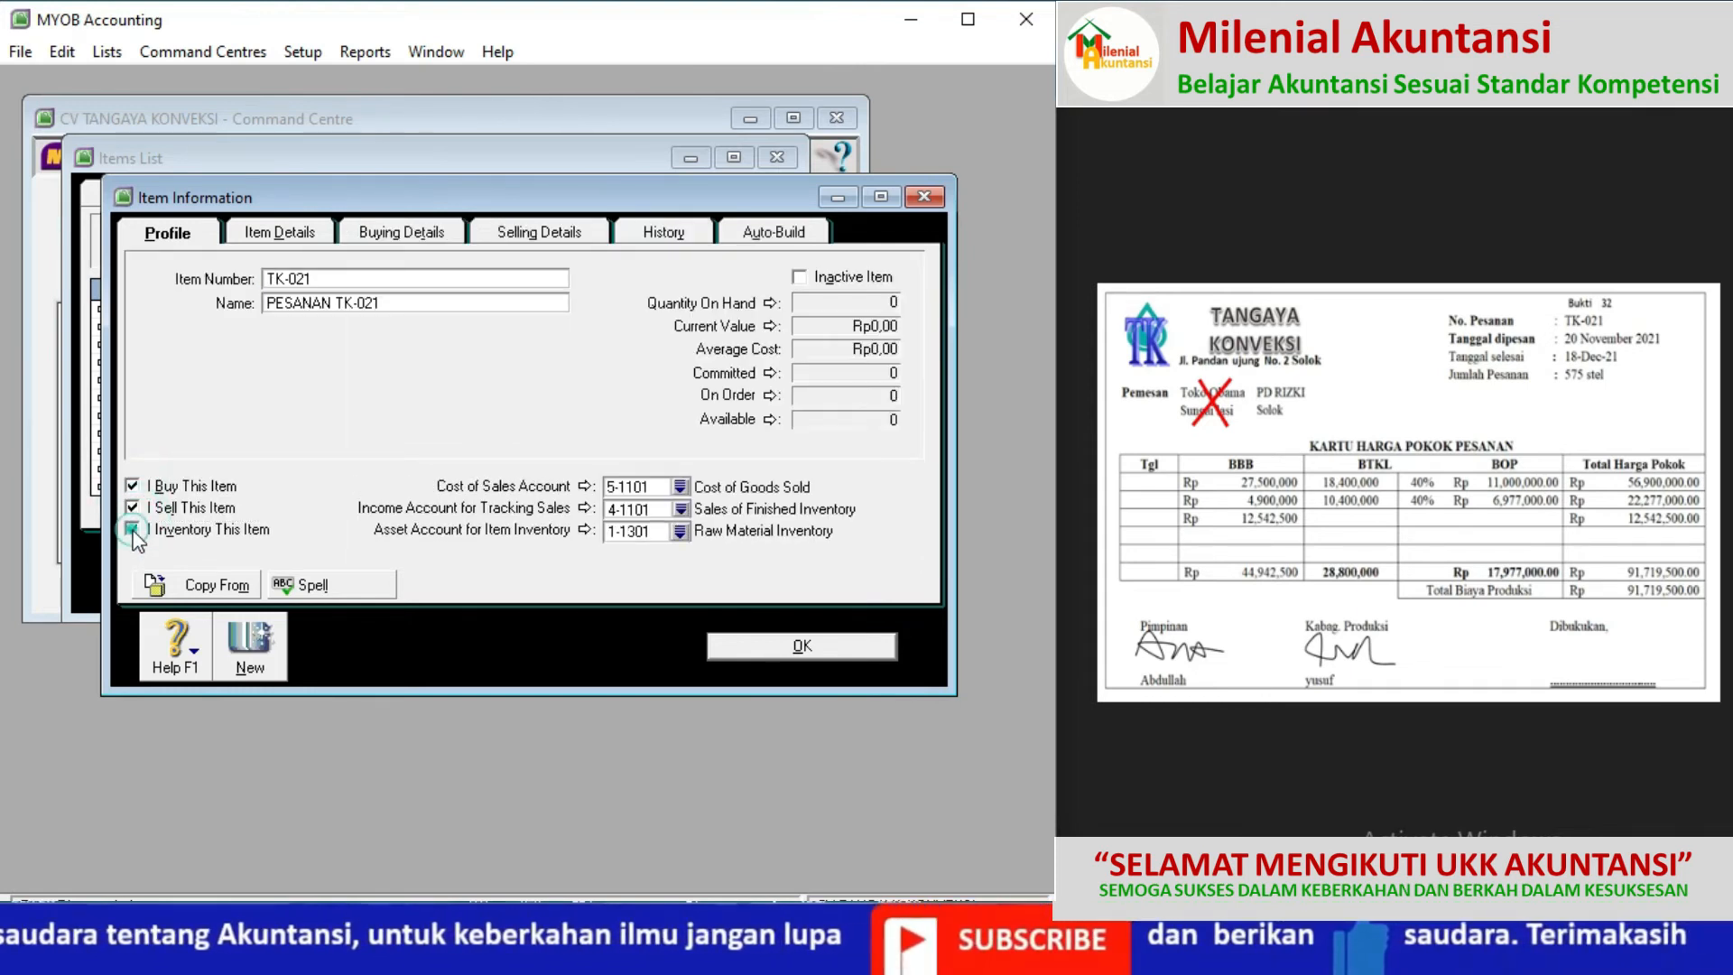
# Step: Set the item's inventory asset account to 1-1303 Finished Goods Inventory, save the item and close the items list
pyautogui.click(681, 534)
pyautogui.click(533, 451)
pyautogui.doubleClick(535, 453)
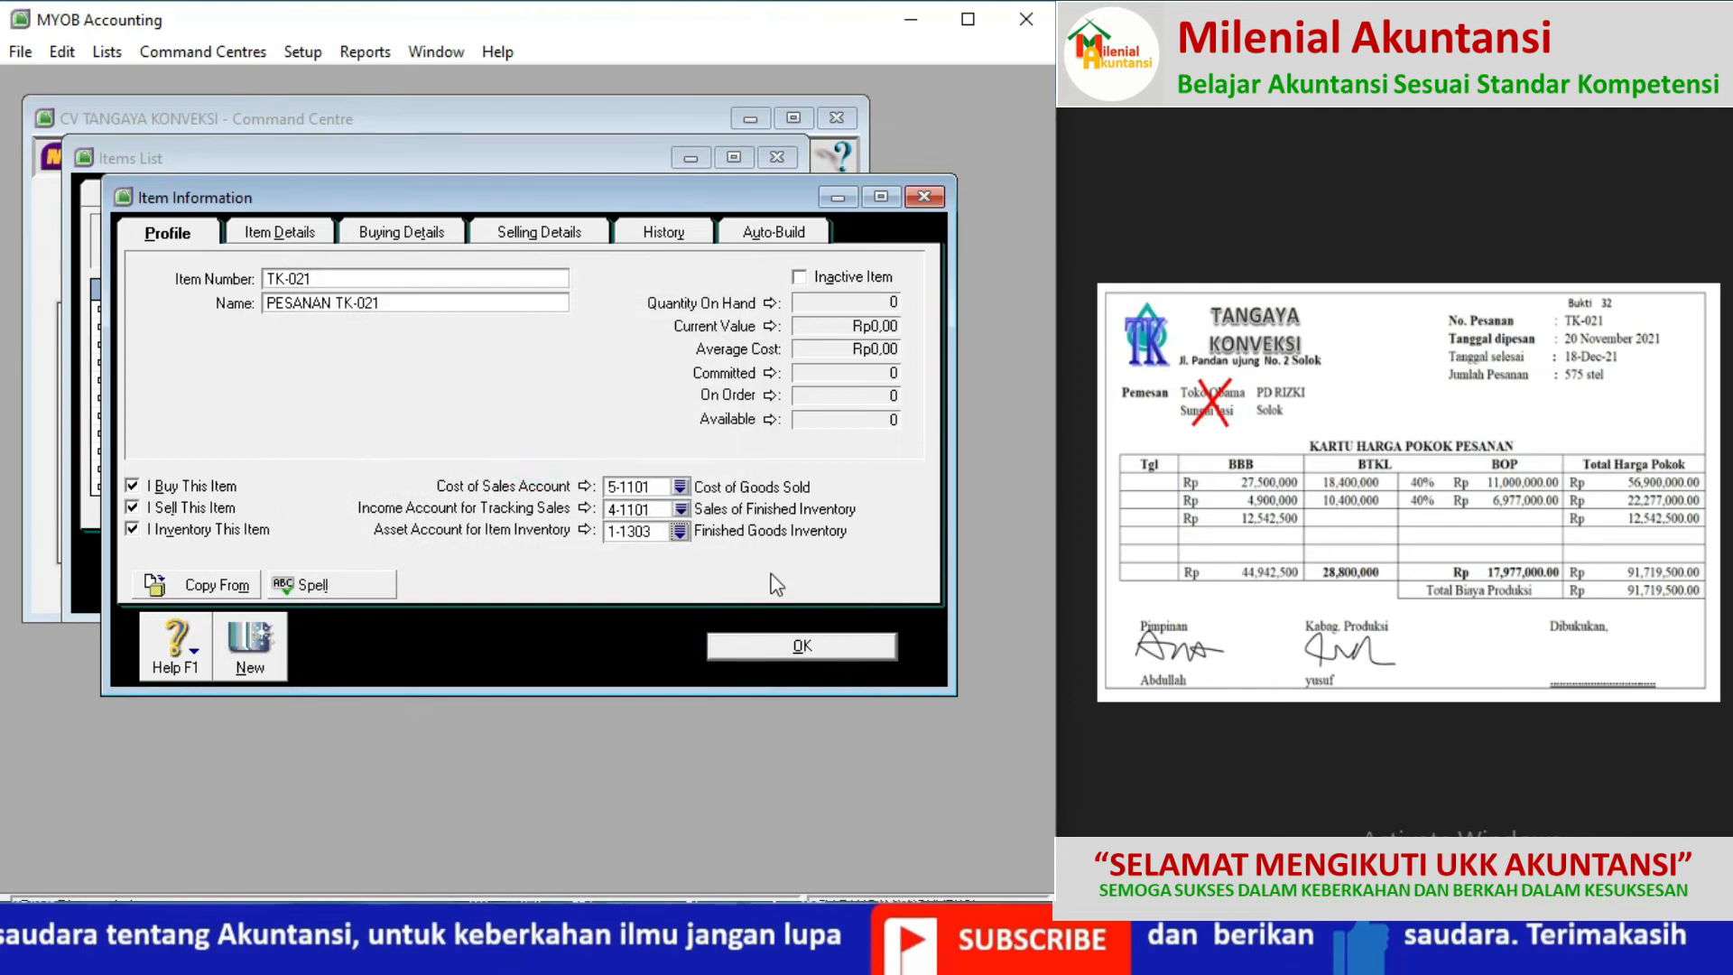
pyautogui.click(772, 640)
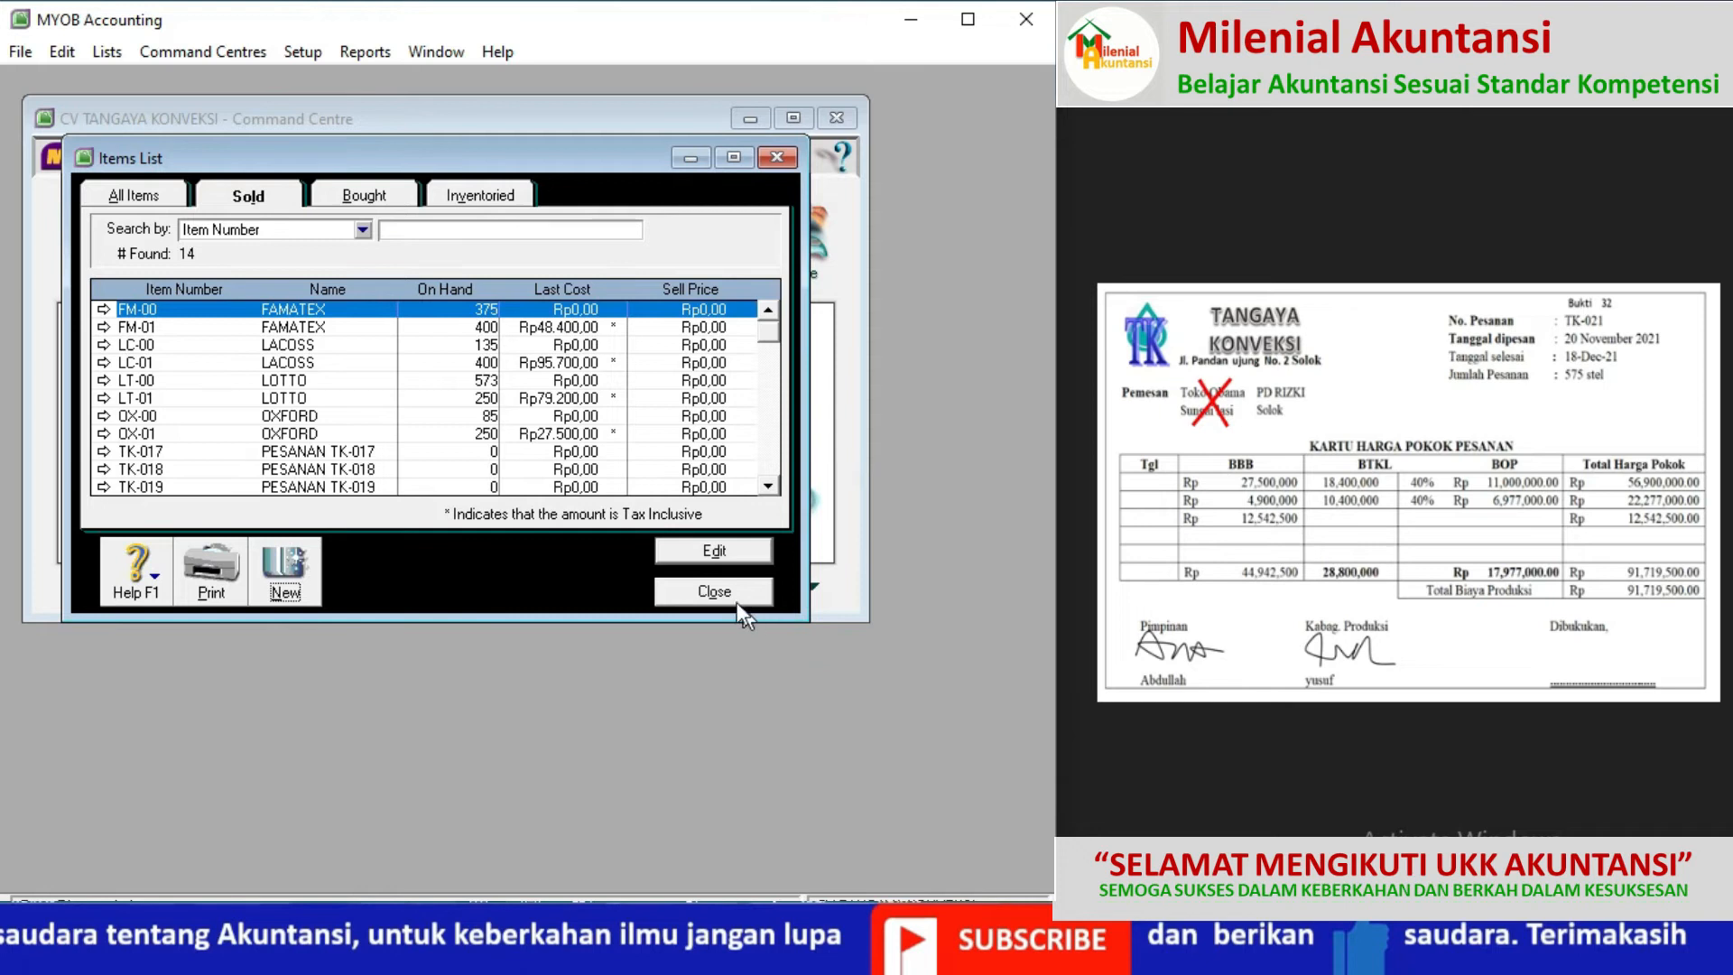
pyautogui.click(715, 593)
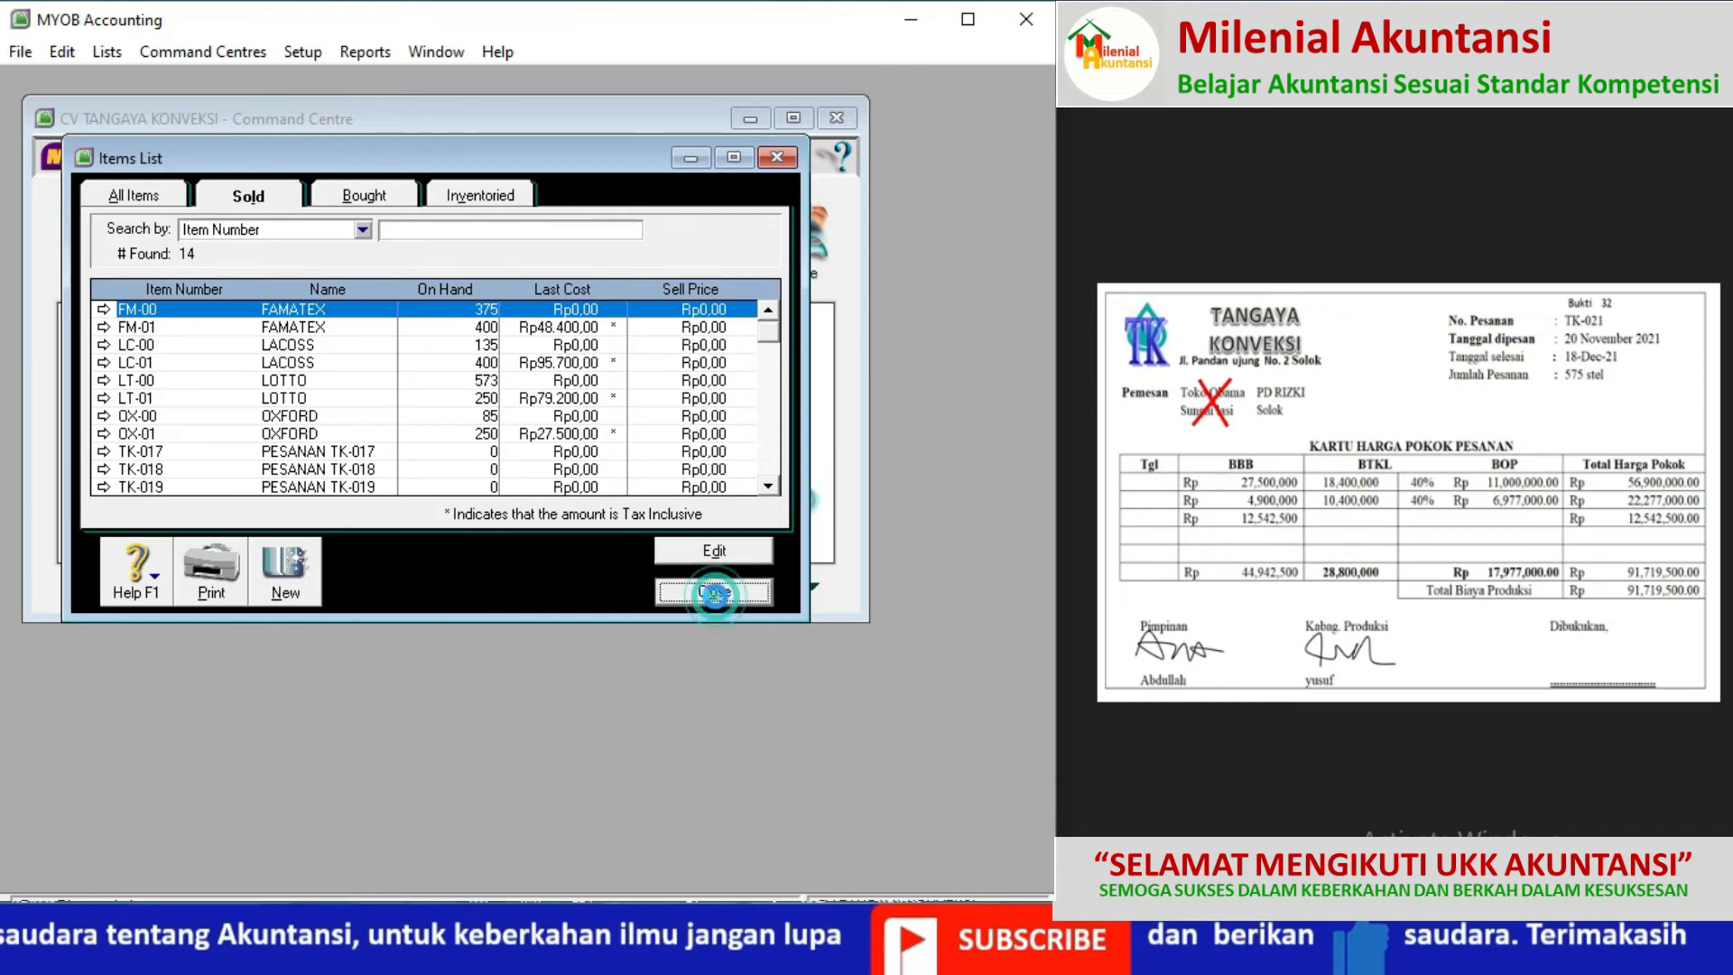
pyautogui.click(1447, 498)
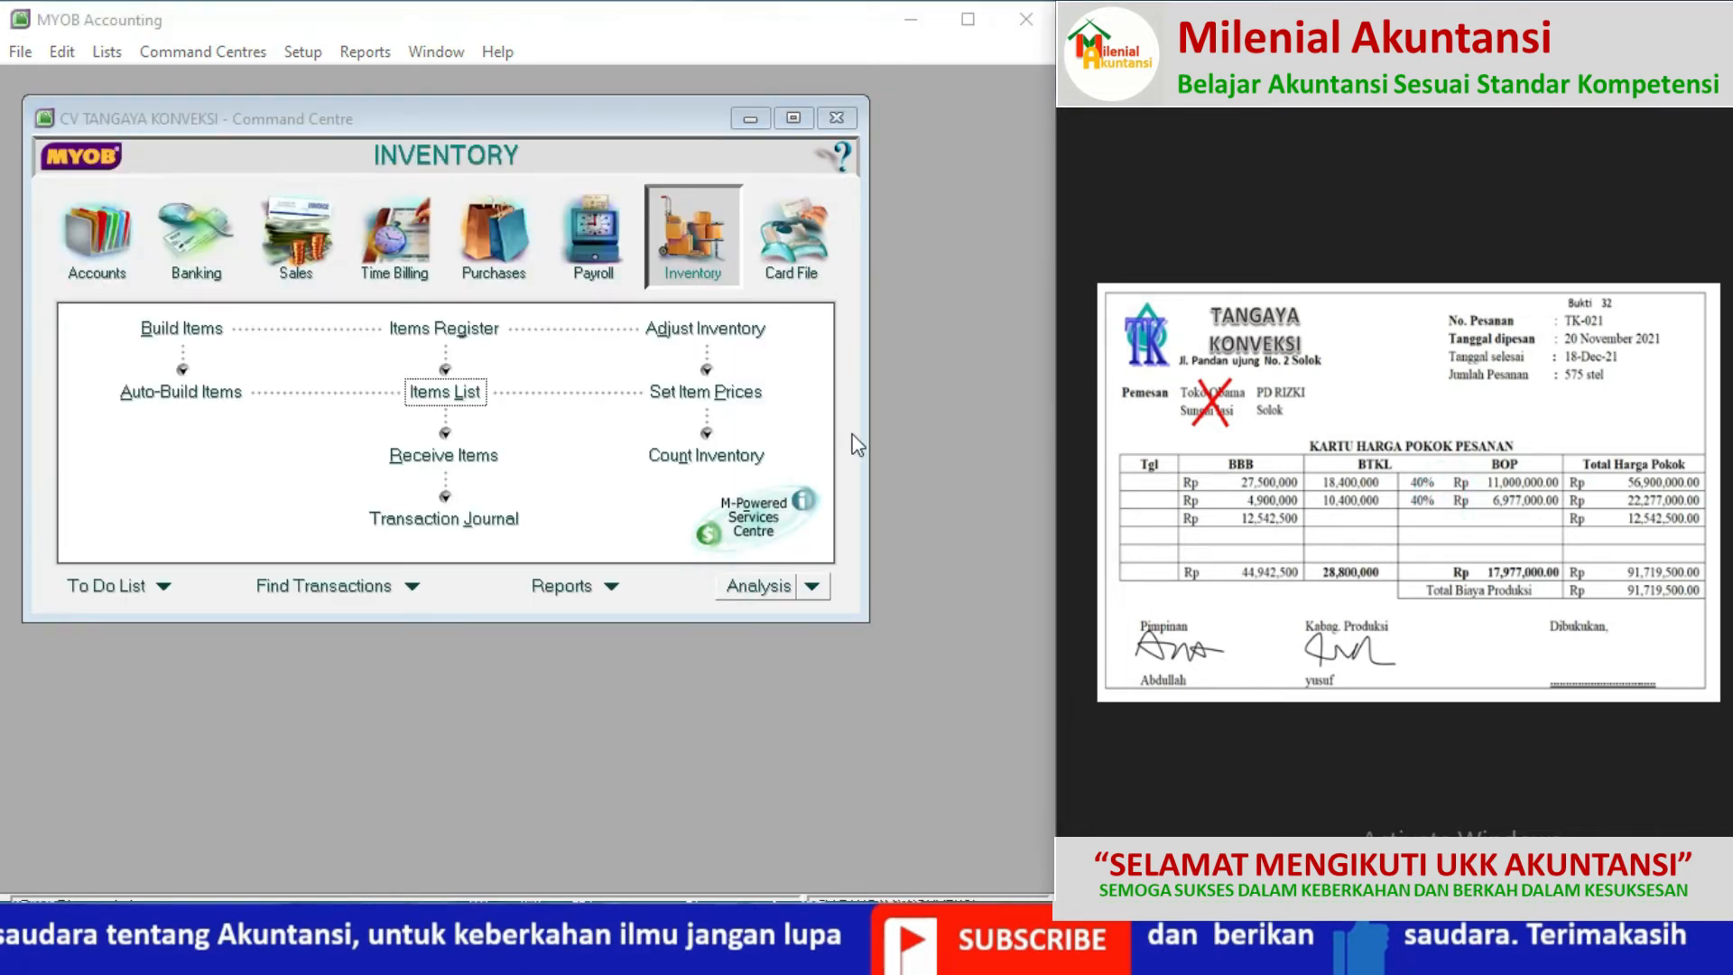
# Step: In the inventory count, enter 575 as the counted quantity for item TK-021
pyautogui.click(722, 457)
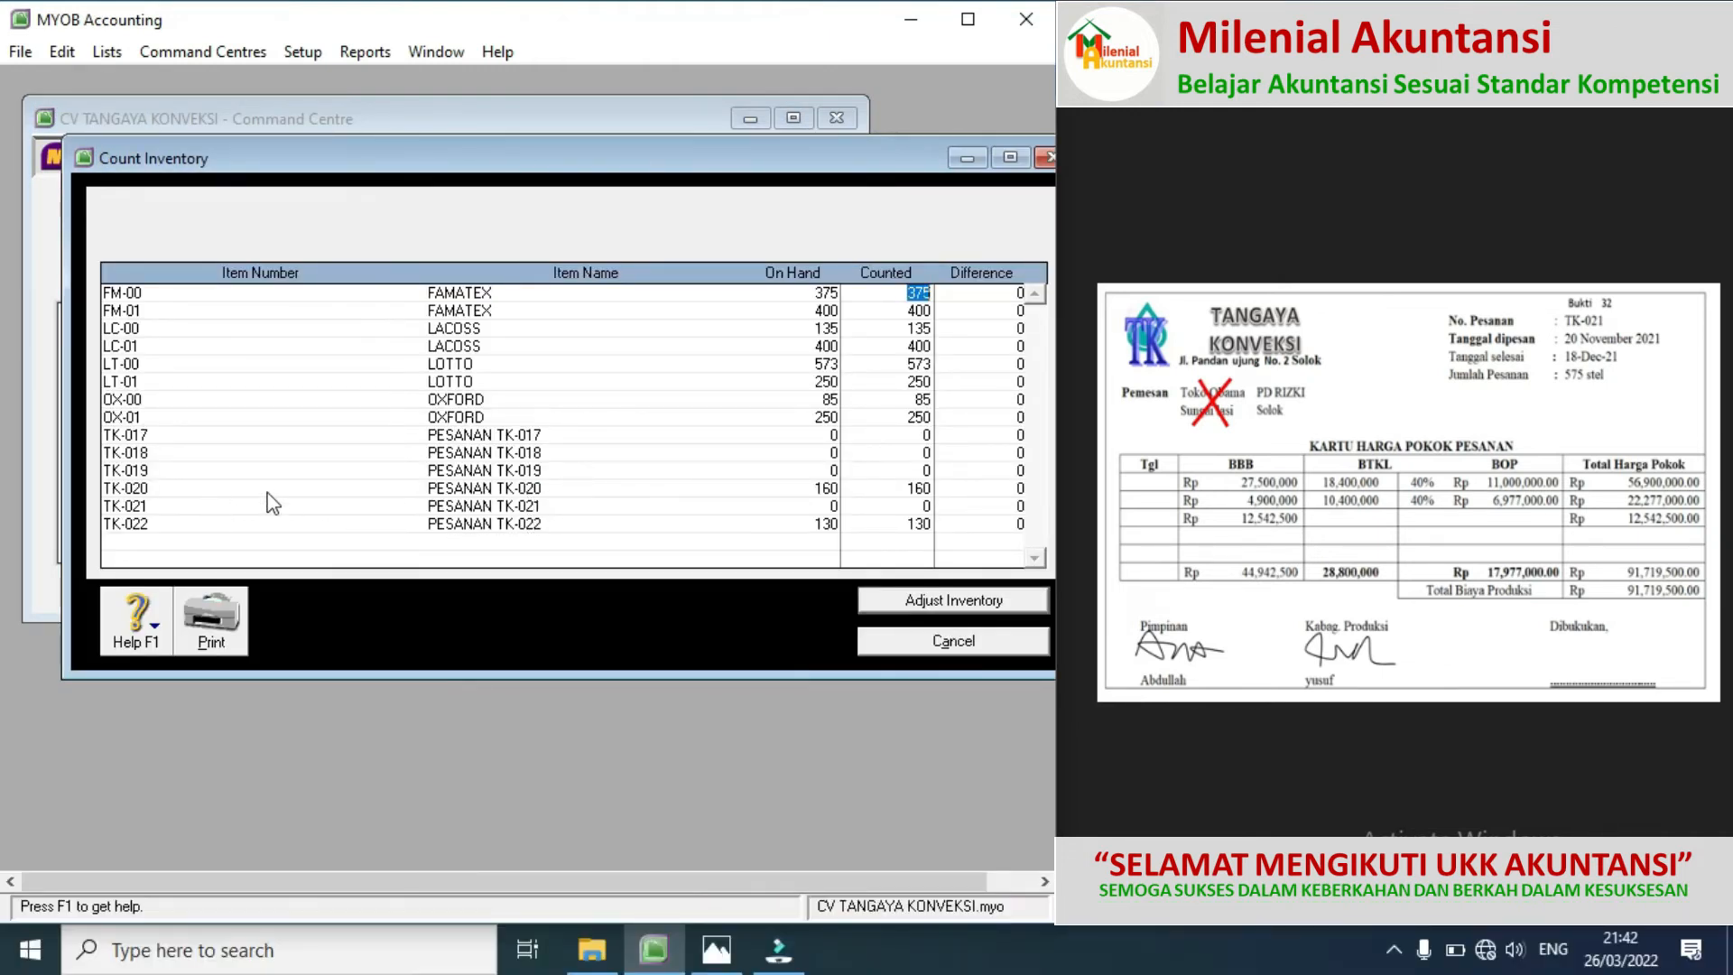
pyautogui.click(925, 506)
pyautogui.write('575')
pyautogui.press('Tab')
# Step: Start the inventory adjustment with 1-1303 Finished Goods Inventory as the default adjustment account
pyautogui.click(941, 607)
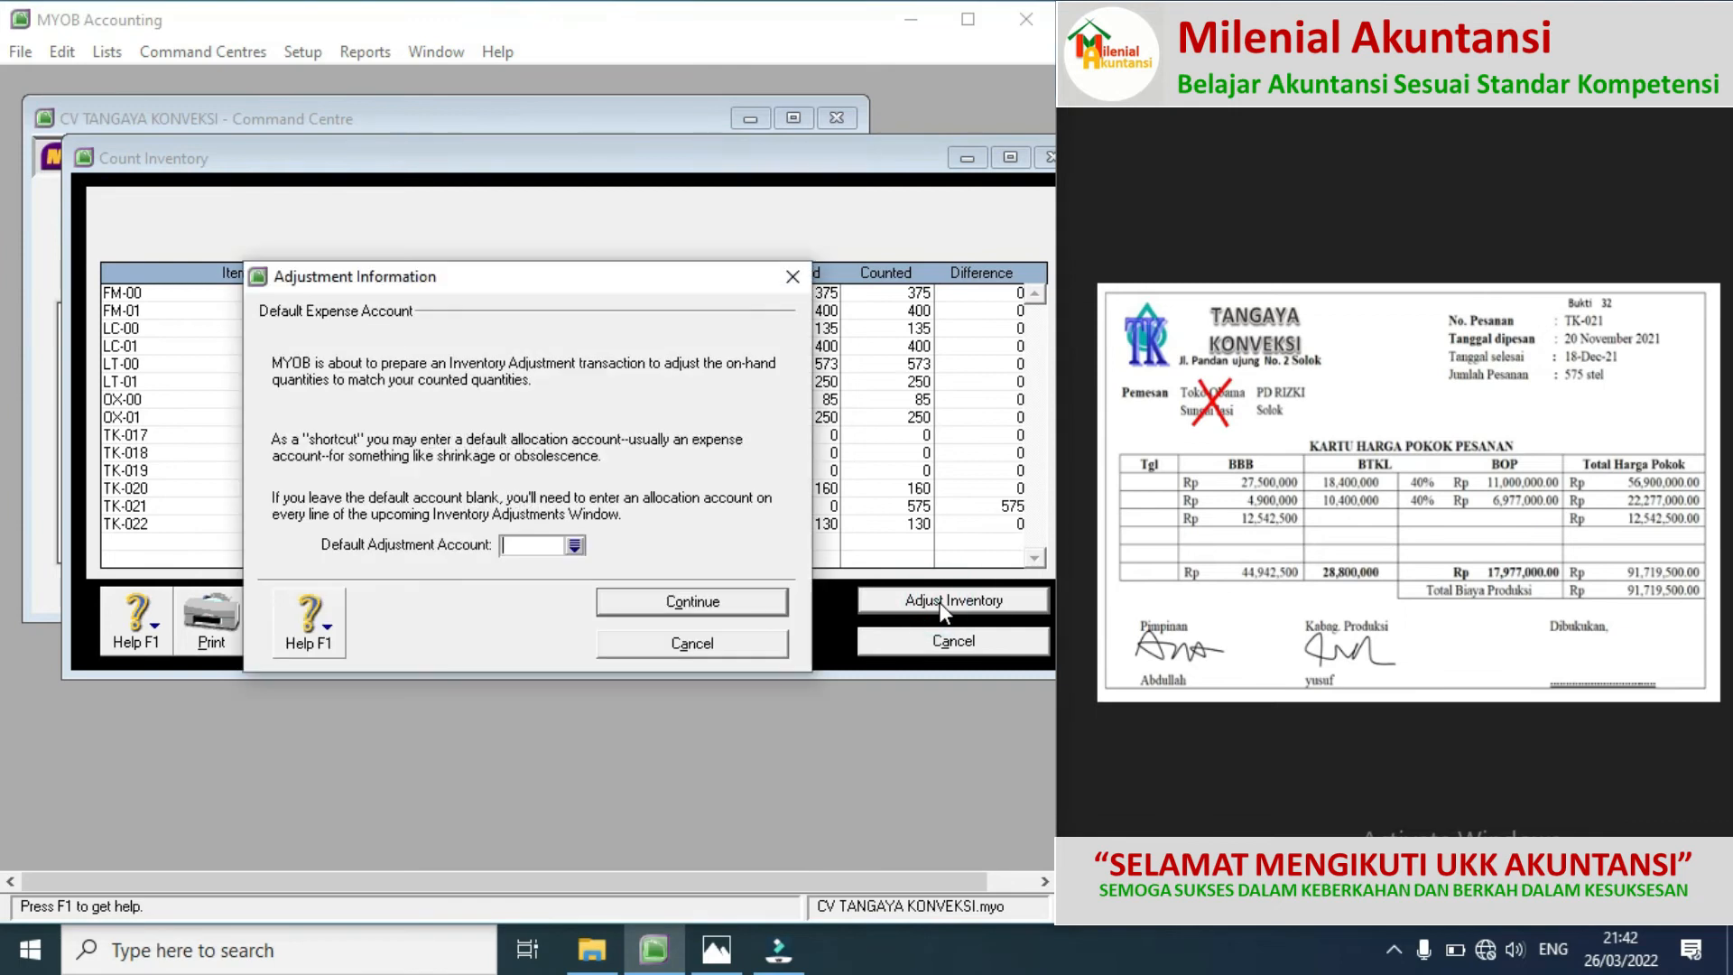
pyautogui.click(575, 545)
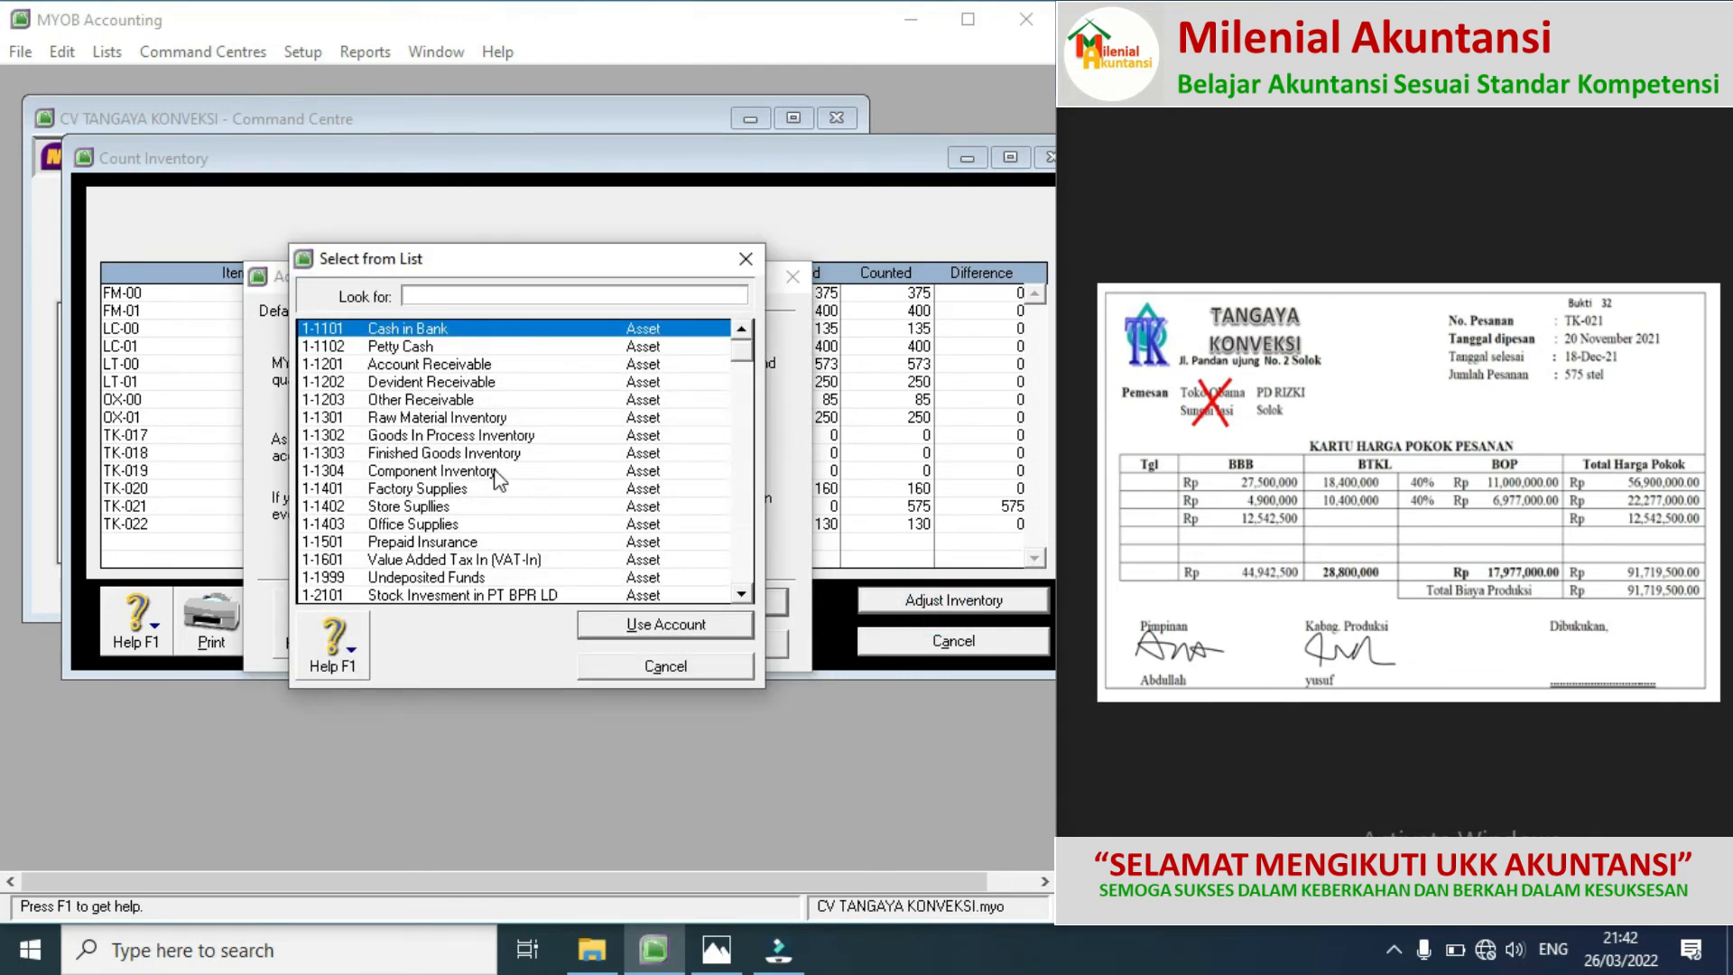
pyautogui.doubleClick(455, 460)
pyautogui.click(669, 602)
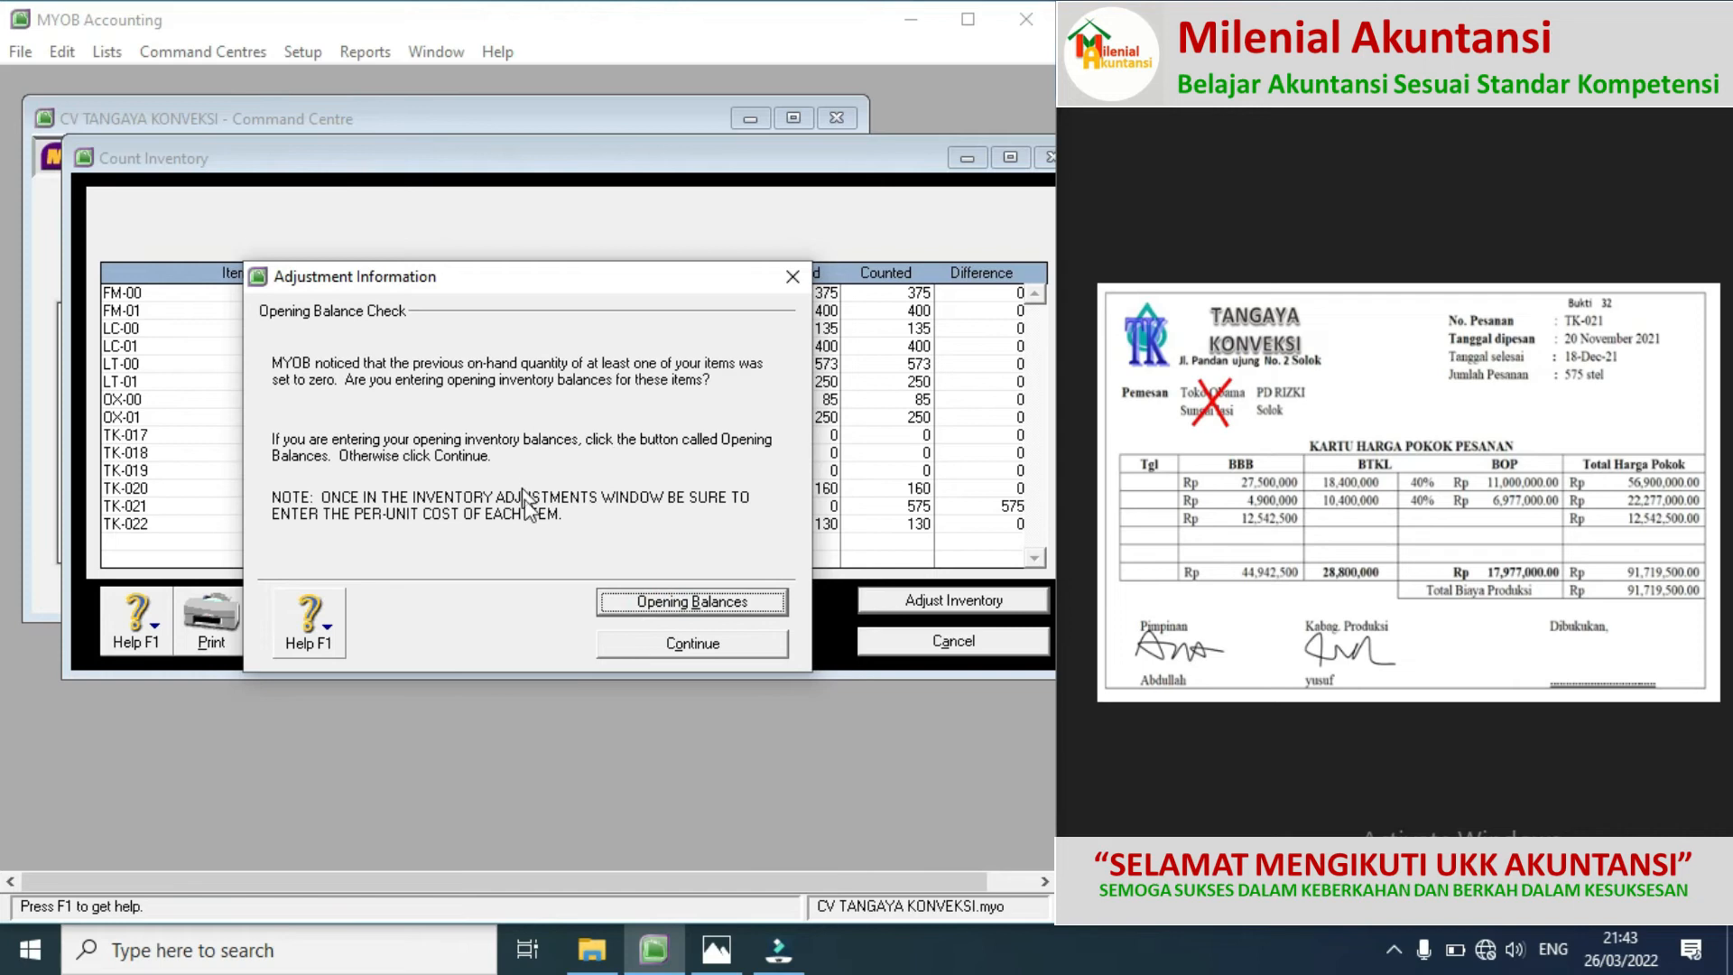
# Step: Continue to the inventory adjustment and fill its header with journal number 02/LPS, date 18/12/2021 and memo PESANAN TK-021
pyautogui.click(671, 642)
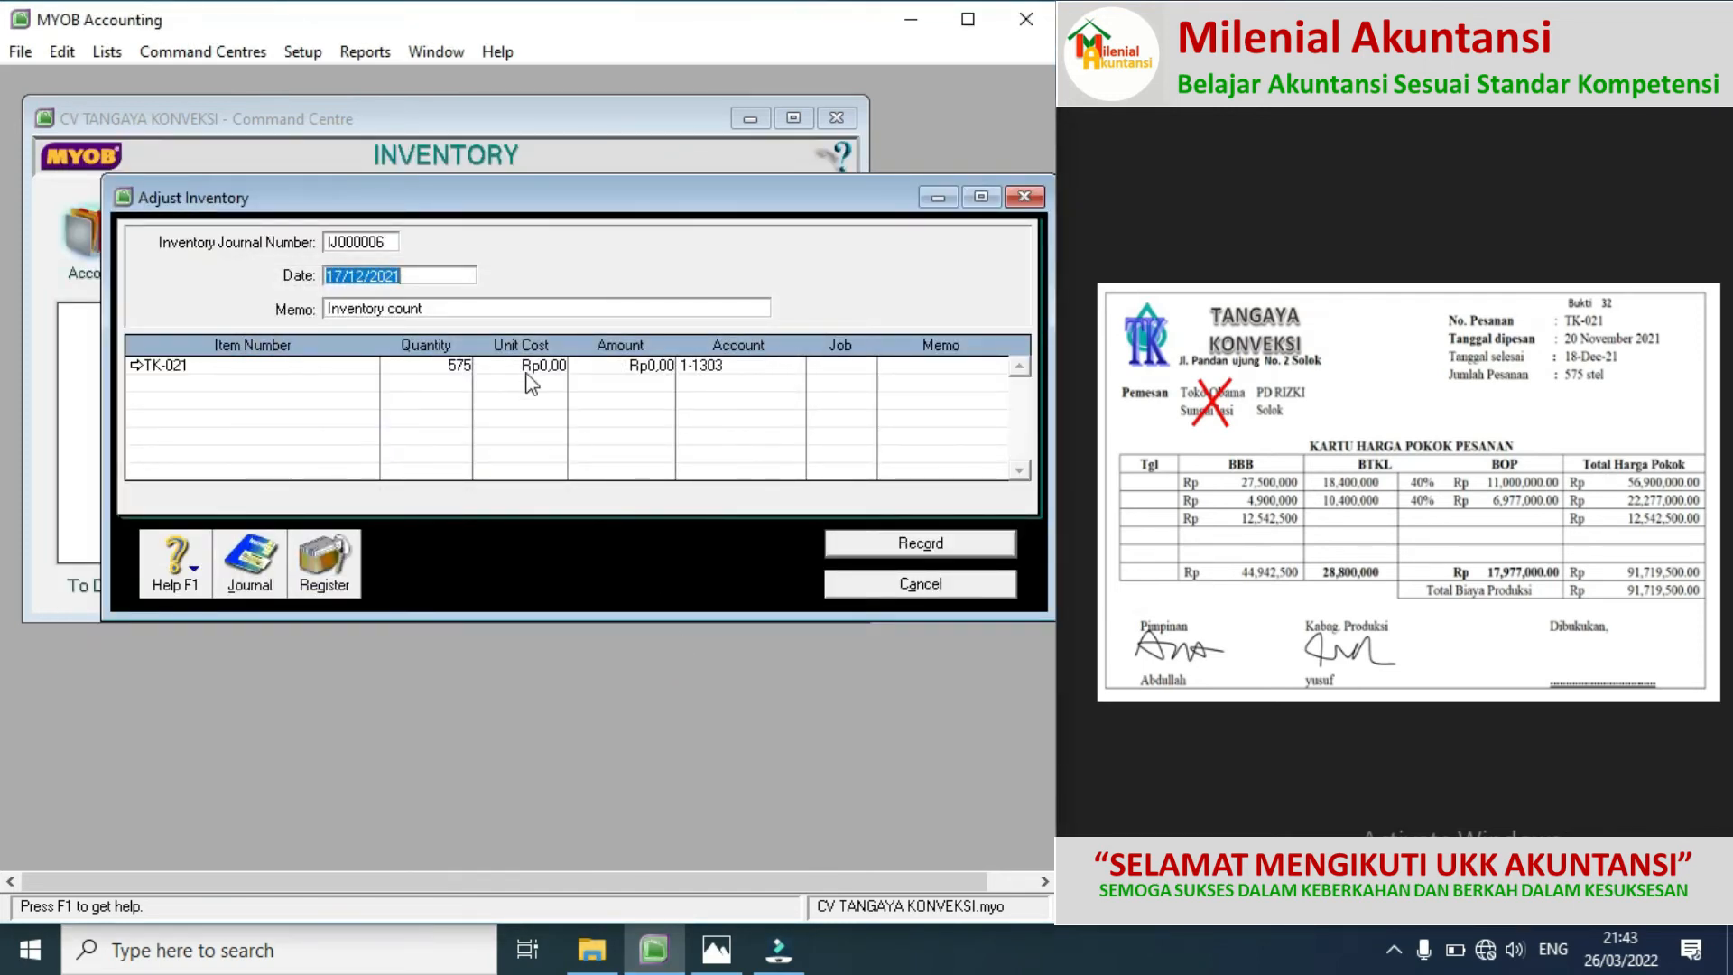
pyautogui.click(390, 244)
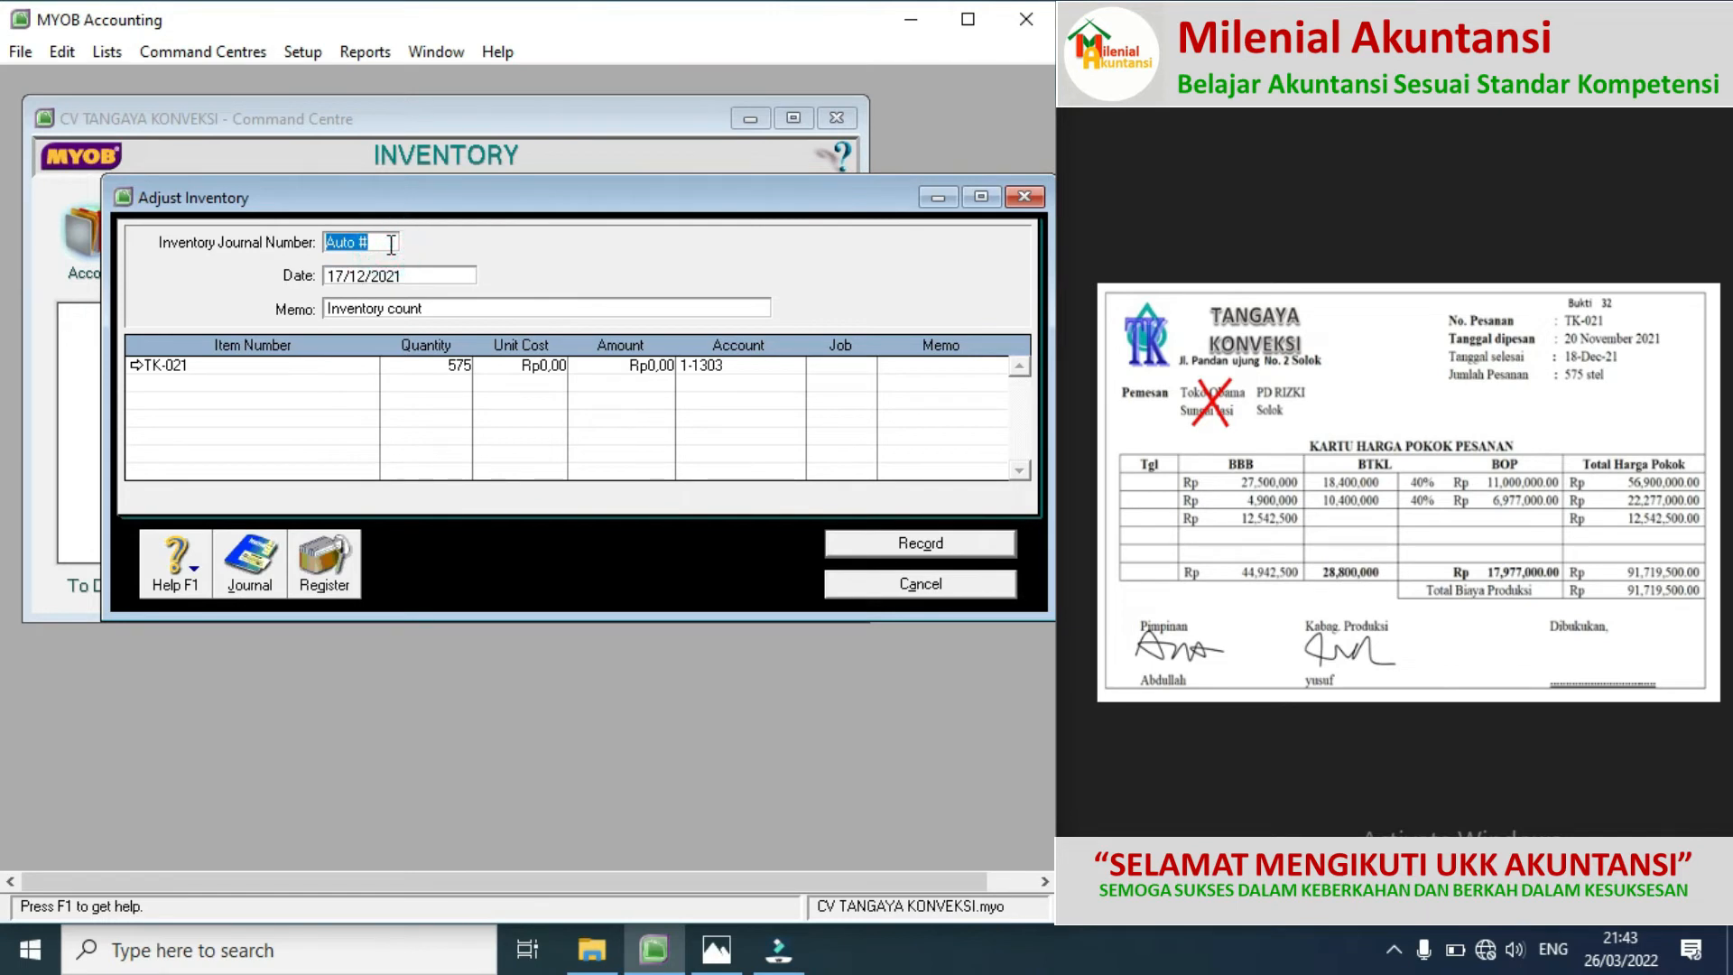
pyautogui.write('02/LPS')
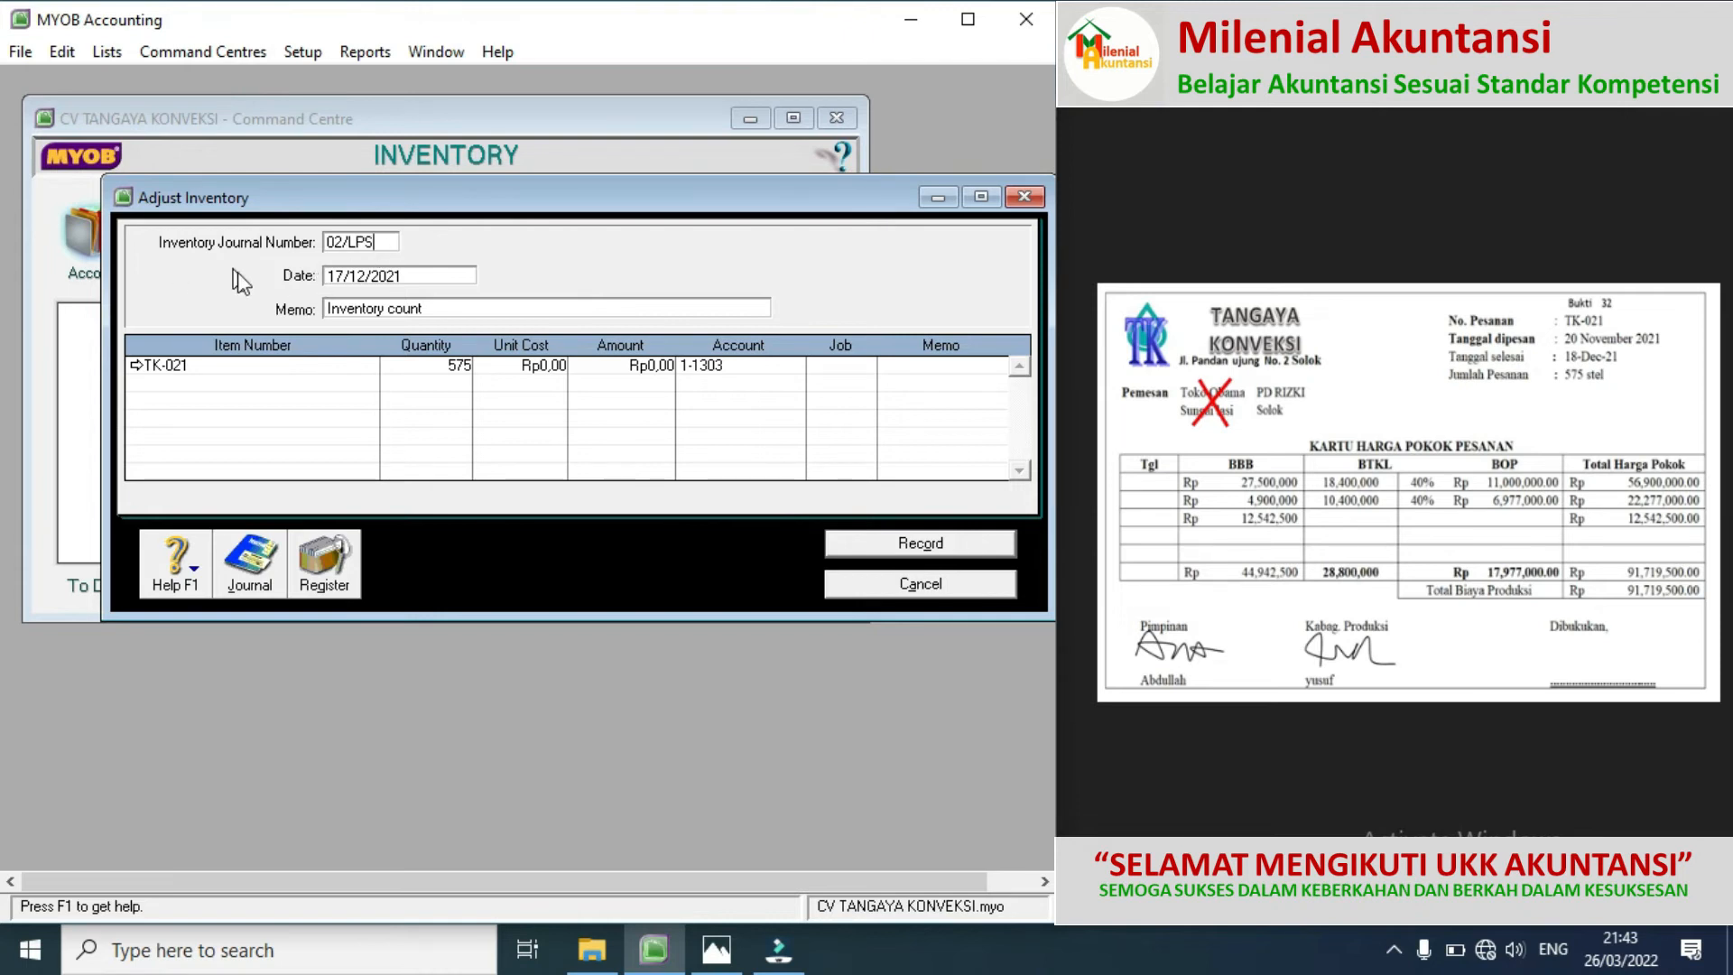
pyautogui.click(1123, 500)
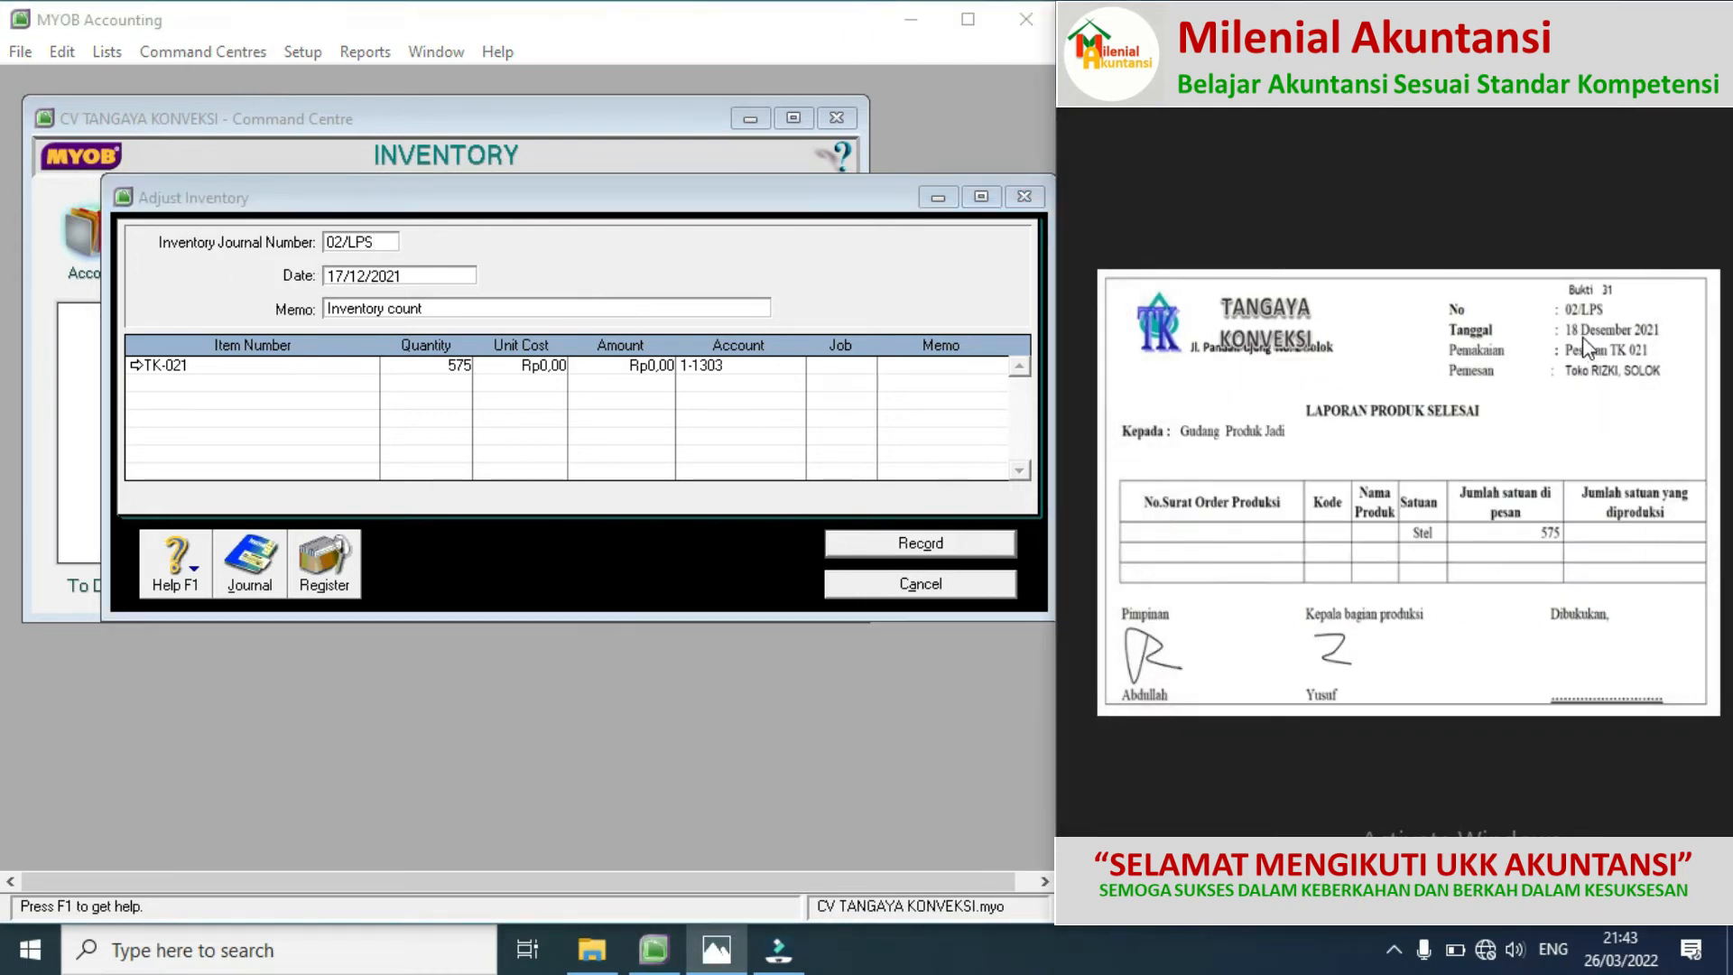
pyautogui.click(341, 277)
pyautogui.click(341, 278)
pyautogui.press('Delete')
pyautogui.write('8')
pyautogui.click(428, 307)
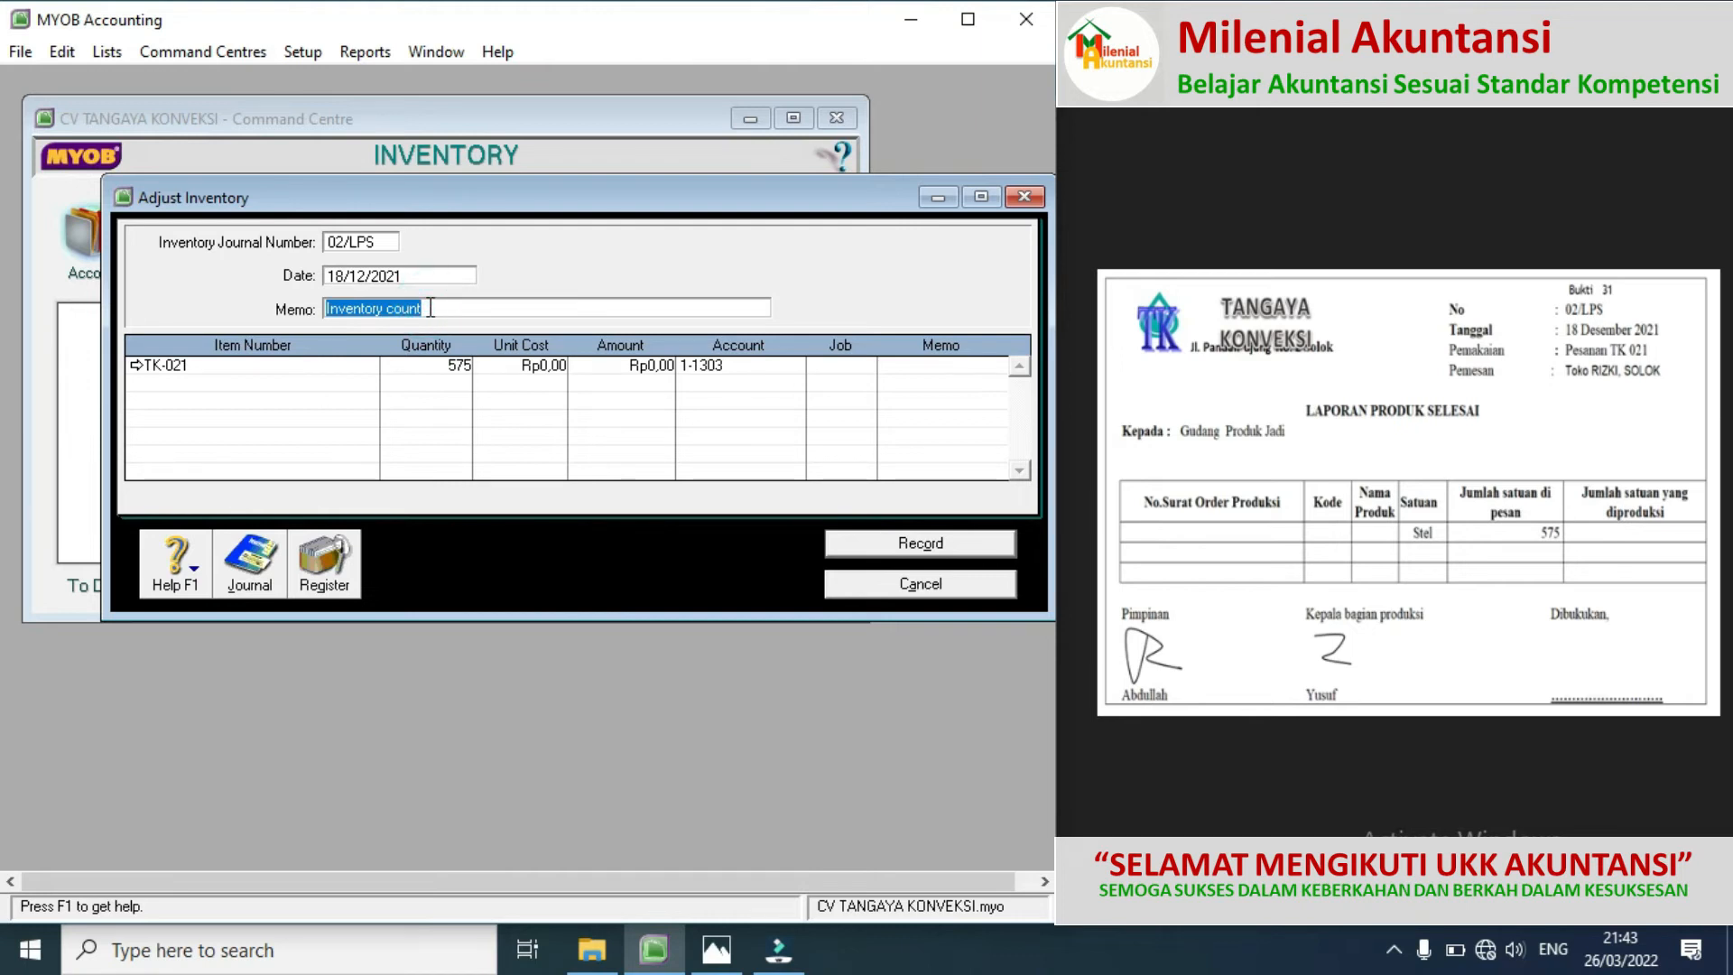
pyautogui.write('PESANAN TK-021')
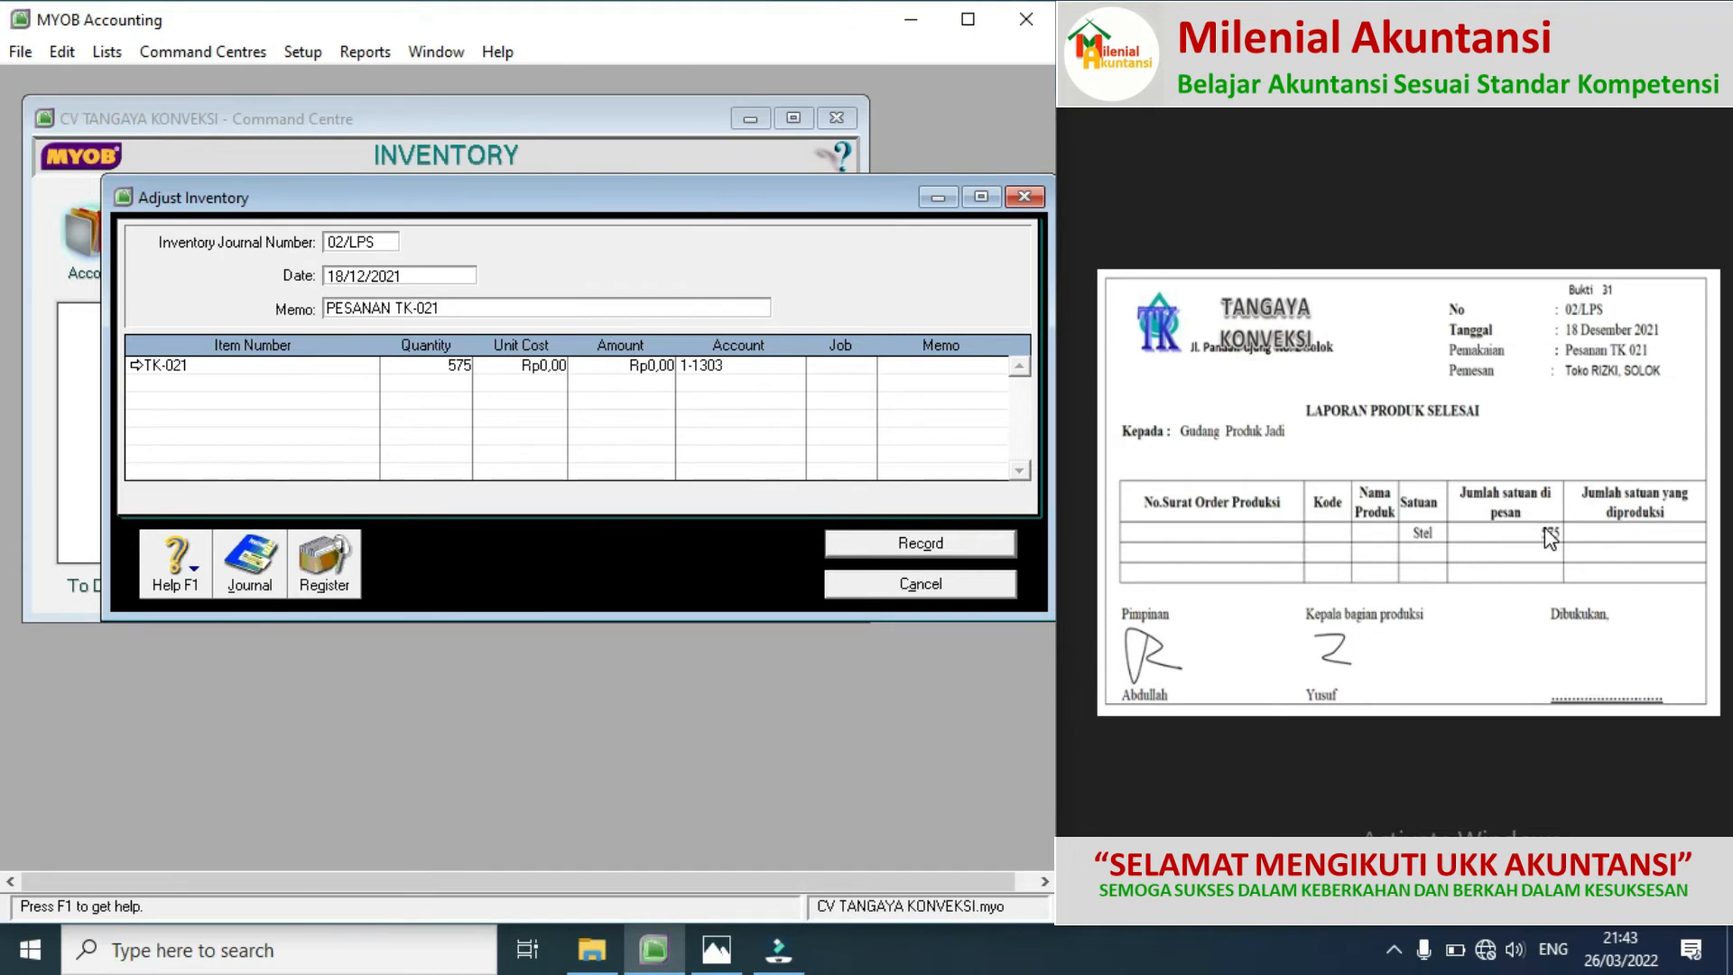
# Step: Set the amount of the TK-021 line to Rp91.719.500 per the order cost card and record the adjustment
pyautogui.click(1701, 487)
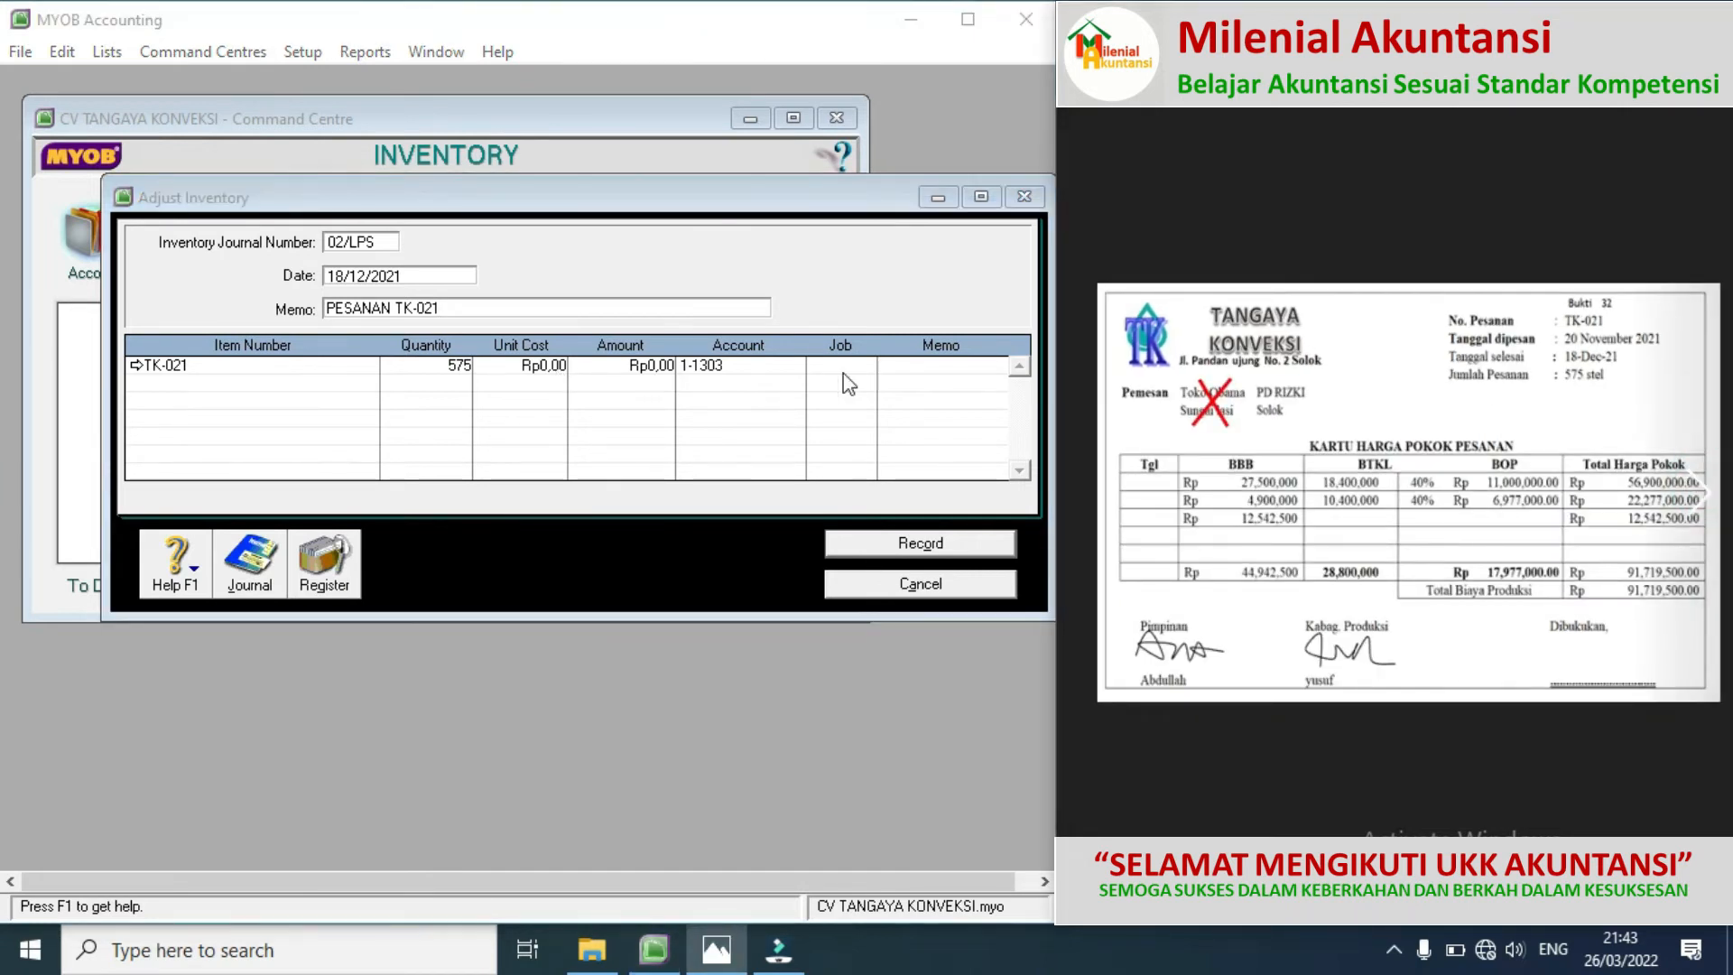
pyautogui.click(629, 370)
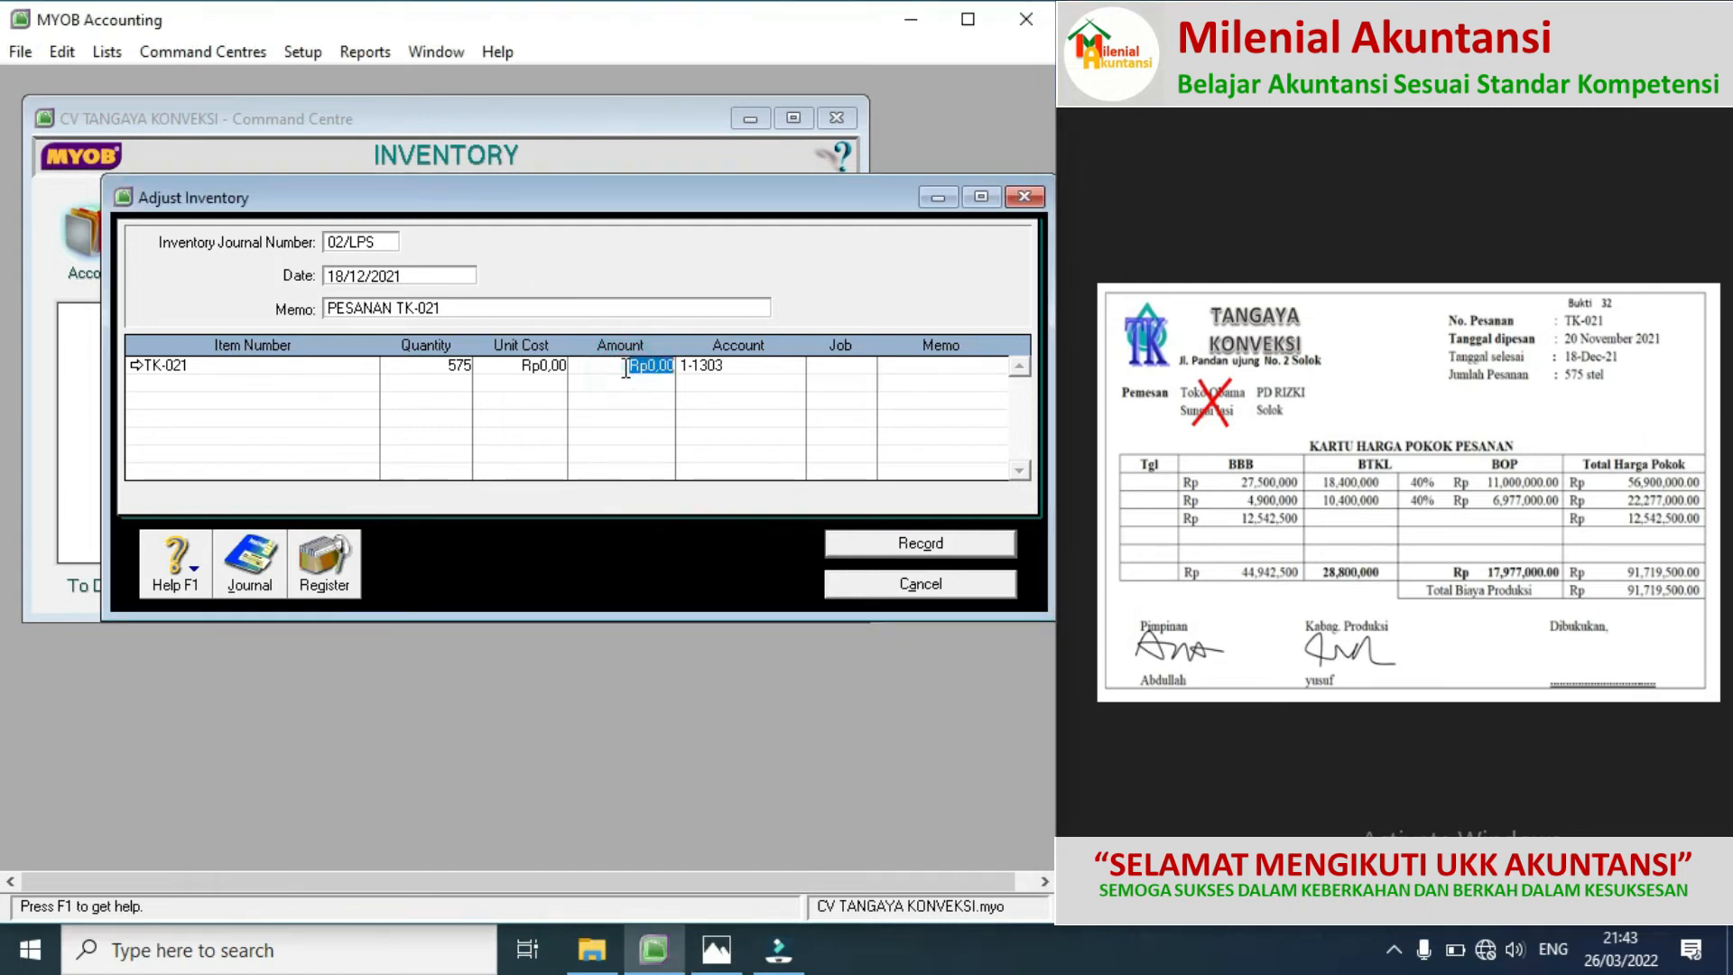
pyautogui.write('91.')
pyautogui.write('719.')
pyautogui.write('500')
pyautogui.press('Tab')
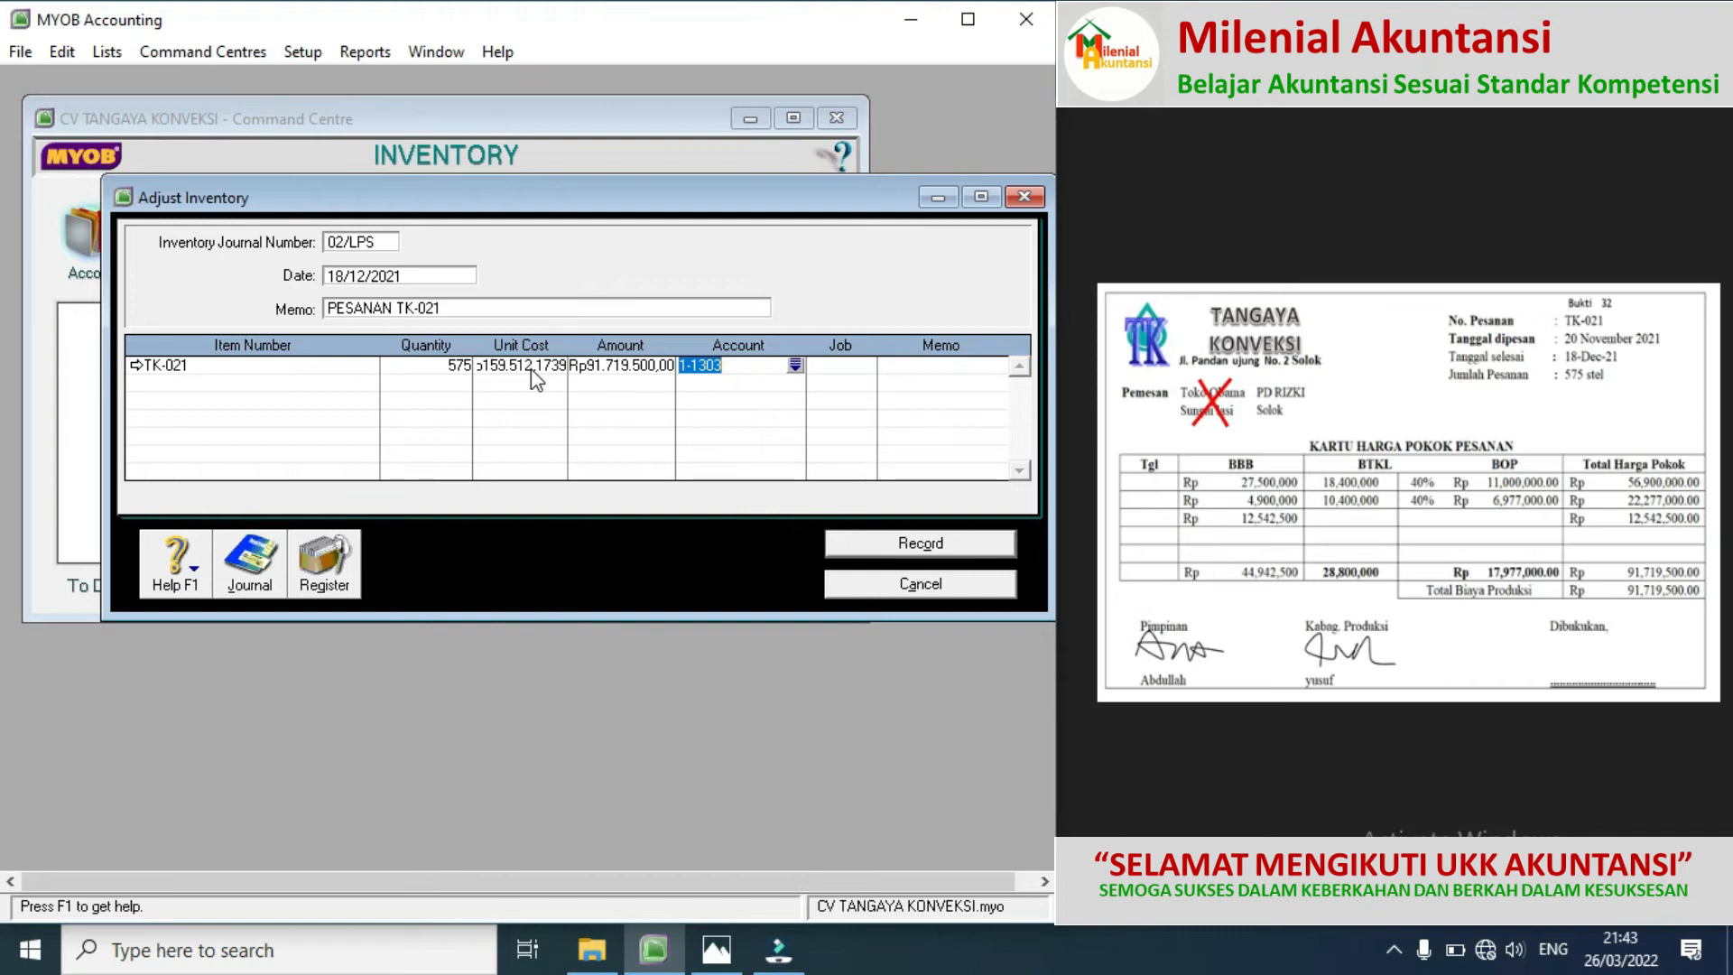
pyautogui.click(901, 543)
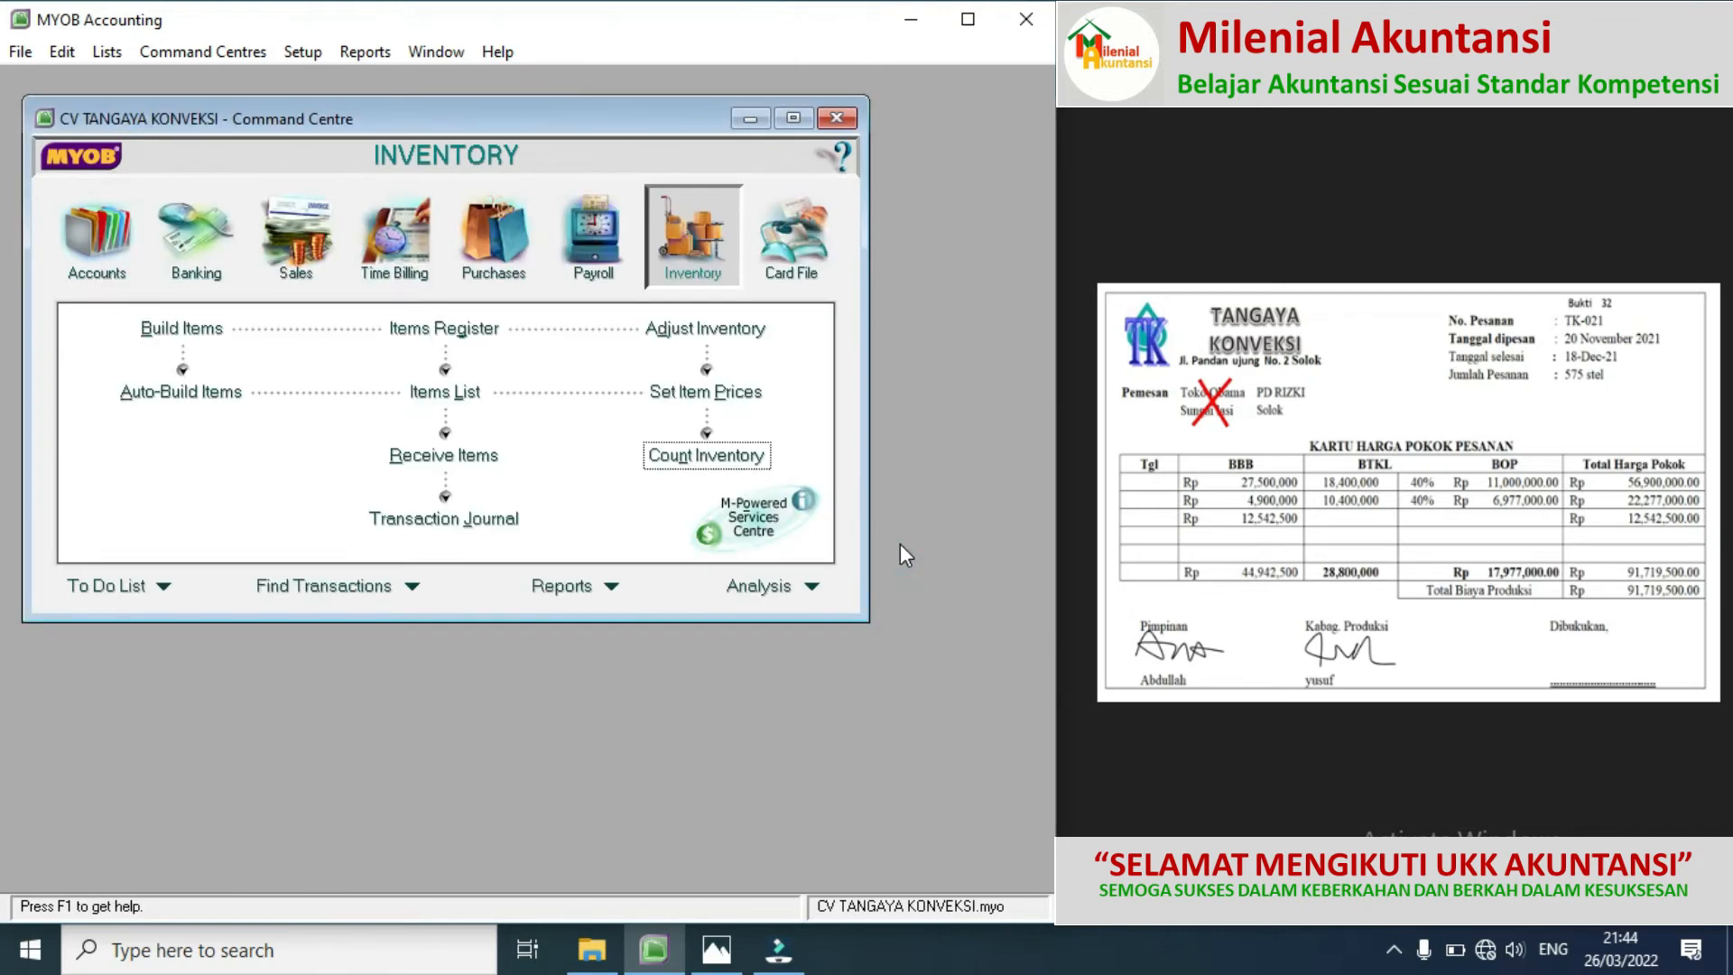
# Step: Bring up the material request Bukti 34 and start a new inventory adjustment with journal number 03/BPPB/
pyautogui.click(1706, 501)
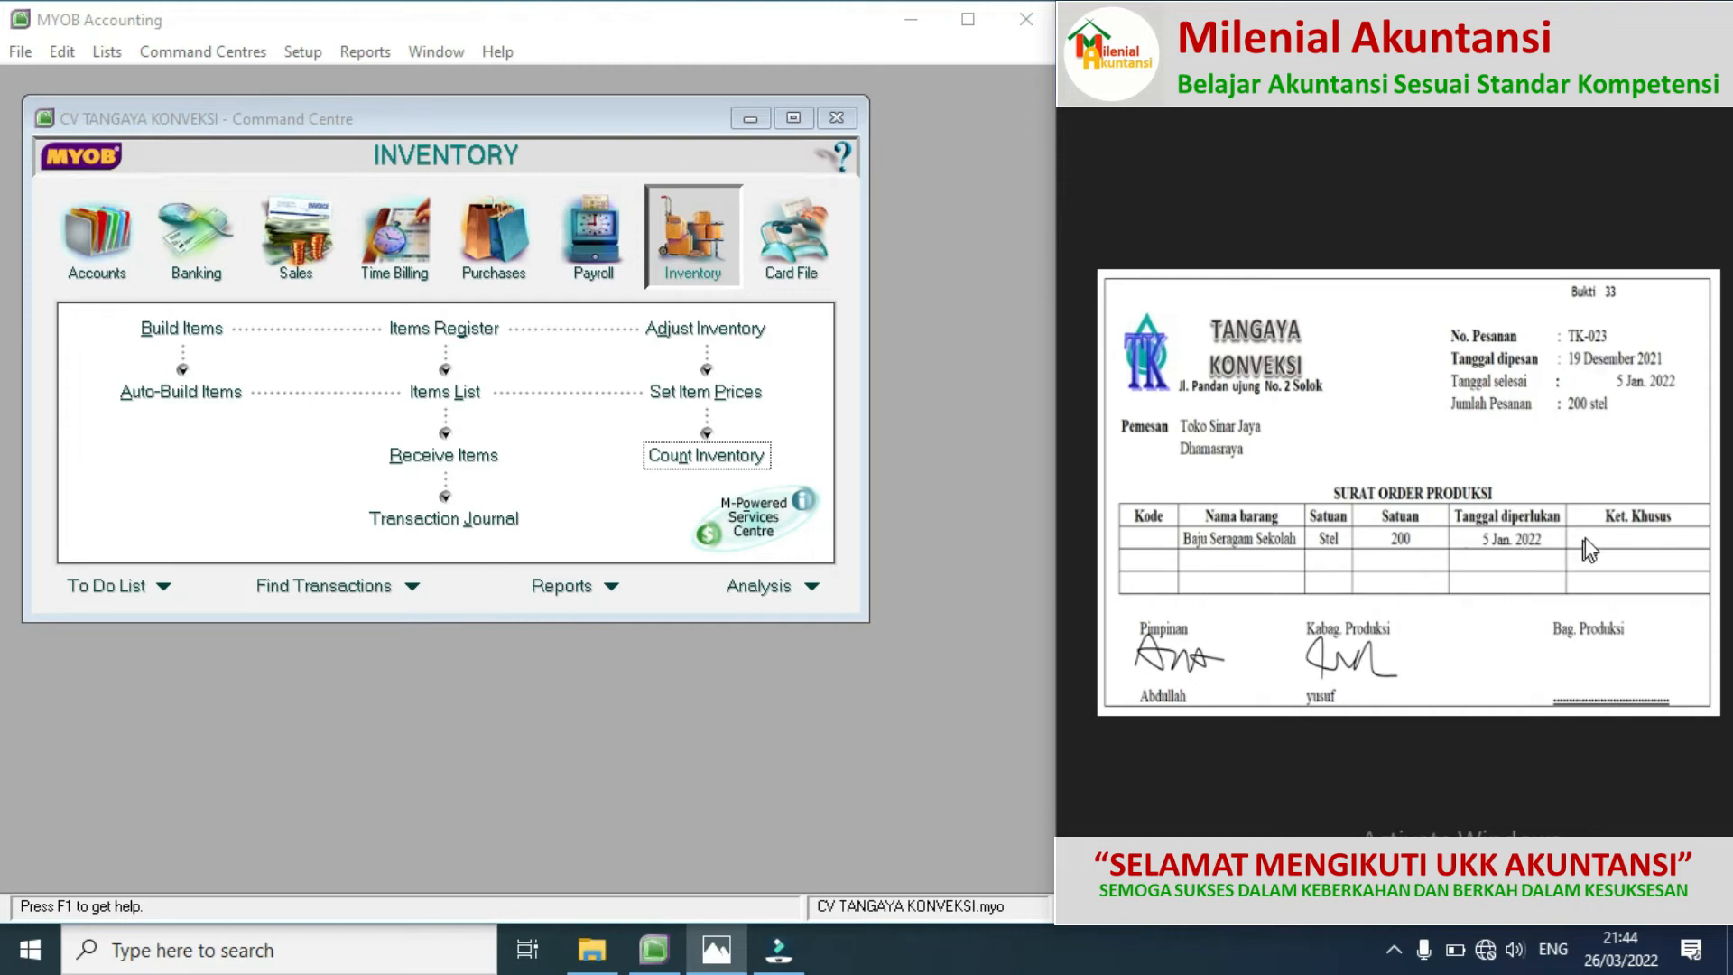
pyautogui.click(1702, 498)
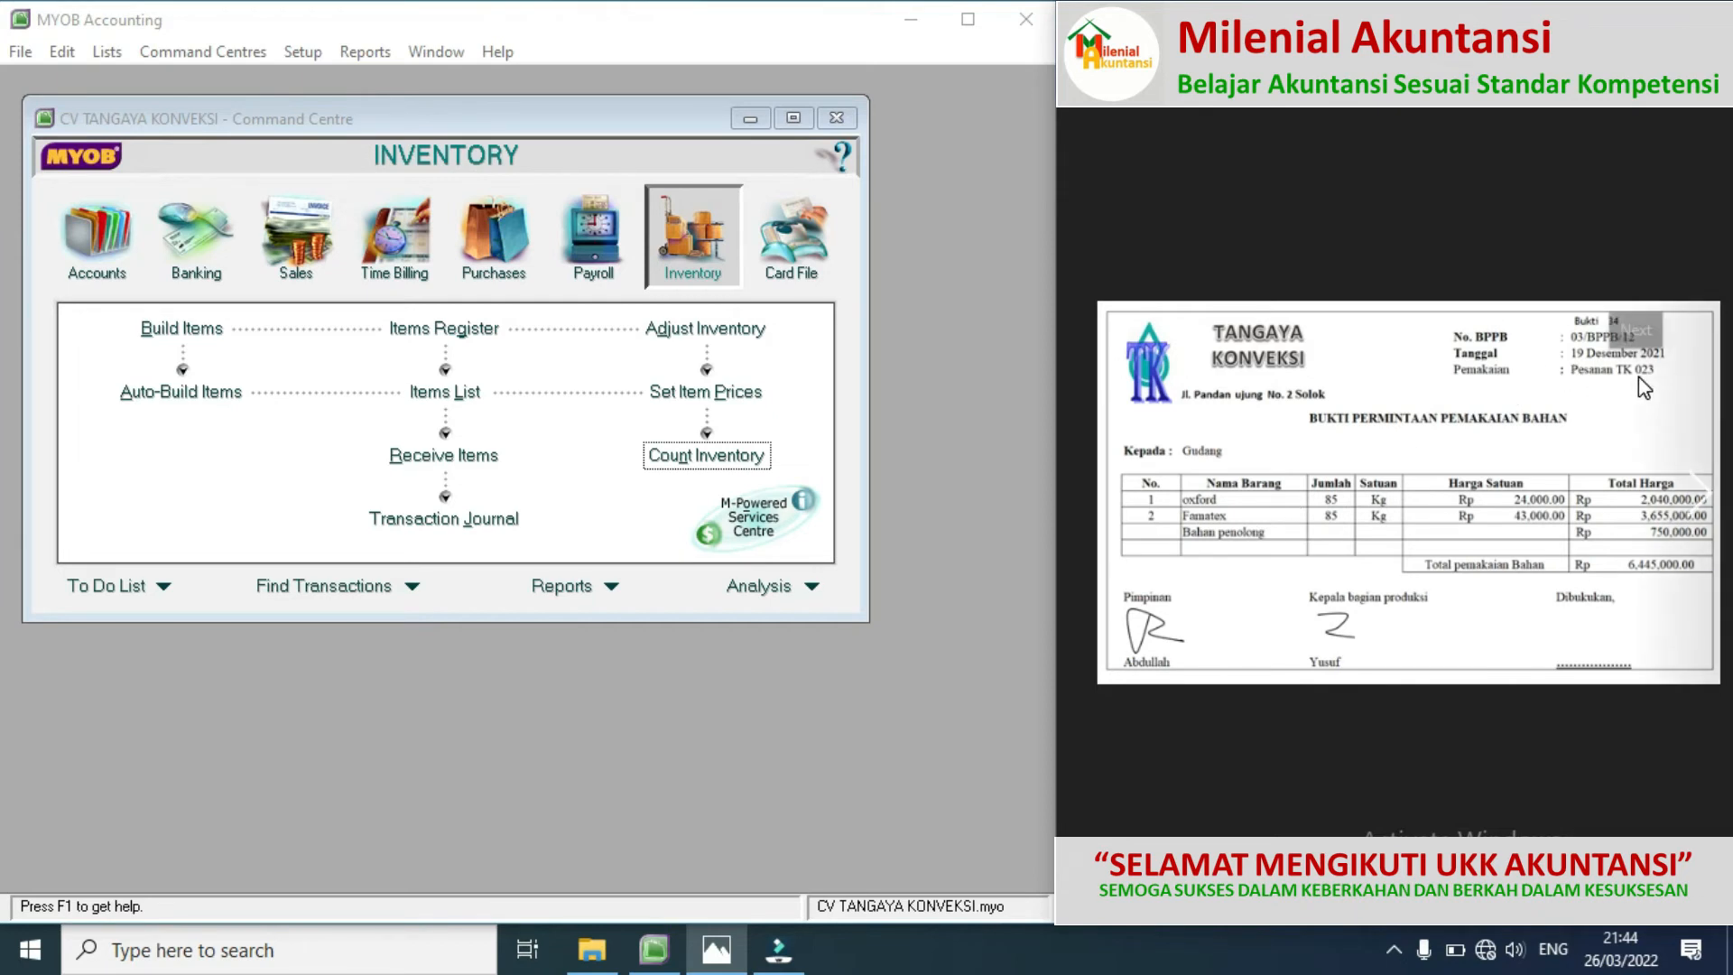
pyautogui.click(1117, 508)
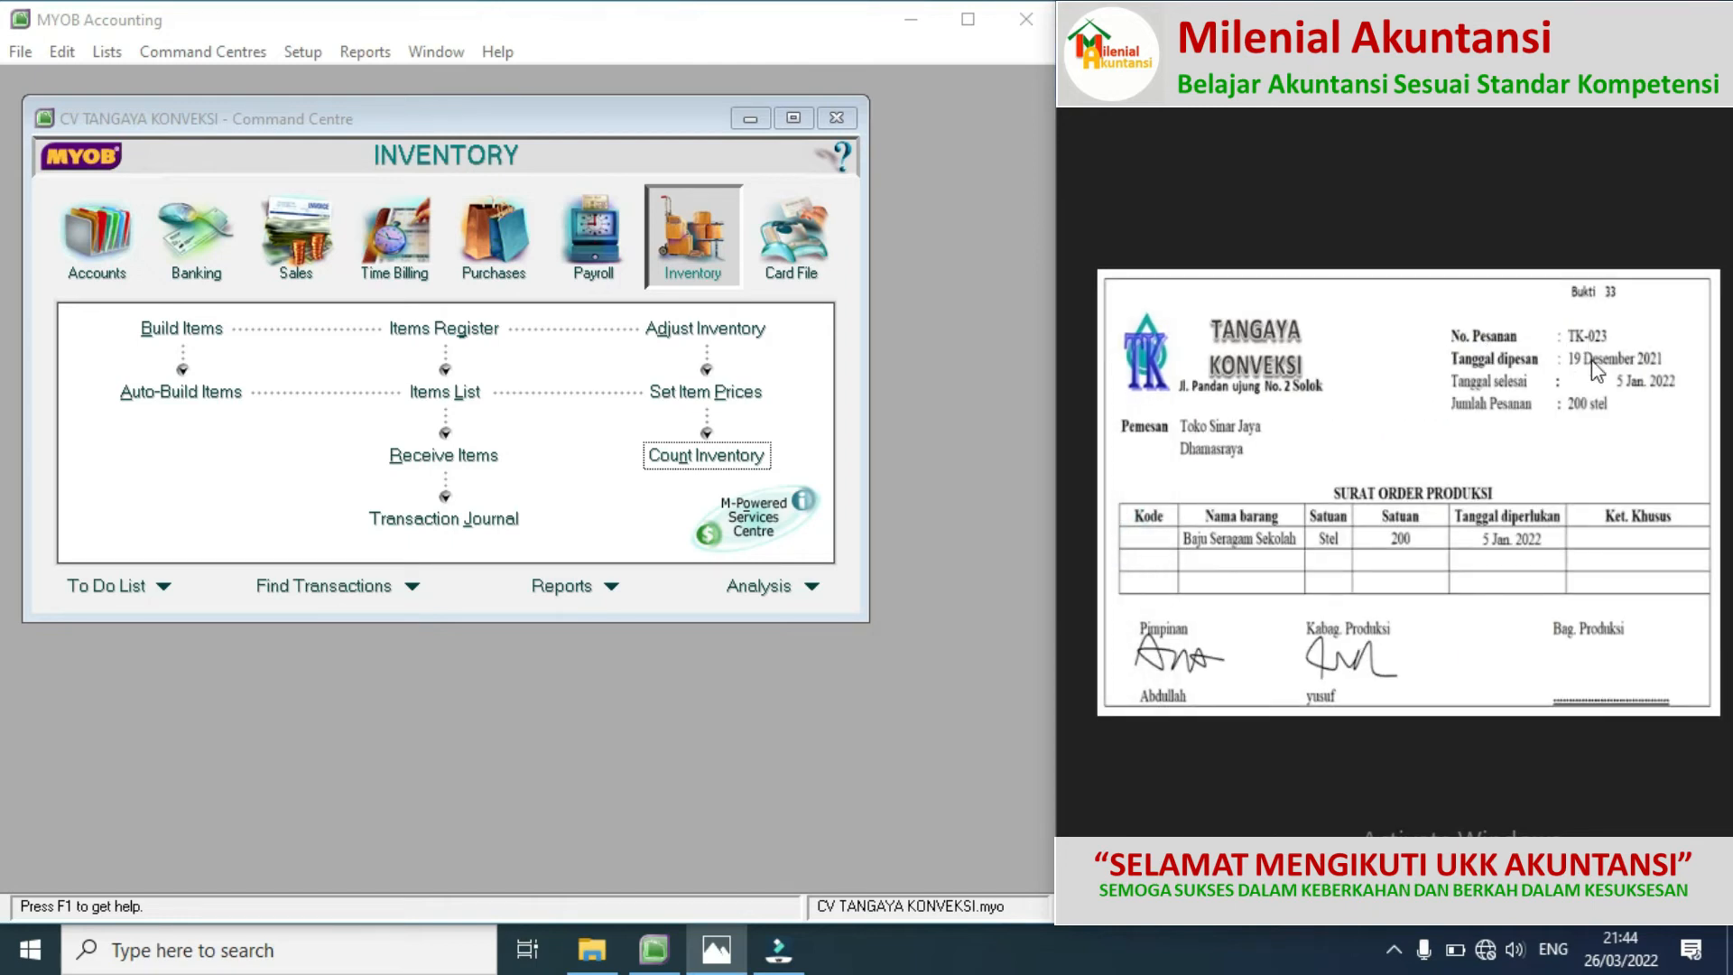
pyautogui.click(1704, 498)
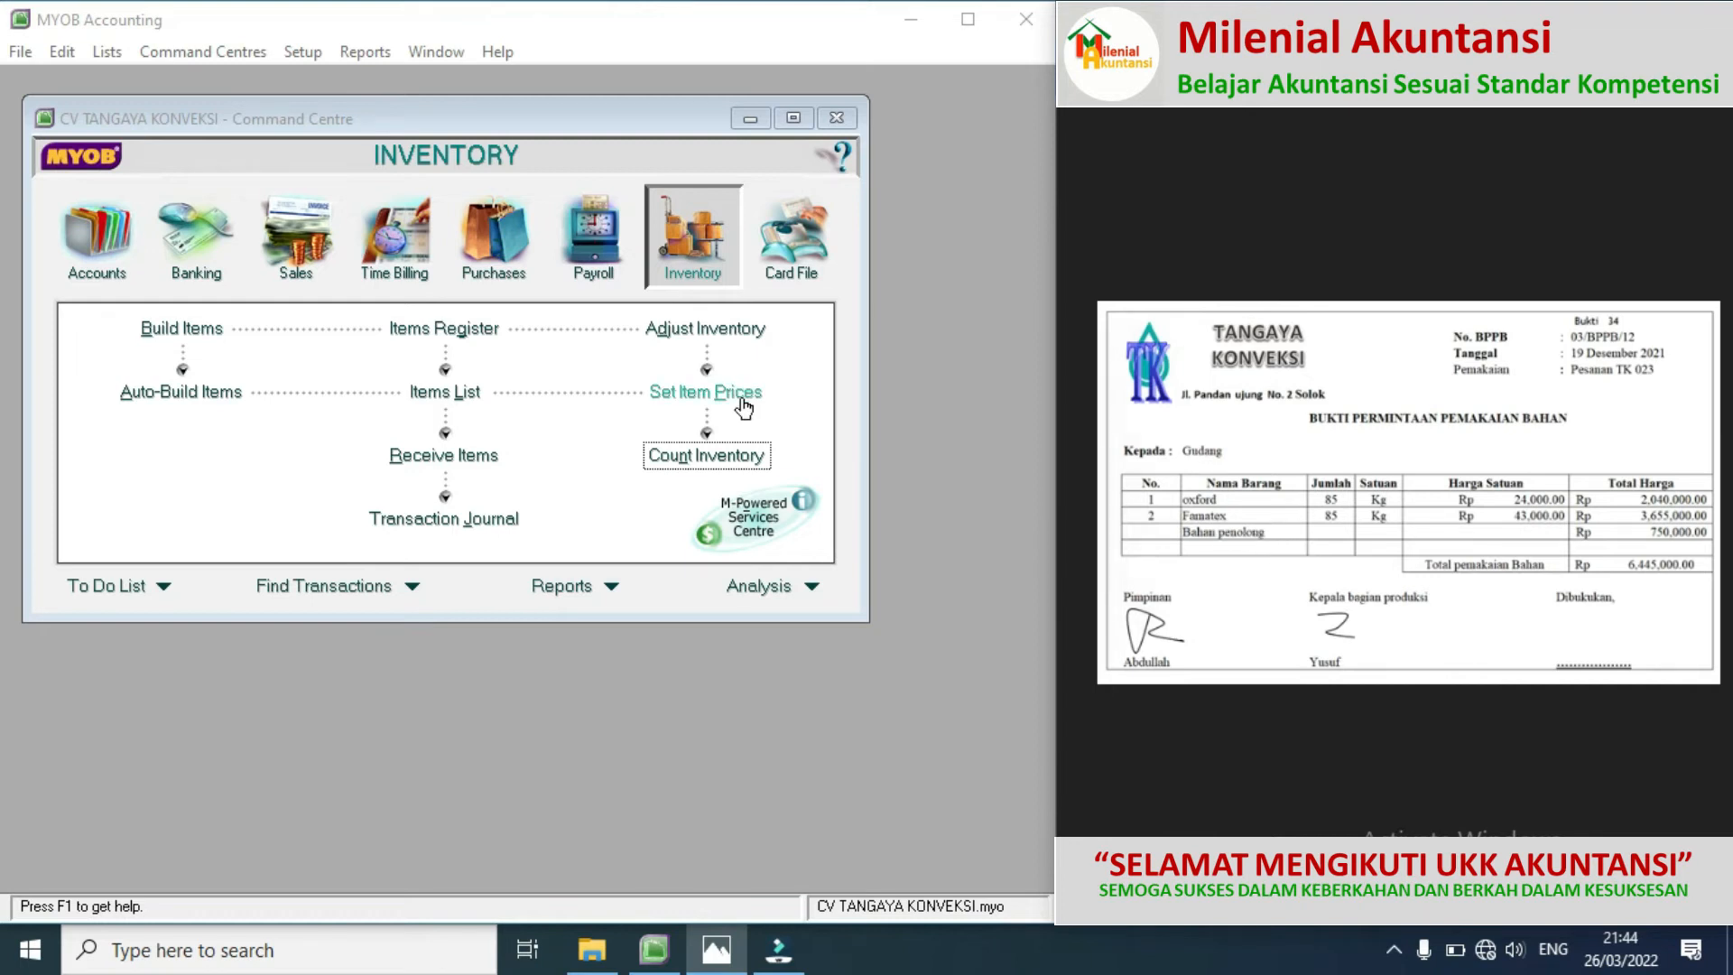
pyautogui.click(679, 329)
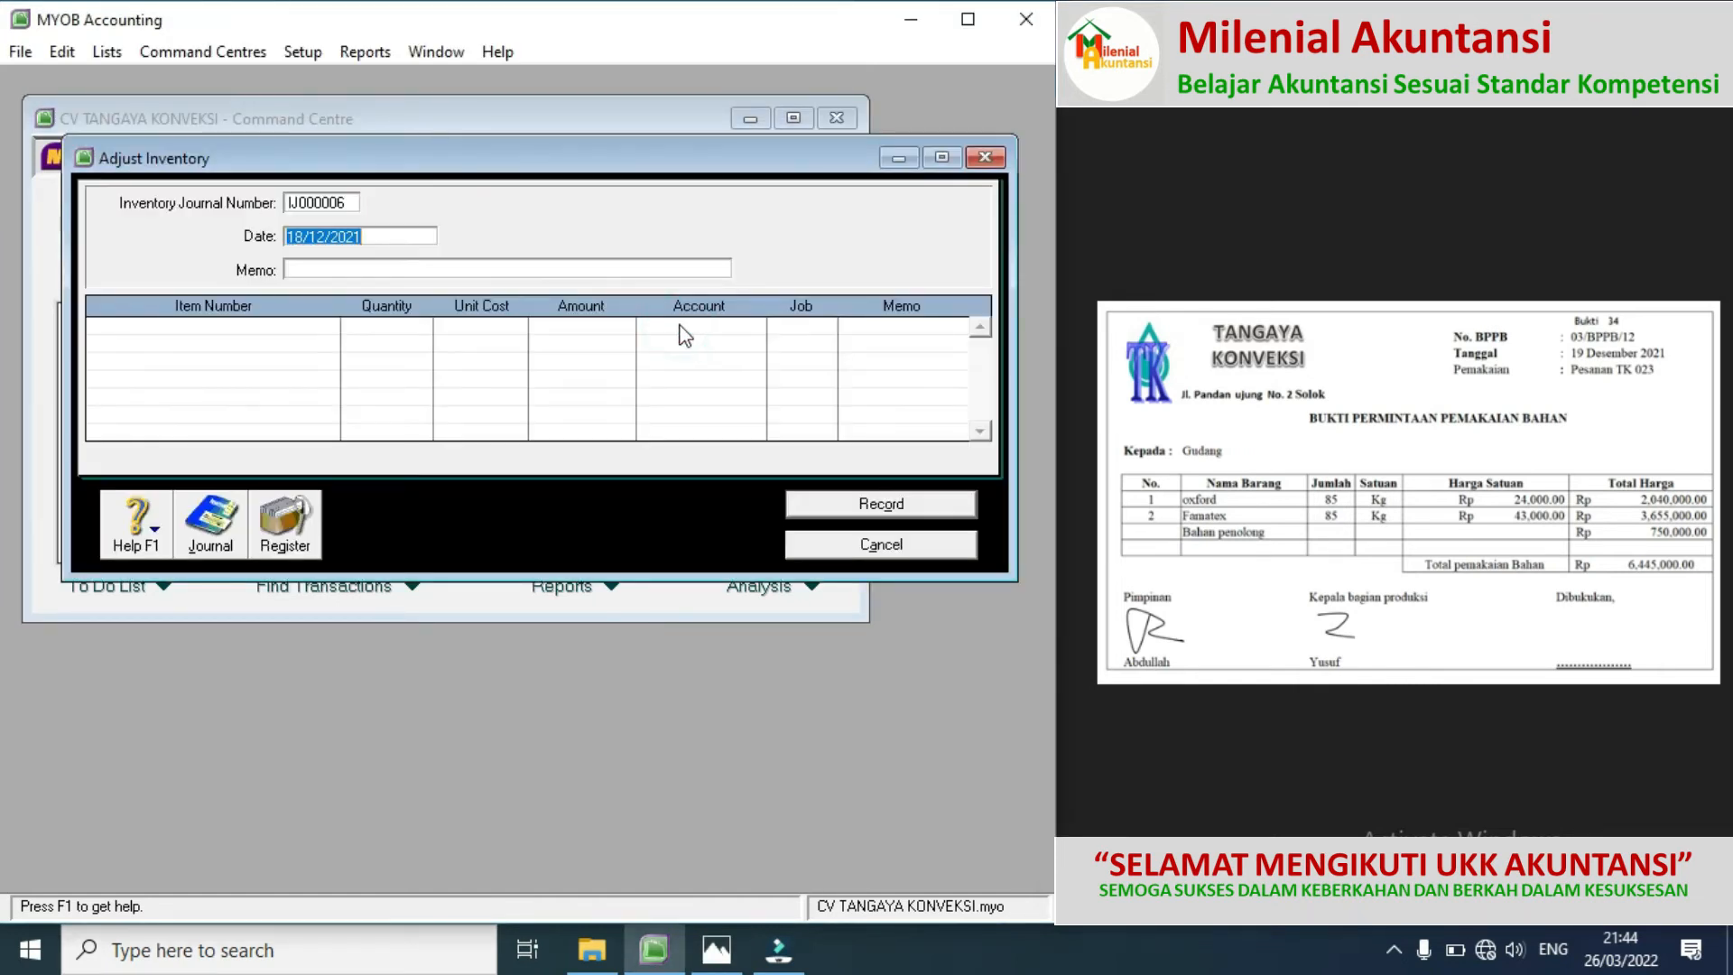
pyautogui.click(347, 204)
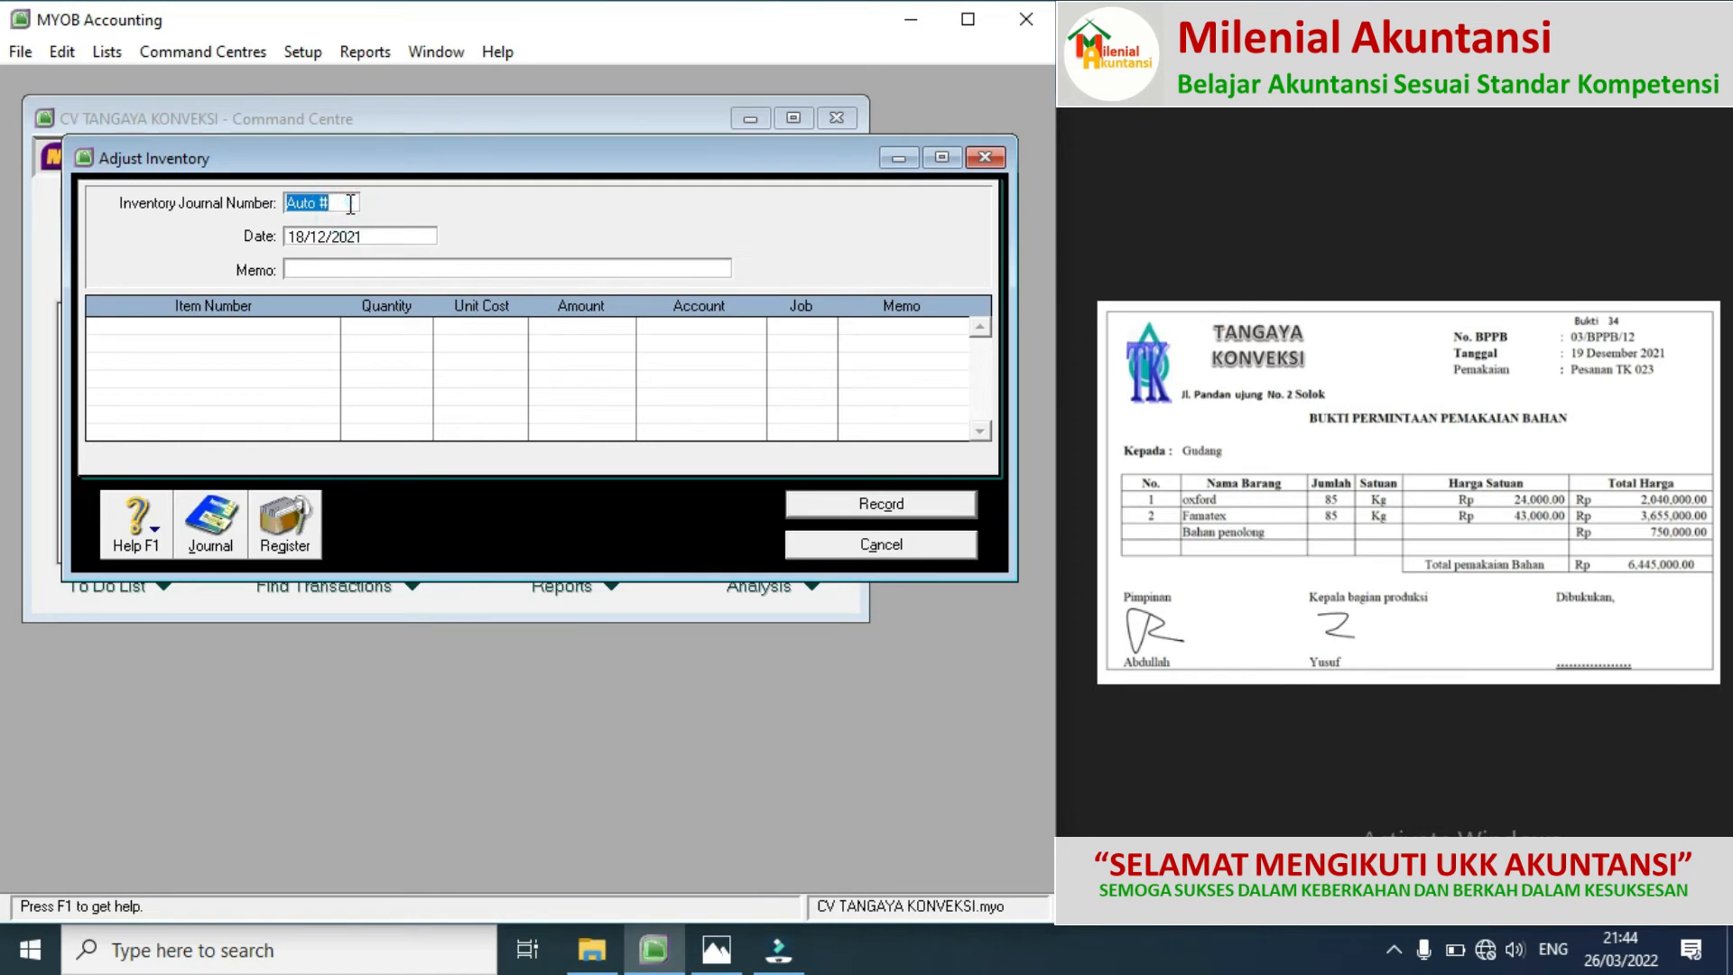
pyautogui.write('03/BPPB/')
# Step: Set the adjustment's date to 19/12/2021 and its memo to PESANAN TK-023
pyautogui.click(308, 237)
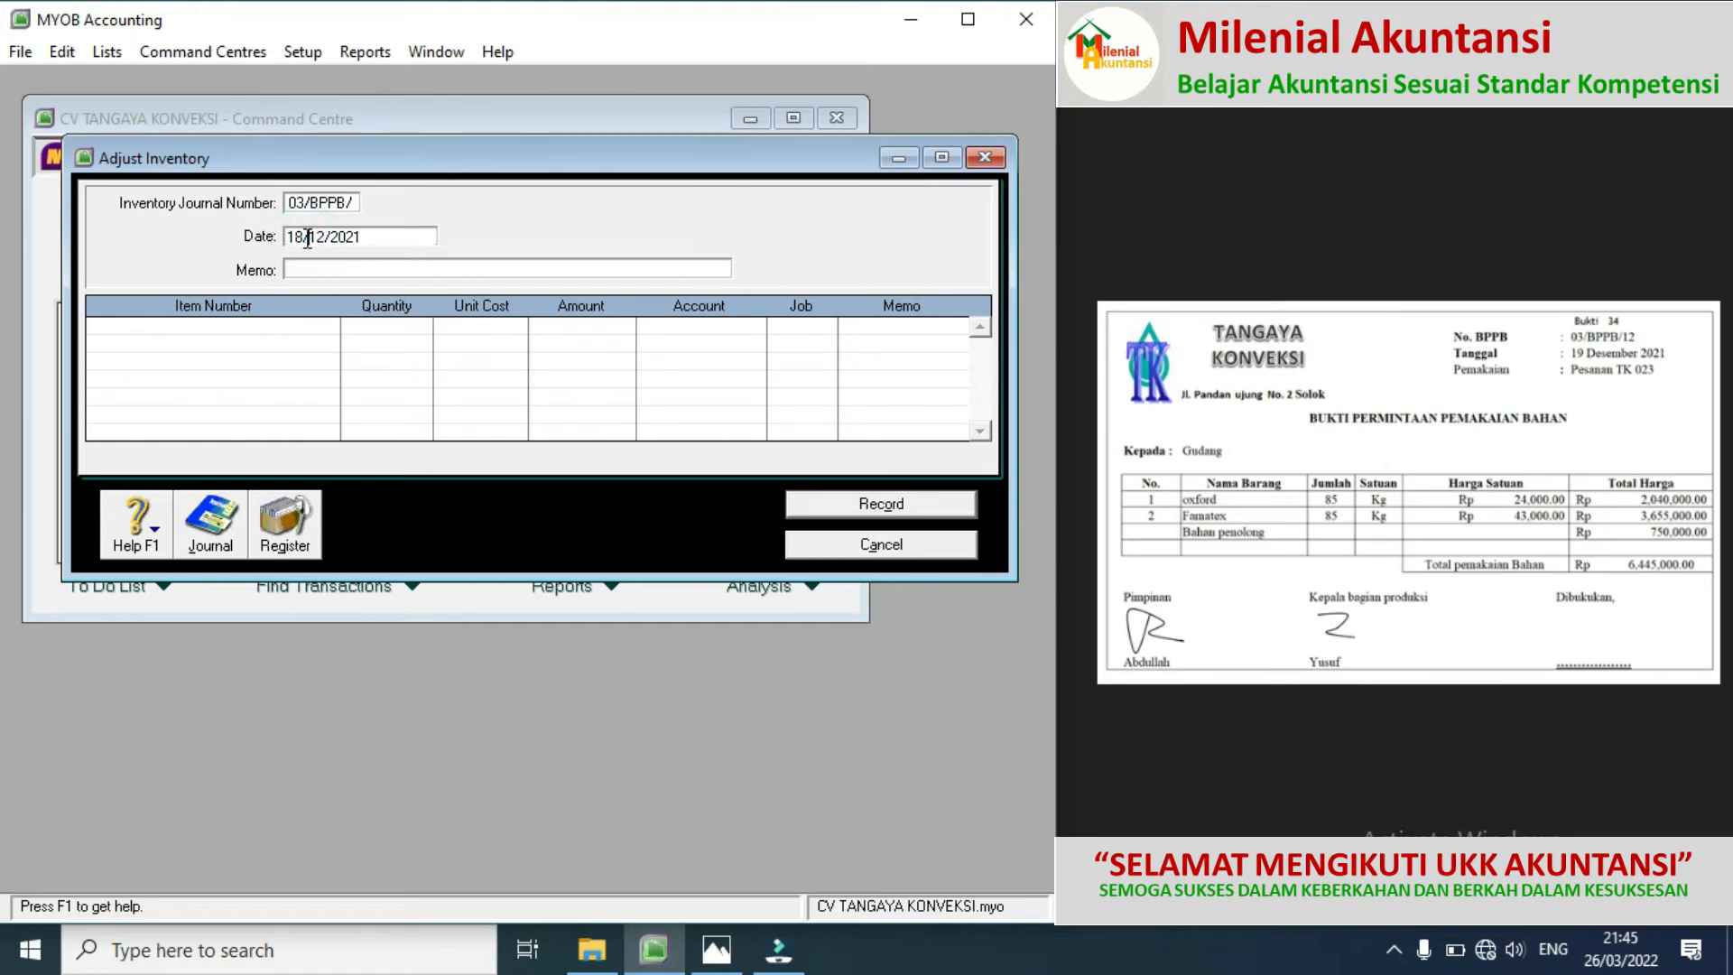
pyautogui.click(305, 238)
pyautogui.click(305, 238)
pyautogui.press('BackSpace')
pyautogui.write('9')
pyautogui.click(301, 269)
pyautogui.write('PESAN')
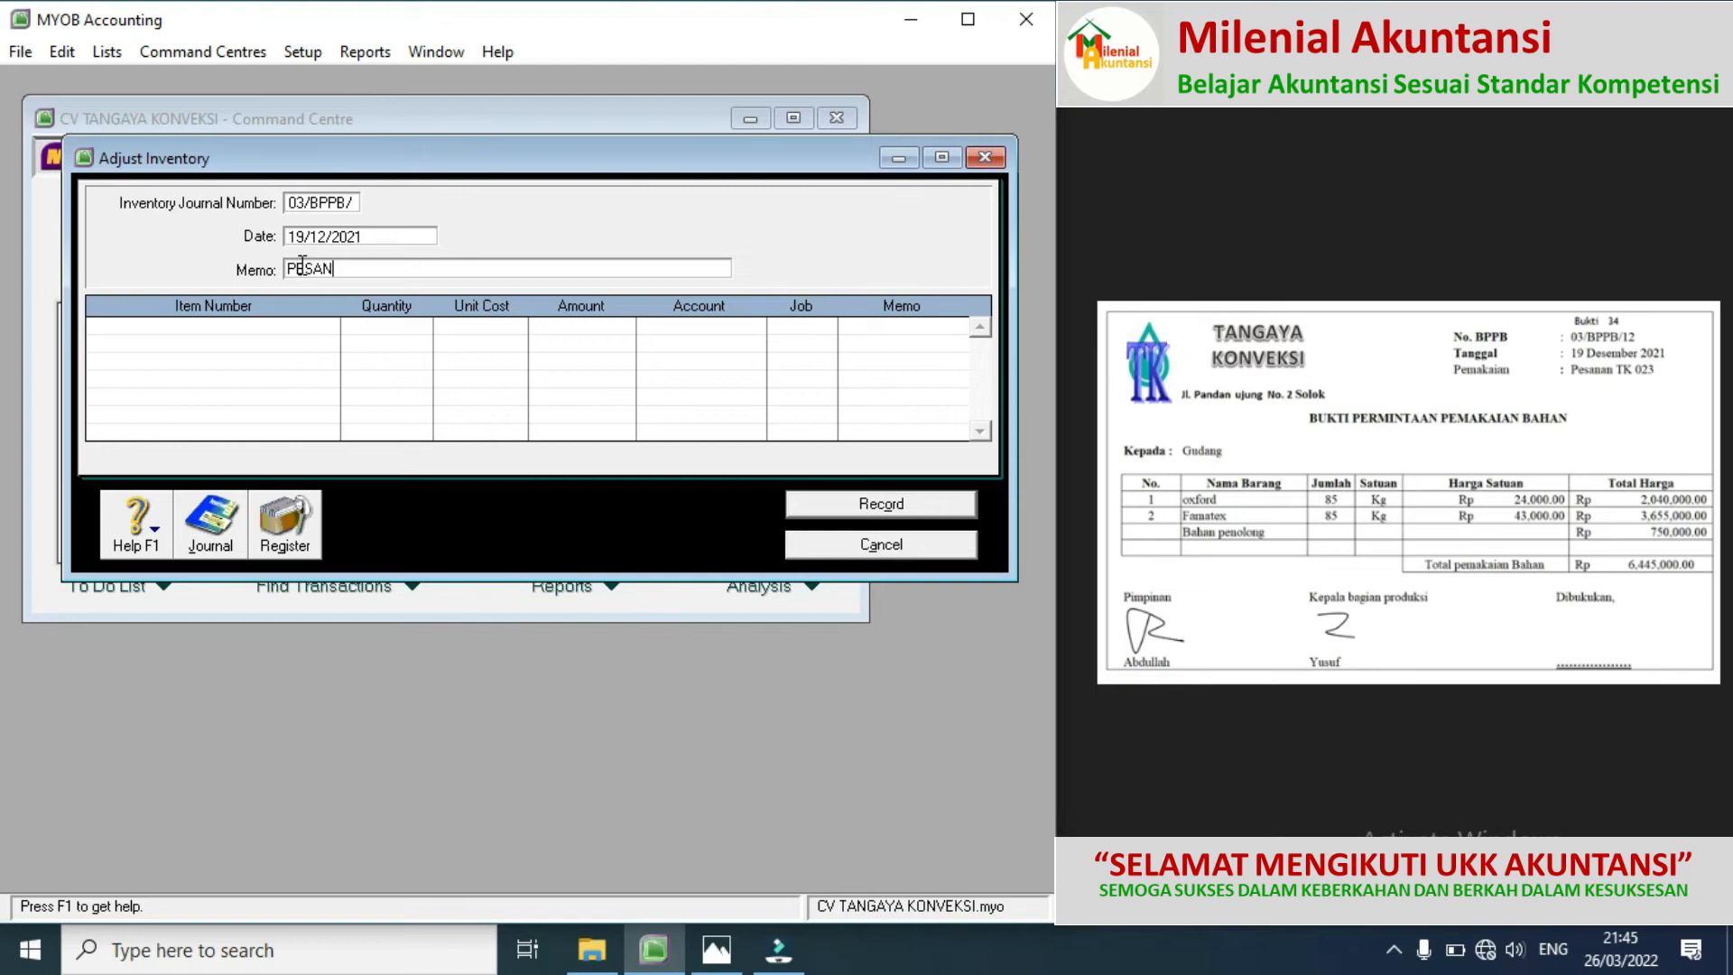
pyautogui.write('AN TK-023')
# Step: Add the oxford item OX-00 to the first adjustment line with a quantity of -85
pyautogui.click(269, 327)
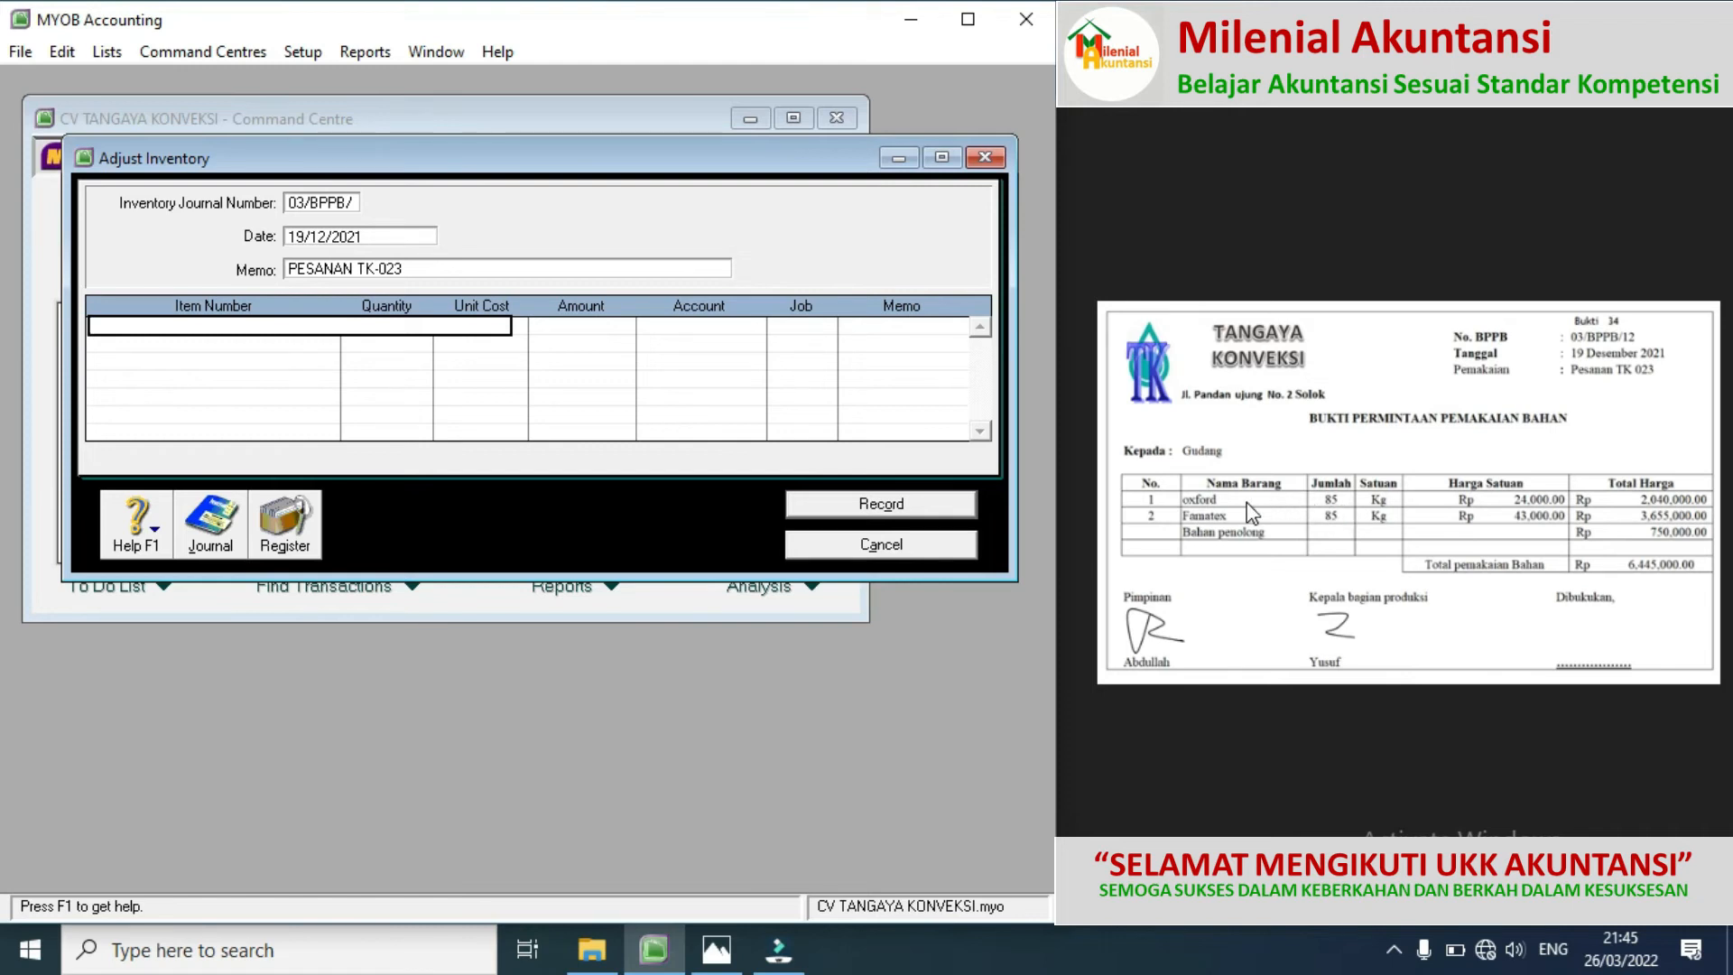
pyautogui.press('Return')
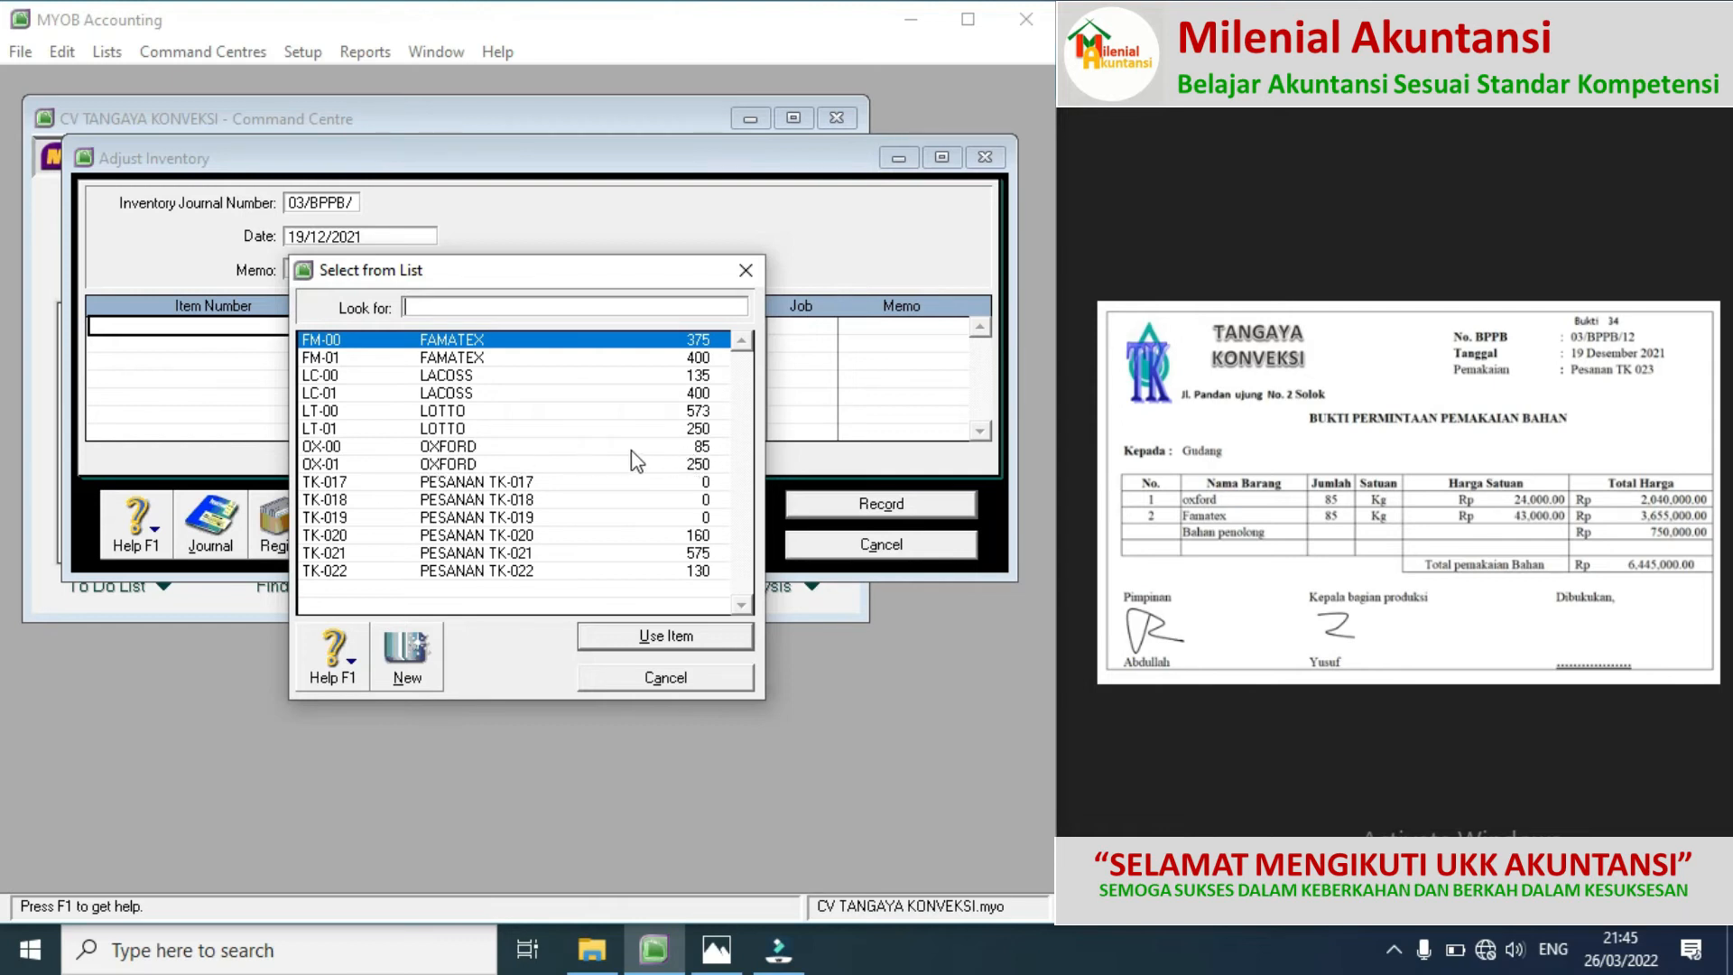
pyautogui.doubleClick(489, 445)
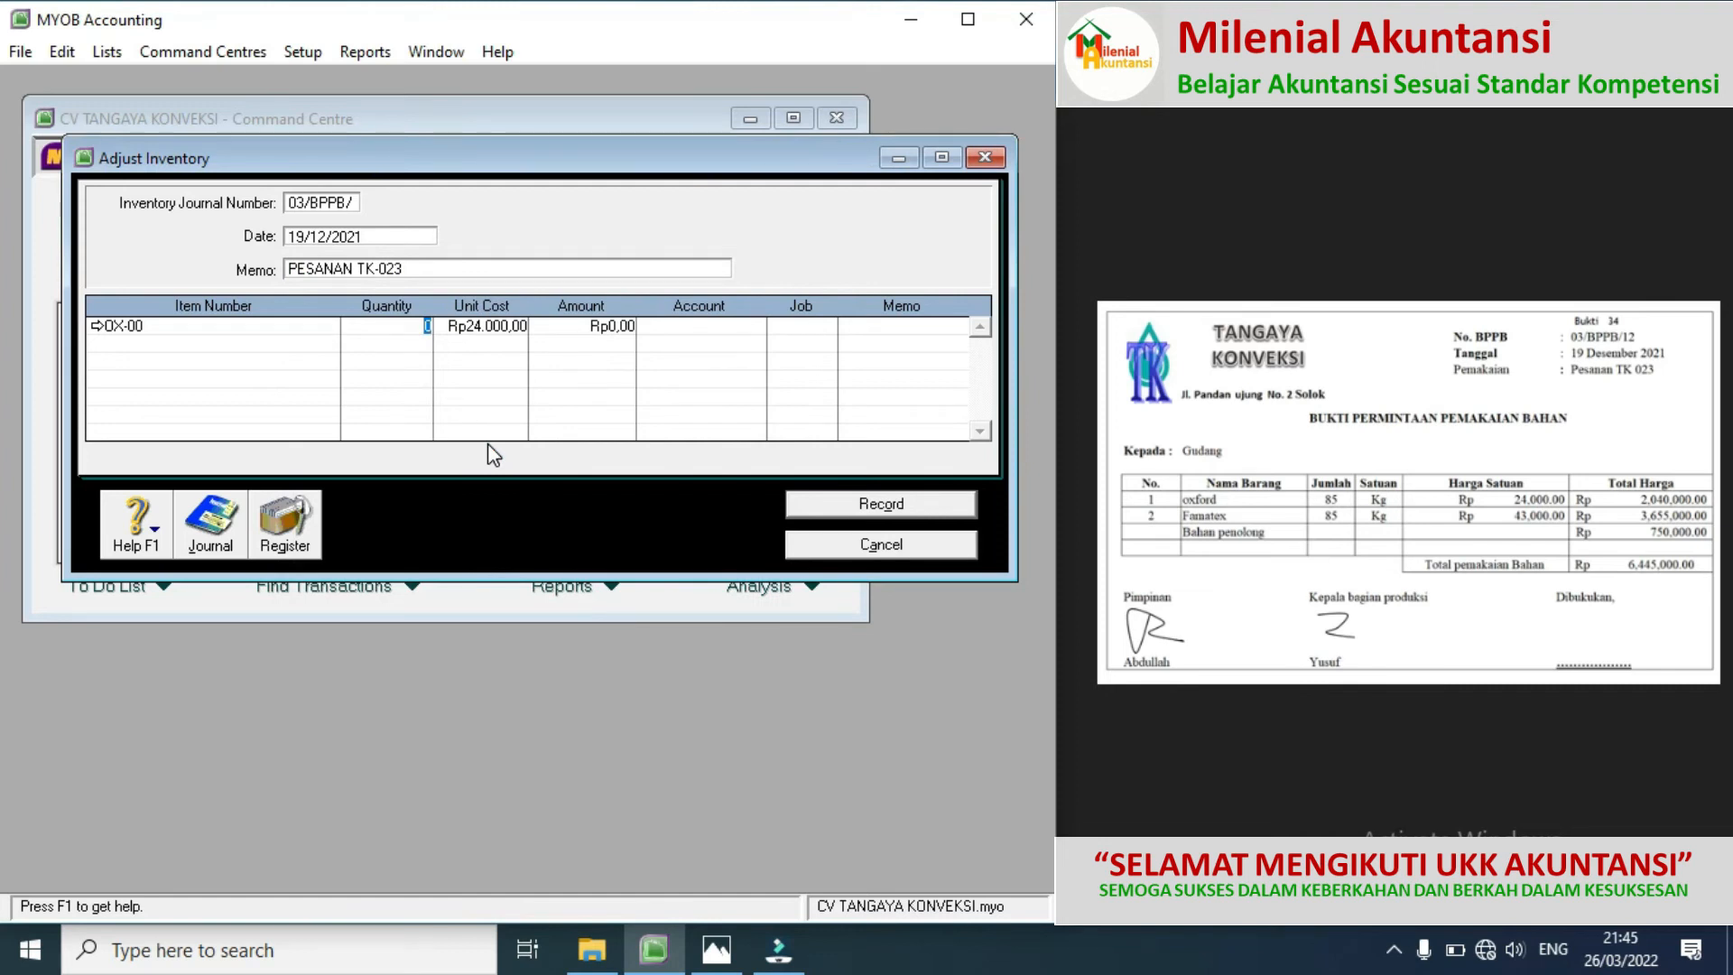
pyautogui.write('-85')
pyautogui.press('Tab')
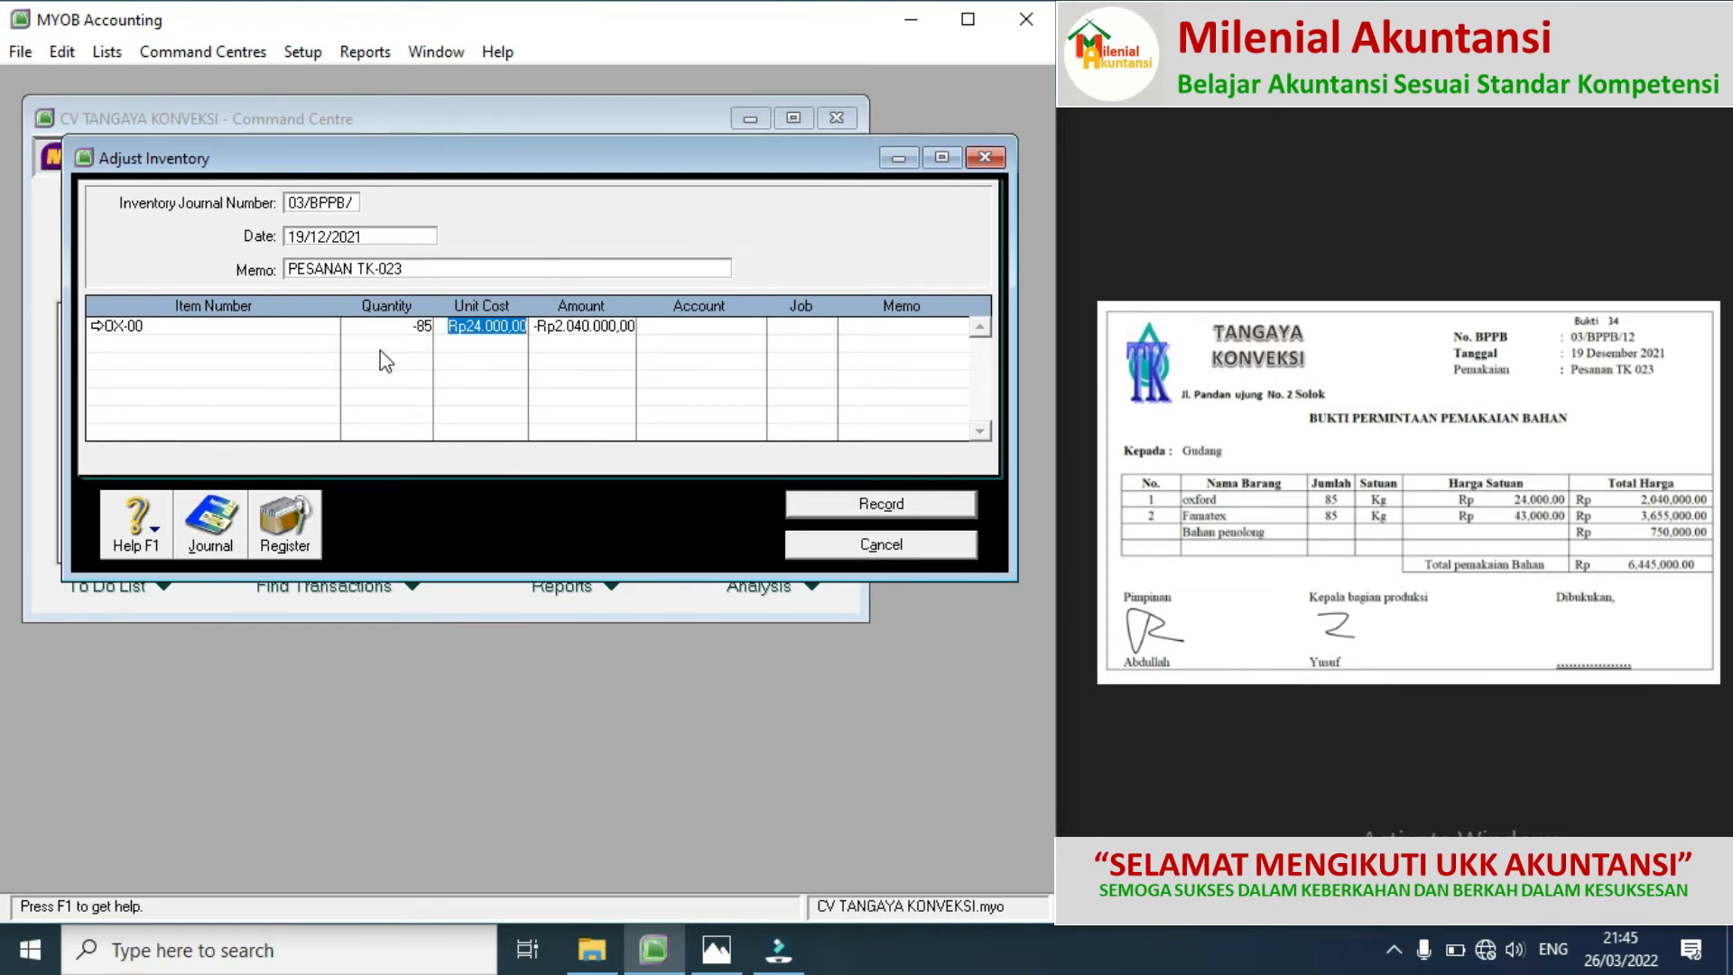
# Step: Add the Famatex item FM-00 to the second adjustment line with a quantity of -85
pyautogui.click(275, 364)
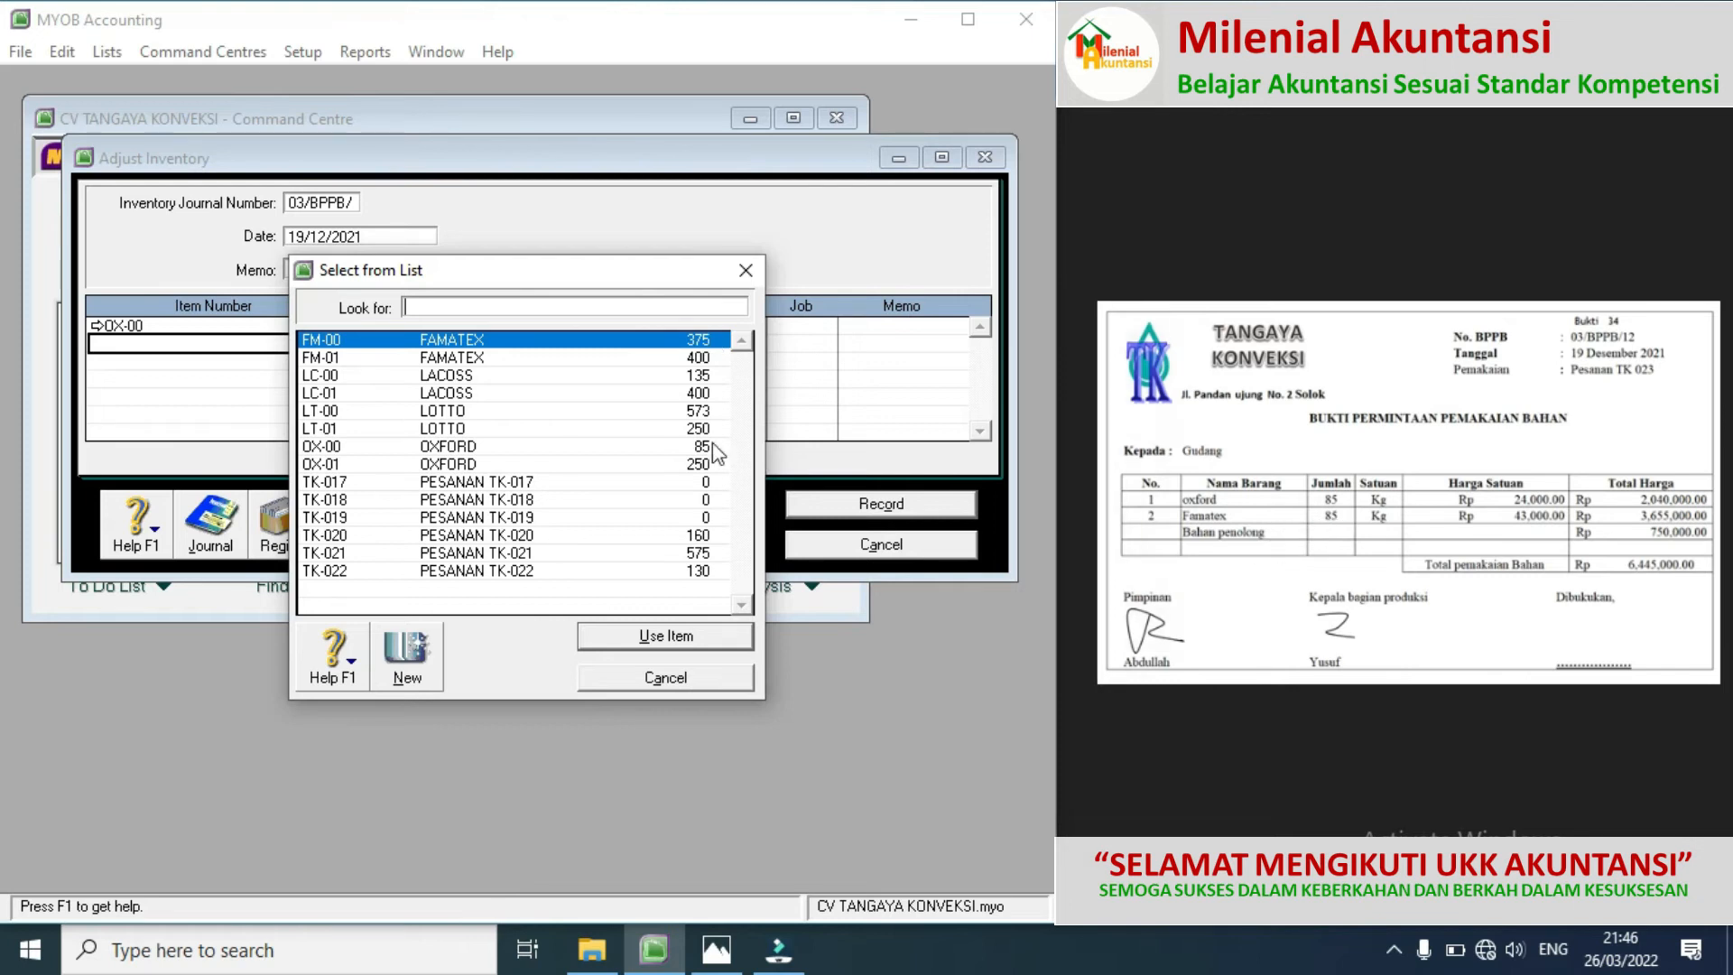
pyautogui.doubleClick(576, 338)
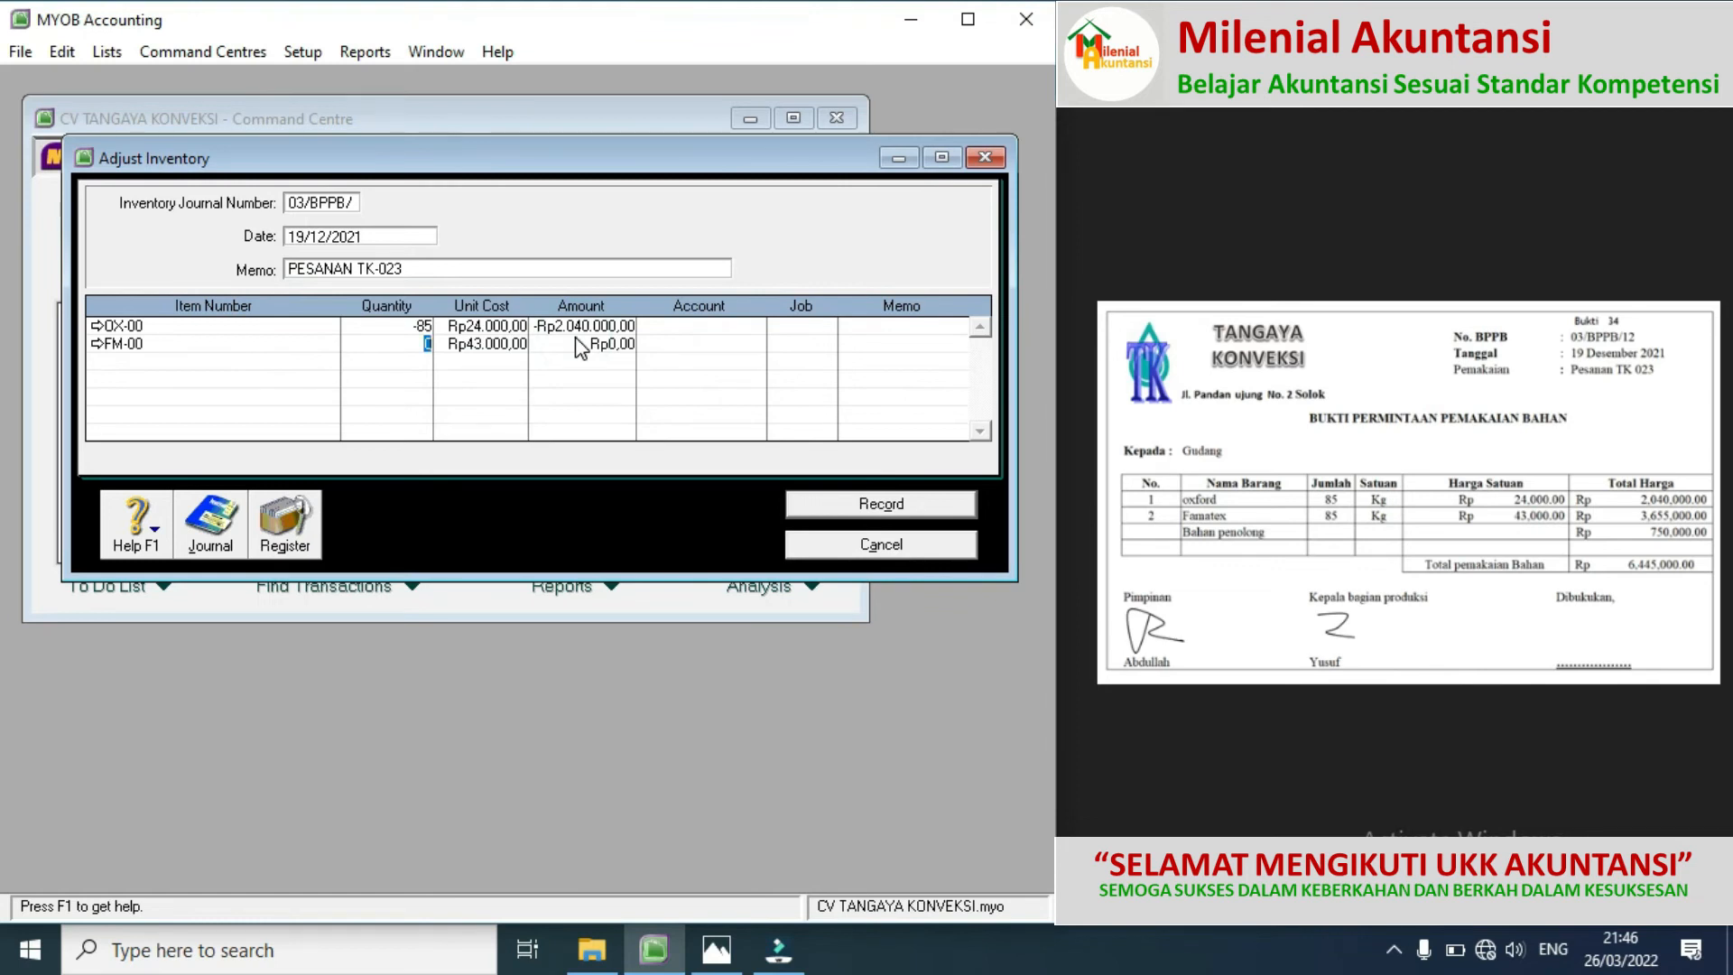
pyautogui.write('-85')
pyautogui.press('Tab')
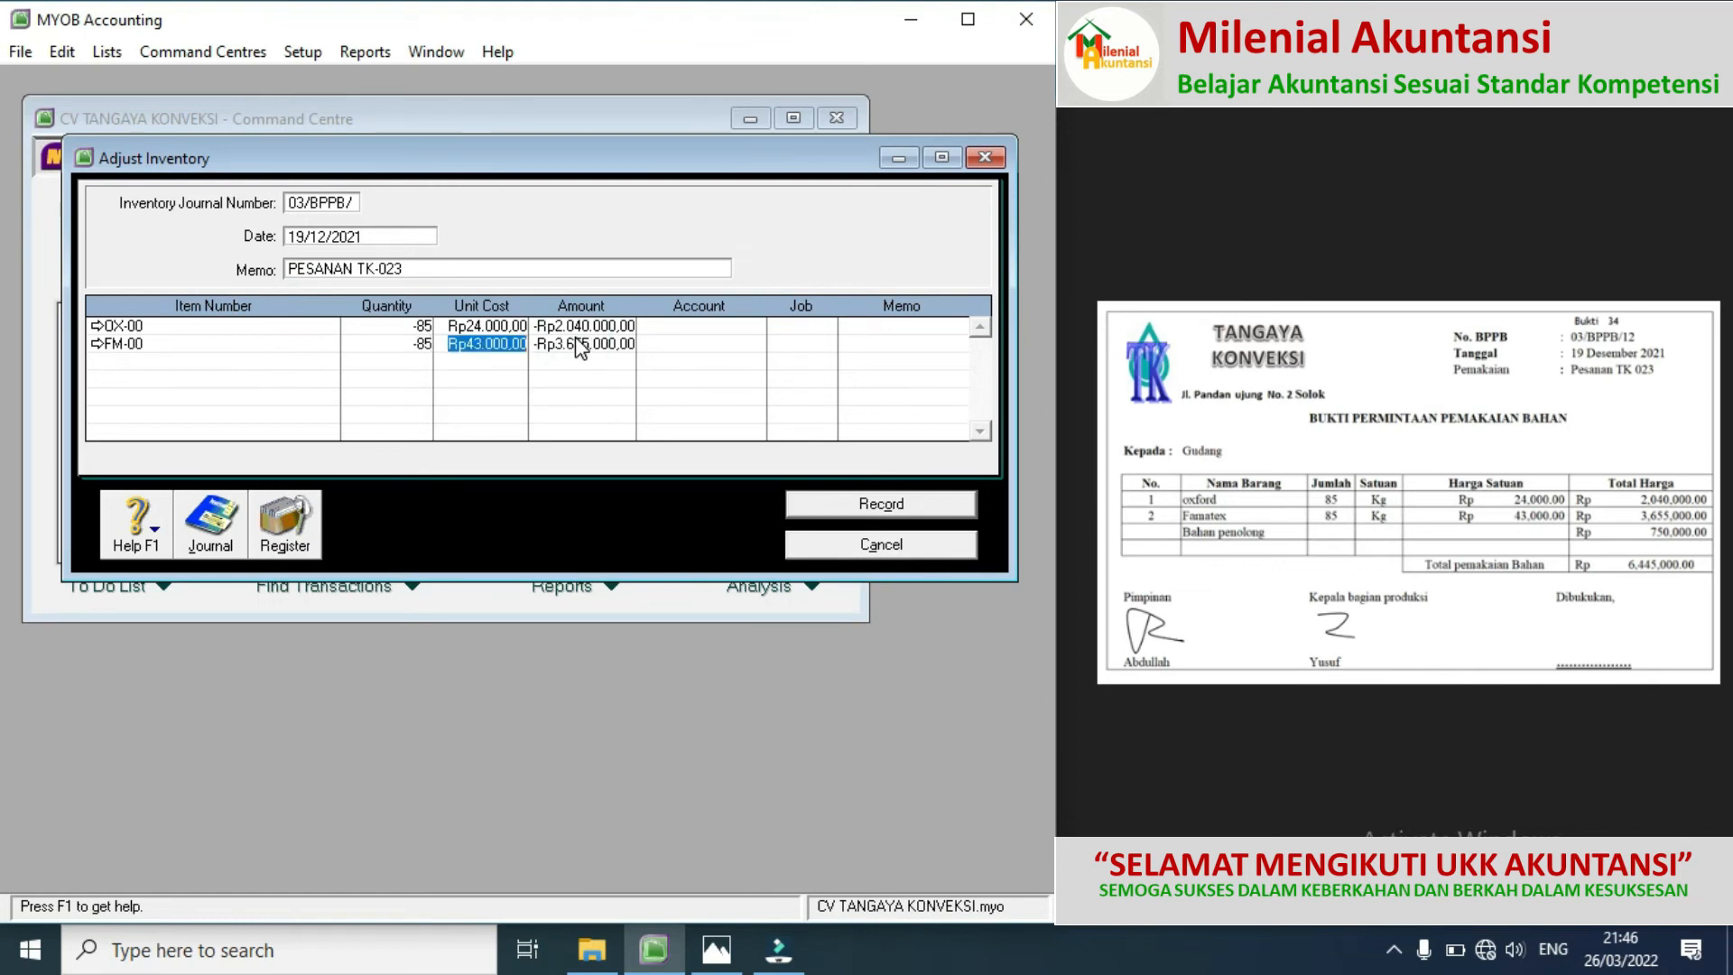
# Step: Assign account 5-3001 GIP - Raw Material Expense to the OX-00 line
pyautogui.click(746, 331)
pyautogui.click(756, 325)
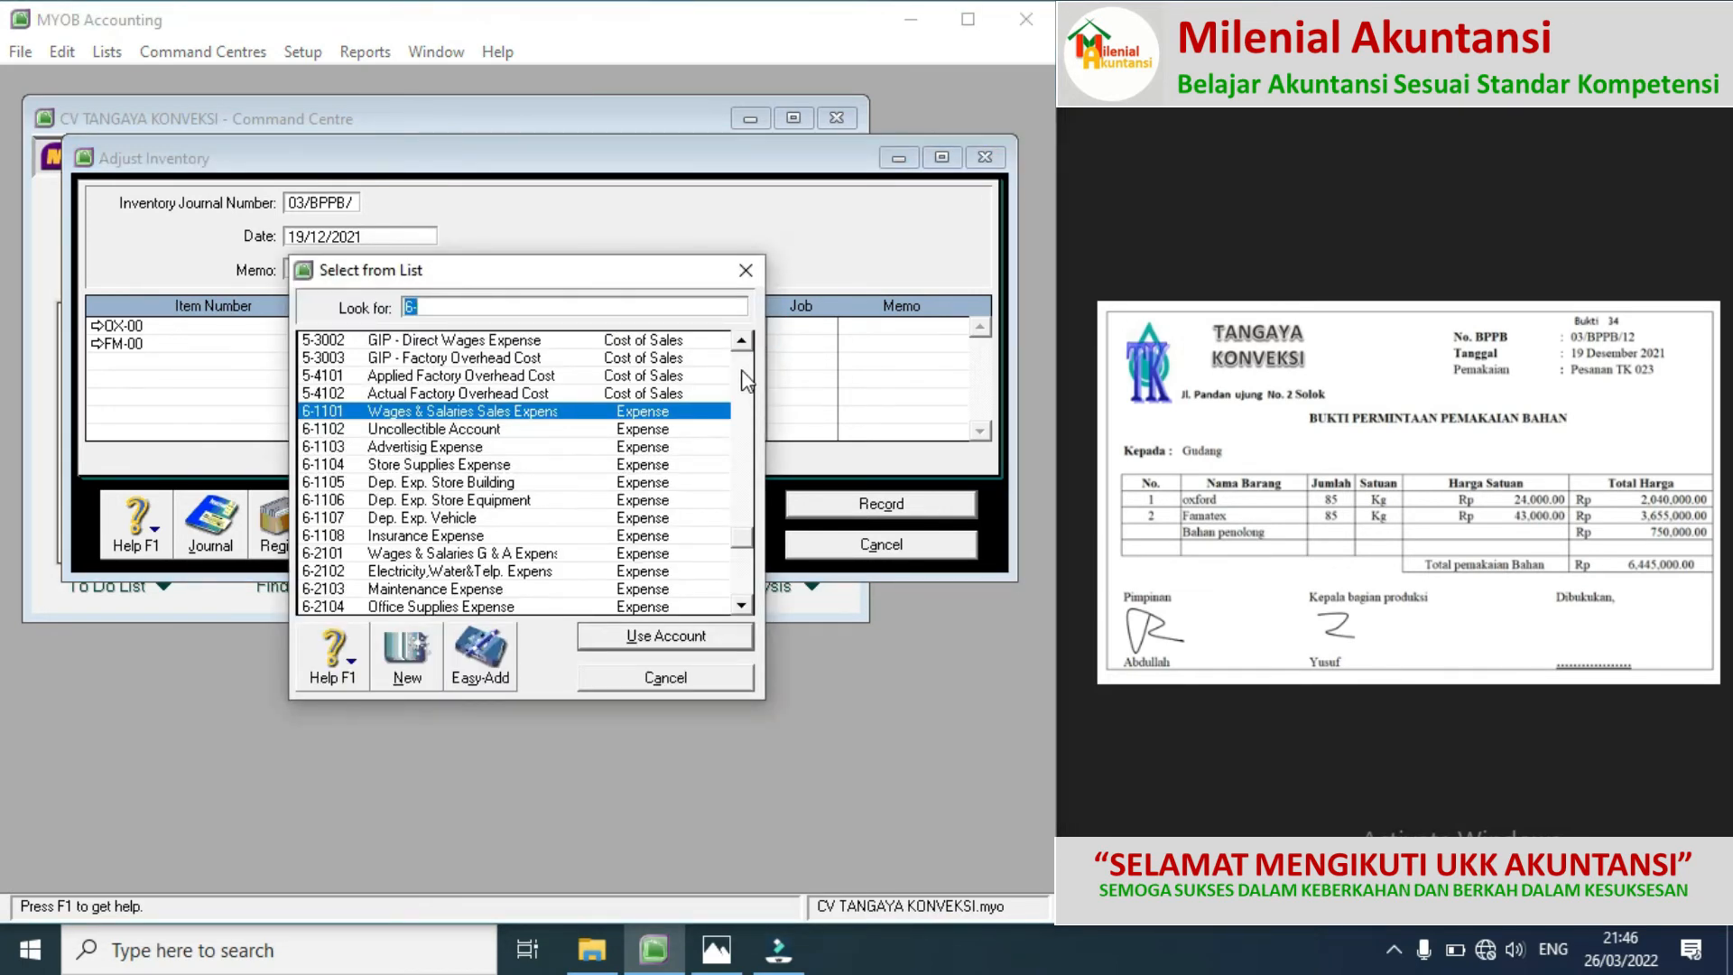
pyautogui.click(744, 342)
pyautogui.click(744, 342)
pyautogui.click(744, 342)
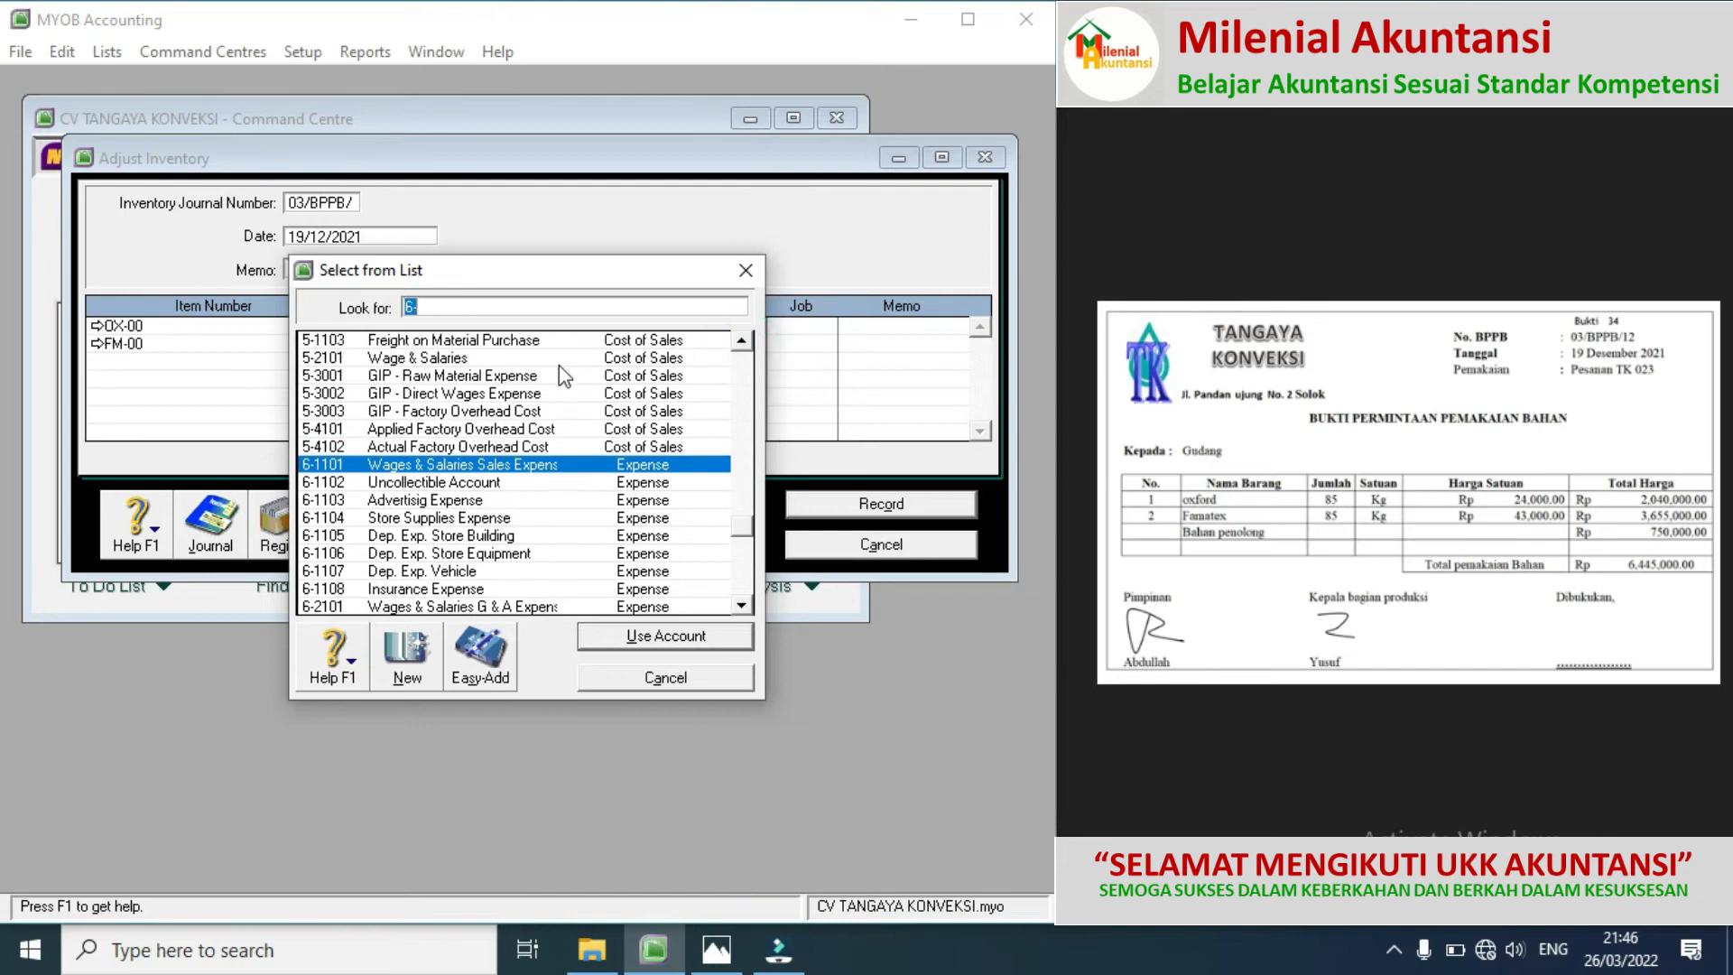
pyautogui.doubleClick(516, 375)
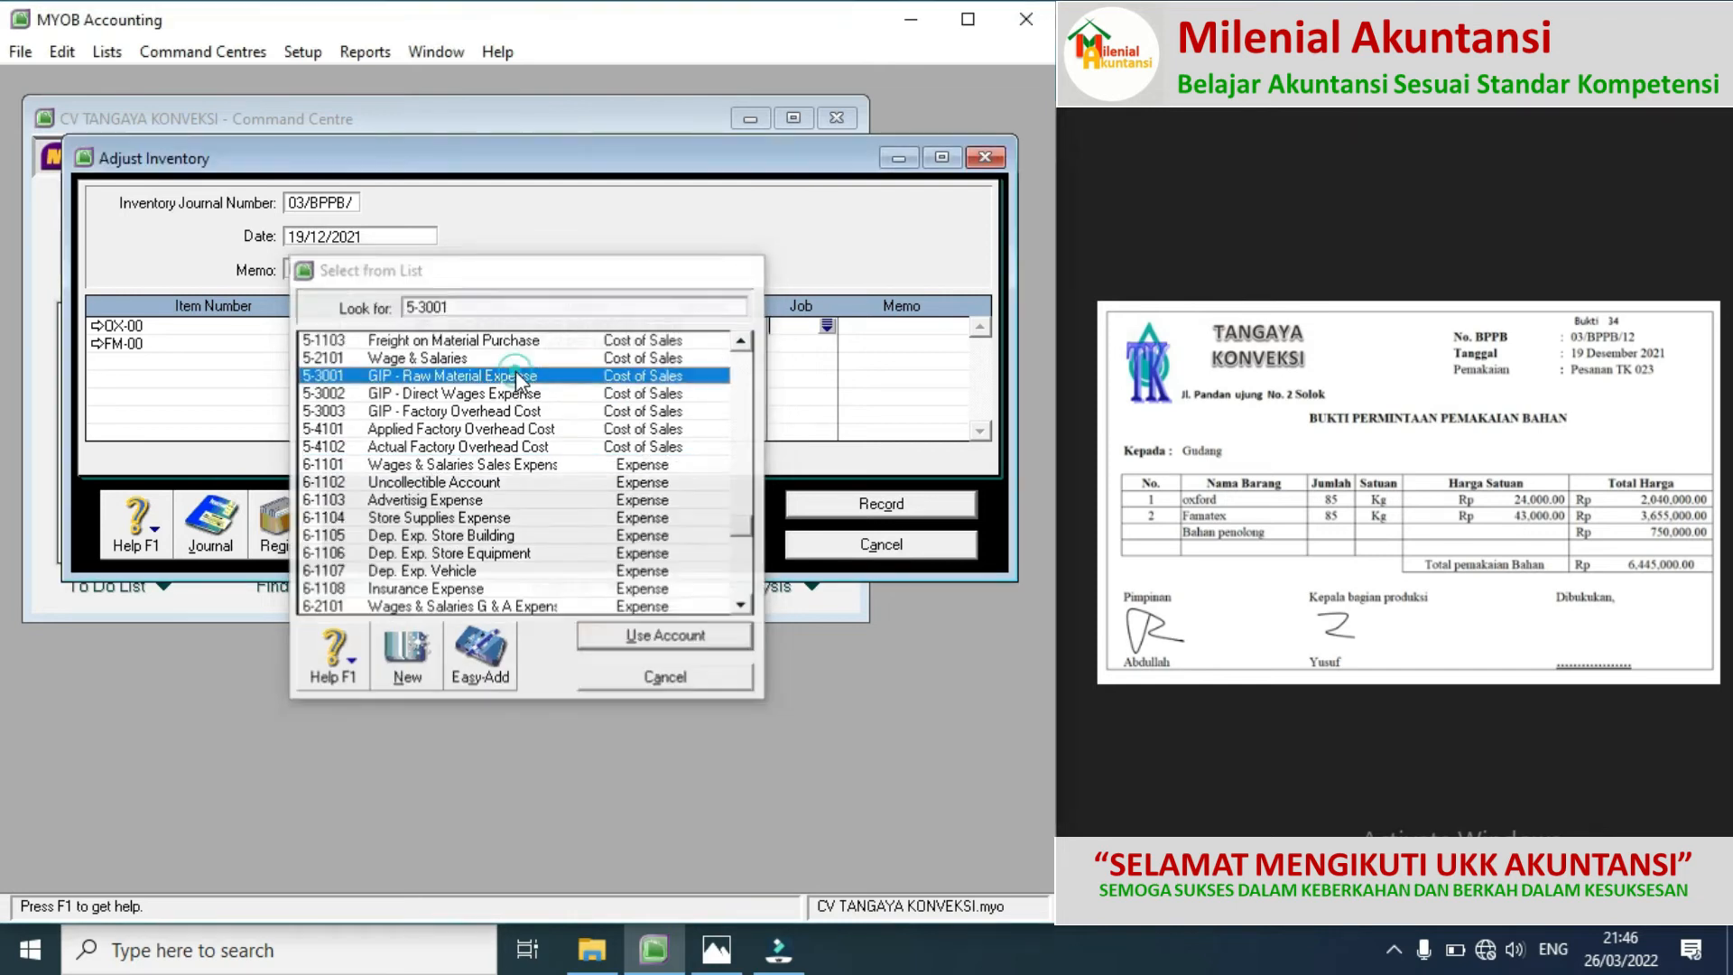
# Step: Assign account 5-3001 to the FM-00 line, then record the adjustment and leave the inventory adjustment form
pyautogui.click(749, 343)
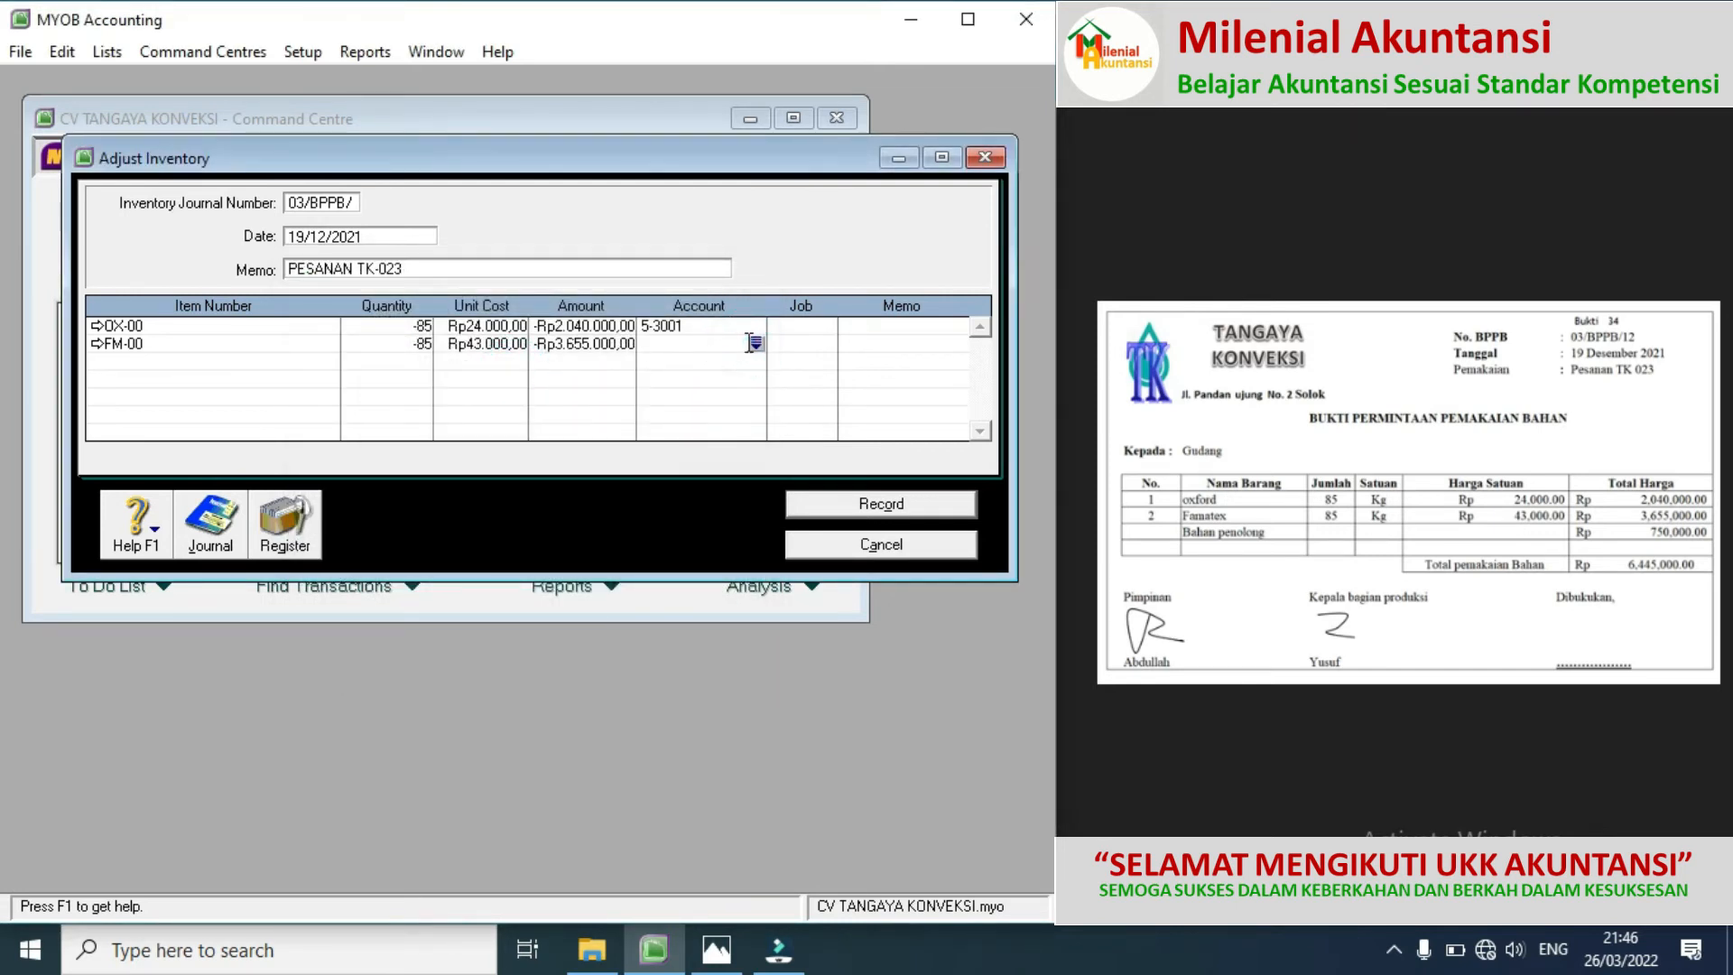
pyautogui.click(751, 343)
pyautogui.click(742, 342)
pyautogui.click(742, 341)
pyautogui.click(741, 341)
pyautogui.click(741, 341)
pyautogui.doubleClick(522, 394)
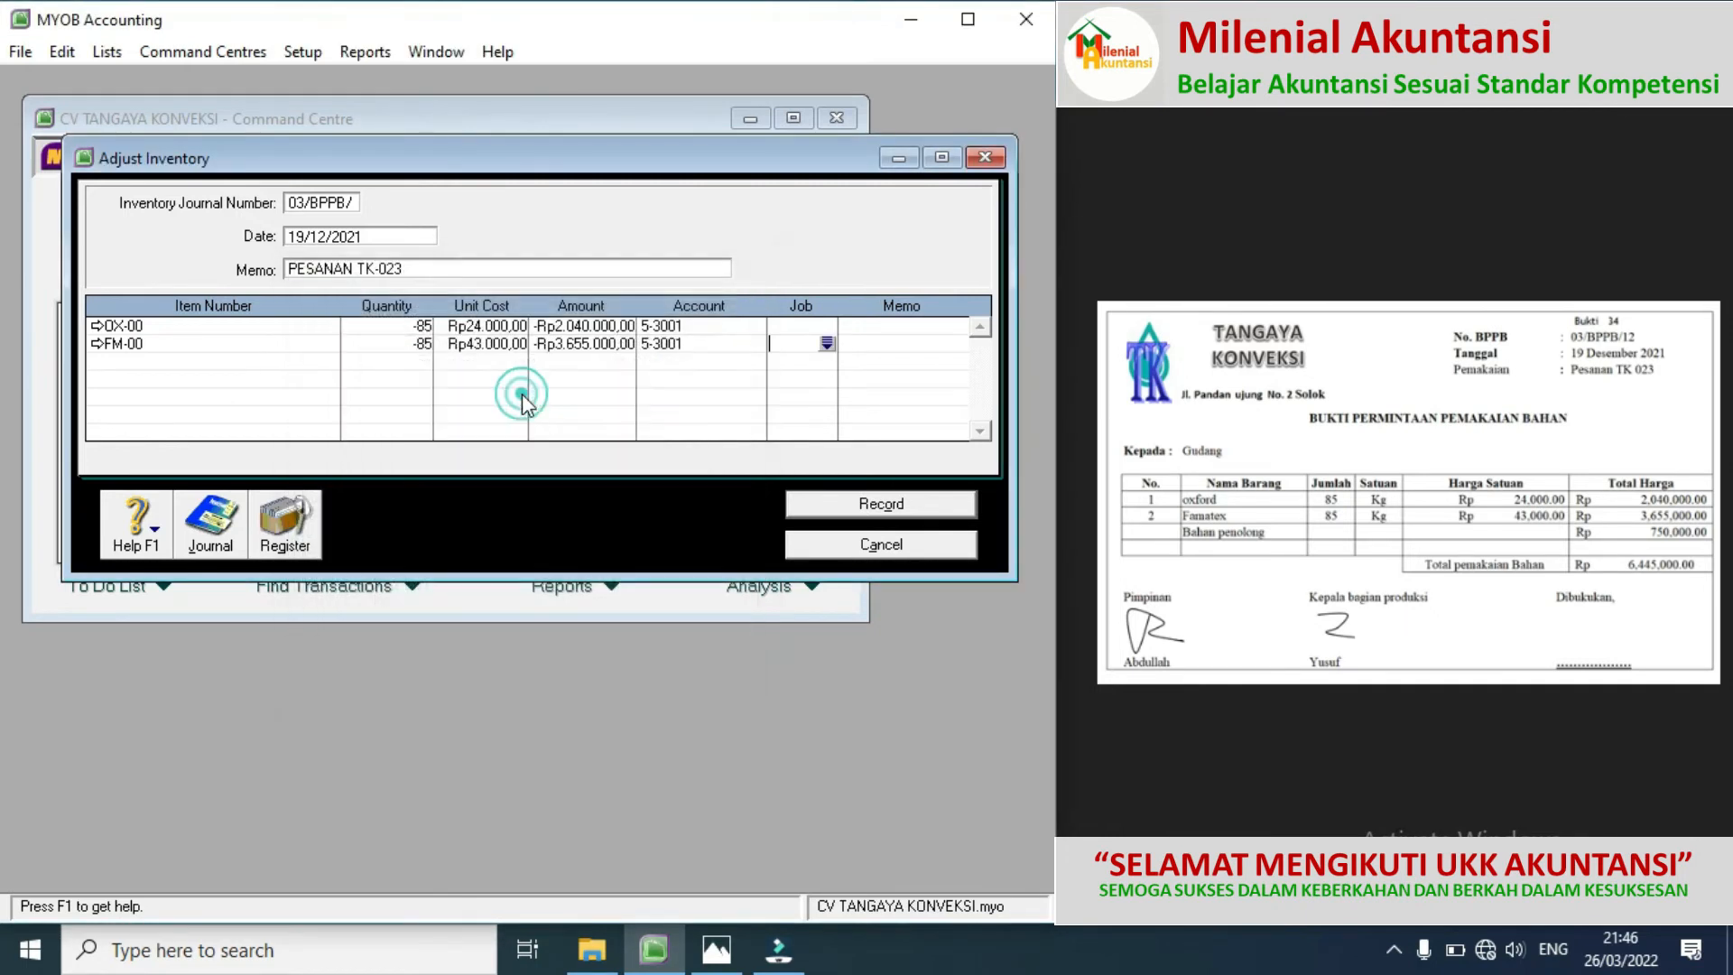
pyautogui.click(854, 506)
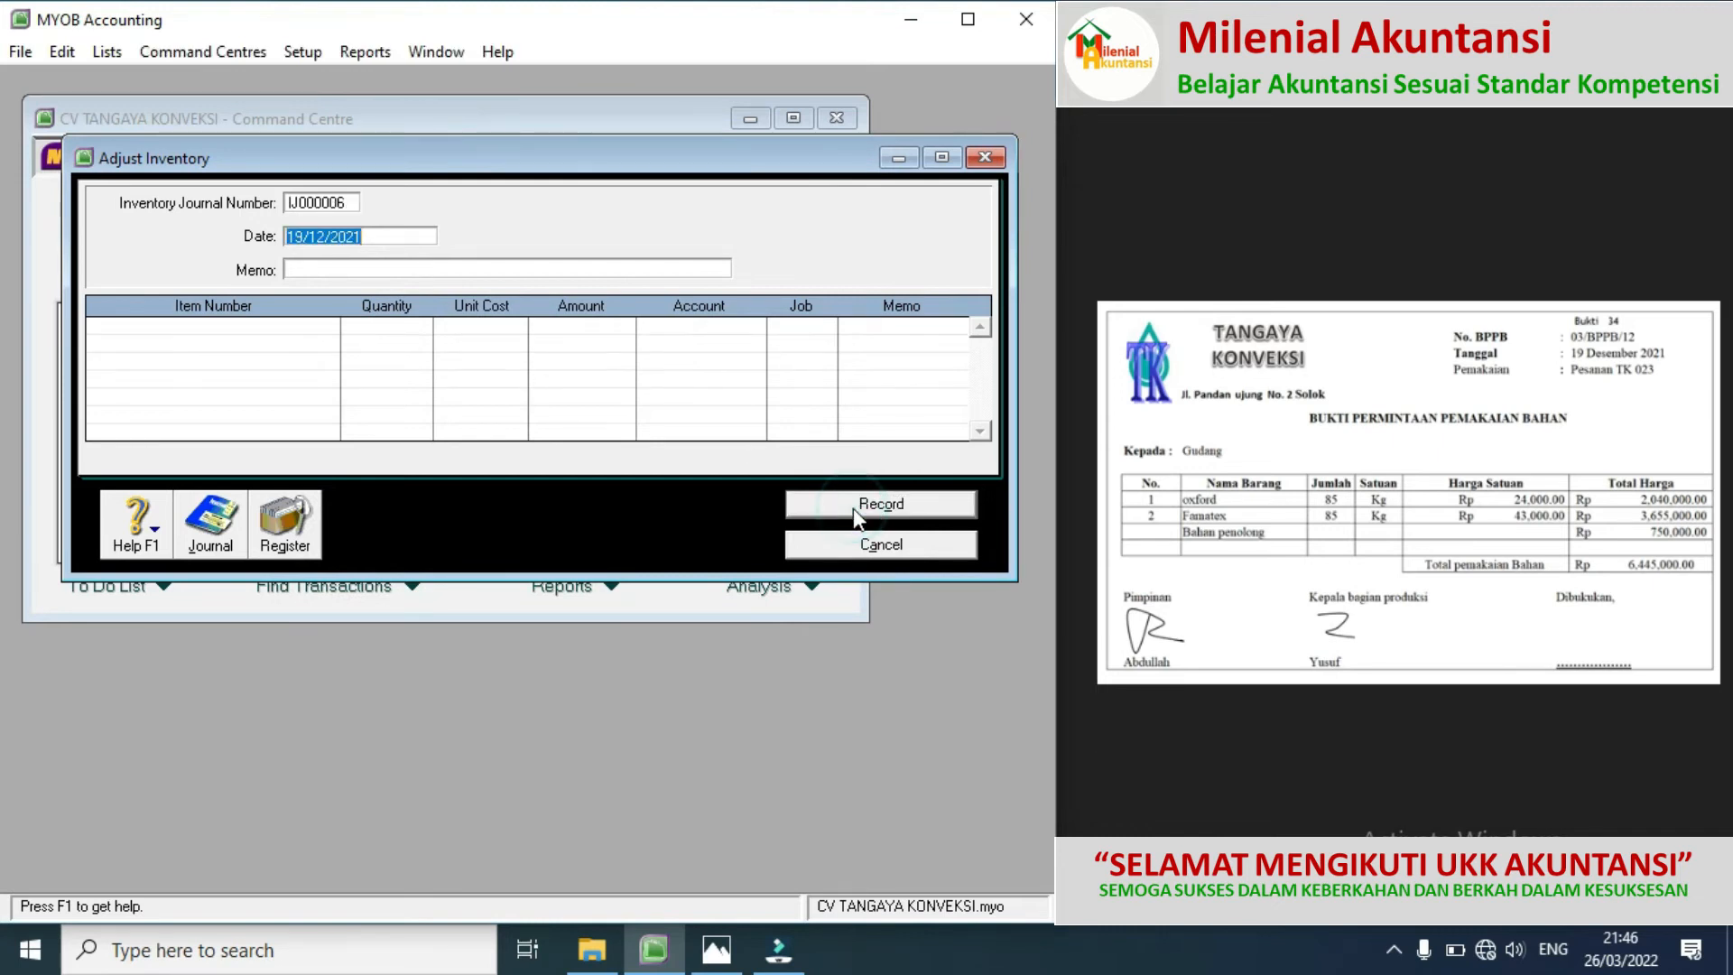
pyautogui.click(850, 543)
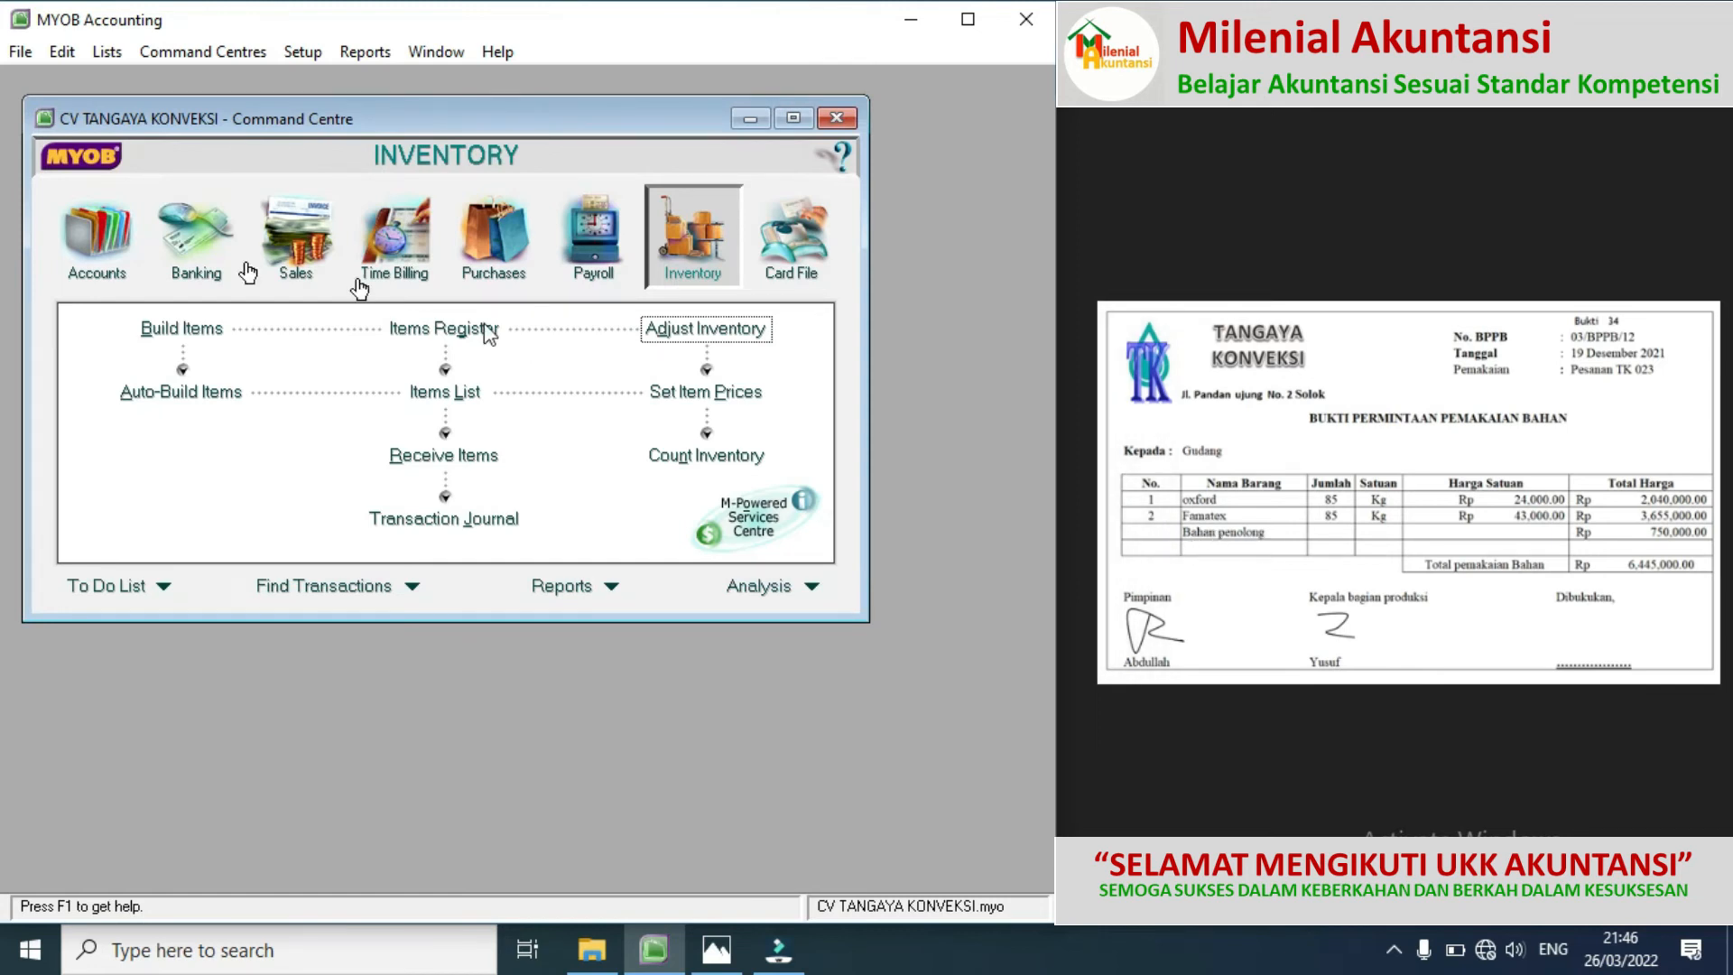
# Step: Start a new general journal entry and set its journal number to 03/BPPB/
pyautogui.click(108, 243)
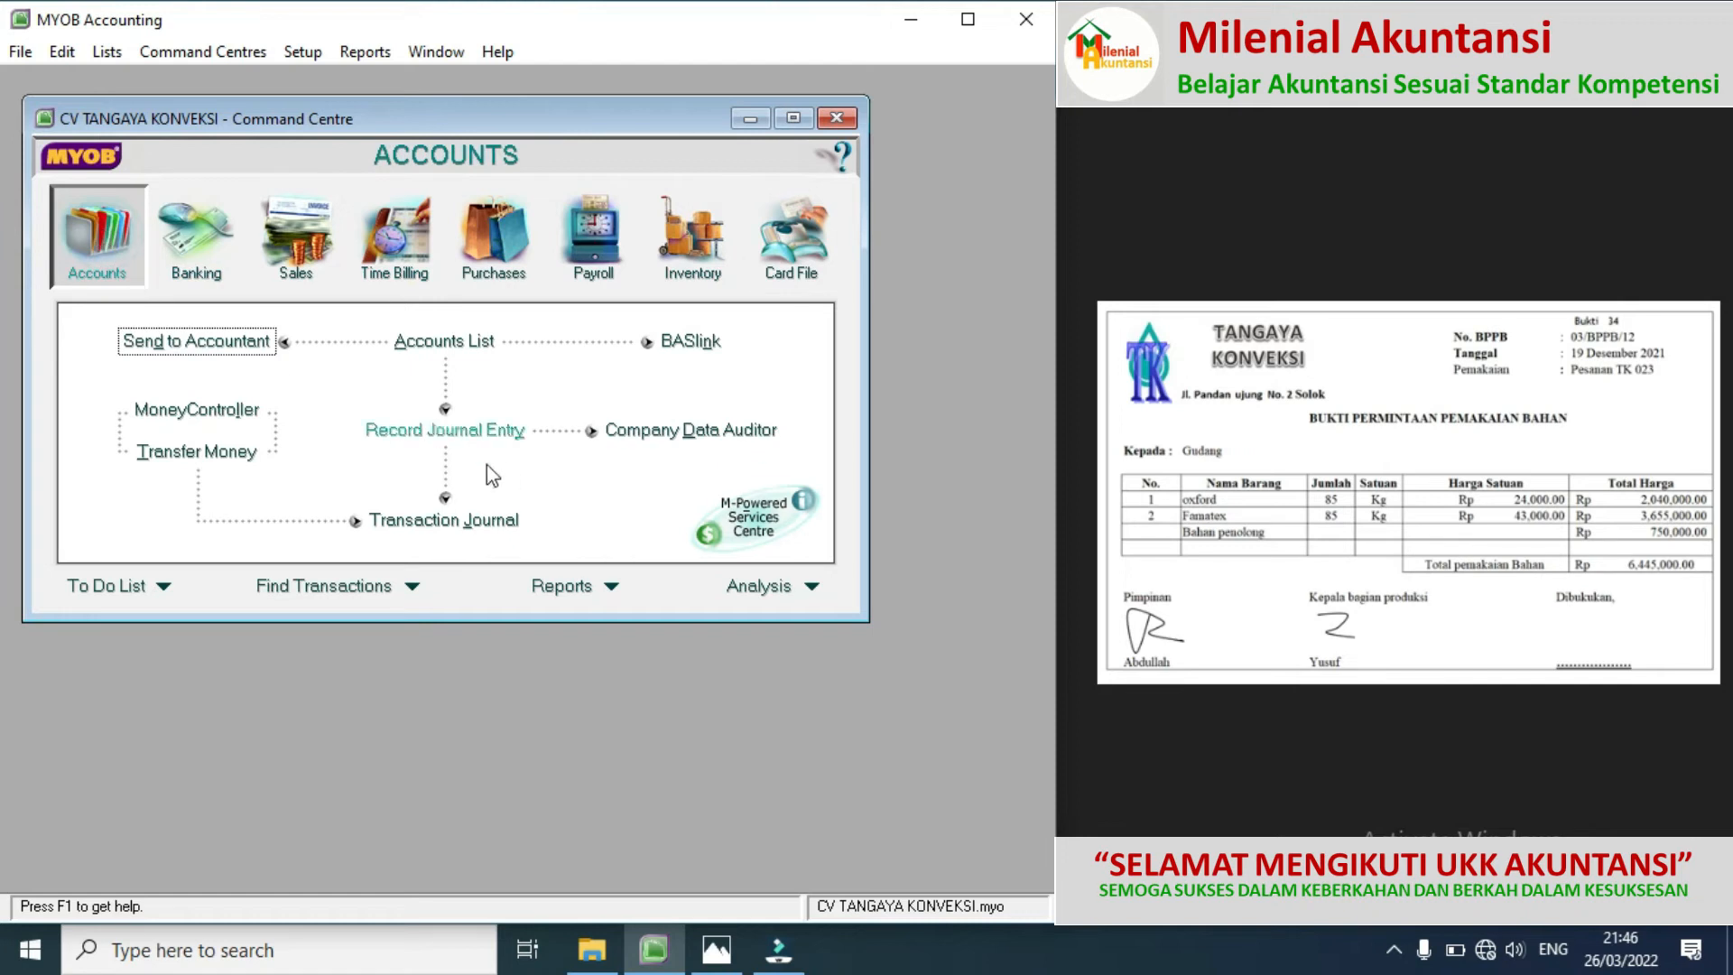
pyautogui.click(468, 432)
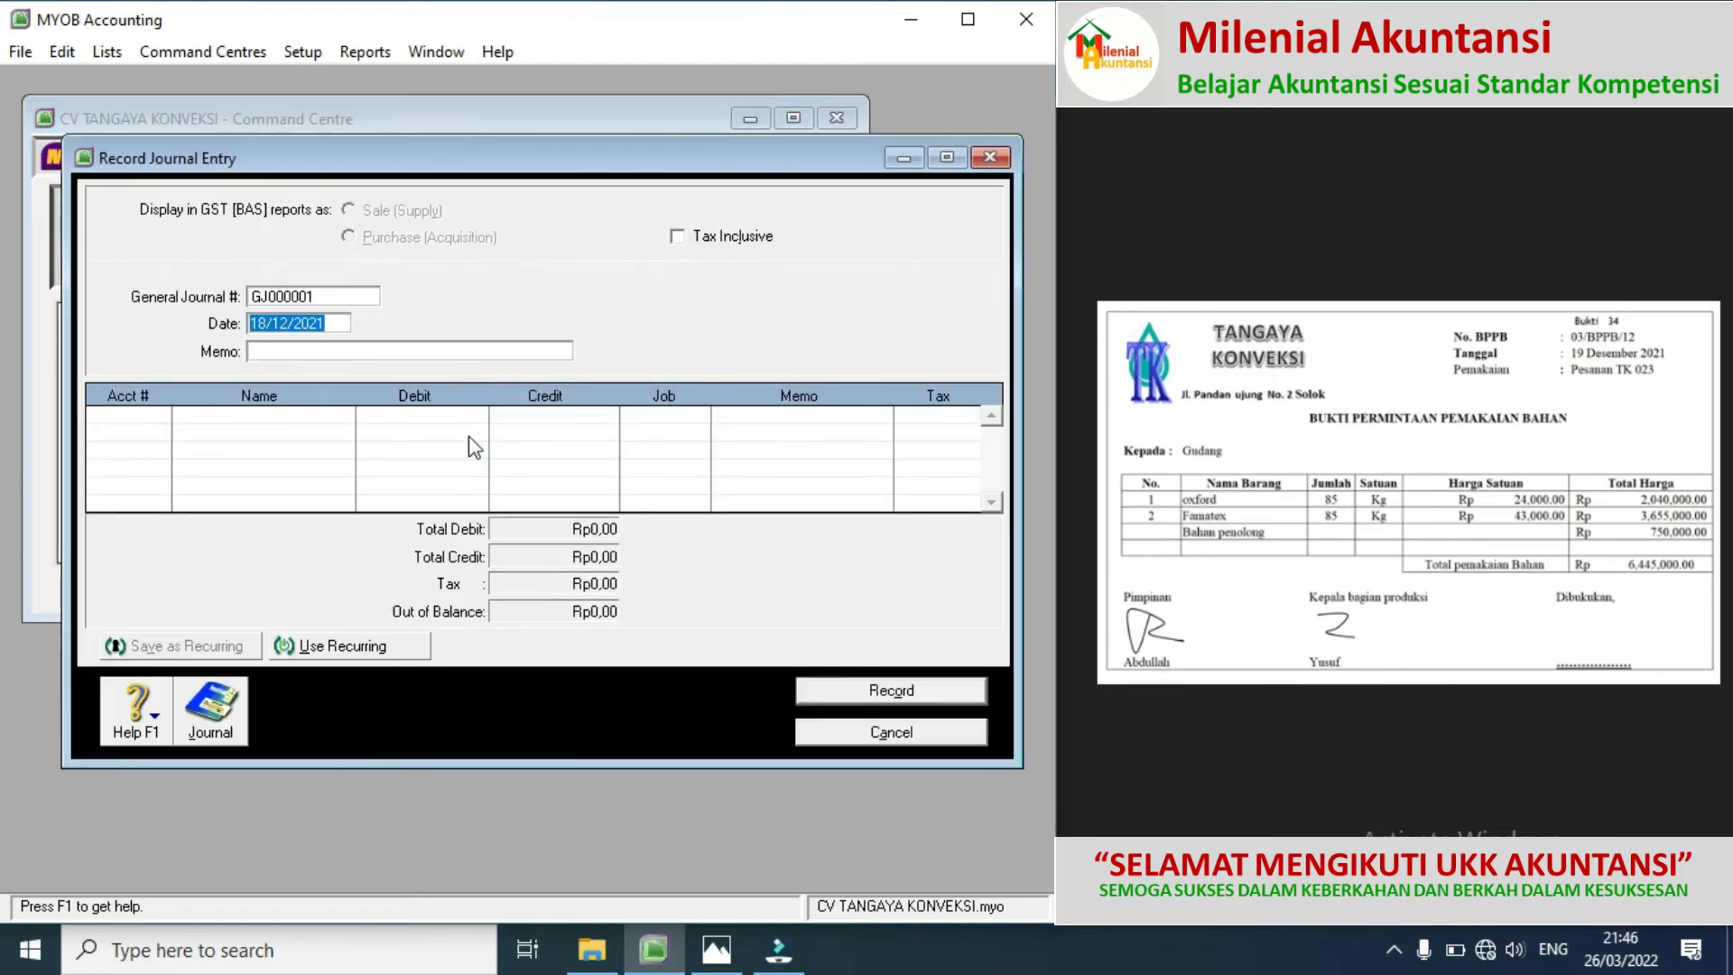
pyautogui.click(321, 301)
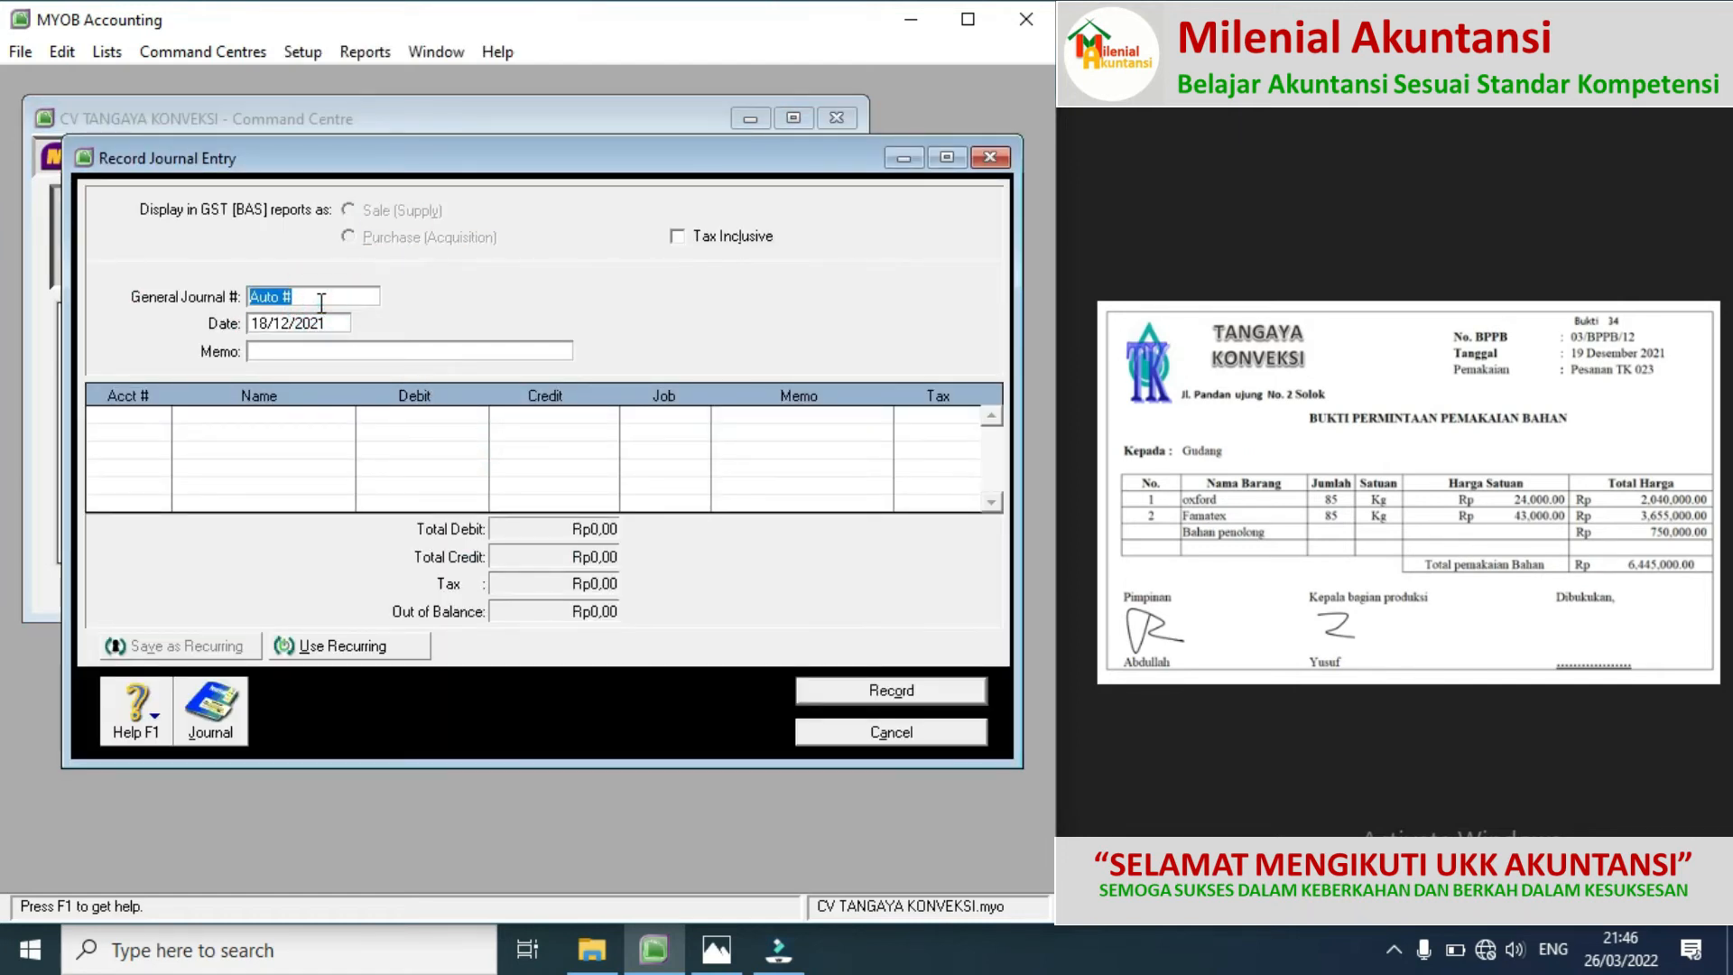
pyautogui.write('03BPPB/2')
pyautogui.click(267, 296)
pyautogui.click(318, 296)
pyautogui.press('BackSpace')
pyautogui.click(268, 296)
pyautogui.write('/')
# Step: Date the journal entry 19/12/2021 and enter the memo PESANAN TK-023
pyautogui.click(267, 325)
pyautogui.click(267, 325)
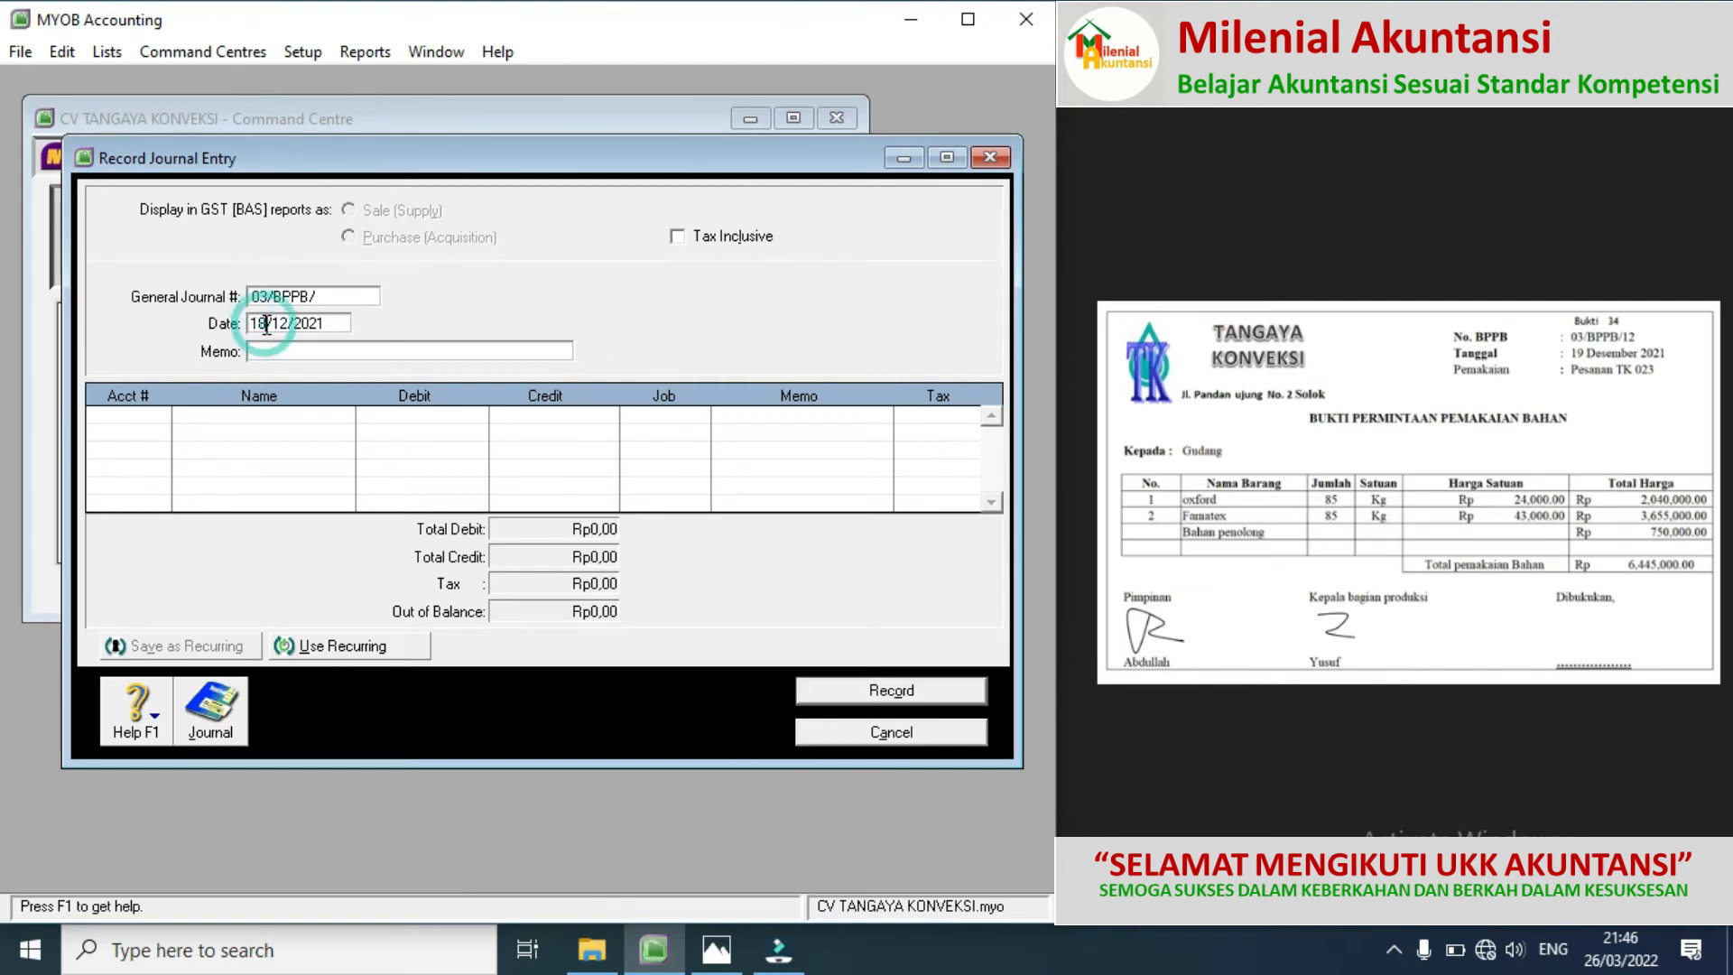
pyautogui.press('BackSpace')
pyautogui.write('9')
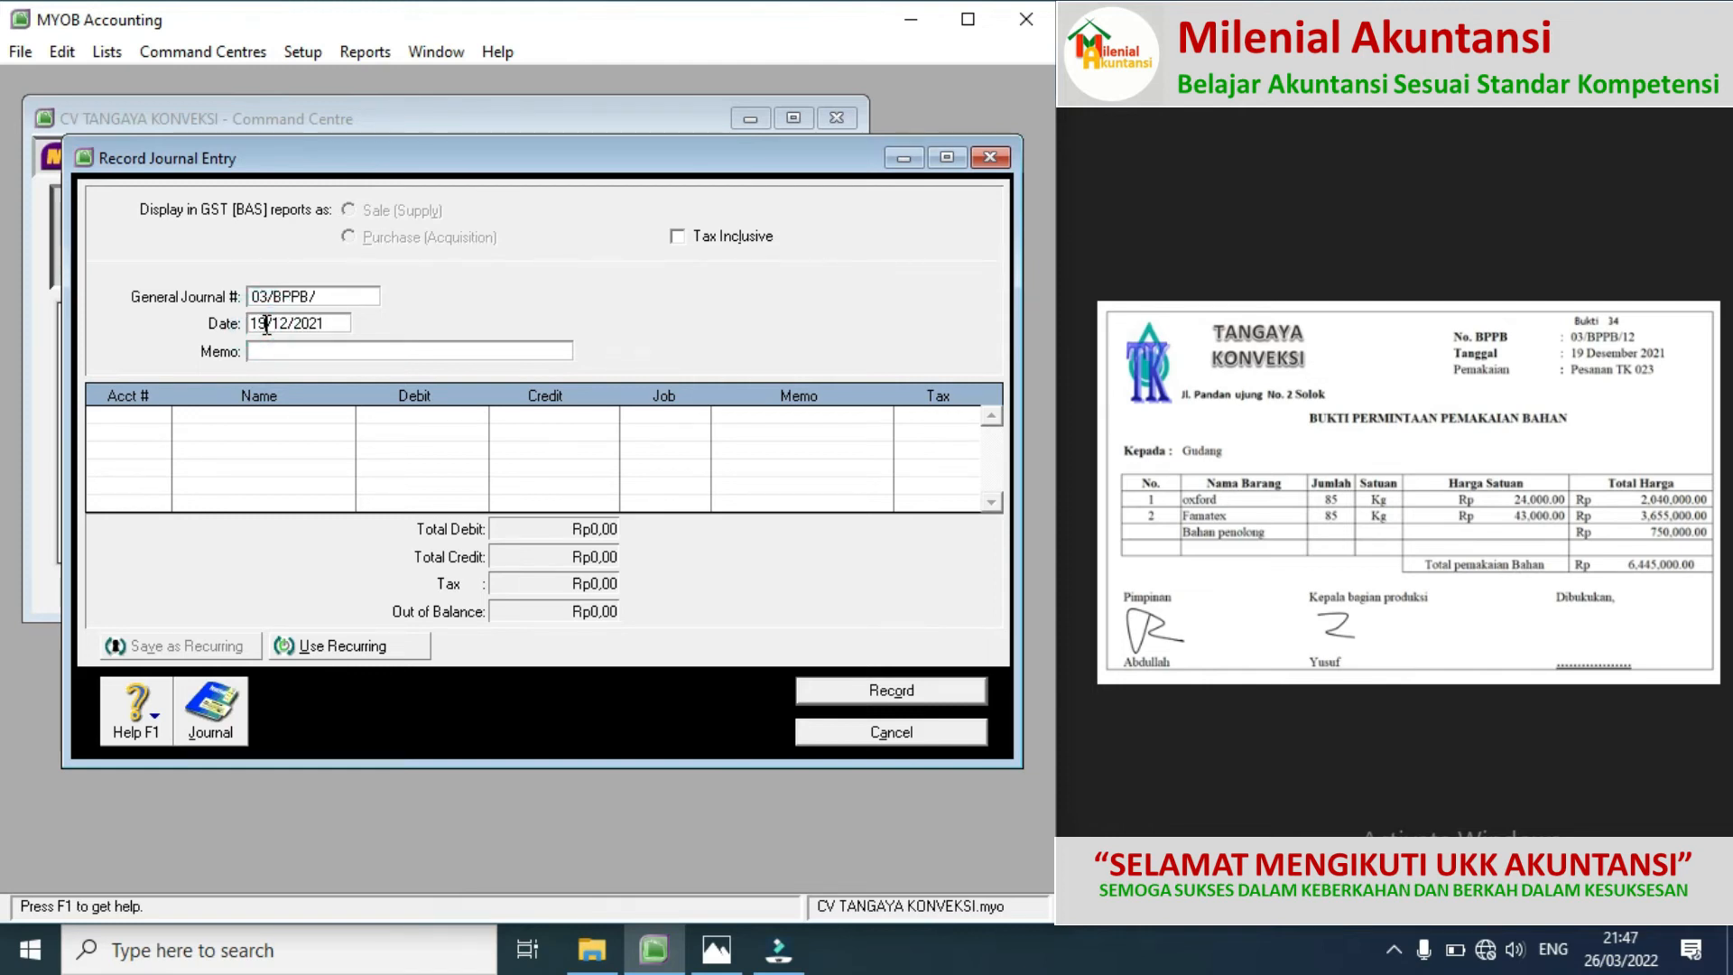
pyautogui.click(269, 349)
pyautogui.write('PESANAN ')
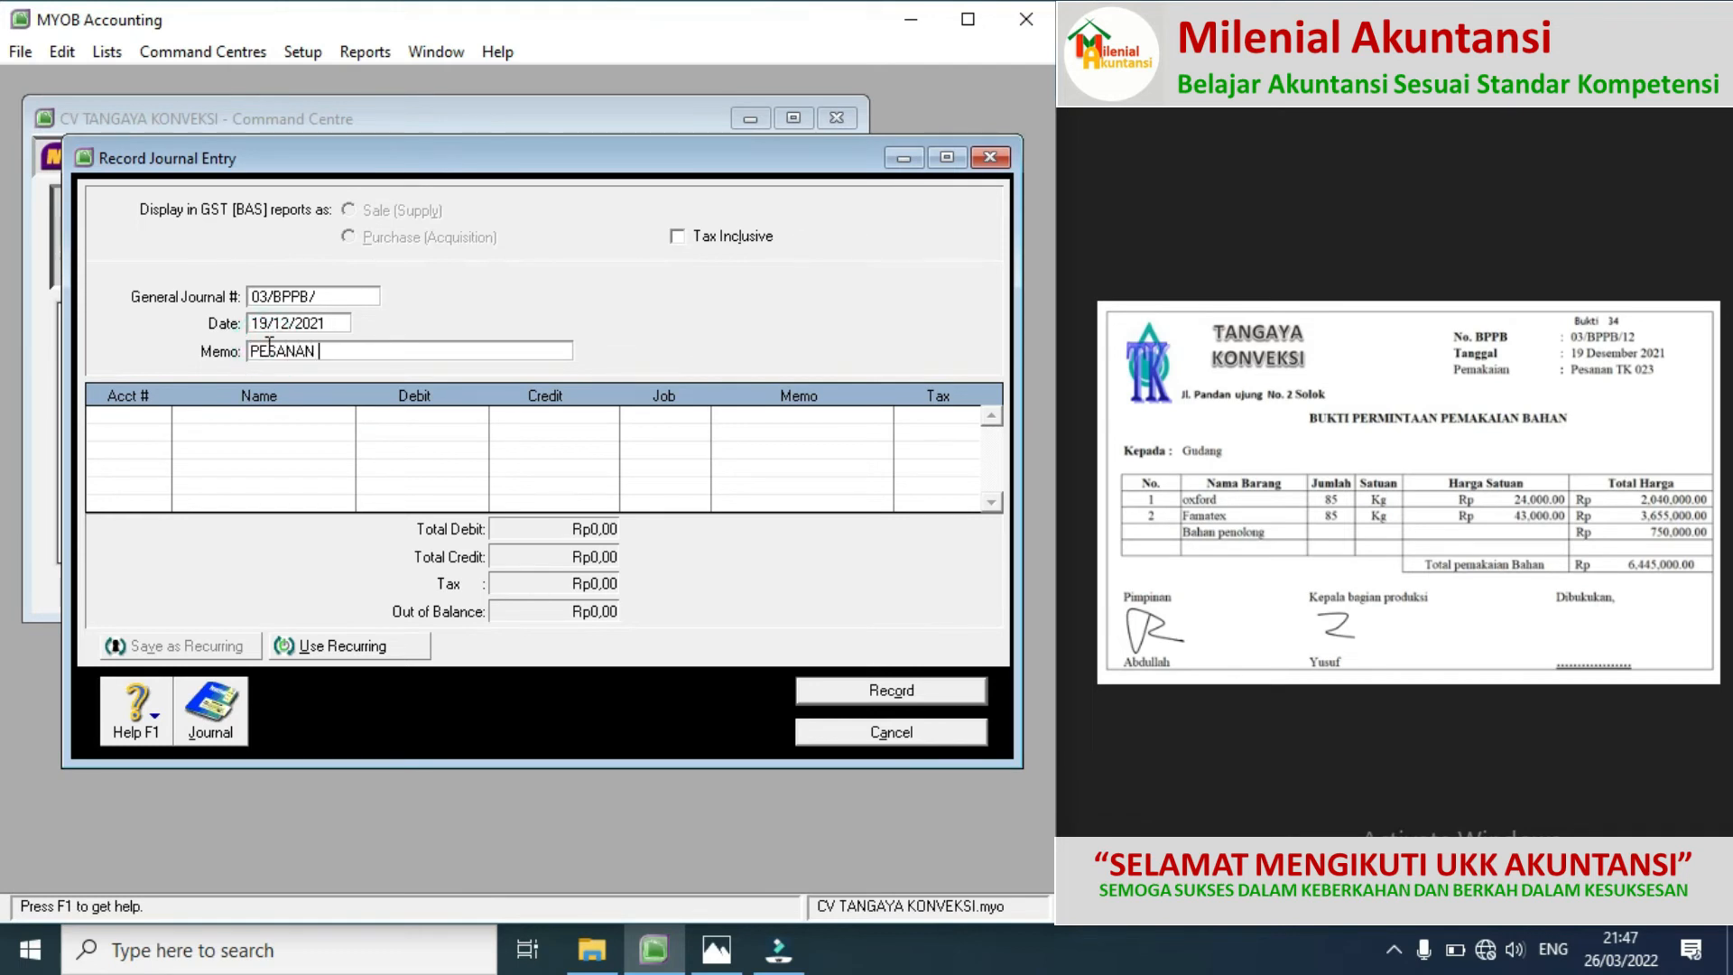
pyautogui.write('TK-023')
# Step: Debit account 5-4102 Actual Factory Overhead Cost with 750000 on the first journal line
pyautogui.click(147, 415)
pyautogui.click(159, 414)
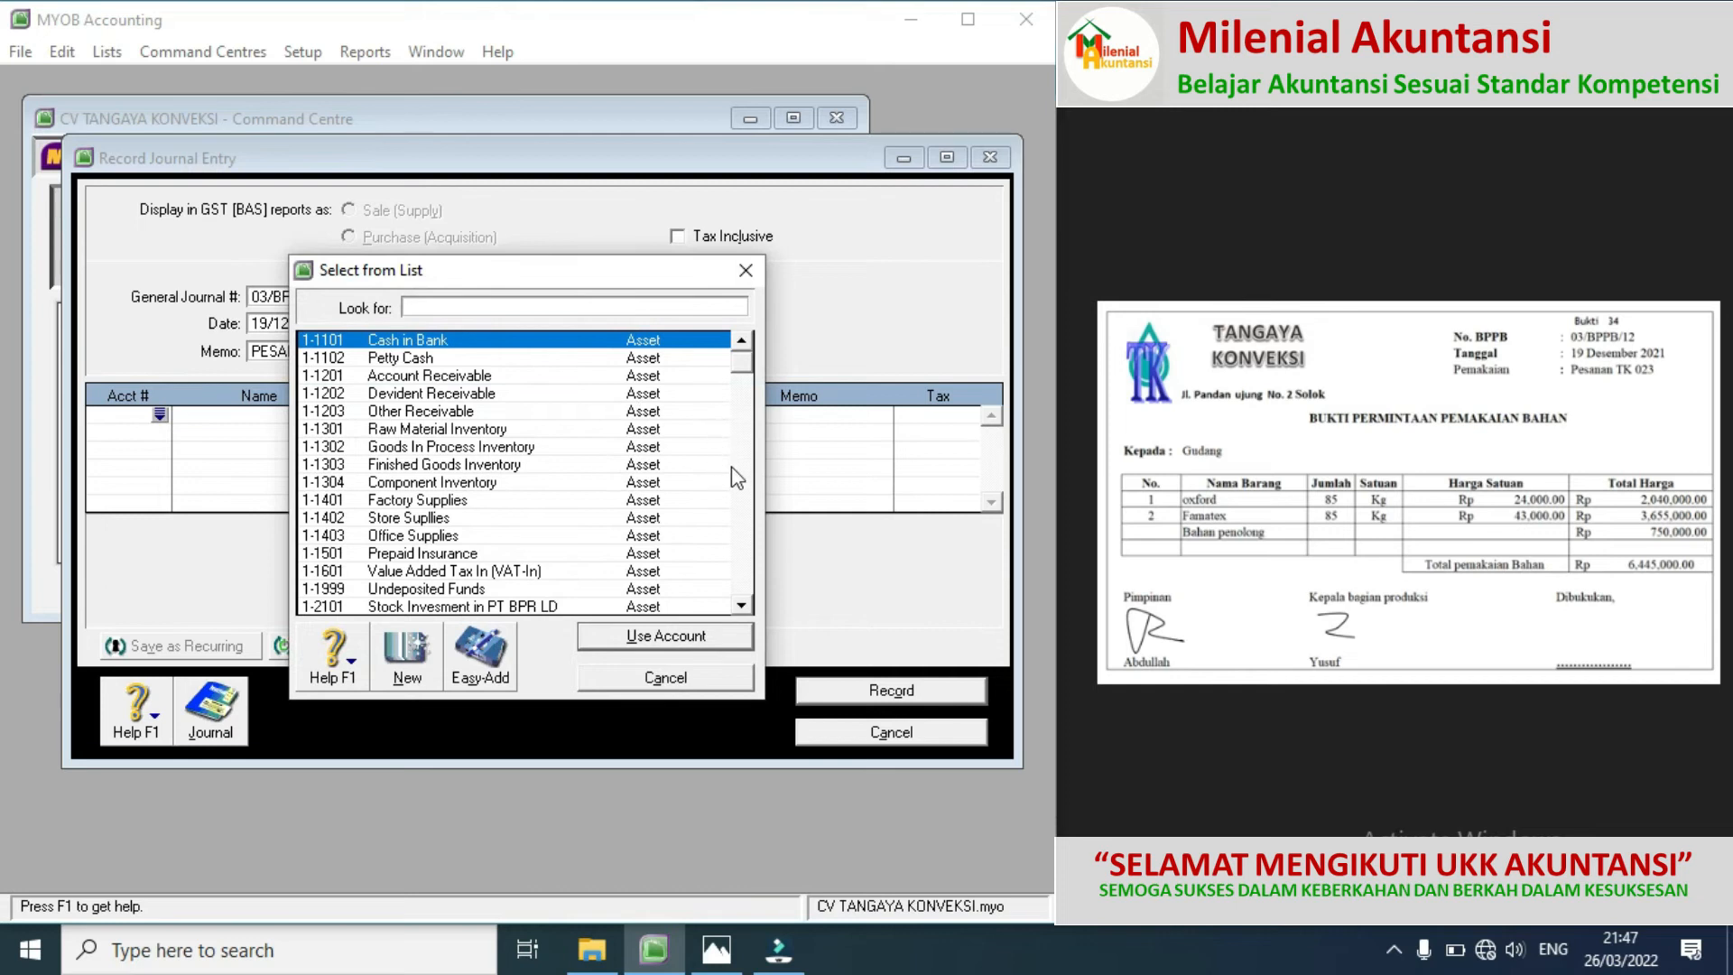
pyautogui.click(741, 511)
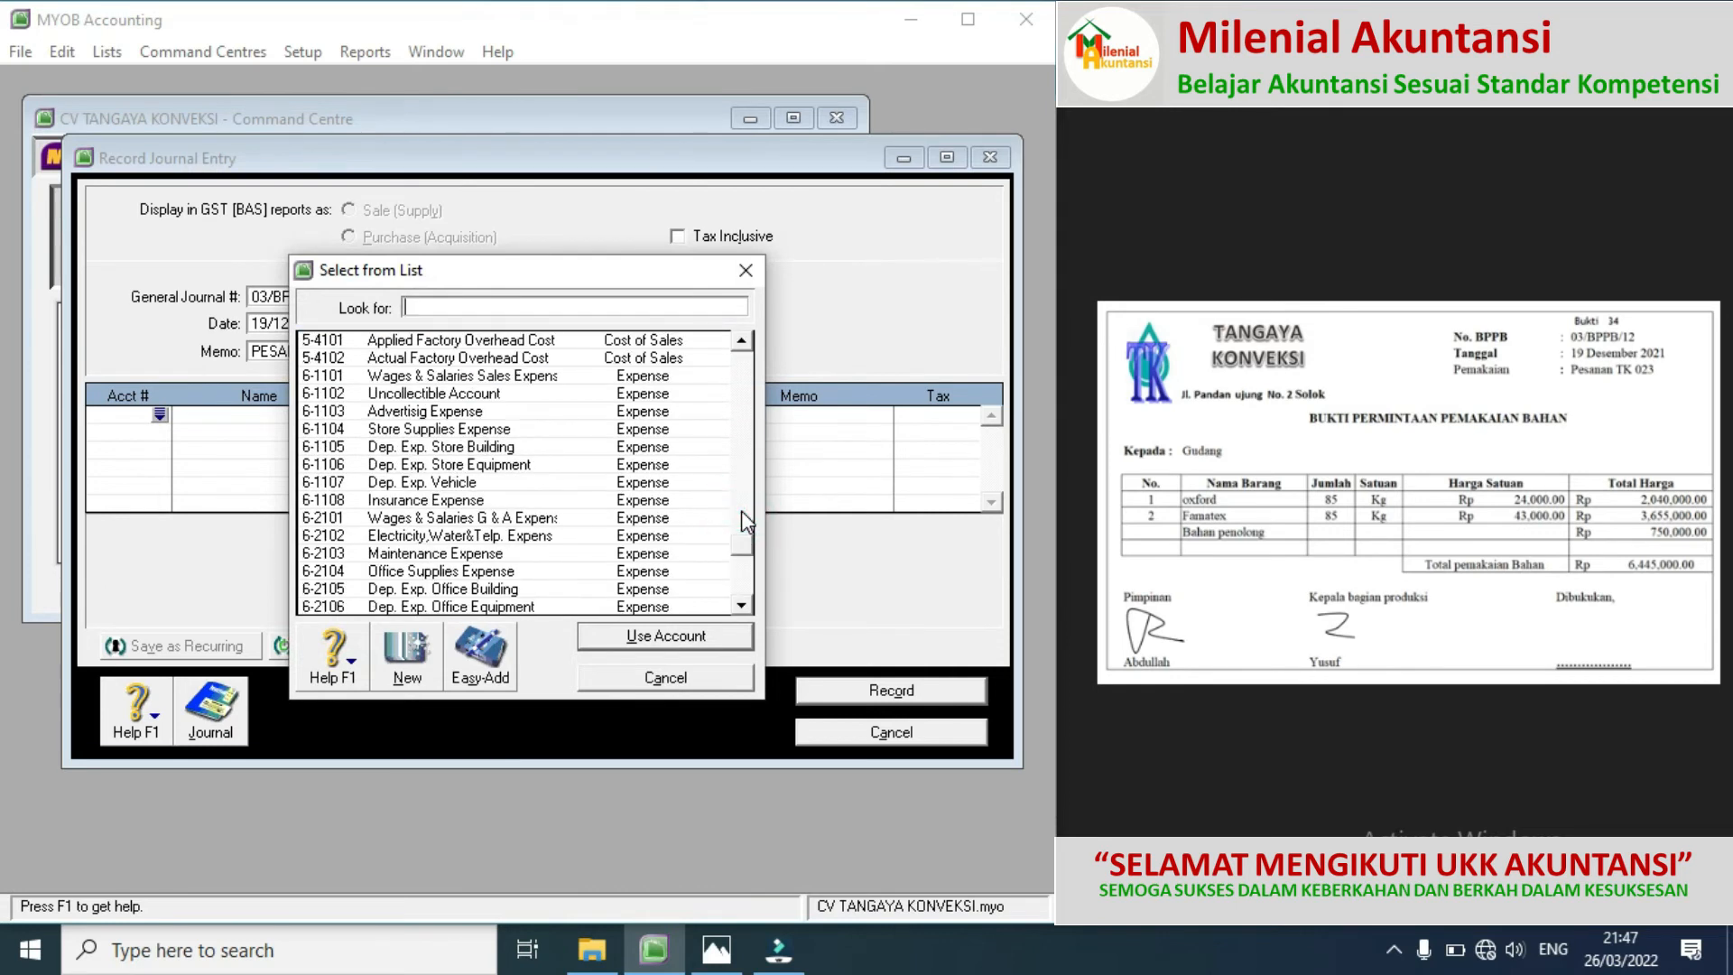
pyautogui.doubleClick(513, 356)
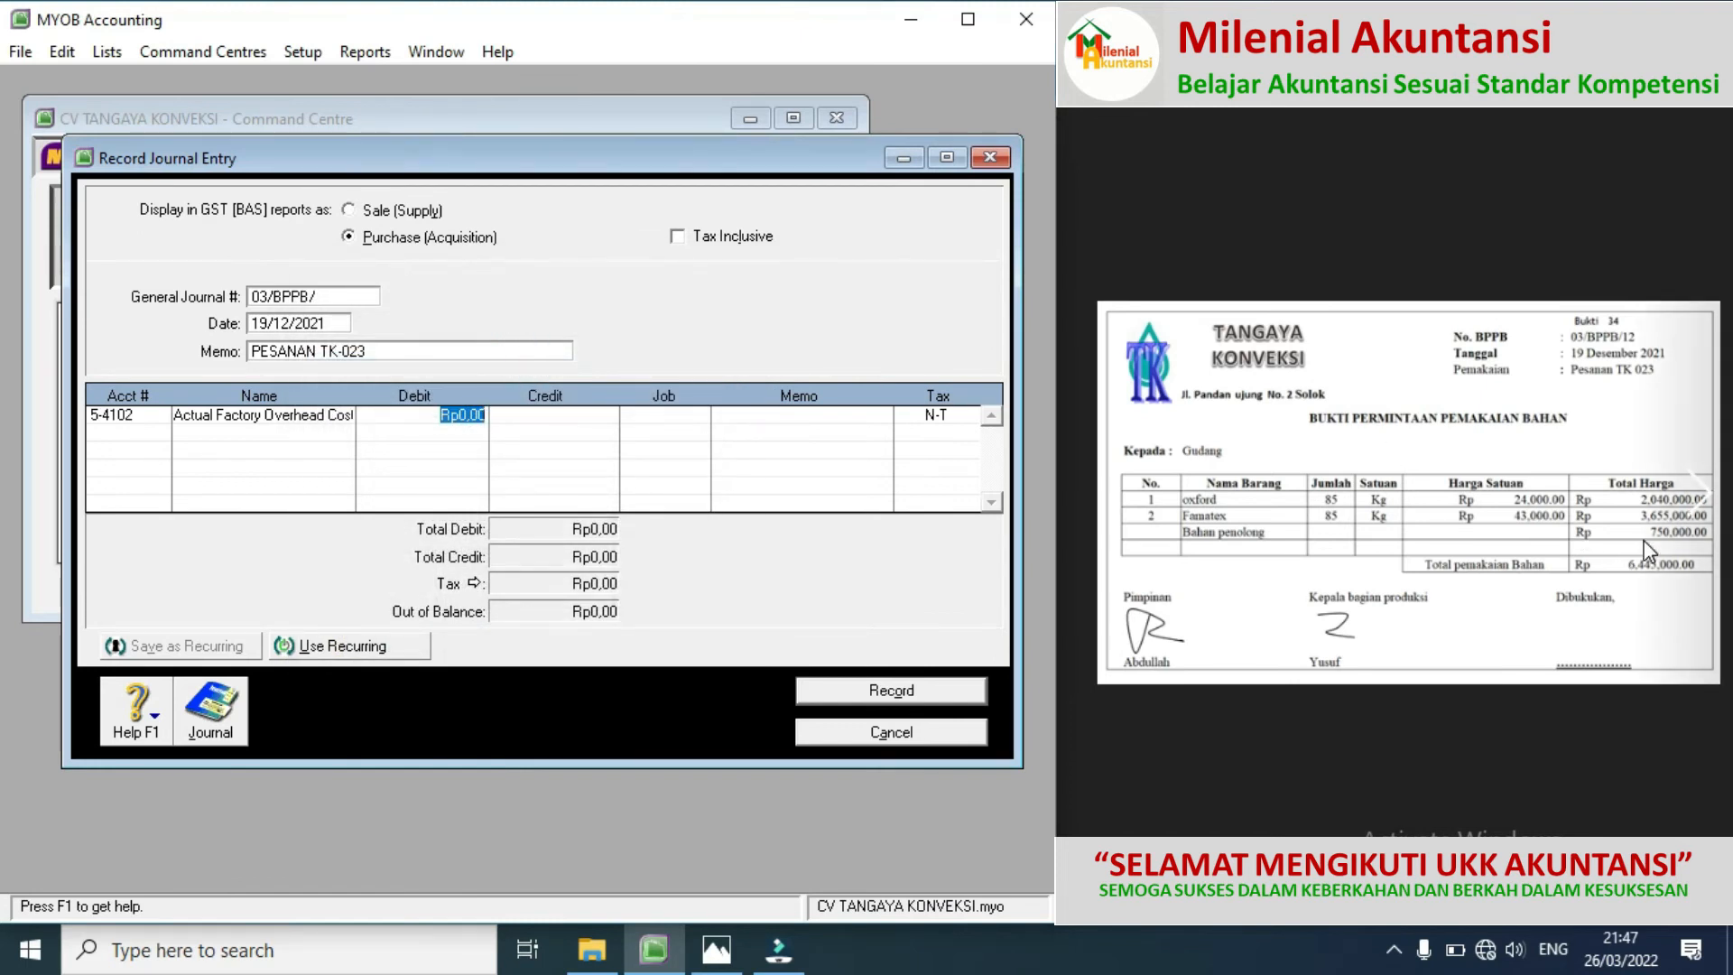
pyautogui.write('750000')
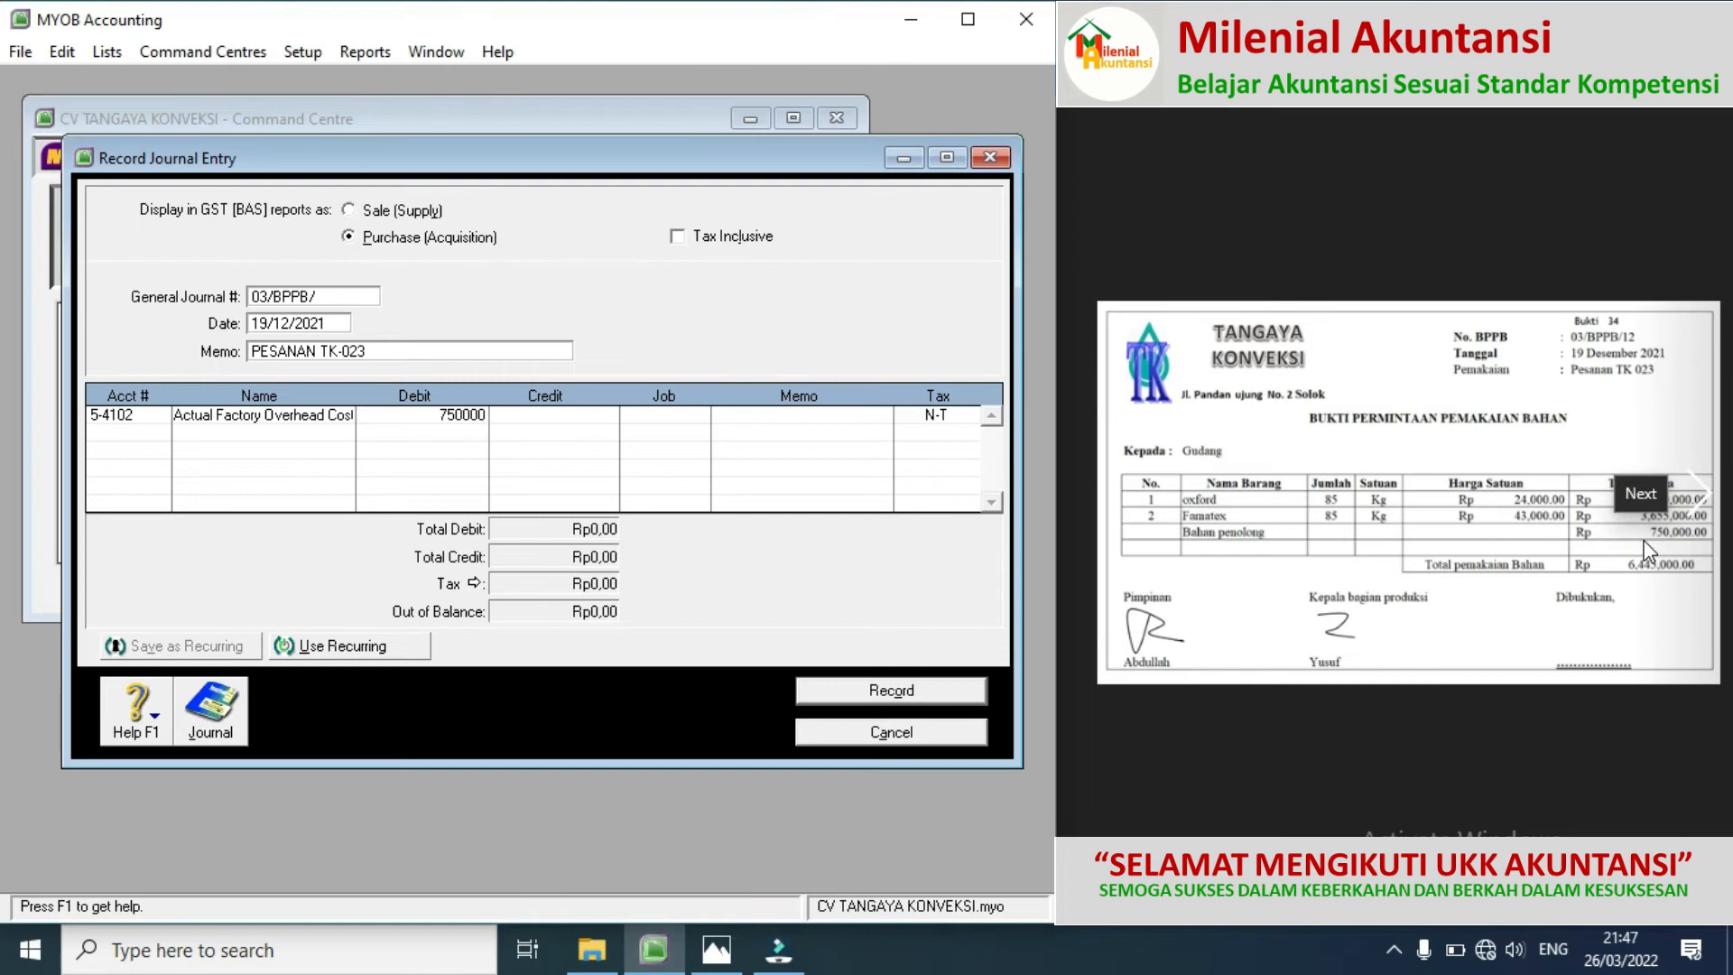
# Step: Credit account 1-1304 Component Inventory with Rp750.000,00 on the second line and record the journal entry
pyautogui.click(135, 438)
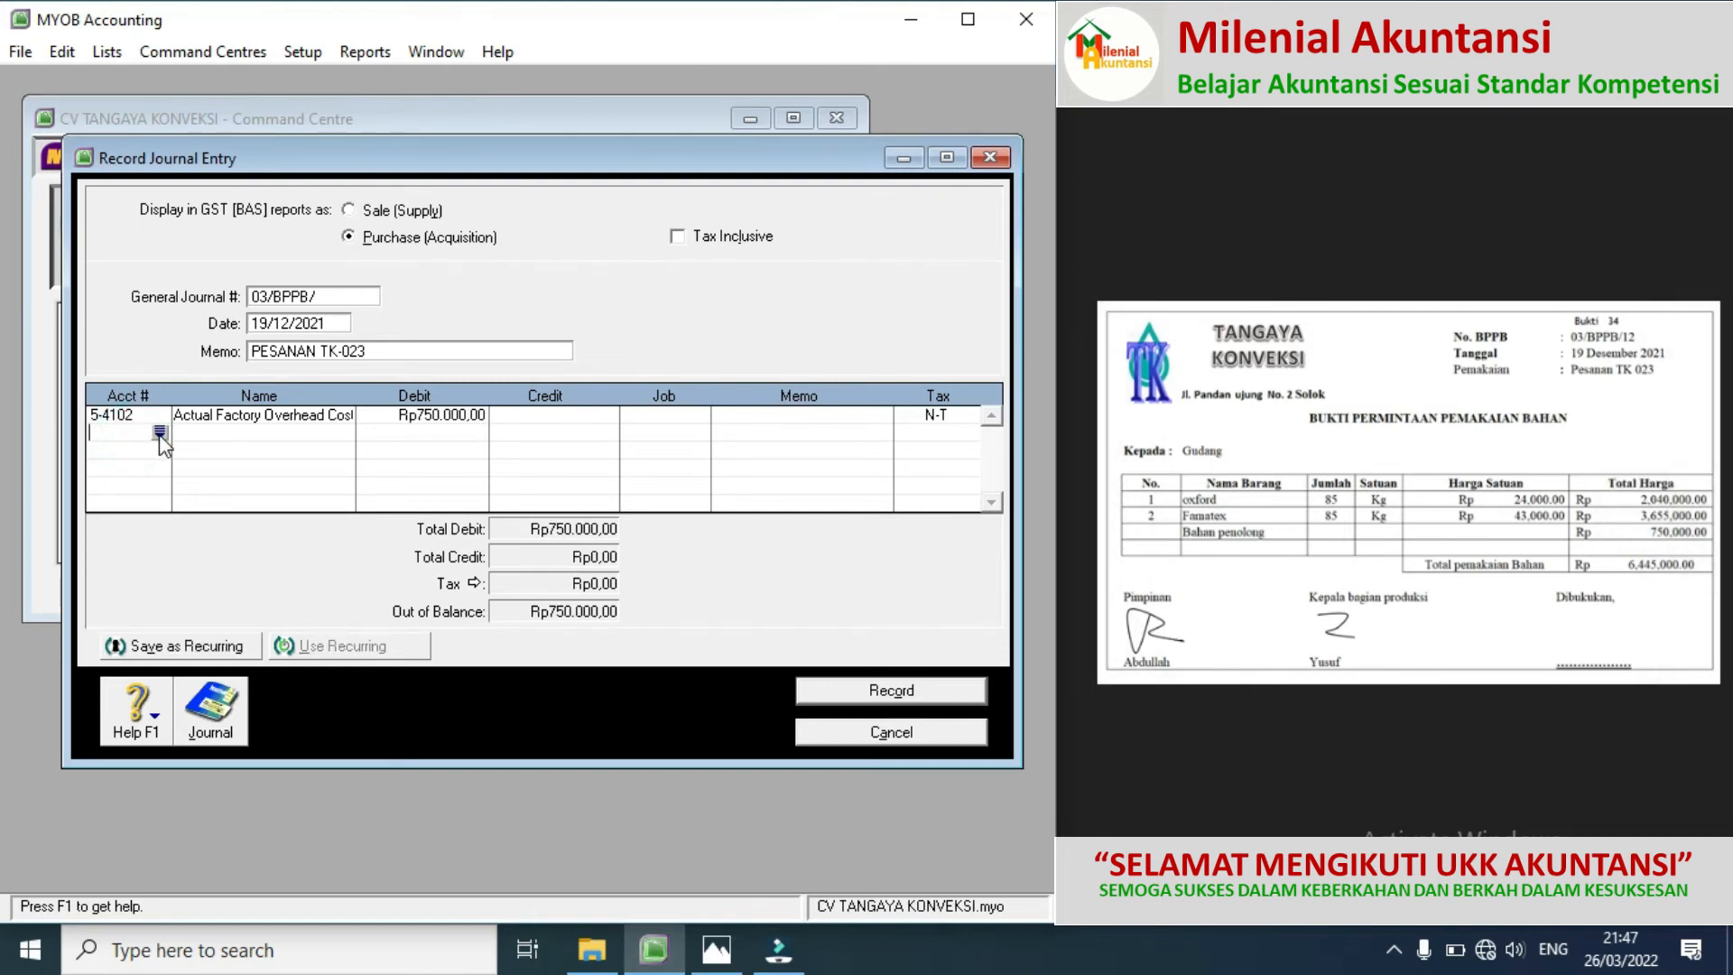
pyautogui.click(159, 433)
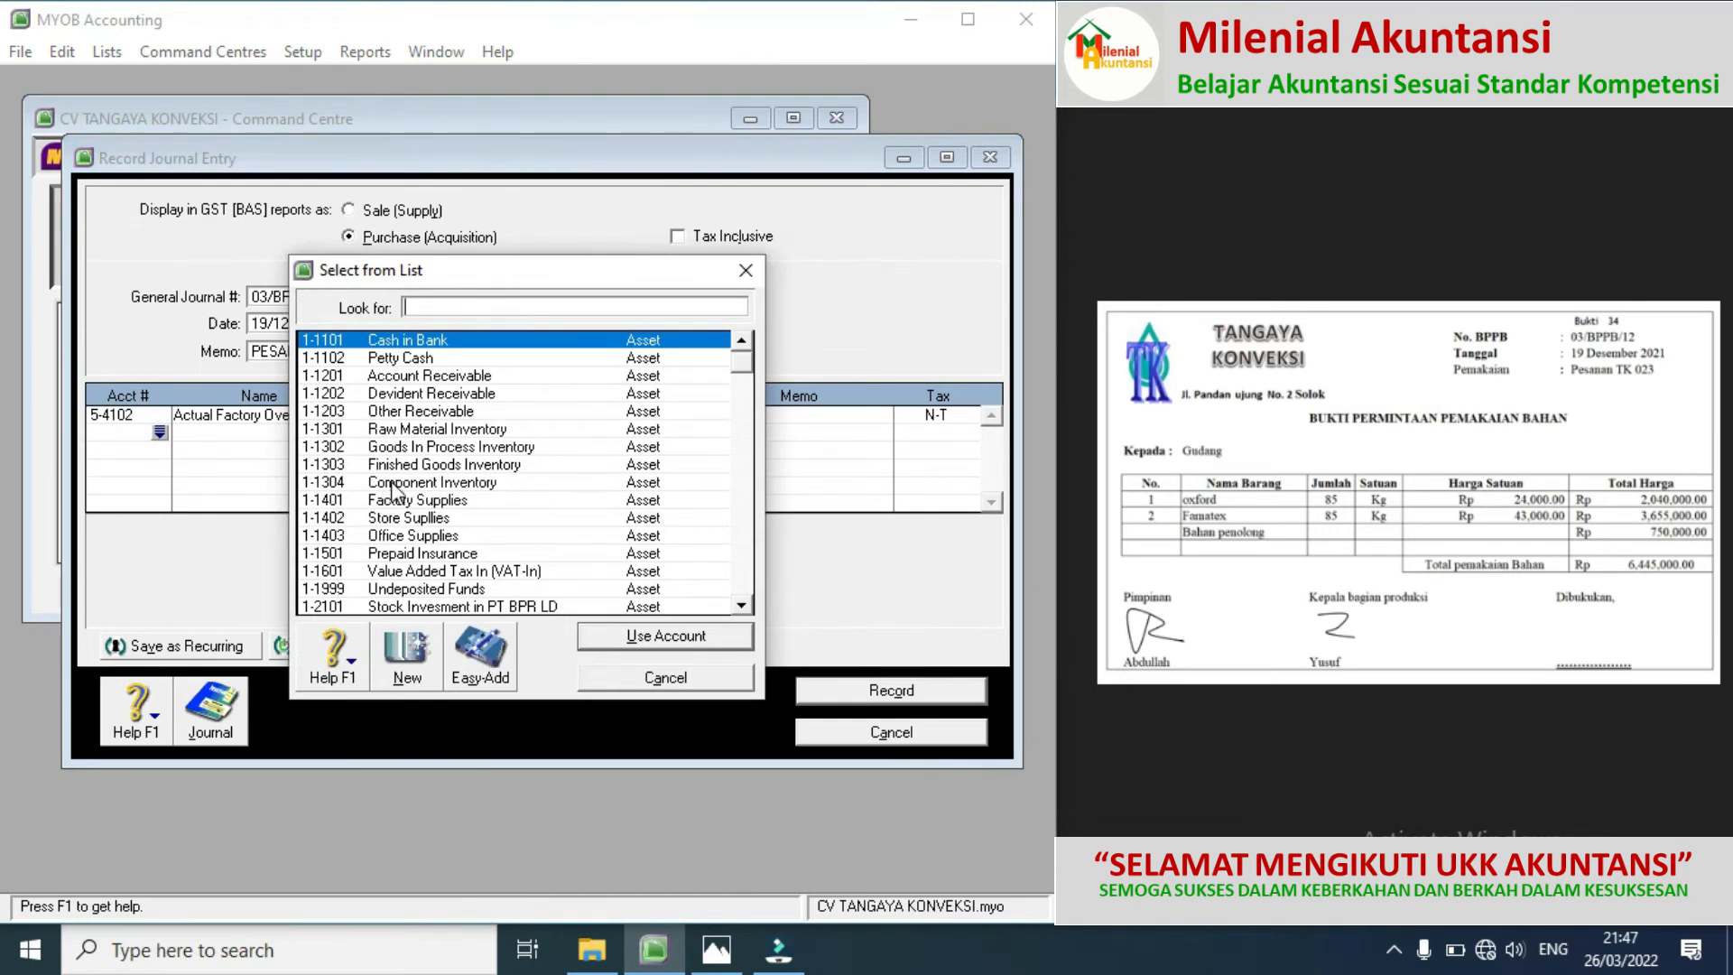
pyautogui.doubleClick(392, 482)
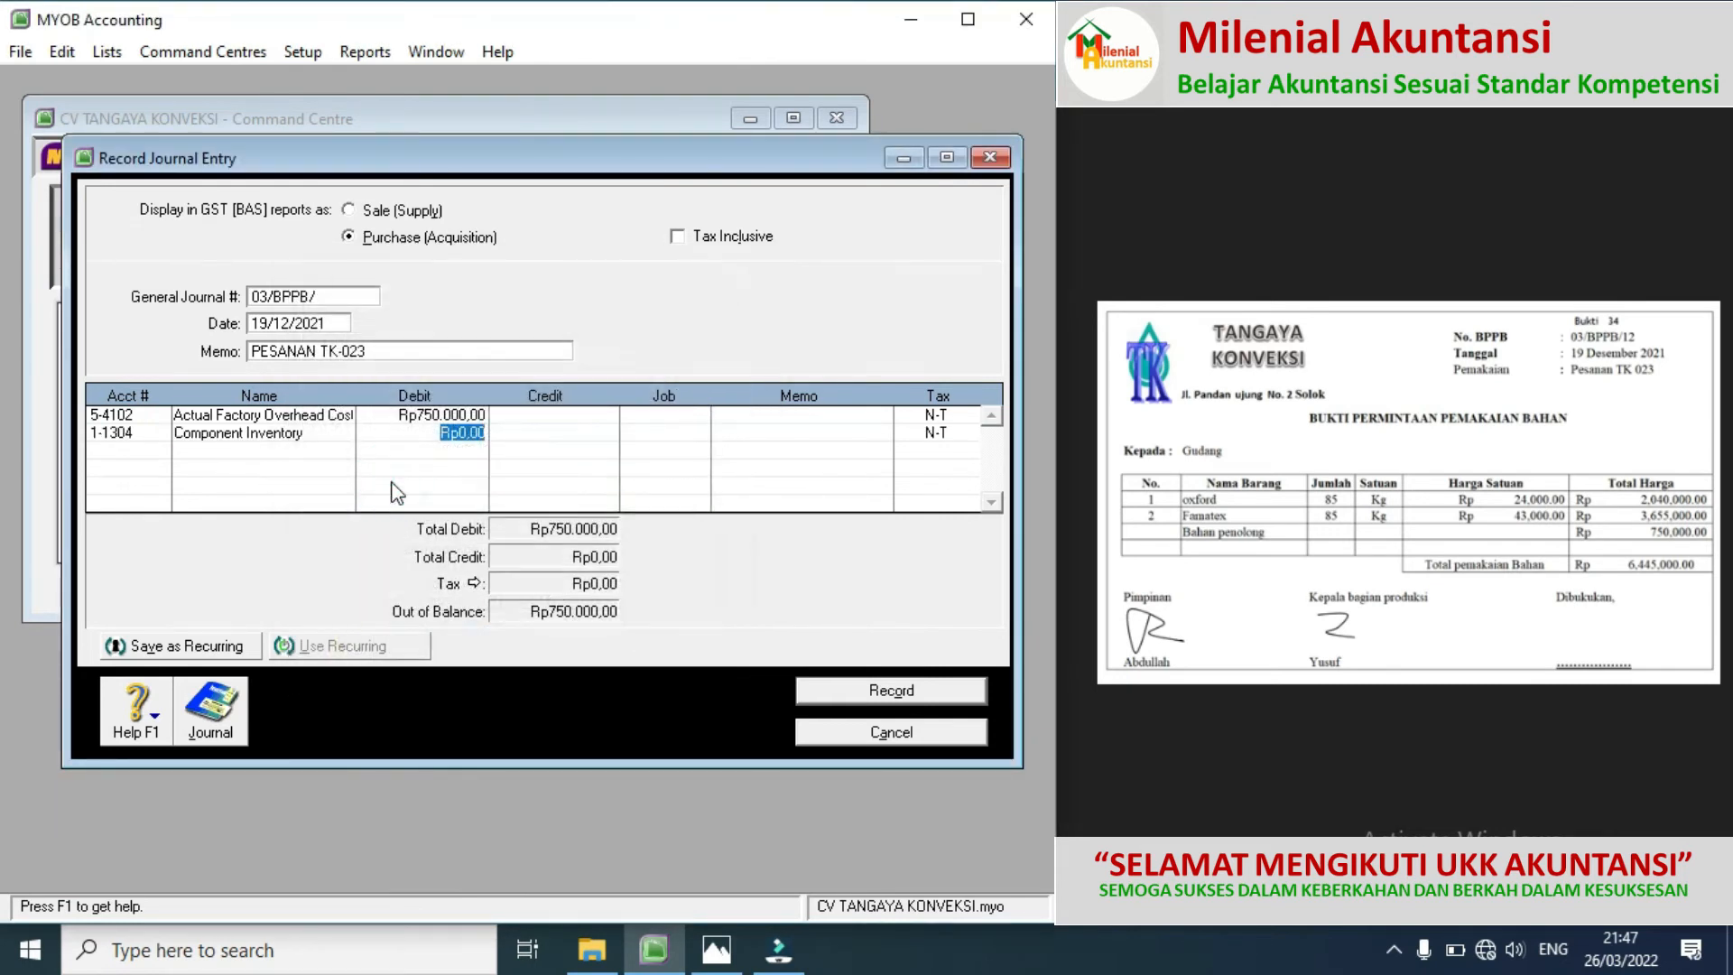
pyautogui.press('Tab')
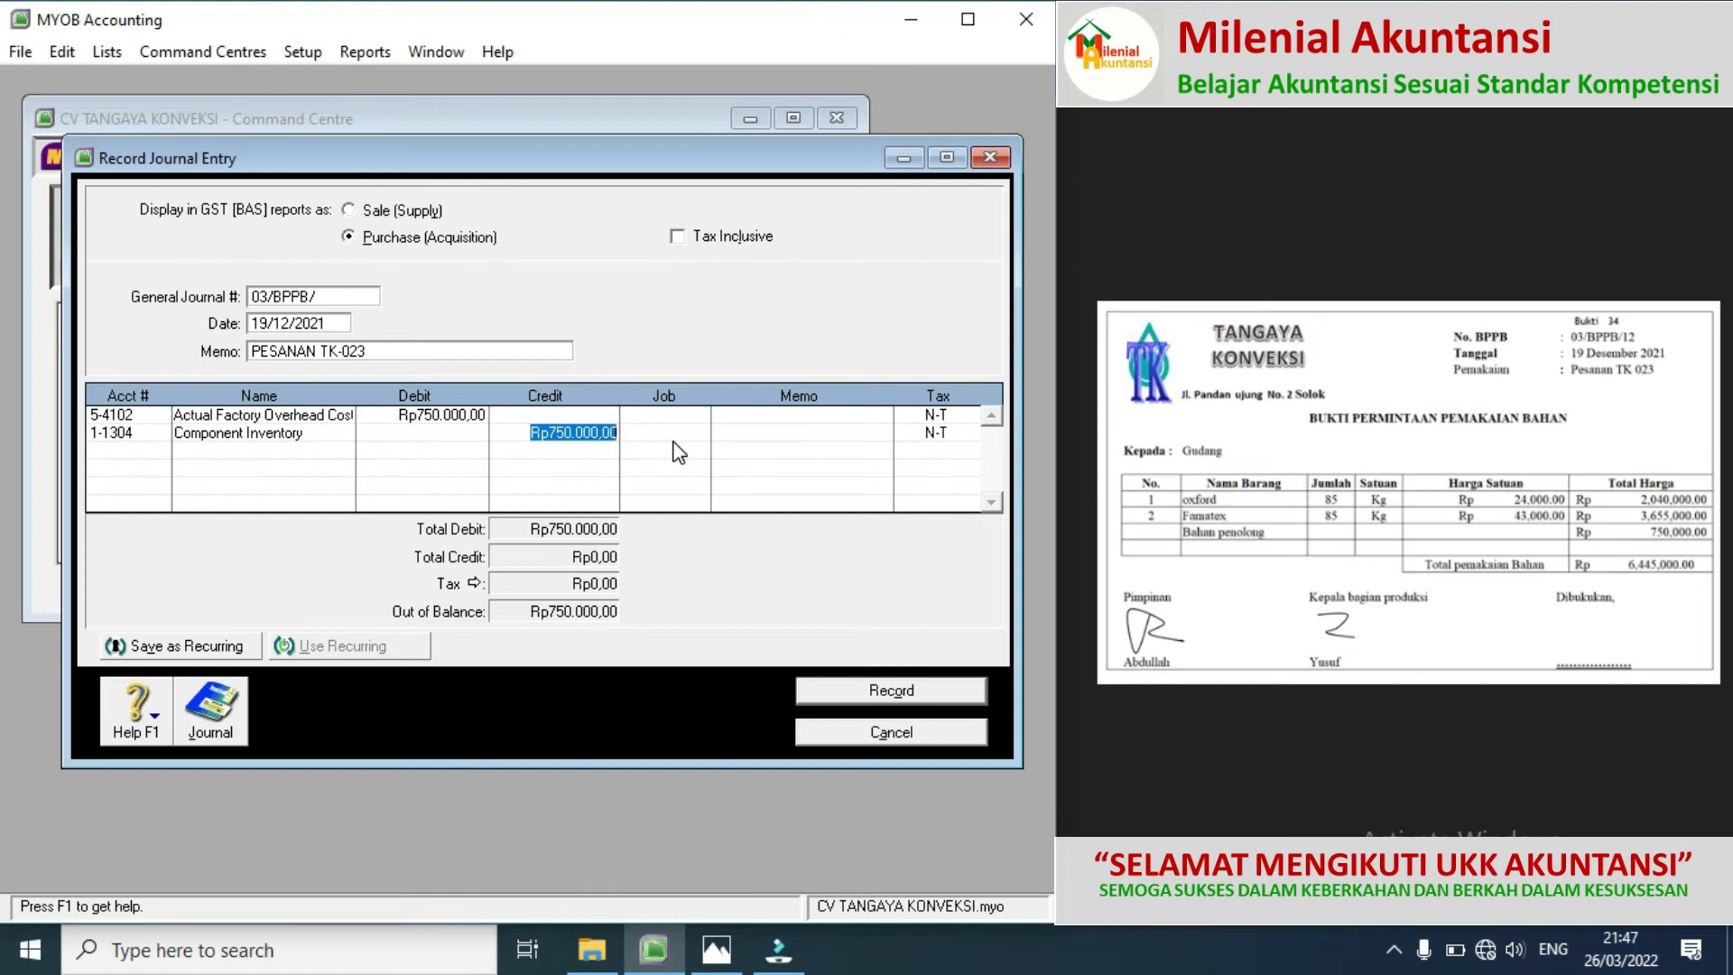
pyautogui.press('Tab')
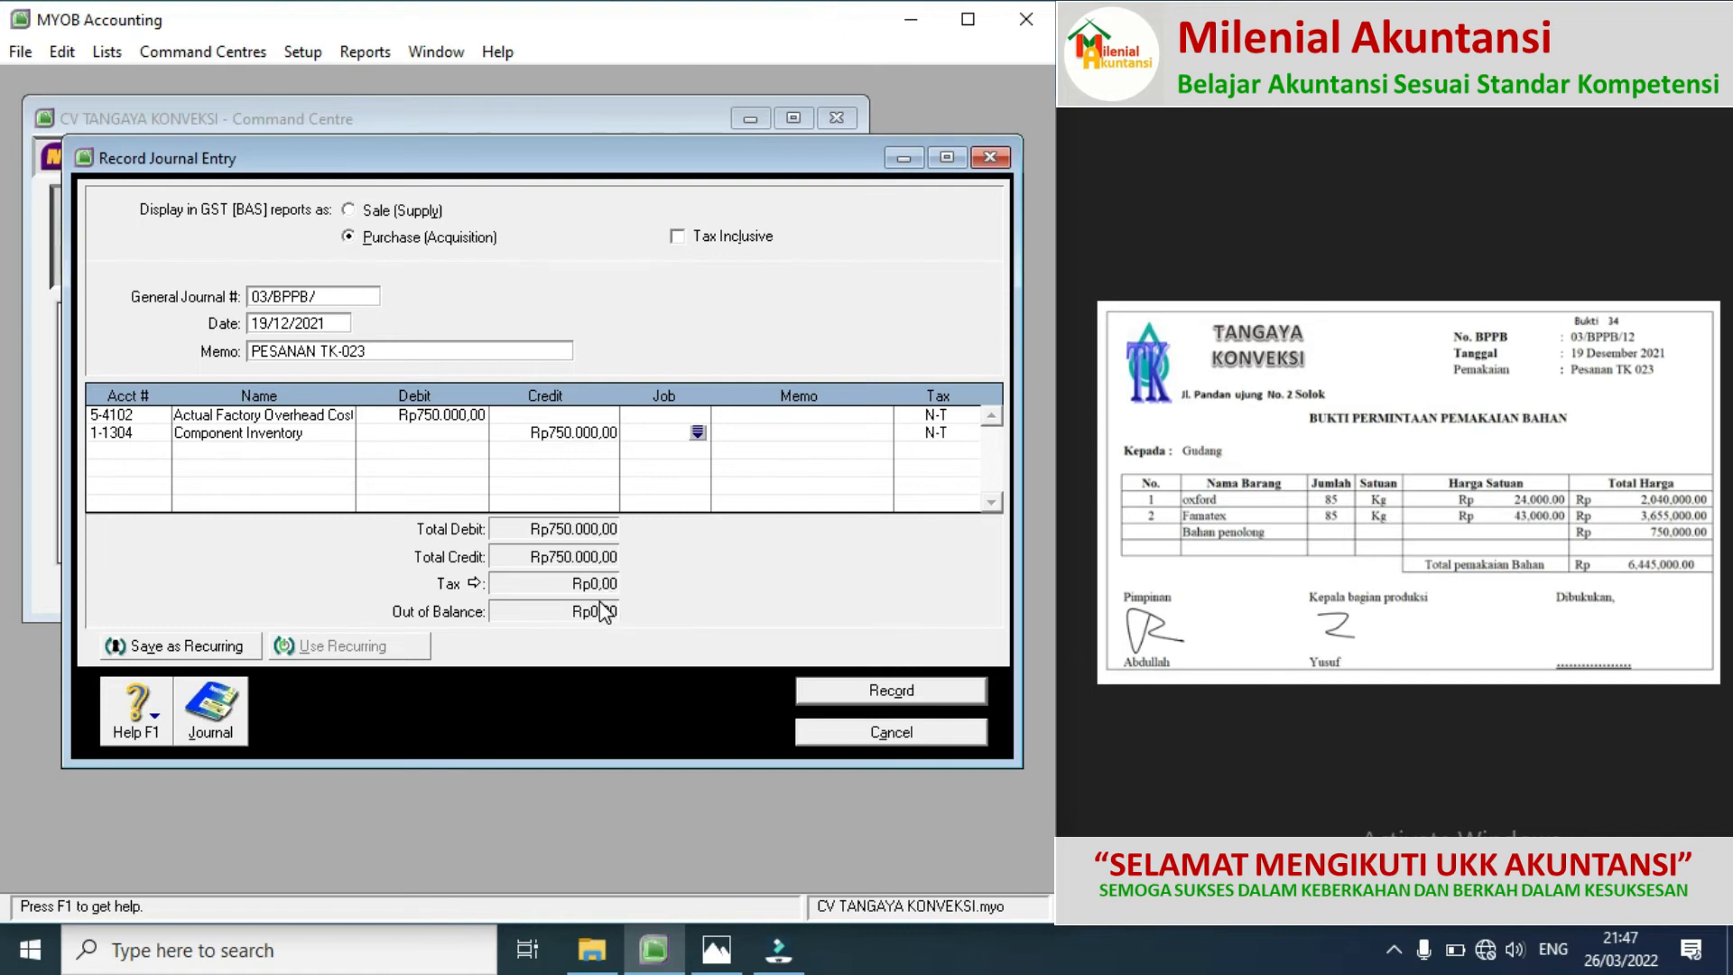
pyautogui.click(866, 695)
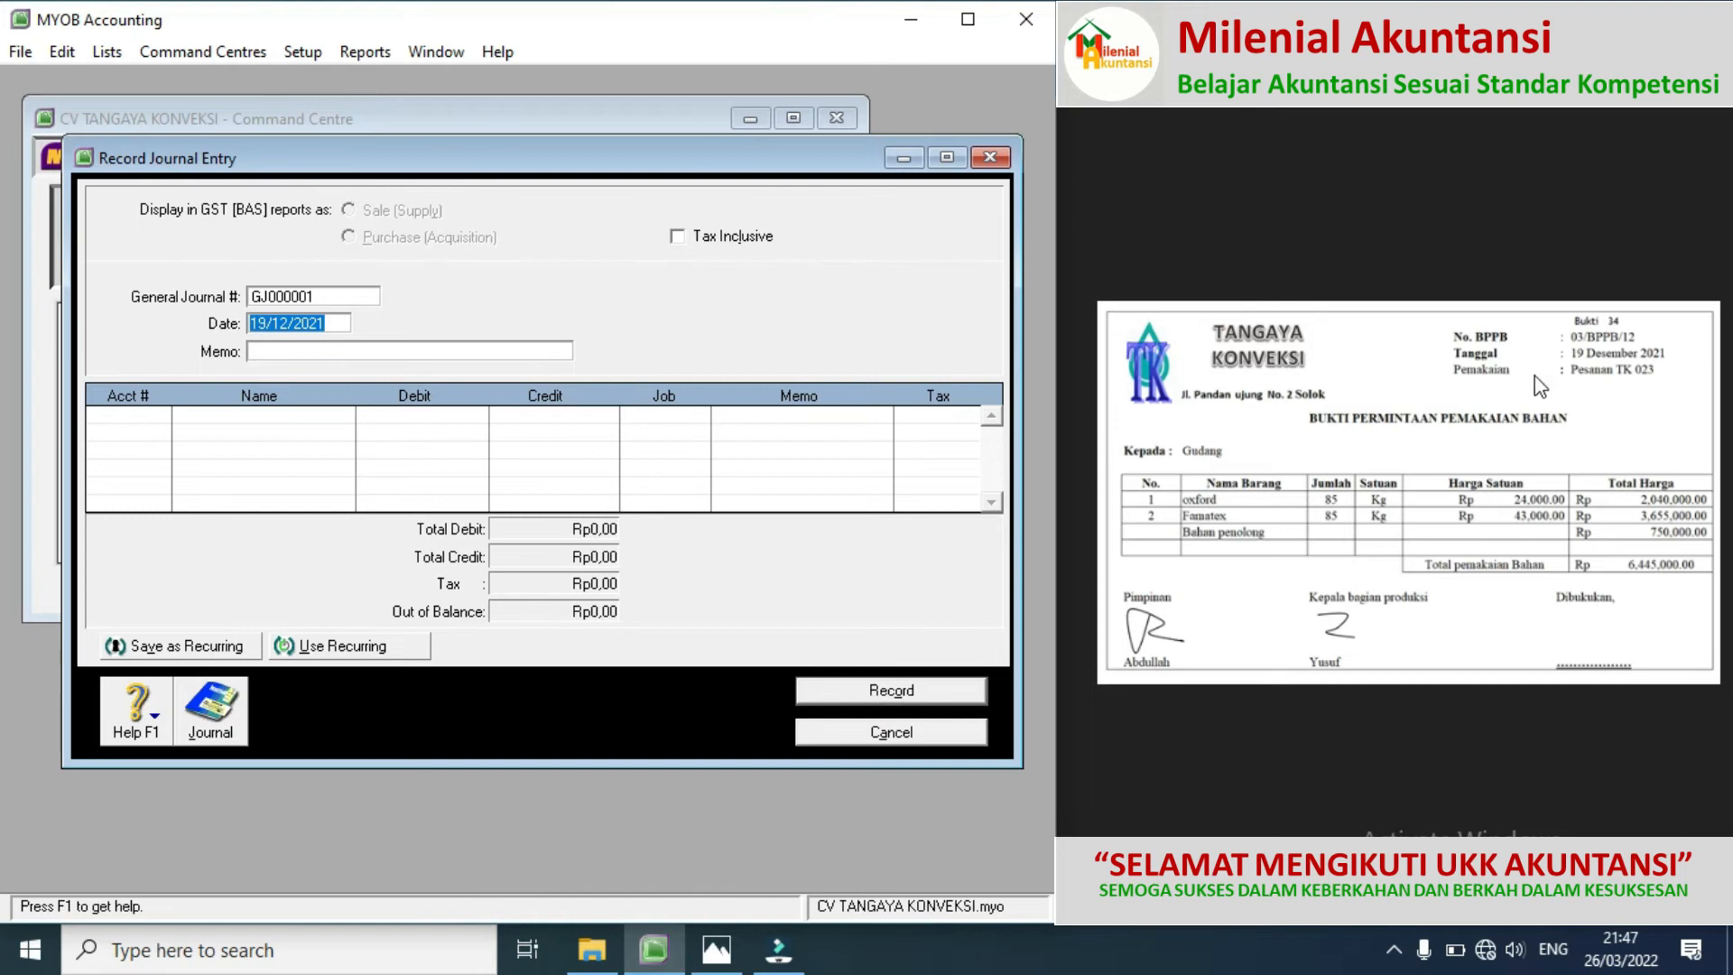
# Step: Switch to the image viewer, advance past petty cash voucher 05/VKK to cash voucher 07/BKK, and return to MYOB
pyautogui.click(1708, 488)
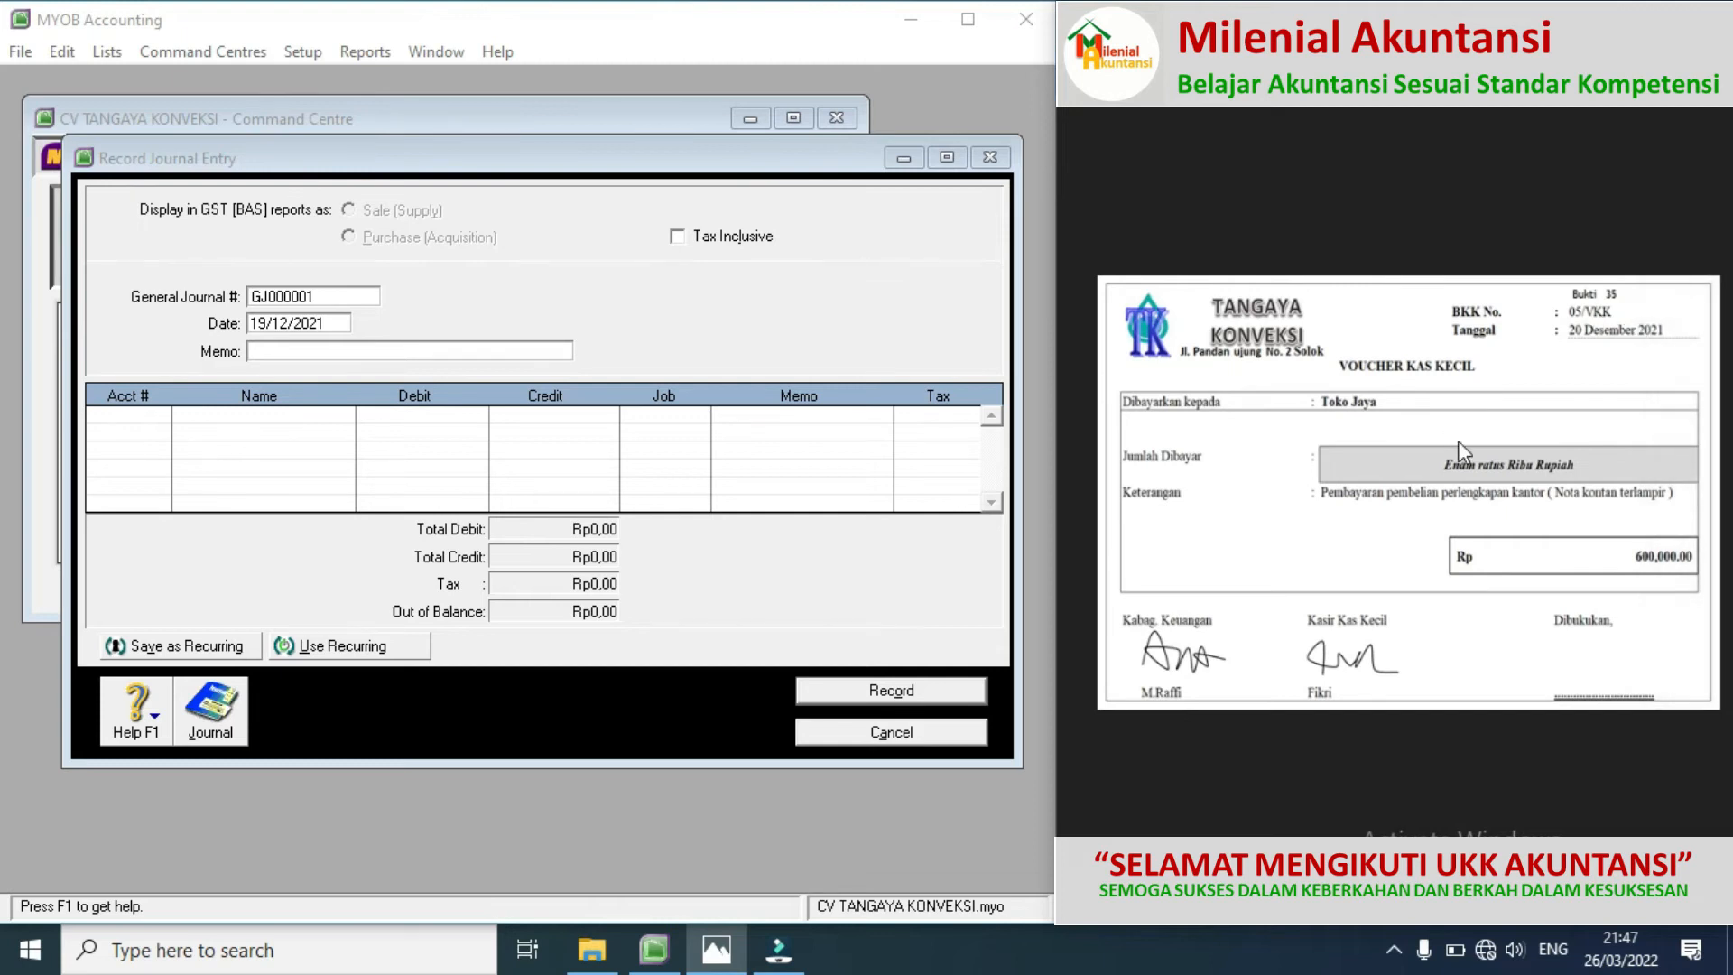
pyautogui.click(1708, 498)
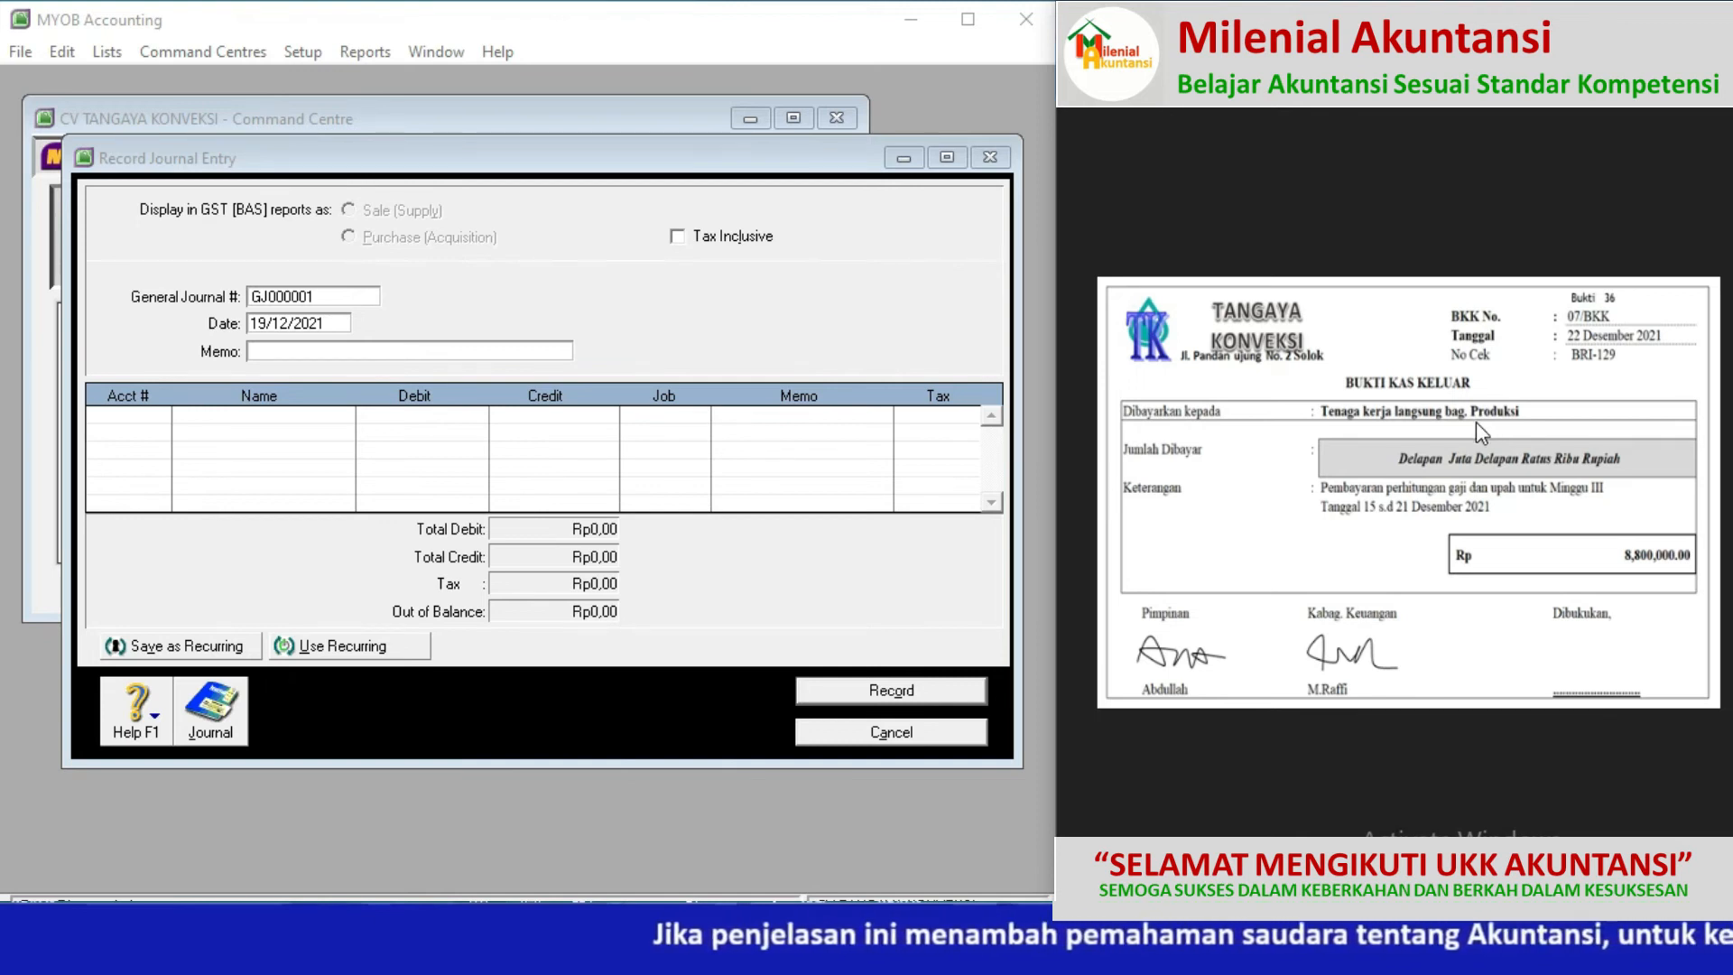
pyautogui.hotkey('alt', 'Tab')
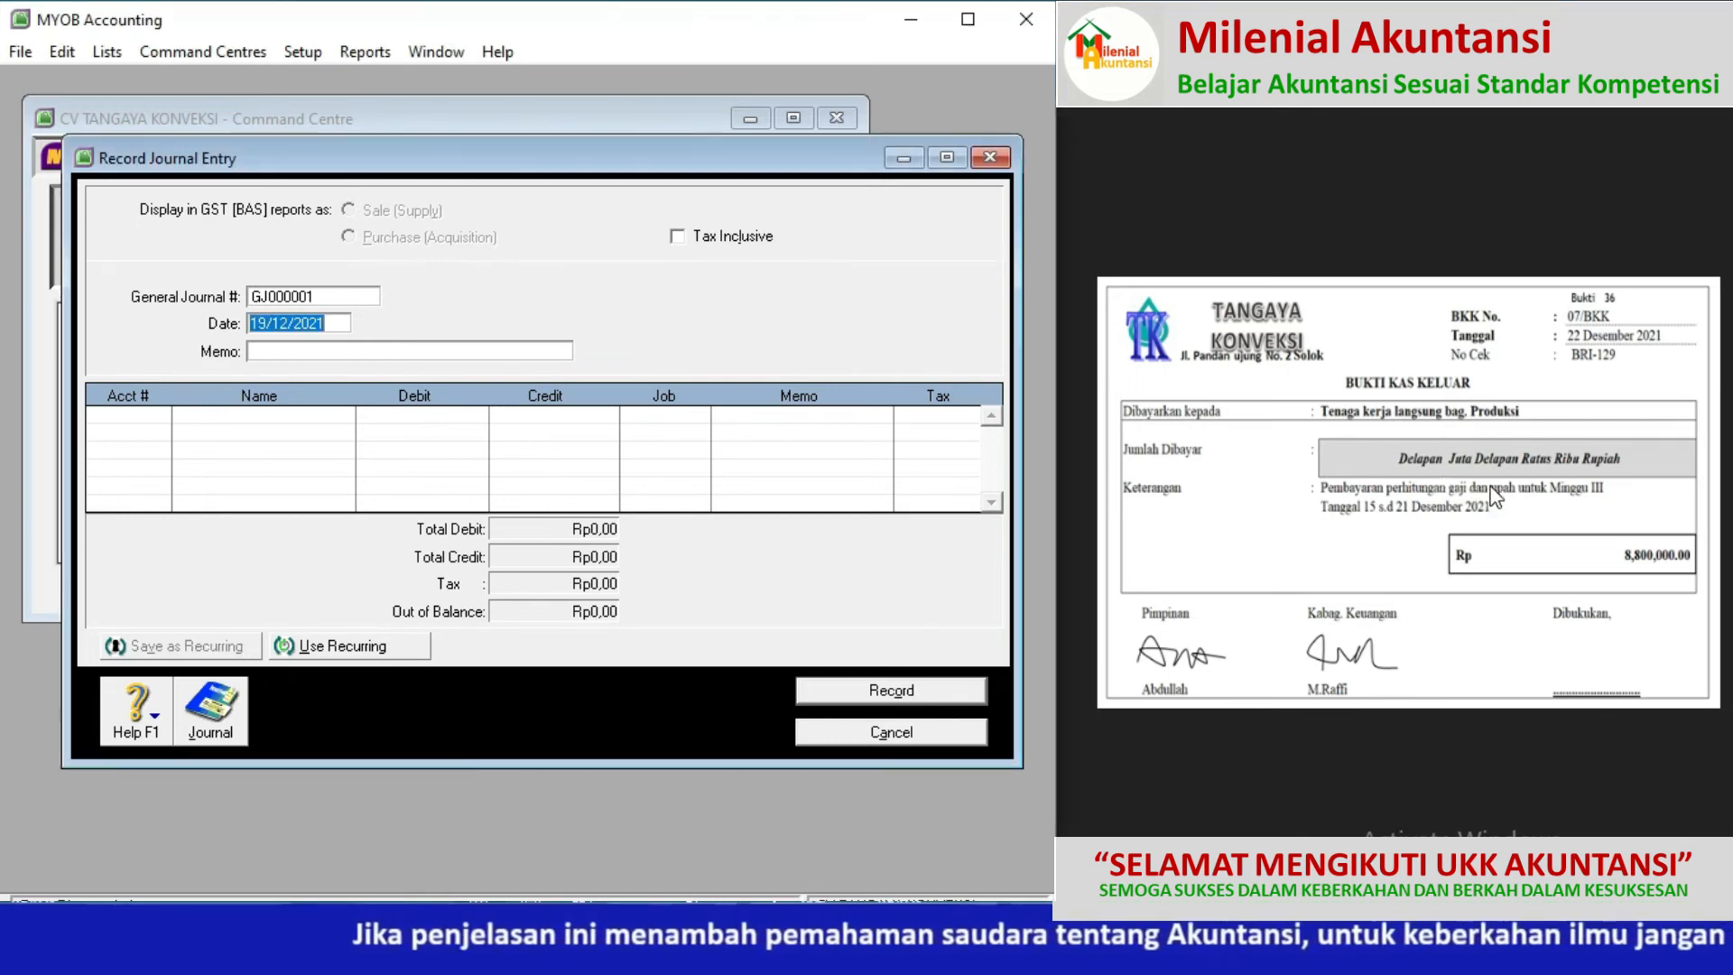
# Step: Number the new journal entry 07/BKK, date it 22/12/2021 and enter the memo BTKL MINGGU KE 3
pyautogui.click(336, 301)
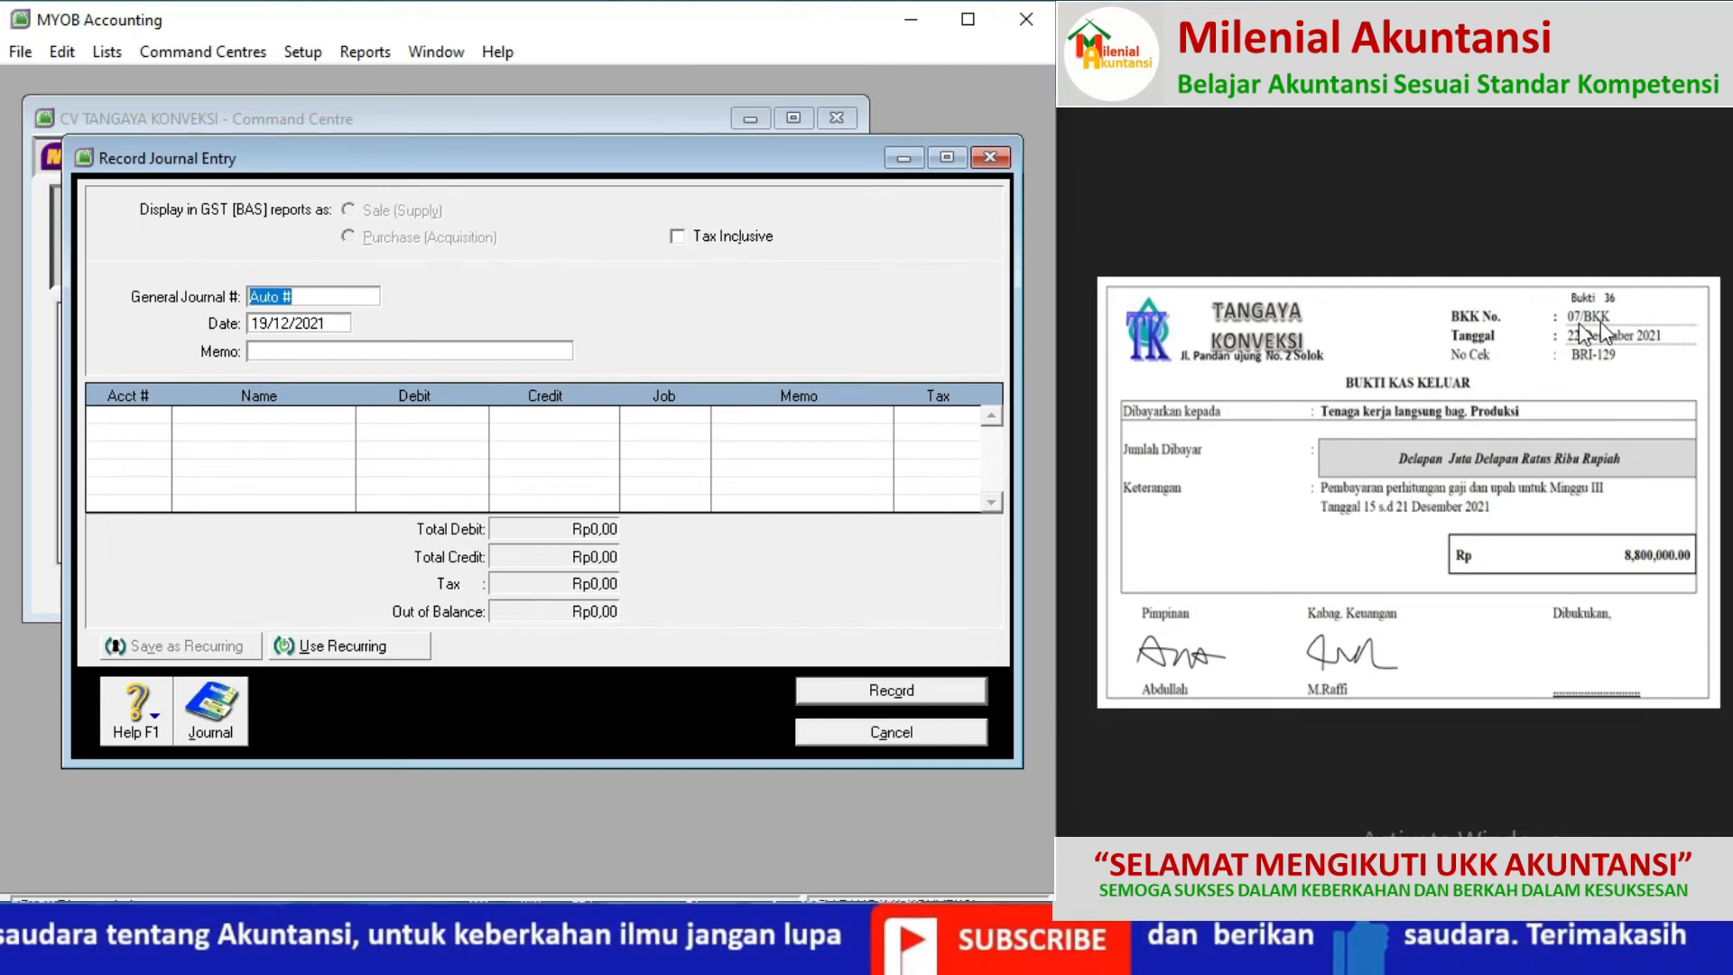
pyautogui.write('07/BKK')
pyautogui.click(270, 329)
pyautogui.click(268, 326)
pyautogui.press('BackSpace')
pyautogui.press('BackSpace')
pyautogui.write('22')
pyautogui.click(289, 351)
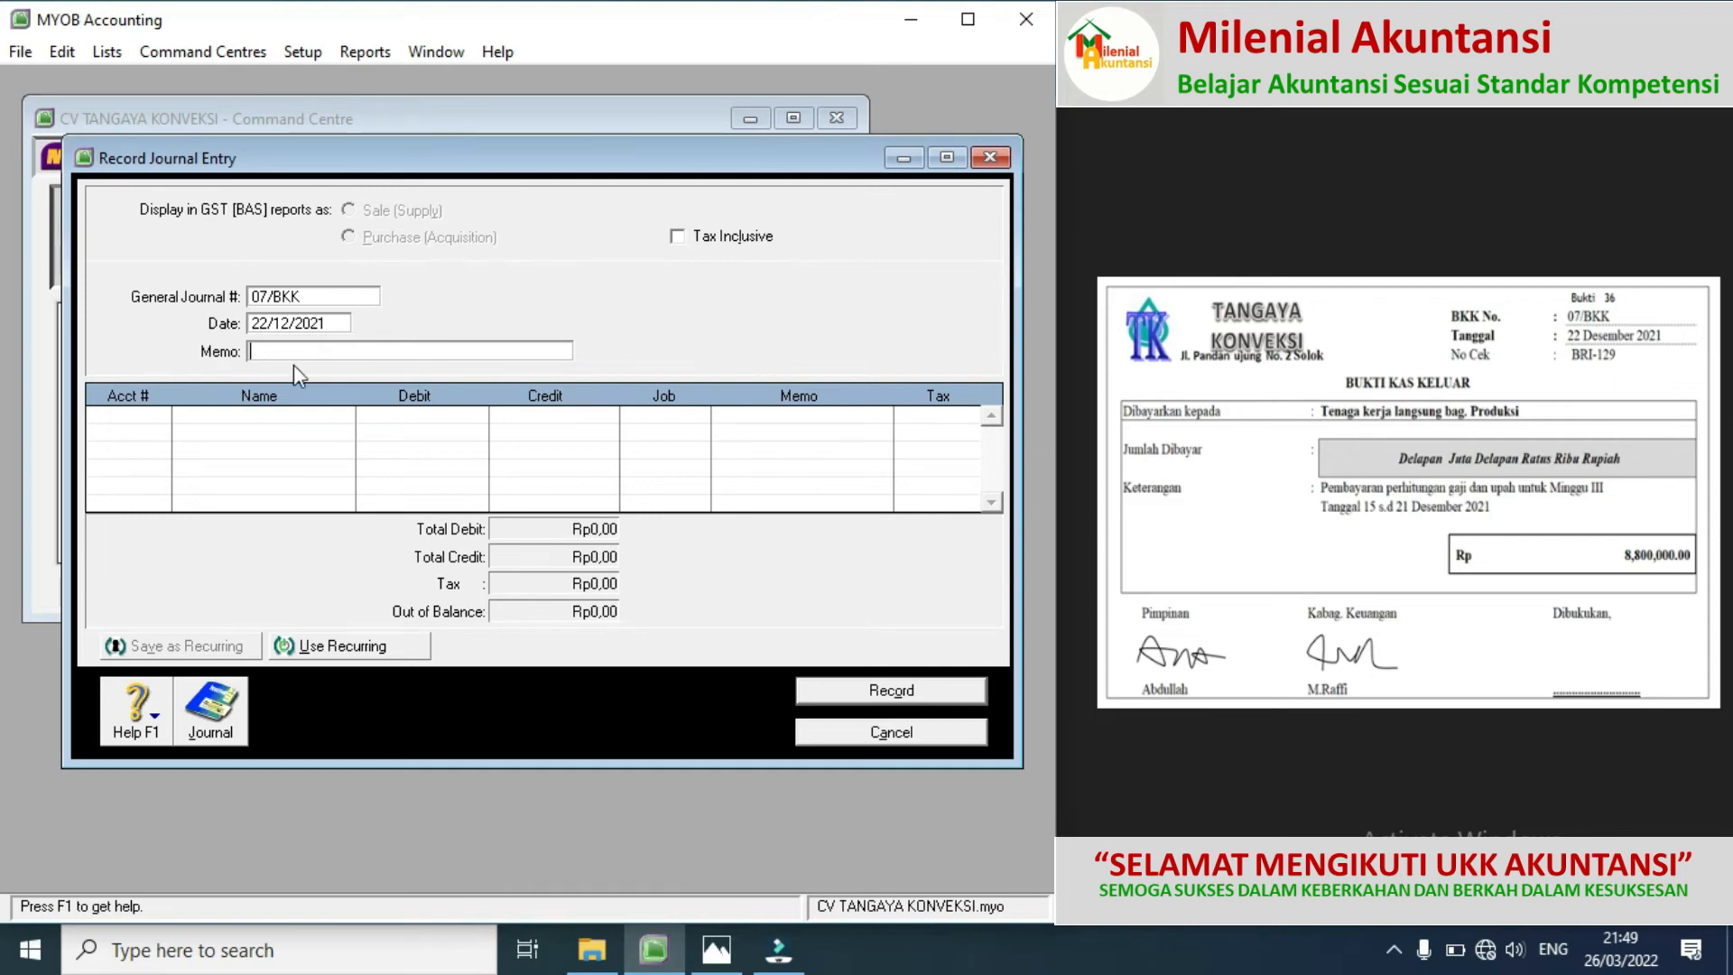
pyautogui.write('BTKL MINGGU KE 3')
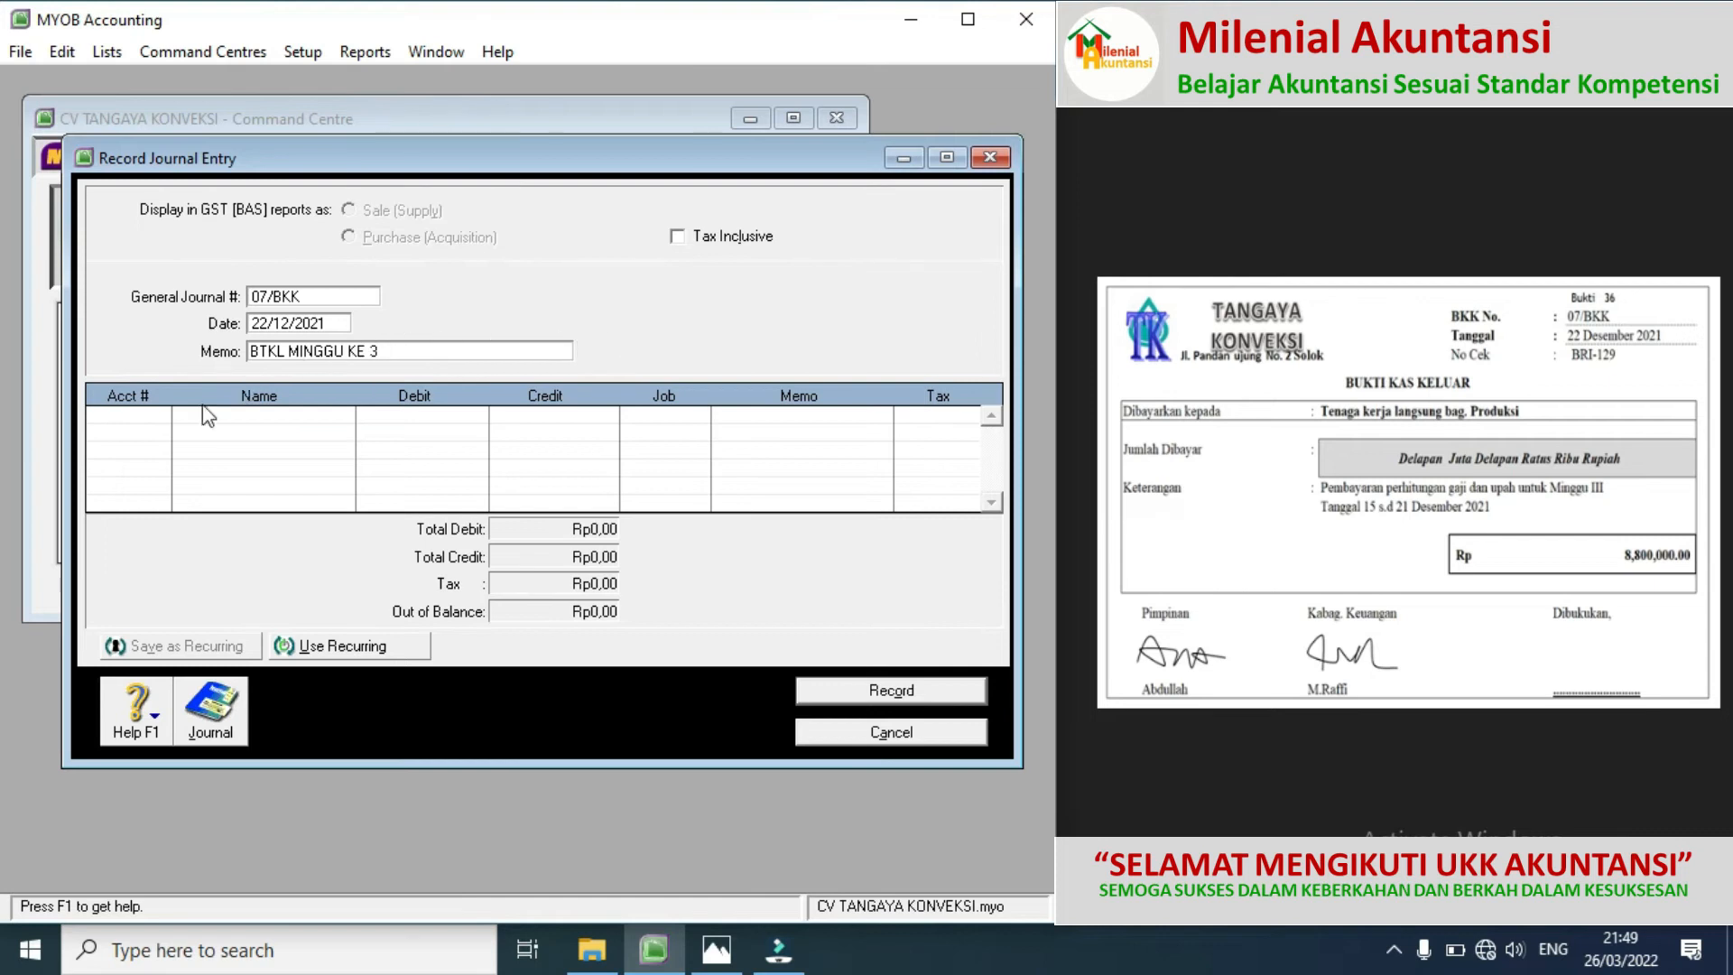
# Step: Debit account 5-2101 Wage & Salaries with 8800000 on the first journal line
pyautogui.click(163, 415)
pyautogui.click(162, 416)
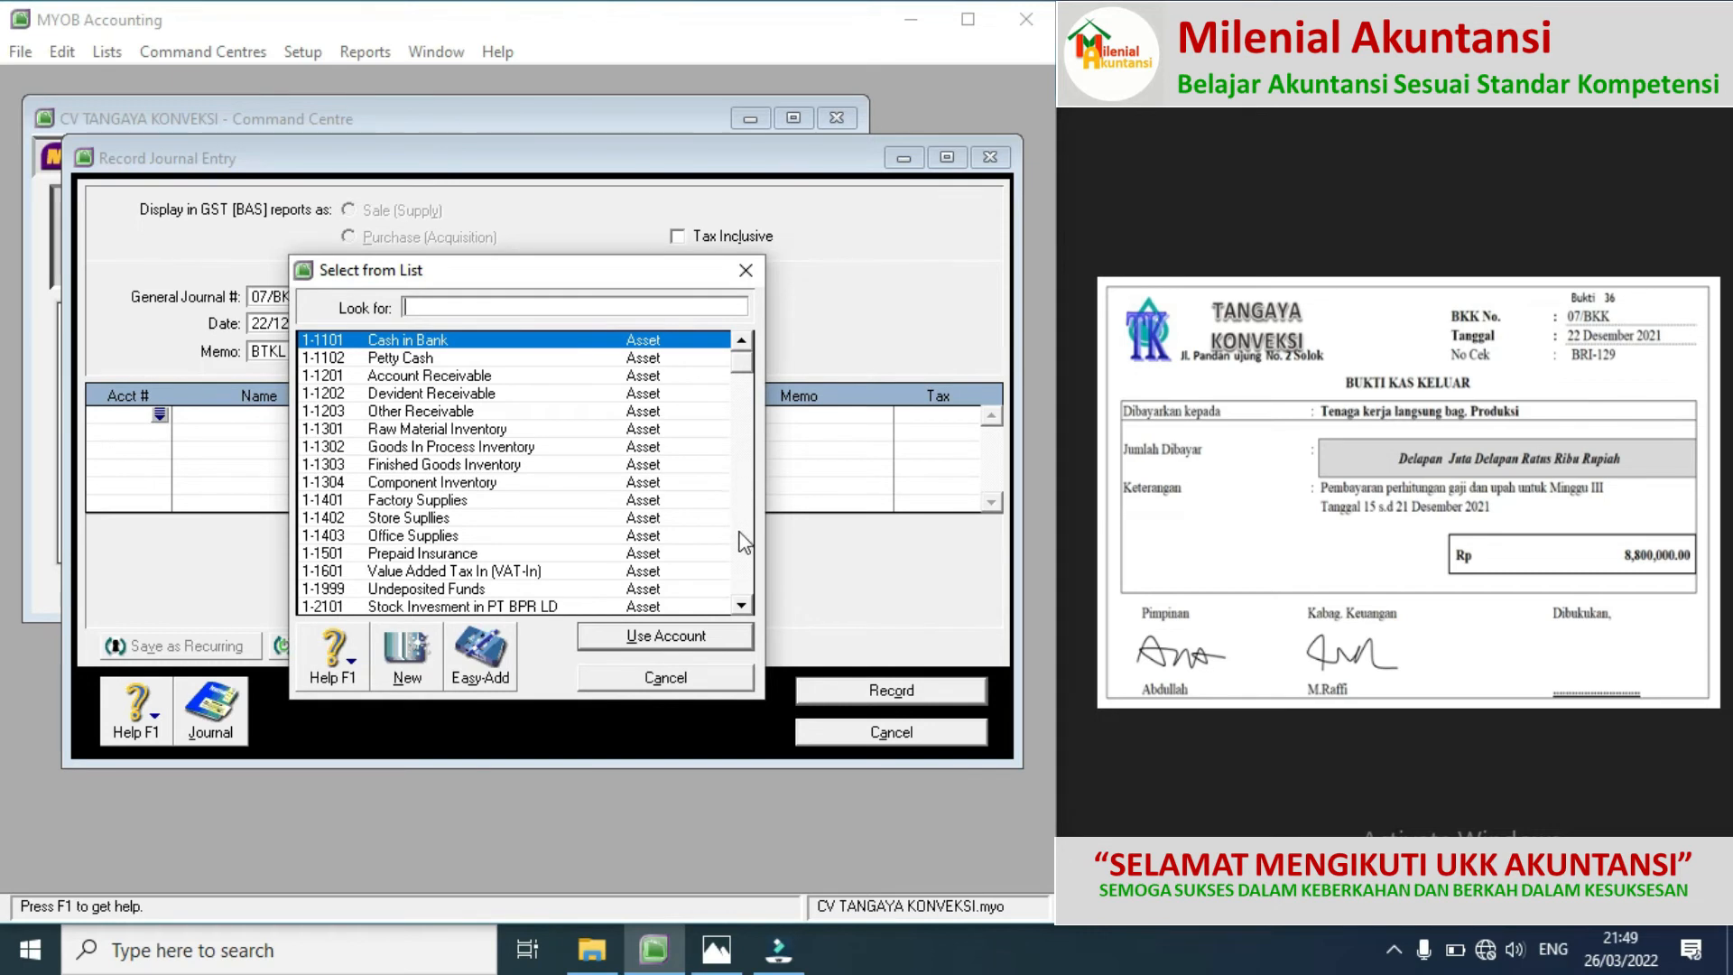
pyautogui.scroll(-6, 739, 534)
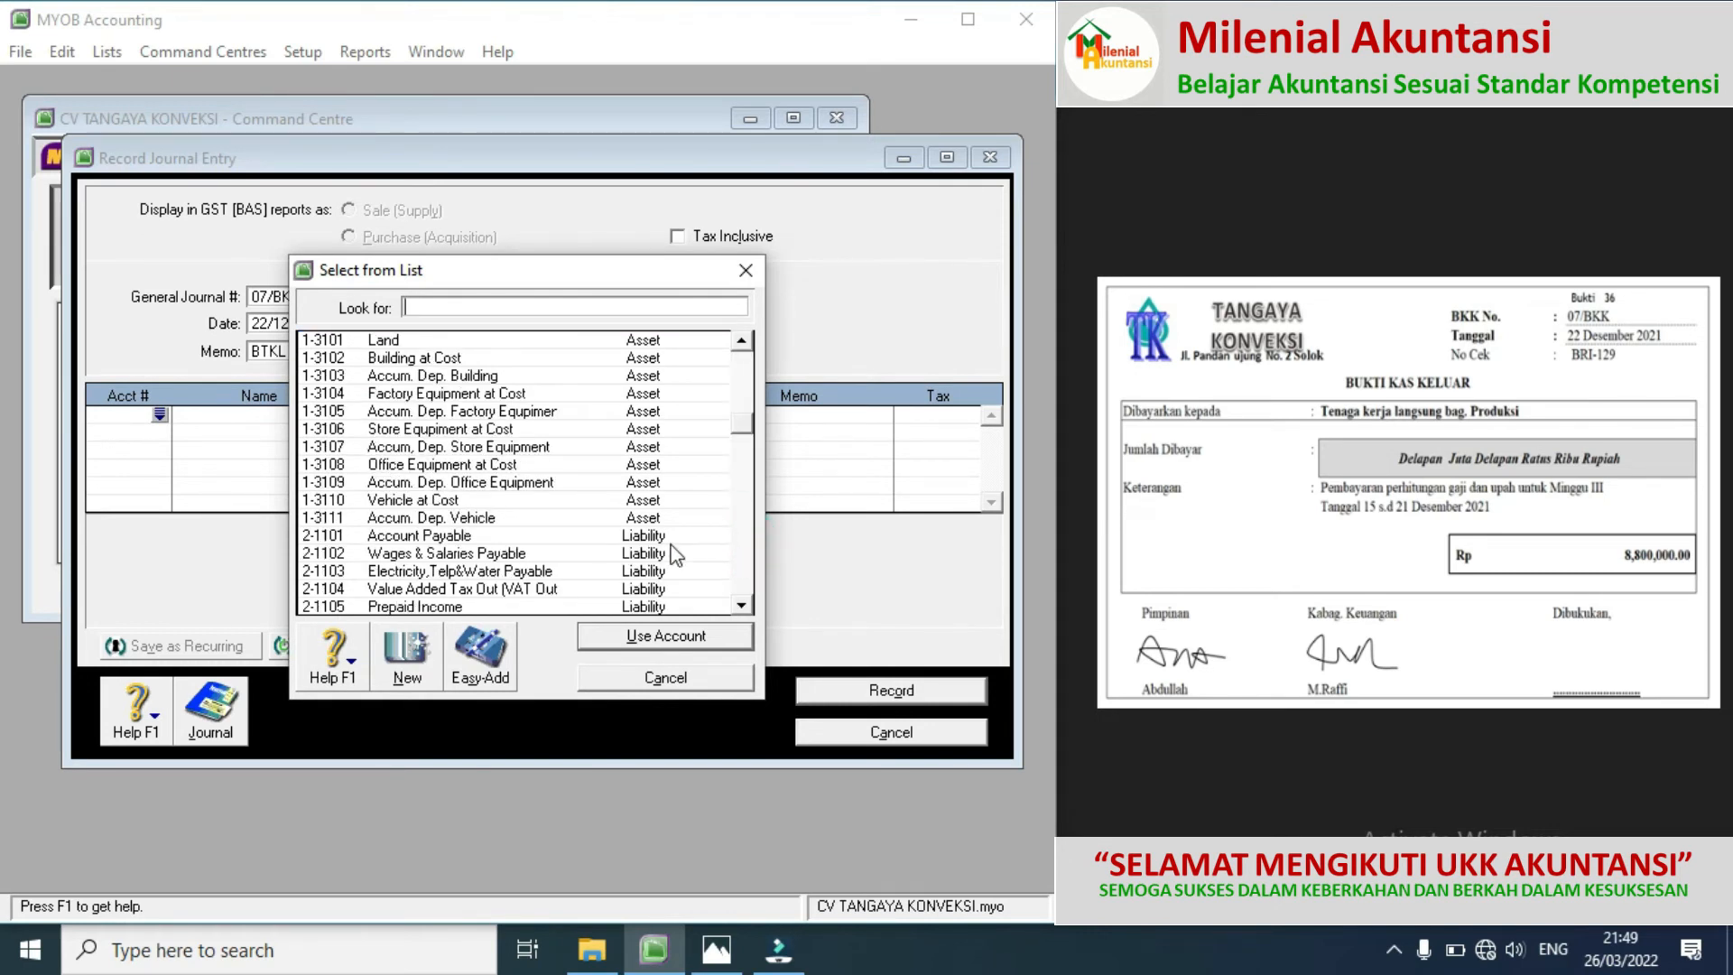
pyautogui.click(742, 562)
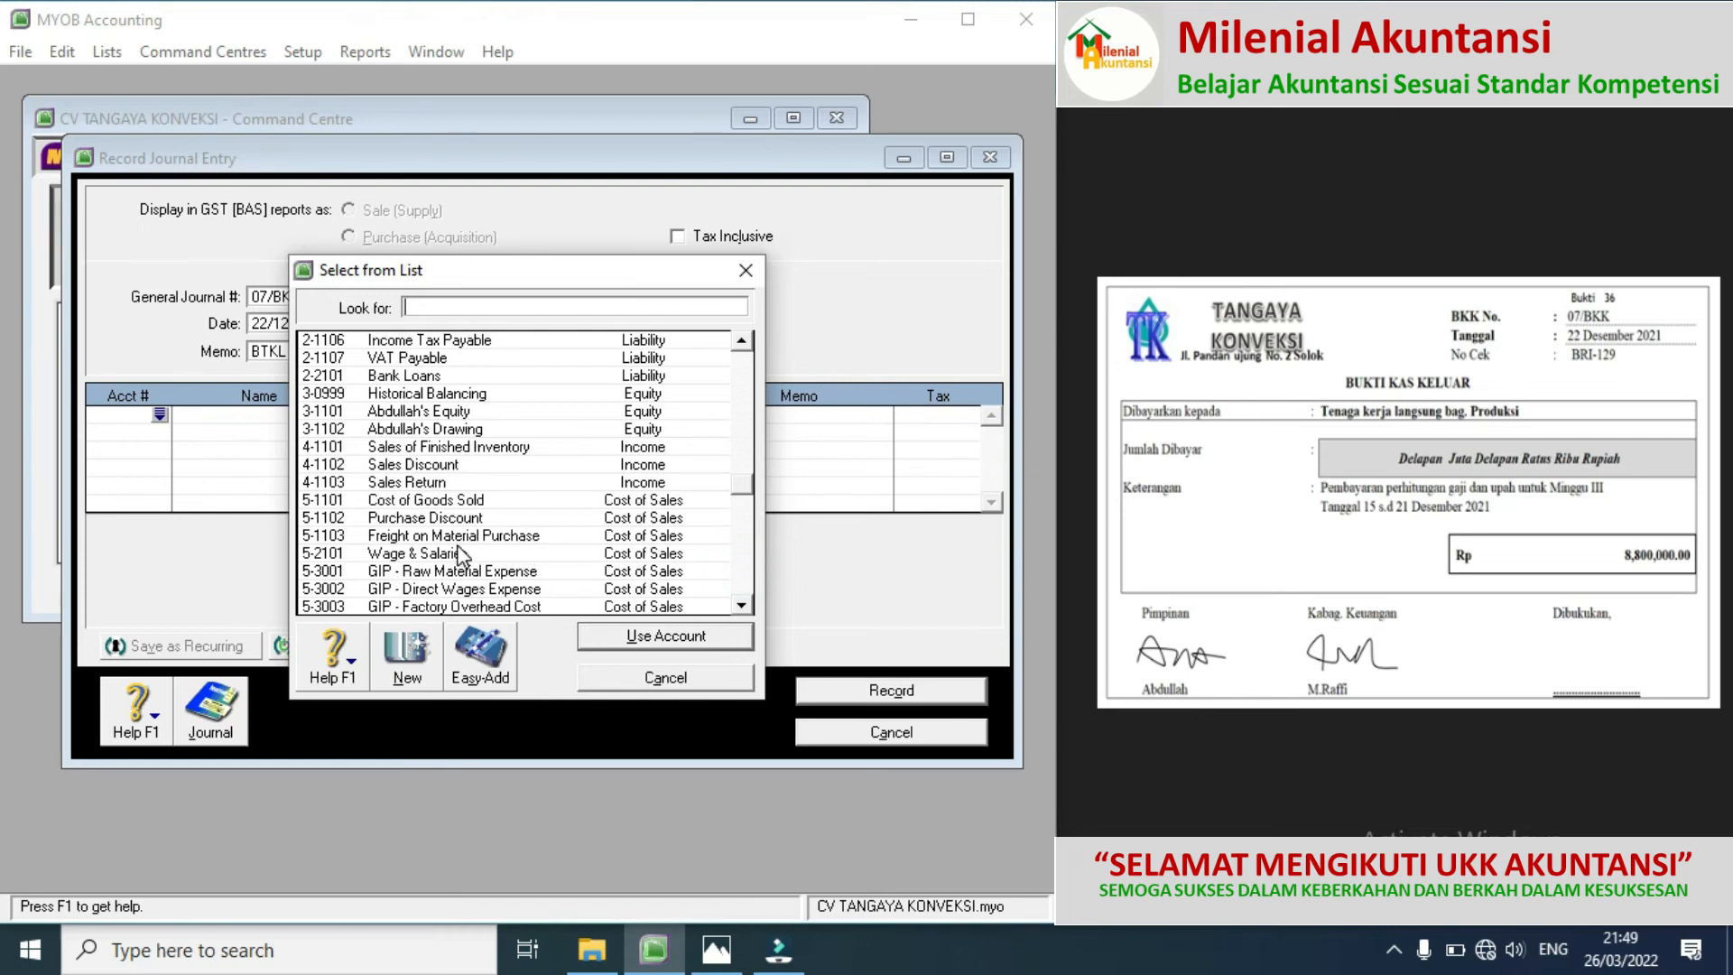
pyautogui.write('5-2101')
pyautogui.press('Return')
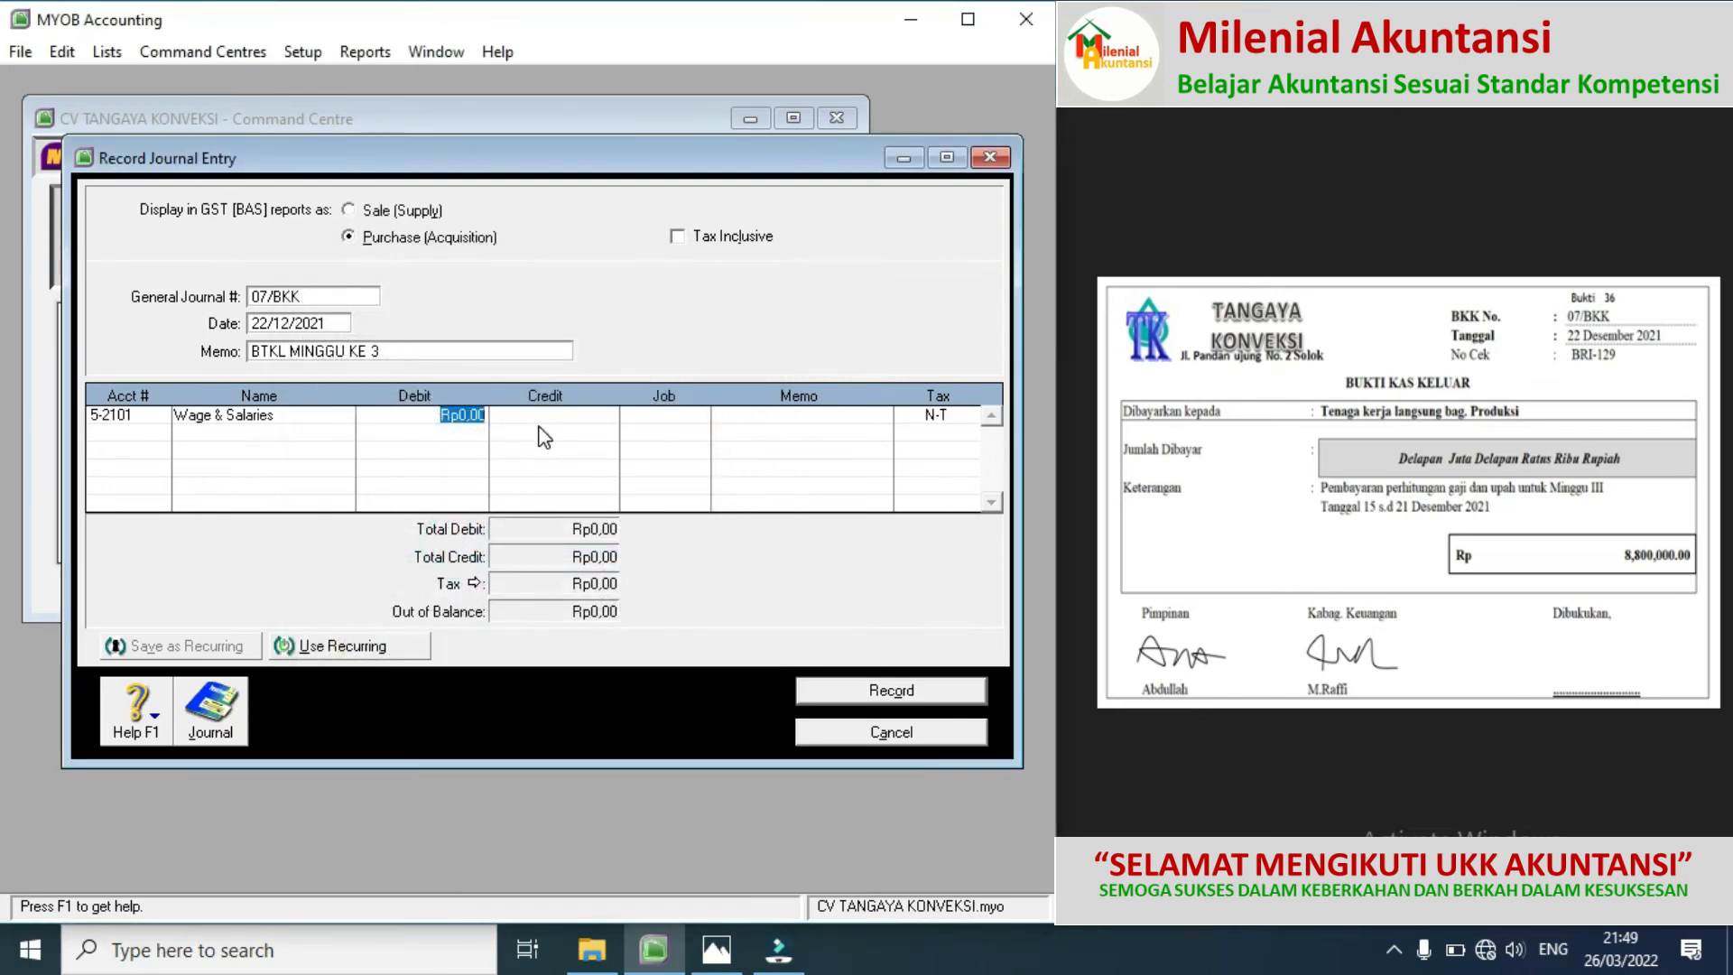
pyautogui.write('8800000')
# Step: Credit account 2-1102 Wages & Salaries Payable with Rp8.800.000,00 on the second journal line
pyautogui.click(149, 430)
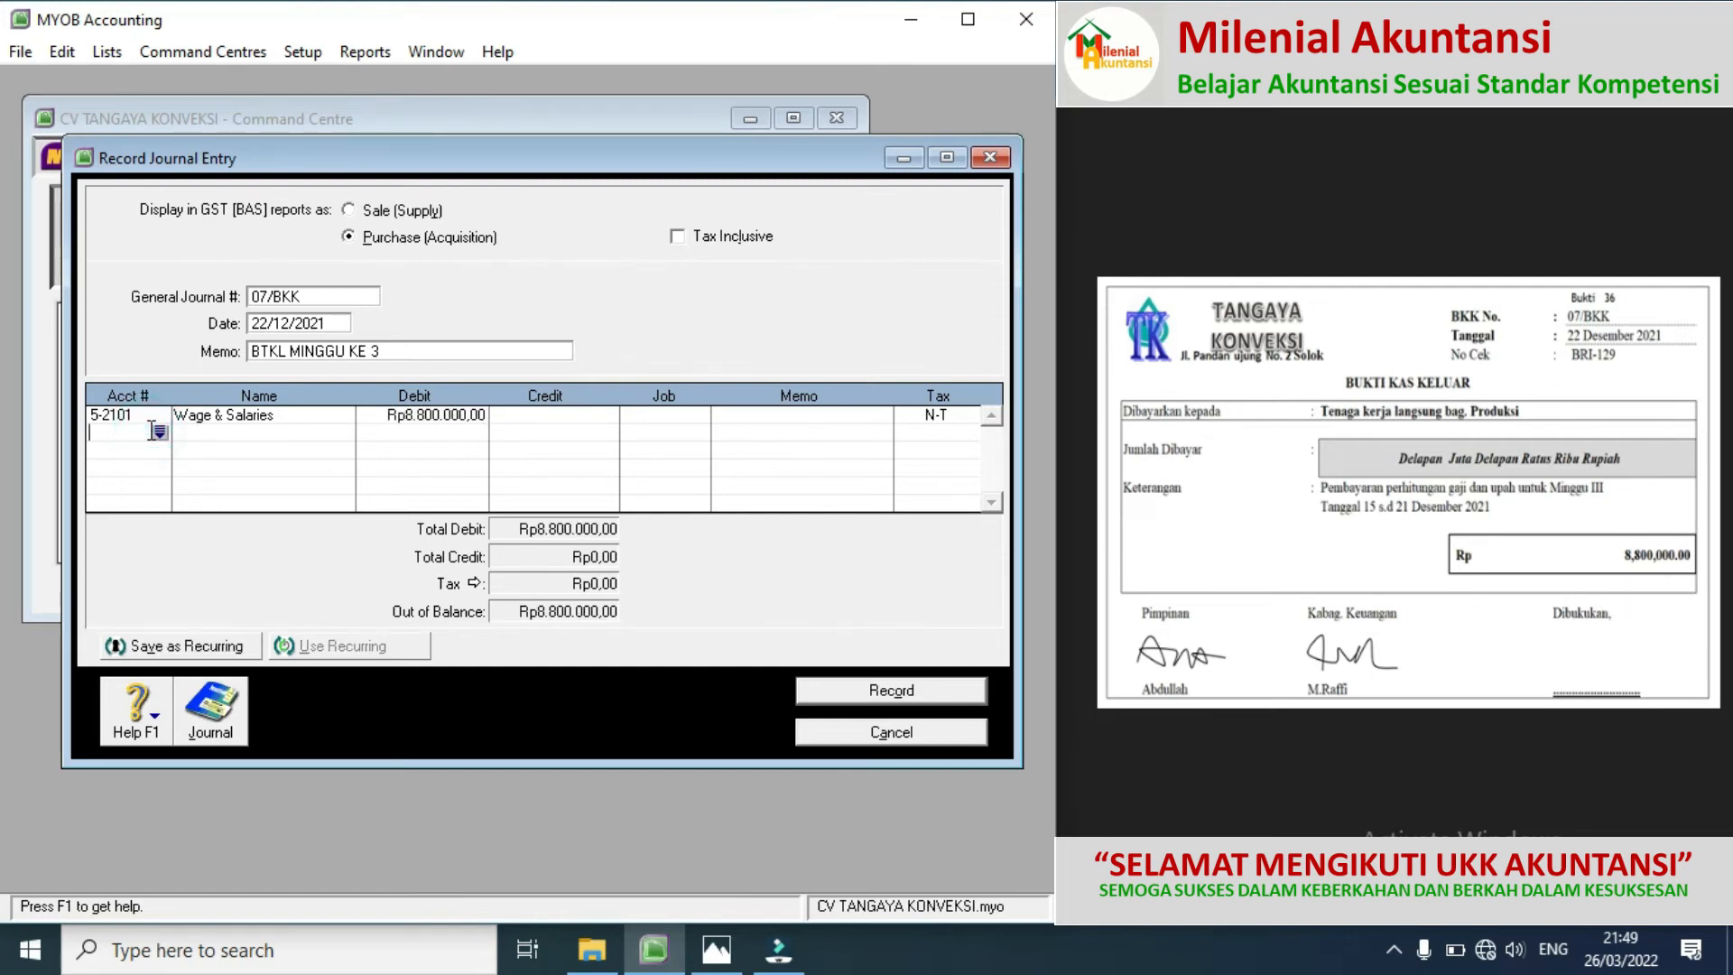
pyautogui.click(161, 431)
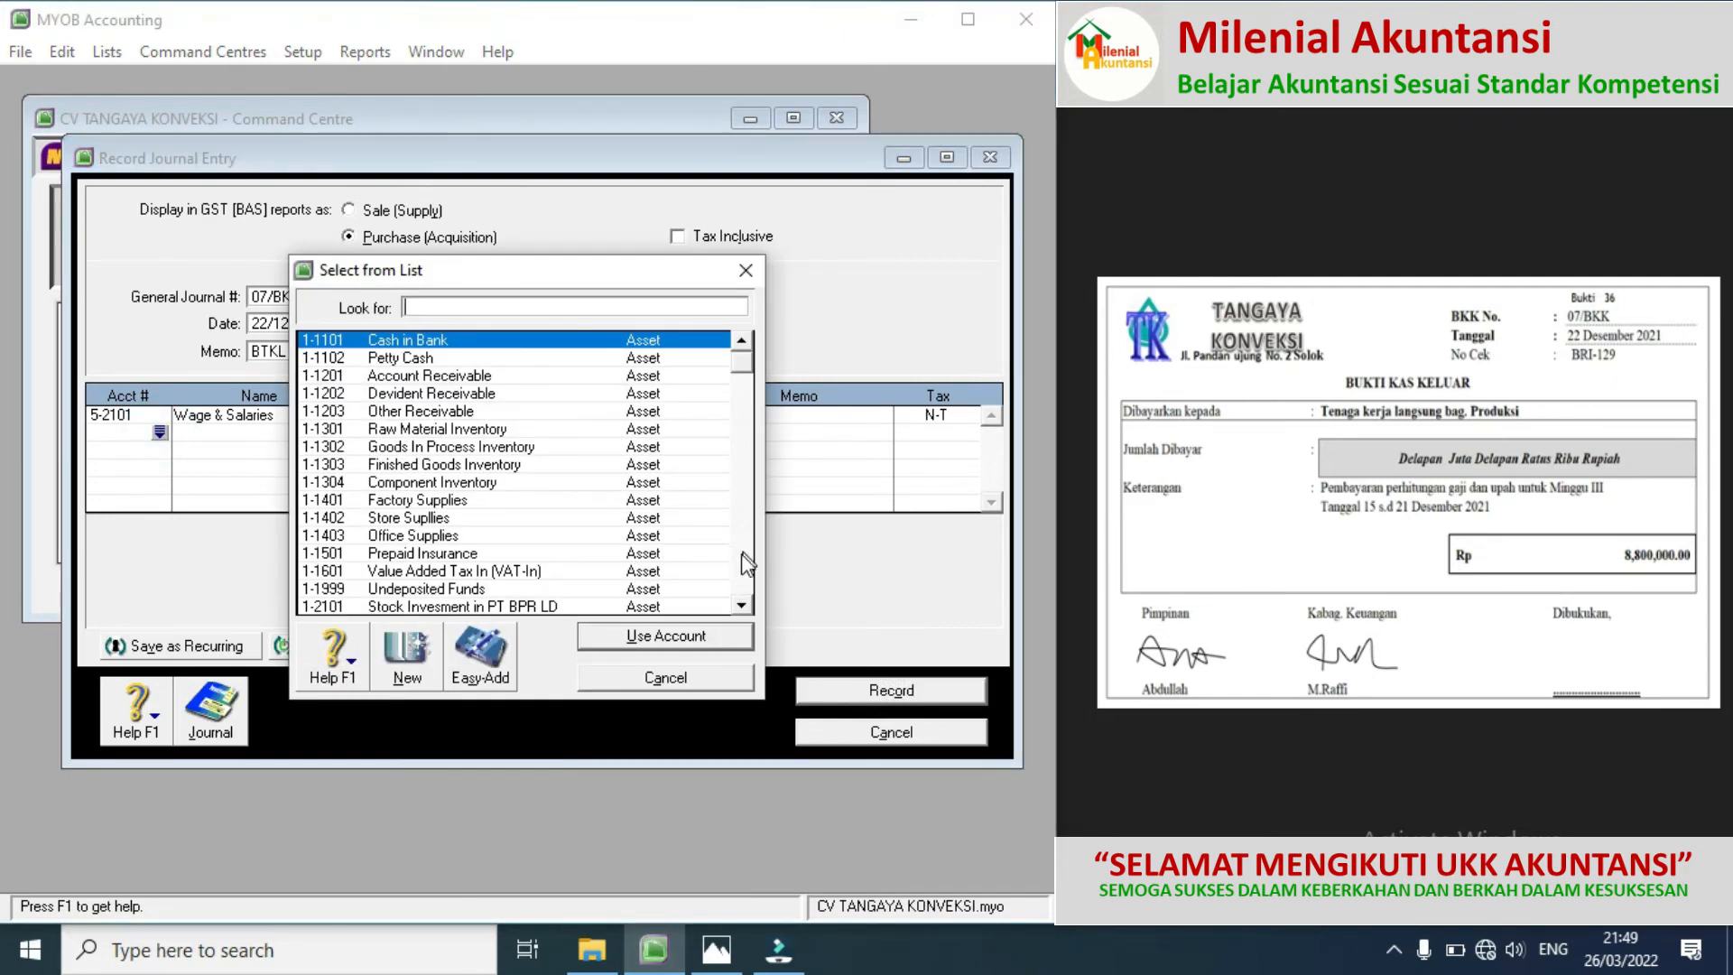
pyautogui.scroll(-5, 738, 548)
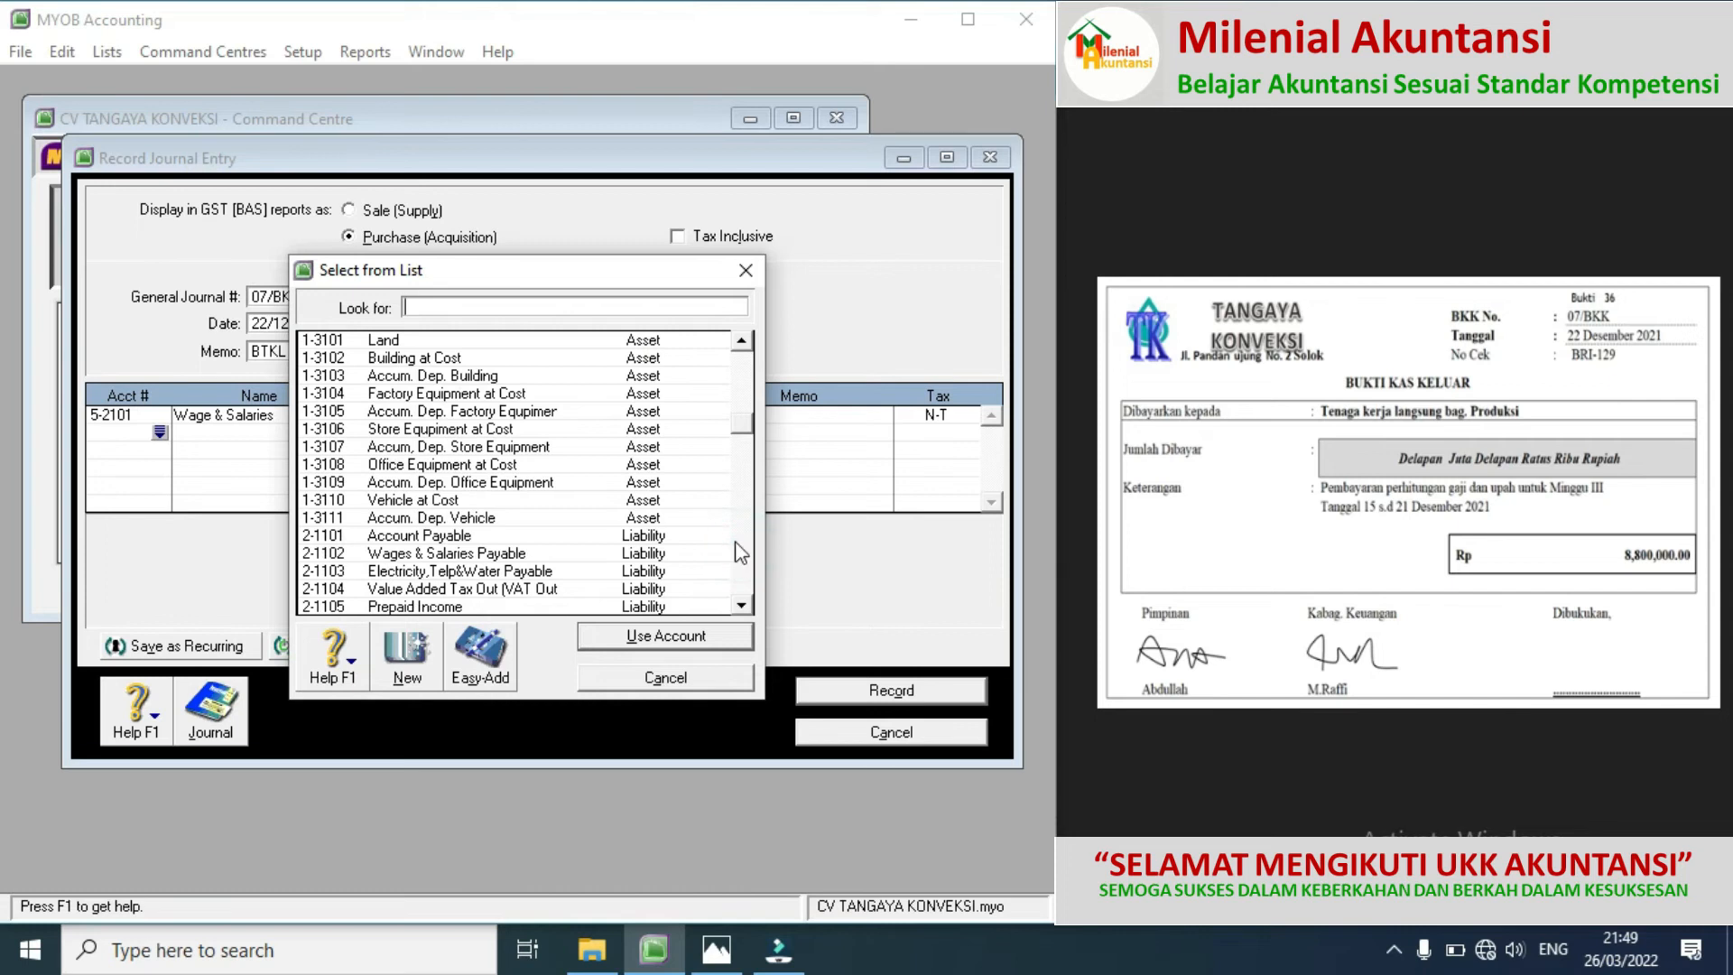
pyautogui.doubleClick(442, 554)
pyautogui.click(545, 437)
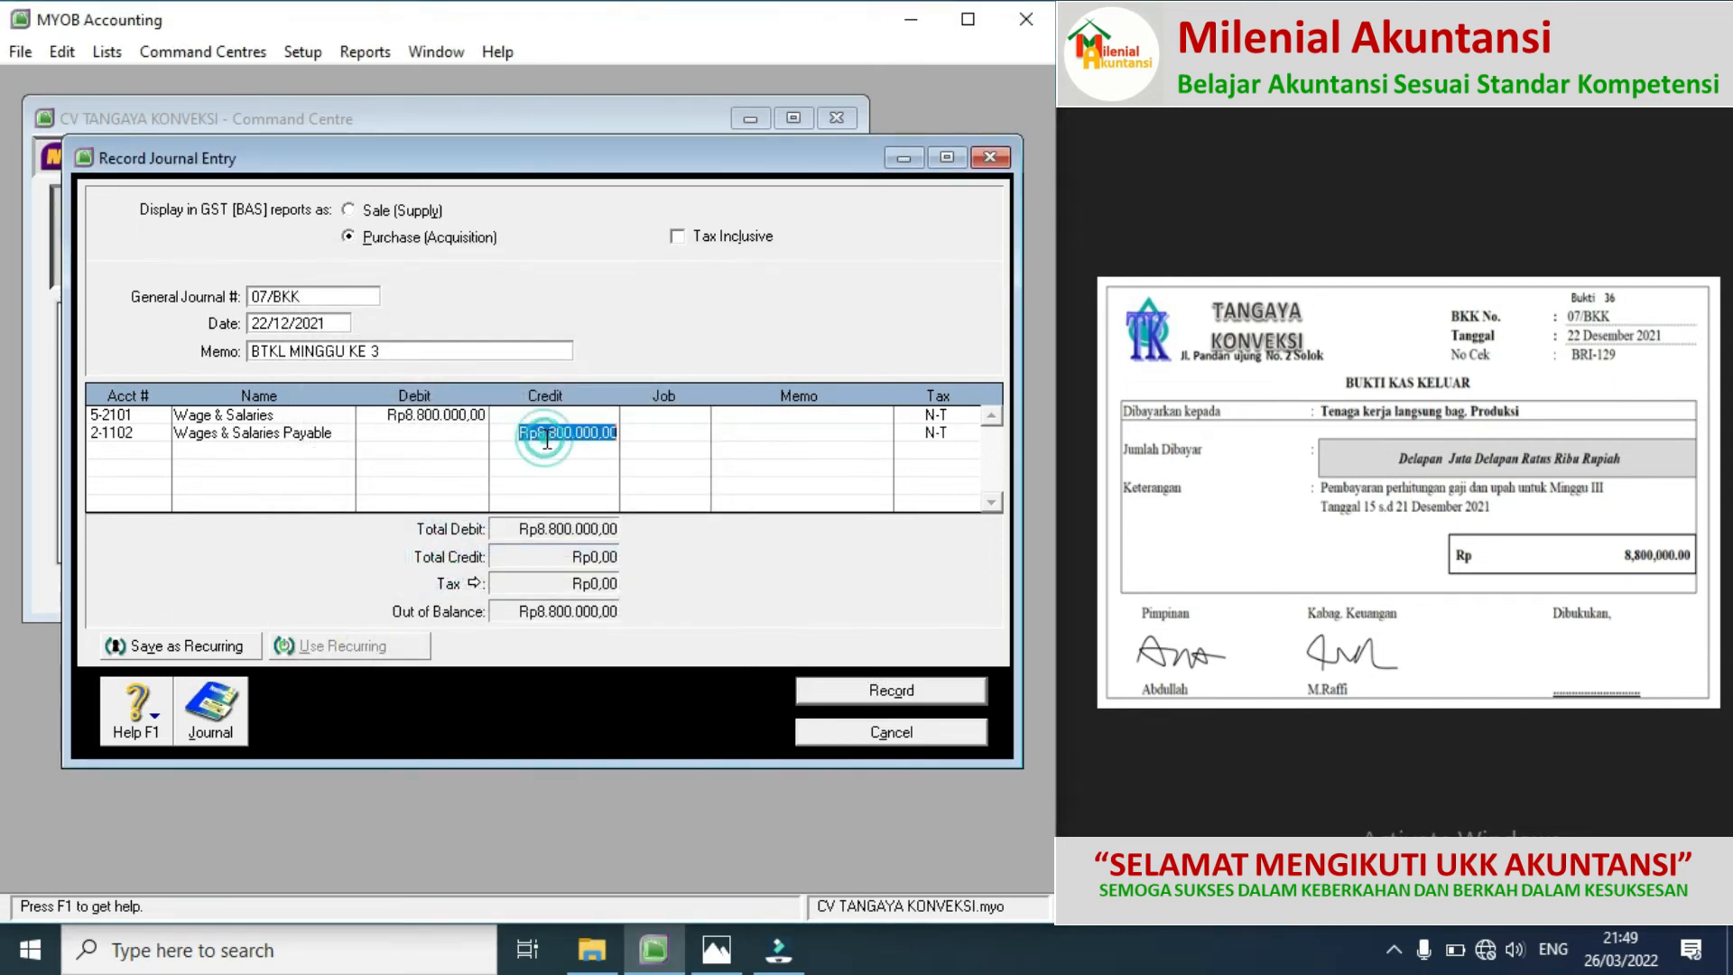
# Step: Debit account 5-3002 GIP - Direct Wages Expense with 8800000 on the third journal line
pyautogui.click(164, 448)
pyautogui.click(161, 450)
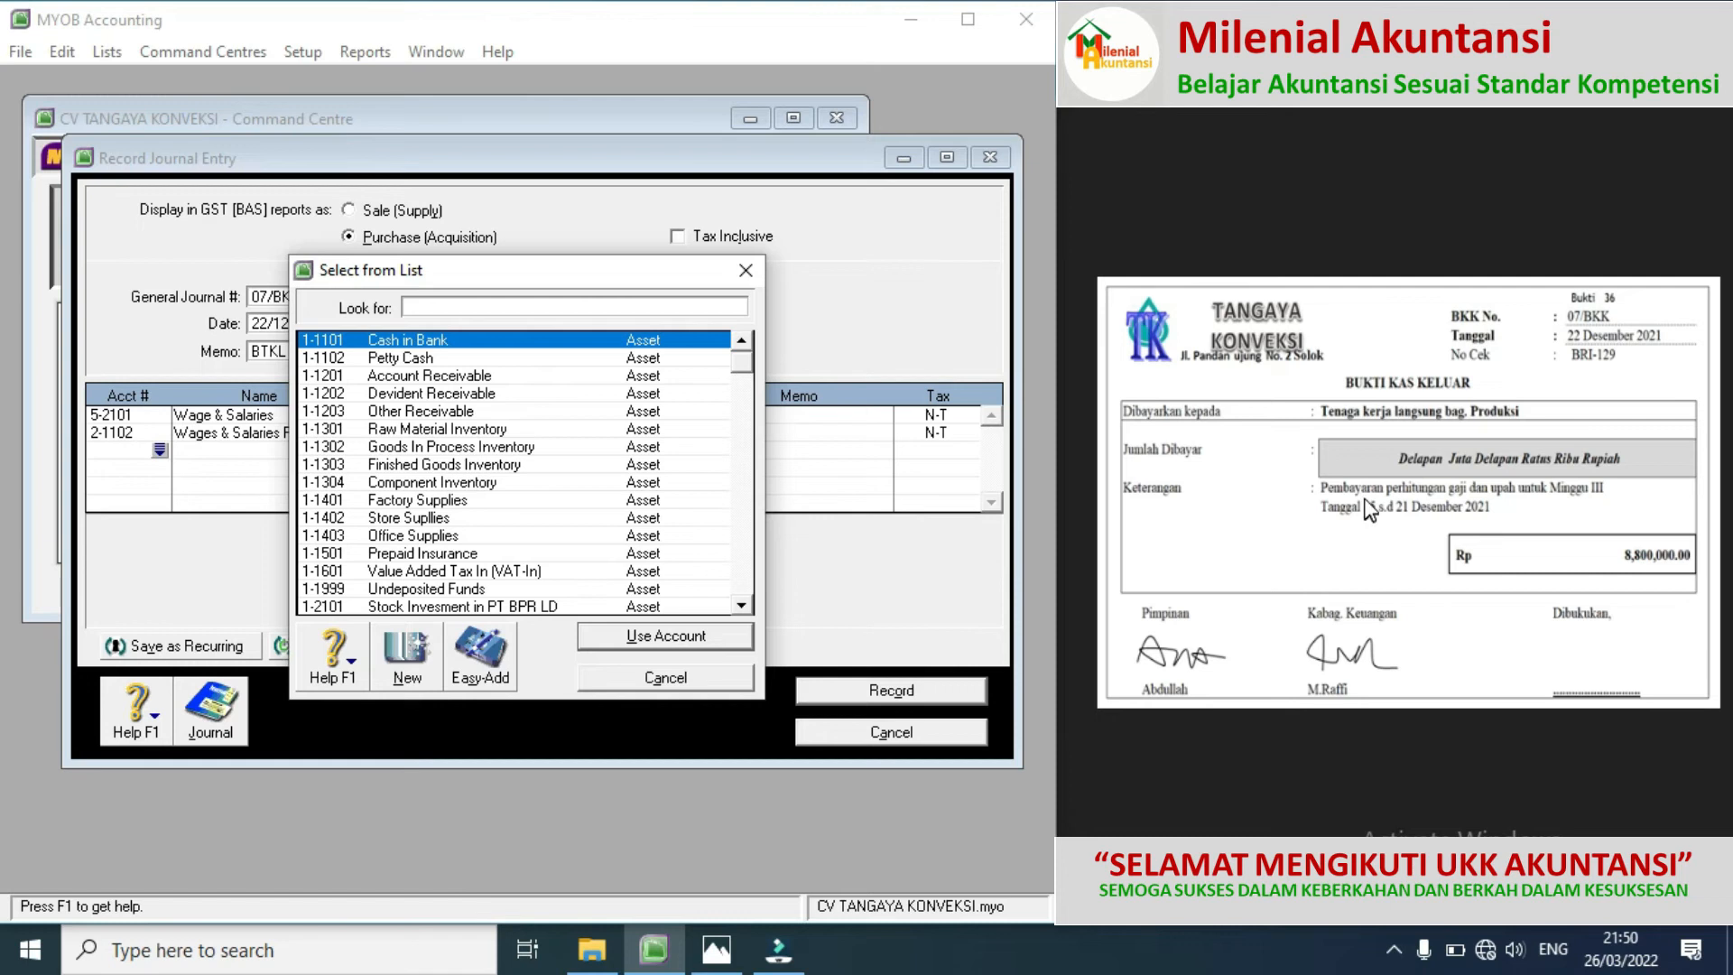
pyautogui.click(748, 542)
pyautogui.click(748, 542)
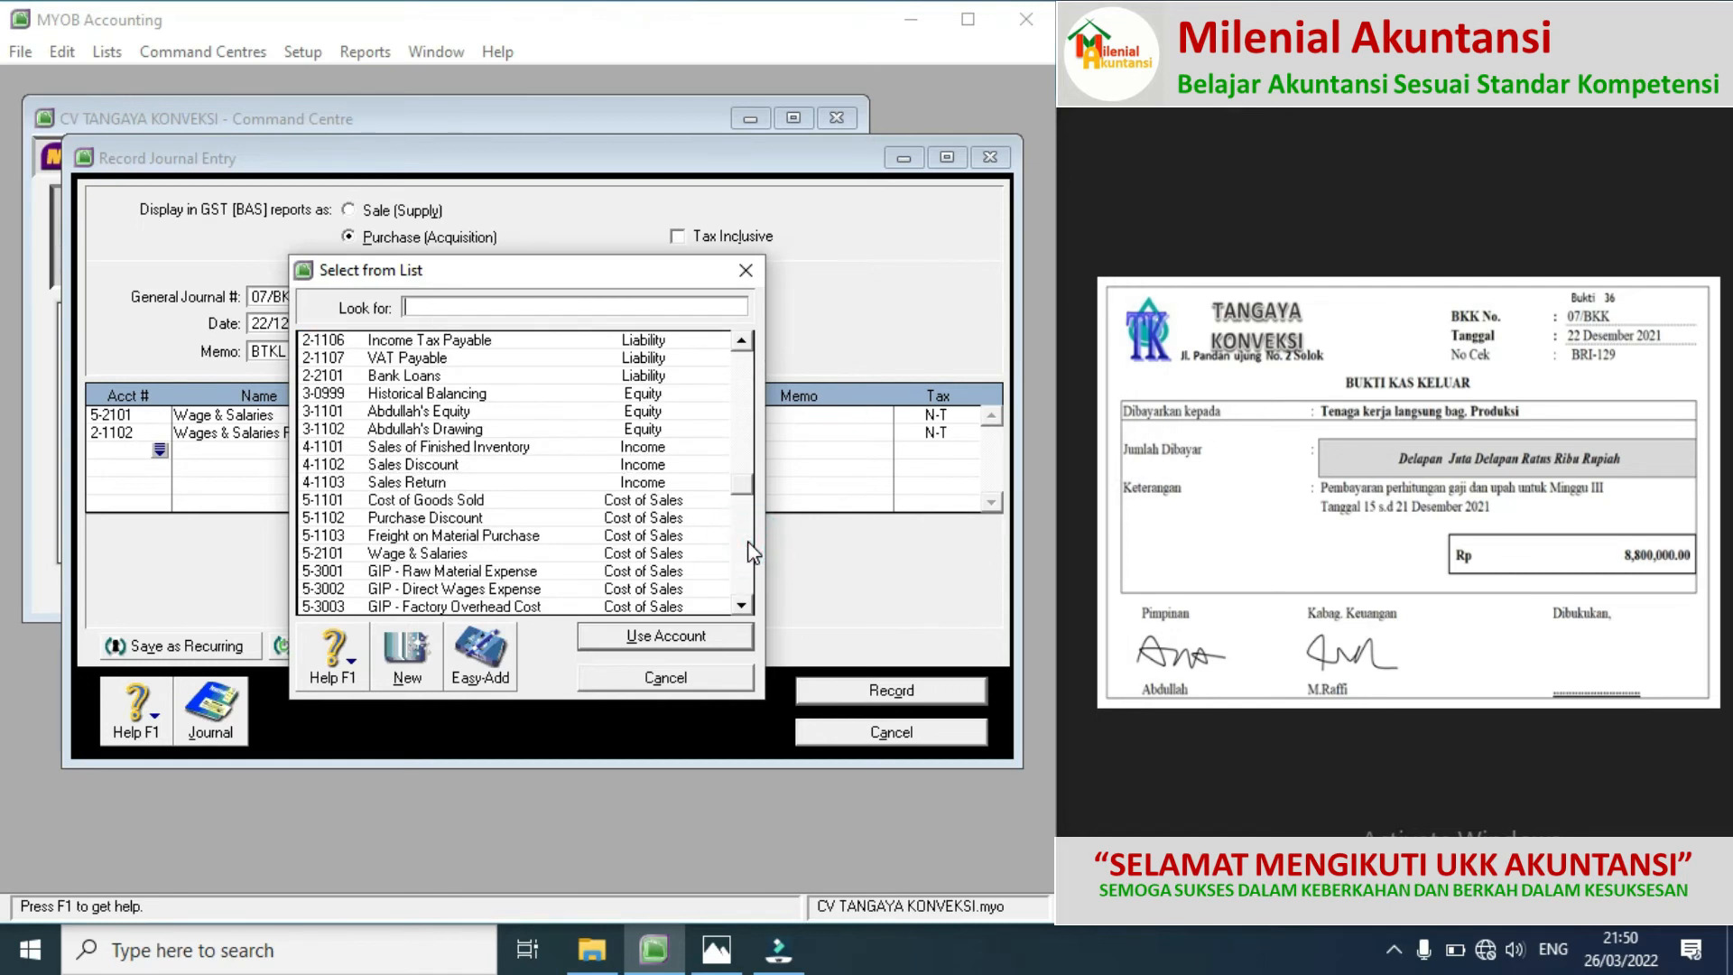
pyautogui.doubleClick(499, 591)
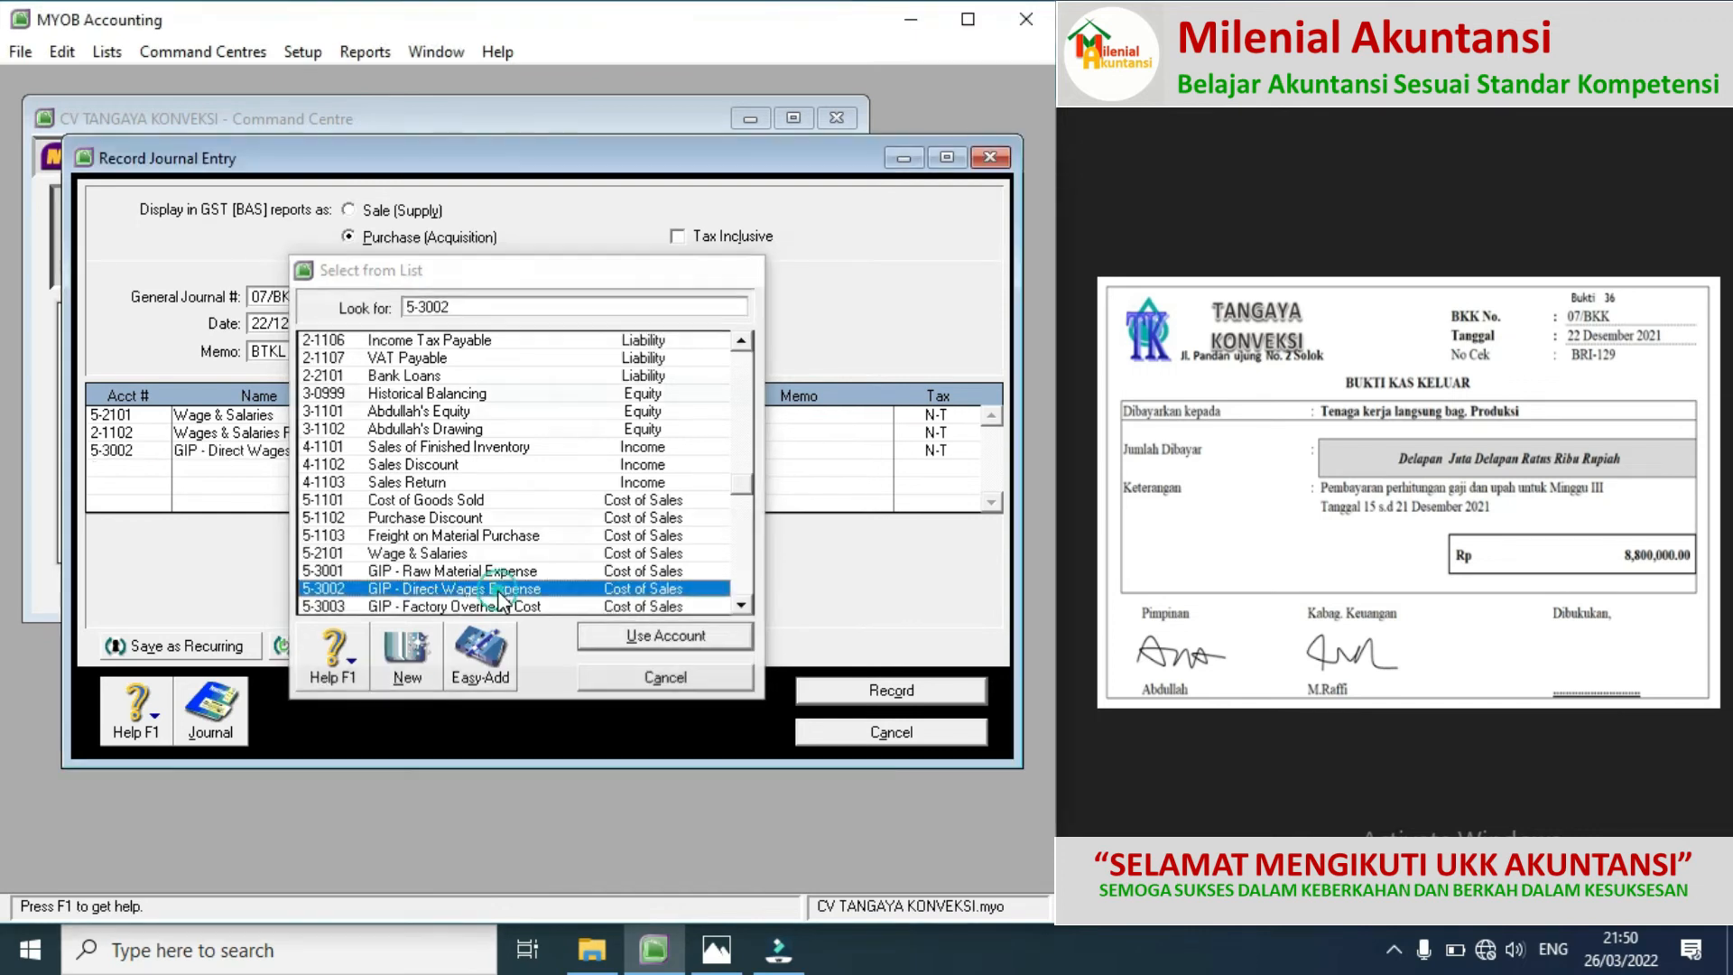
pyautogui.write('8800000')
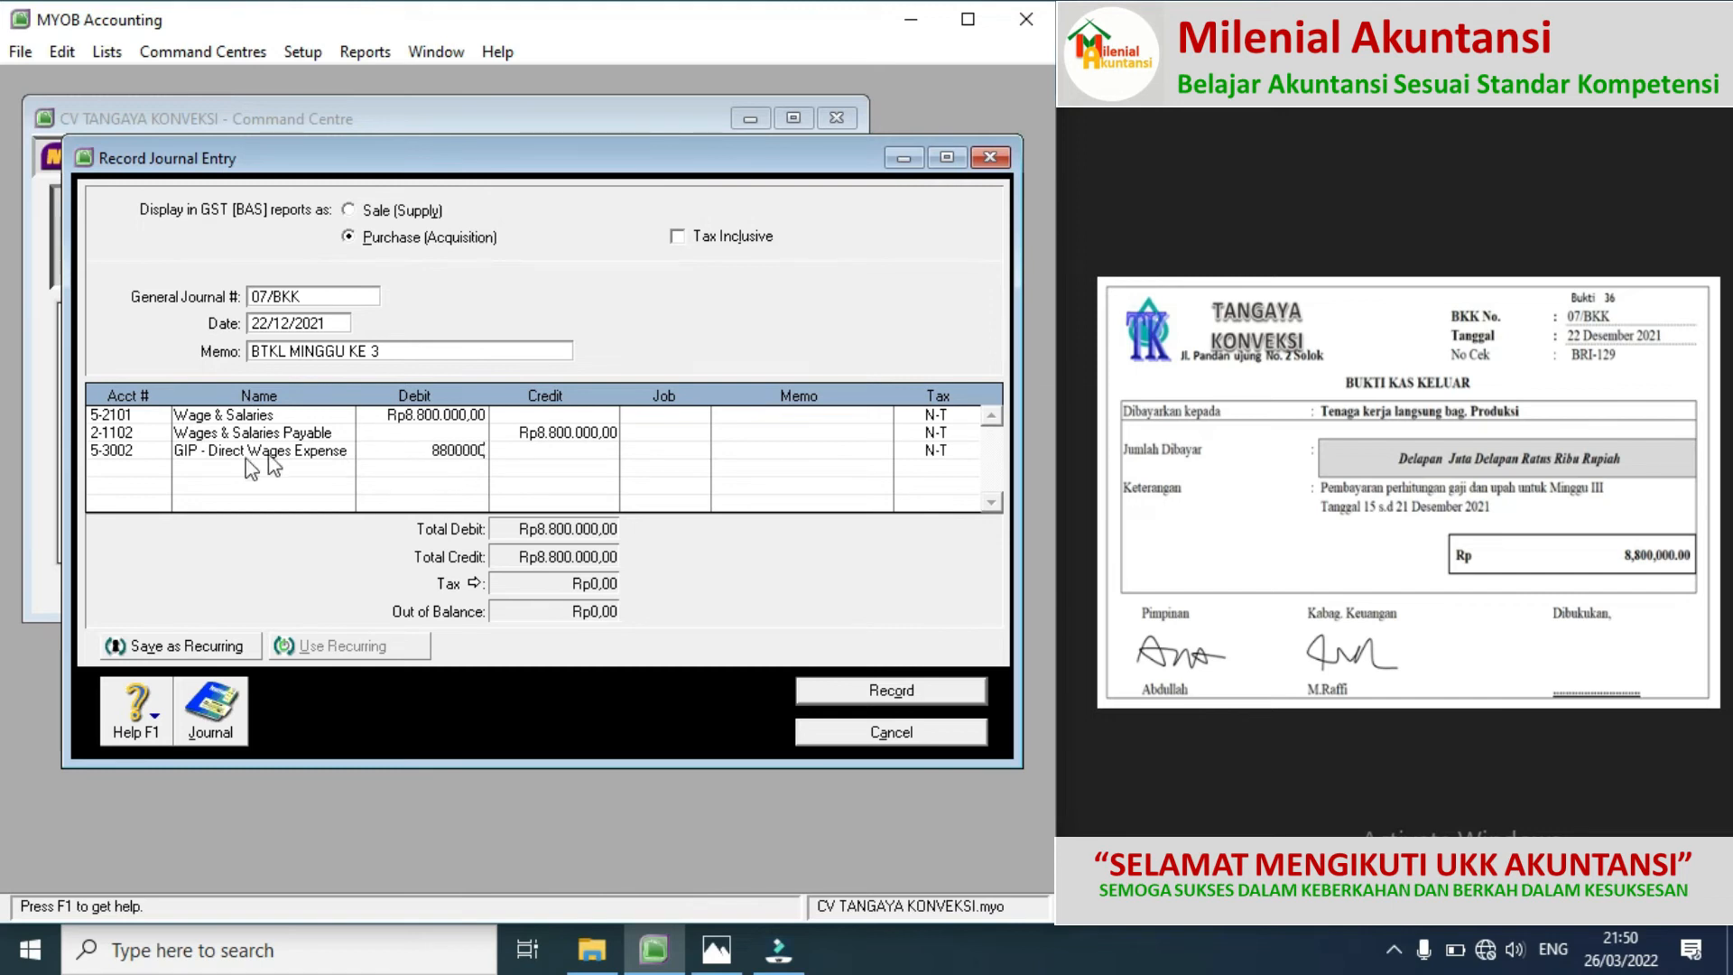
# Step: Credit account 5-2101 Wage & Salaries with Rp8.800.000,00 on the fourth journal line, record the entry and close the journal window
pyautogui.click(171, 476)
pyautogui.click(161, 466)
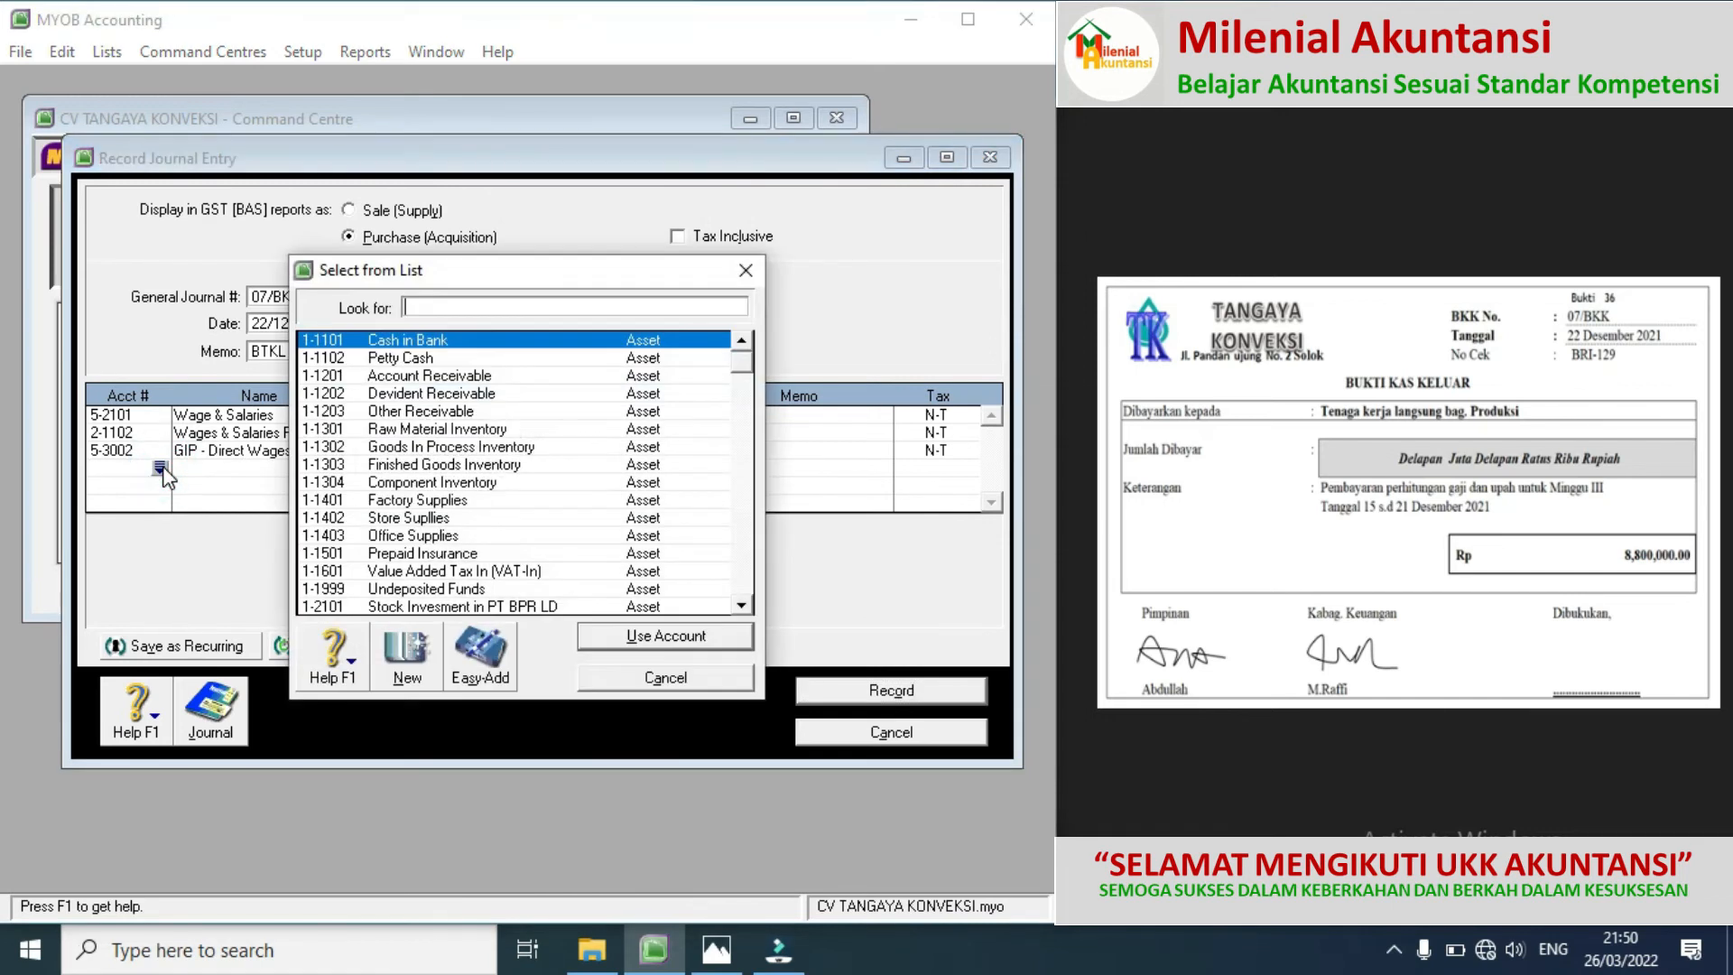
pyautogui.click(740, 565)
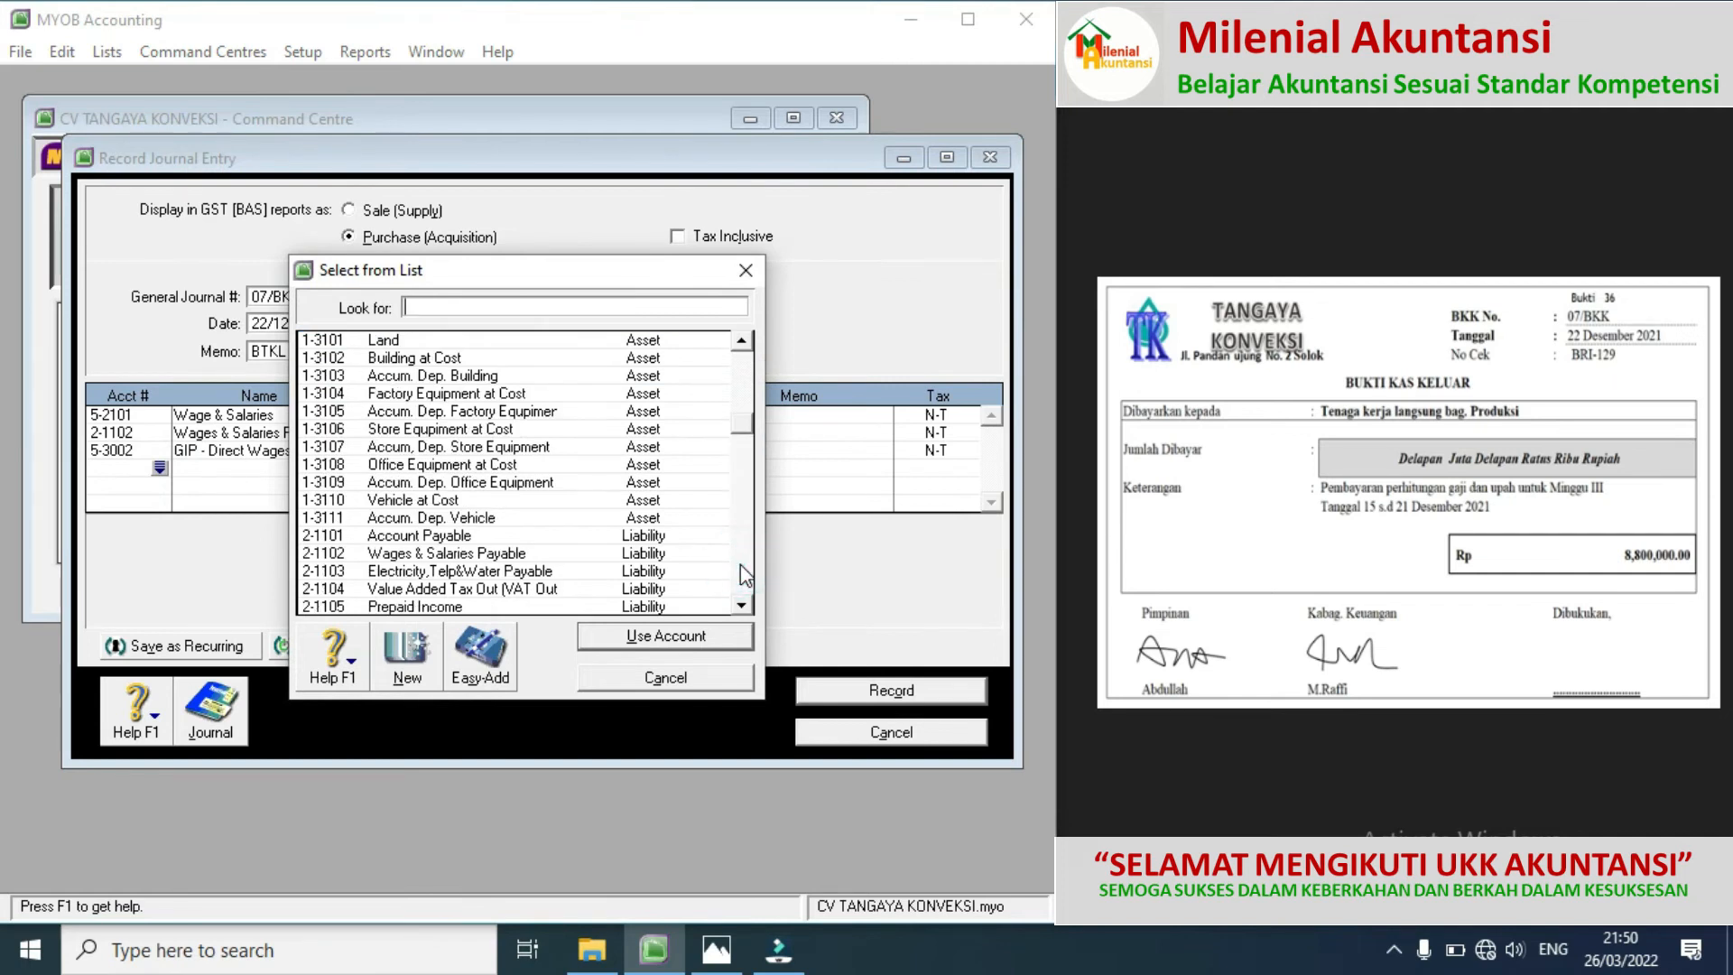
pyautogui.click(740, 565)
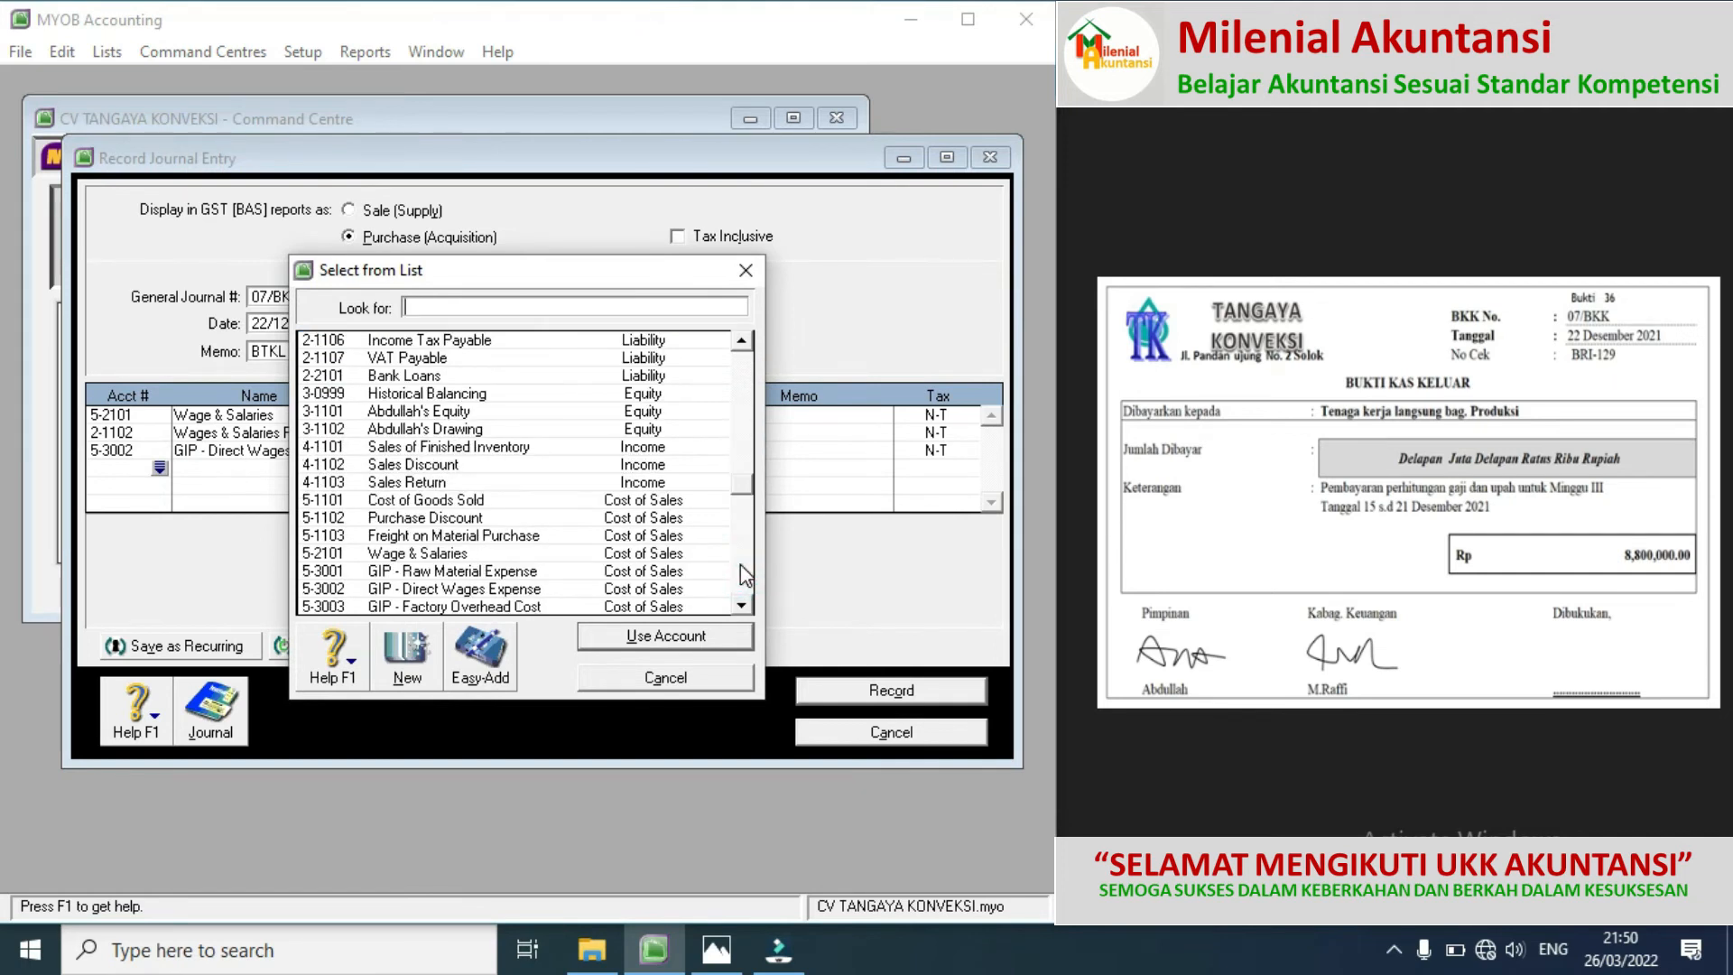
pyautogui.doubleClick(451, 554)
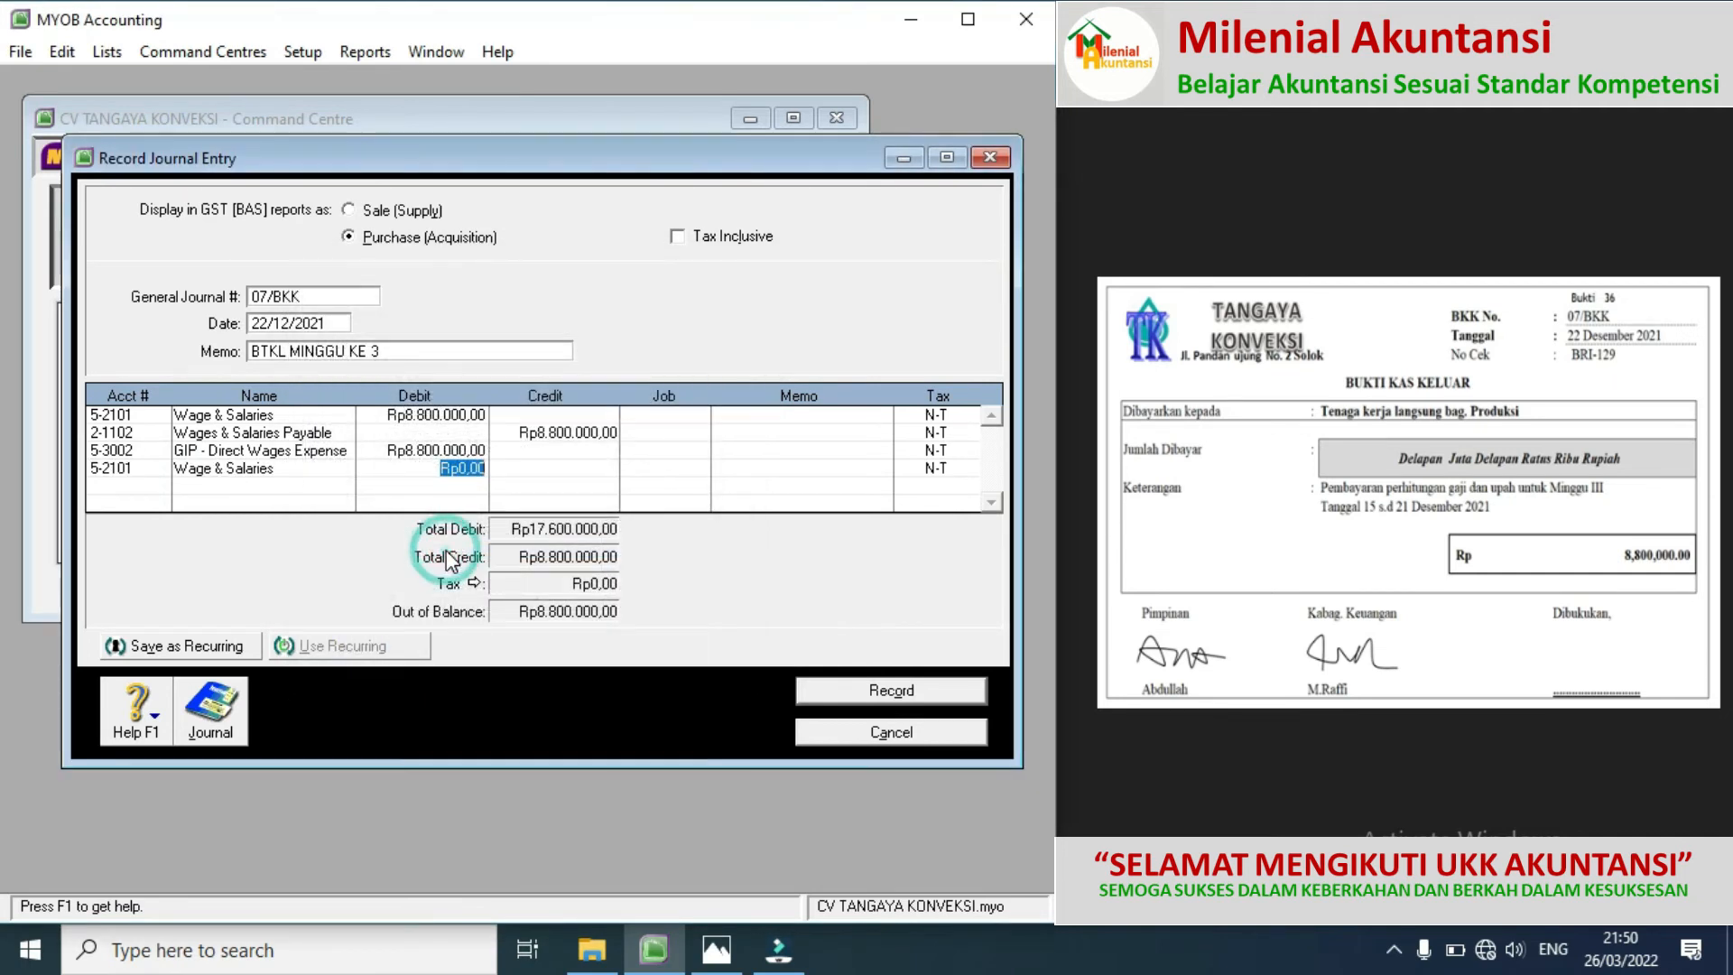
pyautogui.click(563, 469)
pyautogui.write('8800')
pyautogui.click(679, 475)
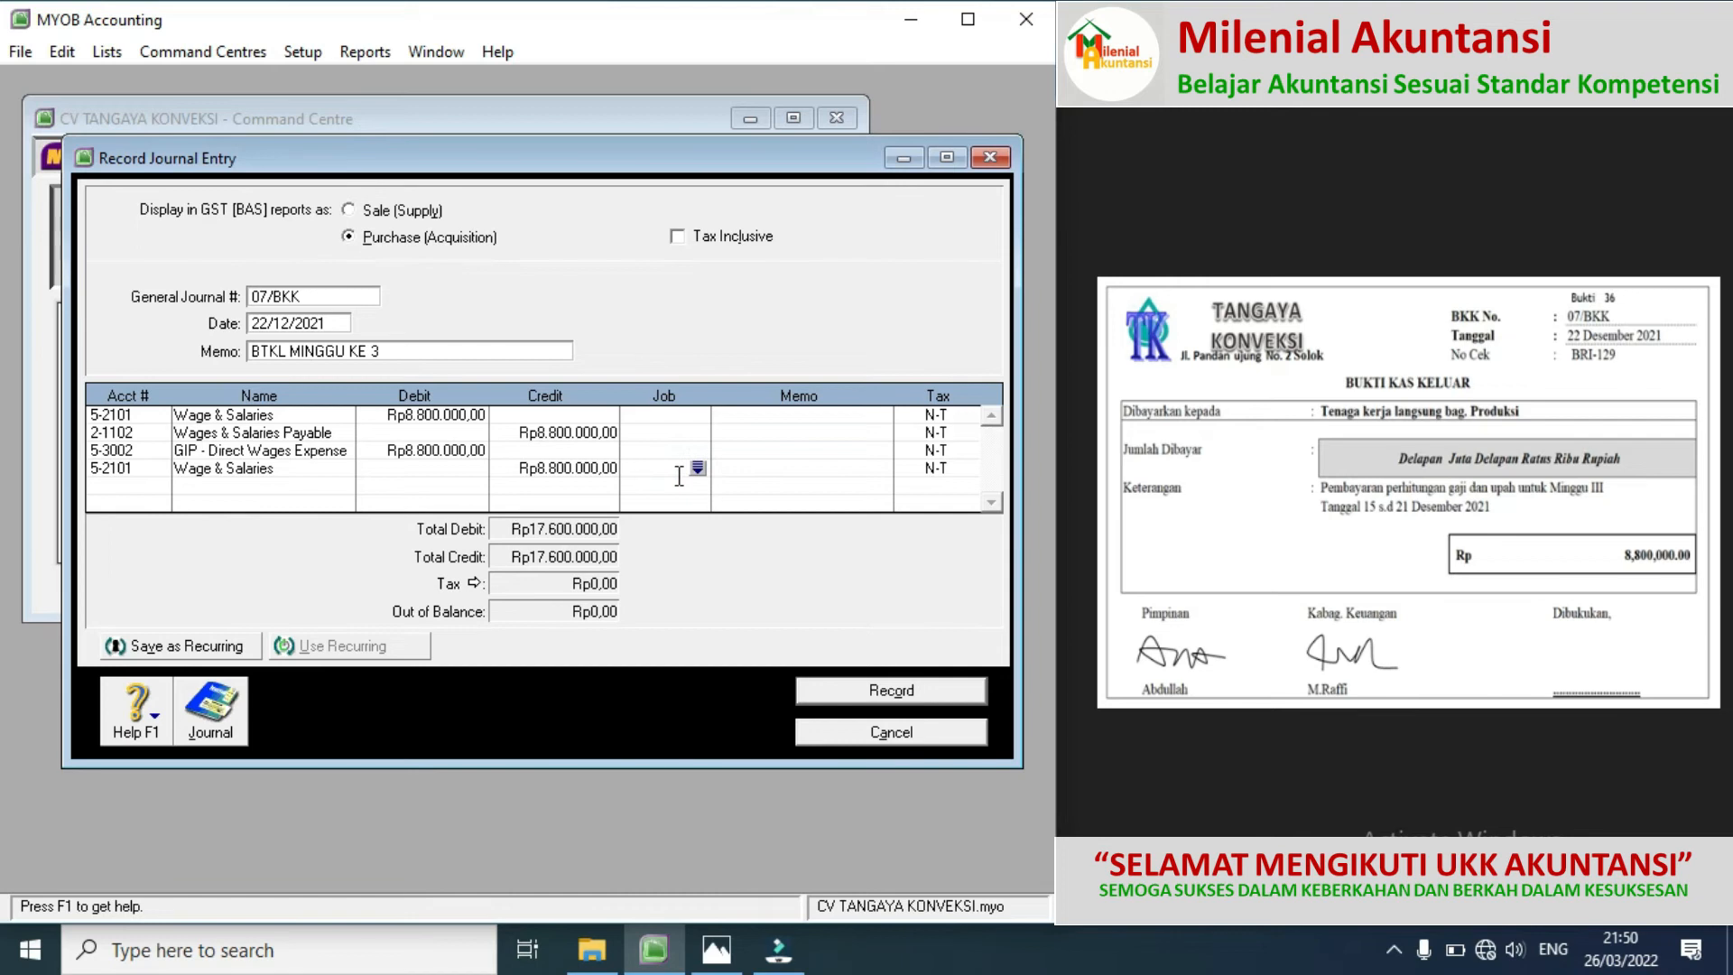
pyautogui.click(829, 688)
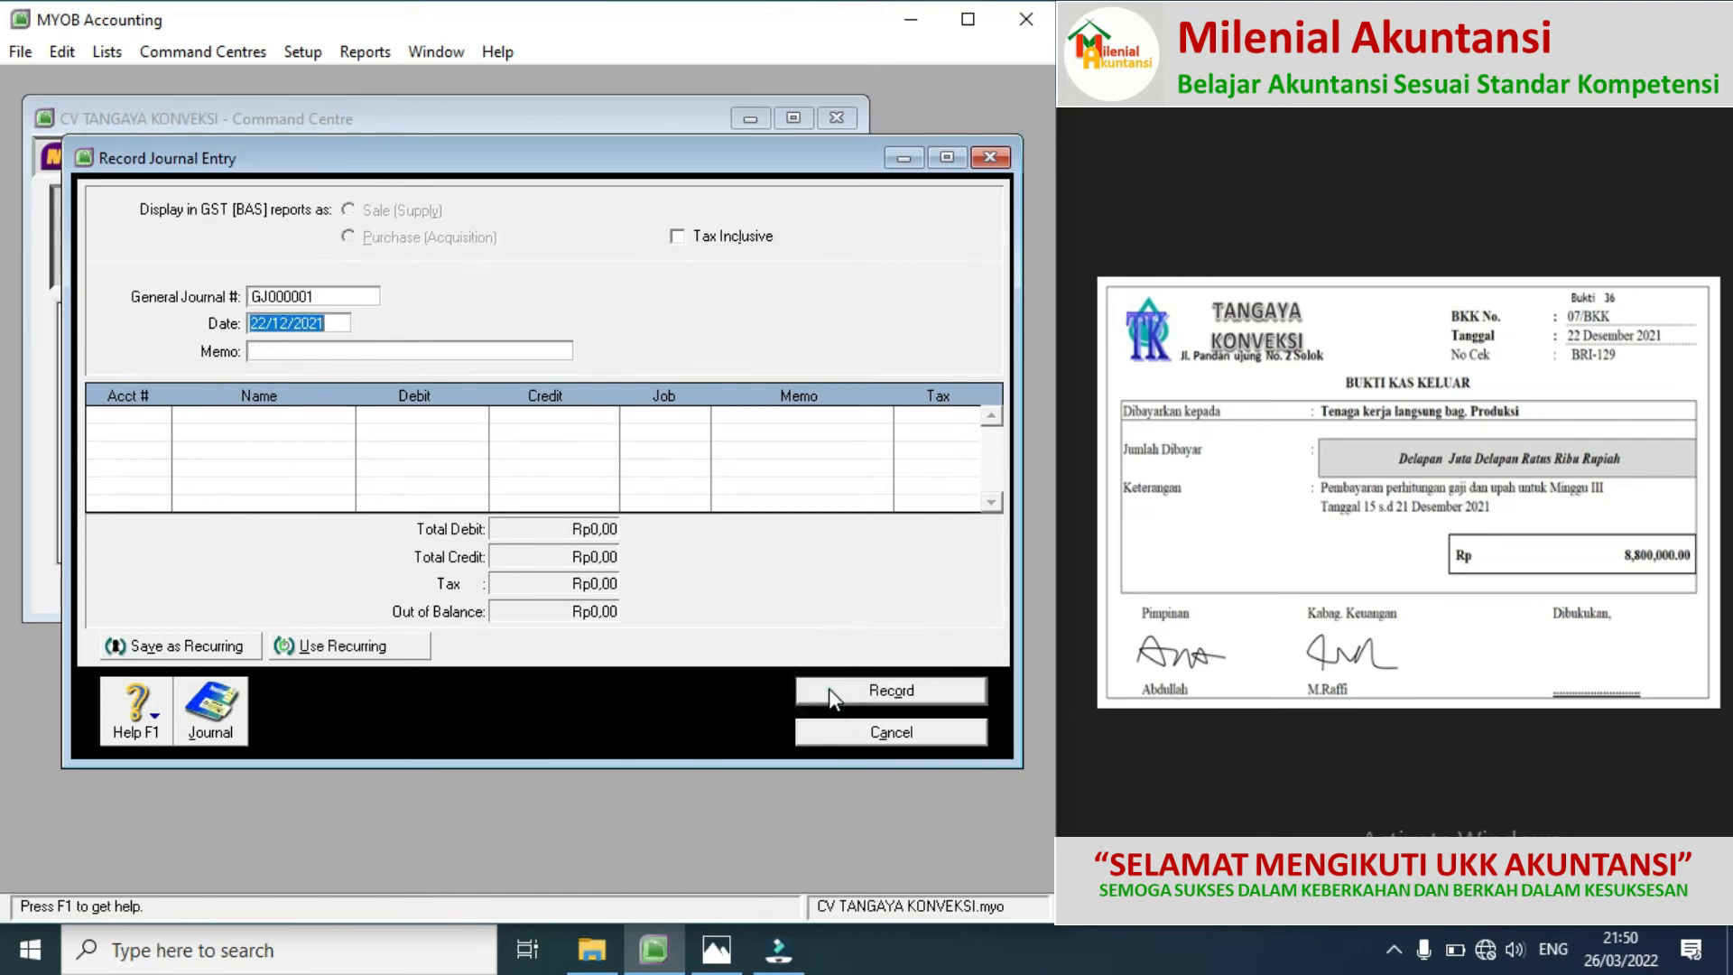
pyautogui.click(827, 733)
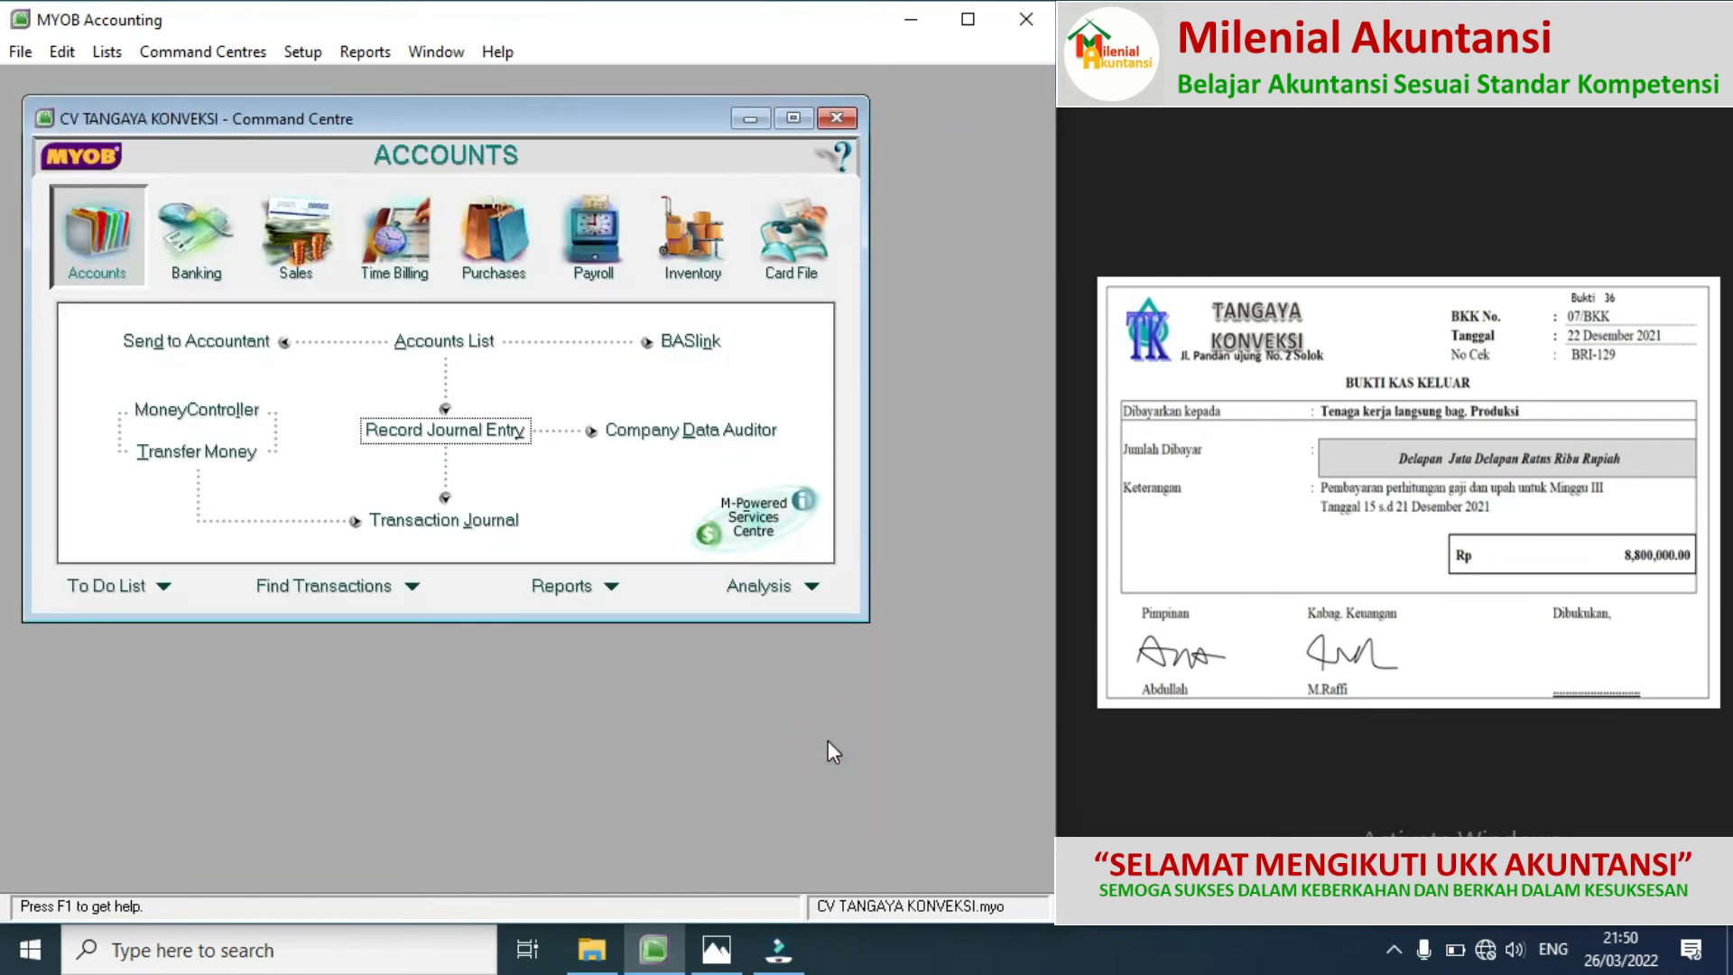
# Step: Start a Spend Money payment from account 1-1101 Cash in Bank to the card TKL BAG PRODUKSI
pyautogui.click(194, 237)
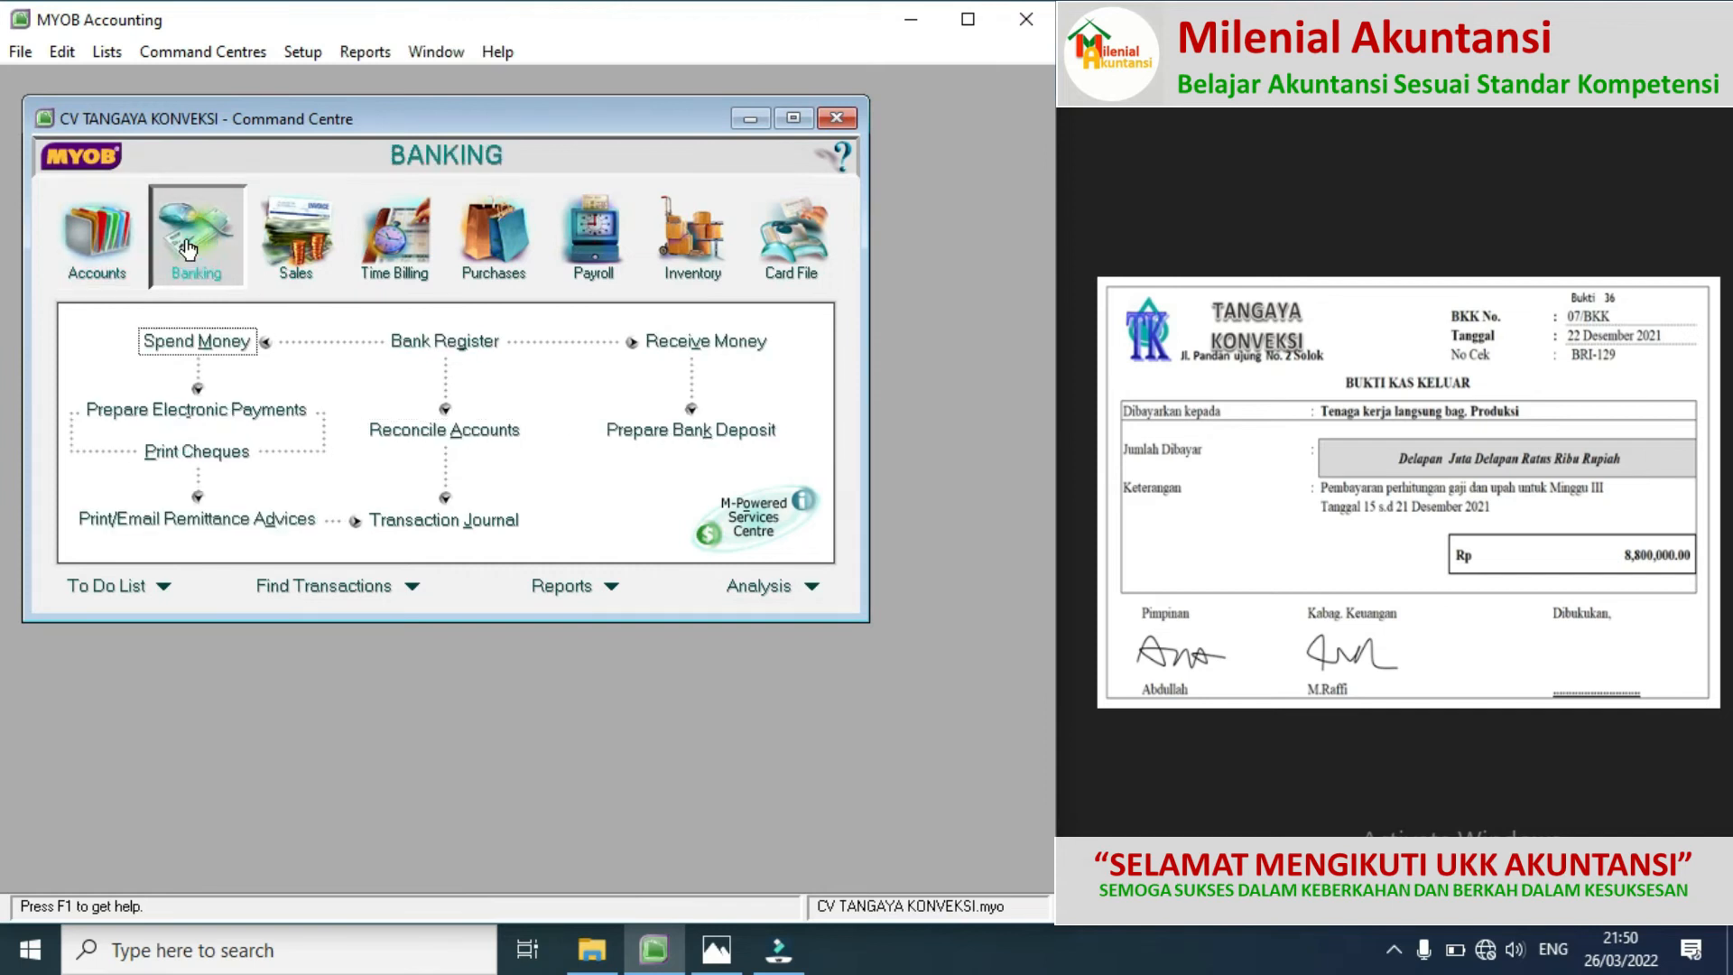
pyautogui.click(221, 343)
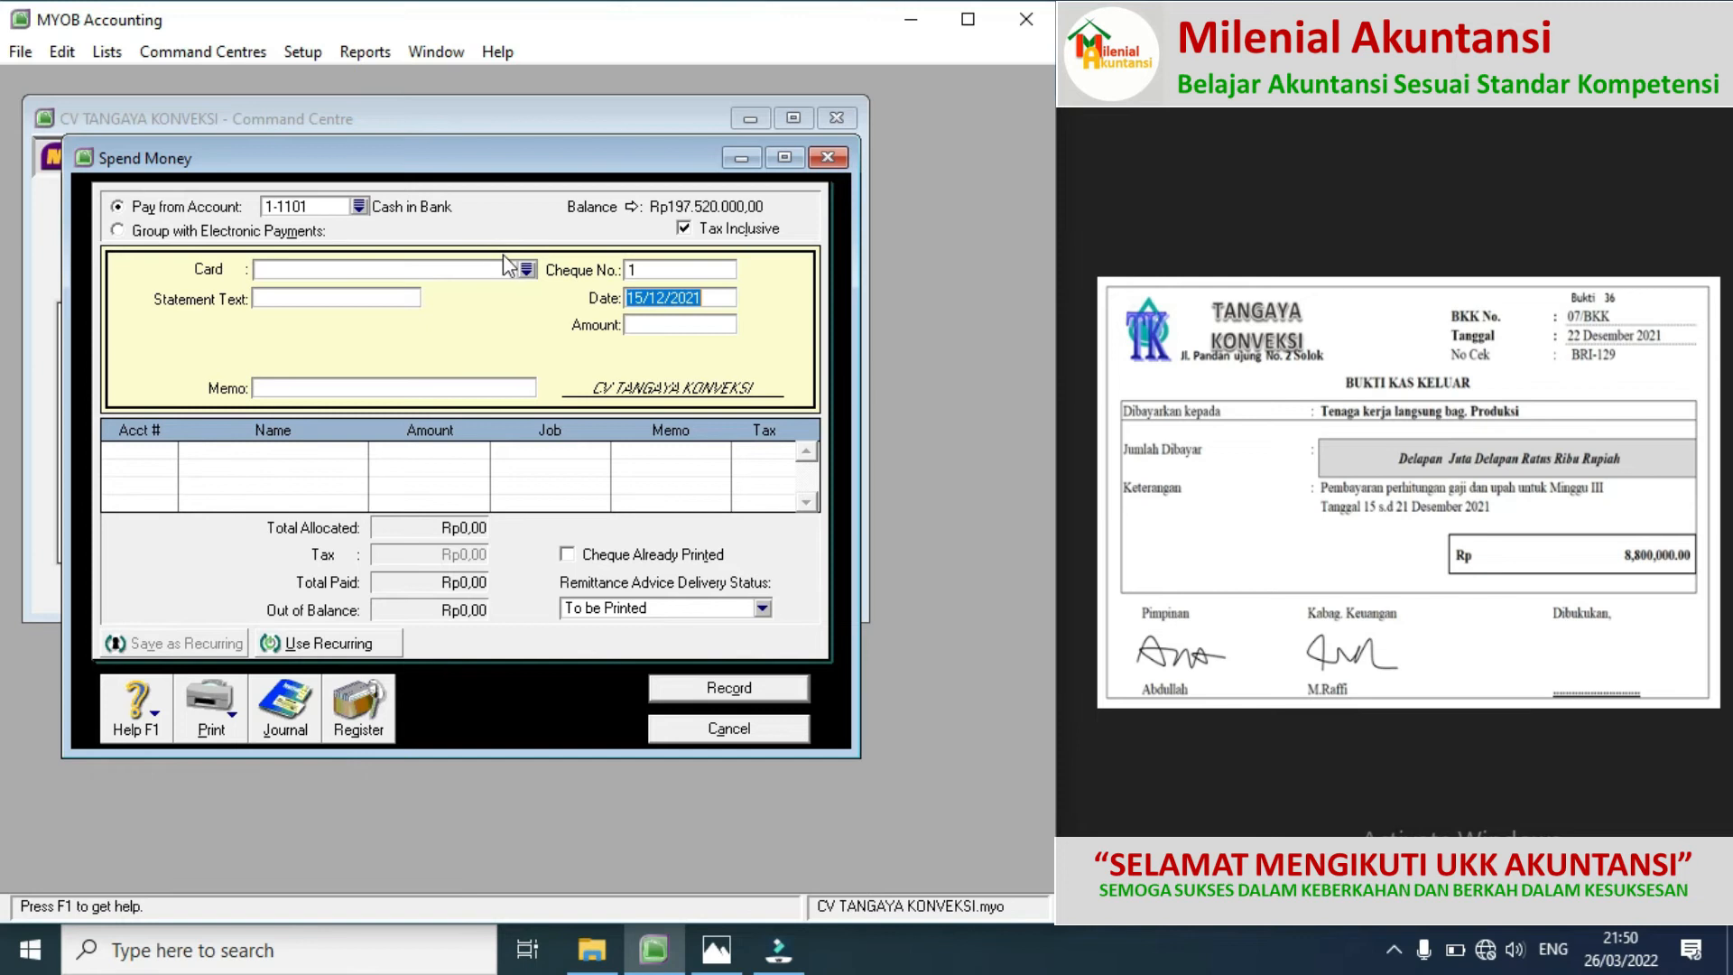
pyautogui.click(526, 271)
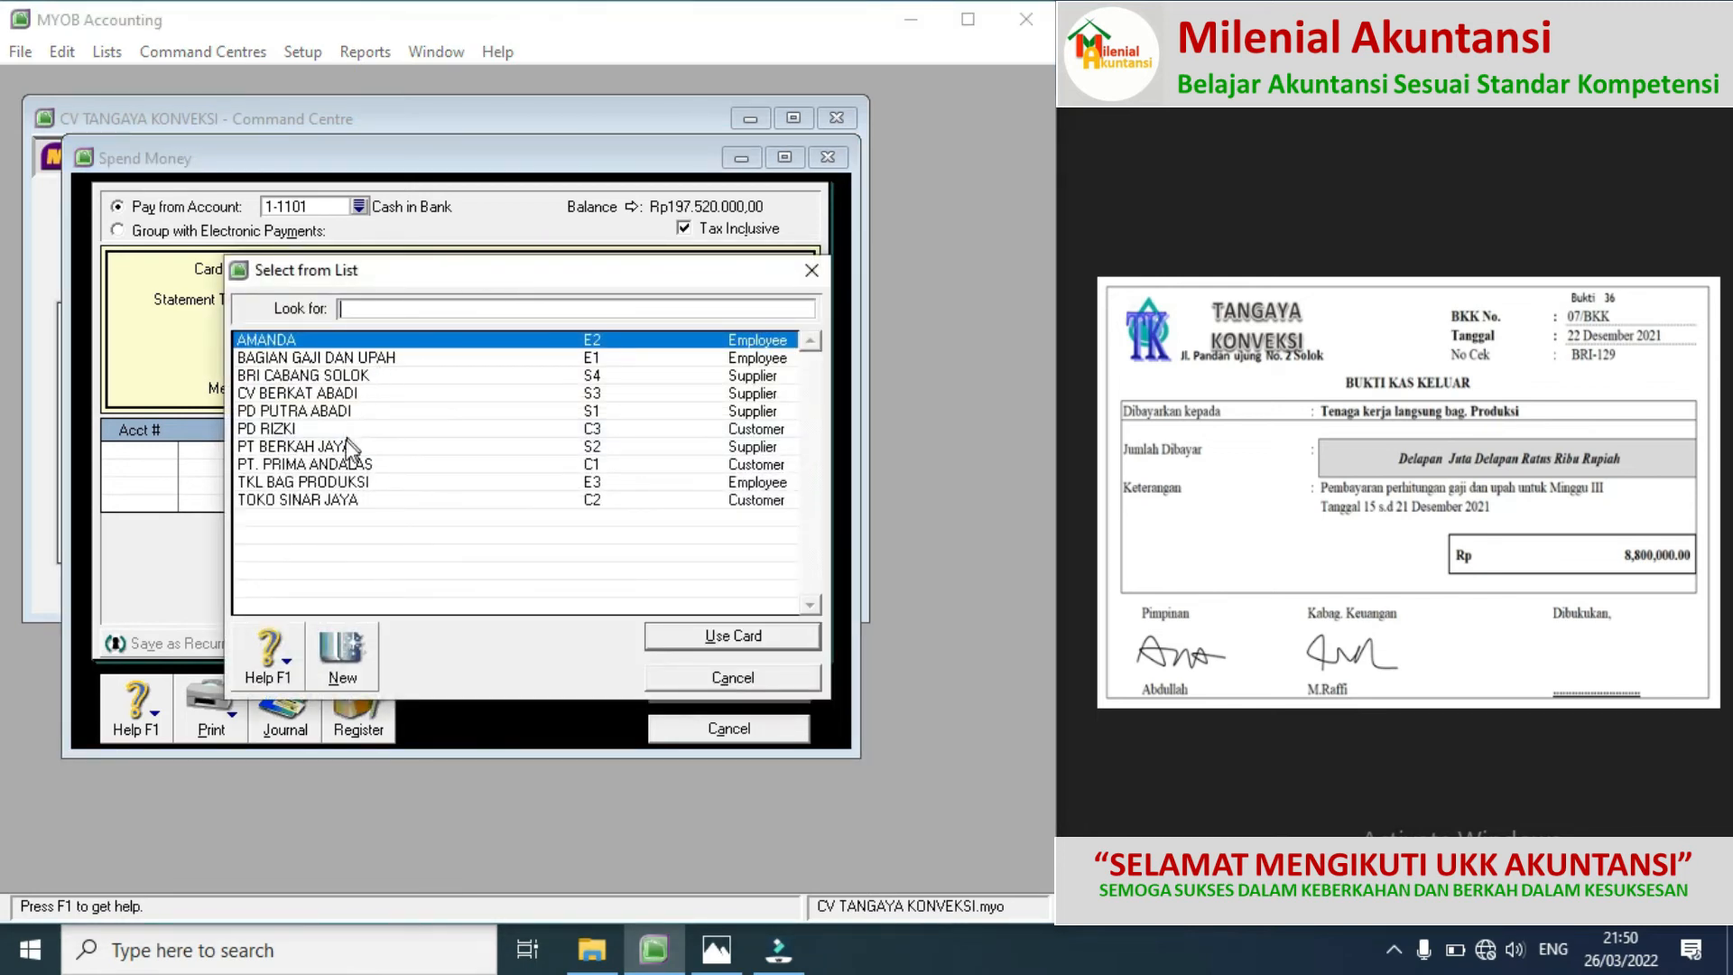
pyautogui.doubleClick(301, 483)
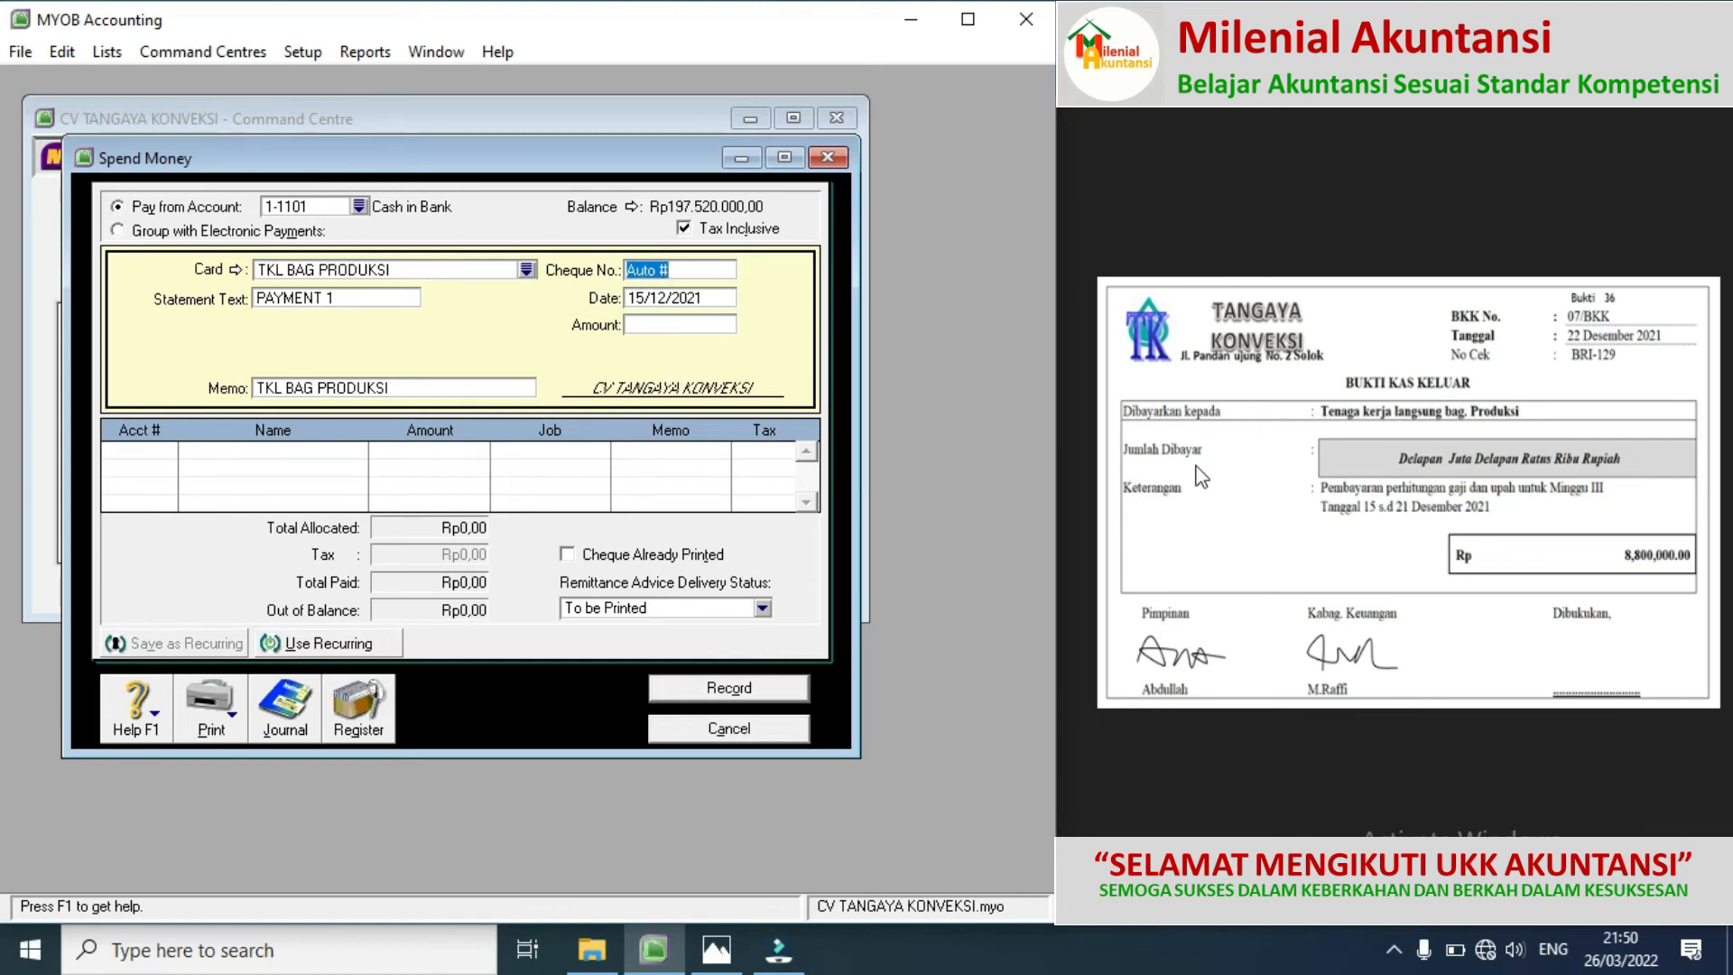
# Step: Set the payment's cheque number to 07/BKK, its date to 22/12/2021 and its amount to 8800000
pyautogui.write('07/BKK')
pyautogui.click(643, 299)
pyautogui.click(645, 298)
pyautogui.press('BackSpace')
pyautogui.press('BackSpace')
pyautogui.write('22')
pyautogui.click(672, 323)
pyautogui.write('8800000')
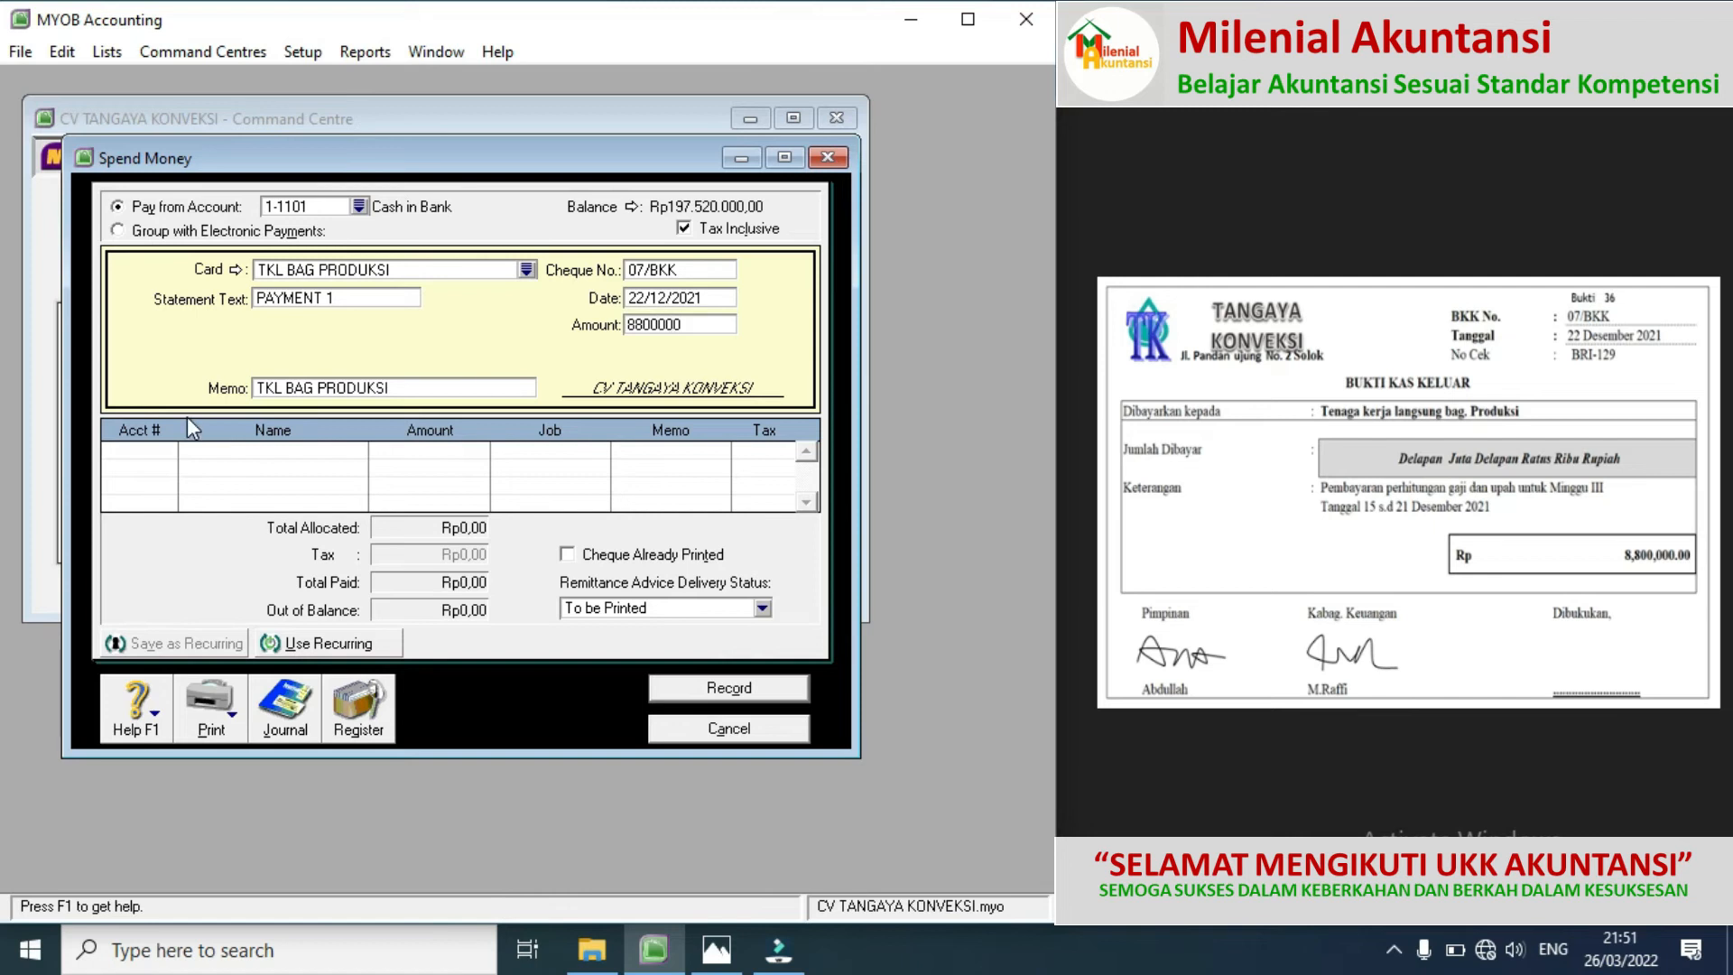
# Step: Allocate the payment to account 2-1102 Wages & Salaries Payable and record it
pyautogui.click(166, 451)
pyautogui.click(167, 450)
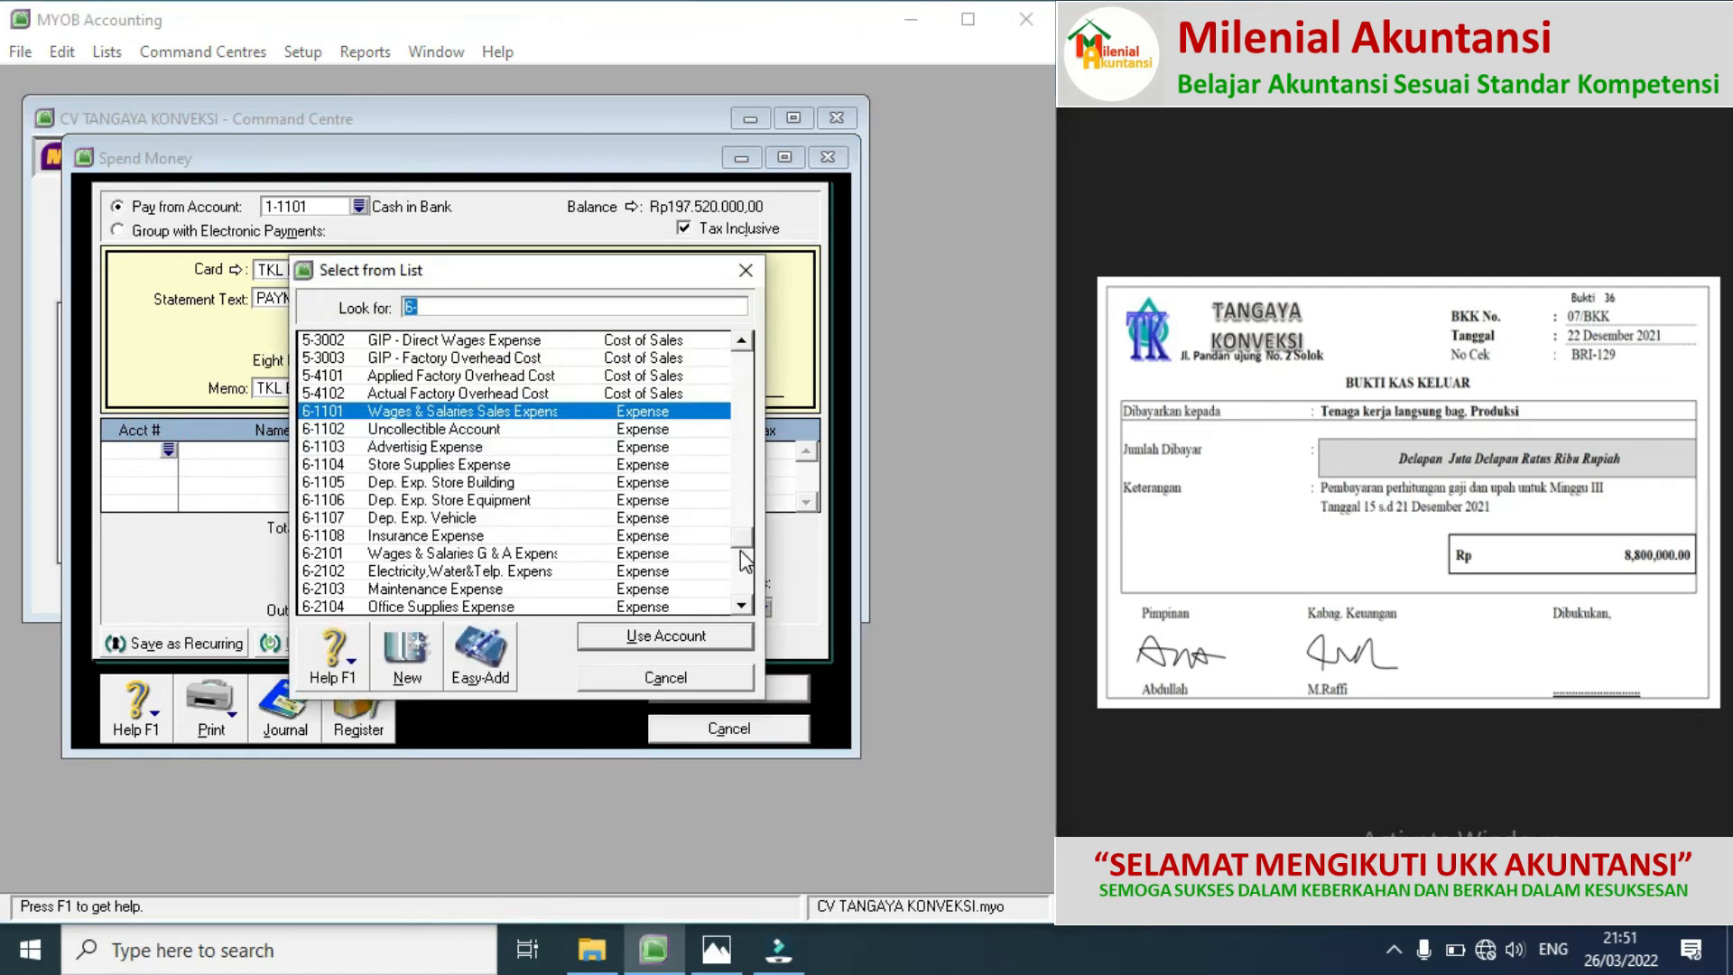
pyautogui.click(744, 415)
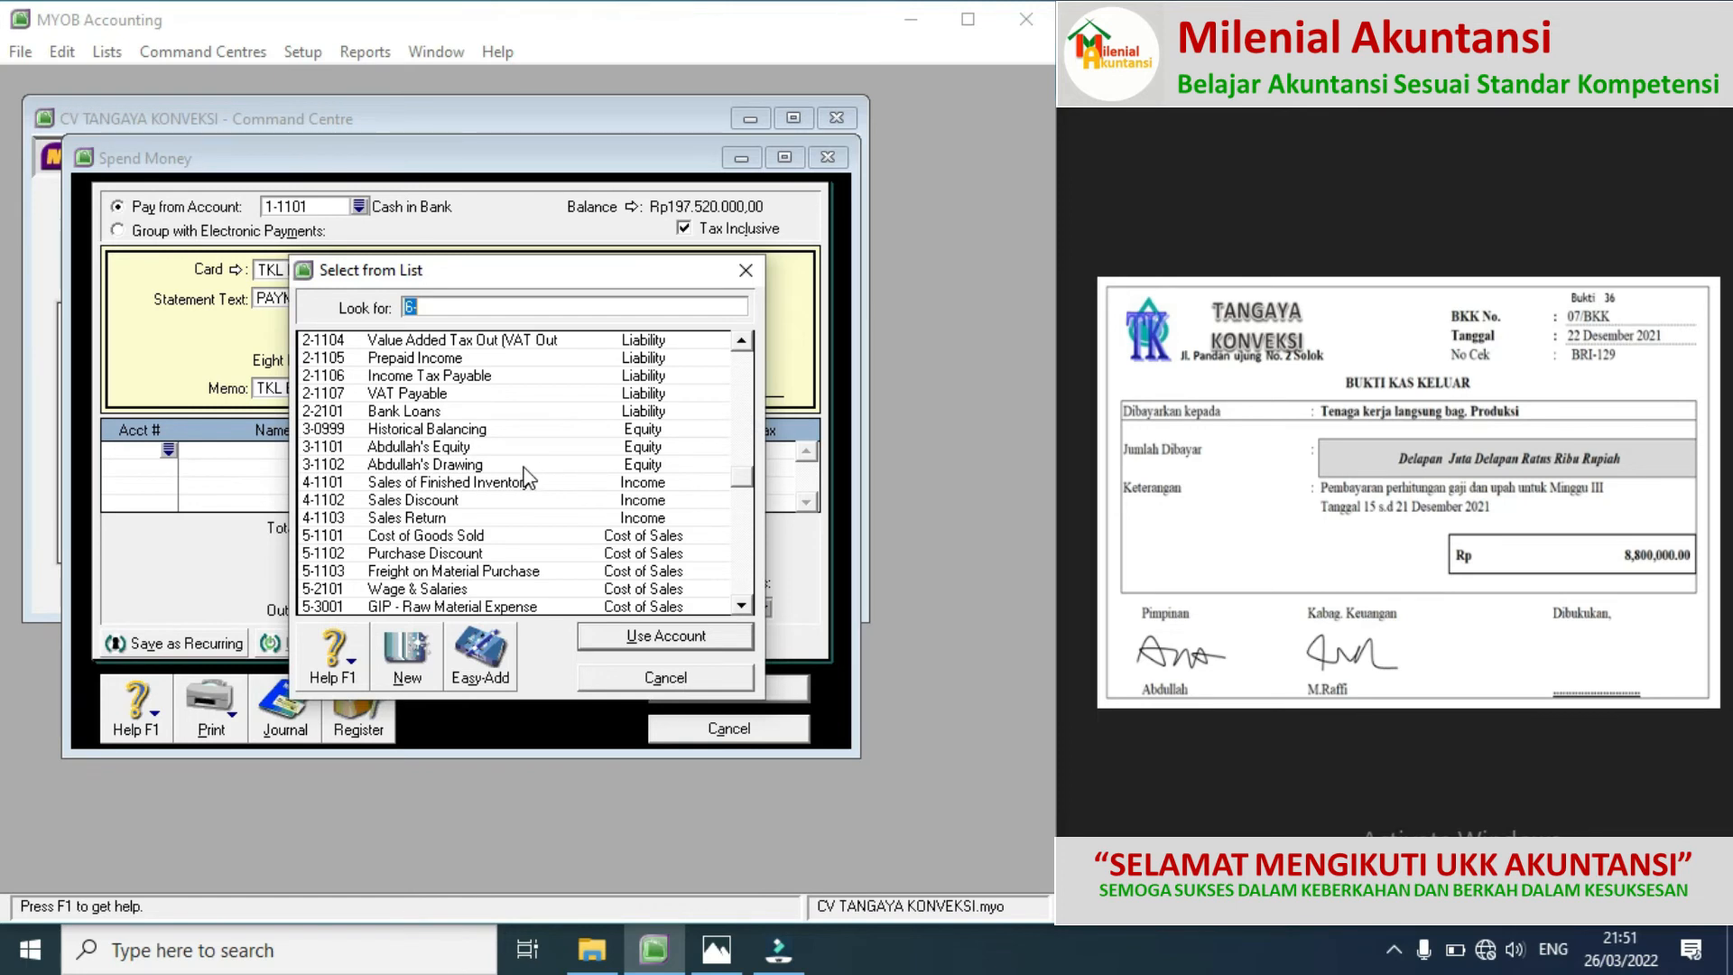
pyautogui.scroll(2, 533, 460)
pyautogui.doubleClick(480, 392)
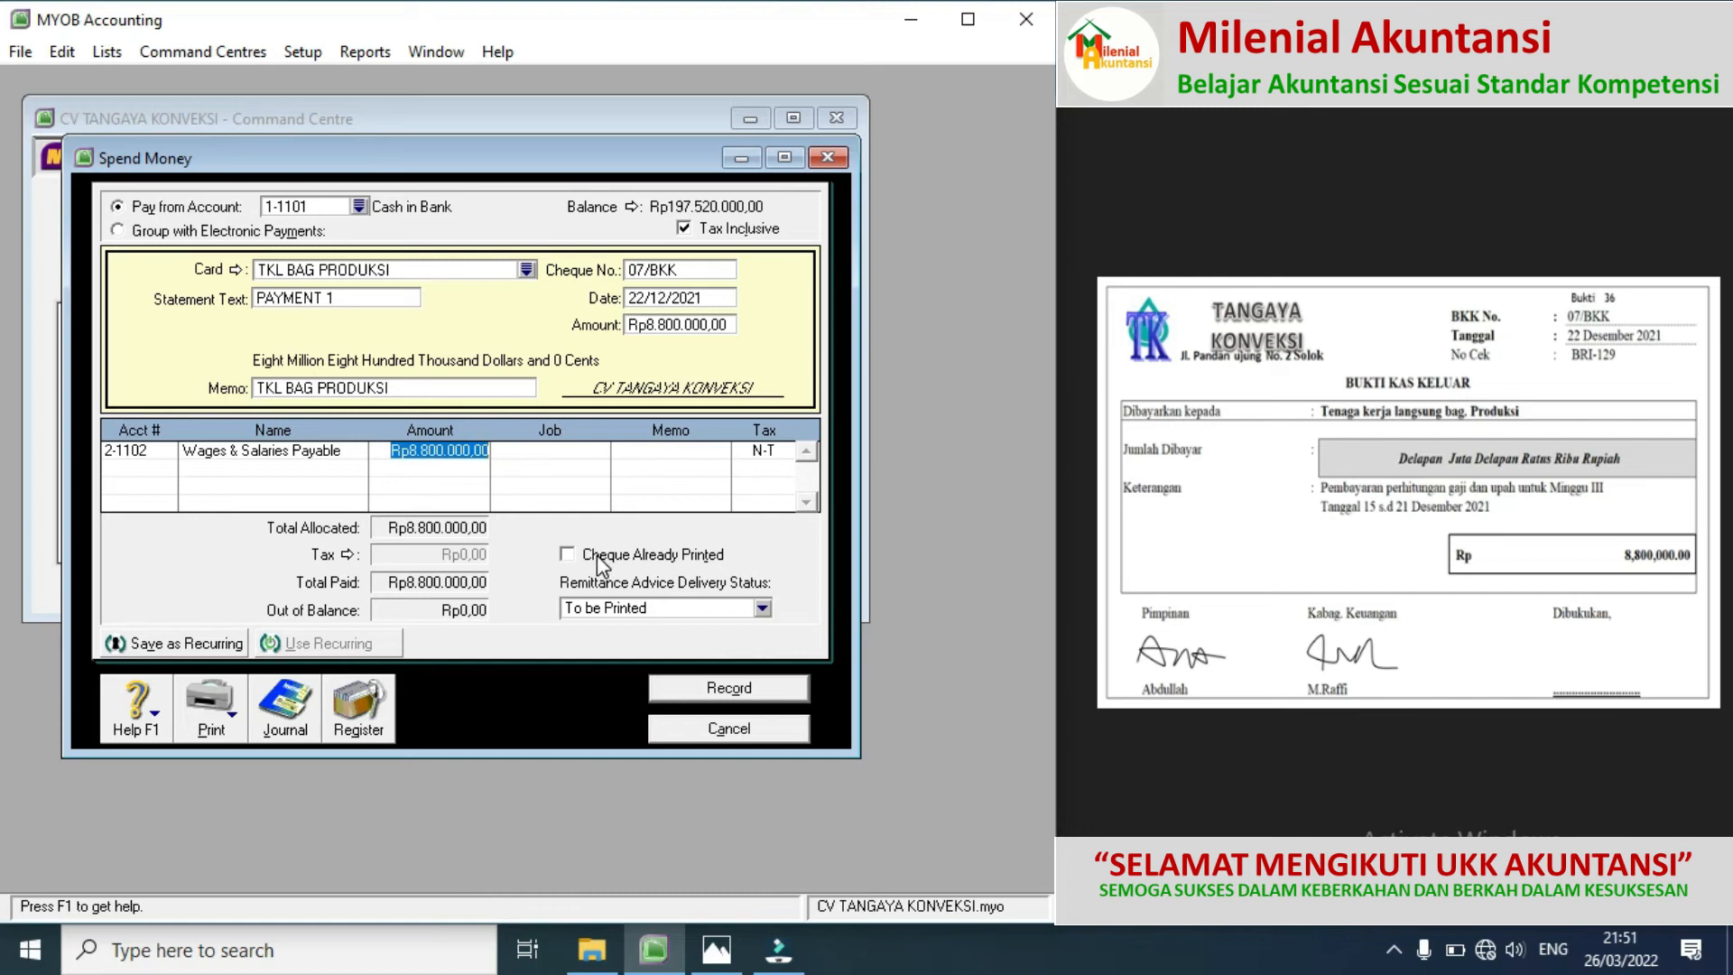
pyautogui.click(740, 688)
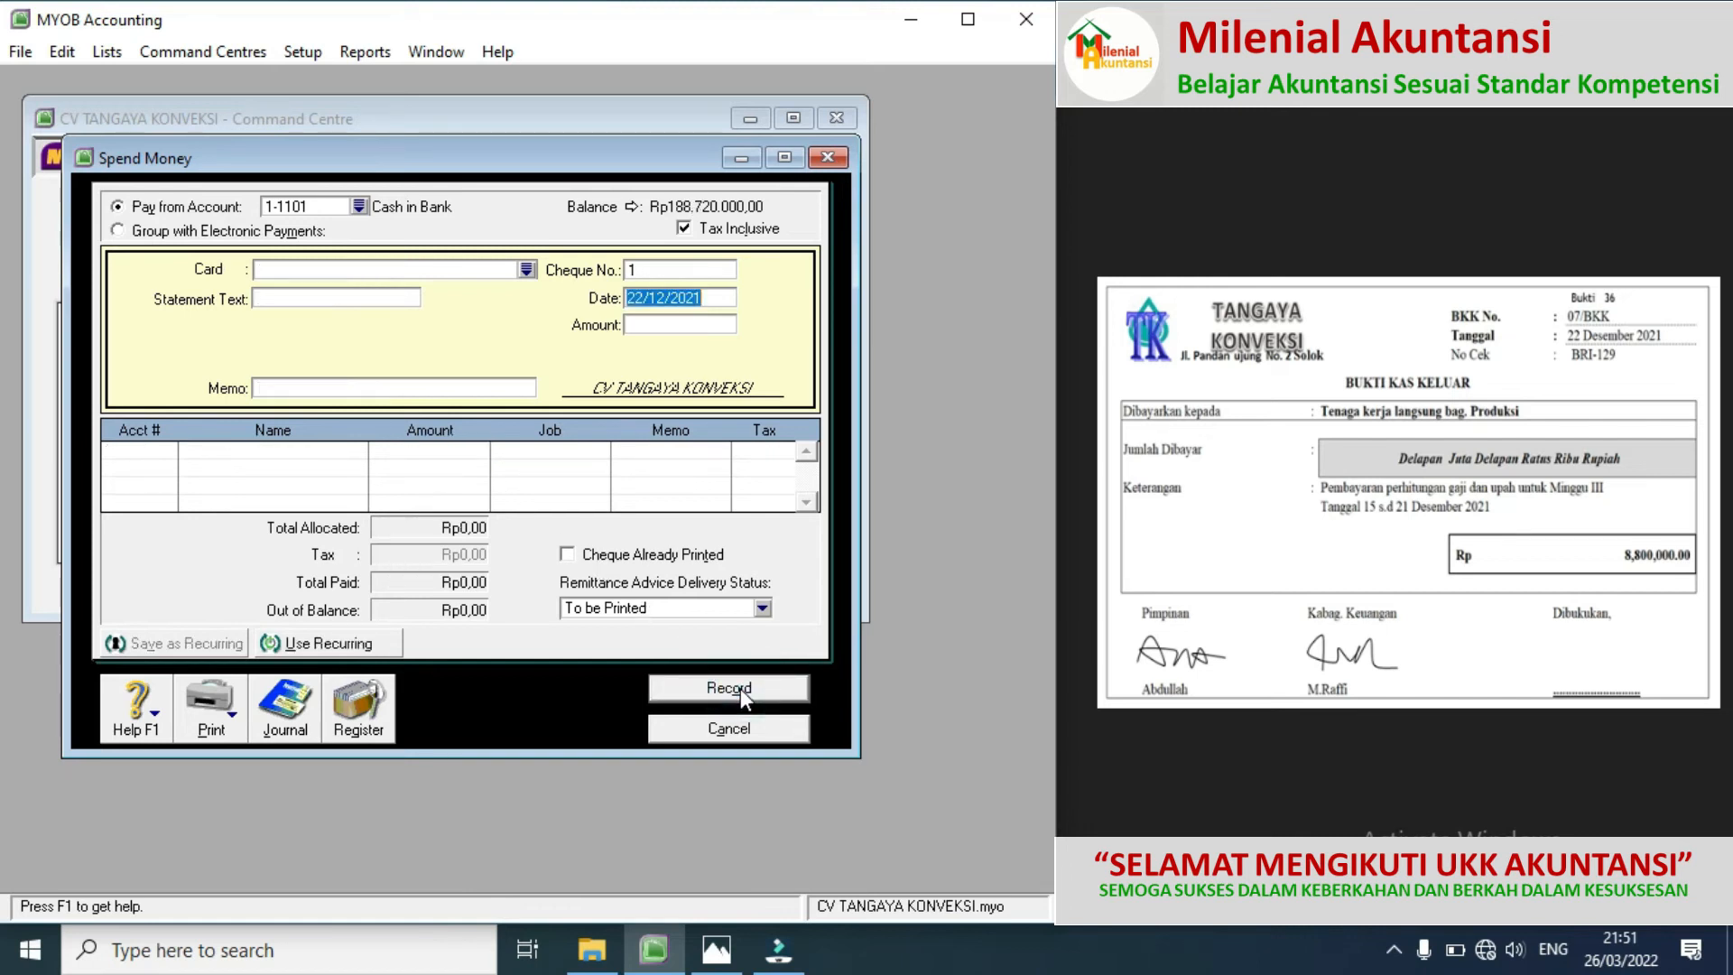
# Step: Bring up the next source voucher and open Receive Payments for the customer TOKO SINAR JAYA
pyautogui.click(1709, 499)
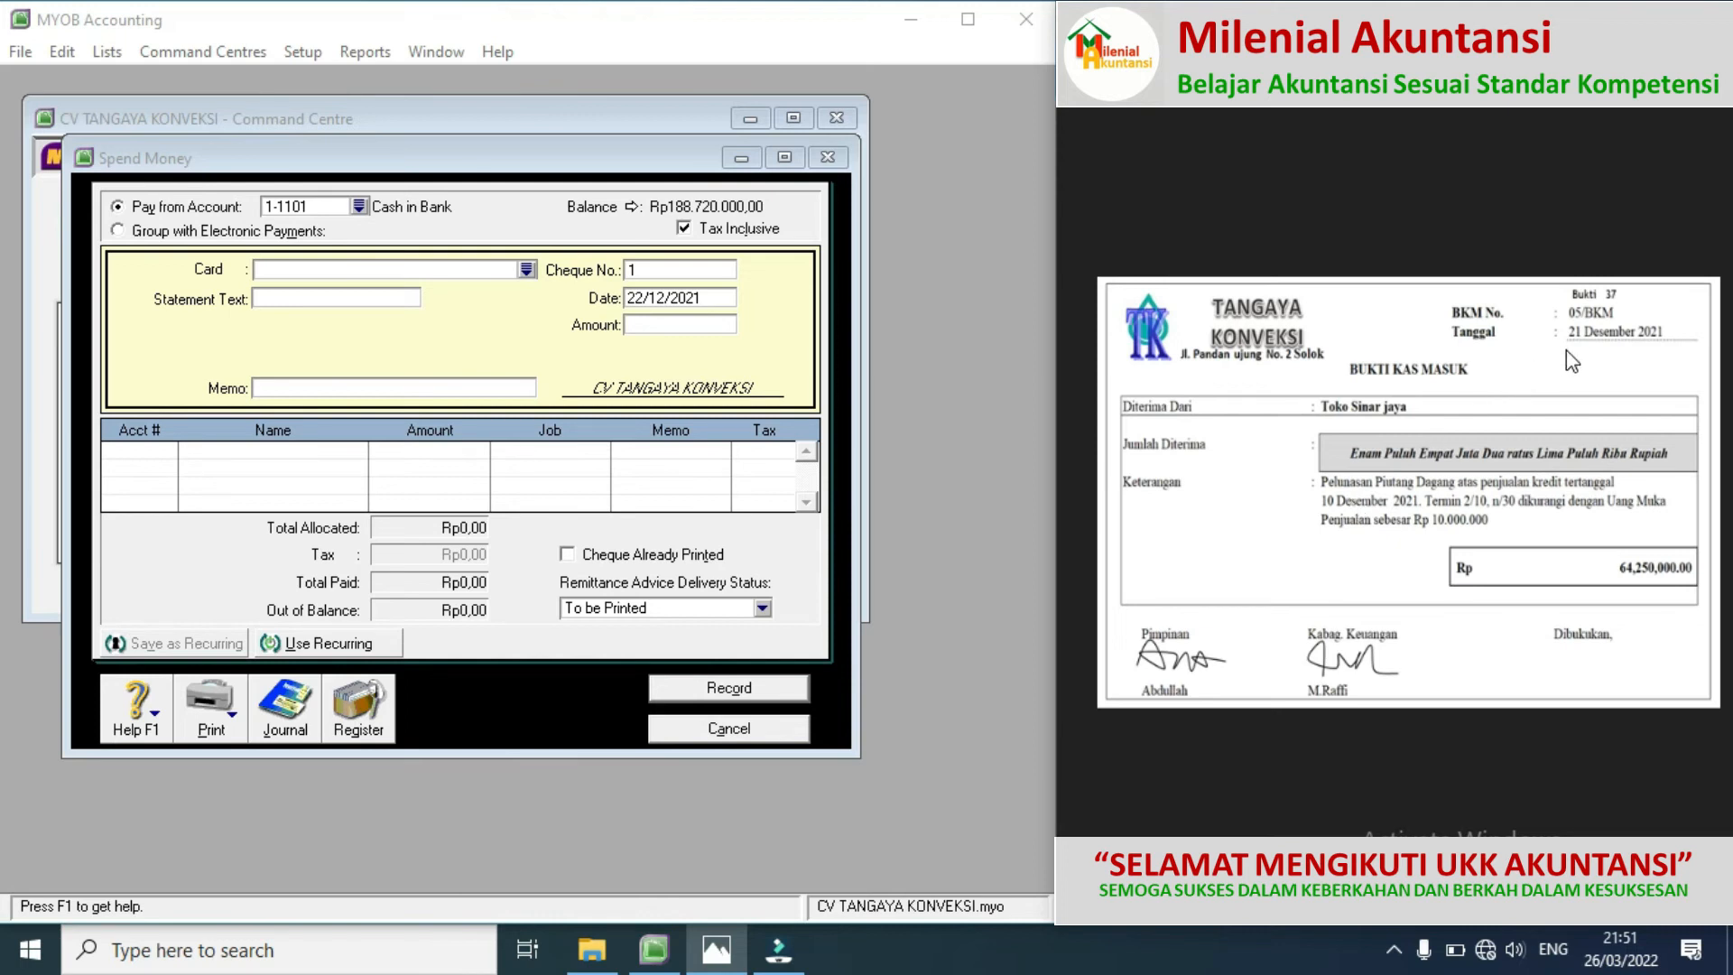
pyautogui.click(684, 729)
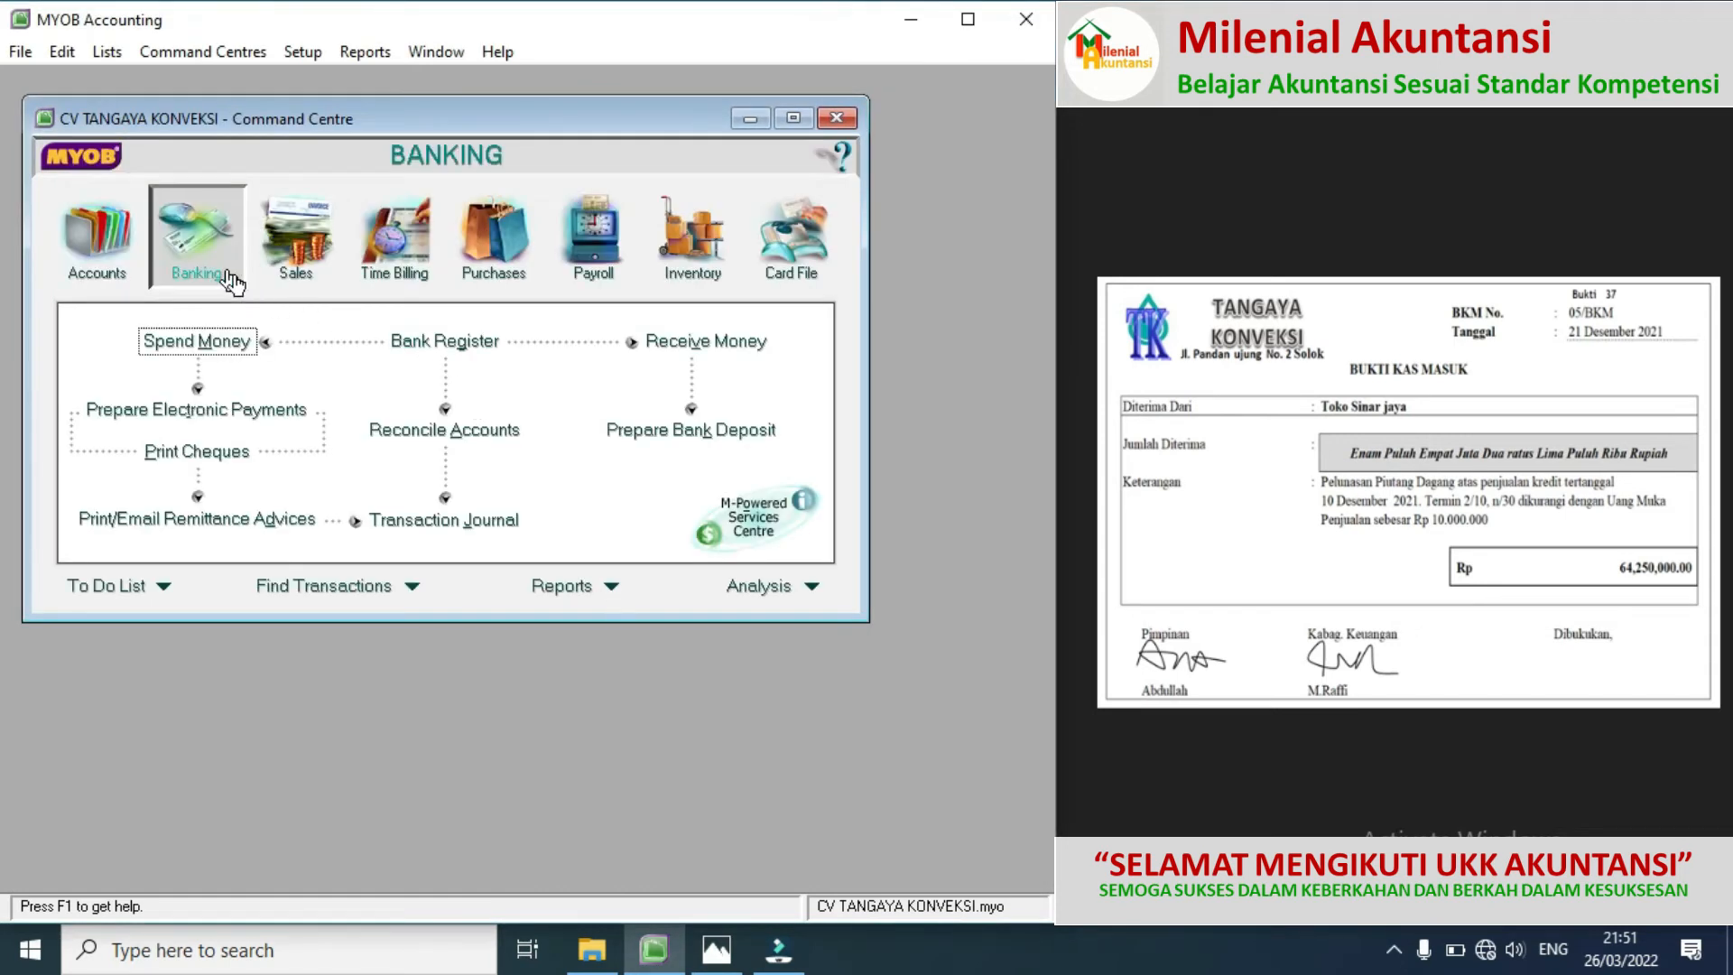
pyautogui.click(686, 341)
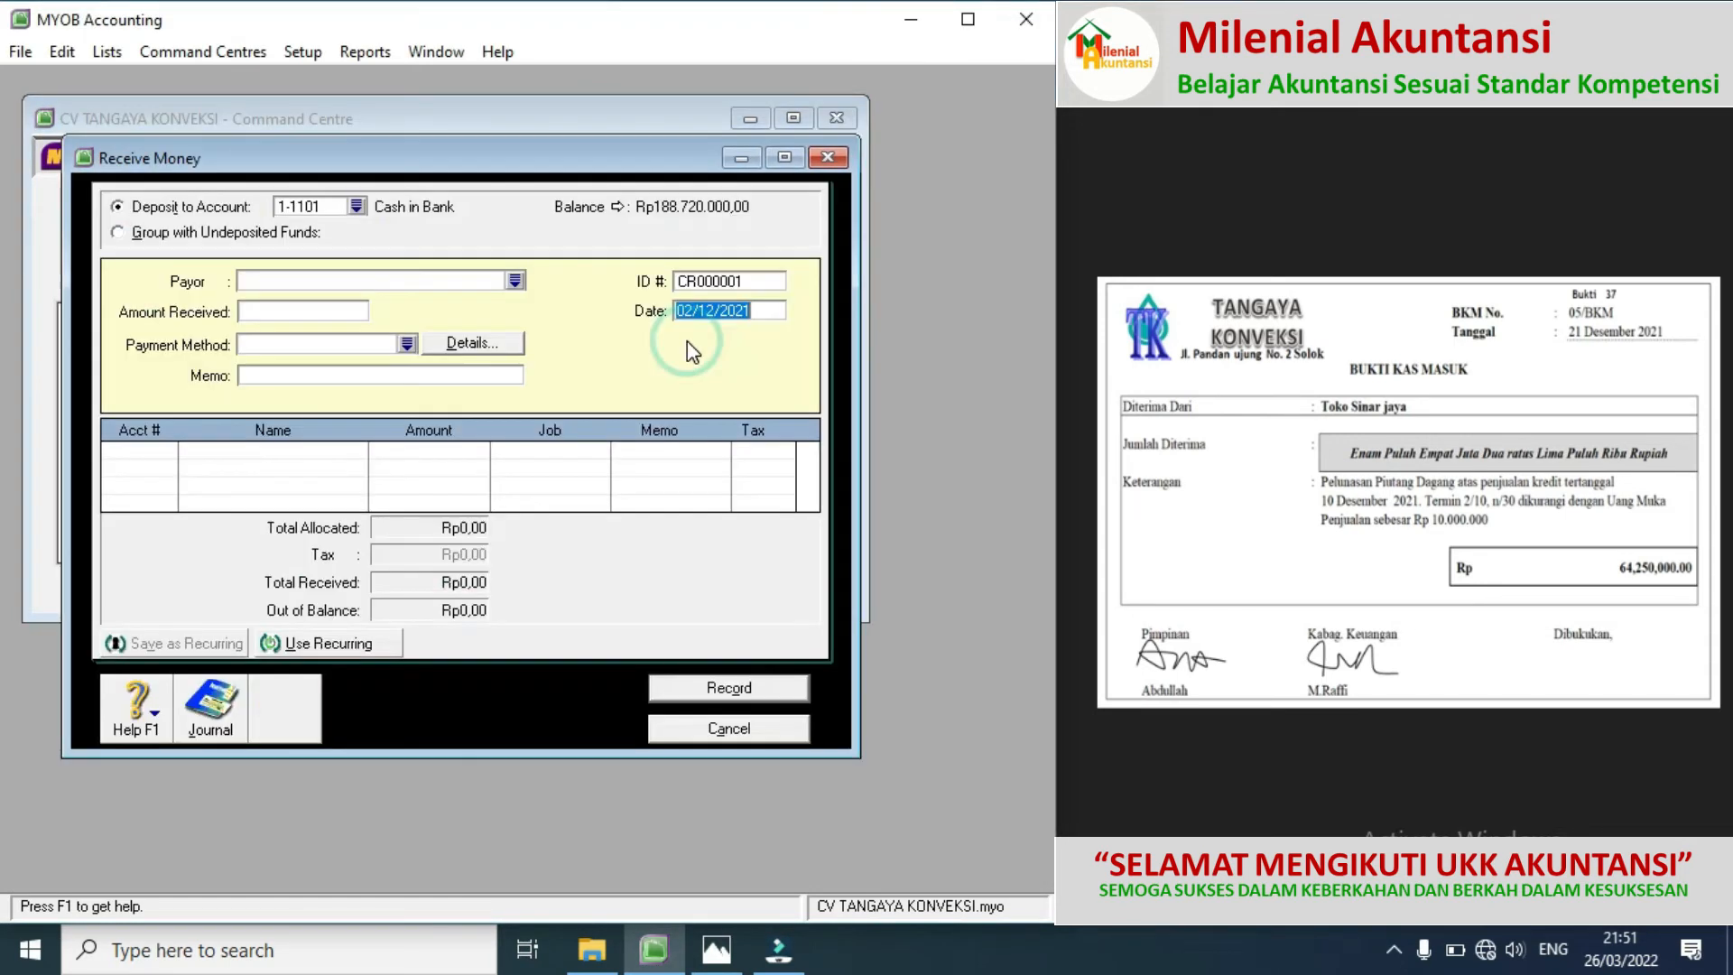
pyautogui.click(511, 280)
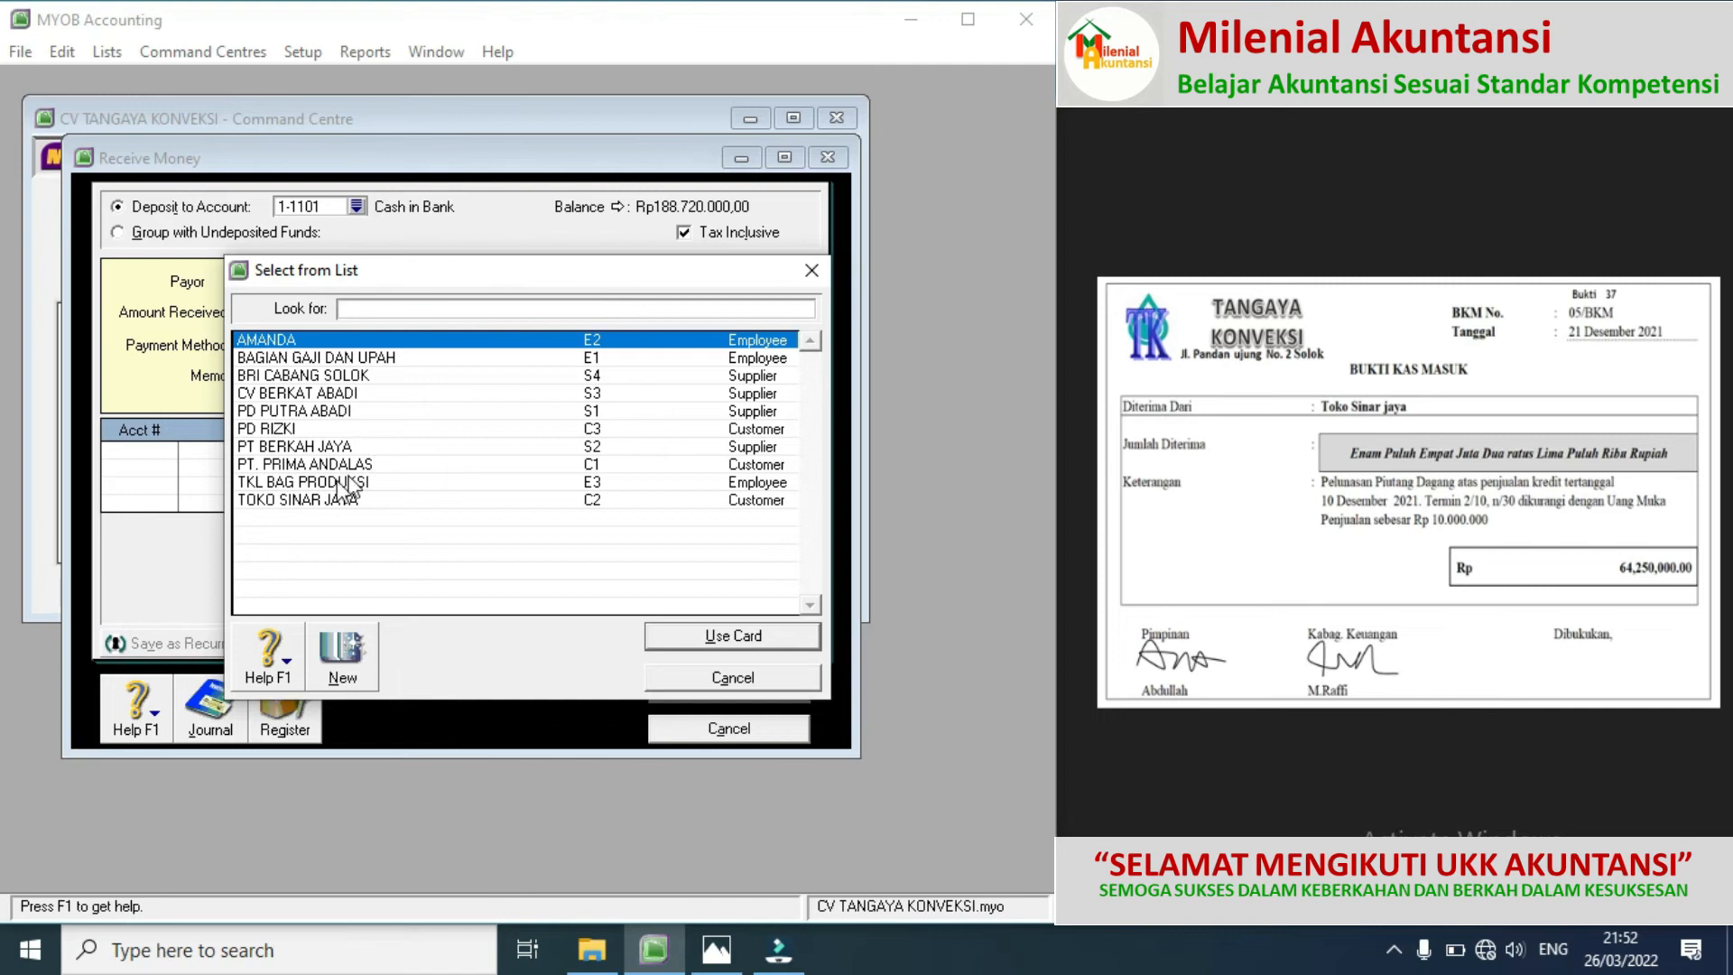
pyautogui.doubleClick(316, 501)
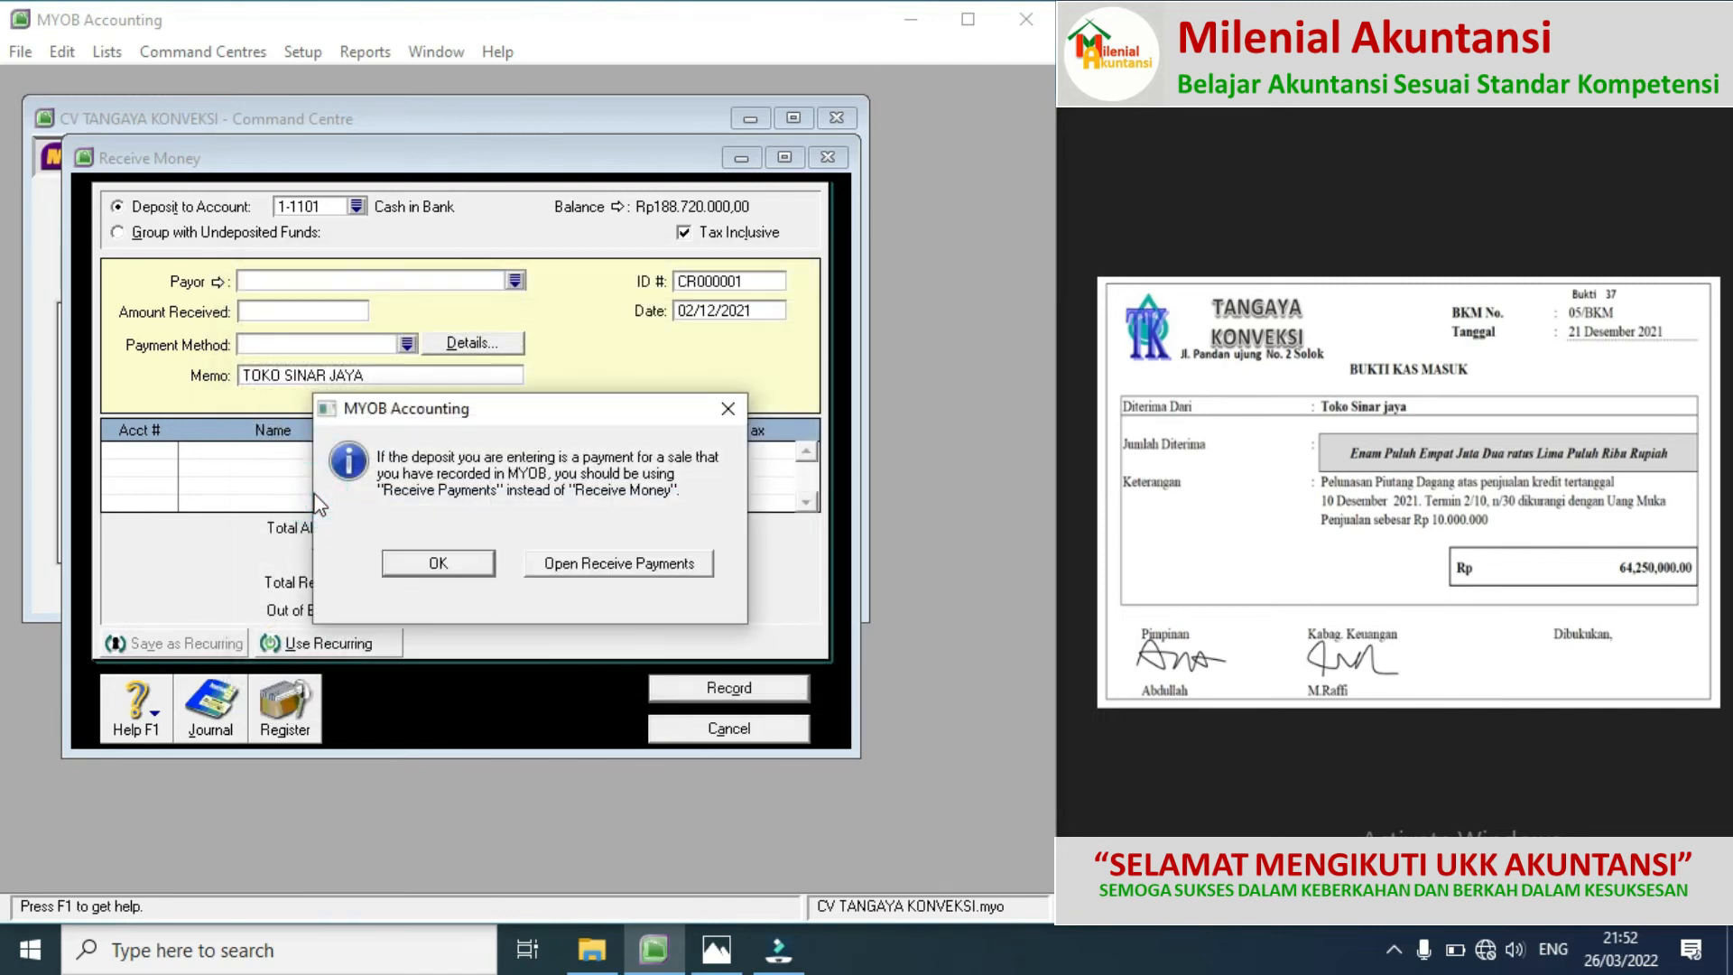
pyautogui.click(571, 562)
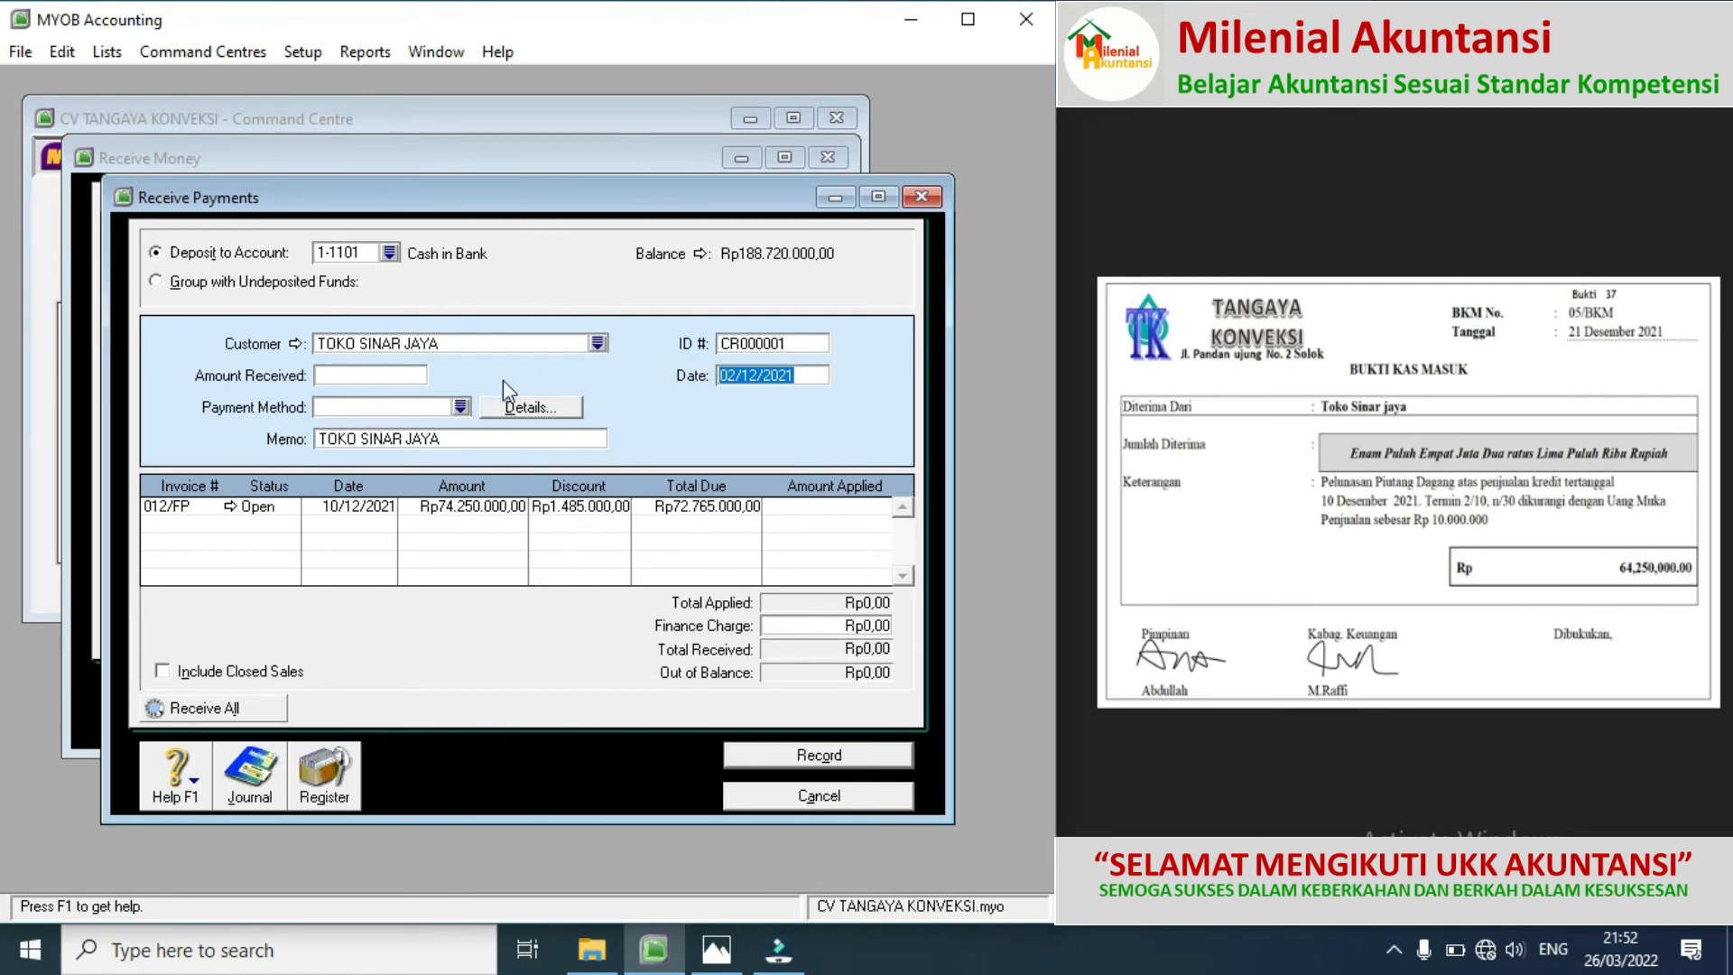
# Step: Set the received amount to 64250000, the payment ID to 05/BKM and the date to 21/12/2021
pyautogui.click(399, 379)
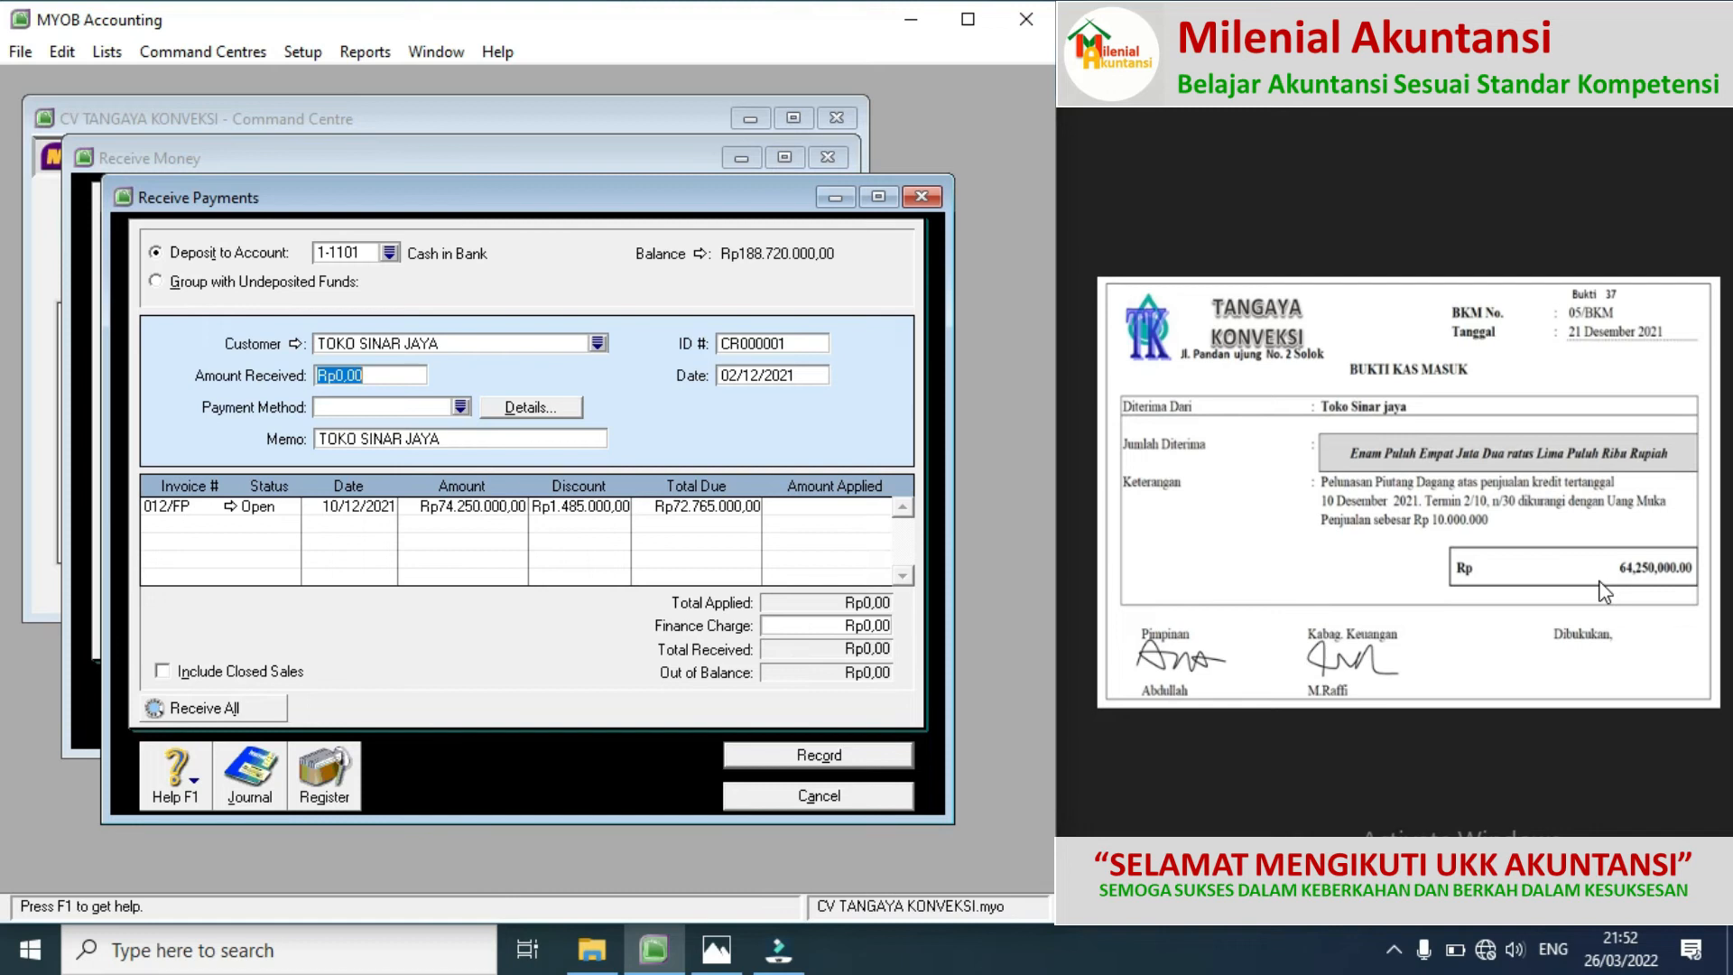
pyautogui.write('64250000')
pyautogui.click(783, 343)
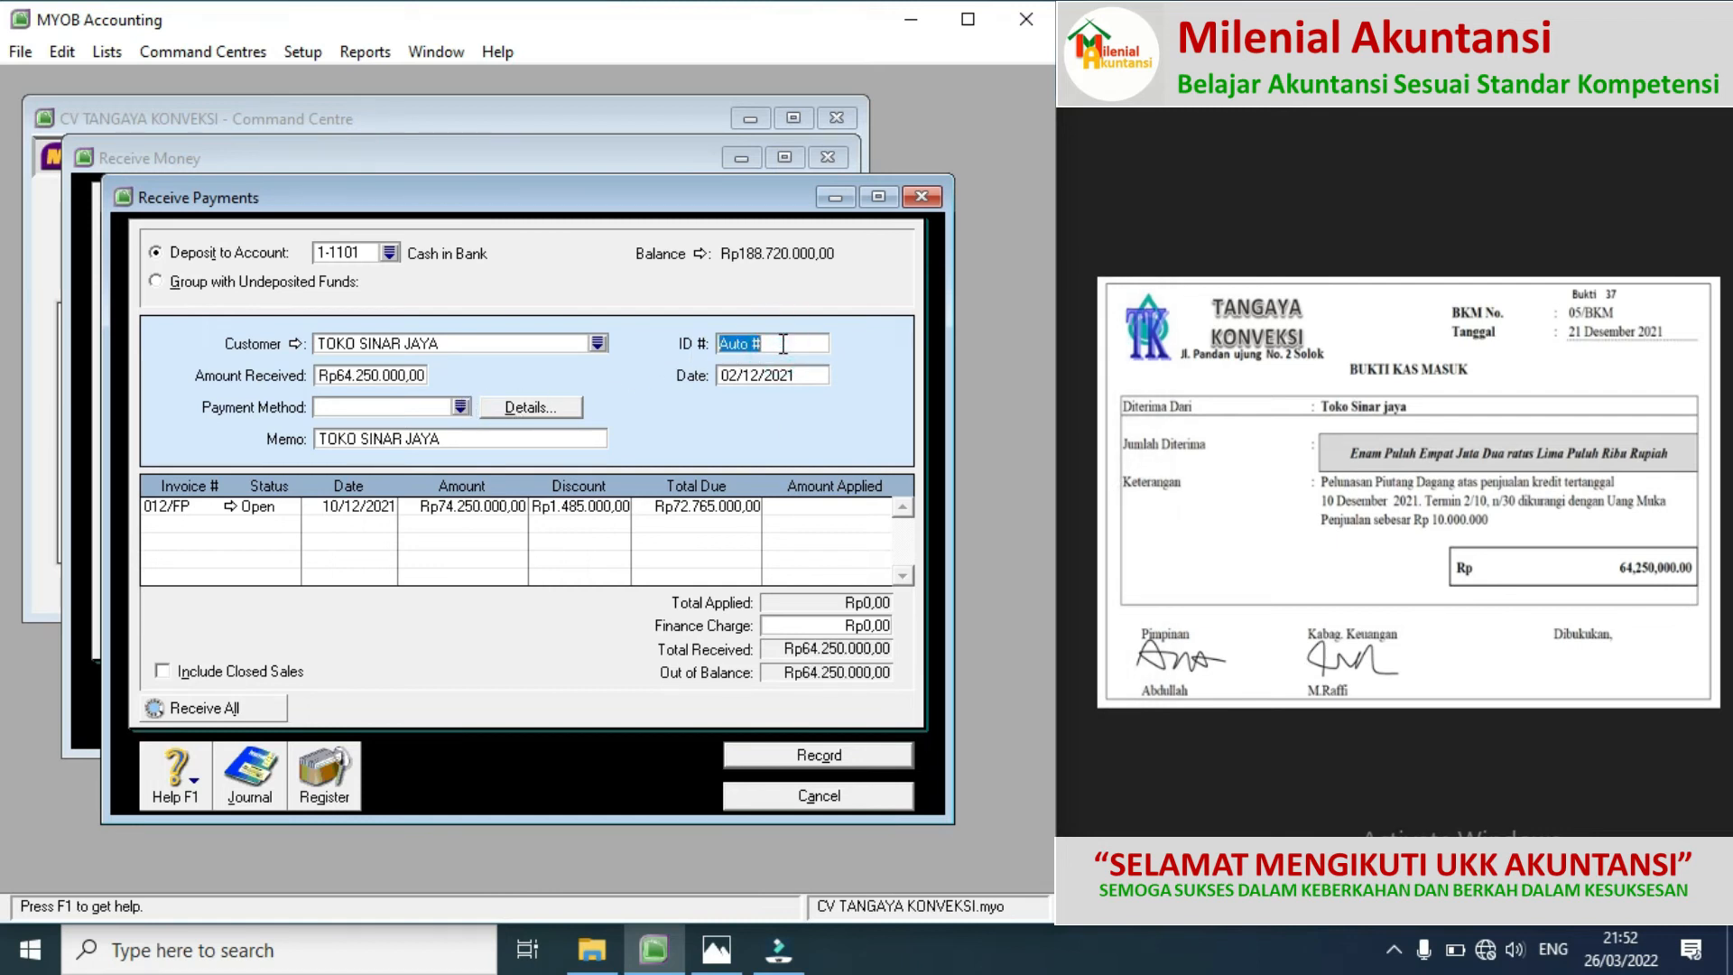
pyautogui.write('05/BKM')
pyautogui.click(735, 378)
pyautogui.click(738, 379)
pyautogui.press('BackSpace')
pyautogui.press('BackSpace')
pyautogui.write('21')
# Step: Apply Rp64.250.000,00 to invoice 012/FP, record the customer payment and close Receive Money
pyautogui.click(803, 508)
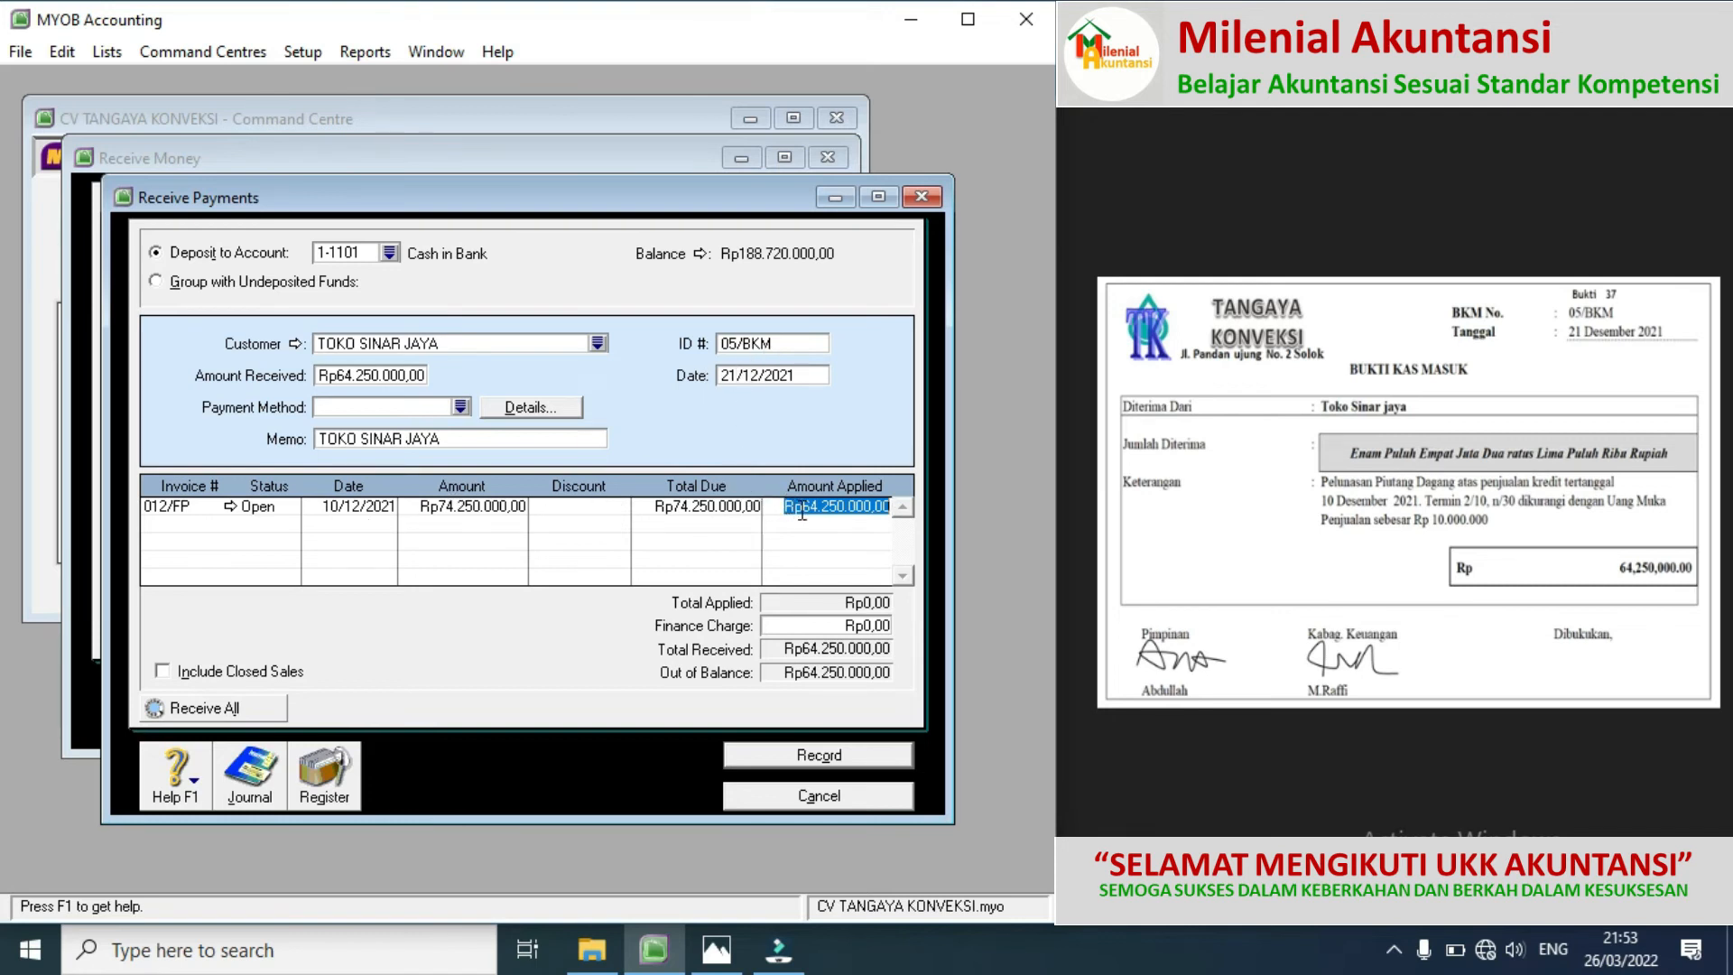
pyautogui.click(797, 626)
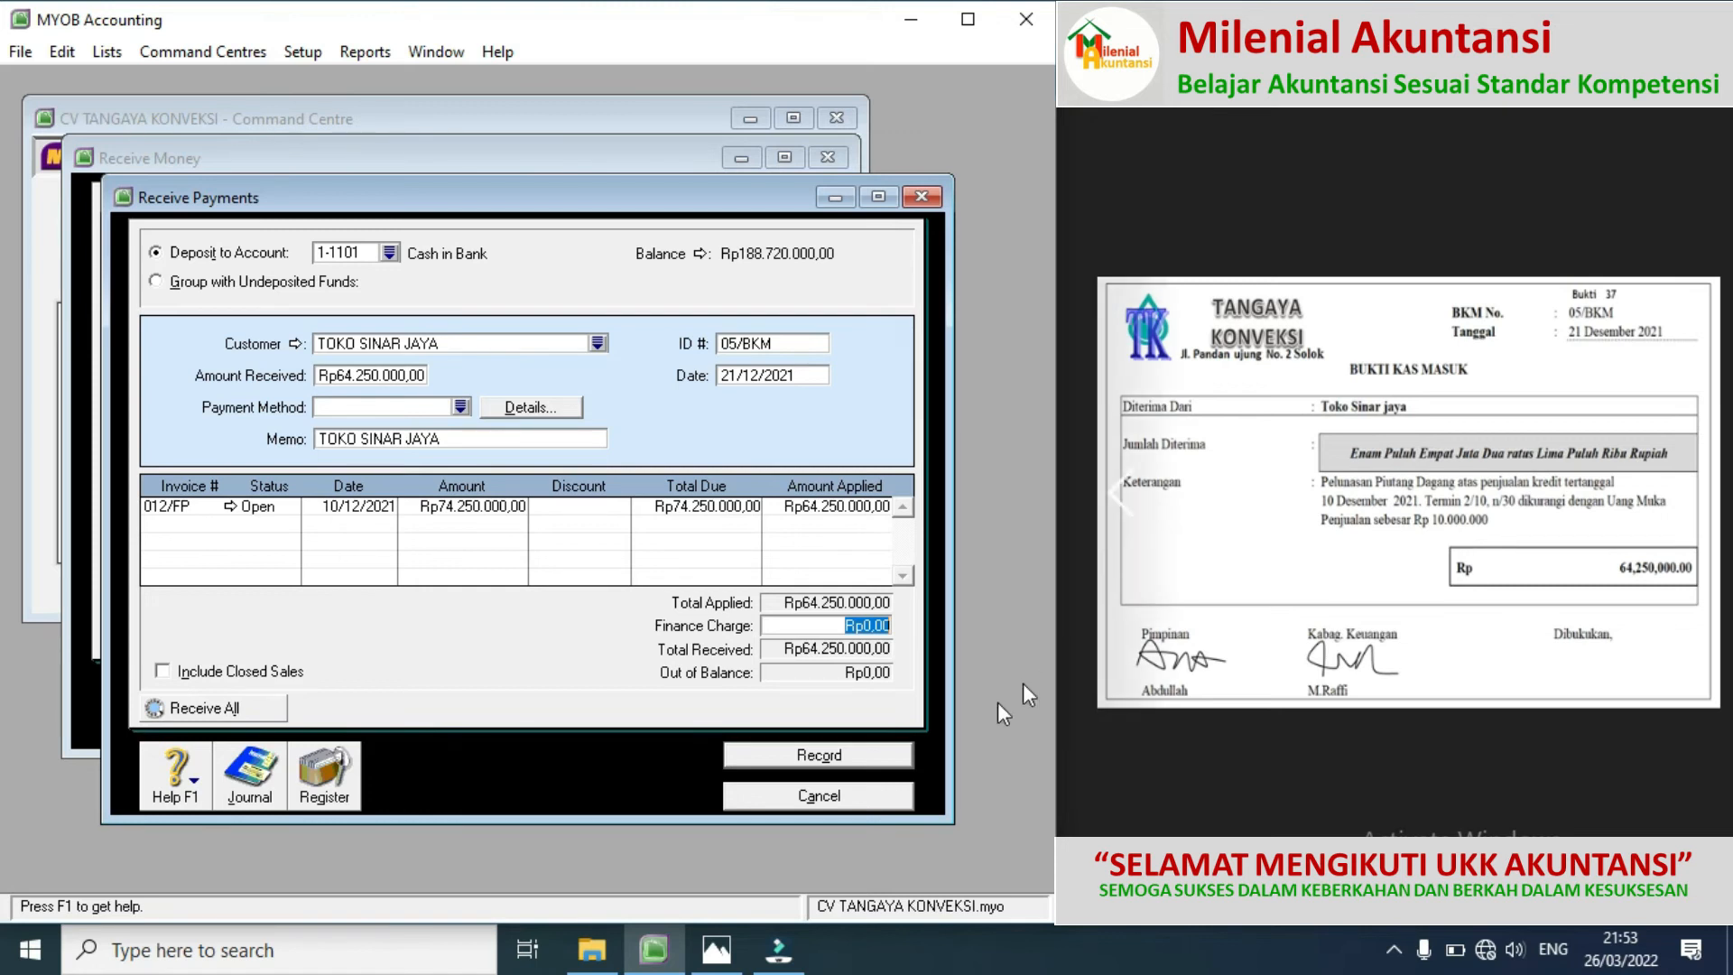
pyautogui.click(848, 756)
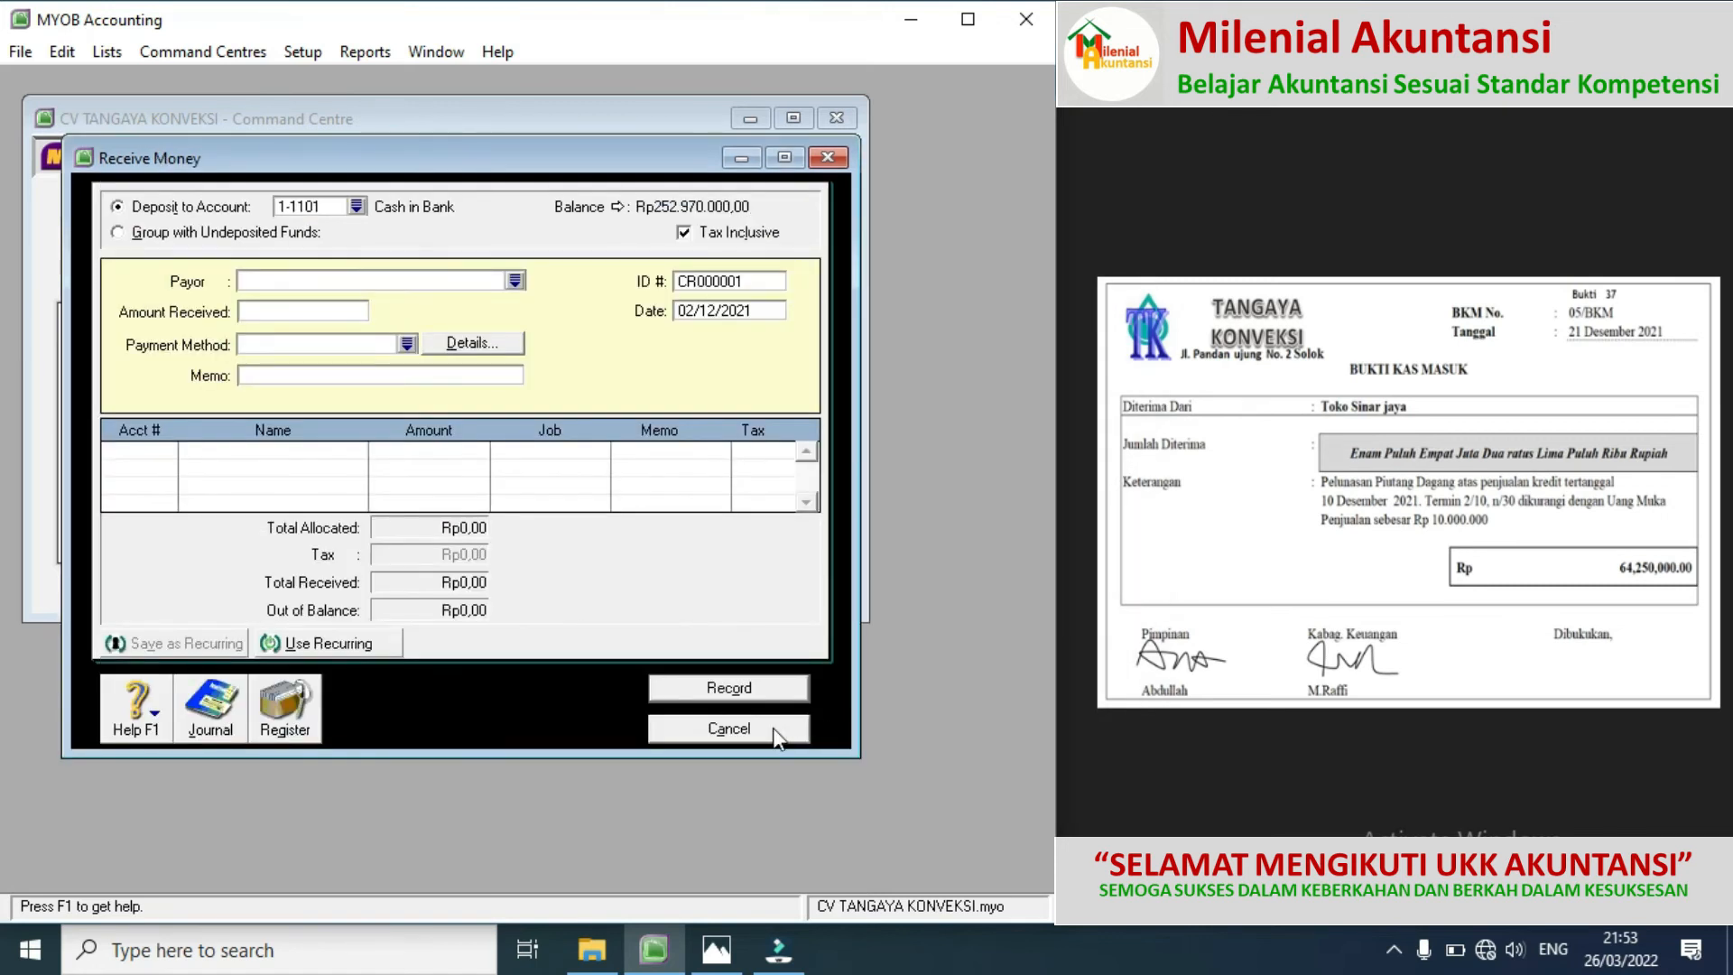
pyautogui.click(707, 731)
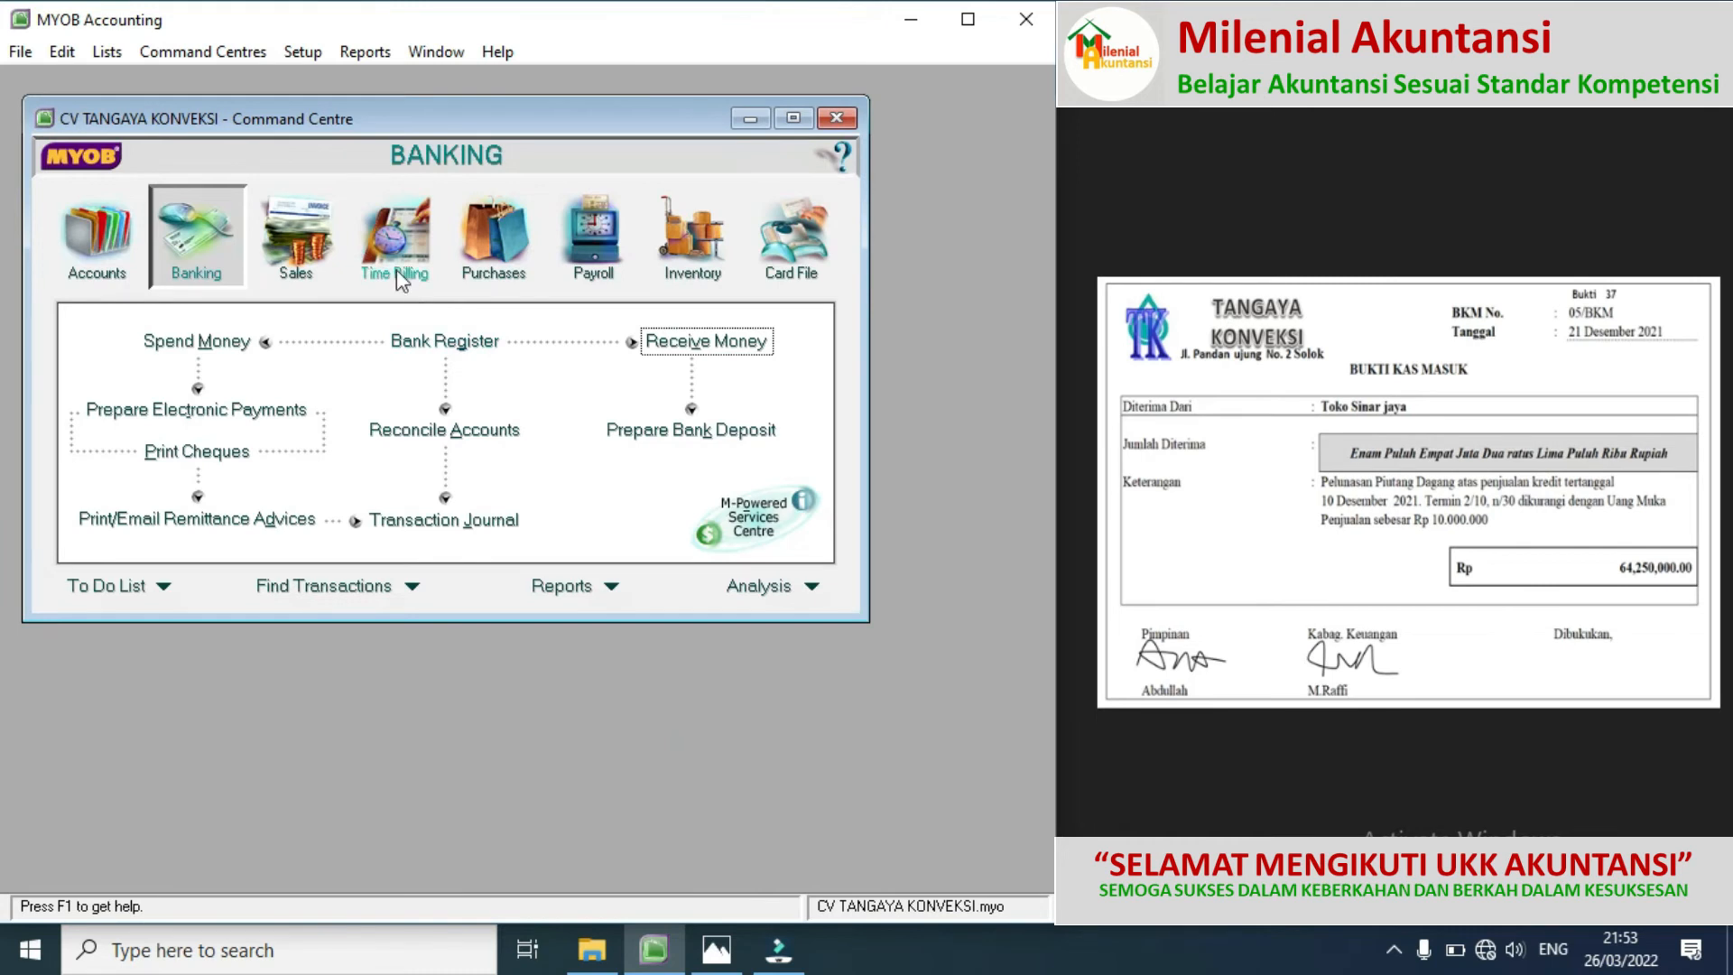
# Step: Start a new sales invoice for TOKO SINAR JAYA and switch it to the Miscellaneous layout
pyautogui.click(323, 261)
pyautogui.click(447, 394)
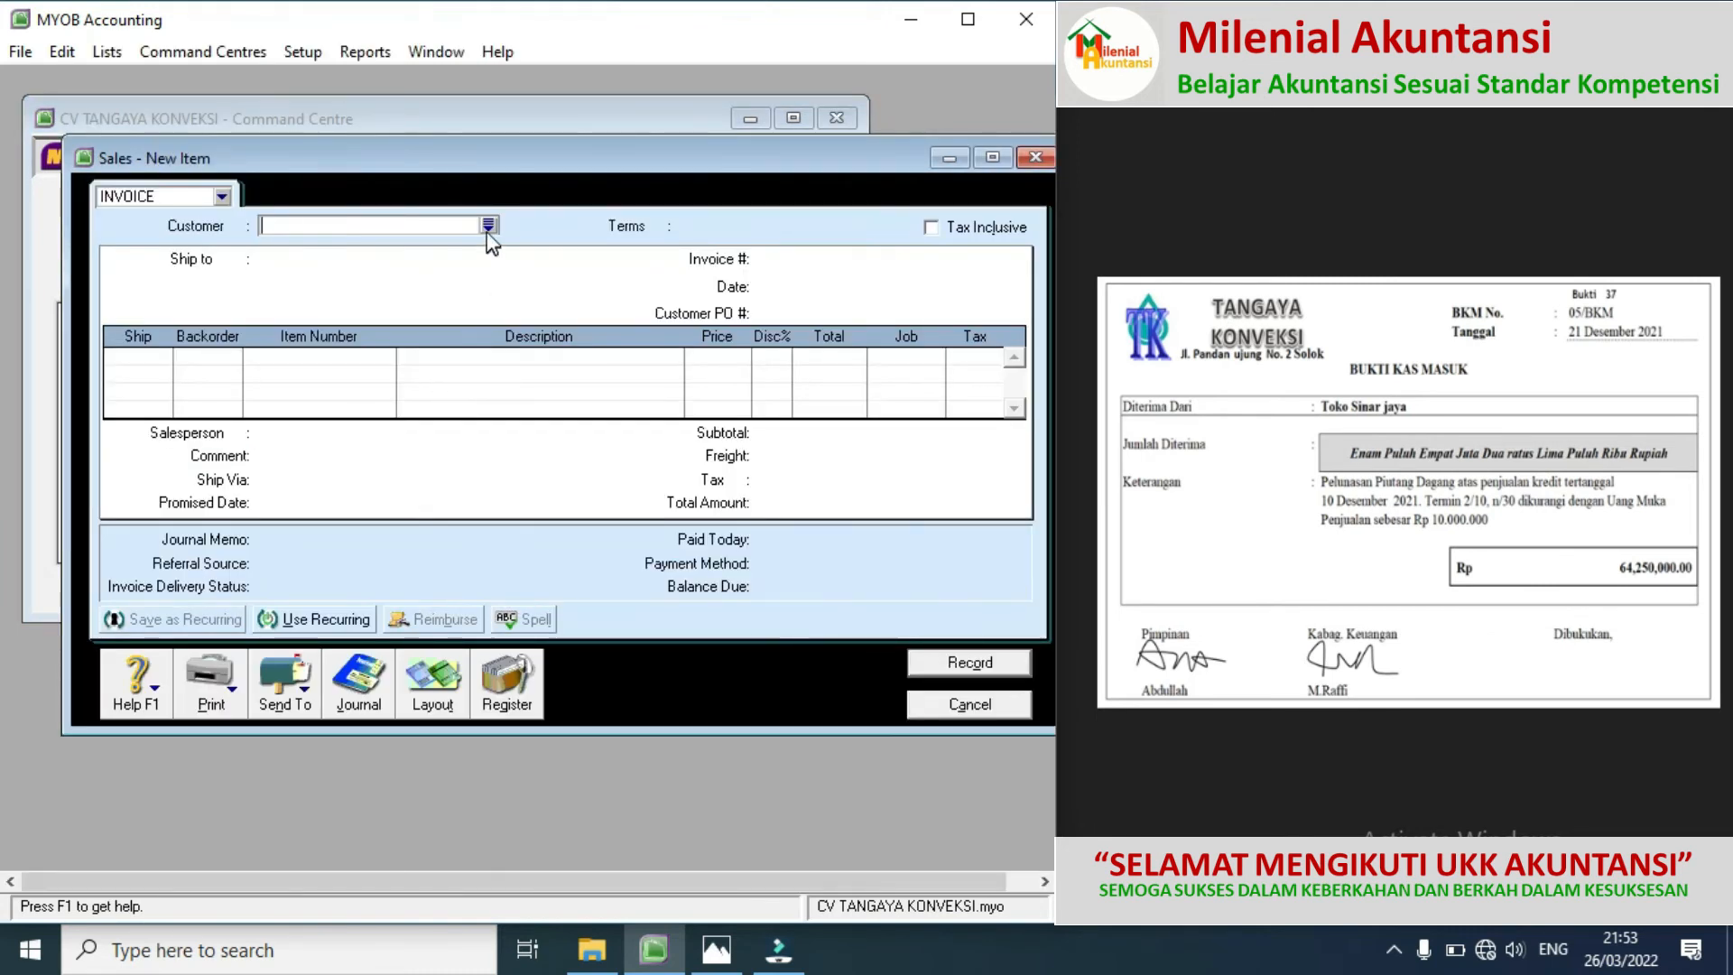
pyautogui.click(488, 226)
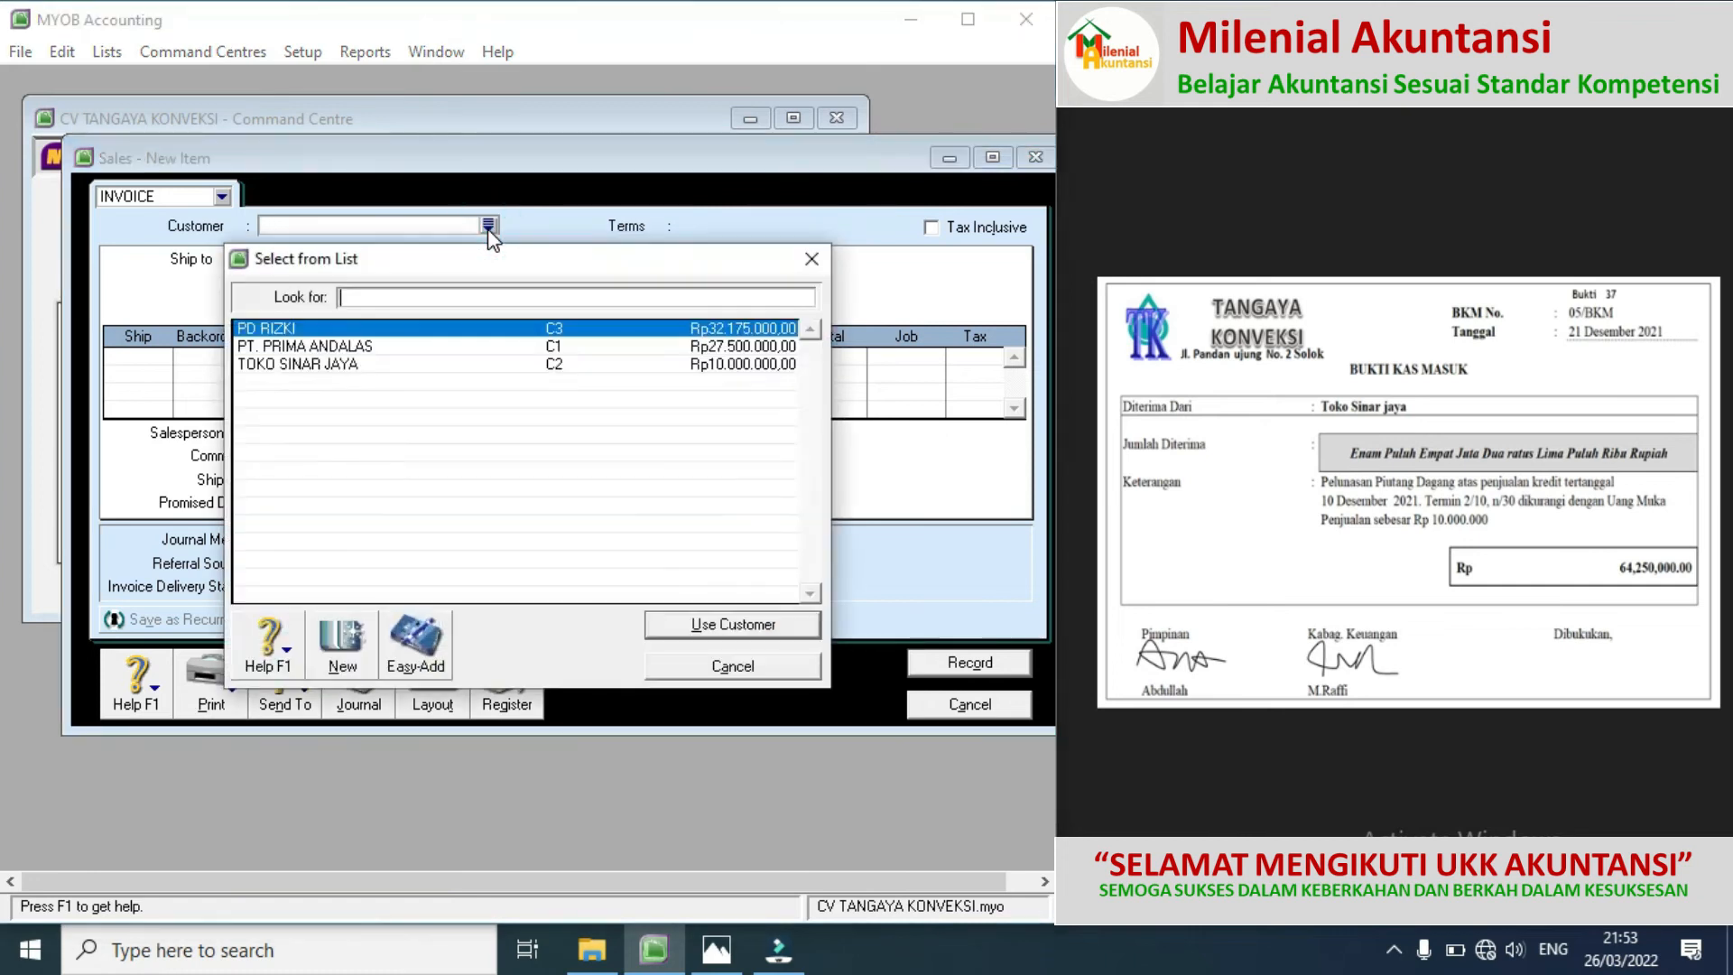
pyautogui.doubleClick(324, 364)
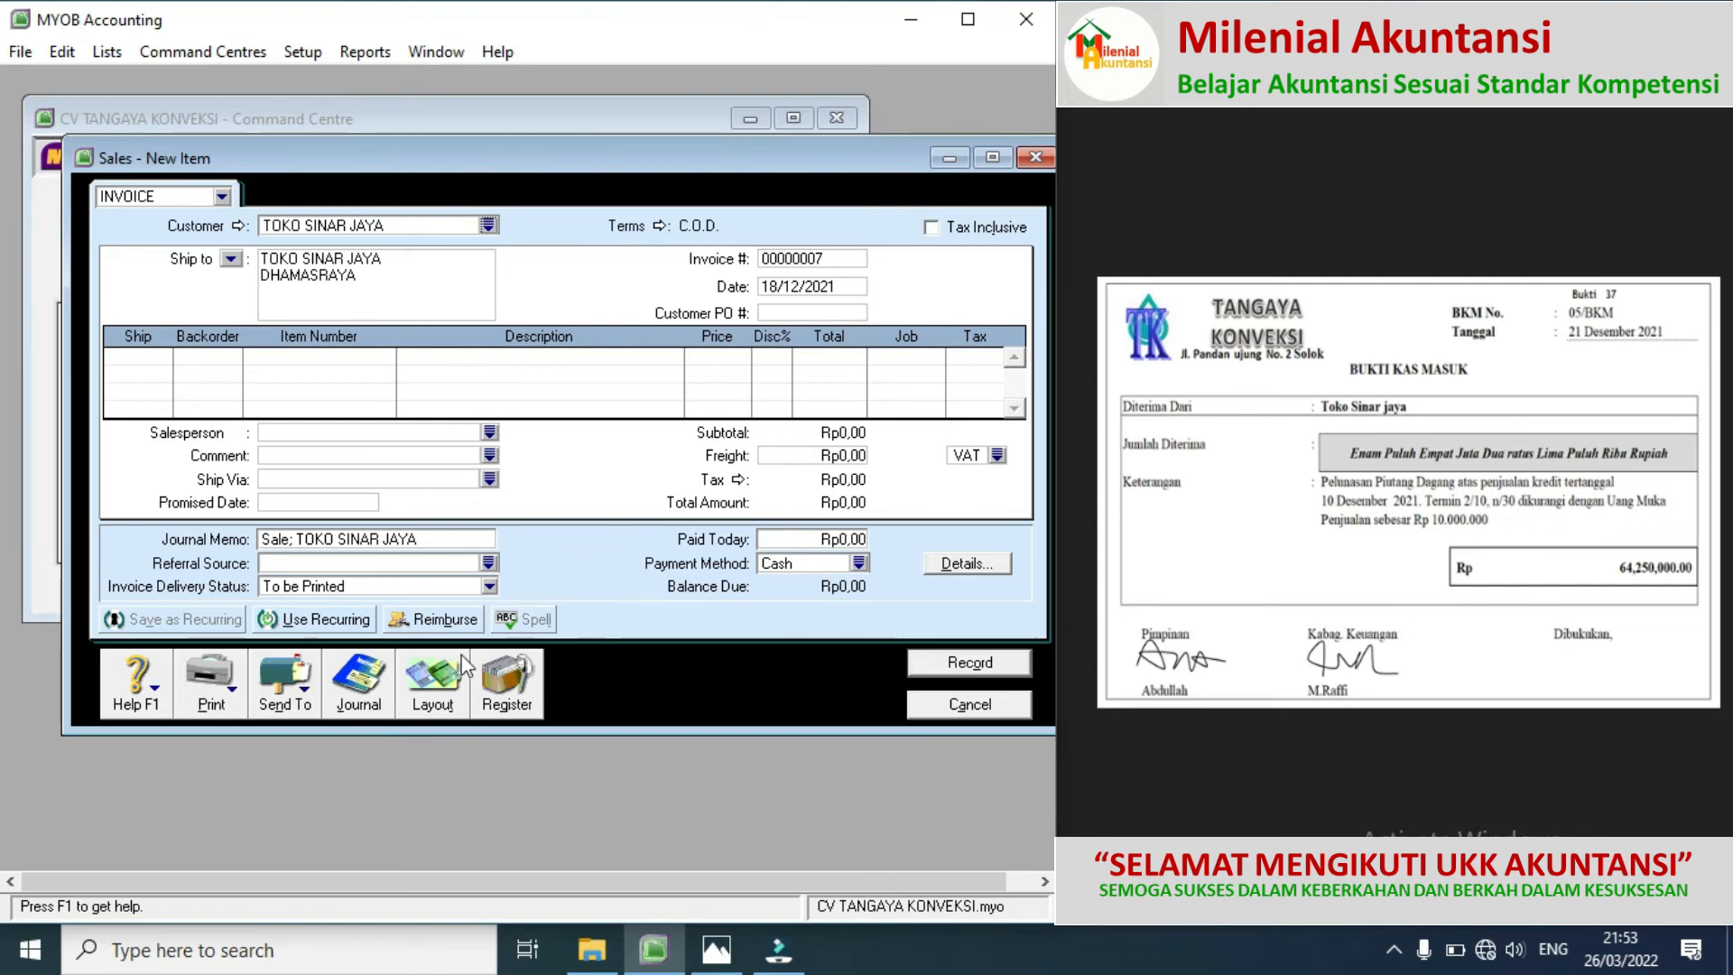
pyautogui.click(437, 688)
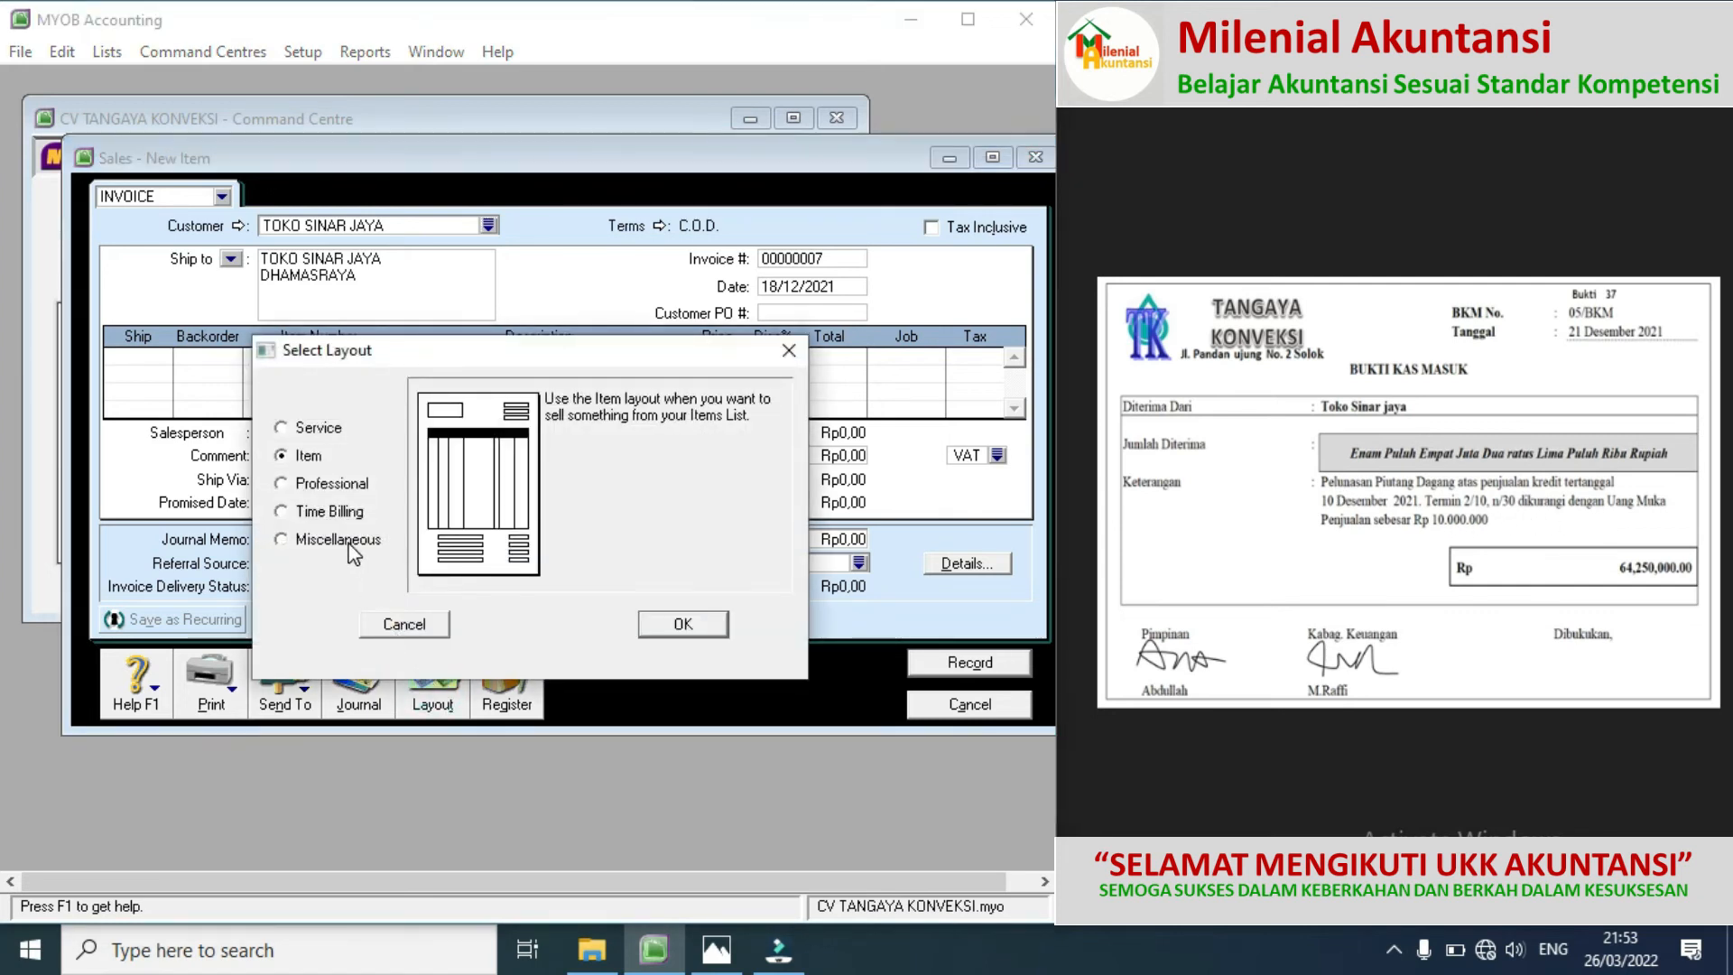
pyautogui.click(370, 539)
pyautogui.click(680, 624)
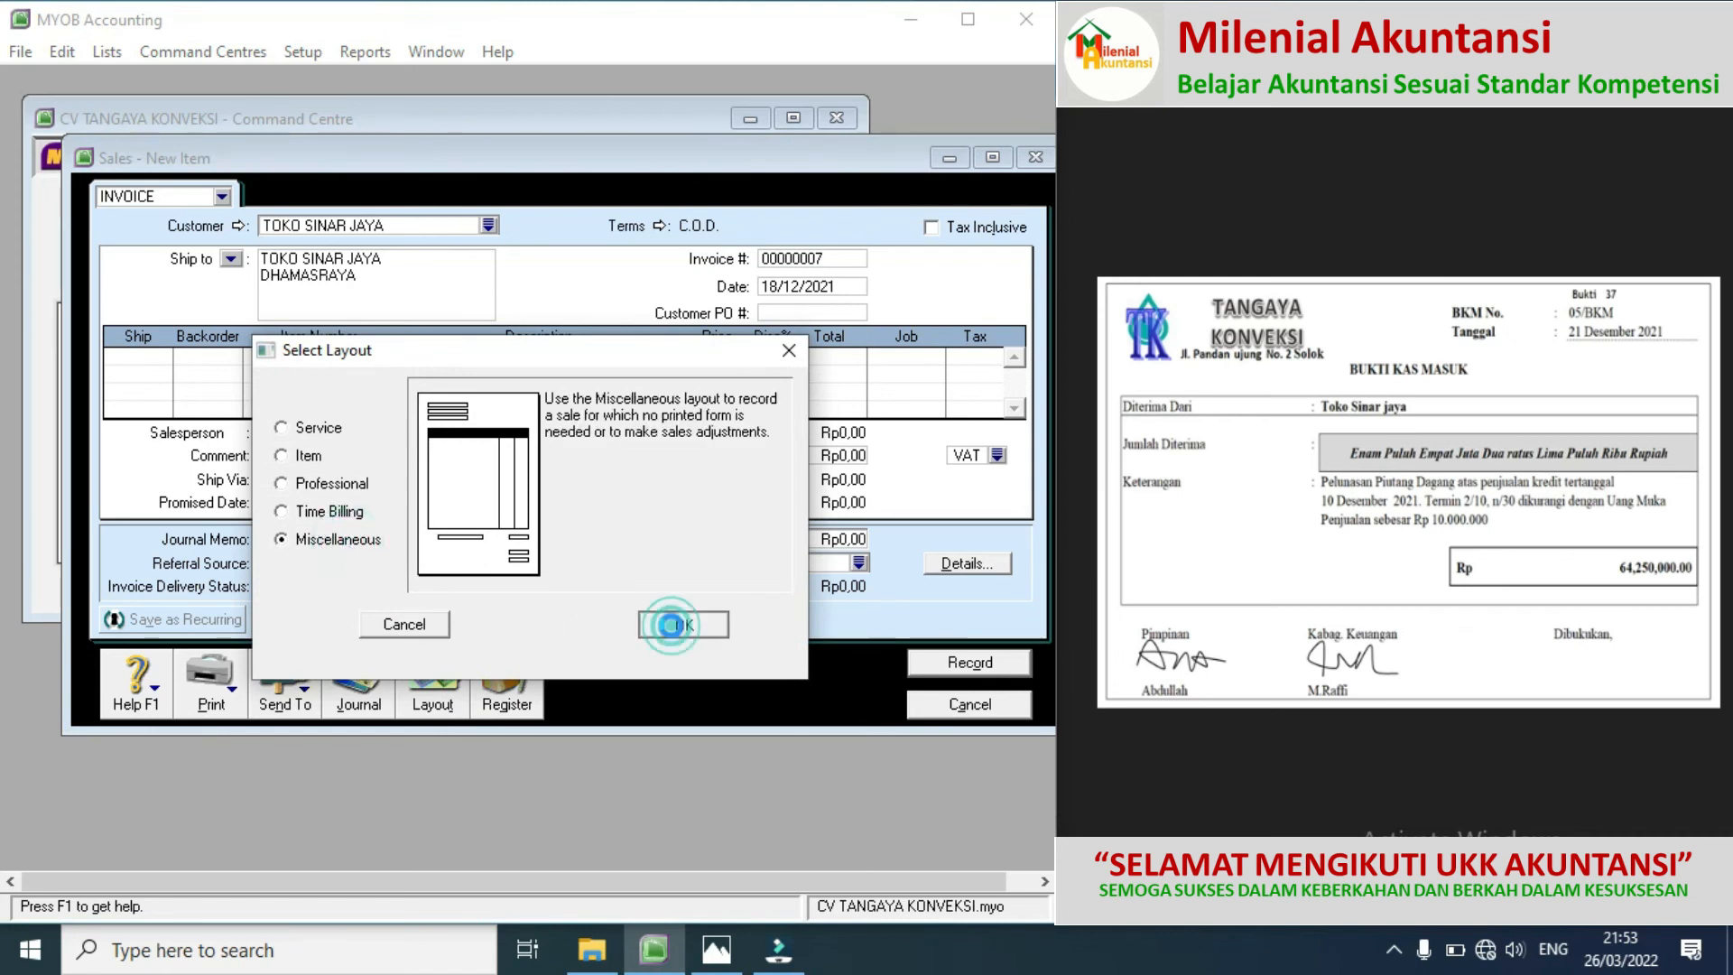
# Step: Set the sales invoice number to 05/BKM and its date to 21/12/2021
pyautogui.click(834, 261)
pyautogui.write('05/BKM')
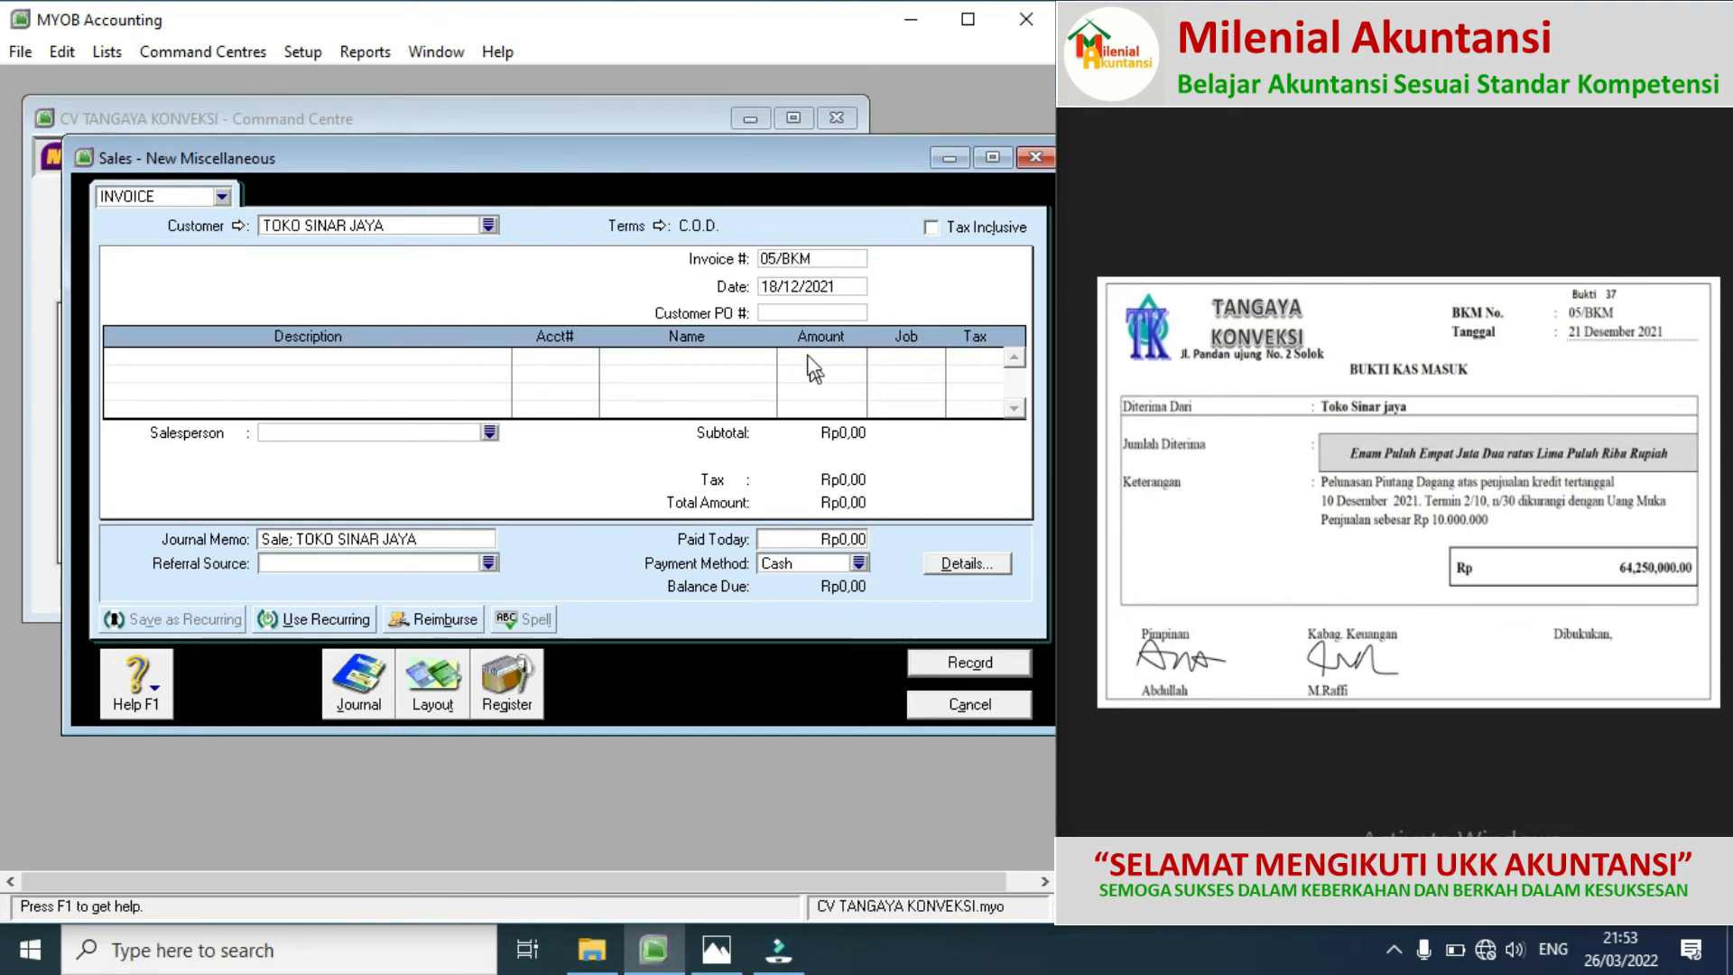
pyautogui.click(774, 287)
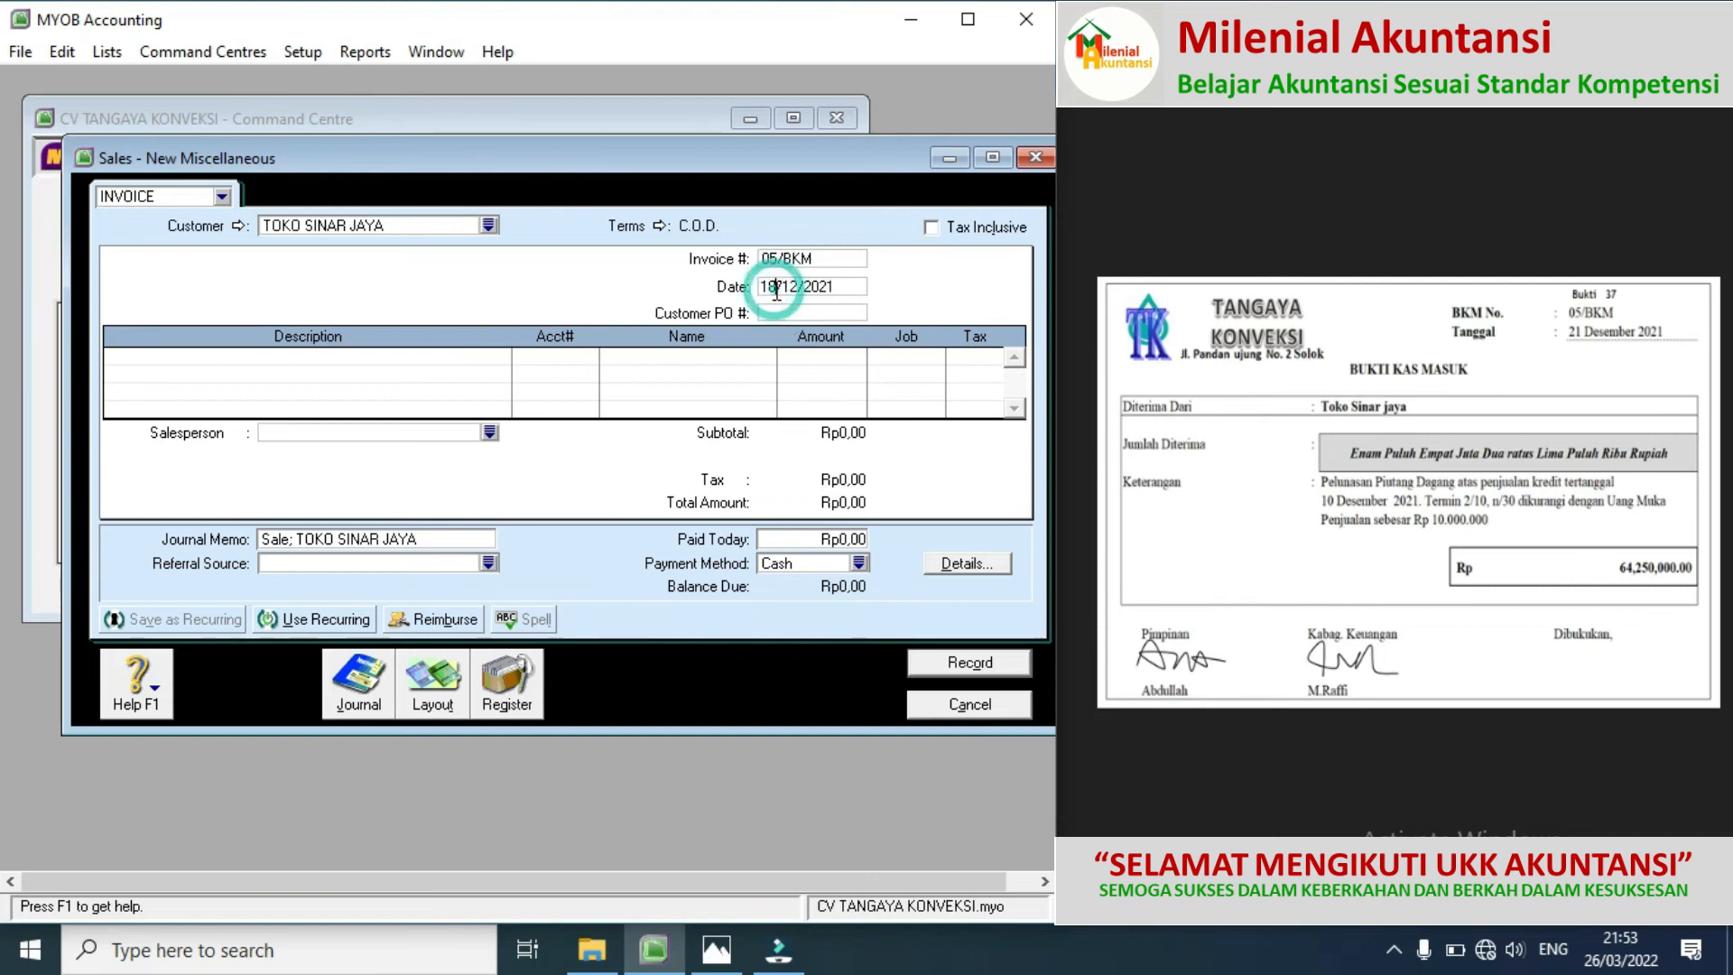
pyautogui.press('BackSpace')
pyautogui.press('BackSpace')
pyautogui.write('21')
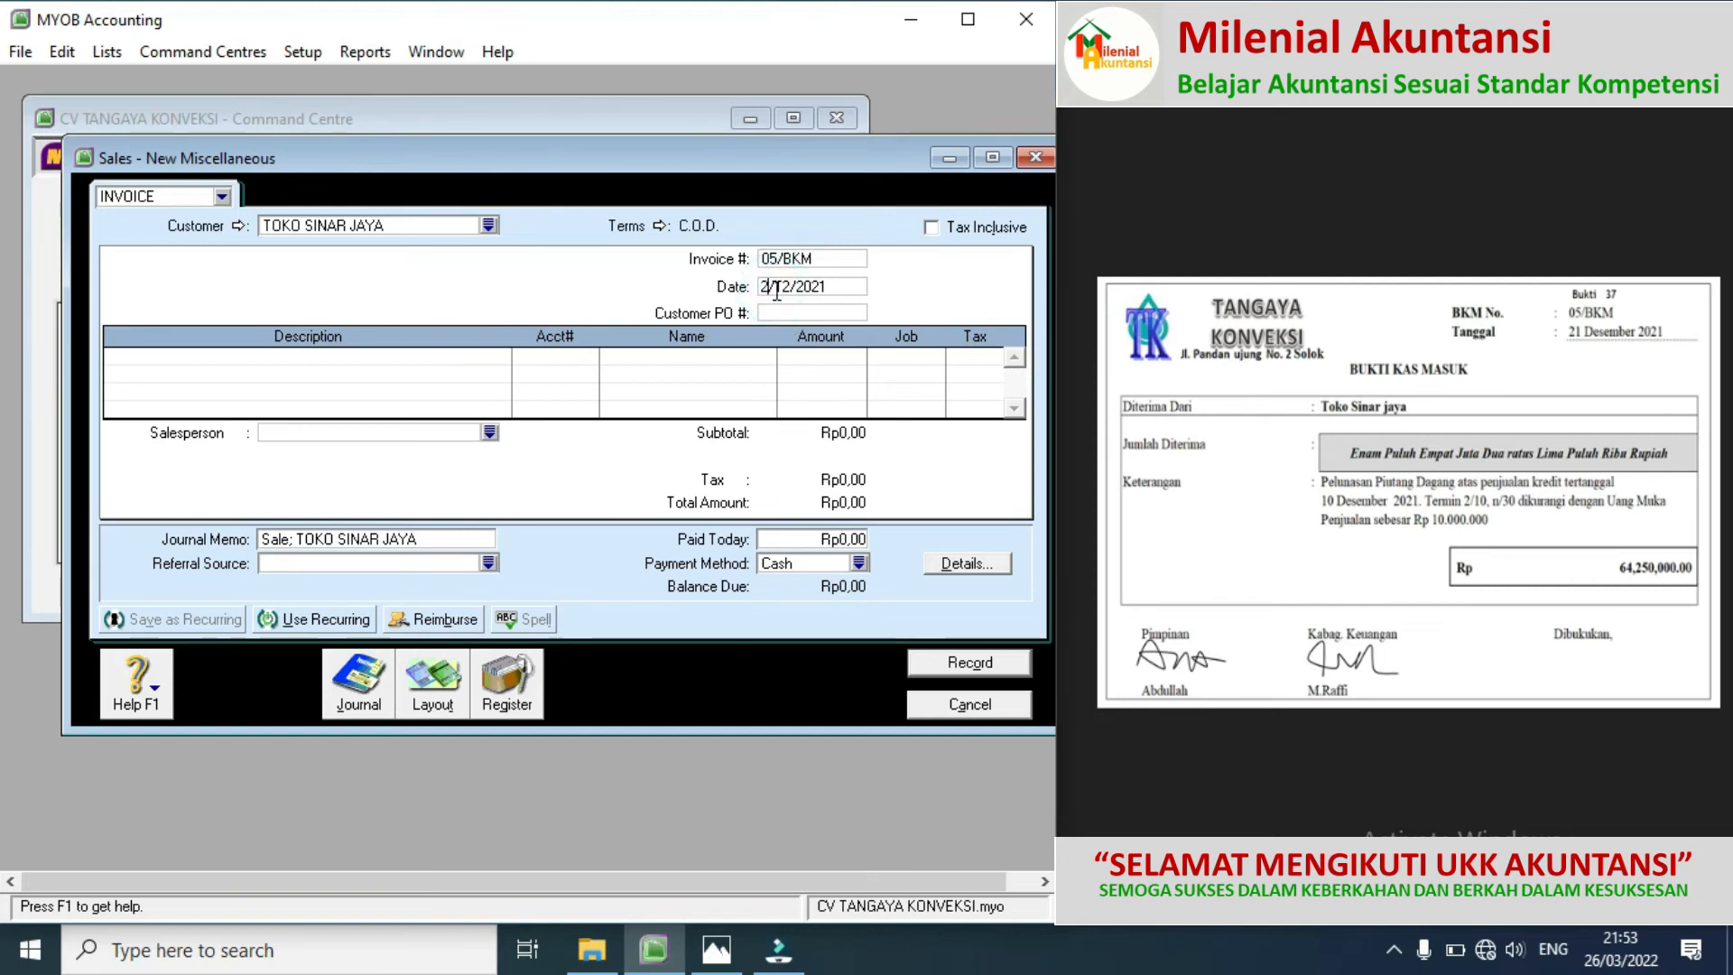
# Step: Enter the description "PENGURANGAN UANG MUKA PENJUAAN" on the invoice's first line
pyautogui.click(280, 363)
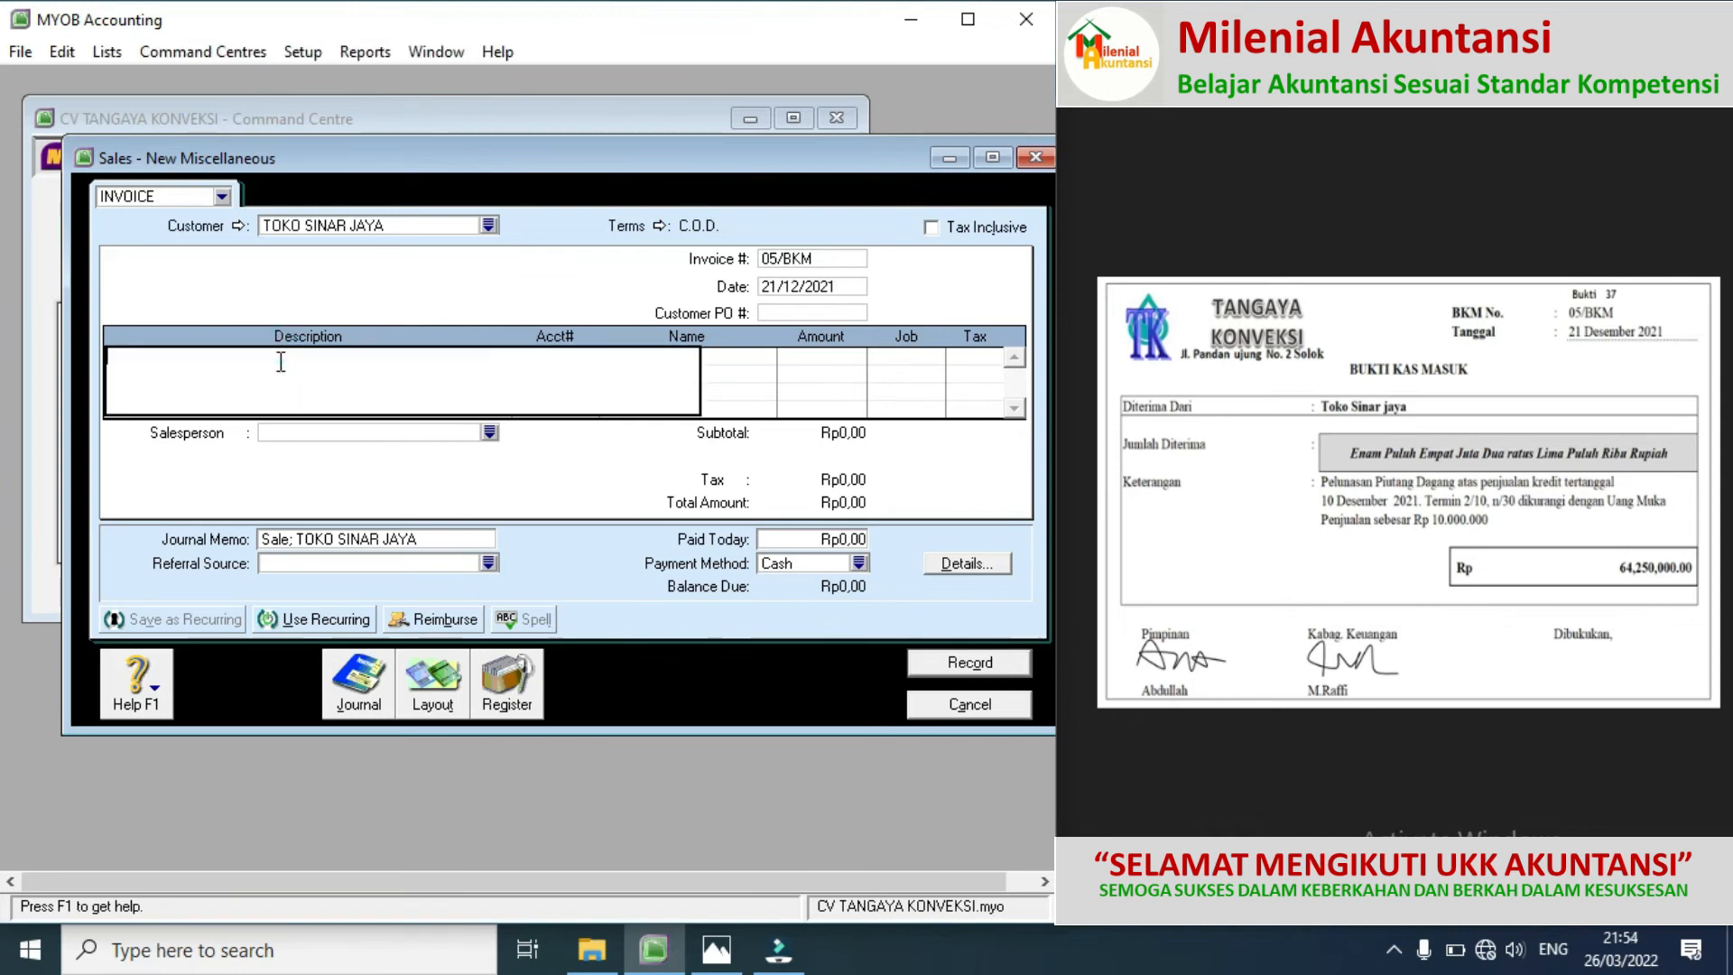
pyautogui.write('PENGURANAN')
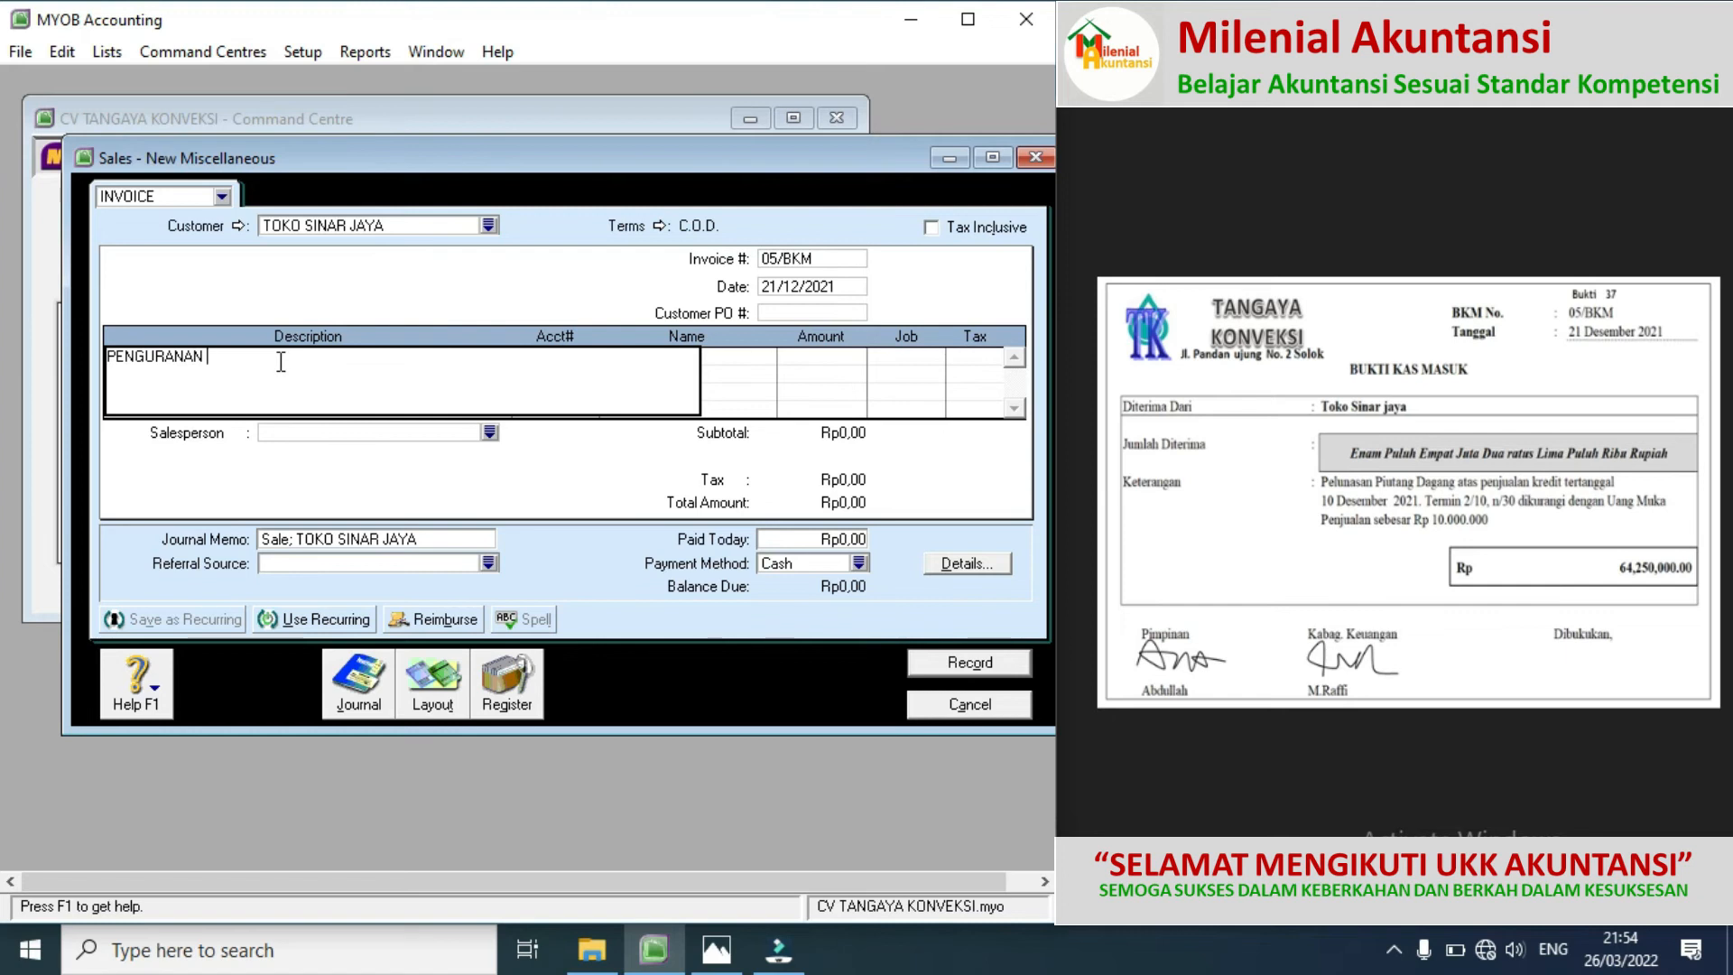
pyautogui.press('BackSpace')
pyautogui.press('BackSpace')
pyautogui.press('BackSpace')
pyautogui.write('GAN UANG MUKA PENJUAAN')
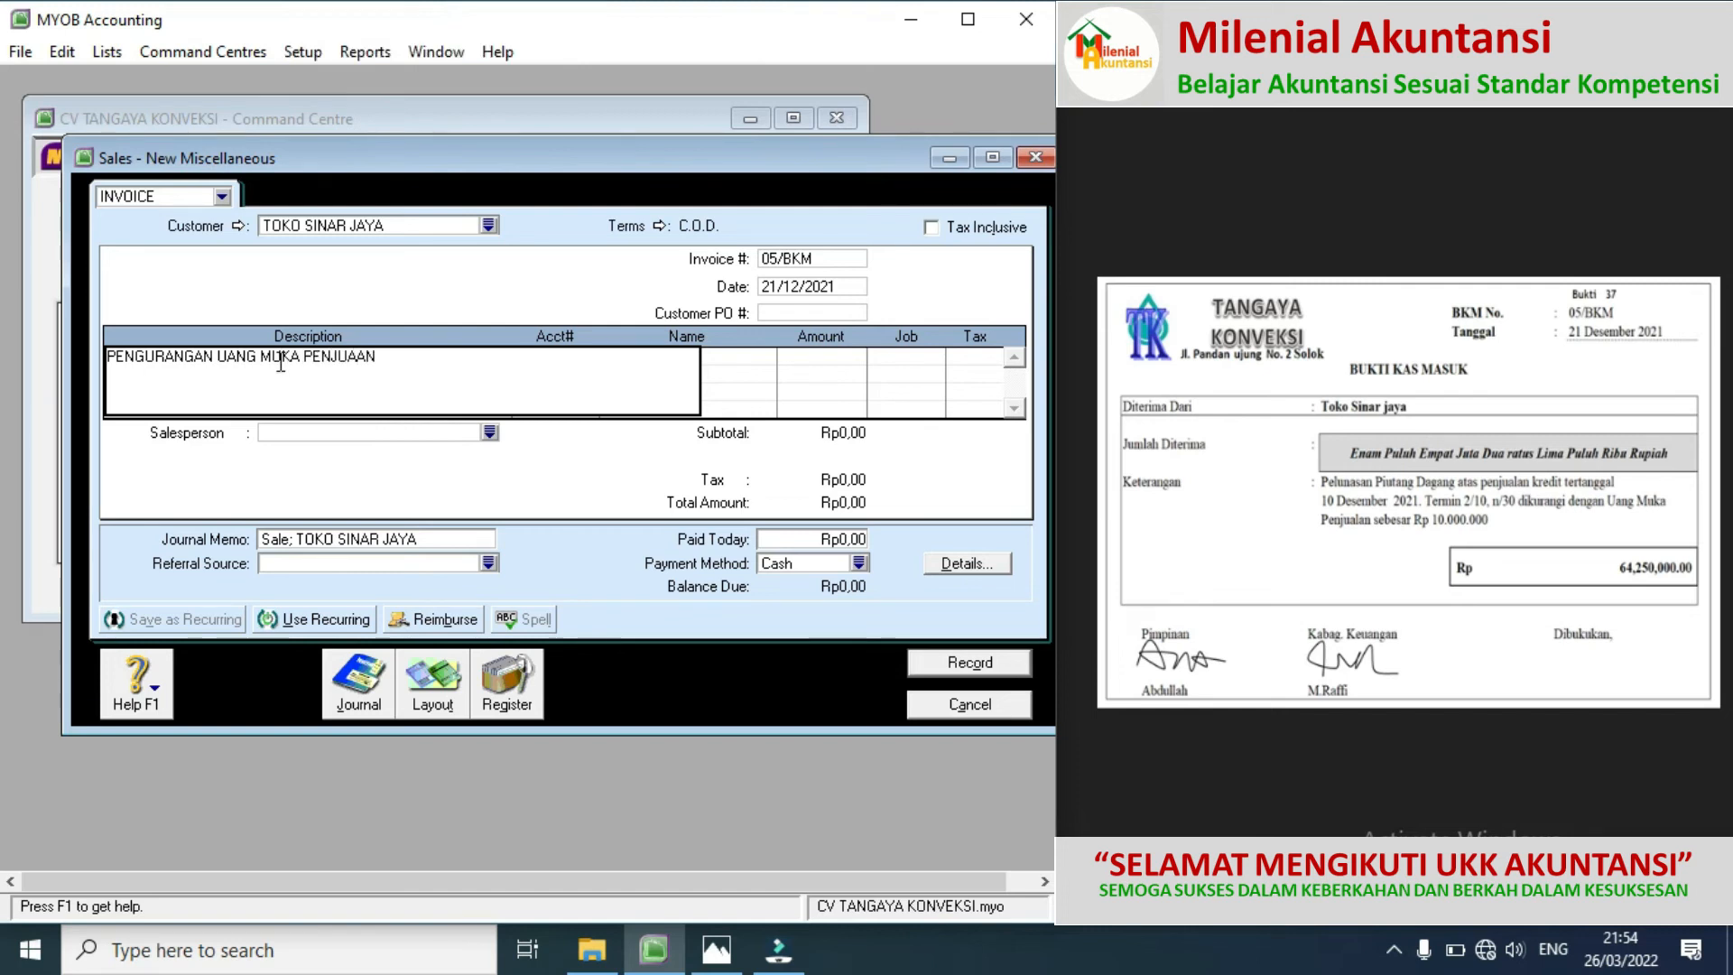
pyautogui.press('Tab')
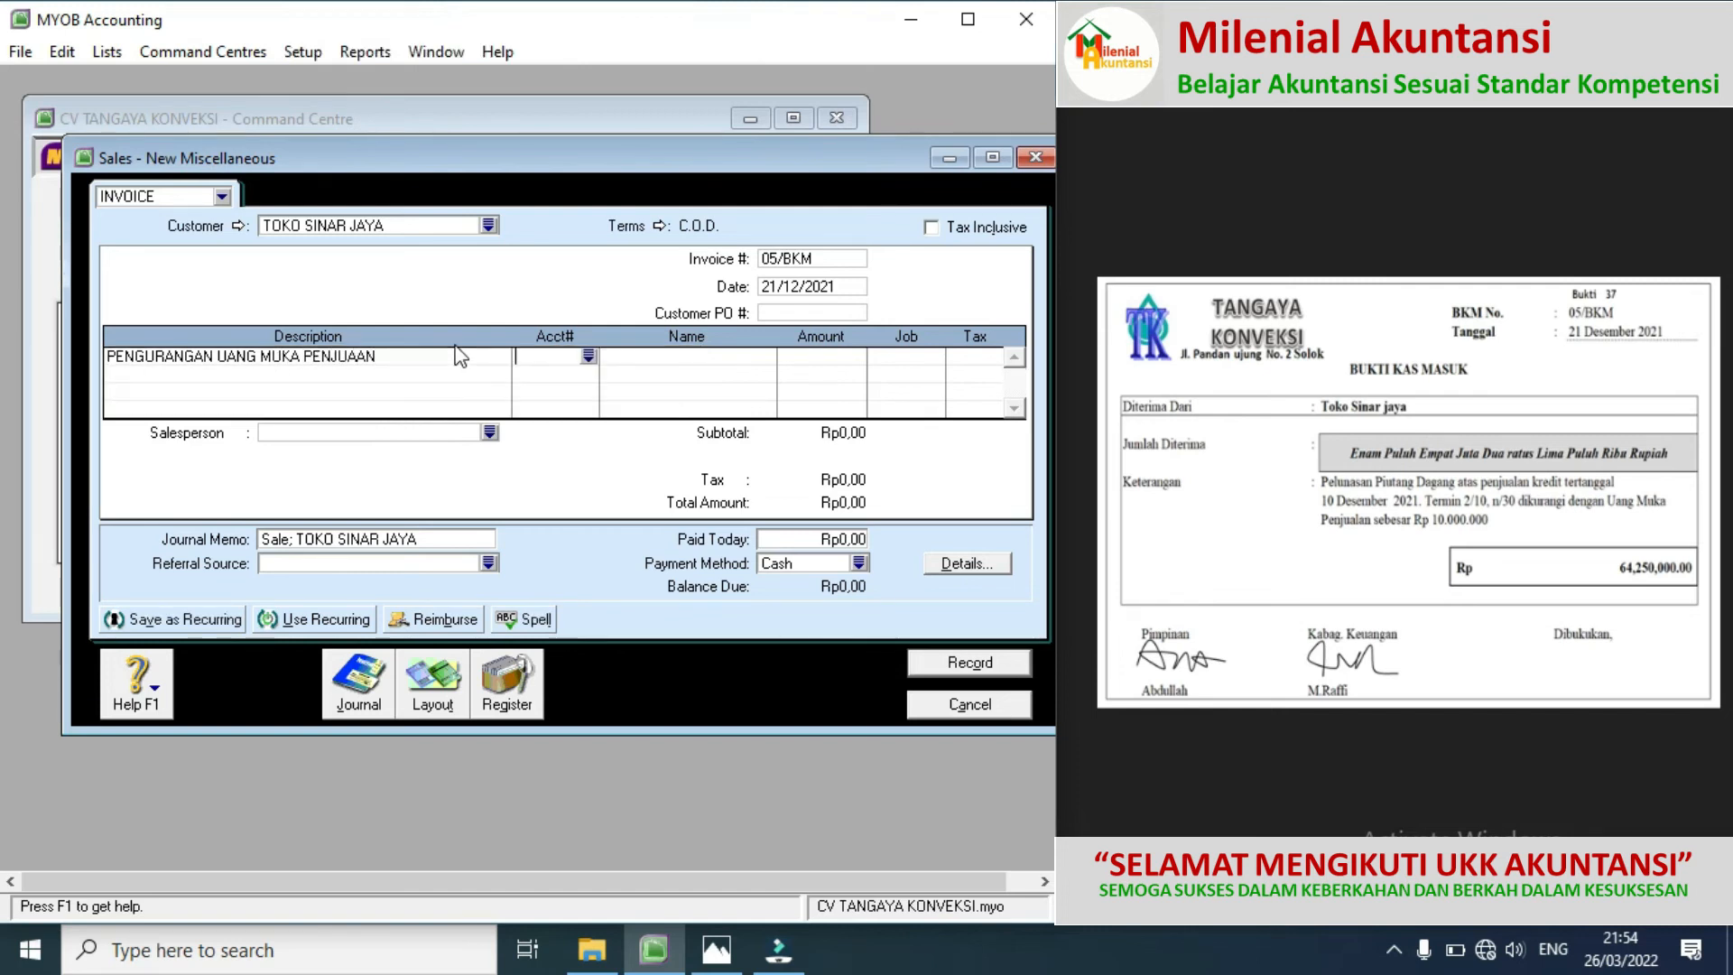
# Step: Allocate the advance-payment line to account 2-1105 Prepaid Income
pyautogui.click(588, 358)
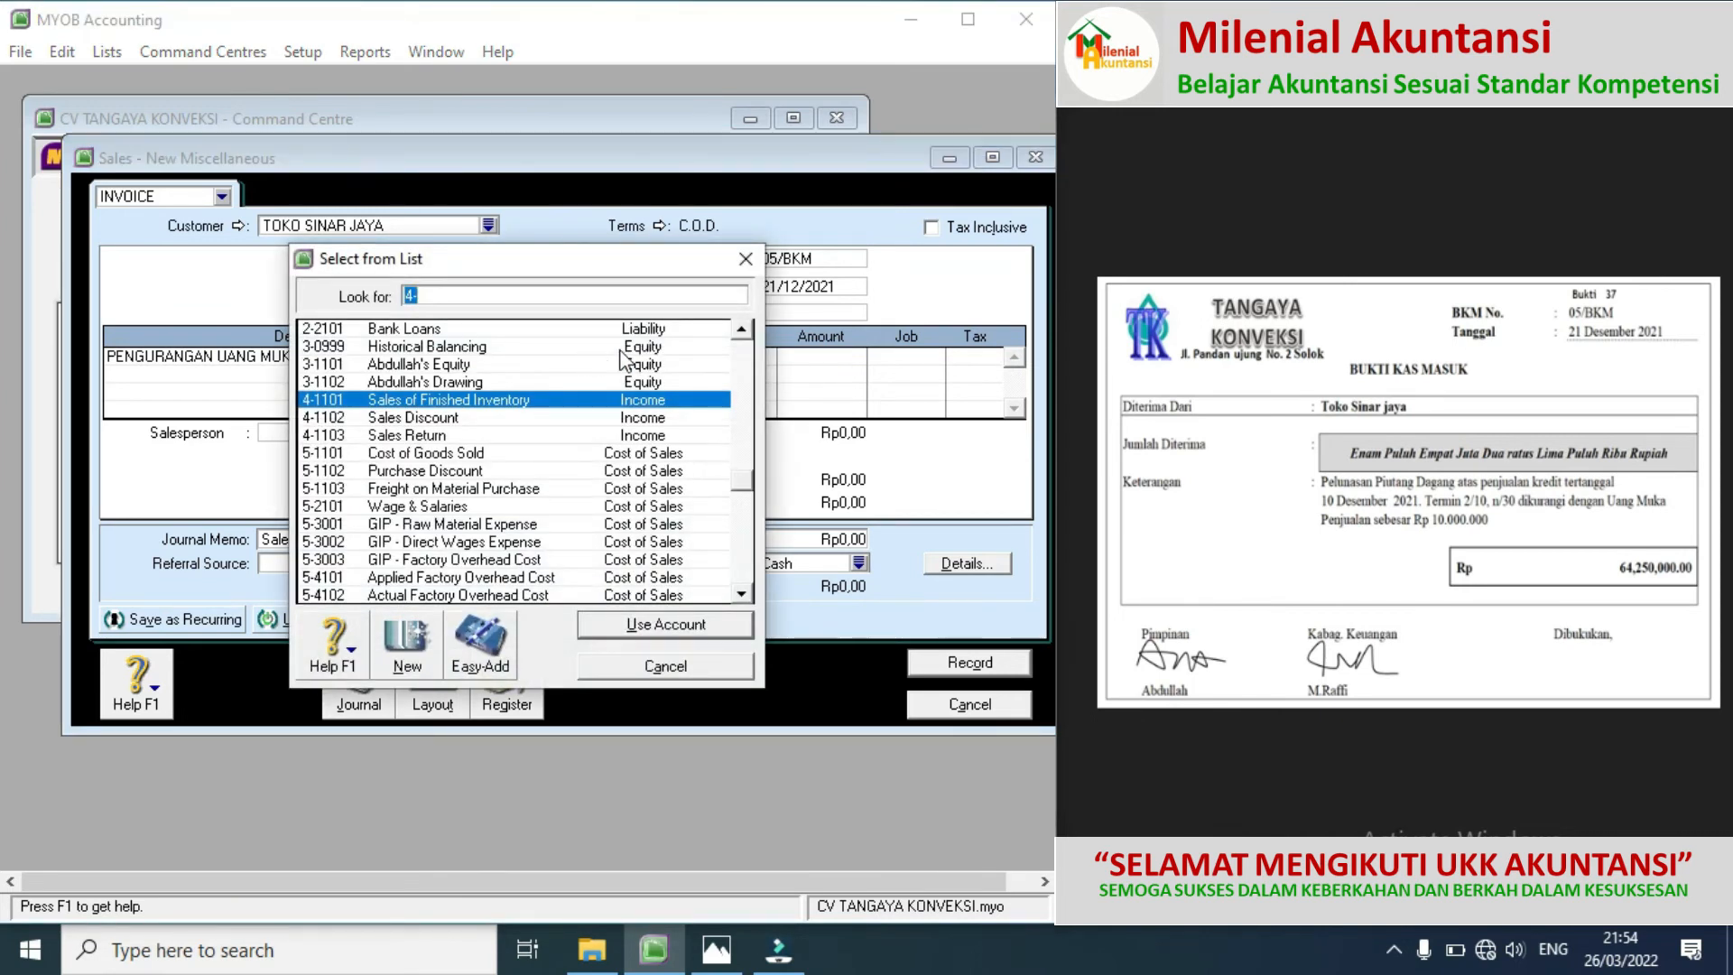
pyautogui.click(742, 329)
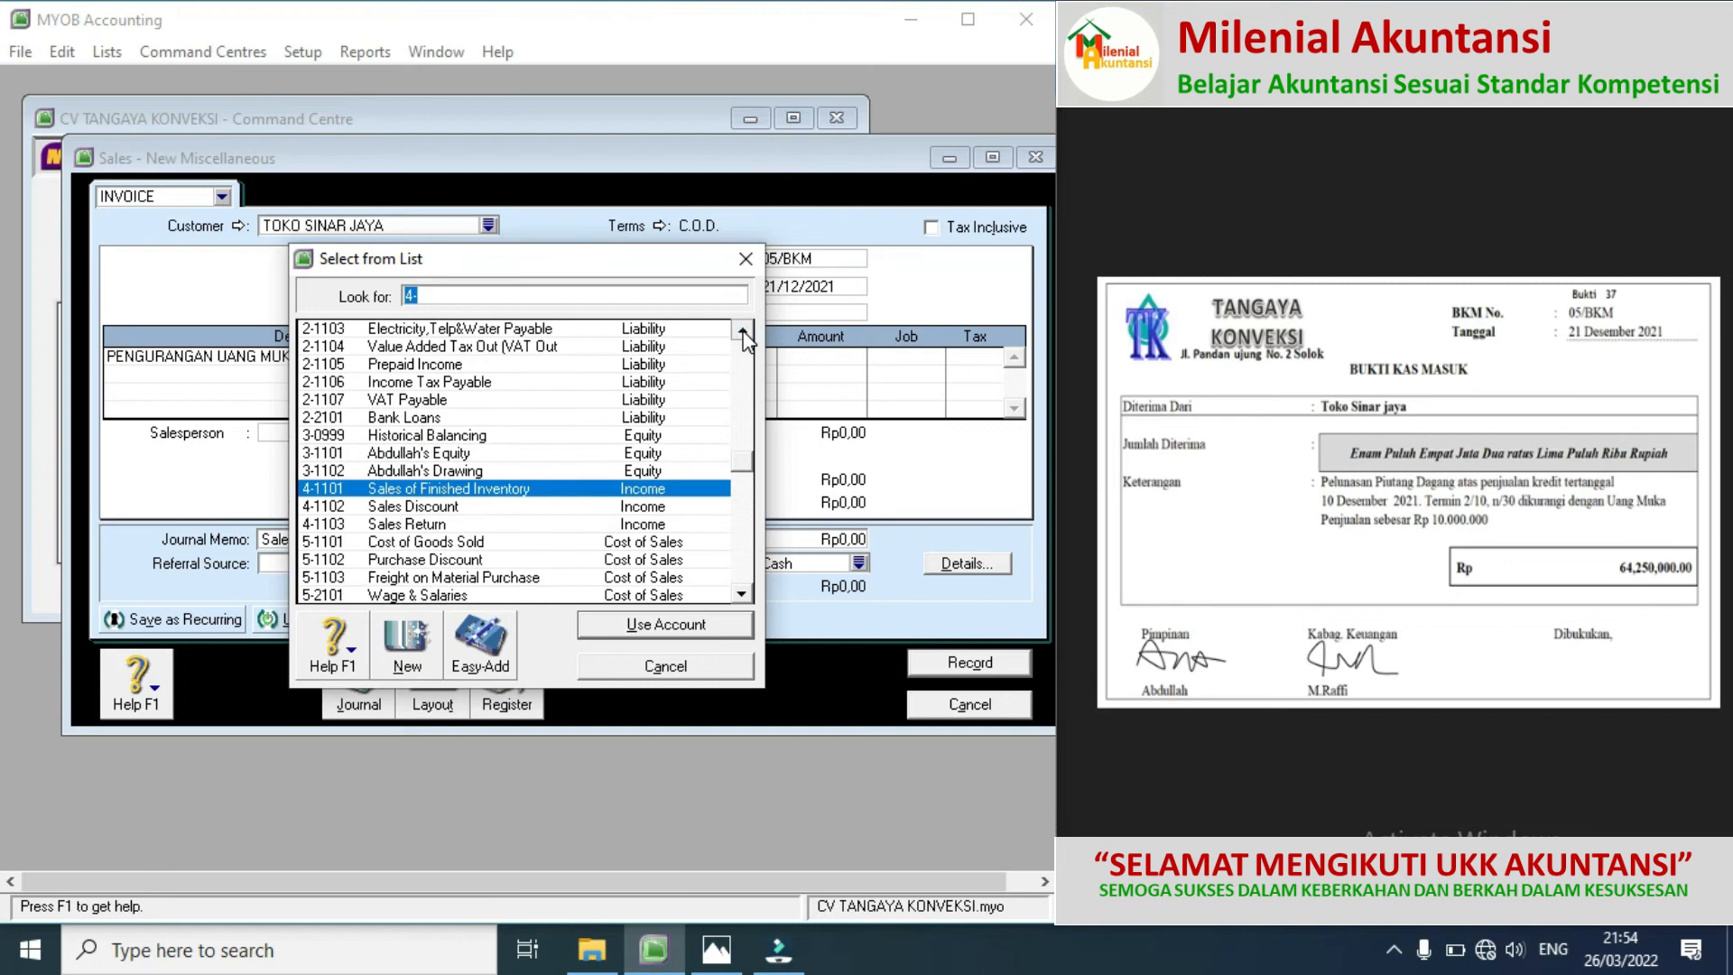
pyautogui.doubleClick(469, 382)
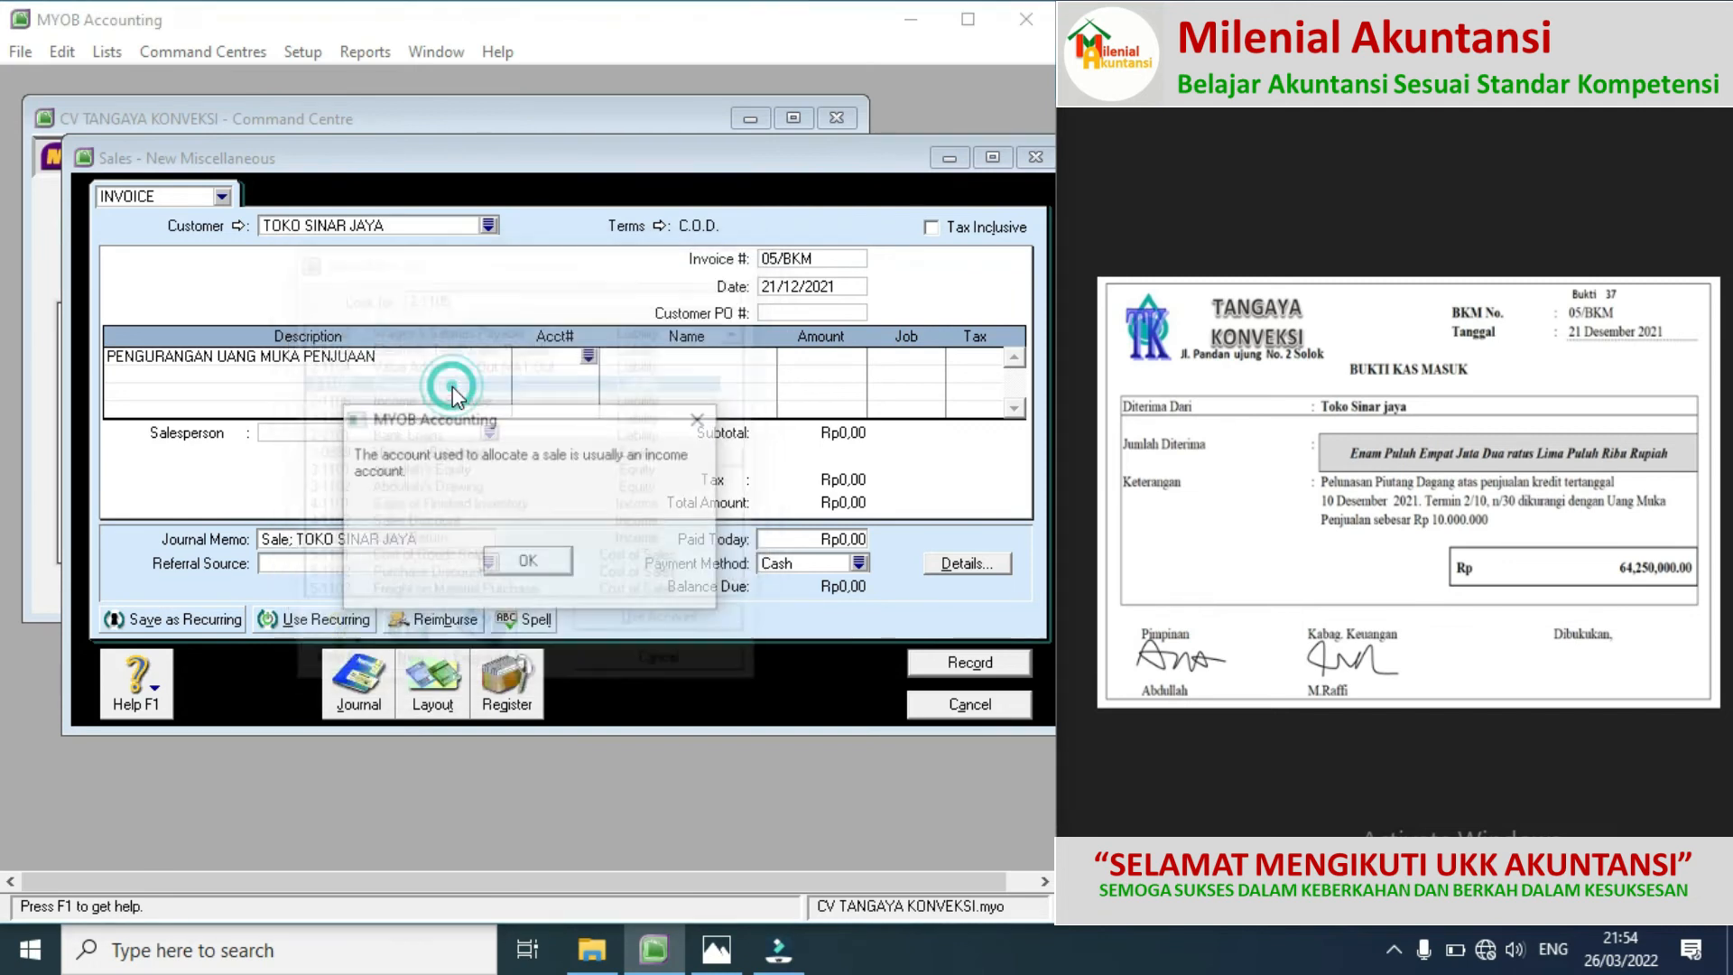
pyautogui.click(532, 561)
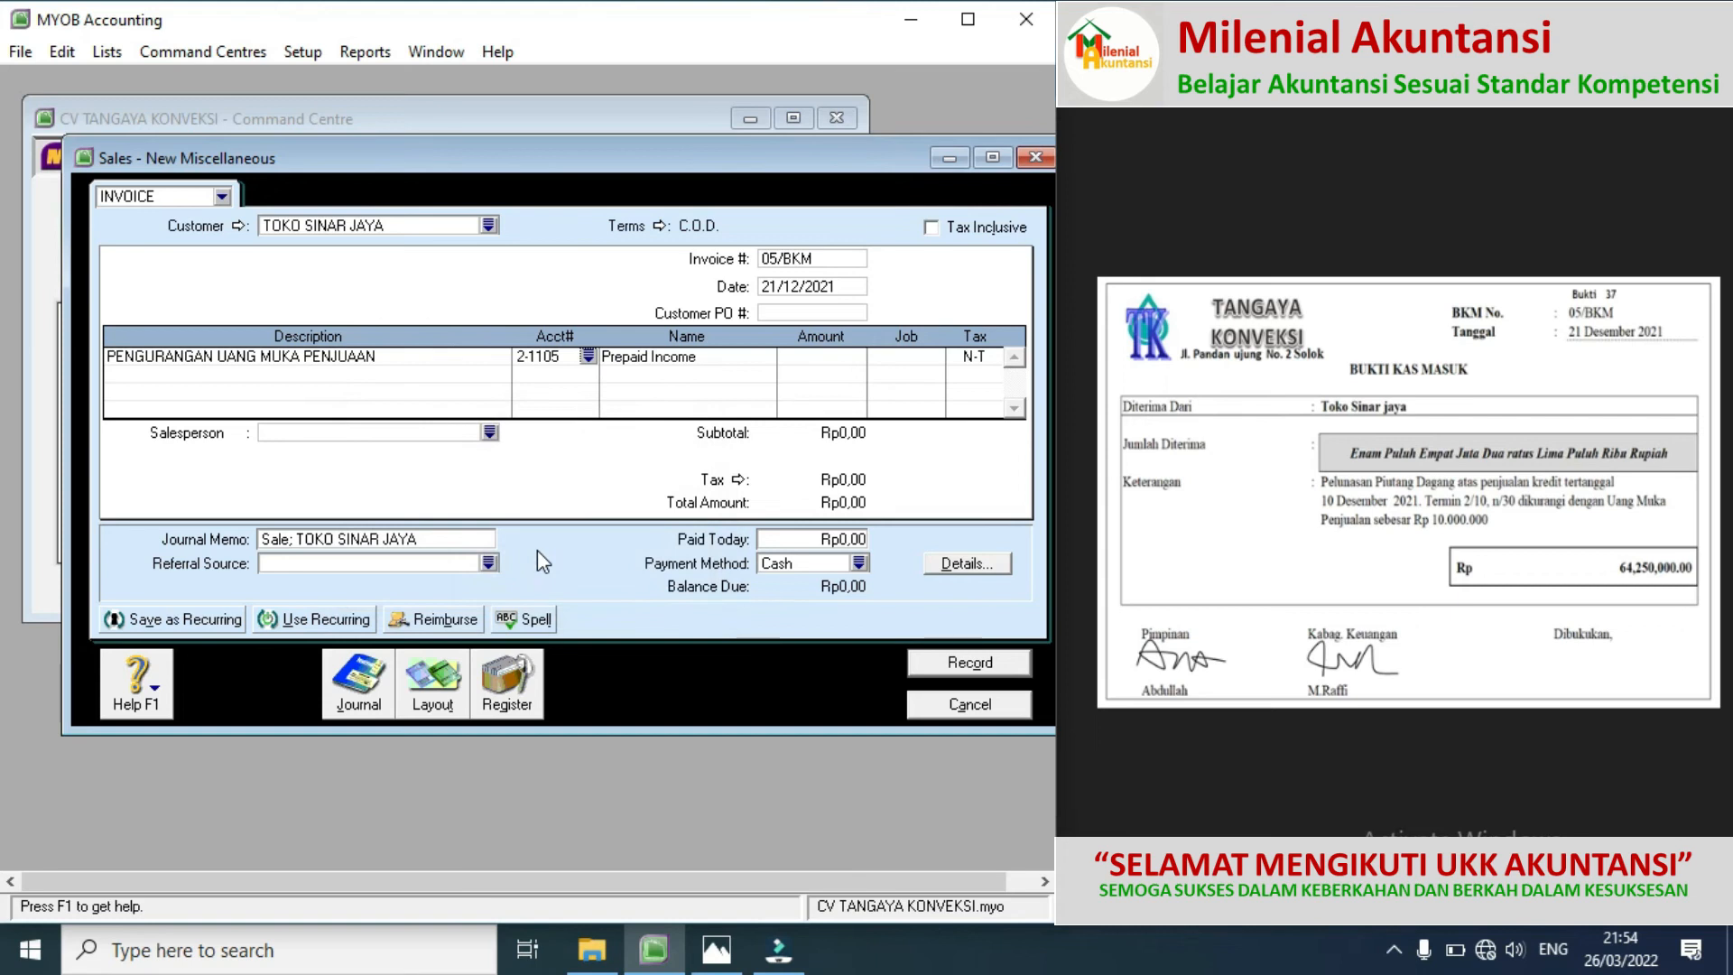
# Step: Set the Prepaid Income line amount to -10000000 and record the sales invoice
pyautogui.click(839, 361)
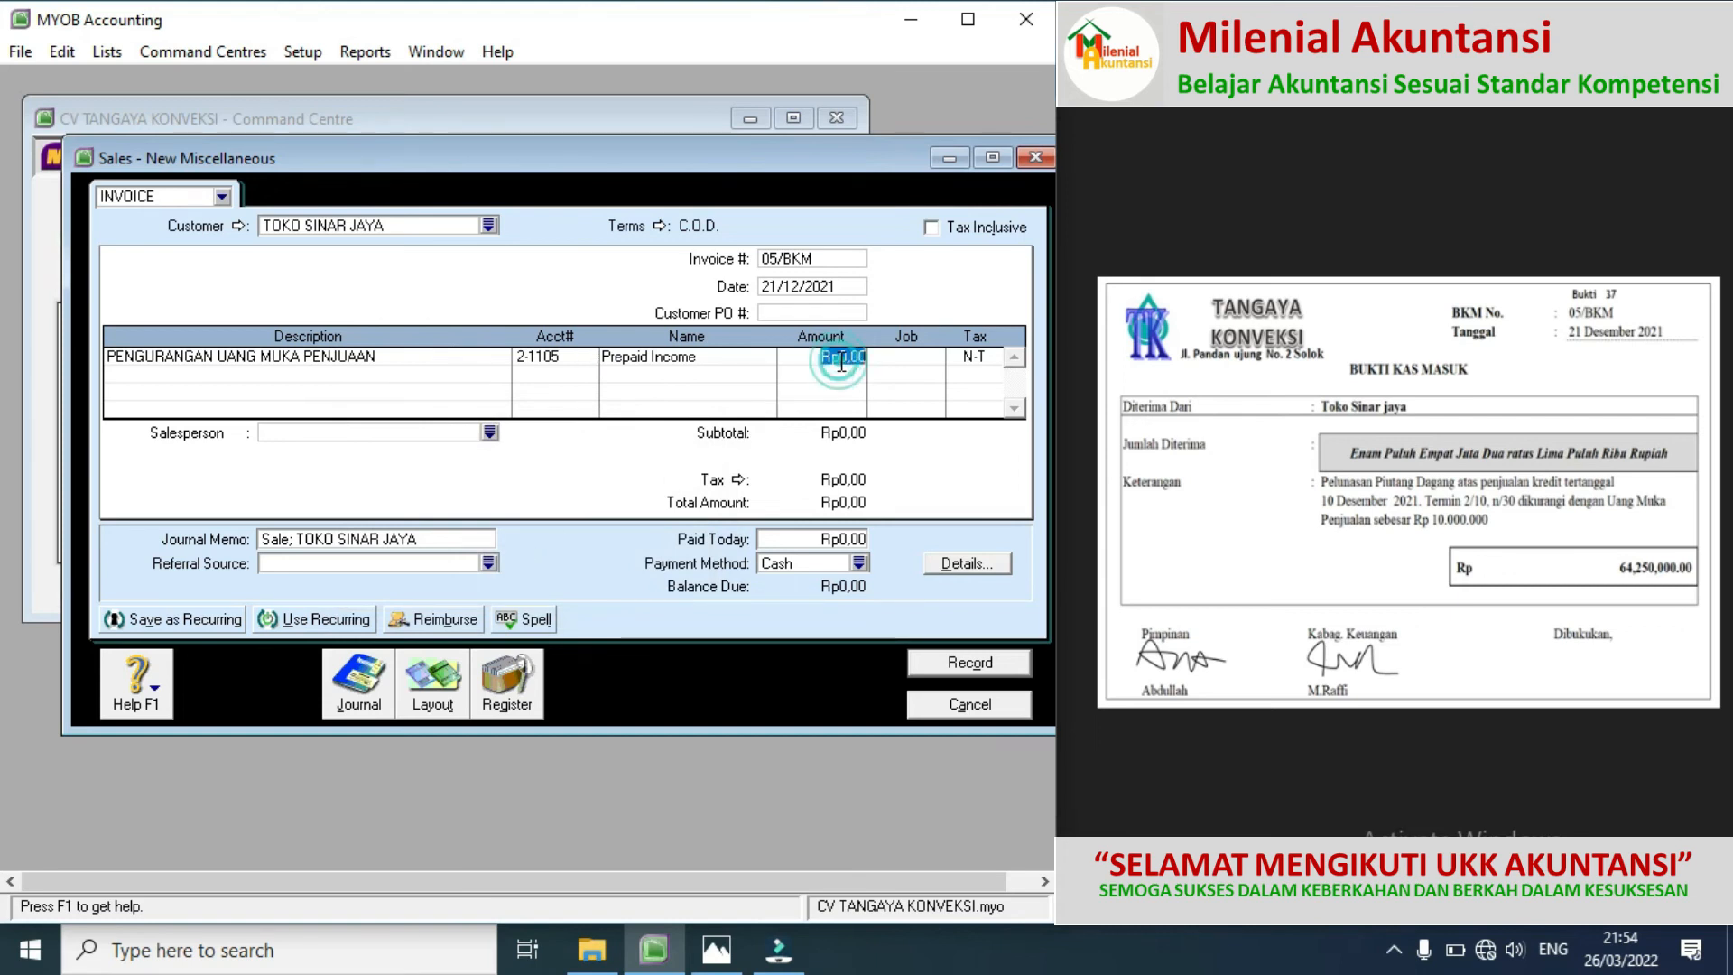
pyautogui.press('BackSpace')
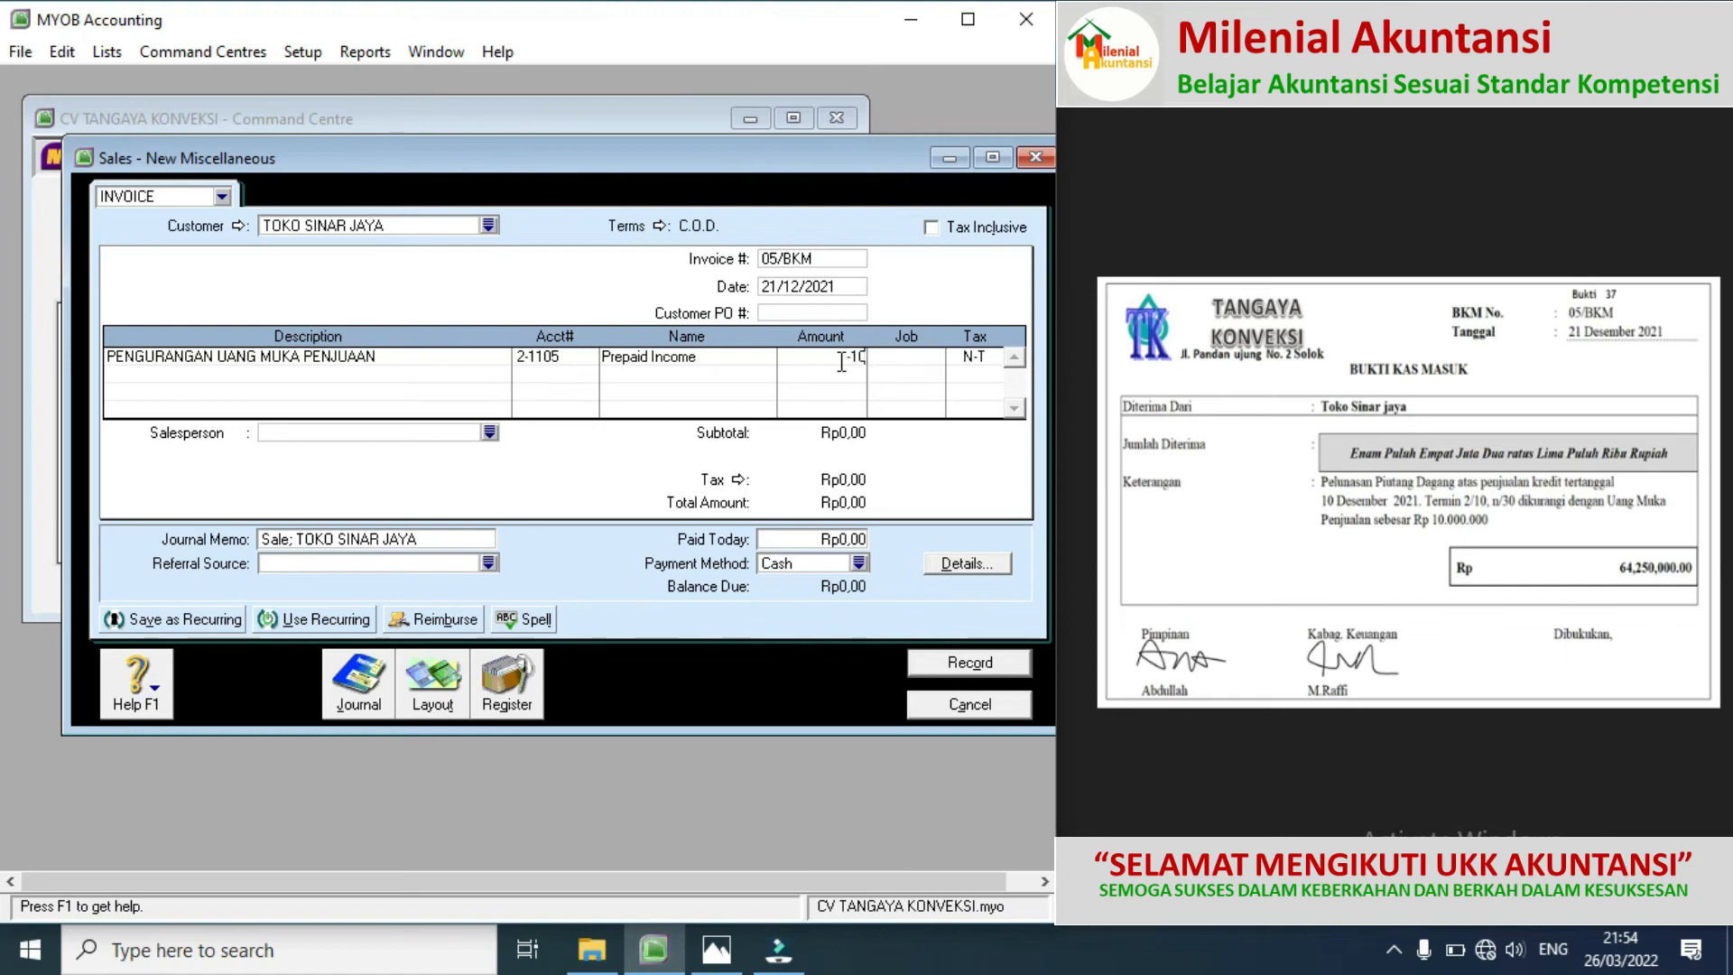
pyautogui.write('-10000000')
pyautogui.press('Tab')
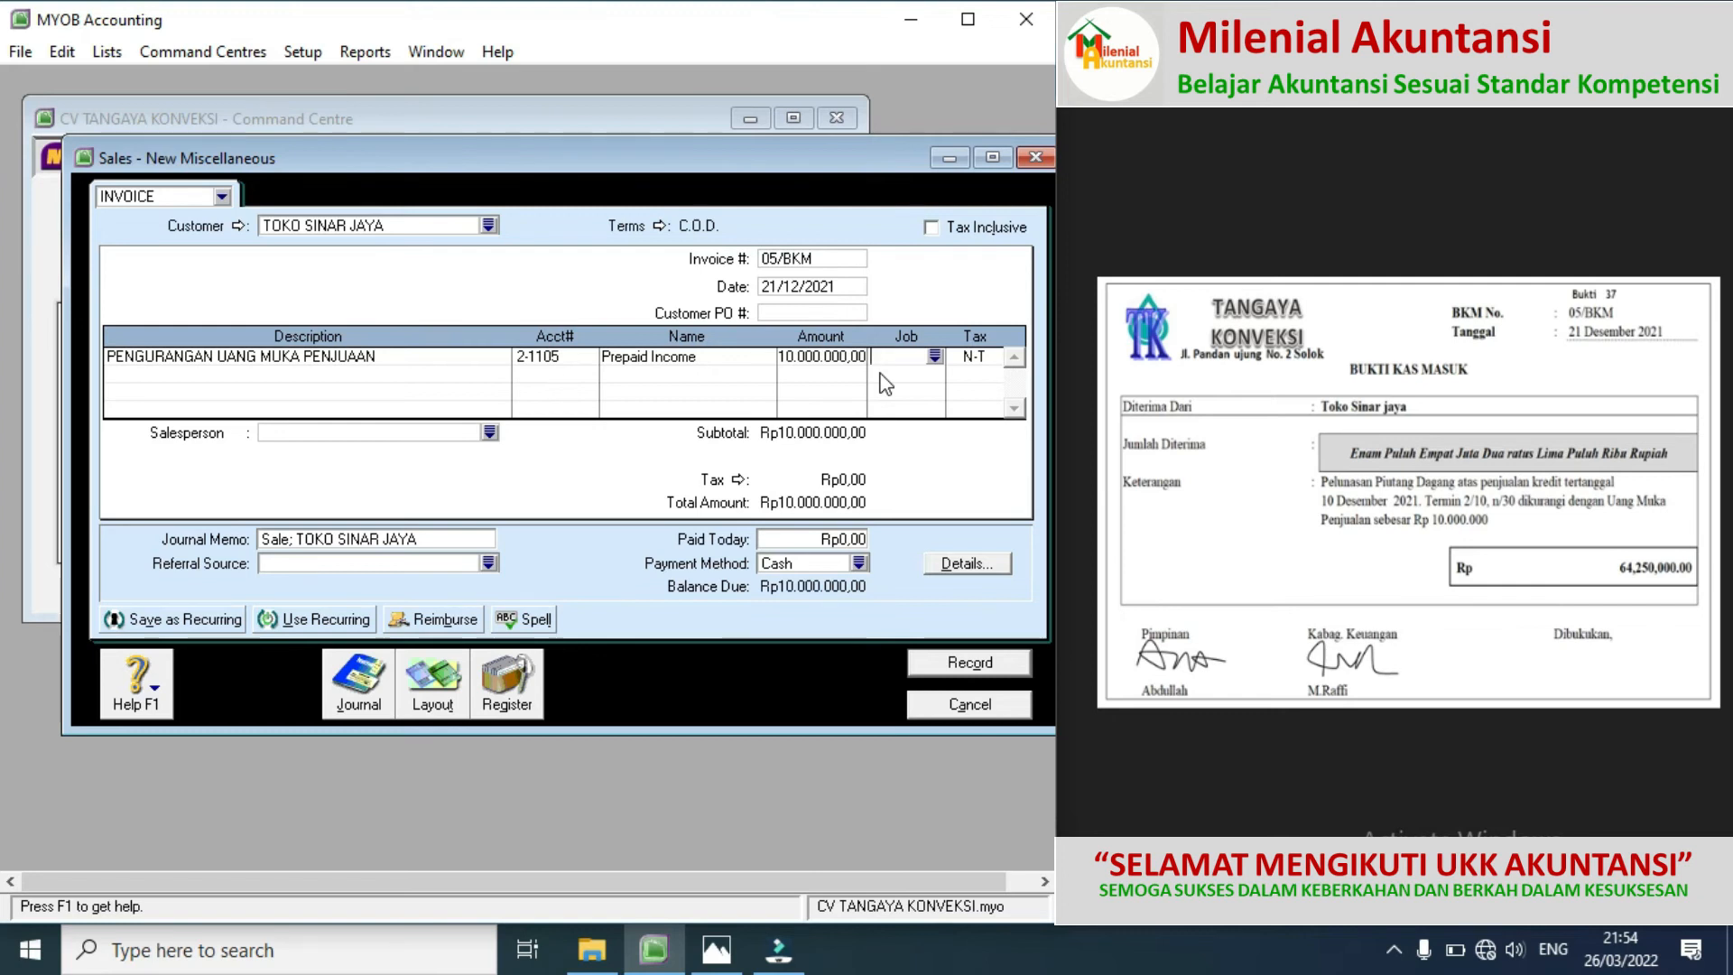
pyautogui.click(962, 666)
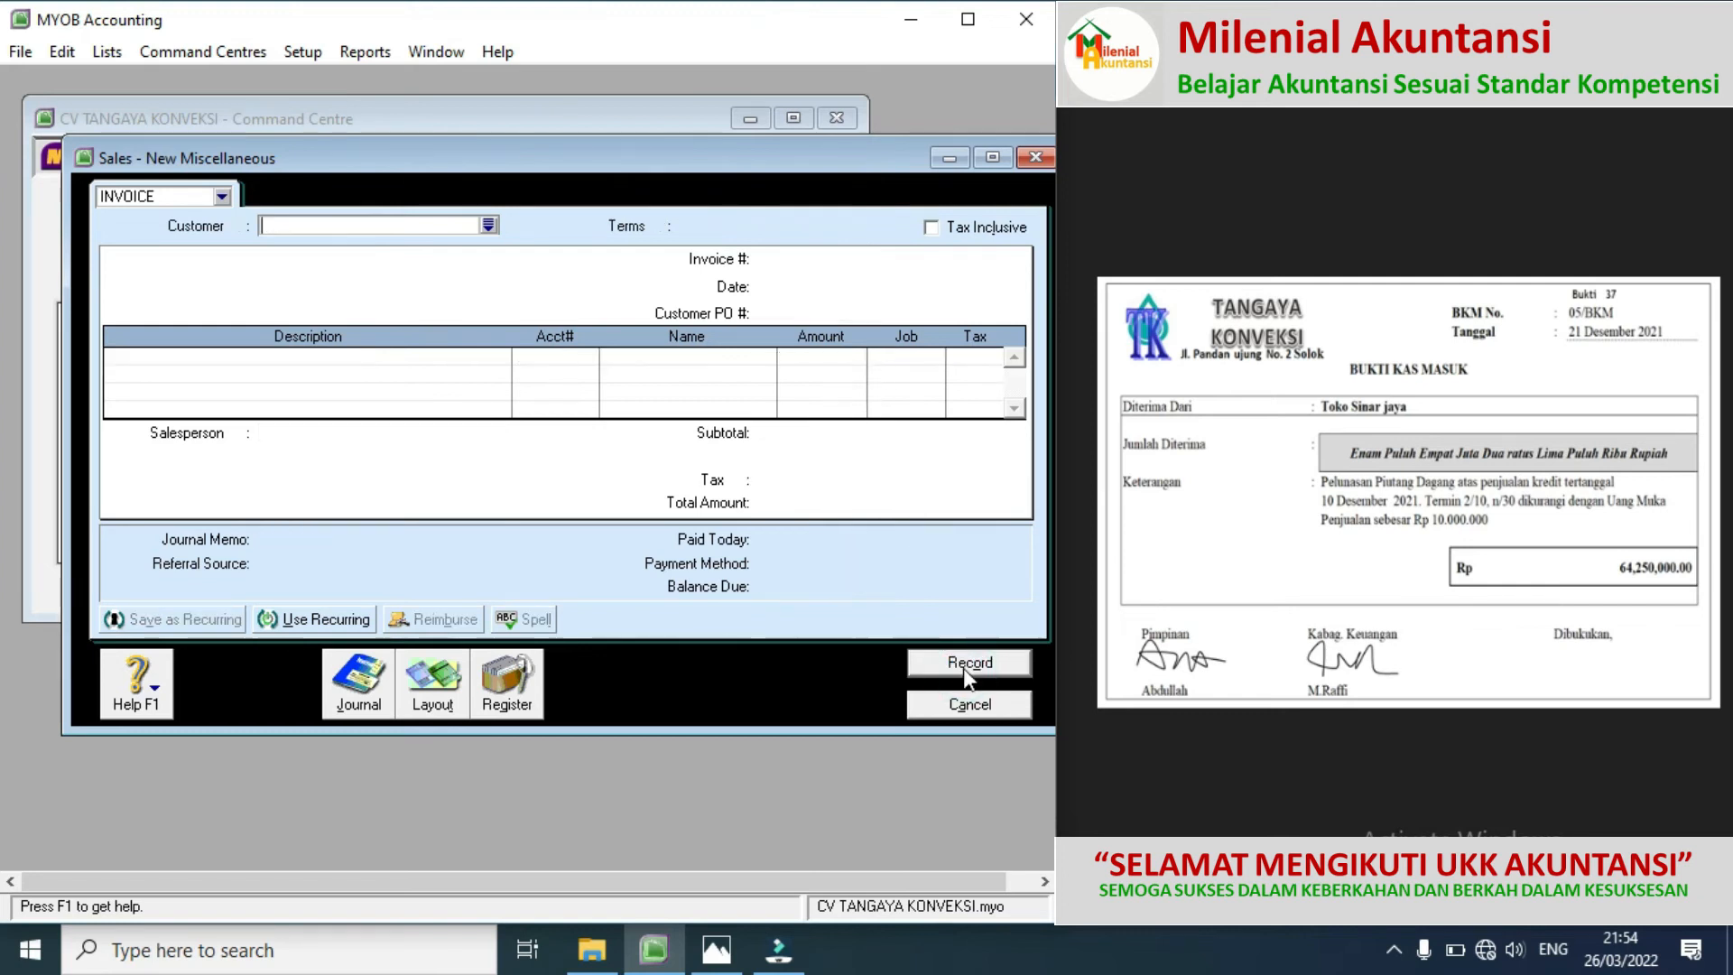
# Step: Start applying TOKO SINAR JAYA's credit 05/BKM to a sale from the Sales Register's Returns & Credits, with ID 05/BKM and date 21/12/2021
pyautogui.click(526, 683)
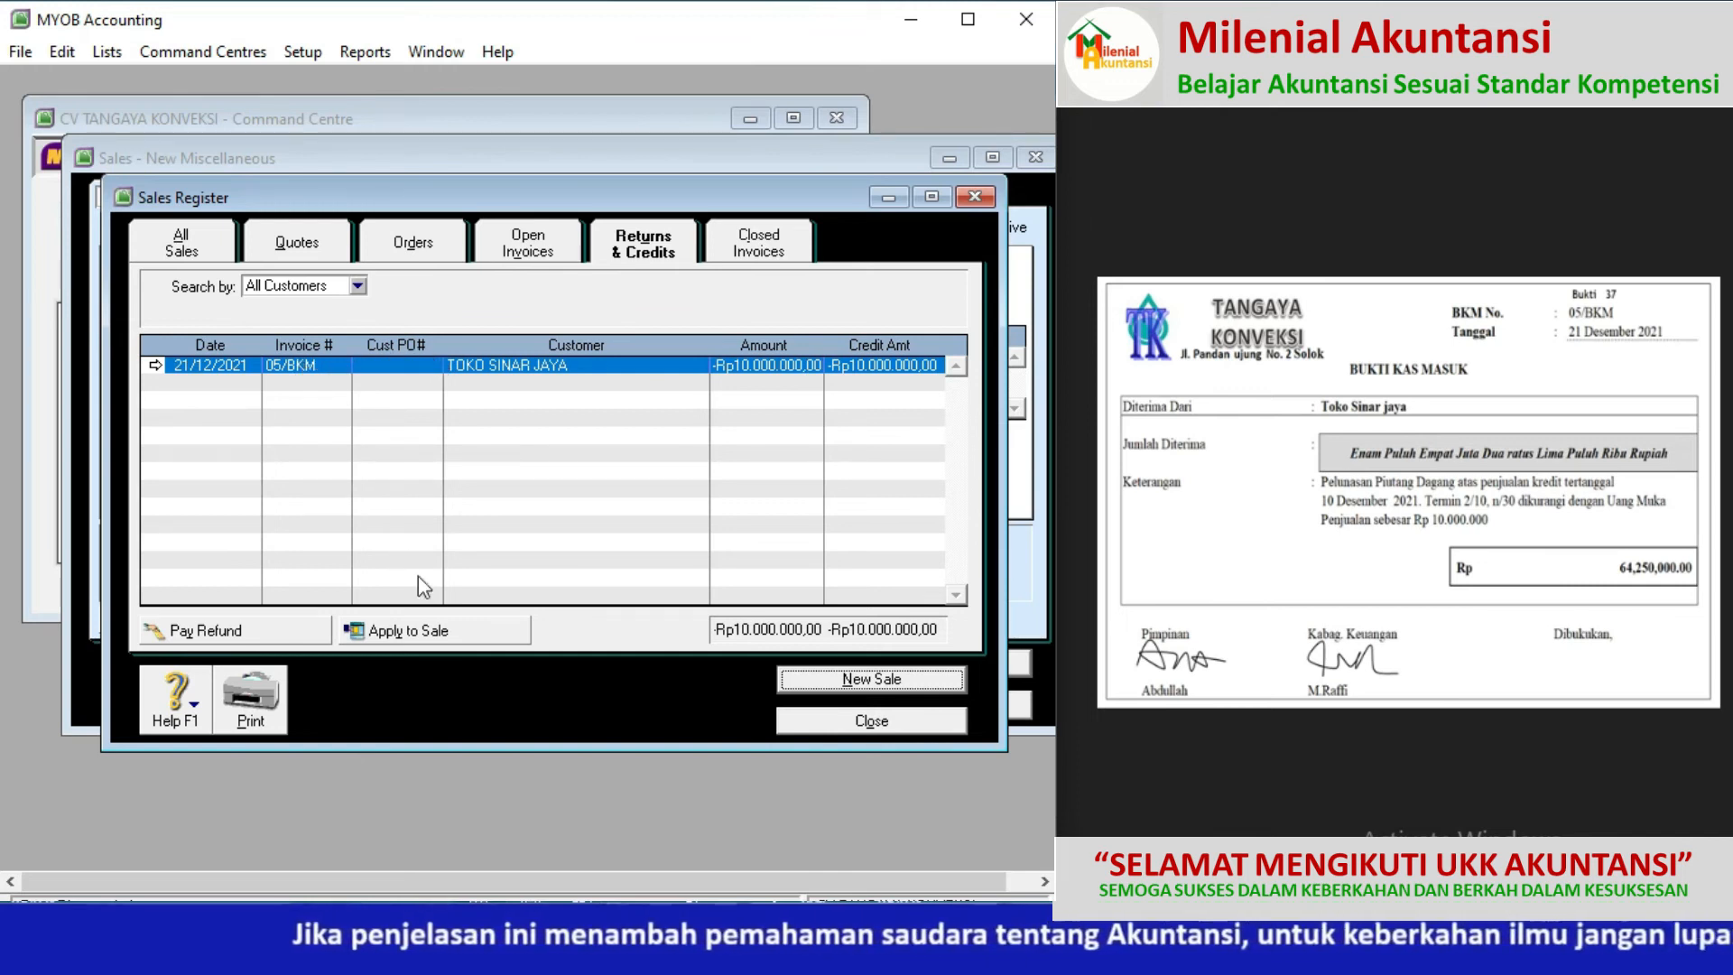
pyautogui.click(397, 630)
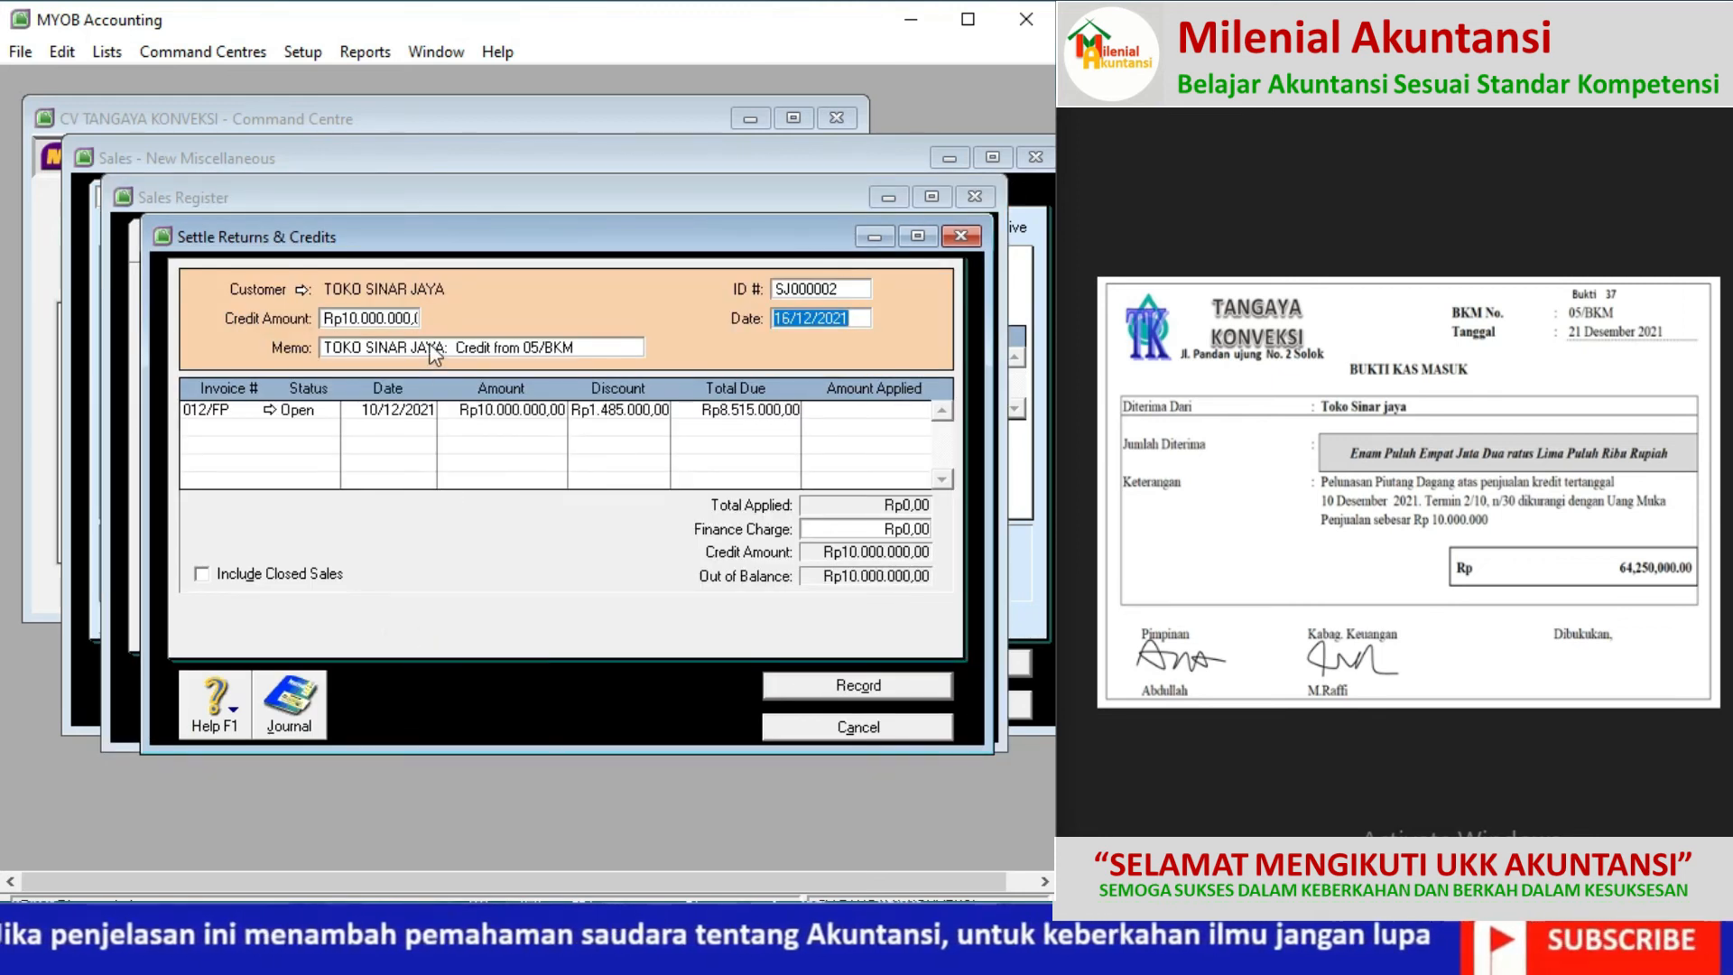
pyautogui.click(842, 290)
pyautogui.write('05/BKM')
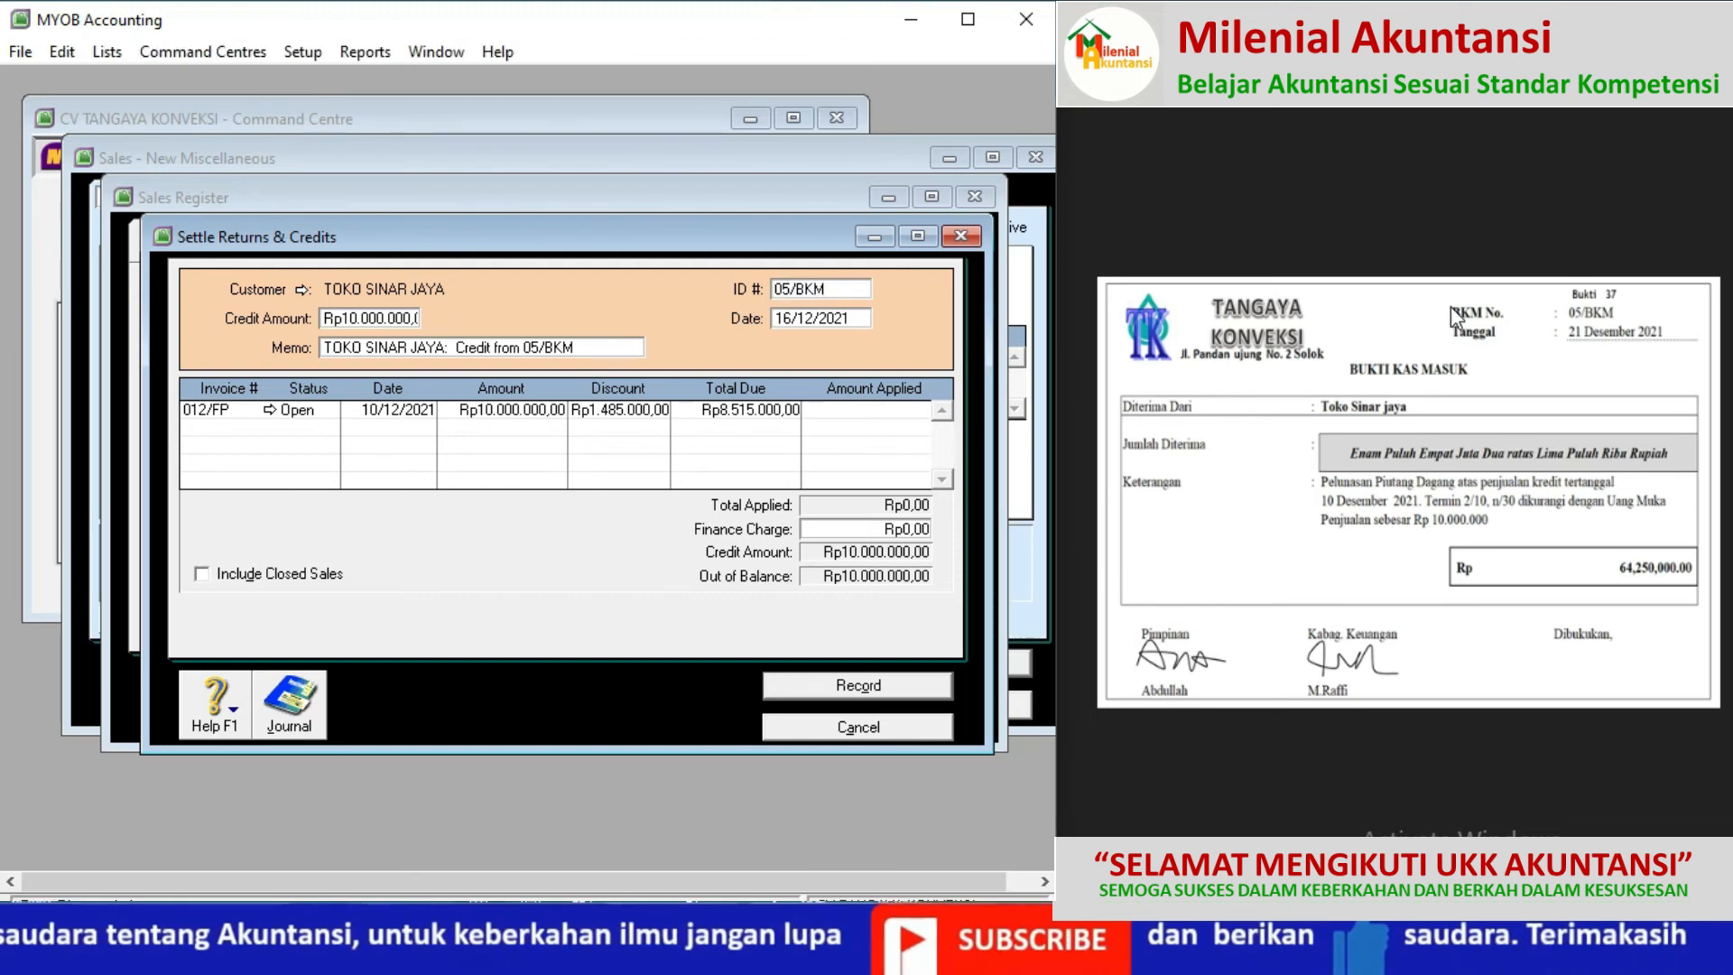
pyautogui.click(792, 318)
pyautogui.click(788, 318)
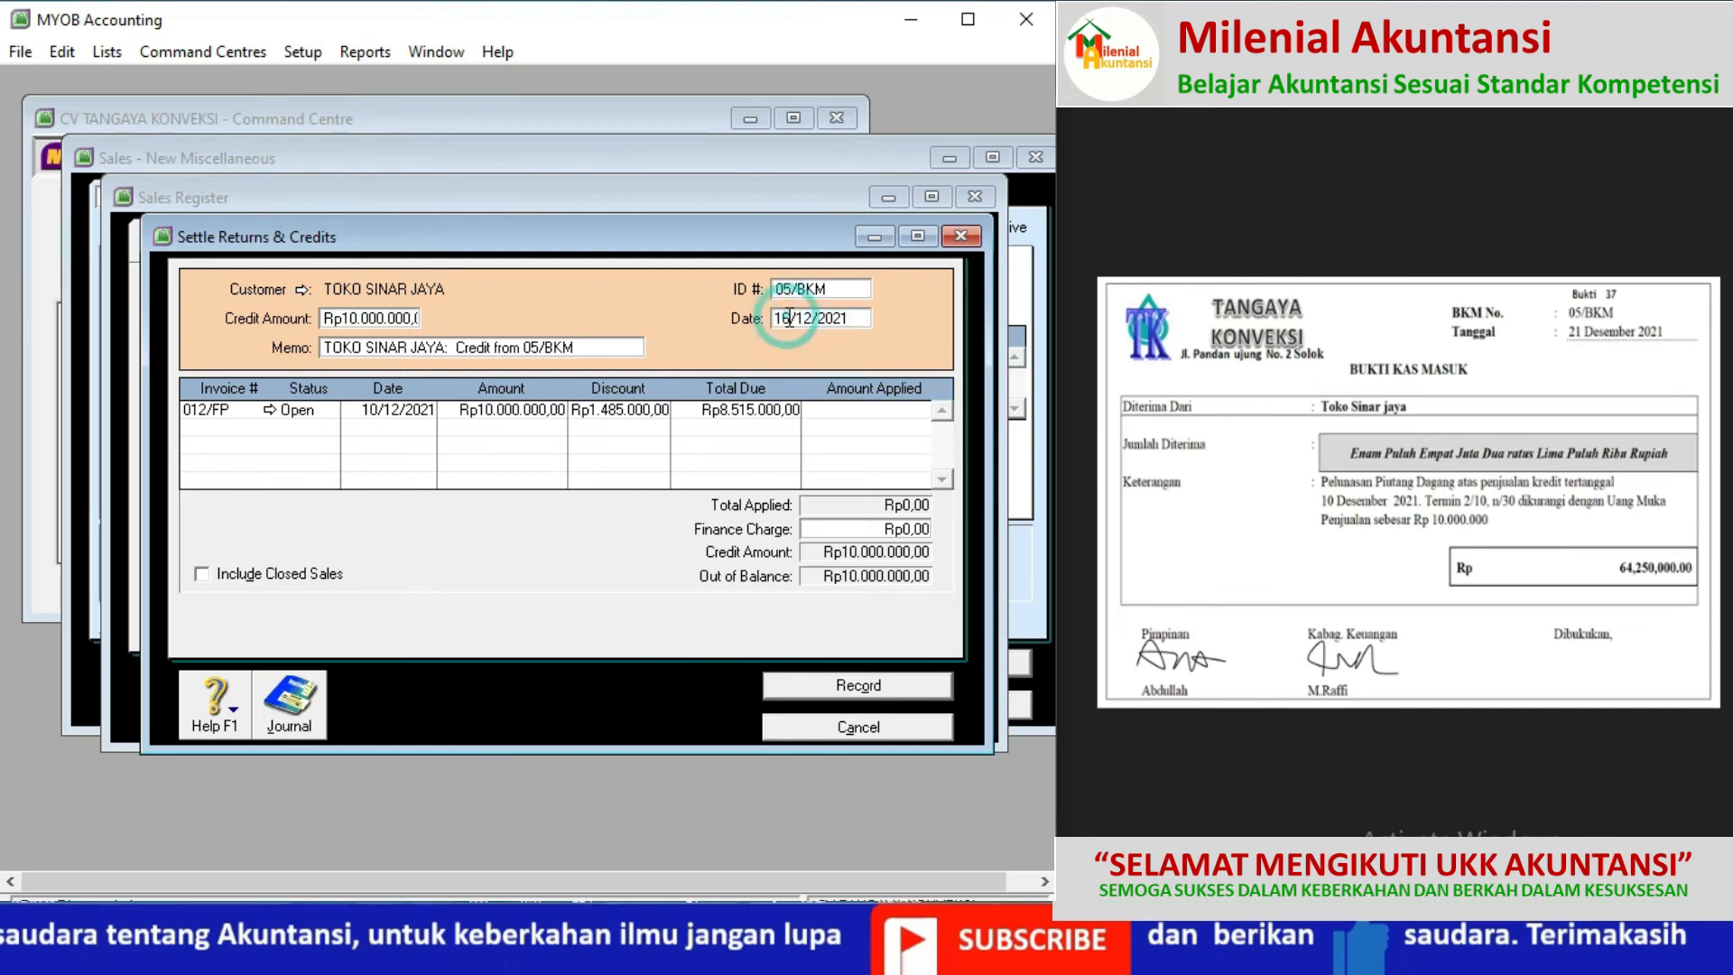
pyautogui.press('BackSpace')
pyautogui.press('BackSpace')
pyautogui.write('21')
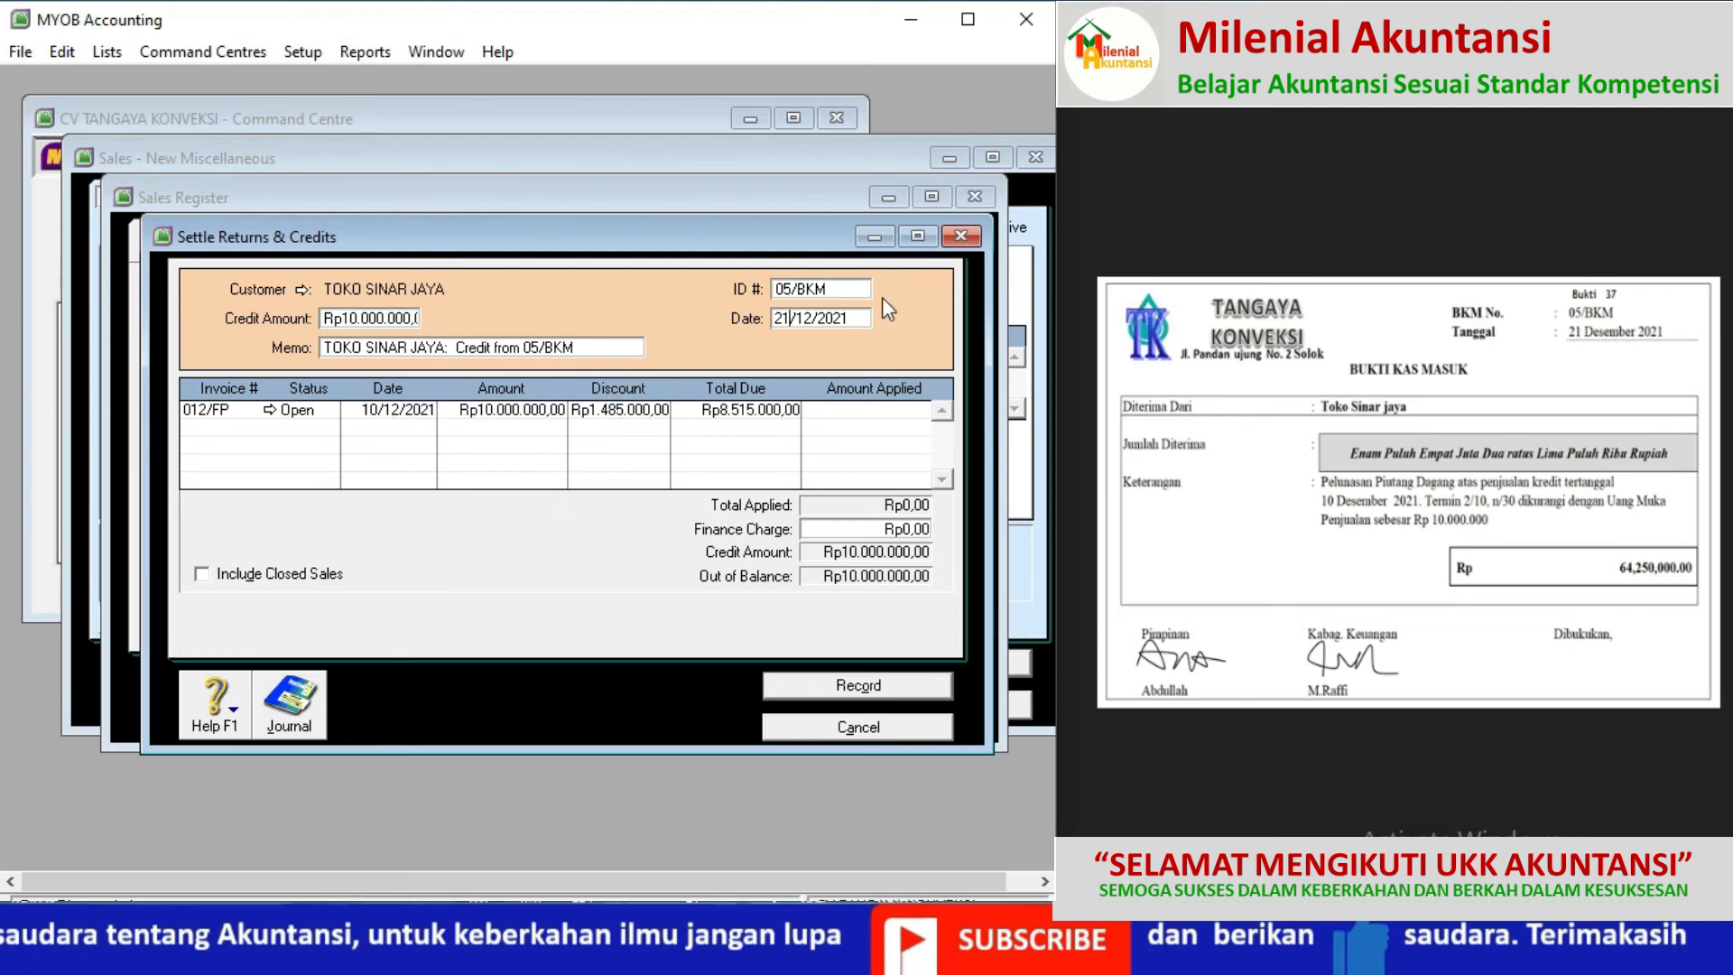
# Step: Apply Rp10.000.000,00 of the credit to invoice 012/FP and record the settlement
pyautogui.click(852, 409)
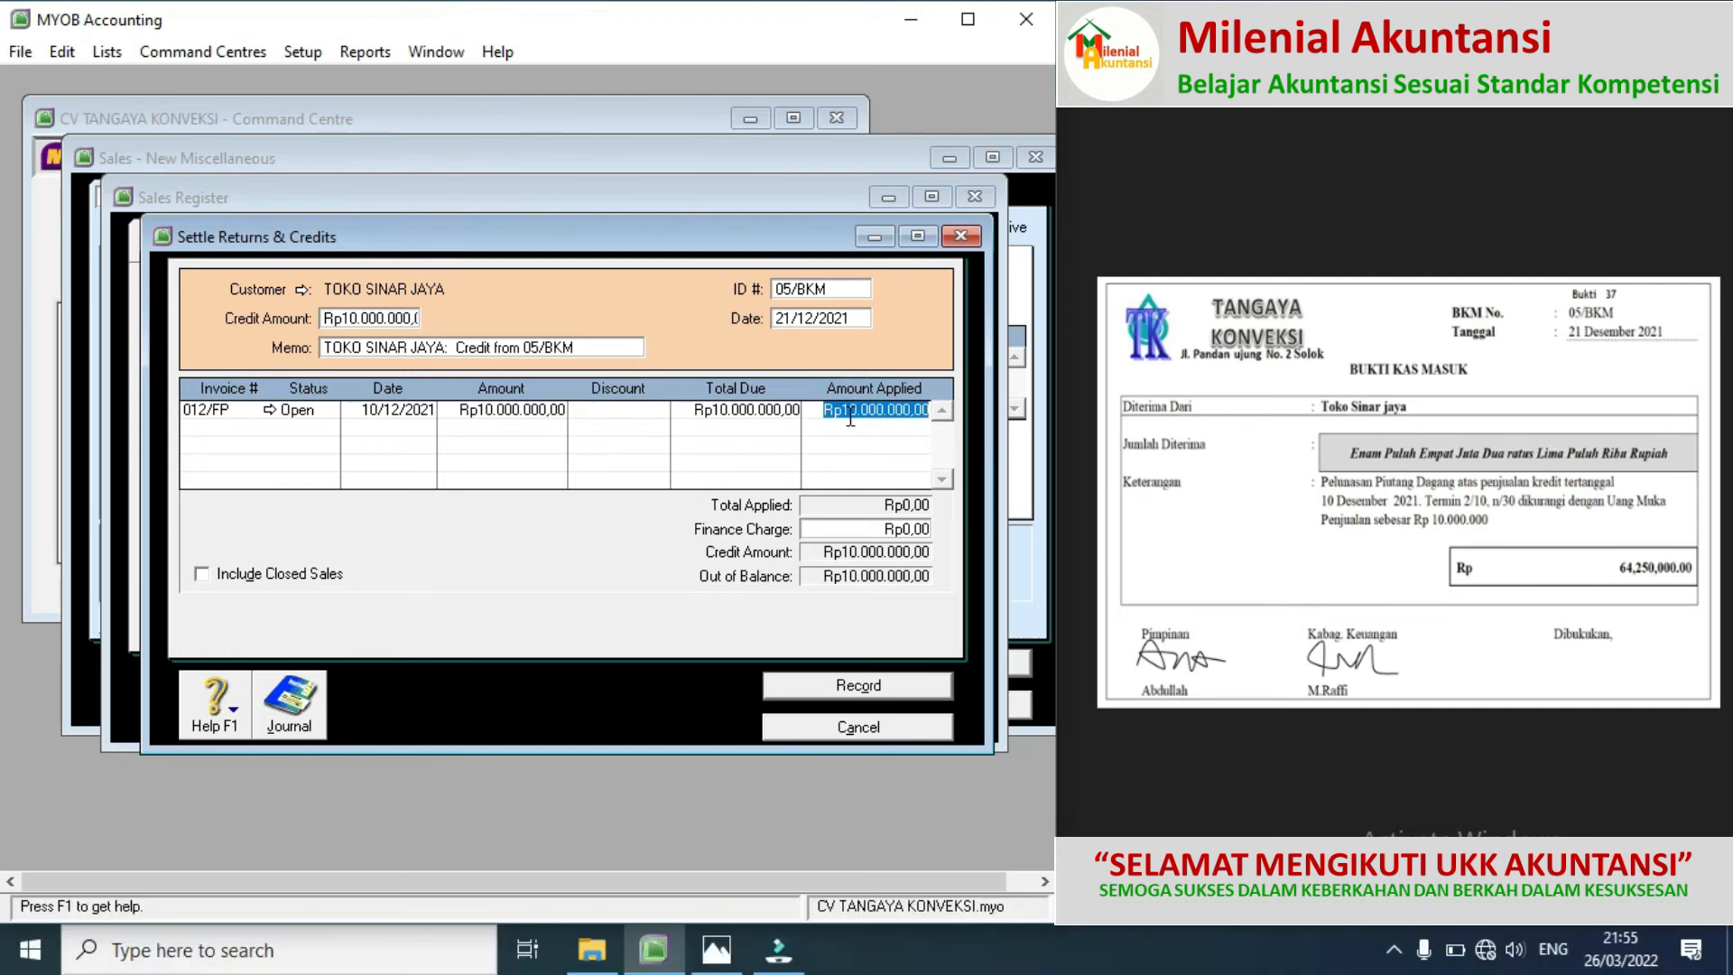
pyautogui.click(859, 529)
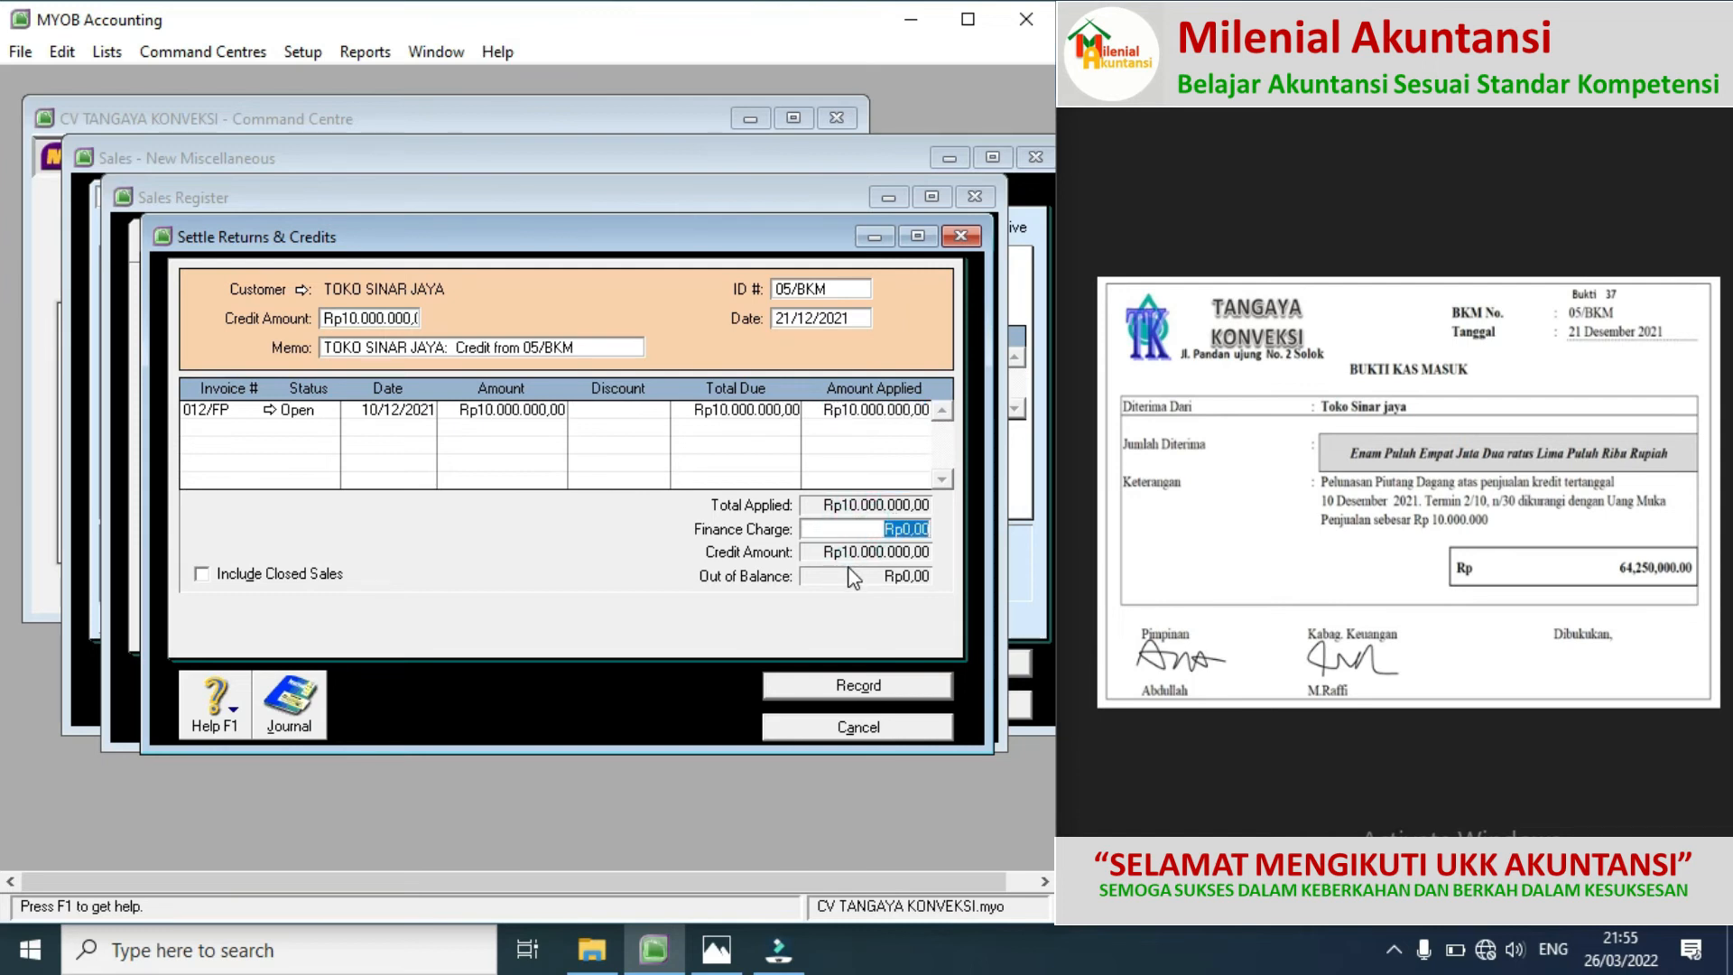
pyautogui.click(821, 685)
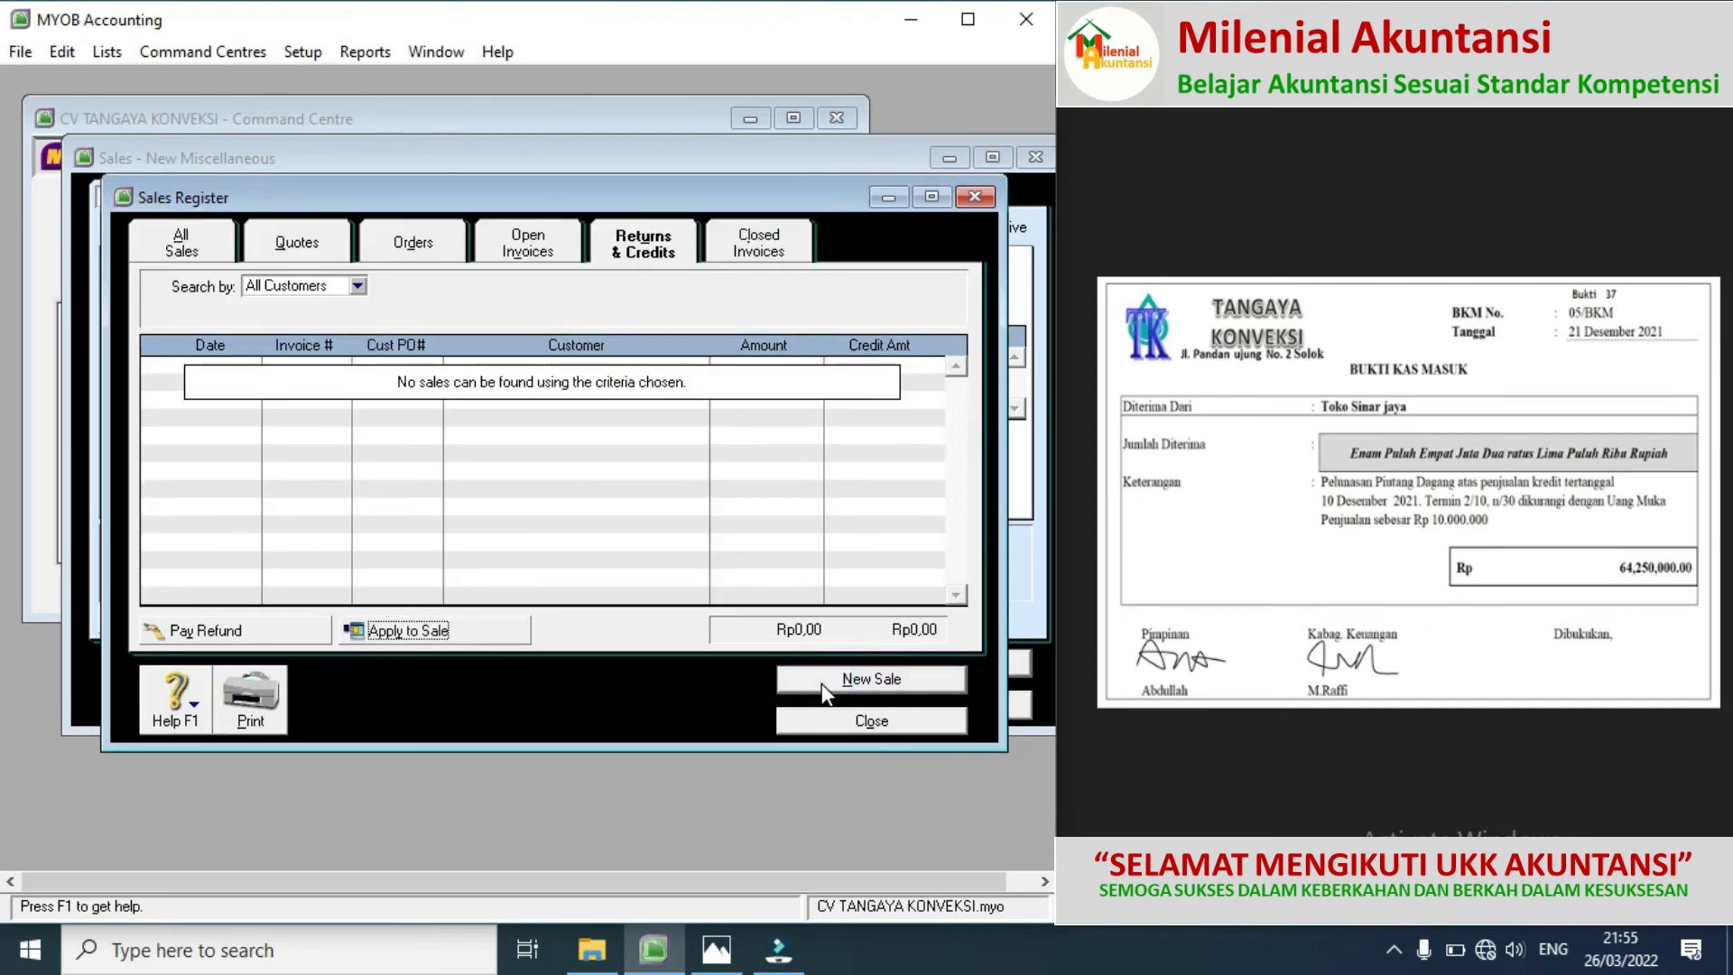
# Step: Bring up the next source voucher and close the Sales Register and the blank sales entry
pyautogui.click(1704, 498)
pyautogui.click(1704, 498)
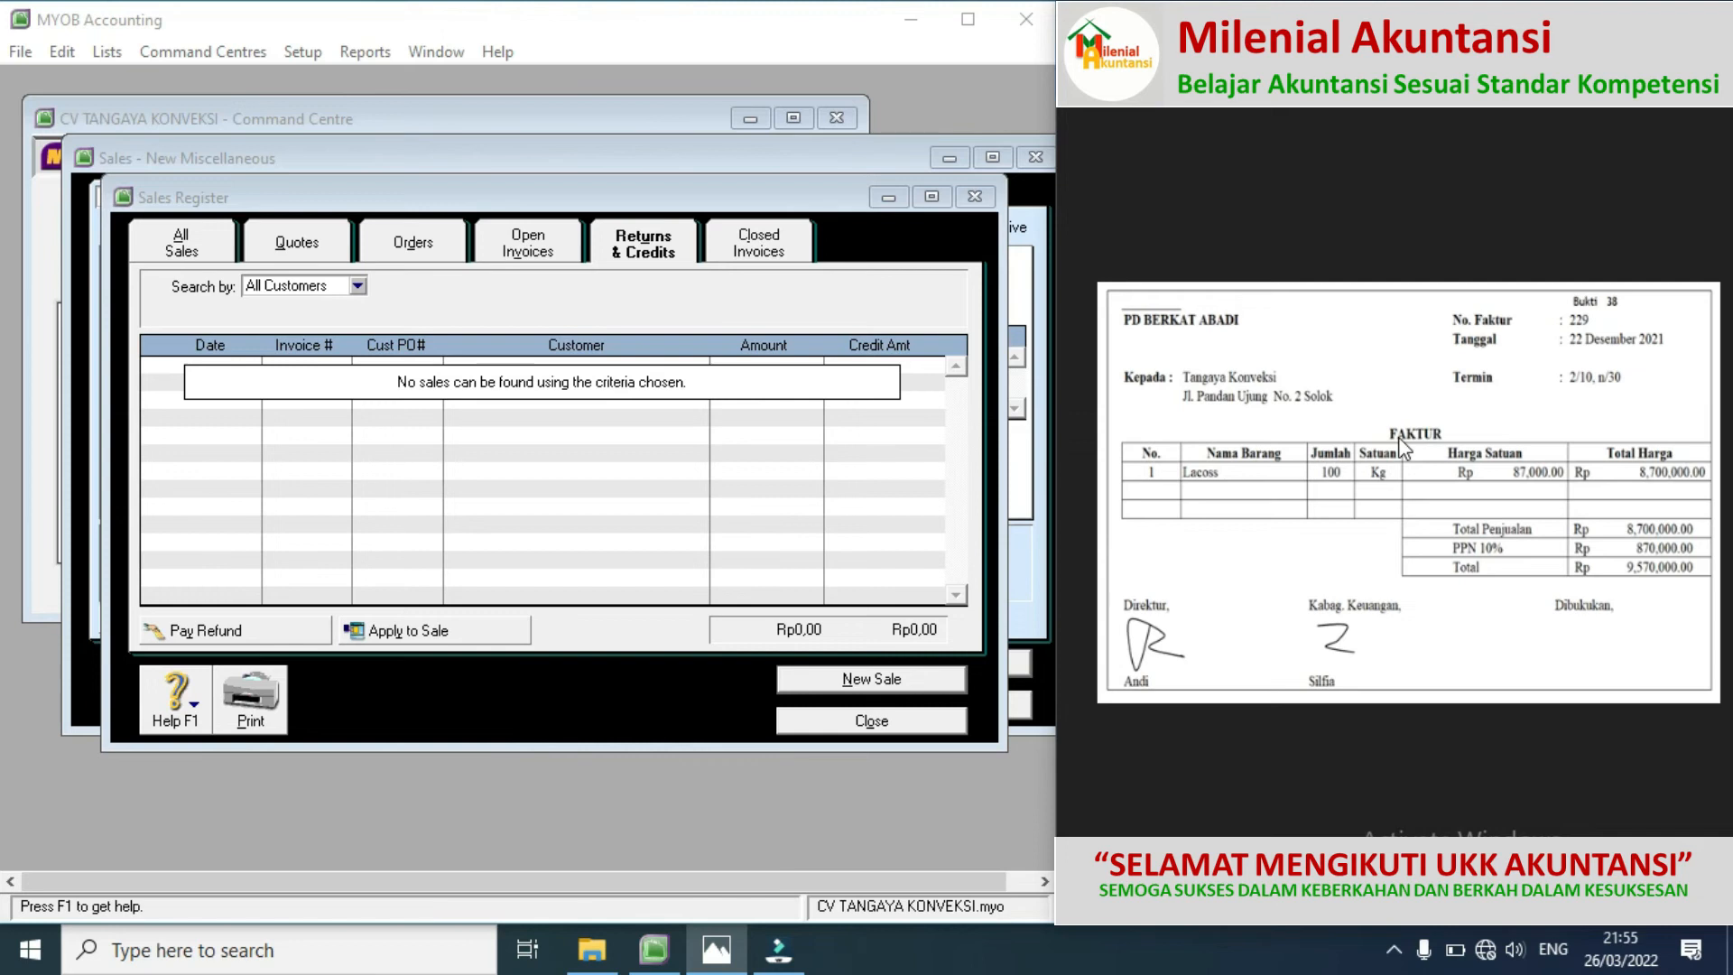
pyautogui.click(898, 722)
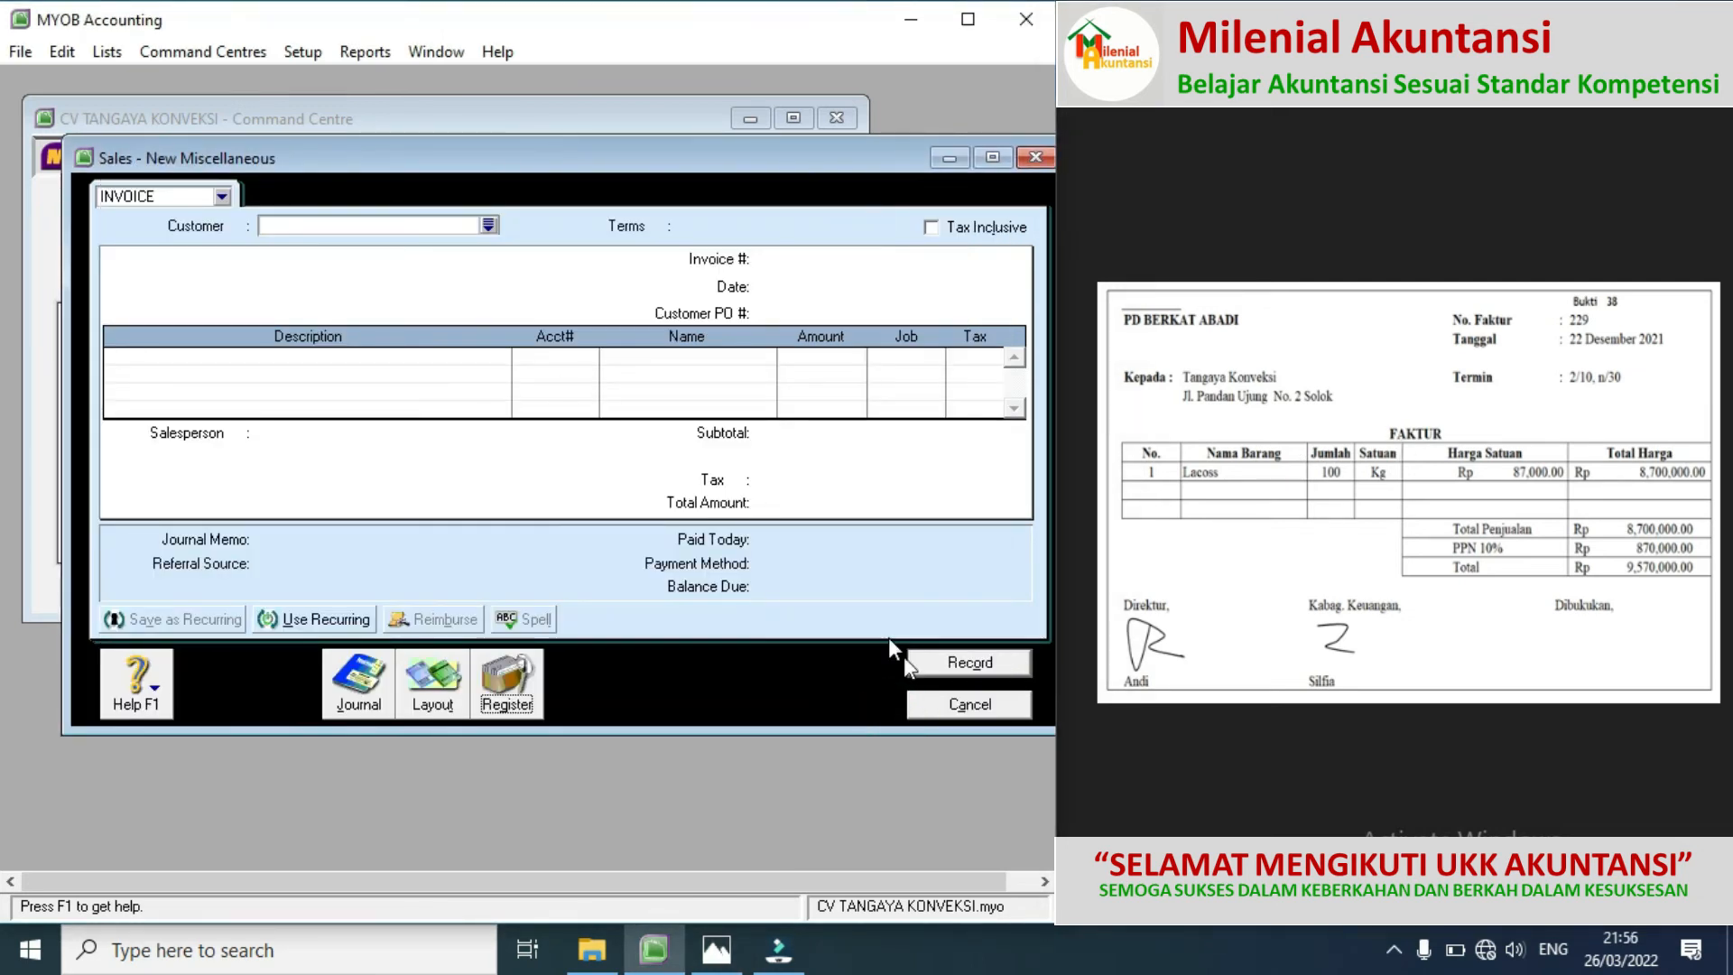
pyautogui.click(956, 704)
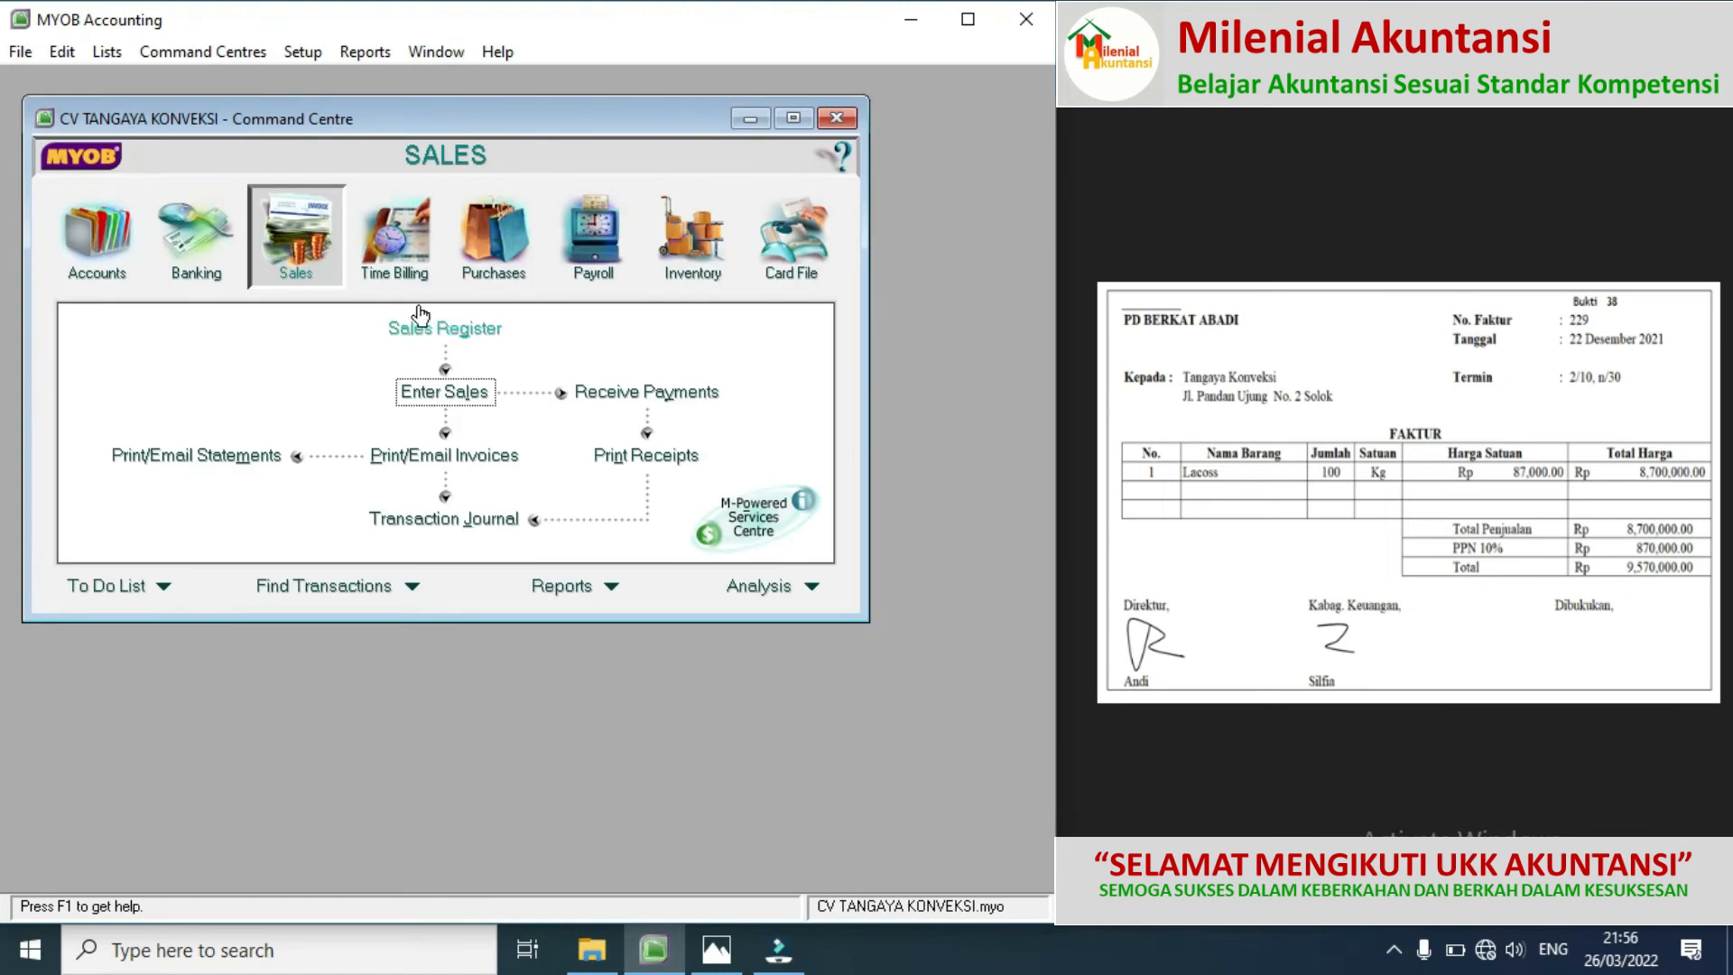
# Step: Start a new purchase bill for the supplier CV BERKAT ABADI
pyautogui.click(494, 245)
pyautogui.click(447, 394)
pyautogui.click(487, 224)
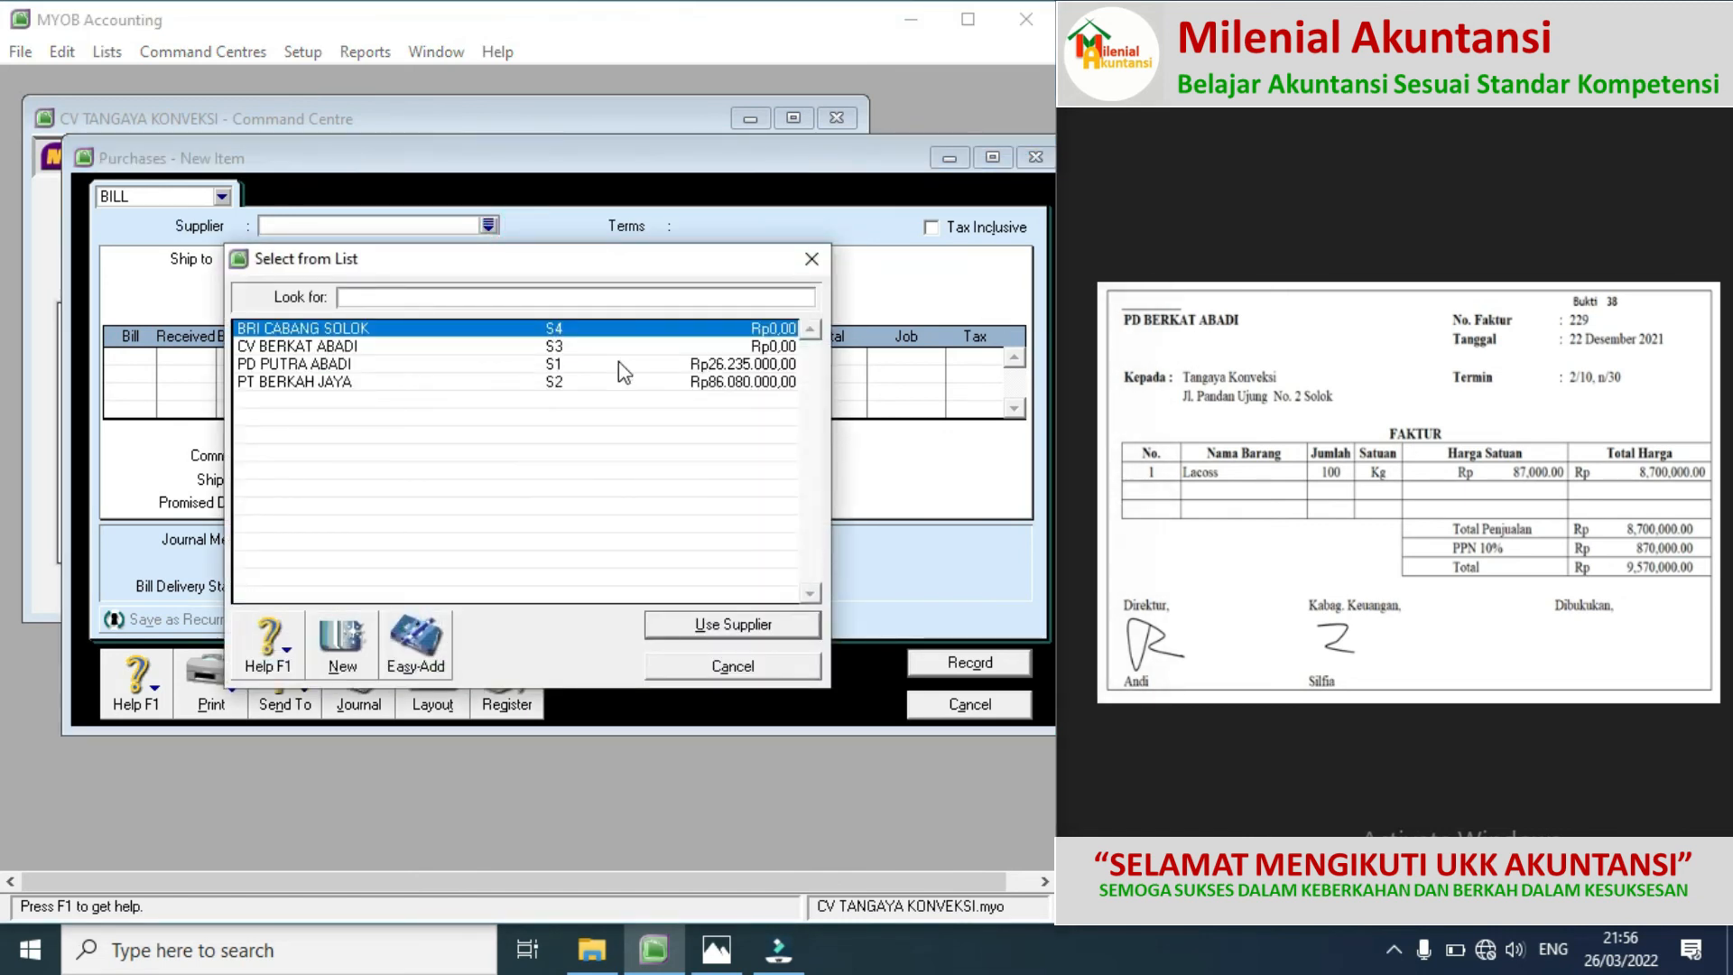
pyautogui.doubleClick(305, 348)
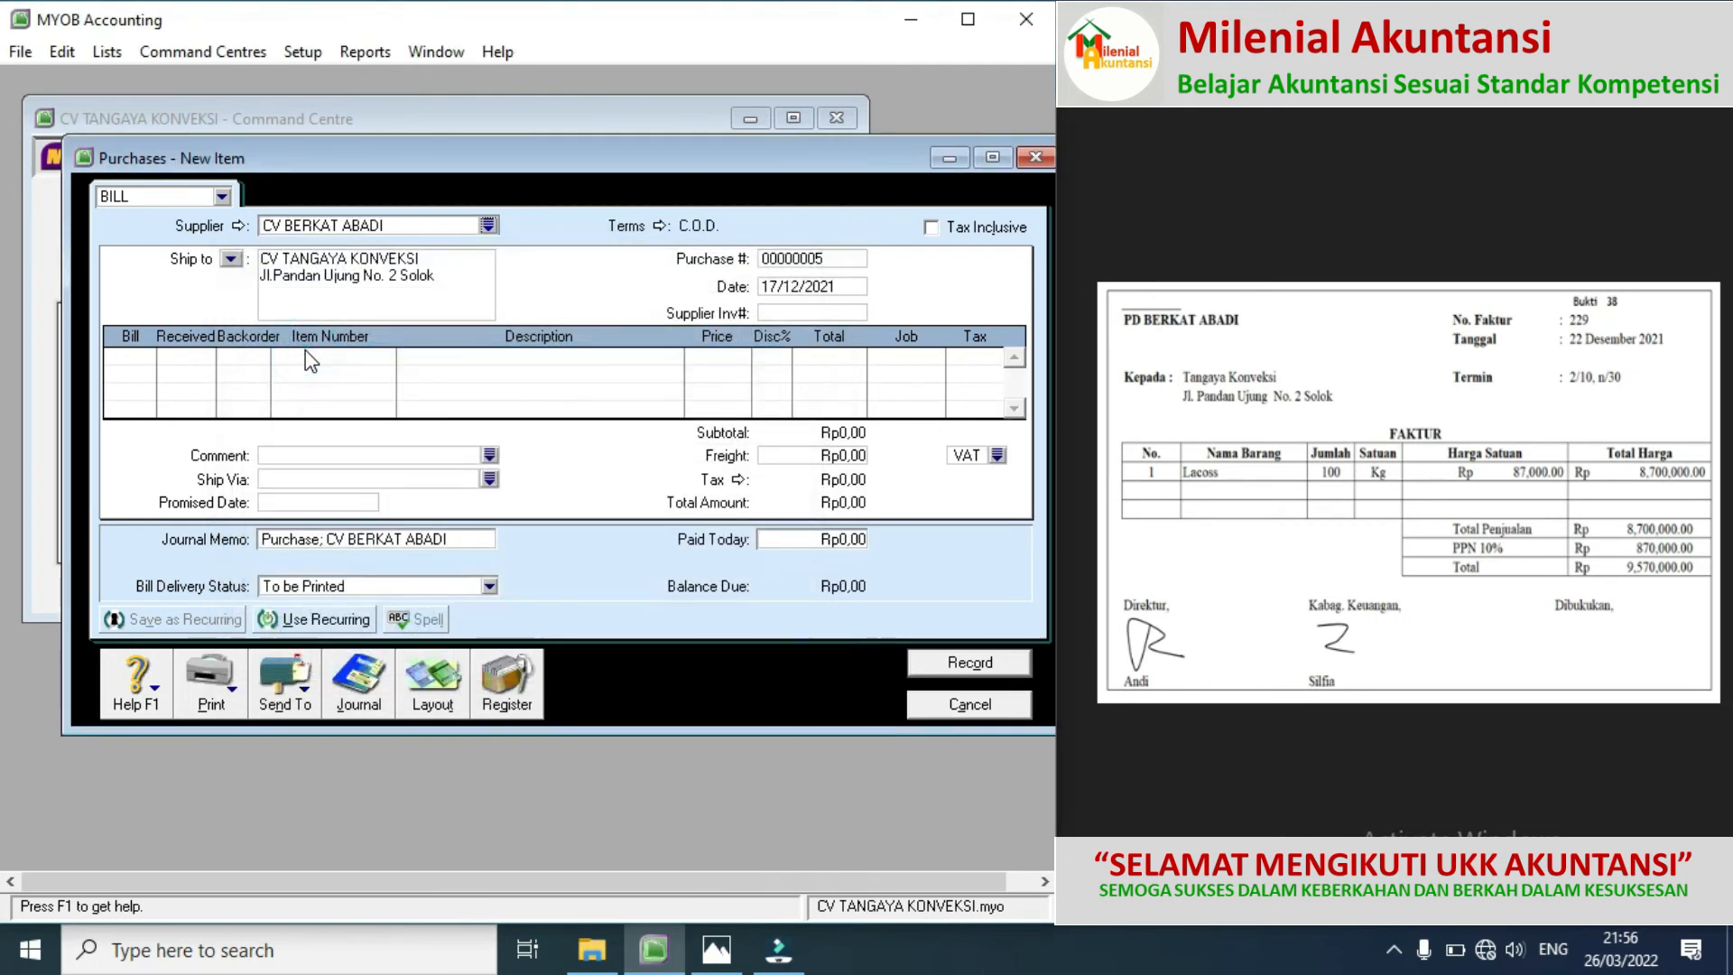
# Step: Set the bill's credit terms to In a Given # of Days with 10 discount days, 30 balance due days and a 2% early payment discount
pyautogui.click(659, 225)
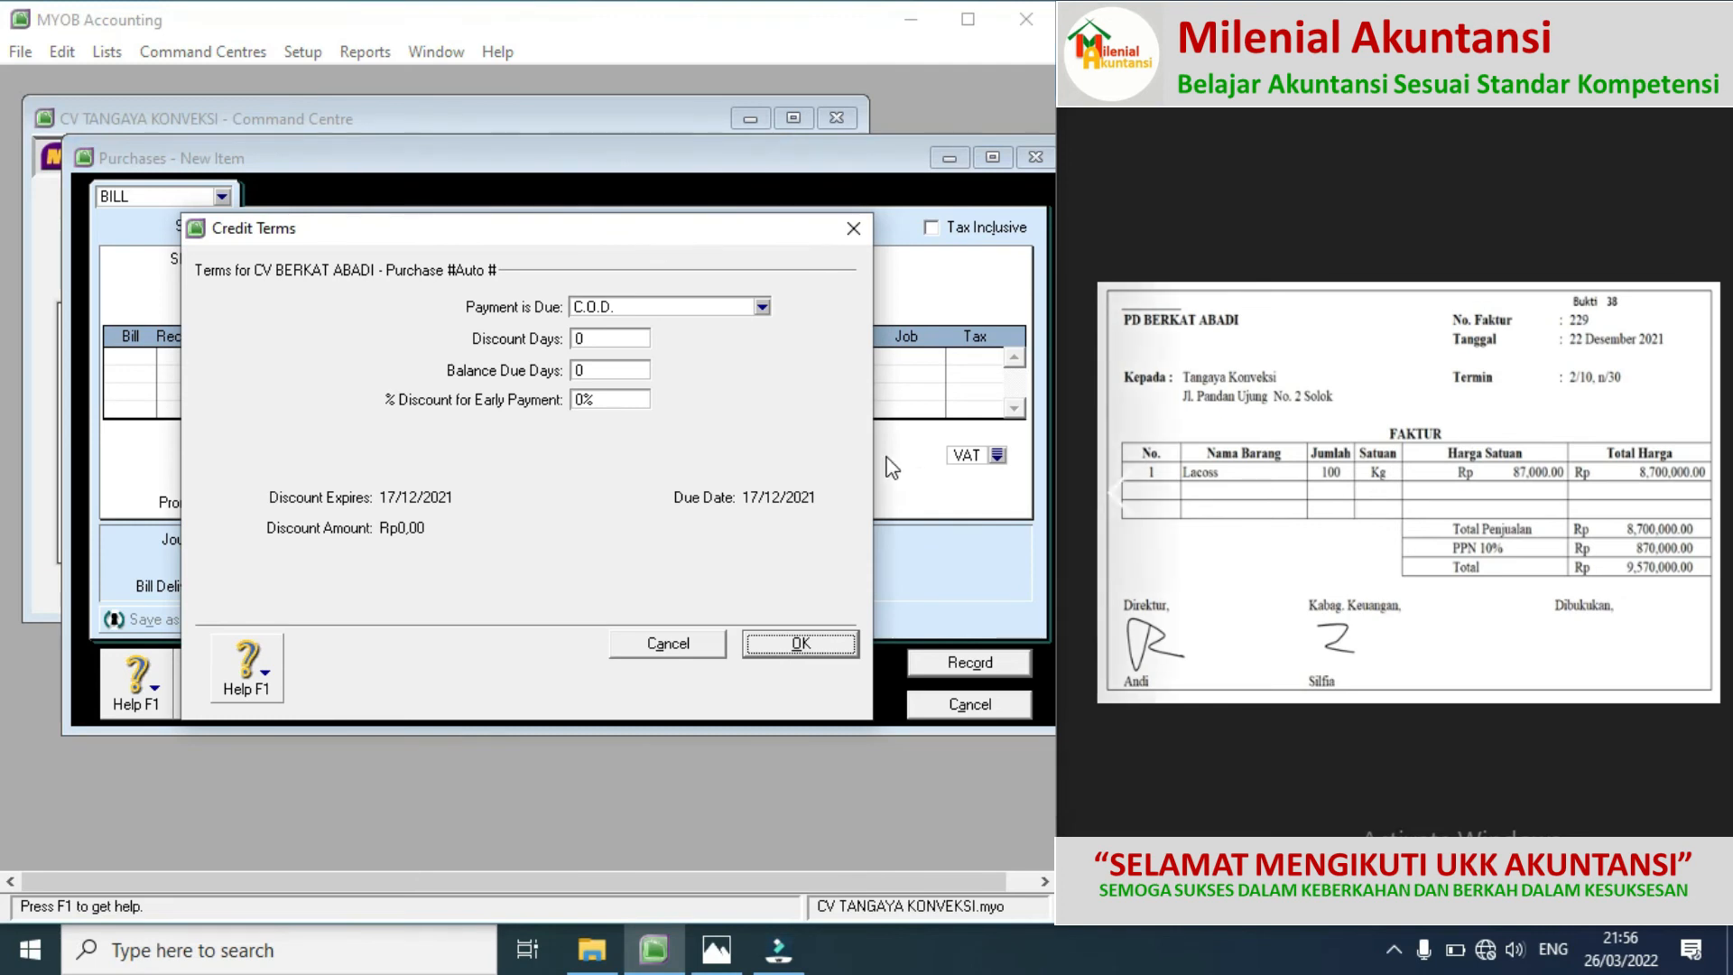
pyautogui.click(642, 306)
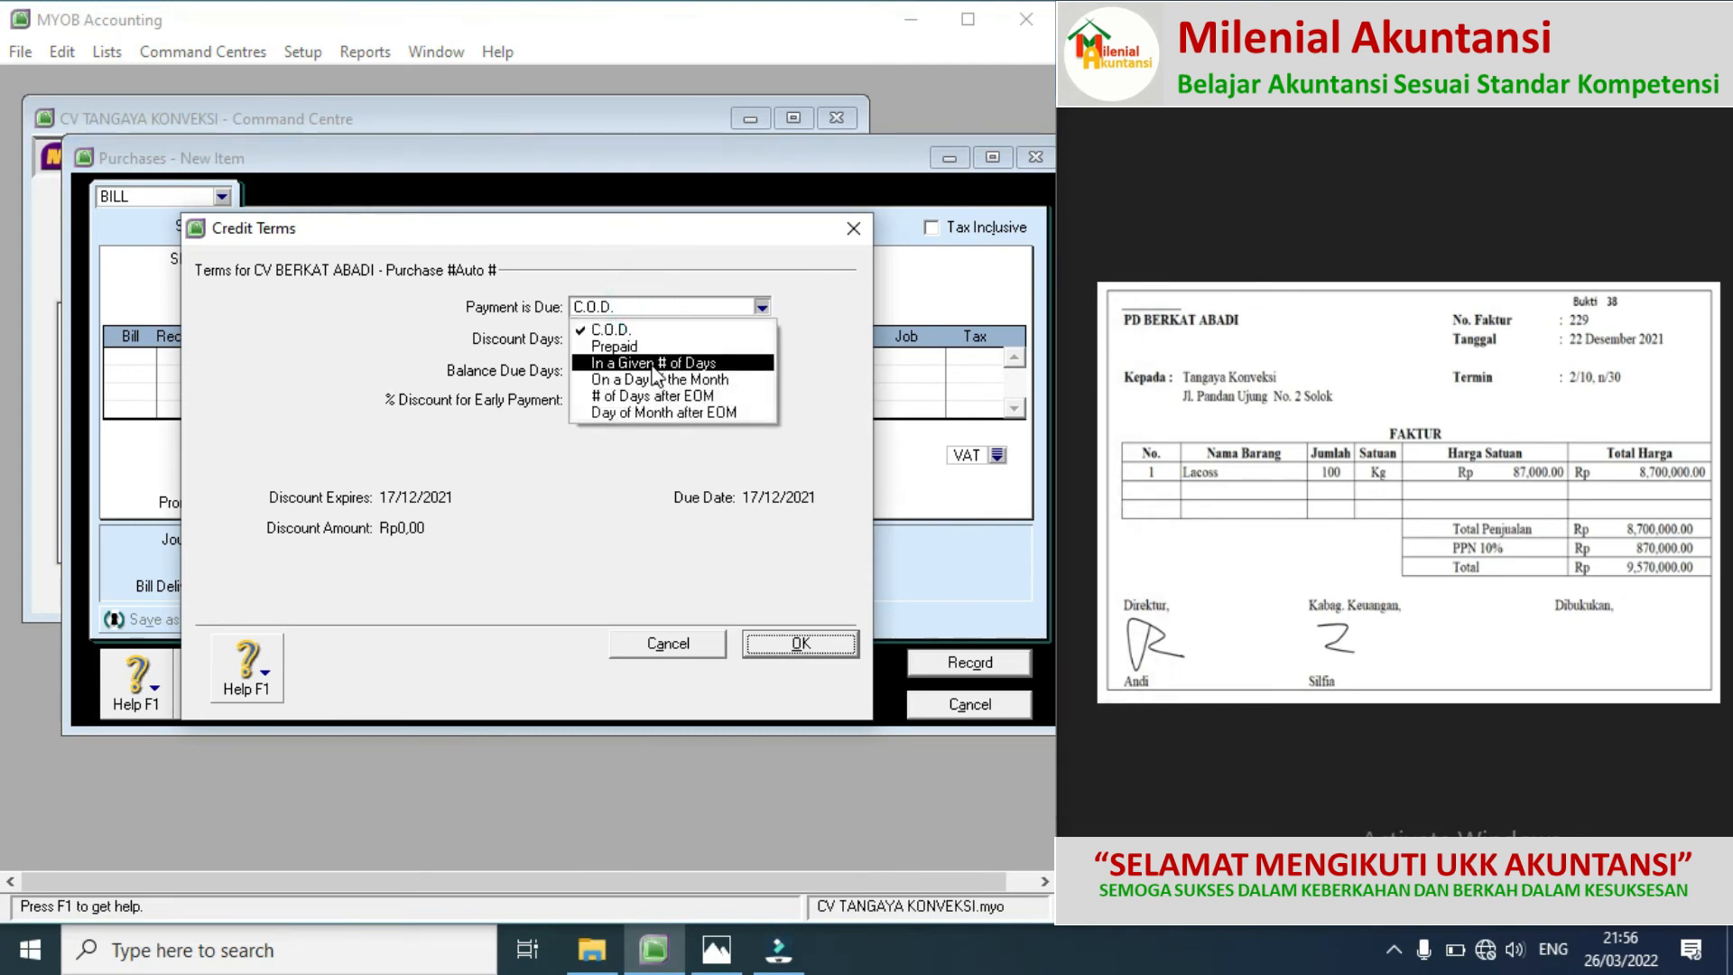
pyautogui.click(655, 370)
pyautogui.click(607, 339)
pyautogui.write('10')
pyautogui.click(594, 367)
pyautogui.click(591, 399)
pyautogui.write('2')
pyautogui.click(801, 643)
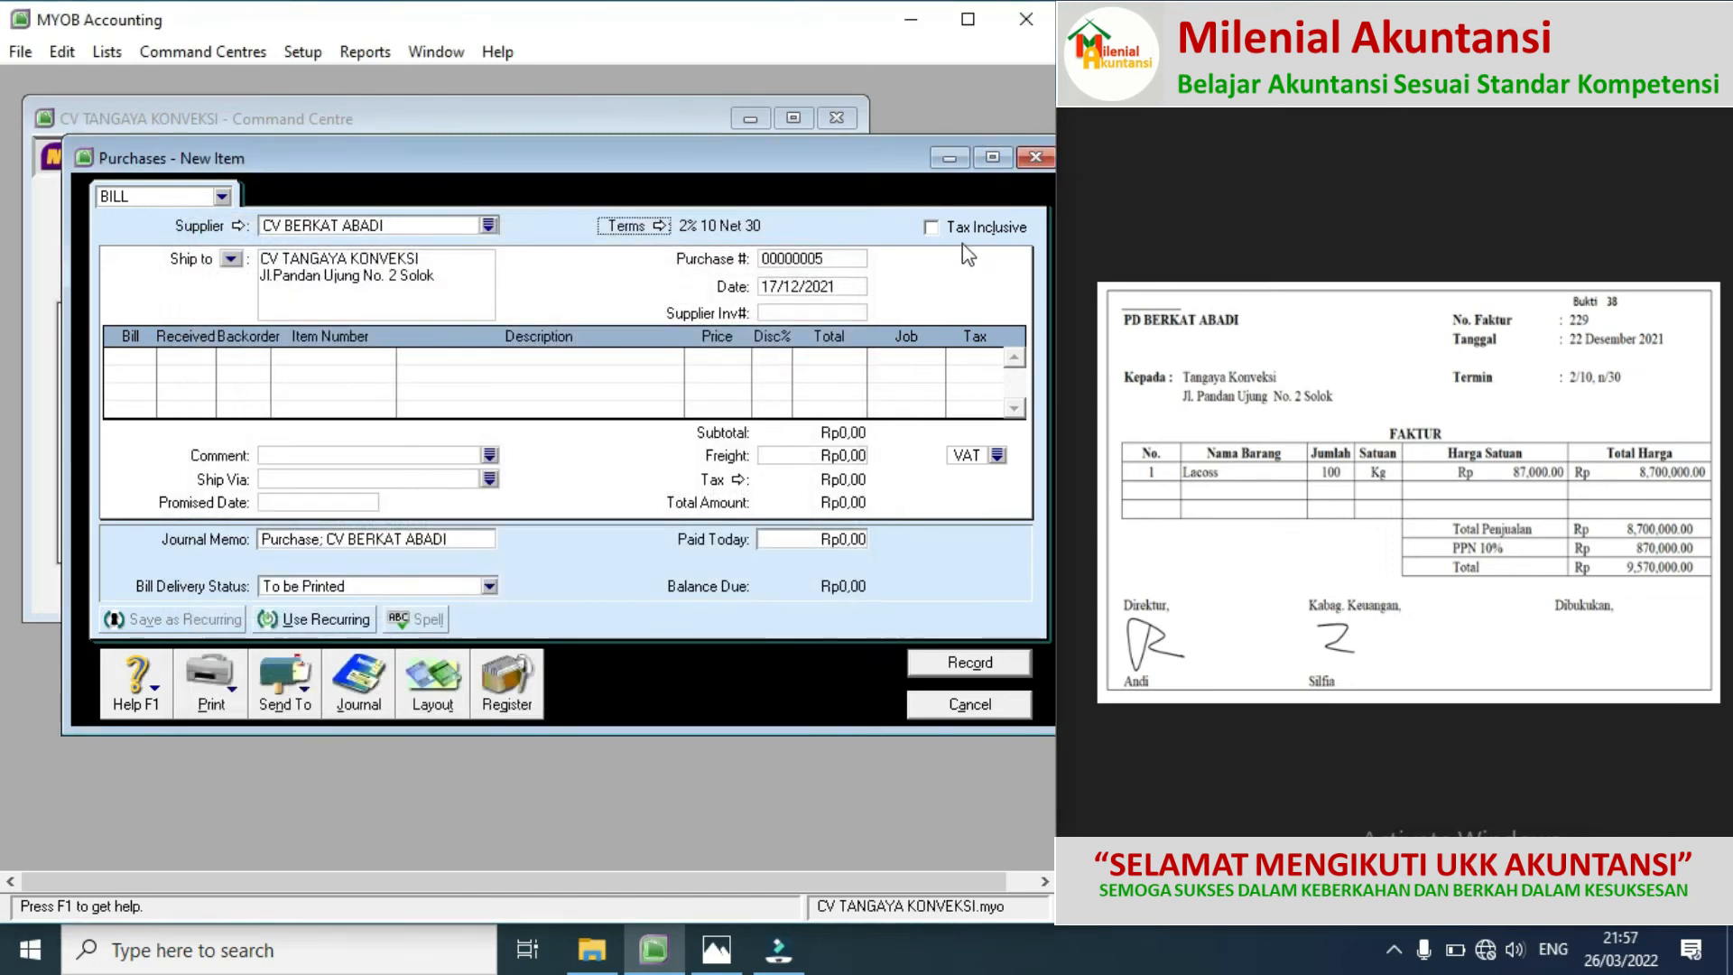
# Step: Set the purchase number to 229 and the bill date to 22/12/2021
pyautogui.click(831, 256)
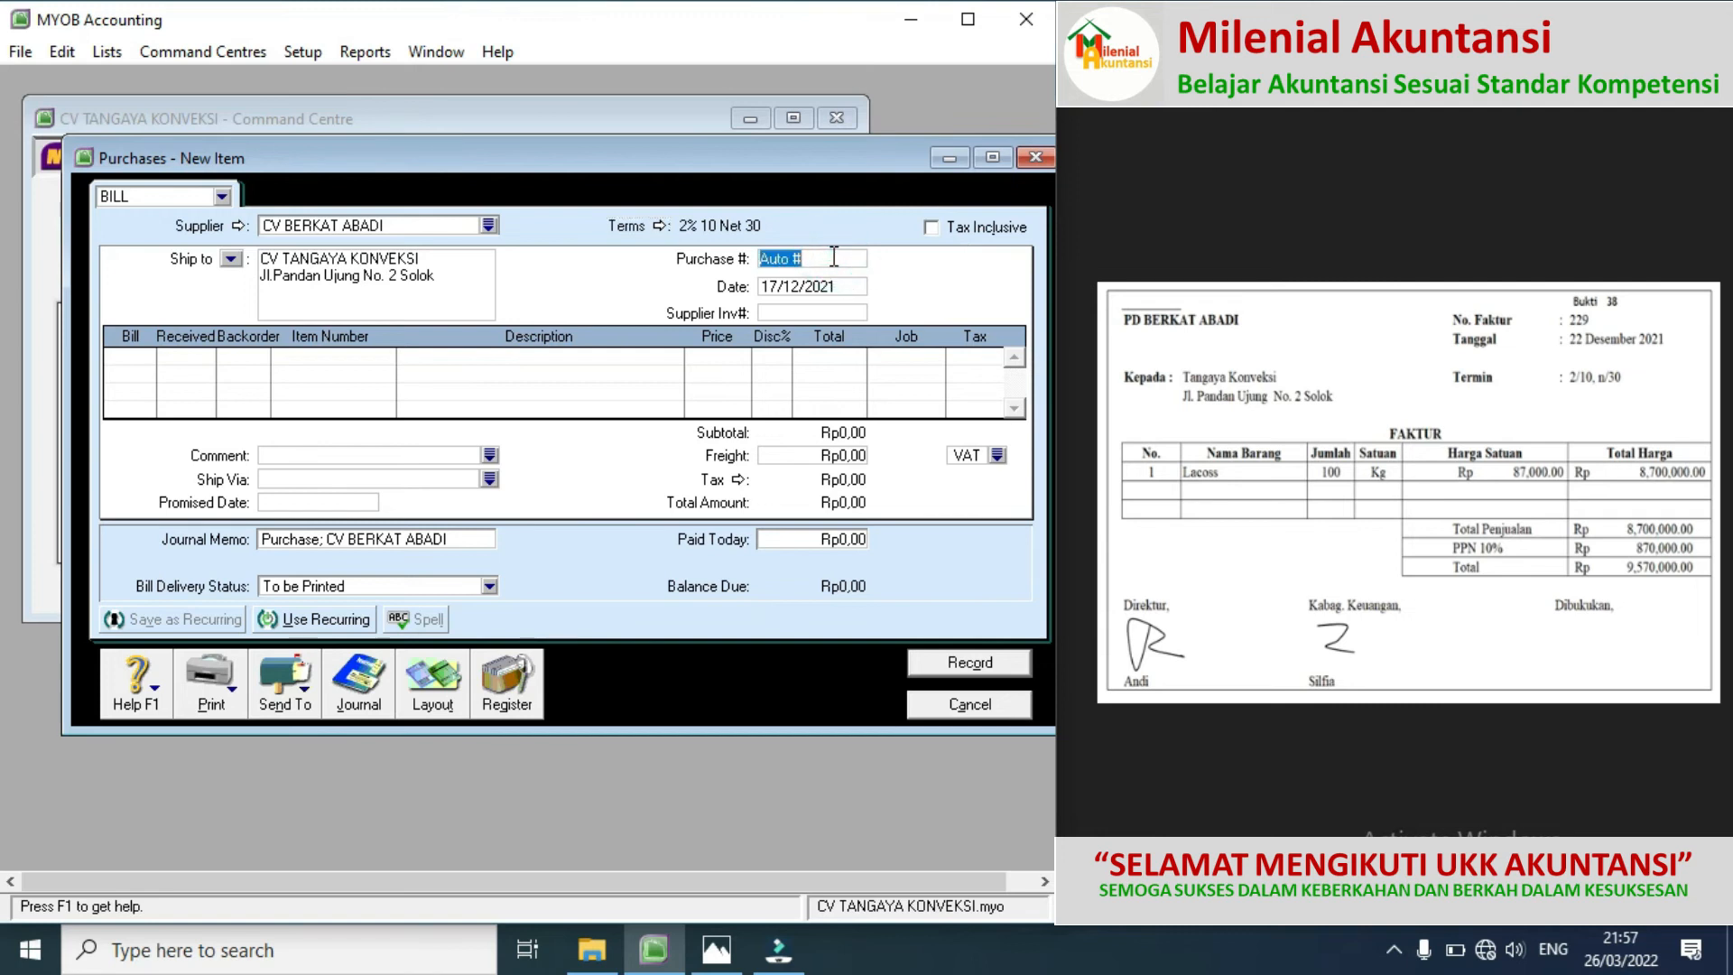
pyautogui.write('229')
pyautogui.click(779, 285)
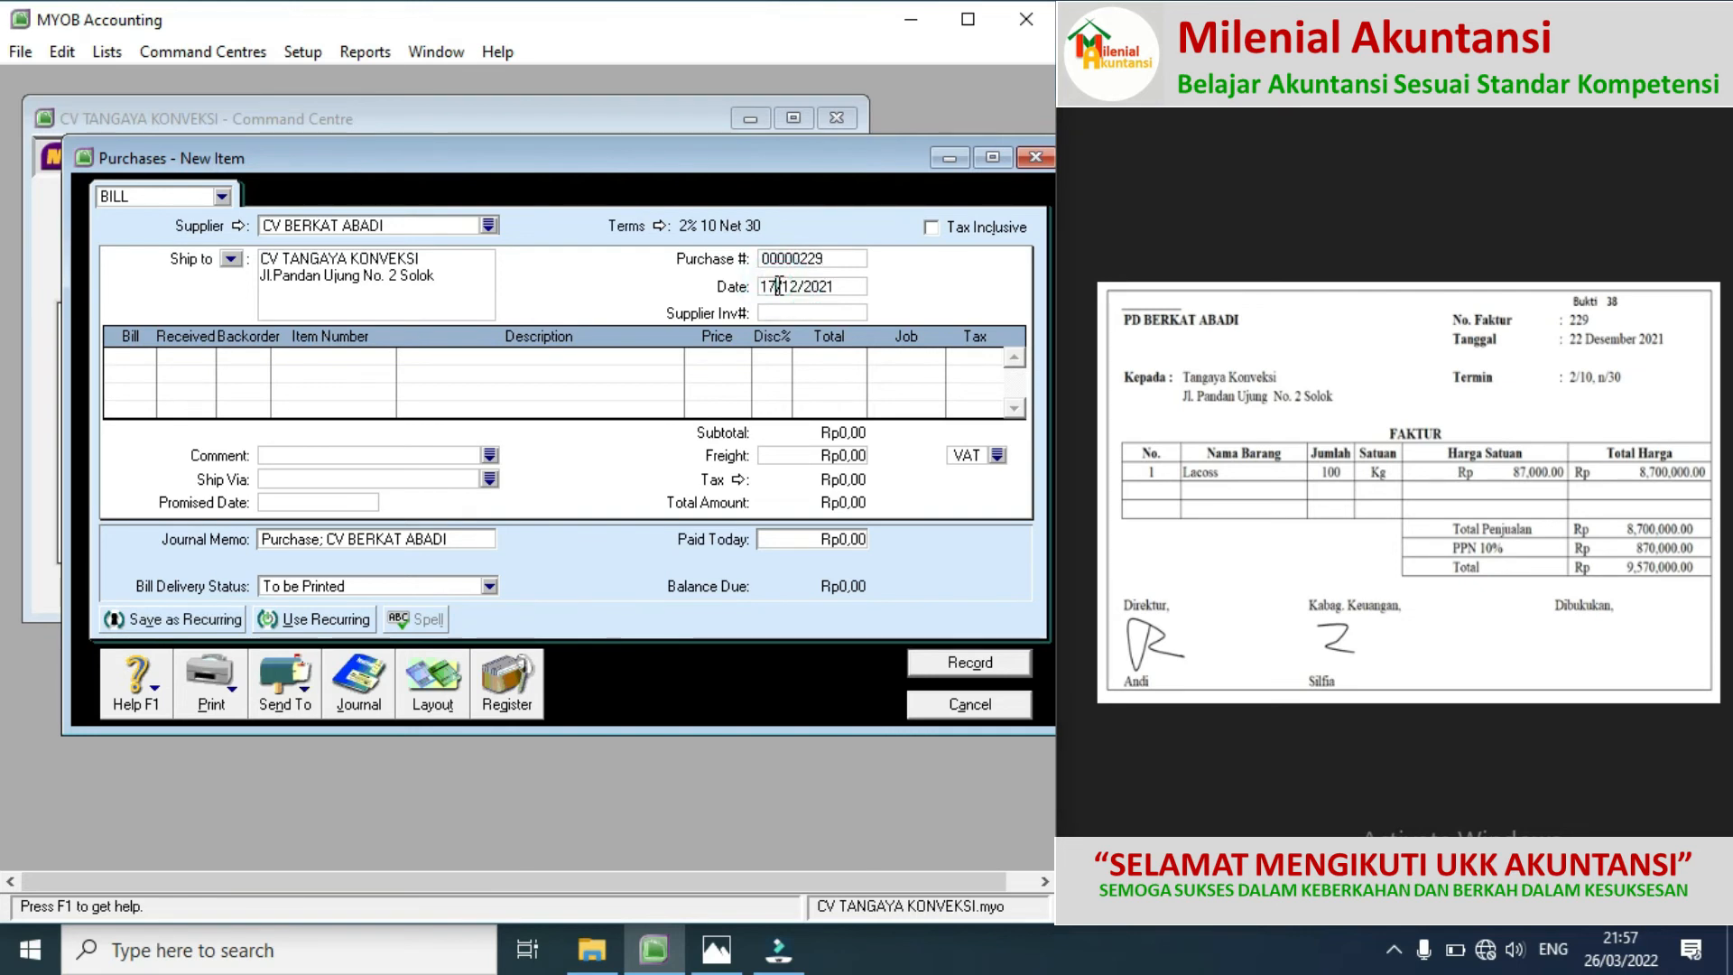
pyautogui.press('BackSpace')
pyautogui.press('BackSpace')
pyautogui.write('22')
# Step: Enter a quantity of 100 on the bill's first line and bring up the item list
pyautogui.click(150, 357)
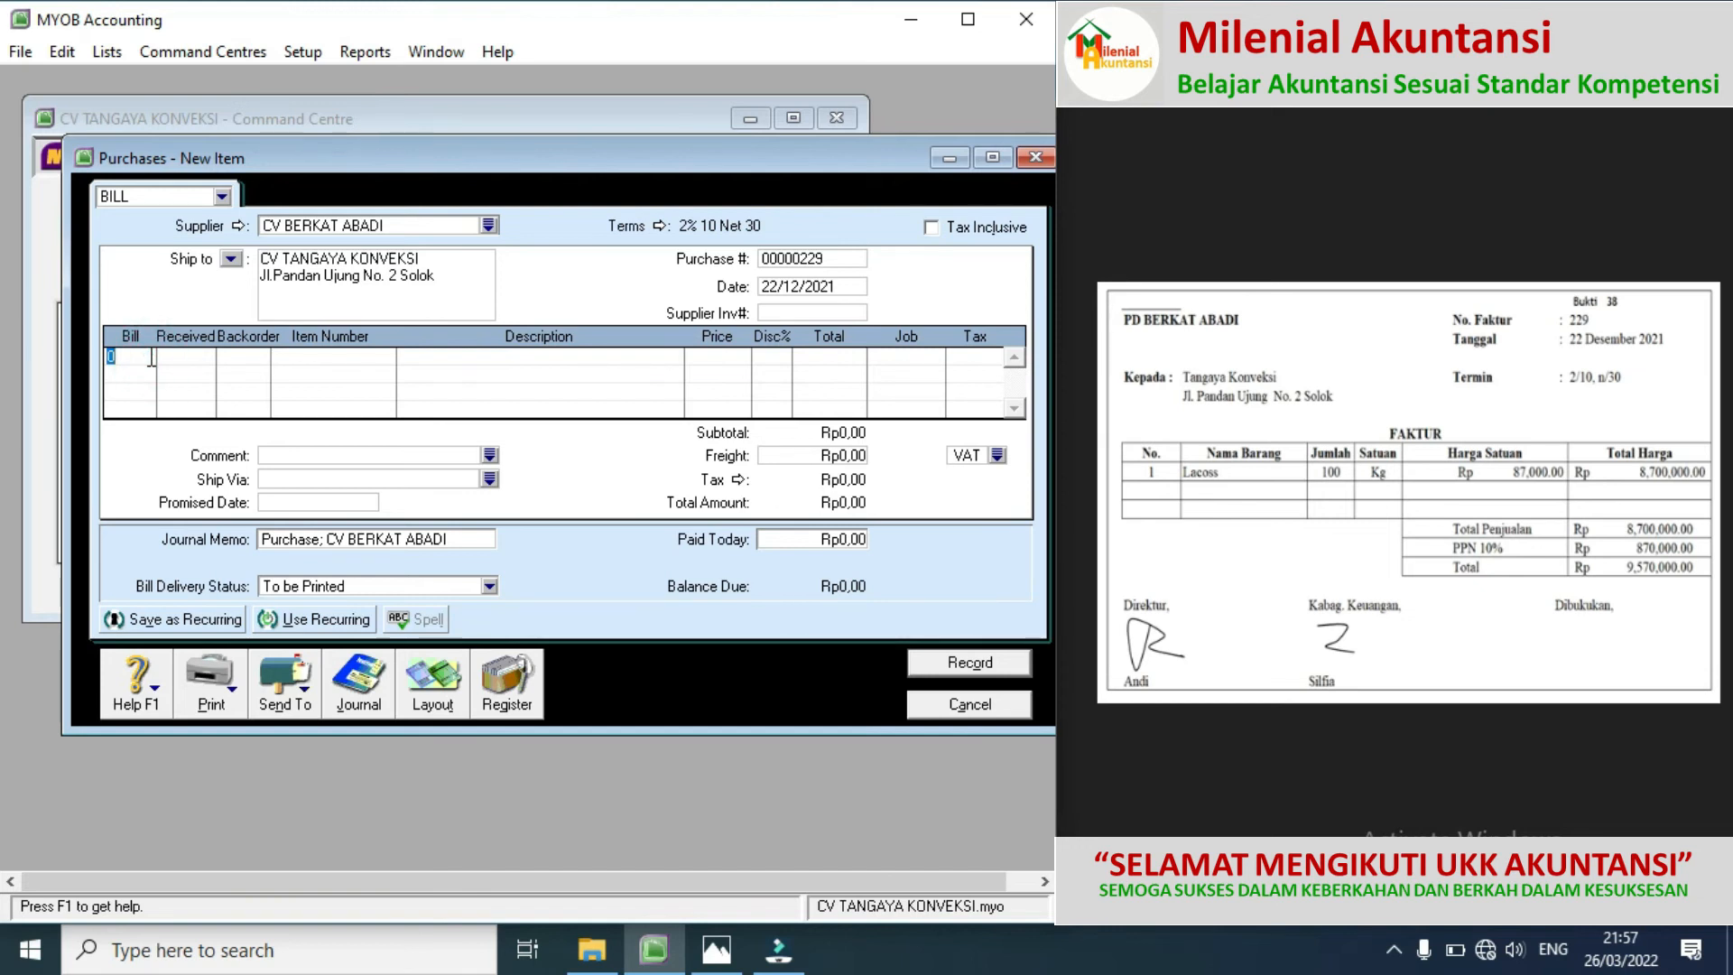
pyautogui.press('Tab')
pyautogui.press('Tab')
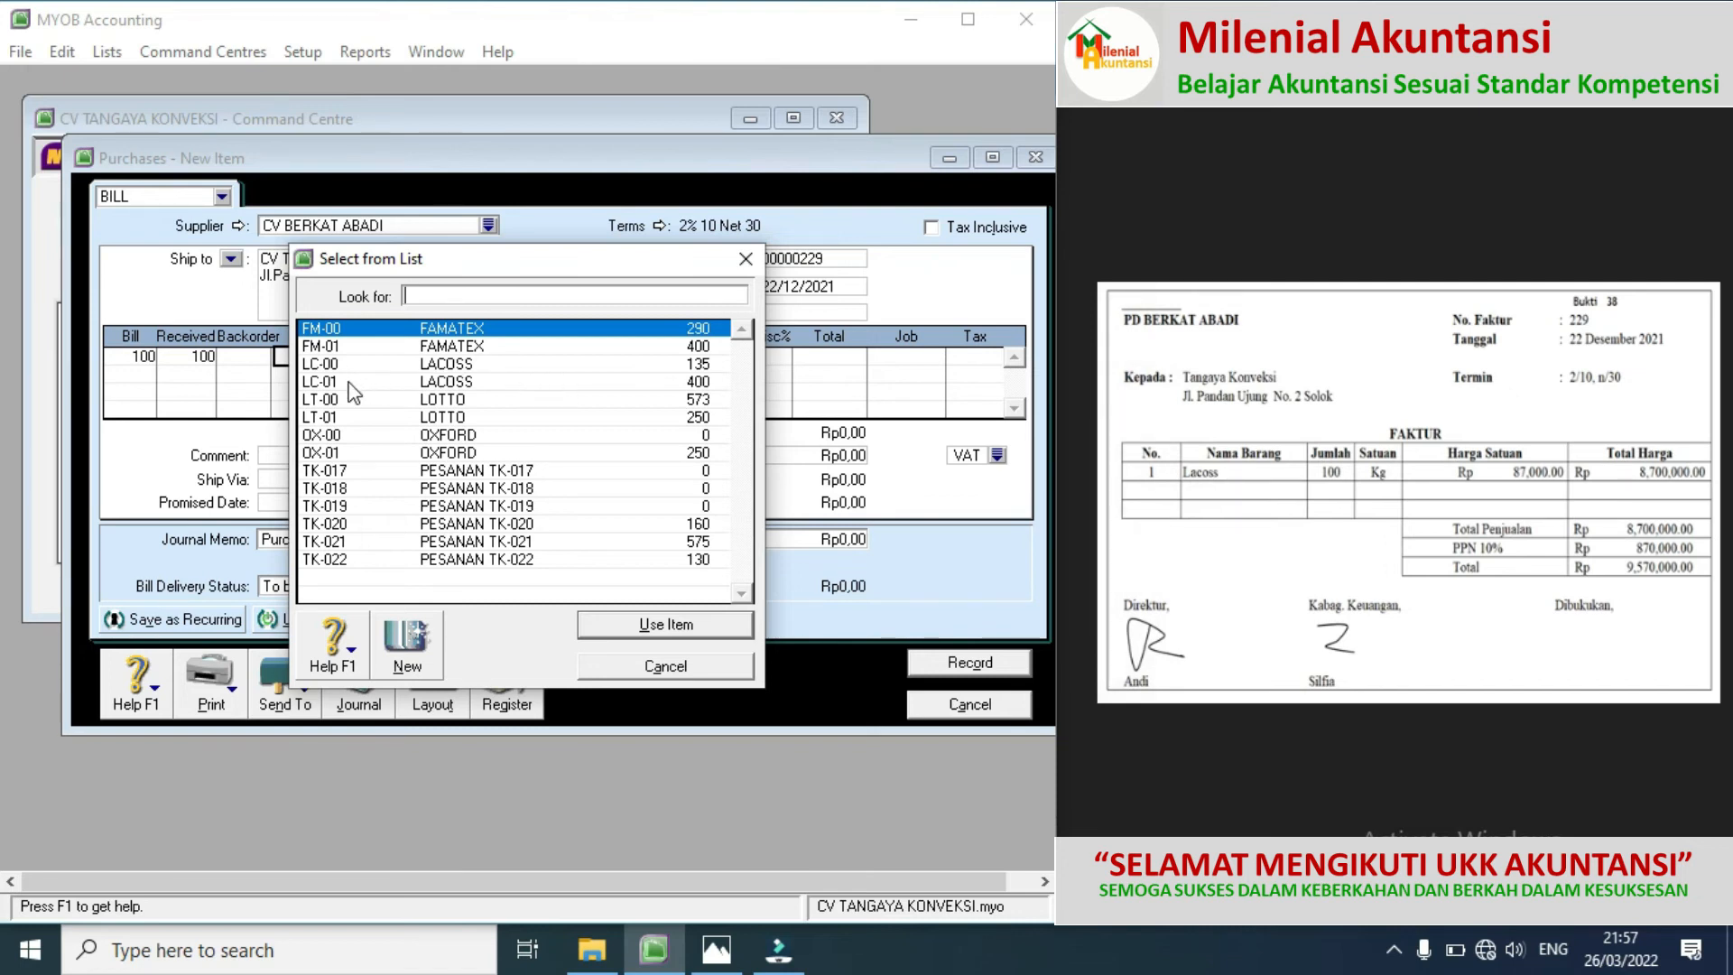
# Step: Create a new inventory item with the number LC-02 and the name LACOSS
pyautogui.click(413, 646)
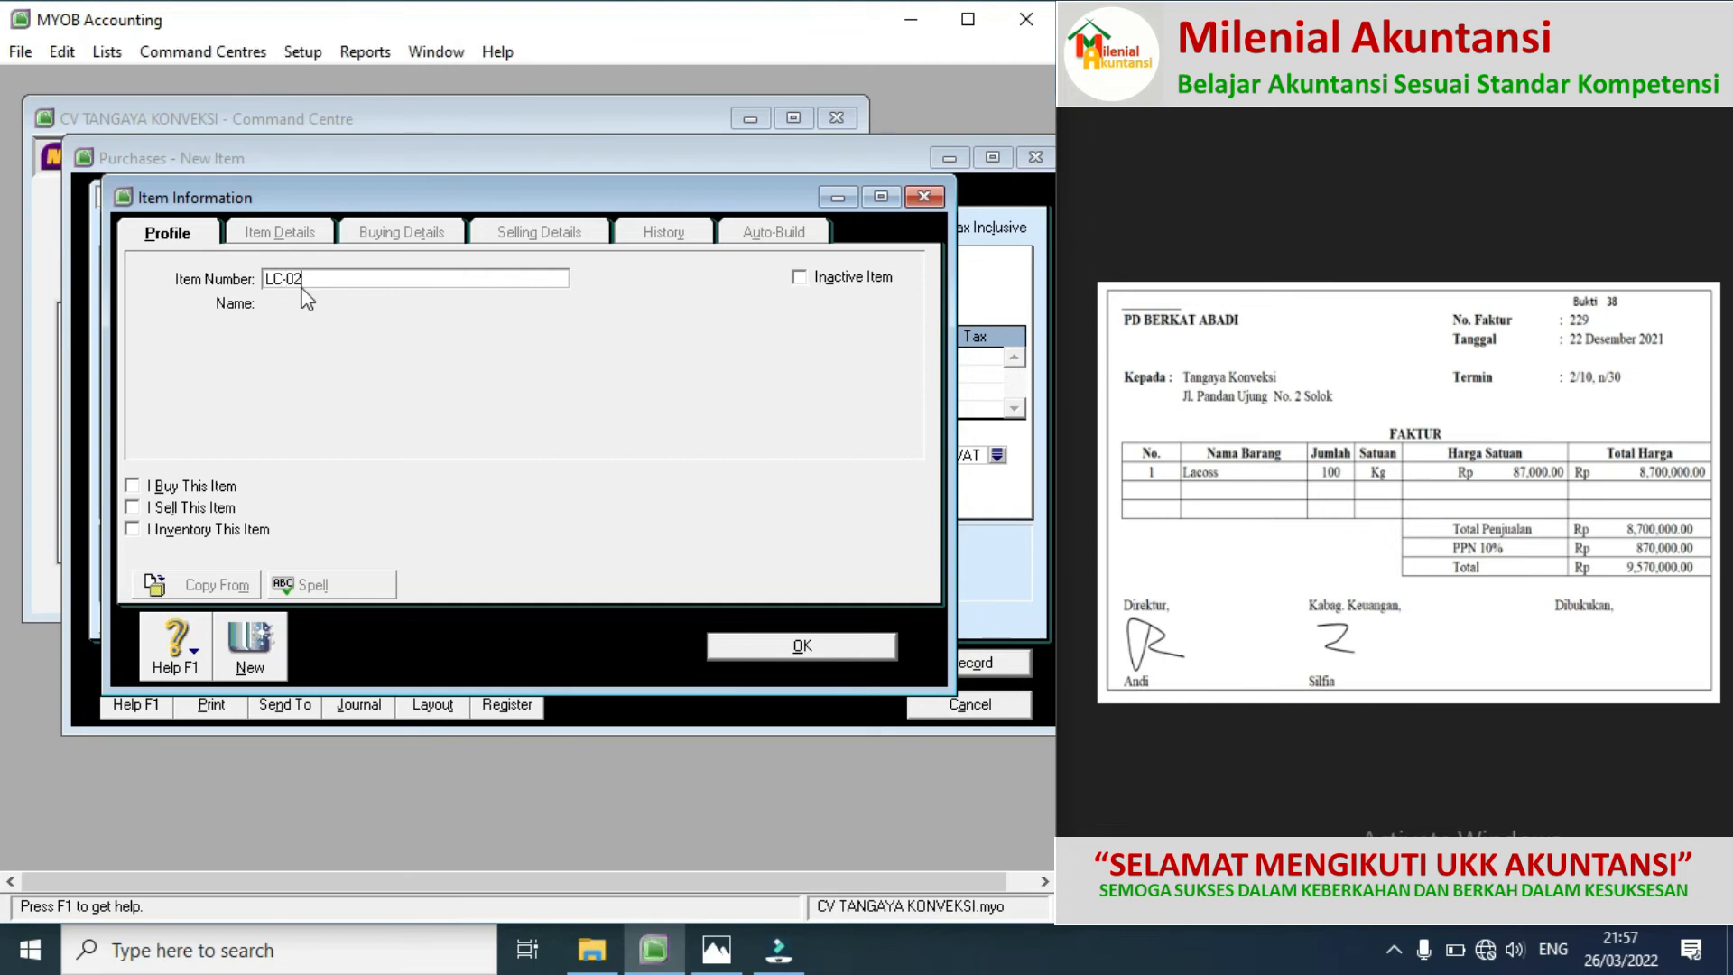
pyautogui.press('Tab')
pyautogui.write('LA')
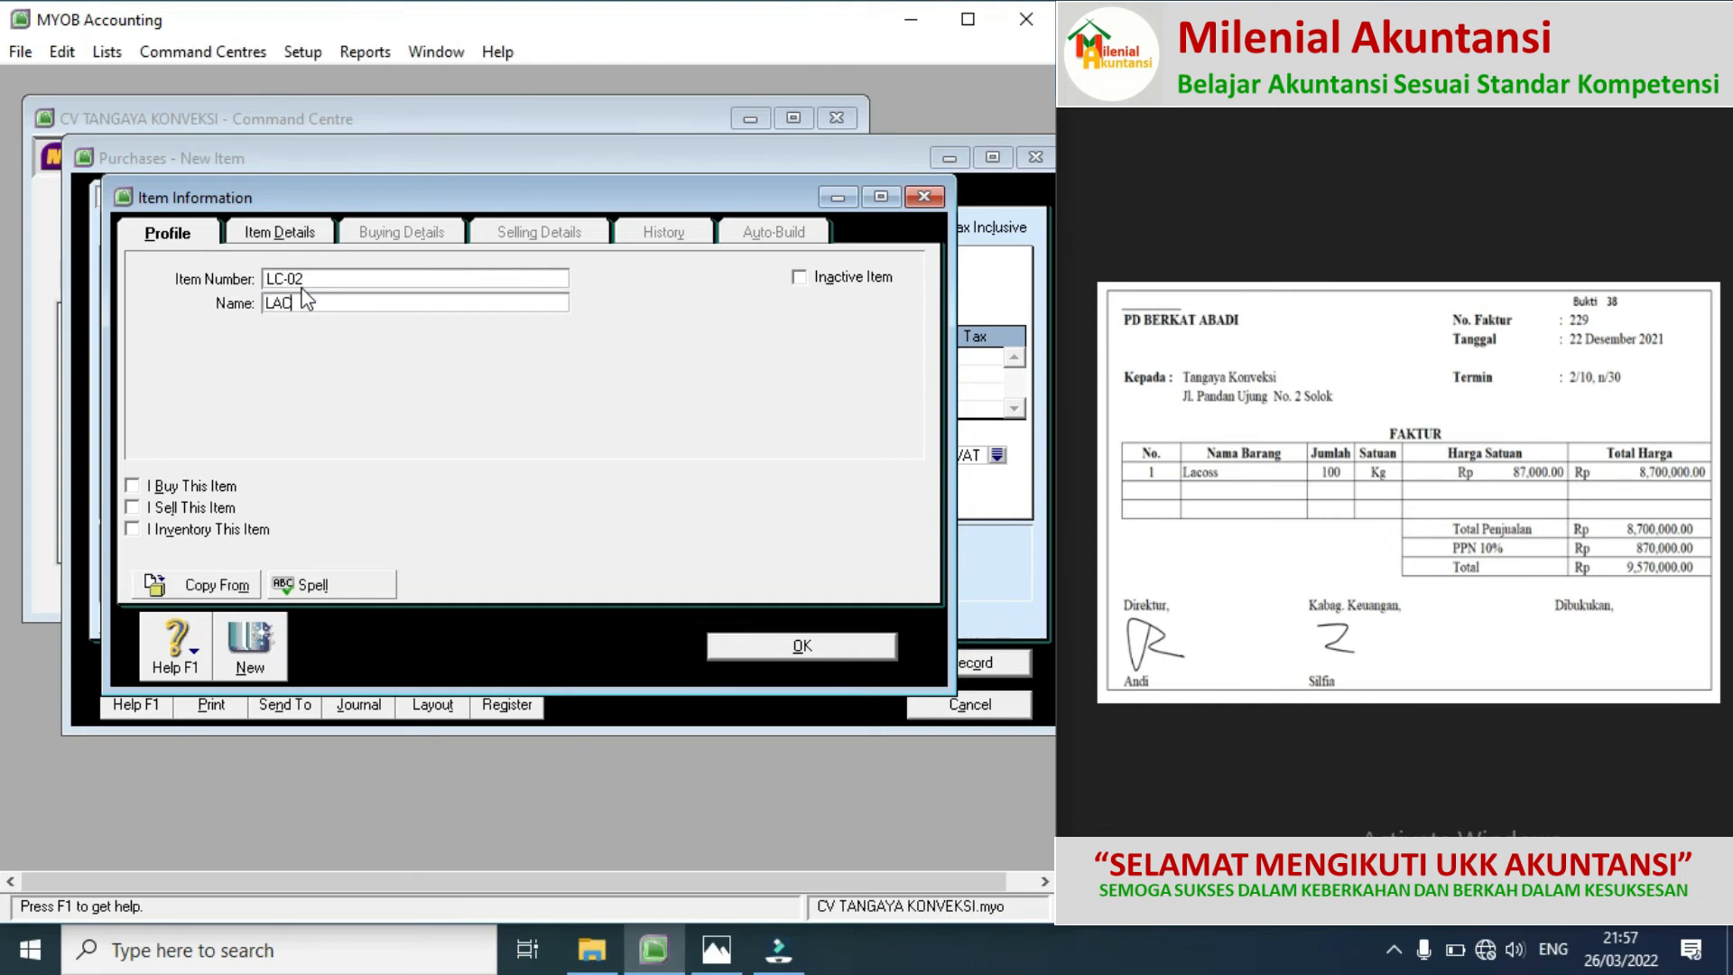
pyautogui.write('COSS')
# Step: Mark item LC-02 as bought, sold and inventoried, with Raw Material Inventory as its asset account, and save it
pyautogui.click(132, 485)
pyautogui.click(132, 530)
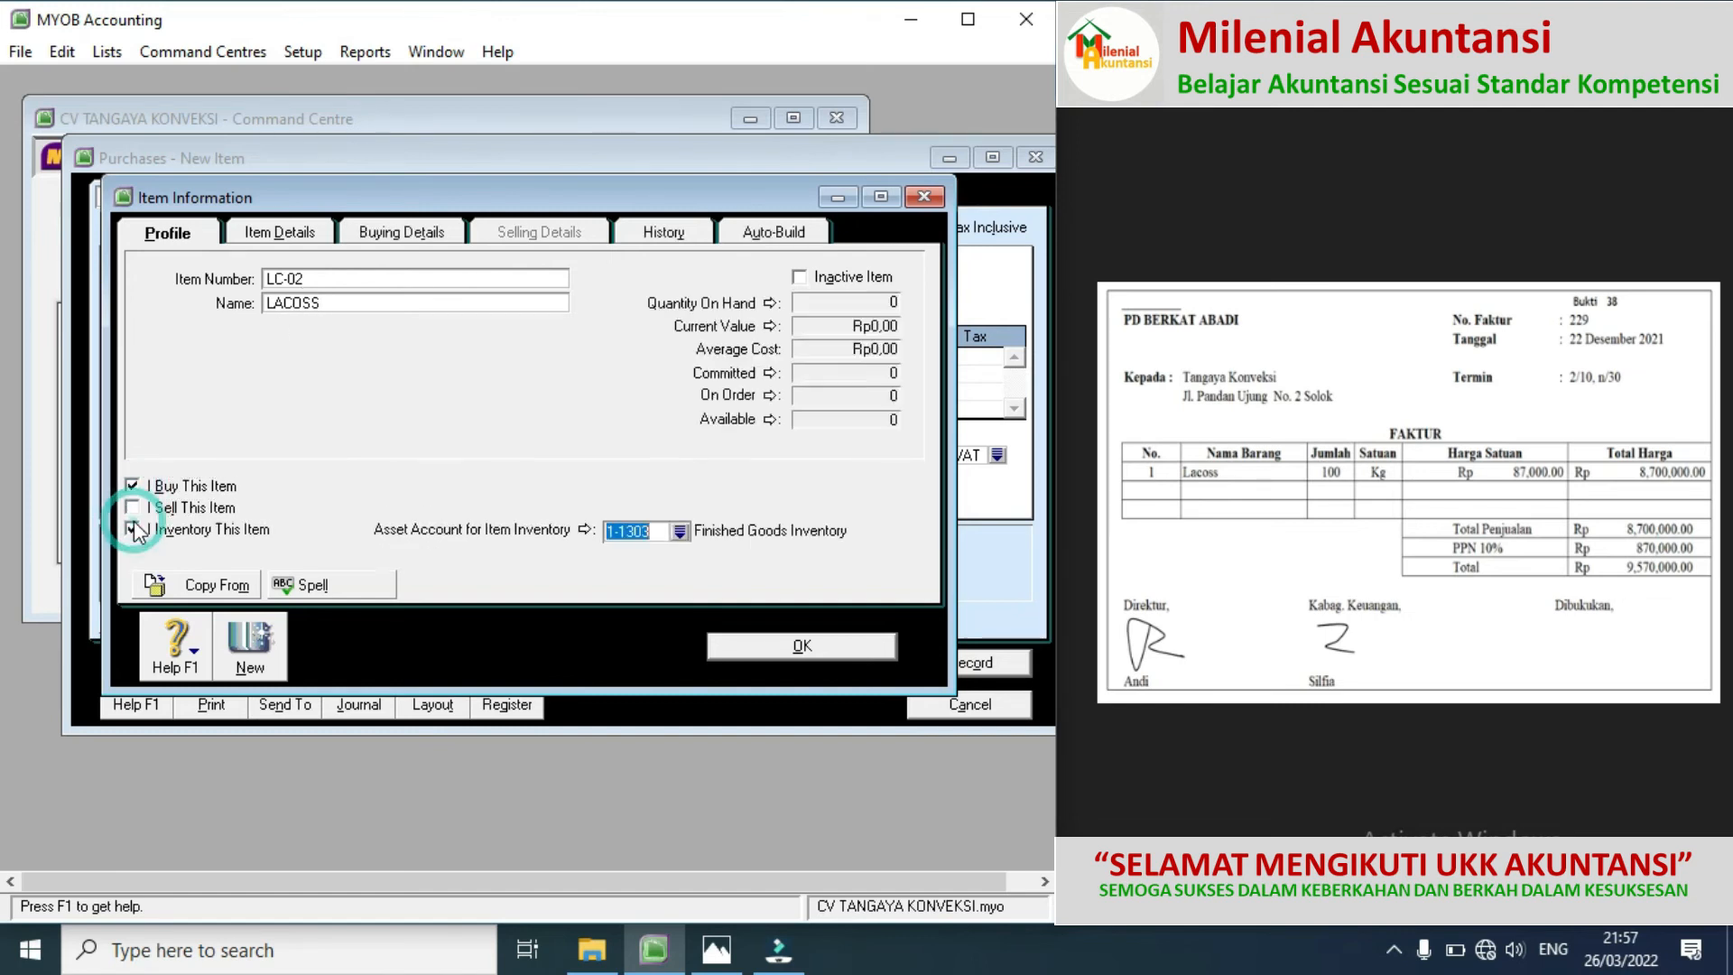
pyautogui.click(132, 507)
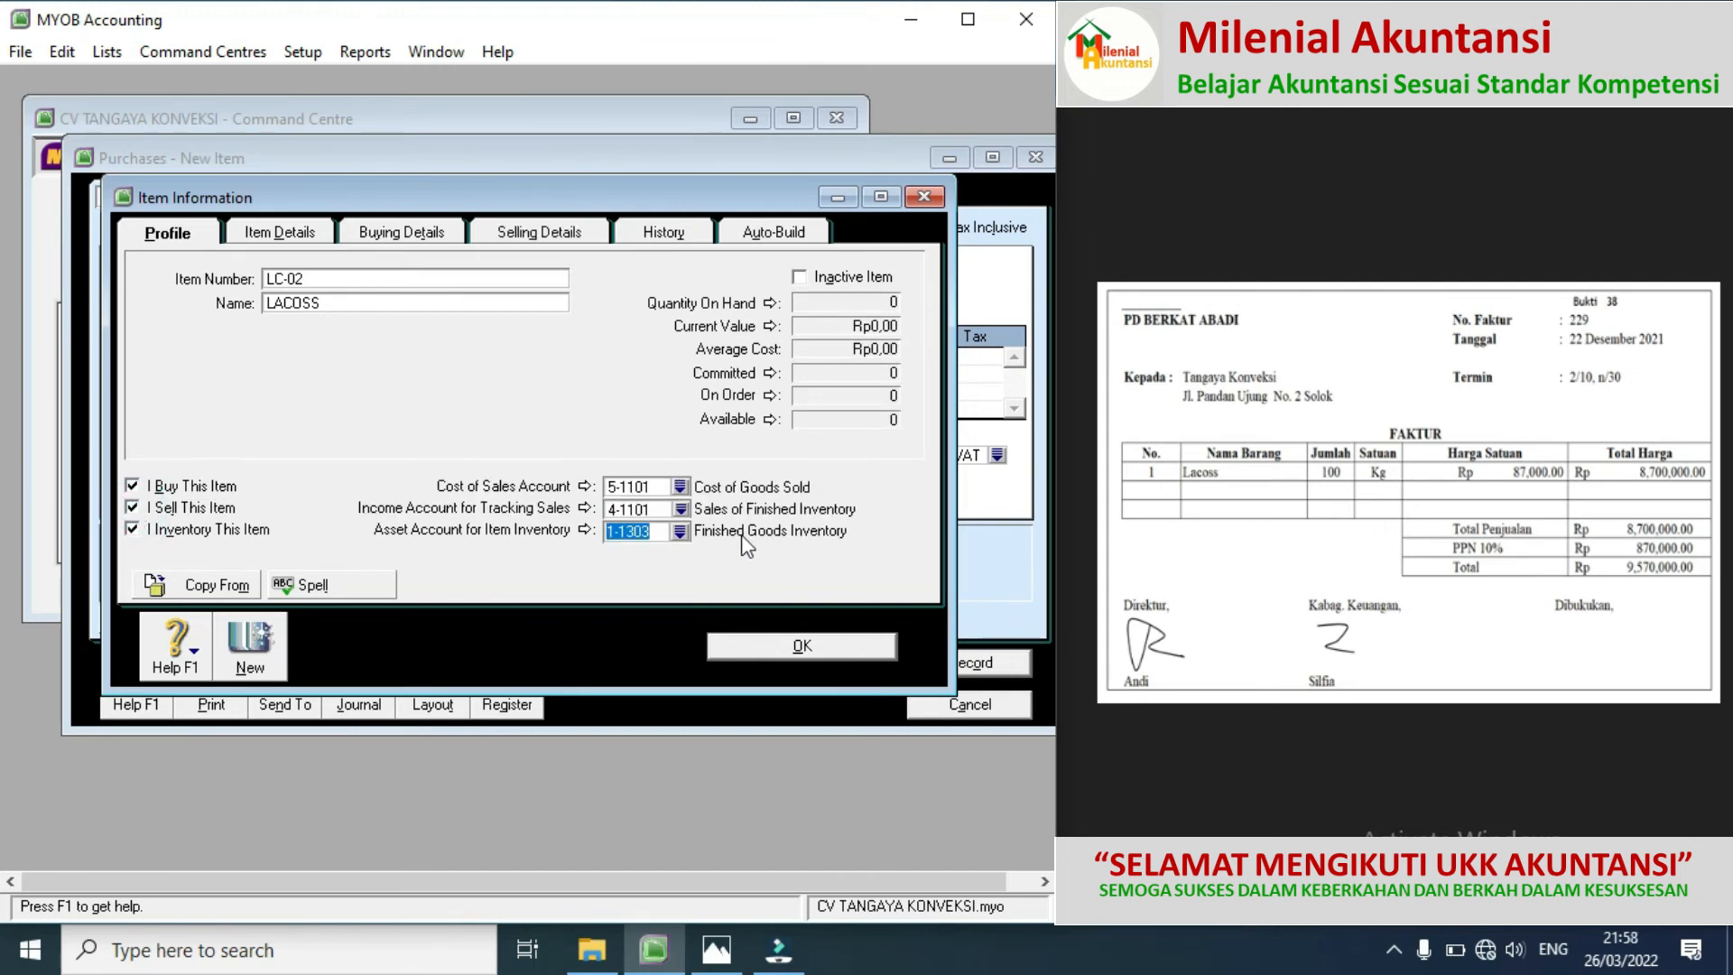
pyautogui.click(681, 532)
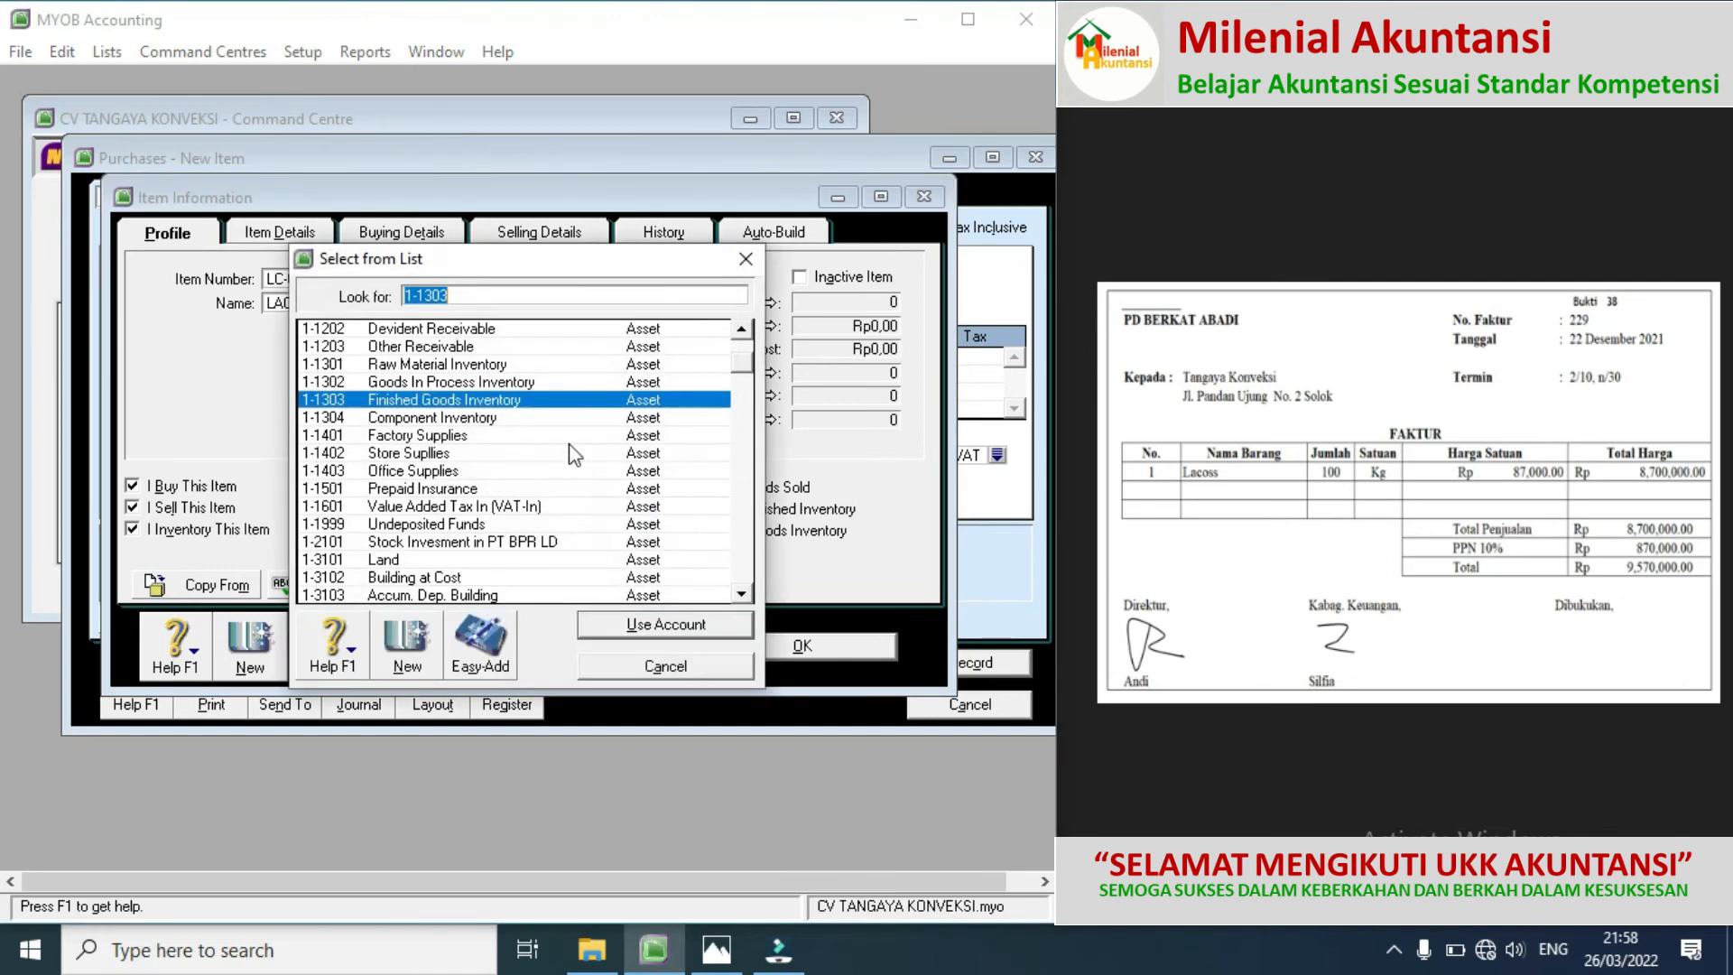
pyautogui.doubleClick(488, 365)
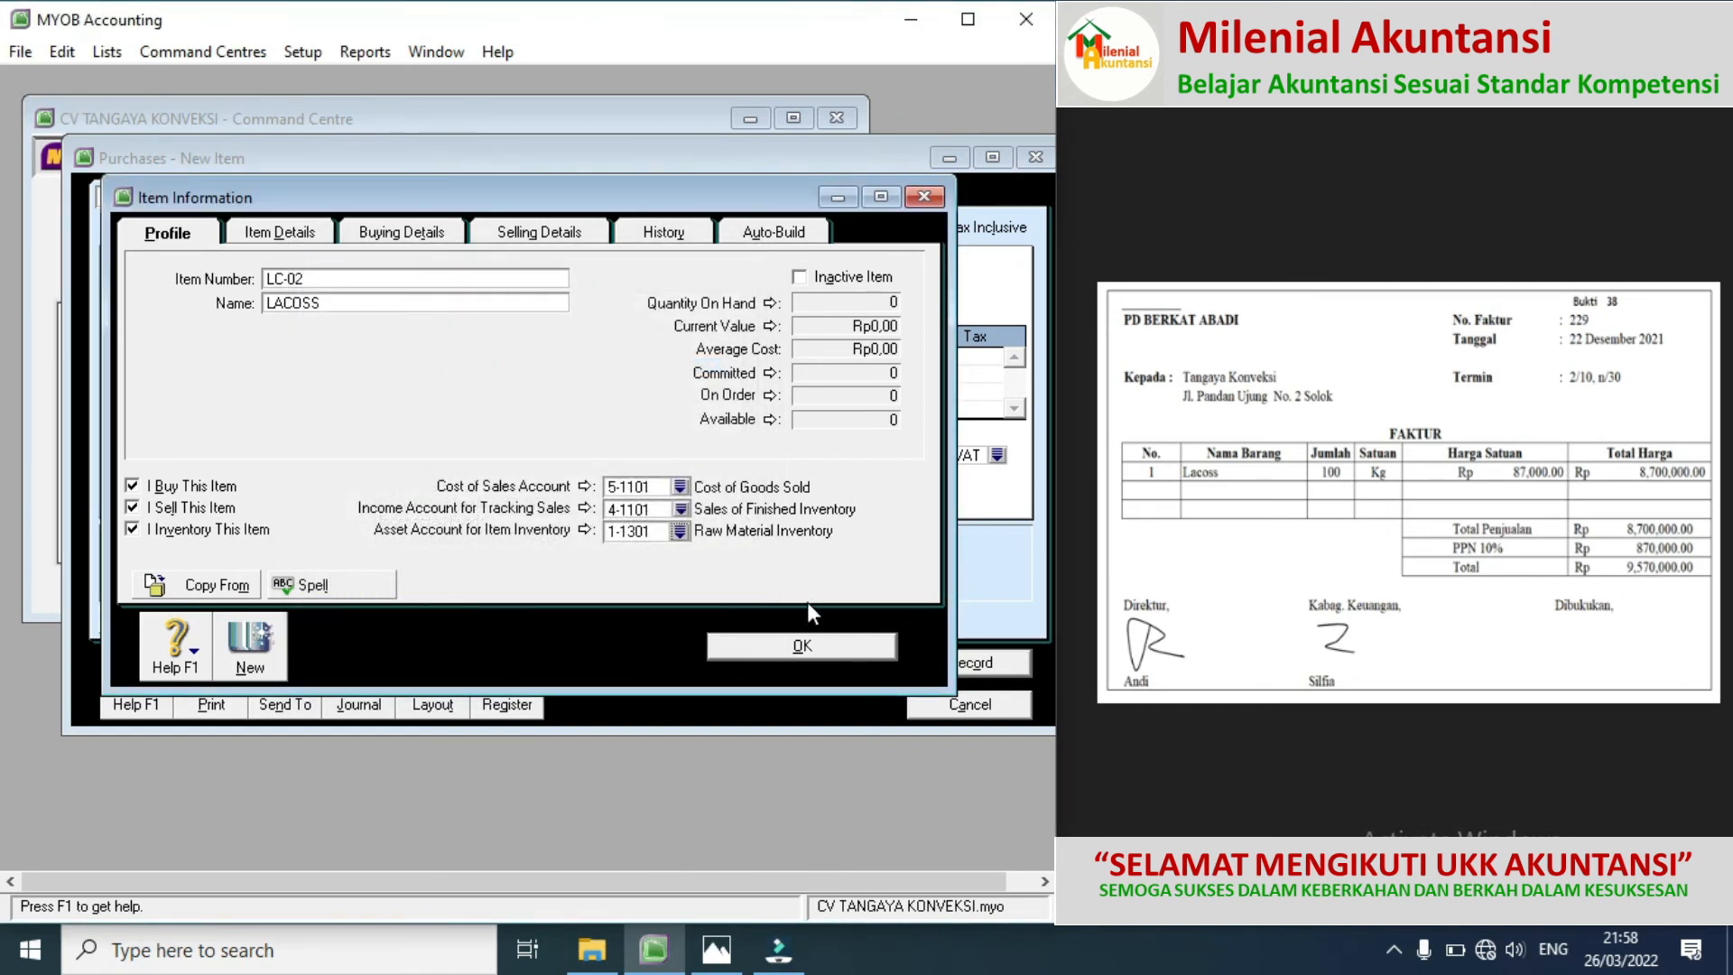
pyautogui.click(793, 646)
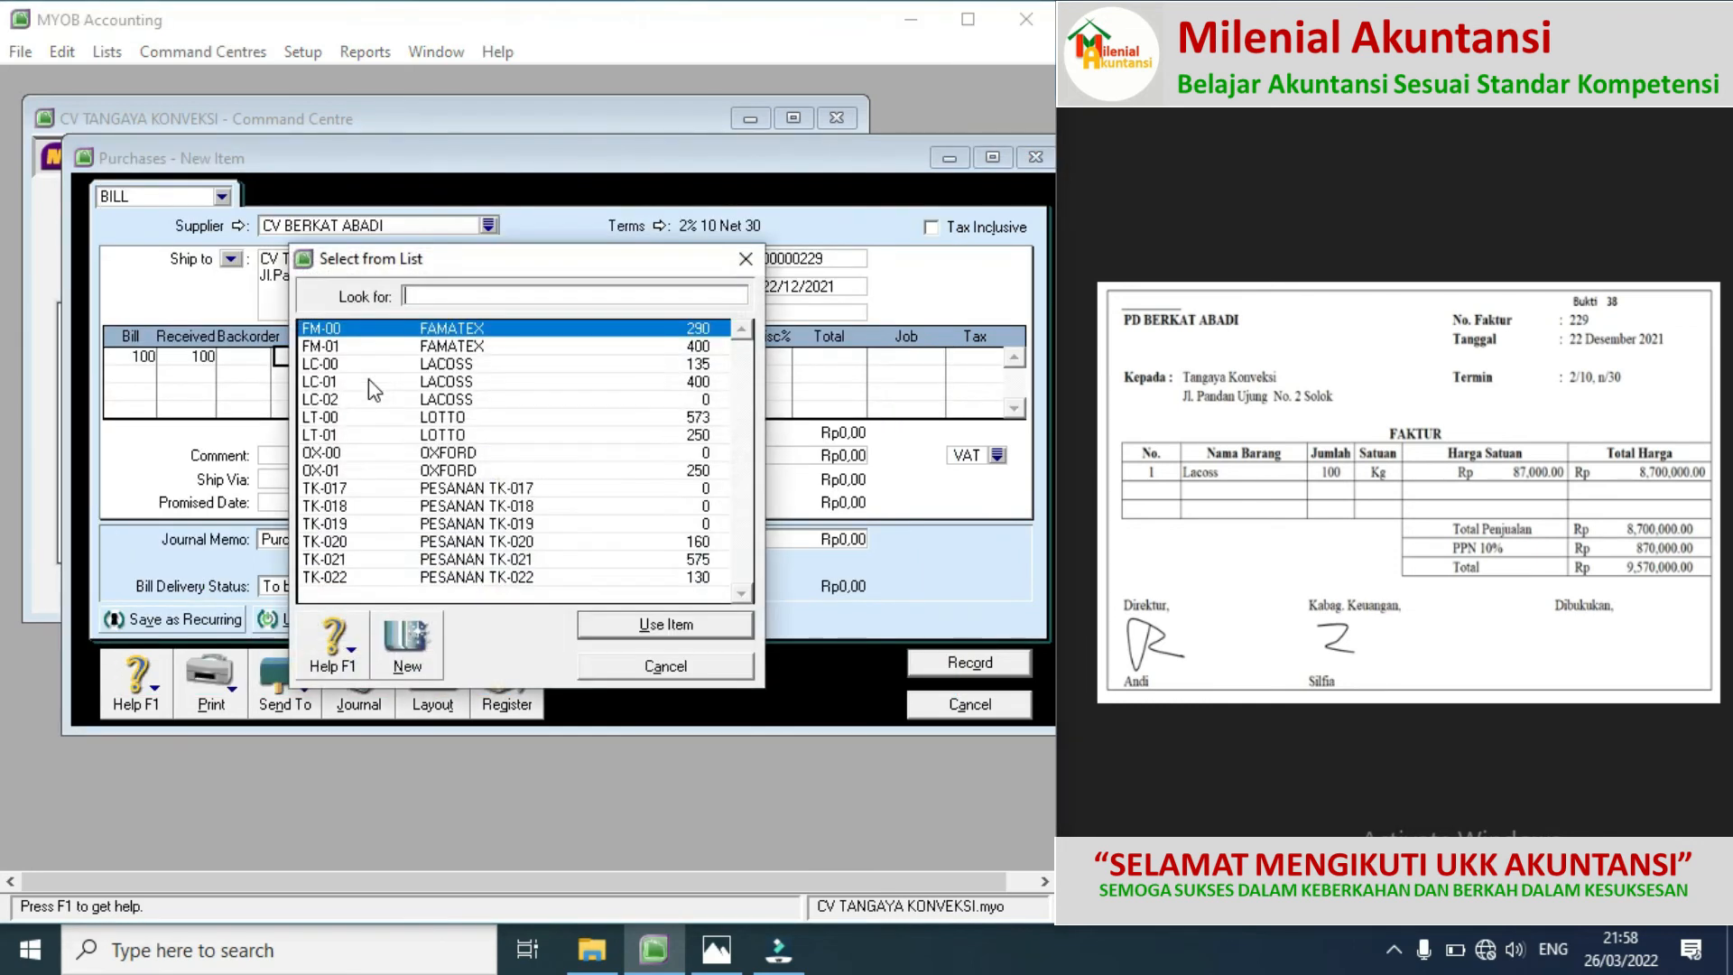
# Step: Add item LC-02 to the bill at a price of Rp87.000 and record the purchase without changing the tax code
pyautogui.doubleClick(359, 399)
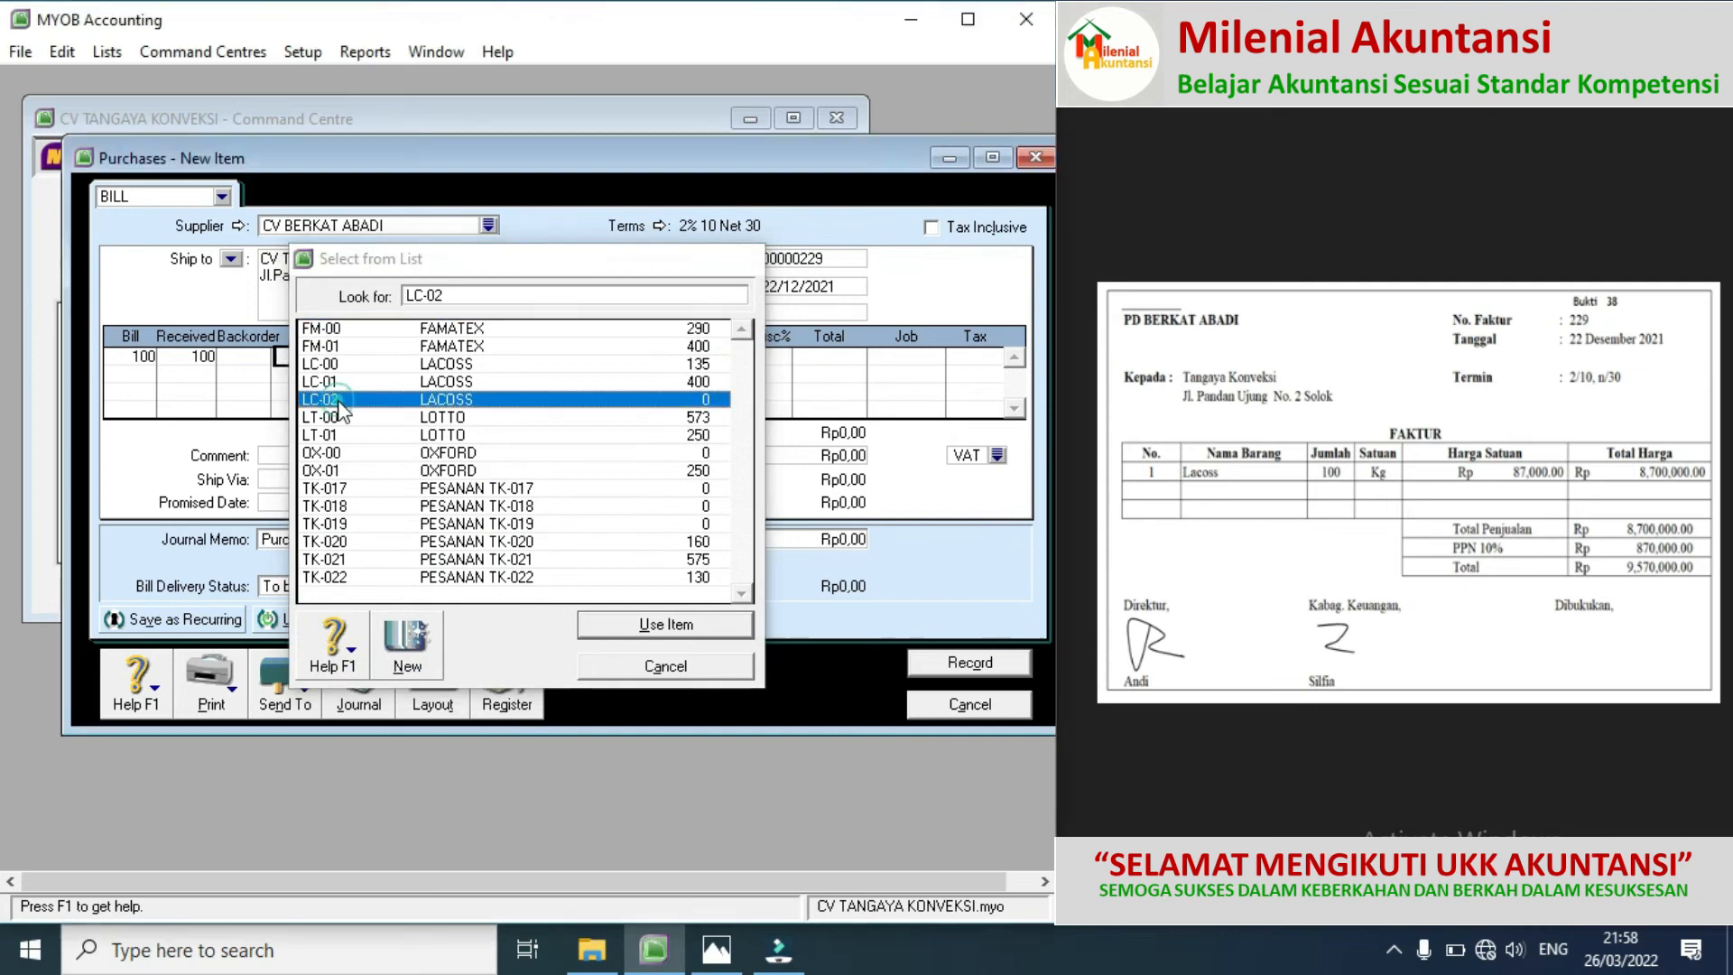
pyautogui.press('Tab')
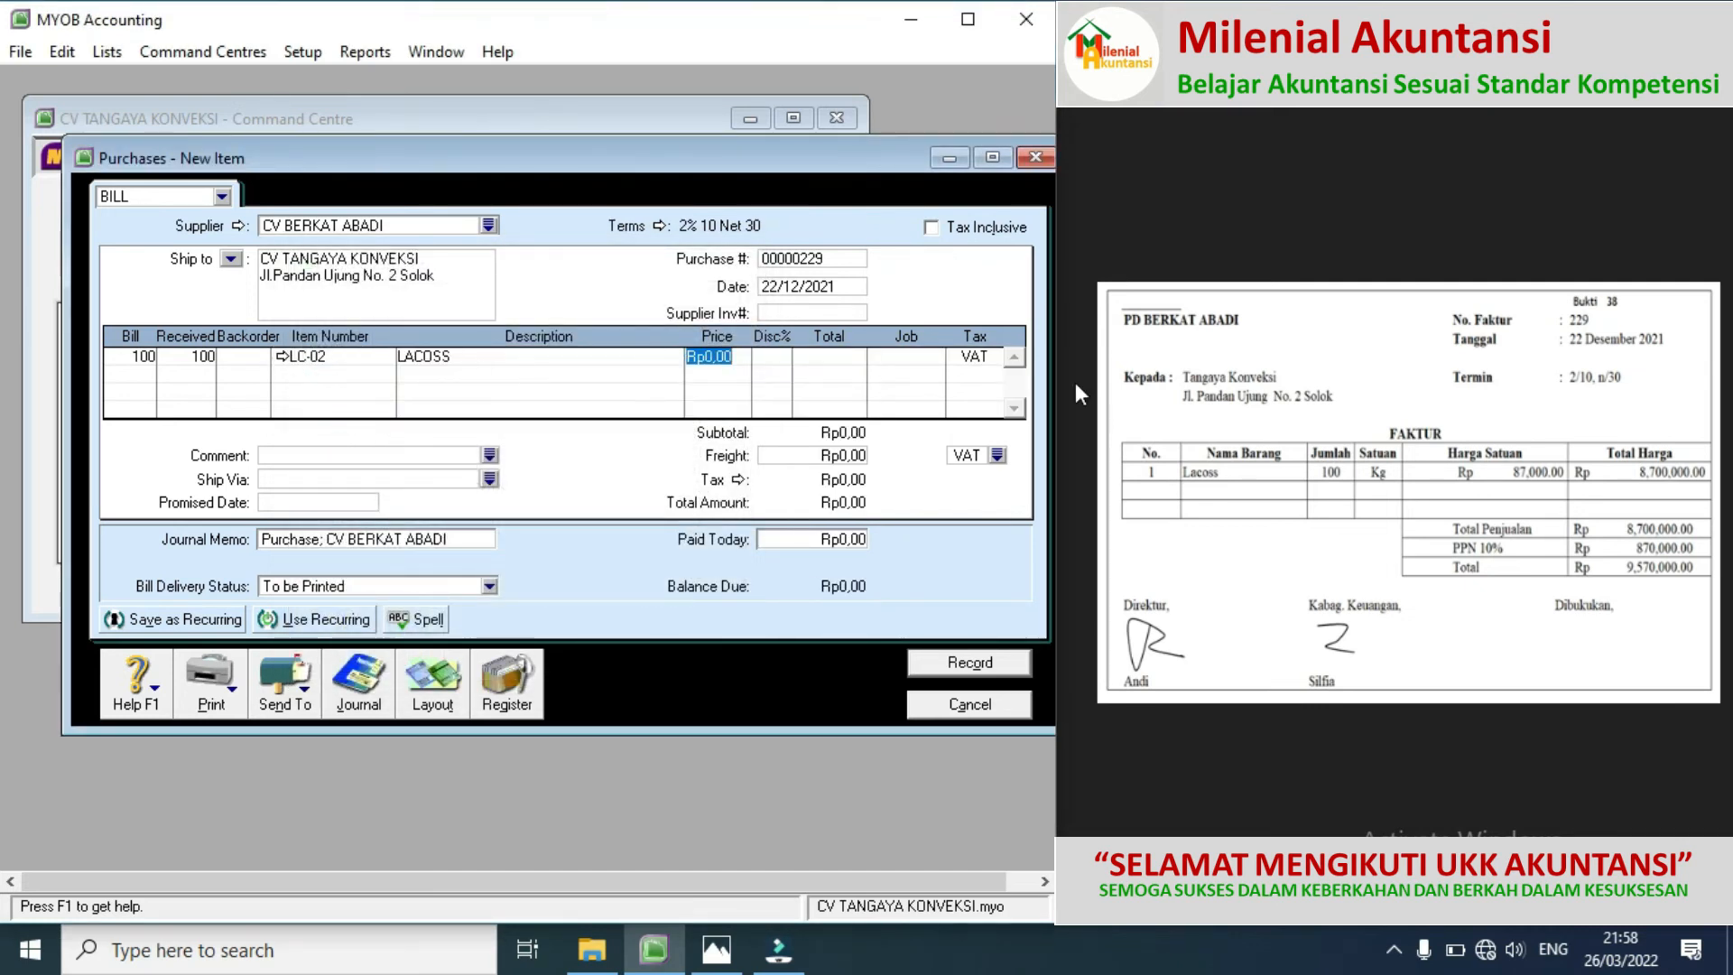
pyautogui.write('87000')
pyautogui.press('Tab')
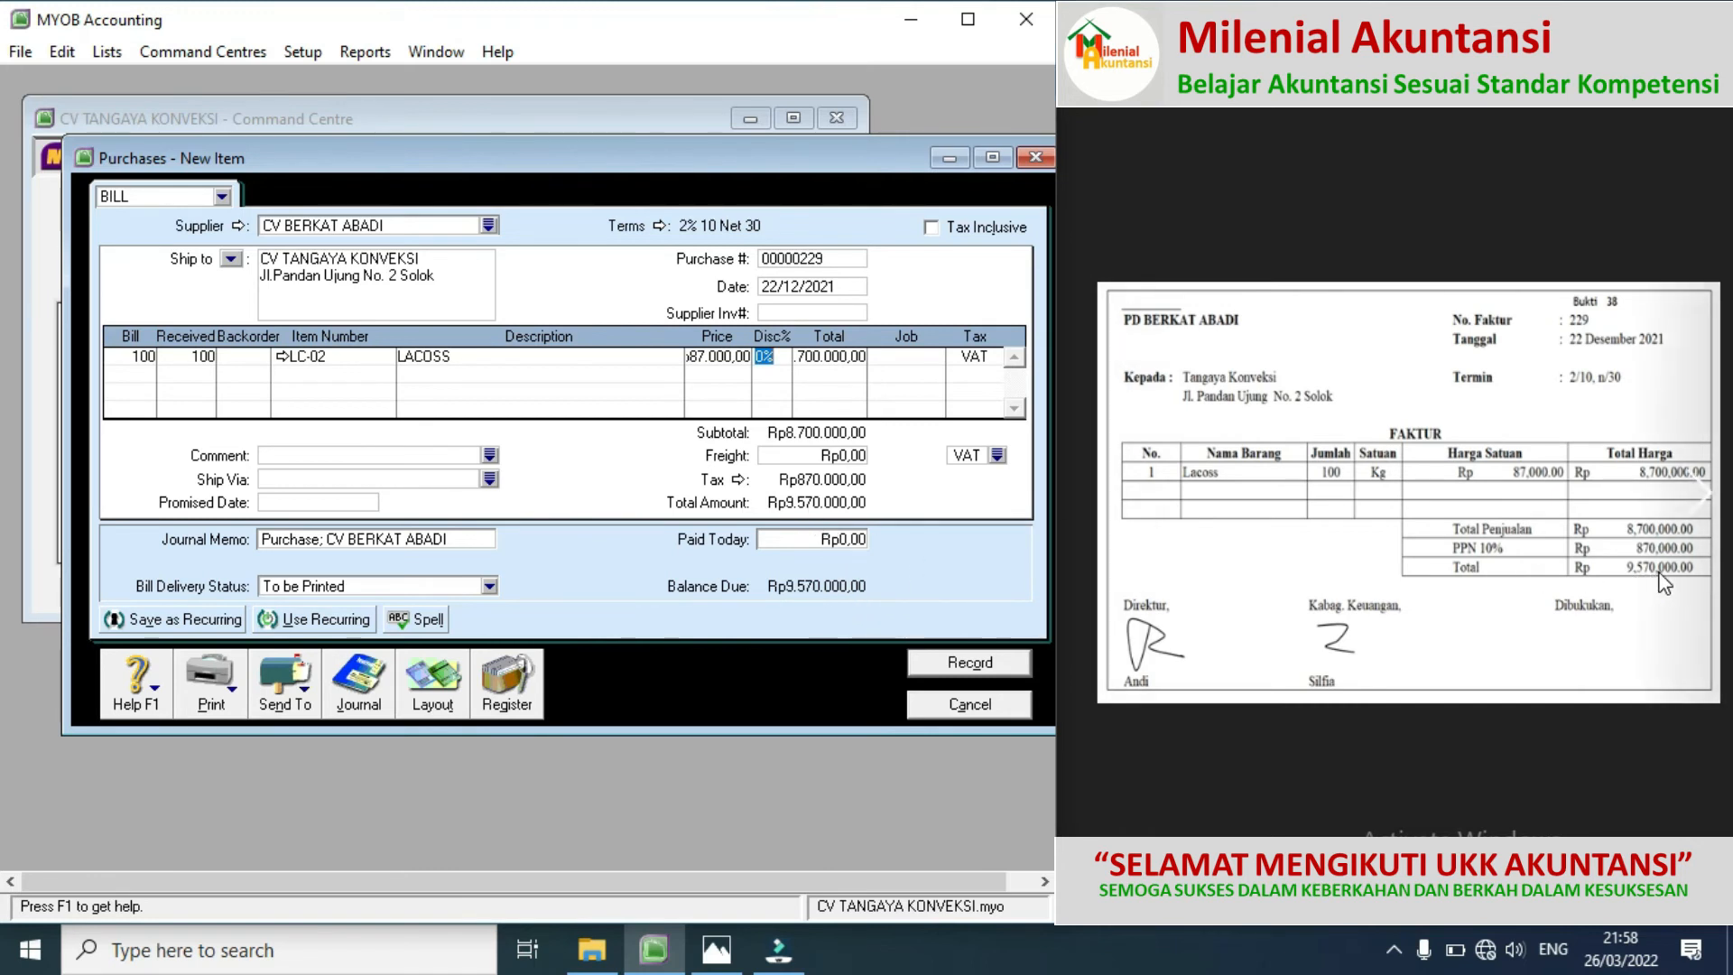
pyautogui.click(967, 660)
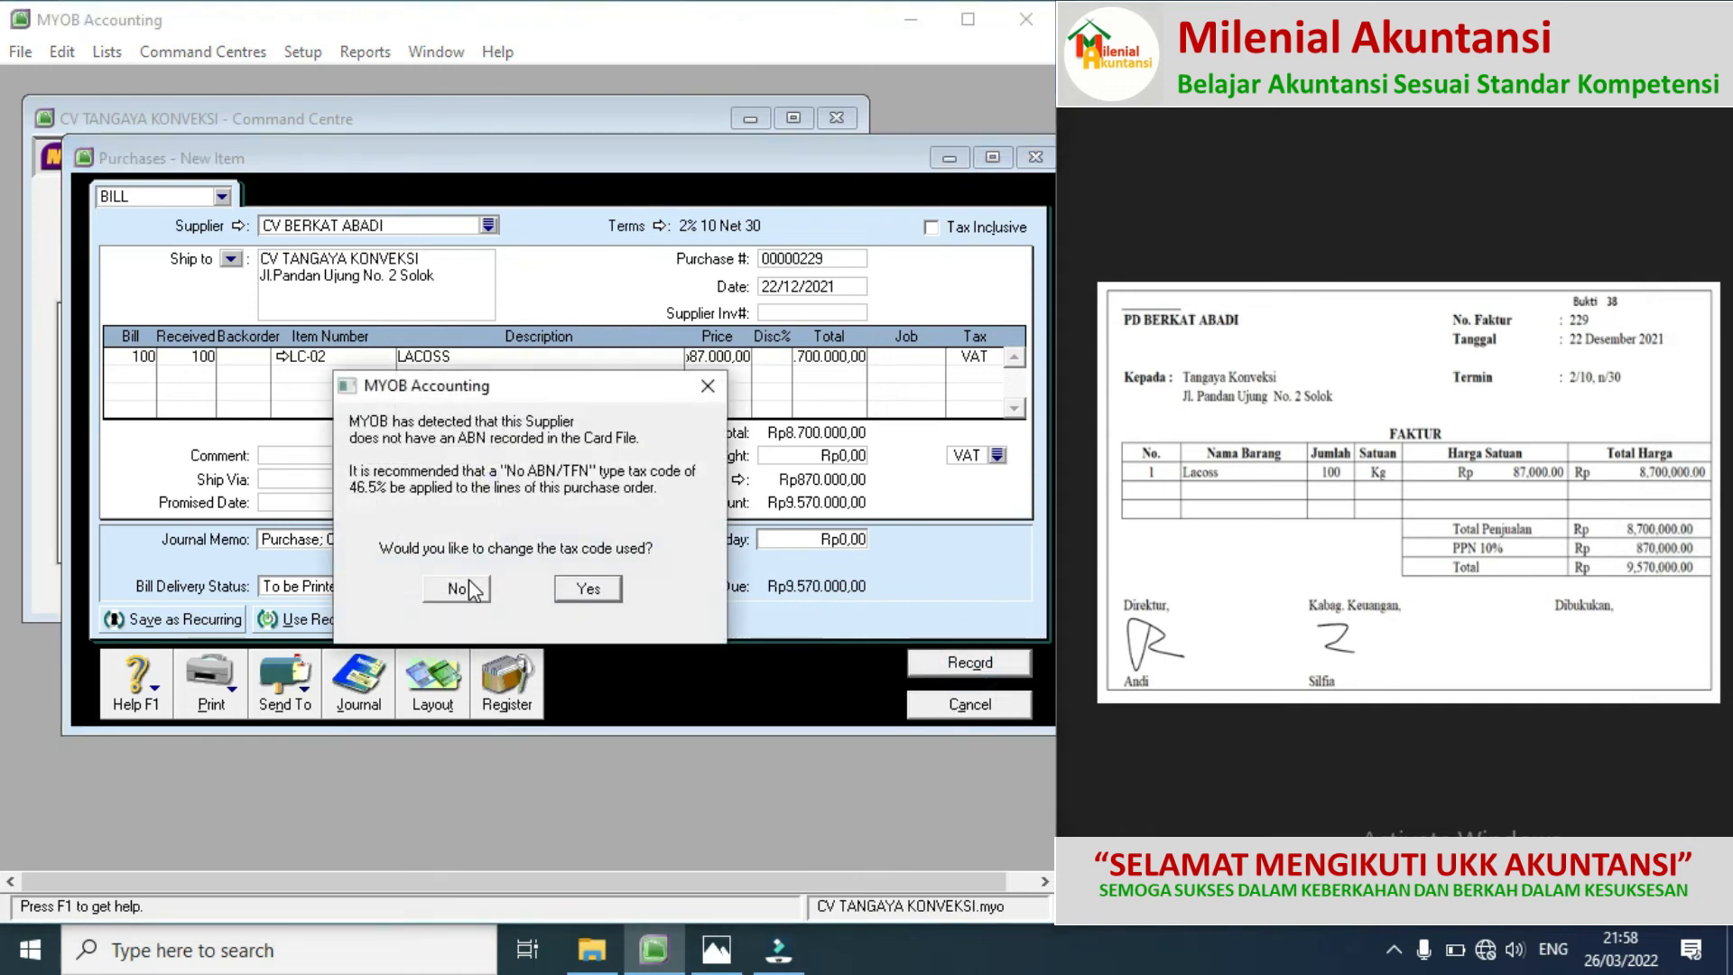
pyautogui.click(452, 589)
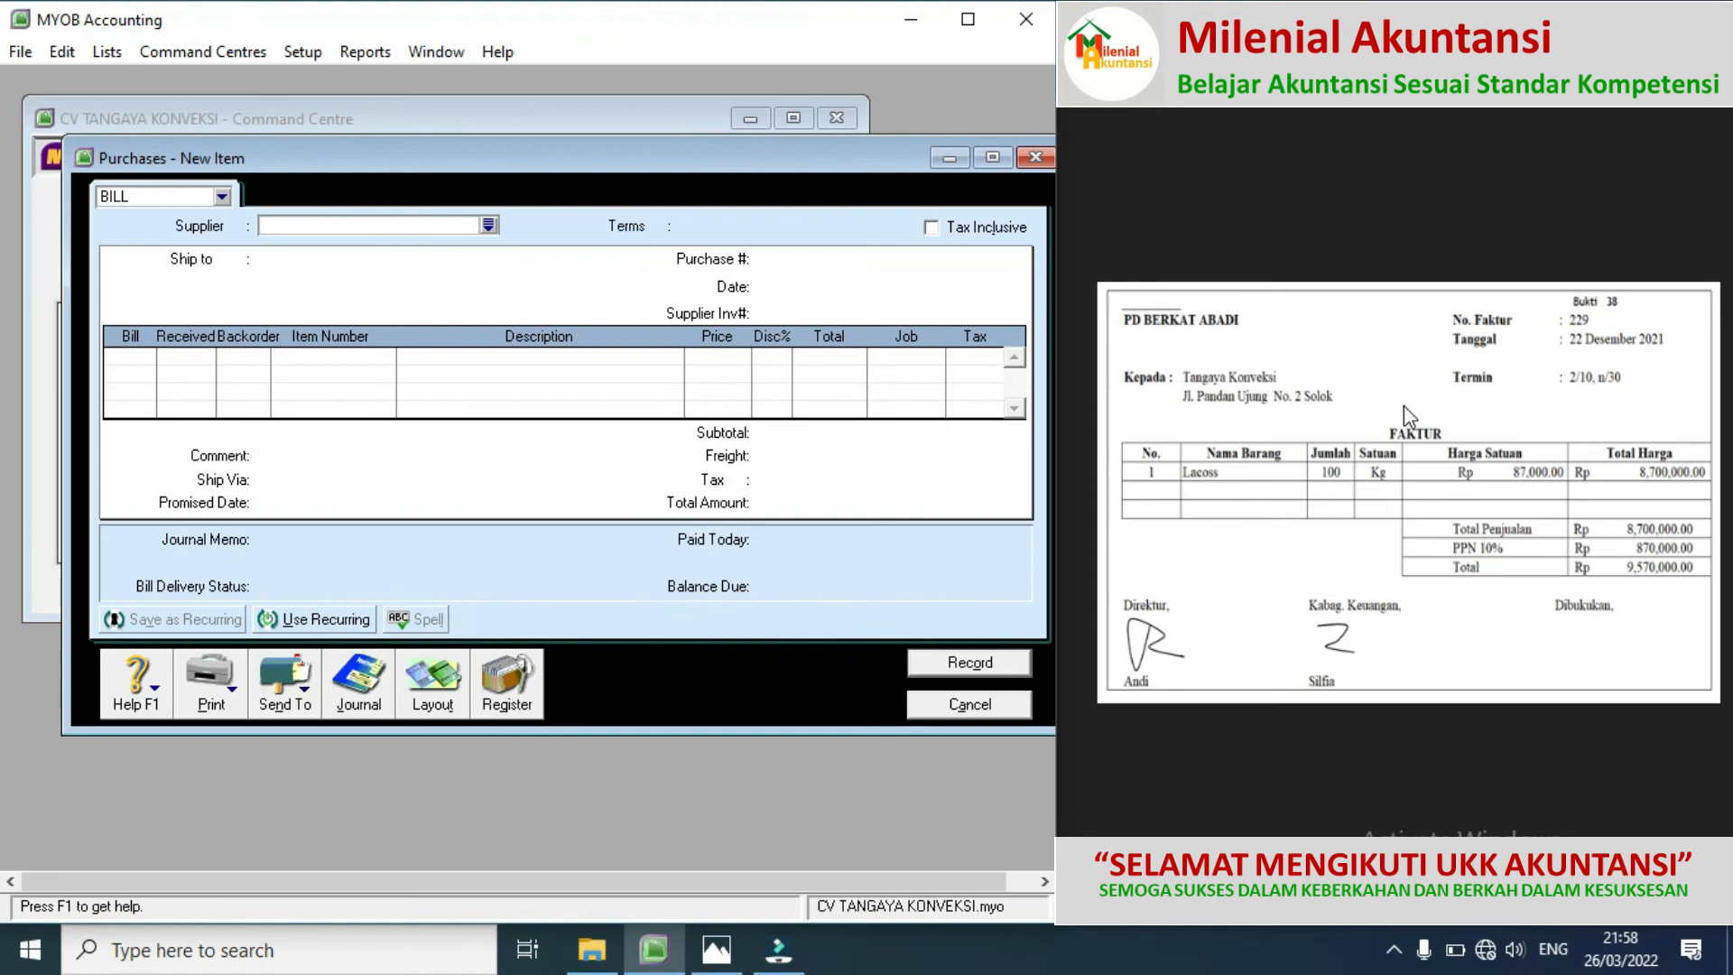
# Step: Bring up the next source voucher, close the blank purchase entry and open a new sales entry
pyautogui.click(1706, 501)
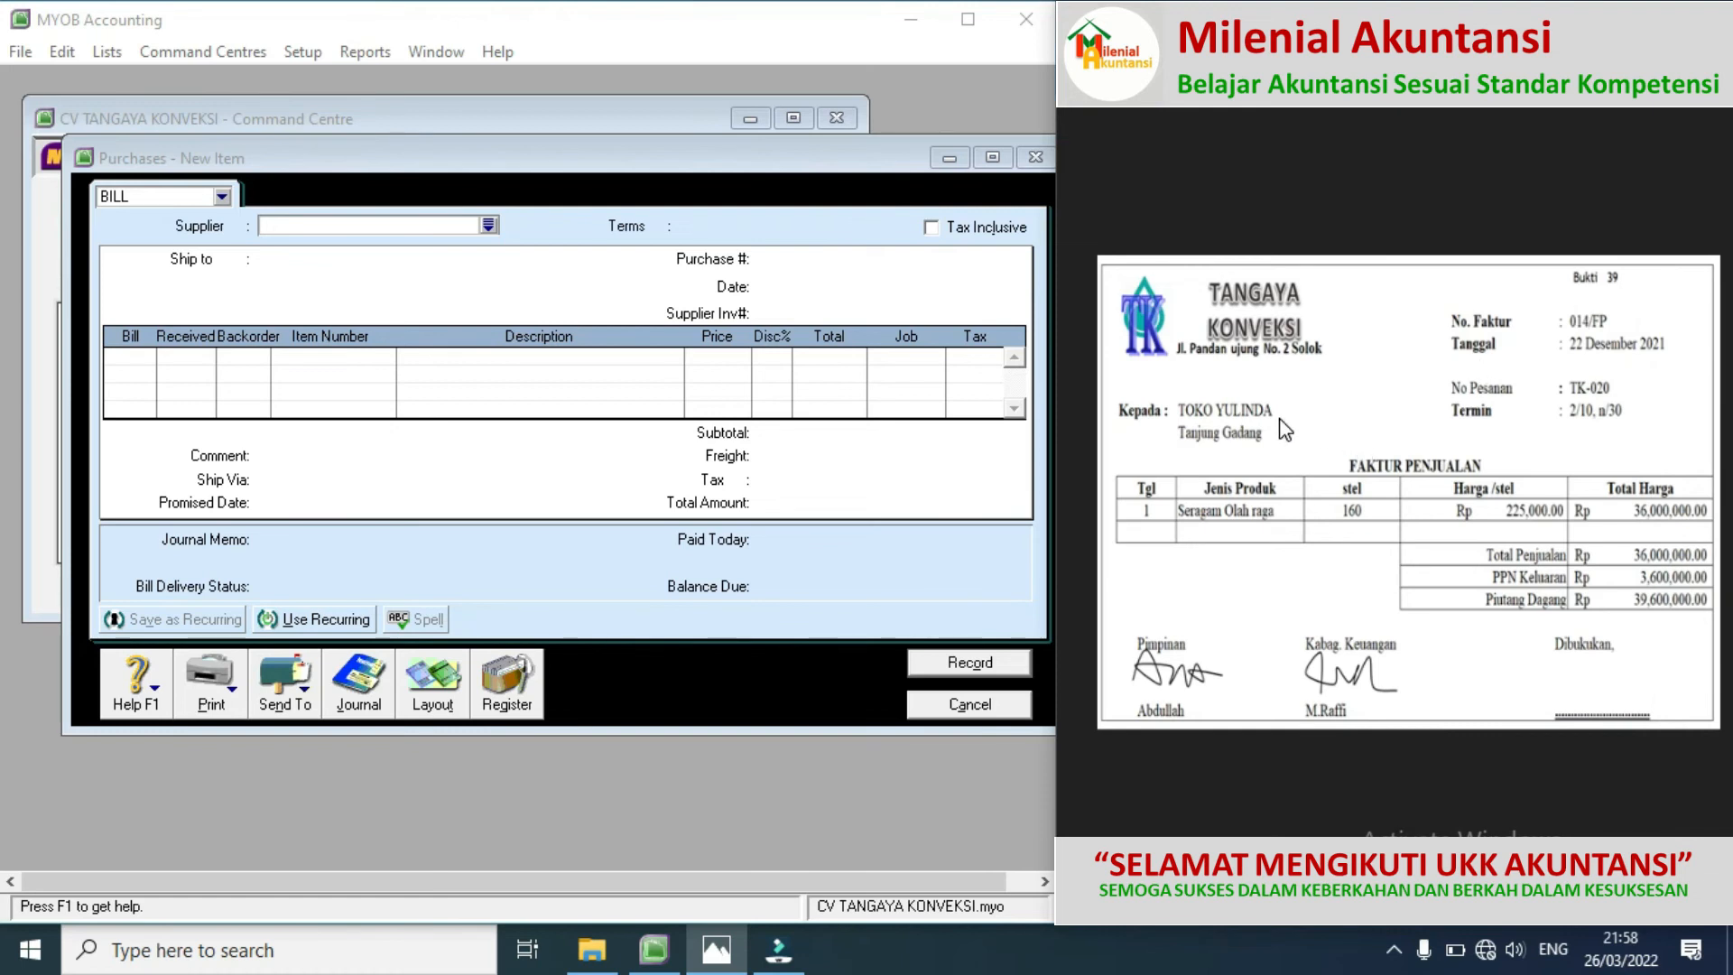
pyautogui.click(965, 704)
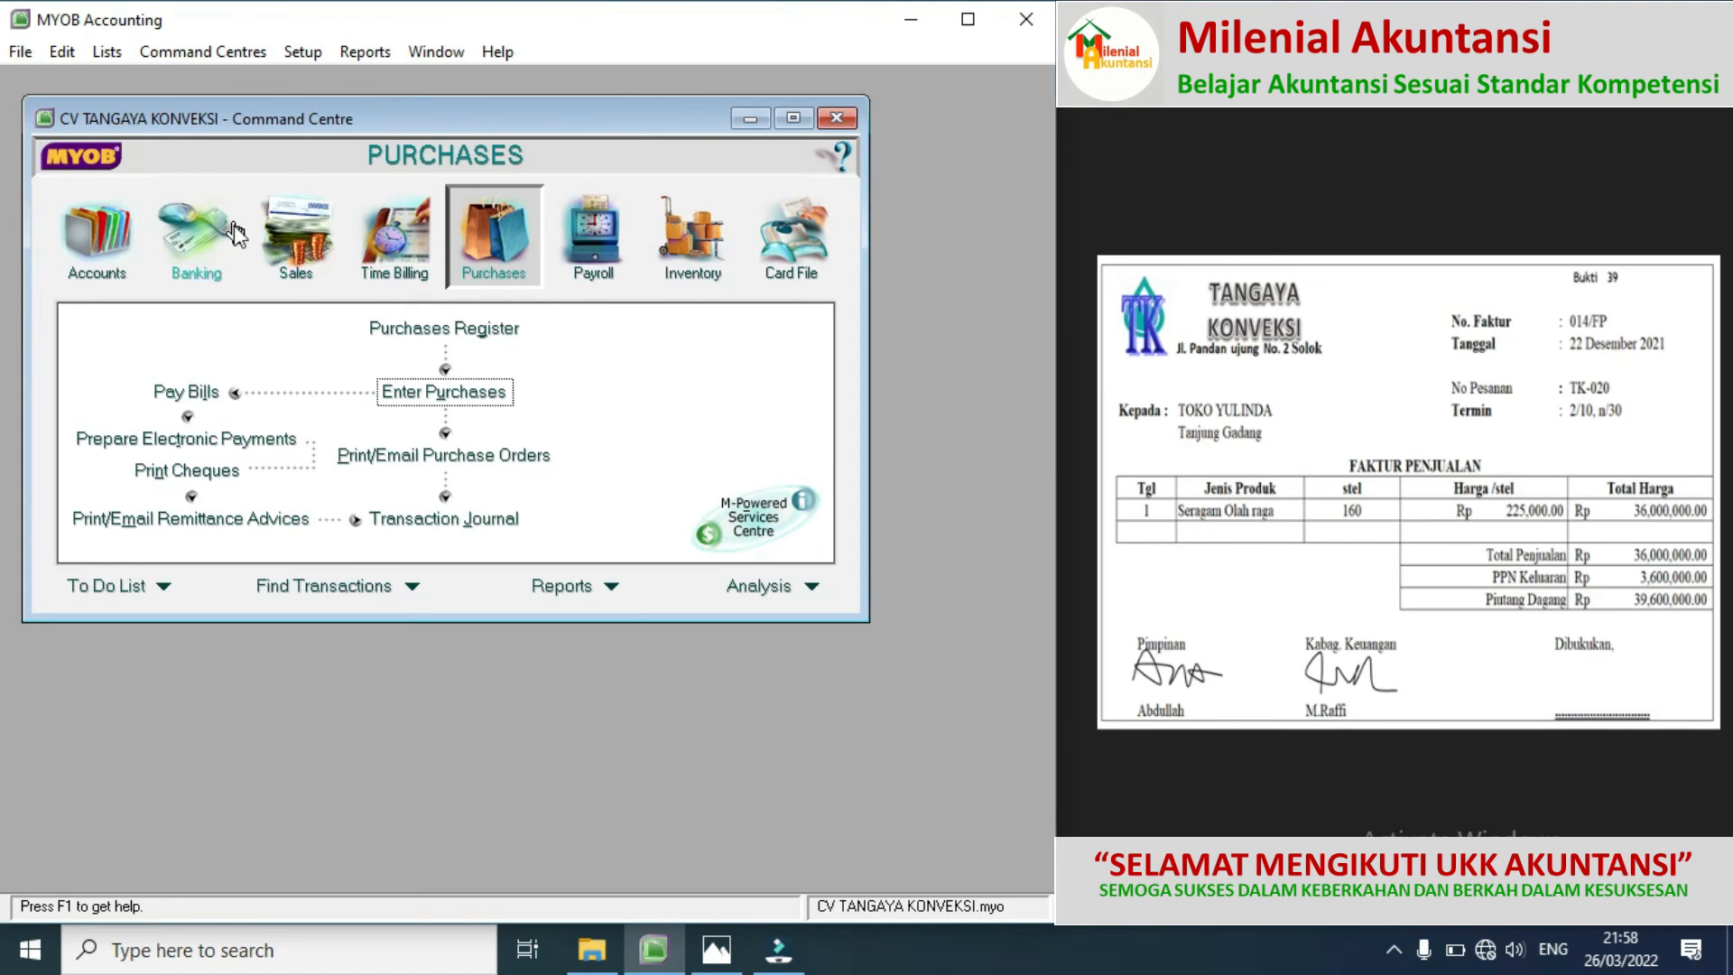
pyautogui.click(301, 248)
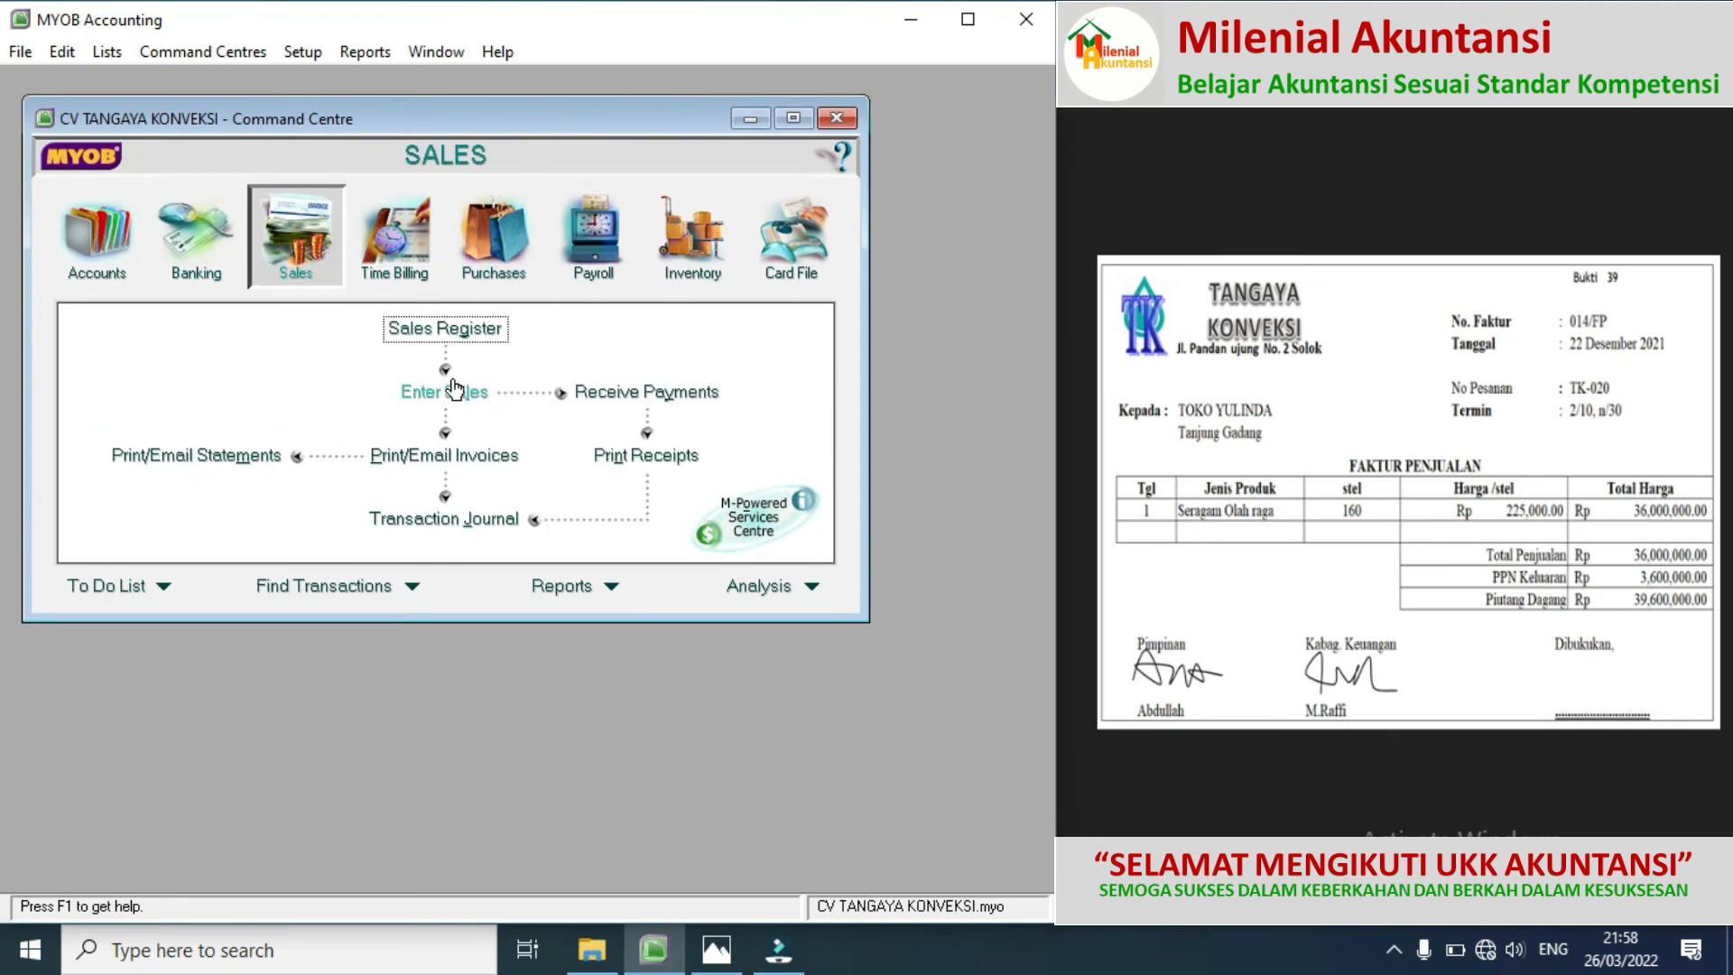
pyautogui.click(444, 391)
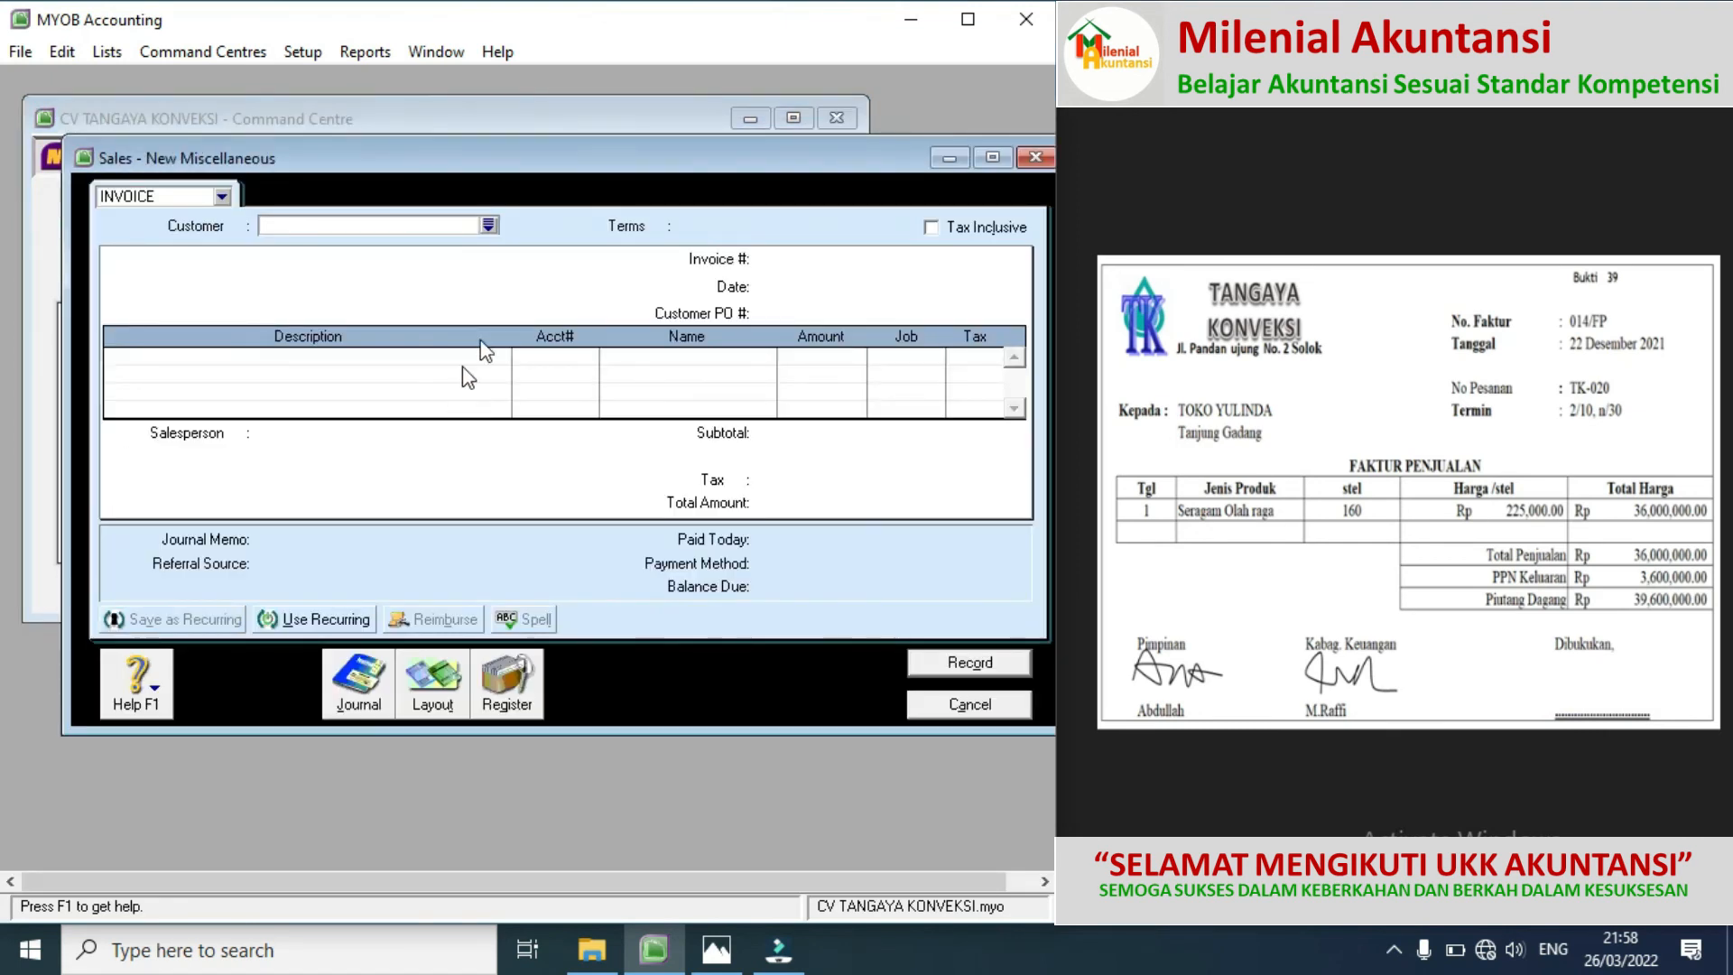
# Step: Create a customer card for TOKO YULINDA, including its card ID, and save it
pyautogui.click(488, 226)
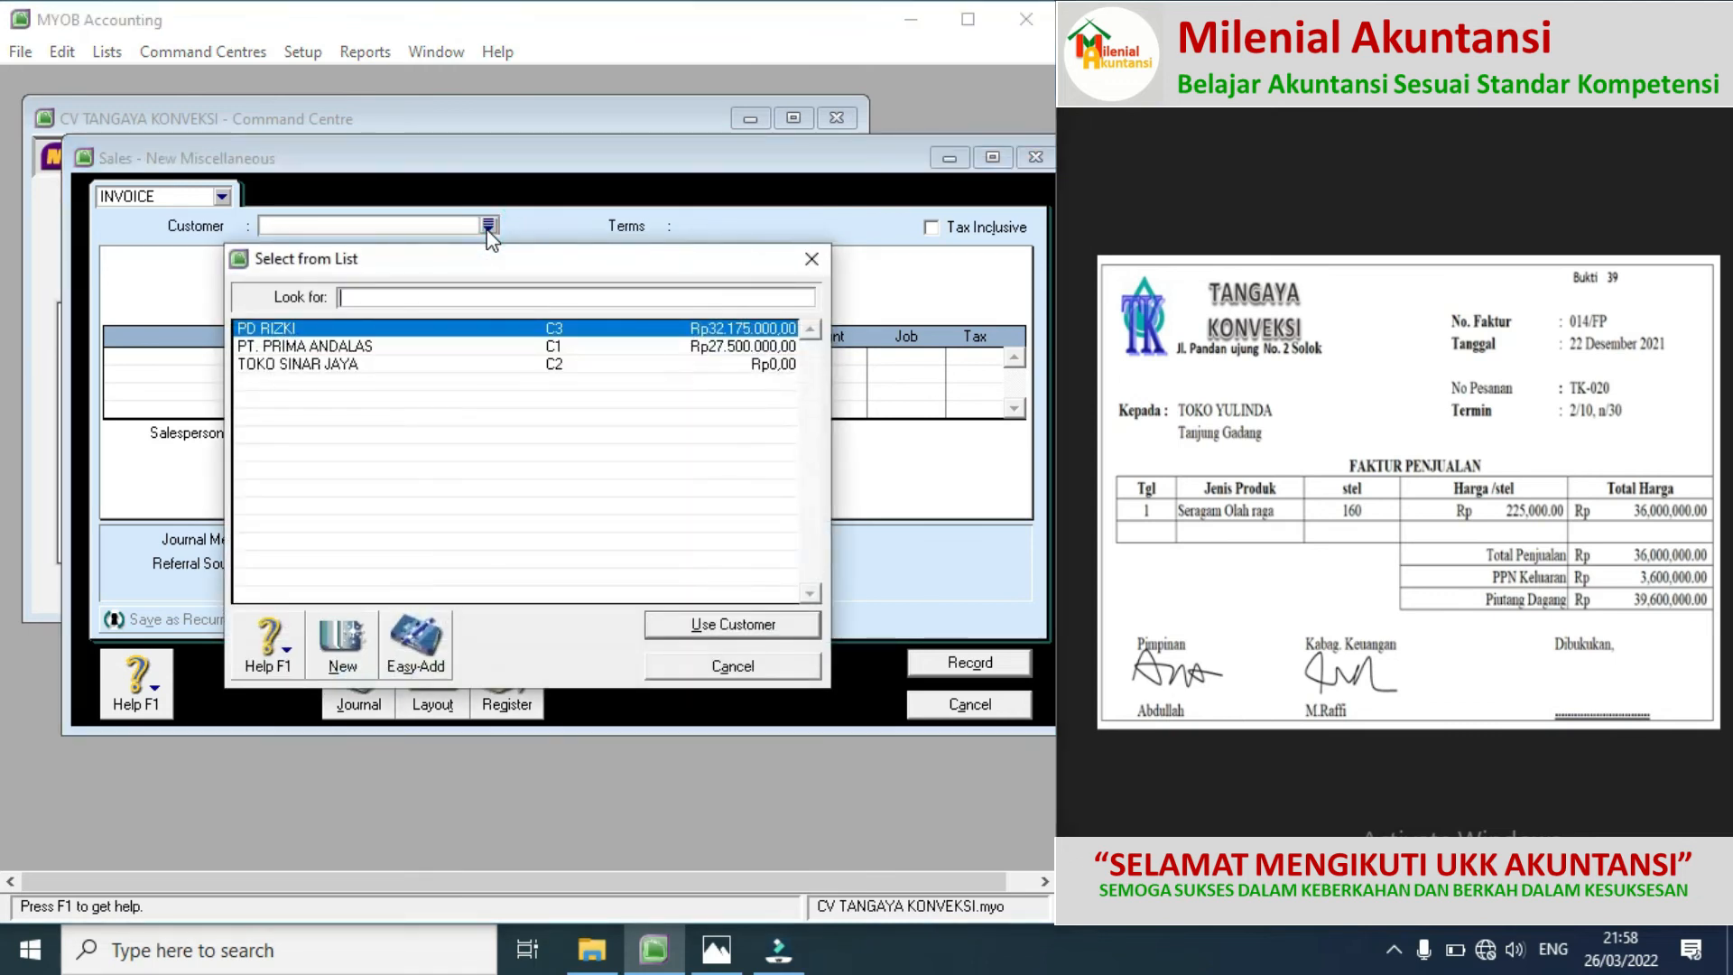
pyautogui.click(339, 643)
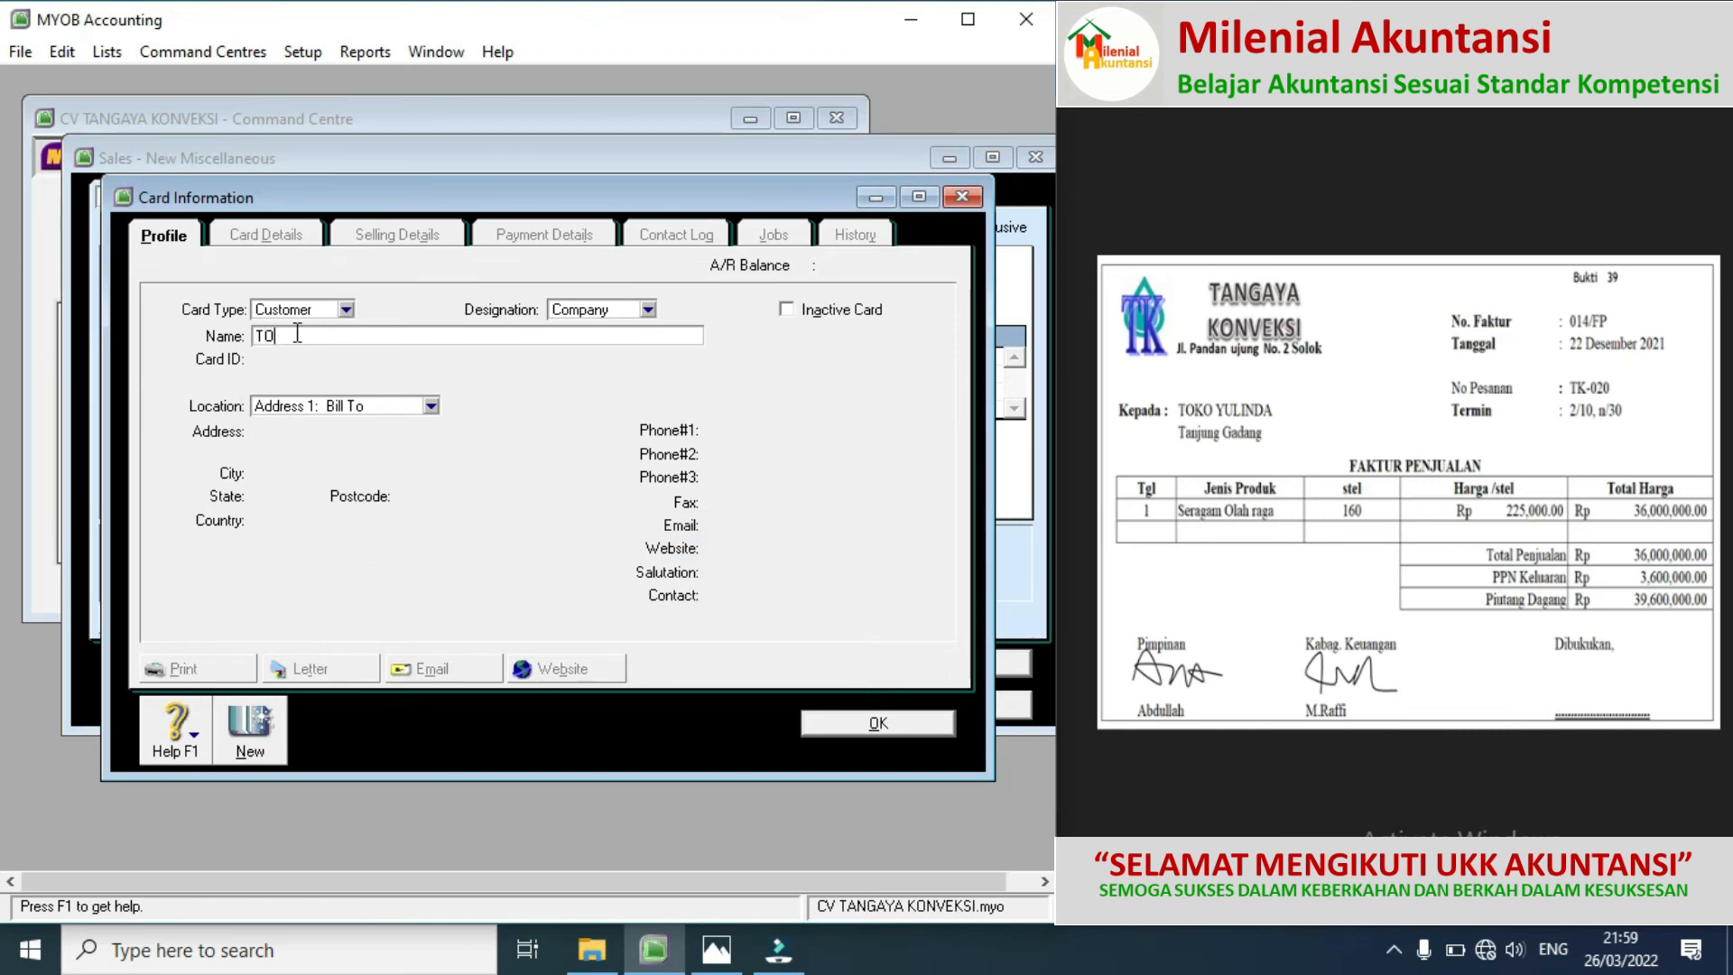
pyautogui.write('YULINDA')
pyautogui.press('Tab')
pyautogui.write('C')
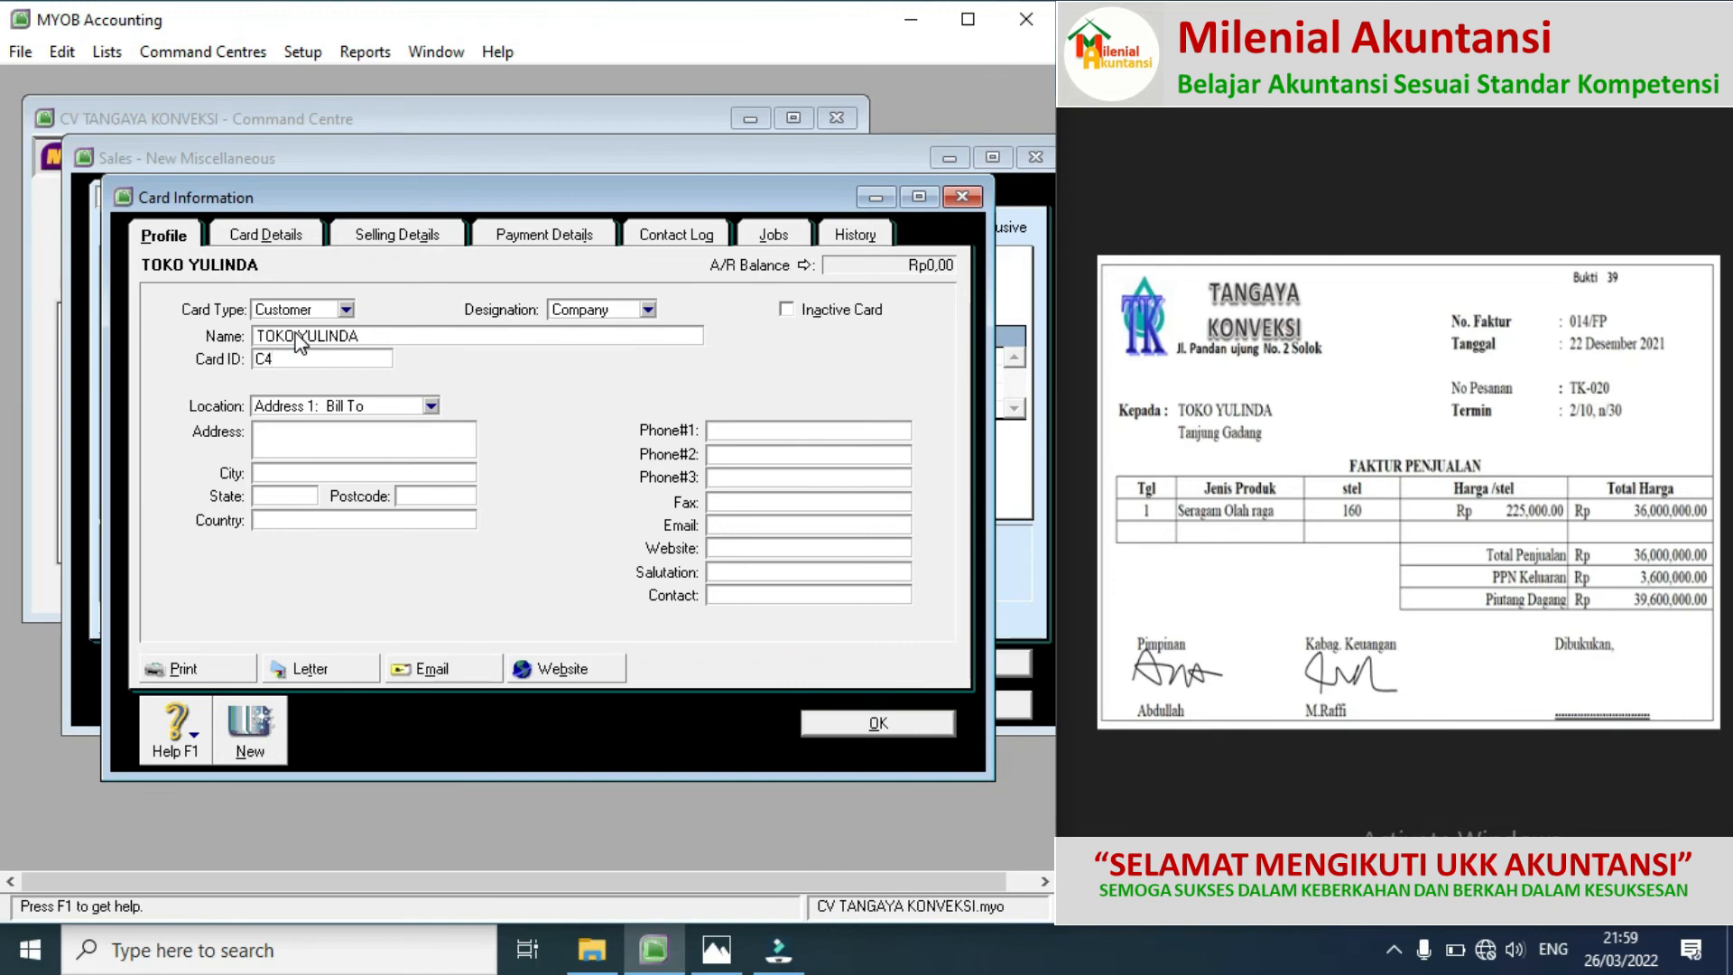
pyautogui.click(856, 728)
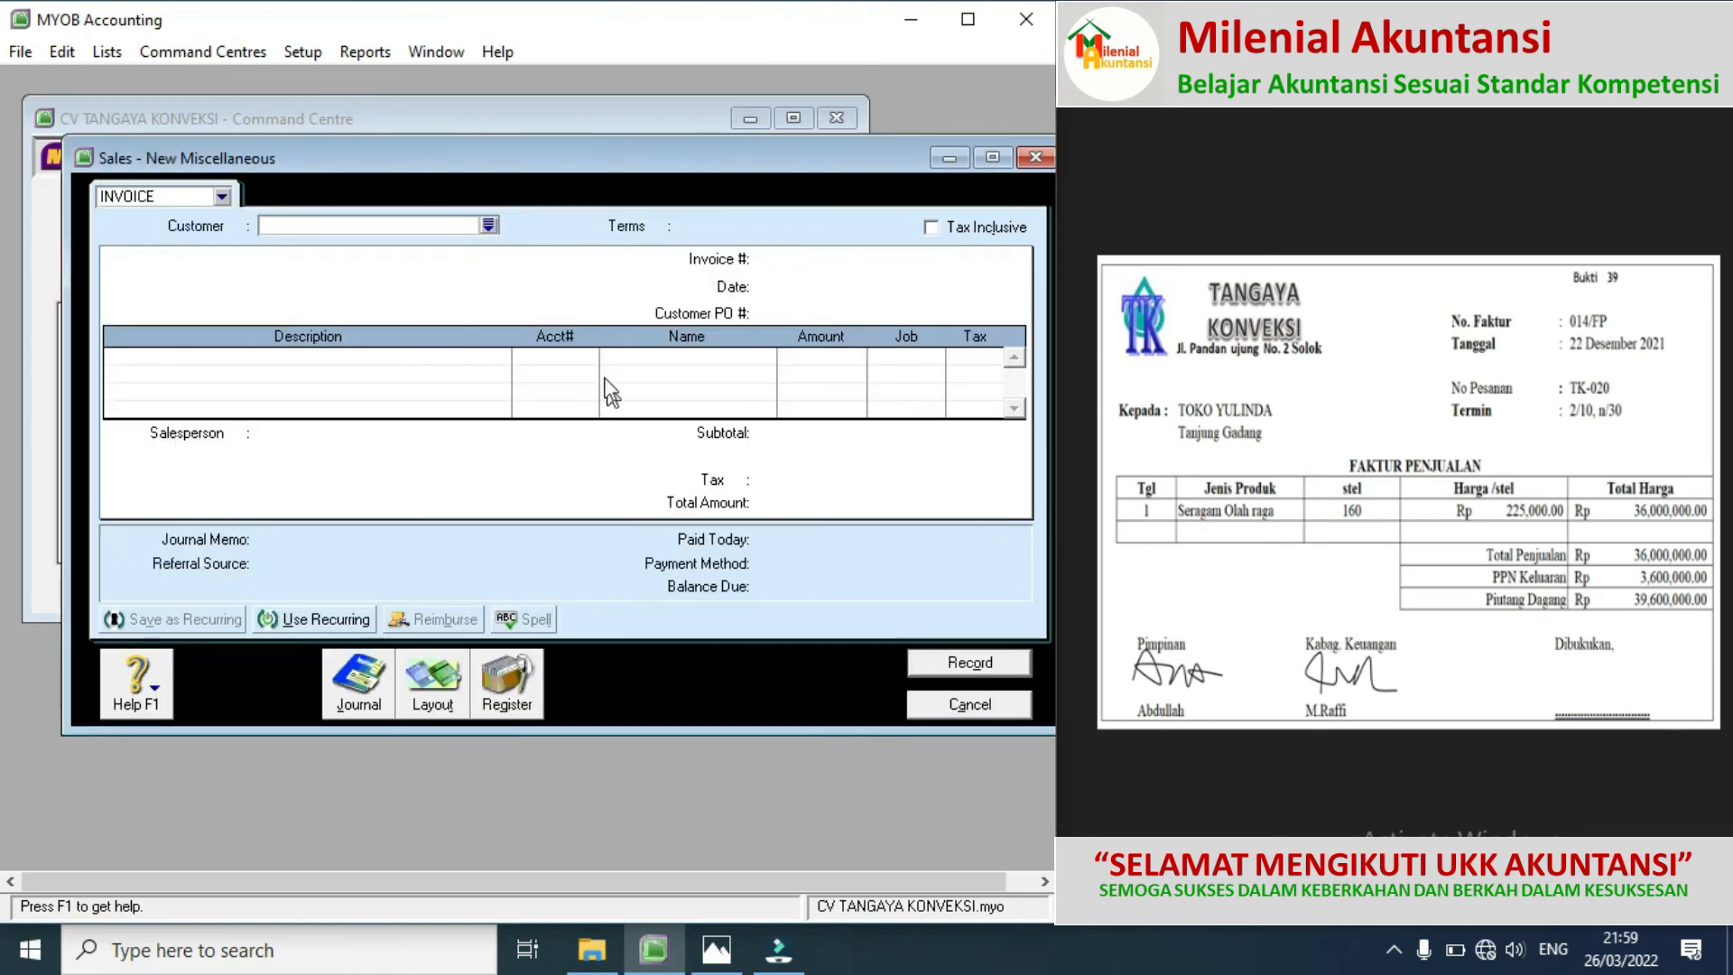
# Step: Select TOKO YULINDA as the sale's customer and switch the invoice to the Item layout
pyautogui.click(487, 225)
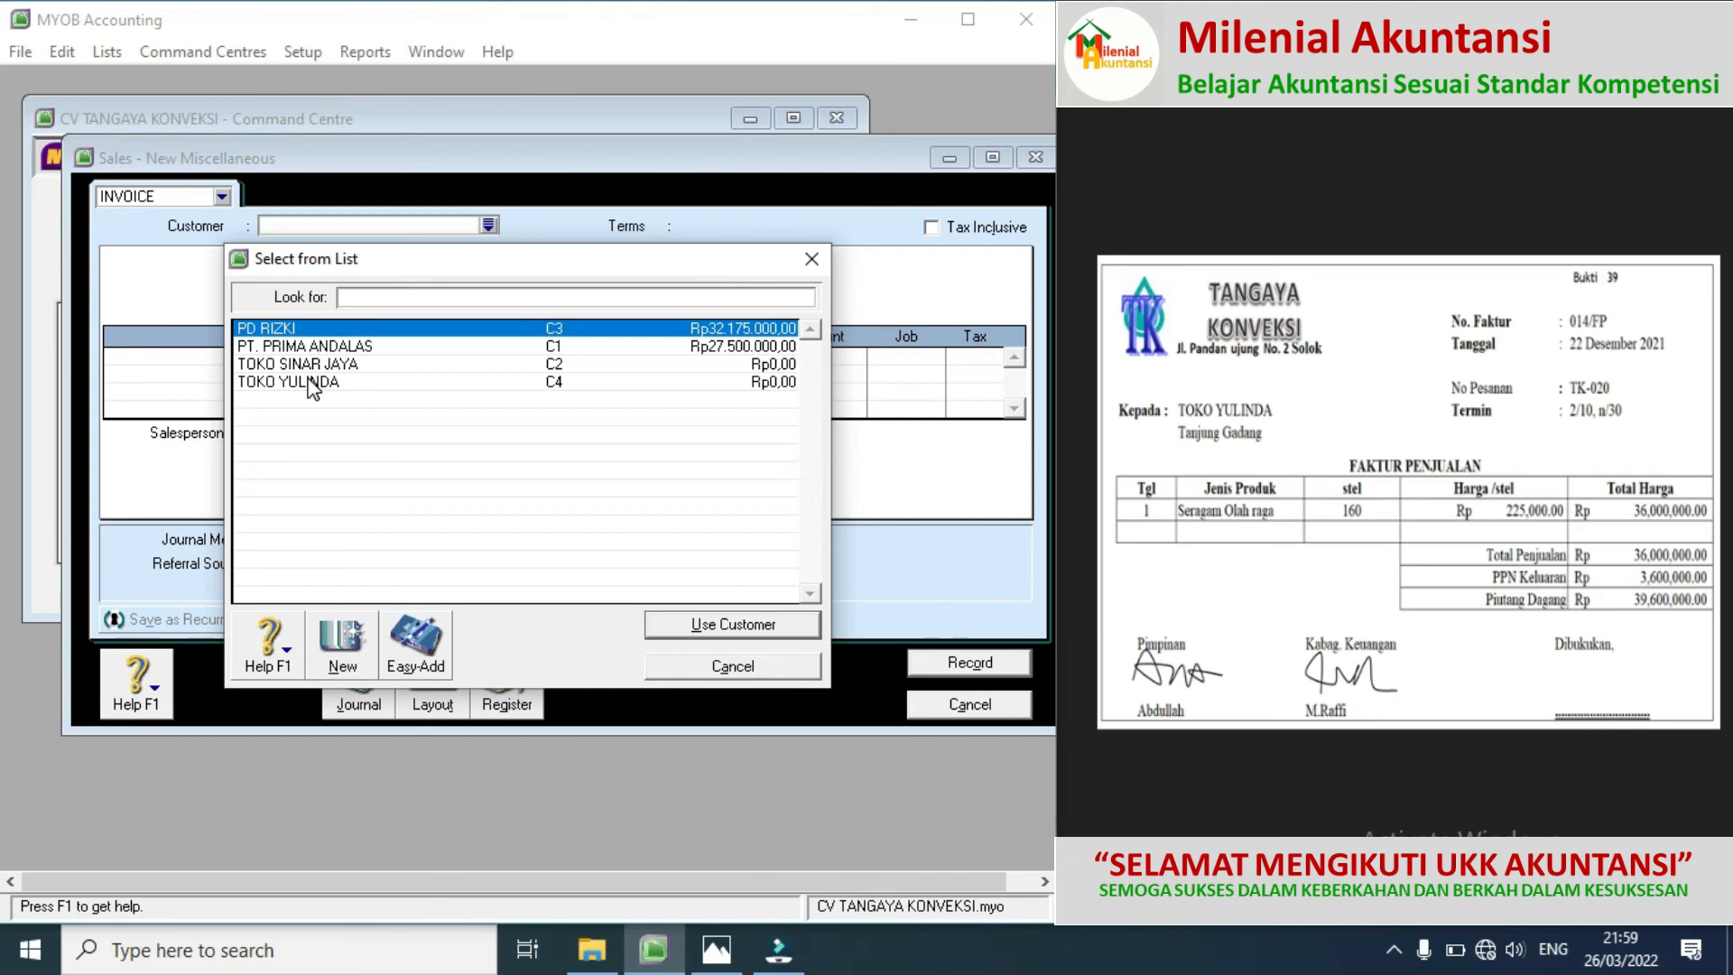
pyautogui.click(309, 384)
pyautogui.doubleClick(307, 383)
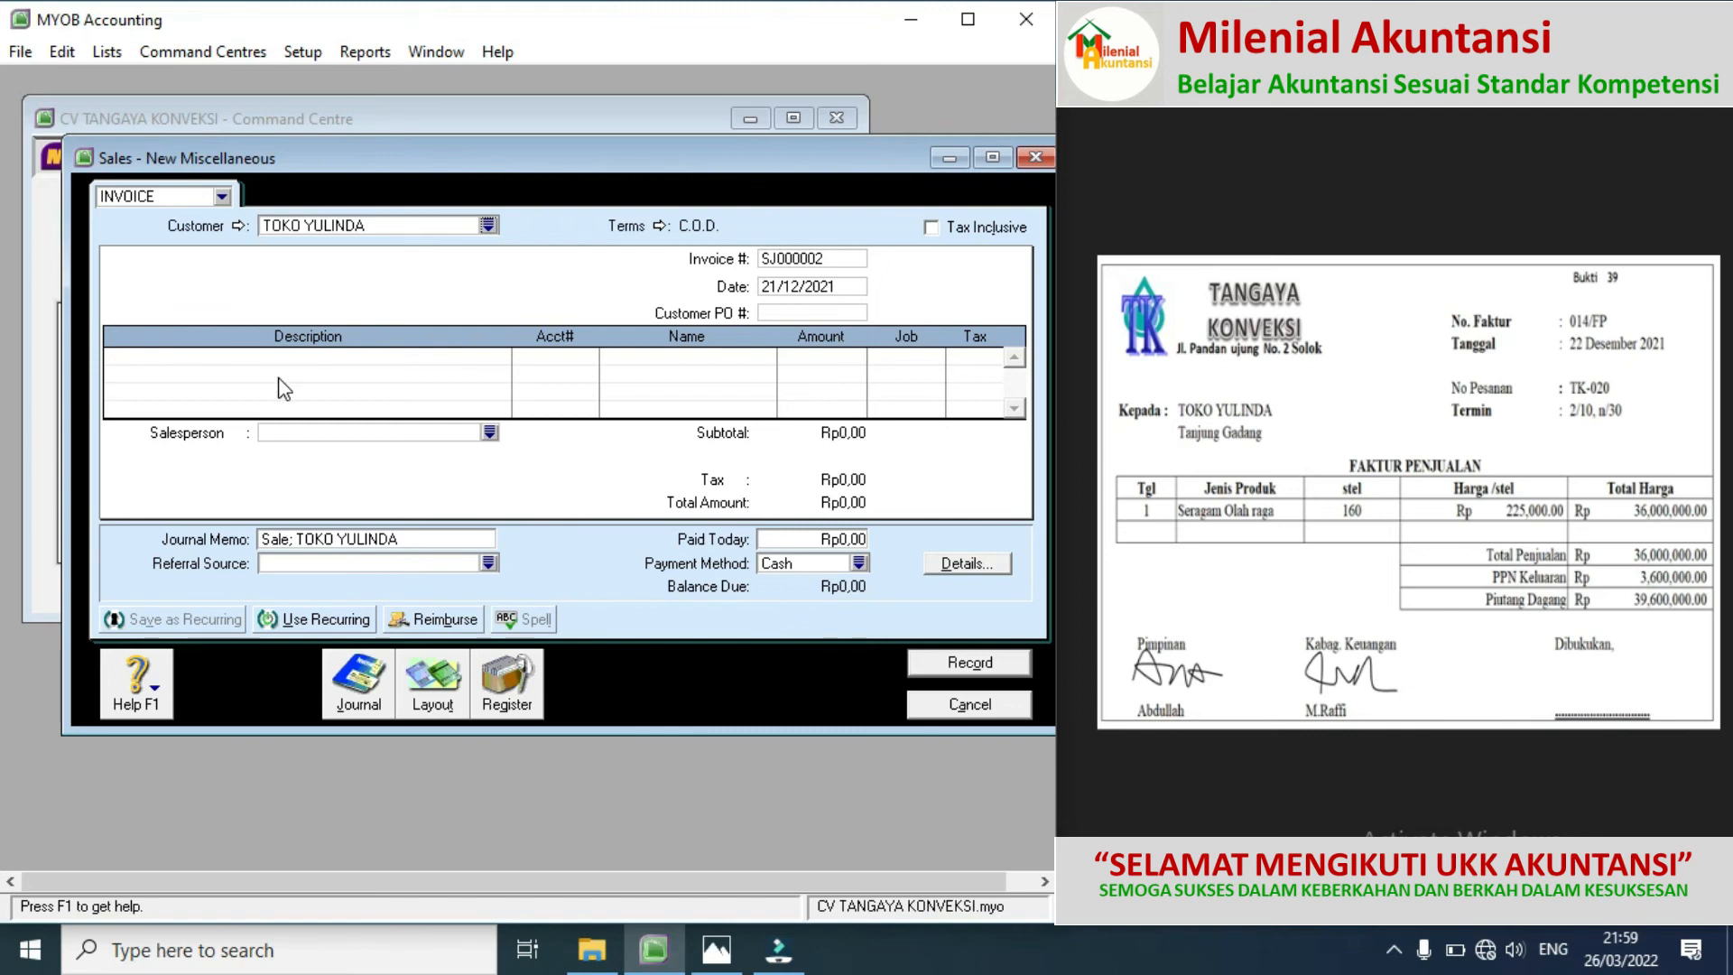
pyautogui.click(435, 693)
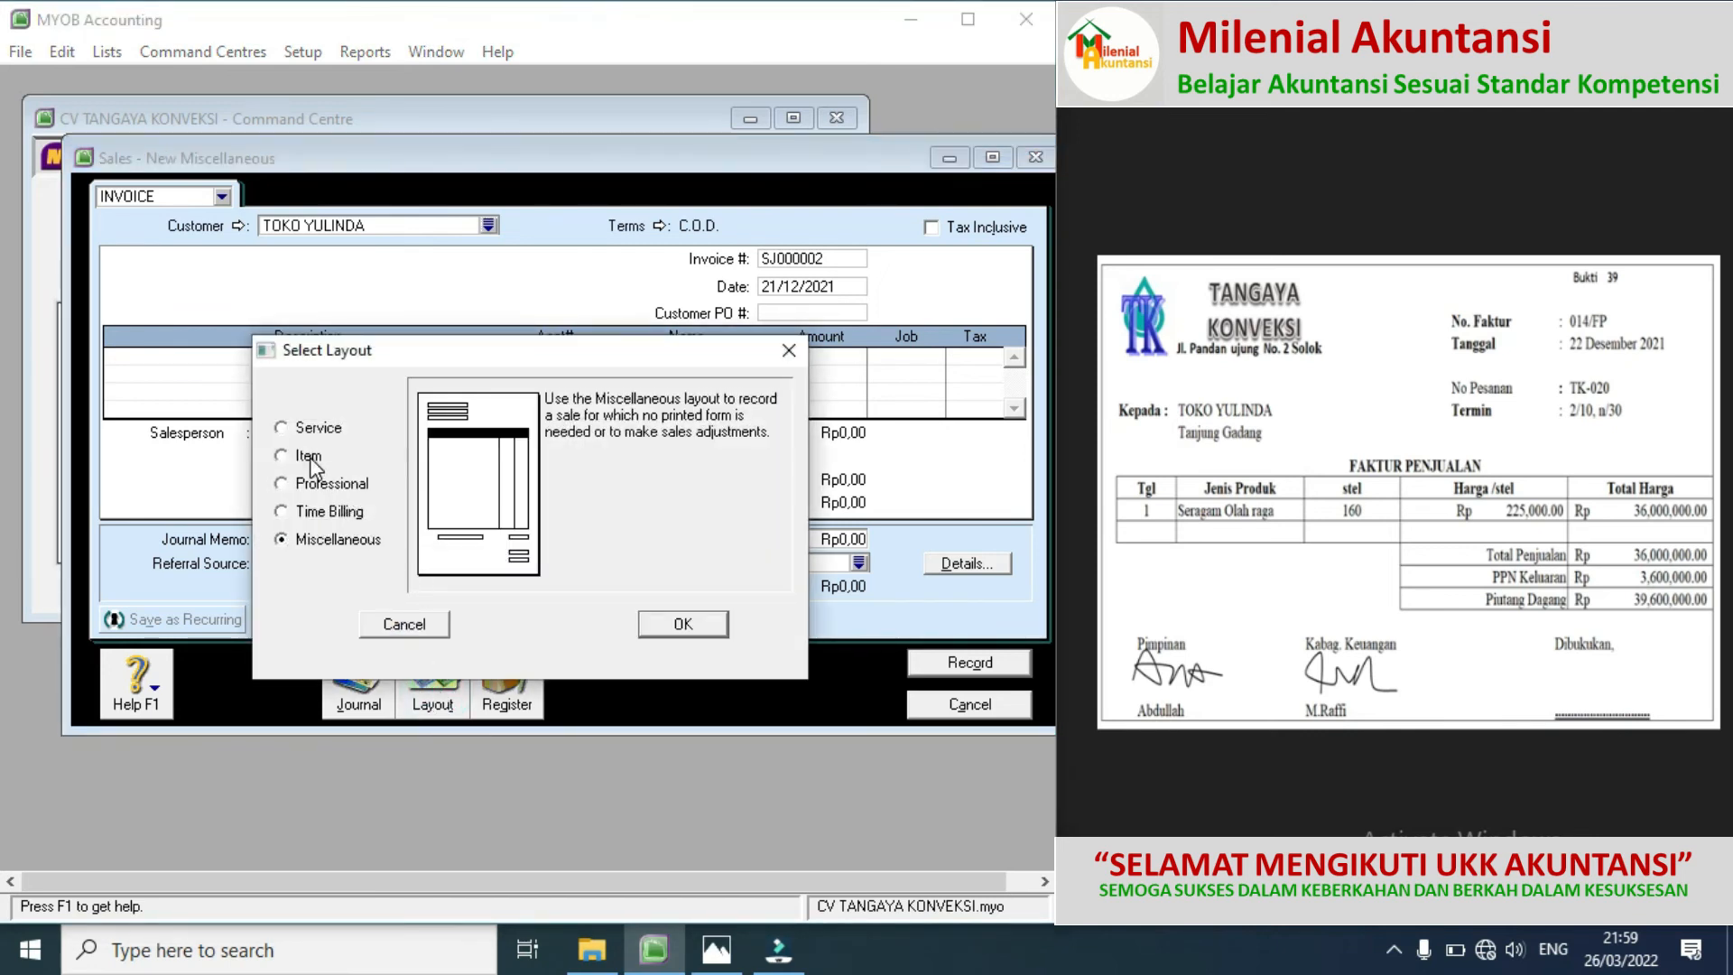
pyautogui.click(310, 456)
pyautogui.click(677, 625)
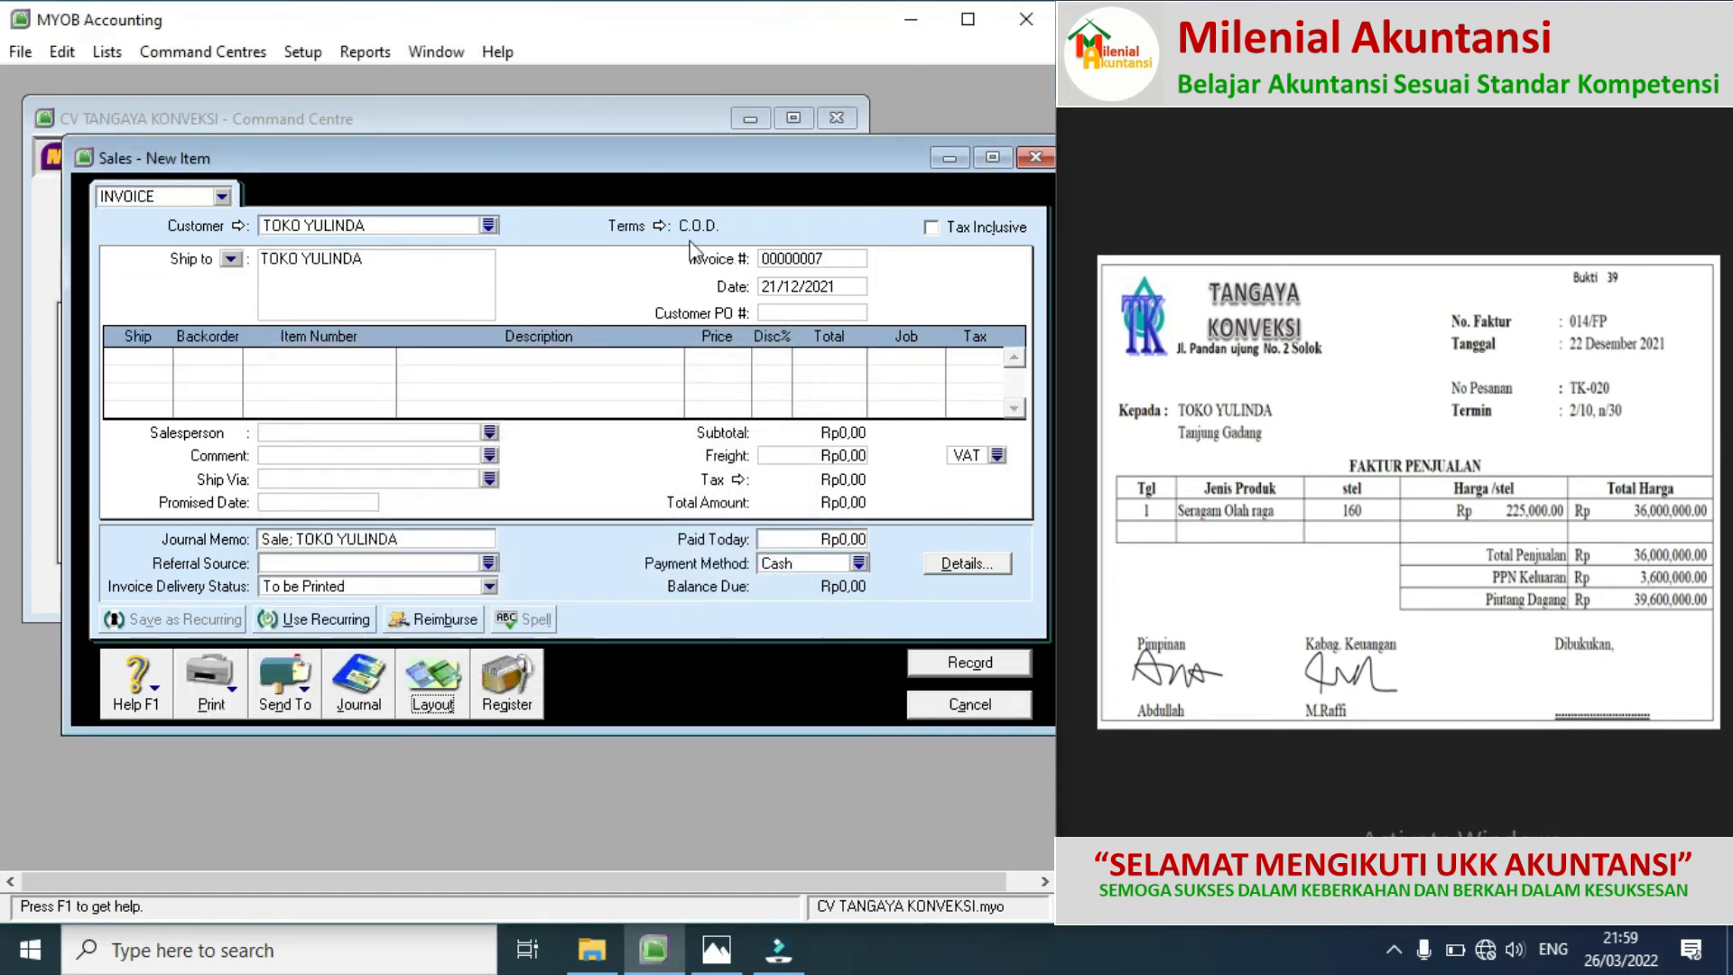
# Step: Set the invoice's credit terms to In a Given # of Days with 10 discount days, 30 balance due days and a 2% early payment discount
pyautogui.click(660, 227)
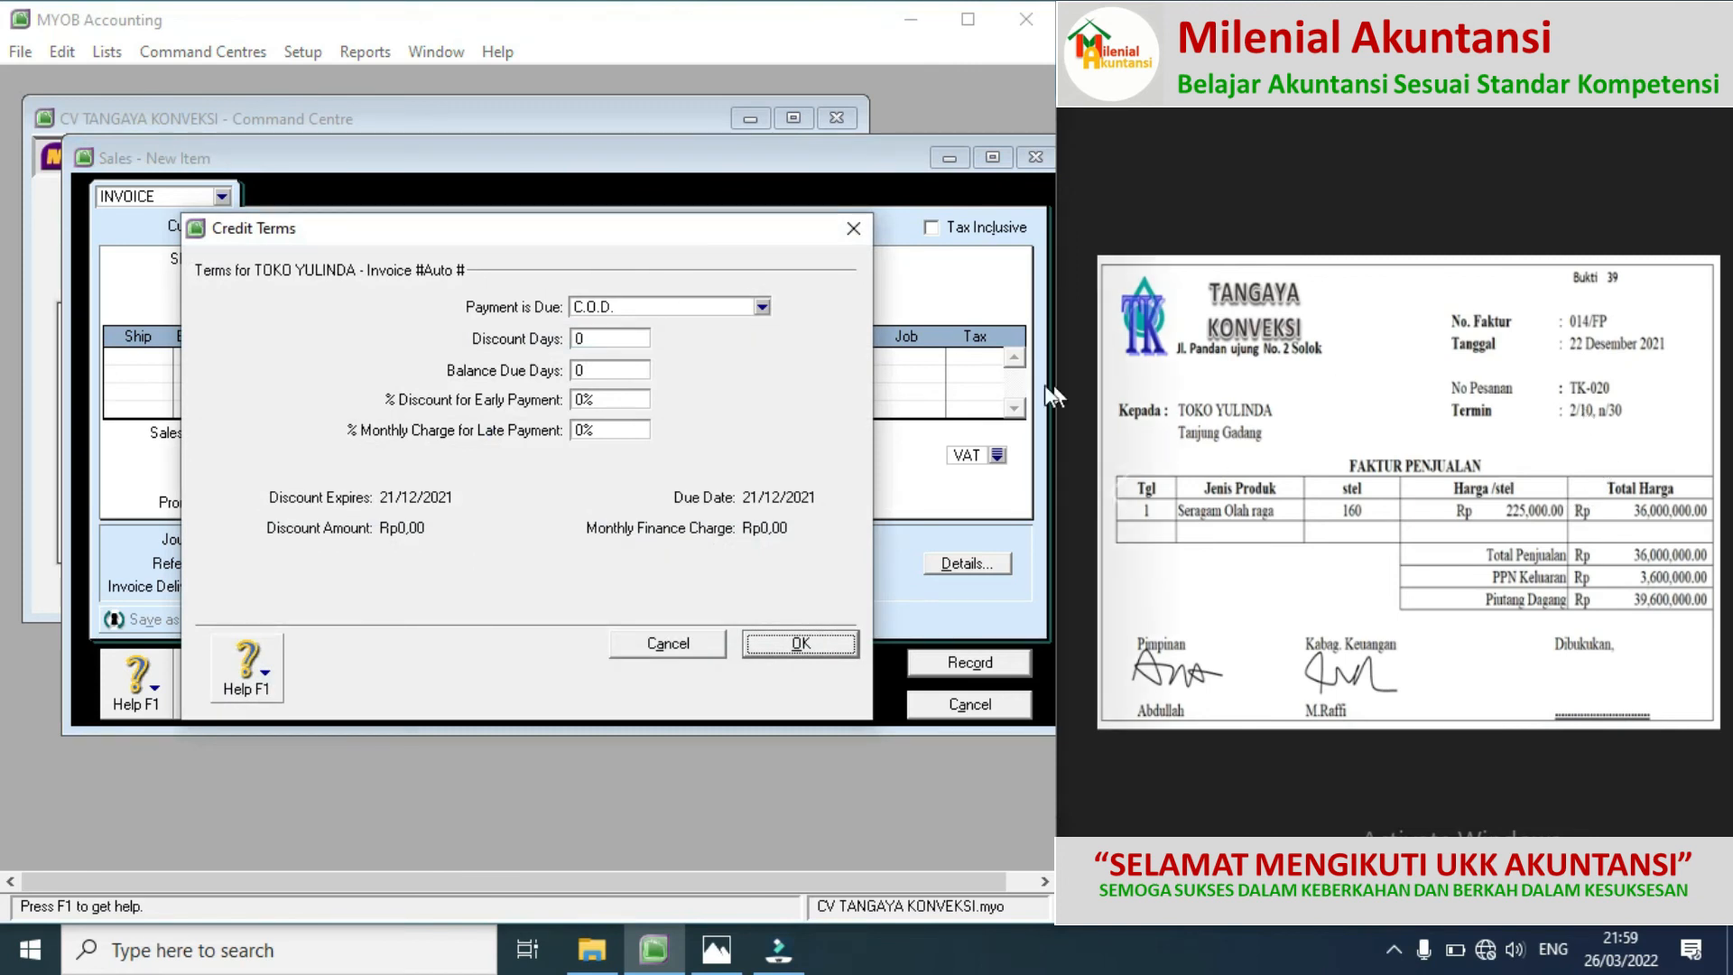
pyautogui.click(636, 309)
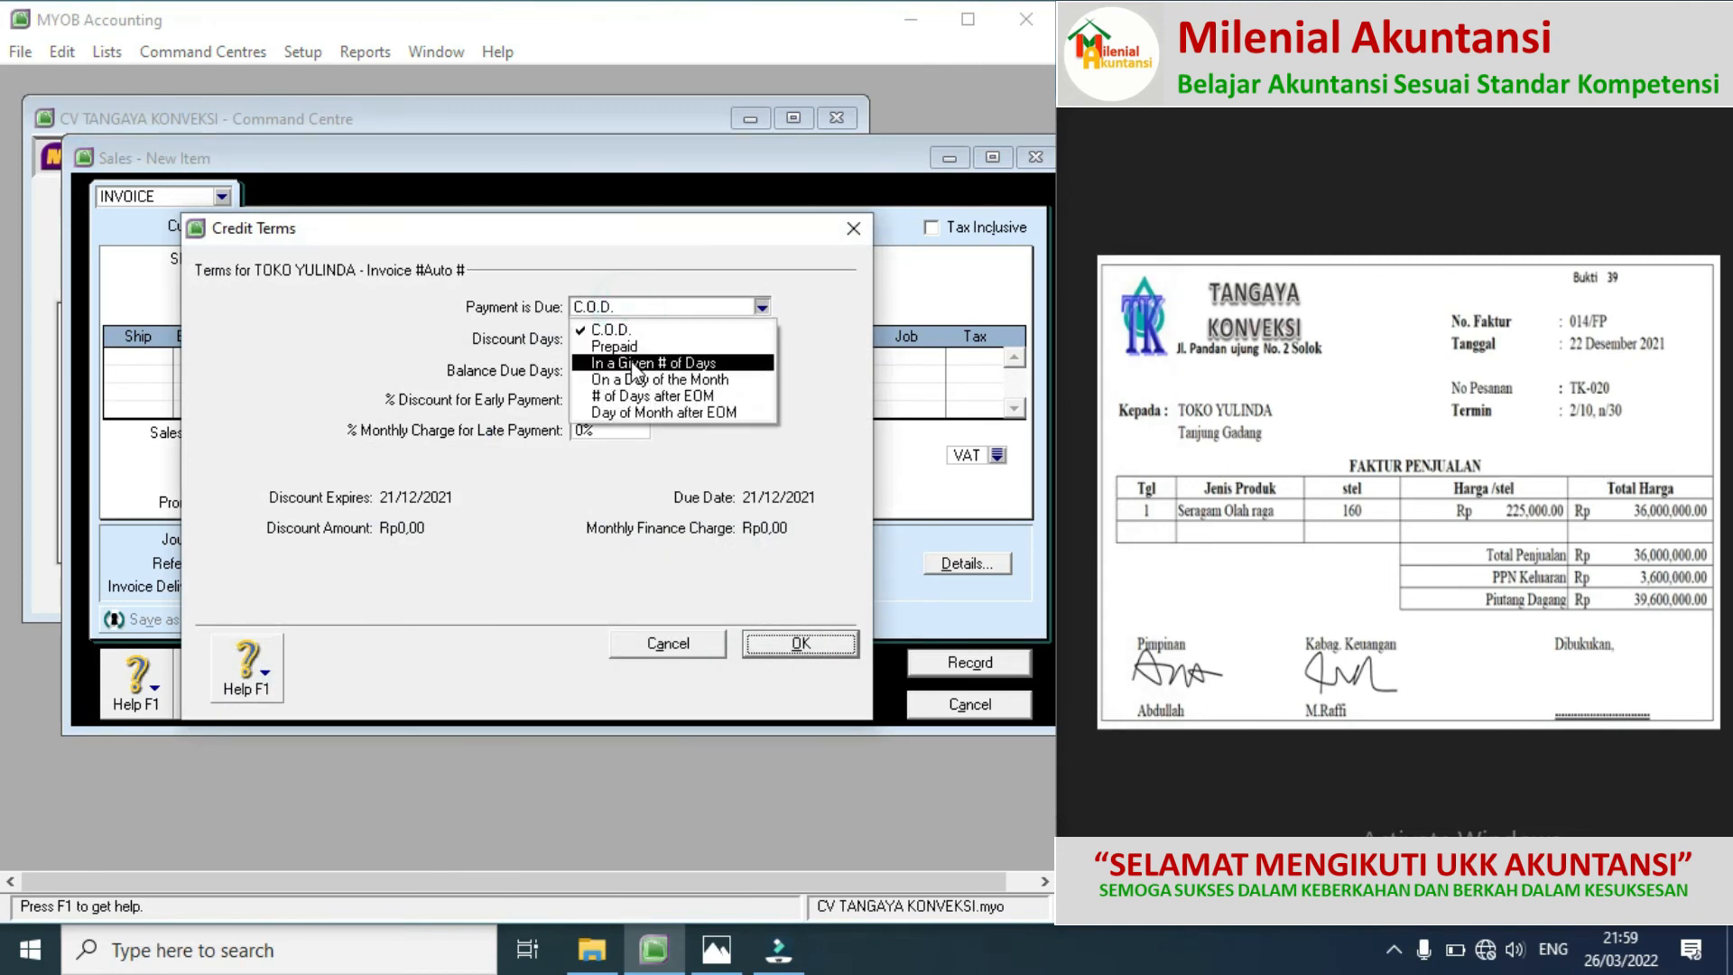
pyautogui.click(621, 362)
pyautogui.click(603, 341)
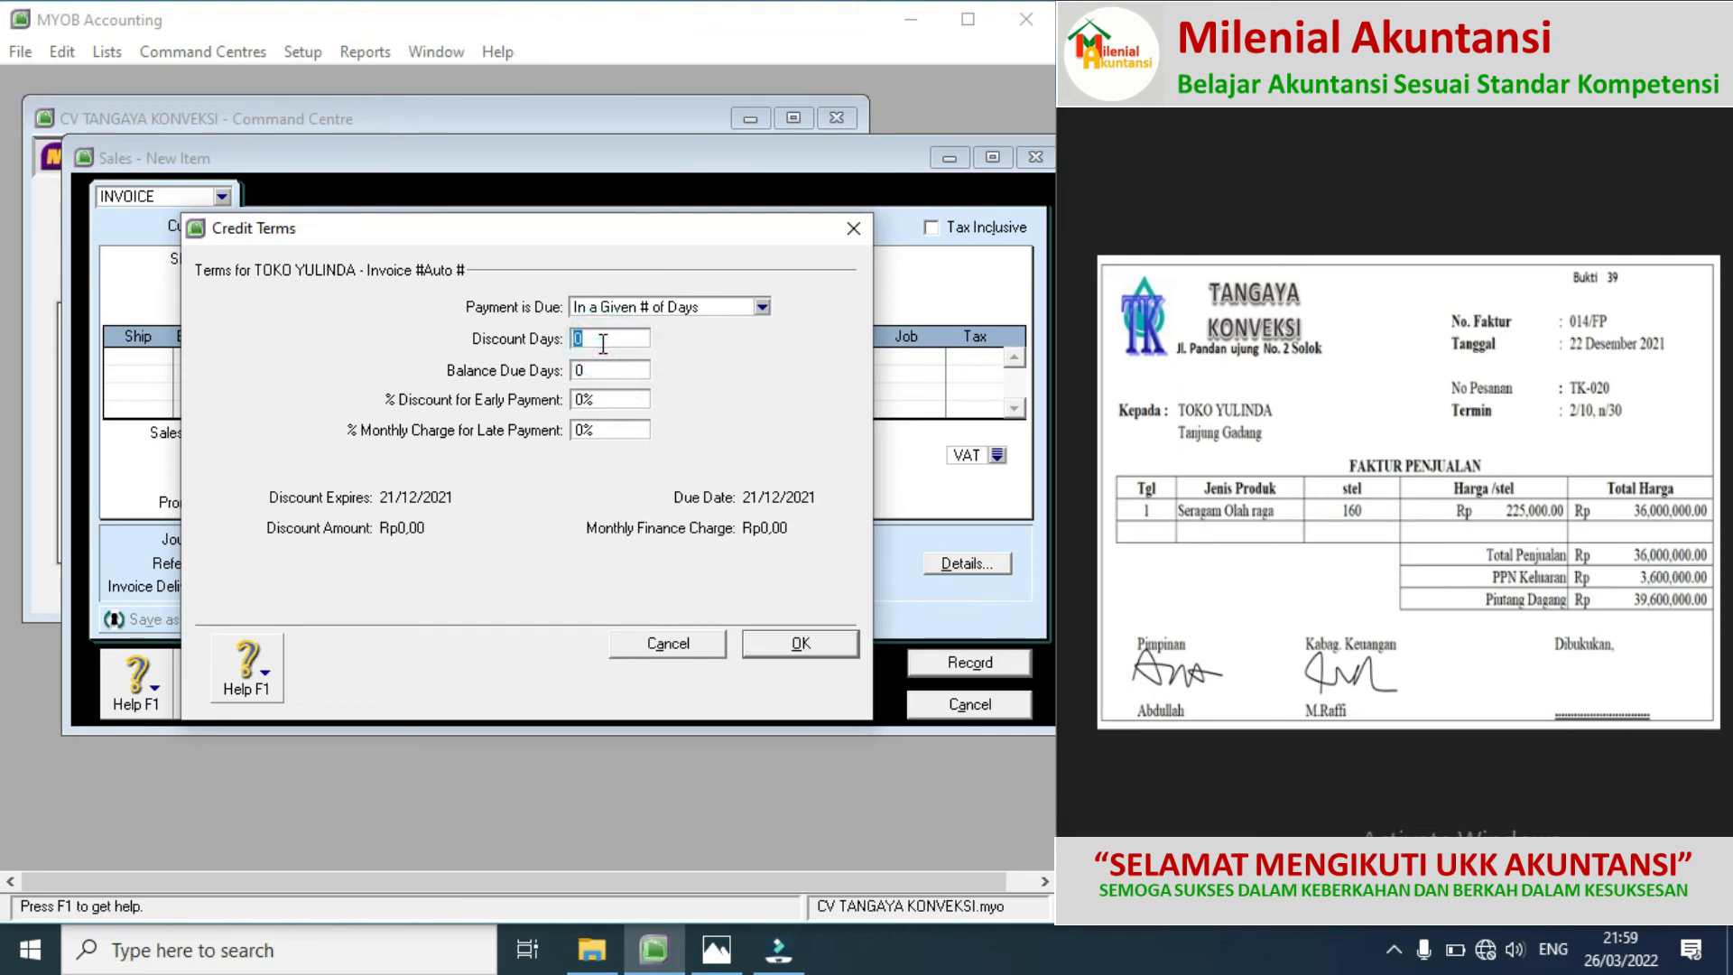
pyautogui.write('10')
pyautogui.click(588, 365)
pyautogui.click(587, 399)
pyautogui.write('2')
pyautogui.click(796, 643)
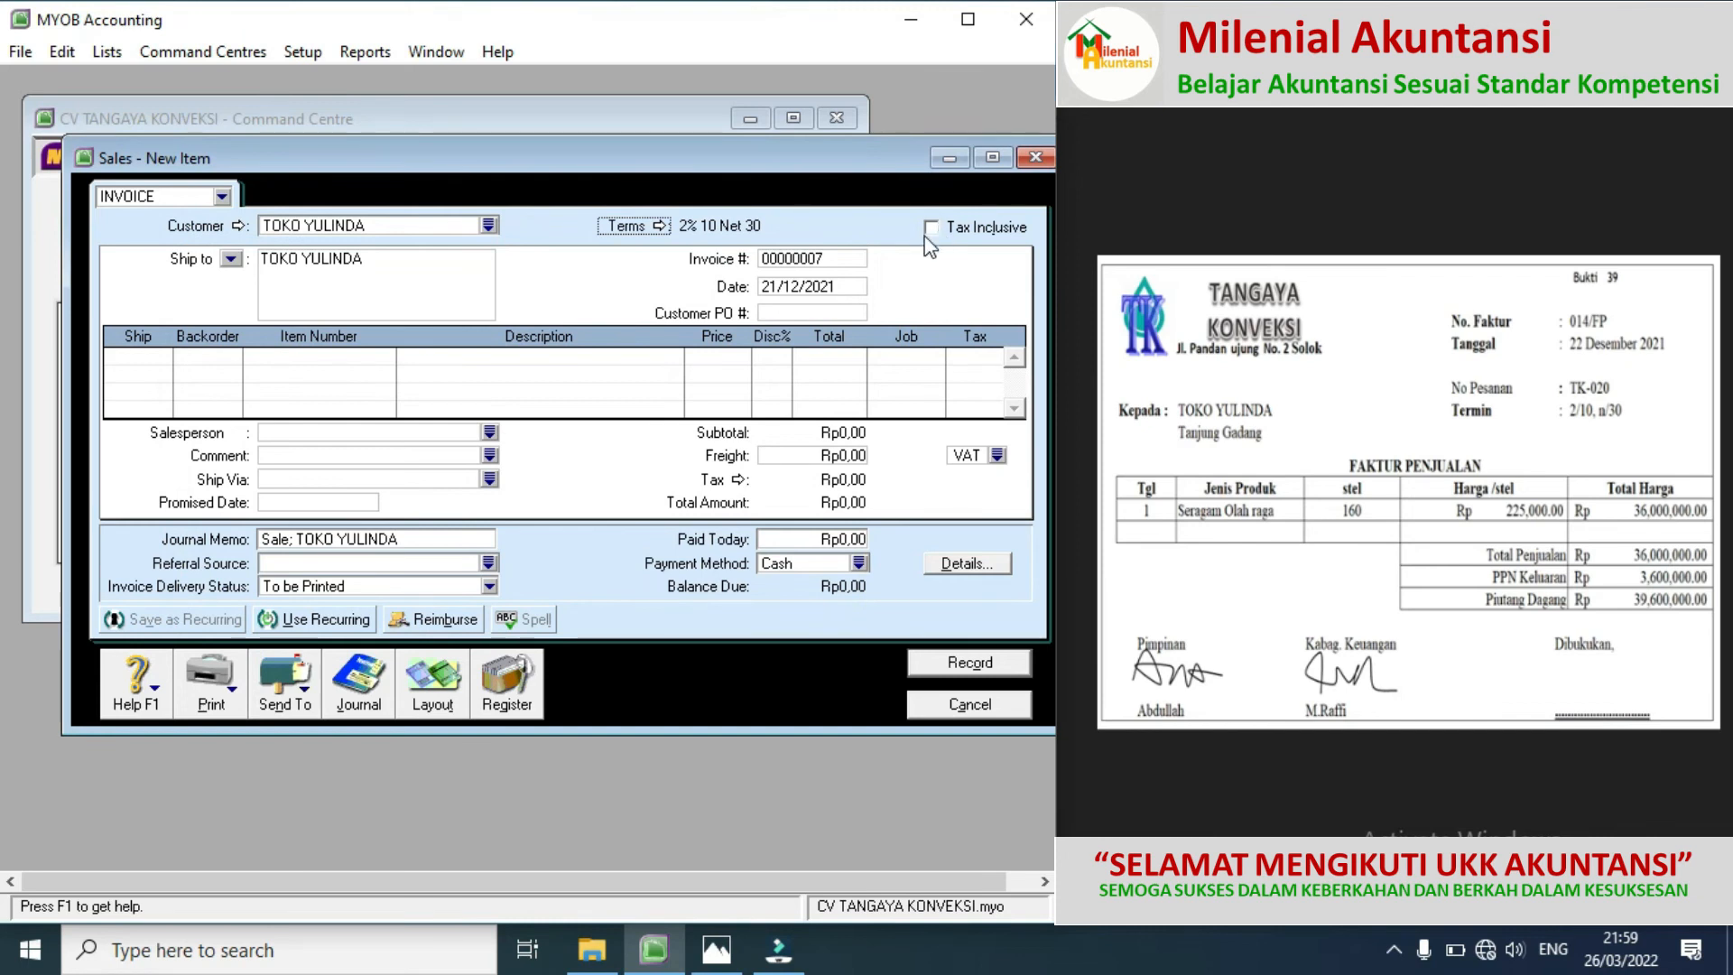
# Step: Set the invoice number to 014/FP and the invoice date to 22/12/2021
pyautogui.click(842, 260)
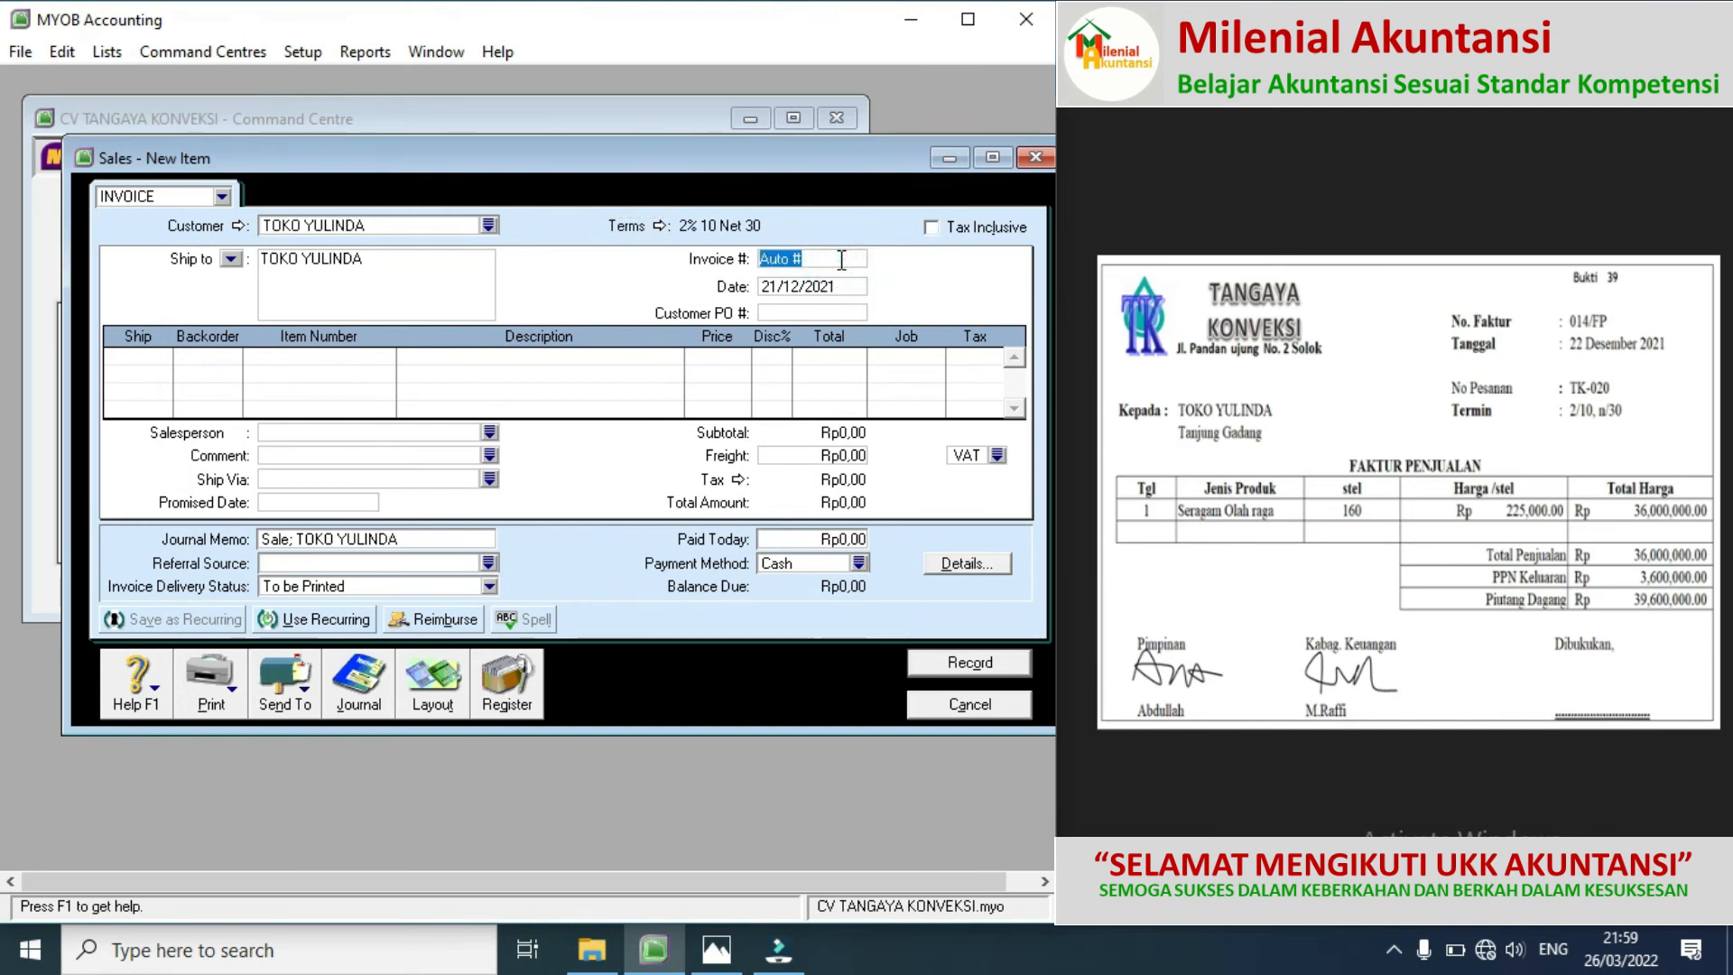
pyautogui.write('014/FP')
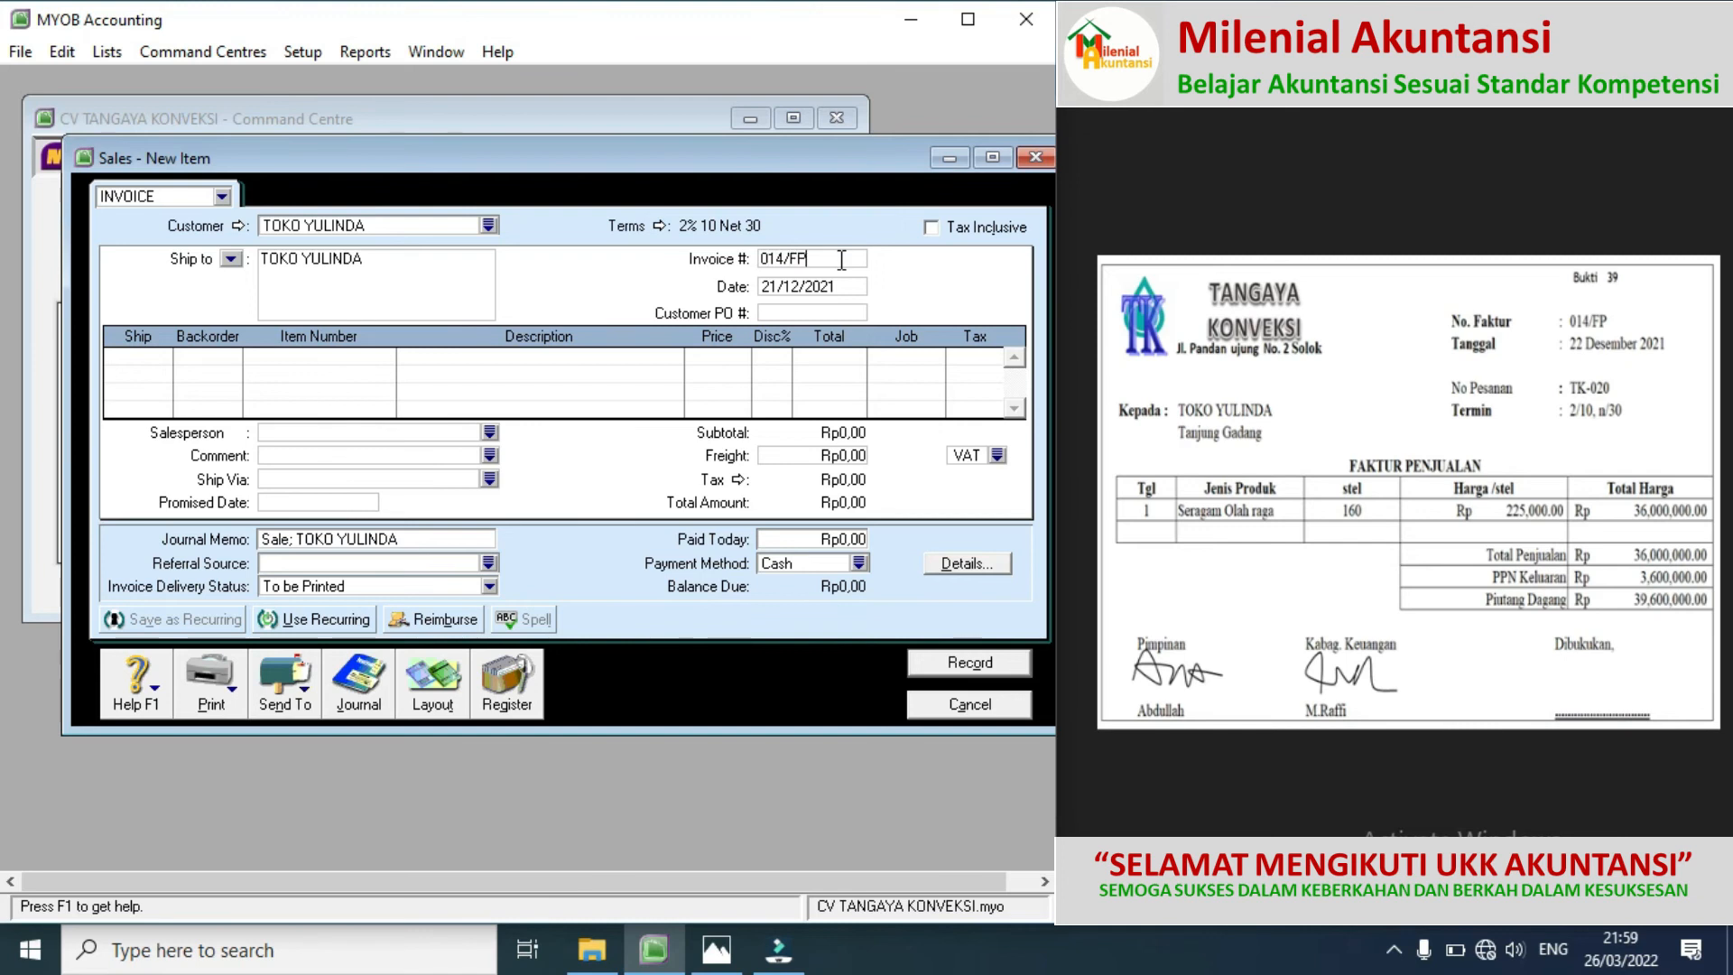
pyautogui.click(772, 289)
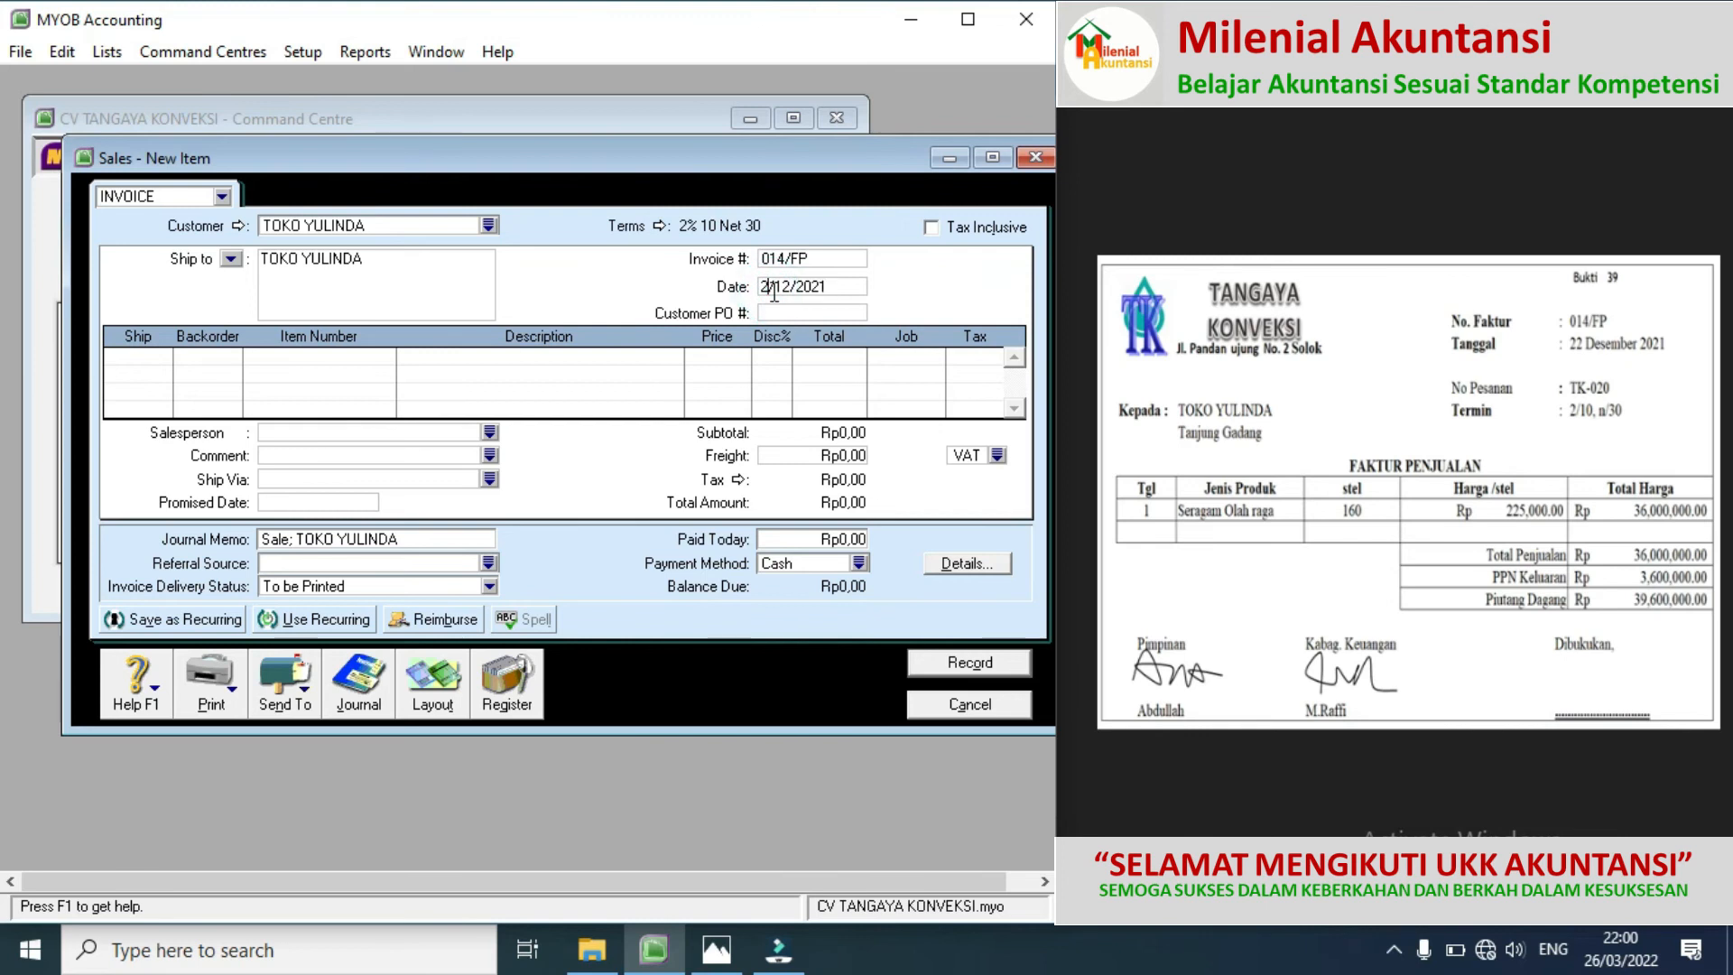
pyautogui.write('2')
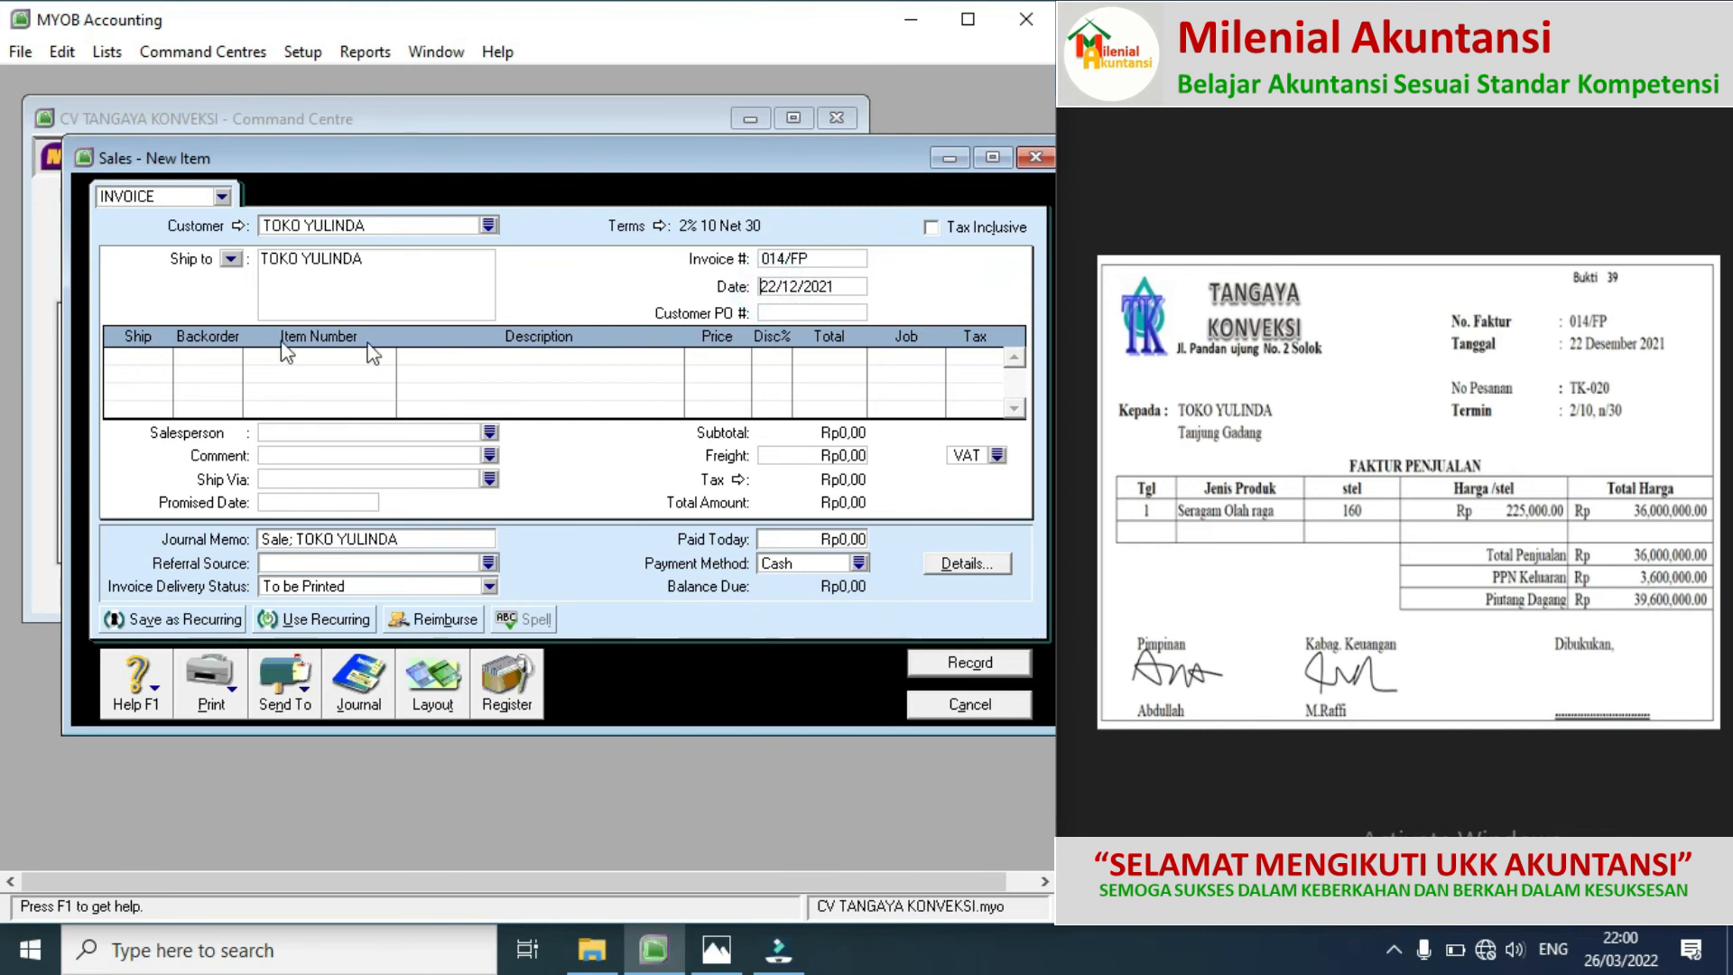
# Step: Add 160 units of item TK-020 at a price of 225,000 to TOKO YULINDA's invoice and record the sale
pyautogui.click(144, 357)
pyautogui.press('Tab')
pyautogui.click(1324, 503)
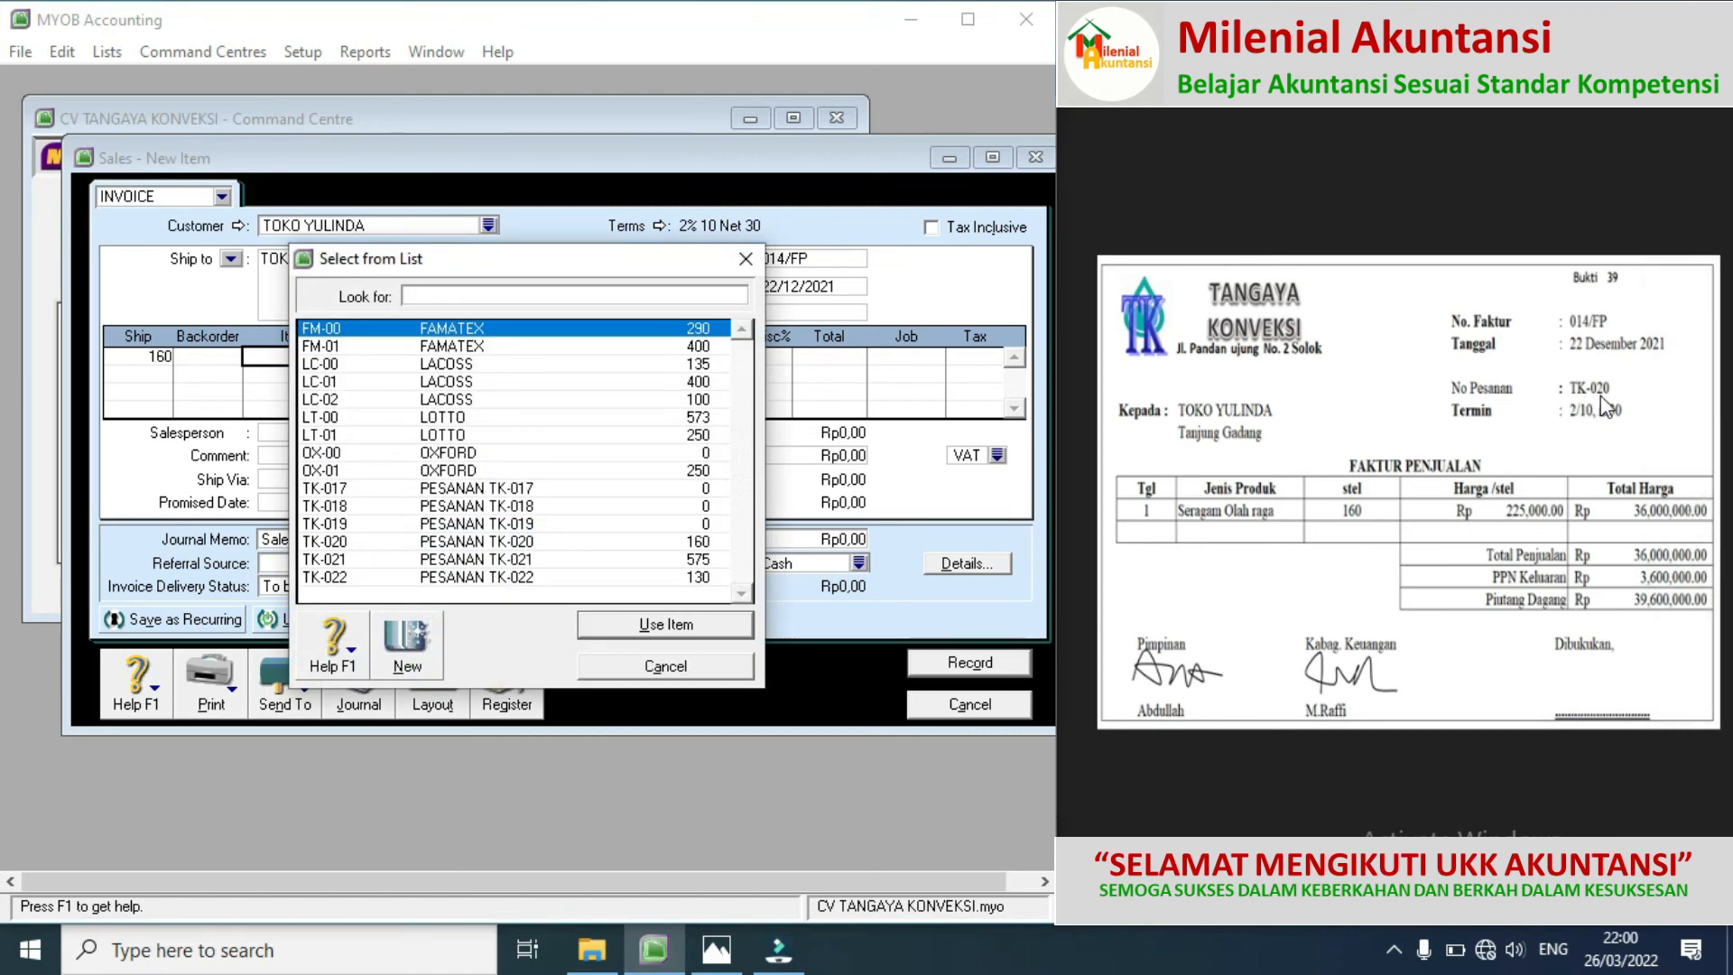
pyautogui.doubleClick(534, 538)
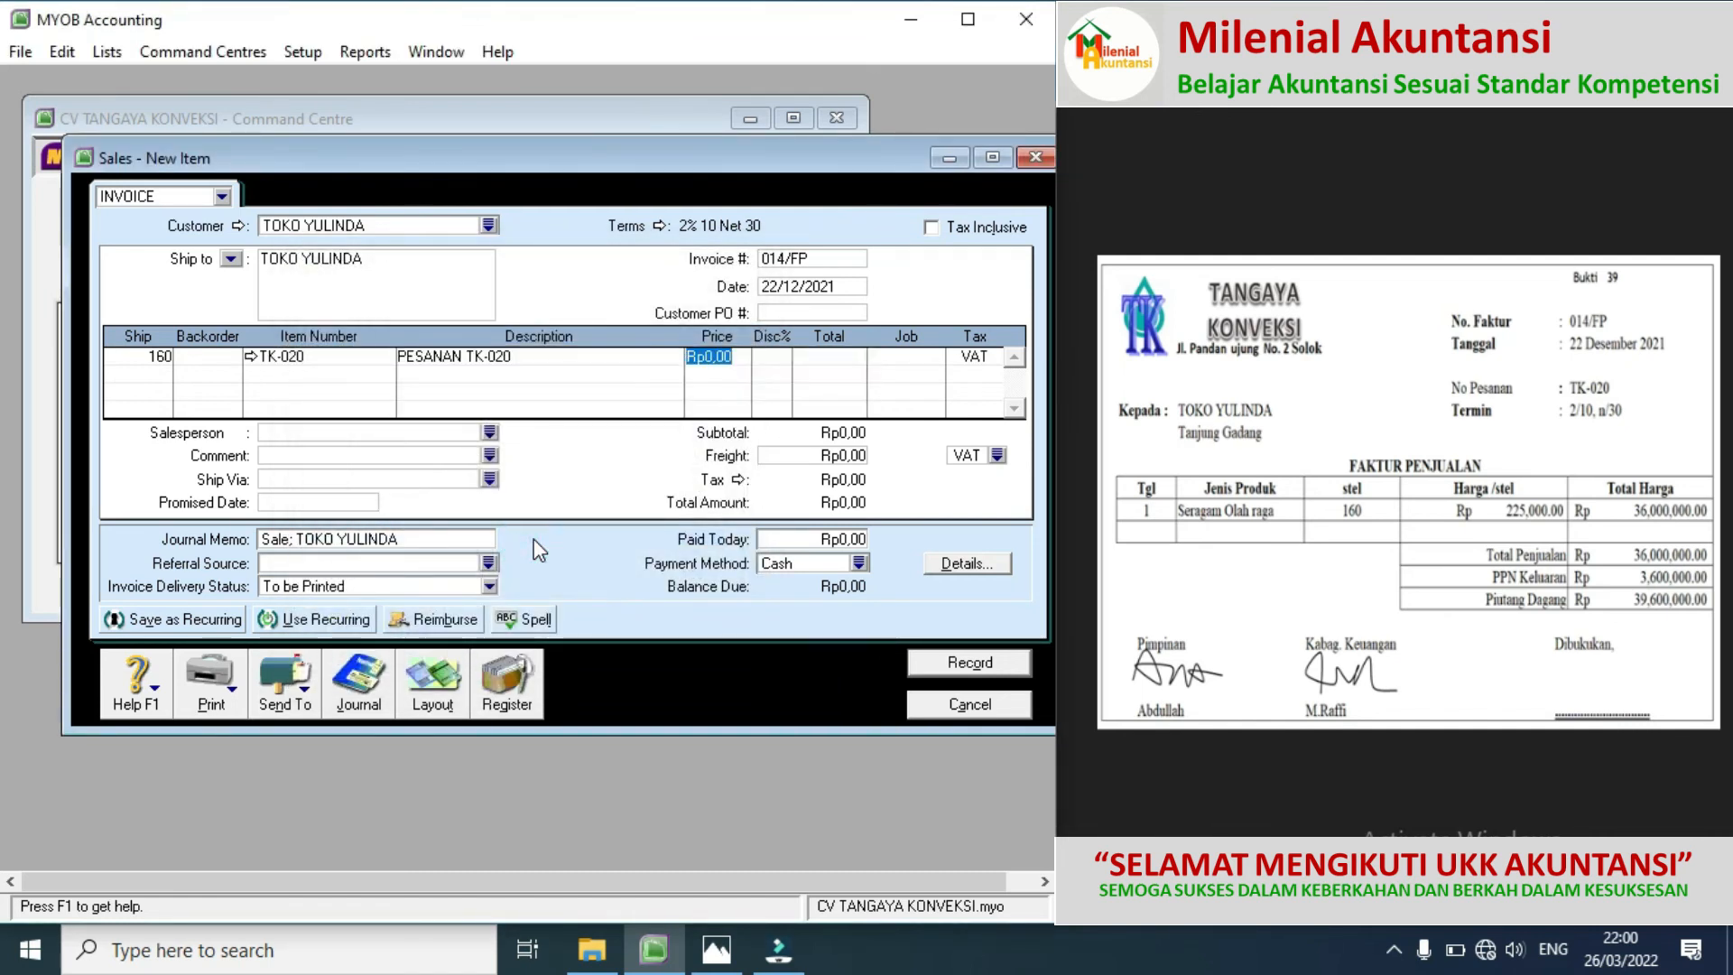
pyautogui.press('BackSpace')
pyautogui.write('225000')
pyautogui.press('Tab')
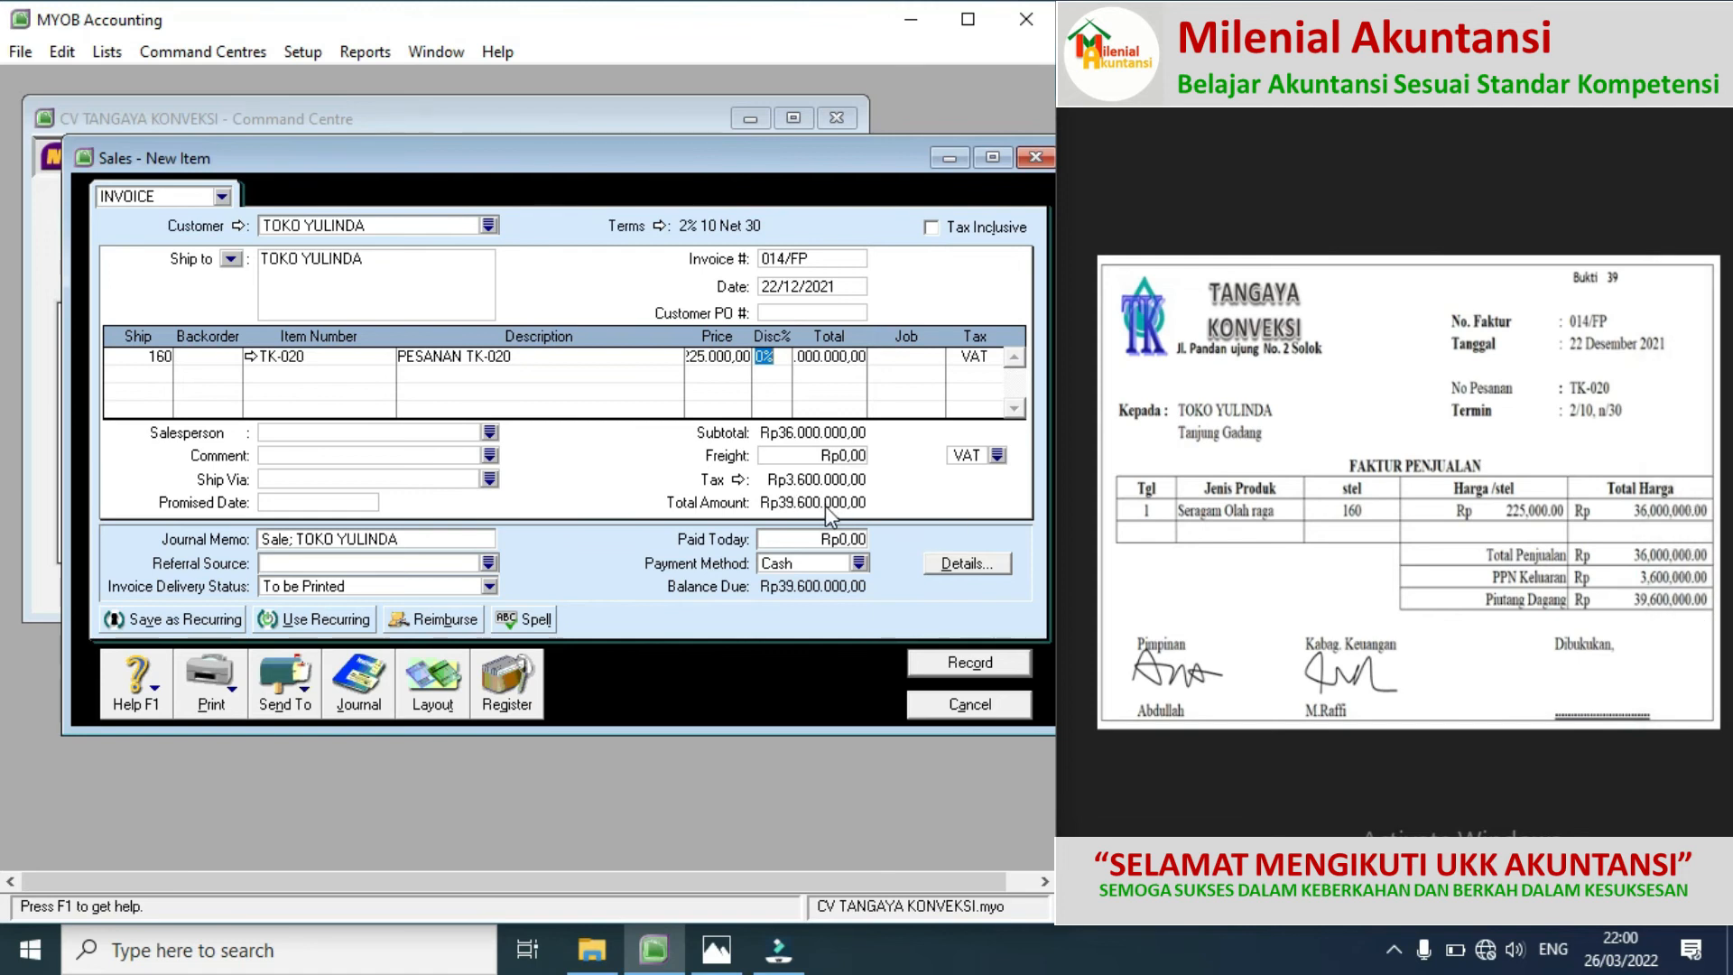
pyautogui.click(956, 668)
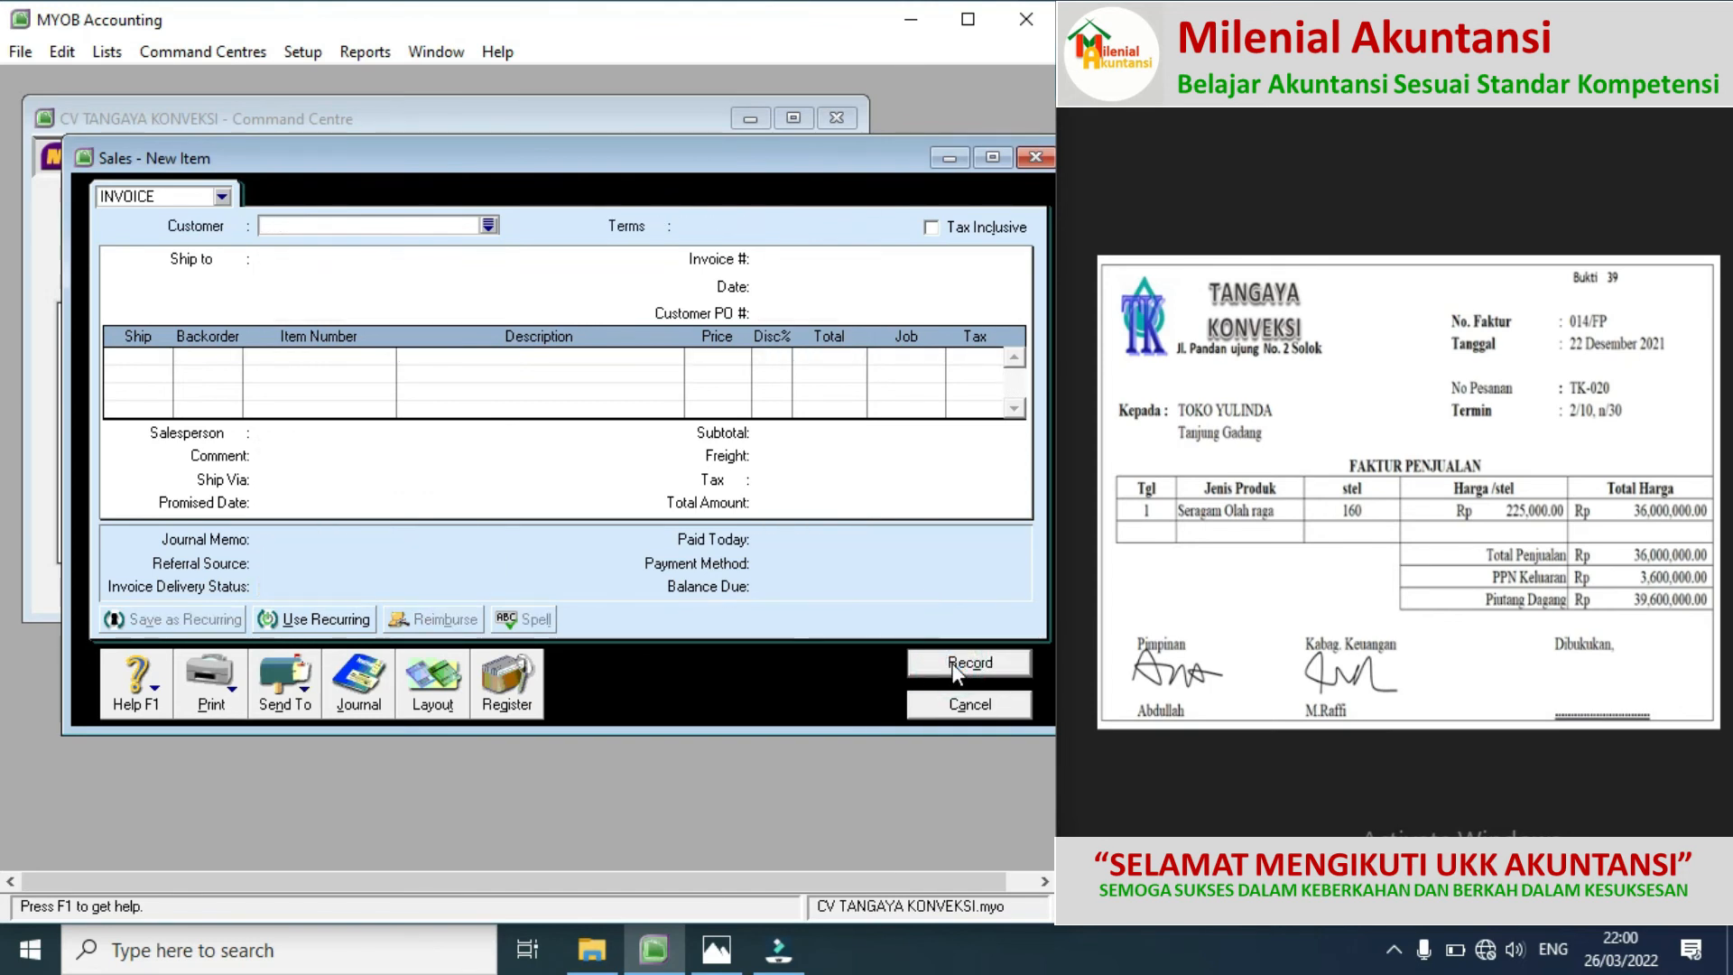
# Step: Compare the journal entries for sale 014/FP with the TK-020 order cost card, and close the journal and sales windows
pyautogui.click(1704, 495)
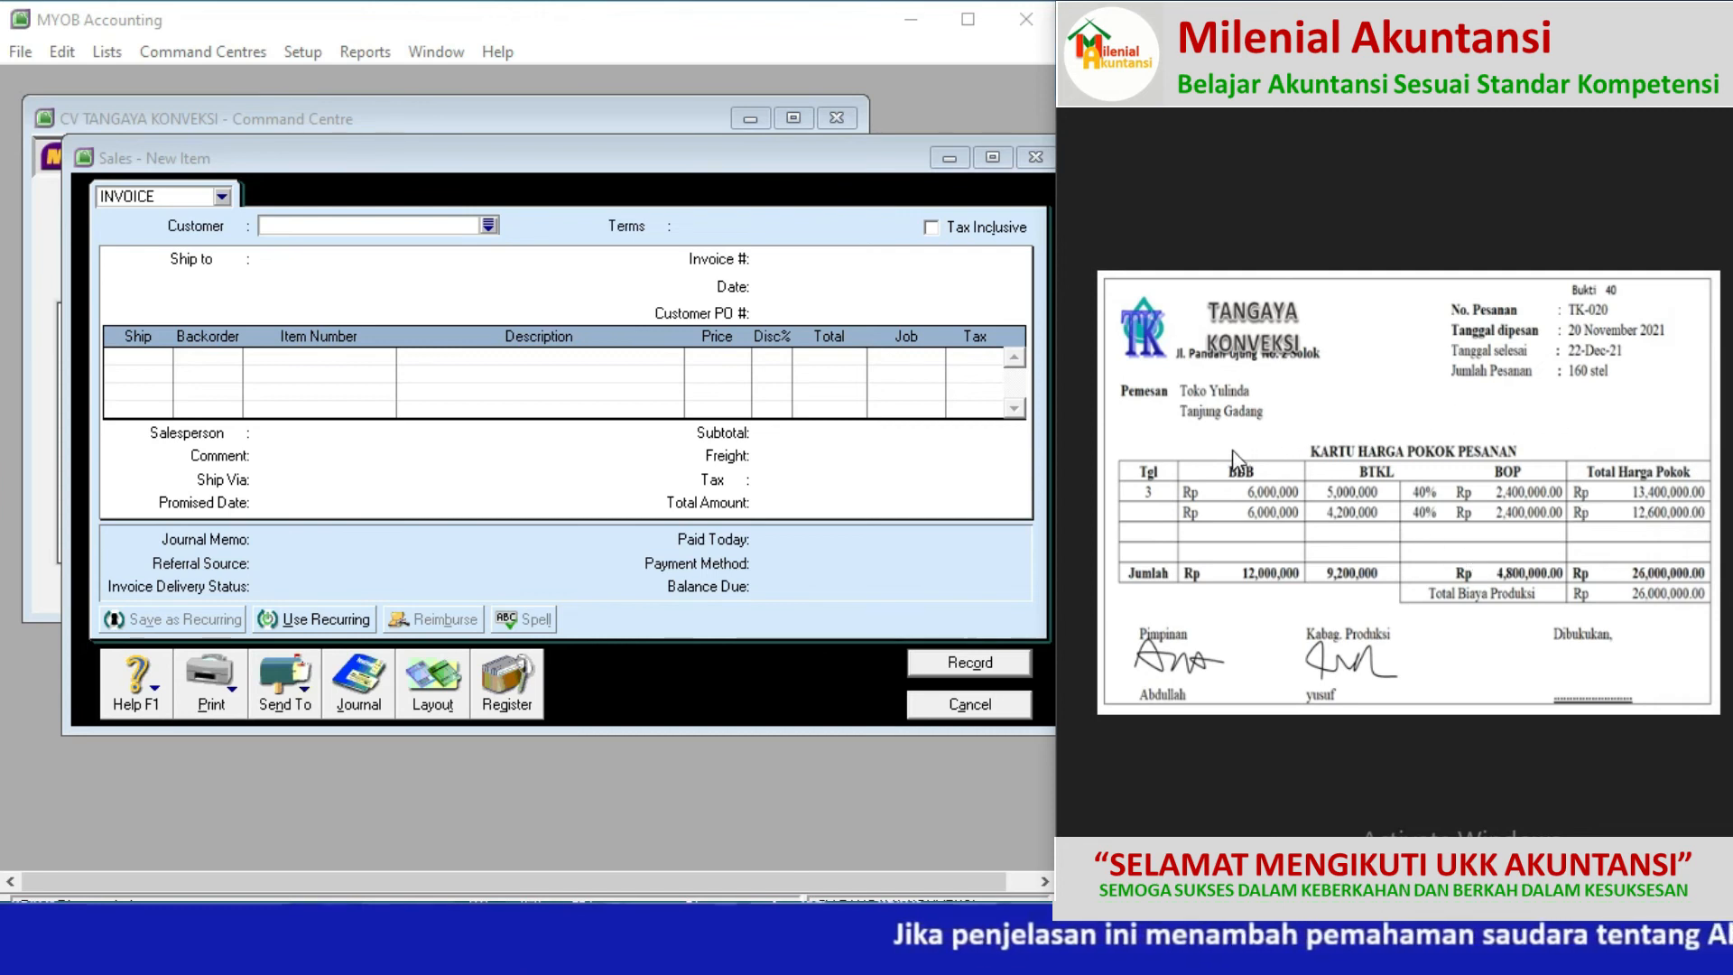
pyautogui.click(1119, 489)
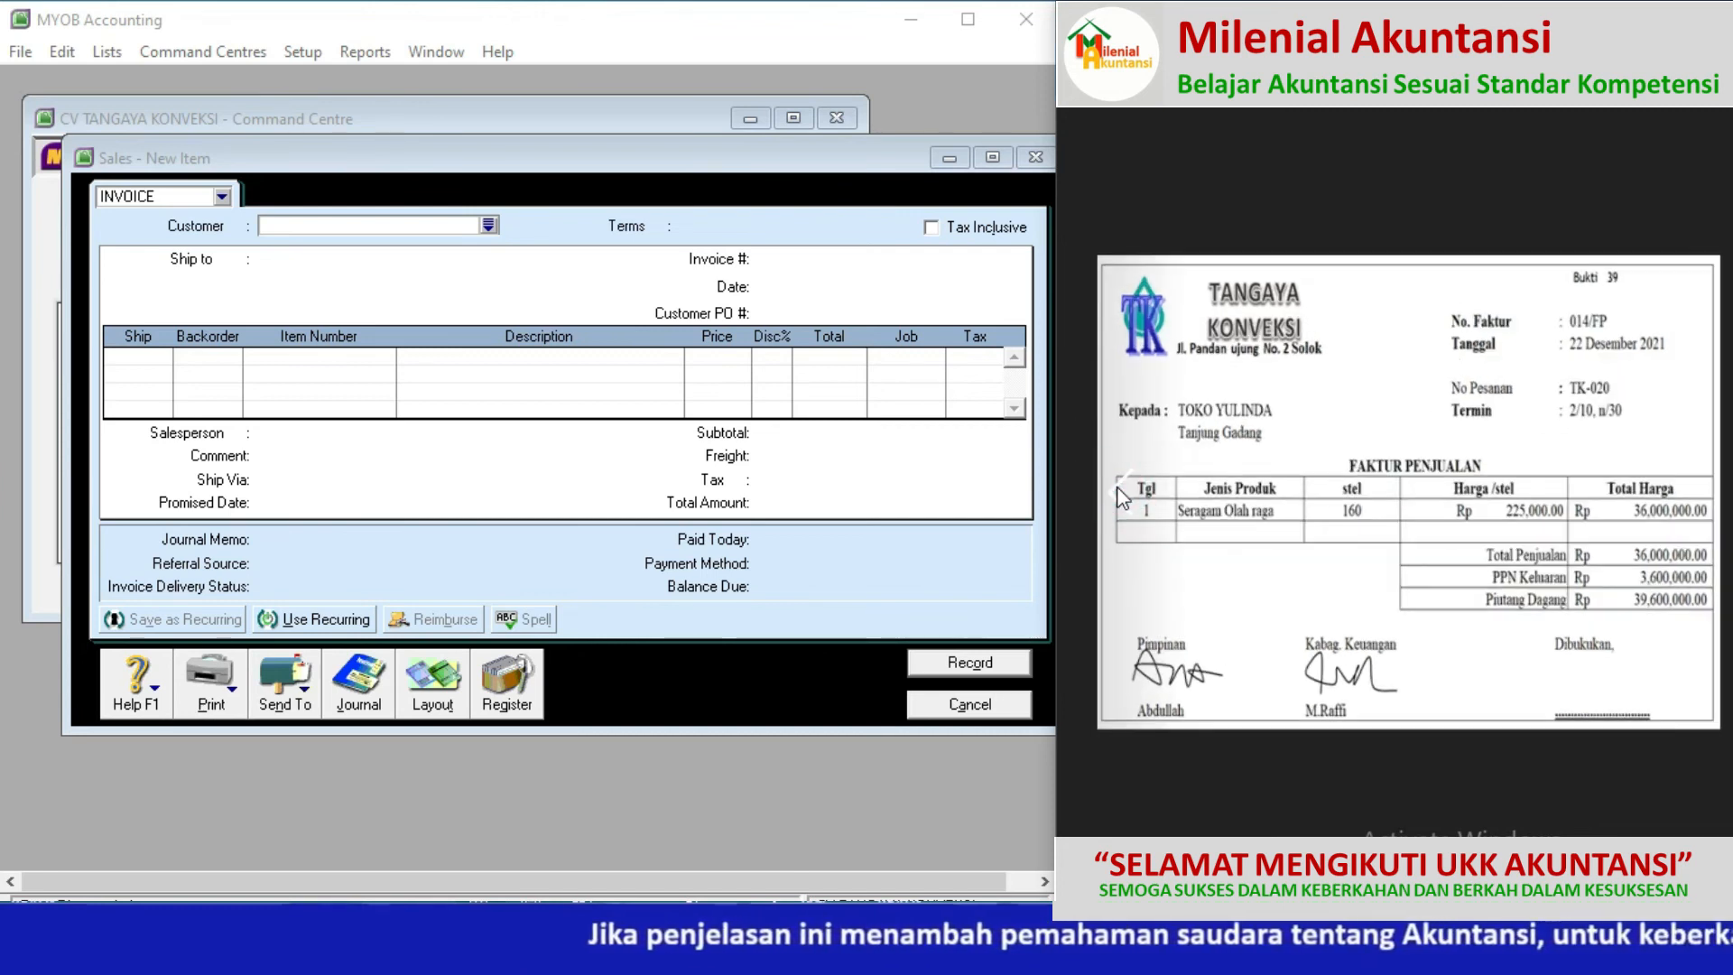
pyautogui.click(1700, 501)
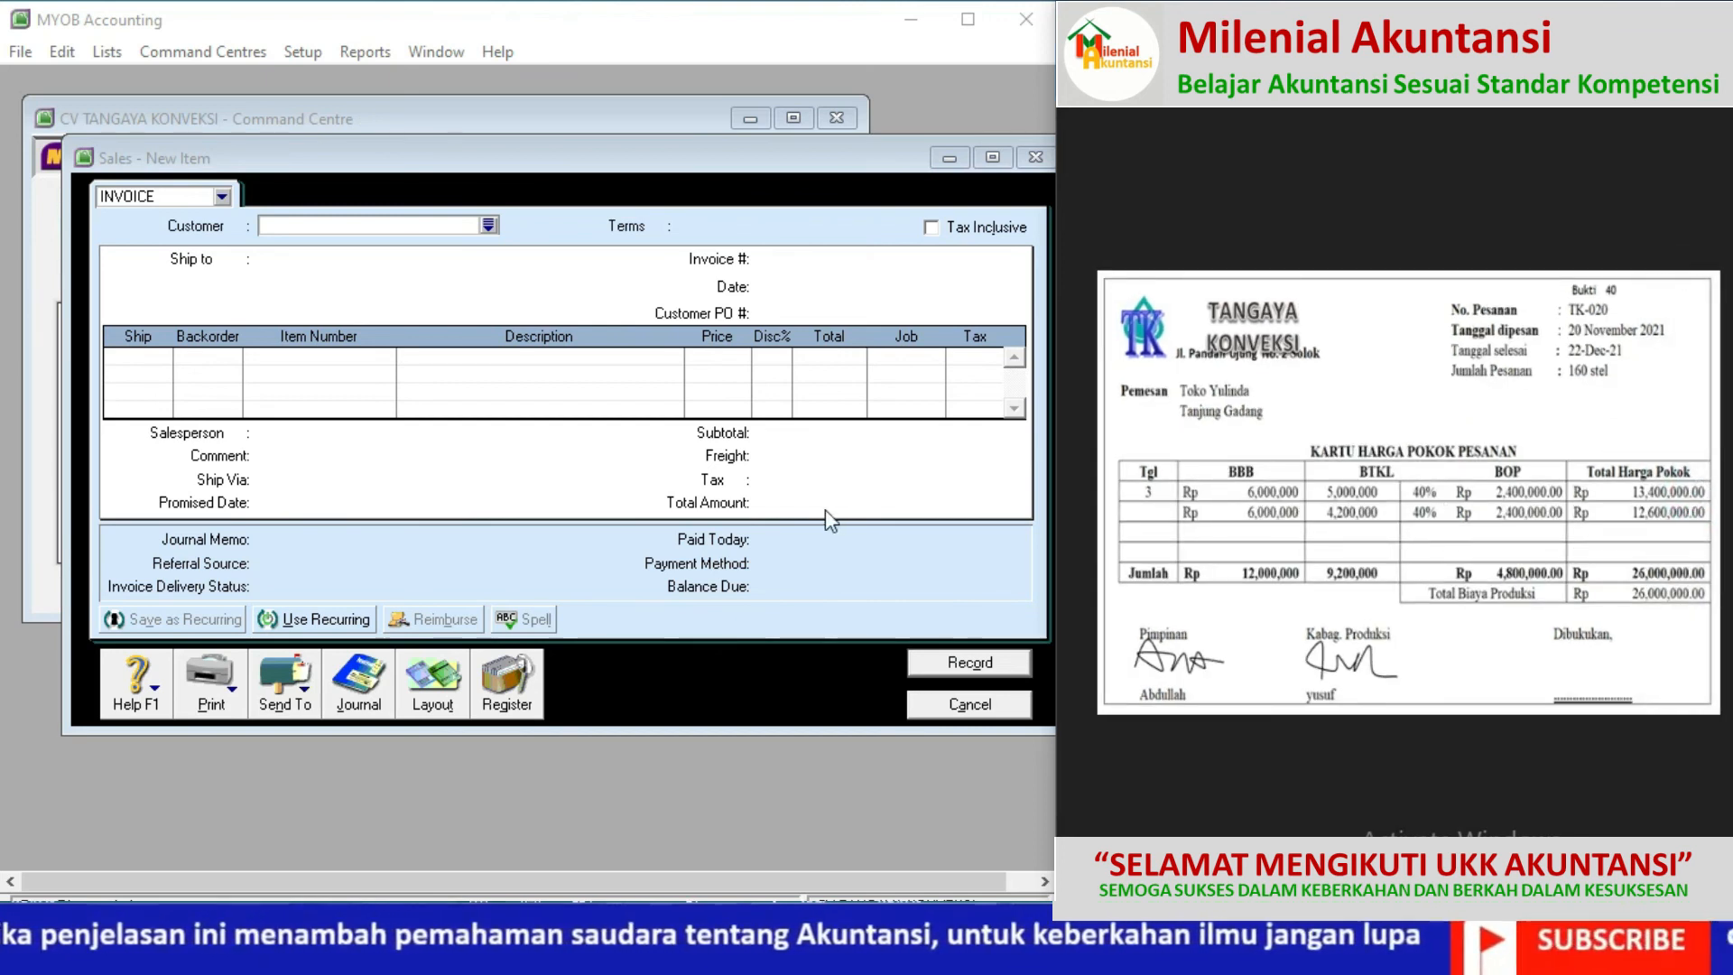
pyautogui.click(358, 686)
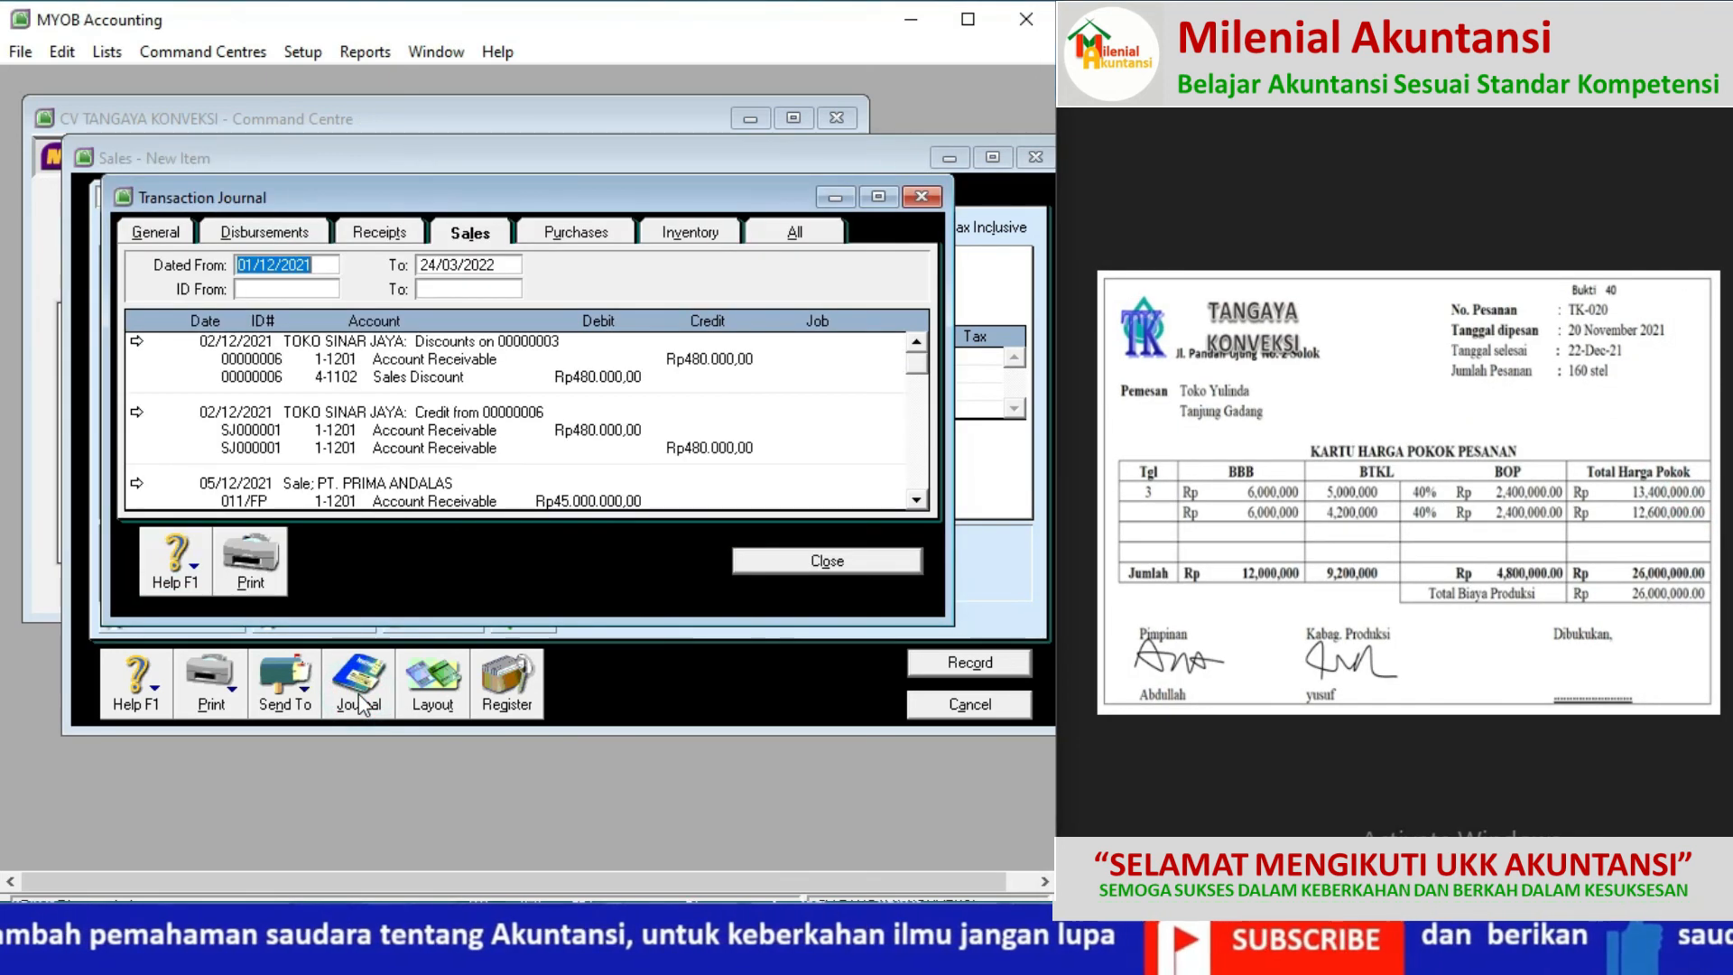
pyautogui.click(919, 474)
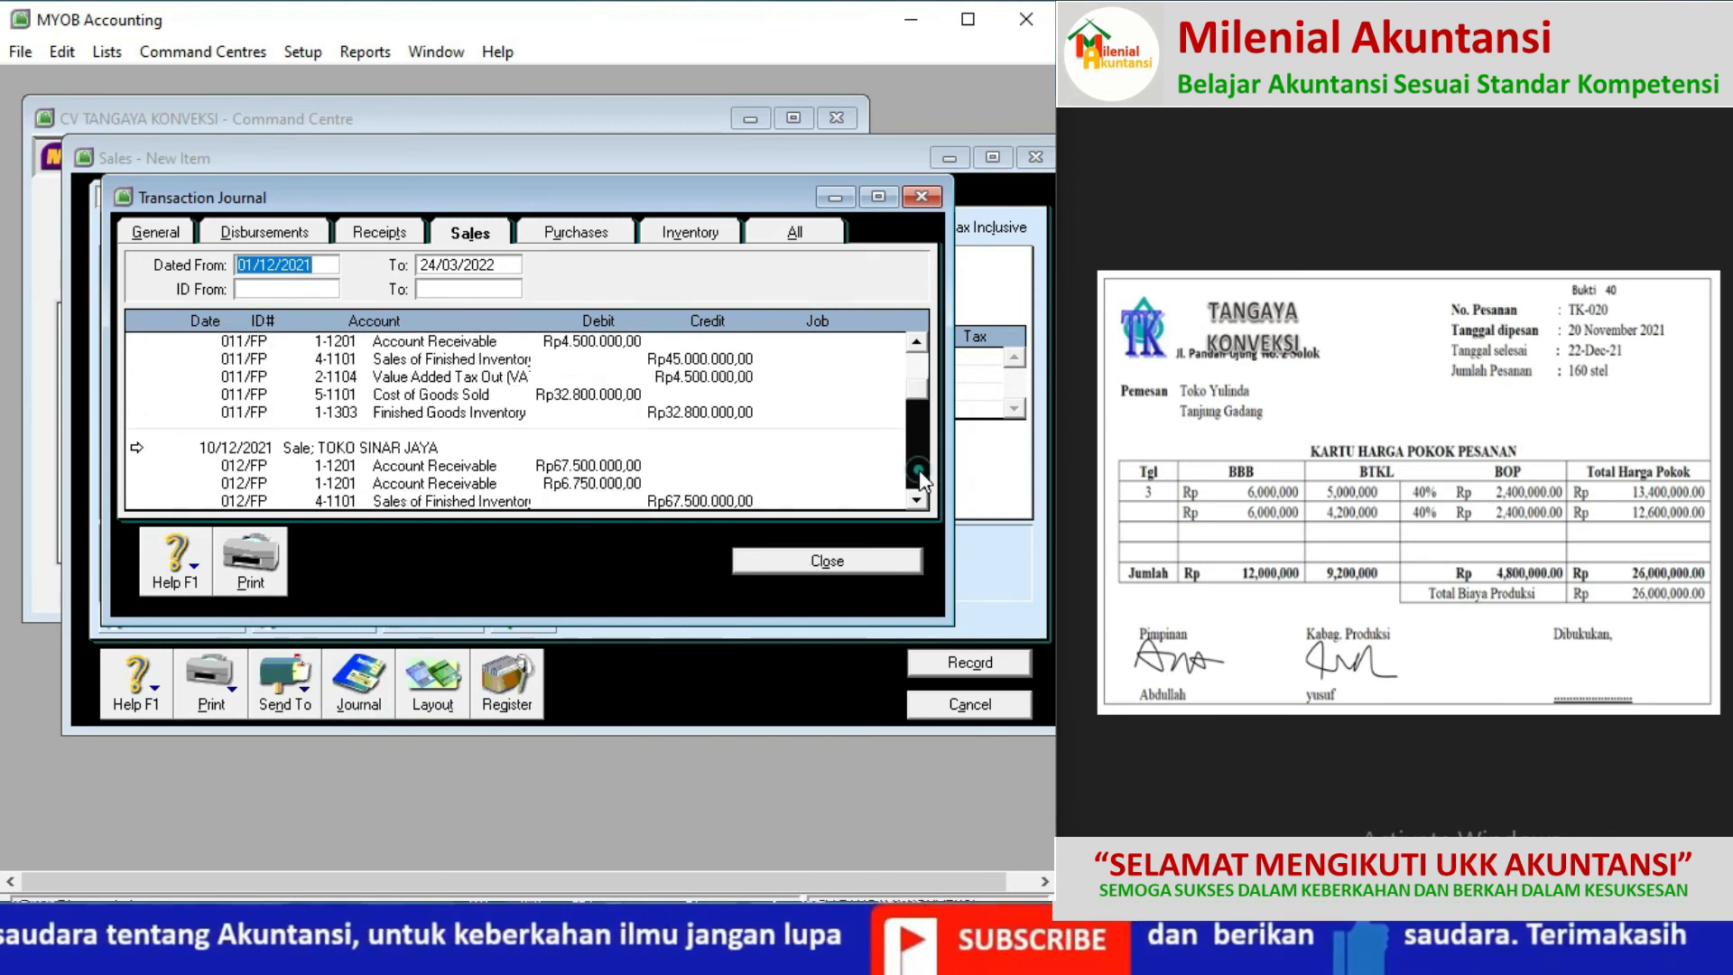
pyautogui.click(919, 471)
pyautogui.click(918, 471)
pyautogui.click(913, 494)
pyautogui.click(913, 493)
pyautogui.click(913, 494)
pyautogui.click(916, 499)
pyautogui.click(916, 499)
pyautogui.click(916, 499)
pyautogui.click(916, 499)
pyautogui.click(916, 499)
pyautogui.click(917, 499)
pyautogui.click(916, 499)
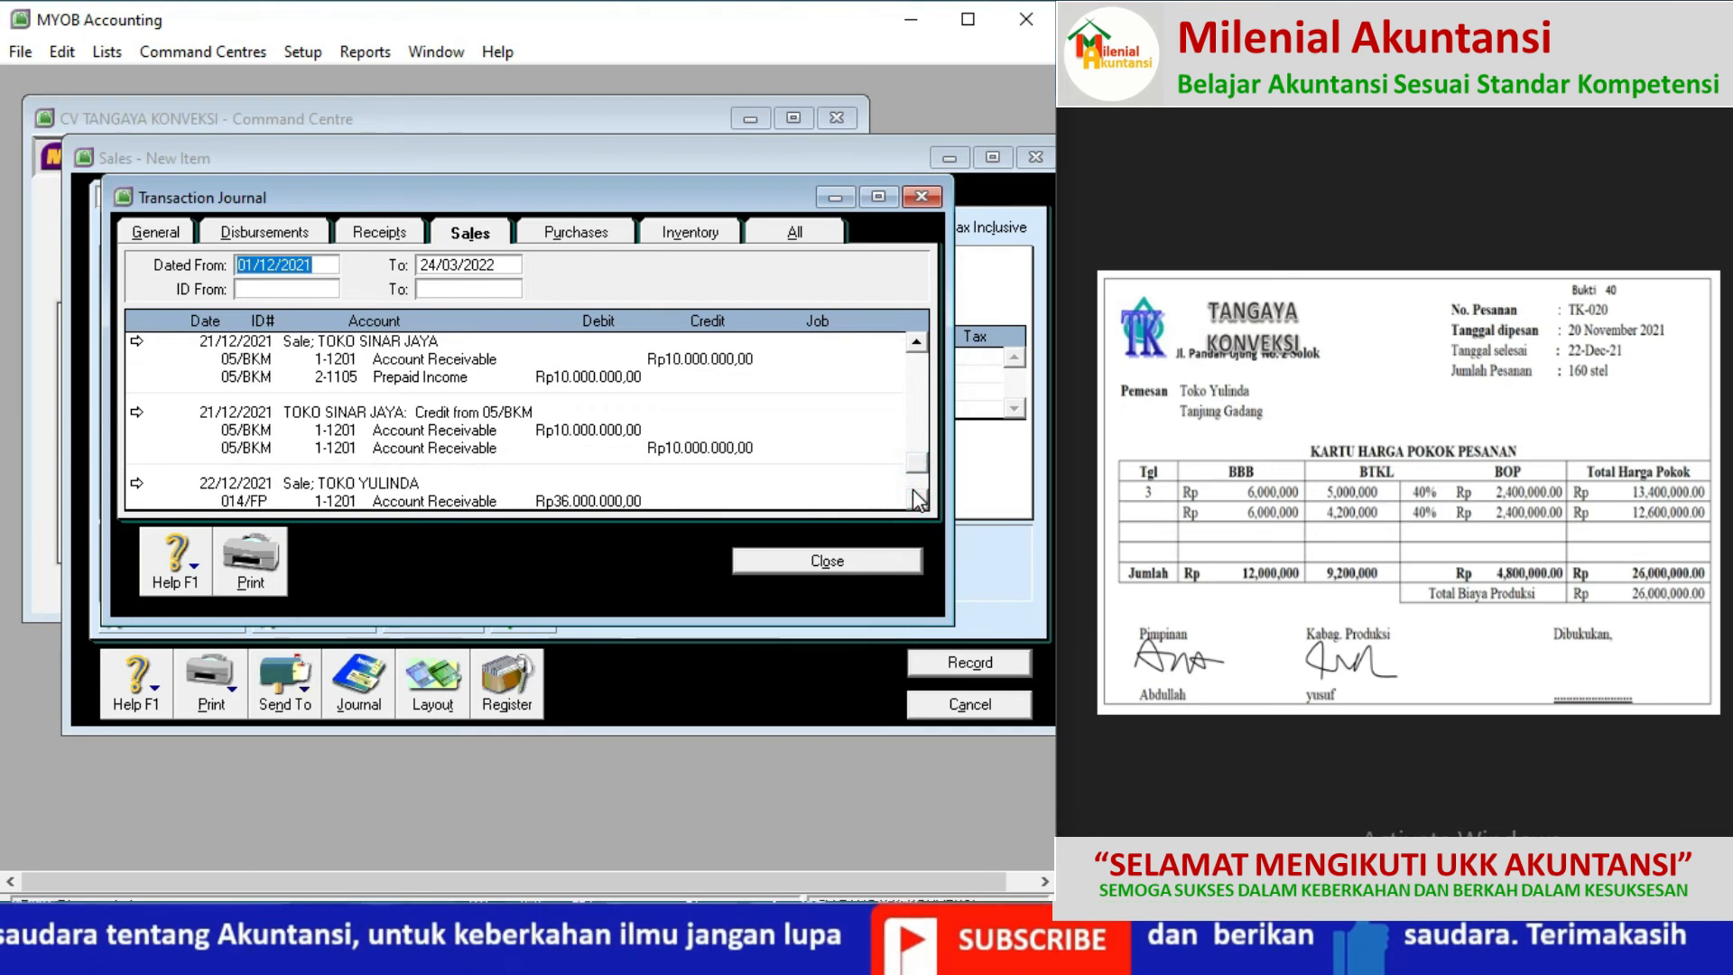
pyautogui.click(916, 499)
pyautogui.click(916, 499)
pyautogui.click(916, 499)
pyautogui.click(916, 500)
pyautogui.click(916, 499)
pyautogui.click(916, 499)
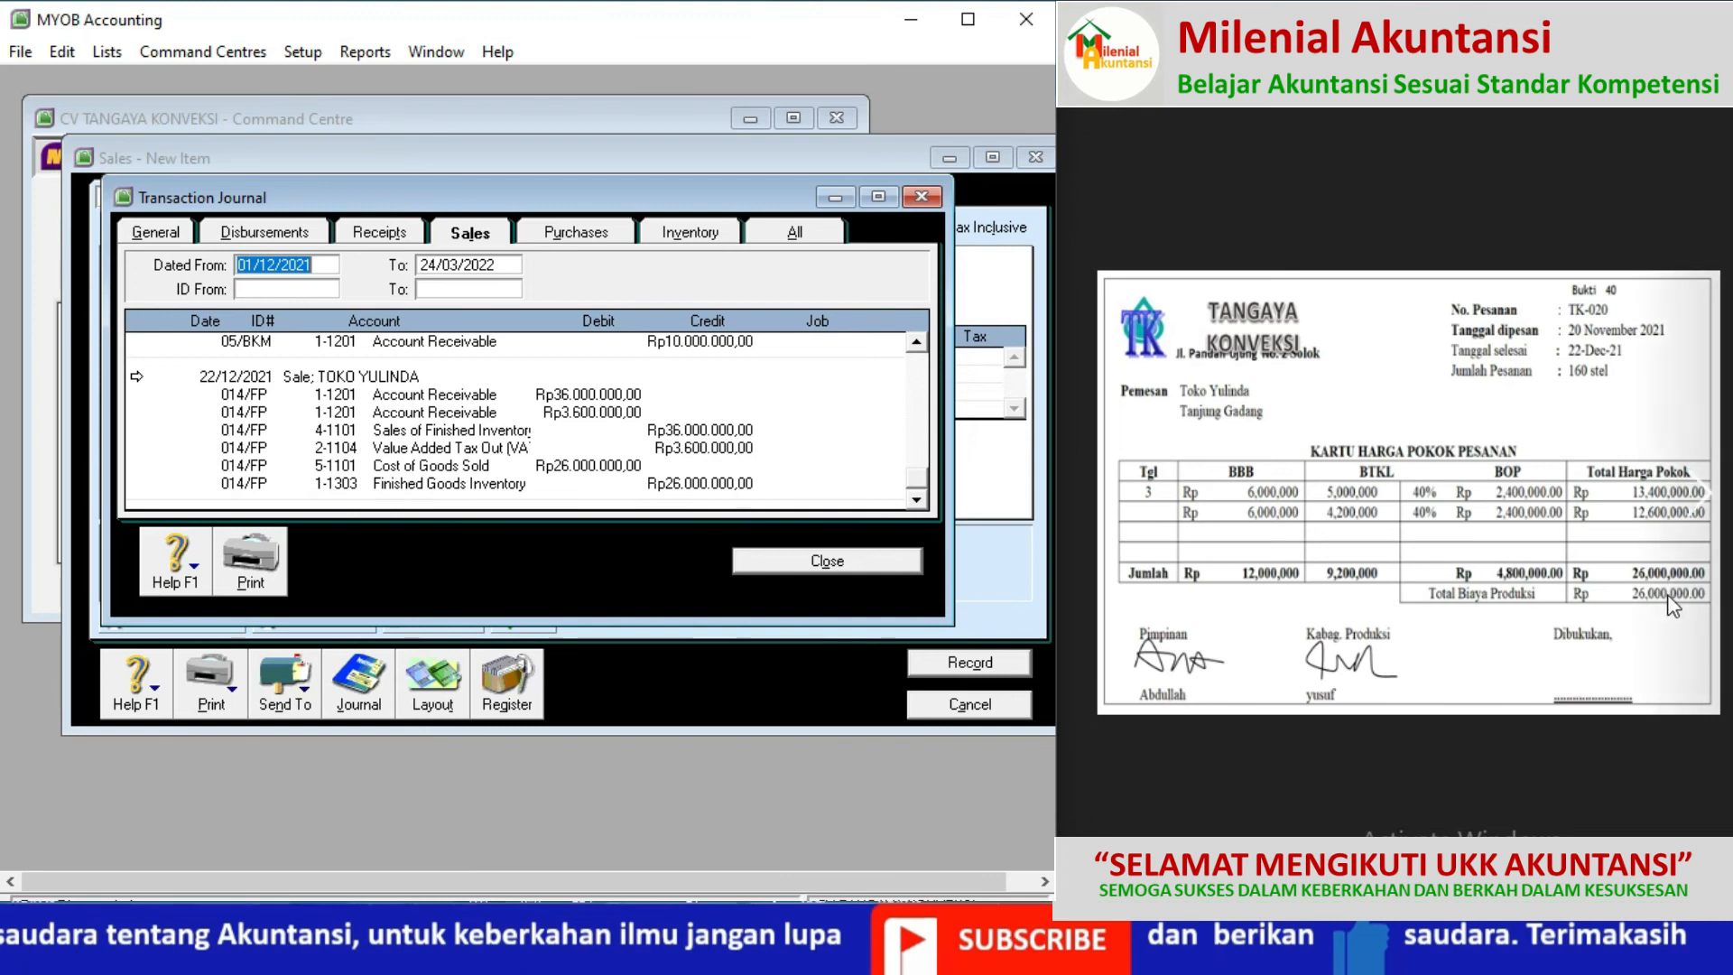
pyautogui.click(1703, 511)
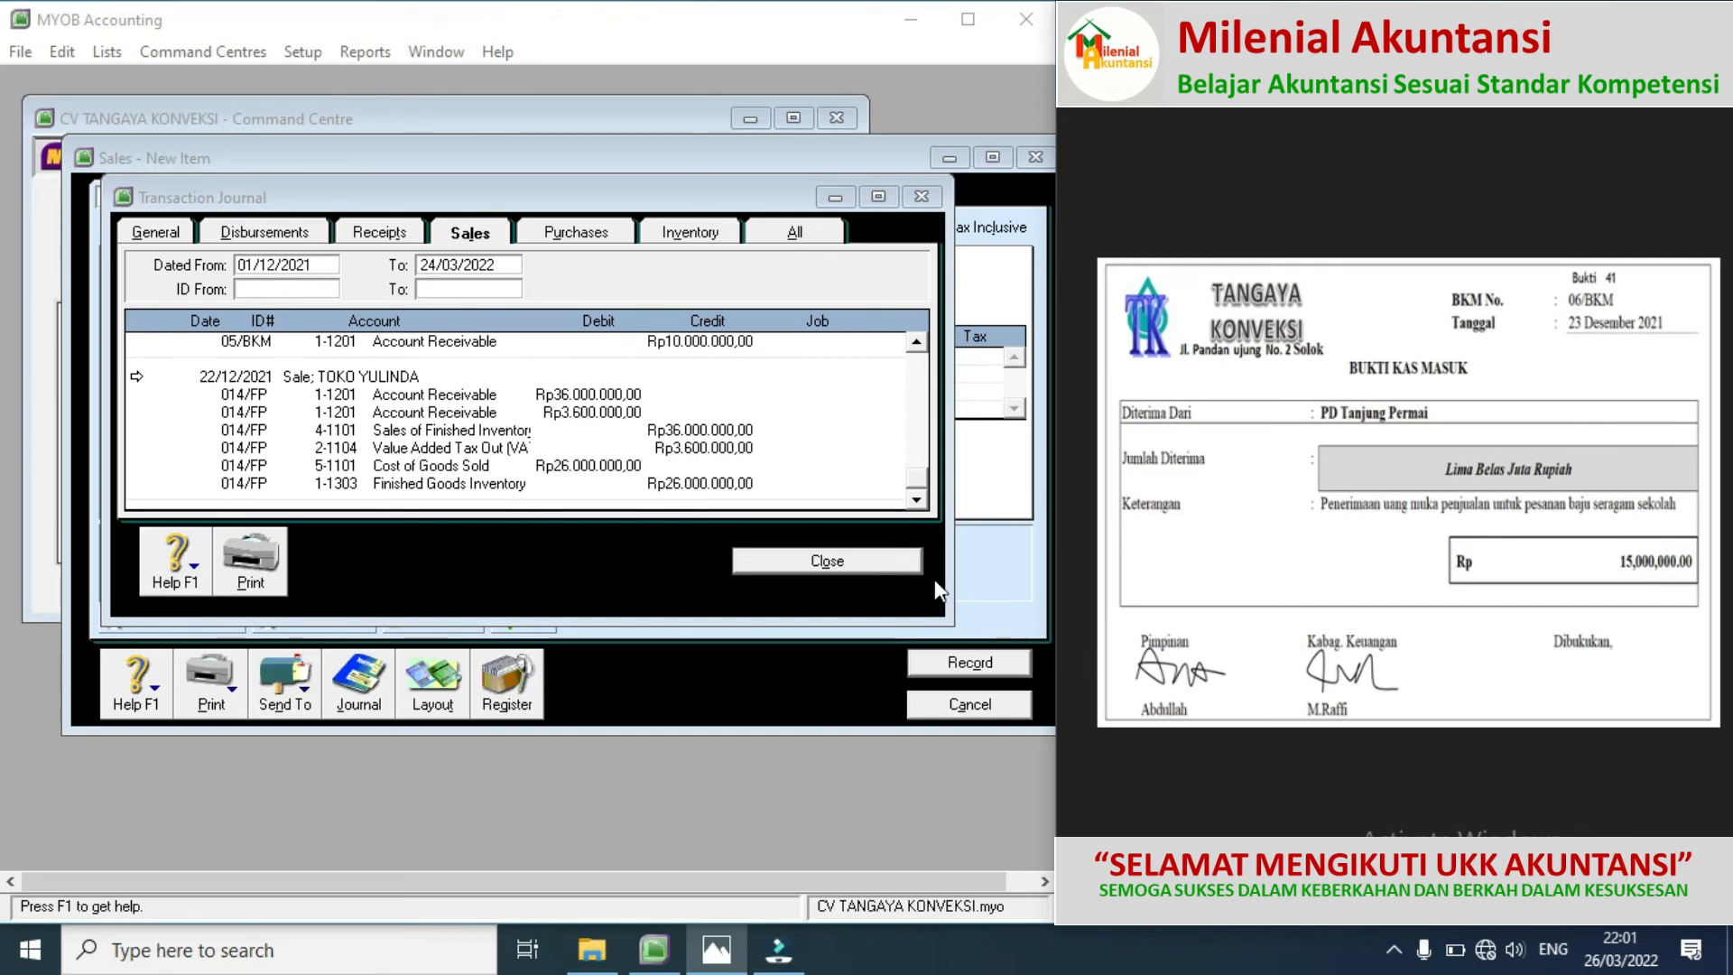
pyautogui.click(835, 561)
pyautogui.click(932, 704)
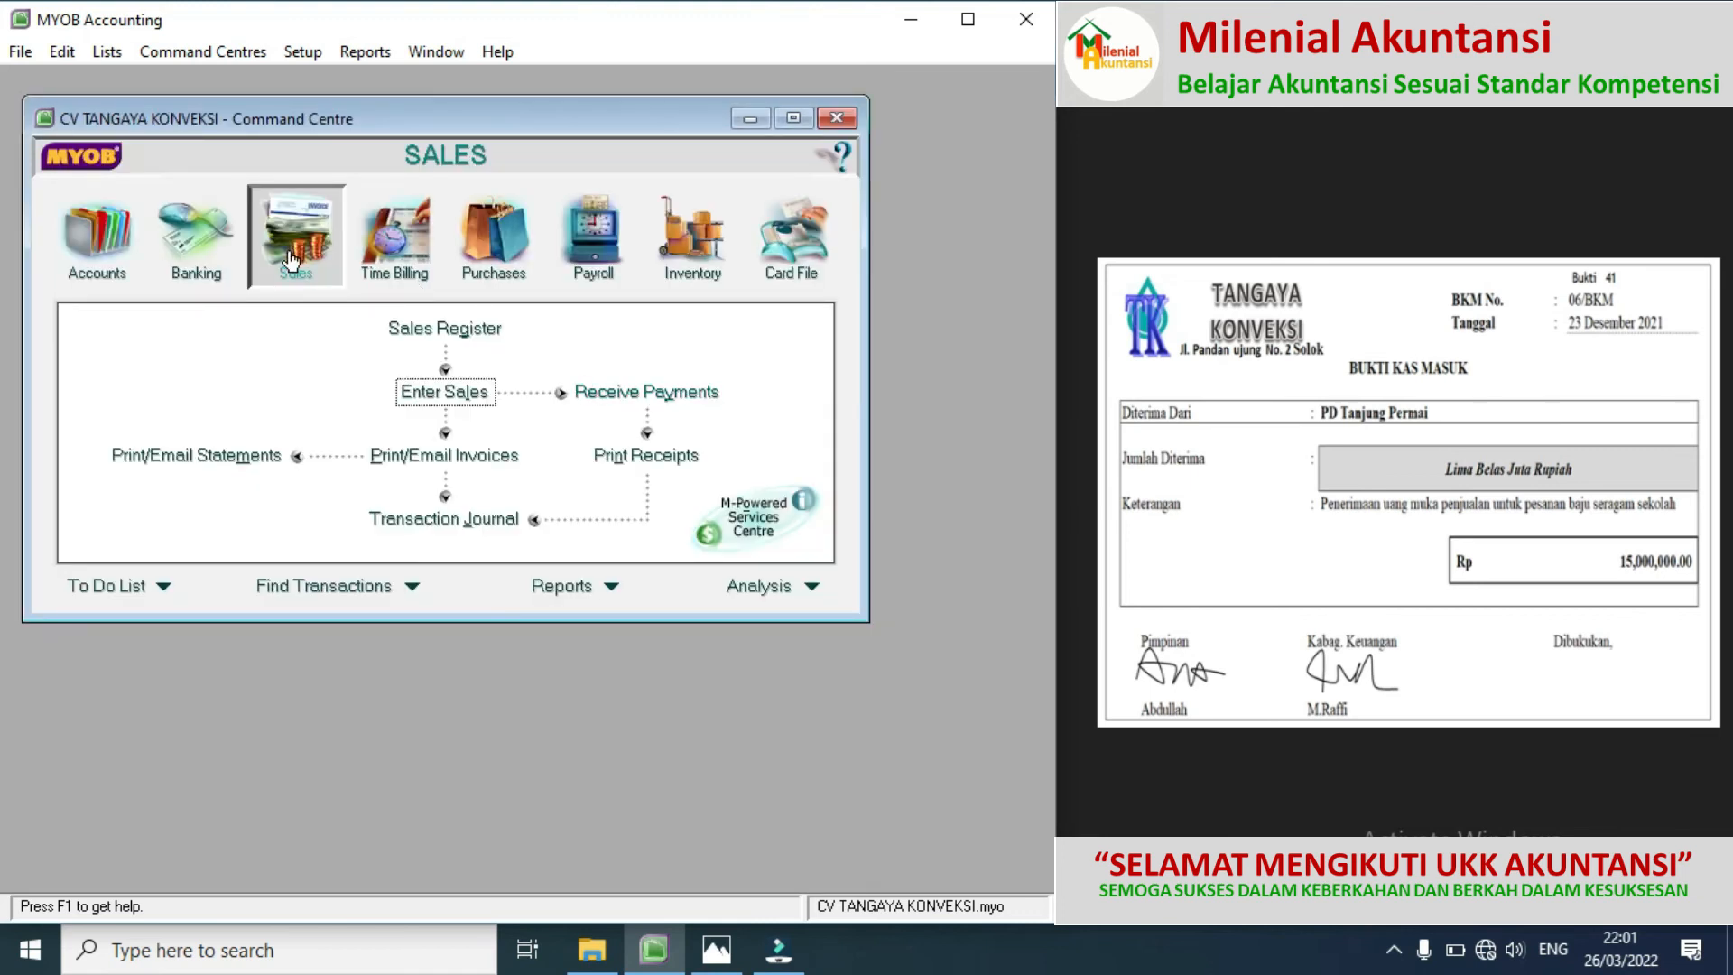
# Step: Start a Receive Money entry and create a customer card for PD. TANJUNG PERMAI, including its card ID
pyautogui.click(198, 247)
pyautogui.click(690, 340)
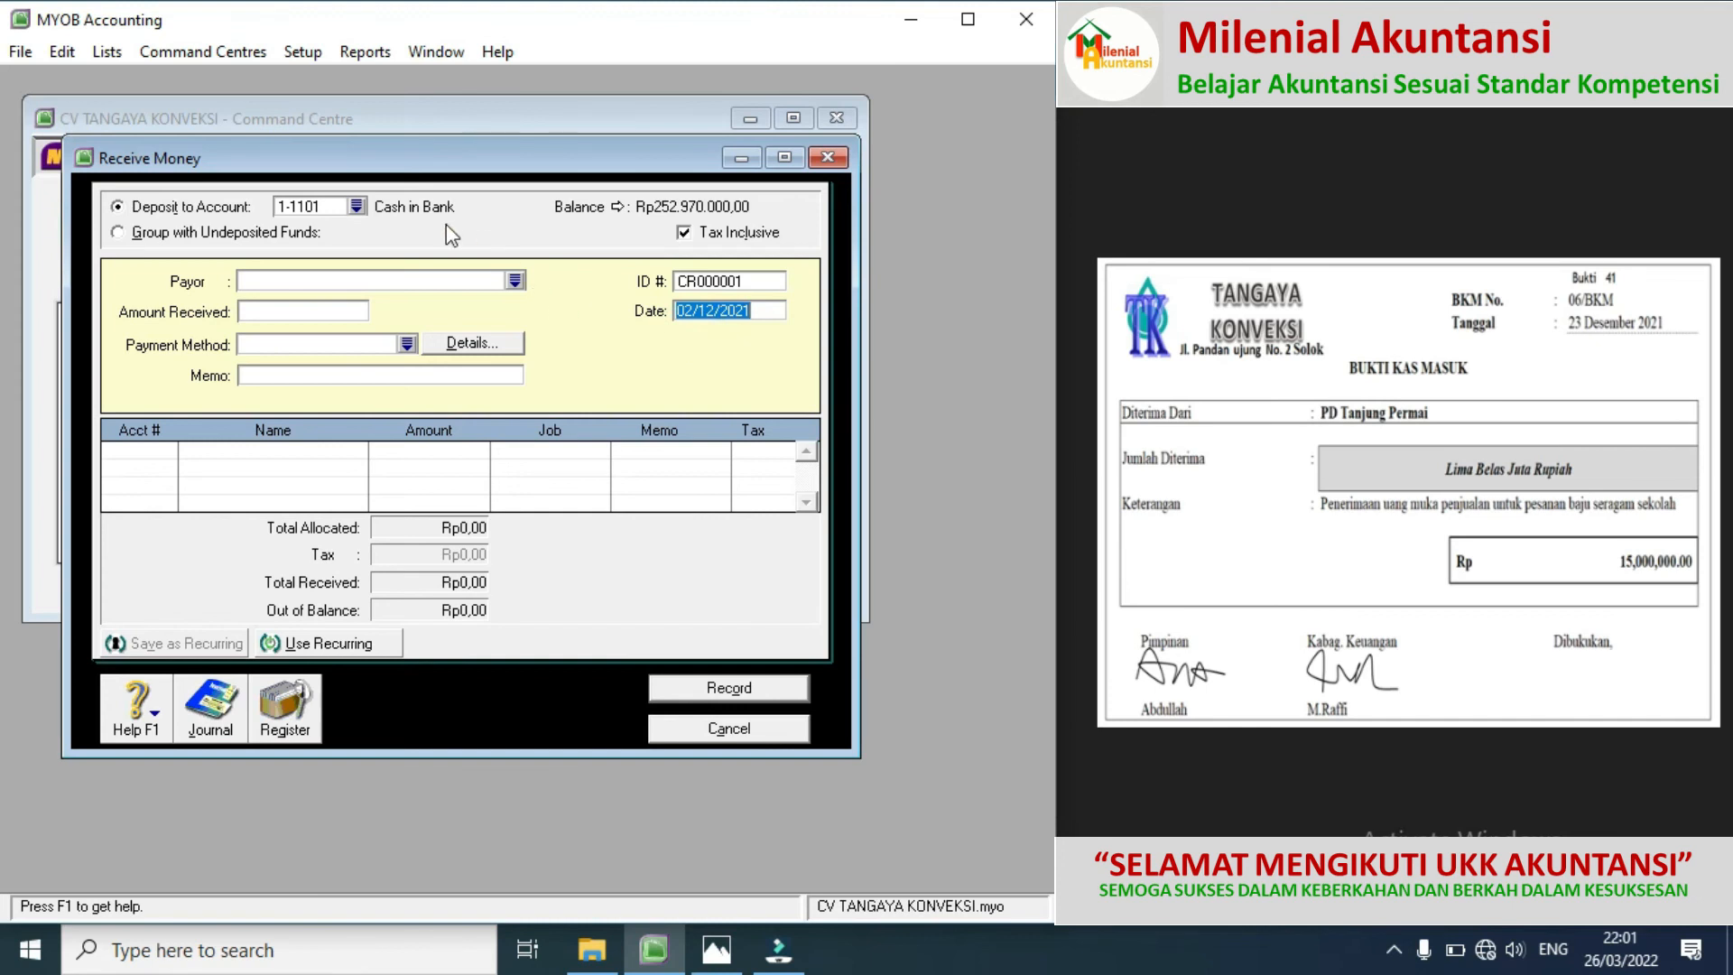
pyautogui.click(515, 281)
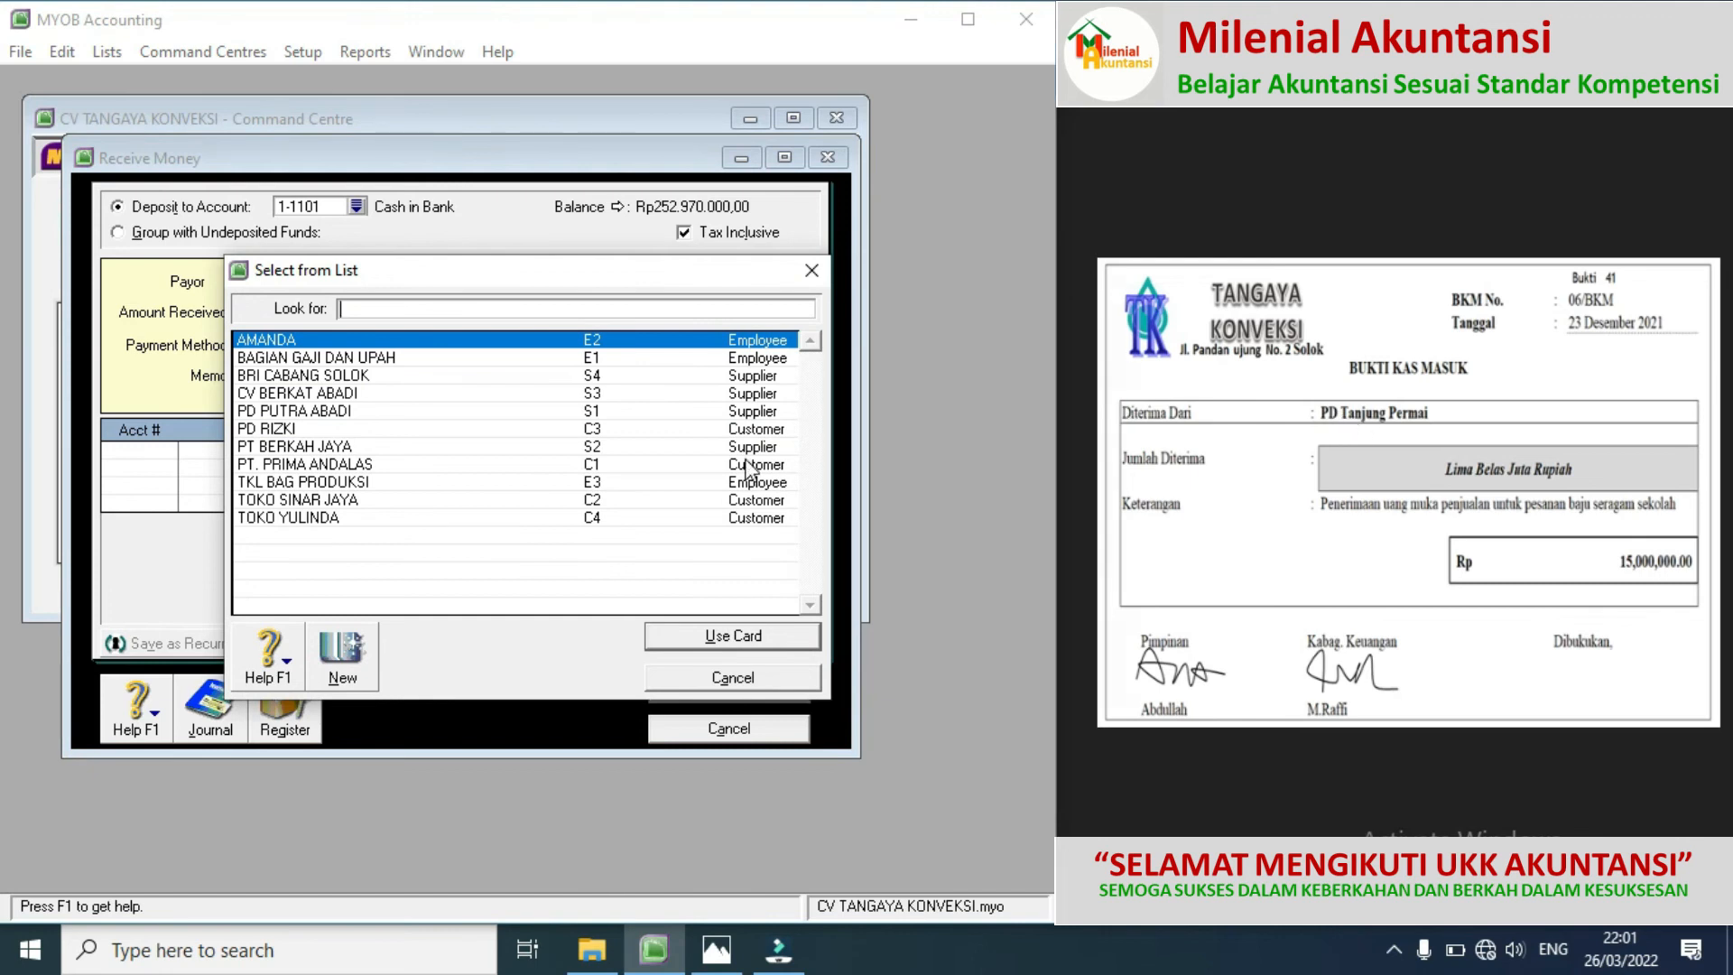
pyautogui.click(341, 670)
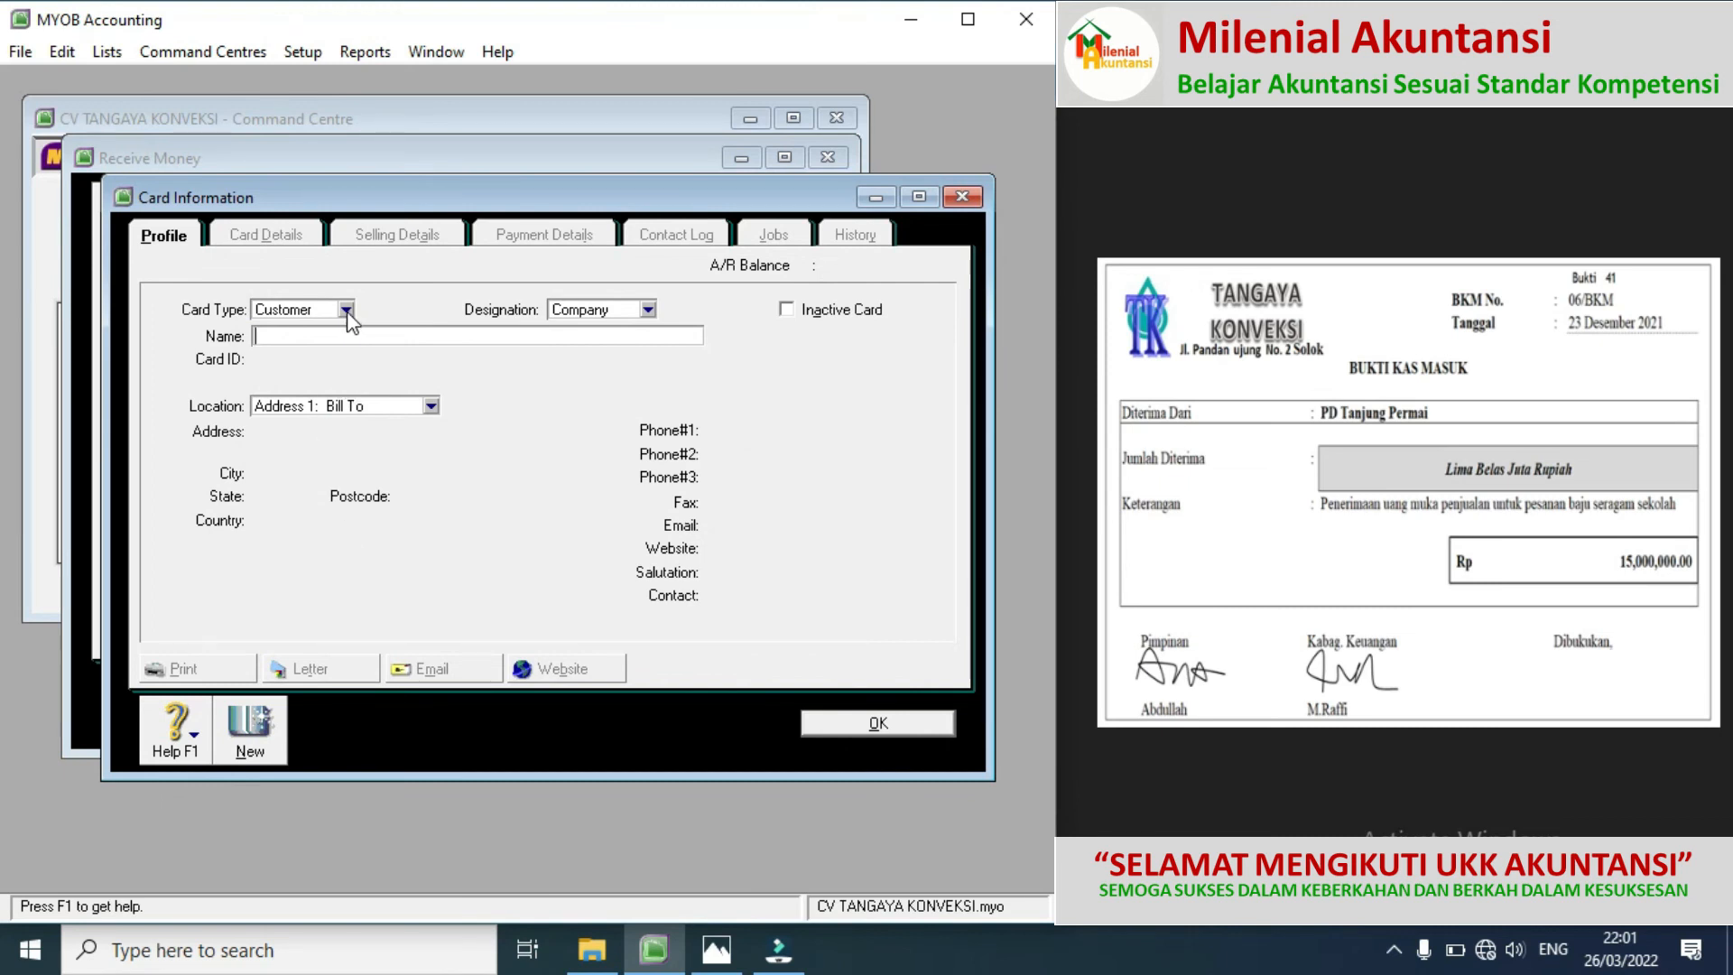
pyautogui.write('PD. TANJUNG PERMAI')
pyautogui.press('Tab')
pyautogui.write('C')
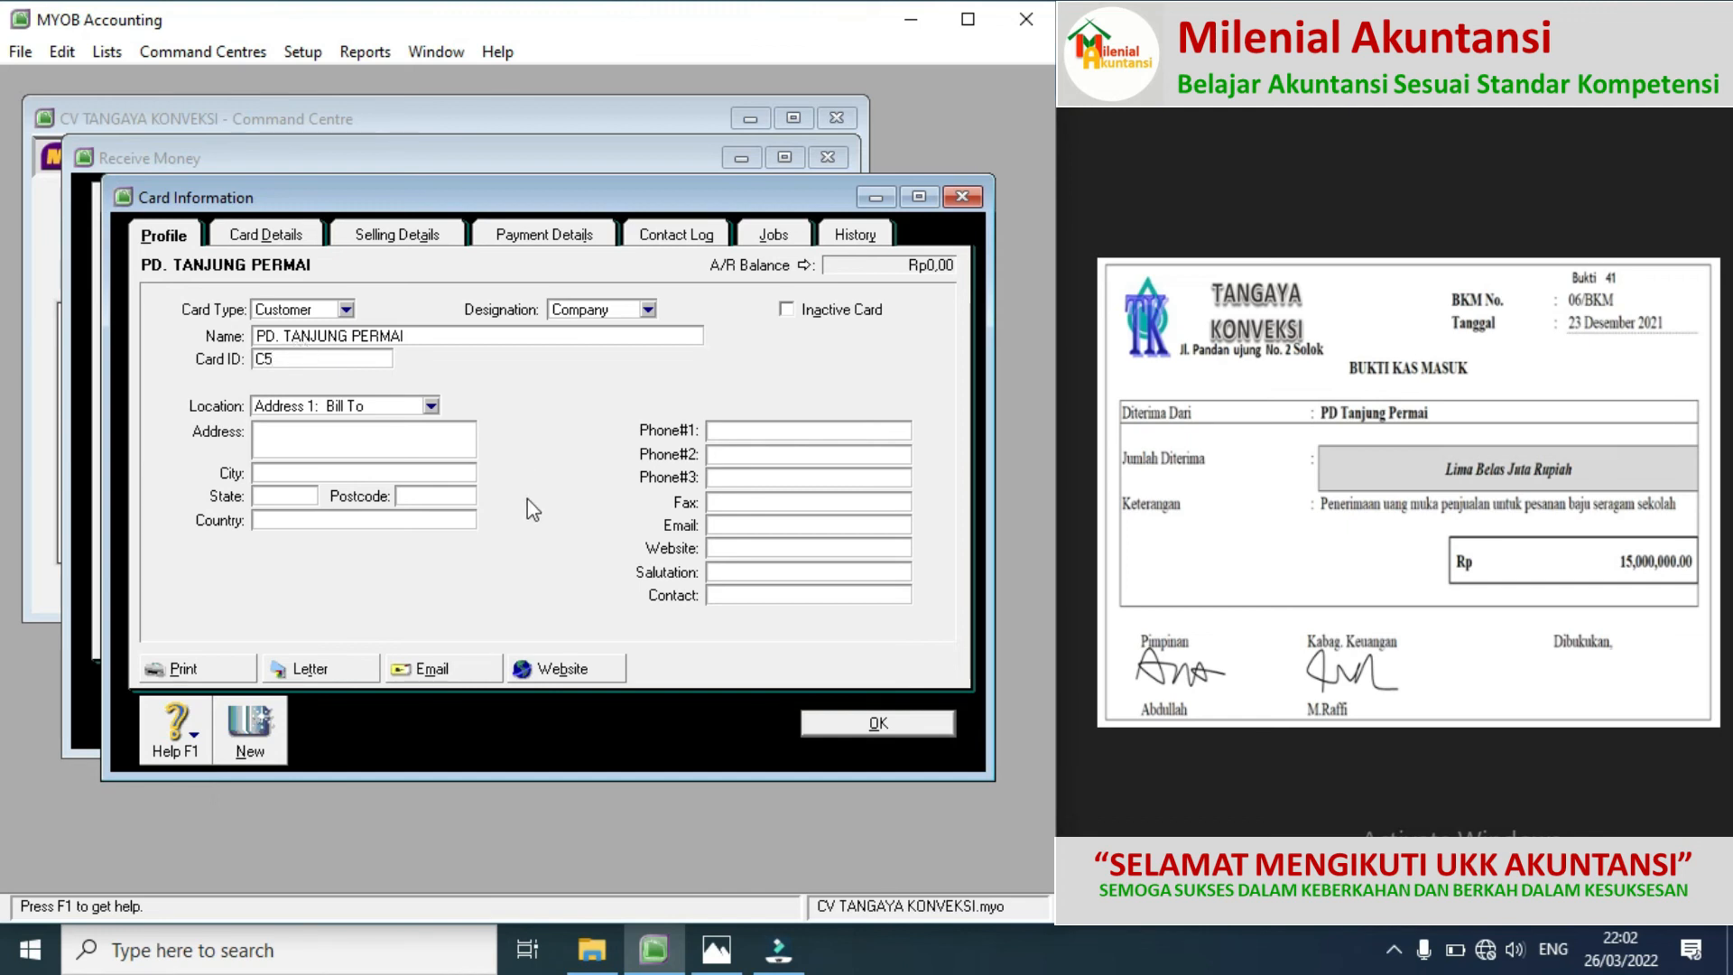
pyautogui.click(854, 724)
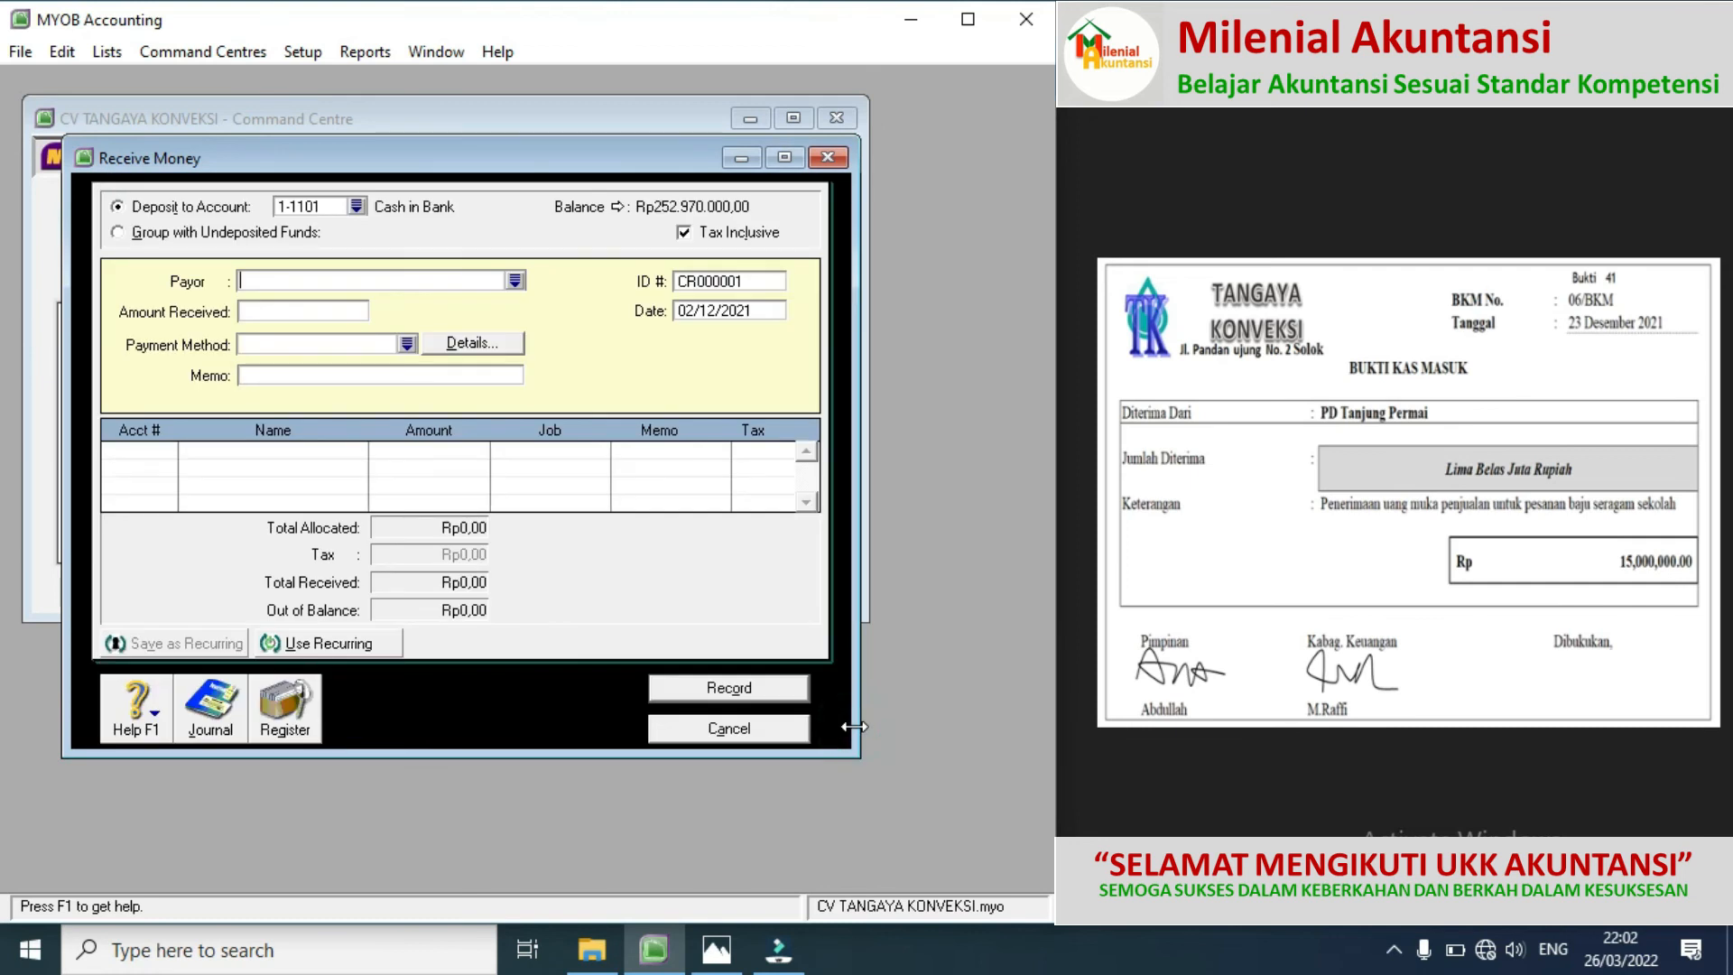
# Step: Select PD. TANJUNG PERMAI as the payor and set the amount received to 15,000,000
pyautogui.click(513, 281)
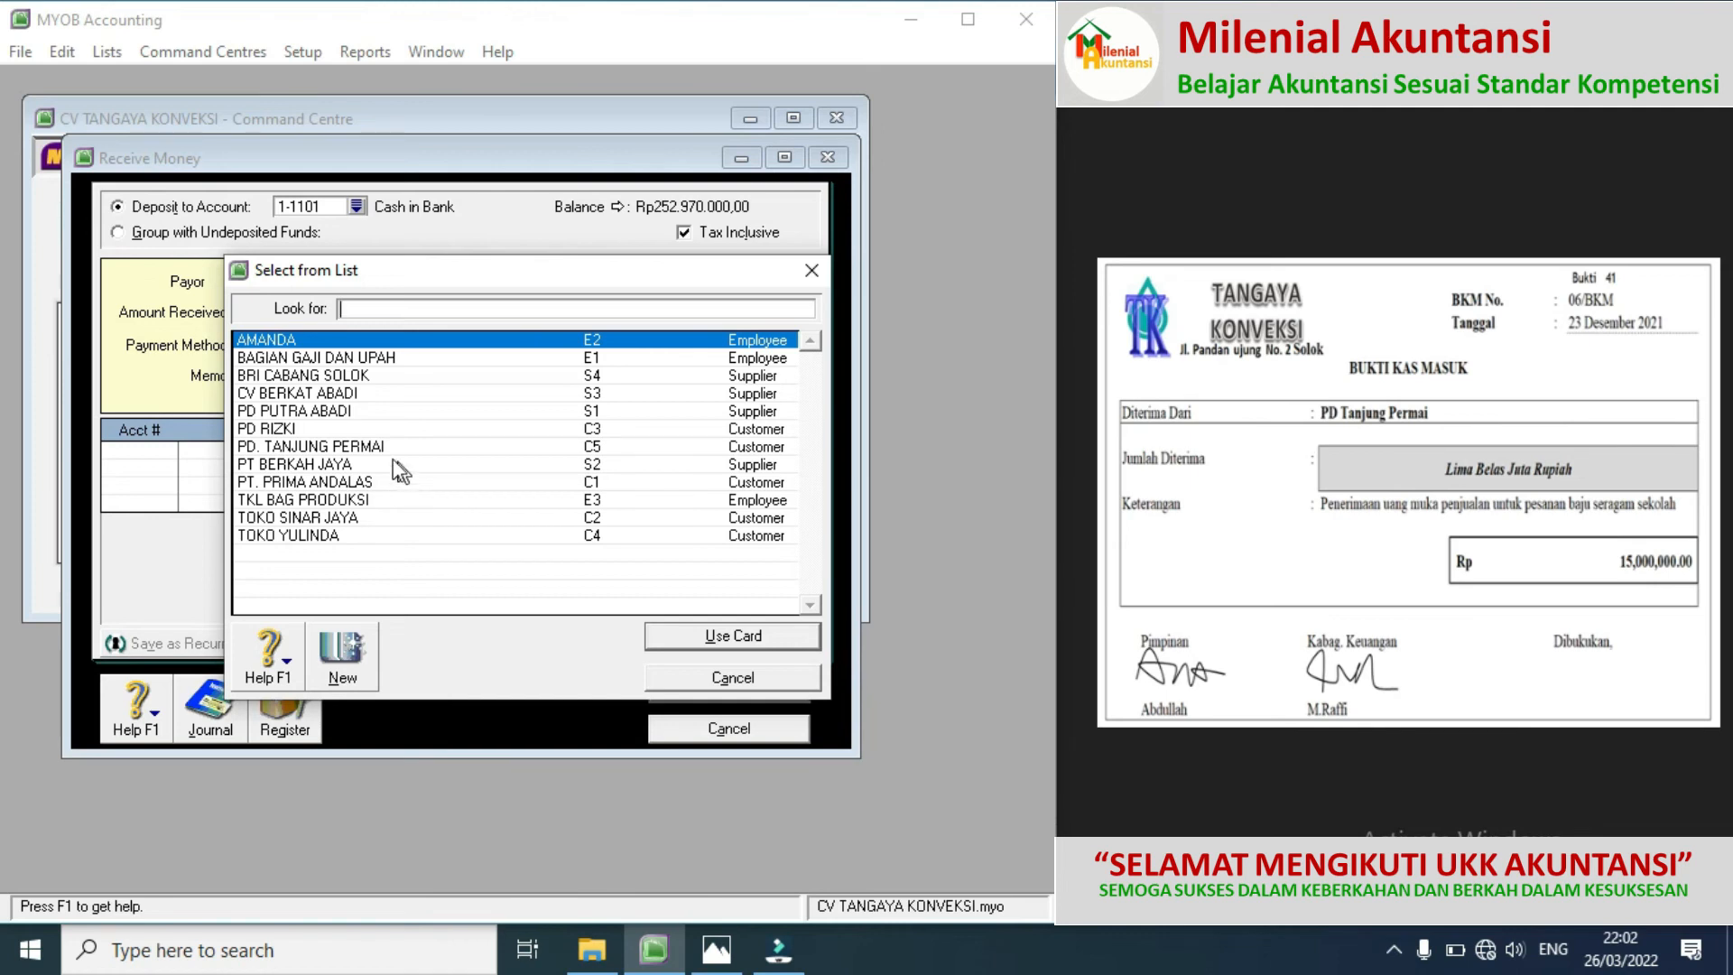
pyautogui.doubleClick(375, 447)
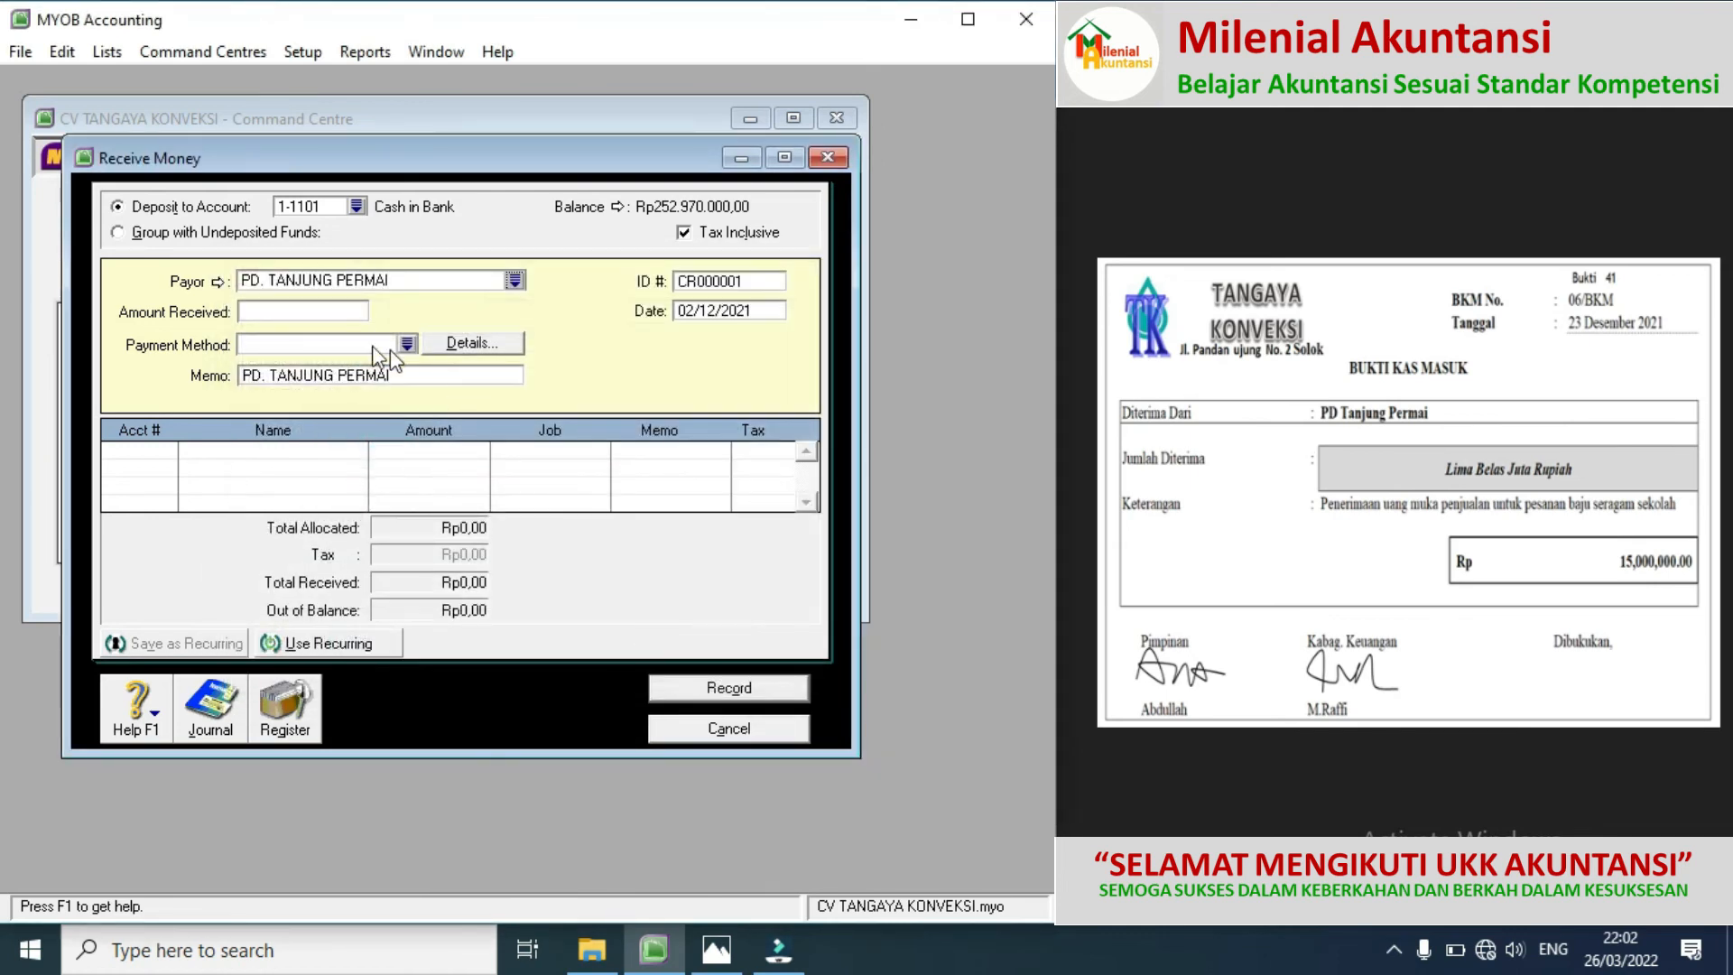
pyautogui.click(342, 311)
pyautogui.write('15000000')
# Step: Set the receipt's ID number to 06/BKM and its date to 03/12/2021
pyautogui.click(722, 280)
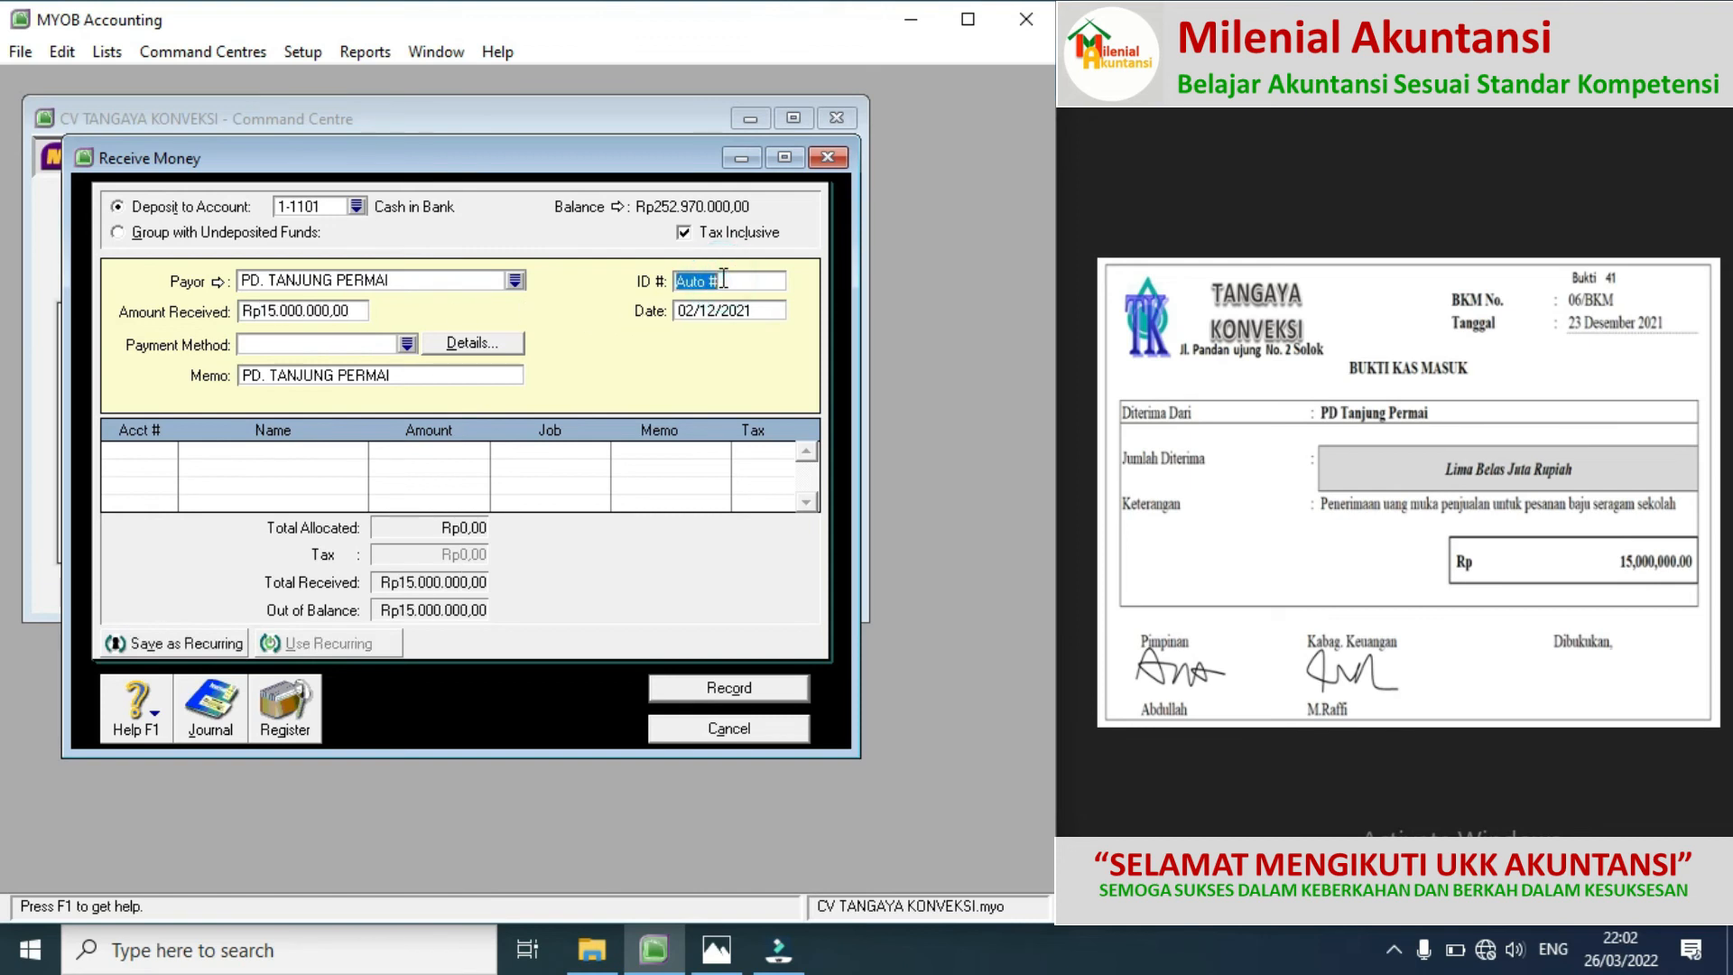
pyautogui.write('06/BKM')
pyautogui.click(691, 307)
pyautogui.click(690, 310)
pyautogui.press('BackSpace')
pyautogui.write('3')
# Step: Allocate the 15,000,000 receipt to account 2-1105 Prepaid Income and record it
pyautogui.click(168, 457)
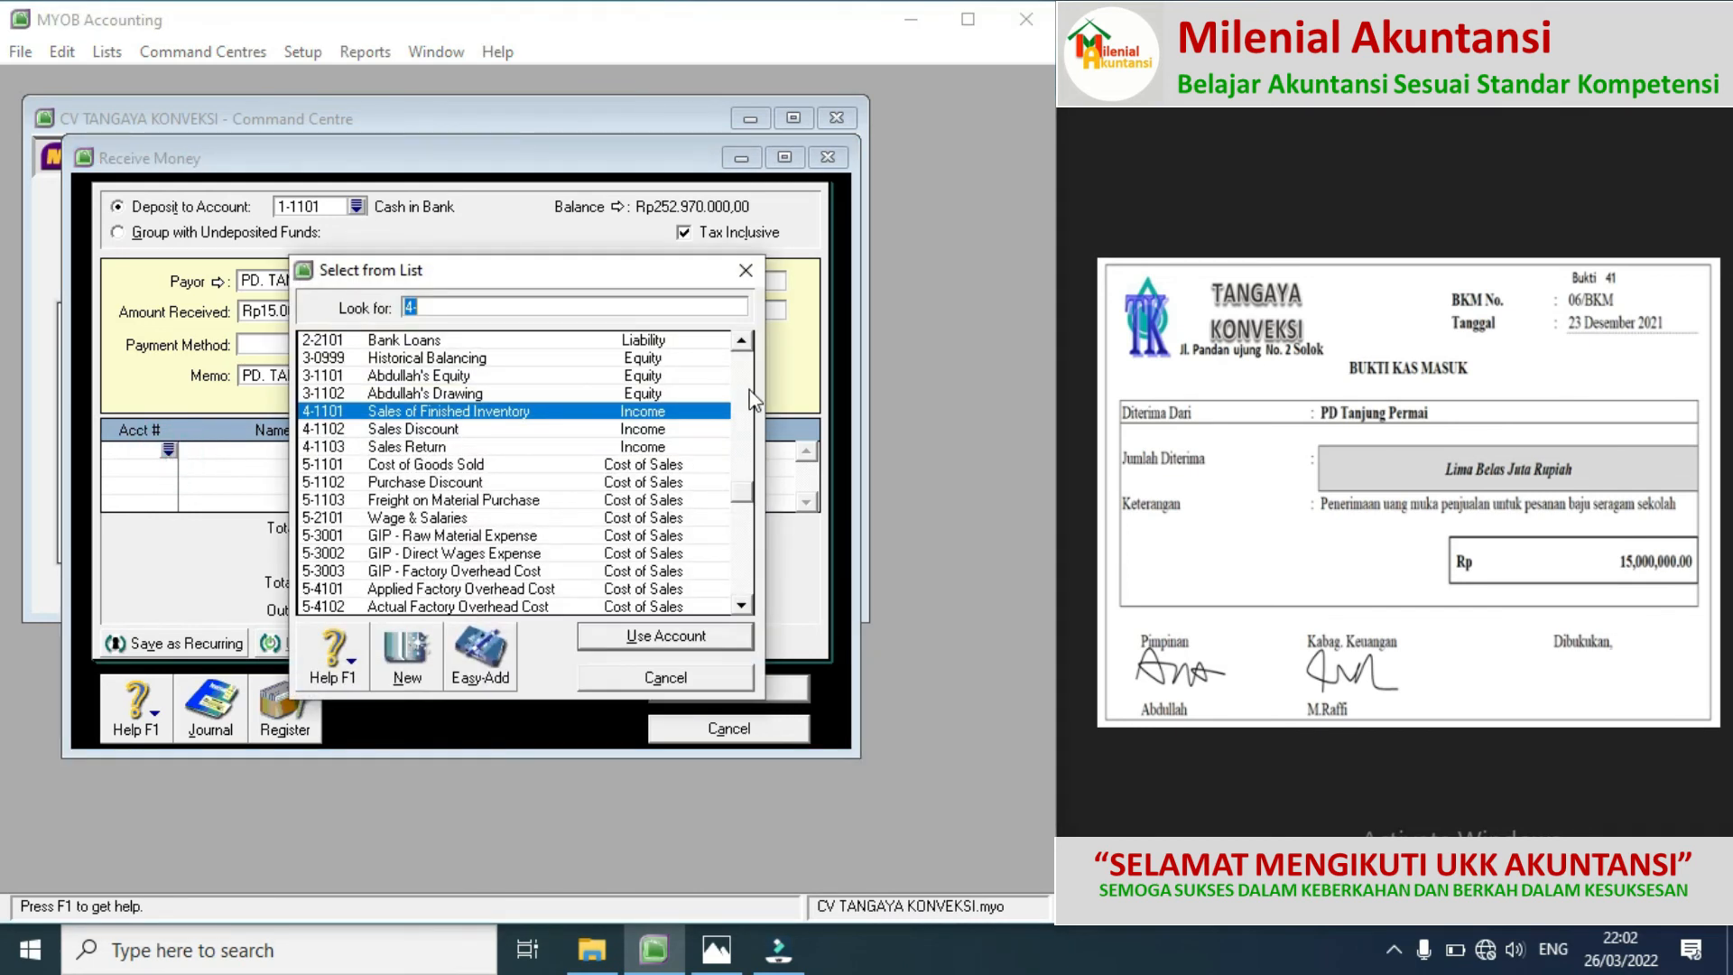
pyautogui.click(744, 341)
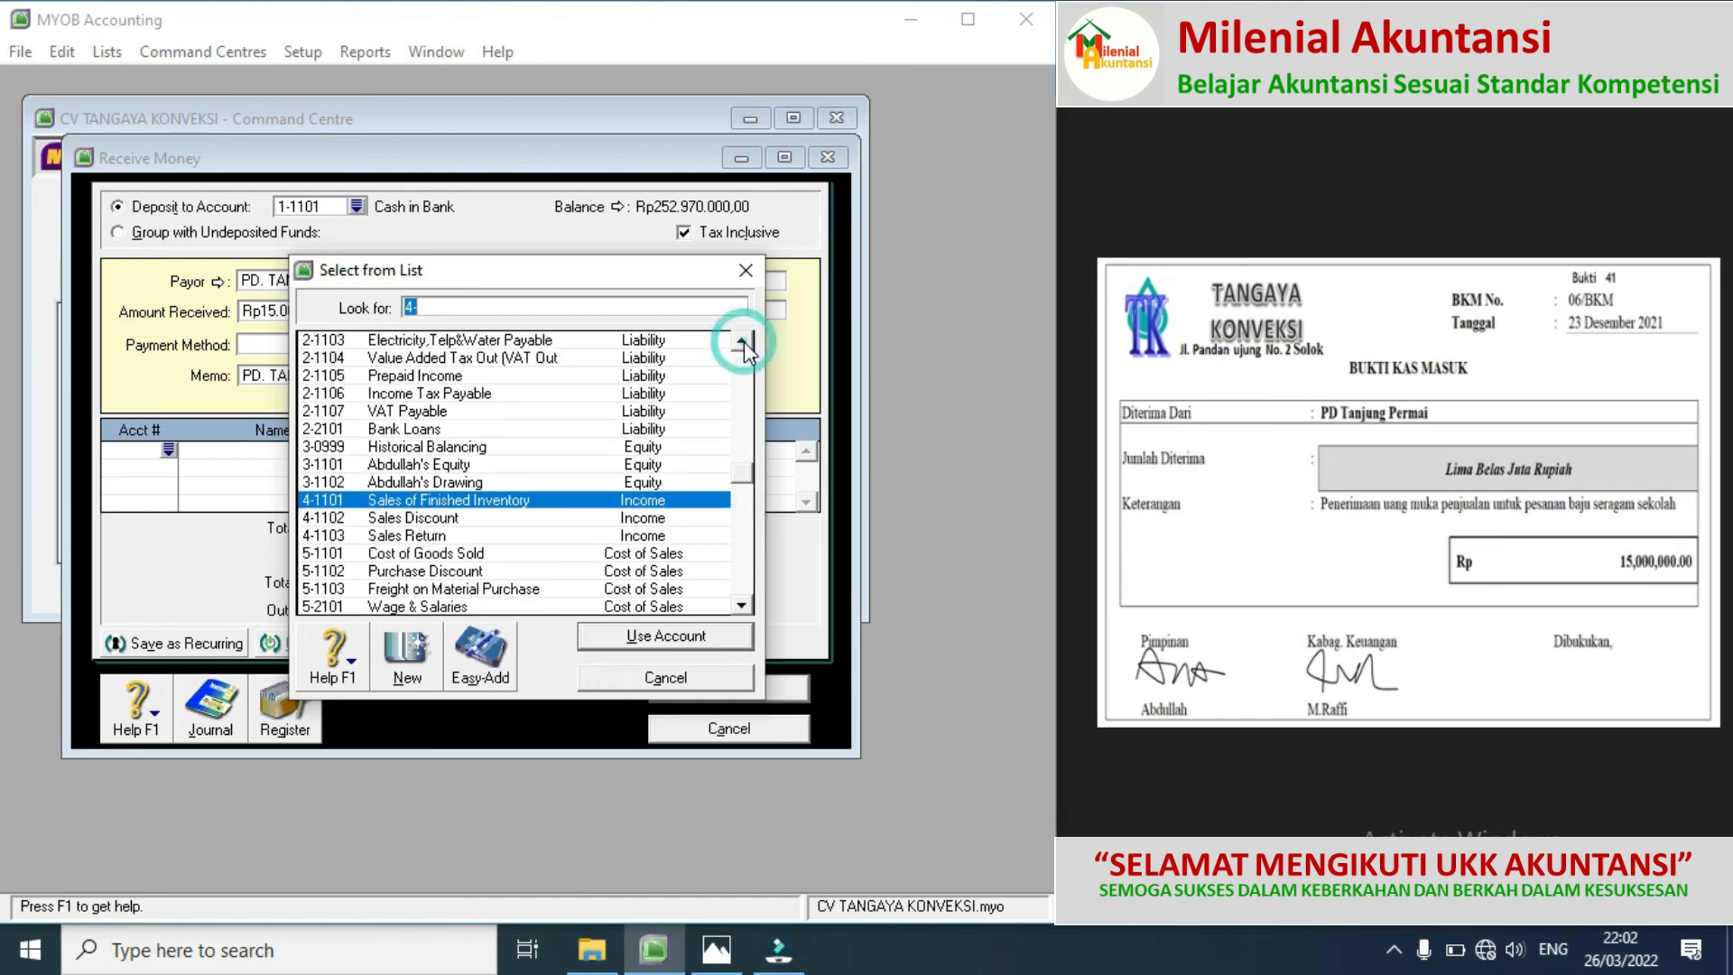
pyautogui.doubleClick(446, 377)
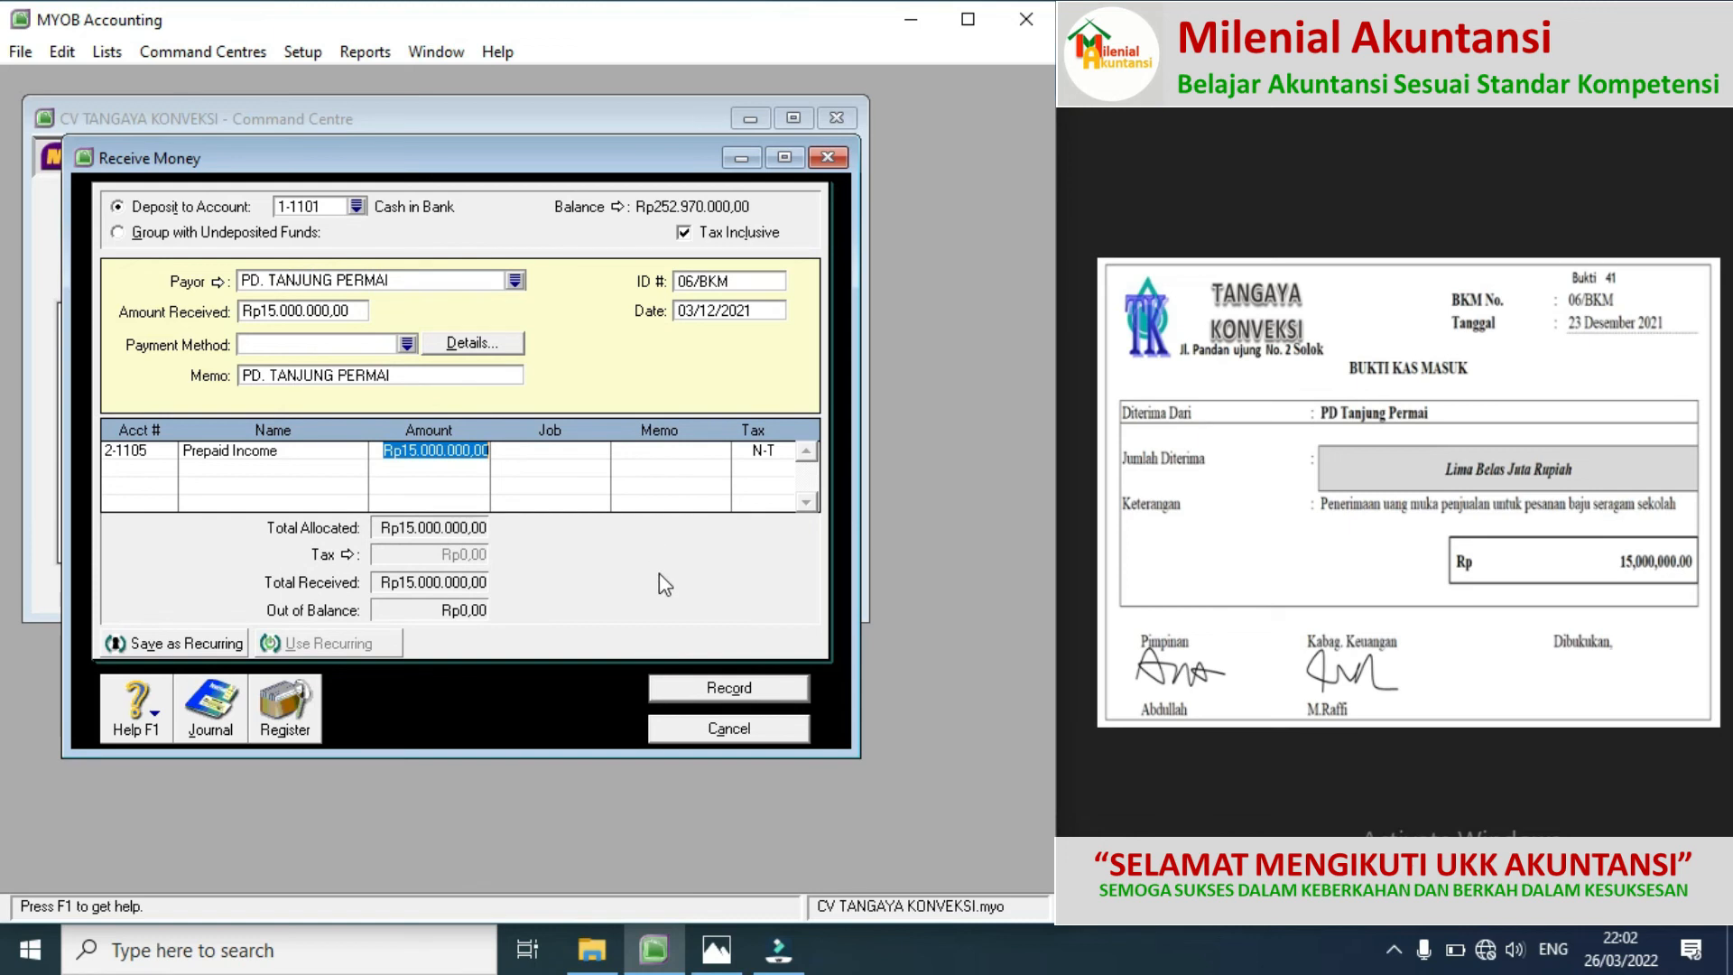
pyautogui.click(719, 688)
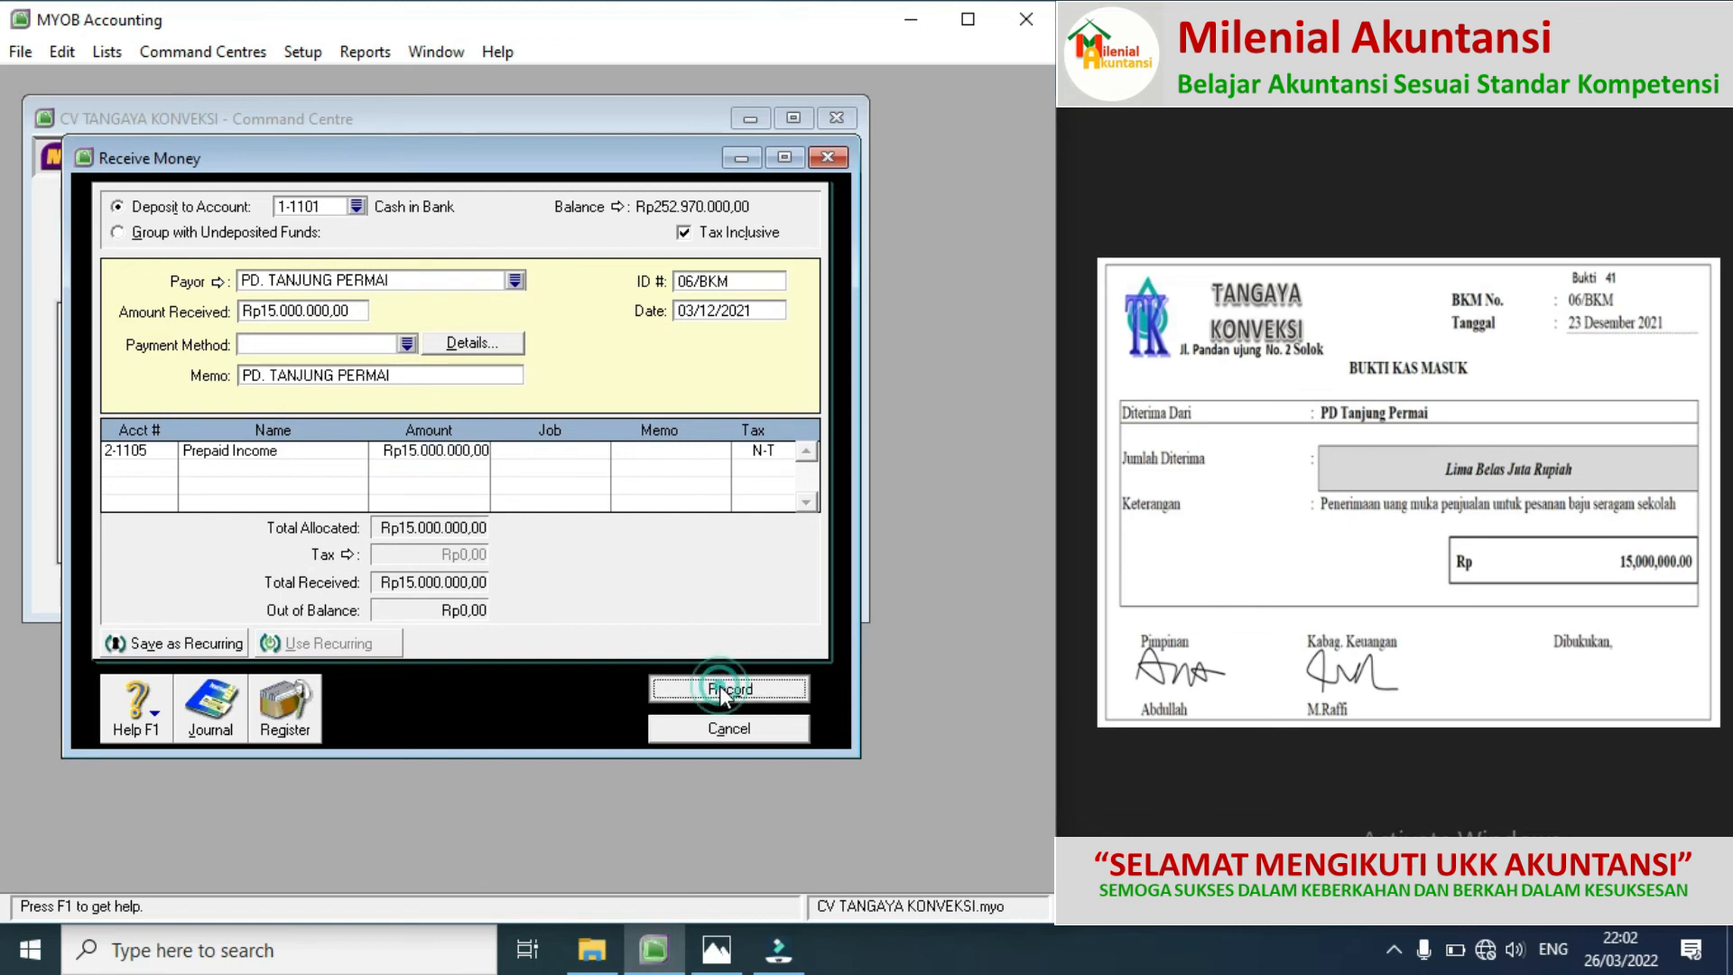
# Step: Bring up voucher 07/BKM, switch to Receive Payments for PT. PRIMA ANDALAS and set the amount received to 10,000,000
pyautogui.click(1702, 492)
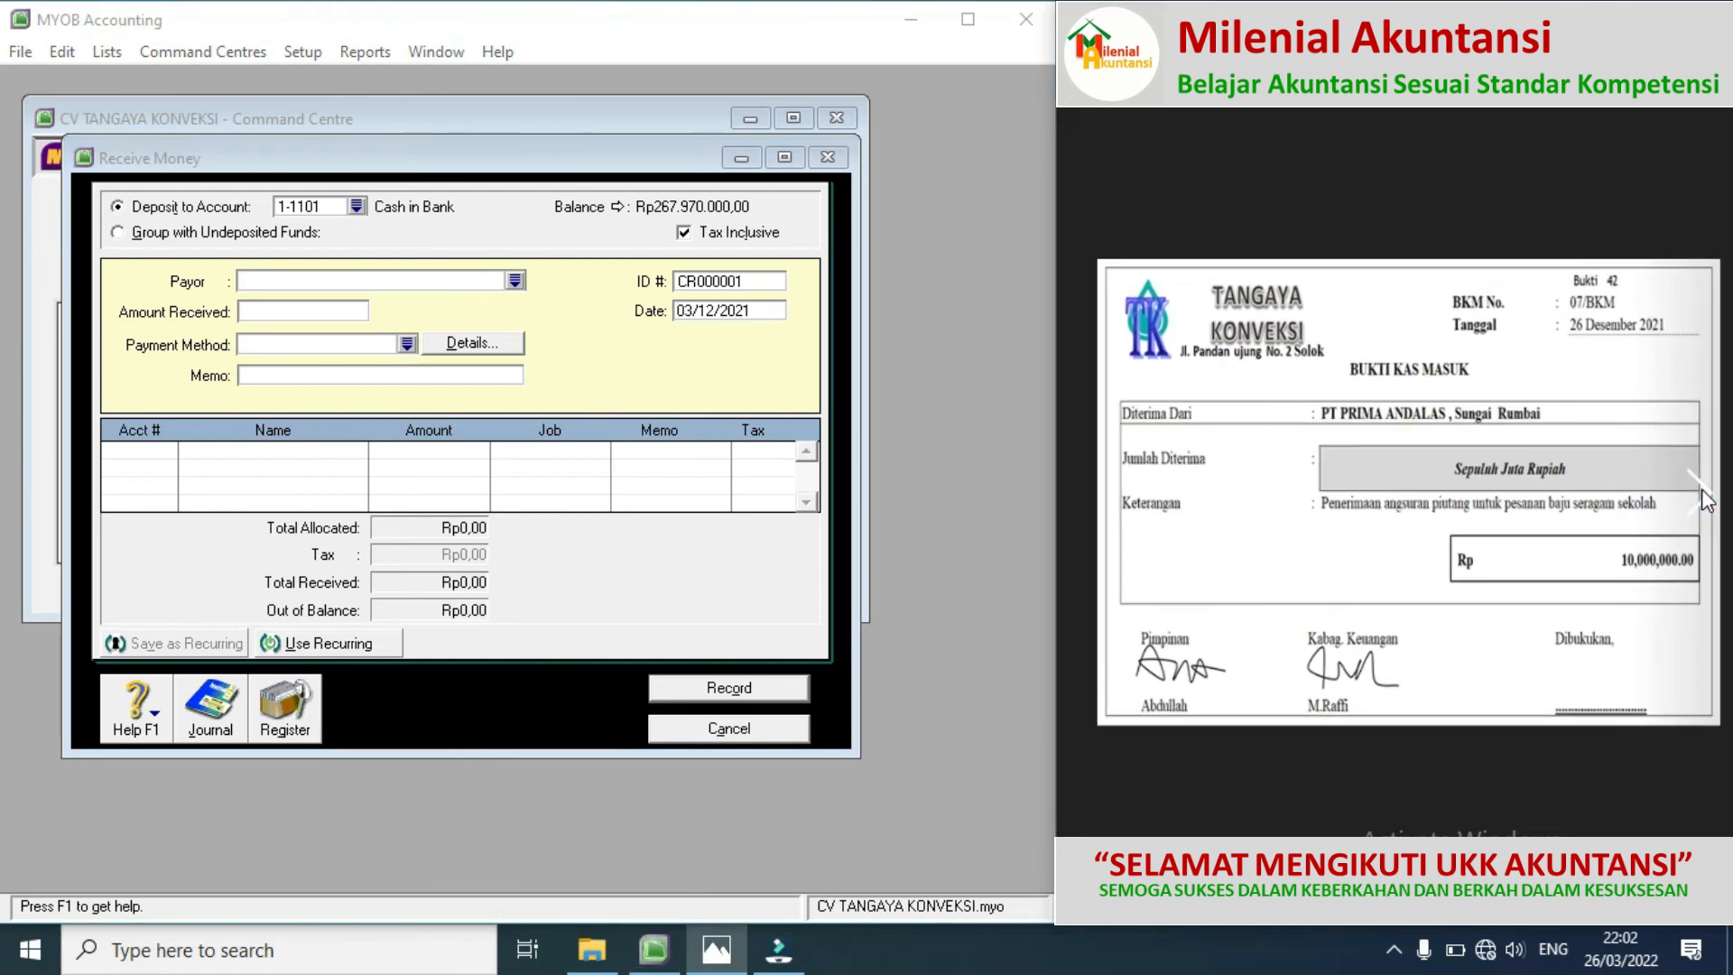
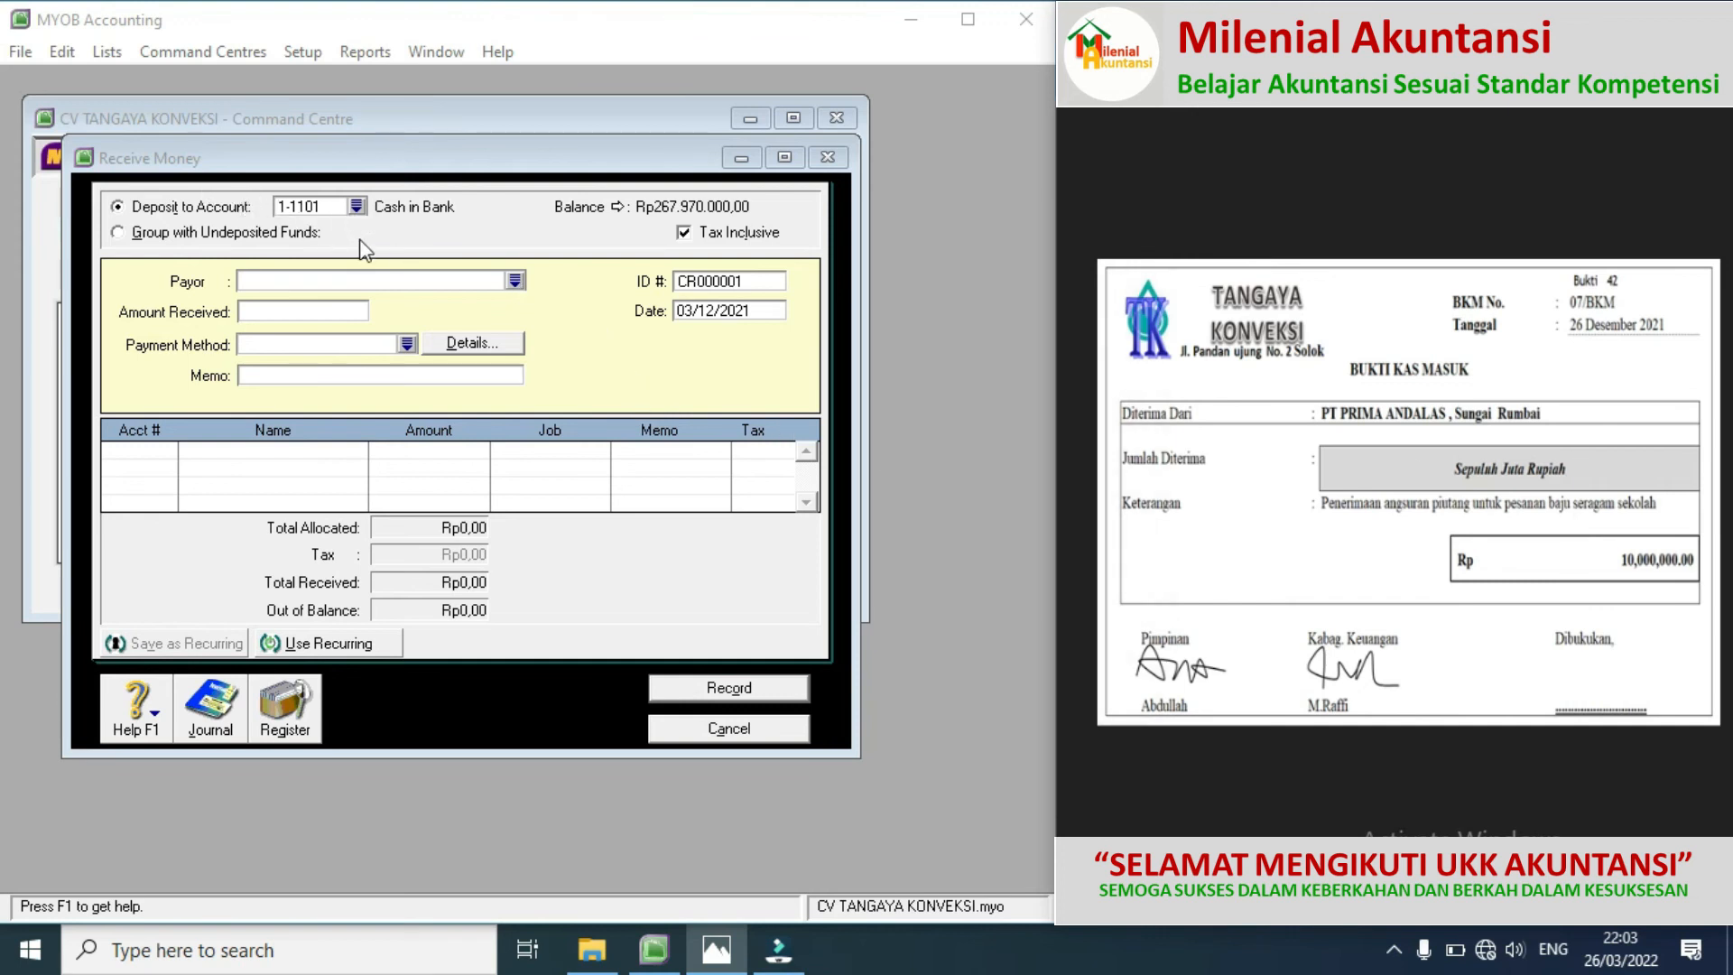
pyautogui.click(513, 281)
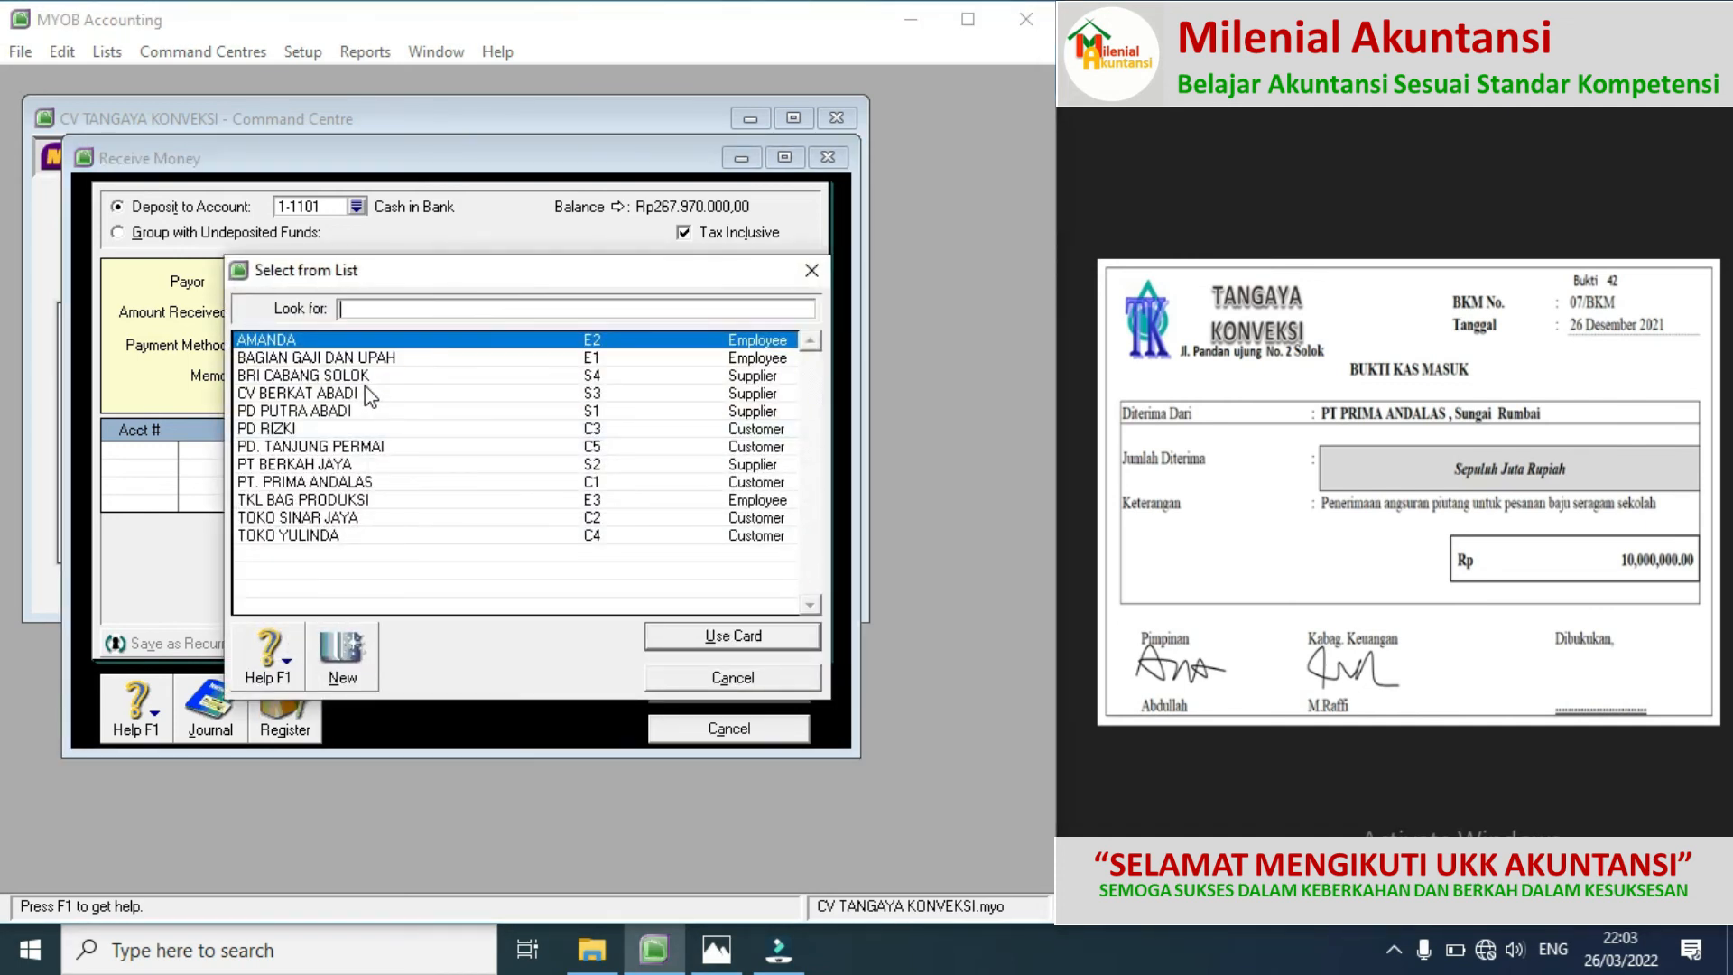
pyautogui.doubleClick(327, 481)
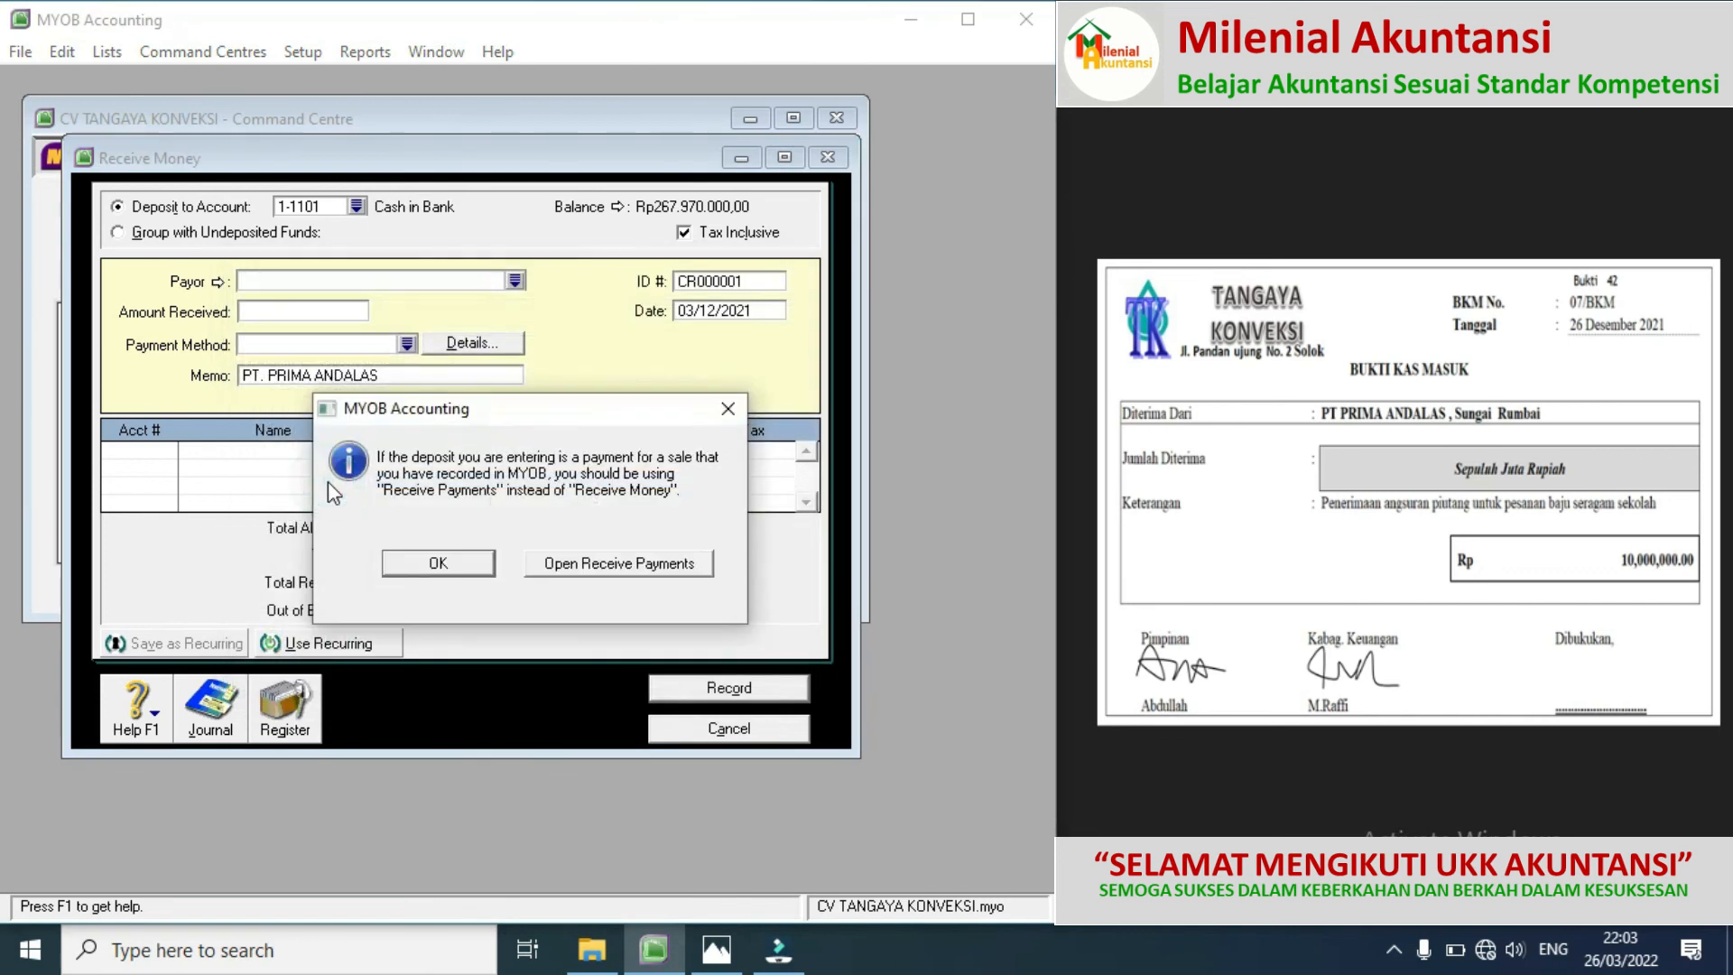
pyautogui.click(579, 569)
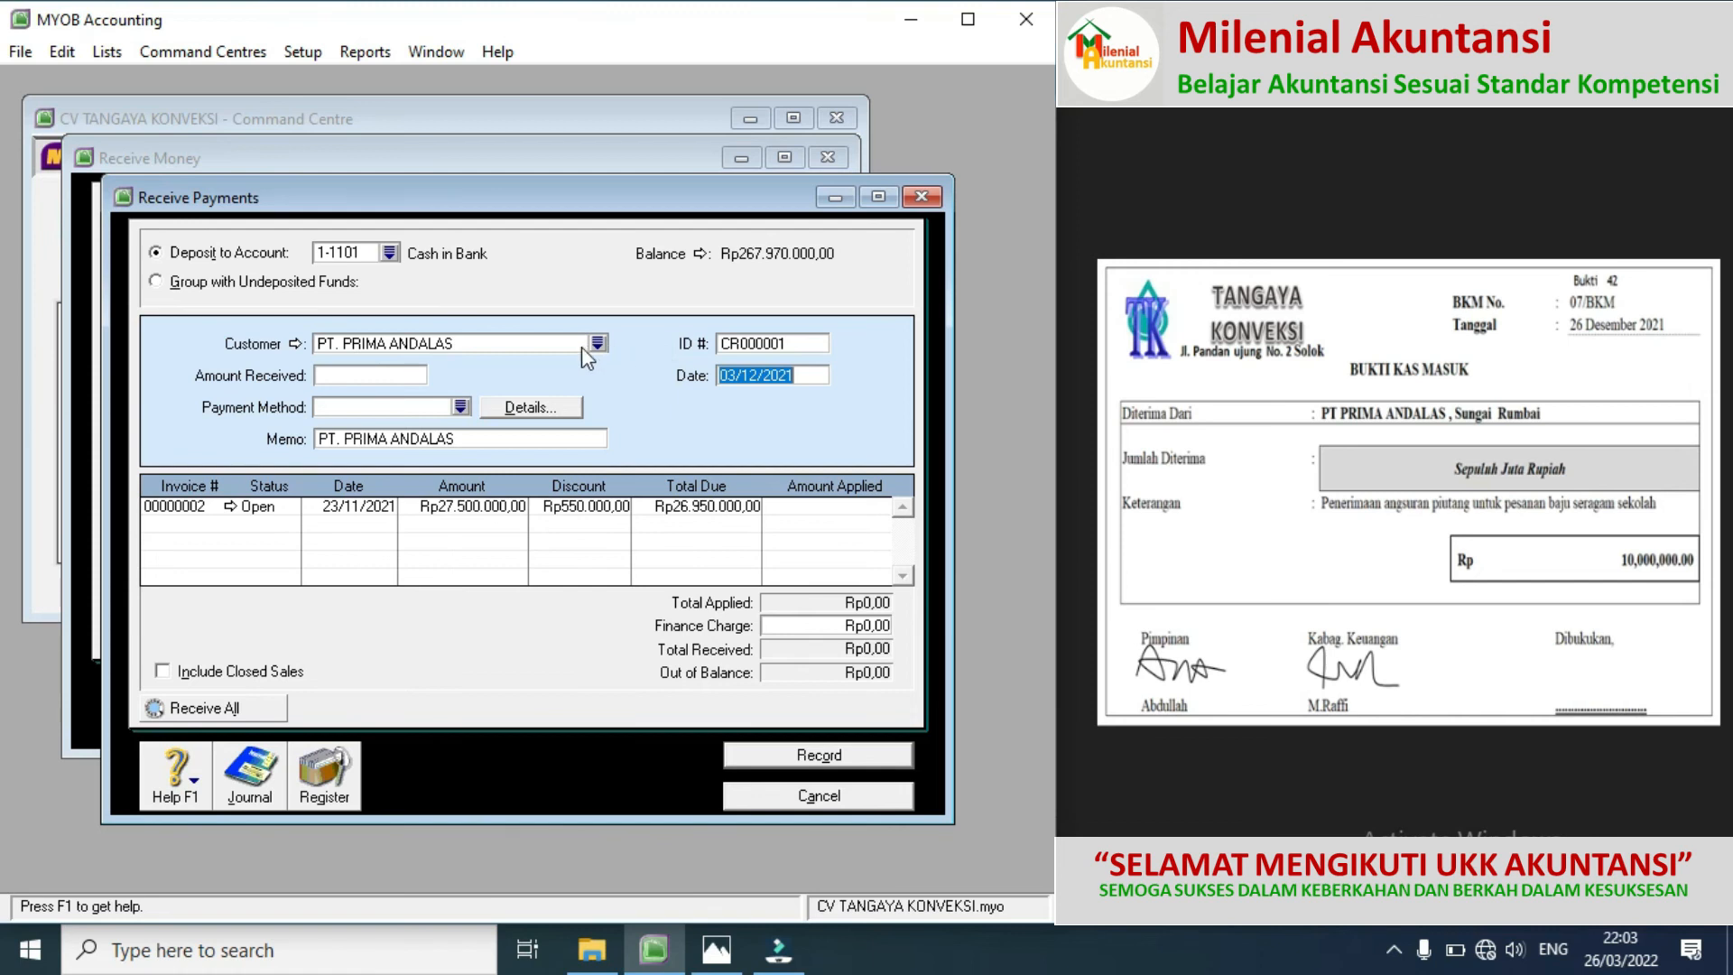
pyautogui.click(398, 372)
pyautogui.write('10000000')
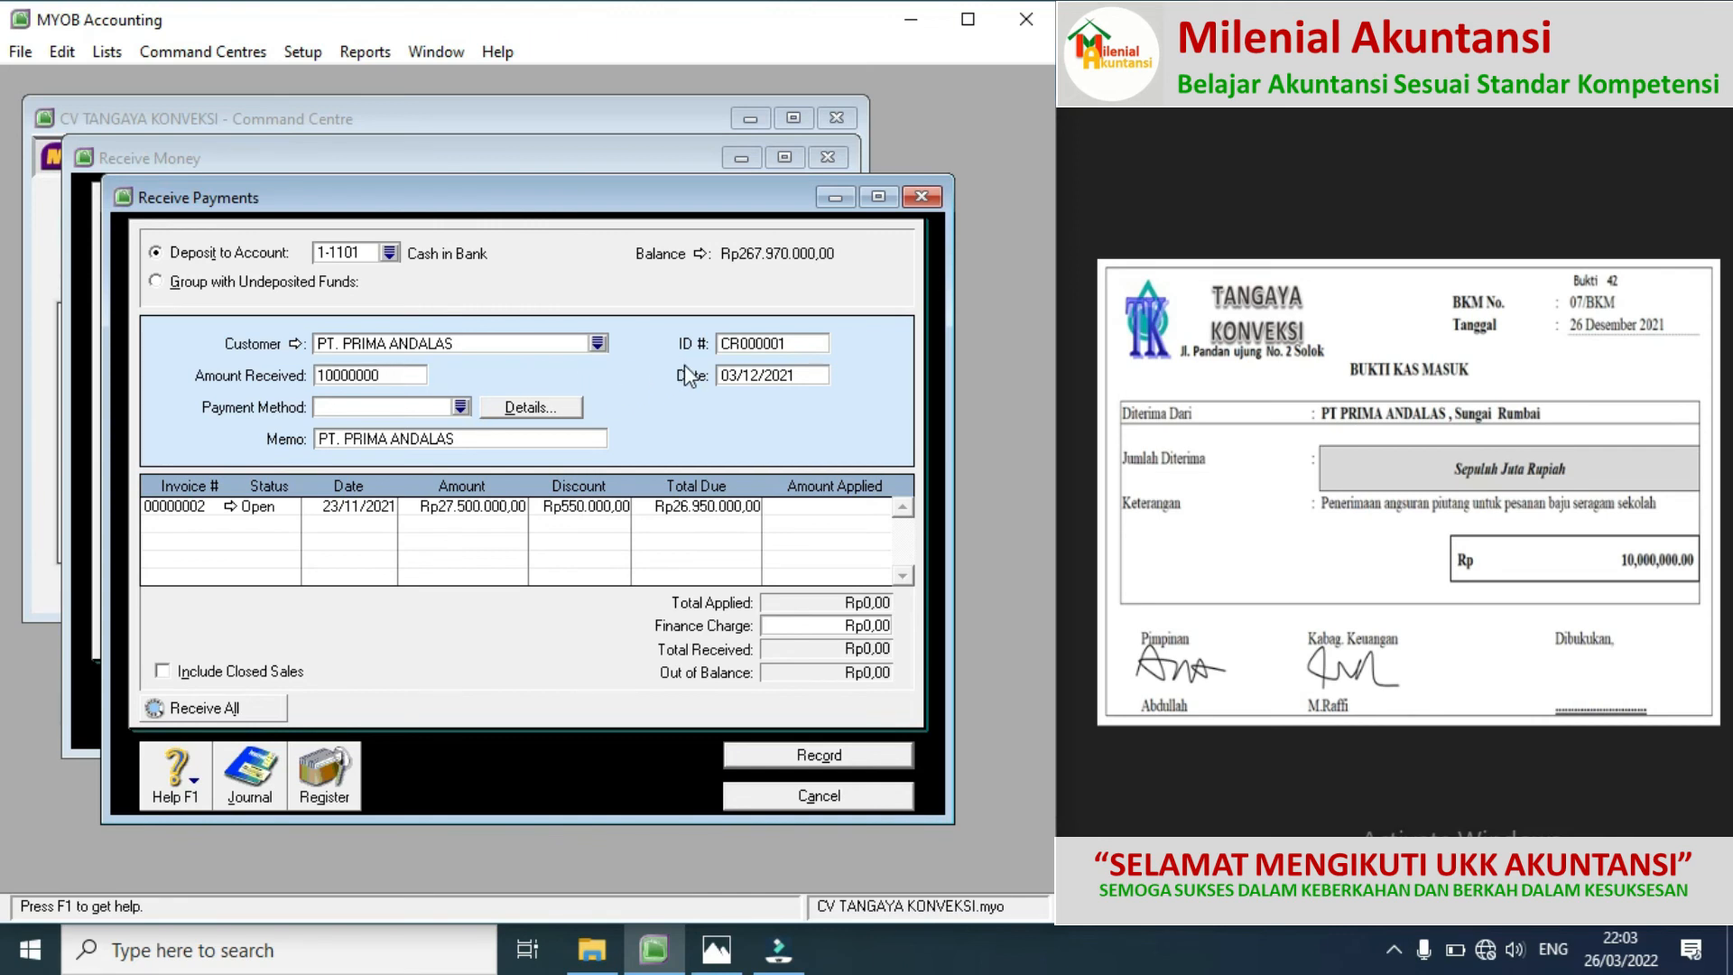
# Step: Set the payment's ID number to 07/BKM and its date to 26/12/2021
pyautogui.click(785, 348)
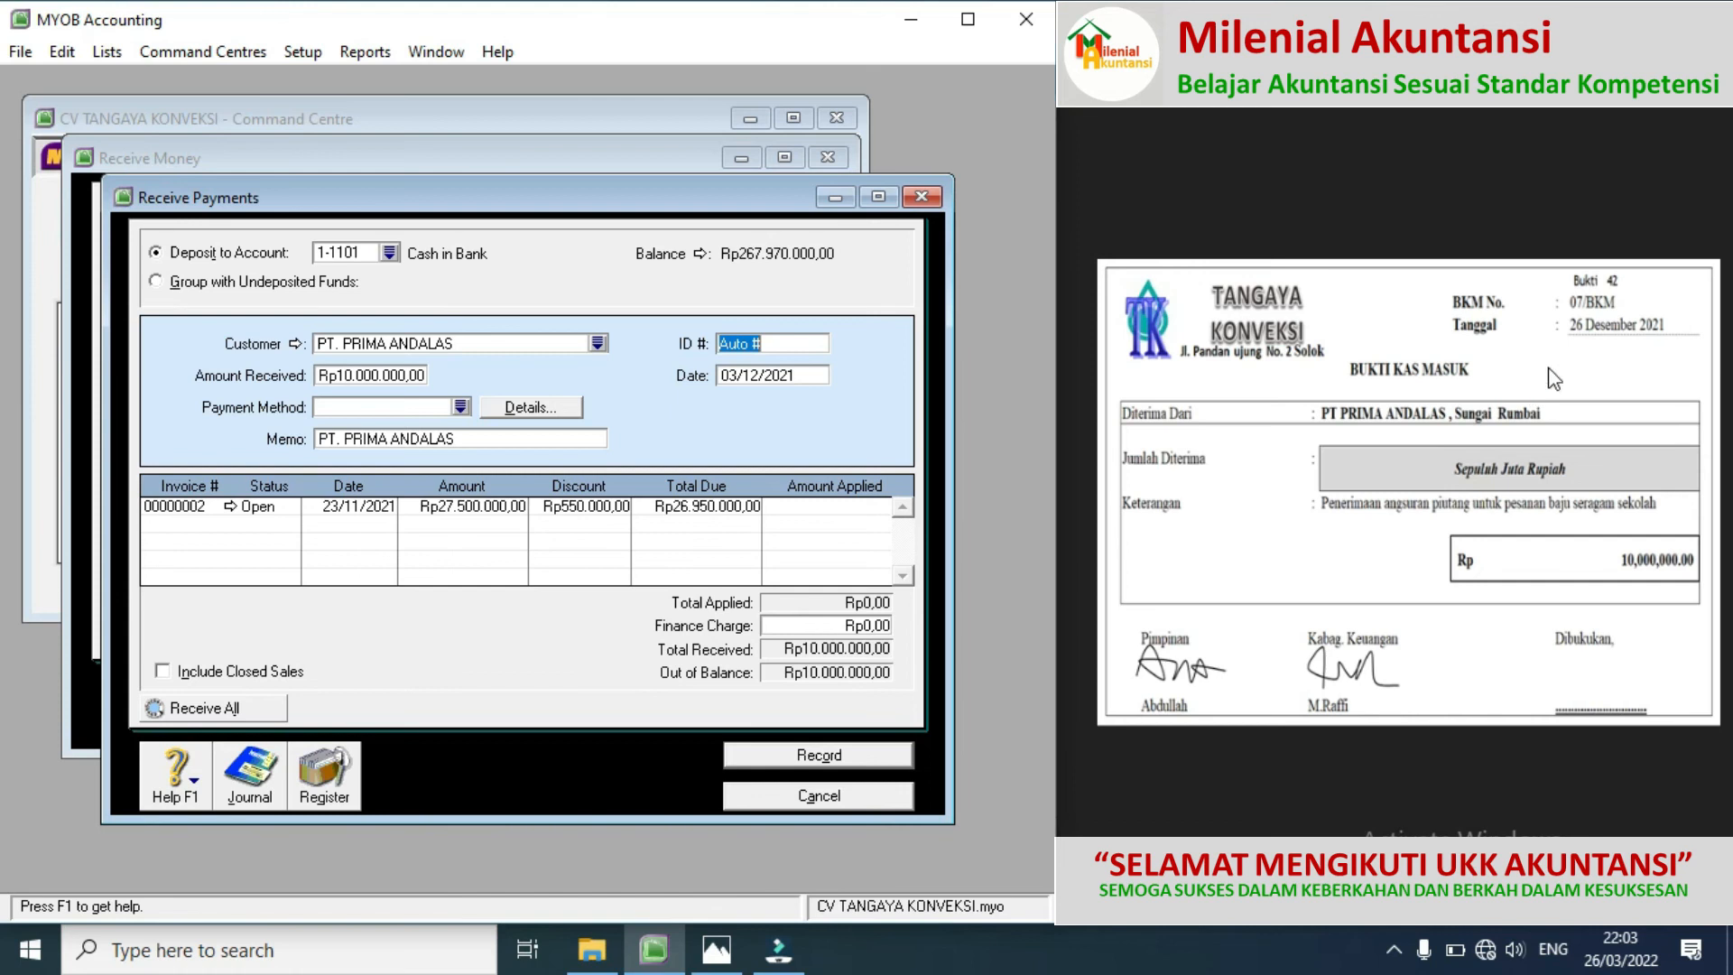
pyautogui.write('07/BKM')
pyautogui.click(733, 374)
pyautogui.doubleClick(734, 373)
pyautogui.click(735, 373)
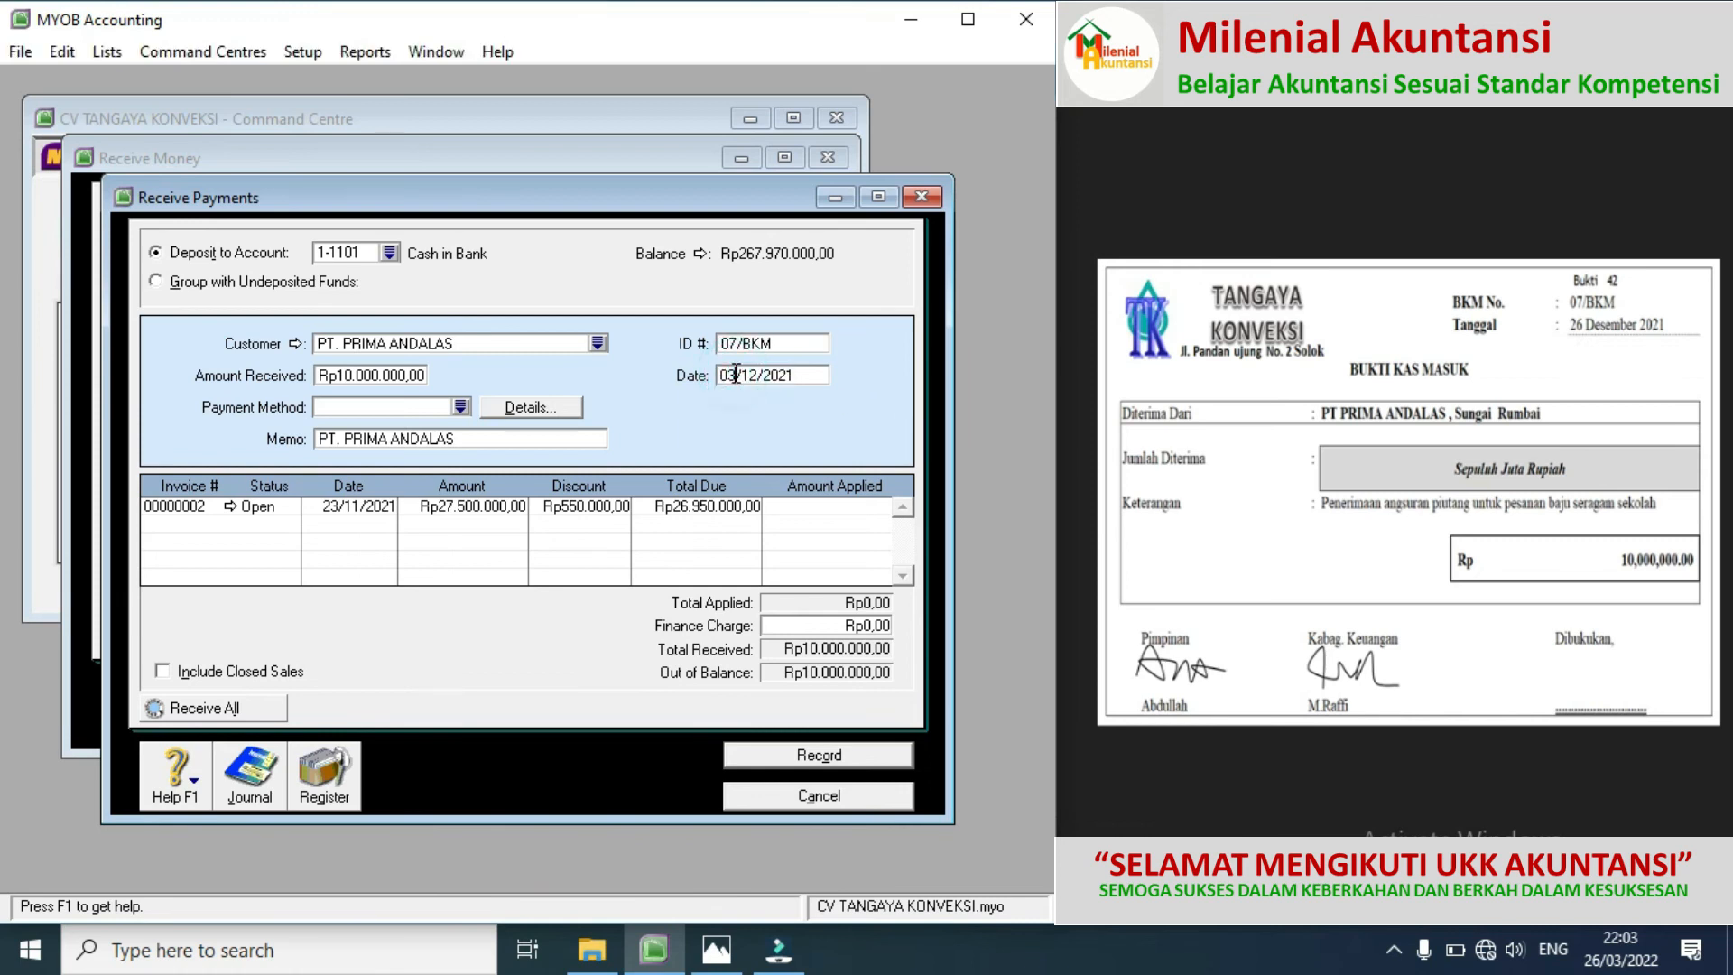
pyautogui.press('BackSpace')
pyautogui.press('BackSpace')
pyautogui.write('26')
# Step: Apply 10,000,000 of the payment to the 23/11/2021 invoice and record it
pyautogui.click(805, 509)
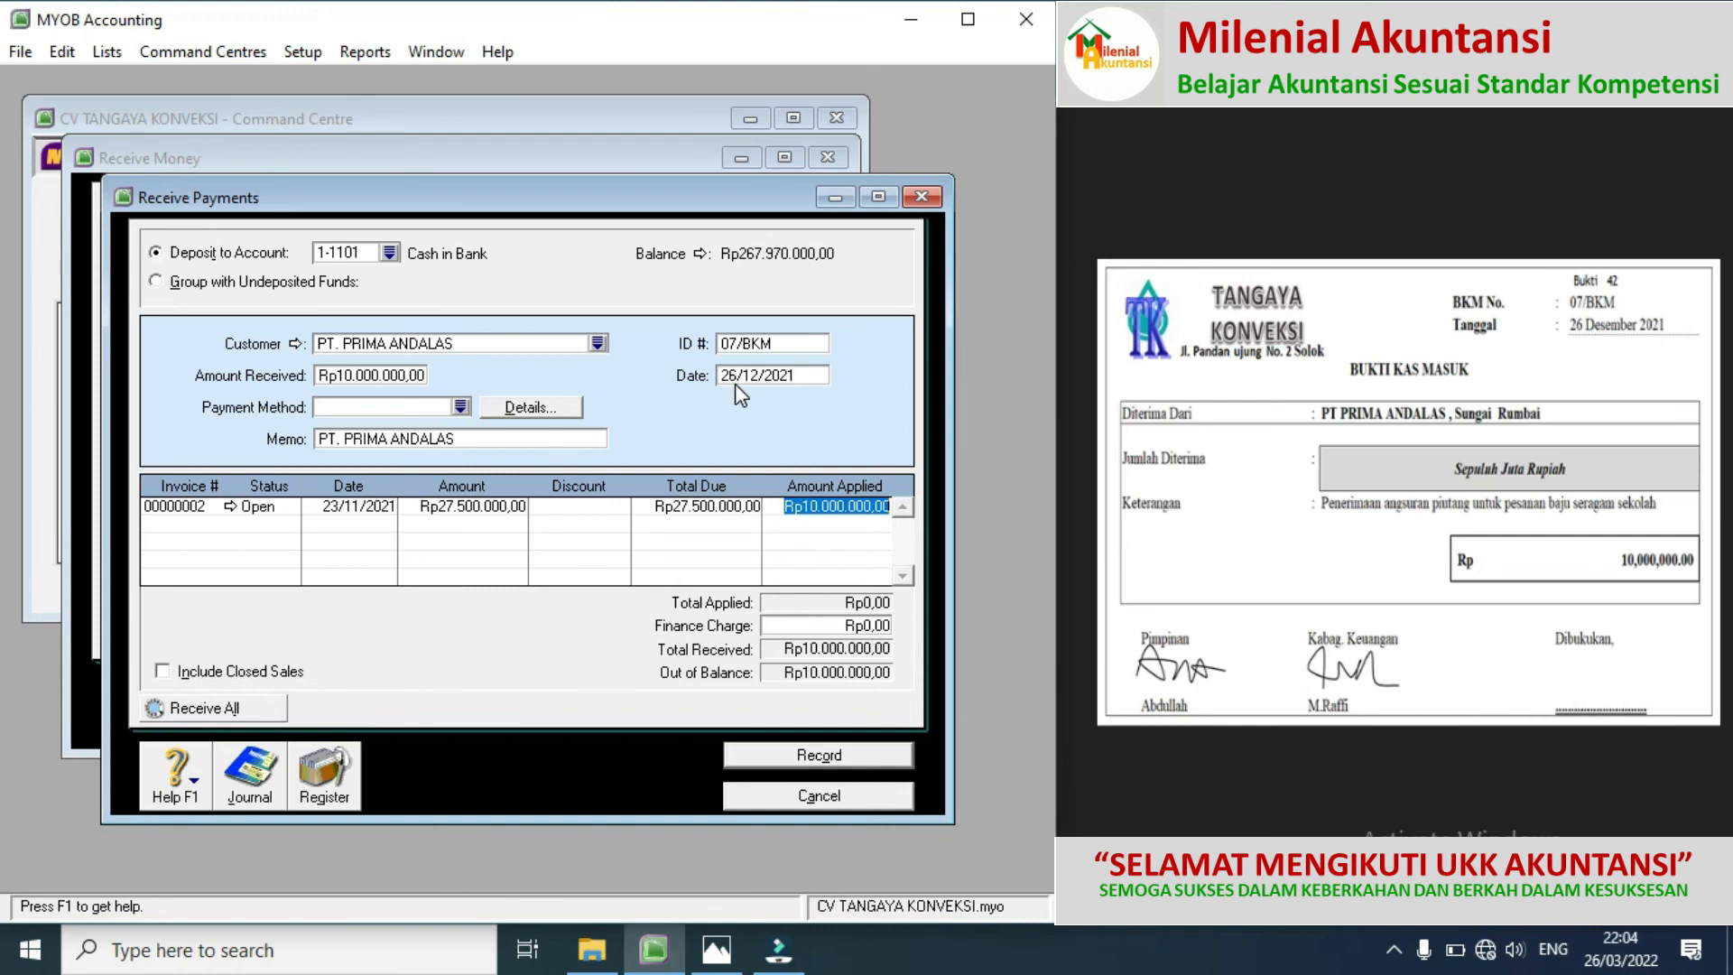
pyautogui.press('Tab')
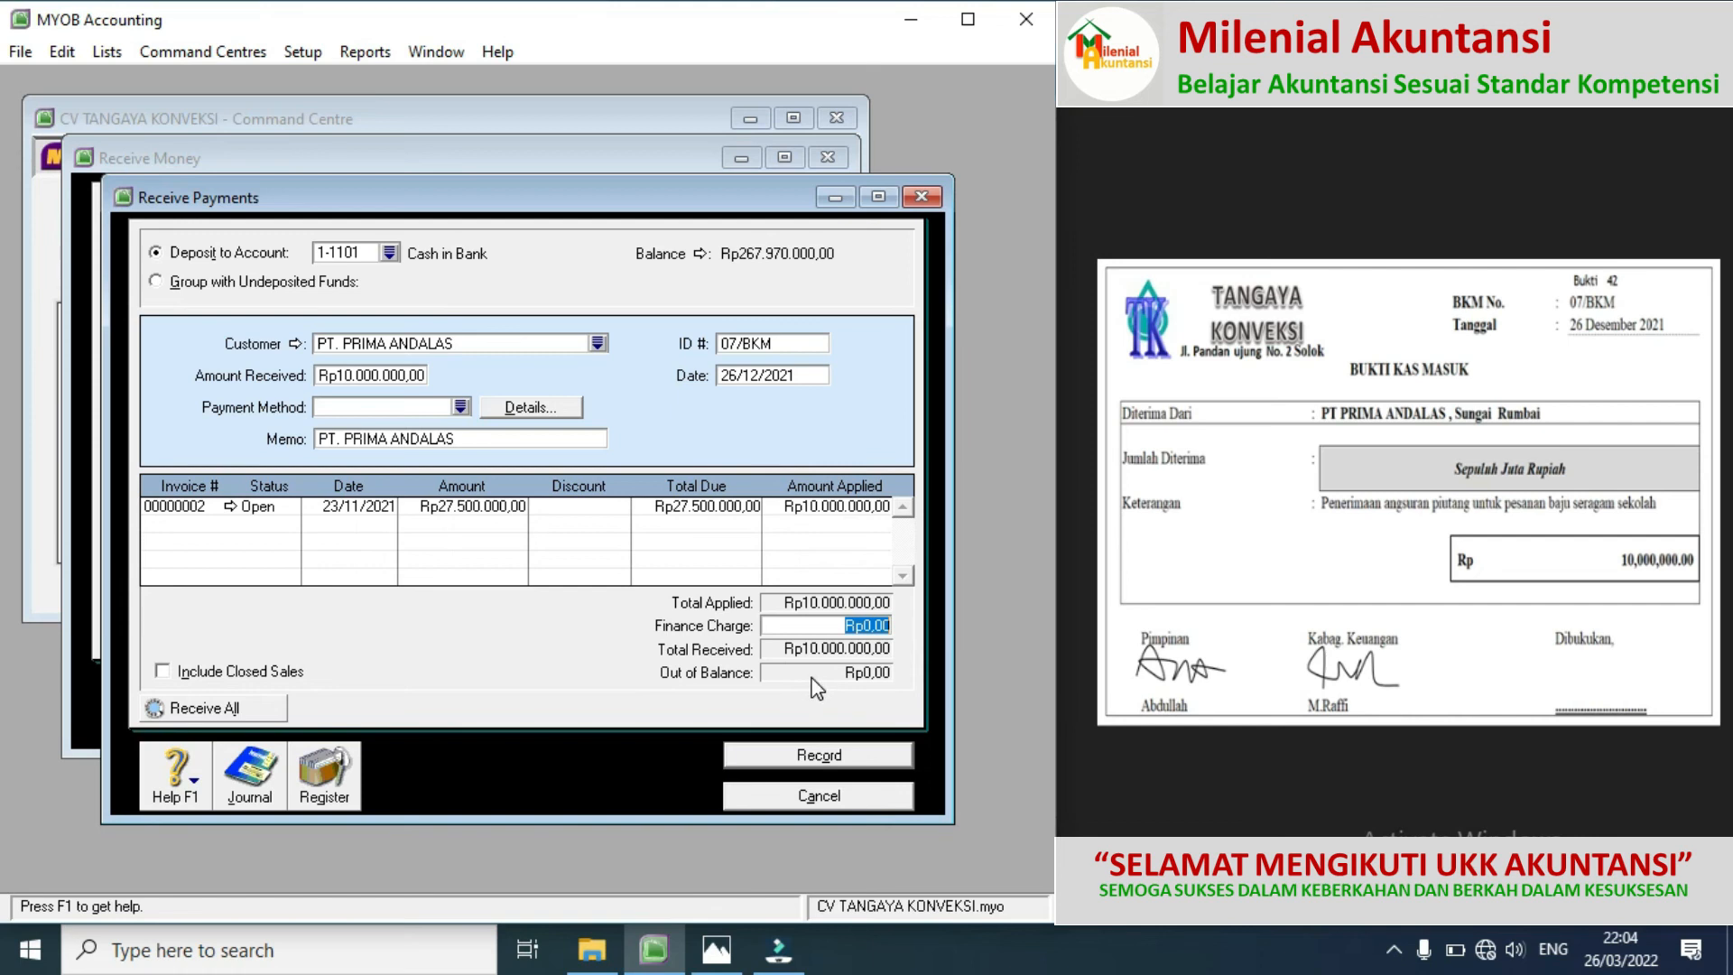
pyautogui.click(798, 755)
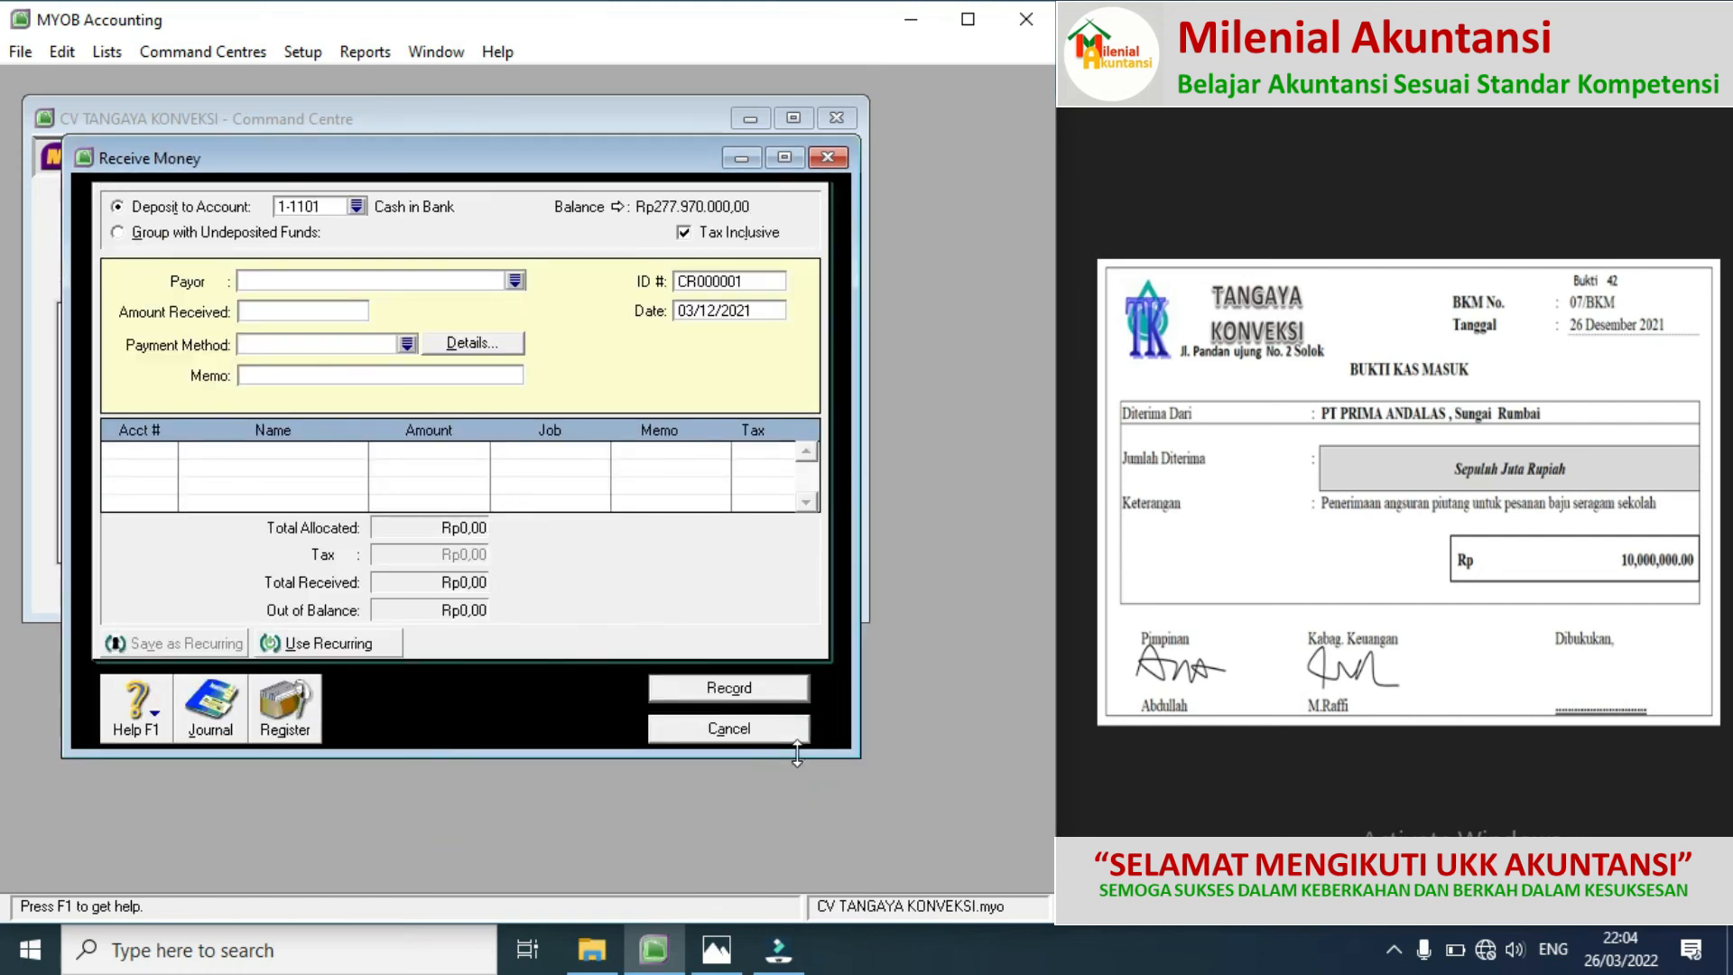
# Step: Bring up voucher 04/DPJK/19, close Receive Money and open a blank general journal entry
pyautogui.click(1702, 499)
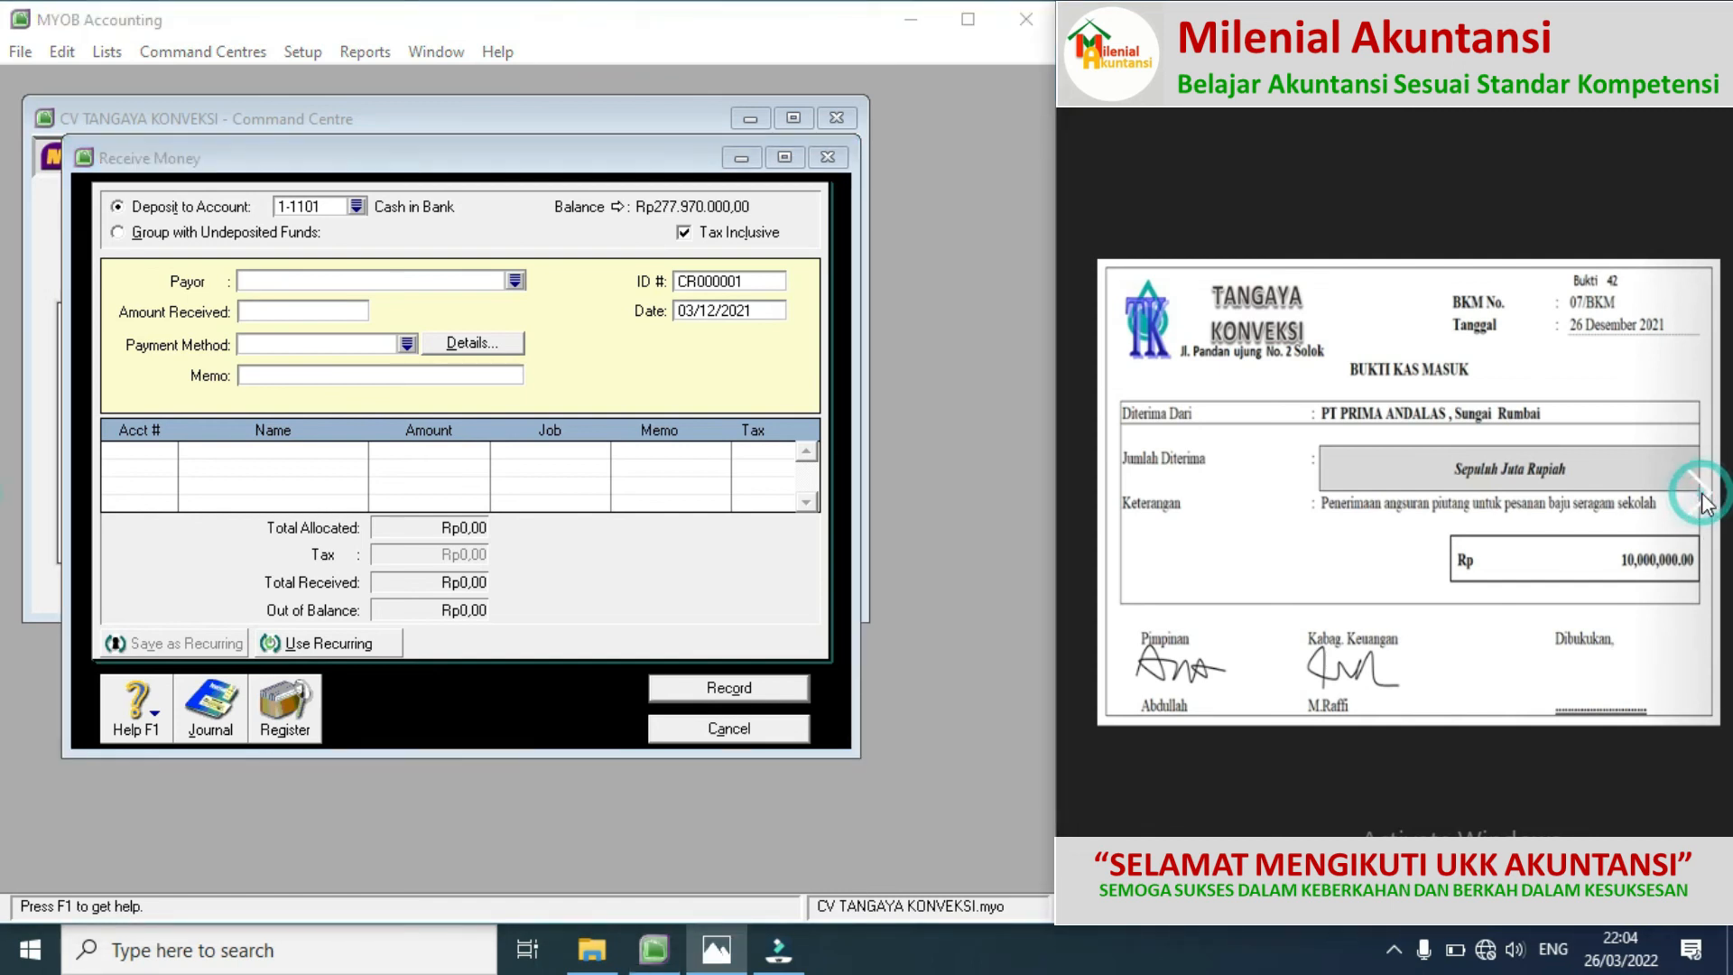
pyautogui.click(1703, 500)
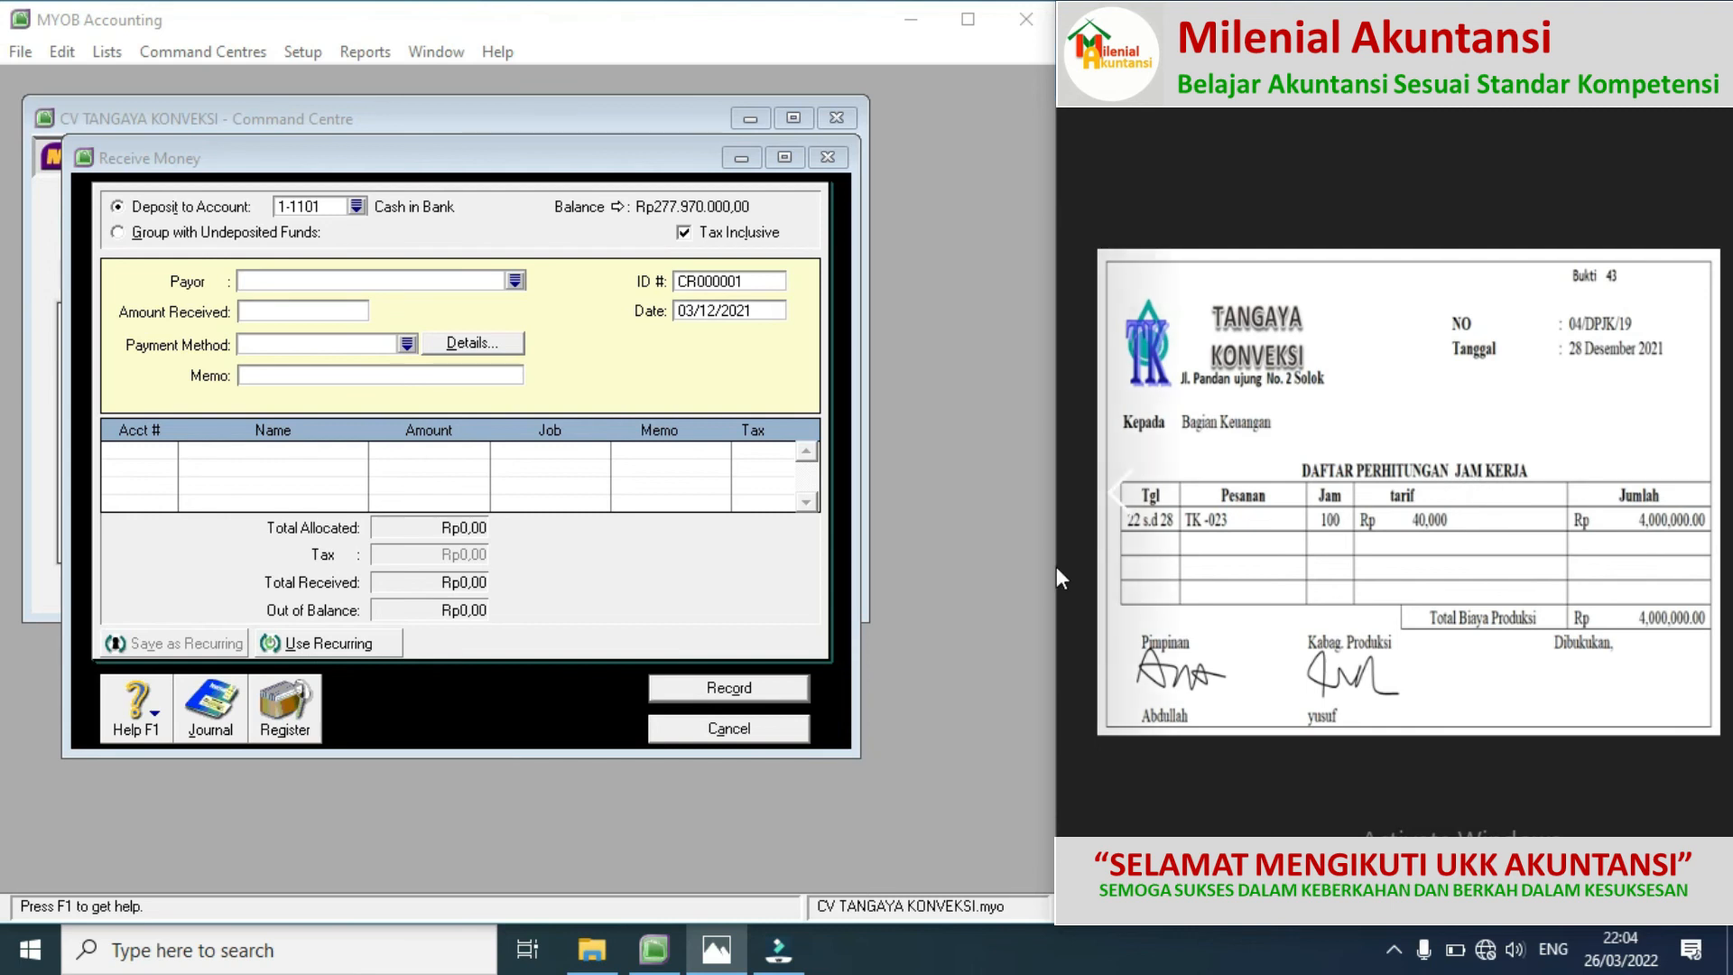
pyautogui.click(745, 729)
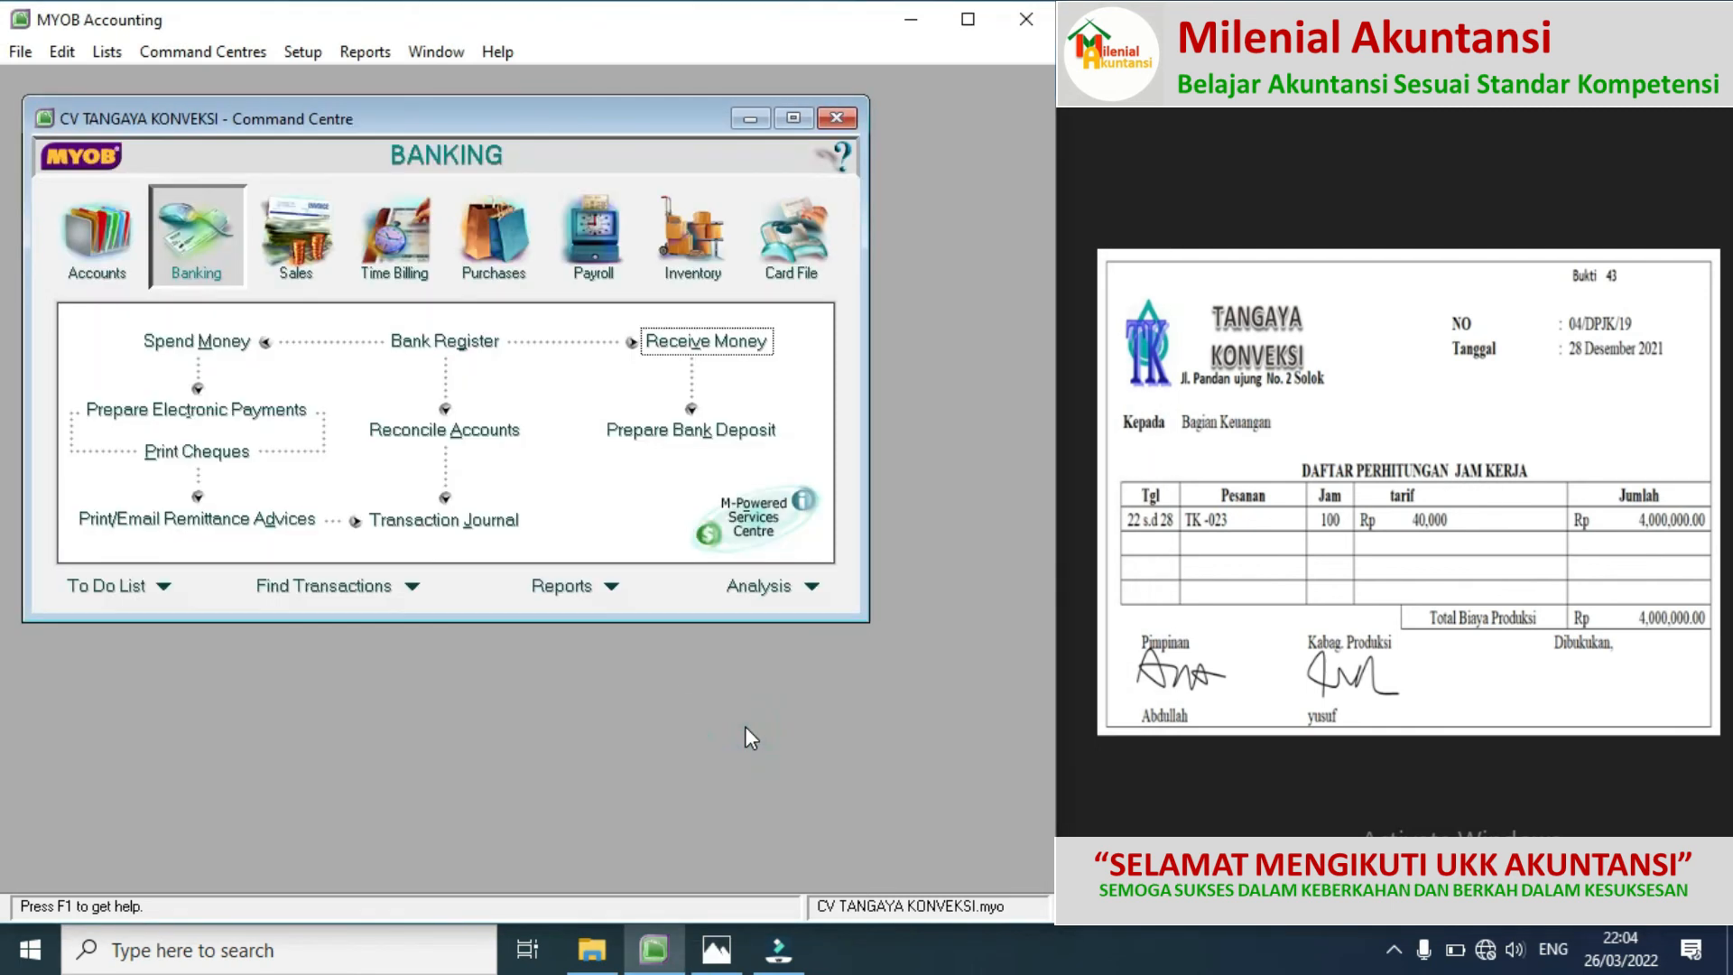
pyautogui.click(90, 231)
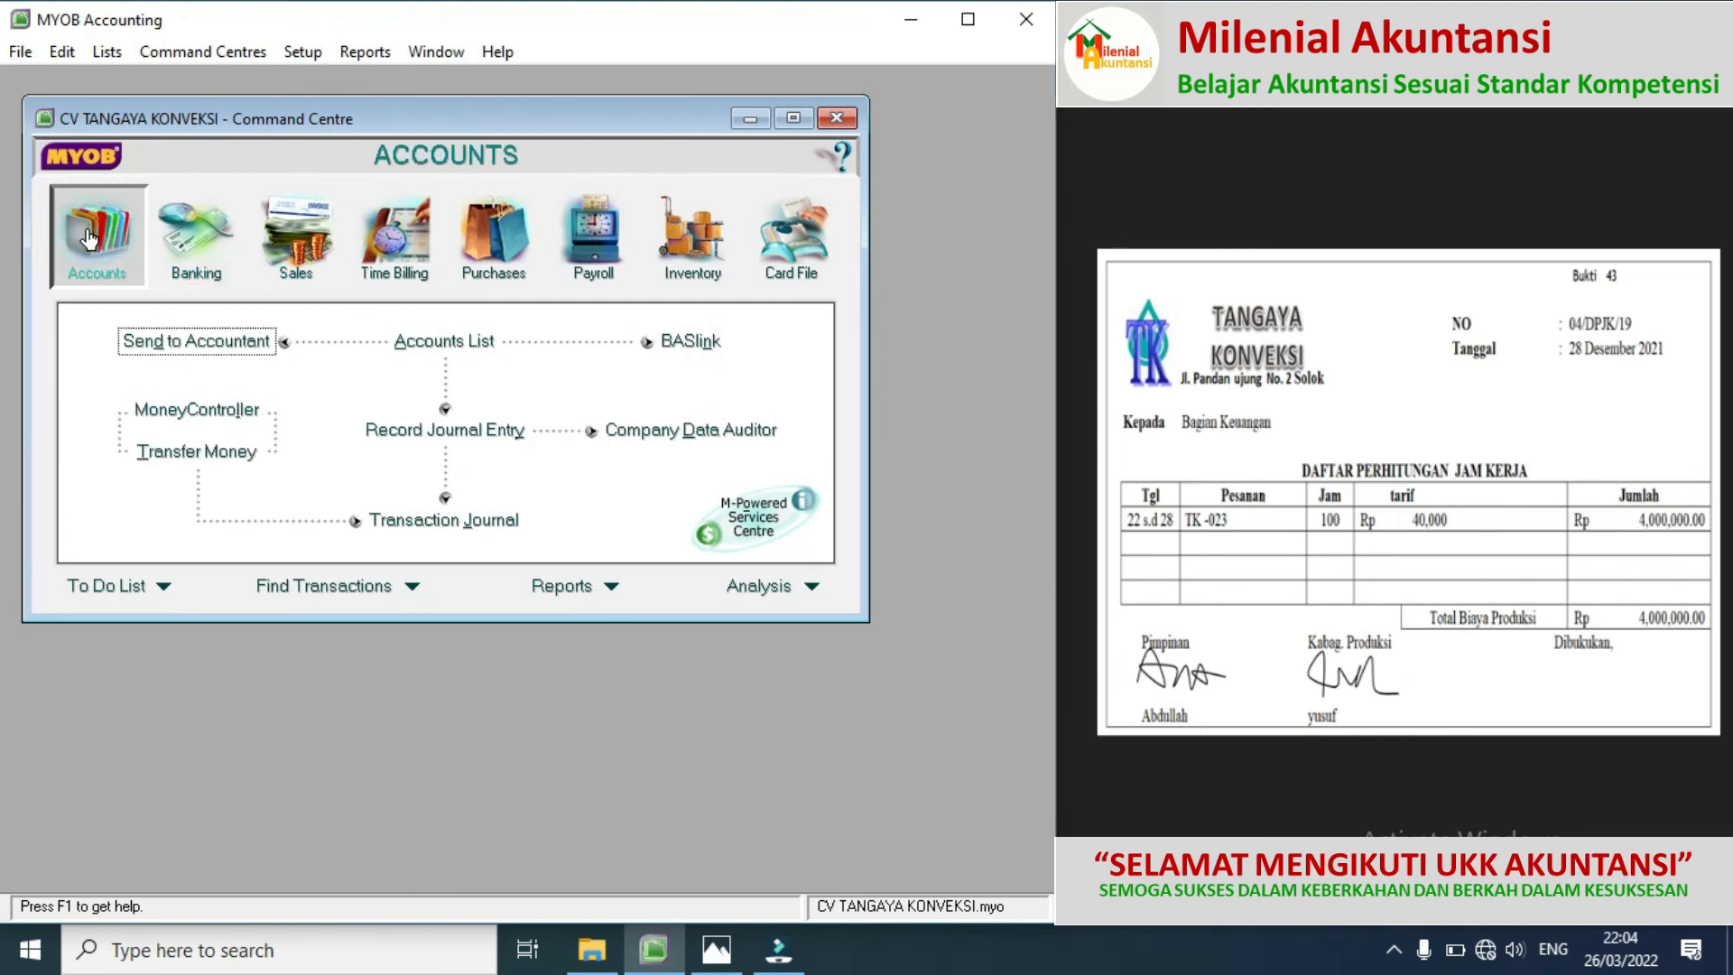
pyautogui.click(434, 431)
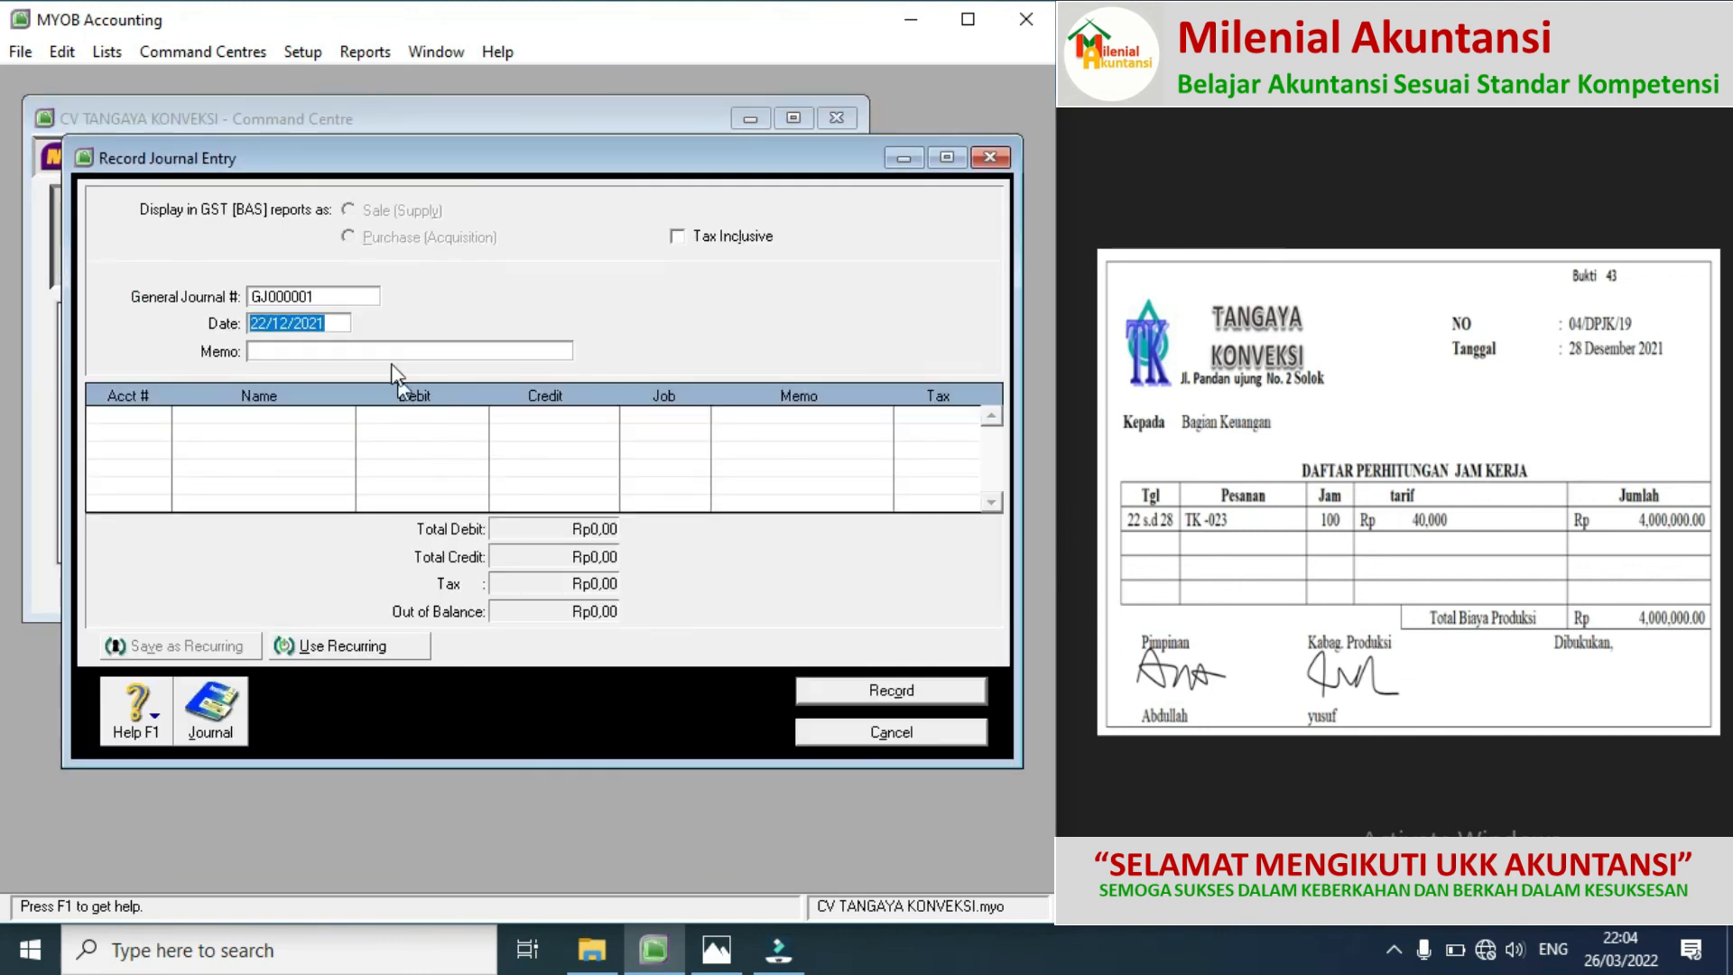
# Step: Set the journal number to 04/DPJK/, the date to 28/12/2021 and the memo to BTKL PESANAN TK-023
pyautogui.click(328, 299)
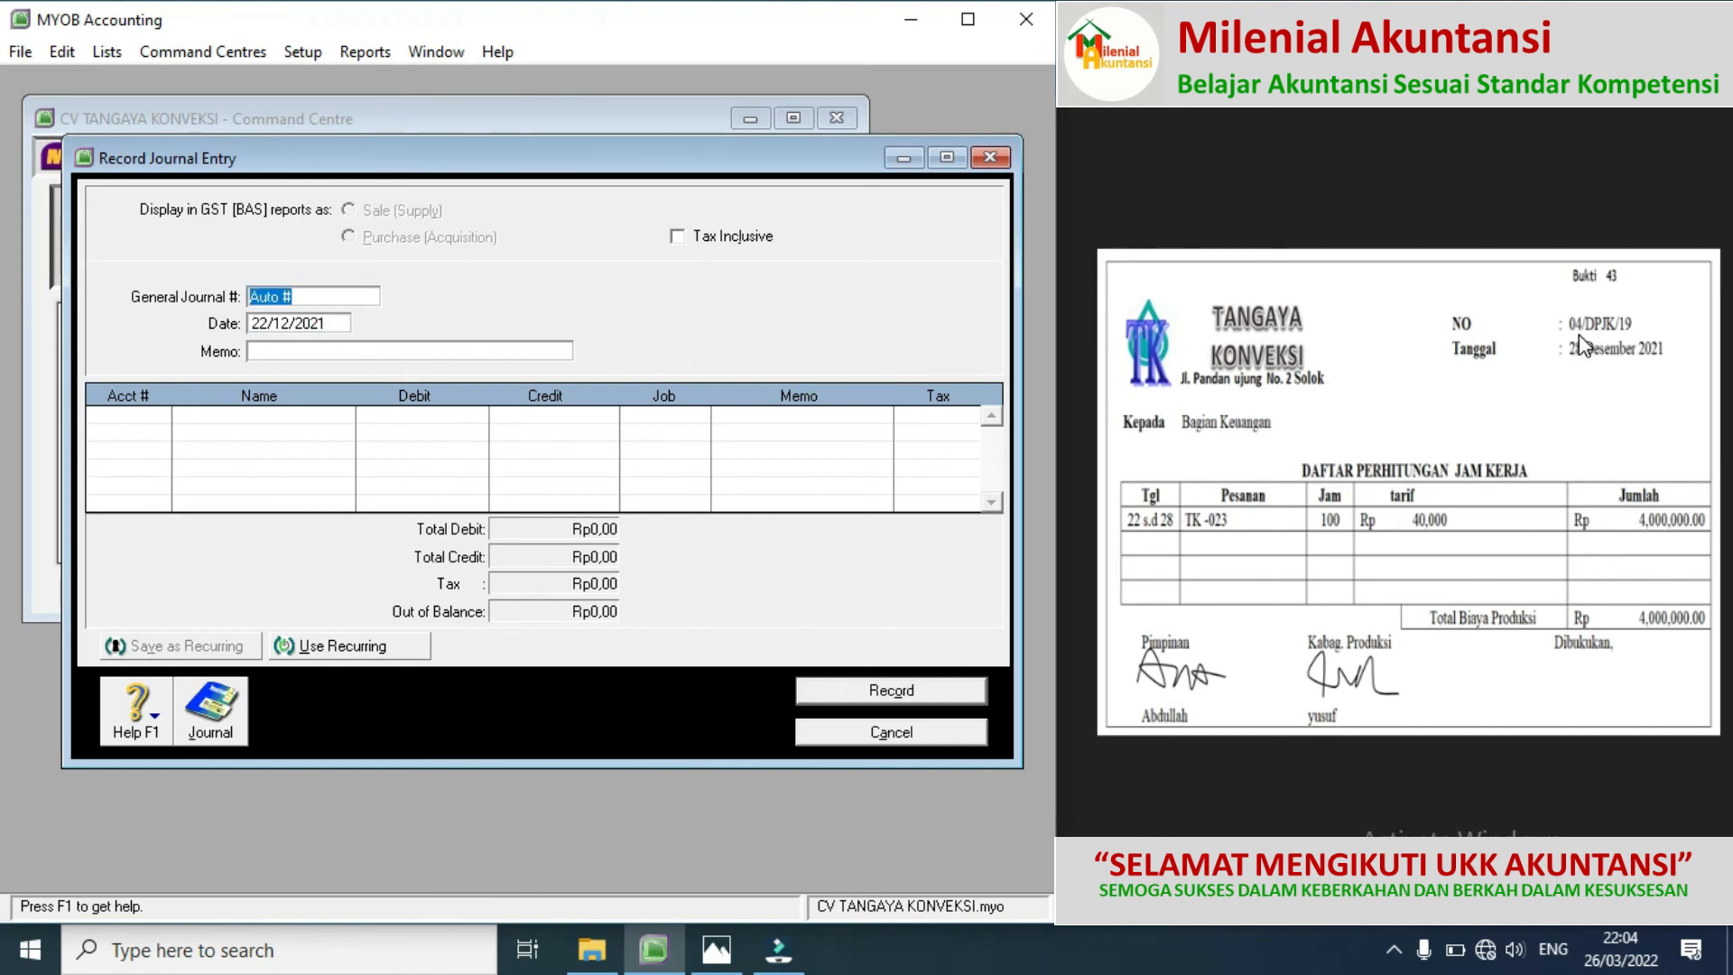
pyautogui.write('04/DPJK/')
pyautogui.click(264, 324)
pyautogui.click(264, 324)
pyautogui.press('BackSpace')
pyautogui.write('8')
pyautogui.click(260, 354)
pyautogui.write('BTKL')
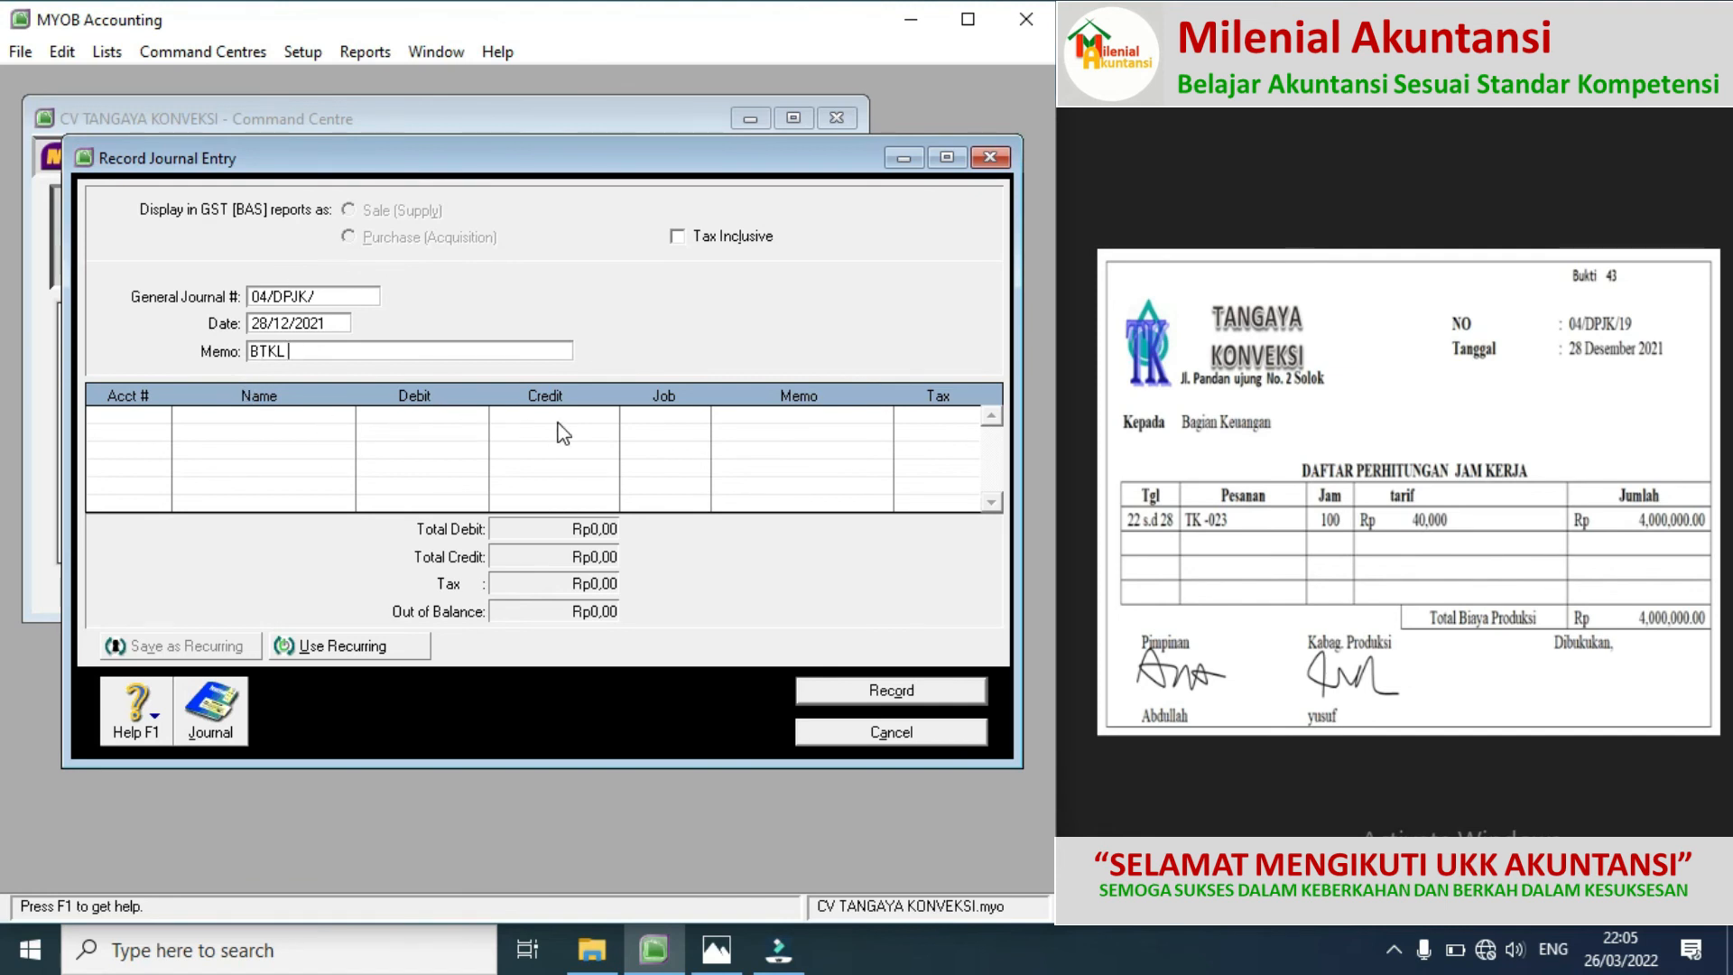
pyautogui.write(' PESANAN TK-023')
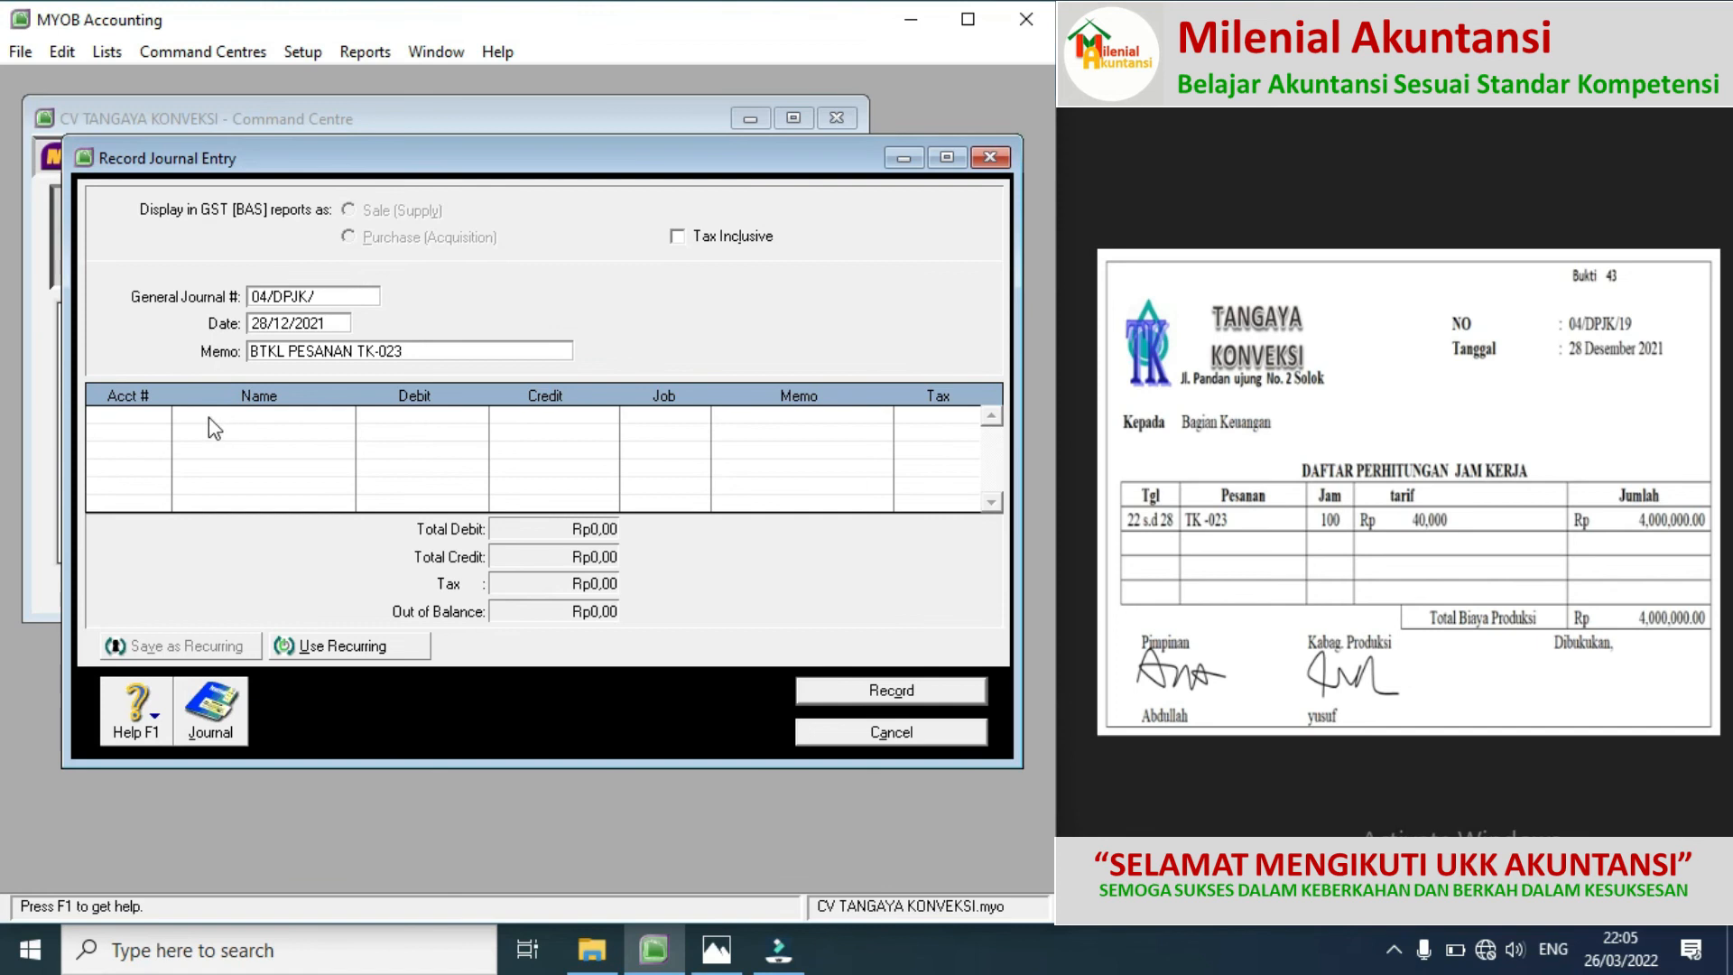
# Step: Enter a 4,000,000 debit to account 5-2101 Wage & Salaries on the first journal line
pyautogui.click(167, 418)
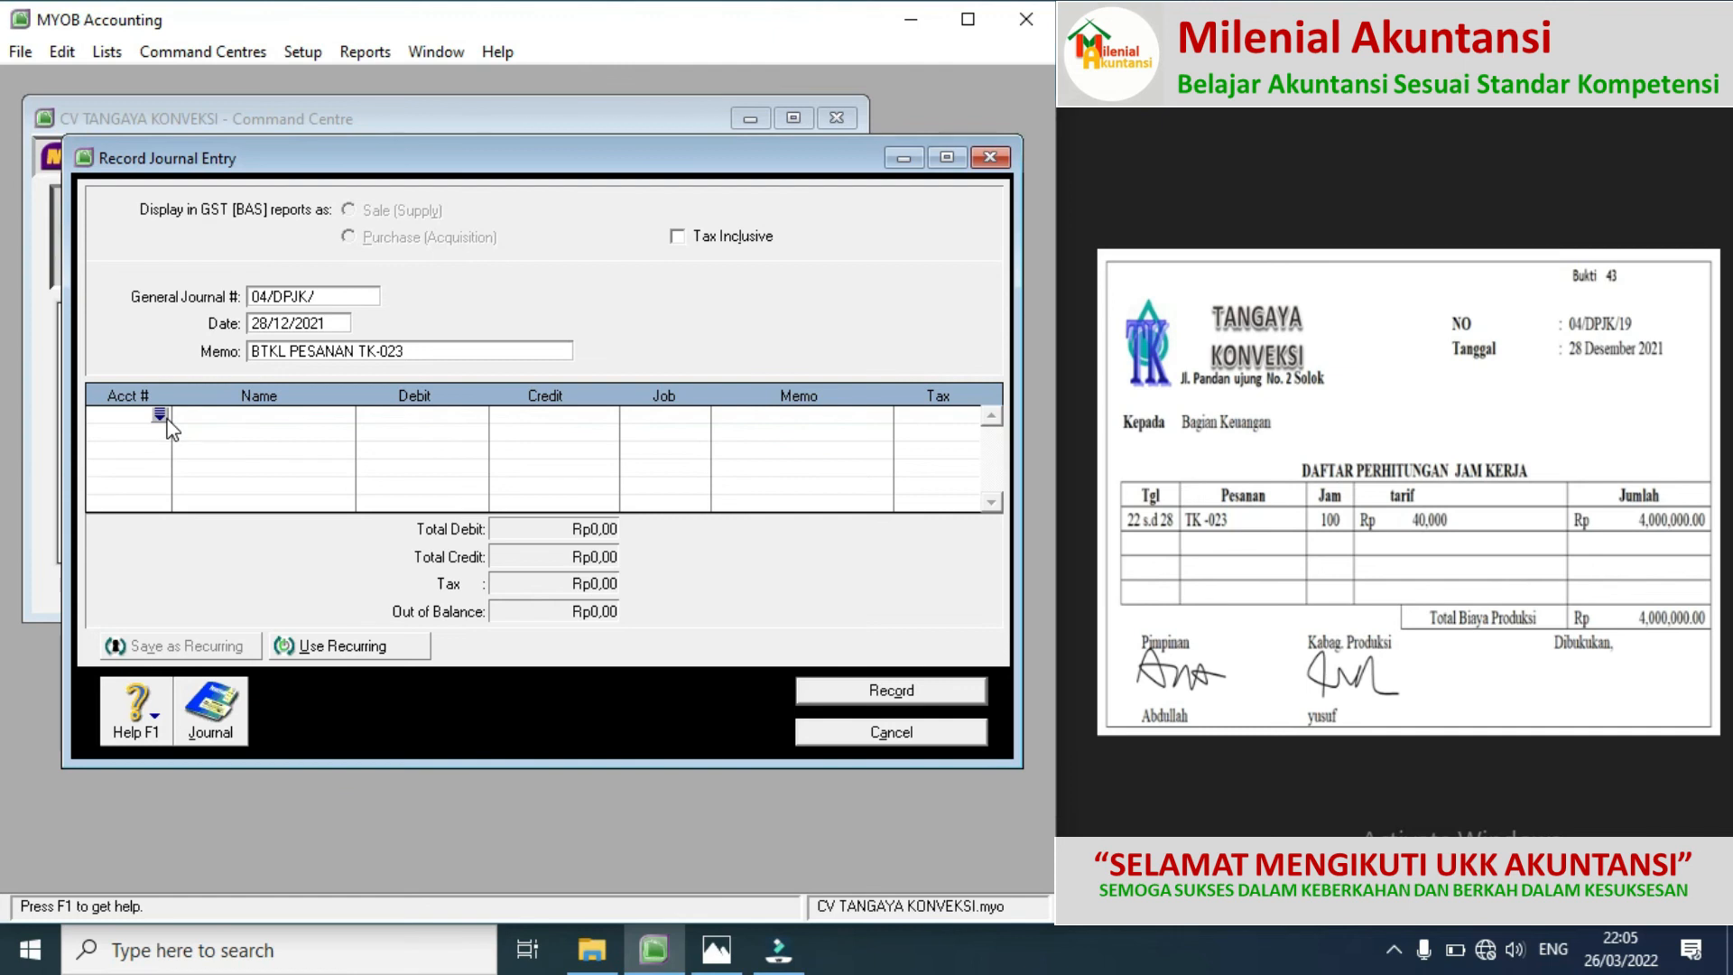
pyautogui.click(160, 415)
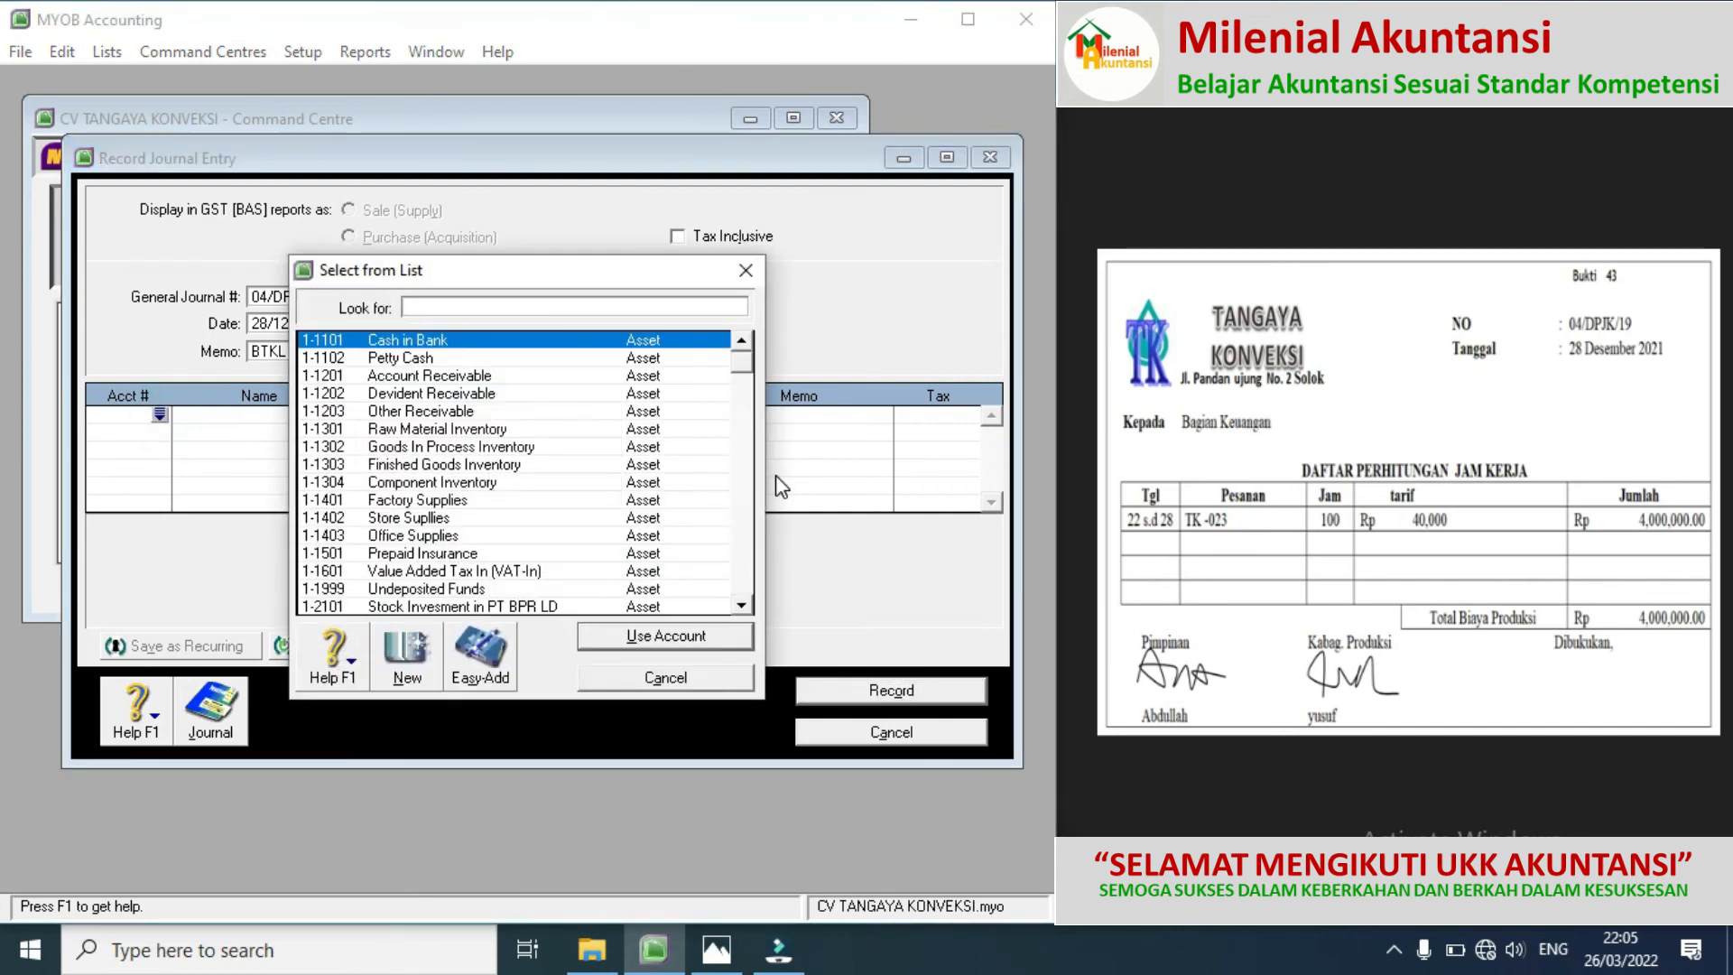
pyautogui.click(744, 540)
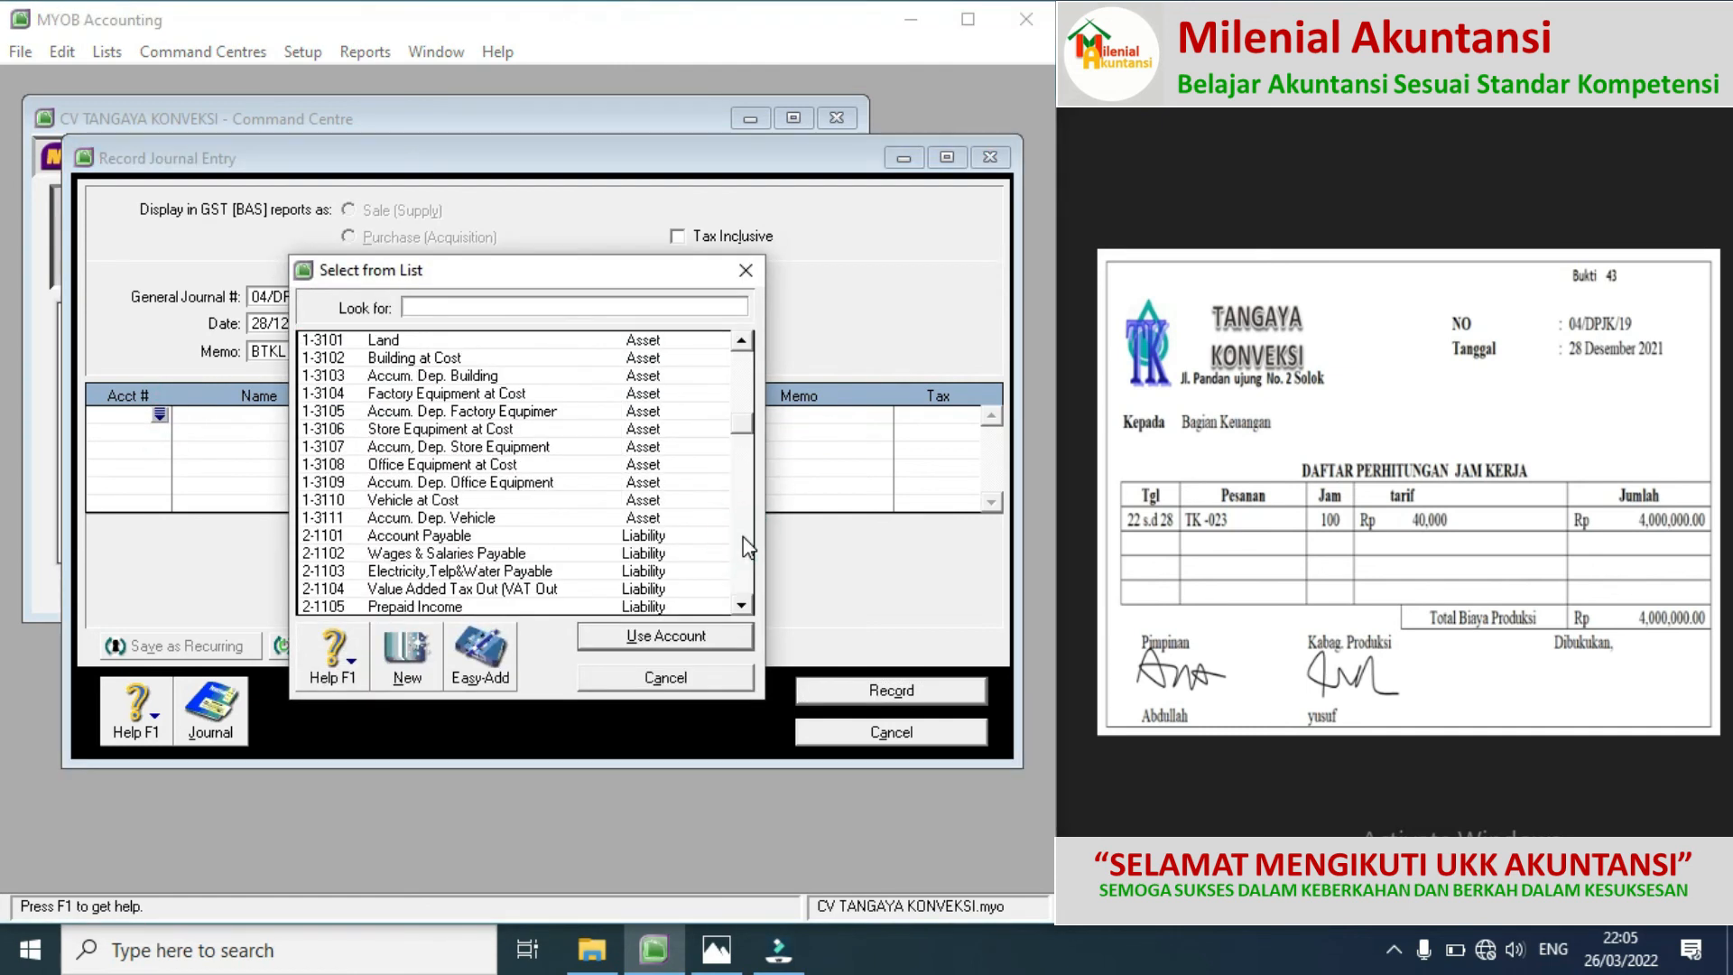
pyautogui.click(740, 547)
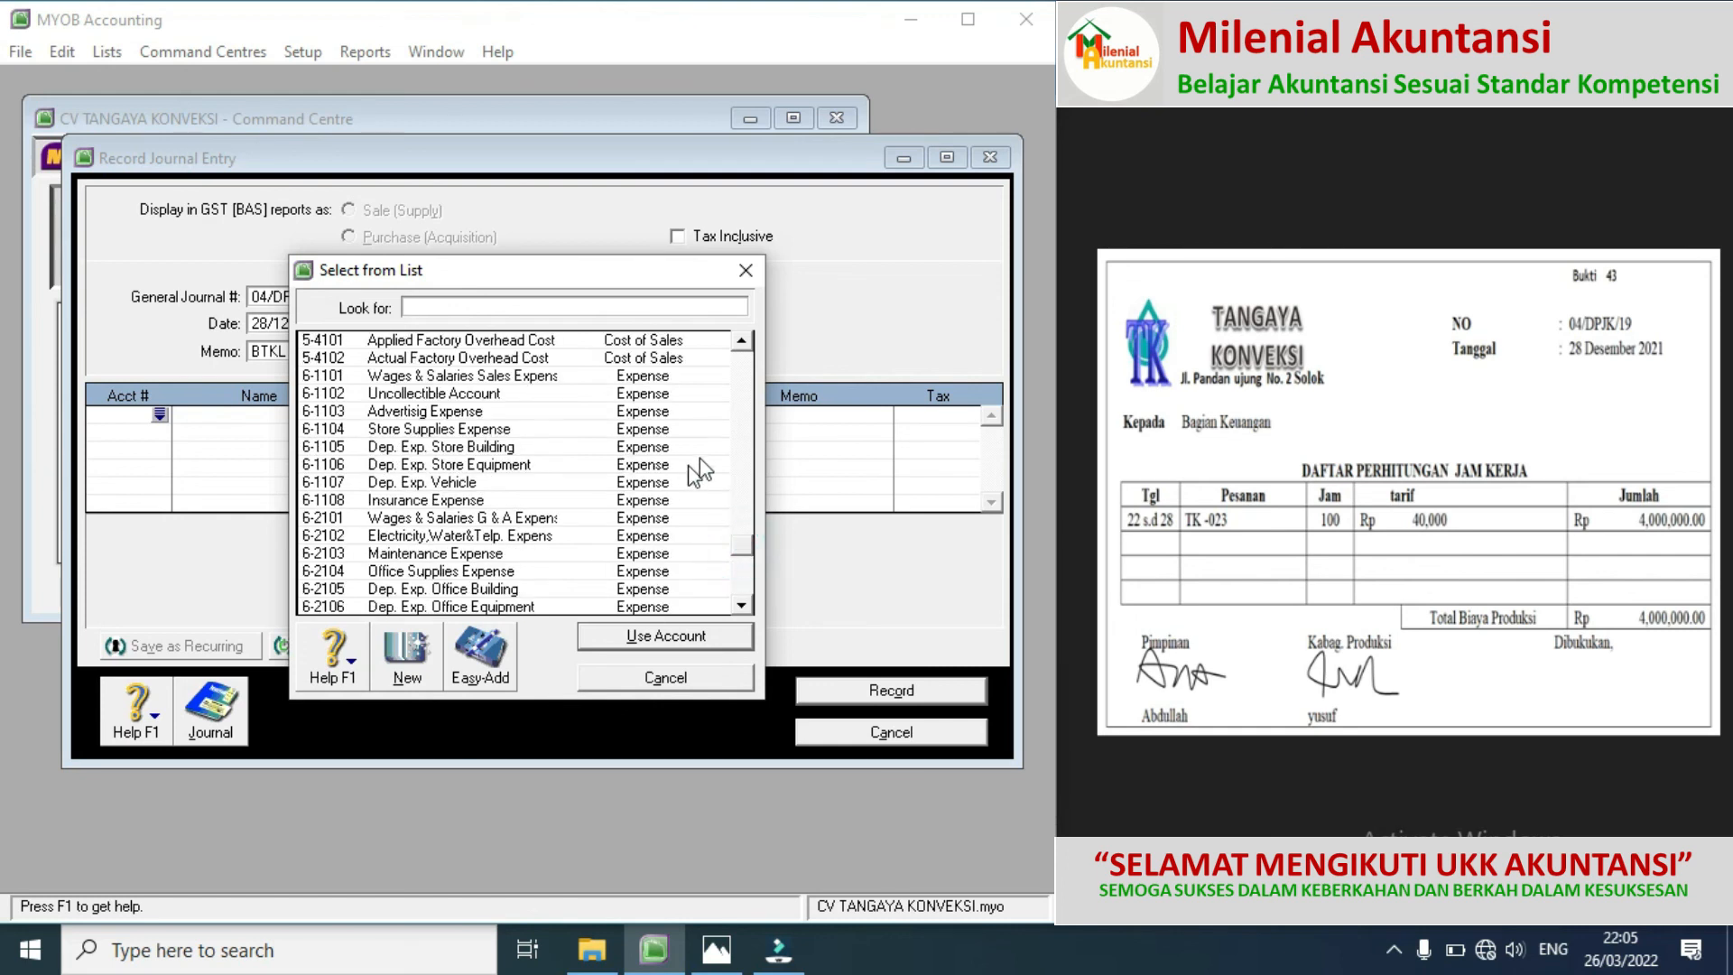
pyautogui.click(741, 341)
pyautogui.click(741, 343)
pyautogui.doubleClick(397, 377)
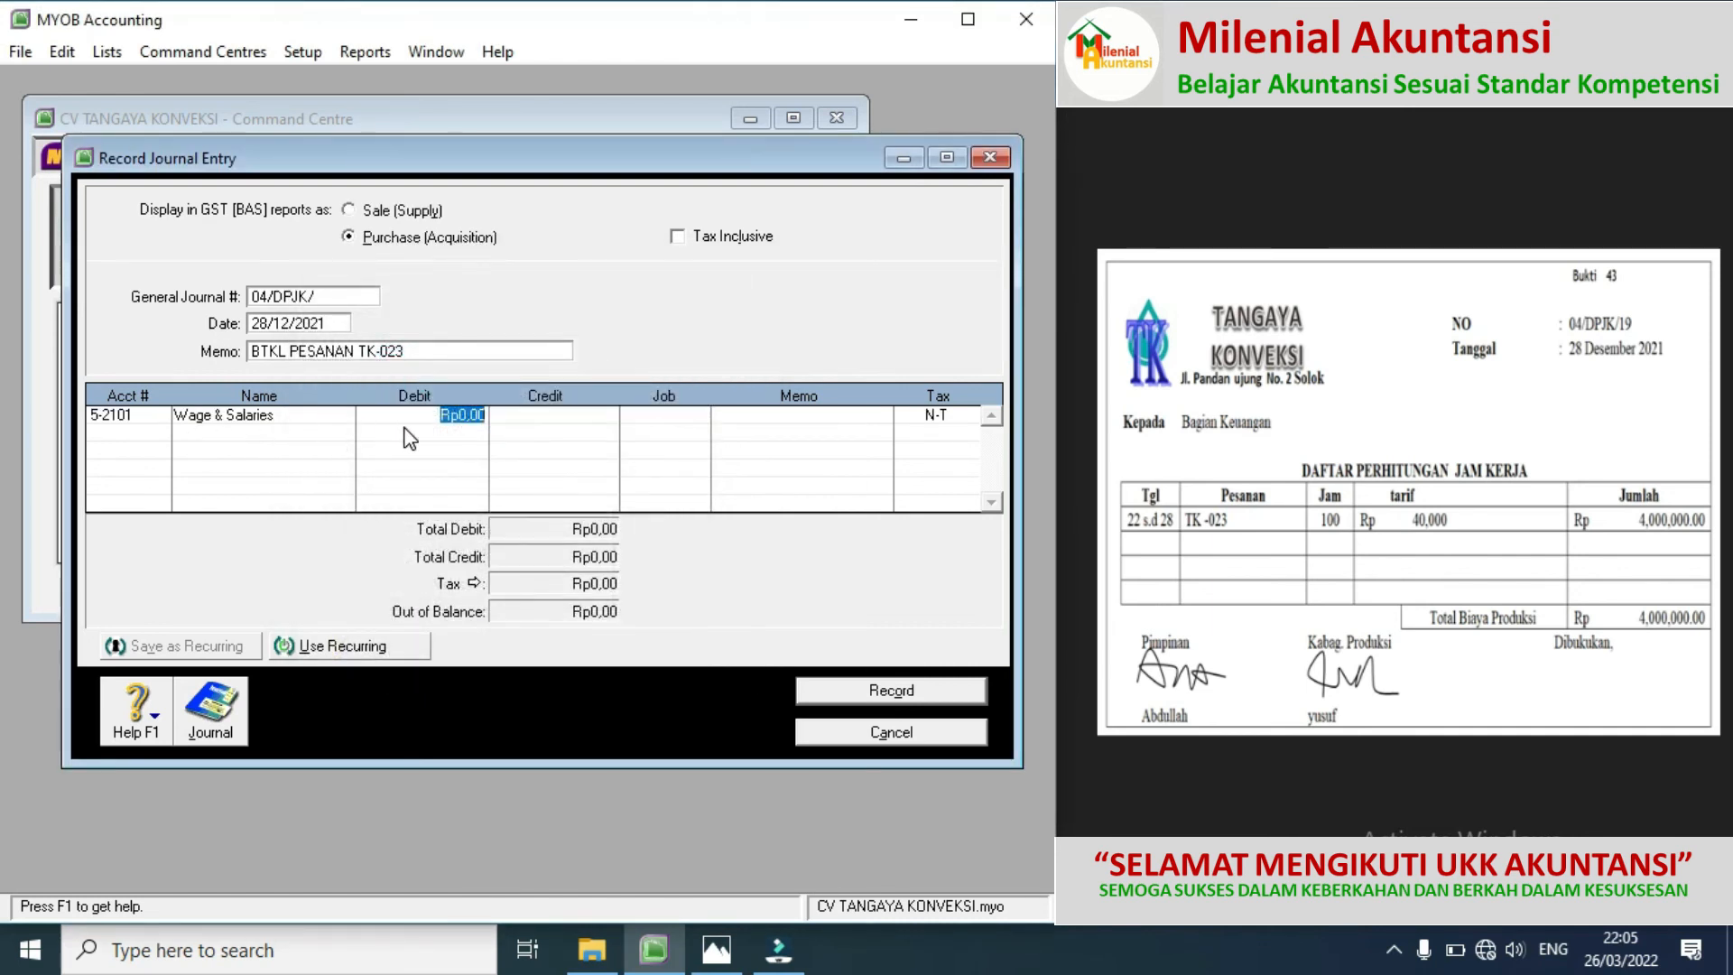
pyautogui.write('40000')
# Step: Add a second journal line crediting account 2-1102 Wages & Salaries Payable with 4,000,000
pyautogui.click(159, 430)
pyautogui.click(158, 433)
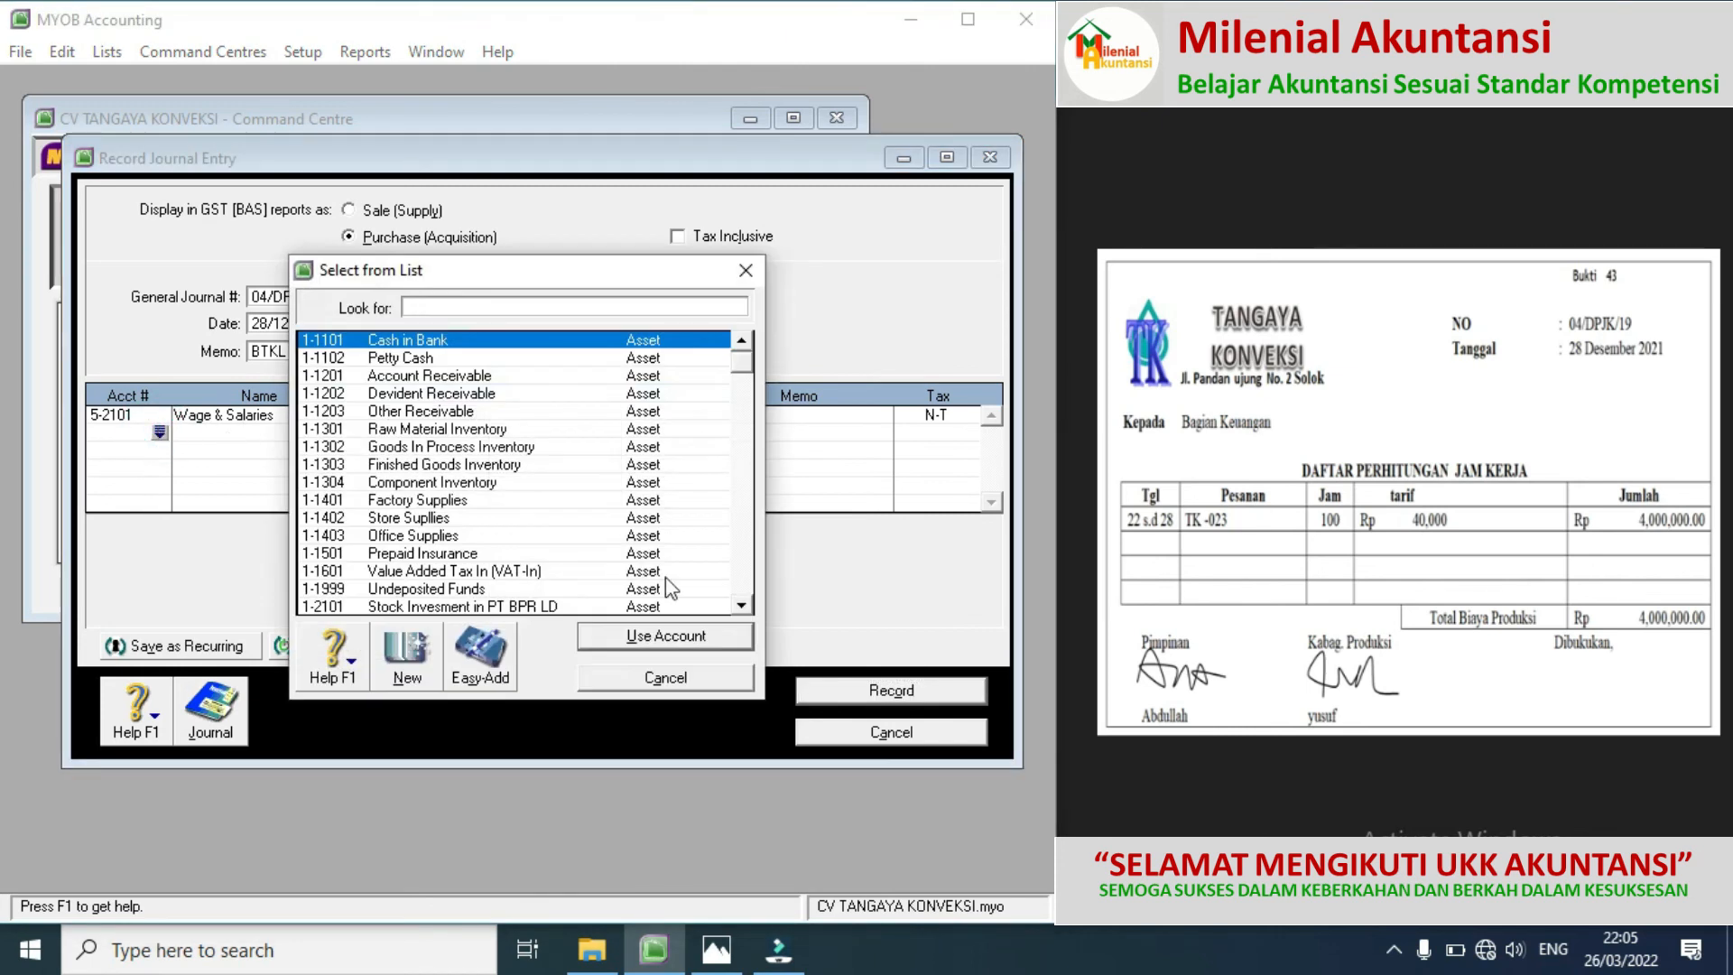
pyautogui.click(740, 550)
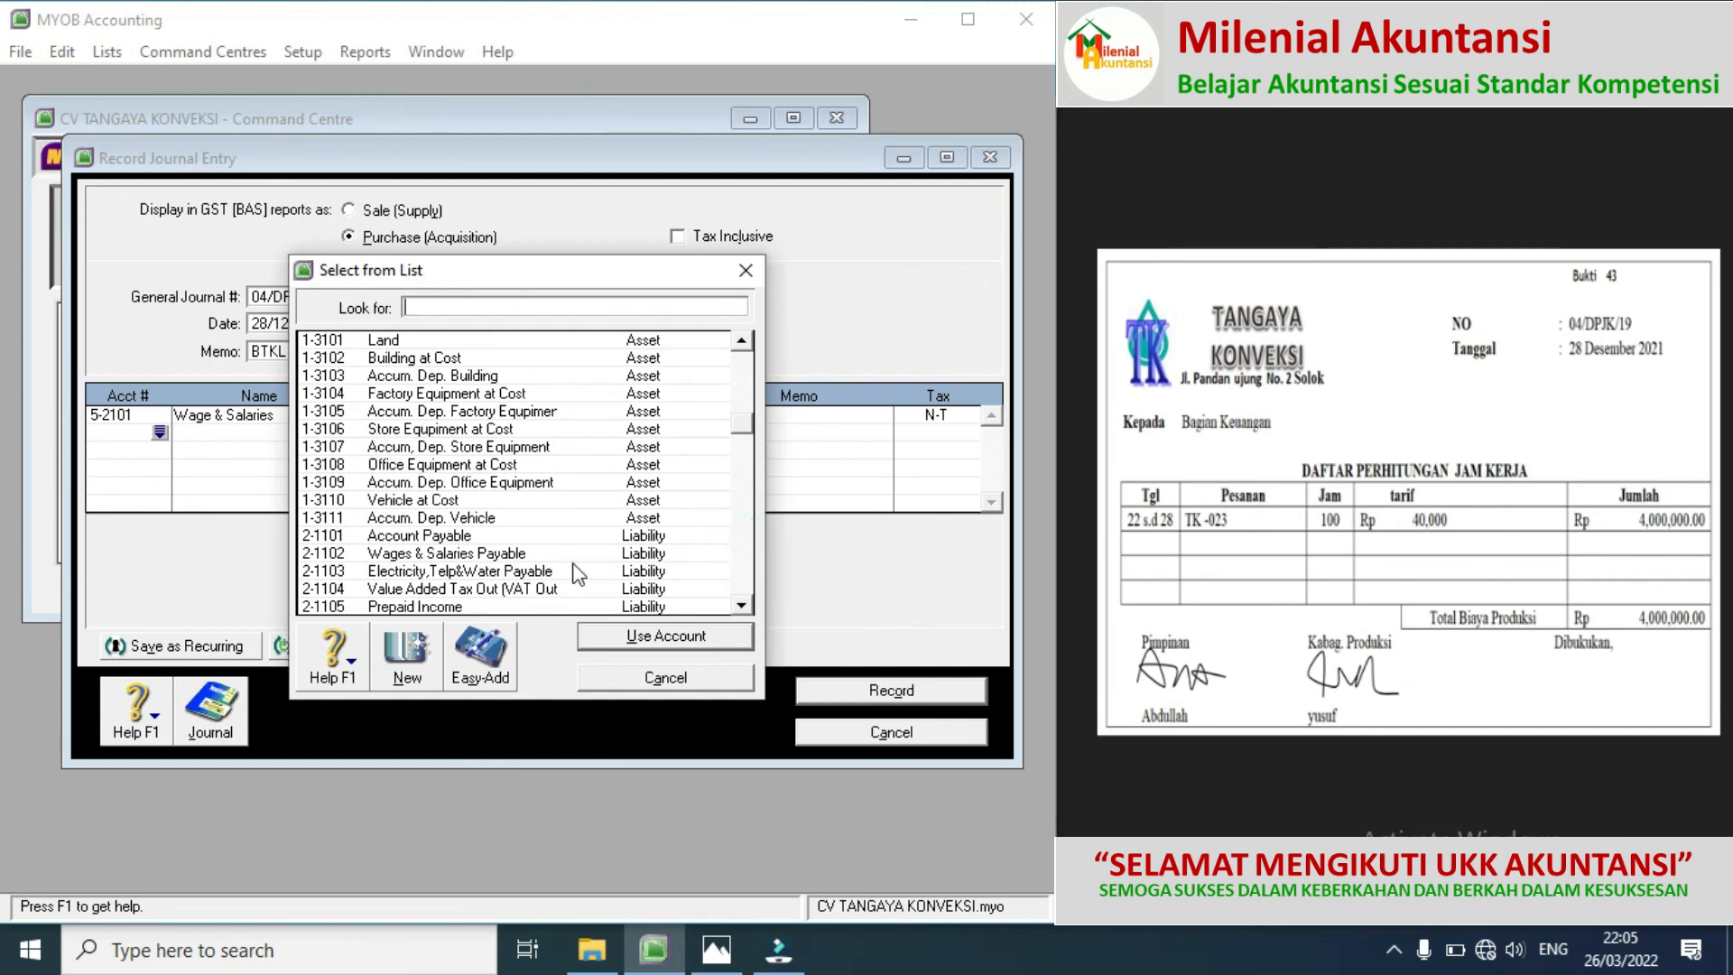
pyautogui.doubleClick(531, 553)
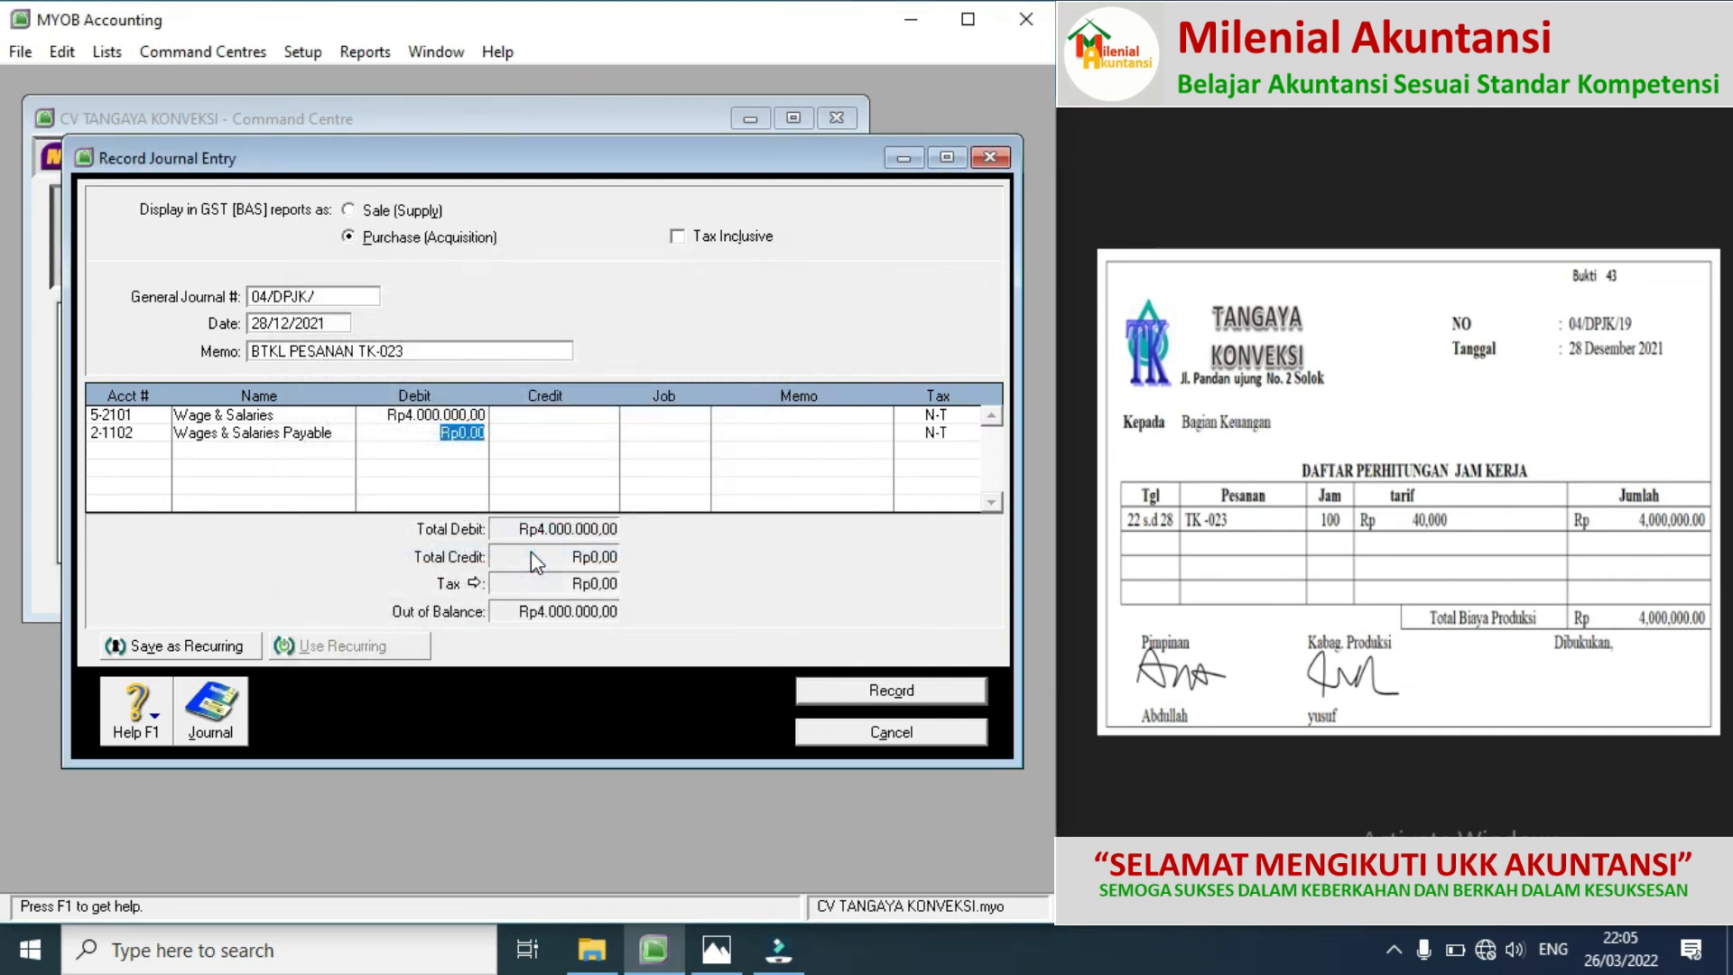
pyautogui.press('Tab')
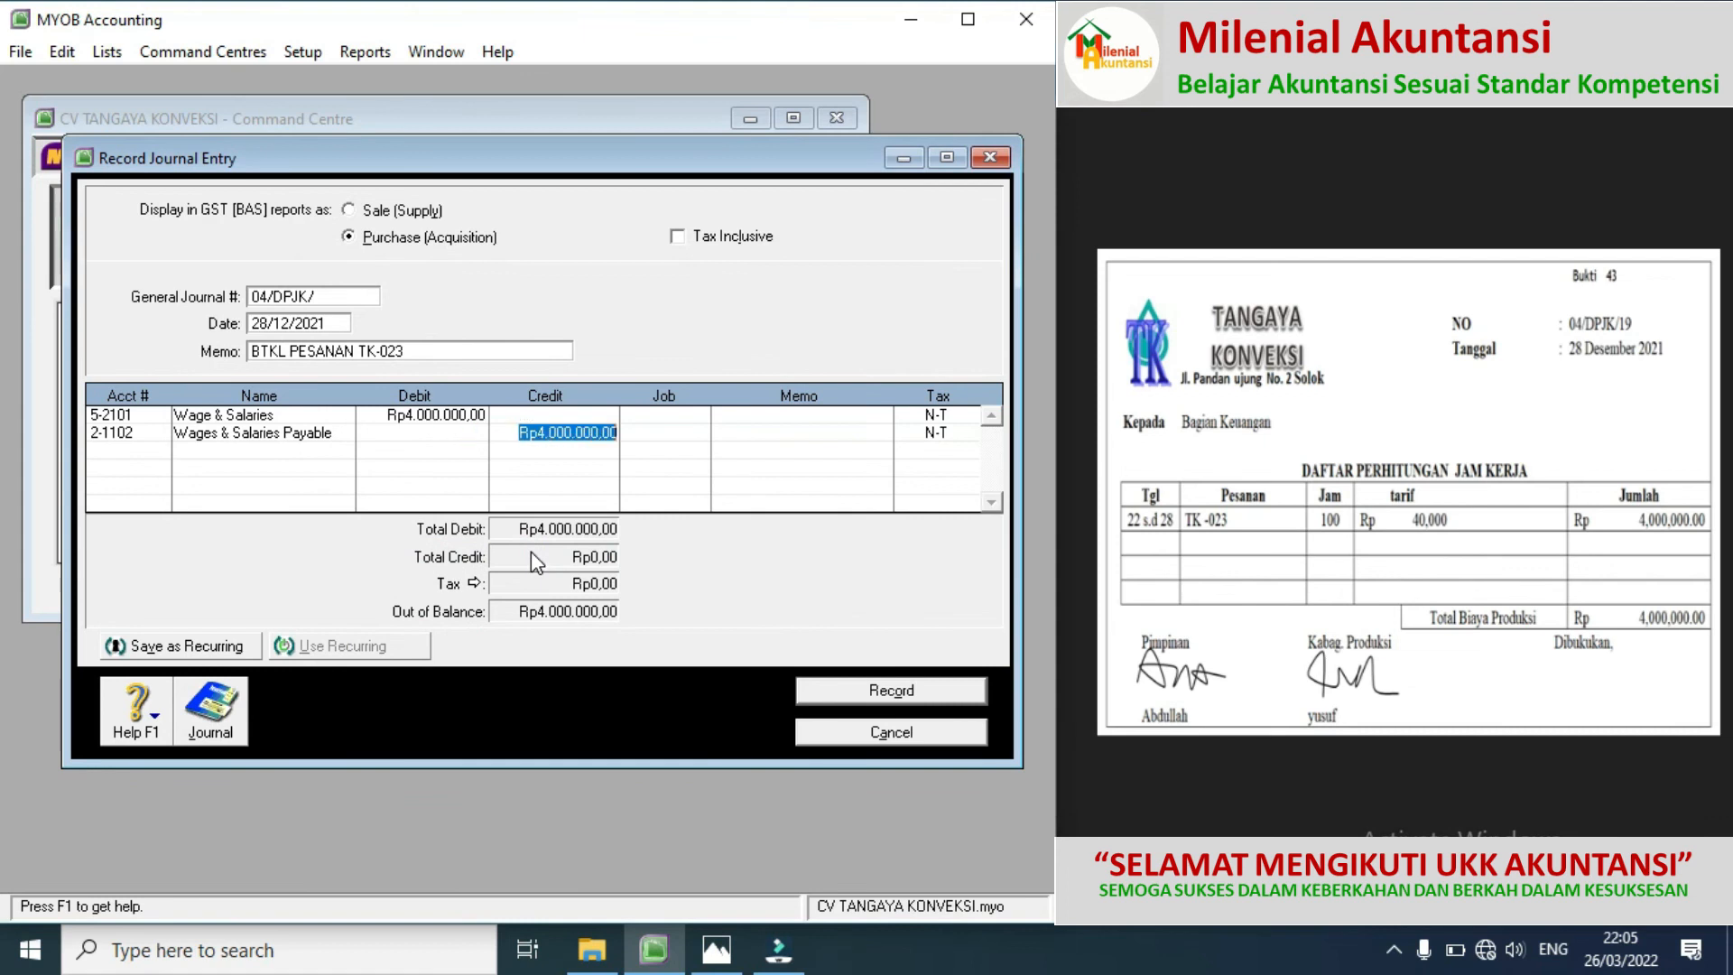
# Step: Add a third journal line debiting account 5-3002 GIP - Direct Wages Expense with 4,000,000
pyautogui.click(153, 456)
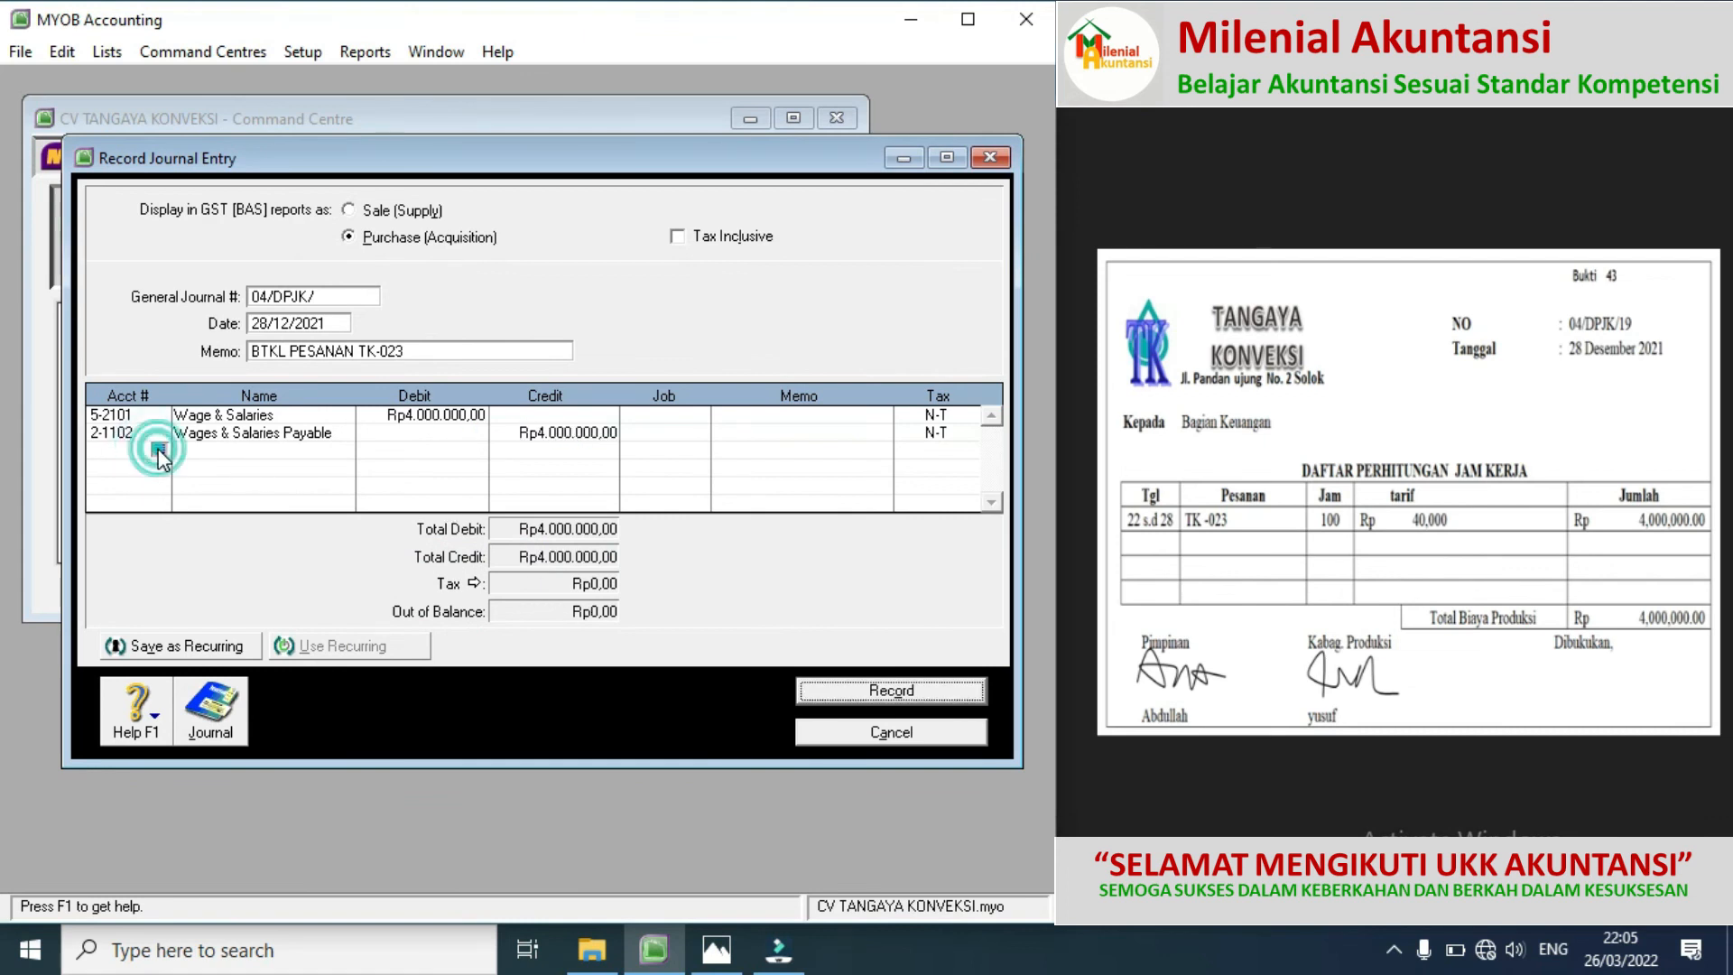
pyautogui.click(159, 451)
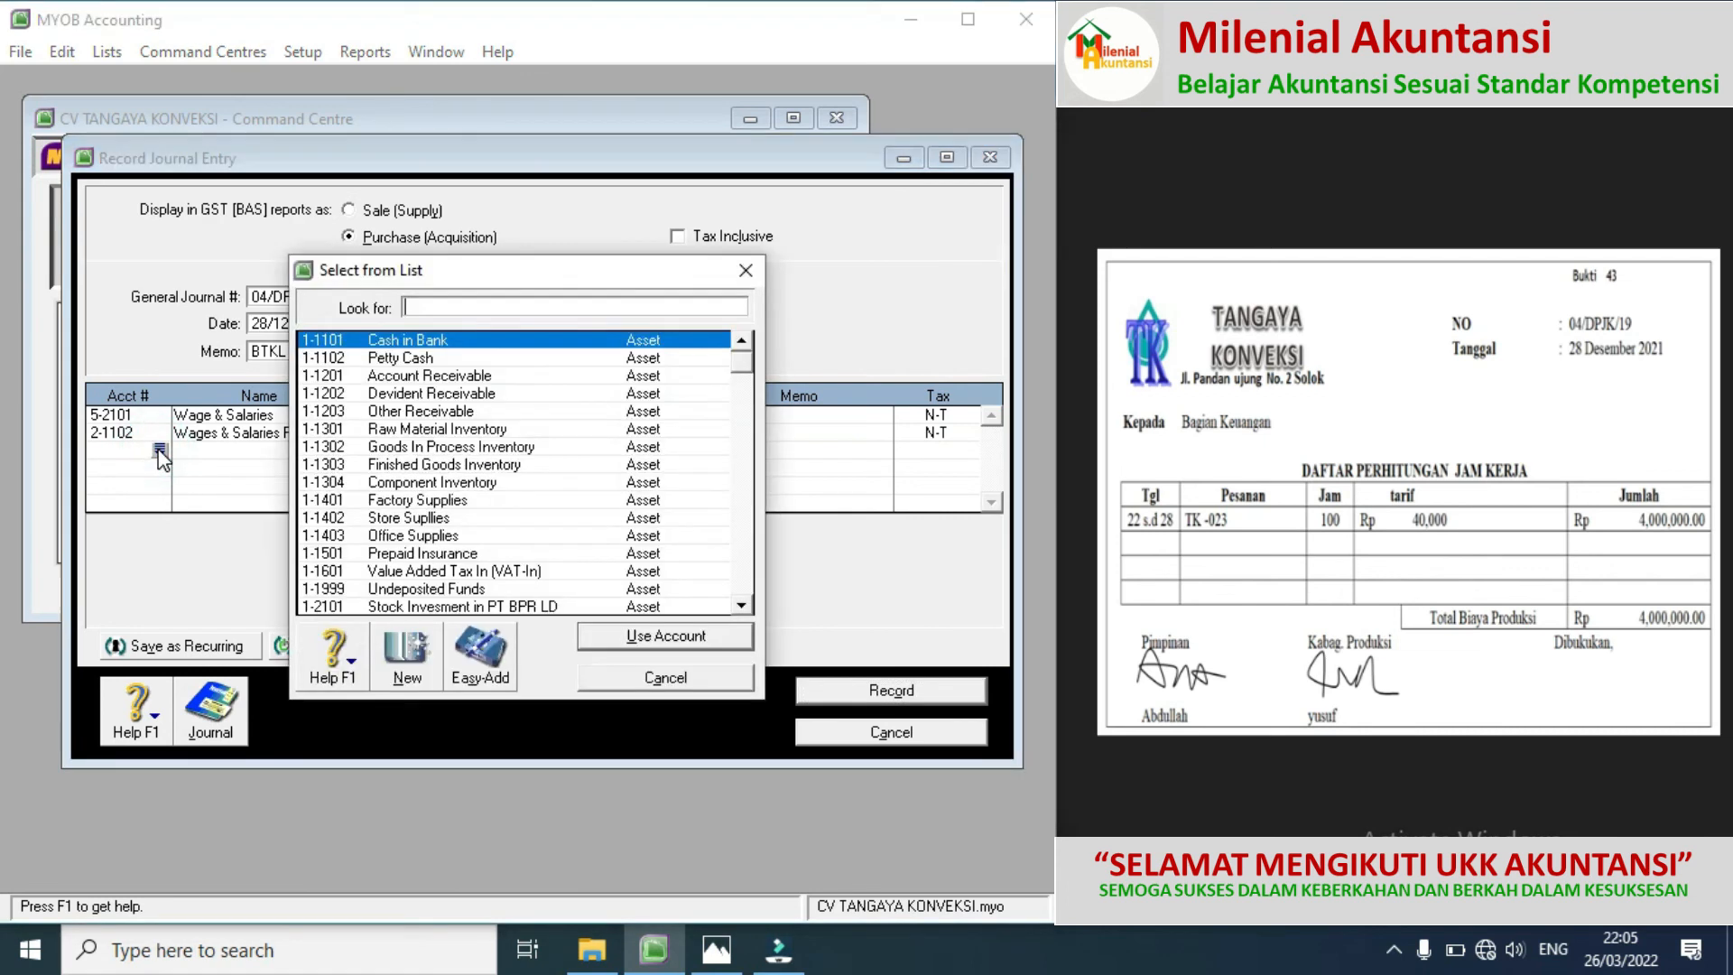
pyautogui.click(743, 566)
pyautogui.click(745, 570)
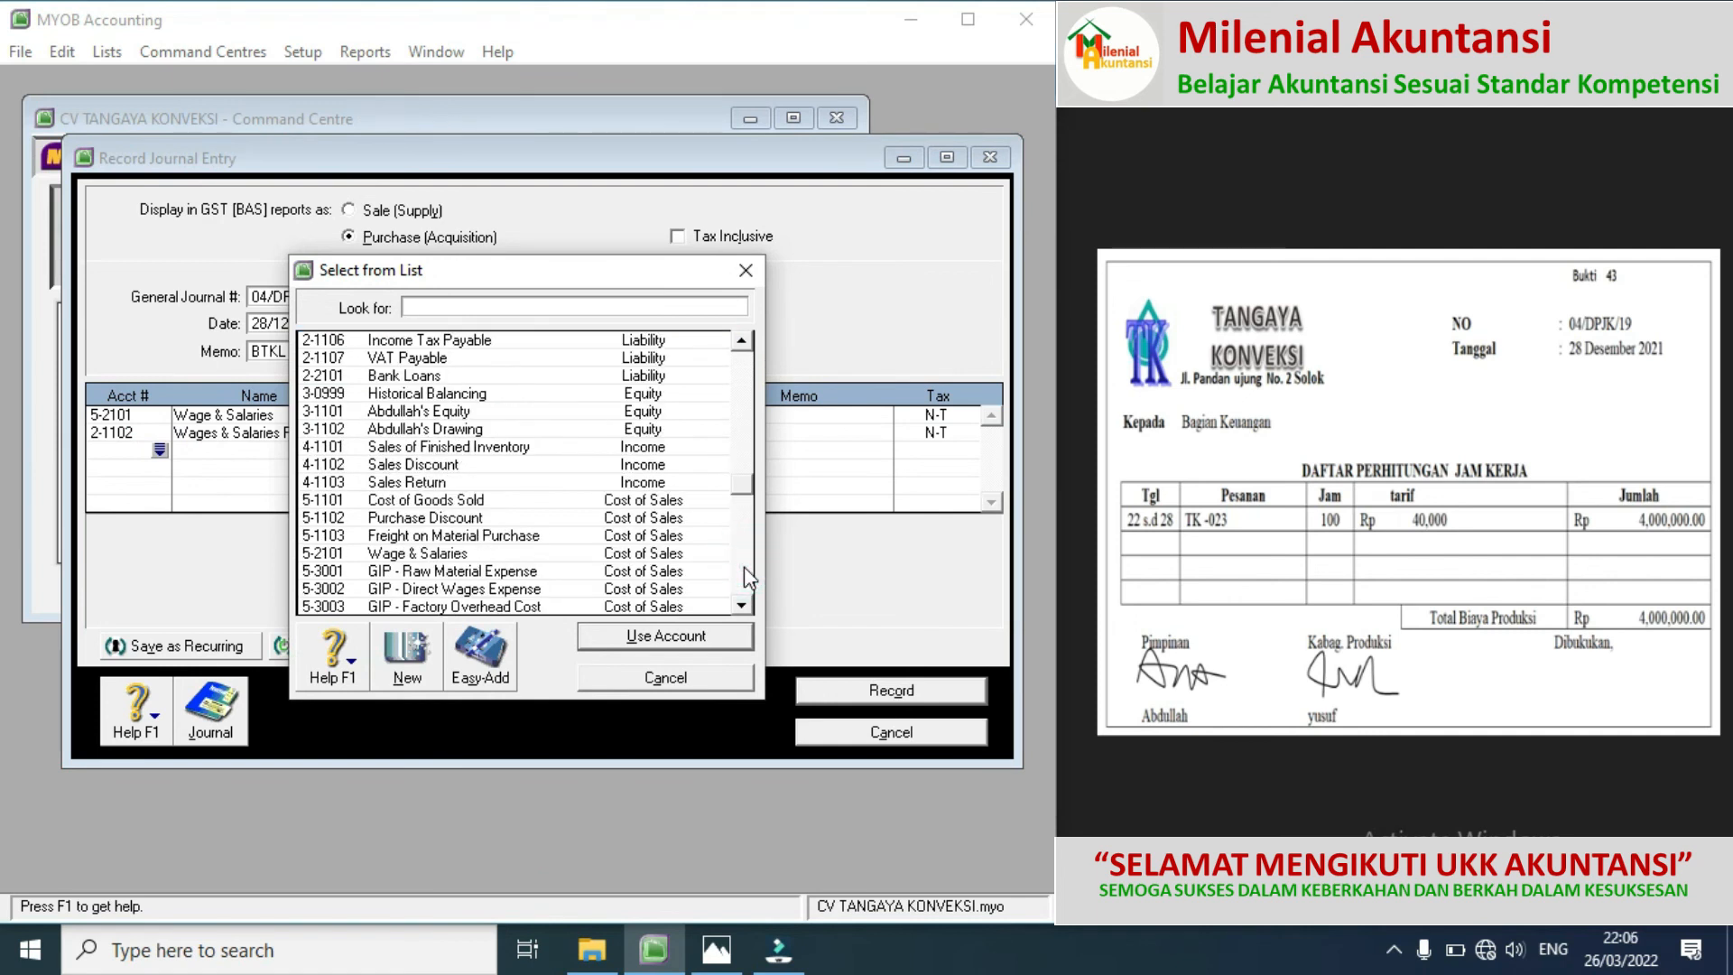
pyautogui.click(519, 588)
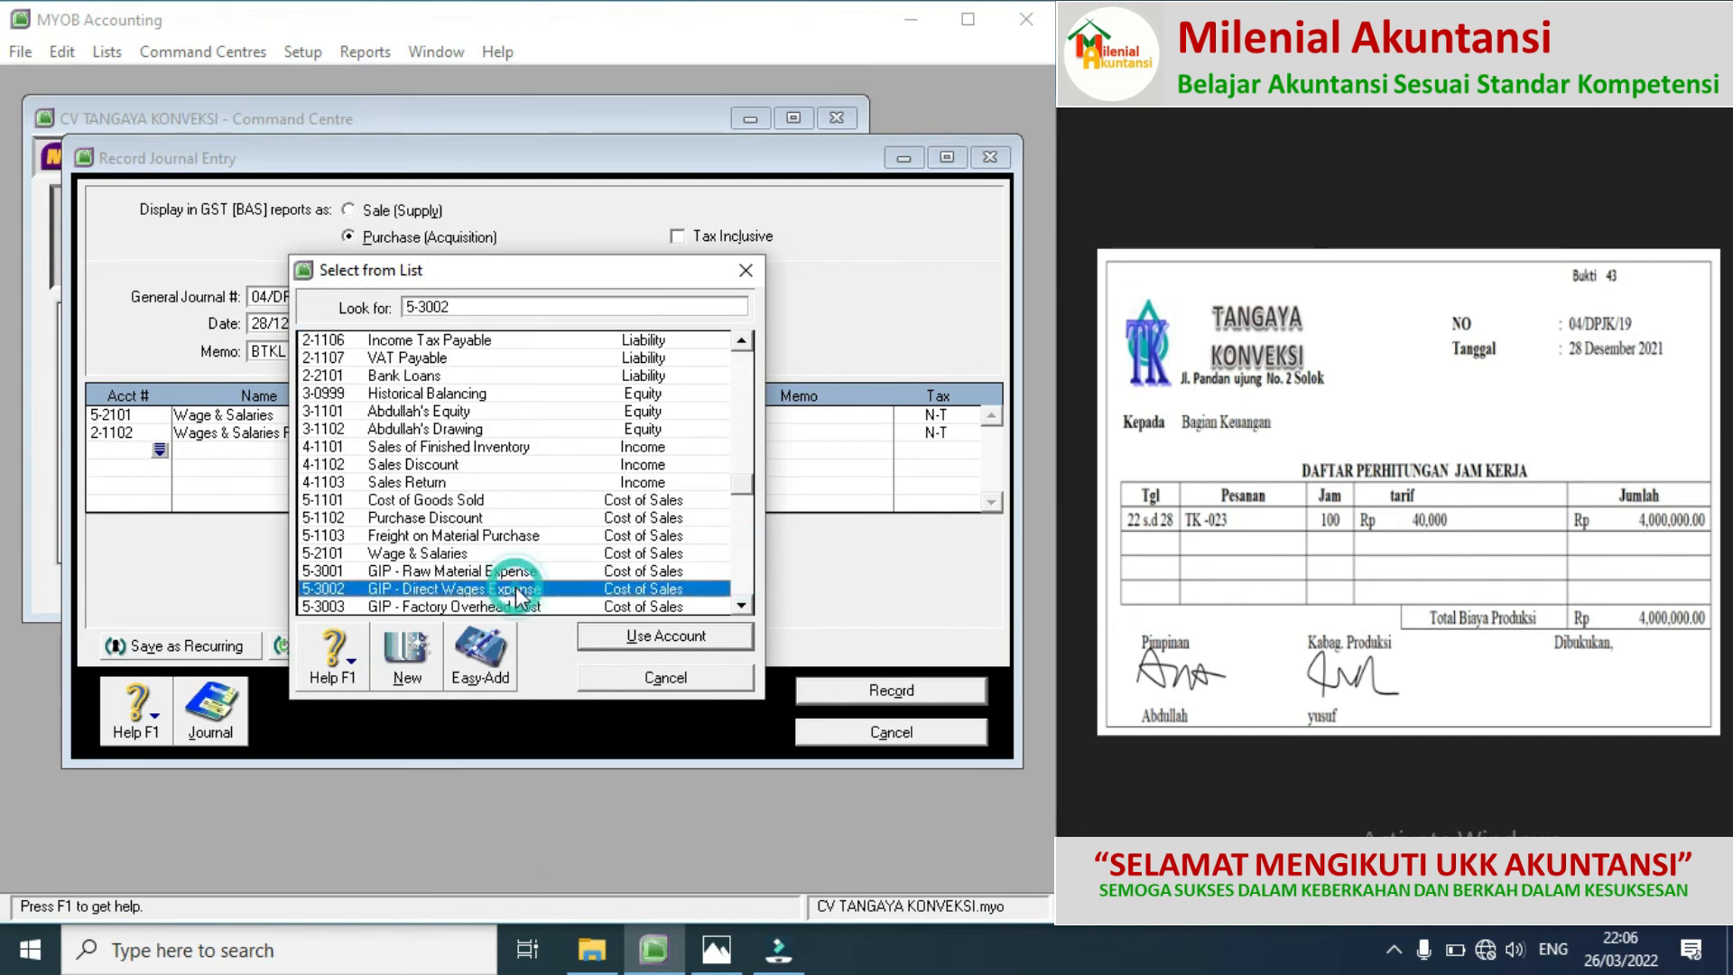
pyautogui.doubleClick(440, 591)
pyautogui.write('4')
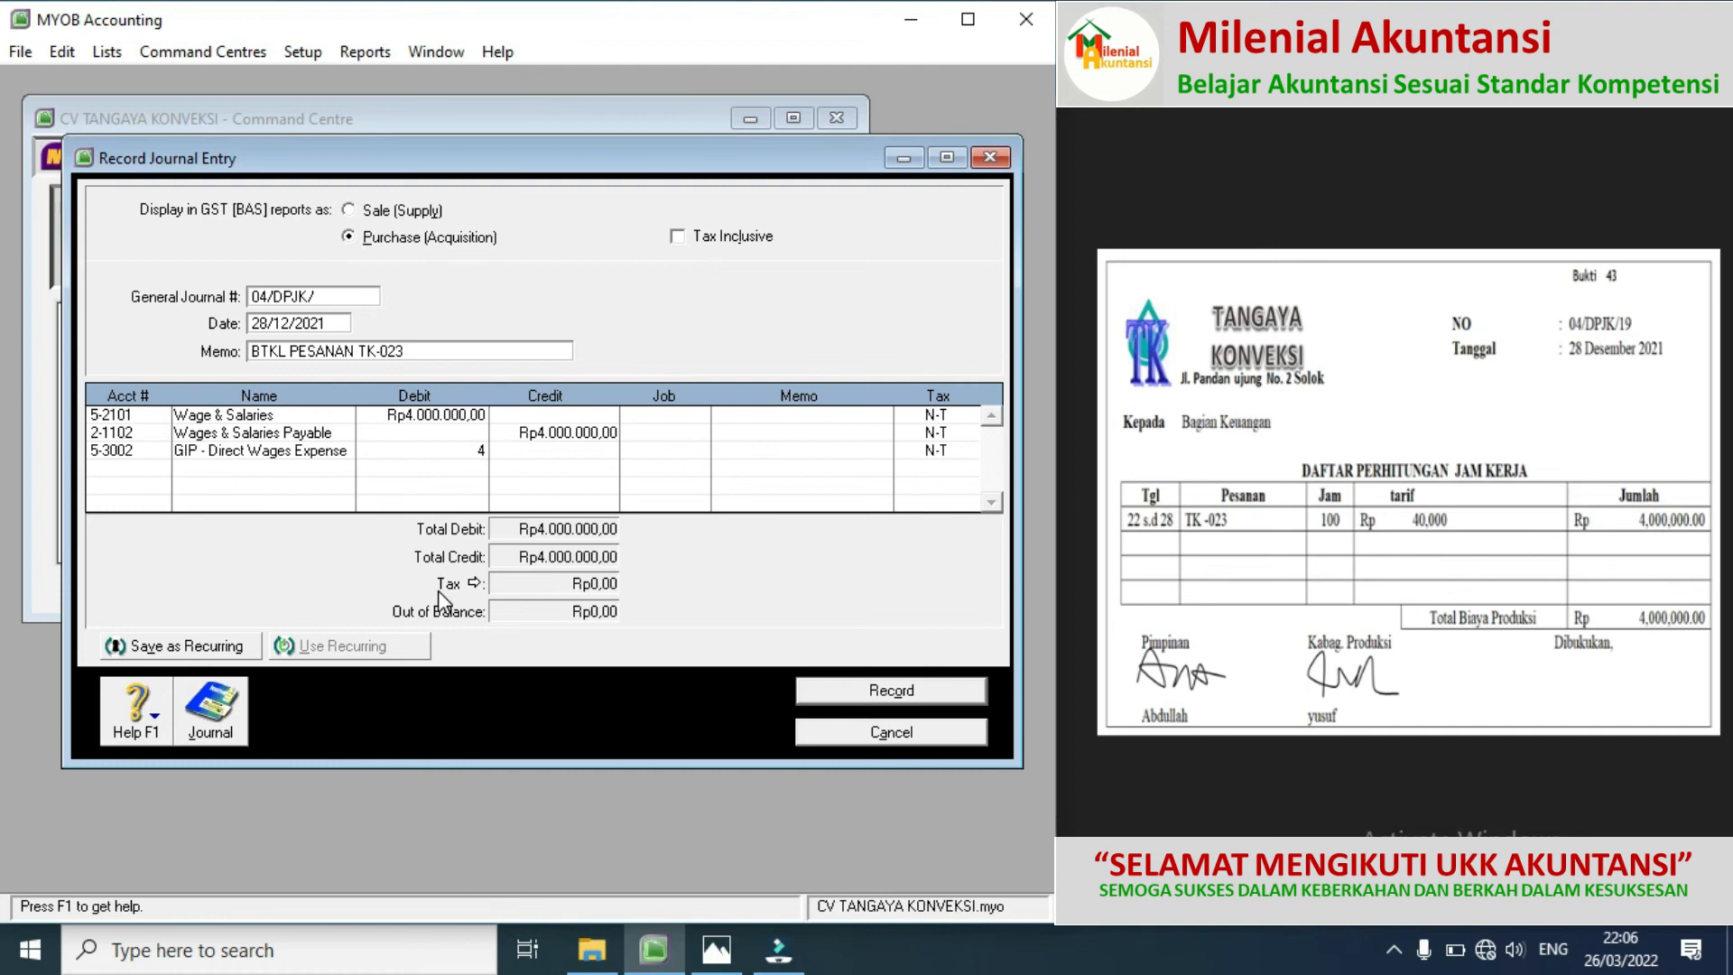
pyautogui.write('.000.00000000')
# Step: Add a fourth line crediting account 5-2101 Wage & Salaries with 4,000,000 and record the journal entry
pyautogui.click(156, 470)
pyautogui.click(159, 467)
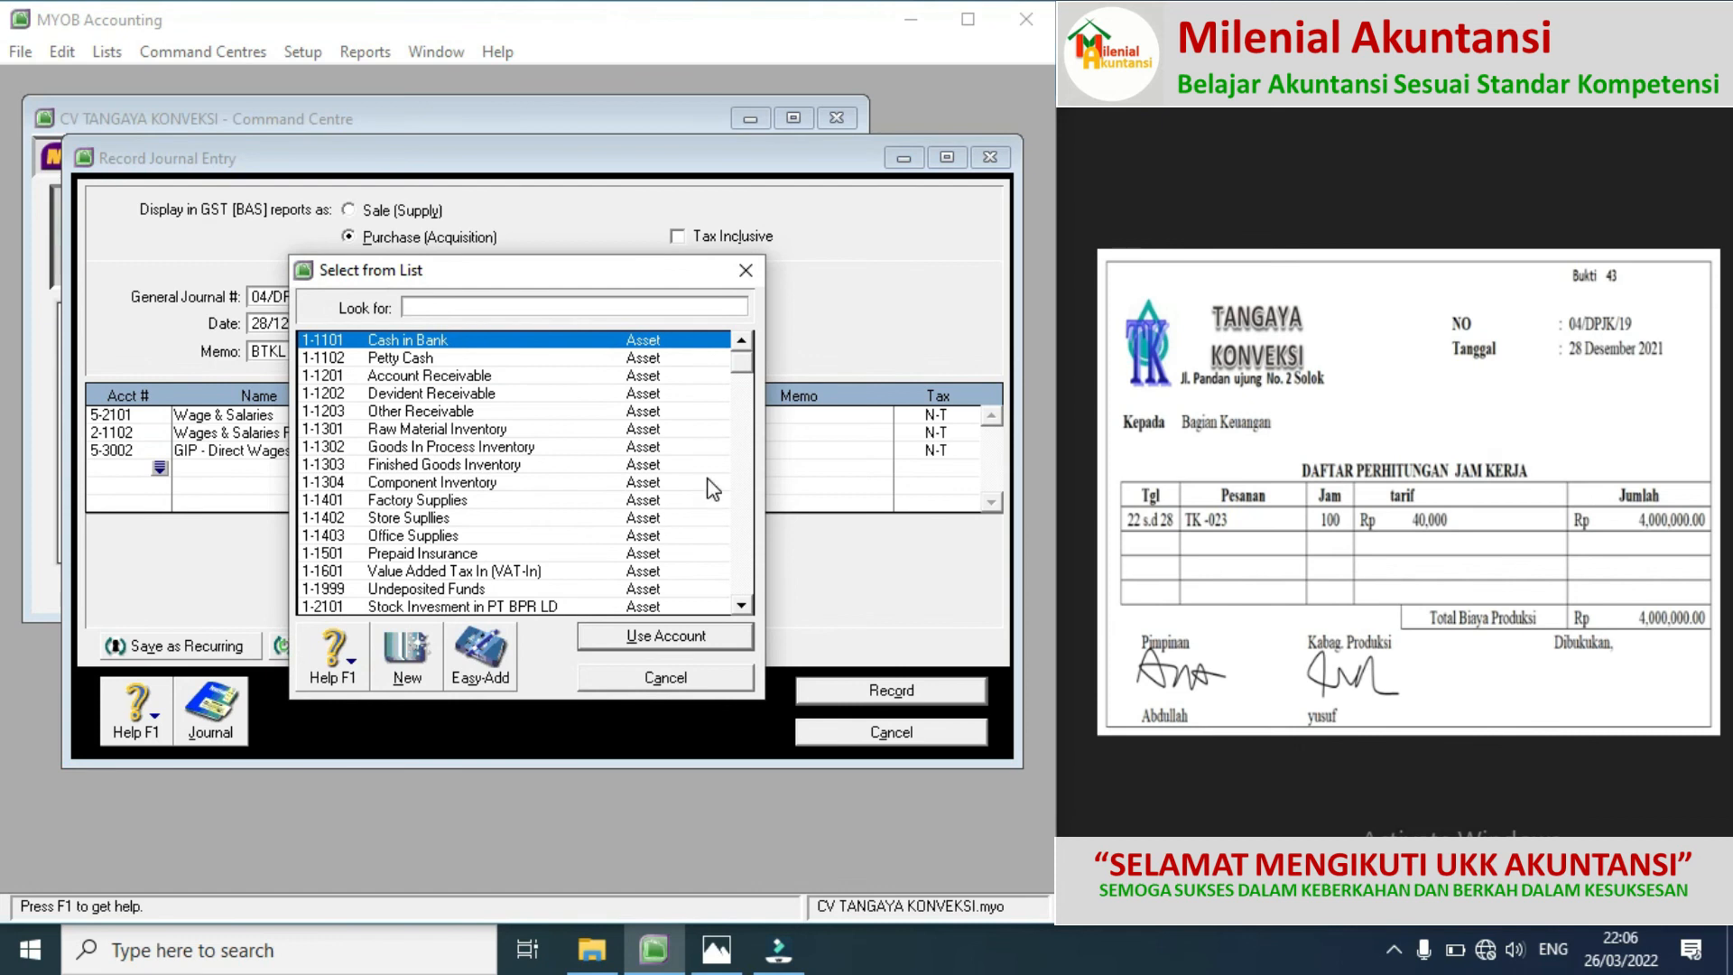
pyautogui.click(740, 523)
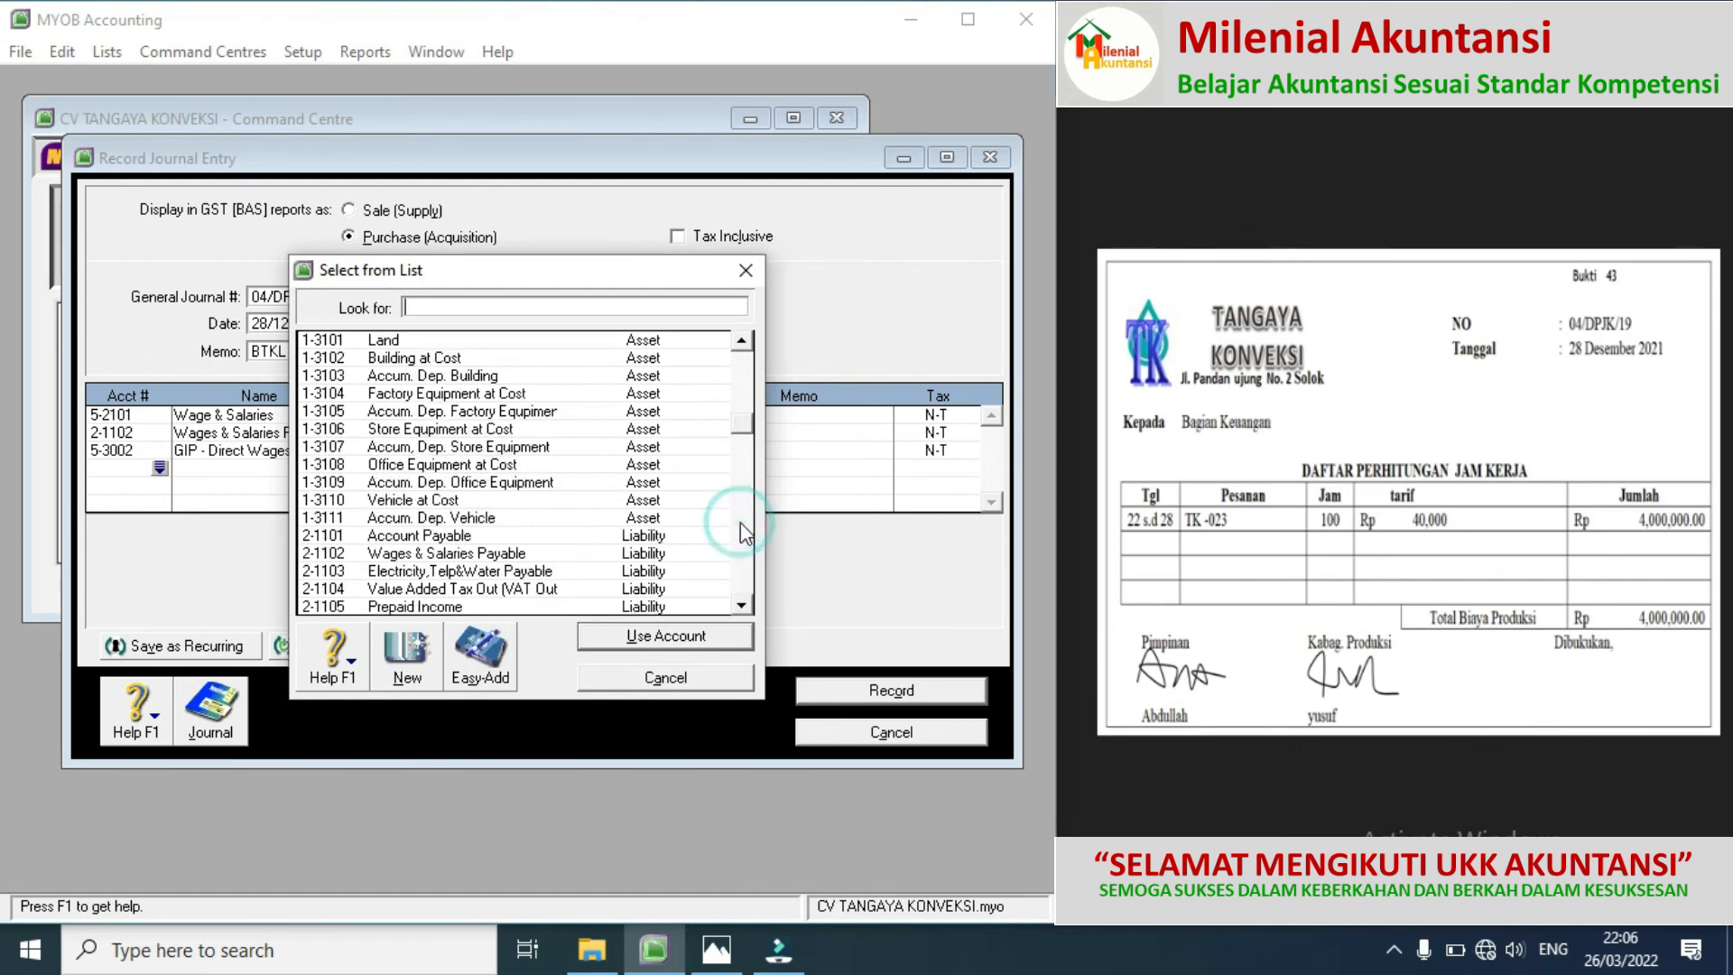
pyautogui.click(741, 547)
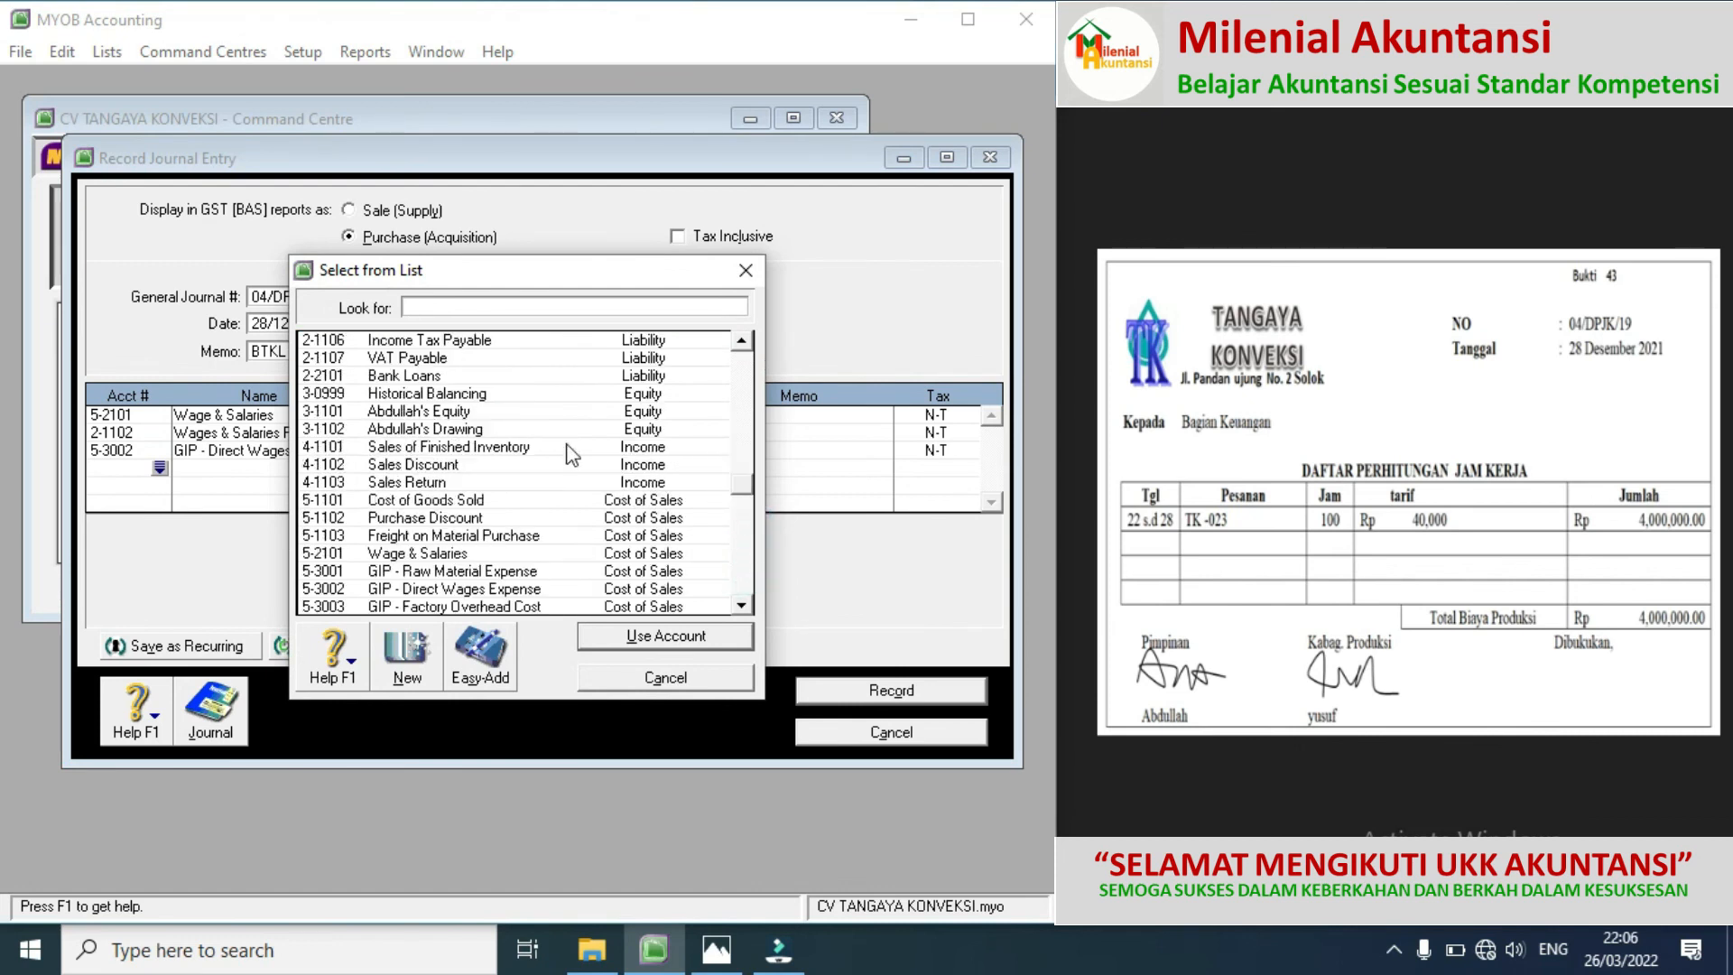
pyautogui.doubleClick(421, 552)
pyautogui.write('4.000.000')
pyautogui.press('Tab')
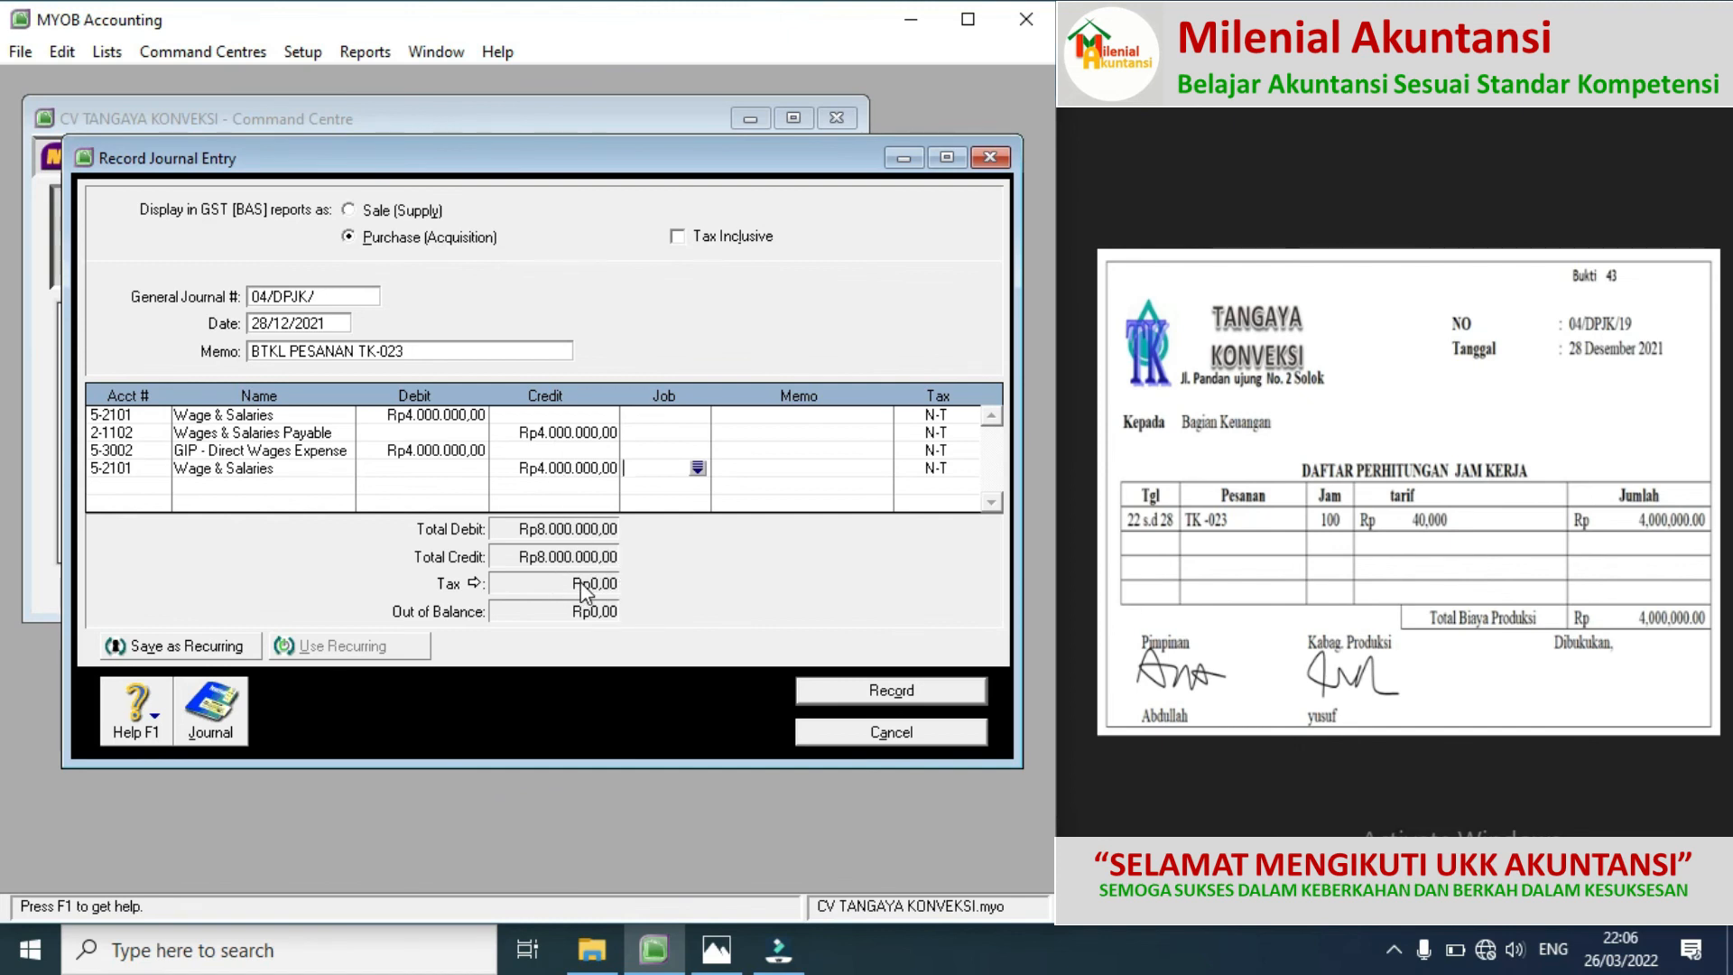
pyautogui.click(849, 692)
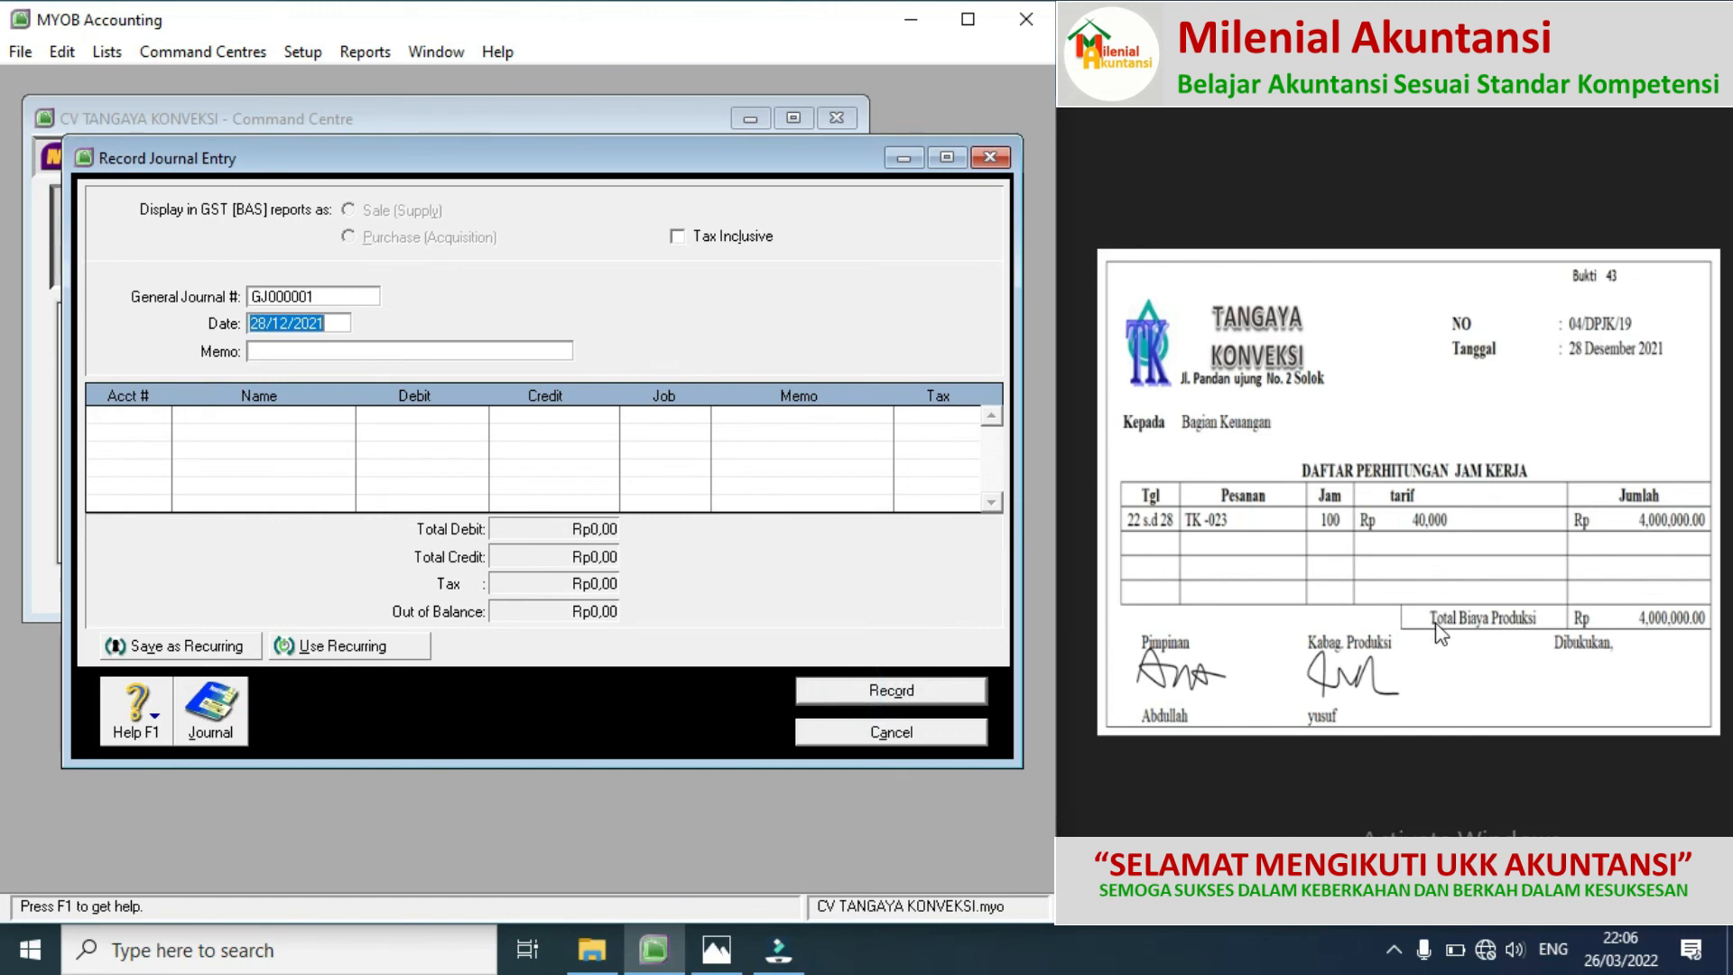
# Step: Show the next voucher, close the journal entry form, and start a Spend Money payment to the card TKL BAG PRODUKSI
pyautogui.click(1700, 494)
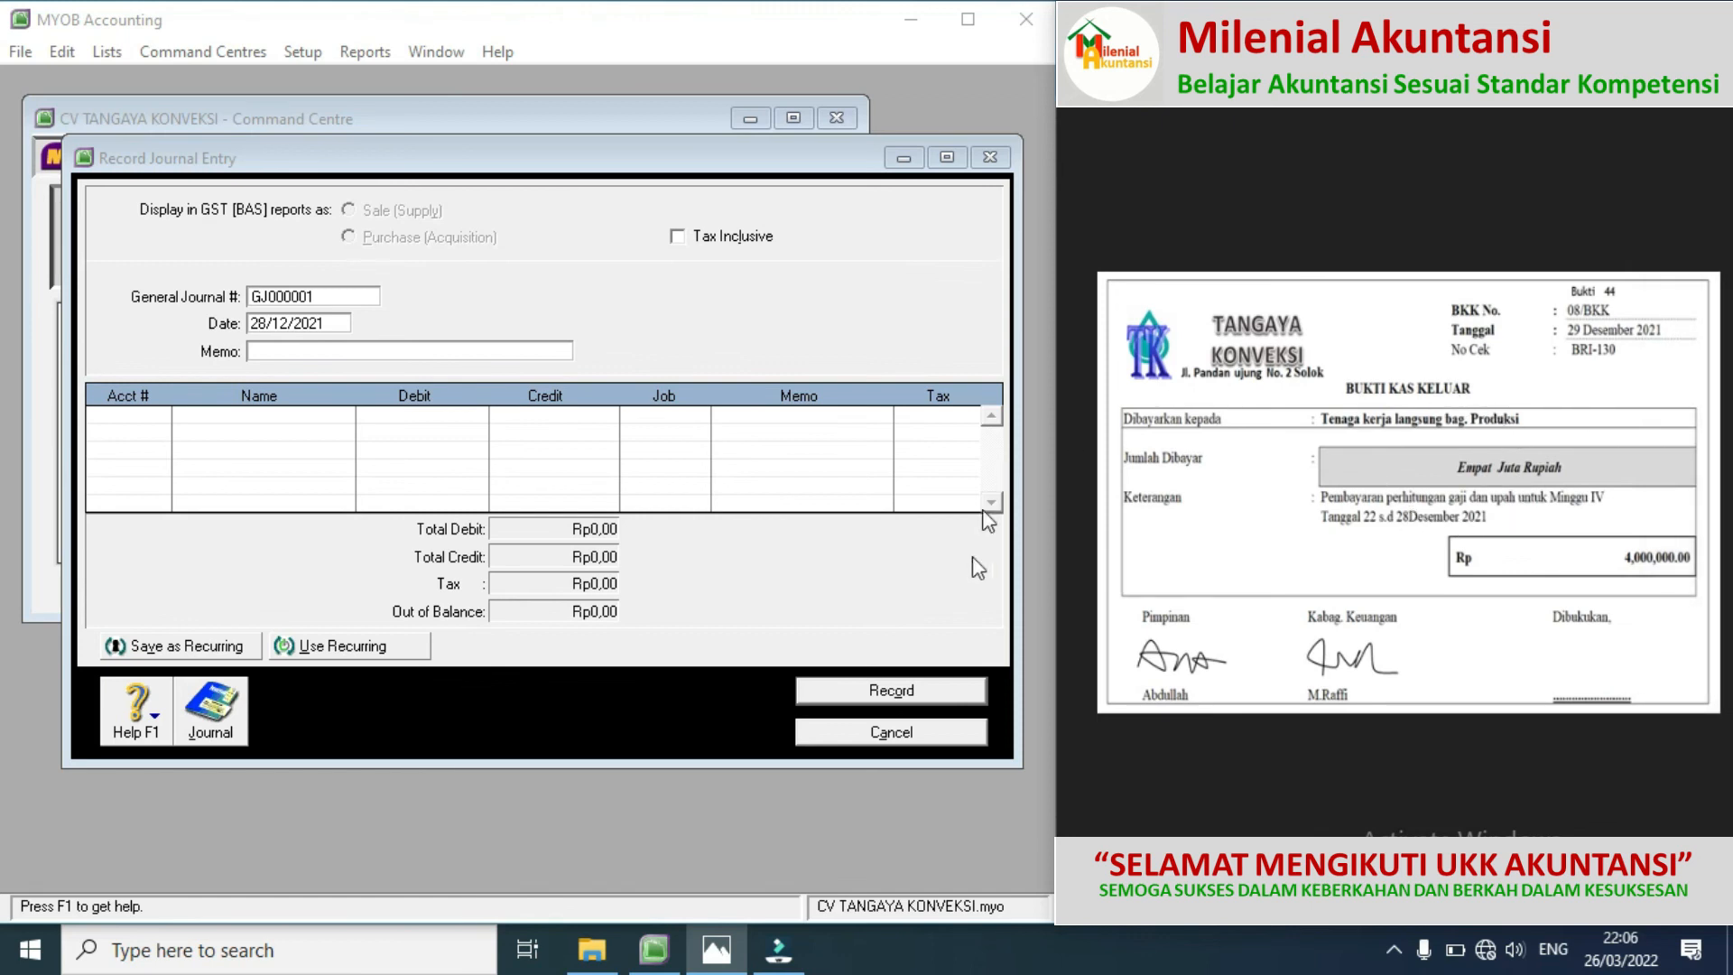
pyautogui.click(869, 742)
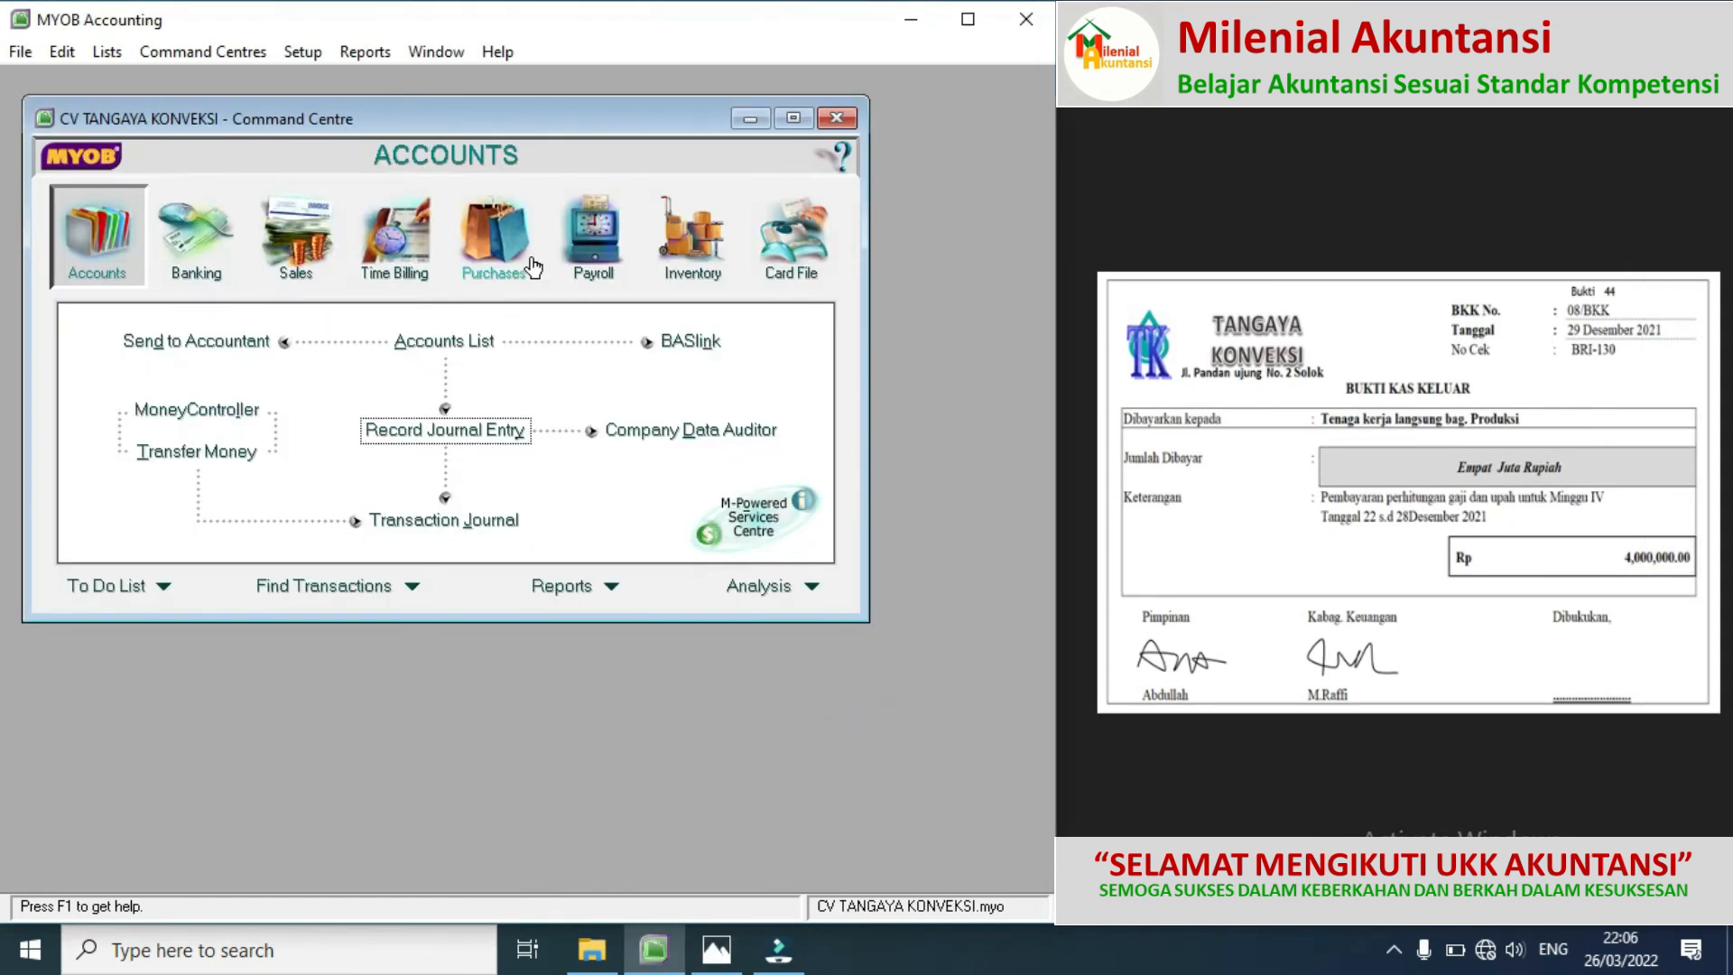
pyautogui.click(197, 242)
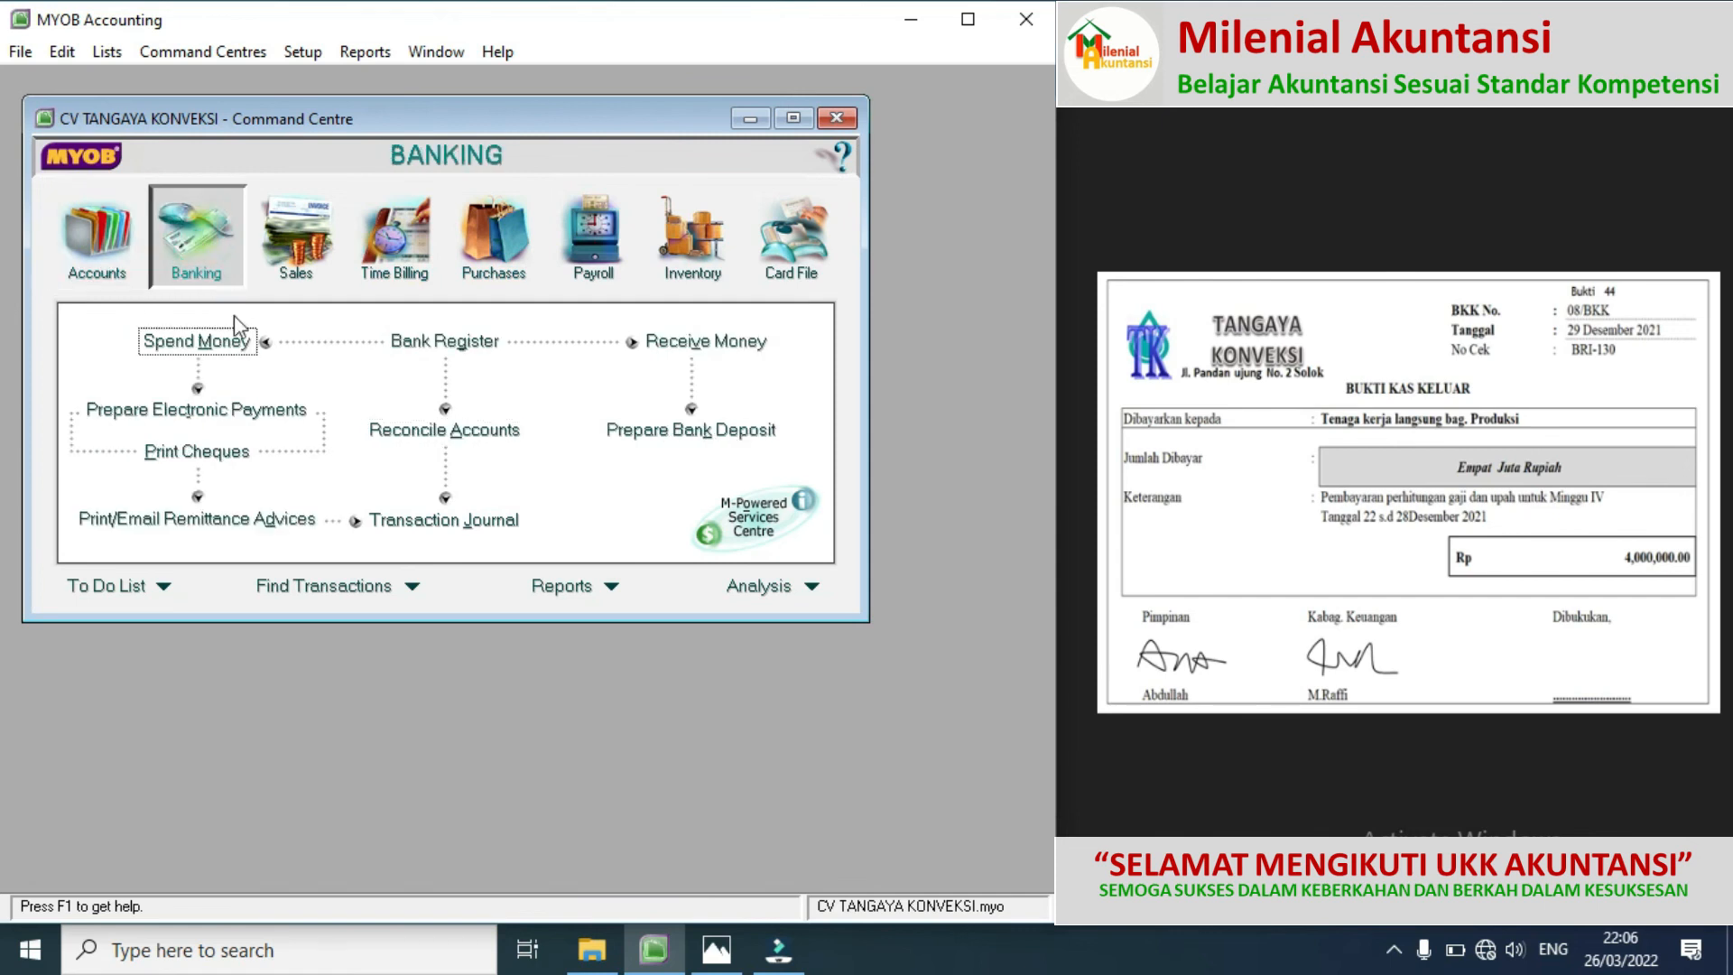
pyautogui.click(215, 348)
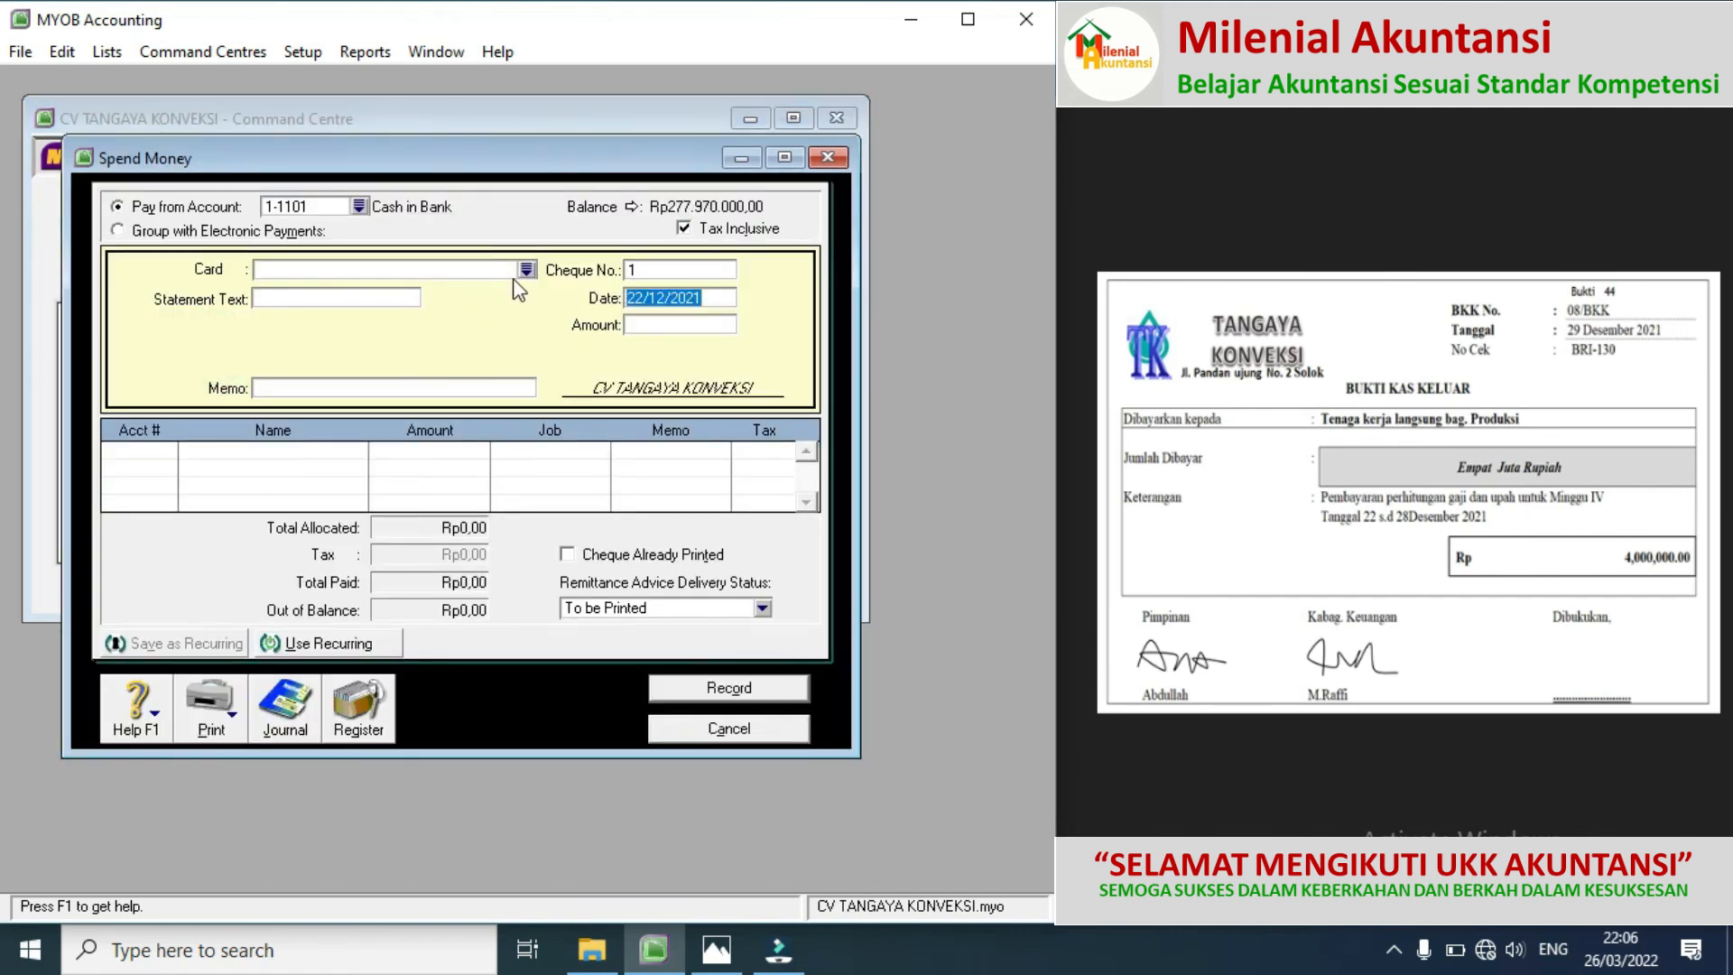
pyautogui.click(526, 271)
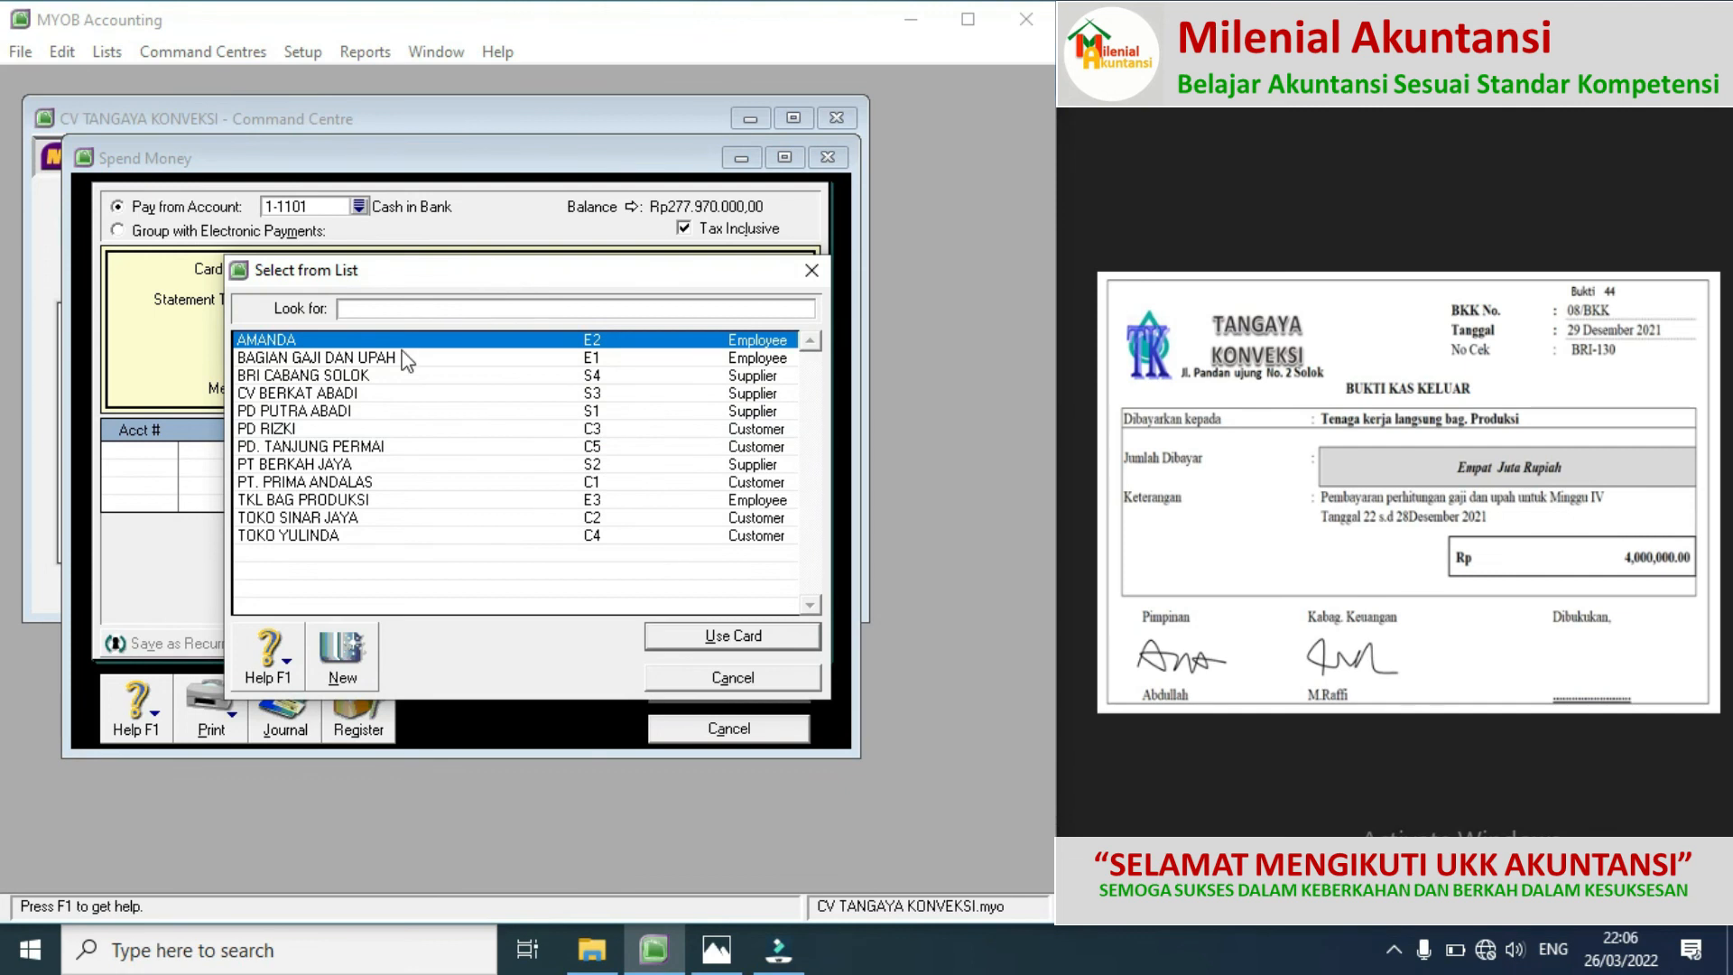
pyautogui.doubleClick(308, 499)
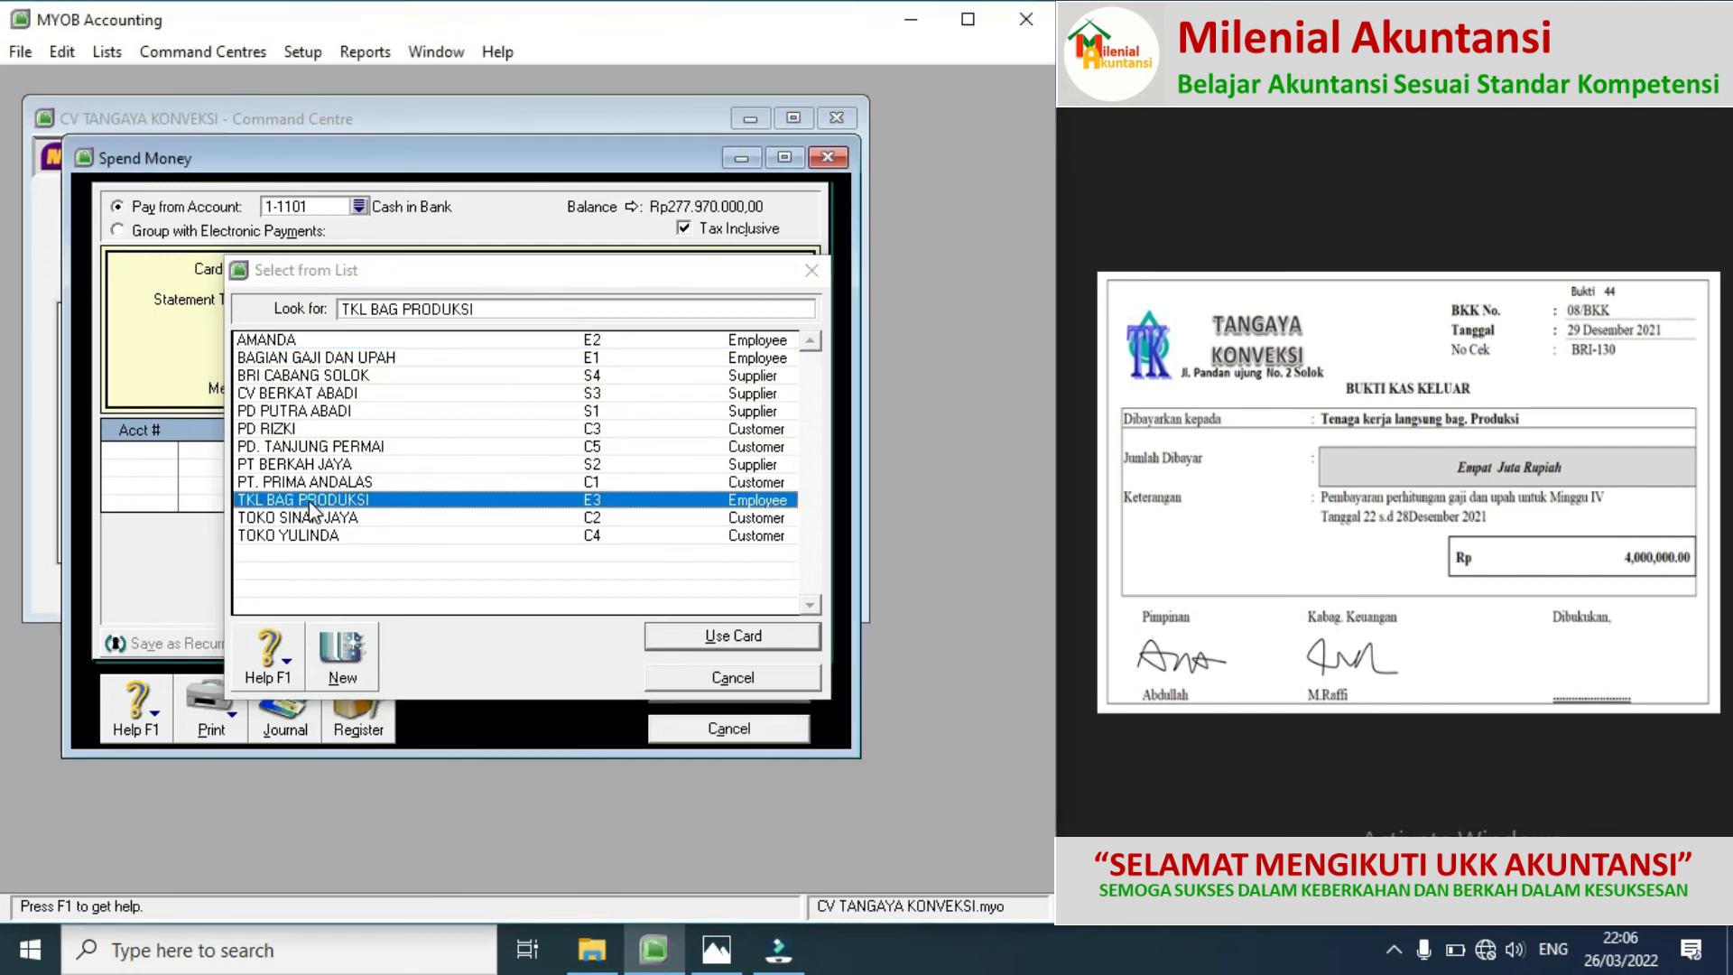
# Step: Set the payment's cheque number to 08/BKK, the date to 29/12/2021 and the amount to 4,000,000
pyautogui.click(668, 270)
pyautogui.write('08/BKK')
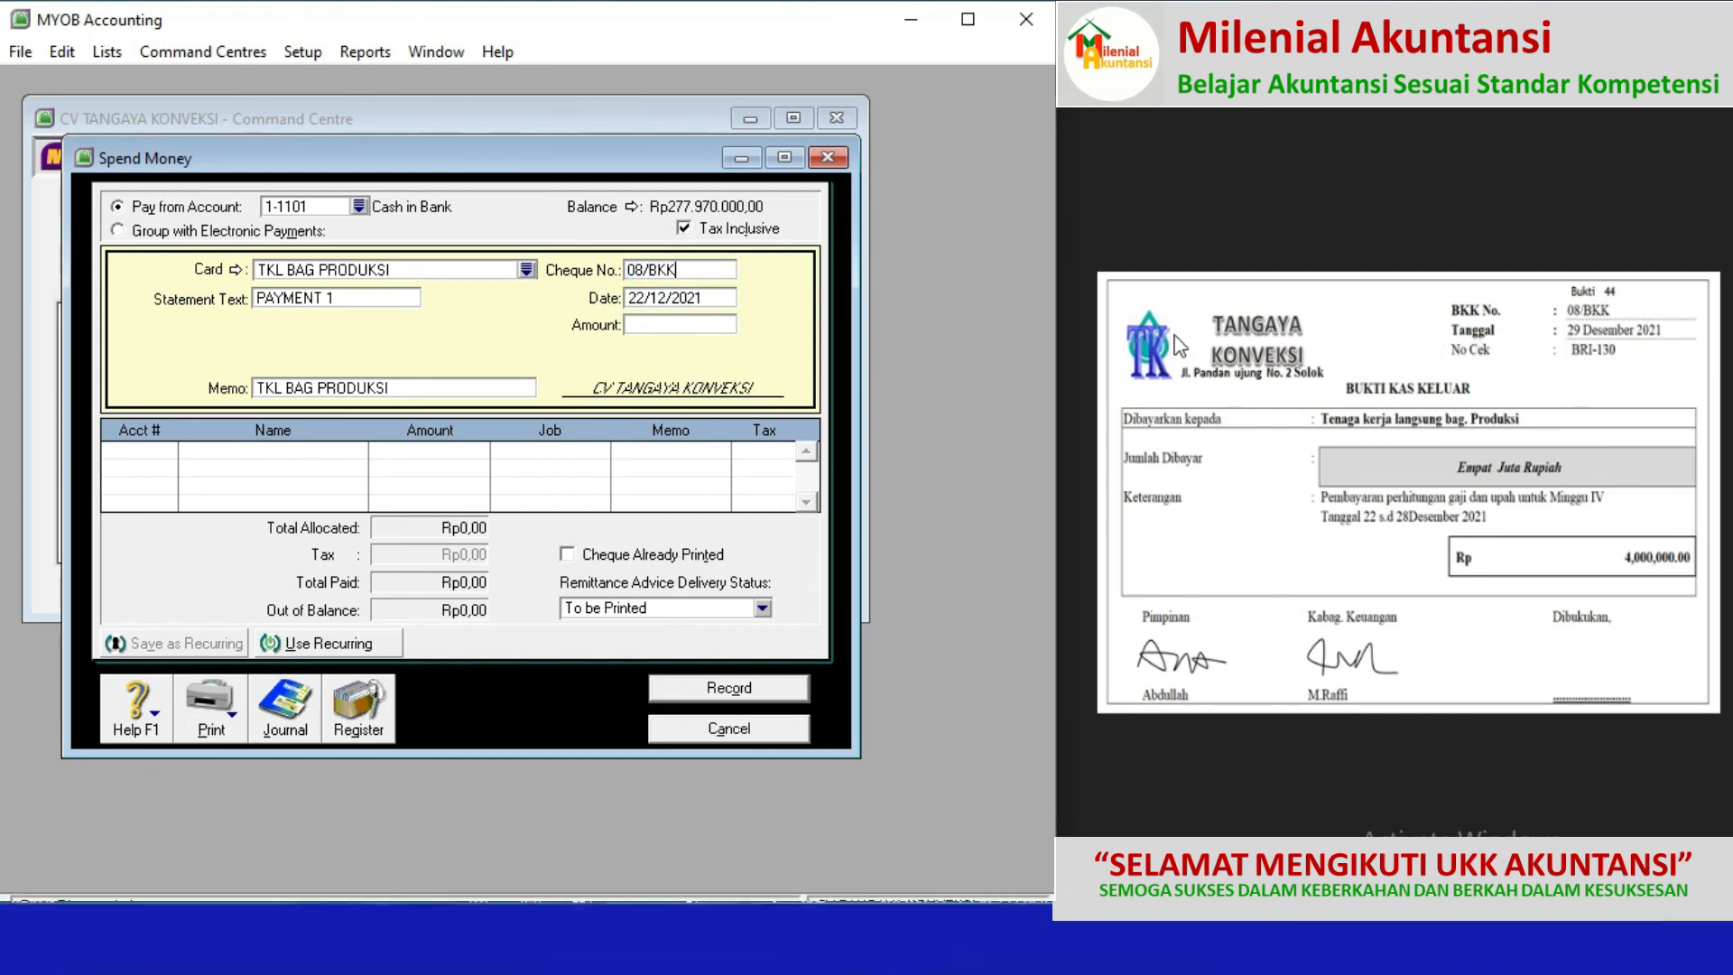
pyautogui.click(644, 302)
pyautogui.click(645, 302)
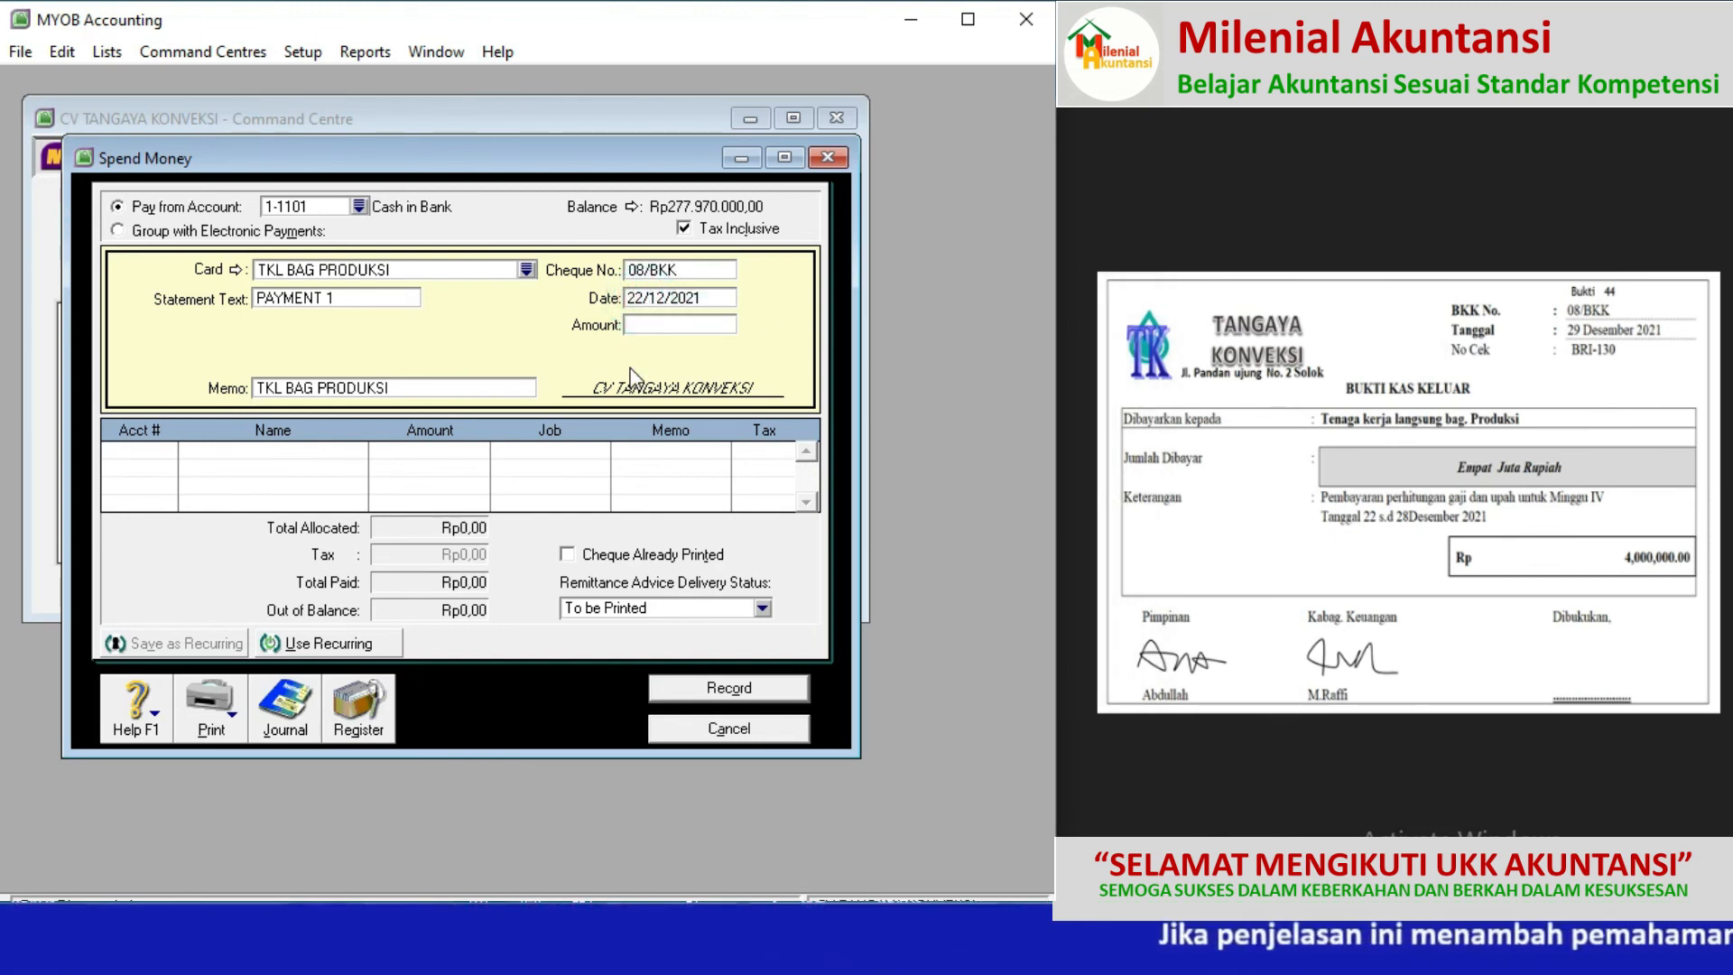
pyautogui.press('BackSpace')
pyautogui.write('9')
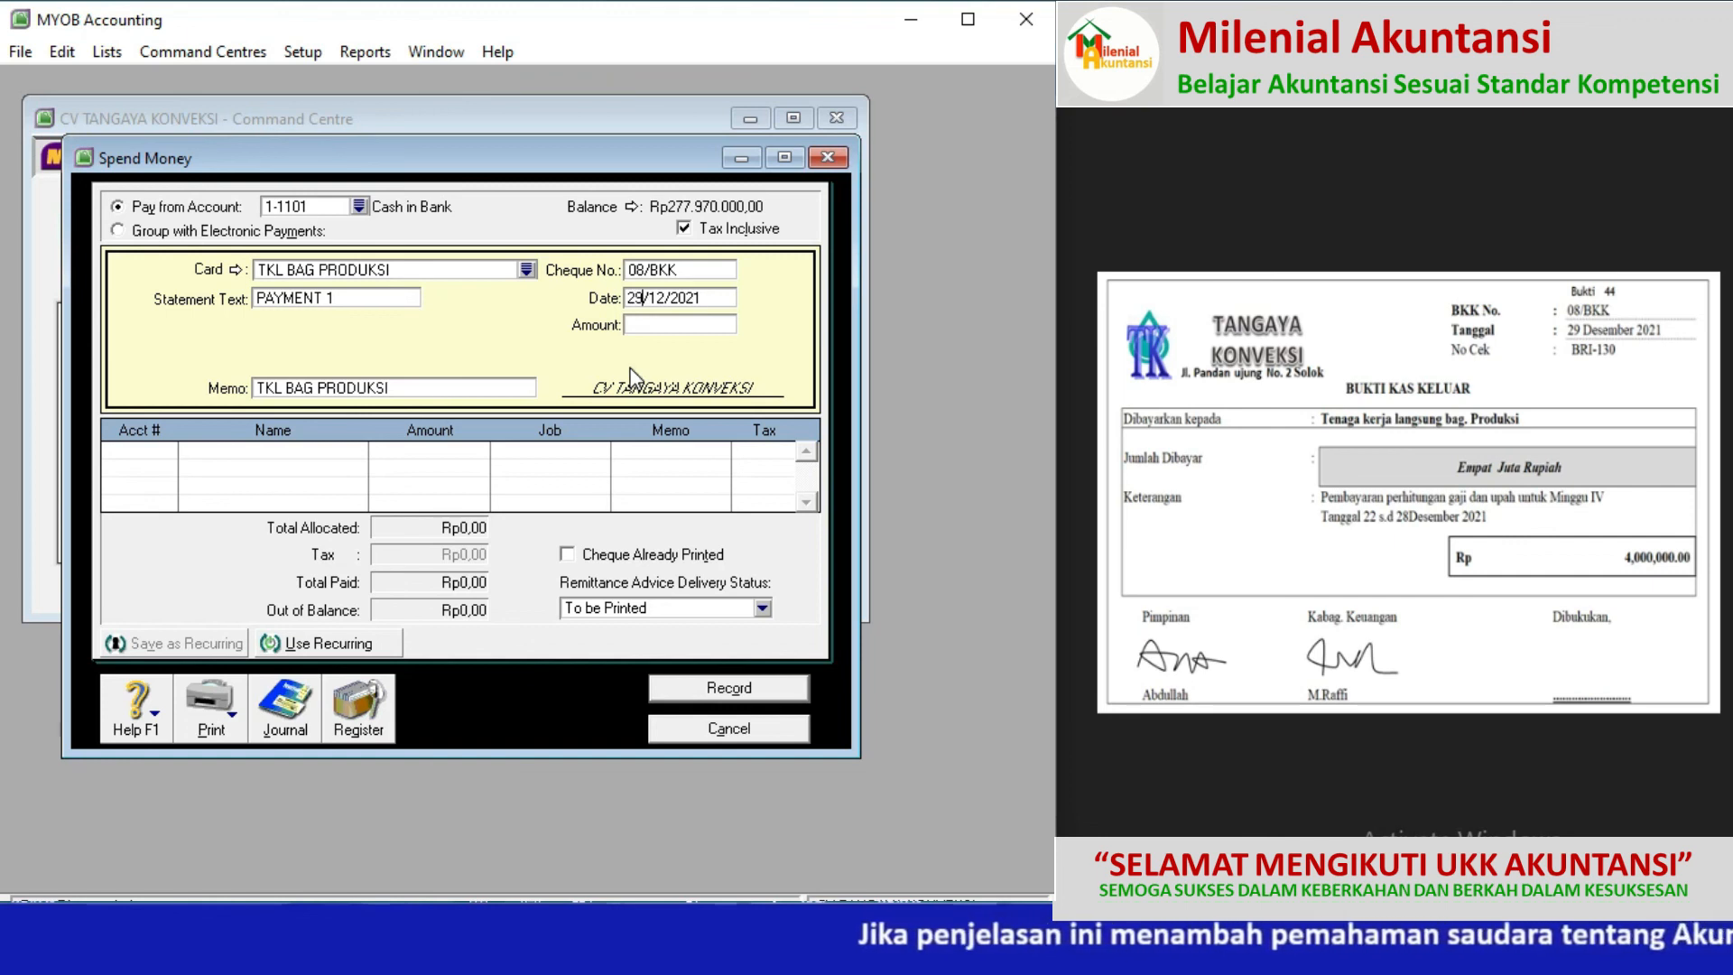
pyautogui.click(690, 320)
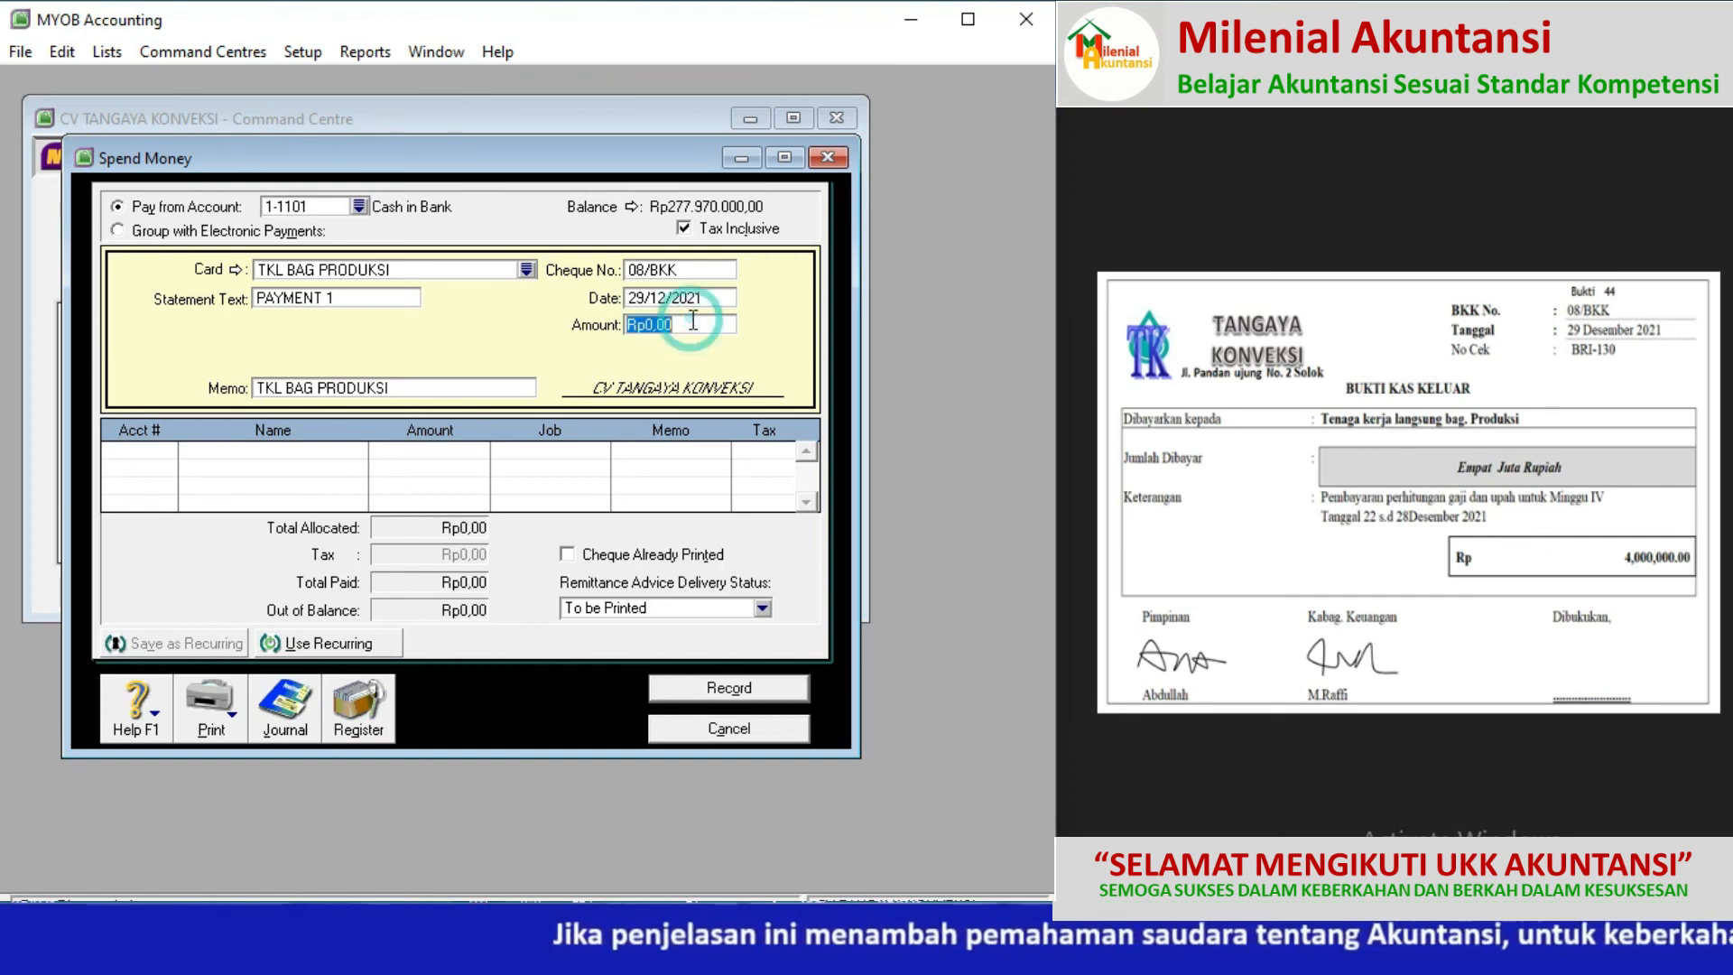
pyautogui.write('4000000')
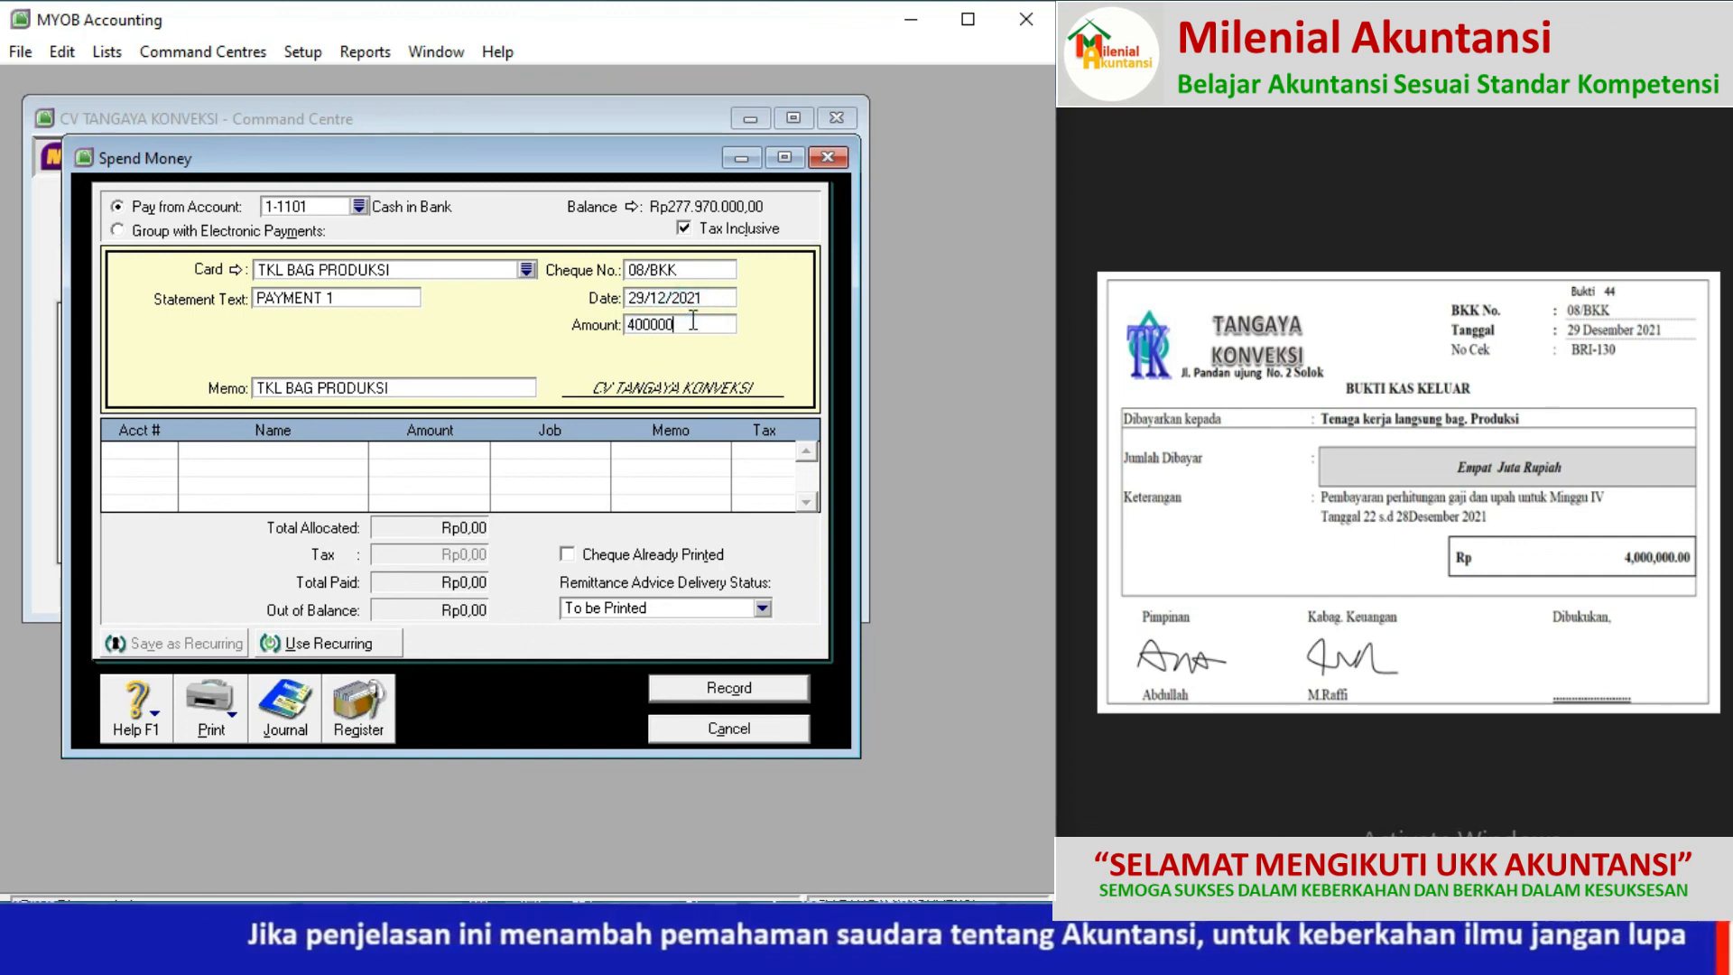
# Step: Allocate the payment to account 2-1102 Wages & Salaries Payable and record it
pyautogui.click(164, 445)
pyautogui.click(169, 449)
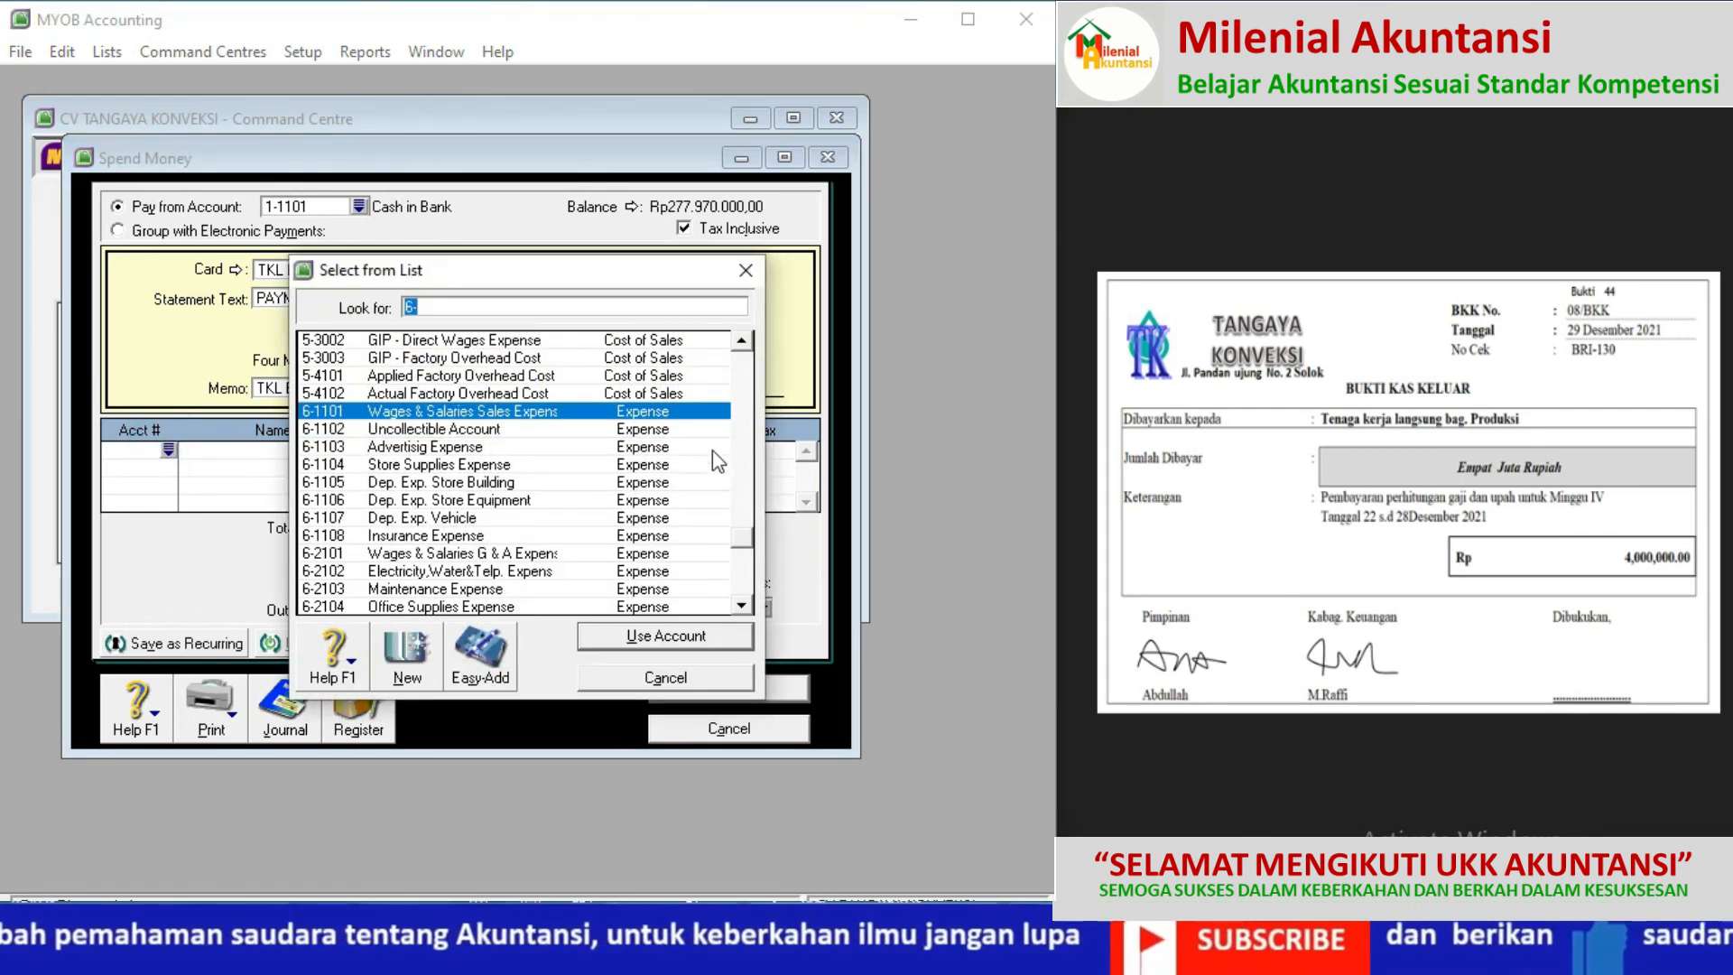
pyautogui.click(746, 383)
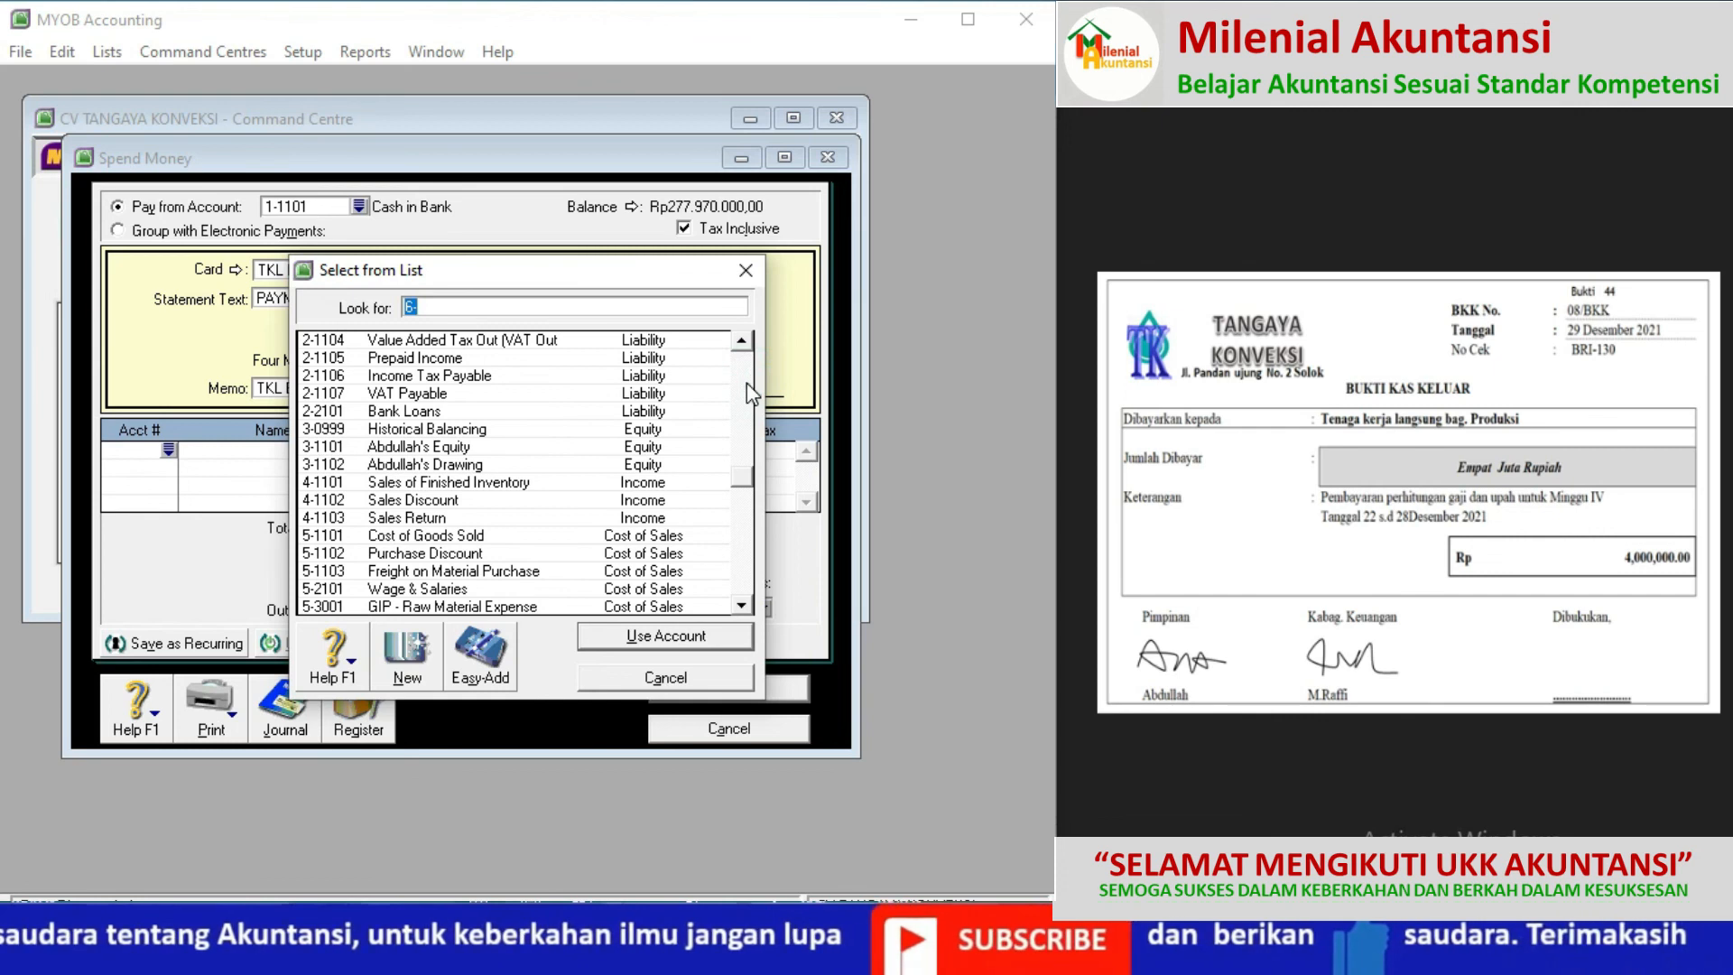
pyautogui.click(745, 382)
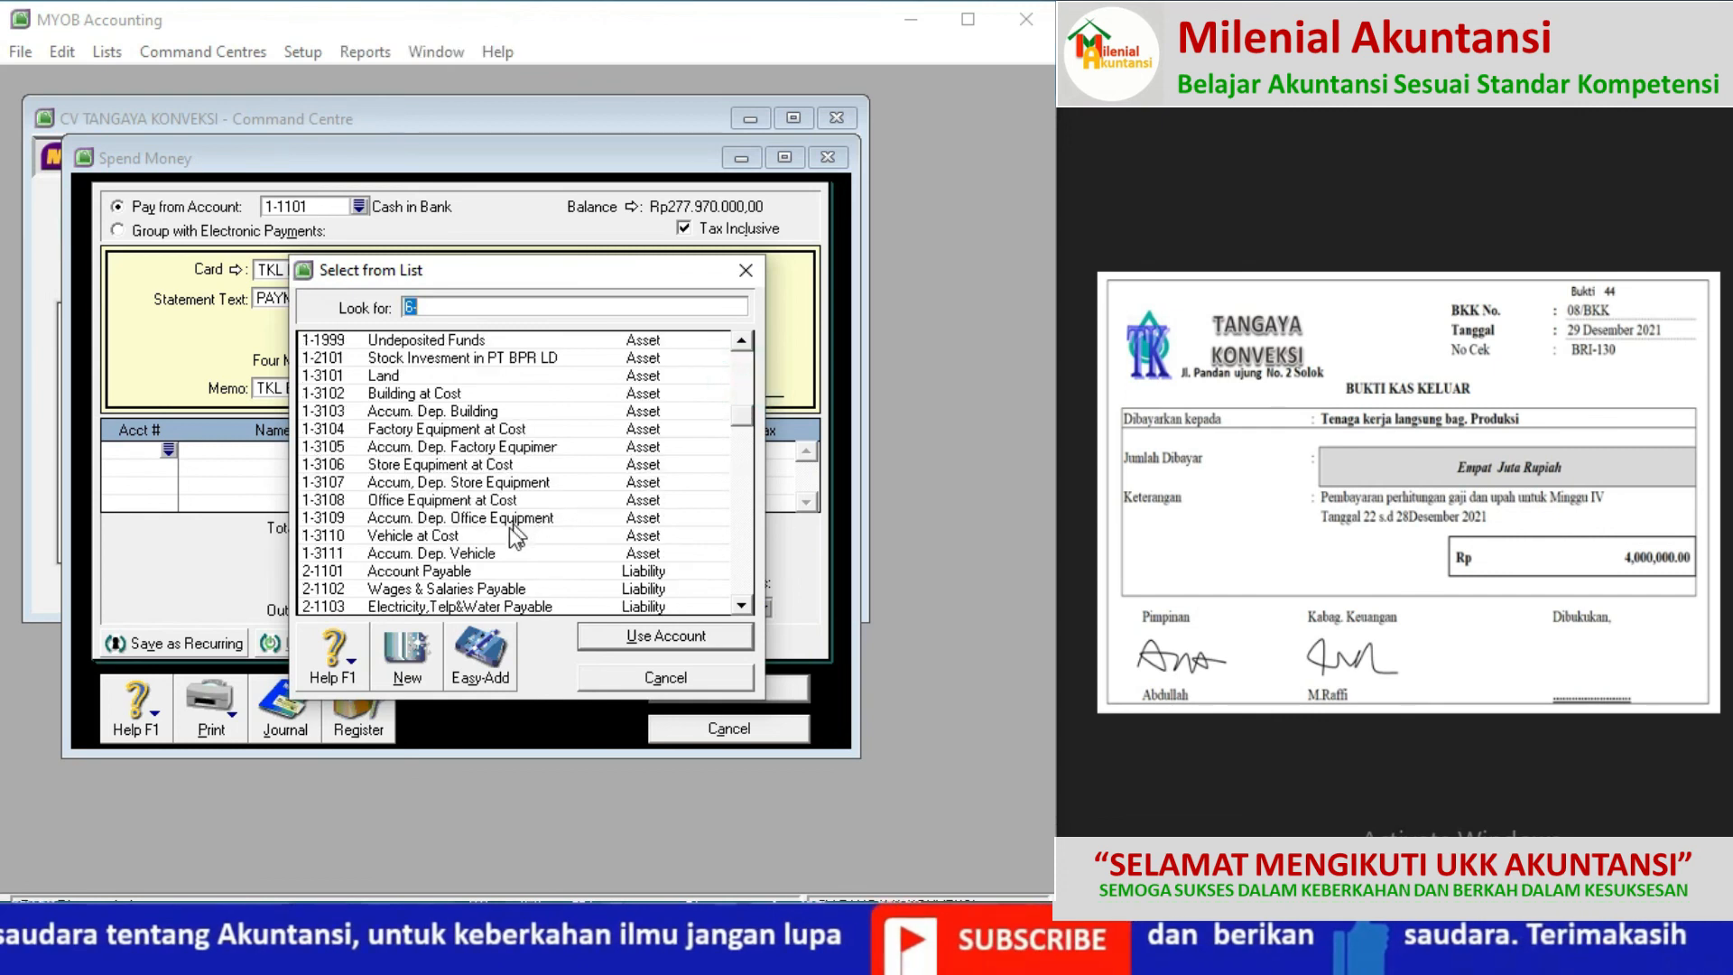
pyautogui.click(436, 591)
pyautogui.doubleClick(436, 591)
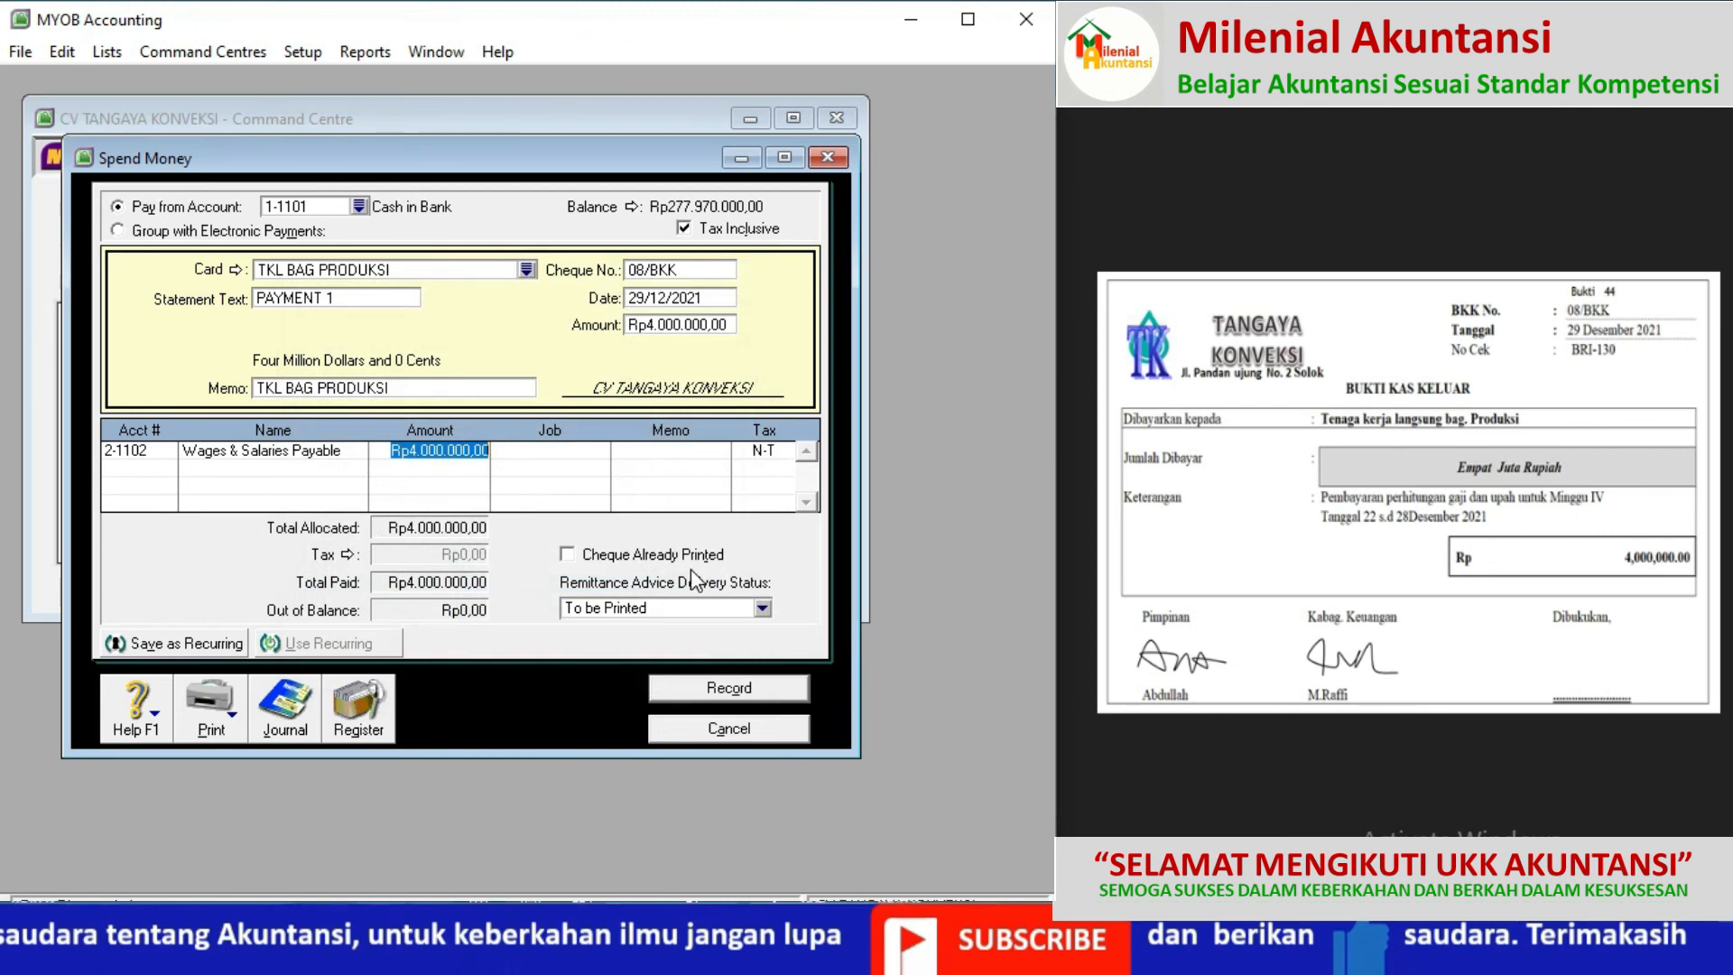
pyautogui.click(721, 693)
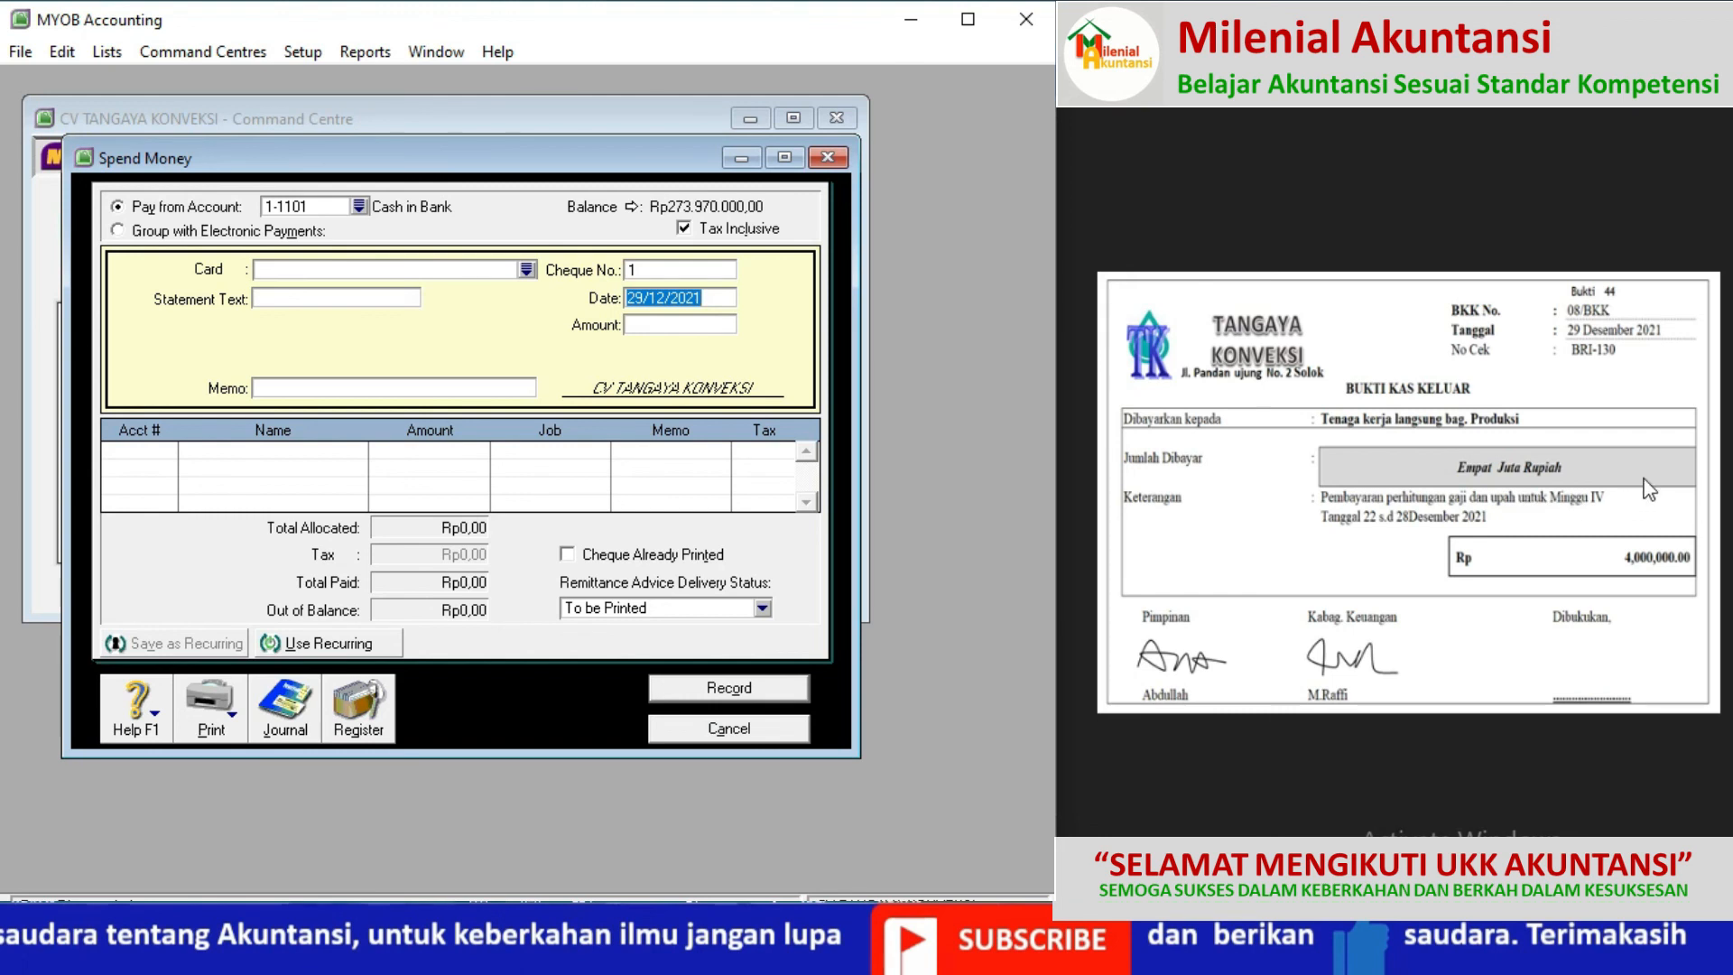
# Step: Bring up the next cash payment voucher, 09/BKK, and enlarge it for reading
pyautogui.click(1695, 489)
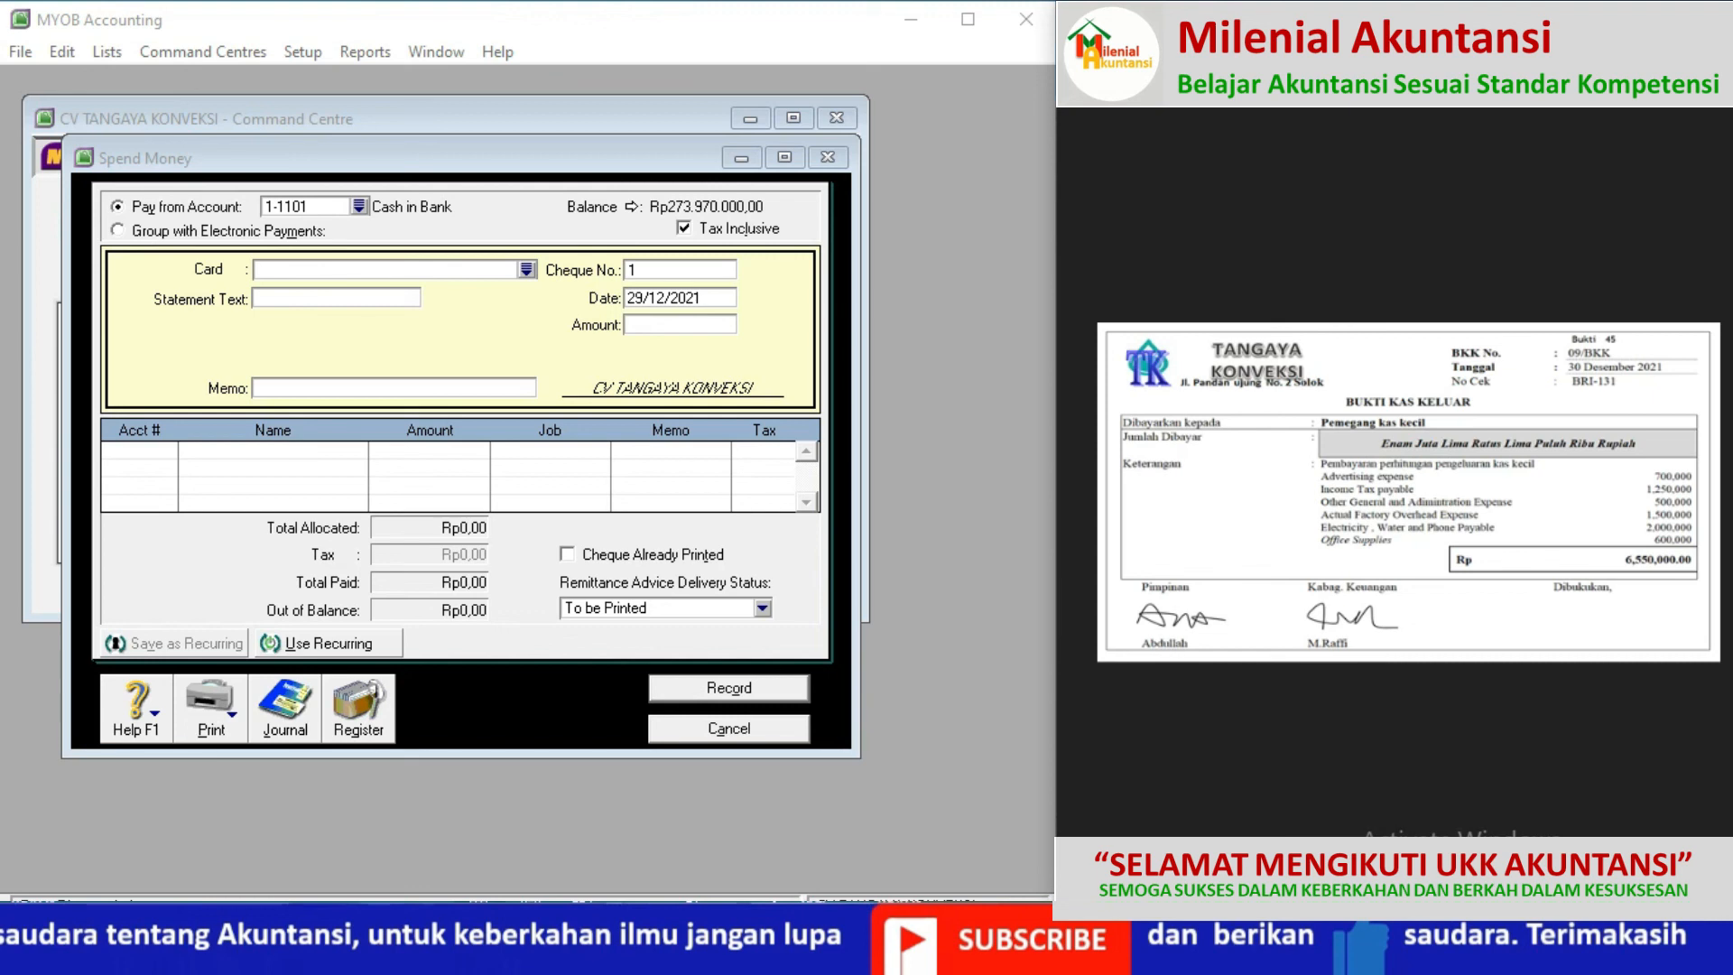
pyautogui.click(1324, 72)
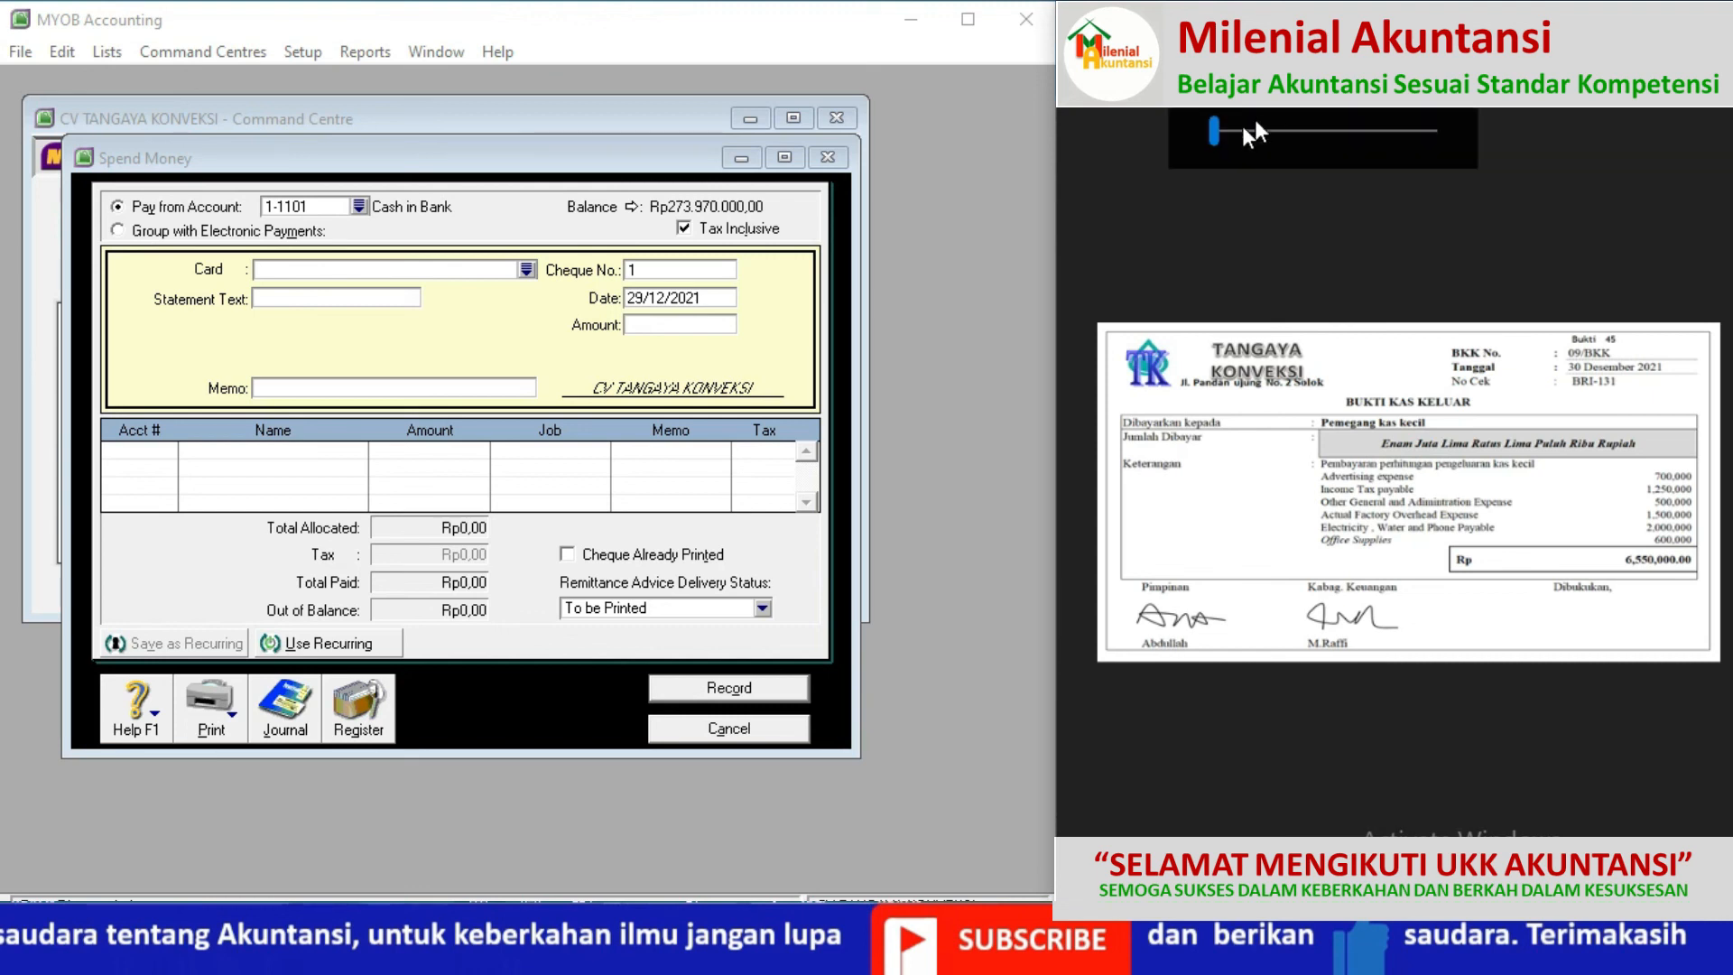
pyautogui.click(1231, 130)
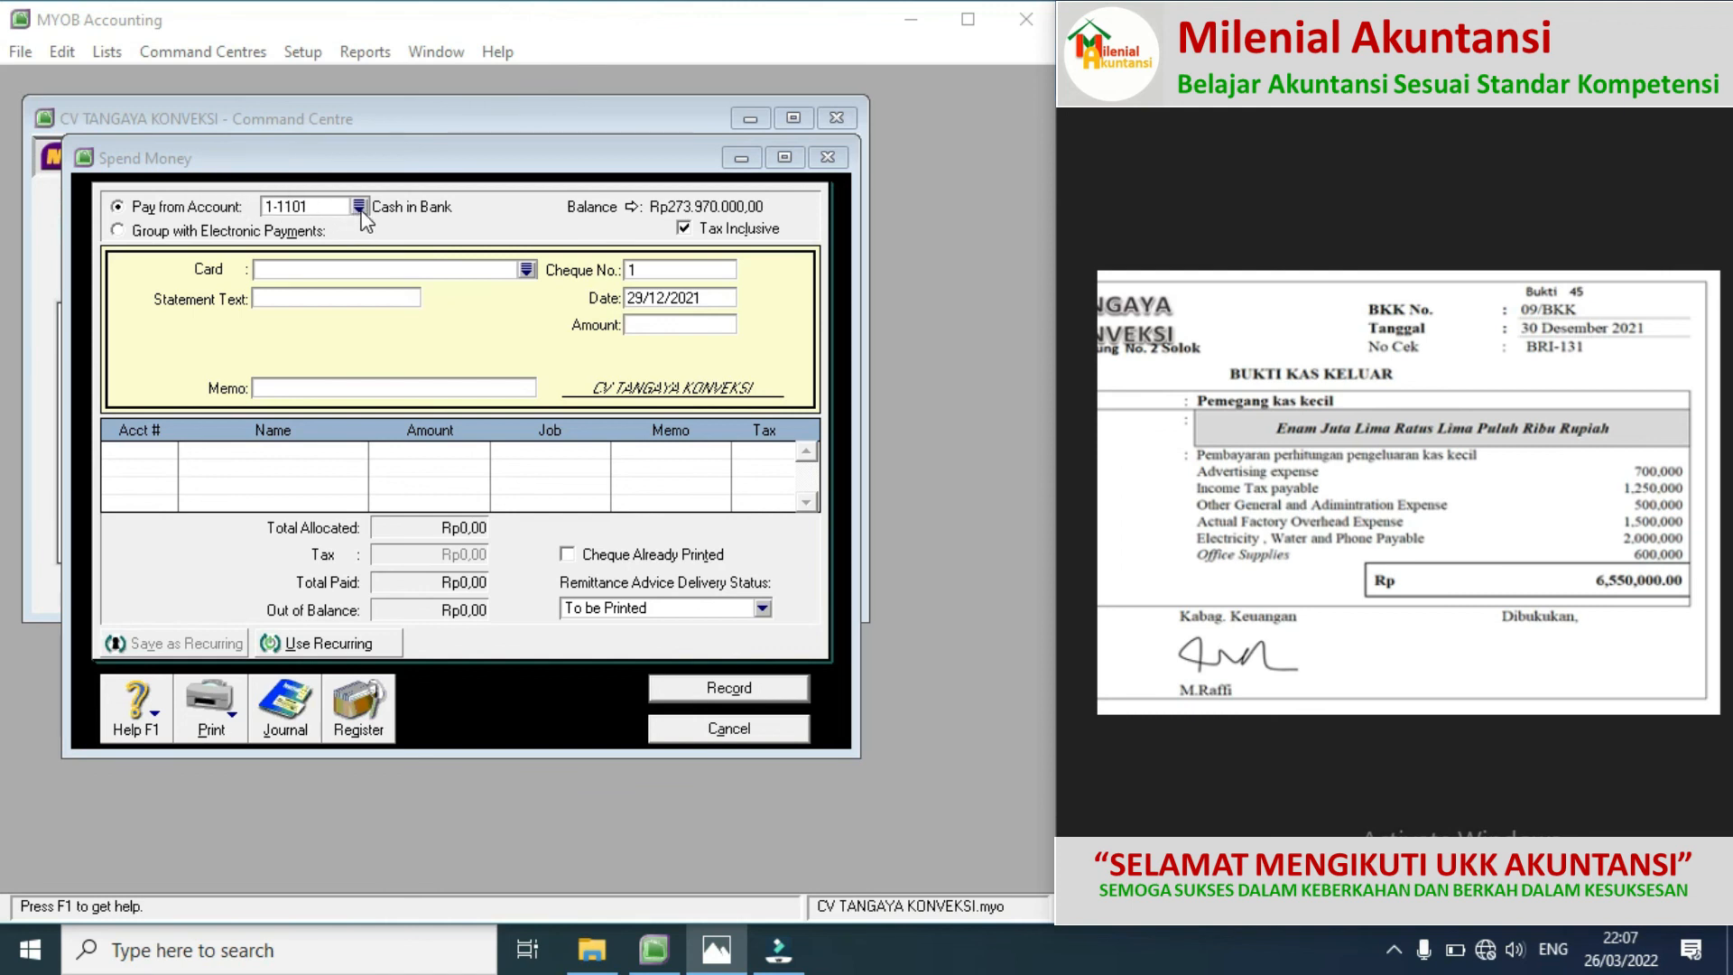
# Step: Create a new employee card named PEMEGANG KAS KECIL with card ID E4 from the payment form
pyautogui.click(524, 269)
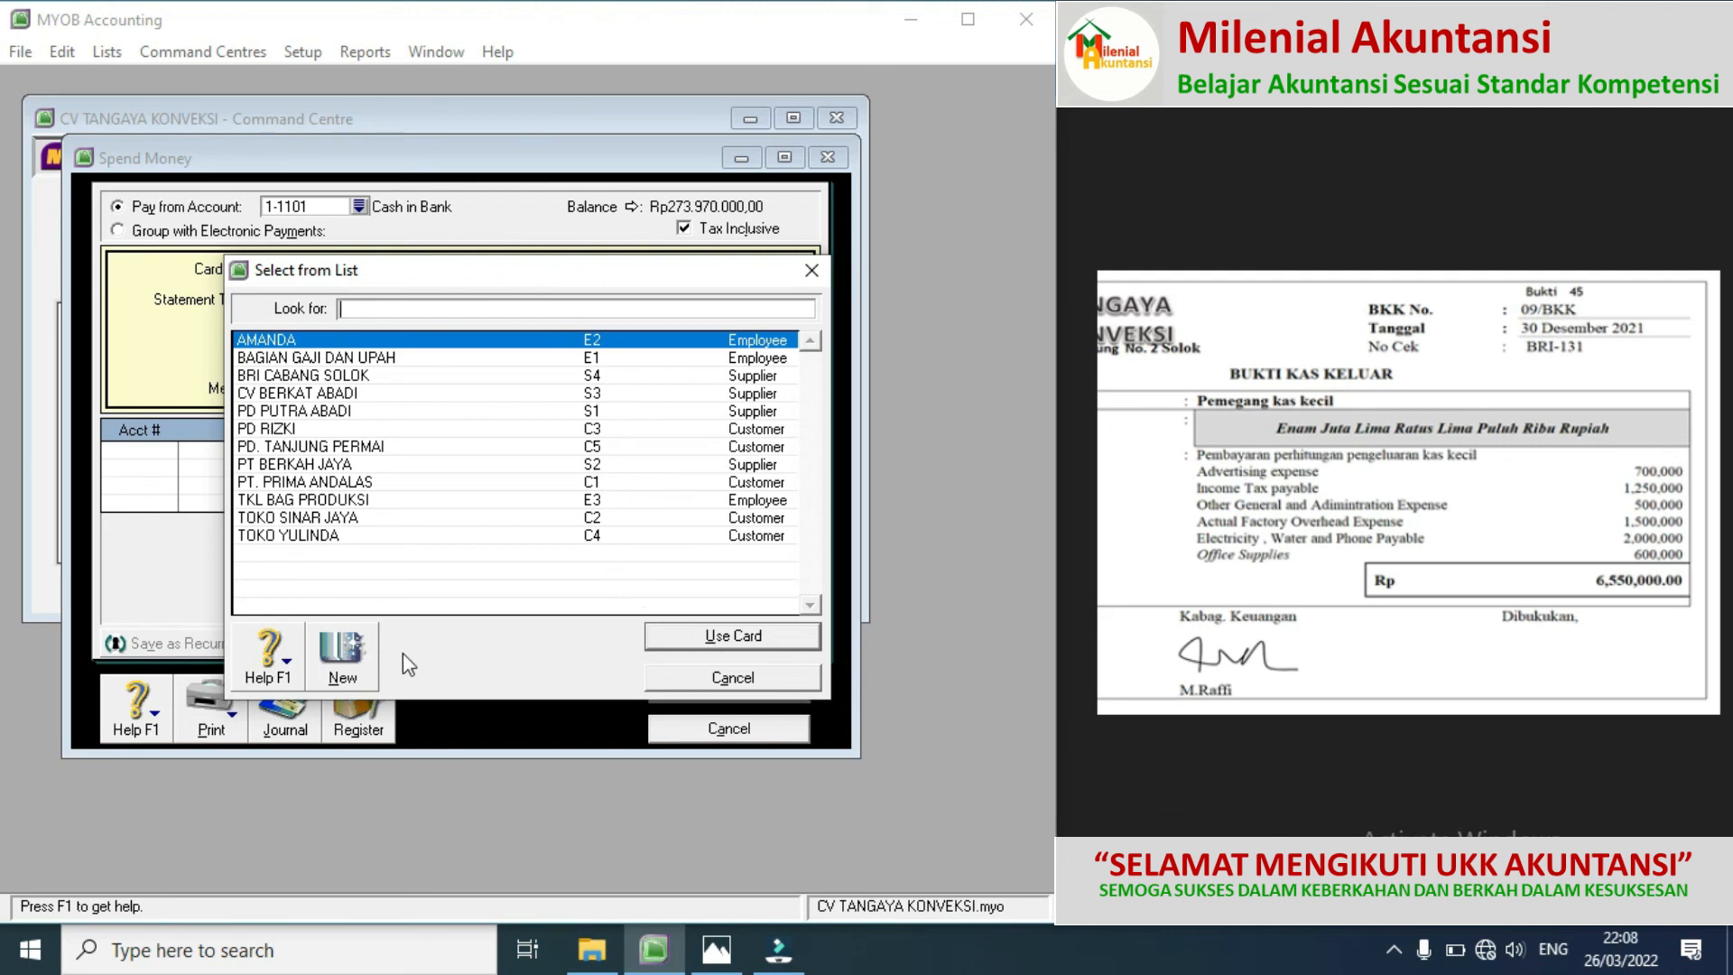
pyautogui.click(355, 652)
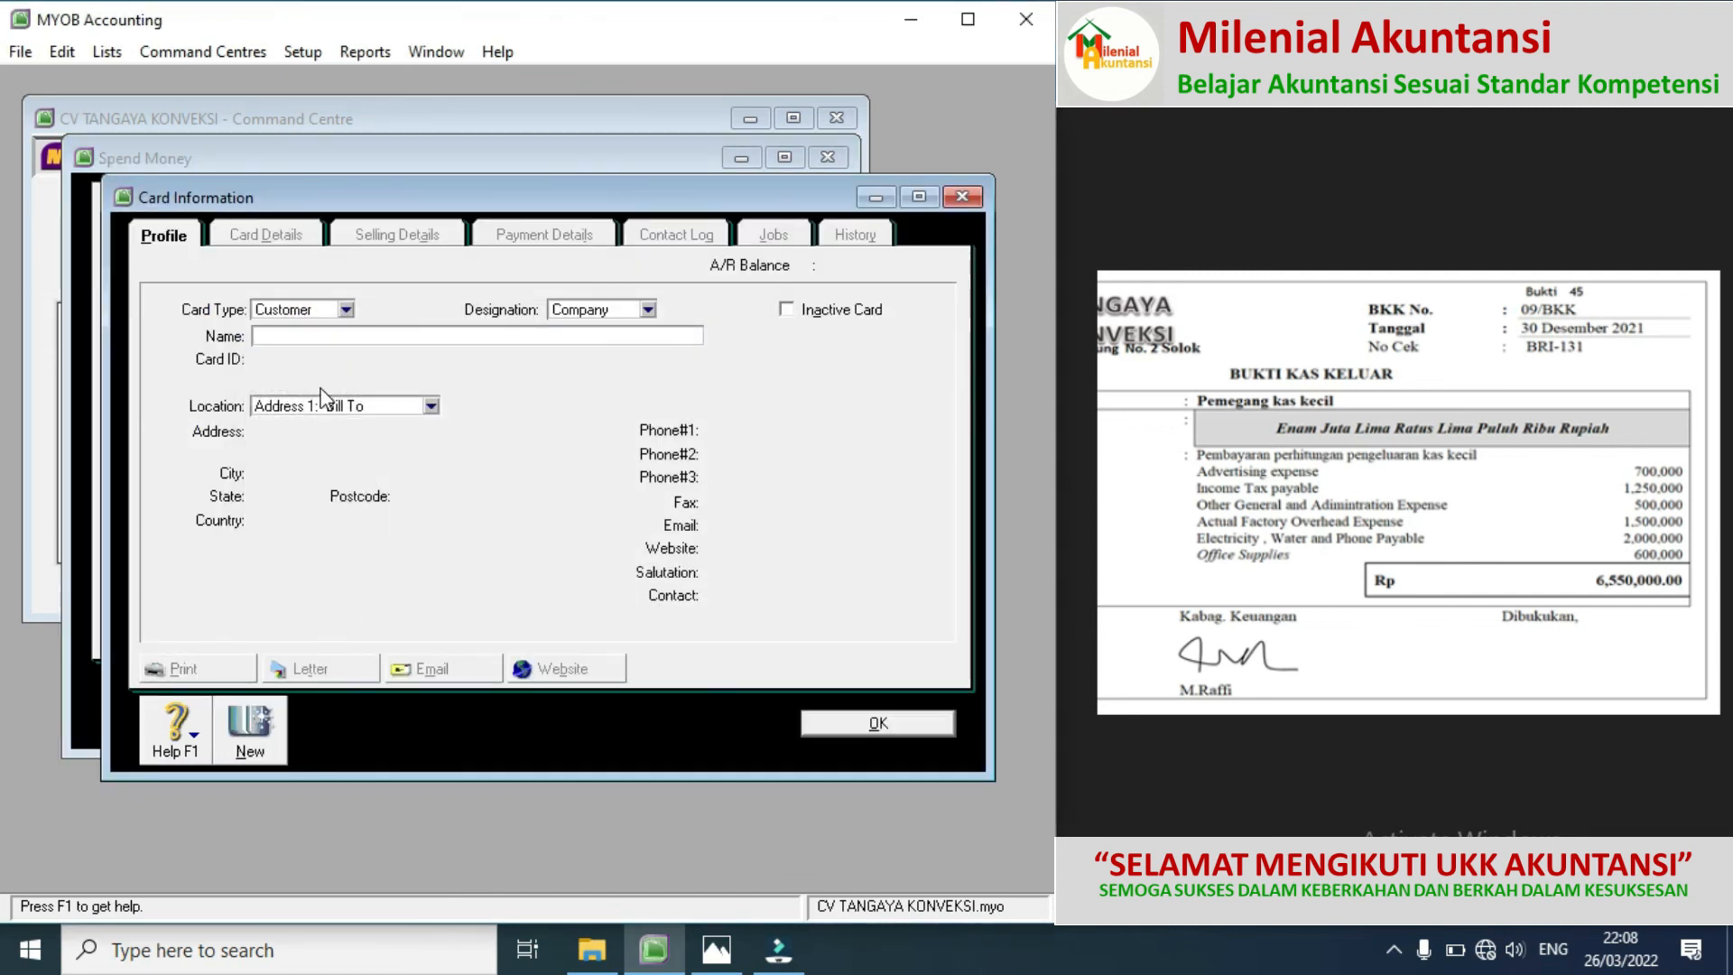
pyautogui.click(346, 309)
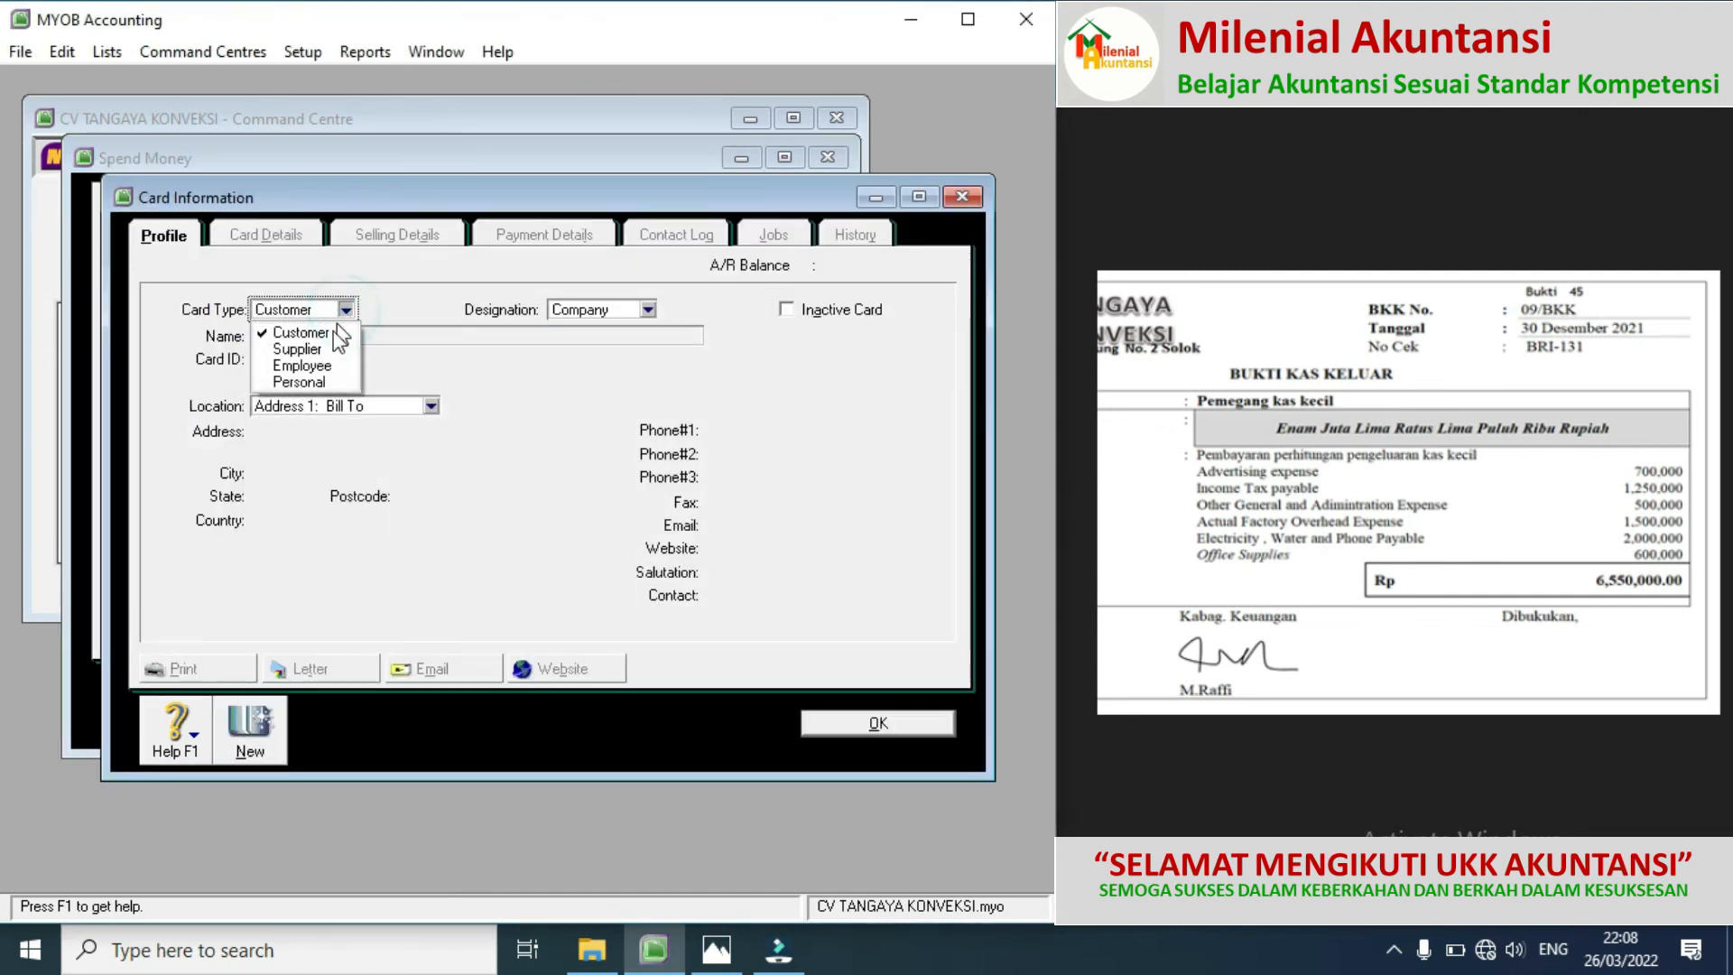
pyautogui.click(307, 366)
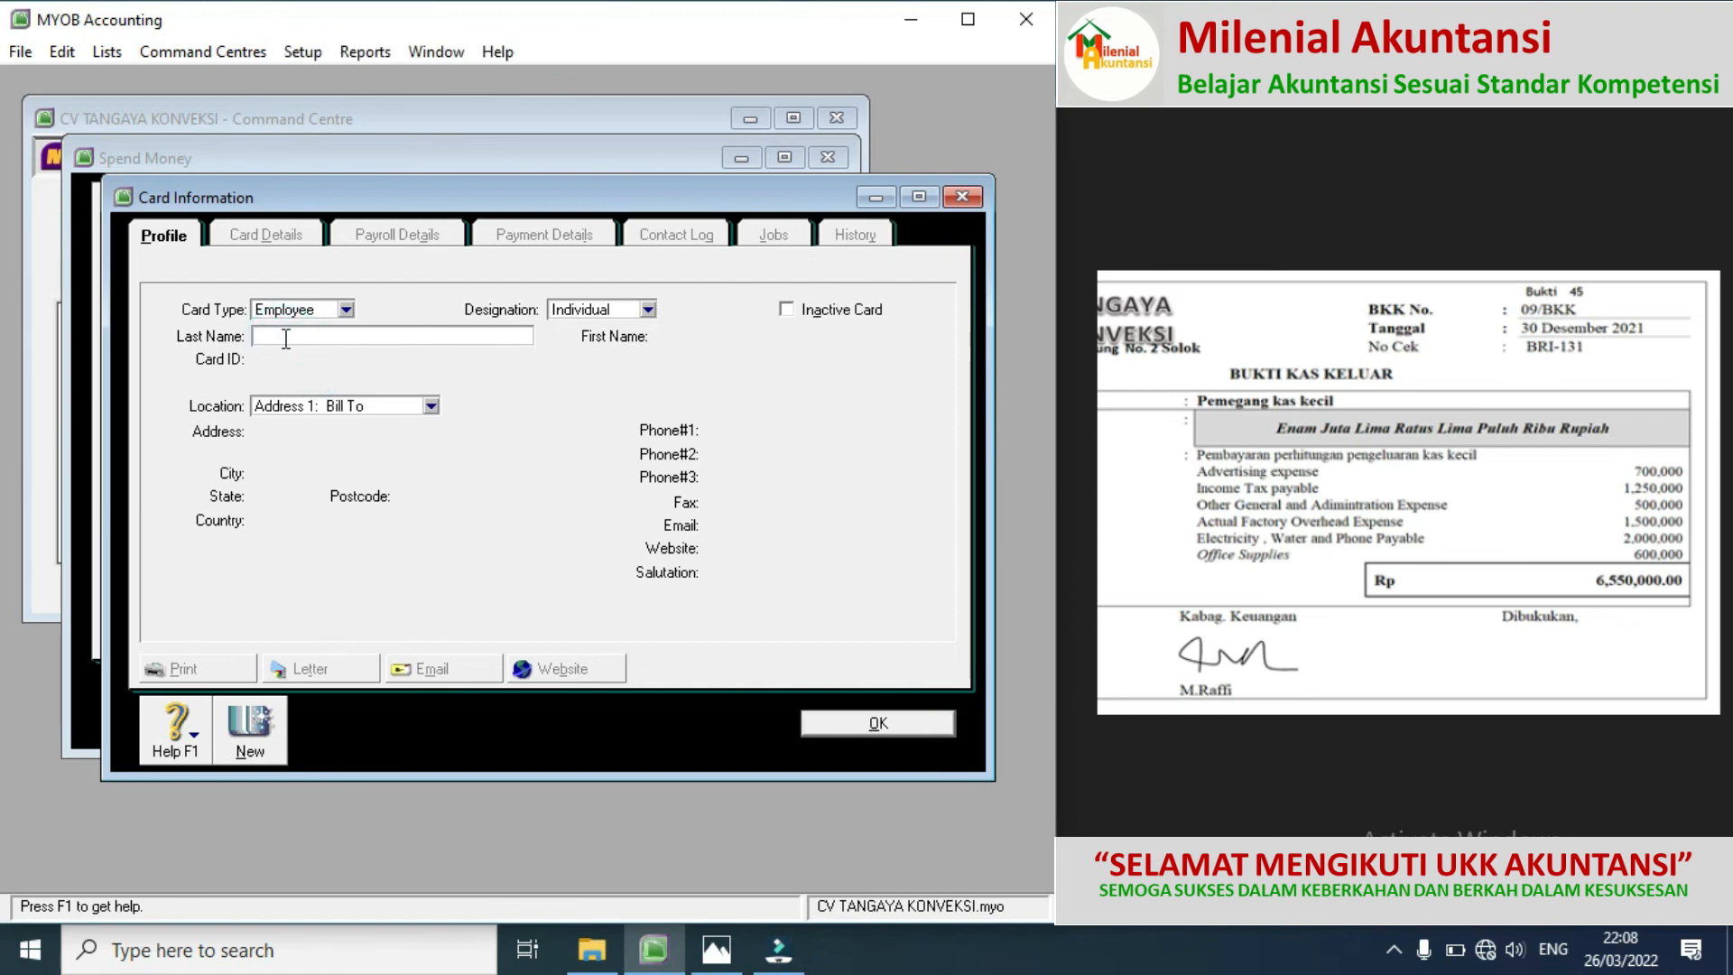
pyautogui.write('PEMEGANG KAS KECIL')
pyautogui.press('Tab')
pyautogui.click(302, 357)
pyautogui.write('E4')
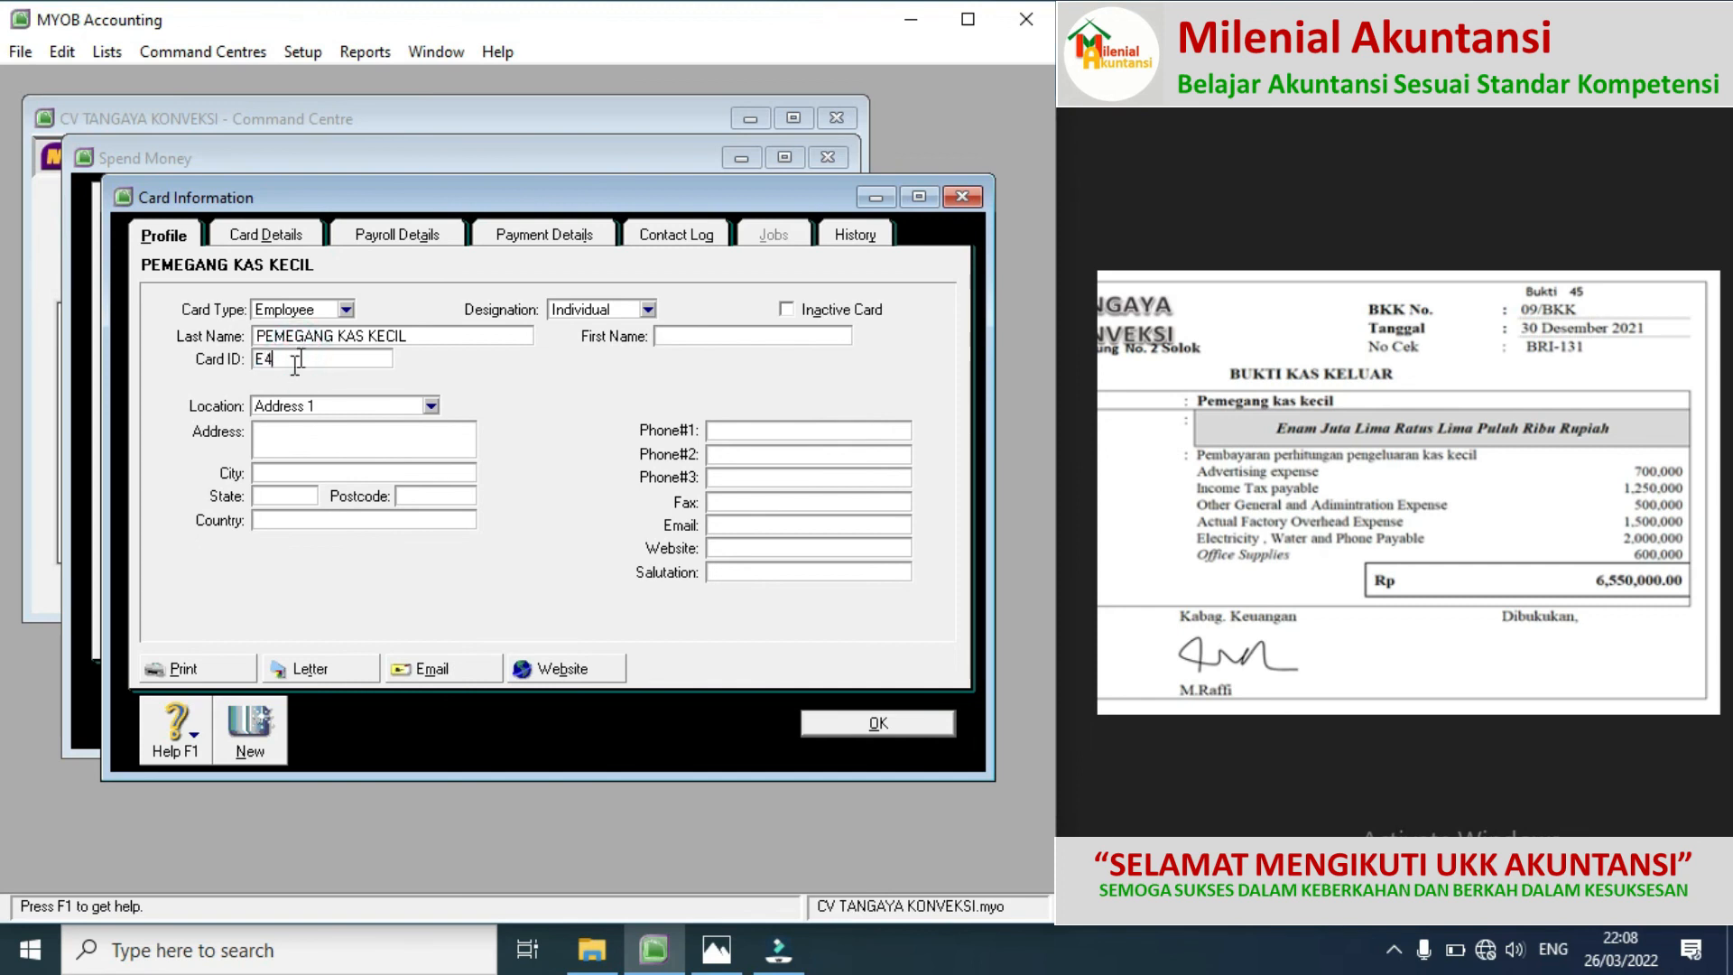
pyautogui.click(821, 725)
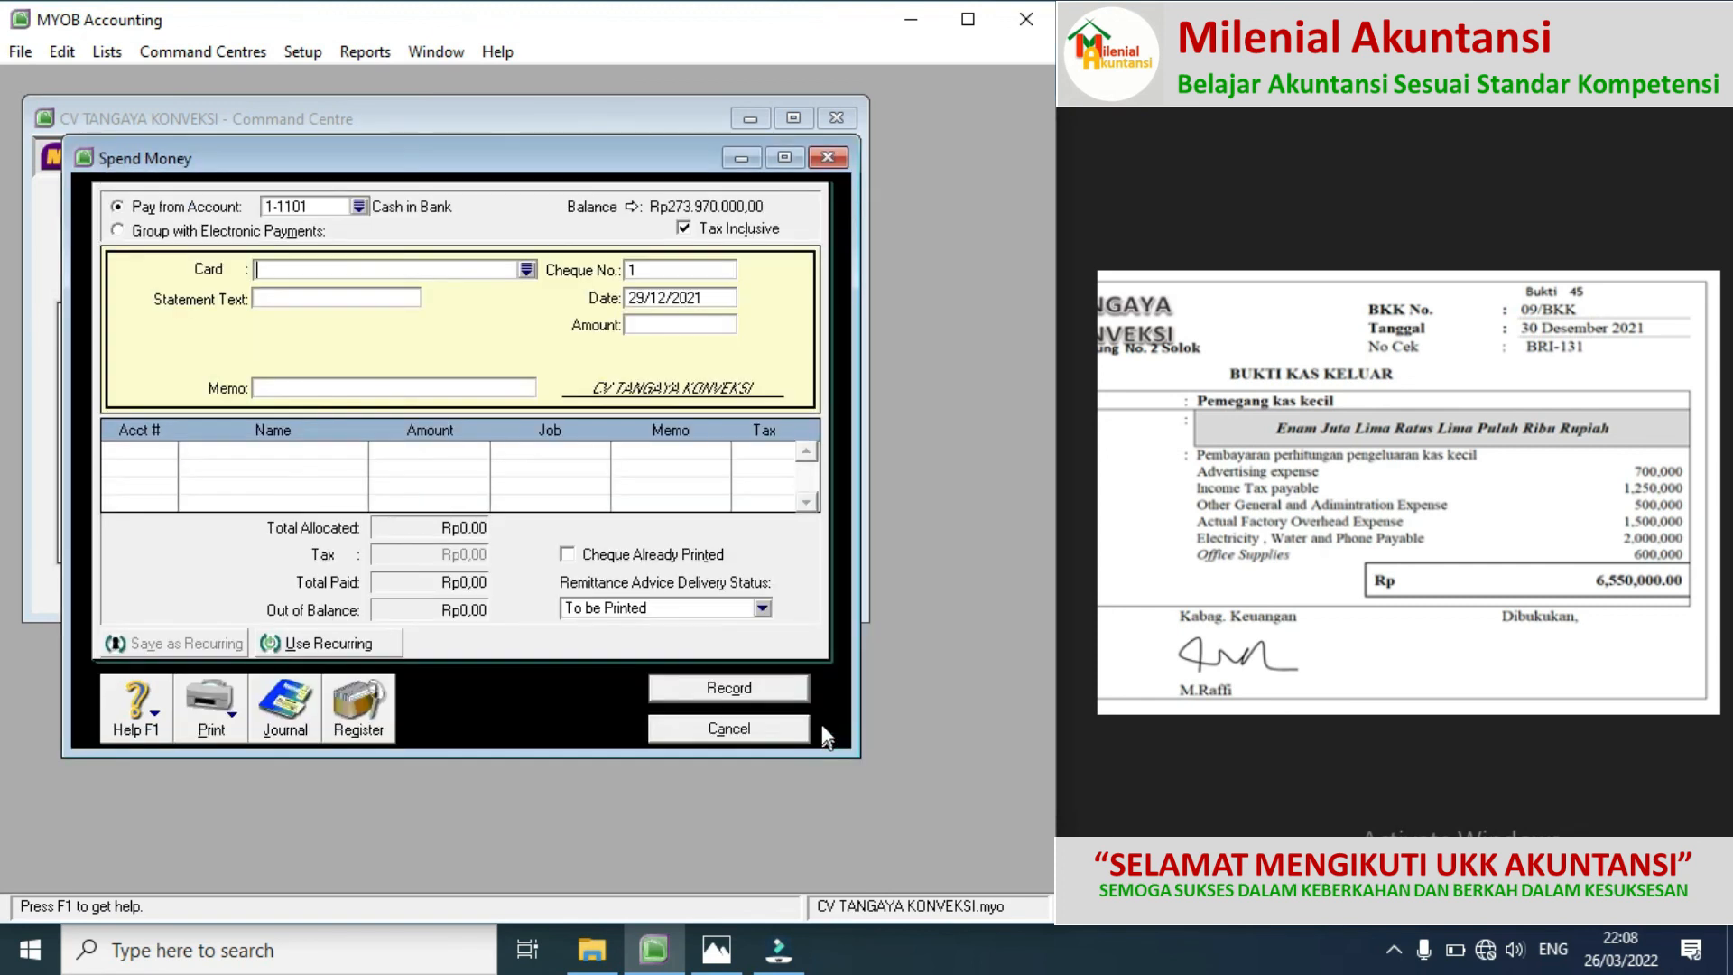
# Step: Assign the payment to the card PEMEGANG KAS KECIL and set its cheque number to 09/BKK
pyautogui.click(525, 271)
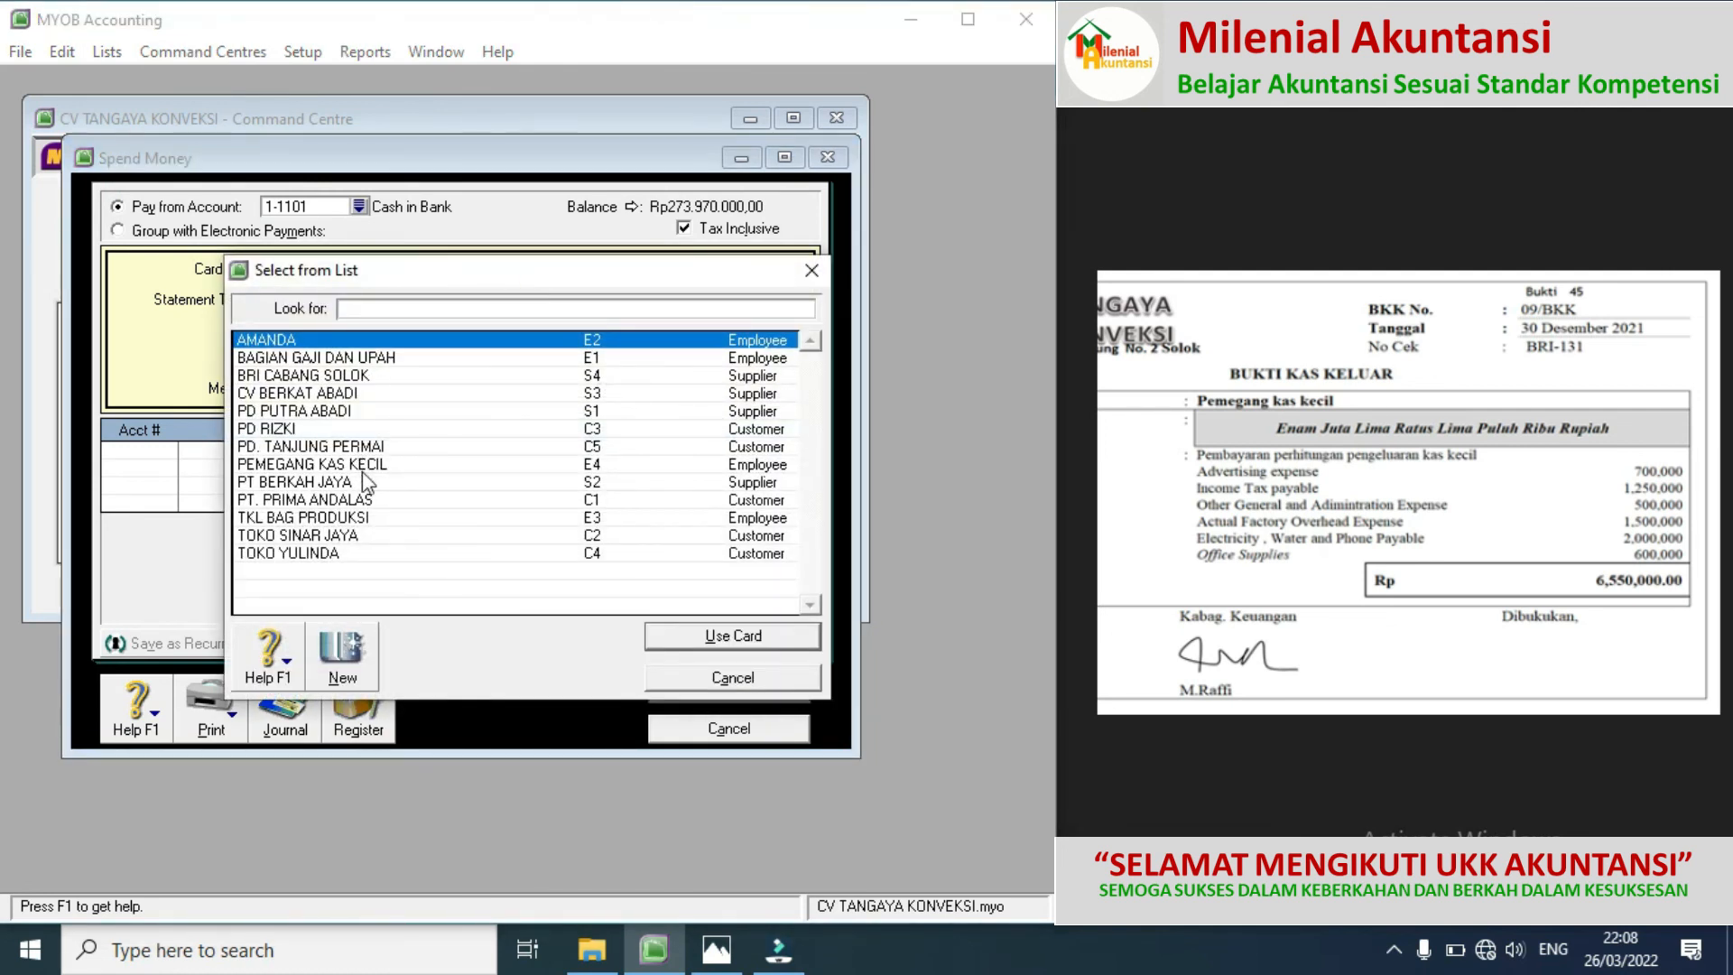
pyautogui.doubleClick(336, 464)
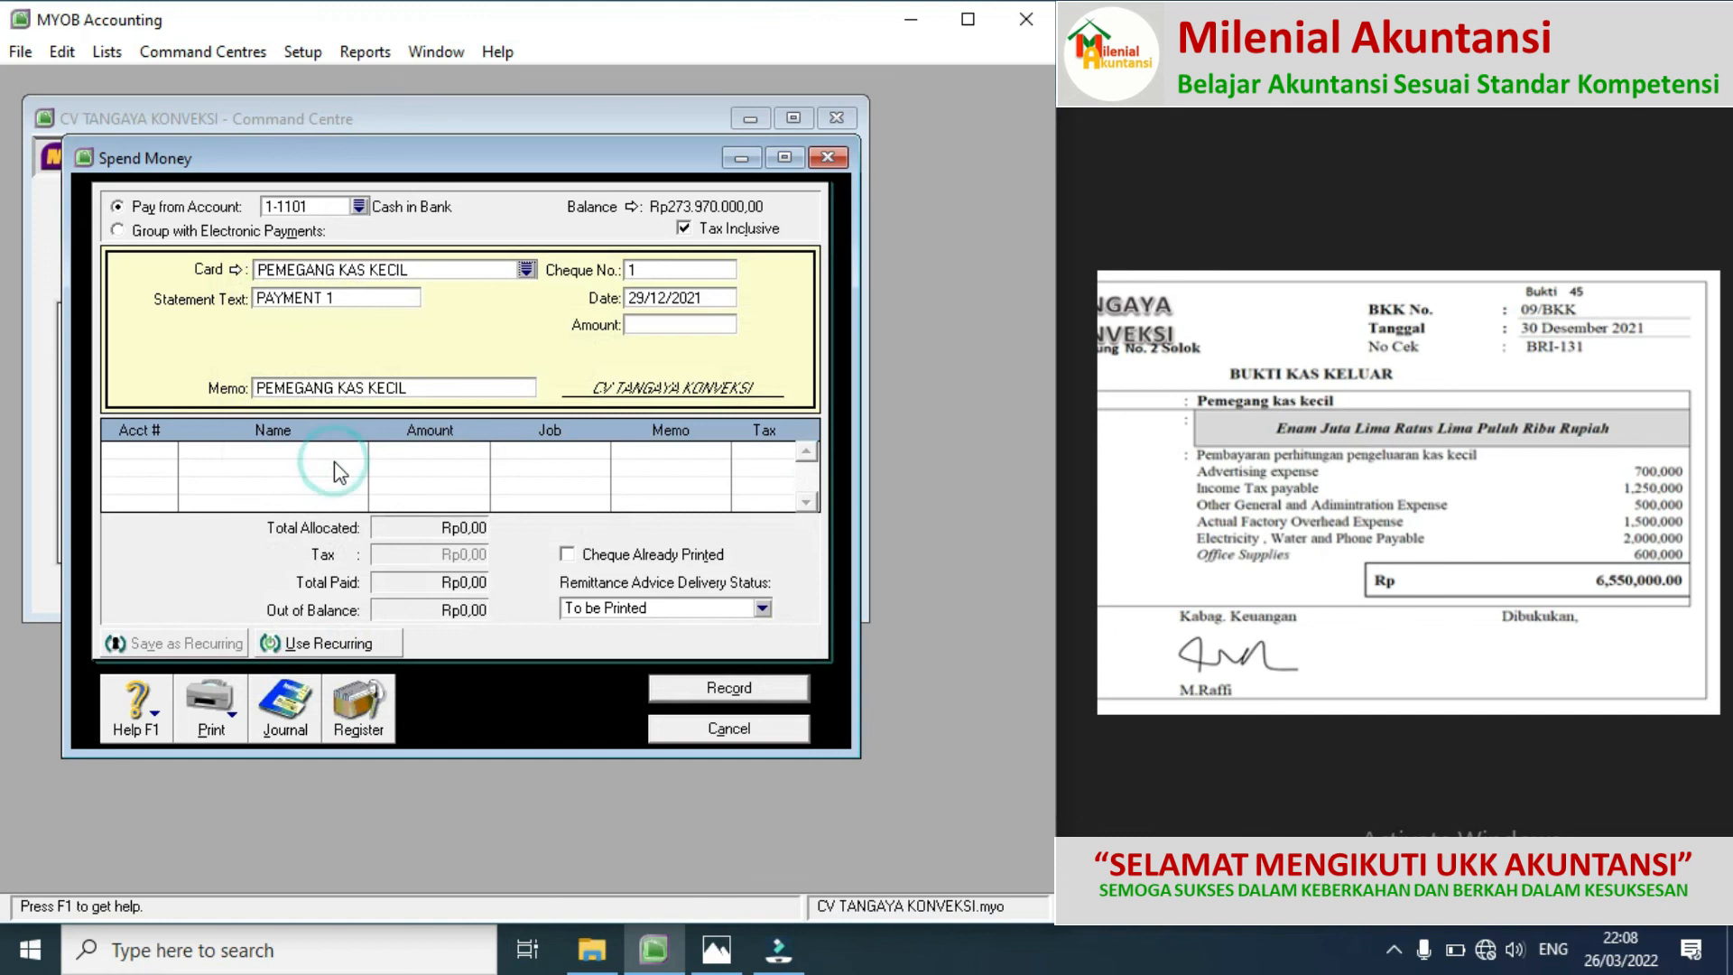
pyautogui.doubleClick(669, 270)
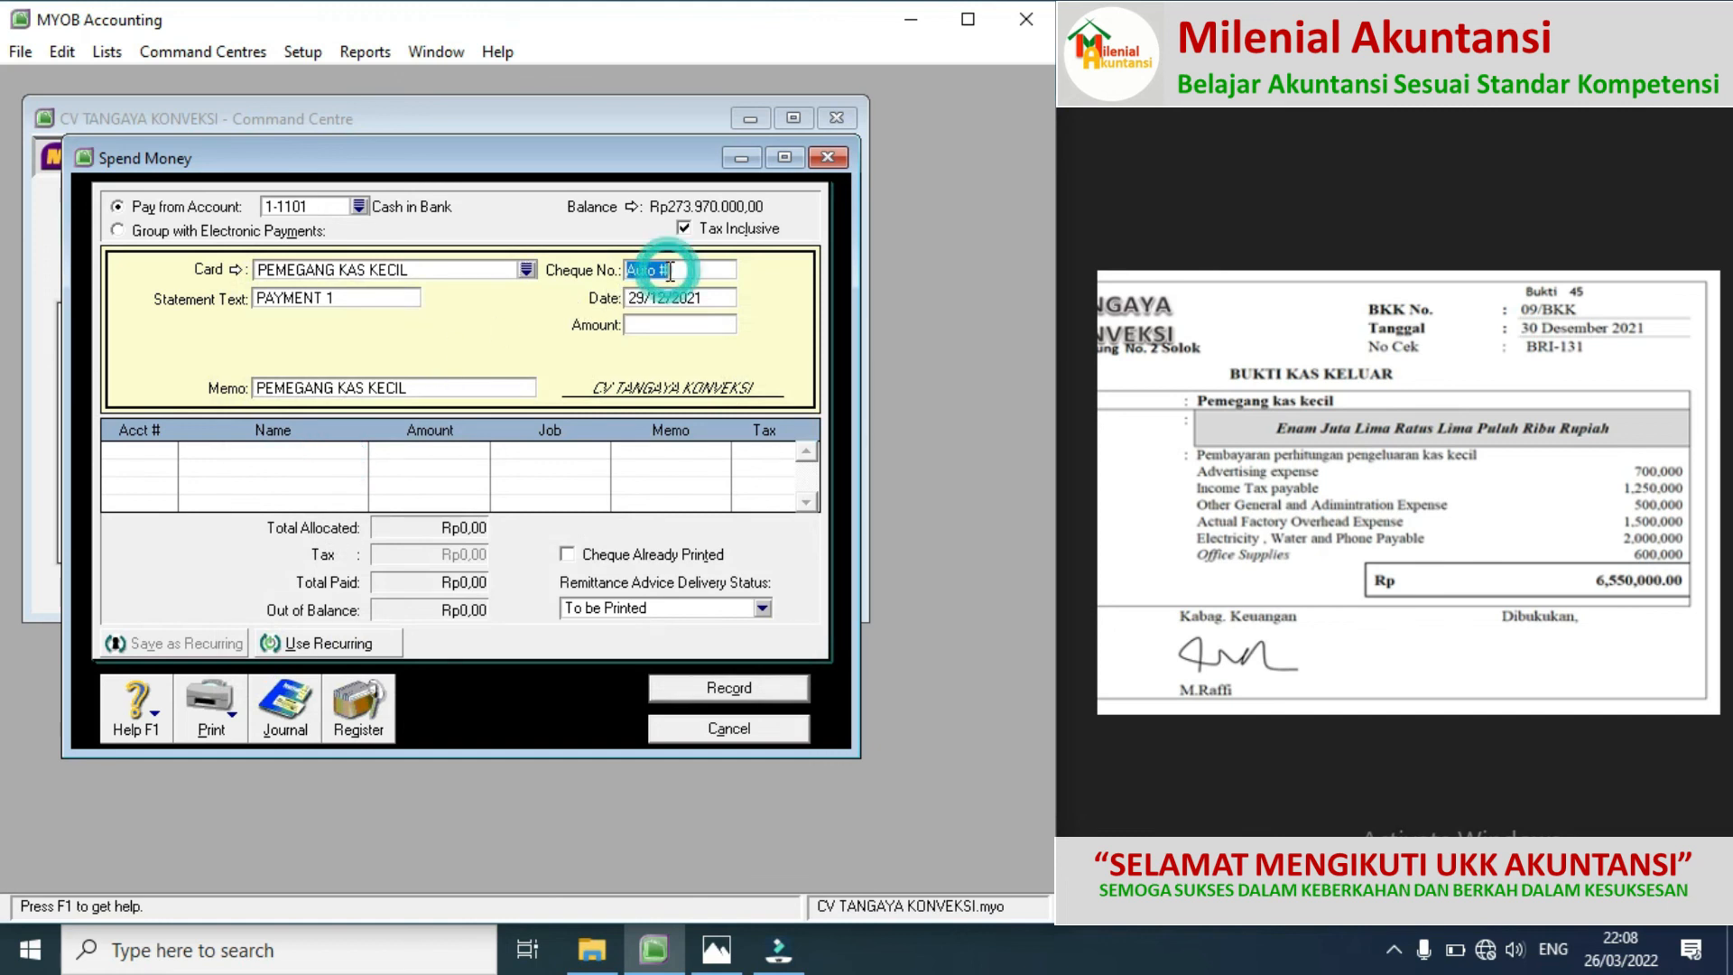
pyautogui.write('09/BKK')
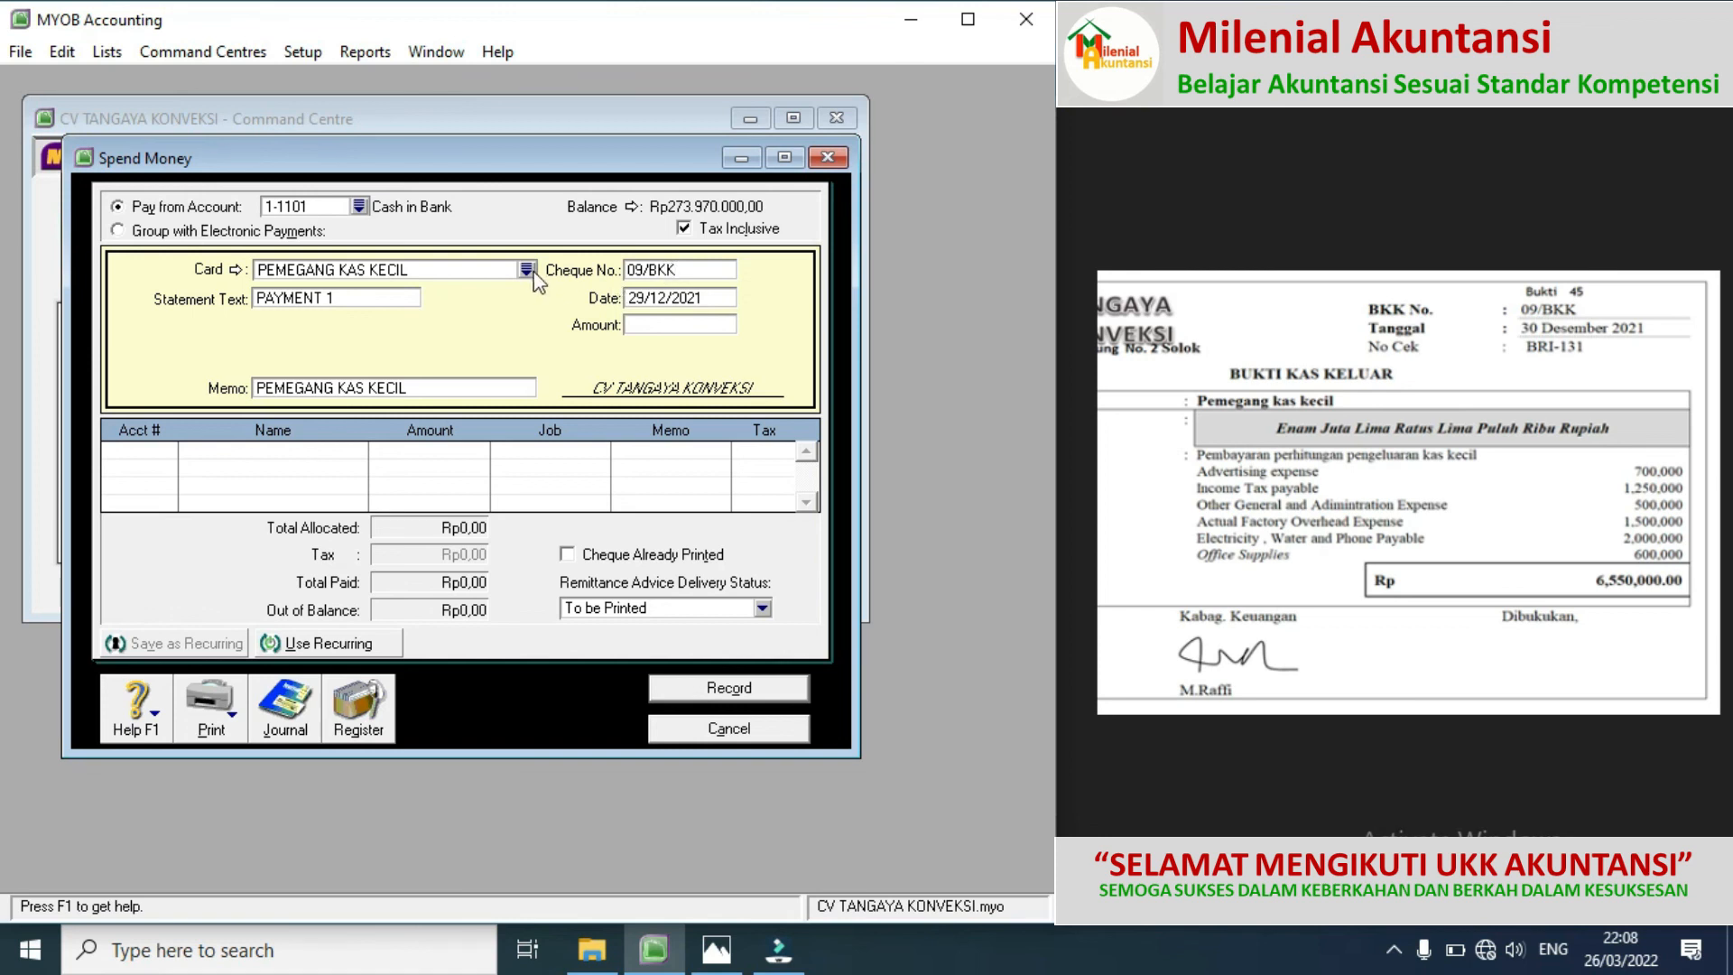
# Step: Set the payment date to 30/12/2021 and the amount to 6,550,000
pyautogui.click(647, 304)
pyautogui.click(647, 304)
pyautogui.press('BackSpace')
pyautogui.press('BackSpace')
pyautogui.write('30')
pyautogui.click(650, 325)
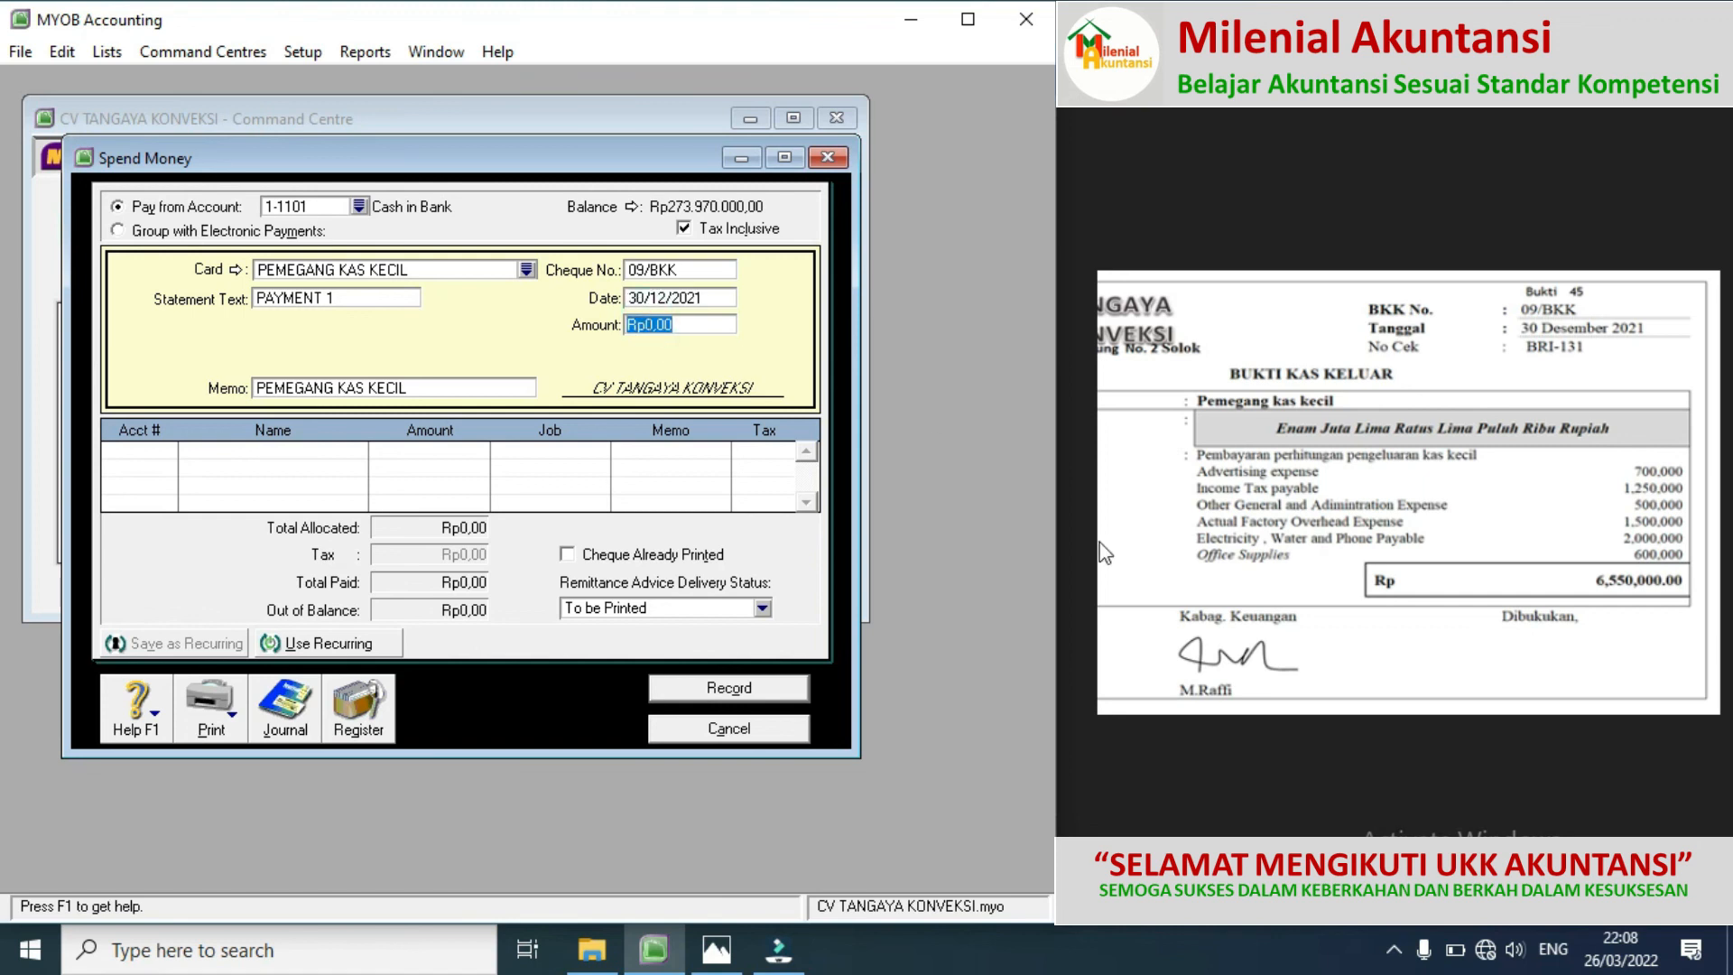
pyautogui.write('6550000')
# Step: Allocate 700,000 of the payment to account 6-1103 Advertising Expense on the first line
pyautogui.click(165, 451)
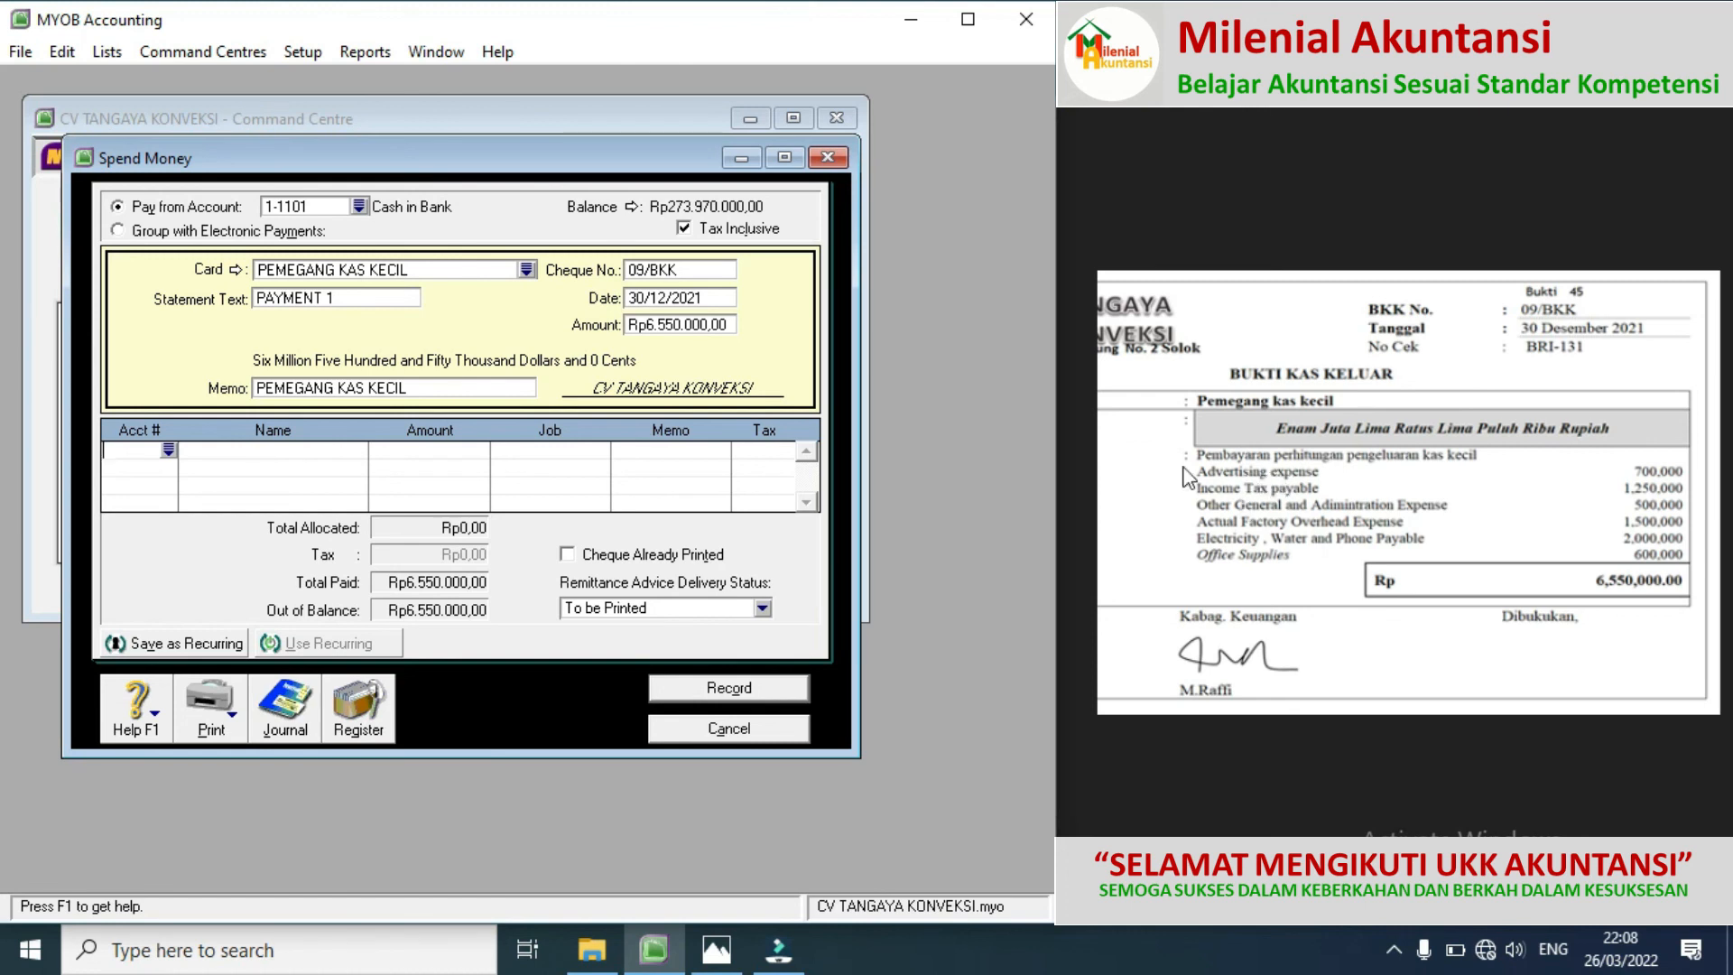
pyautogui.click(167, 451)
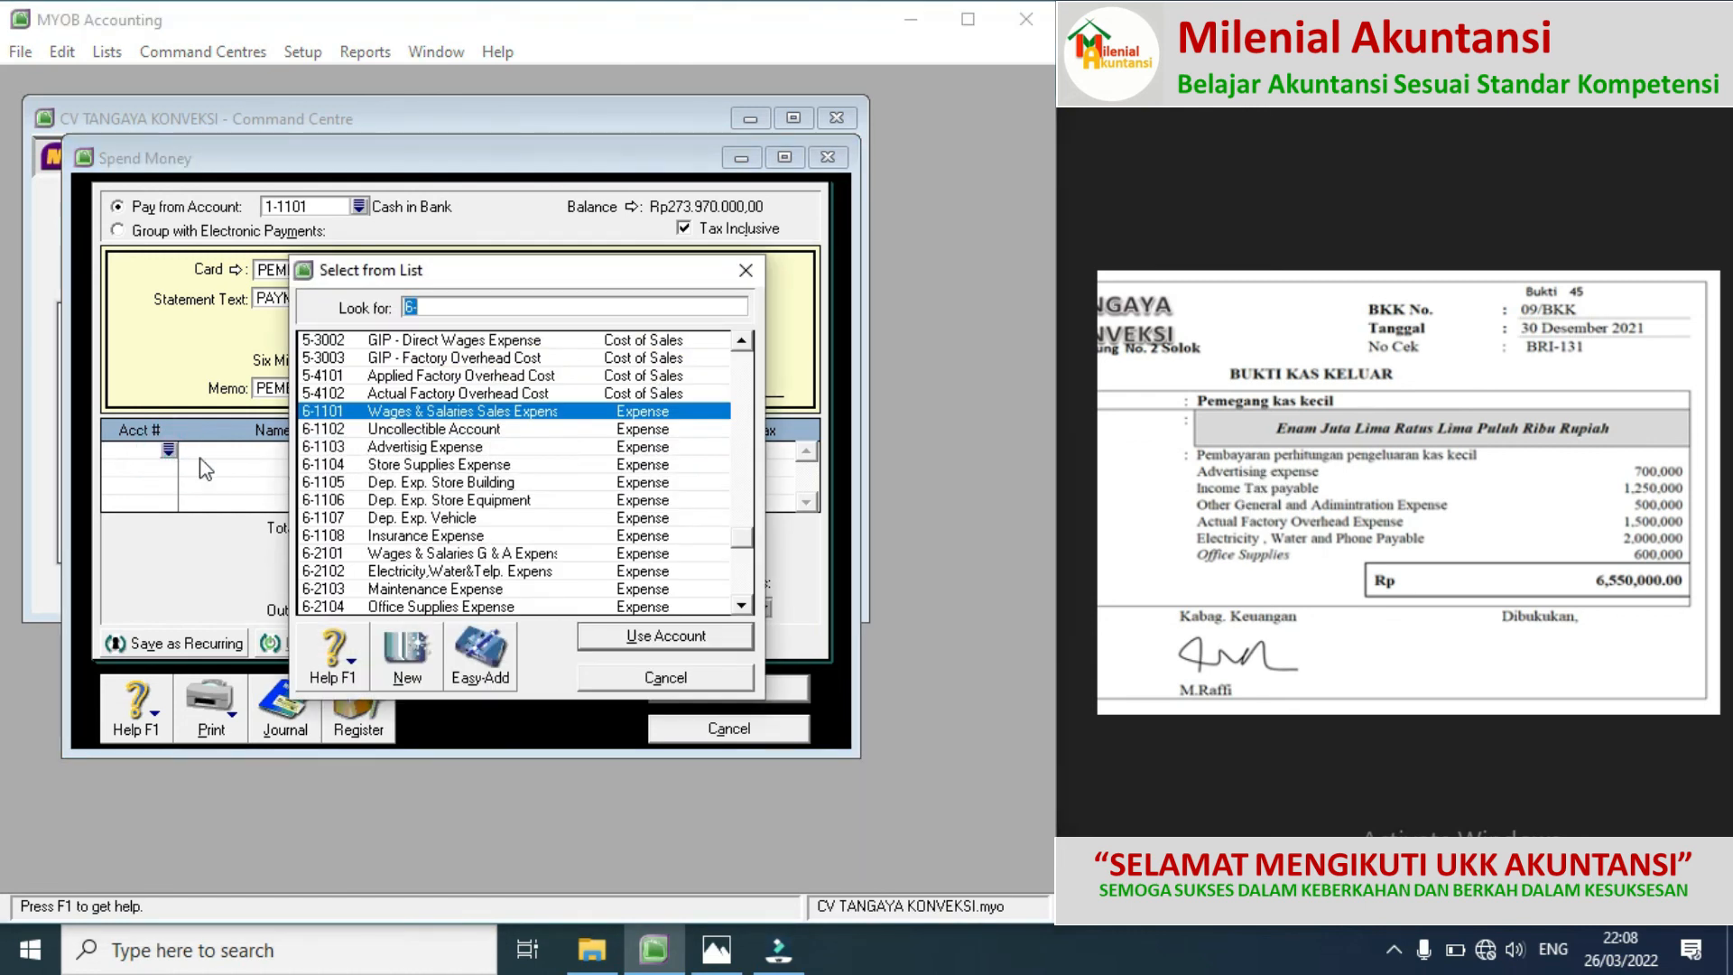
pyautogui.doubleClick(420, 445)
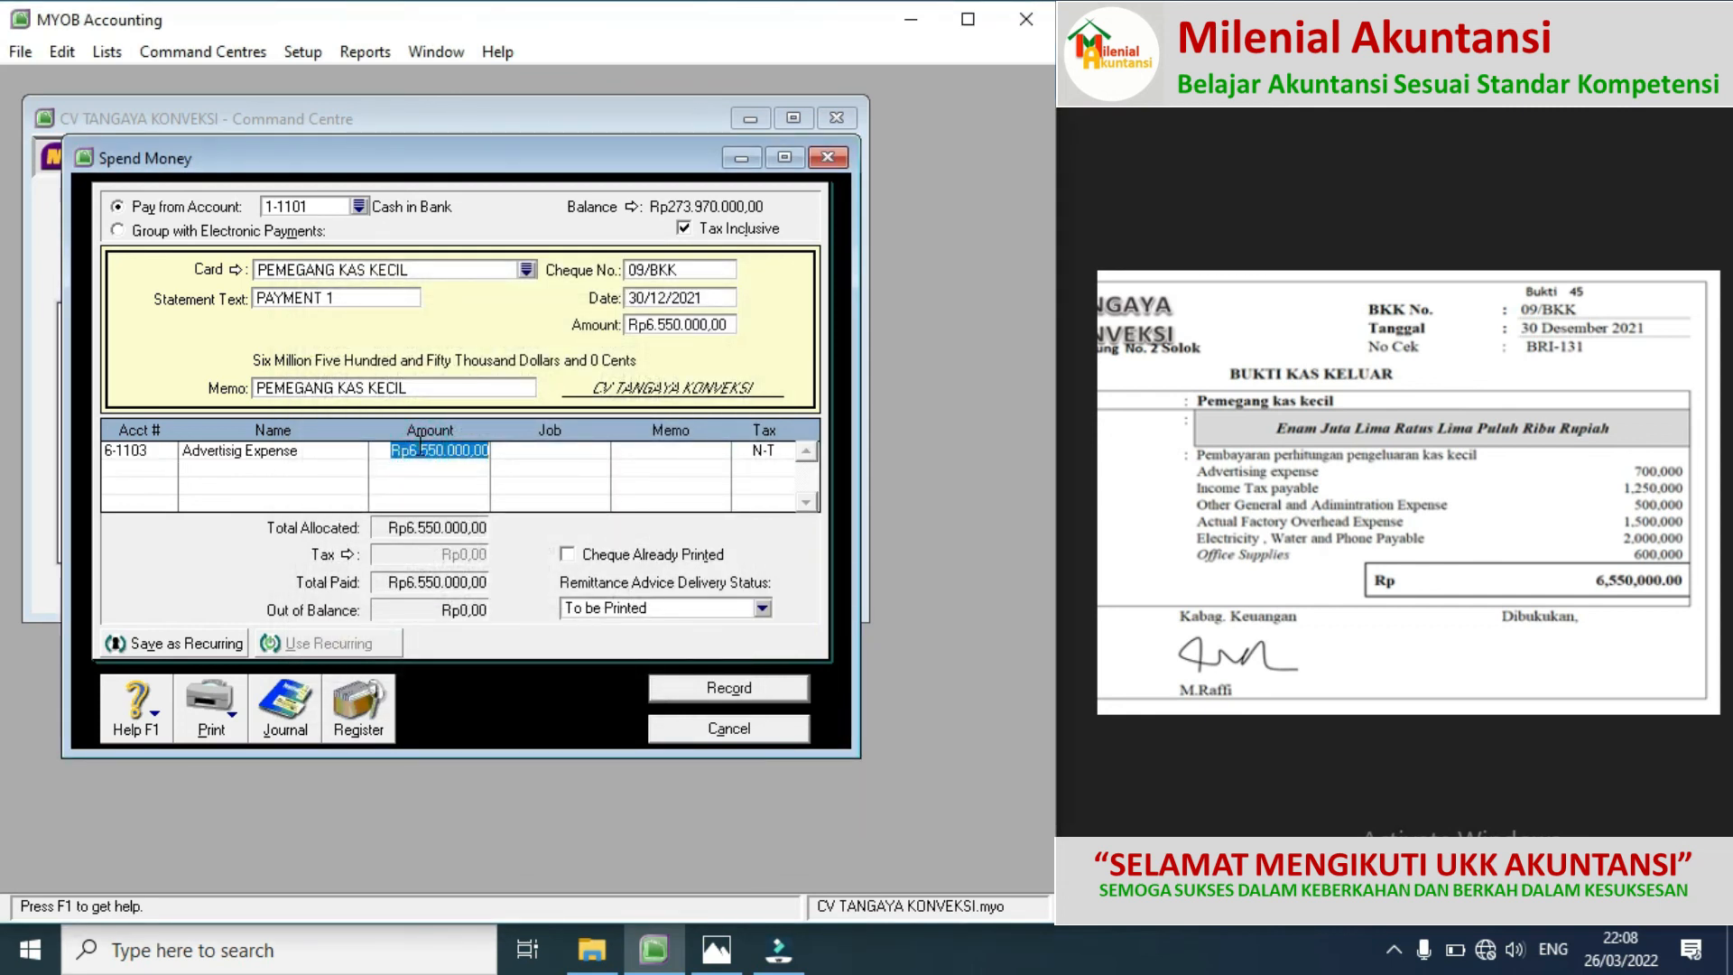
pyautogui.write('70')
# Step: Allocate 1,250,000 of the payment to account 2-1106 Income Tax Payable on the second line
pyautogui.click(151, 470)
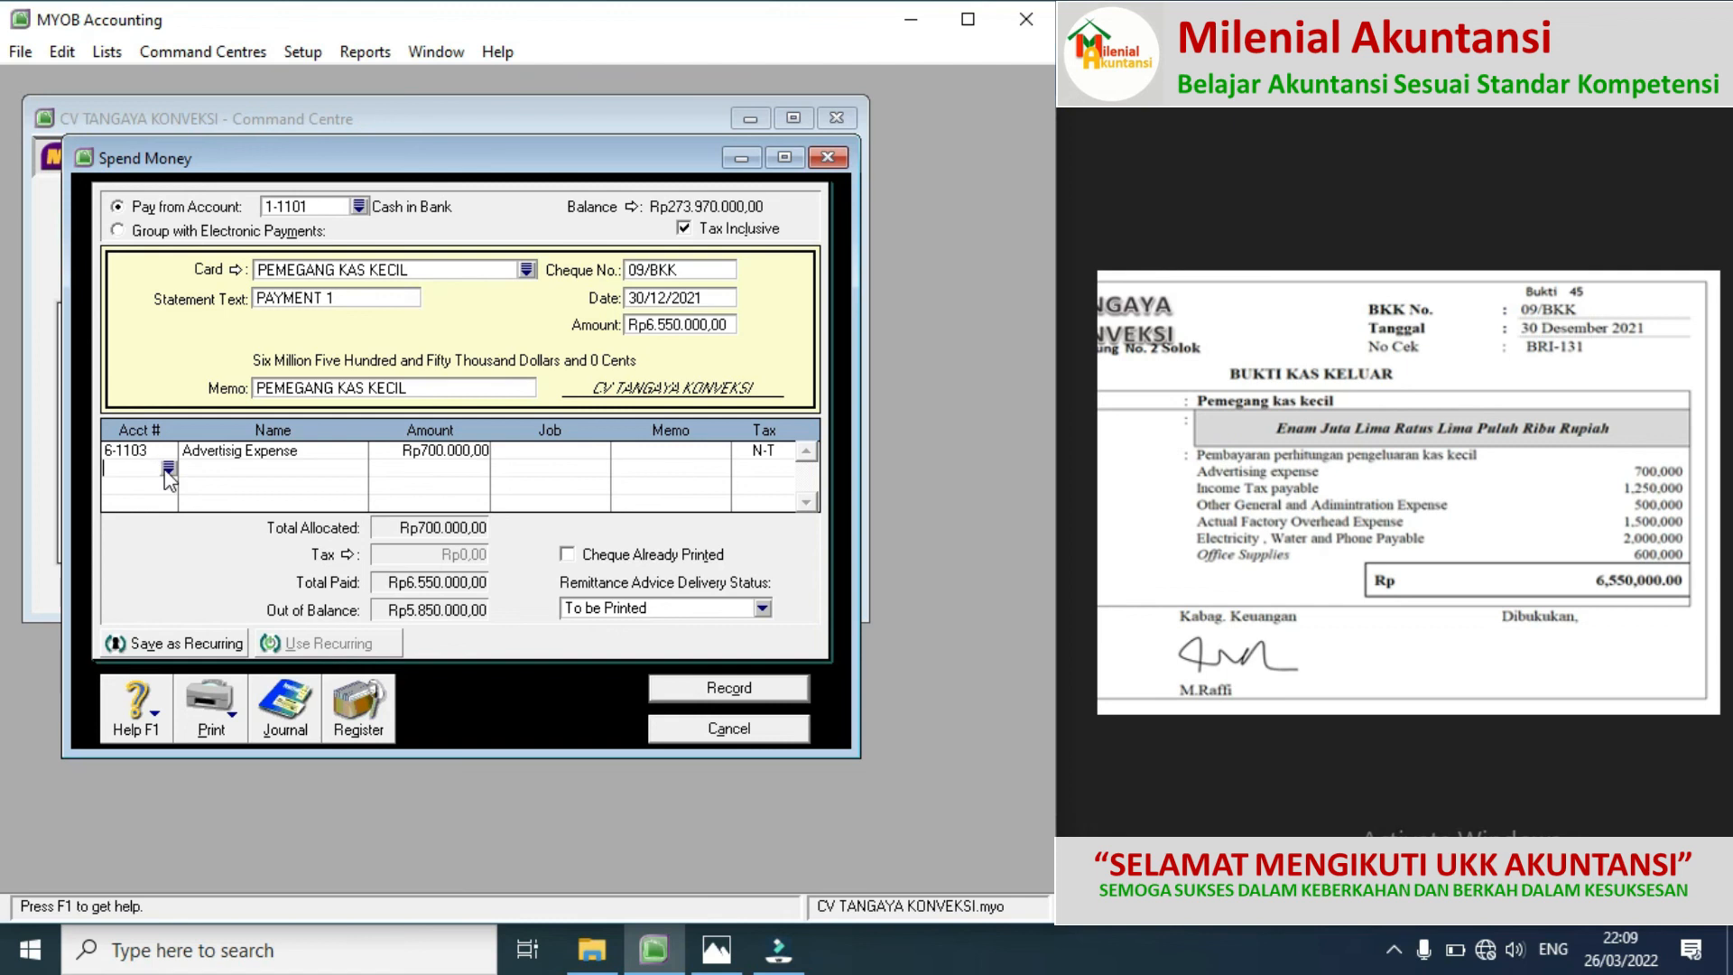
pyautogui.click(168, 468)
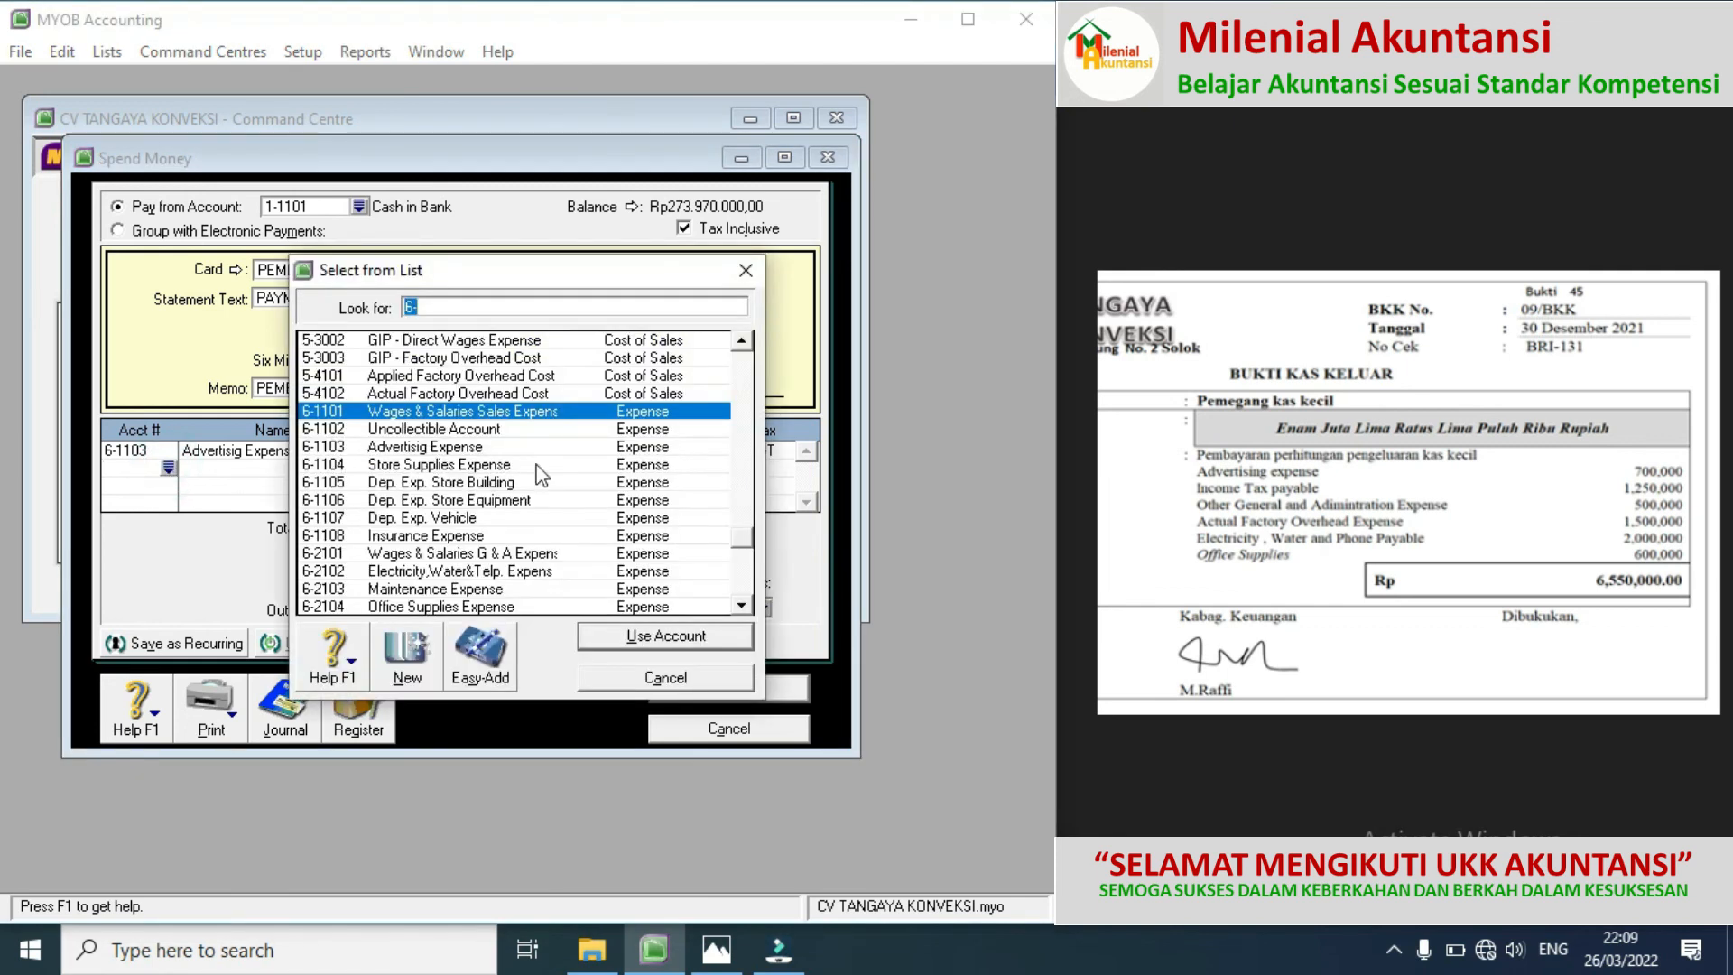
pyautogui.click(738, 347)
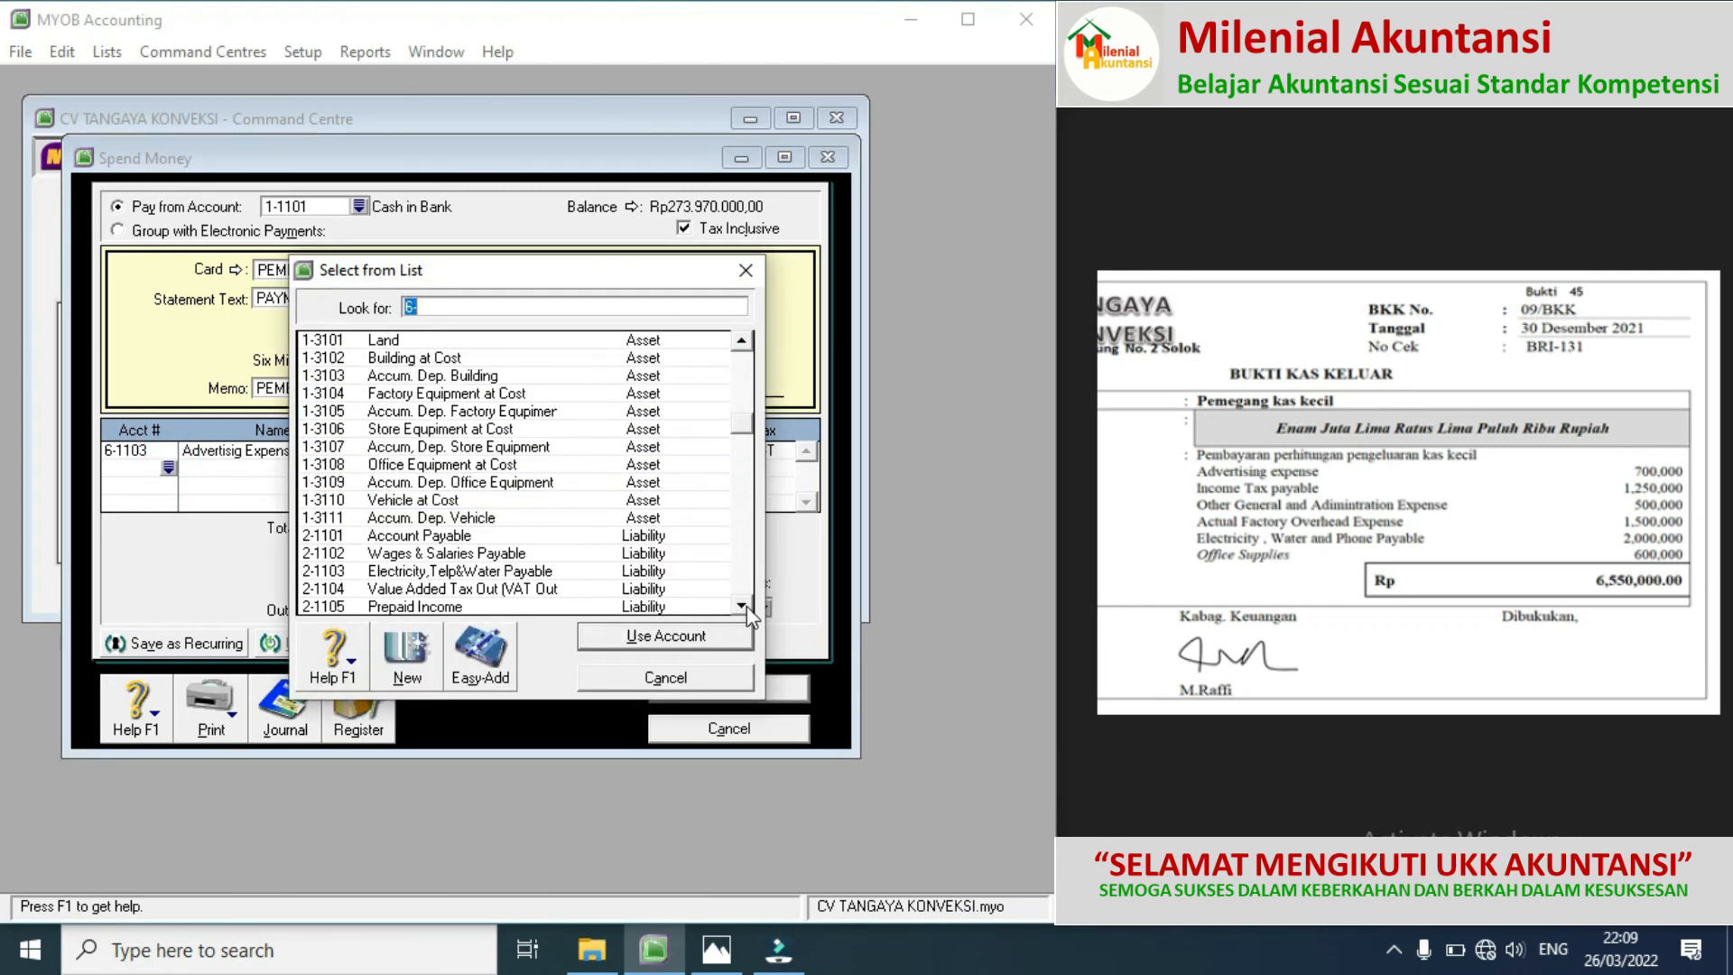
pyautogui.click(746, 605)
pyautogui.click(745, 605)
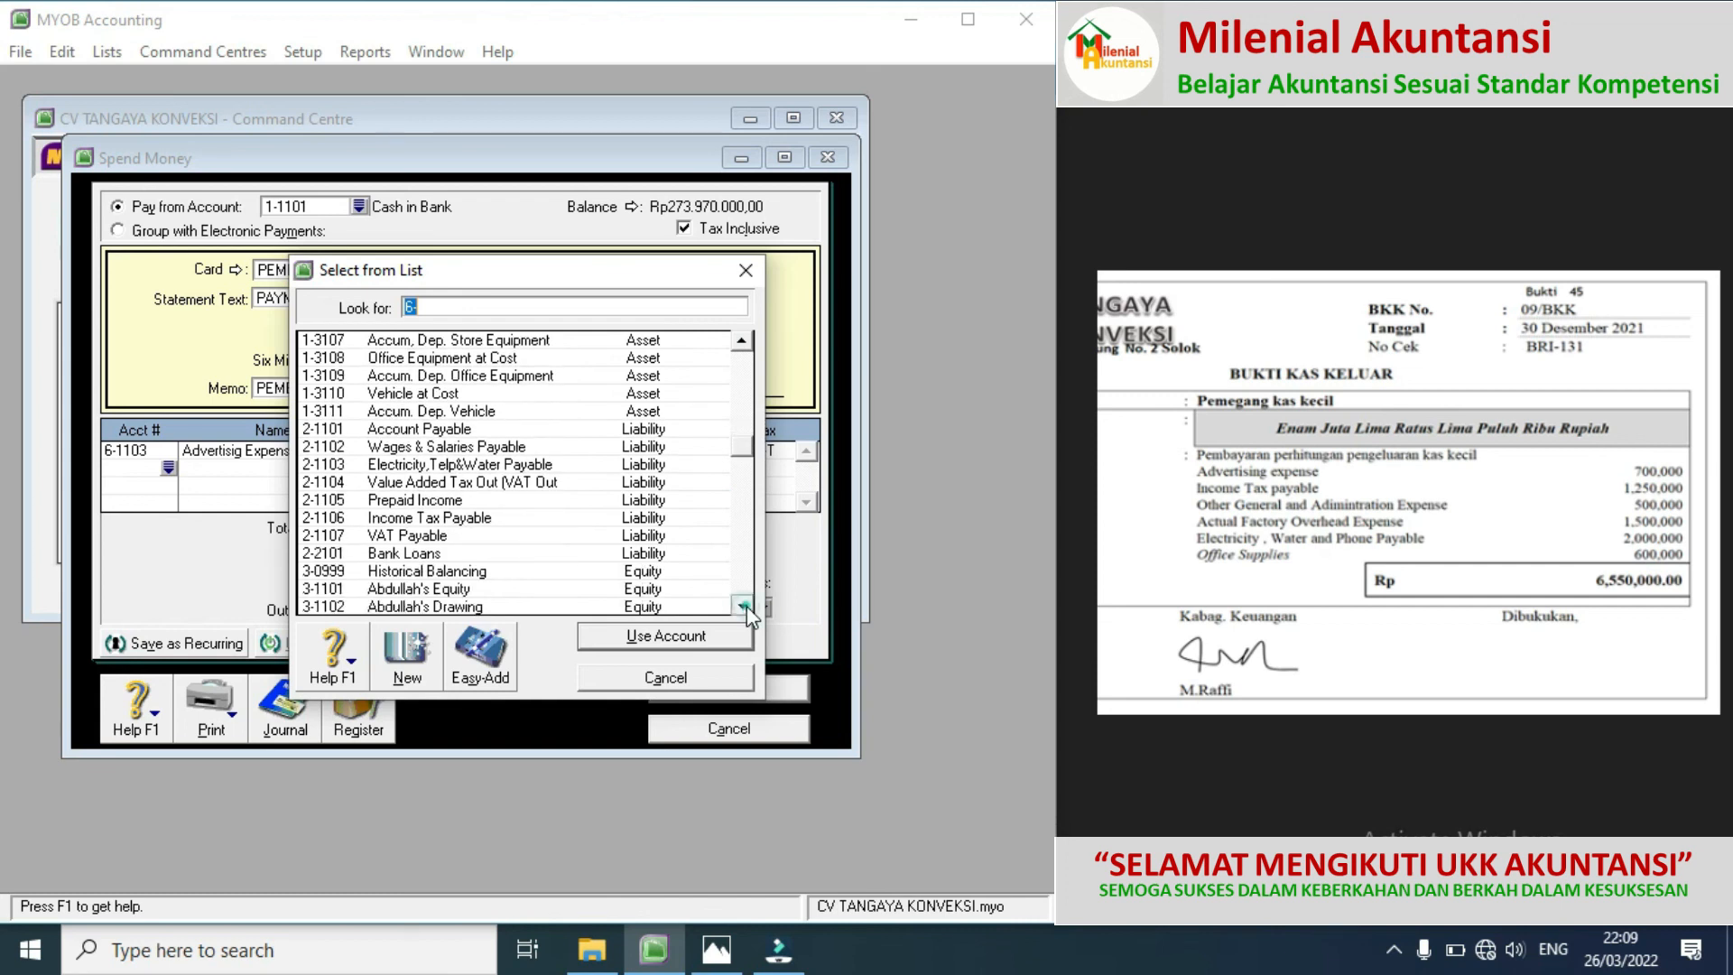
pyautogui.doubleClick(495, 522)
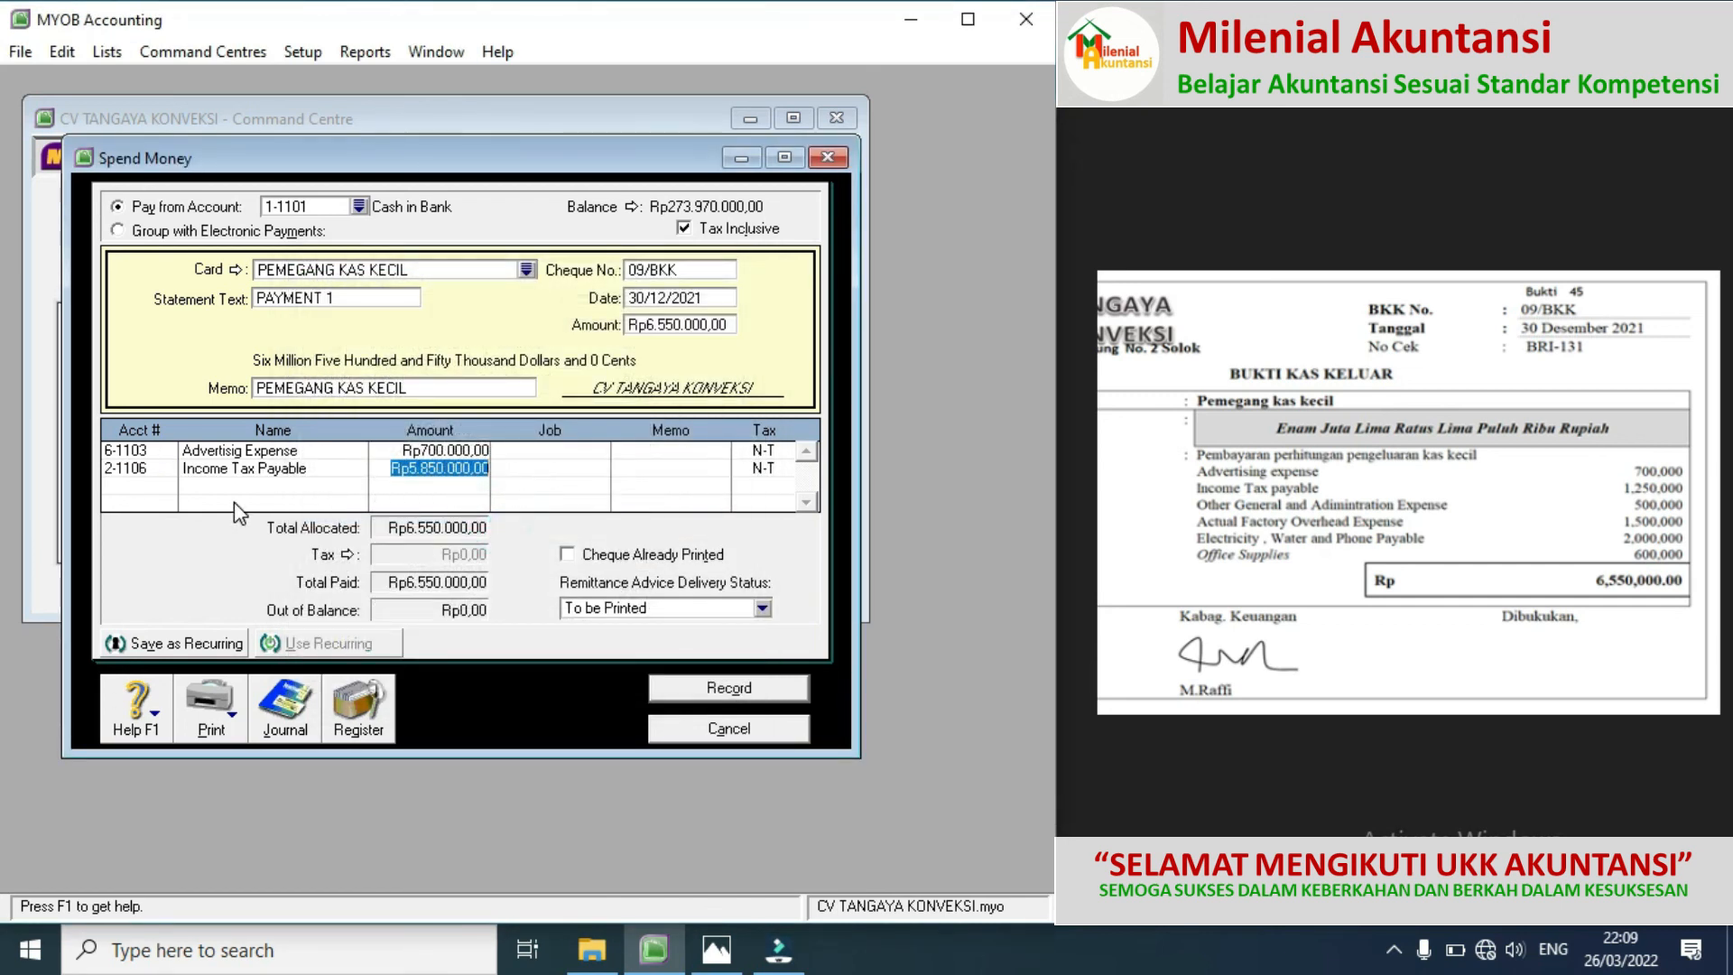
pyautogui.write('1250000')
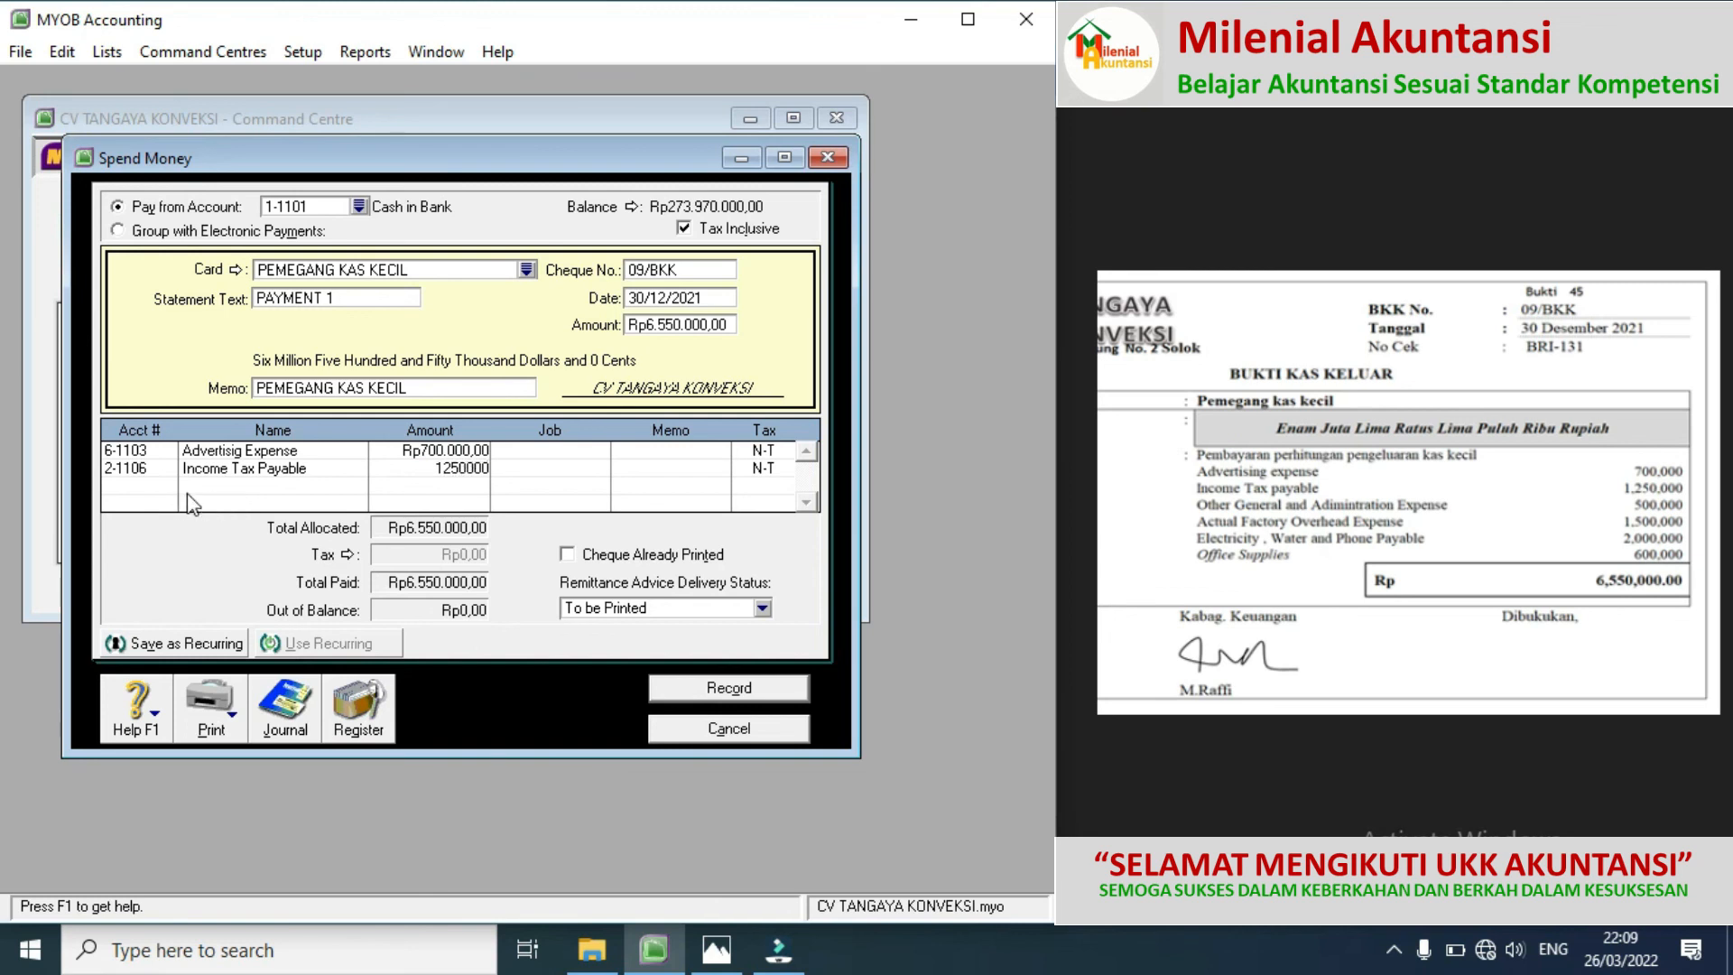
# Step: Allocate 500,000 of the payment to account 6-2109, other general and administration expense, on the third line
pyautogui.click(155, 488)
pyautogui.click(170, 488)
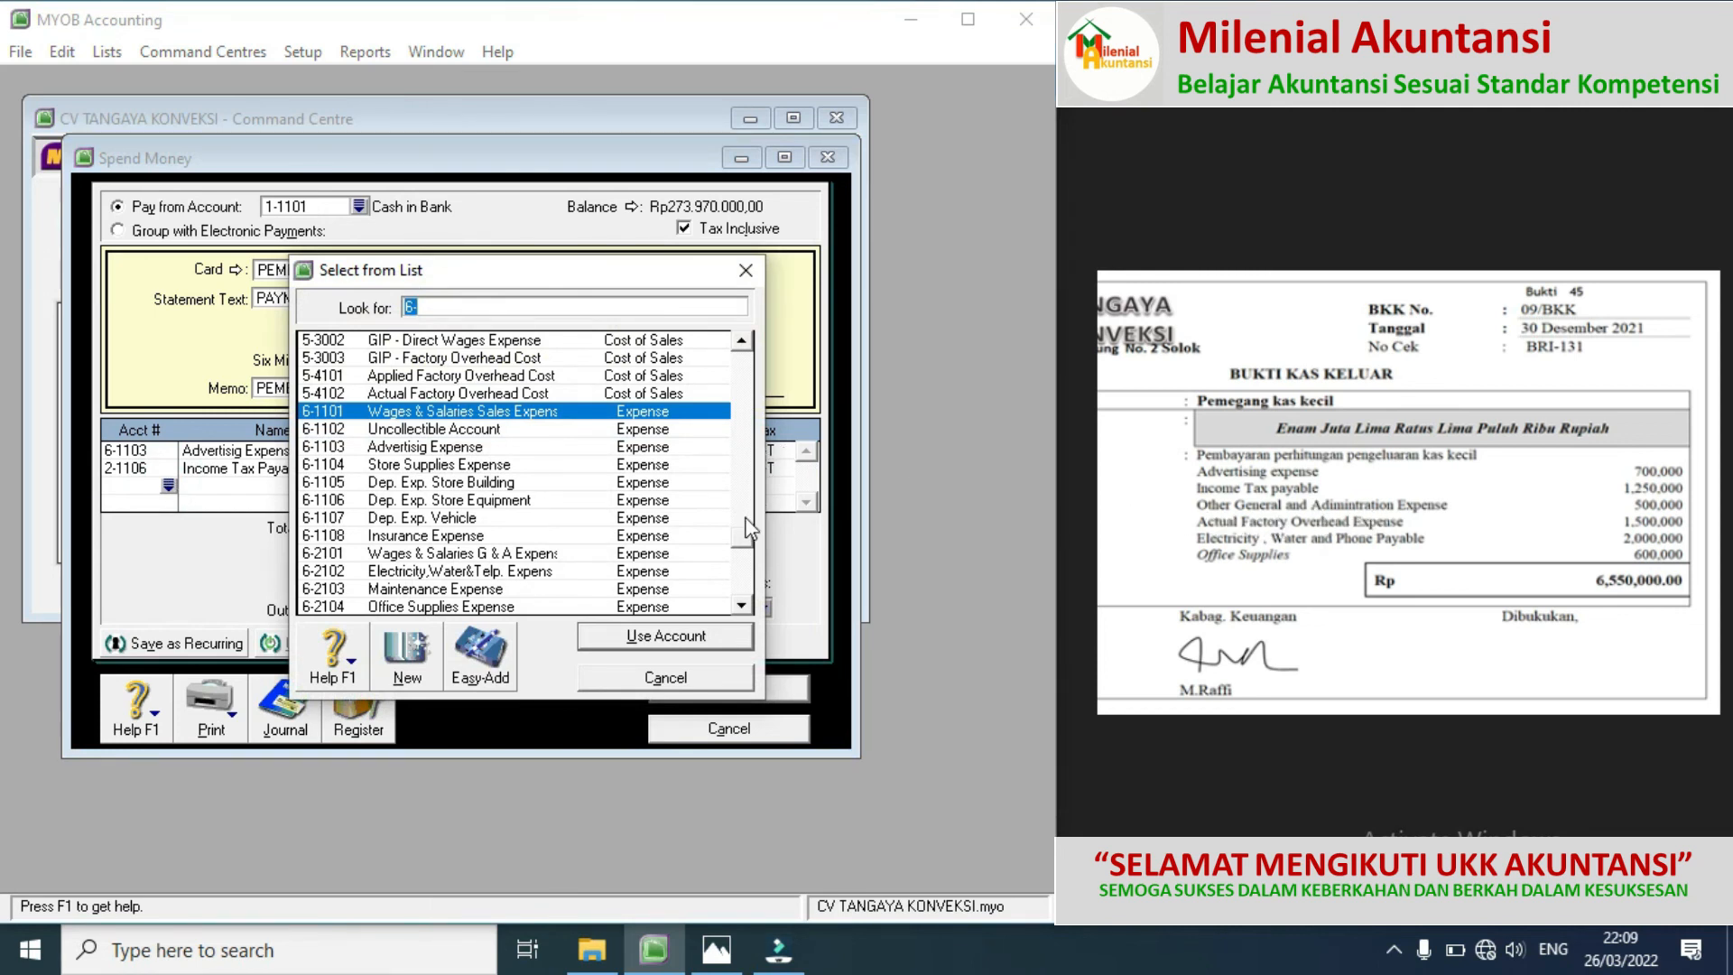
pyautogui.moveTo(738, 531); pyautogui.dragTo(738, 580)
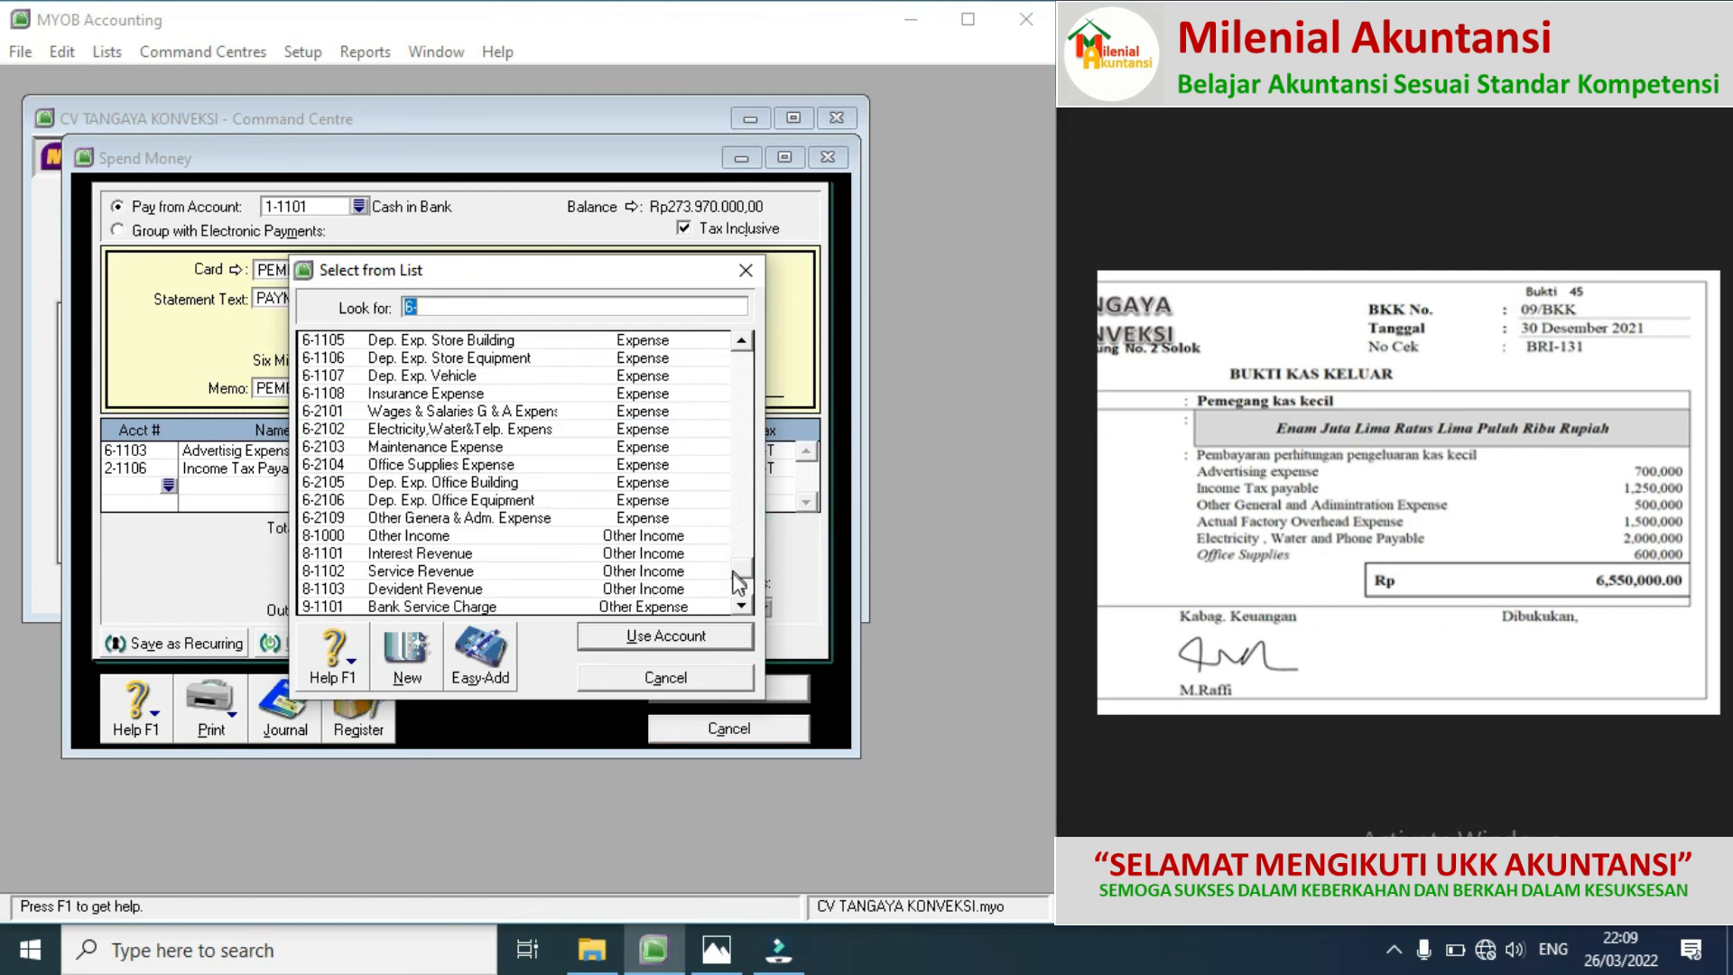
pyautogui.click(740, 587)
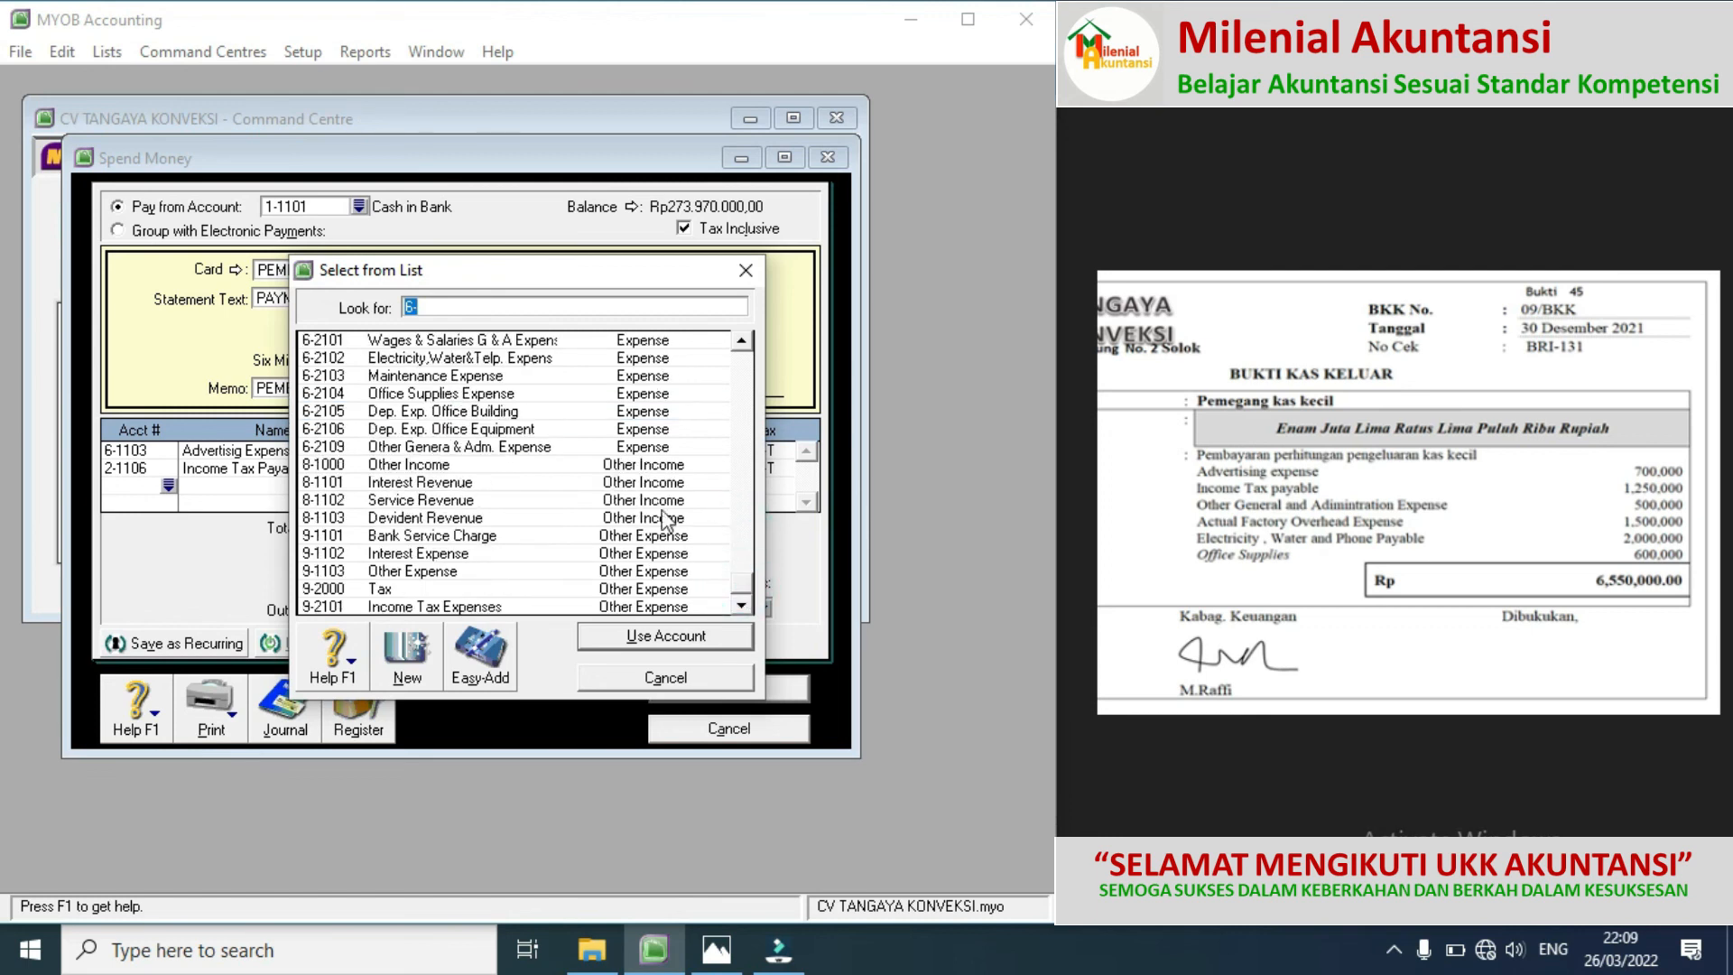
pyautogui.doubleClick(538, 455)
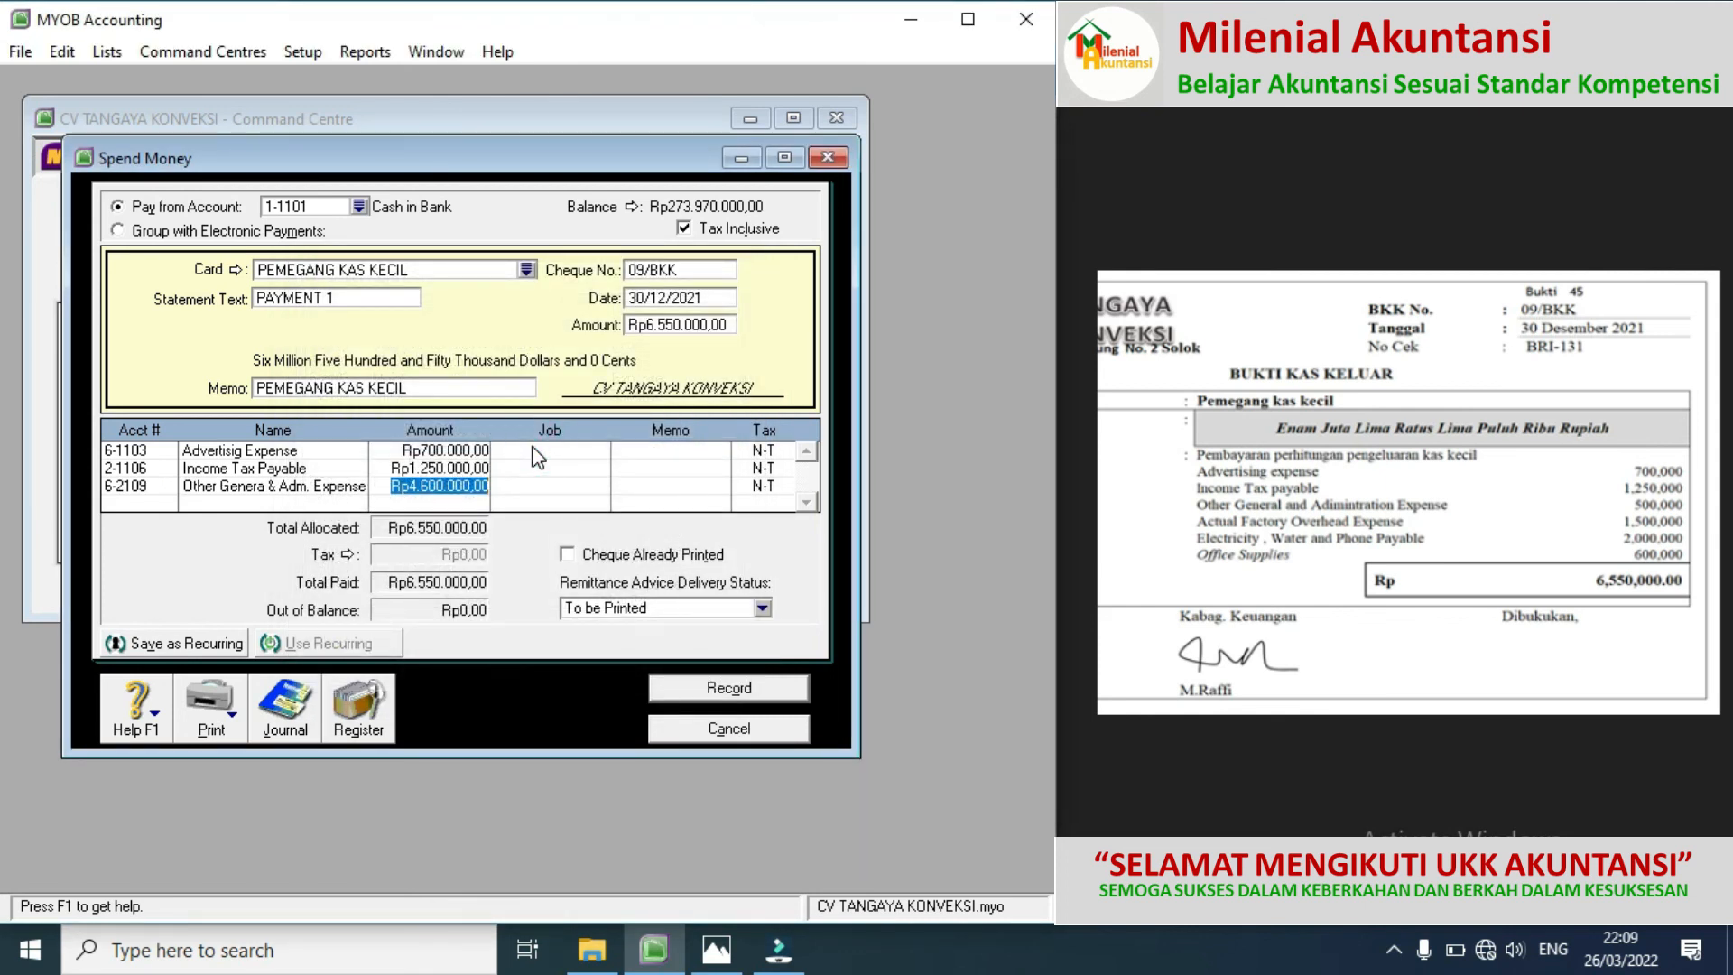
pyautogui.write('50000')
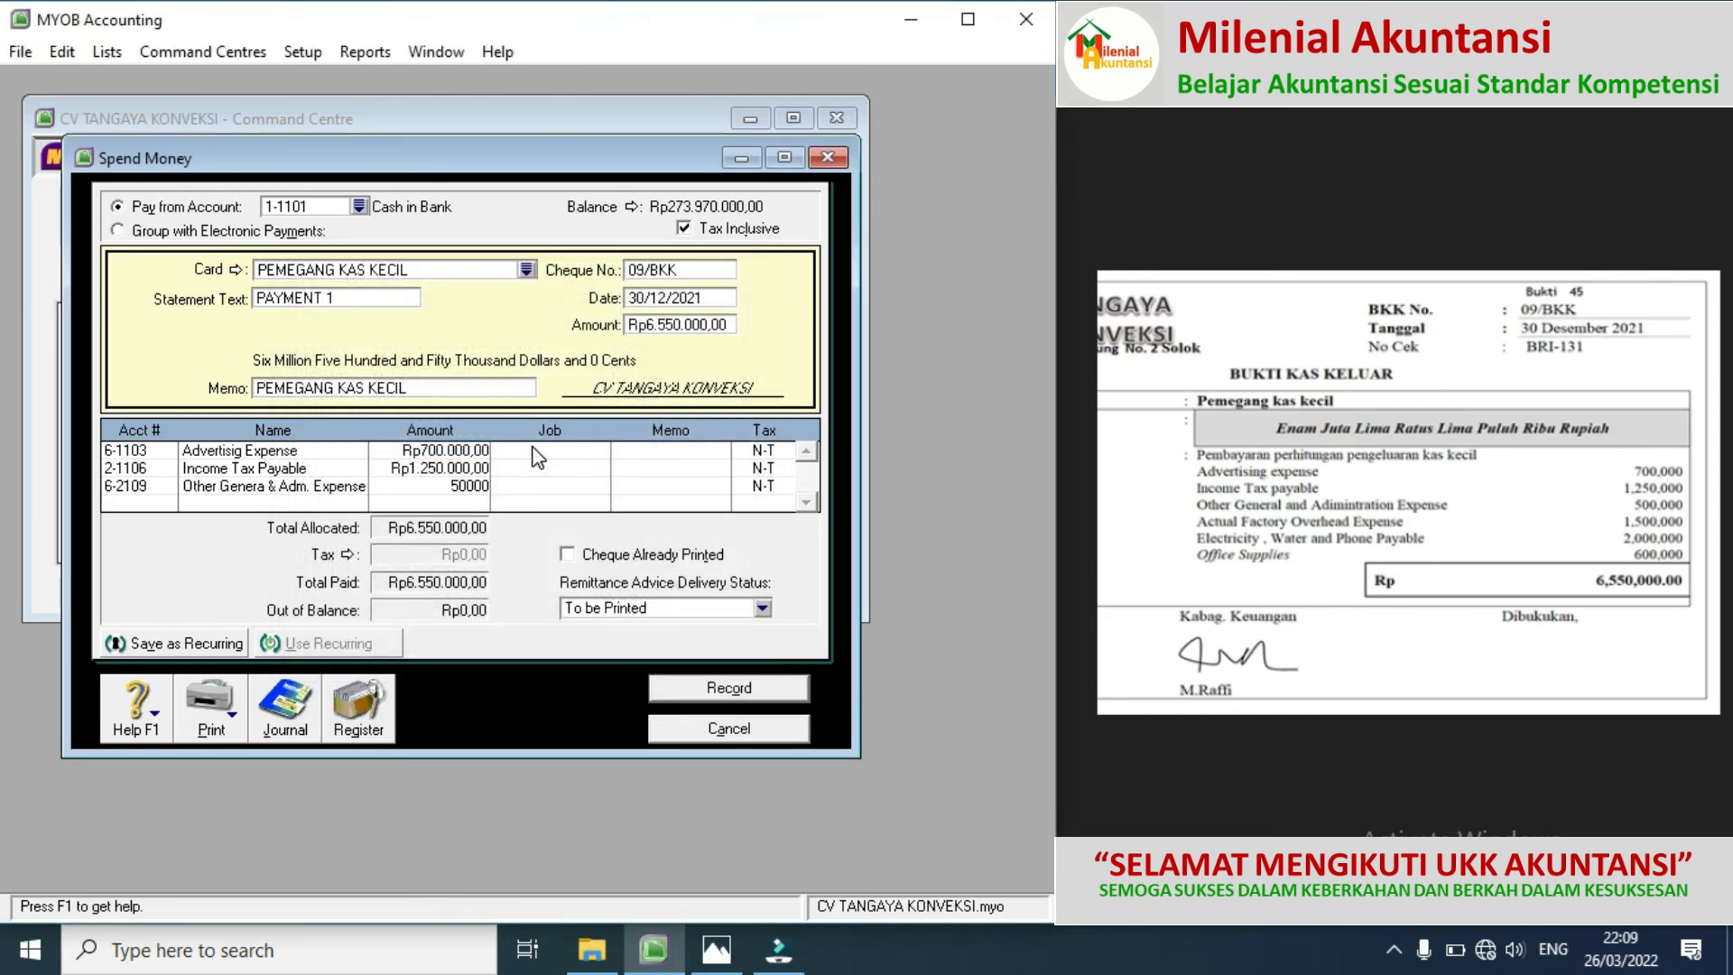
pyautogui.write('0')
# Step: Allocate 1,500,000 of the payment to account 5-4102 Actual Factory Overhead Cost on the fourth line
pyautogui.click(173, 504)
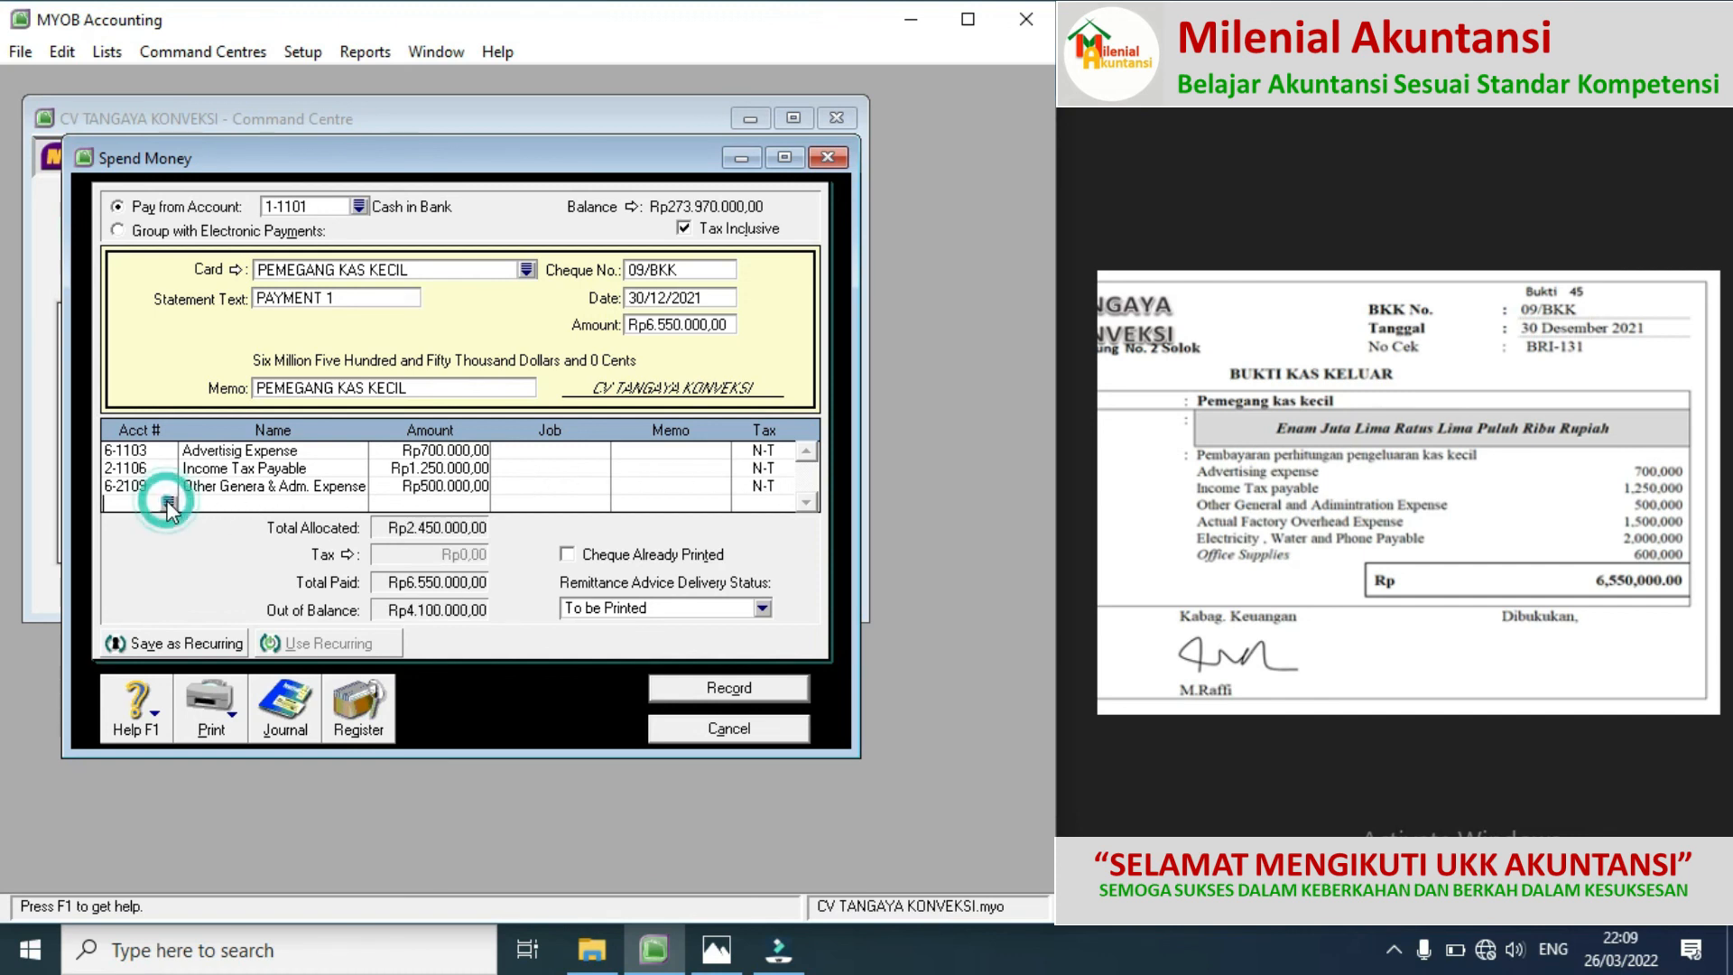
pyautogui.click(169, 502)
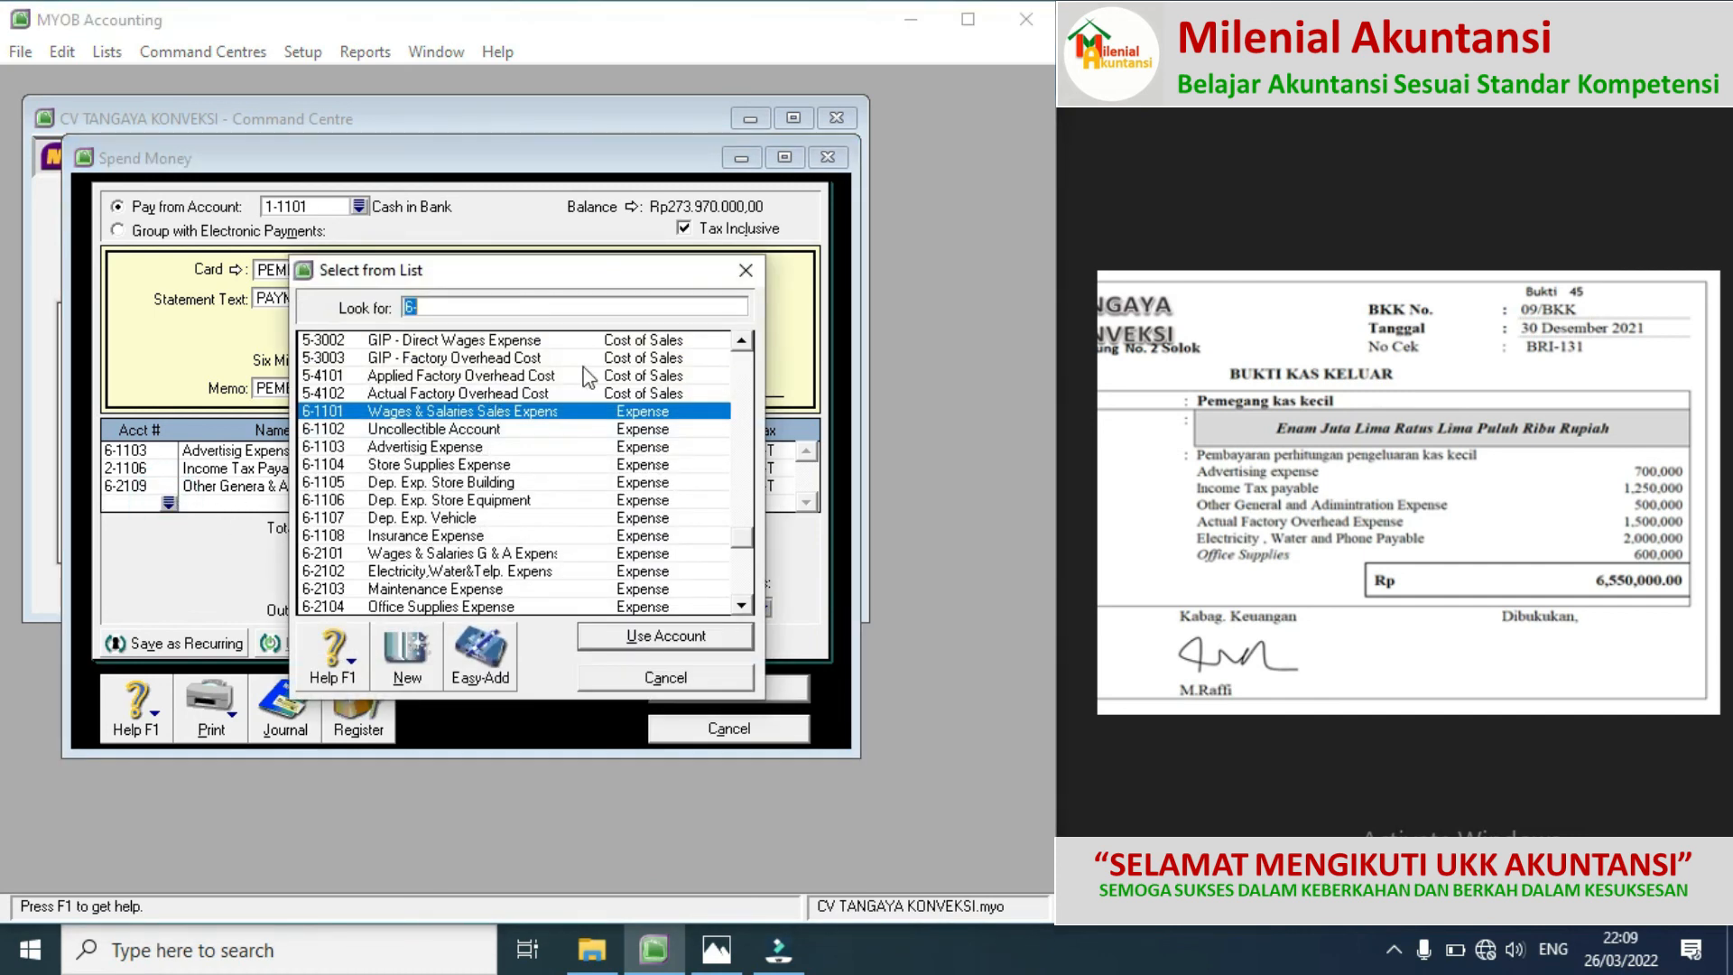
pyautogui.doubleClick(484, 394)
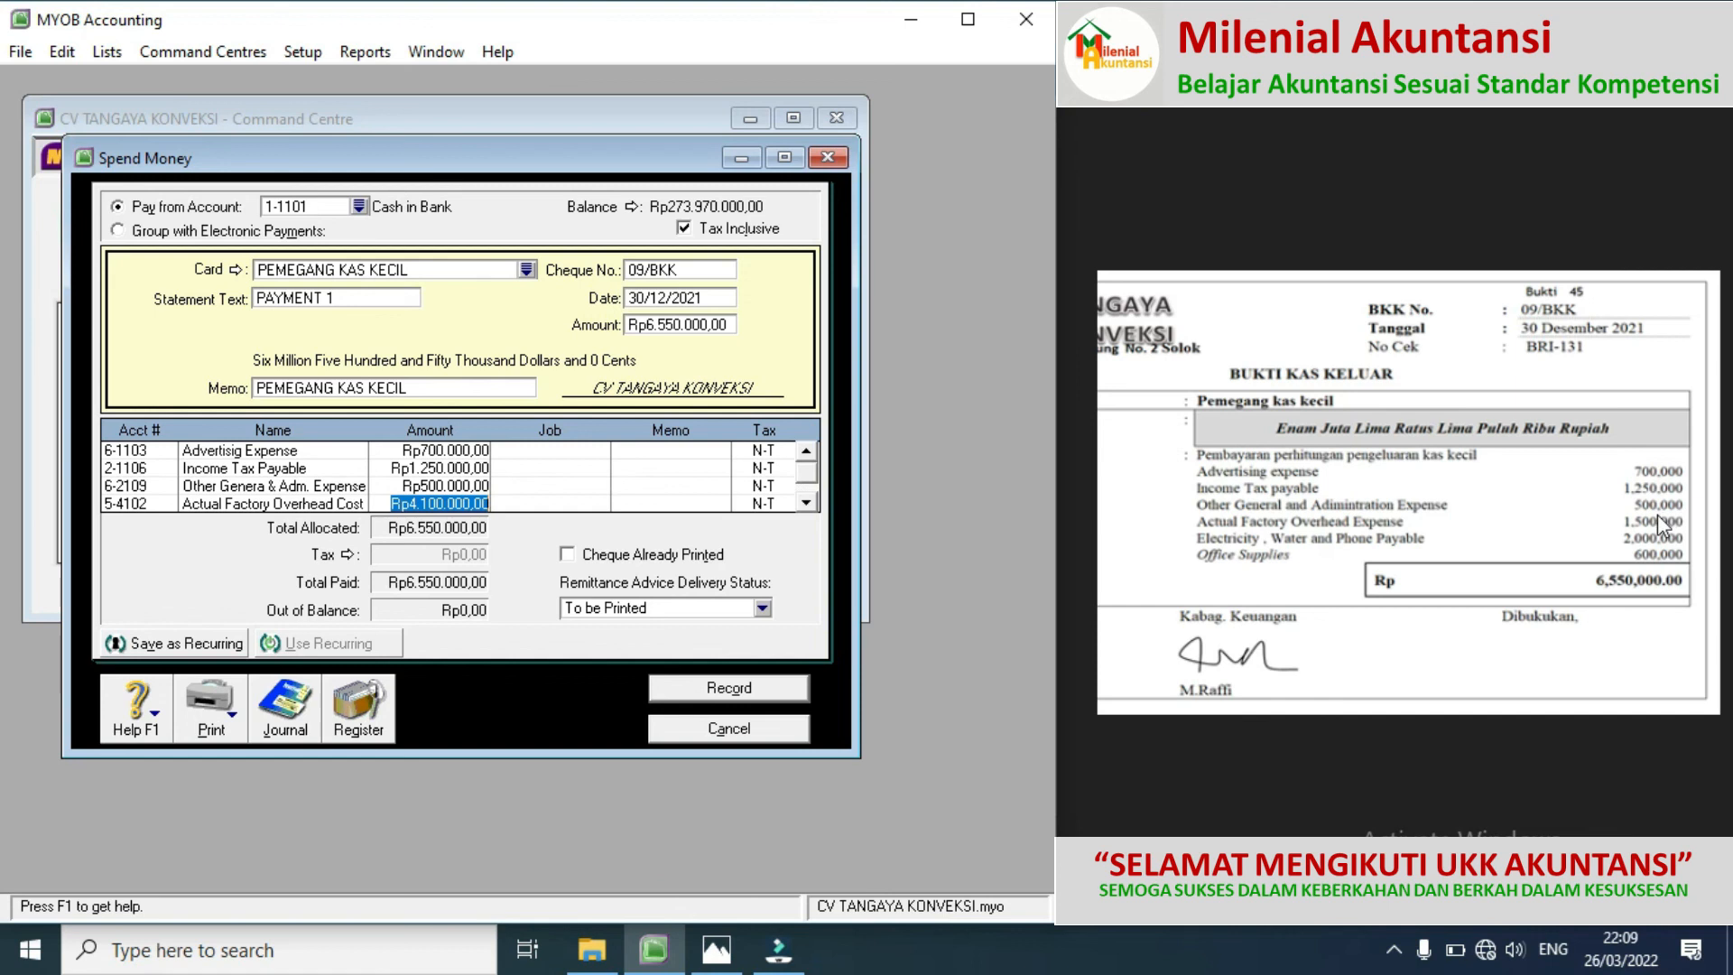
pyautogui.press('BackSpace')
pyautogui.write('1500000')
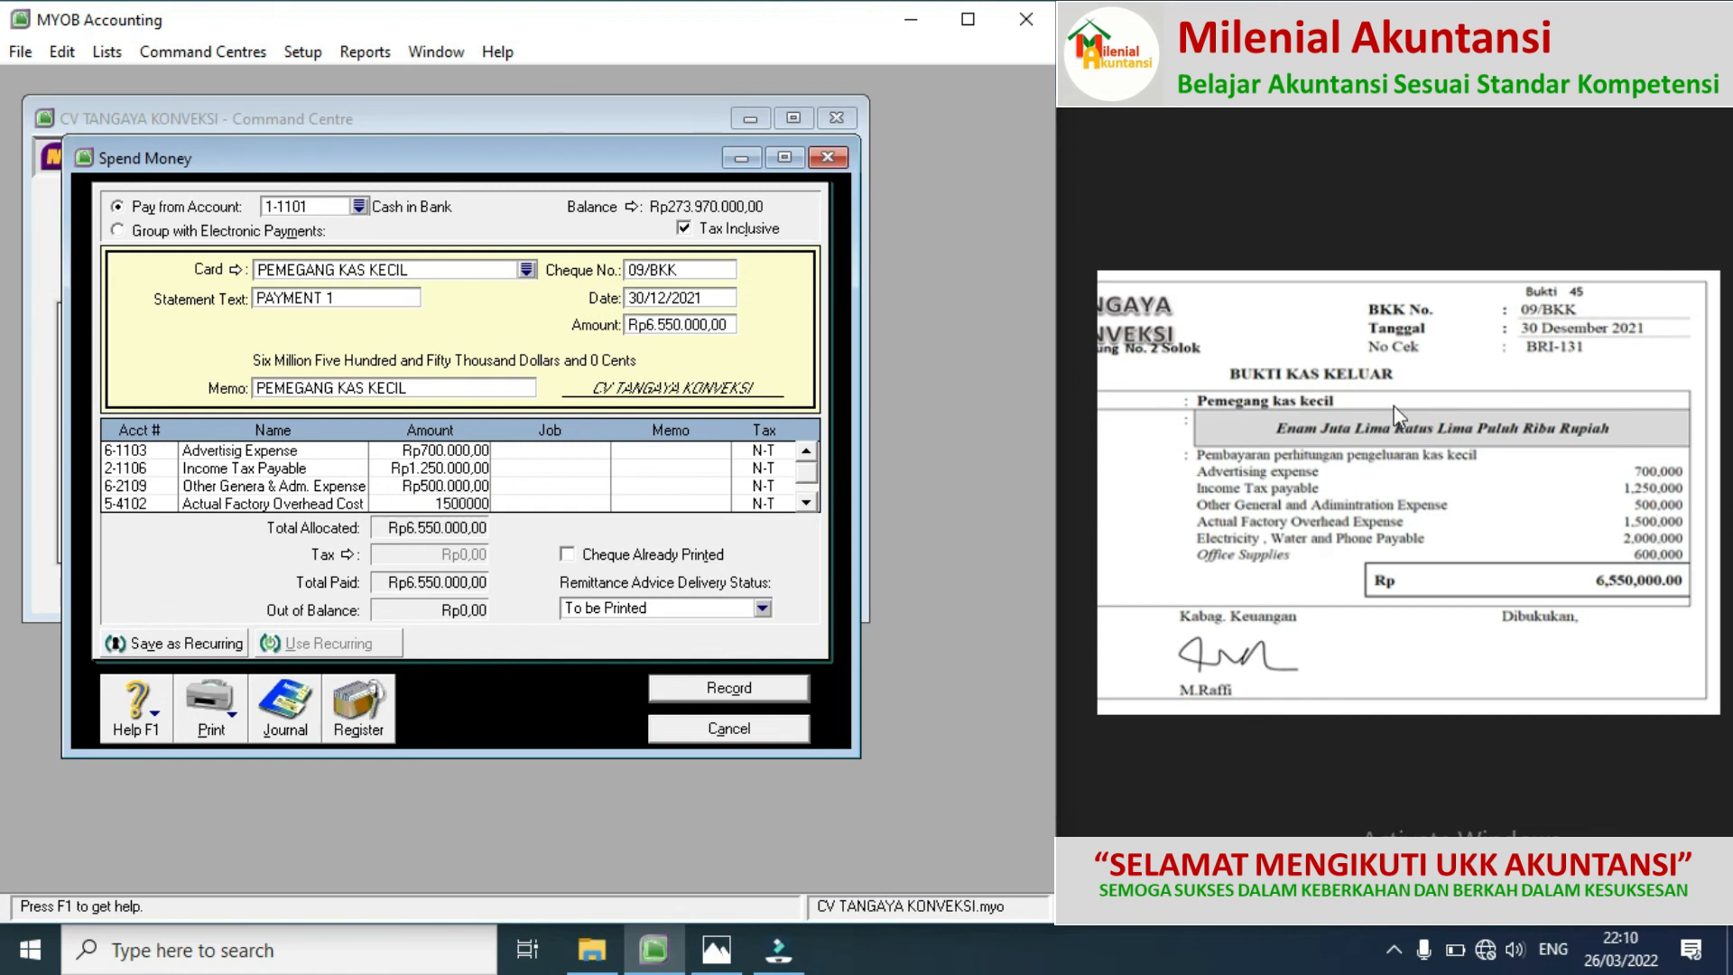
# Step: Allocate 2,000,000 of the payment to account 2-1103 Electricity,Telp&Water Payable on the fifth line
pyautogui.click(806, 502)
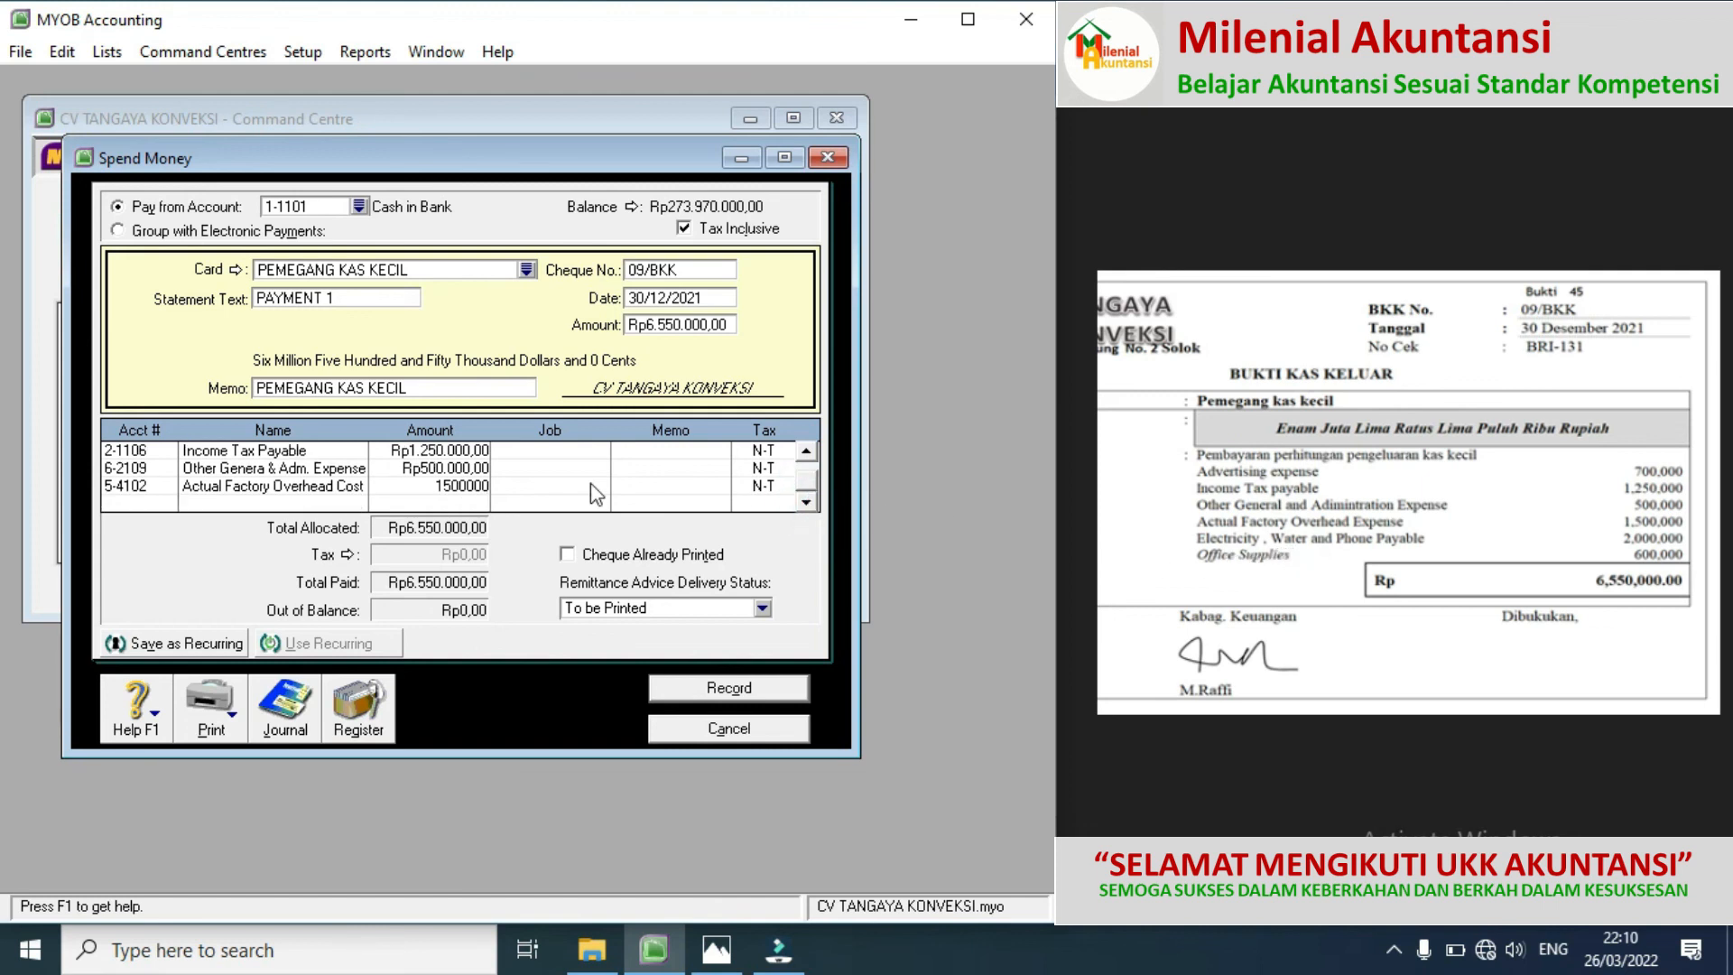
pyautogui.click(168, 505)
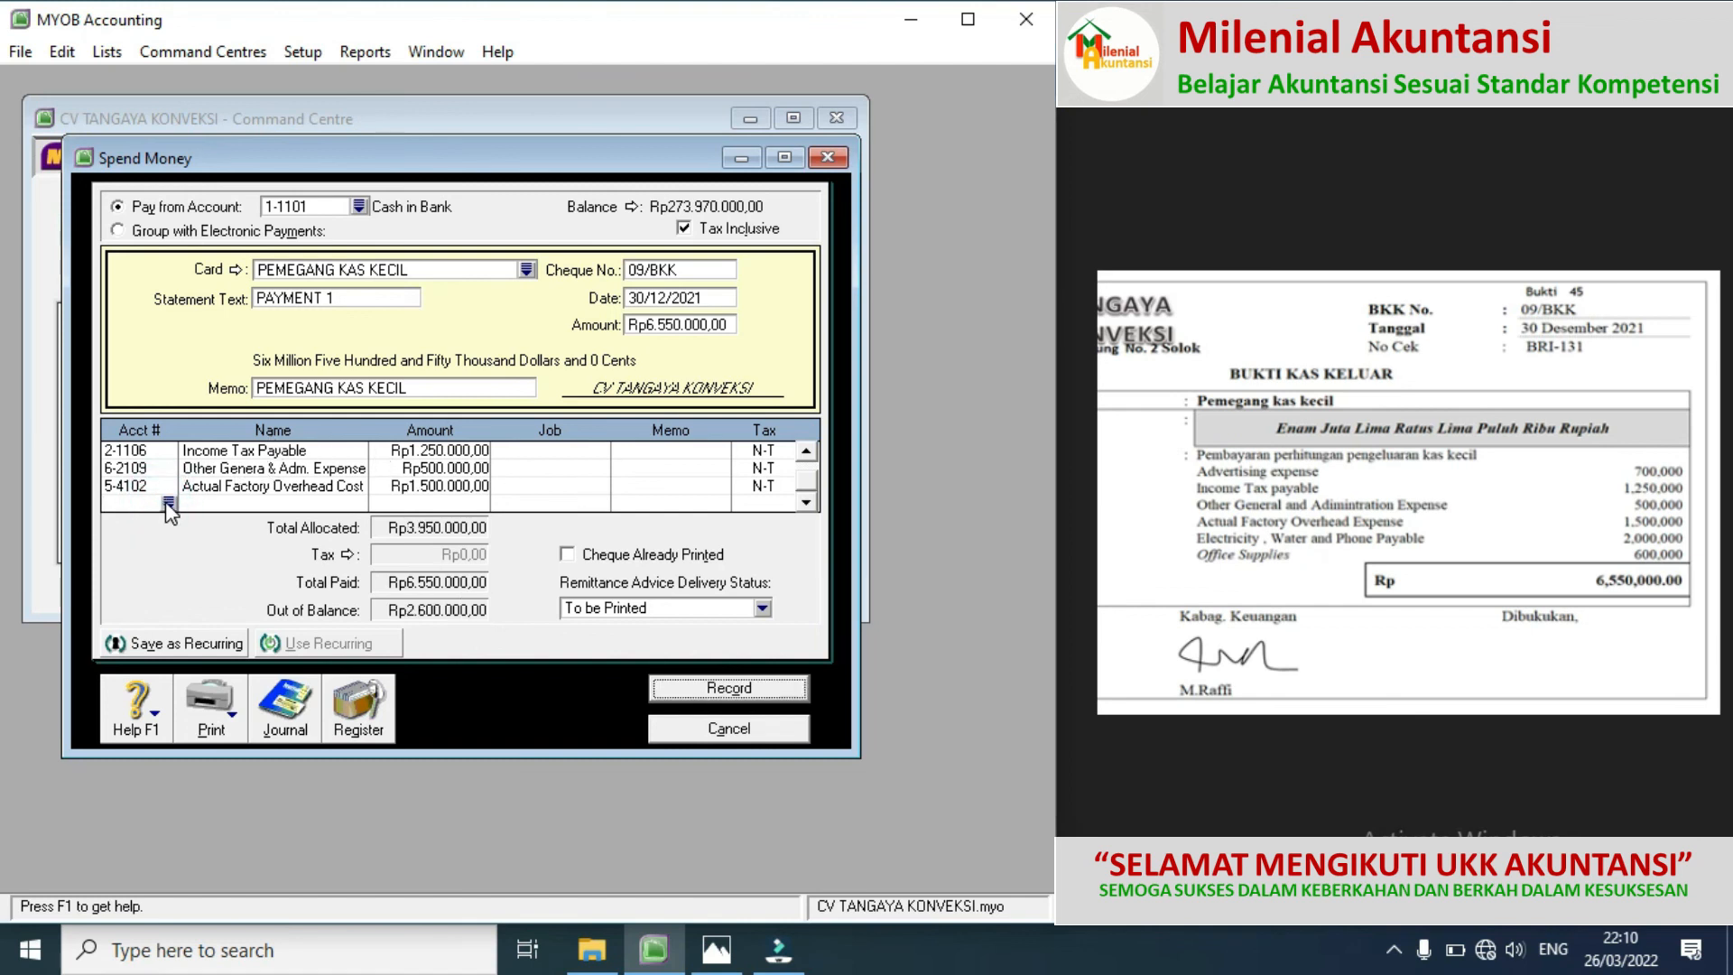
pyautogui.click(167, 503)
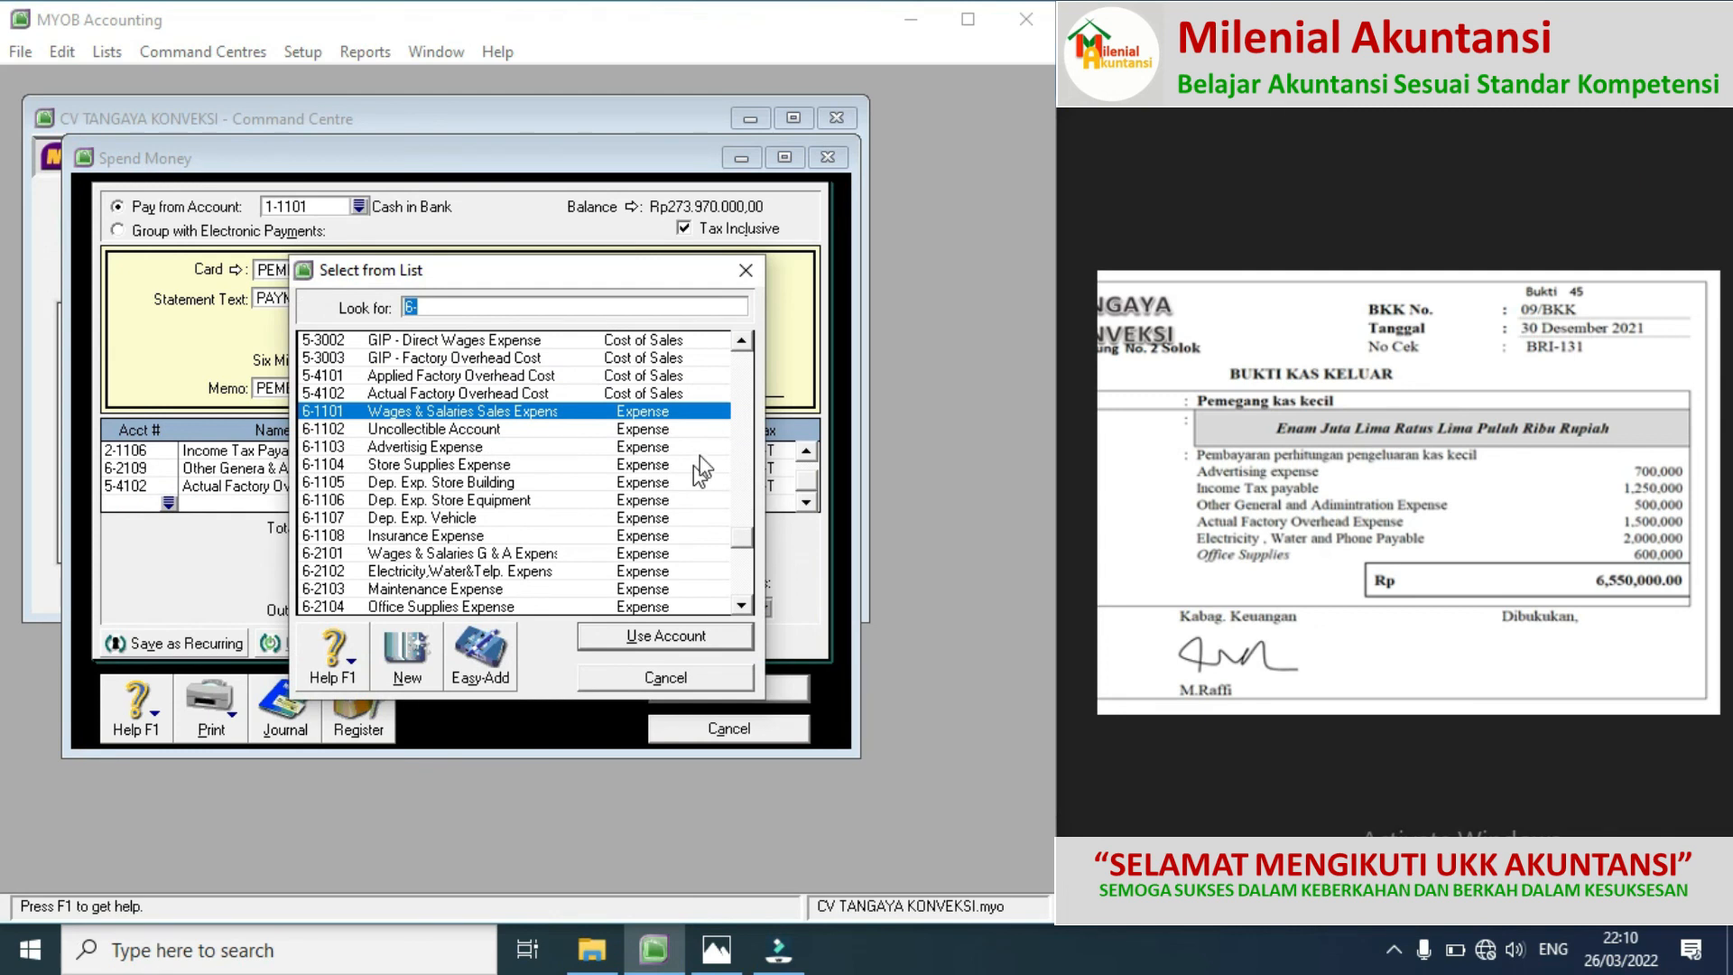
pyautogui.click(740, 343)
pyautogui.moveTo(740, 344); pyautogui.dragTo(740, 347)
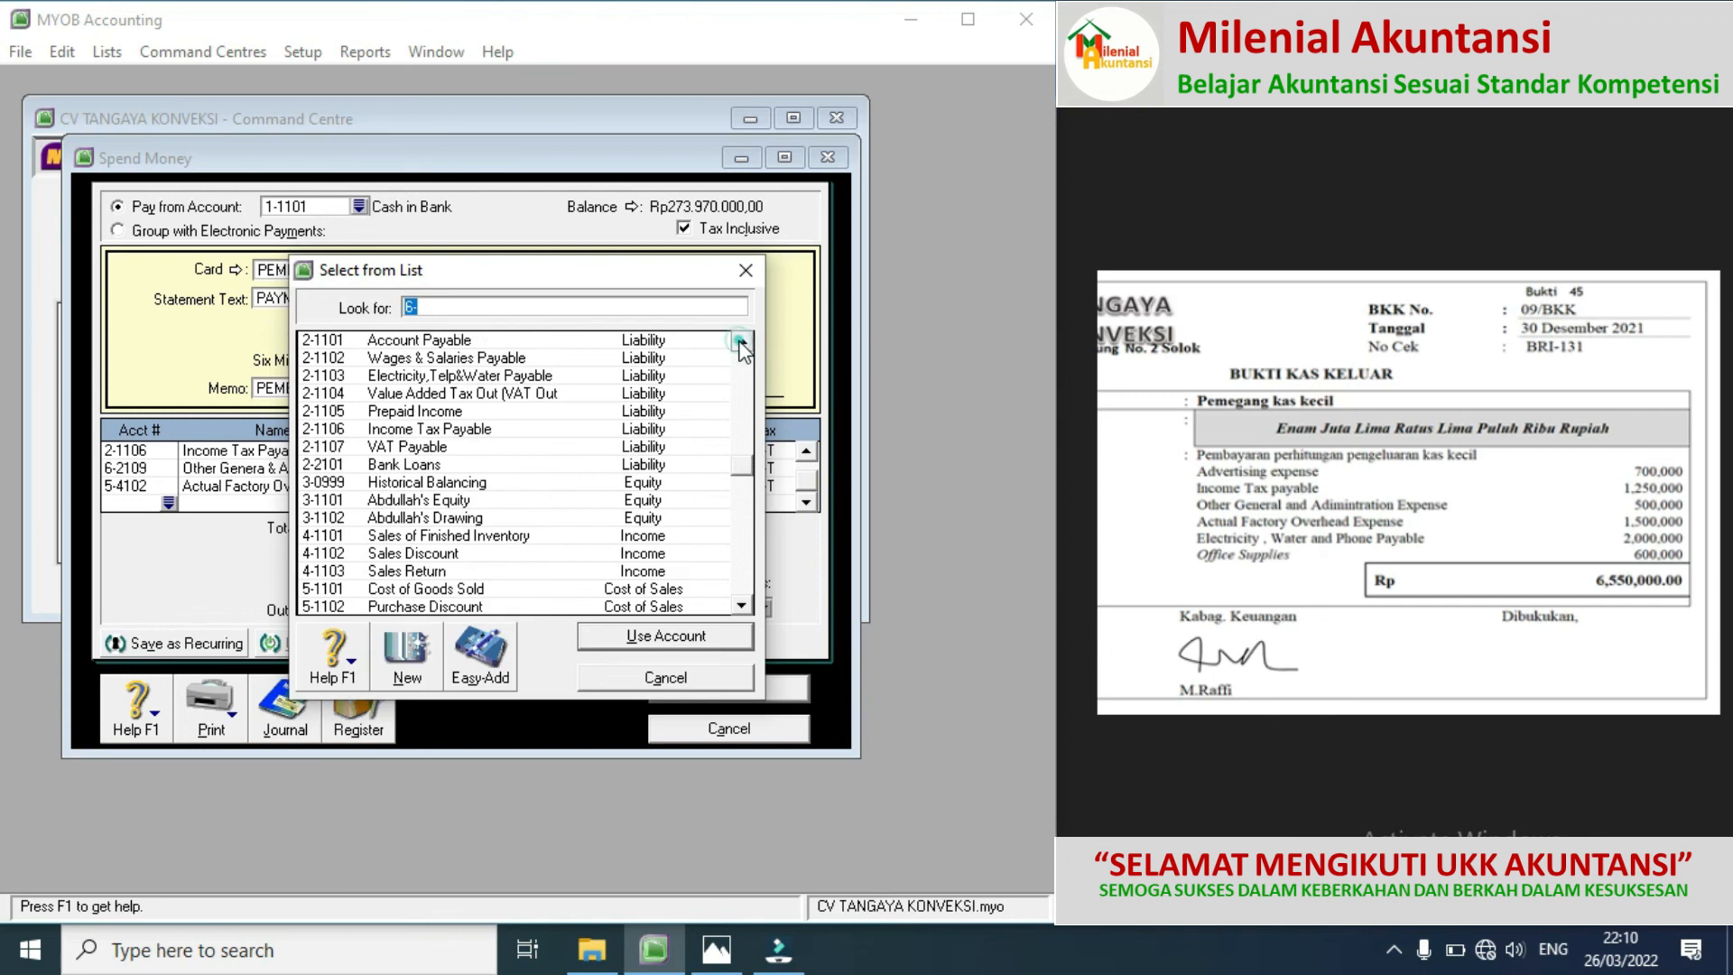
pyautogui.doubleClick(533, 375)
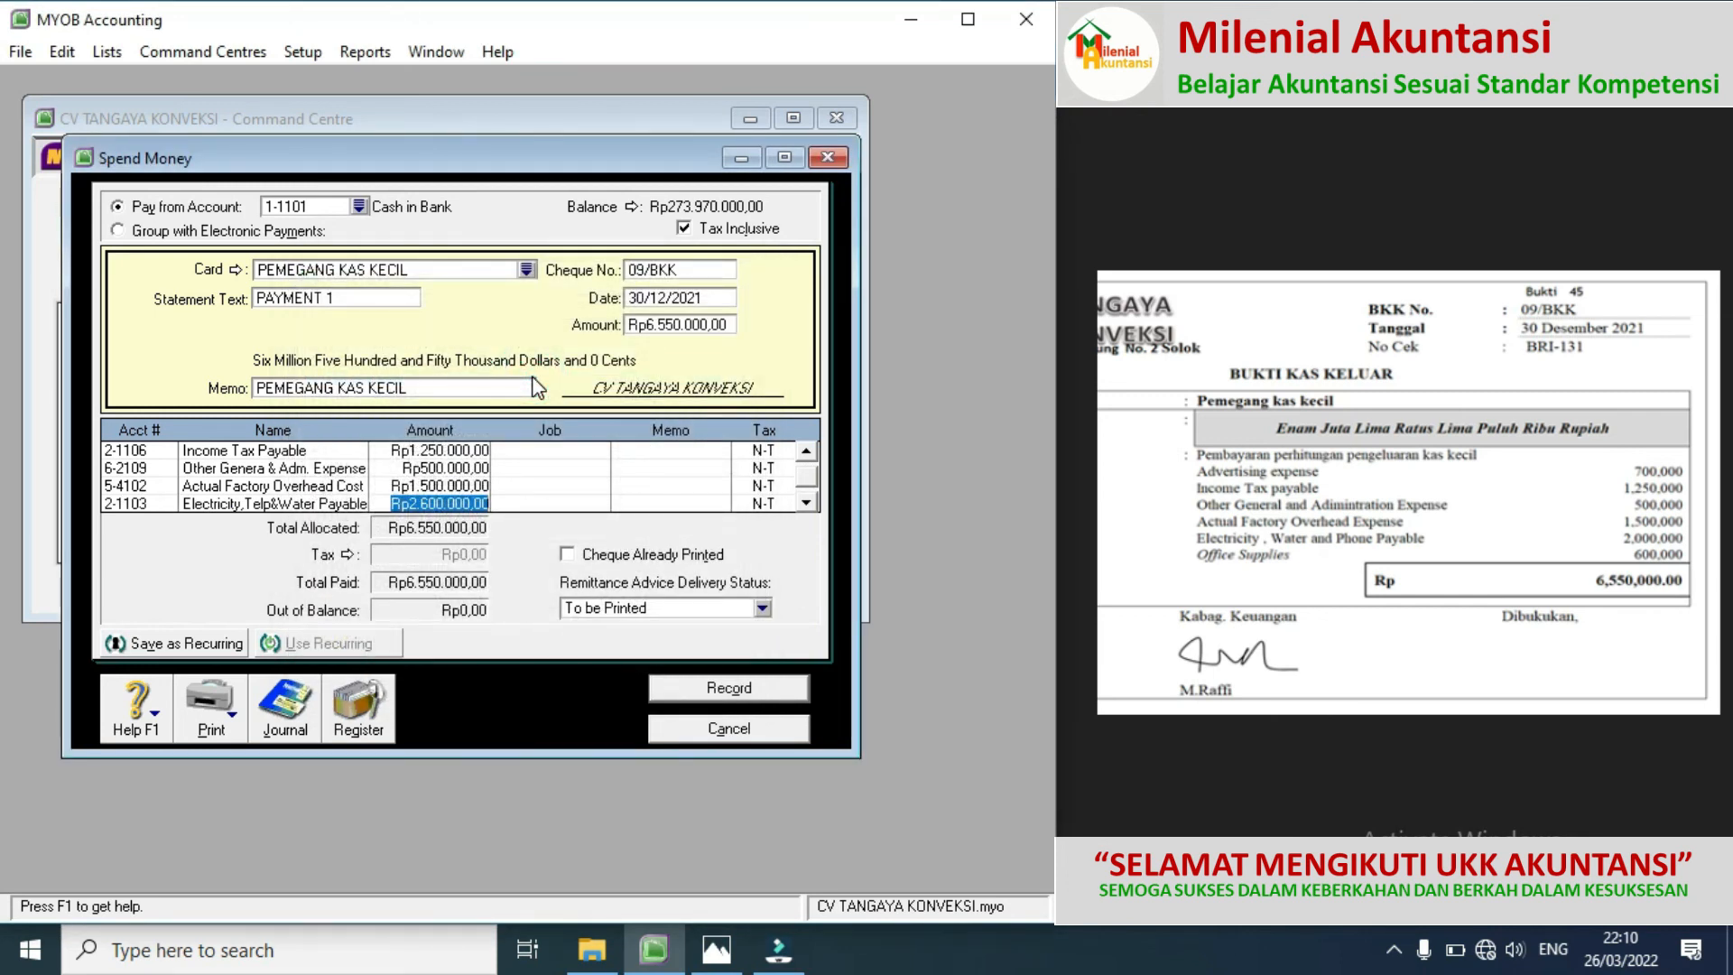
pyautogui.write('2000000')
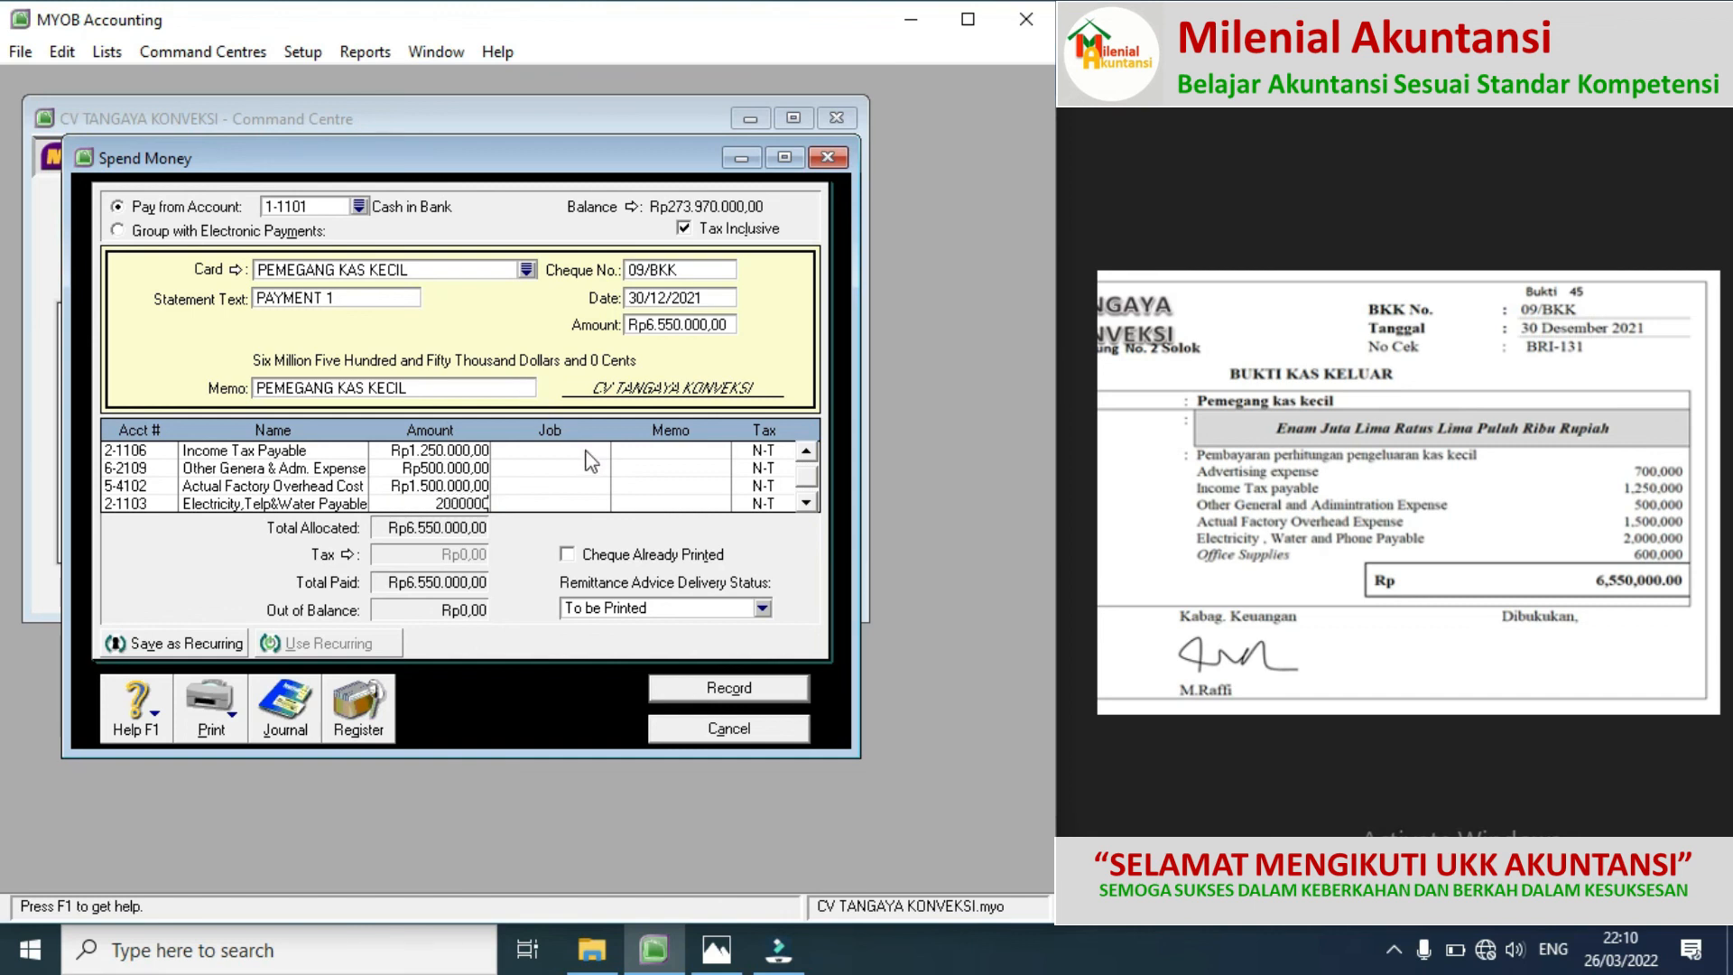
pyautogui.click(553, 502)
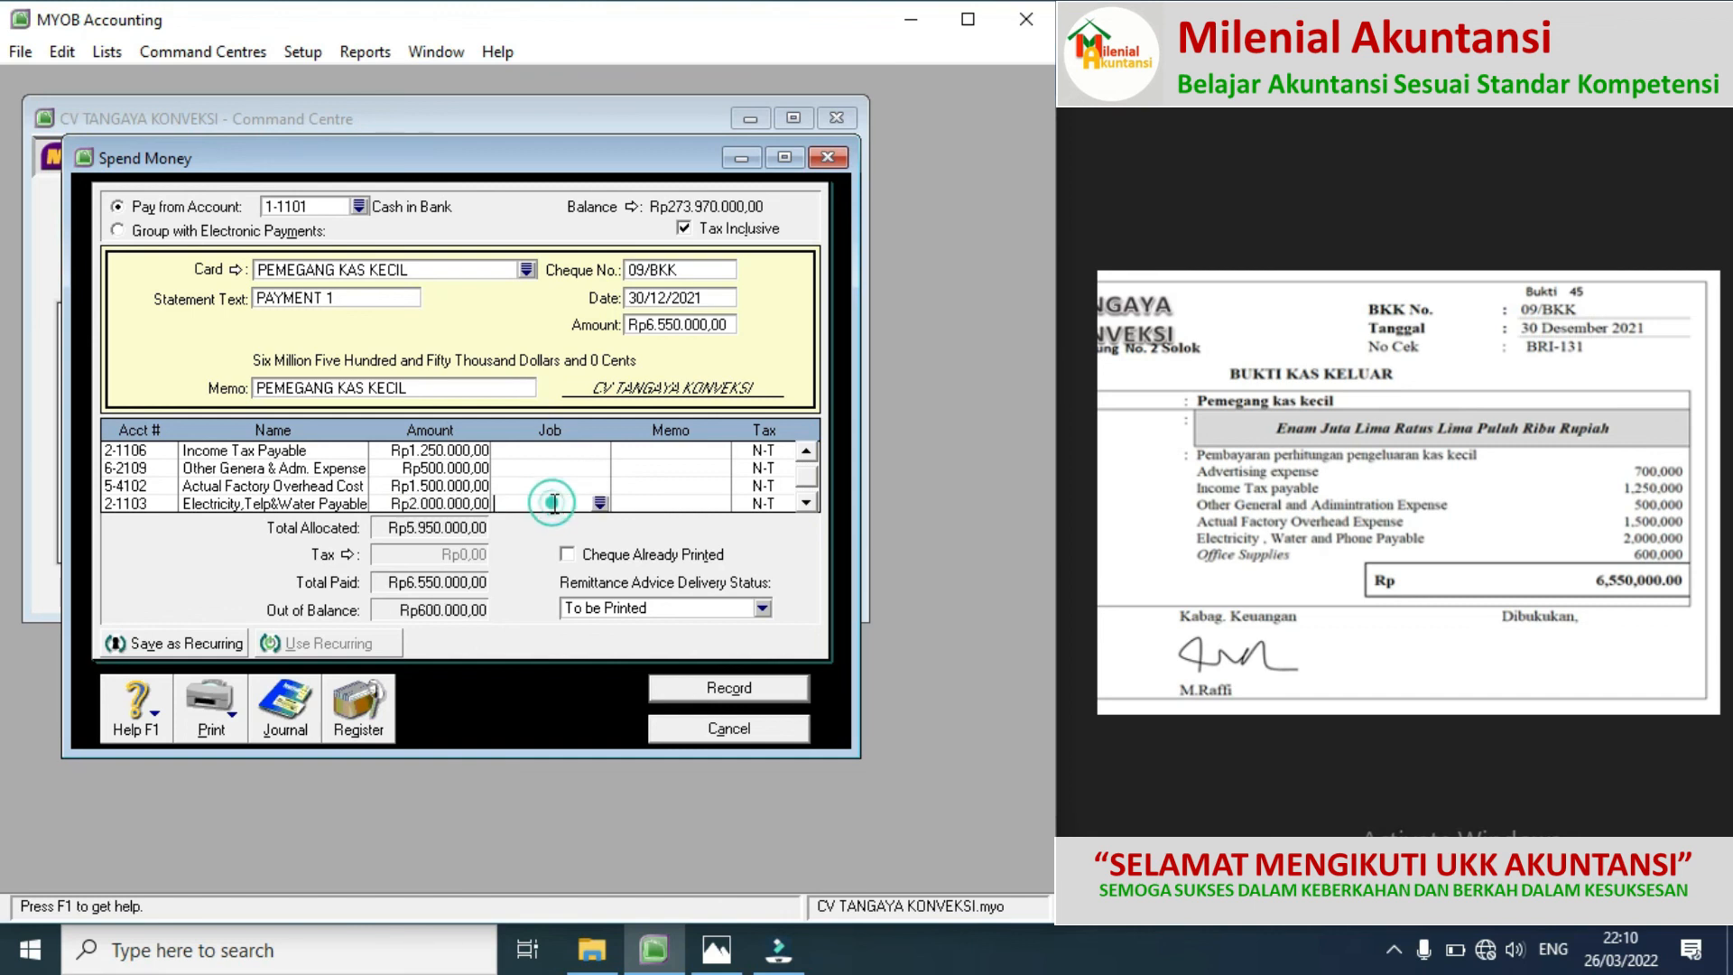
# Step: Allocate the remaining 600,000 to account 1-1403 Office Supplies on the sixth line and record the payment
pyautogui.click(807, 504)
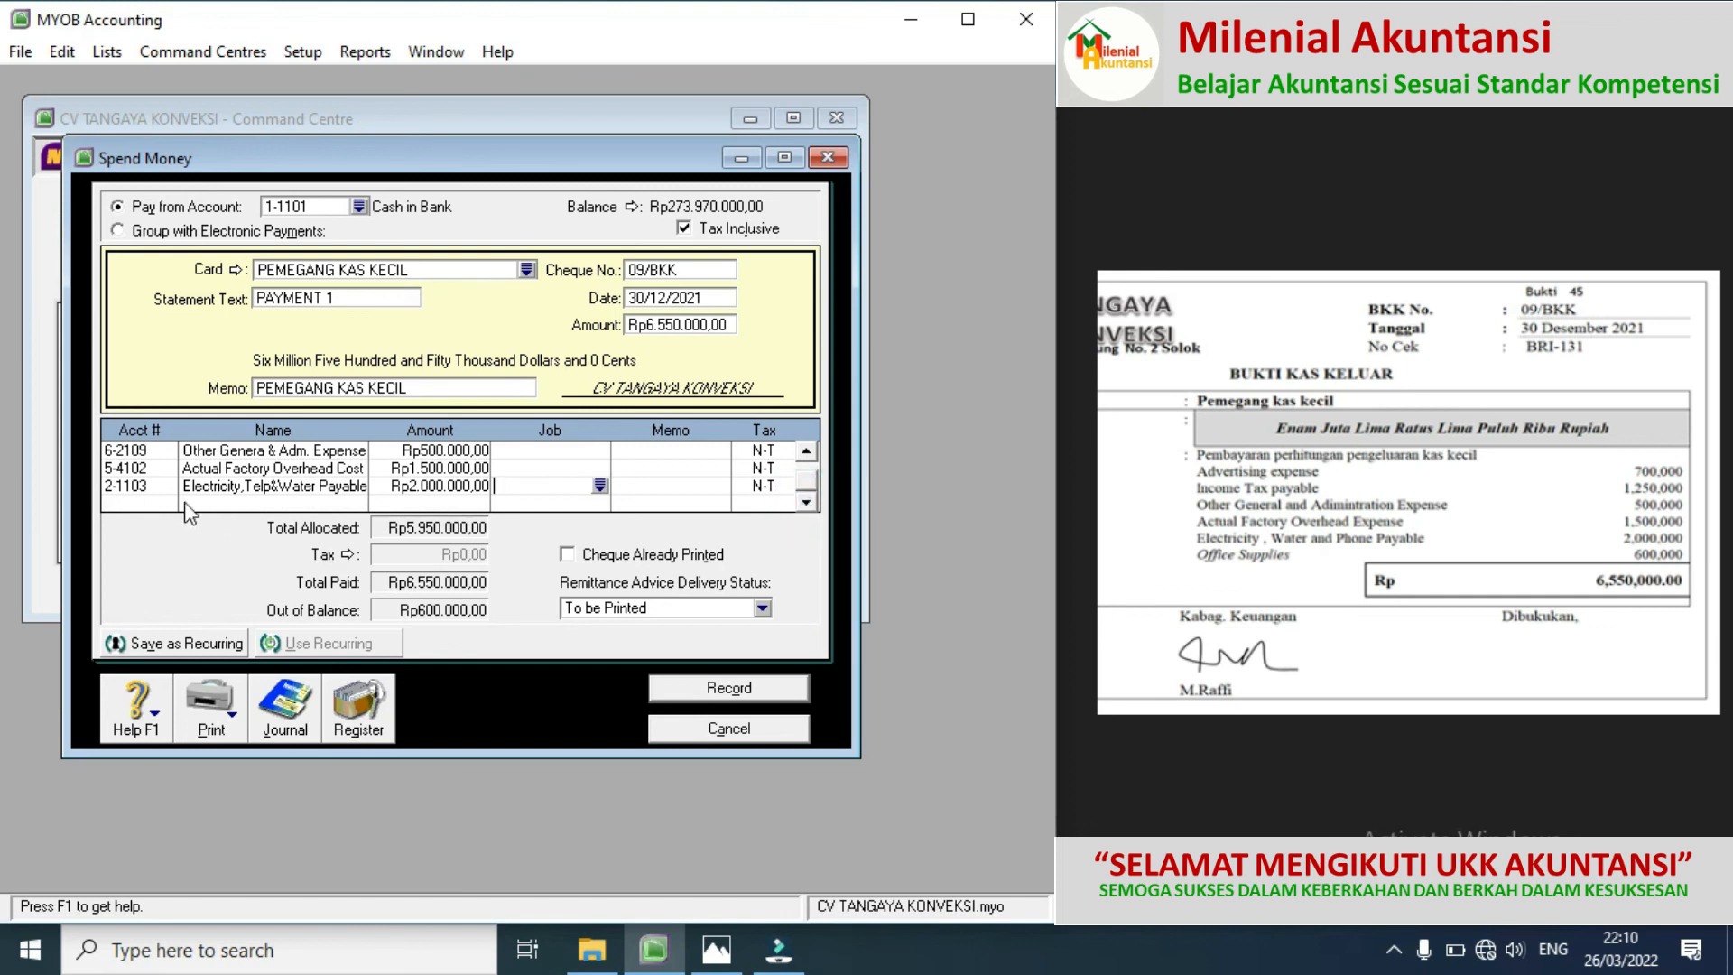
pyautogui.click(151, 503)
pyautogui.click(168, 503)
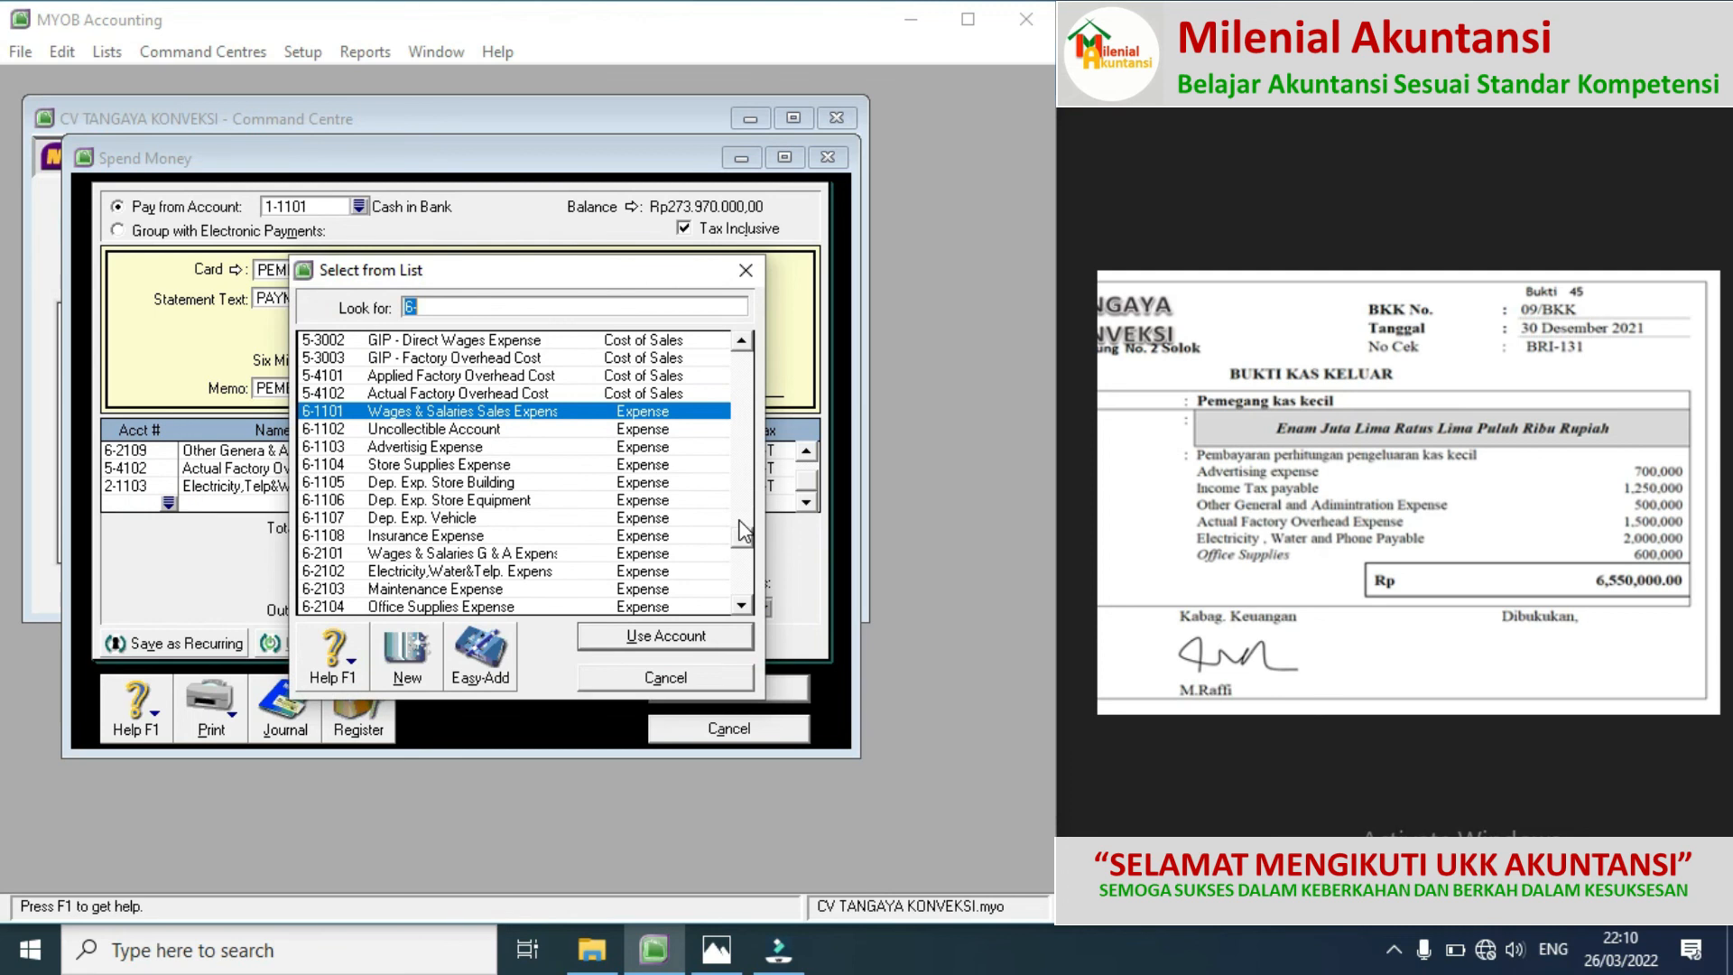
pyautogui.moveTo(741, 522); pyautogui.dragTo(741, 355)
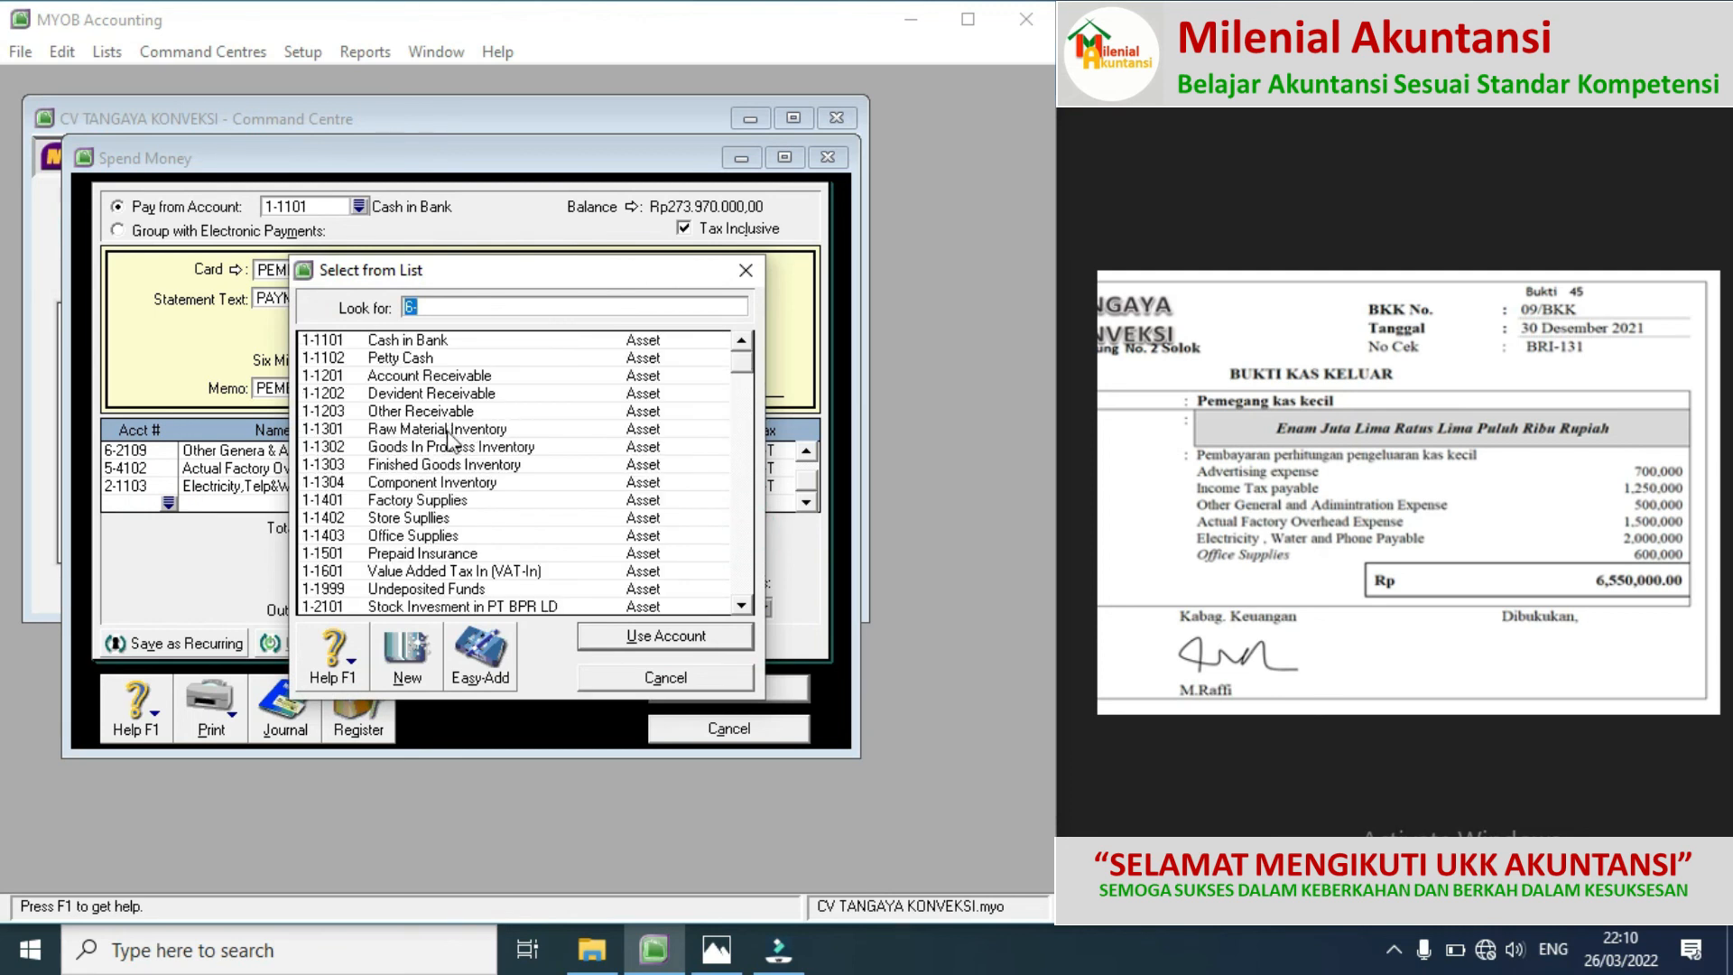
pyautogui.doubleClick(414, 536)
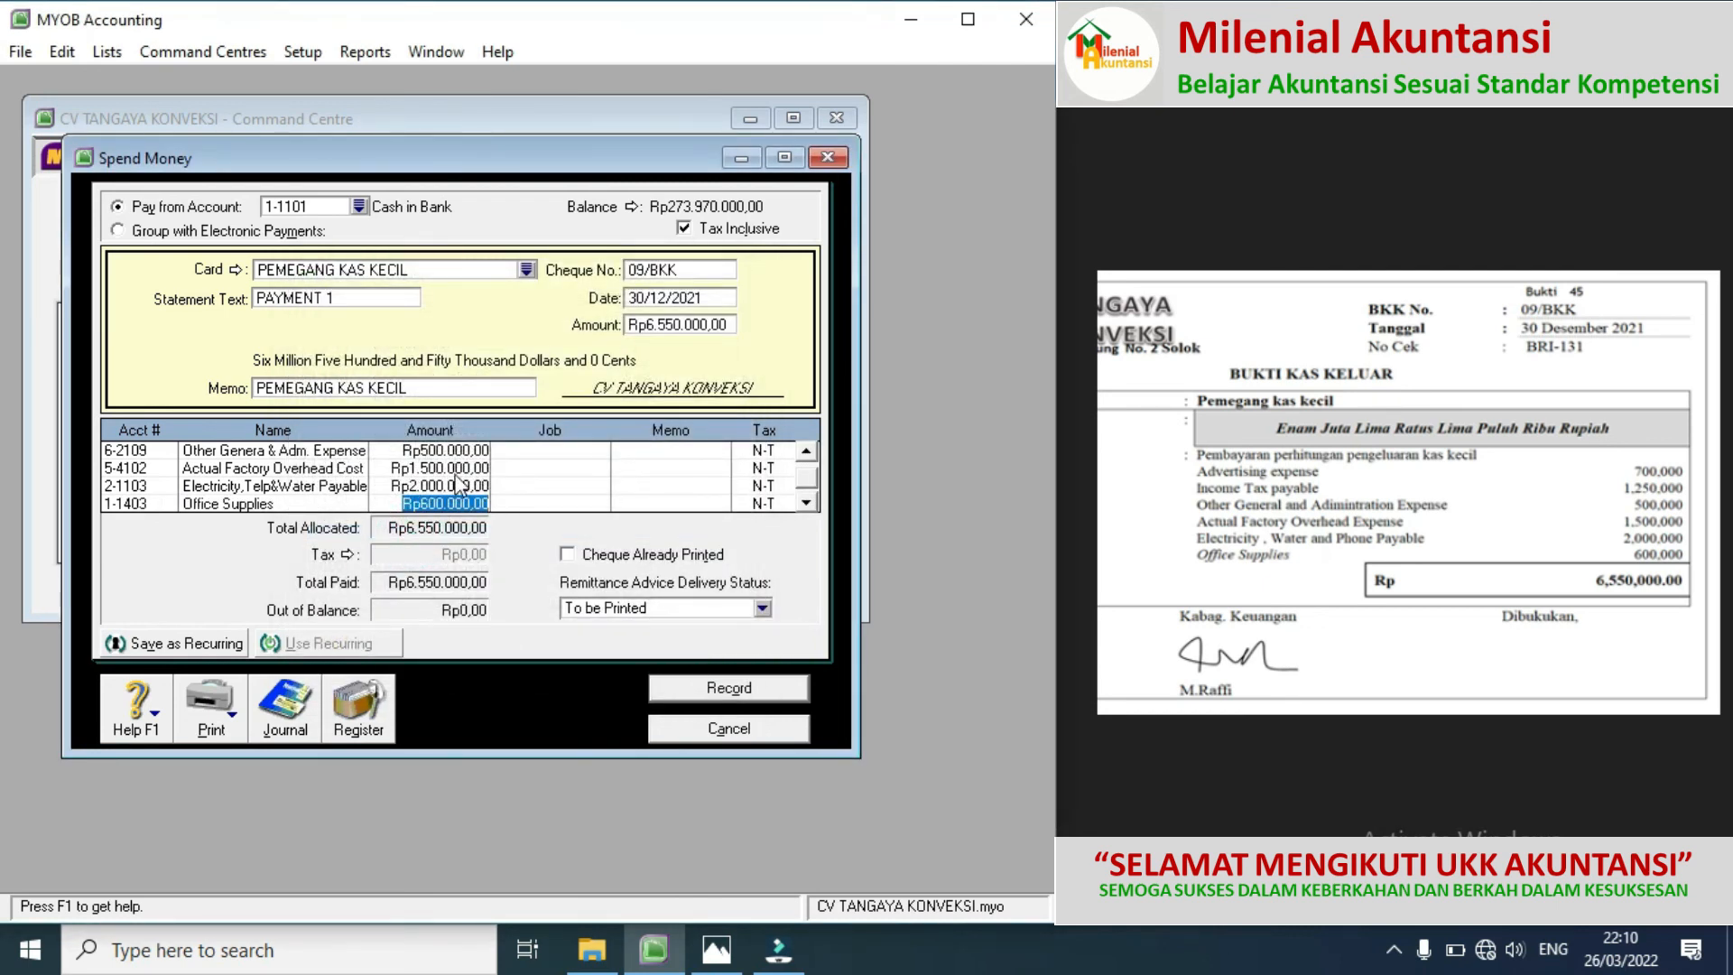
pyautogui.click(527, 503)
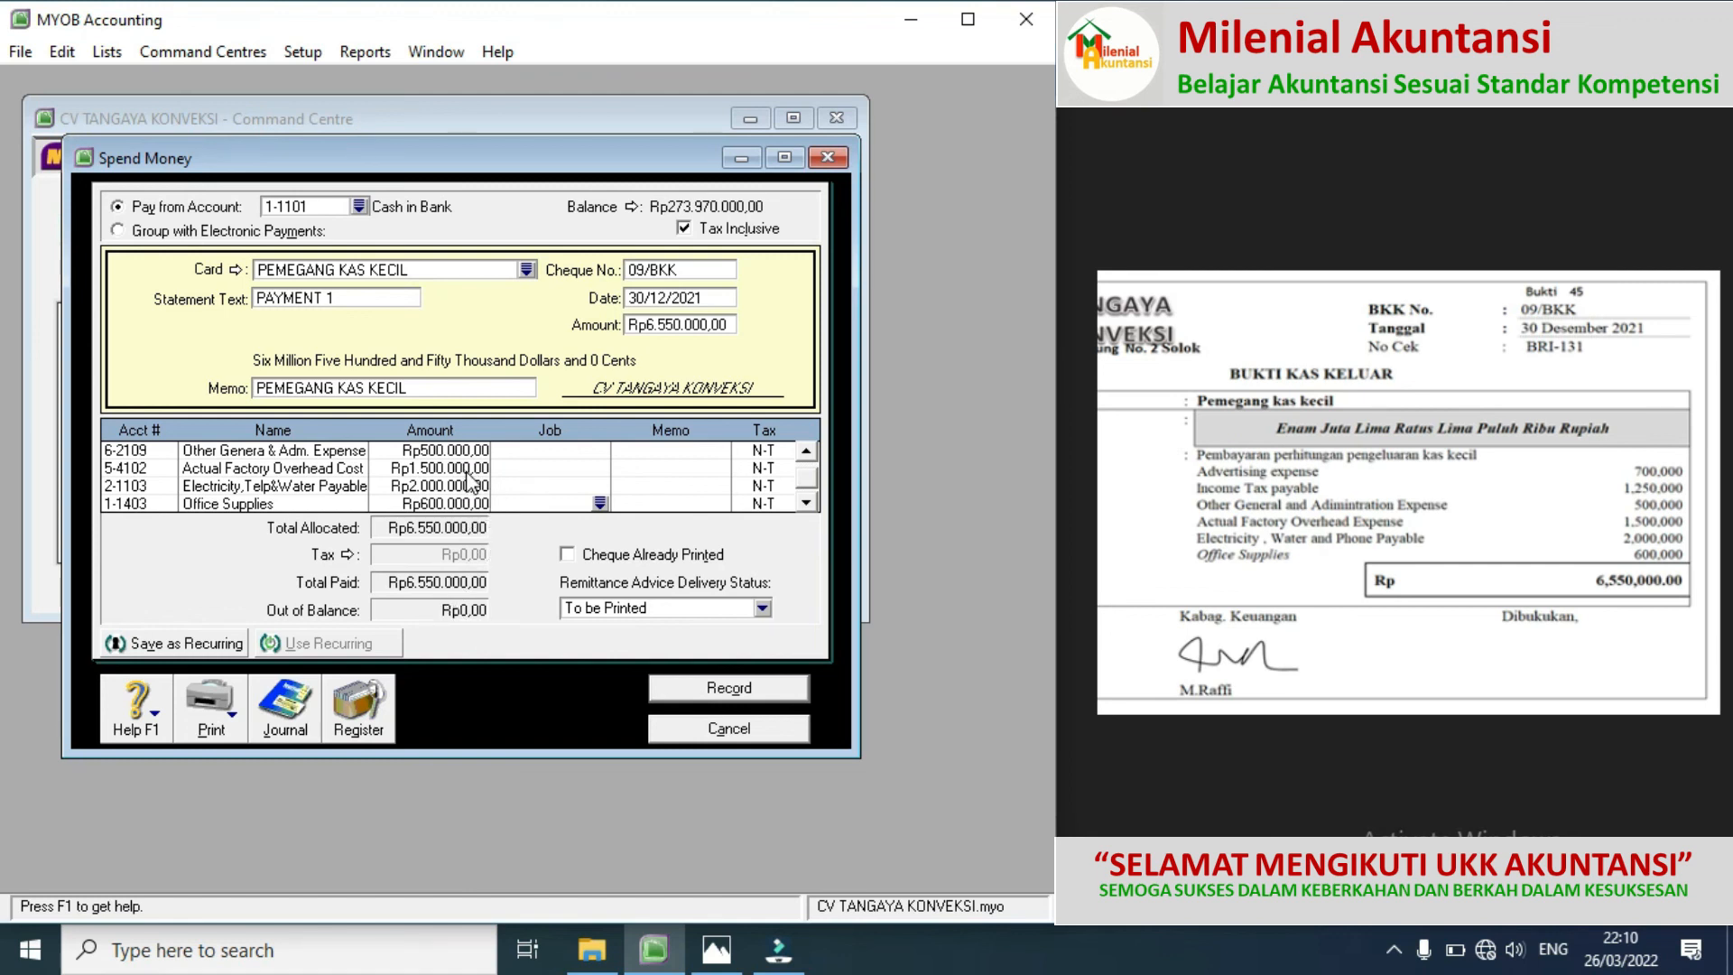
pyautogui.click(705, 696)
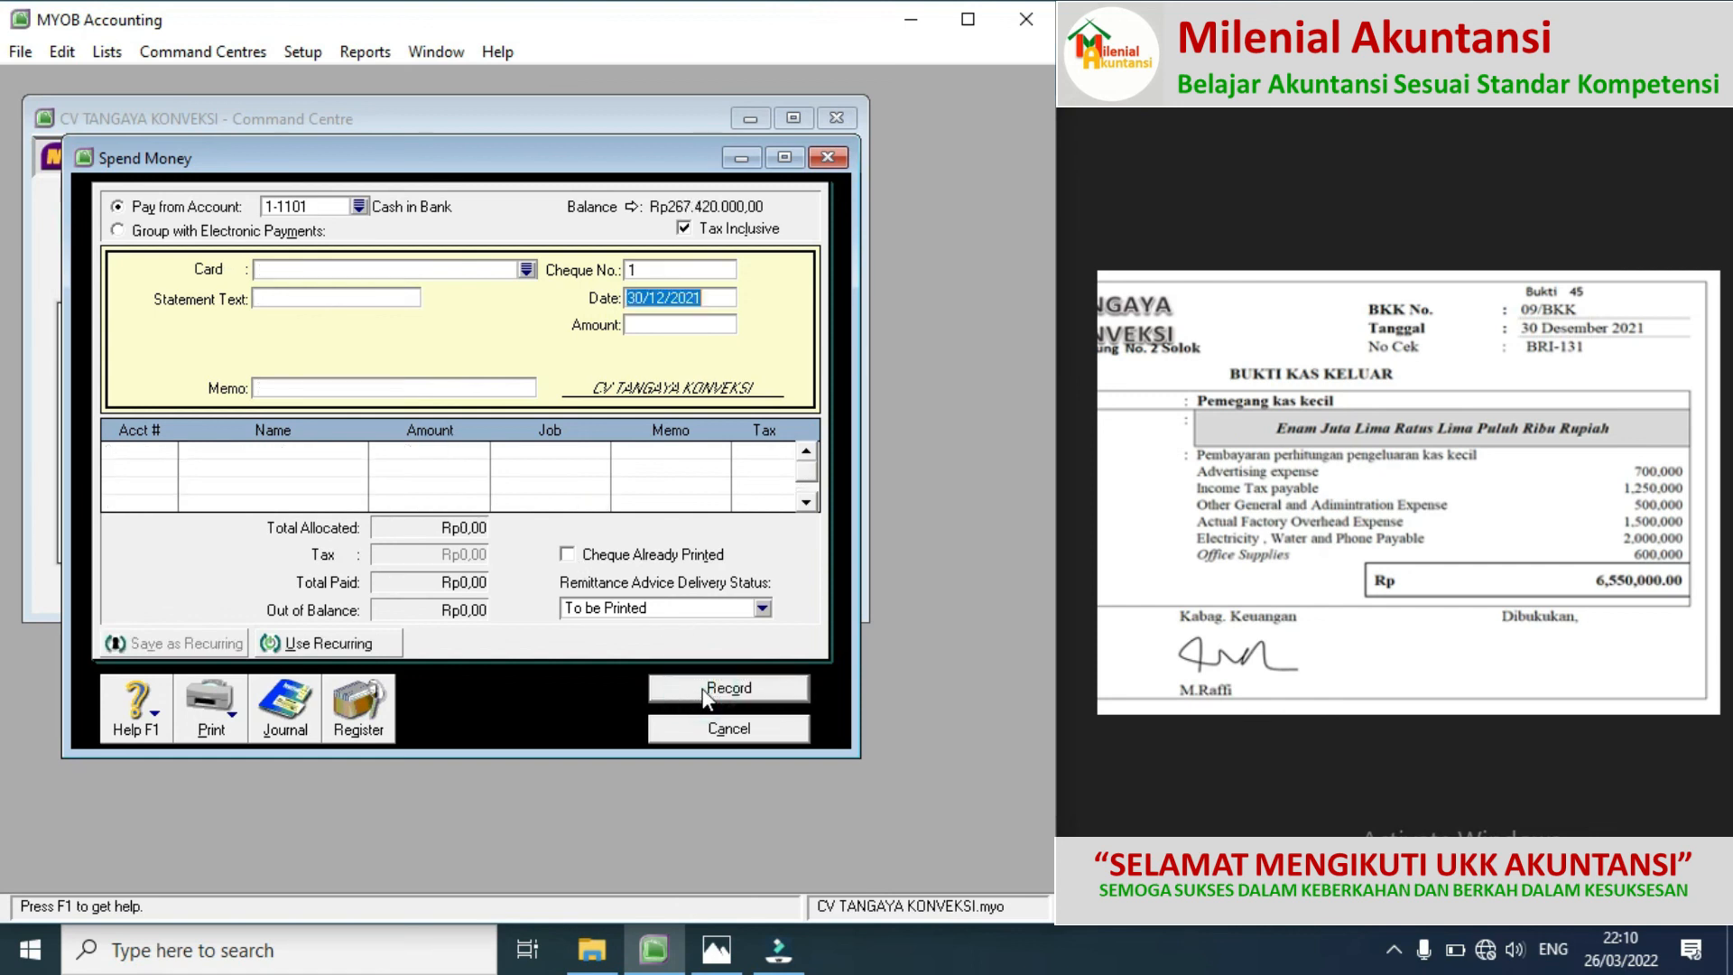
# Step: Switch to the image viewer and bring up the next source documents, memorial voucher 02/BM and order cost card TK-023
pyautogui.click(1710, 526)
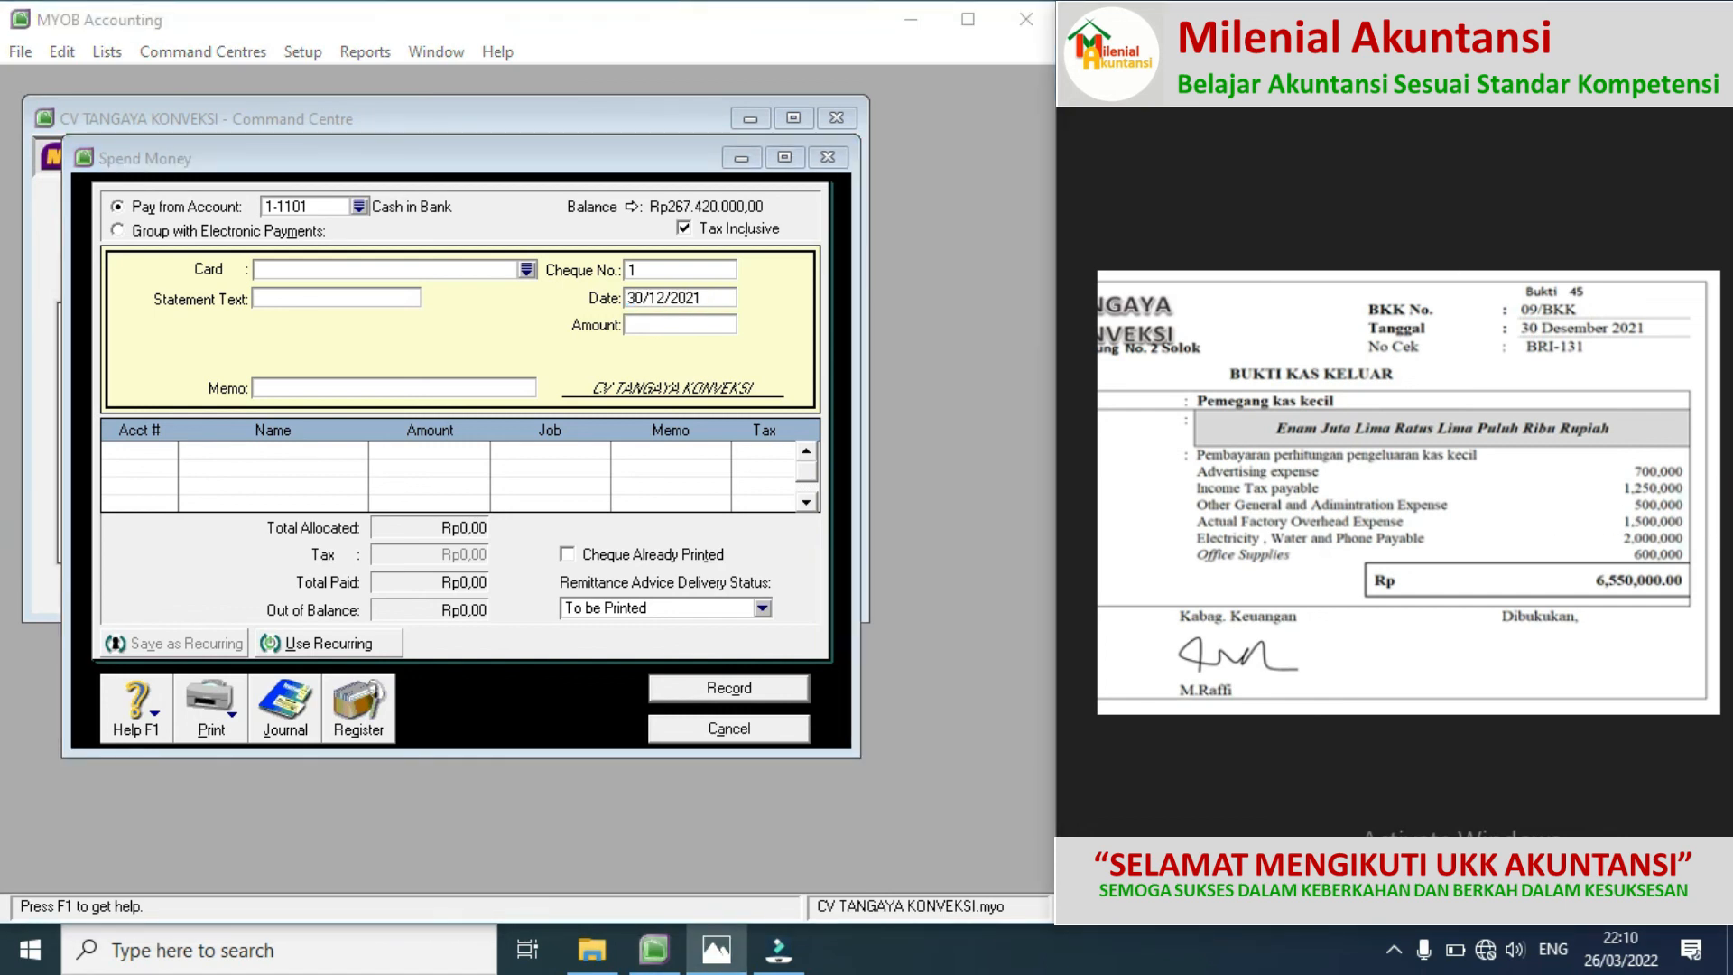
pyautogui.click(1321, 68)
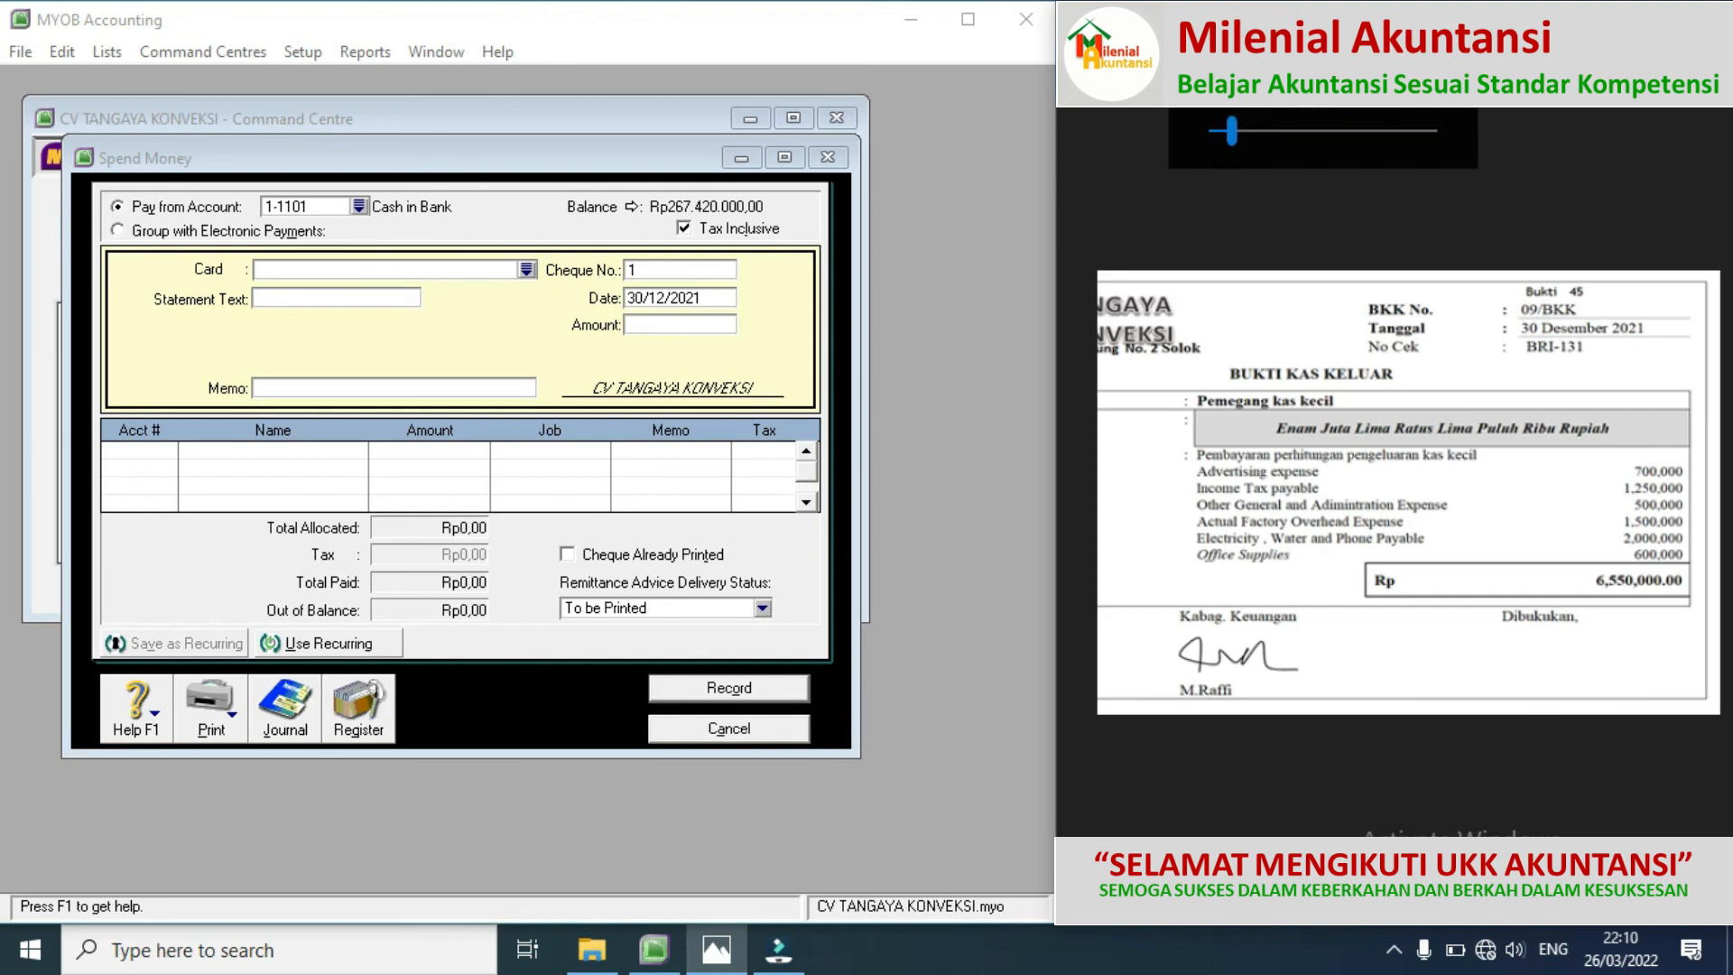
pyautogui.moveTo(1232, 128); pyautogui.dragTo(1215, 136)
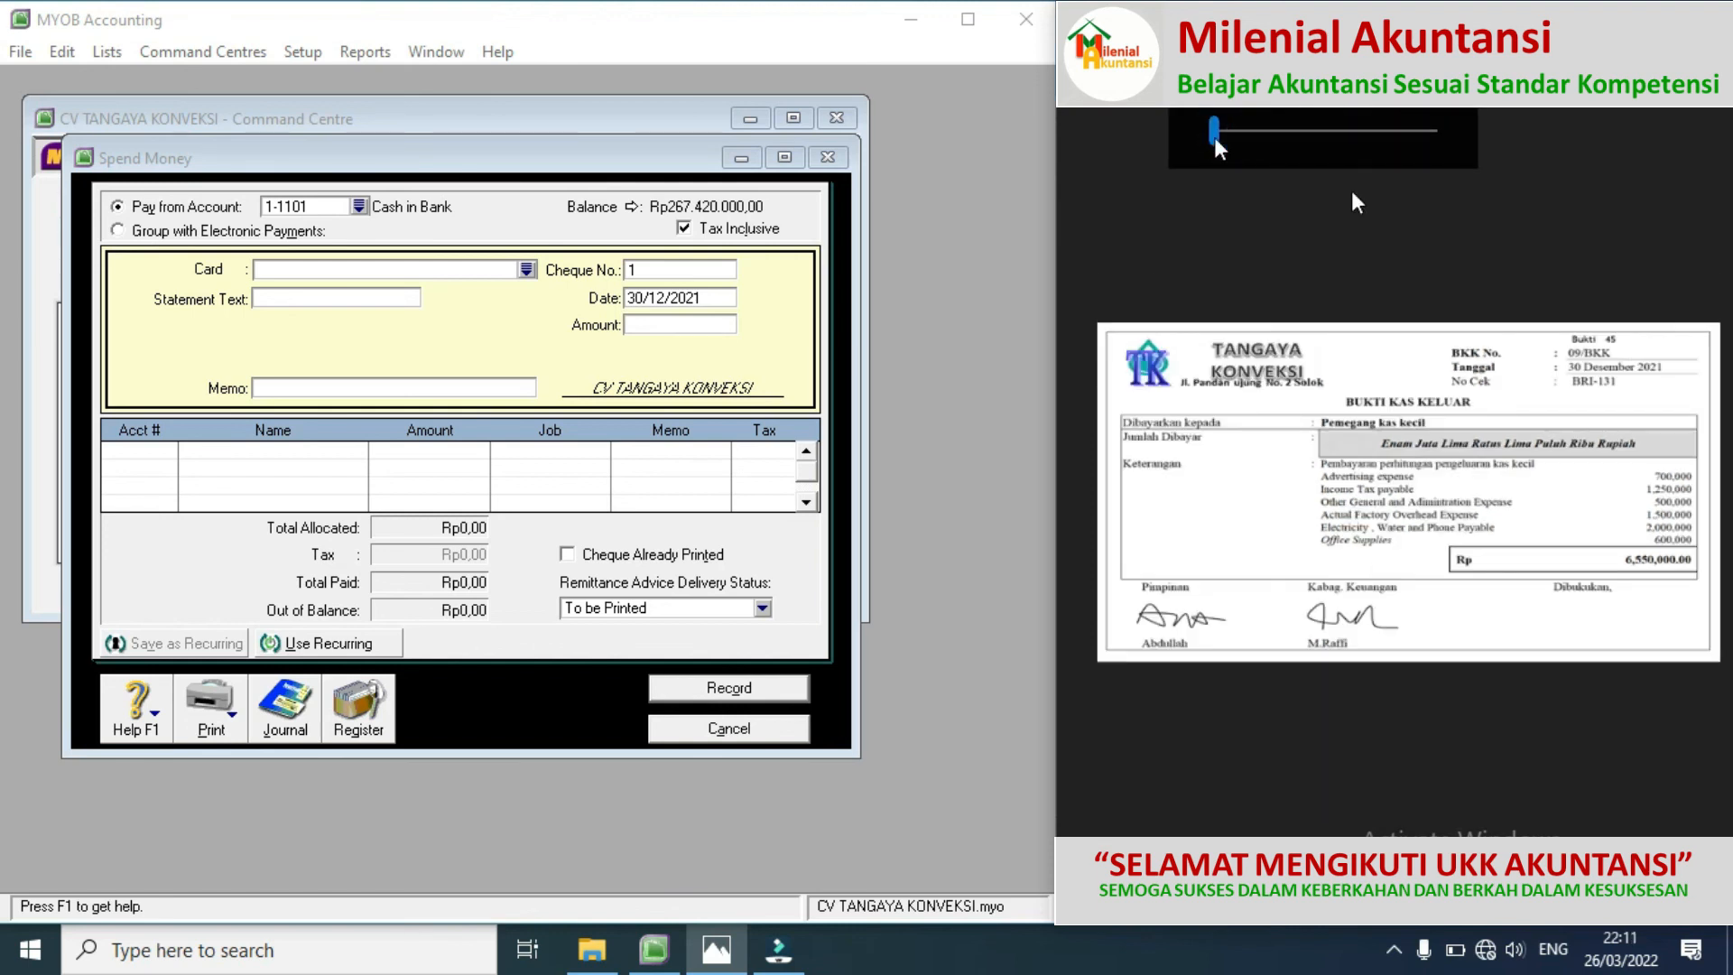
pyautogui.click(1711, 499)
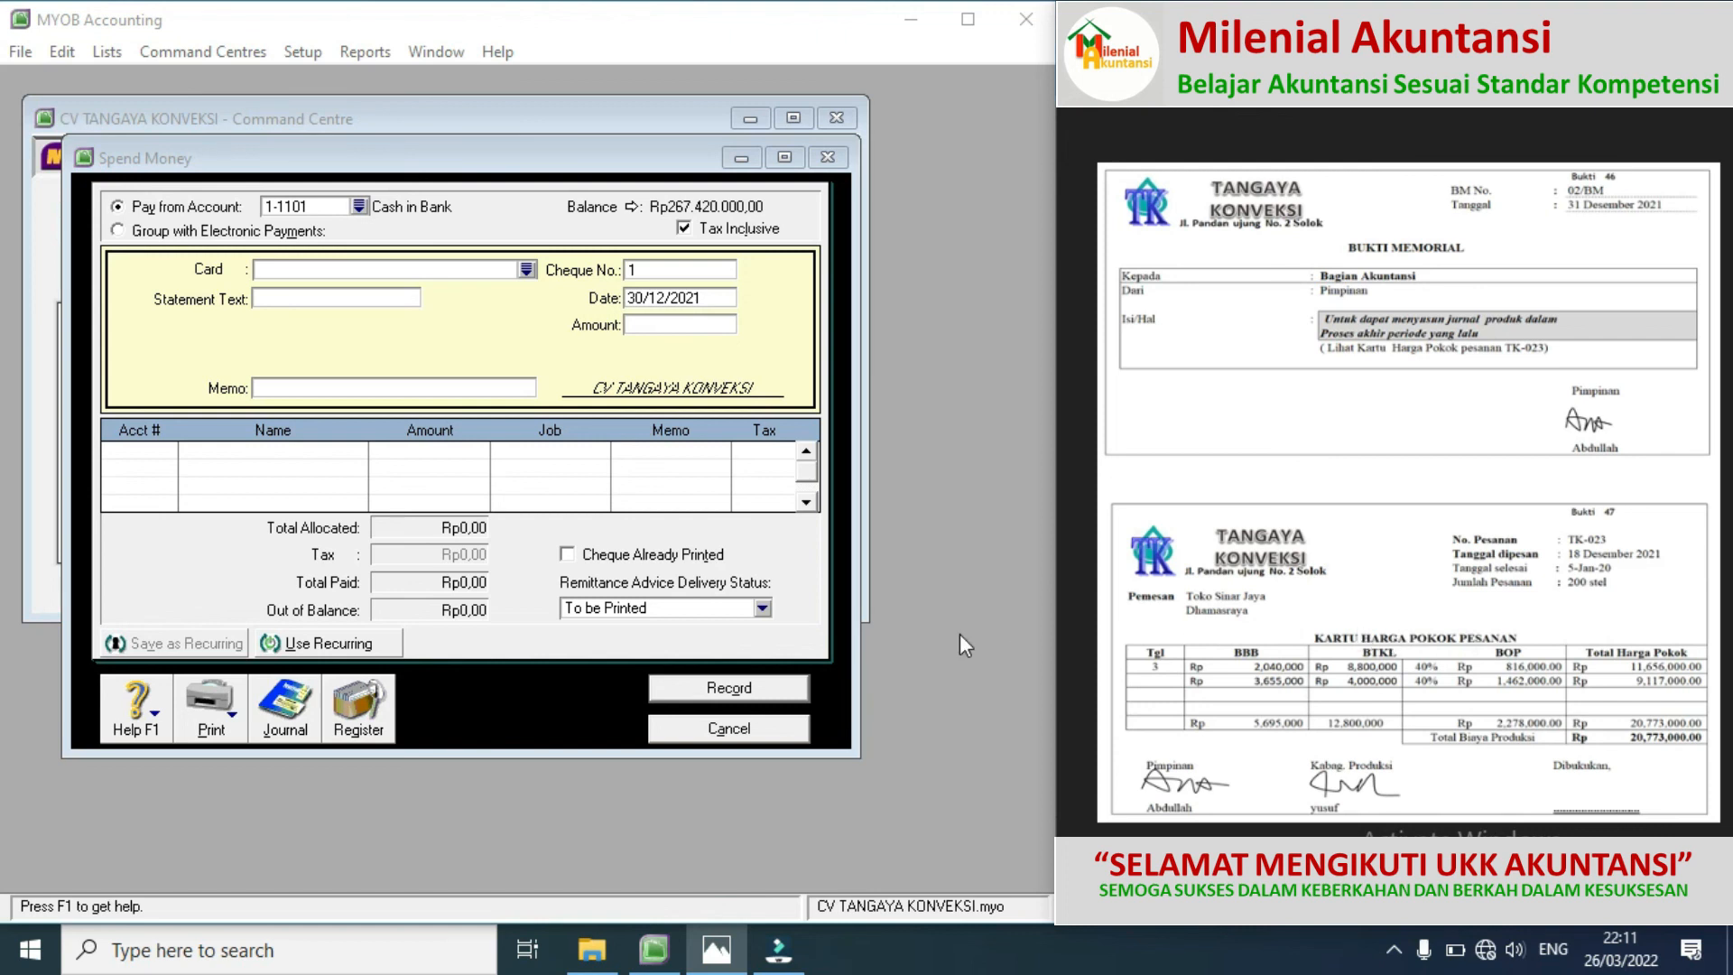
# Step: Close the empty payment form and open a new general journal entry from the Accounts command centre
pyautogui.click(744, 725)
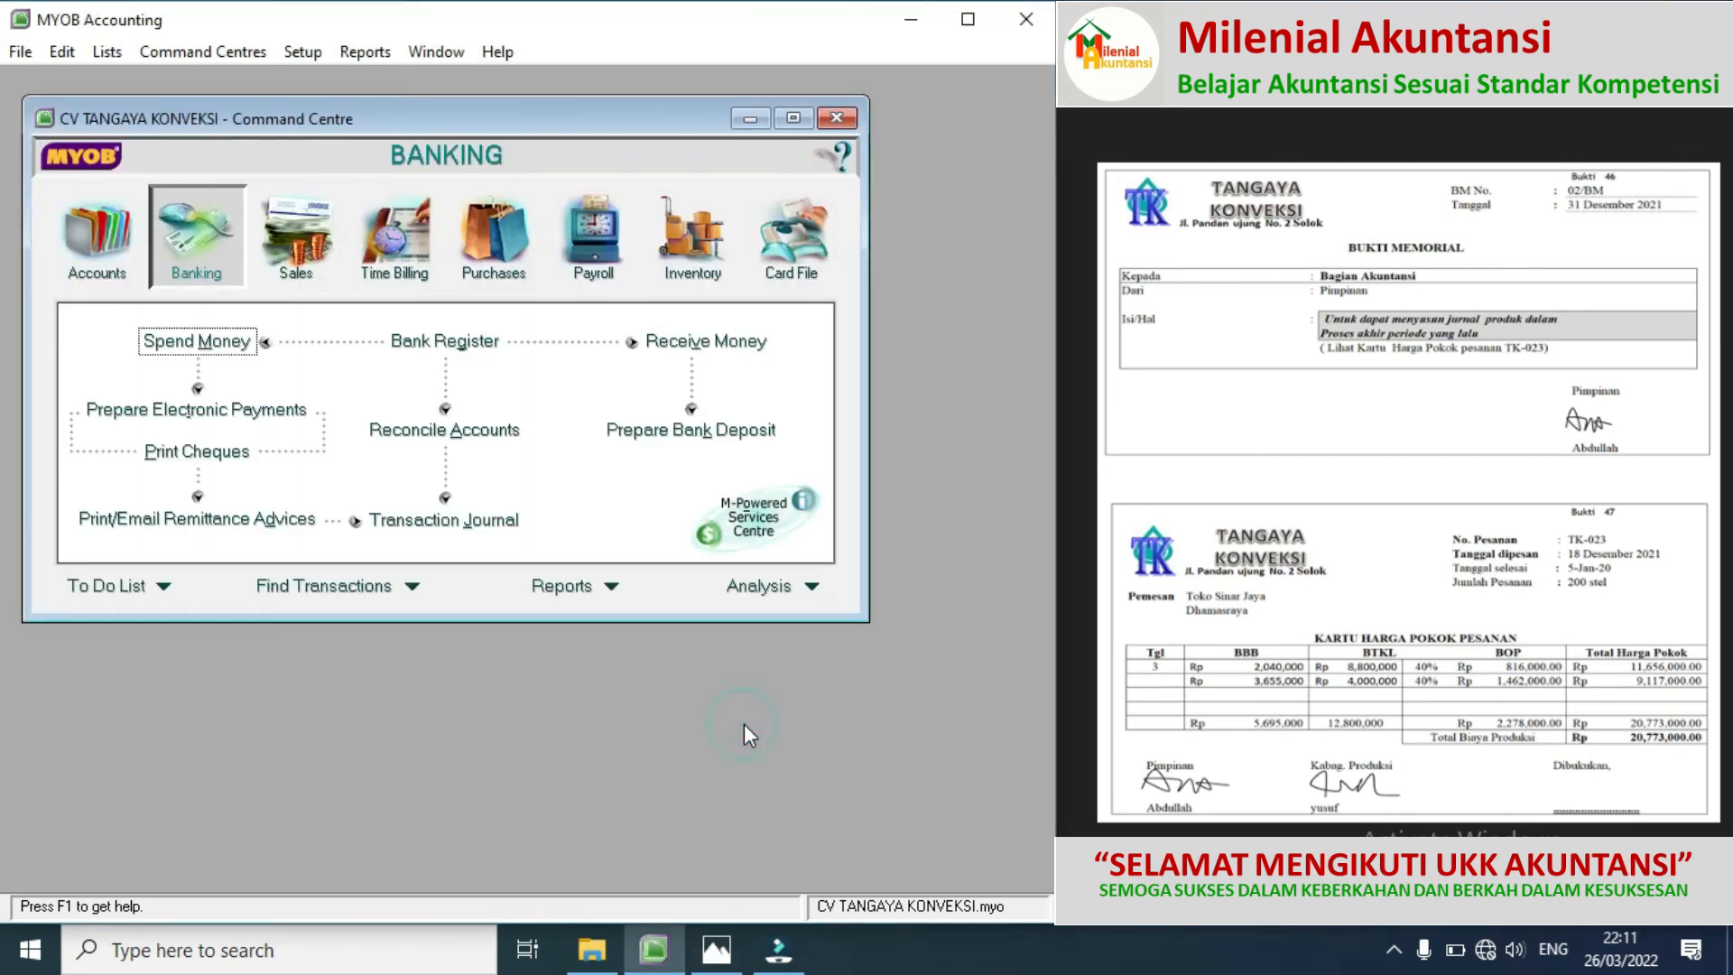
pyautogui.click(118, 256)
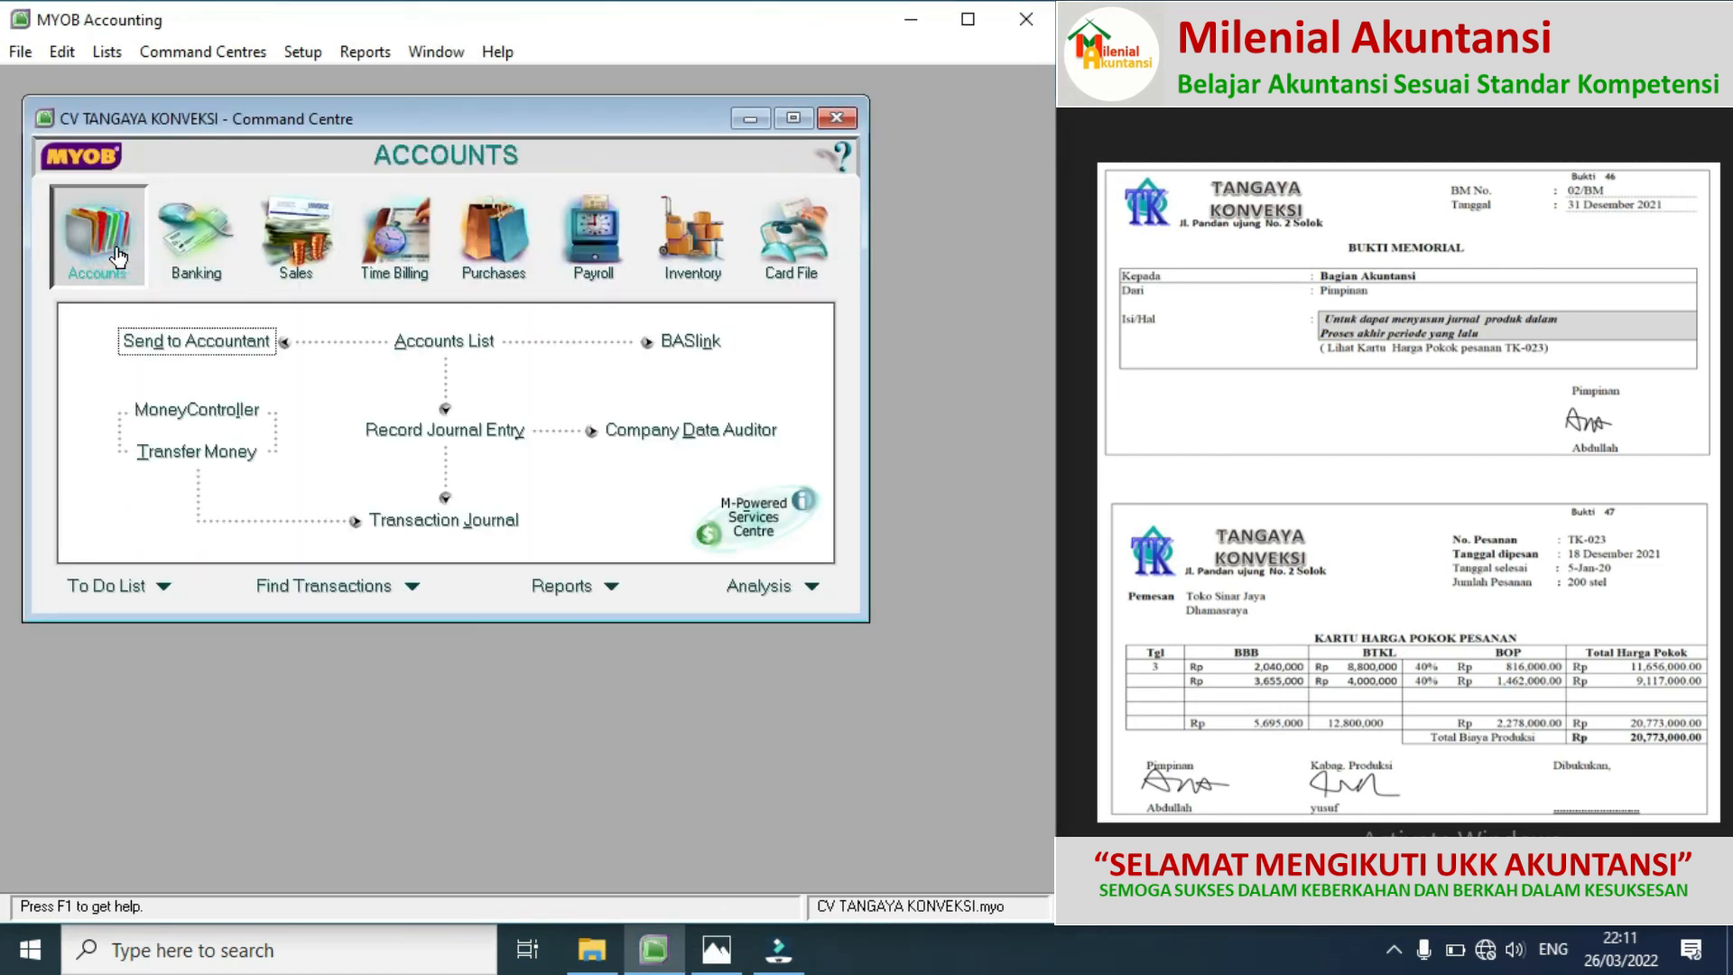
pyautogui.click(479, 438)
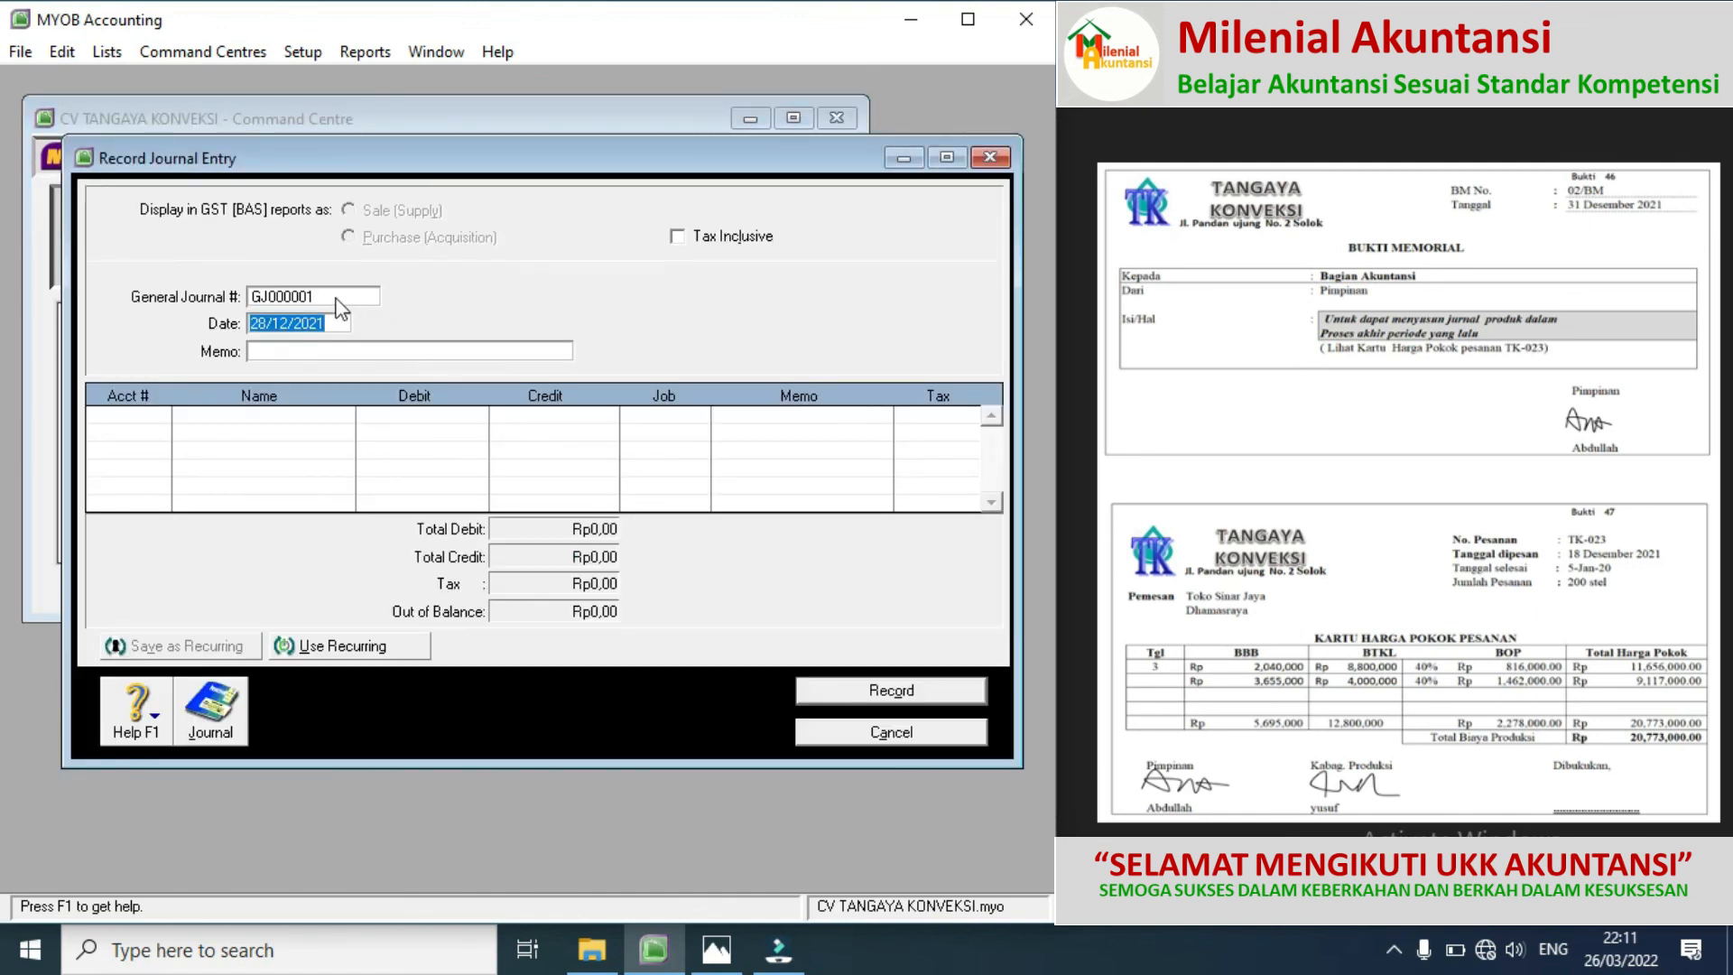
# Step: Fill in the journal entry header with number 02/BM, date 31/12/2021 and memo BOP PESANAN TK-023
pyautogui.click(325, 295)
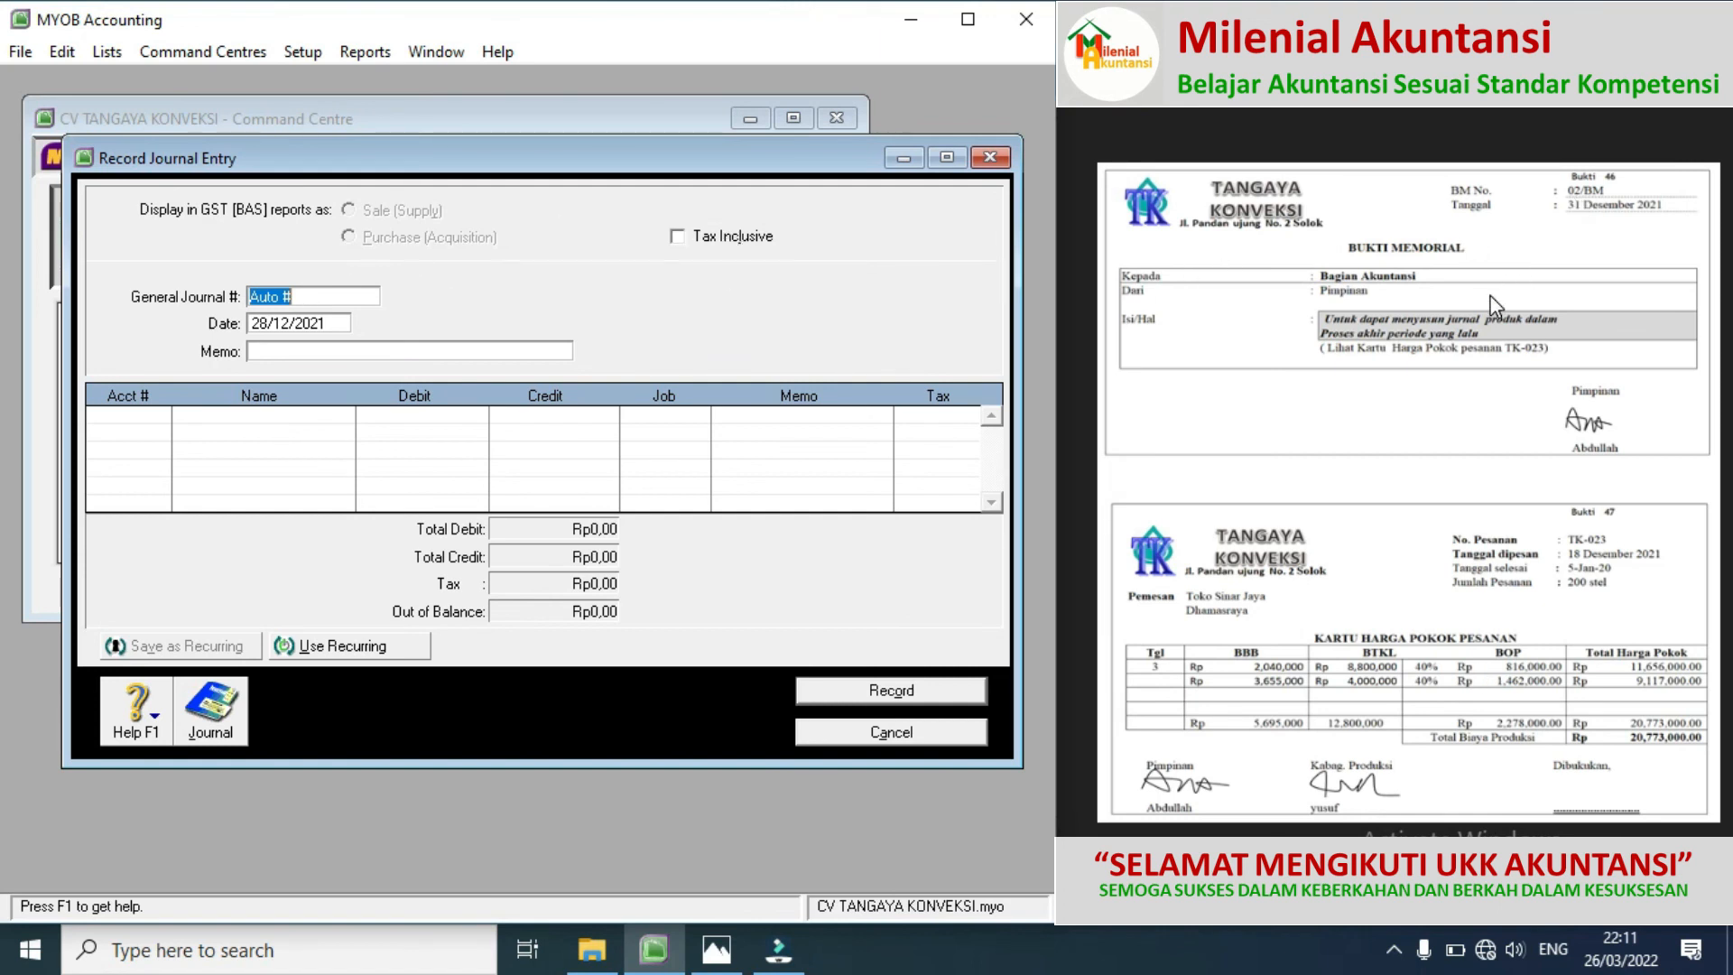
pyautogui.write('02/BM')
pyautogui.click(268, 326)
pyautogui.click(268, 325)
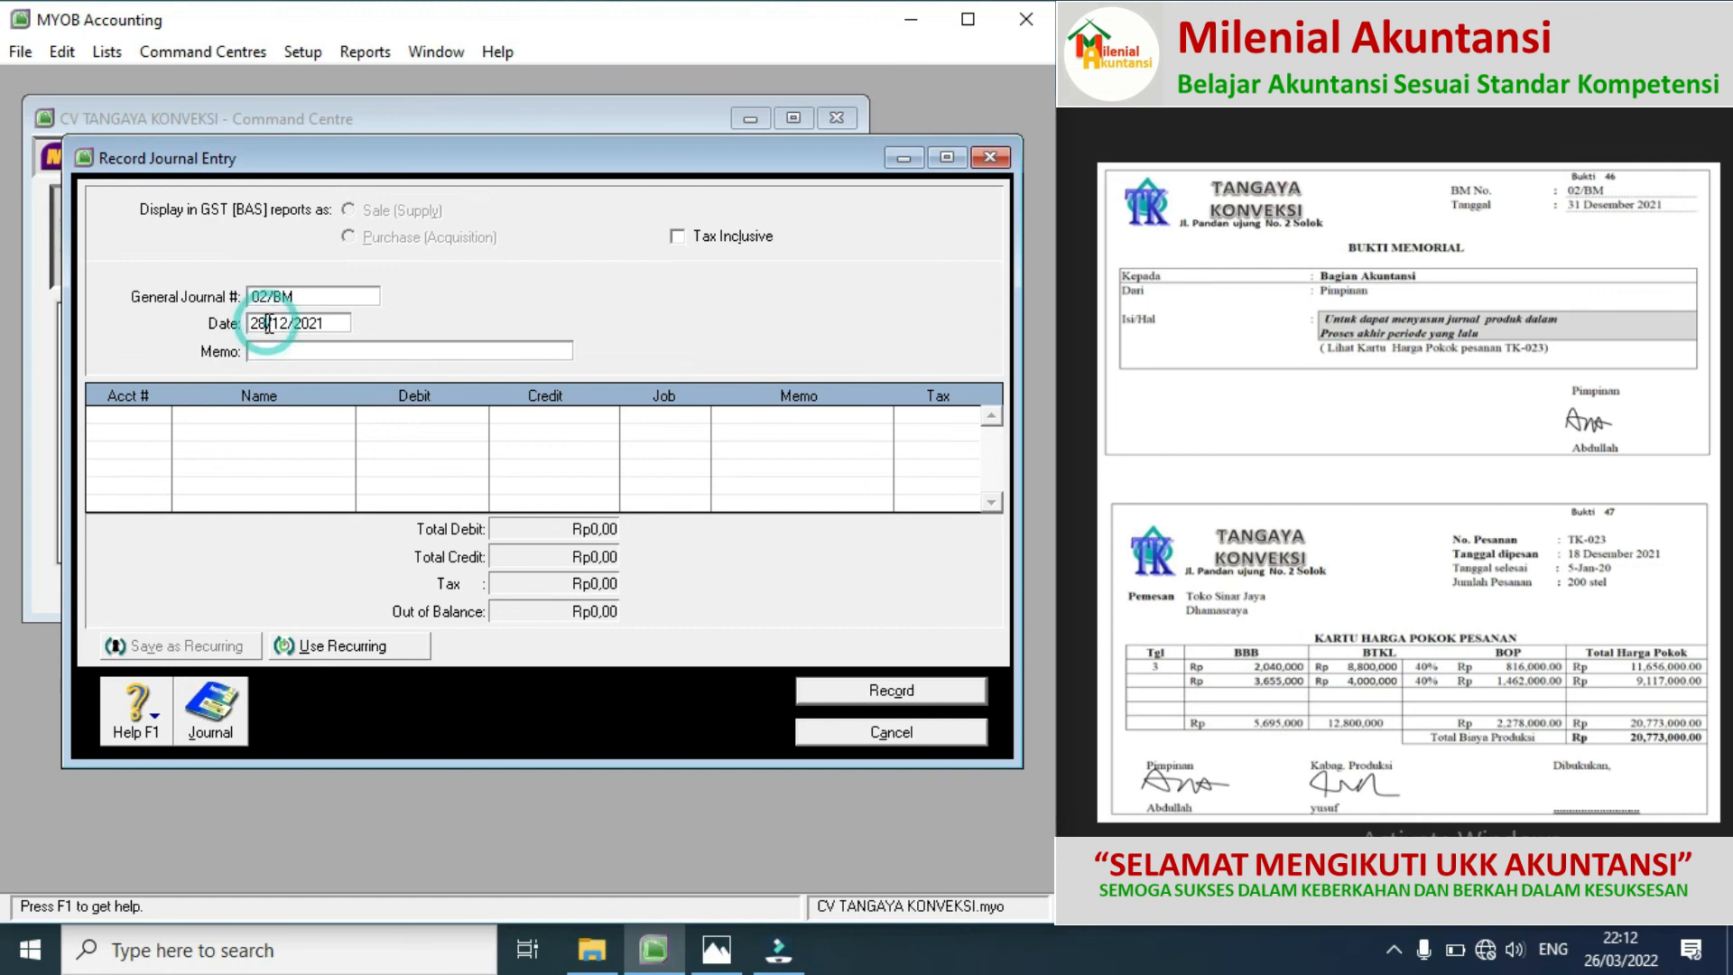
pyautogui.press('BackSpace')
pyautogui.press('BackSpace')
pyautogui.write('31')
pyautogui.click(276, 352)
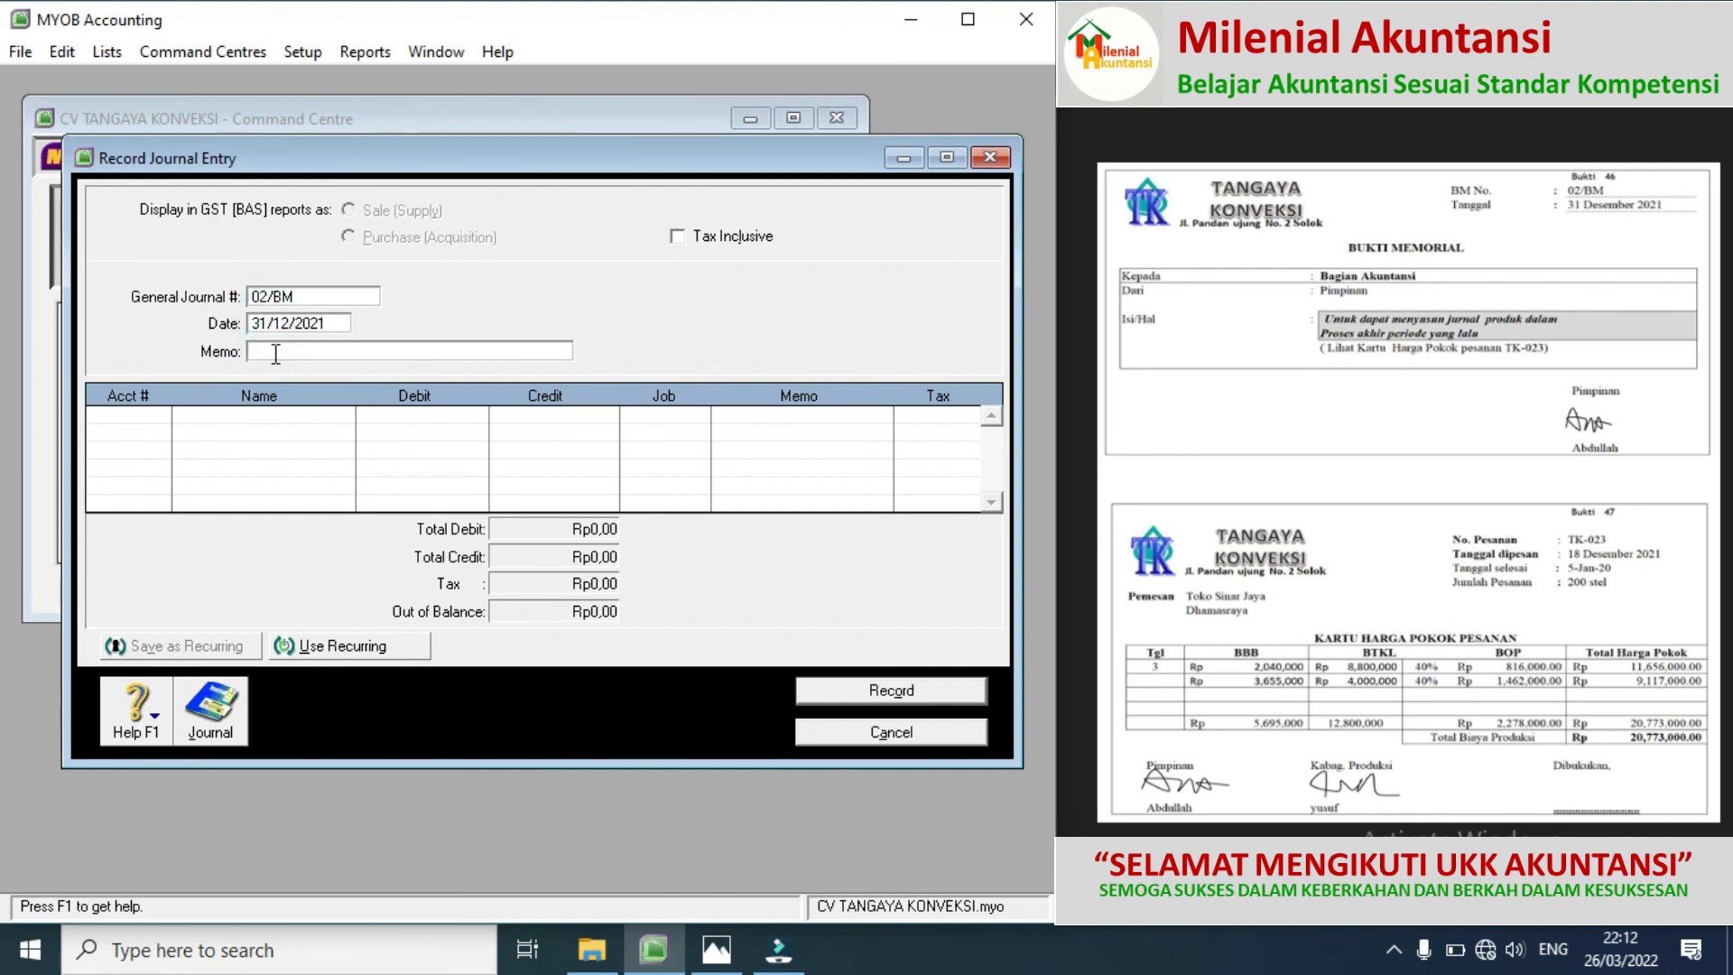
pyautogui.write('BOP PESANAN TK-023')
# Step: Debit account 5-3003 GIP - Factory Overhead Cost with 2,278,000 on the first journal line
pyautogui.click(152, 417)
pyautogui.click(159, 415)
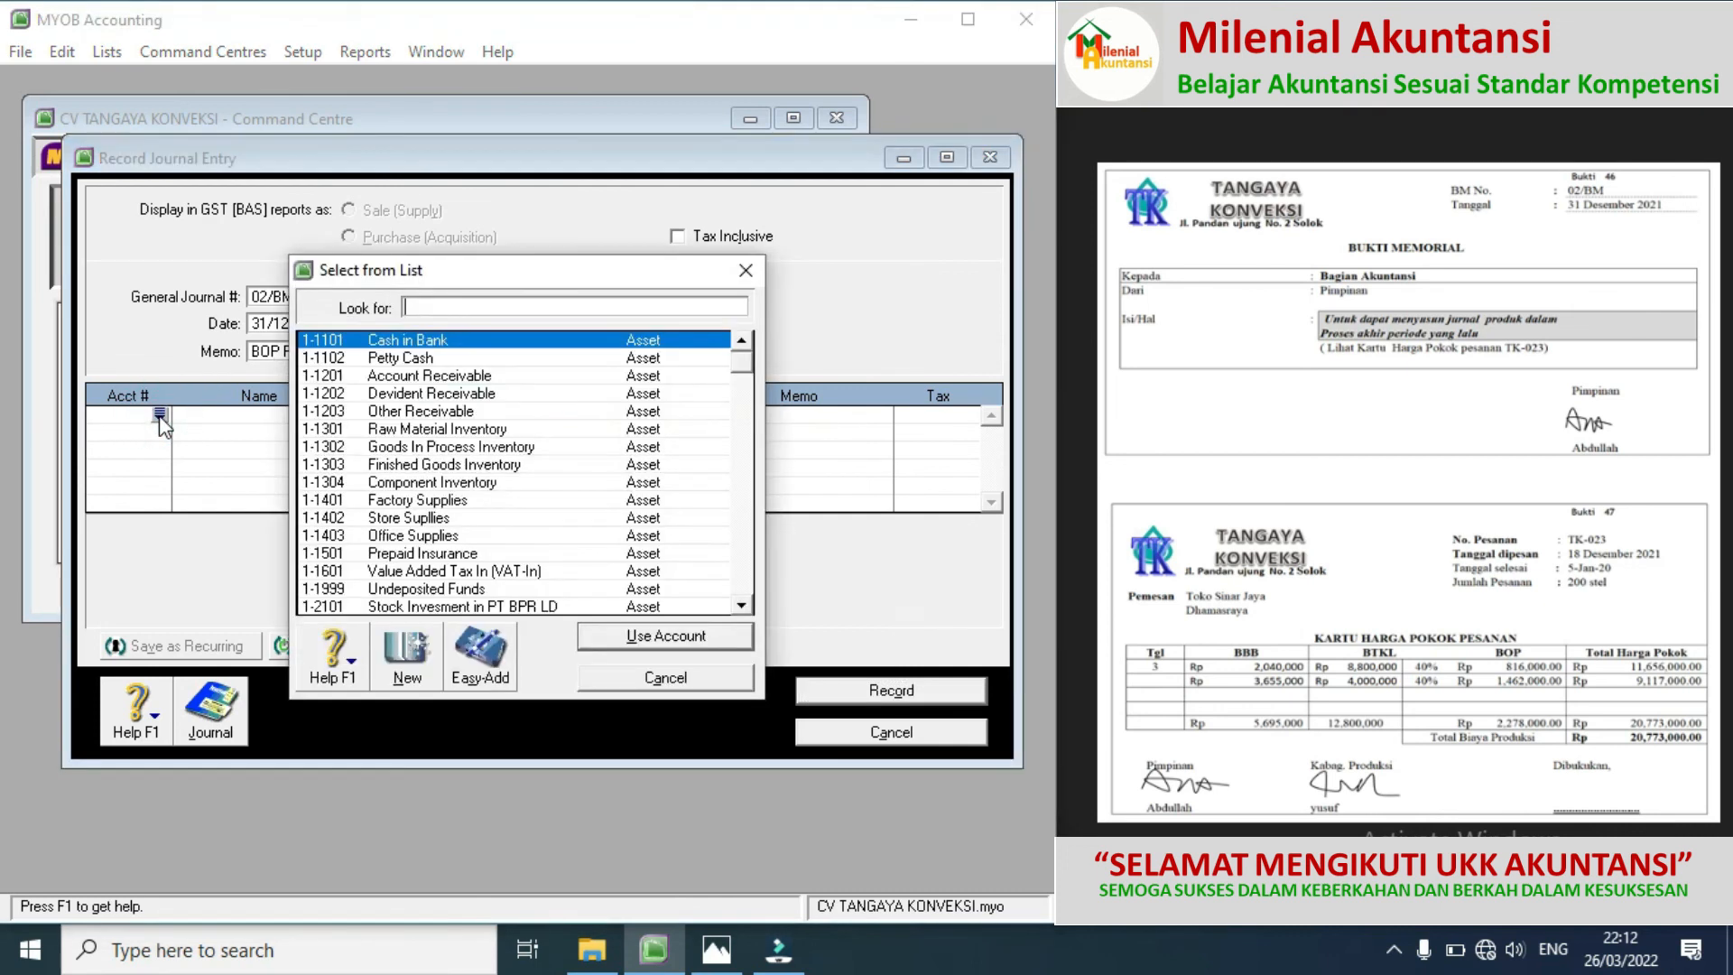
pyautogui.click(750, 516)
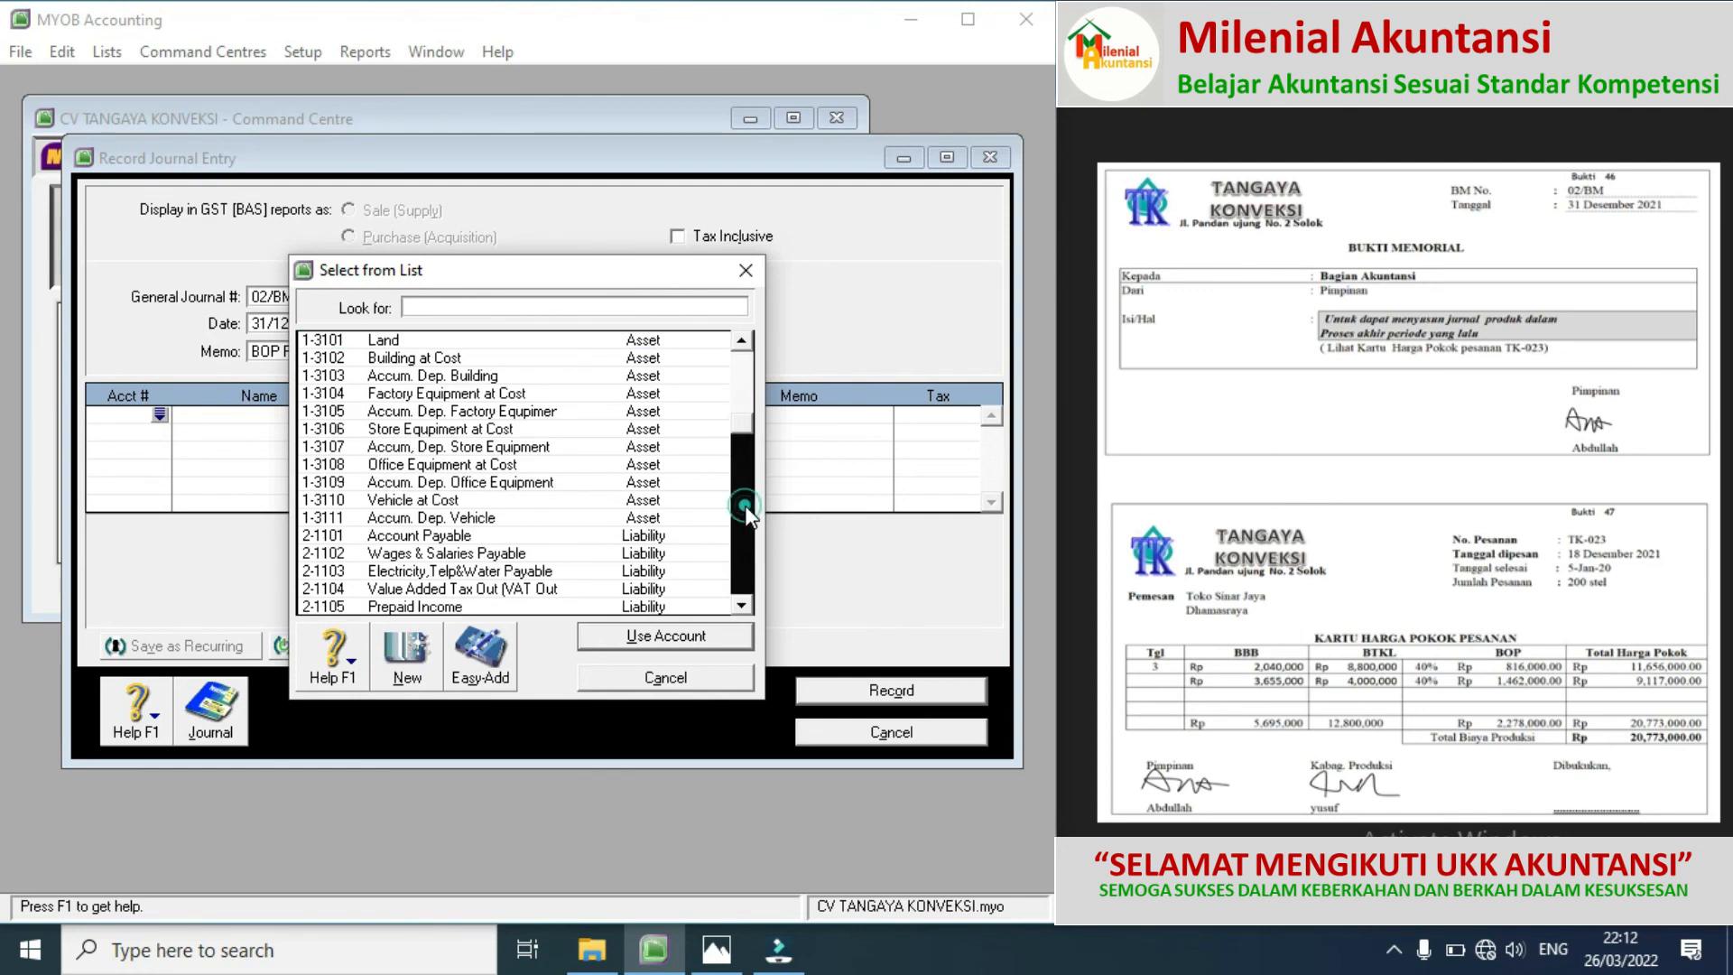
pyautogui.click(748, 582)
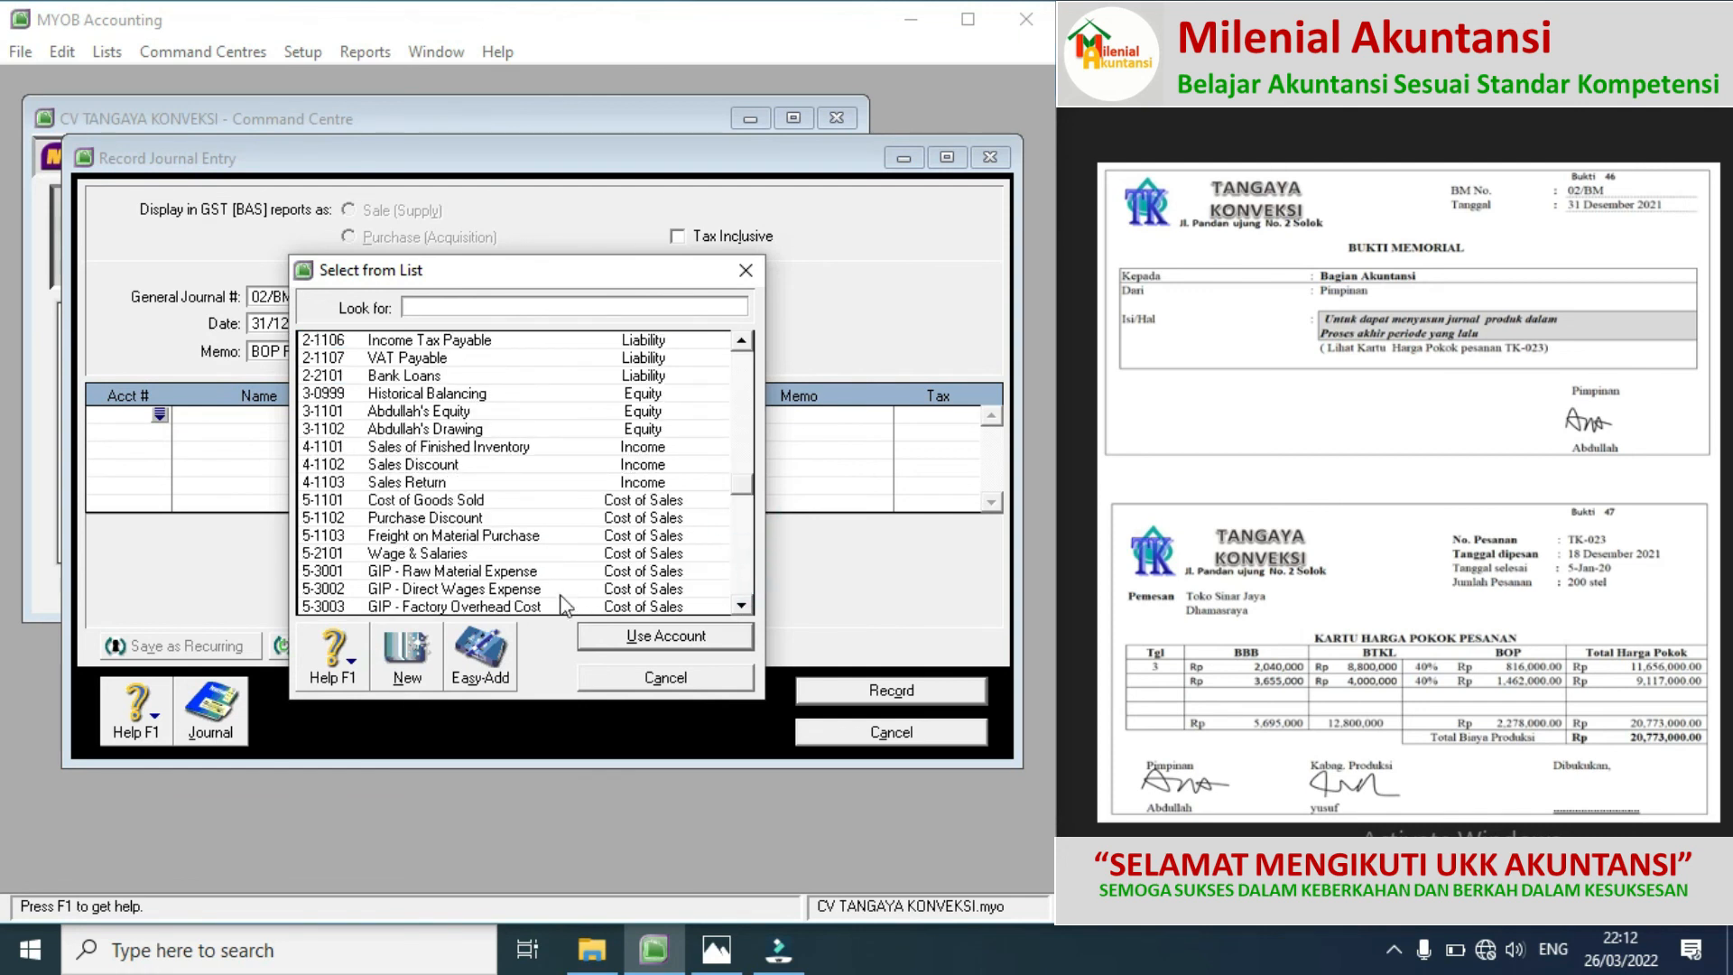
pyautogui.doubleClick(519, 607)
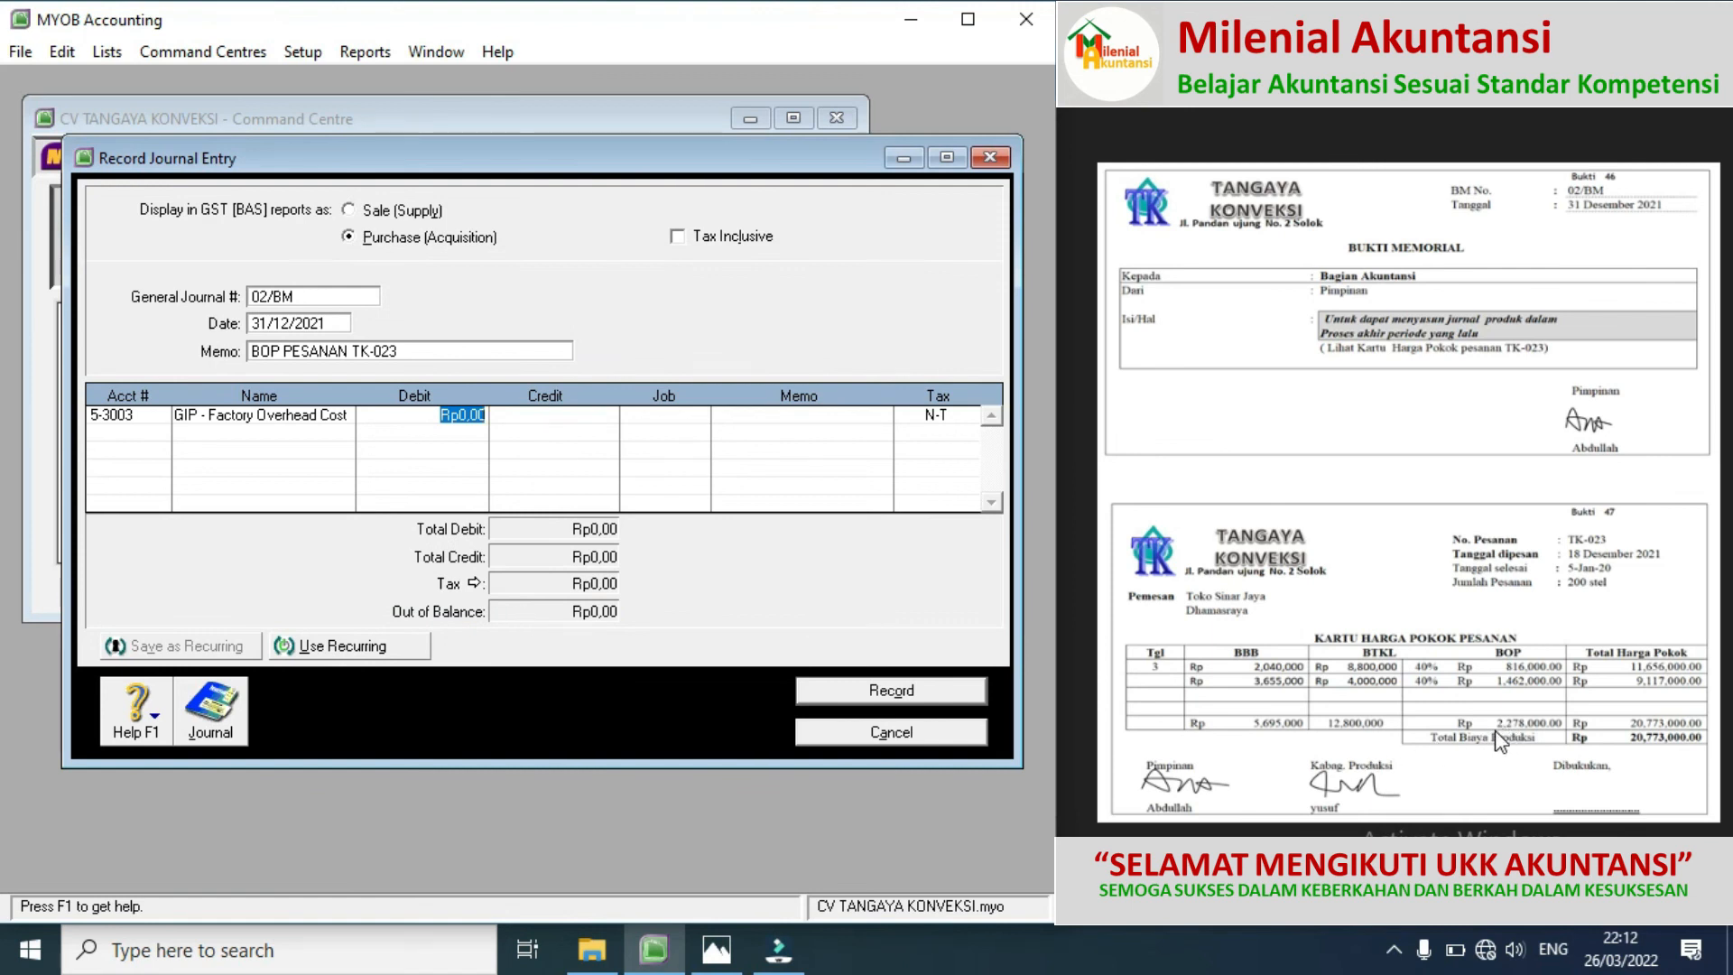
pyautogui.write('2278000')
# Step: Credit account 5-4101 Applied Factory Overhead Cost with 2,278,000 on the second line and record the journal entry
pyautogui.click(149, 433)
pyautogui.click(159, 436)
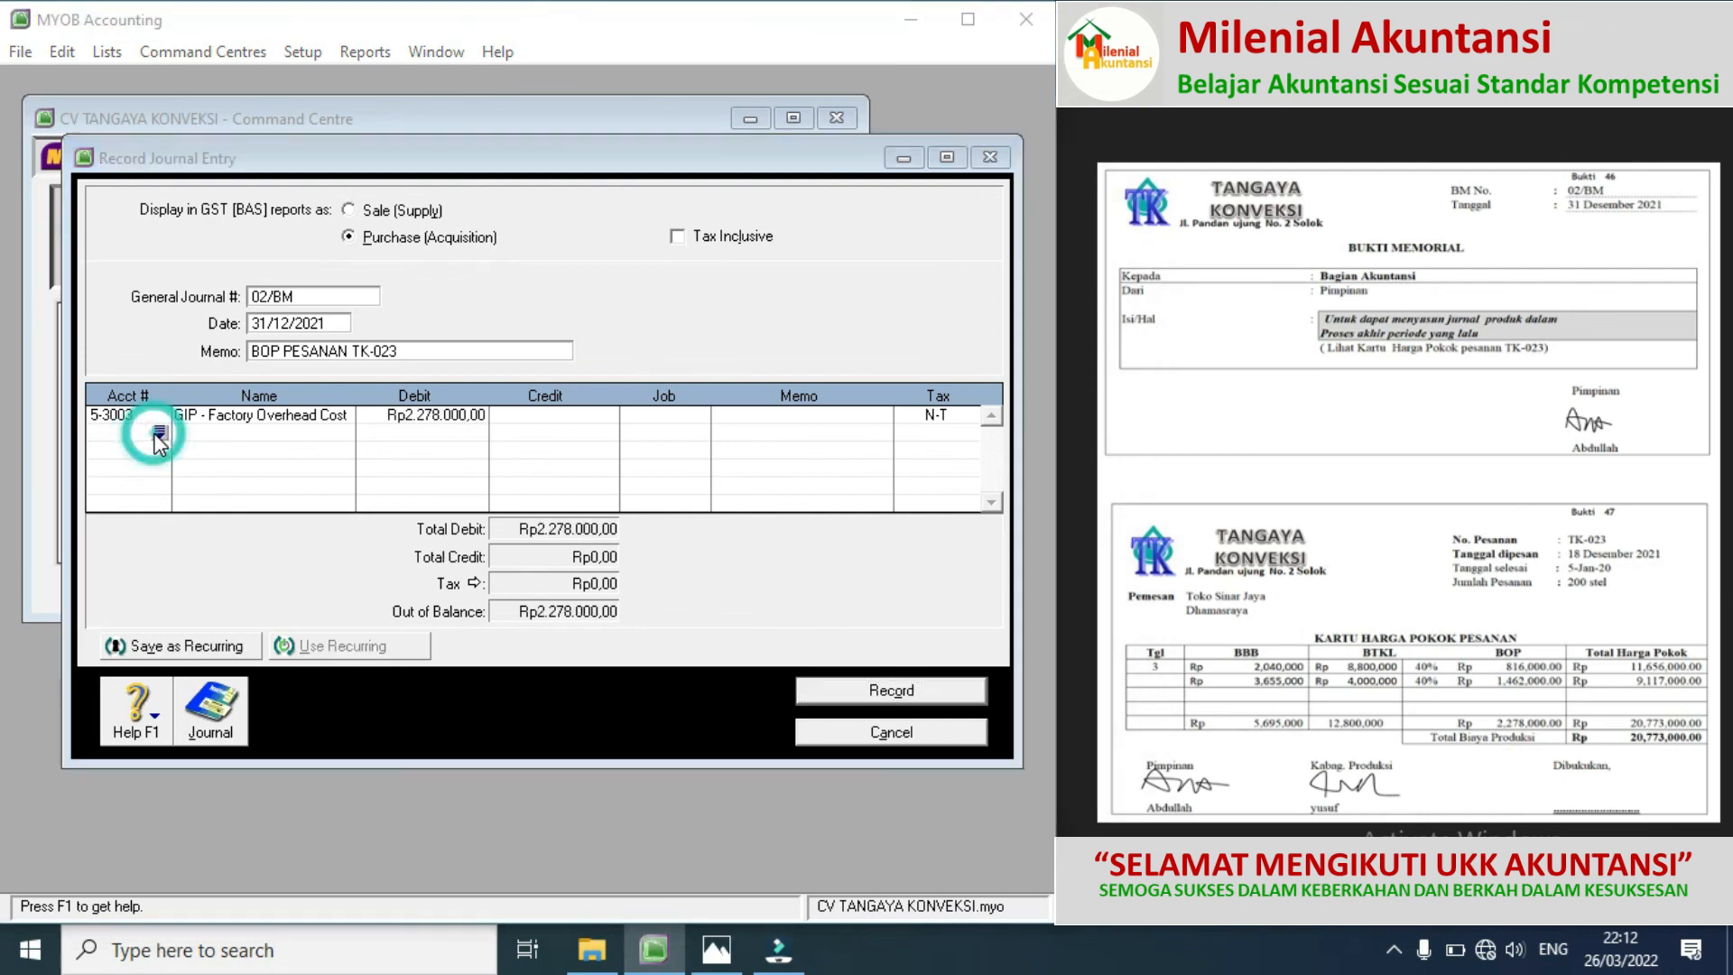
pyautogui.click(738, 539)
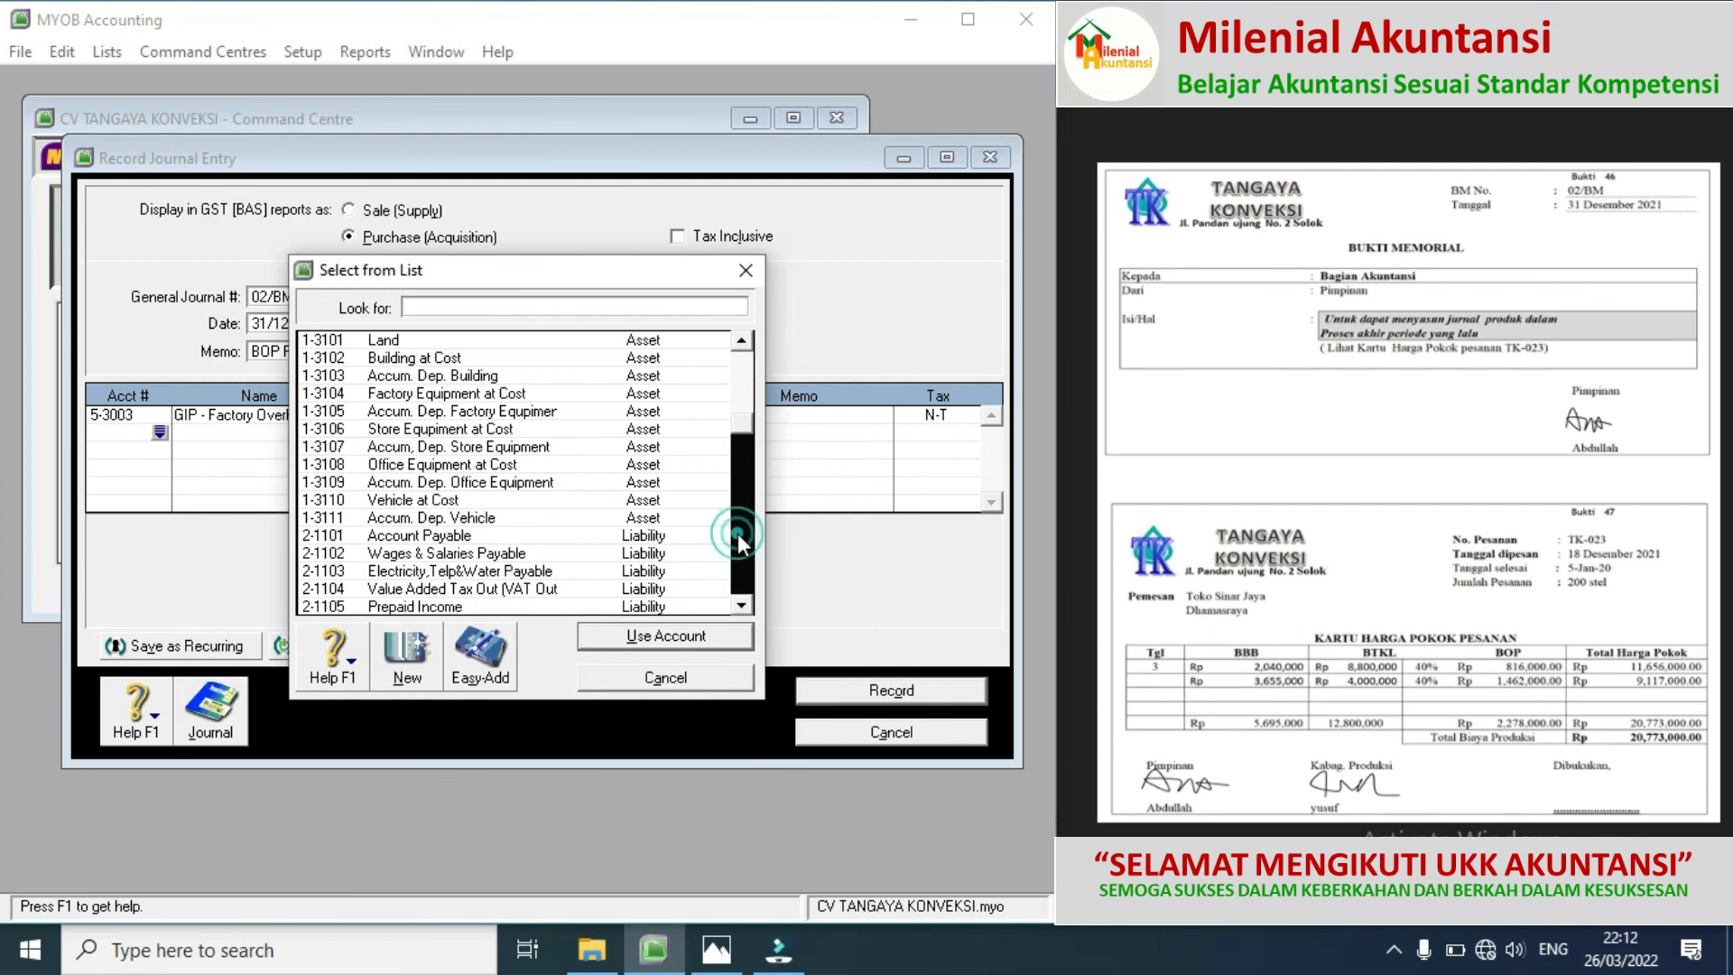
pyautogui.click(738, 560)
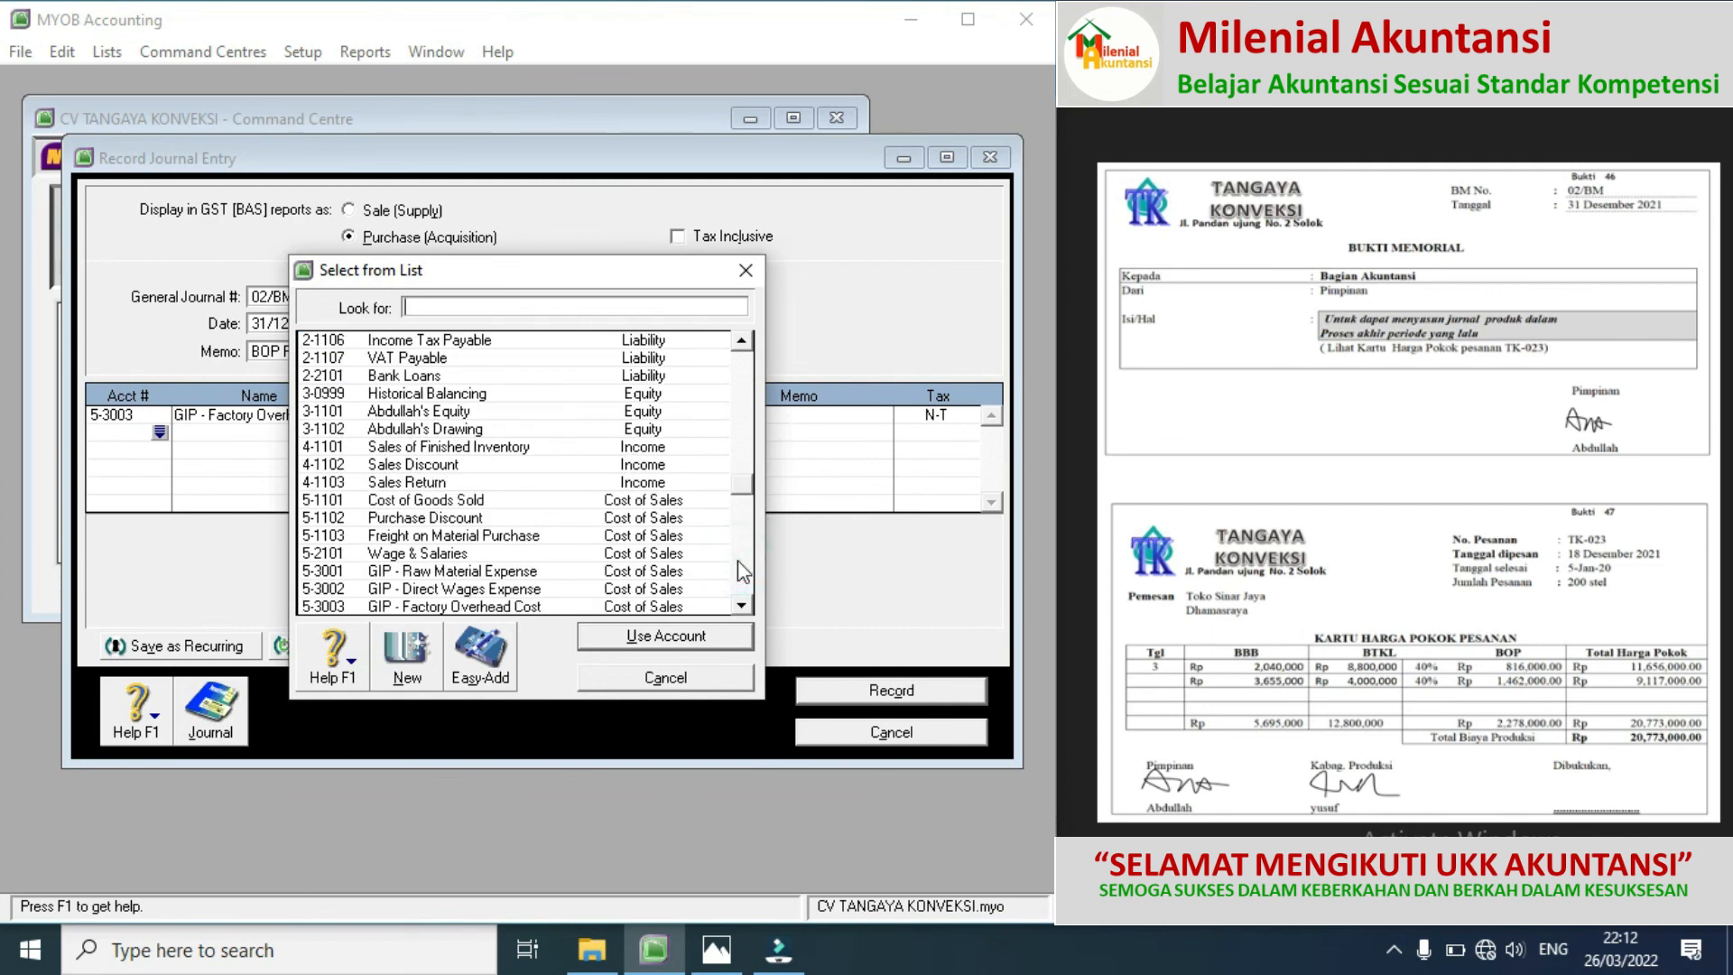
pyautogui.click(738, 560)
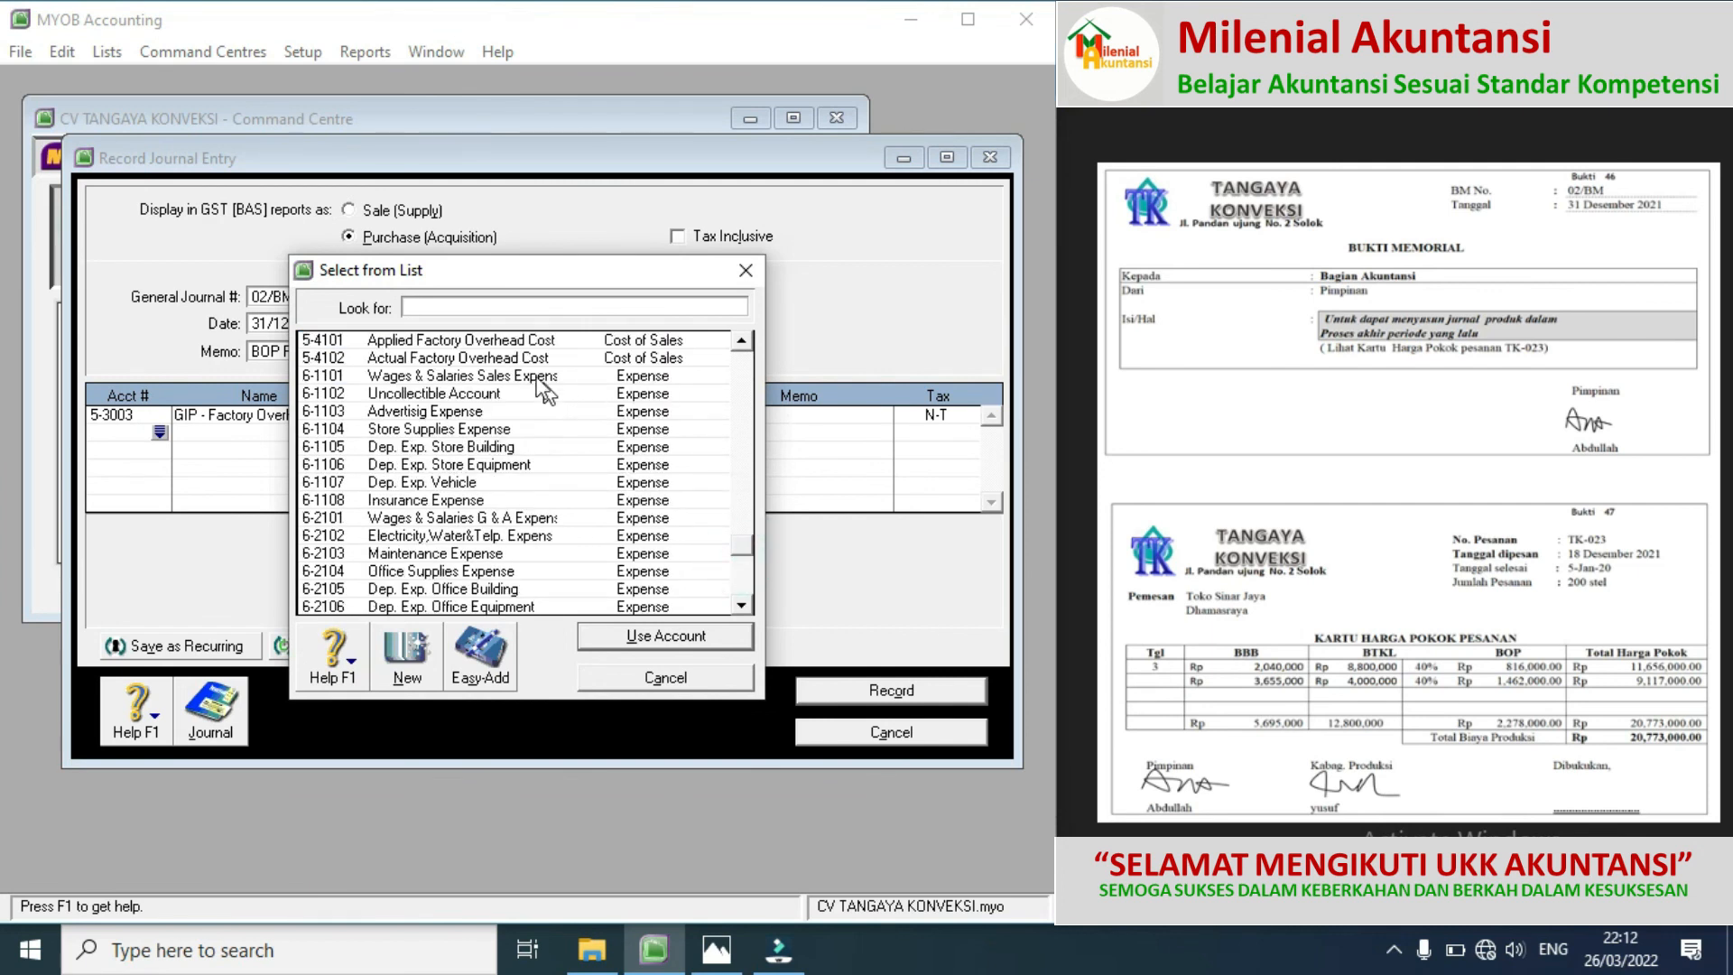
pyautogui.doubleClick(473, 341)
pyautogui.click(570, 437)
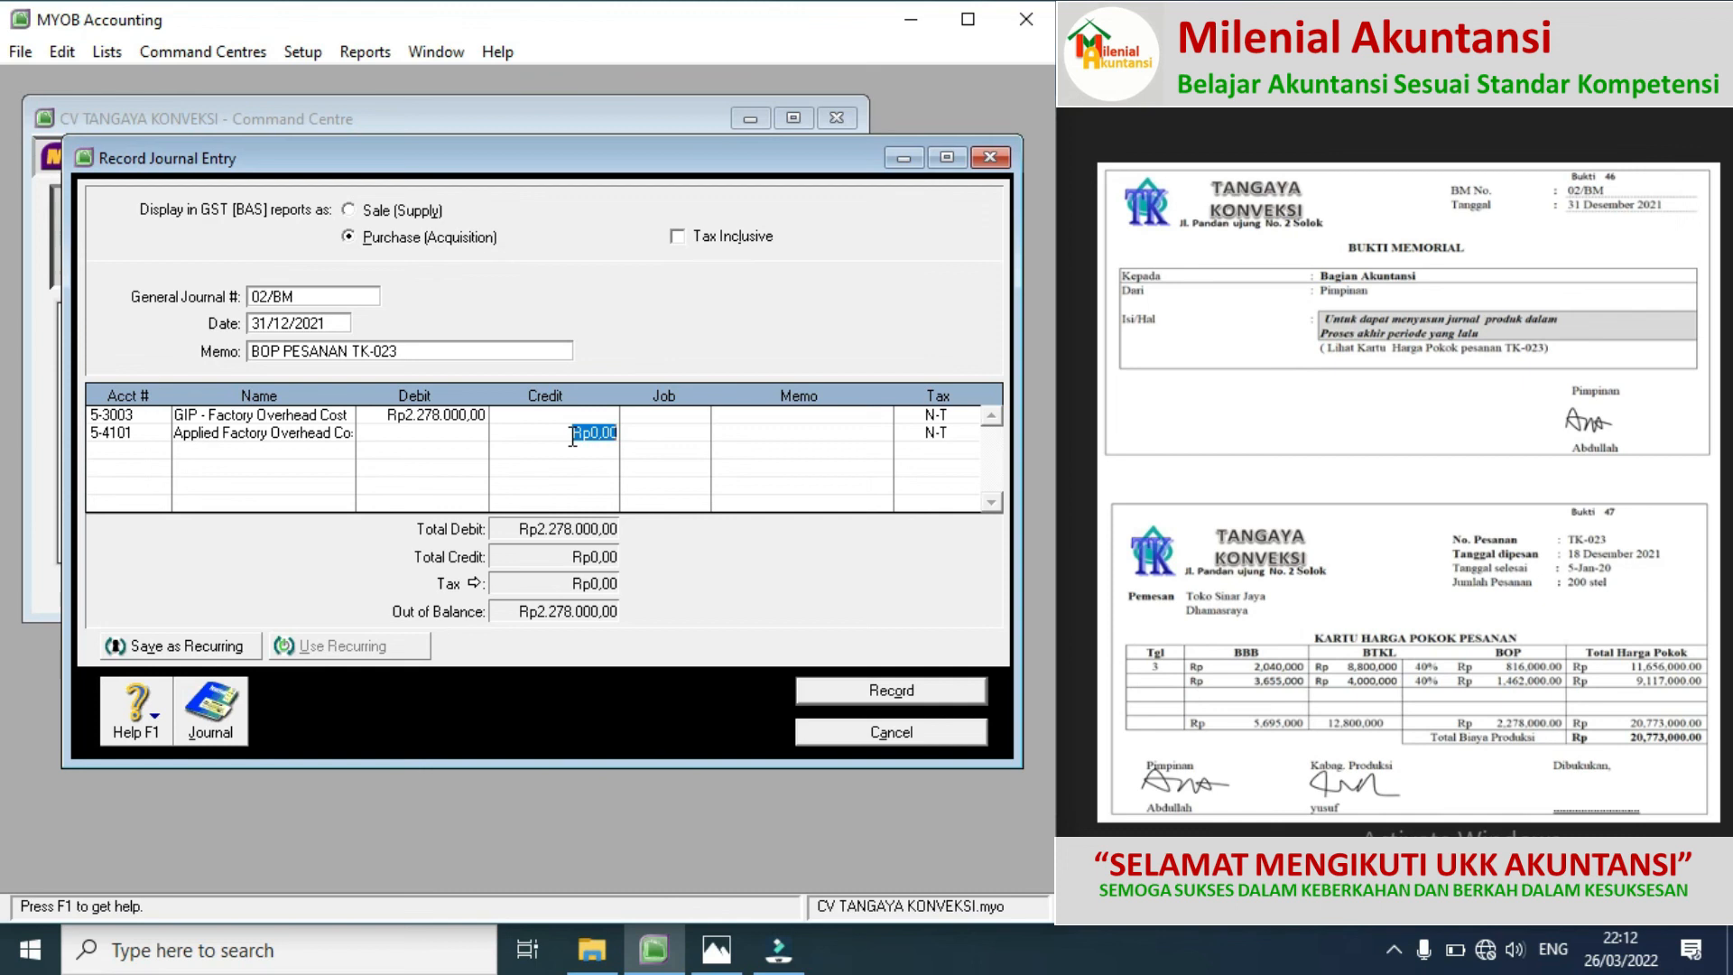
pyautogui.hotkey('shift', 'Tab')
pyautogui.click(572, 437)
pyautogui.write('2278000')
pyautogui.press('Tab')
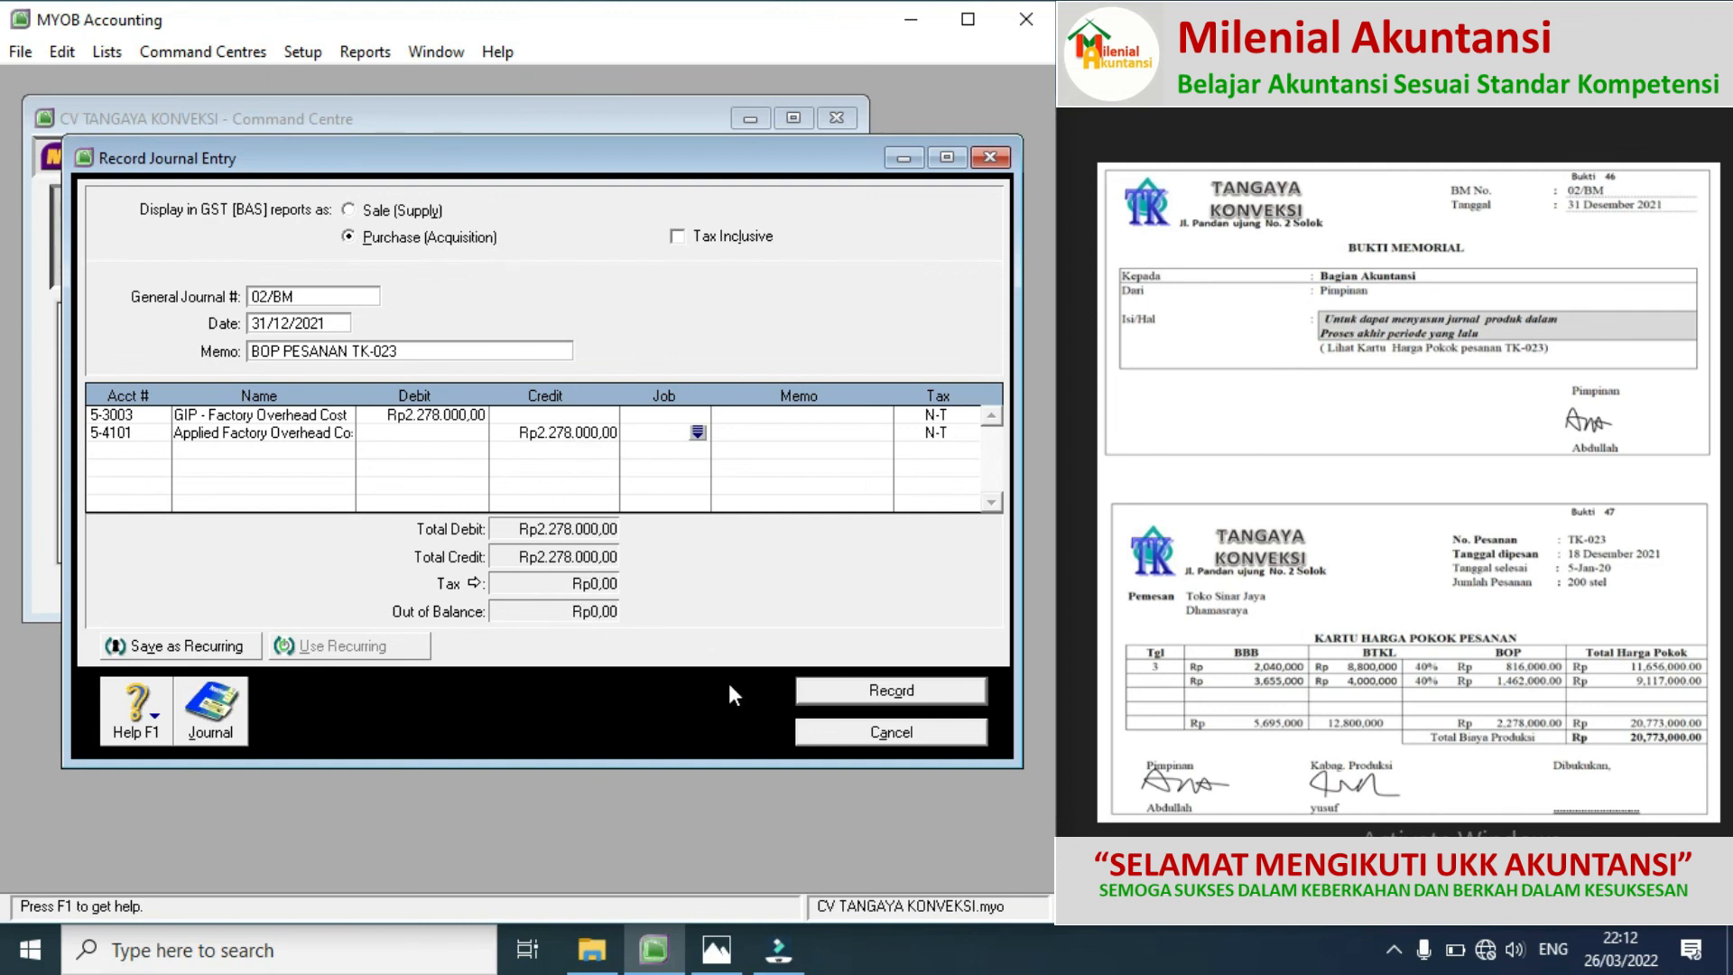
pyautogui.click(931, 703)
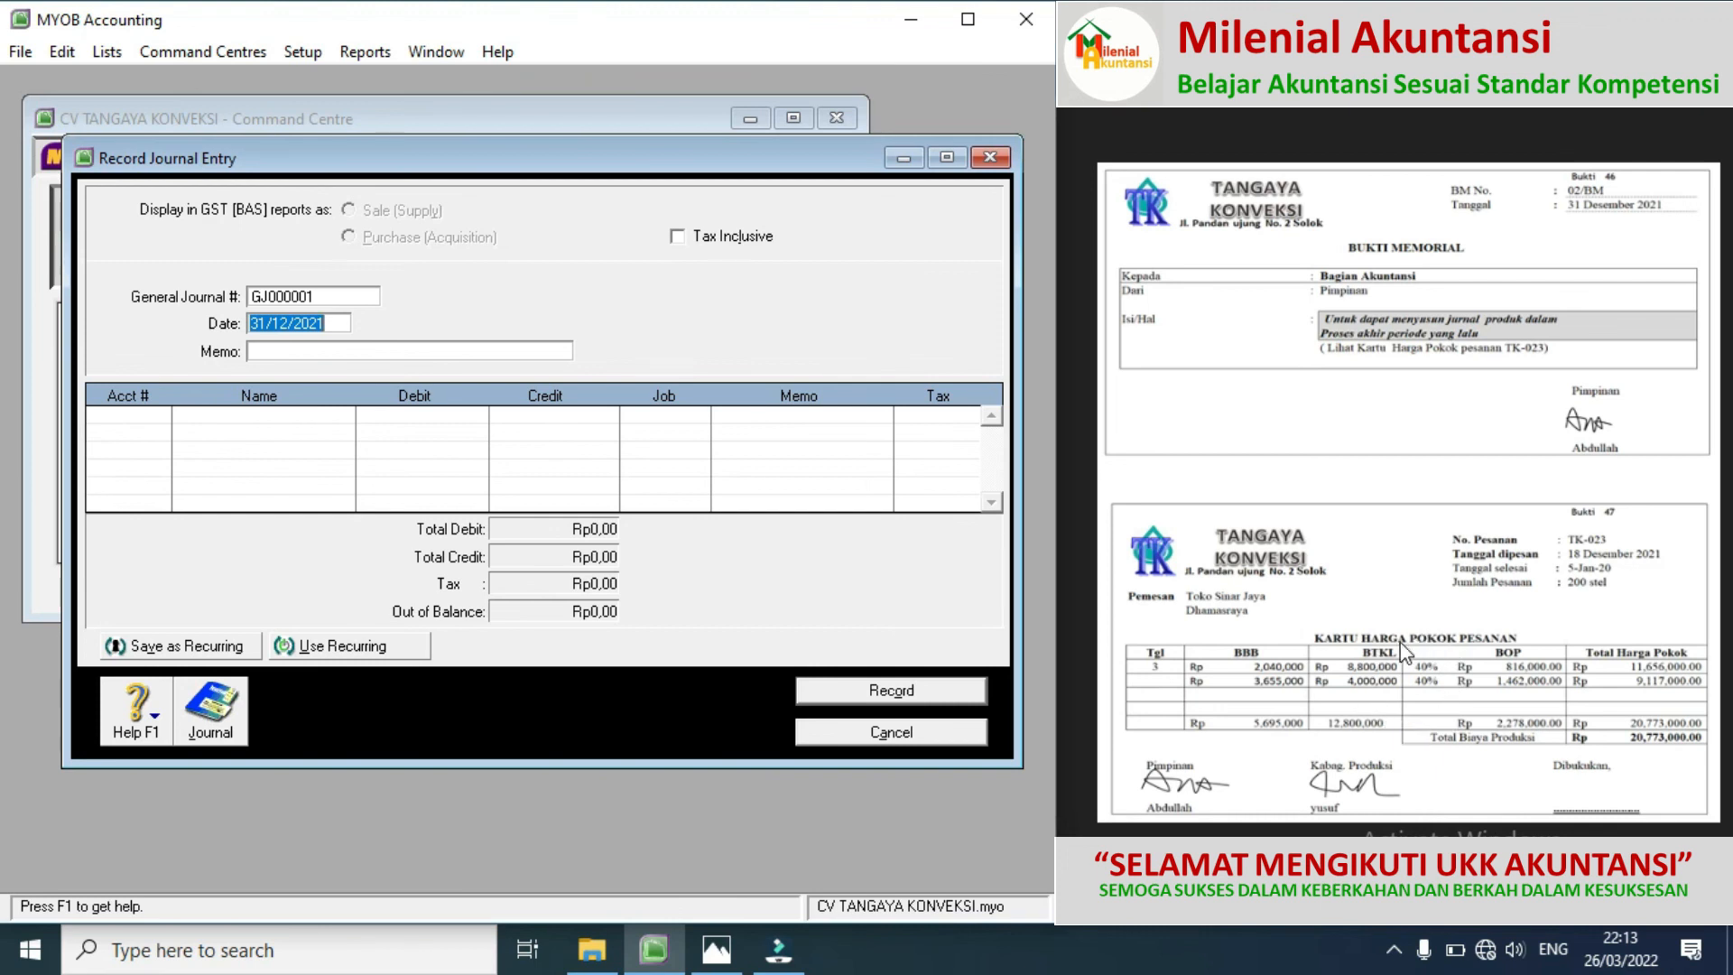
# Step: Number the new journal entry 02/BM and give it the memo PRODUK DALAM PROSES AKHIR
pyautogui.click(332, 299)
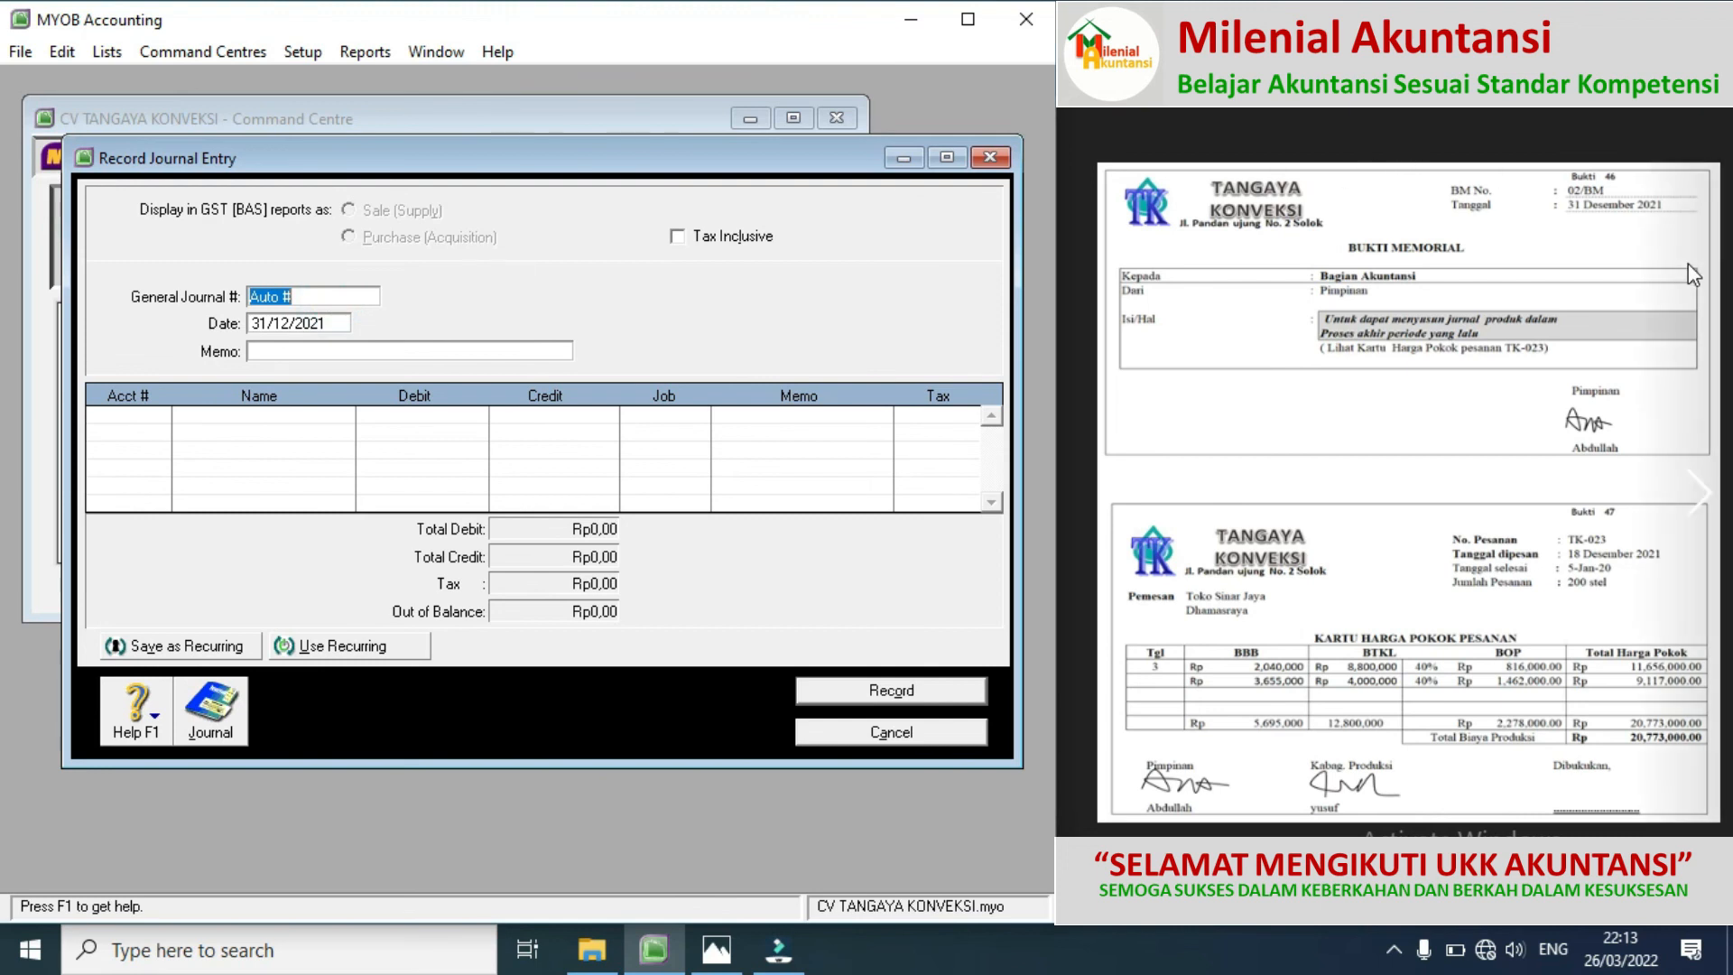
pyautogui.write('02/BM')
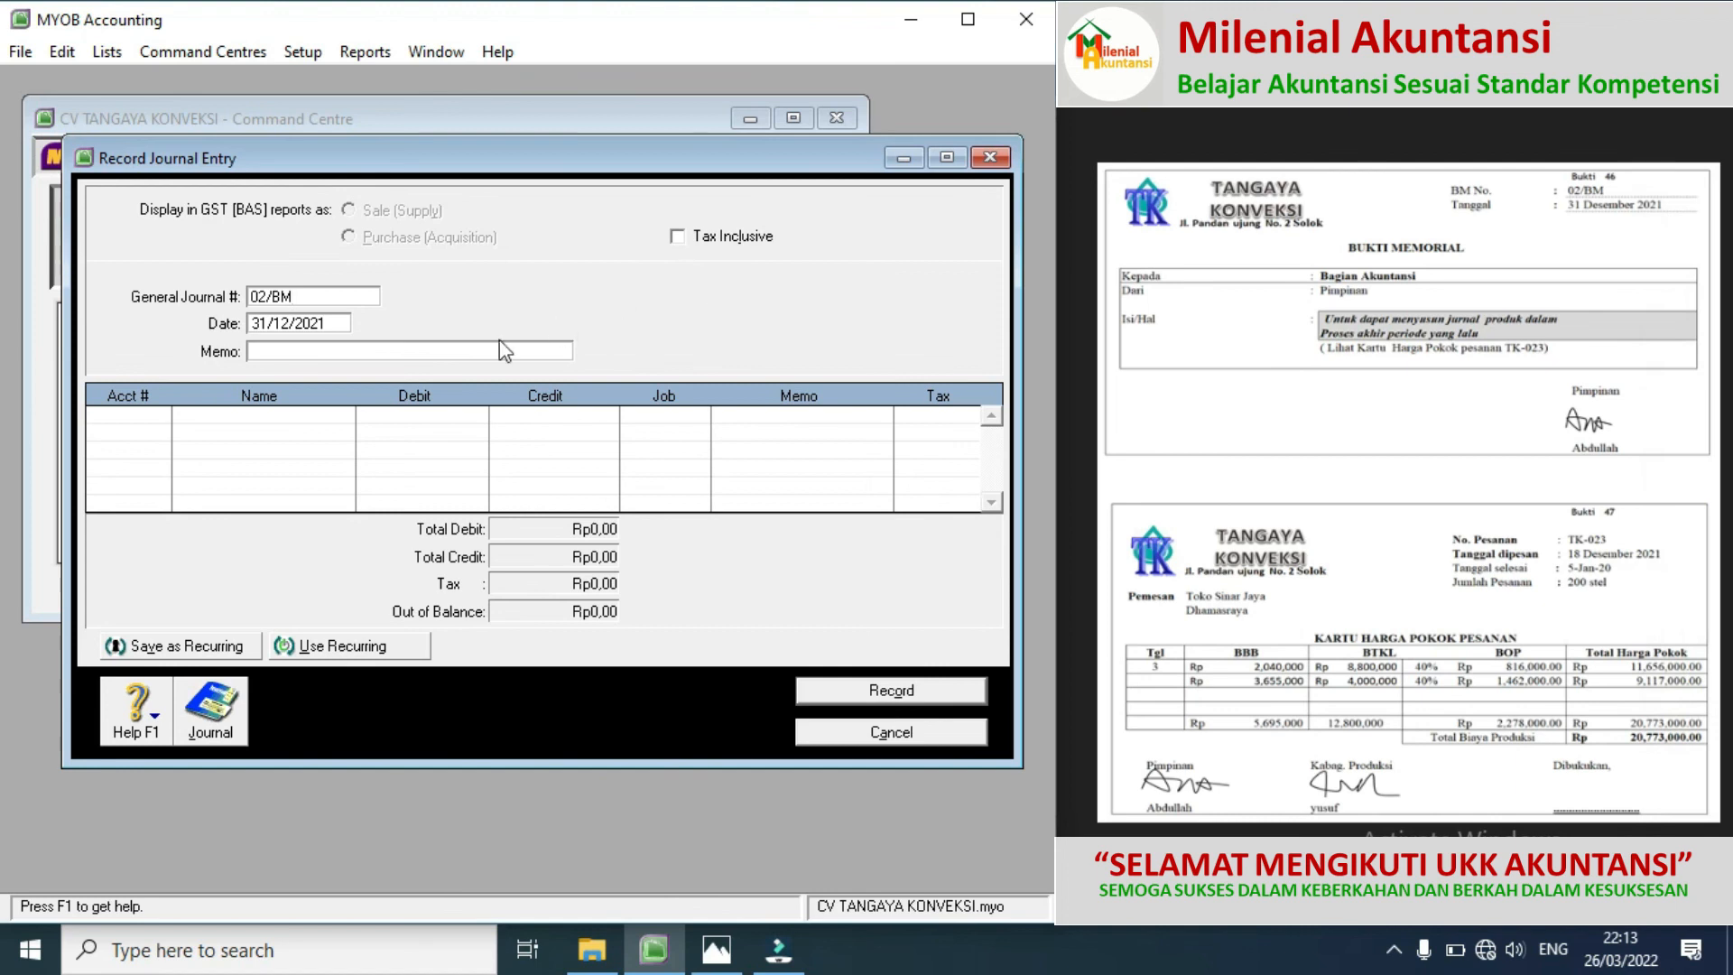
pyautogui.click(284, 351)
pyautogui.write('PRODUK DALAM PROSES AKHIR')
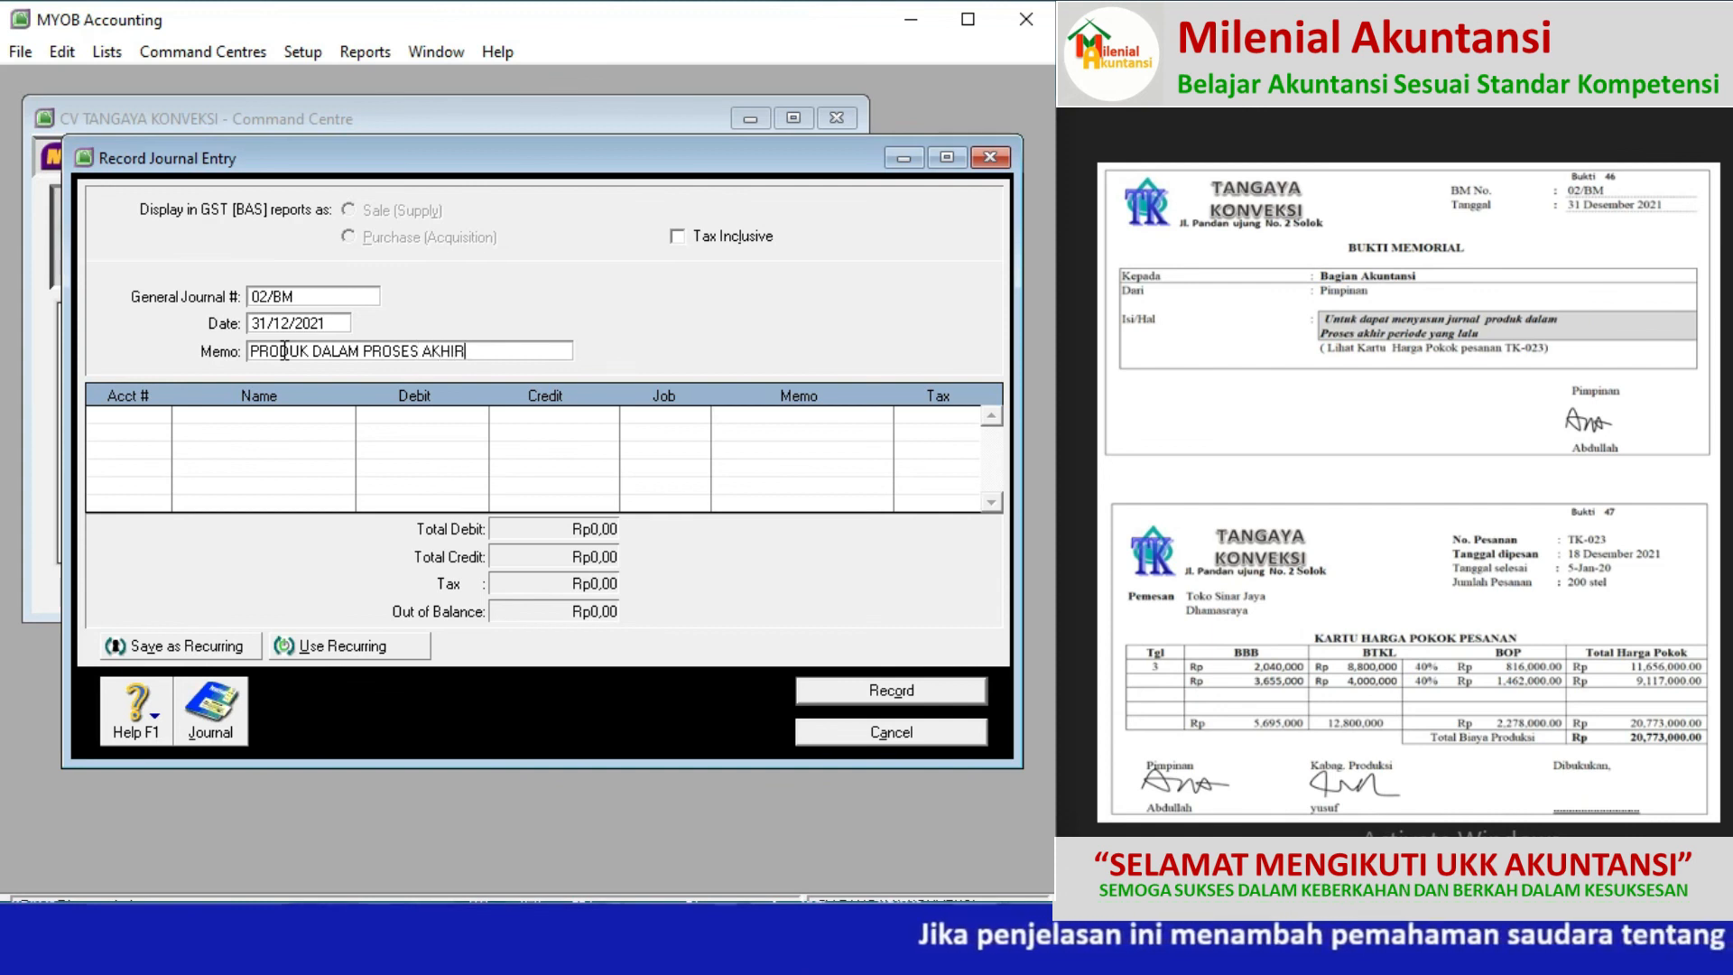
# Step: Debit account 1-1302 Goods In Process Inventory with 20,773,000 on the first journal line
pyautogui.click(142, 416)
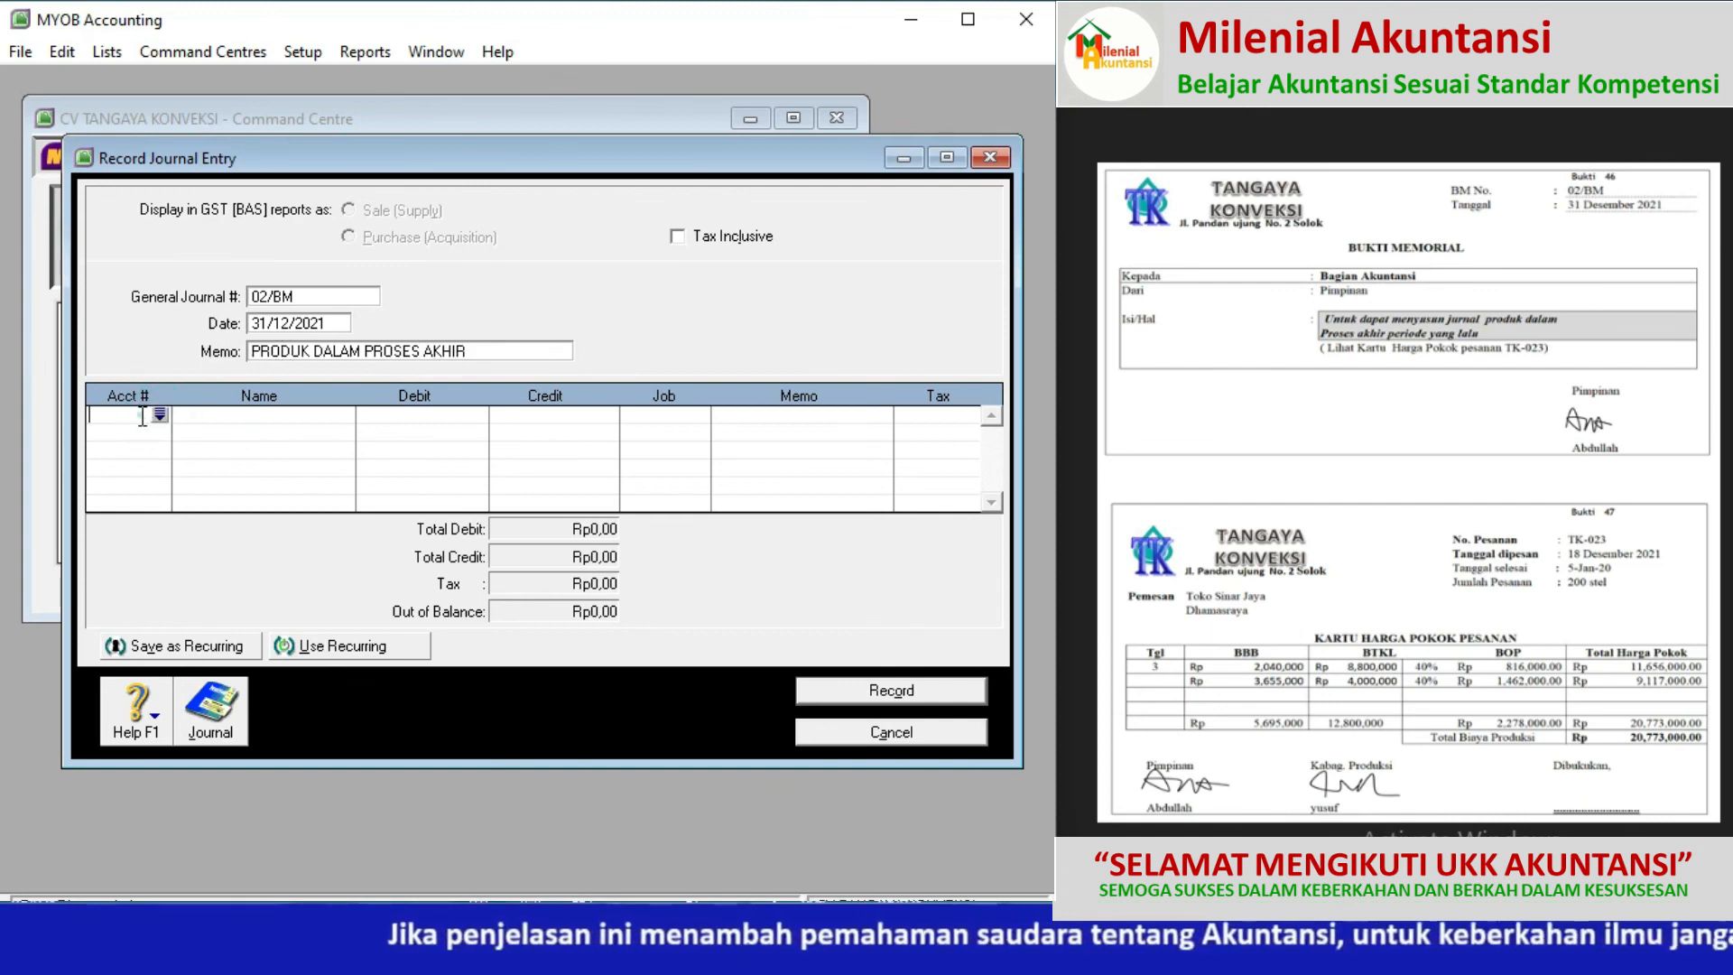
pyautogui.click(160, 415)
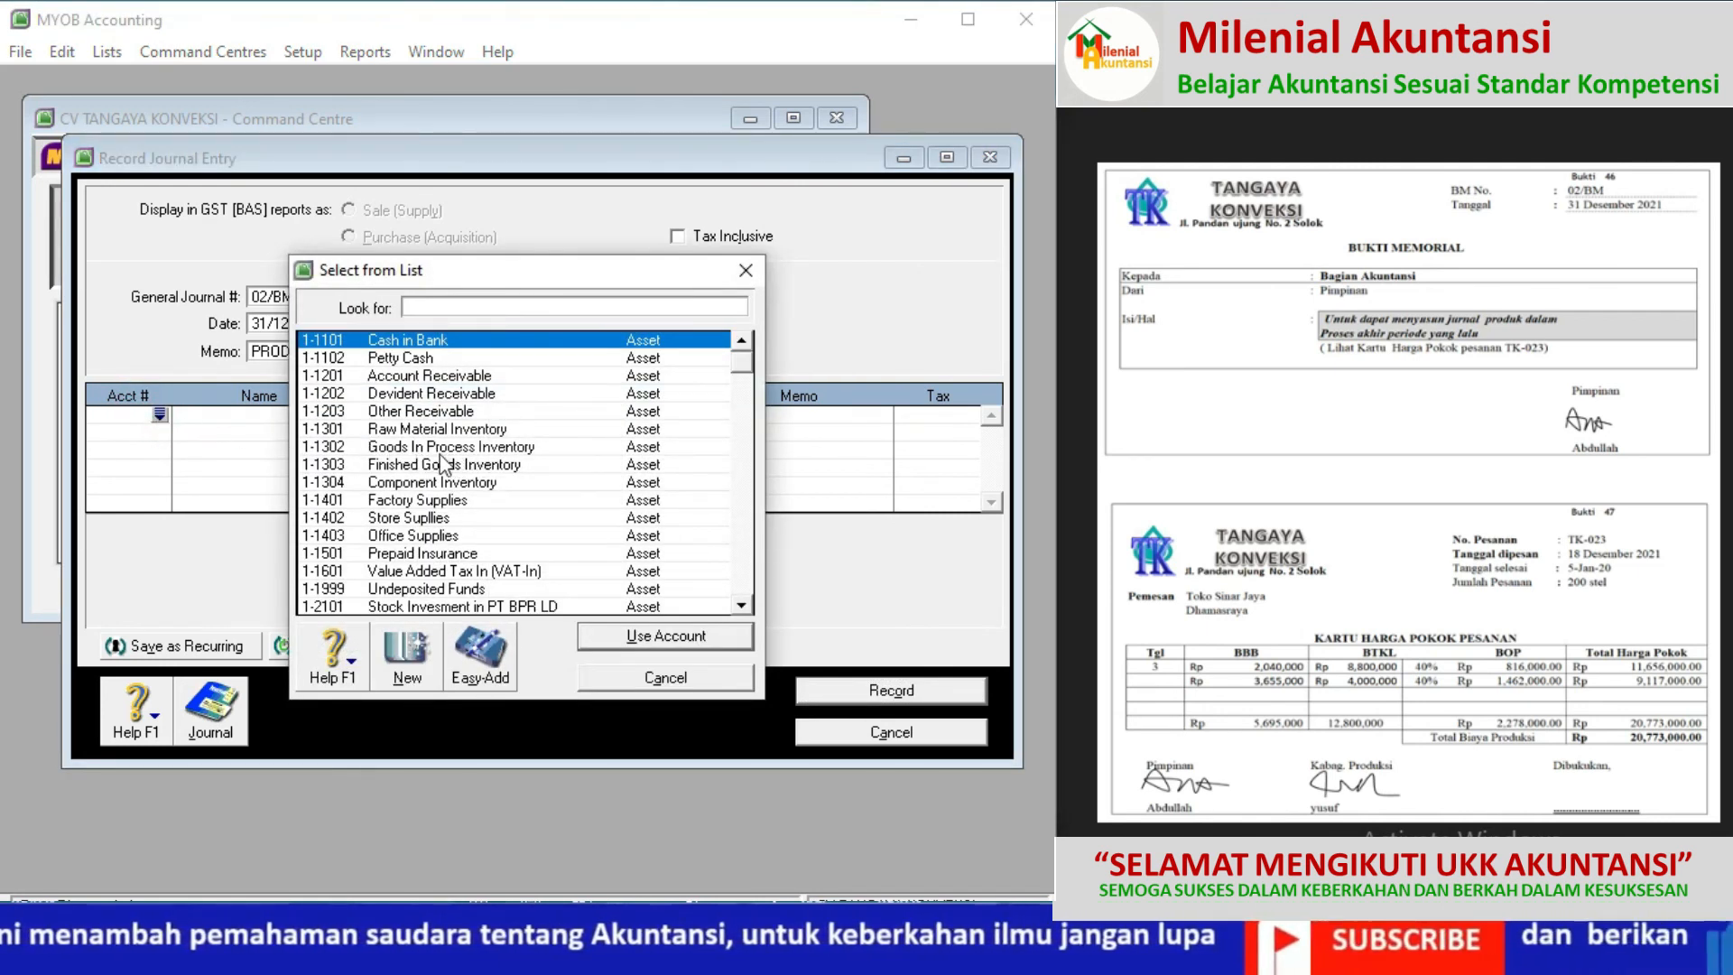
pyautogui.write('1-1302')
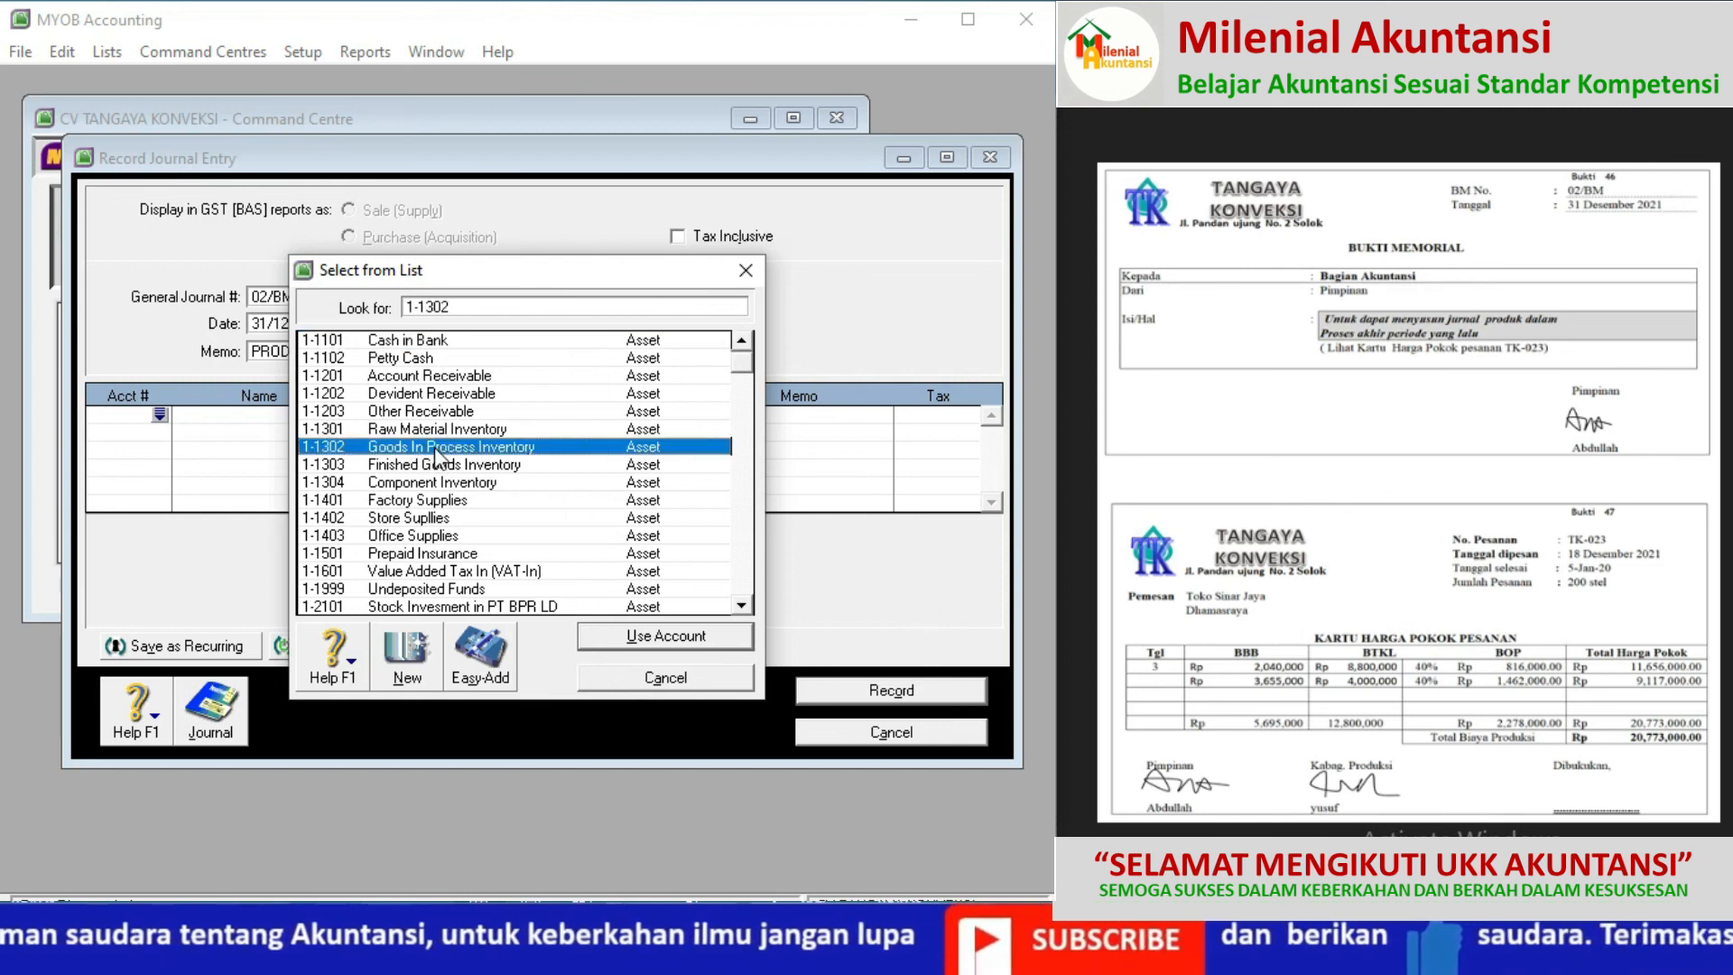
pyautogui.doubleClick(435, 447)
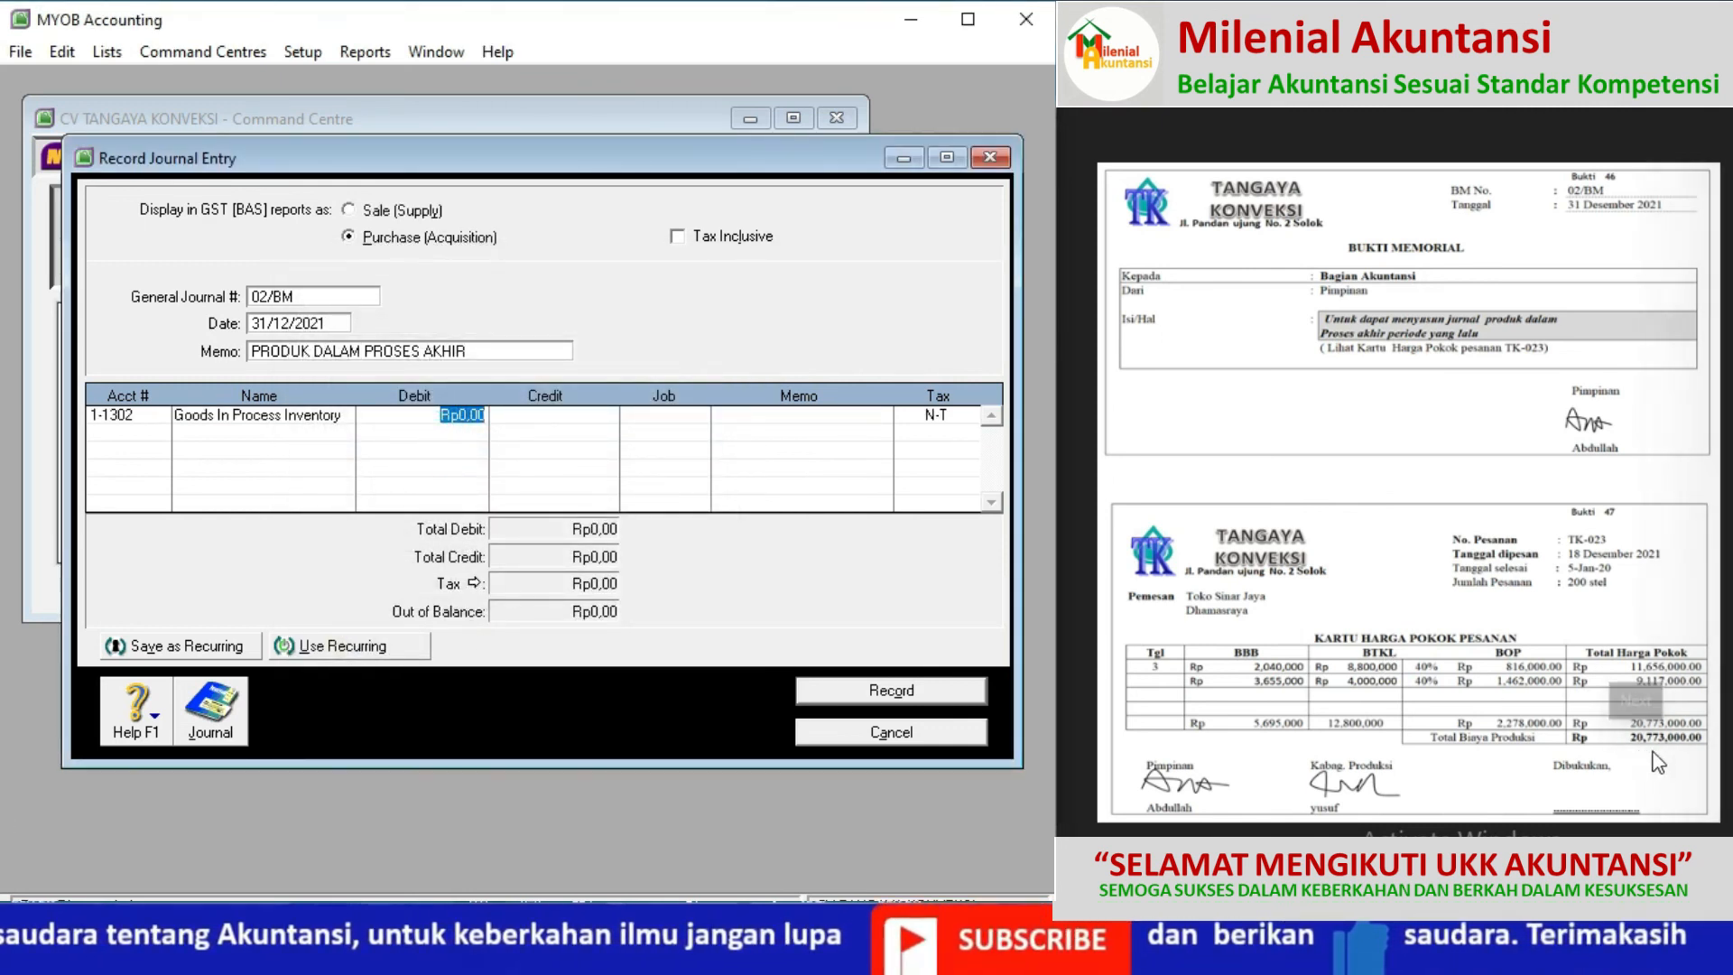
pyautogui.write('20773000')
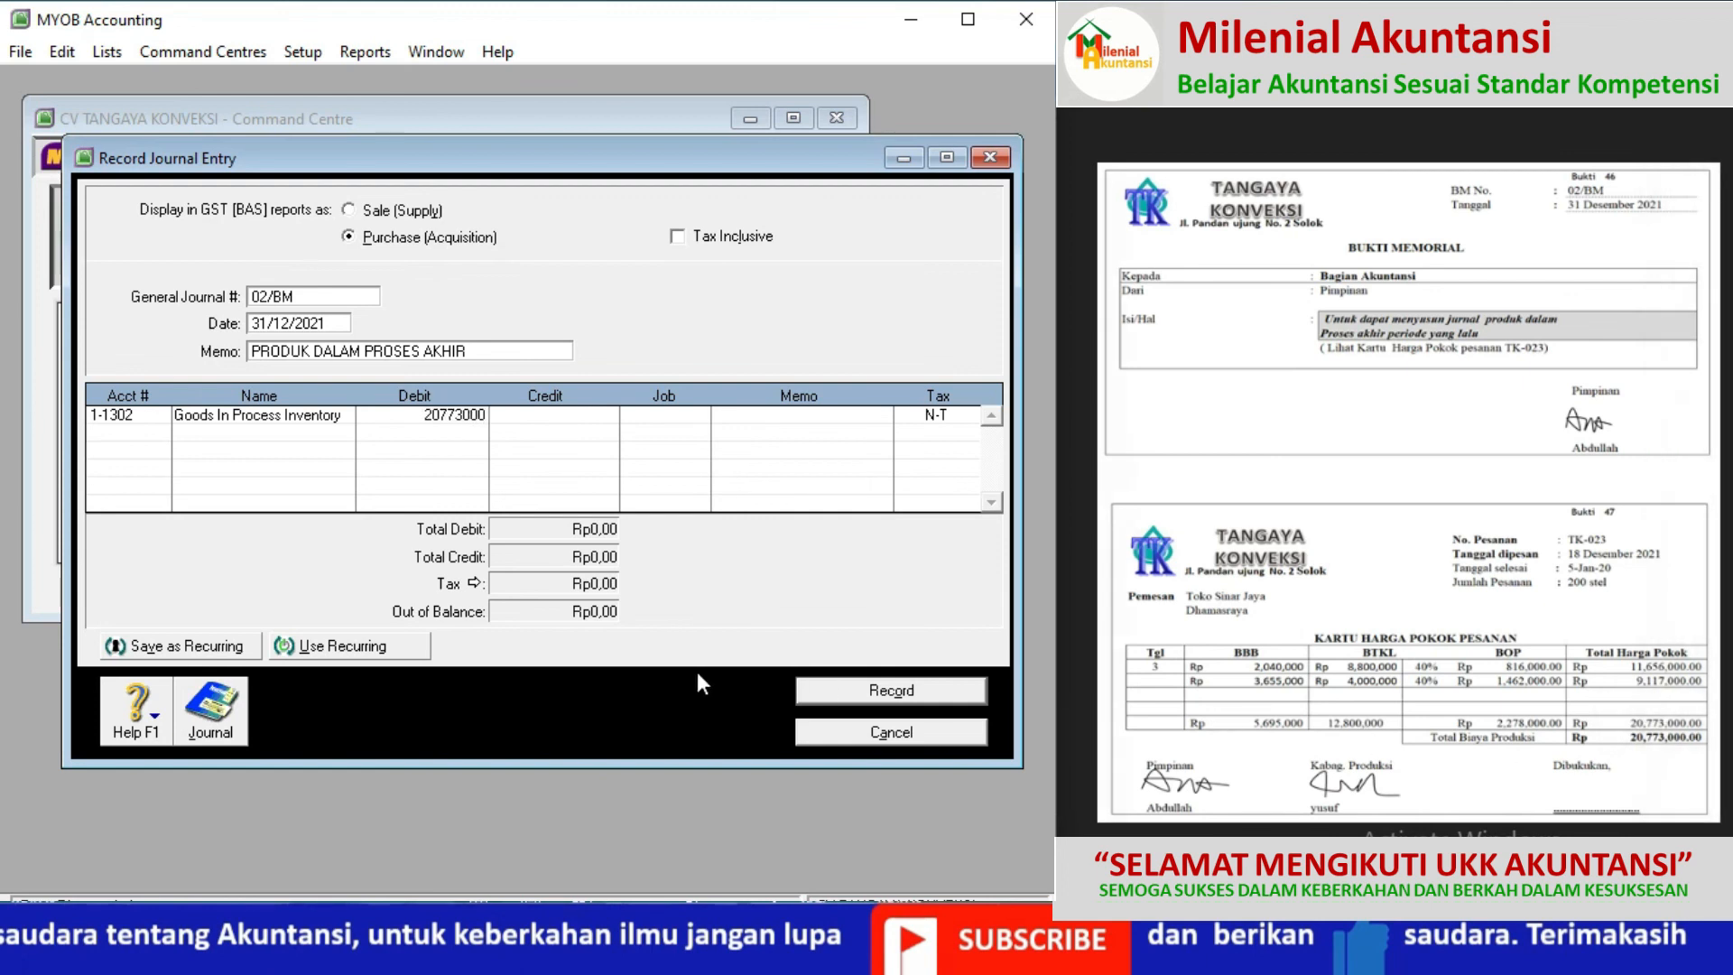
# Step: Add account 5-3001 GIP - Raw Material Expense on the second journal line
pyautogui.click(147, 445)
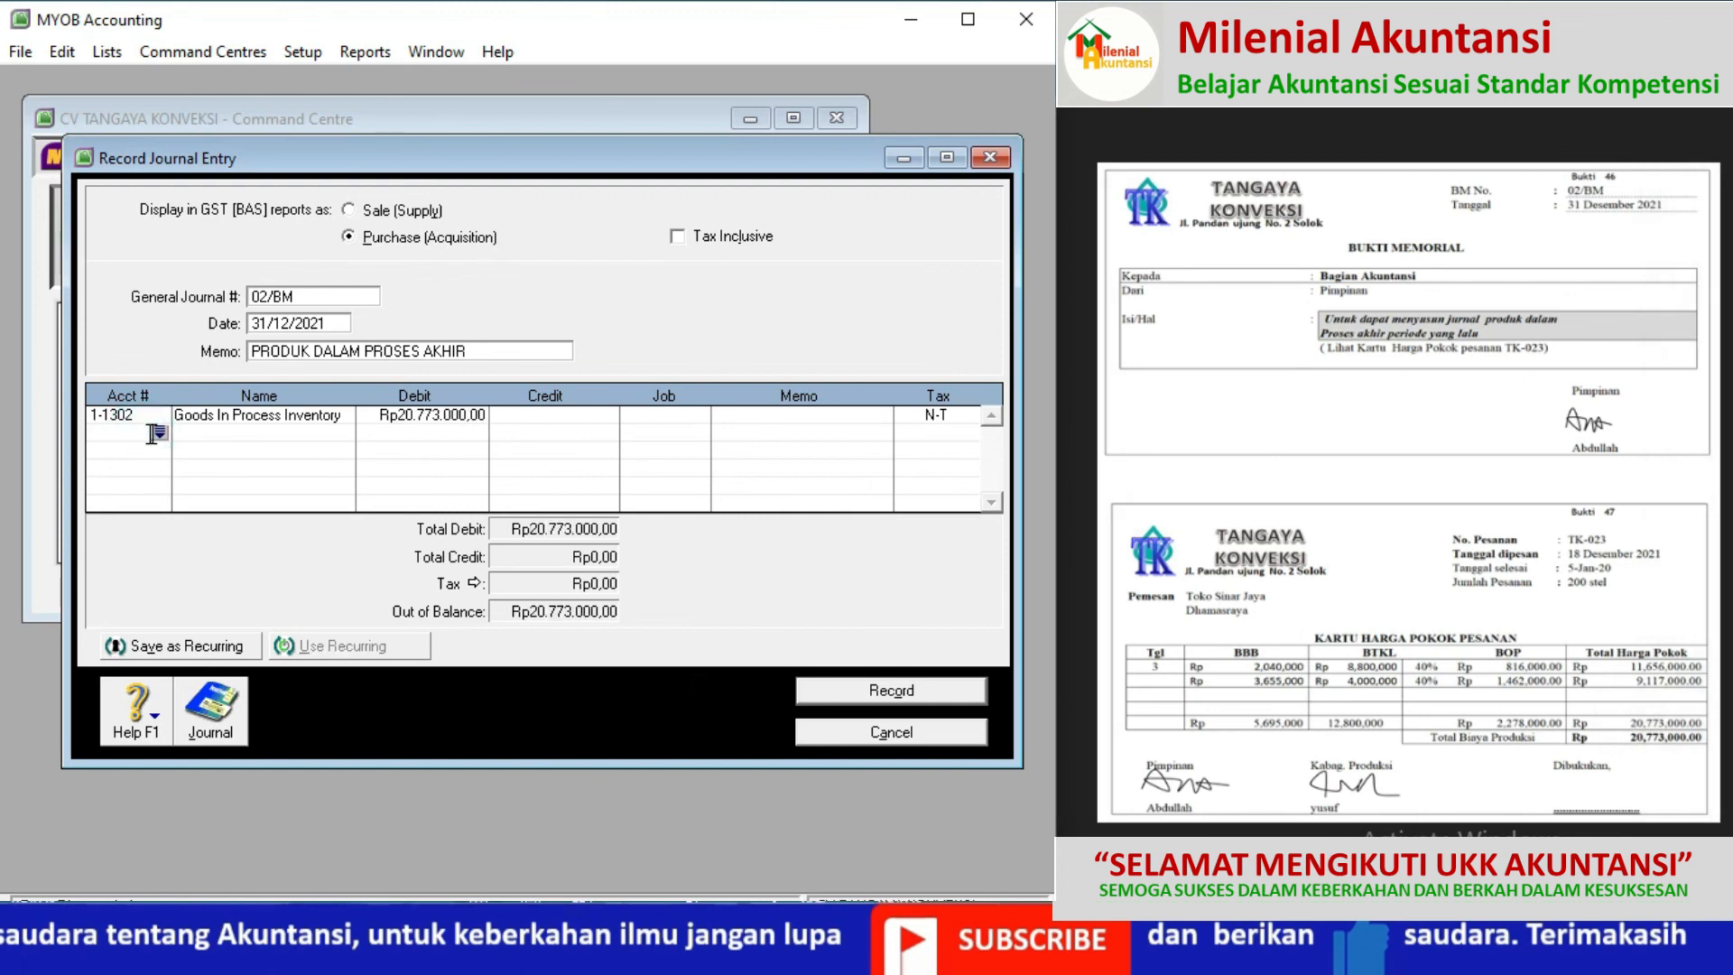
pyautogui.click(160, 436)
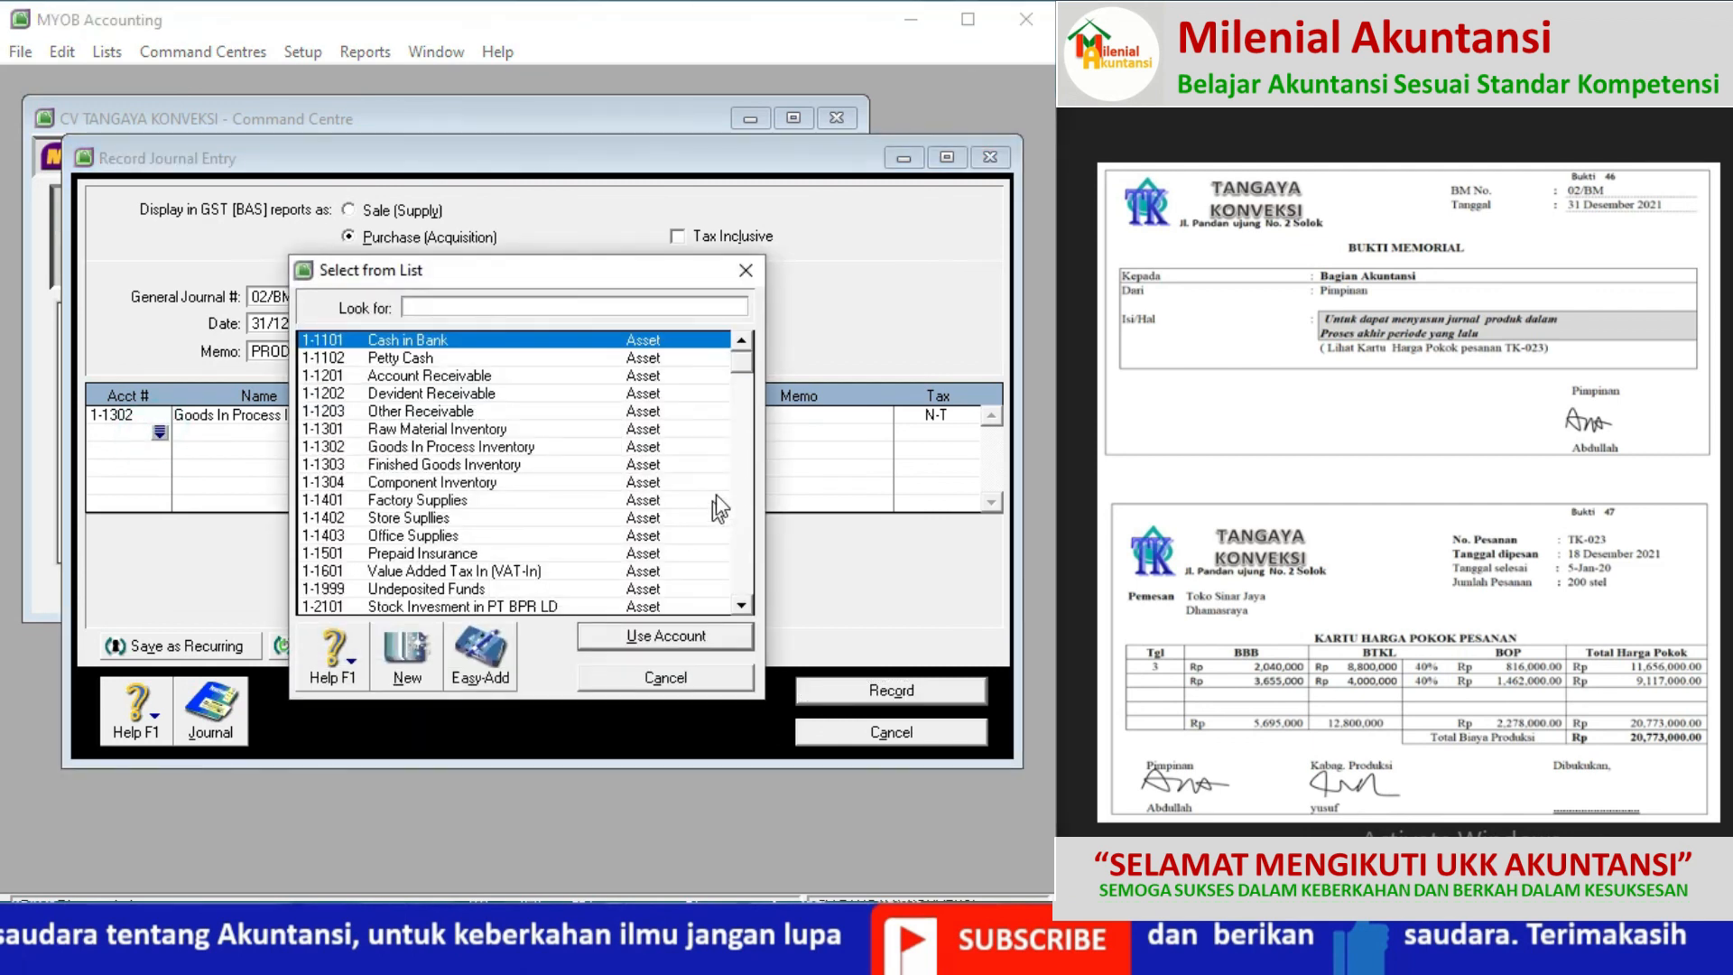
pyautogui.scroll(-6, 738, 506)
pyautogui.scroll(-5, 738, 505)
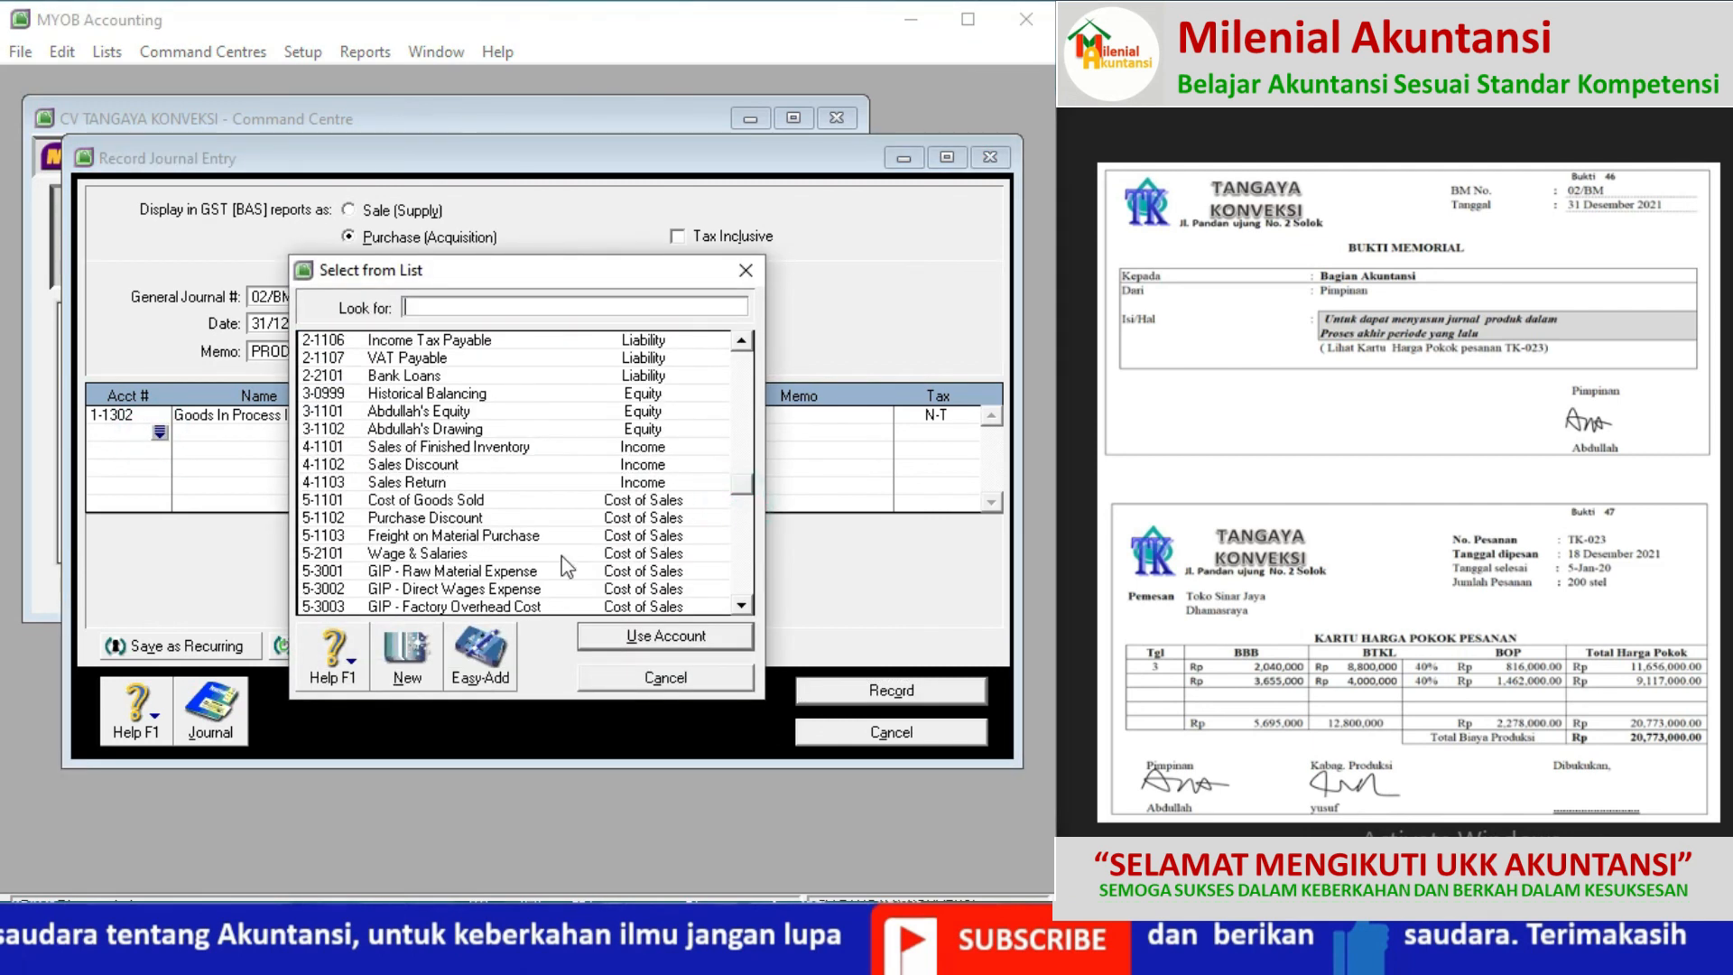
pyautogui.doubleClick(517, 572)
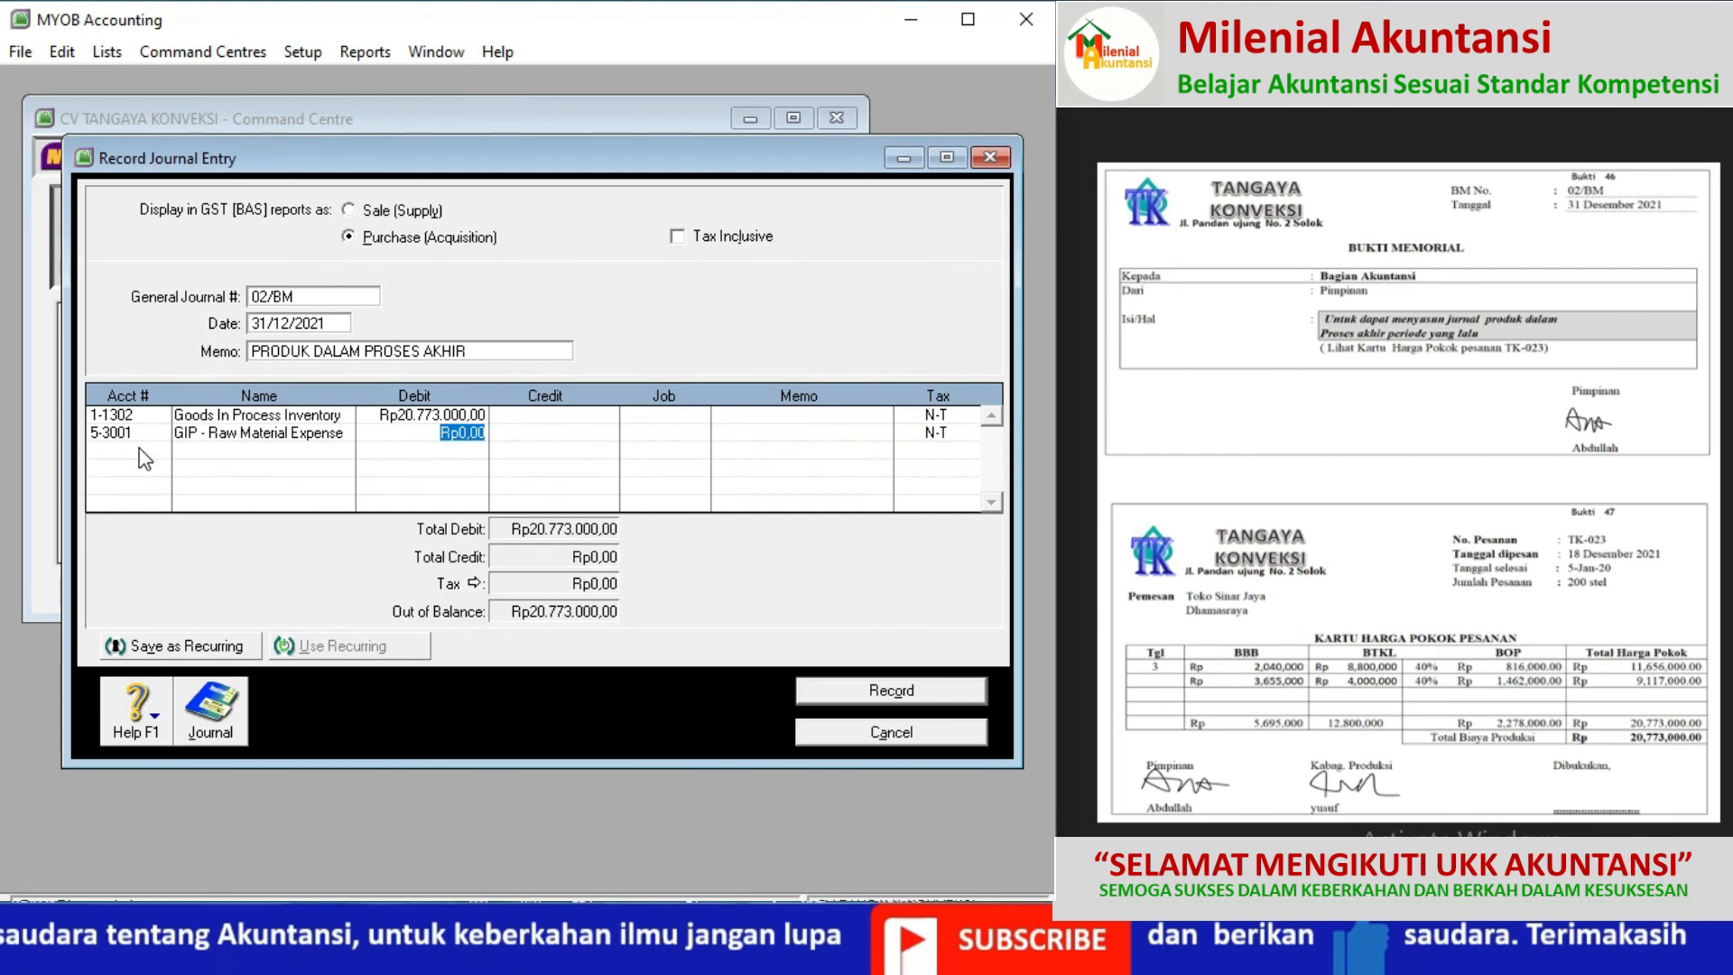
# Step: Add accounts 5-3002 GIP - Direct Wages Expense and 5-3003 GIP - Factory Overhead Cost on the third and fourth journal lines
pyautogui.click(159, 450)
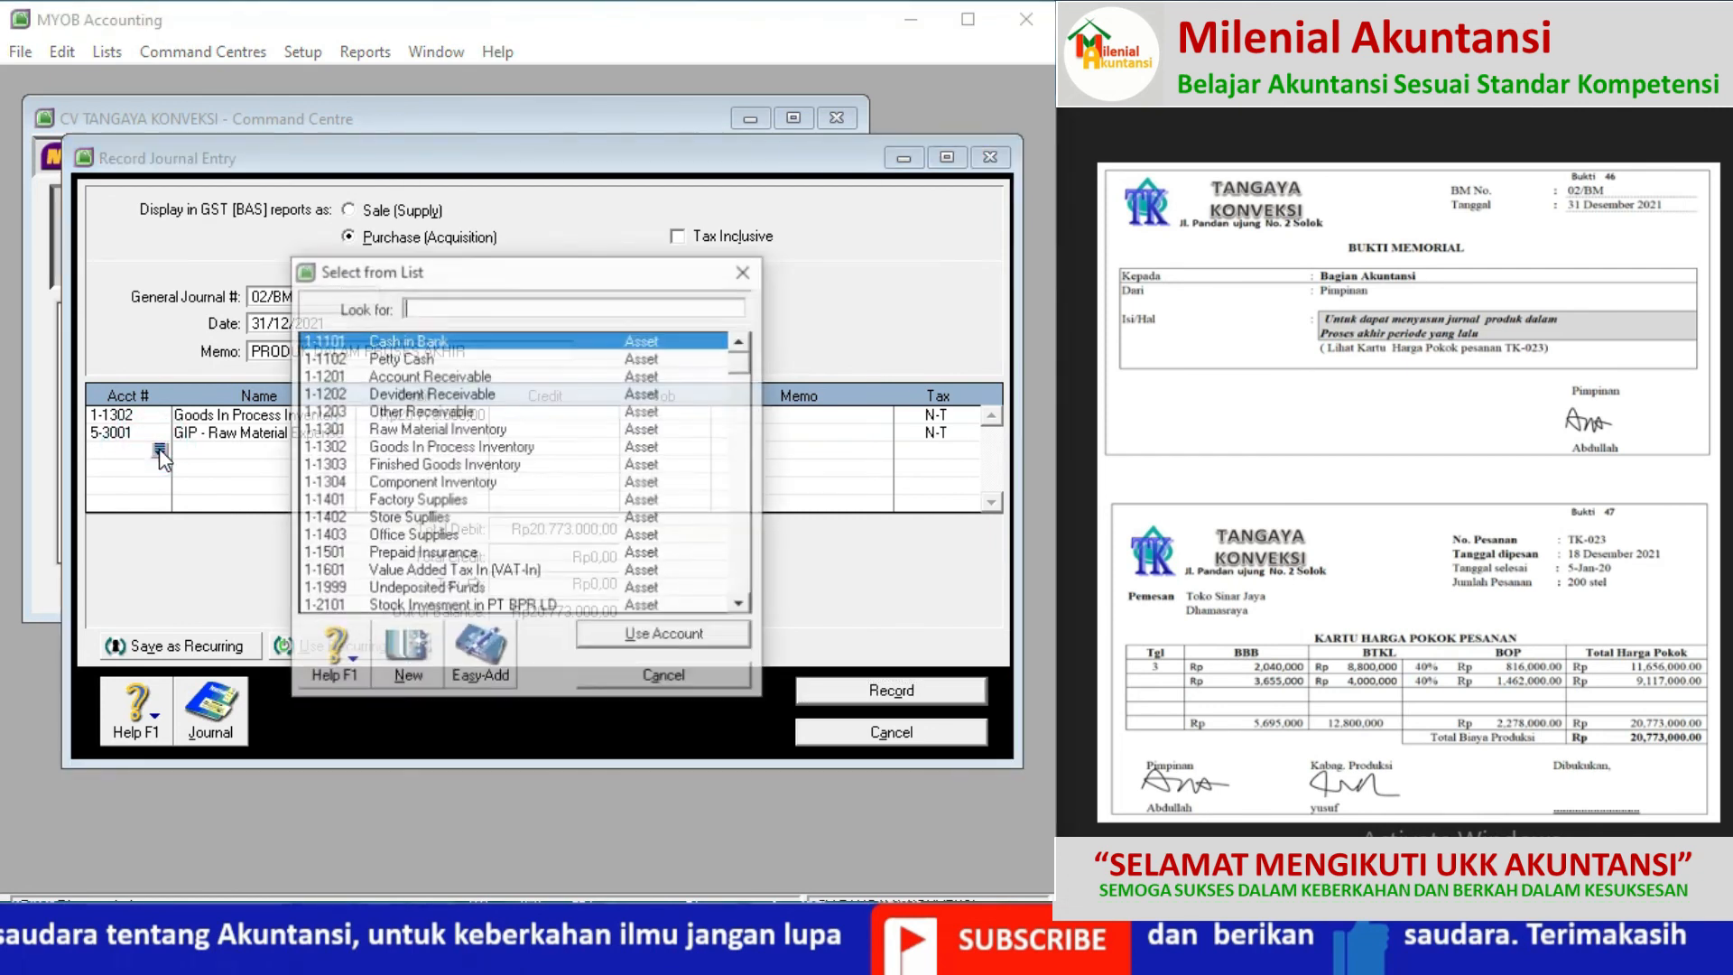
pyautogui.scroll(-15, 731, 591)
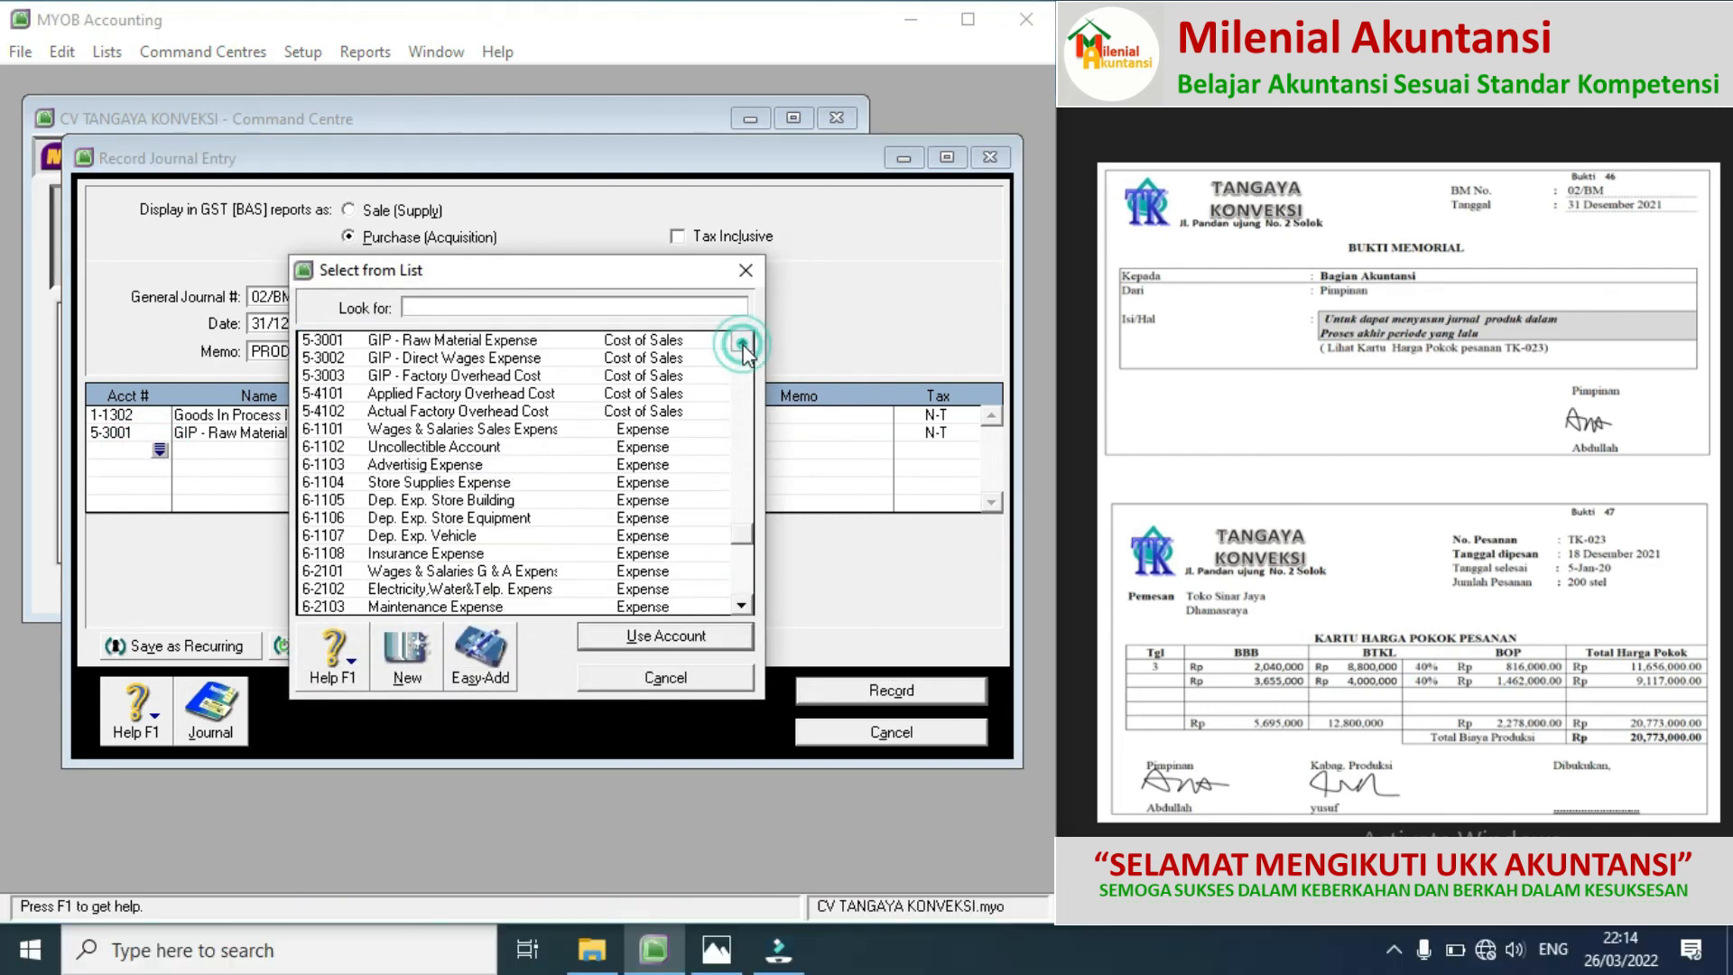
pyautogui.doubleClick(522, 361)
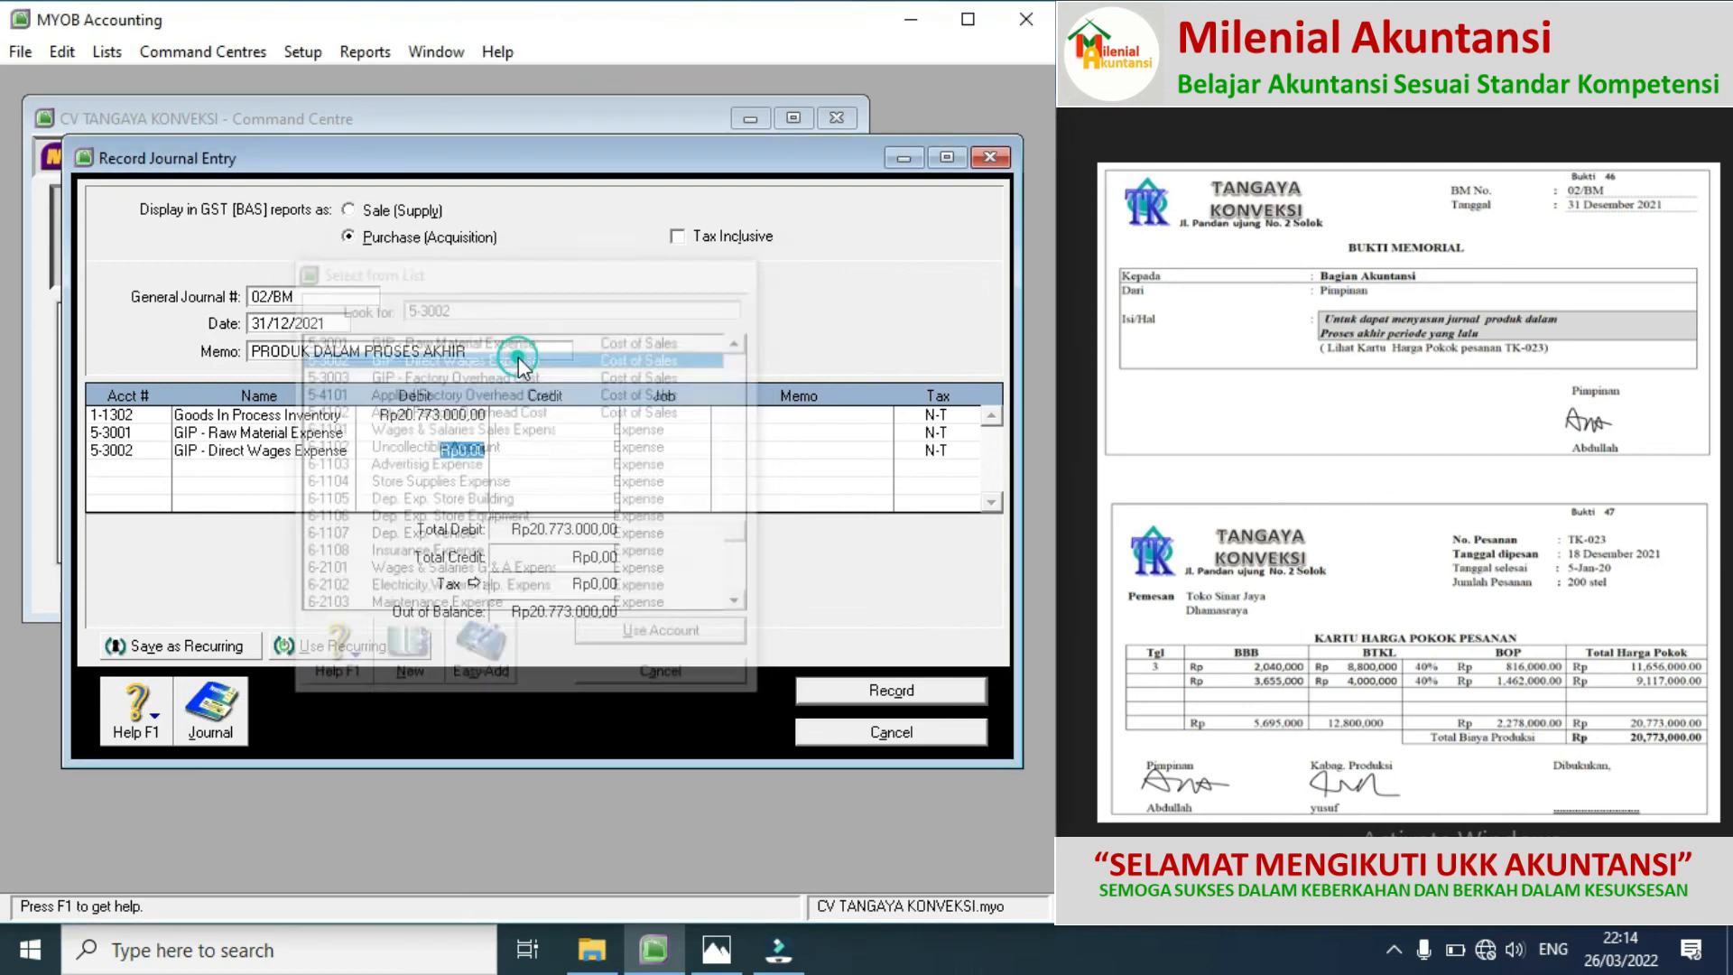
pyautogui.click(131, 471)
pyautogui.click(159, 468)
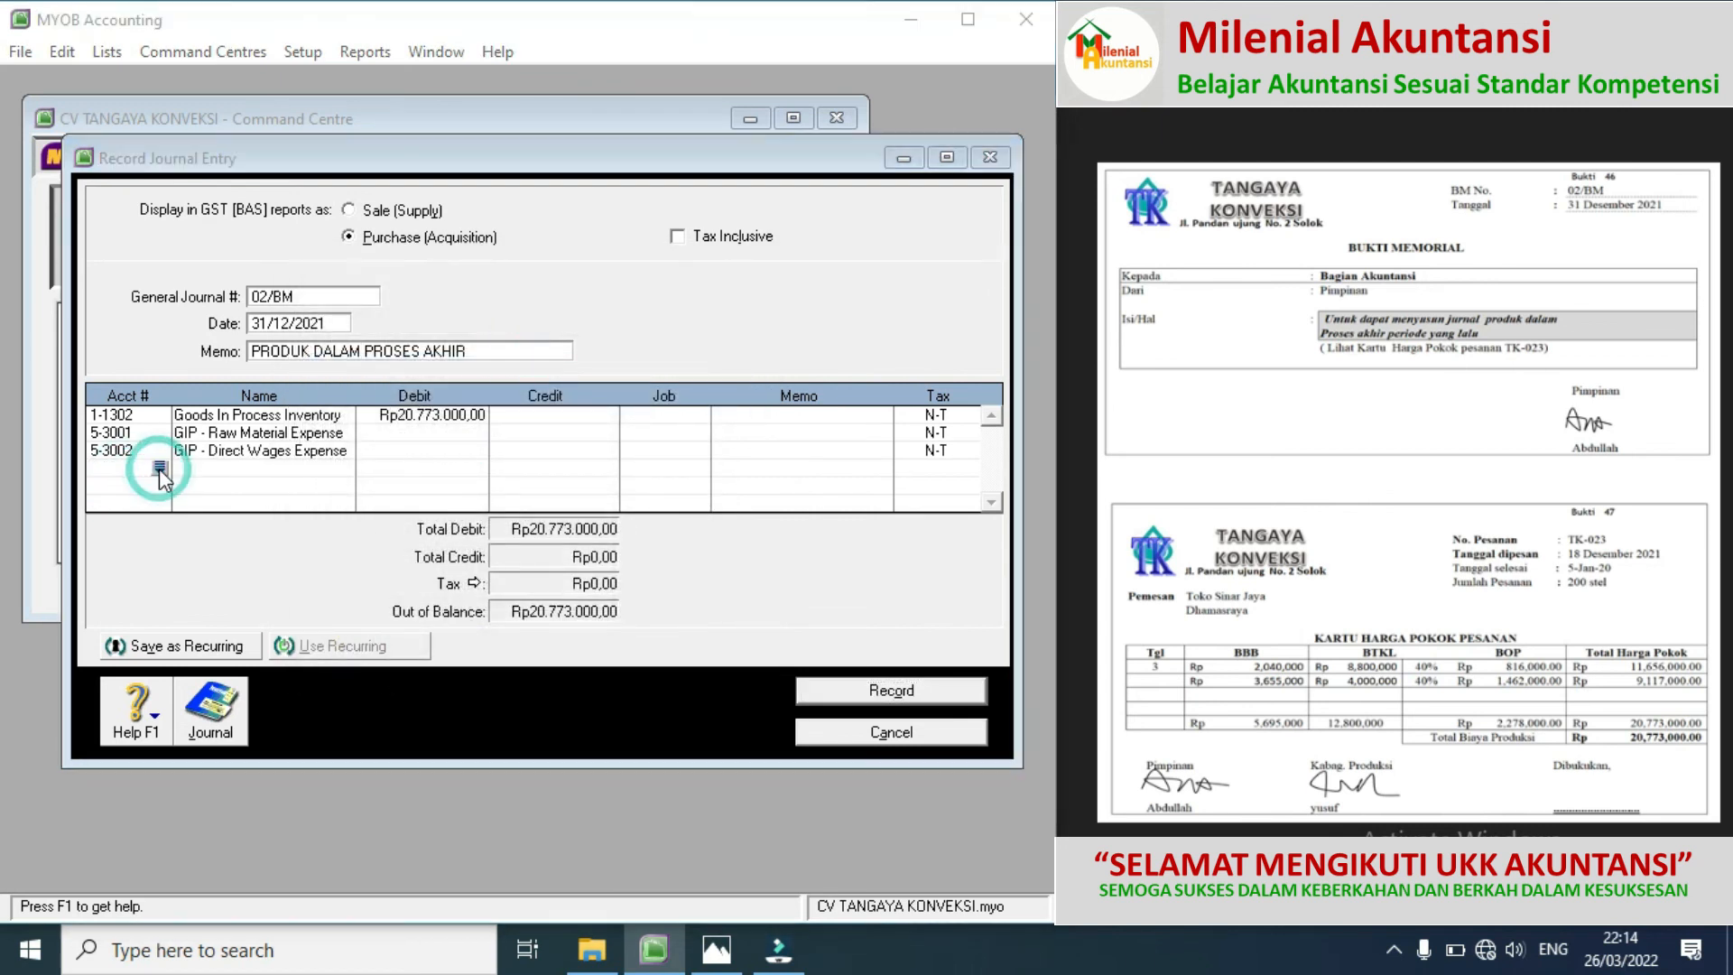
pyautogui.click(744, 516)
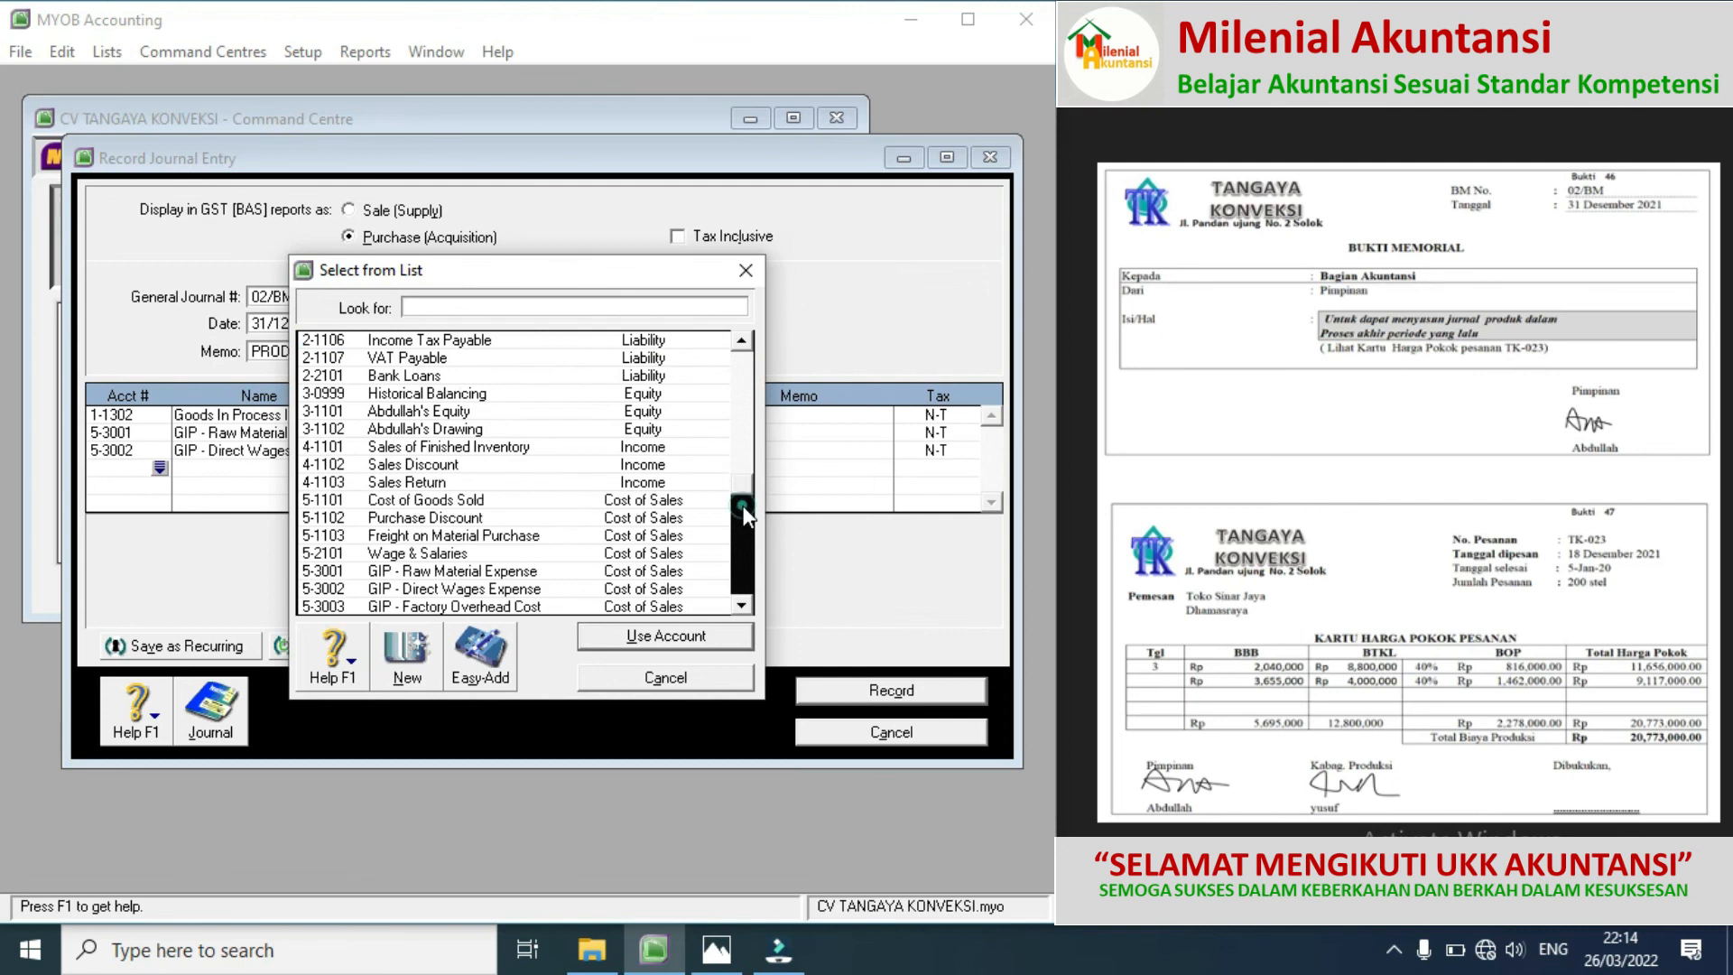
pyautogui.click(515, 607)
pyautogui.doubleClick(513, 606)
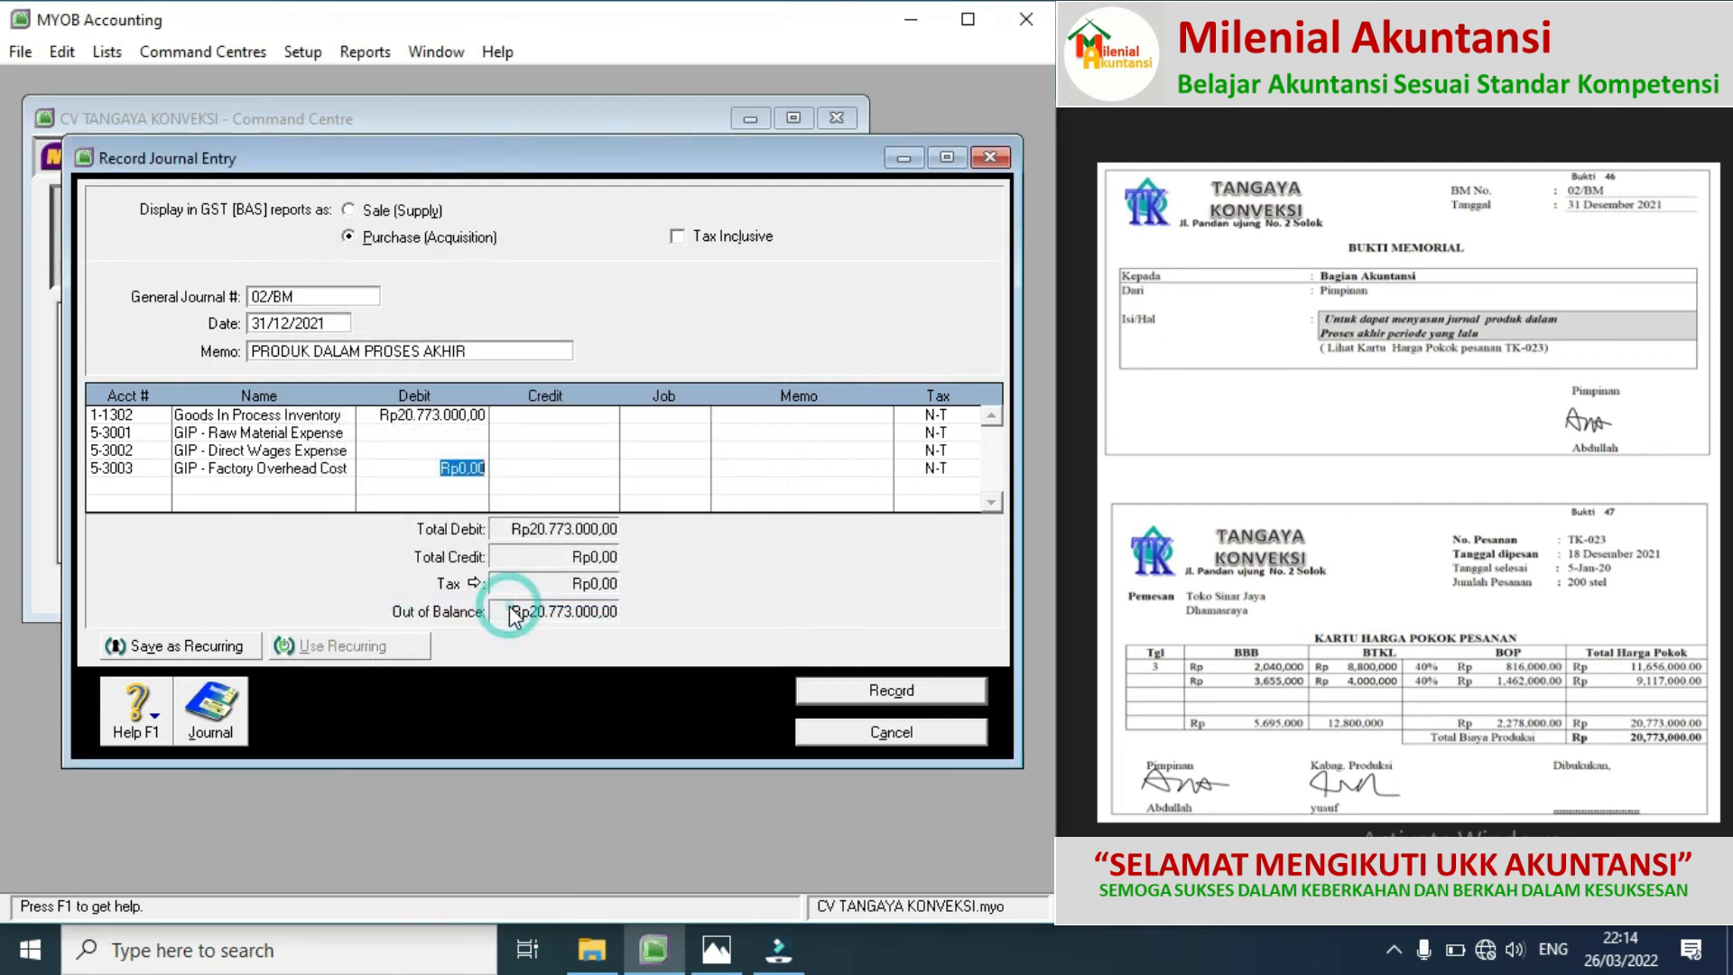
# Step: Credit 5,695,000 to the GIP - Raw Material Expense line and 12,800,000 to the GIP - Direct Wages Expense line
pyautogui.click(557, 436)
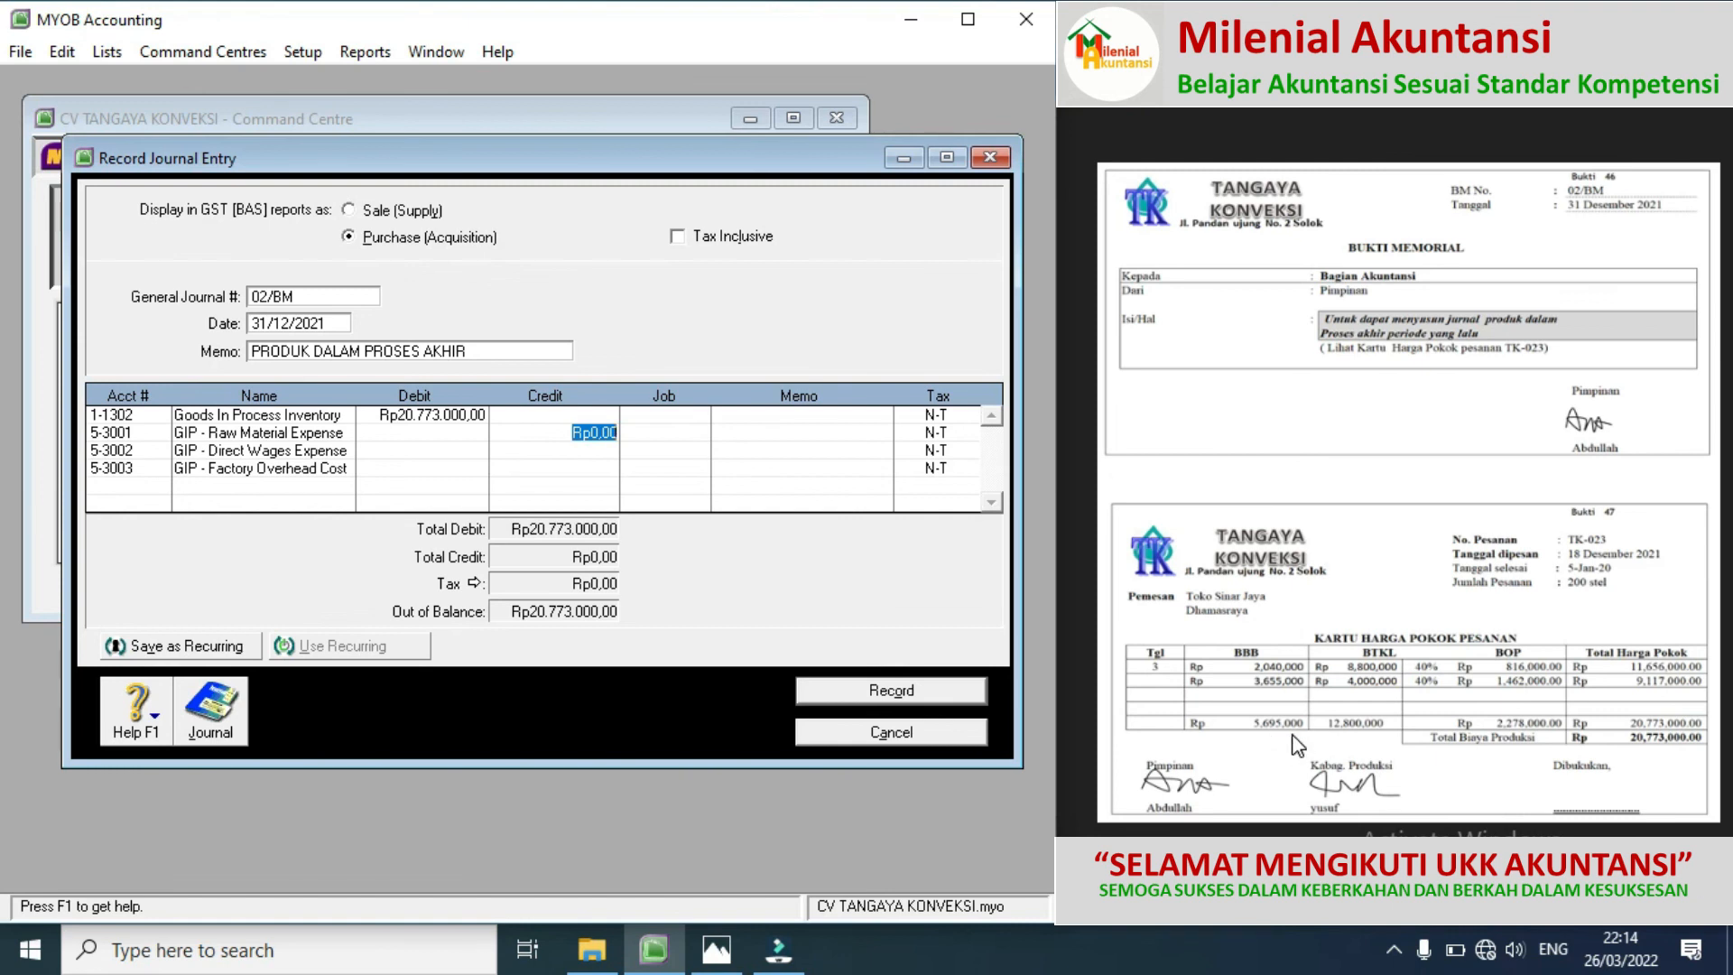
pyautogui.write('56')
pyautogui.write('000')
pyautogui.click(593, 452)
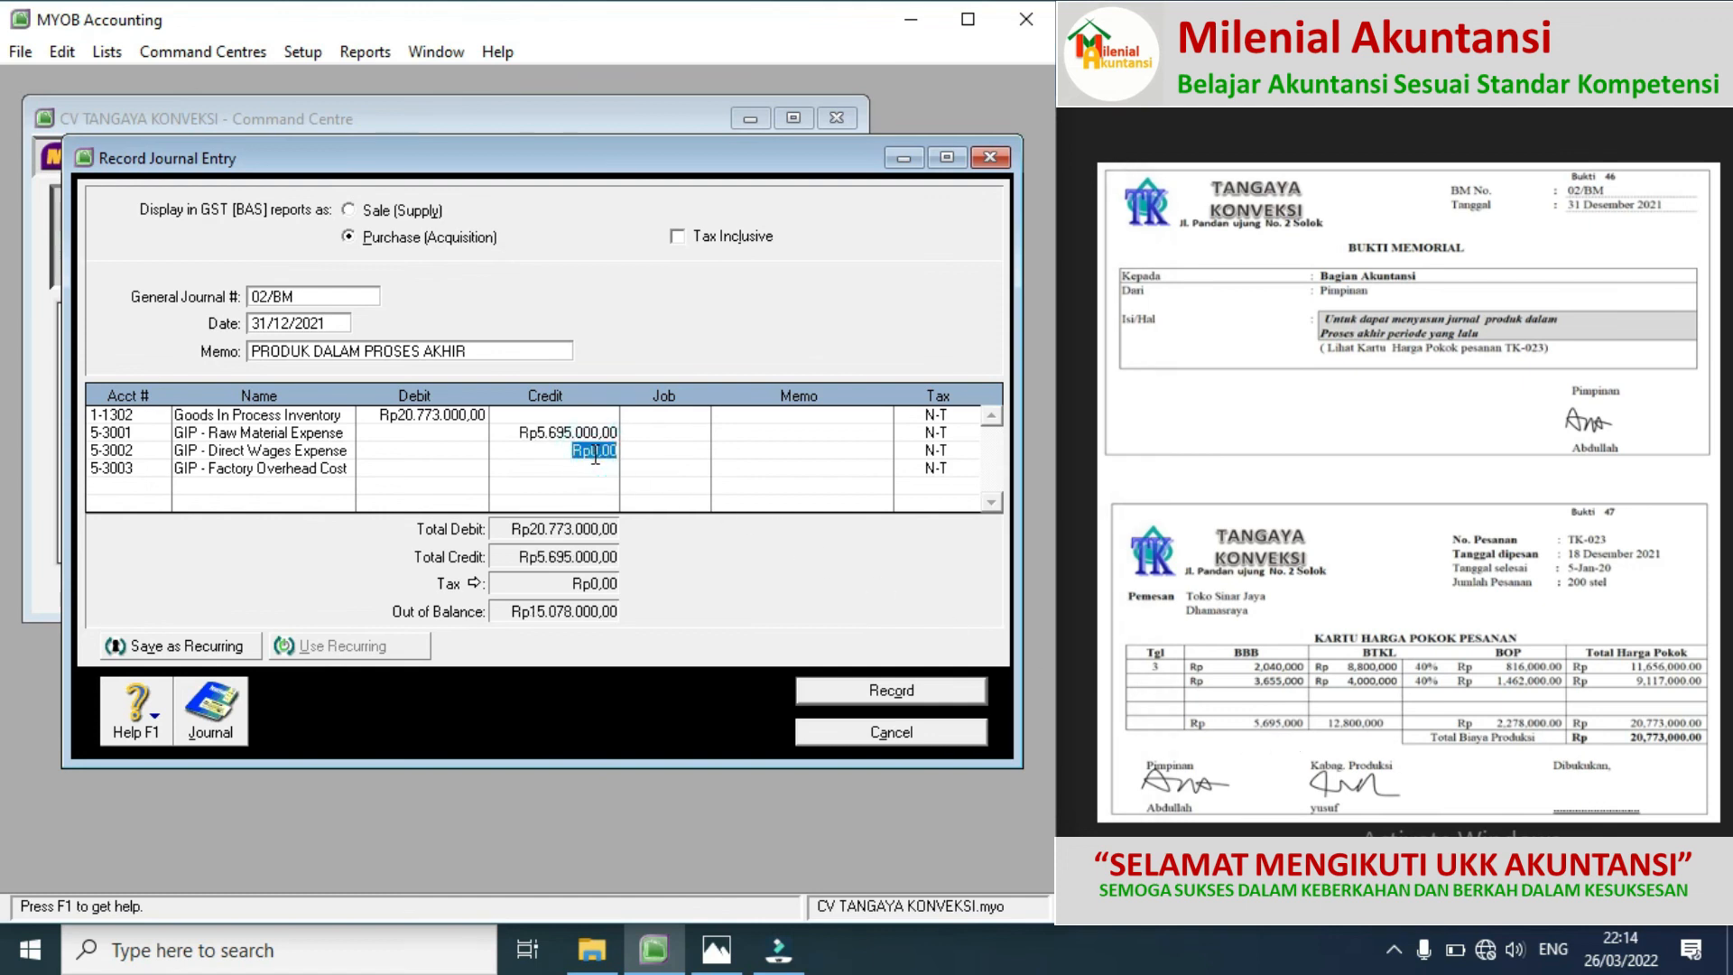
pyautogui.write('12800000')
pyautogui.click(575, 467)
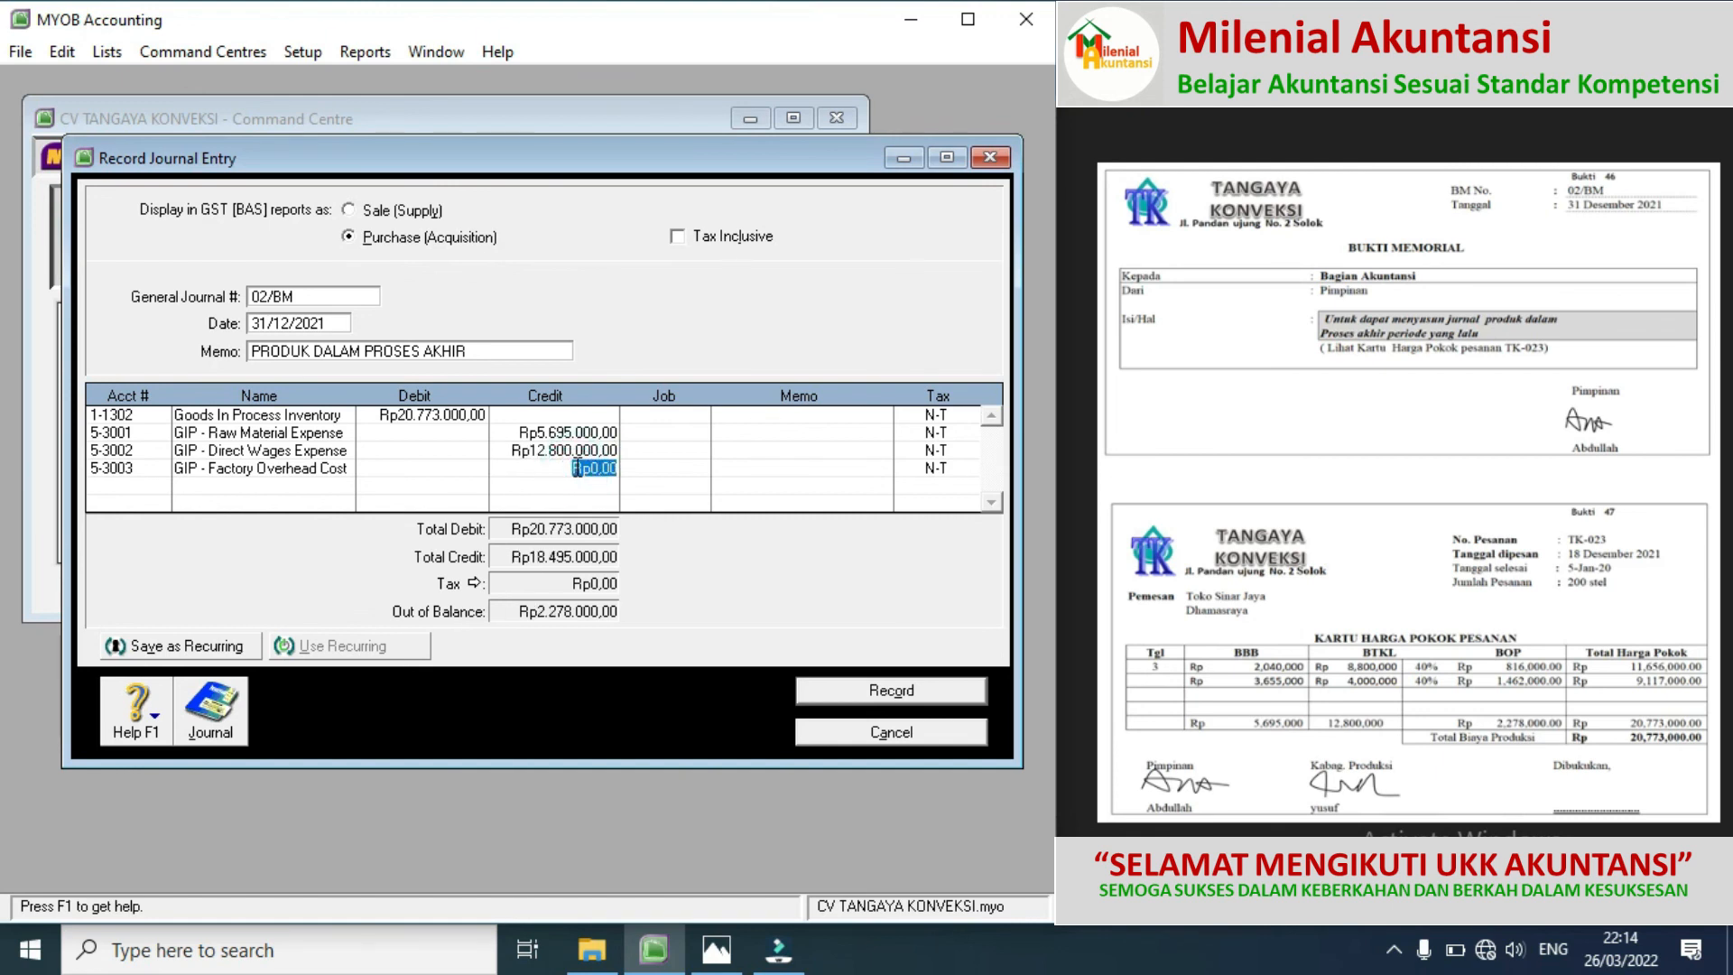
# Step: Credit 2,278,000 to the GIP - Factory Overhead Cost line, record the journal entry and close the entry form
pyautogui.write('2.')
pyautogui.write('278.000')
pyautogui.click(657, 470)
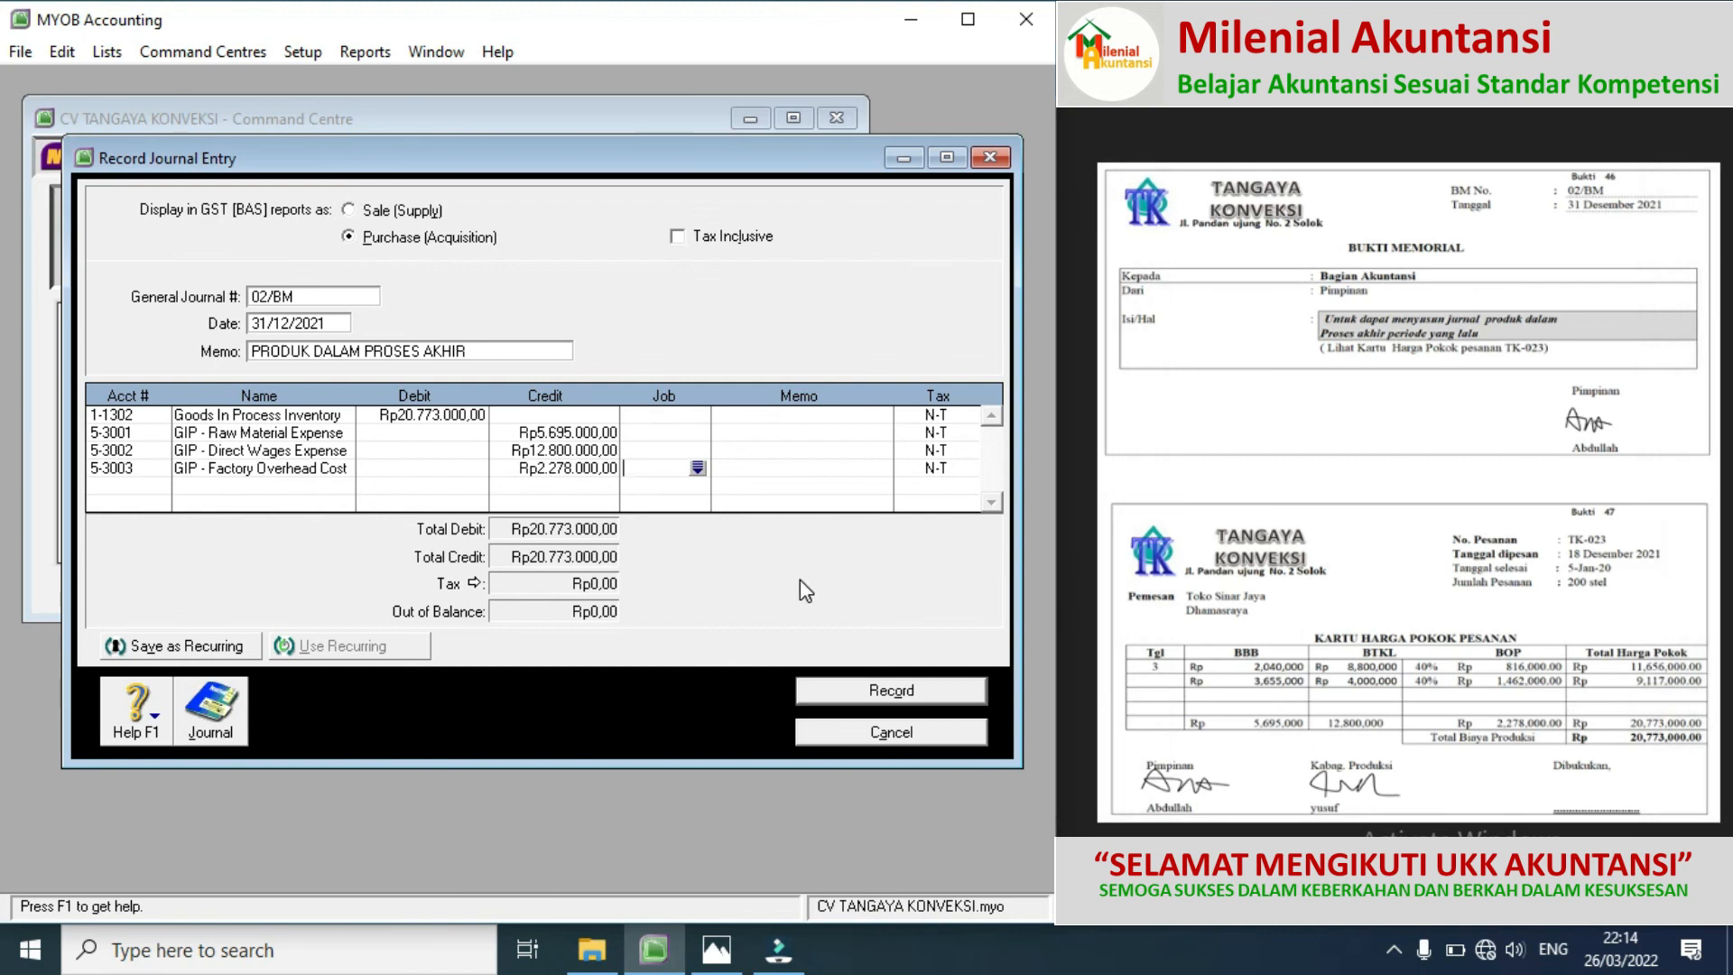
pyautogui.click(888, 693)
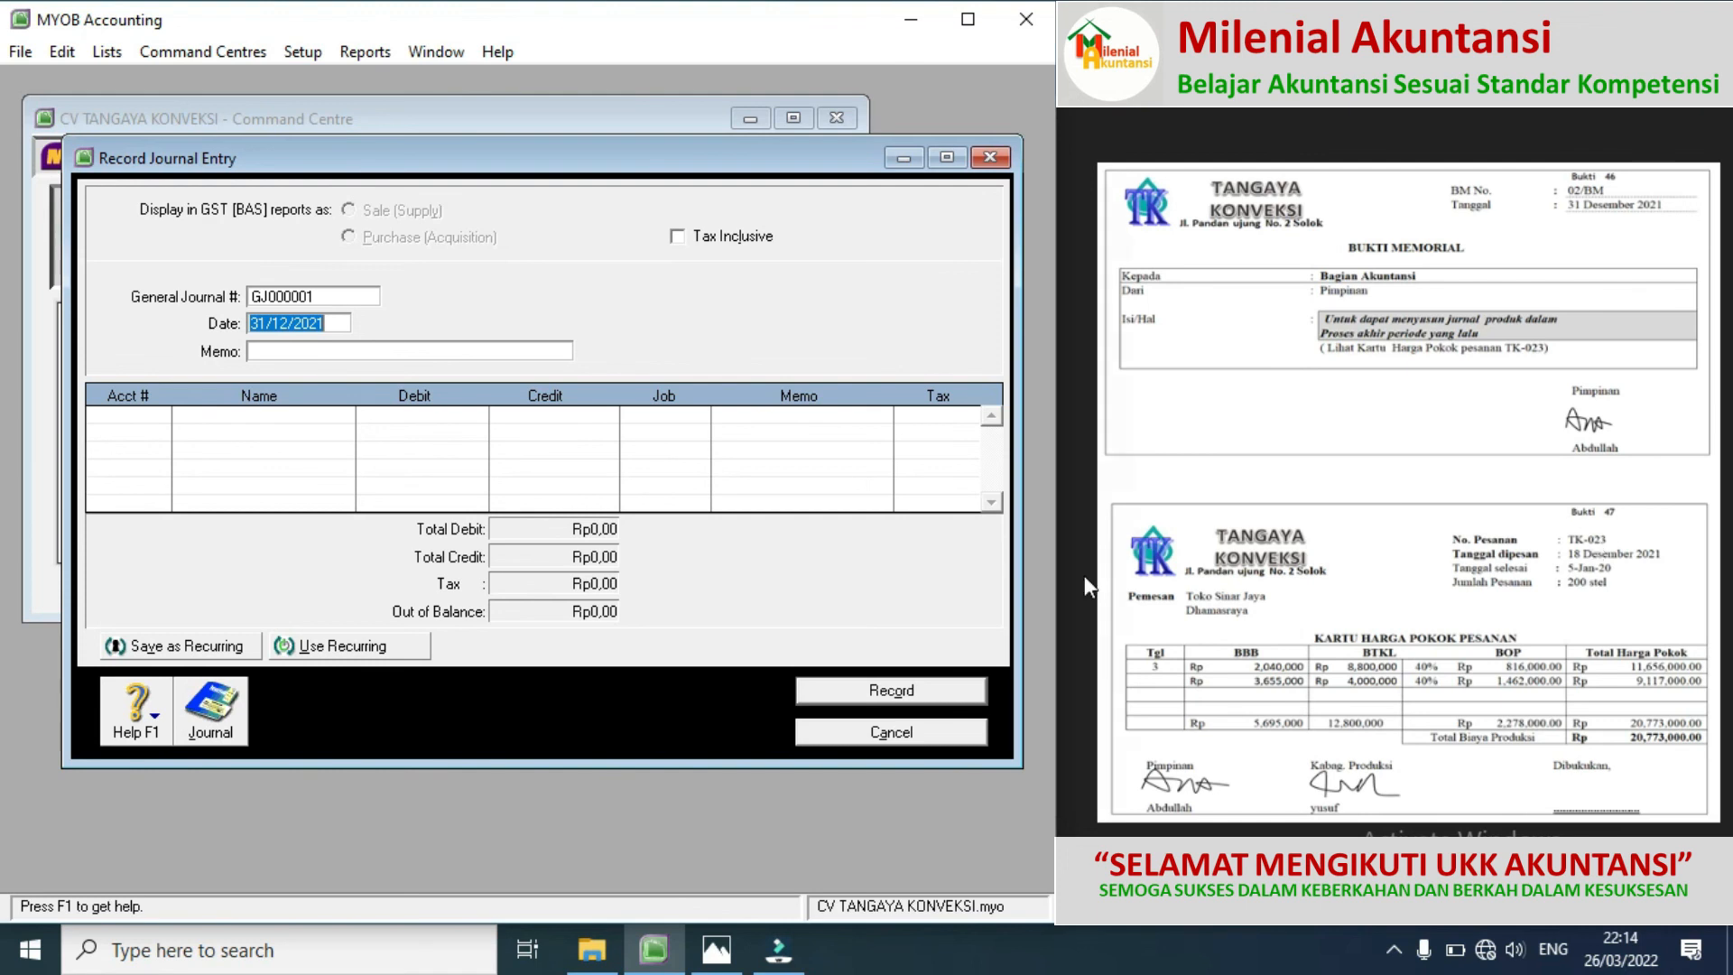
pyautogui.click(880, 734)
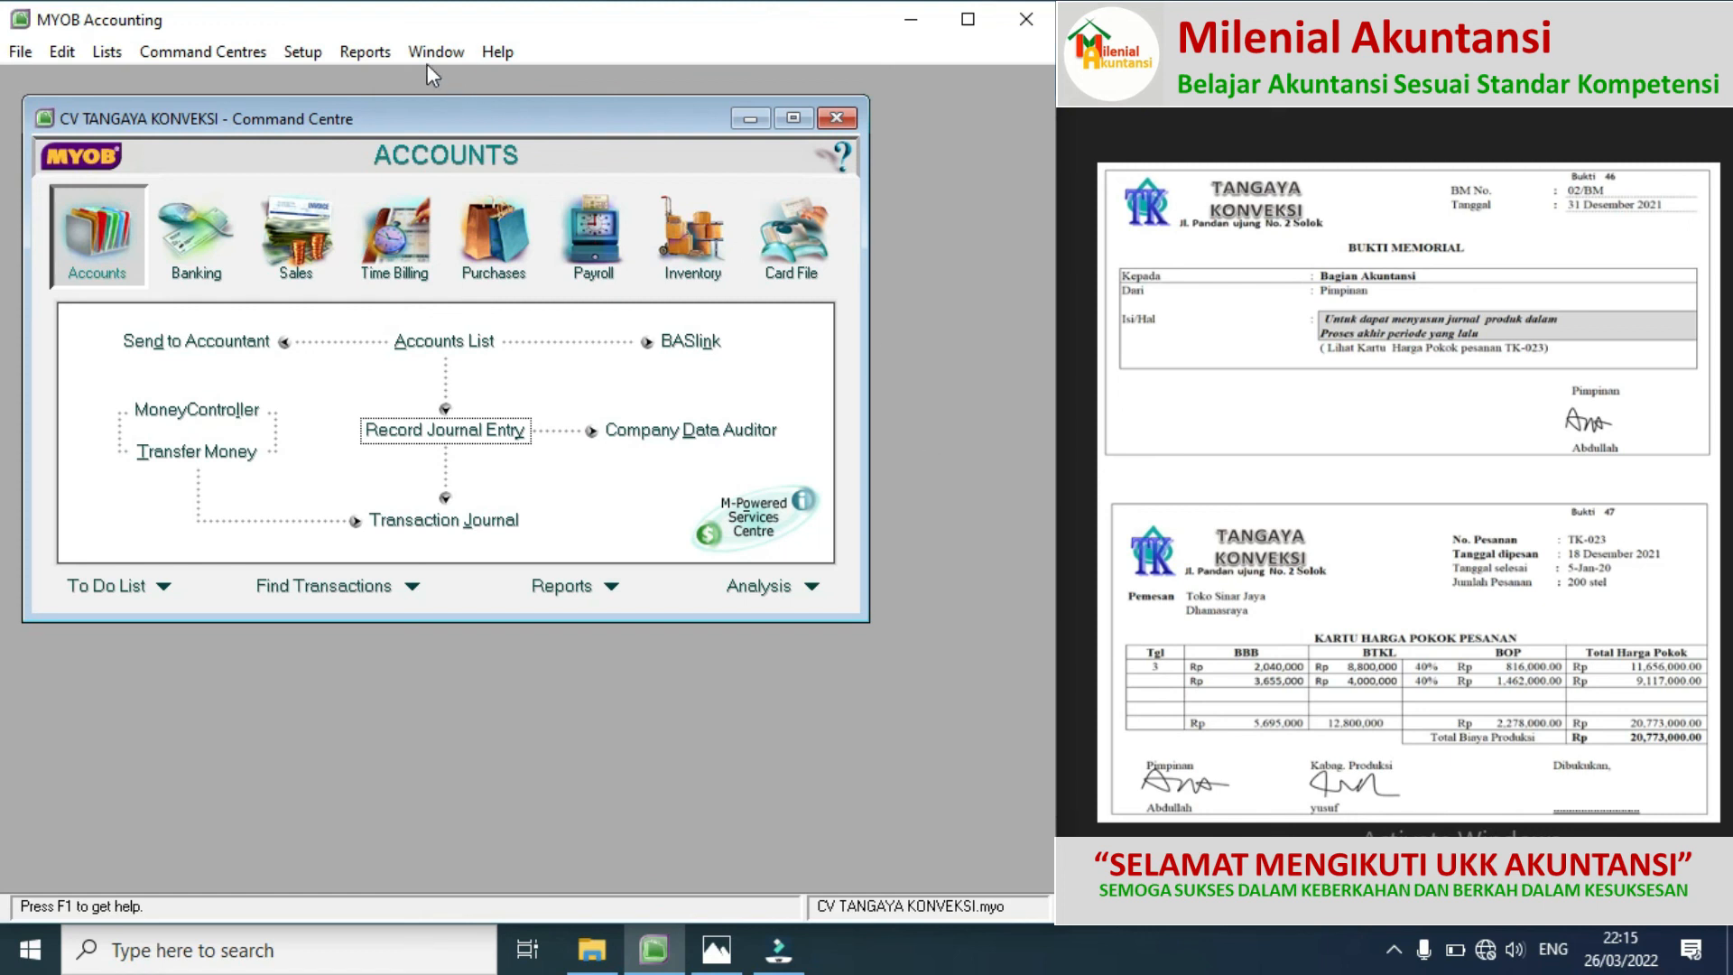
# Step: Display the Trial Balance report for December of this financial year (FY 2021)
pyautogui.click(363, 52)
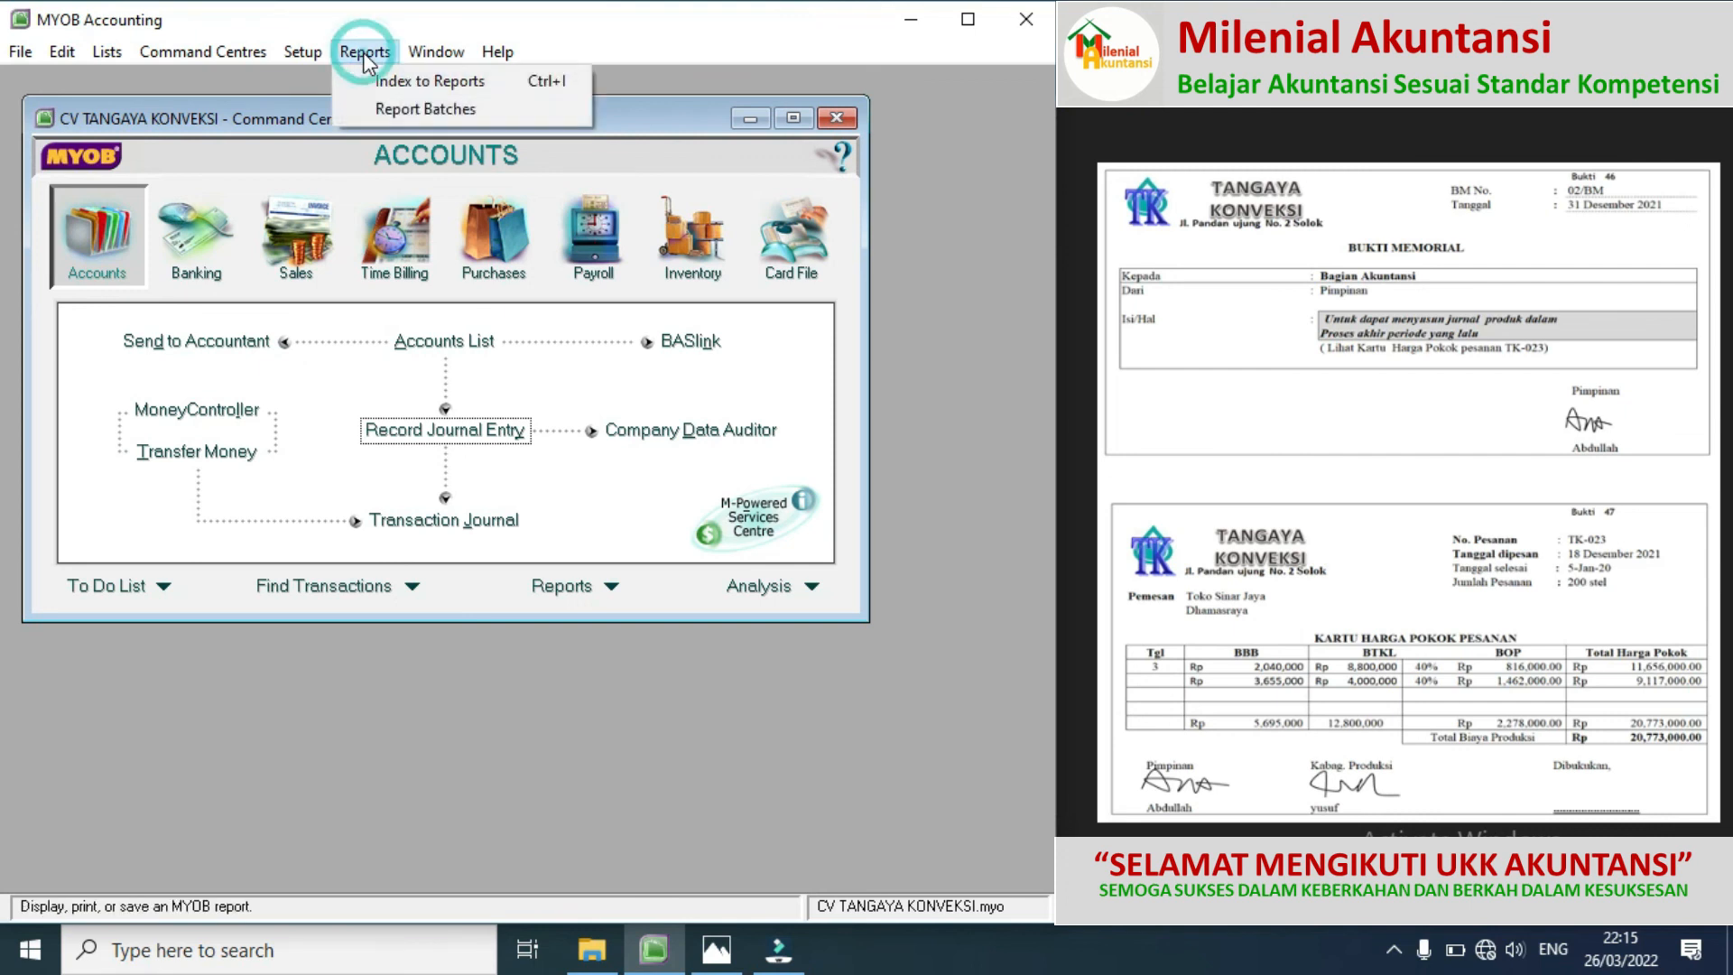
pyautogui.click(419, 81)
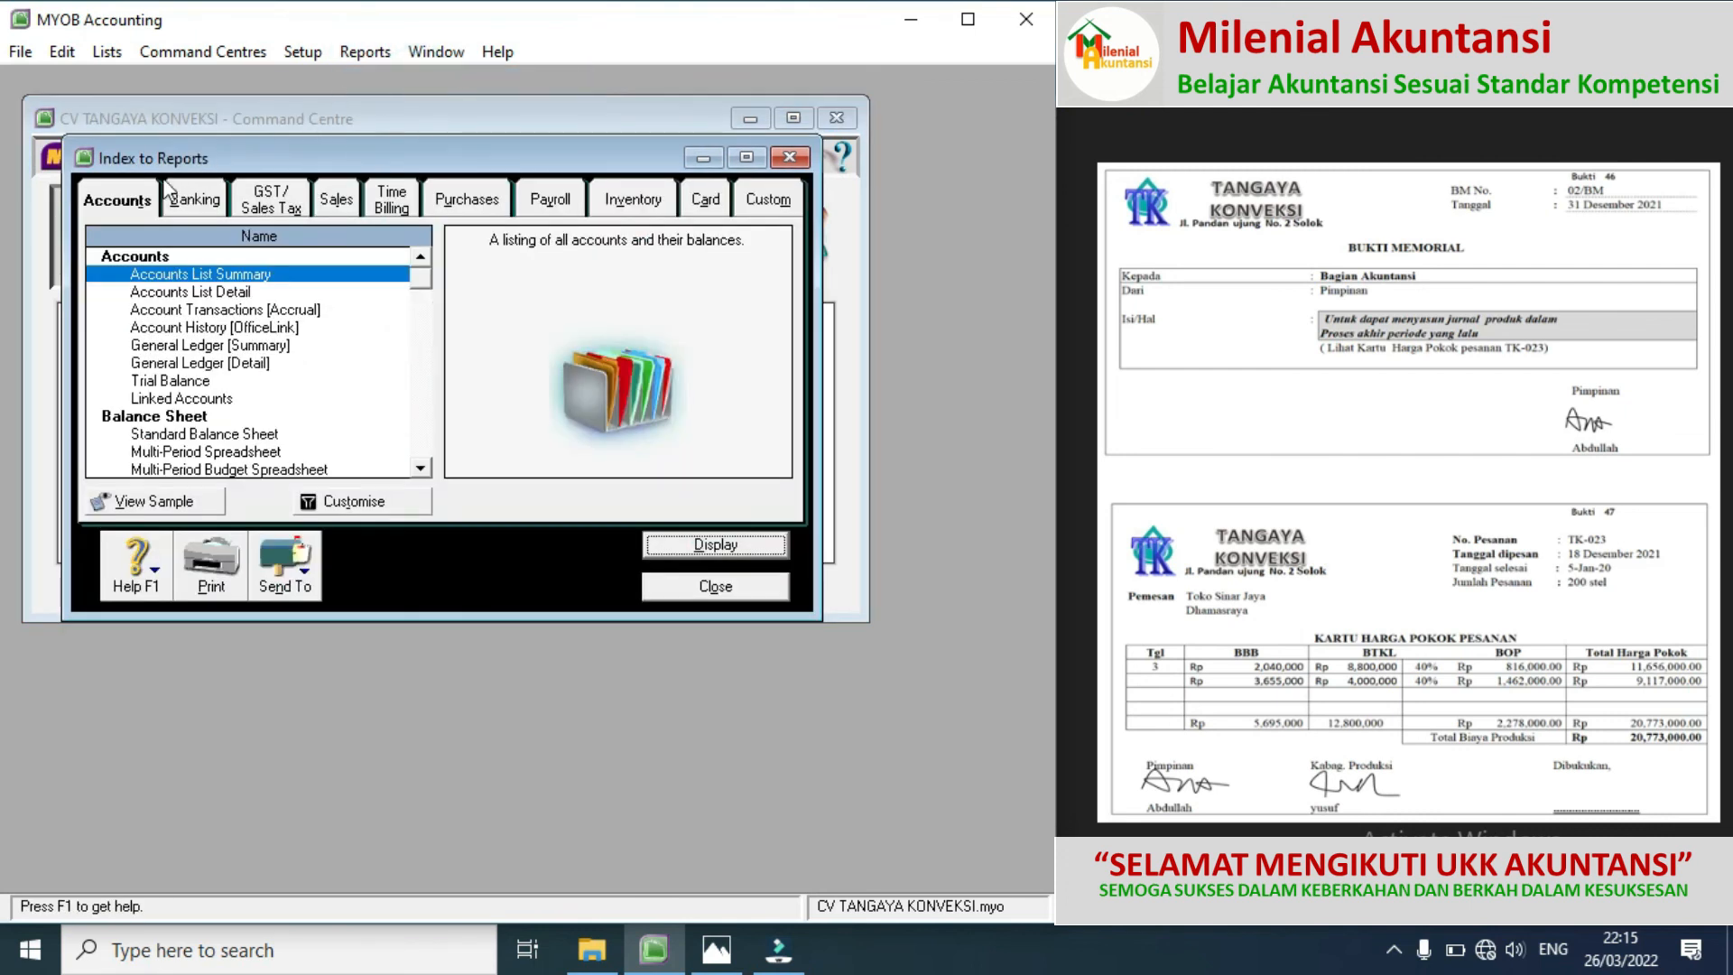
pyautogui.click(134, 202)
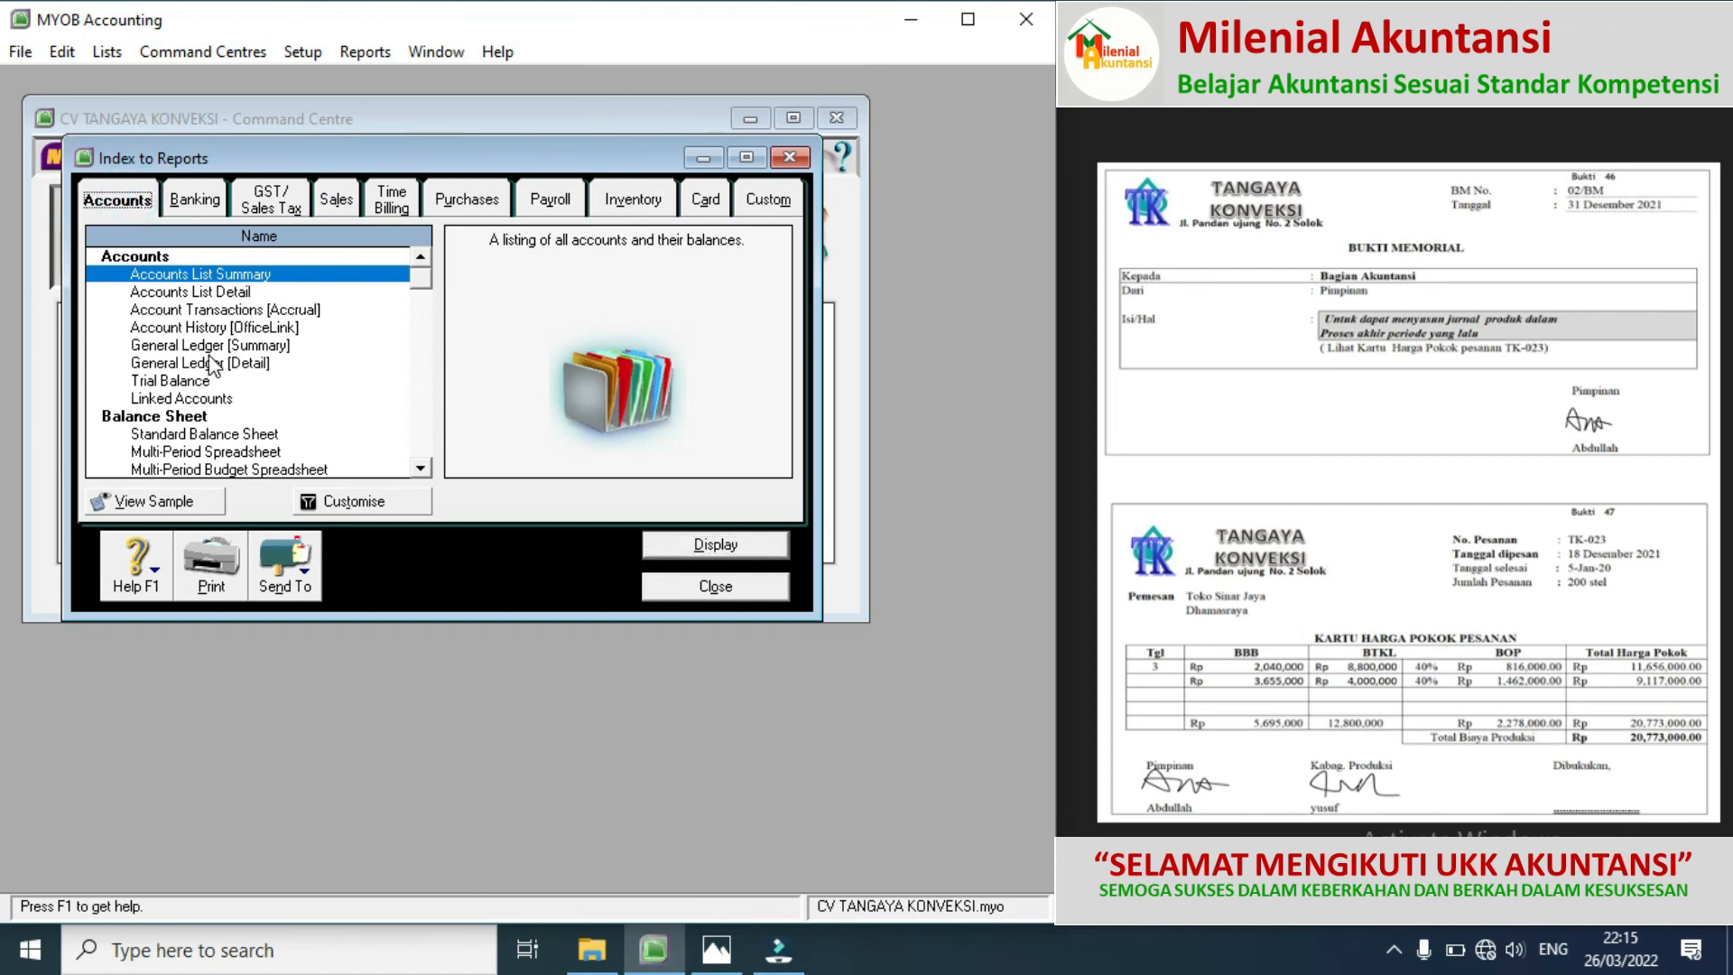
pyautogui.doubleClick(188, 387)
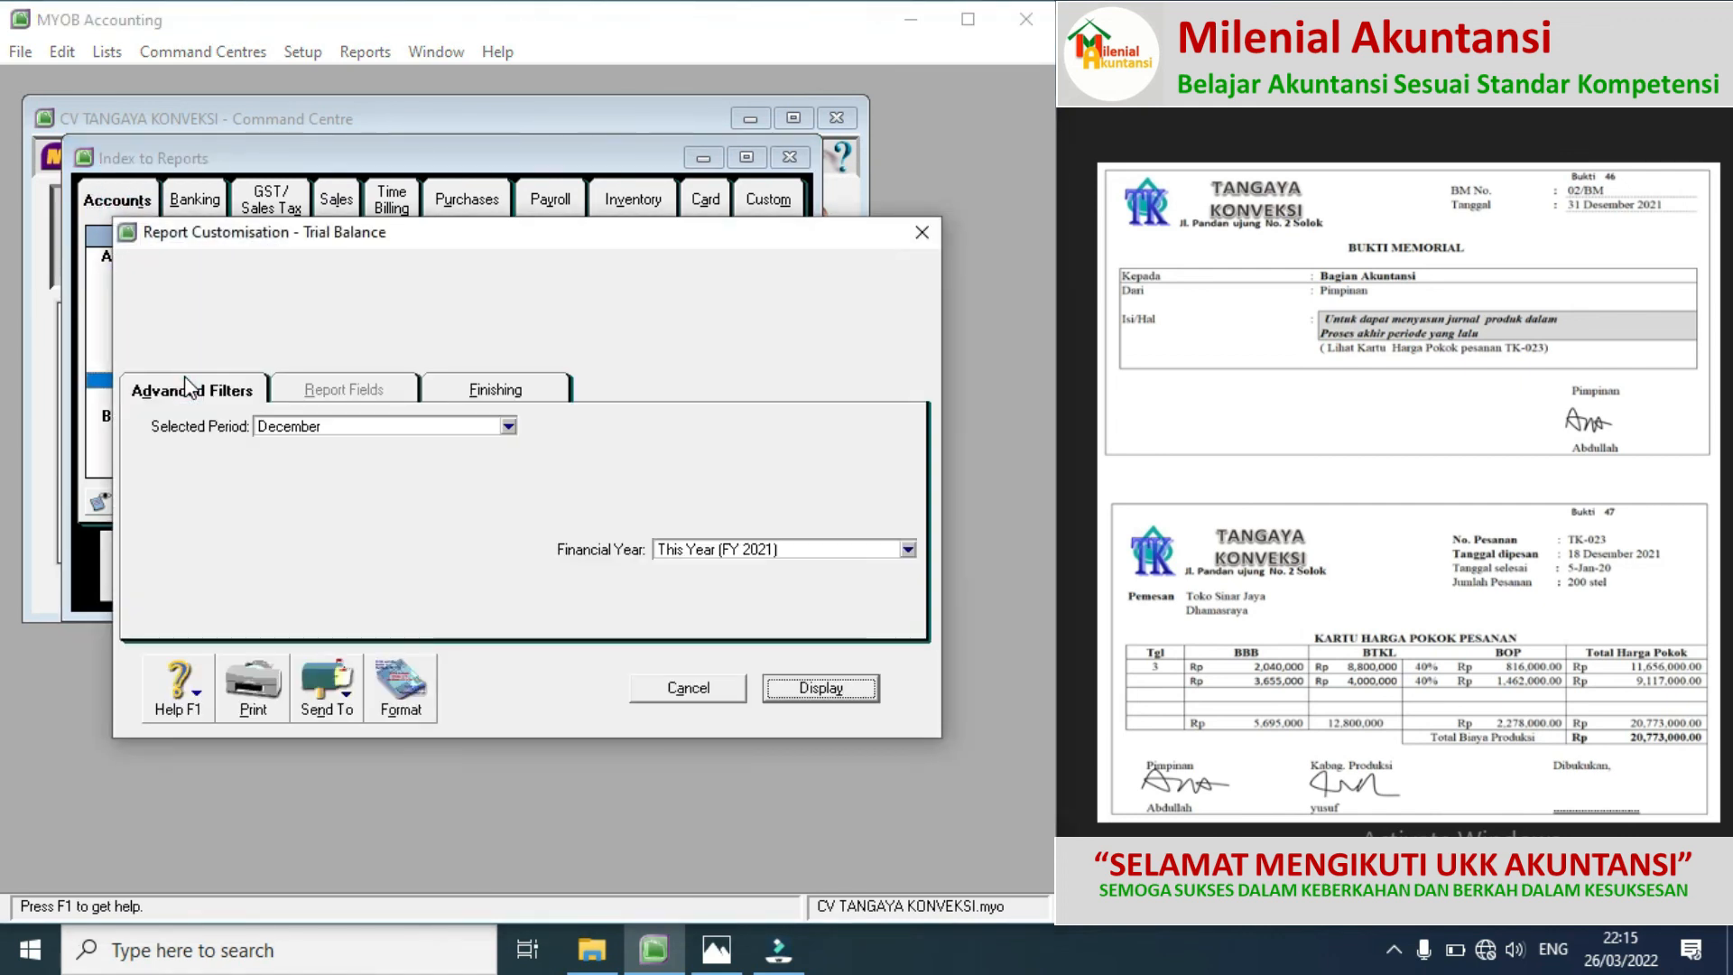
pyautogui.click(839, 695)
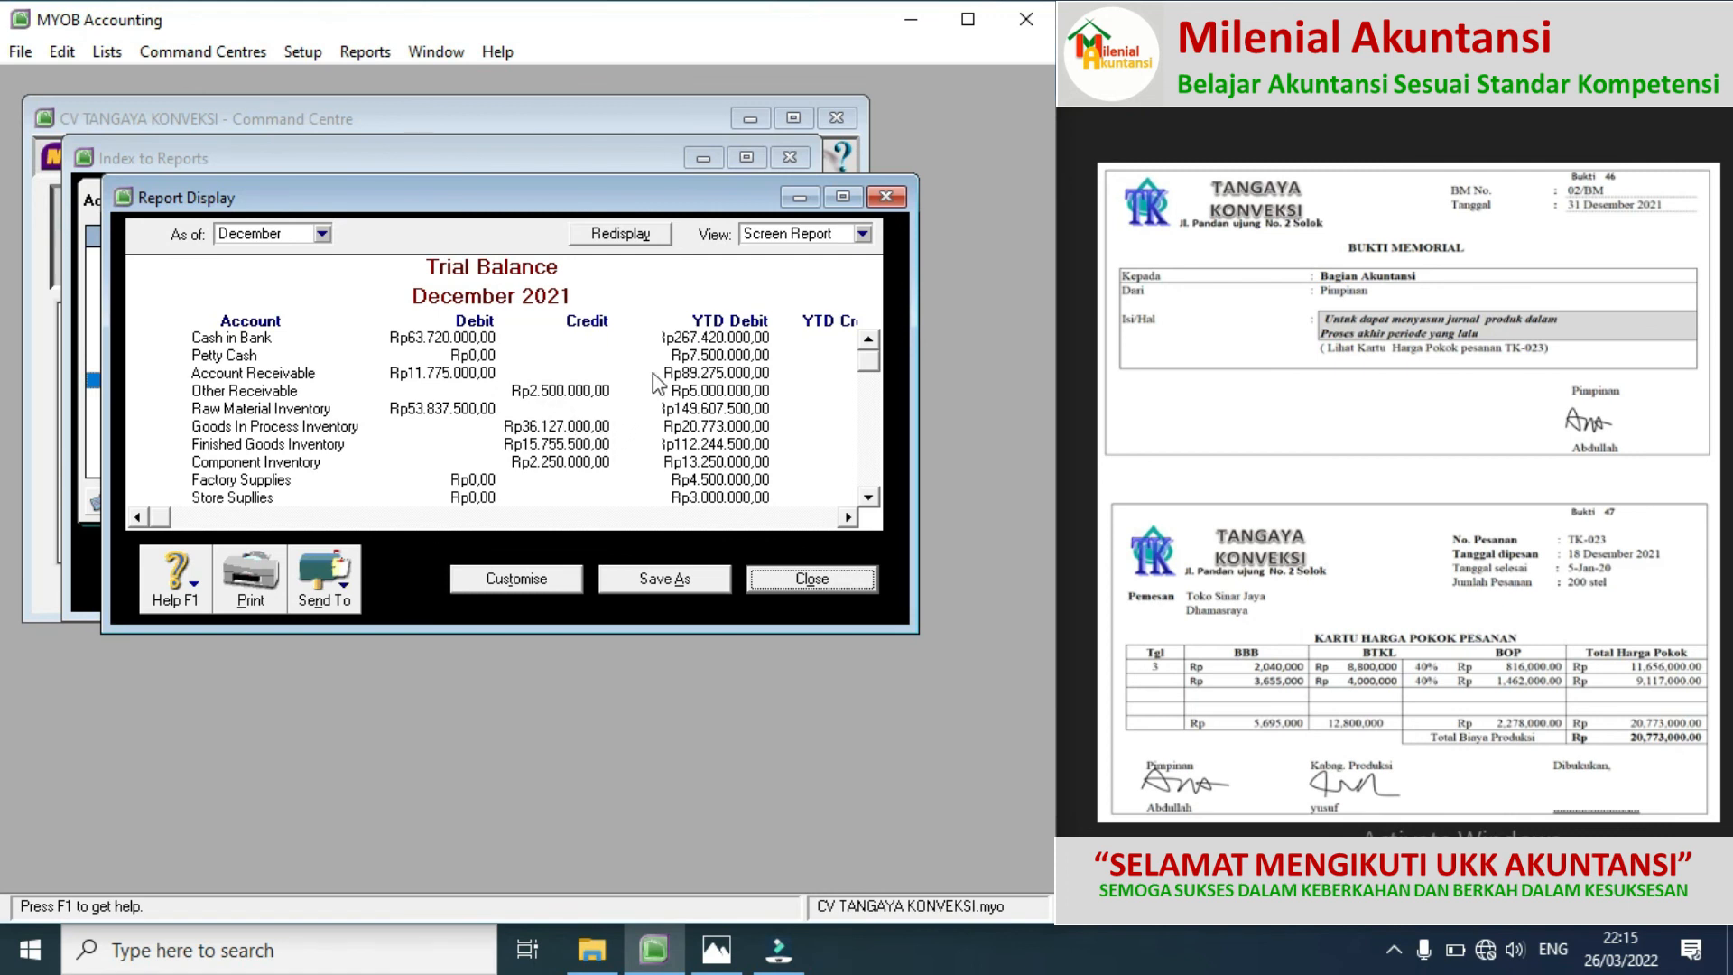
# Step: Maximise the trial balance report and review its account balances from the first account down to the totals
pyautogui.click(843, 200)
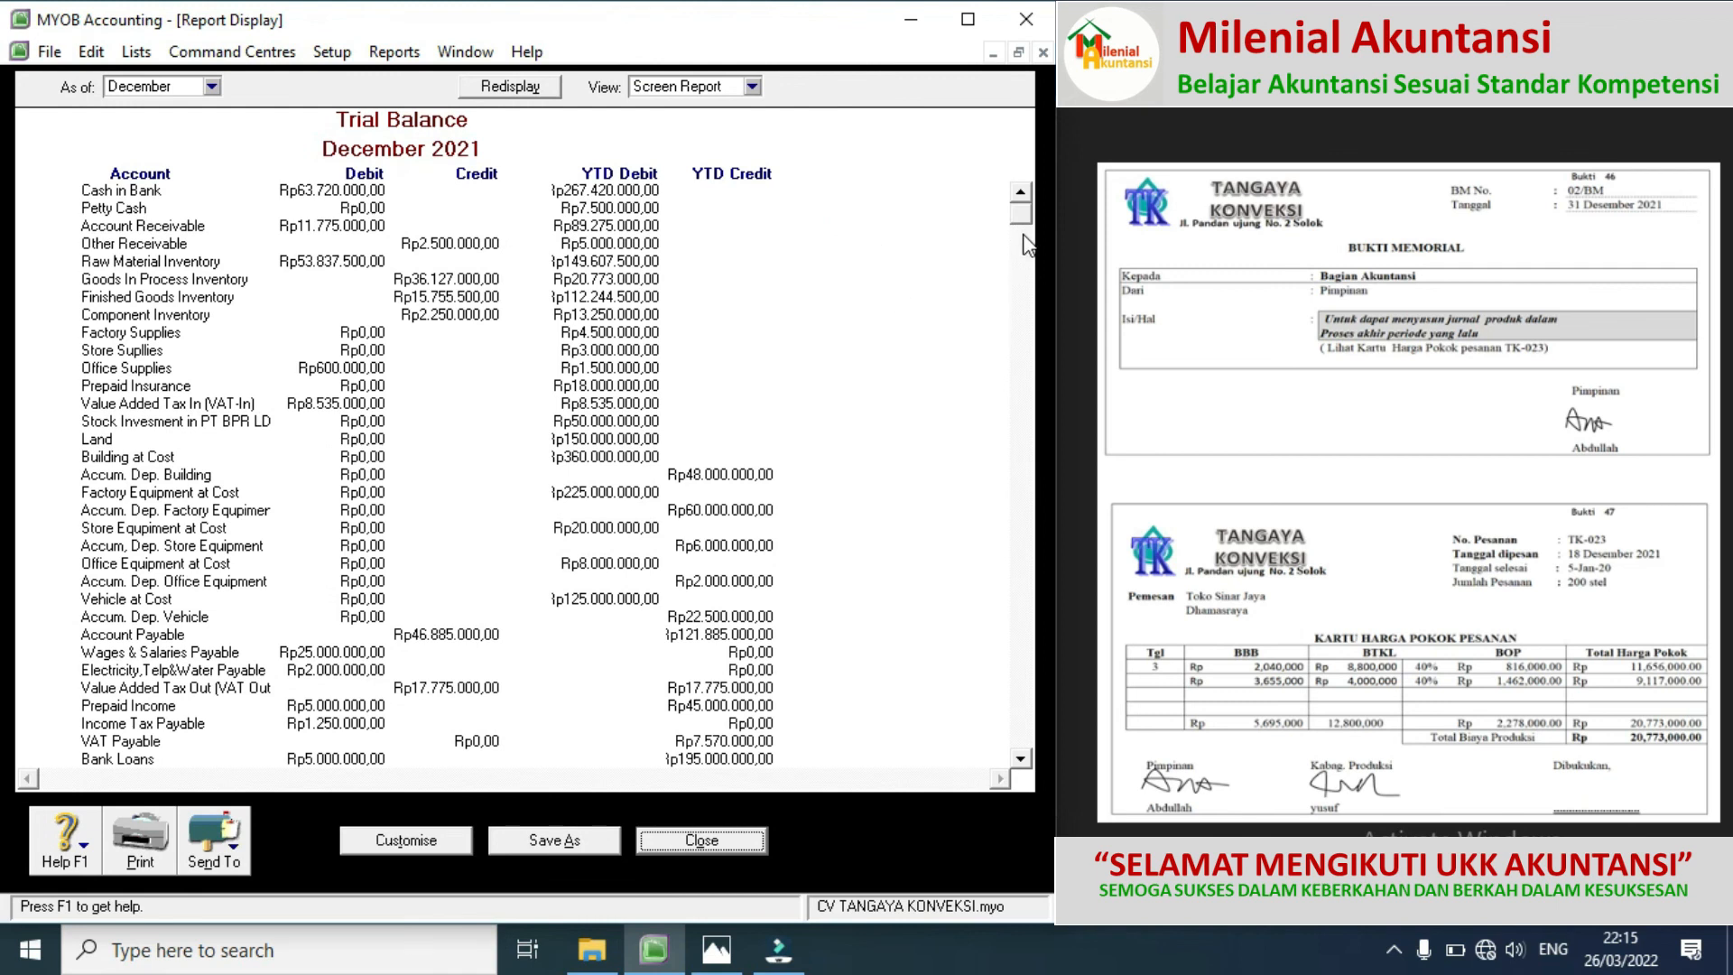
pyautogui.moveTo(1022, 224); pyautogui.dragTo(1022, 758)
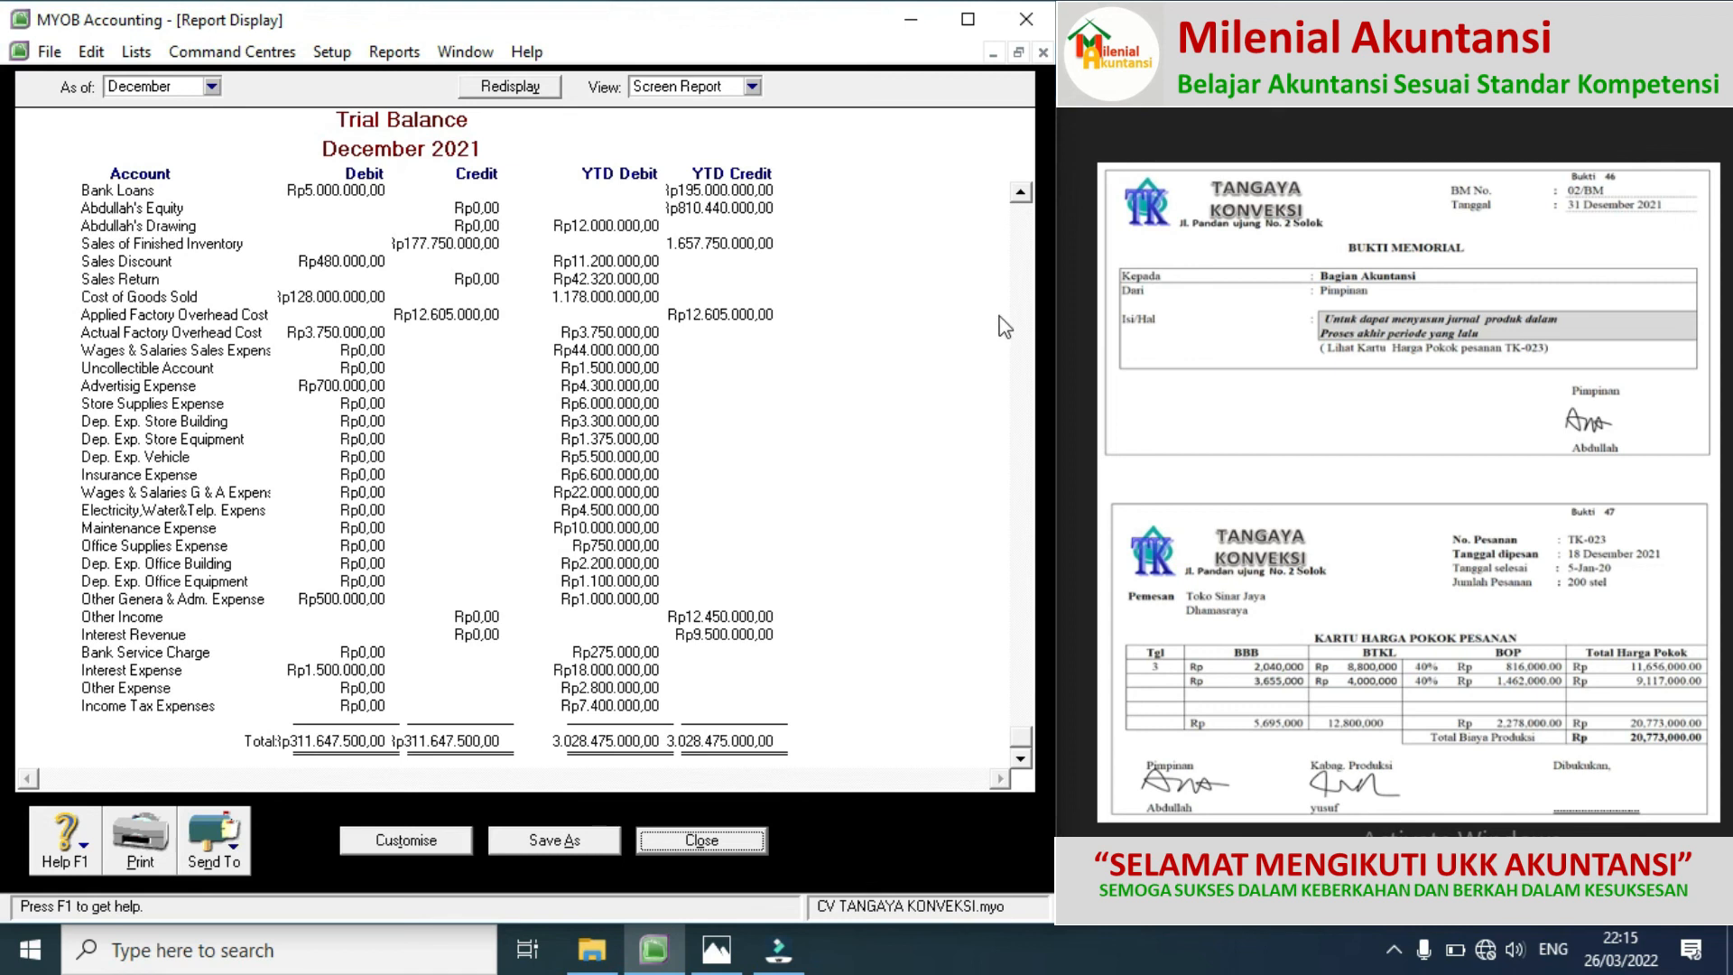
pyautogui.click(1020, 192)
pyautogui.moveTo(1020, 190); pyautogui.dragTo(1020, 196)
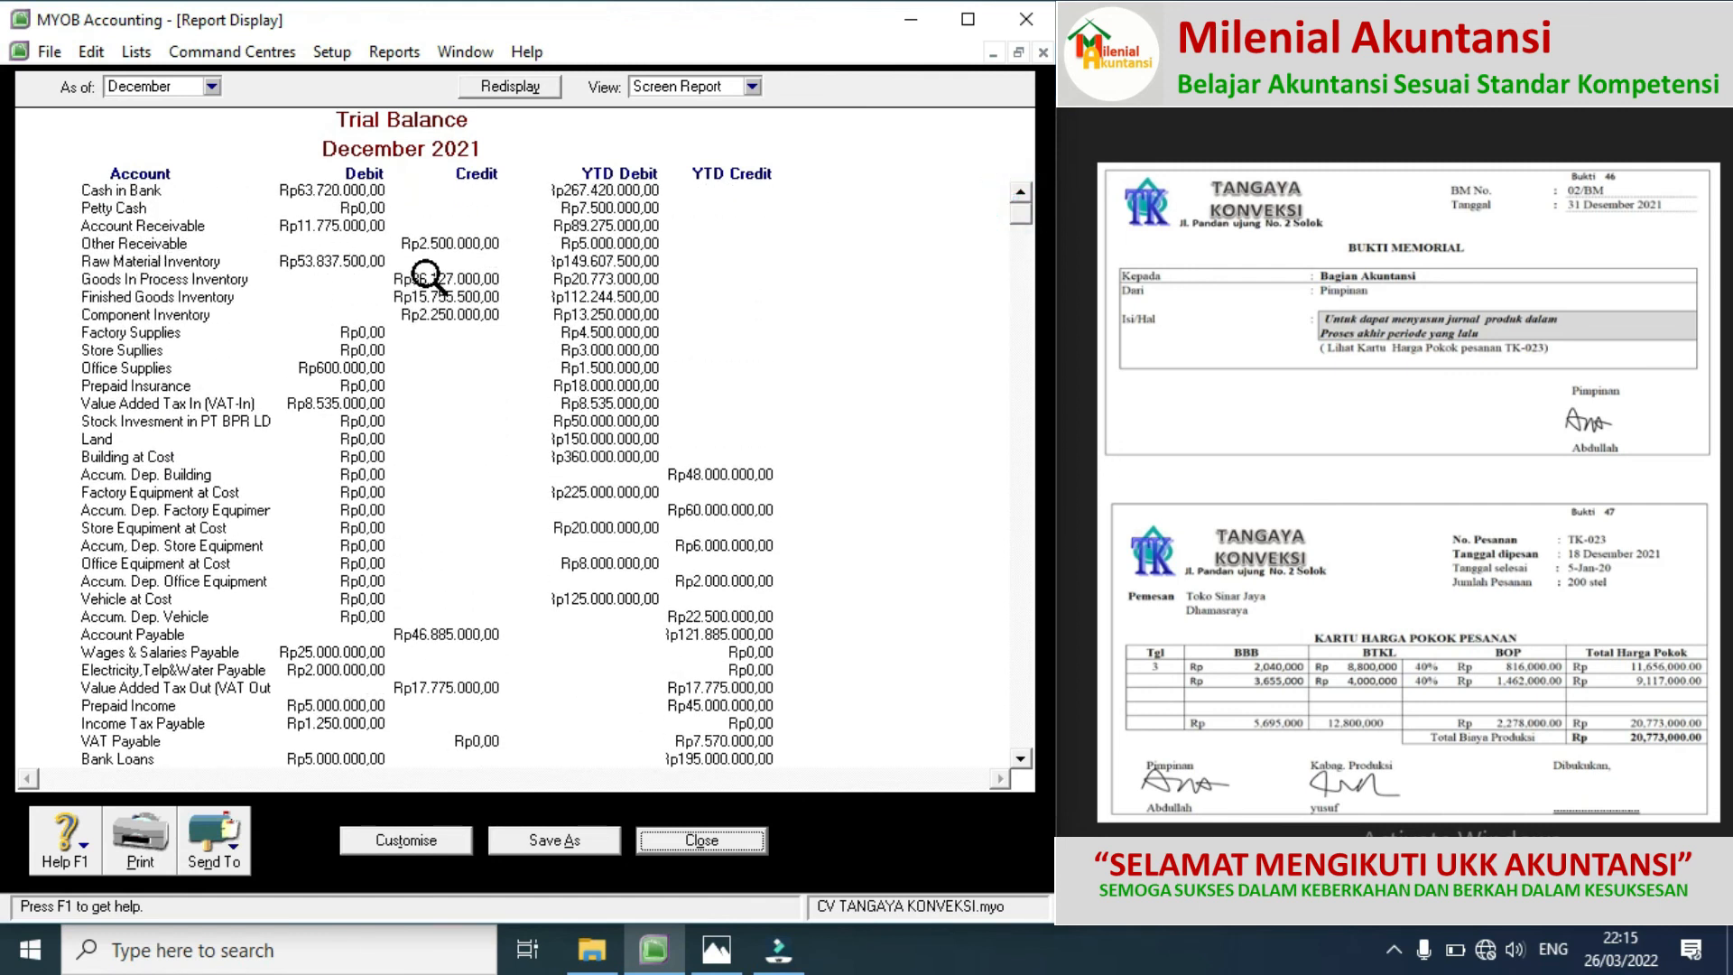